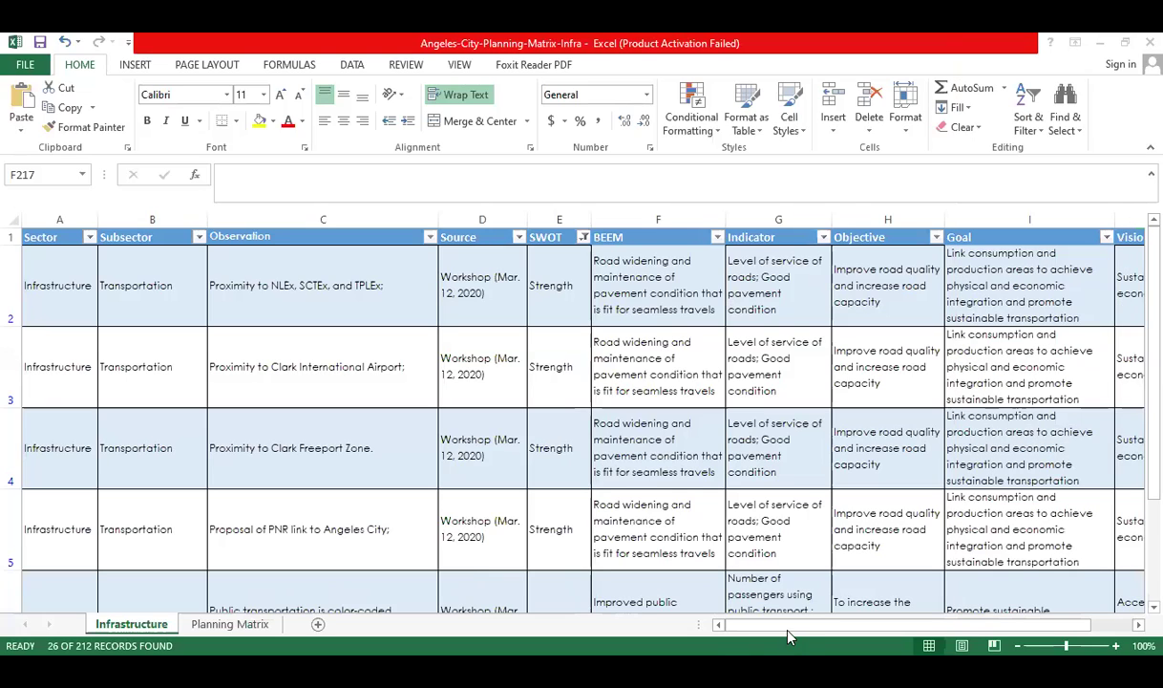
# Step: Review the BEEM, Indicator, Objective, Goal and Vision columns of the Infrastructure sheet against their Transportation entries
pyautogui.click(821, 638)
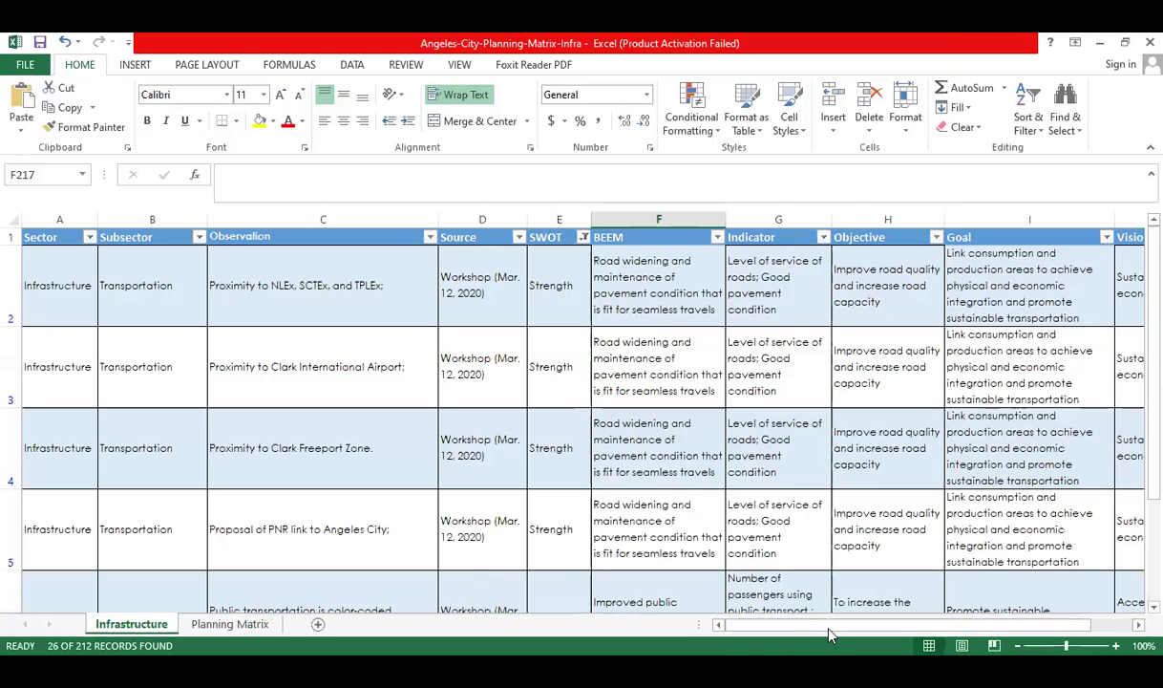
pyautogui.moveTo(826, 631); pyautogui.dragTo(839, 627)
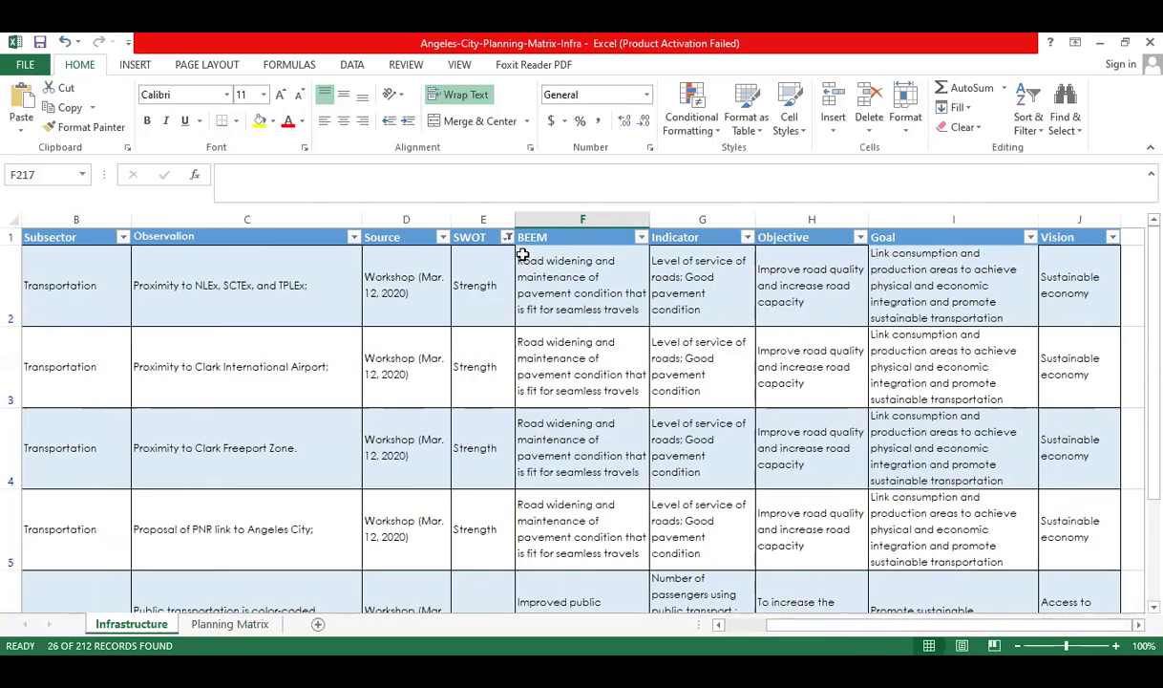
pyautogui.click(596, 237)
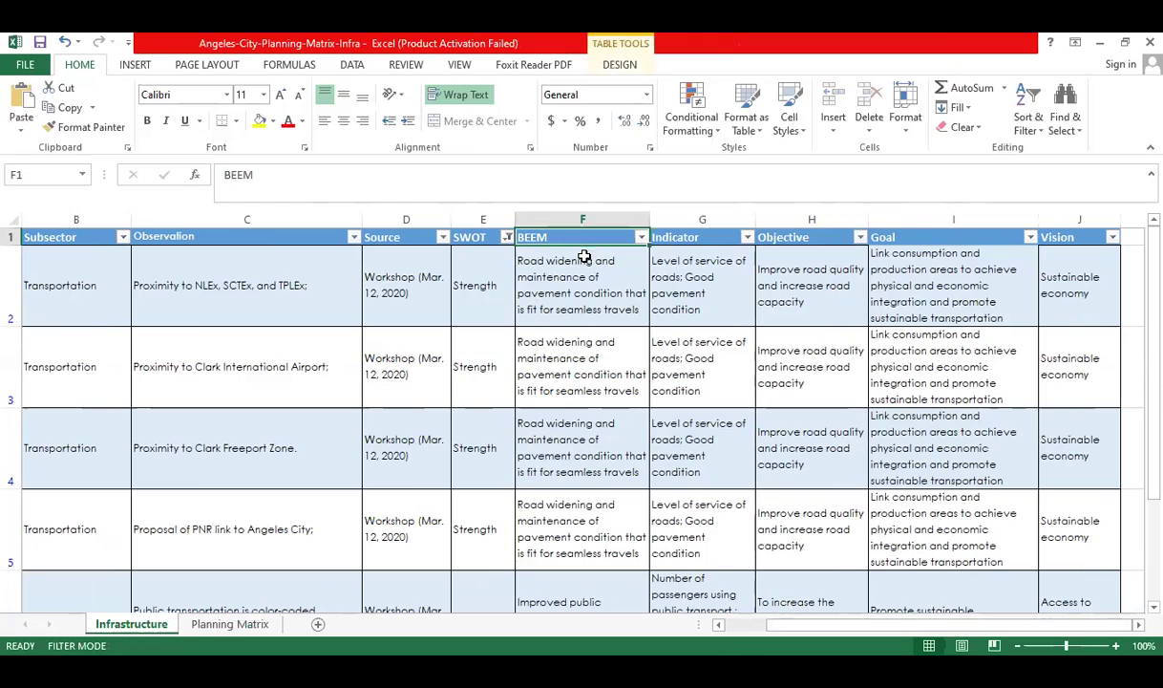
pyautogui.click(696, 222)
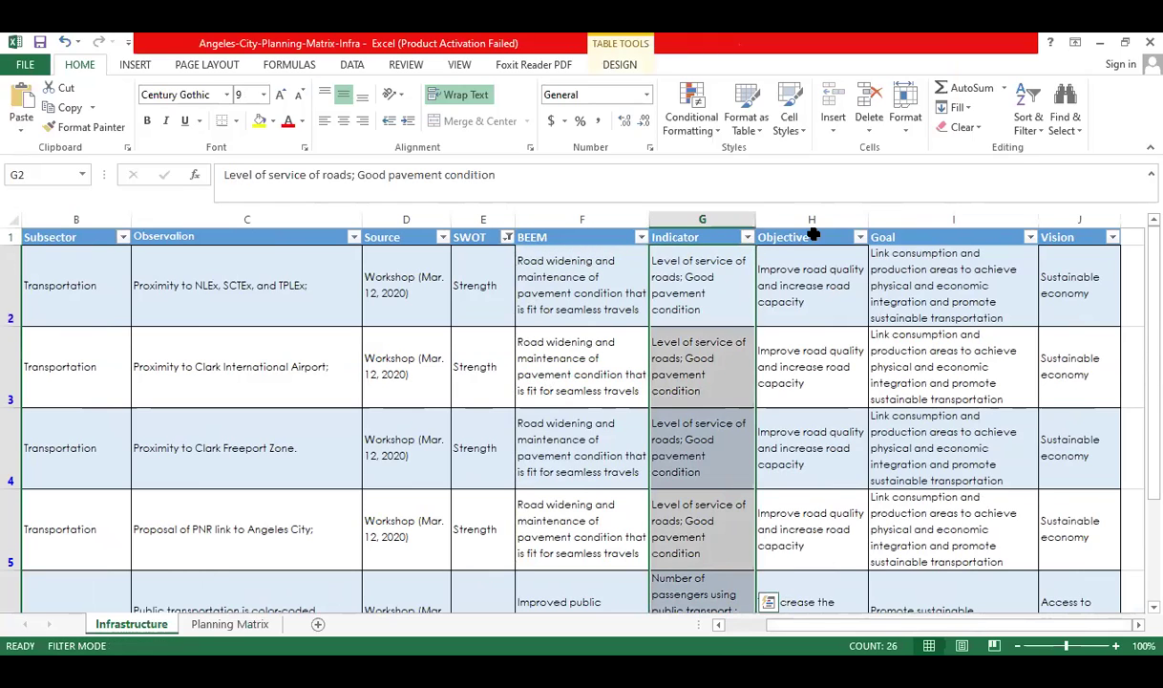
pyautogui.click(779, 225)
pyautogui.click(831, 238)
pyautogui.click(927, 241)
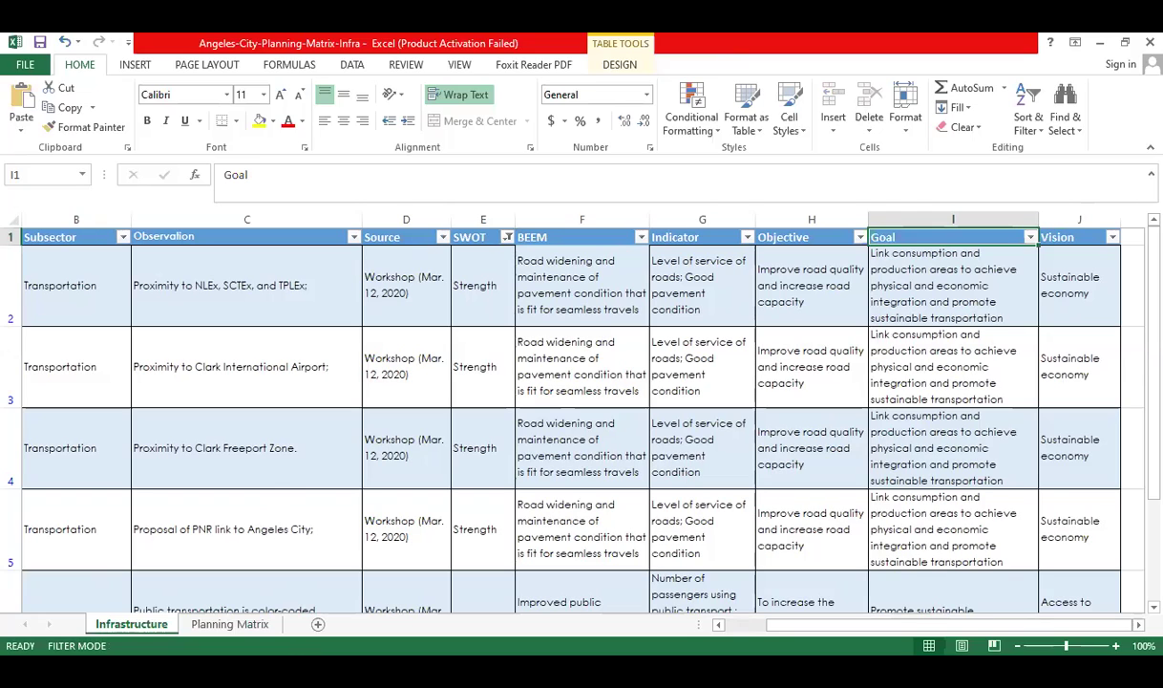
pyautogui.click(661, 382)
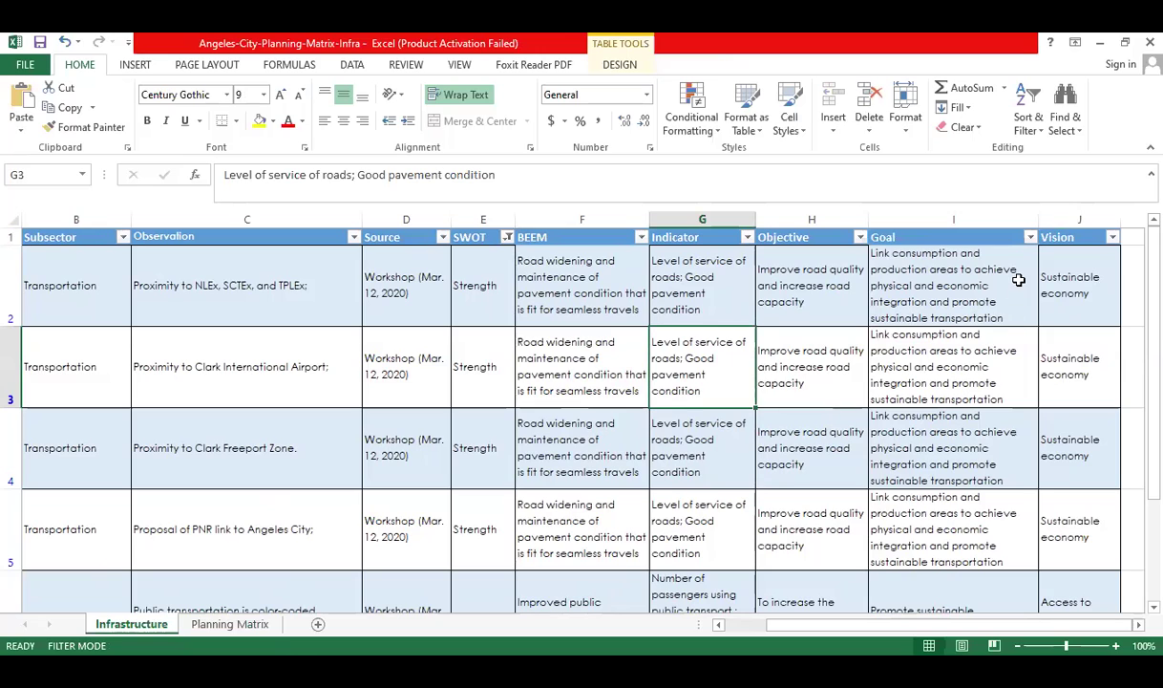
pyautogui.click(955, 291)
pyautogui.moveTo(936, 315); pyautogui.dragTo(624, 445)
pyautogui.click(575, 304)
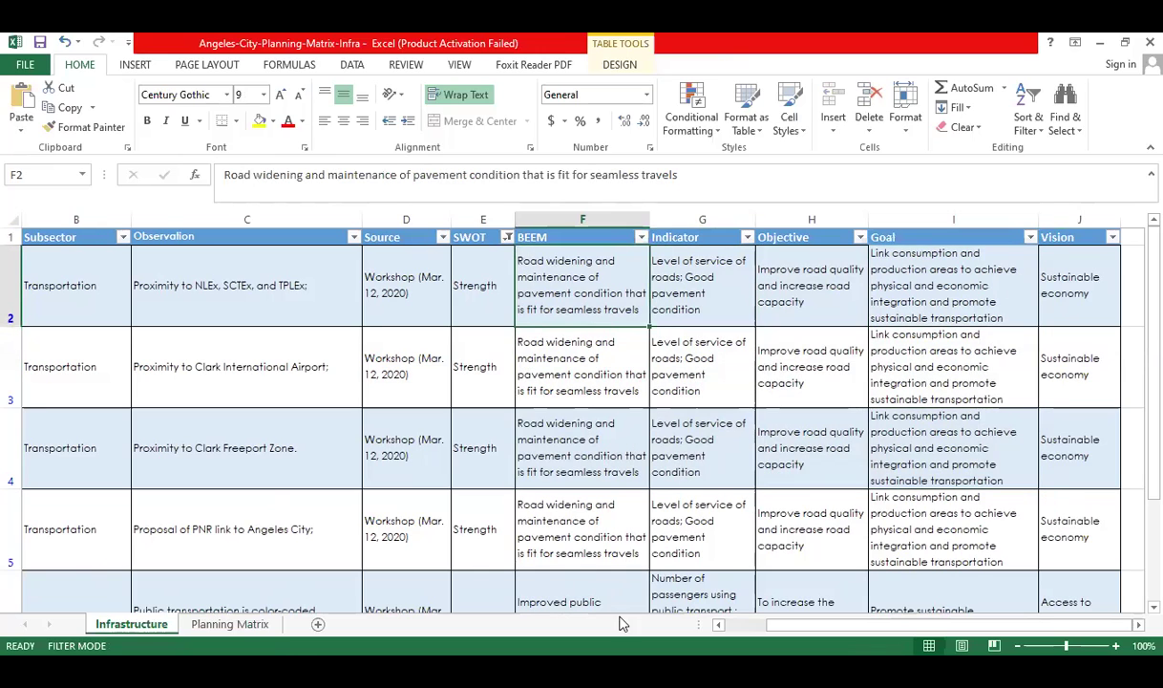
# Step: Hide the Observation, Source and SWOT columns (C to E) in the Infrastructure sheet
pyautogui.moveTo(805, 626); pyautogui.dragTo(764, 625)
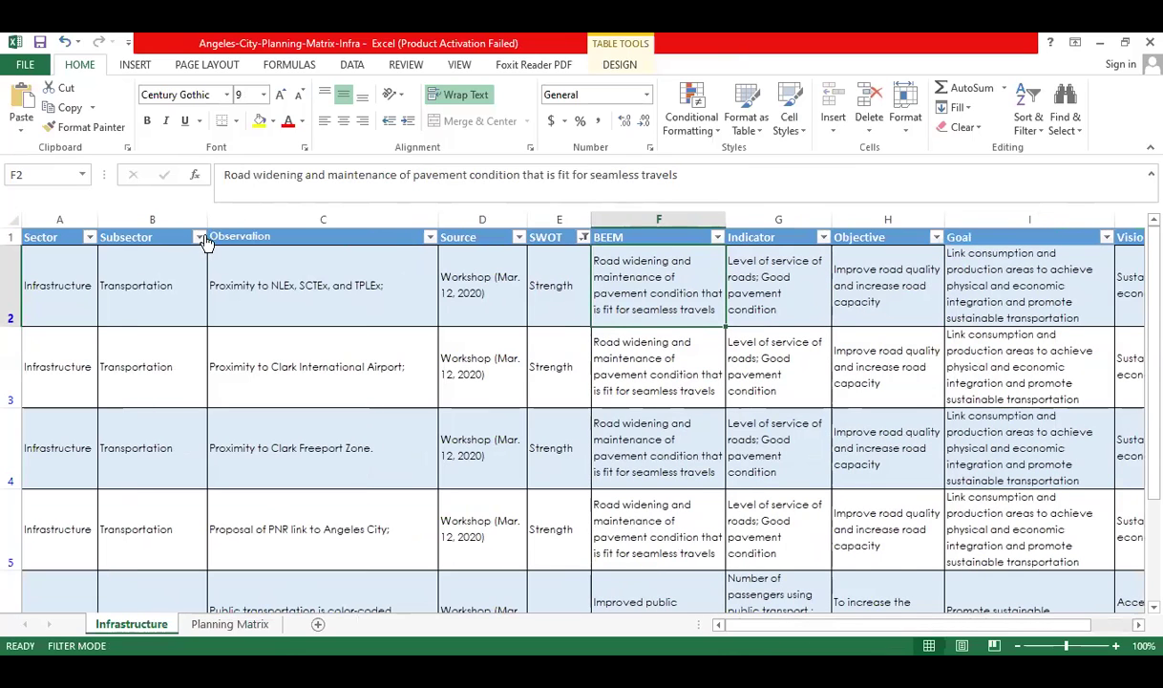
pyautogui.moveTo(233, 236); pyautogui.dragTo(549, 237)
pyautogui.click(320, 218)
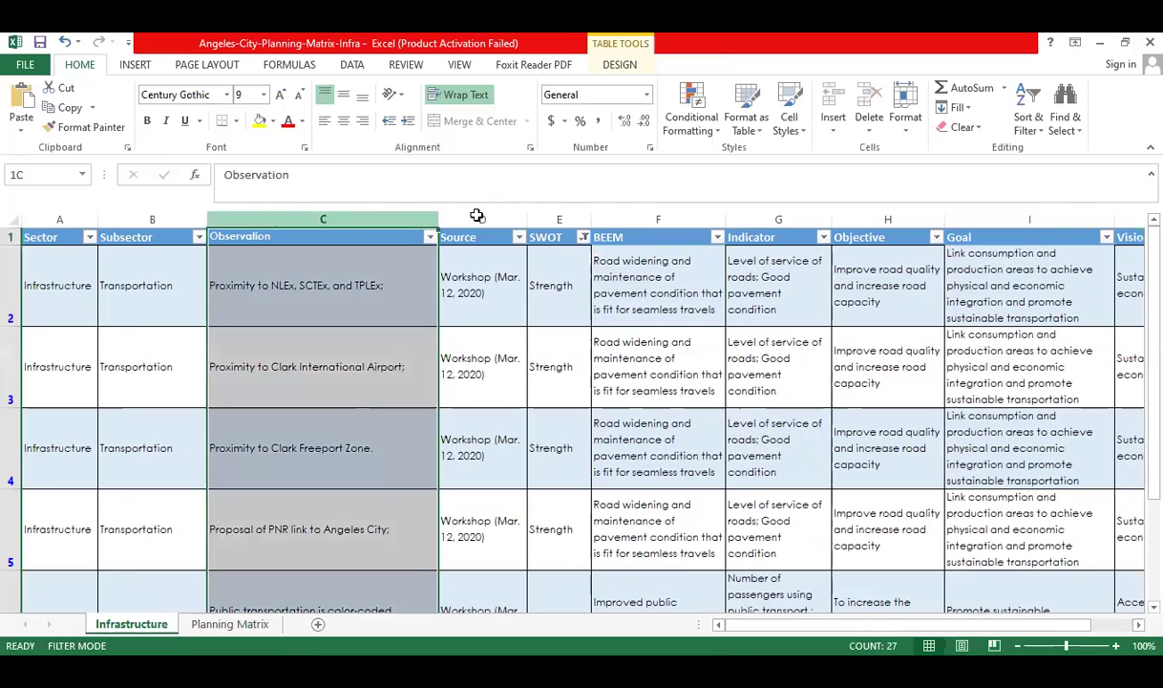
pyautogui.keyDown('shift'); pyautogui.click(558, 219); pyautogui.keyUp('shift')
pyautogui.rightClick(559, 219)
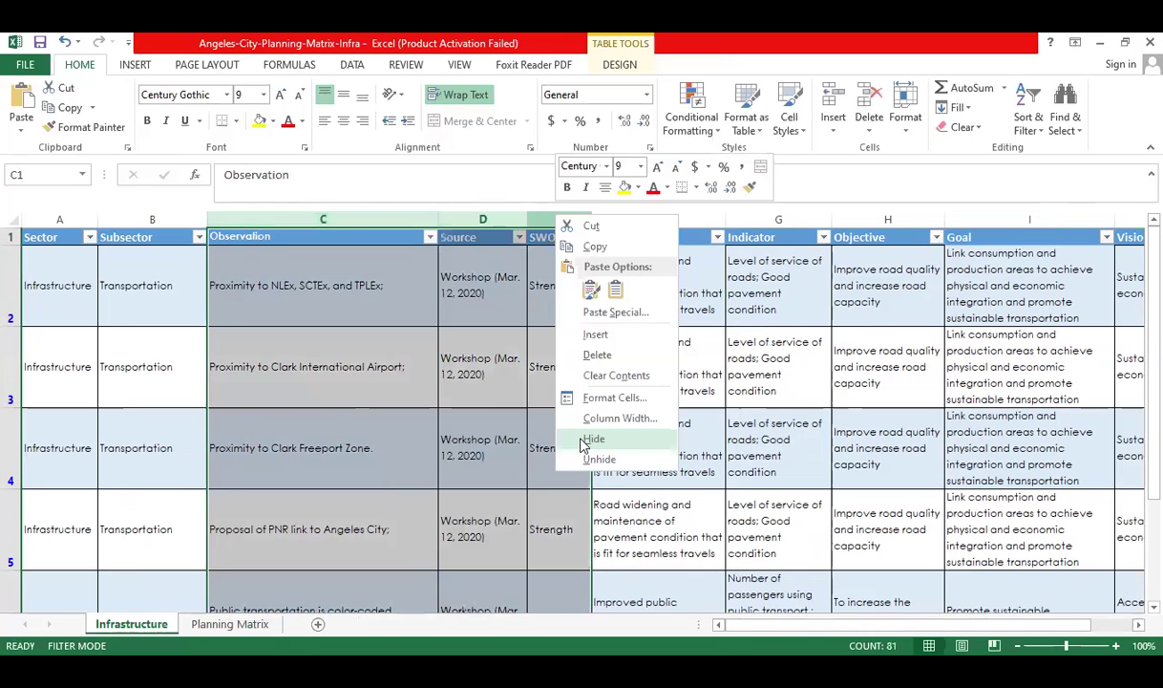
pyautogui.click(592, 440)
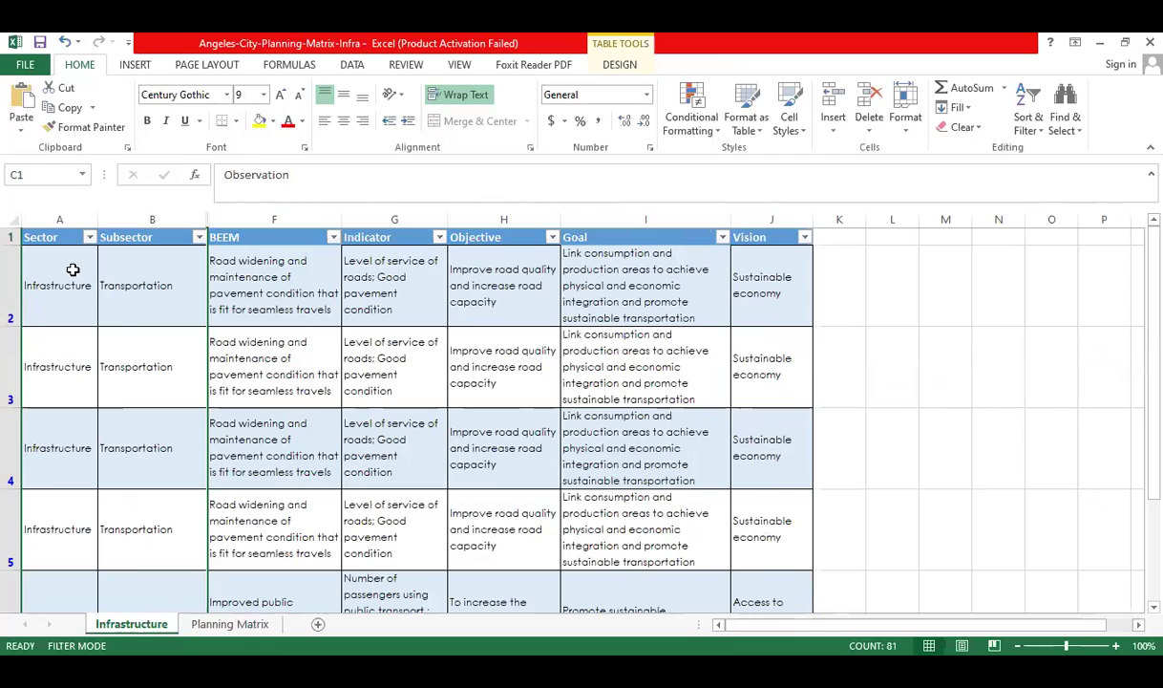
# Step: Examine the first Transportation row's Subsector, BEEM, Objective and Goal entries
pyautogui.click(145, 271)
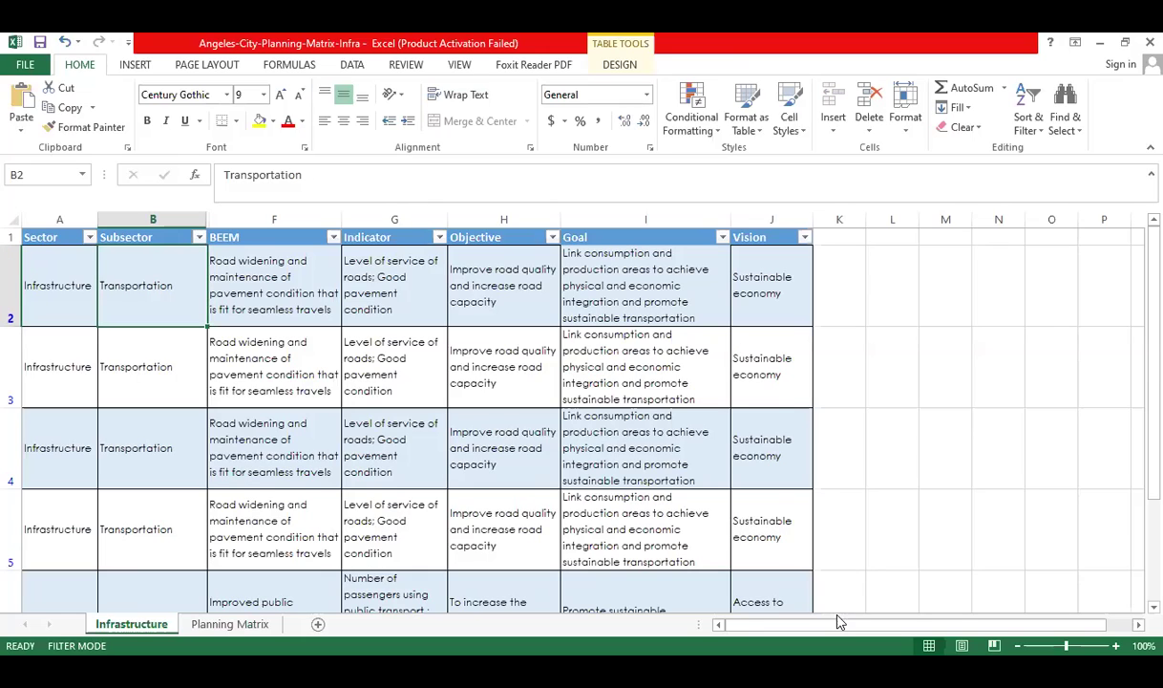
pyautogui.click(287, 297)
pyautogui.click(505, 285)
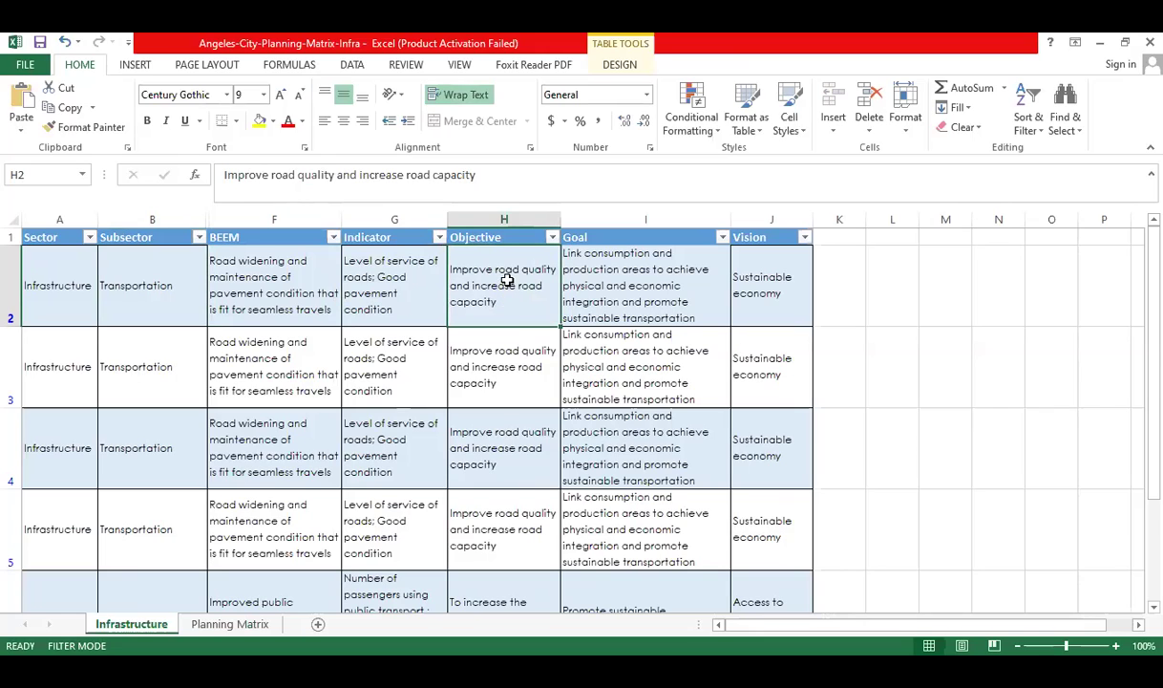
pyautogui.click(489, 235)
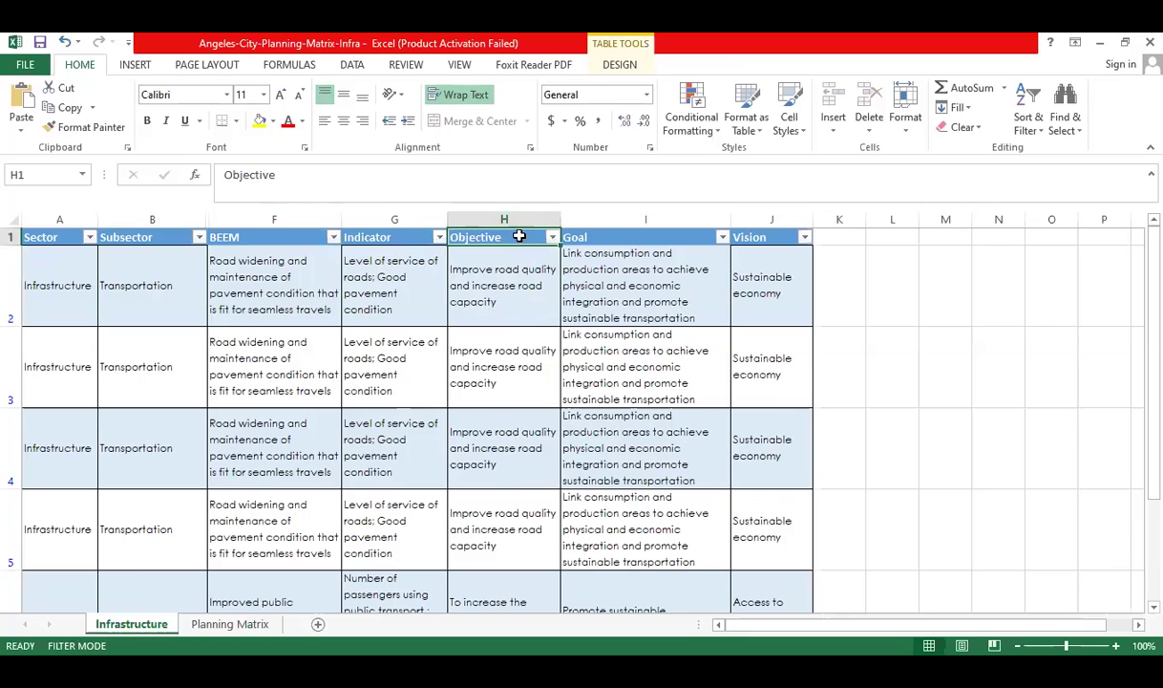
pyautogui.click(592, 236)
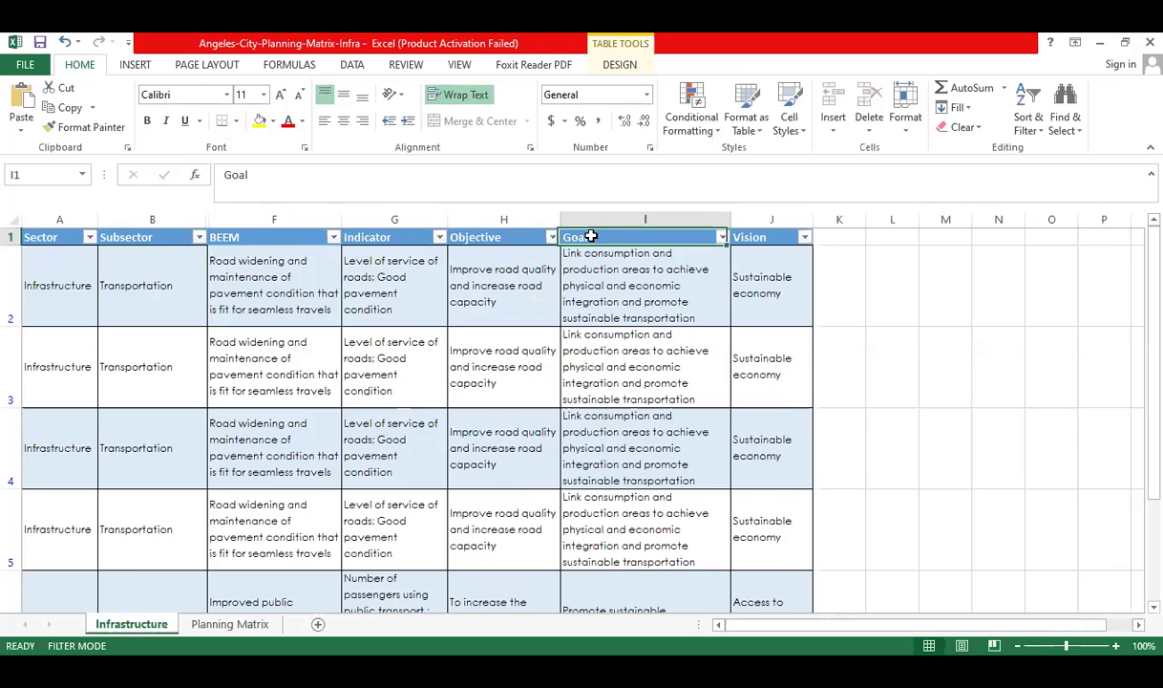
pyautogui.click(636, 292)
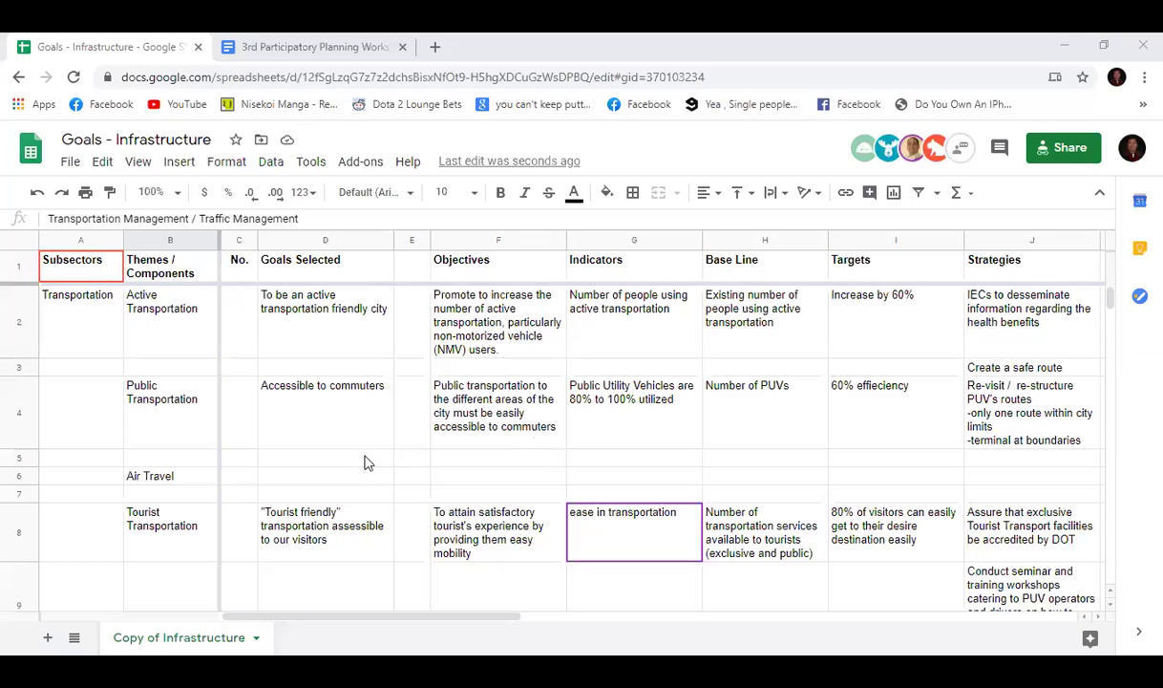
# Step: In the Google Sheets file Goals - Infrastructure, hyphenate the Active Transportation goal to read "To be an active transportation-friendly city"
pyautogui.click(342, 441)
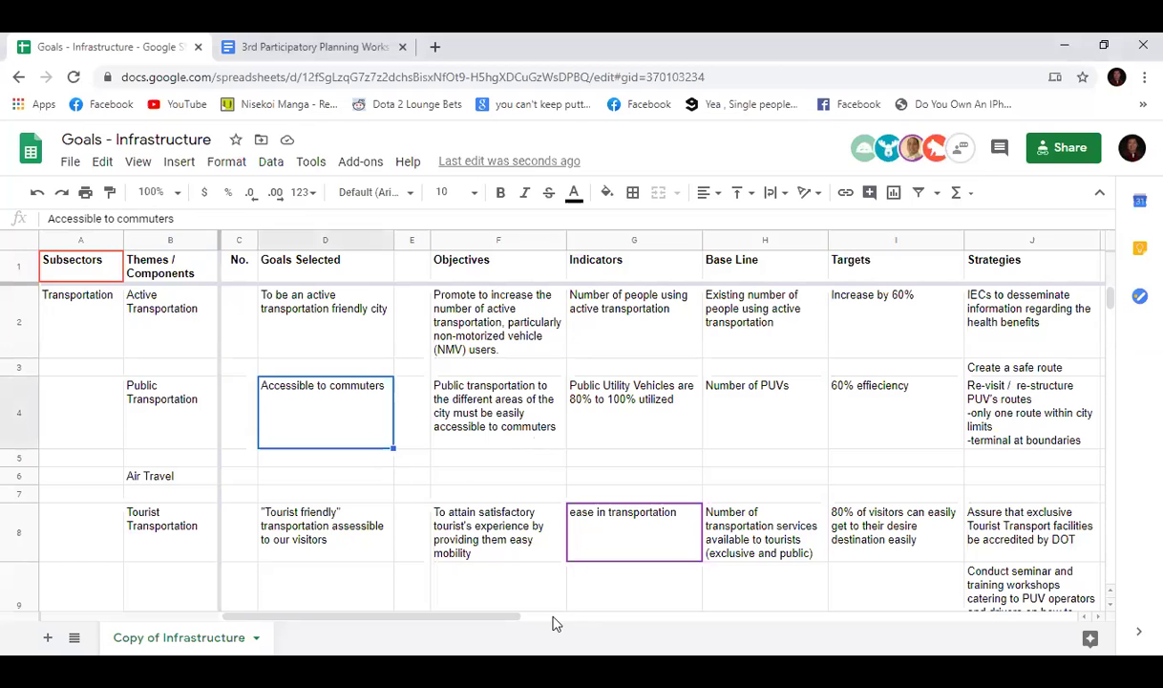
pyautogui.click(299, 330)
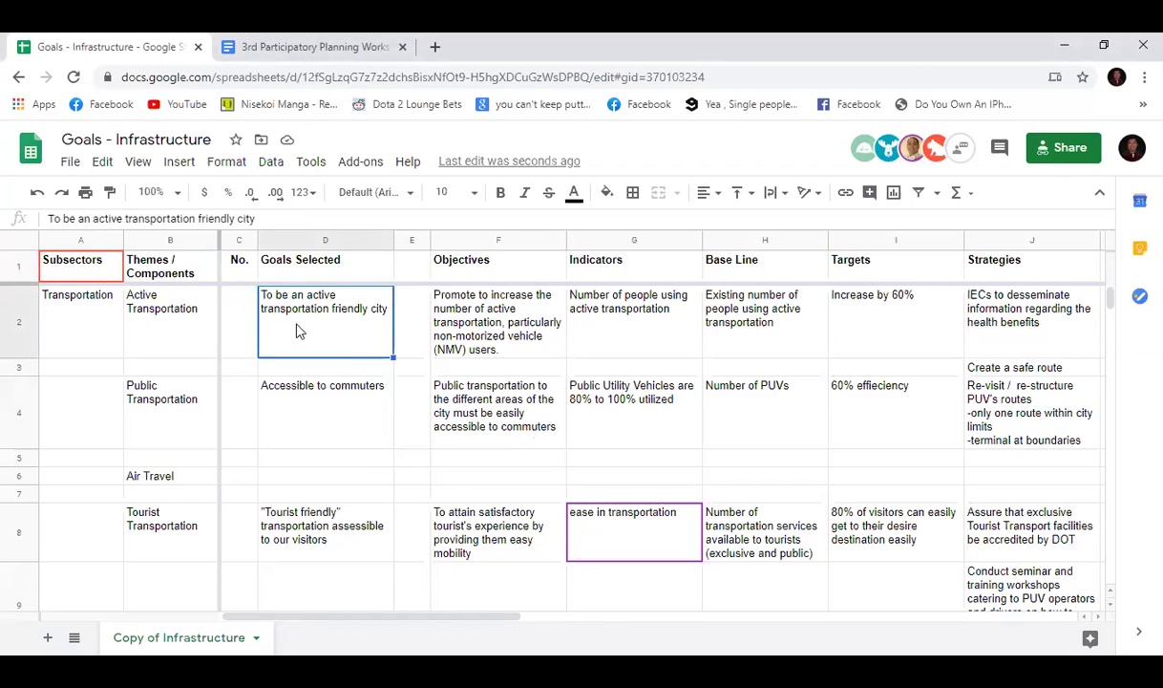
pyautogui.click(165, 316)
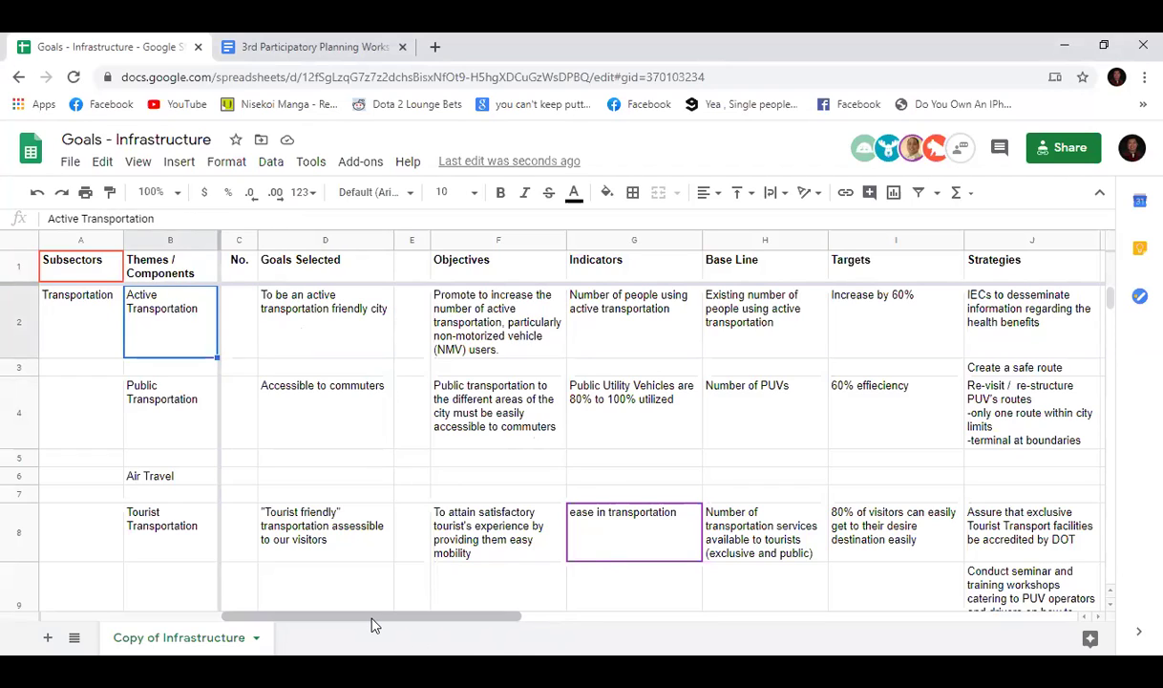
pyautogui.click(352, 325)
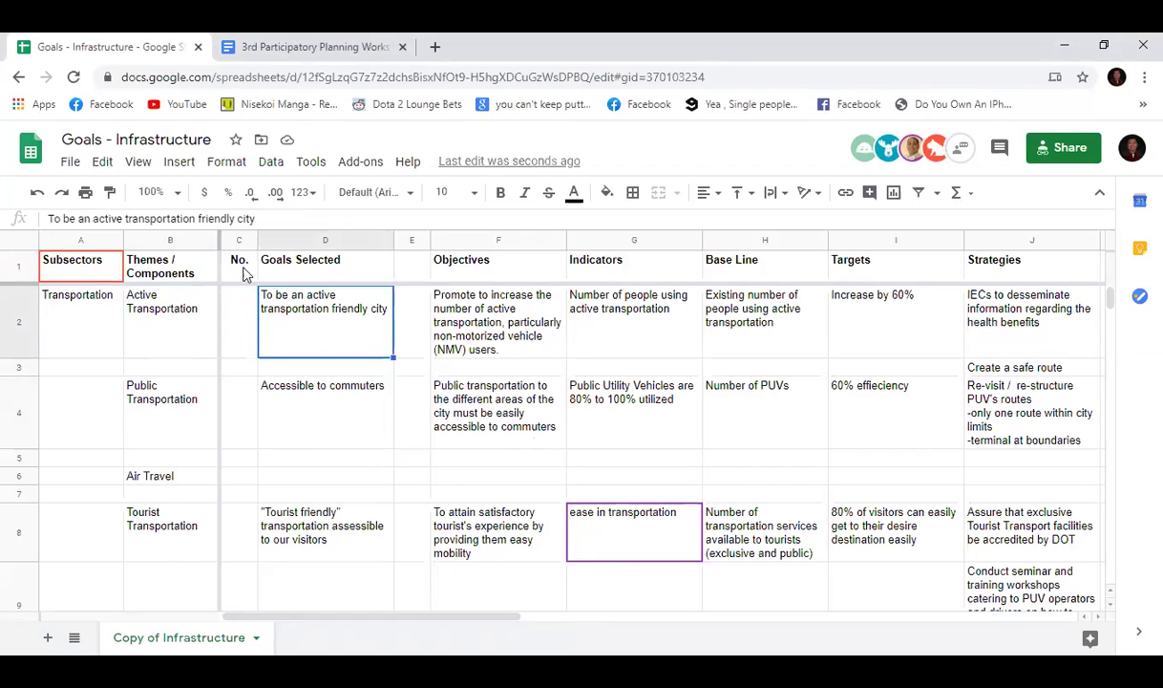
pyautogui.click(197, 218)
pyautogui.write('-')
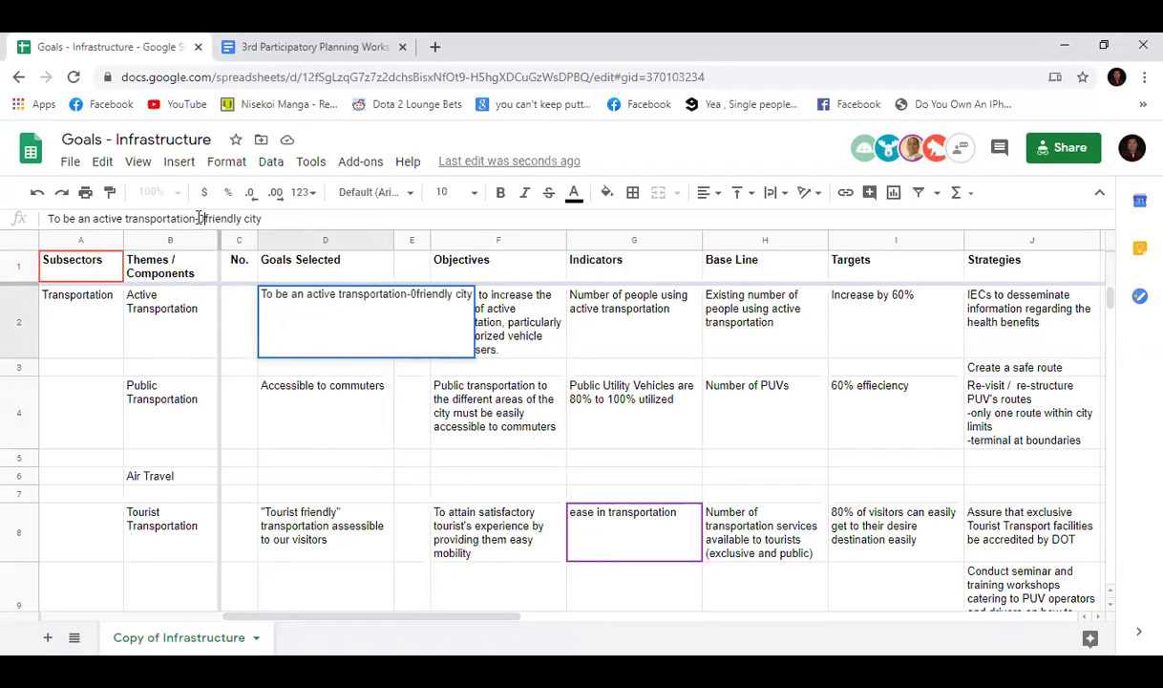
pyautogui.click(363, 395)
pyautogui.click(384, 338)
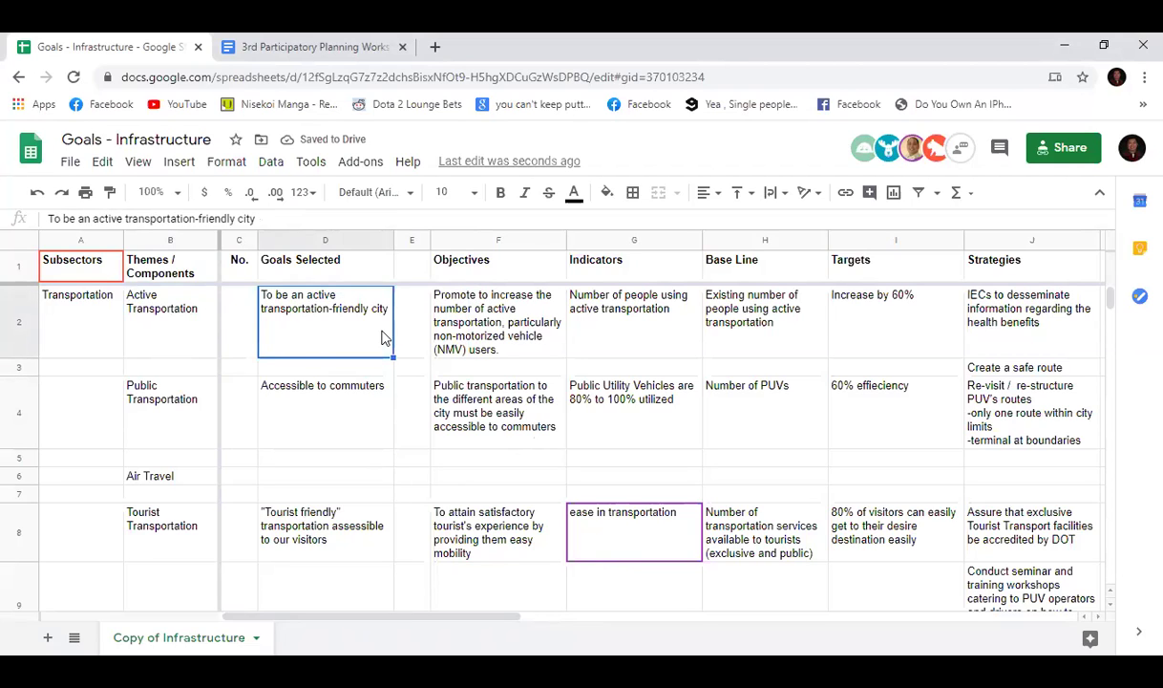
# Step: Insert "active transportation" after "Promote" in the Active Transportation objective in cell F2
pyautogui.click(456, 336)
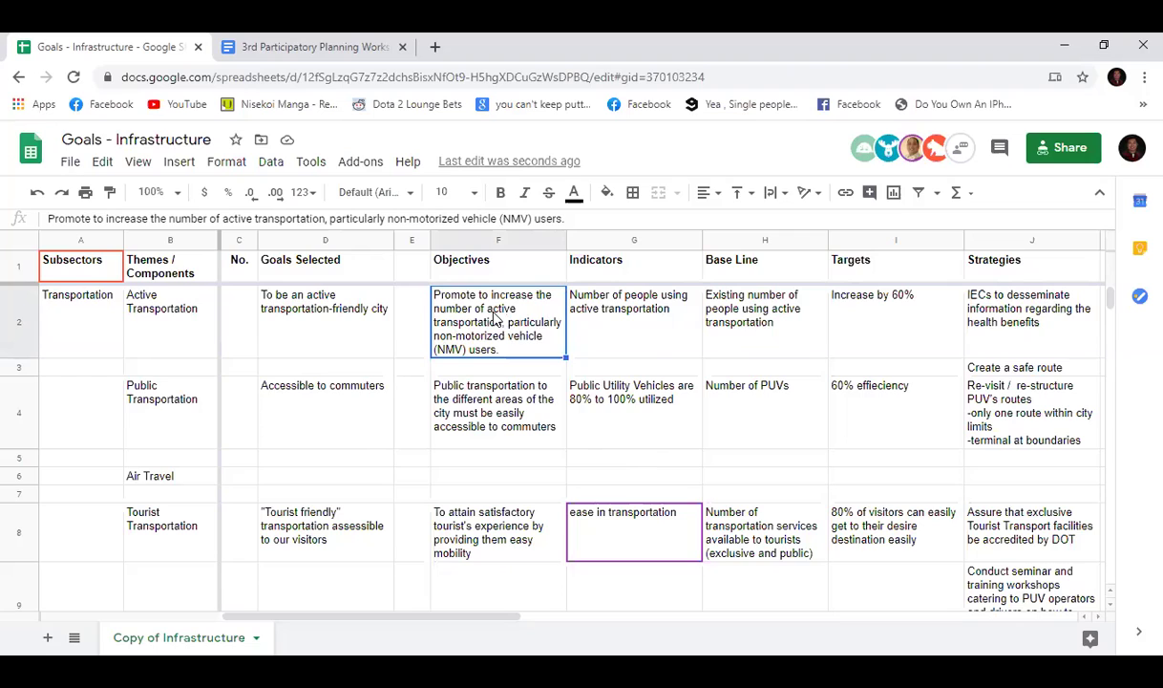
pyautogui.click(90, 219)
pyautogui.write('active ')
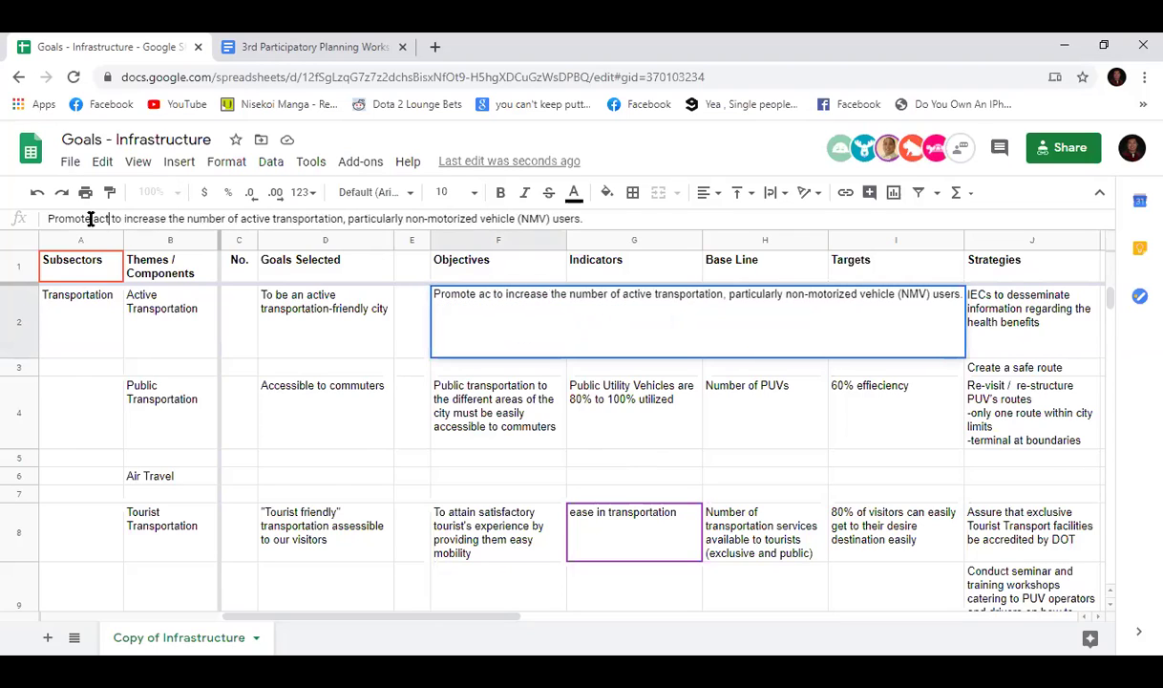
pyautogui.write('transportati')
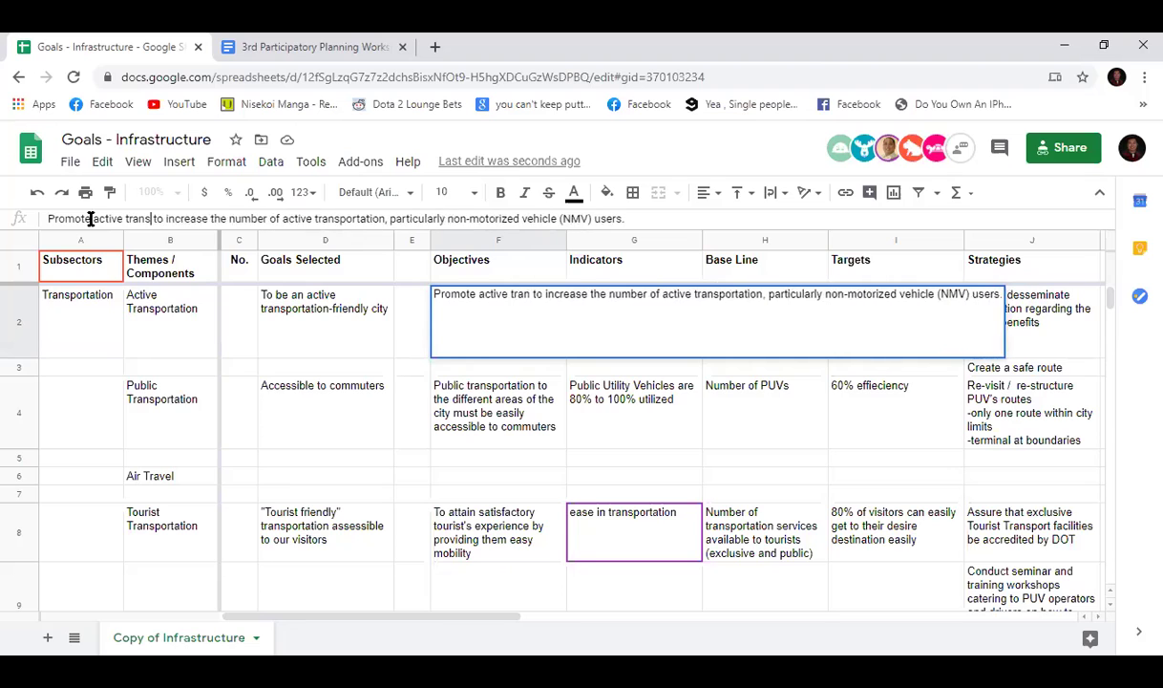
pyautogui.write('on')
pyautogui.press('Return')
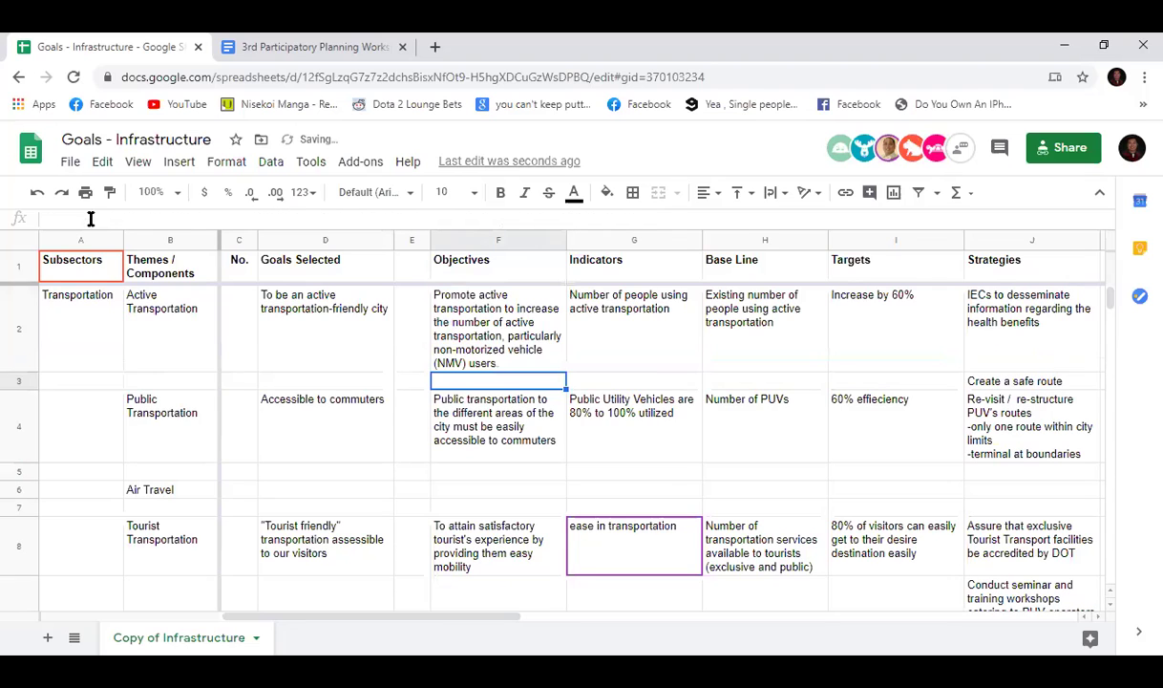
# Step: Replace "active transportation" after "the number of" with "users" in the Active Transportation objective
pyautogui.click(506, 356)
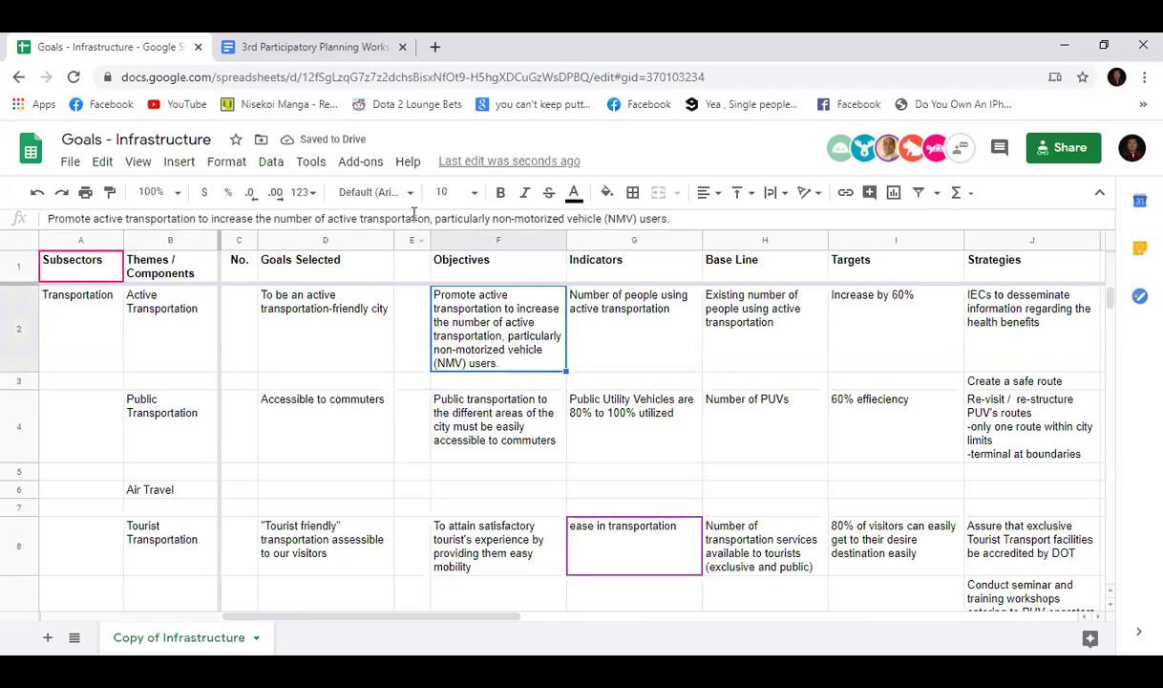
pyautogui.moveTo(430, 218); pyautogui.dragTo(331, 218)
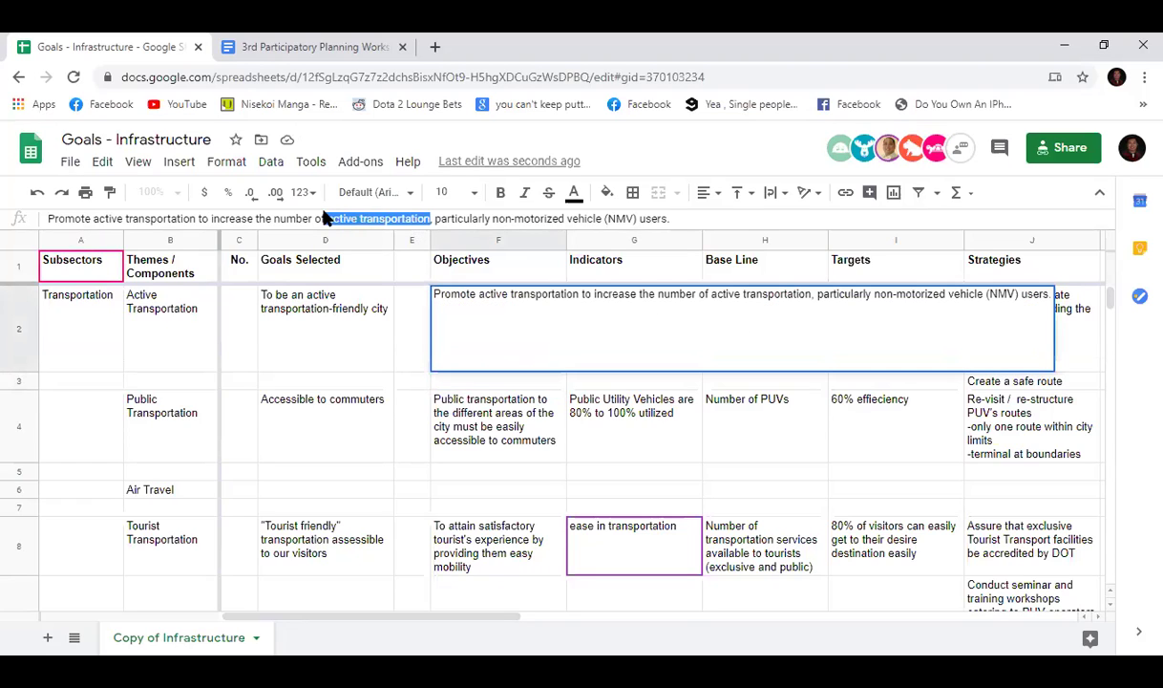
pyautogui.write('users')
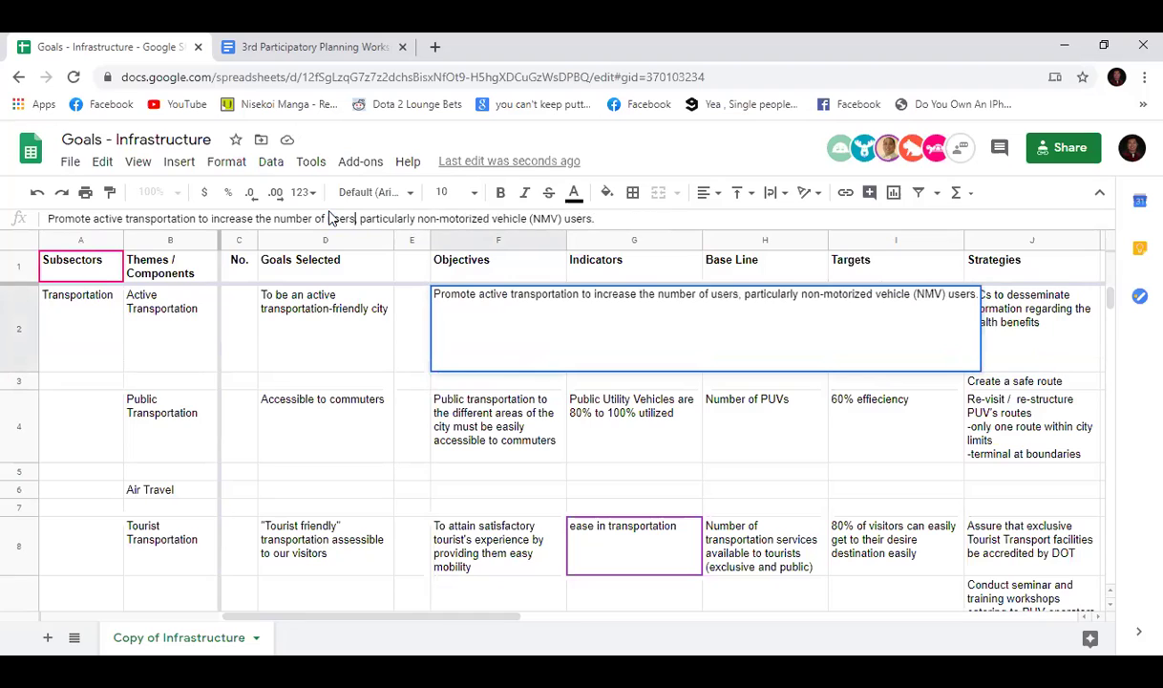
pyautogui.press('Return')
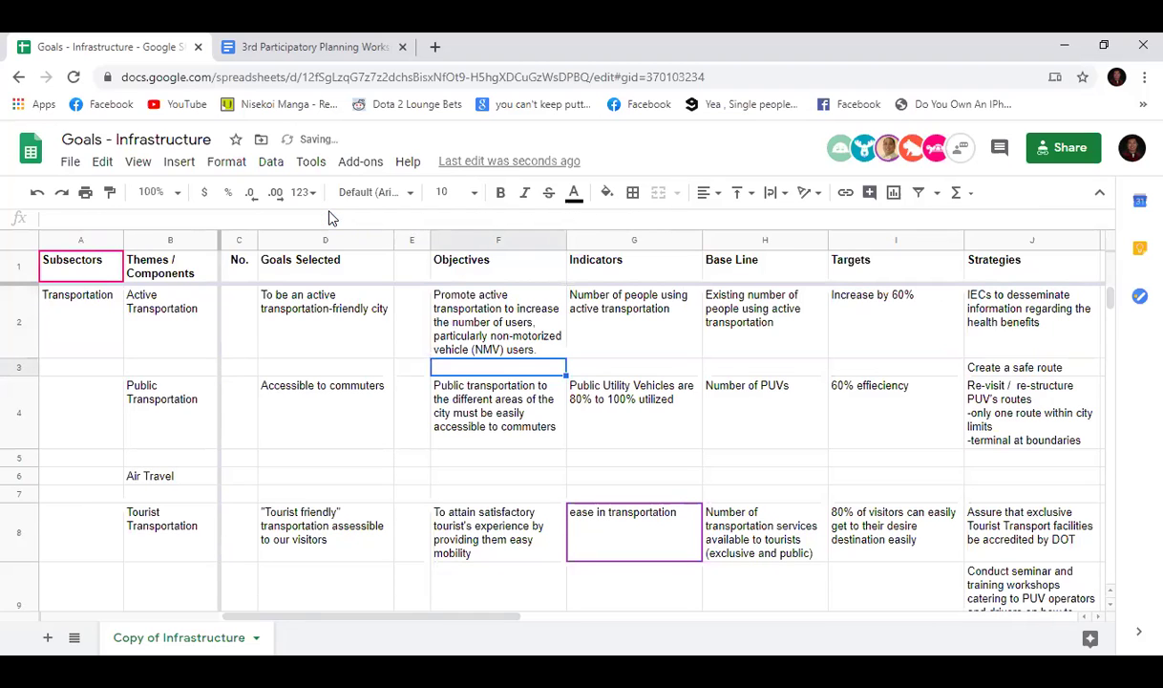
# Step: Delete "users, particularly" from the objective in F2 so it ends "increase the number of non-motorized vehicle (NMV) users."
pyautogui.click(516, 320)
pyautogui.moveTo(578, 218); pyautogui.dragTo(328, 218)
pyautogui.press('BackSpace')
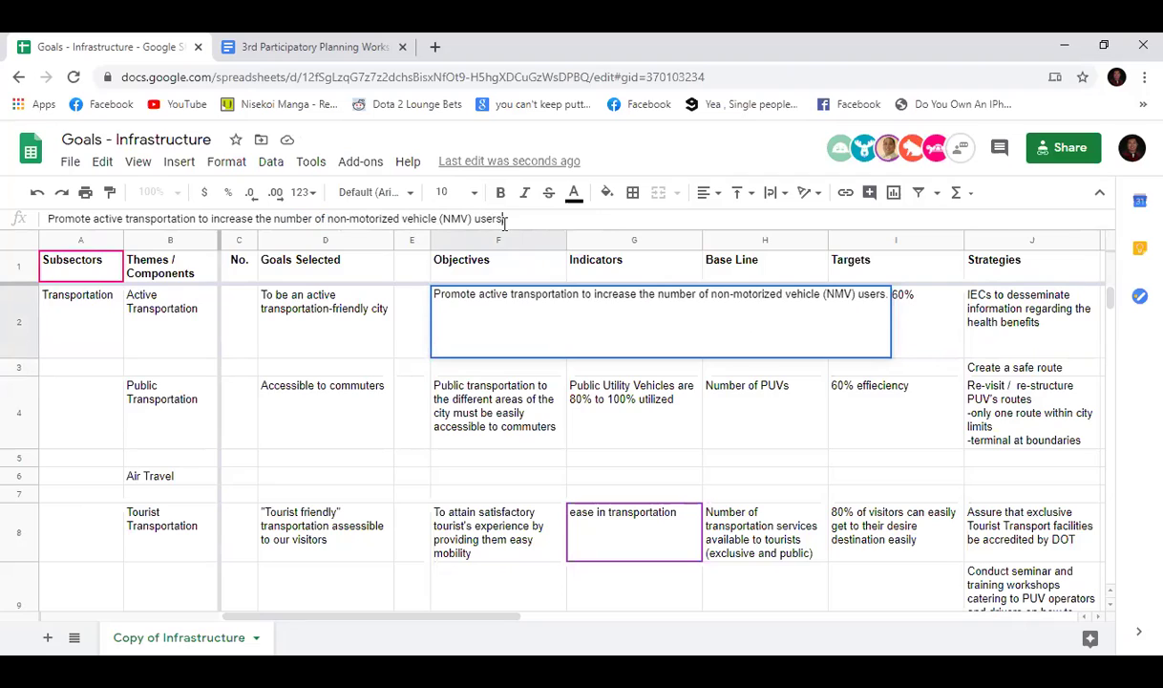
pyautogui.press('Return')
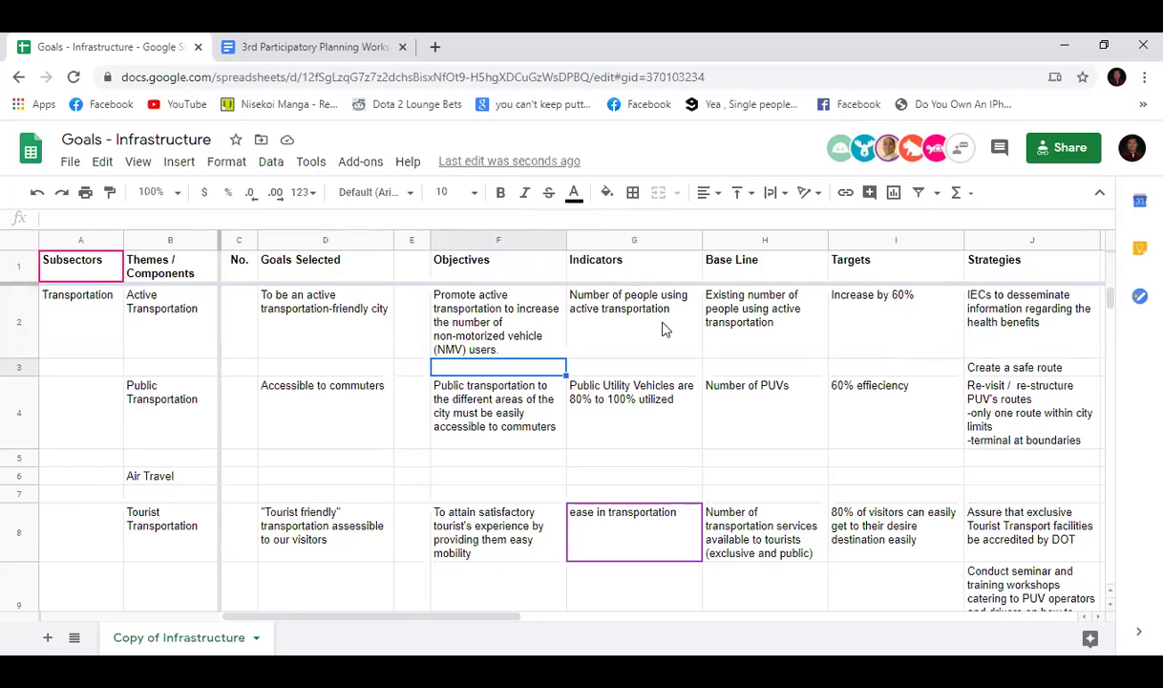
# Step: Compare the Active Transportation indicator in G2 with the objective in F2 and the goal in D2
pyautogui.click(635, 334)
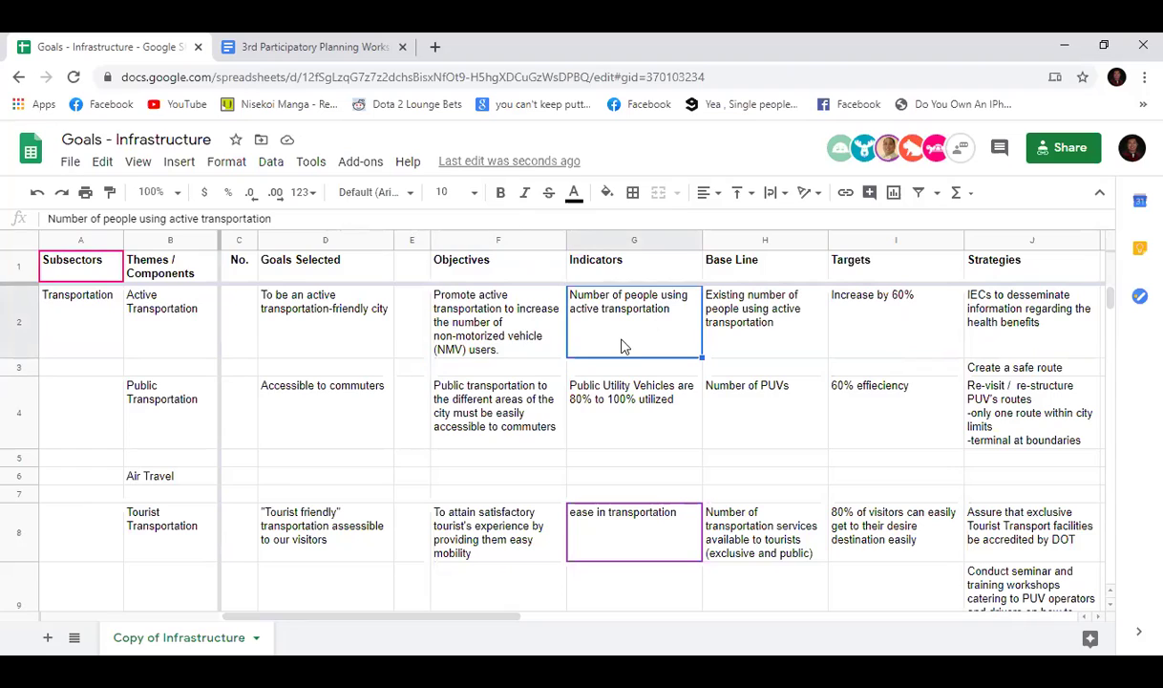
pyautogui.click(511, 320)
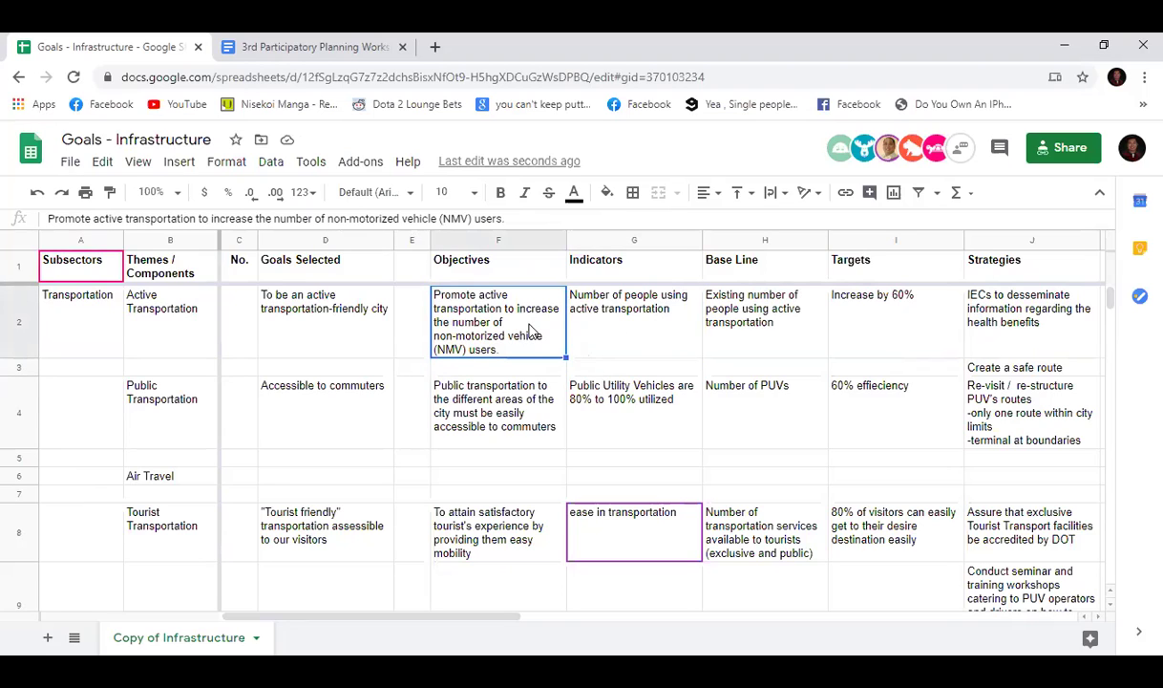
pyautogui.click(583, 320)
pyautogui.click(523, 328)
pyautogui.click(626, 330)
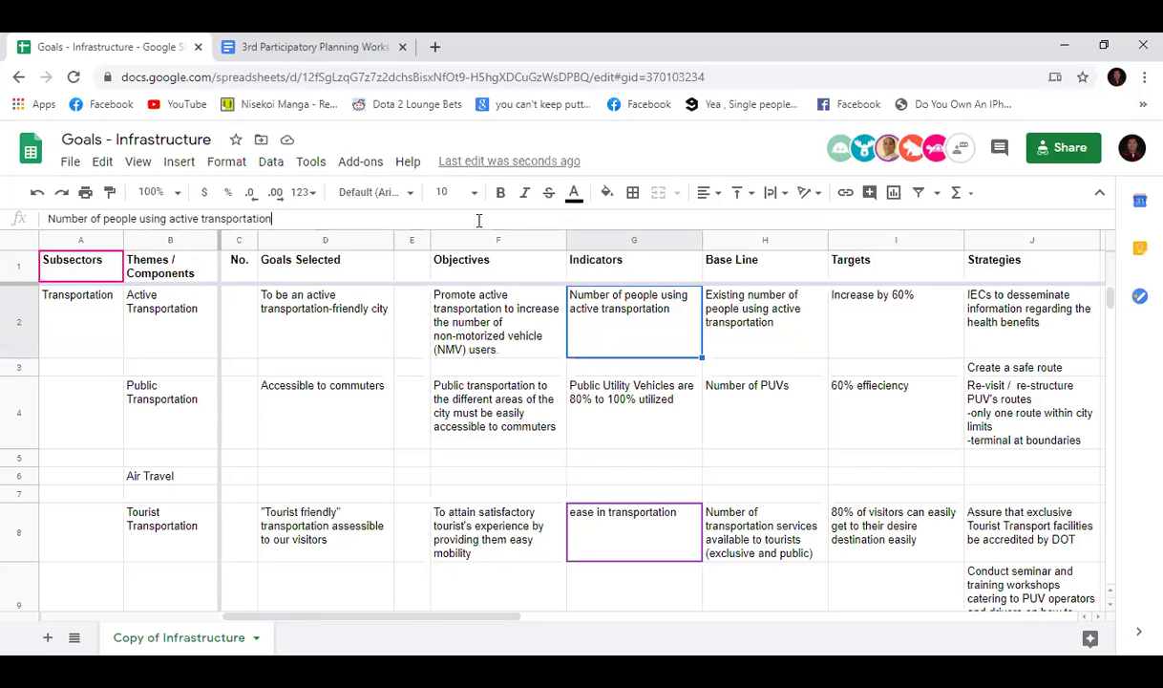
pyautogui.press('Return')
pyautogui.press('Return')
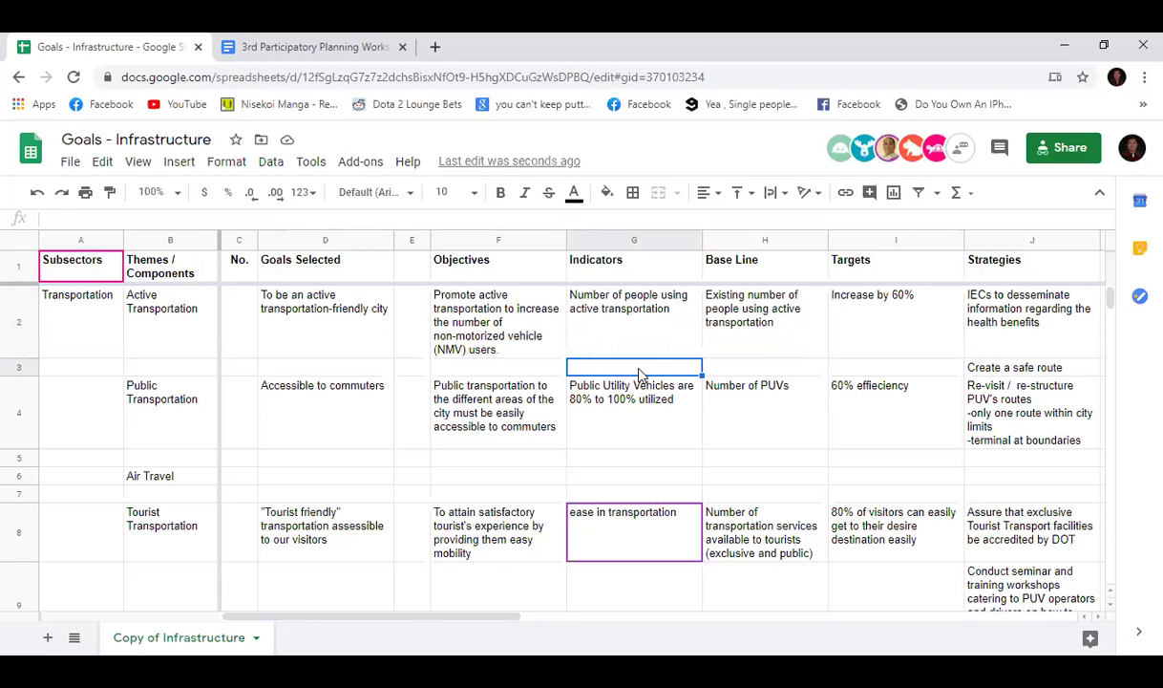
pyautogui.click(301, 217)
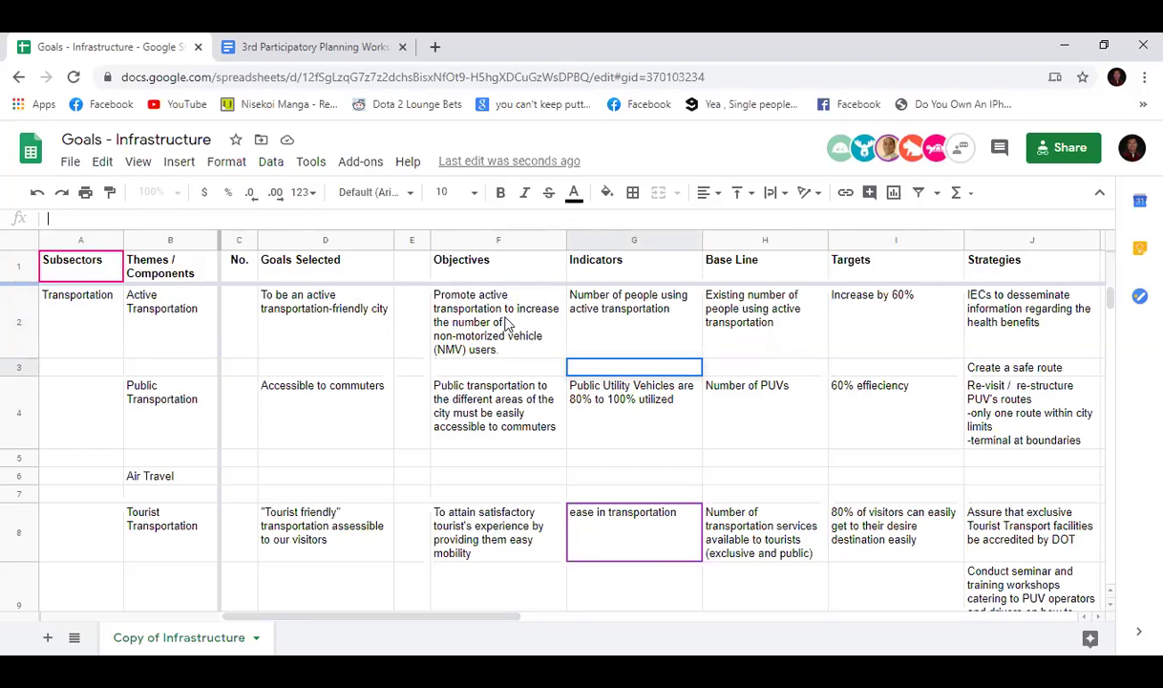
pyautogui.click(354, 310)
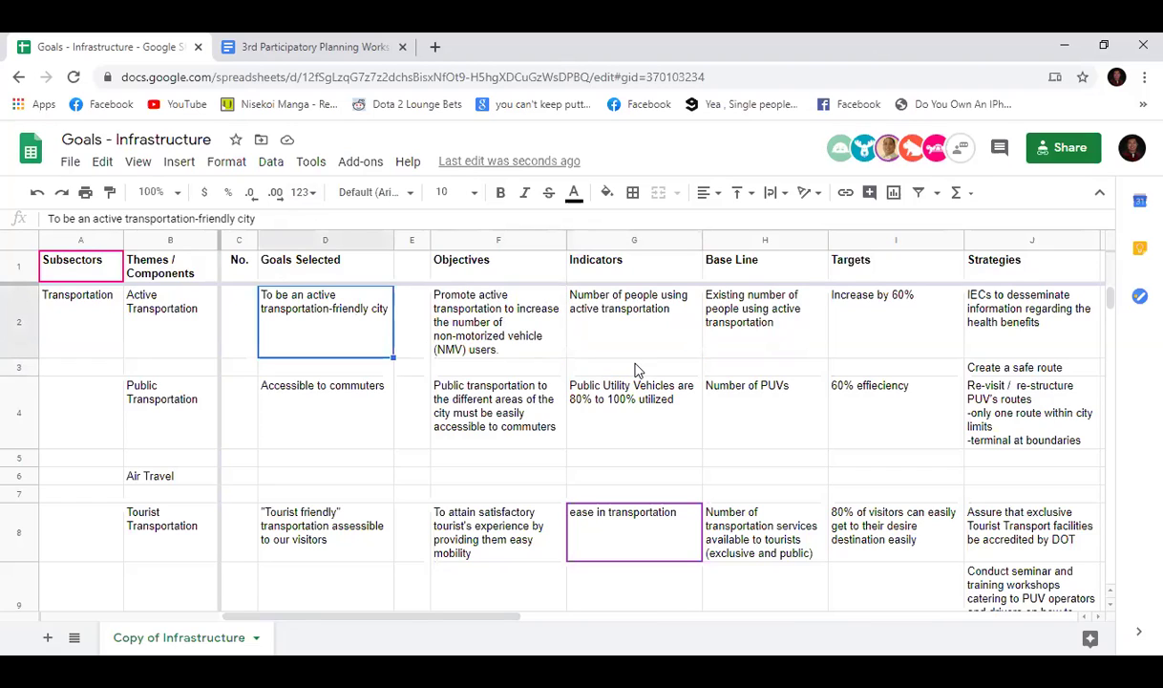
pyautogui.click(637, 368)
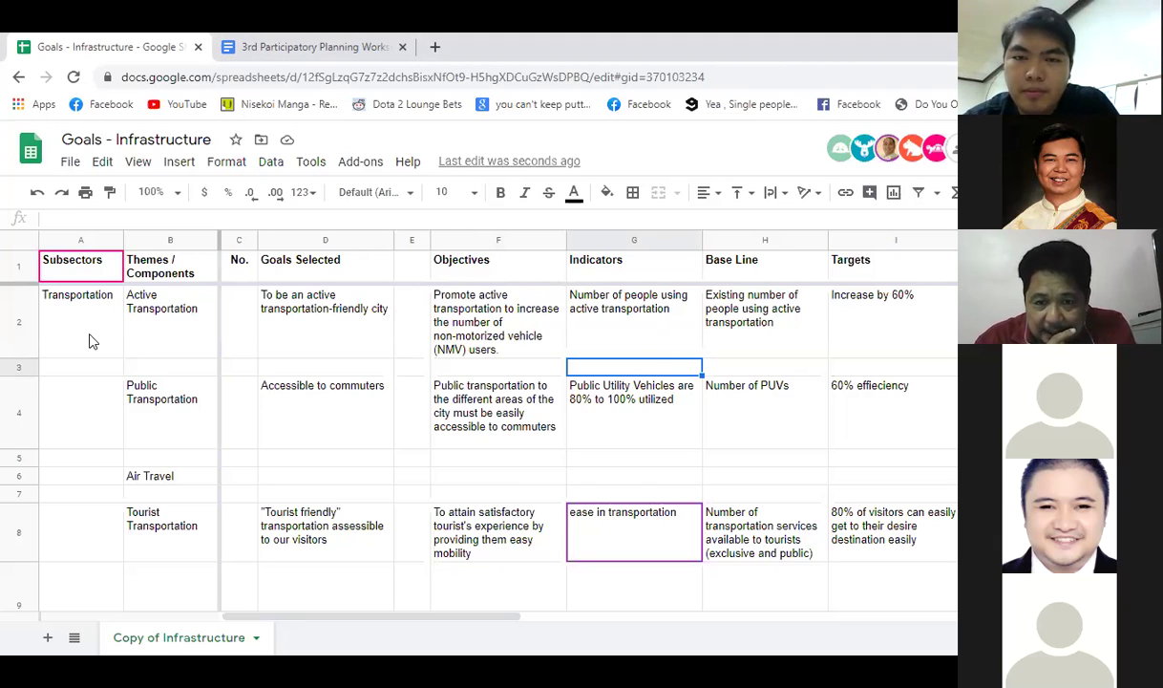
# Step: Insert one blank row below row 3, between the Active Transportation and Public Transportation entries
pyautogui.click(14, 365)
pyautogui.rightClick(14, 366)
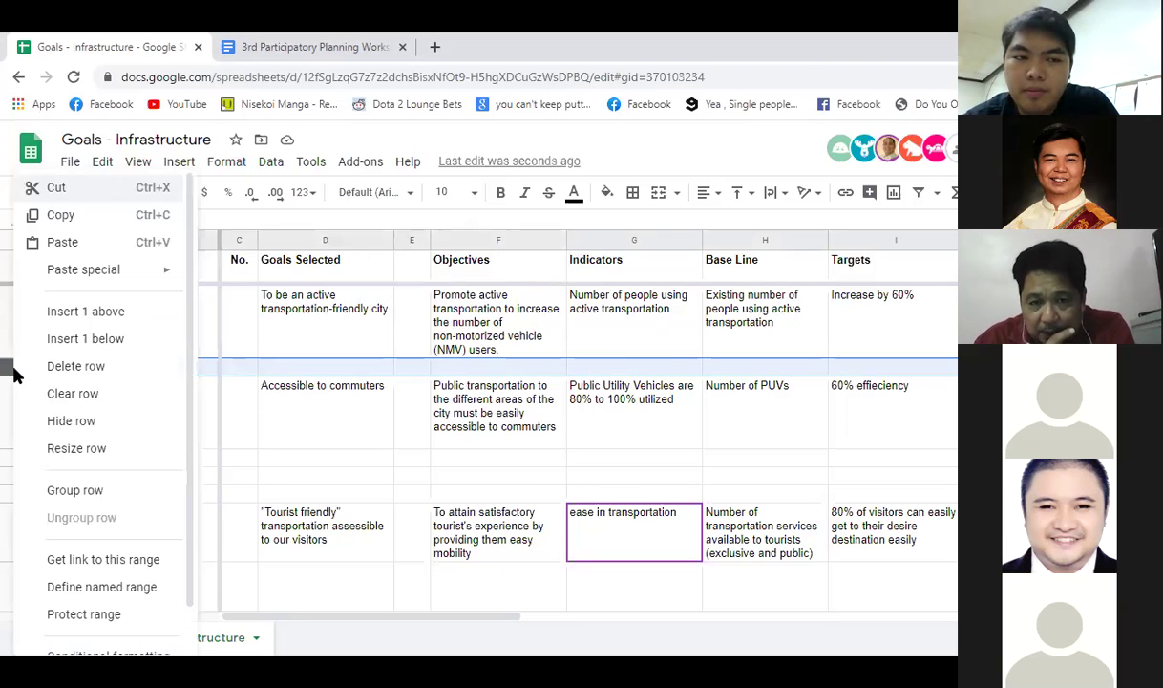
pyautogui.click(94, 338)
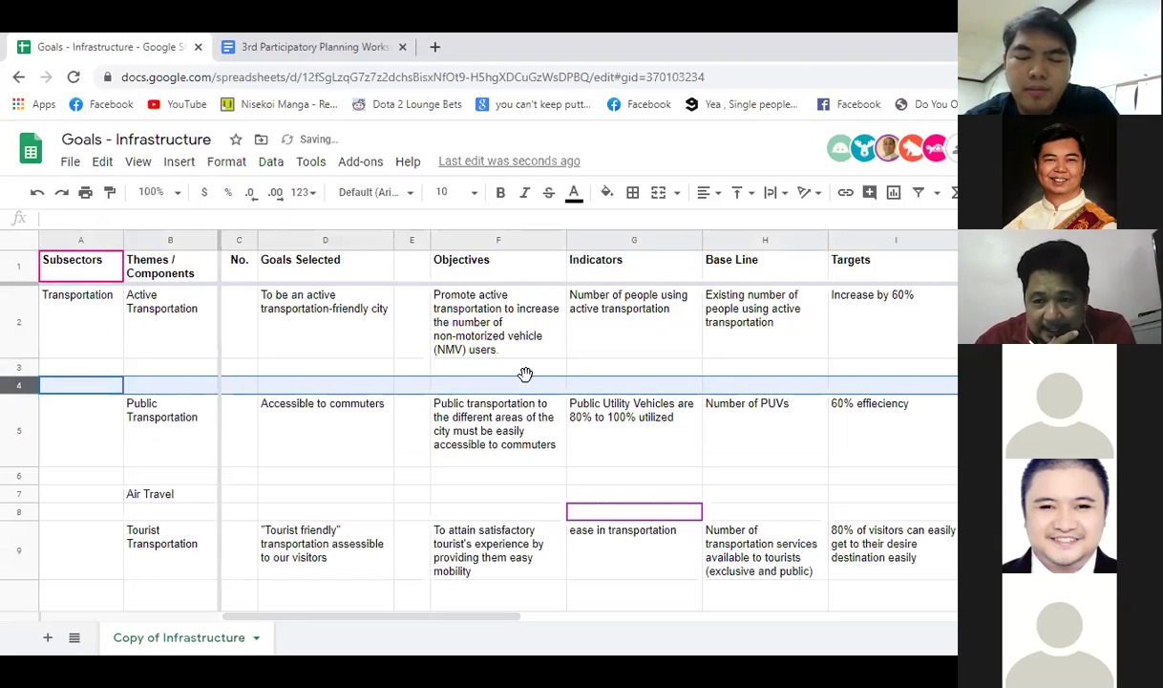
pyautogui.click(576, 371)
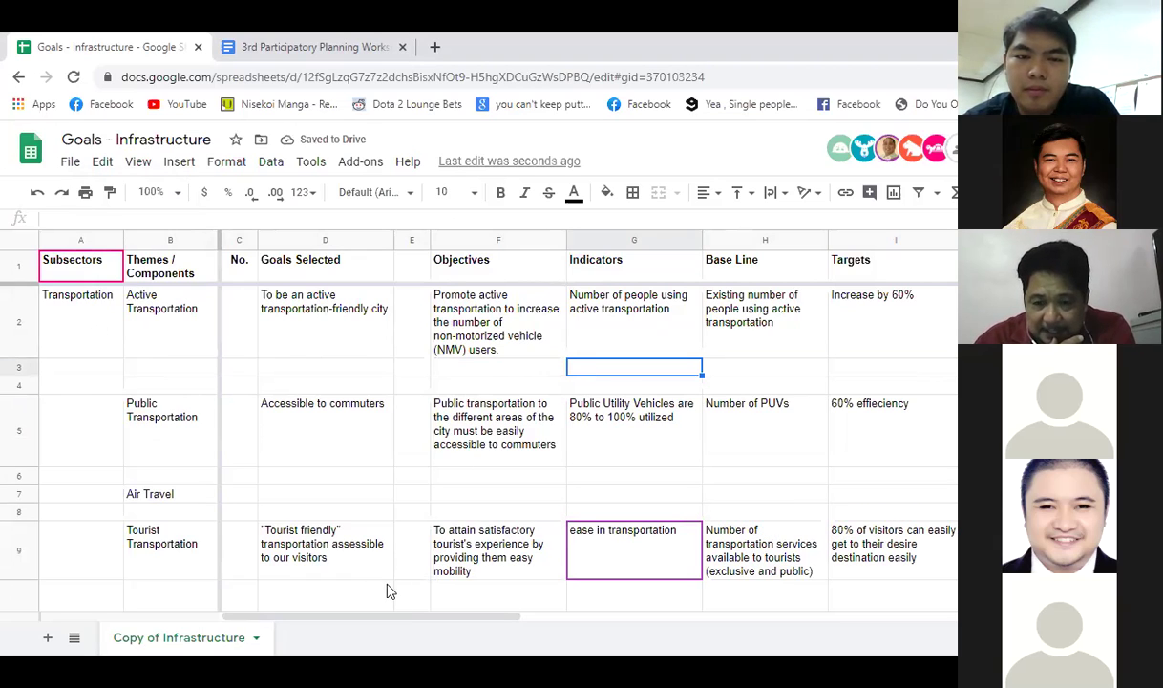
pyautogui.moveTo(420, 615); pyautogui.dragTo(481, 628)
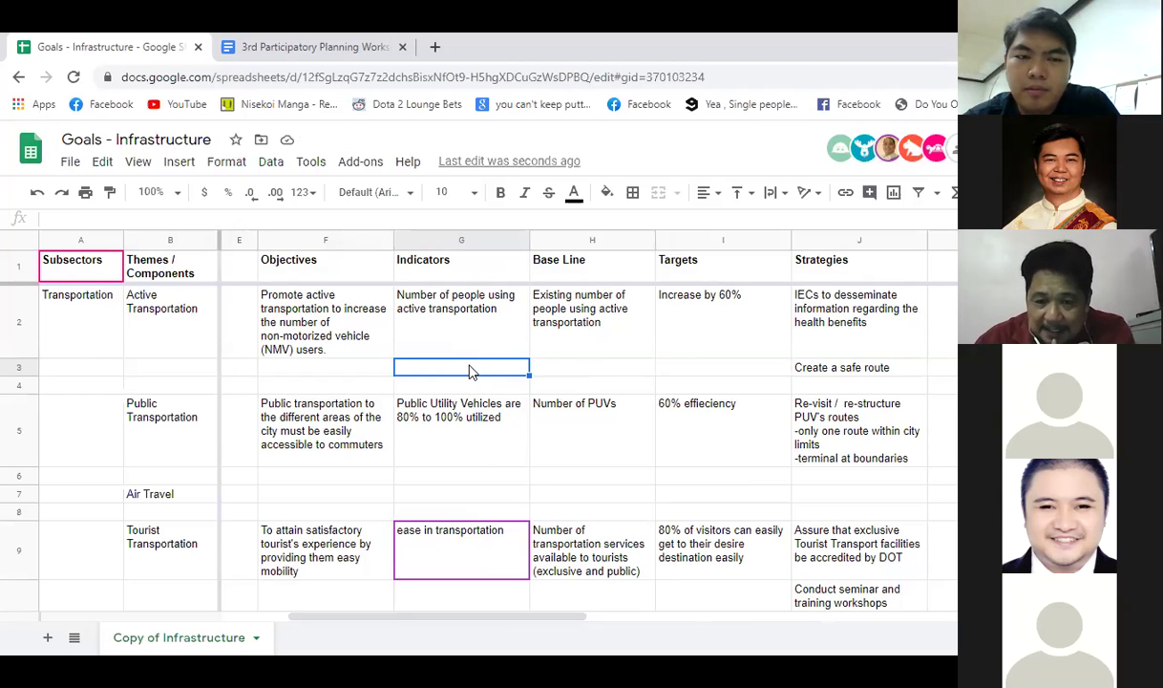
pyautogui.click(441, 477)
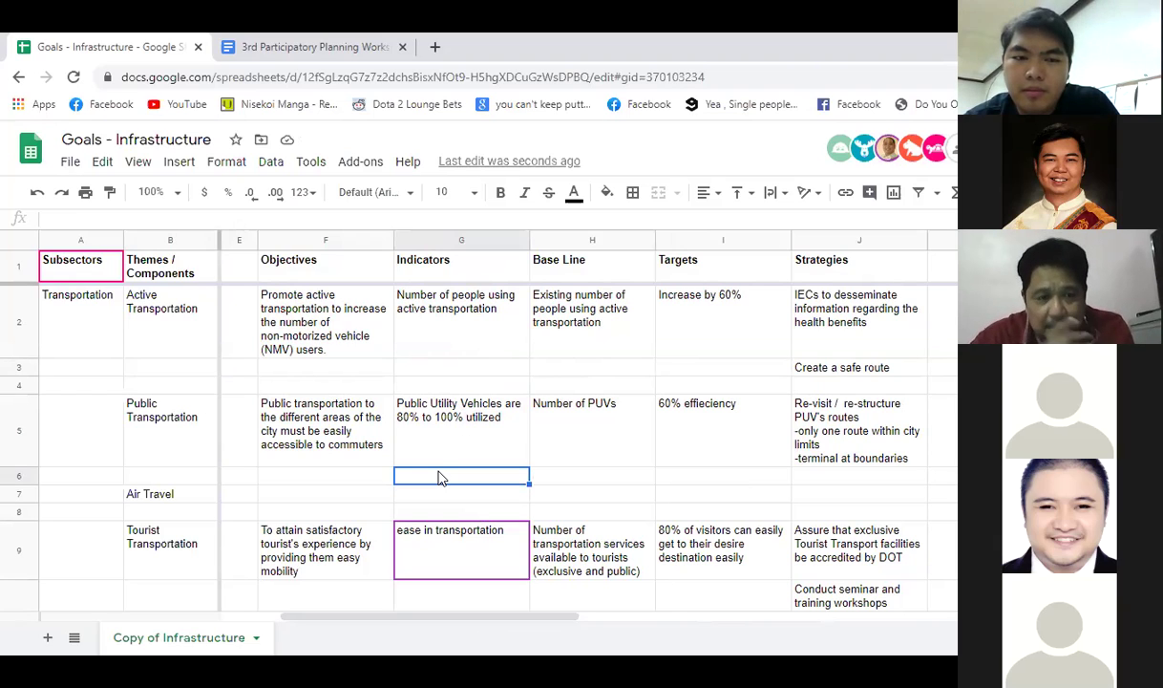
pyautogui.click(417, 335)
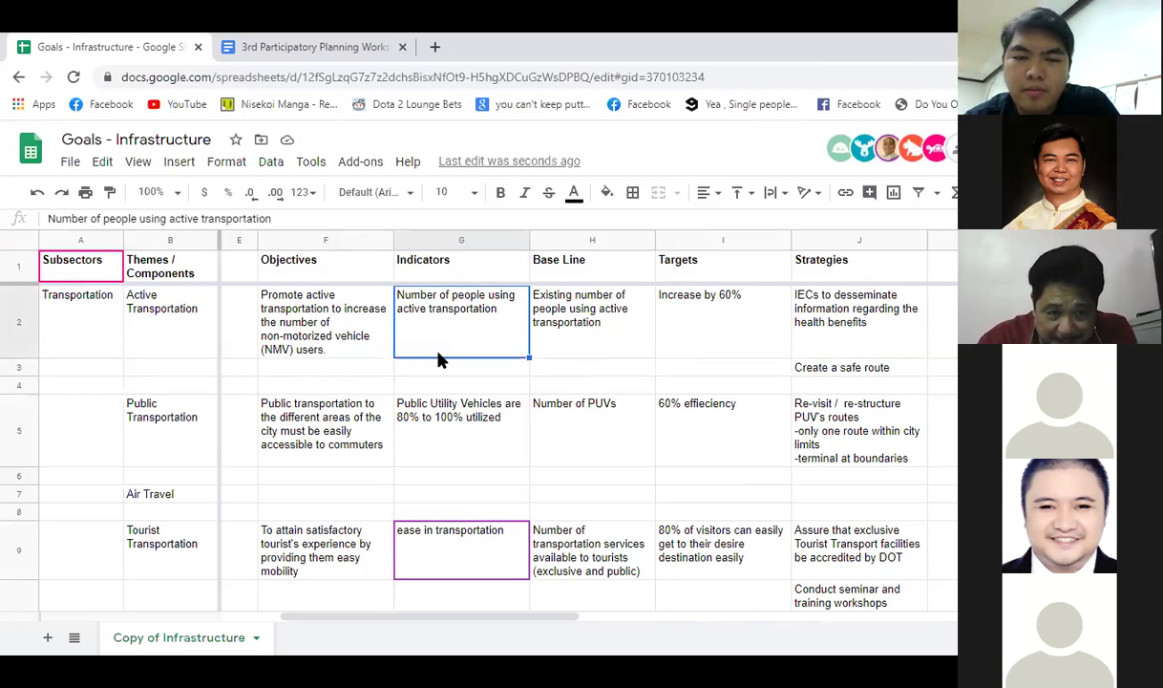
pyautogui.click(427, 460)
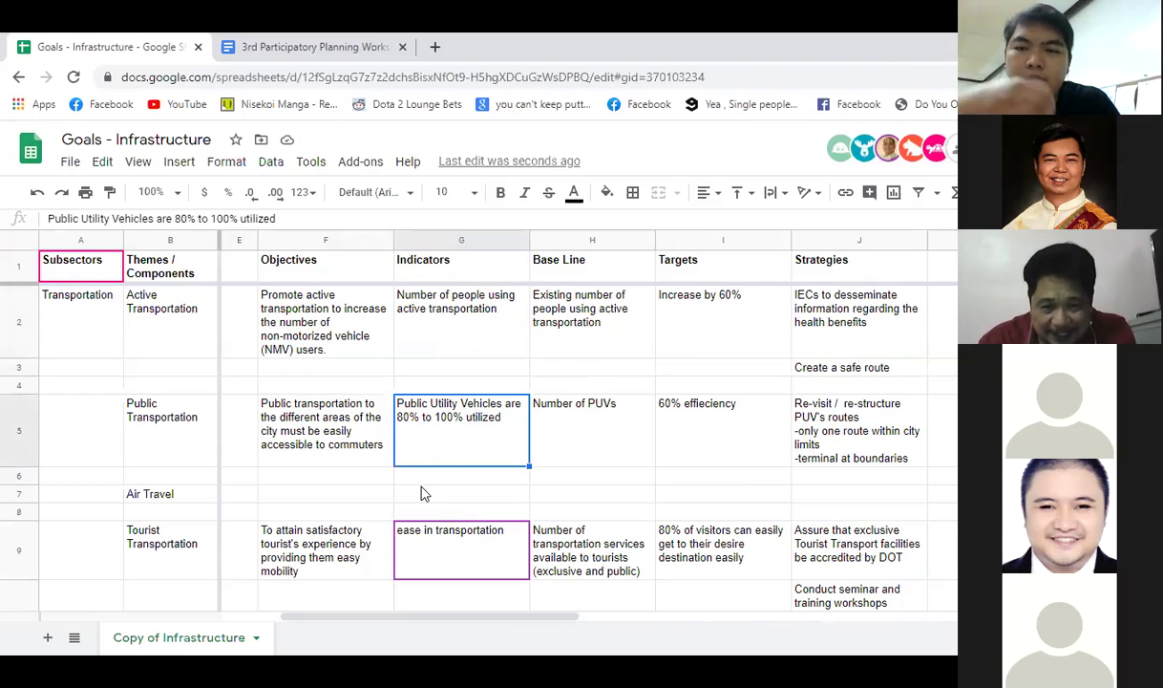
pyautogui.click(425, 475)
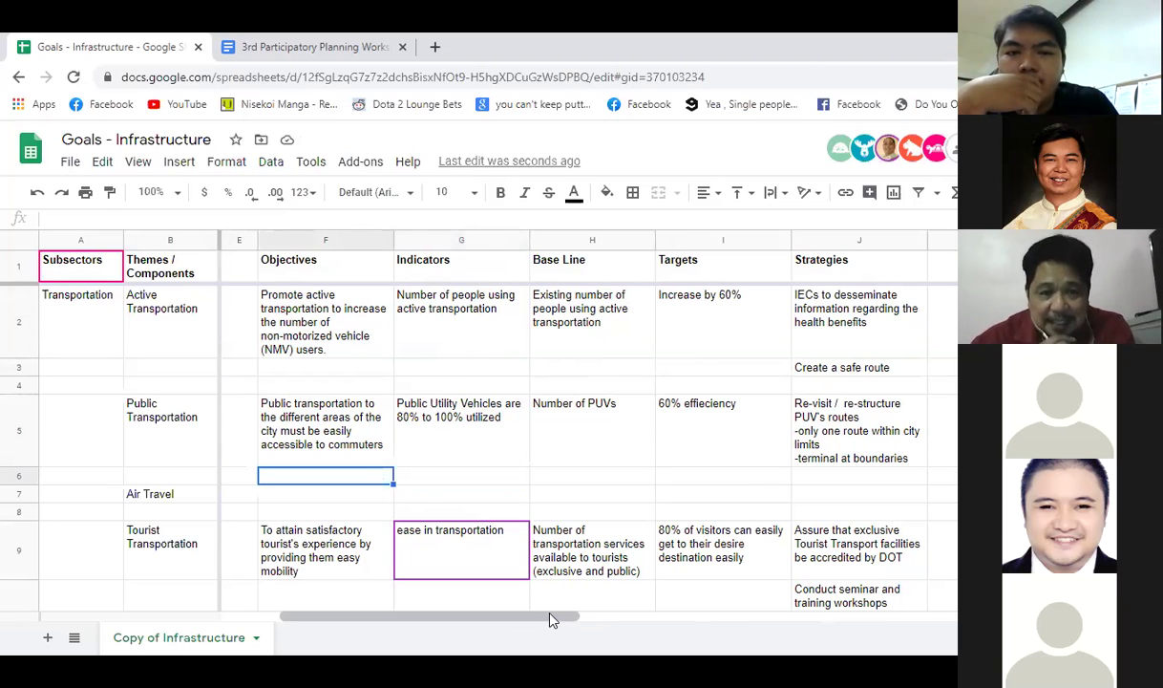
# Step: Enter the objective "Familiarization of routes for public transportation" in cell F6, below the existing Public Transportation objective
pyautogui.moveTo(550, 618); pyautogui.dragTo(425, 499)
pyautogui.click(352, 472)
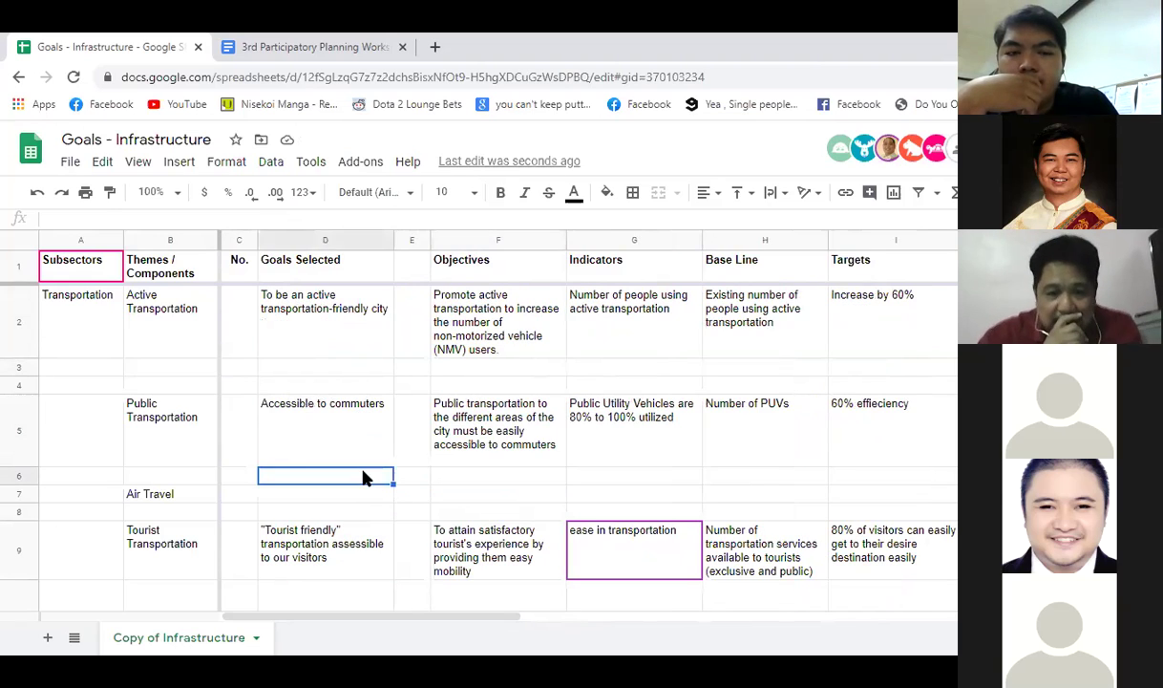
pyautogui.click(455, 480)
pyautogui.write('F')
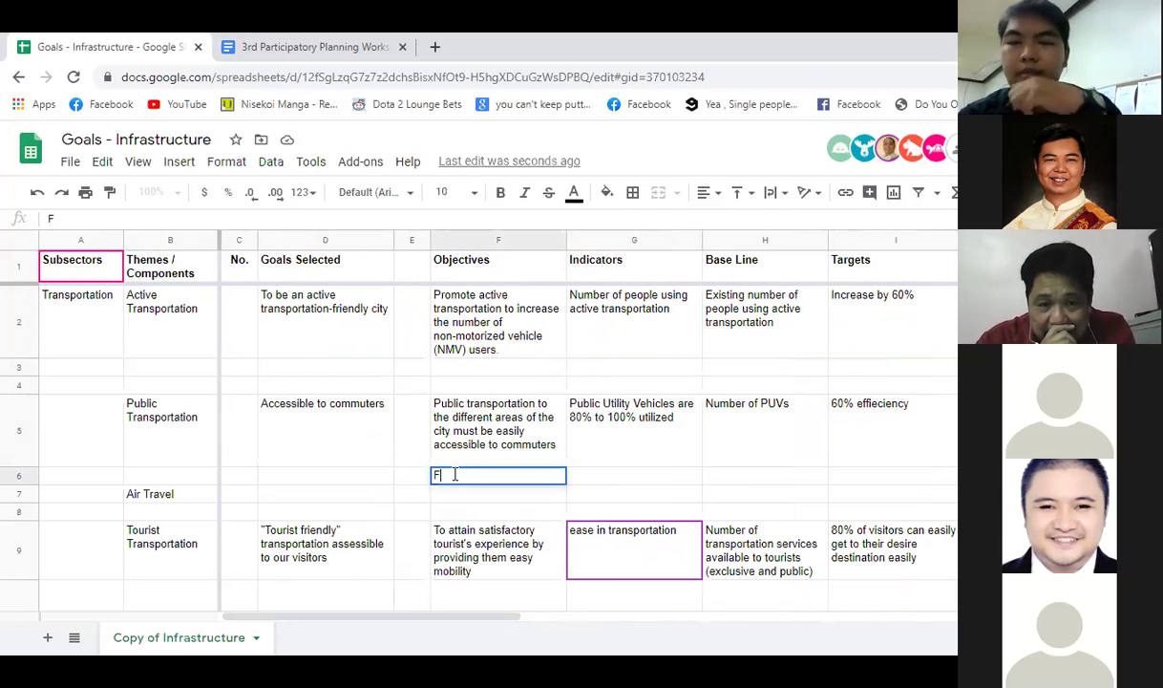
pyautogui.write('amiliarizatio')
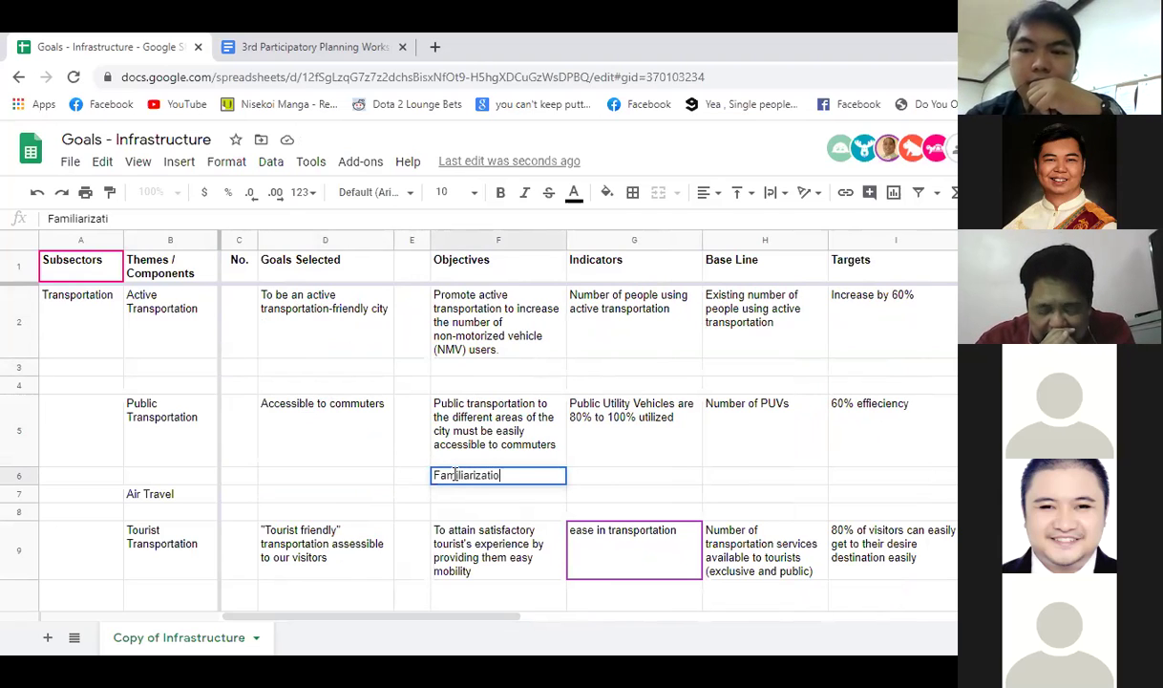
pyautogui.write('n of routes for publ')
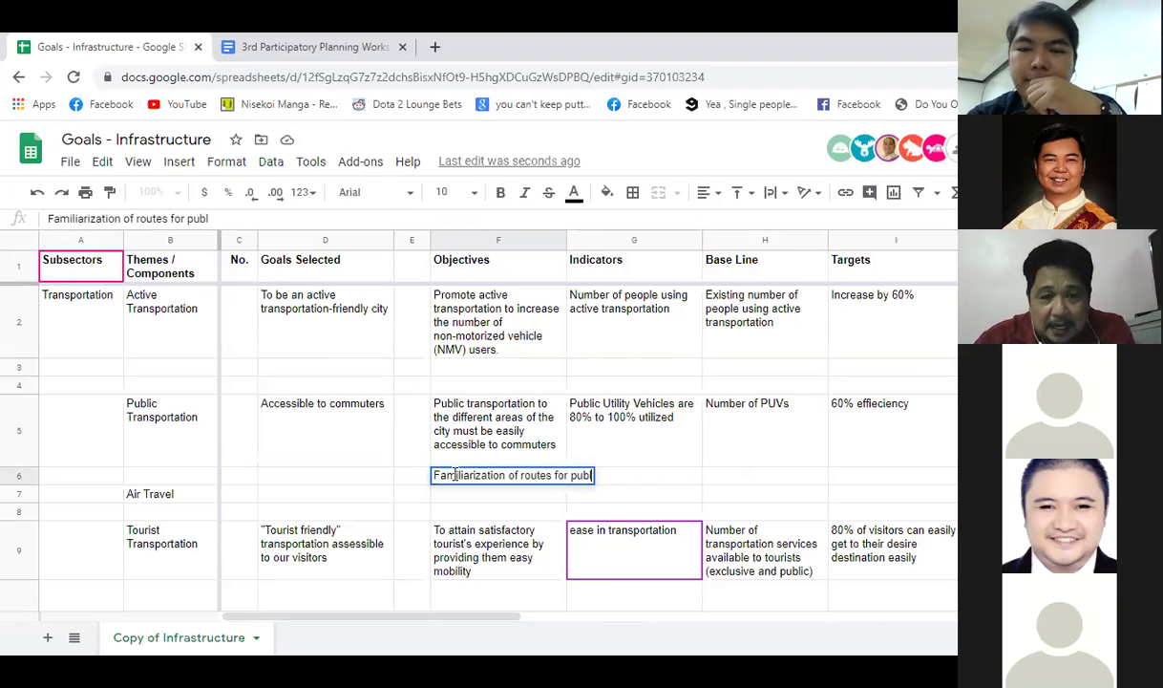
pyautogui.write('ic transpo')
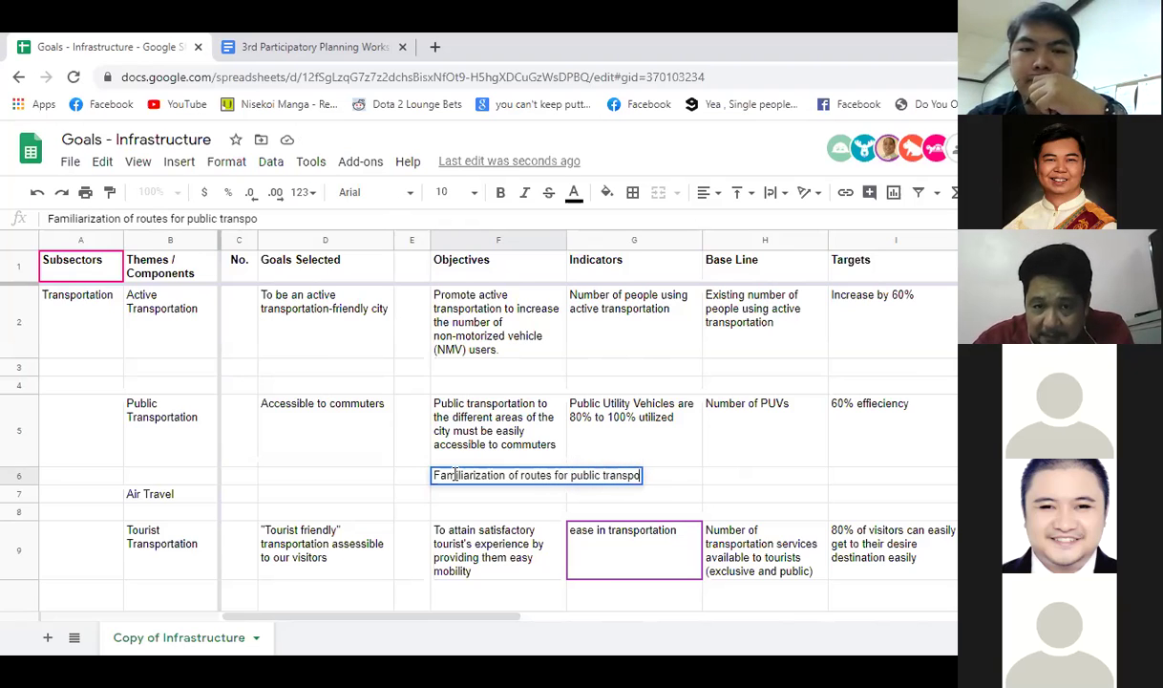
pyautogui.write('rtation')
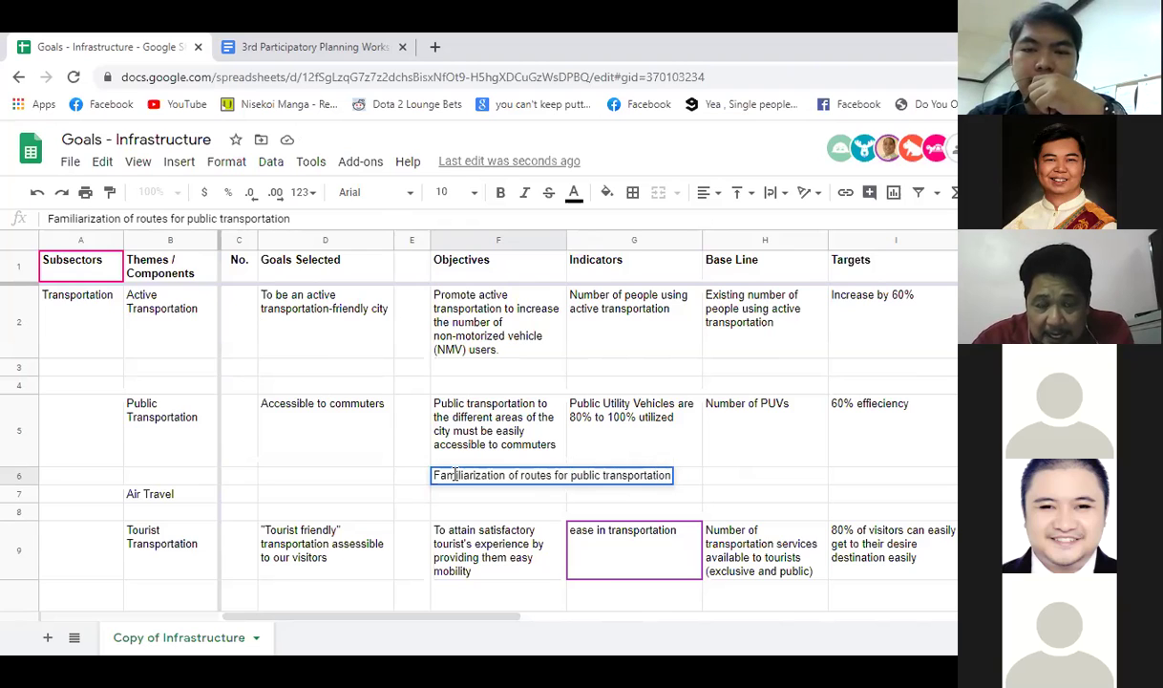
pyautogui.click(388, 484)
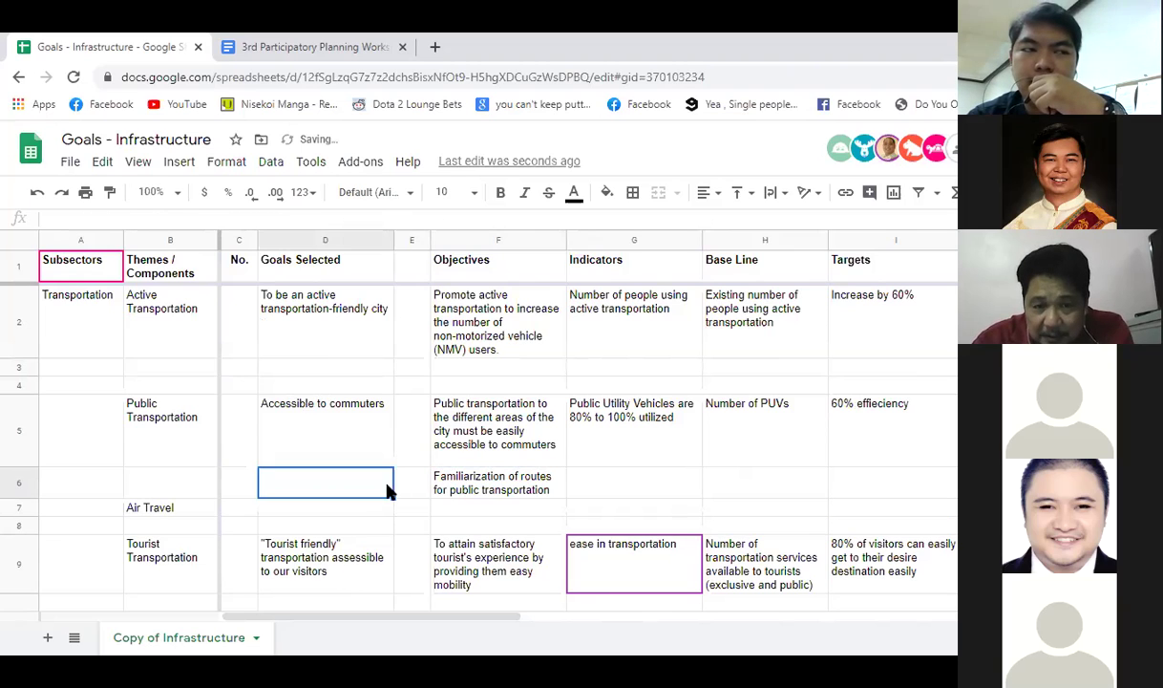
# Step: Enter "Inventory of roads for provision of bike lanes" as the Active Transportation base line in cell H3
pyautogui.click(487, 369)
pyautogui.click(579, 379)
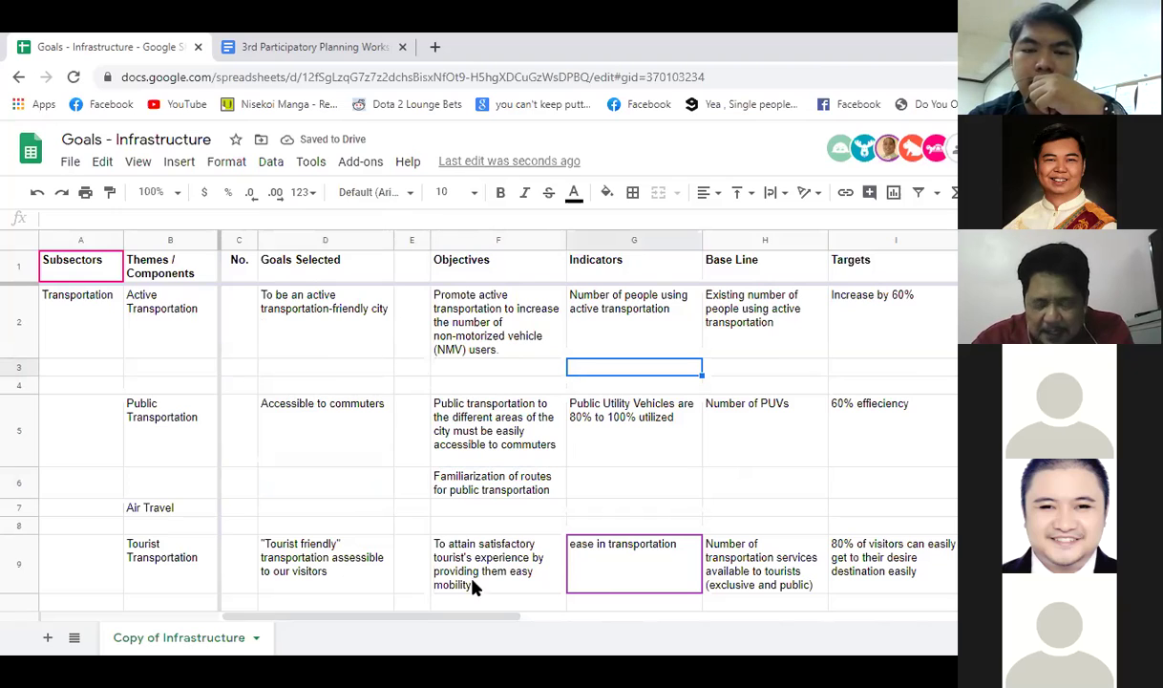
pyautogui.moveTo(417, 619); pyautogui.dragTo(483, 623)
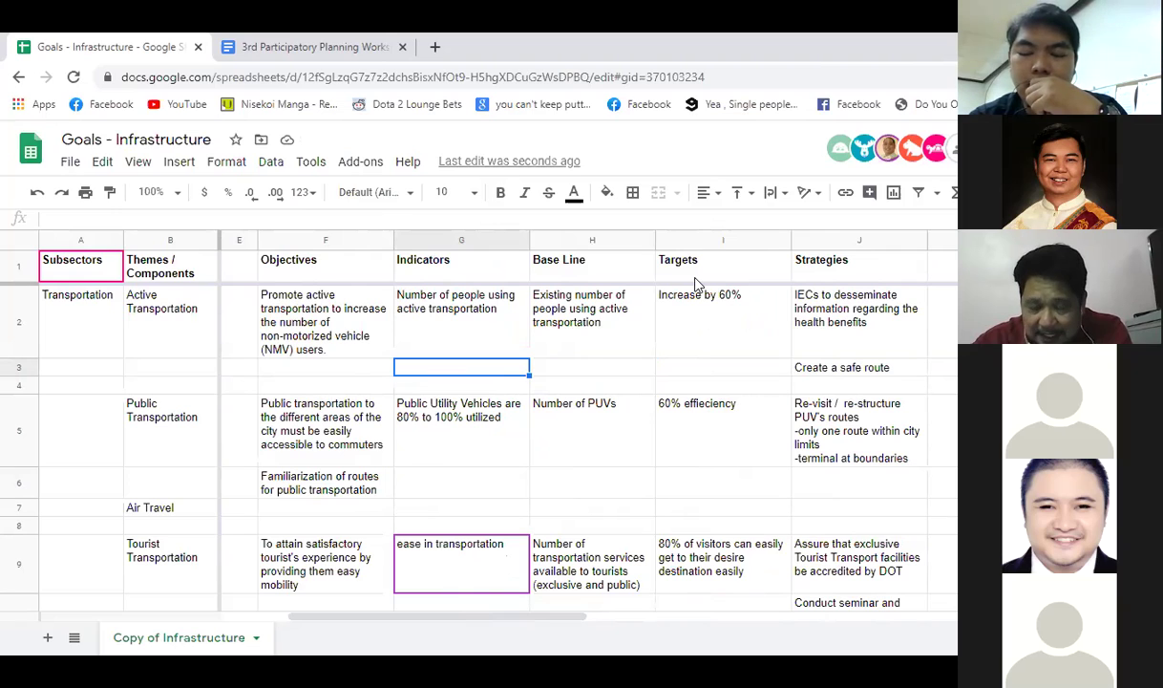
pyautogui.press('Down')
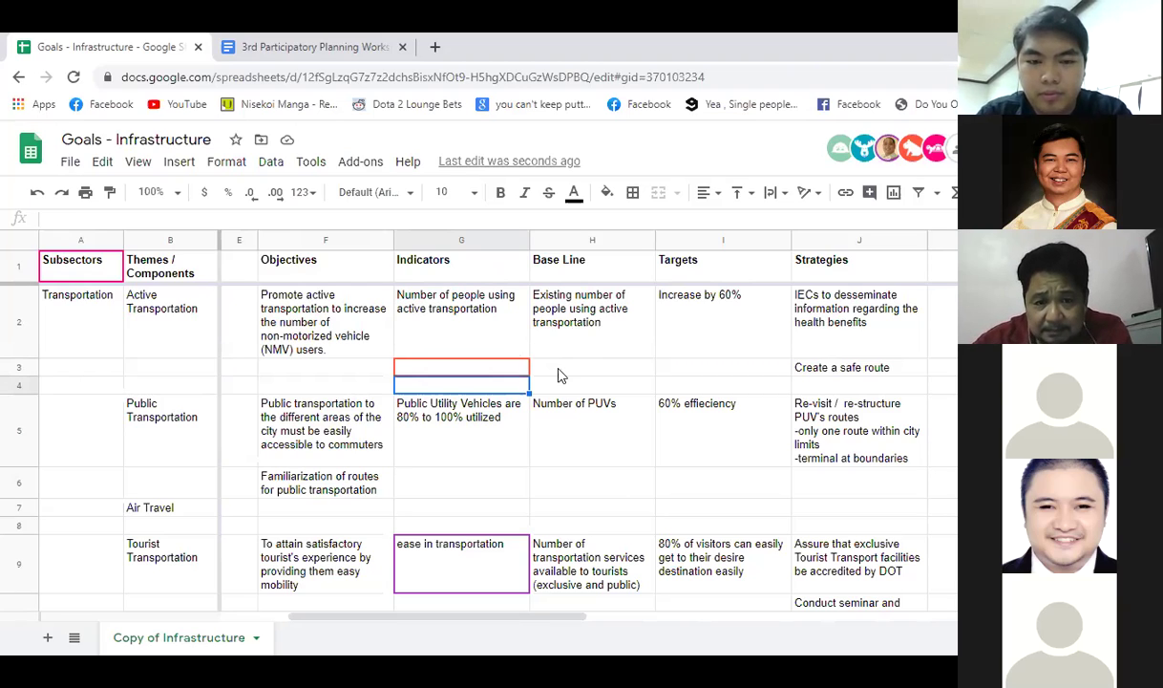
pyautogui.press('Up')
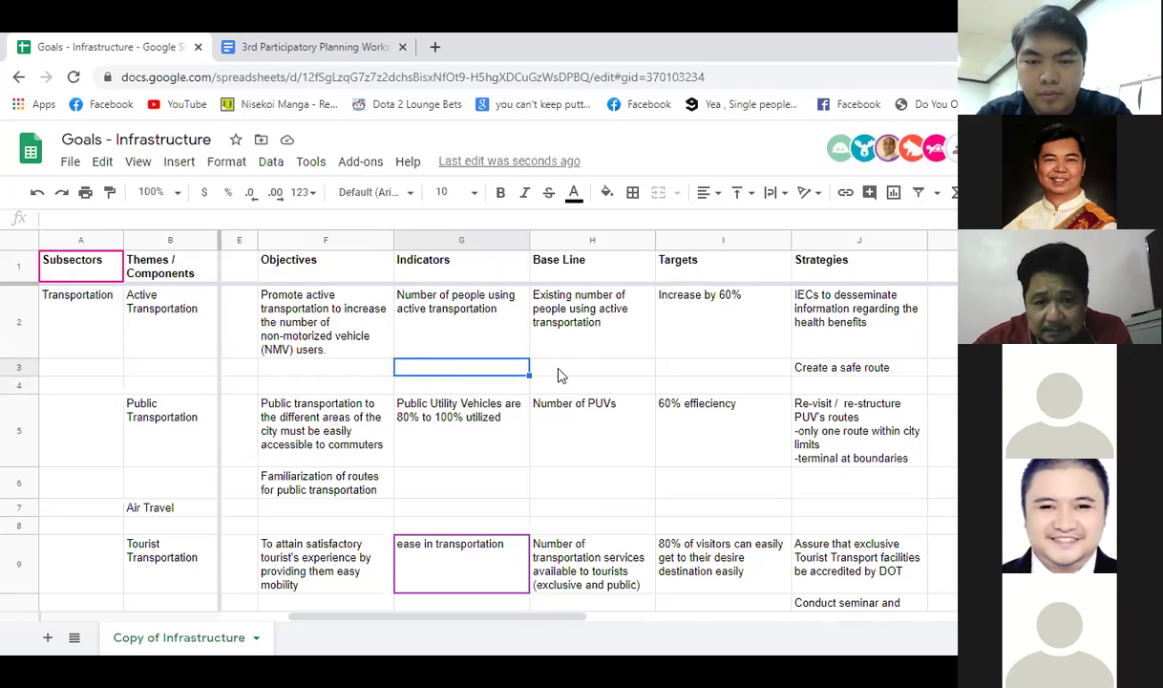
pyautogui.click(561, 376)
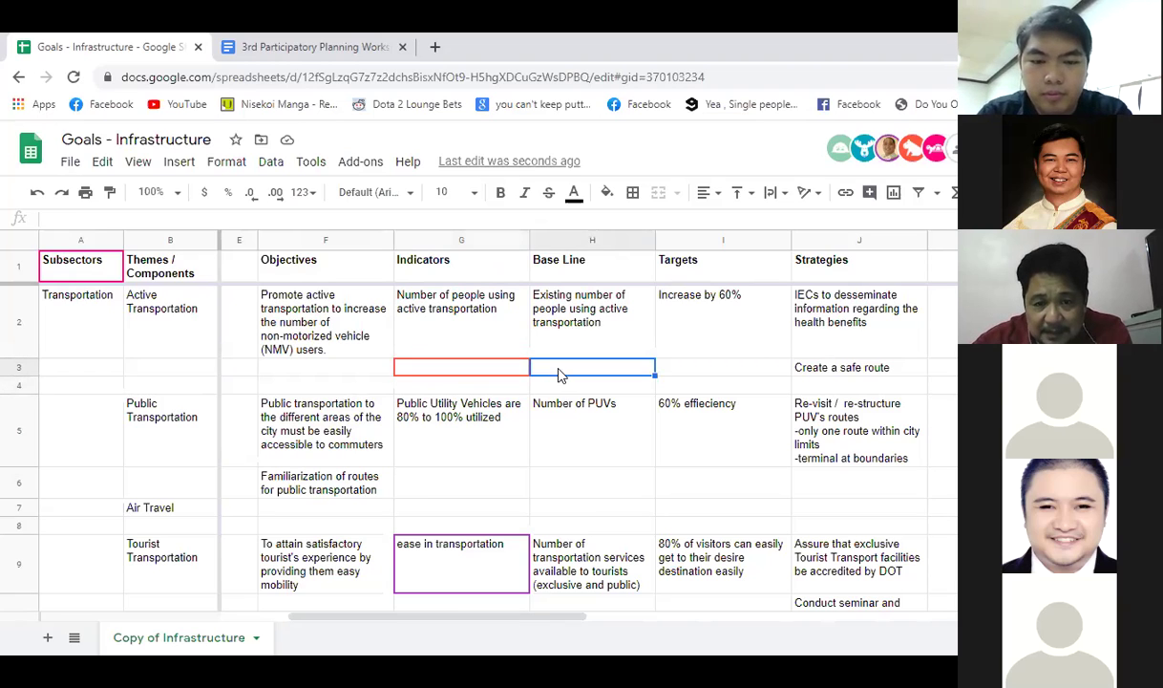
pyautogui.write('In')
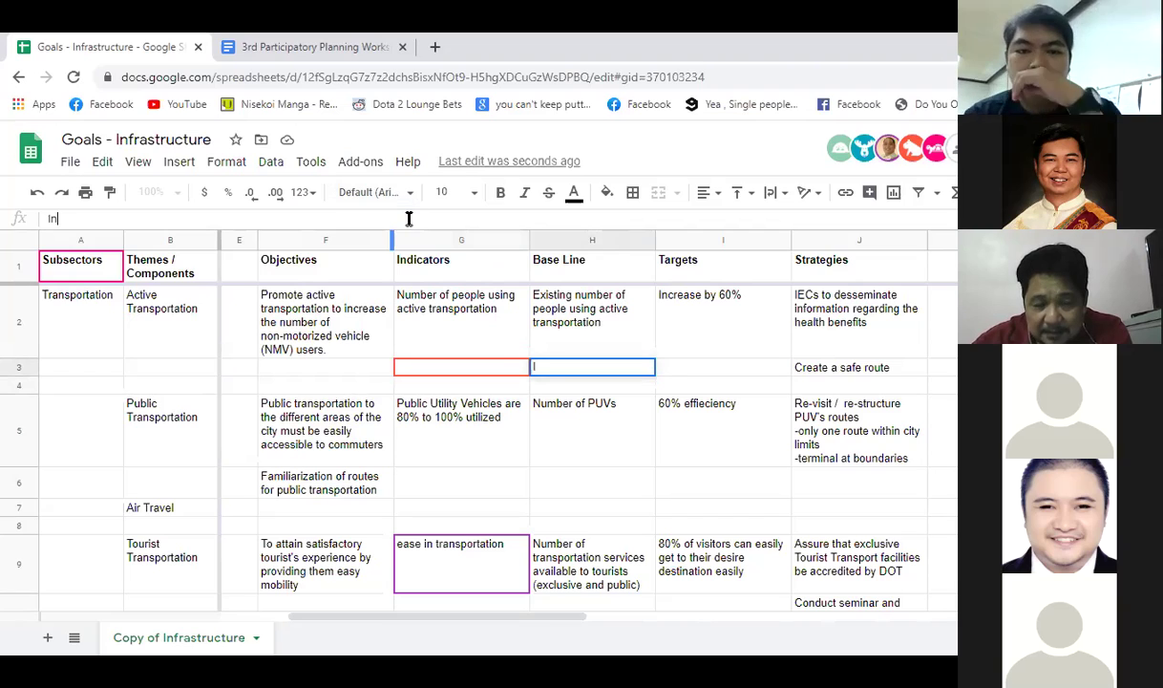
pyautogui.write('ventory of roads')
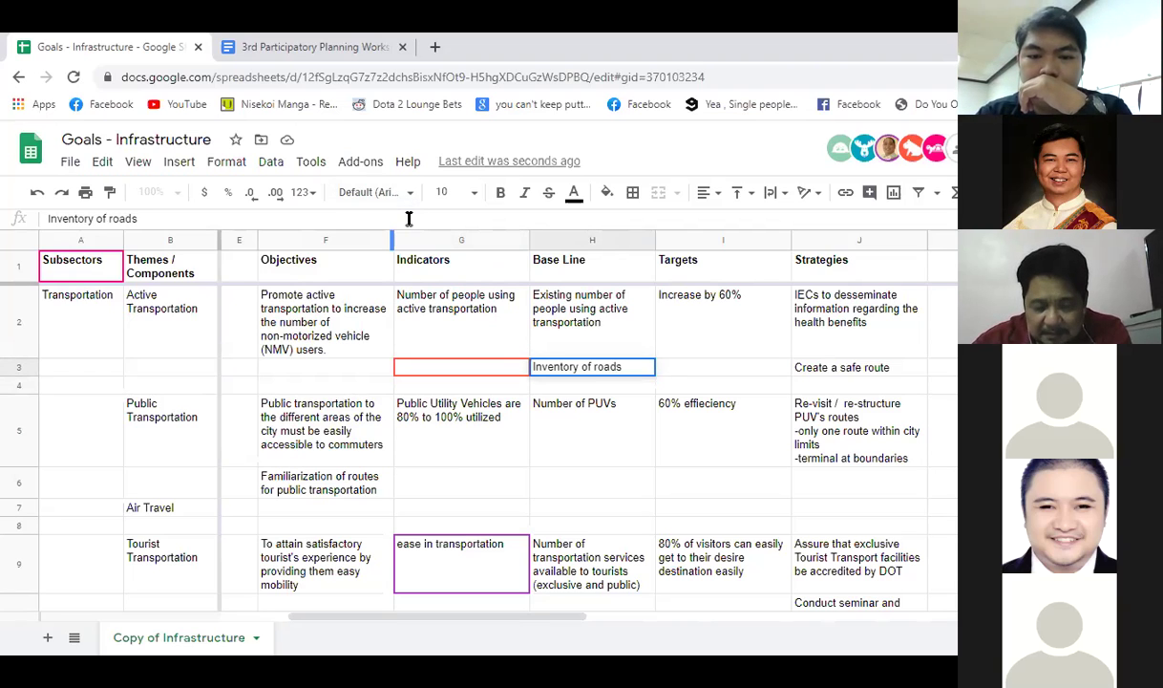
pyautogui.write(' for provision')
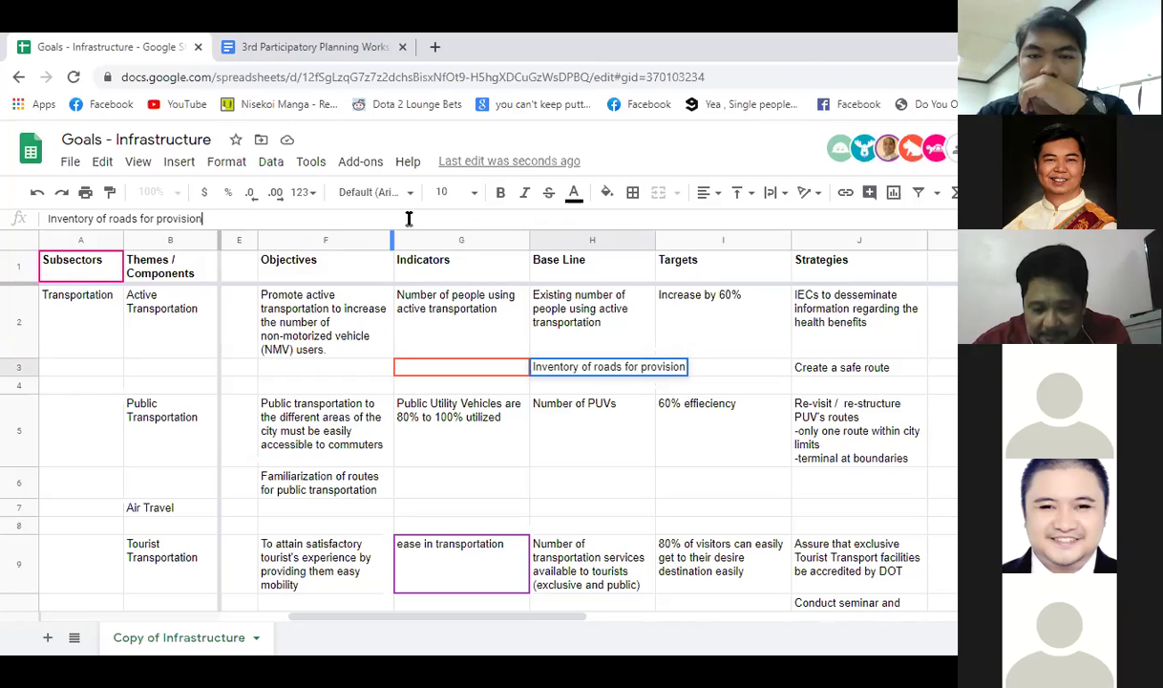
pyautogui.write(' of bike lanes')
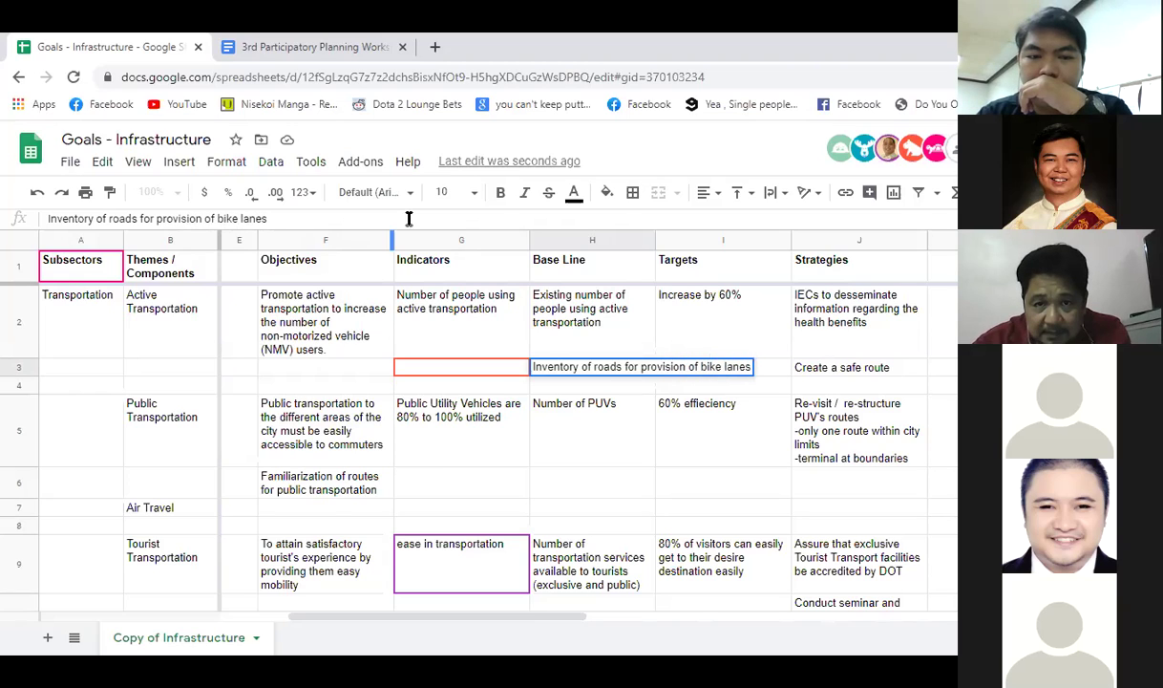
pyautogui.press('Return')
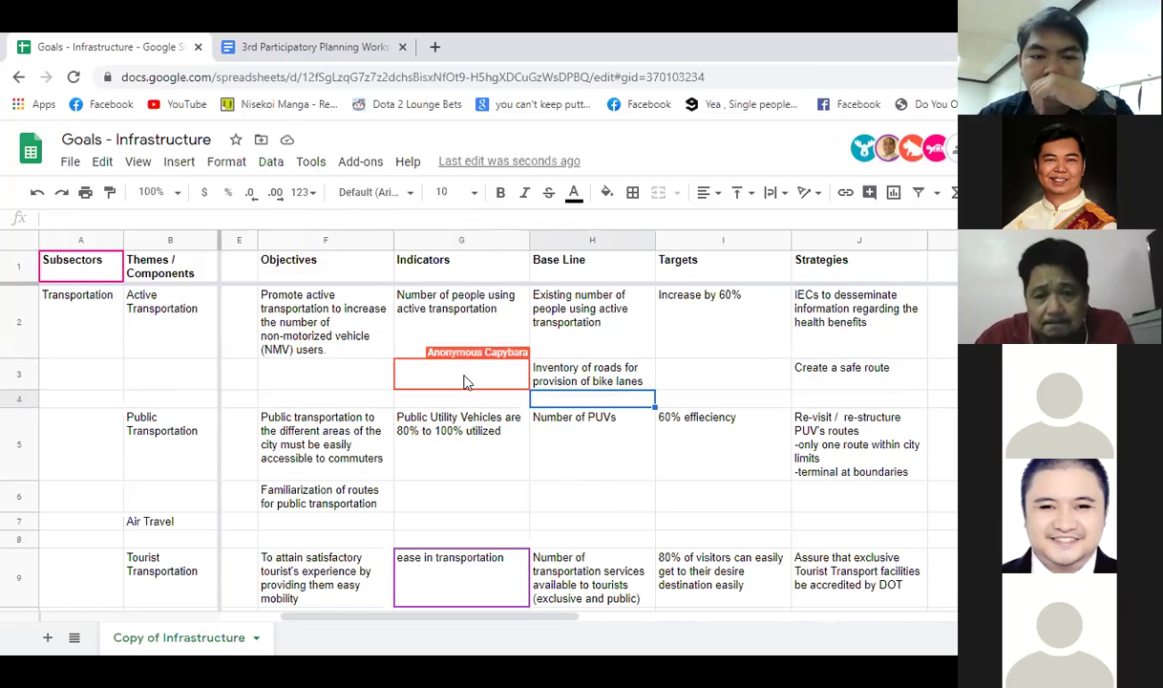
# Step: Enter the indicator "Availability of space for bike lanes" in cell G3, beside the bike lane base line
pyautogui.click(465, 382)
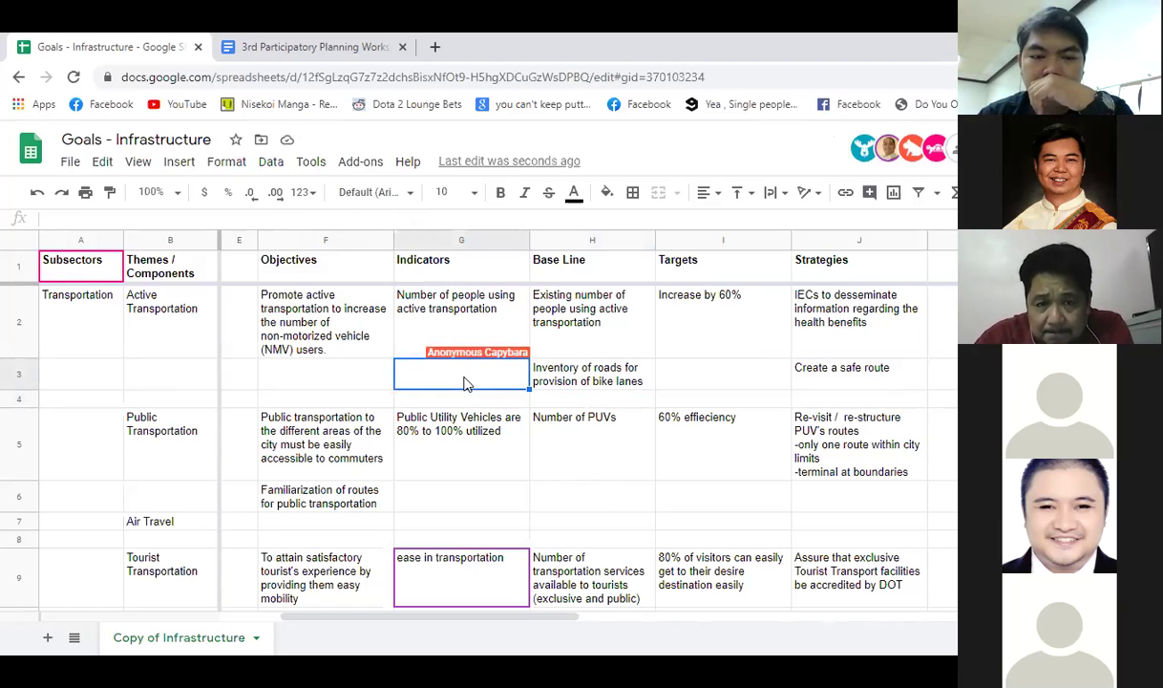
pyautogui.press('Return')
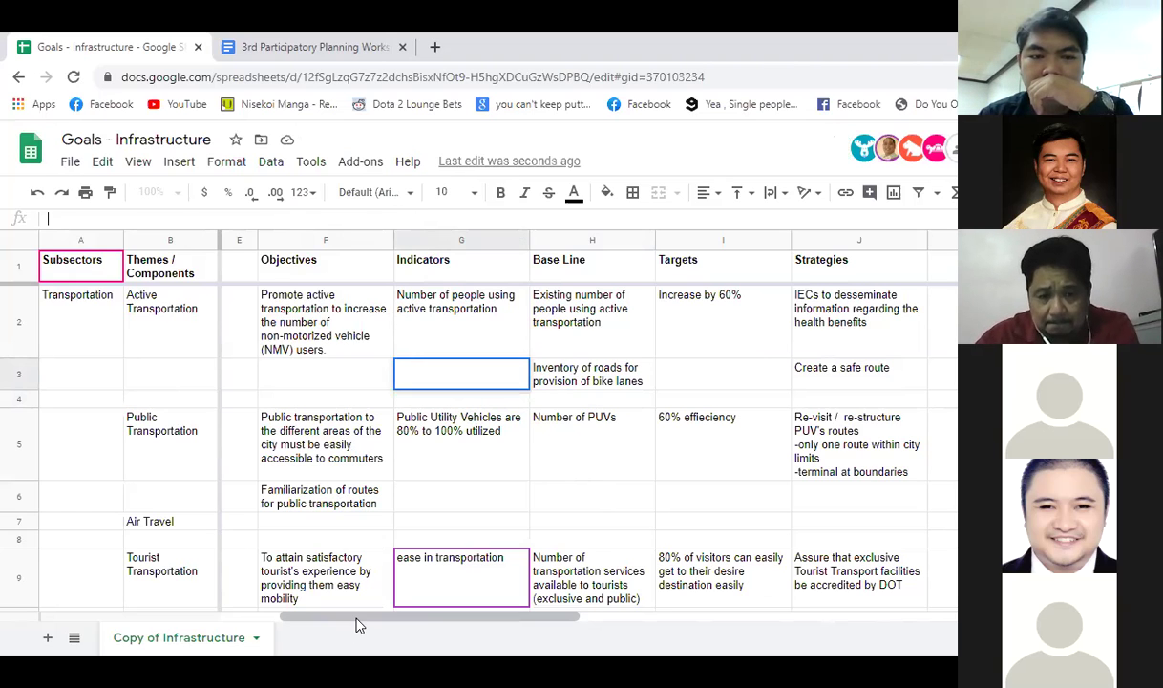
pyautogui.moveTo(356, 624)
pyautogui.mouseDown()
pyautogui.moveTo(395, 624)
pyautogui.moveTo(353, 620)
pyautogui.moveTo(366, 622)
pyautogui.mouseUp()
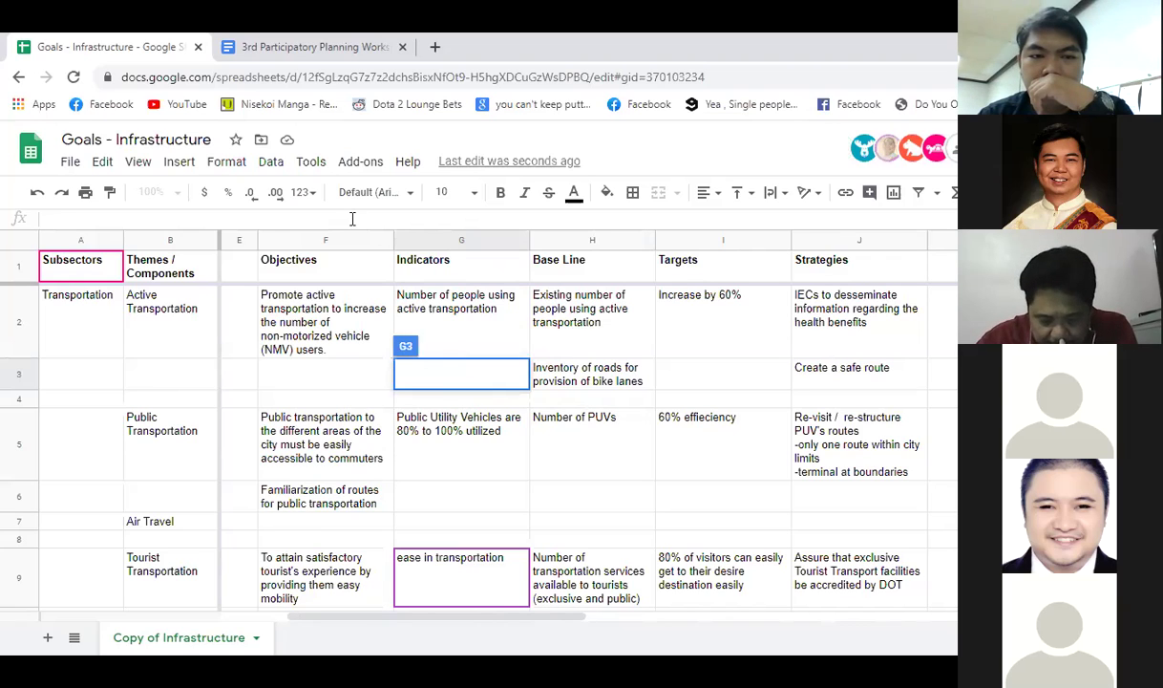
pyautogui.write('Availab')
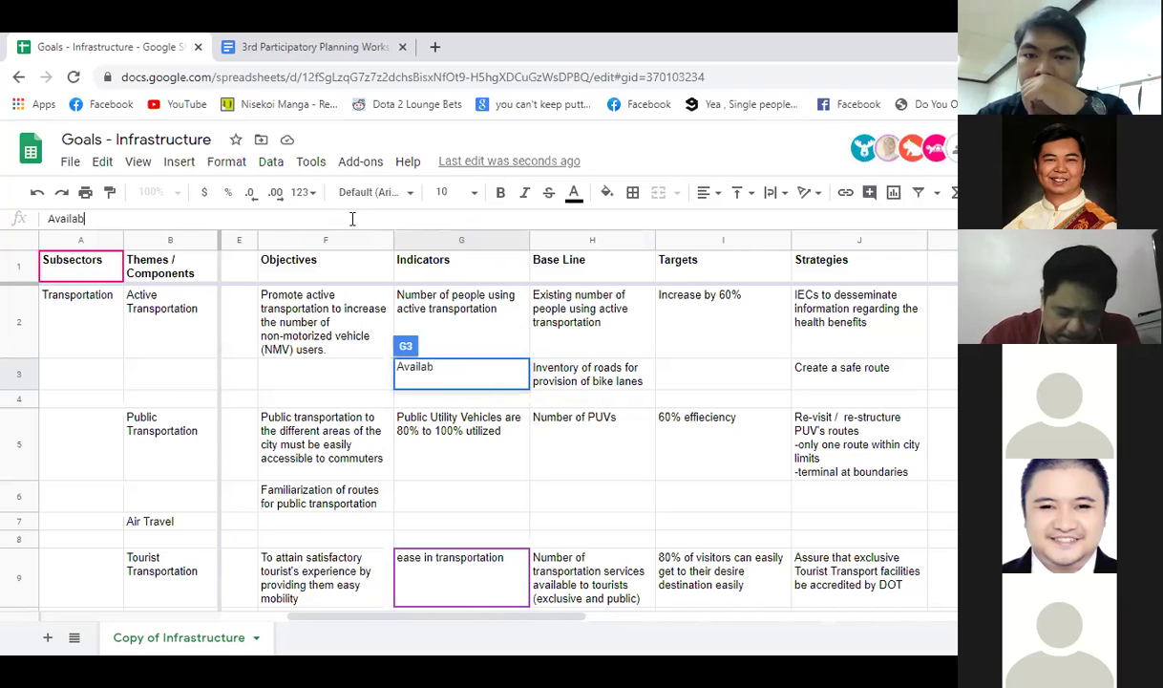
pyautogui.write('ility of')
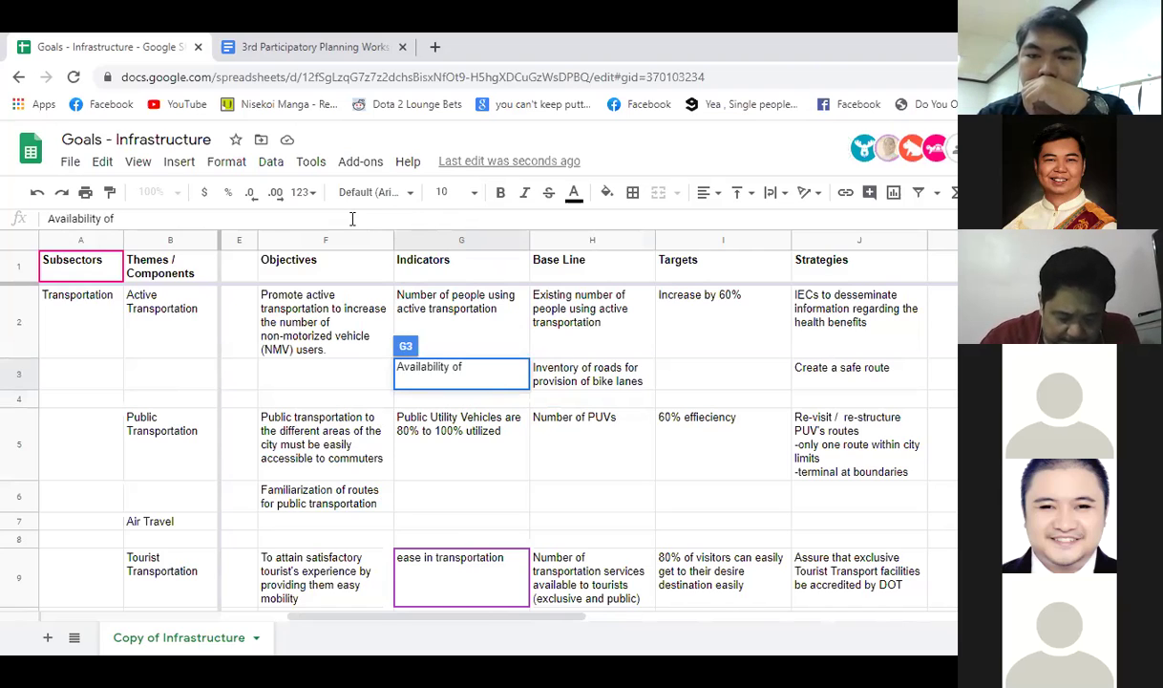
pyautogui.write(' bike')
pyautogui.press('BackSpace')
pyautogui.press('BackSpace')
pyautogui.press('BackSpace')
pyautogui.press('BackSpace')
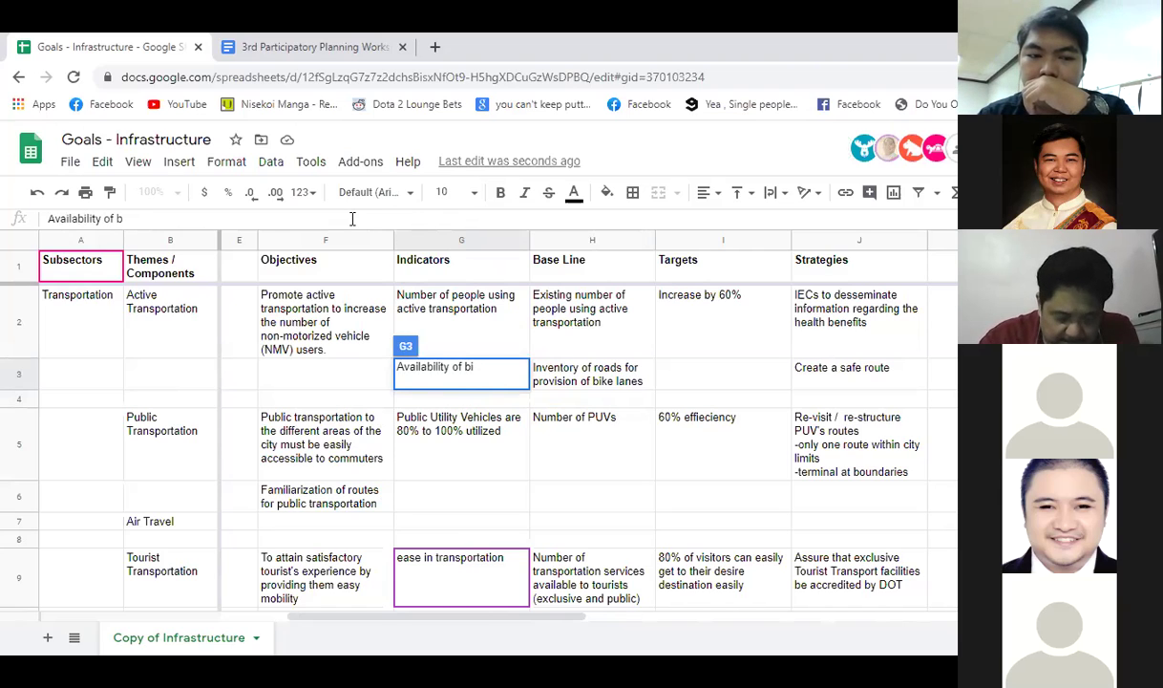
pyautogui.write('space for b')
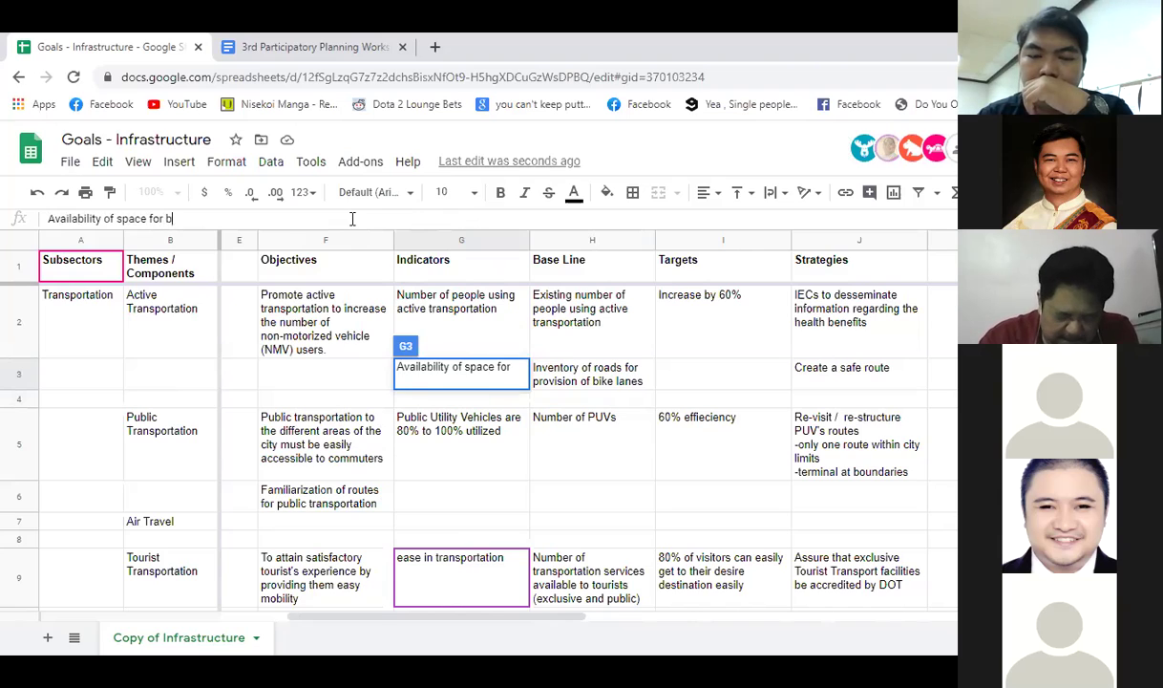
pyautogui.write('ike lanes')
pyautogui.press('Return')
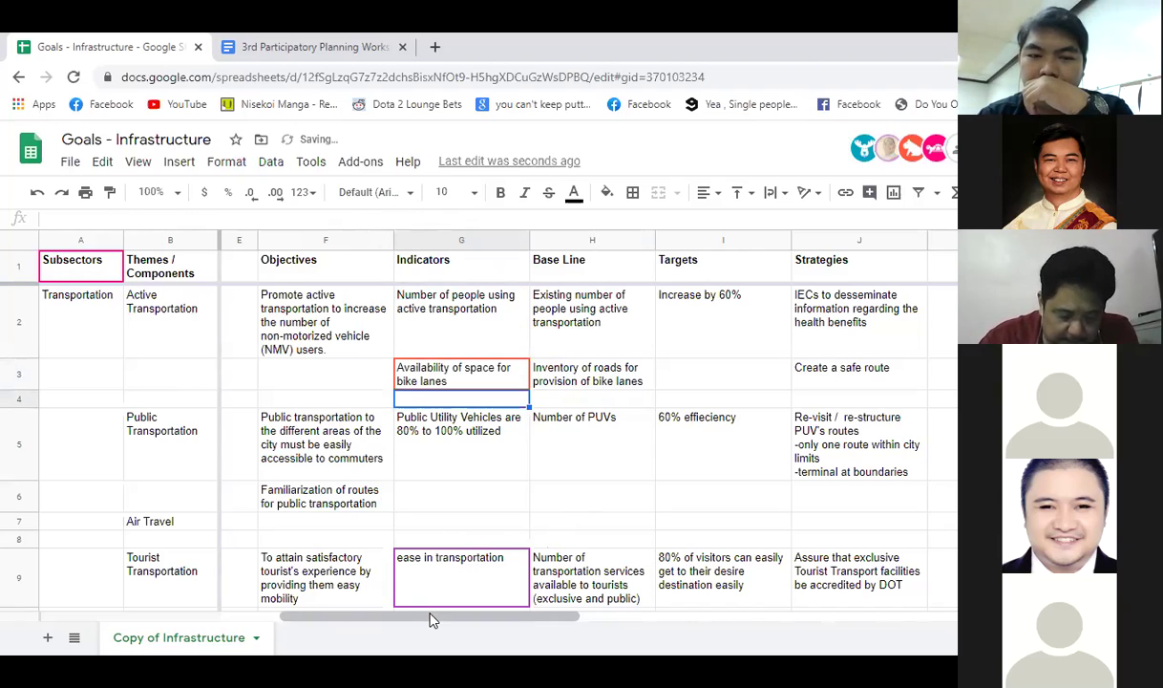
# Step: Review the bike lane entry in row 3 across its objective, indicator, base line, target and strategy columns
pyautogui.click(429, 379)
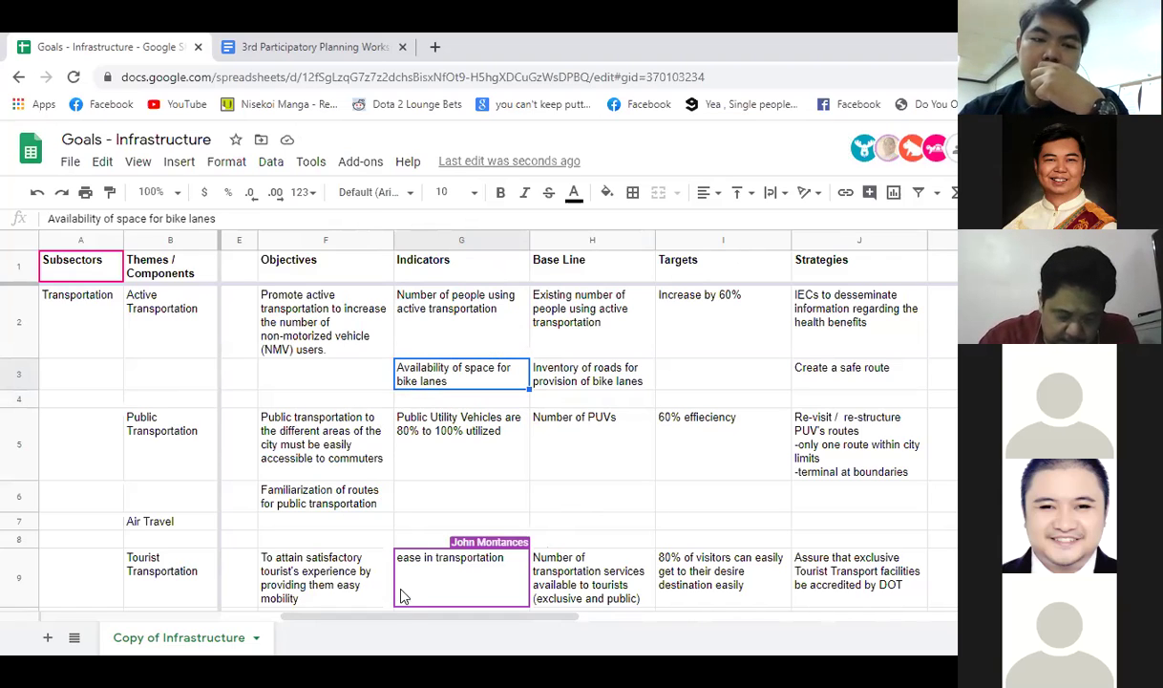
pyautogui.moveTo(392, 616); pyautogui.dragTo(523, 634)
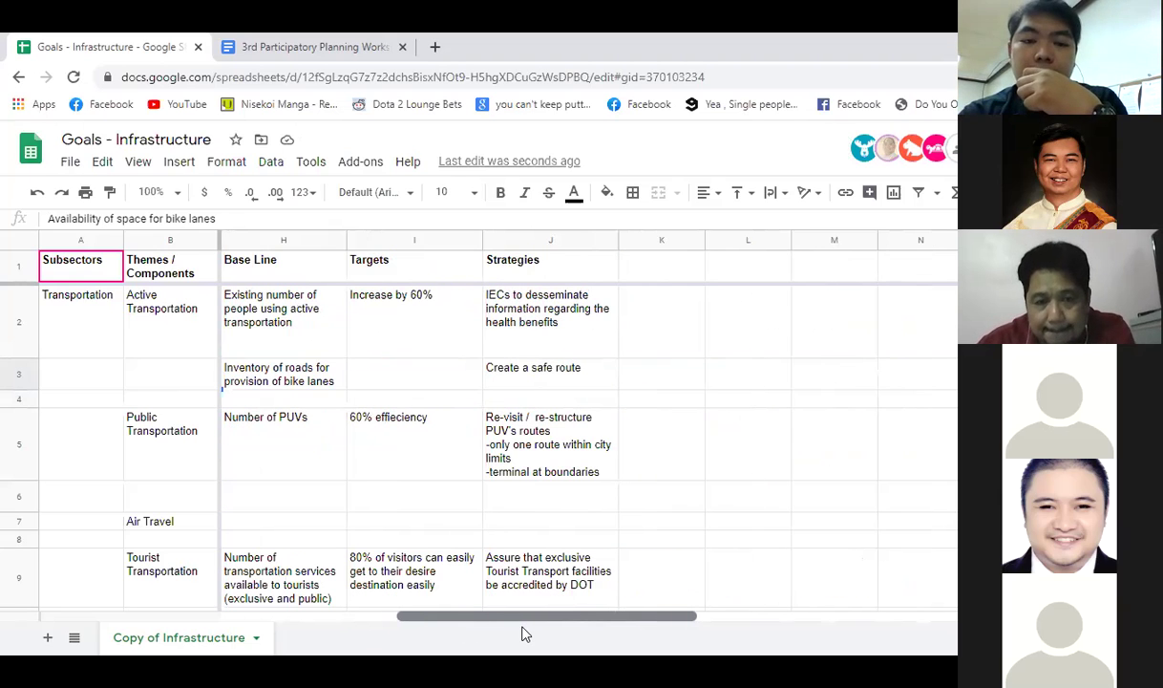
pyautogui.moveTo(524, 634)
pyautogui.mouseDown()
pyautogui.moveTo(426, 629)
pyautogui.moveTo(517, 630)
pyautogui.mouseUp()
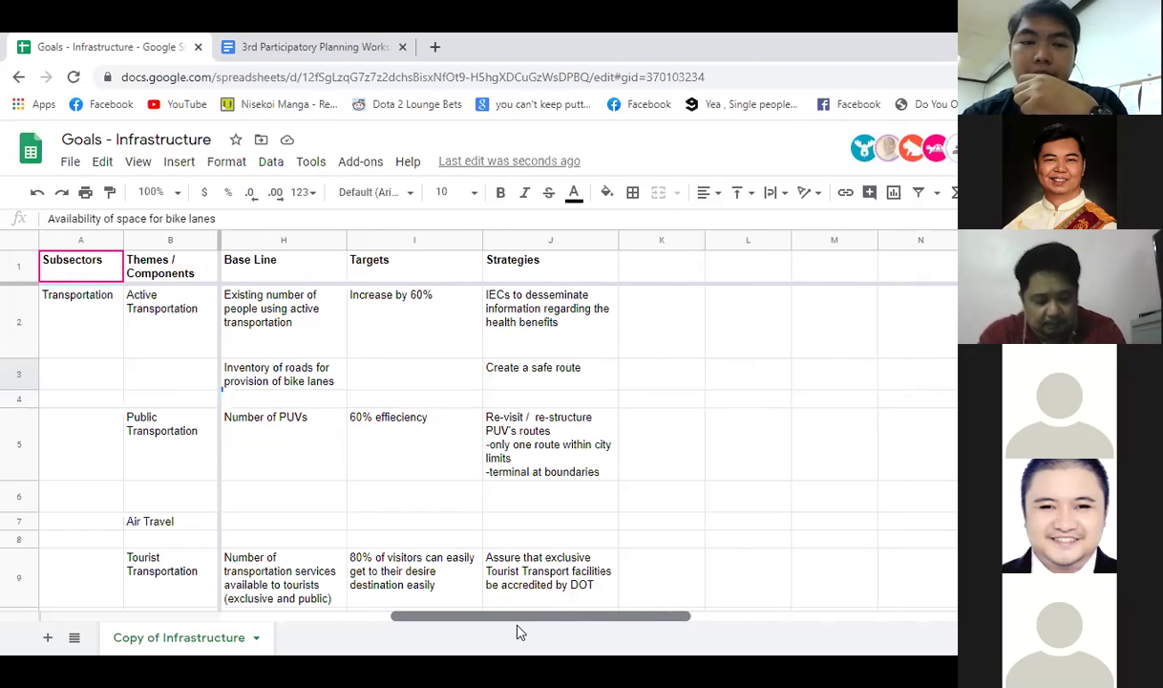
pyautogui.moveTo(516, 631); pyautogui.dragTo(446, 626)
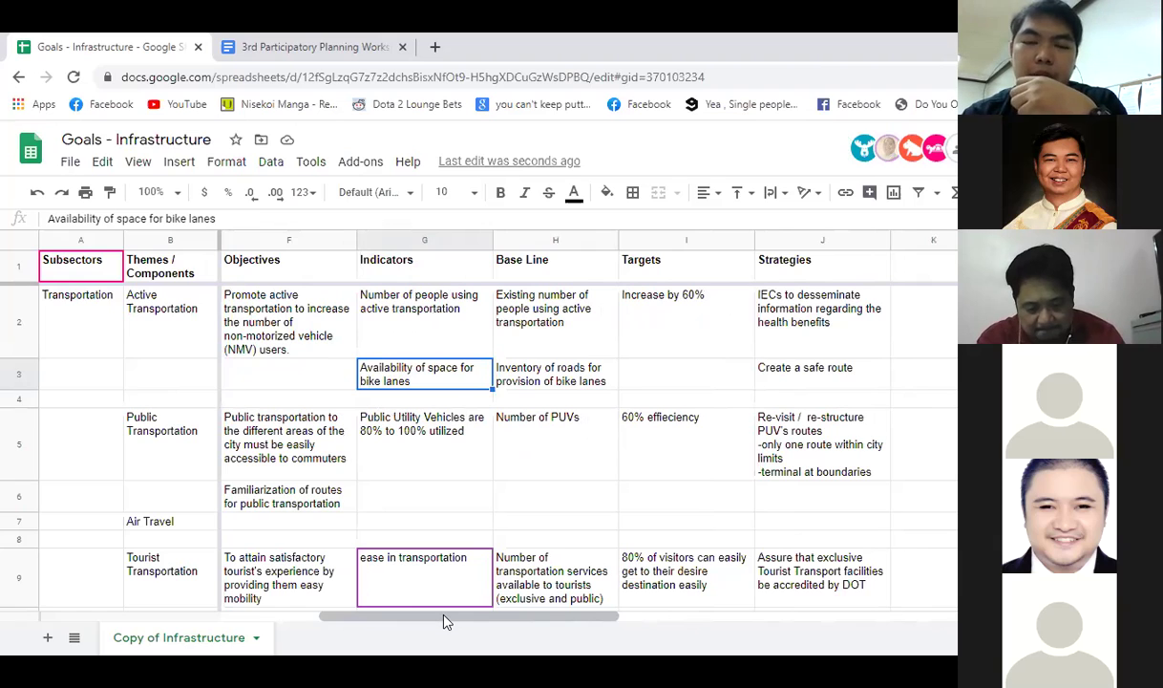
pyautogui.moveTo(444, 620); pyautogui.dragTo(513, 623)
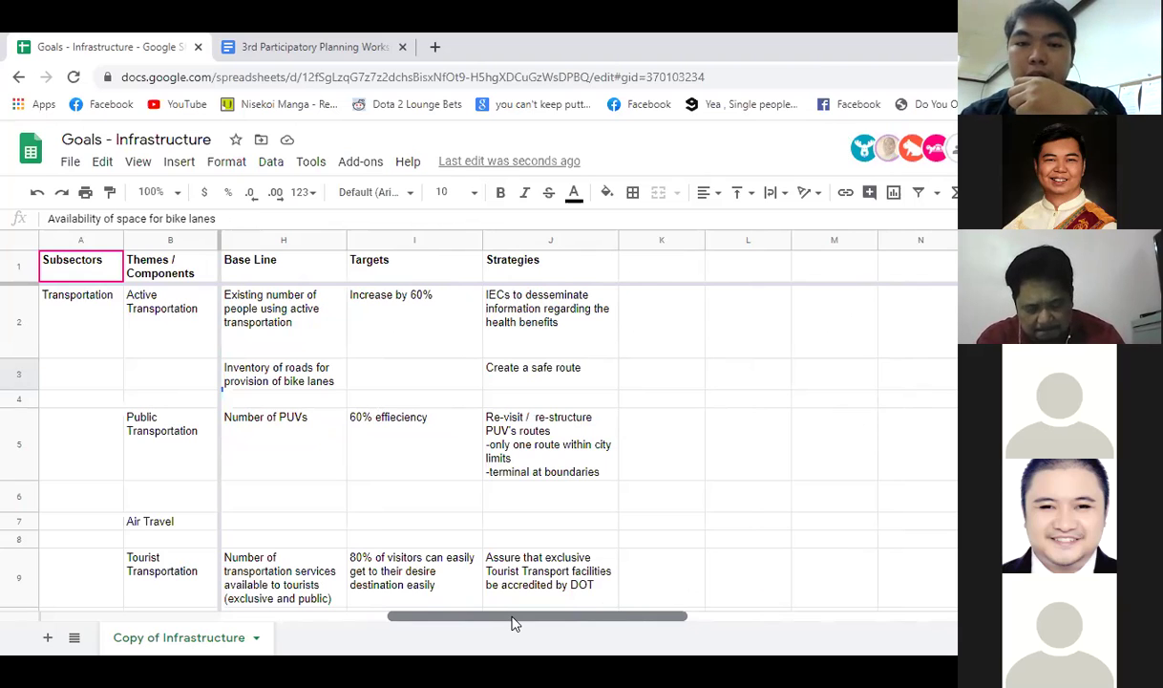
pyautogui.moveTo(513, 622); pyautogui.dragTo(469, 616)
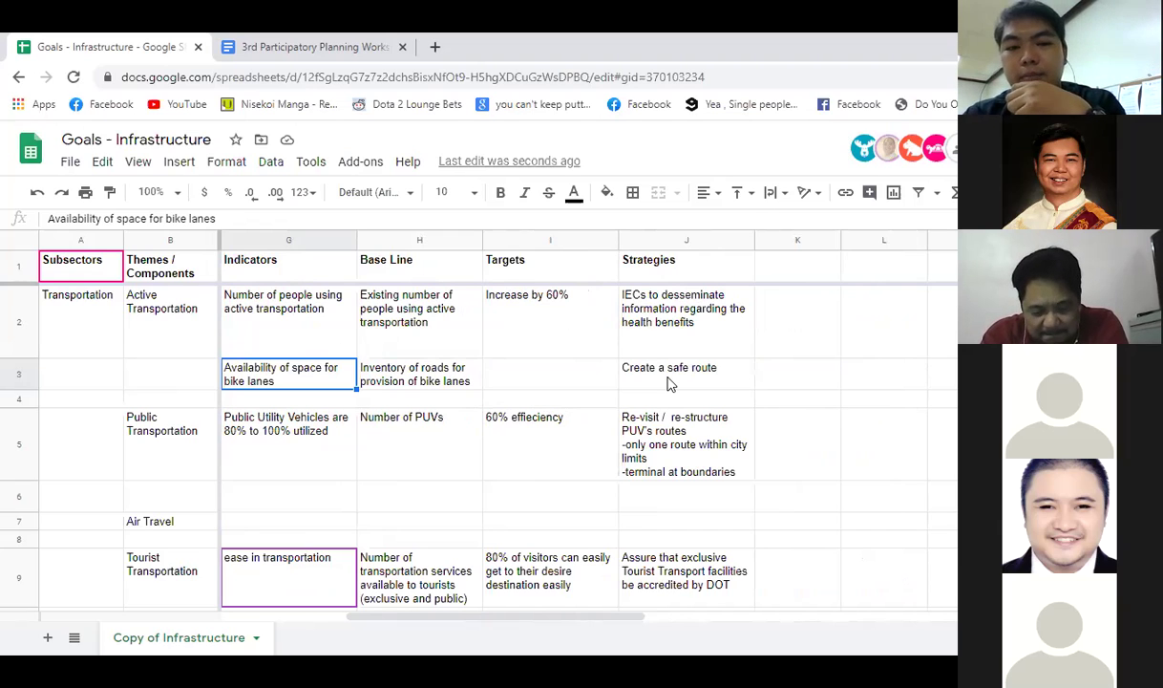
pyautogui.moveTo(477, 617); pyautogui.dragTo(453, 619)
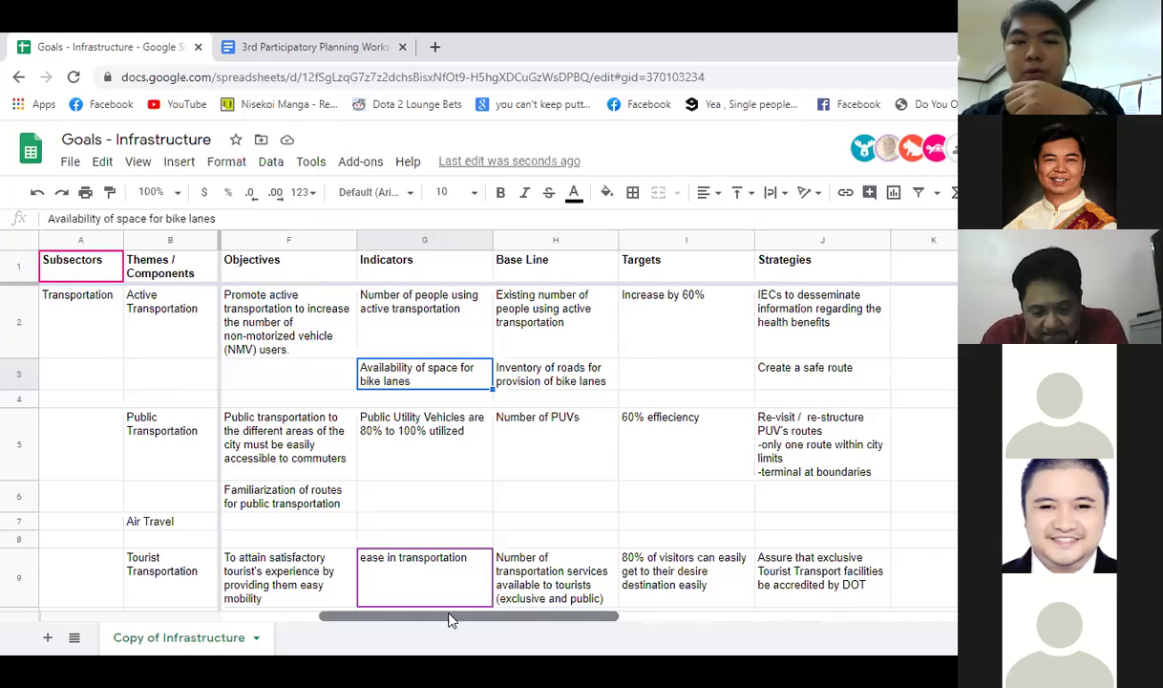
# Step: Compare the Active Transportation indicator in G2 with the base line, target and strategy in the same row
pyautogui.click(434, 329)
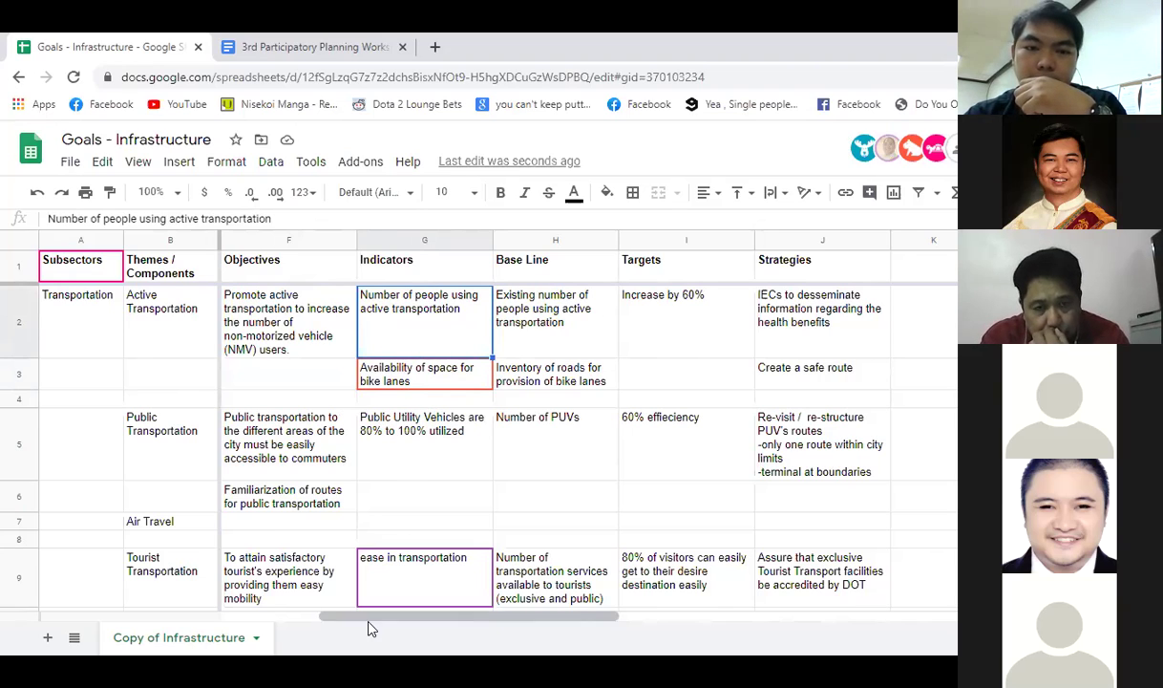
pyautogui.moveTo(376, 618); pyautogui.dragTo(433, 626)
pyautogui.moveTo(678, 320); pyautogui.dragTo(411, 334)
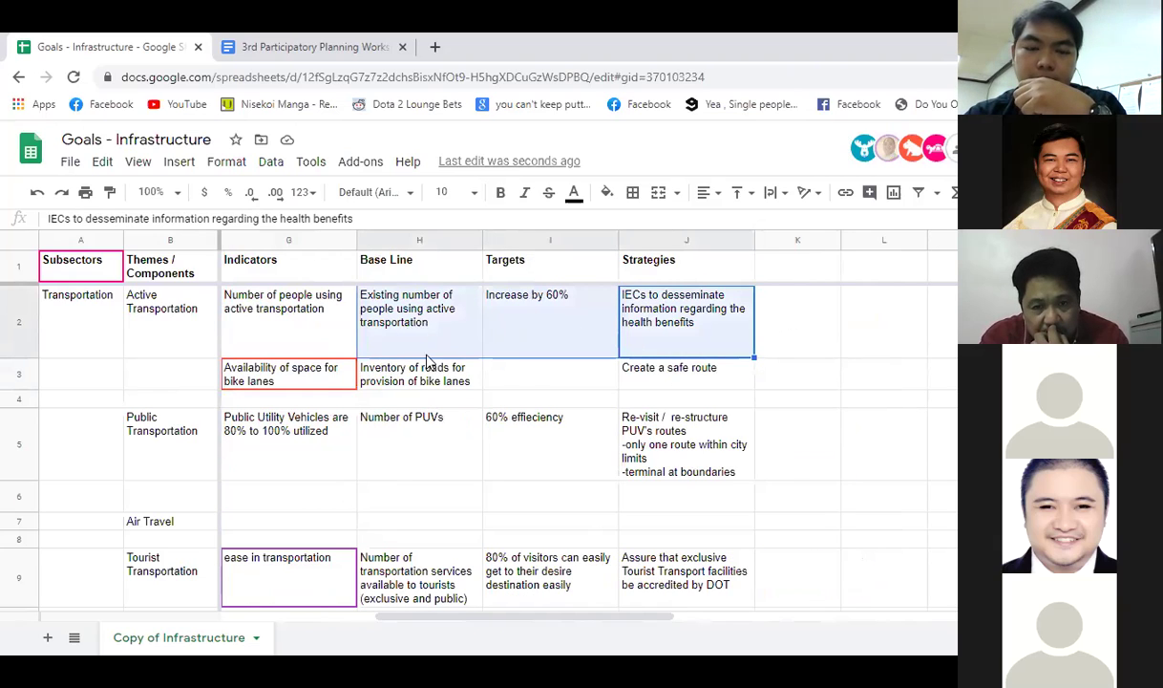
pyautogui.click(468, 401)
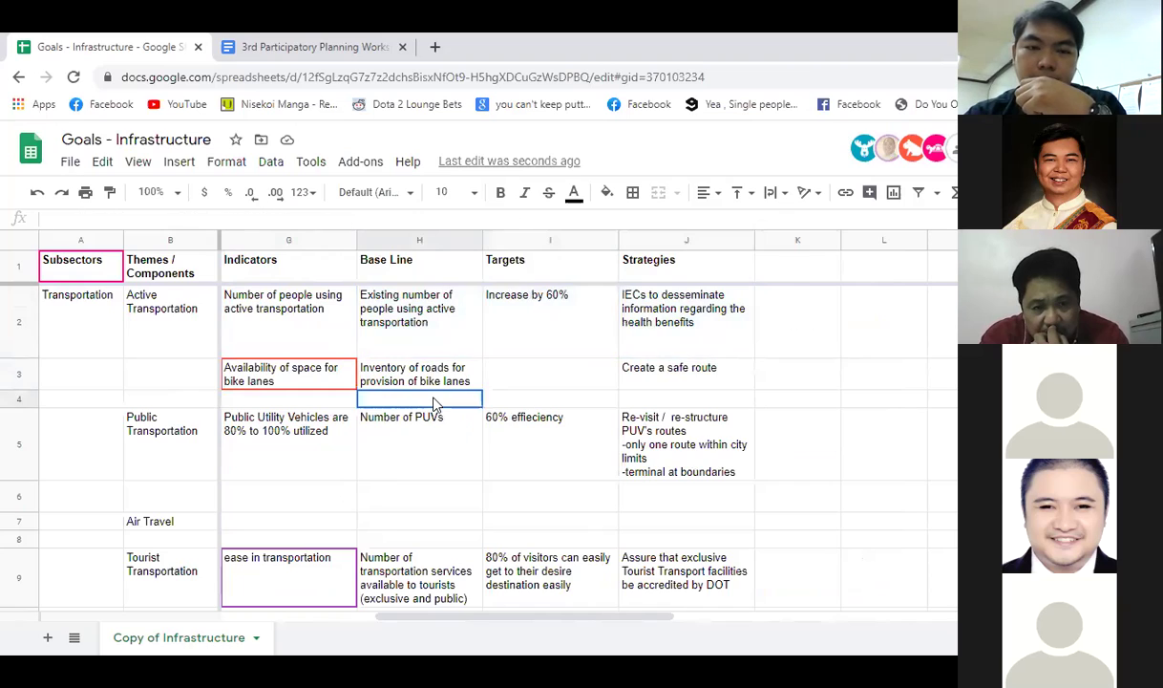
pyautogui.click(299, 409)
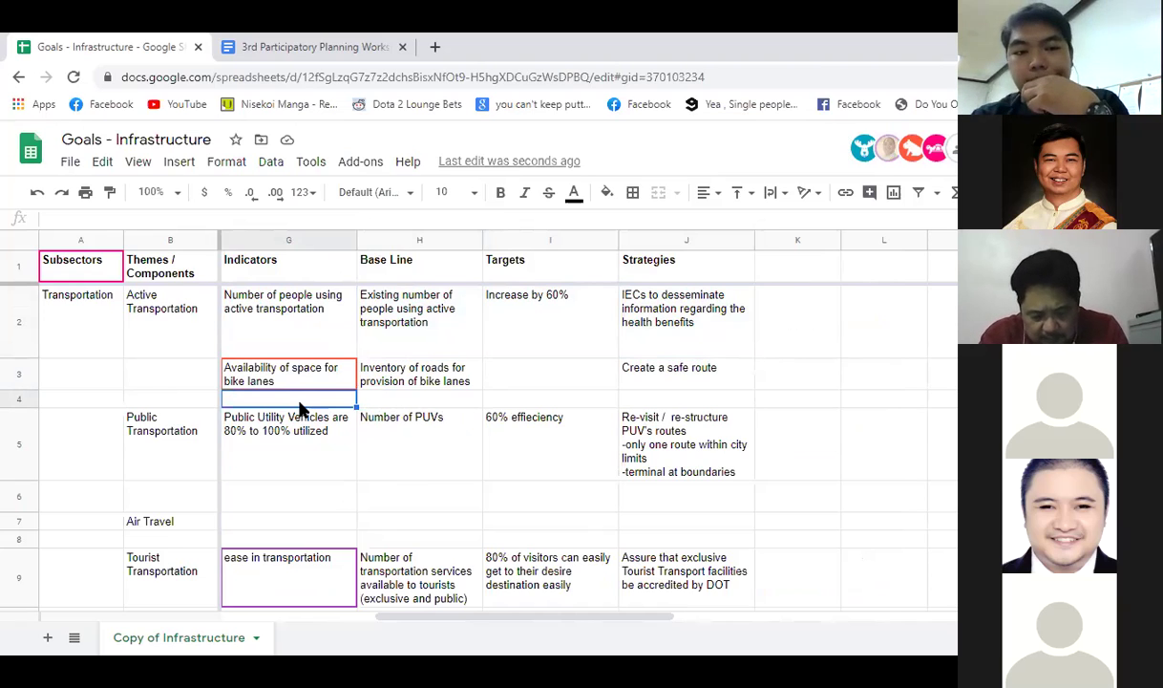
pyautogui.click(328, 319)
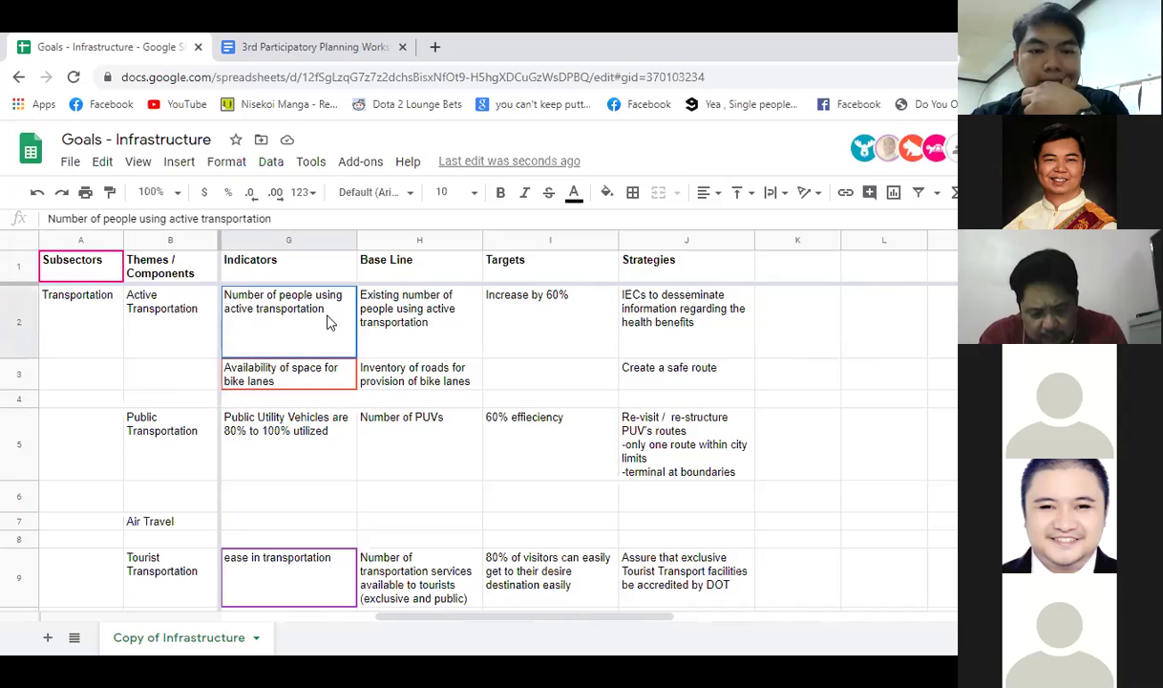
pyautogui.click(696, 332)
pyautogui.moveTo(516, 622)
pyautogui.mouseDown()
pyautogui.moveTo(539, 622)
pyautogui.moveTo(497, 619)
pyautogui.mouseUp()
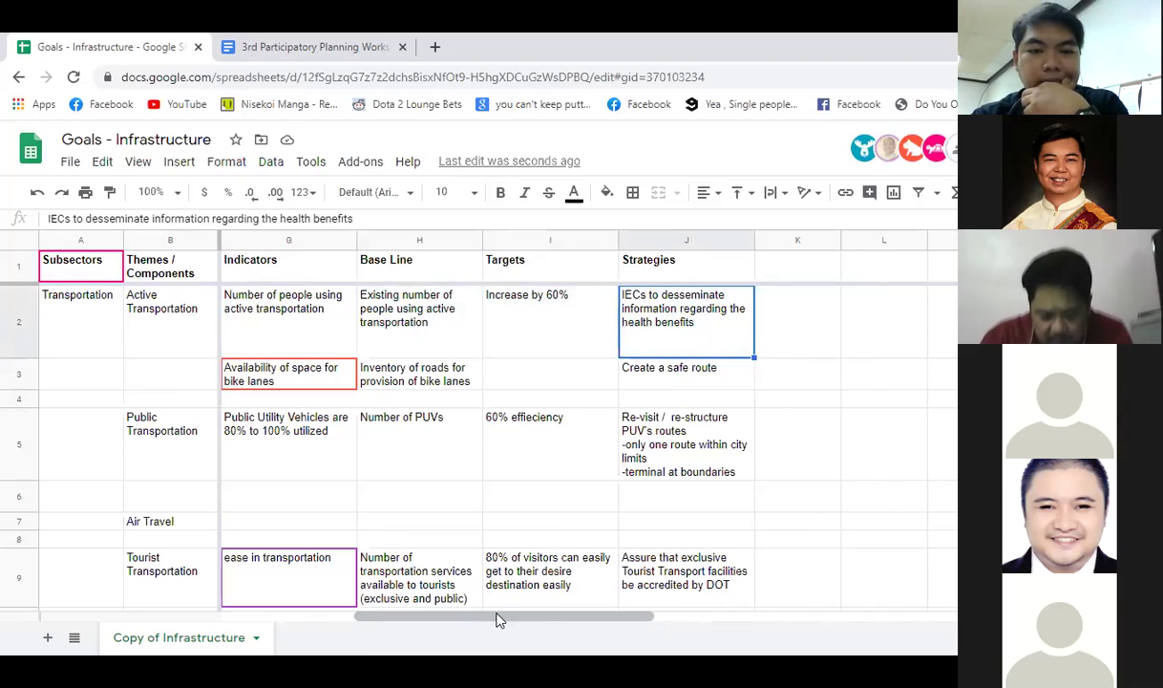
pyautogui.click(554, 377)
pyautogui.click(628, 394)
pyautogui.click(586, 400)
pyautogui.click(581, 380)
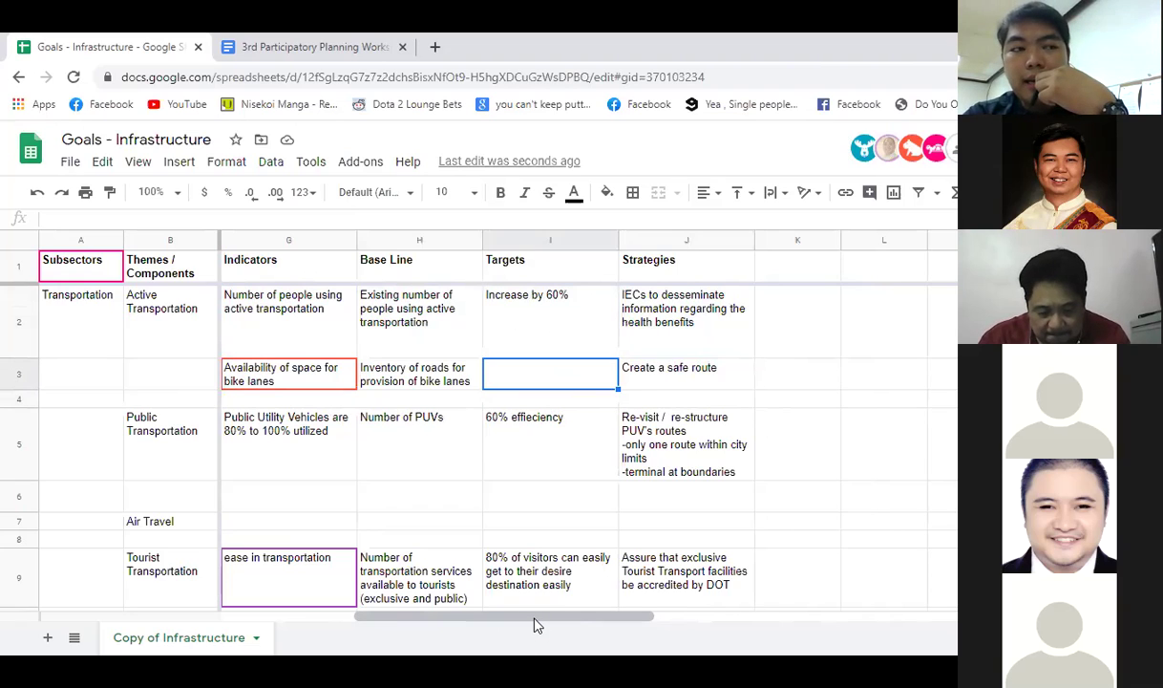
pyautogui.rightClick(15, 372)
pyautogui.click(240, 399)
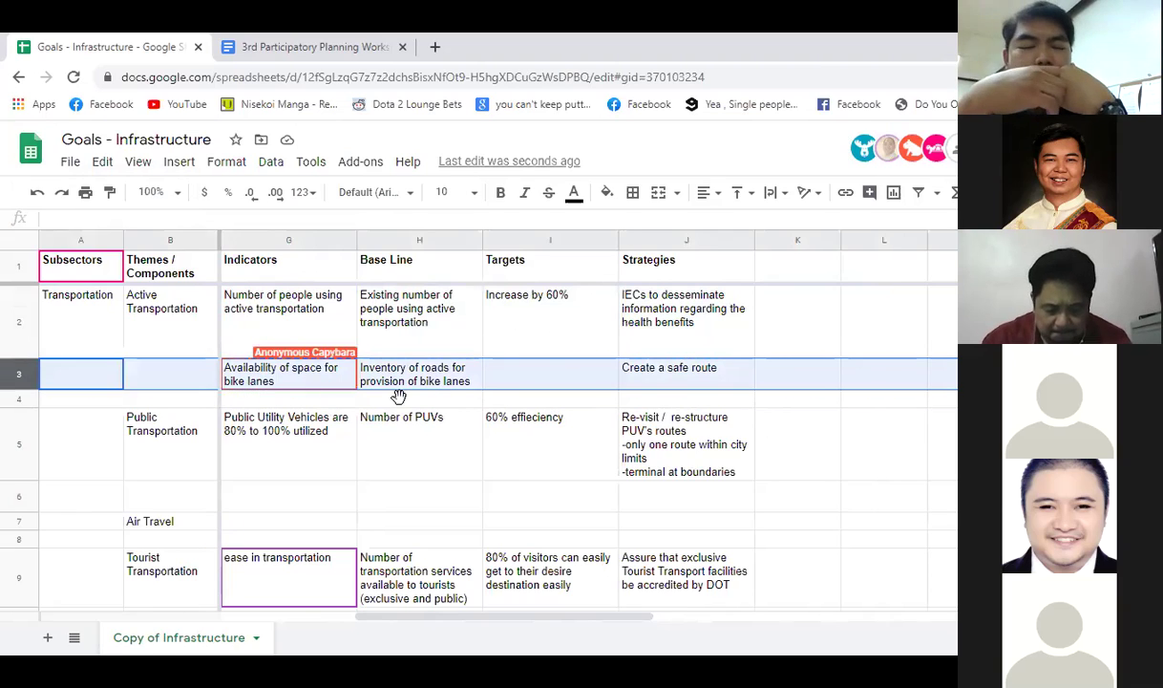
# Step: Enter "*rent-a-bike program" as a strategy in cell J4, below "Create a safe route"
pyautogui.click(675, 404)
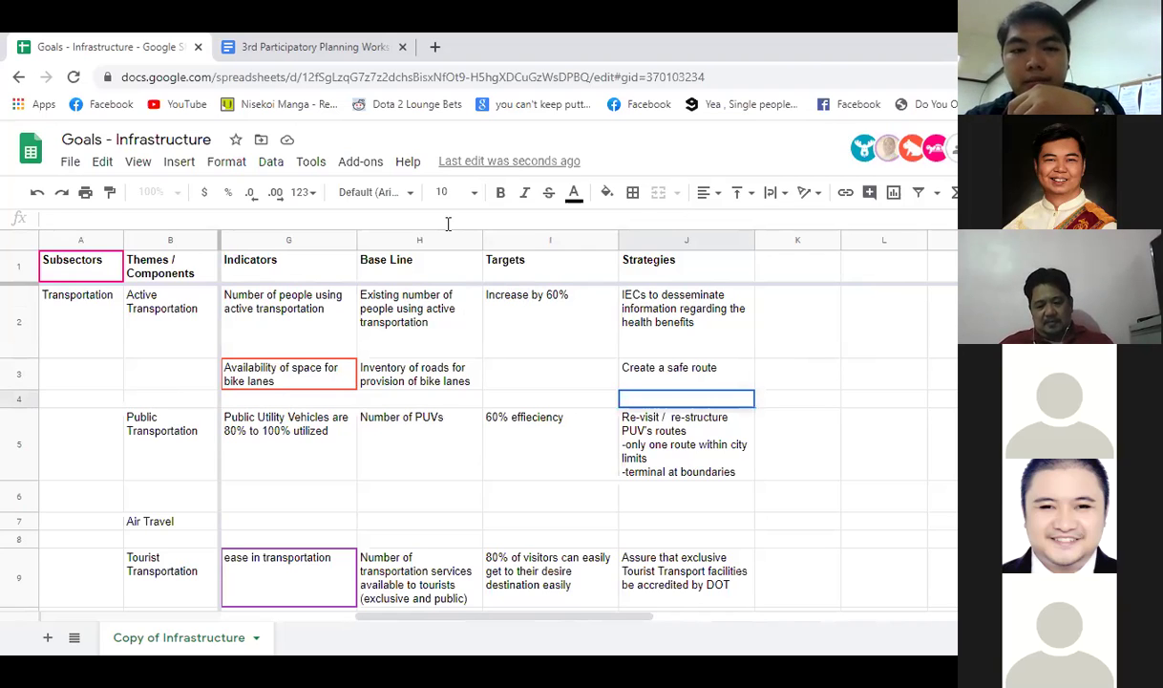
pyautogui.write('*rent-a')
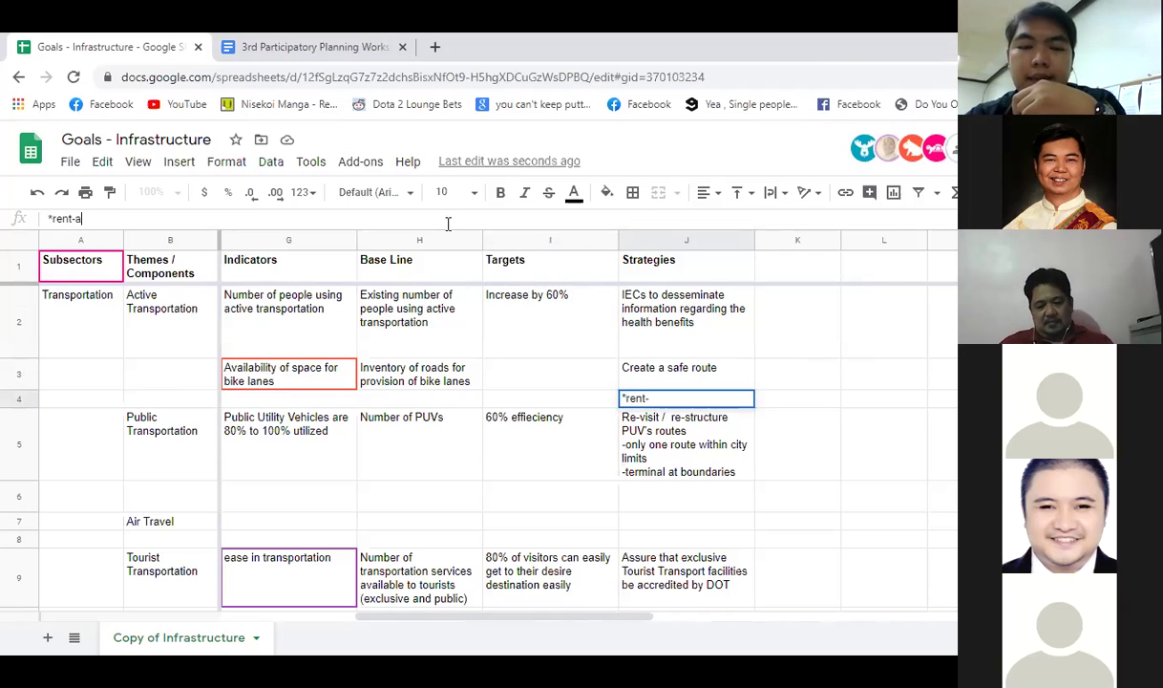
pyautogui.write('bike program')
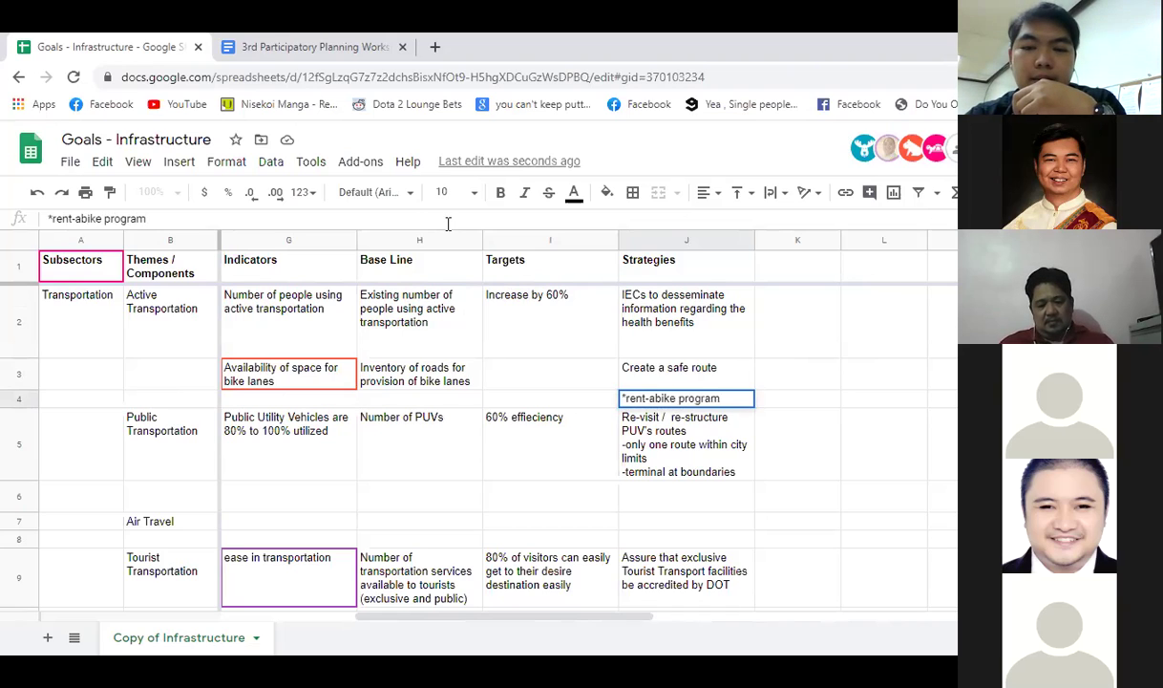
pyautogui.click(81, 217)
pyautogui.write('-')
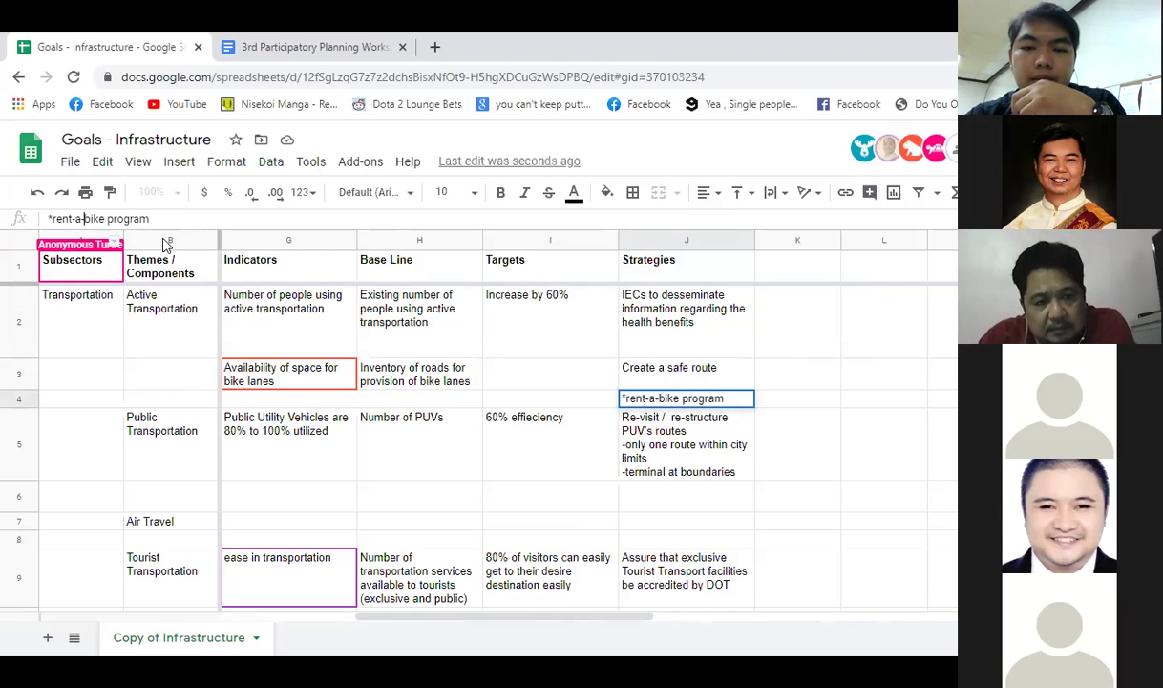
pyautogui.press('Return')
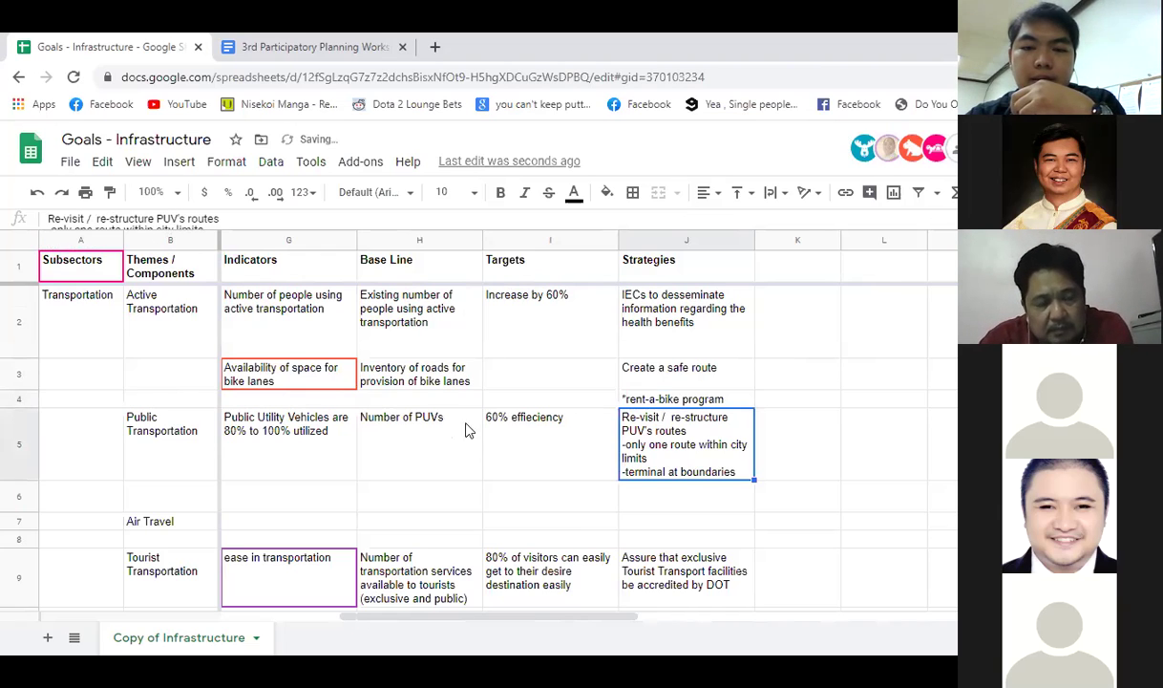
pyautogui.click(499, 399)
pyautogui.click(418, 394)
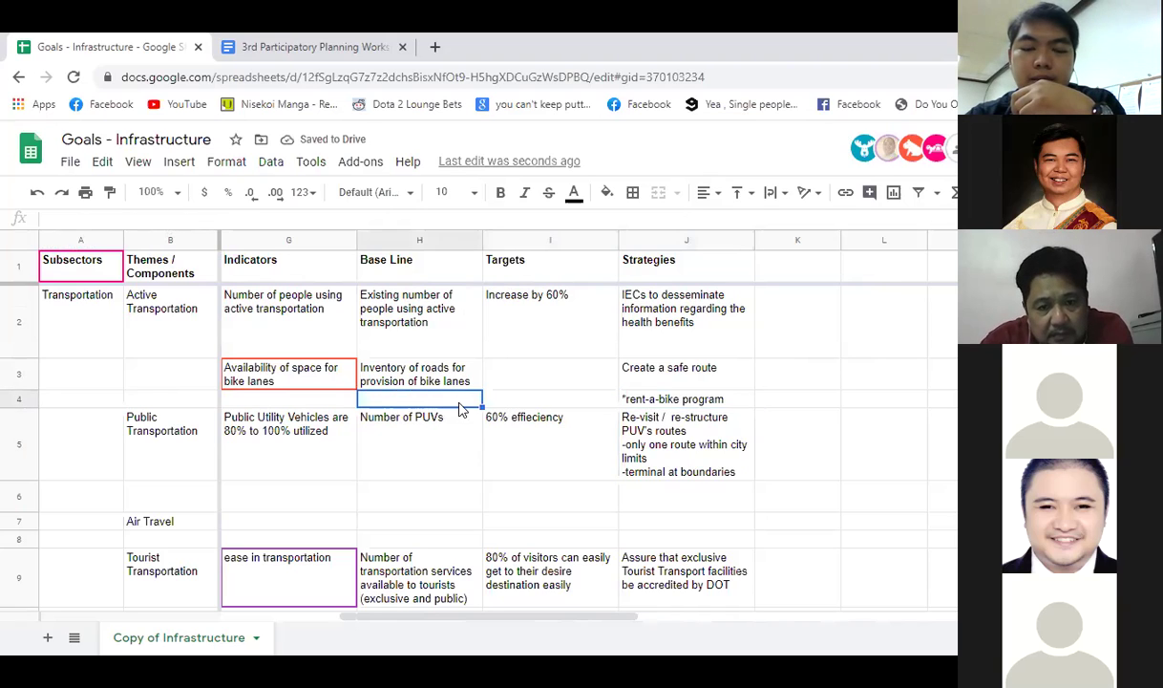
pyautogui.click(626, 401)
pyautogui.click(136, 218)
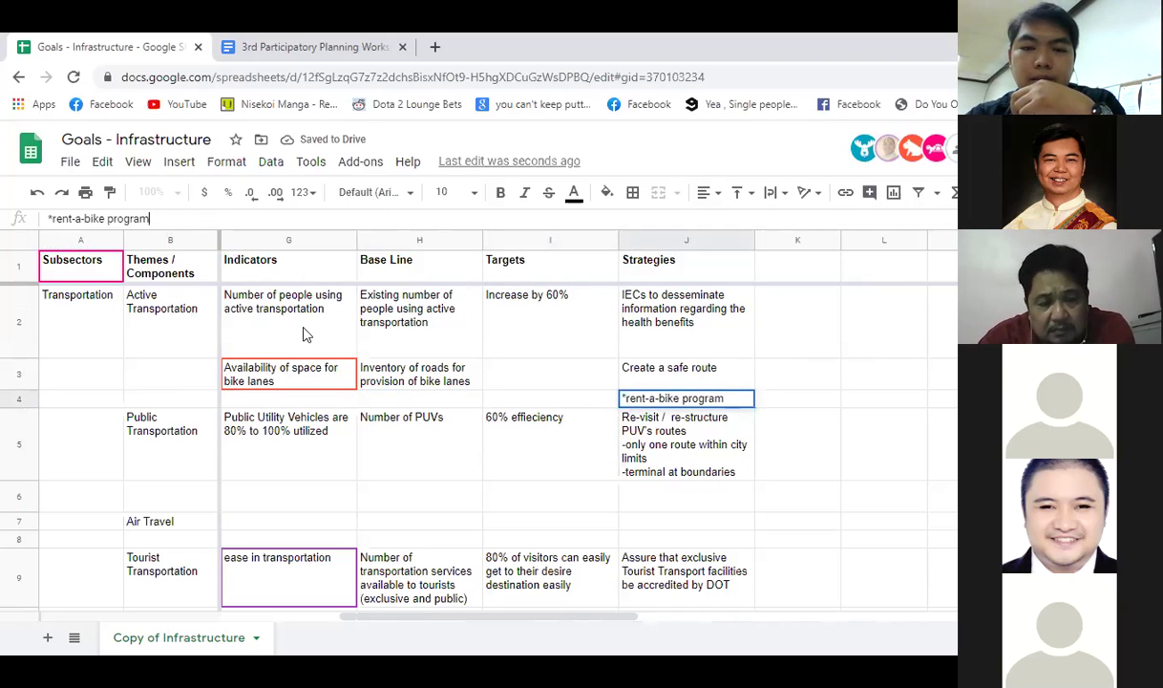
pyautogui.click(468, 466)
pyautogui.click(399, 396)
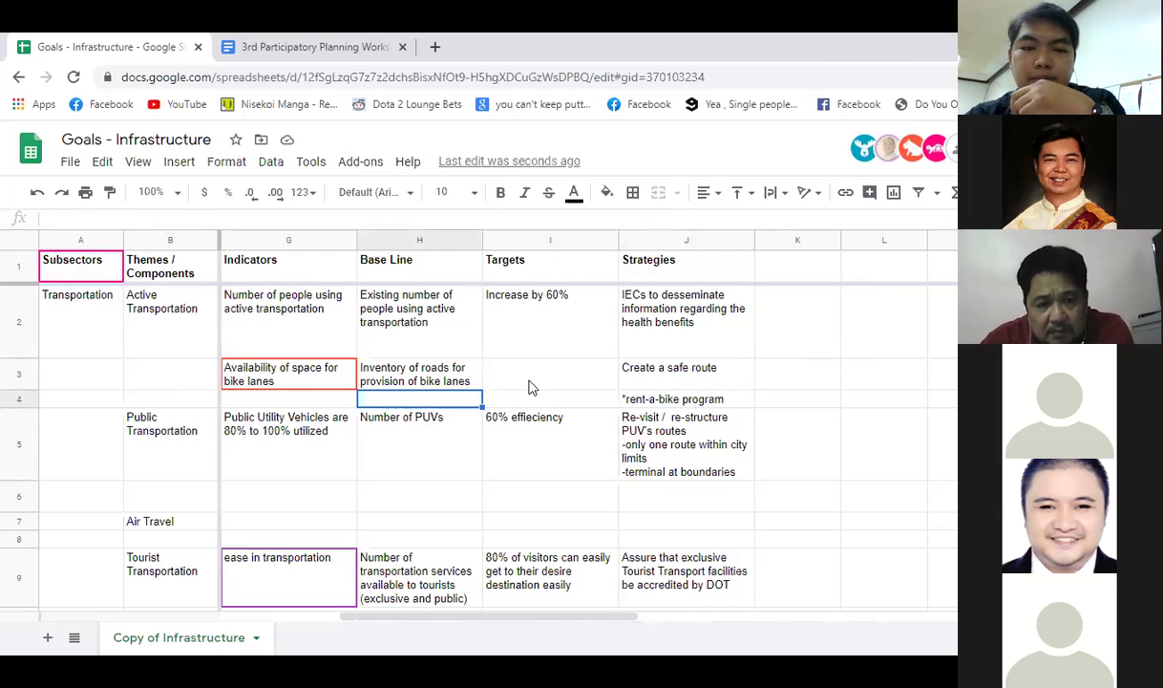
pyautogui.click(532, 385)
pyautogui.click(521, 404)
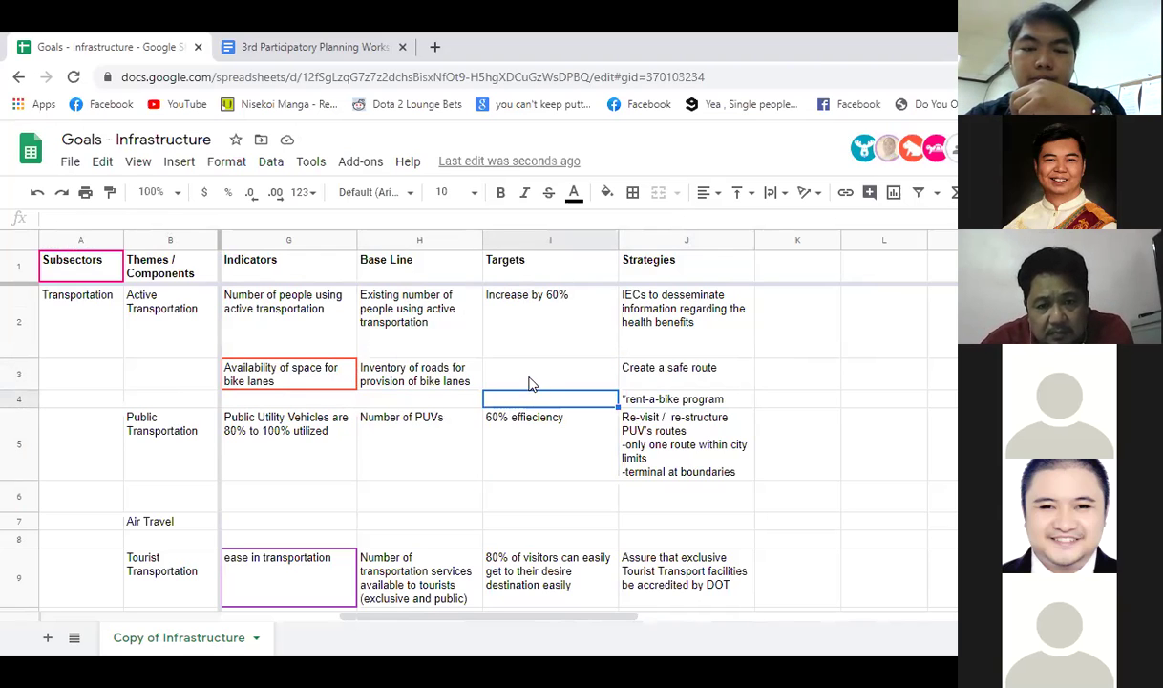
pyautogui.click(504, 362)
pyautogui.click(447, 609)
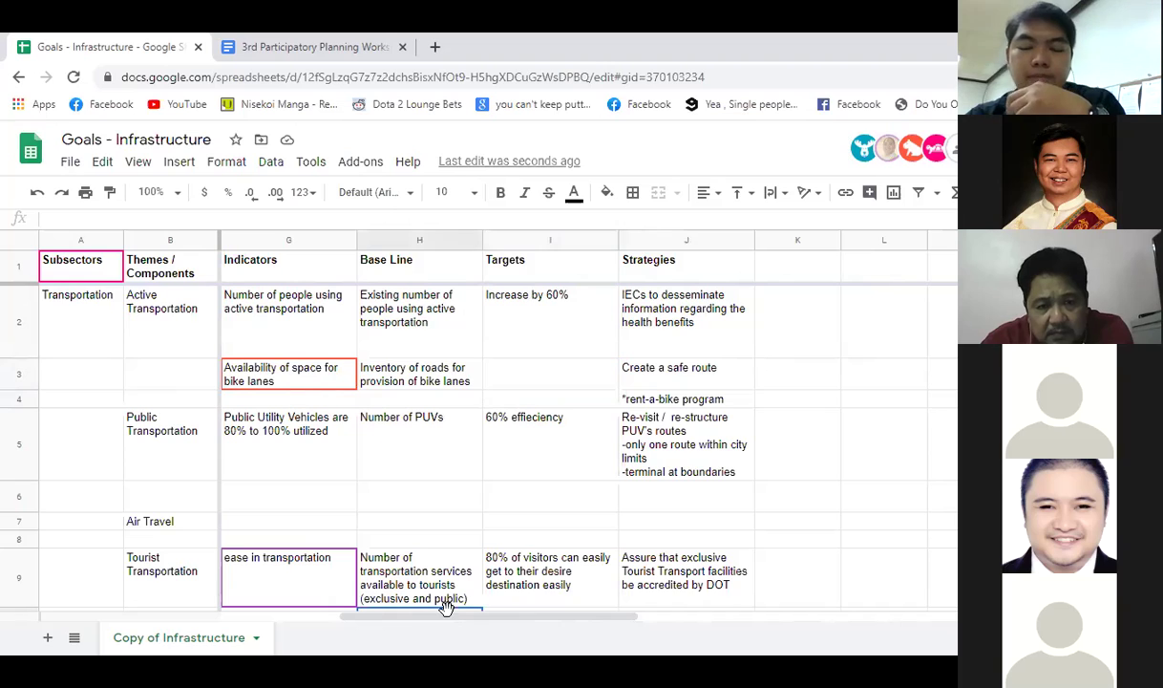
pyautogui.click(594, 398)
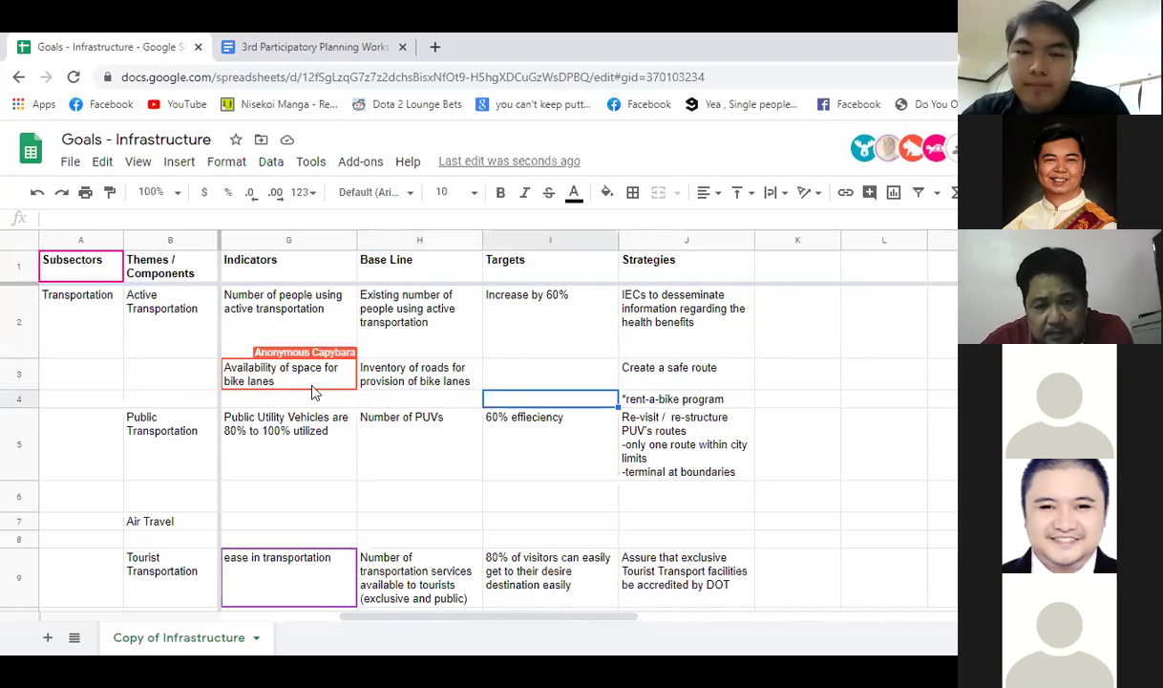
# Step: Insert an empty row above row 3, between the Active Transportation entry and the bike lane entry
pyautogui.click(14, 370)
pyautogui.rightClick(13, 370)
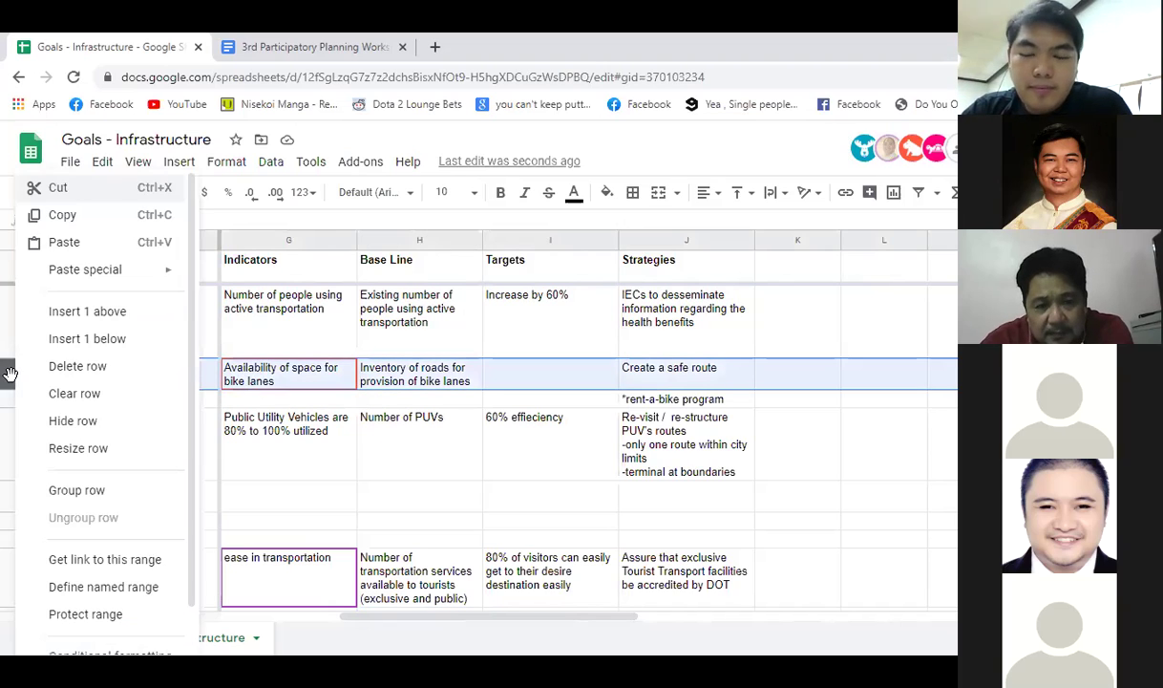
pyautogui.click(84, 315)
pyautogui.click(680, 416)
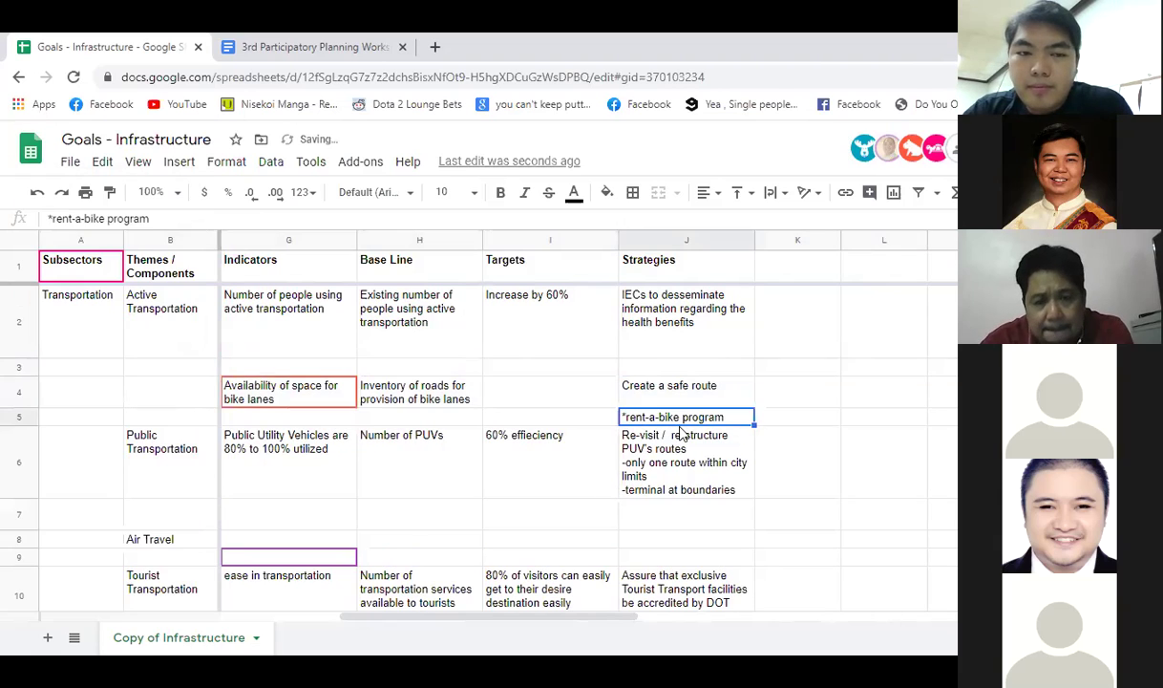
# Step: Examine the Active Transportation goal, objective, indicators, base lines, target and strategies around the empty row 3
pyautogui.click(588, 387)
pyautogui.click(674, 373)
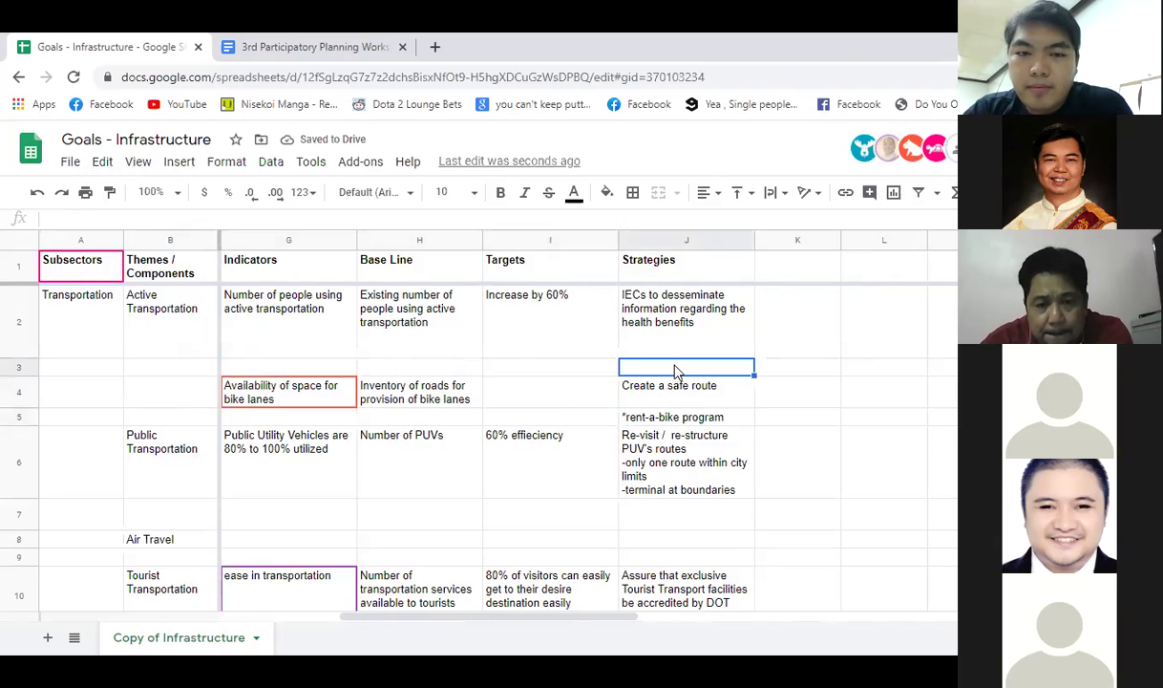
pyautogui.click(662, 317)
pyautogui.moveTo(497, 619); pyautogui.dragTo(527, 625)
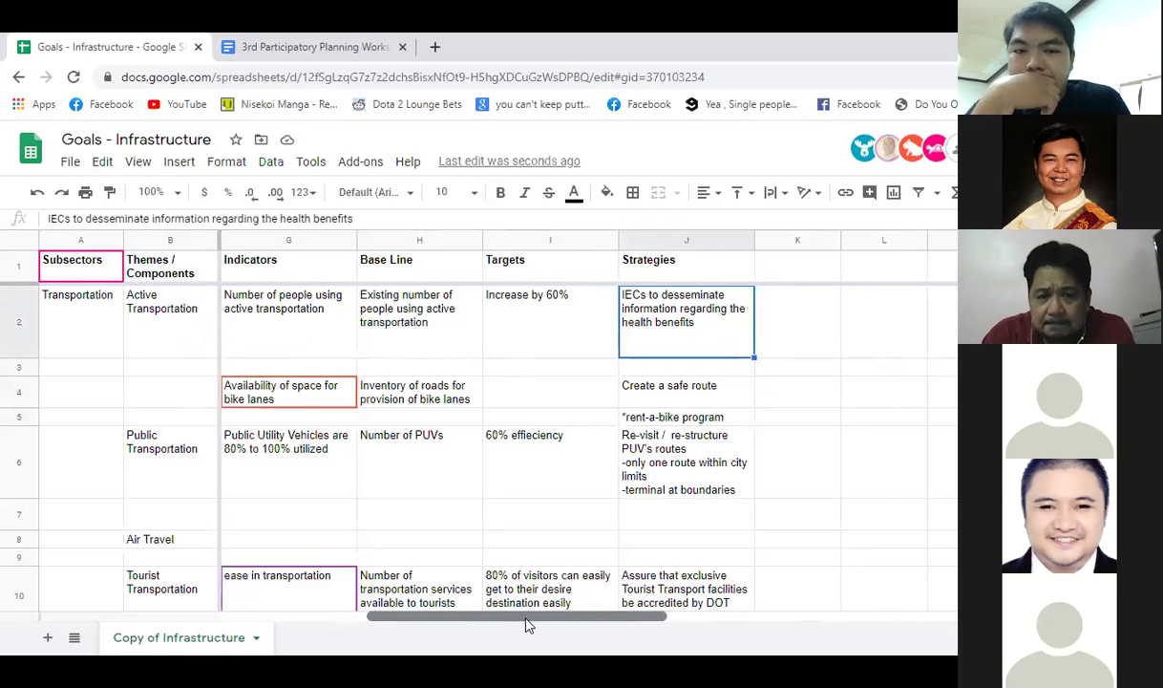
pyautogui.click(324, 371)
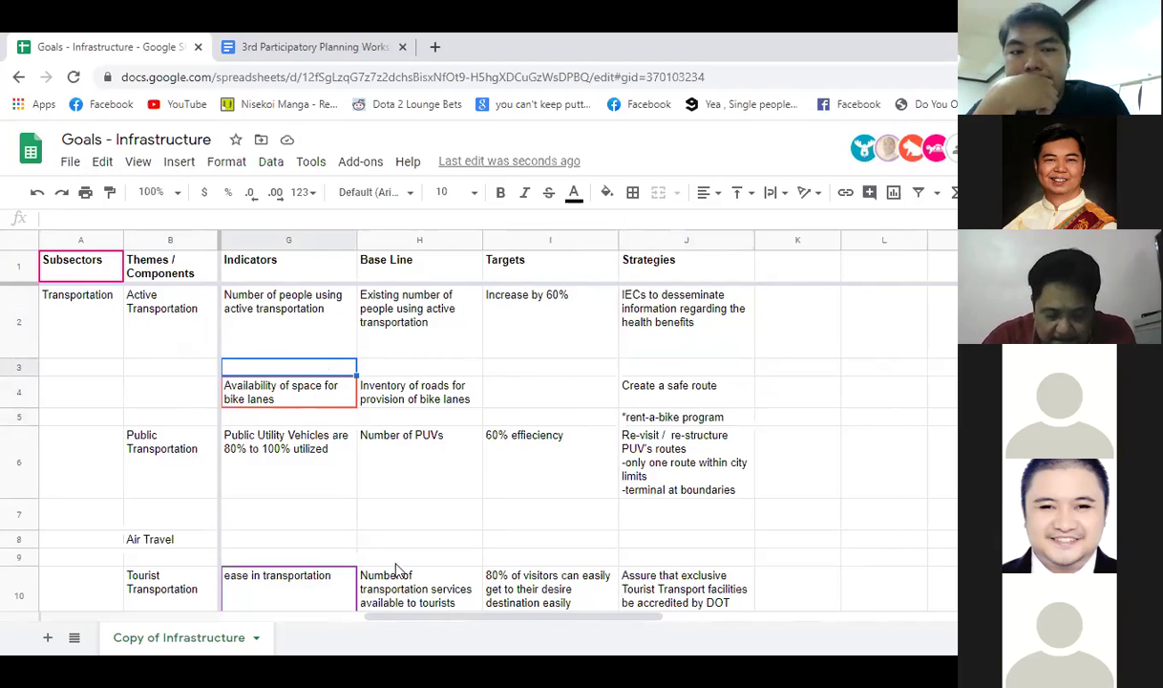
pyautogui.moveTo(441, 622); pyautogui.dragTo(345, 459)
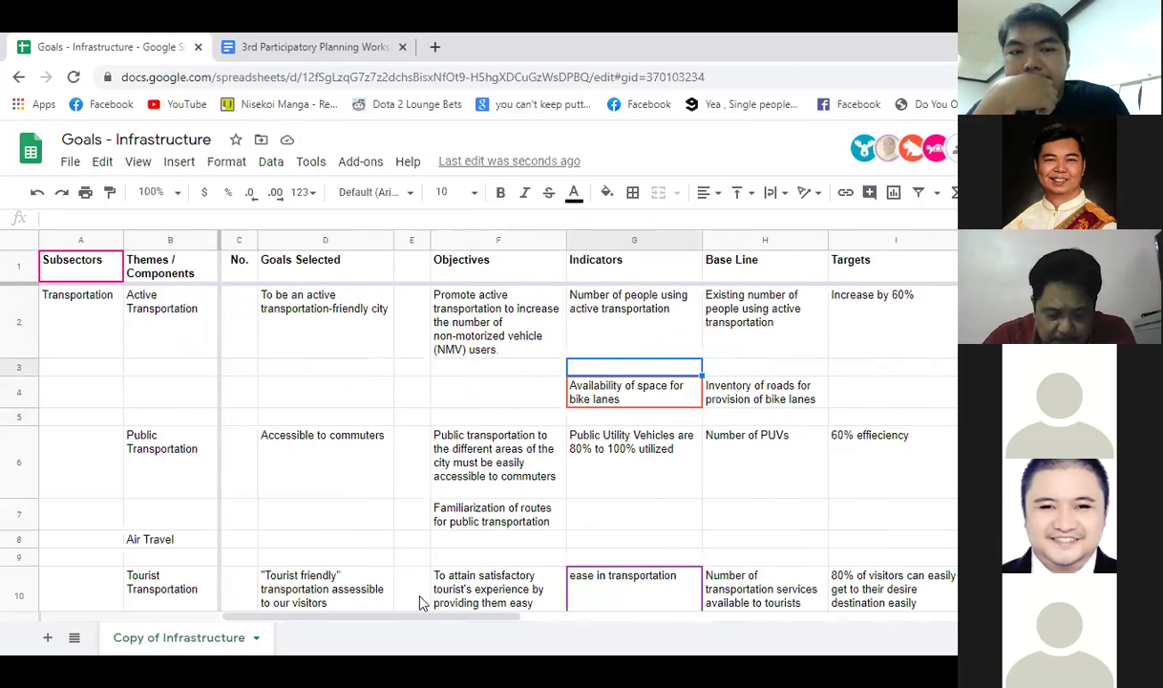
pyautogui.moveTo(415, 623); pyautogui.dragTo(437, 623)
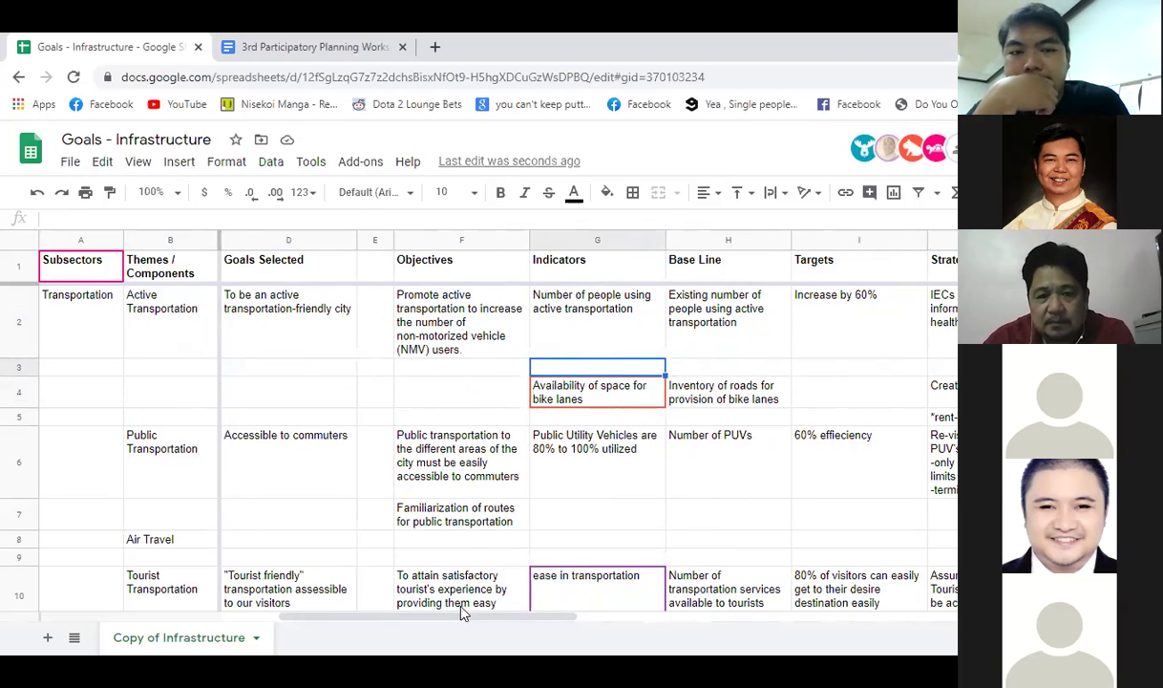
pyautogui.moveTo(461, 612); pyautogui.dragTo(470, 615)
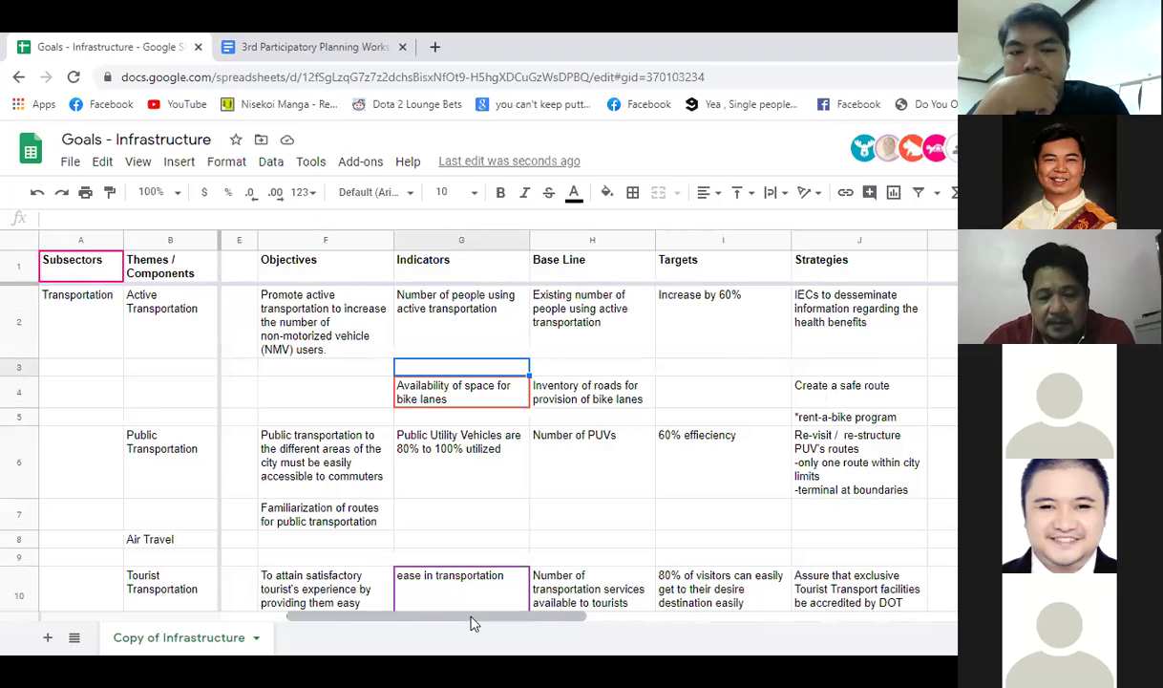
pyautogui.click(559, 367)
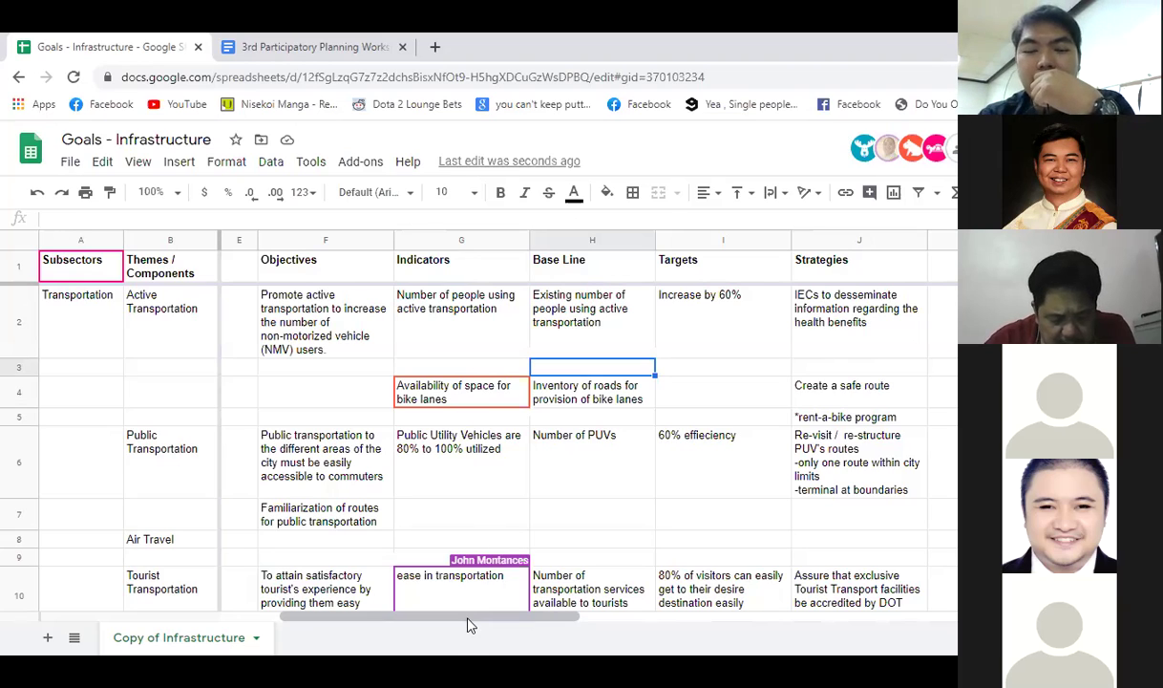
pyautogui.moveTo(477, 623); pyautogui.dragTo(487, 624)
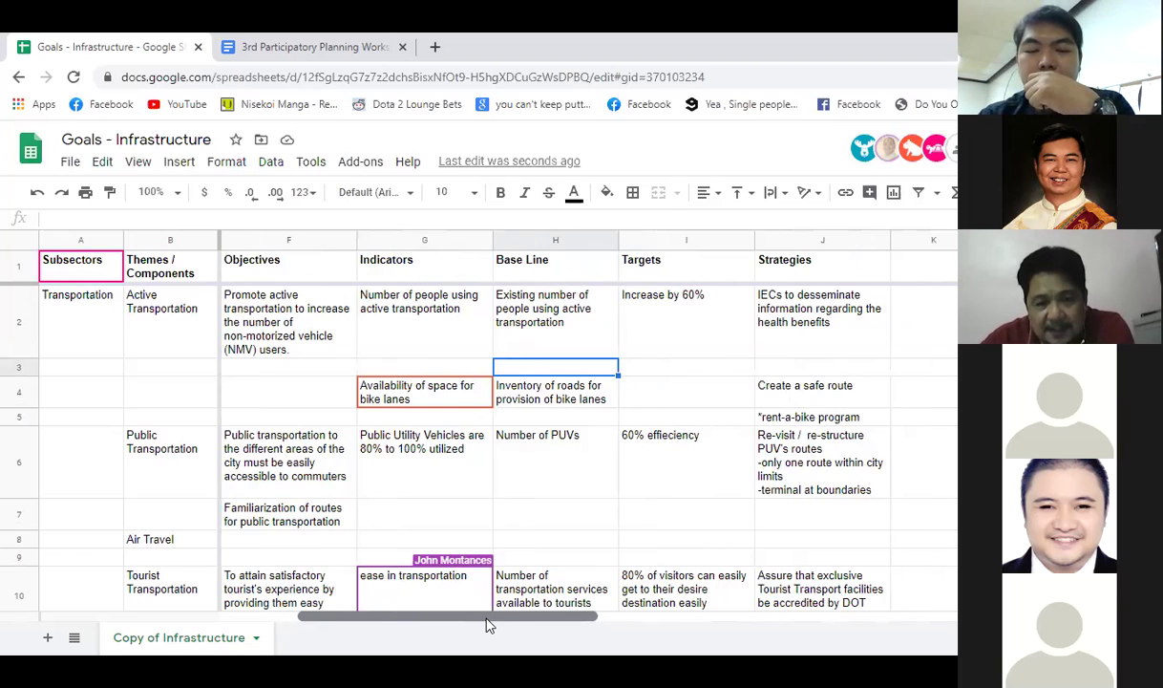
pyautogui.press('Left')
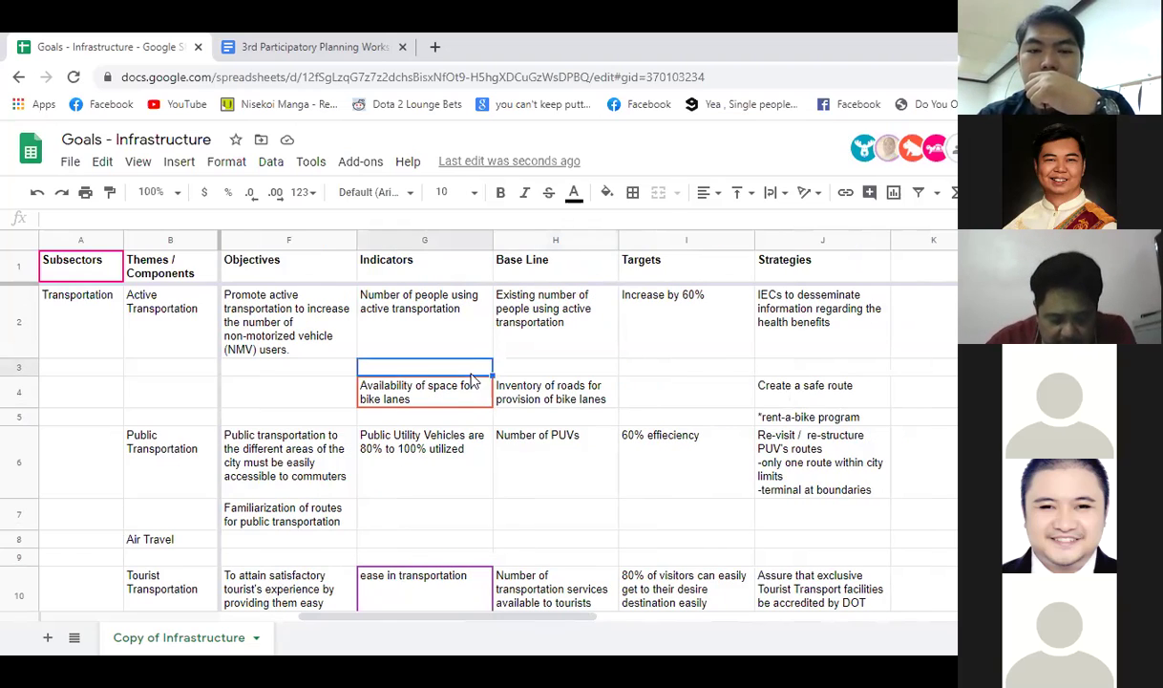
pyautogui.moveTo(455, 623); pyautogui.dragTo(475, 626)
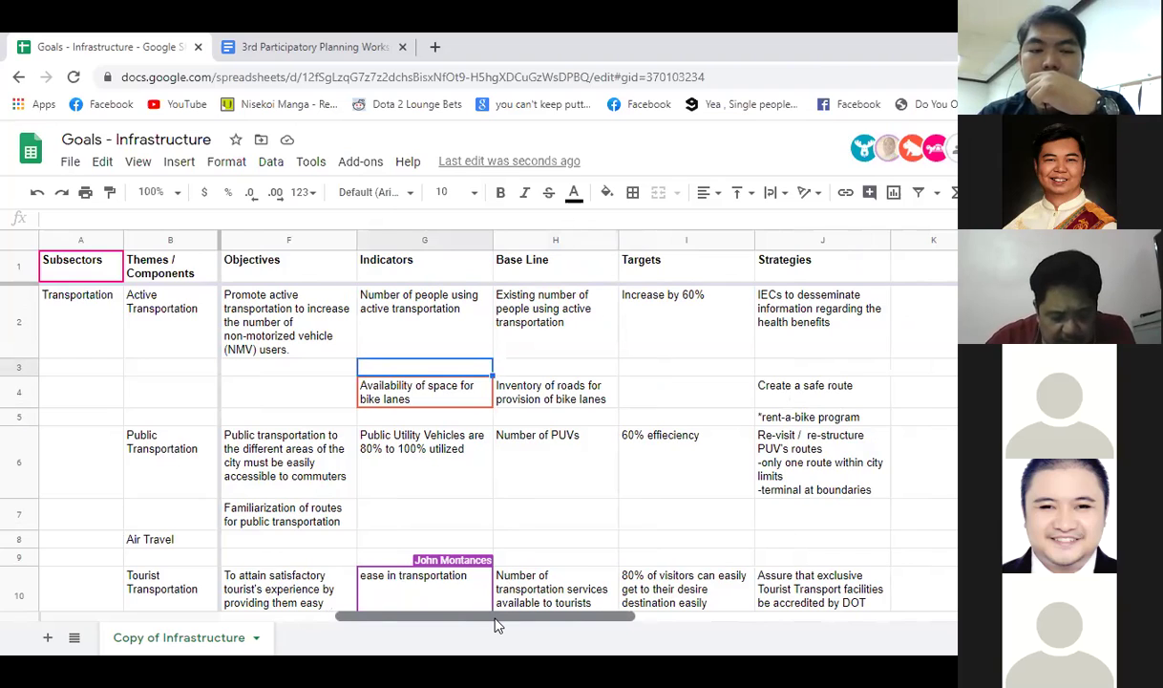
pyautogui.moveTo(496, 625); pyautogui.dragTo(523, 623)
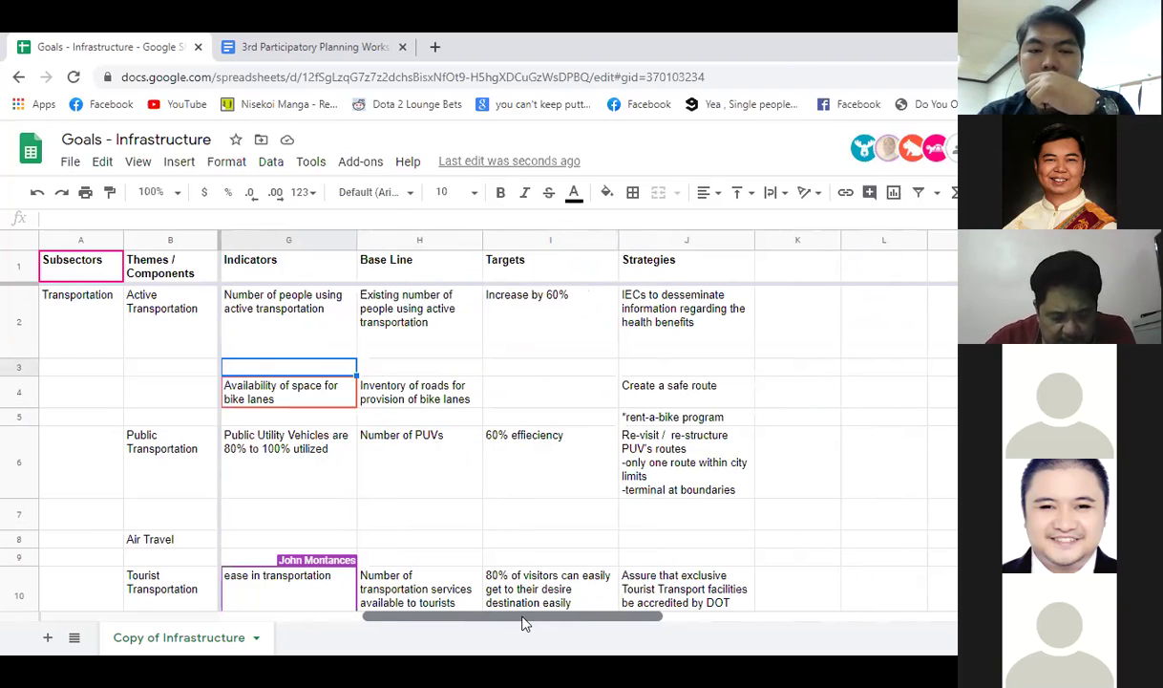
# Step: Enter "Conduct studies regarding route algorithm of active transportation users" as a strategy in cell J3
pyautogui.click(646, 367)
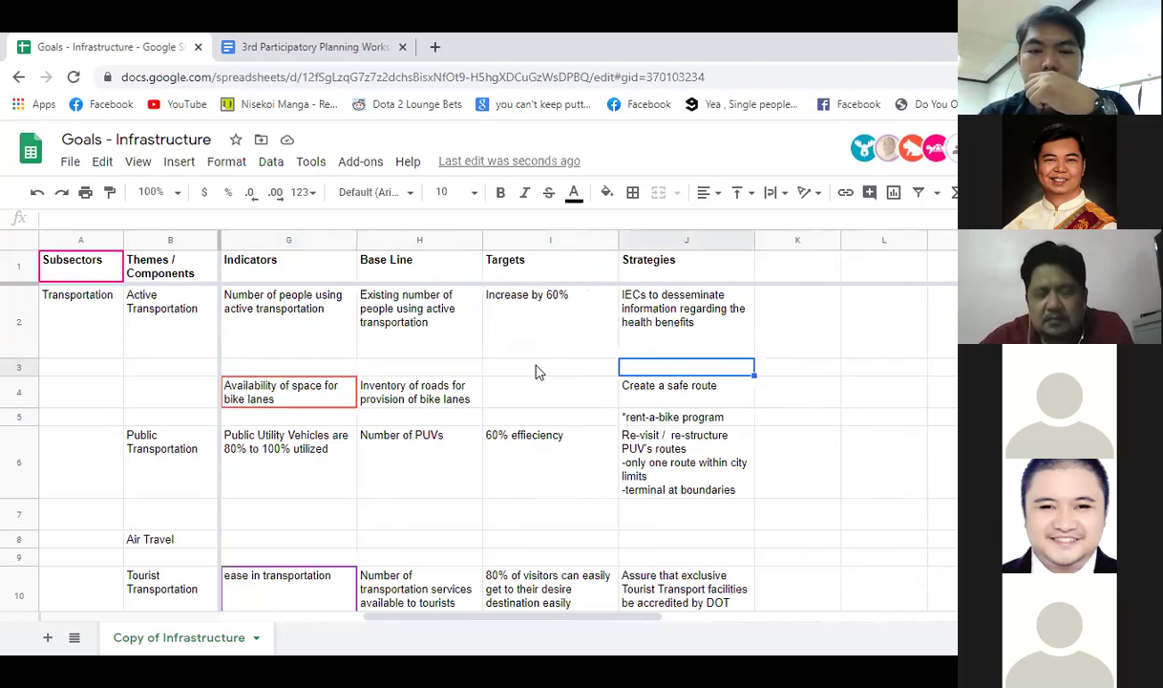
pyautogui.write('C')
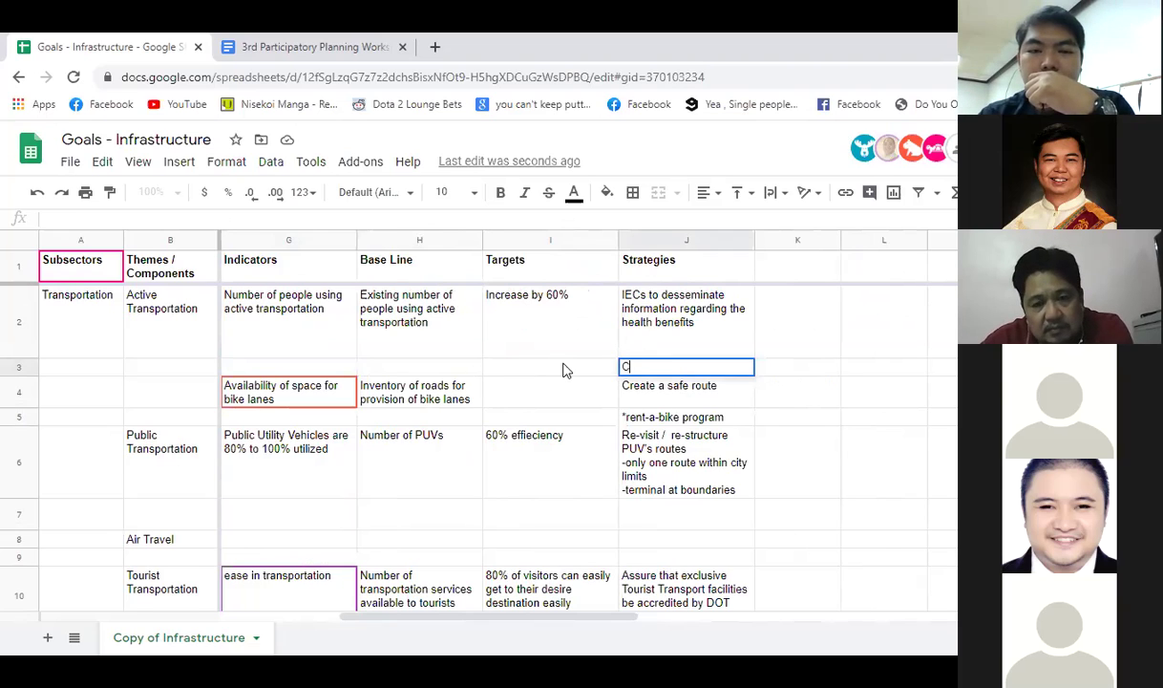
pyautogui.write('onduct stude')
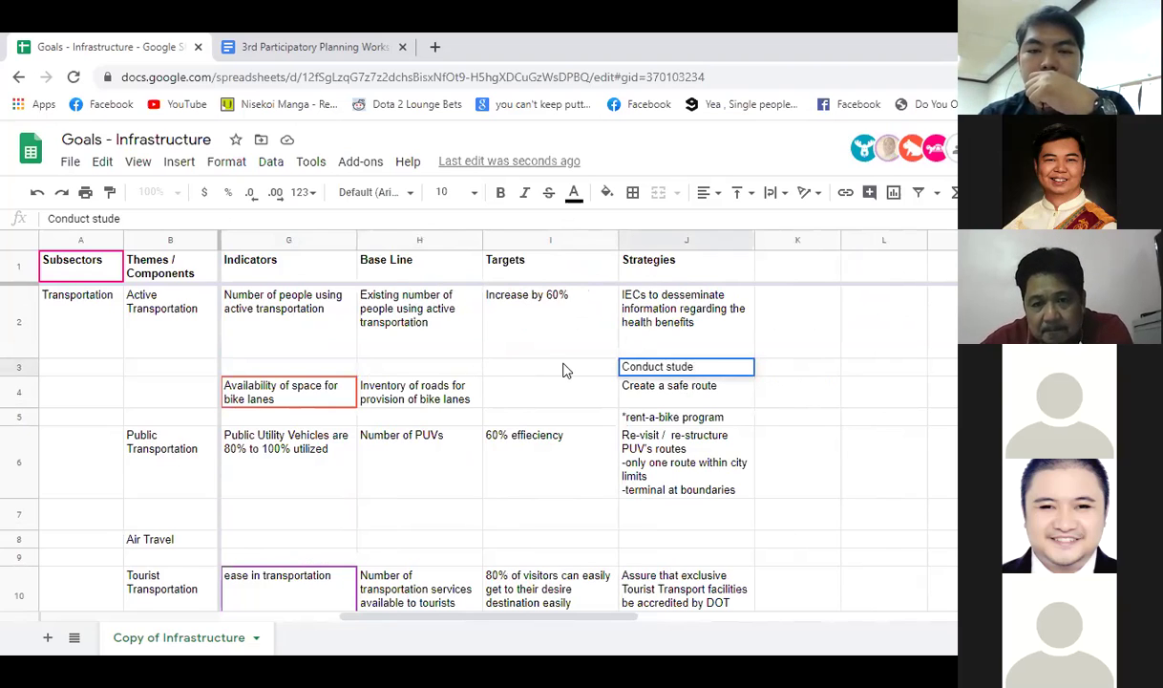
pyautogui.press('BackSpace')
pyautogui.write('ies regarding f')
pyautogui.write('oute algorithm of')
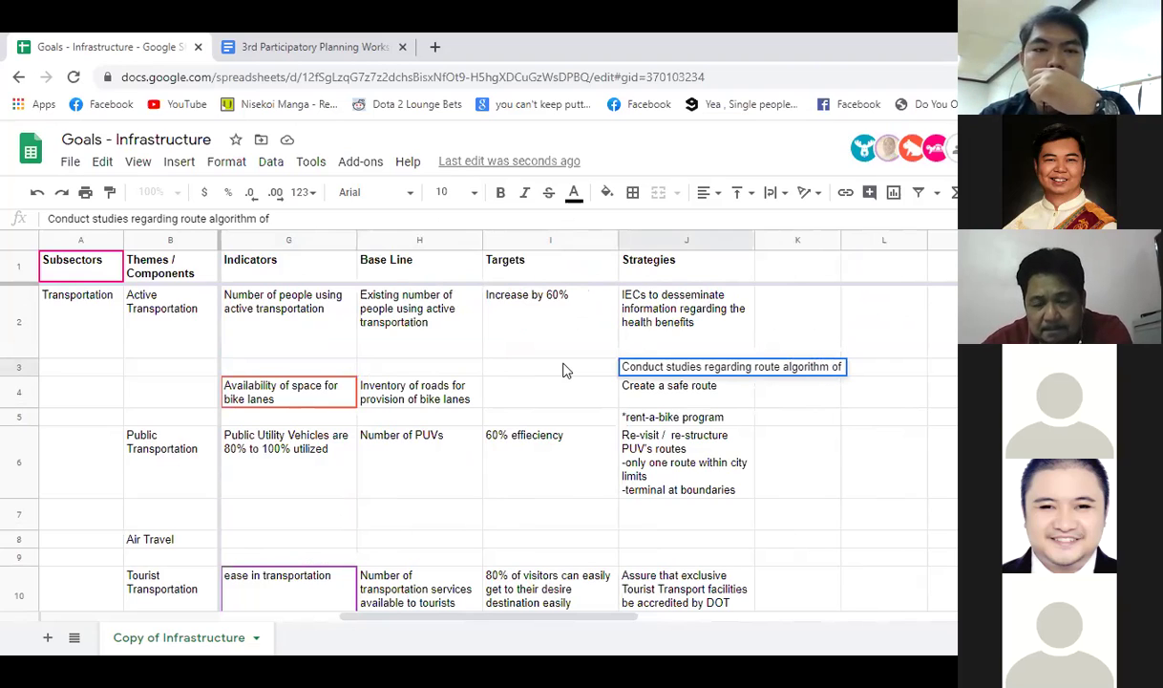
pyautogui.write(' bike')
pyautogui.press('BackSpace')
pyautogui.press('BackSpace')
pyautogui.press('BackSpace')
pyautogui.press('BackSpace')
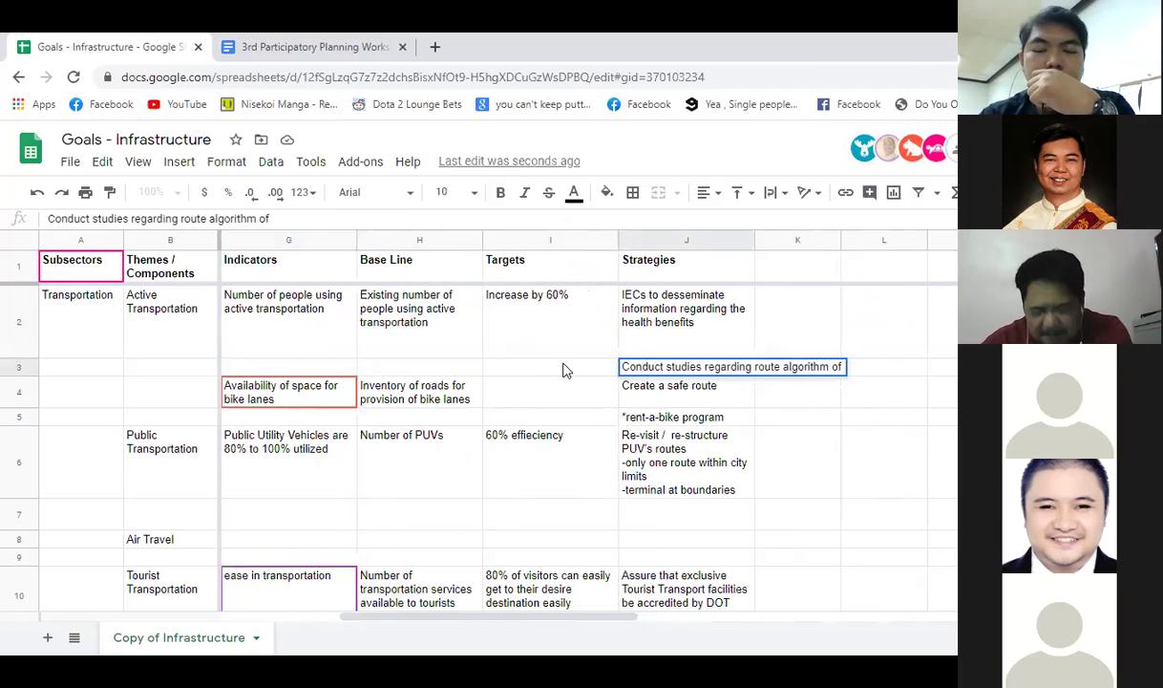
pyautogui.click(395, 219)
pyautogui.write('active t')
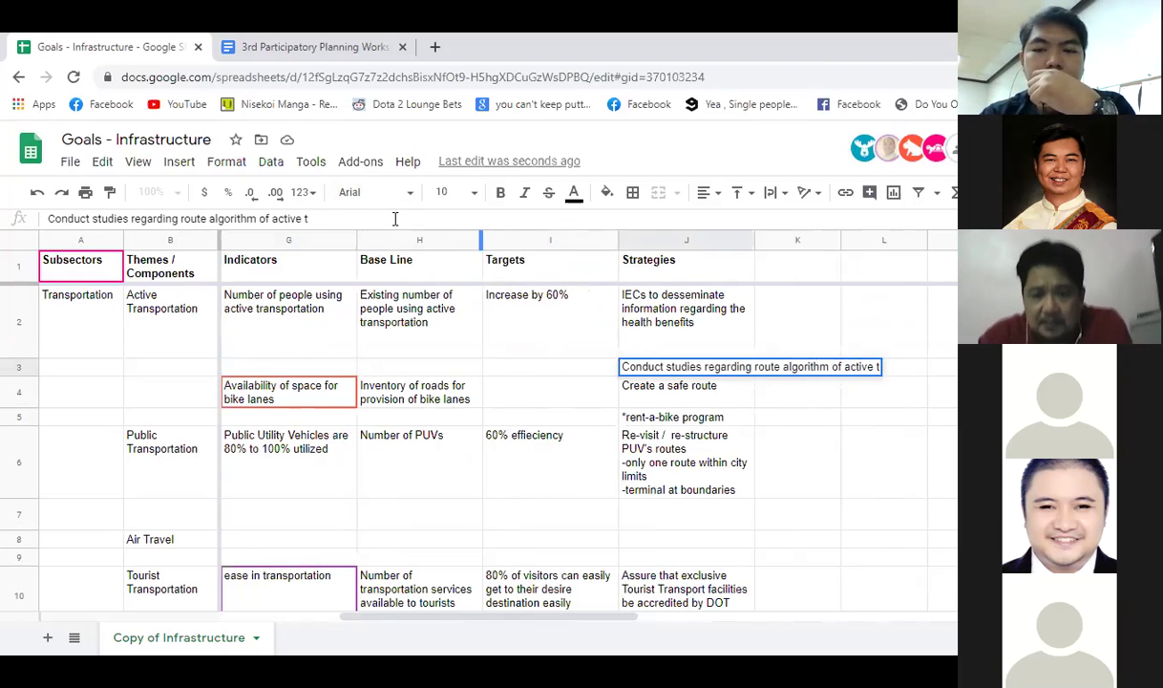
pyautogui.write('ransportation user')
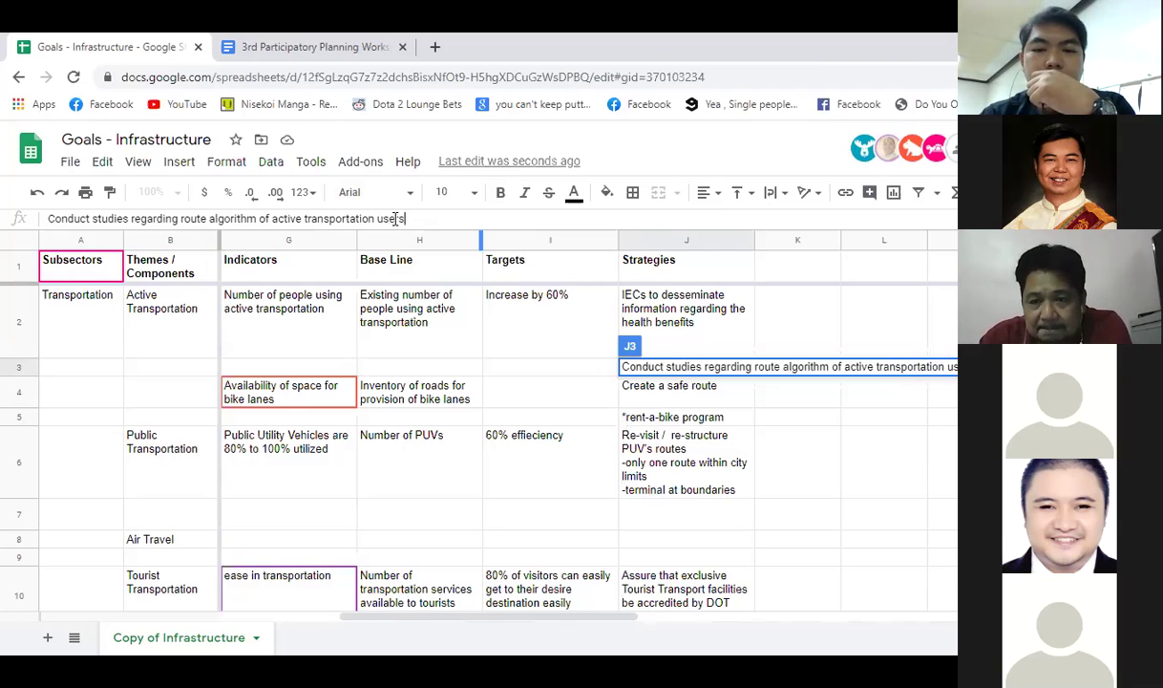
pyautogui.write('s')
pyautogui.press('Return')
pyautogui.click(534, 382)
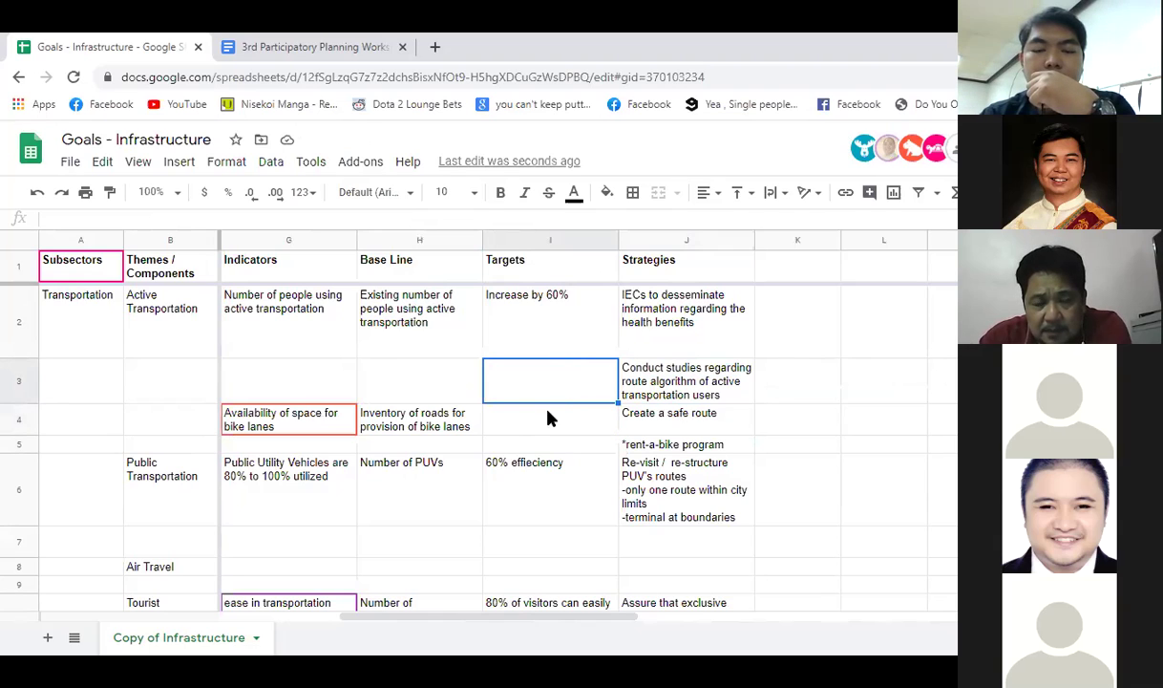
pyautogui.click(669, 385)
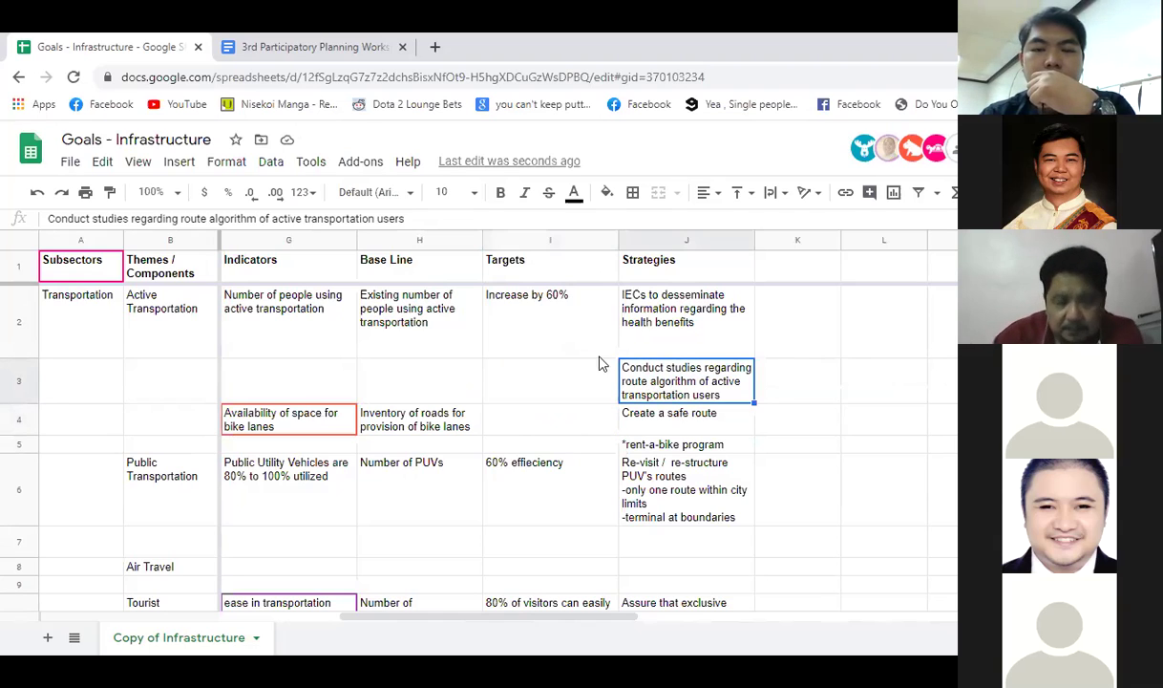
# Step: Reword the Active Transportation target in cell I2 as "Increase number of users by 60%"
pyautogui.click(558, 323)
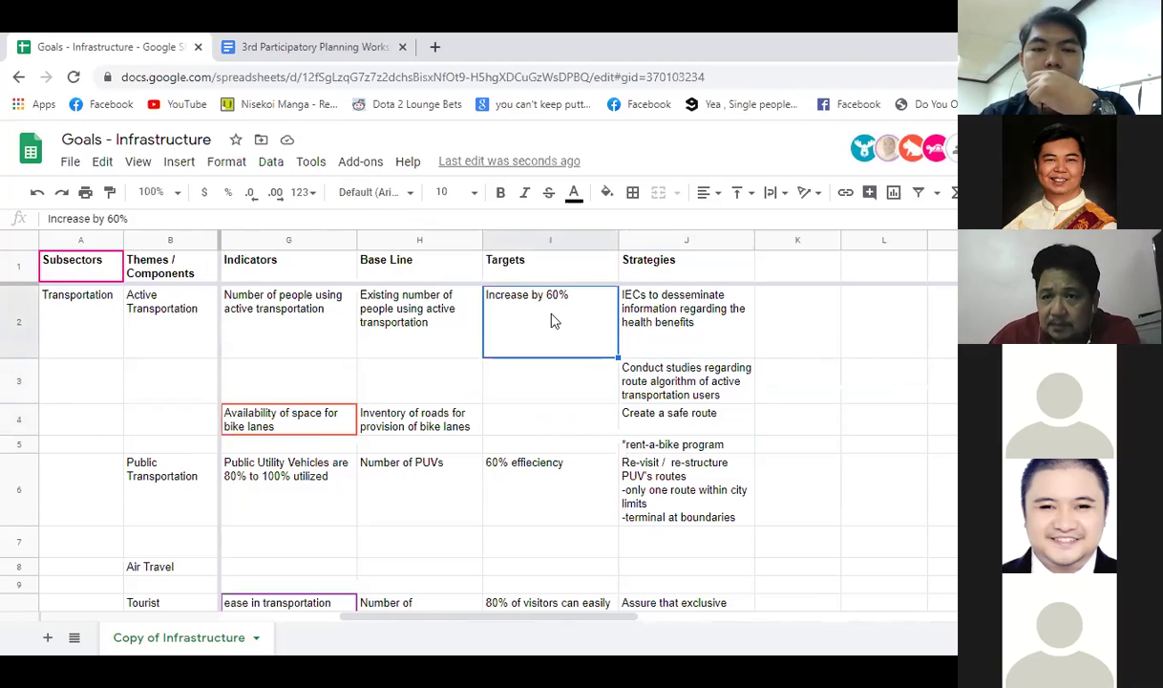
pyautogui.click(554, 469)
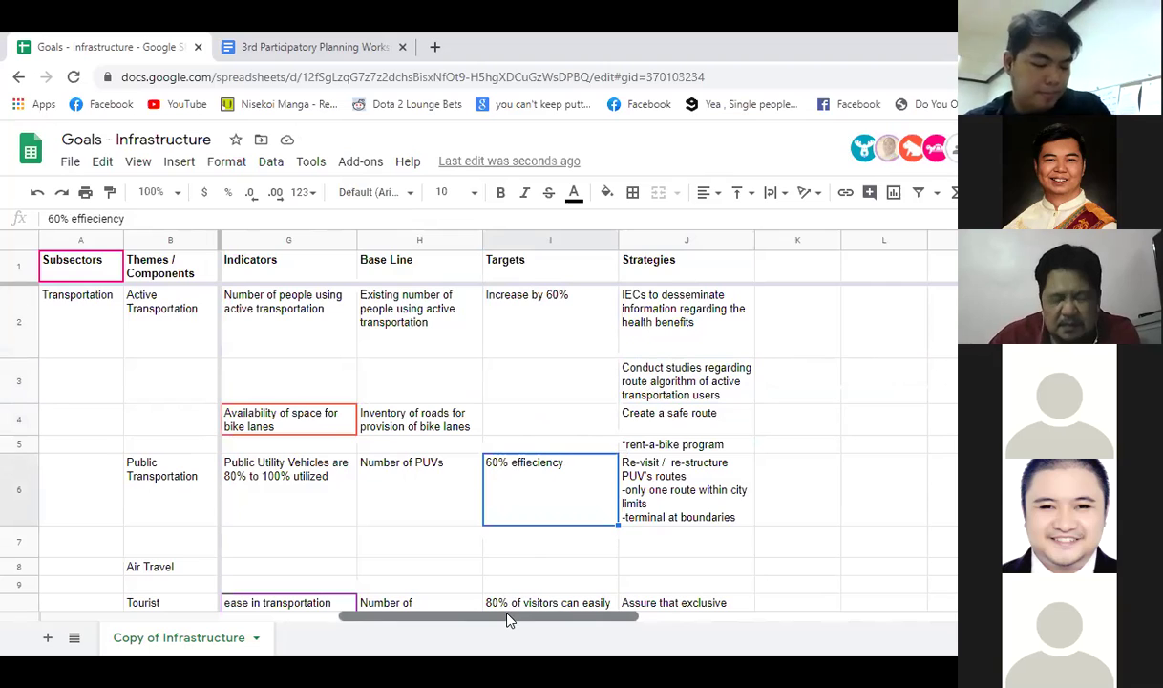
pyautogui.click(538, 306)
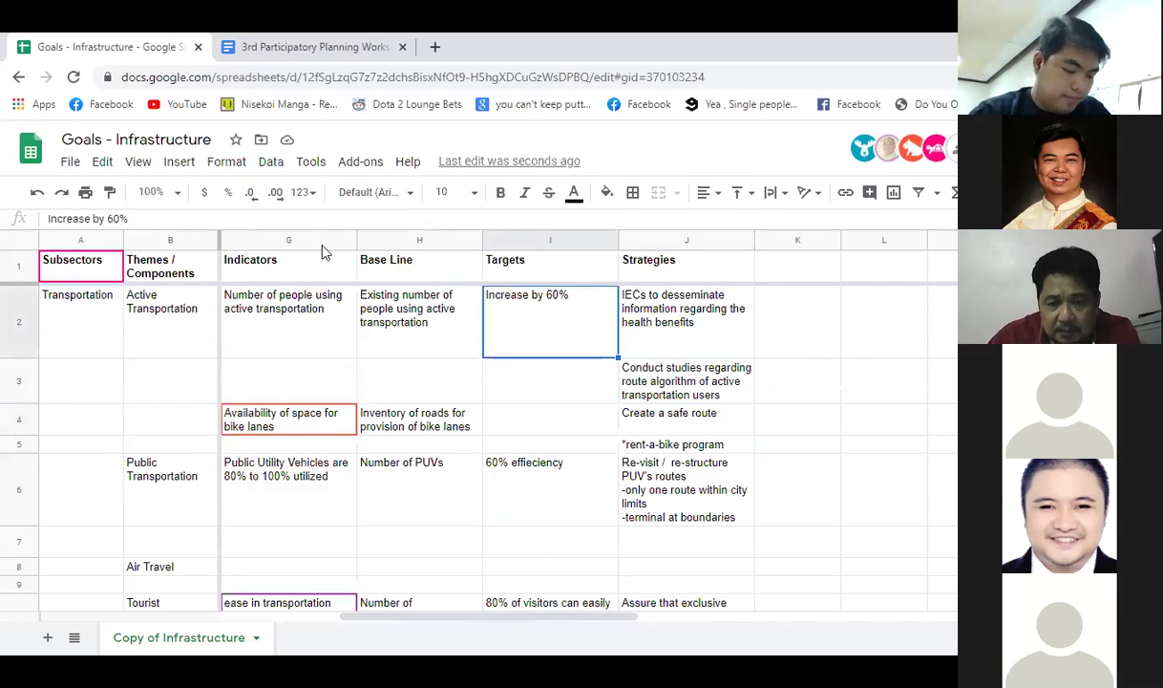
pyautogui.click(95, 218)
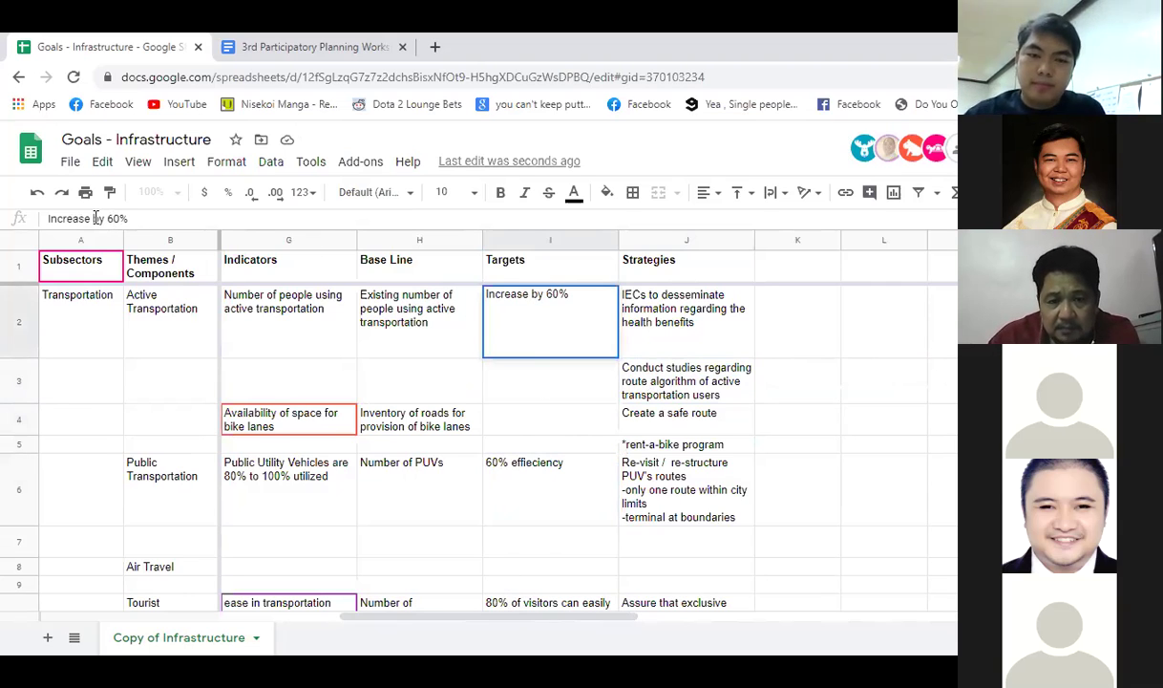
pyautogui.write('number of')
pyautogui.write(' users')
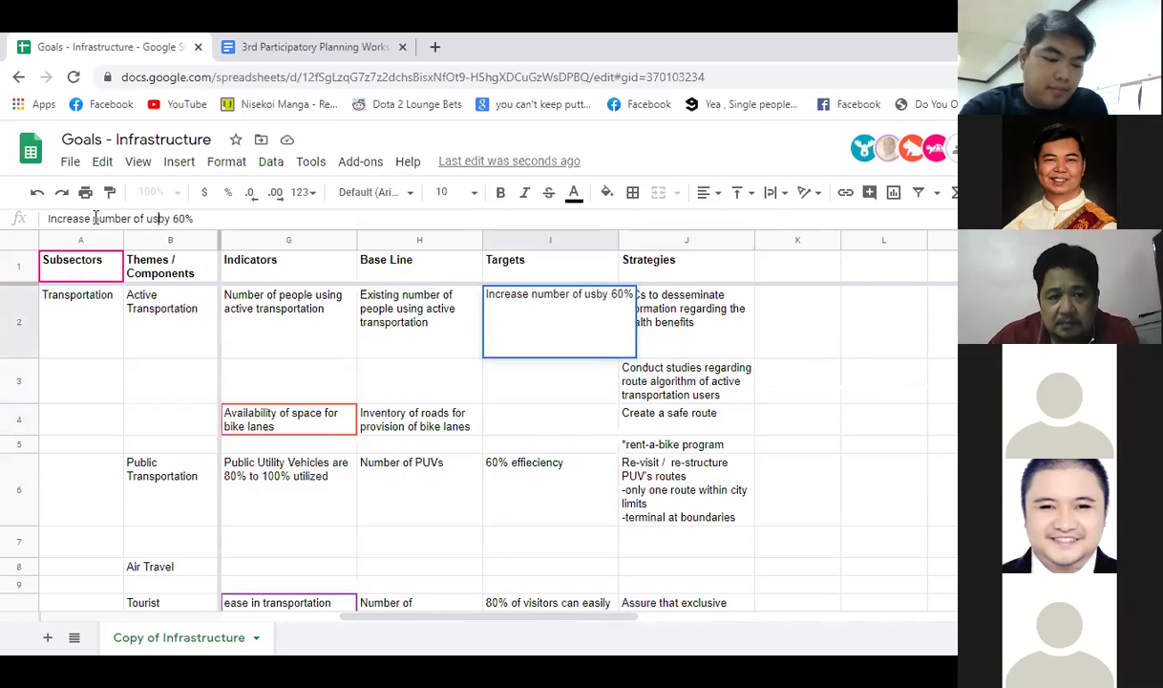
pyautogui.press('Return')
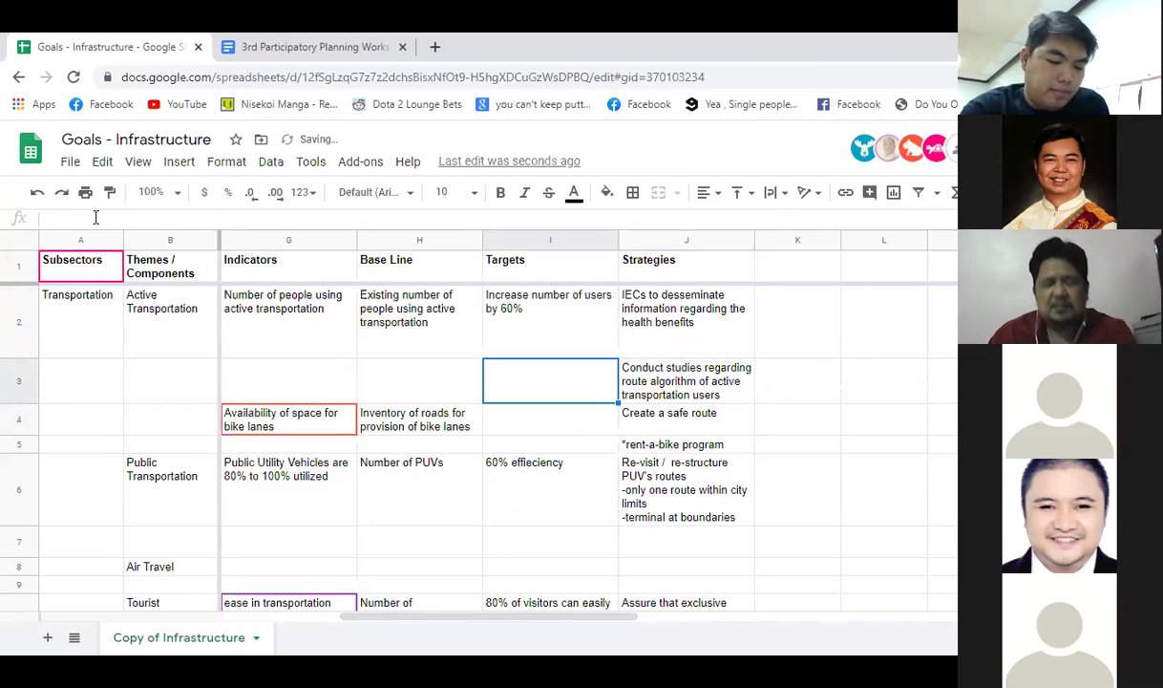
# Step: Review the transportation strategies in J2 to J6 against the base lines and targets in the same rows
pyautogui.click(397, 379)
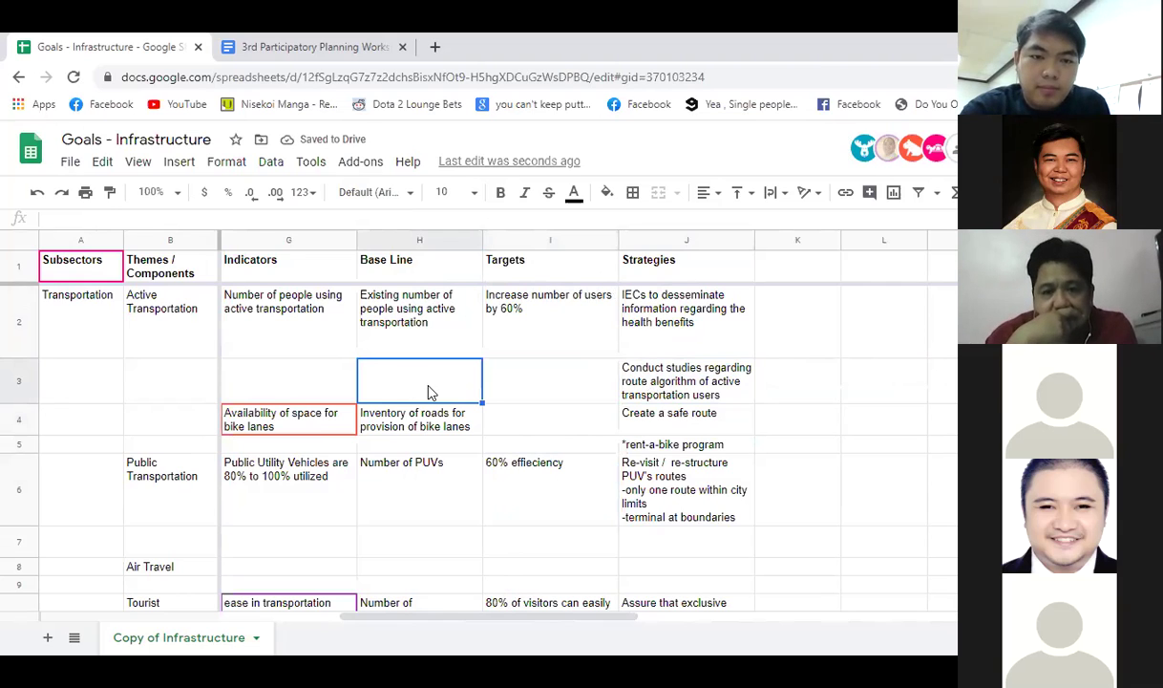
pyautogui.moveTo(673, 295); pyautogui.dragTo(696, 512)
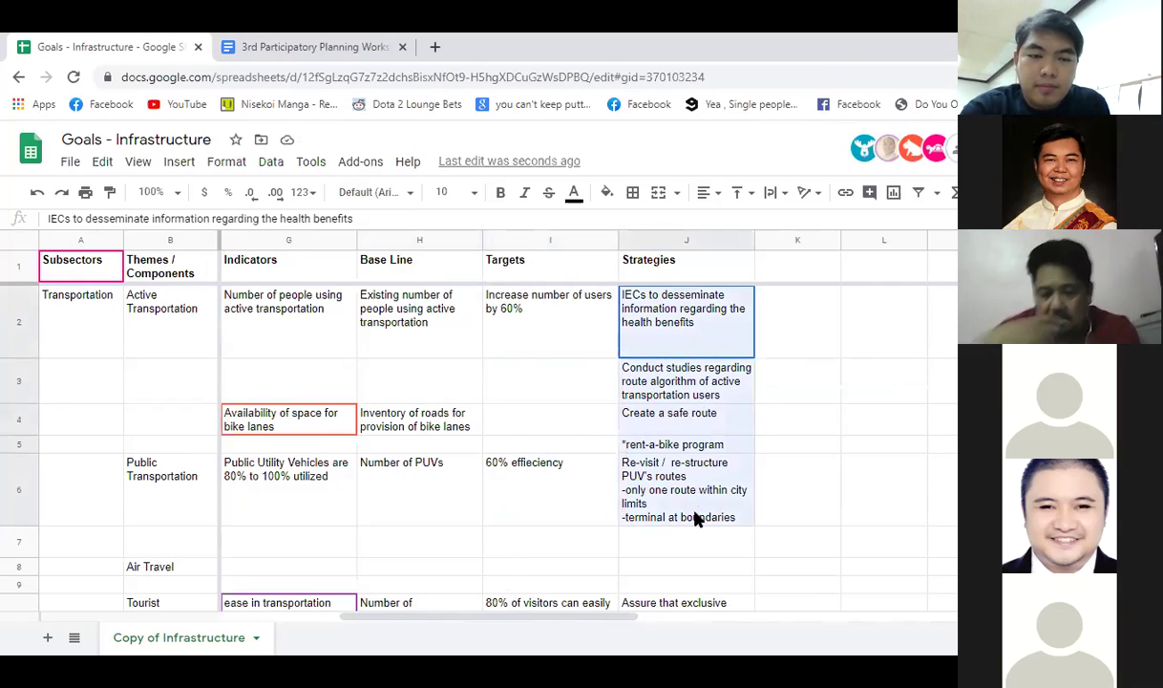
pyautogui.moveTo(400, 618); pyautogui.dragTo(435, 622)
pyautogui.click(554, 305)
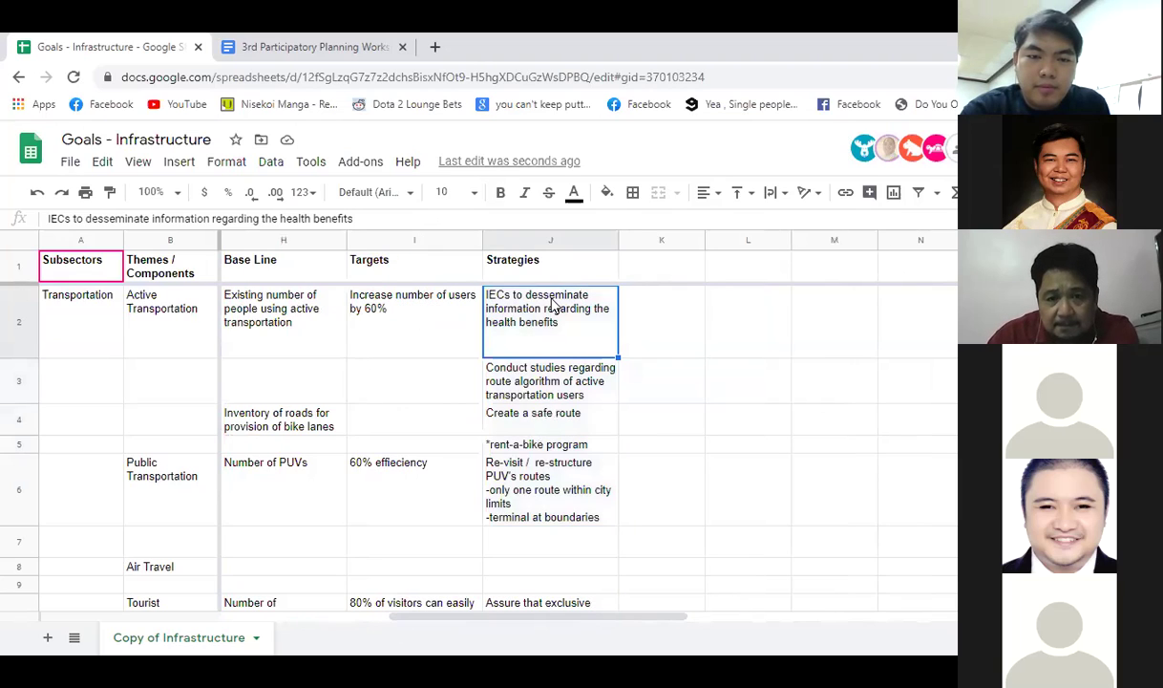
pyautogui.press('Down')
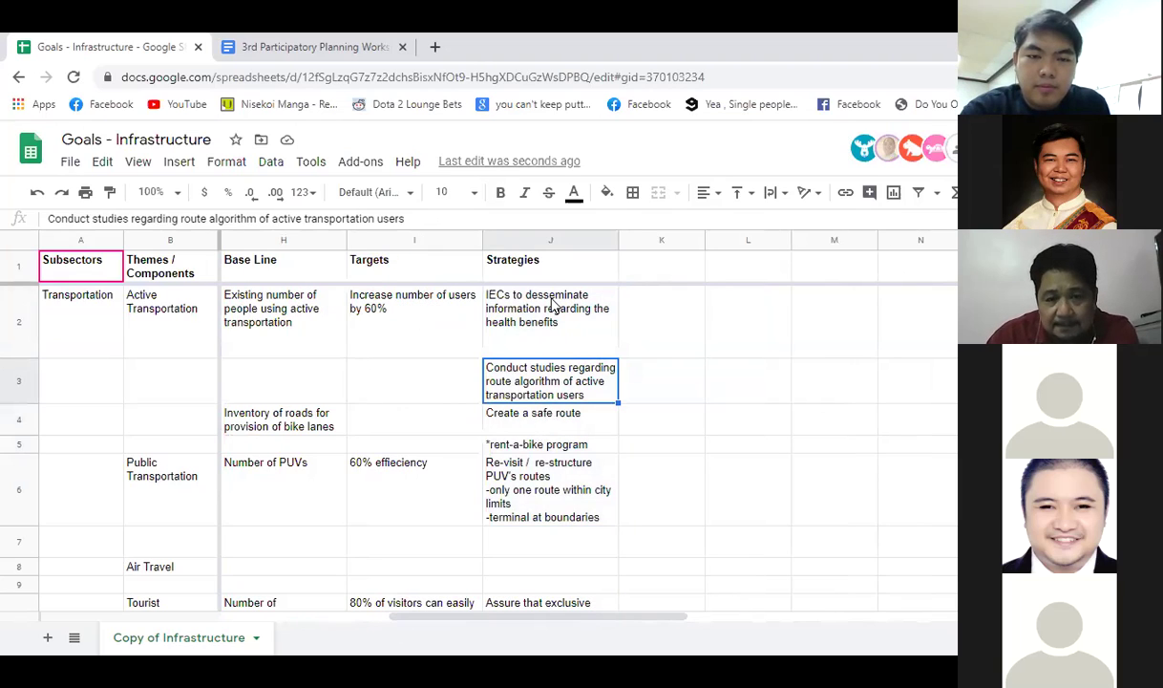
pyautogui.press('Down')
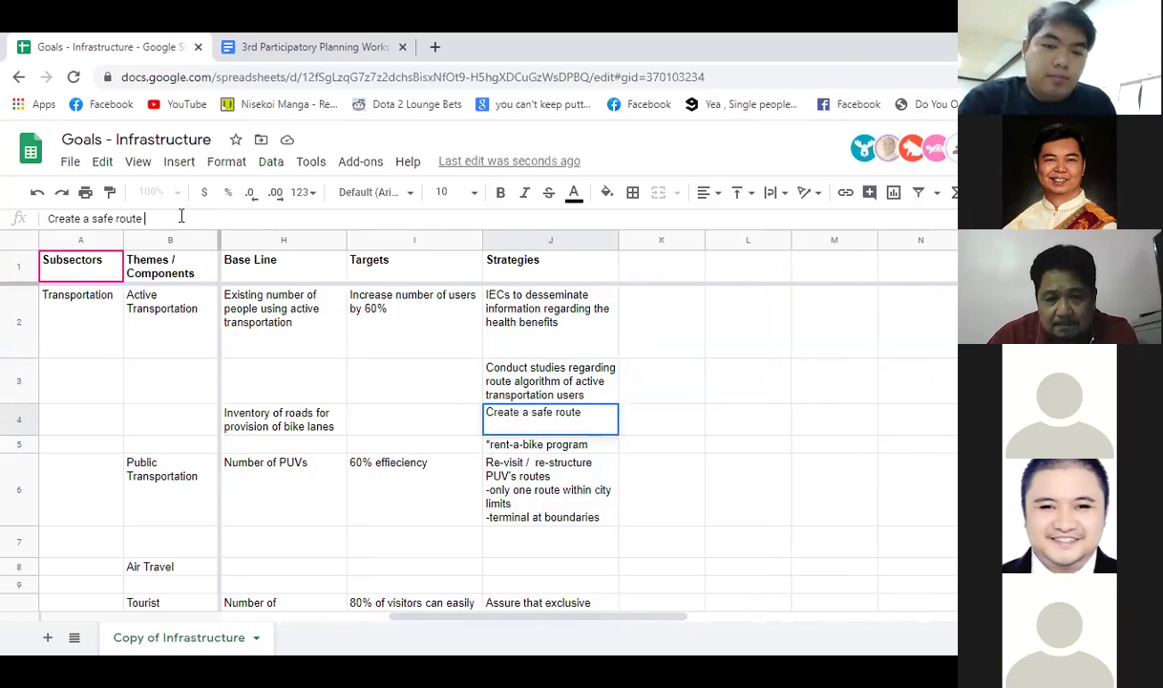
pyautogui.click(525, 392)
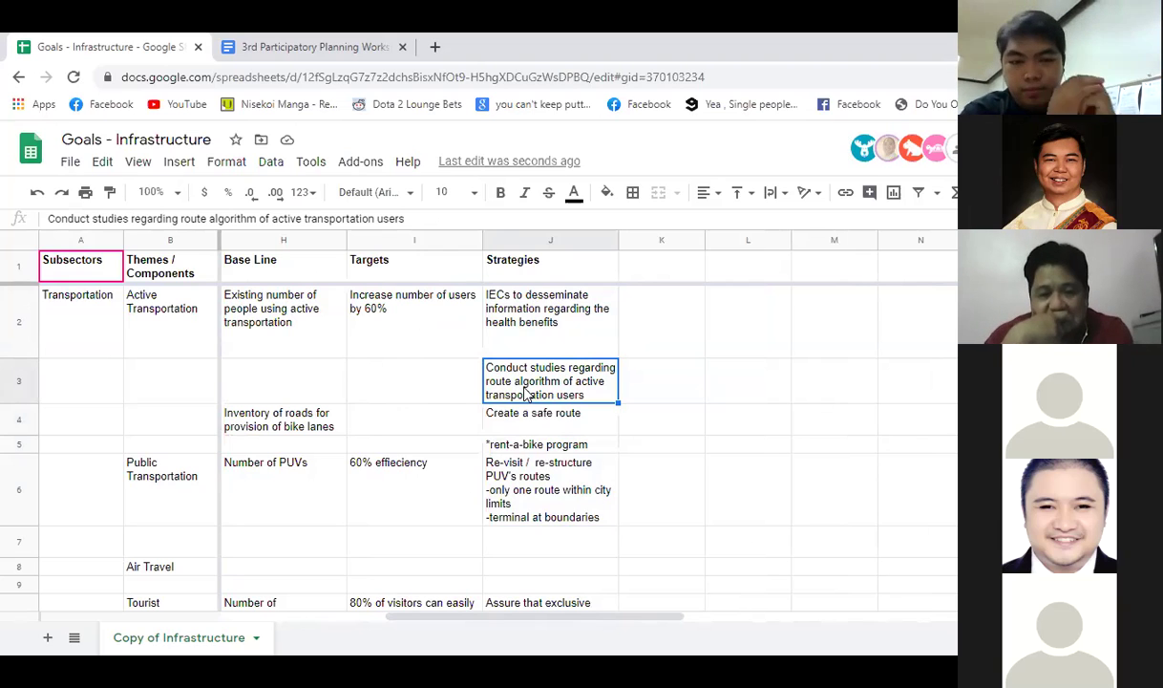
pyautogui.click(439, 389)
pyautogui.click(549, 430)
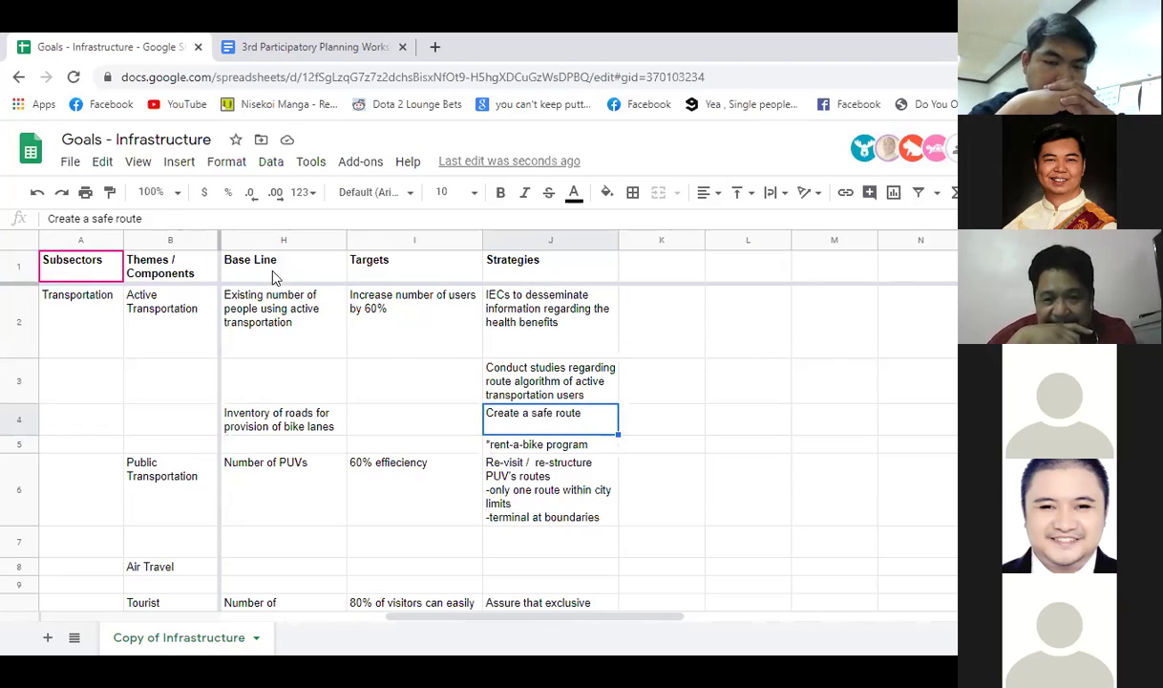
# Step: Replace the rent-a-bike strategy in cell J5 with "Campaign for active transportation"
pyautogui.press('Down')
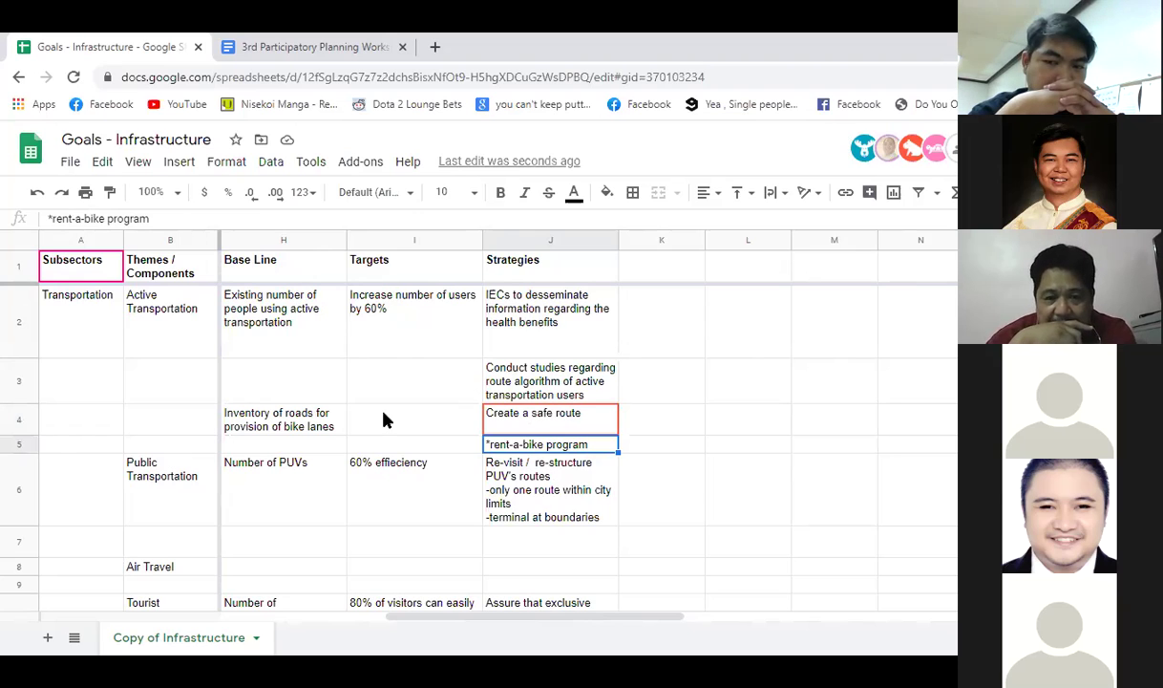
pyautogui.click(9, 443)
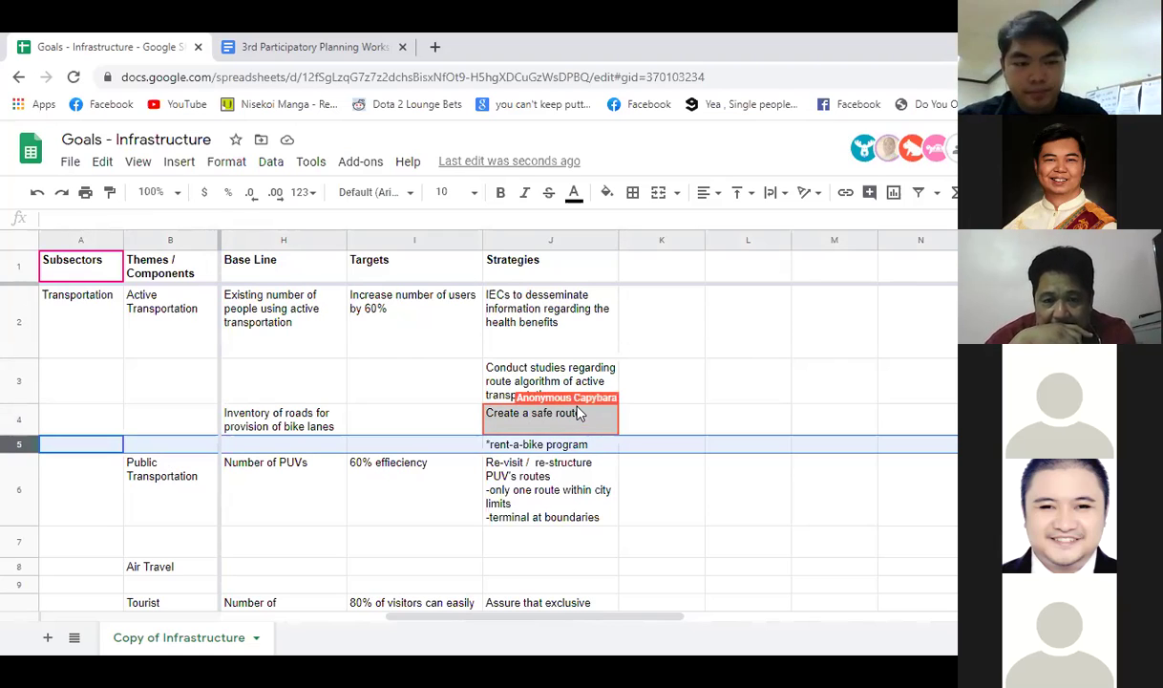
pyautogui.click(567, 446)
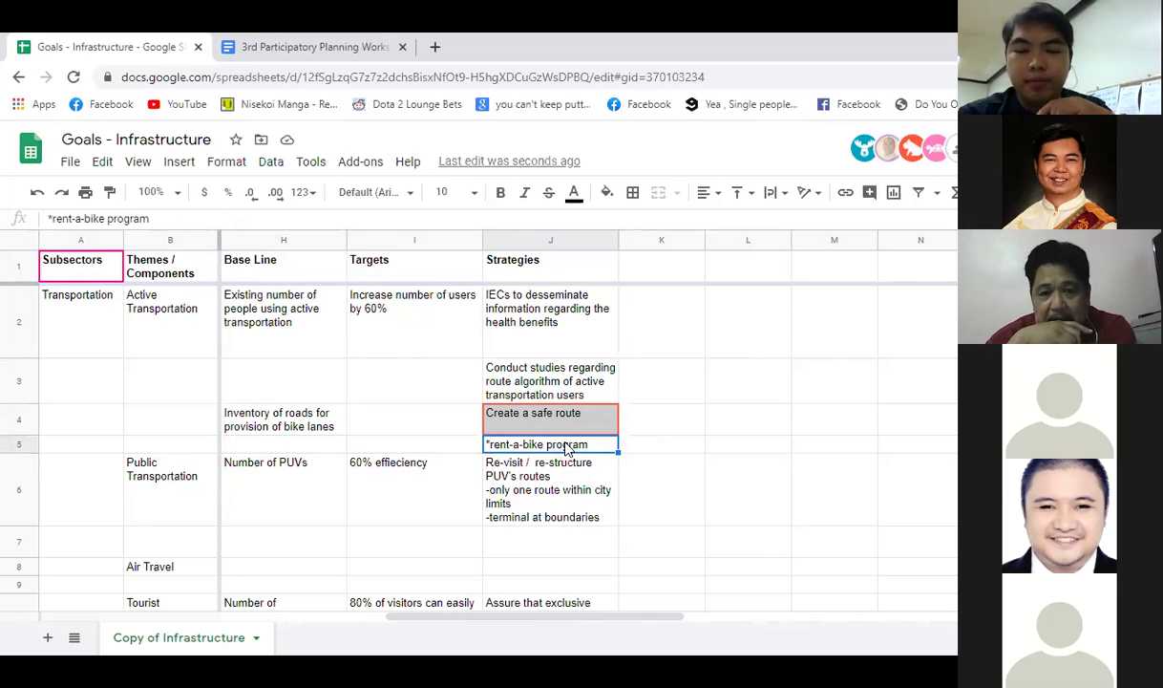
pyautogui.doubleClick(567, 445)
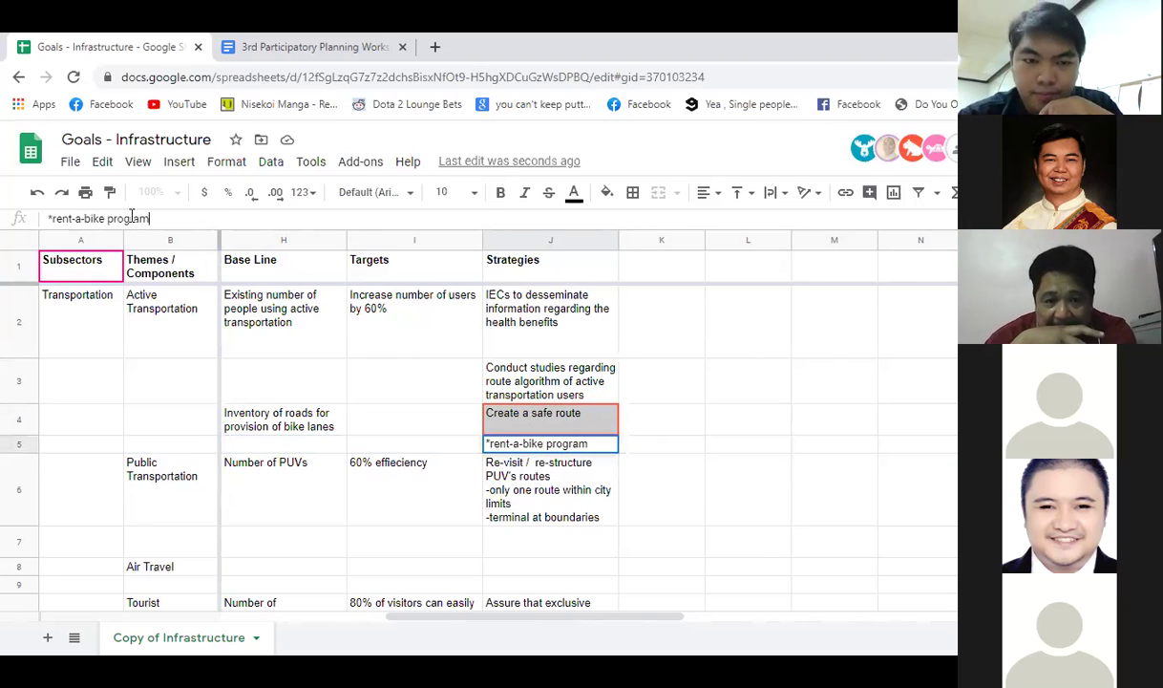
pyautogui.moveTo(149, 219); pyautogui.dragTo(109, 219)
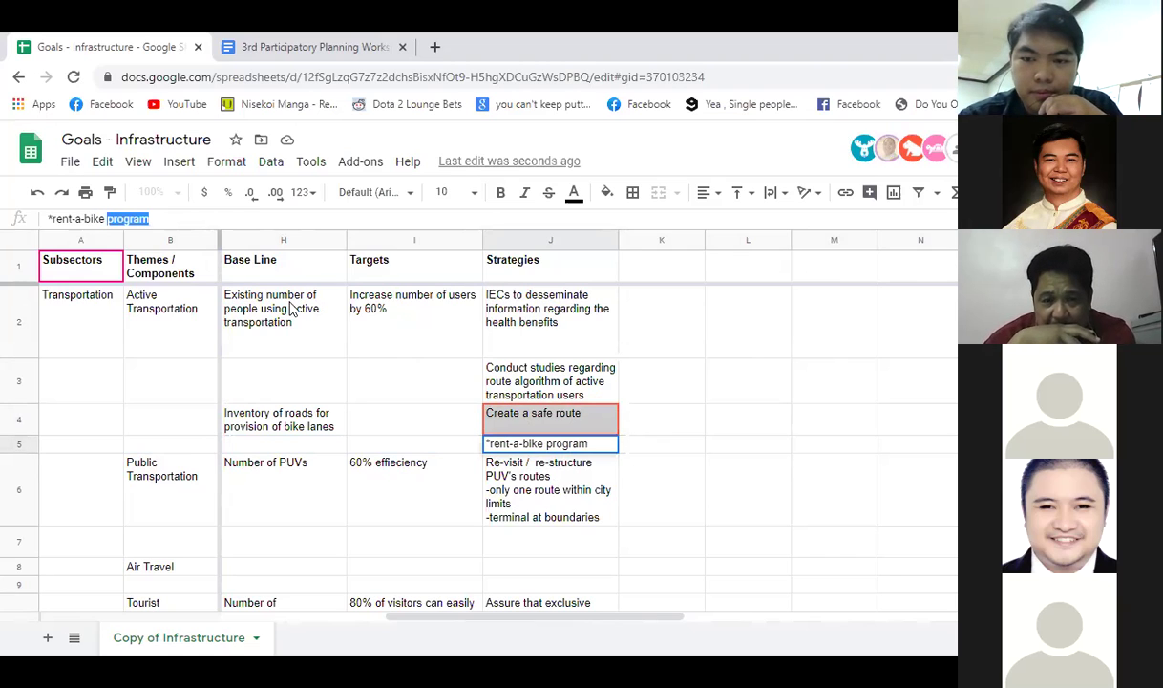
pyautogui.press('BackSpace')
pyautogui.press('BackSpace')
pyautogui.press('BackSpace')
pyautogui.press('BackSpace')
pyautogui.press('BackSpace')
pyautogui.press('BackSpace')
pyautogui.press('BackSpace')
pyautogui.press('BackSpace')
pyautogui.press('BackSpace')
pyautogui.press('BackSpace')
pyautogui.press('BackSpace')
pyautogui.press('BackSpace')
pyautogui.press('BackSpace')
pyautogui.press('BackSpace')
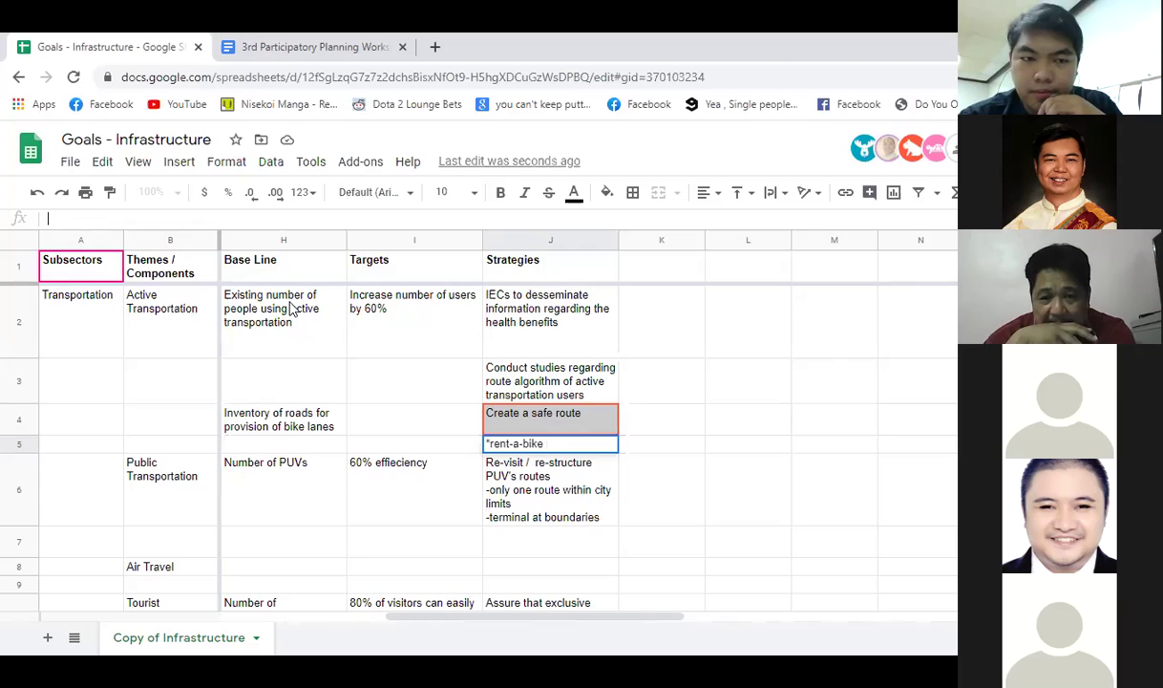
pyautogui.write('Campaign ')
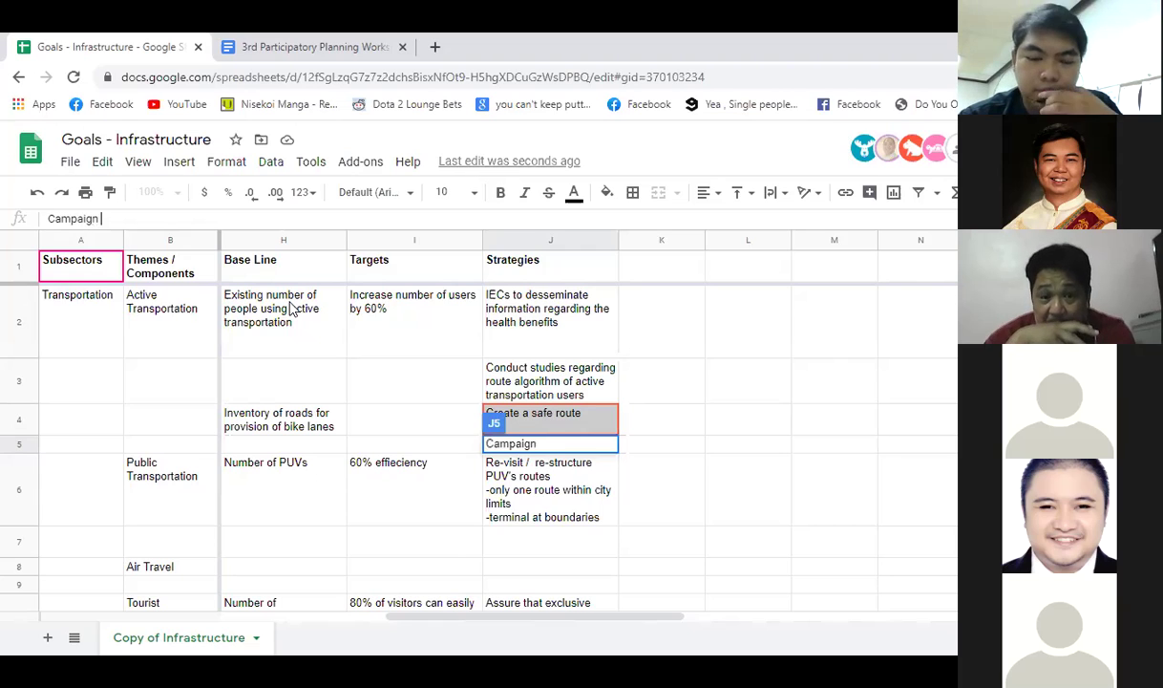
pyautogui.write('for bike')
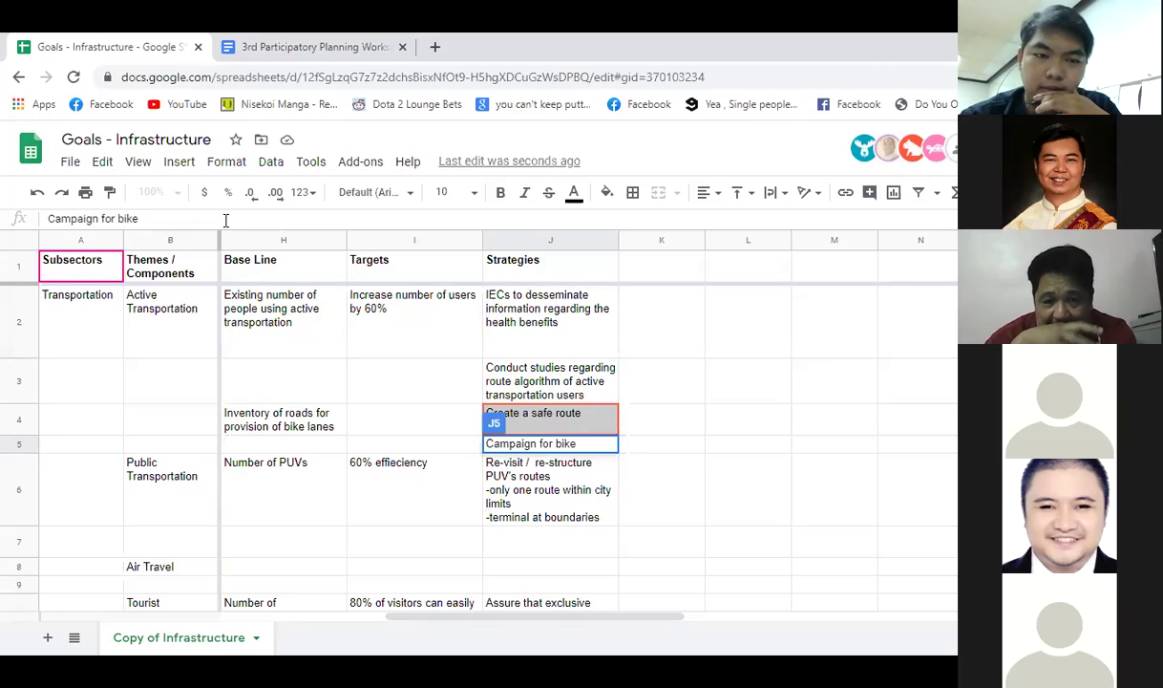
pyautogui.hotkey('ctrl', 'BackSpace')
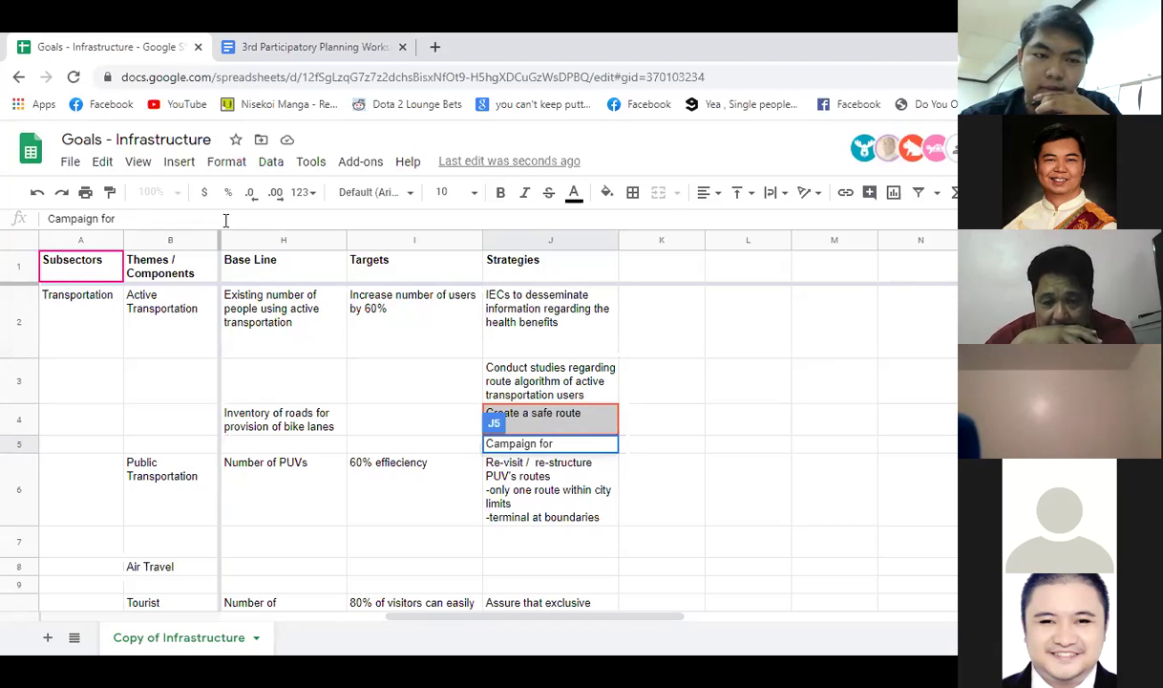
pyautogui.write('active ')
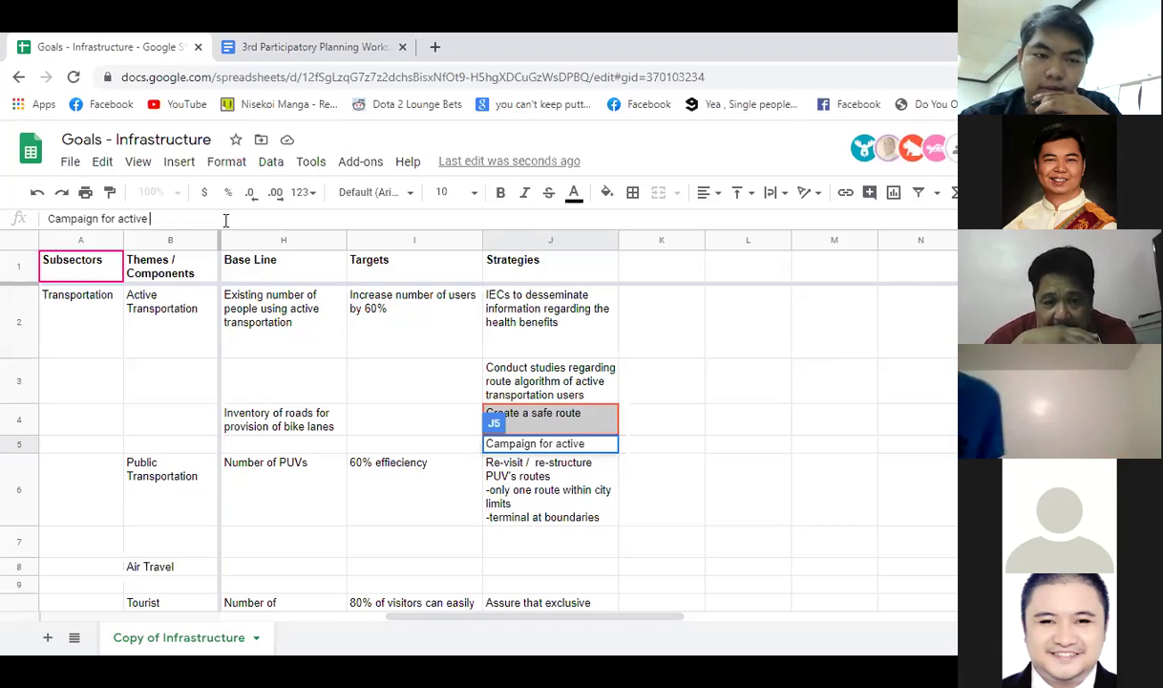
pyautogui.write('transportation')
pyautogui.press('Up')
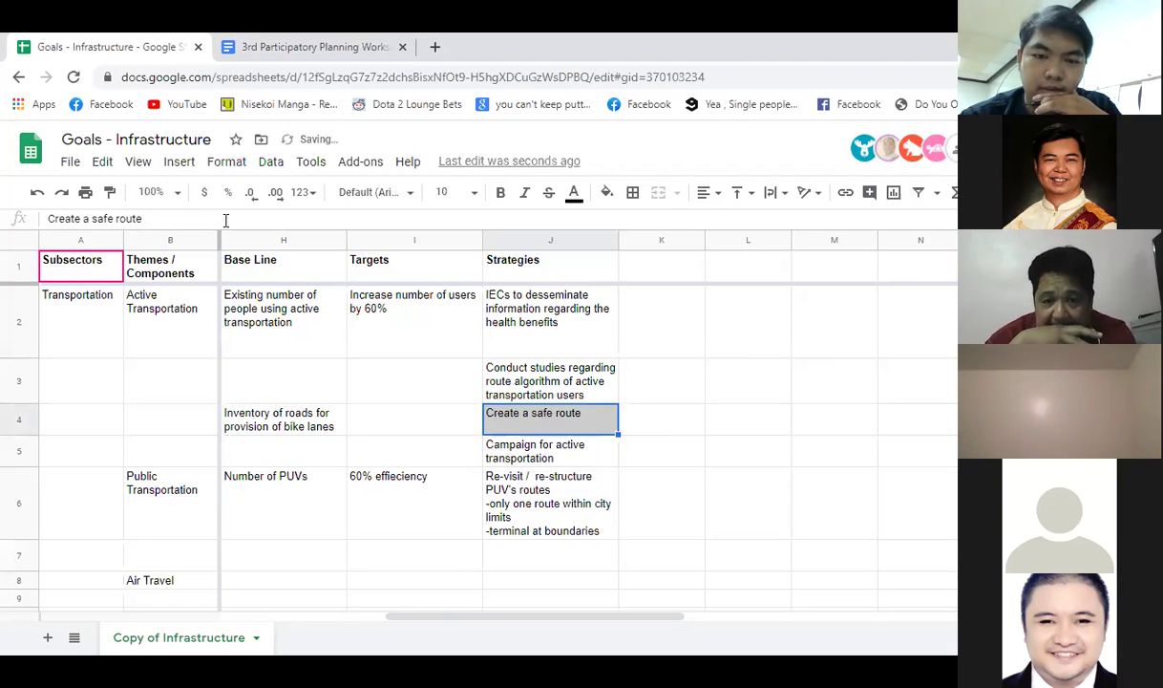
# Step: Enter "bike clinics, capacity development, values formation for end-users" in cell K5 beside the campaign strategy and widen column K slightly
pyautogui.click(532, 455)
pyautogui.click(656, 458)
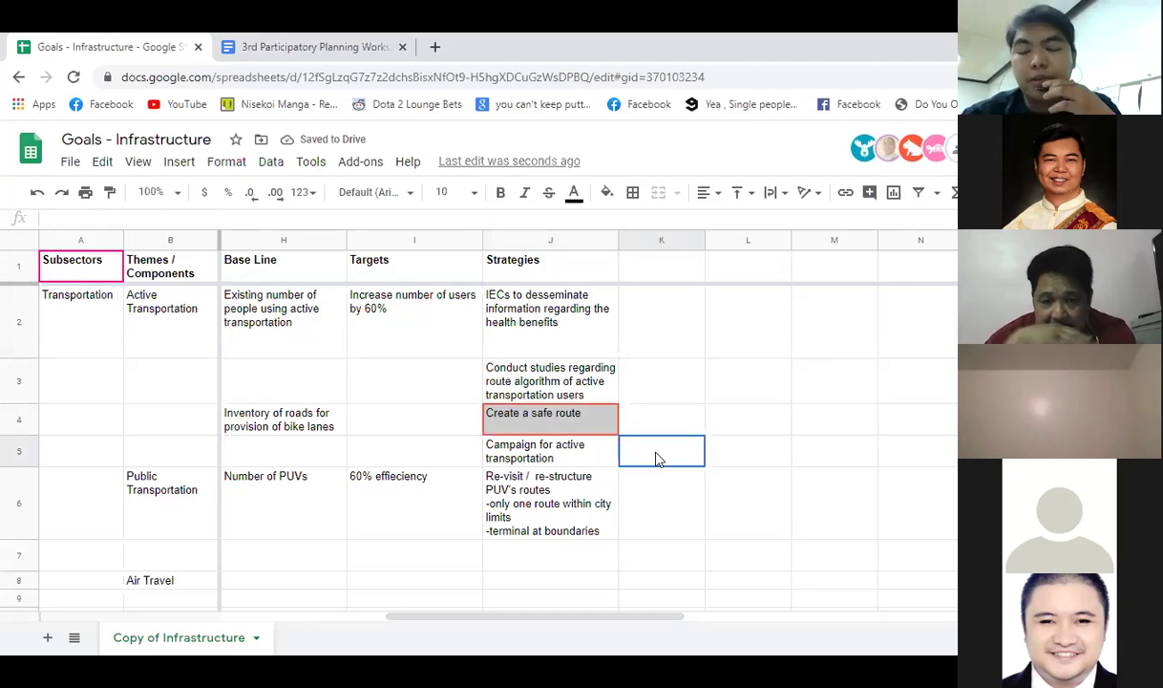
pyautogui.click(270, 219)
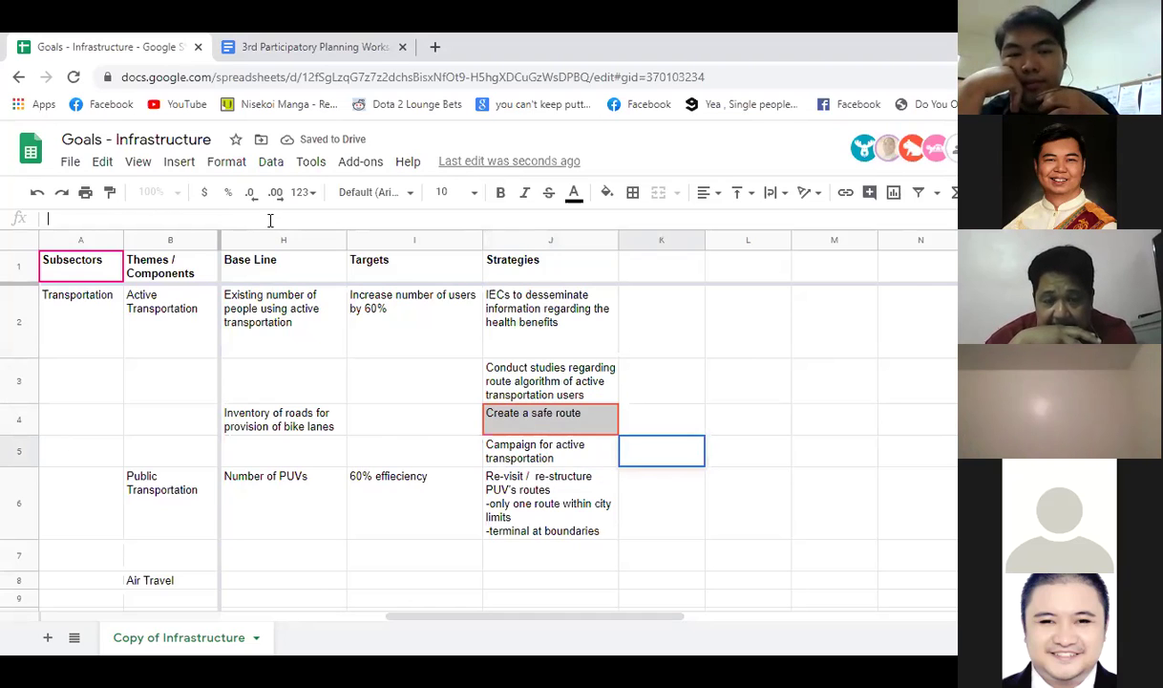
pyautogui.write('bike ')
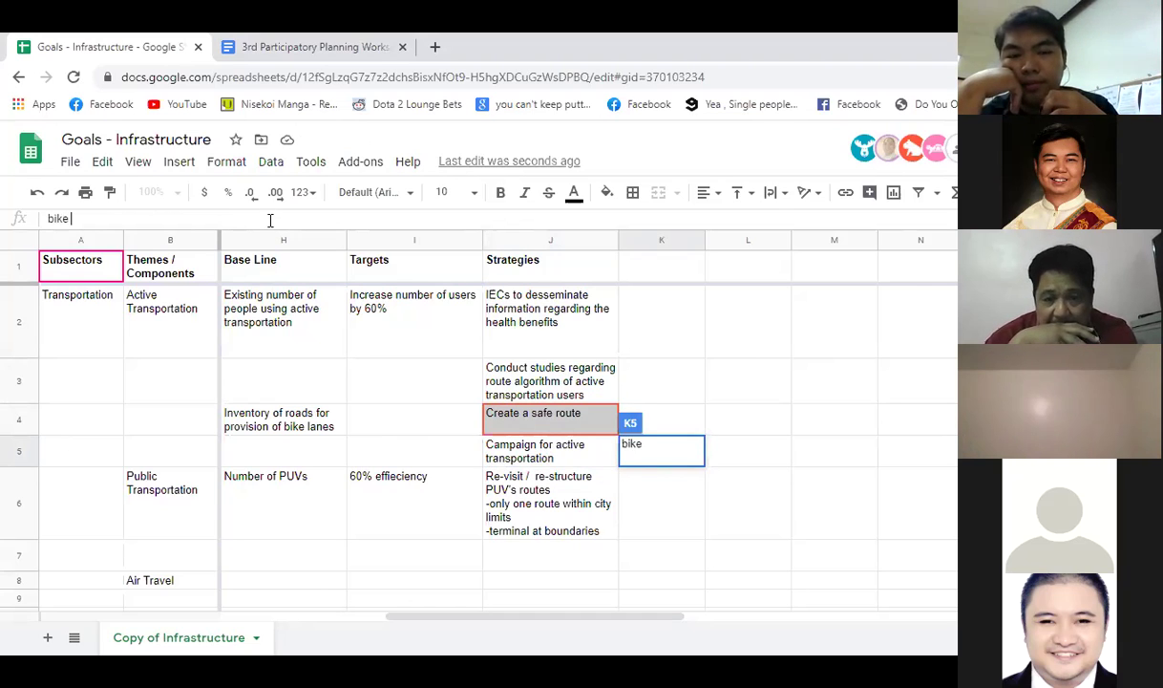
pyautogui.write('clinics,')
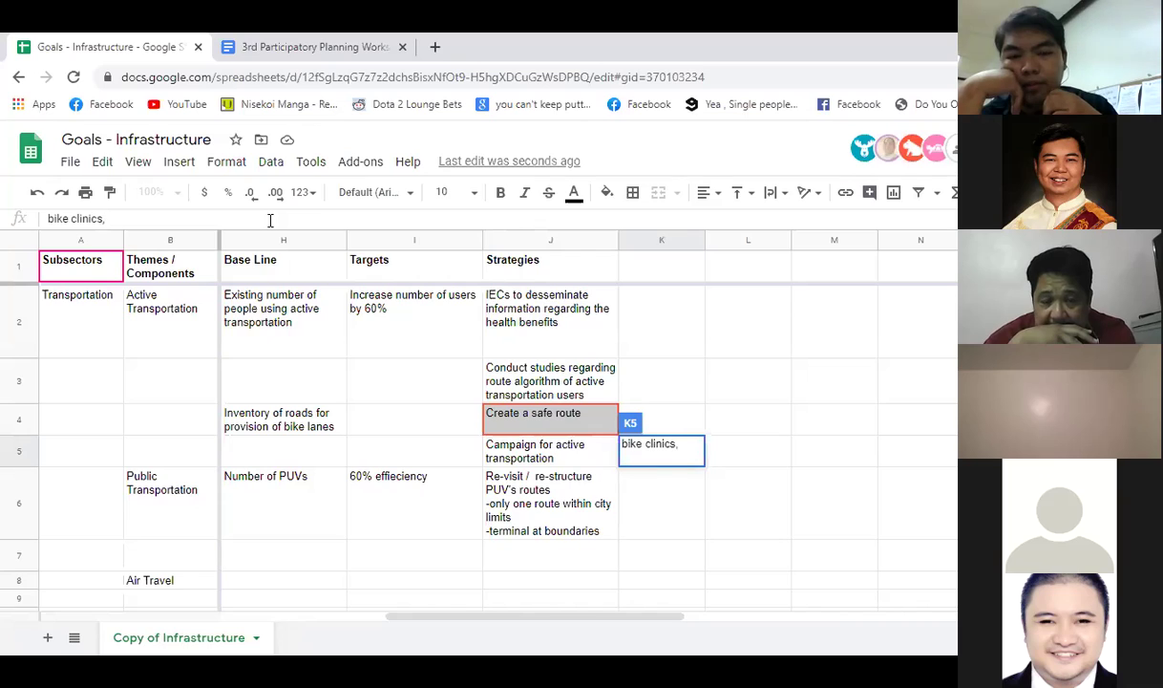
pyautogui.write('apacity')
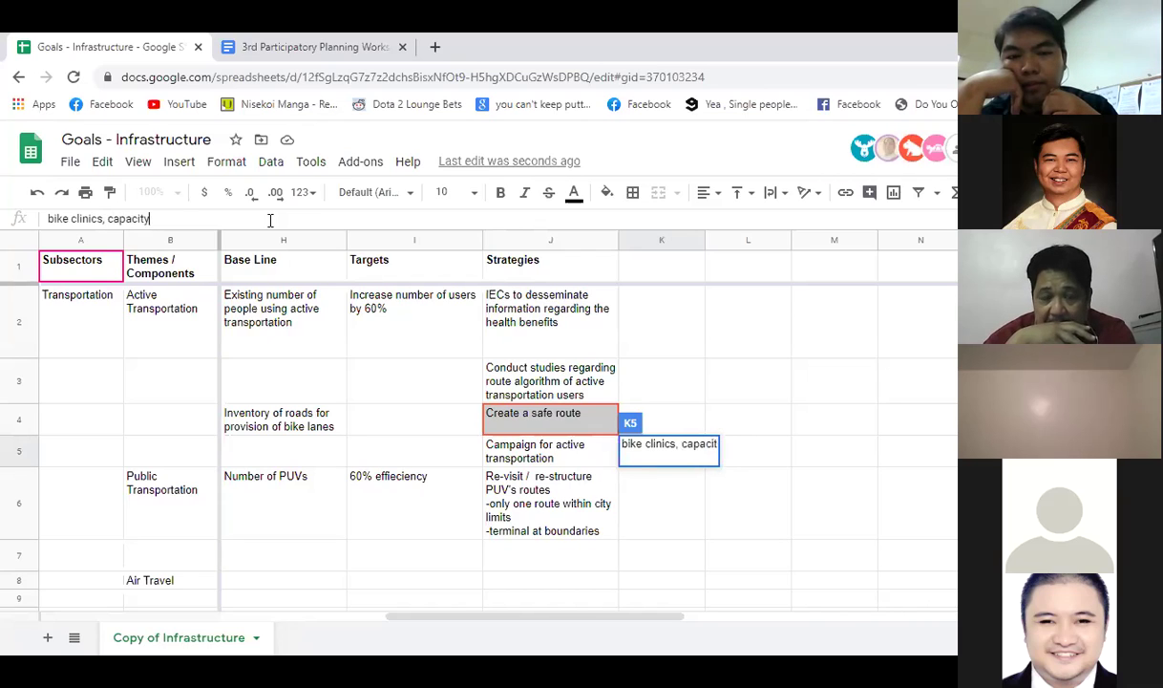
pyautogui.write(' development,')
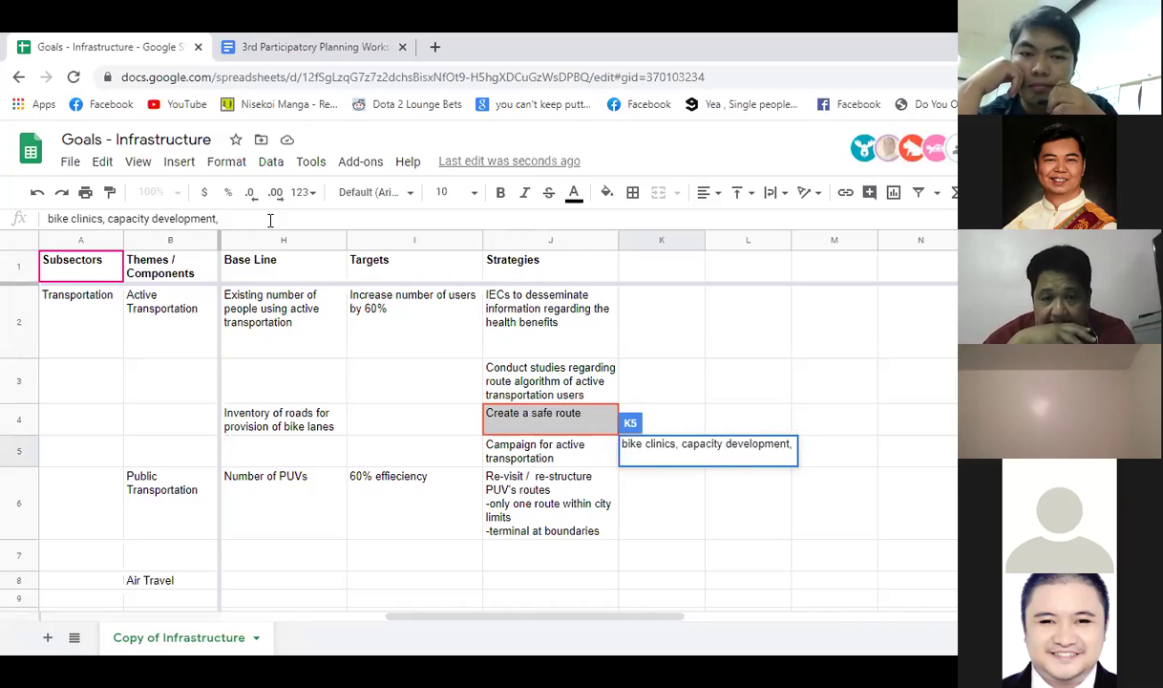
pyautogui.write('values formation for ')
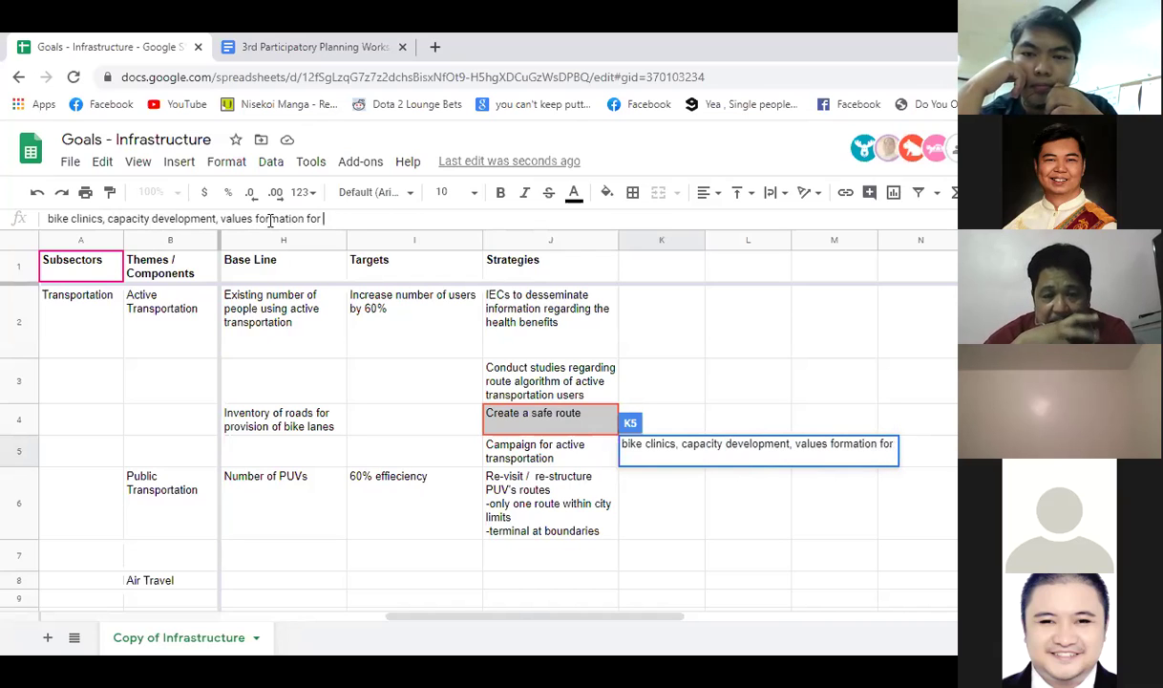
pyautogui.write('end-users')
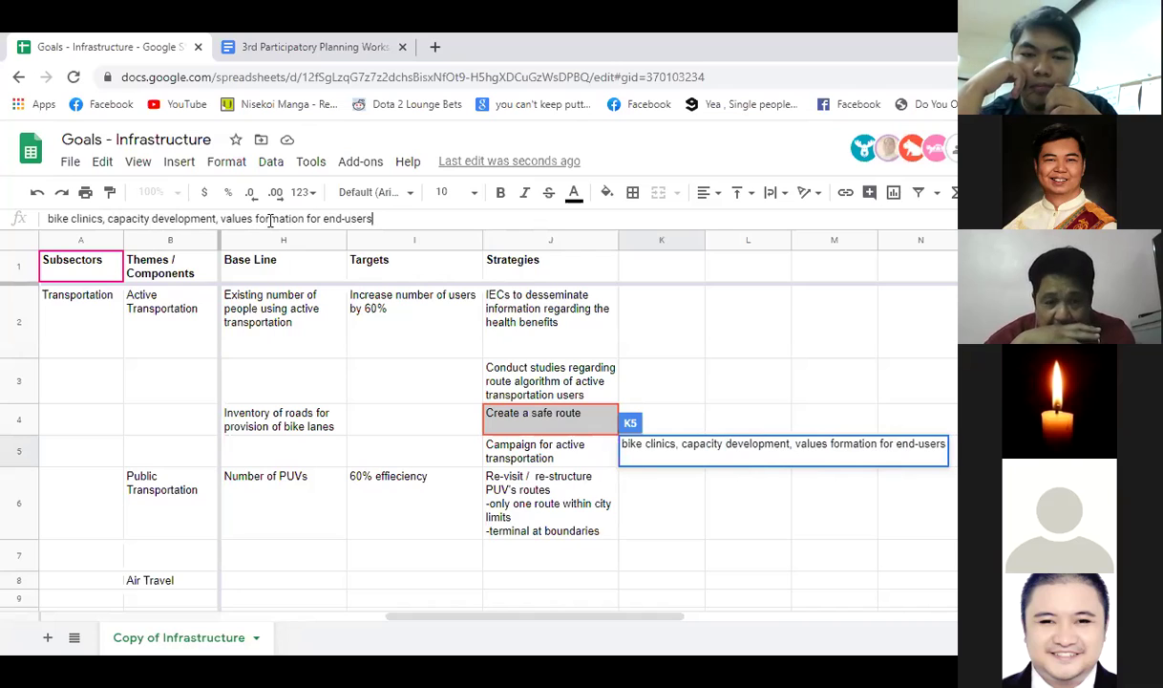
pyautogui.press('Return')
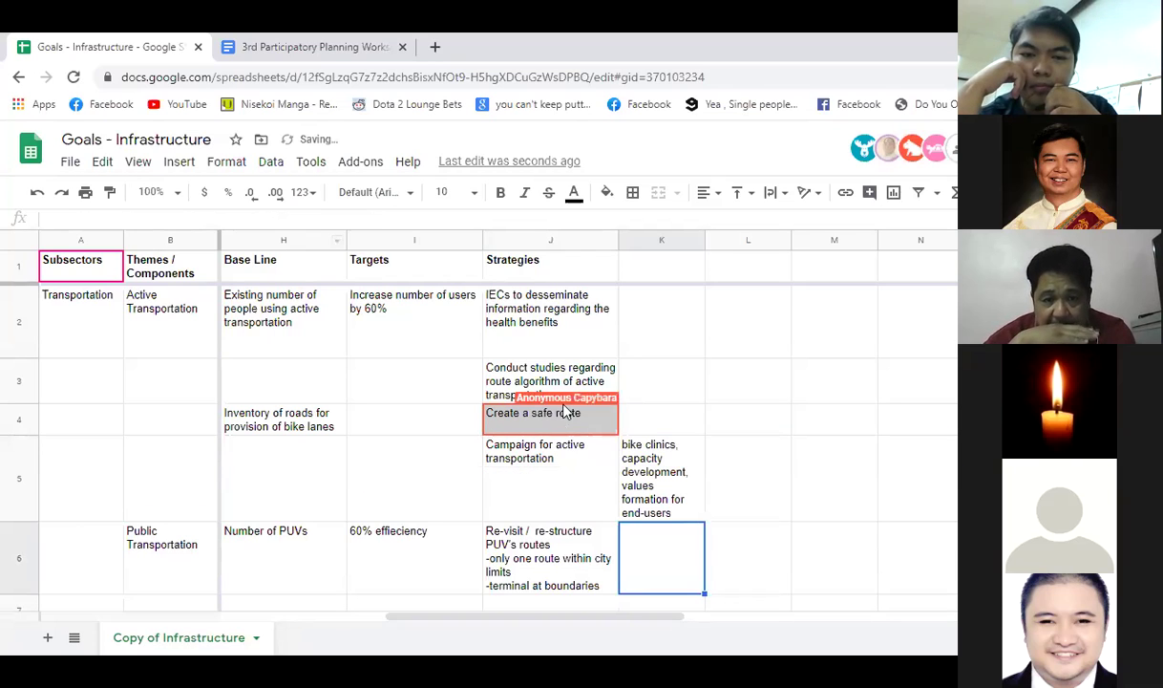
pyautogui.moveTo(703, 239); pyautogui.dragTo(714, 239)
# Step: Review the Active Transportation rows from objectives and indicators through to targets, strategies and the notes in column K
pyautogui.click(430, 475)
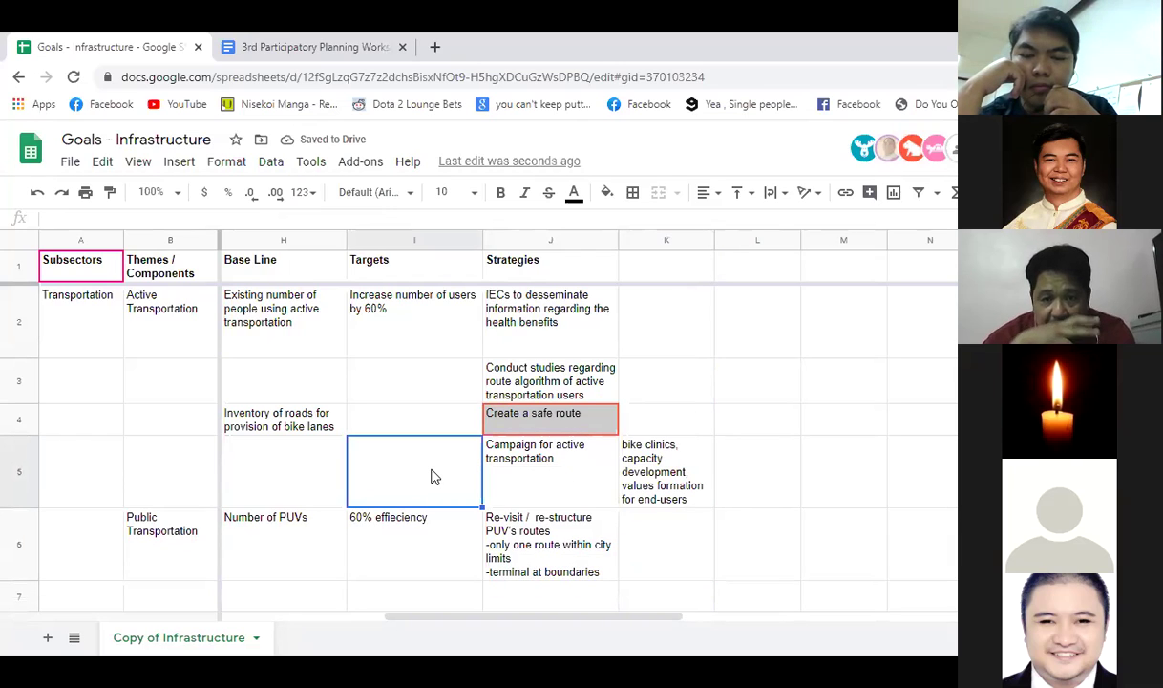
pyautogui.click(656, 473)
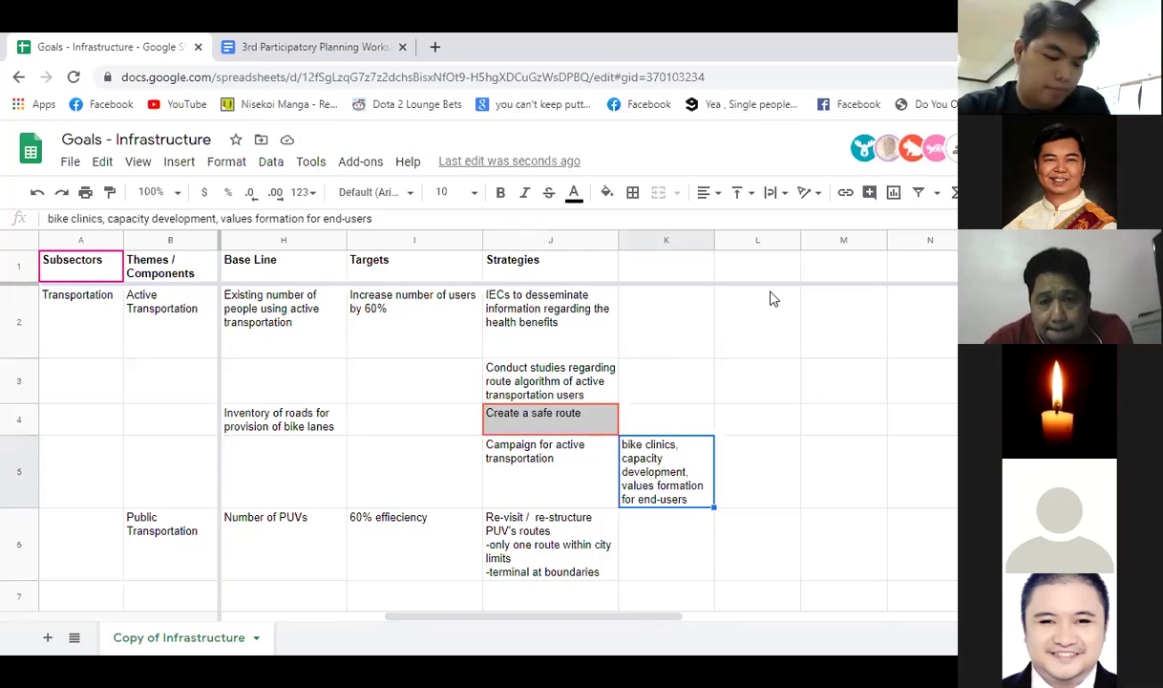
pyautogui.click(729, 475)
pyautogui.click(609, 476)
pyautogui.click(669, 475)
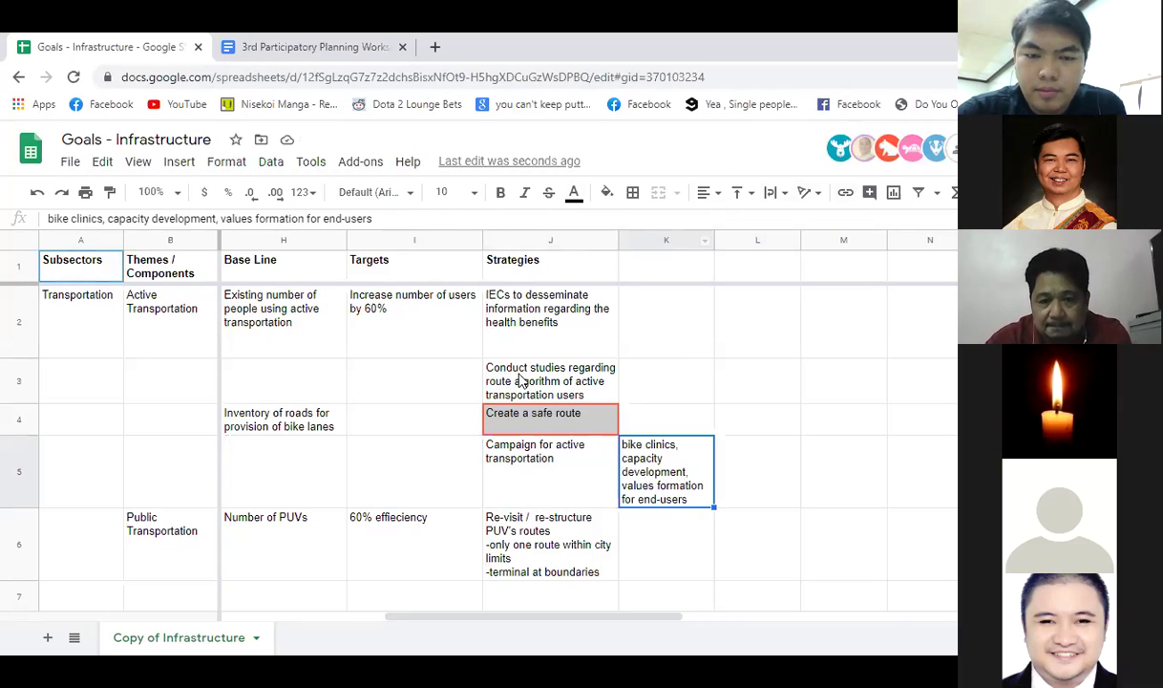
pyautogui.click(449, 468)
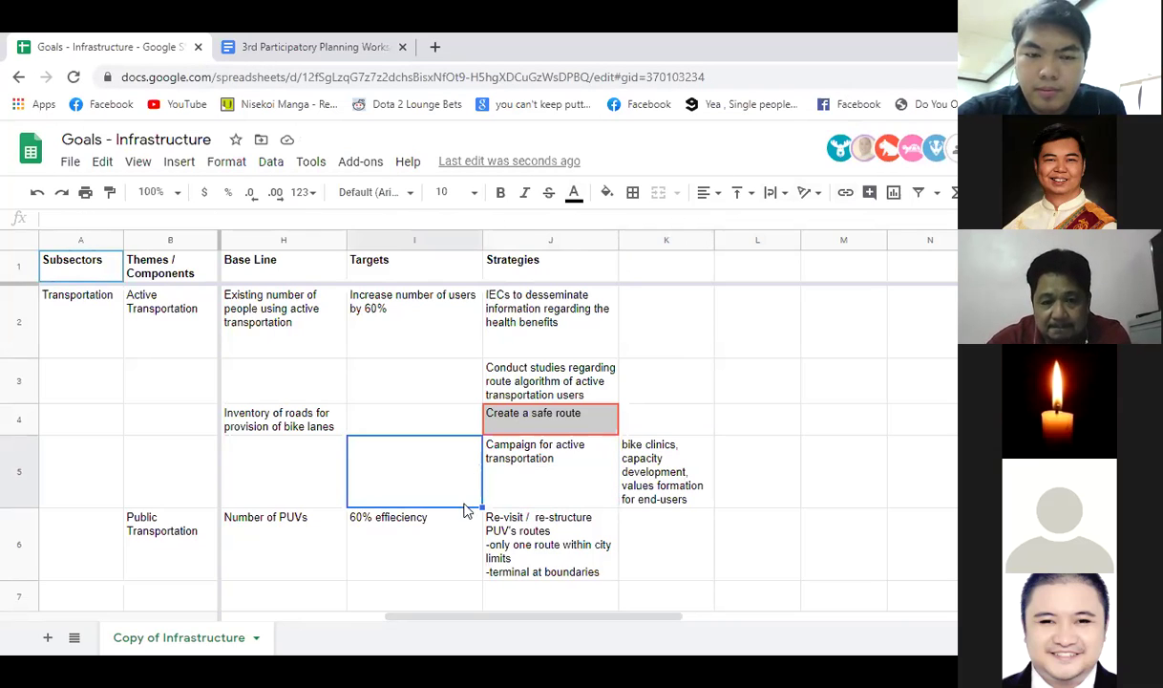
pyautogui.moveTo(496, 618); pyautogui.dragTo(366, 572)
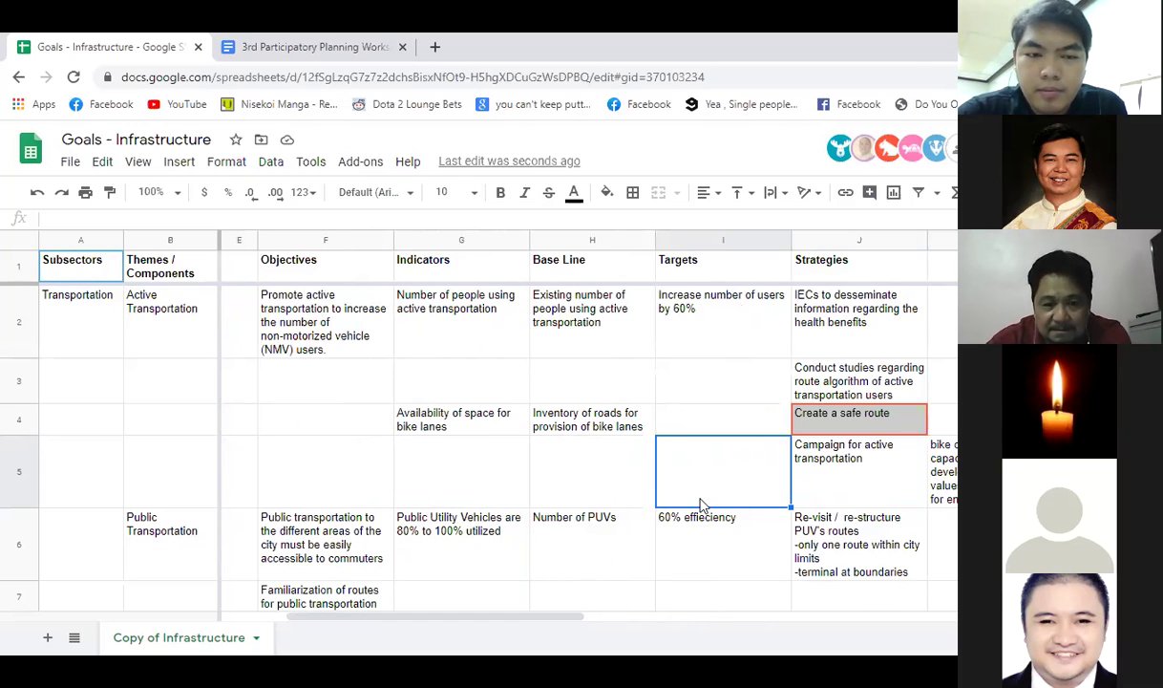
pyautogui.moveTo(503, 618); pyautogui.dragTo(618, 612)
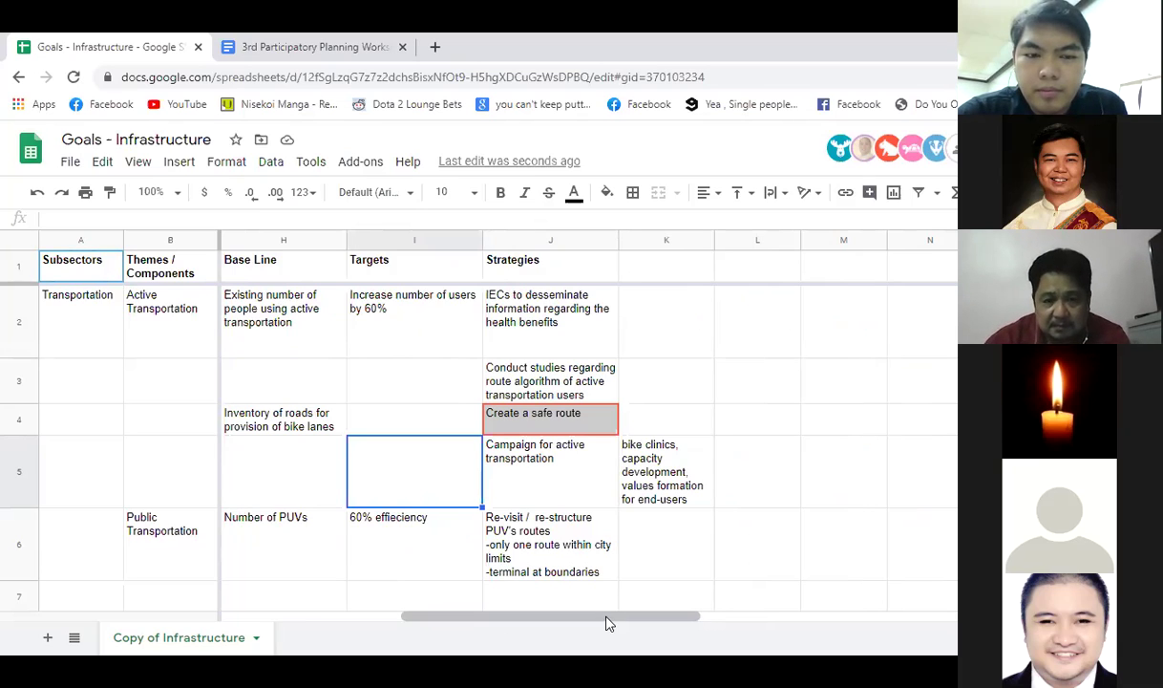
pyautogui.moveTo(600, 619); pyautogui.dragTo(578, 621)
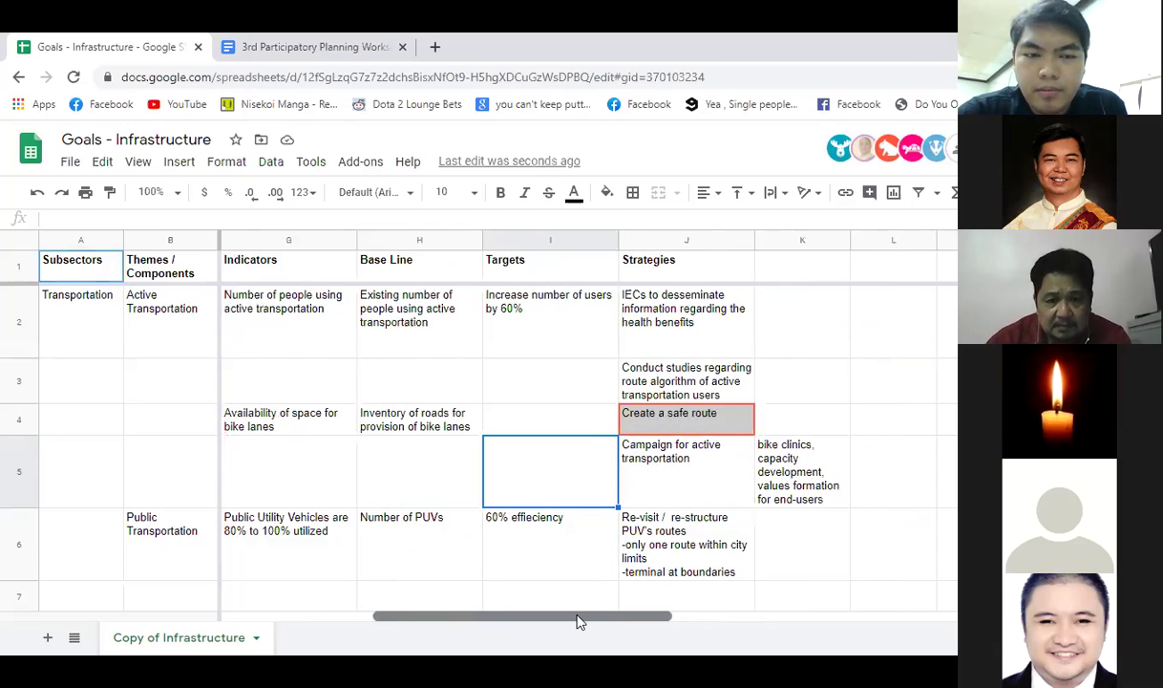
pyautogui.moveTo(578, 621); pyautogui.dragTo(535, 621)
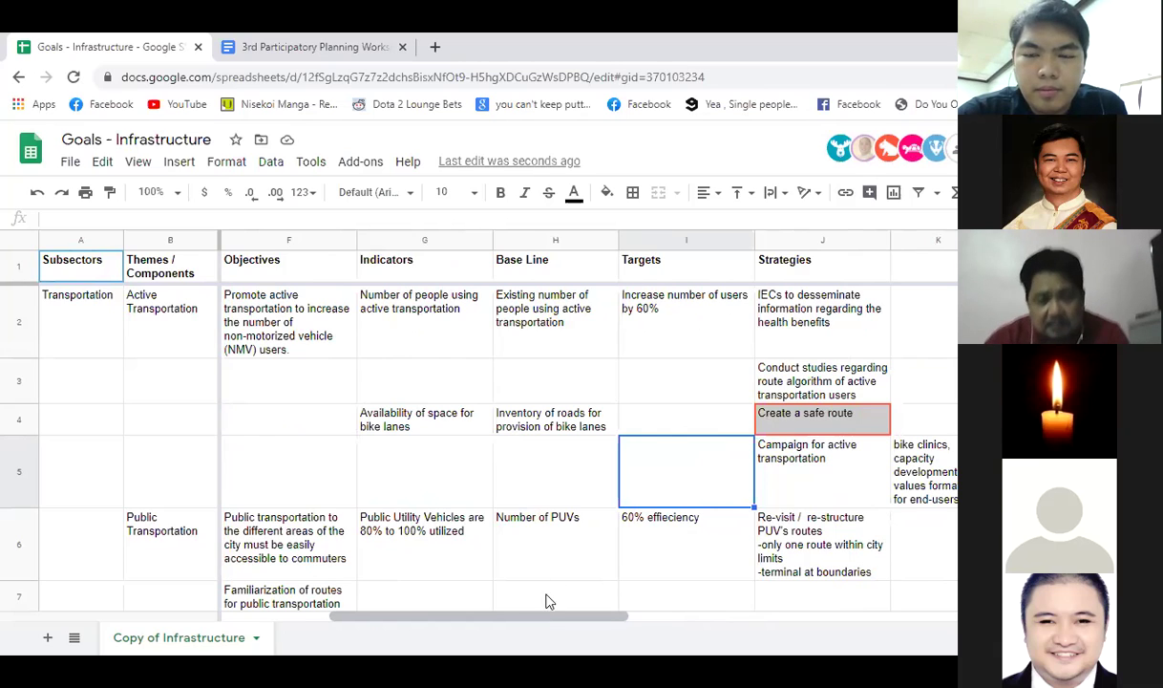
# Step: Reword the strategy in cell J4 as "Create a safe and secure route"
pyautogui.click(657, 426)
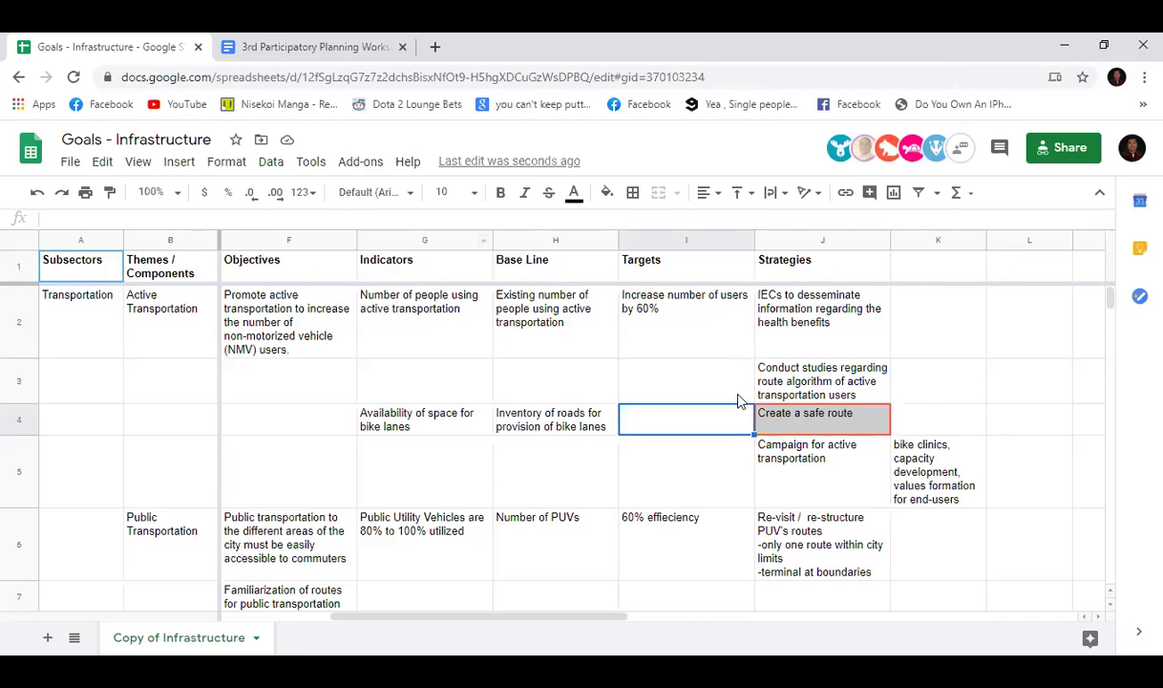
pyautogui.click(812, 417)
pyautogui.click(114, 218)
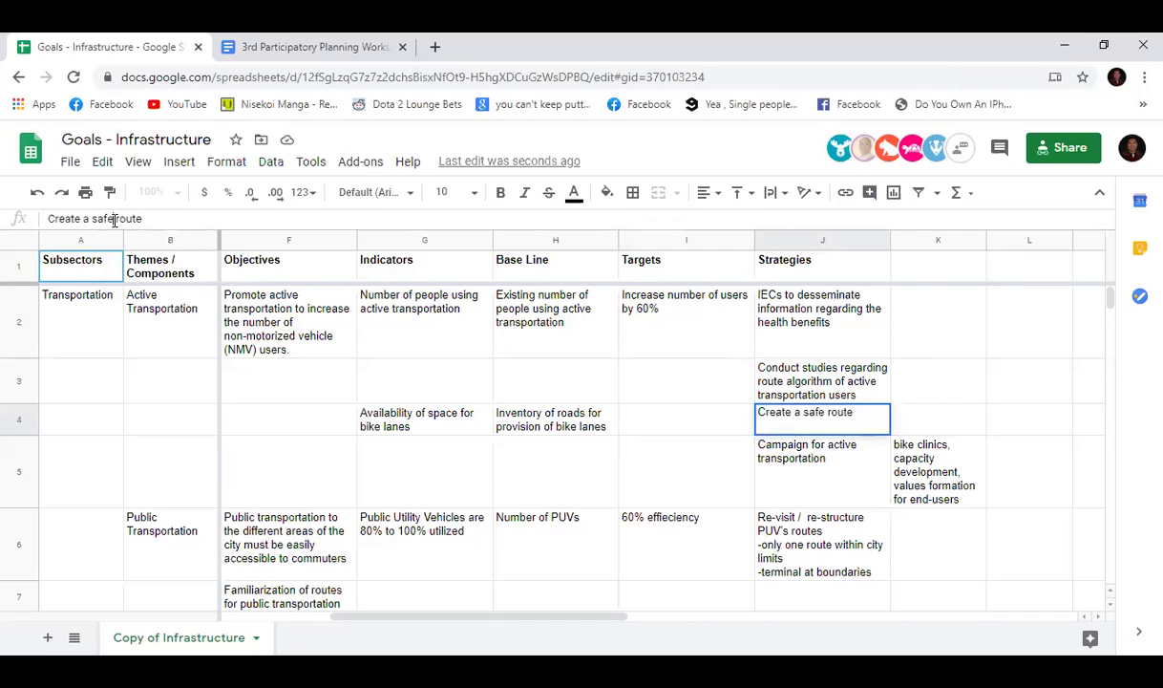
pyautogui.write('and secure')
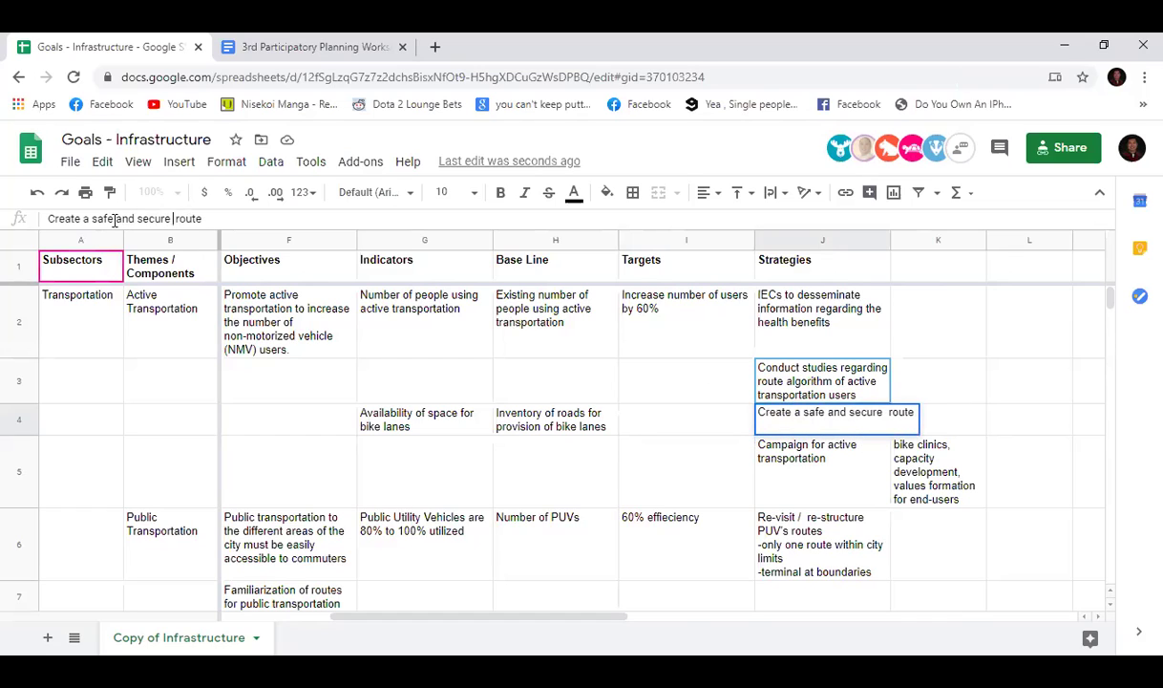
pyautogui.press('Return')
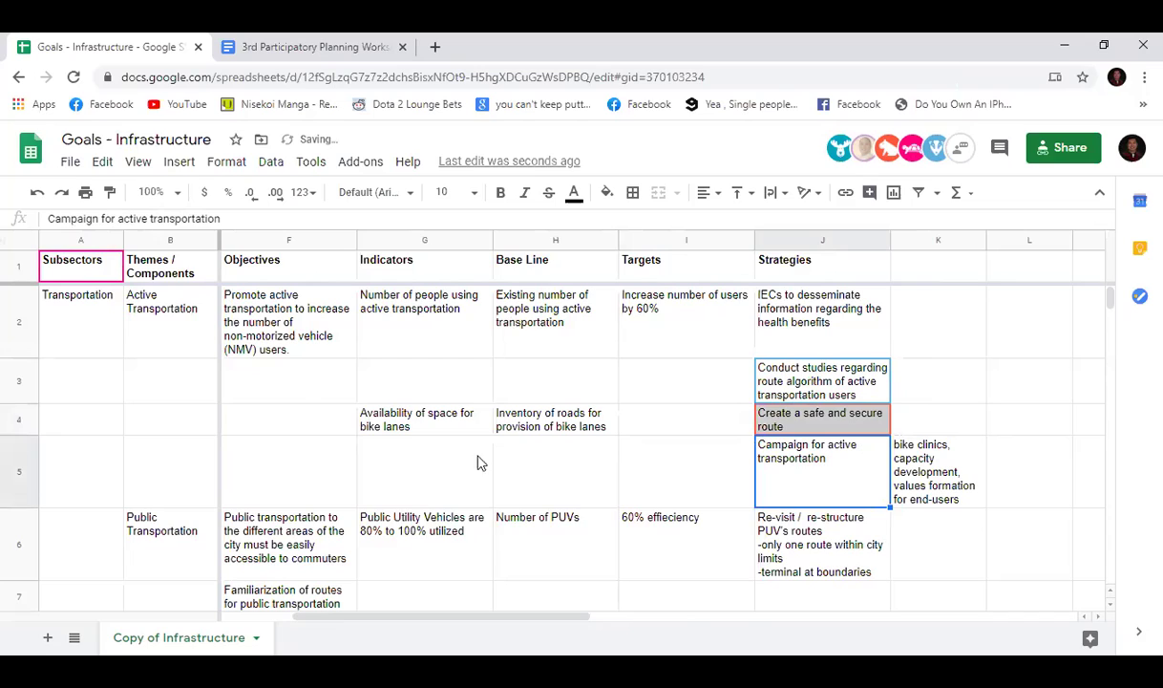
pyautogui.click(663, 430)
pyautogui.click(945, 420)
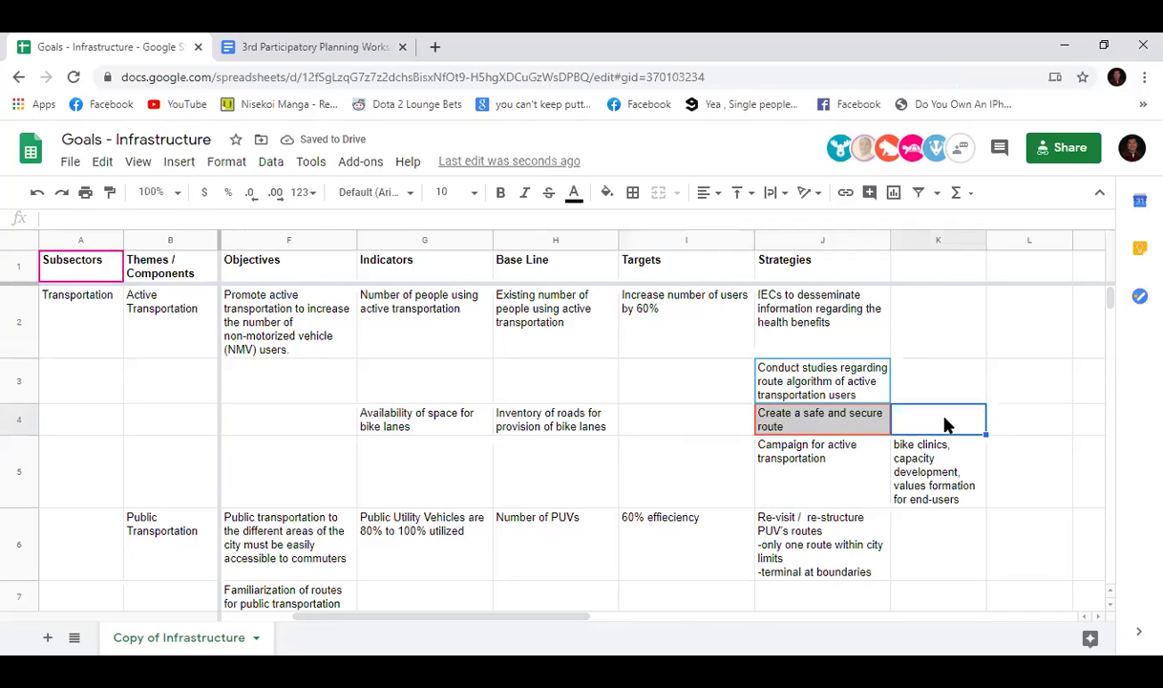
pyautogui.click(900, 346)
pyautogui.click(687, 384)
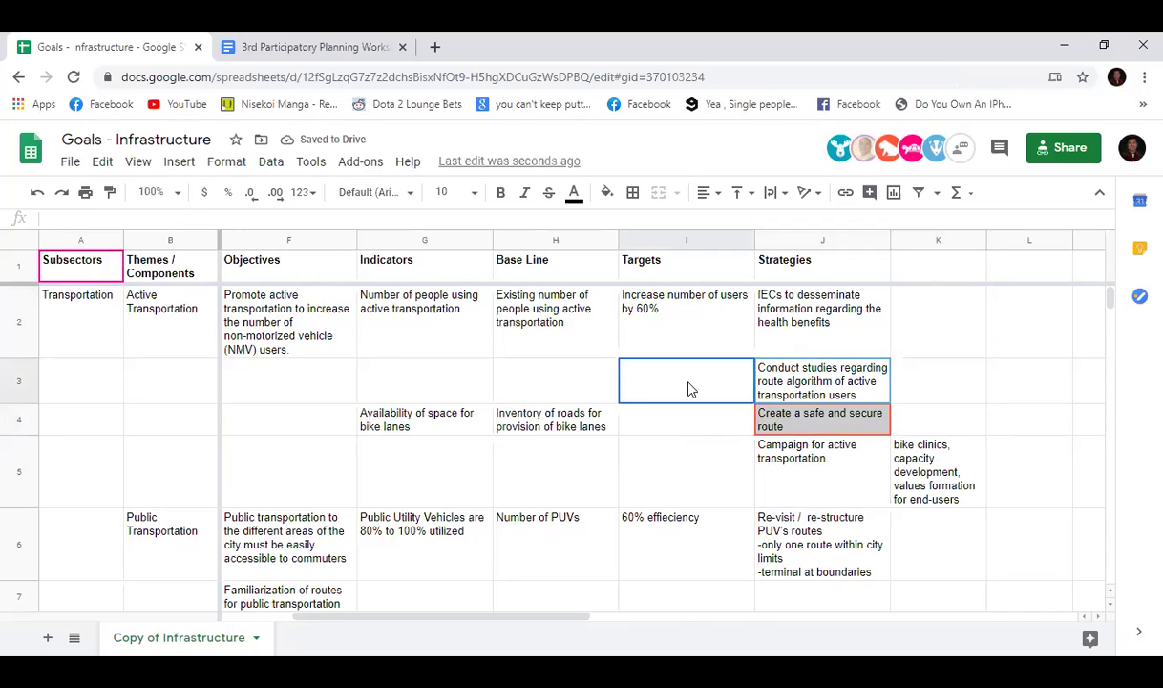
pyautogui.click(684, 427)
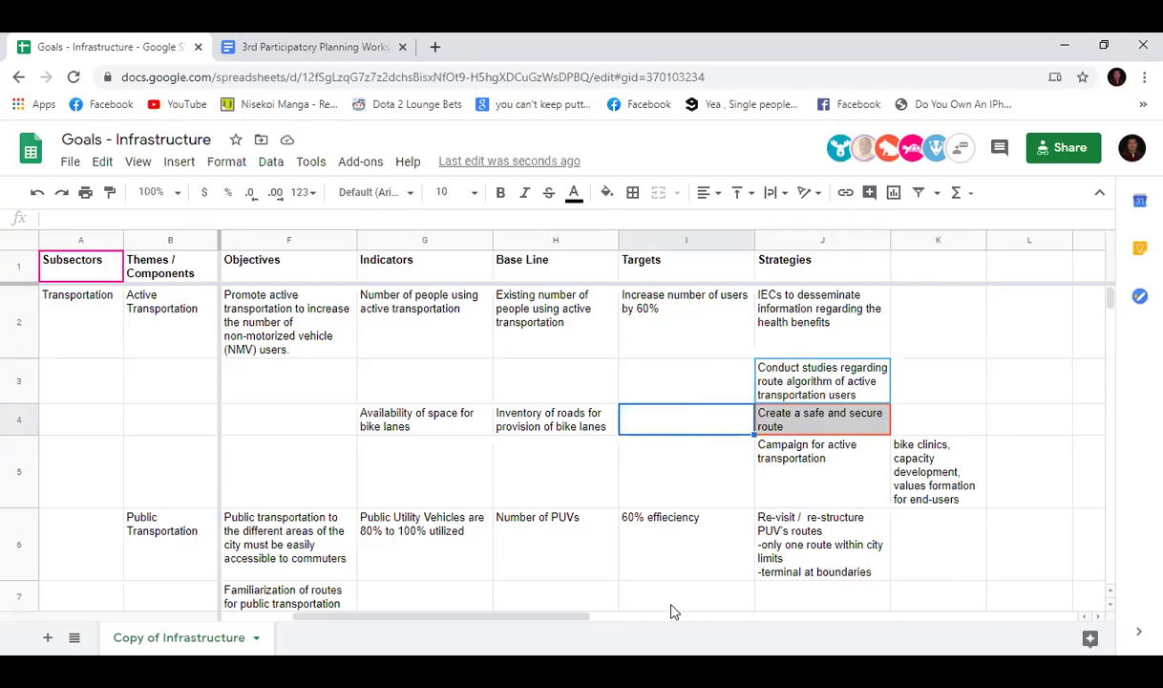
# Step: Review the Active Transportation rows from the selected goals and objectives through to the targets and strategies
pyautogui.moveTo(573, 615); pyautogui.dragTo(541, 616)
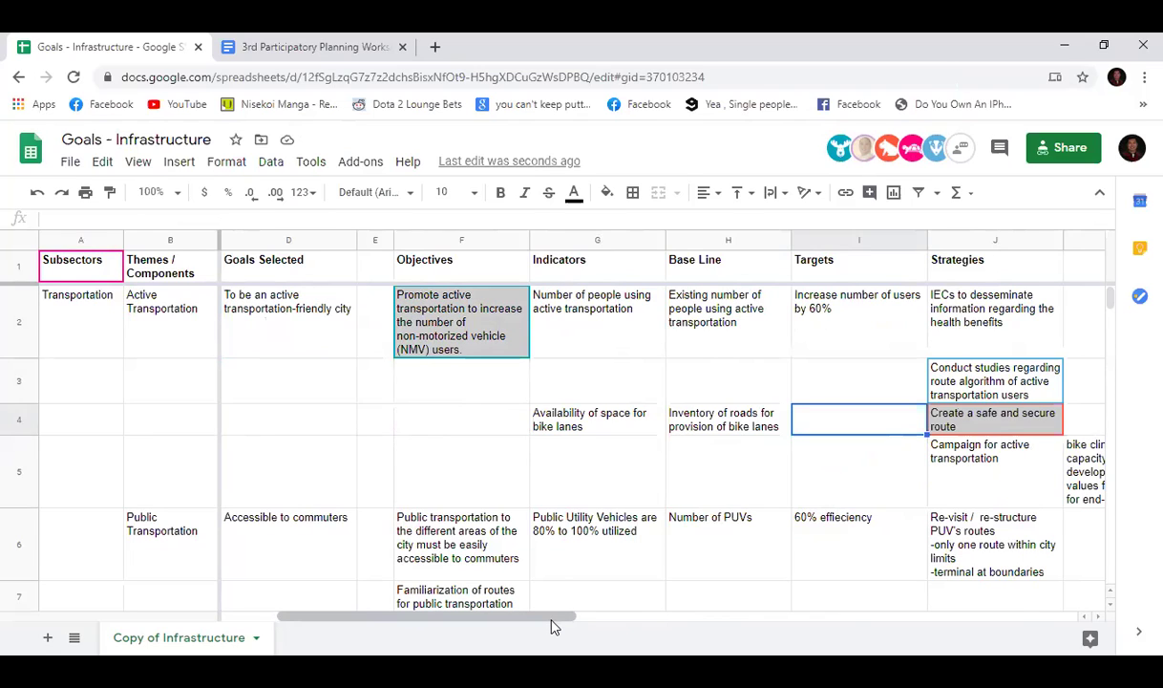
pyautogui.moveTo(551, 625)
pyautogui.mouseDown()
pyautogui.moveTo(513, 626)
pyautogui.moveTo(561, 625)
pyautogui.mouseUp()
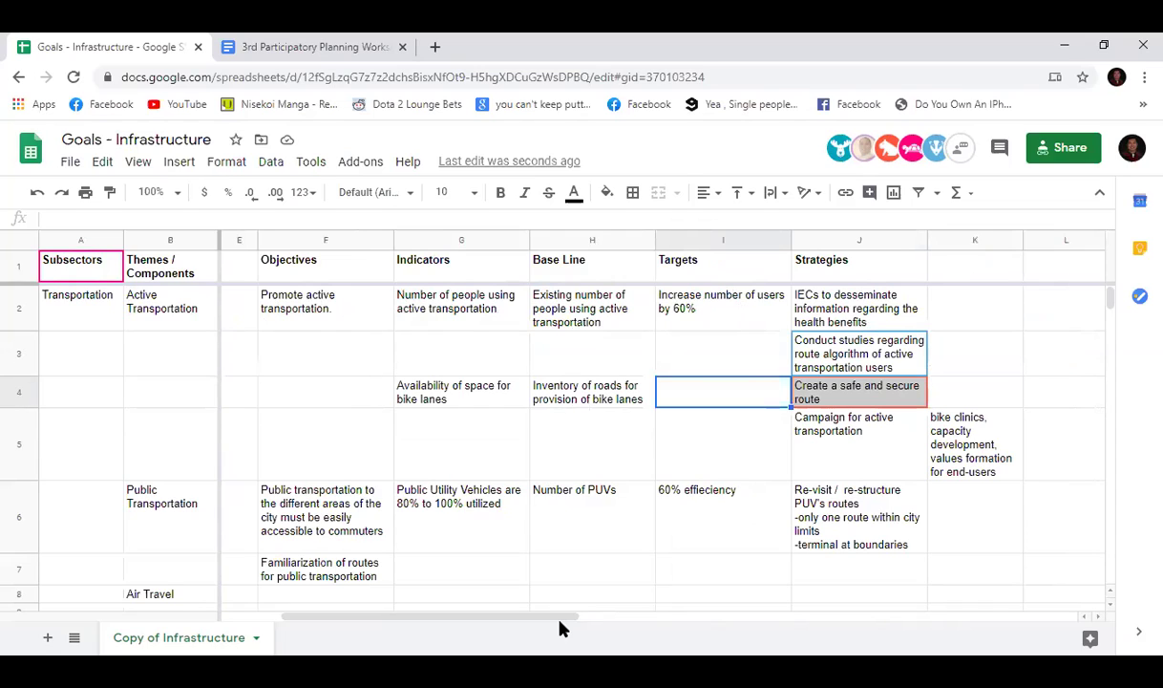
pyautogui.click(859, 392)
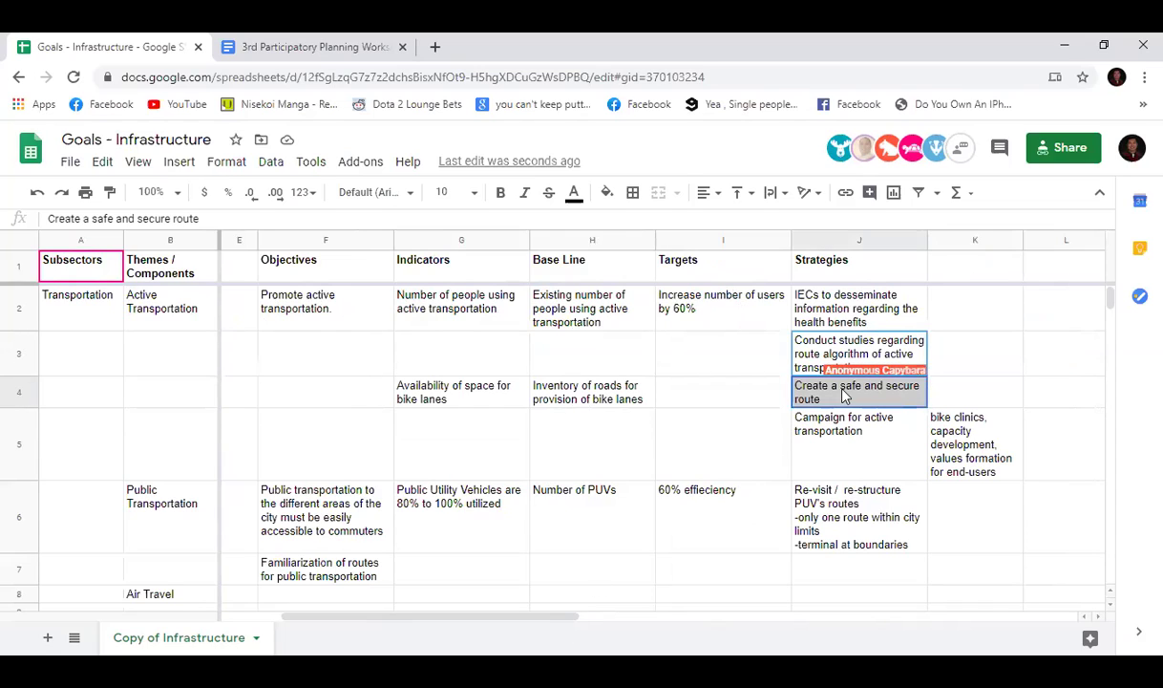
pyautogui.click(975, 398)
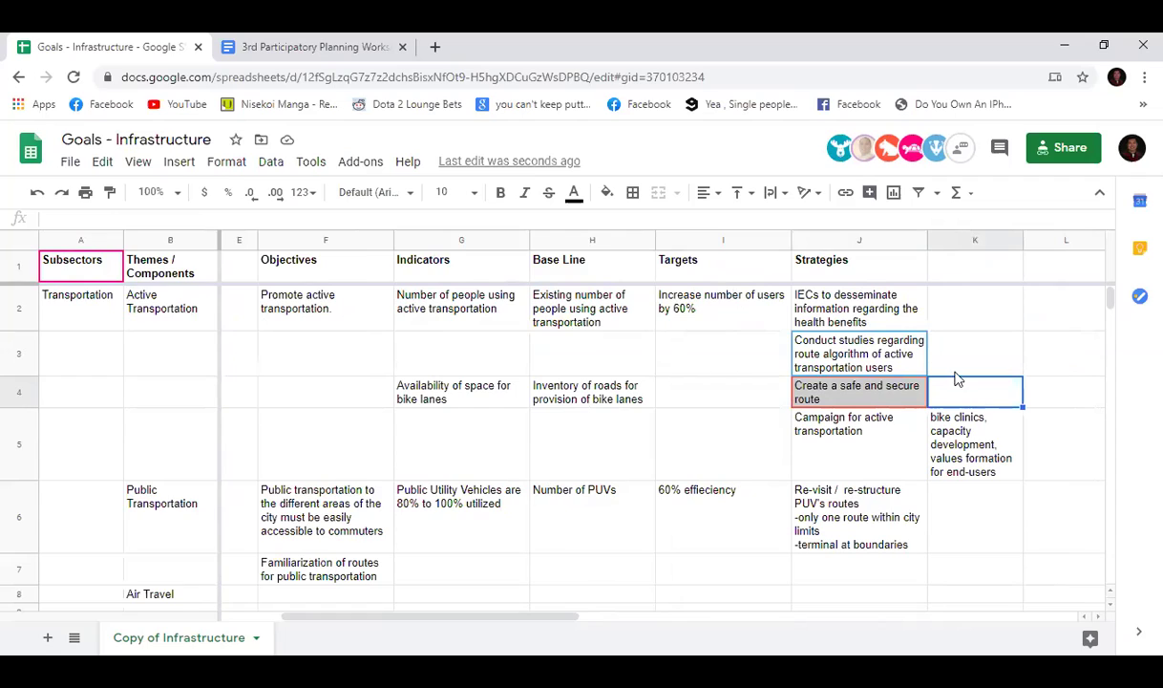
pyautogui.click(835, 220)
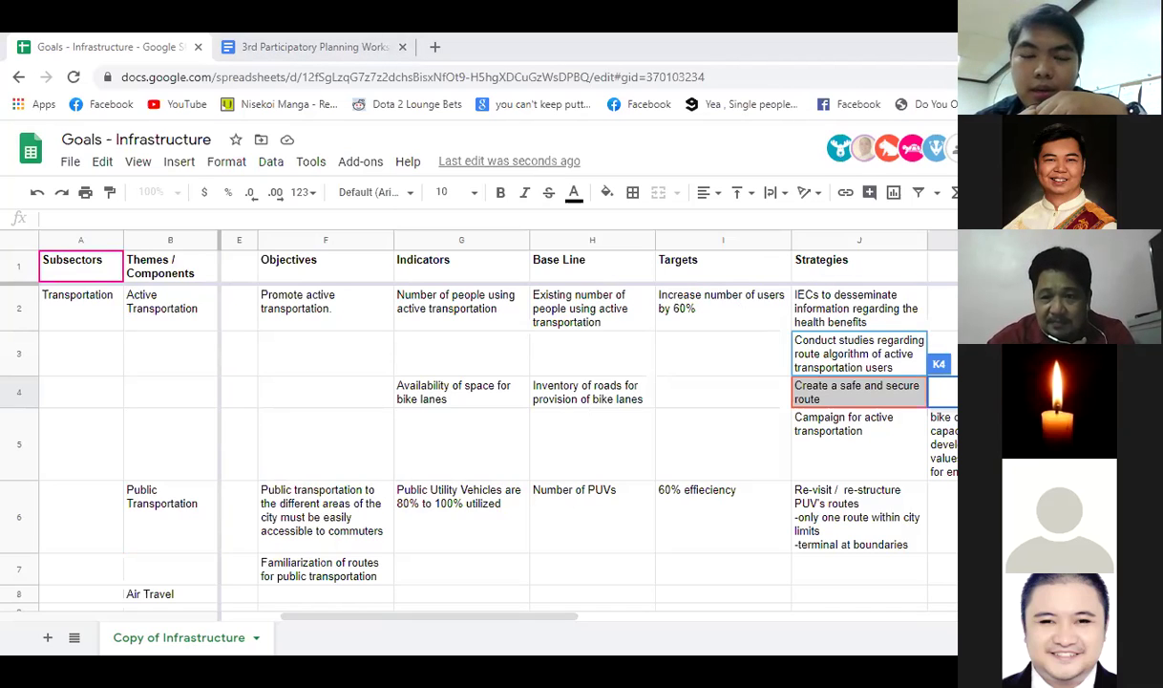
pyautogui.hscroll(4, 625, 625)
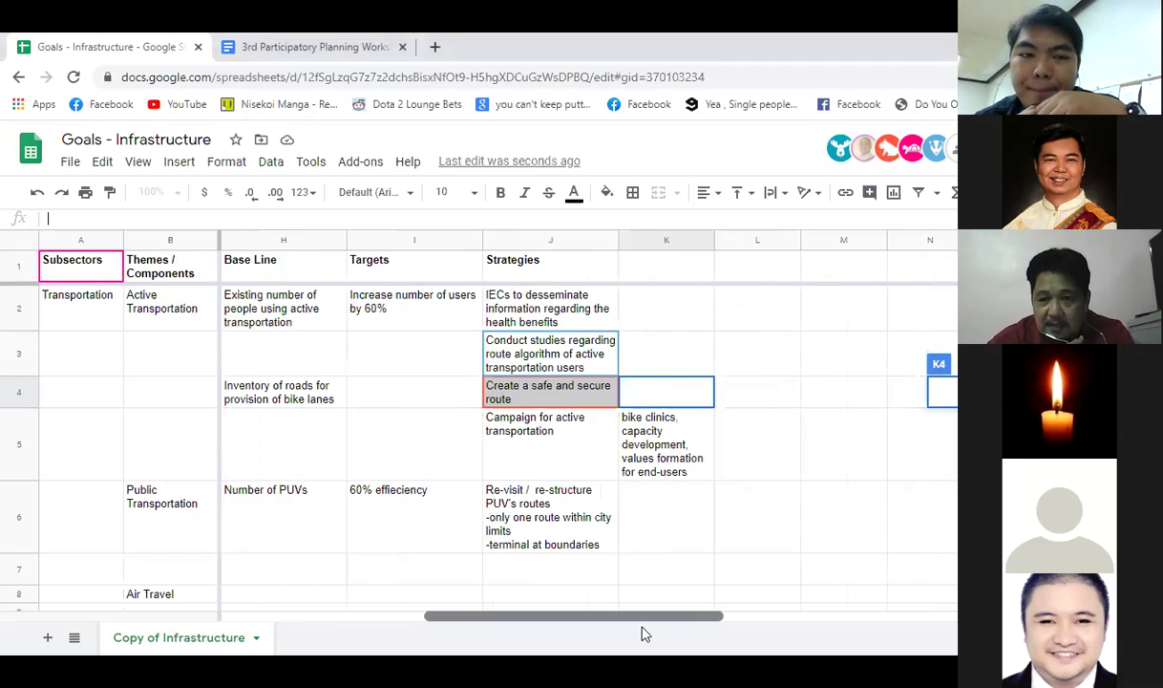
pyautogui.click(415, 345)
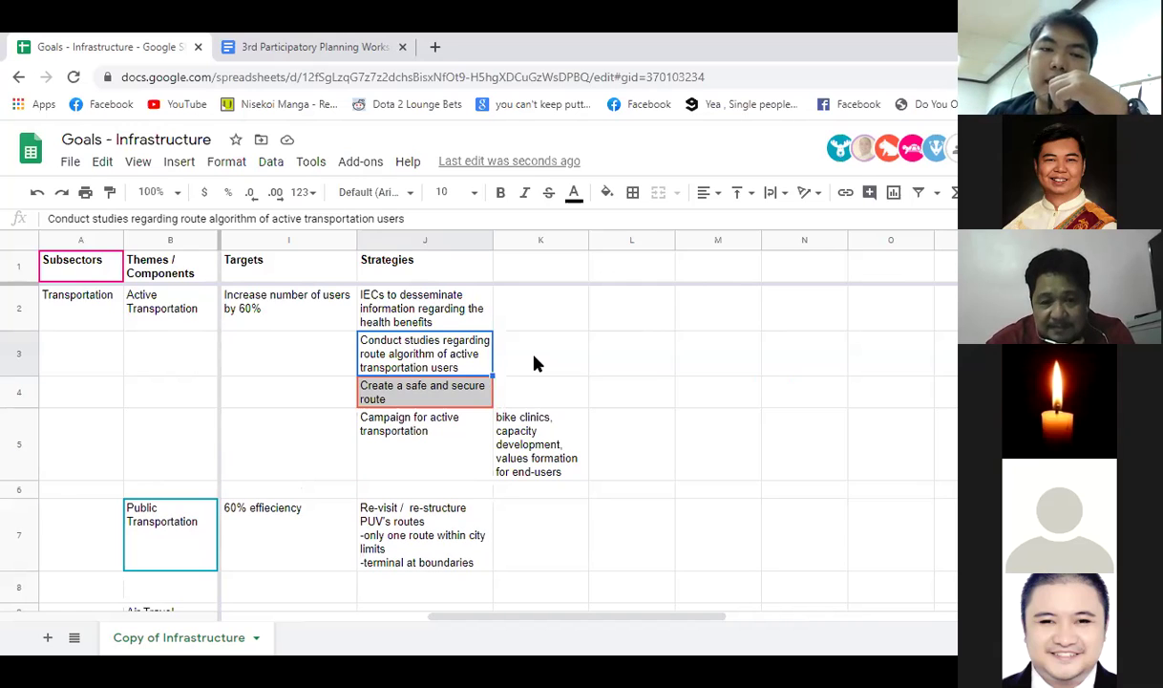
pyautogui.click(496, 367)
pyautogui.click(487, 365)
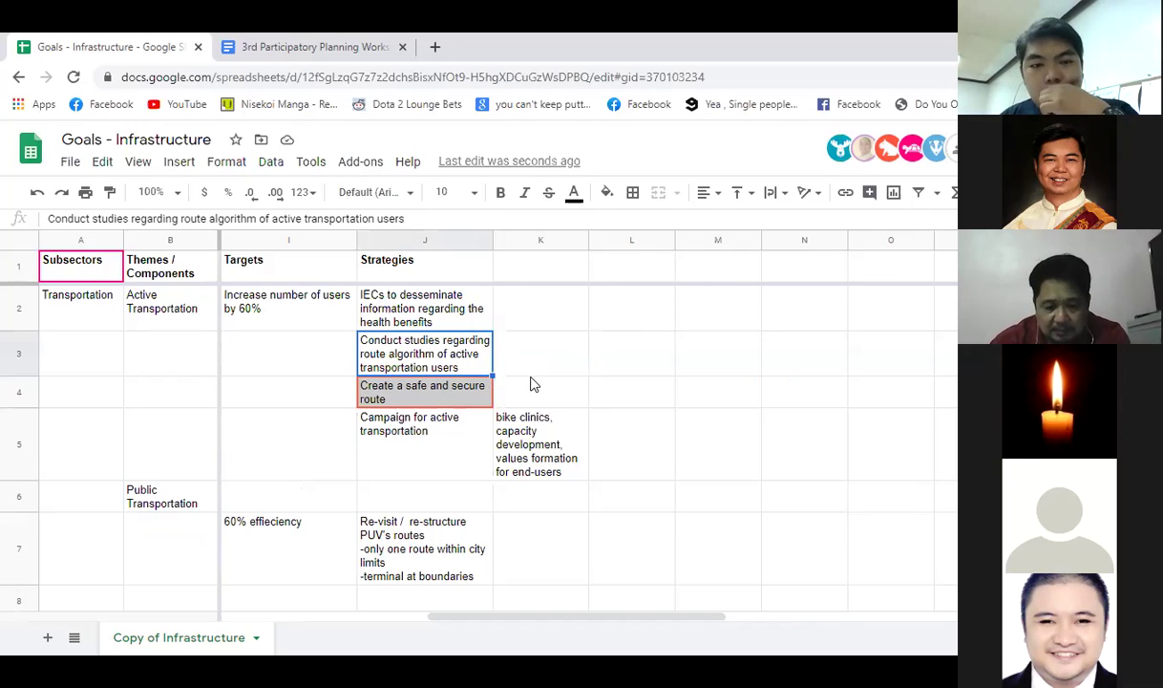
# Step: Compare the strategies in cells J3 to J5 with the base lines, targets and the neighbouring notes in column K
pyautogui.click(532, 388)
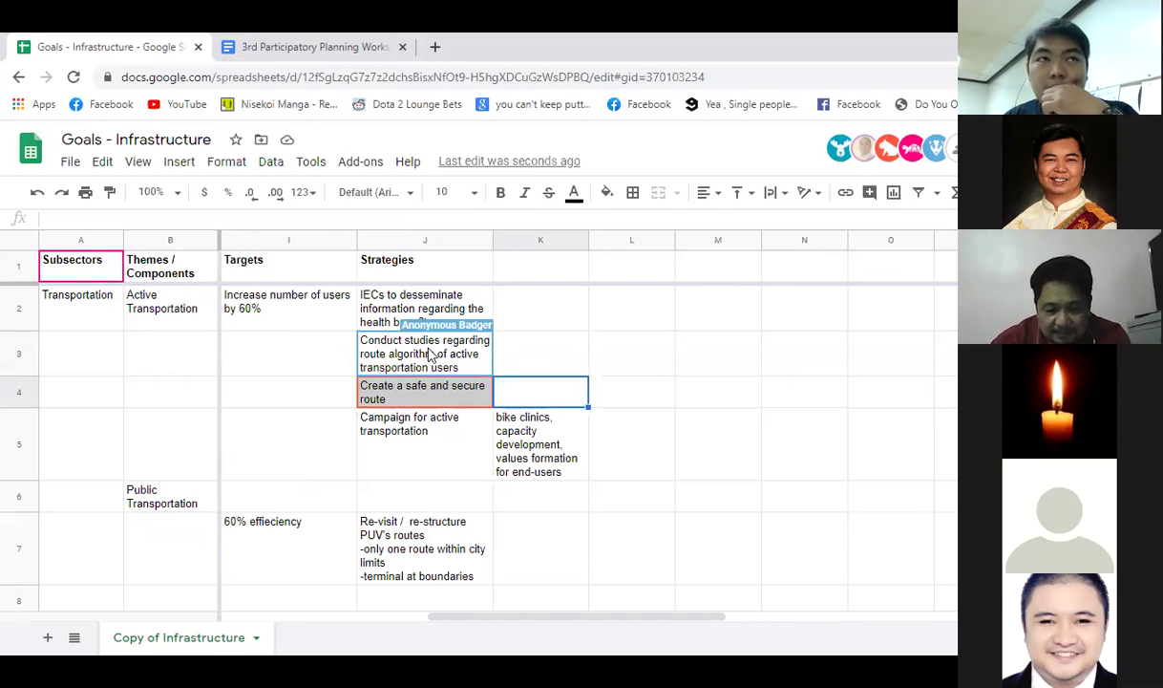
pyautogui.click(415, 403)
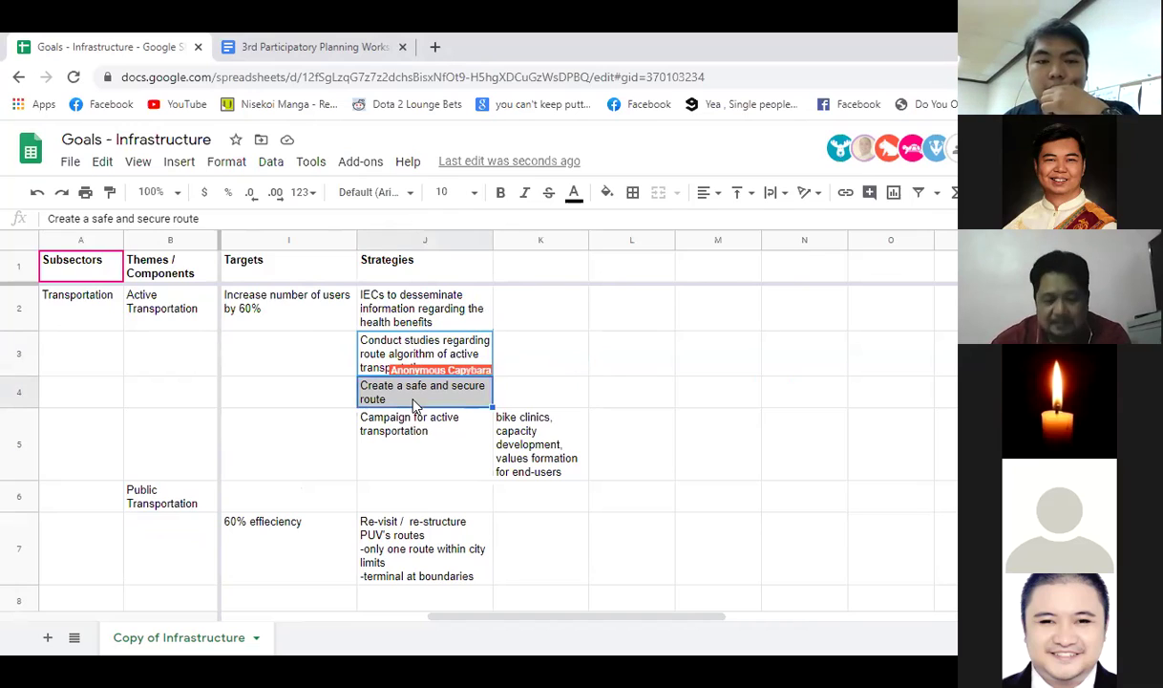
pyautogui.click(369, 465)
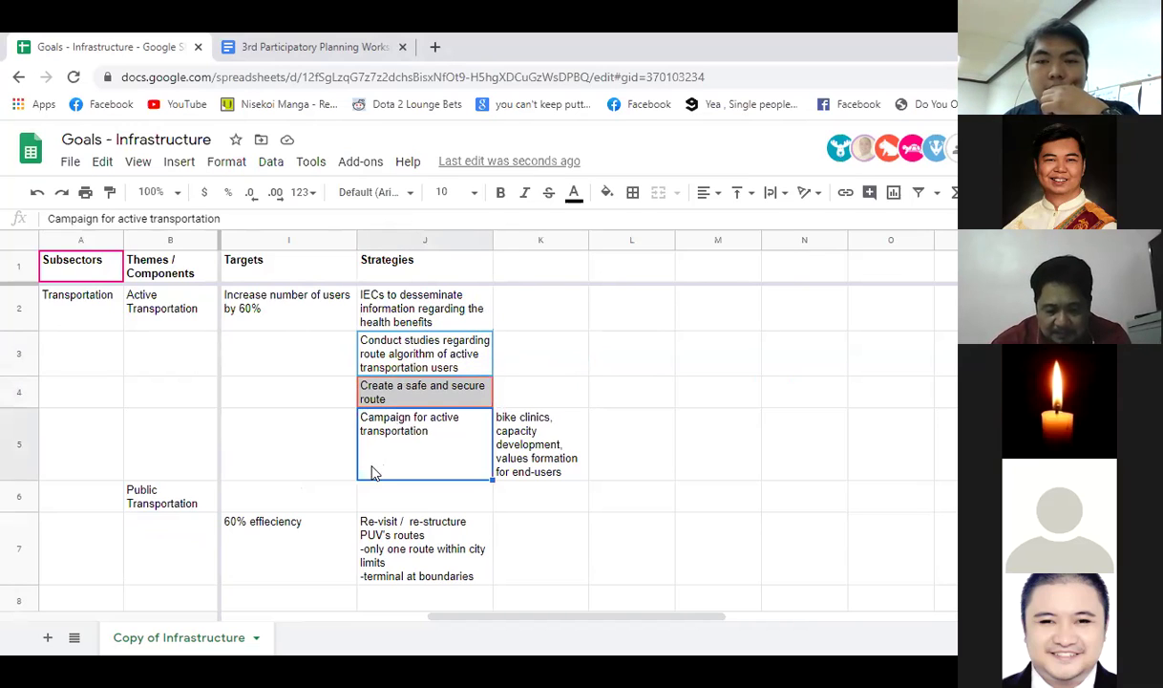
pyautogui.click(544, 399)
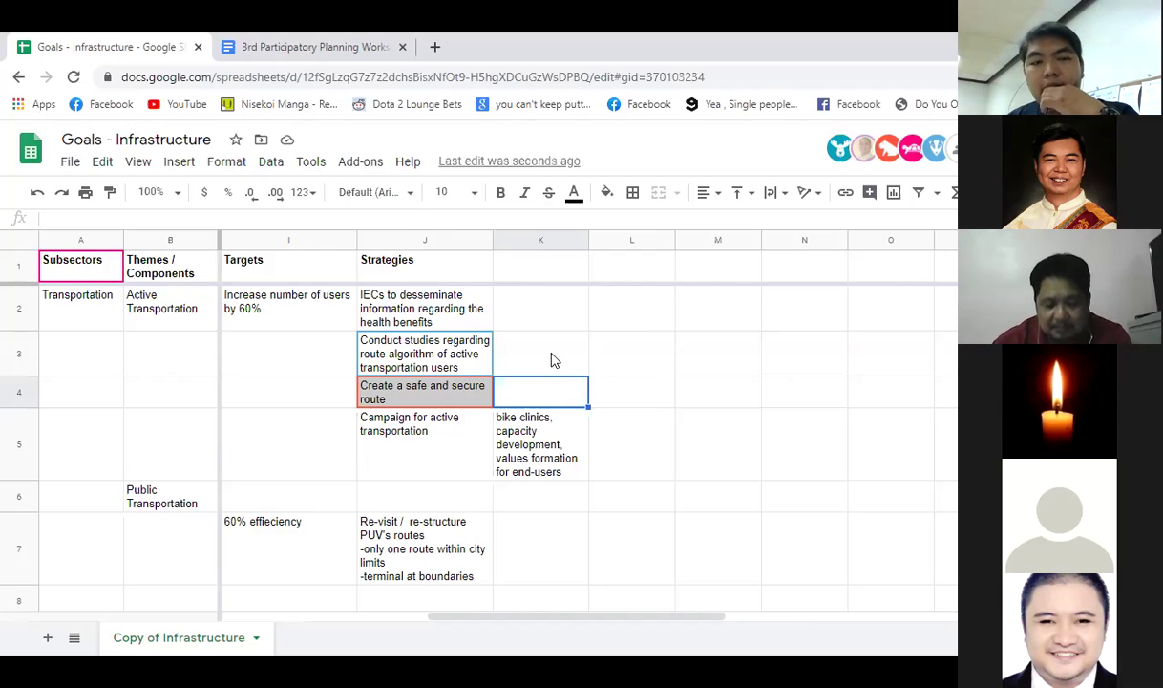
pyautogui.click(550, 358)
pyautogui.click(535, 389)
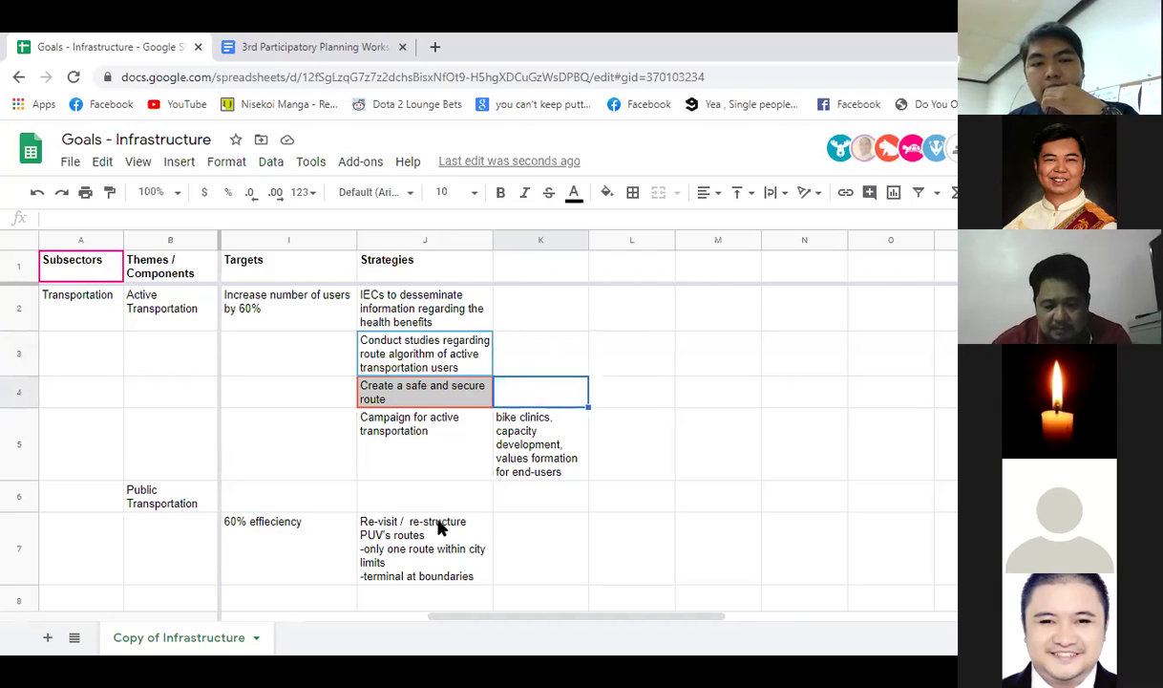
pyautogui.moveTo(490, 621); pyautogui.dragTo(465, 623)
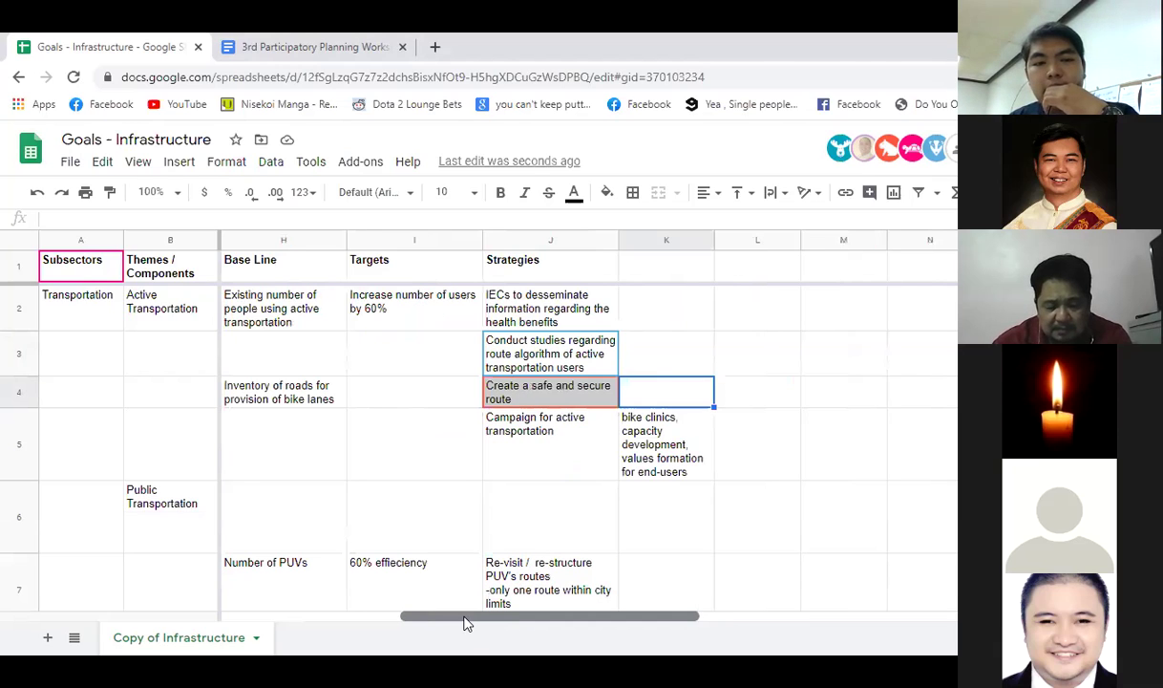
pyautogui.click(494, 468)
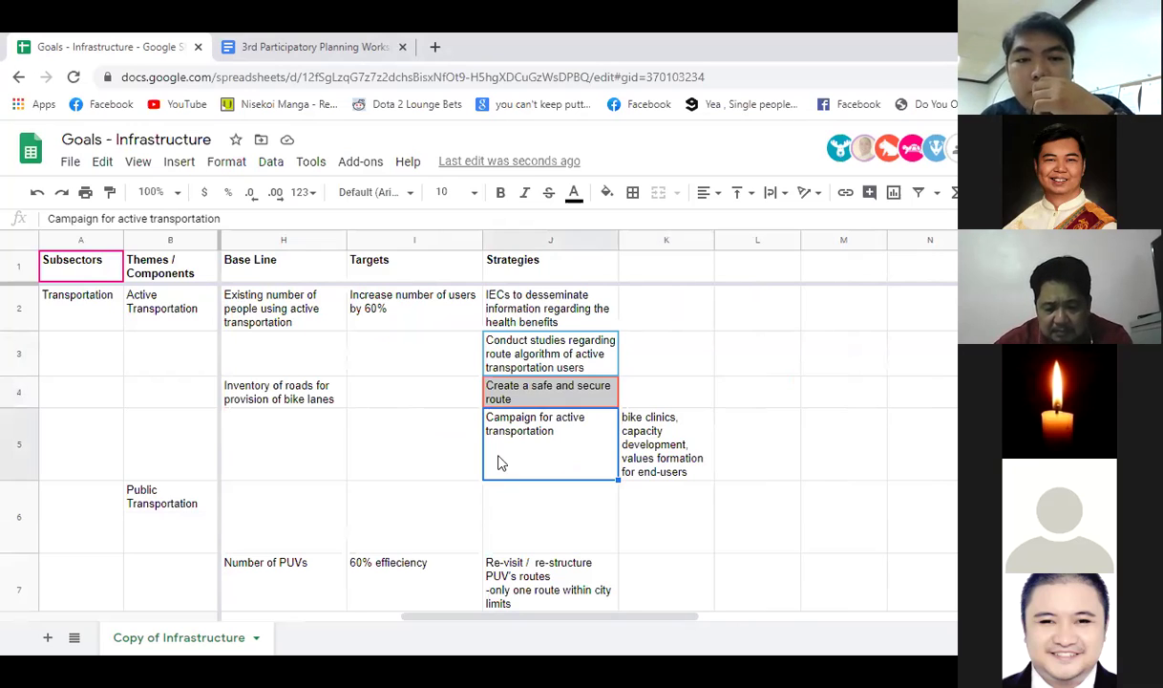
pyautogui.click(666, 390)
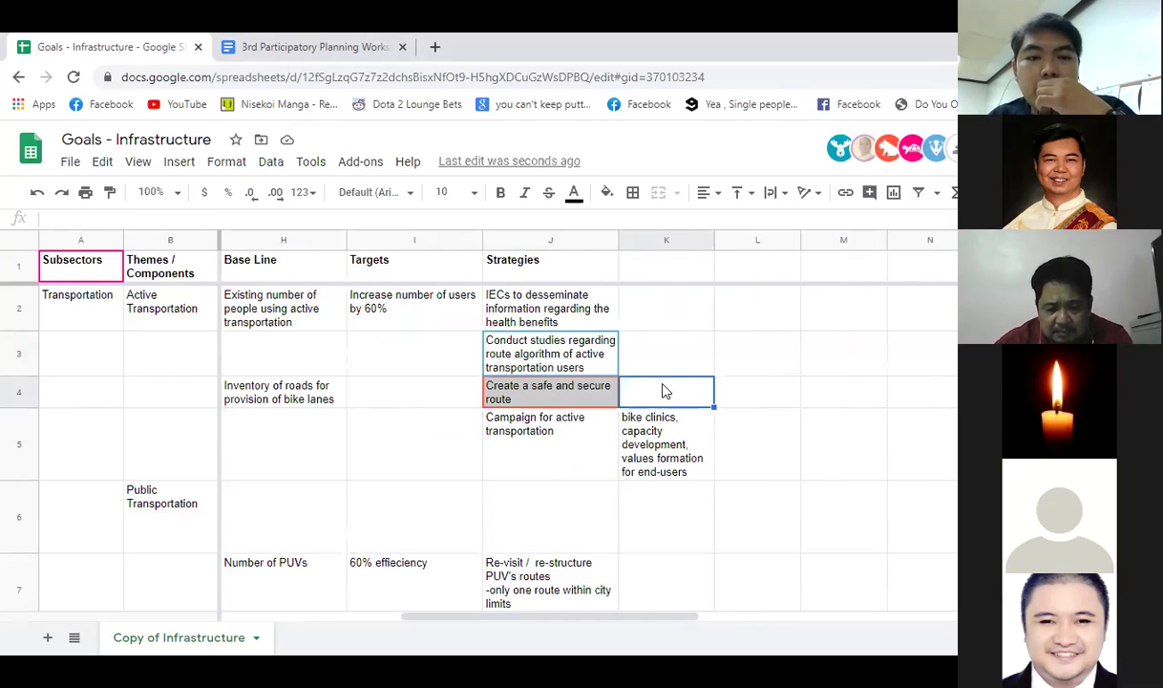
pyautogui.click(669, 360)
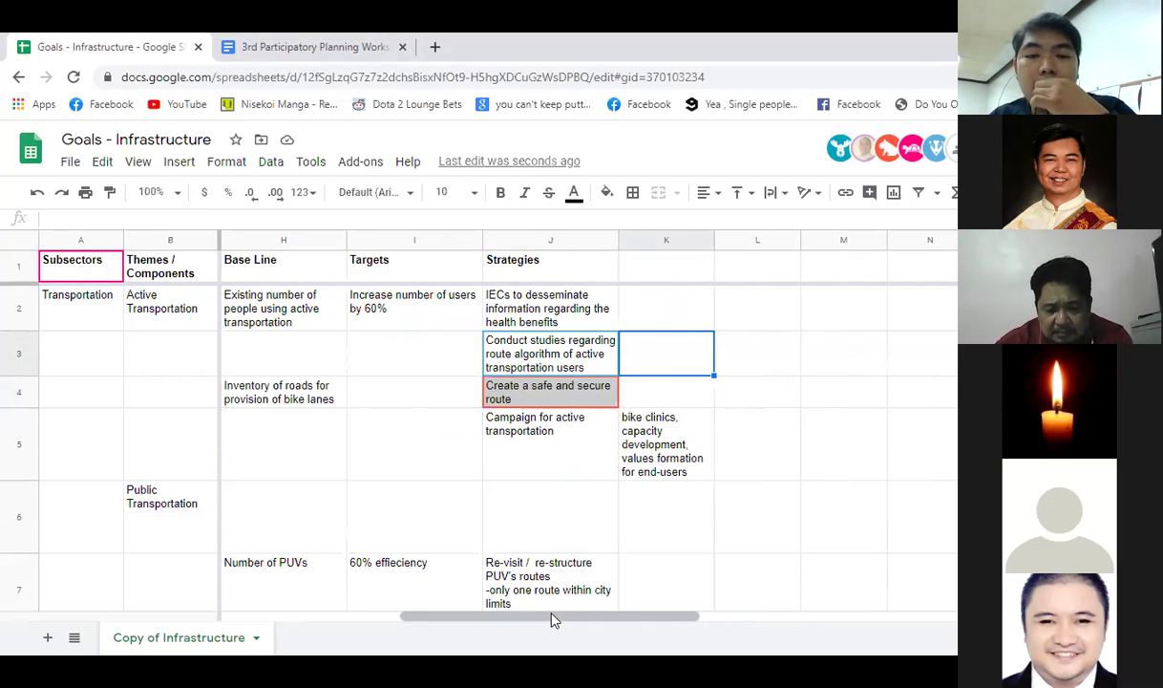
# Step: Enter the indicator "NUmber of studies conducted by the city government regarding the feasibility of active transportation" in cell G3
pyautogui.moveTo(553, 616); pyautogui.dragTo(511, 614)
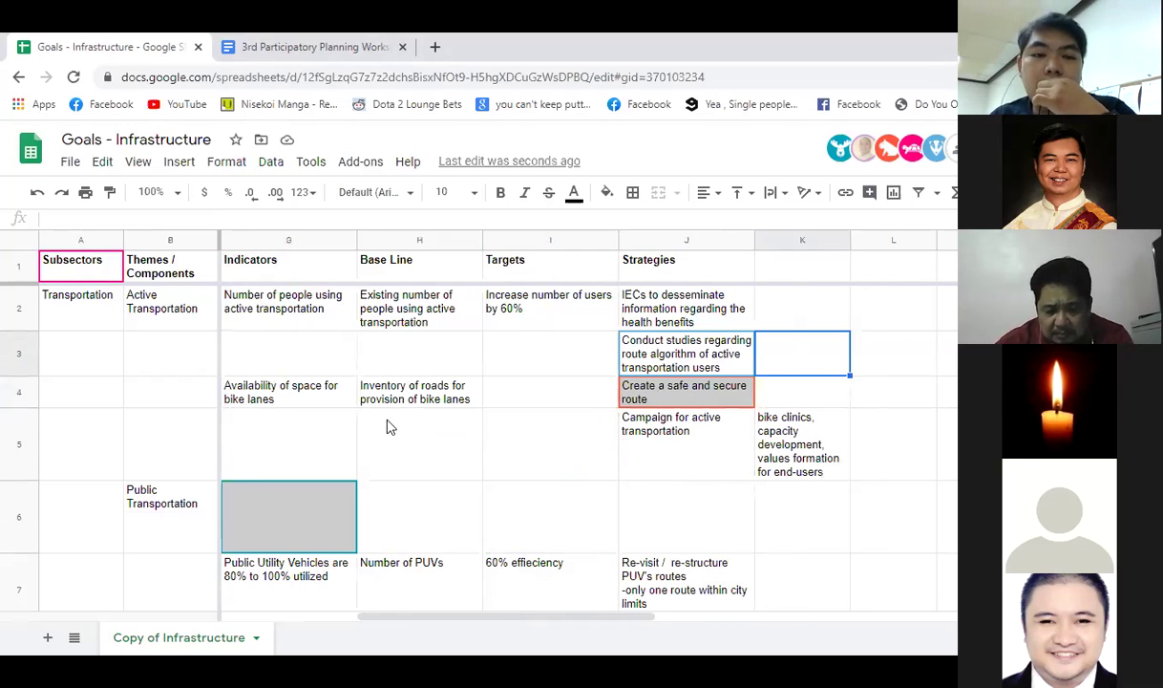
pyautogui.click(304, 367)
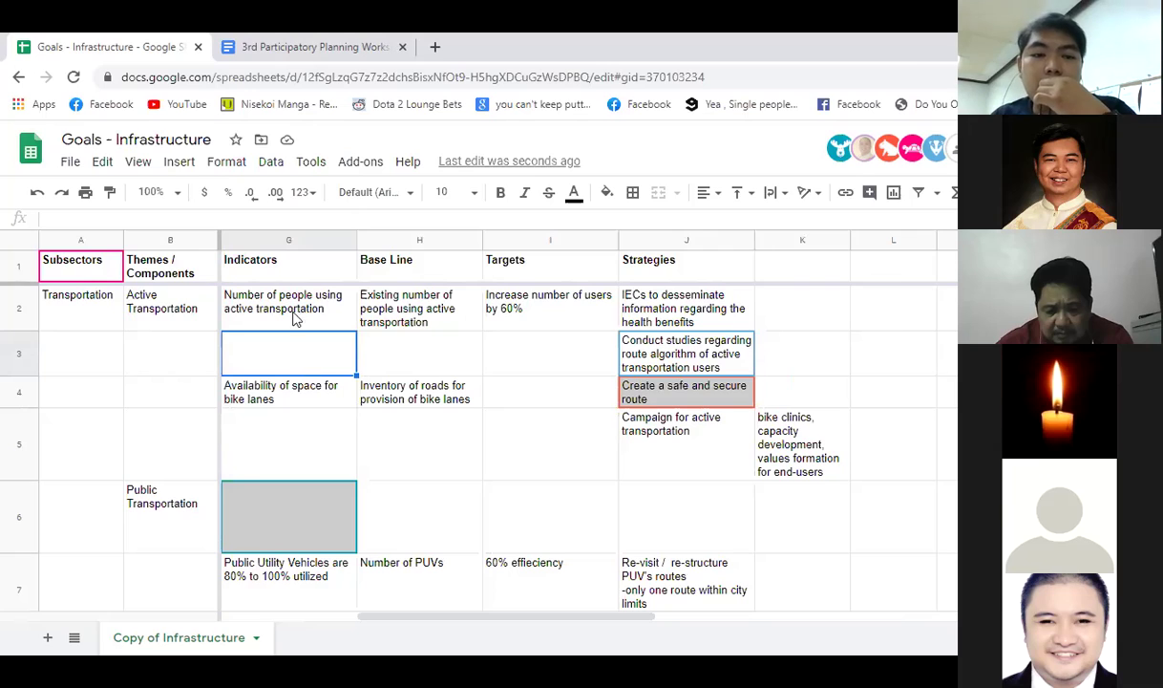
pyautogui.click(298, 219)
pyautogui.write('NU')
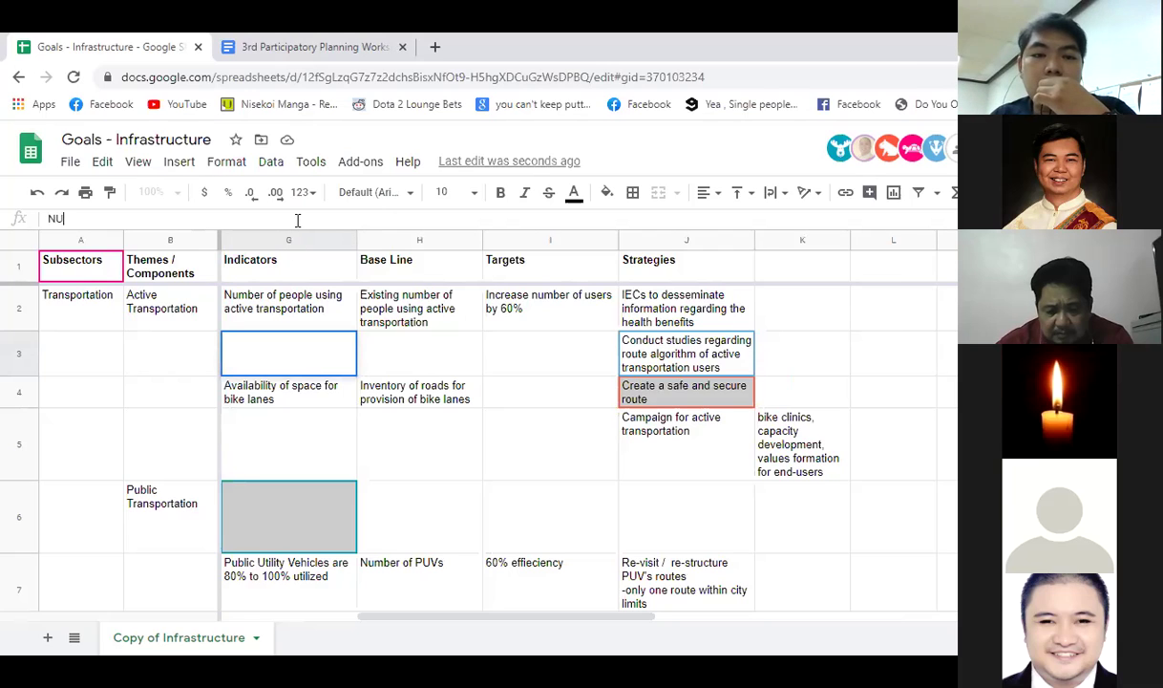
pyautogui.write('mber of stu')
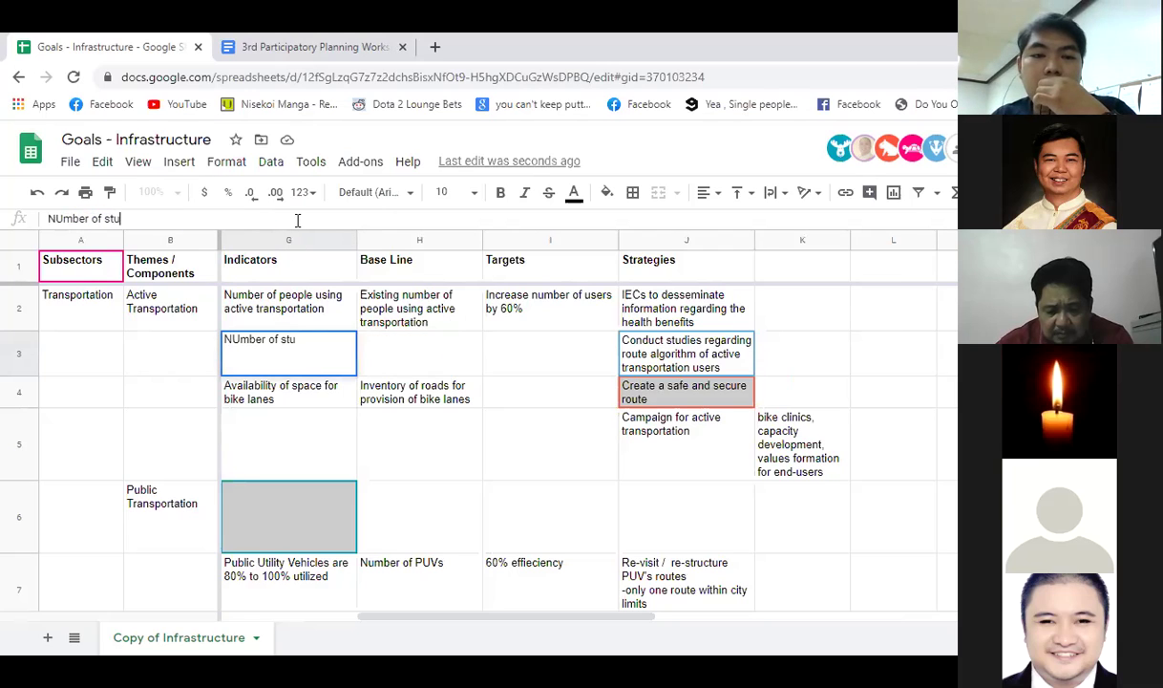
pyautogui.write('dies conduc')
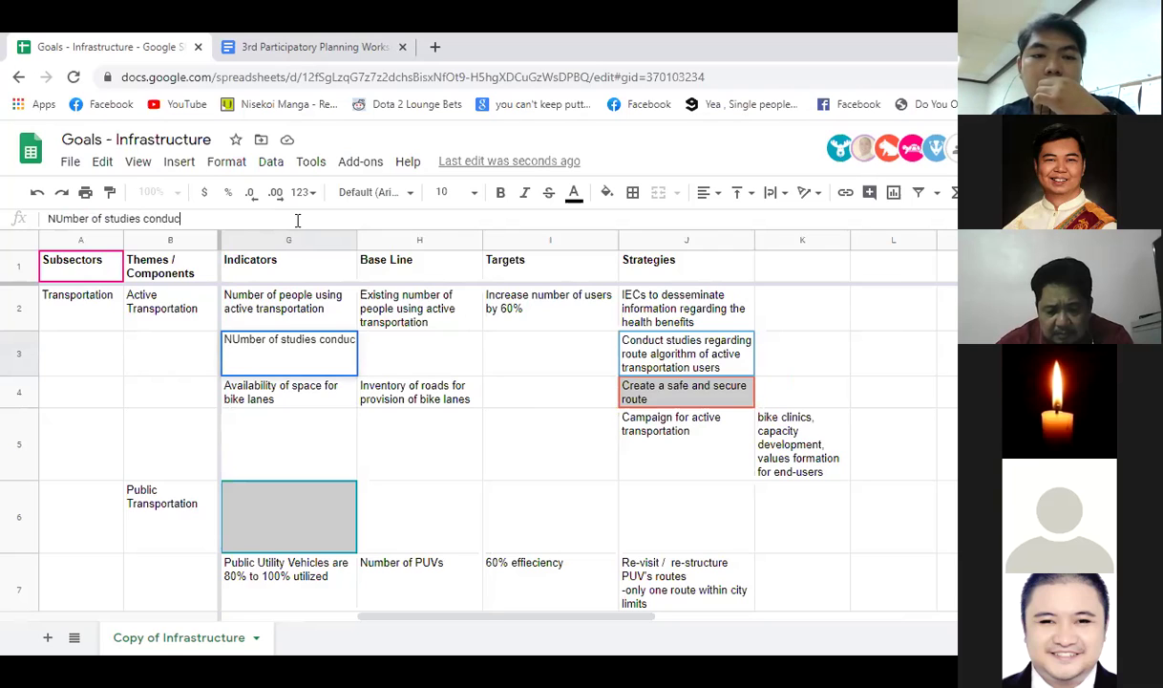
pyautogui.write('ted by the ci')
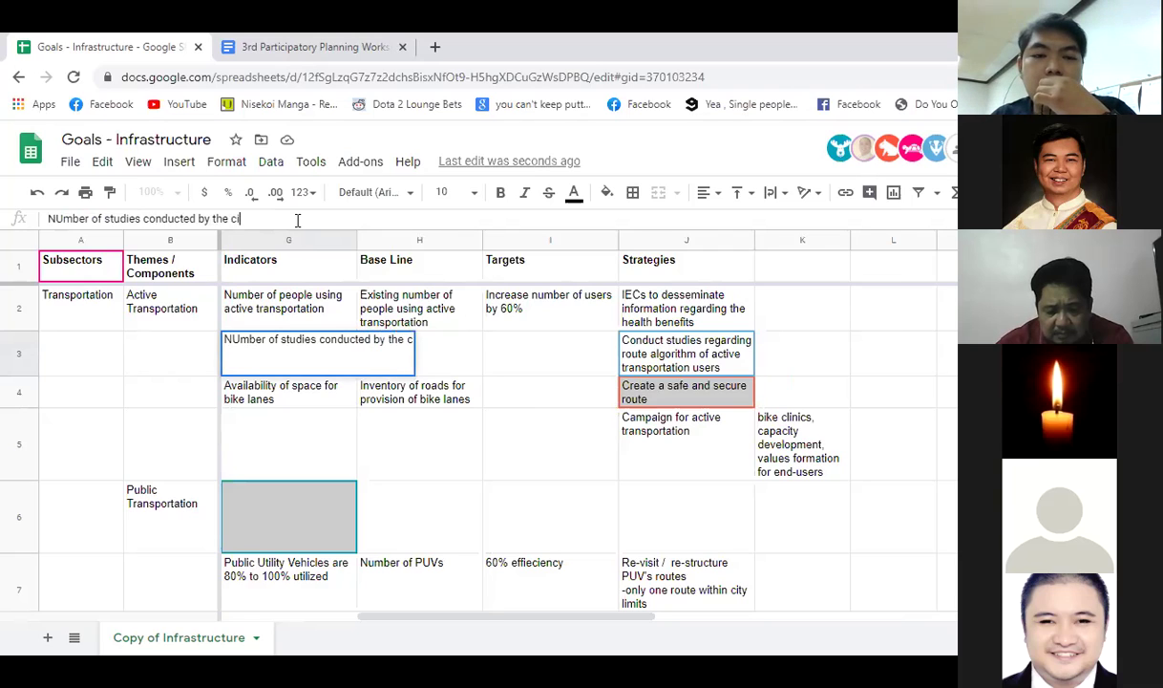
pyautogui.write('ty go')
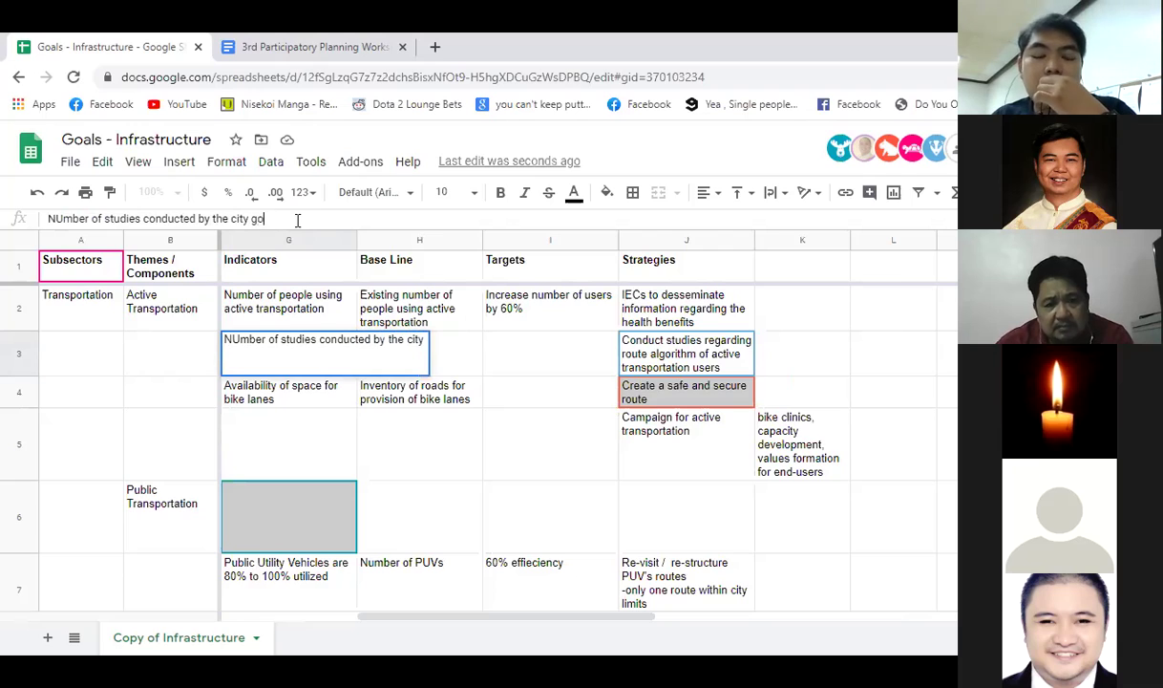
pyautogui.write('vernment regarding the ')
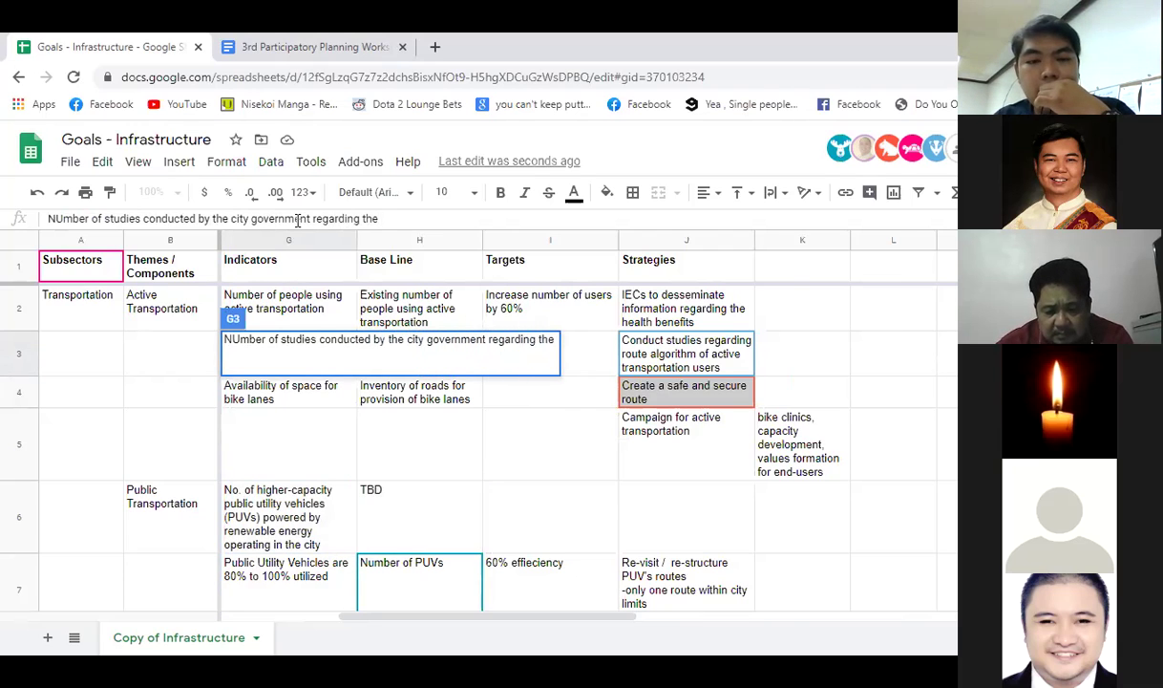
pyautogui.write('feasibility of ac')
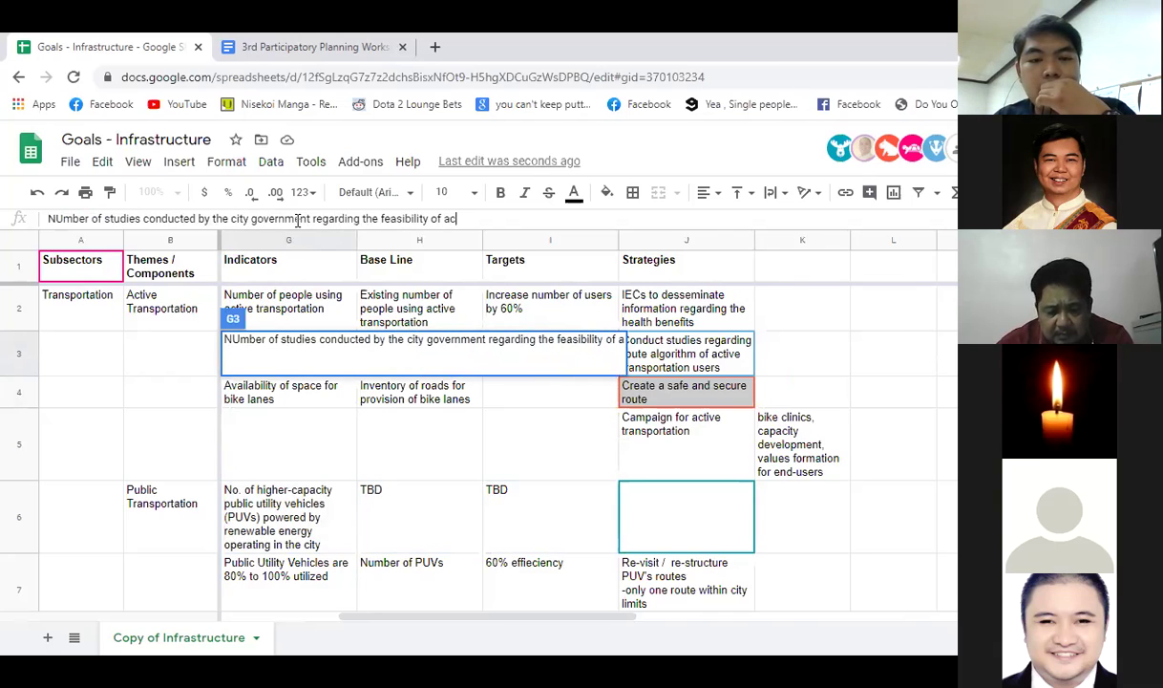
pyautogui.write('tive transpor')
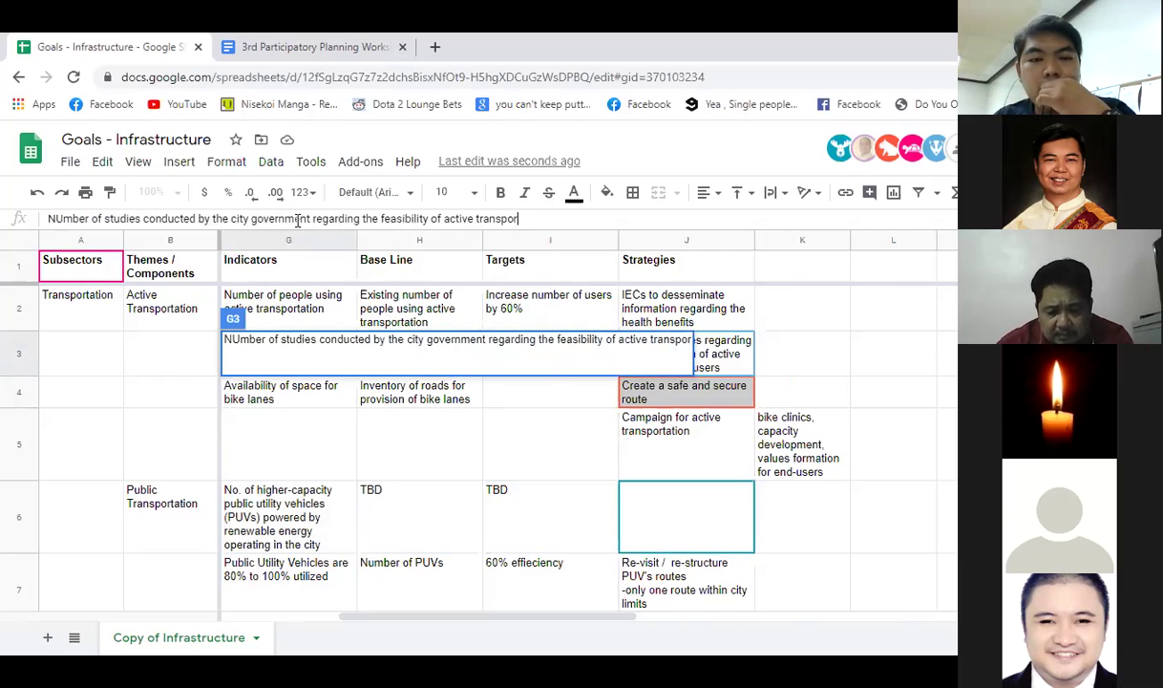
pyautogui.write('tation facilities')
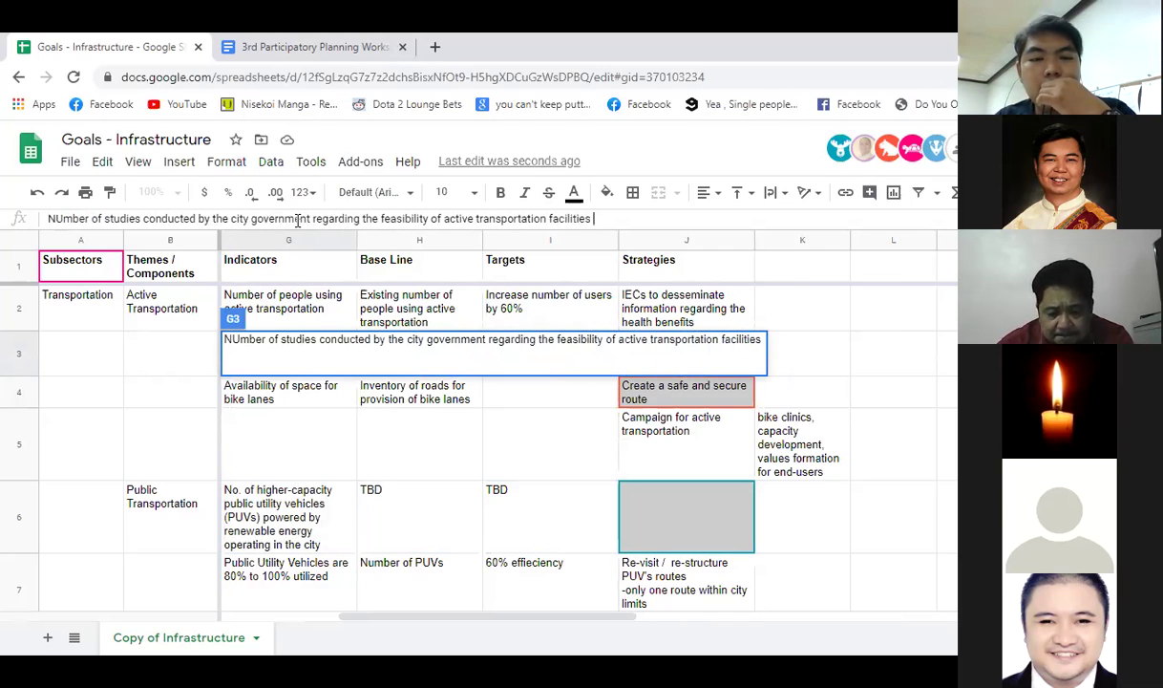
pyautogui.press('BackSpace')
pyautogui.press('BackSpace')
pyautogui.press('BackSpace')
pyautogui.press('BackSpace')
pyautogui.press('BackSpace')
pyautogui.press('BackSpace')
pyautogui.press('BackSpace')
pyautogui.press('BackSpace')
pyautogui.press('BackSpace')
pyautogui.press('BackSpace')
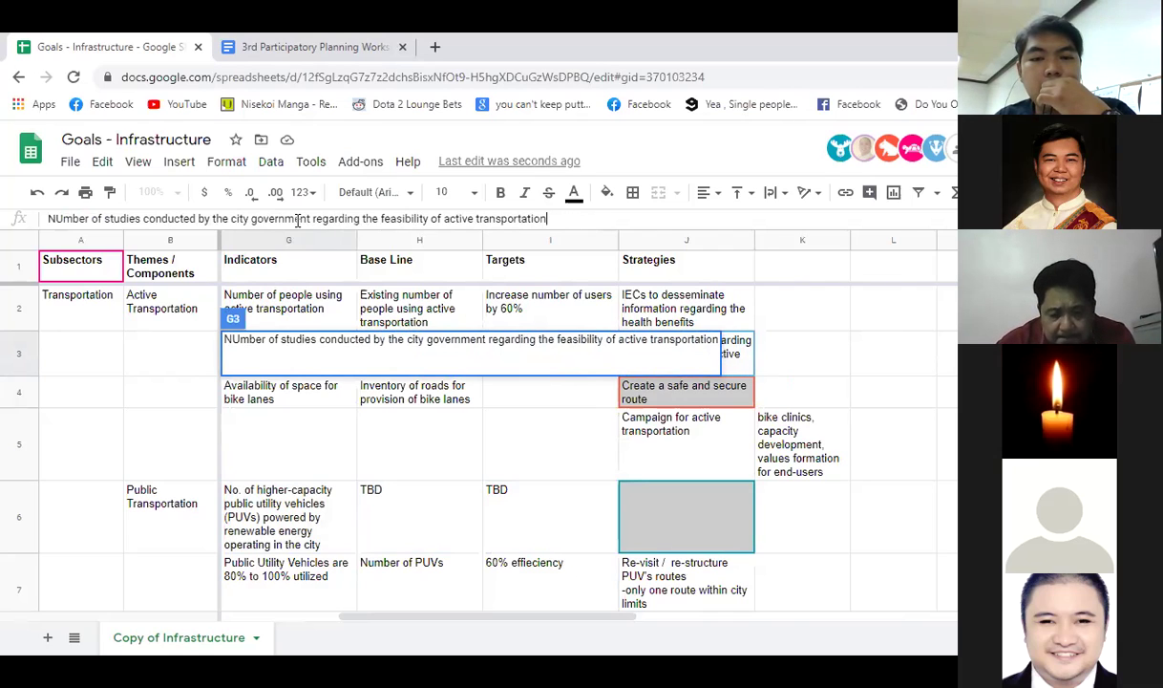
pyautogui.press('Return')
pyautogui.click(390, 390)
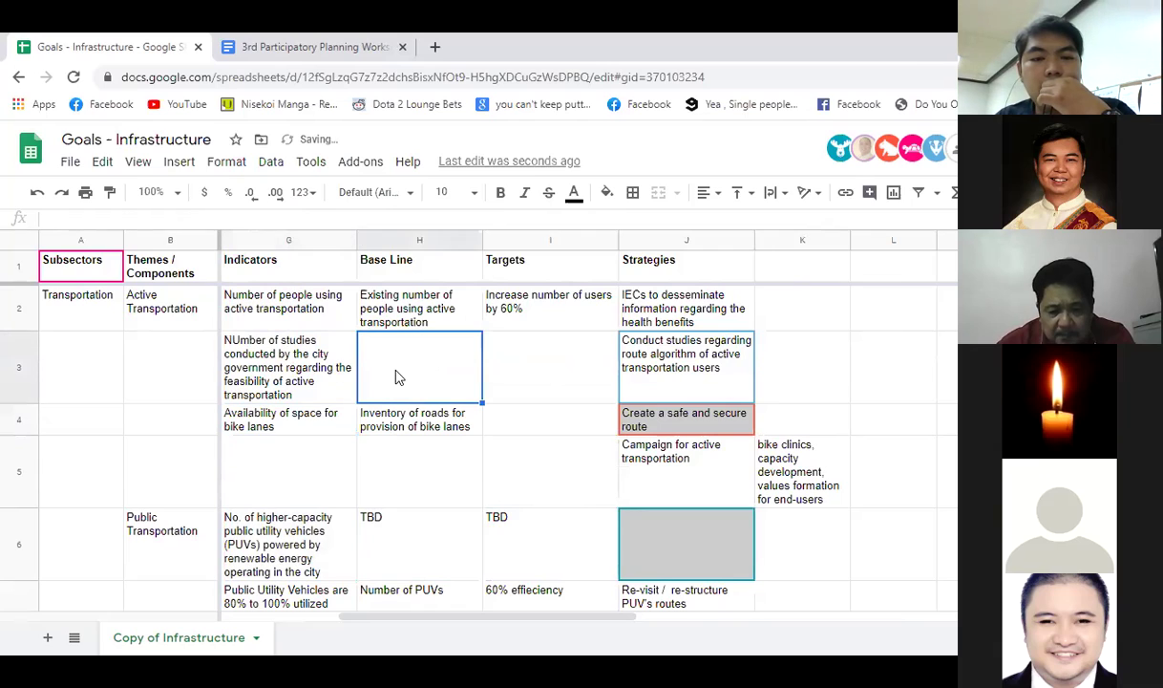
pyautogui.click(389, 223)
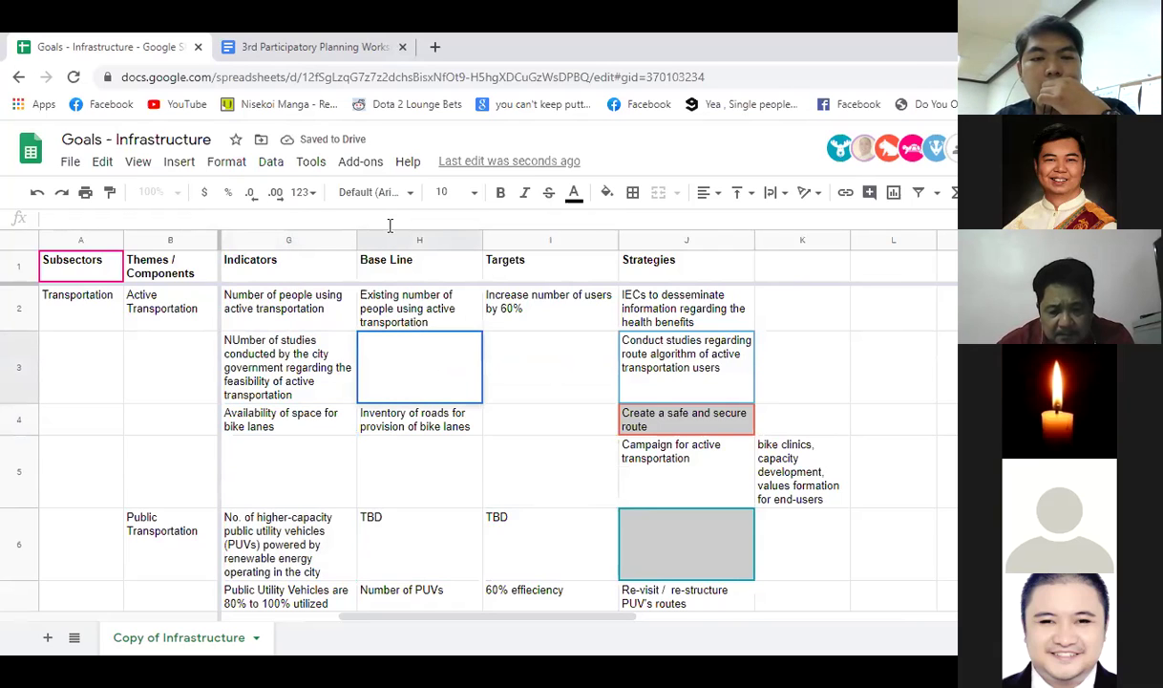
pyautogui.write('TBD')
pyautogui.press('BackSpace')
pyautogui.press('BackSpace')
pyautogui.press('BackSpace')
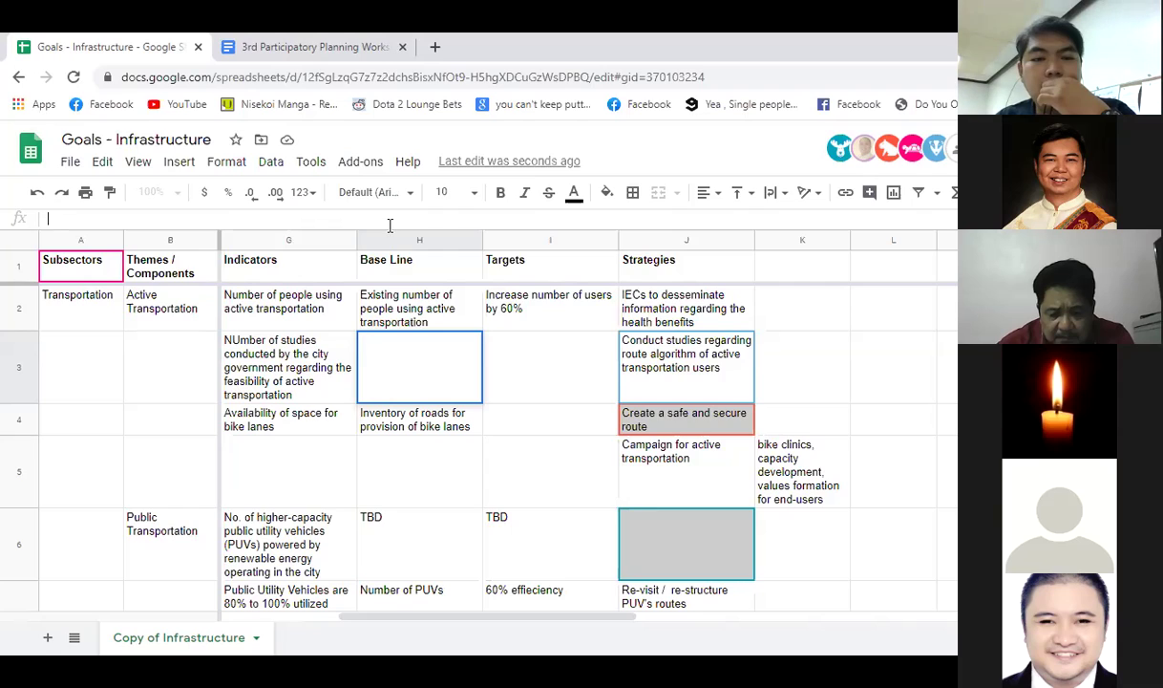
pyautogui.click(397, 381)
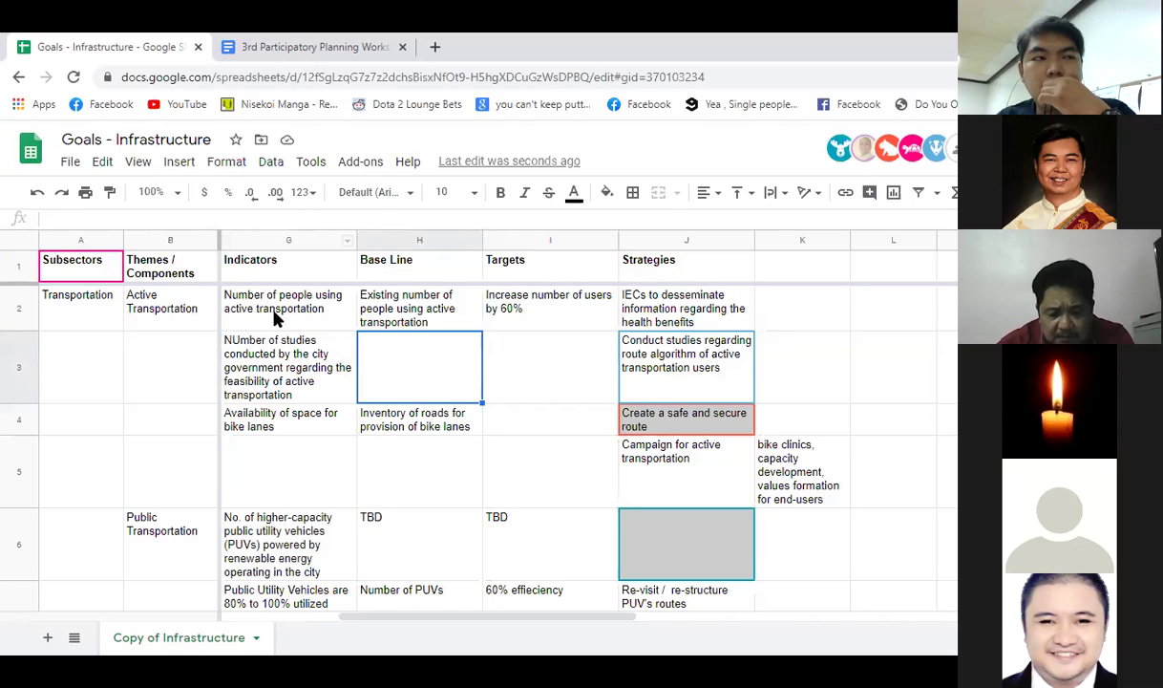
# Step: Correct the capitalization in cell G3 so the indicator begins with "Number of studies conducted by the city government"
pyautogui.click(273, 353)
pyautogui.click(61, 218)
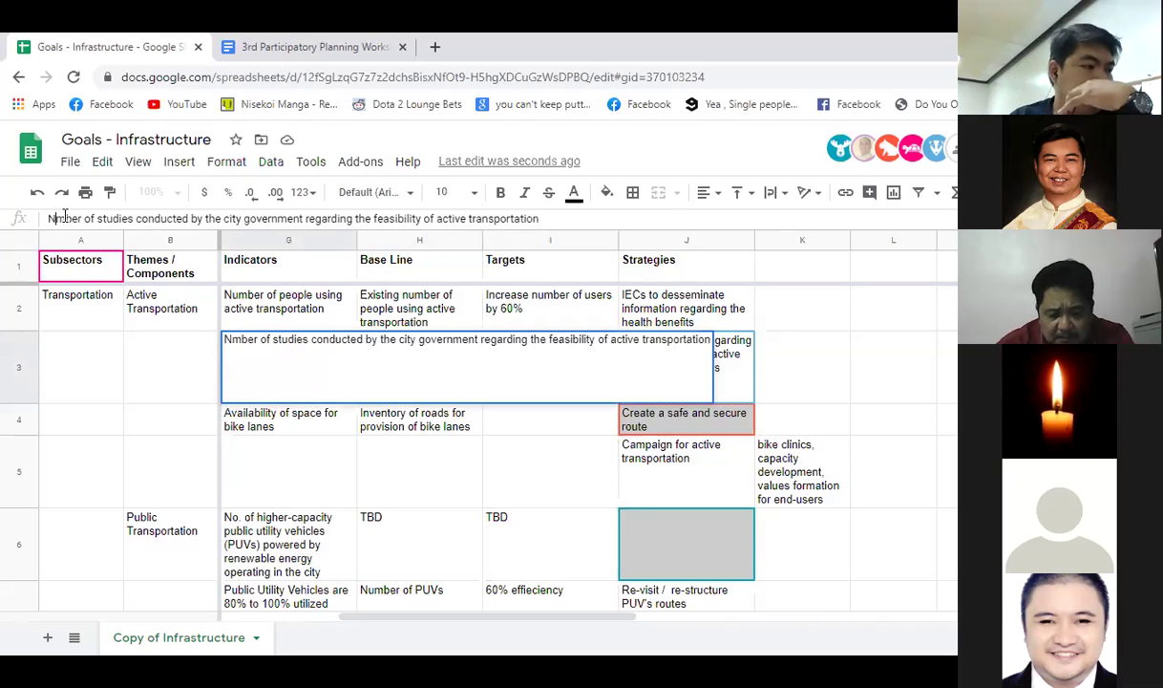
pyautogui.press('BackSpace')
pyautogui.write('u')
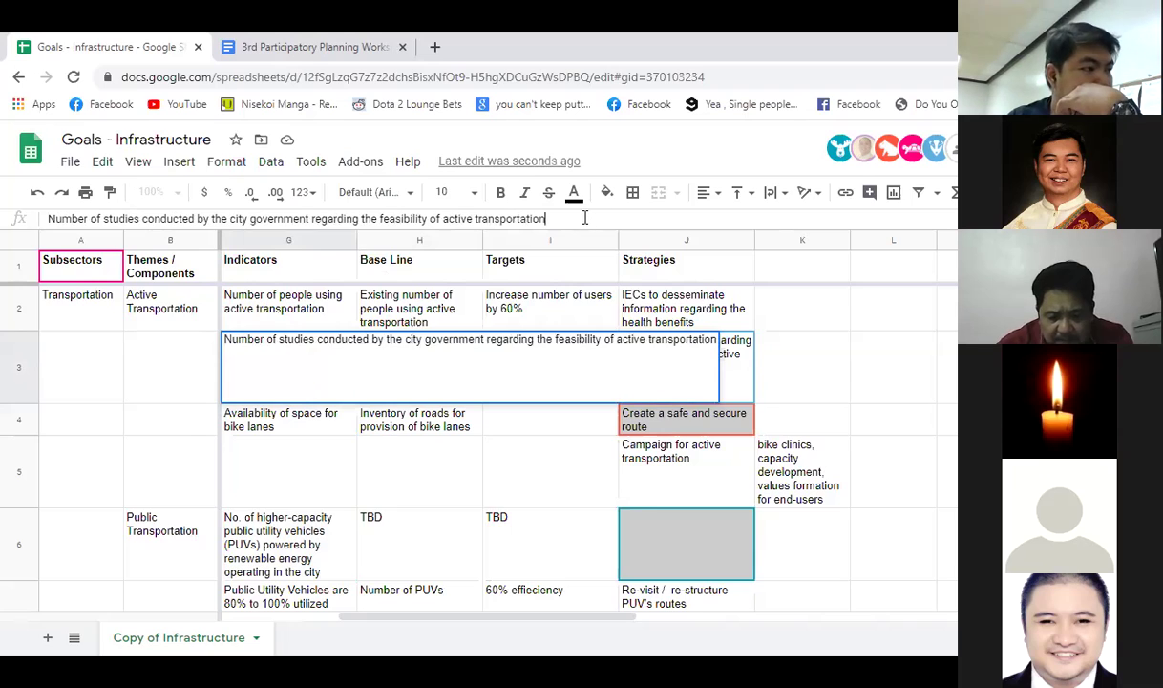
pyautogui.press('Return')
# Step: Review the Active and Public Transportation rows across the goals, objectives, indicators, base lines, targets and strategies
pyautogui.click(412, 377)
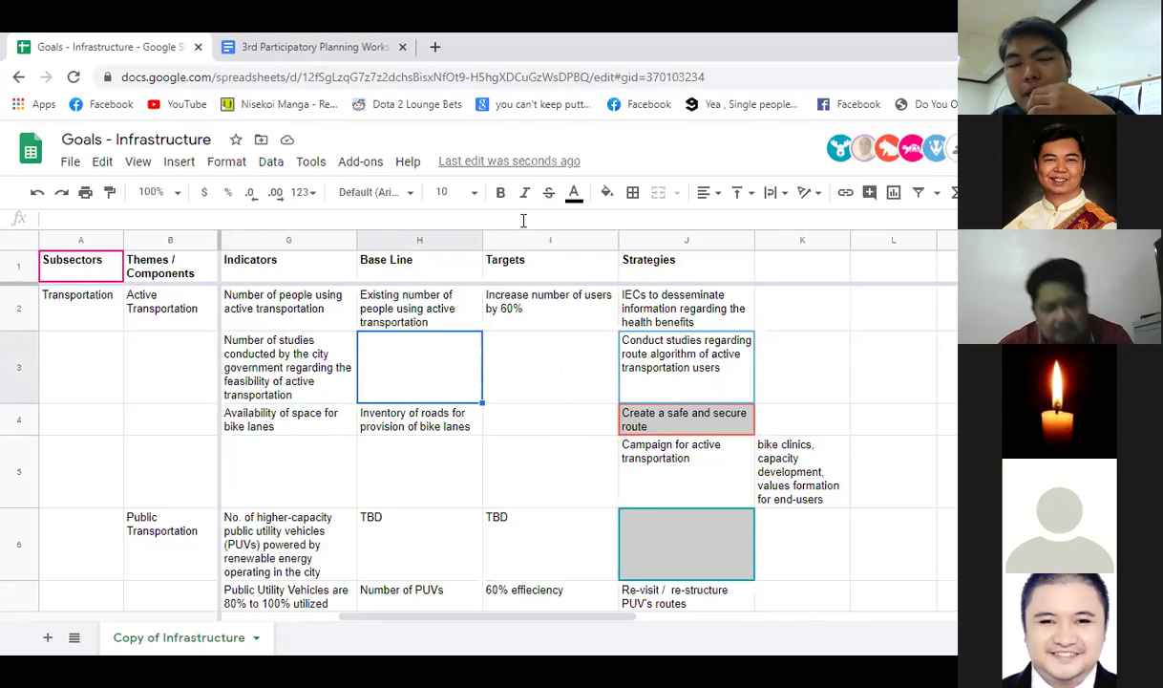
pyautogui.moveTo(470, 625); pyautogui.dragTo(402, 618)
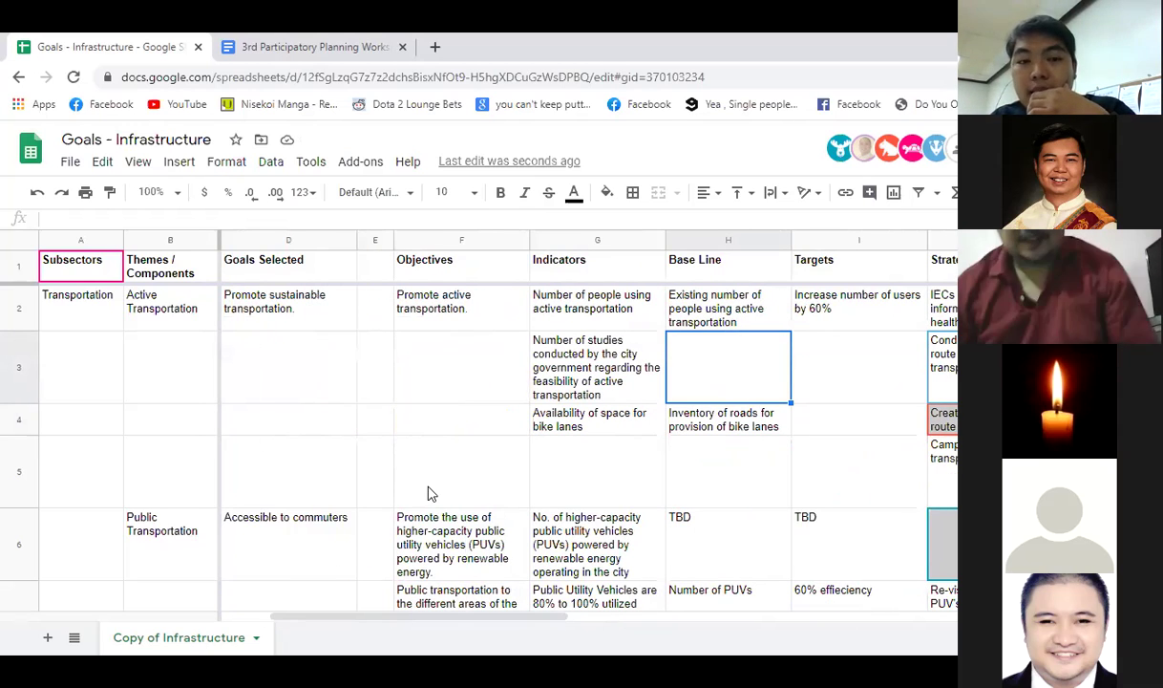
pyautogui.scroll(-1, 429, 493)
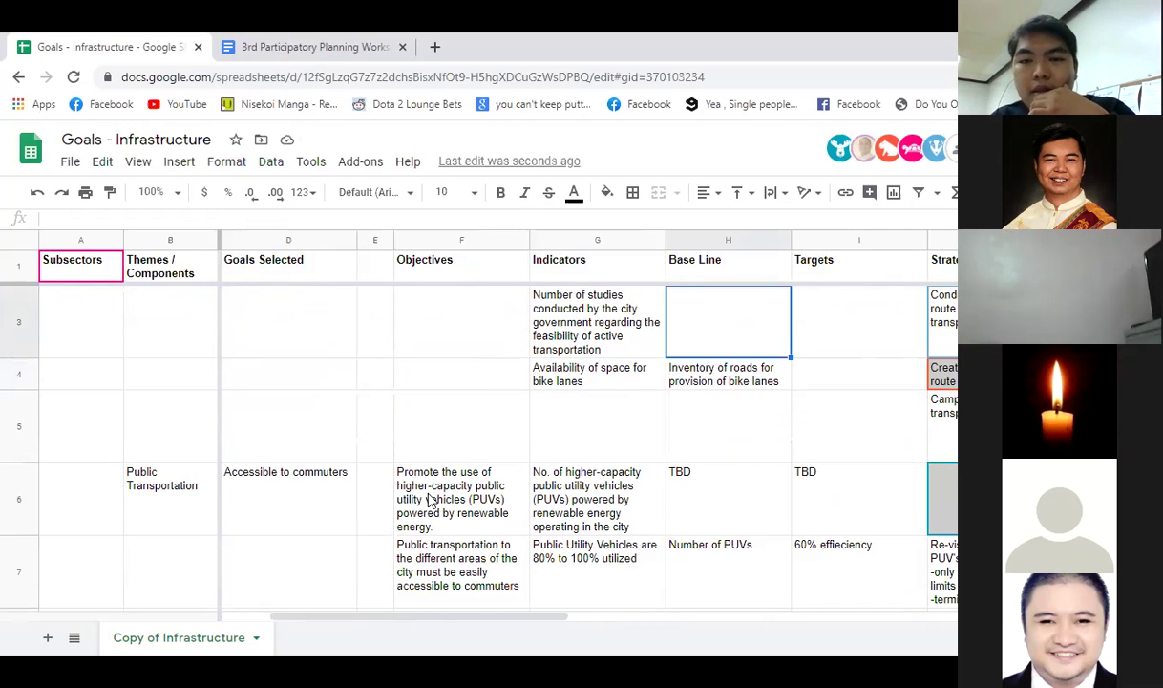
pyautogui.scroll(-1, 428, 497)
pyautogui.scroll(2, 429, 491)
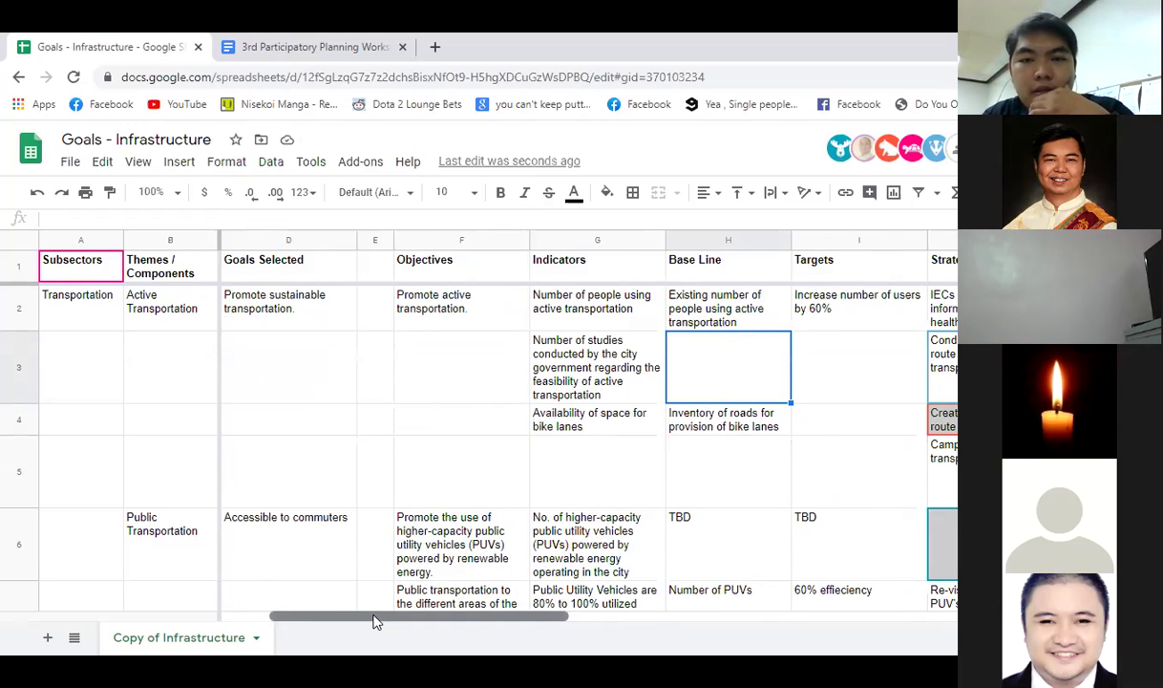
pyautogui.moveTo(374, 622); pyautogui.dragTo(406, 623)
pyautogui.scroll(-1, 397, 537)
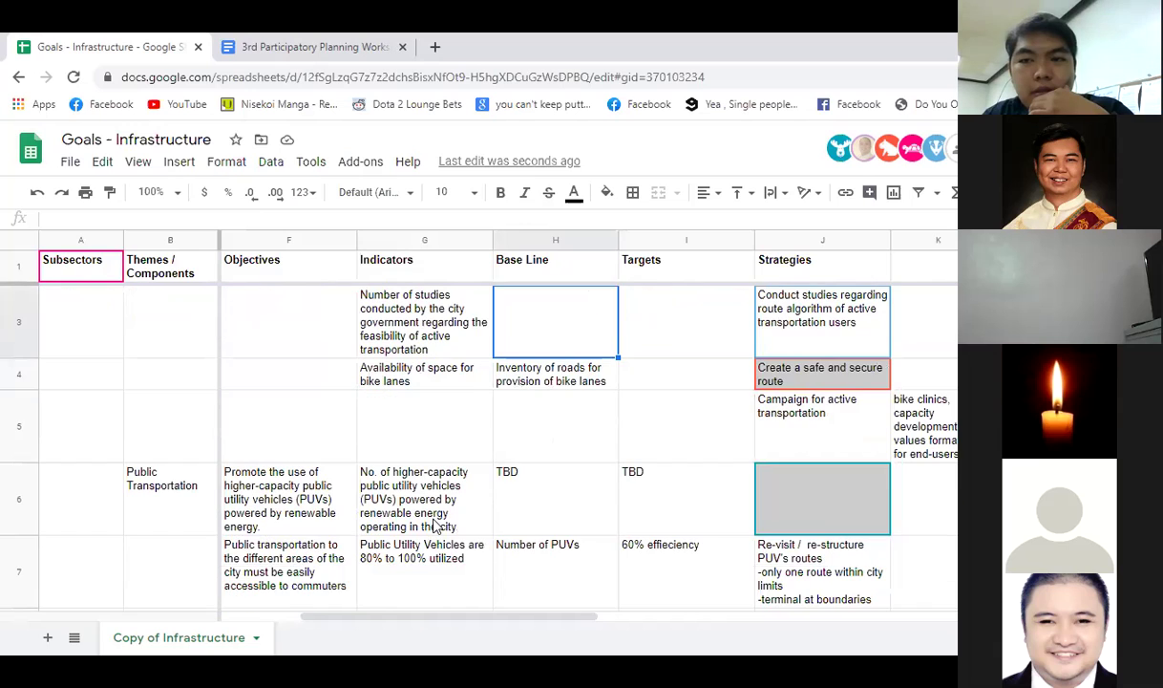
pyautogui.scroll(1, 433, 523)
pyautogui.scroll(-1, 433, 523)
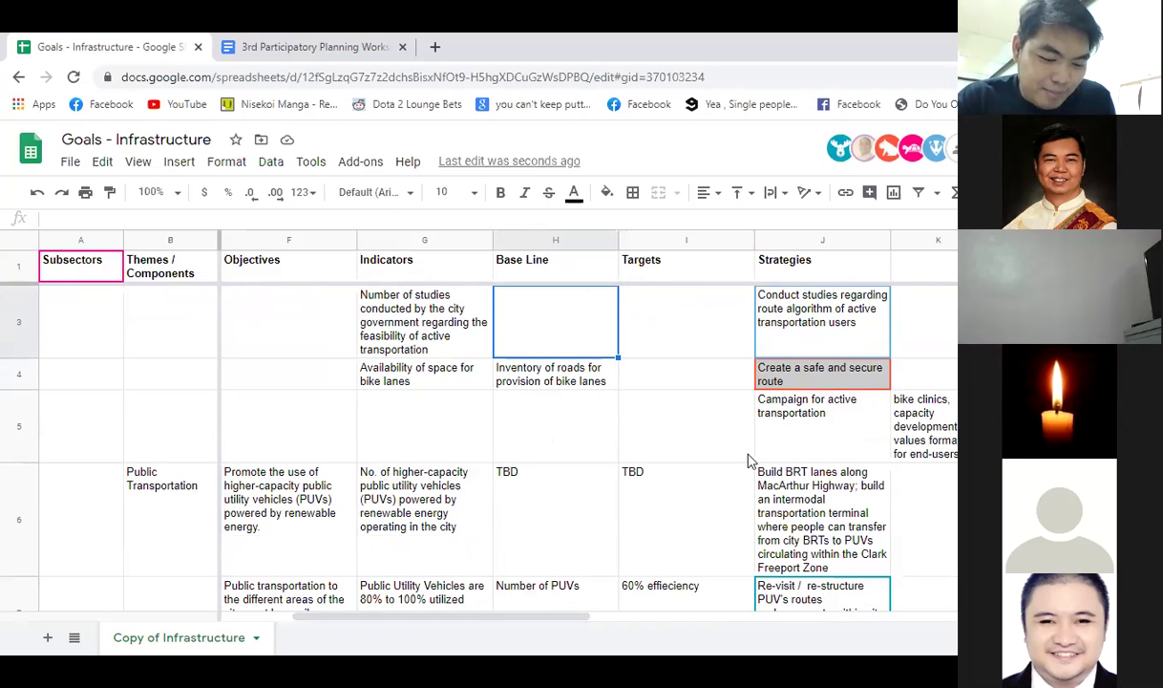
pyautogui.scroll(1, 621, 463)
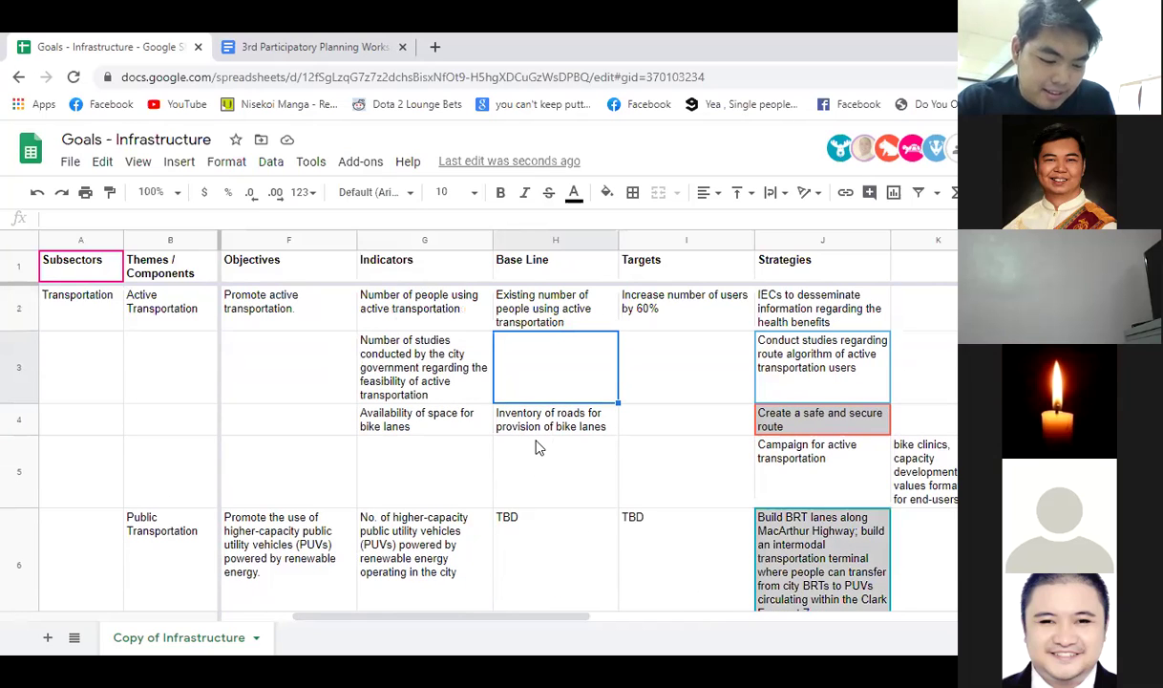
pyautogui.click(545, 487)
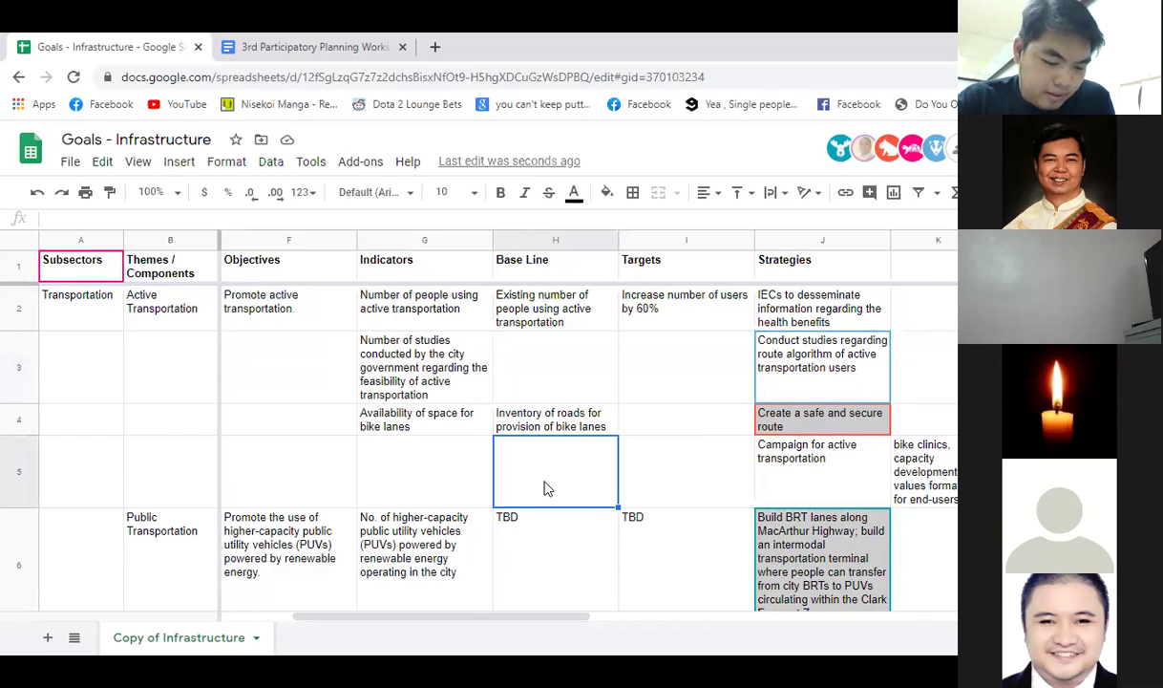
pyautogui.click(529, 358)
pyautogui.moveTo(413, 625); pyautogui.dragTo(470, 610)
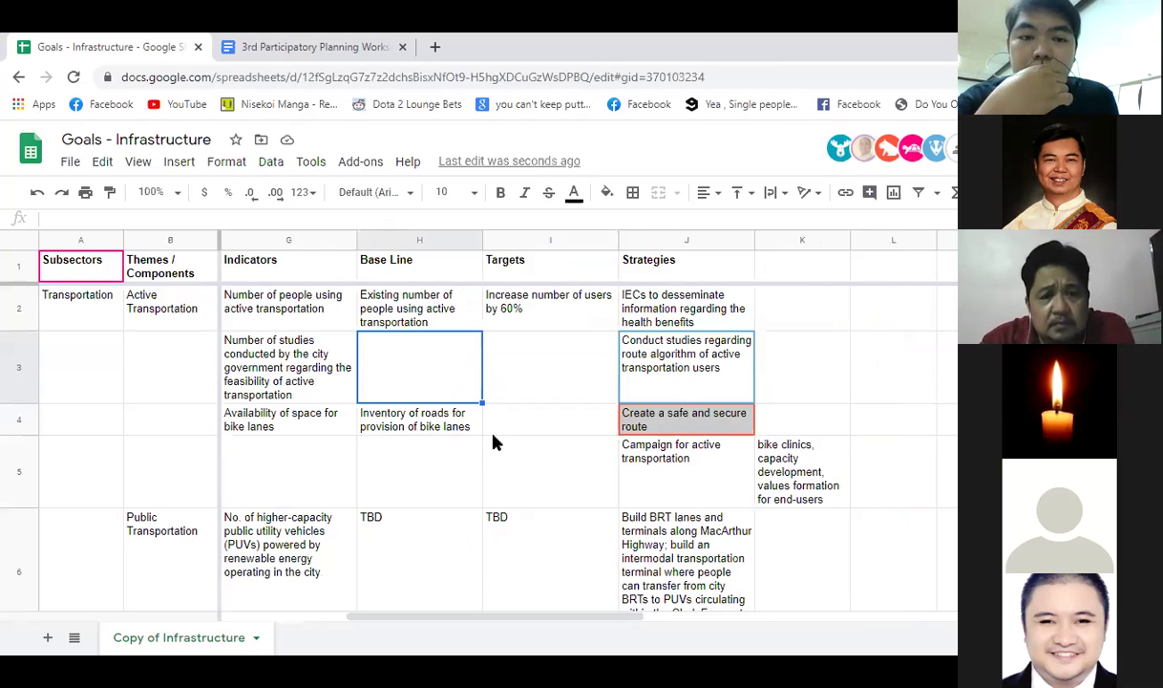
pyautogui.click(427, 217)
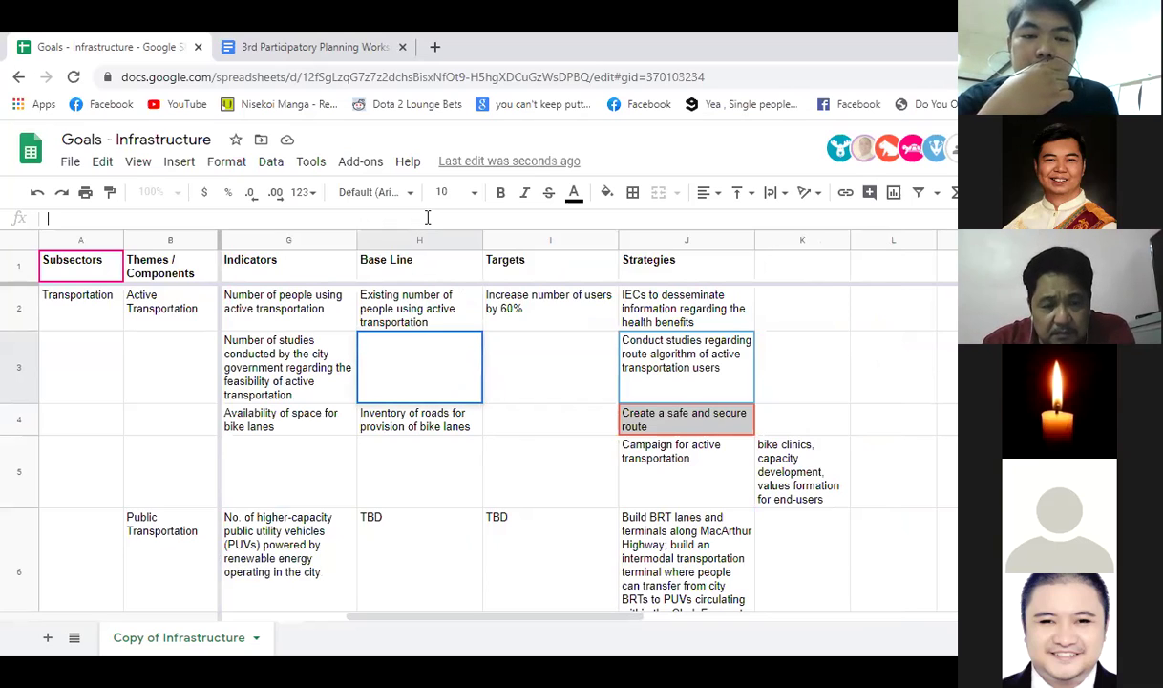
pyautogui.write('*add info')
pyautogui.write('rmation re: L')
pyautogui.press('BackSpace')
pyautogui.press('BackSpace')
pyautogui.press('BackSpace')
pyautogui.press('BackSpace')
pyautogui.write('from LPTRP')
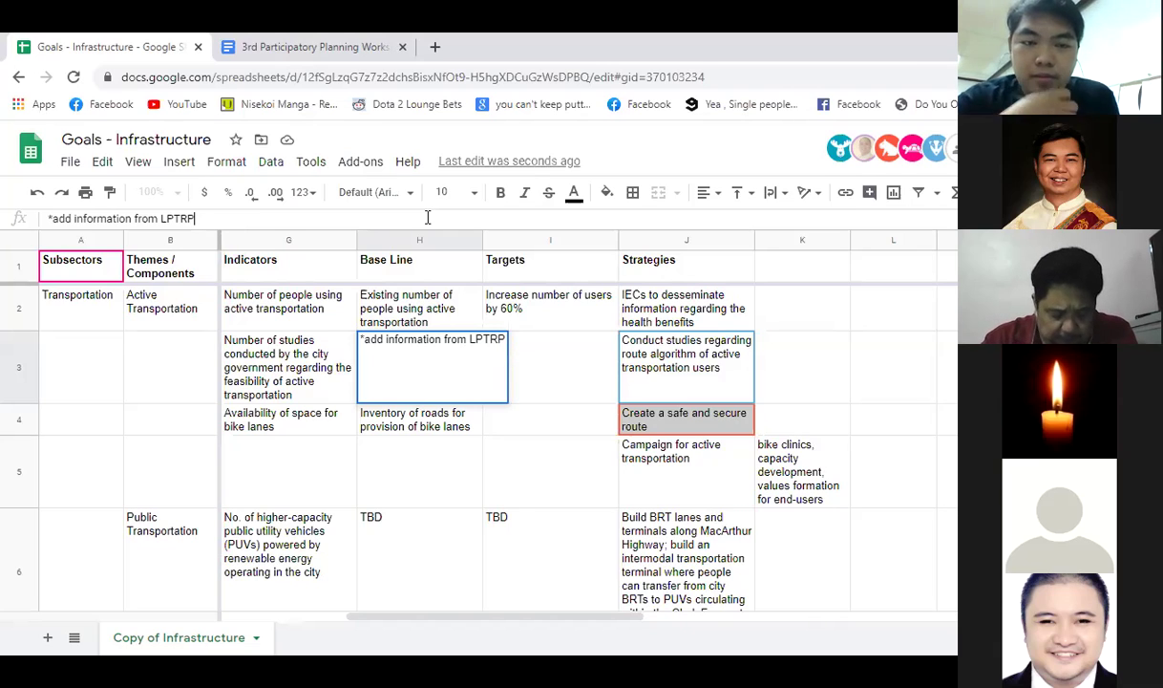
pyautogui.press('BackSpace')
pyautogui.press('BackSpace')
pyautogui.press('BackSpace')
pyautogui.press('BackSpace')
pyautogui.press('BackSpace')
pyautogui.press('BackSpace')
pyautogui.press('BackSpace')
pyautogui.press('BackSpace')
pyautogui.press('BackSpace')
pyautogui.press('BackSpace')
pyautogui.press('BackSpace')
pyautogui.press('BackSpace')
pyautogui.press('BackSpace')
pyautogui.press('BackSpace')
pyautogui.press('BackSpace')
pyautogui.press('BackSpace')
pyautogui.press('BackSpace')
pyautogui.press('BackSpace')
pyautogui.press('BackSpace')
pyautogui.press('BackSpace')
pyautogui.press('BackSpace')
pyautogui.press('BackSpace')
pyautogui.press('BackSpace')
pyautogui.press('BackSpace')
pyautogui.press('BackSpace')
pyautogui.press('BackSpace')
pyautogui.press('BackSpace')
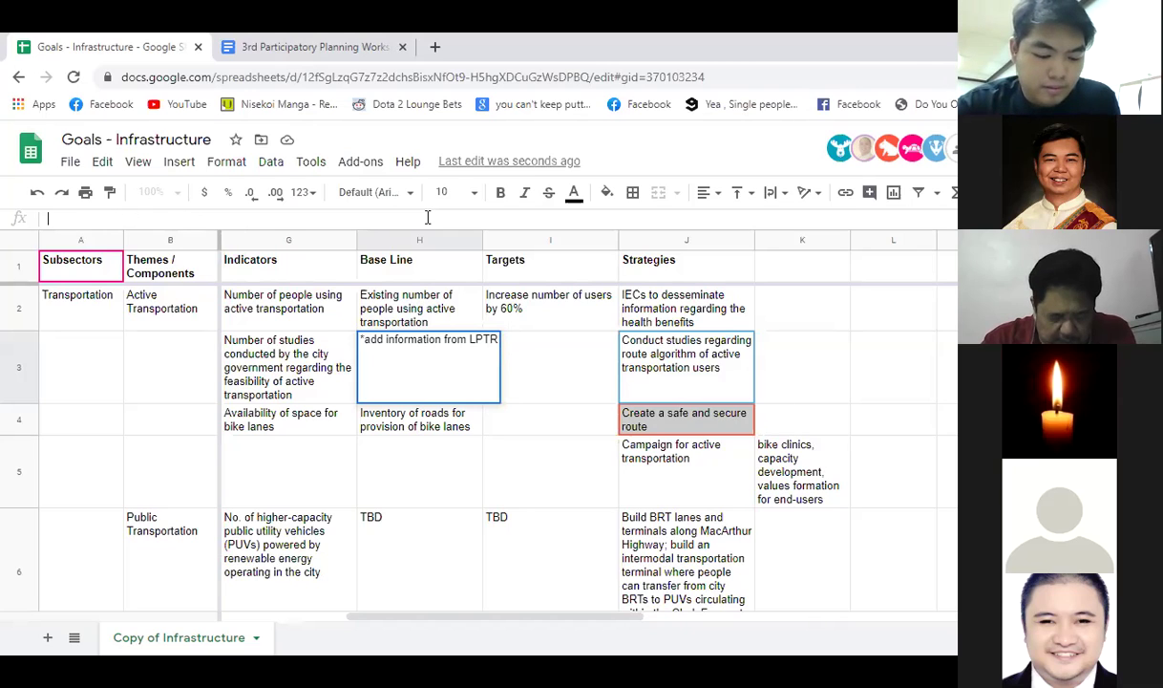
pyautogui.press('Return')
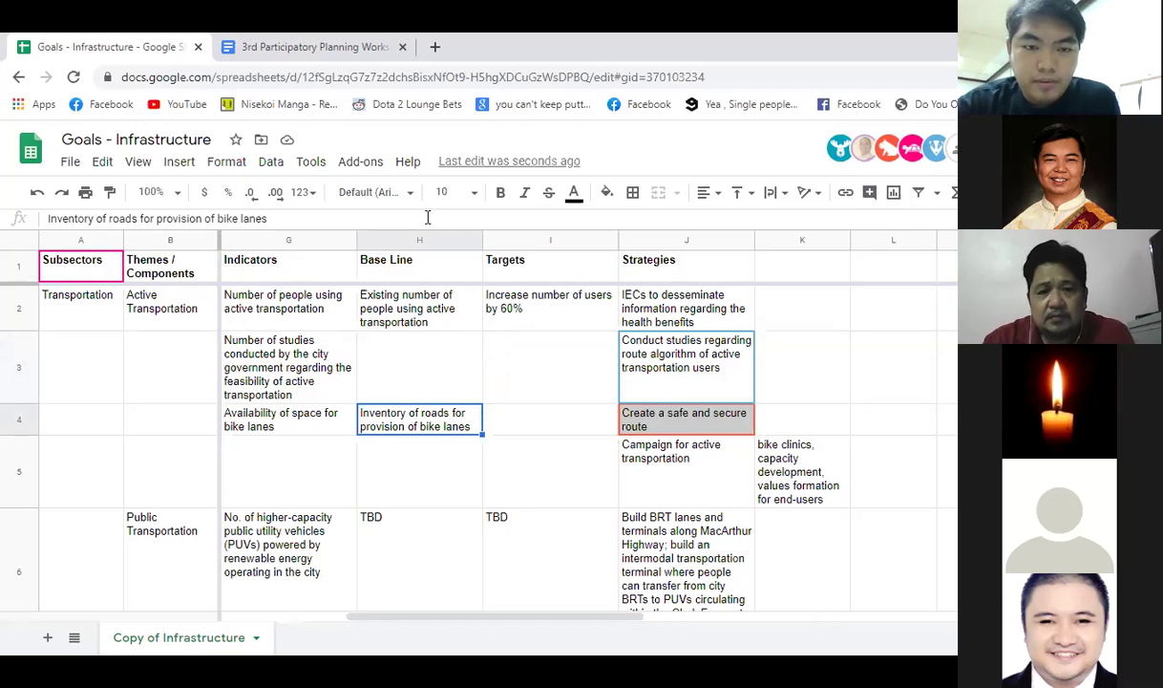
# Step: Compare the Active Transportation strategies and base lines with the goals, objectives and indicators of the Public Transportation row
pyautogui.moveTo(441, 617); pyautogui.dragTo(503, 628)
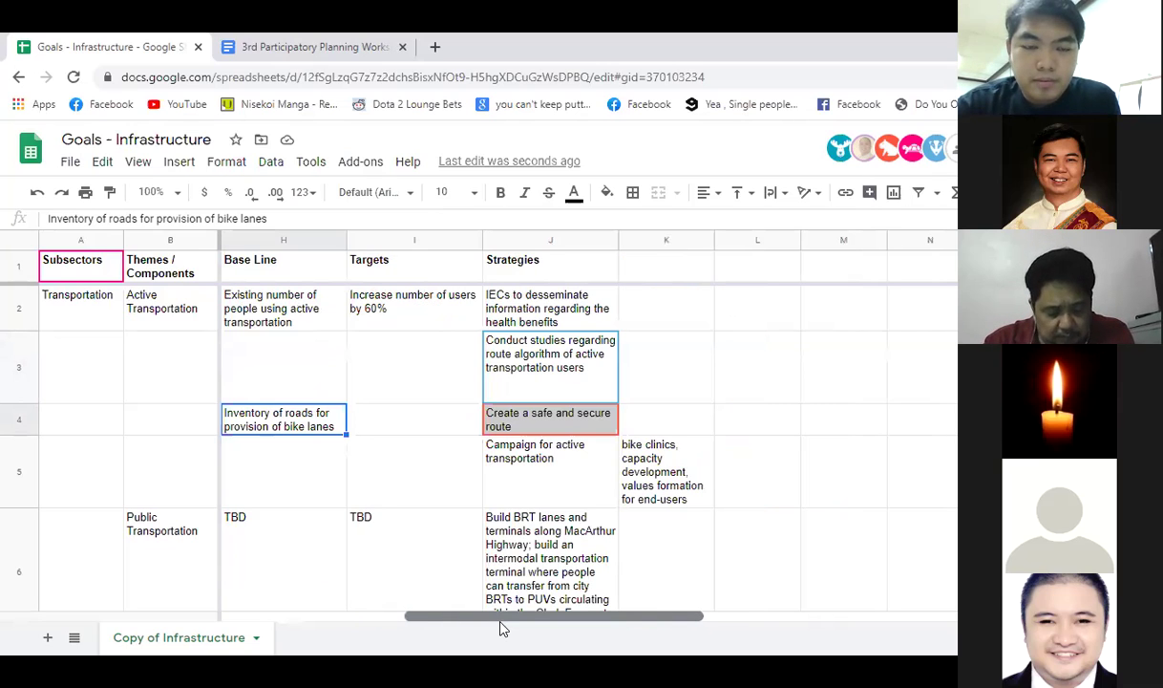
pyautogui.click(539, 472)
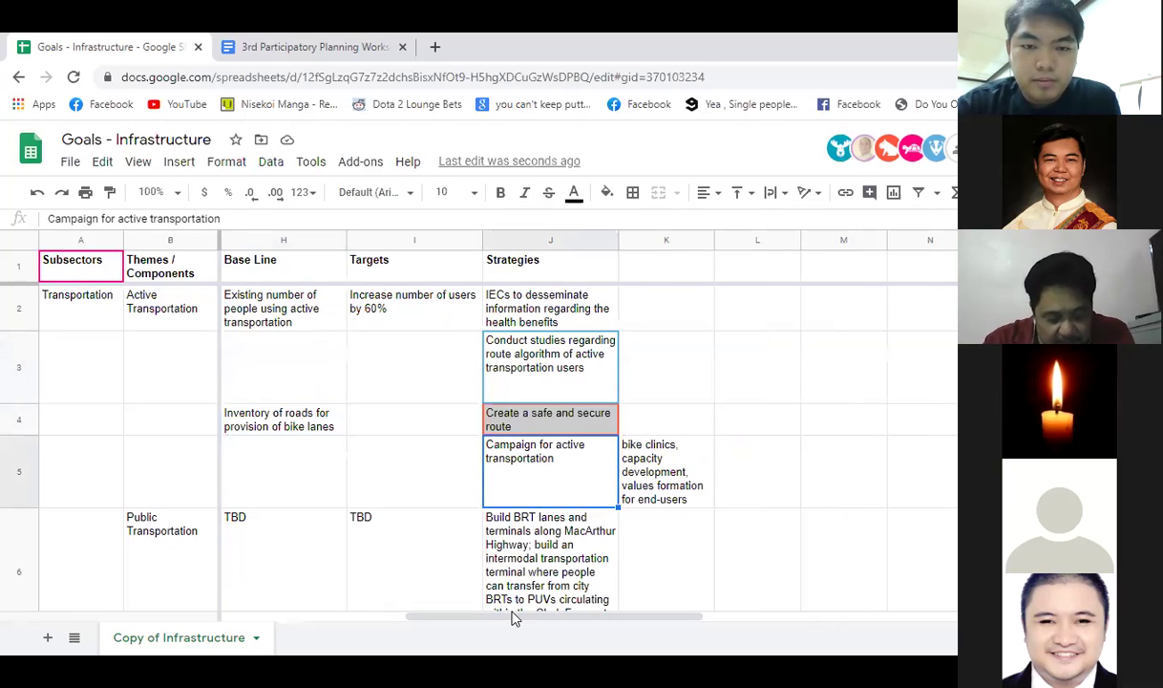
pyautogui.moveTo(516, 623); pyautogui.dragTo(308, 598)
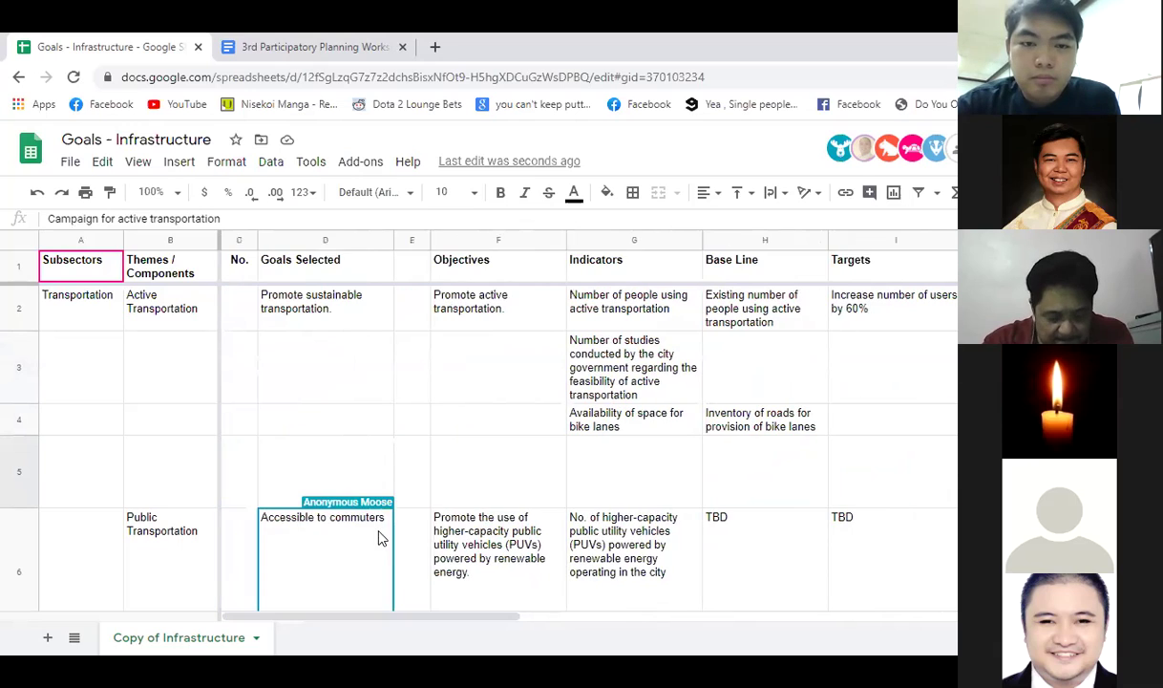
pyautogui.click(589, 522)
pyautogui.scroll(1, 420, 566)
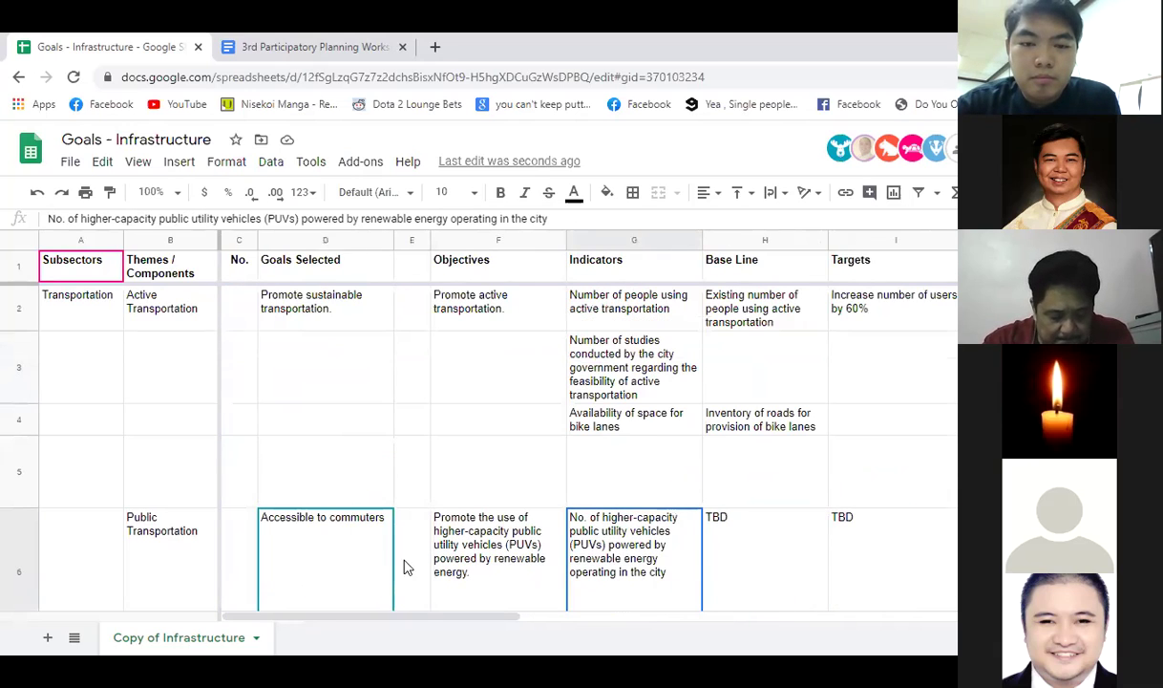
pyautogui.click(155, 519)
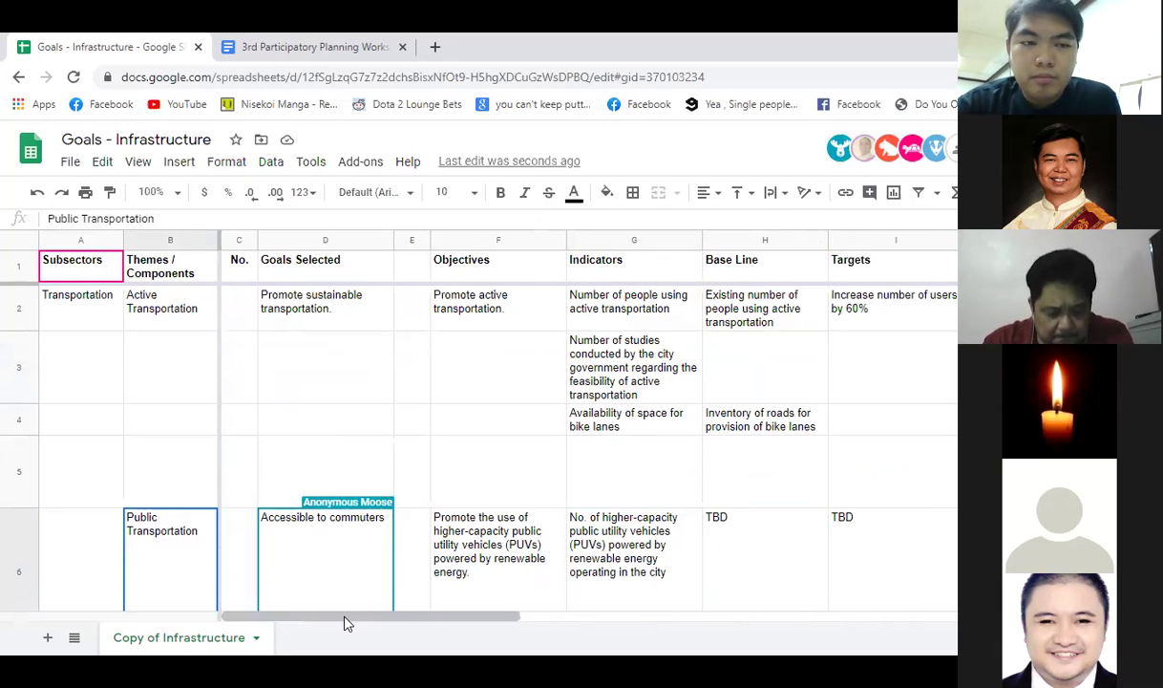
pyautogui.moveTo(353, 616); pyautogui.dragTo(494, 621)
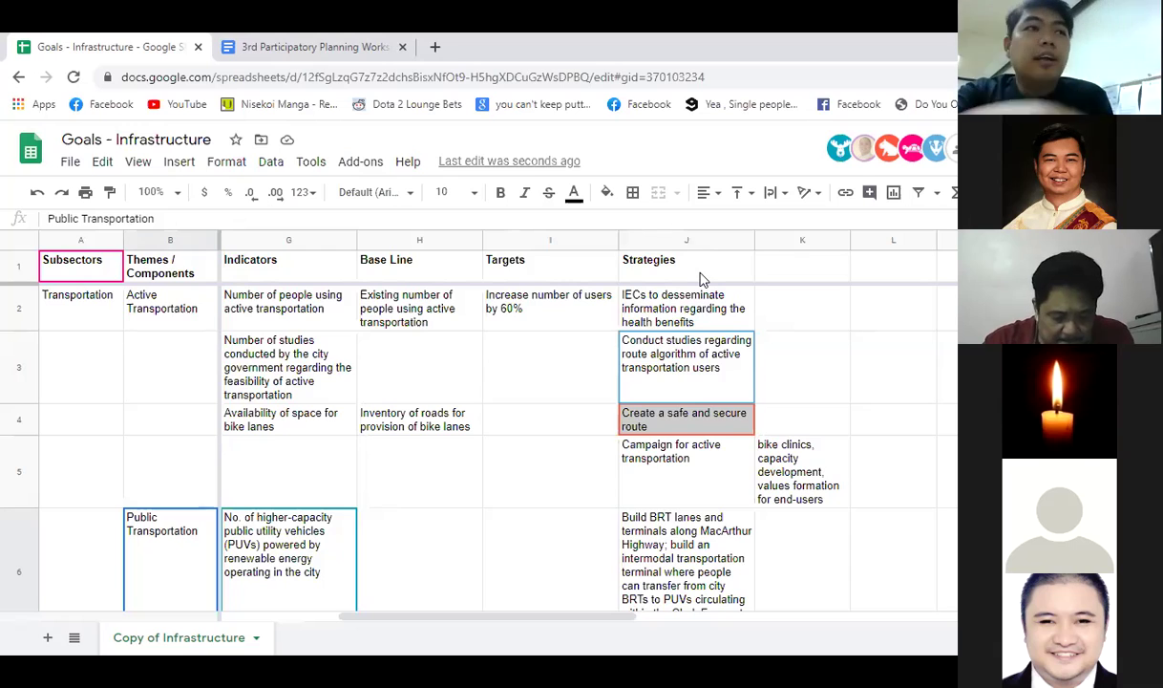
pyautogui.moveTo(457, 618); pyautogui.dragTo(516, 621)
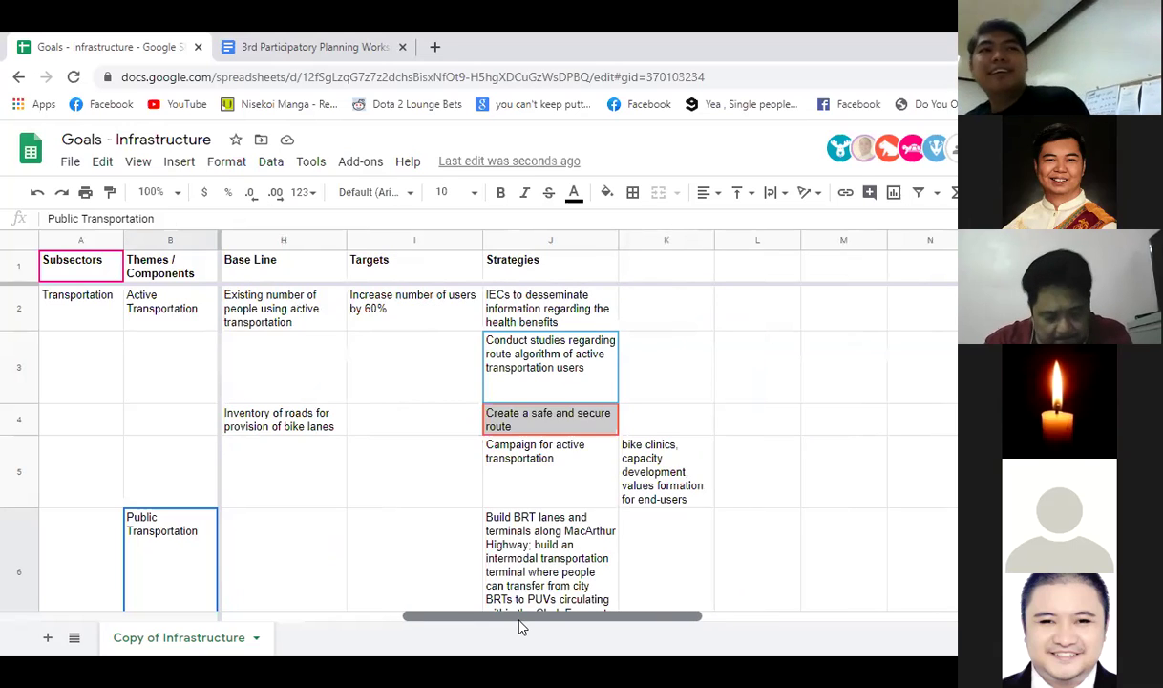
# Step: Insert one empty row below row 5, above the Public Transportation row
pyautogui.click(456, 482)
pyautogui.moveTo(482, 616); pyautogui.dragTo(406, 613)
pyautogui.click(13, 454)
pyautogui.rightClick(14, 455)
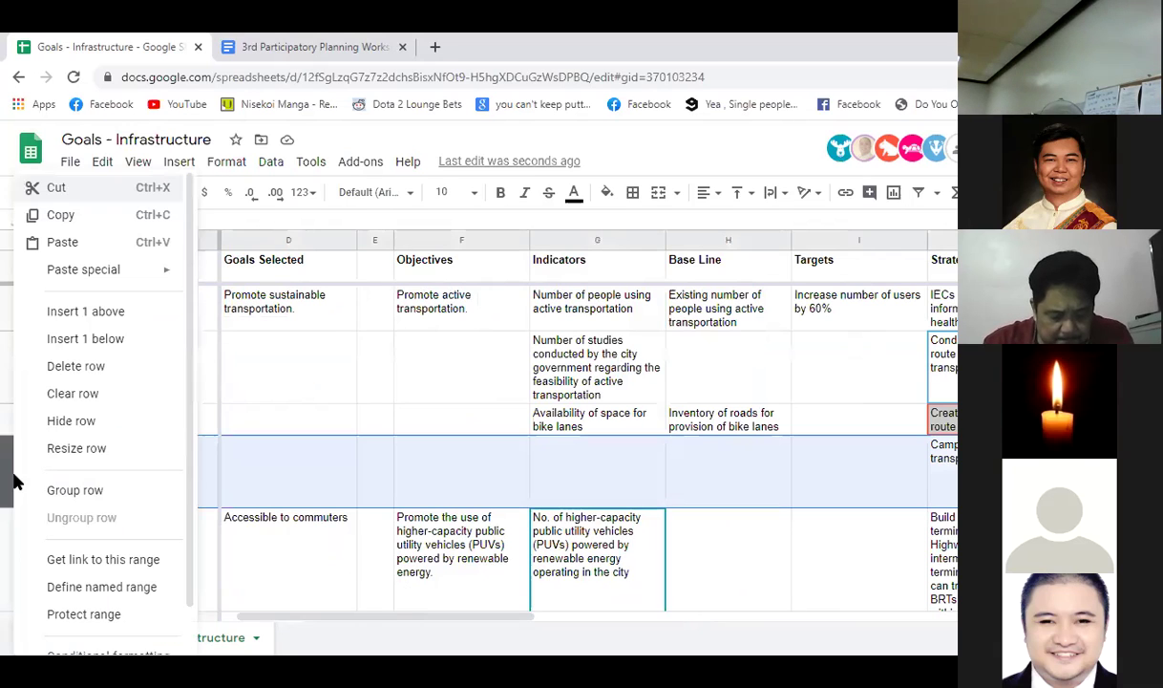
pyautogui.click(86, 340)
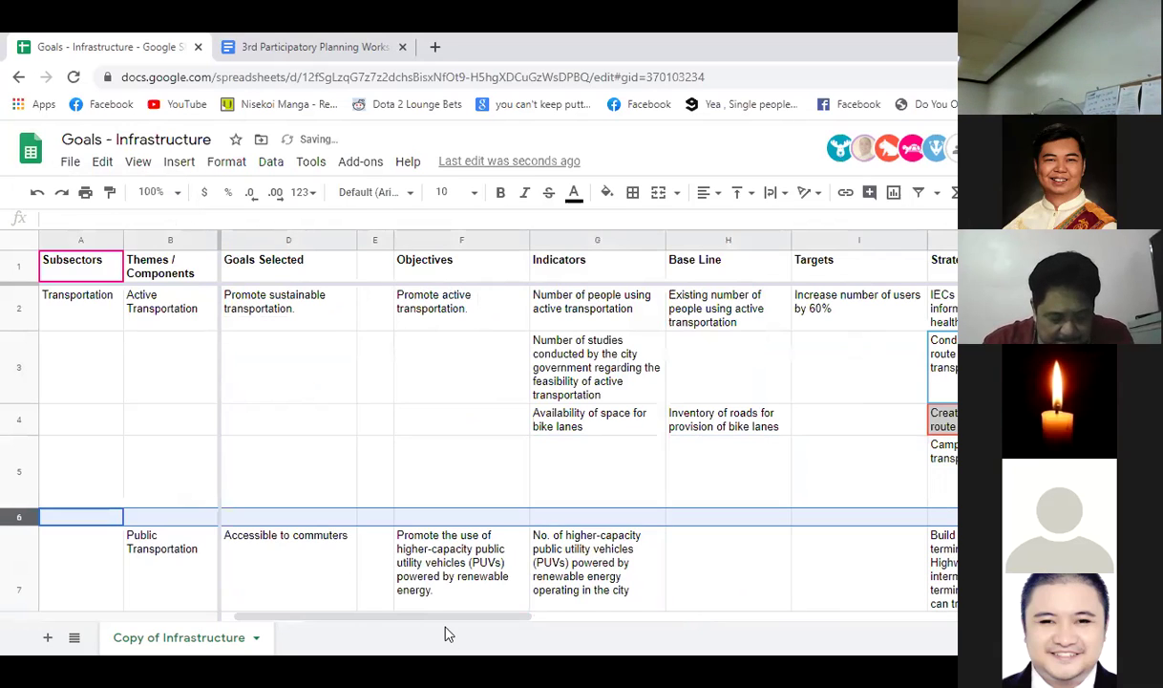
# Step: Examine the new row 6 across its columns and compare it with the Active Transportation goal and objective in row 2
pyautogui.moveTo(466, 623); pyautogui.dragTo(501, 625)
pyautogui.click(484, 475)
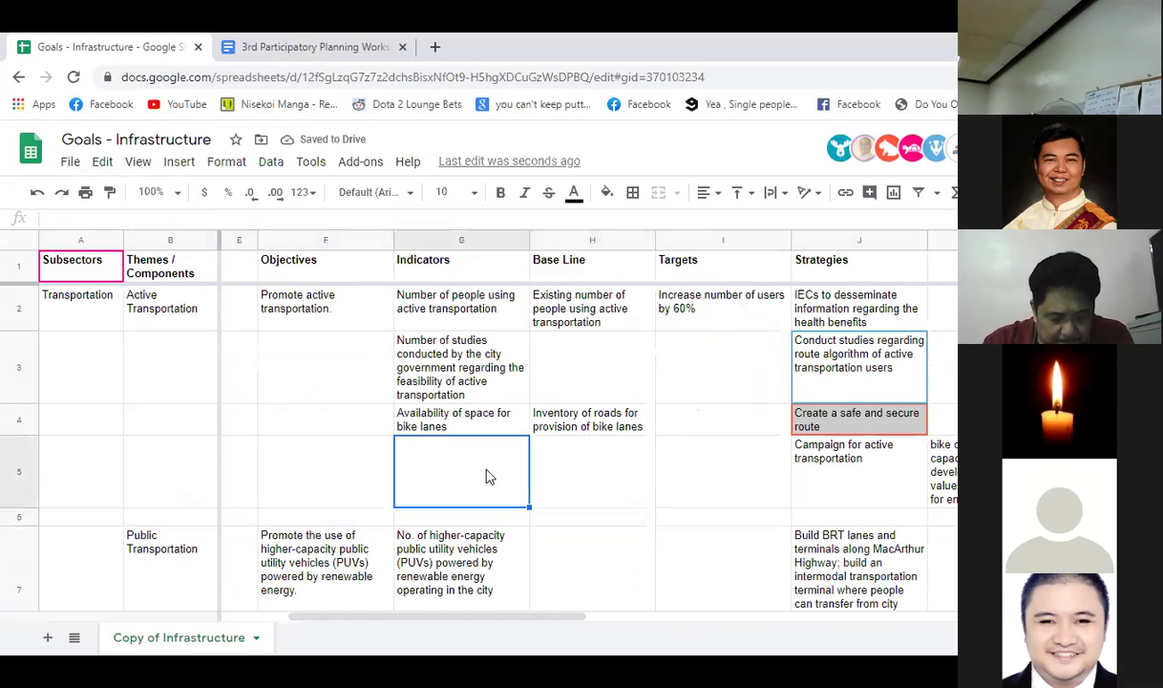
pyautogui.click(458, 516)
pyautogui.moveTo(457, 622); pyautogui.dragTo(587, 627)
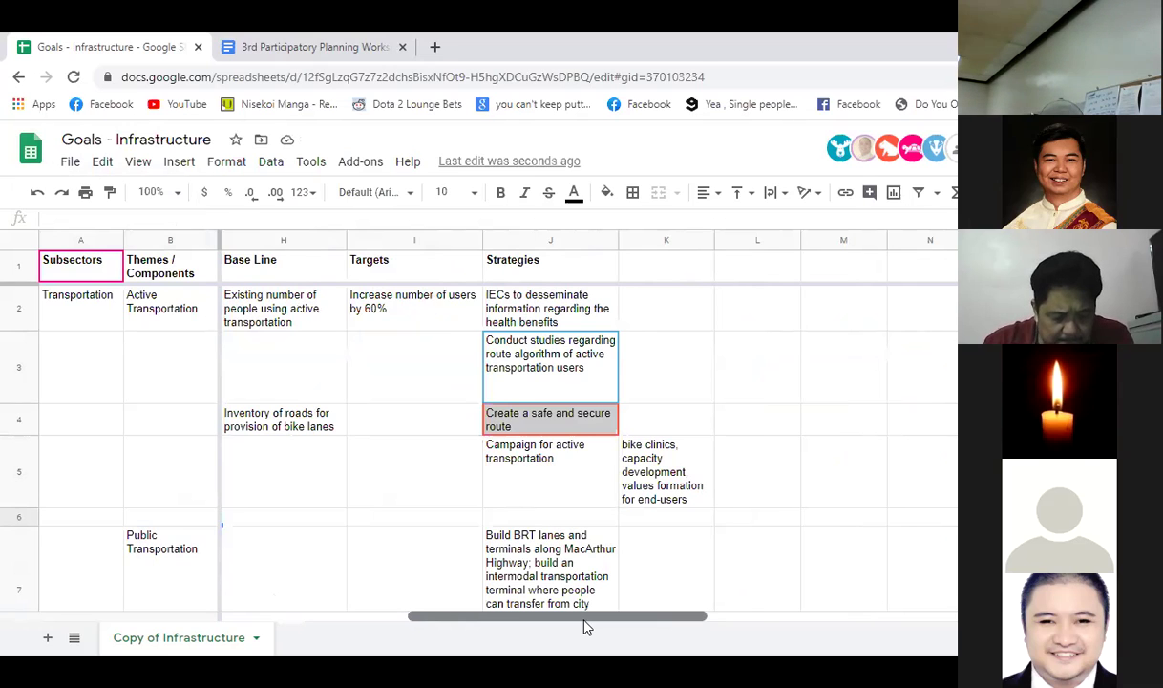
pyautogui.moveTo(587, 627); pyautogui.dragTo(312, 615)
pyautogui.click(302, 521)
pyautogui.moveTo(325, 508); pyautogui.dragTo(493, 521)
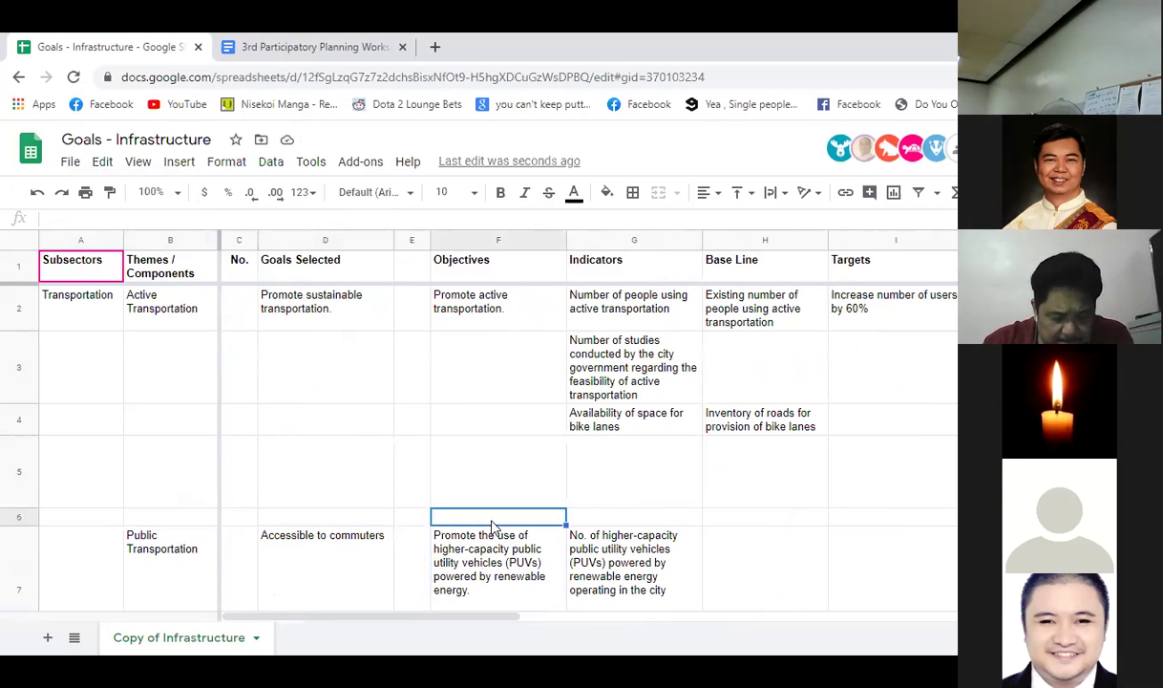
pyautogui.click(351, 522)
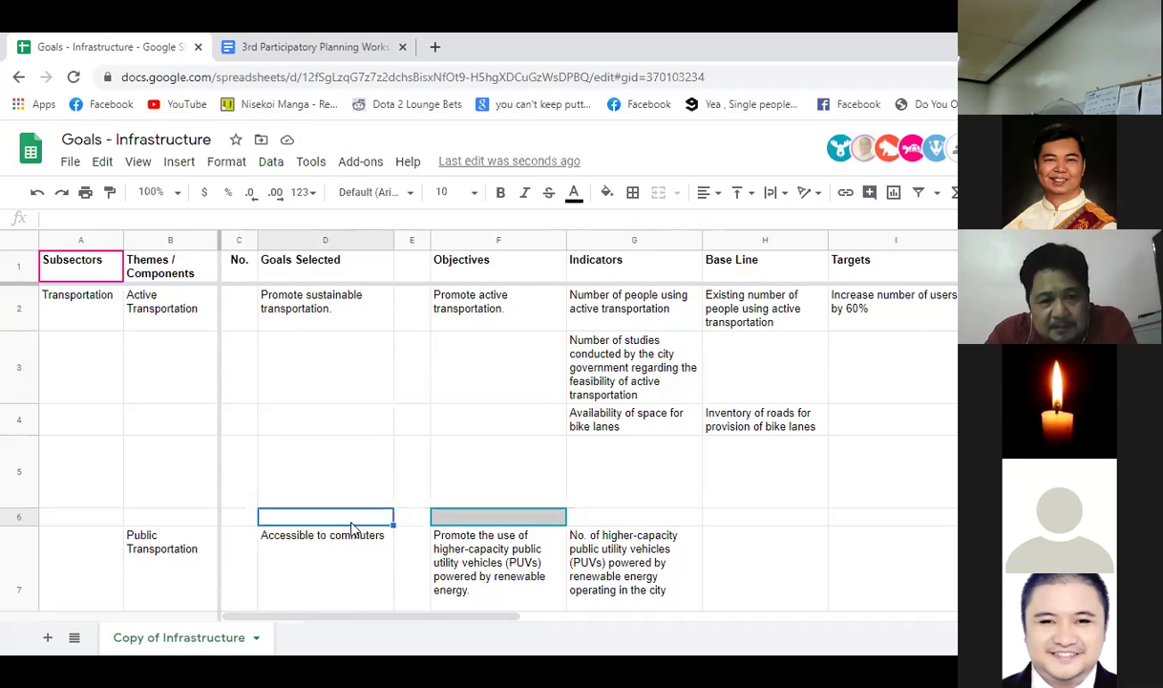
pyautogui.click(320, 301)
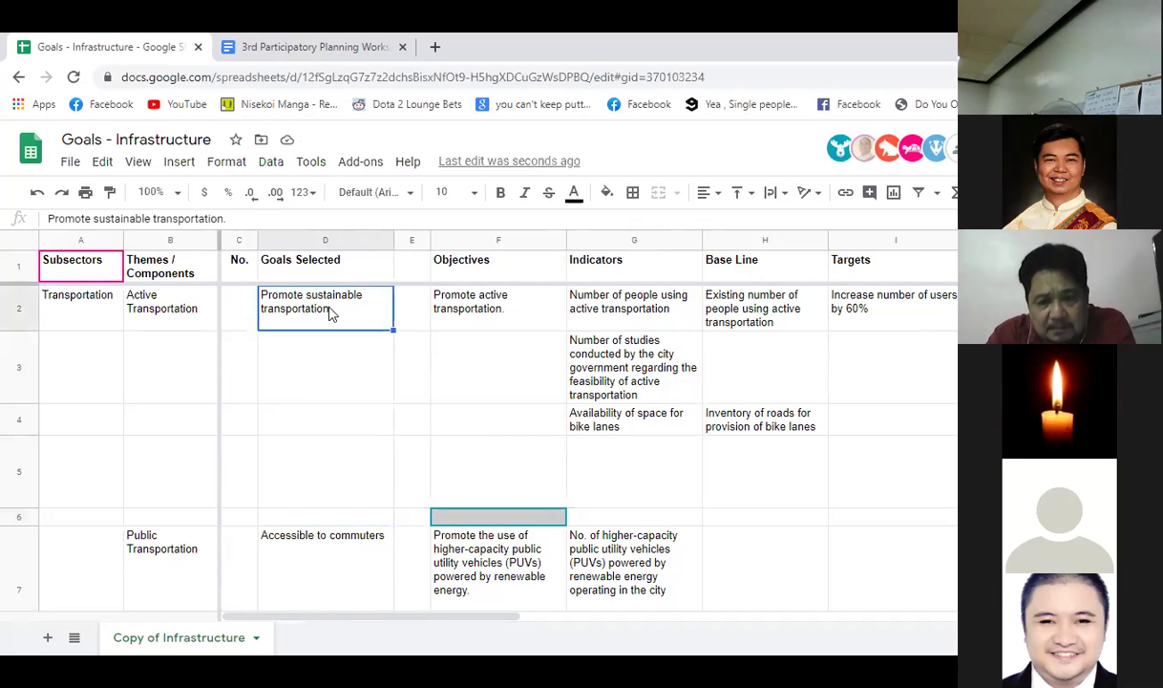
pyautogui.click(475, 318)
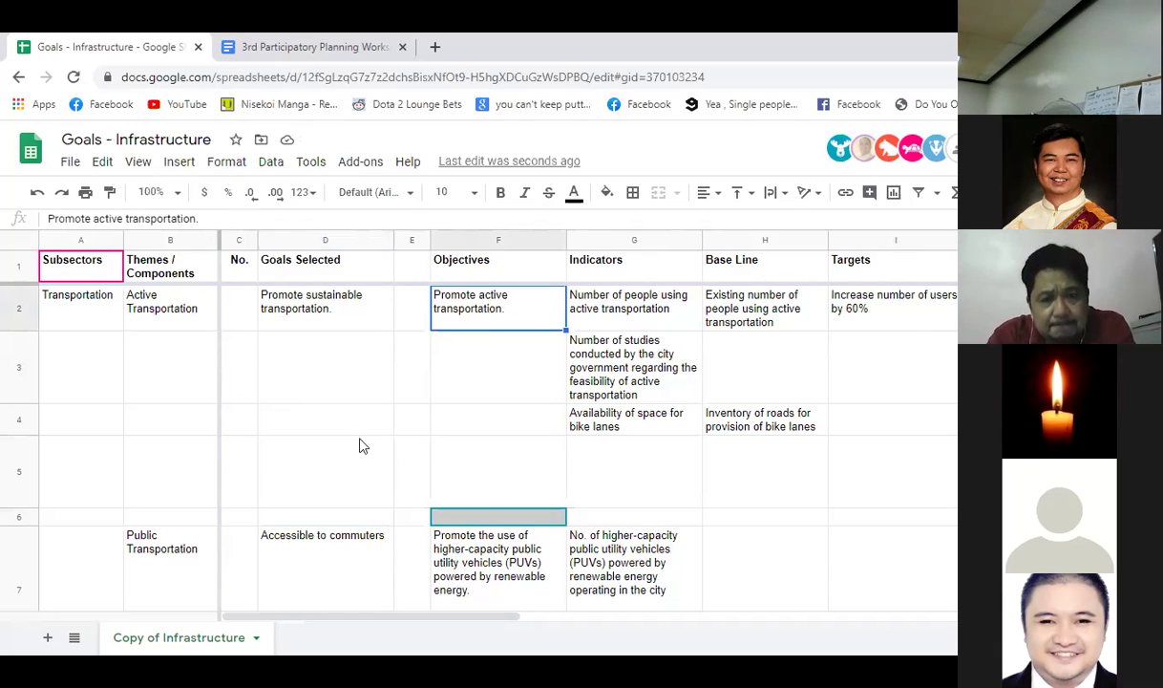
# Step: Enter the goal "Promote a more inclusive space for pedestrians" in row 6, beside the walkability objective
pyautogui.click(348, 515)
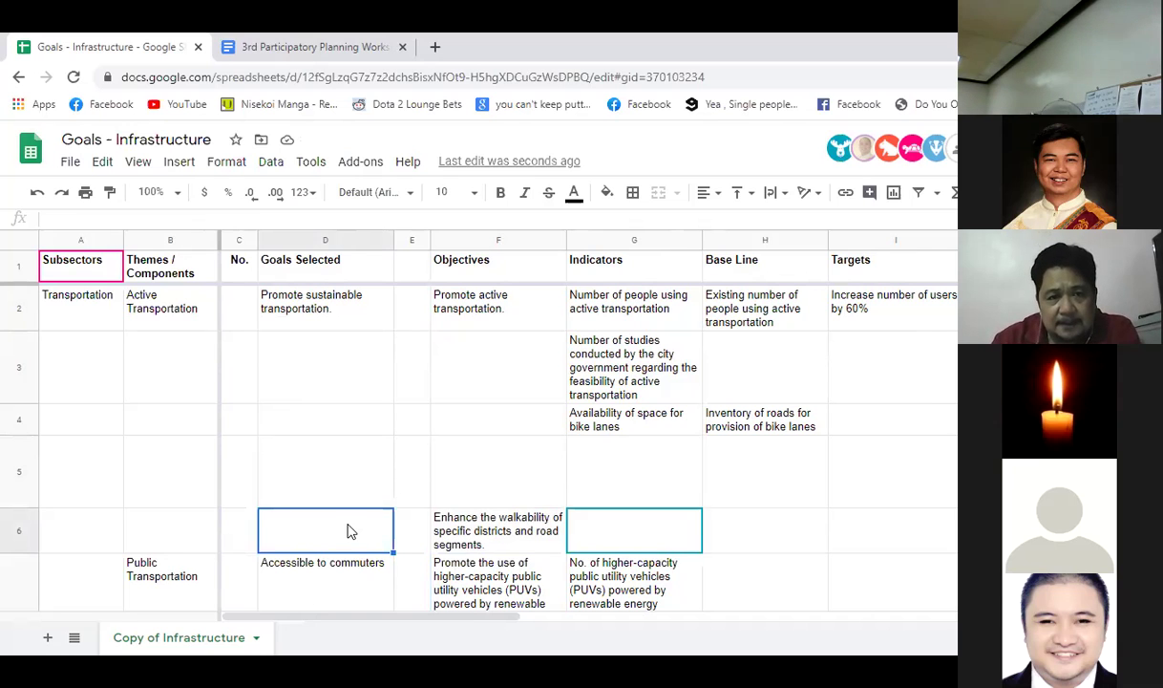
pyautogui.click(292, 47)
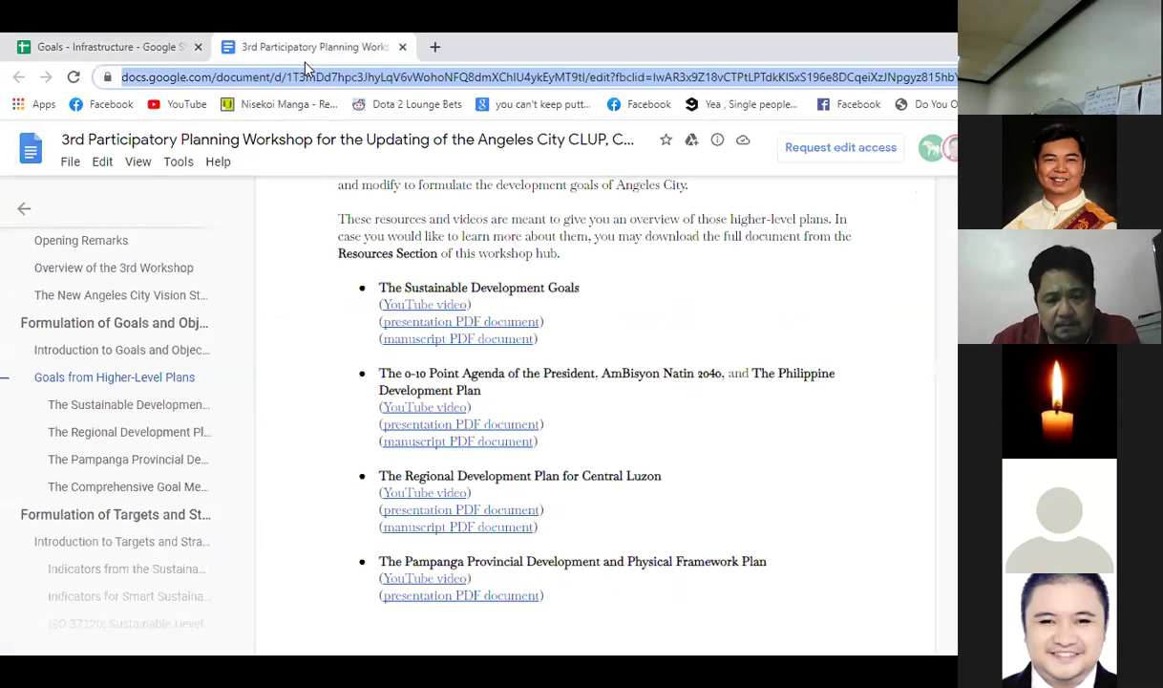
pyautogui.click(125, 40)
pyautogui.doubleClick(346, 518)
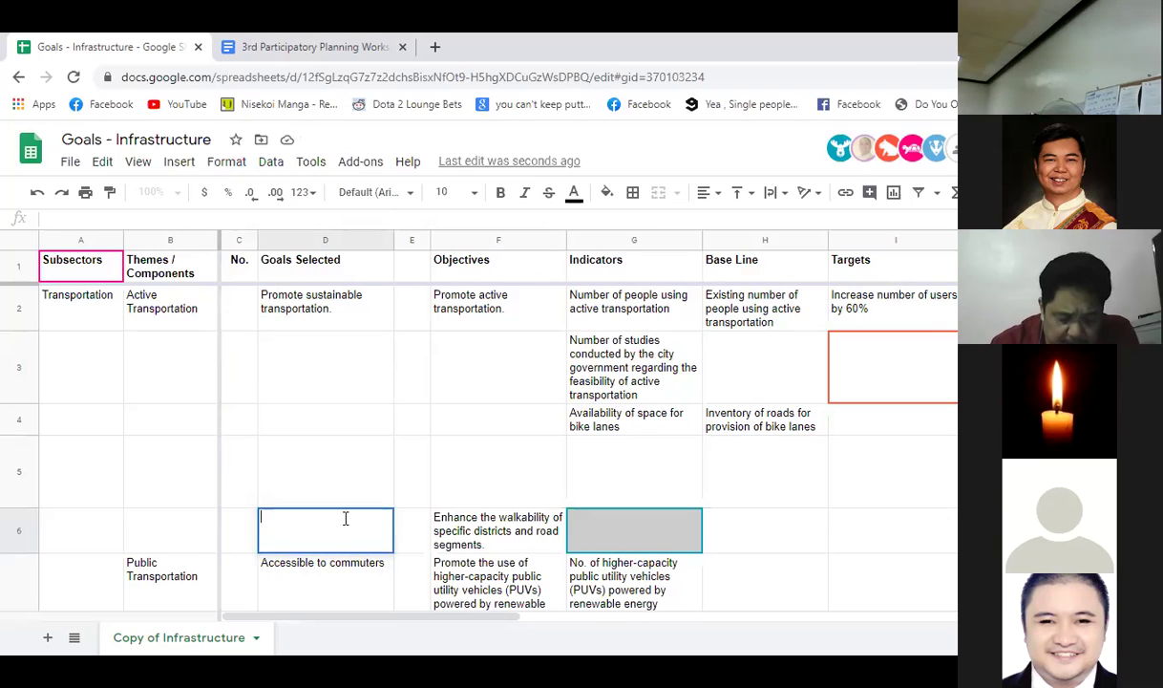
pyautogui.write('Promote')
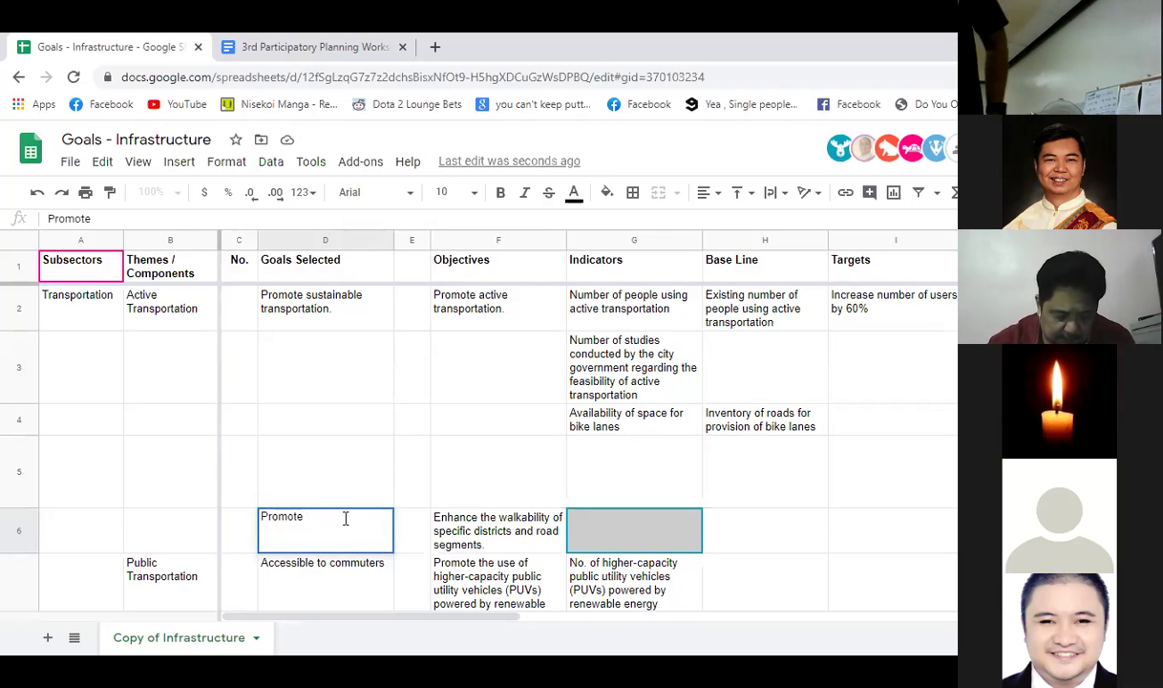
pyautogui.write('a more inclu')
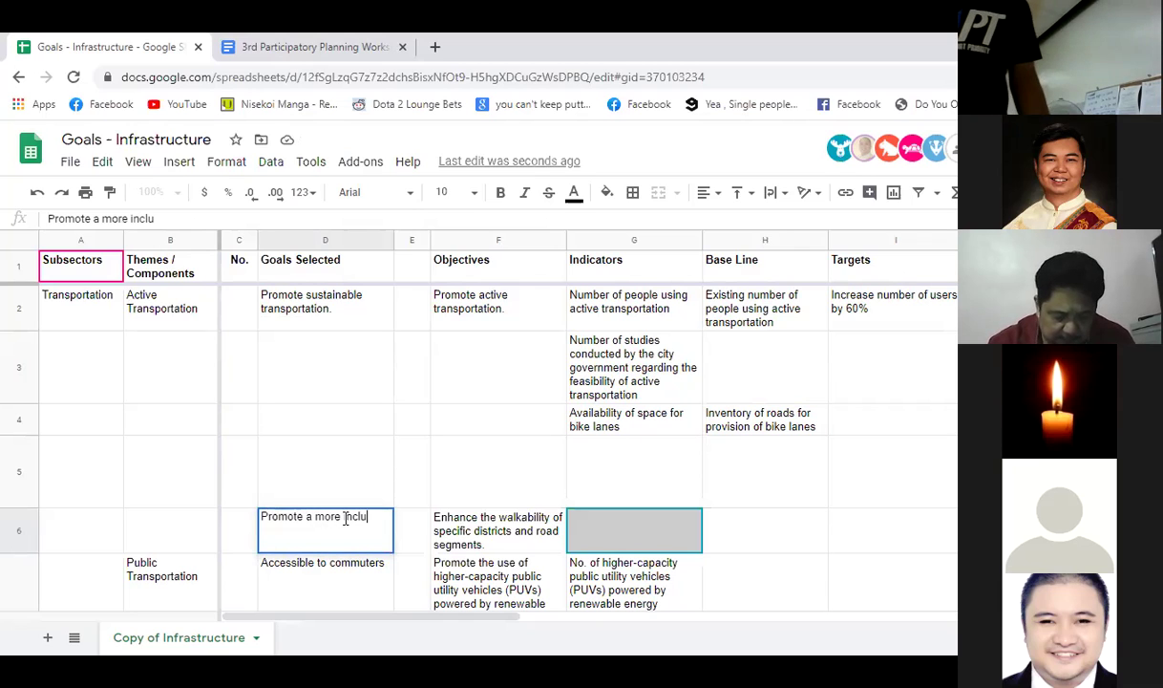
pyautogui.write('sive')
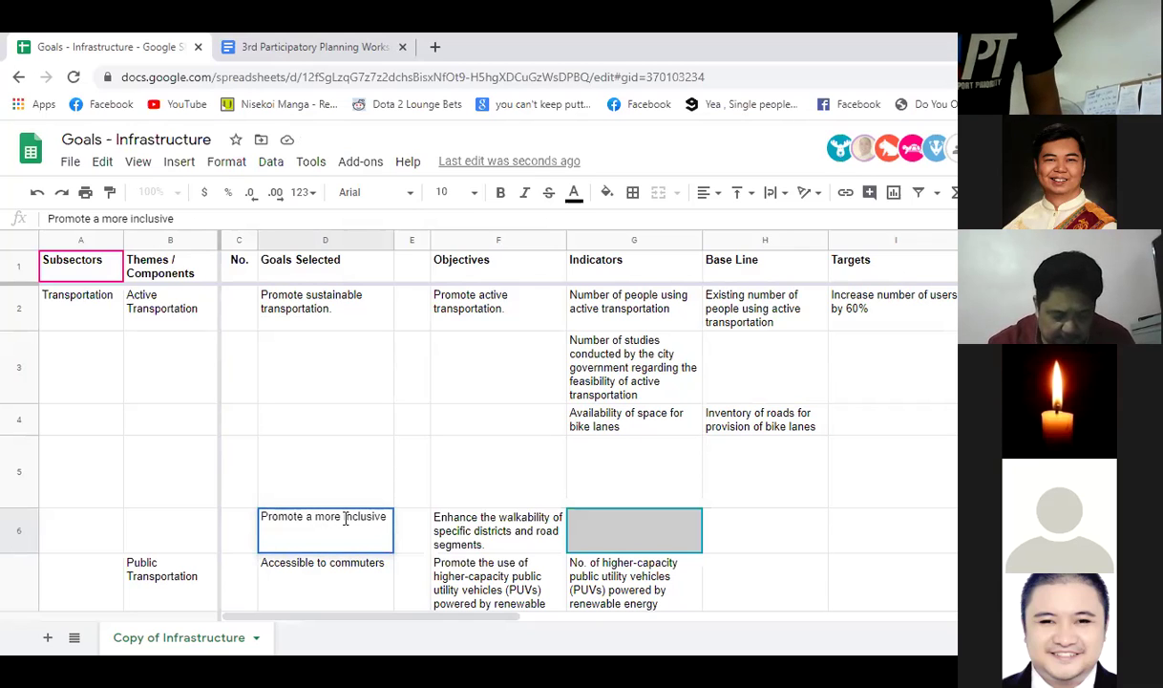
pyautogui.write(' city')
pyautogui.press('BackSpace')
pyautogui.press('BackSpace')
pyautogui.press('BackSpace')
pyautogui.press('BackSpace')
pyautogui.write('space for pdestrians')
pyautogui.press('BackSpace')
pyautogui.press('BackSpace')
pyautogui.press('BackSpace')
pyautogui.press('BackSpace')
pyautogui.press('BackSpace')
pyautogui.press('BackSpace')
pyautogui.press('BackSpace')
pyautogui.press('BackSpace')
pyautogui.press('BackSpace')
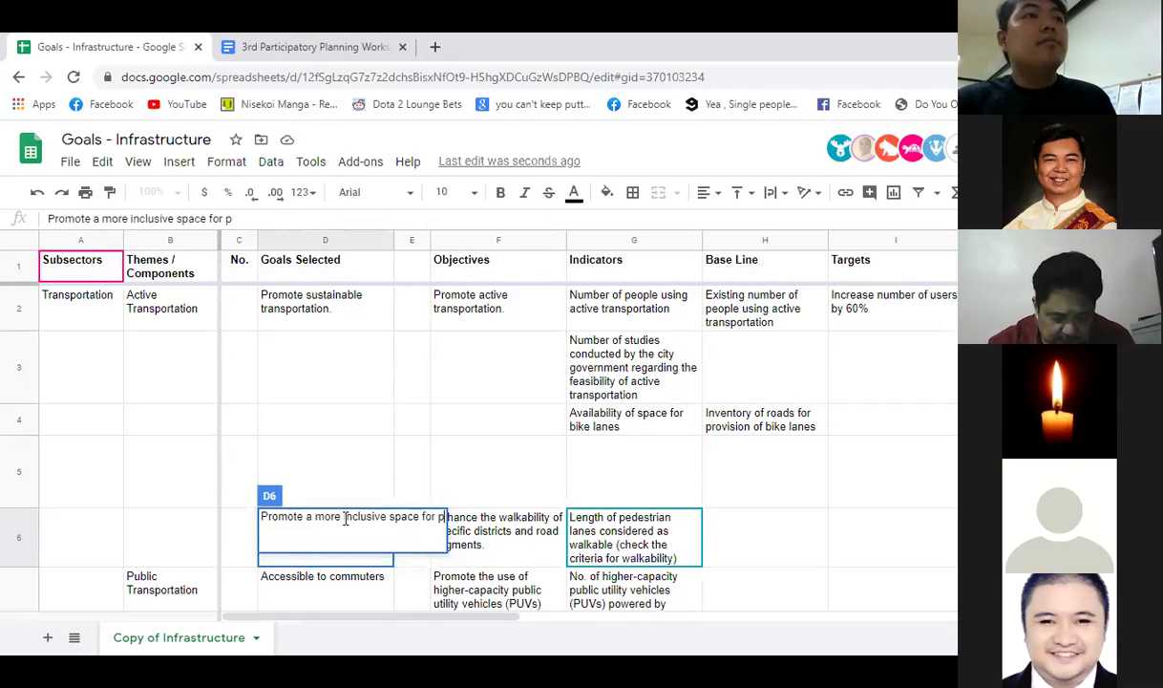
pyautogui.write('edestrians')
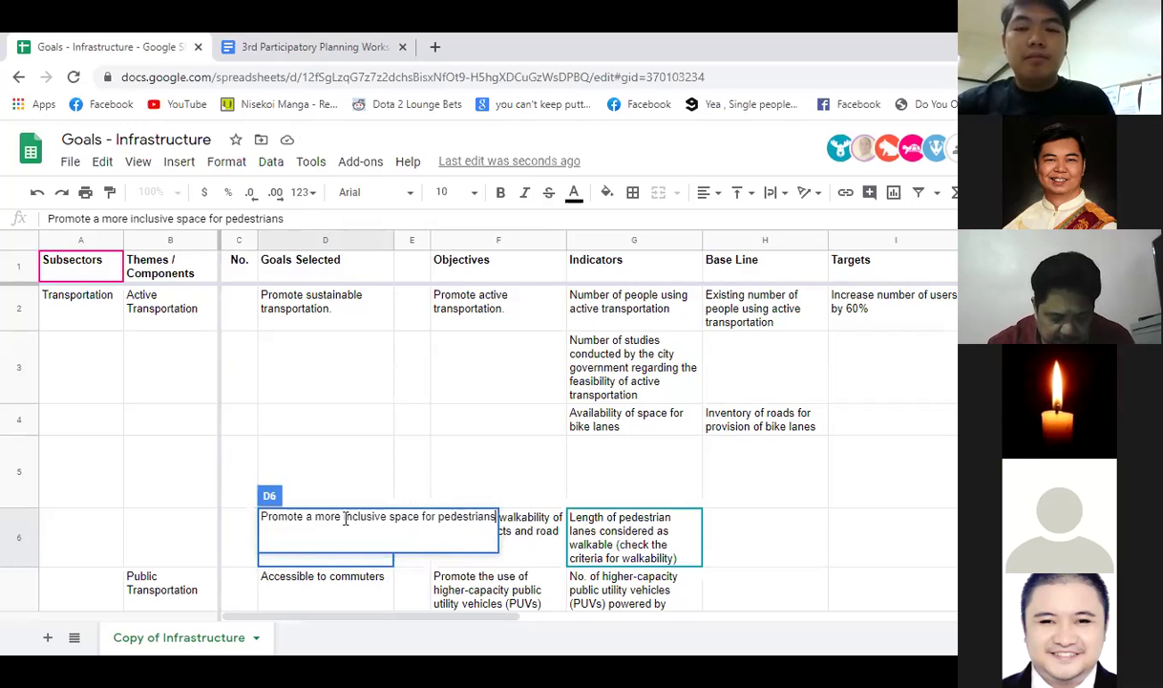
pyautogui.press('Return')
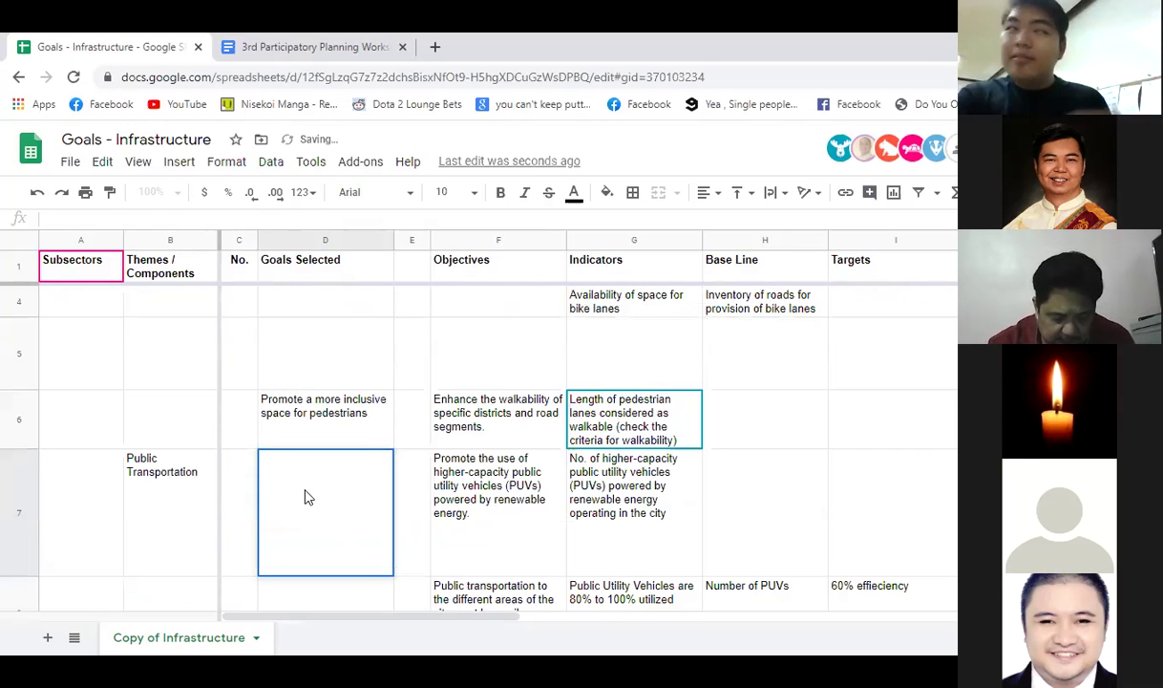
pyautogui.click(206, 403)
pyautogui.click(273, 441)
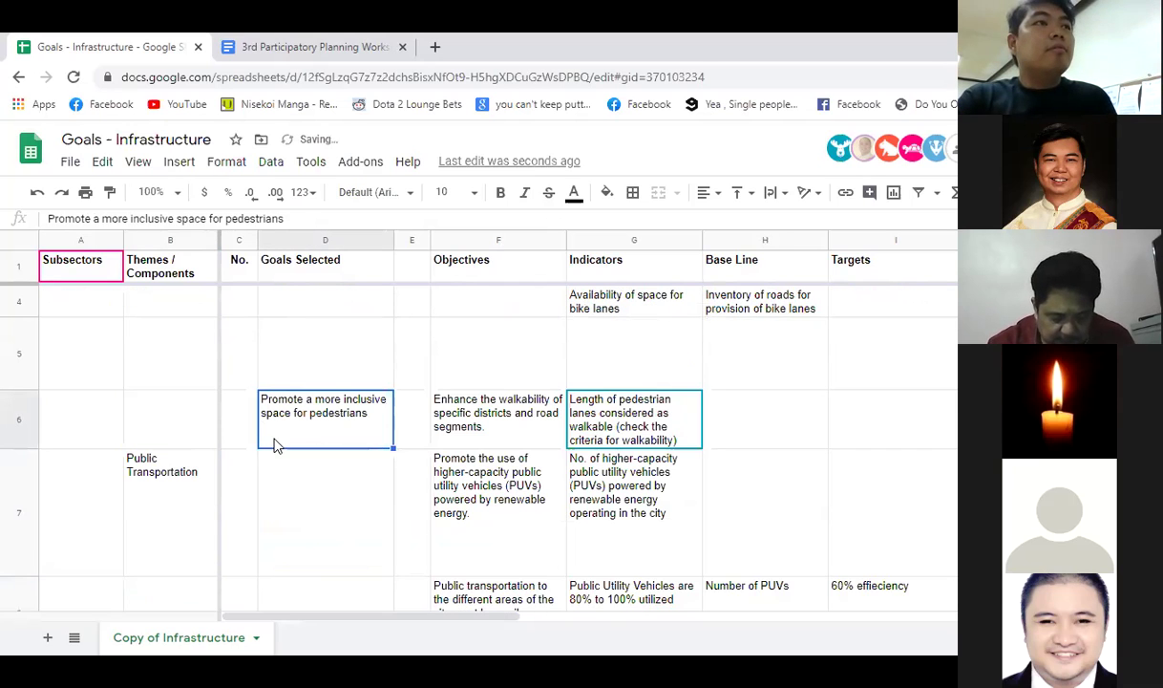
pyautogui.scroll(2, 268, 497)
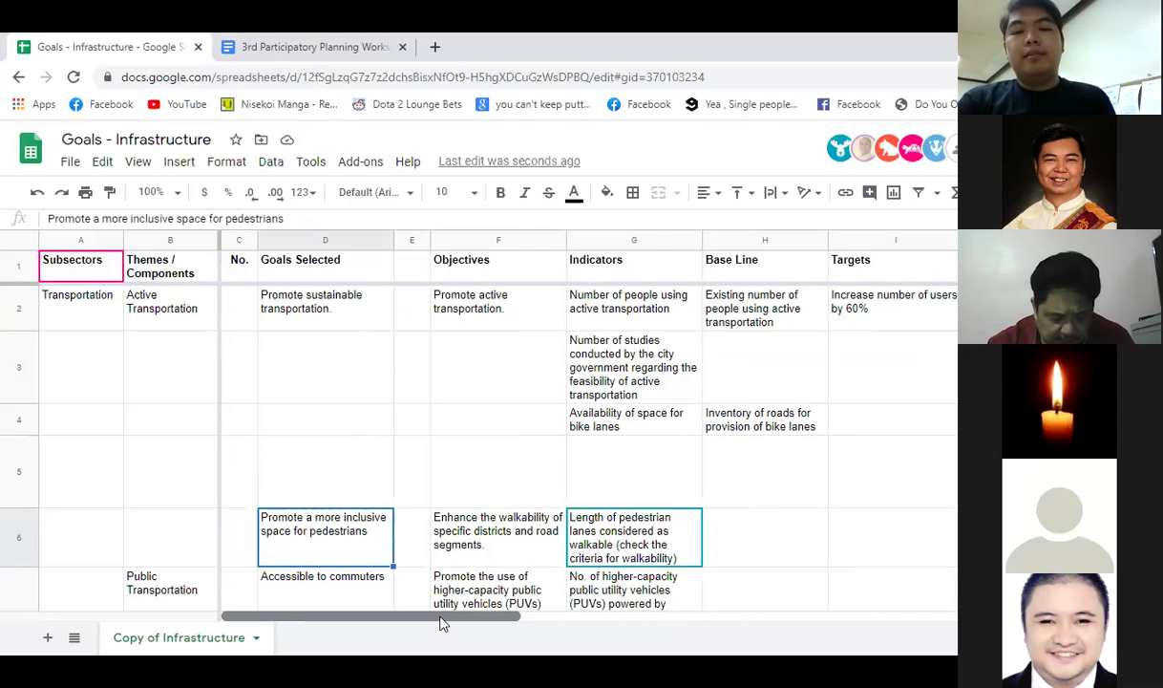
# Step: Insert one empty row directly below row 6, the pedestrian walkability row
pyautogui.moveTo(451, 622); pyautogui.dragTo(485, 623)
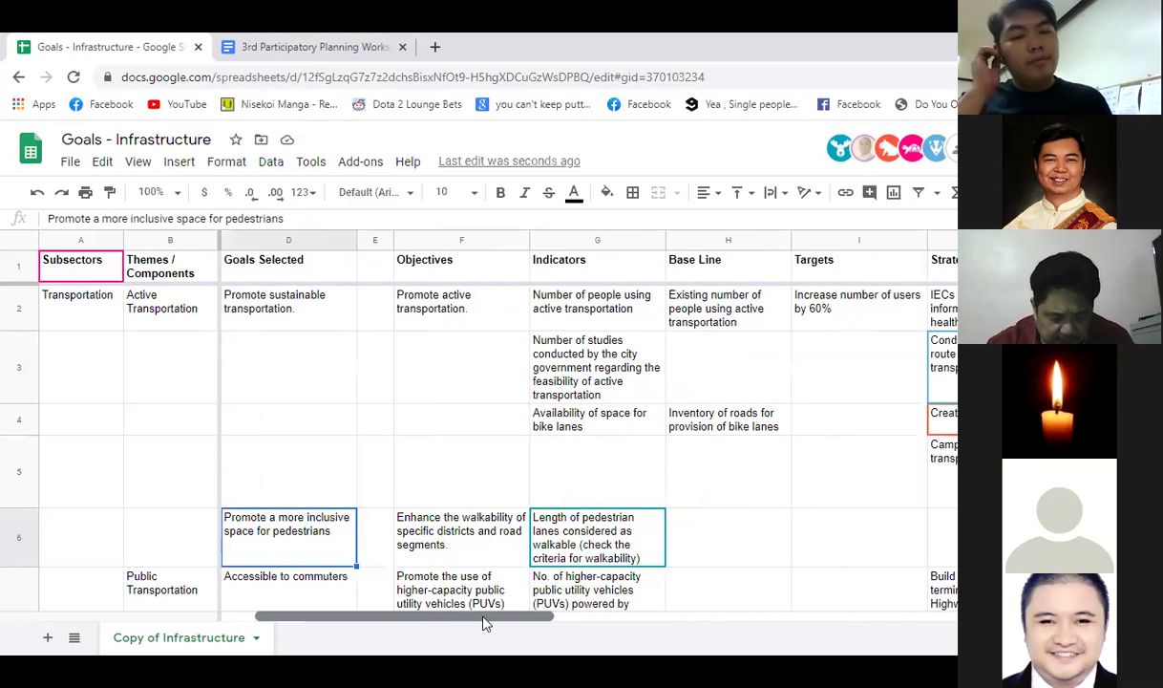
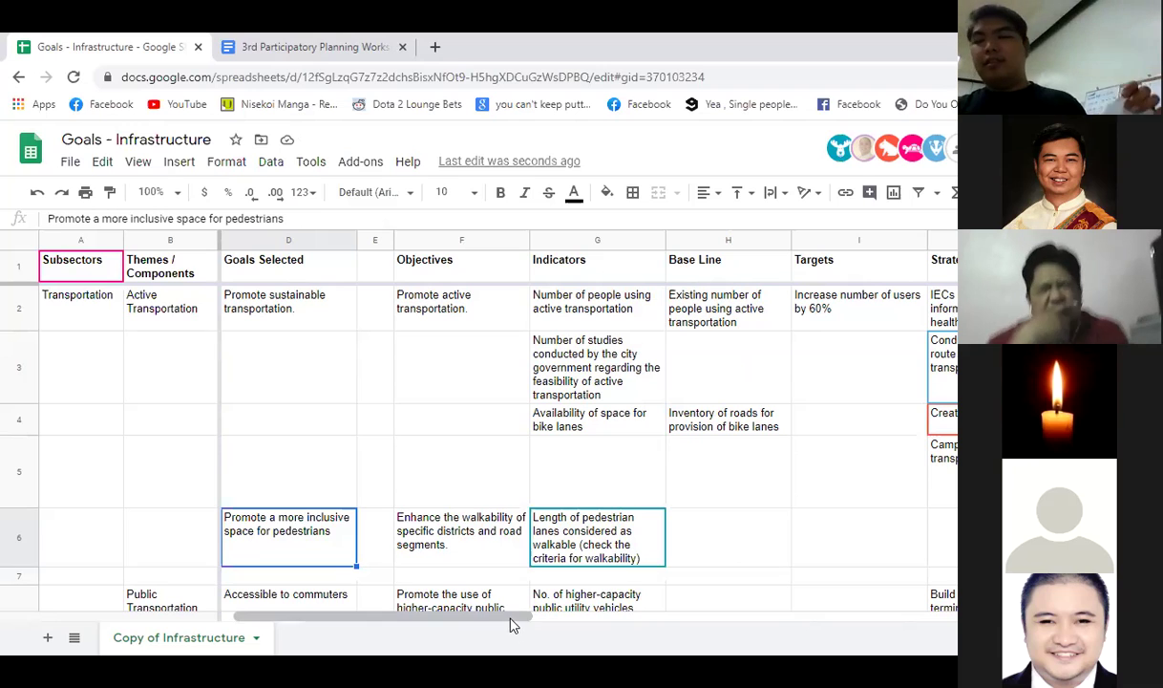
pyautogui.moveTo(525, 618)
pyautogui.mouseDown()
pyautogui.moveTo(556, 624)
pyautogui.moveTo(533, 619)
pyautogui.mouseUp()
pyautogui.click(592, 540)
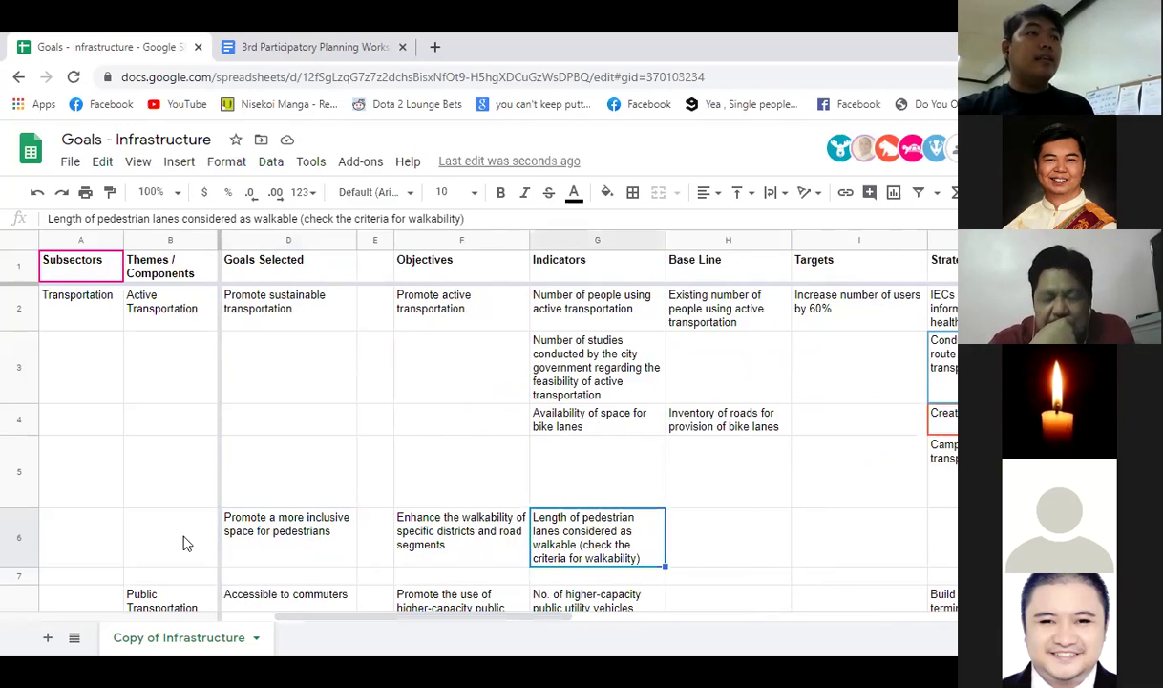
pyautogui.click(10, 532)
pyautogui.rightClick(11, 532)
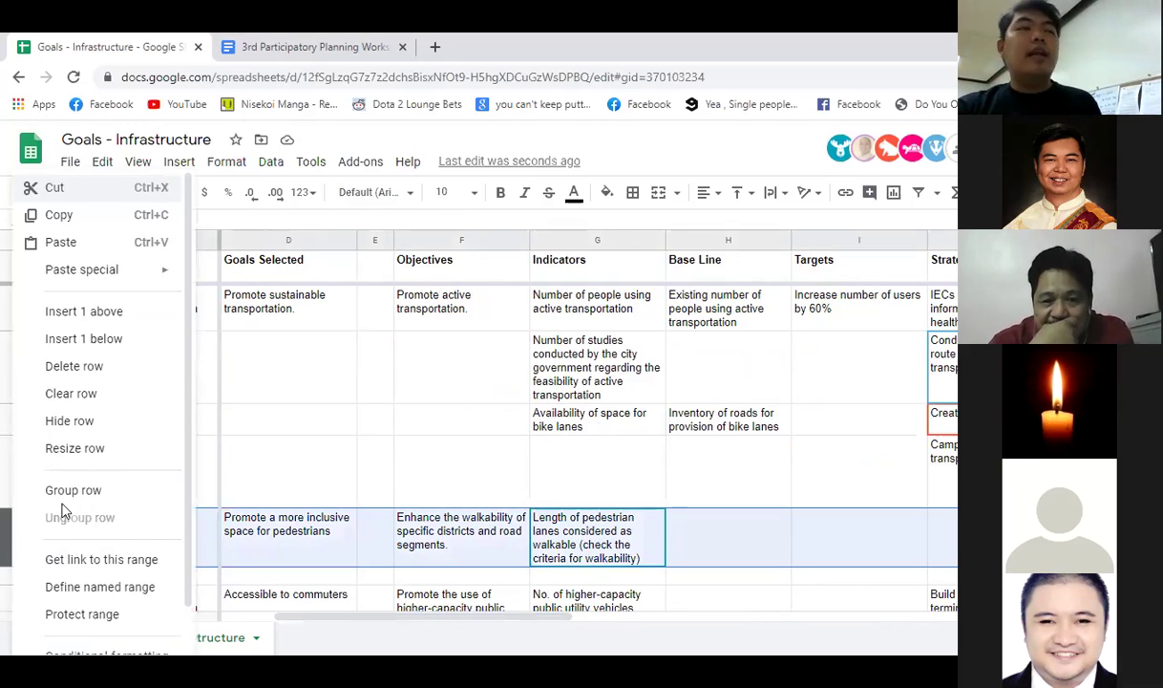
pyautogui.click(94, 338)
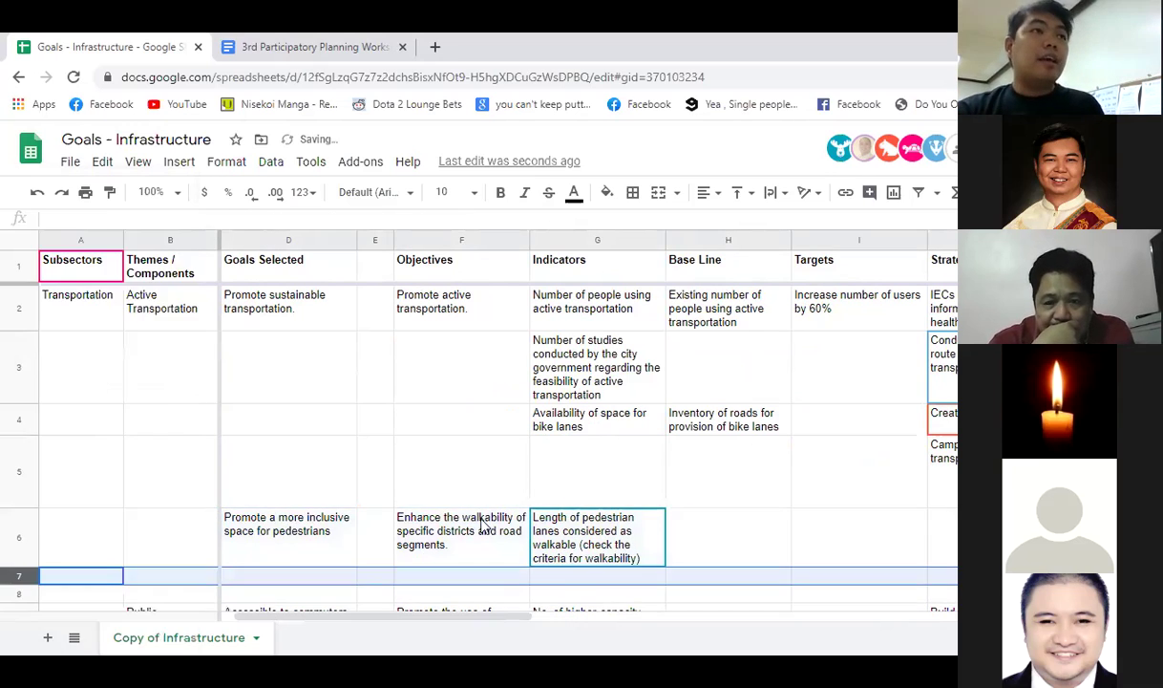
# Step: Add "and width" after "Length" in the row 6 indicator about pedestrian lanes considered as walkable
pyautogui.click(592, 544)
pyautogui.click(88, 218)
pyautogui.write('and width')
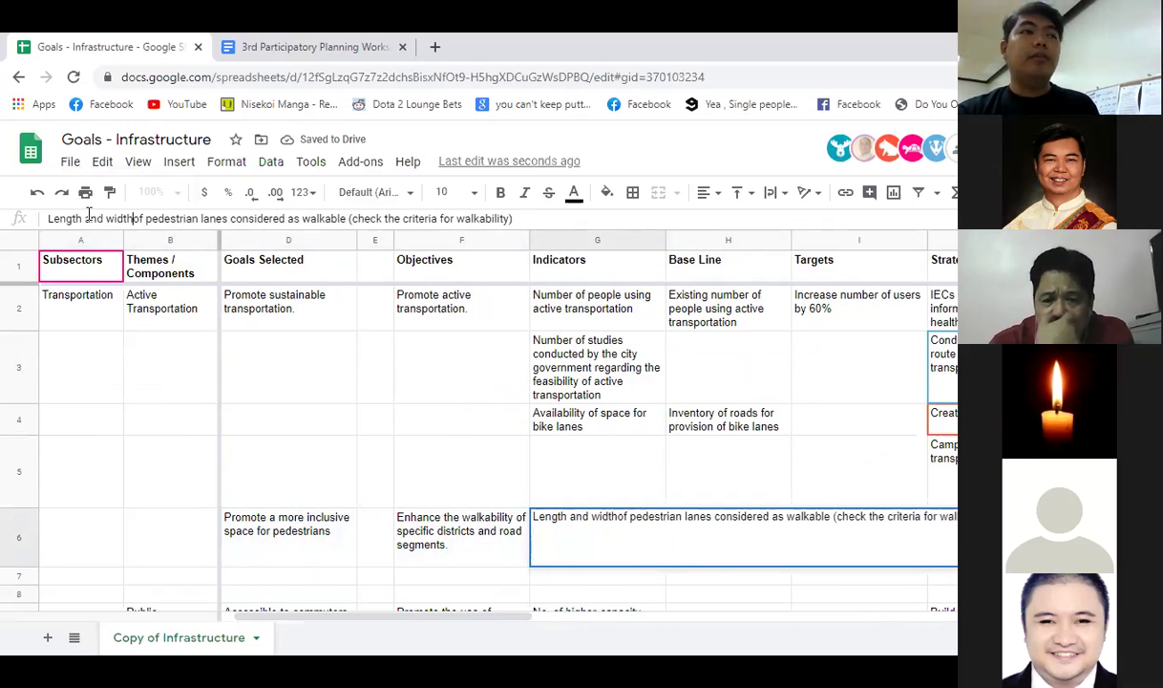
pyautogui.press('Return')
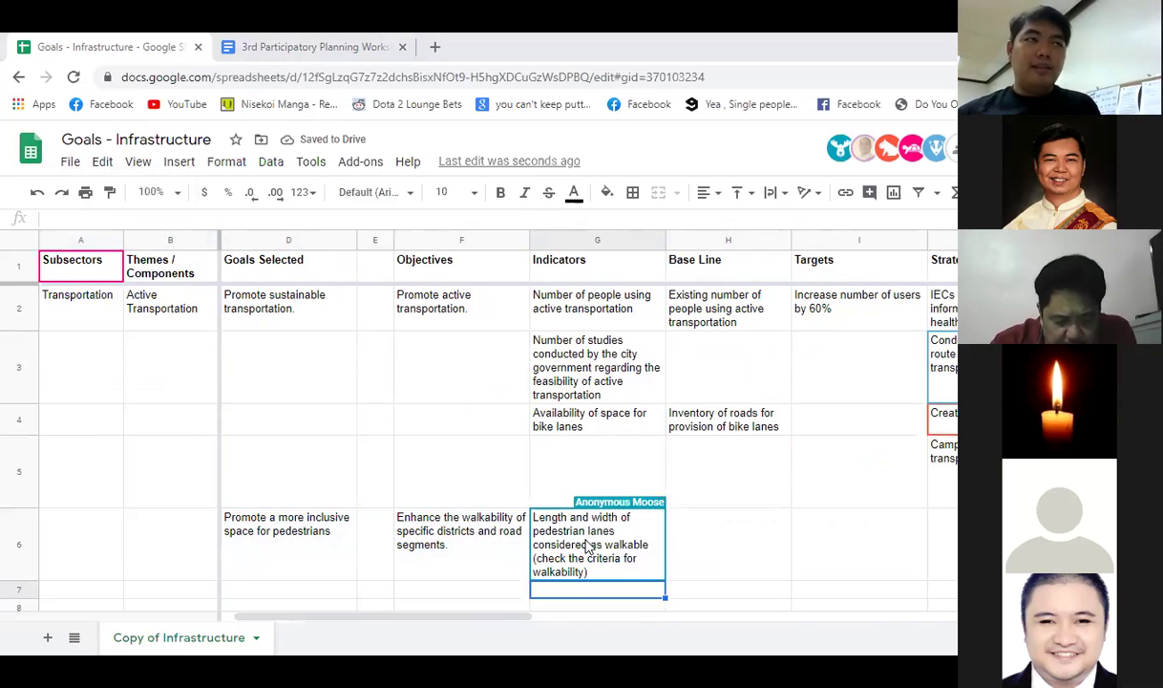
# Step: Examine row 6's walkability objective and pedestrian lane indicator alongside its base line, targets and strategies columns
pyautogui.click(590, 547)
pyautogui.click(492, 573)
pyautogui.moveTo(496, 615); pyautogui.dragTo(564, 617)
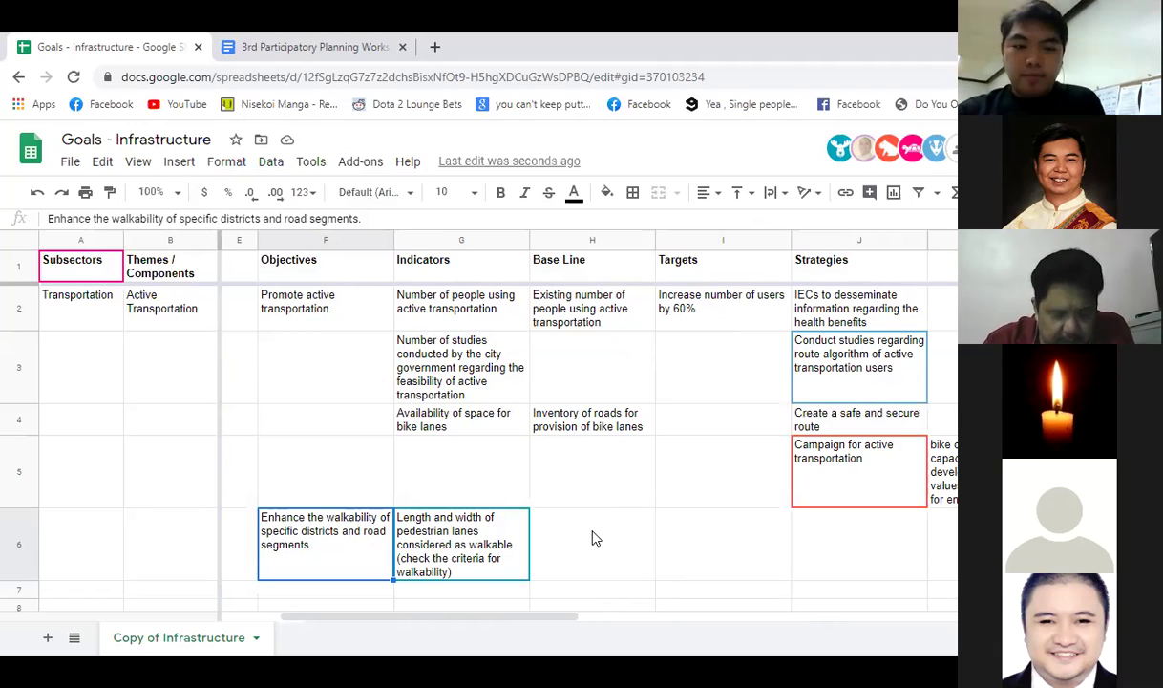
pyautogui.click(442, 526)
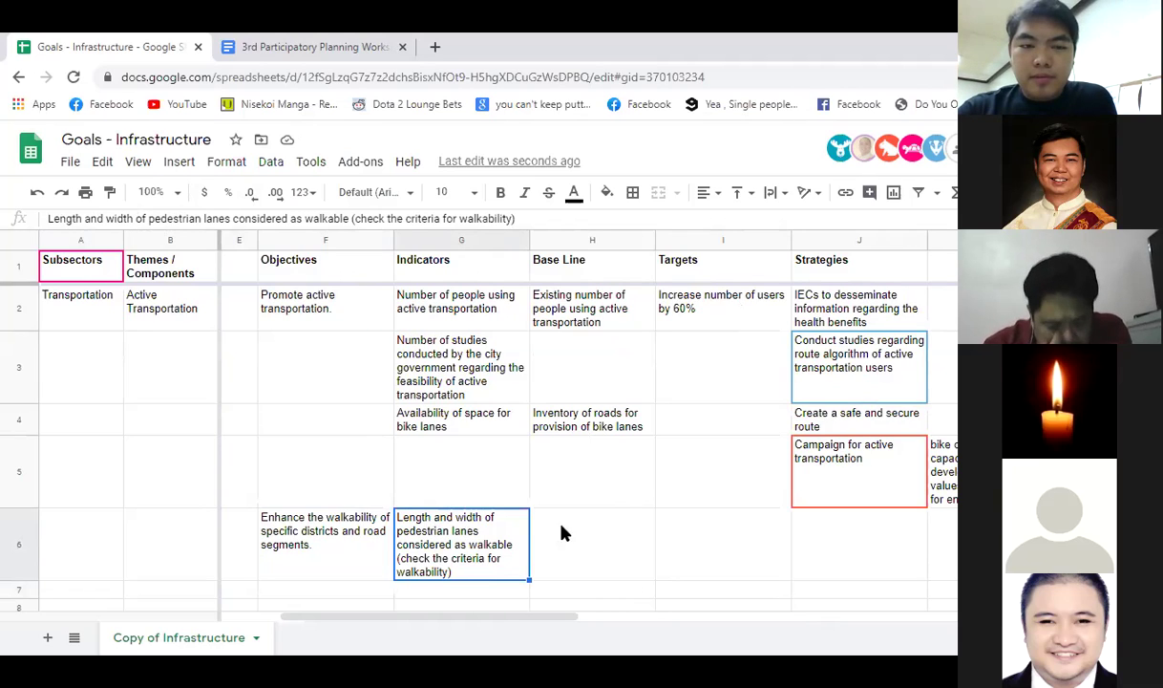
pyautogui.click(600, 559)
pyautogui.click(497, 513)
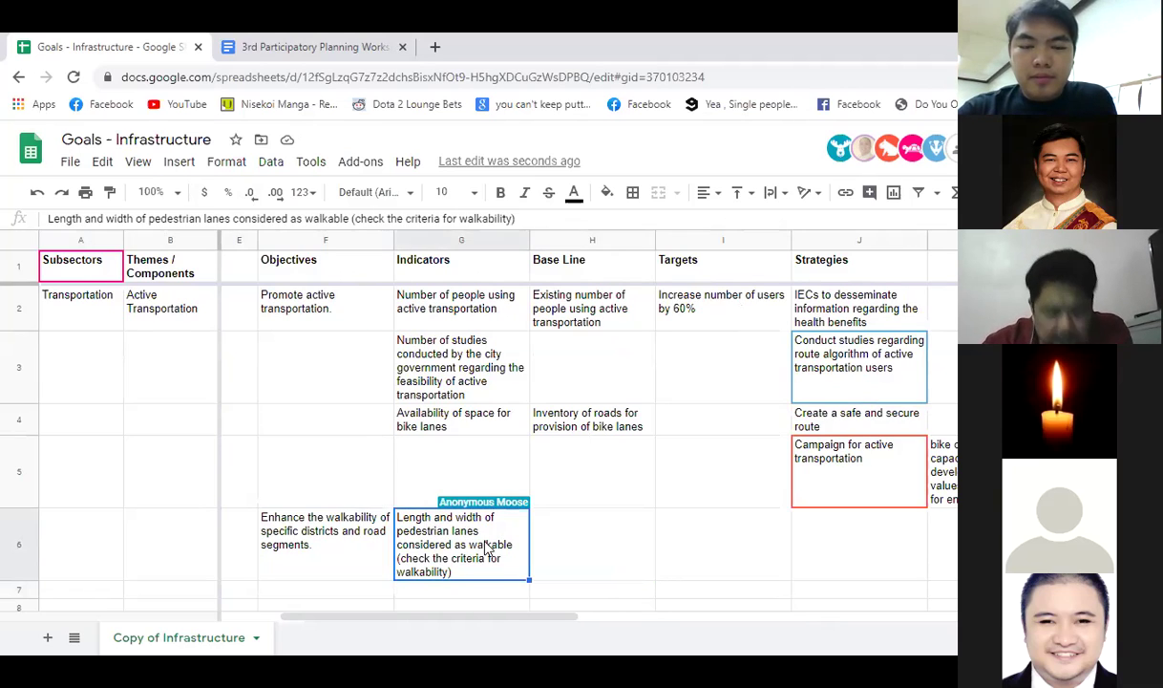
pyautogui.doubleClick(125, 219)
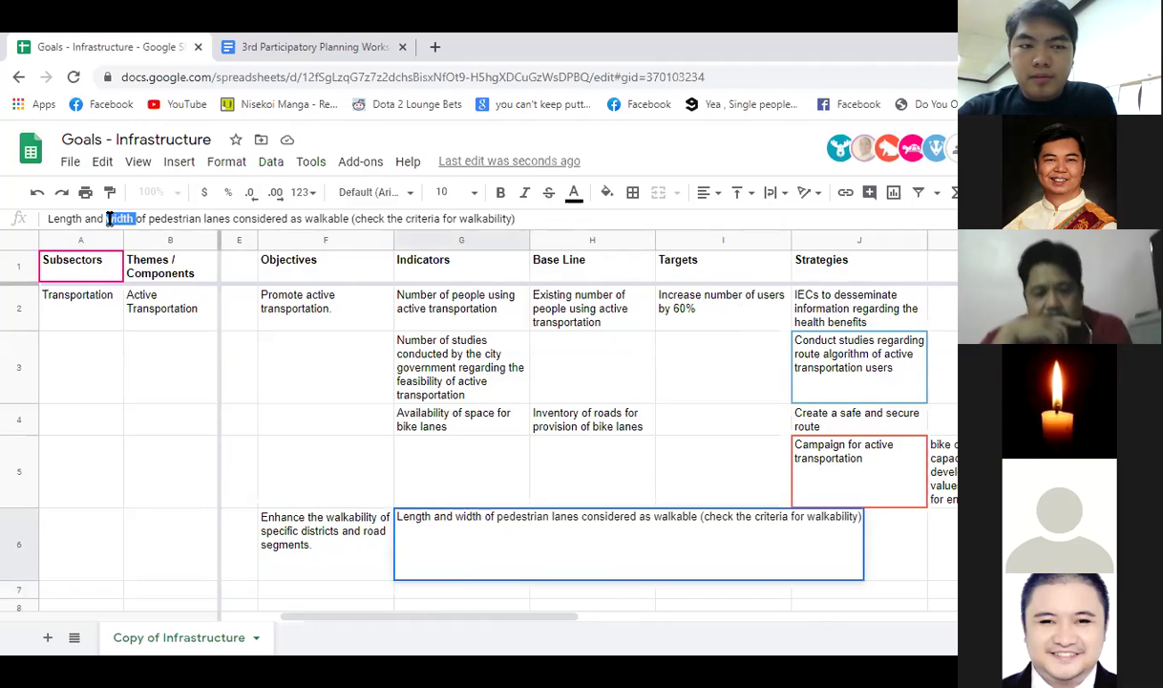
pyautogui.press('Escape')
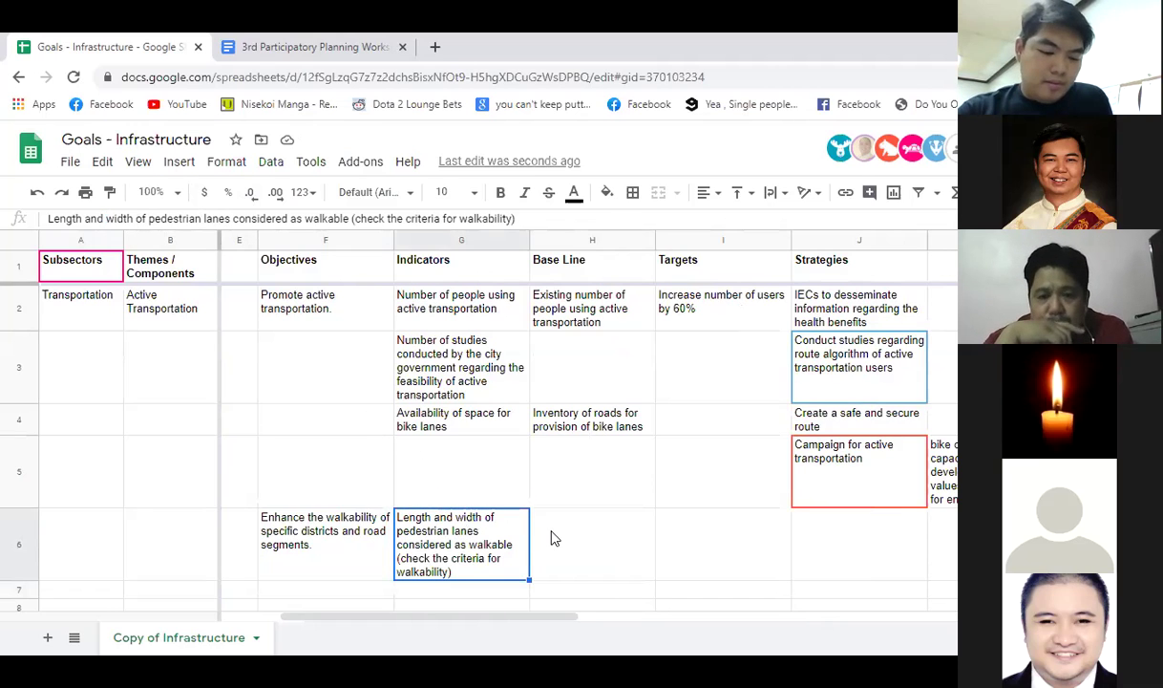
pyautogui.click(550, 537)
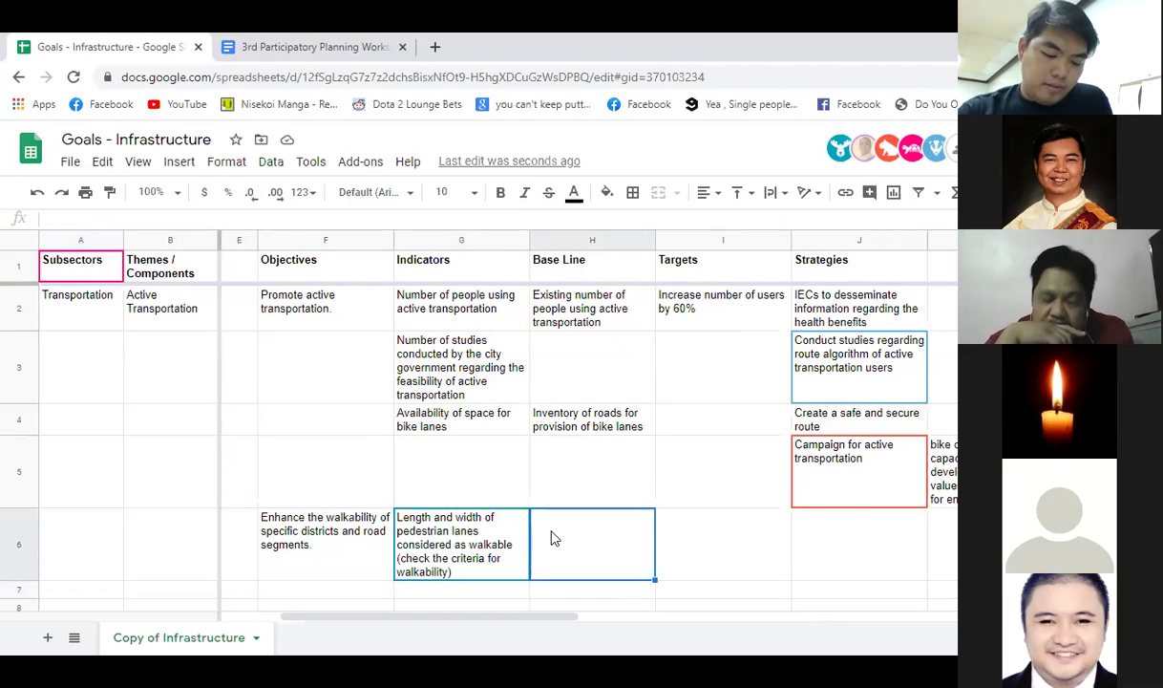
# Step: Enter "Compliance of sidewalks in Accessibility Law and NBC" as the row 7 indicator, below the pedestrian lane indicator
pyautogui.scroll(-1, 501, 516)
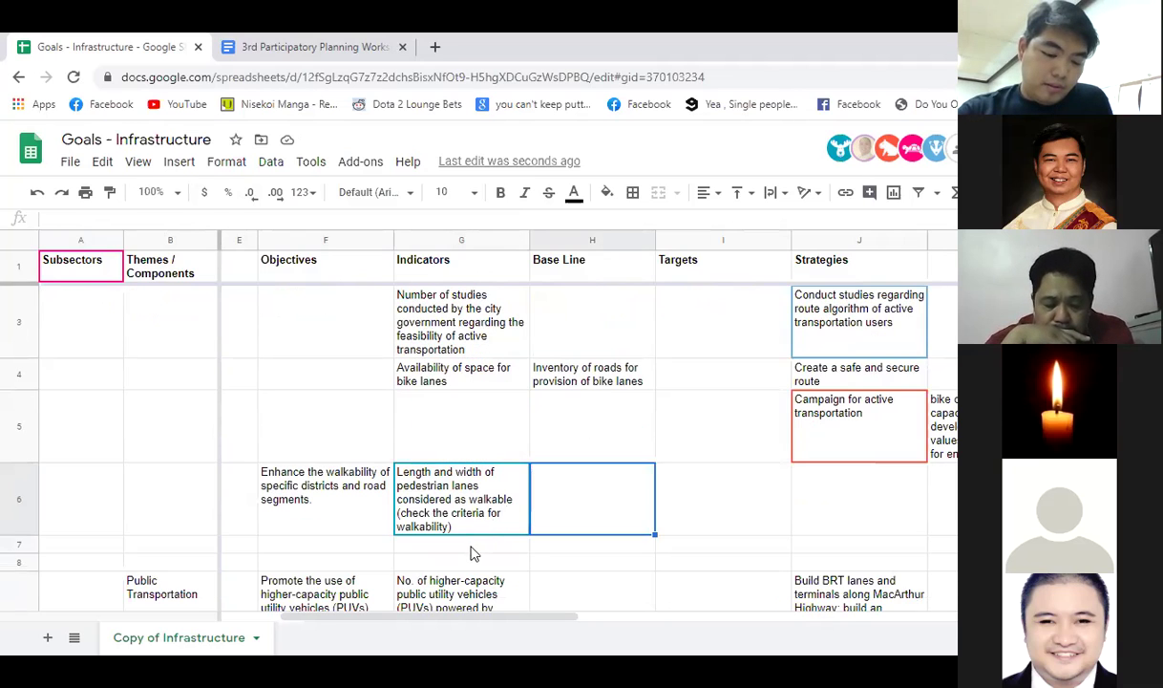
pyautogui.click(470, 545)
pyautogui.write('Co')
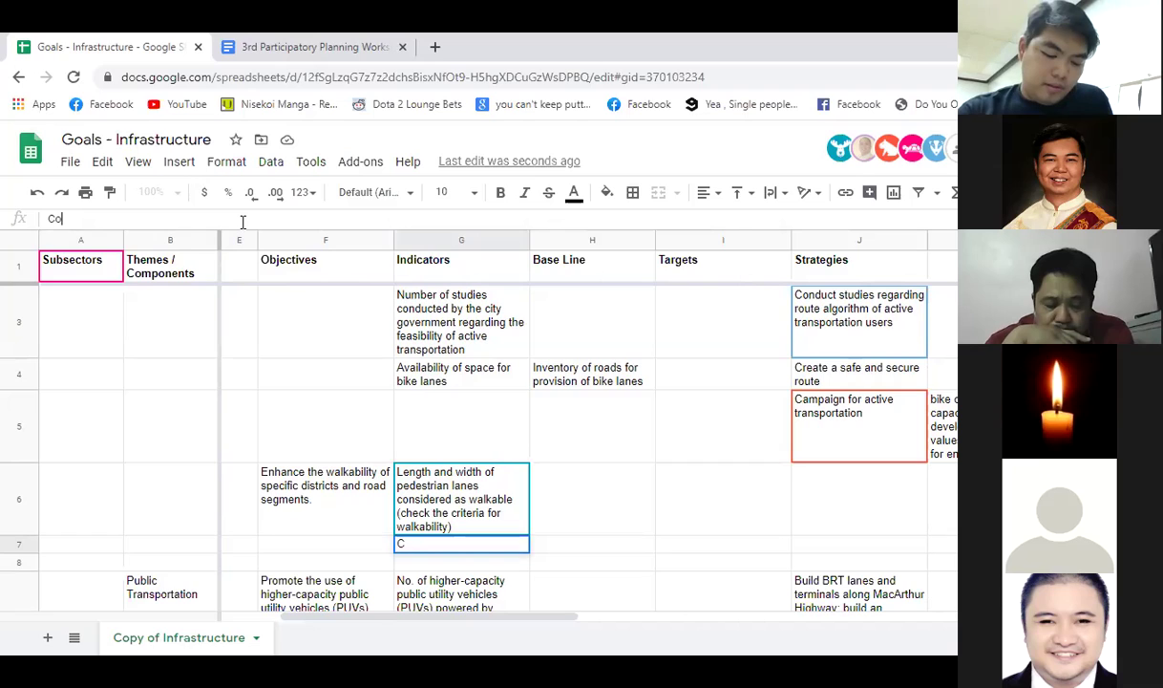
pyautogui.write('mpliance')
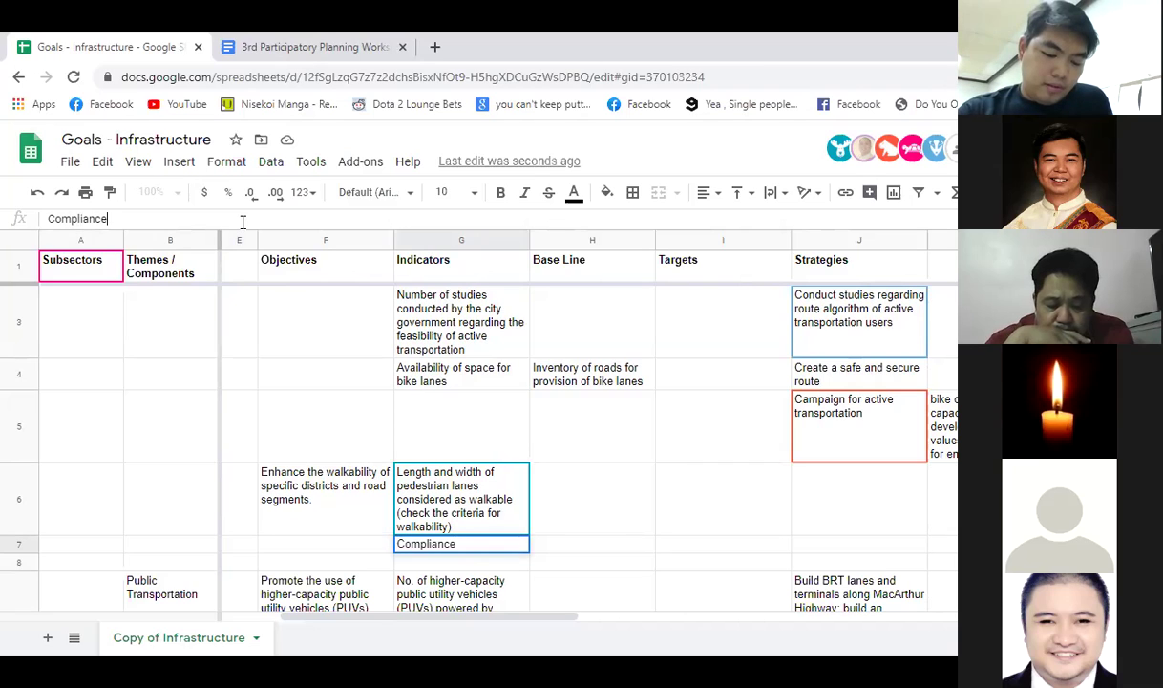
pyautogui.write(' nof sidewalks')
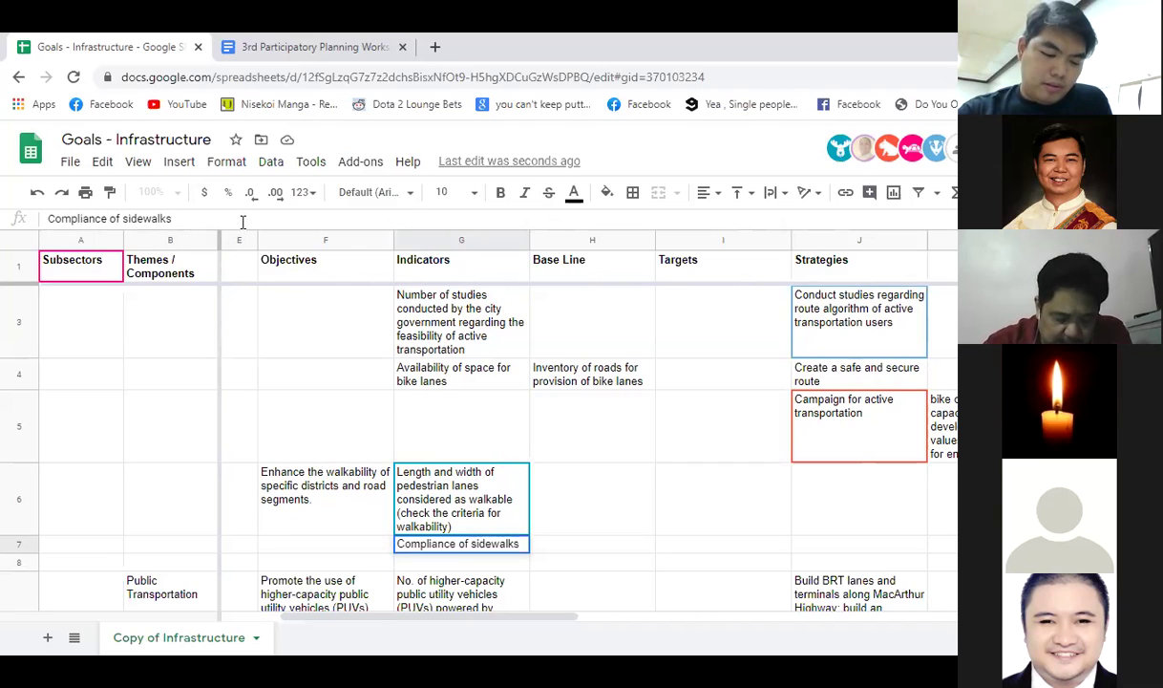
pyautogui.write('in')
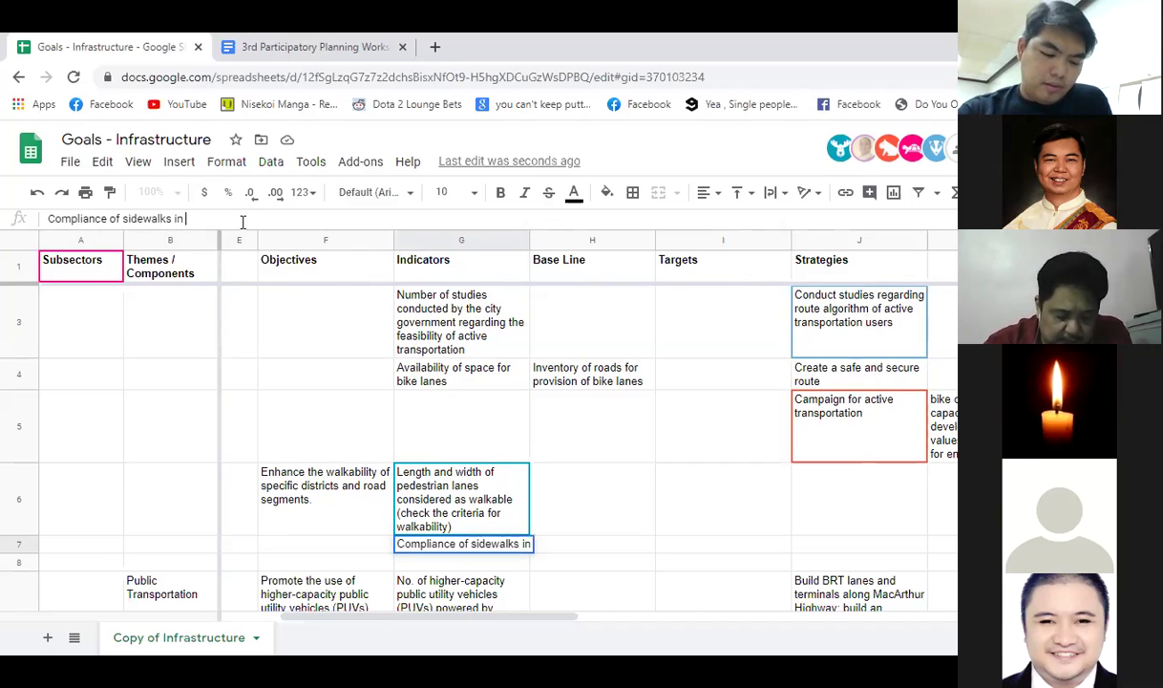
pyautogui.write(' Accessibi')
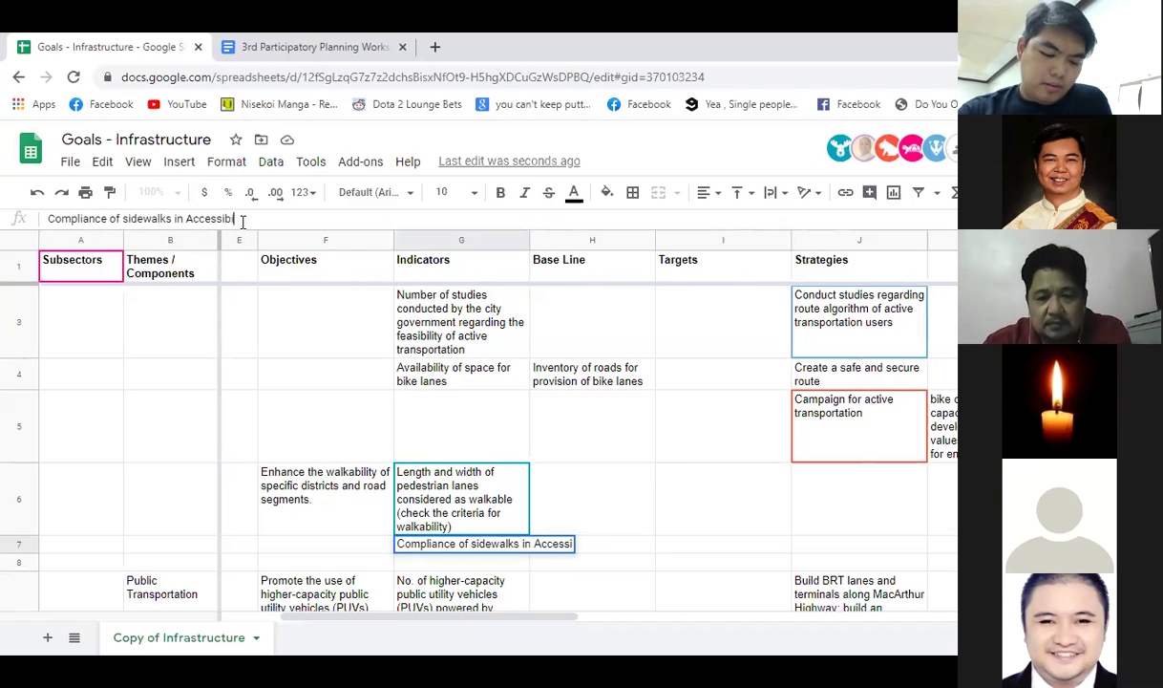
pyautogui.write('lity Law and')
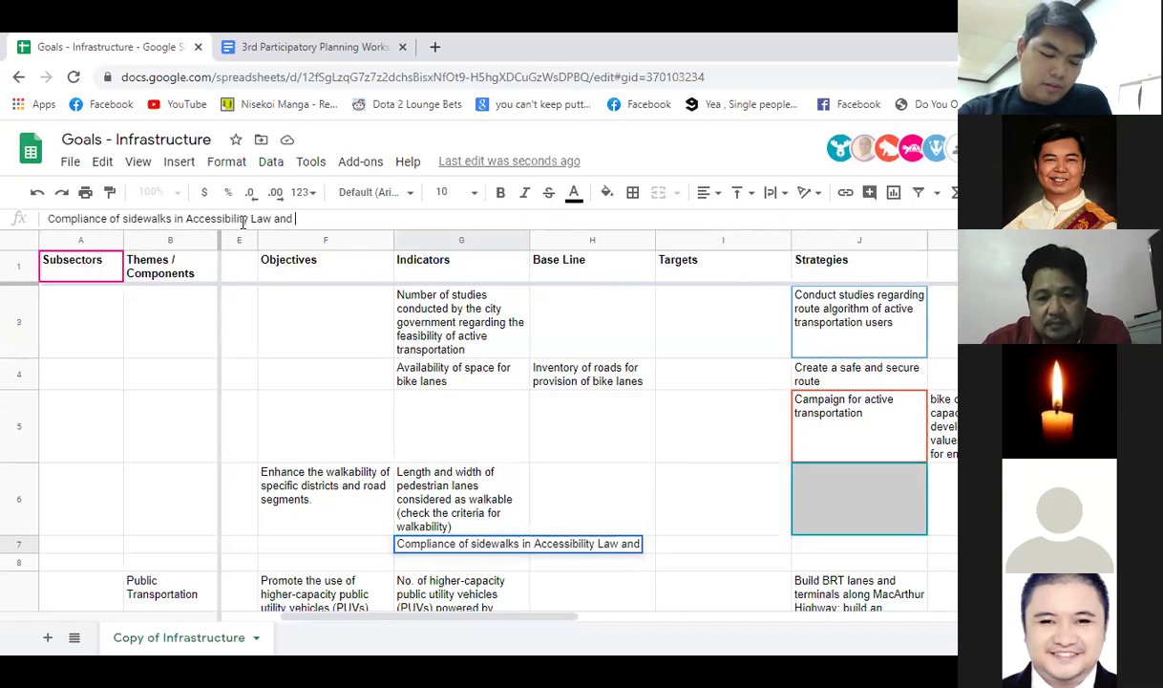
pyautogui.write(' NBC')
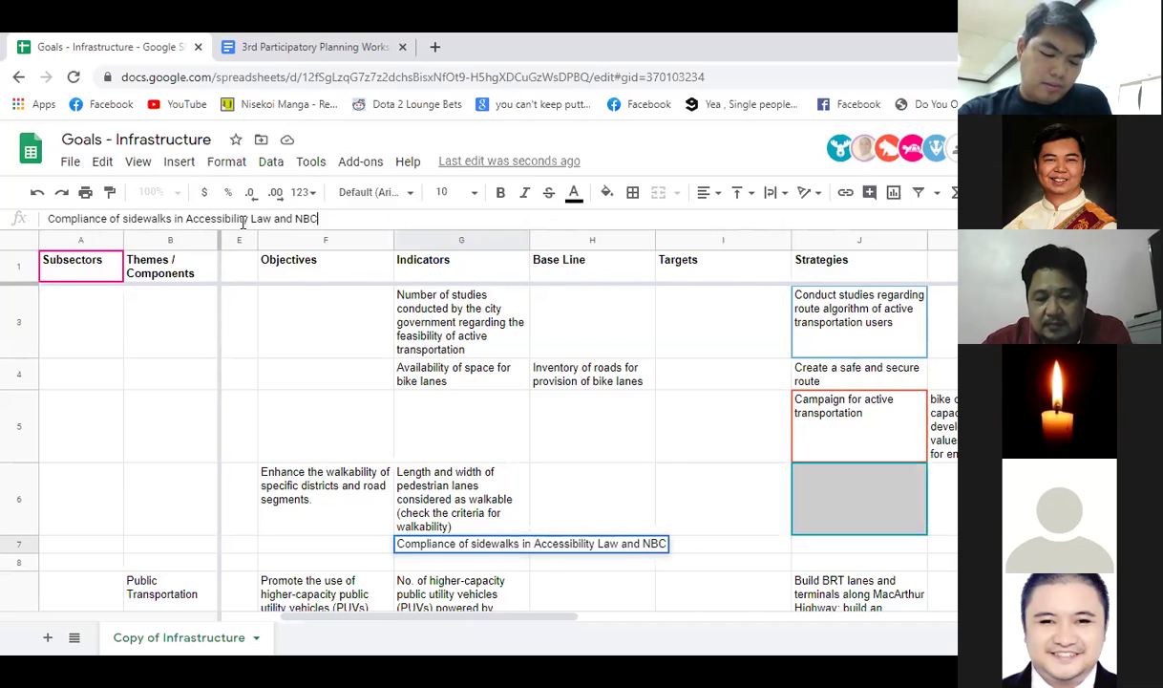
# Step: Replace "and NBC" in the row 7 sidewalk compliance indicator so it ends with "Accessibility Law, NBCP, and Green Building Code"
pyautogui.press('BackSpace')
pyautogui.press('BackSpace')
pyautogui.press('BackSpace')
pyautogui.press('BackSpace')
pyautogui.press('BackSpace')
pyautogui.press('BackSpace')
pyautogui.press('BackSpace')
pyautogui.press('BackSpace')
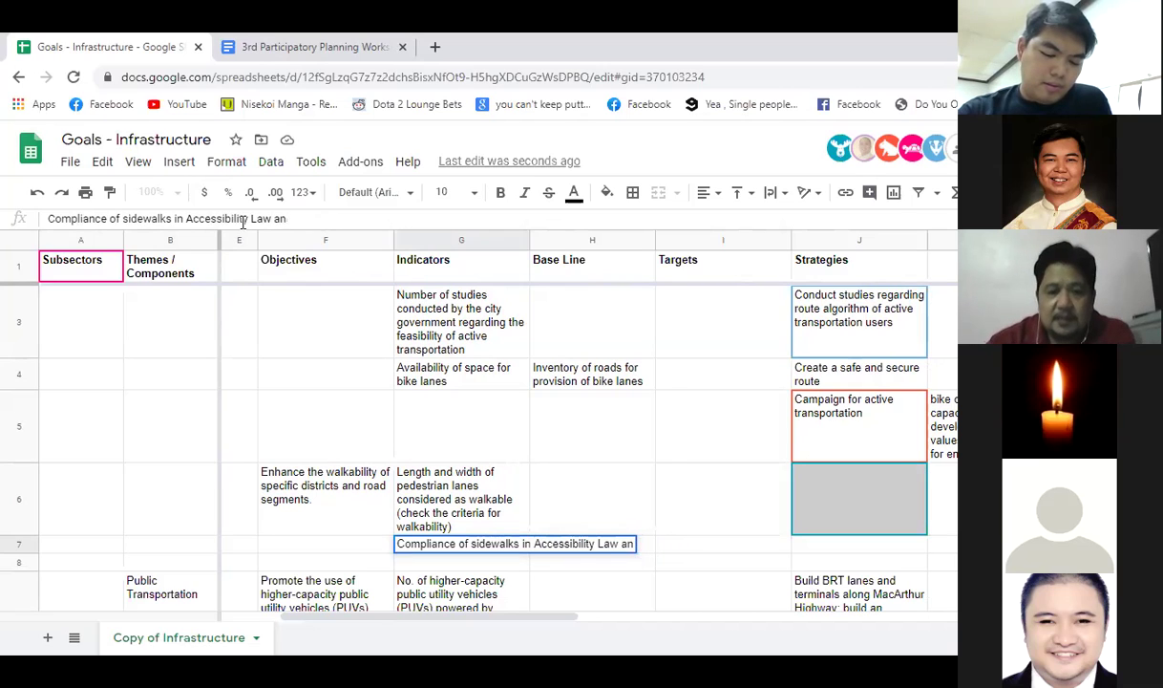
pyautogui.write(', NBCP')
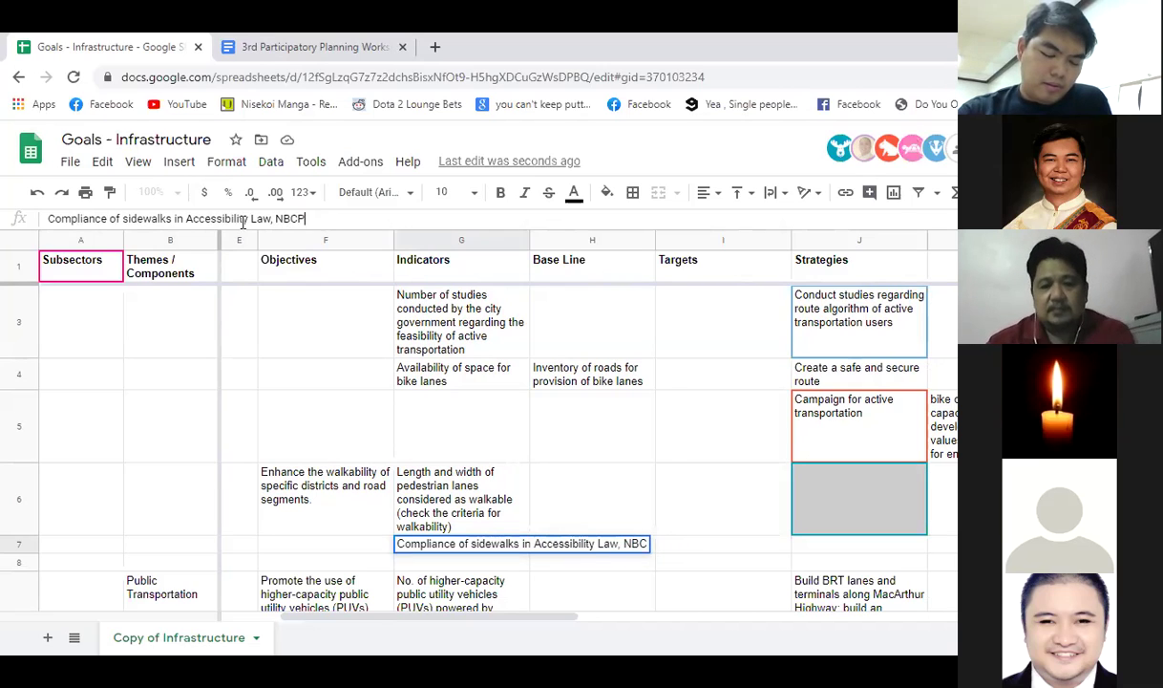
pyautogui.write(', and Green B')
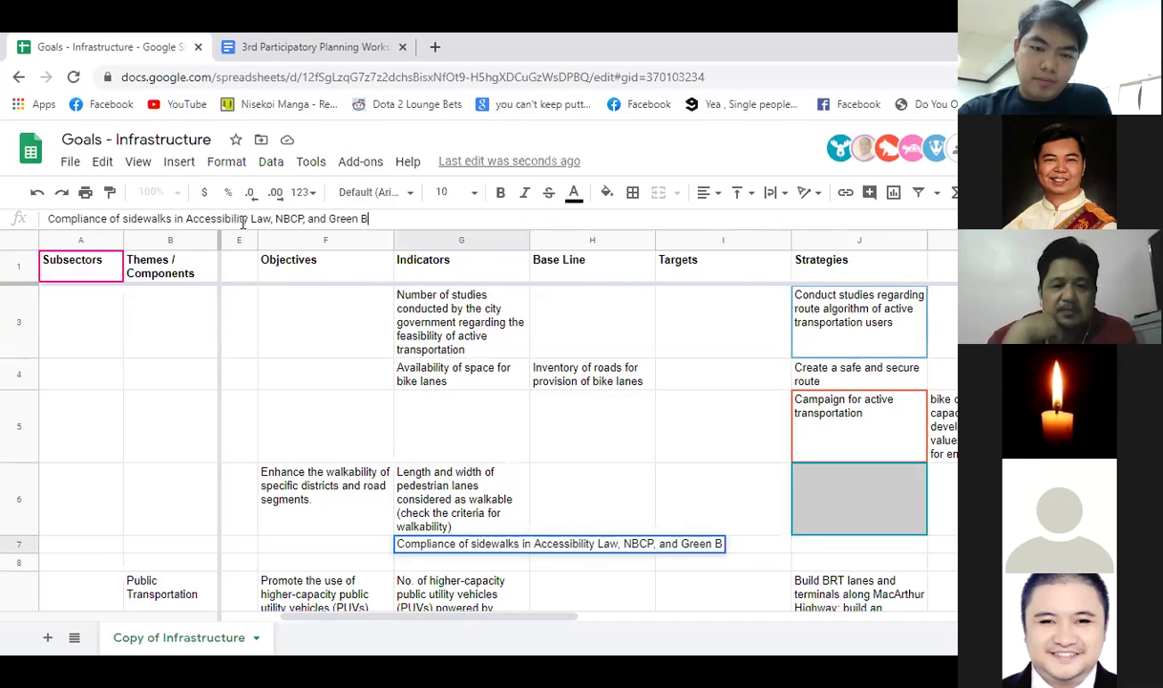
pyautogui.write('uilding Code')
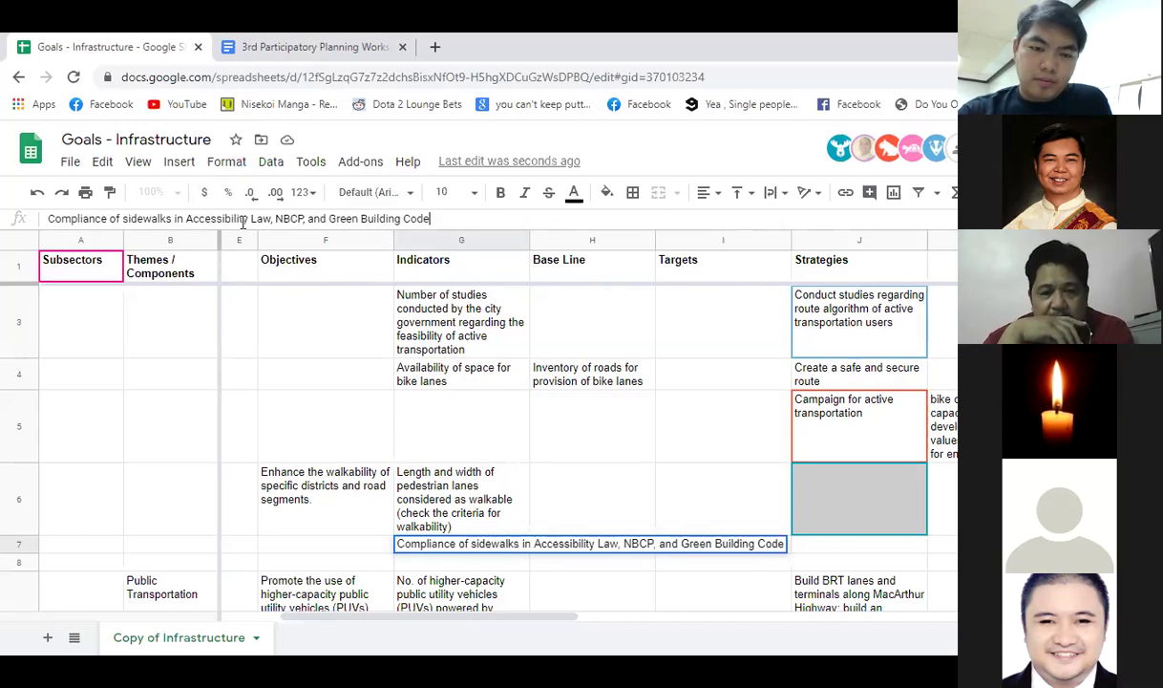
pyautogui.press('Return')
# Step: Examine the pedestrian rows 6 to 8 across their goals, objectives, indicators, base line, targets and strategies
pyautogui.click(604, 498)
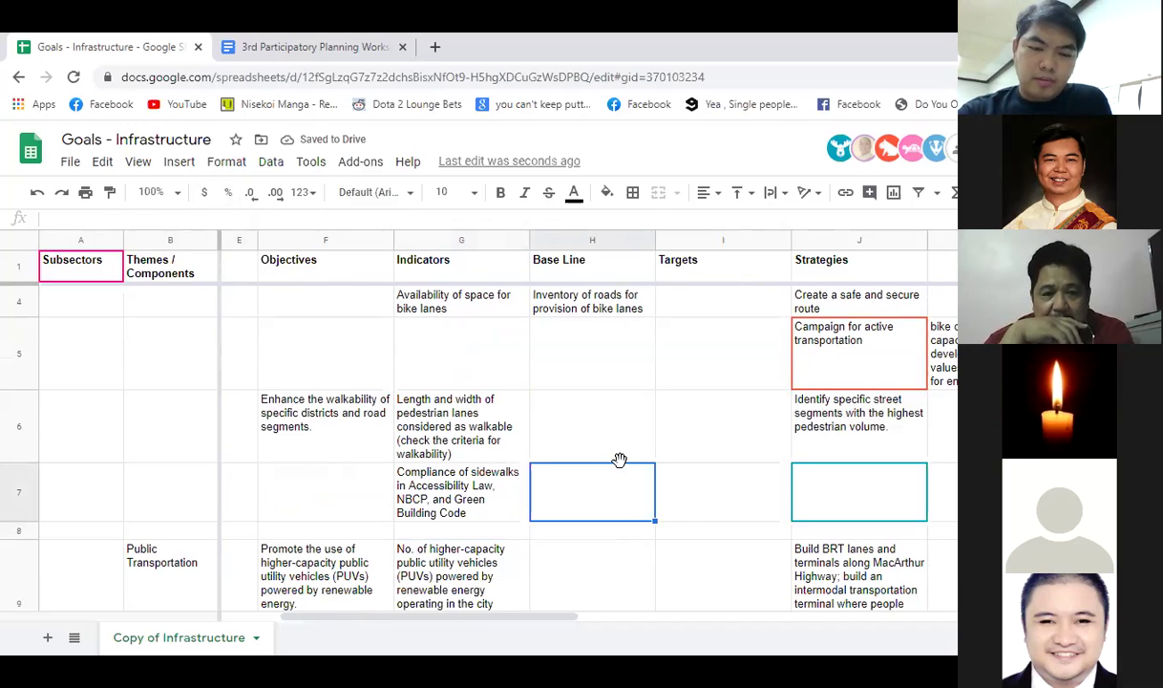
pyautogui.moveTo(532, 618); pyautogui.dragTo(587, 622)
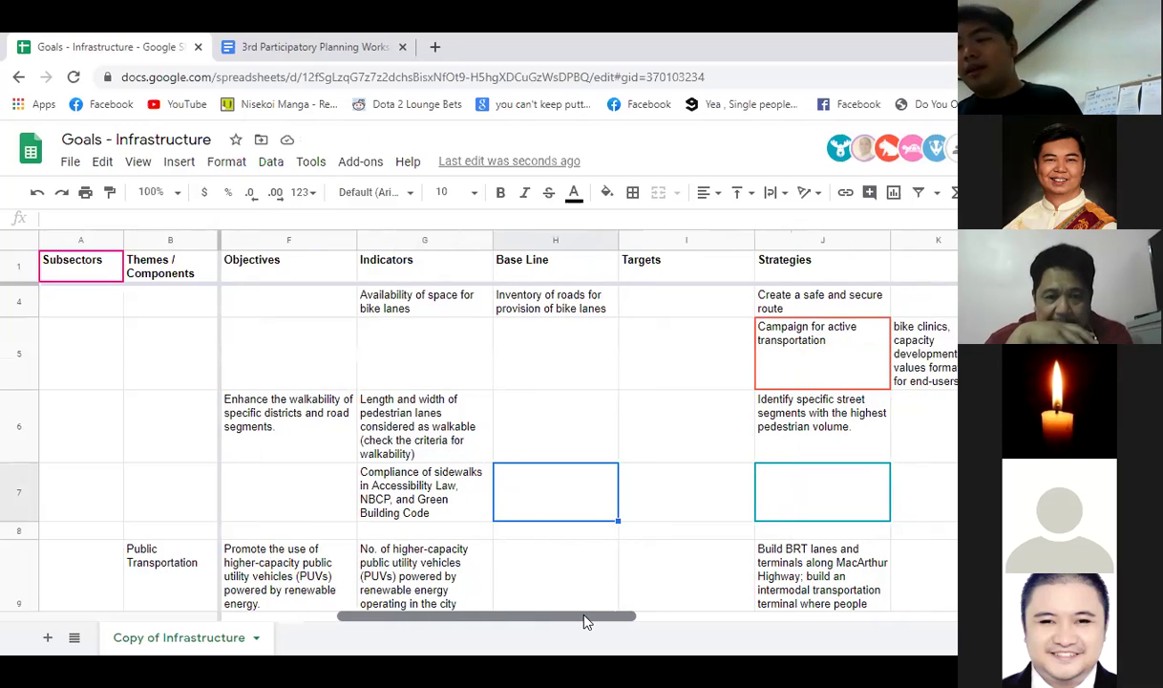
pyautogui.moveTo(586, 621); pyautogui.dragTo(594, 622)
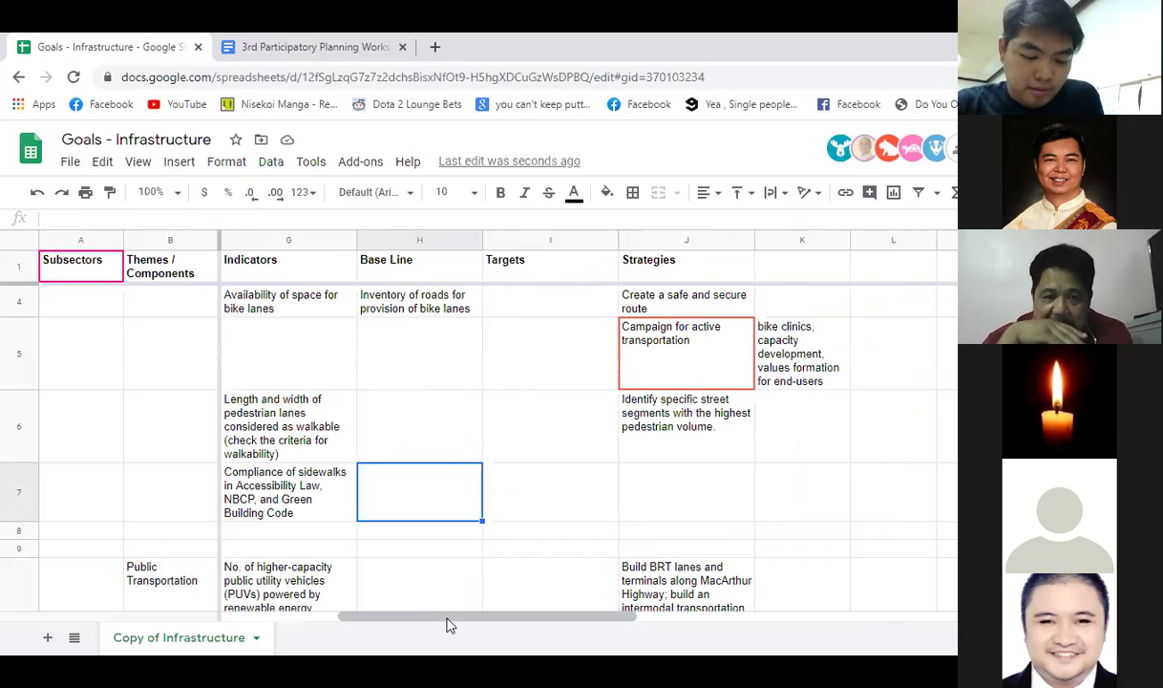
pyautogui.moveTo(449, 623); pyautogui.dragTo(293, 611)
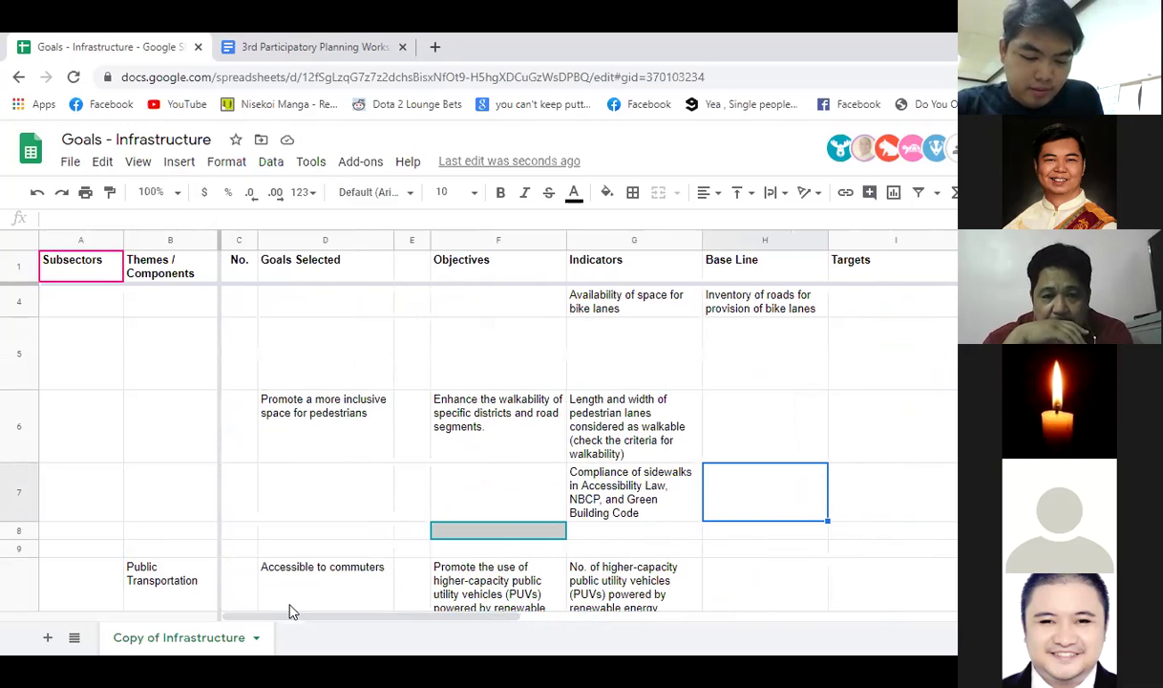
pyautogui.click(299, 509)
pyautogui.click(312, 425)
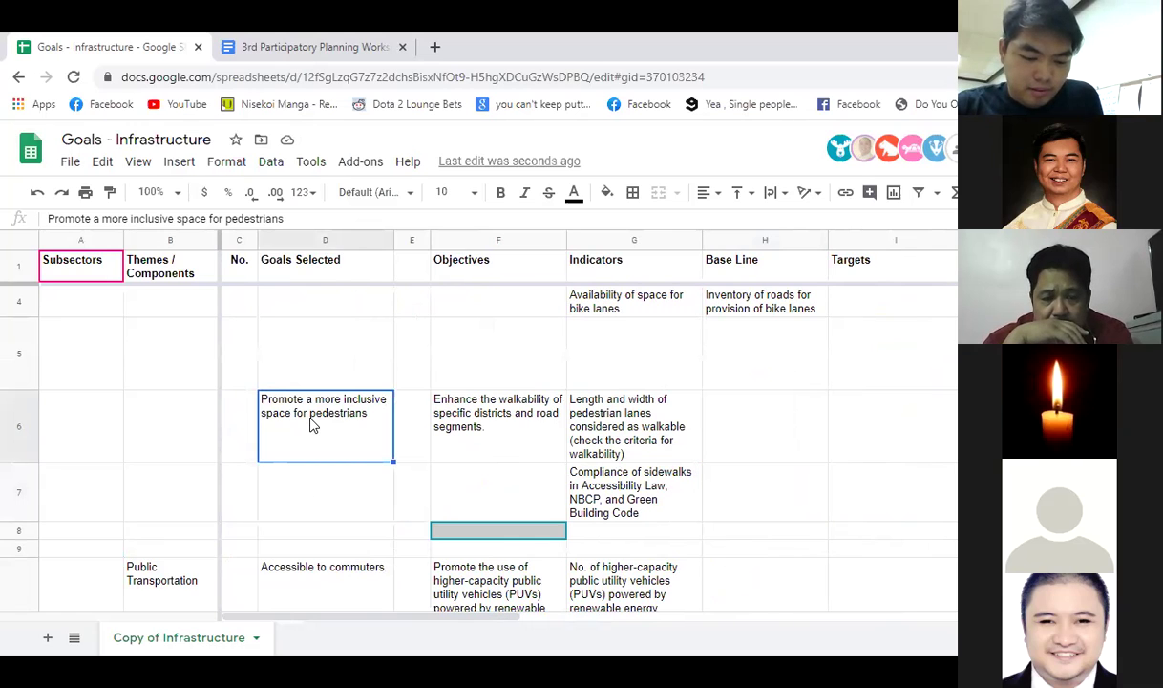
pyautogui.click(349, 507)
pyautogui.click(353, 537)
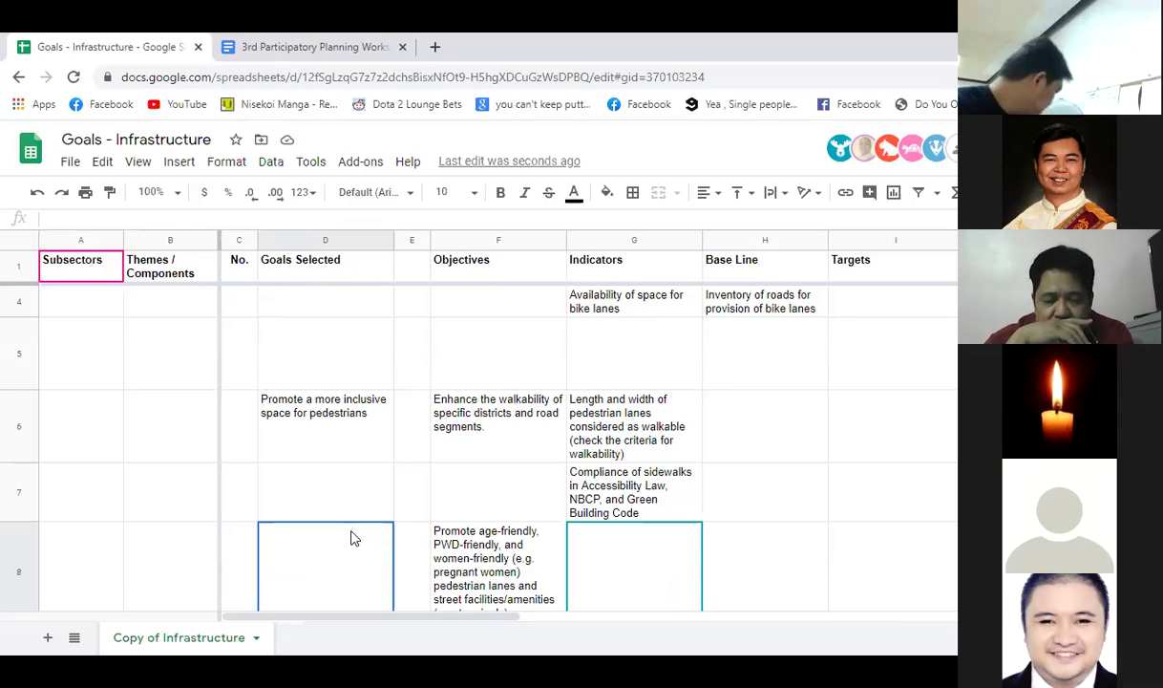
pyautogui.scroll(-2, 458, 501)
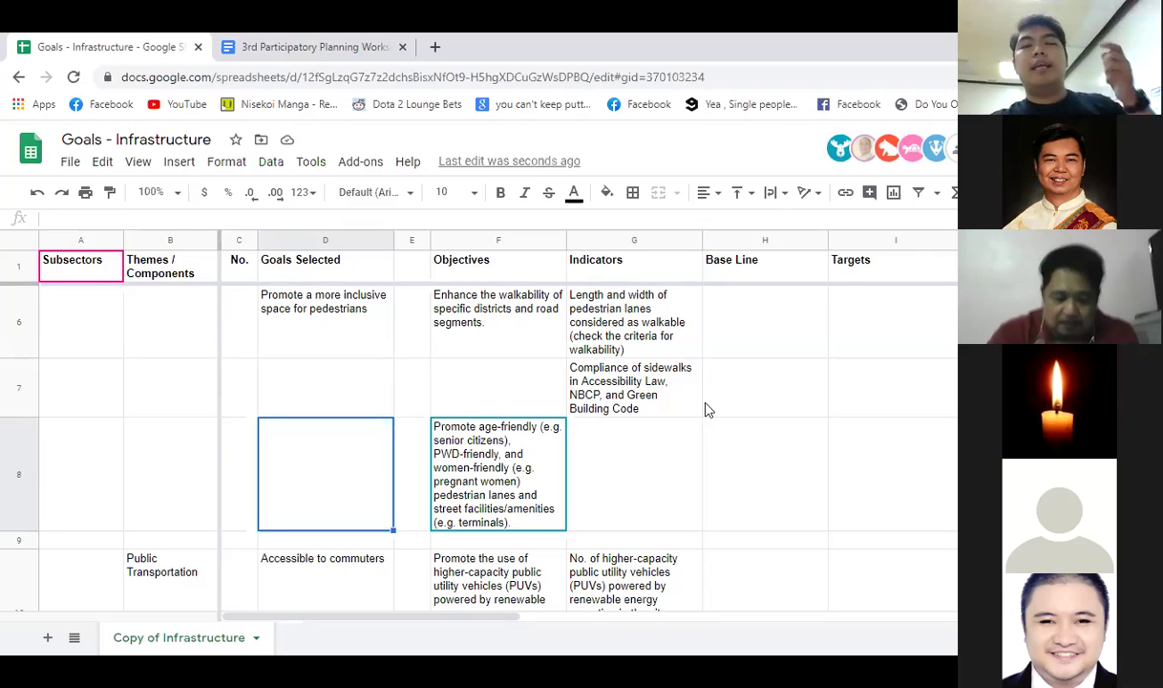
pyautogui.moveTo(426, 621)
pyautogui.mouseDown()
pyautogui.moveTo(483, 625)
pyautogui.moveTo(392, 625)
pyautogui.moveTo(444, 623)
pyautogui.mouseUp()
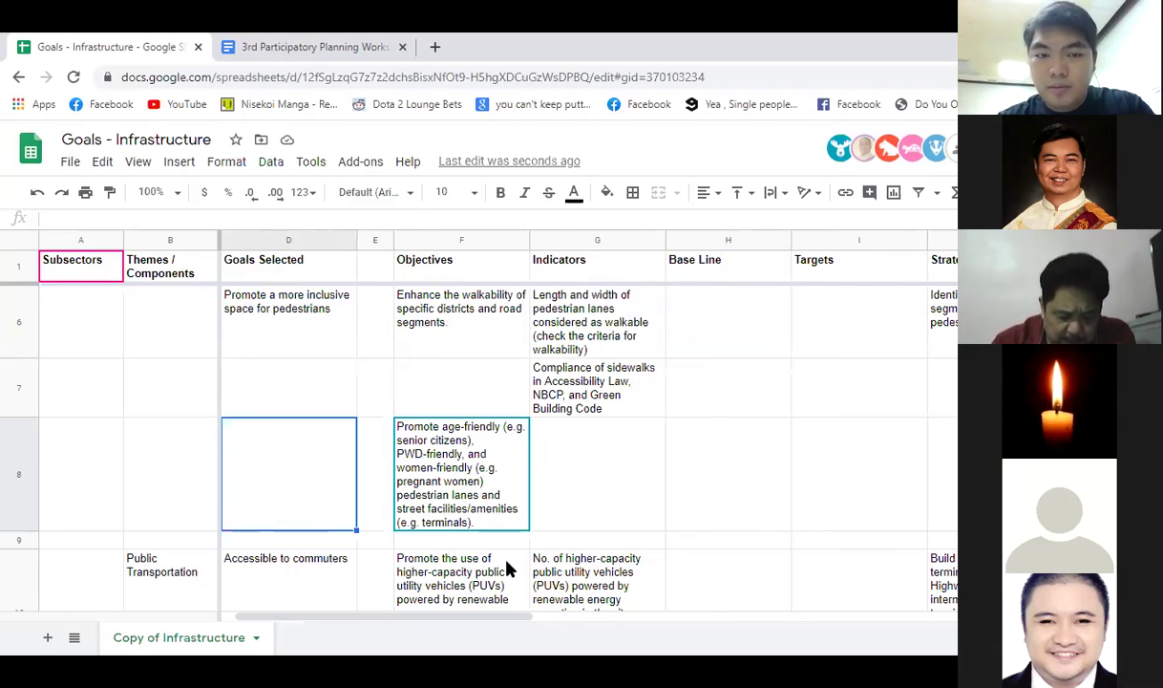
pyautogui.scroll(1, 506, 568)
pyautogui.scroll(-1, 506, 568)
pyautogui.scroll(1, 506, 568)
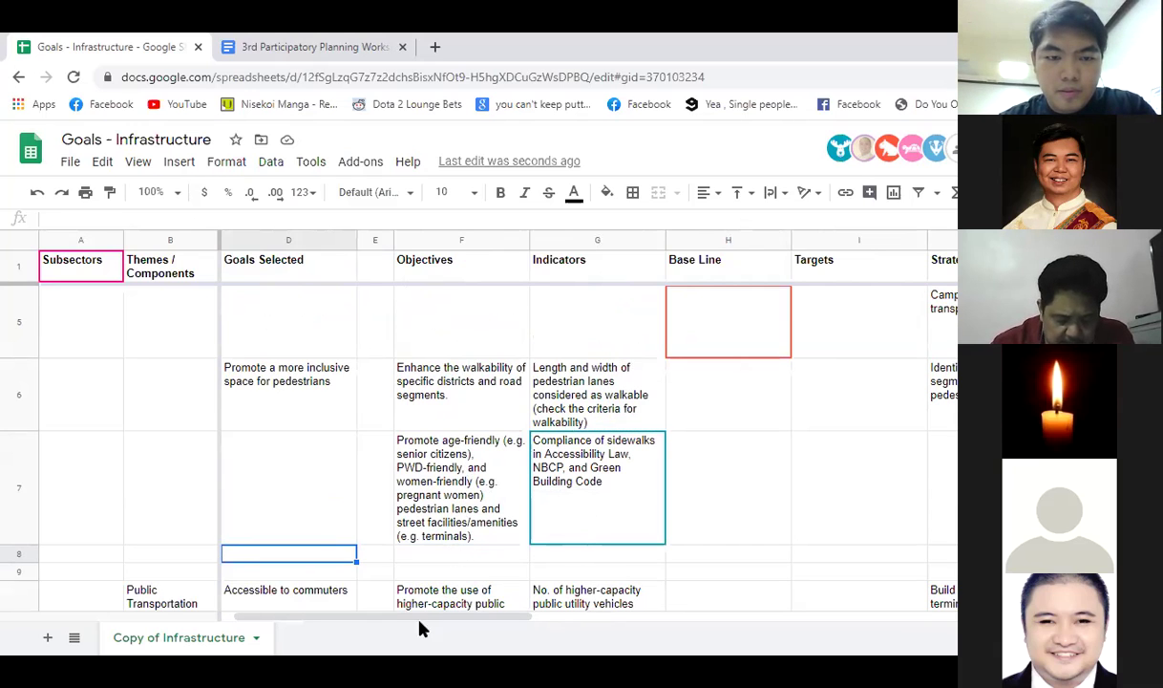
# Step: In the row 7 objective, replace the age-, PWD- and women-friendly wording with "inclusive pedestrian facilities for PWDs, Senior citizens,"
pyautogui.moveTo(431, 619); pyautogui.dragTo(478, 619)
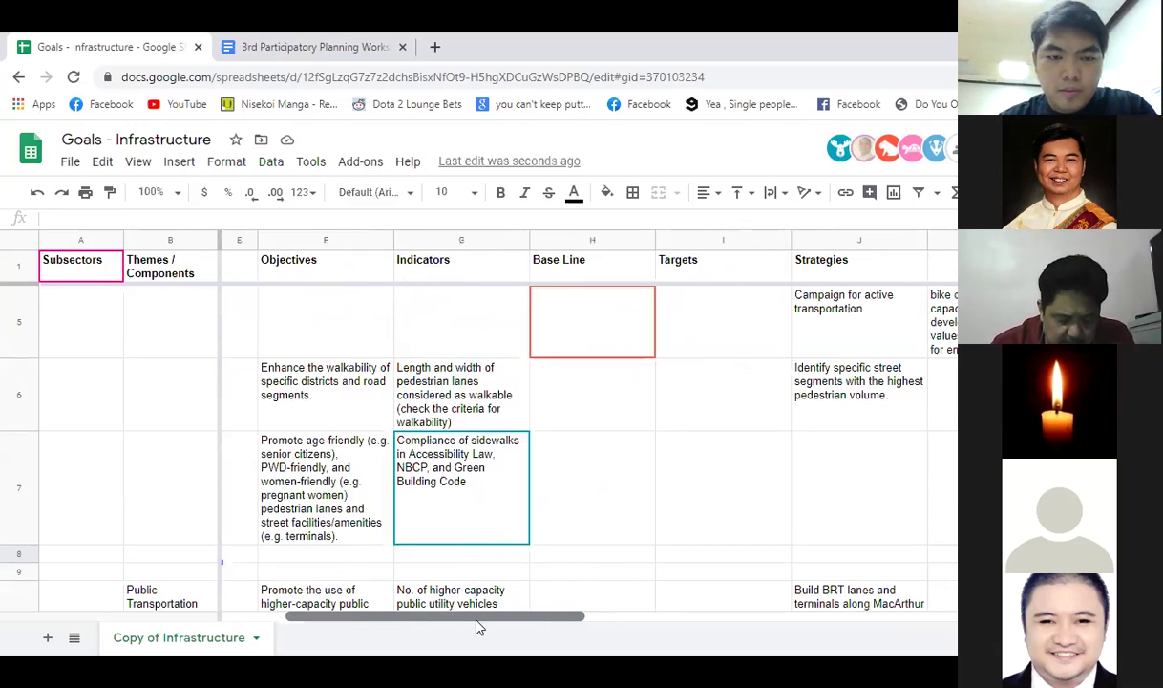
pyautogui.click(363, 485)
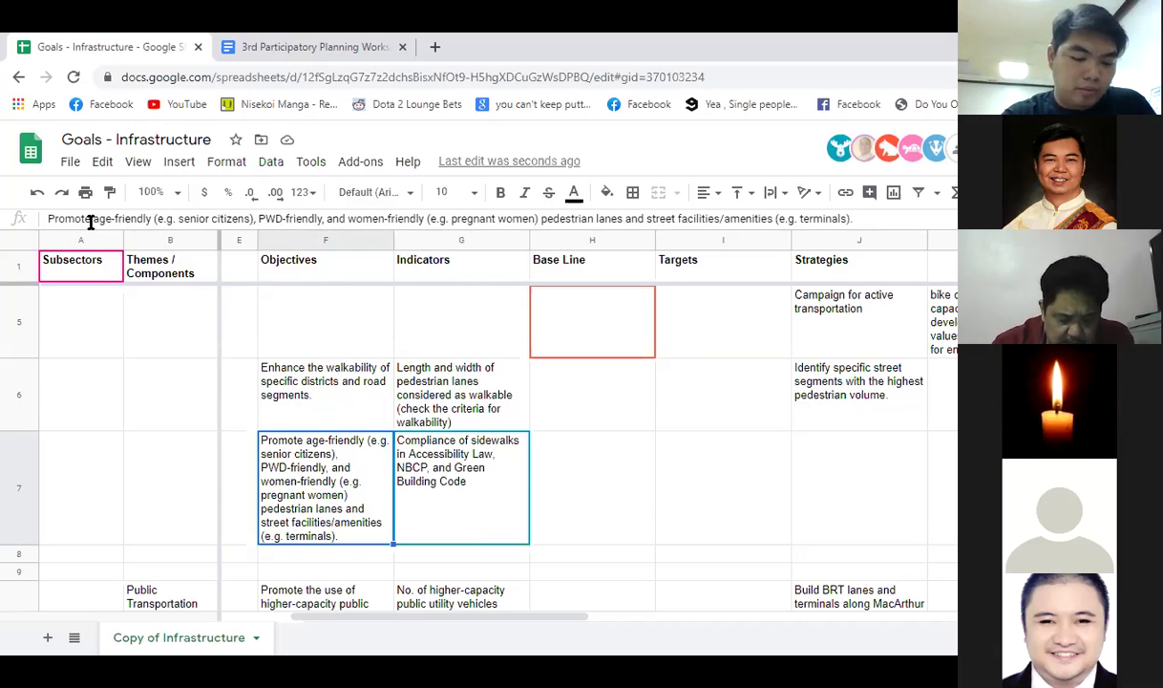
pyautogui.moveTo(93, 219); pyautogui.dragTo(539, 240)
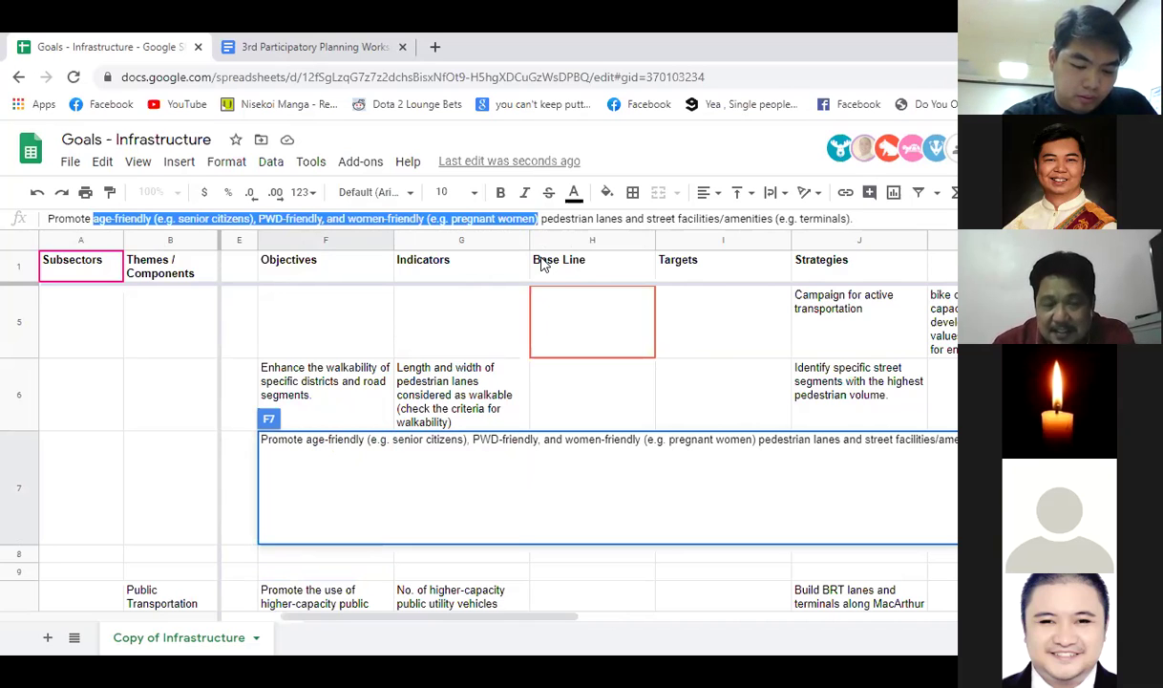
pyautogui.write('inclusive p')
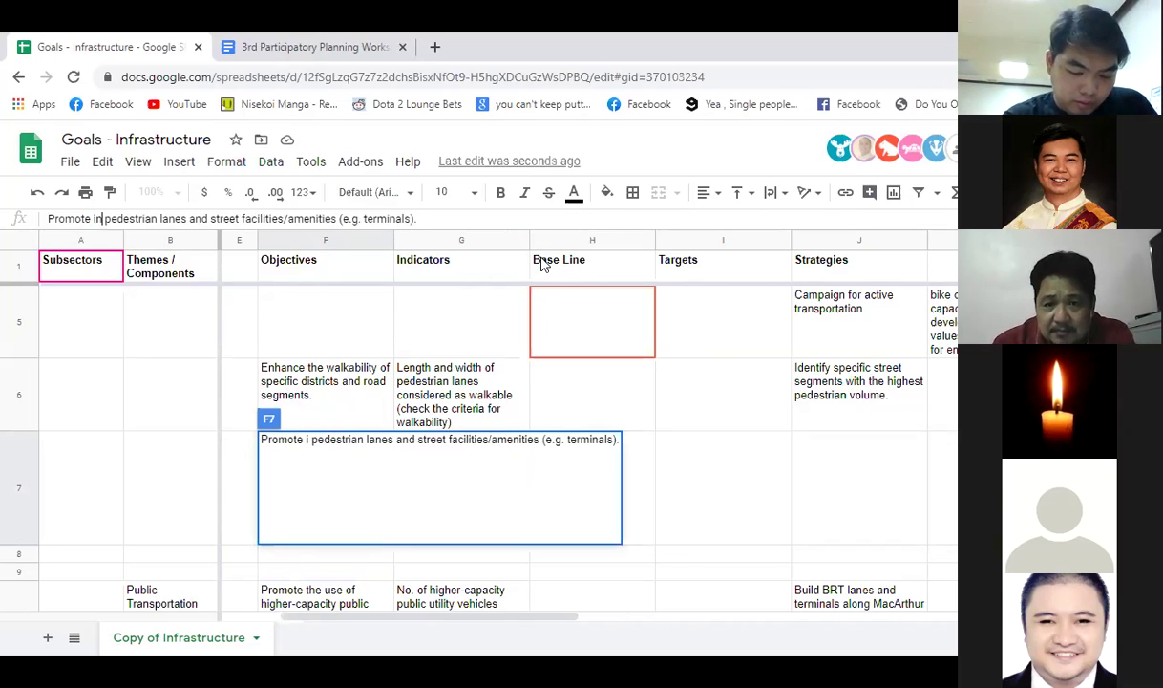
pyautogui.write('edestrian')
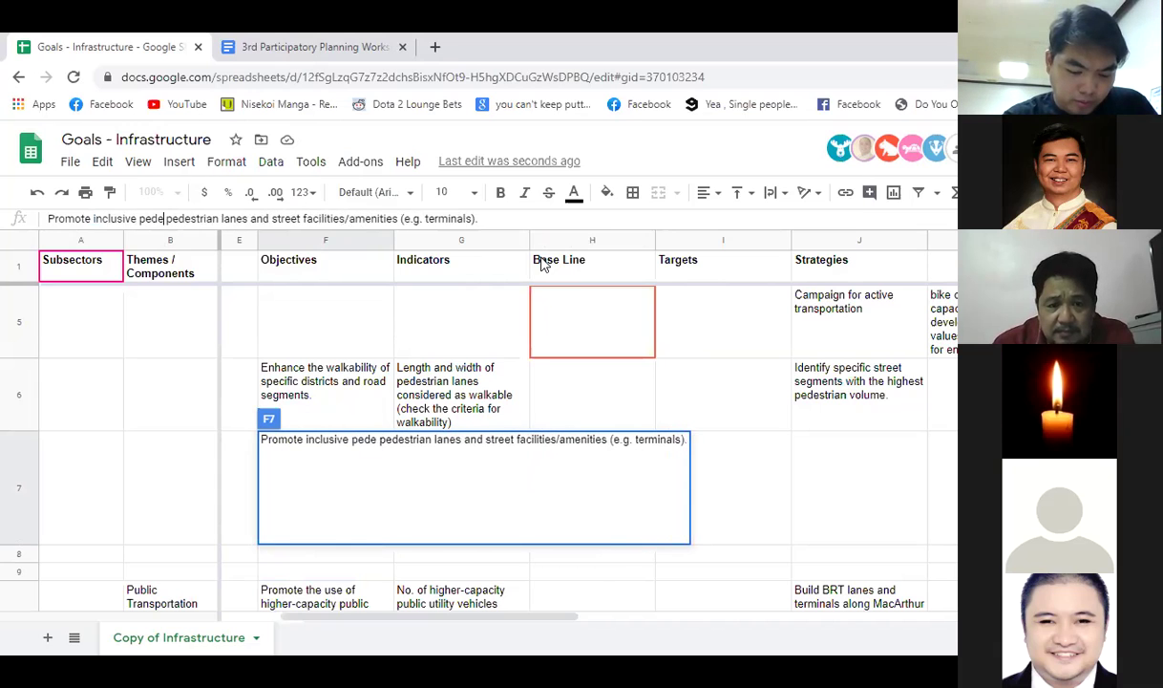
pyautogui.write('facilities fo')
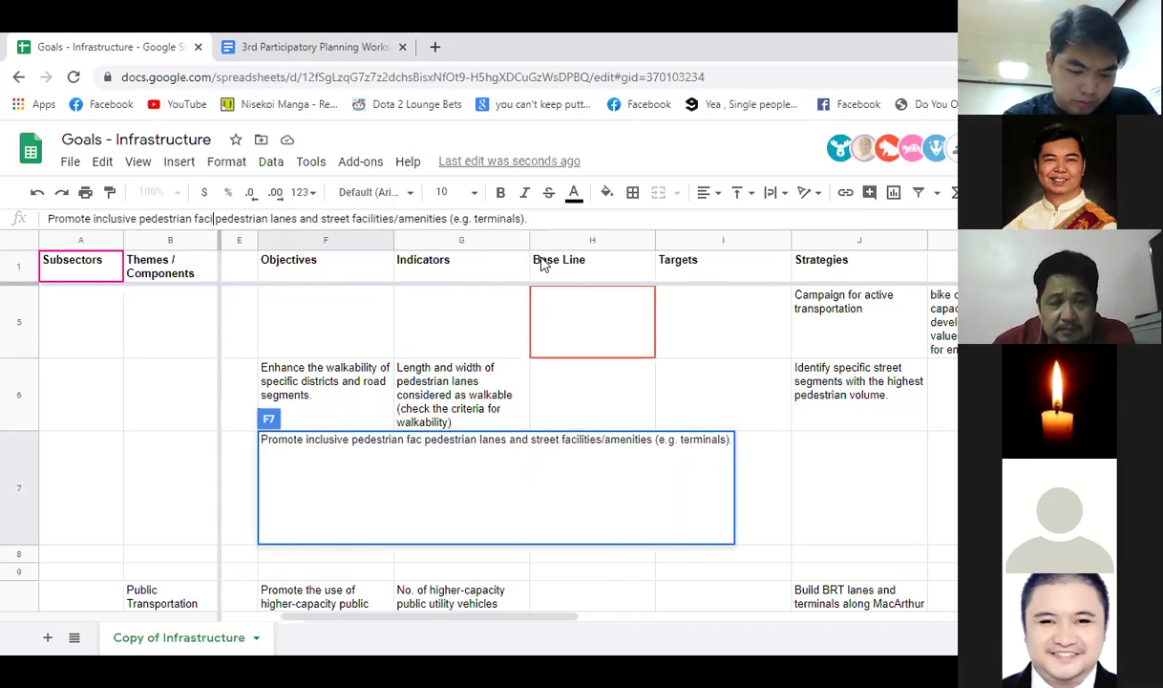
pyautogui.write('r PWDs')
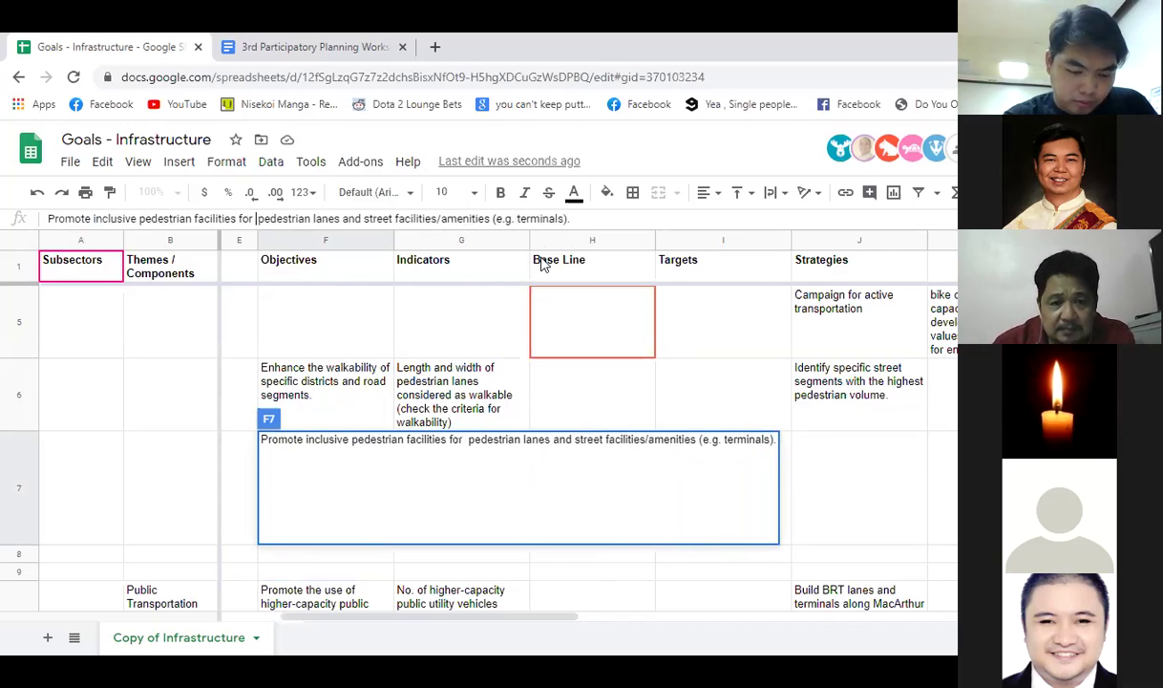
pyautogui.write(', Se')
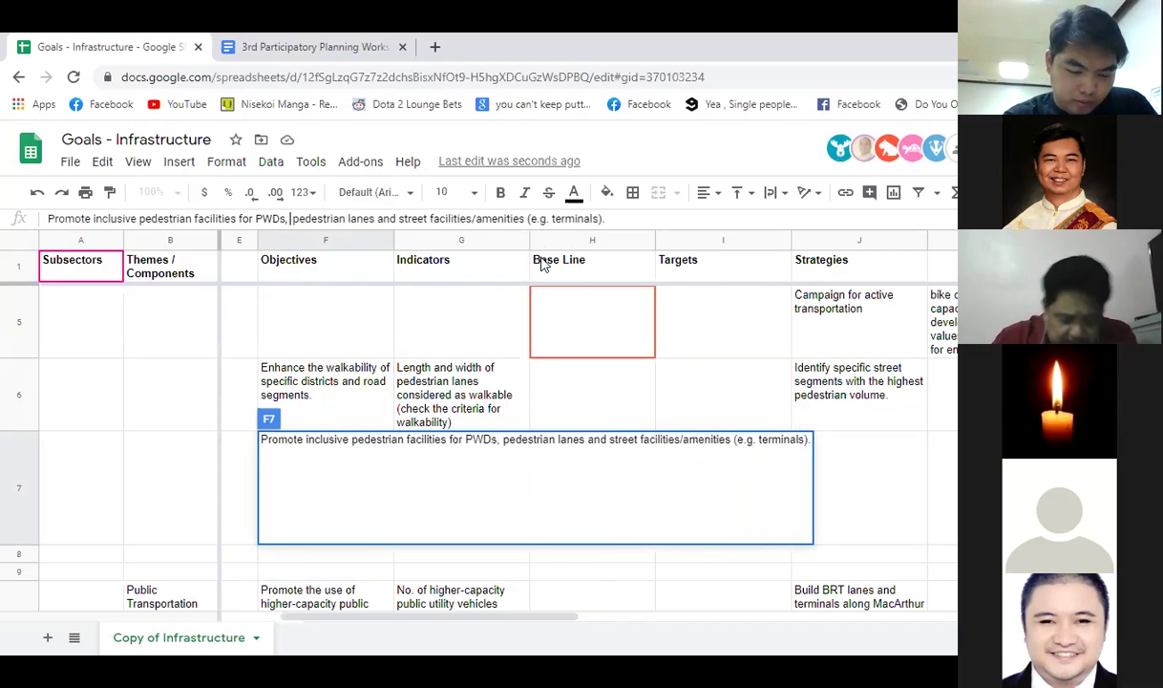
pyautogui.write('nio')
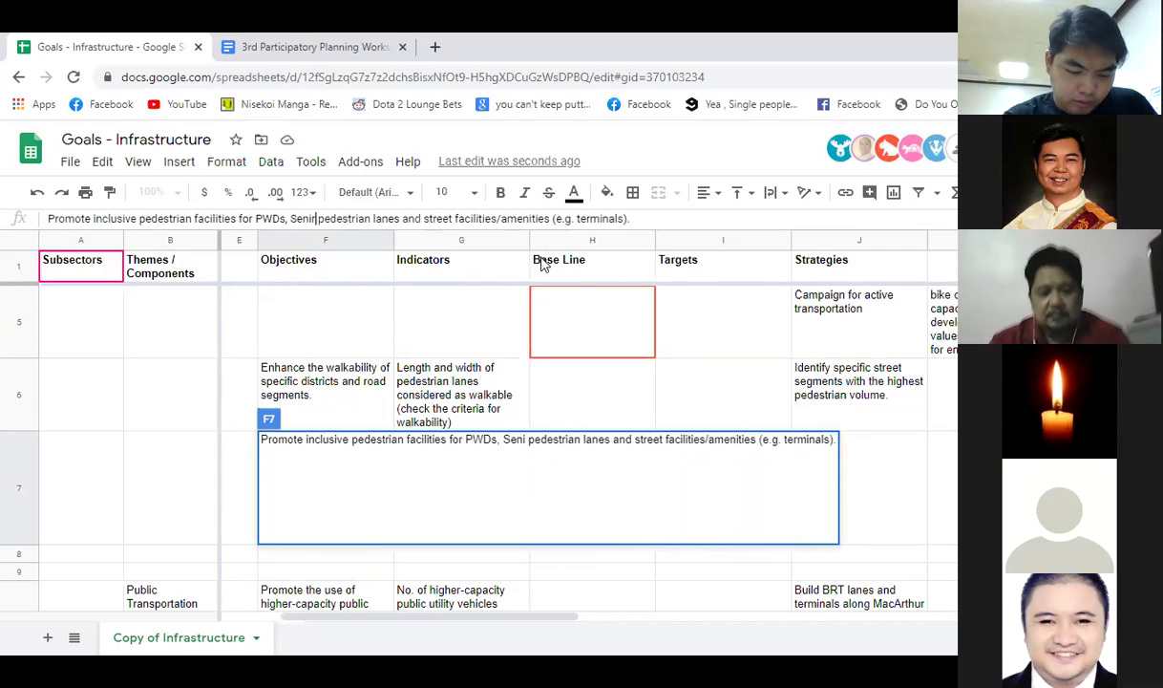
pyautogui.press('BackSpace')
pyautogui.press('BackSpace')
pyautogui.write('ior citize')
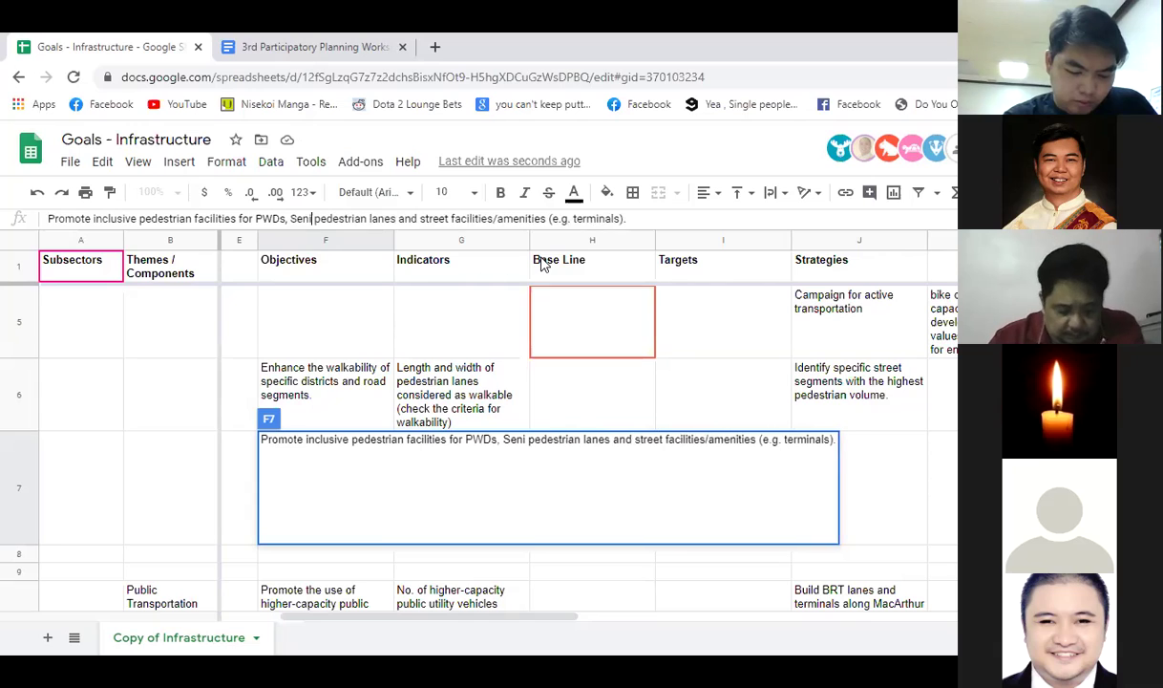
pyautogui.write('ns,')
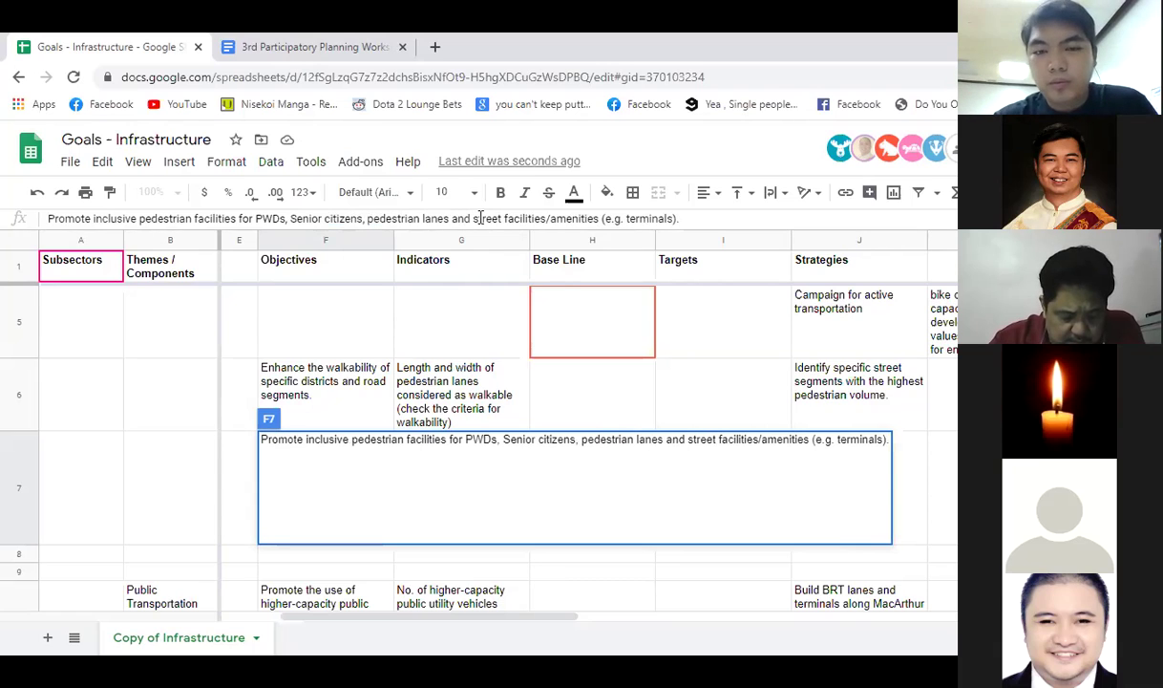
# Step: Remove "pedestrian lanes and street facilities/amenities" and its preceding comma from the row 7 objective, and change "Senior" to lowercase "senior"
pyautogui.moveTo(601, 219); pyautogui.dragTo(370, 217)
pyautogui.hotkey('ctrl', 'c')
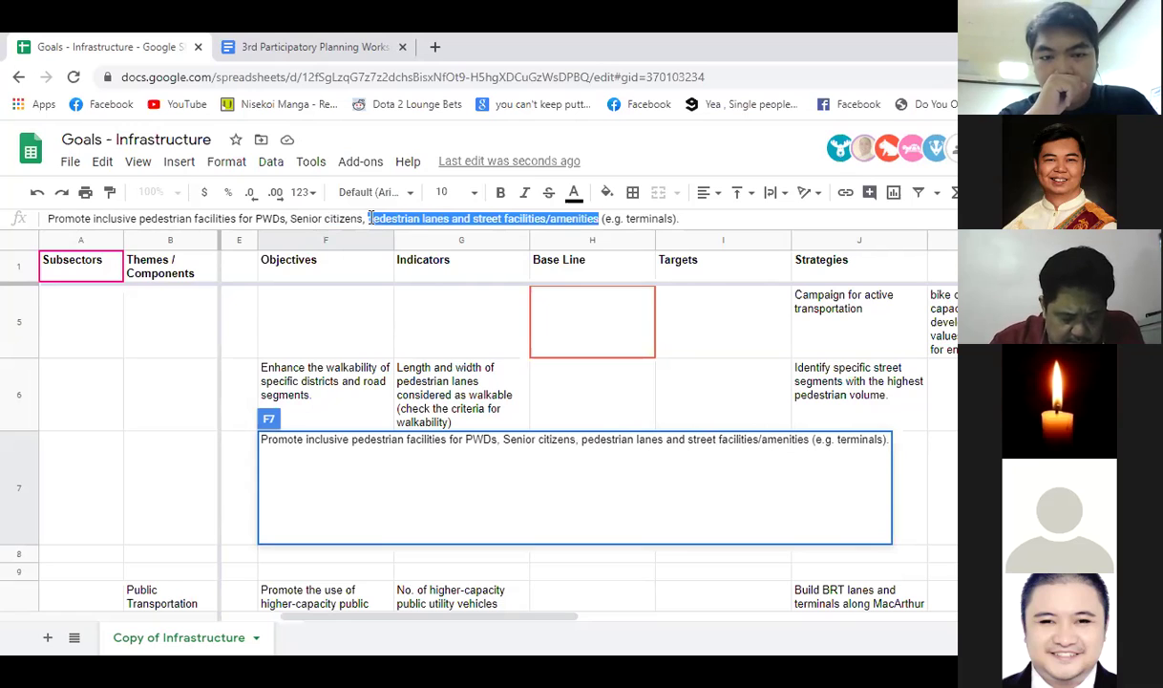
pyautogui.press('BackSpace')
pyautogui.press('BackSpace')
pyautogui.press('BackSpace')
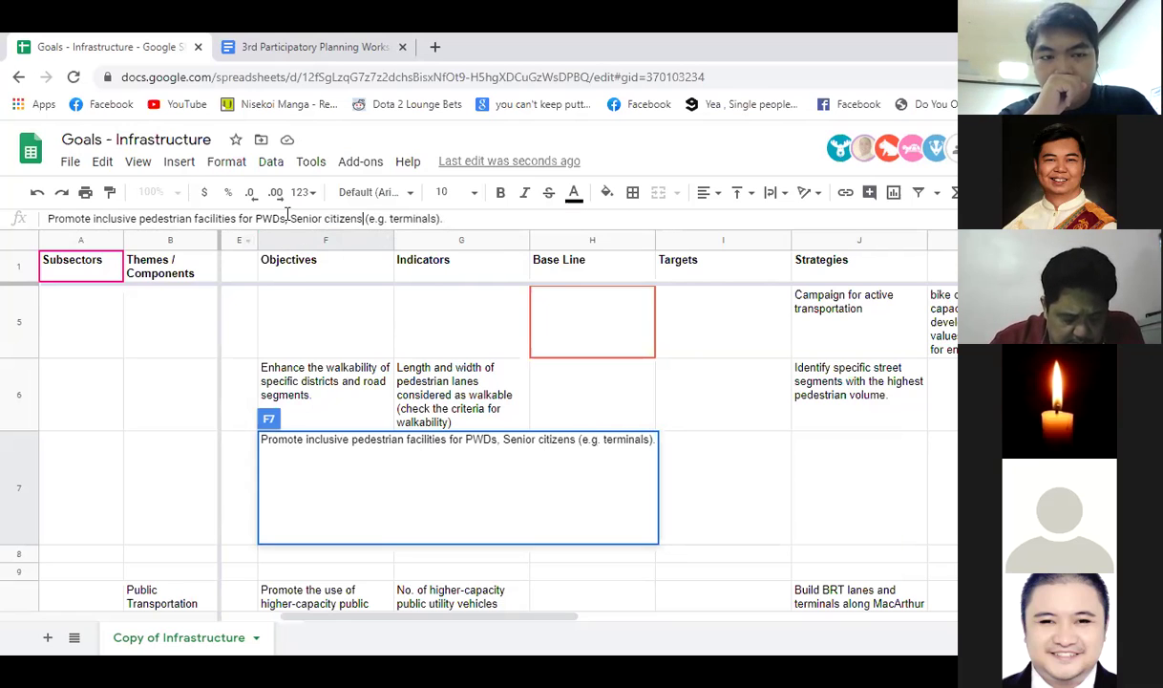
pyautogui.click(294, 218)
pyautogui.press('BackSpace')
pyautogui.write('s')
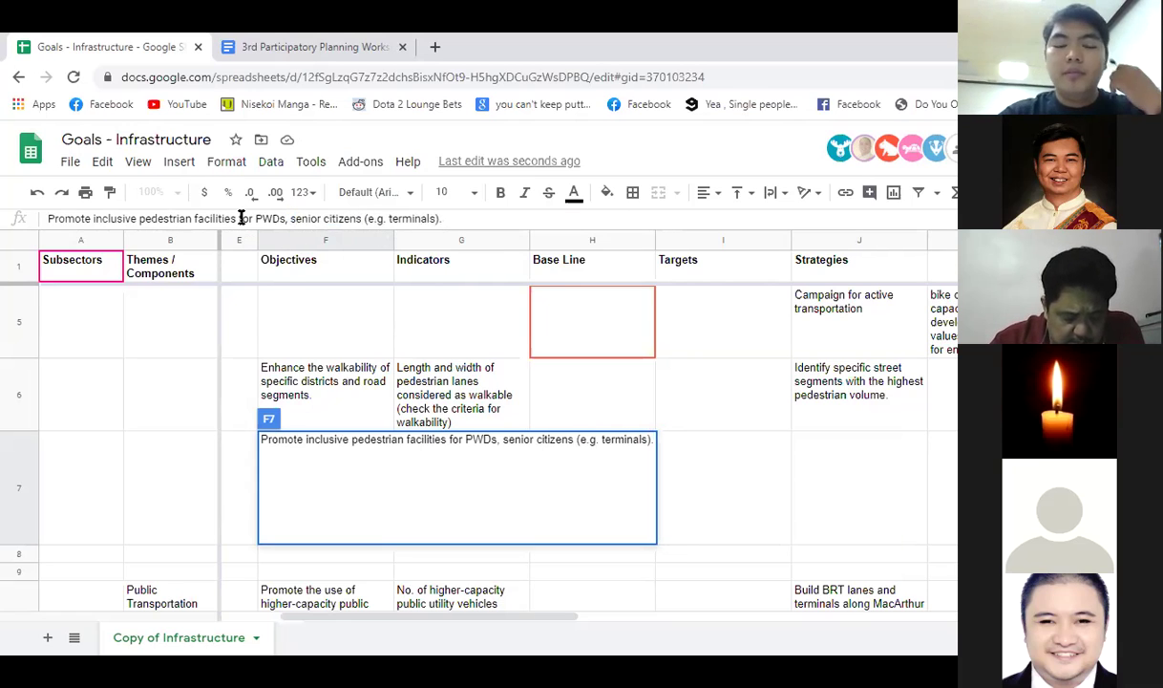
# Step: In the row 7 objective, replace "pedestrian facilities" with "pedestrian lanes and street facilities/amenities" and add ", and the vulnerable" after "senior citizens"
pyautogui.moveTo(235, 217); pyautogui.dragTo(139, 217)
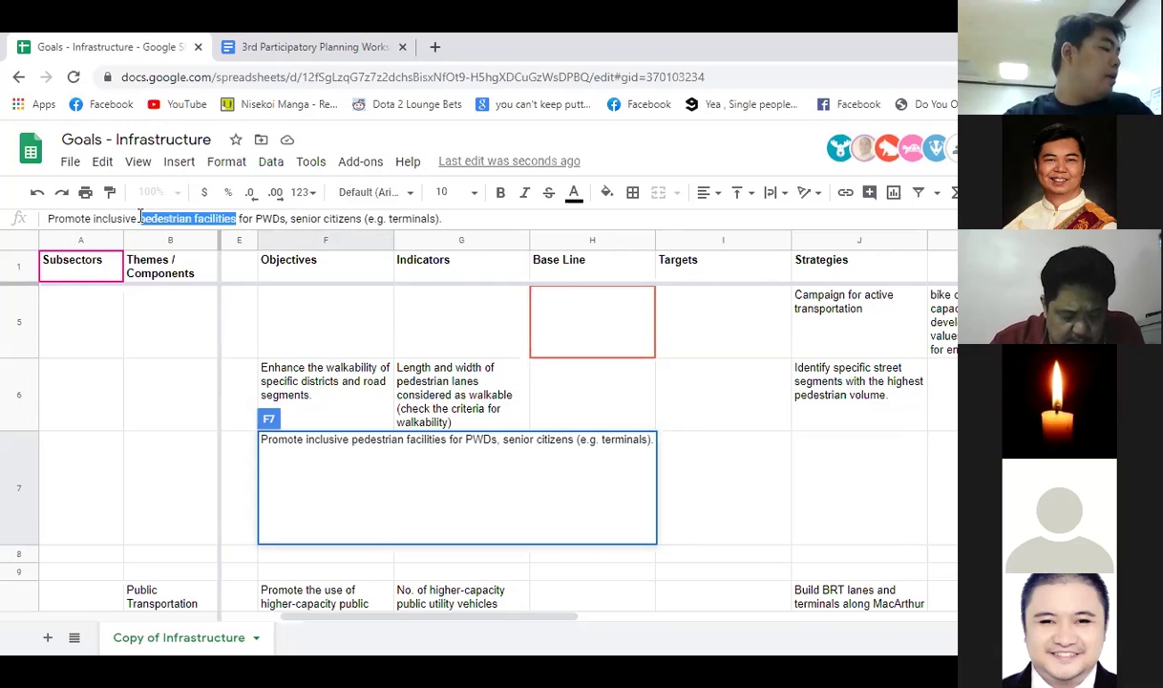
pyautogui.hotkey('ctrl', 'v')
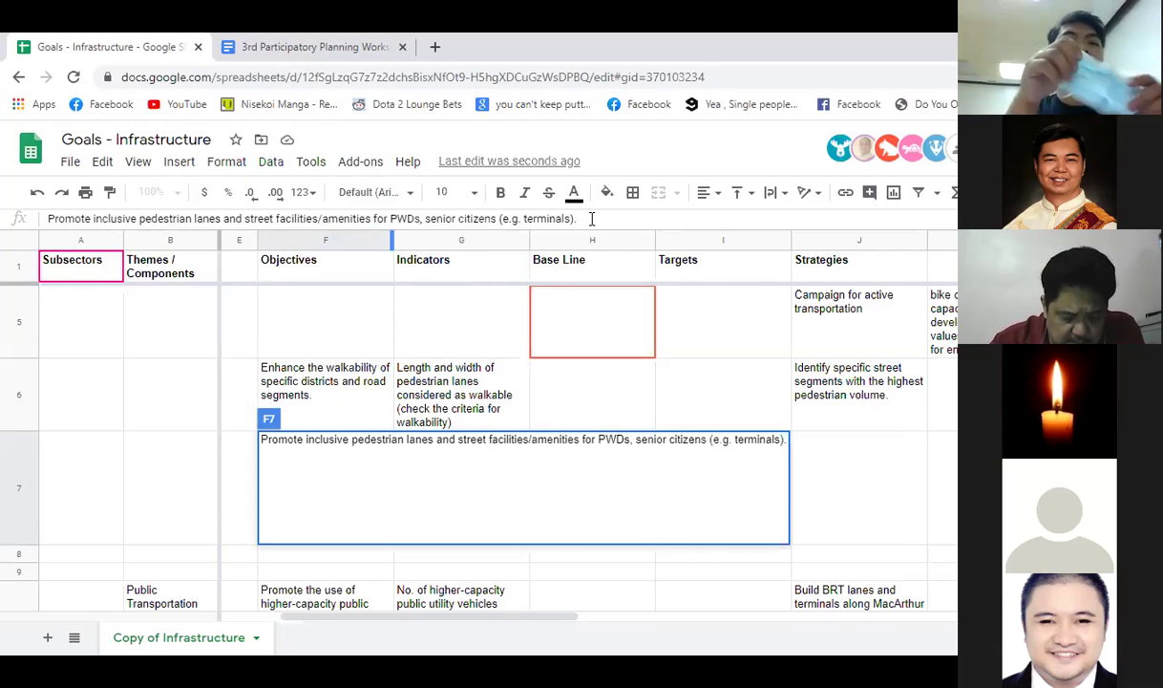
pyautogui.click(496, 218)
pyautogui.write(', and vulnerable')
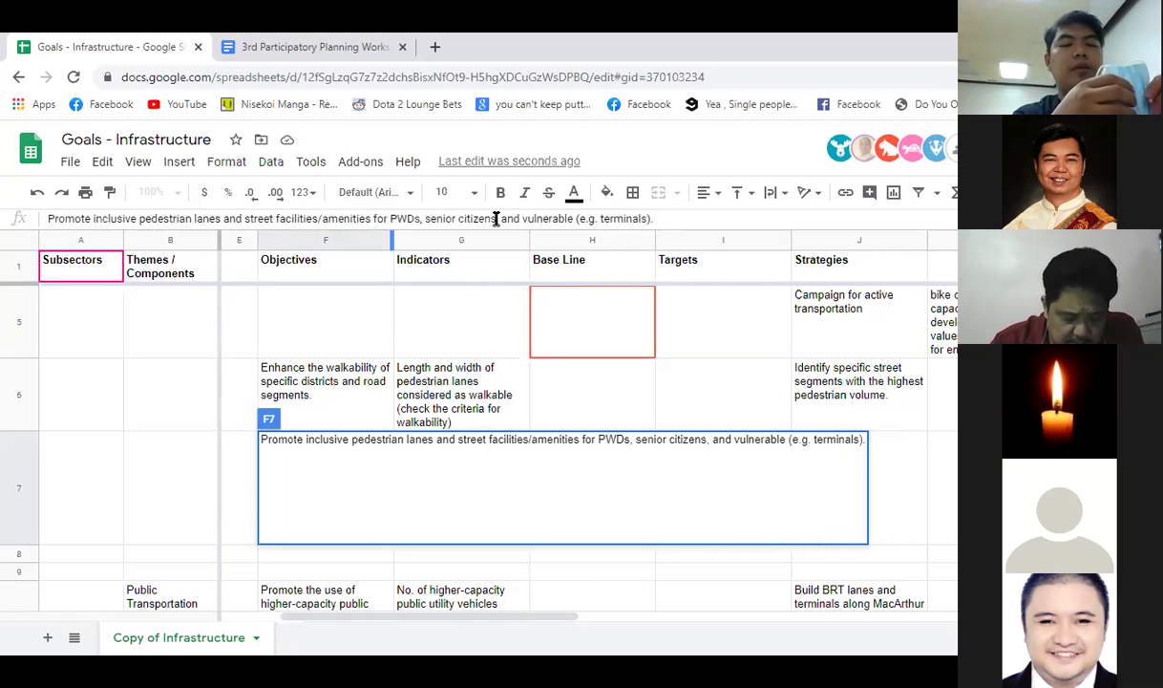
pyautogui.click(521, 218)
pyautogui.write('the')
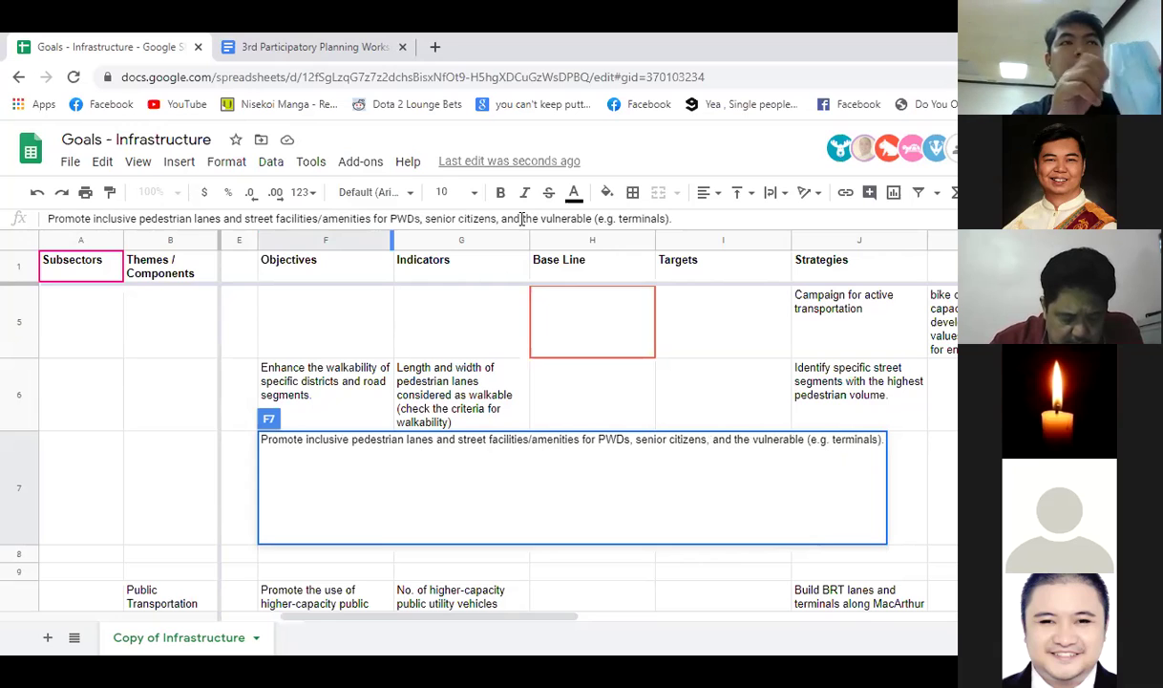
# Step: Replace "PWDs" in the row 7 objective with "differently-abled persons (DAPs)"
pyautogui.doubleClick(403, 219)
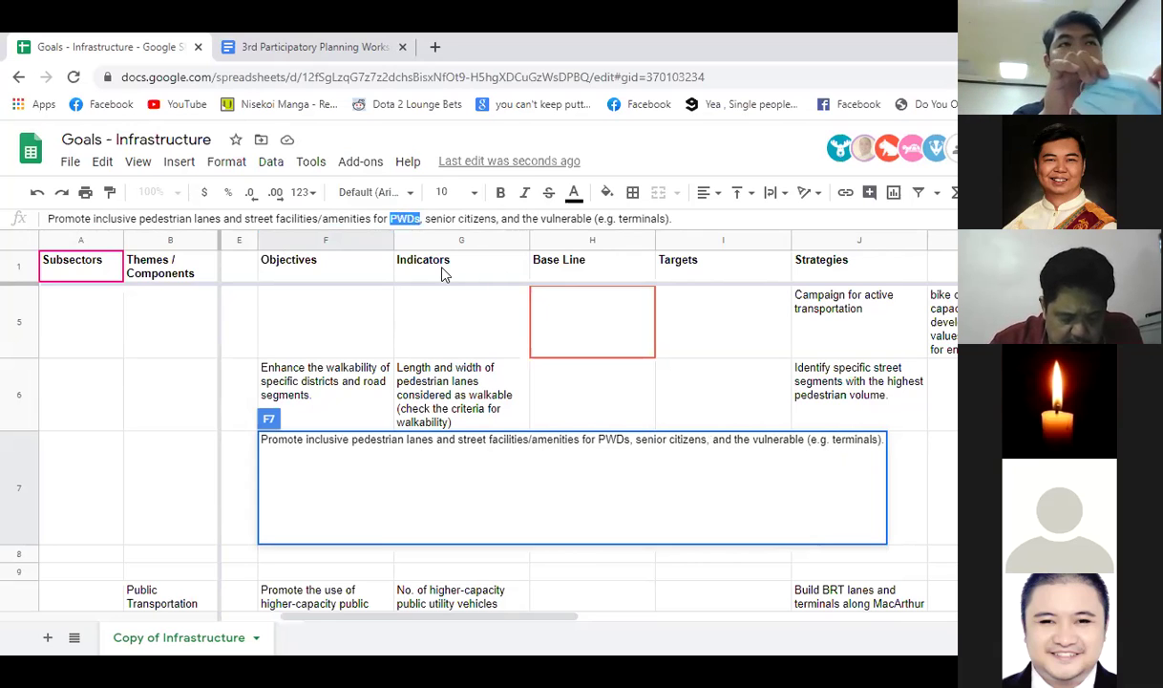
pyautogui.write('differe')
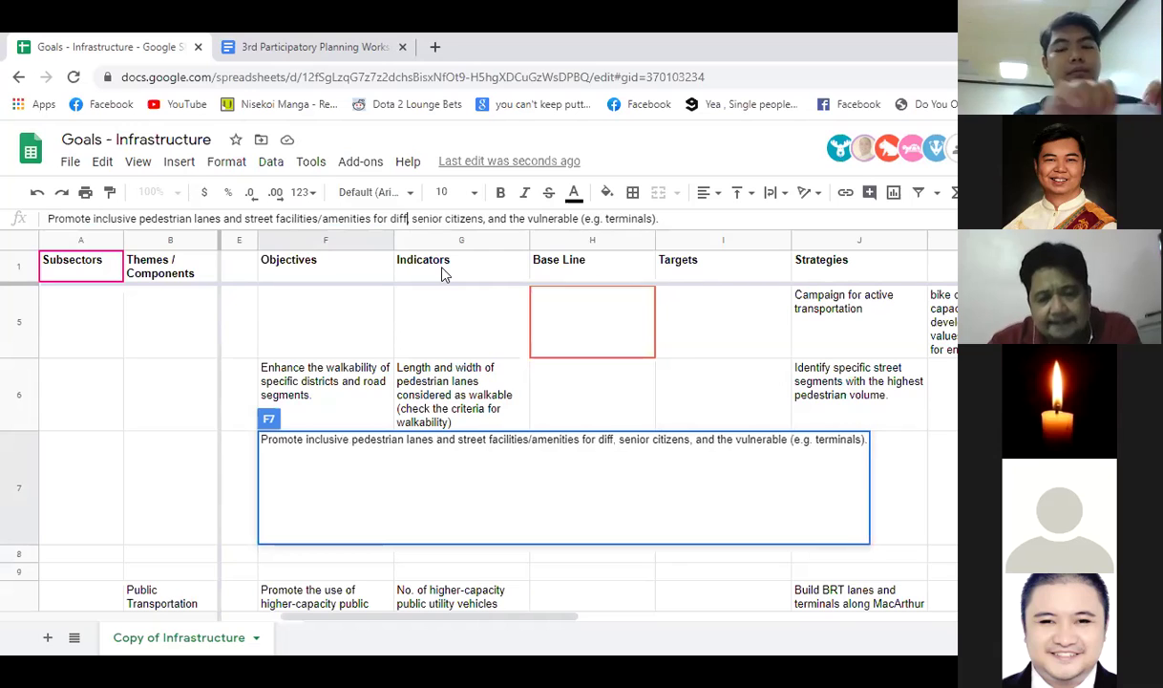
pyautogui.write('ntly-abled')
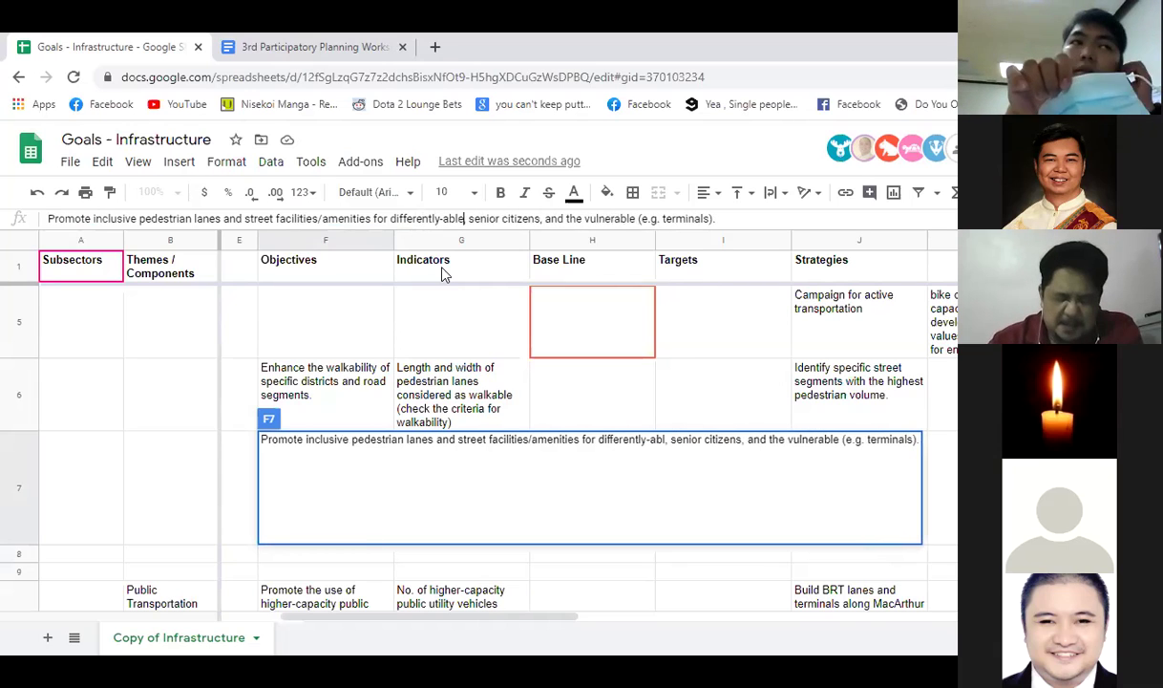
pyautogui.write(' persons')
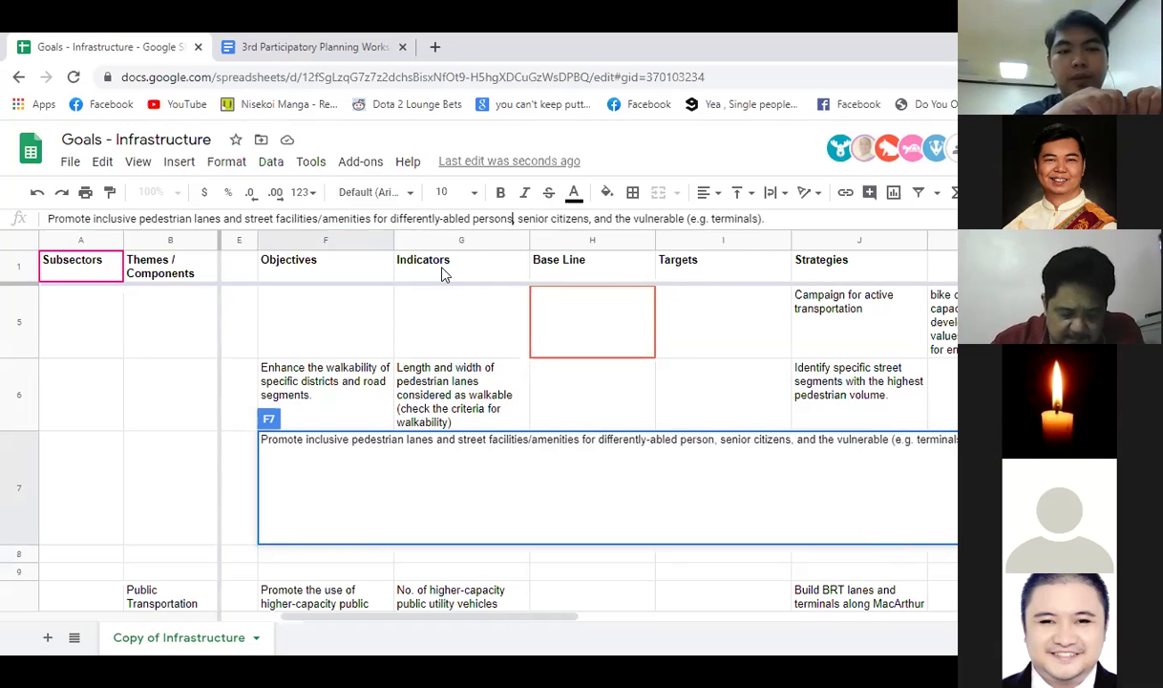
pyautogui.write(' (DAPs')
pyautogui.press('Return')
pyautogui.write('tama!')
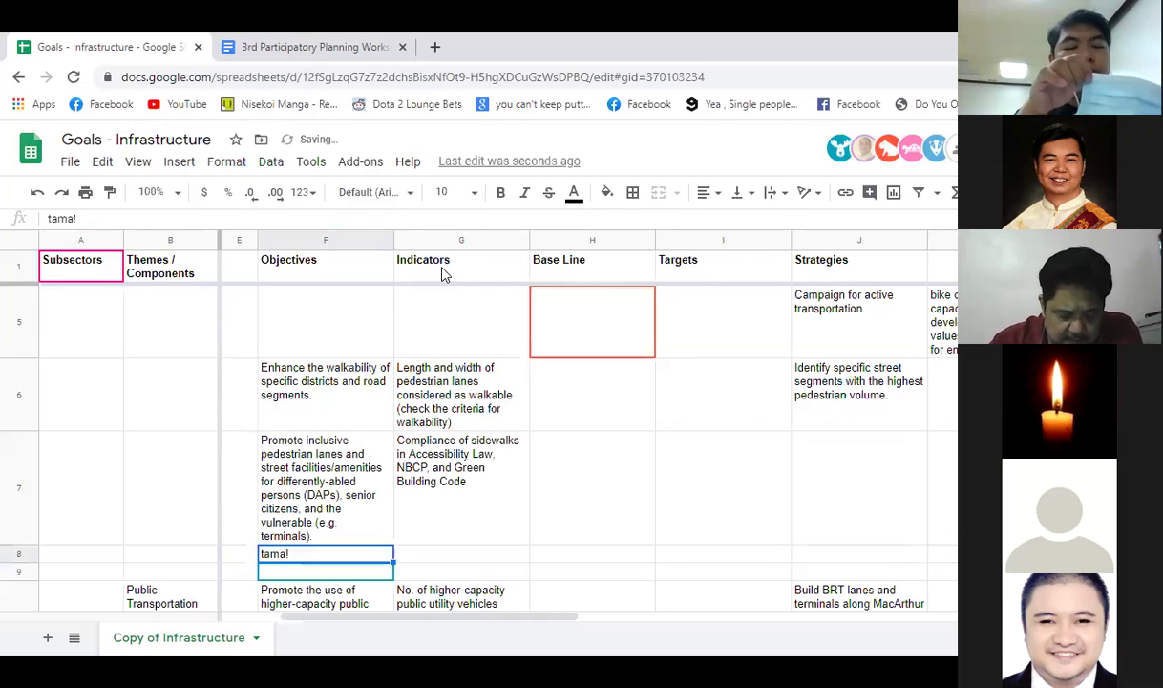
pyautogui.click(420, 496)
pyautogui.hotkey('ctrl', 'z')
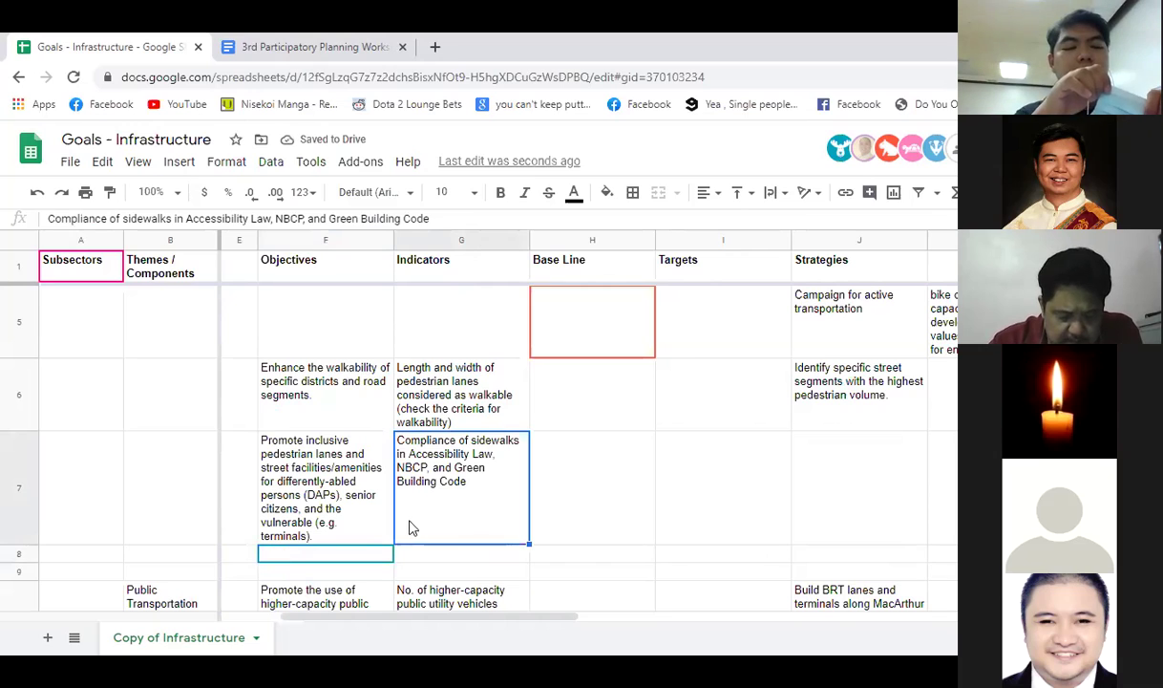
# Step: Examine the row 6 and 7 pedestrian objectives and sidewalk compliance indicator alongside their base line, targets and strategies cells
pyautogui.click(373, 520)
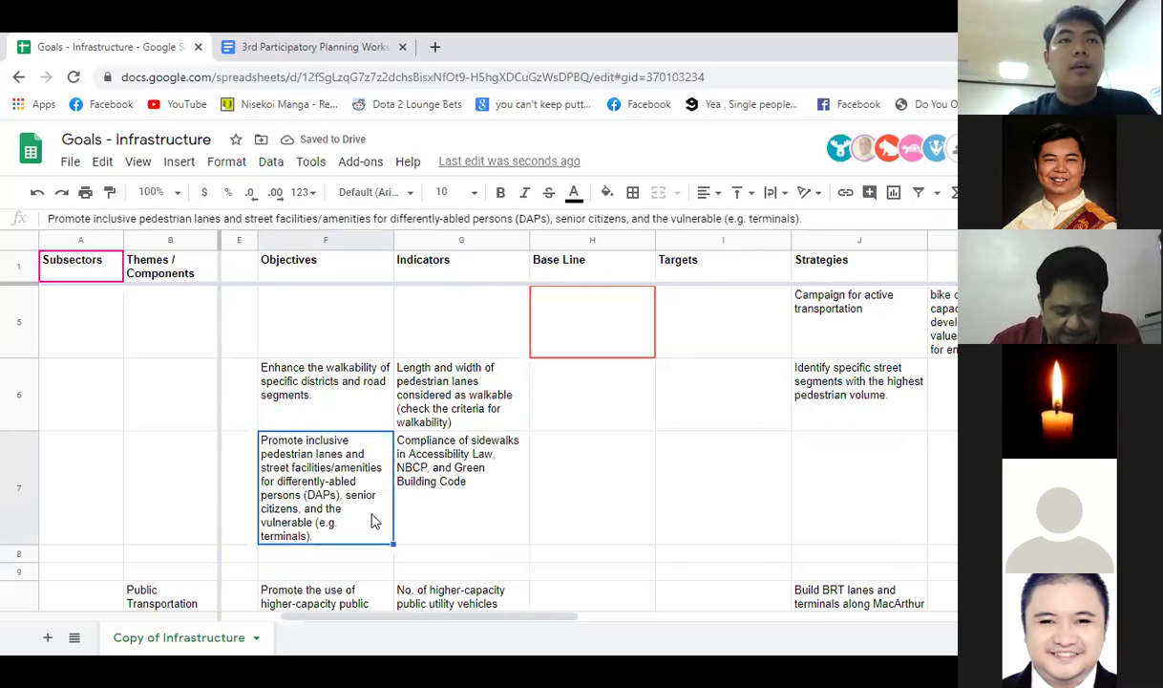
pyautogui.click(325, 421)
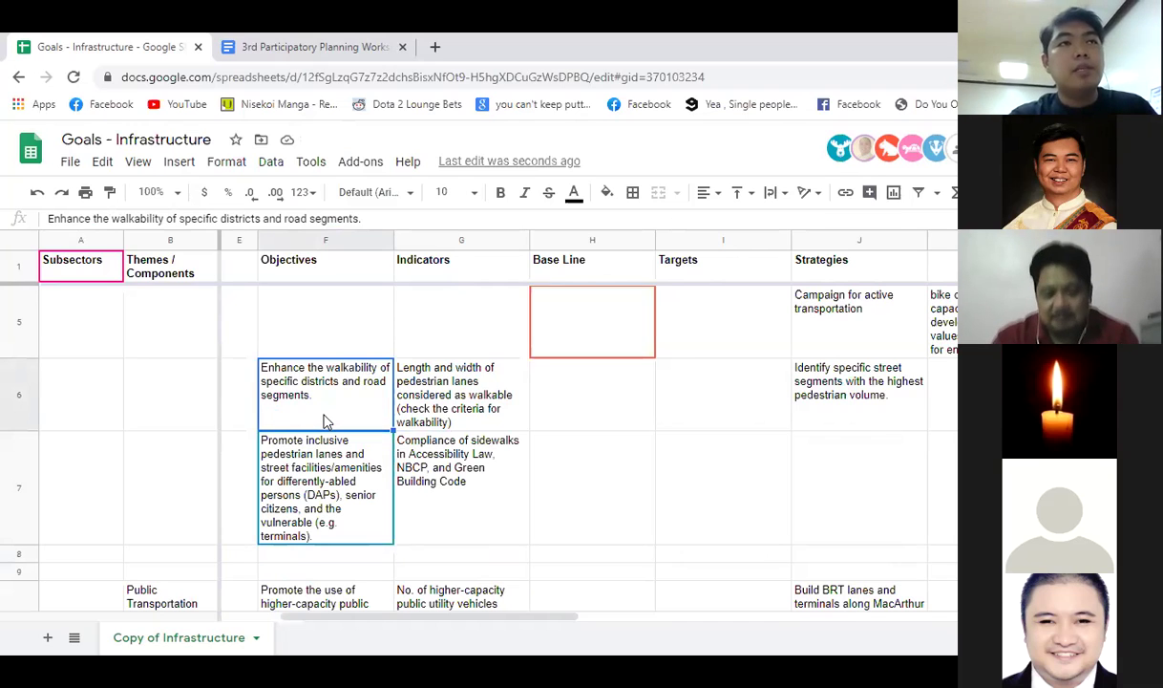
pyautogui.click(325, 461)
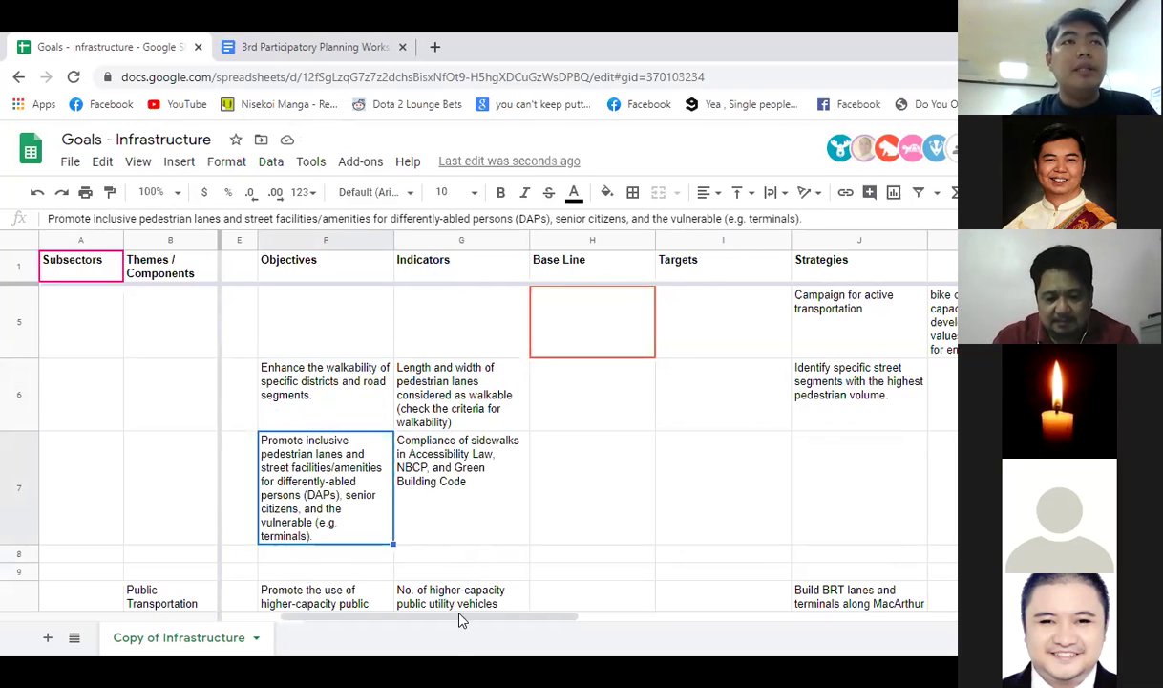
pyautogui.moveTo(458, 625); pyautogui.dragTo(468, 626)
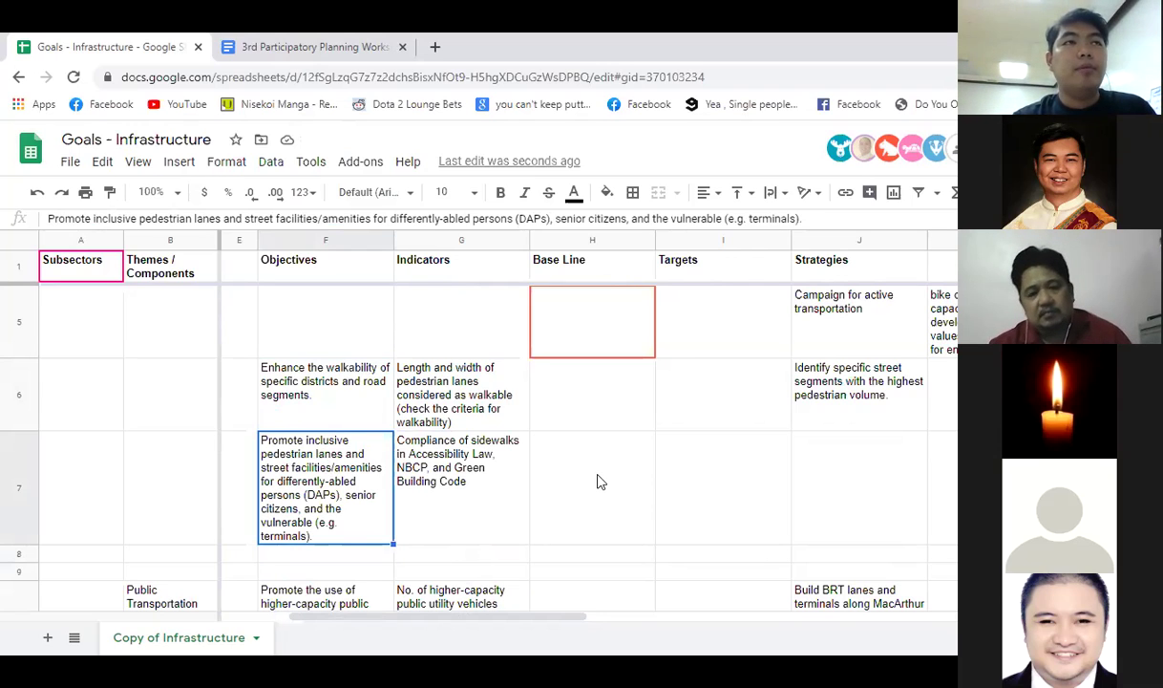
pyautogui.click(477, 492)
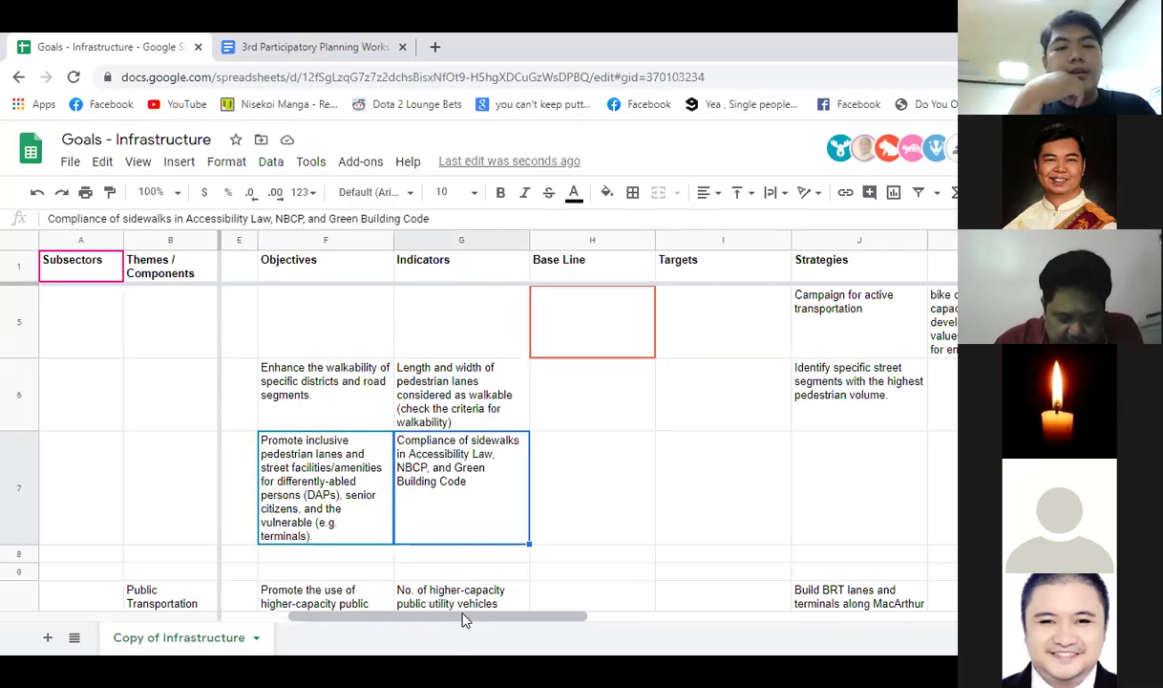
pyautogui.moveTo(462, 615); pyautogui.dragTo(485, 623)
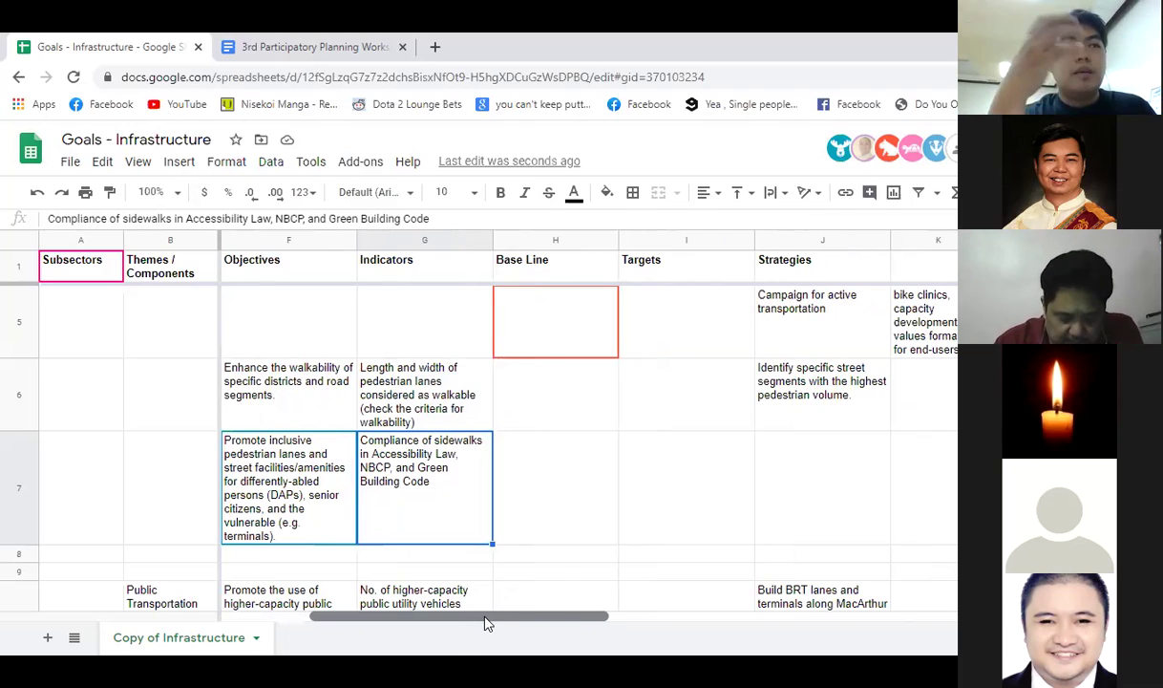
pyautogui.click(465, 462)
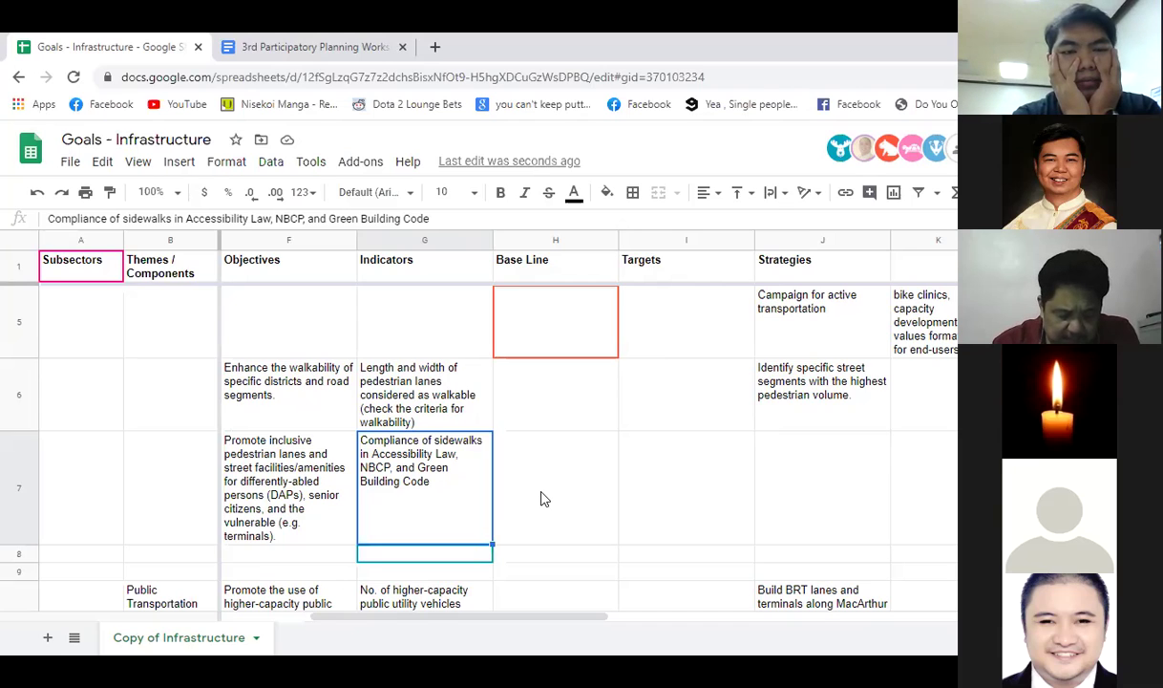
pyautogui.click(541, 497)
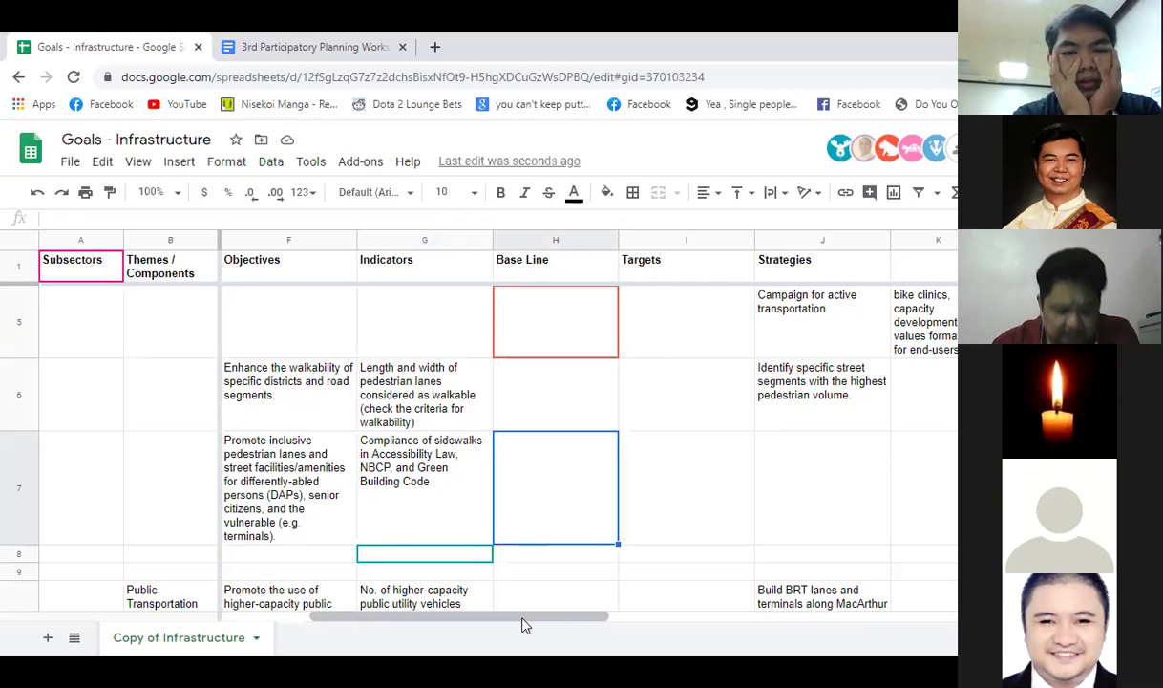
pyautogui.moveTo(522, 620)
pyautogui.mouseDown()
pyautogui.moveTo(542, 622)
pyautogui.moveTo(531, 621)
pyautogui.mouseUp()
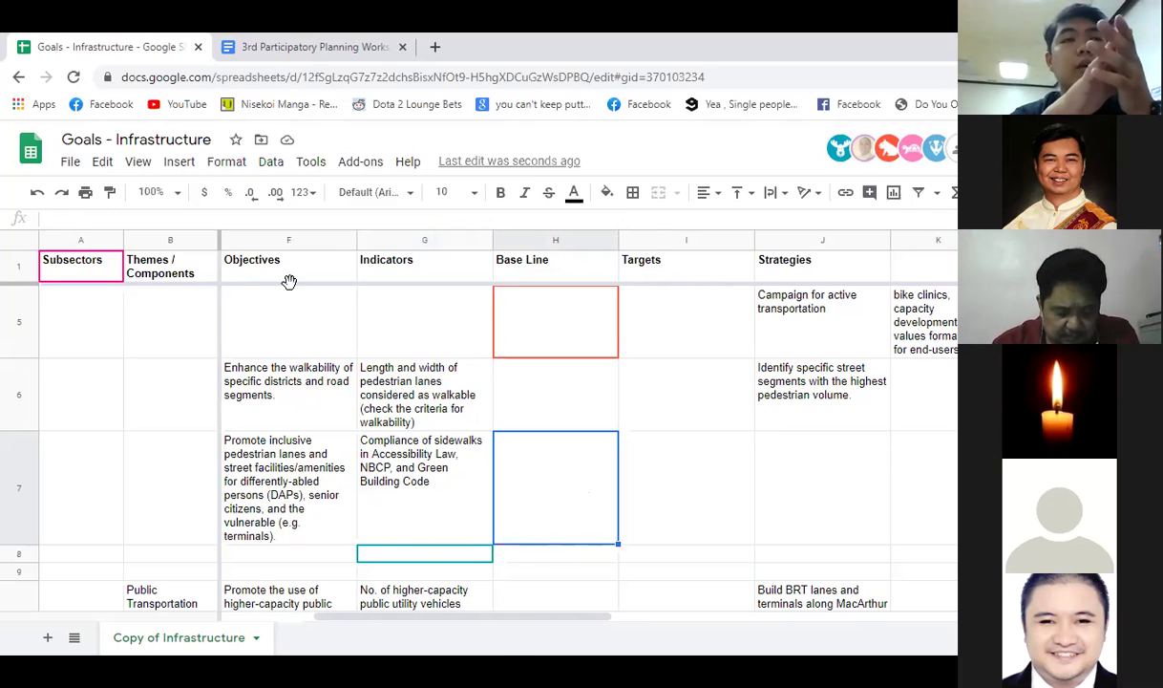
pyautogui.click(309, 223)
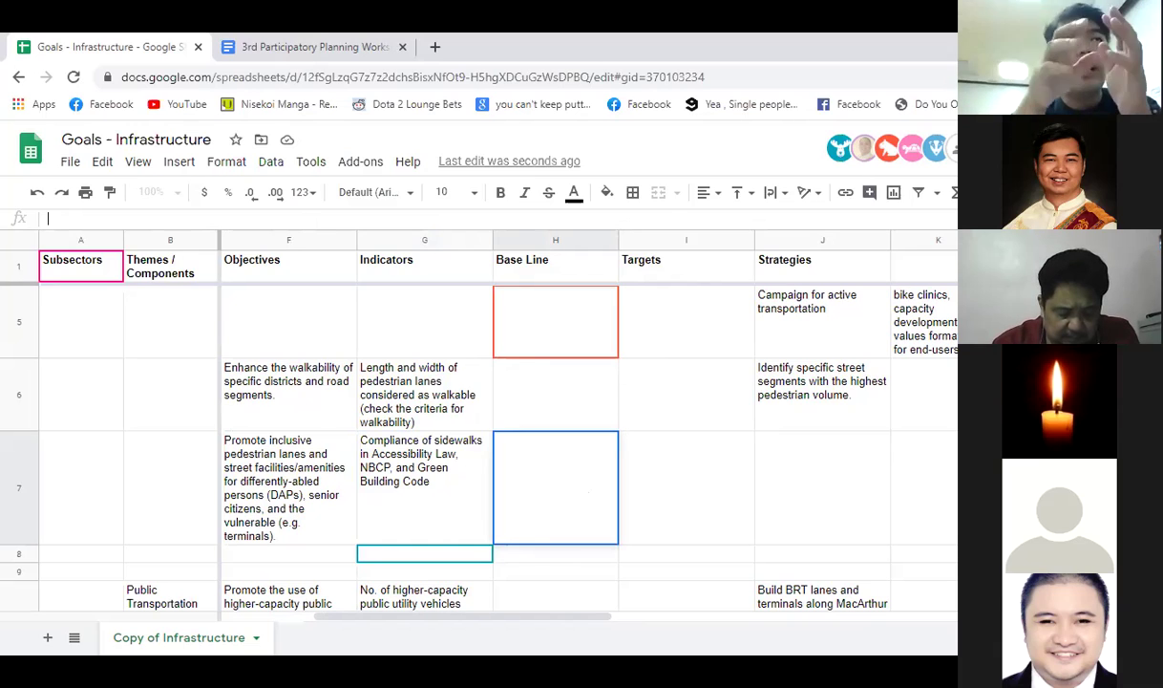
pyautogui.click(530, 560)
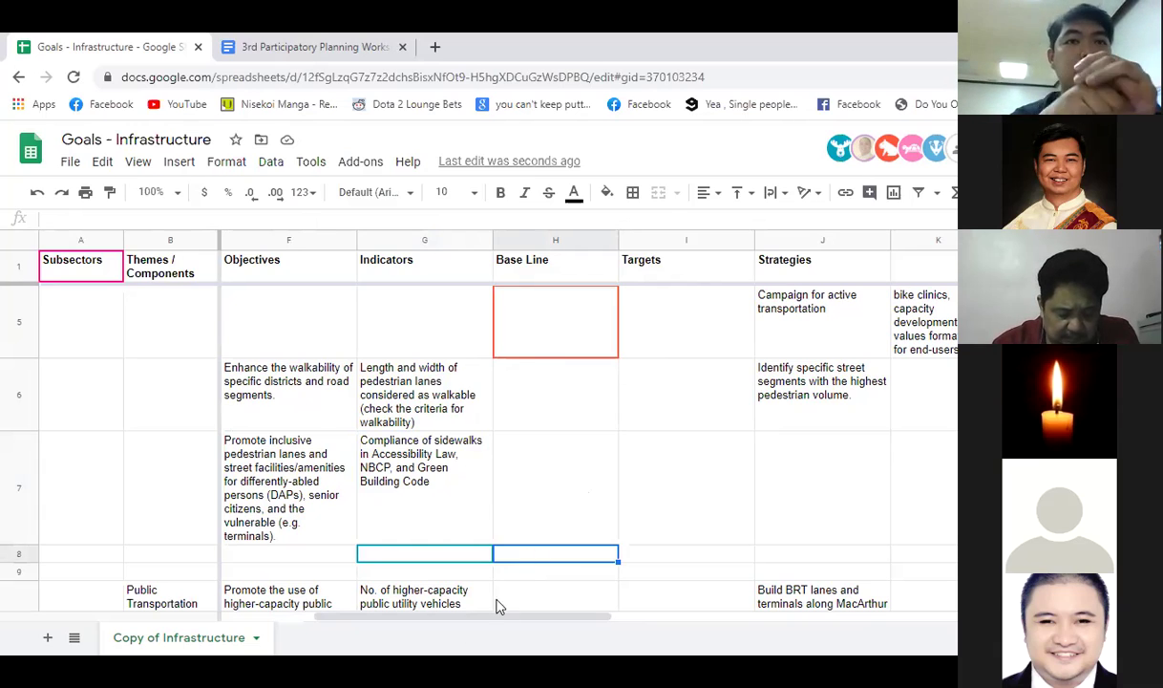
pyautogui.moveTo(483, 619); pyautogui.dragTo(532, 618)
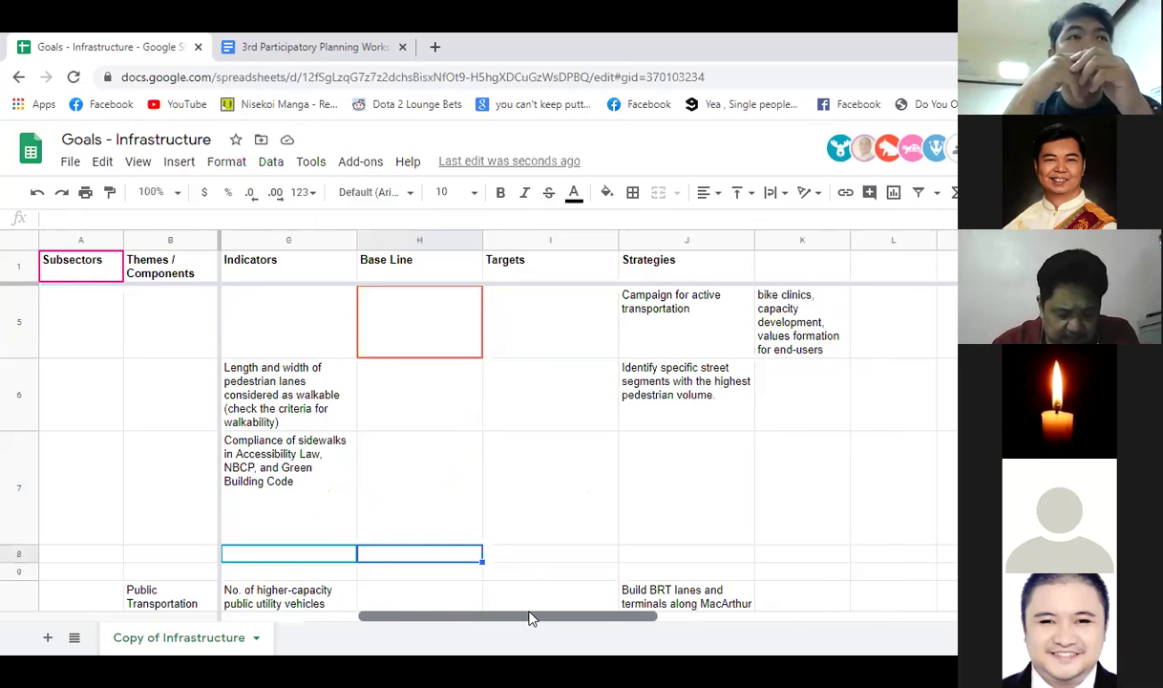
pyautogui.click(424, 471)
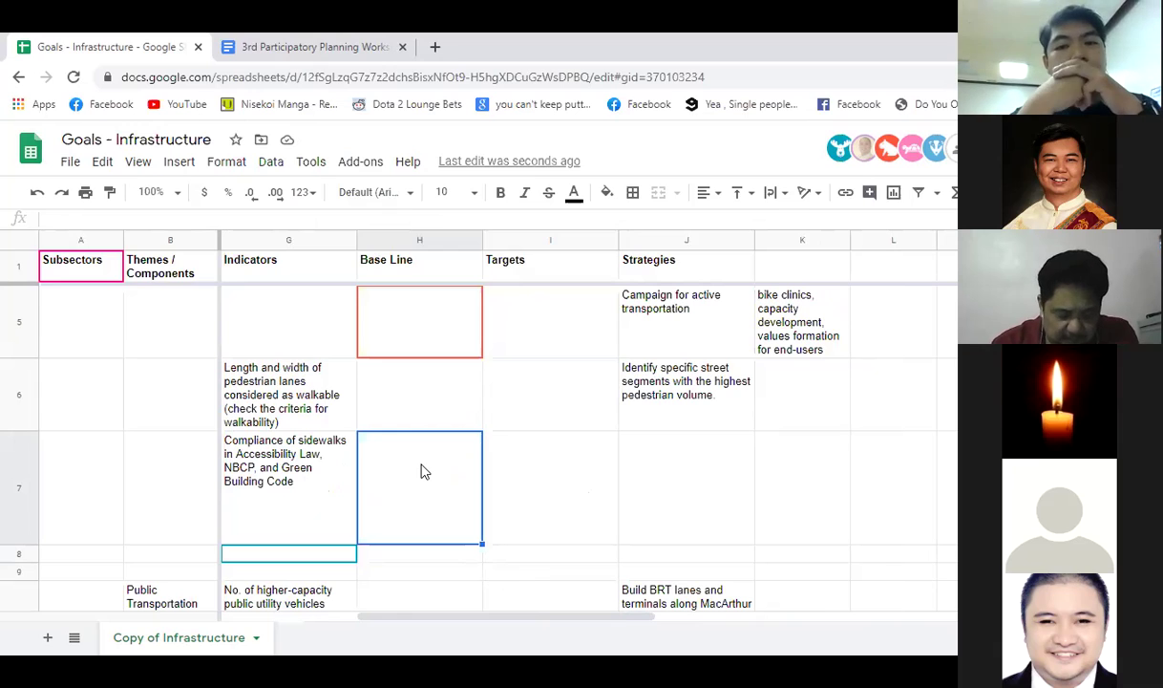
pyautogui.press('Left')
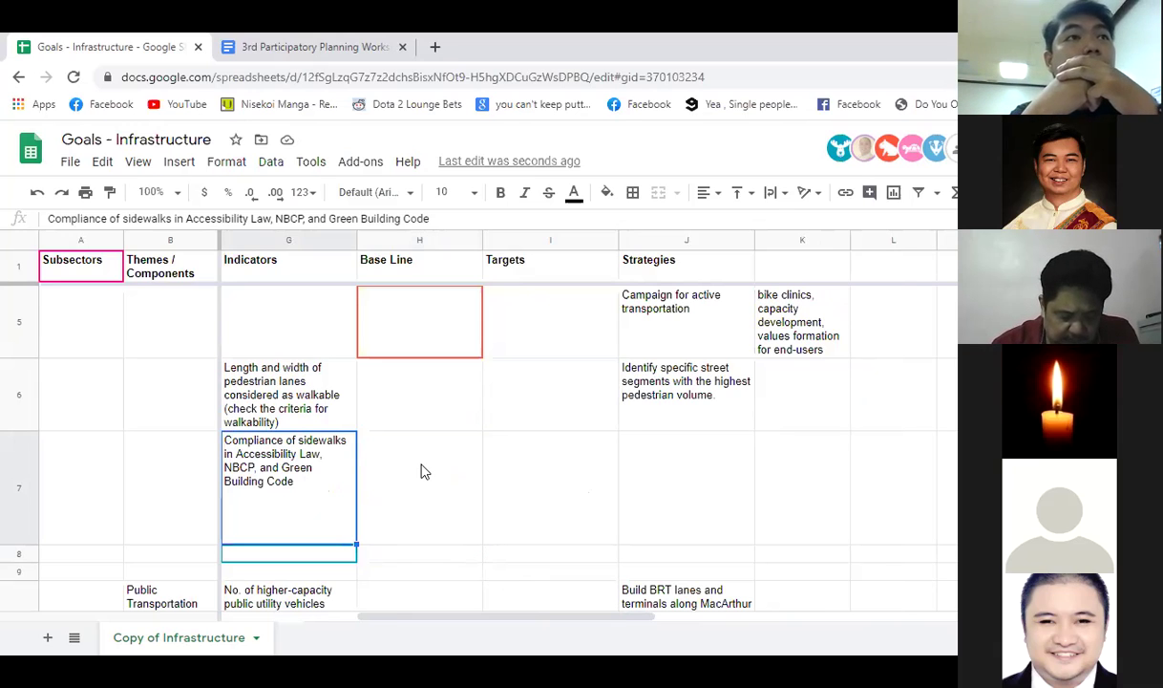
# Step: Enter "*inventory of roads (RROW)" as the base line for the row 7 sidewalk compliance indicator
pyautogui.click(403, 451)
pyautogui.click(268, 221)
pyautogui.write('*inv')
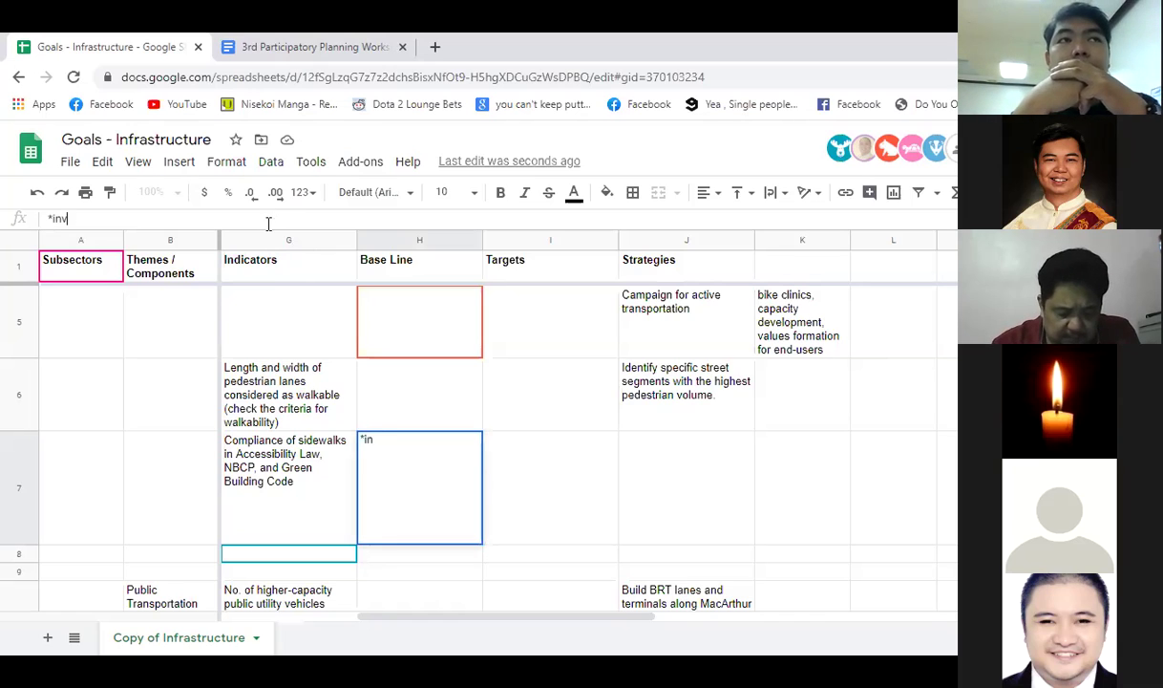
pyautogui.write('entory of')
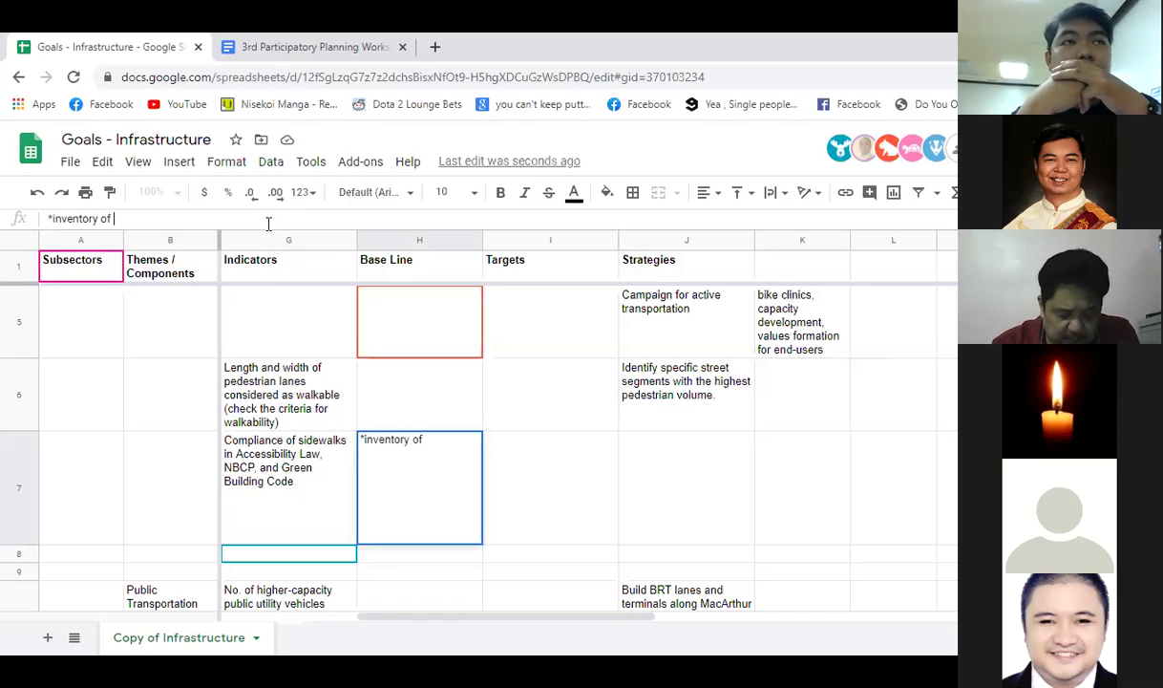
pyautogui.write(' roads')
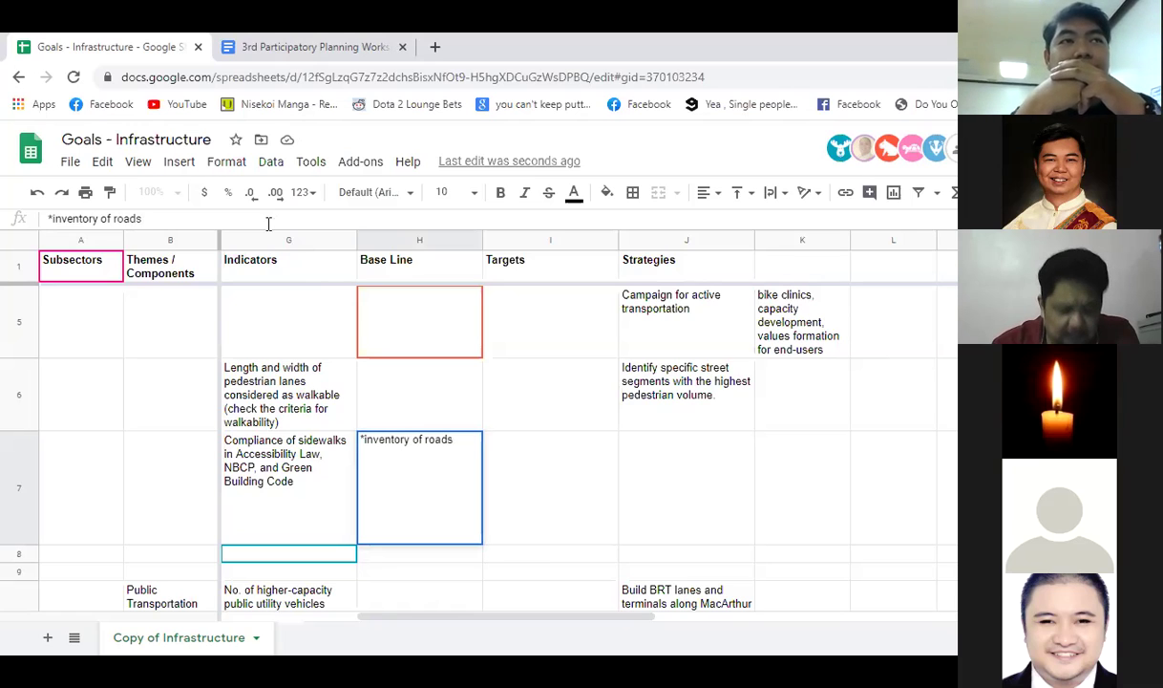
pyautogui.write(' (RROW)')
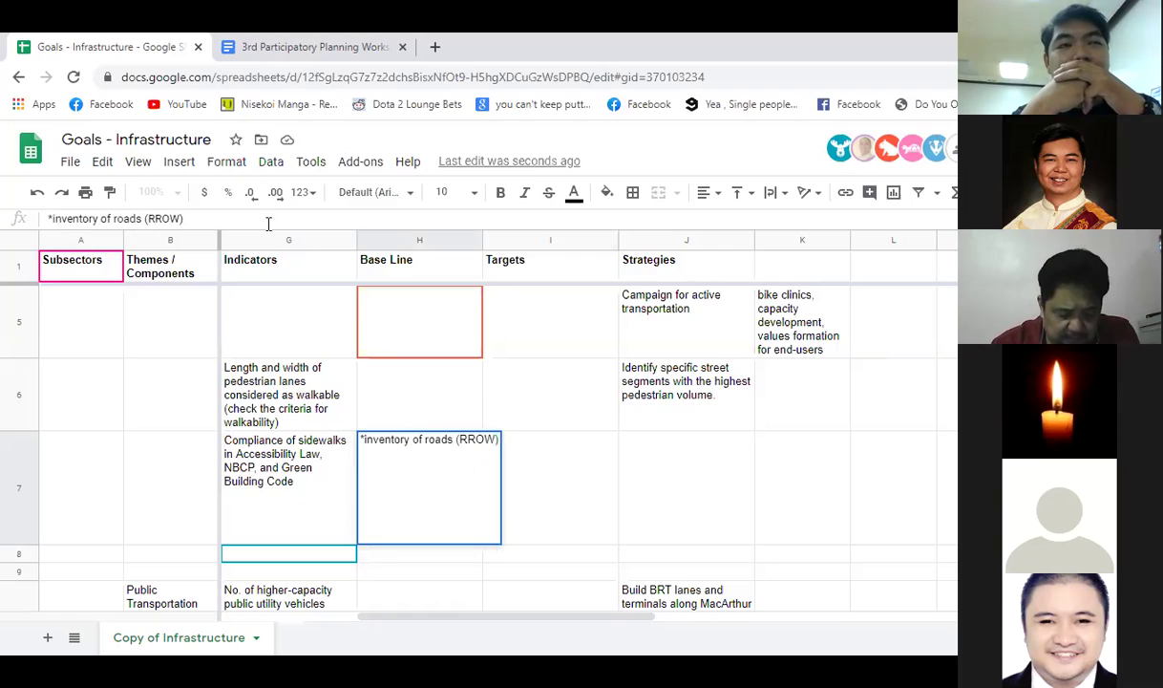
pyautogui.press('Tab')
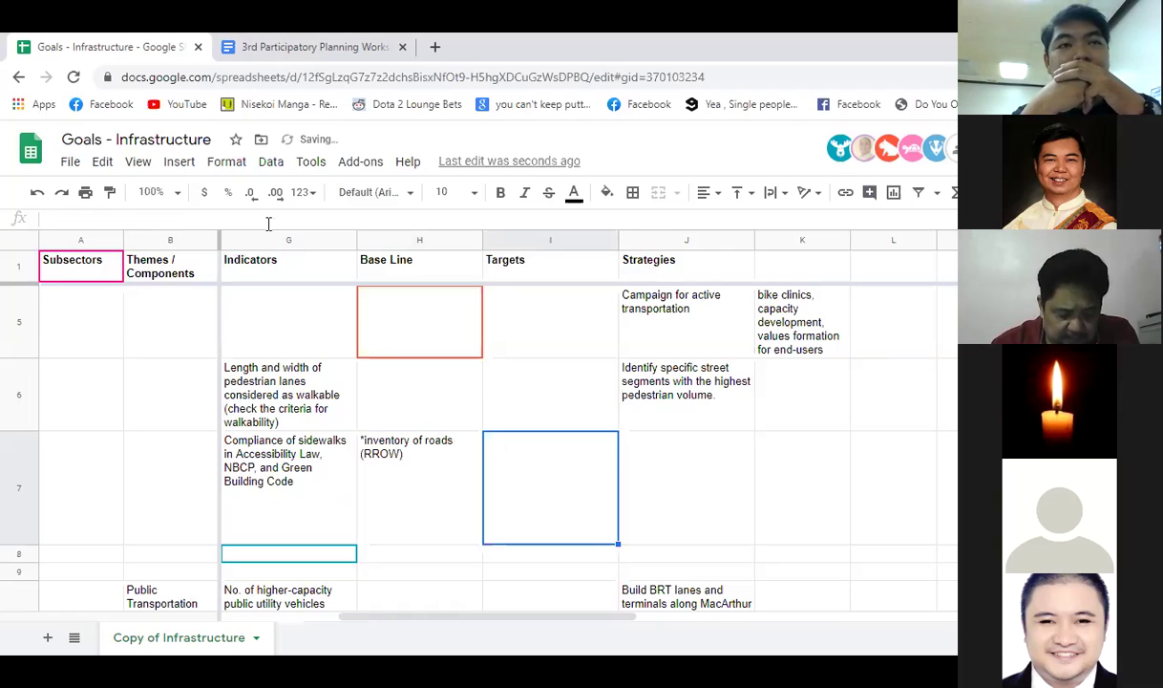
# Step: Extend the row 7 base line to read "*inventory of roads (RROW = carriageway + sidewalks)"
pyautogui.click(442, 507)
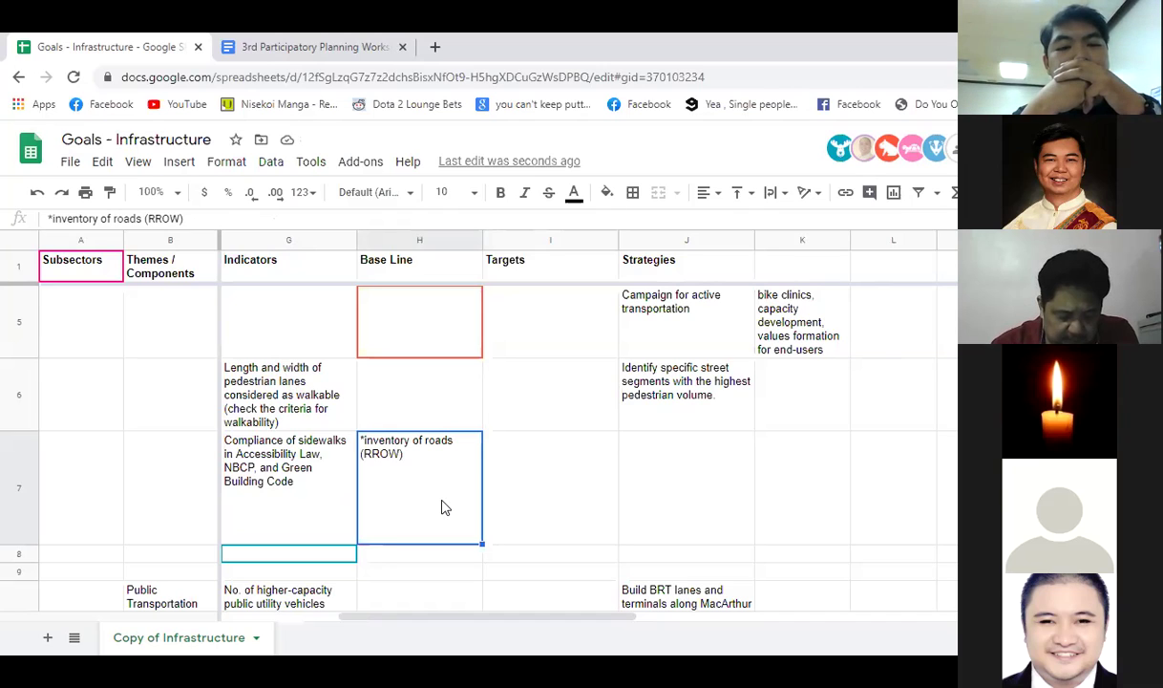
pyautogui.click(180, 218)
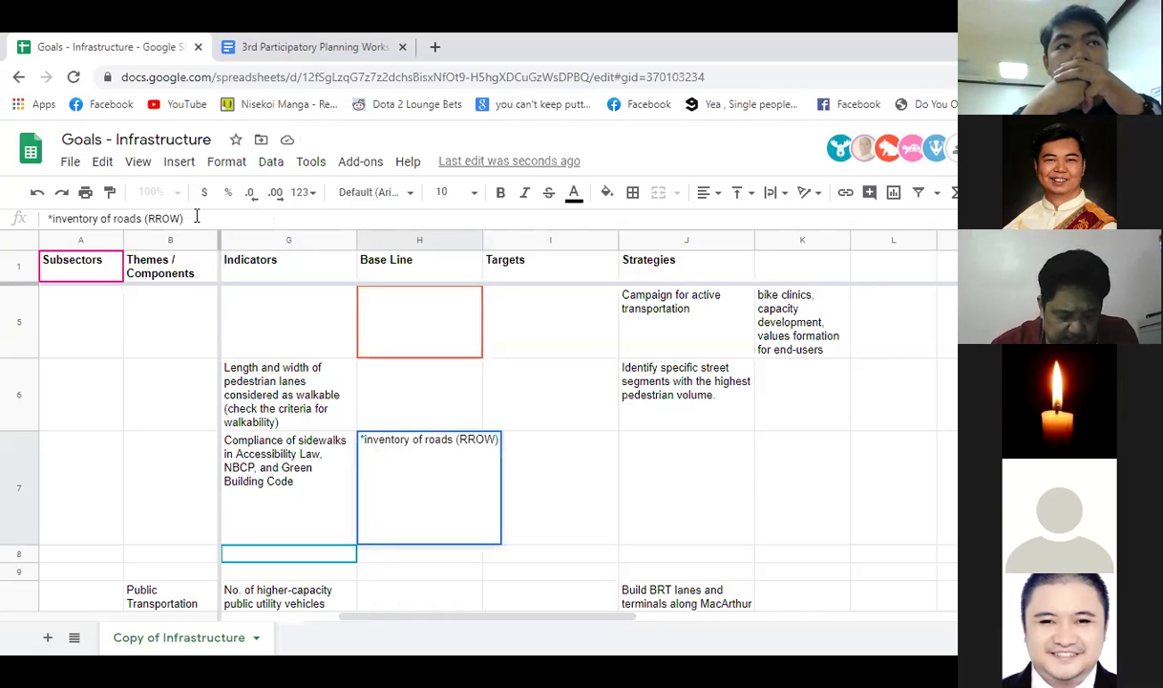
pyautogui.press('Left')
pyautogui.write('= ')
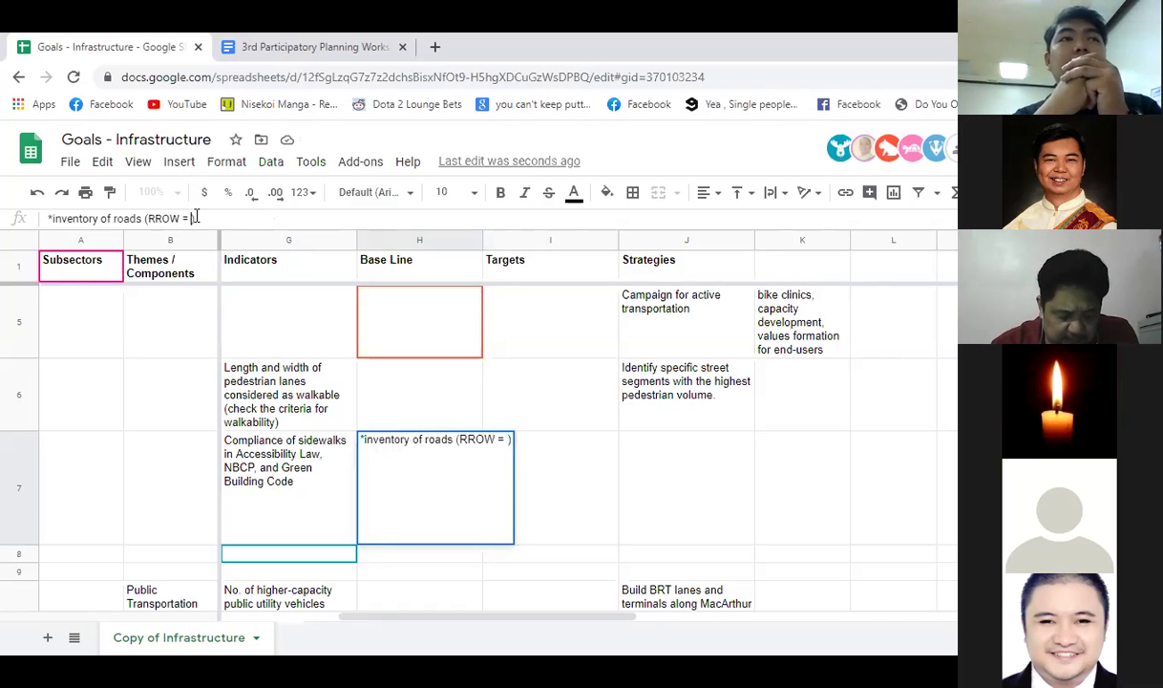
pyautogui.write('car')
pyautogui.write('ria')
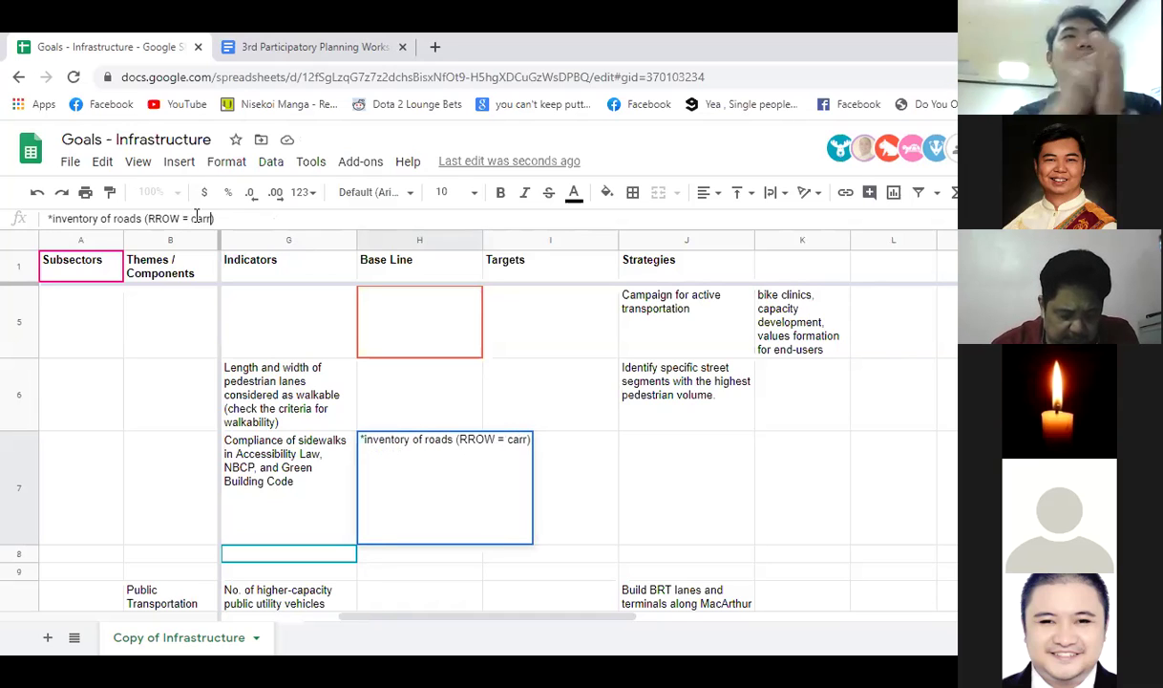
pyautogui.write('geway + ')
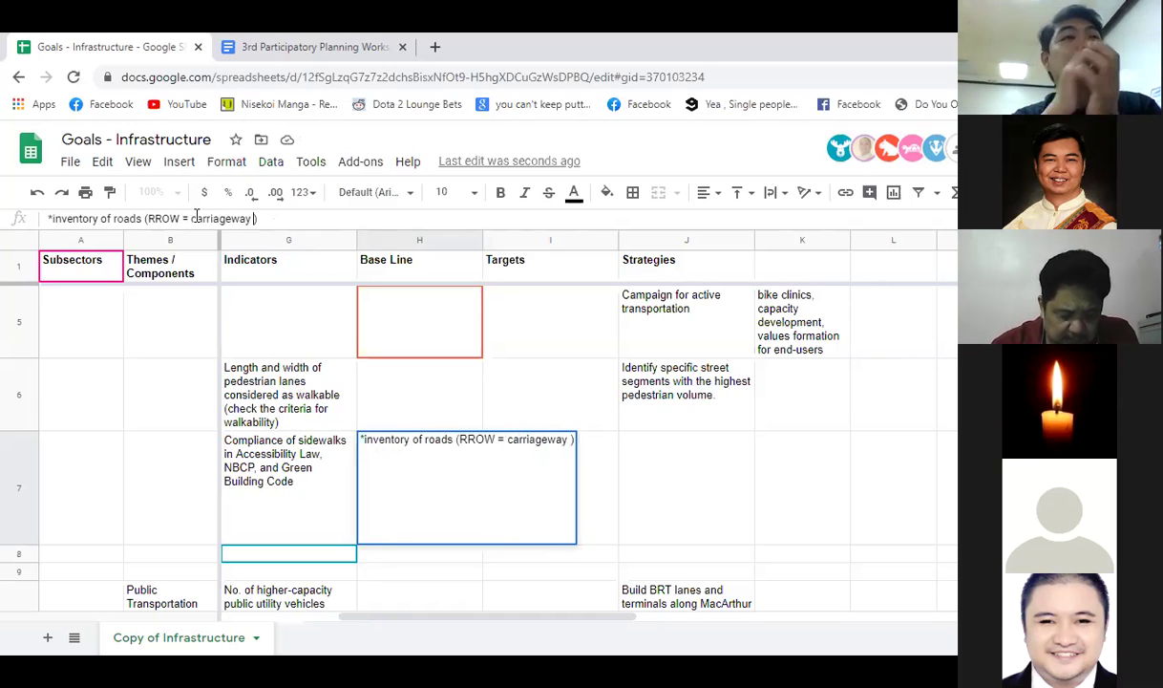
pyautogui.write('sidewalk')
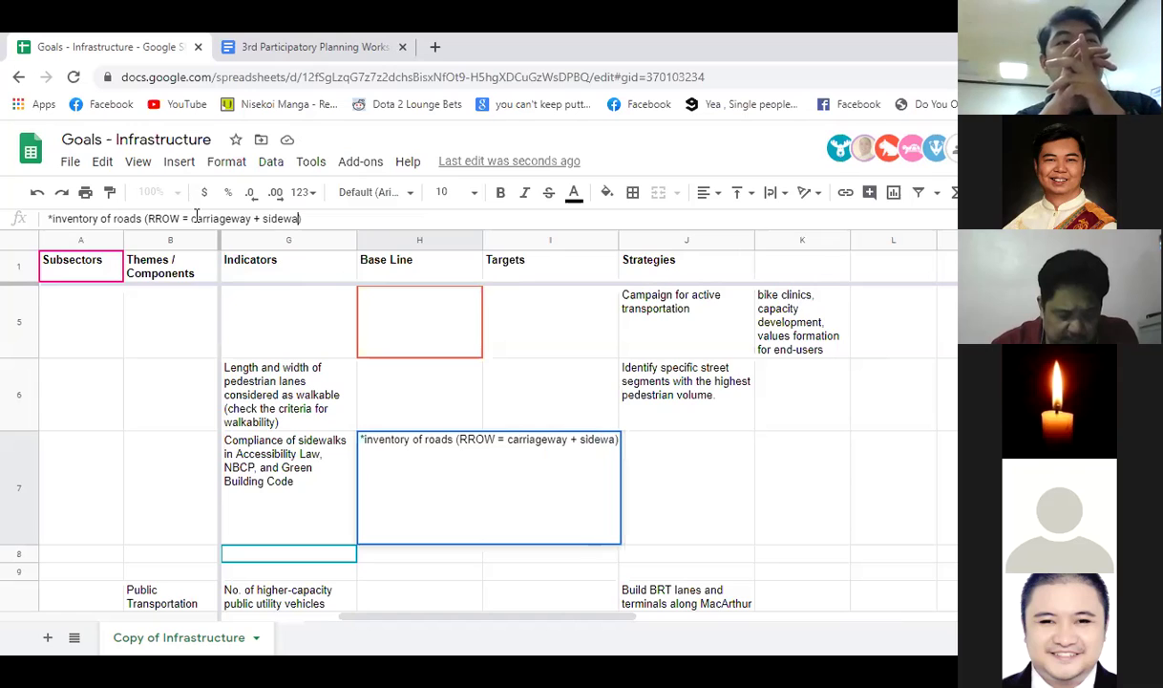
pyautogui.write('s')
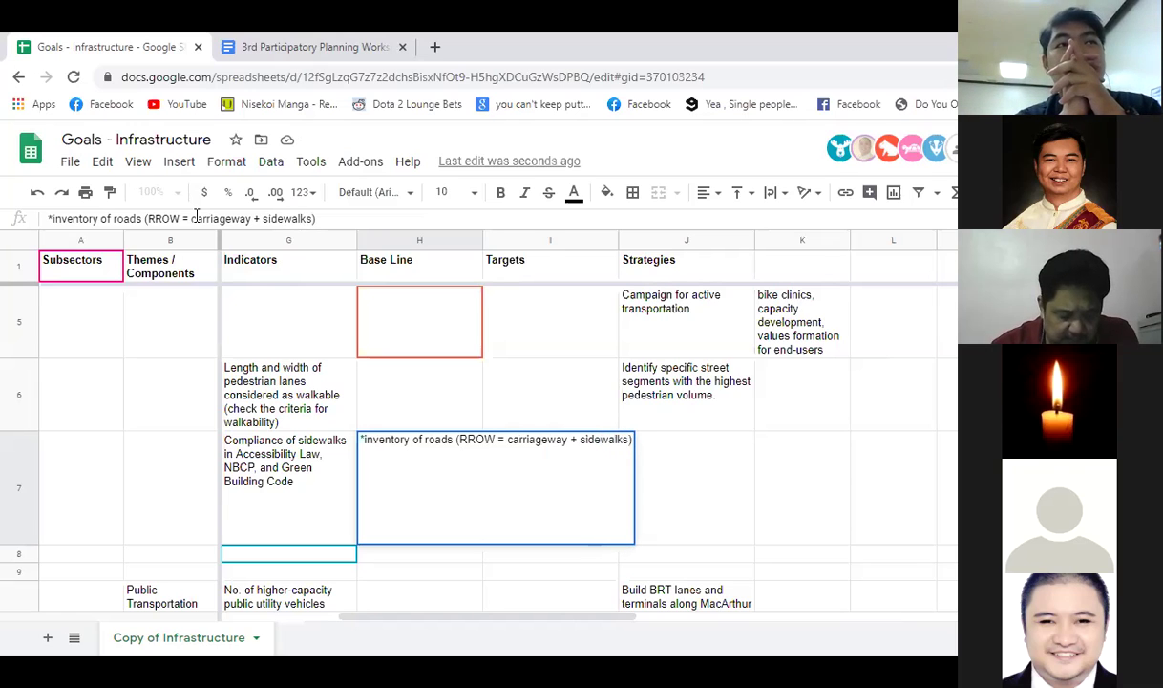
pyautogui.press('Return')
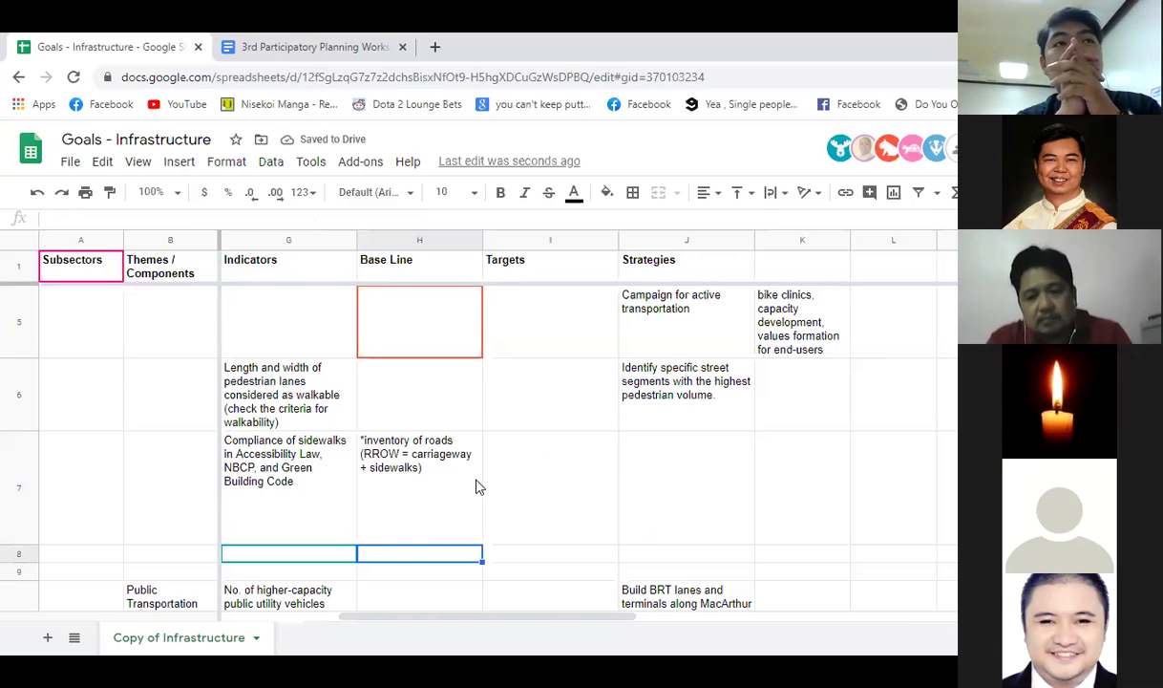
# Step: Examine the empty row 6 and 7 targets alongside their pedestrian goal, objectives, indicators, base line and strategies
pyautogui.click(532, 480)
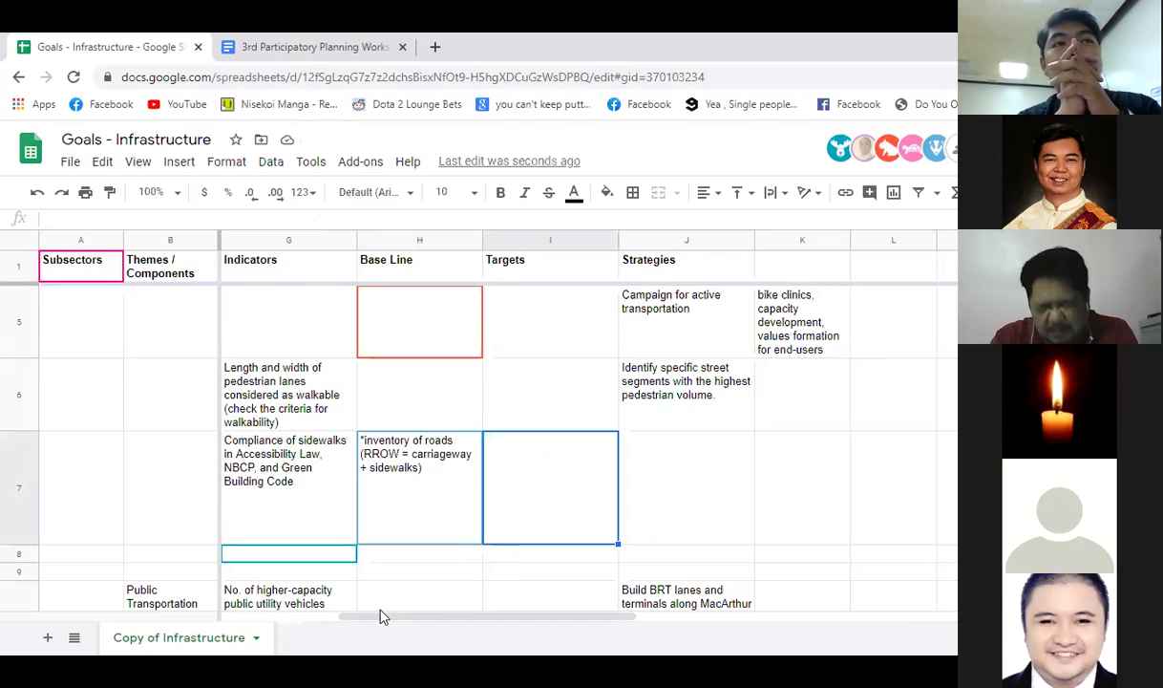
pyautogui.moveTo(390, 618)
pyautogui.mouseDown()
pyautogui.moveTo(438, 627)
pyautogui.moveTo(404, 623)
pyautogui.mouseUp()
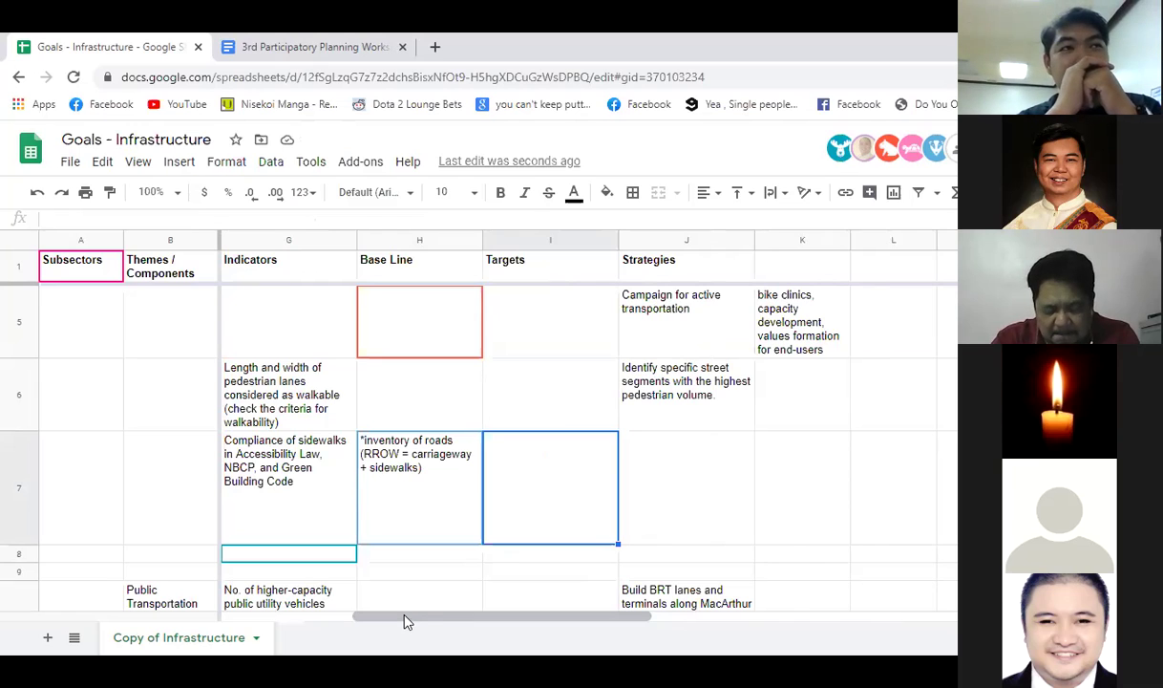
pyautogui.moveTo(552, 370); pyautogui.dragTo(543, 507)
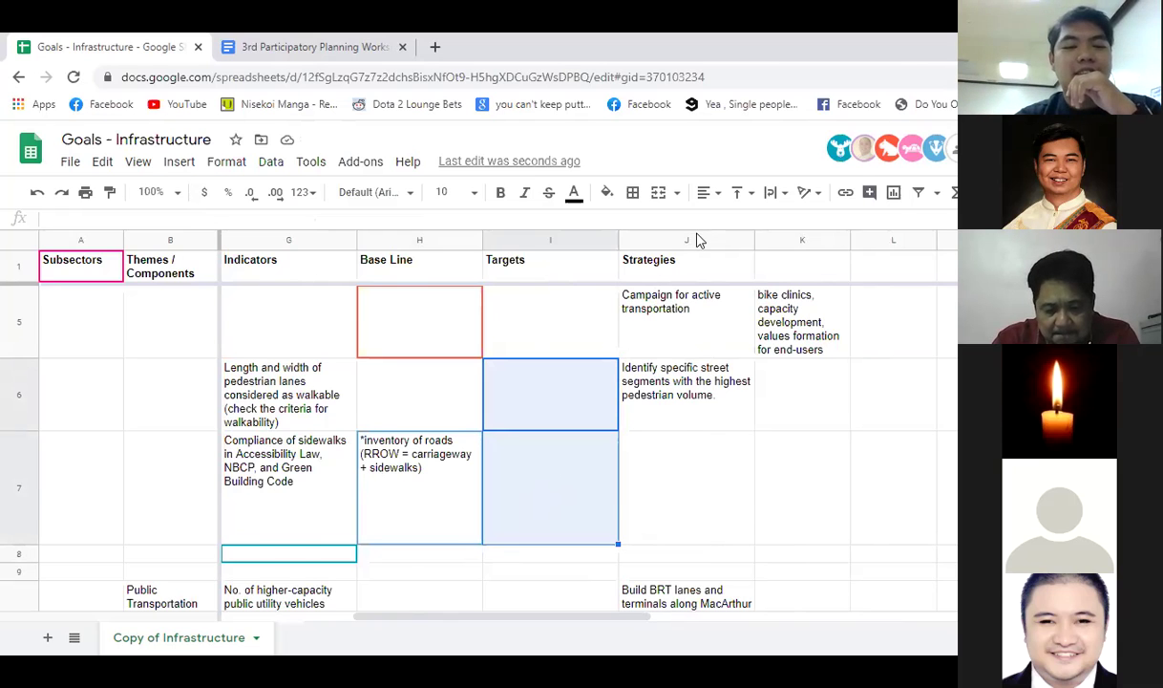
pyautogui.scroll(3, 527, 506)
pyautogui.scroll(-10, 527, 506)
pyautogui.scroll(6, 527, 506)
pyautogui.hotkey('shift', 'Up')
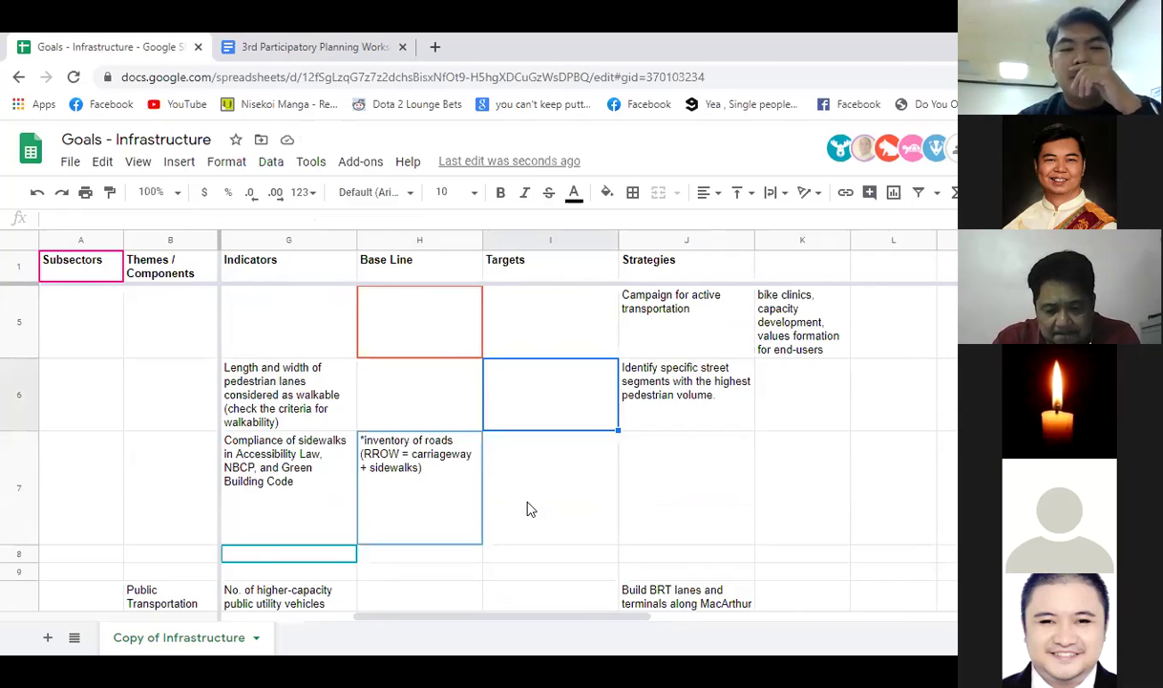
pyautogui.scroll(3, 531, 509)
pyautogui.scroll(-1, 549, 561)
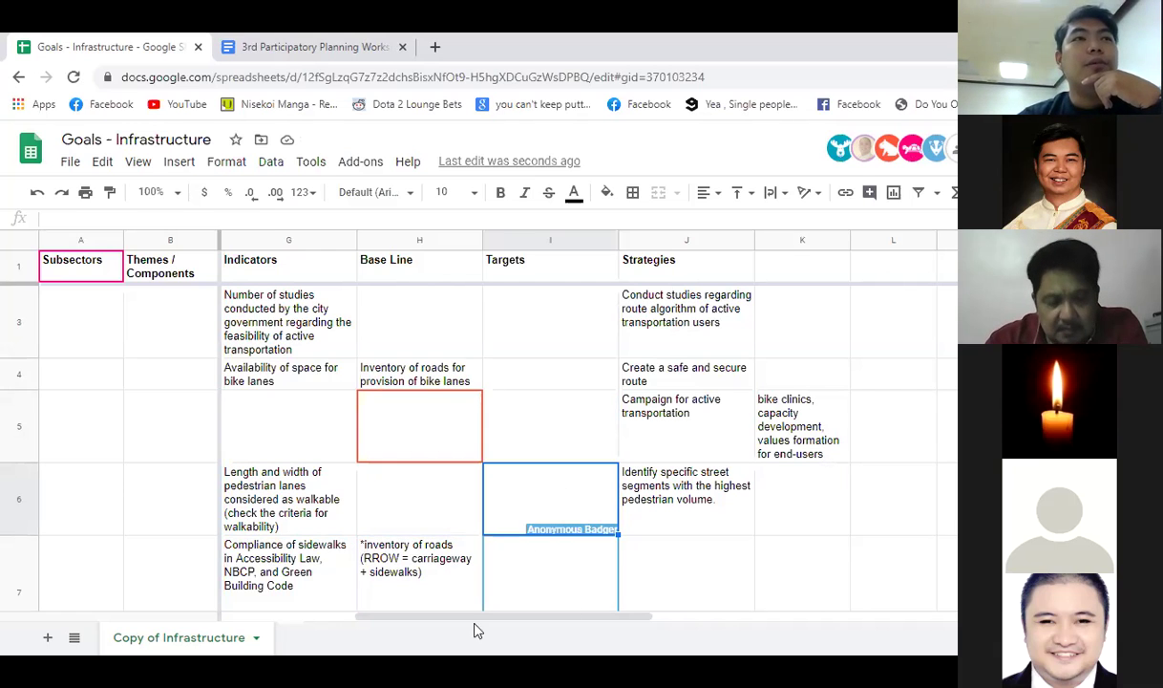
pyautogui.moveTo(484, 619); pyautogui.dragTo(379, 608)
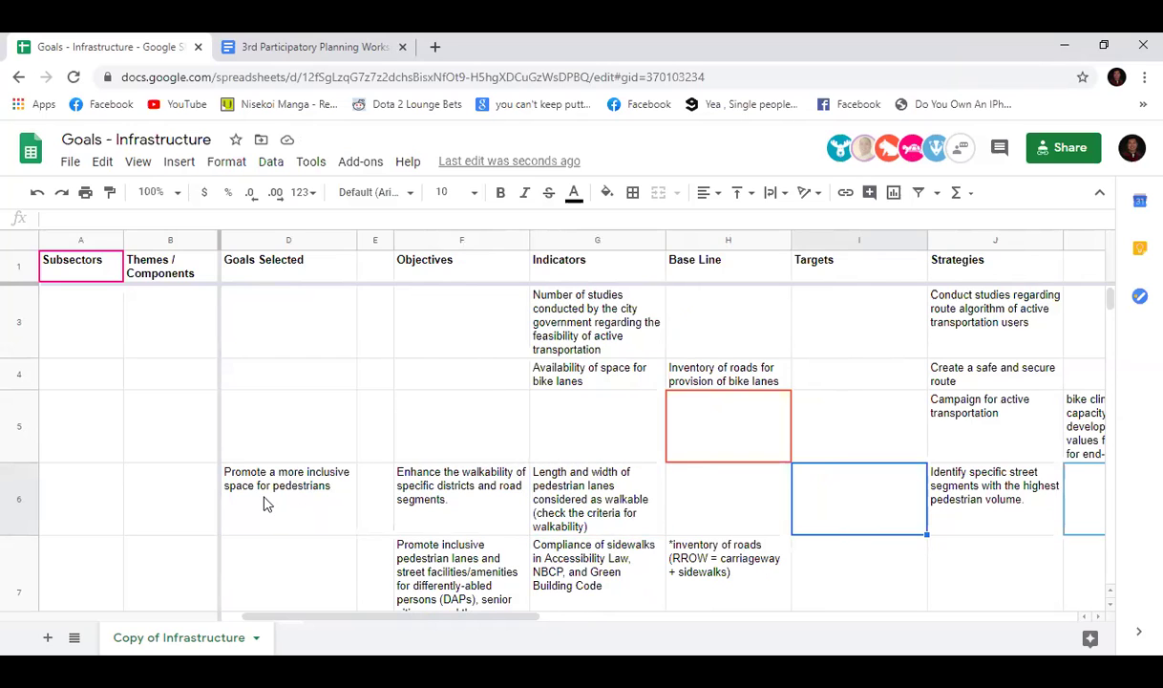
pyautogui.scroll(-3, 823, 488)
pyautogui.scroll(1, 815, 483)
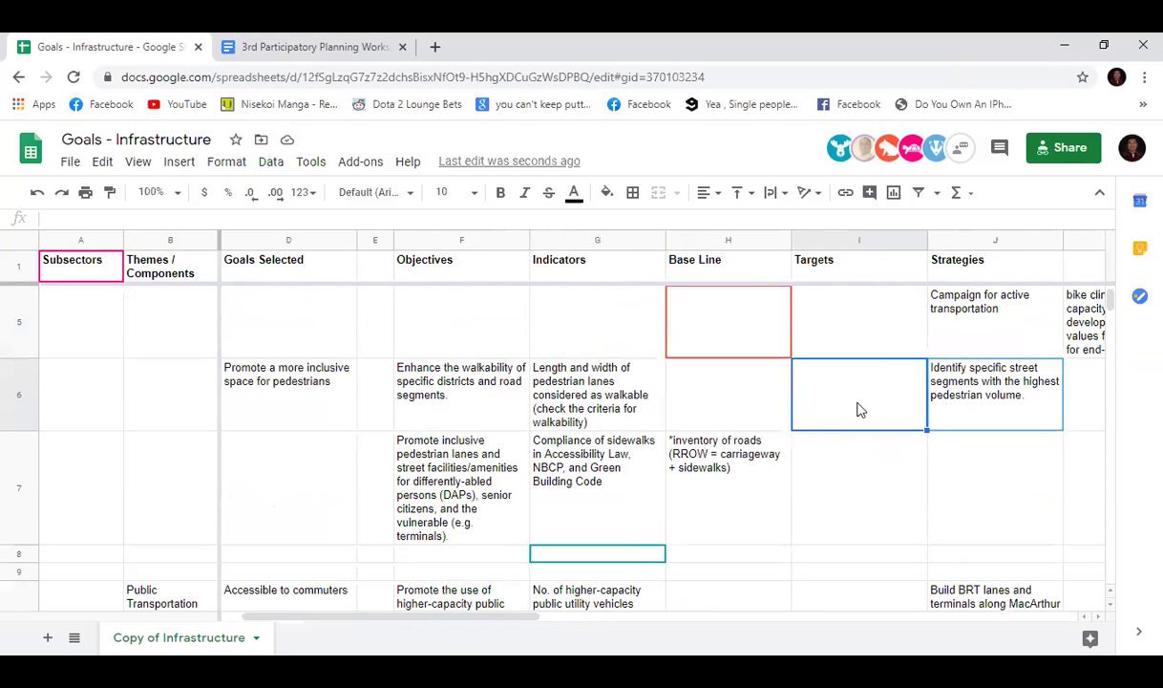
# Step: Open the row 6 Targets cell for editing
pyautogui.moveTo(859, 409); pyautogui.dragTo(852, 485)
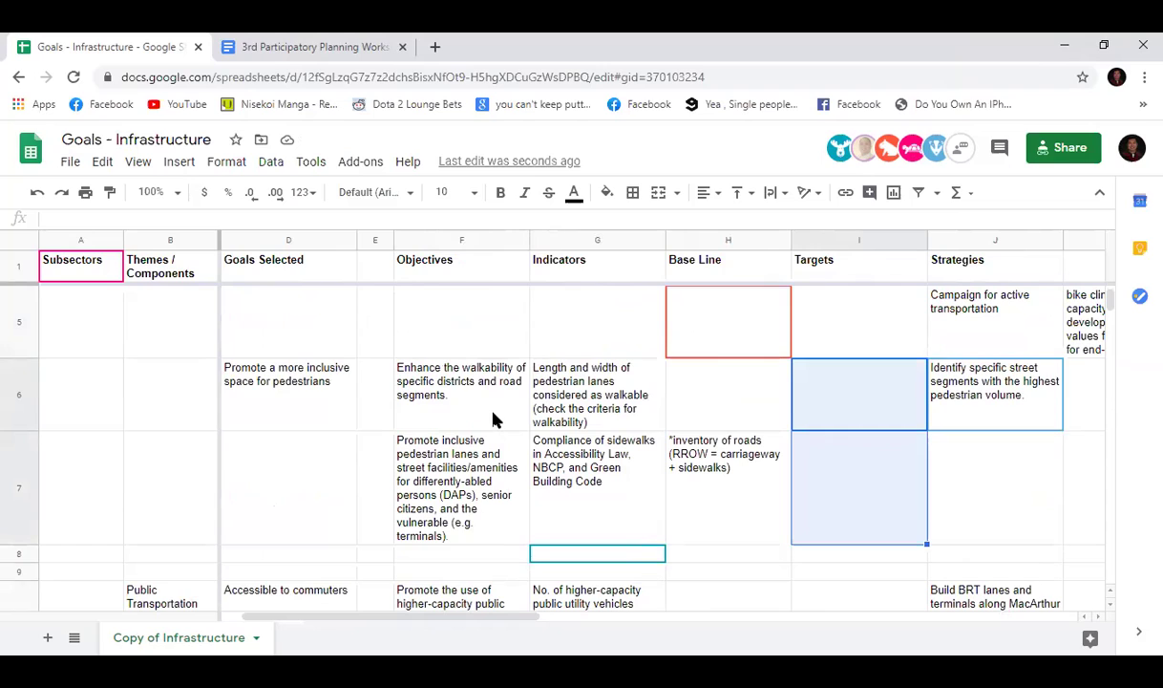
pyautogui.click(835, 414)
pyautogui.click(736, 222)
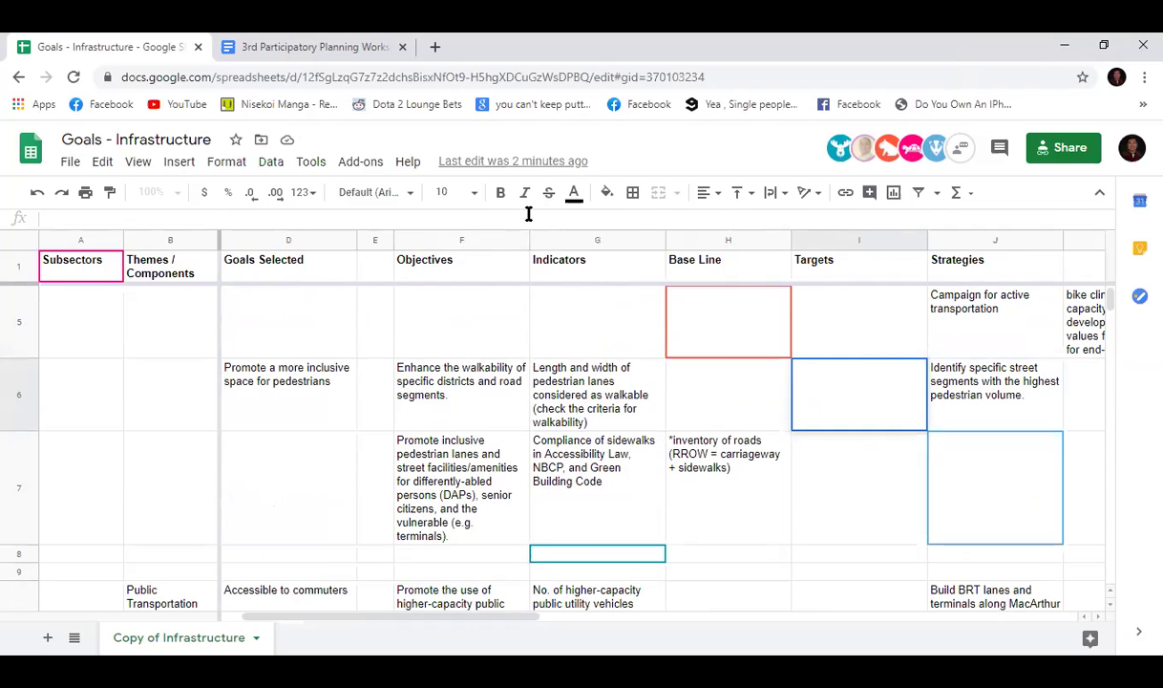
pyautogui.write('Constructiuon')
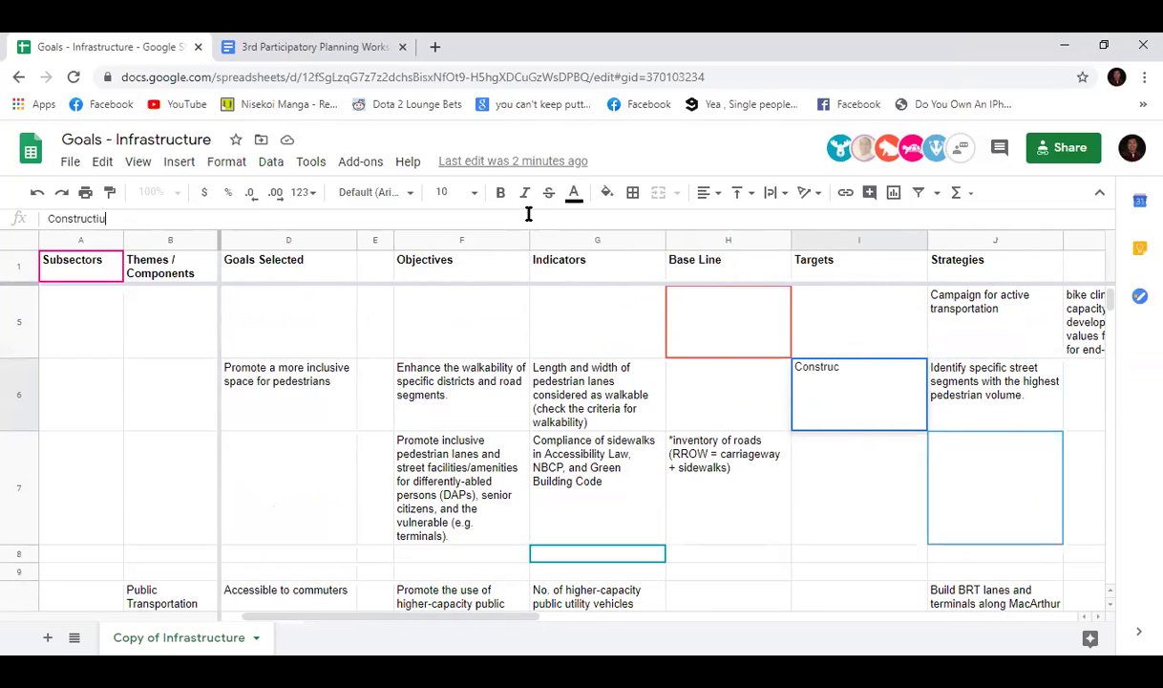
pyautogui.press('BackSpace')
pyautogui.press('BackSpace')
pyautogui.press('BackSpace')
pyautogui.press('BackSpace')
pyautogui.press('BackSpace')
pyautogui.write('i')
pyautogui.moveTo(191, 219); pyautogui.dragTo(31, 219)
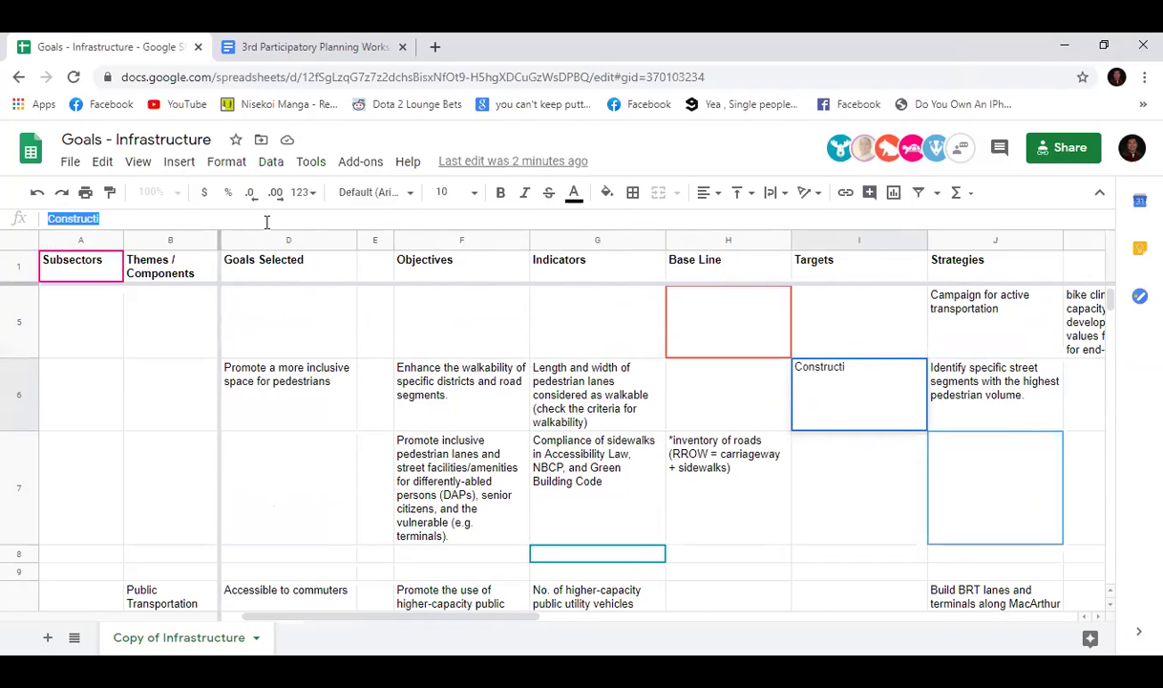
# Step: Enter "60% of sidewalks within the city is compliant with" as the opening text of the row 6 target
pyautogui.write('60% of ap')
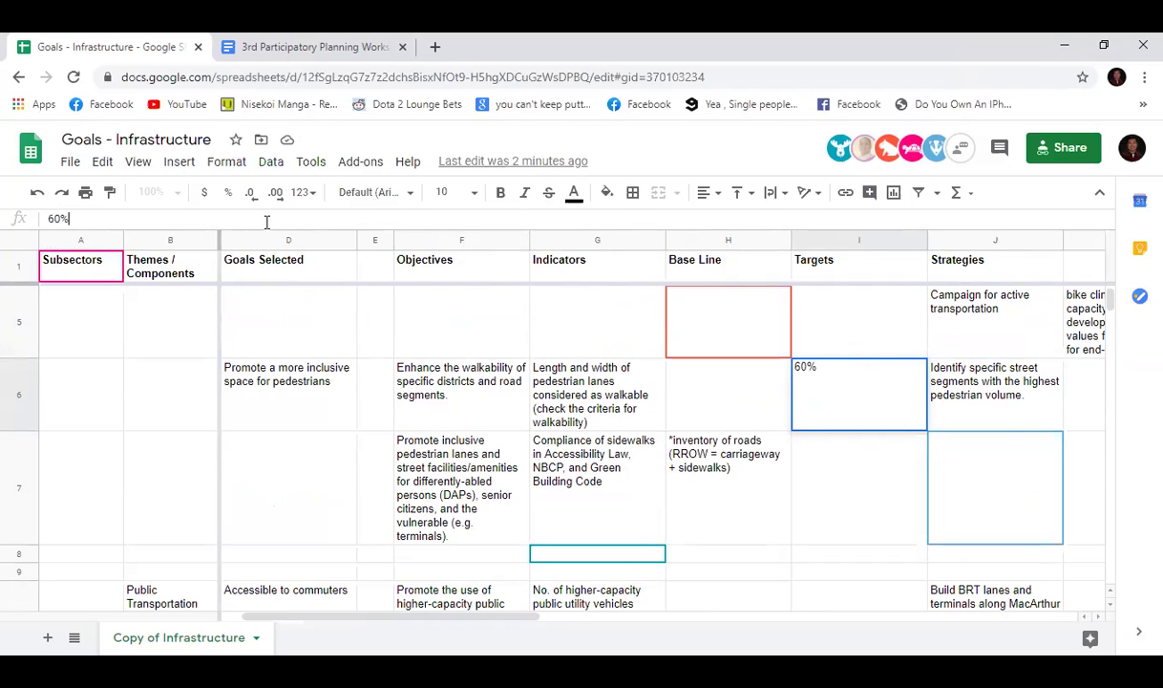
pyautogui.press('BackSpace')
pyautogui.press('BackSpace')
pyautogui.write('sidewalks')
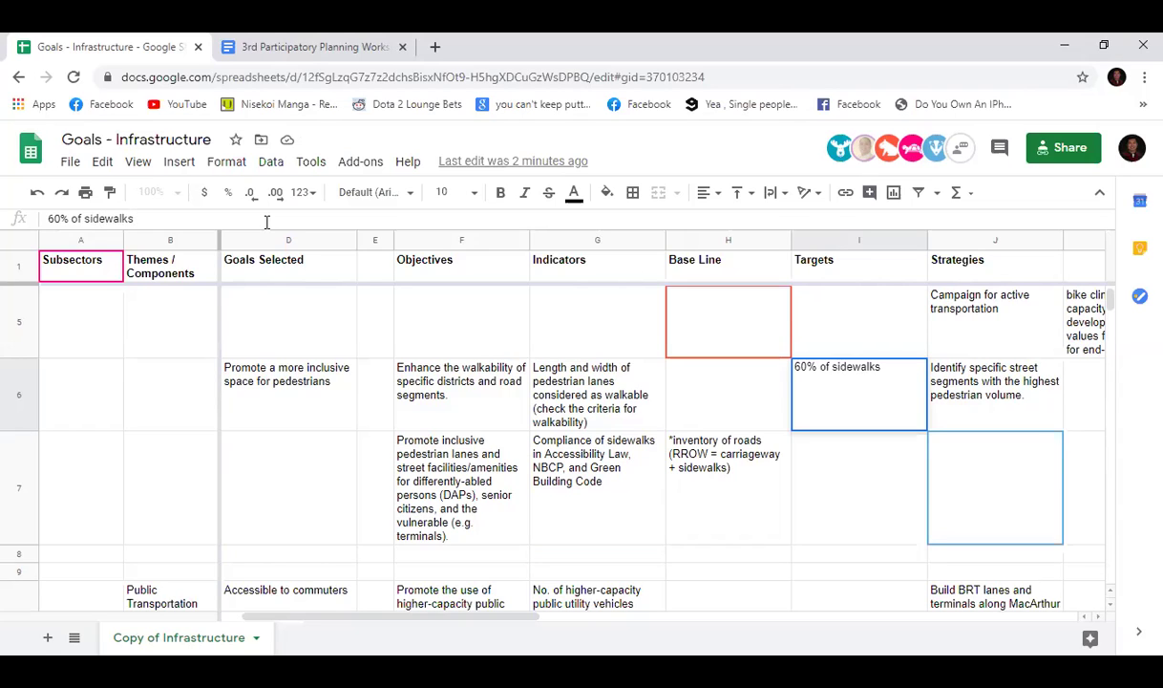
pyautogui.write('within the city')
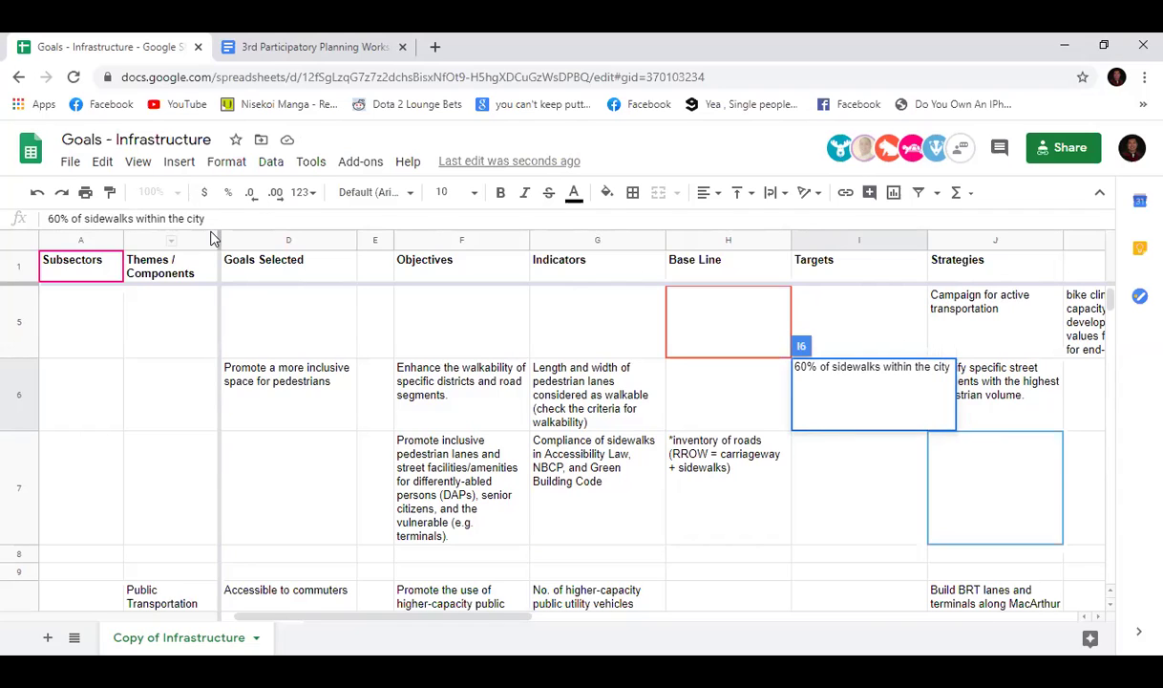
pyautogui.write('is comp')
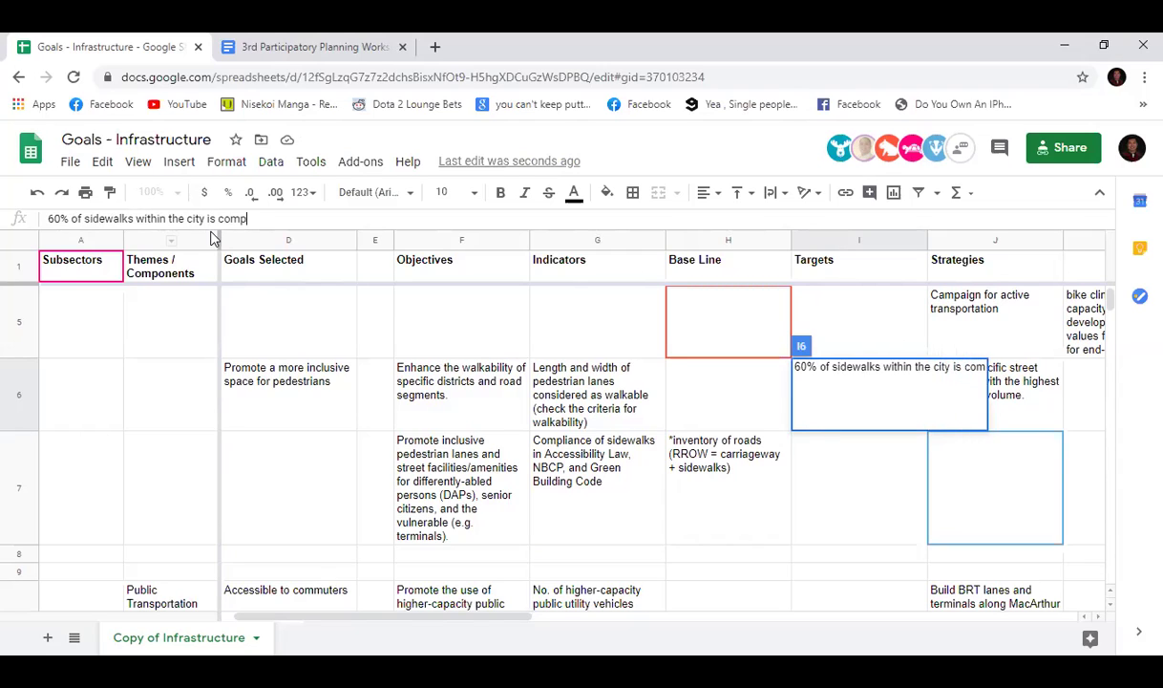
pyautogui.write('liant with')
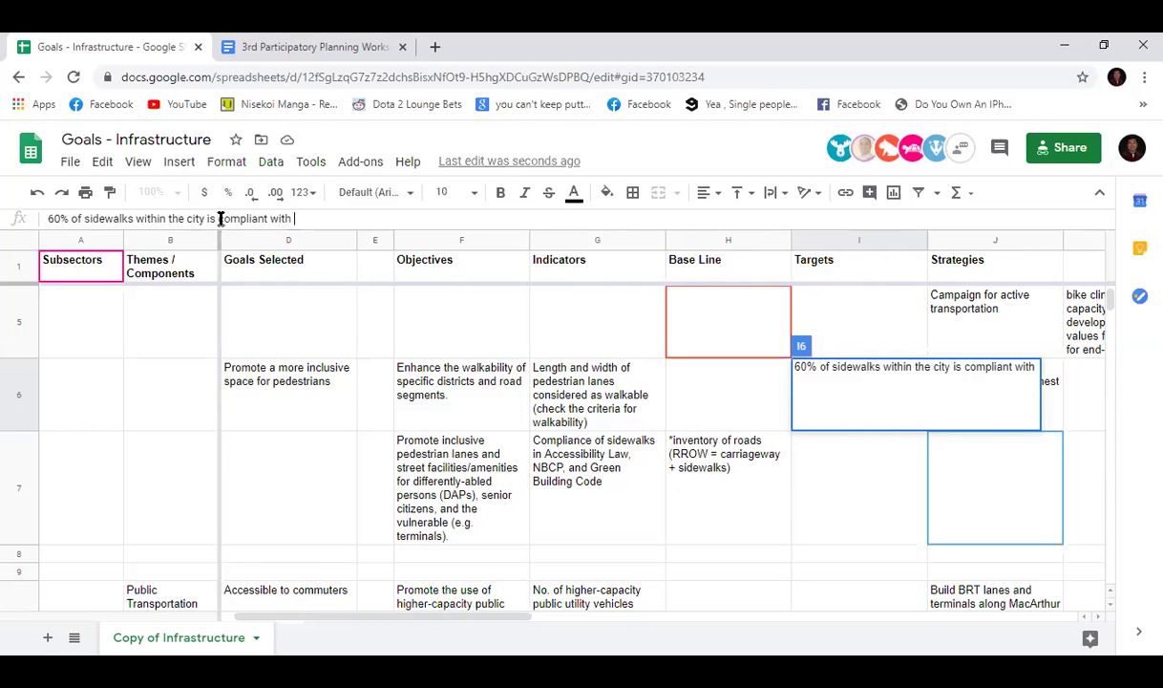
# Step: Insert "inclusive and" before "compliant with" in the row 6 target
pyautogui.click(220, 217)
pyautogui.write('inclu')
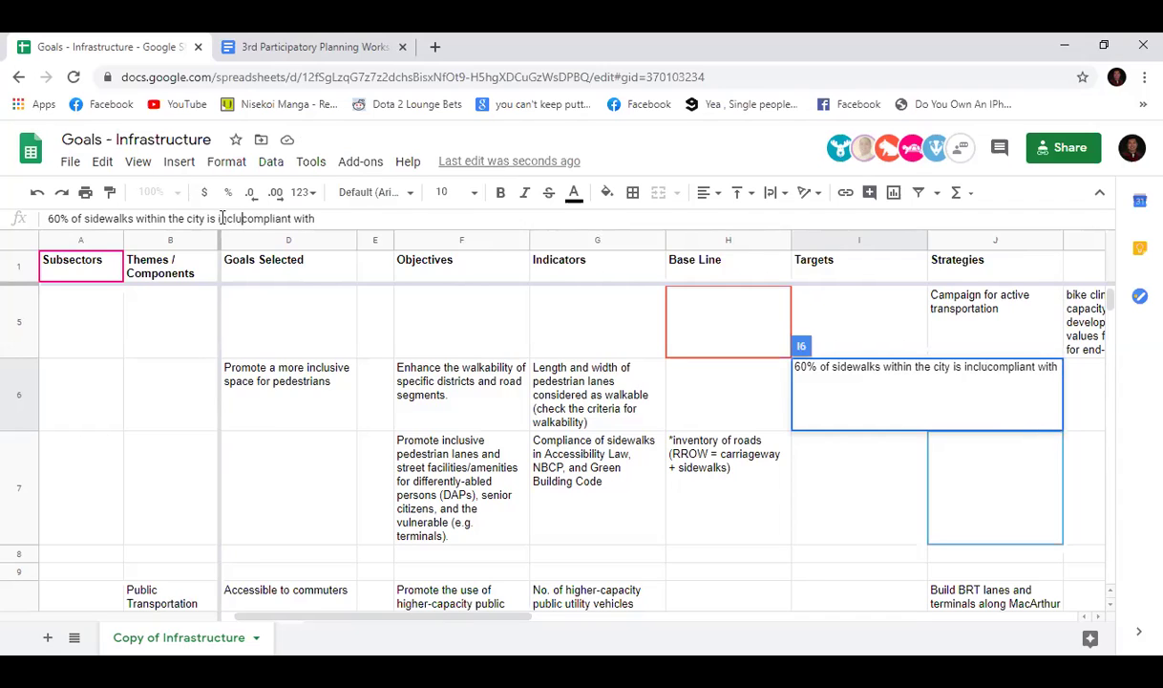
pyautogui.write('sive')
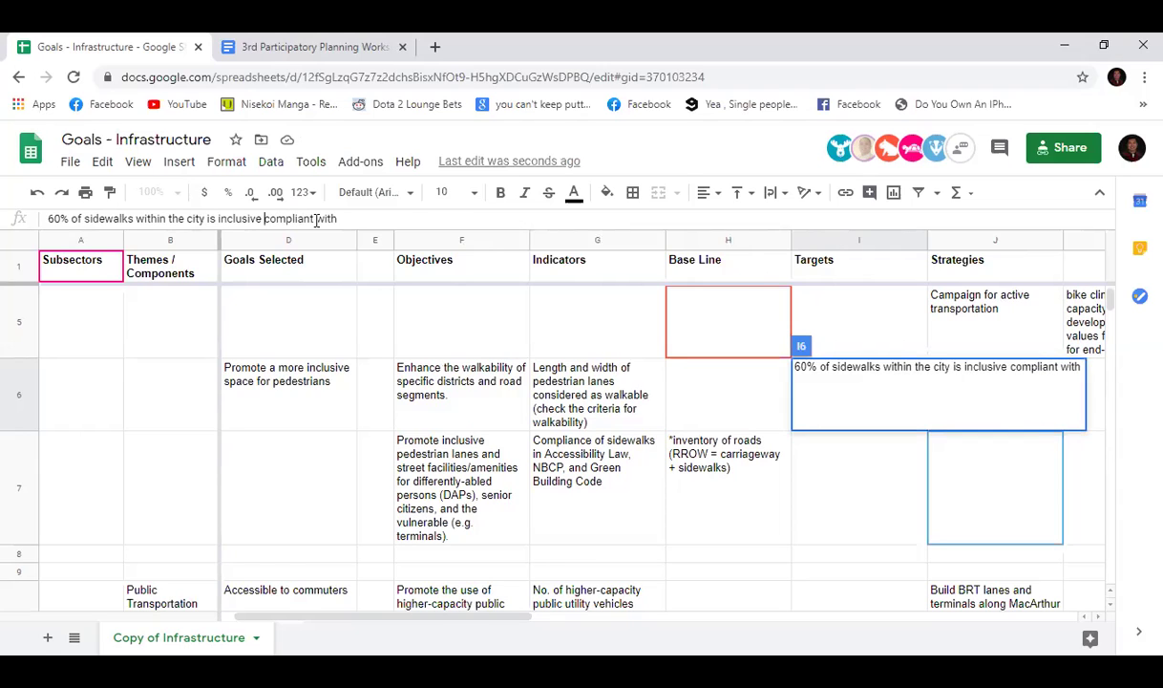
pyautogui.write('and')
pyautogui.click(372, 216)
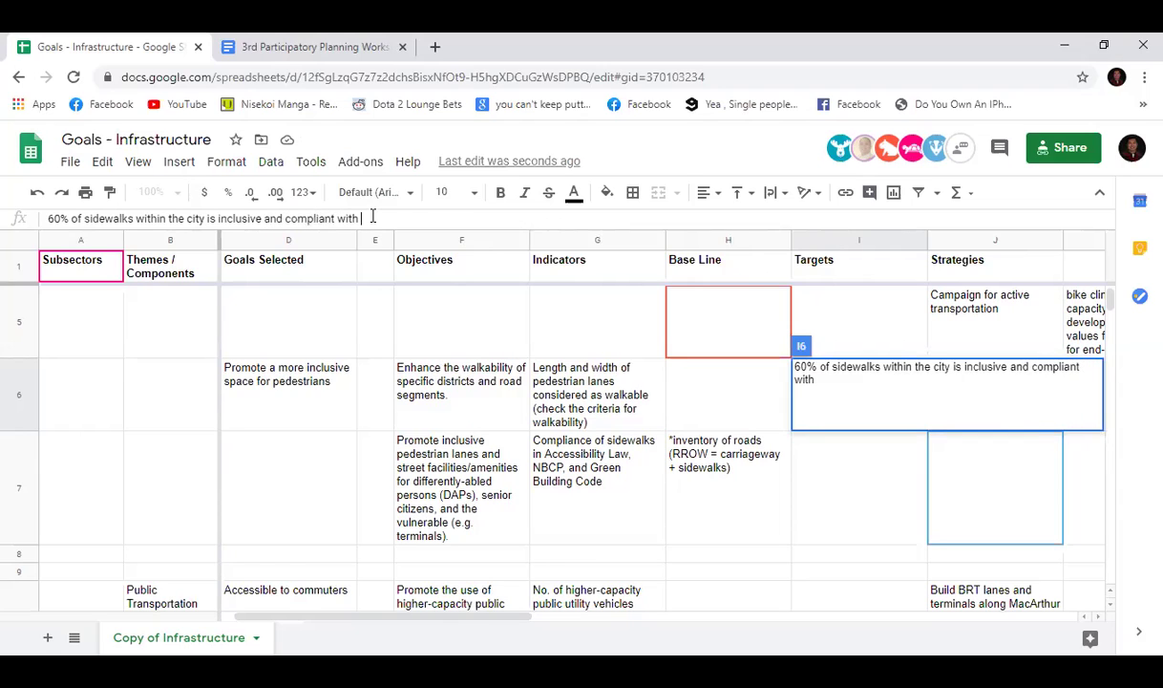
pyautogui.write('the')
pyautogui.write(' necessar')
pyautogui.press('BackSpace')
pyautogui.press('BackSpace')
pyautogui.press('BackSpace')
pyautogui.press('BackSpace')
pyautogui.press('BackSpace')
pyautogui.press('BackSpace')
pyautogui.press('BackSpace')
pyautogui.press('BackSpace')
pyautogui.press('BackSpace')
pyautogui.press('BackSpace')
pyautogui.press('BackSpace')
pyautogui.press('BackSpace')
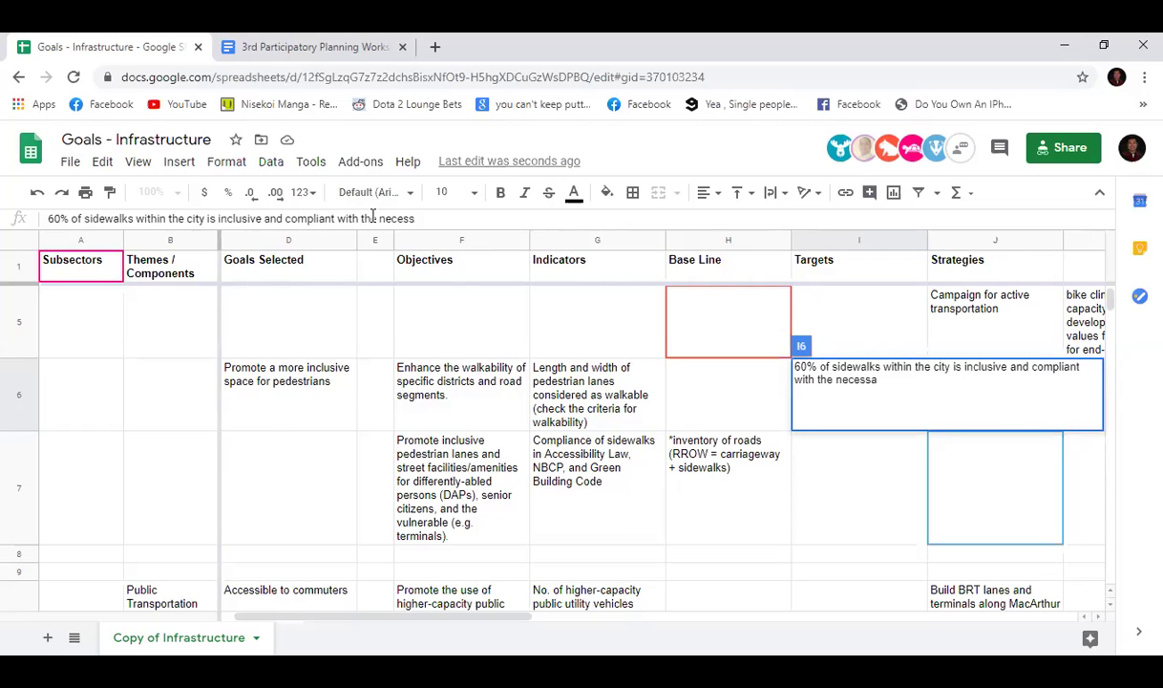
# Step: Complete the row 6 target with "local codes (NBCP, BP344, GBC)" after "compliant with"
pyautogui.write('local codes')
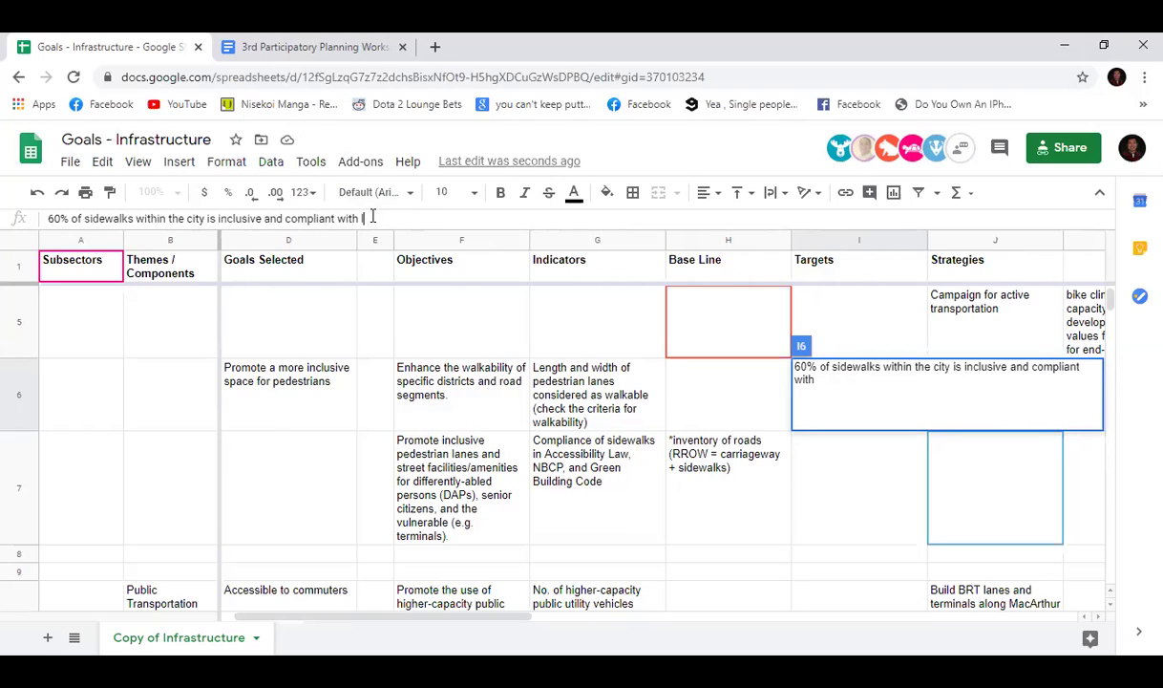
pyautogui.write(' (NBC')
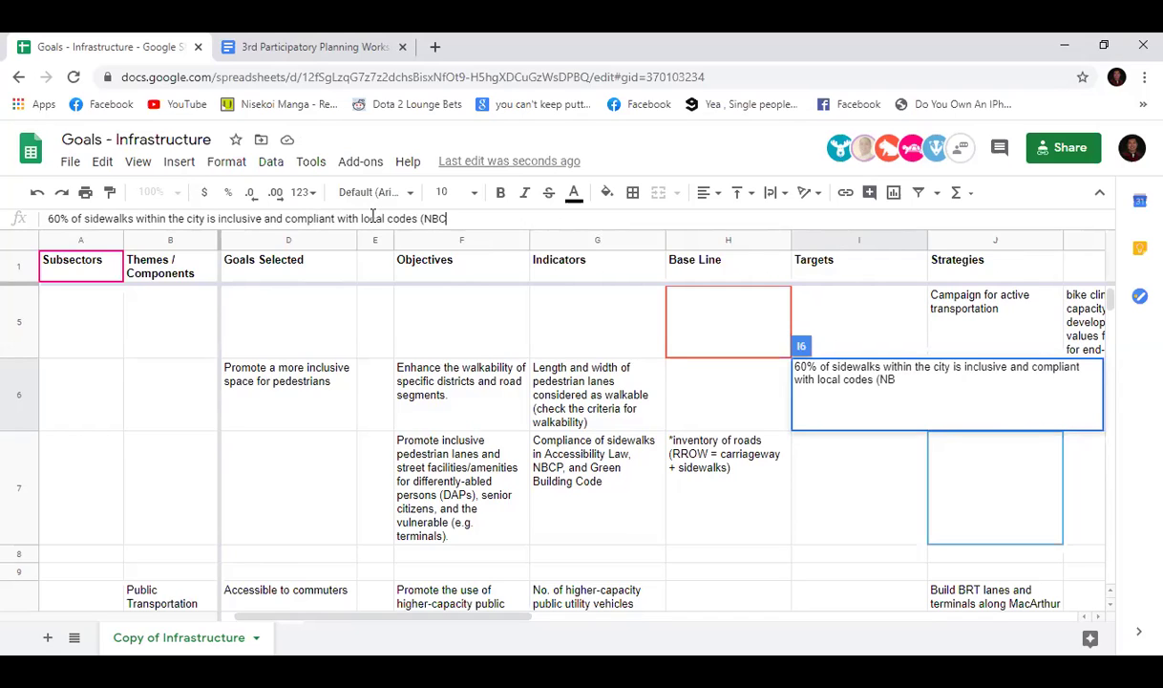
pyautogui.write('P, R')
pyautogui.press('BackSpace')
pyautogui.write('BP344, ')
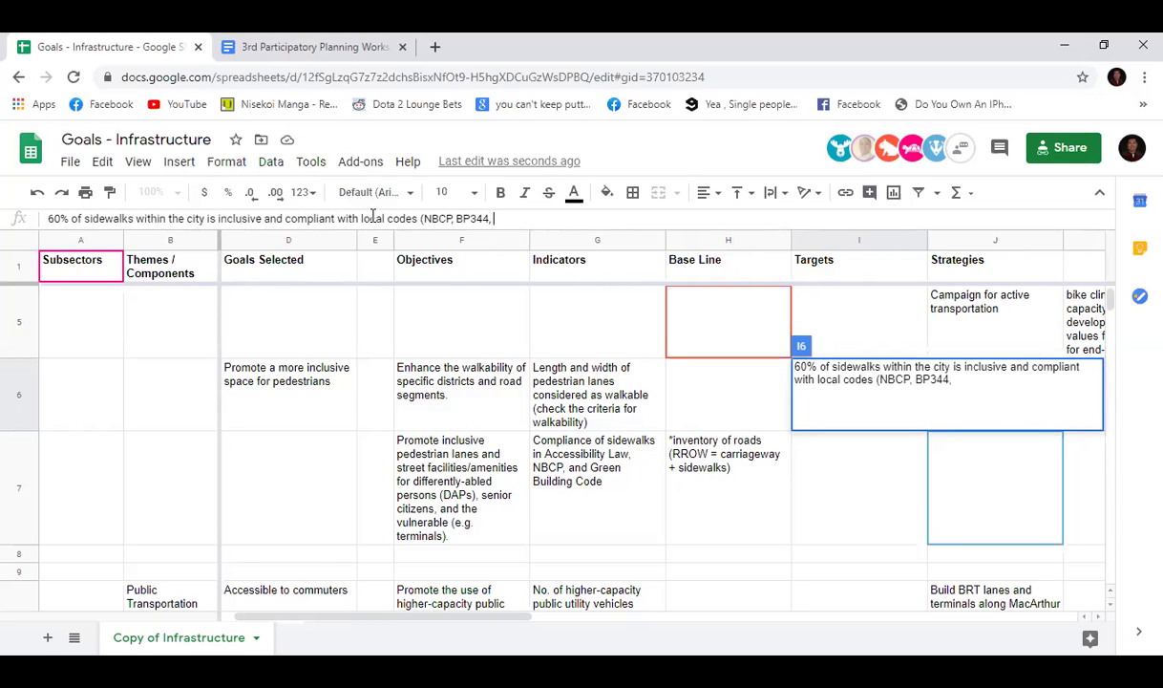
pyautogui.write('GBC)')
pyautogui.click(840, 406)
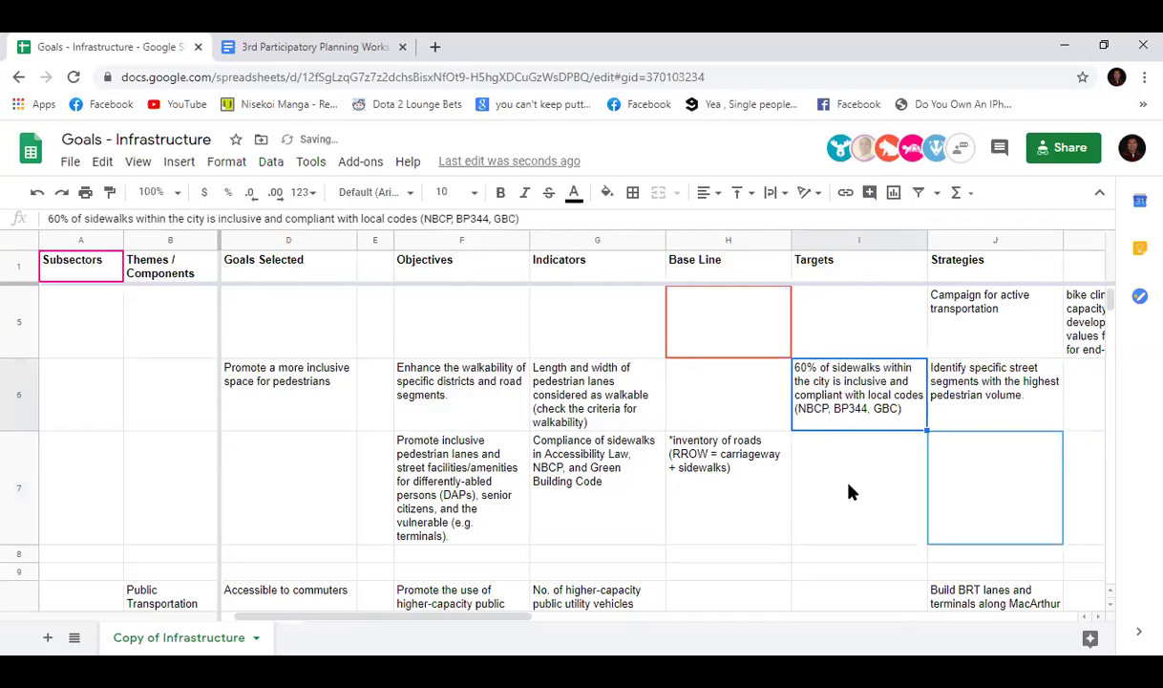
# Step: Merge the Targets cells of rows 6 and 7 so both pedestrian objectives share the 60% sidewalk target
pyautogui.moveTo(849, 488); pyautogui.dragTo(844, 401)
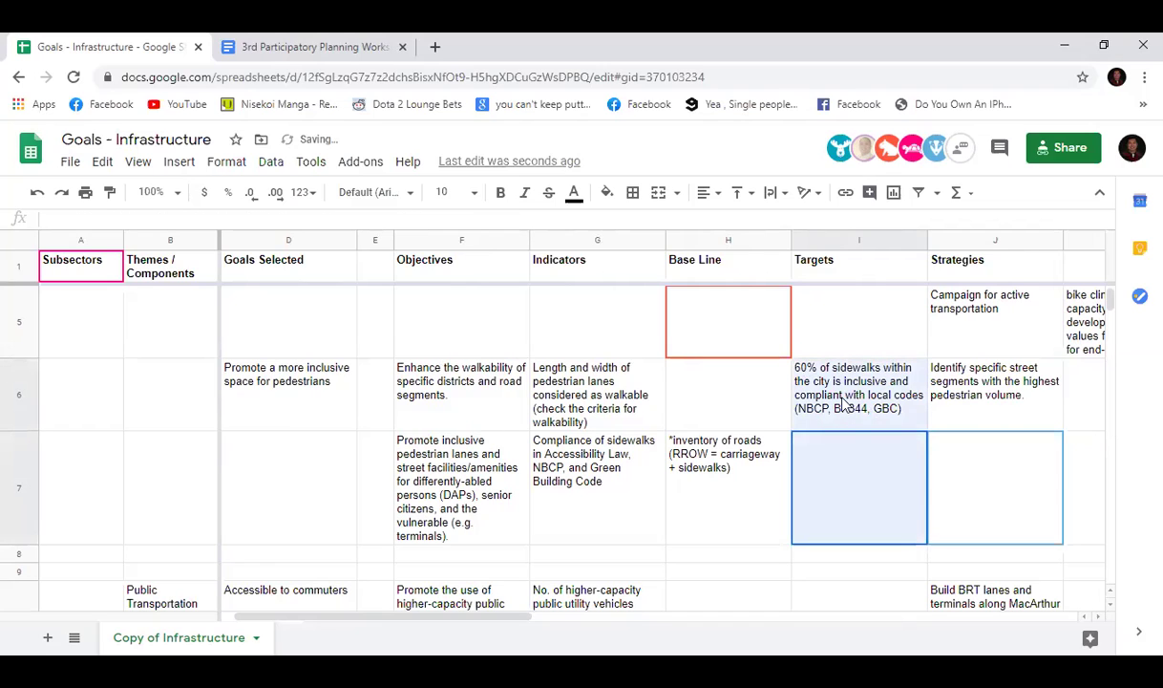
pyautogui.click(658, 194)
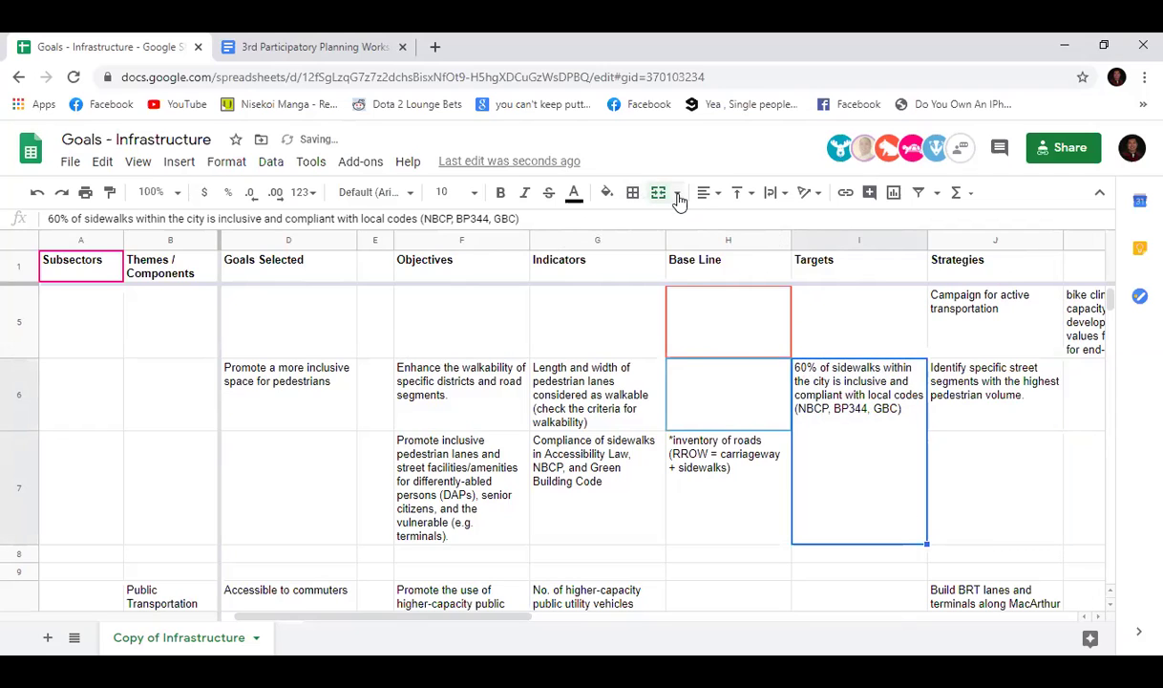
pyautogui.click(715, 195)
pyautogui.click(709, 195)
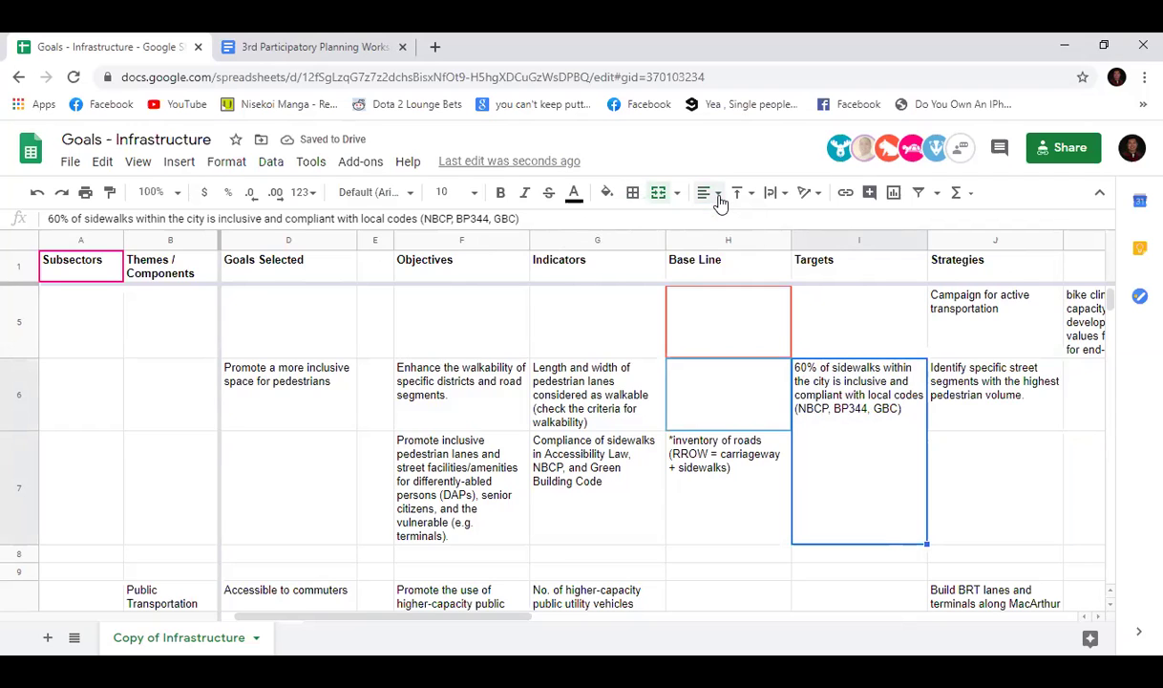
pyautogui.click(1099, 192)
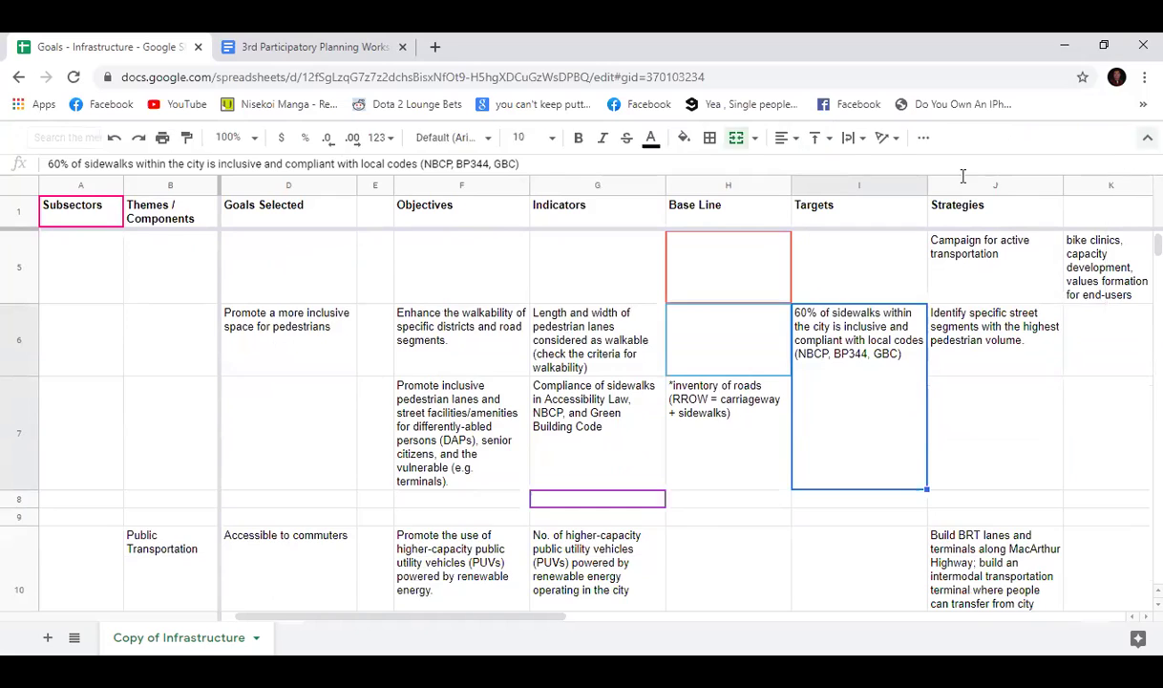
pyautogui.click(1147, 139)
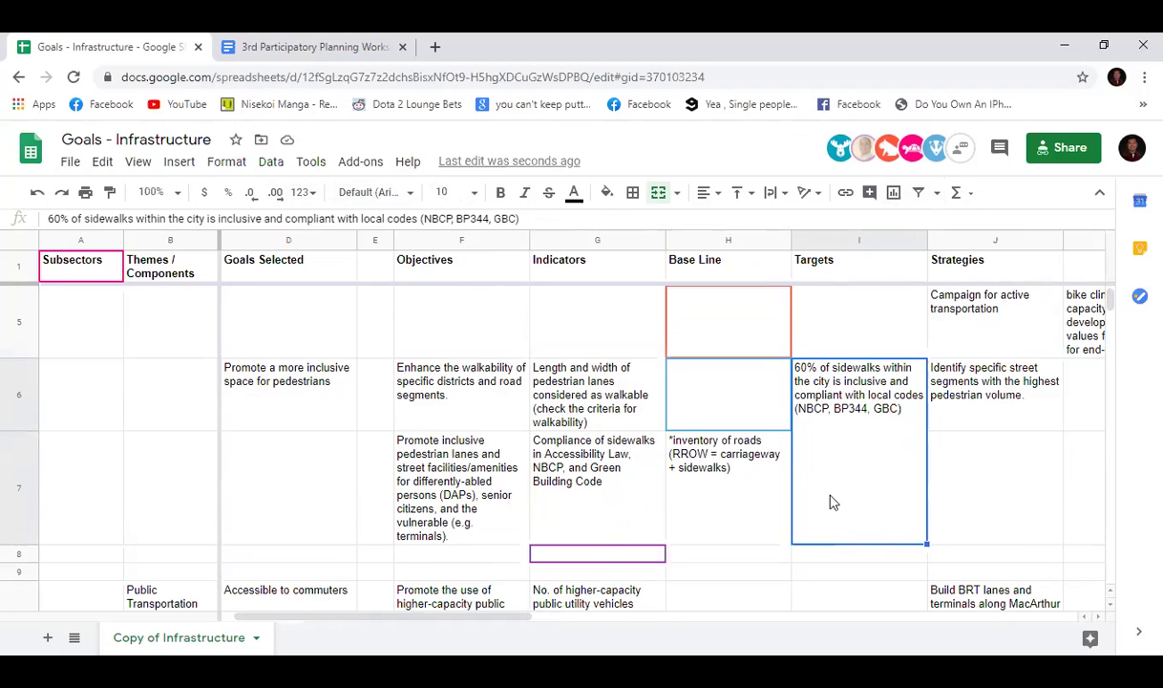
pyautogui.scroll(3, 830, 487)
pyautogui.click(857, 326)
pyautogui.moveTo(856, 325); pyautogui.dragTo(840, 474)
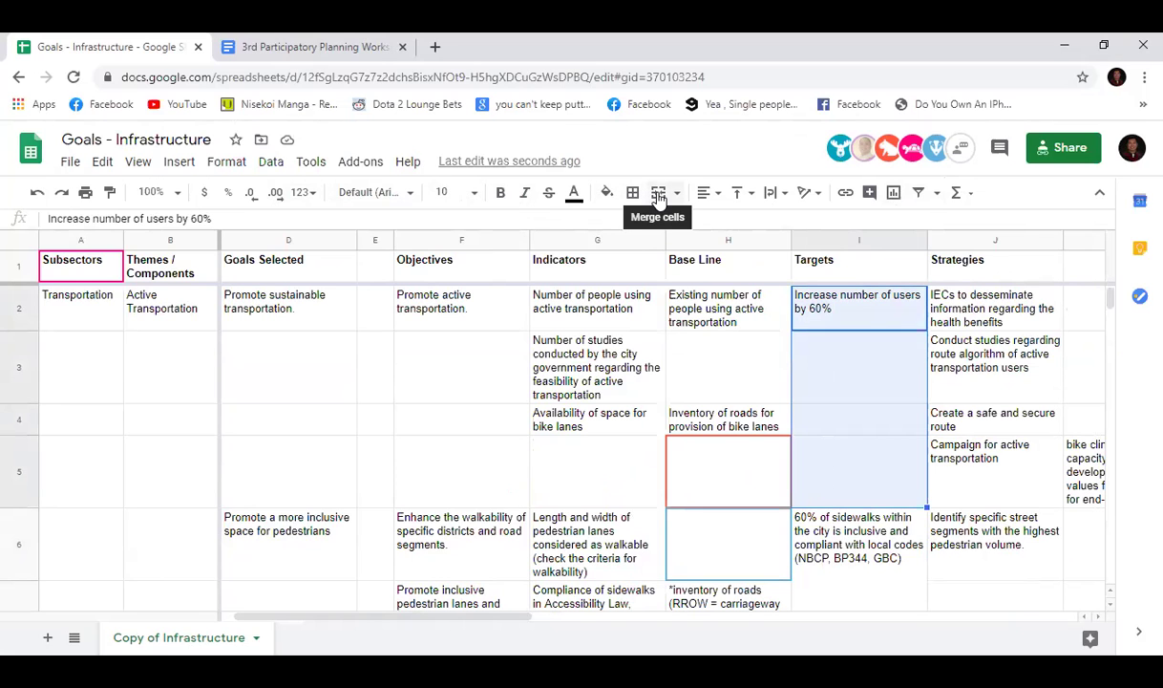
pyautogui.click(846, 418)
pyautogui.scroll(-3, 766, 473)
pyautogui.scroll(3, 764, 468)
pyautogui.scroll(-1, 764, 468)
pyautogui.click(857, 429)
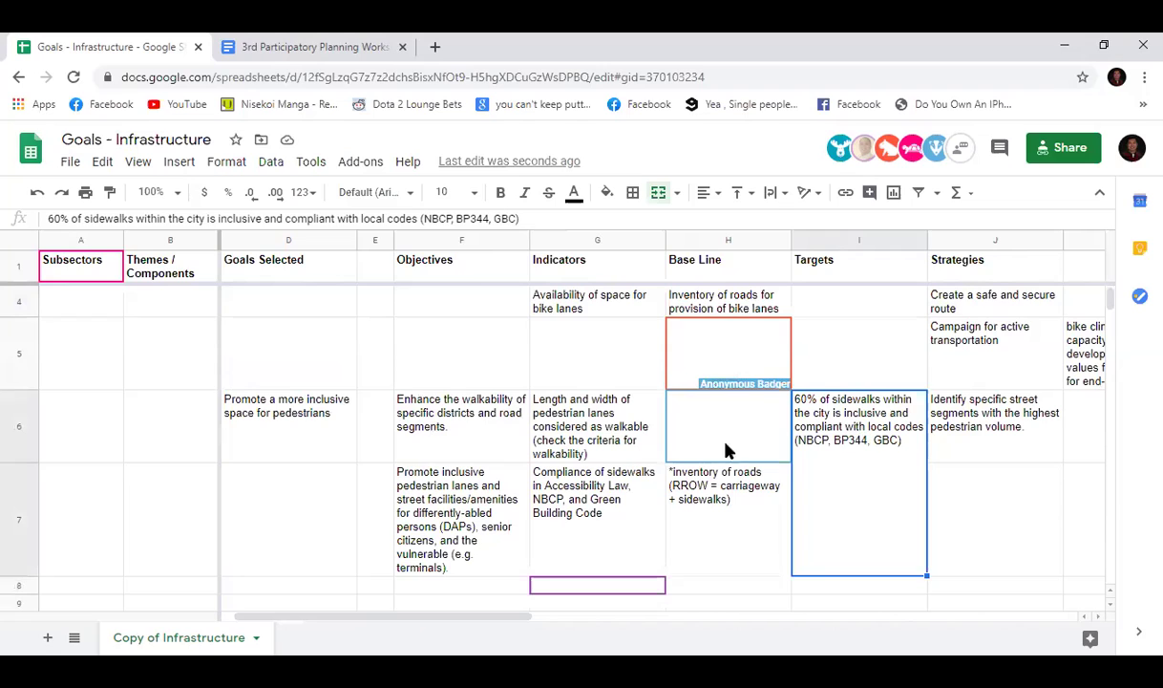
pyautogui.click(726, 531)
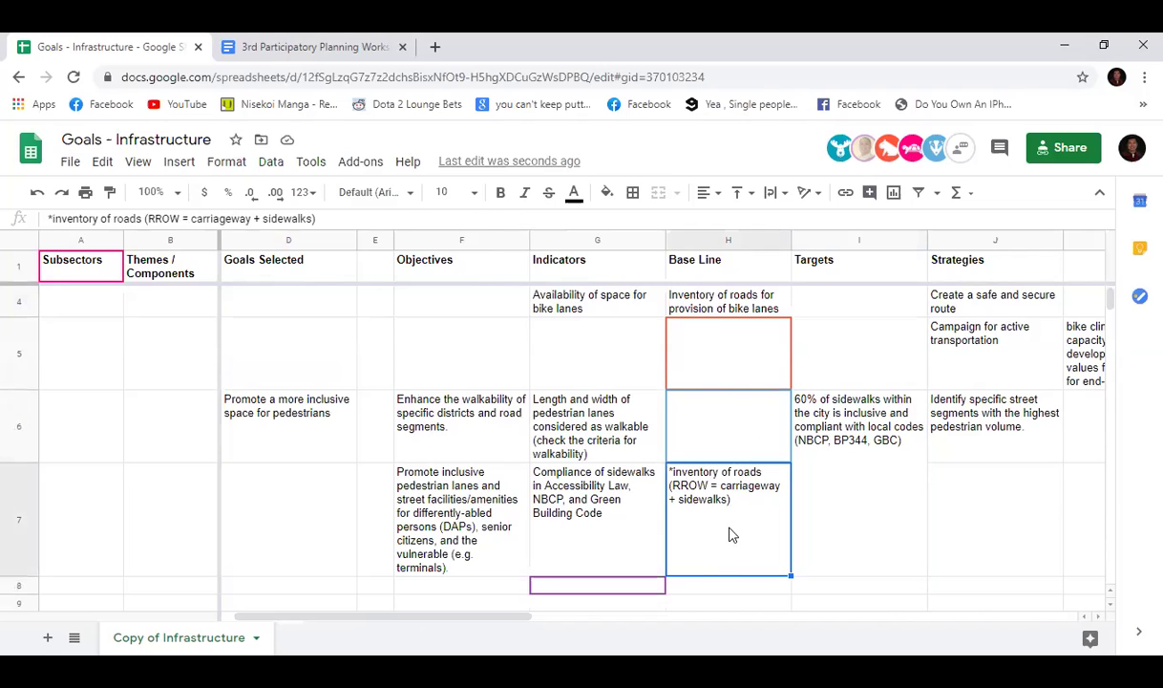
pyautogui.click(976, 446)
pyautogui.moveTo(519, 616)
pyautogui.mouseDown()
pyautogui.moveTo(558, 618)
pyautogui.moveTo(538, 618)
pyautogui.mouseUp()
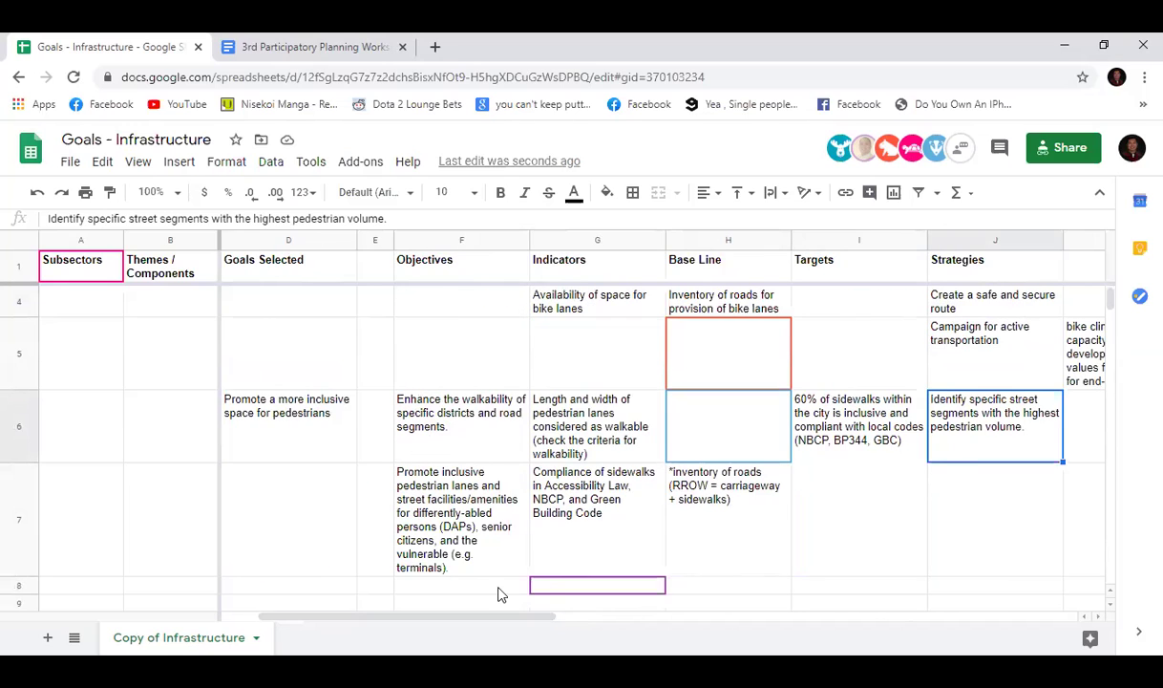
# Step: Unmerge the Targets cells of rows 6 and 7 so that each pedestrian objective has its own target cell
pyautogui.click(821, 487)
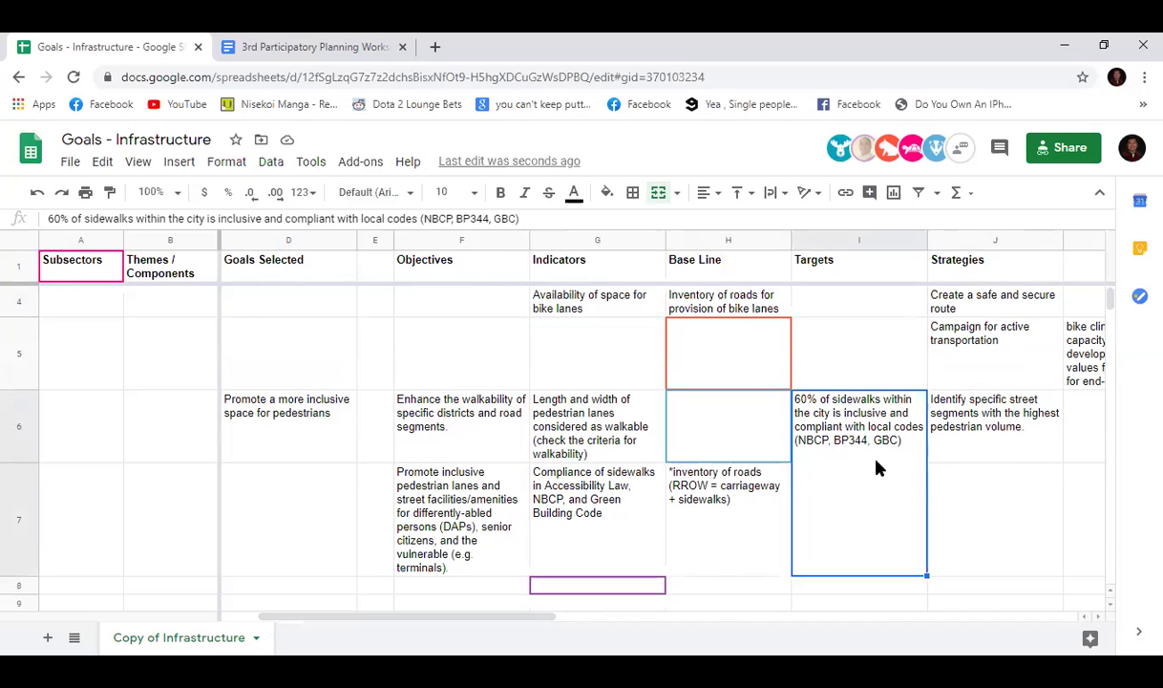
pyautogui.scroll(2, 872, 479)
pyautogui.scroll(-2, 872, 482)
pyautogui.click(661, 198)
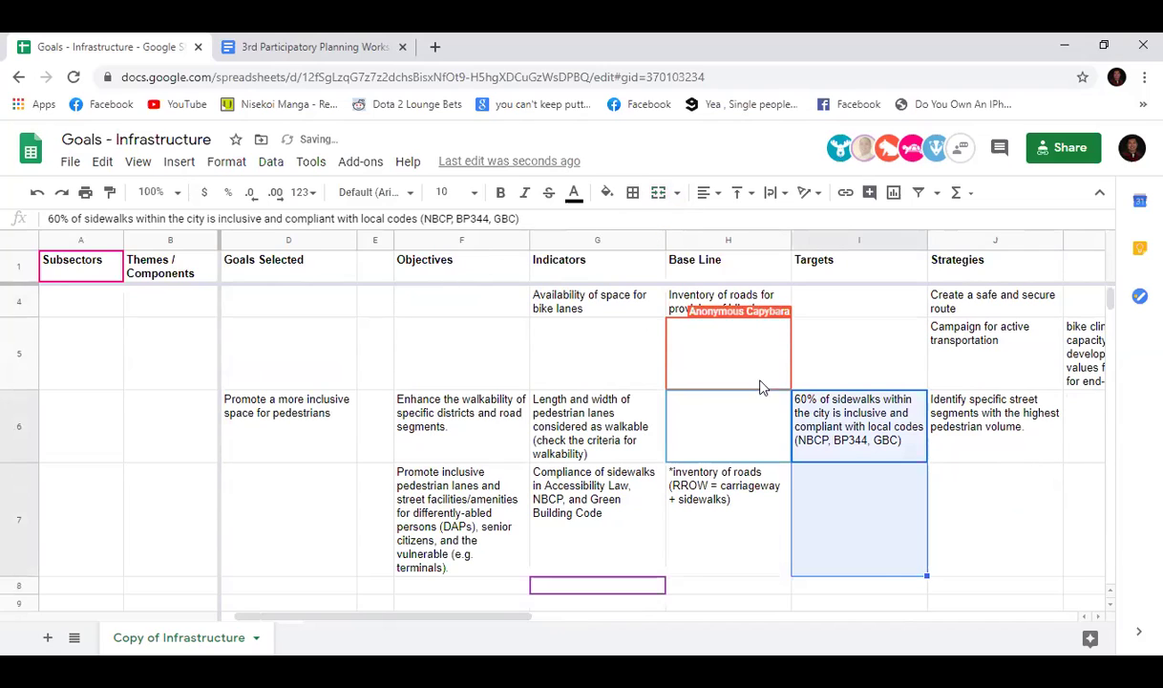
# Step: Enter "100% safety of pedestrians utilizing the facilities" as the row 7 target
pyautogui.click(854, 516)
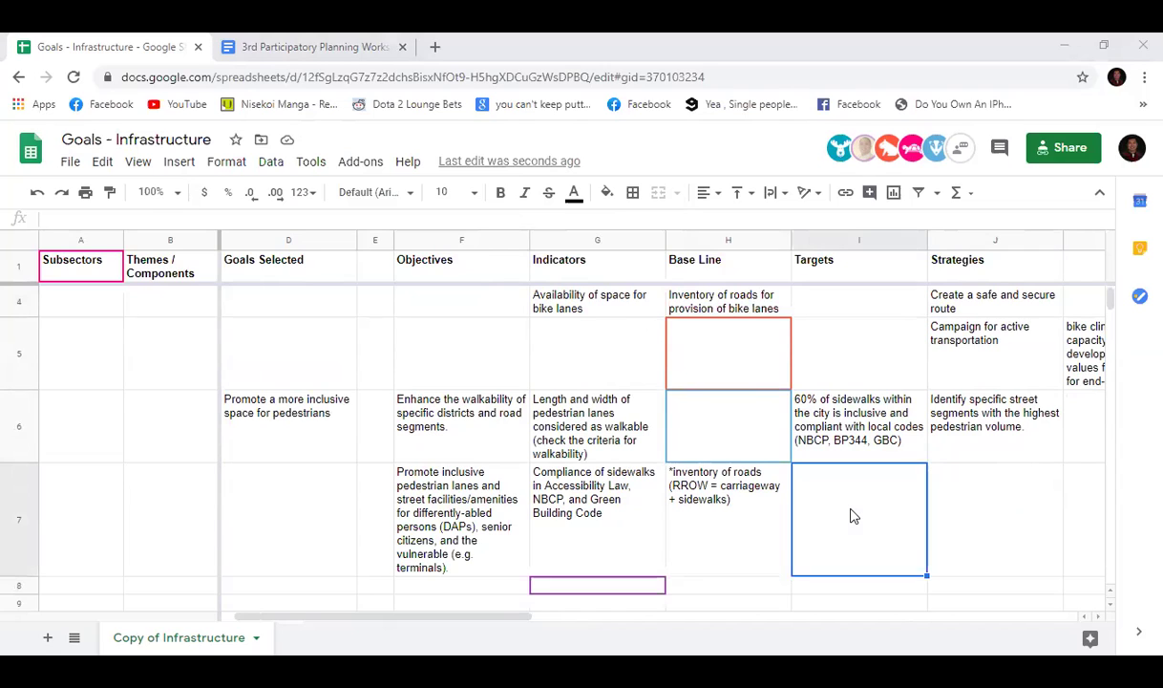
pyautogui.click(403, 220)
pyautogui.write('100%')
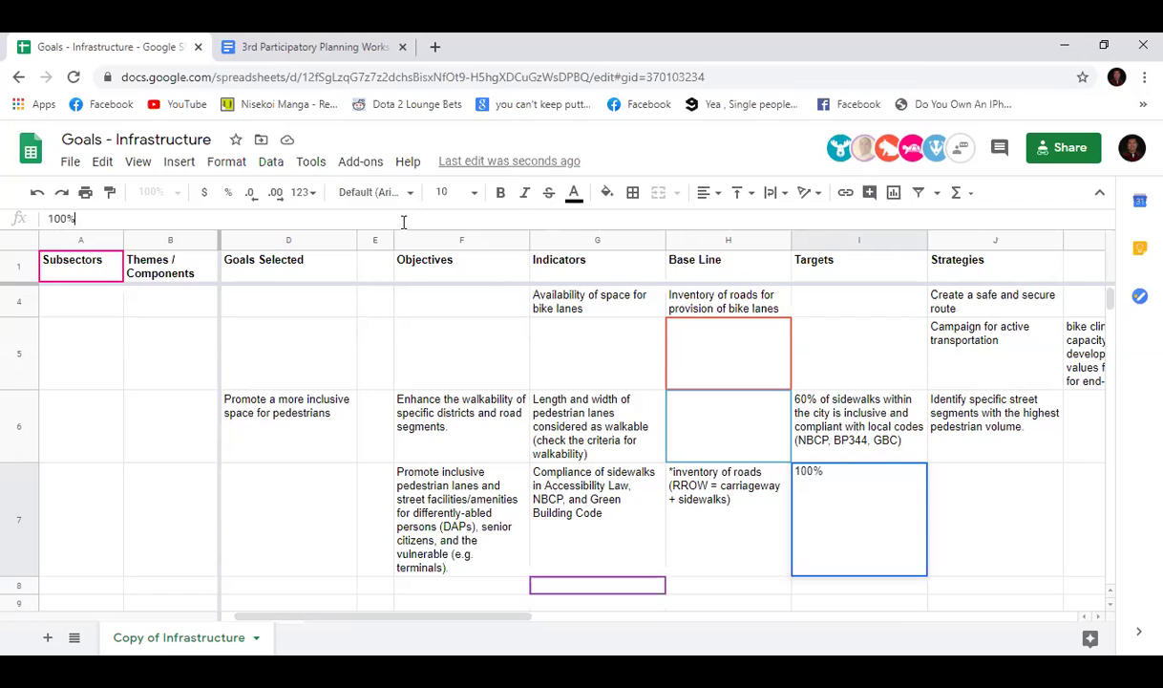
pyautogui.write(' safety of de')
pyautogui.press('BackSpace')
pyautogui.press('BackSpace')
pyautogui.press('BackSpace')
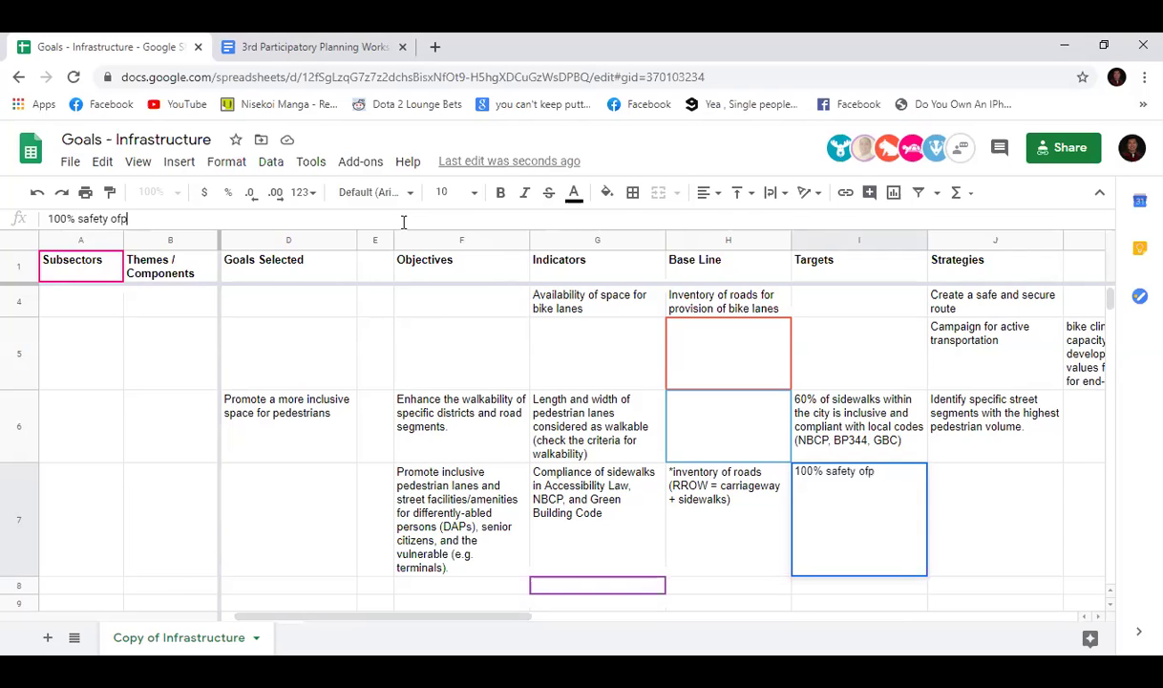
pyautogui.write('pedestrians')
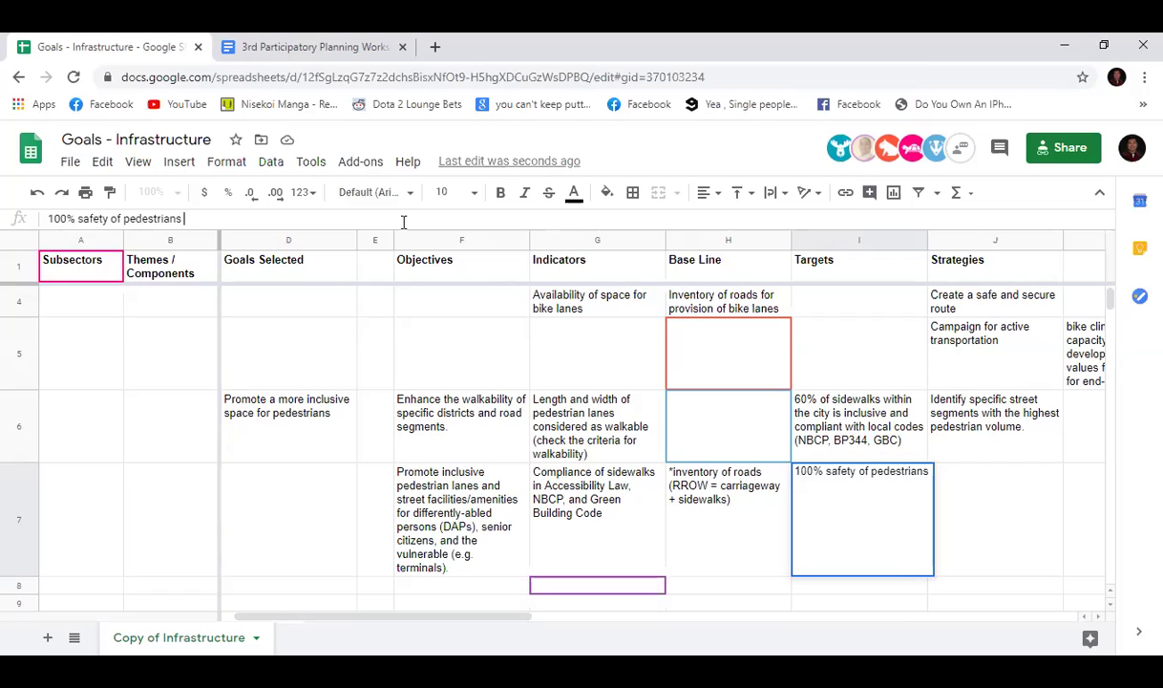
pyautogui.write(' utilizi')
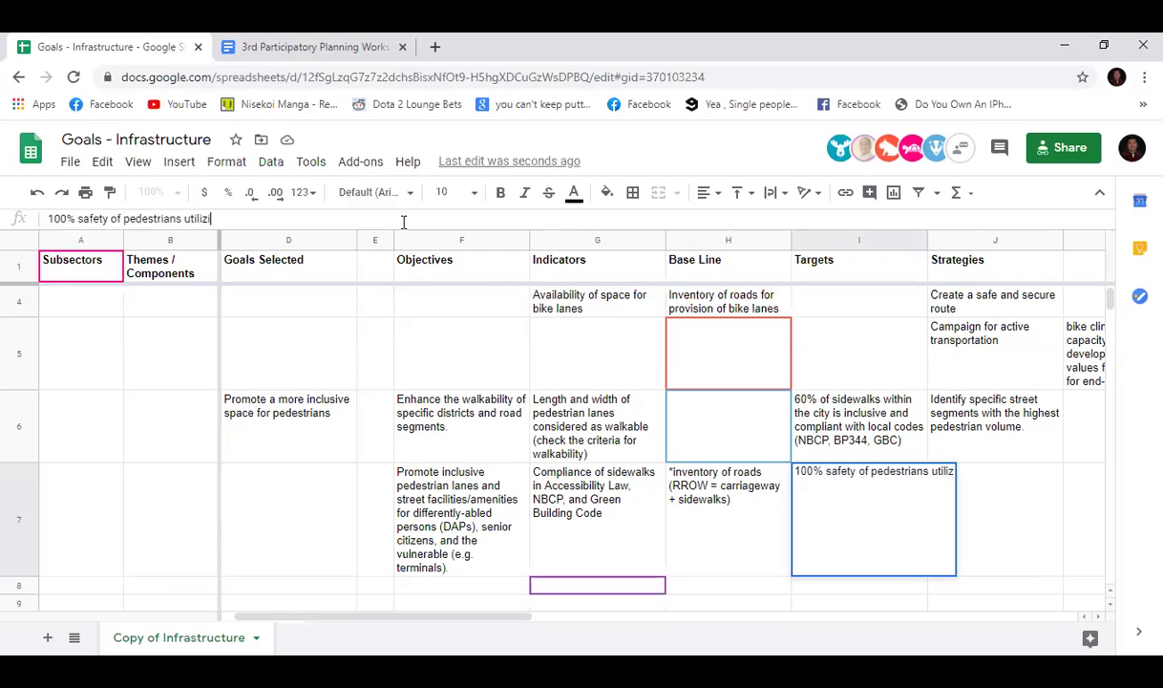
pyautogui.write('ng the facilities')
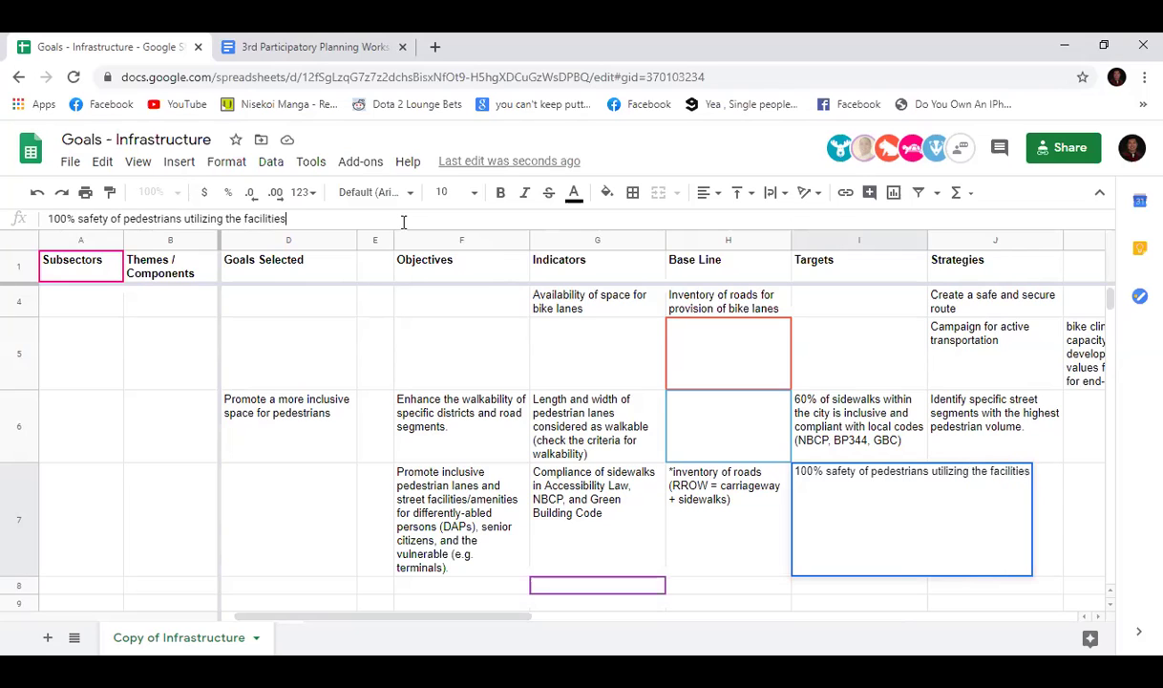
pyautogui.press('Return')
pyautogui.click(853, 472)
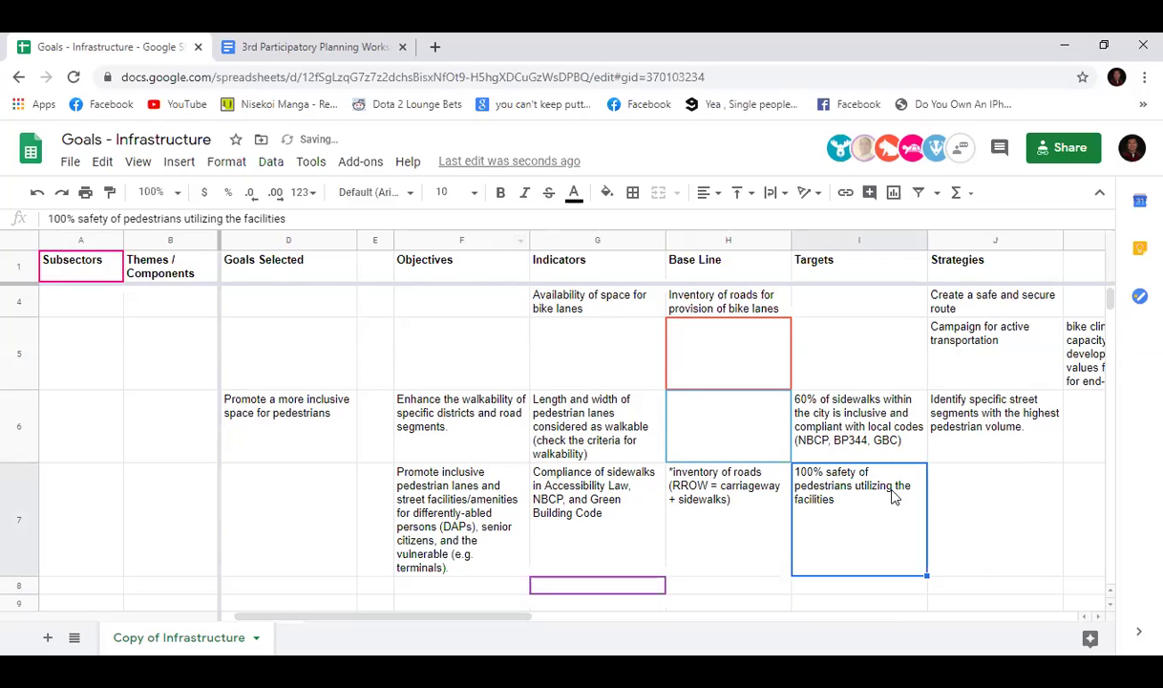
# Step: Look through the active, public and tourist transportation rows, from their objectives to their strategies
pyautogui.click(969, 495)
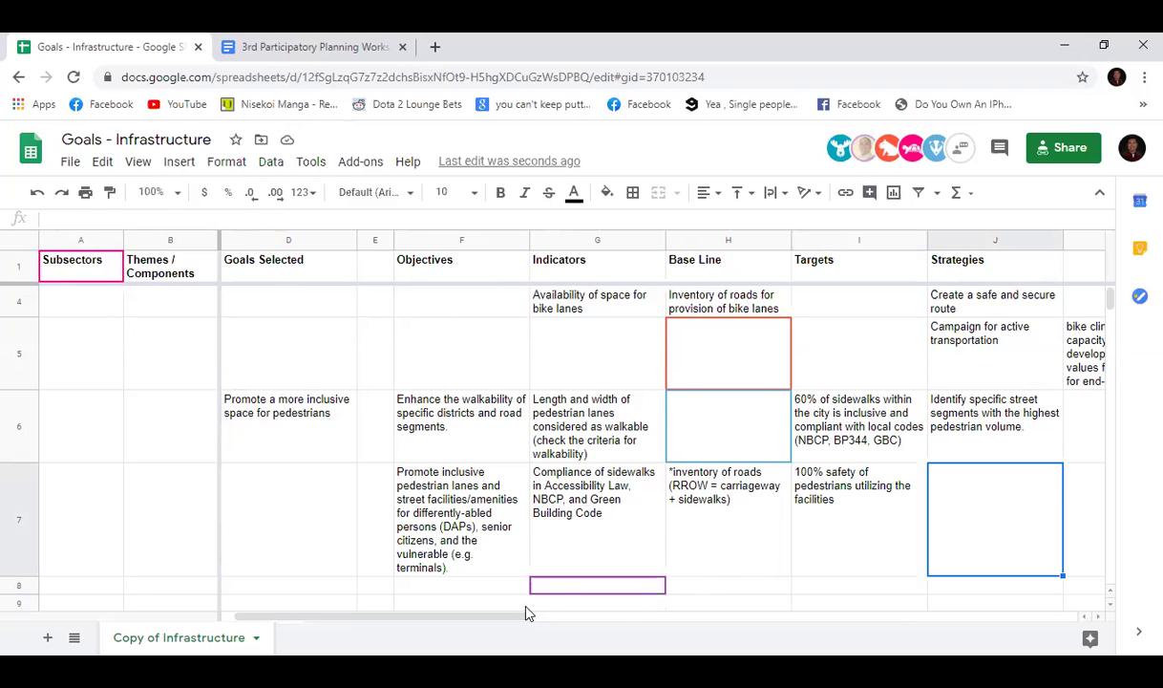
pyautogui.scroll(-2, 520, 617)
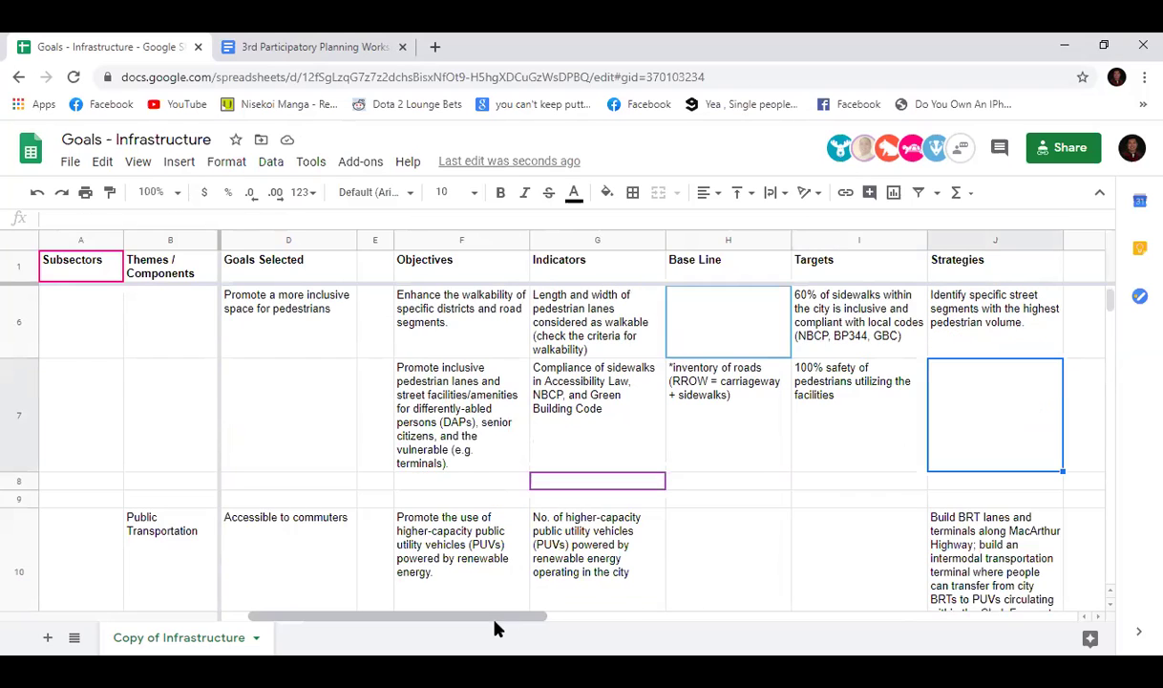
pyautogui.hscroll(-1, 468, 621)
pyautogui.scroll(1, 637, 544)
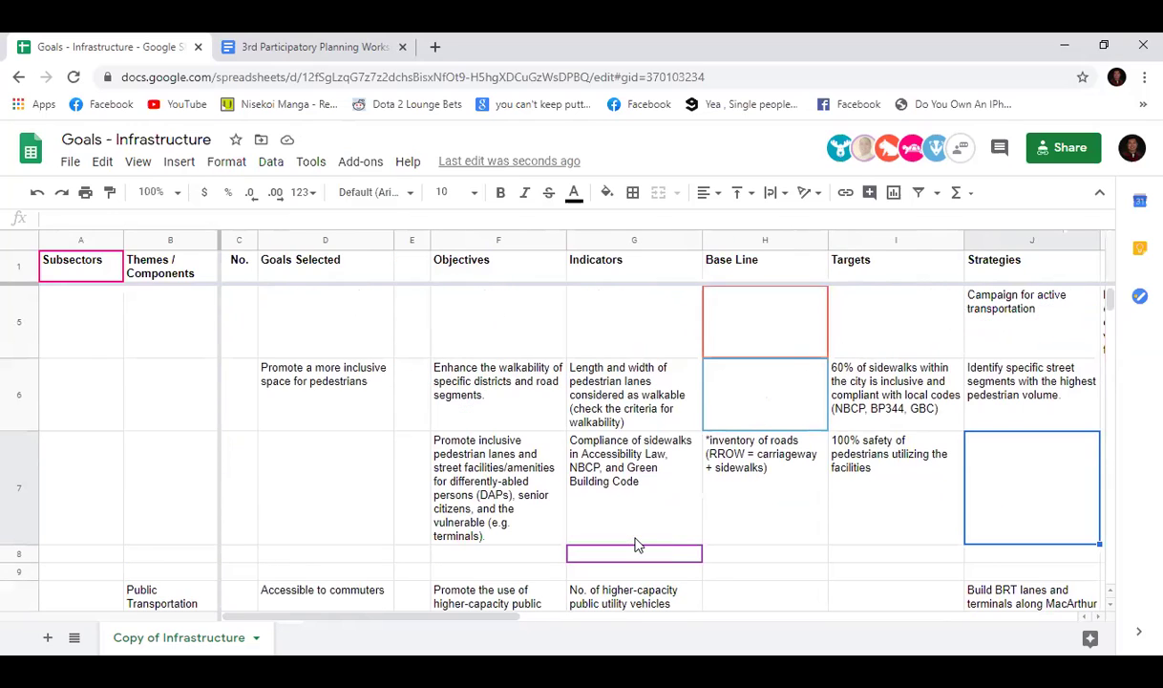
pyautogui.click(913, 552)
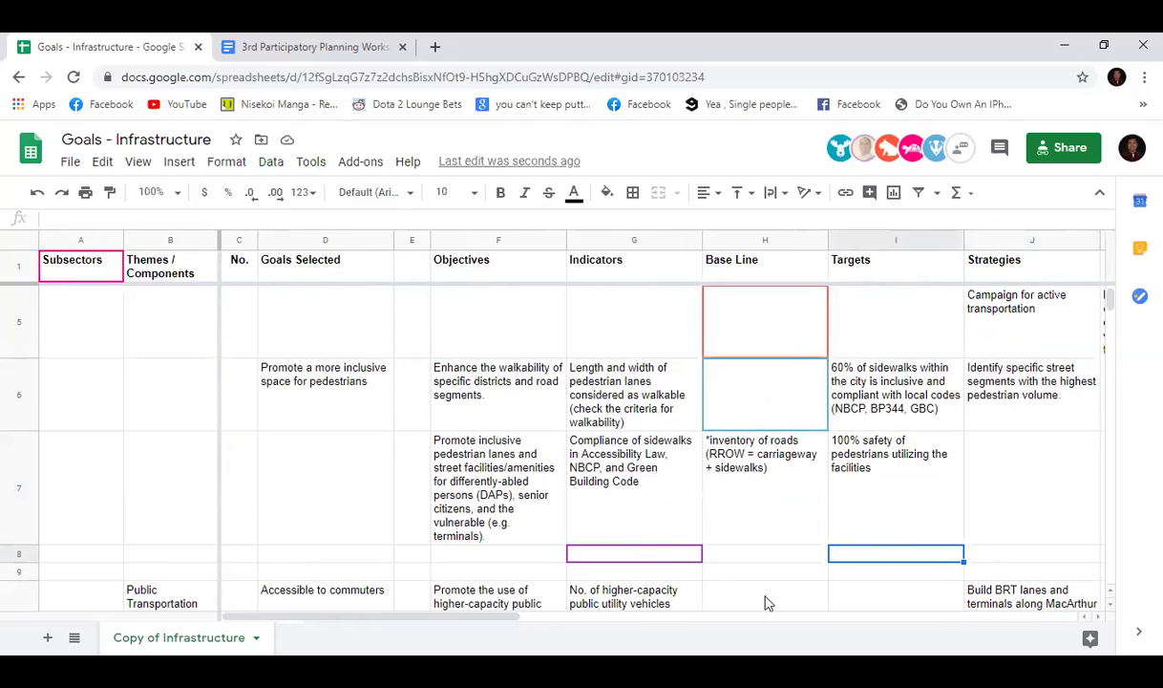
pyautogui.moveTo(502, 602); pyautogui.dragTo(549, 554)
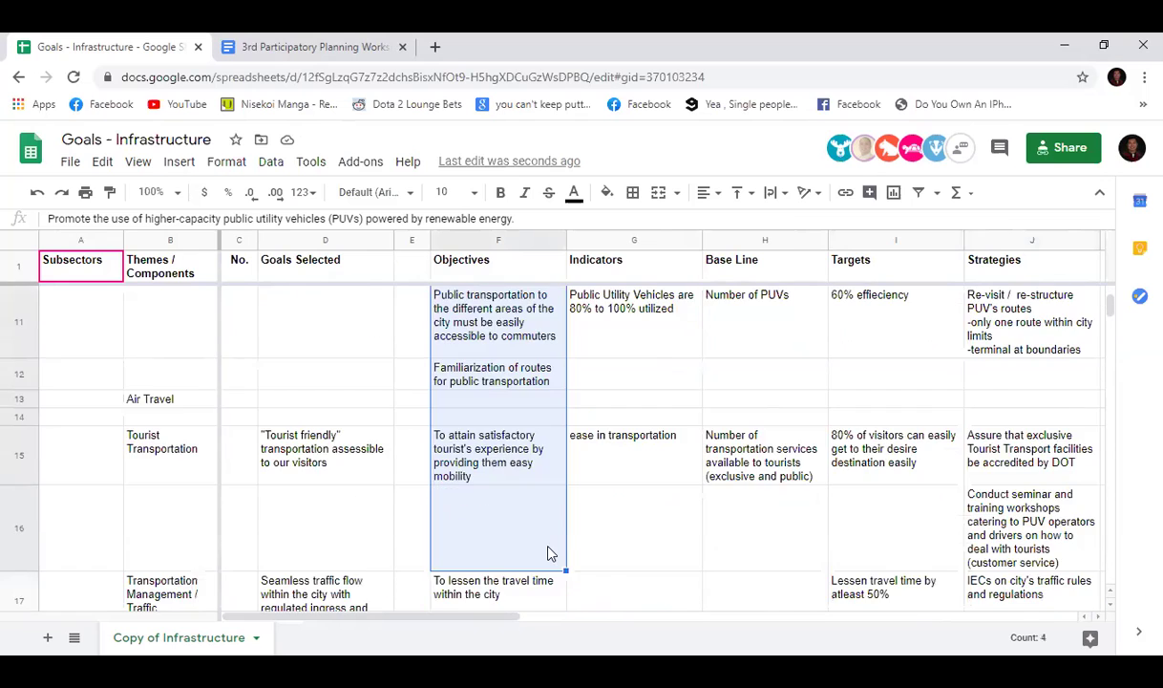
pyautogui.scroll(5, 549, 553)
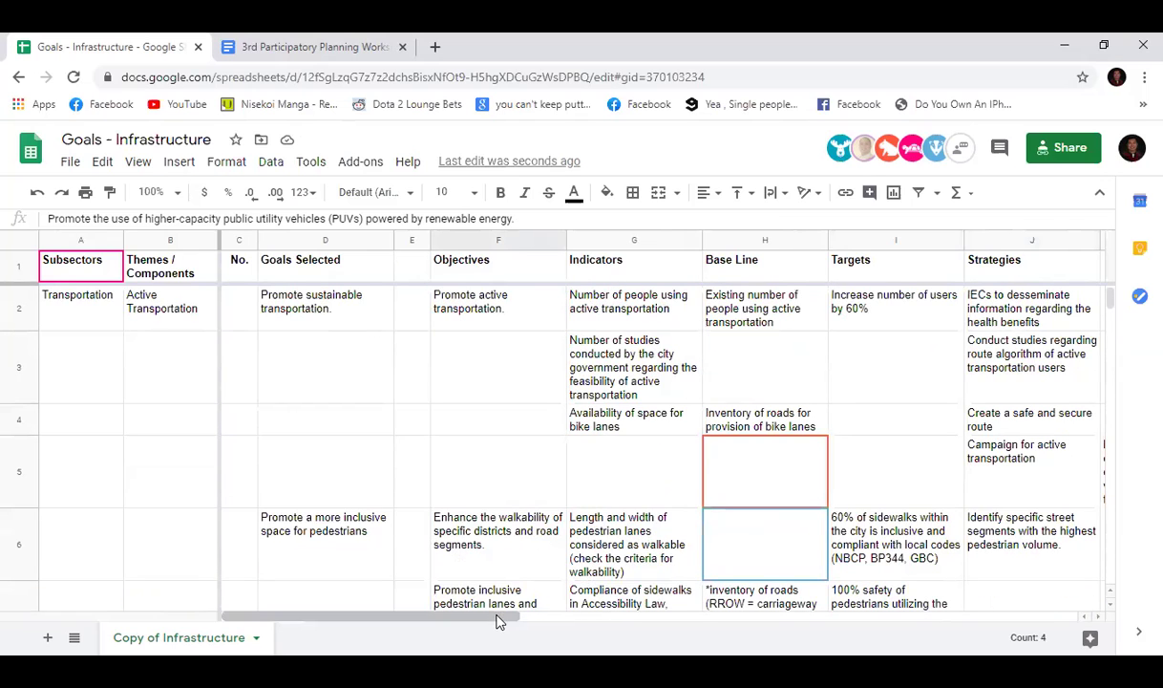
pyautogui.moveTo(497, 621); pyautogui.dragTo(578, 621)
pyautogui.scroll(-1, 740, 444)
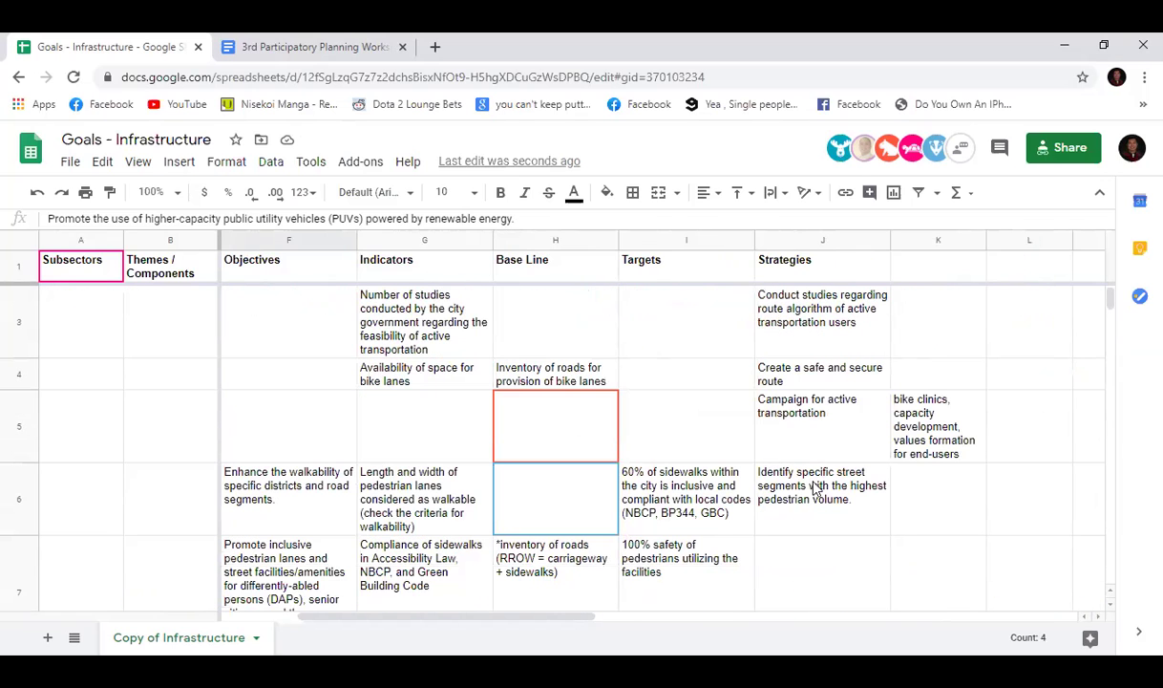
# Step: Review the pedestrian targets of rows 6 and 7 against the strategies listed beside them
pyautogui.click(816, 488)
pyautogui.scroll(-1, 741, 441)
pyautogui.click(791, 490)
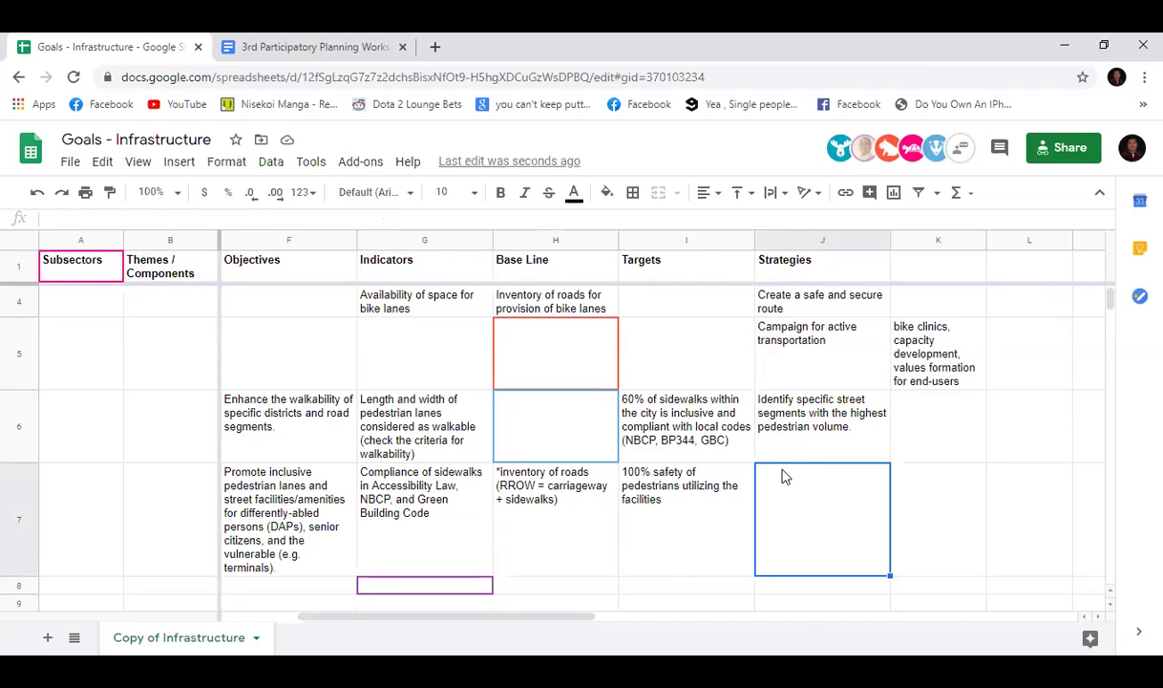
pyautogui.click(722, 485)
pyautogui.click(717, 432)
pyautogui.click(695, 473)
pyautogui.click(777, 468)
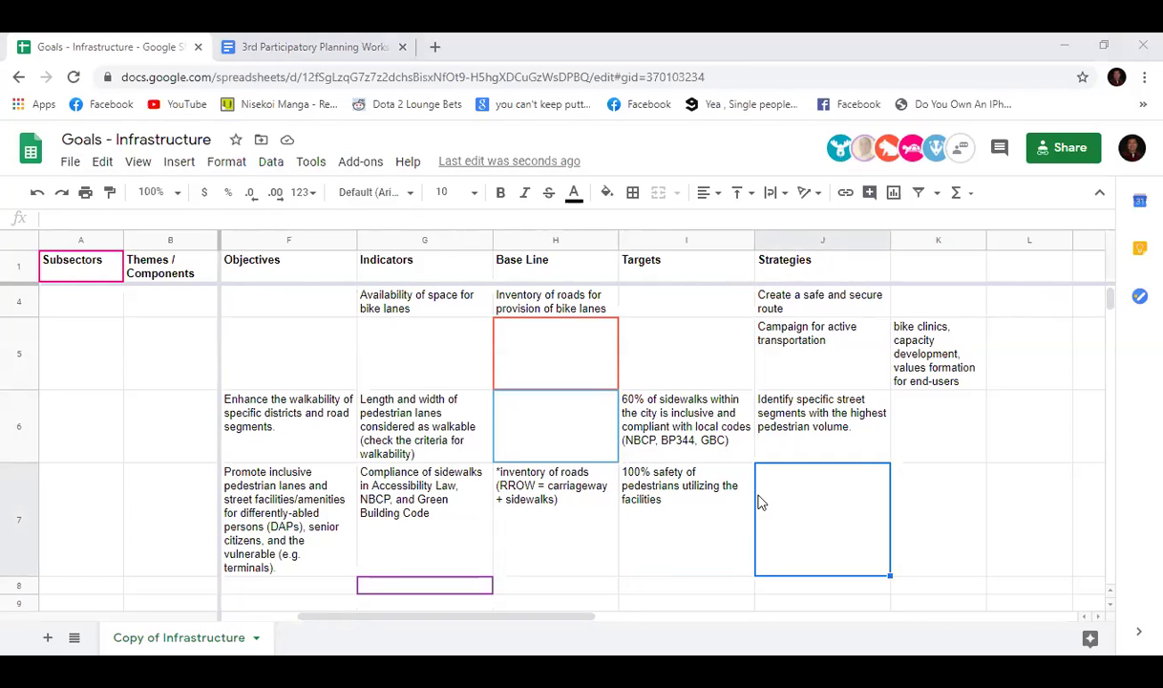
pyautogui.click(805, 445)
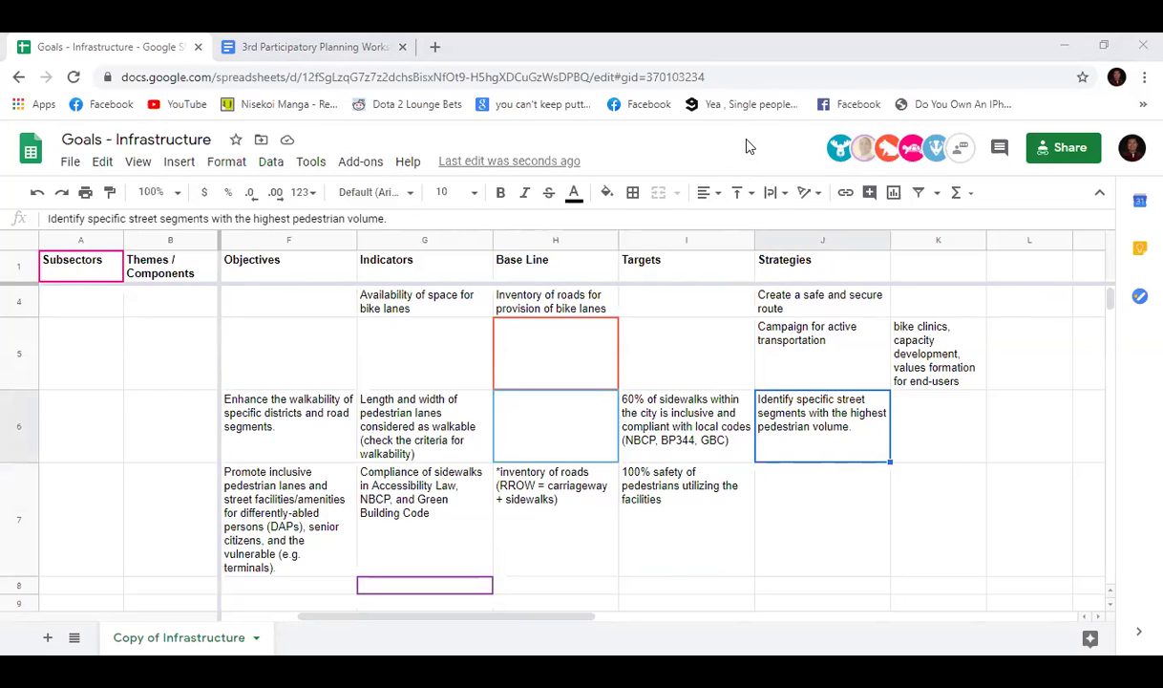
pyautogui.click(826, 514)
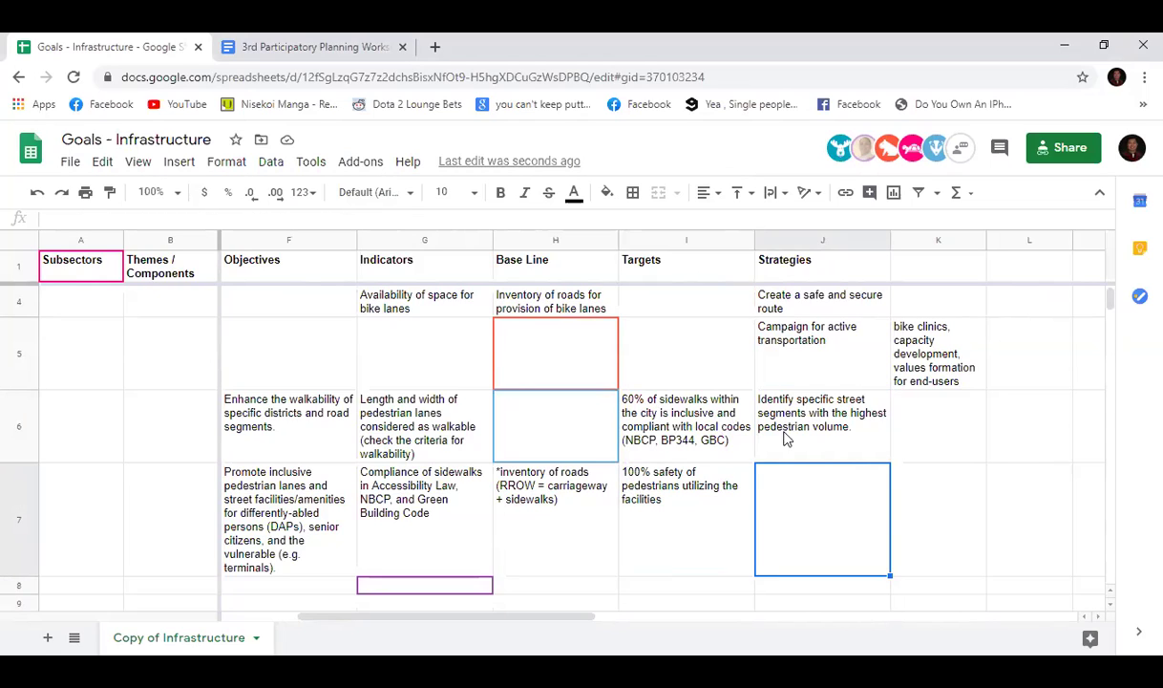
# Step: Extend the row 6 strategy after "highest pedestrian volume" with "and construct pedestrian-inclusive facilities within the street segments."
pyautogui.click(878, 432)
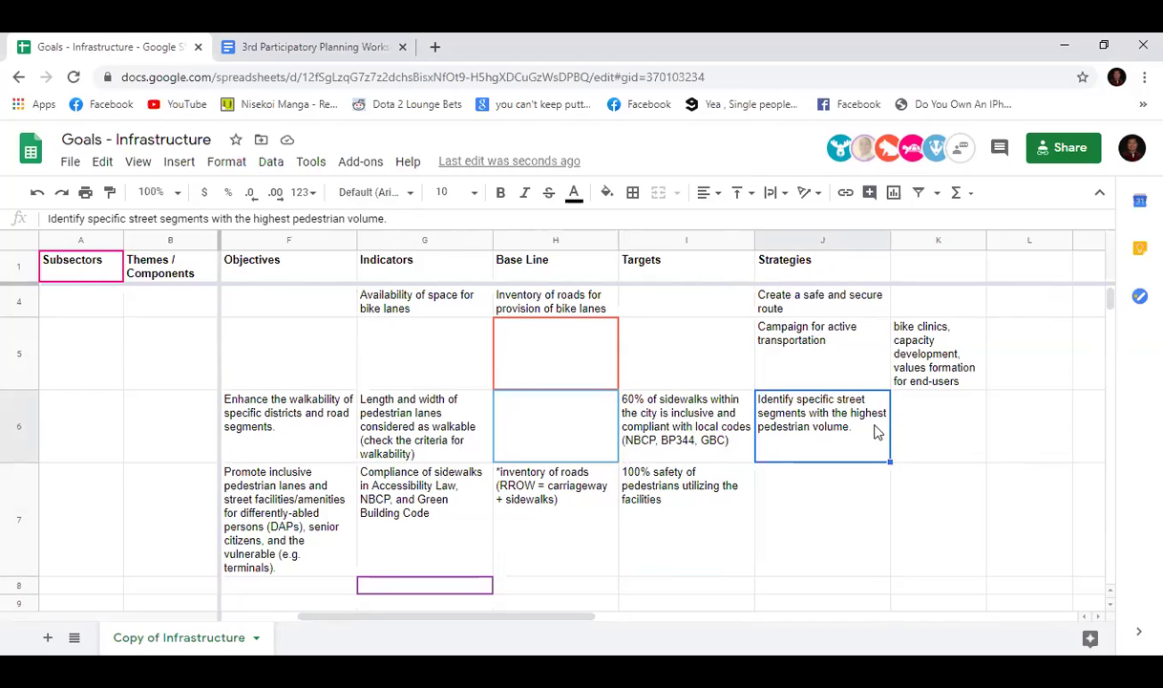
pyautogui.click(385, 217)
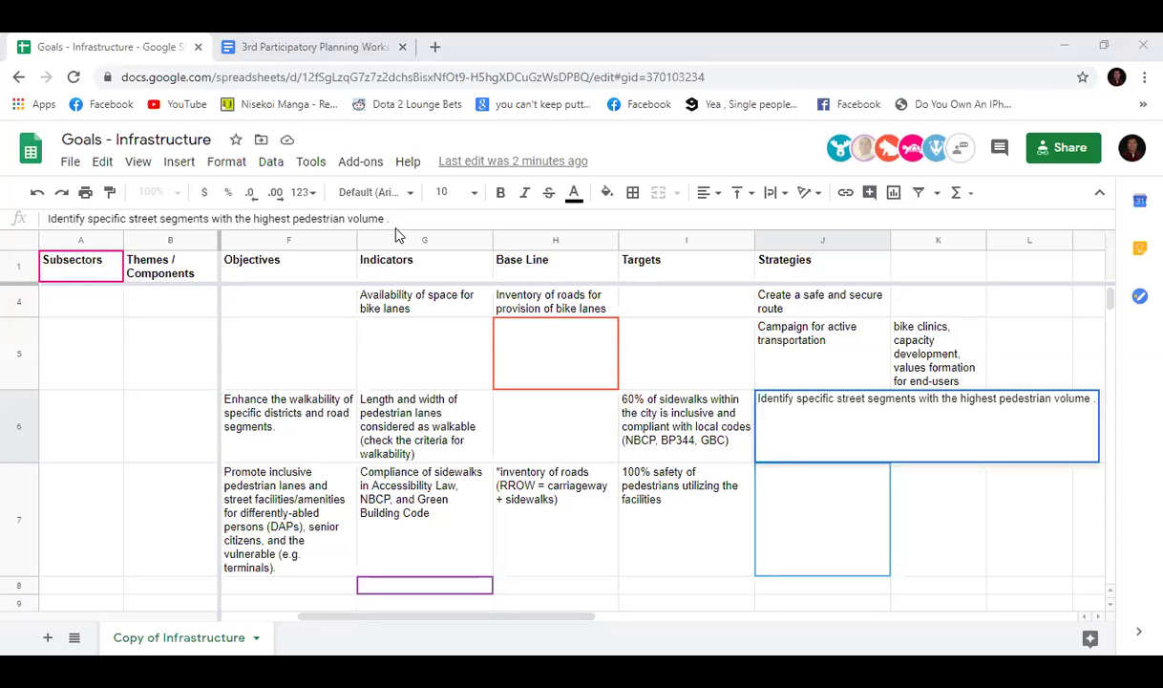
pyautogui.click(836, 436)
pyautogui.click(387, 217)
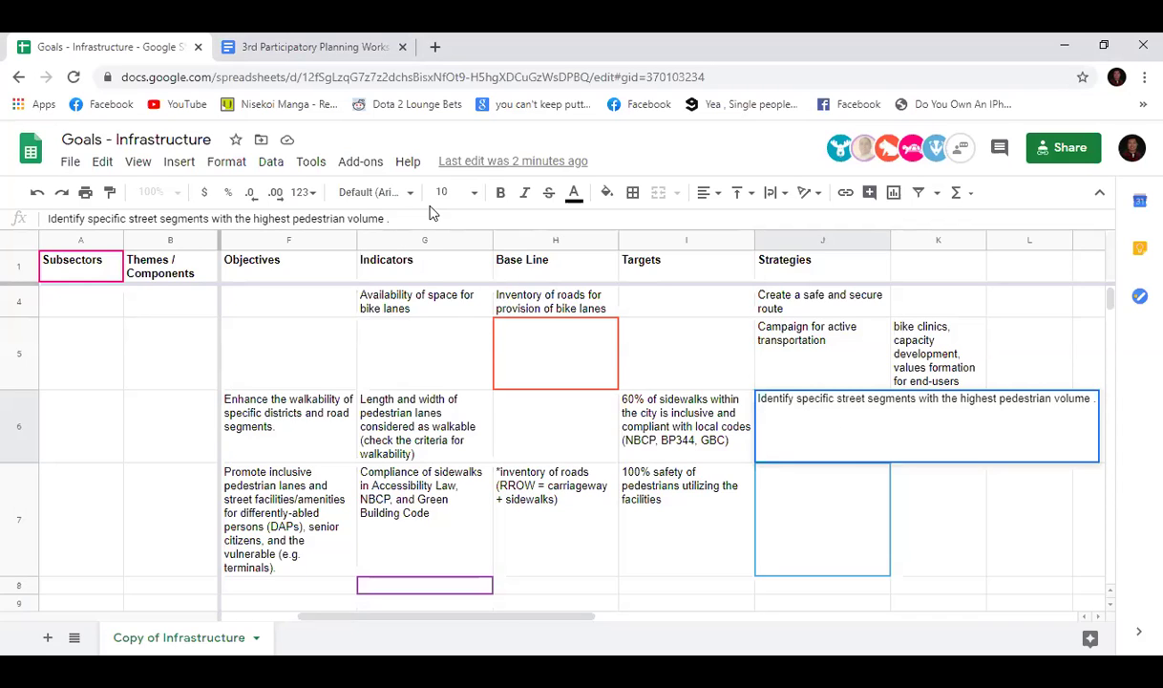
pyautogui.write('and constr')
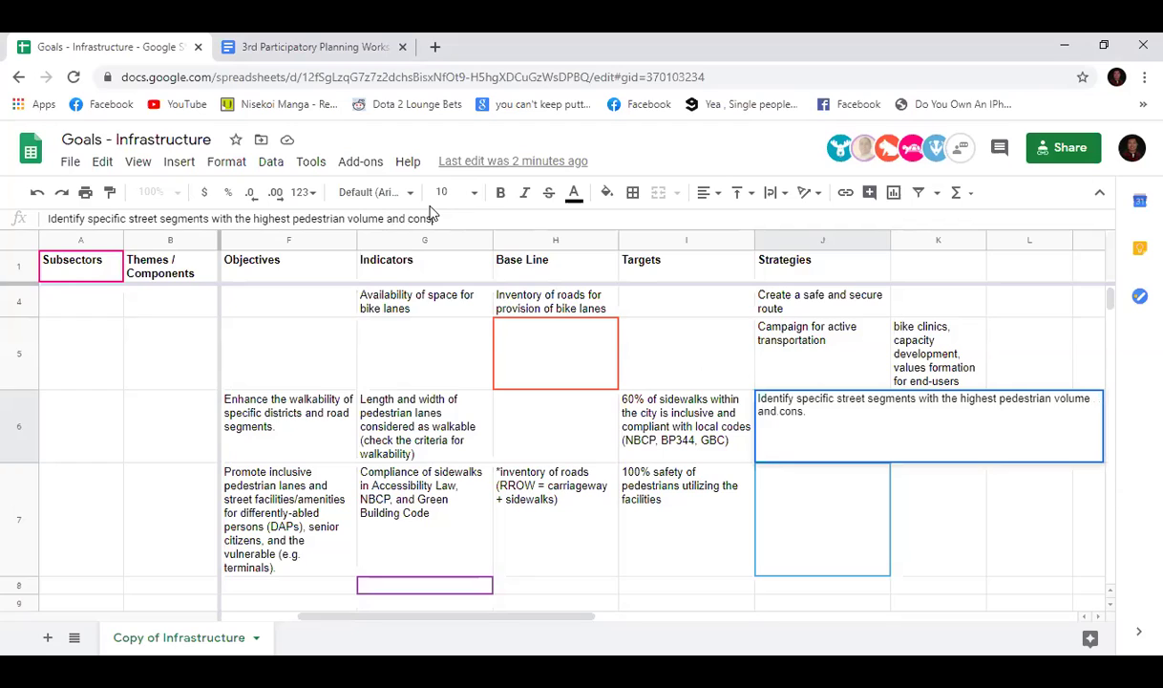
pyautogui.write('uct. ')
pyautogui.write('pedestrian')
pyautogui.write('.')
pyautogui.write('inc')
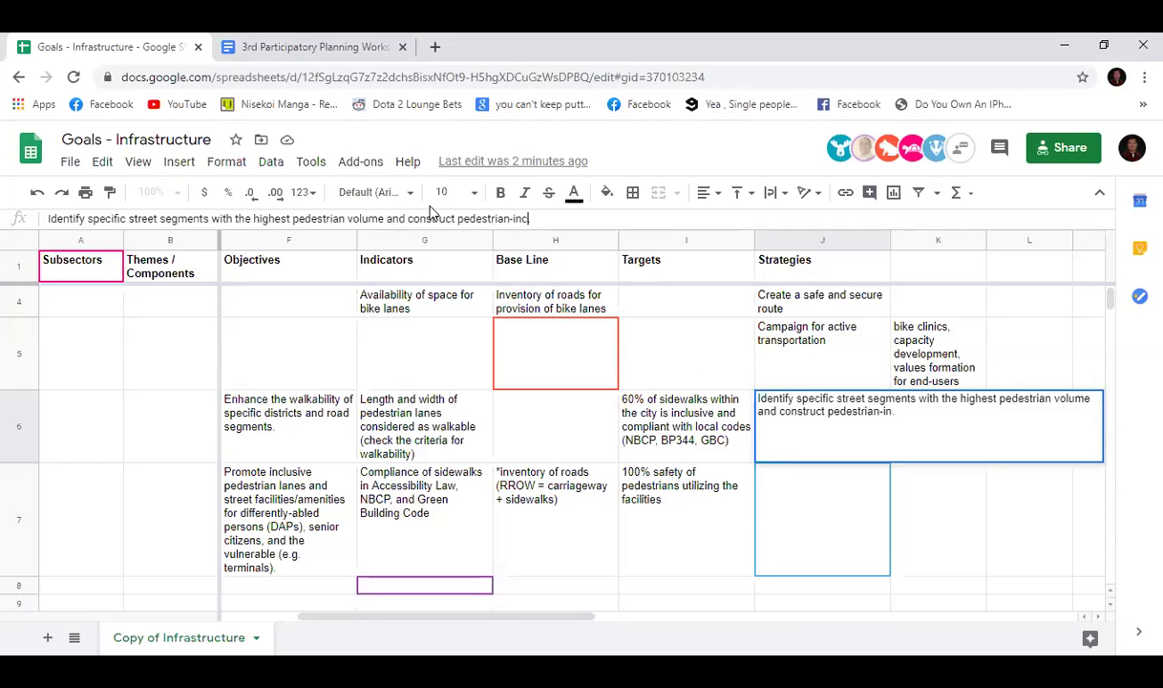
pyautogui.write('lusive facilit')
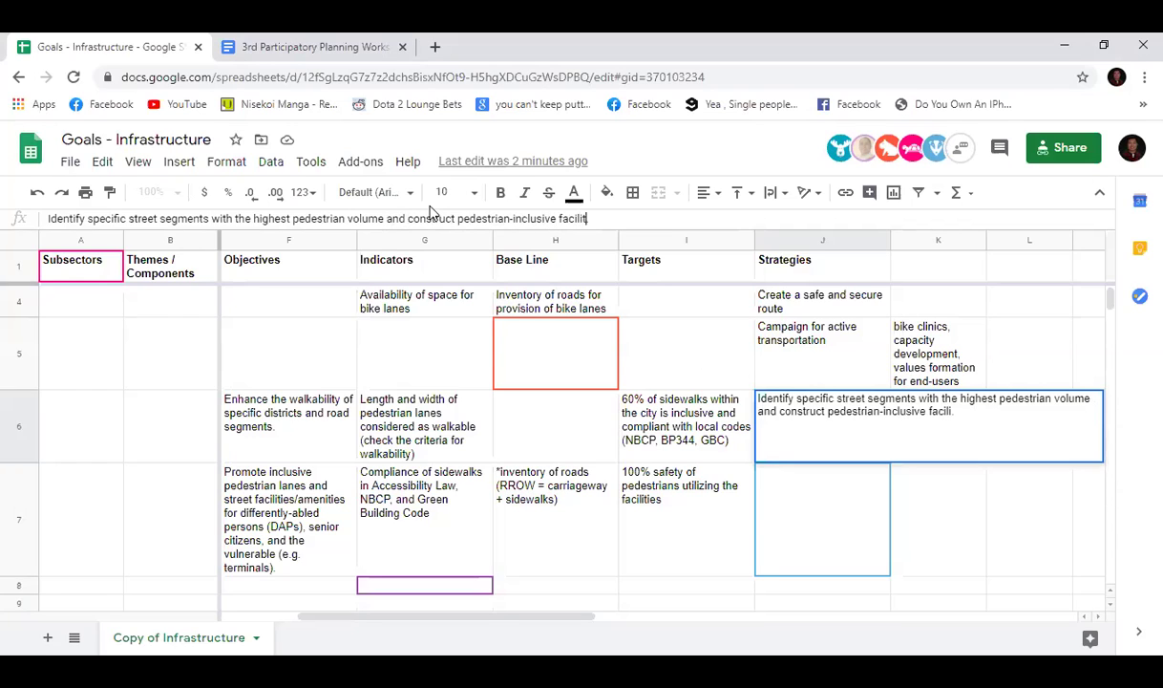
pyautogui.write('ies within th')
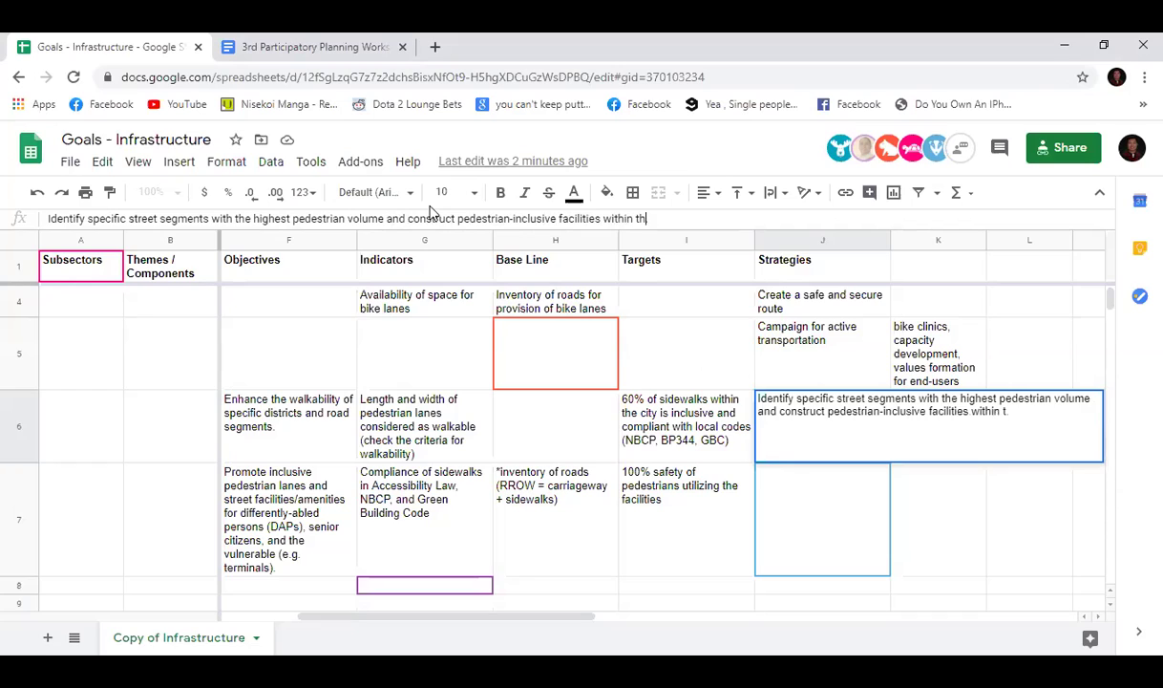
pyautogui.write('e street.')
pyautogui.press('BackSpace')
pyautogui.write('segments.')
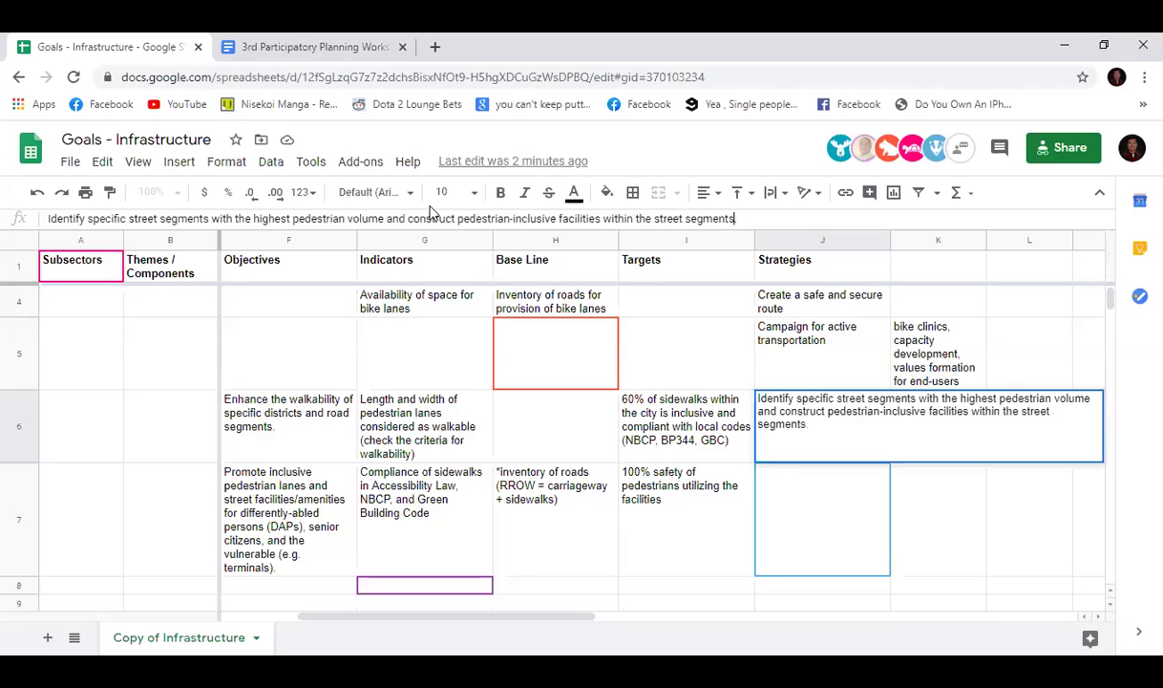
pyautogui.press('Return')
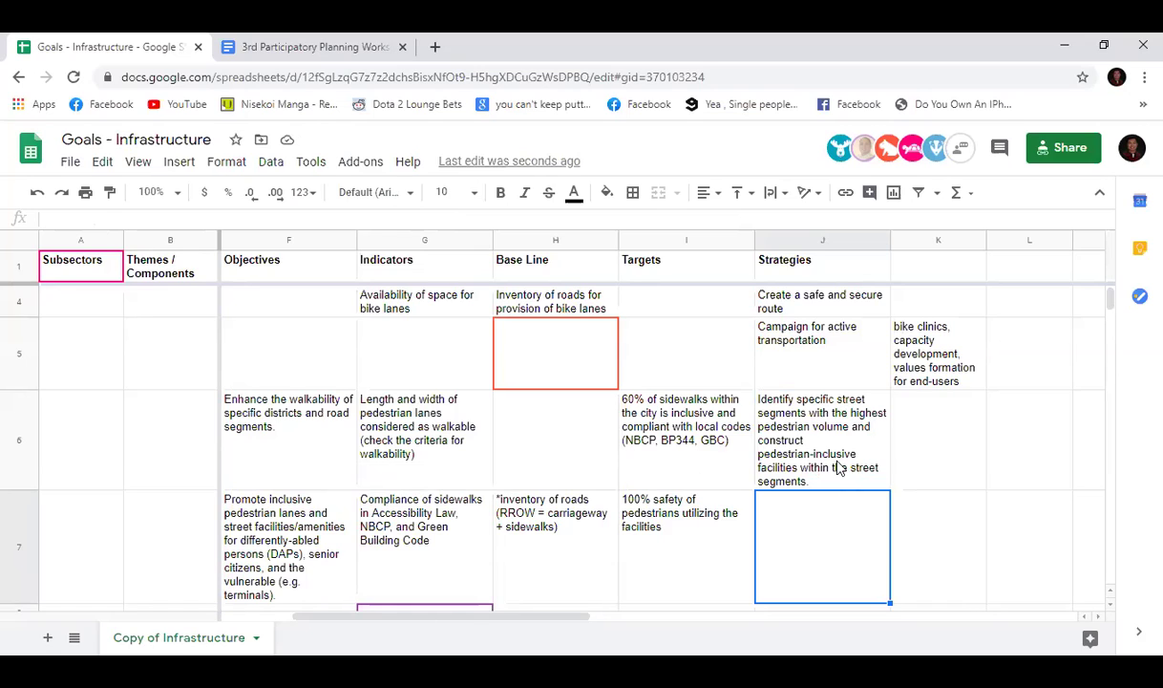
# Step: Examine the row 7 objective, indicator and target as the basis for the blank row 7 strategy
pyautogui.scroll(-1, 784, 511)
pyautogui.scroll(1, 784, 511)
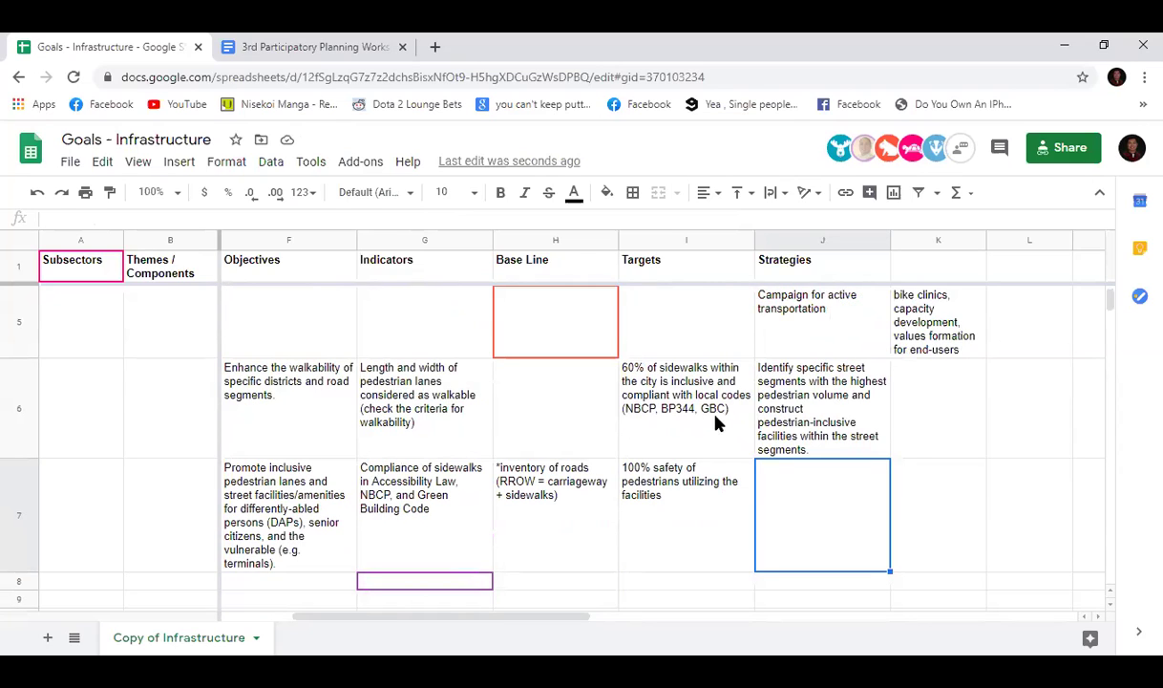
pyautogui.click(704, 516)
pyautogui.click(791, 512)
pyautogui.moveTo(558, 622); pyautogui.dragTo(542, 618)
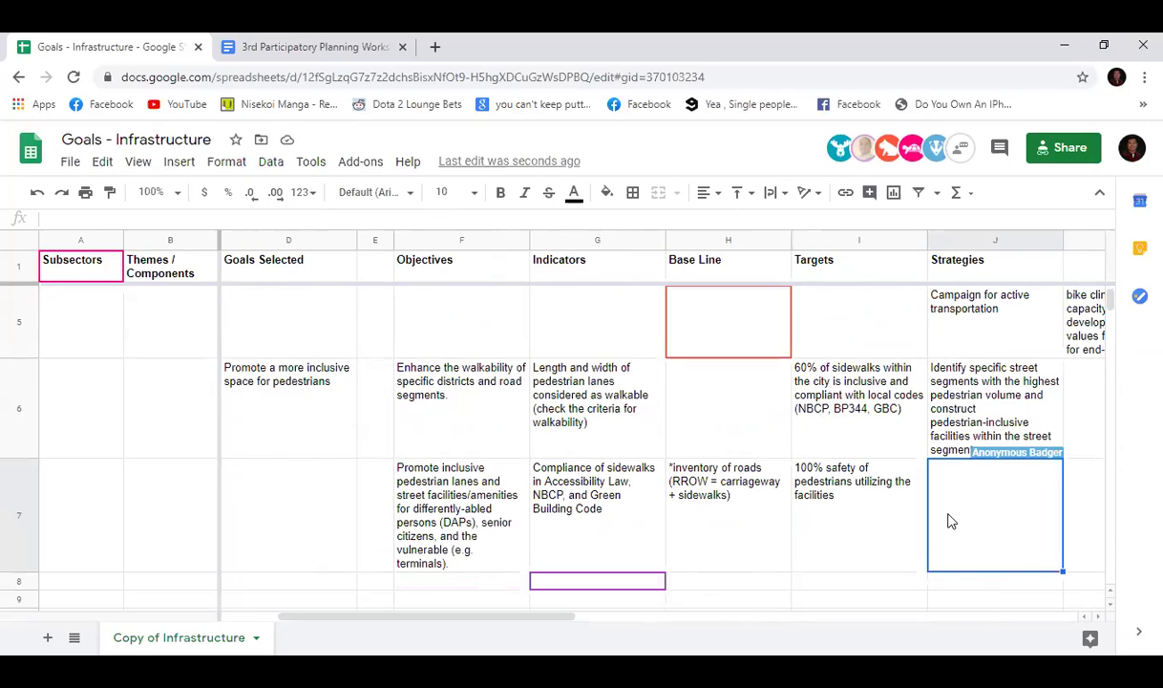
pyautogui.moveTo(571, 618); pyautogui.dragTo(589, 619)
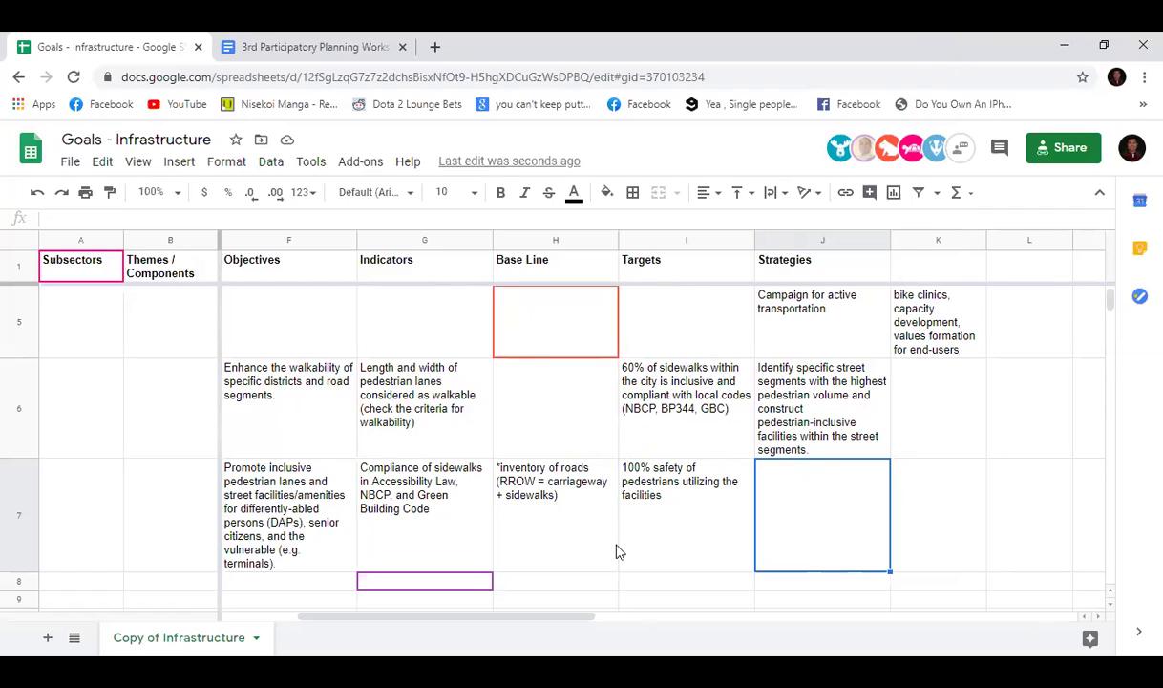
pyautogui.click(416, 219)
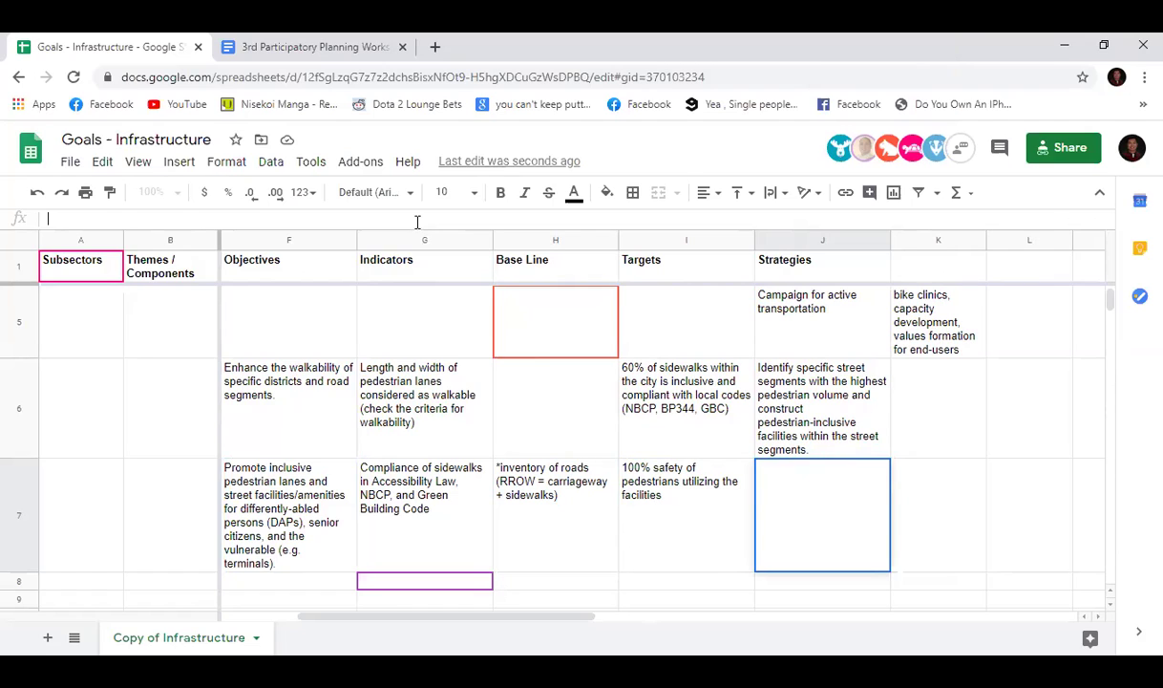
pyautogui.click(379, 502)
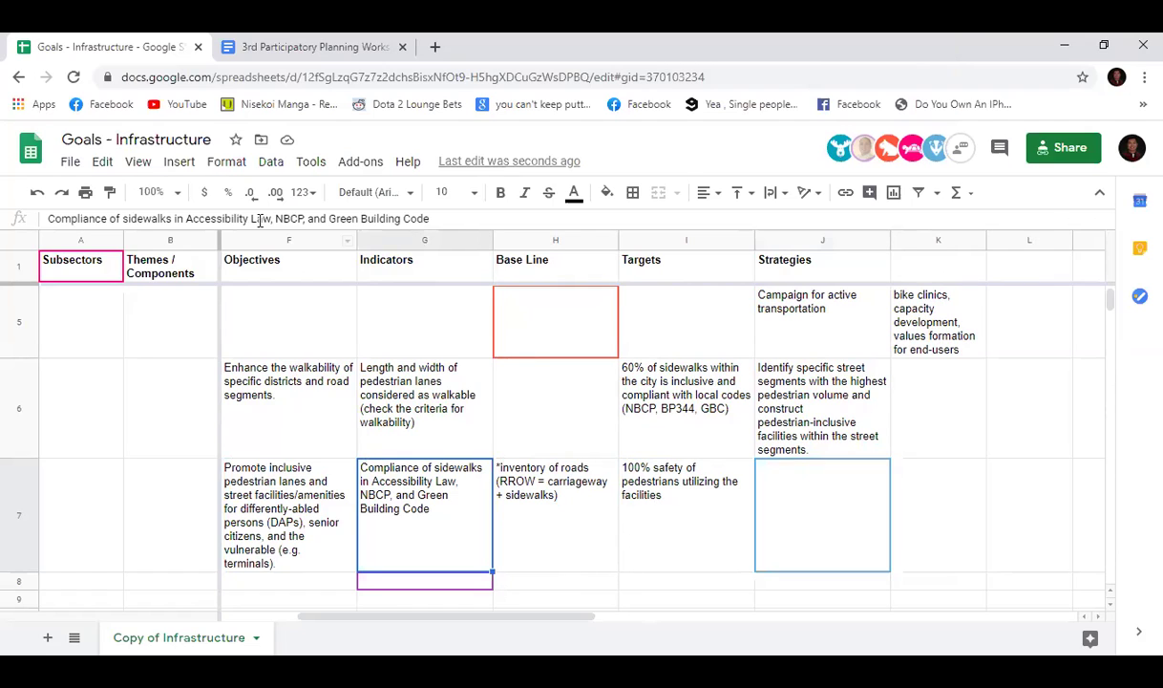
# Step: Enter the indicator "Adequacy of lightings and security facilities in pedestrian facilities" in cell G8
pyautogui.click(444, 218)
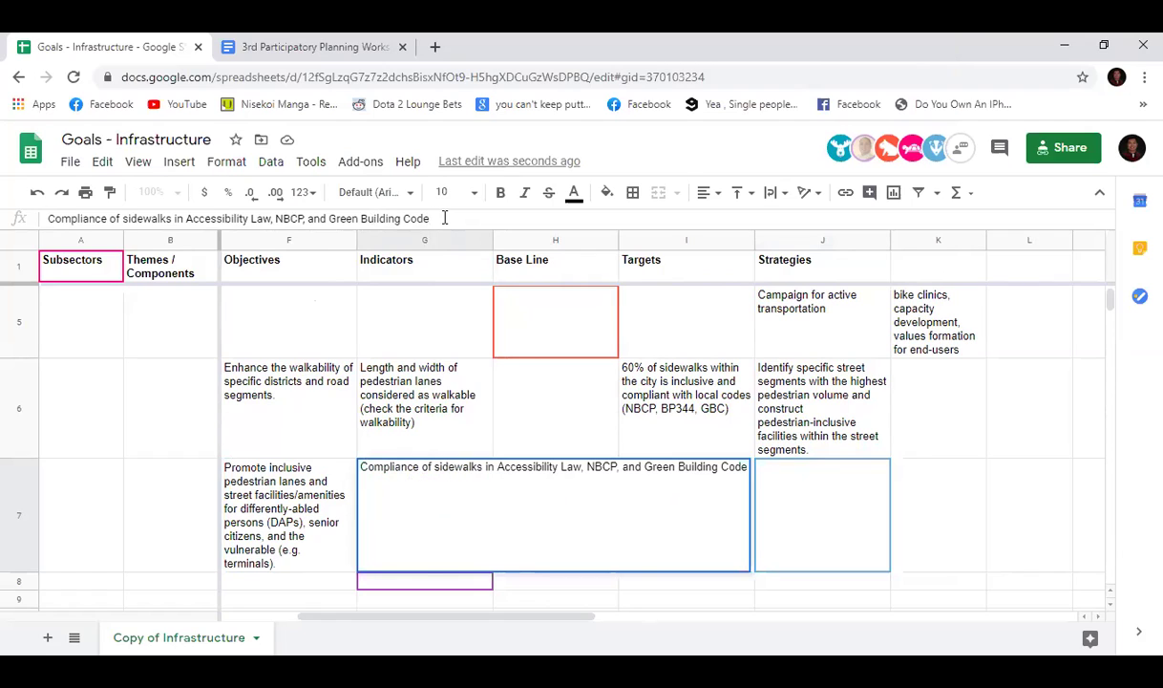
pyautogui.press('Return')
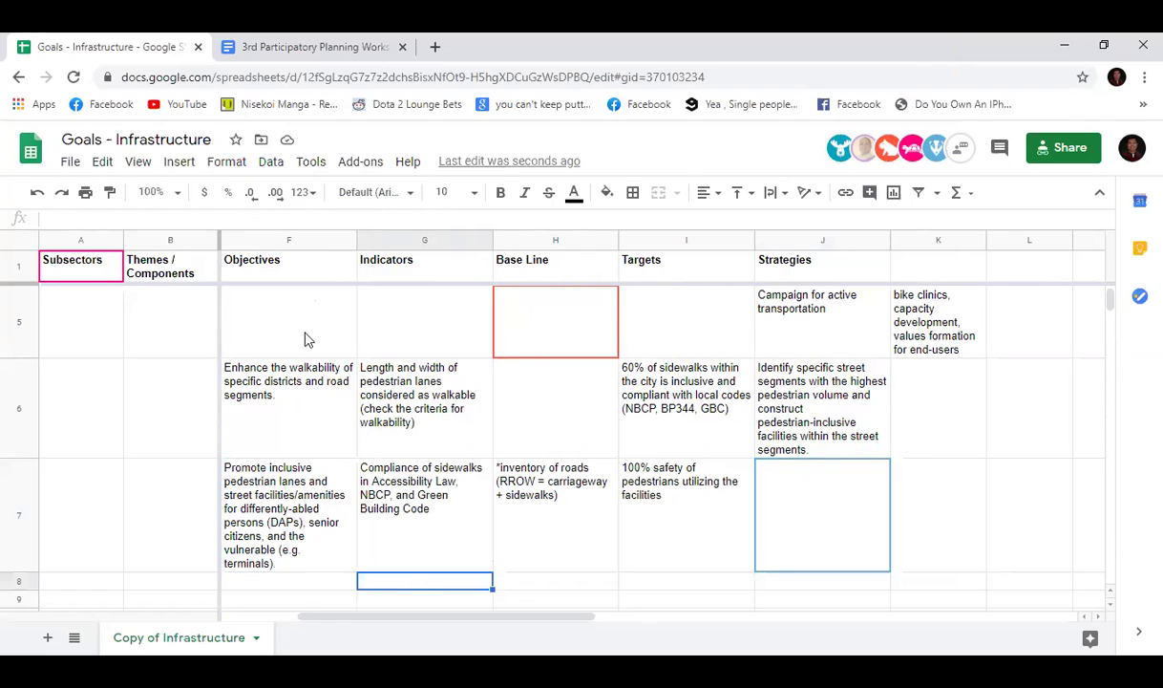
pyautogui.scroll(-3, 344, 430)
pyautogui.moveTo(421, 597); pyautogui.dragTo(351, 615)
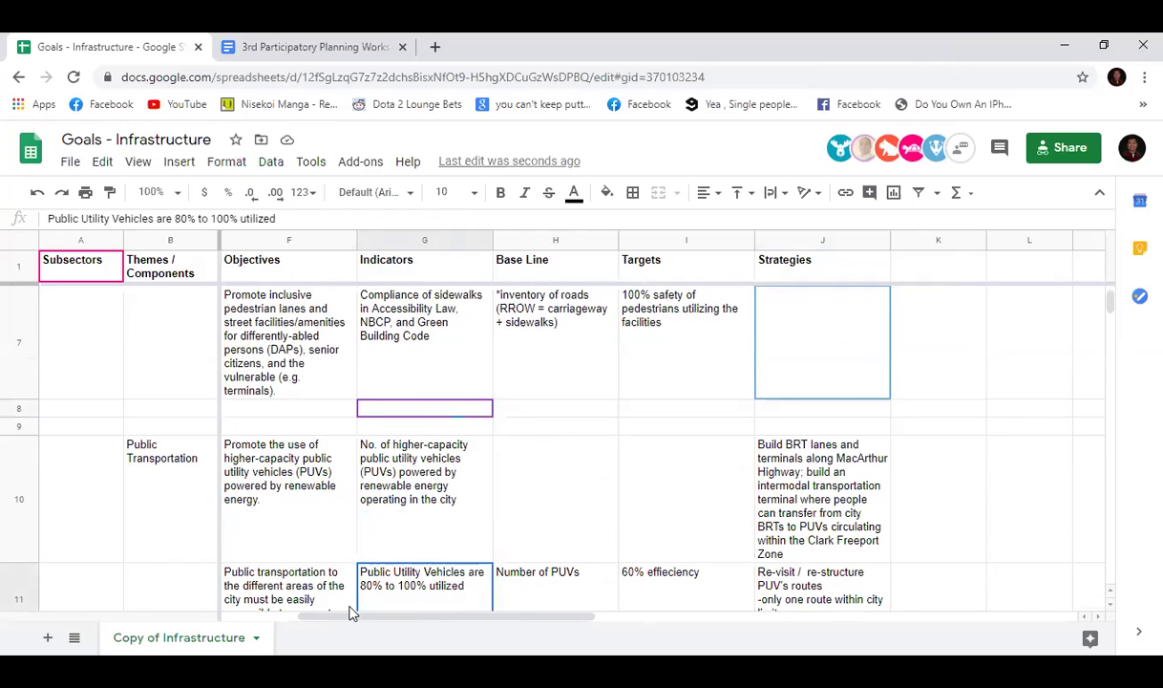
pyautogui.click(428, 411)
pyautogui.write('Ade')
pyautogui.write('quacy of ')
pyautogui.write('lightings ')
pyautogui.write('sa')
pyautogui.press('BackSpace')
pyautogui.press('BackSpace')
pyautogui.write('n')
pyautogui.press('BackSpace')
pyautogui.write('and secru')
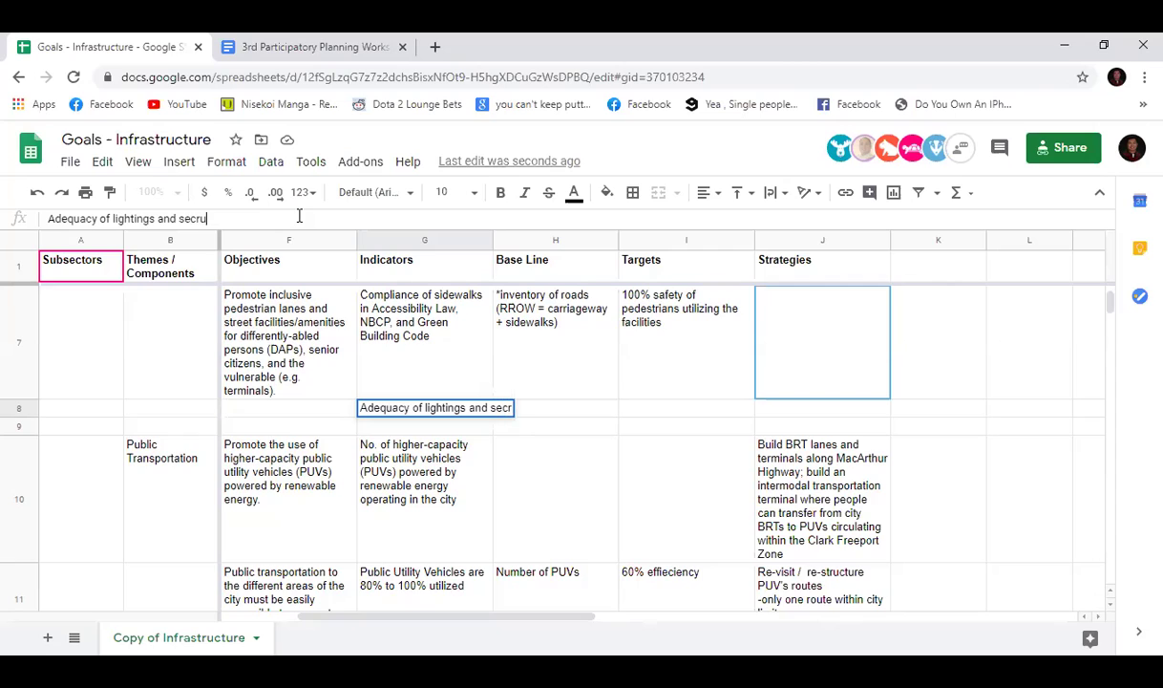
pyautogui.press('BackSpace')
pyautogui.press('BackSpace')
pyautogui.write('urity facilities ')
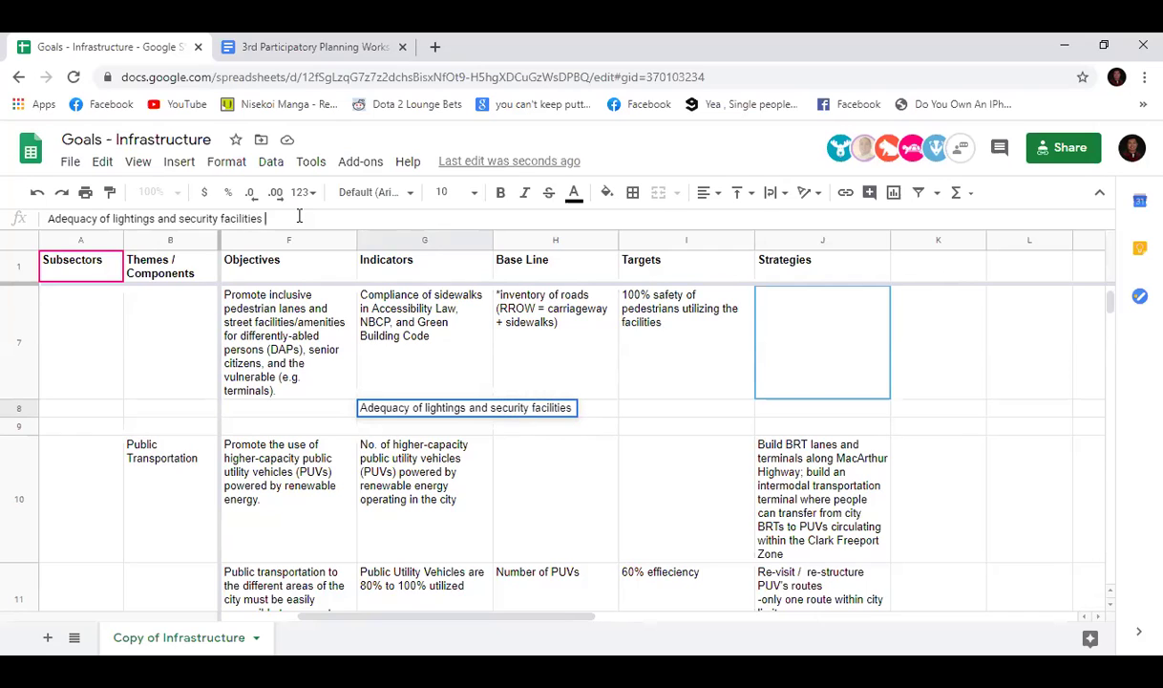
pyautogui.write('in pedestrian facilitie')
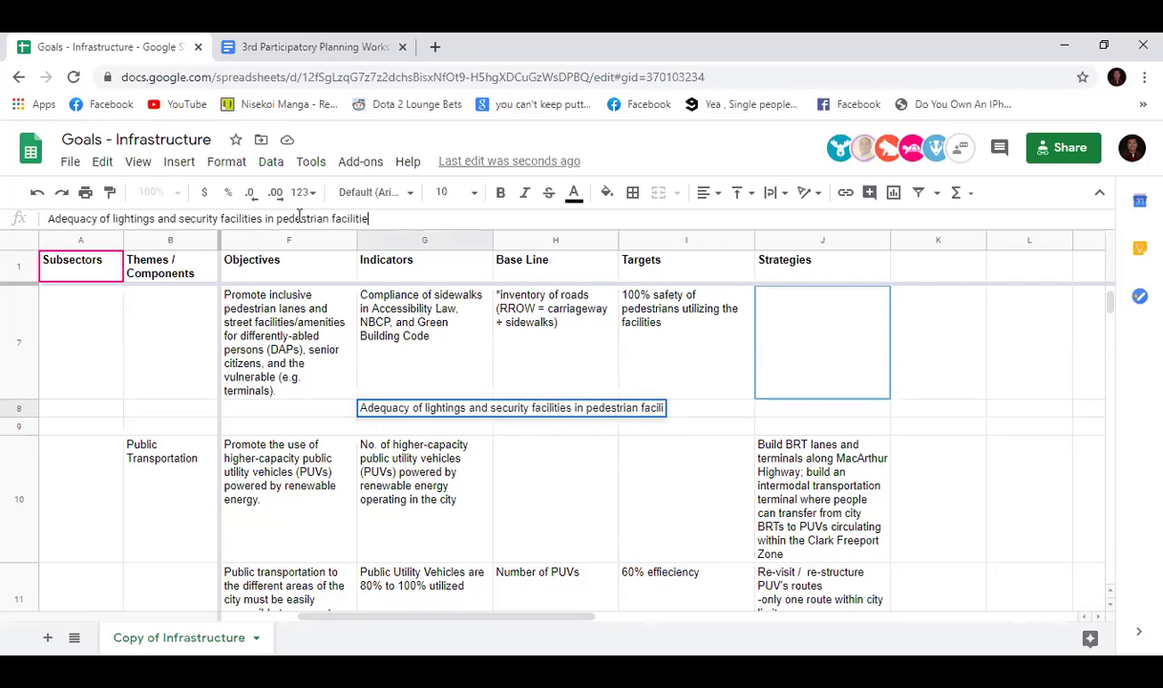
pyautogui.write('s')
pyautogui.press('Return')
# Step: Review the pedestrian objectives, indicators, baselines, targets and strategies in rows 6 to 8
pyautogui.click(559, 434)
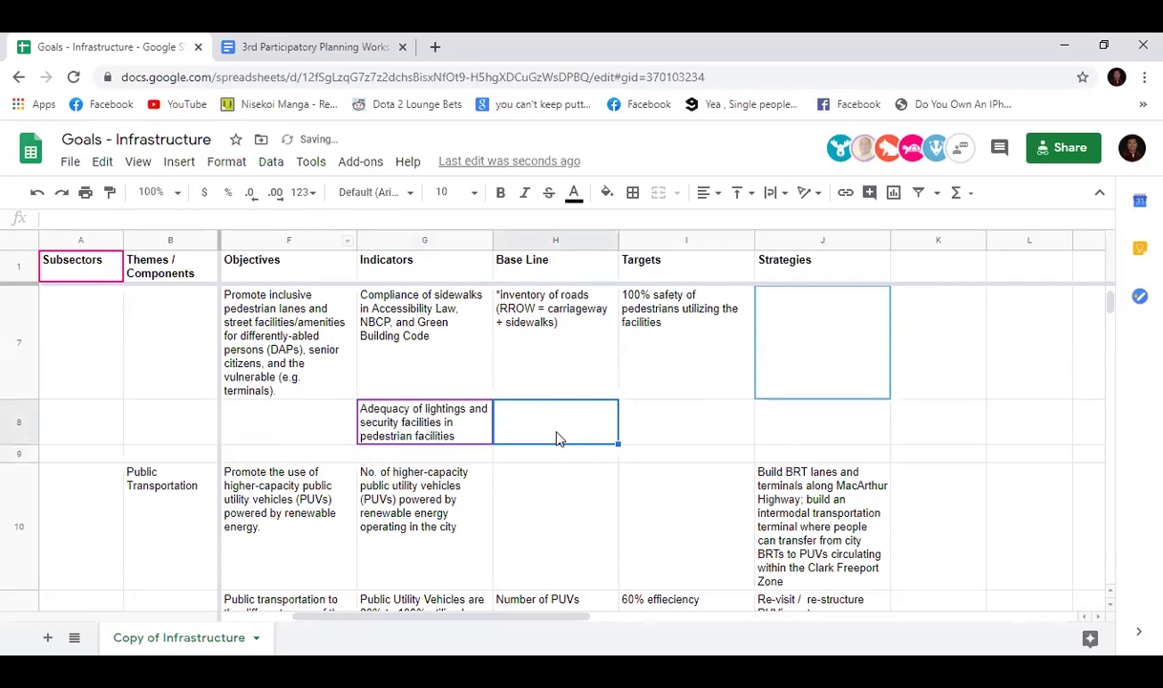
pyautogui.scroll(1, 527, 460)
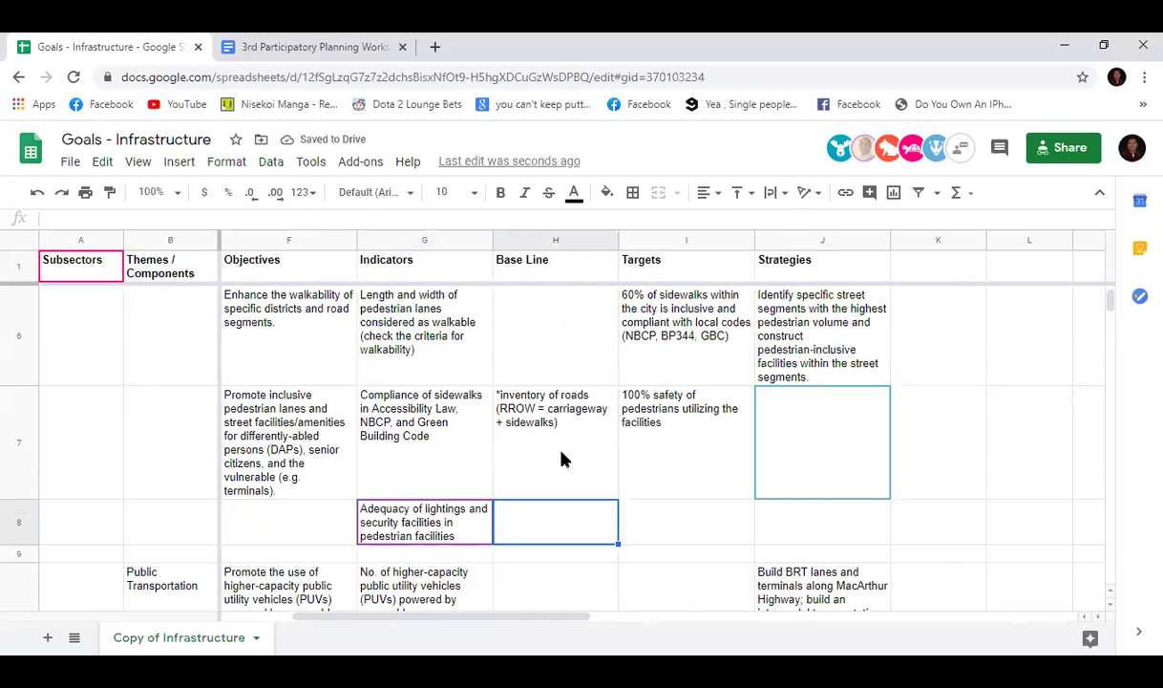
pyautogui.click(533, 452)
pyautogui.click(669, 512)
pyautogui.click(808, 471)
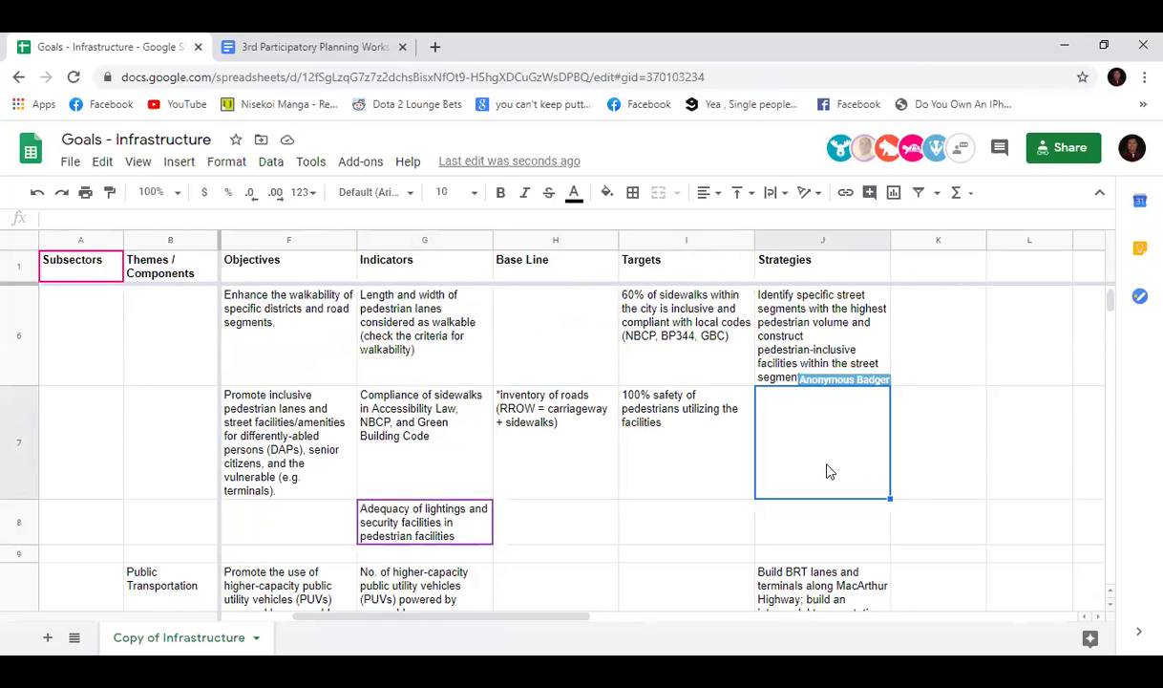
pyautogui.moveTo(556, 623); pyautogui.dragTo(523, 624)
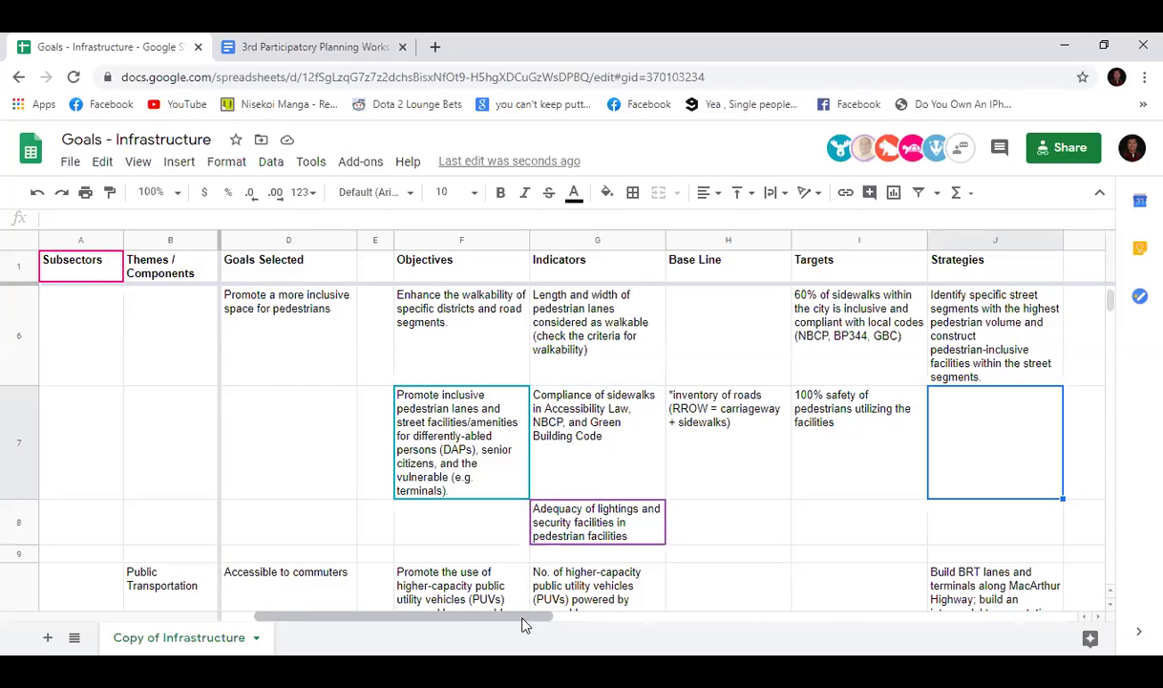
pyautogui.hscroll(2, 523, 624)
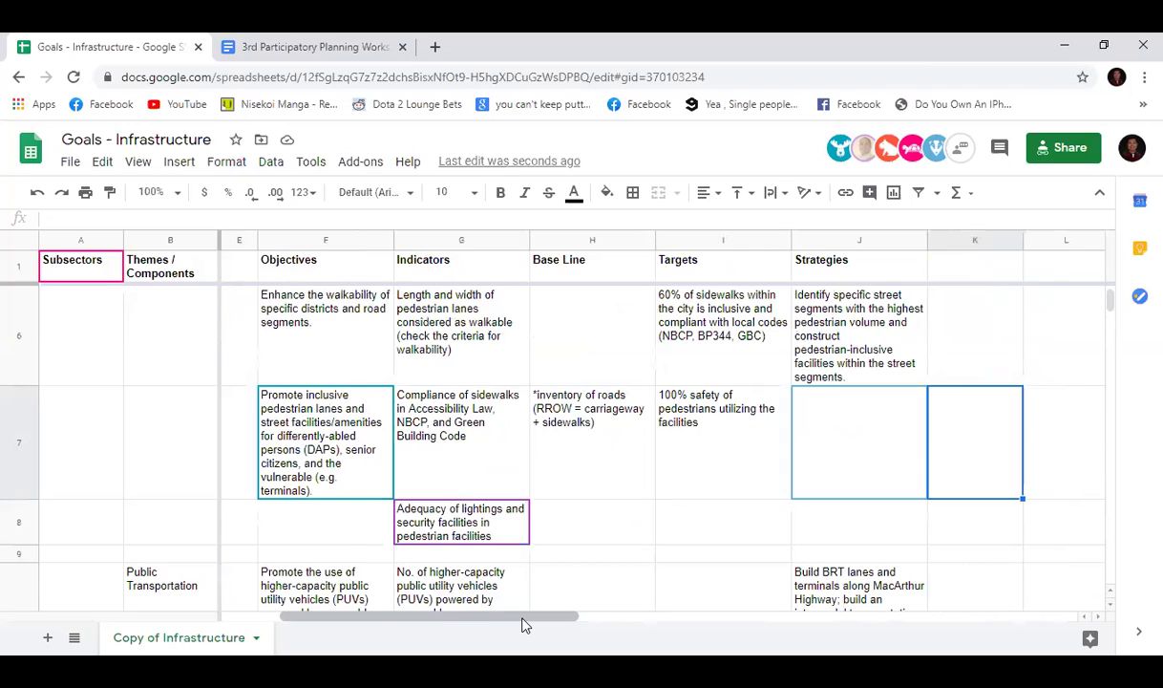
pyautogui.press('Left')
pyautogui.press('Left')
pyautogui.press('Left')
pyautogui.press('Left')
pyautogui.press('Right')
pyautogui.press('Down')
pyautogui.press('Up')
pyautogui.press('Down')
pyautogui.press('Up')
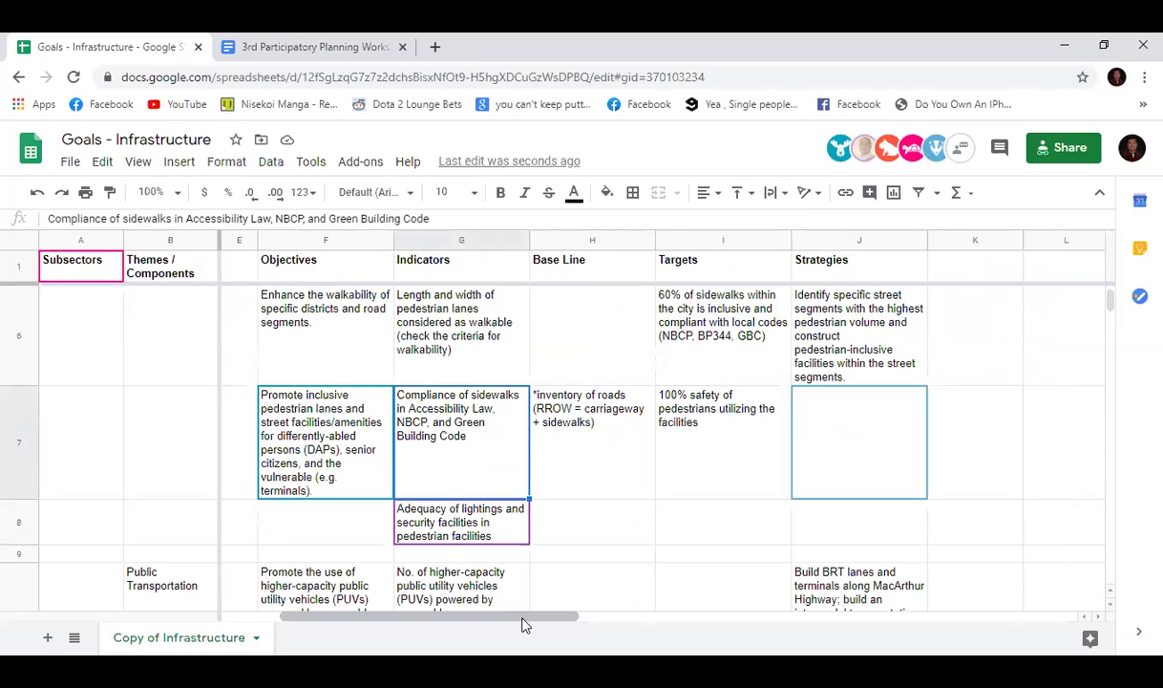
# Step: Enter the strategy "Create a uniform design for the sidewalks that will address local code requirements" in cell J7
pyautogui.click(849, 453)
pyautogui.click(434, 214)
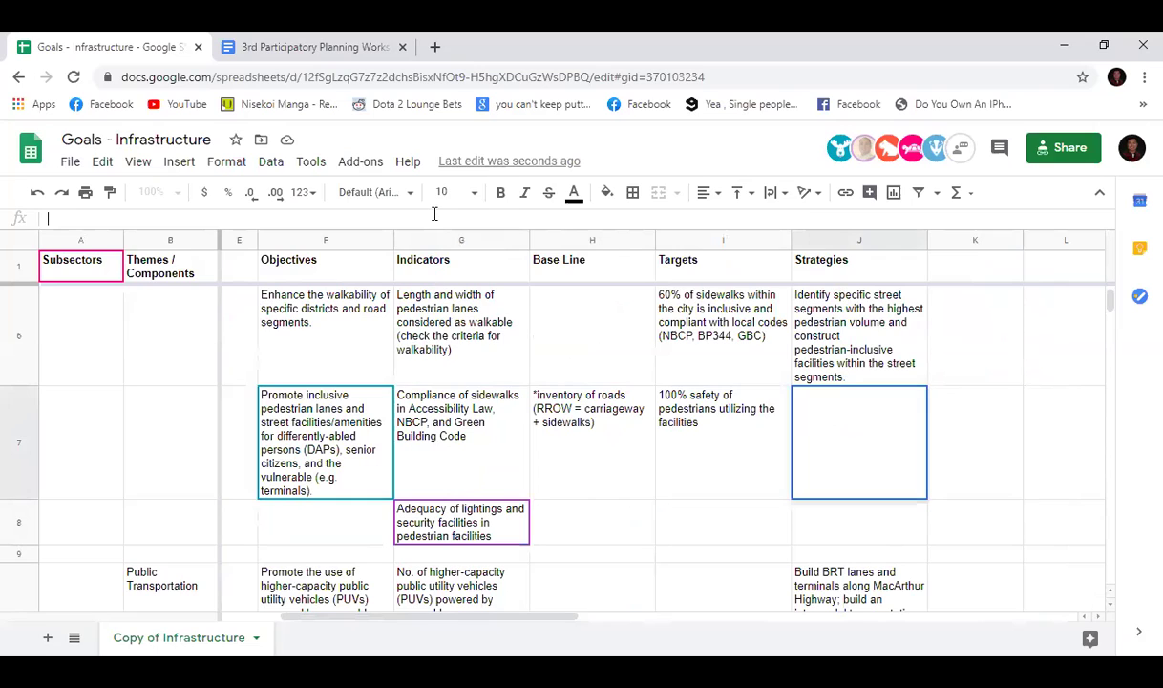
pyautogui.write('Creac')
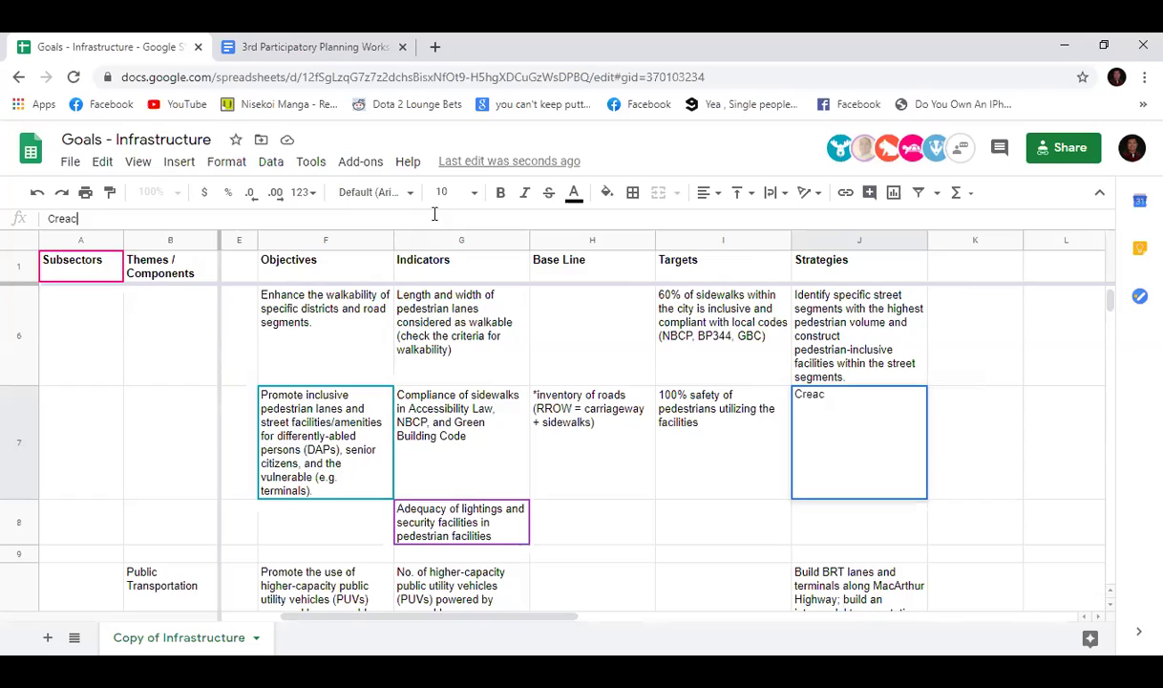
pyautogui.press('BackSpace')
pyautogui.write('te ')
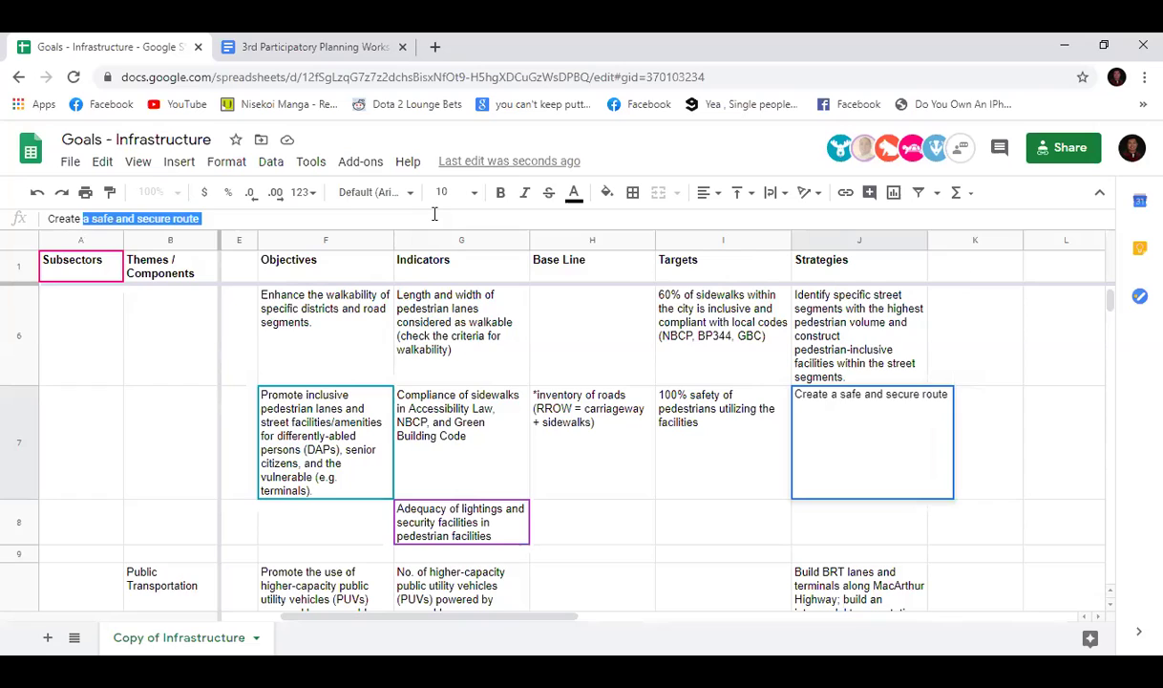
pyautogui.write('a uniform ')
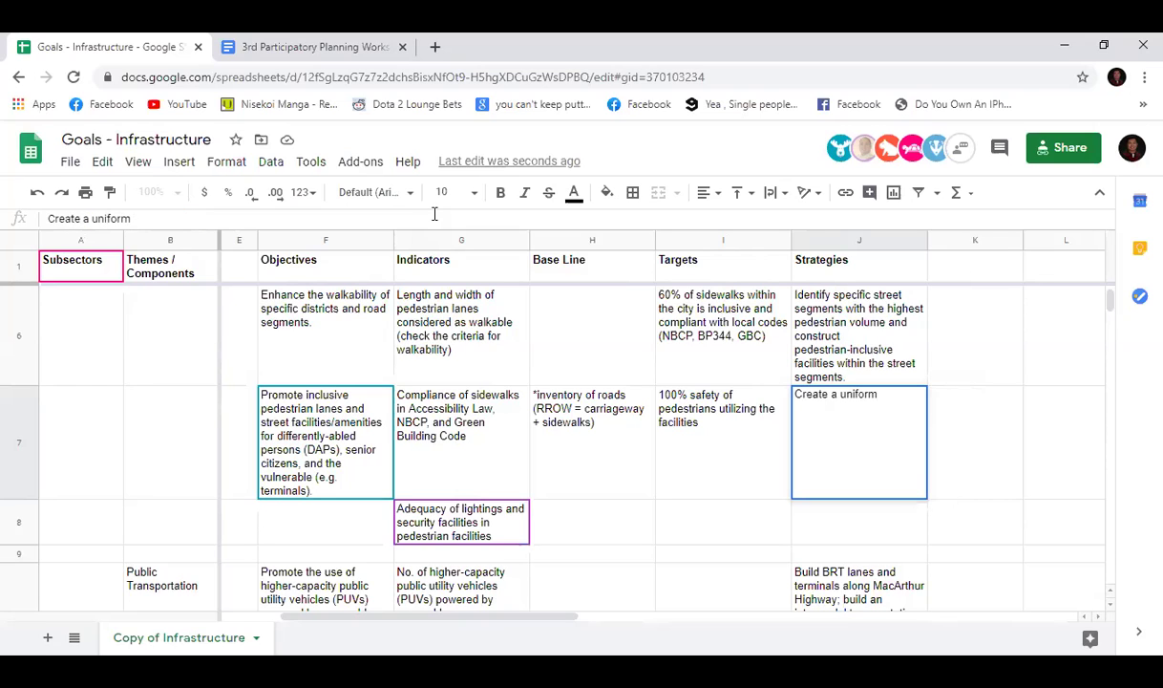
pyautogui.write('design for')
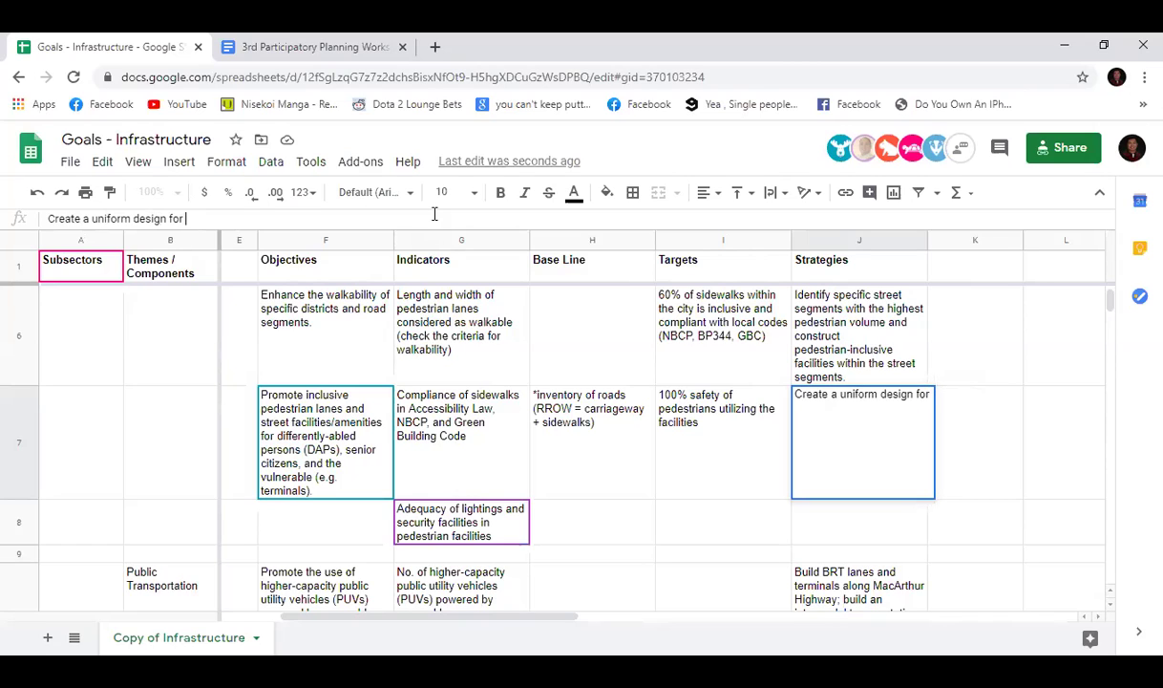
pyautogui.write(' the sidewa')
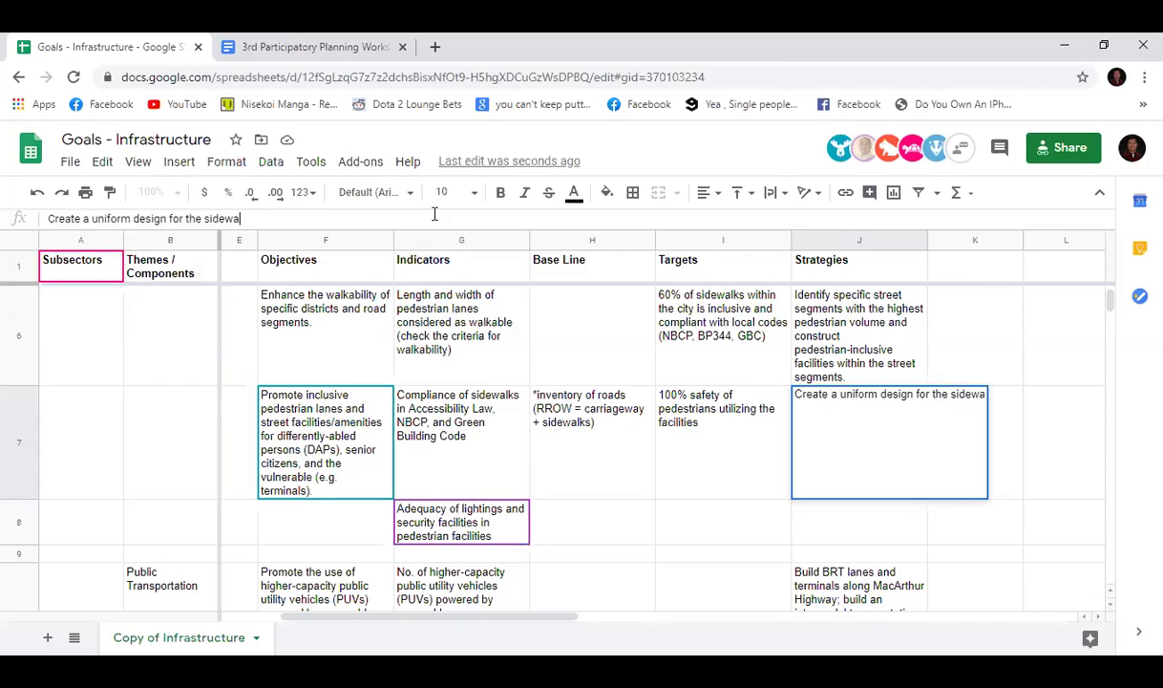
pyautogui.write('lks that will addr')
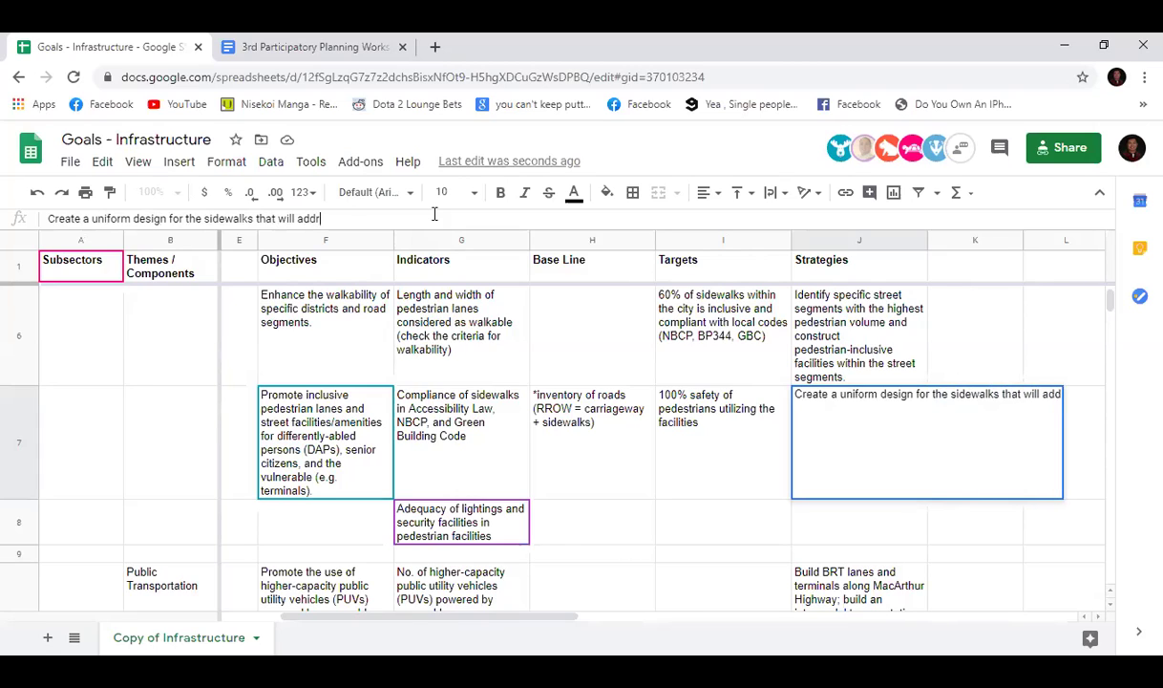
pyautogui.write('ess the')
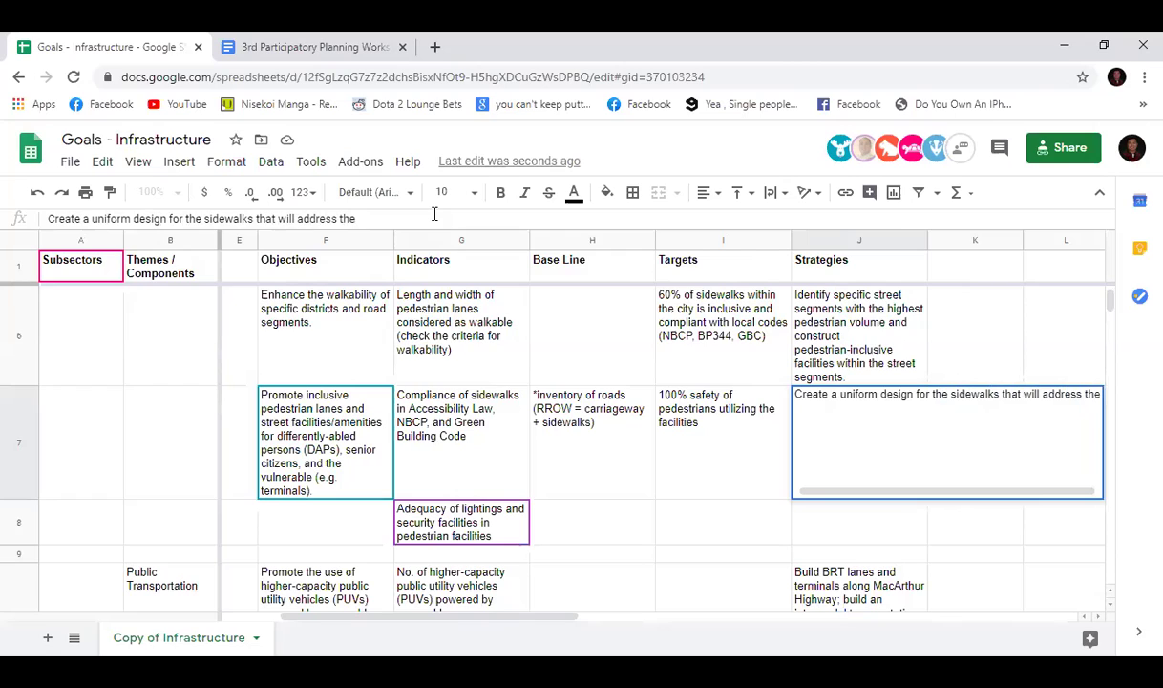
pyautogui.press('BackSpace')
pyautogui.press('BackSpace')
pyautogui.press('BackSpace')
pyautogui.press('BackSpace')
pyautogui.write('local code ')
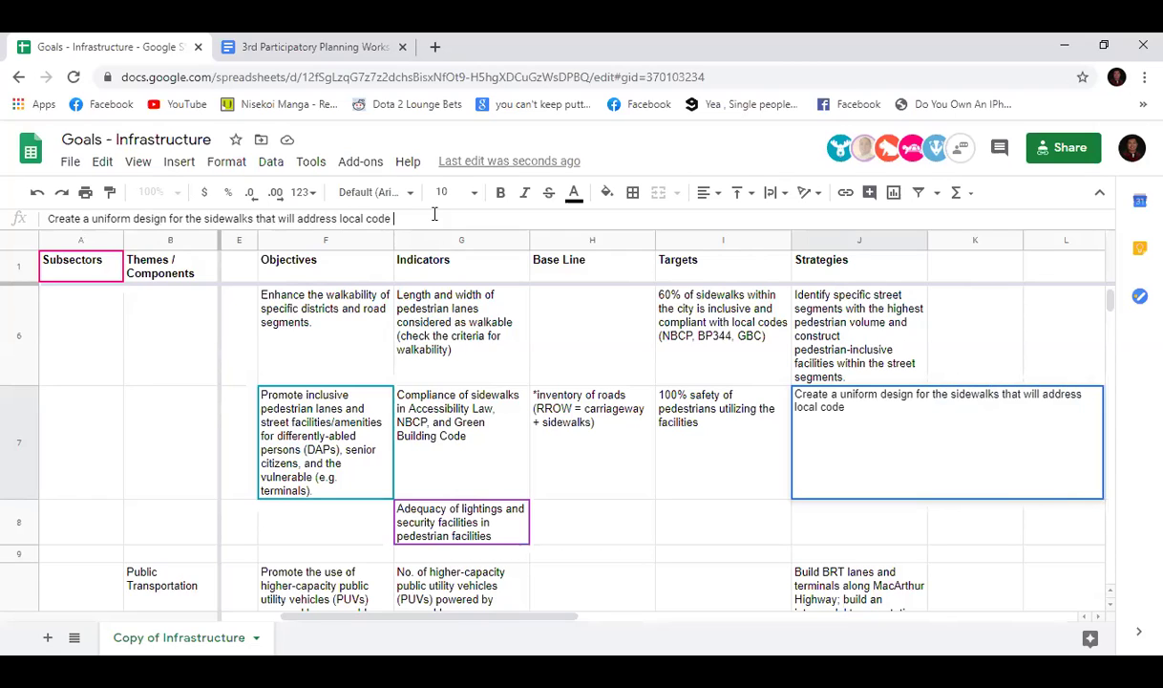
pyautogui.write('requirements')
pyautogui.press('Return')
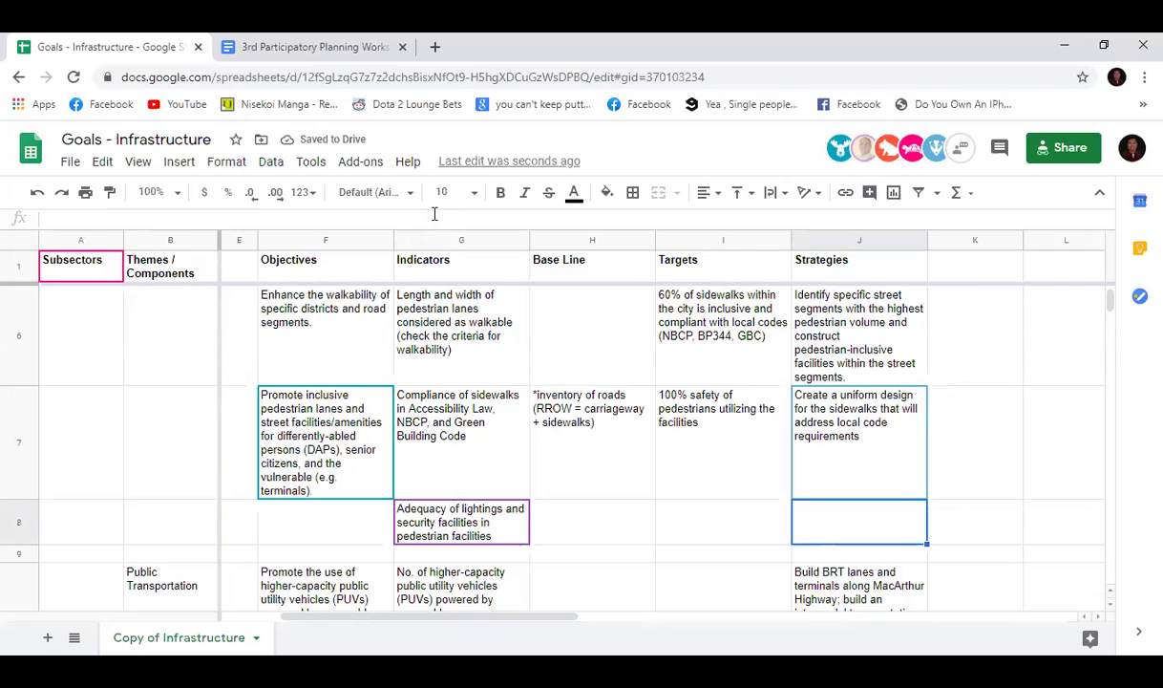
pyautogui.click(870, 488)
pyautogui.click(834, 527)
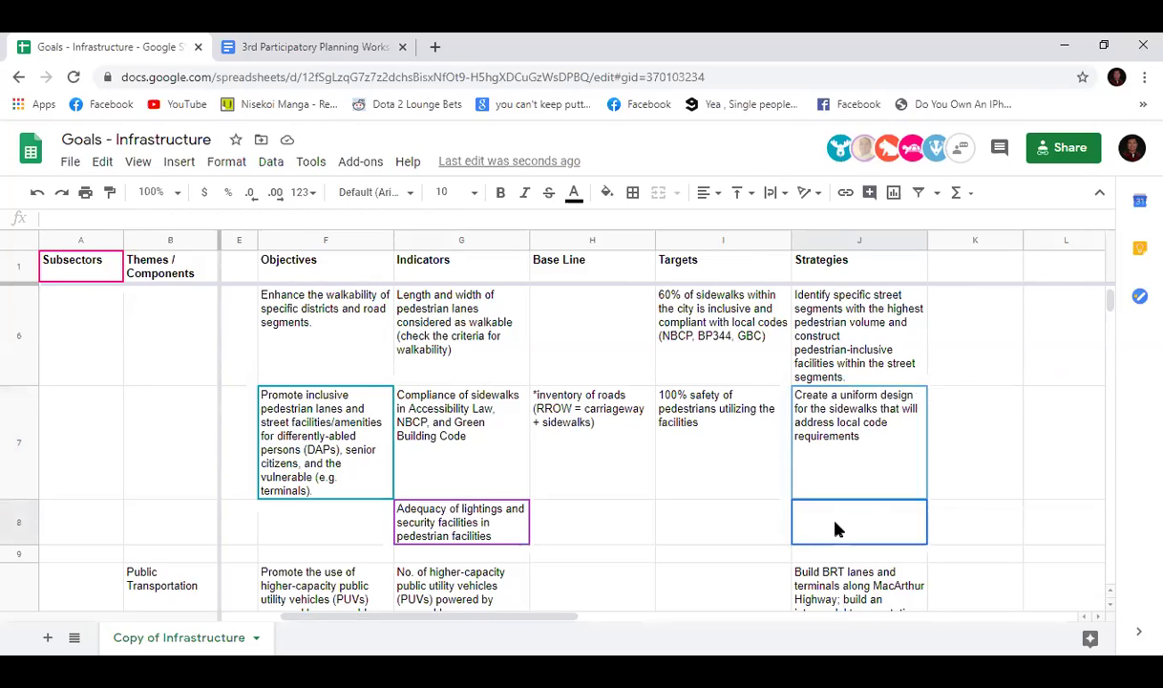
pyautogui.click(754, 525)
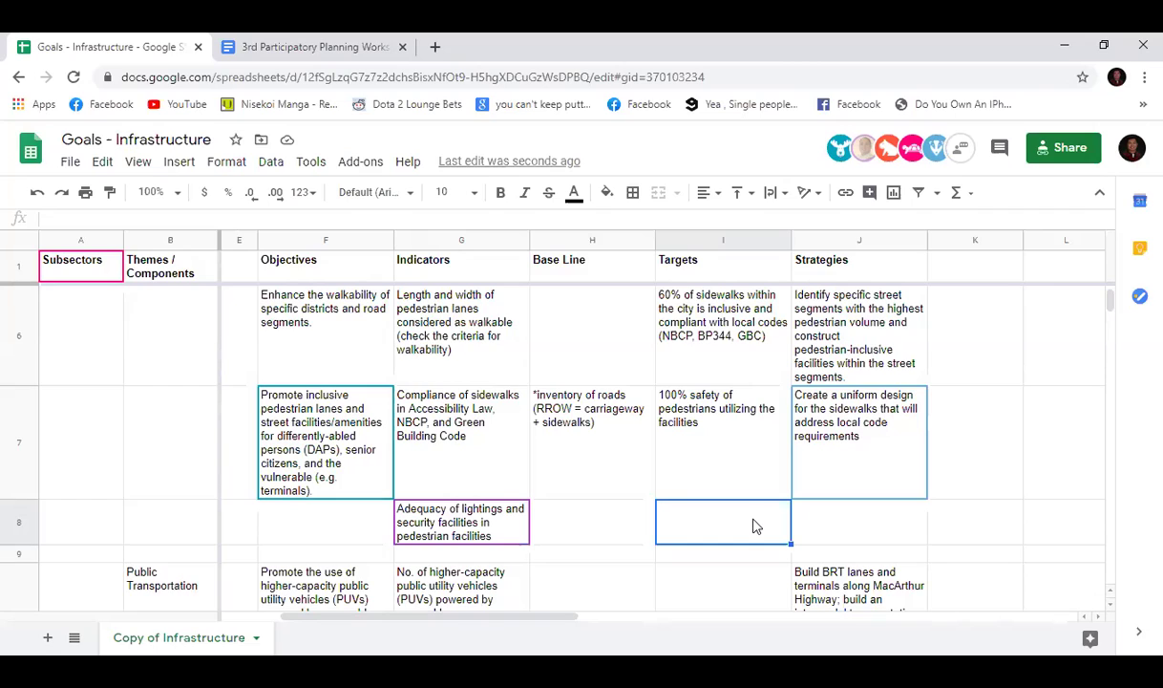
pyautogui.click(875, 539)
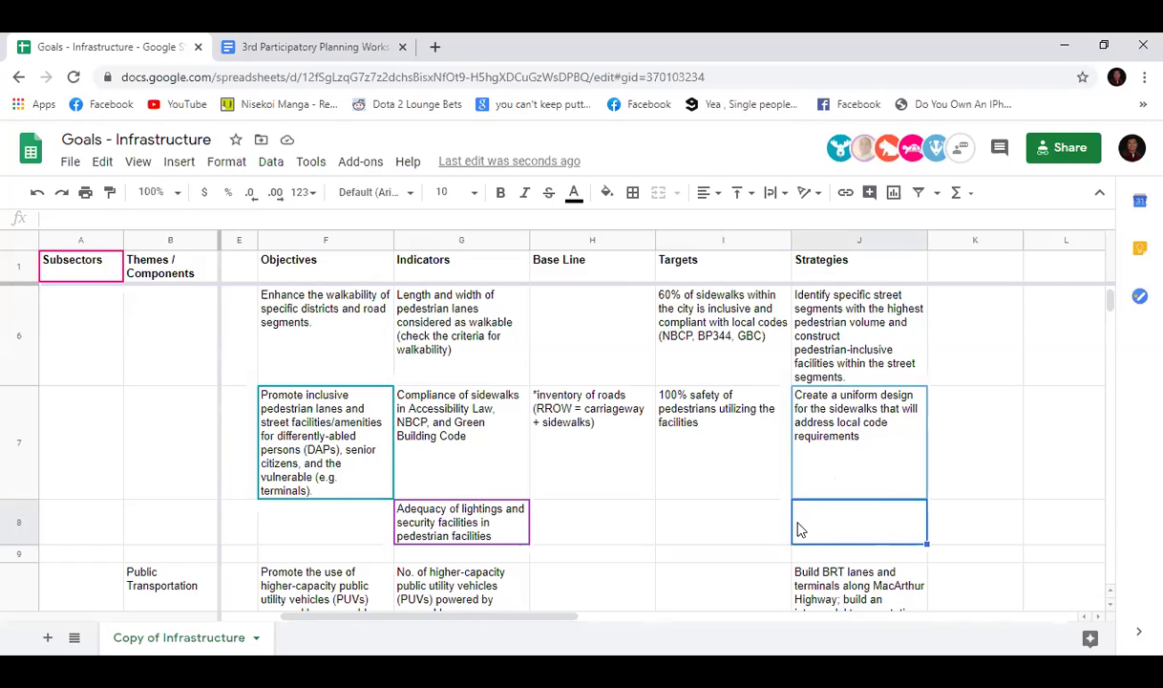
pyautogui.click(766, 531)
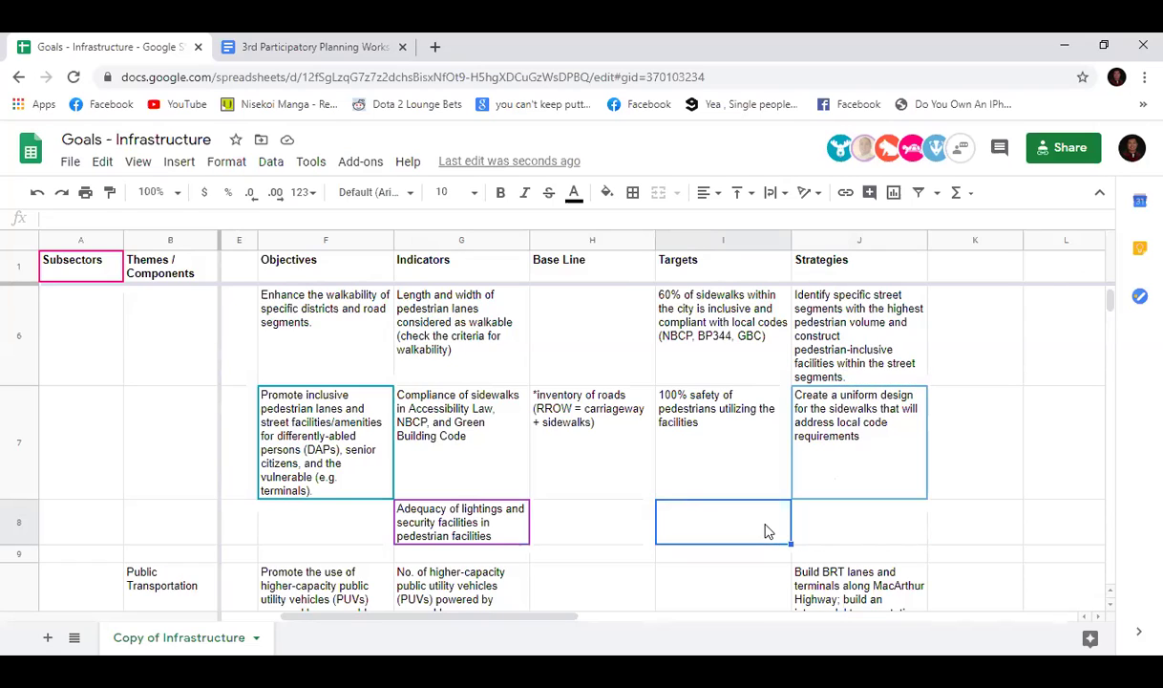
# Step: Append "and security of pedestrians" to the end of the sidewalk design strategy in cell J7
pyautogui.click(795, 466)
pyautogui.click(544, 223)
pyautogui.write('and secu')
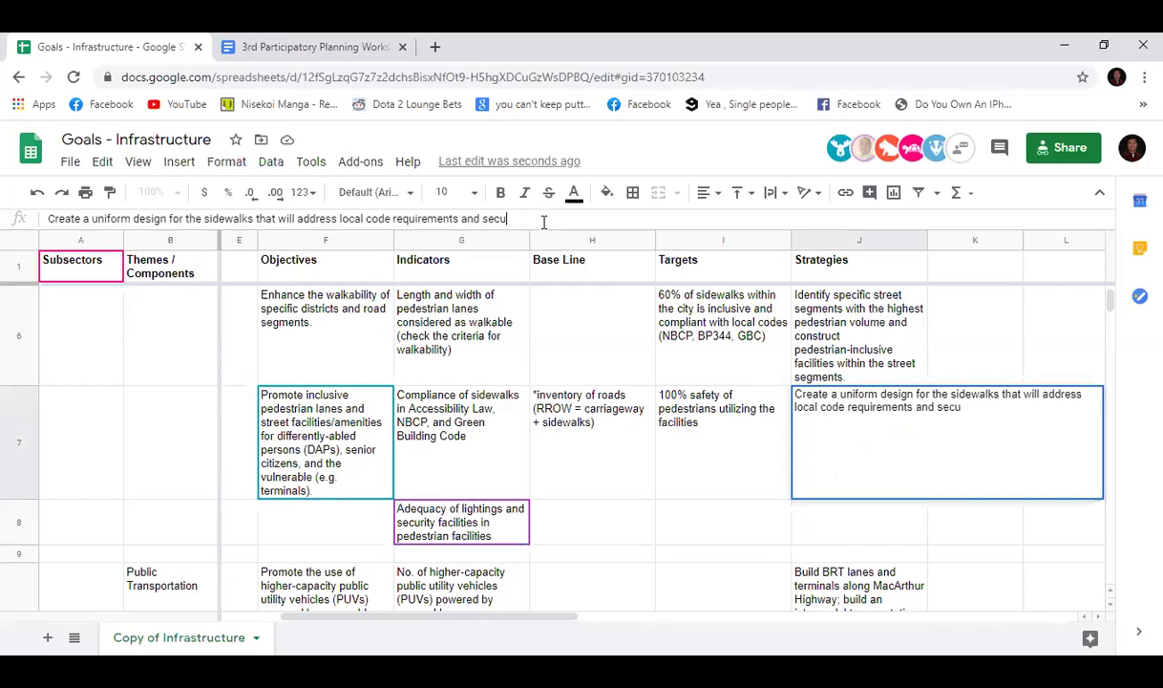
pyautogui.write('rity of pedestrians')
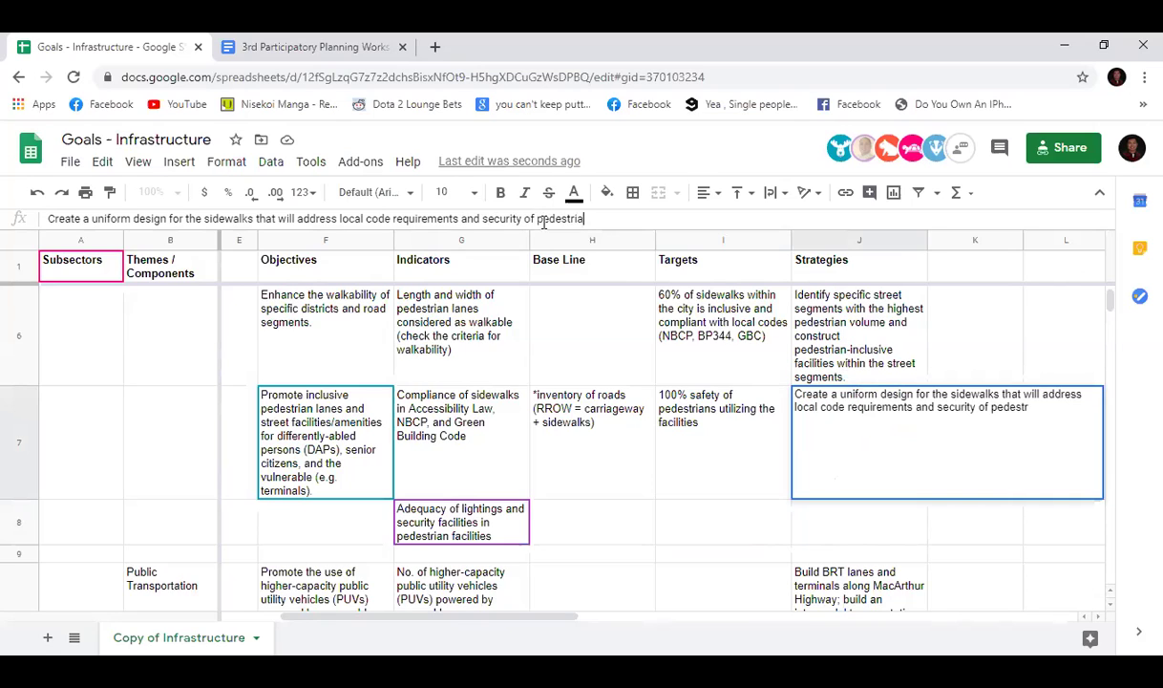
pyautogui.press('Return')
pyautogui.write('\\')
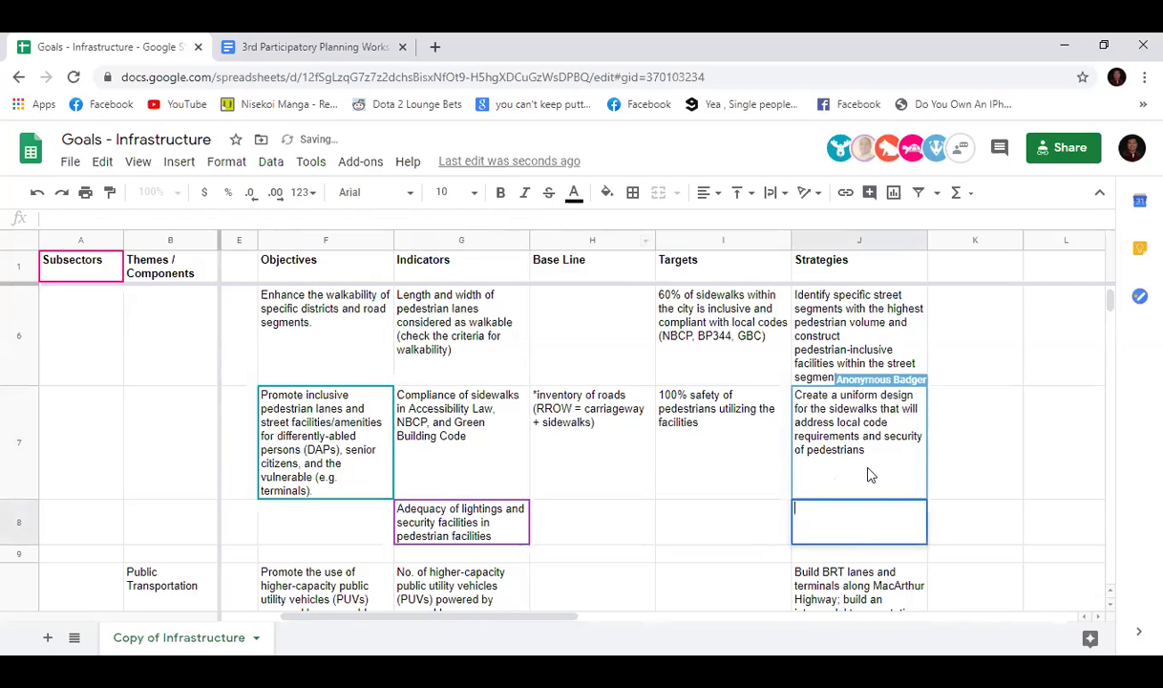
pyautogui.press('Escape')
# Step: Insert ", safety," after "requirements" in the sidewalk design strategy in cell J7
pyautogui.click(870, 472)
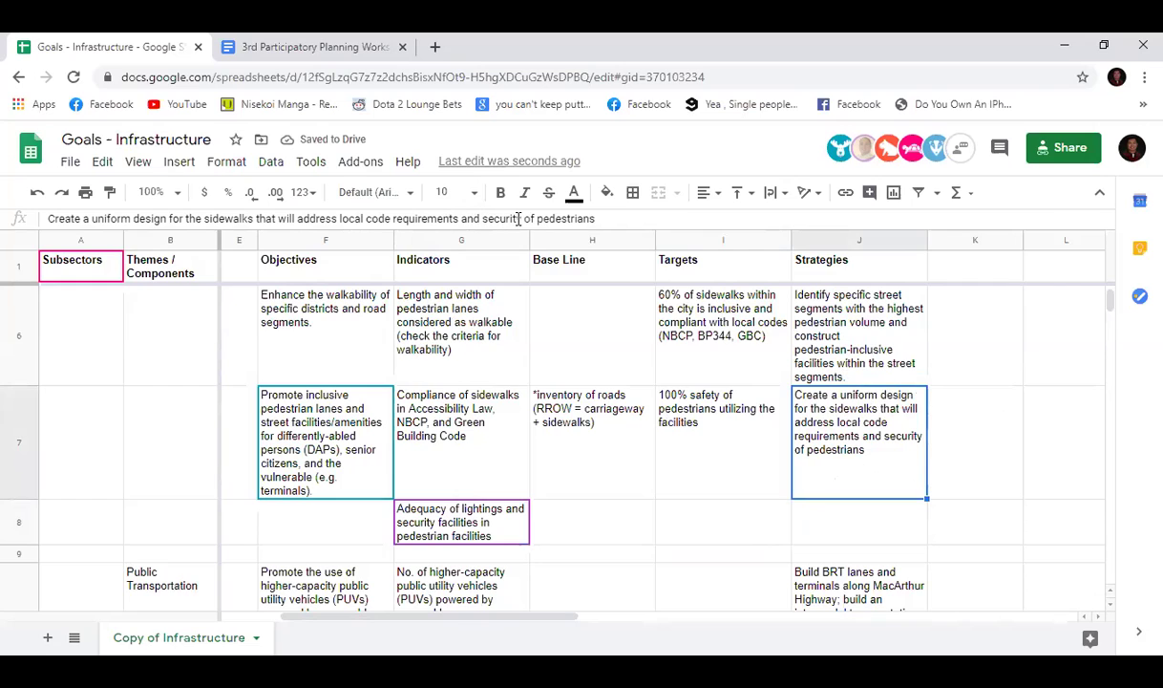
pyautogui.click(465, 218)
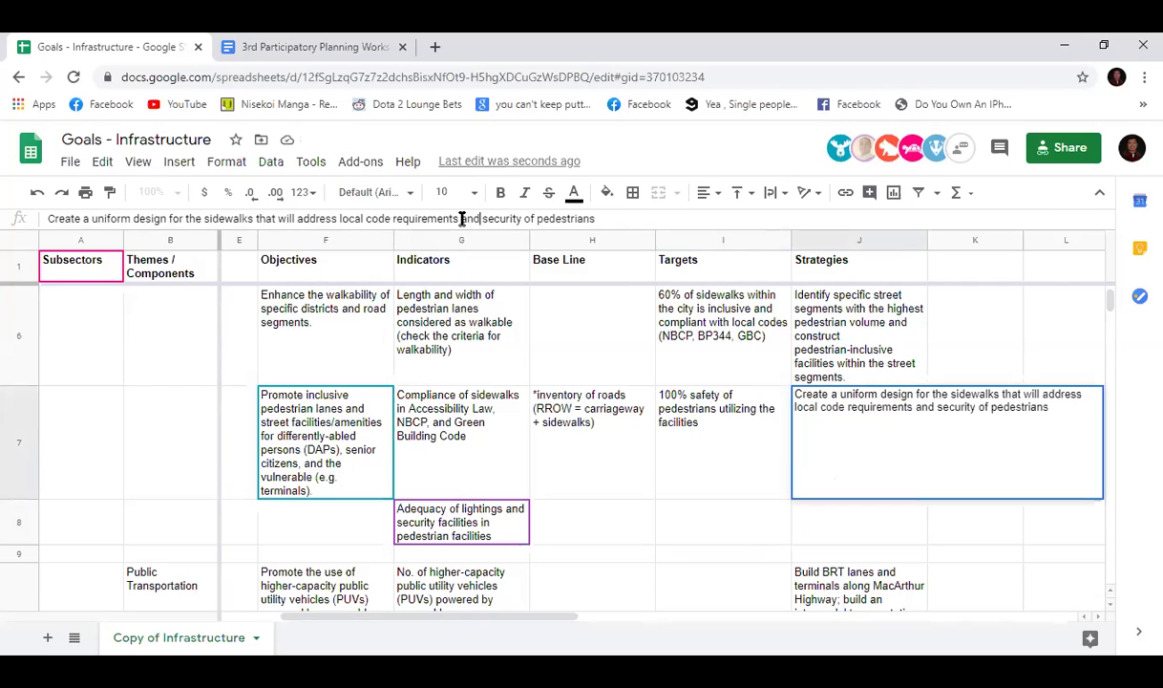
pyautogui.write(', safety')
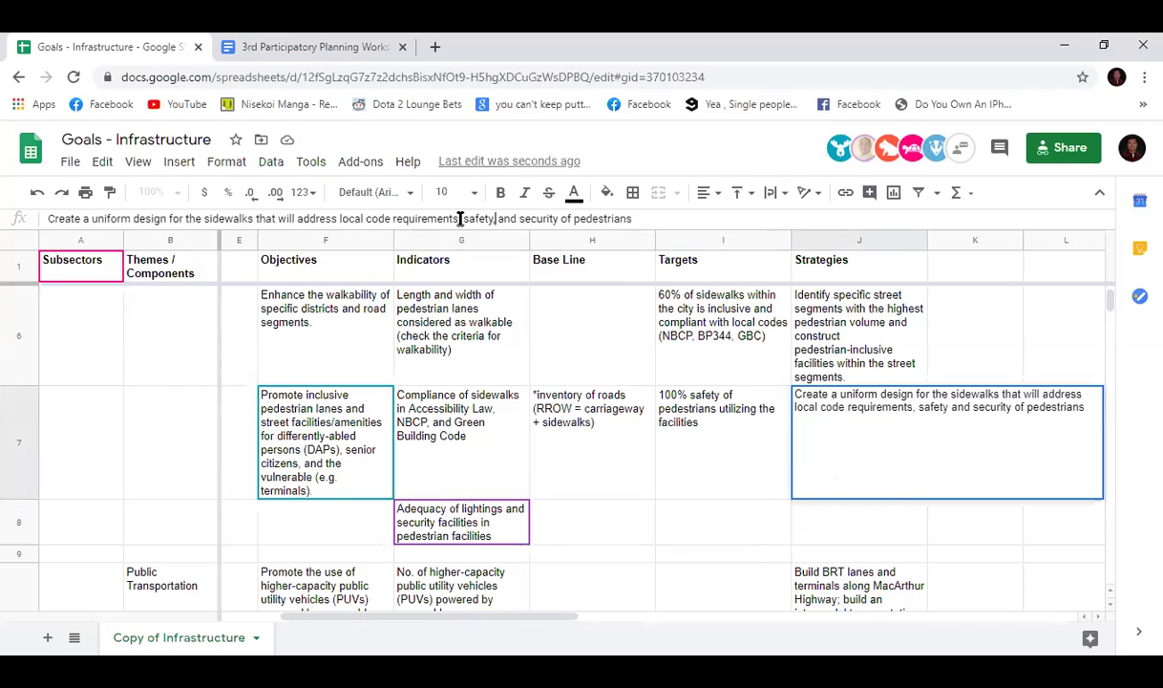
pyautogui.press('Return')
pyautogui.click(771, 558)
pyautogui.click(729, 521)
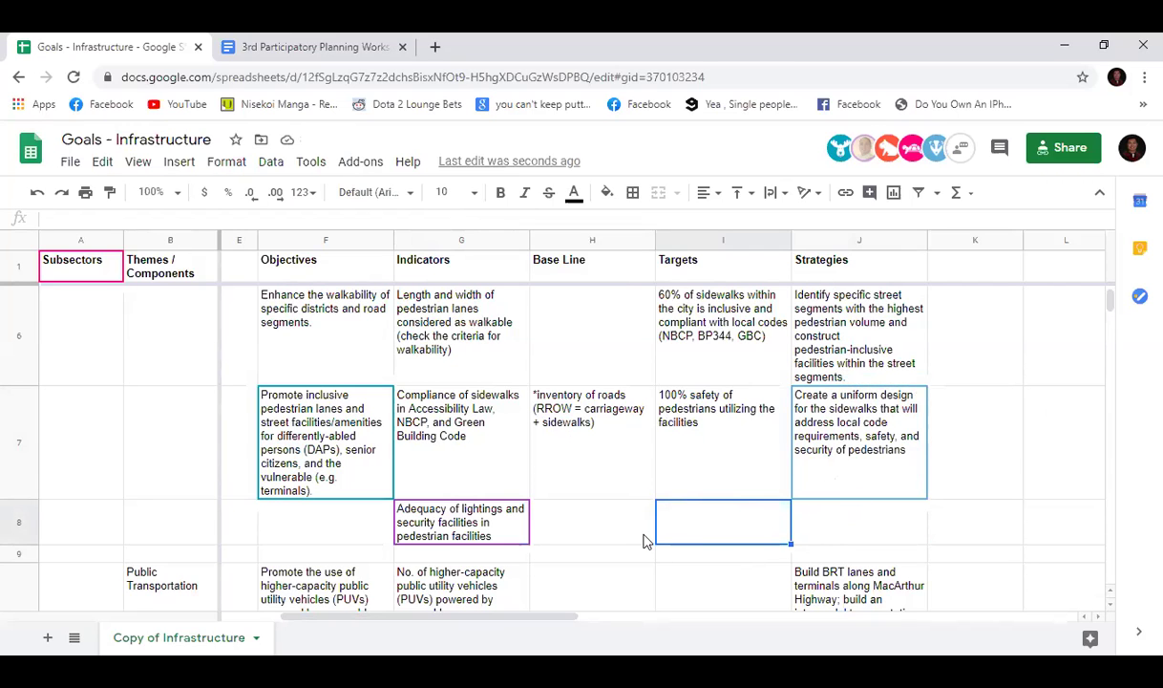
pyautogui.scroll(1, 644, 538)
pyautogui.scroll(2, 643, 537)
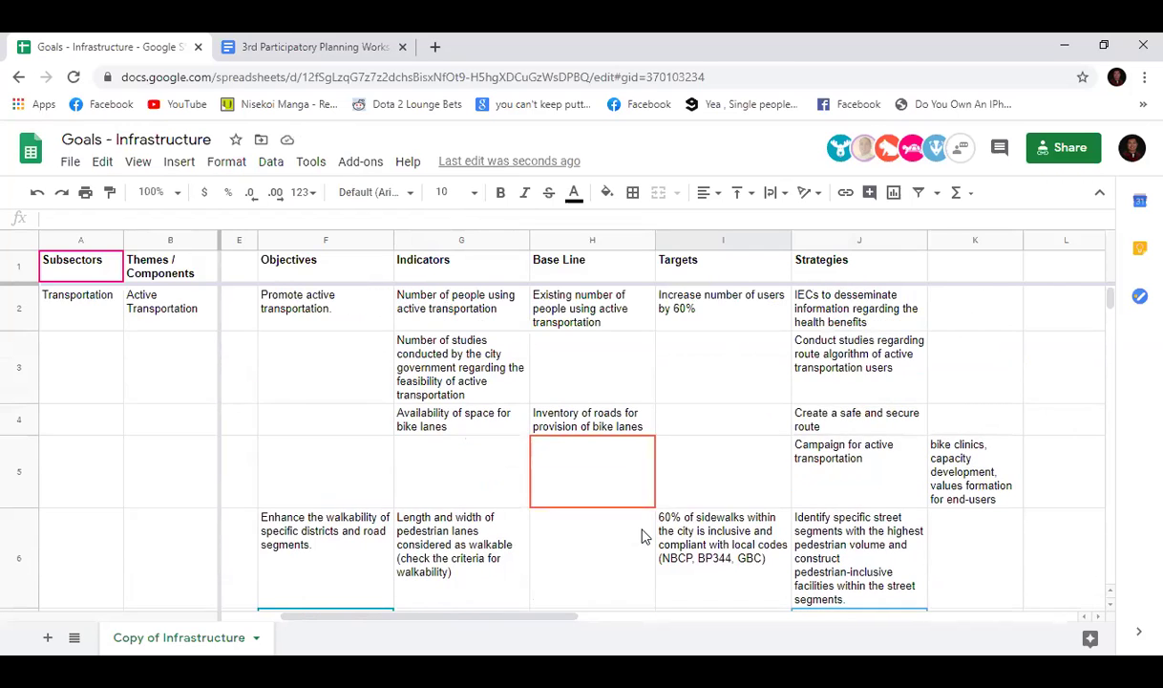
pyautogui.scroll(-4, 614, 521)
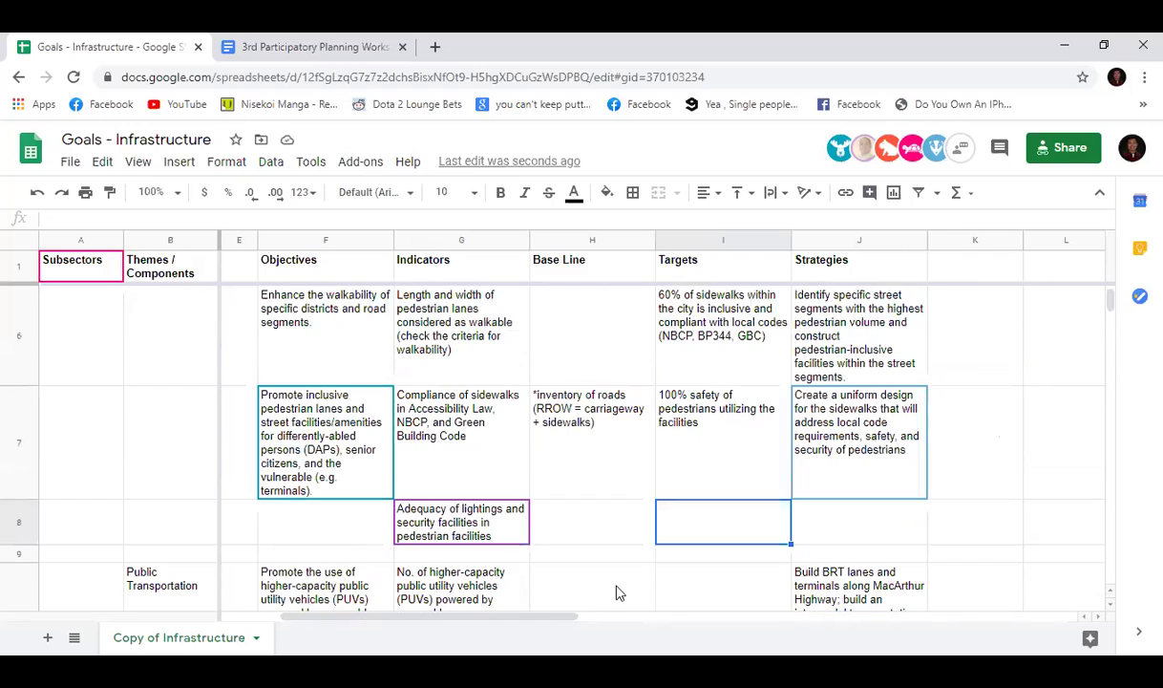
# Step: Review the active transportation and pedestrian goals, objectives, indicators, baselines, targets and strategies in rows 2 to 8
pyautogui.moveTo(573, 618); pyautogui.dragTo(470, 618)
pyautogui.scroll(-3, 403, 524)
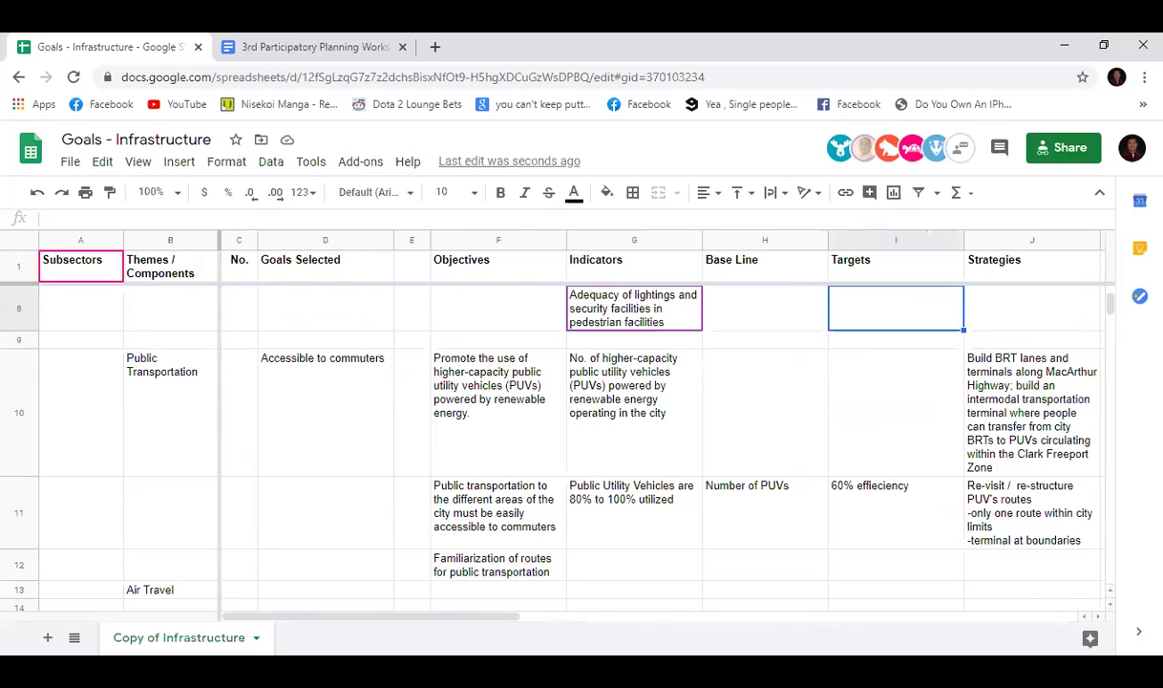
pyautogui.scroll(2, 511, 515)
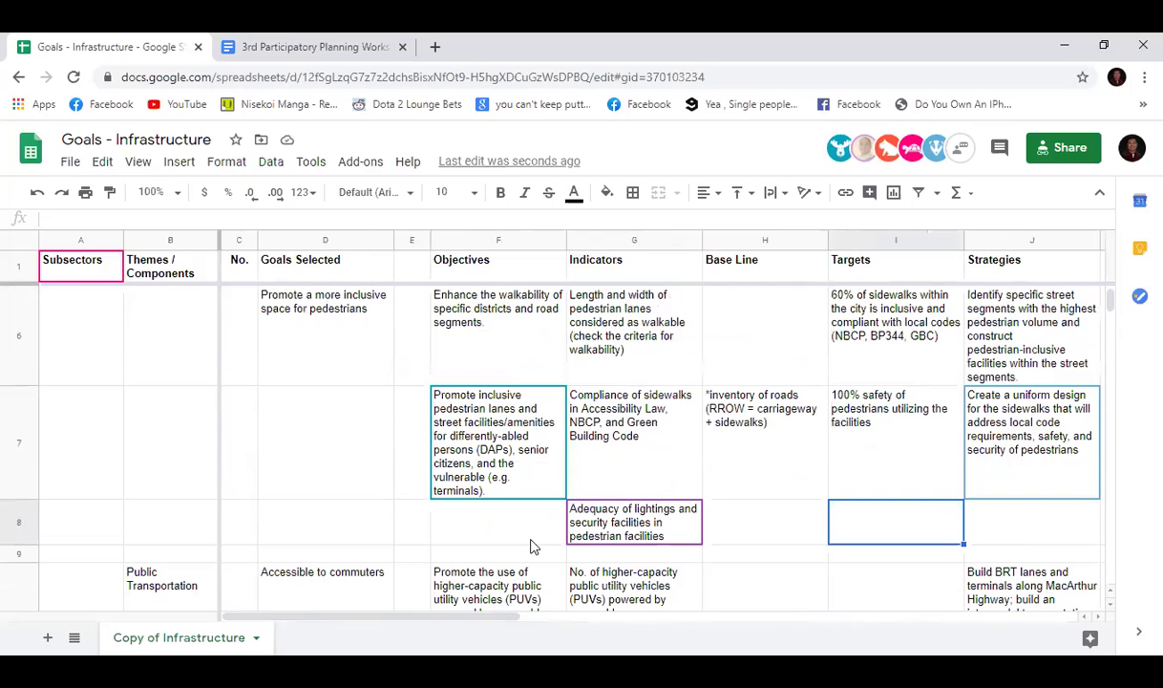
pyautogui.moveTo(475, 618); pyautogui.dragTo(512, 631)
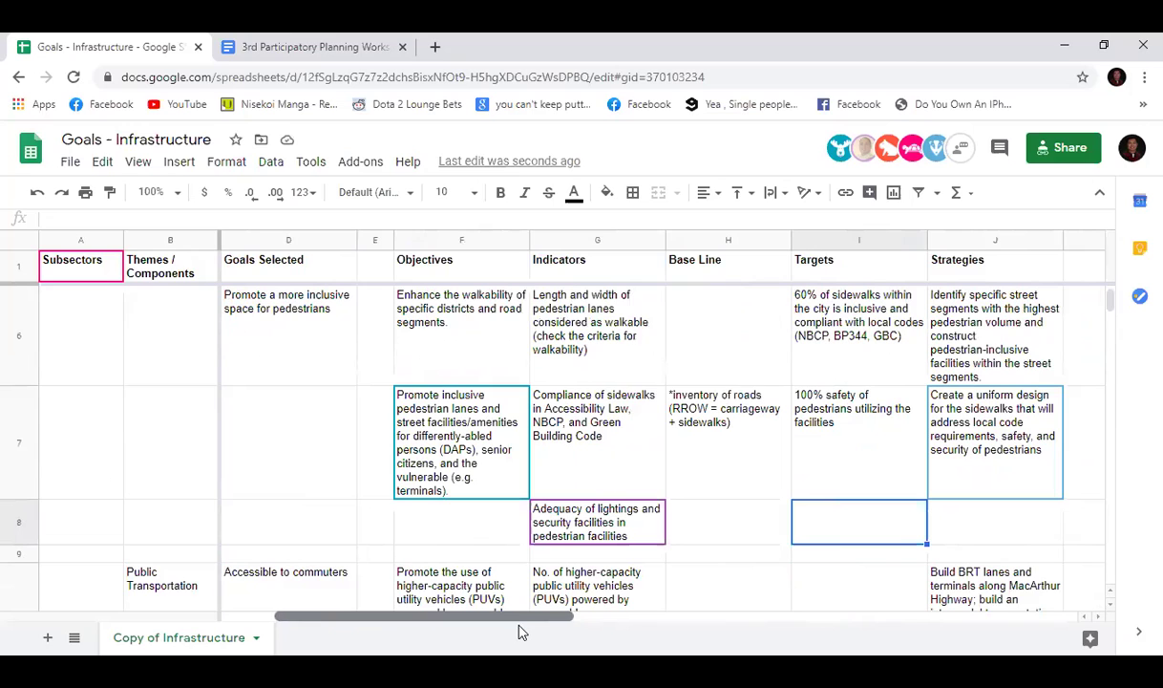
pyautogui.moveTo(935, 540); pyautogui.dragTo(350, 449)
pyautogui.click(351, 427)
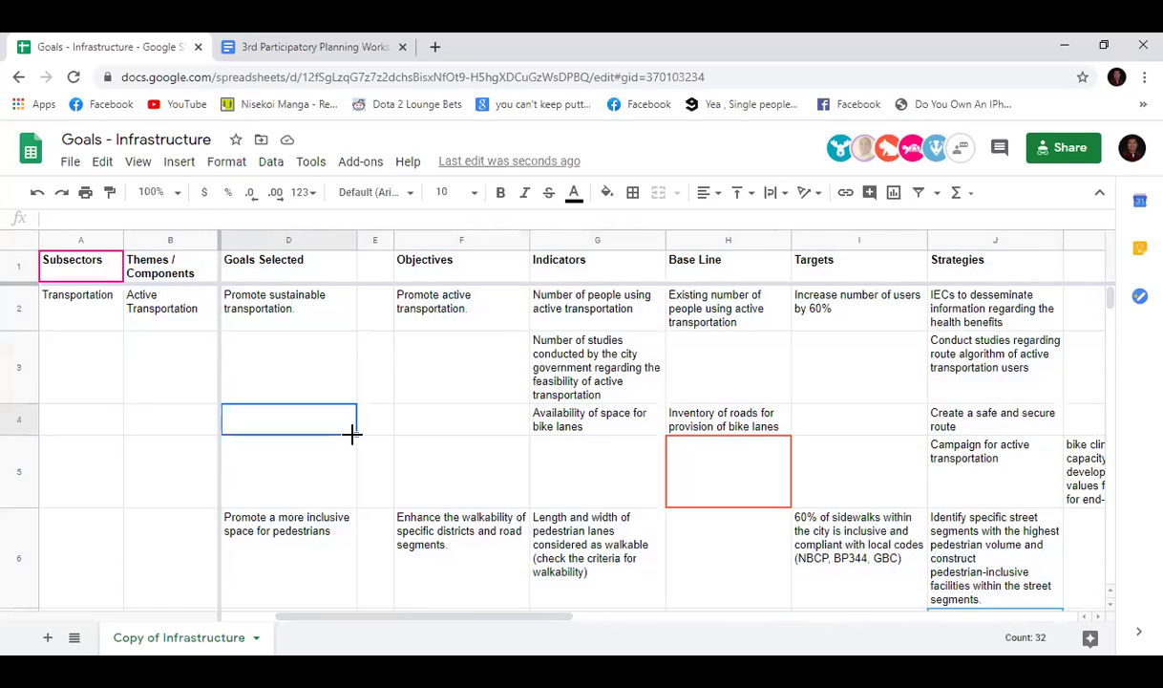
pyautogui.scroll(-1, 352, 426)
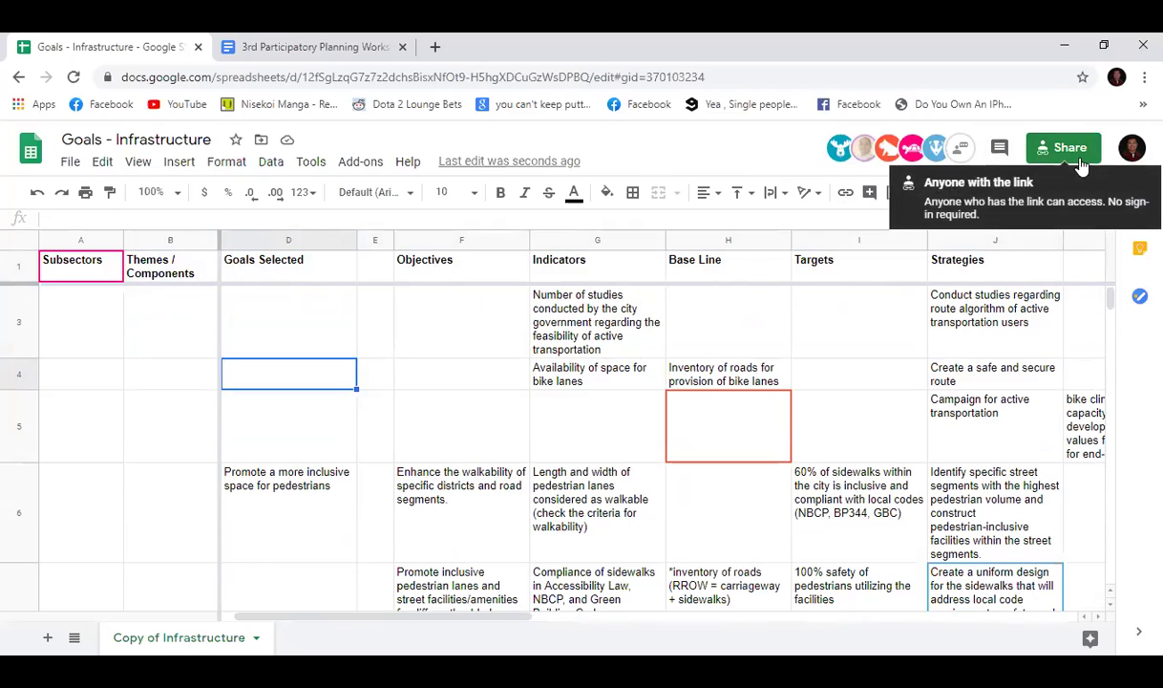
pyautogui.scroll(1, 630, 506)
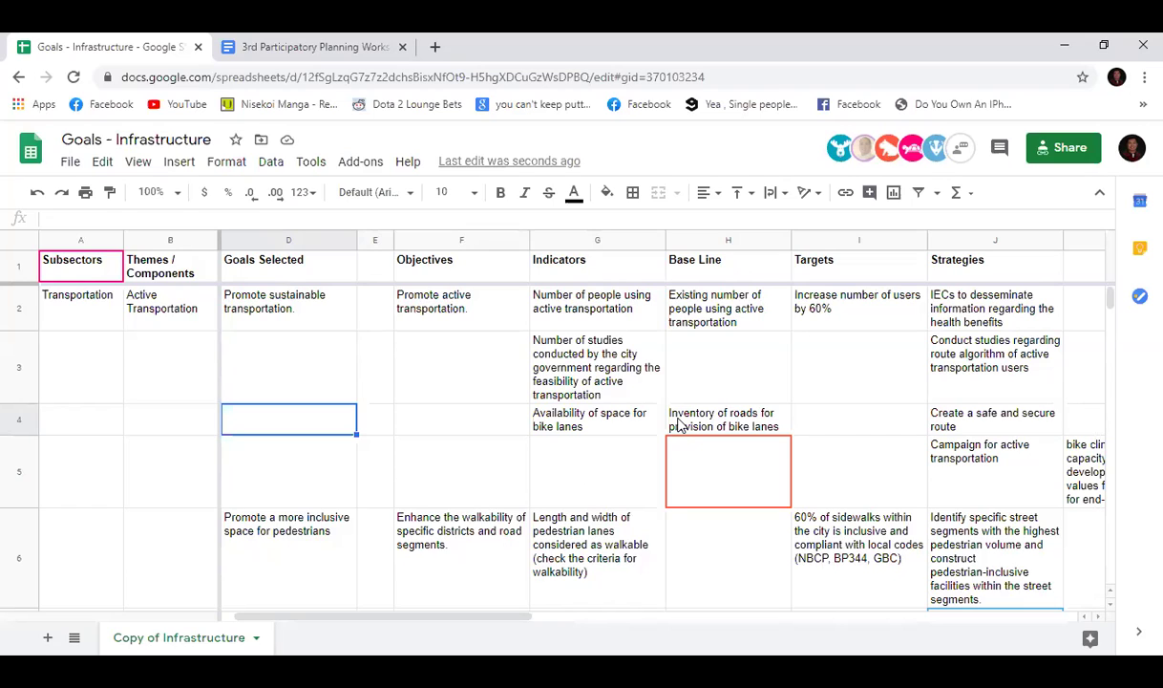
pyautogui.click(576, 446)
pyautogui.click(465, 449)
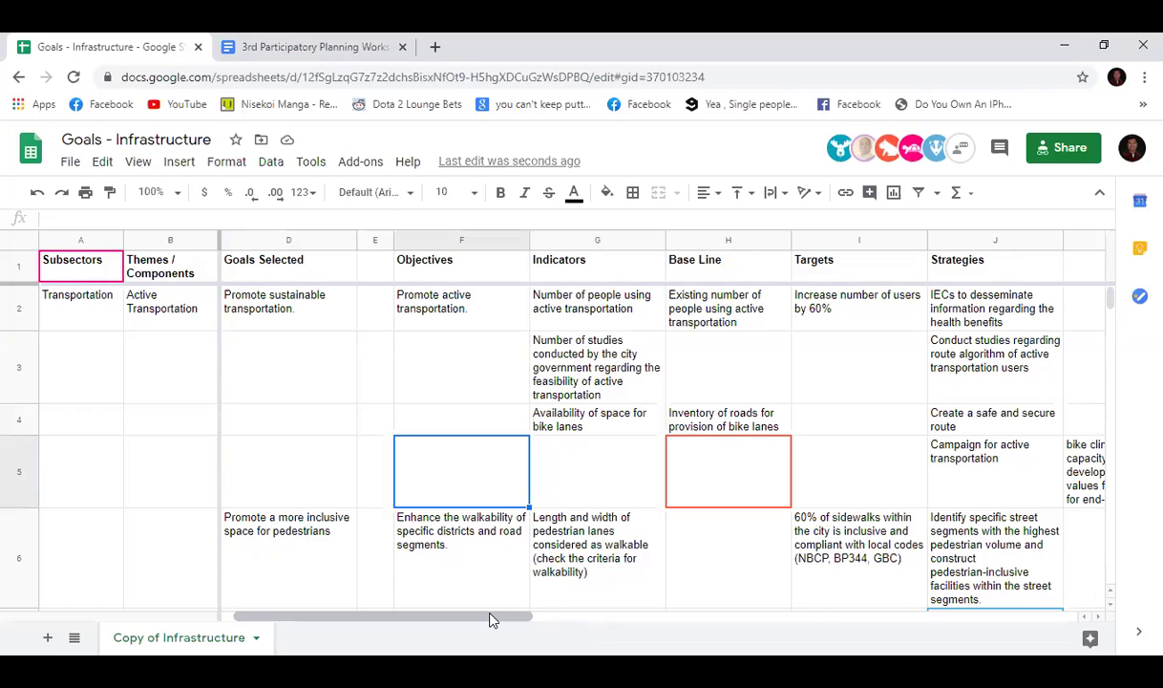
pyautogui.moveTo(491, 619); pyautogui.dragTo(426, 618)
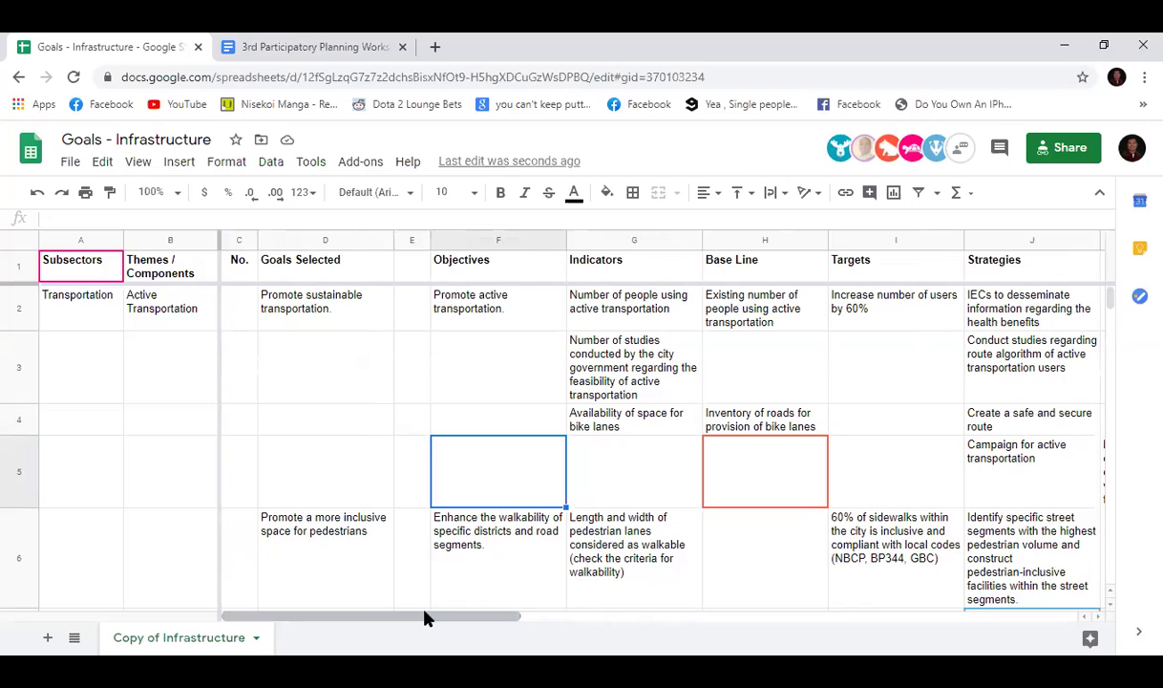
pyautogui.click(631, 462)
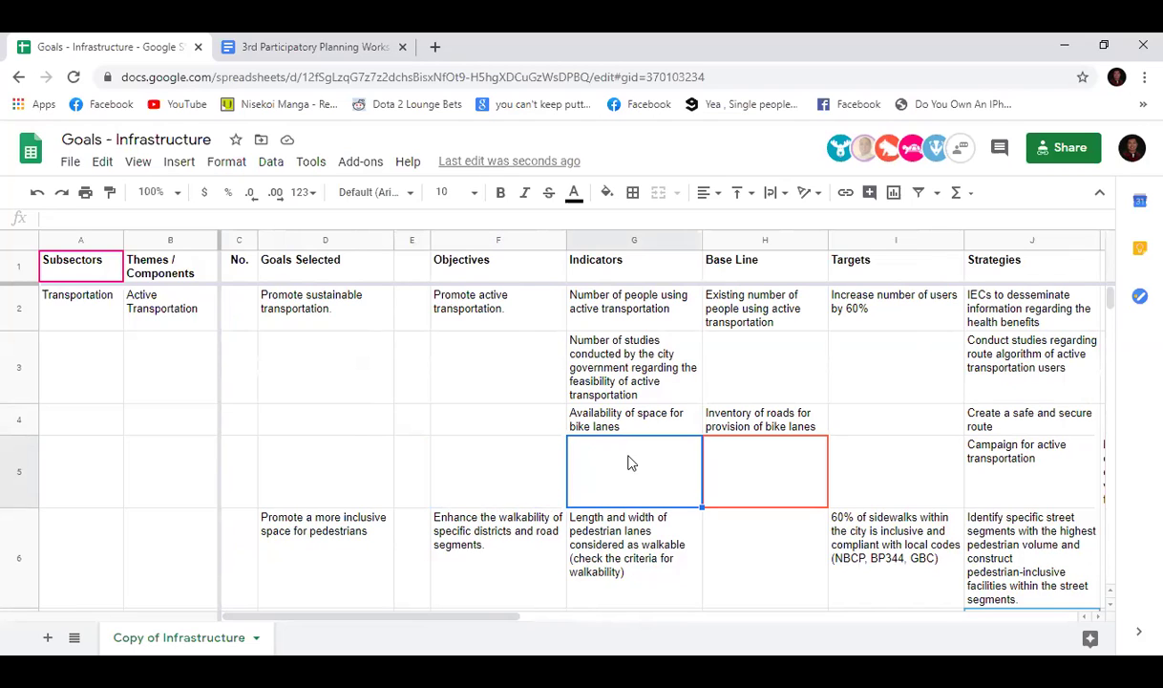
pyautogui.moveTo(489, 623); pyautogui.dragTo(538, 625)
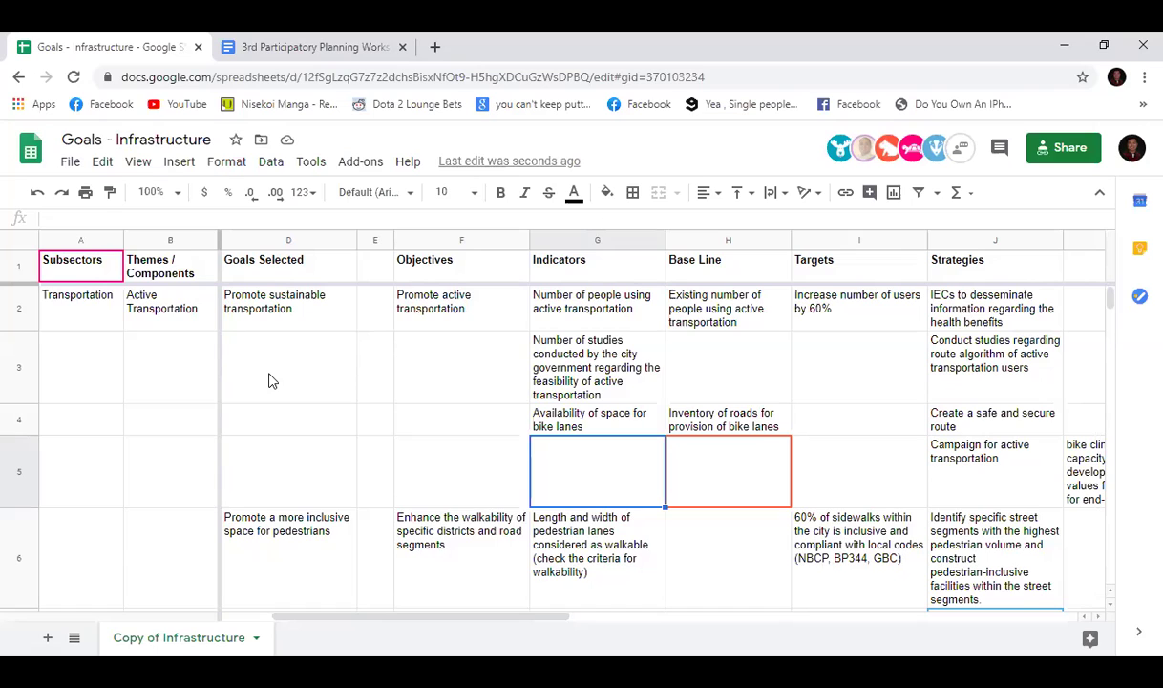
pyautogui.moveTo(524, 615); pyautogui.dragTo(418, 623)
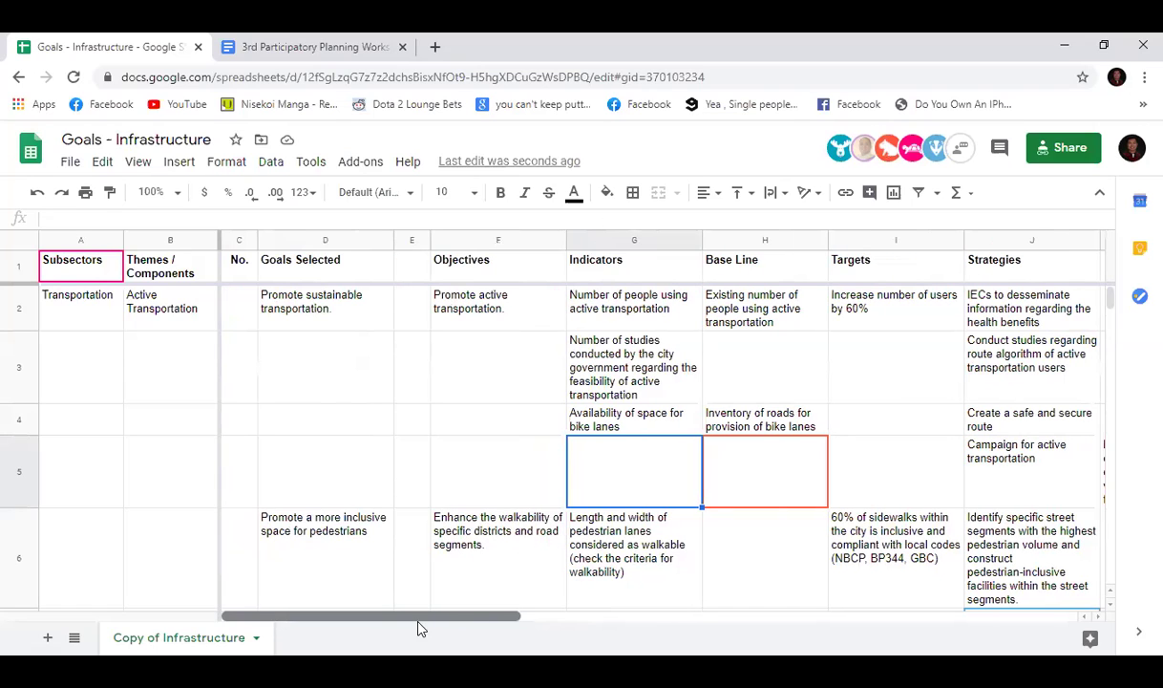
# Step: Look through the public and tourist transportation entries in rows 10 to 17, and recheck the active transportation entries in rows 2 to 5
pyautogui.click(334, 315)
pyautogui.scroll(-10, 346, 402)
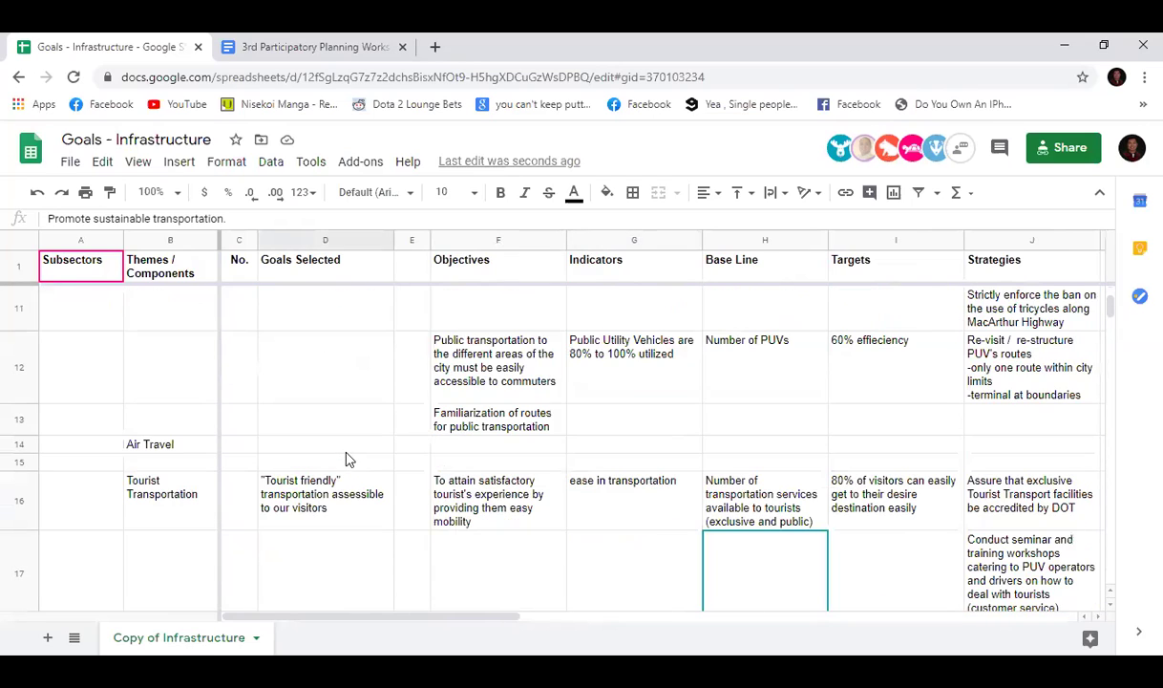
pyautogui.scroll(2, 334, 482)
pyautogui.scroll(6, 335, 492)
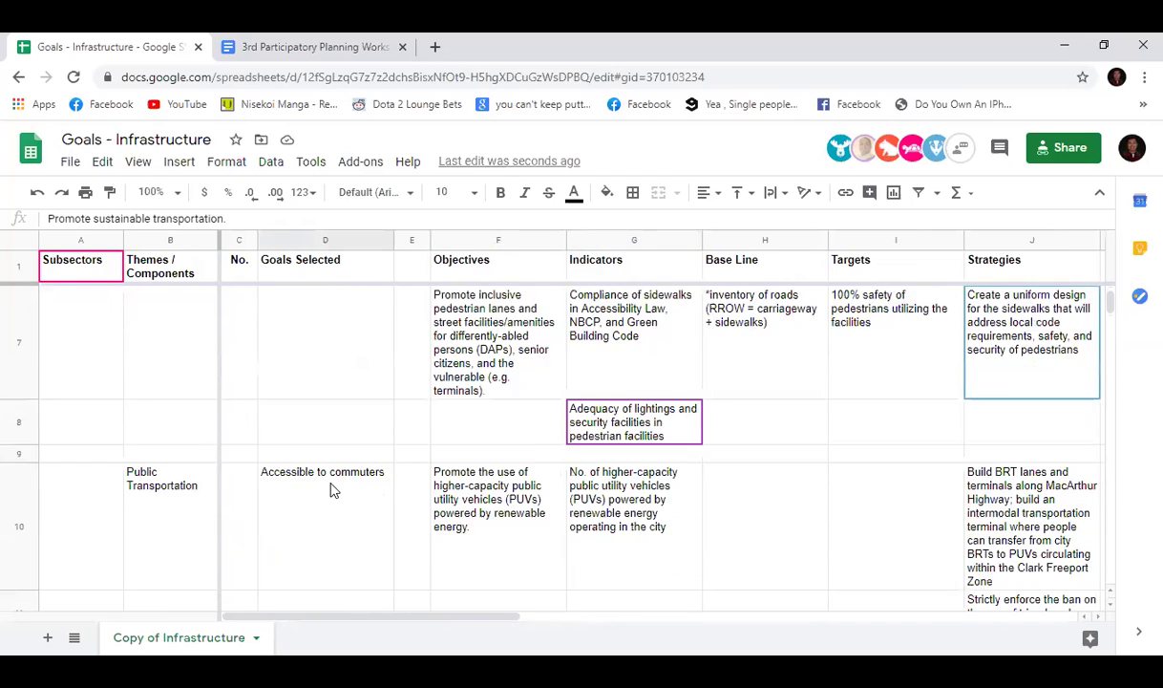
pyautogui.scroll(-2, 332, 490)
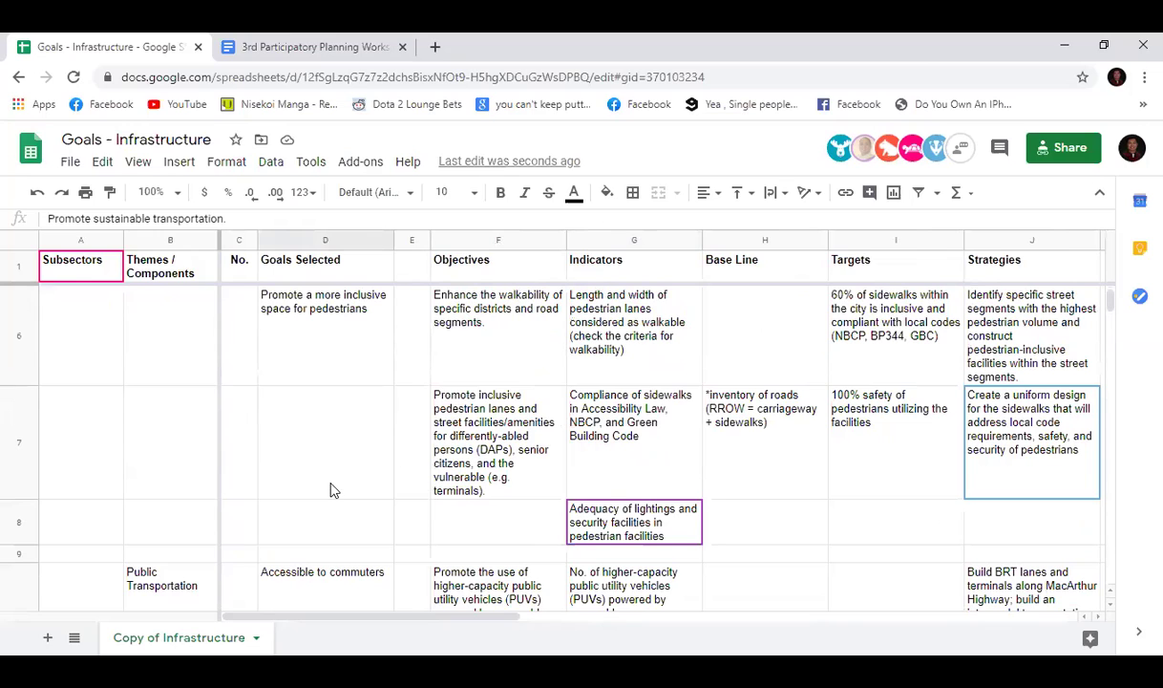
pyautogui.scroll(-3, 334, 490)
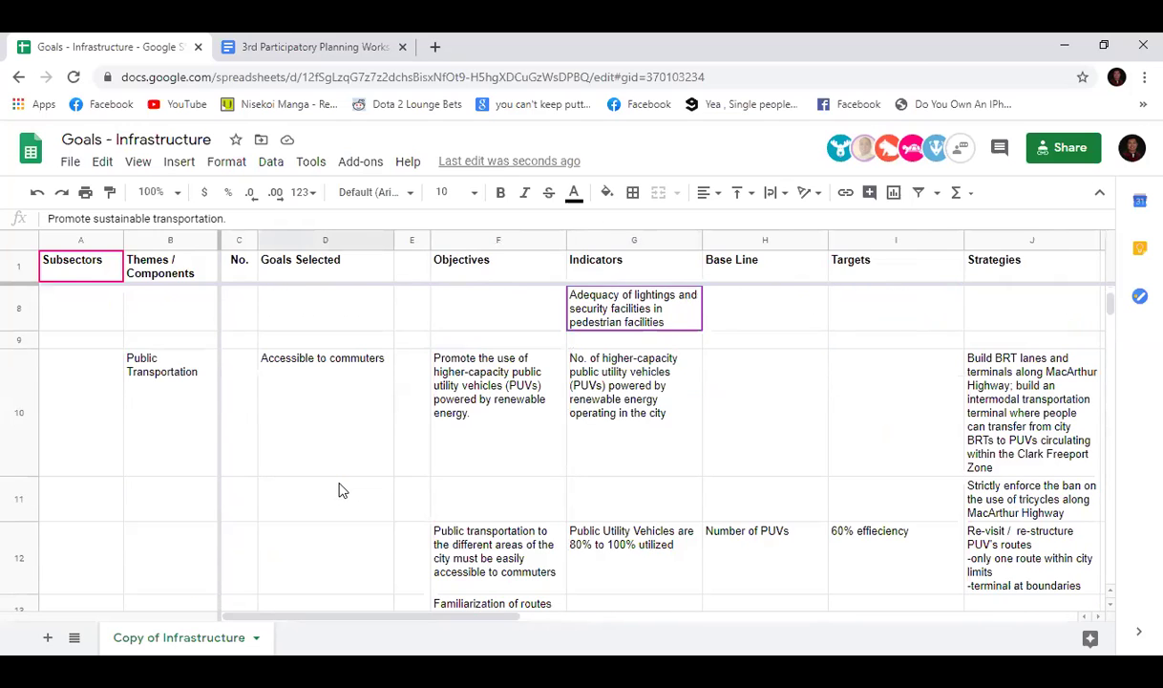
pyautogui.moveTo(407, 621); pyautogui.dragTo(460, 623)
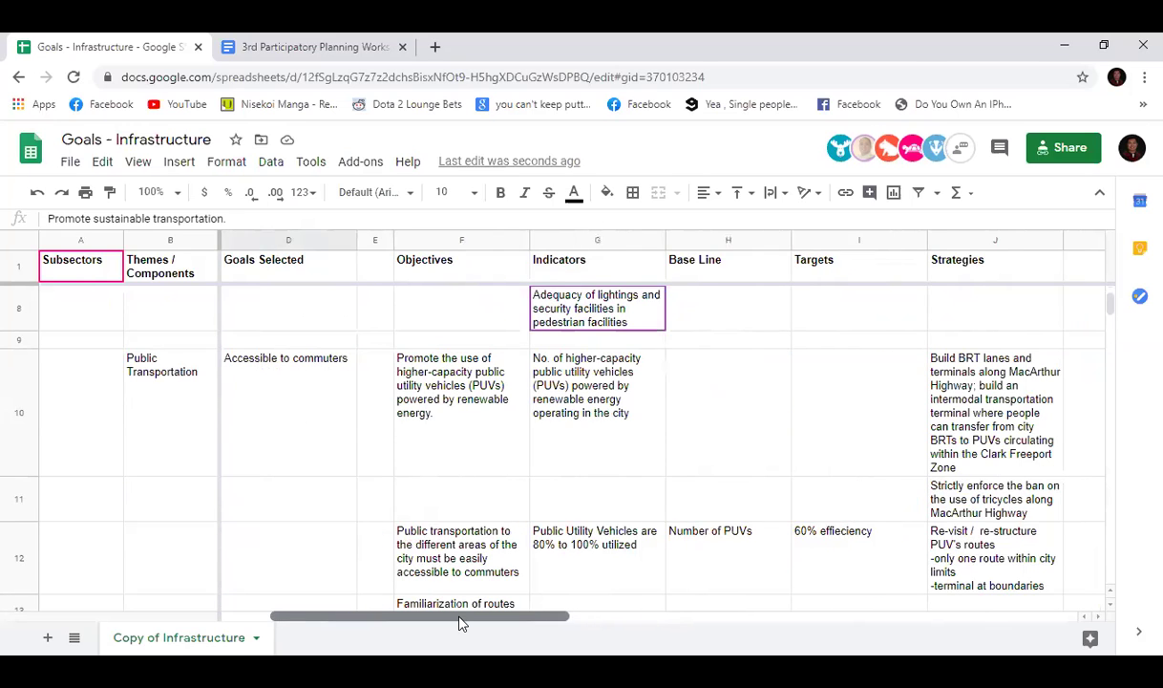
pyautogui.scroll(5, 593, 511)
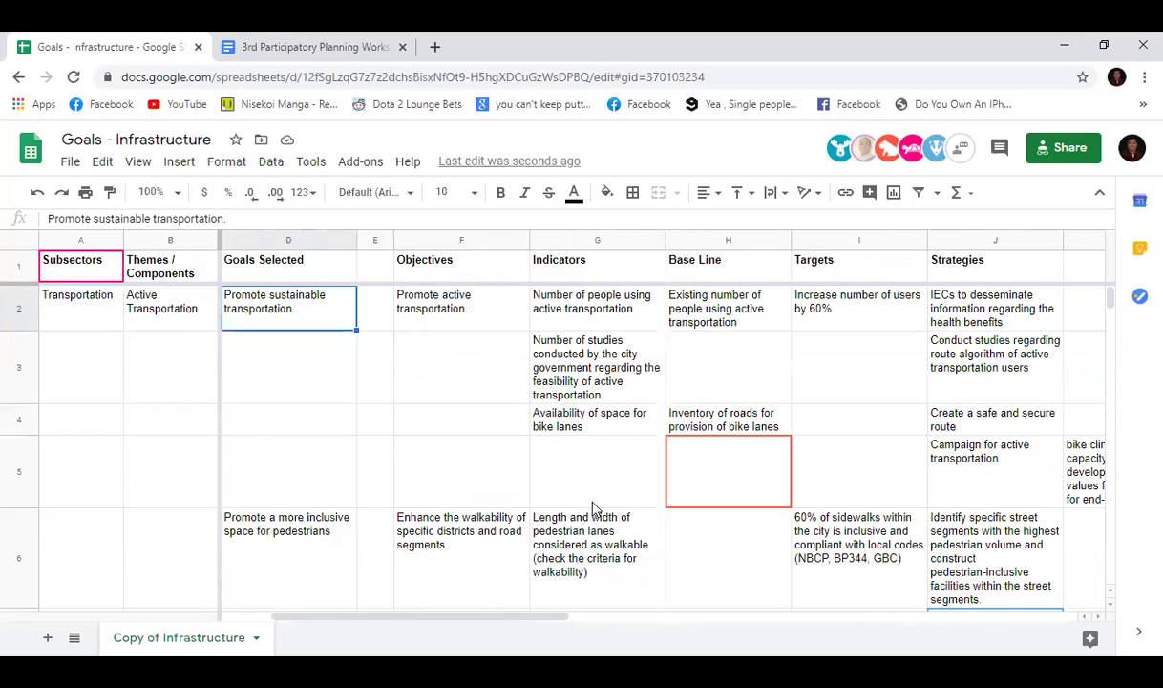
pyautogui.click(824, 474)
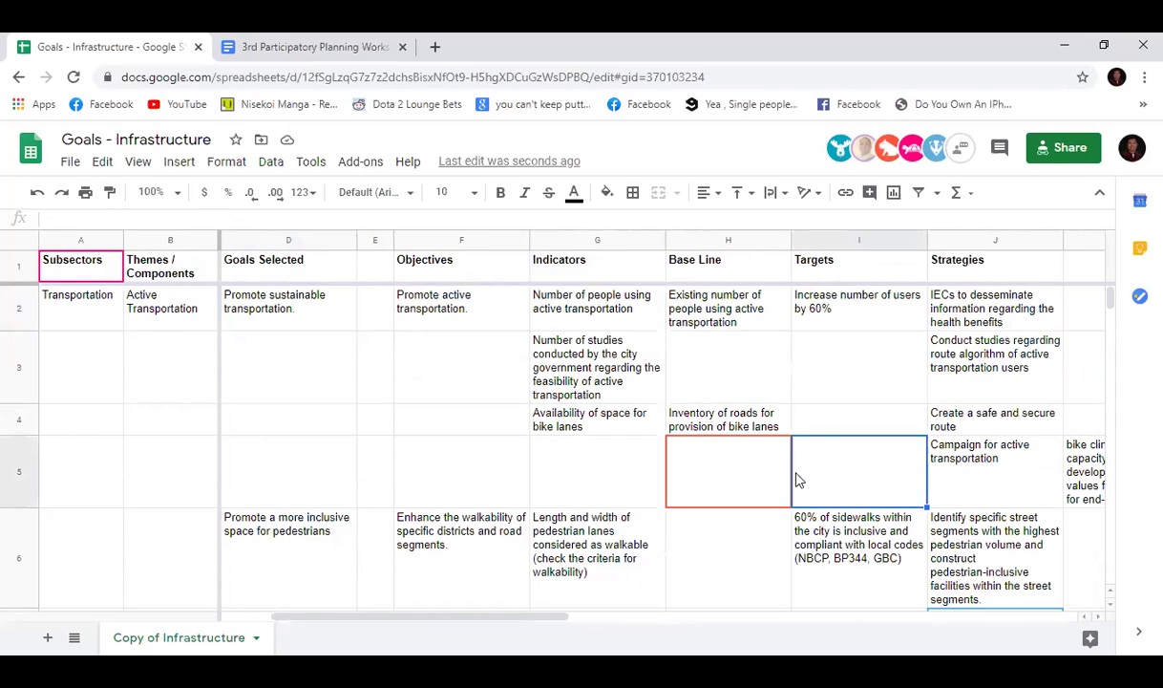
pyautogui.click(828, 431)
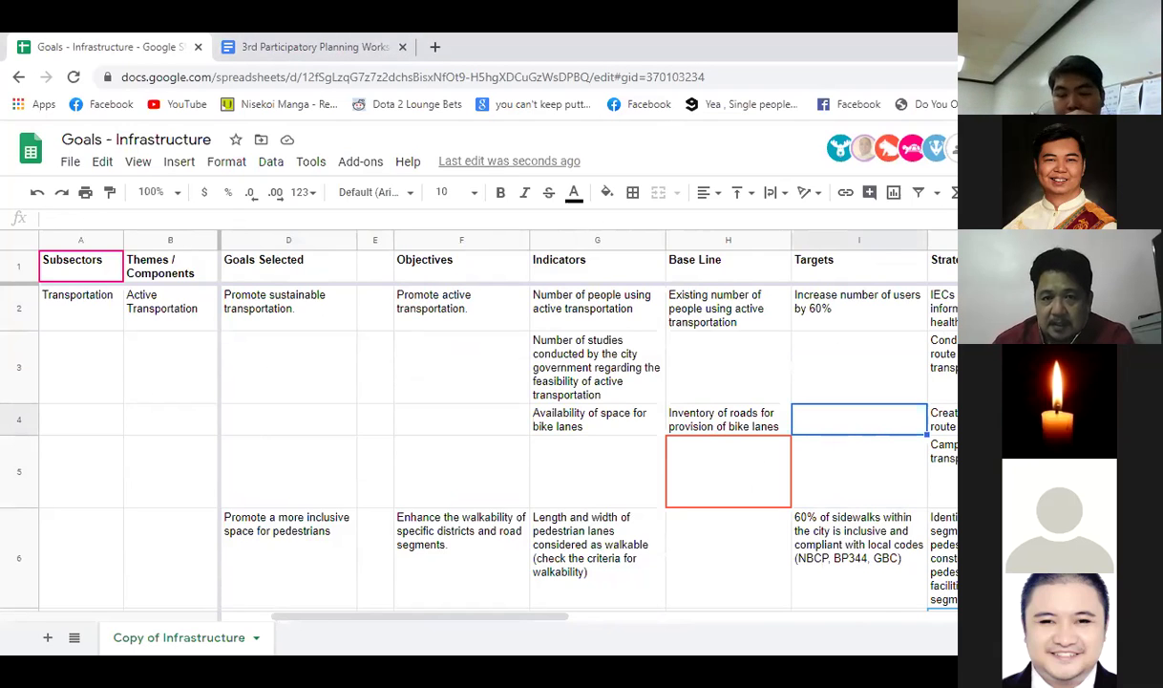
pyautogui.click(467, 463)
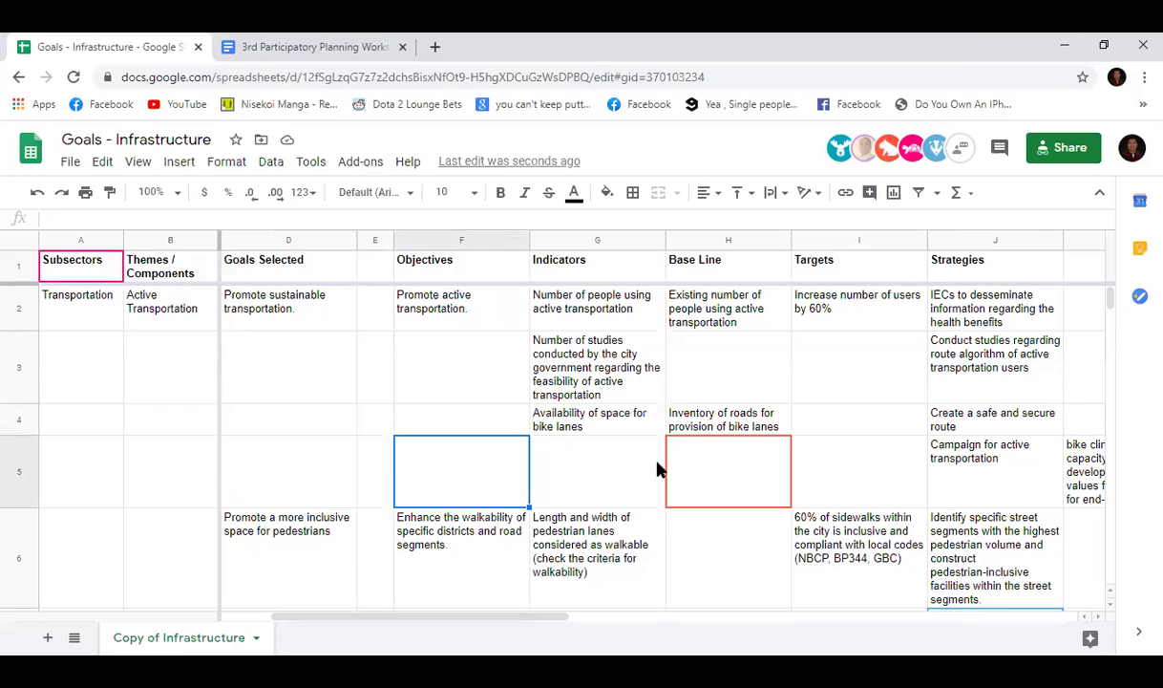
# Step: Enter "LPTRP" as the baseline for the higher-capacity PUV objective of Public Transportation in cell H10
pyautogui.scroll(-5, 640, 479)
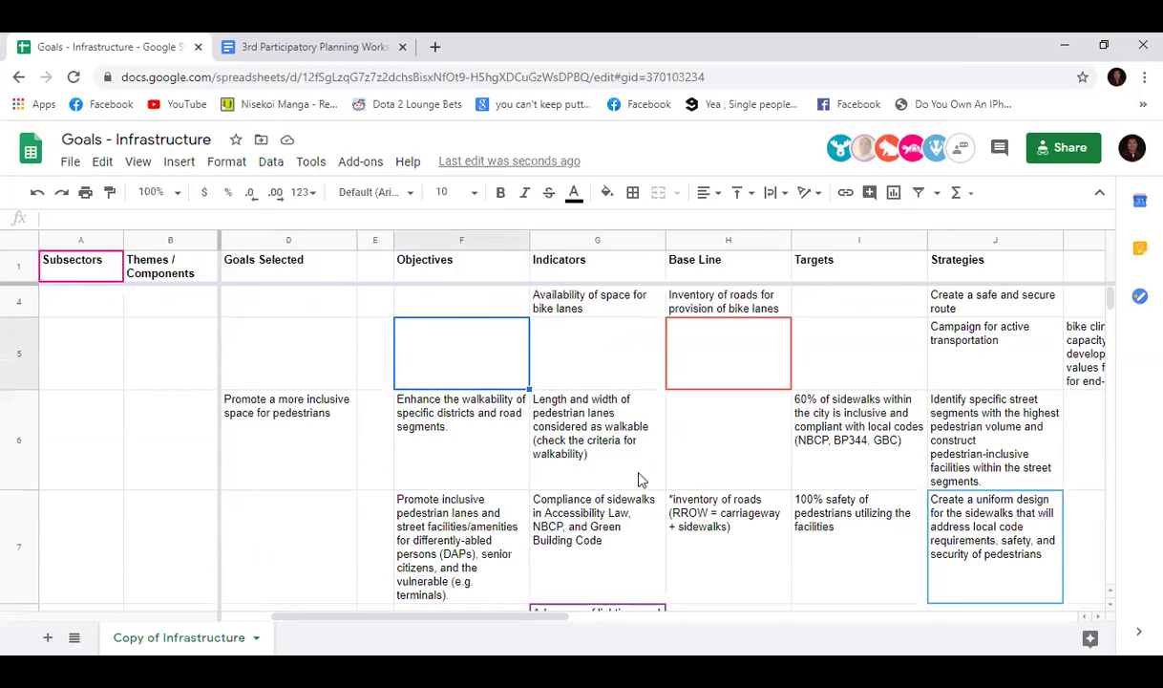
pyautogui.scroll(1, 631, 507)
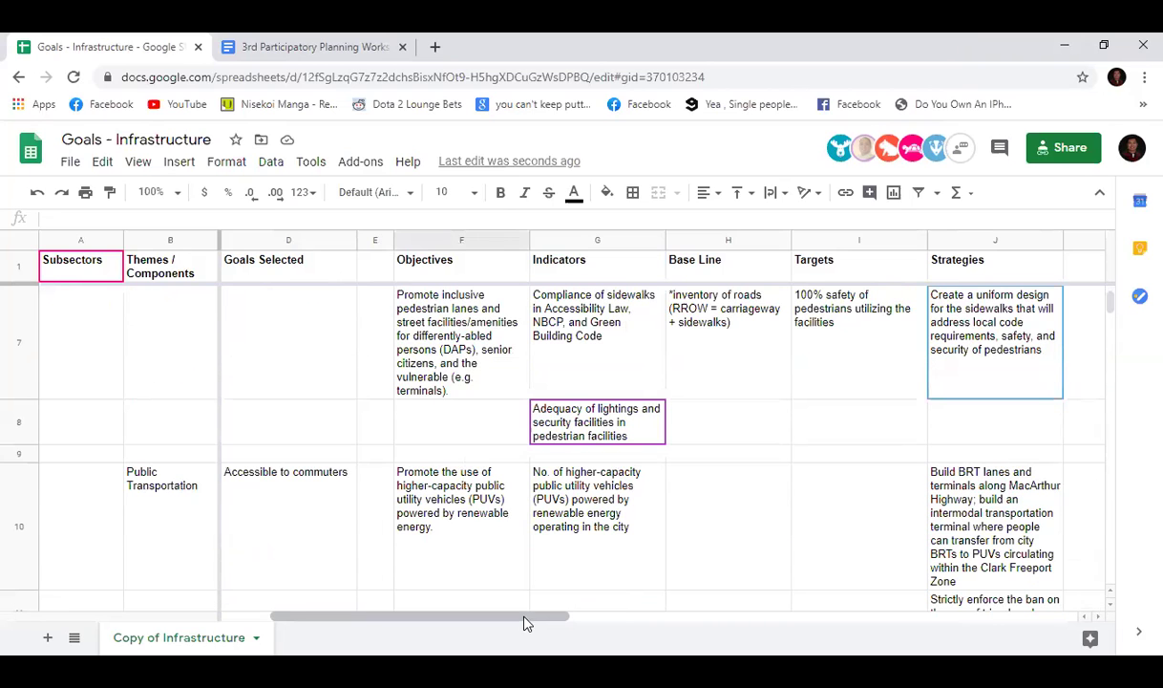
pyautogui.moveTo(545, 622); pyautogui.dragTo(485, 621)
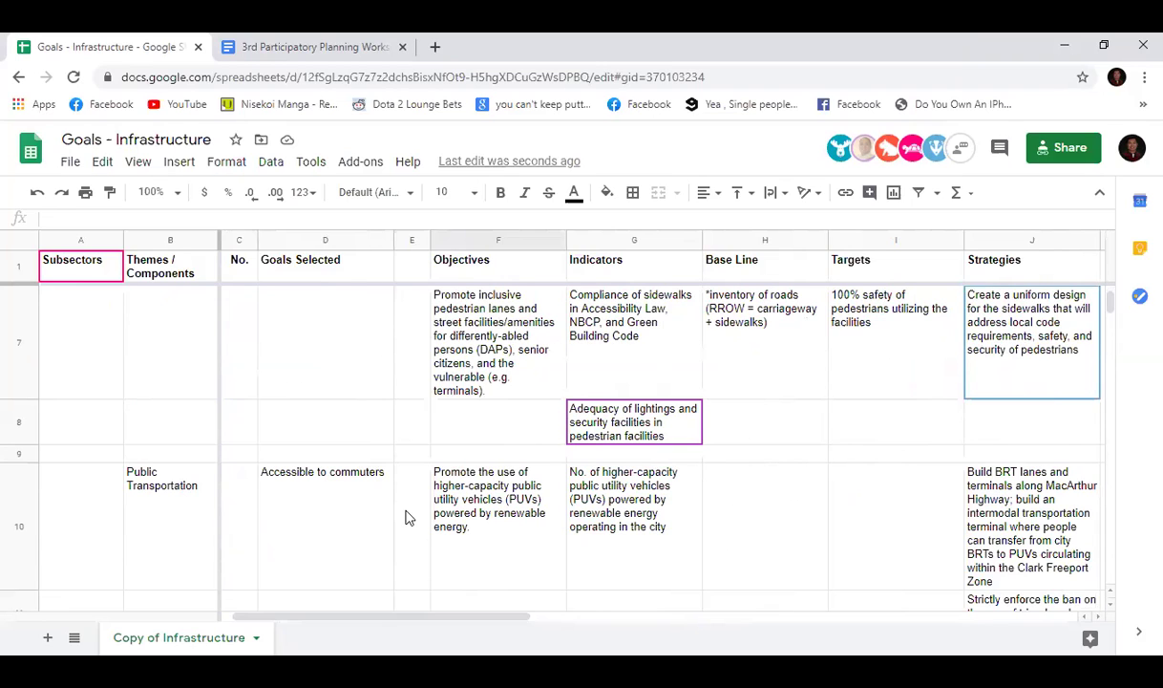
pyautogui.scroll(-1, 401, 480)
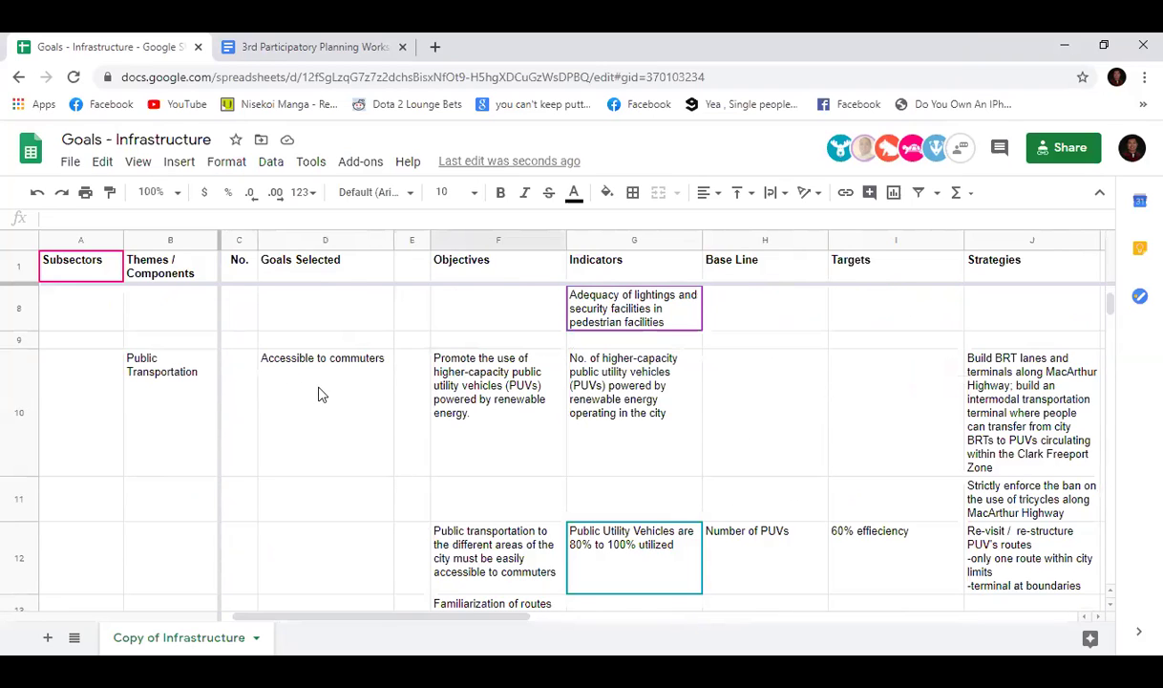
pyautogui.click(177, 366)
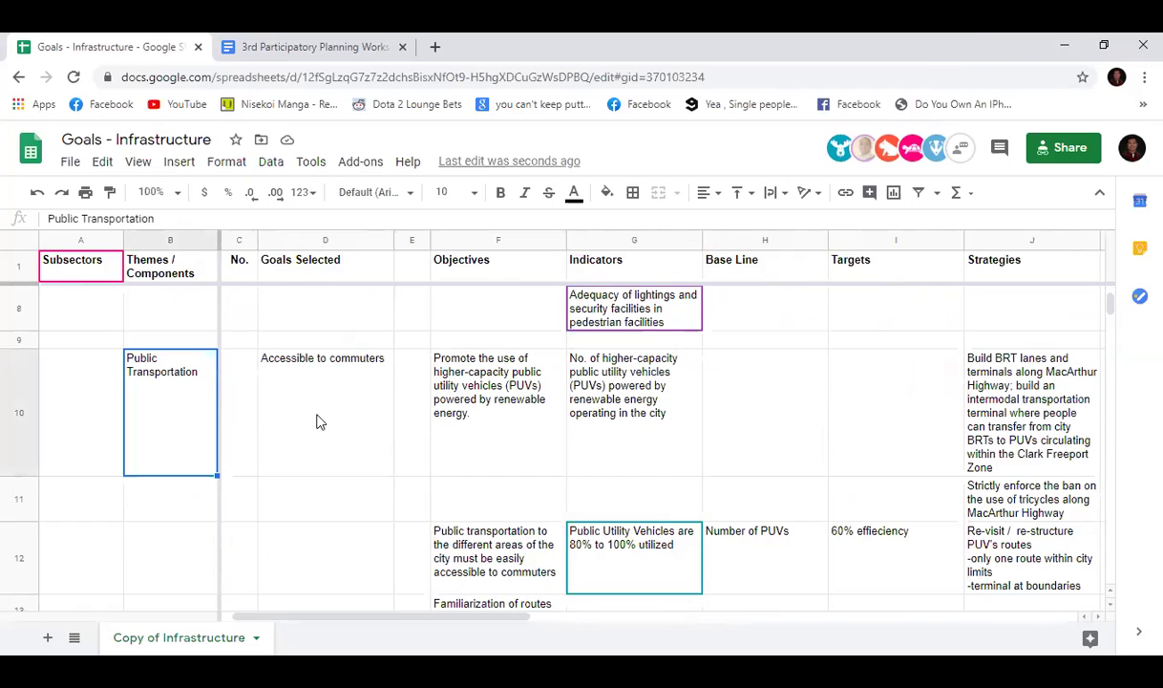
pyautogui.click(714, 409)
pyautogui.click(257, 222)
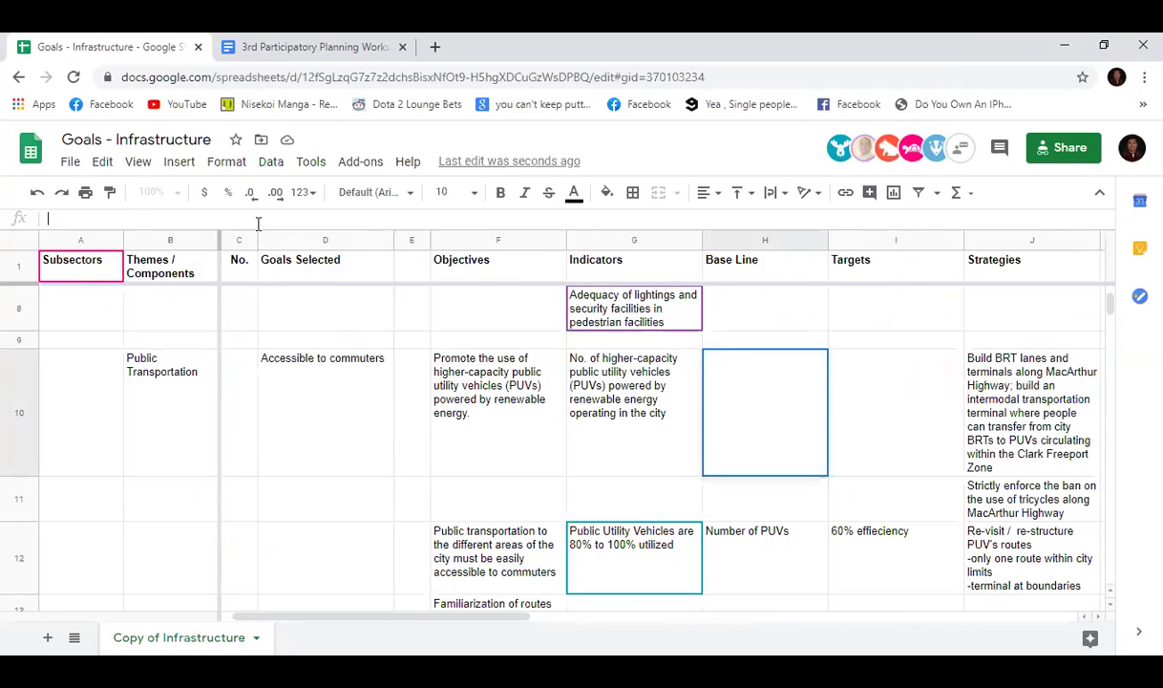
pyautogui.write('LPTRP')
pyautogui.press('Return')
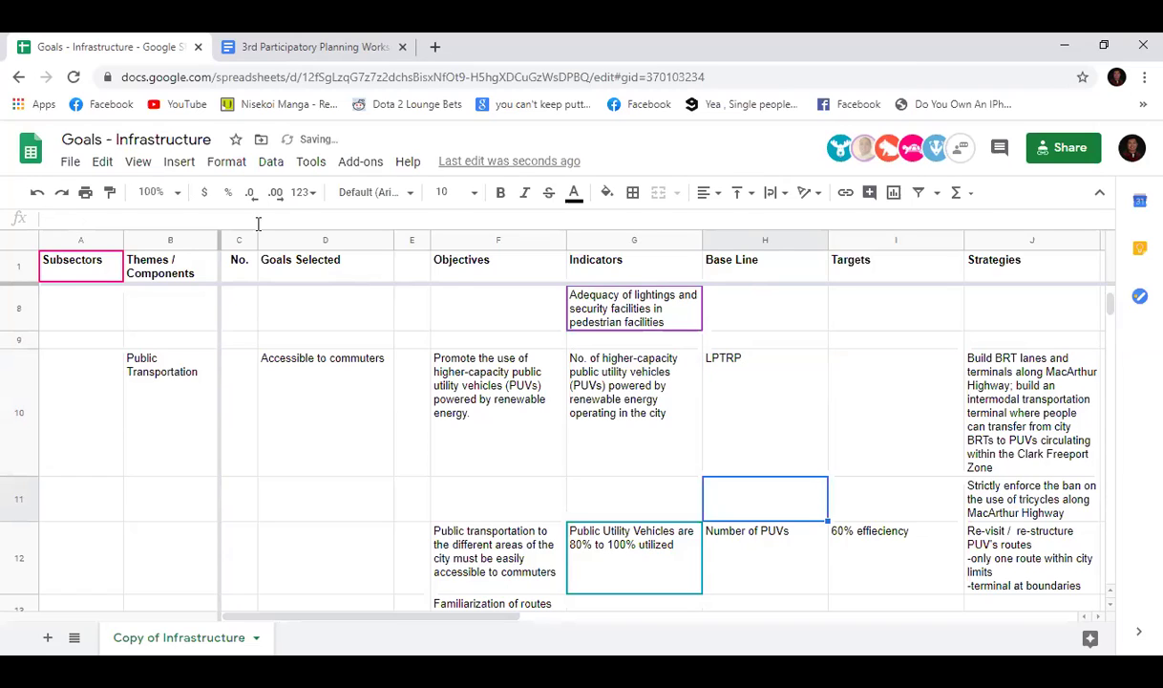
# Step: Delete the "LPTRP" baseline text from cell H10
pyautogui.click(750, 406)
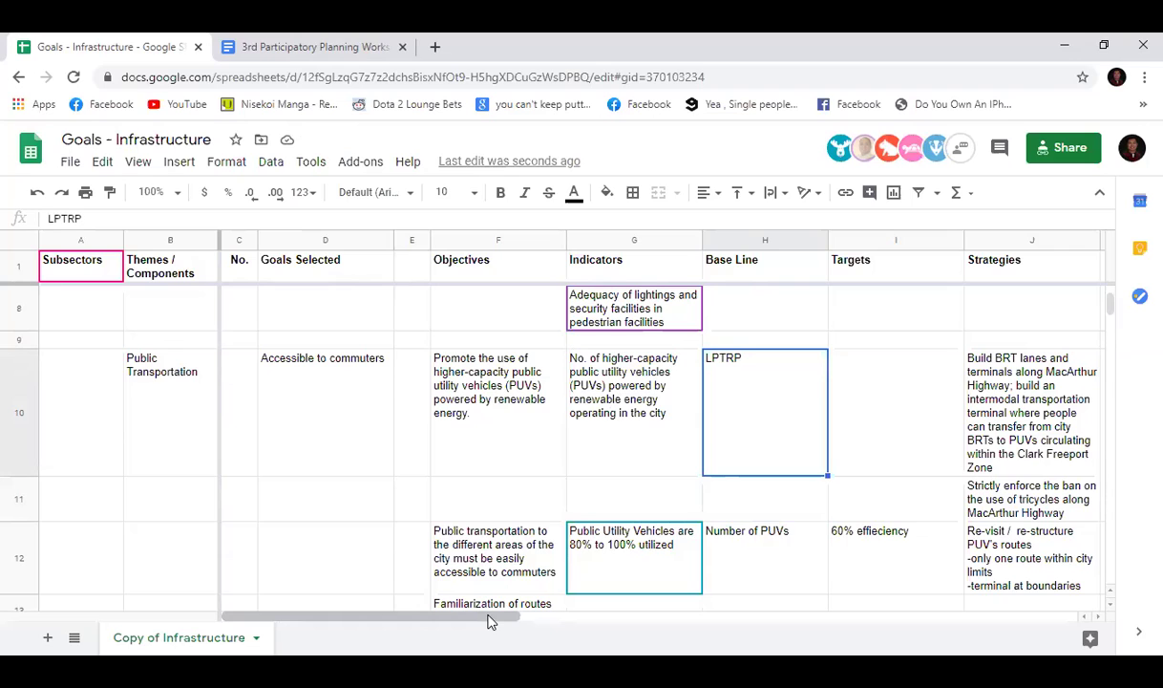
pyautogui.click(405, 379)
pyautogui.click(712, 392)
pyautogui.scroll(-3, 724, 389)
pyautogui.scroll(1, 726, 382)
pyautogui.scroll(5, 726, 382)
pyautogui.scroll(-4, 764, 442)
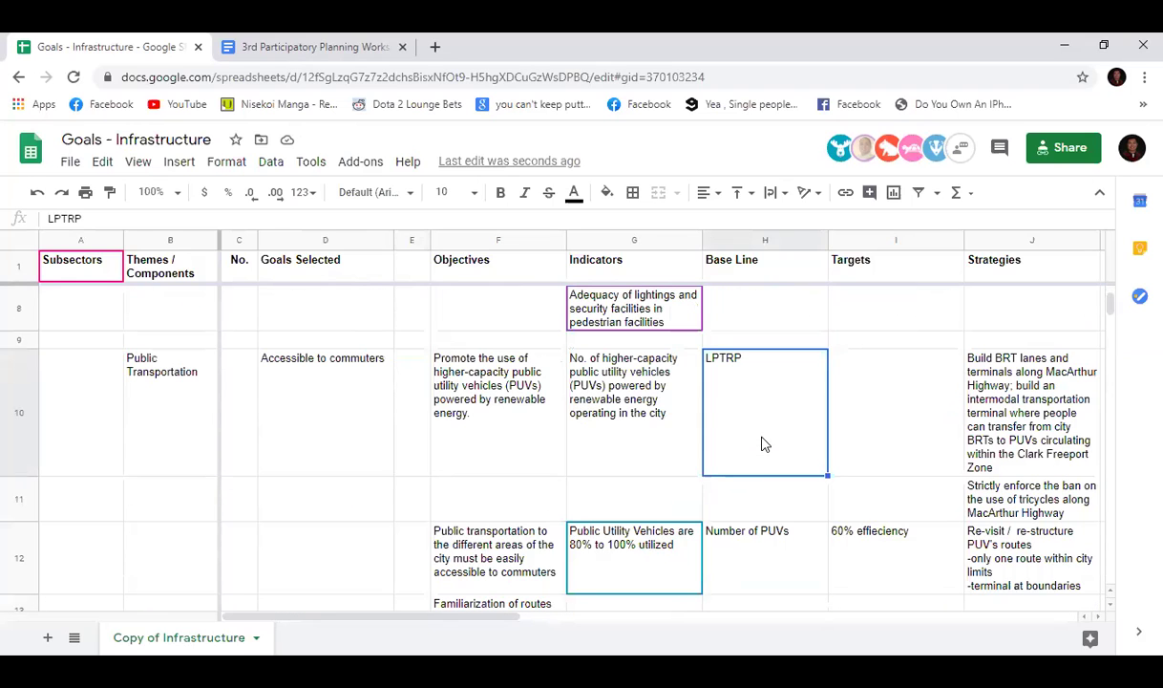
pyautogui.moveTo(105, 215); pyautogui.dragTo(54, 274)
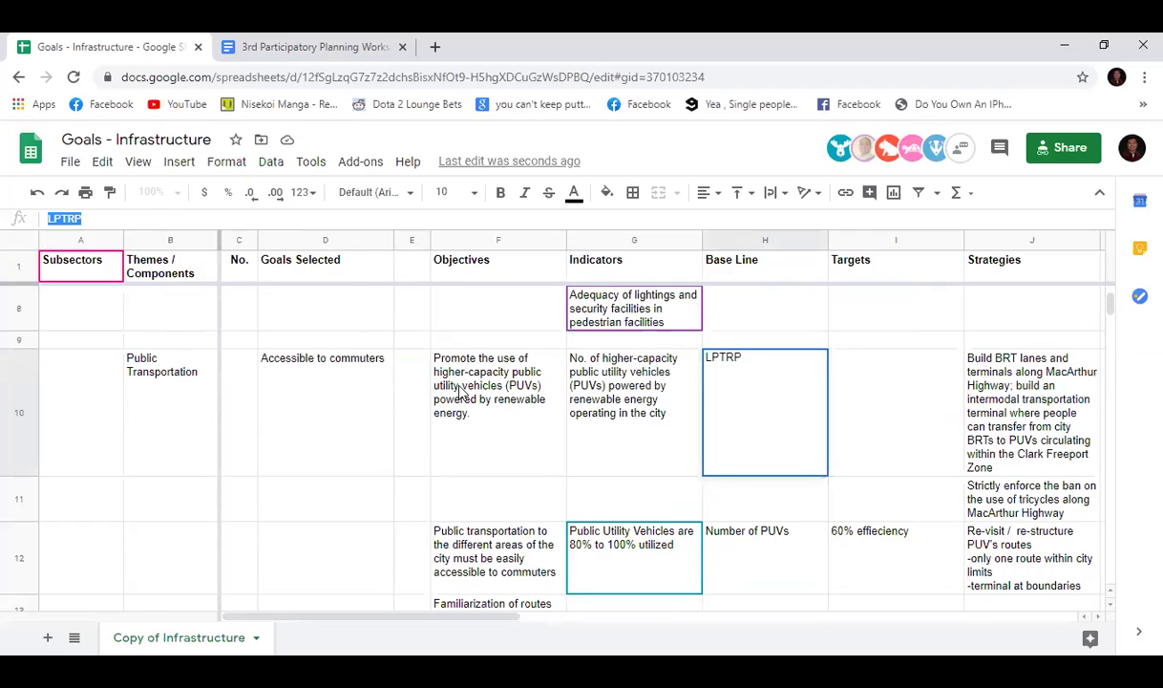
pyautogui.press('BackSpace')
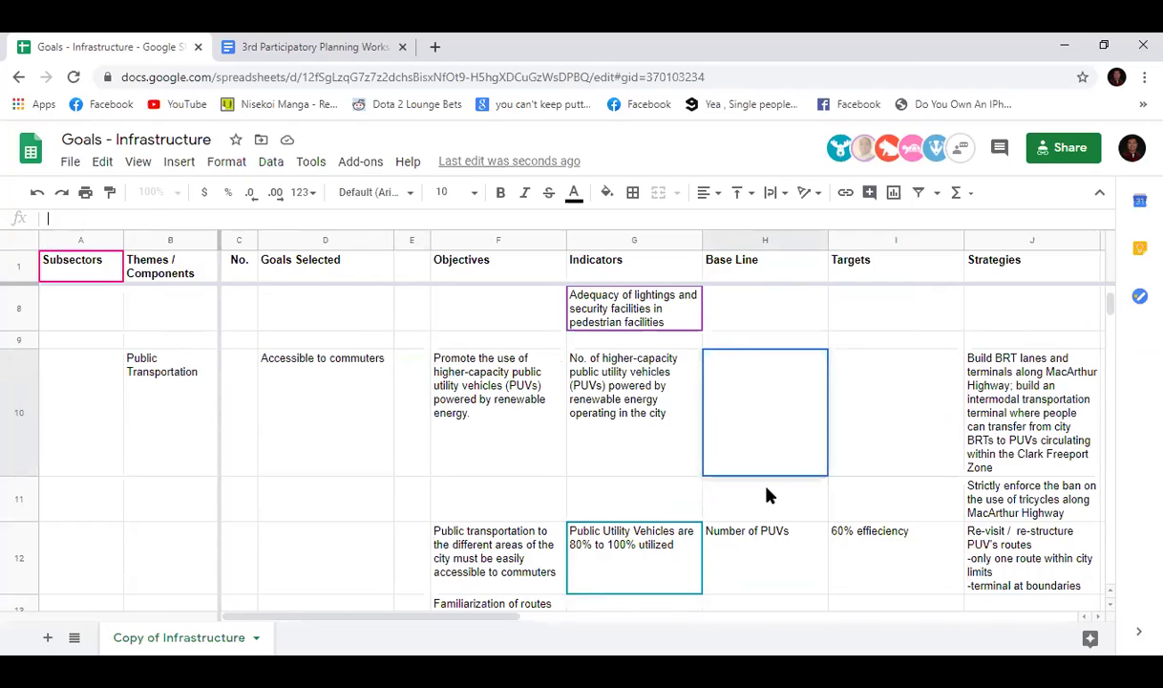
pyautogui.click(659, 468)
# Step: Examine the Public Transportation goal in D10 and its higher-capacity PUV objective in F10, along with the rest of row 10
pyautogui.click(361, 466)
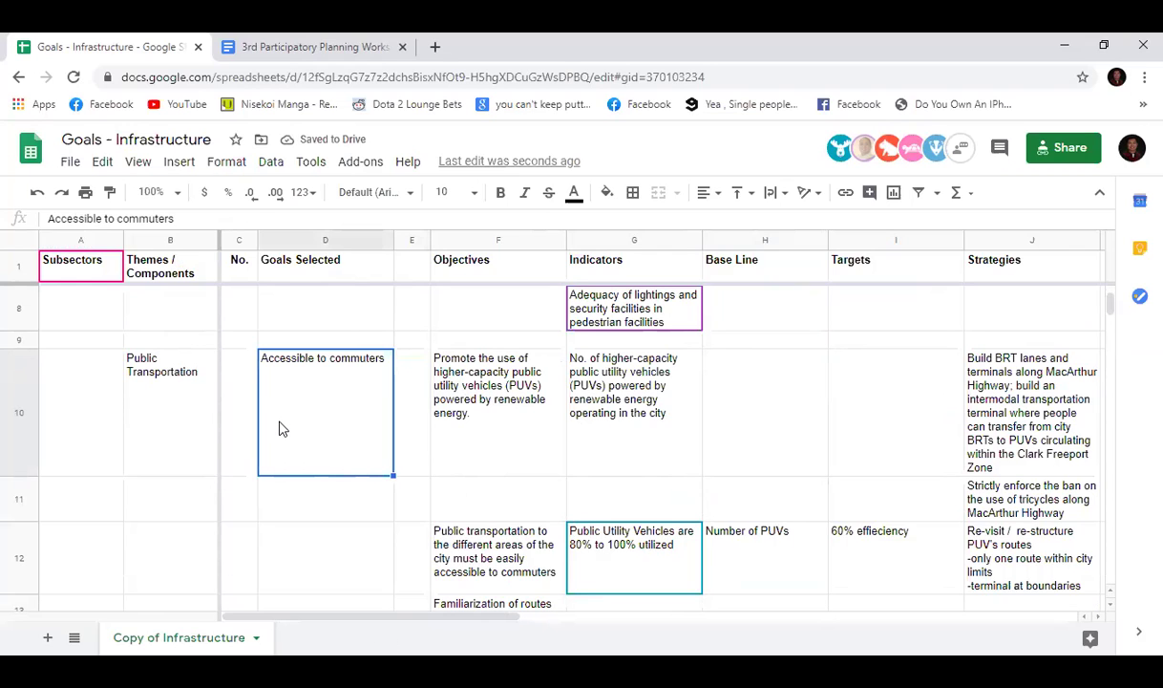
pyautogui.scroll(-1, 280, 425)
pyautogui.scroll(1, 281, 425)
pyautogui.click(504, 451)
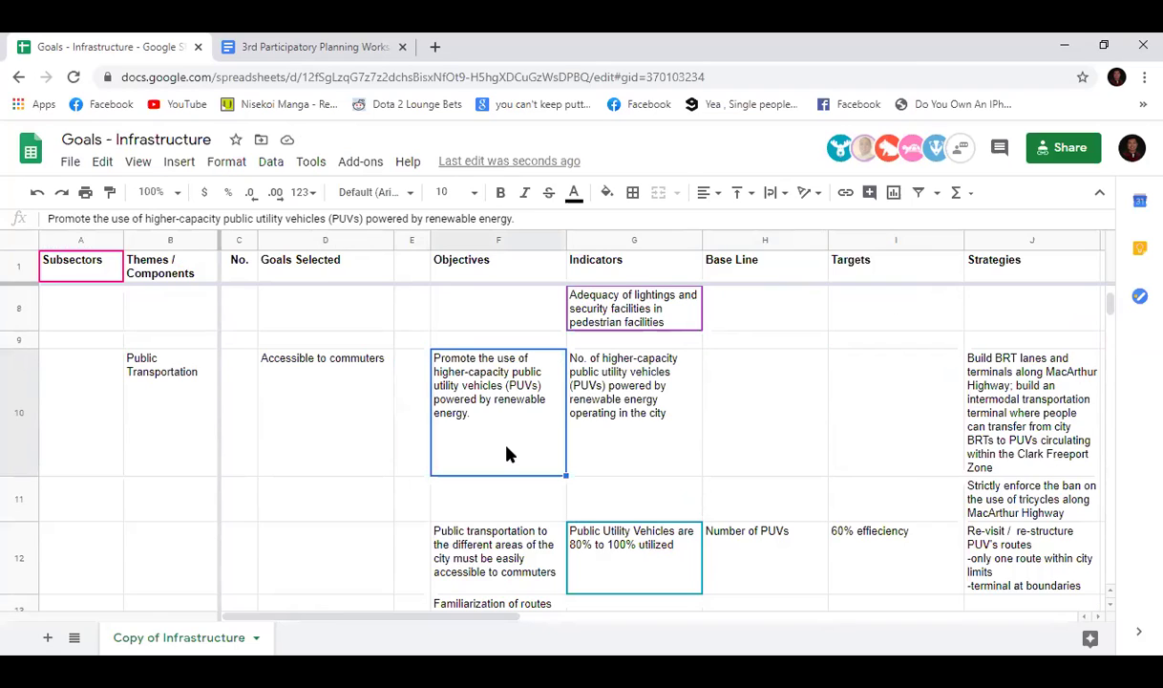
pyautogui.click(372, 445)
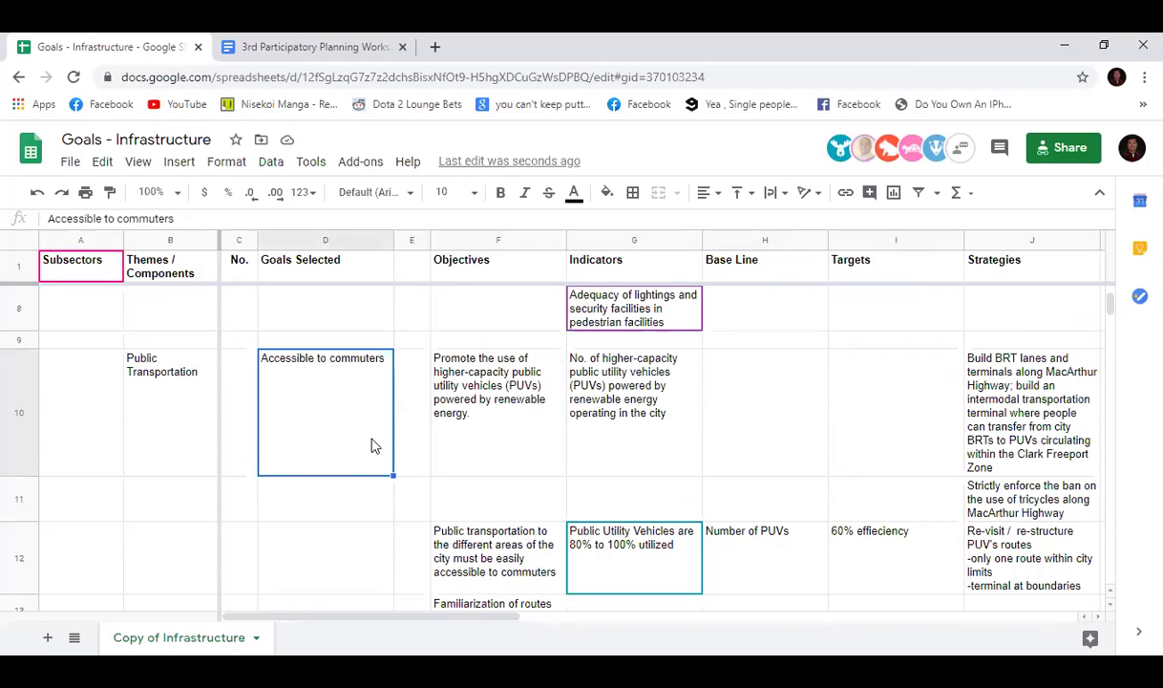
pyautogui.moveTo(402, 617); pyautogui.dragTo(448, 619)
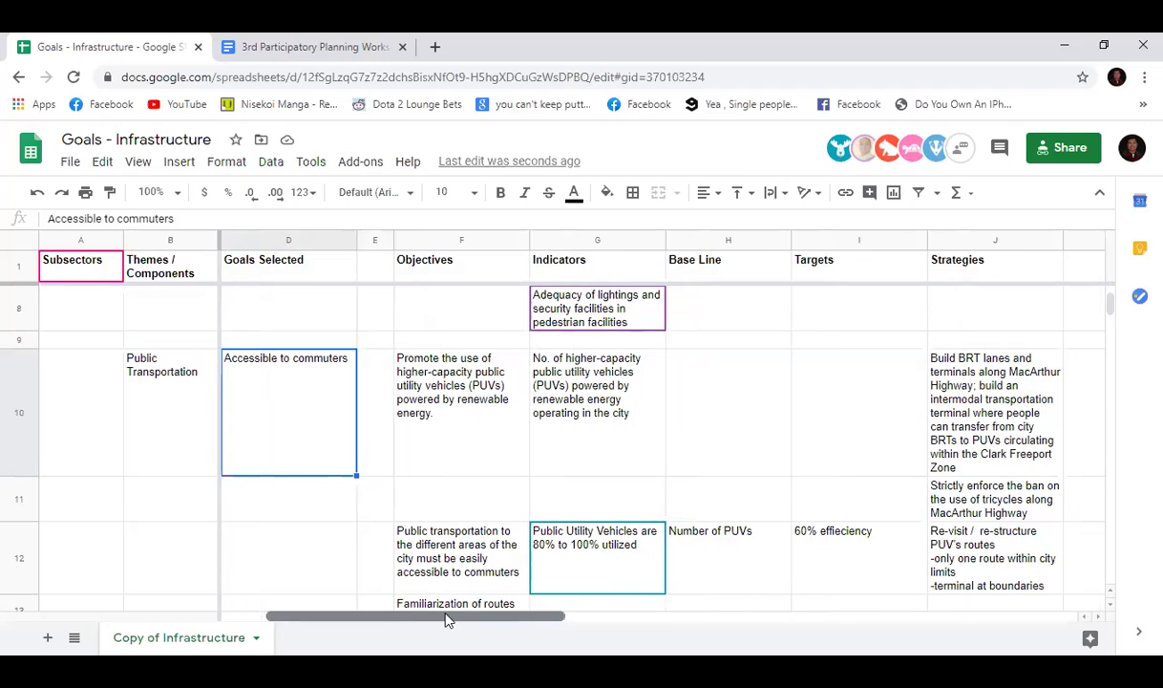
# Step: Examine the Public Transportation objective in F10 and its indicator in G10 against the goal in D10
pyautogui.click(441, 409)
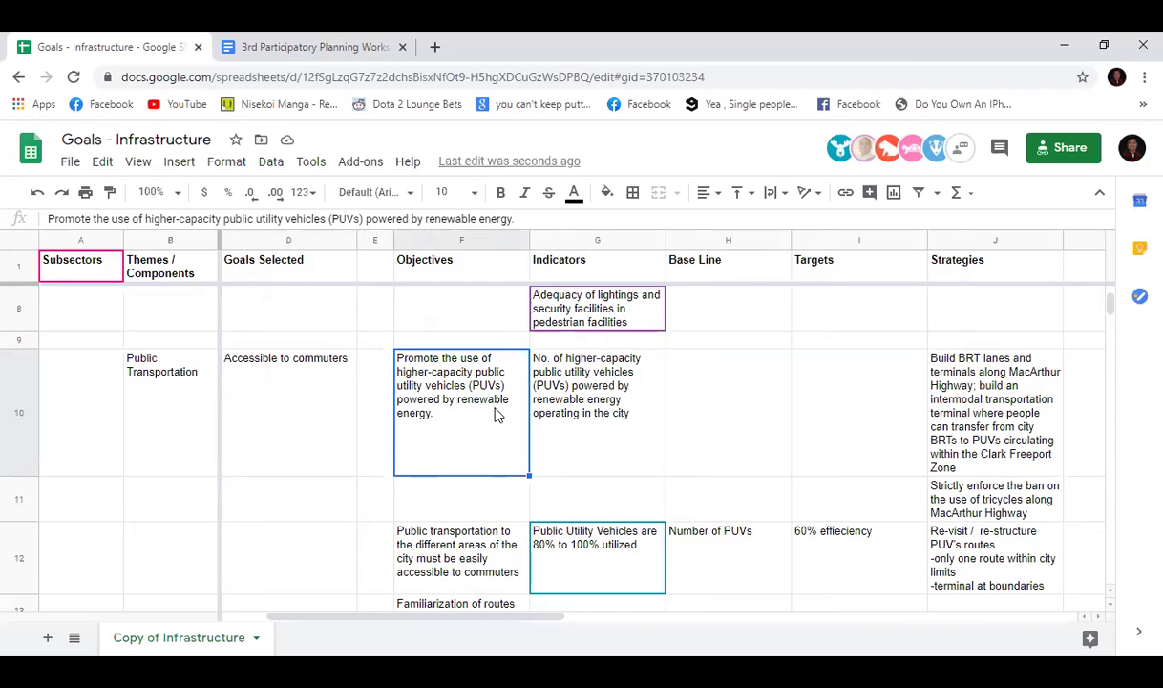
pyautogui.click(603, 417)
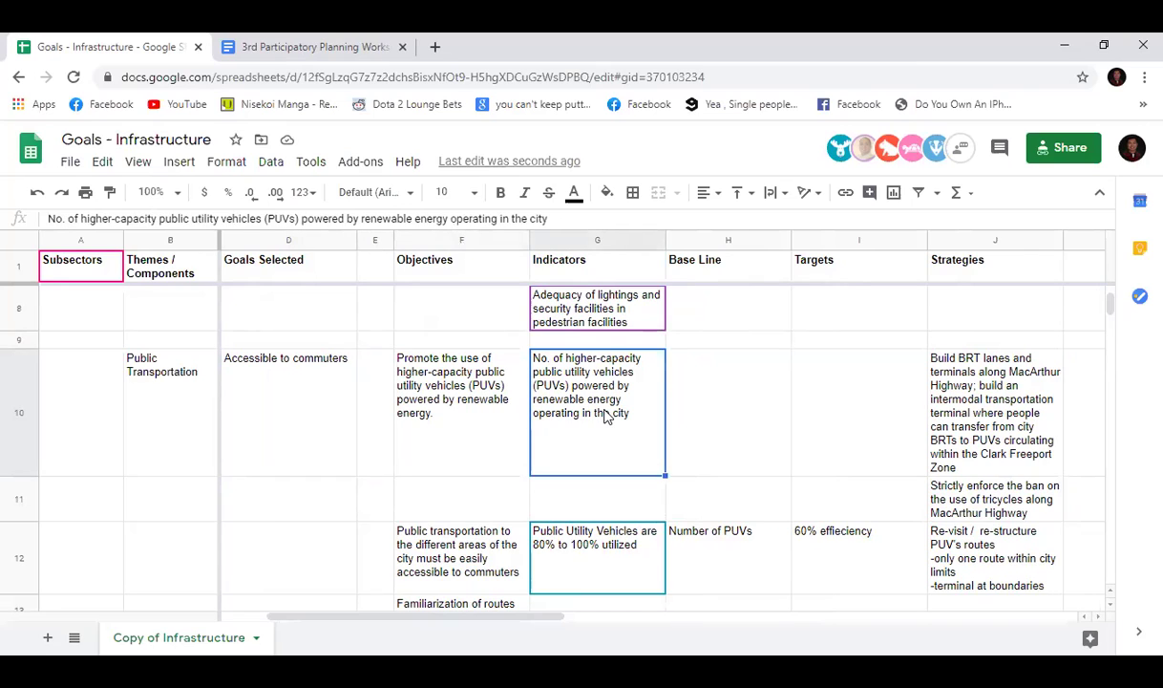
pyautogui.click(463, 430)
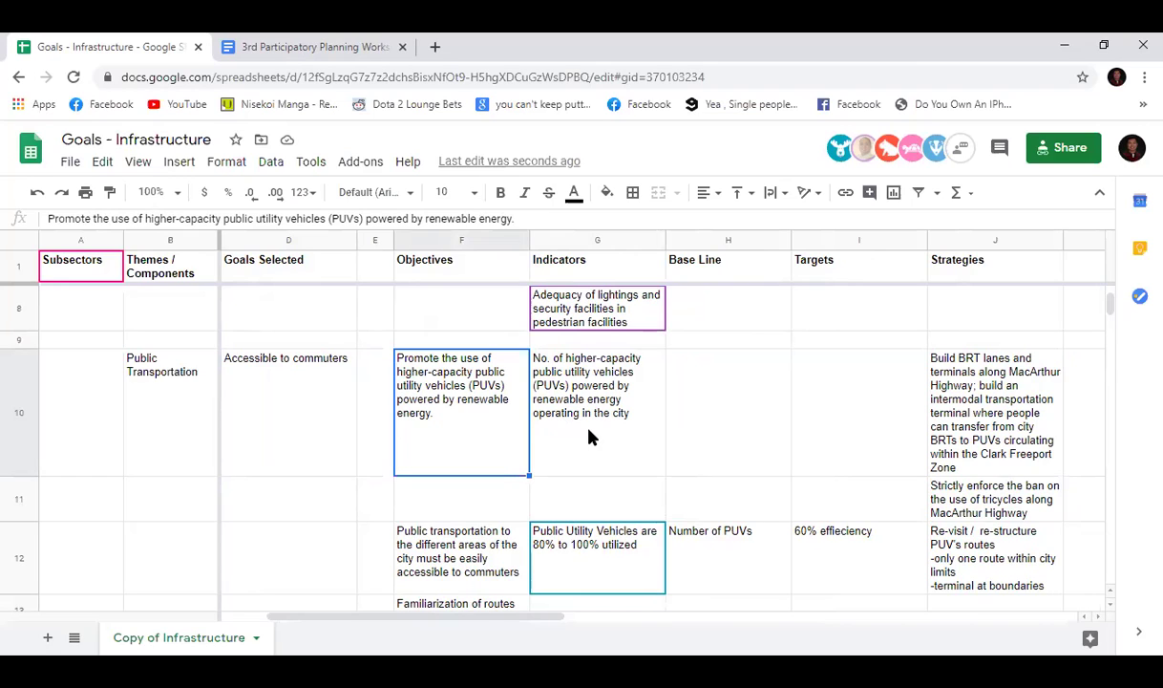
pyautogui.click(589, 436)
pyautogui.click(452, 442)
pyautogui.click(285, 423)
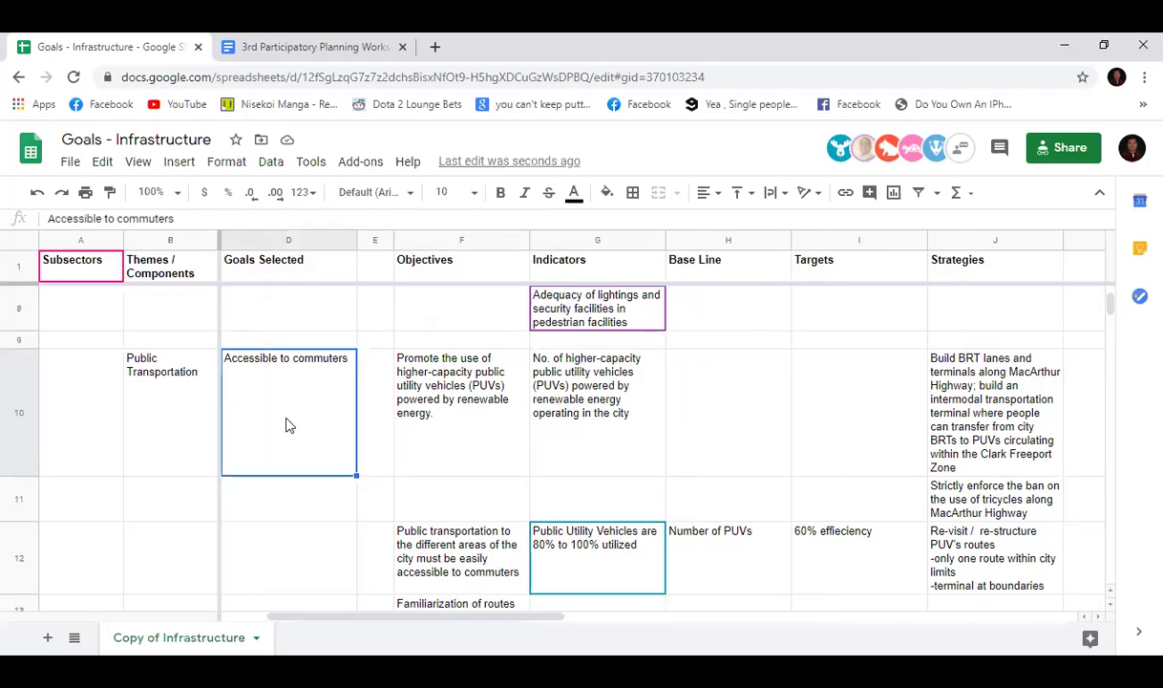
# Step: Compare the wording of the Public Transportation goal in D10 with the active transportation and pedestrian goals in rows 2 to 6
pyautogui.click(172, 218)
pyautogui.moveTo(54, 219); pyautogui.dragTo(29, 220)
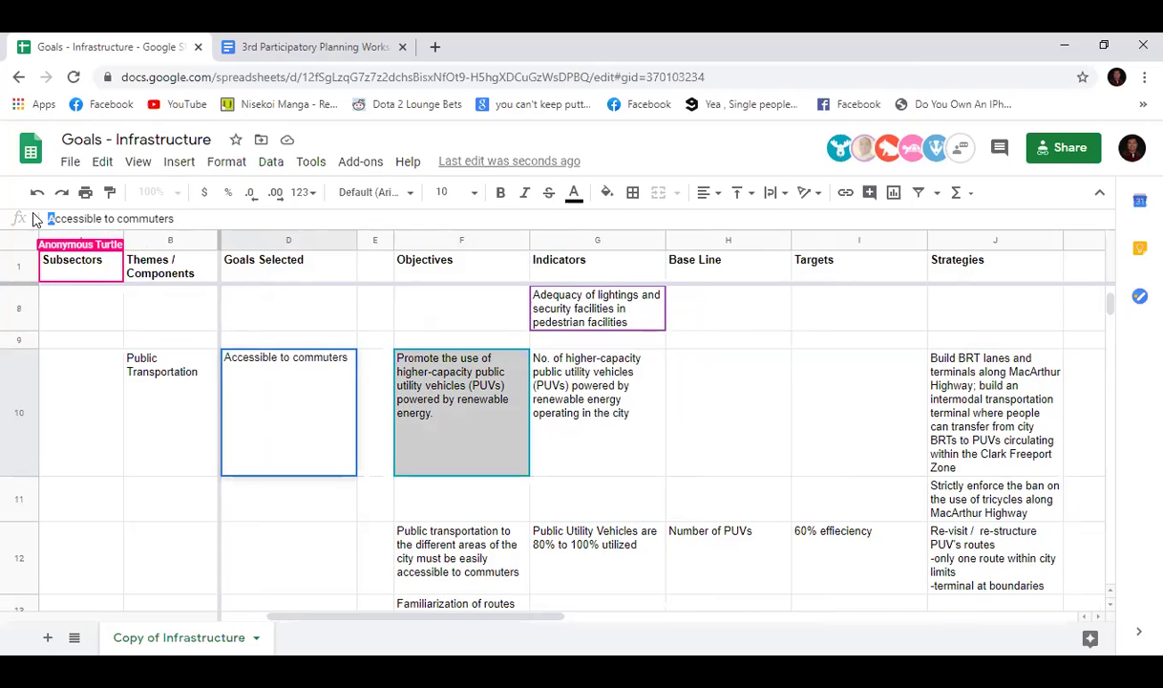
pyautogui.scroll(5, 322, 372)
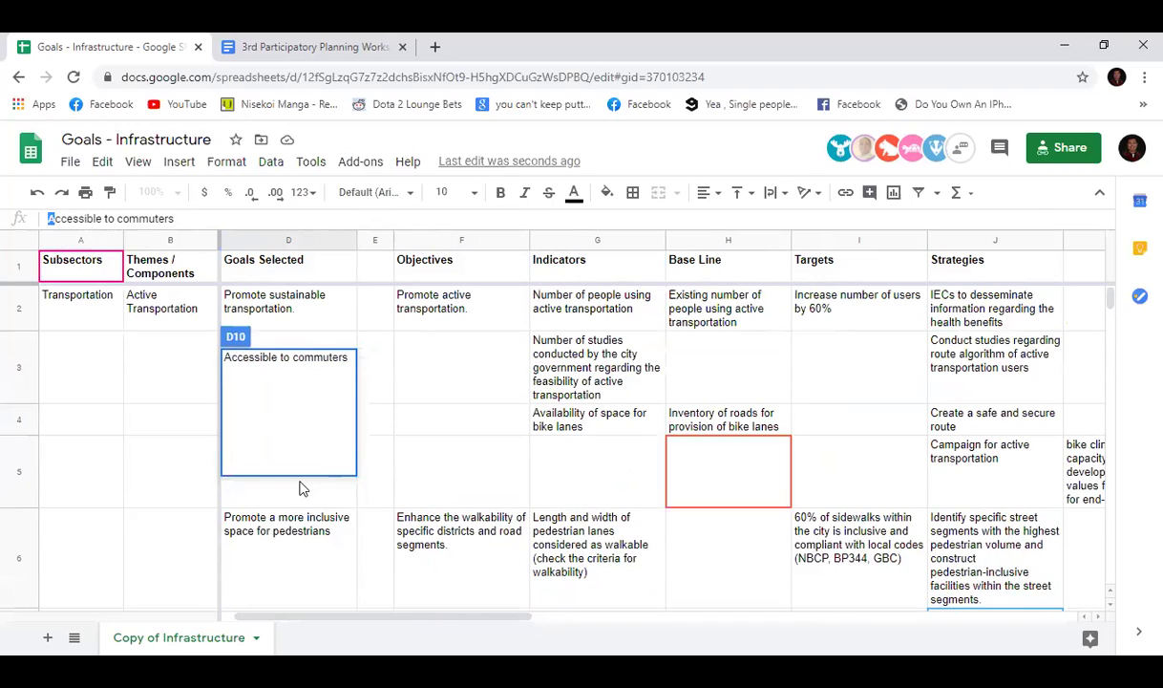
pyautogui.scroll(-6, 301, 483)
pyautogui.click(300, 468)
pyautogui.scroll(3, 299, 465)
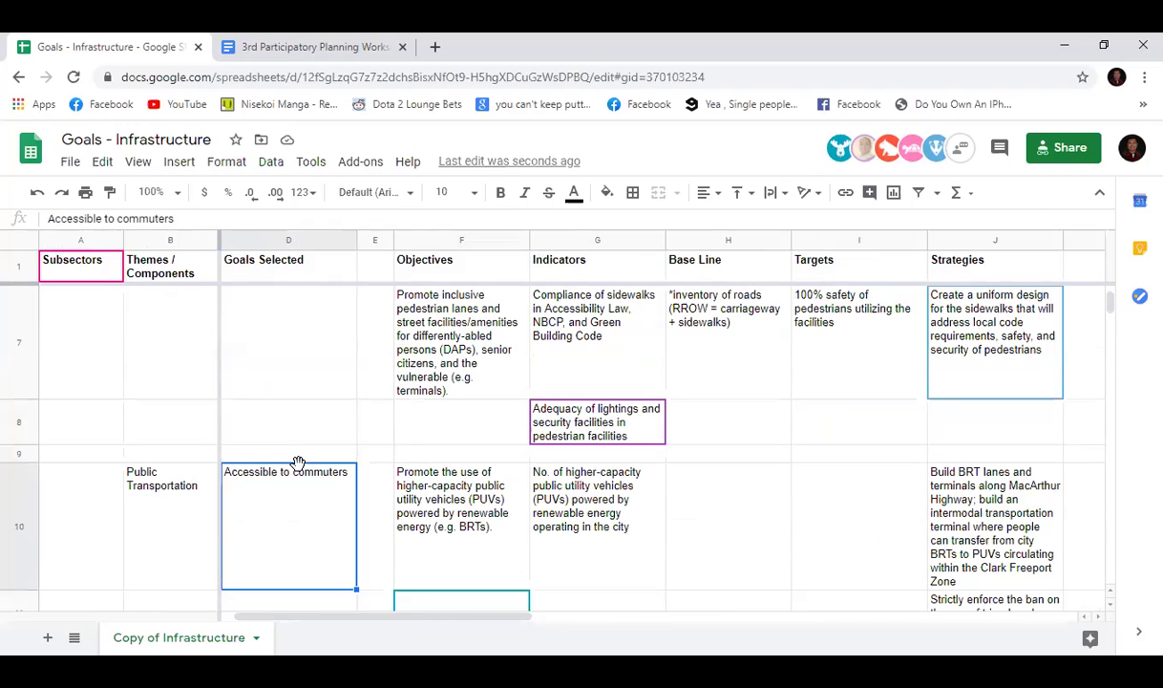
pyautogui.scroll(5, 277, 483)
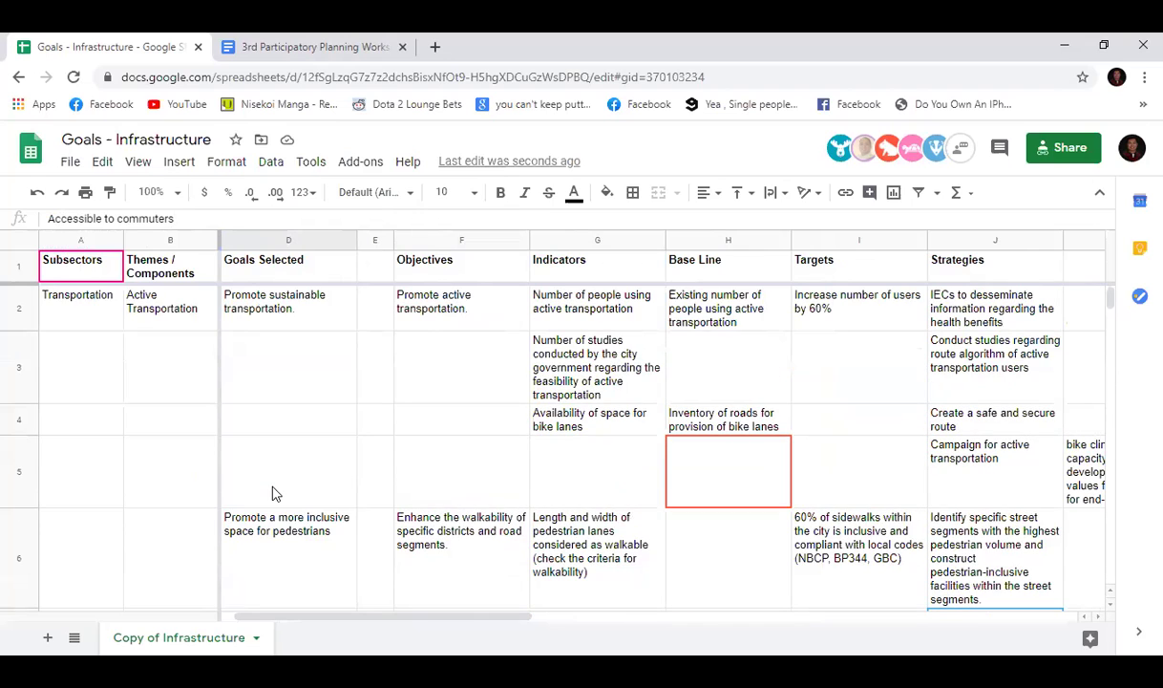
pyautogui.scroll(-6, 272, 492)
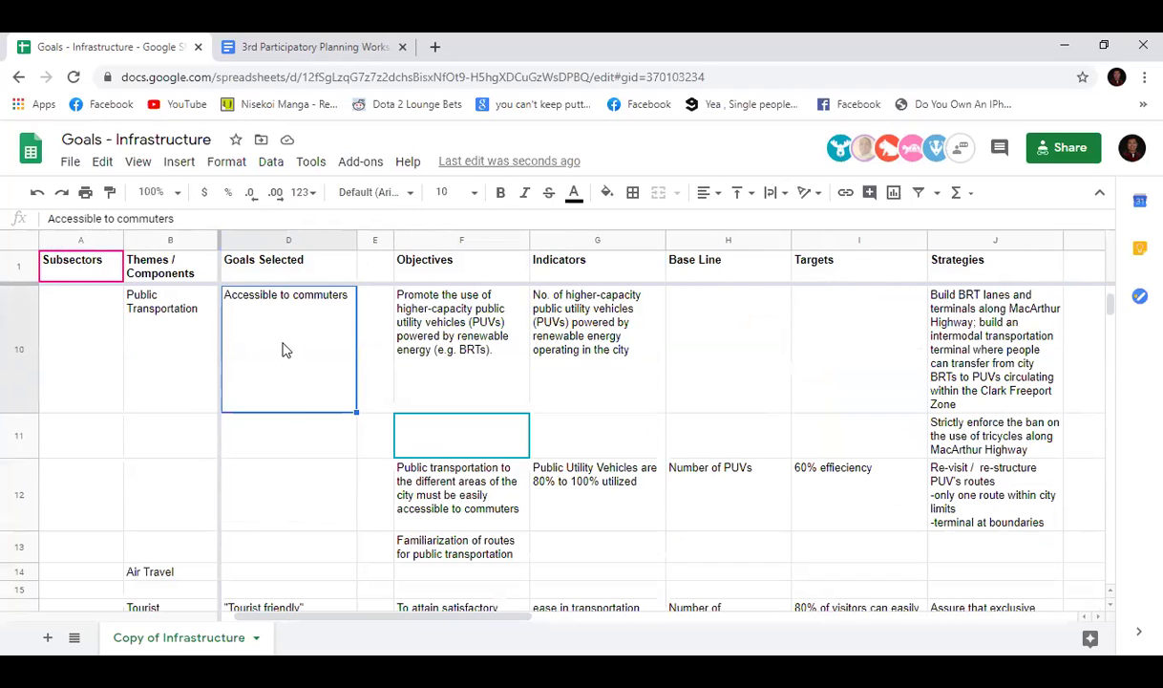
pyautogui.scroll(-2, 286, 382)
pyautogui.scroll(3, 291, 420)
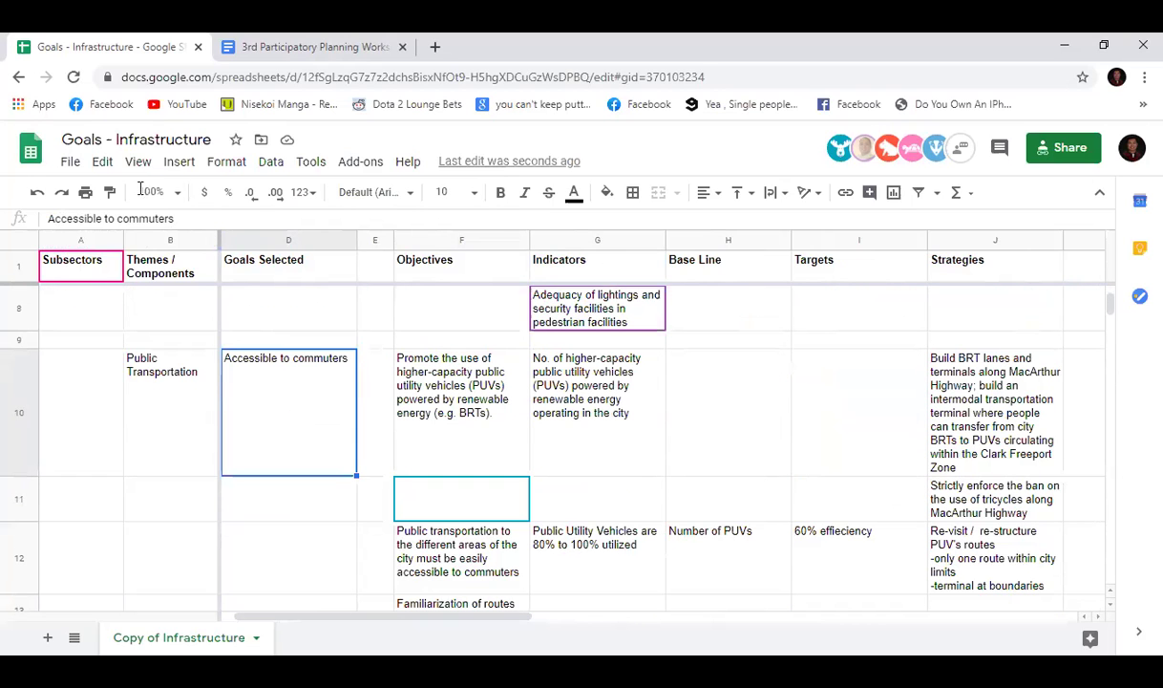
# Step: Reword the Public Transportation goal in D10 as "Provide sustainable public transportation that is accessible to commuters"
pyautogui.moveTo(46, 218); pyautogui.dragTo(56, 217)
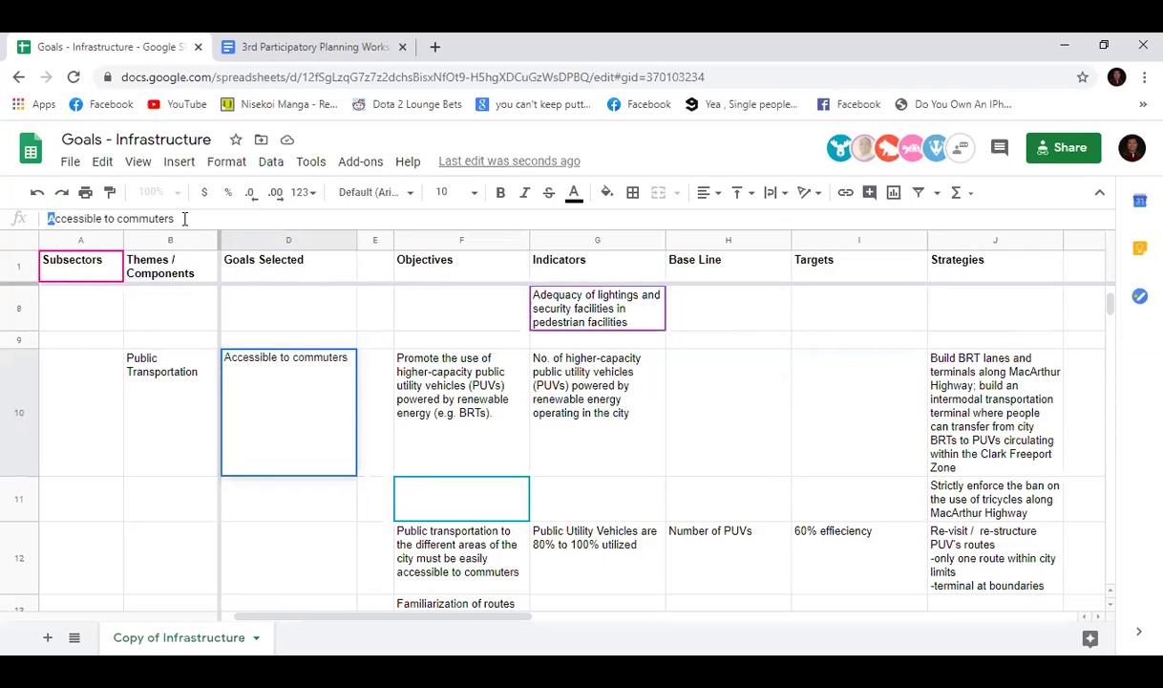
pyautogui.write('Provide s')
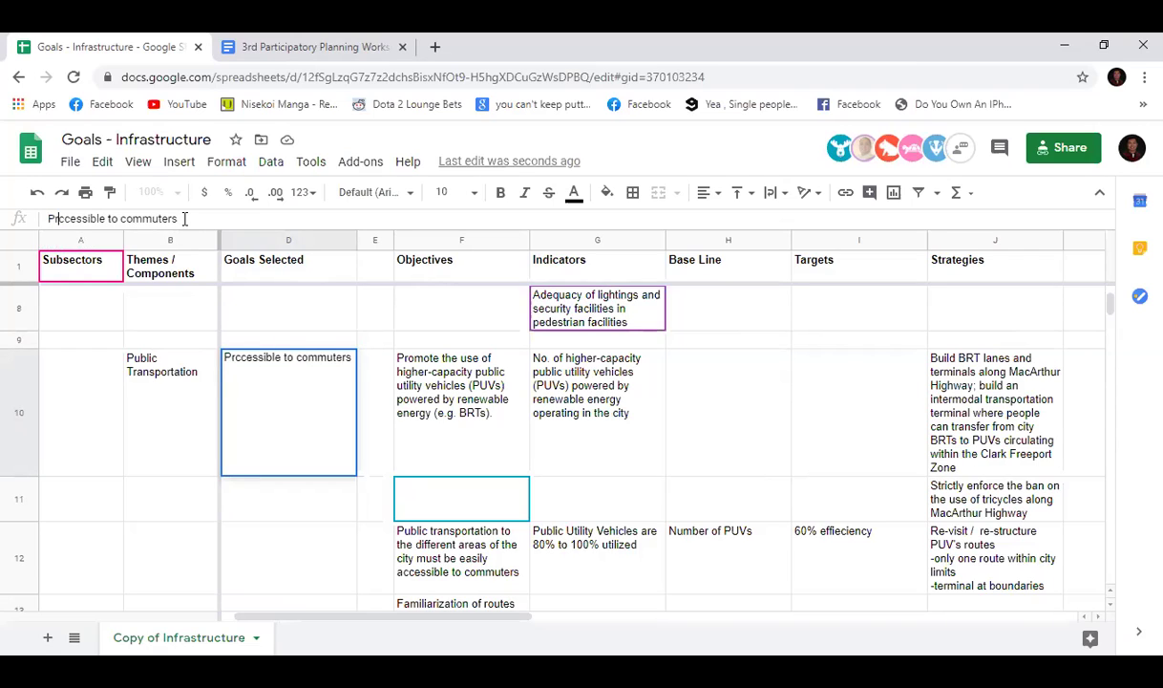
pyautogui.write('ustainable ')
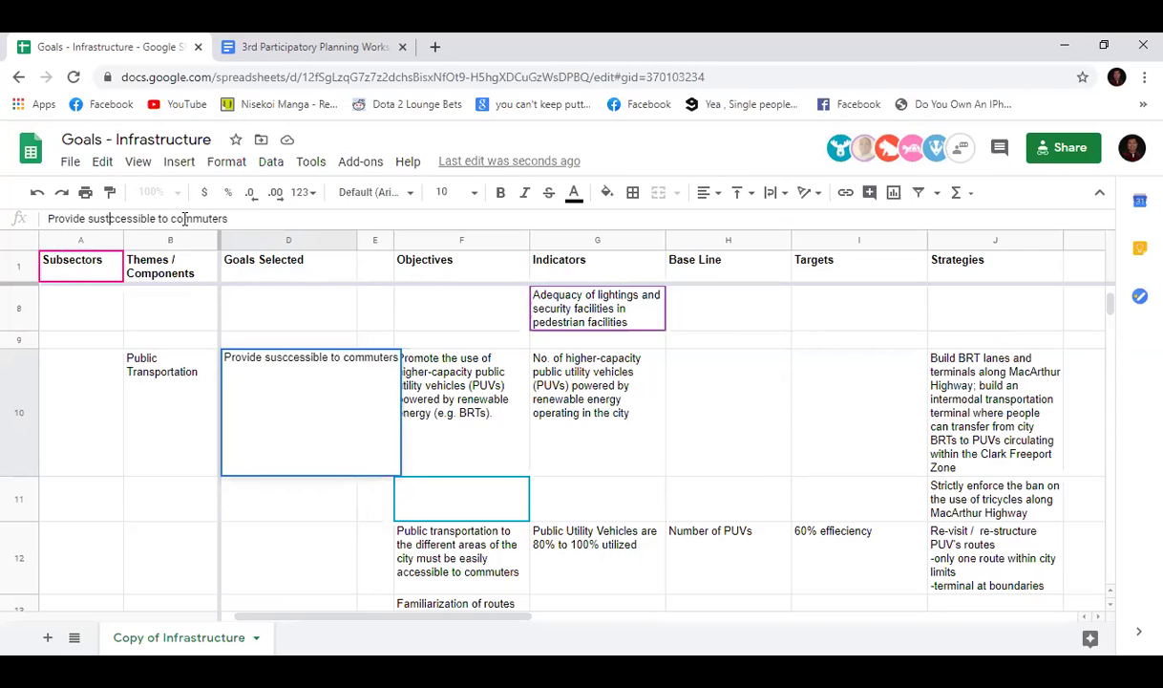
pyautogui.write('public ')
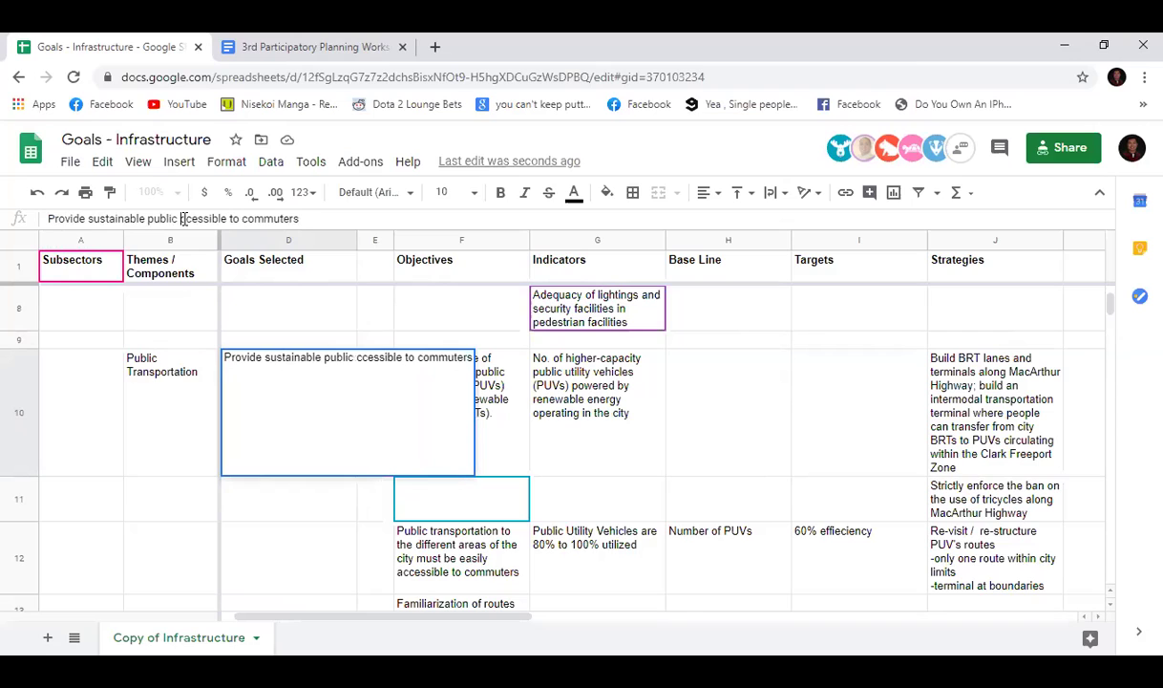
pyautogui.write('transp')
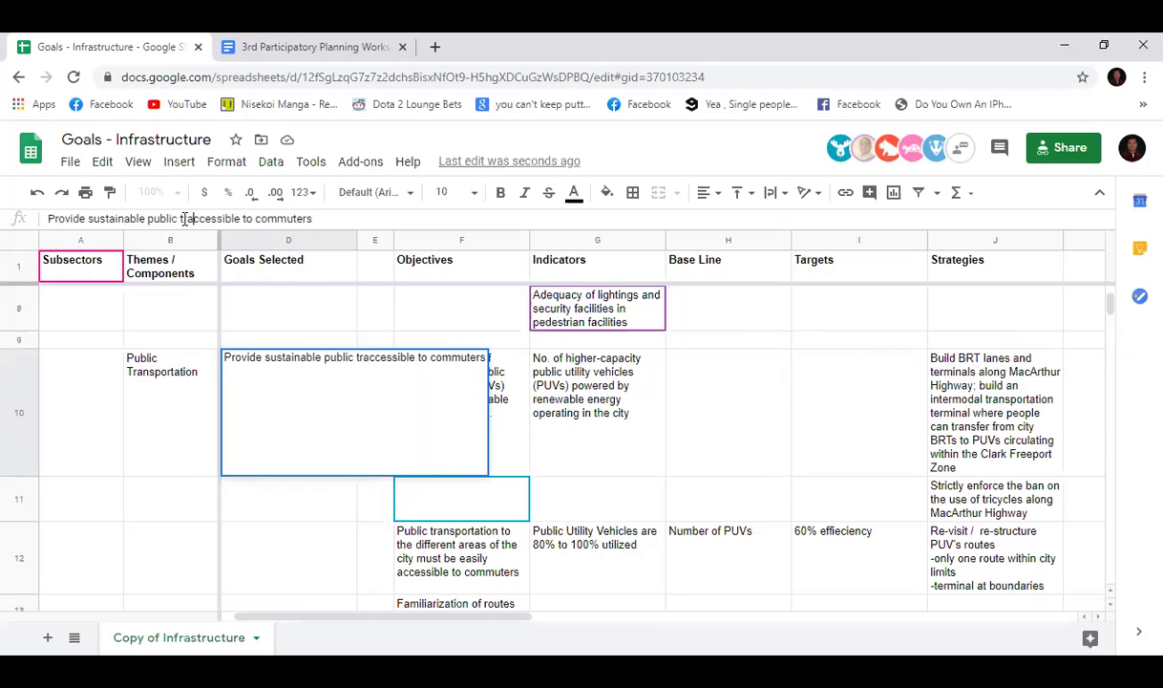
pyautogui.write('ortation tha')
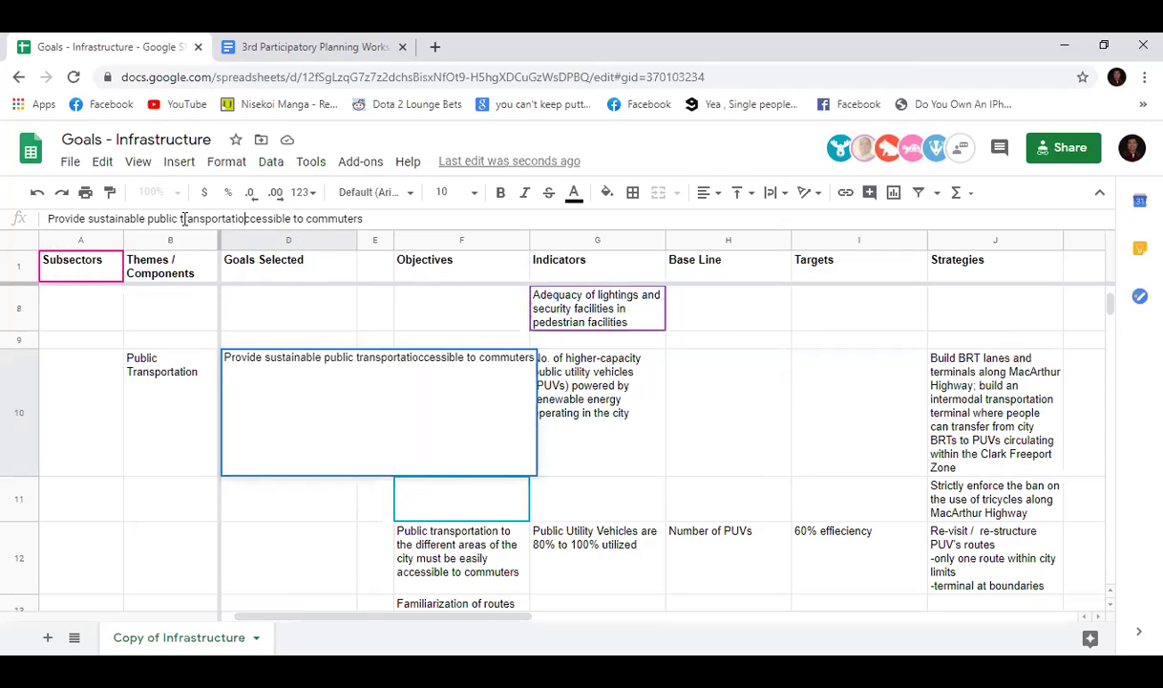
pyautogui.write('t is ac')
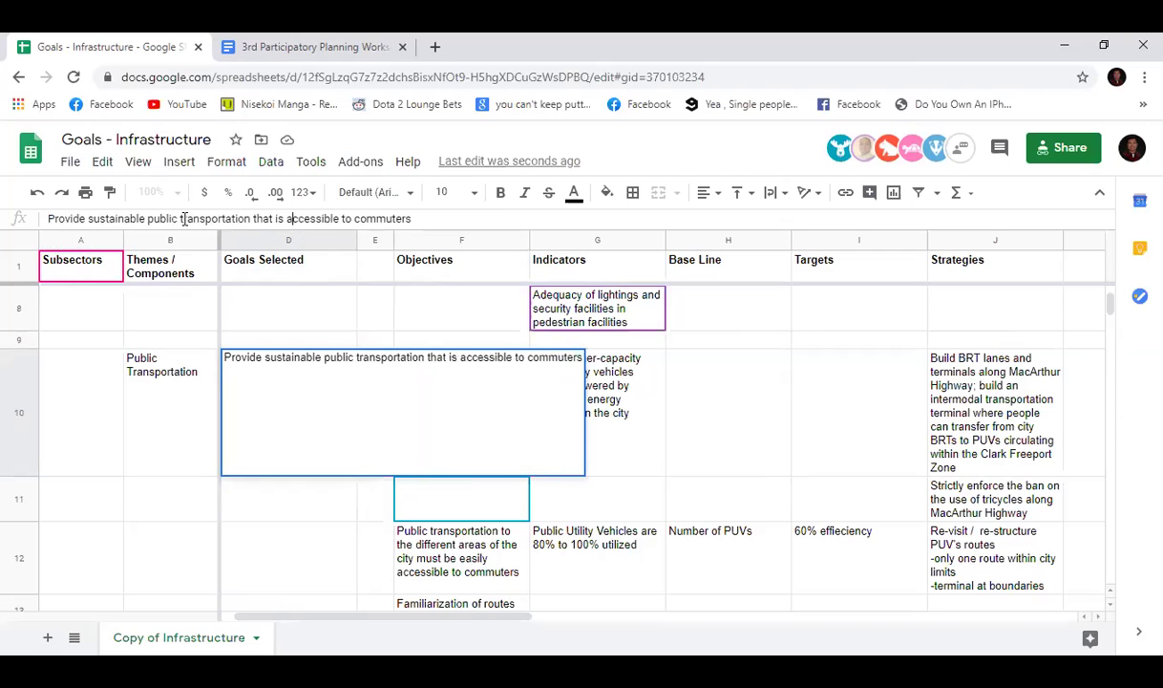
pyautogui.press('Return')
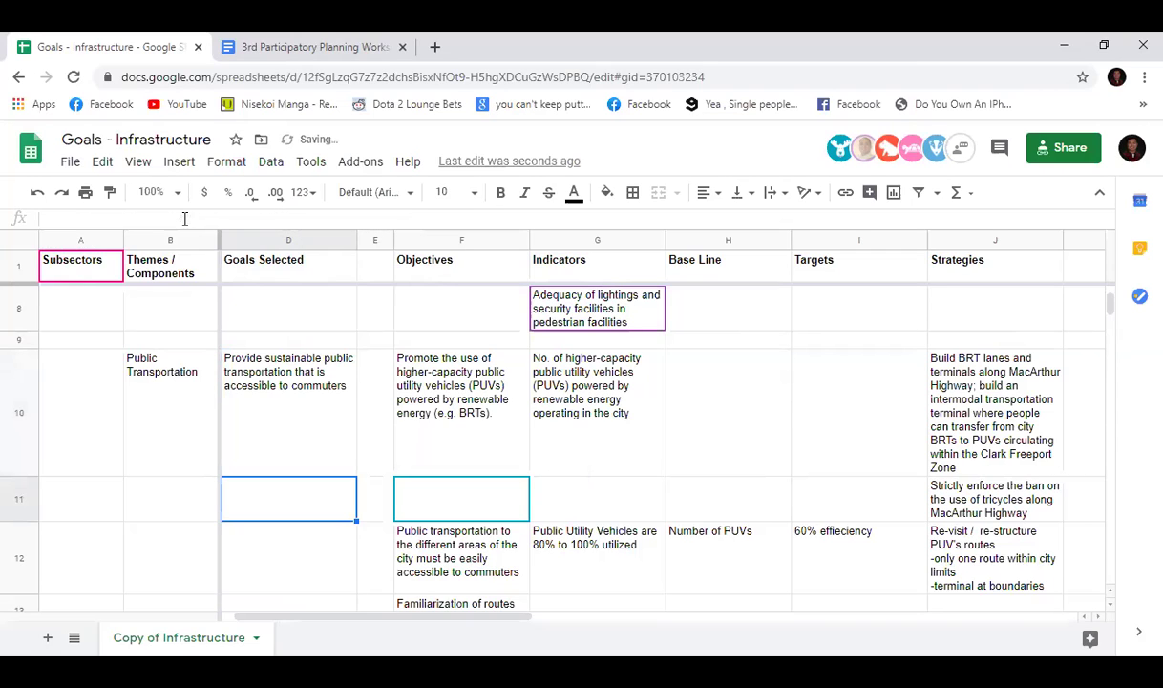
# Step: Review the goal, objective and indicator of Public Transportation in row 10, and open the baseline cell H10
pyautogui.click(301, 423)
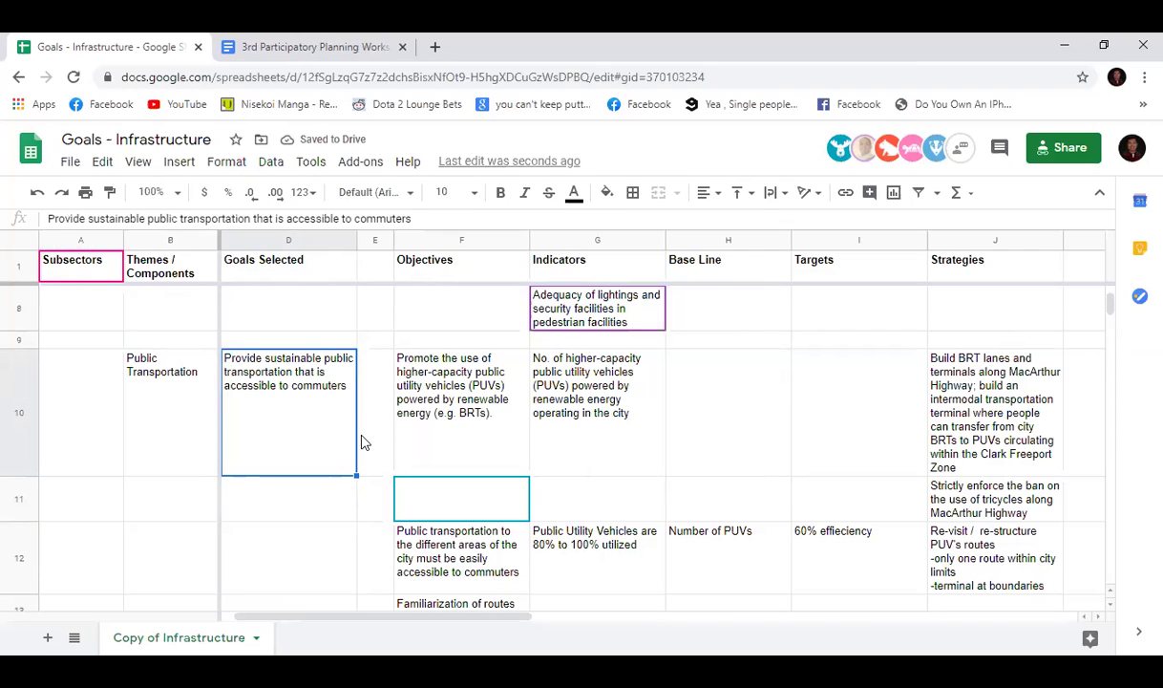
pyautogui.click(447, 446)
pyautogui.click(546, 403)
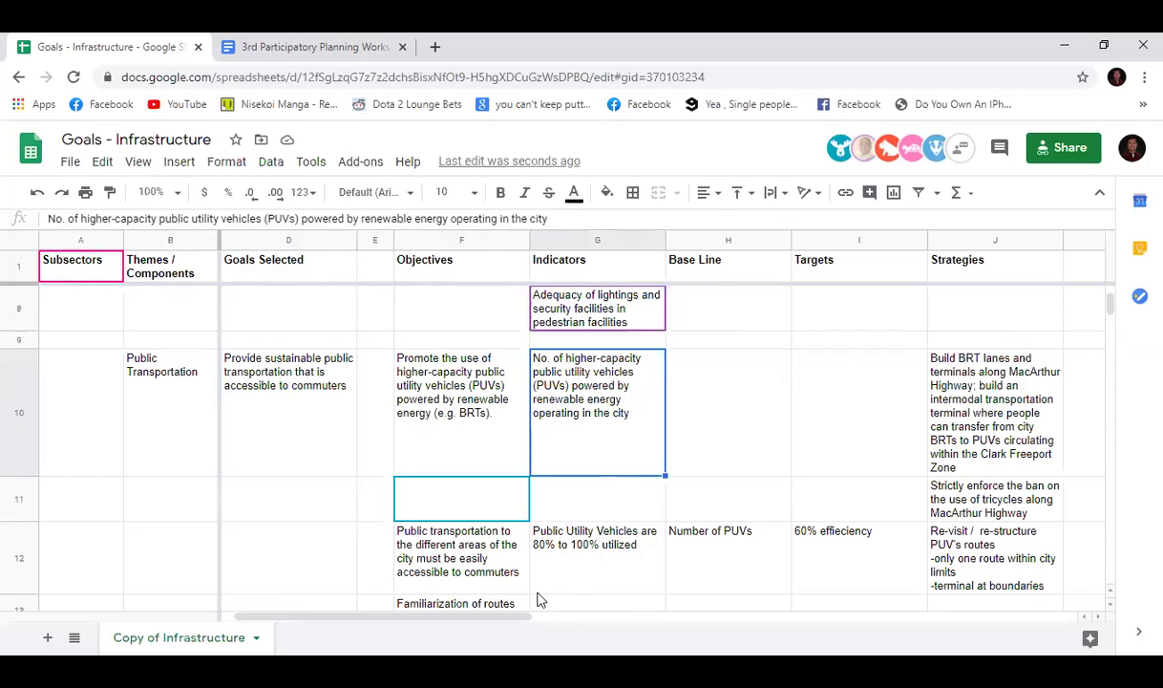
pyautogui.moveTo(478, 619); pyautogui.dragTo(530, 618)
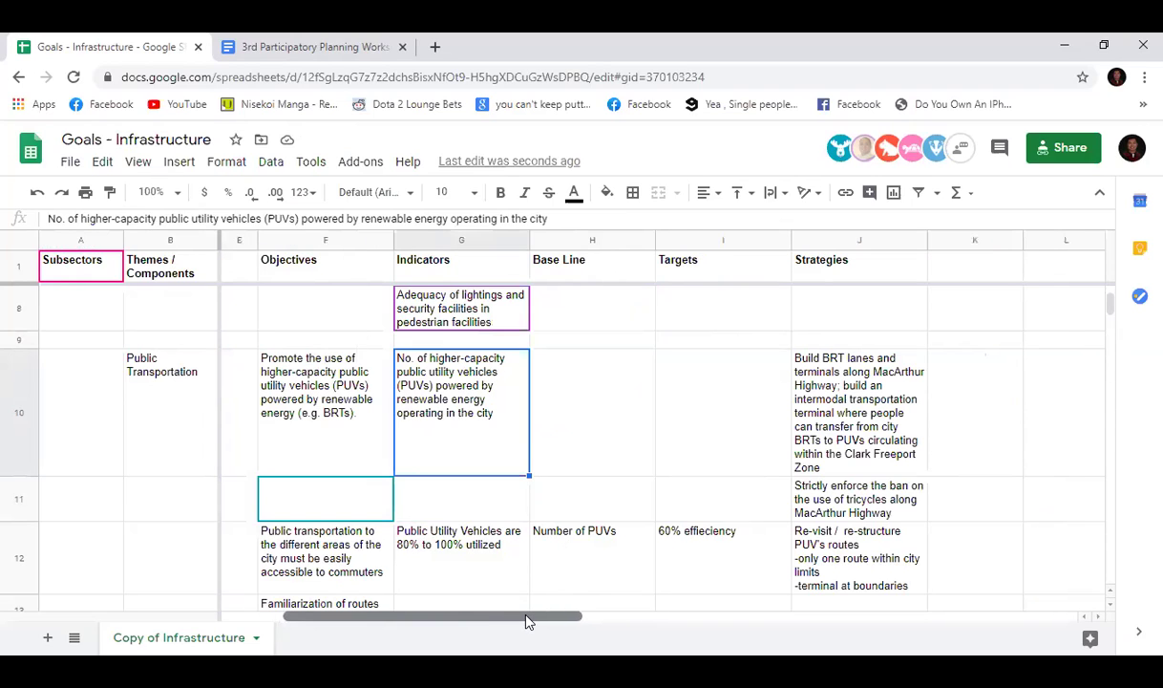
pyautogui.click(566, 402)
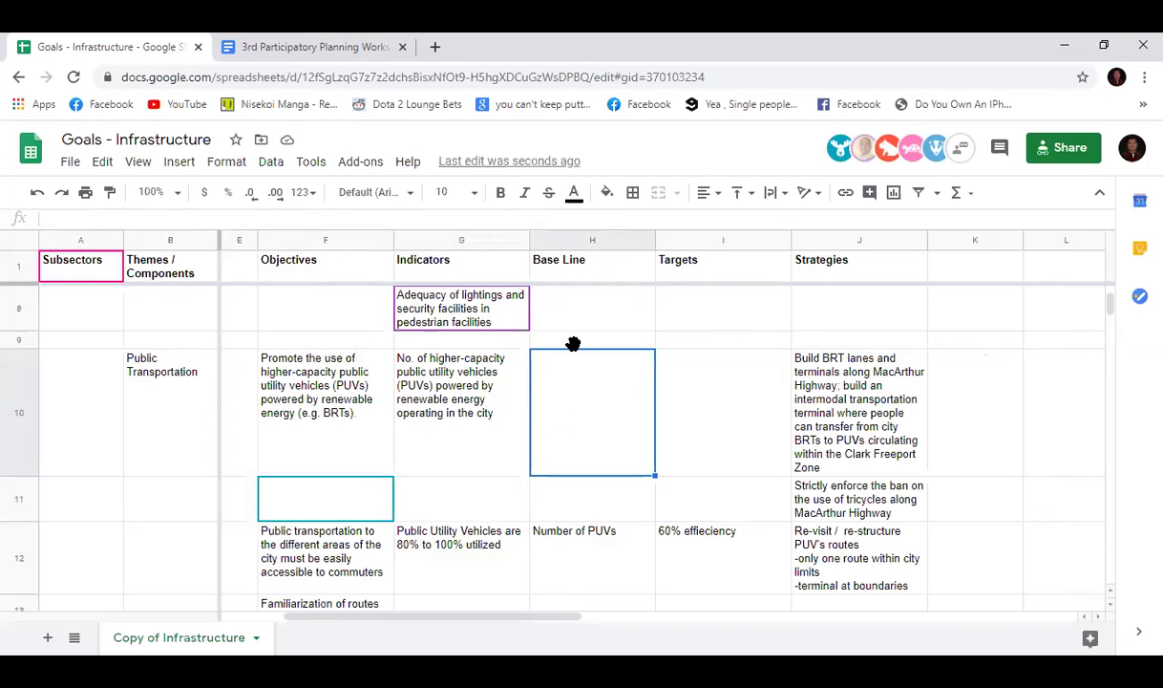
pyautogui.click(498, 216)
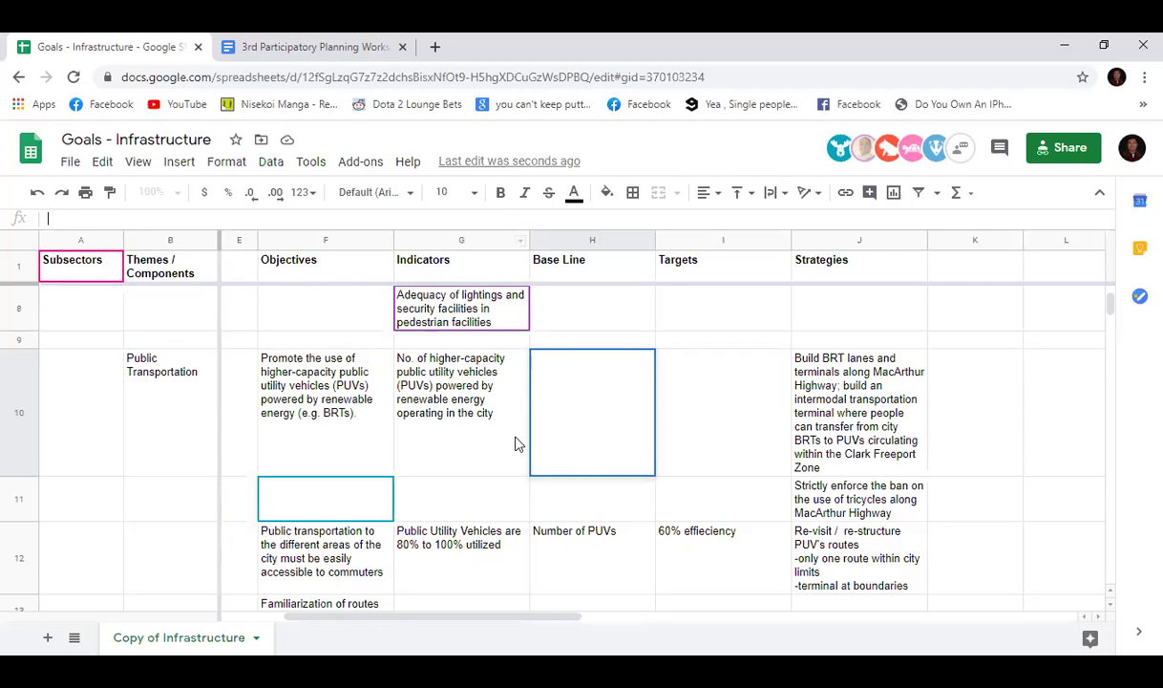
# Step: Look through the entries surrounding Public Transportation, from pedestrian facilities in row 7 to traffic management in row 18, and recheck indicator G10
pyautogui.scroll(-3, 597, 454)
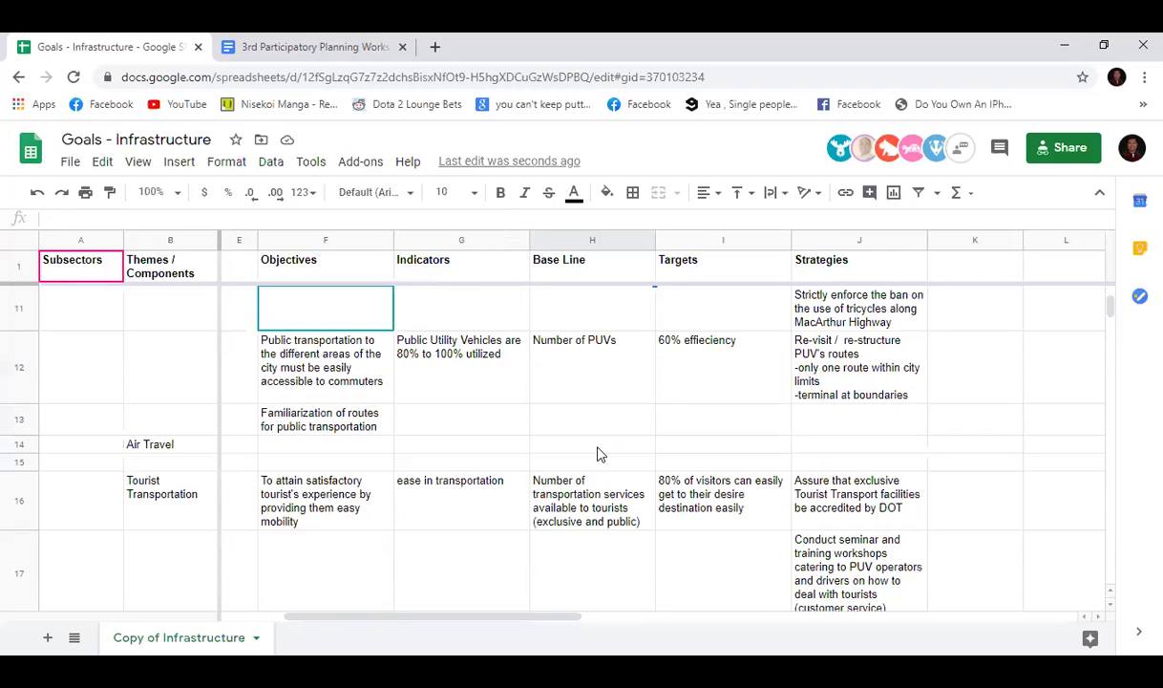
pyautogui.scroll(4, 599, 452)
pyautogui.scroll(2, 597, 455)
pyautogui.scroll(-2, 601, 455)
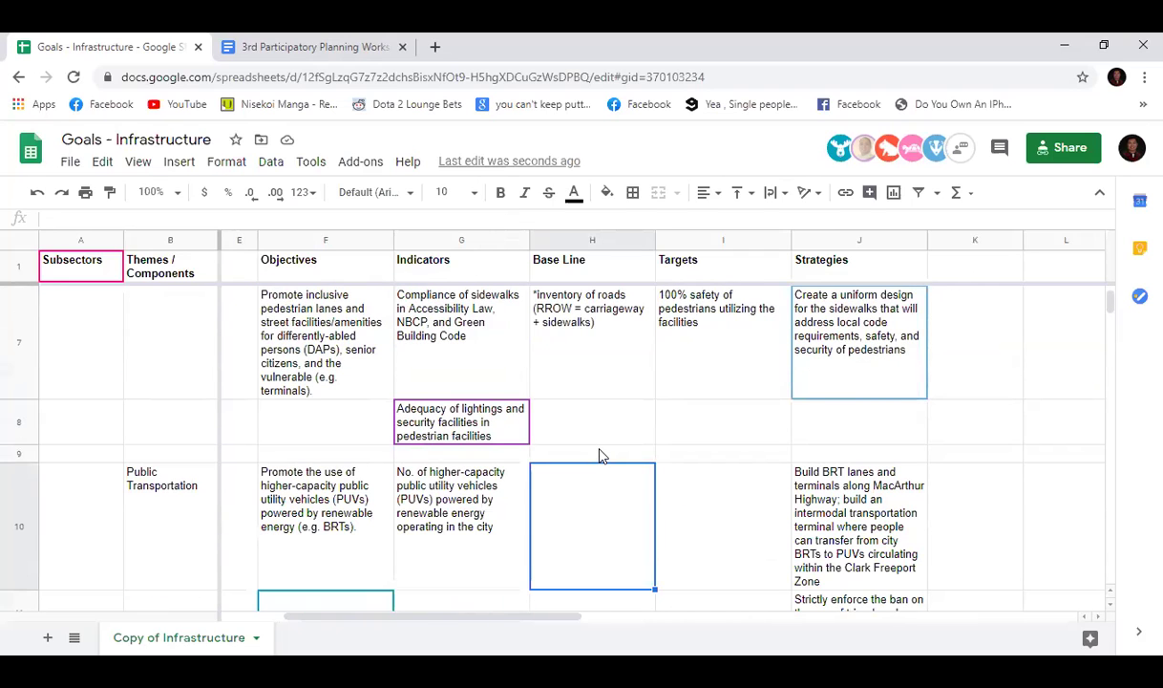
pyautogui.scroll(-1, 600, 455)
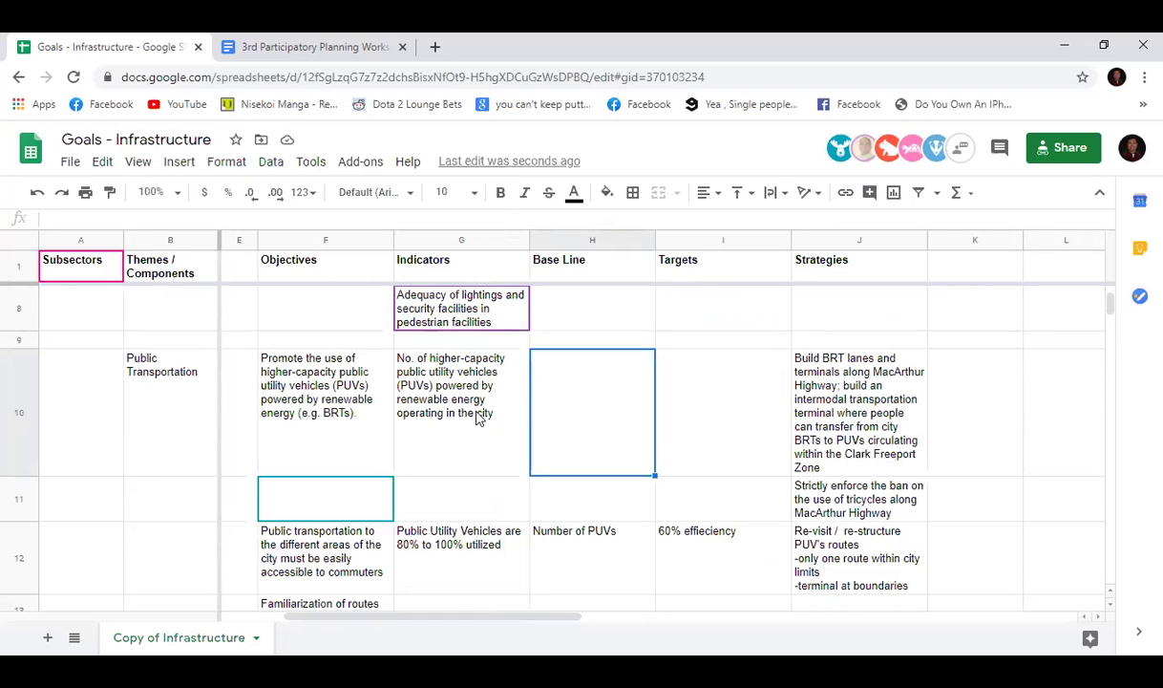
pyautogui.click(437, 449)
pyautogui.scroll(-3, 439, 456)
pyautogui.scroll(1, 438, 457)
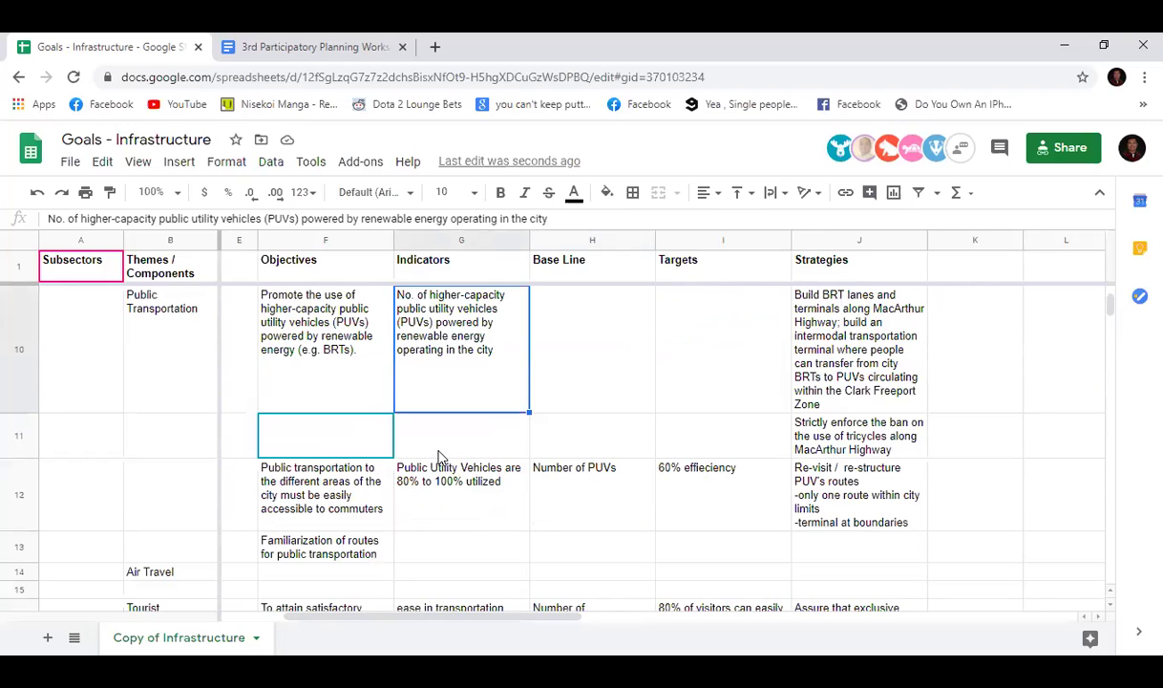
pyautogui.scroll(-3, 439, 468)
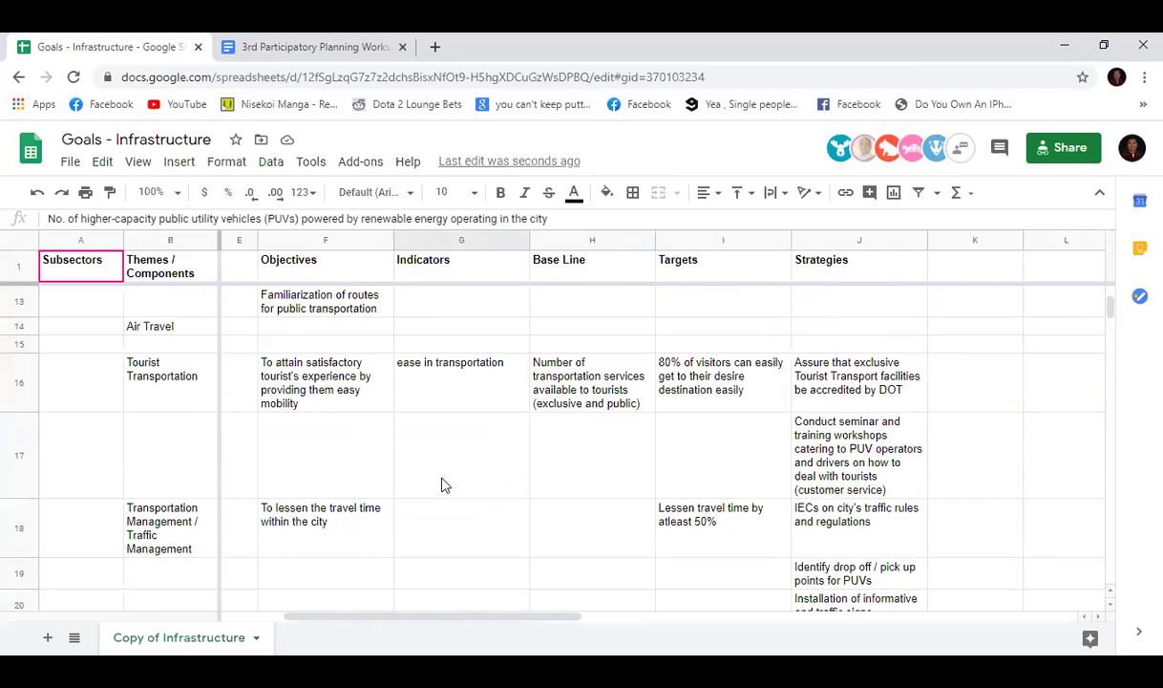
pyautogui.scroll(3, 441, 485)
pyautogui.scroll(1, 441, 485)
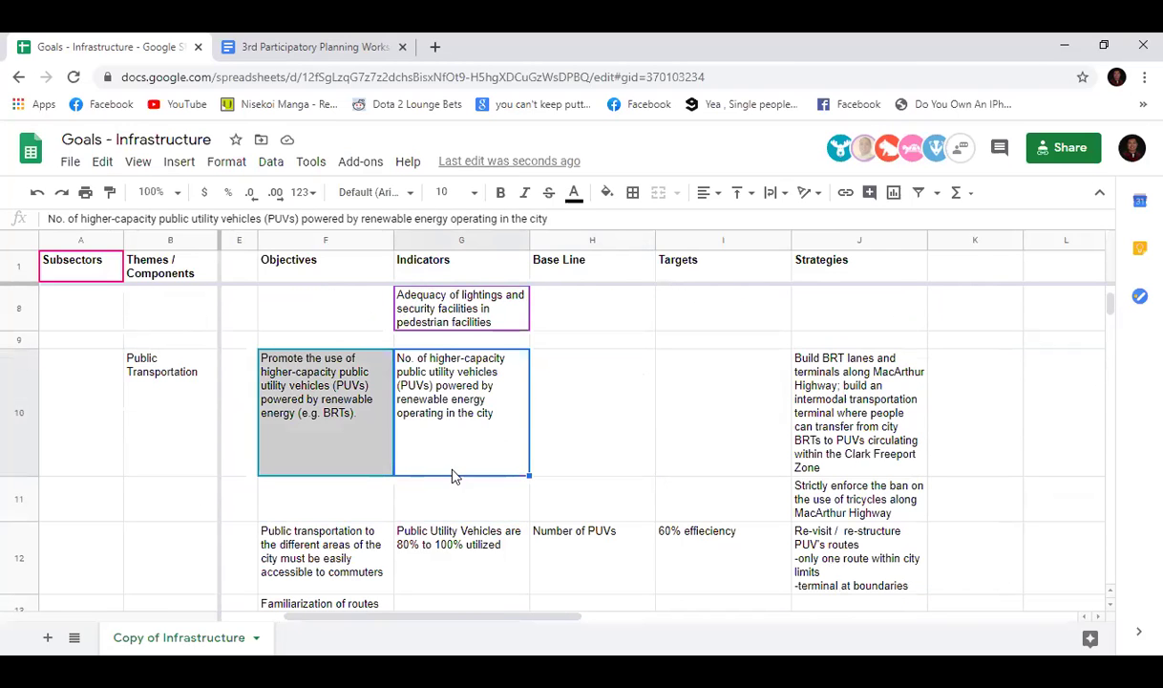
# Step: Enter the indicator "Number of PUVs compliant to PUV Modernization Law" in G11 for Public Transportation
pyautogui.click(451, 499)
pyautogui.click(305, 217)
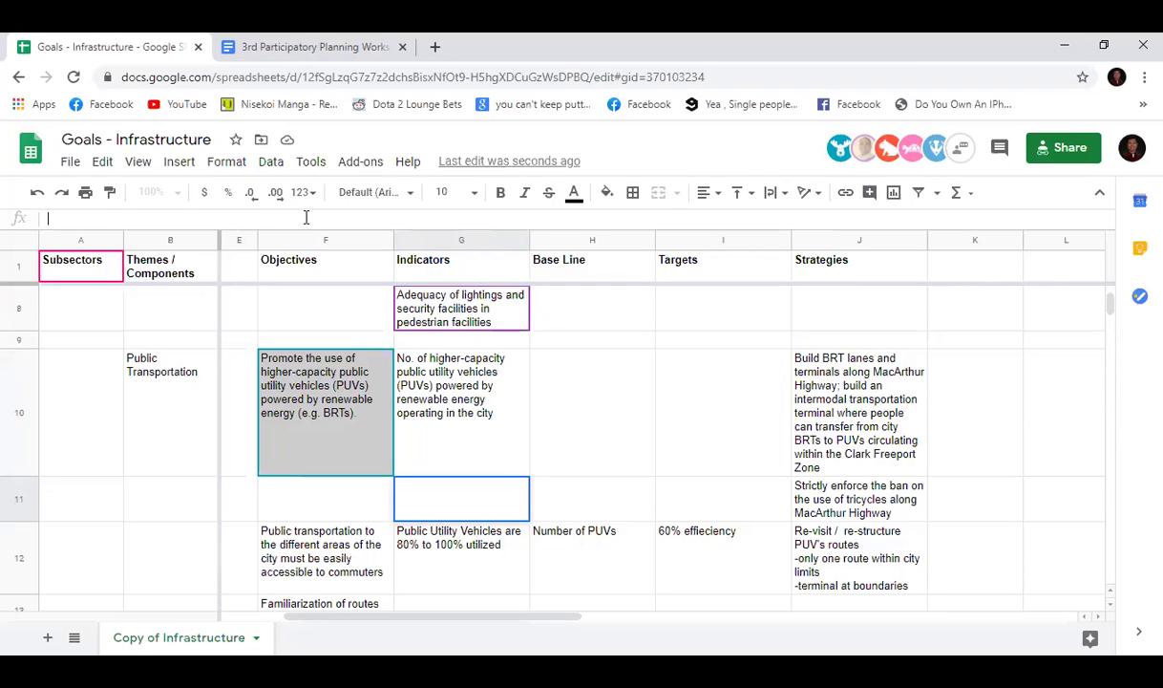
pyautogui.write('Number of P')
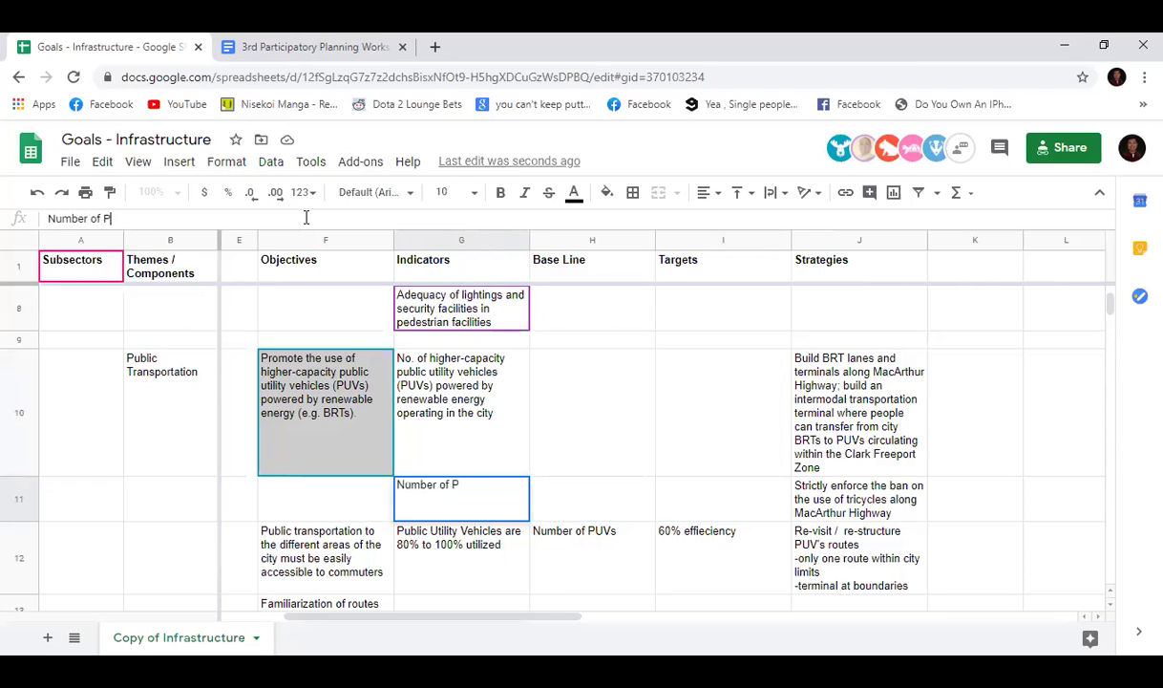
pyautogui.write('UVs com')
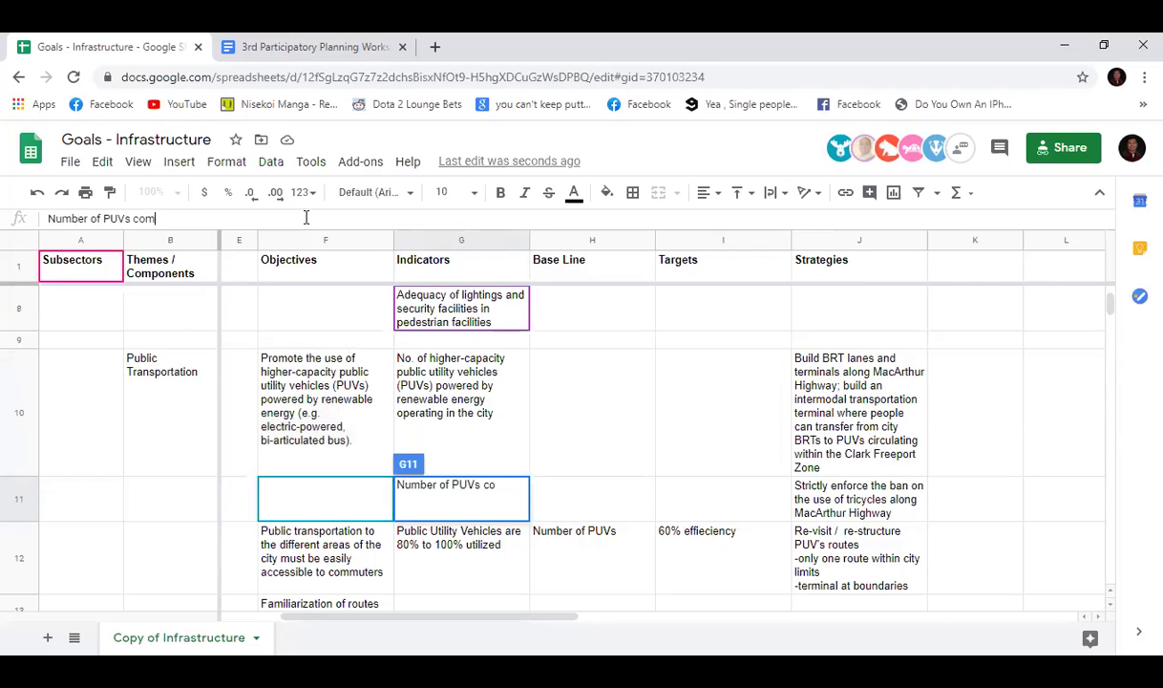
pyautogui.write('pl;iant to ')
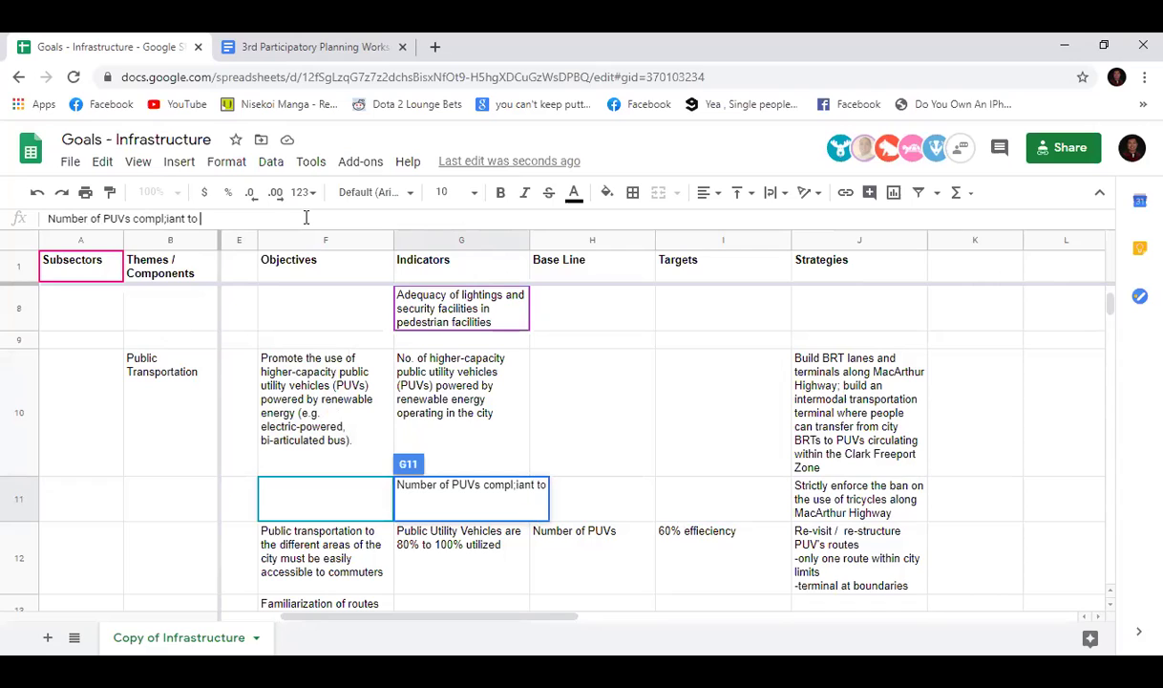
pyautogui.write('PUV M')
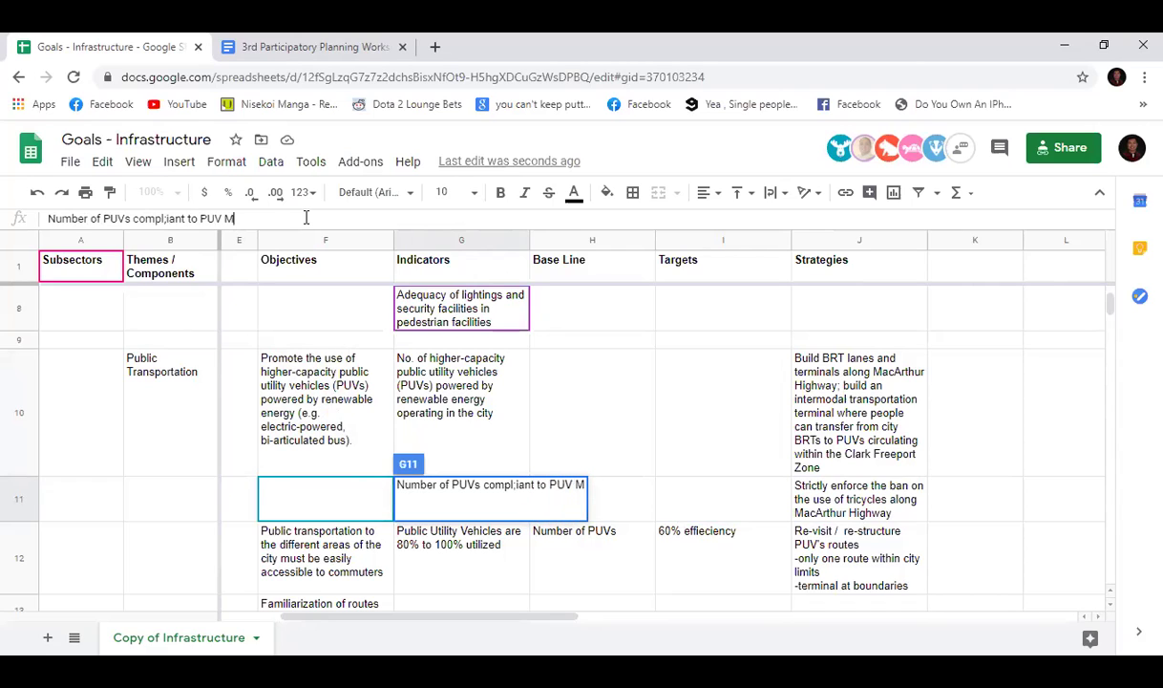
pyautogui.write('odernization Law')
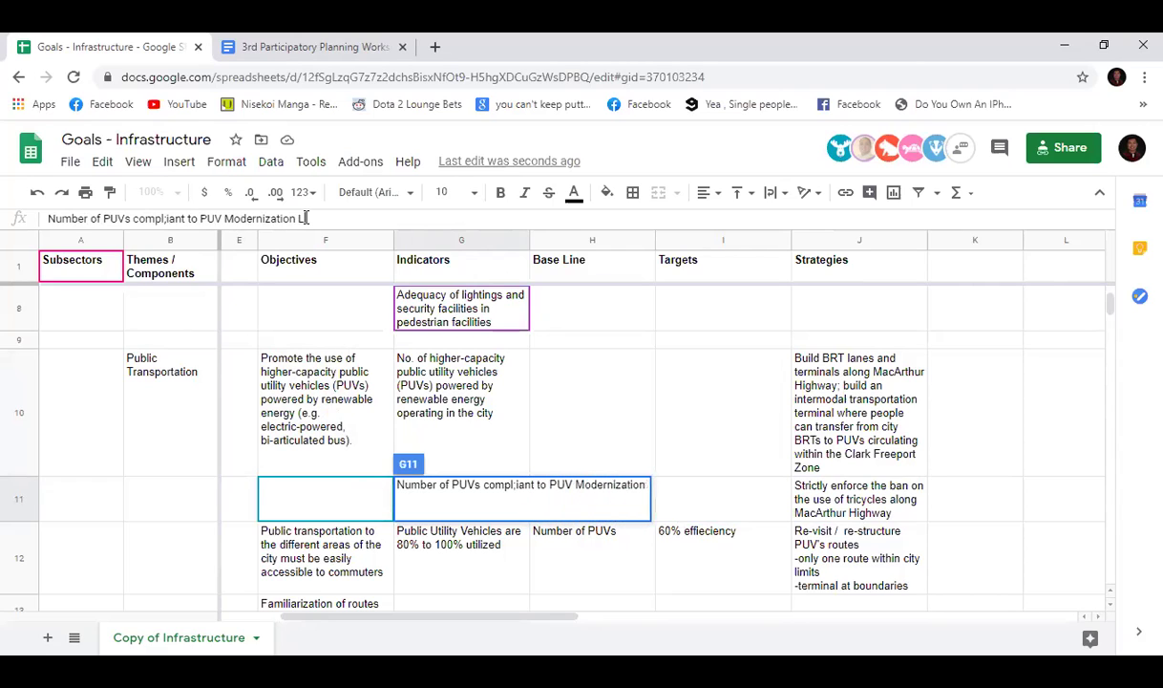
pyautogui.press('Return')
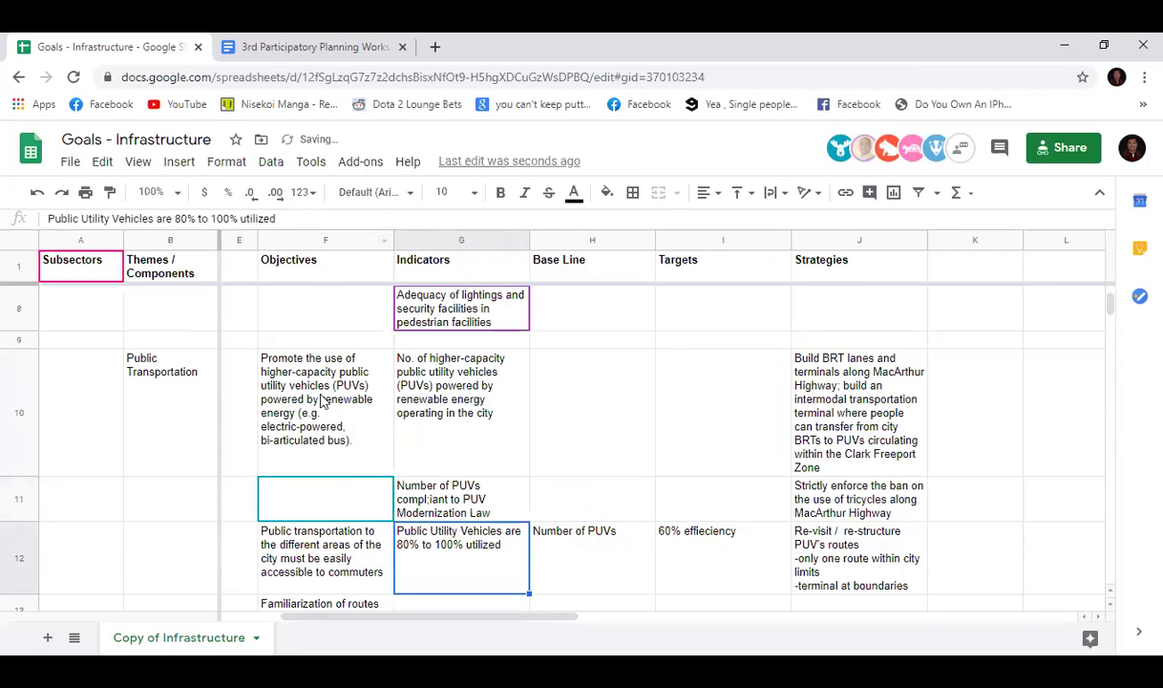
pyautogui.click(401, 483)
pyautogui.click(157, 218)
pyautogui.press('BackSpace')
pyautogui.press('Return')
# Step: Compare the PUV Modernization Law indicator in G11 with the PUV utilization indicator below it and the objective and indicator in row 10
pyautogui.click(550, 493)
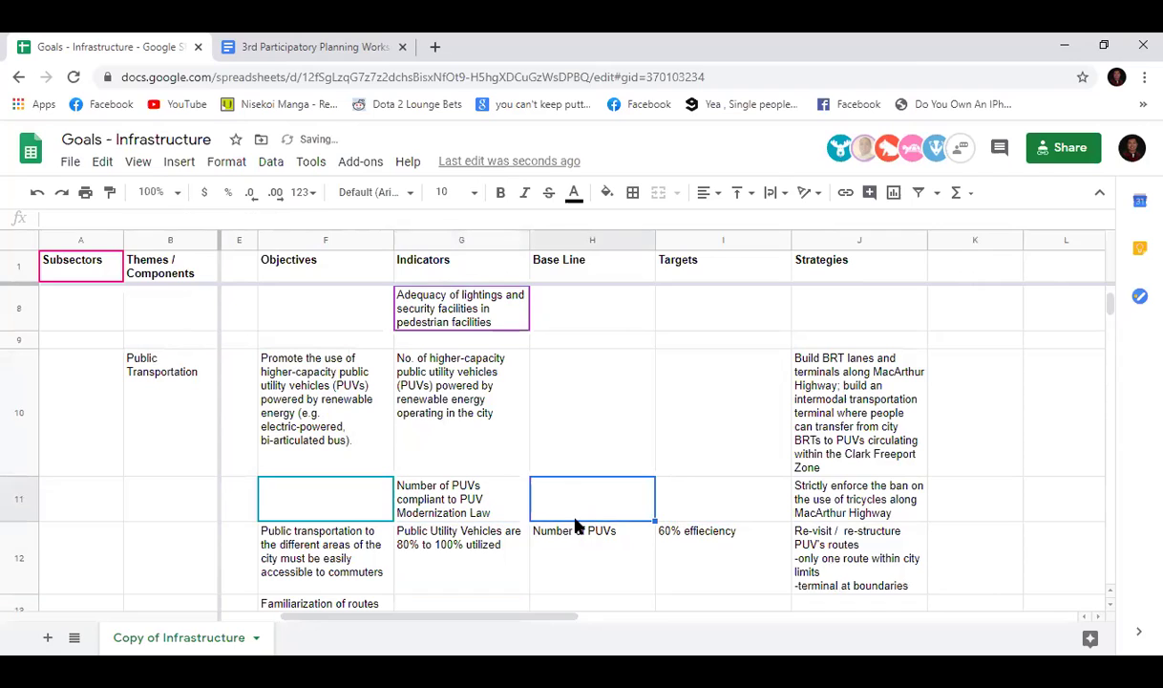
pyautogui.click(475, 508)
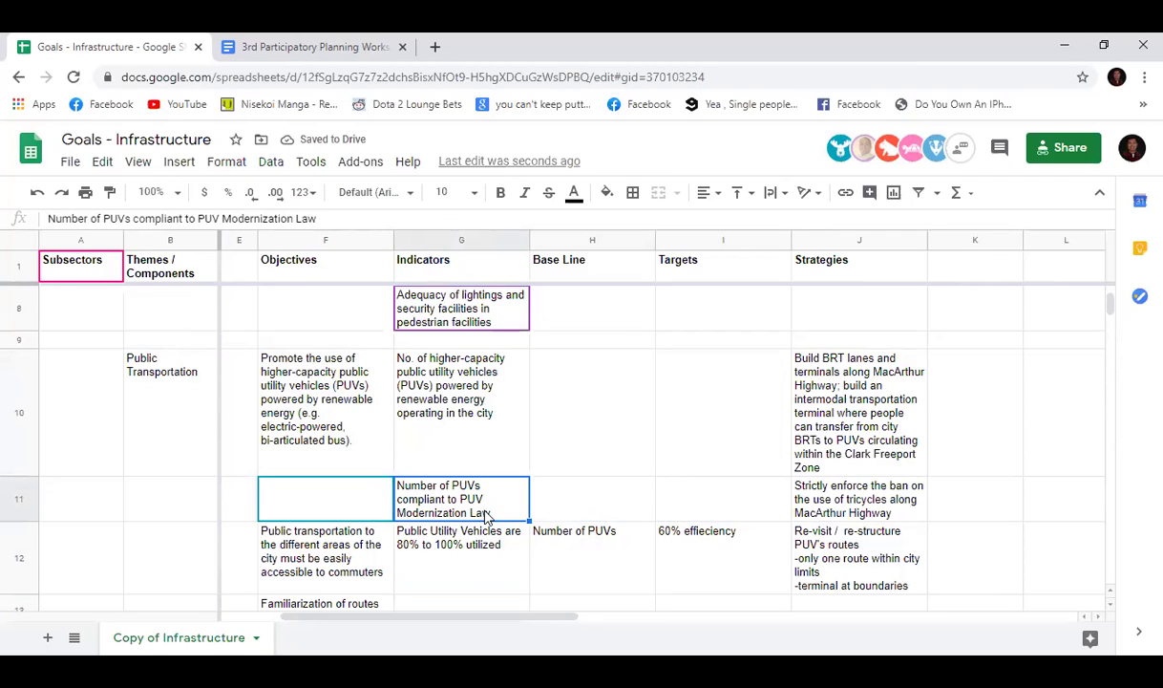
pyautogui.click(478, 561)
pyautogui.scroll(-1, 481, 566)
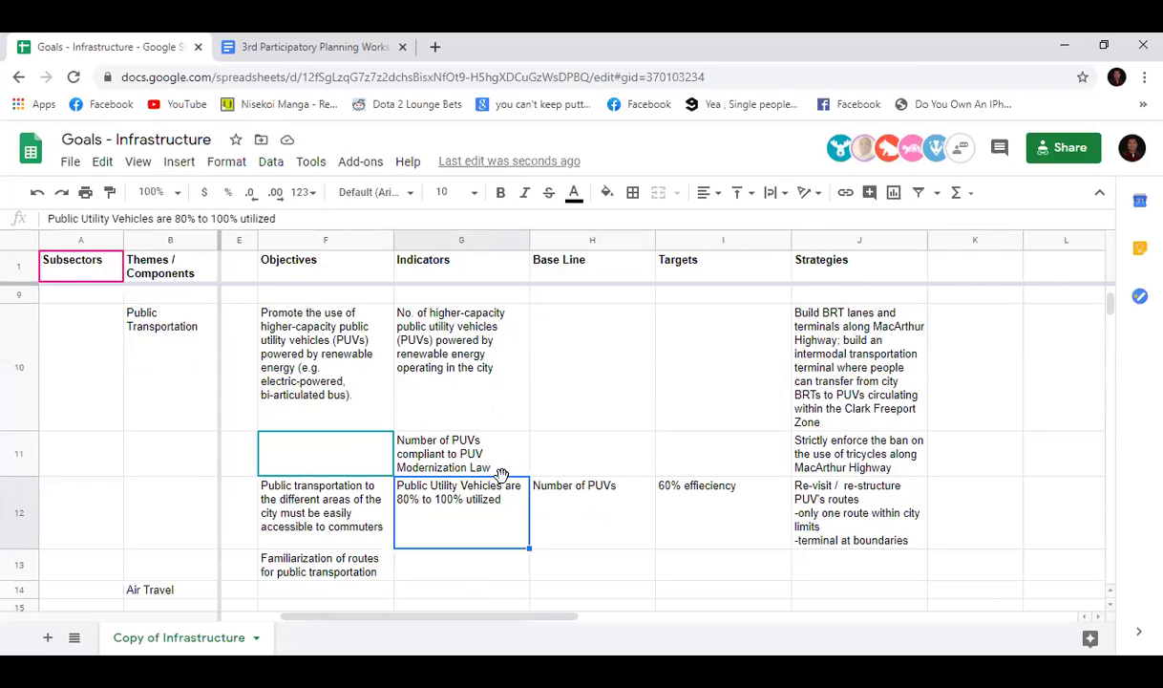
pyautogui.click(501, 458)
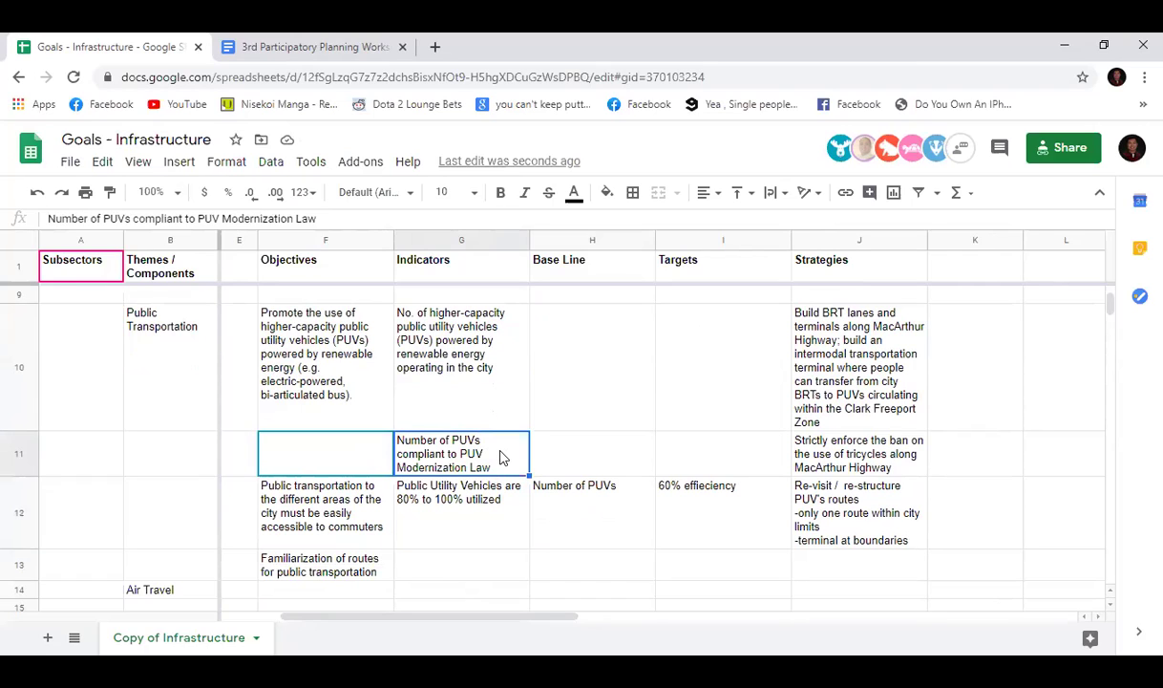
pyautogui.click(487, 512)
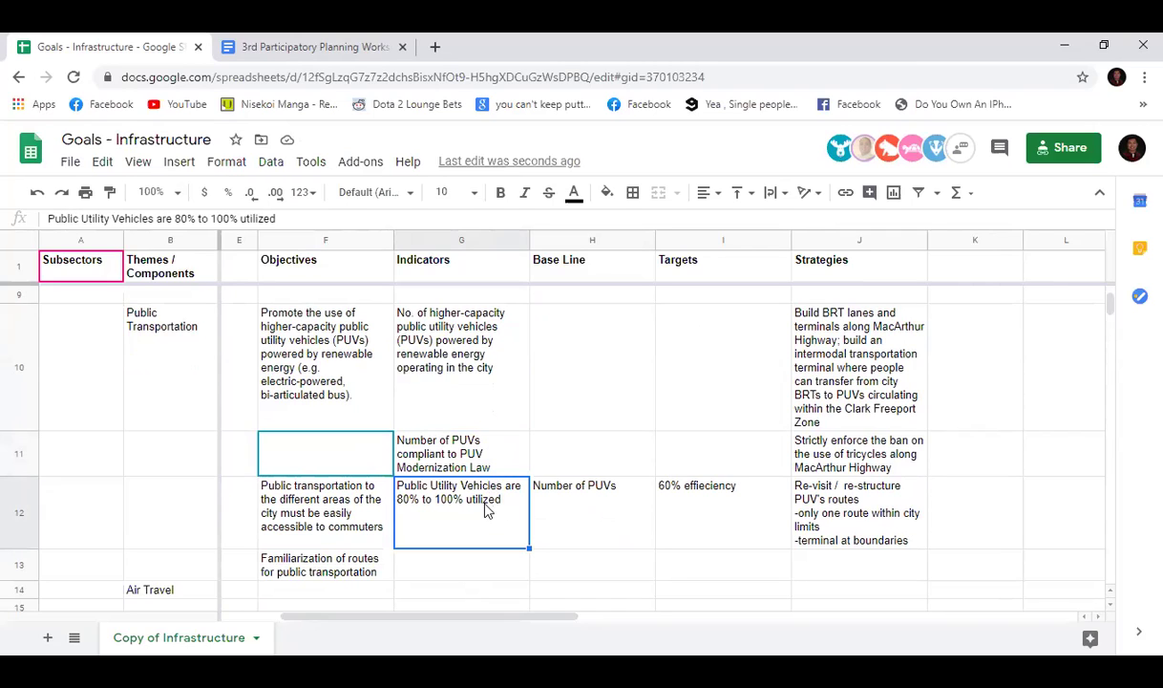
pyautogui.click(492, 464)
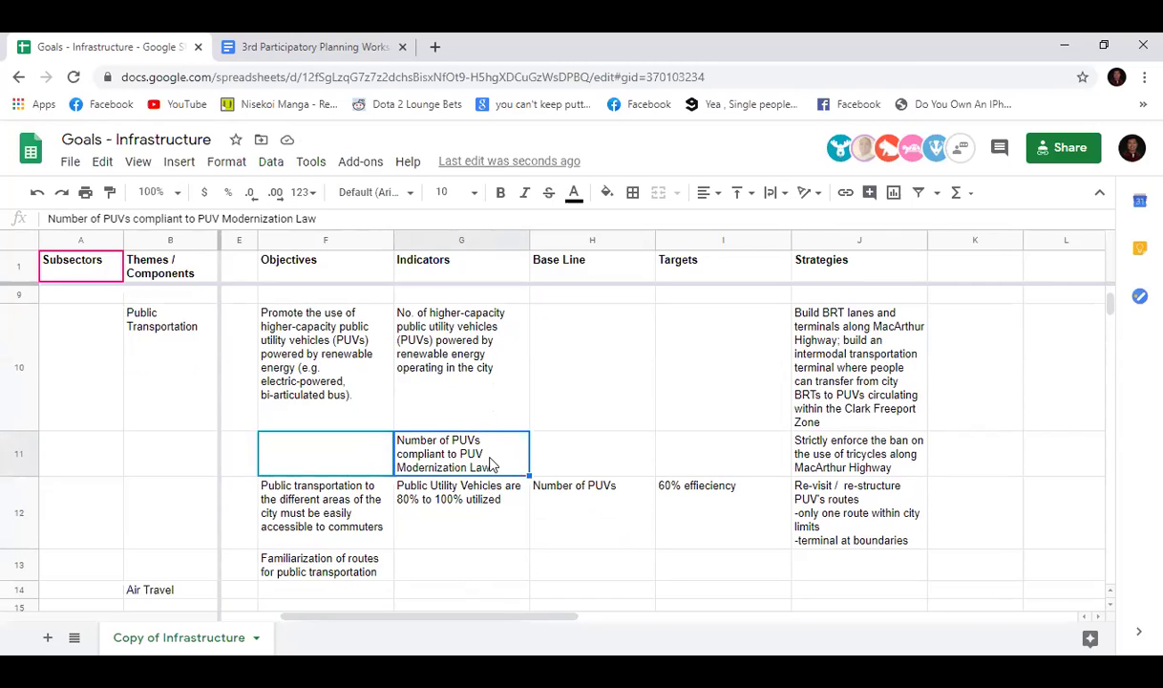
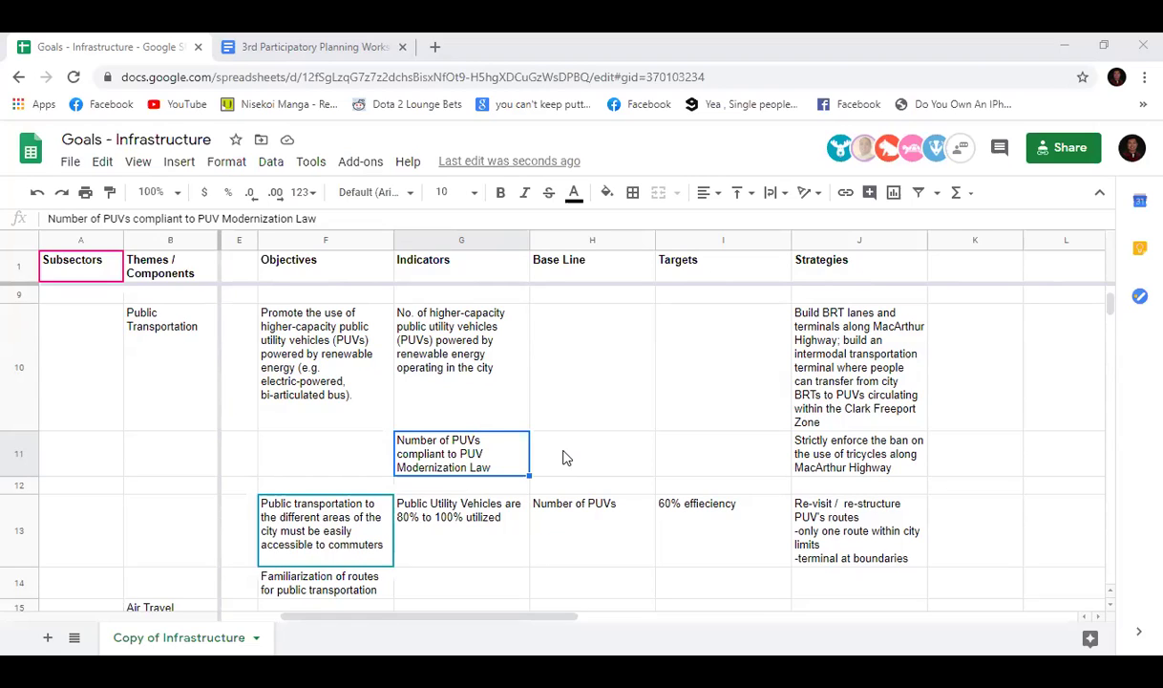
pyautogui.click(564, 457)
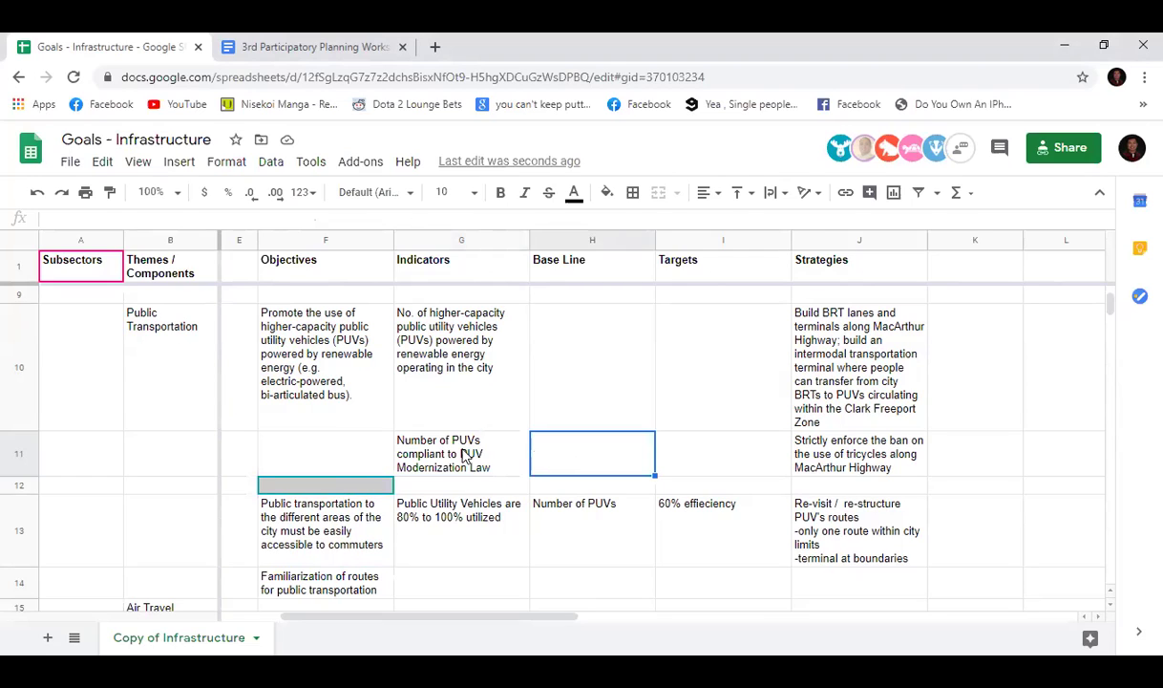
pyautogui.click(347, 465)
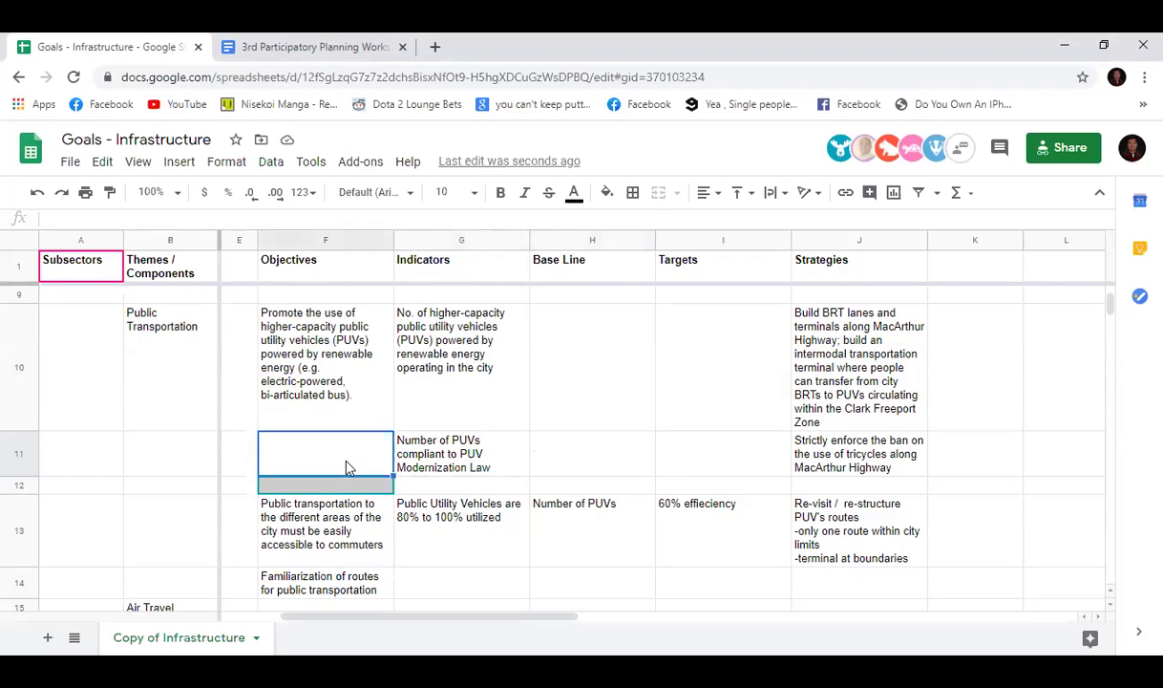
pyautogui.click(348, 378)
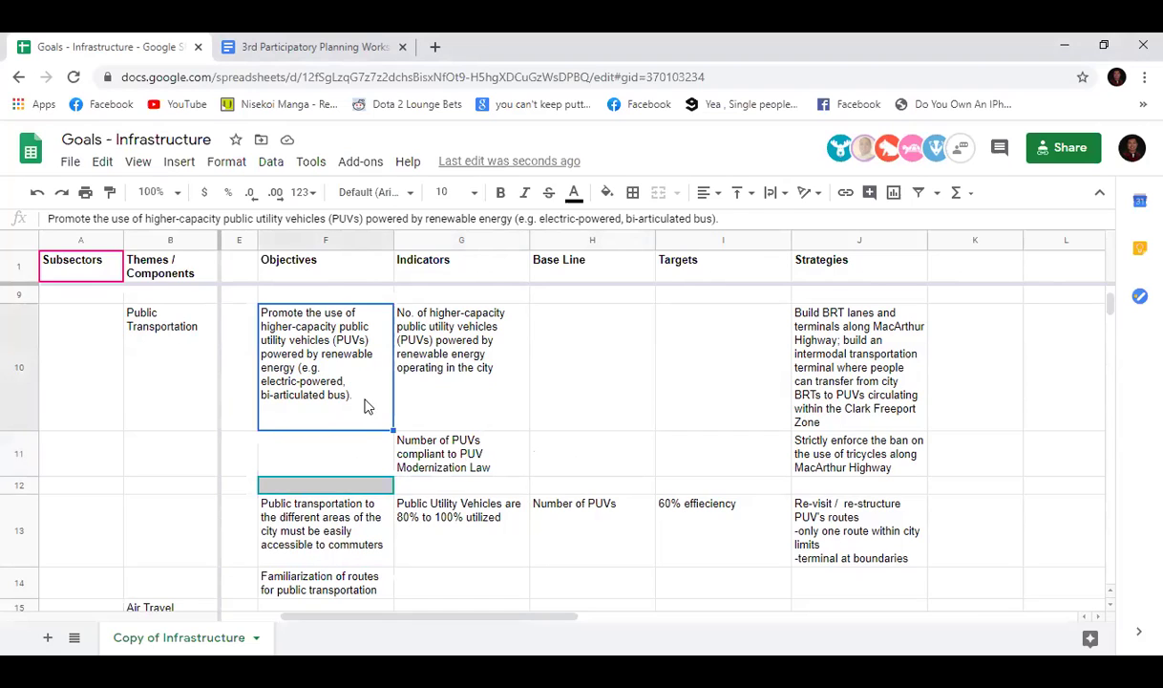
pyautogui.click(441, 437)
pyautogui.click(435, 353)
pyautogui.click(438, 440)
pyautogui.click(458, 385)
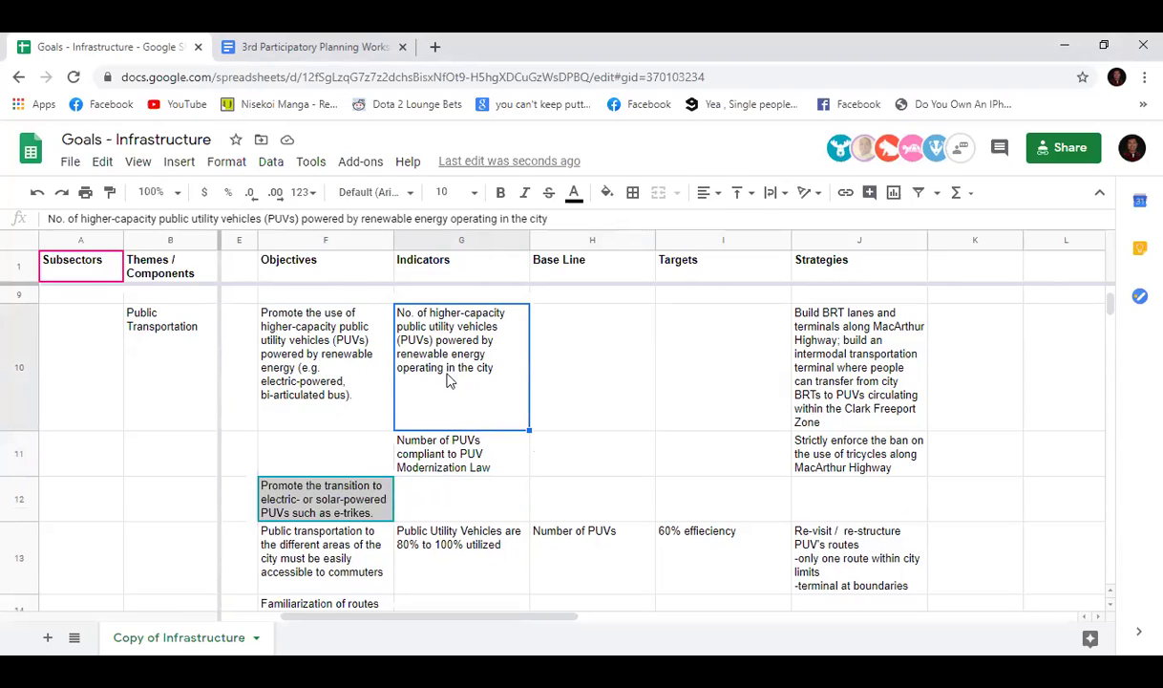
# Step: Move the objective on transitioning to electric- or solar-powered PUVs from F12 up to F11, beside the PUV Modernization Law indicator
pyautogui.click(442, 503)
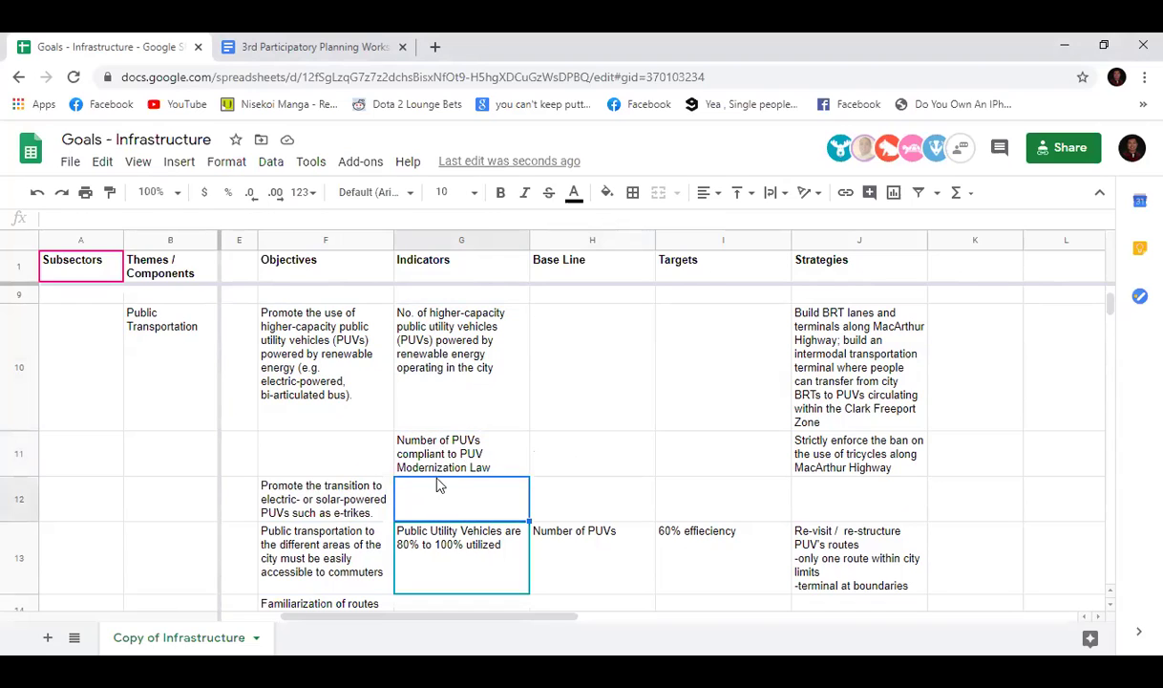
pyautogui.click(423, 457)
pyautogui.click(351, 481)
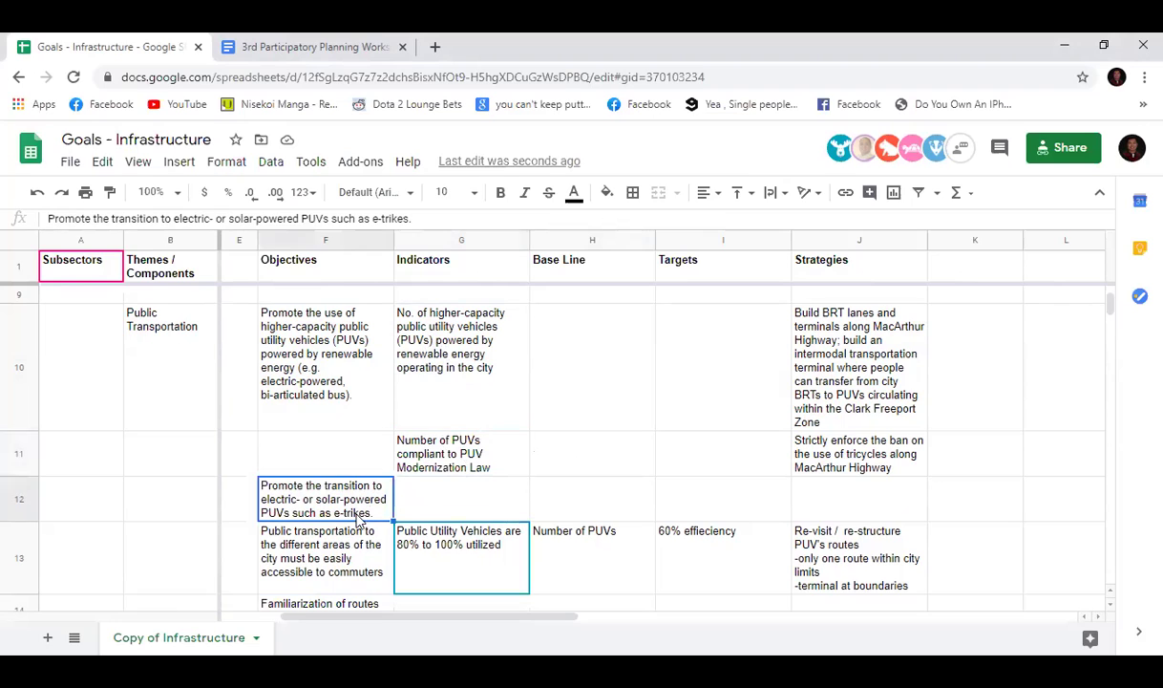
pyautogui.moveTo(329, 476); pyautogui.dragTo(337, 462)
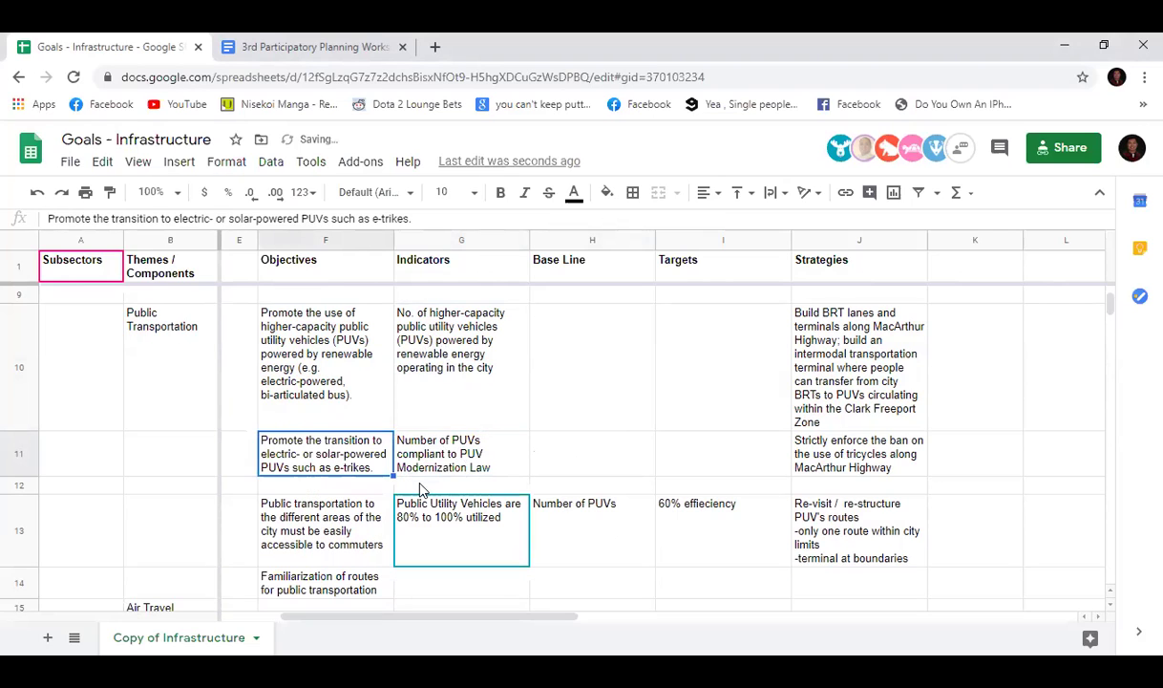
pyautogui.click(402, 456)
pyautogui.click(382, 452)
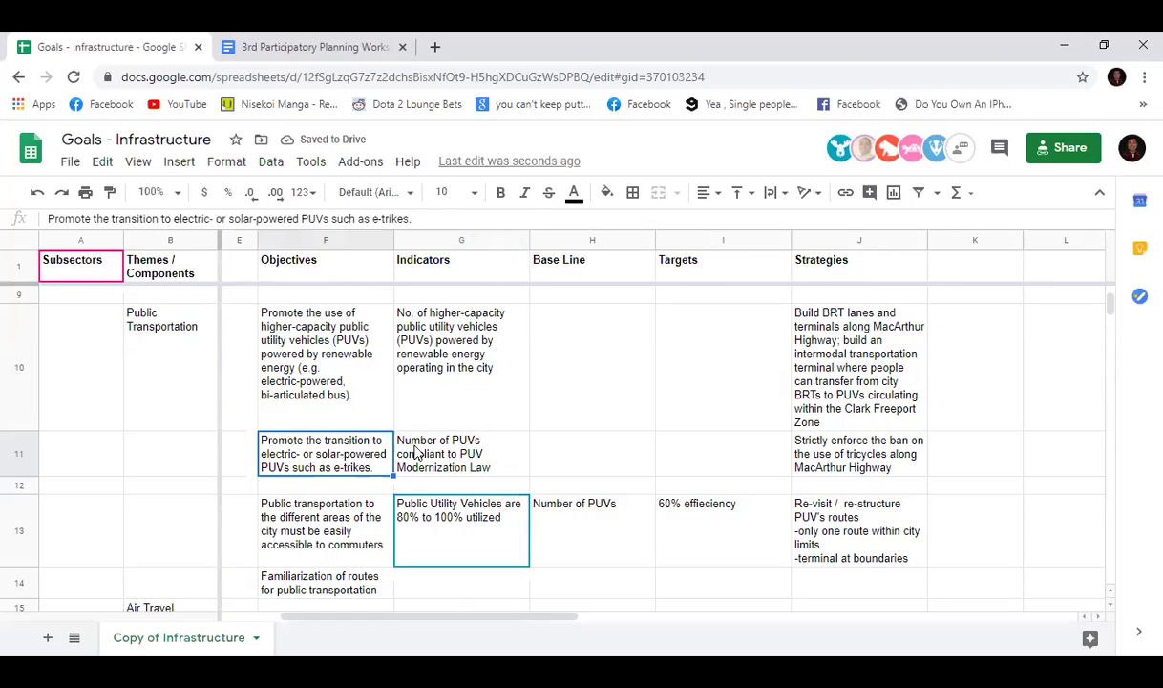
# Step: Review the baseline and target cells of Public Transportation in rows 10 to 13 against the pedestrian facility entries above
pyautogui.click(425, 456)
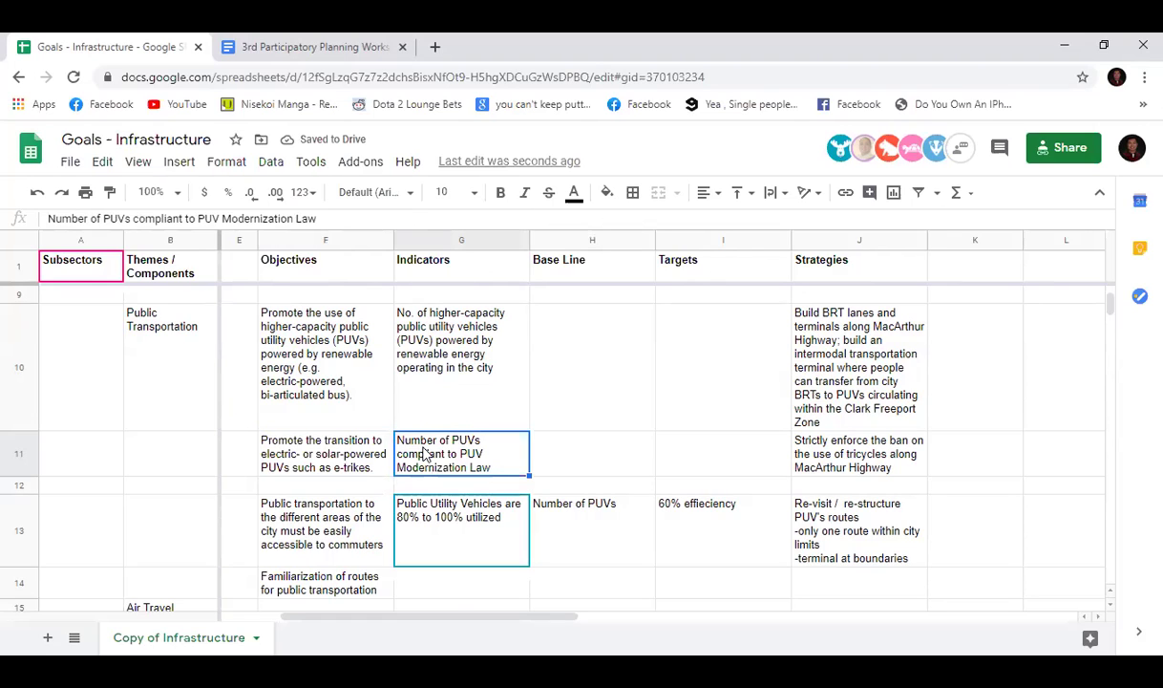
pyautogui.click(558, 446)
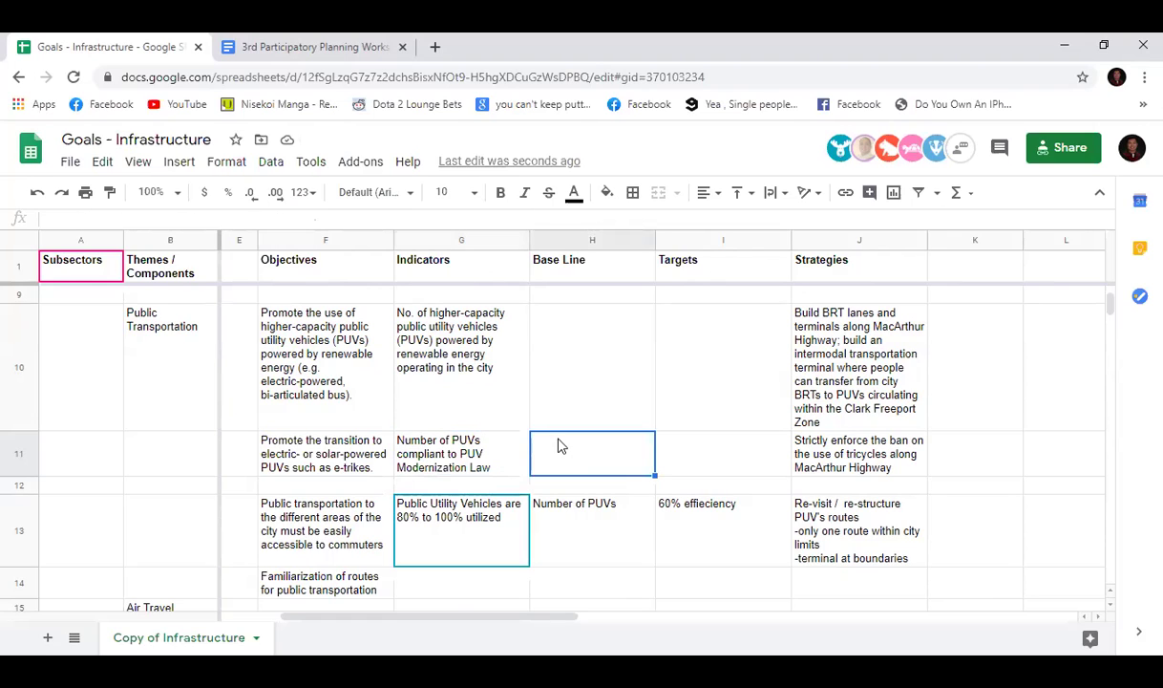
pyautogui.moveTo(550, 349); pyautogui.dragTo(586, 490)
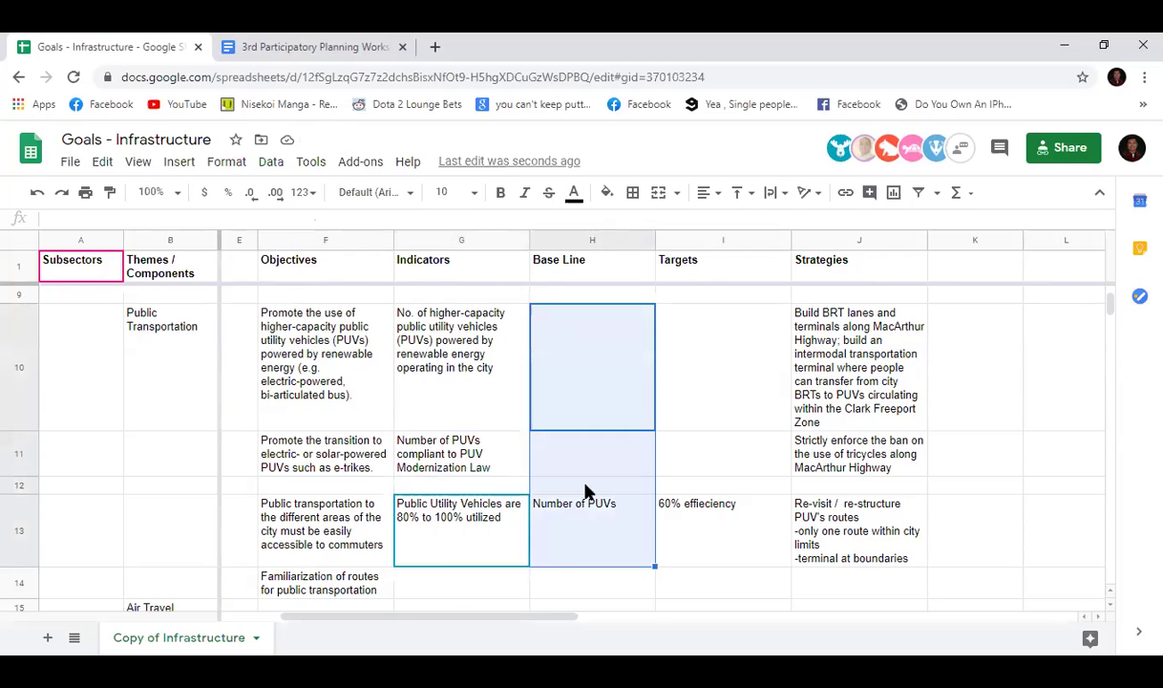
pyautogui.scroll(5, 586, 491)
pyautogui.scroll(-5, 586, 481)
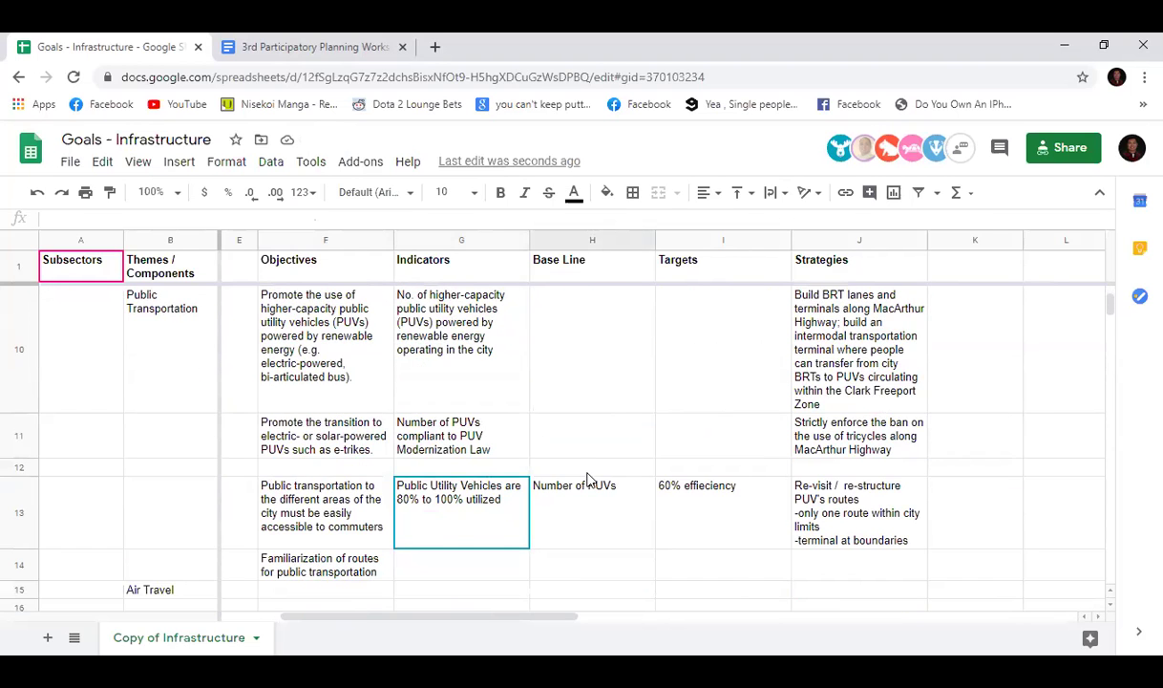
pyautogui.scroll(1, 587, 485)
pyautogui.click(610, 423)
pyautogui.scroll(1, 607, 458)
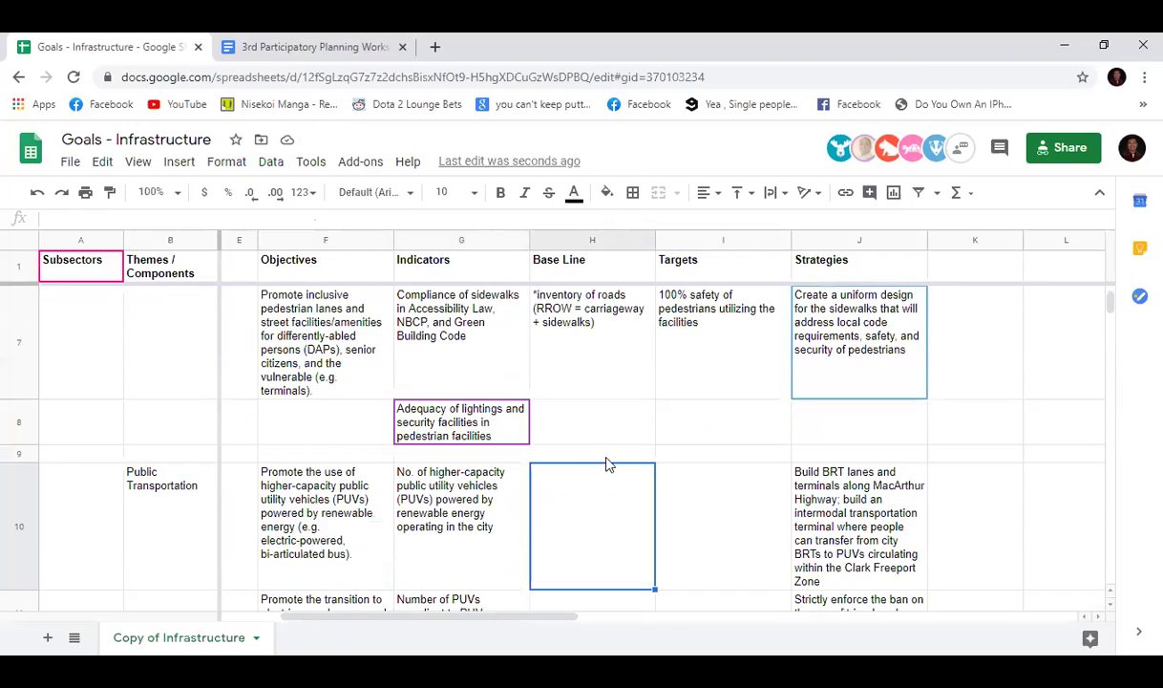
pyautogui.click(681, 501)
pyautogui.scroll(2, 669, 489)
pyautogui.scroll(-3, 669, 491)
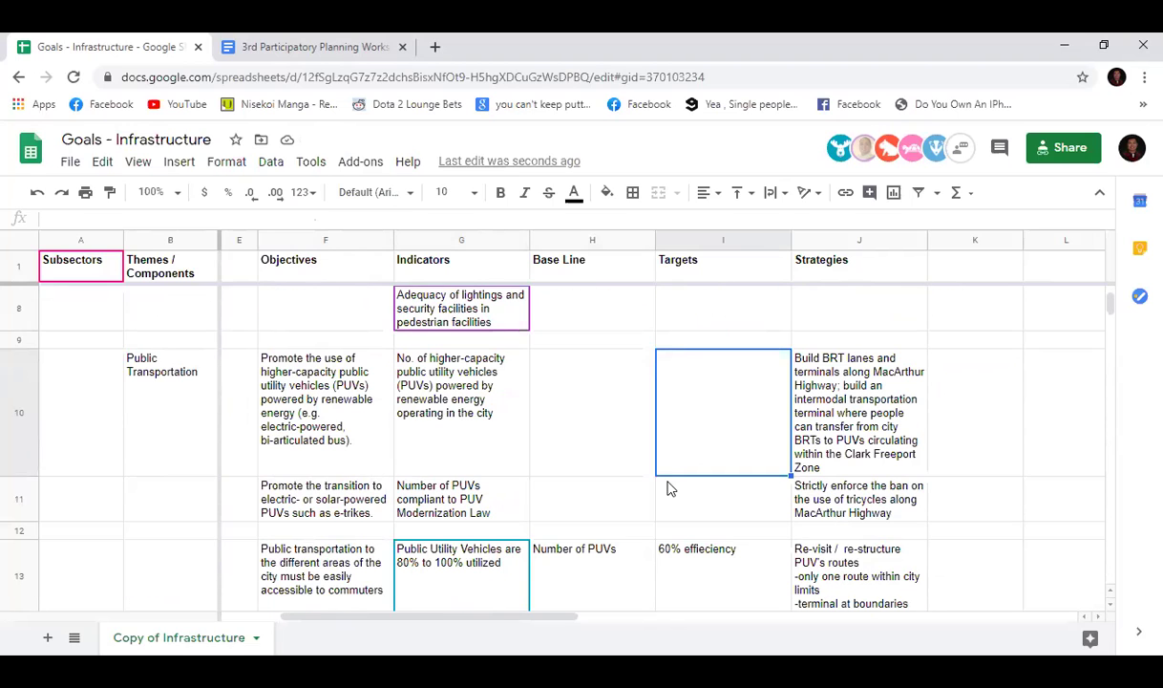
pyautogui.click(704, 497)
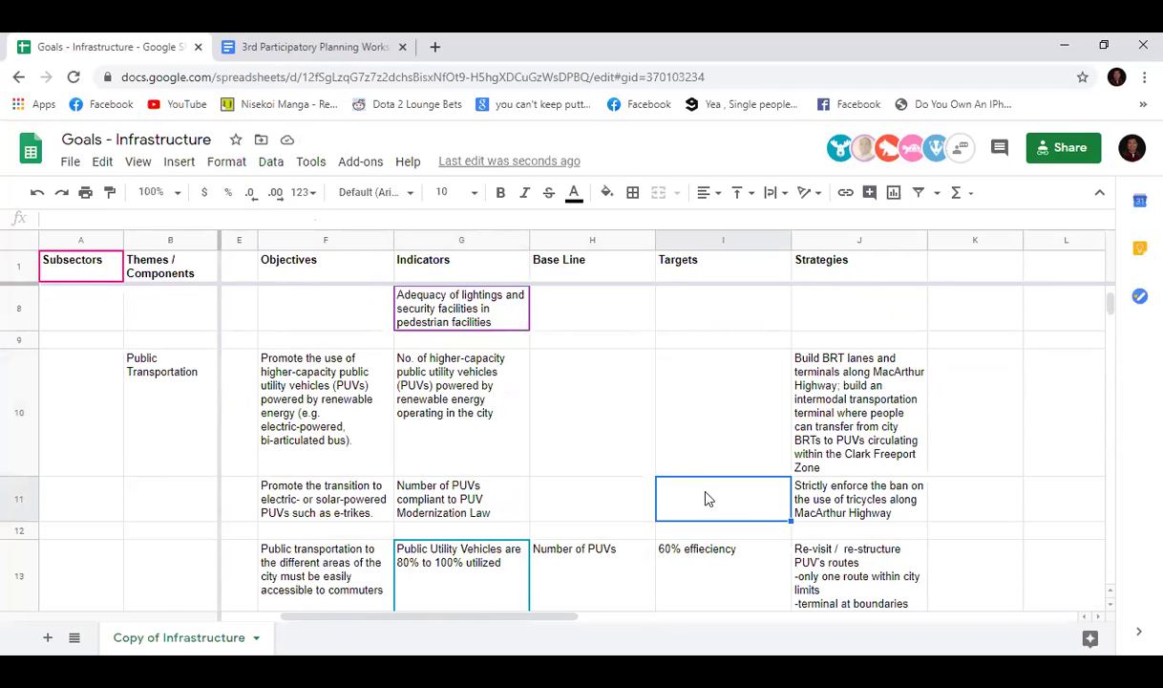
pyautogui.scroll(-1, 707, 497)
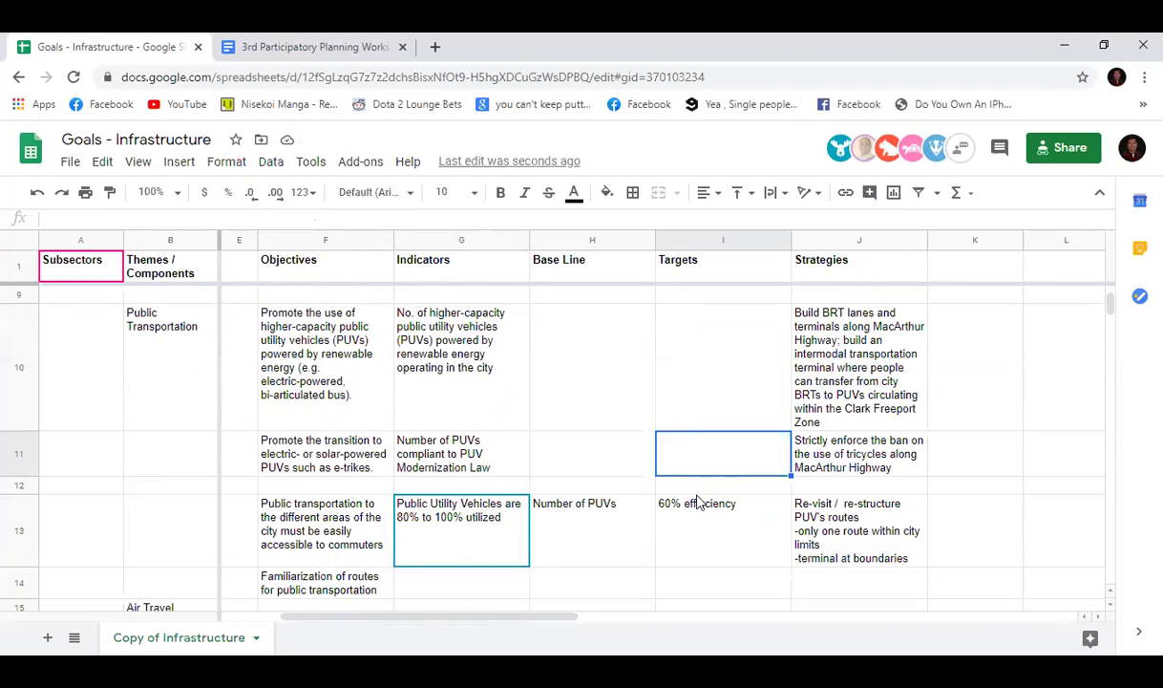
pyautogui.click(537, 488)
pyautogui.click(455, 485)
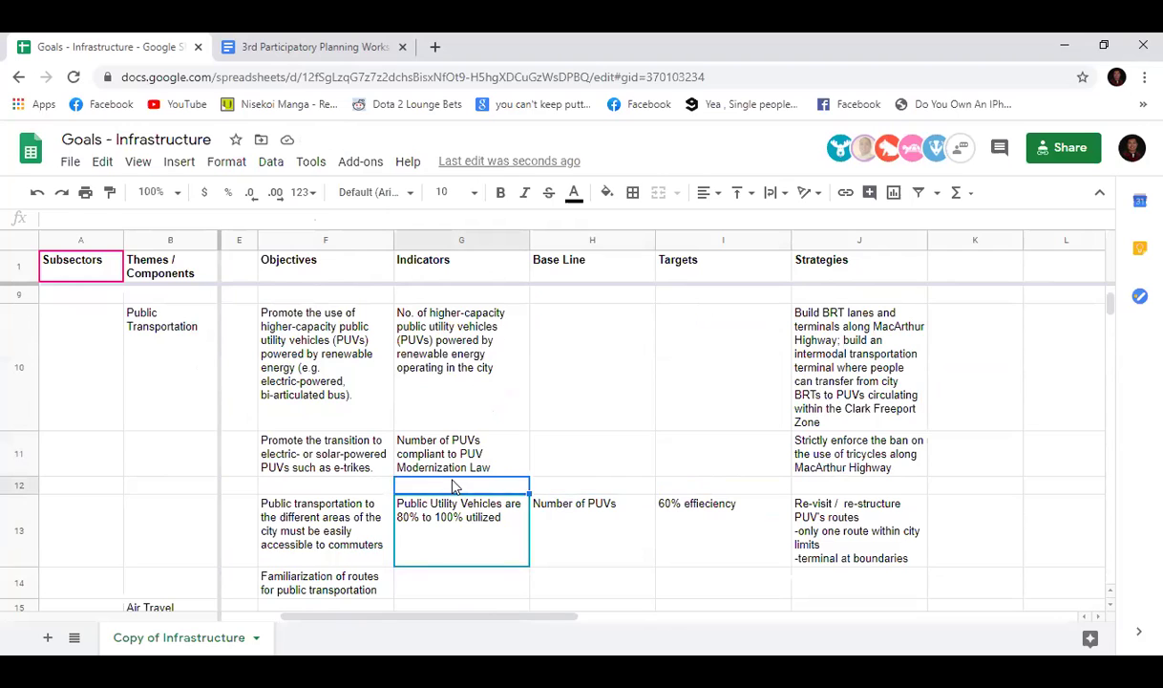
pyautogui.scroll(-2, 481, 519)
pyautogui.scroll(3, 488, 524)
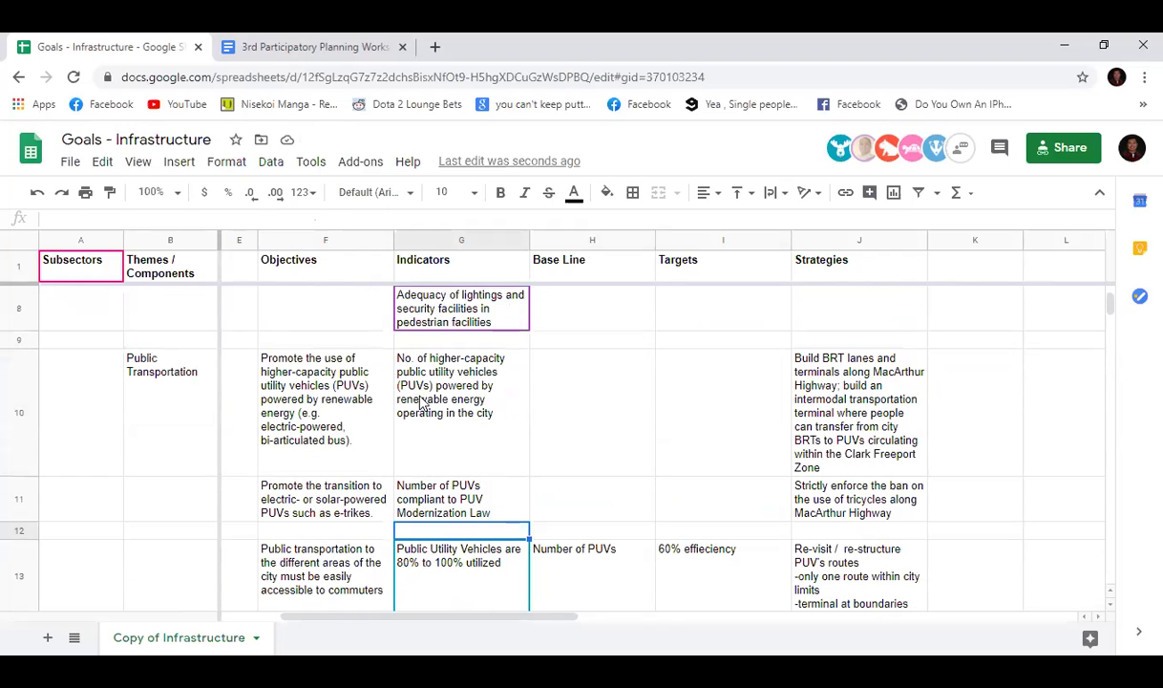
# Step: Review the wording of the higher-capacity PUV indicator in G10 against the empty target cell I10
pyautogui.click(736, 383)
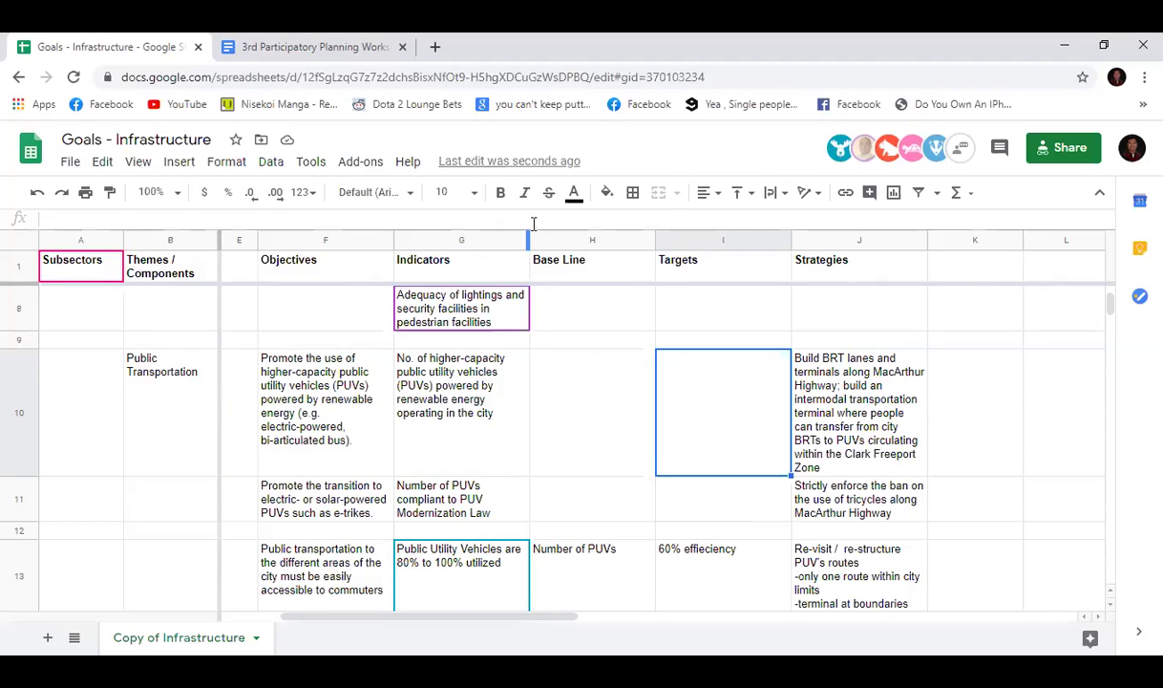
pyautogui.press('Return')
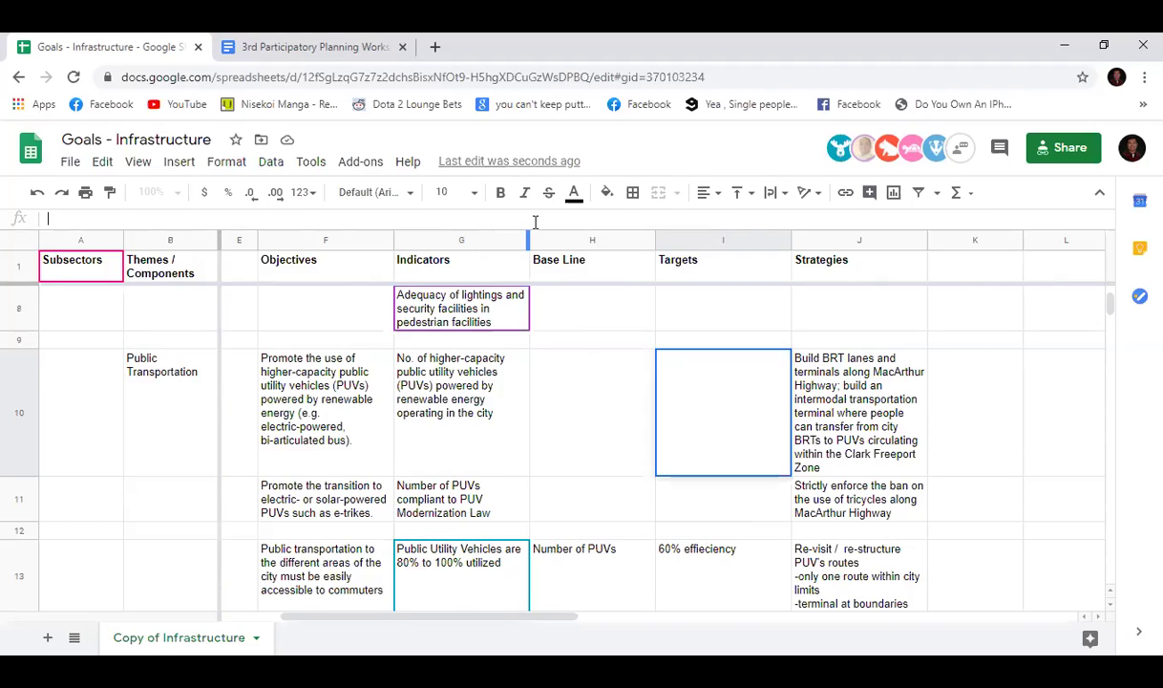
pyautogui.click(402, 359)
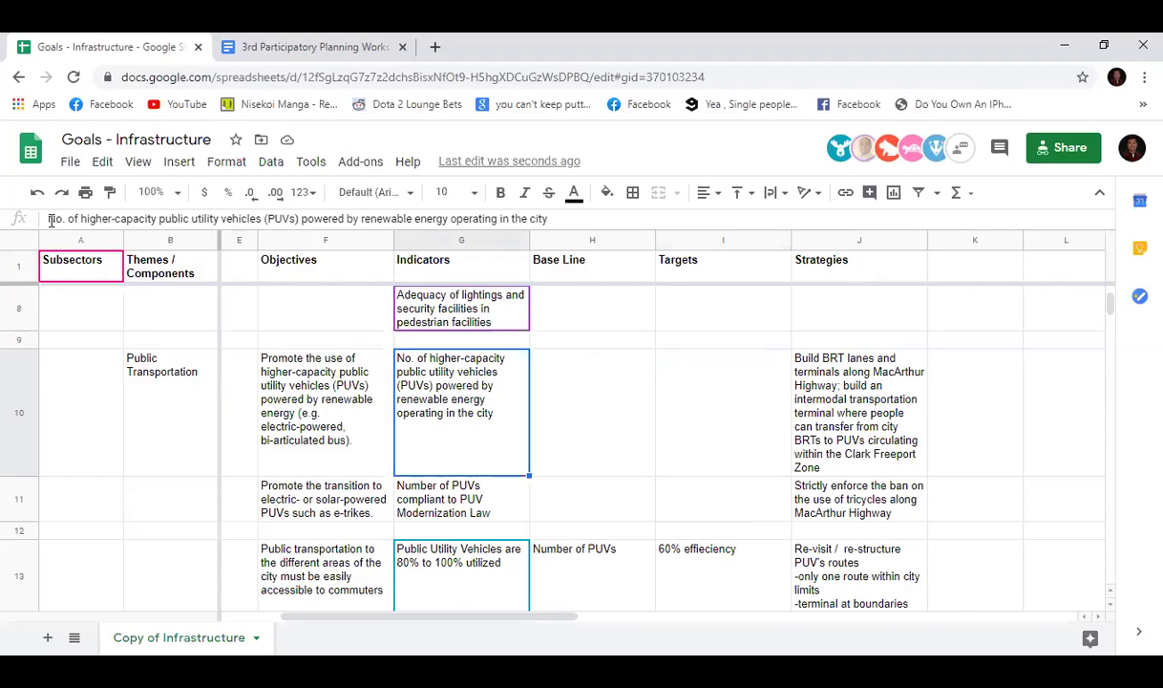
pyautogui.moveTo(50, 219); pyautogui.dragTo(261, 220)
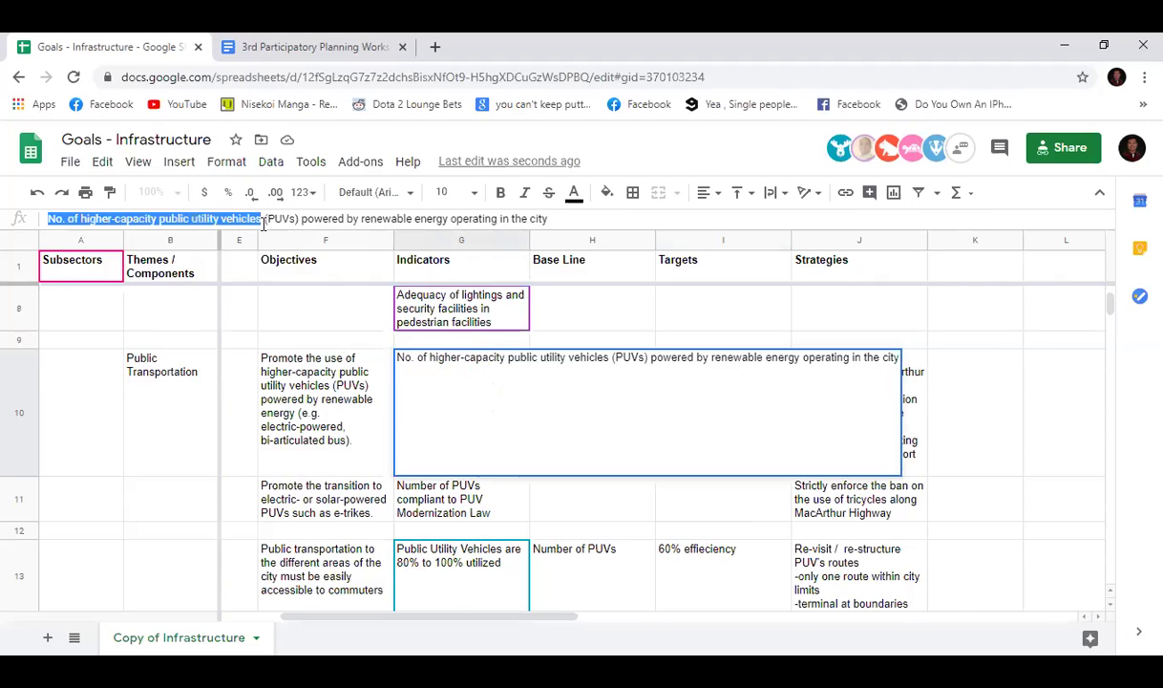
pyautogui.doubleClick(589, 357)
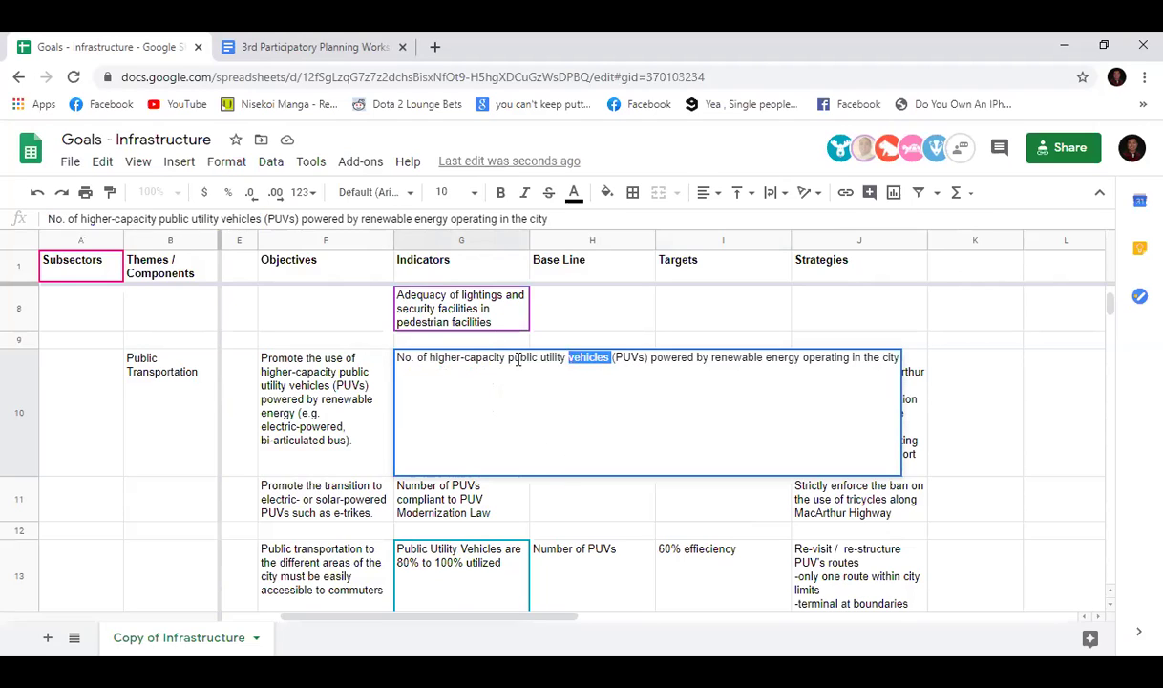
pyautogui.keyDown('shift'); pyautogui.click(386, 355); pyautogui.keyUp('shift')
pyautogui.click(618, 506)
pyautogui.click(696, 420)
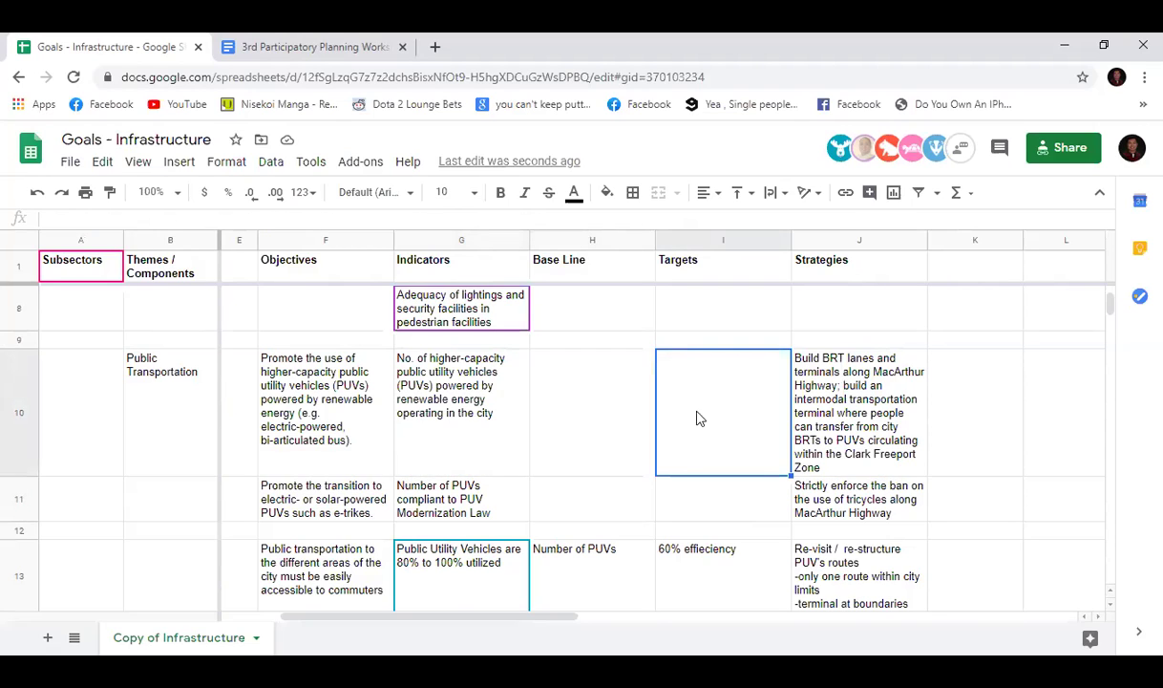
# Step: Enter the target "n% of PUVs with increased capacity of n%" in I10 for the higher-capacity PUV objective
pyautogui.click(266, 216)
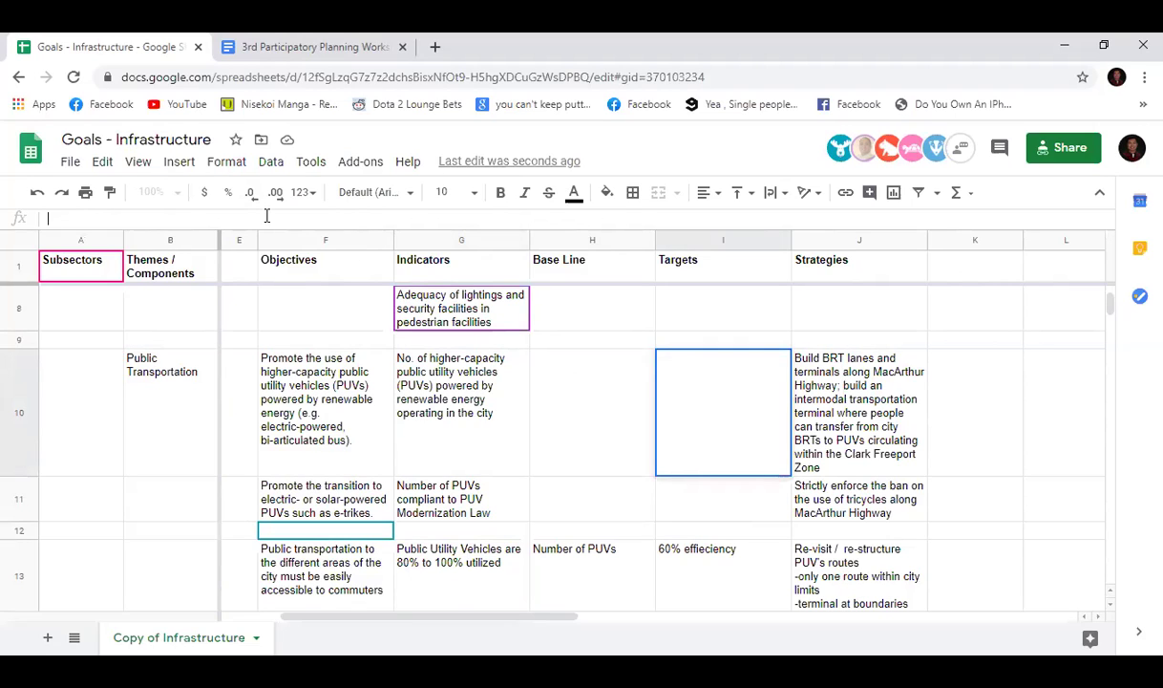
pyautogui.write('n%')
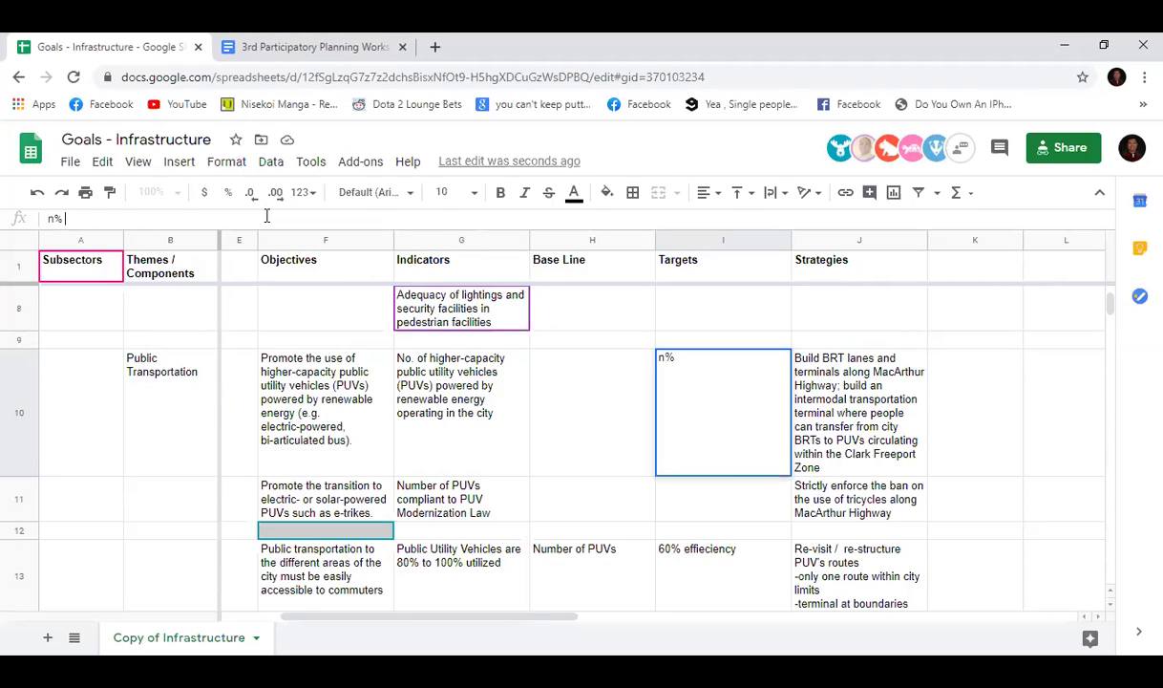
pyautogui.write(' of PUVs')
pyautogui.press('BackSpace')
pyautogui.write('s')
pyautogui.press('BackSpace')
pyautogui.press('BackSpace')
pyautogui.write('s are with heightened')
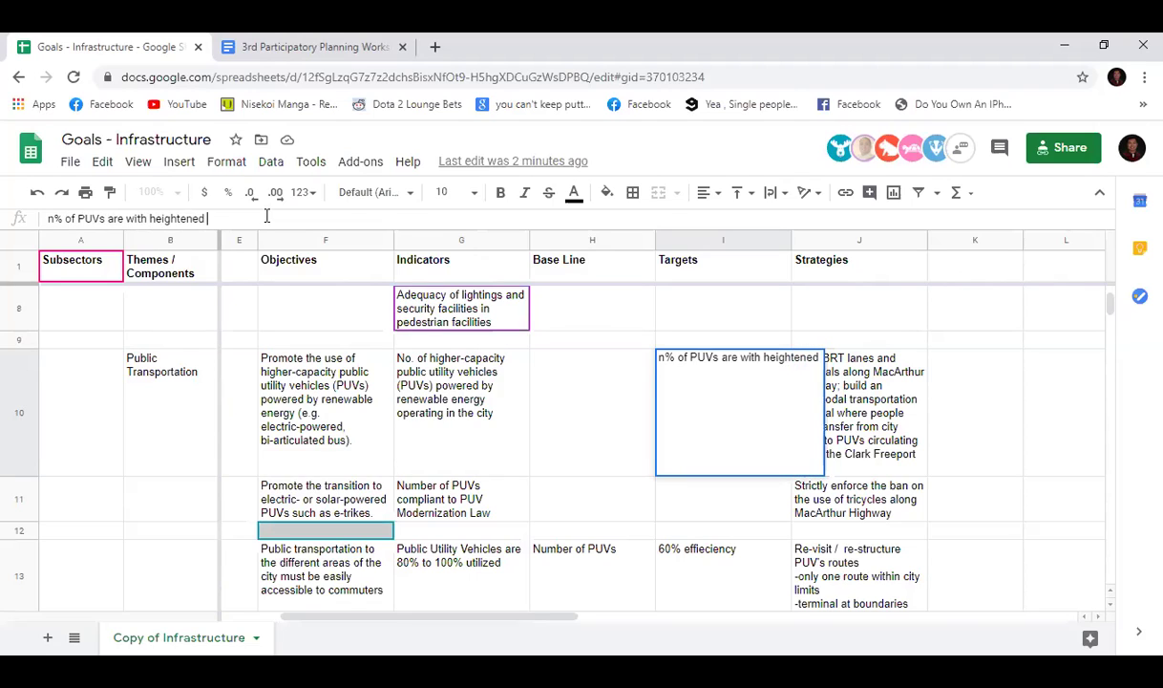
pyautogui.press('BackSpace')
pyautogui.press('BackSpace')
pyautogui.press('BackSpace')
pyautogui.press('BackSpace')
pyautogui.press('BackSpace')
pyautogui.press('BackSpace')
pyautogui.press('BackSpace')
pyautogui.press('BackSpace')
pyautogui.press('BackSpace')
pyautogui.press('BackSpace')
pyautogui.press('BackSpace')
pyautogui.press('BackSpace')
pyautogui.press('BackSpace')
pyautogui.press('BackSpace')
pyautogui.press('BackSpace')
pyautogui.press('BackSpace')
pyautogui.press('BackSpace')
pyautogui.write('with')
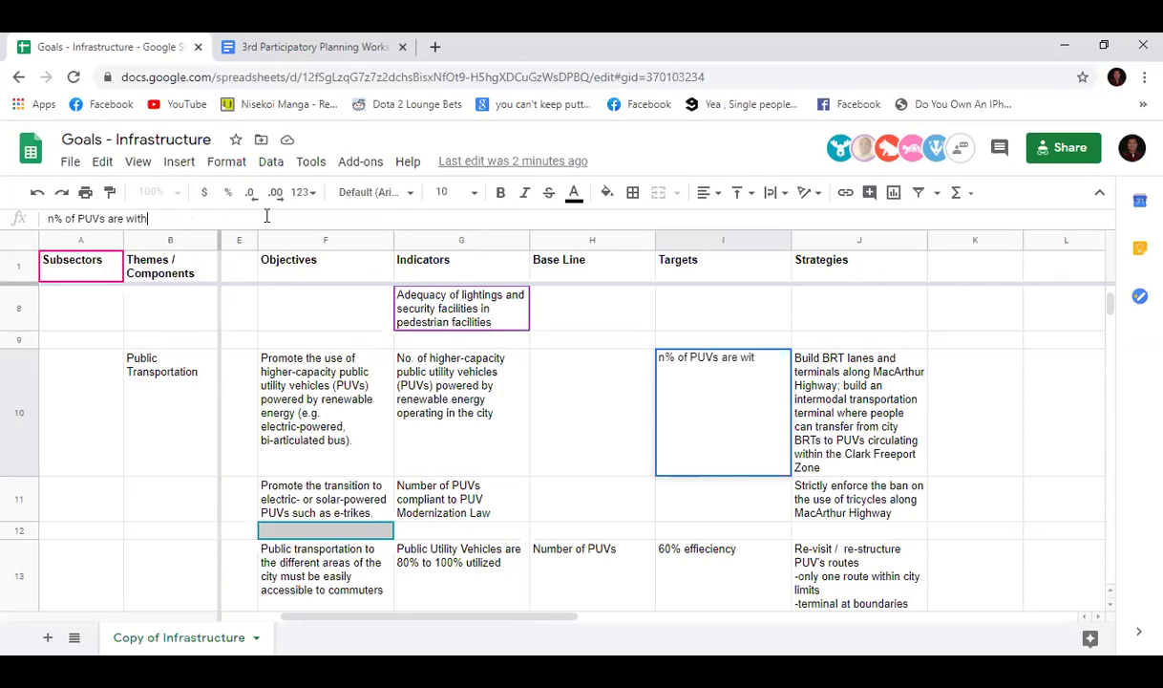
pyautogui.write(' incre')
pyautogui.press('BackSpace')
pyautogui.press('BackSpace')
pyautogui.press('BackSpace')
pyautogui.press('BackSpace')
pyautogui.press('BackSpace')
pyautogui.press('BackSpace')
pyautogui.press('BackSpace')
pyautogui.press('BackSpace')
pyautogui.press('BackSpace')
pyautogui.press('BackSpace')
pyautogui.press('BackSpace')
pyautogui.press('BackSpace')
pyautogui.press('BackSpace')
pyautogui.press('BackSpace')
pyautogui.write('with increased capacity of')
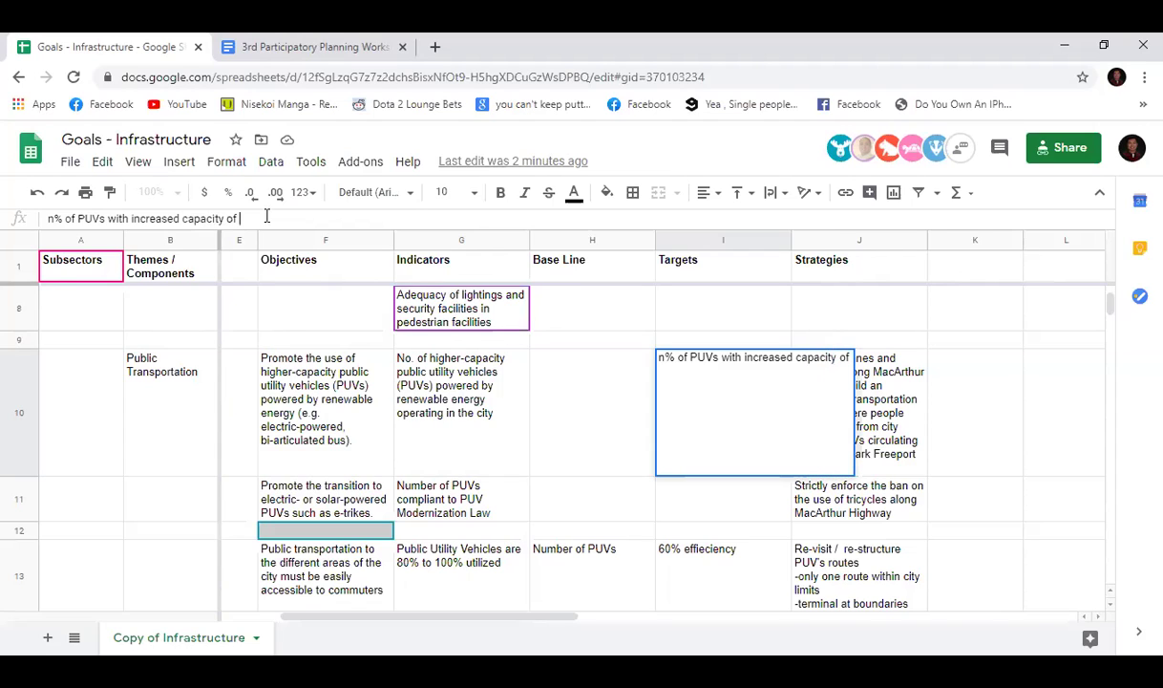
pyautogui.write(' n')
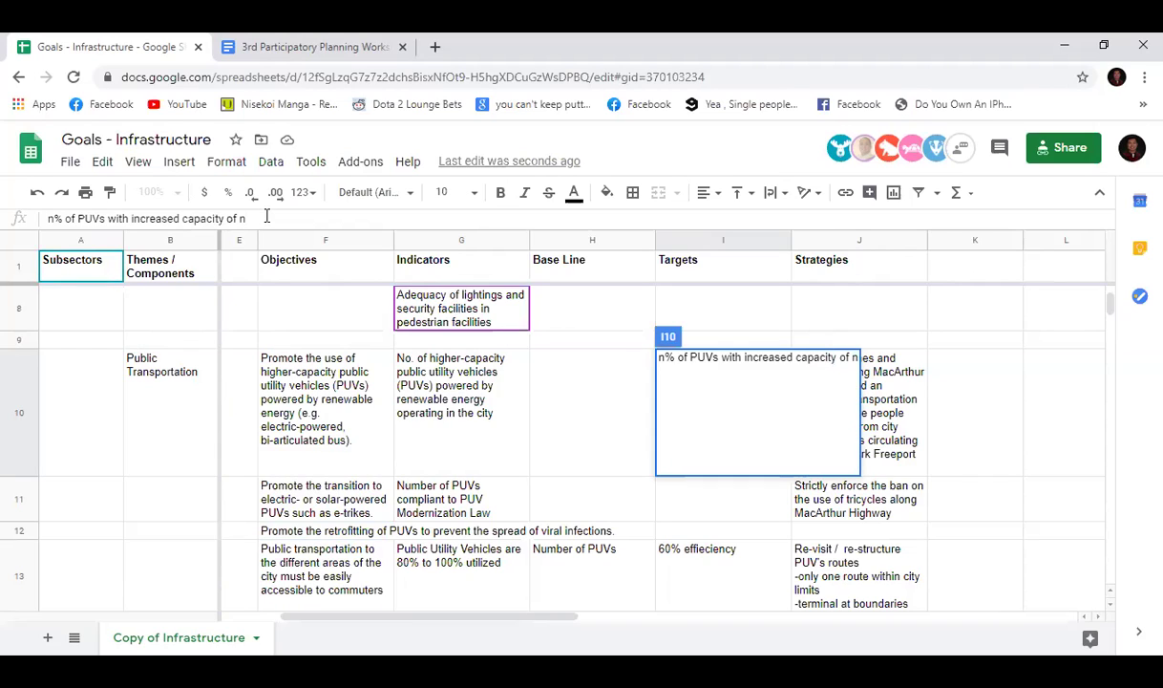
pyautogui.write('%')
pyautogui.press('Return')
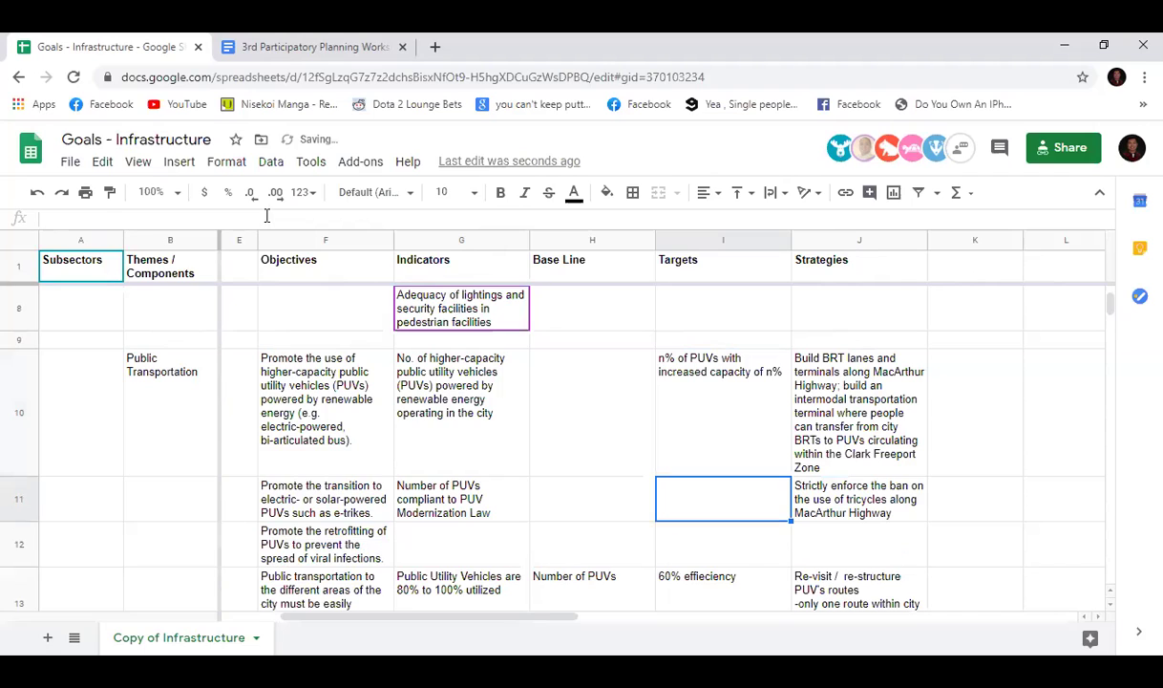
# Step: Recheck the PUV capacity target in I10 against the neighbouring rows and clear it from the cell
pyautogui.click(668, 382)
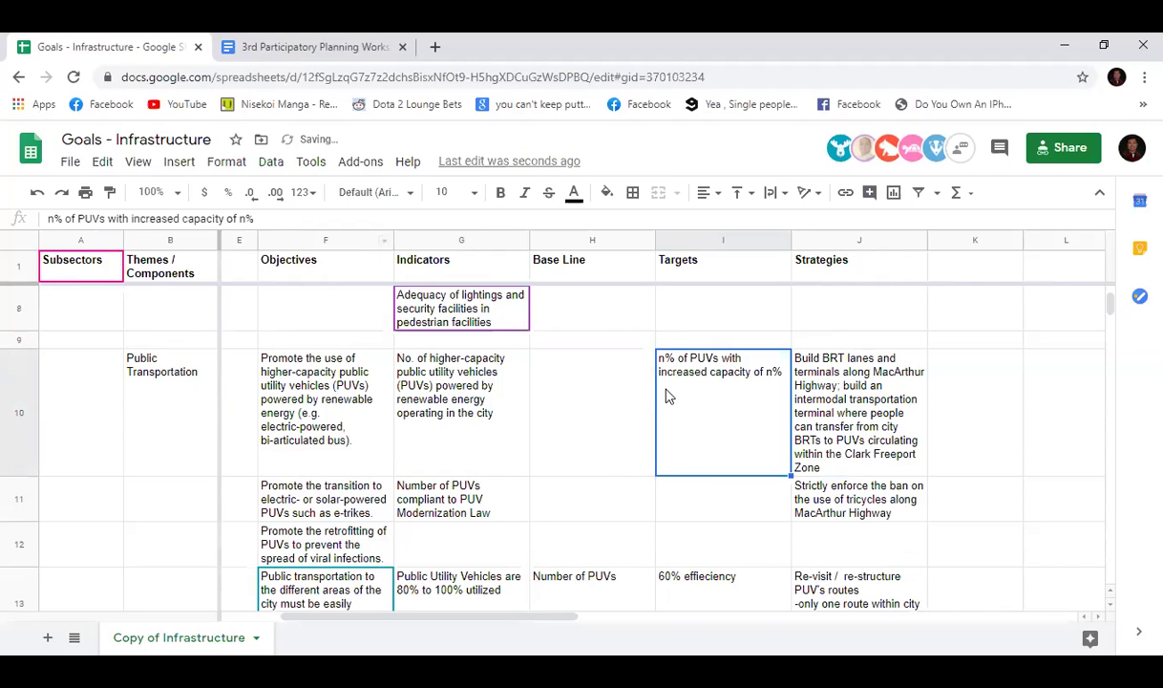
pyautogui.click(226, 217)
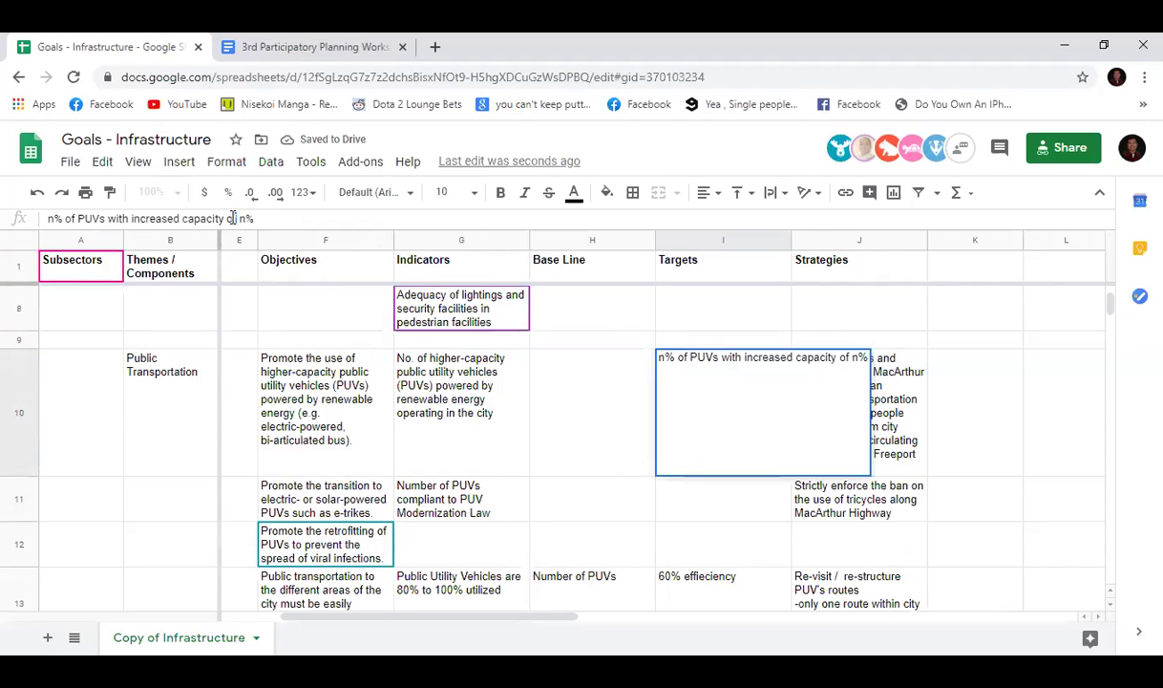
pyautogui.press('Return')
pyautogui.click(282, 219)
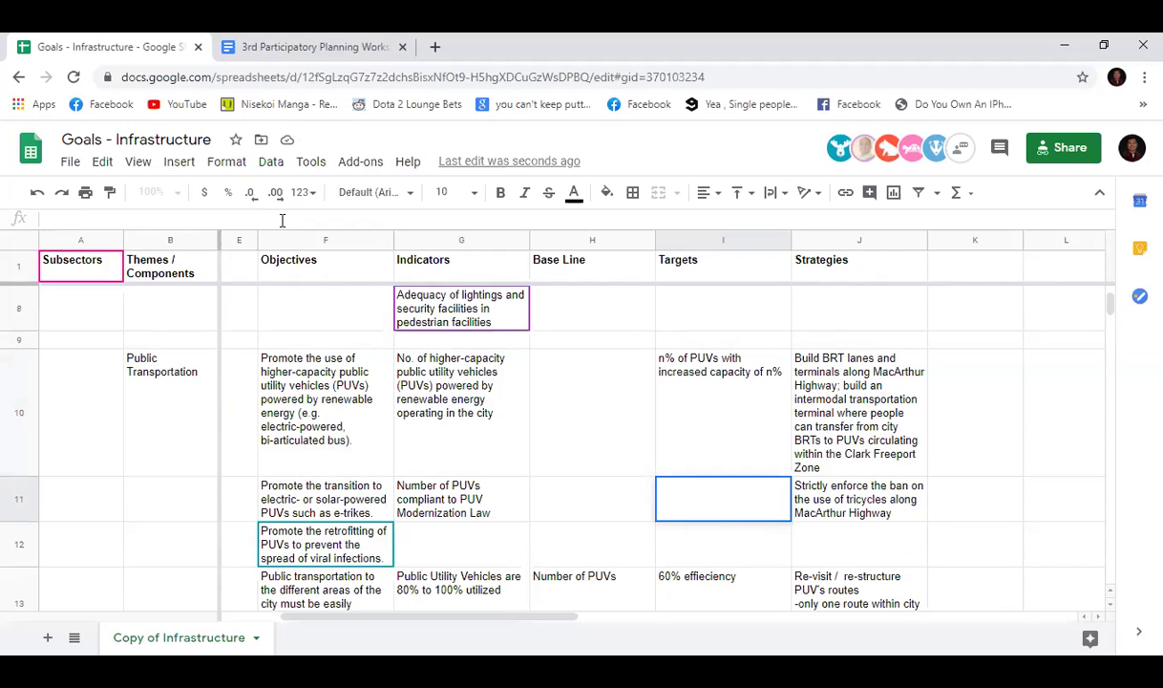
pyautogui.scroll(-5, 592, 587)
pyautogui.scroll(7, 592, 587)
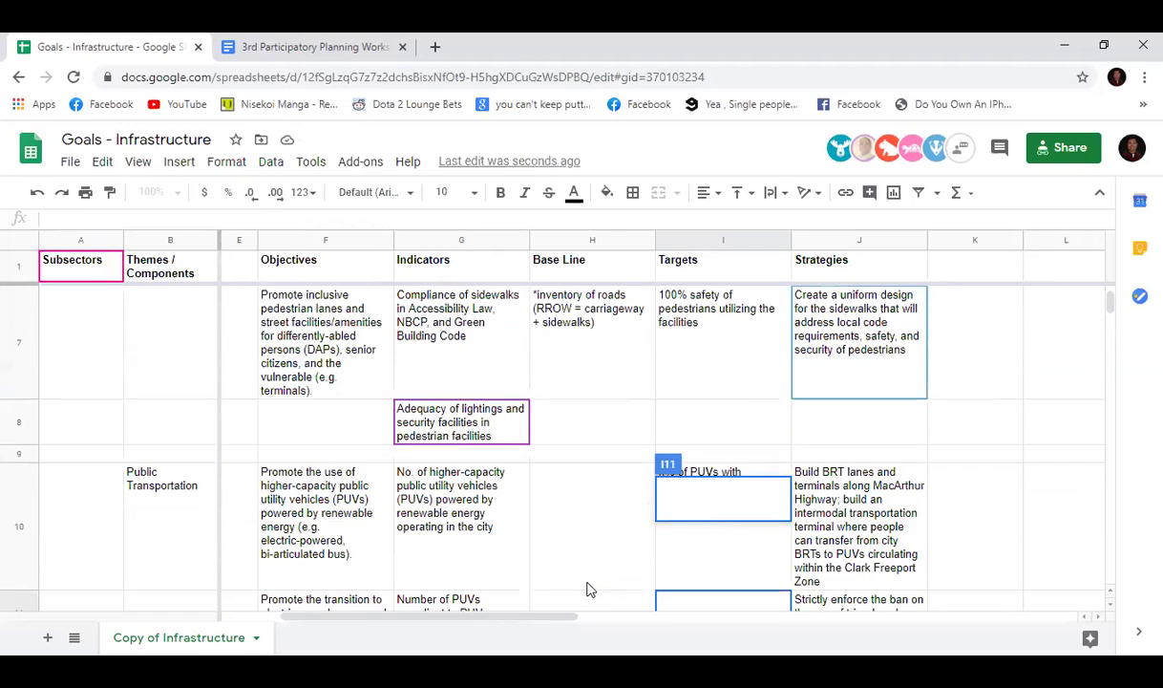
pyautogui.click(668, 374)
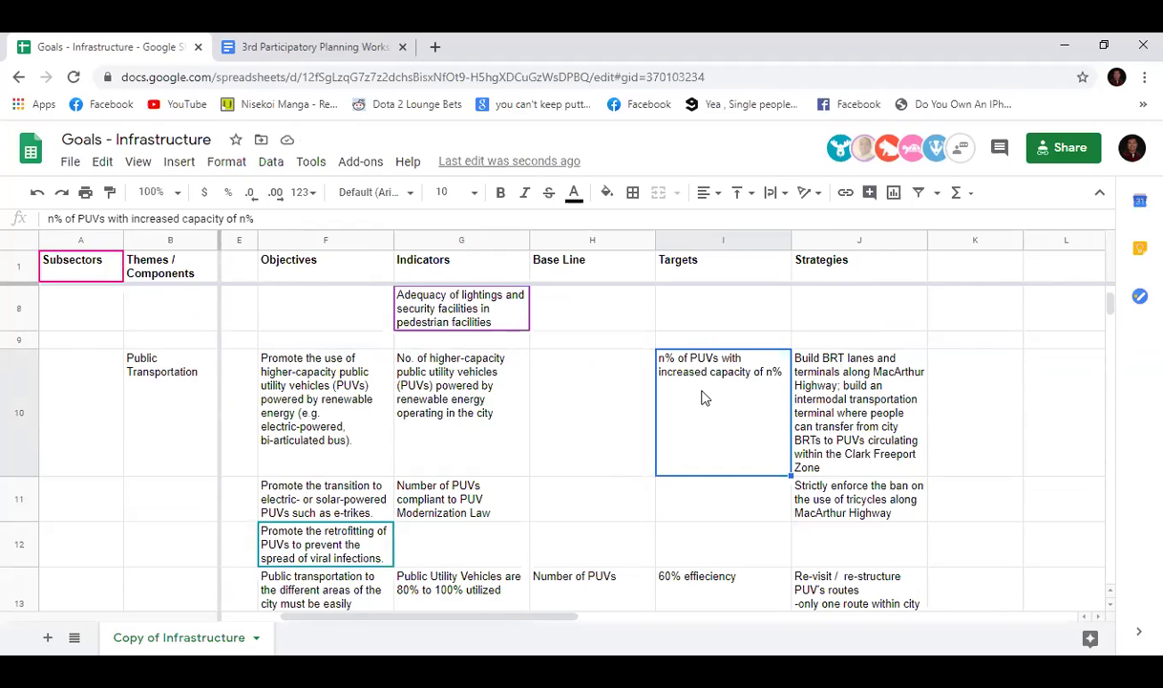
pyautogui.click(701, 499)
pyautogui.click(710, 438)
pyautogui.press('Delete')
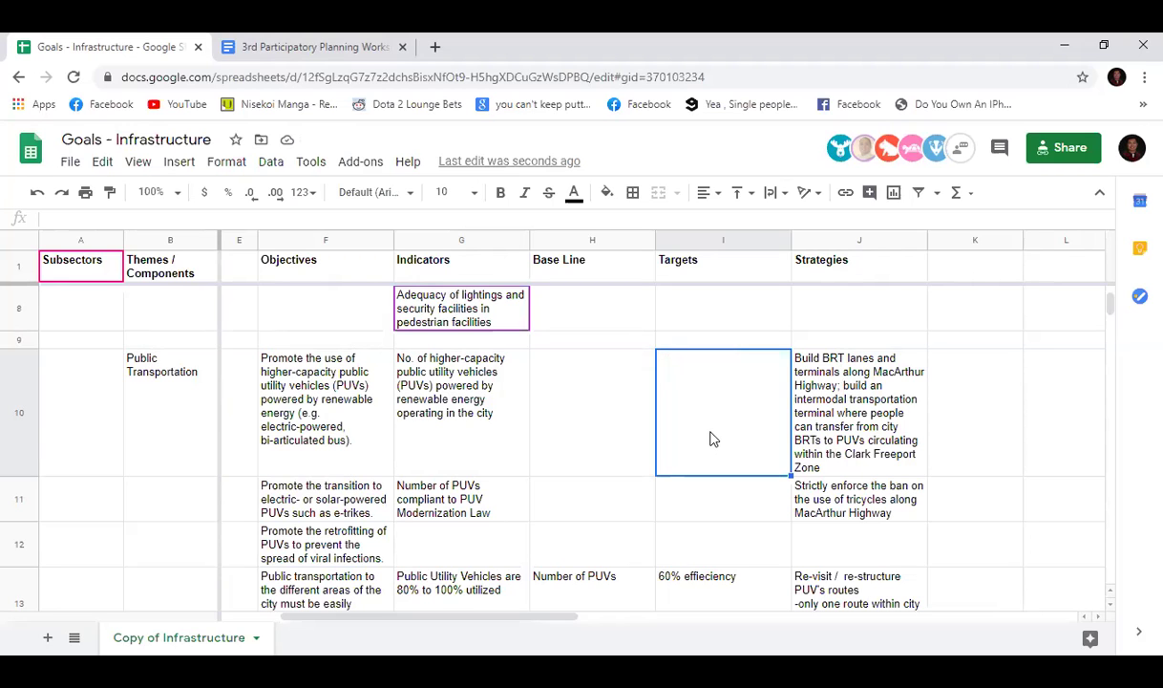
# Step: Look through the remaining subsectors down to the Pandemic Prevention row and back up to Public Transportation
pyautogui.scroll(-10, 686, 449)
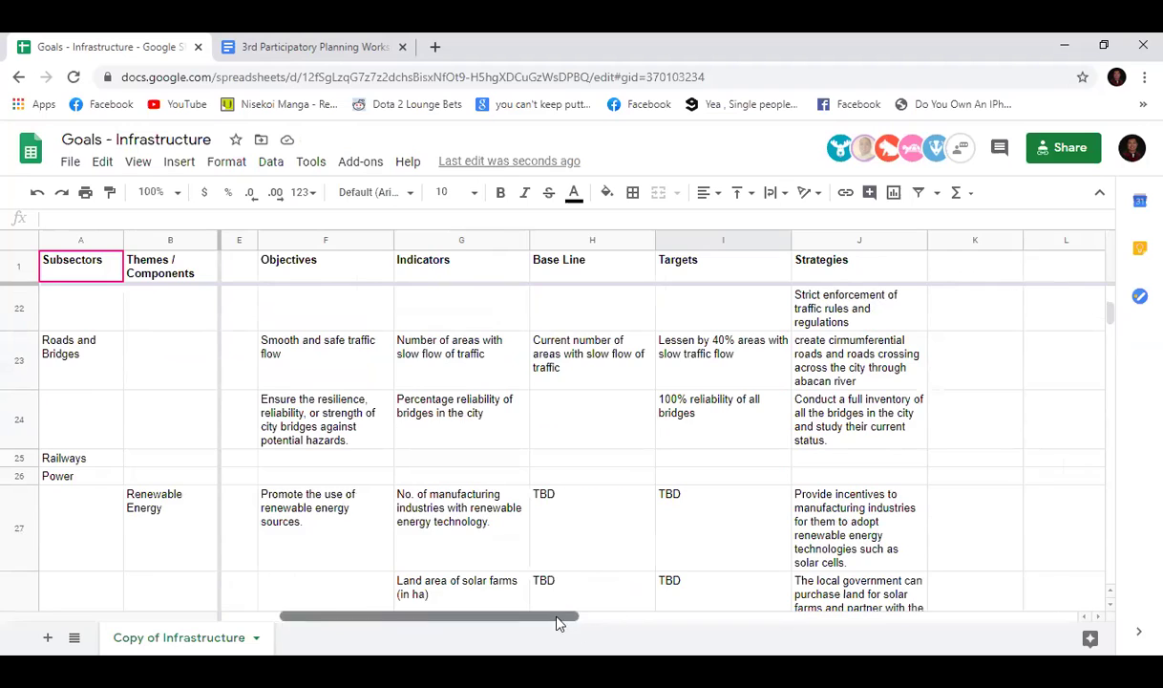
pyautogui.moveTo(559, 622); pyautogui.dragTo(499, 622)
pyautogui.scroll(-10, 285, 444)
pyautogui.scroll(-10, 286, 453)
pyautogui.scroll(-3, 280, 457)
pyautogui.scroll(1, 280, 456)
pyautogui.click(322, 468)
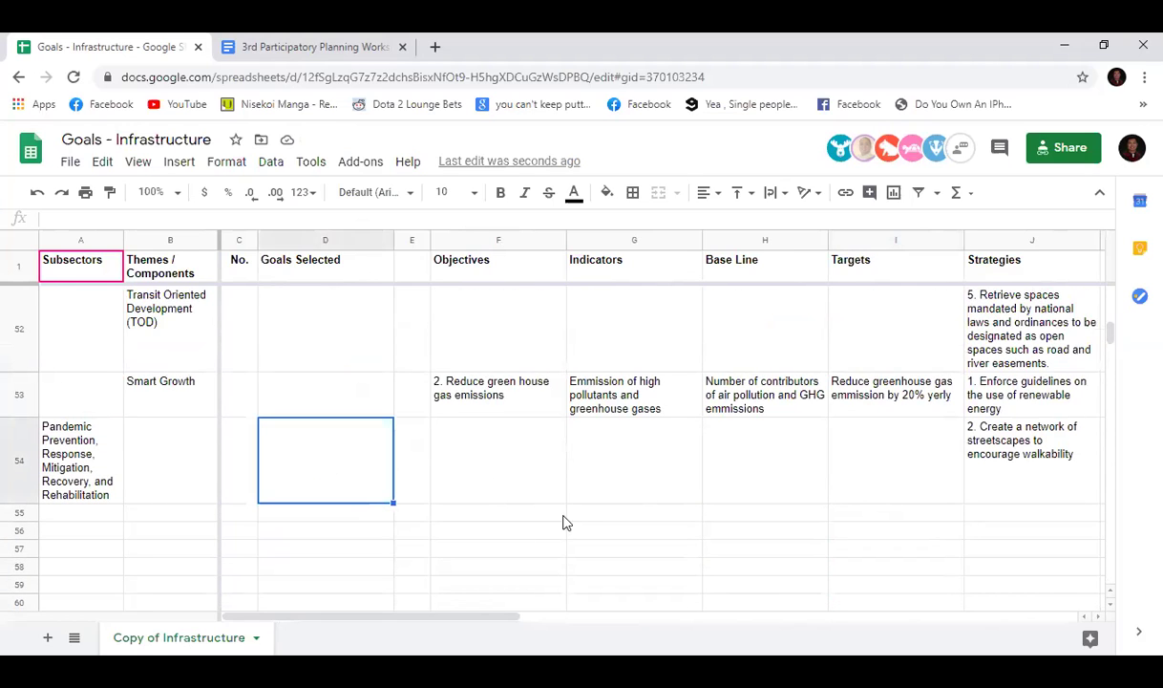
pyautogui.press('Down')
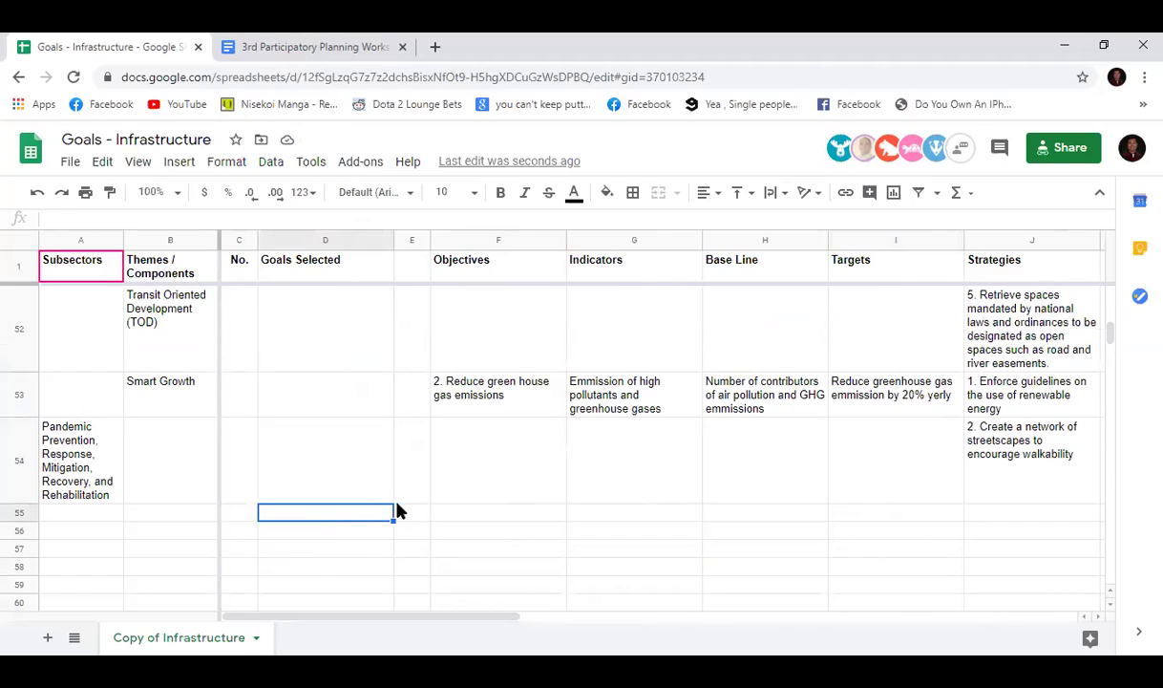
pyautogui.scroll(10, 839, 512)
pyautogui.scroll(8, 838, 513)
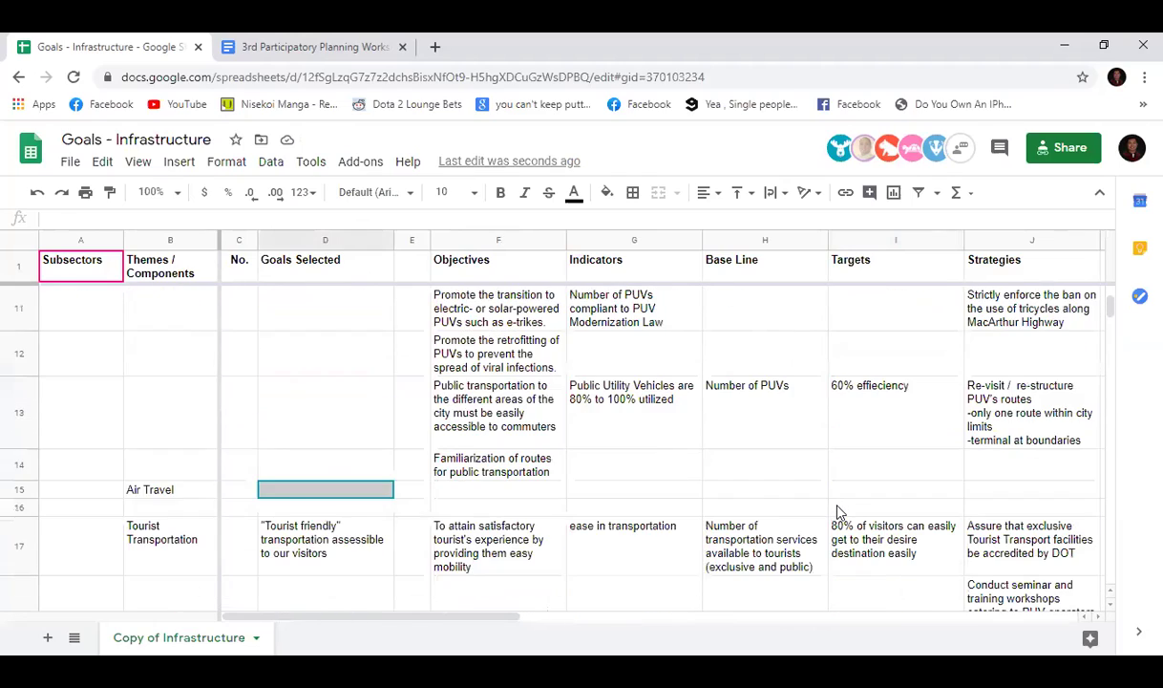
pyautogui.scroll(2, 838, 513)
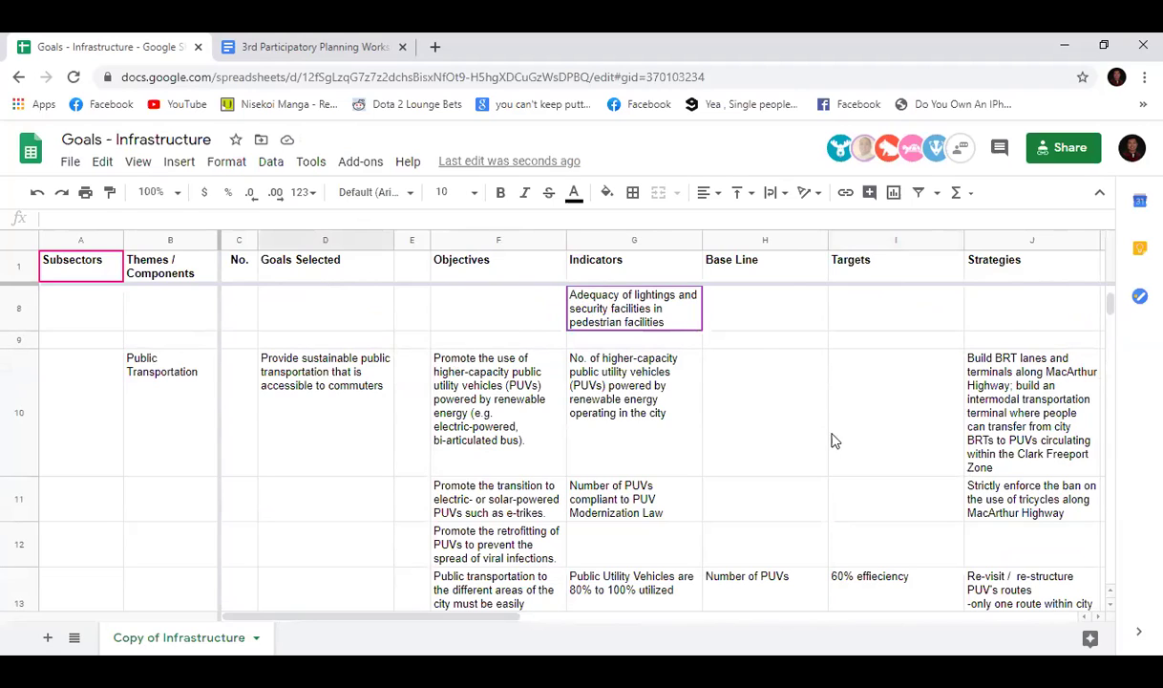
# Step: Put the target "n% of PUVs with increased capacity of n%" back in I10 for Public Transportation
pyautogui.click(879, 412)
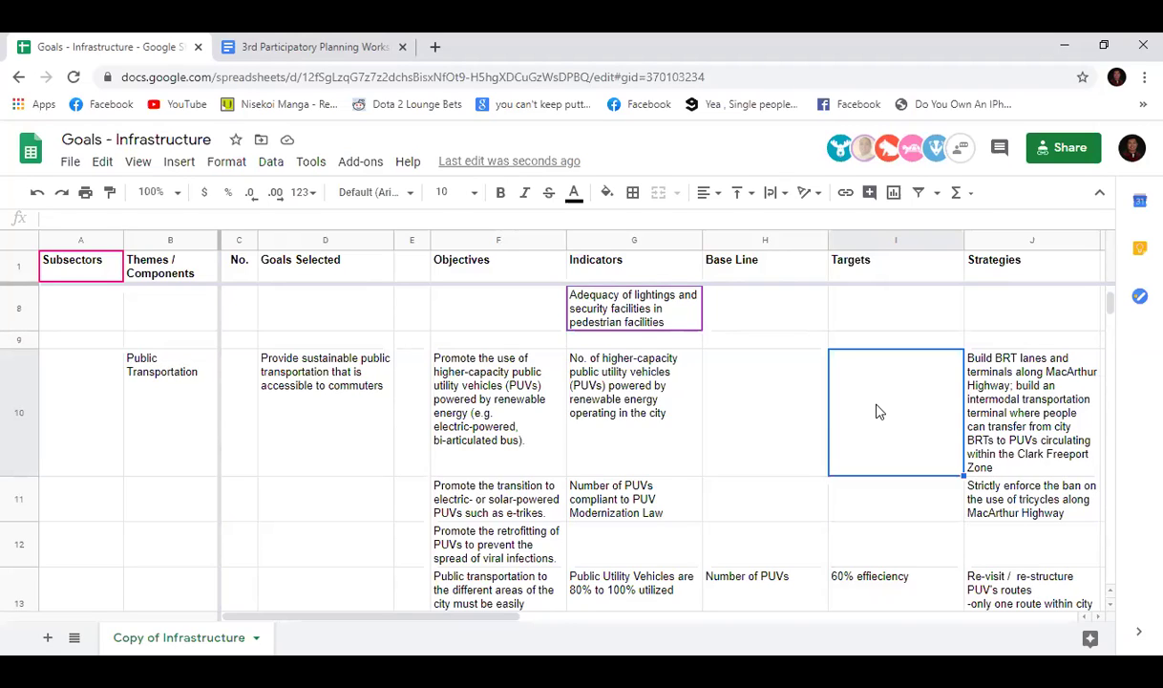
pyautogui.write('n% of PUVs with increased capacity of n%')
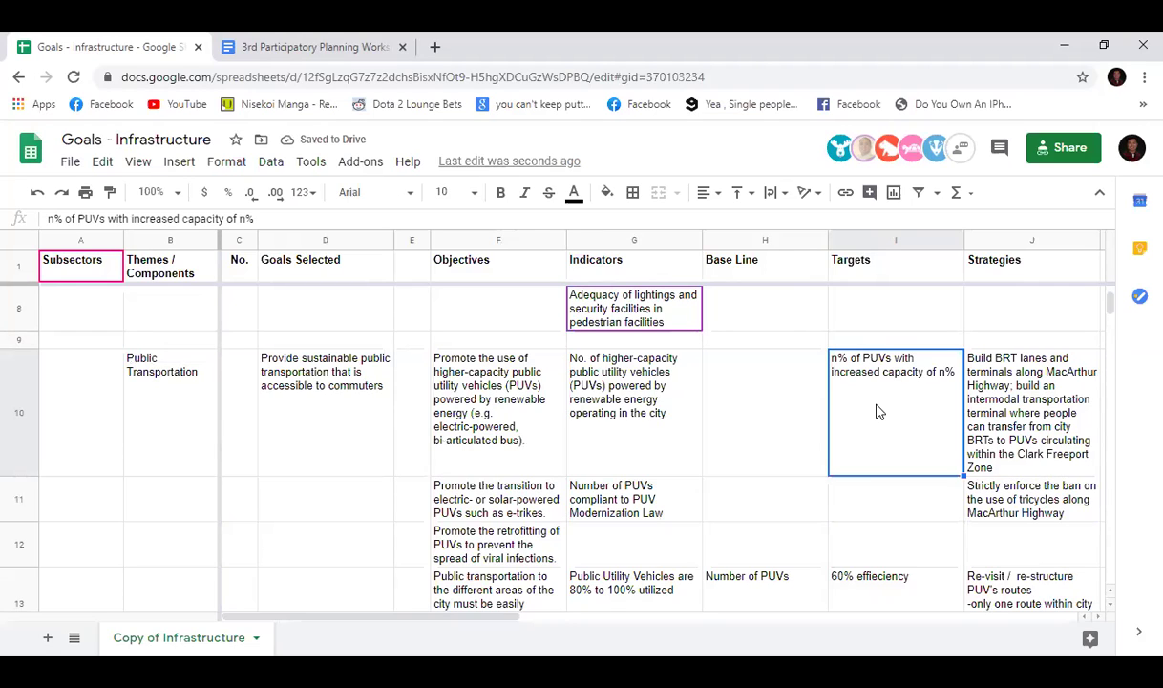
pyautogui.click(859, 506)
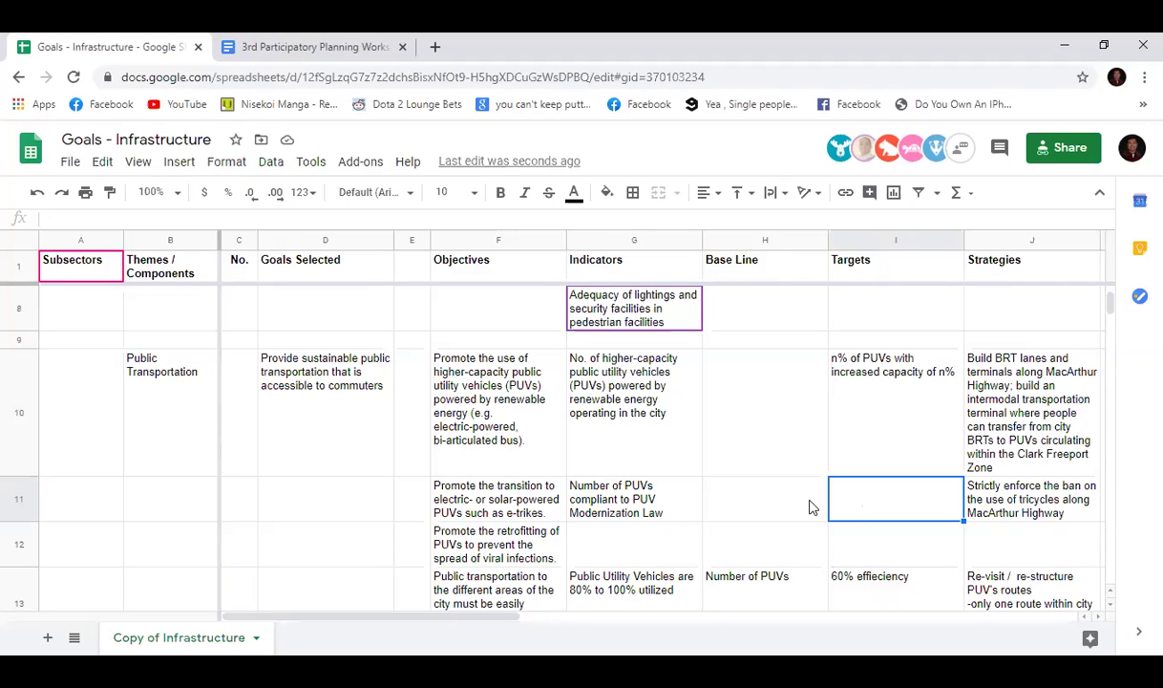
# Step: Insert one row above the Pandemic Prevention, Response, Mitigation, Recovery, and Rehabilitation subsector in row 54
pyautogui.scroll(-15, 807, 509)
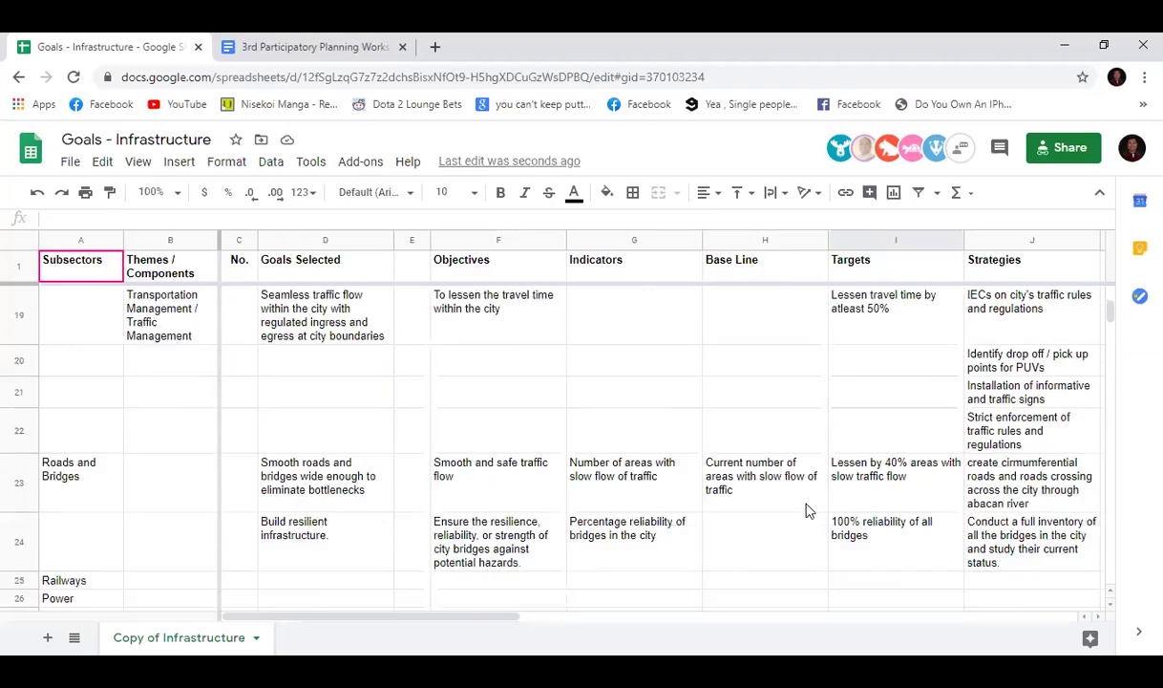
pyautogui.scroll(-12, 807, 509)
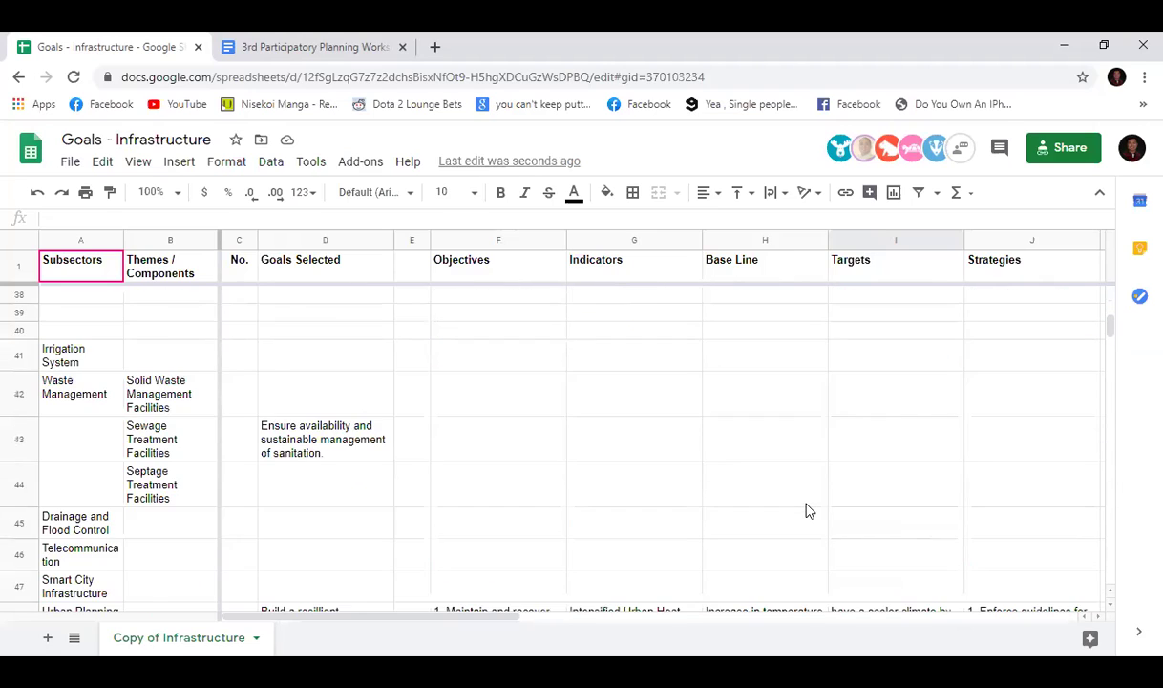
pyautogui.scroll(-5, 807, 509)
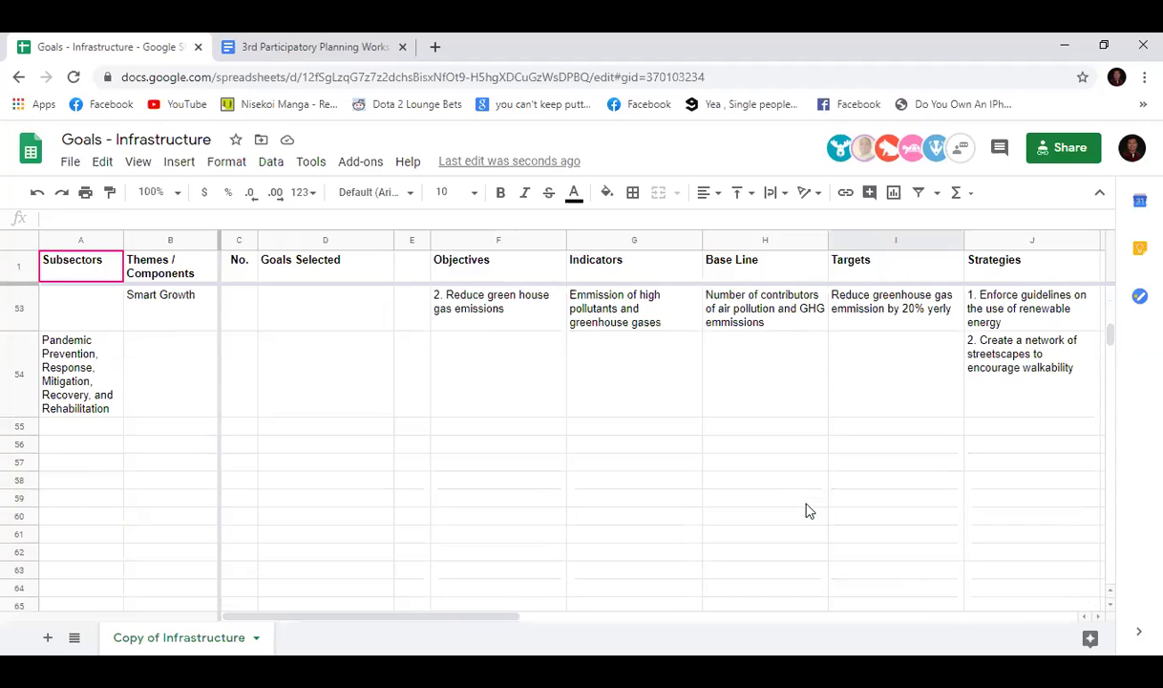
pyautogui.click(323, 391)
pyautogui.click(287, 428)
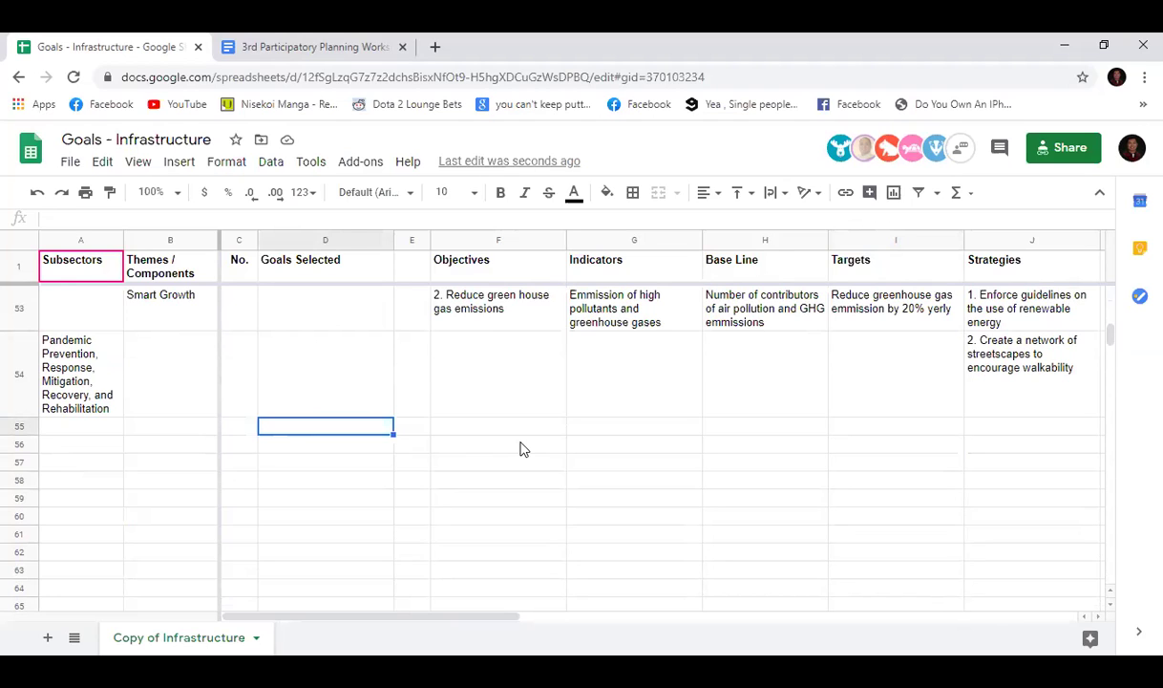
pyautogui.rightClick(19, 363)
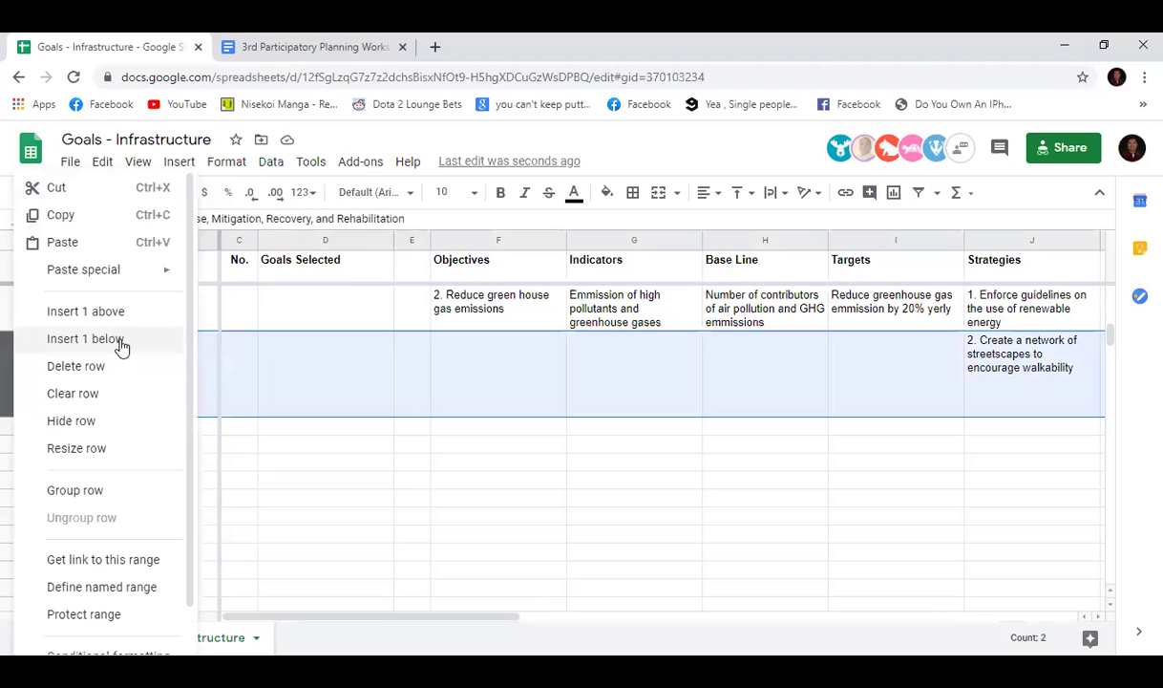
pyautogui.click(82, 313)
# Step: Move the strategy "2. Create a network of streetscapes to encourage walkability" from J55 up to J54, under the Smart Growth strategies
pyautogui.click(1011, 382)
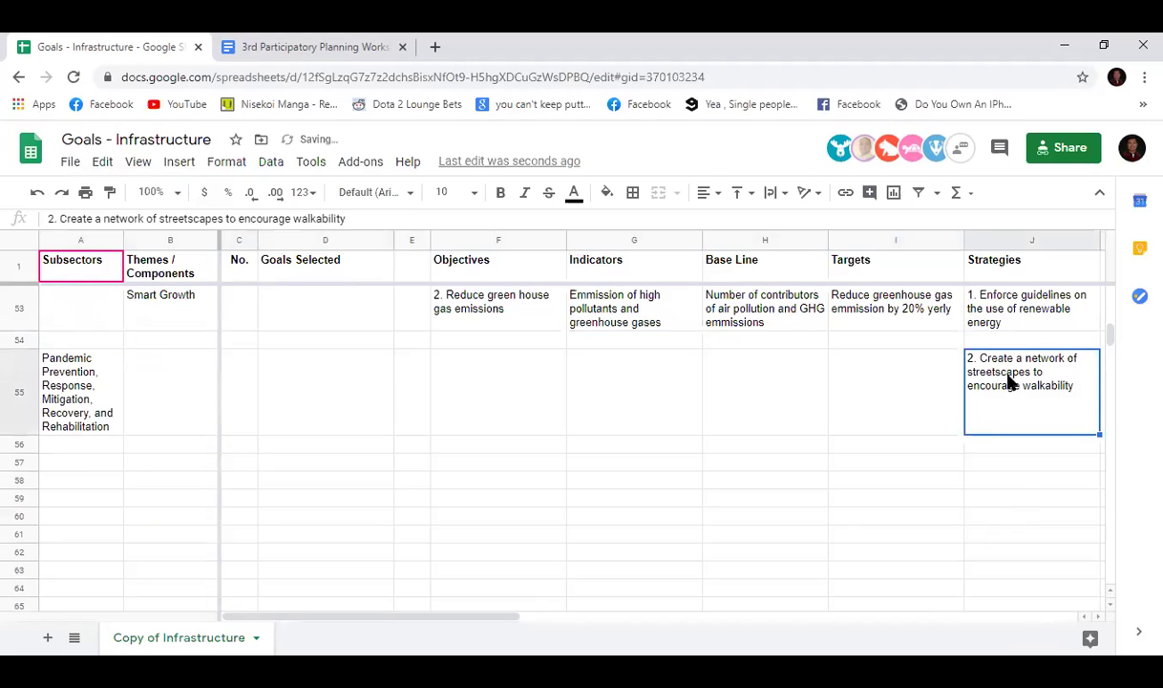
pyautogui.moveTo(1011, 345); pyautogui.dragTo(982, 340)
pyautogui.hotkey('ctrl', 'z')
pyautogui.click(1020, 373)
# Step: Enter the goal "Preparedness of the city in responding to the needs of the people regarding public transportation" in D55 for the Pandemic Prevention row
pyautogui.click(270, 429)
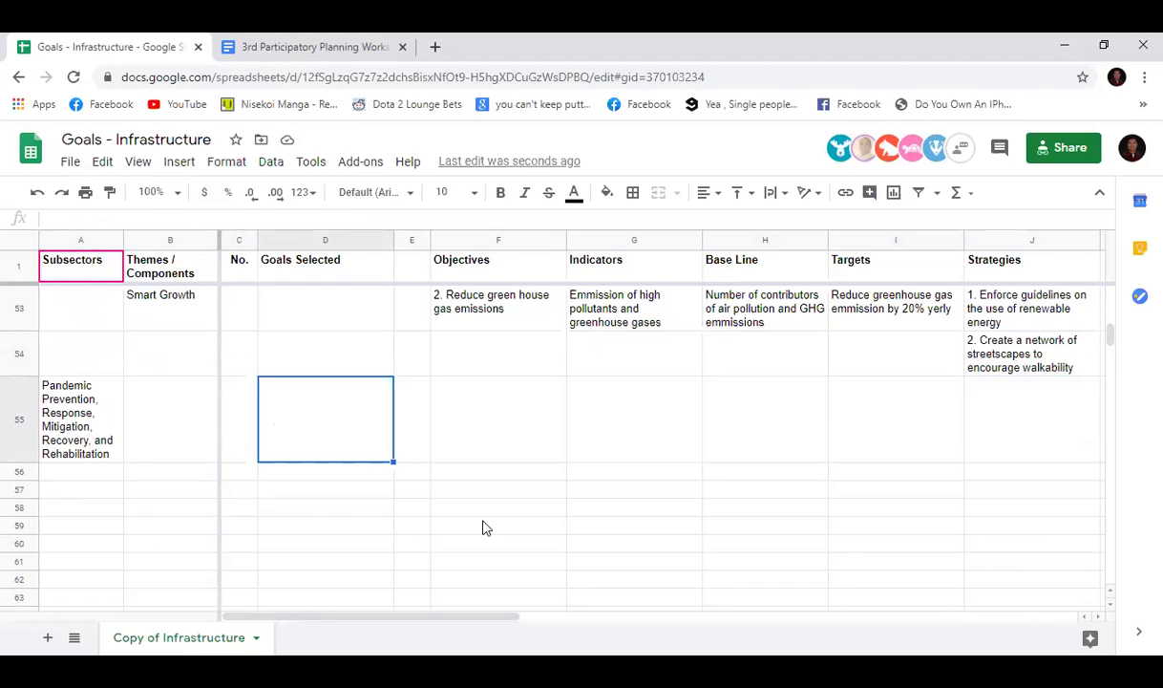
pyautogui.write('Prepa')
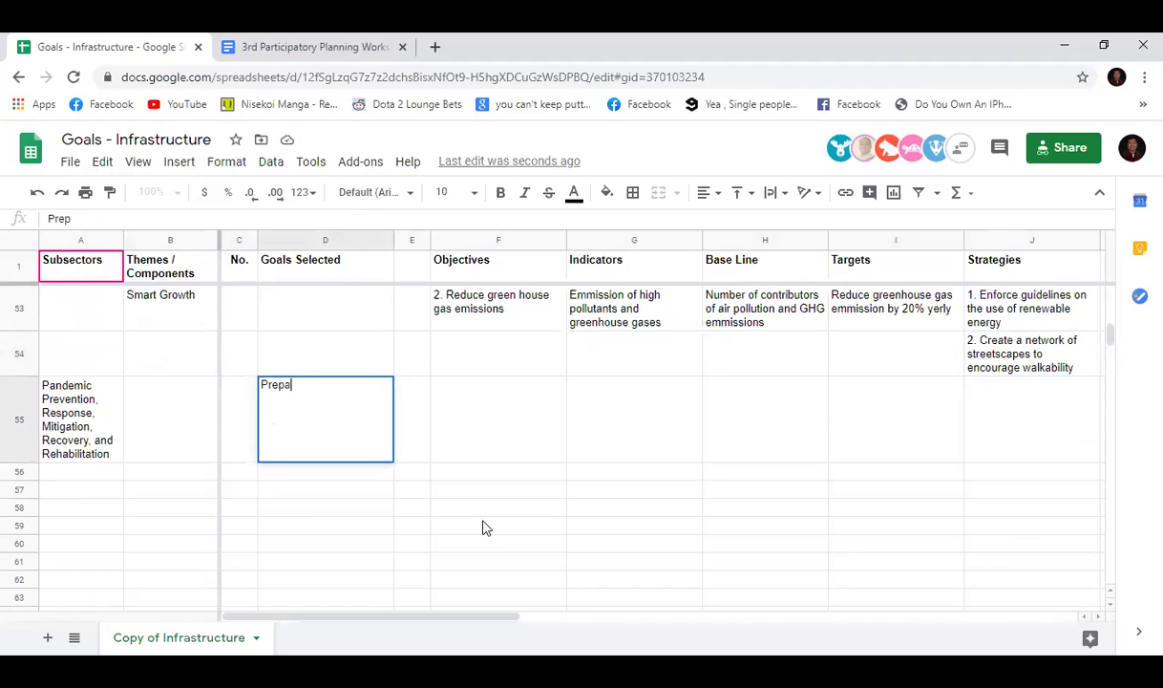
pyautogui.write('redness of ')
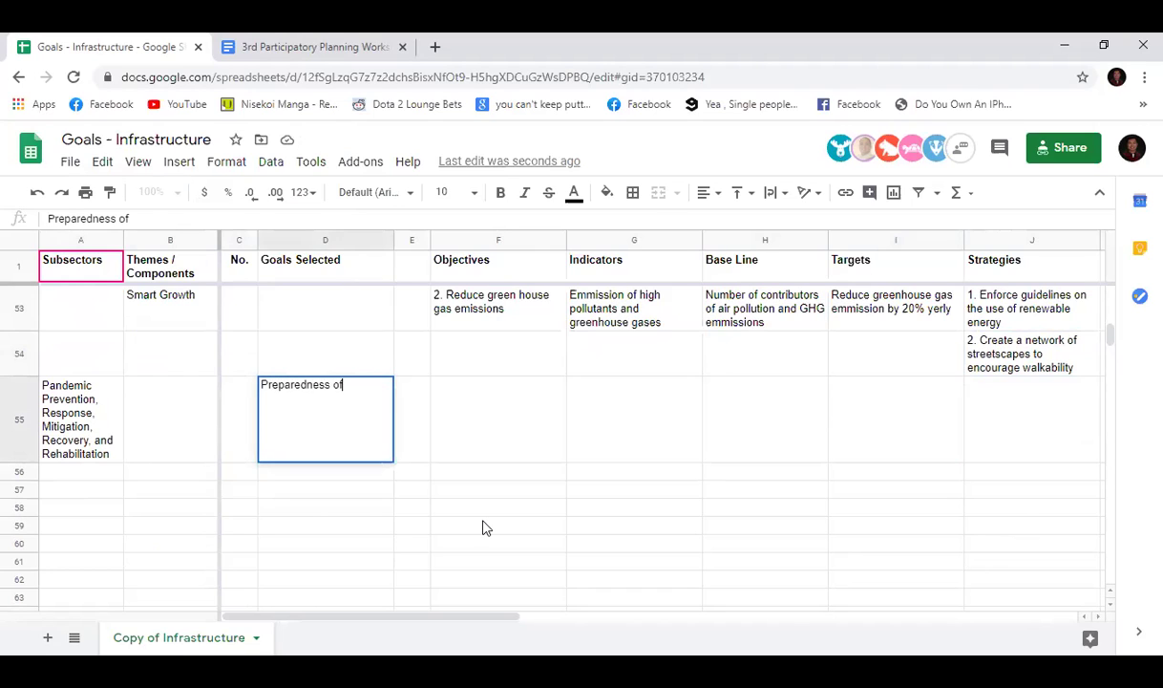
pyautogui.write('the city in')
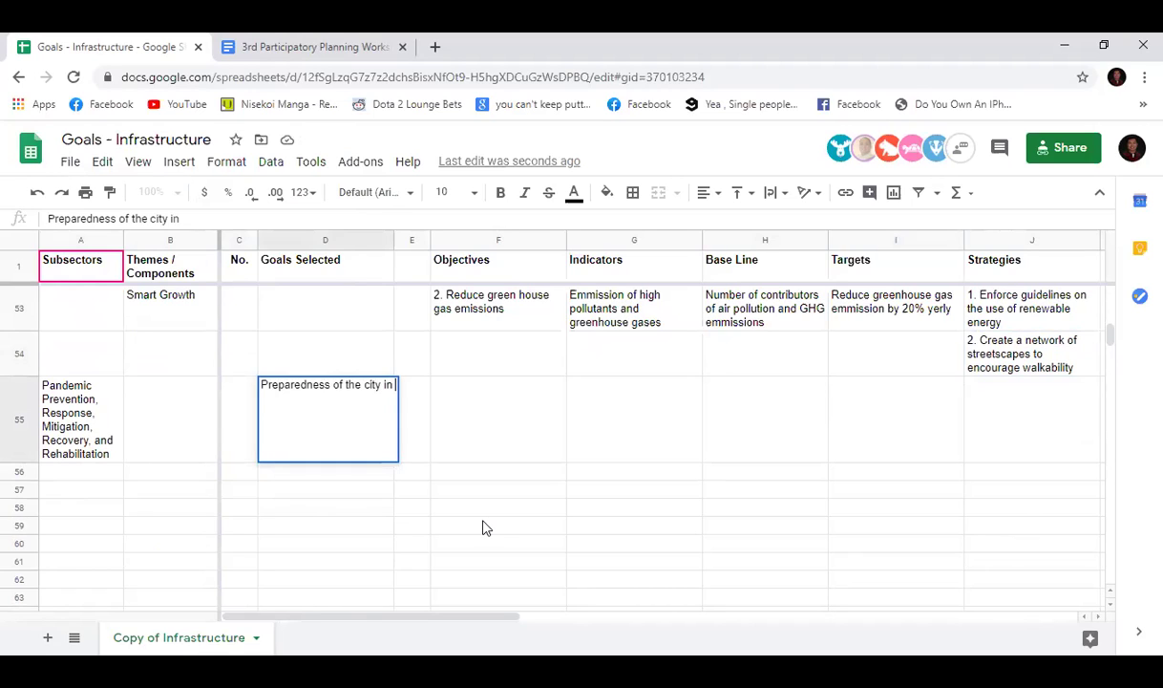
pyautogui.write(' respon')
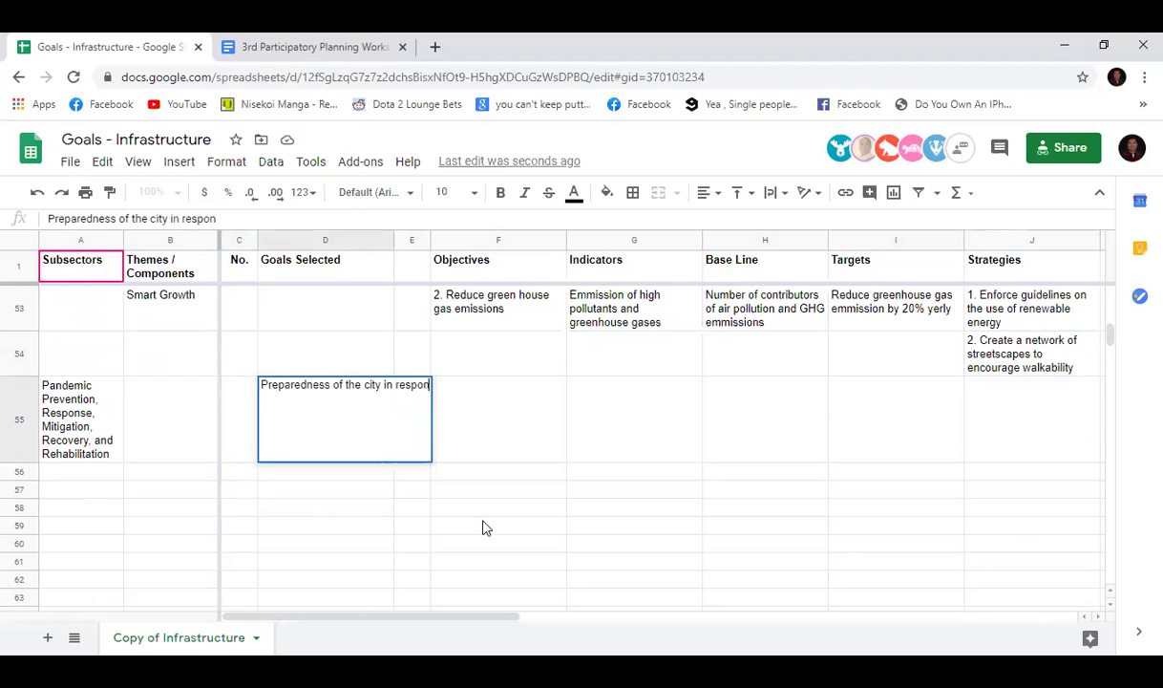
pyautogui.write('ding')
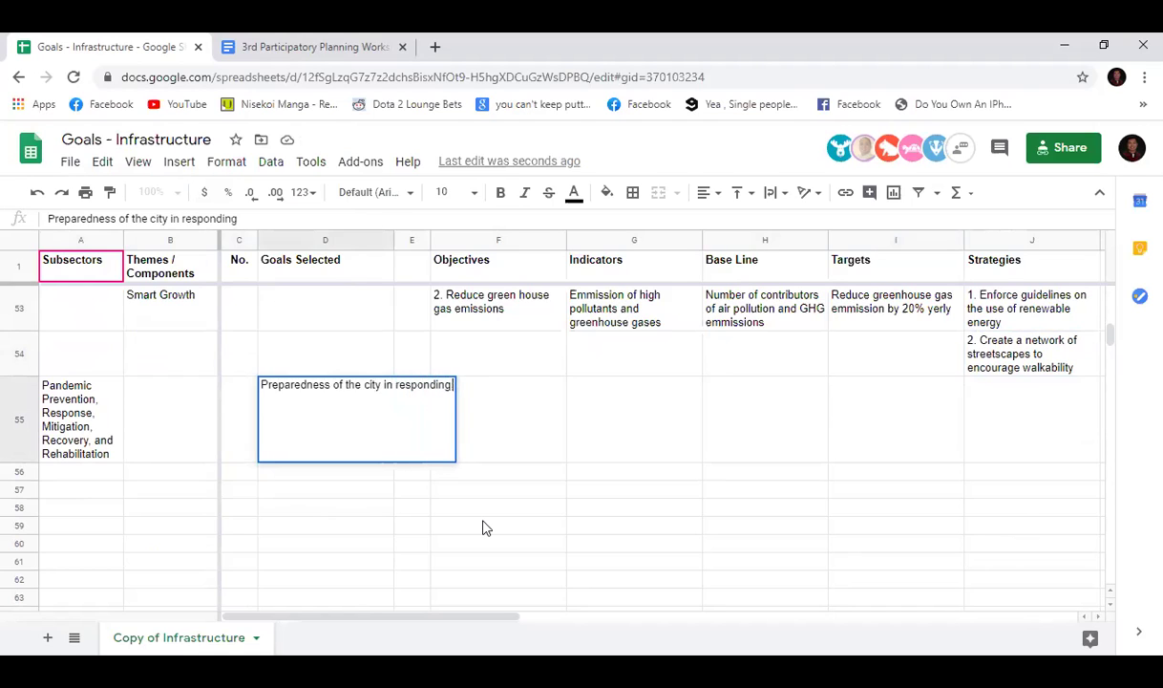
pyautogui.write(' to the nee')
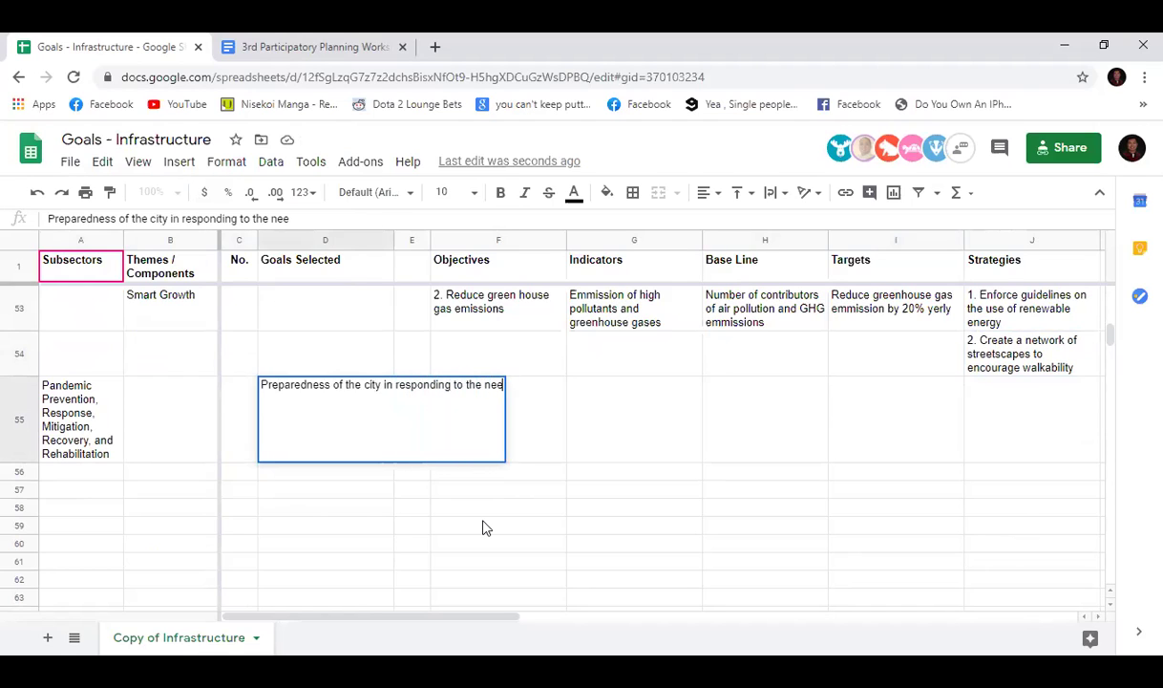
pyautogui.write('ds of the people')
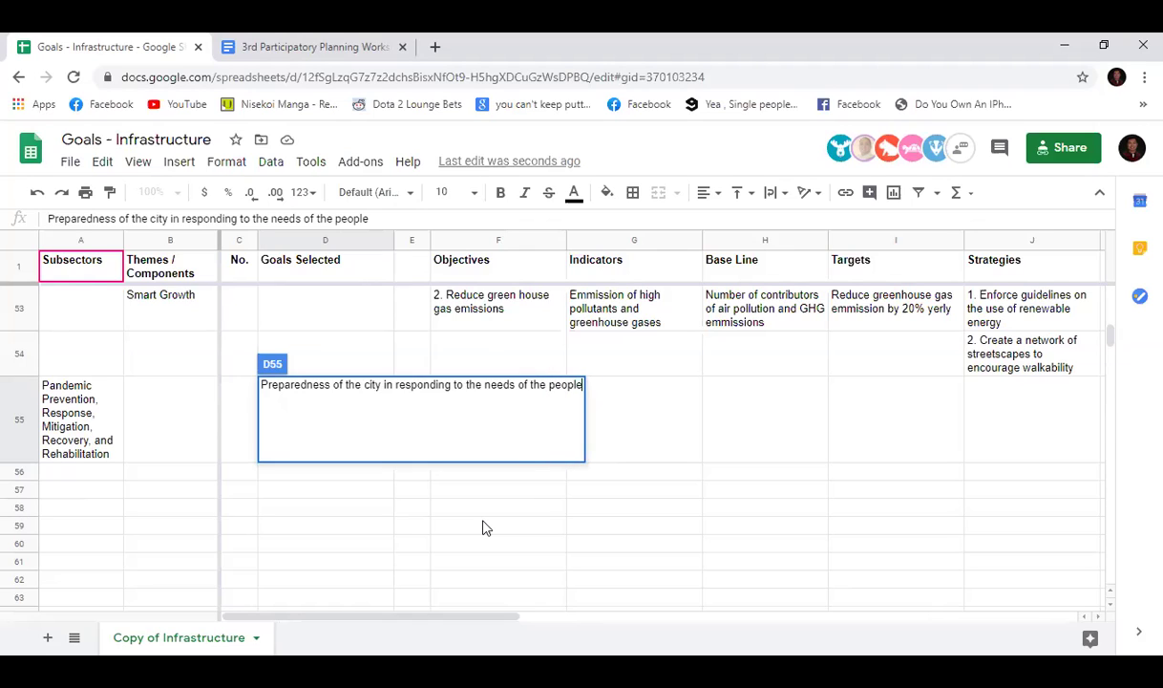
pyautogui.write(' regarding')
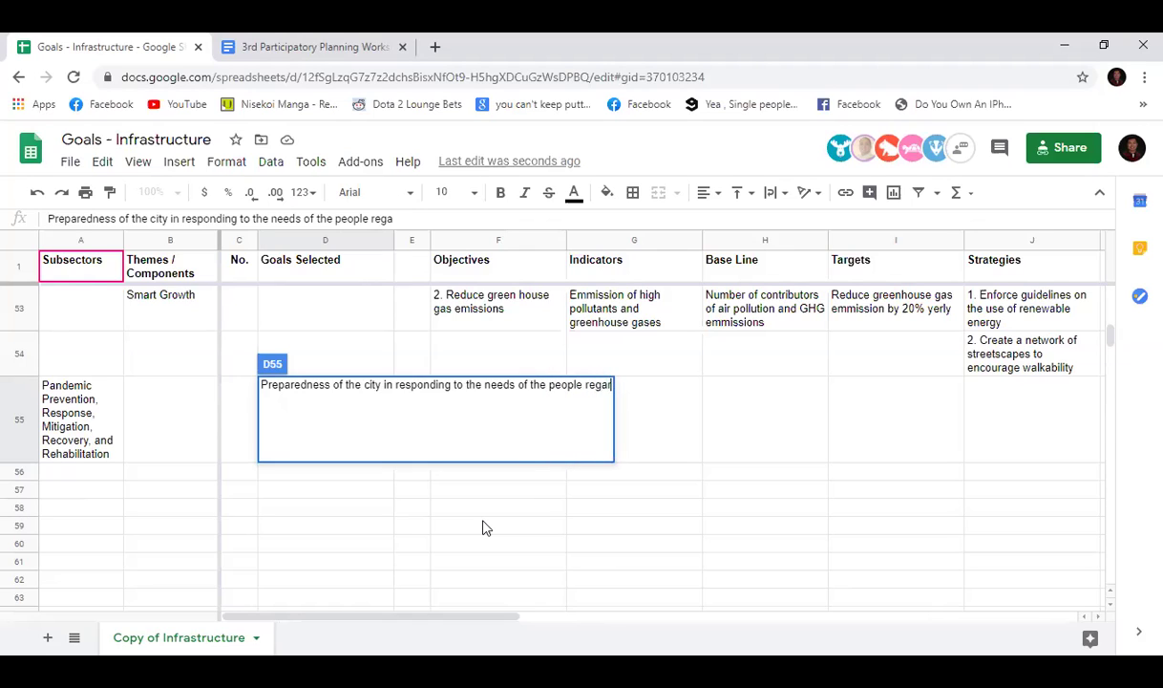
pyautogui.write(' publ')
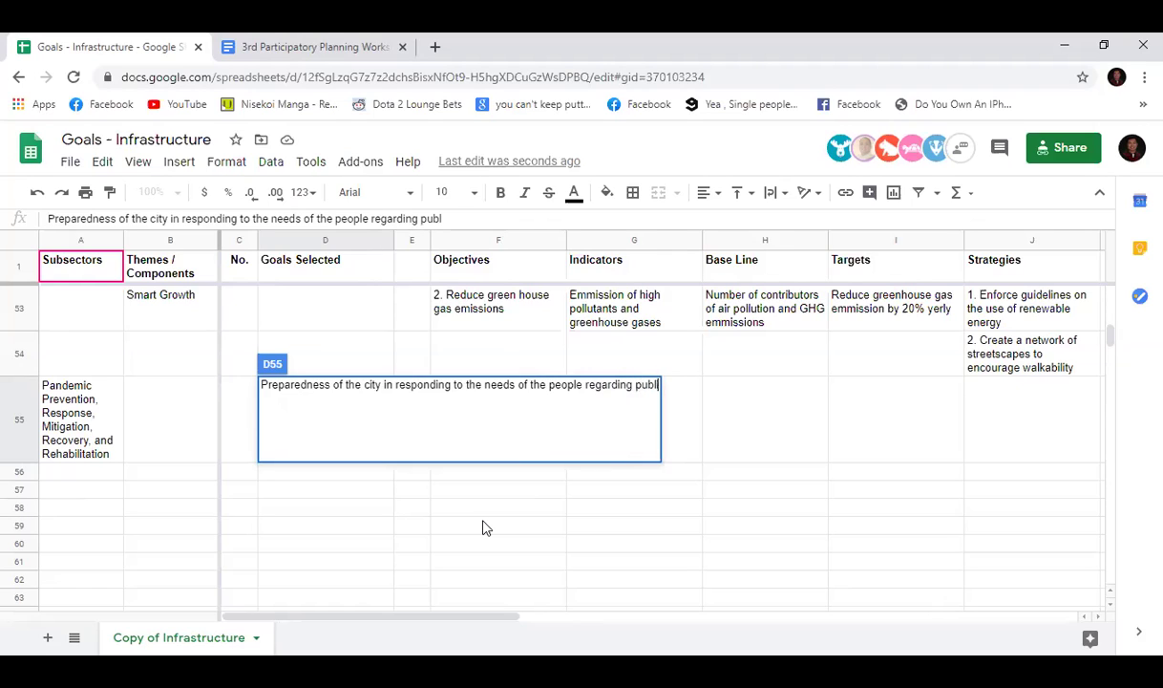
pyautogui.write('ic transp')
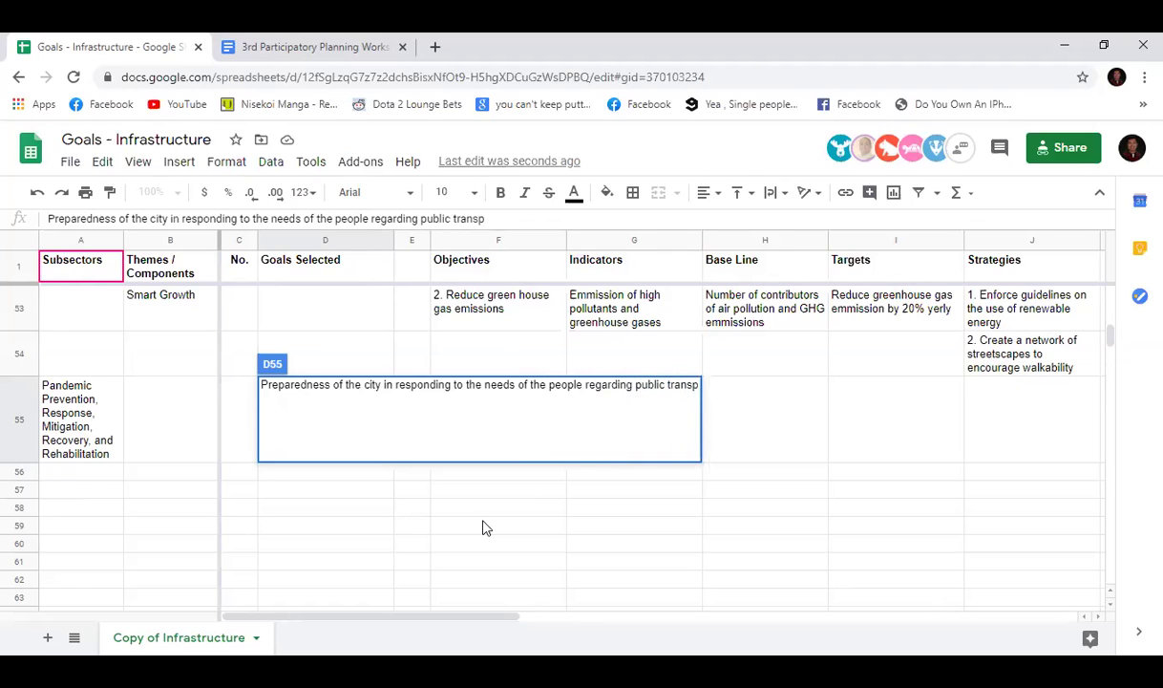
pyautogui.write('ortation')
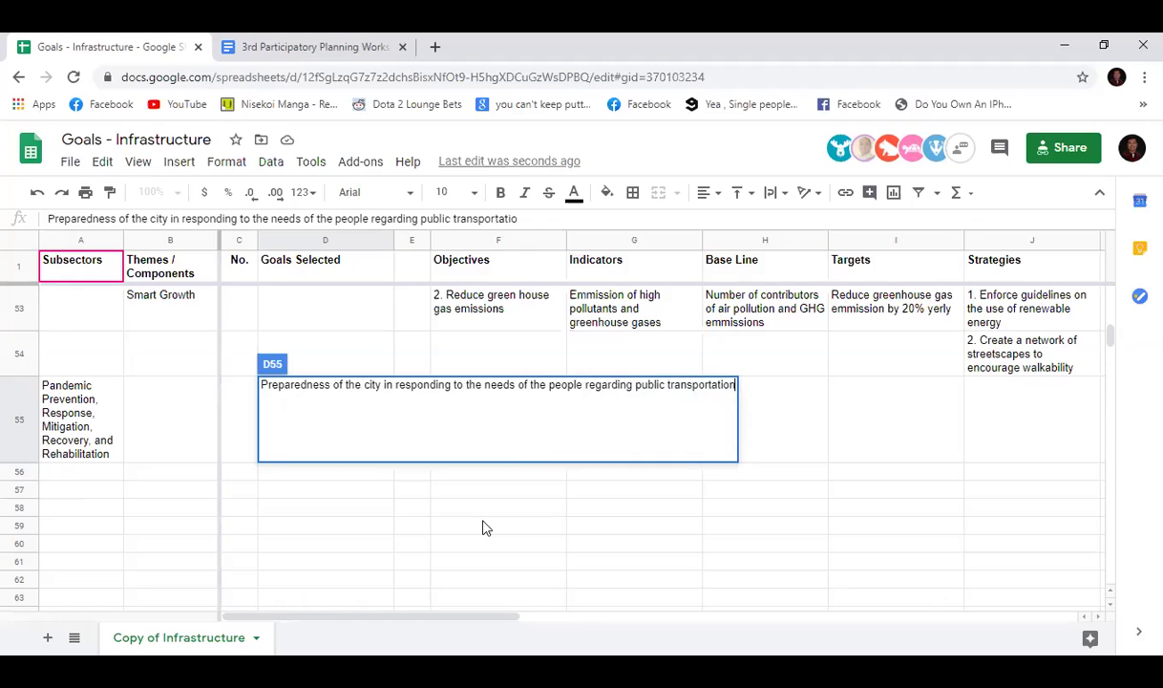
pyautogui.press('Return')
# Step: Enter "Reduction of capacity of PUVs to 50%" as the target in I55 for the Pandemic Prevention row
pyautogui.click(474, 434)
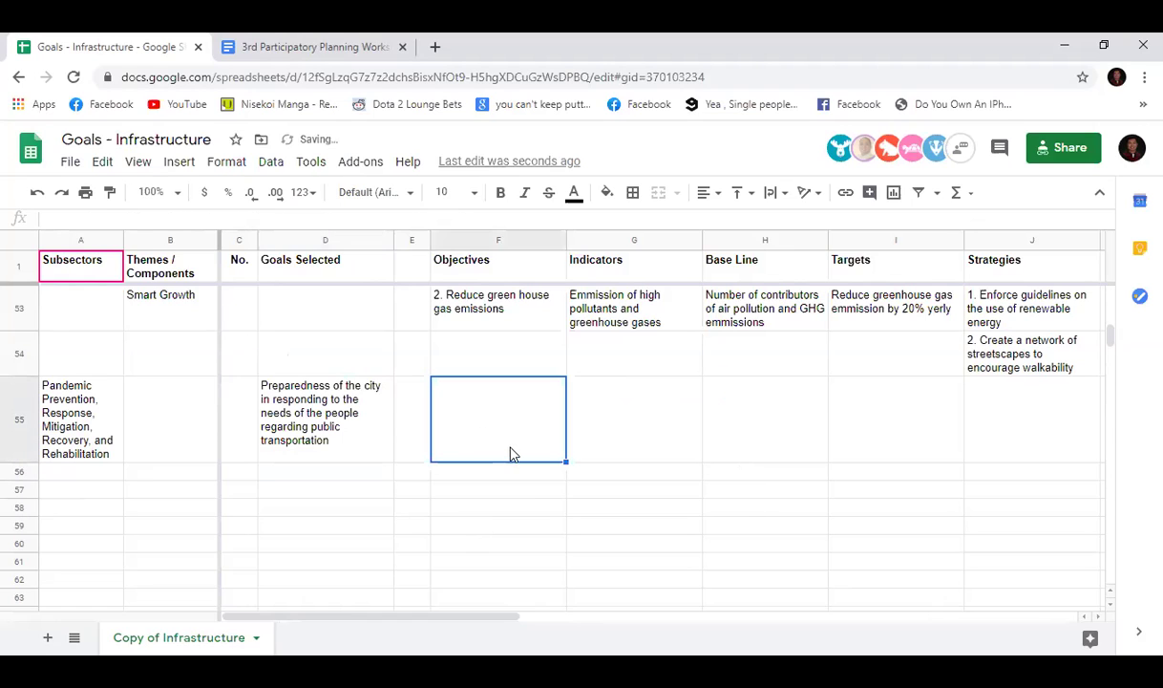
pyautogui.click(866, 415)
pyautogui.write('Reduction of')
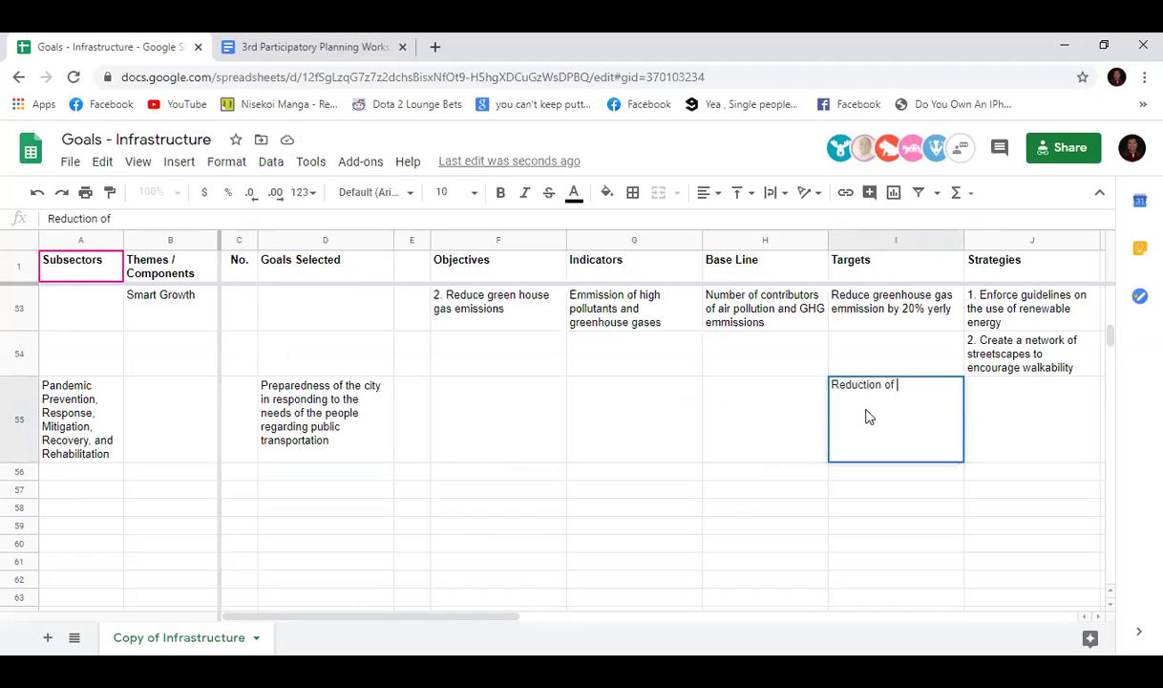
pyautogui.write(' capacity')
pyautogui.press('BackSpace')
pyautogui.press('BackSpace')
pyautogui.press('BackSpace')
pyautogui.write('it')
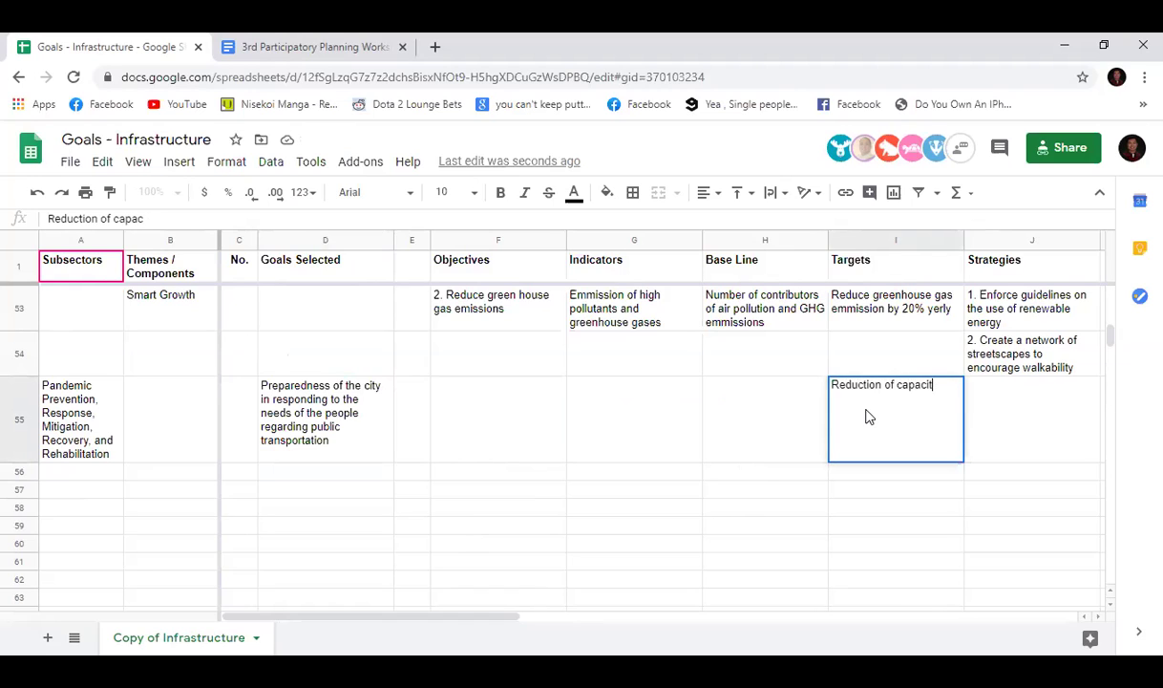
pyautogui.write('y of PUVs')
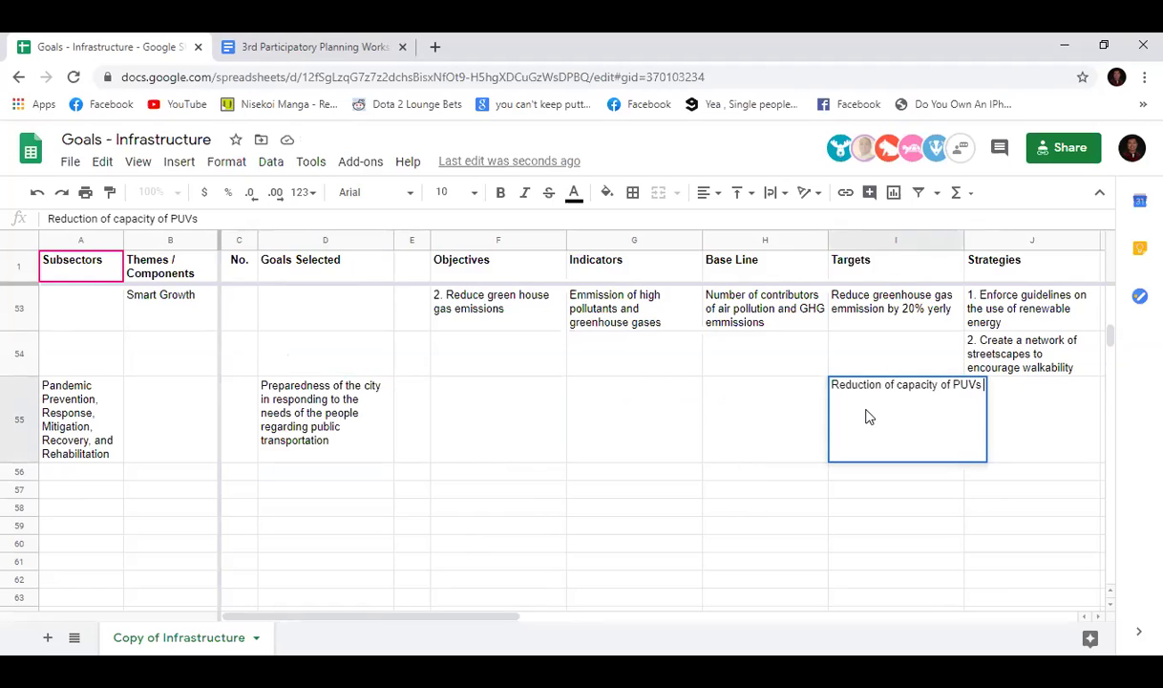
pyautogui.write(' to 50%')
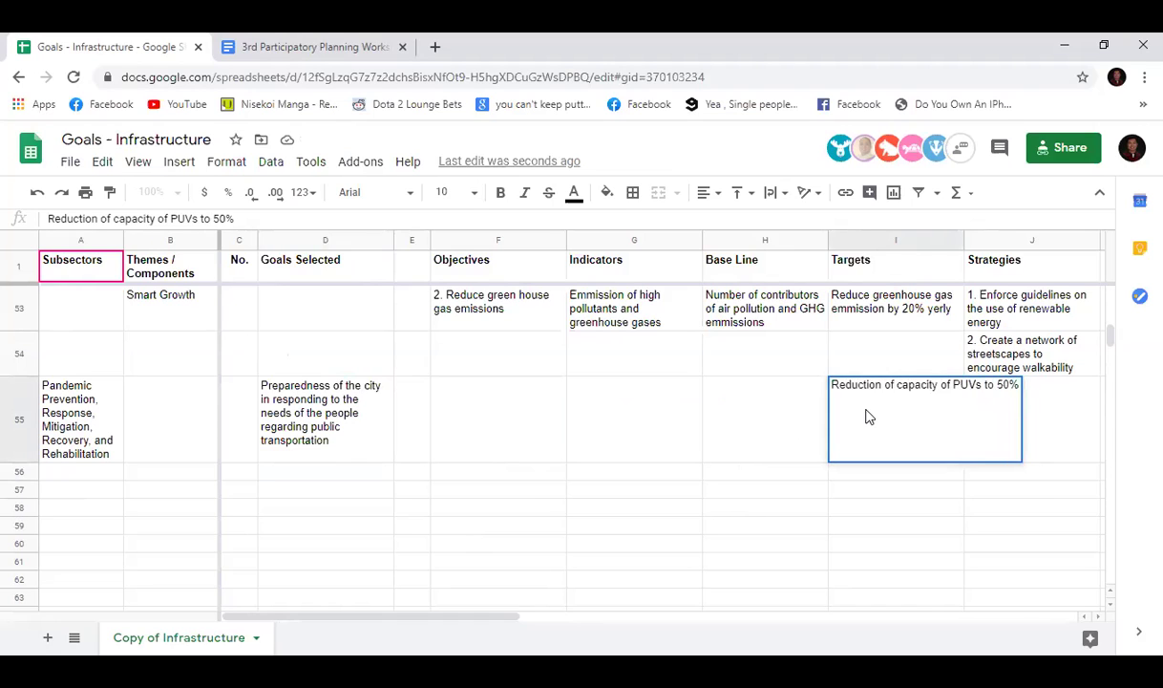
pyautogui.press('Return')
# Step: Move "Reduction of capacity of PUVs to 50%" from the target cell I55 to the strategy cell J55
pyautogui.click(868, 416)
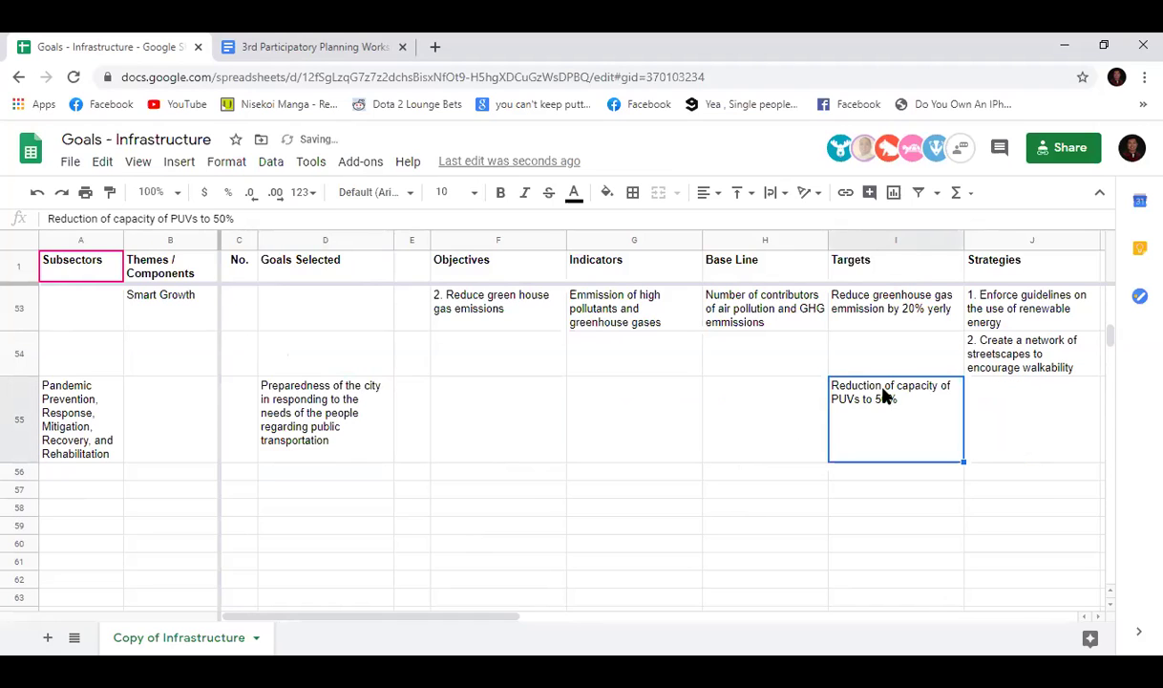
pyautogui.moveTo(891, 374); pyautogui.dragTo(1000, 411)
pyautogui.click(917, 417)
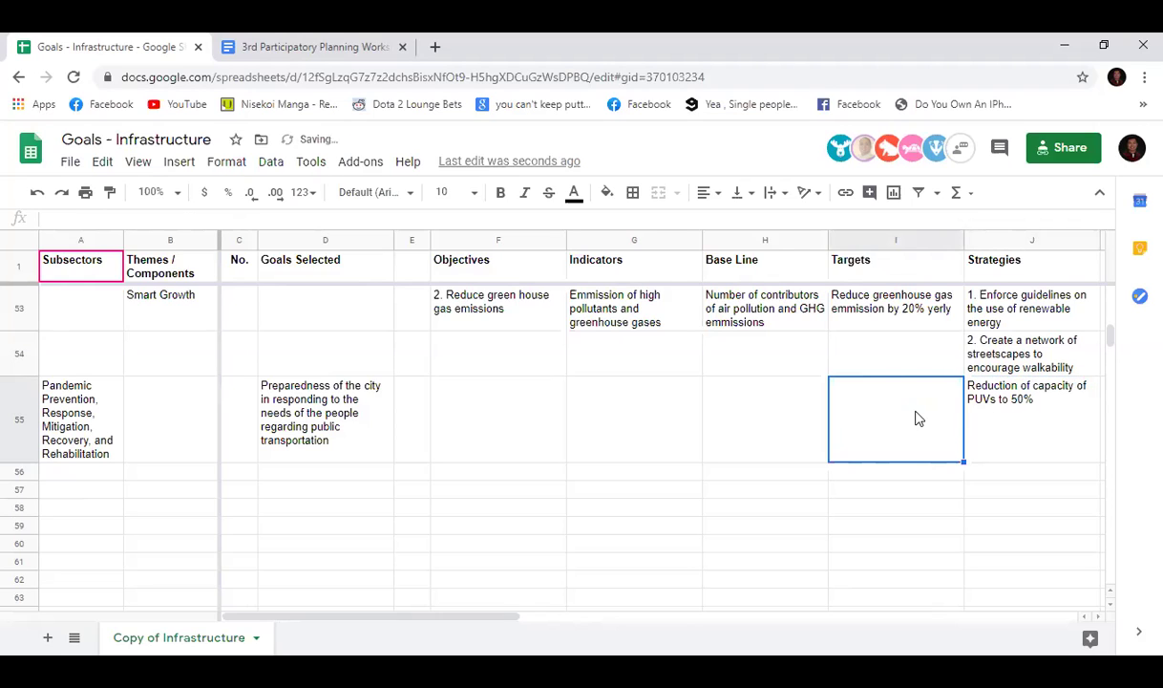
# Step: Extend the Pandemic Prevention strategy after "50%" with "or lower, depending on the gravity of situation and national government provisions"
pyautogui.click(1033, 428)
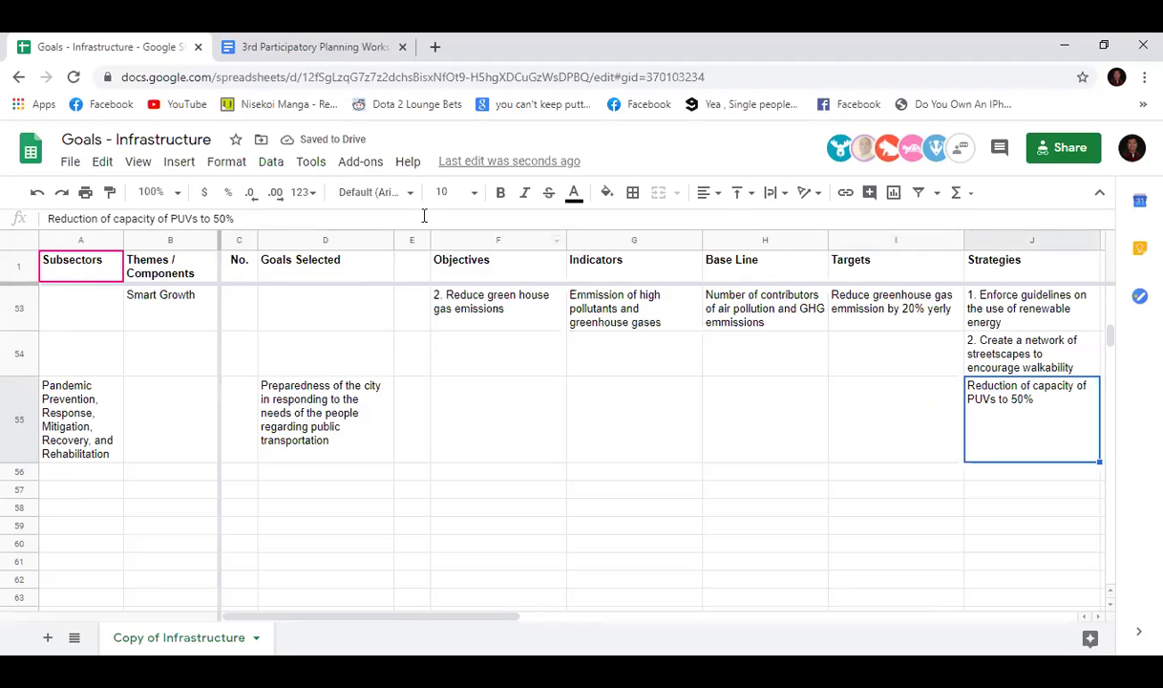
pyautogui.click(357, 218)
pyautogui.write('or lower, dep')
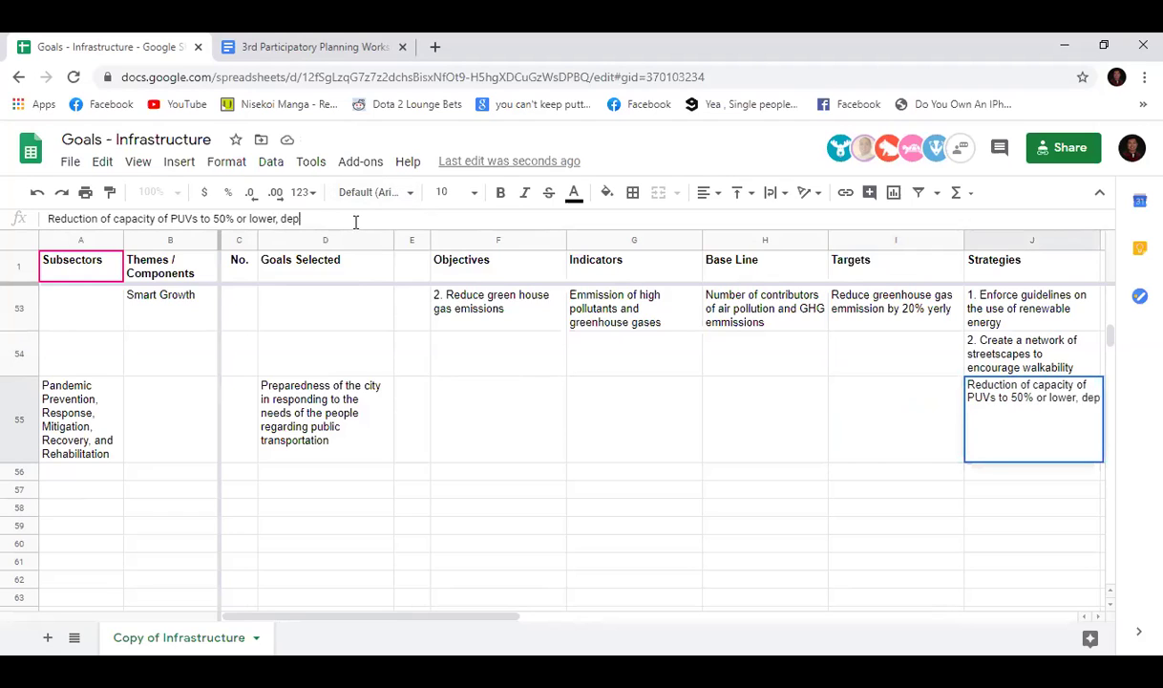
pyautogui.write('ending on the ')
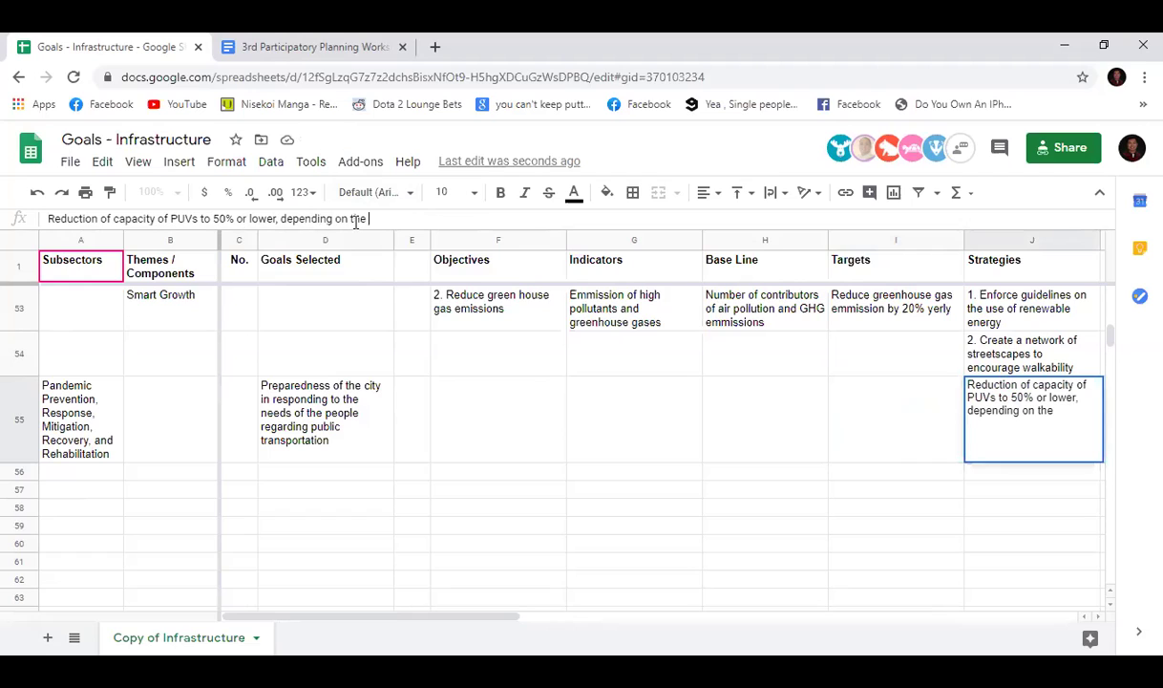
pyautogui.write('gravity of situat')
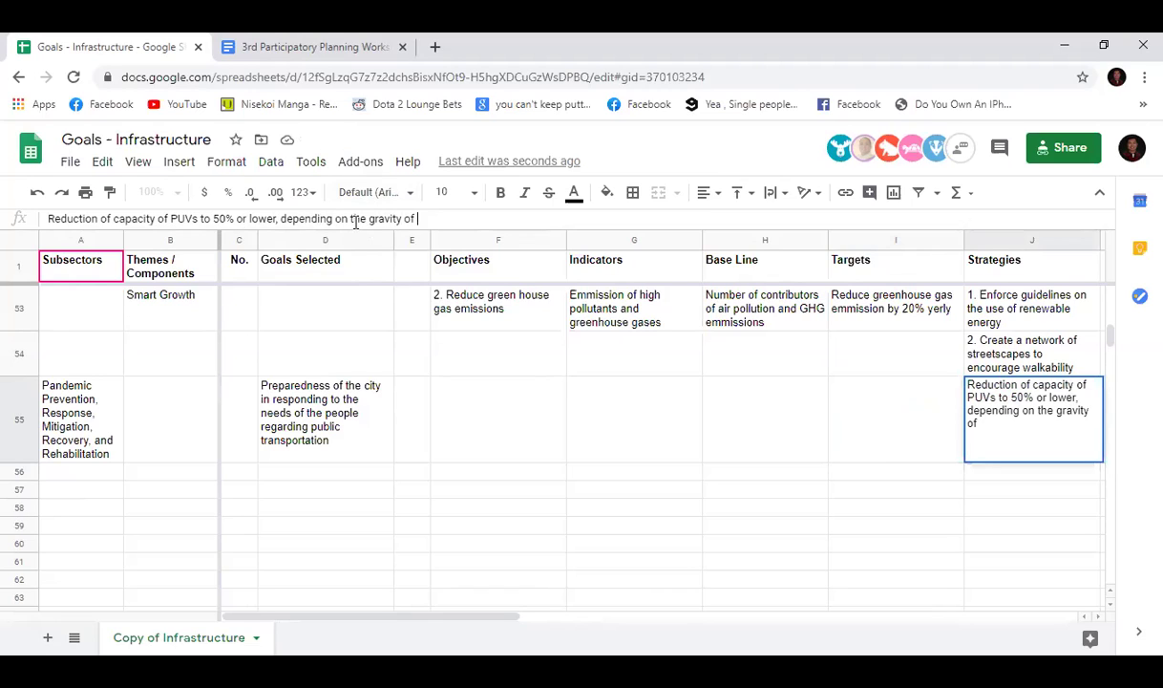
pyautogui.write('nd ')
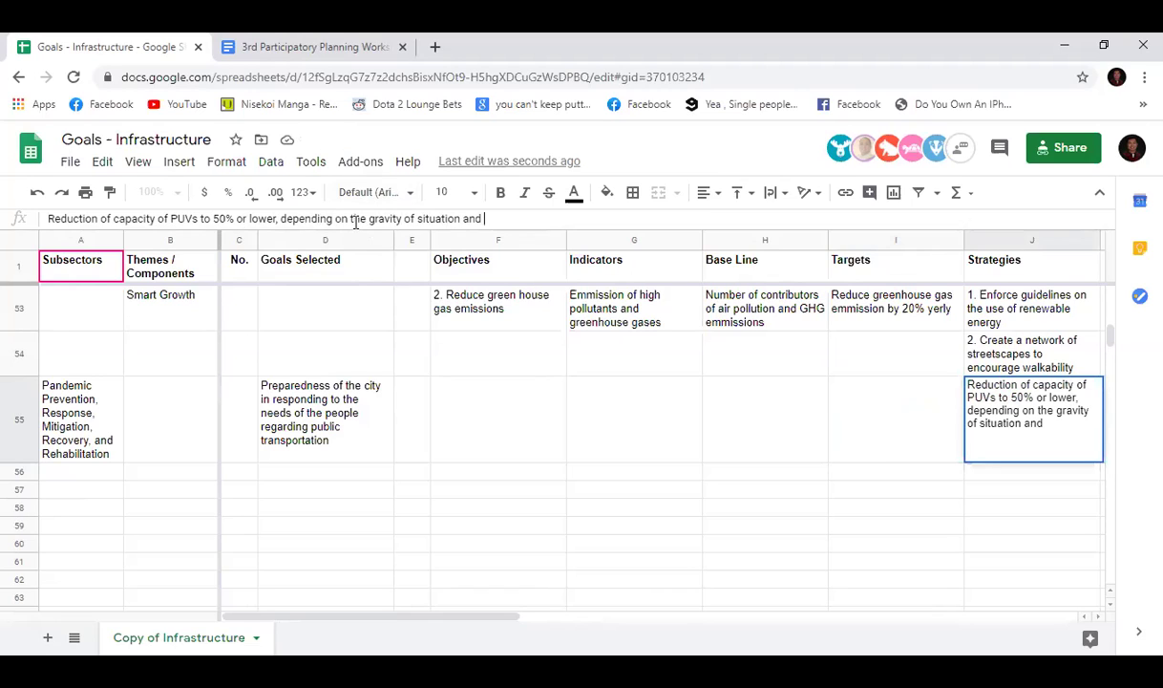
pyautogui.write('national go')
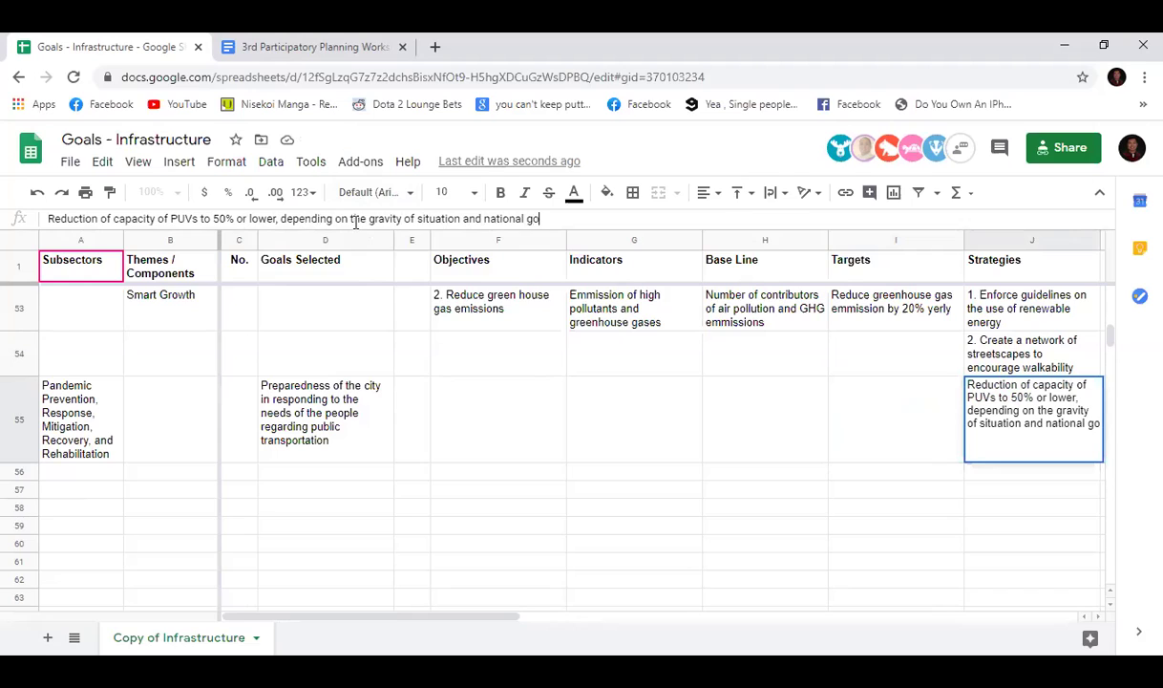
pyautogui.write('ver')
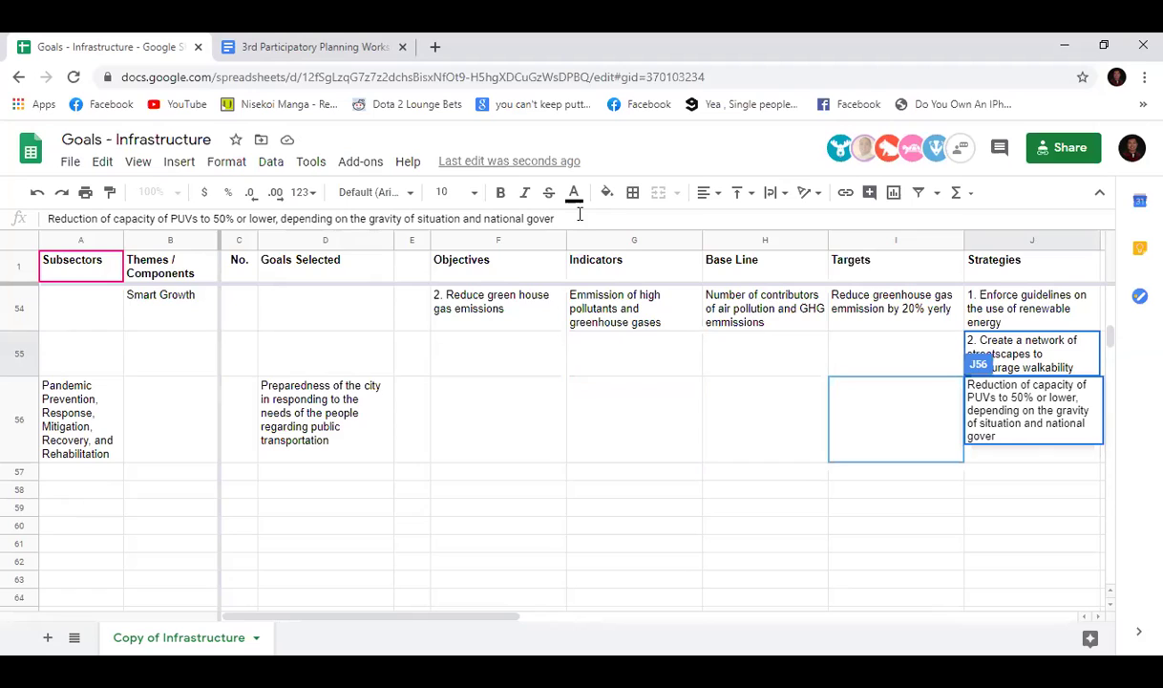
pyautogui.write('nmen')
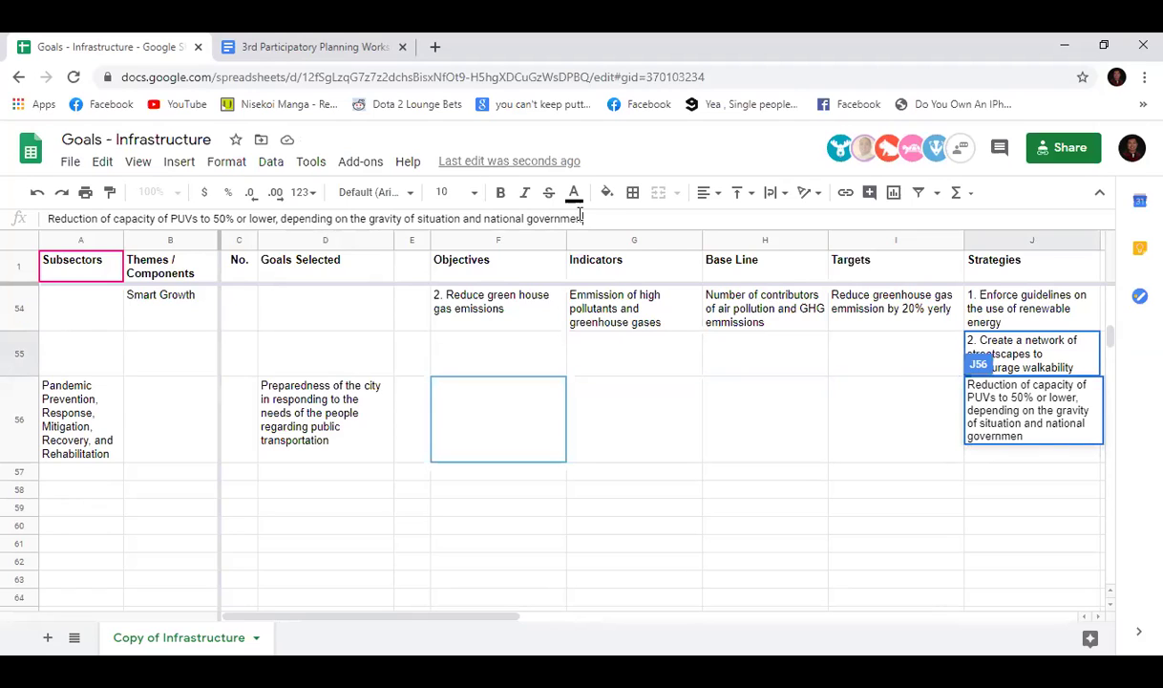
pyautogui.write('t provisions')
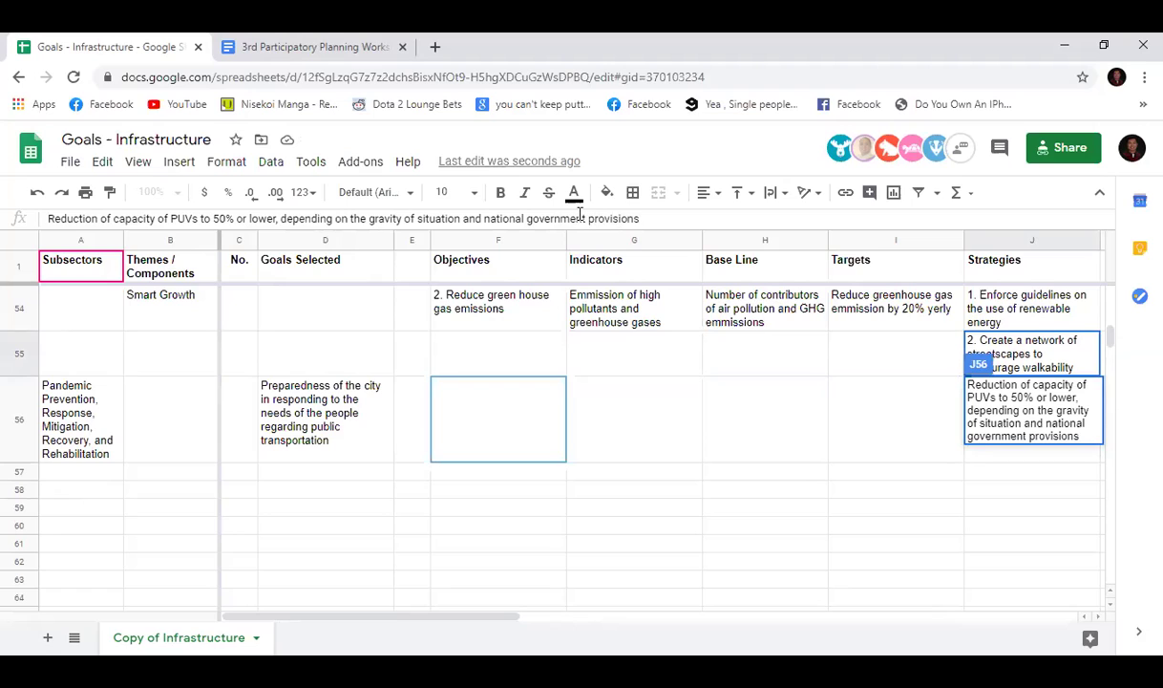
pyautogui.press('Return')
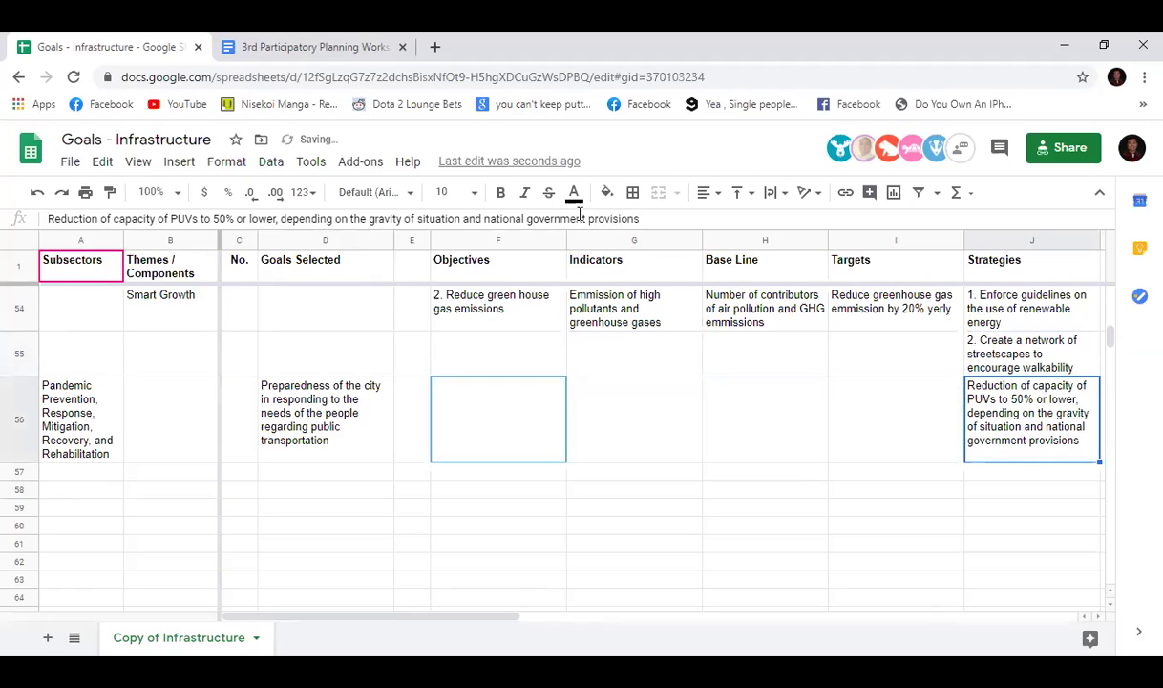
# Step: Check the Pandemic Prevention row's goal, target and strategy cells, and look back through the rows up to Public Transportation
pyautogui.click(871, 435)
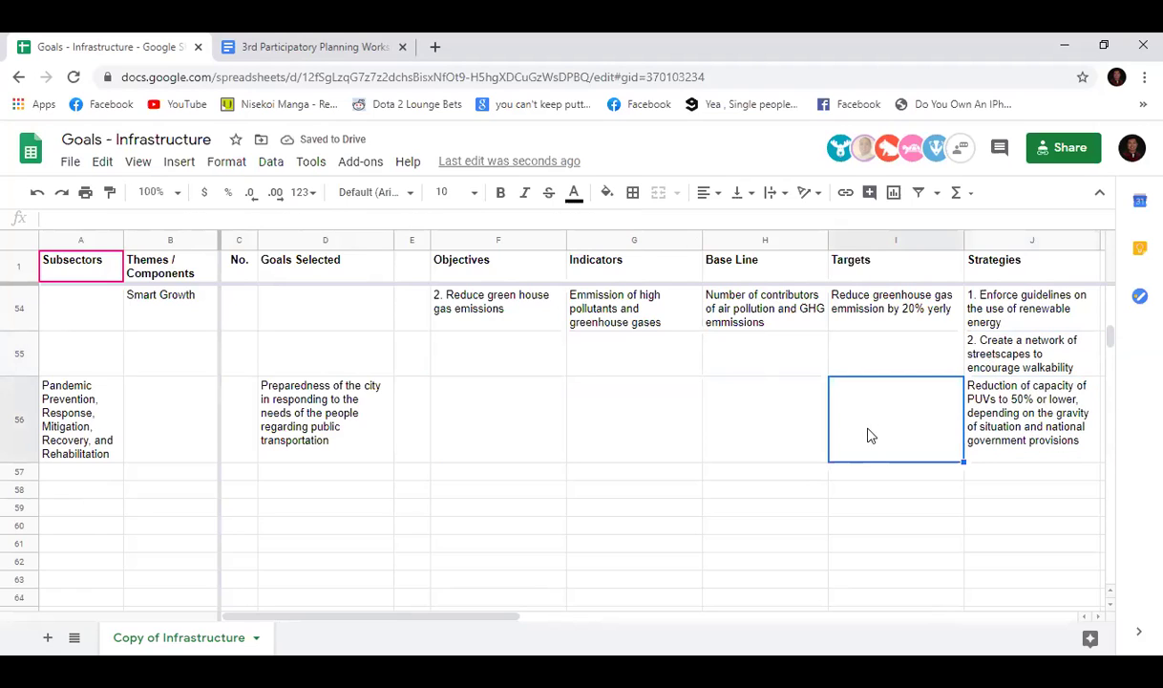
pyautogui.click(967, 406)
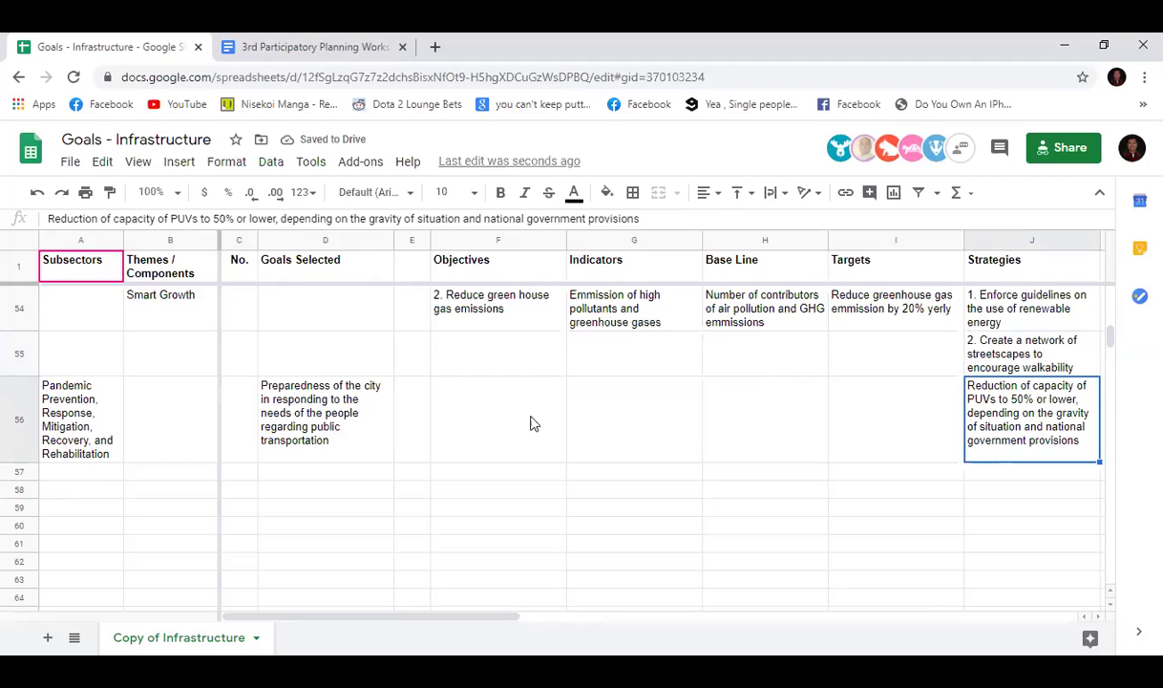
pyautogui.click(360, 427)
pyautogui.click(973, 441)
pyautogui.click(323, 436)
pyautogui.click(869, 437)
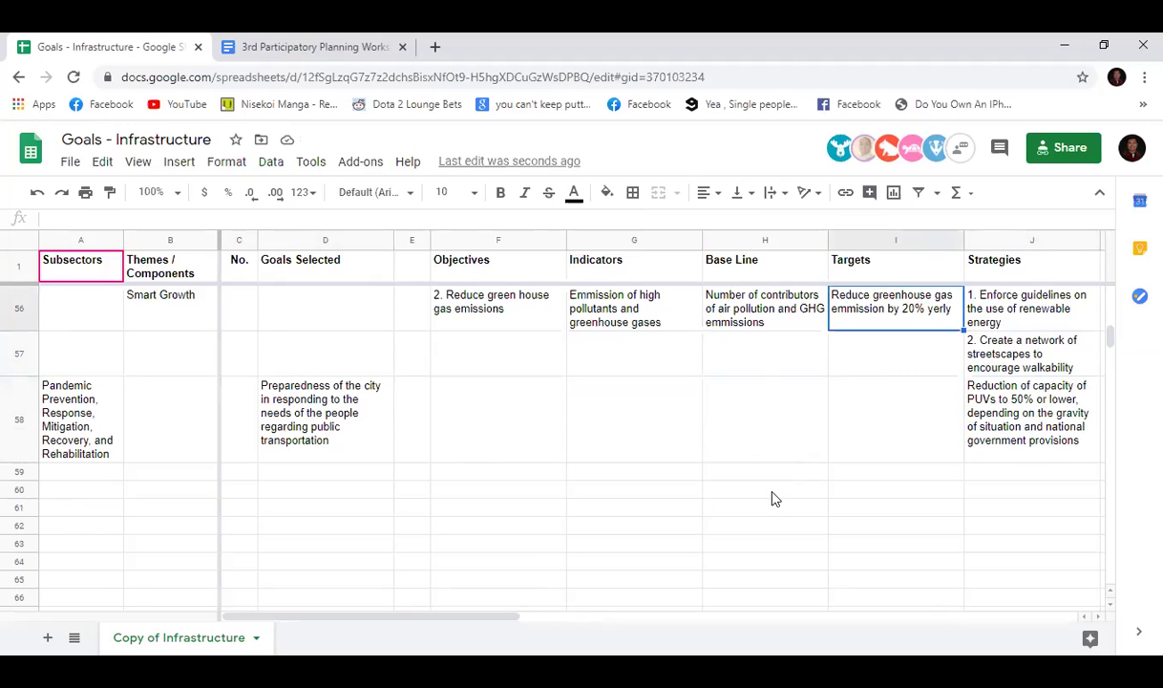
pyautogui.scroll(2, 771, 491)
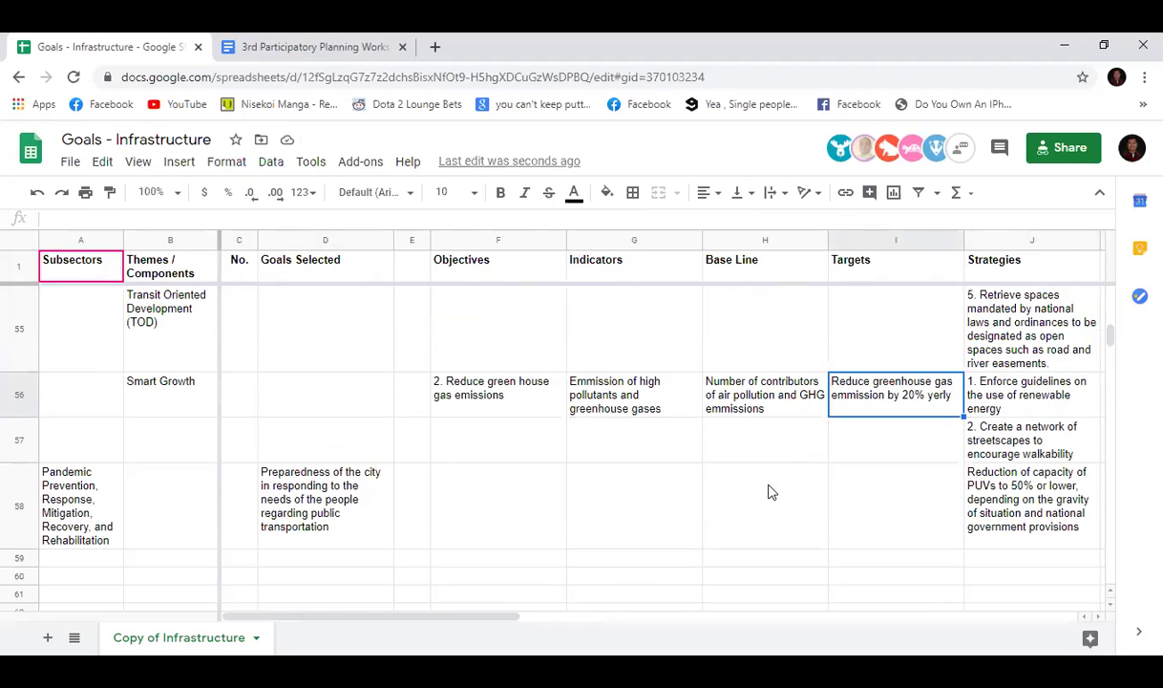
pyautogui.scroll(20, 771, 492)
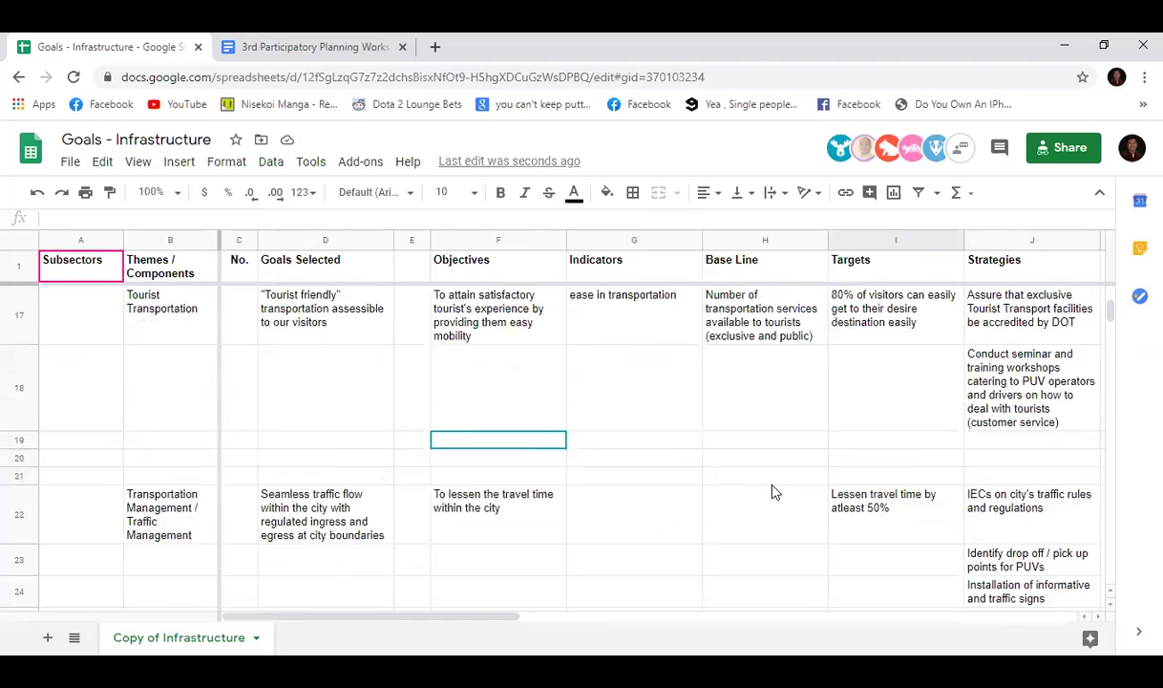
pyautogui.scroll(3, 775, 492)
pyautogui.scroll(-5, 775, 491)
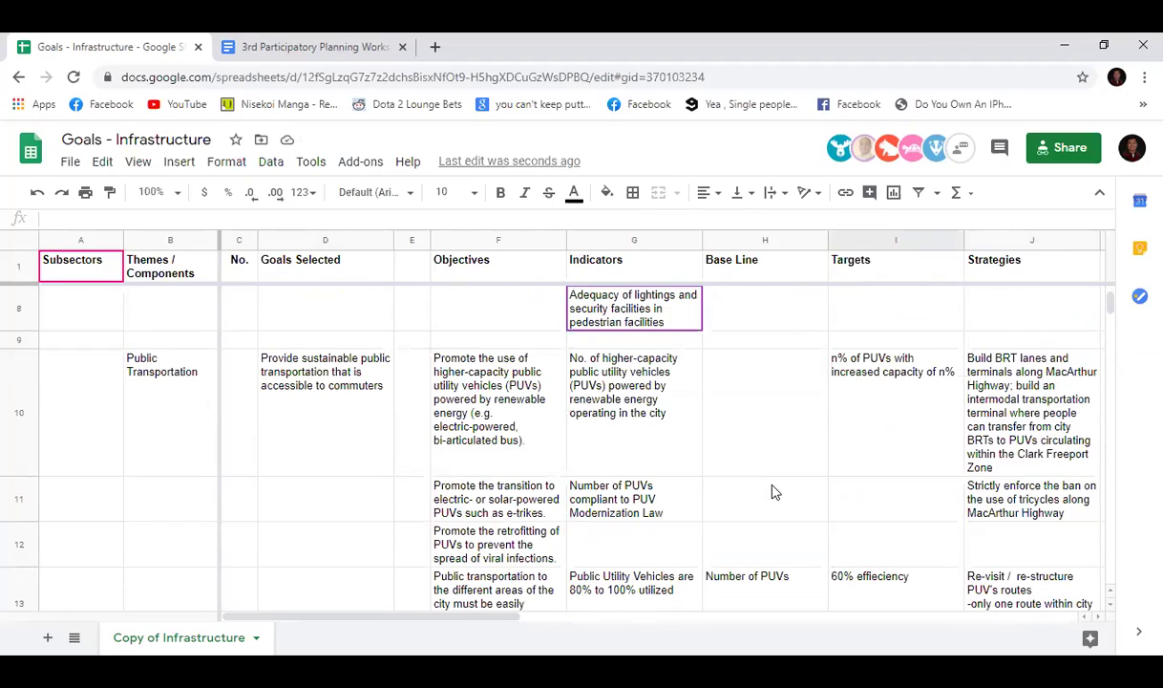
# Step: Insert one blank row above row 11, directly below the first Public Transportation row
pyautogui.click(499, 387)
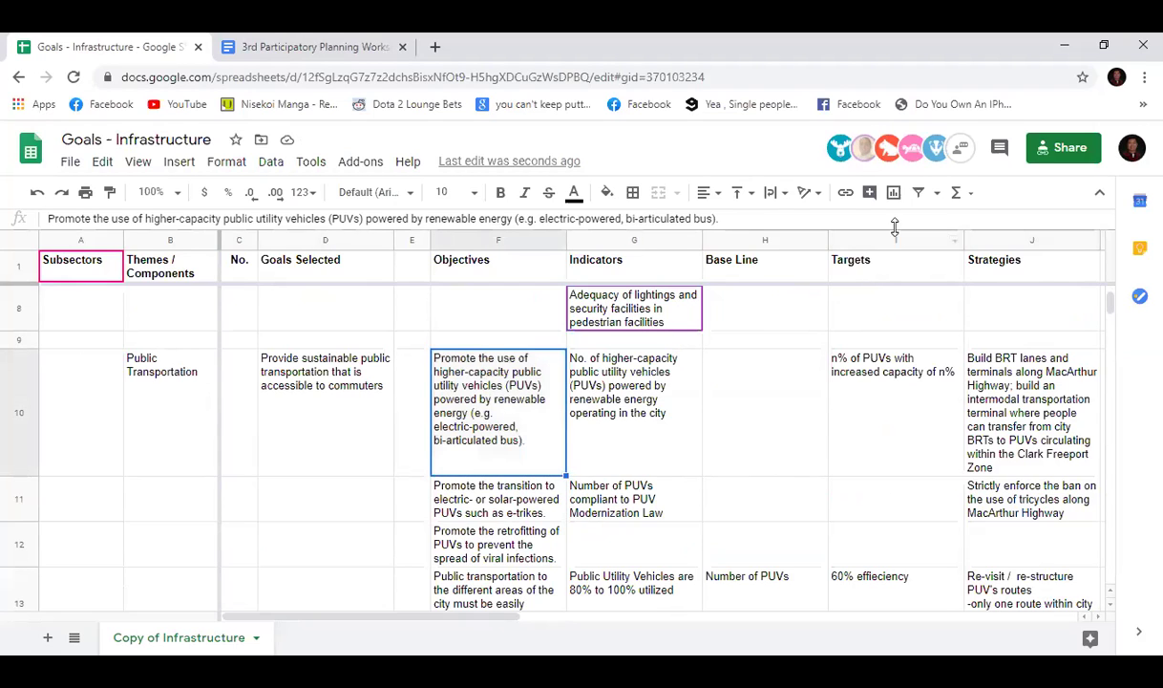
pyautogui.keyDown('ctrl'); pyautogui.click(637, 456); pyautogui.keyUp('ctrl')
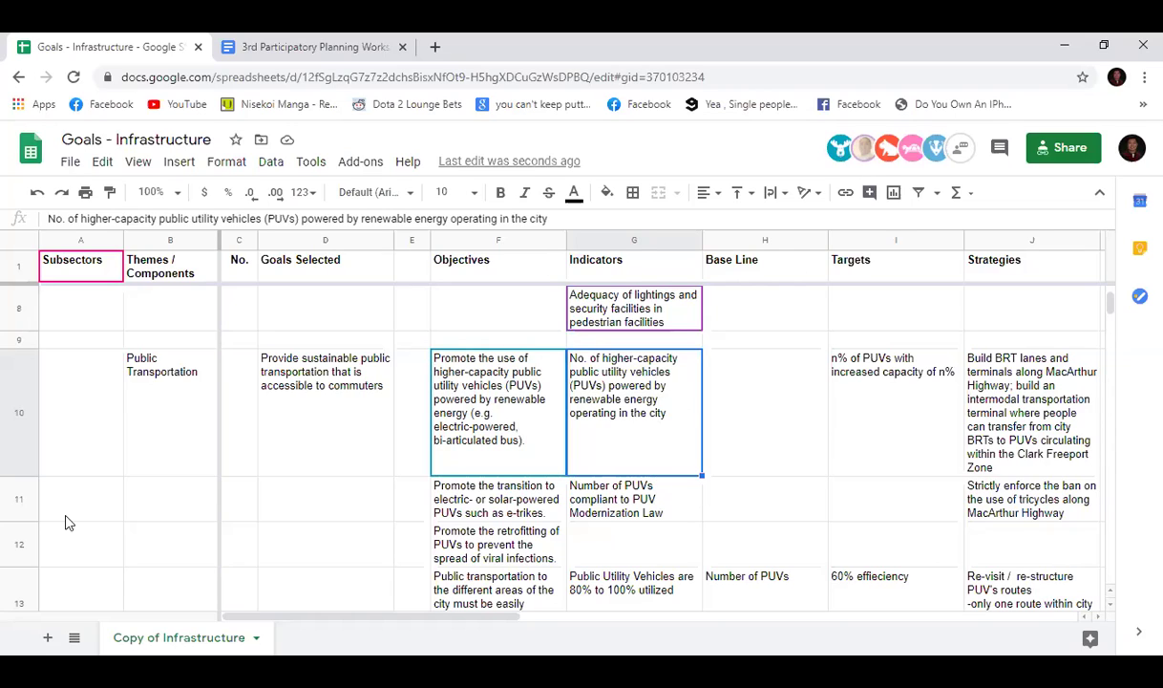
pyautogui.click(15, 511)
pyautogui.rightClick(15, 511)
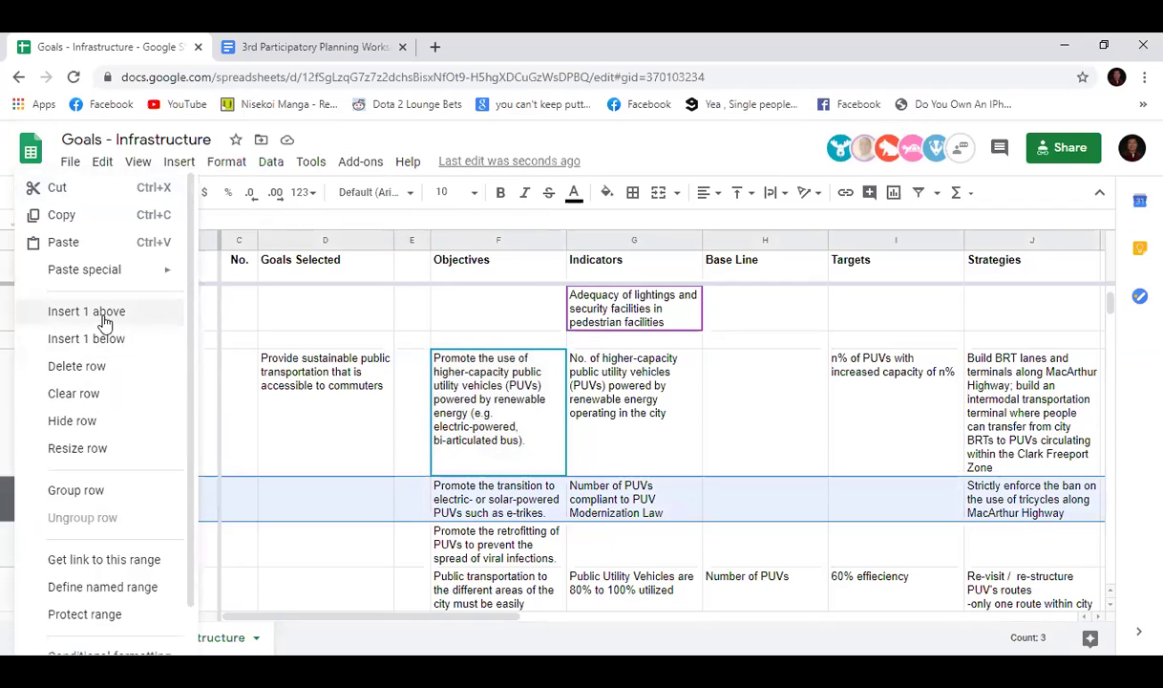
pyautogui.click(107, 318)
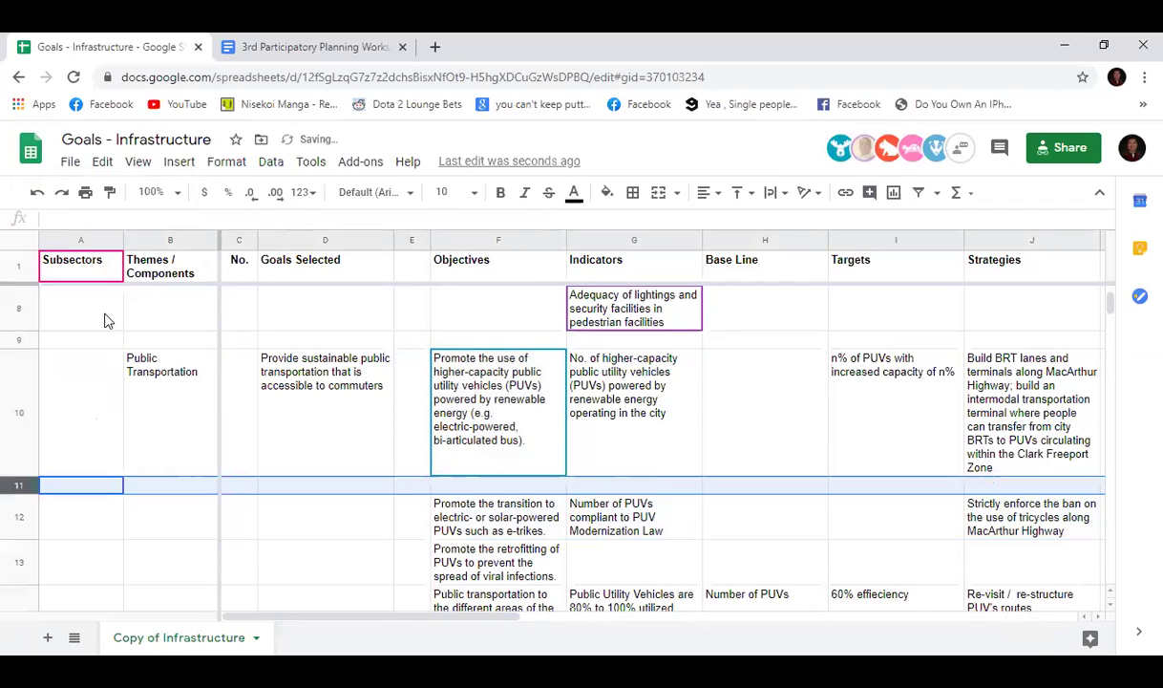
pyautogui.click(500, 483)
# Step: Change the target in I10 to "n% of PUVs compliant with PUV Modernization Law"
pyautogui.click(845, 430)
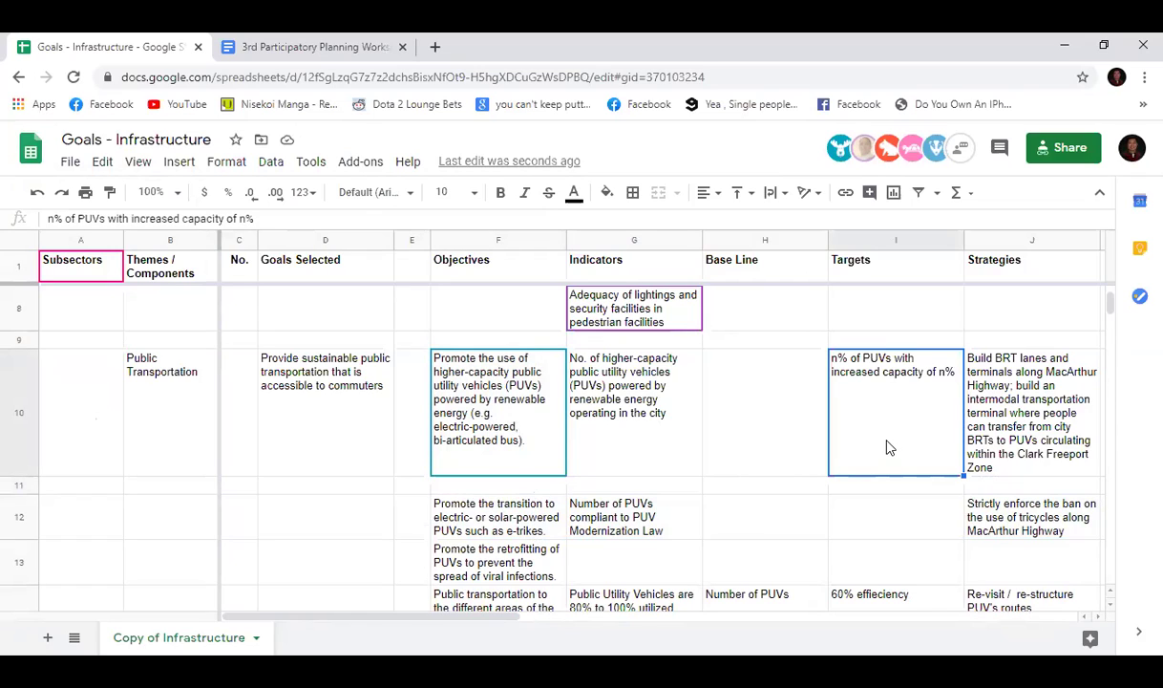
pyautogui.moveTo(251, 218); pyautogui.dragTo(109, 218)
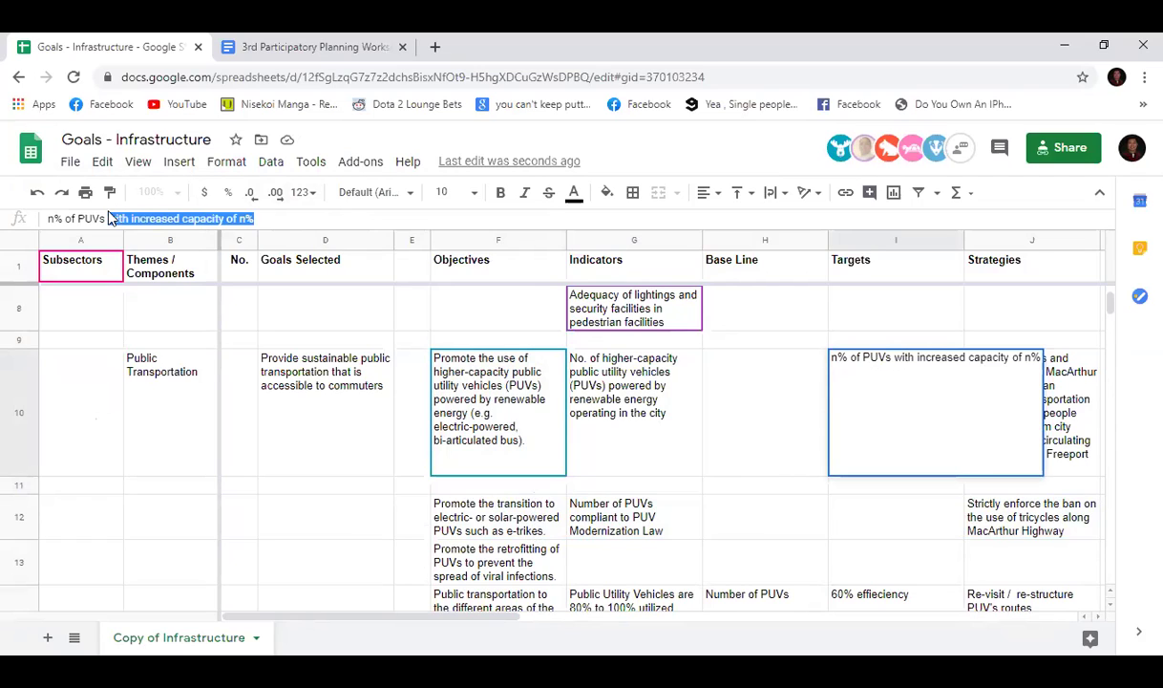
pyautogui.write('compliant with PUV Modernization Law')
pyautogui.press('Return')
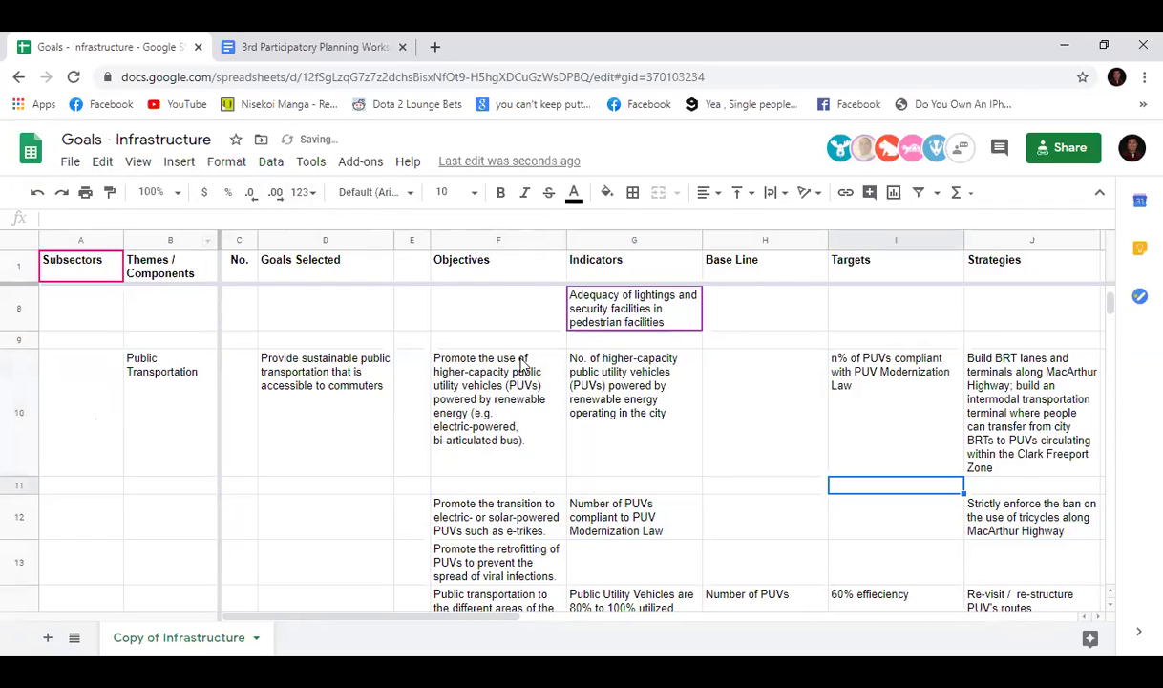
# Step: Enter "Number of available facilities catering the regeneration of energy of modern PUVs" as the indicator in G11
pyautogui.click(765, 382)
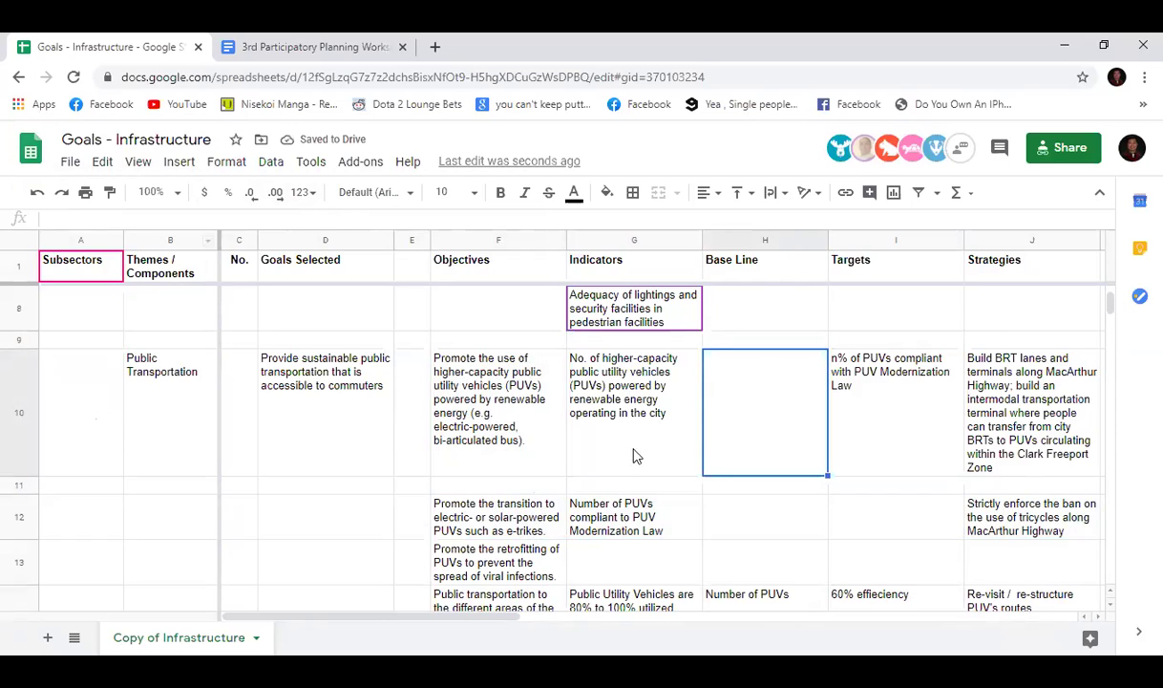
pyautogui.click(482, 459)
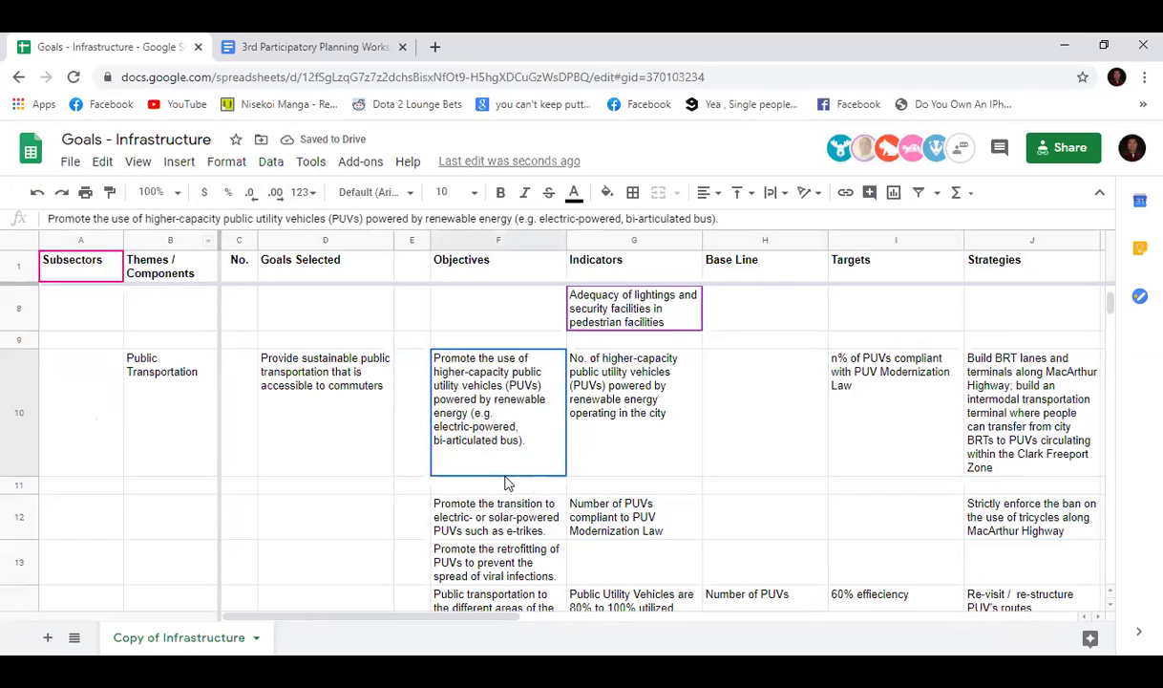
pyautogui.click(605, 487)
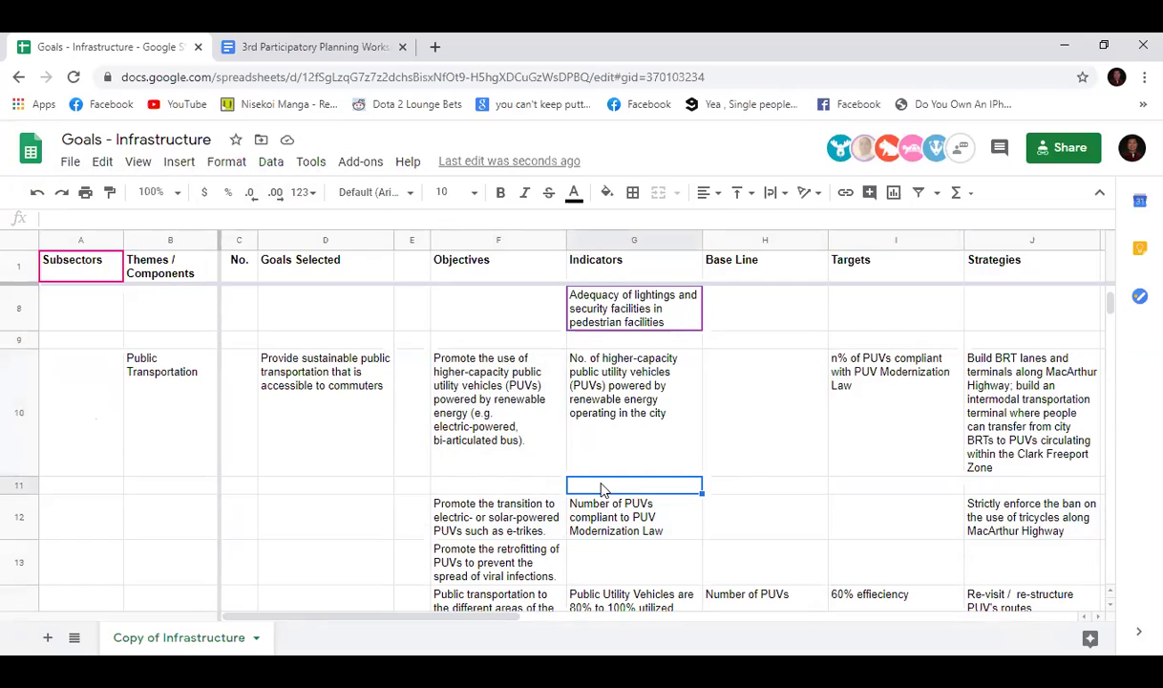
pyautogui.click(182, 218)
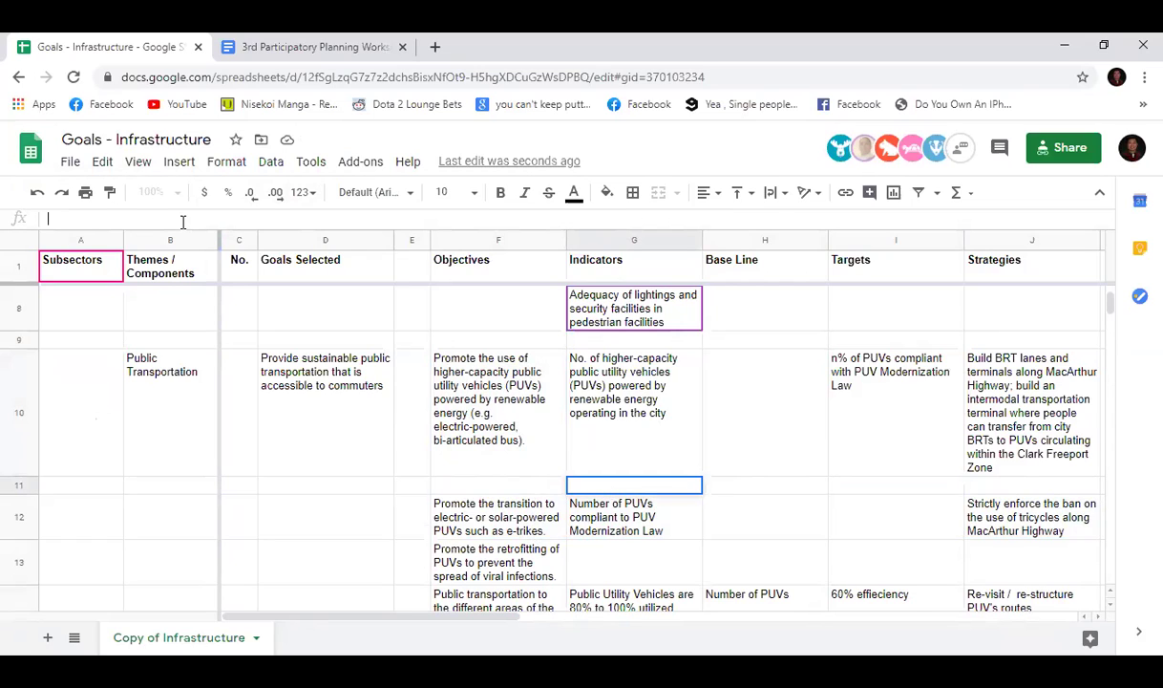
pyautogui.write('Number of')
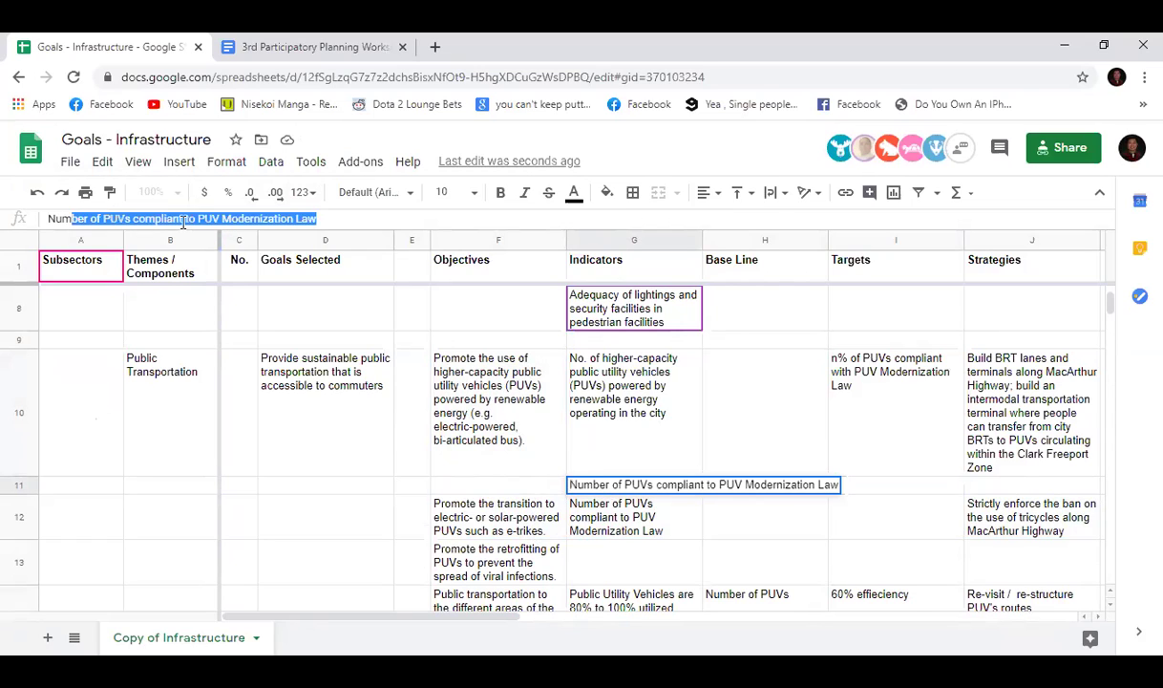
pyautogui.write(' available fac')
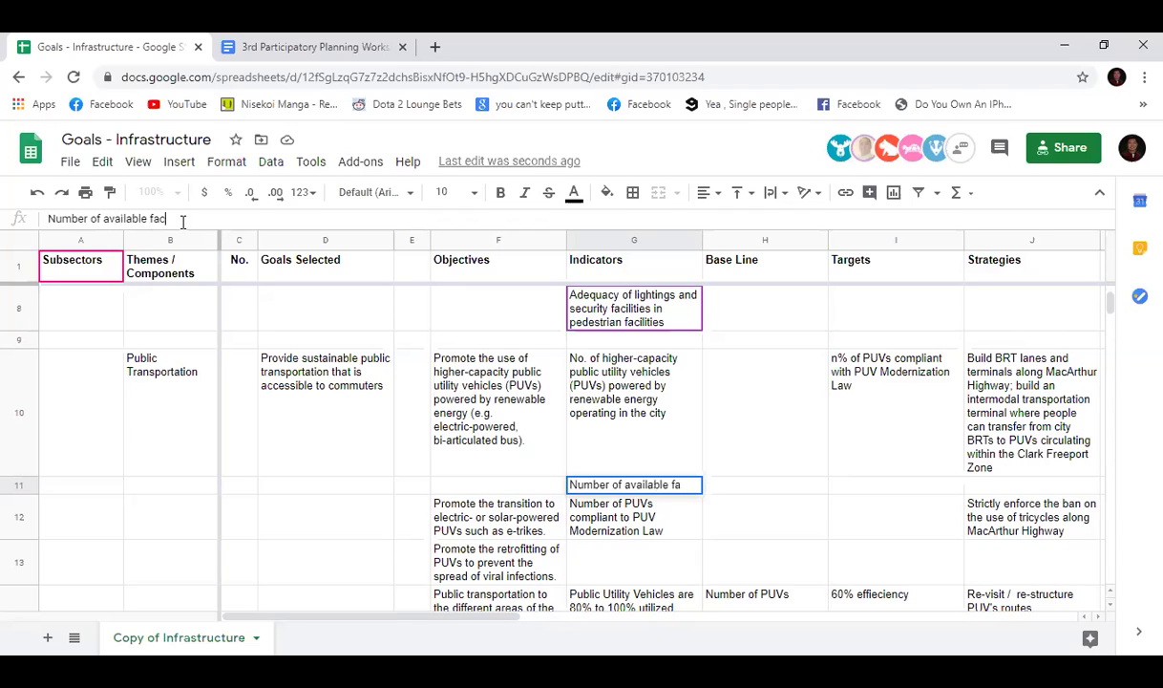
pyautogui.write('ilities cate')
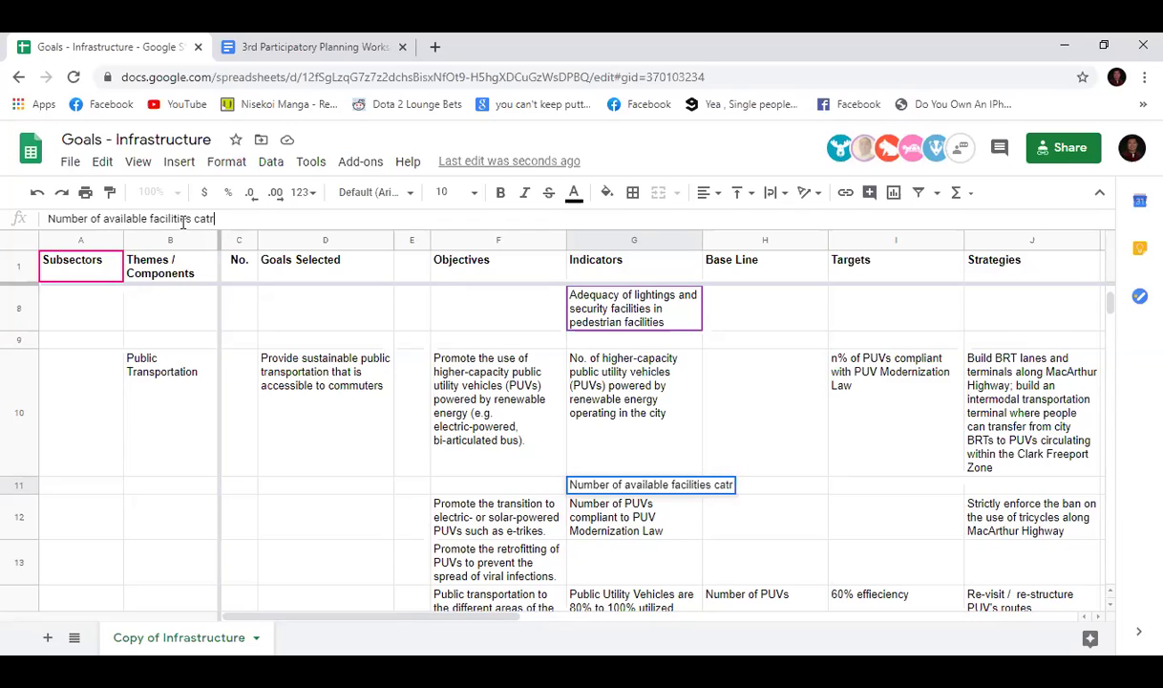
pyautogui.write('ring the')
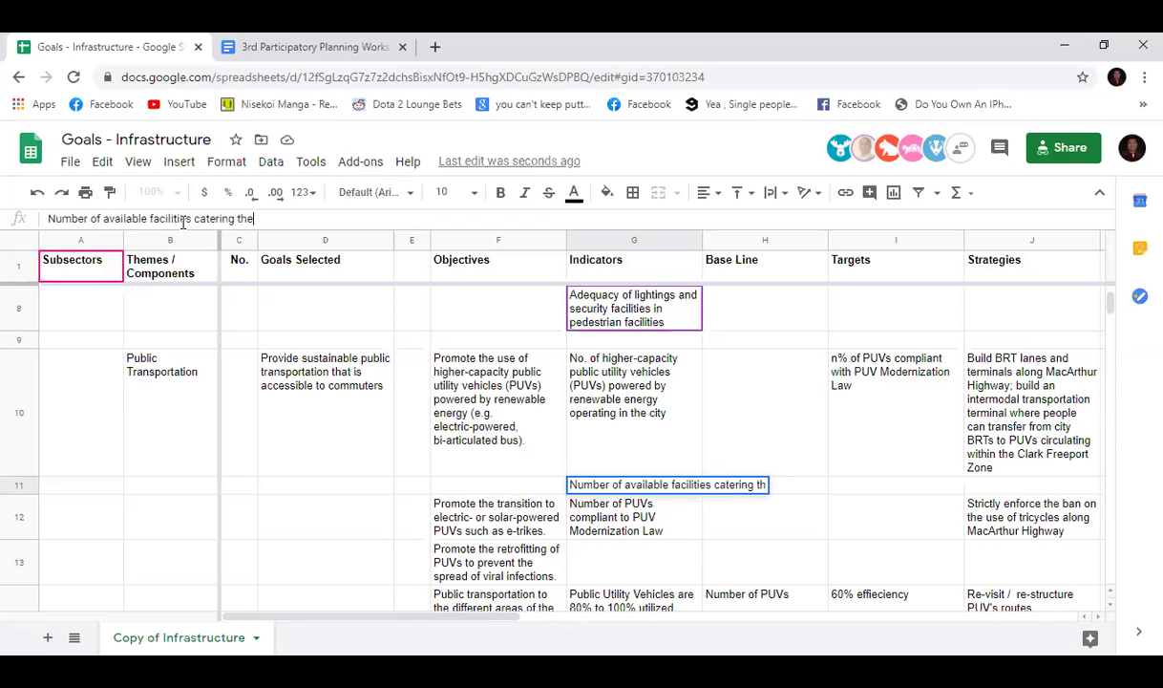
pyautogui.write(' regeneration')
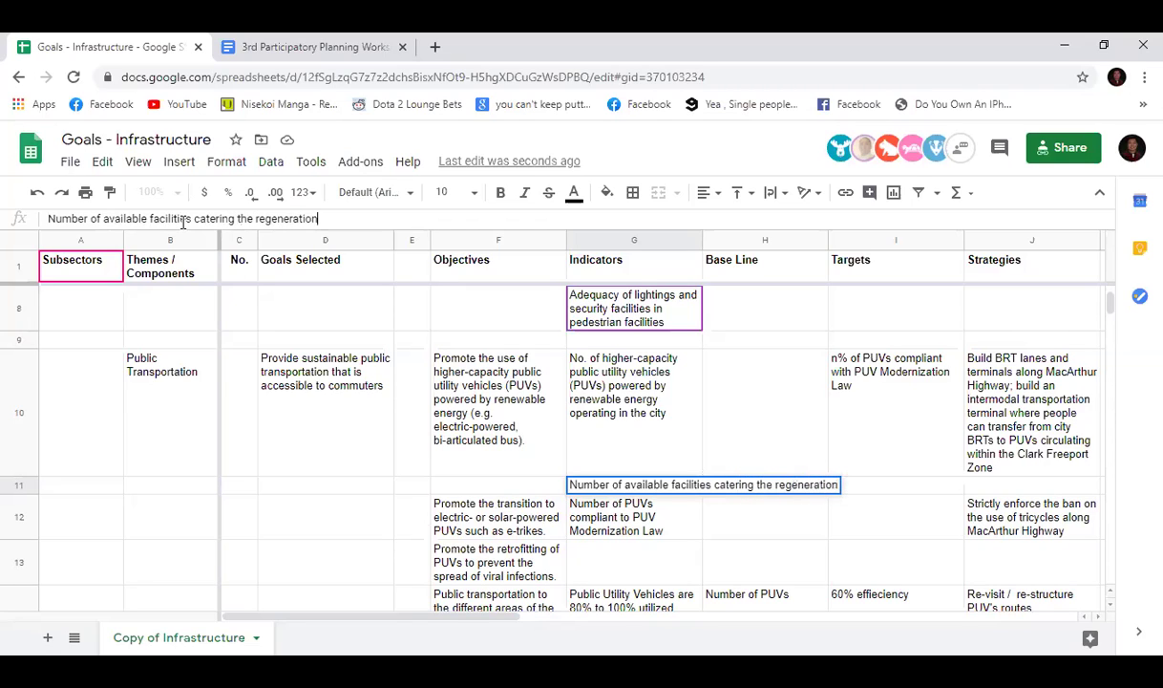
pyautogui.write(' of ener')
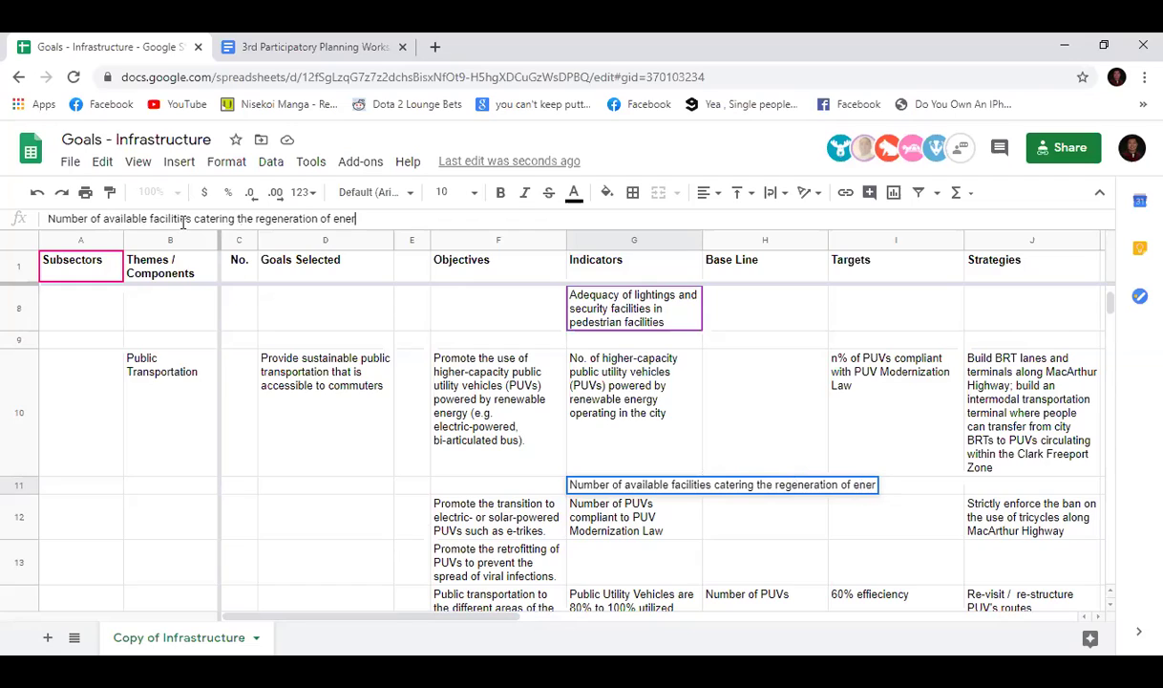
pyautogui.write('gy of ')
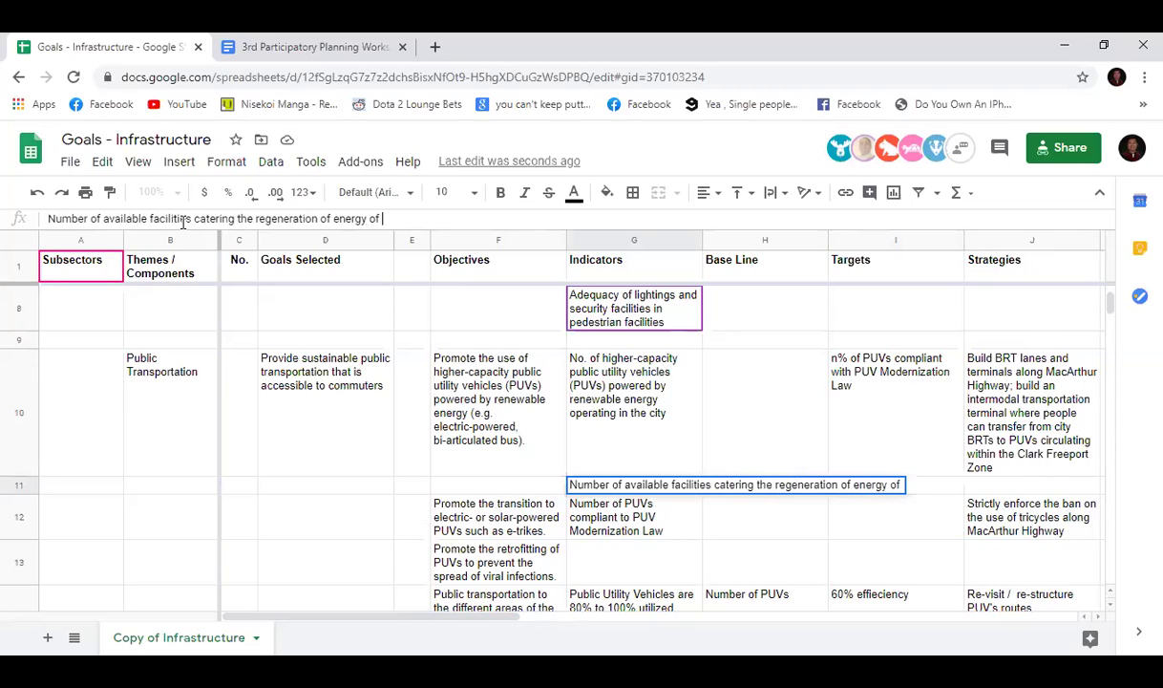
pyautogui.write('modern PUVs')
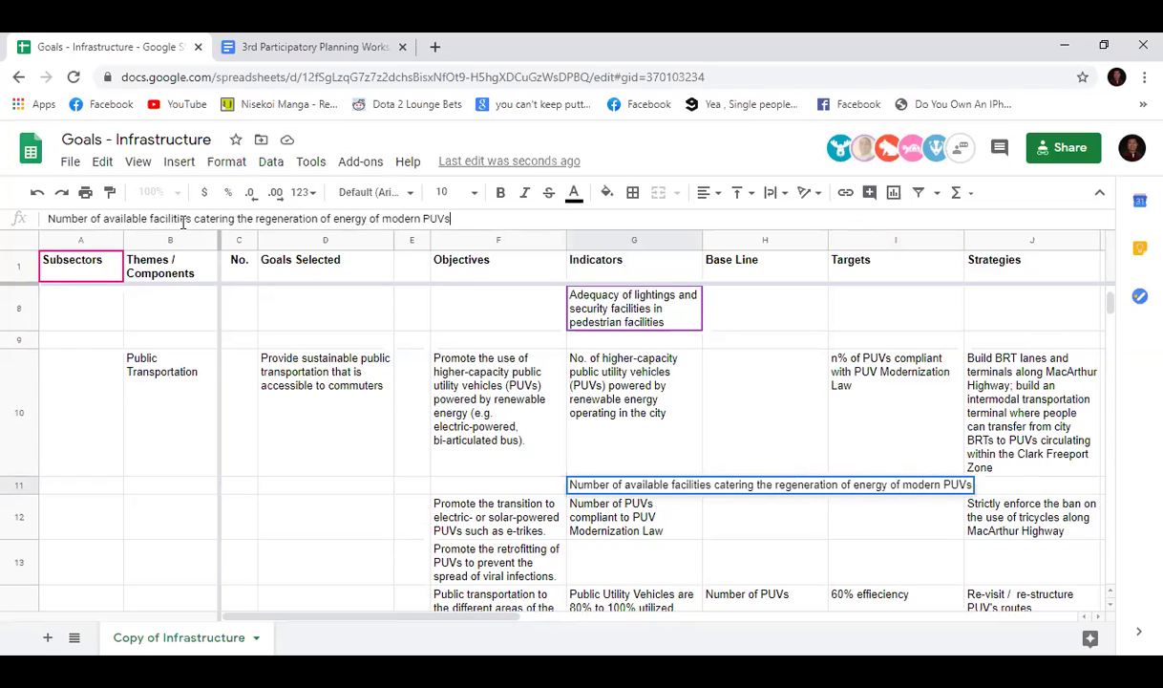
pyautogui.press('Return')
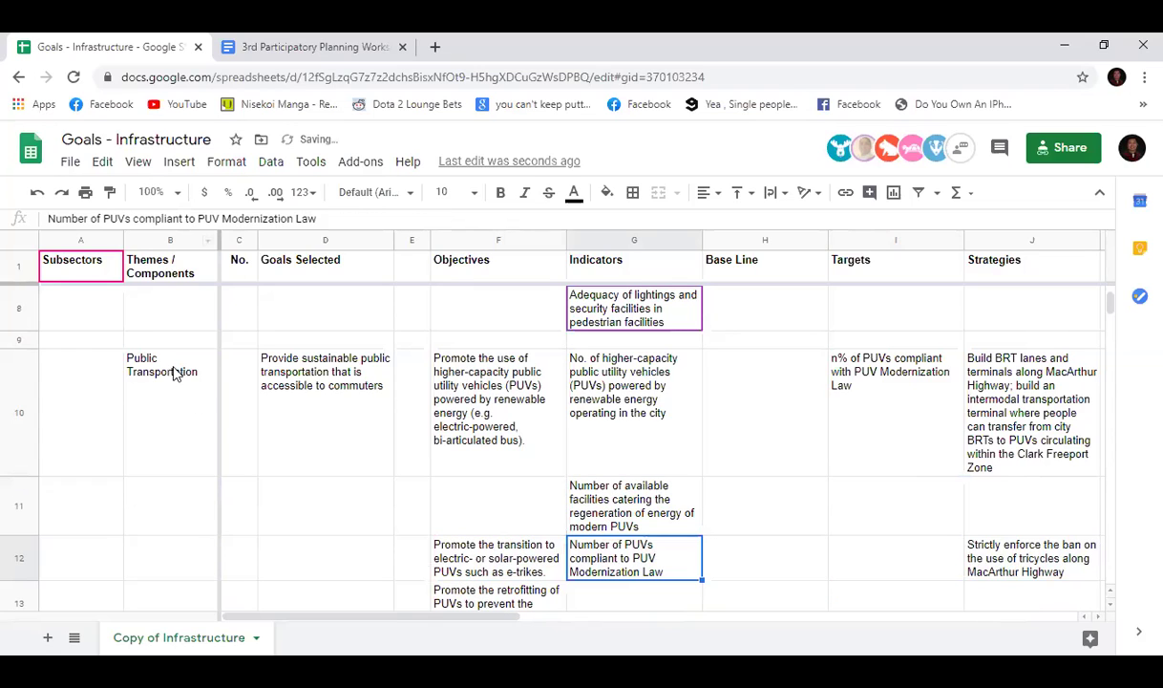
# Step: Move the objective about the transition to electric- or solar-powered PUVs from F12 up to F11
pyautogui.click(491, 506)
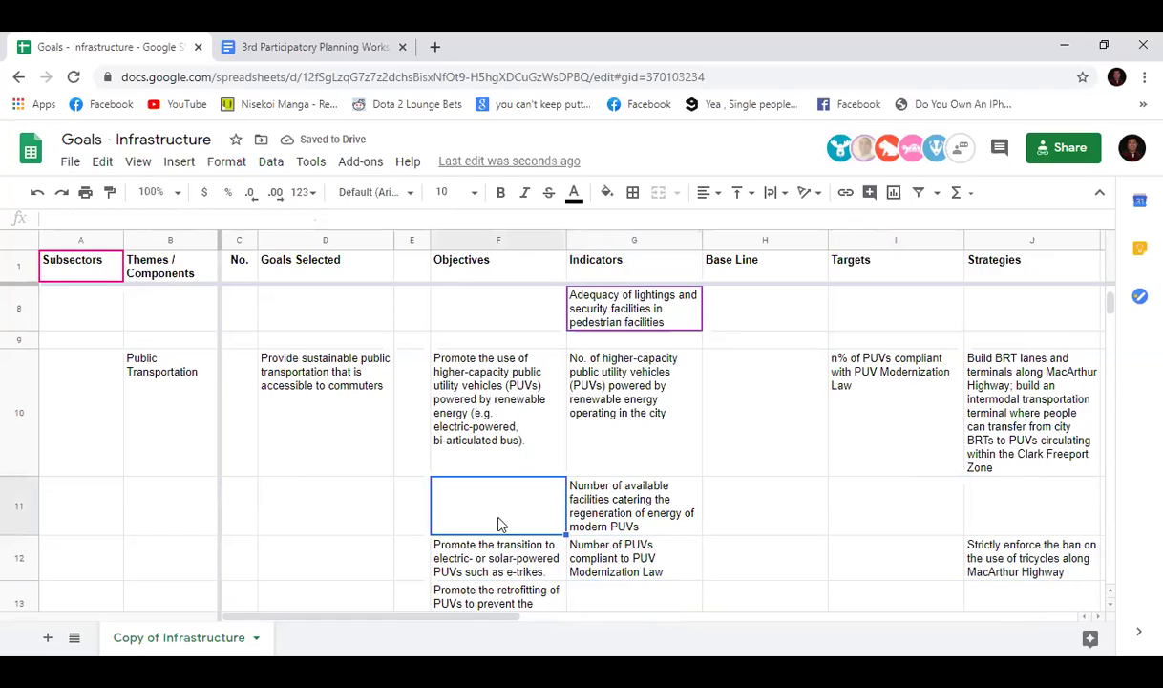
pyautogui.click(684, 532)
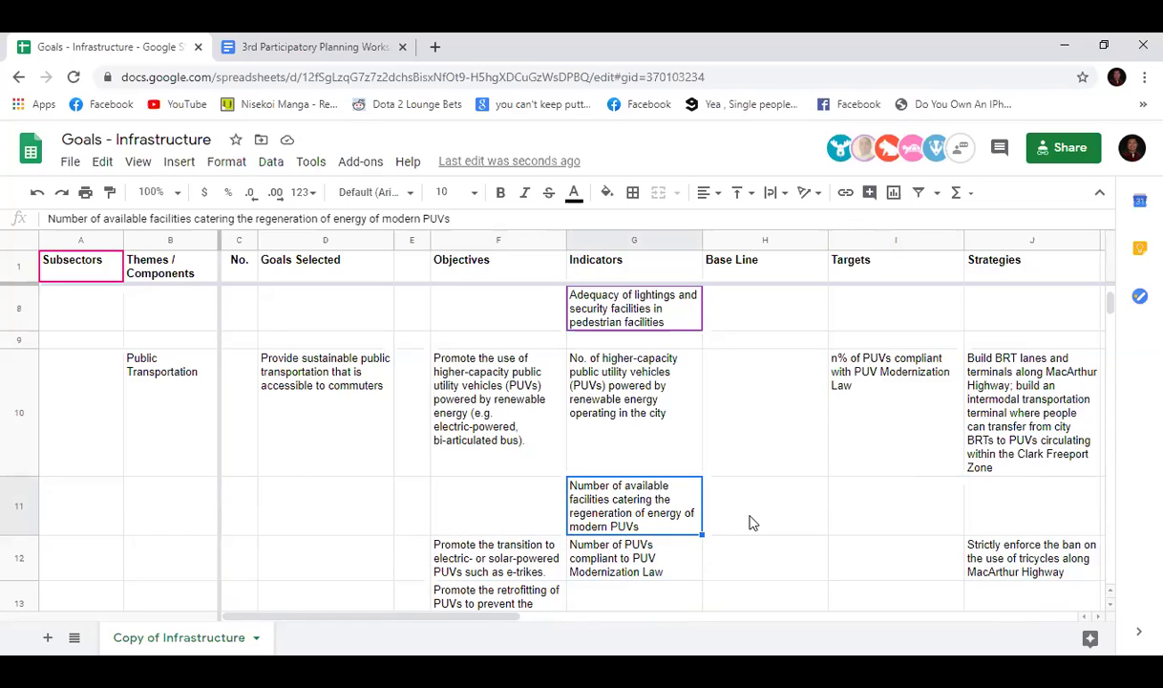
pyautogui.click(748, 521)
pyautogui.click(447, 547)
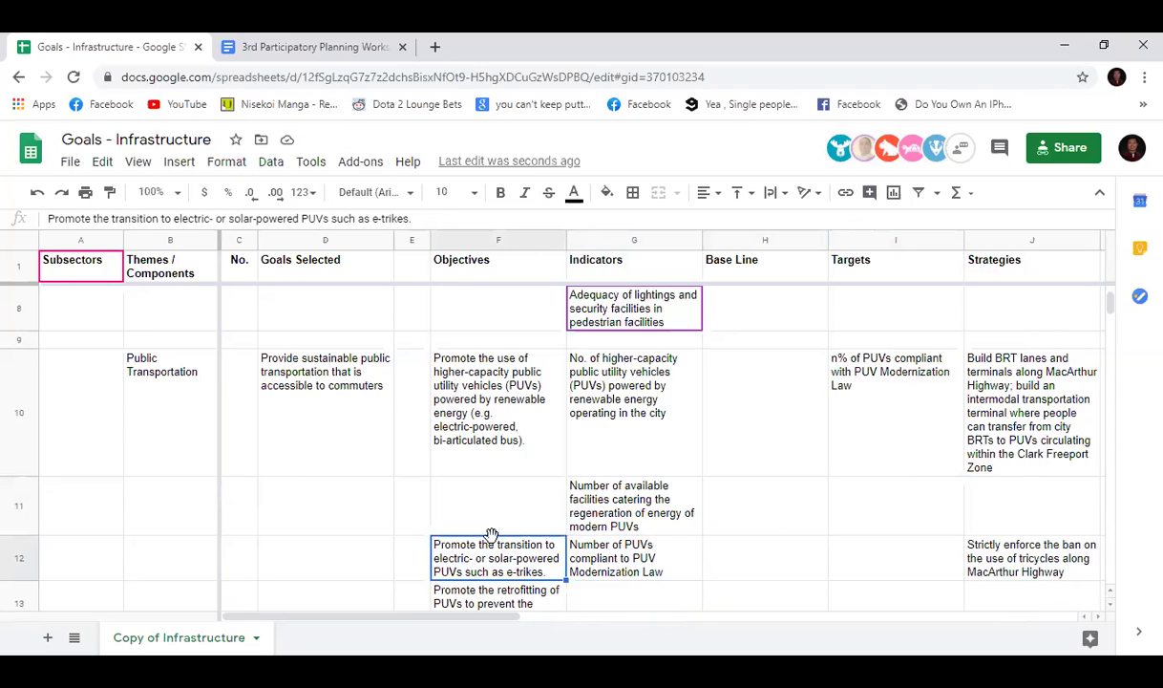
pyautogui.moveTo(492, 538); pyautogui.dragTo(489, 513)
pyautogui.click(501, 554)
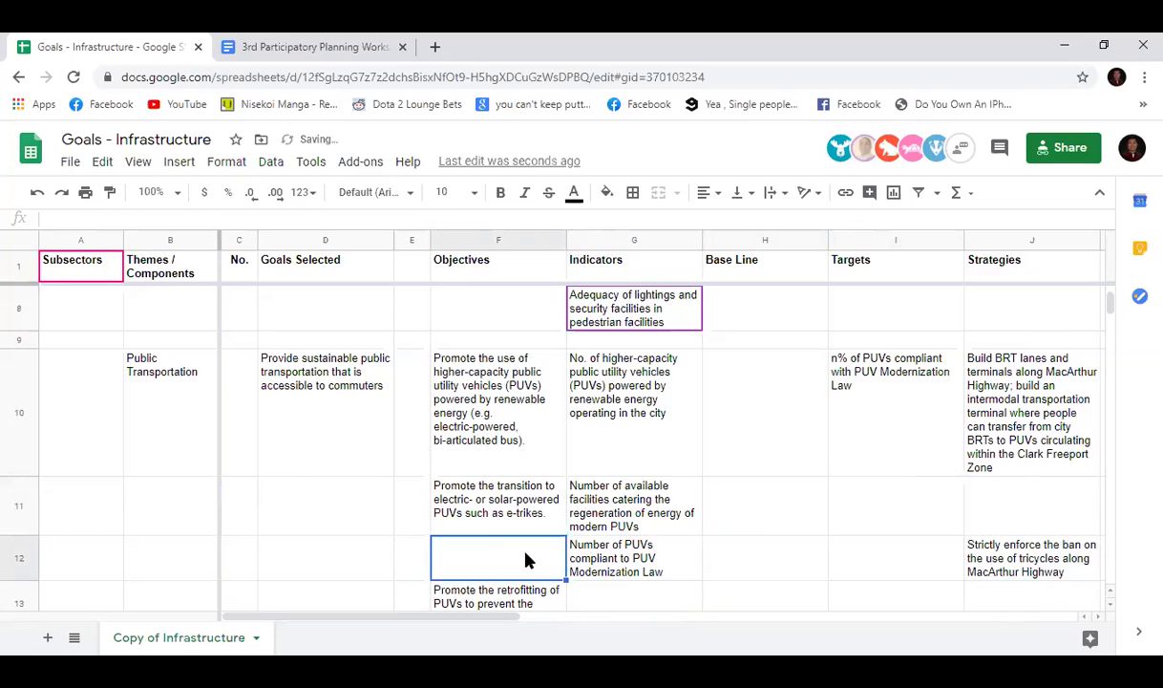
pyautogui.click(762, 562)
pyautogui.click(597, 549)
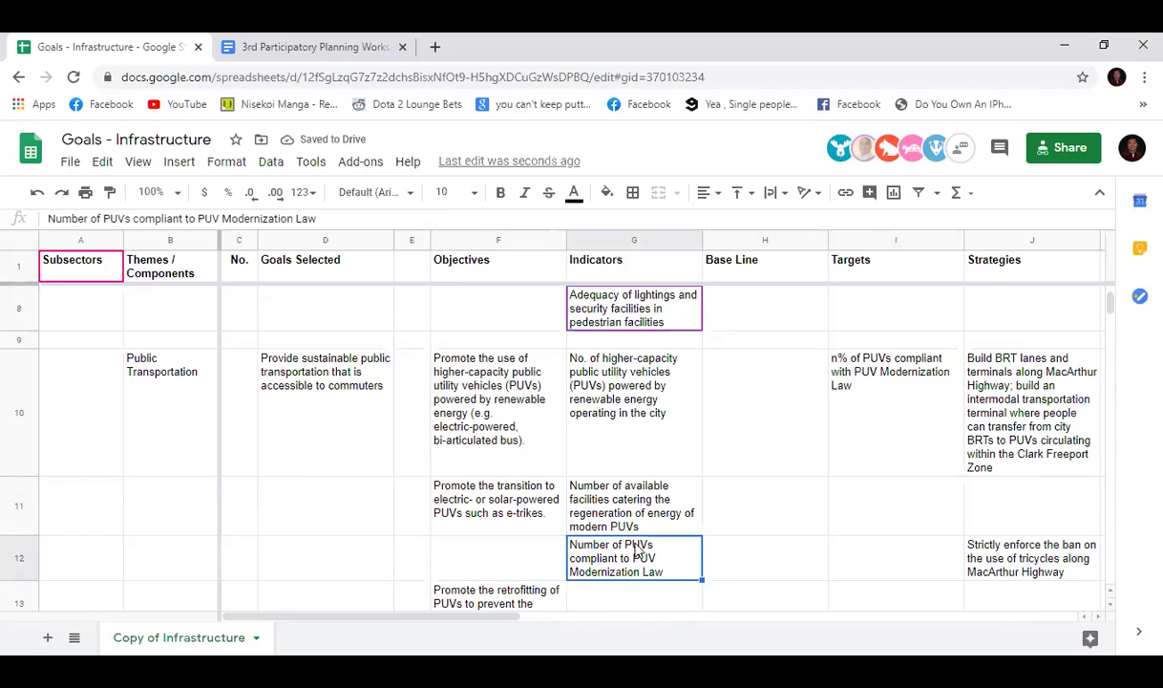
# Step: Search the web for "puv modernization law" in a separate browser tab and open the LTFRB PUV Modernization page
pyautogui.click(898, 391)
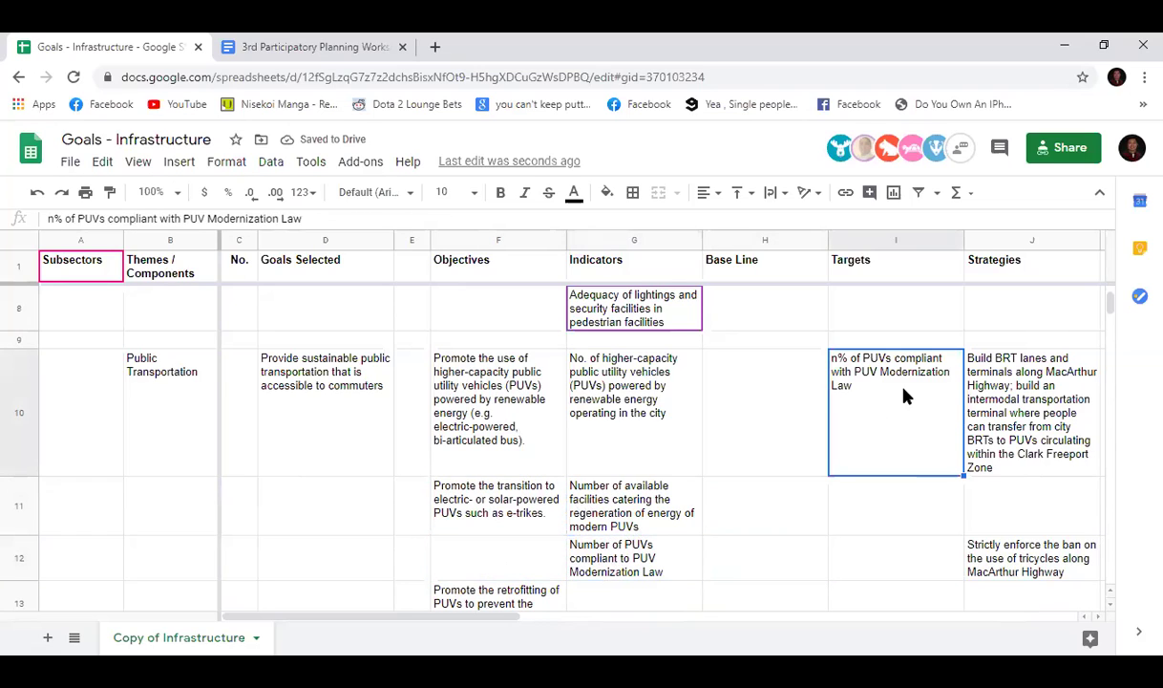
pyautogui.click(51, 218)
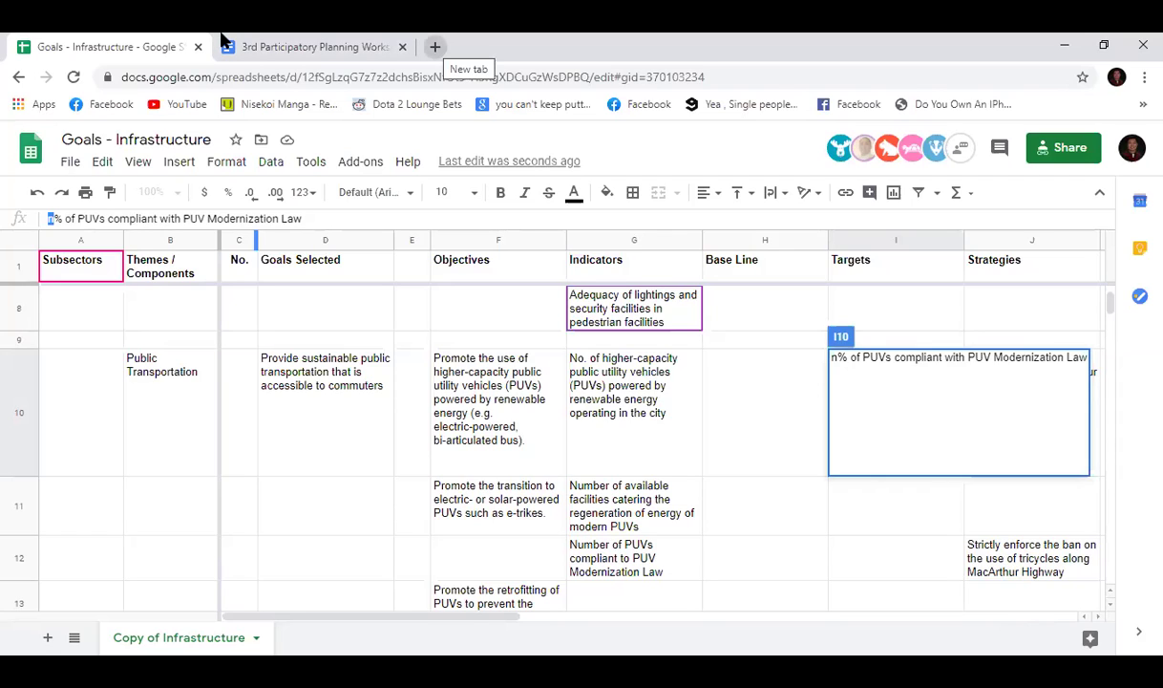
pyautogui.click(435, 47)
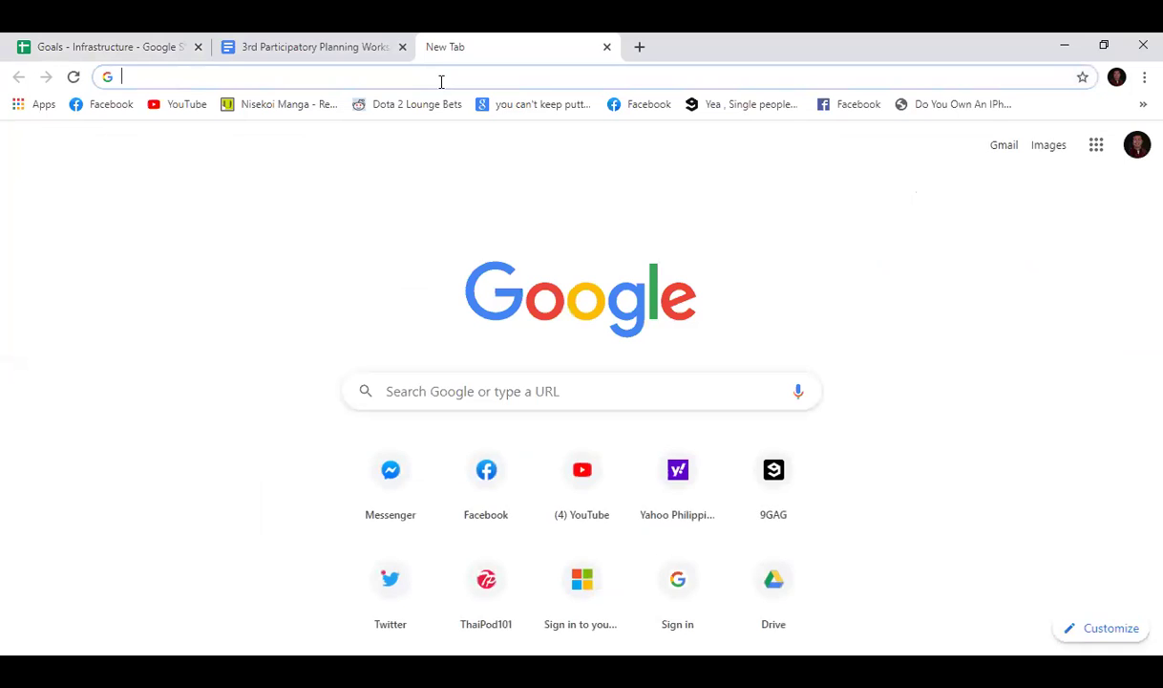
pyautogui.write('ap')
pyautogui.press('BackSpace')
pyautogui.press('BackSpace')
pyautogui.press('BackSpace')
pyautogui.write('p')
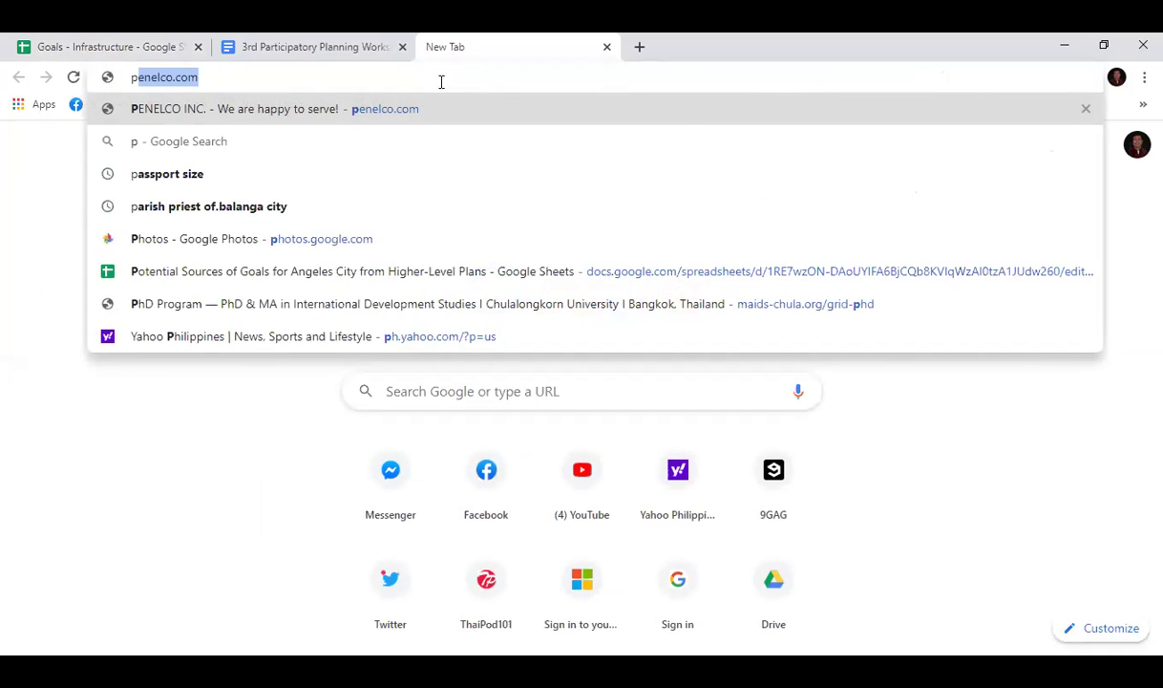
pyautogui.write('uv modernizati')
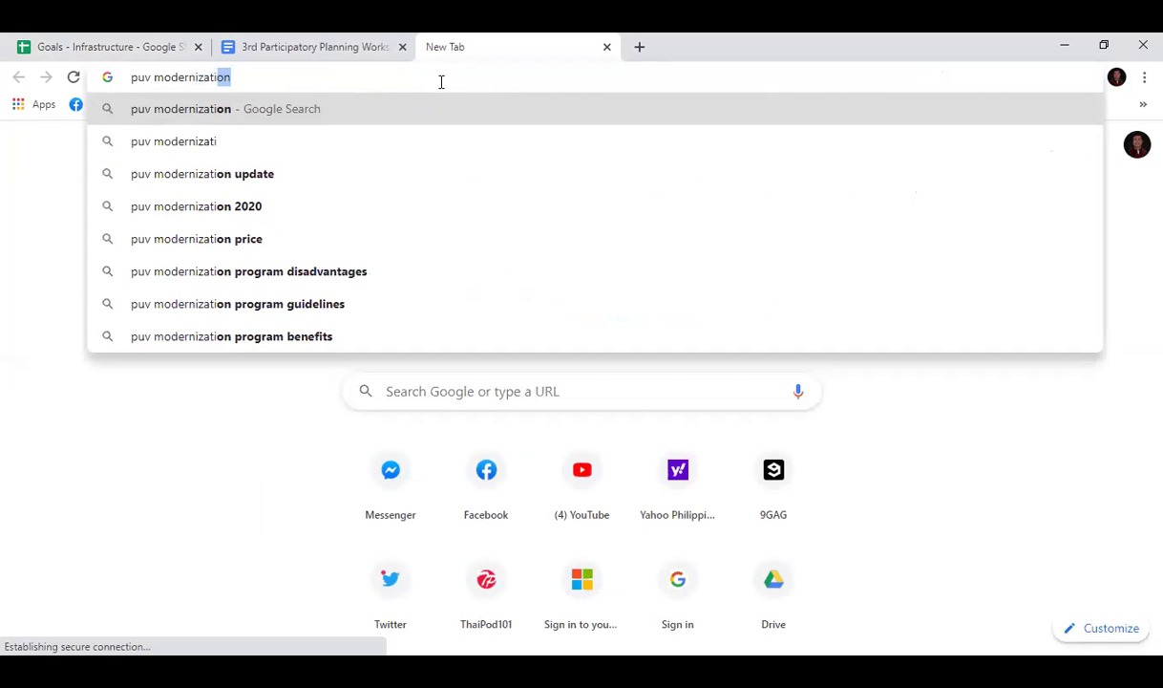
pyautogui.write('on law')
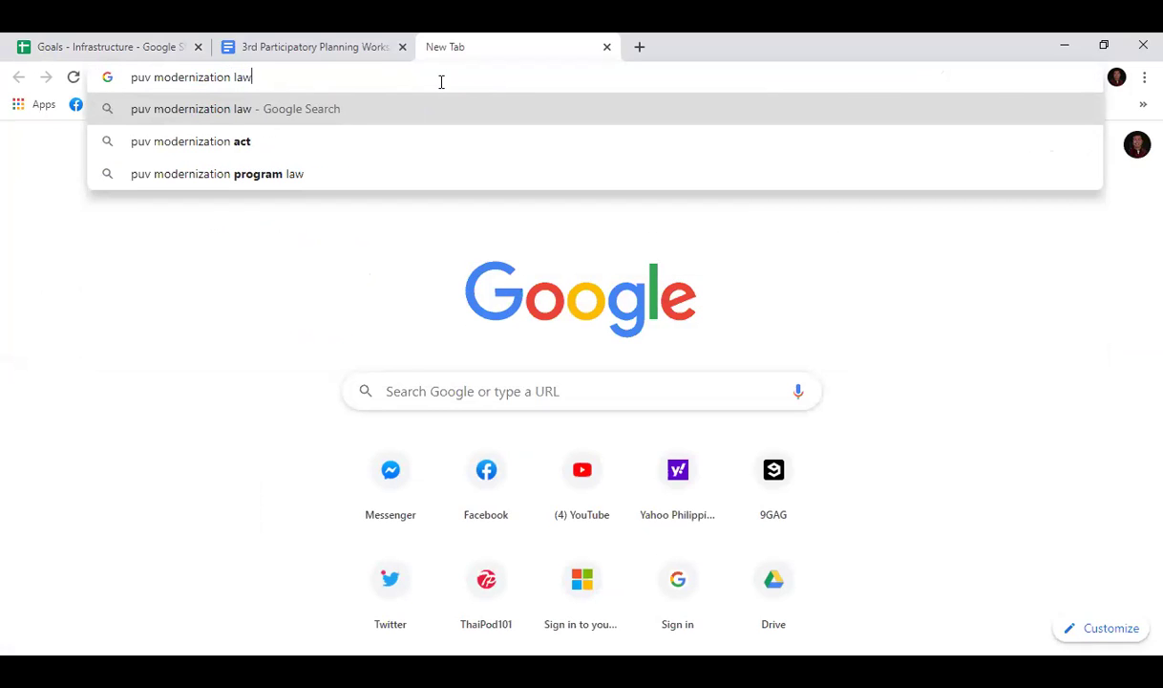
pyautogui.press('Return')
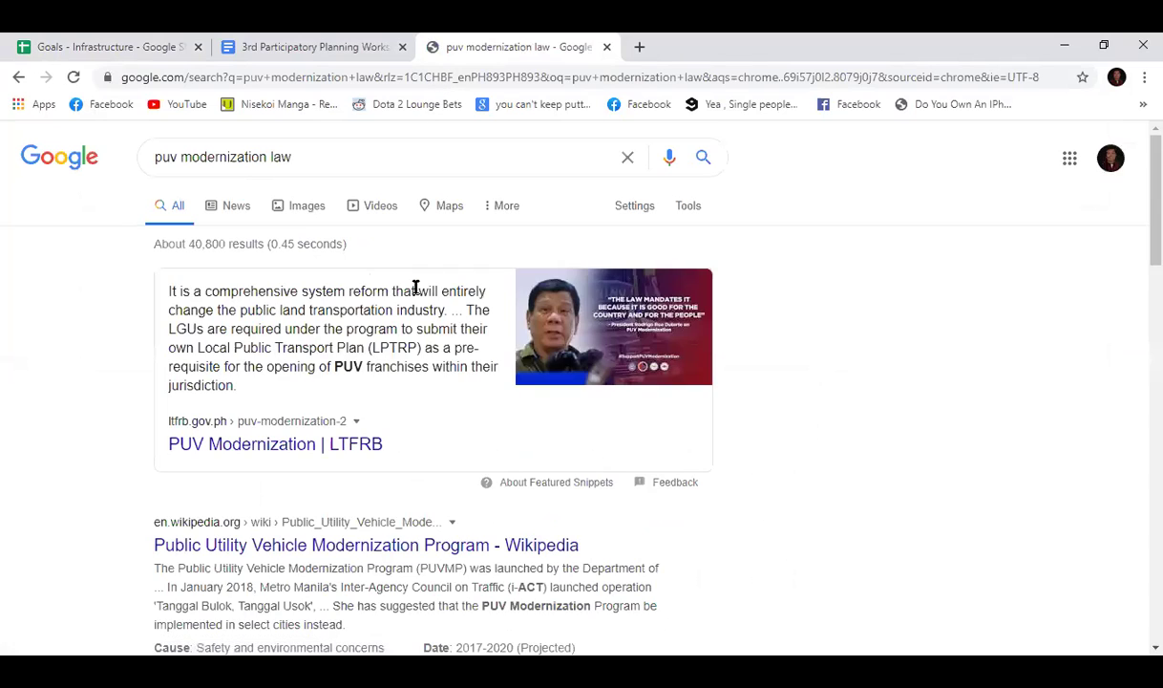
pyautogui.click(332, 453)
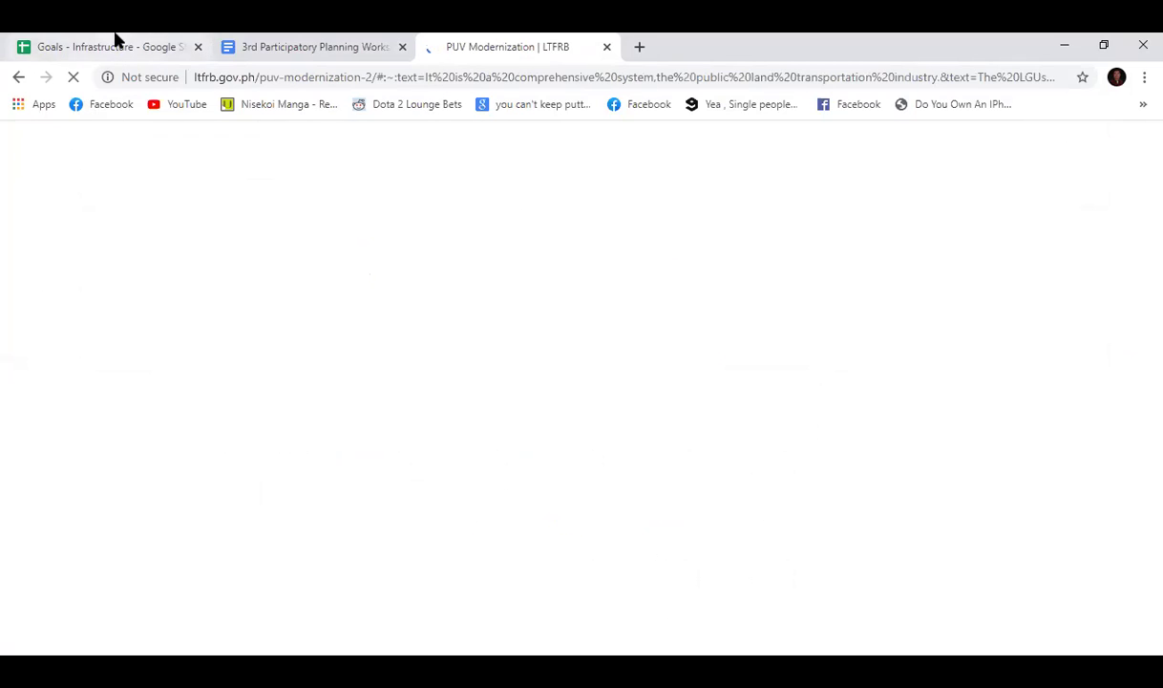
# Step: Return to the Goals - Infrastructure spreadsheet and append "(verify time frame)" to the PUV Modernization Law target in I10
pyautogui.click(114, 40)
pyautogui.write('(verify time frame)')
pyautogui.press('Return')
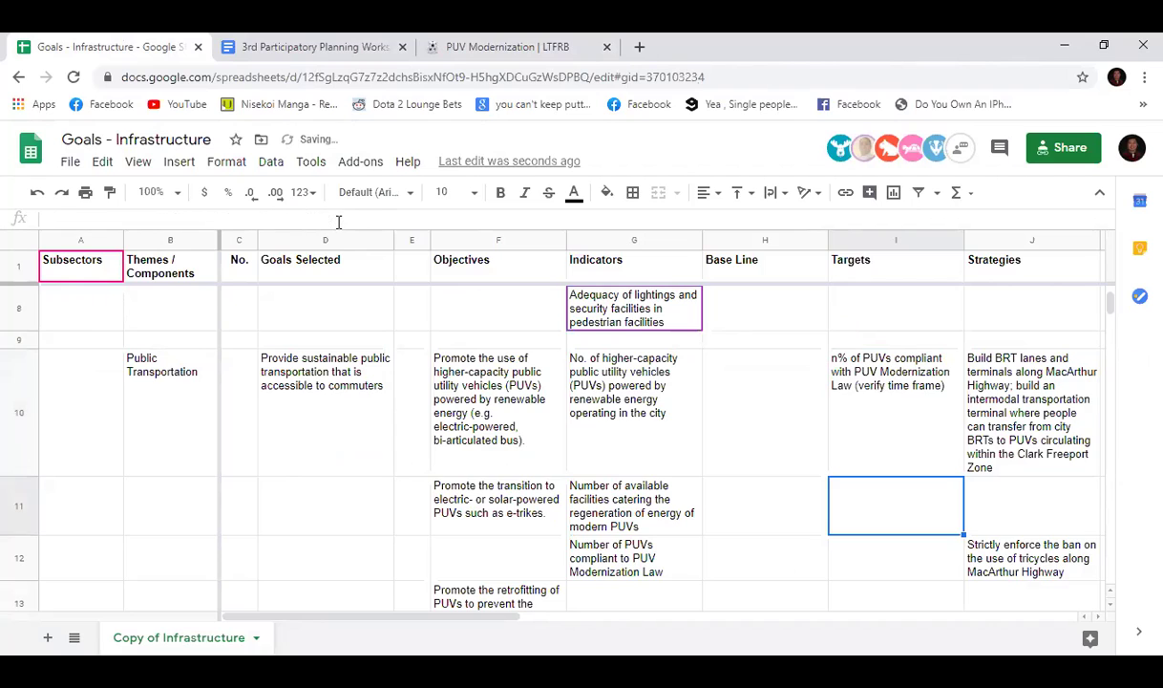
pyautogui.click(907, 423)
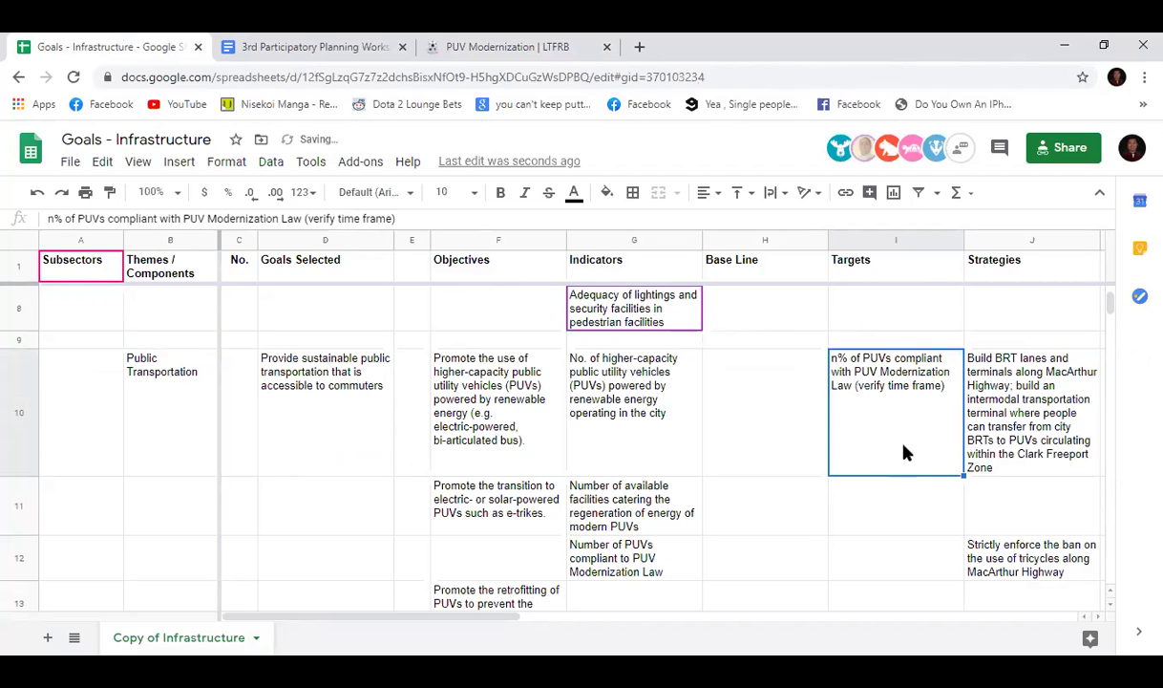
# Step: Review the Targets column from the pedestrian rows down to traffic management, comparing them with the PUV Modernization Law target in I10
pyautogui.click(899, 523)
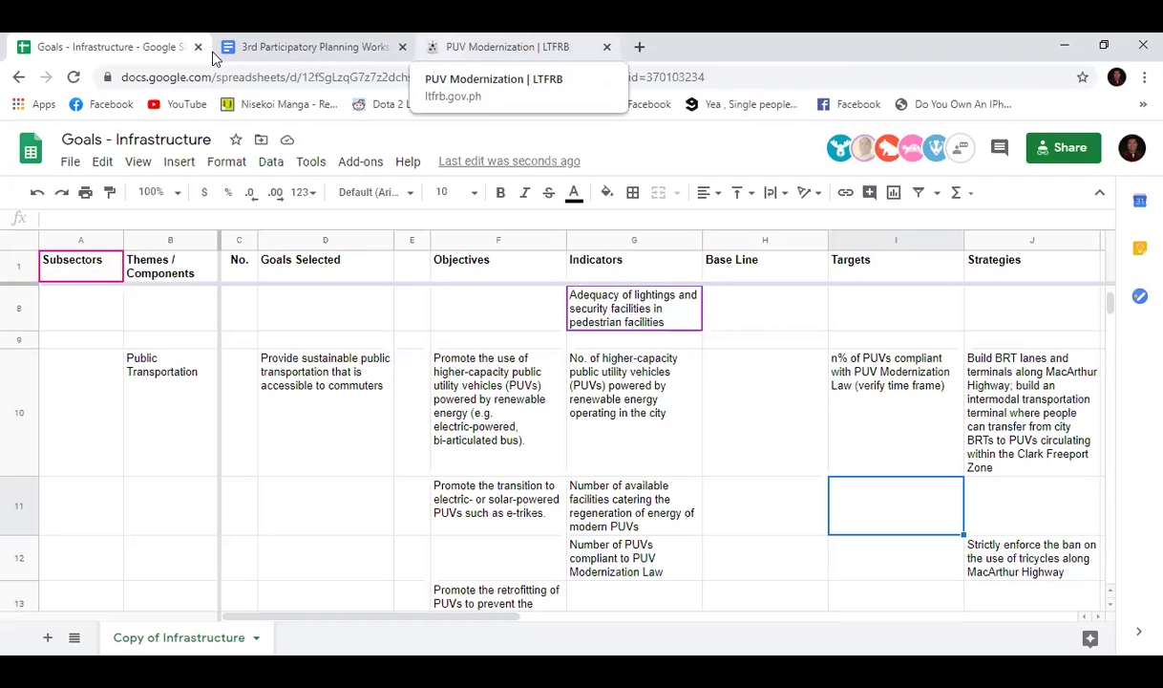
pyautogui.click(870, 423)
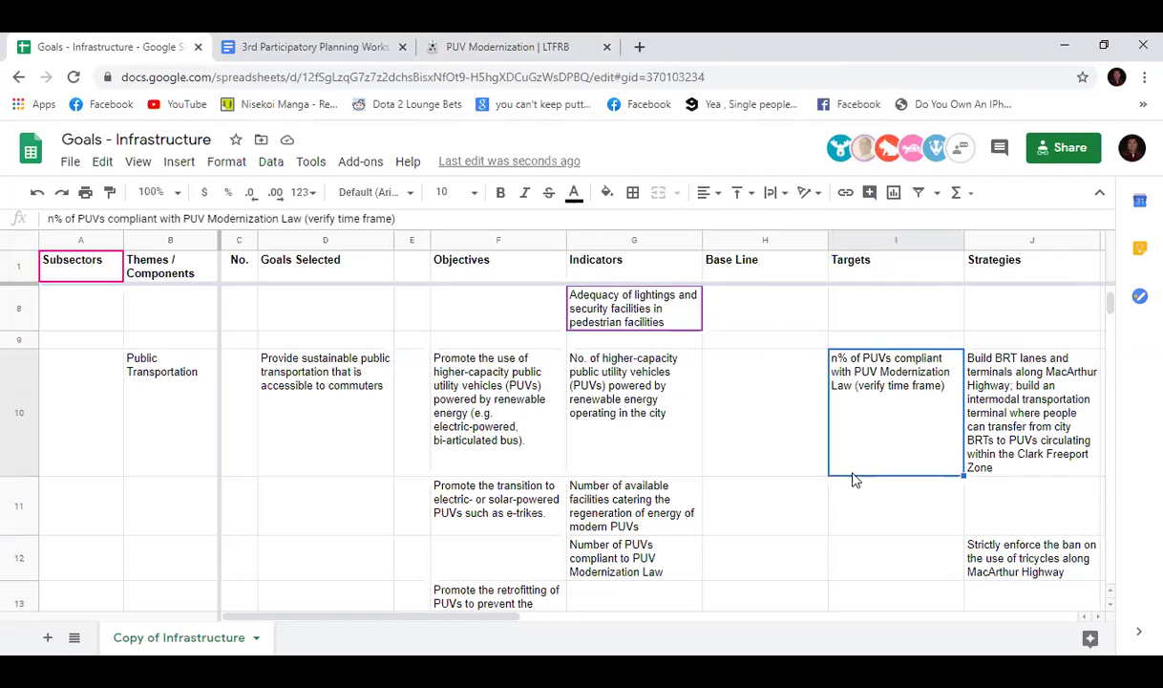
pyautogui.click(853, 506)
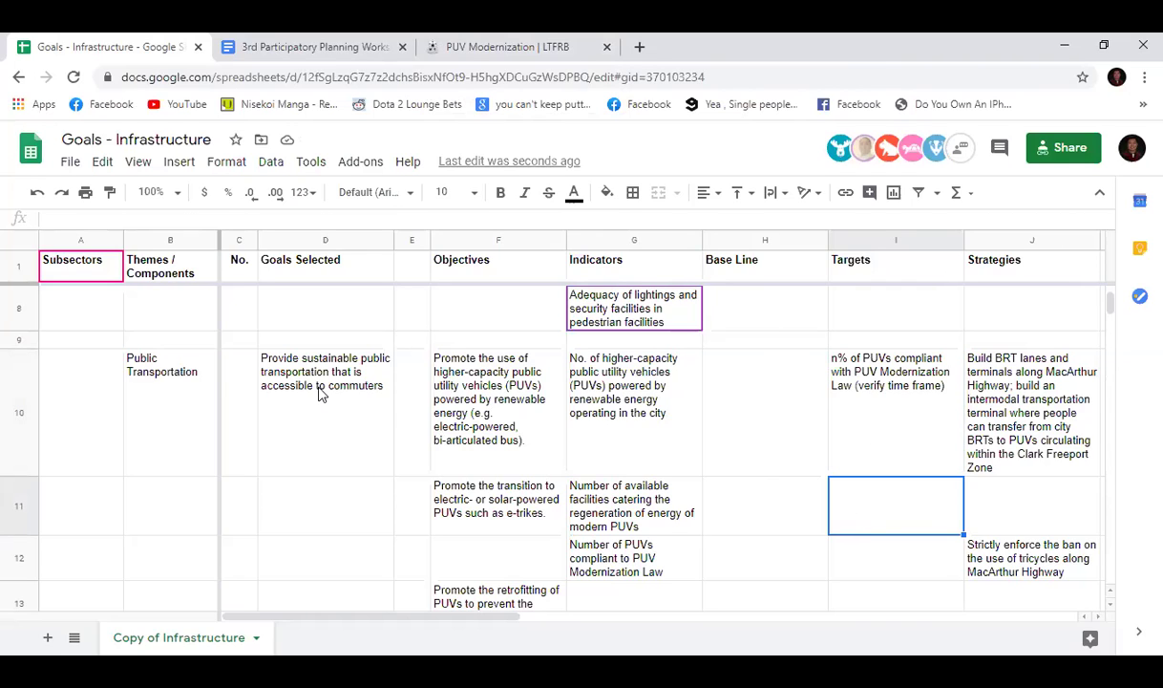
pyautogui.click(827, 361)
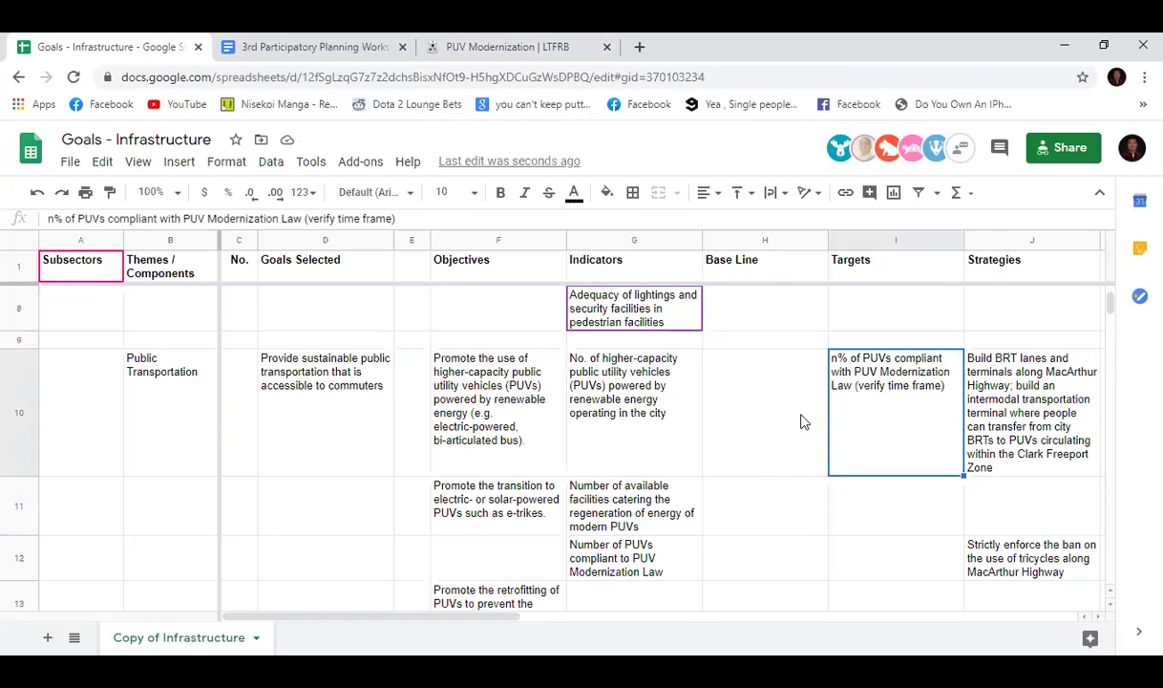
pyautogui.scroll(3, 844, 474)
pyautogui.scroll(-3, 844, 474)
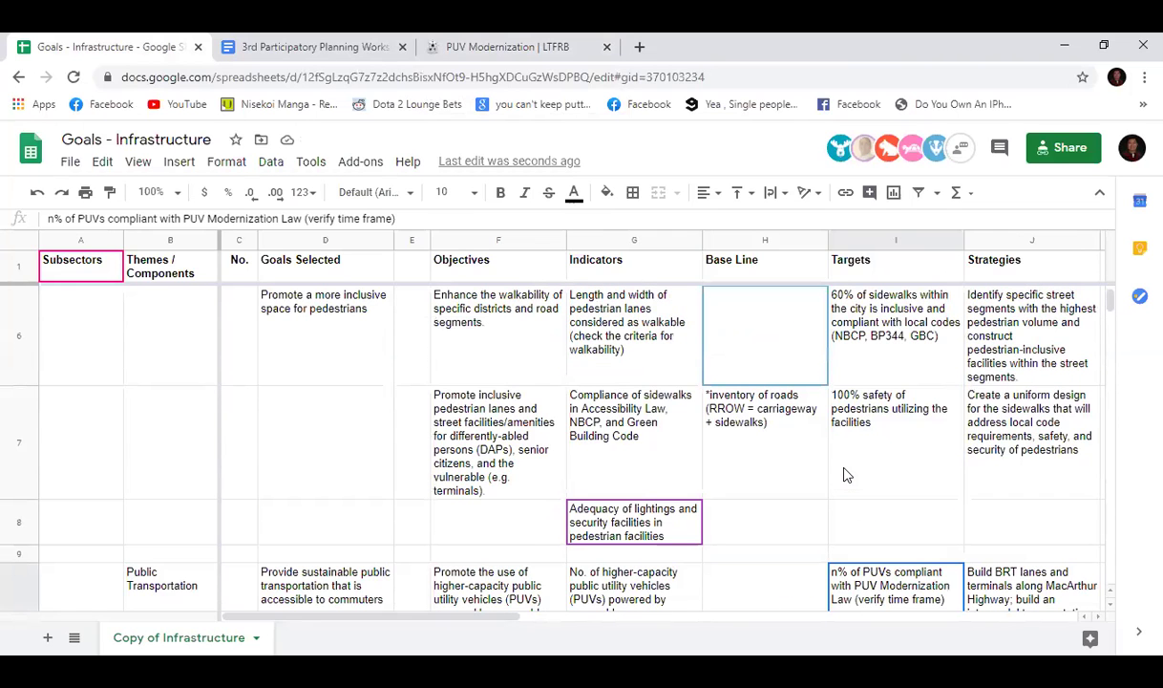
pyautogui.click(906, 349)
pyautogui.click(903, 423)
pyautogui.click(903, 361)
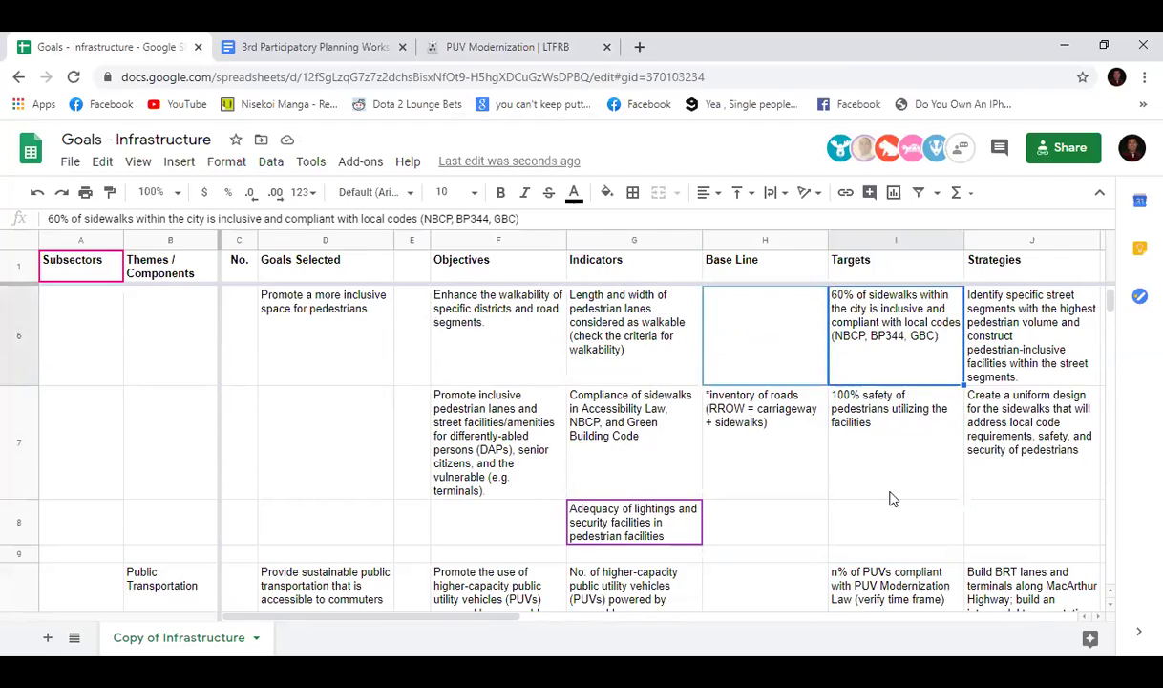
pyautogui.scroll(3, 891, 494)
pyautogui.scroll(-5, 891, 498)
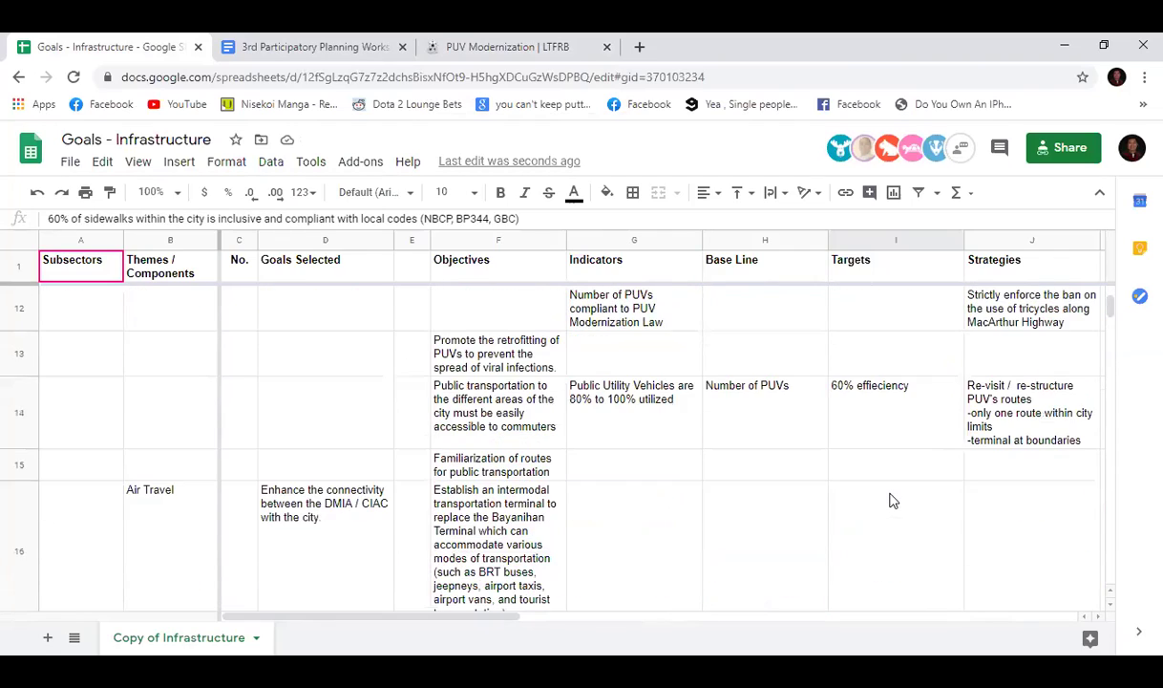
pyautogui.scroll(-8, 891, 499)
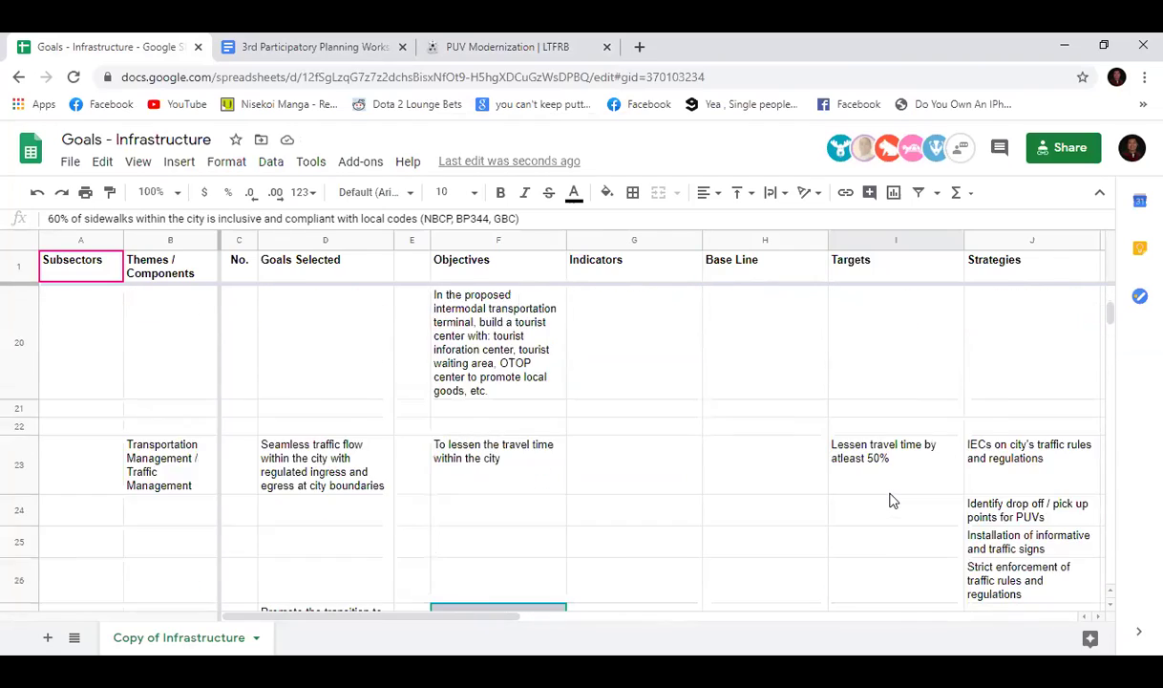
pyautogui.scroll(4, 891, 498)
pyautogui.scroll(-2, 891, 499)
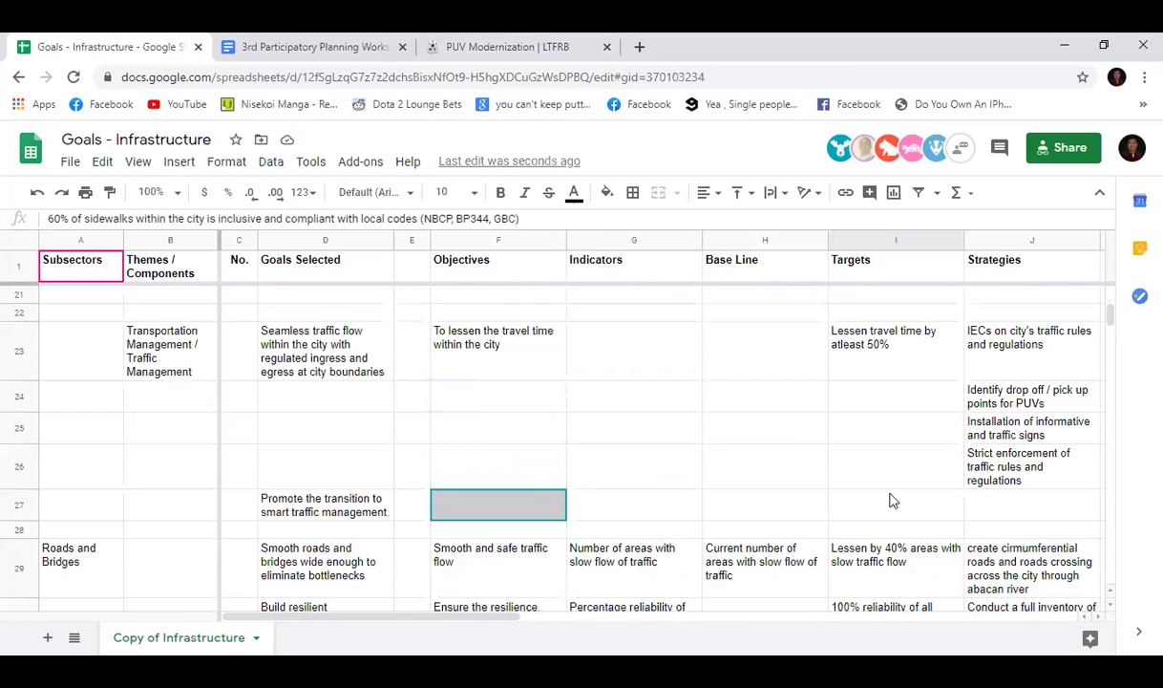
pyautogui.scroll(10, 891, 501)
pyautogui.click(891, 503)
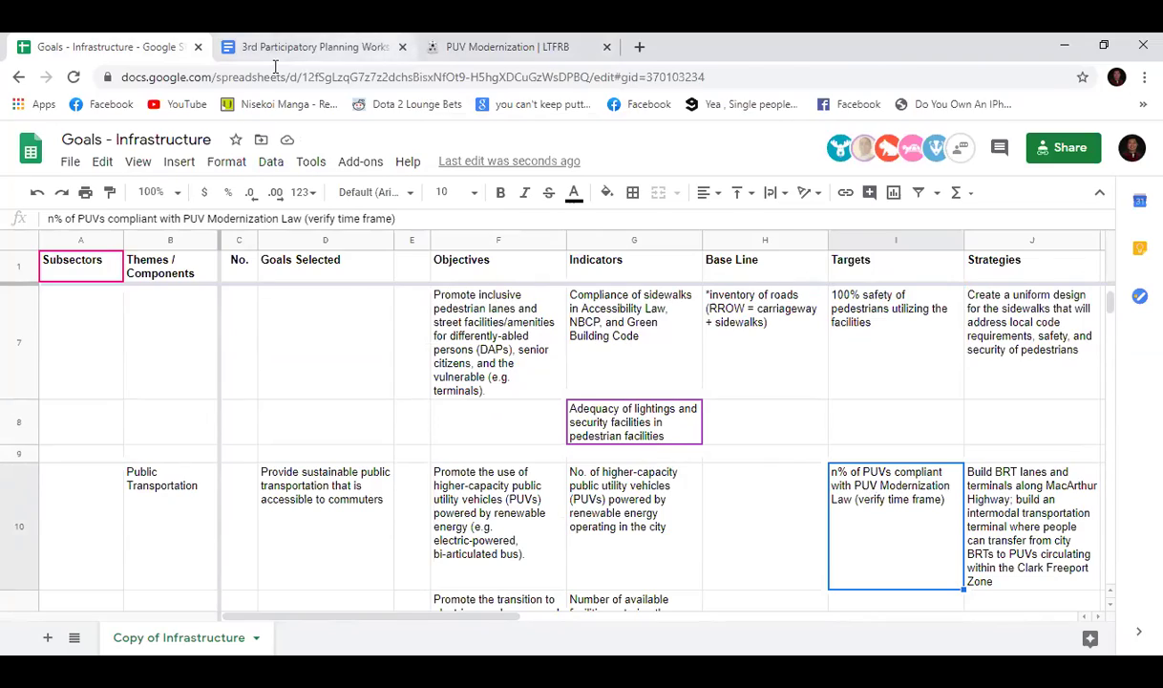
# Step: Switch to the LTFRB PUV Modernization page and select the sentence requiring LGUs to submit a Local Public Transport Plan
pyautogui.click(506, 46)
pyautogui.scroll(-3, 424, 465)
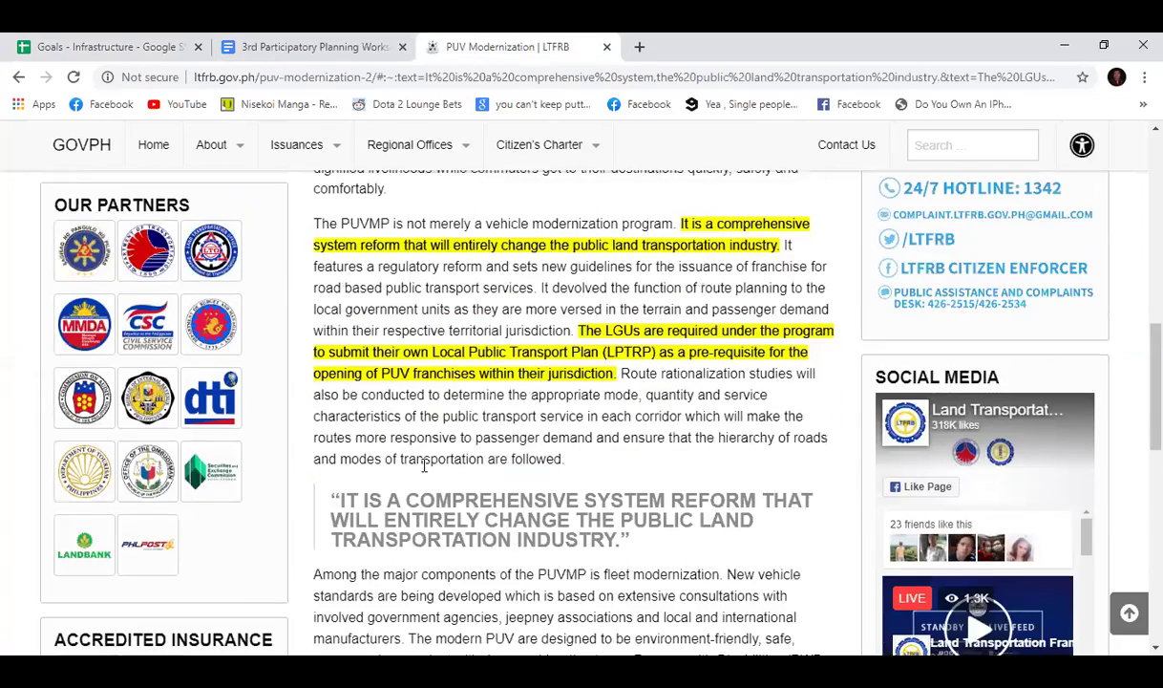
pyautogui.scroll(-10, 424, 465)
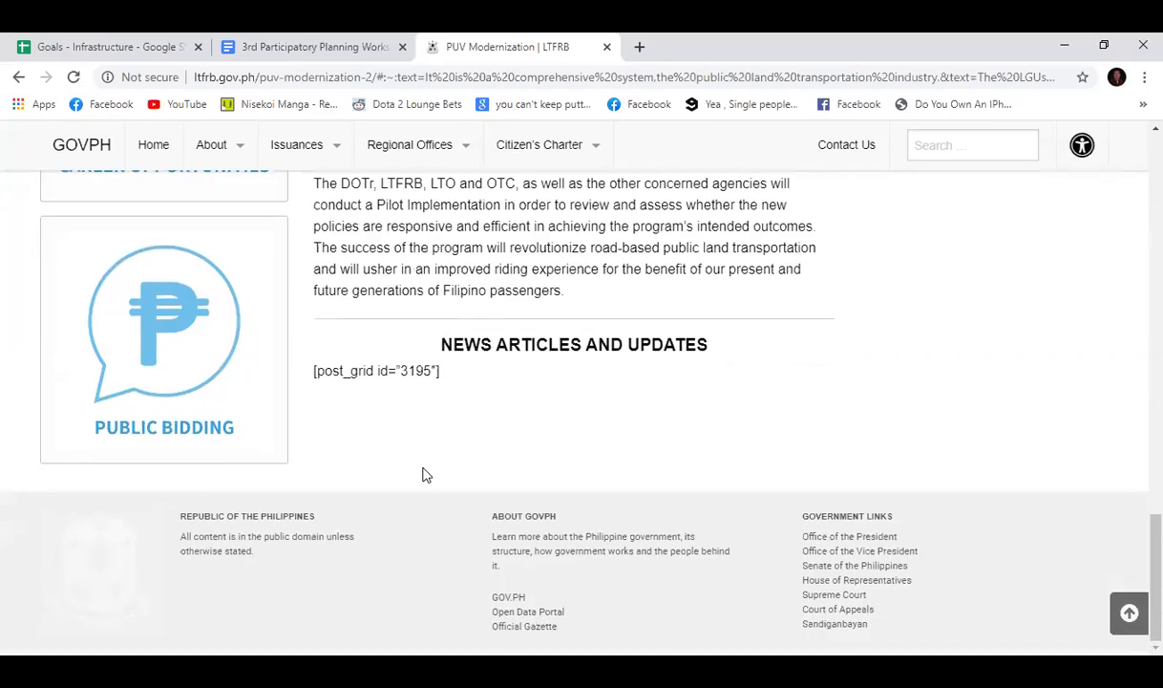
pyautogui.scroll(10, 426, 475)
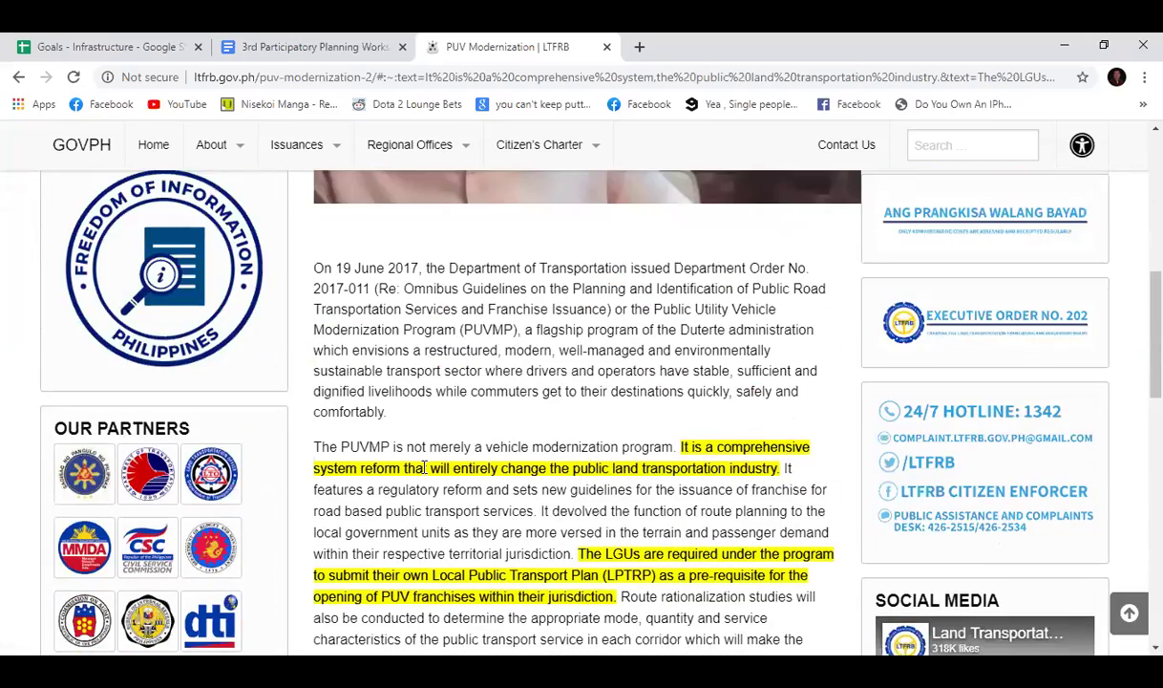
pyautogui.scroll(-3, 424, 467)
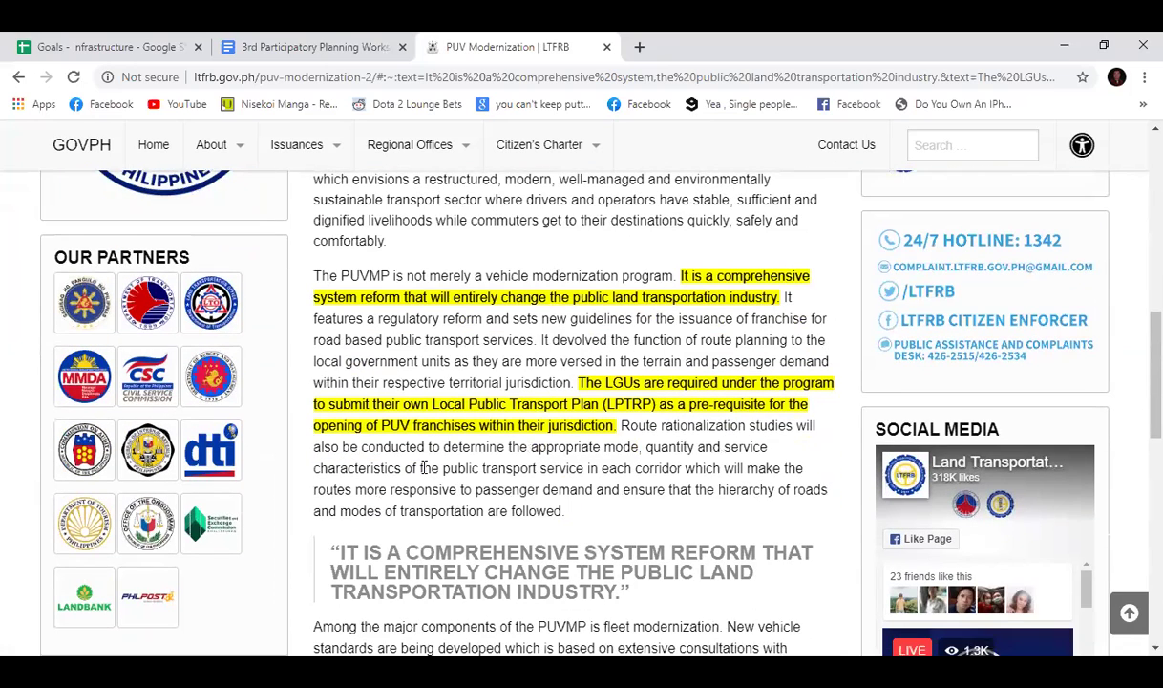
pyautogui.scroll(-1, 424, 467)
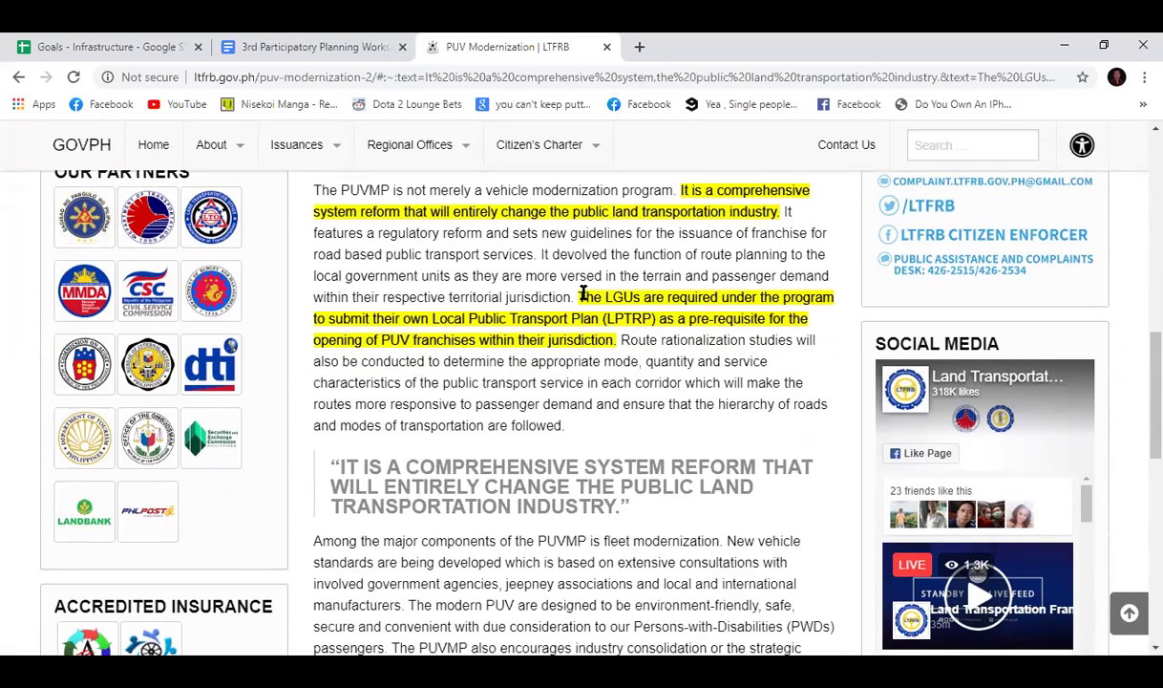
pyautogui.moveTo(580, 298); pyautogui.dragTo(624, 338)
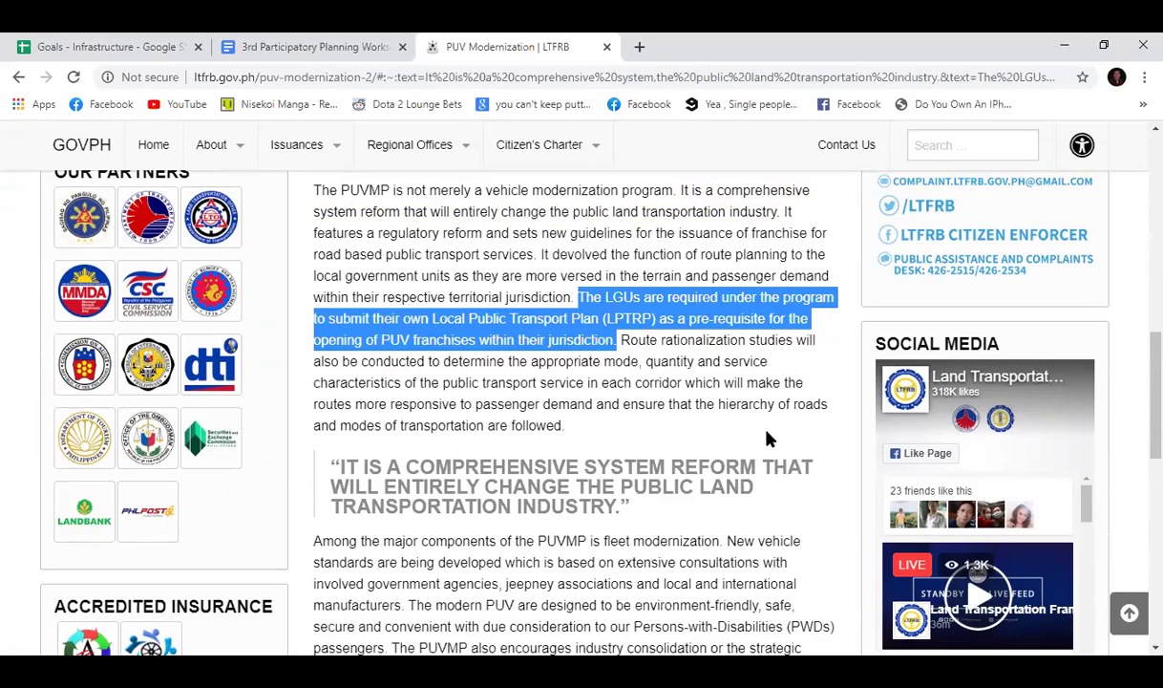
# Step: Read the surrounding paragraphs of the PUV Modernization article and return to the Goals - Infrastructure spreadsheet
pyautogui.scroll(-2, 744, 430)
pyautogui.scroll(3, 749, 433)
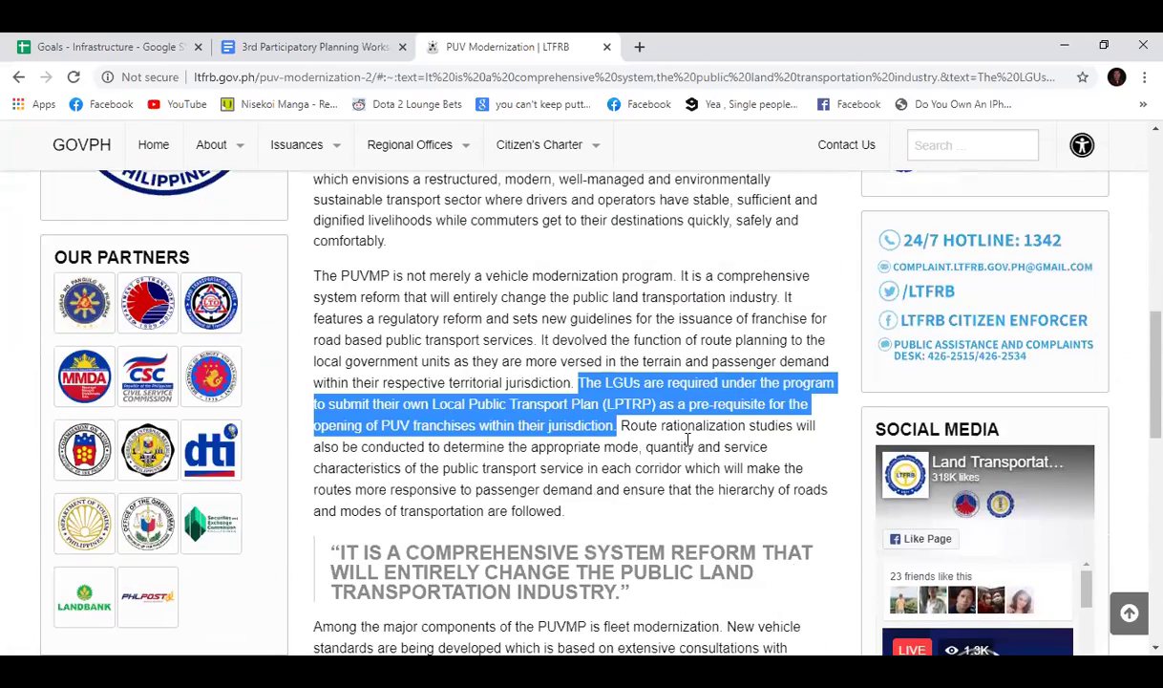
pyautogui.scroll(-1, 685, 447)
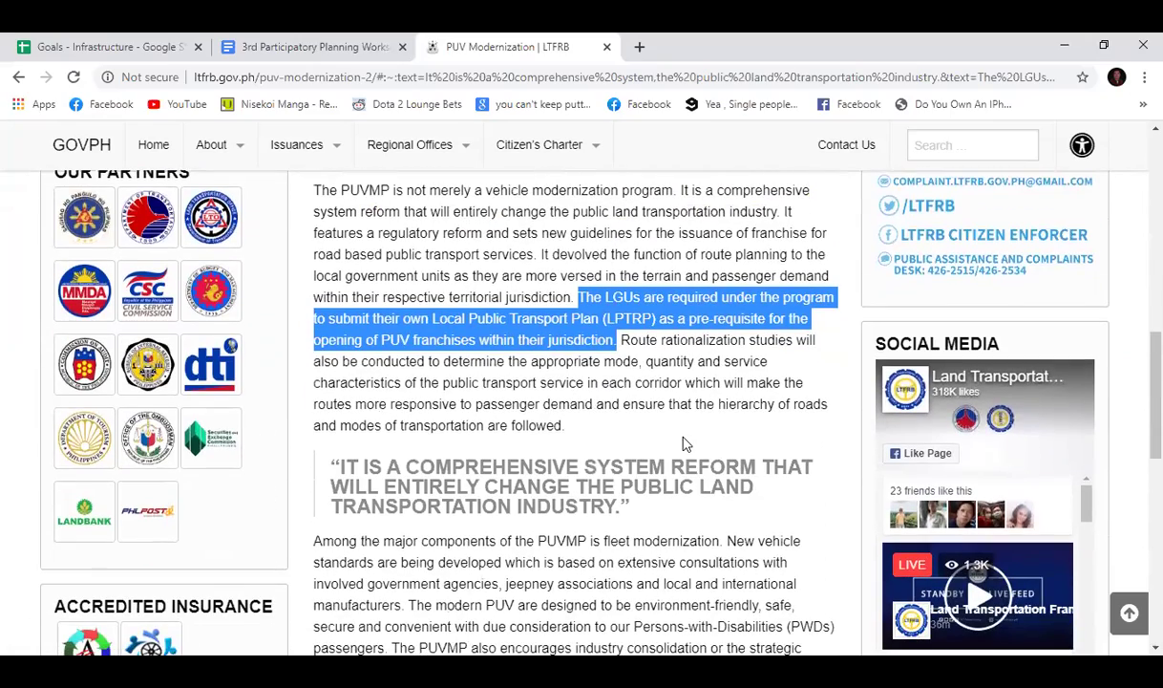
pyautogui.scroll(3, 682, 443)
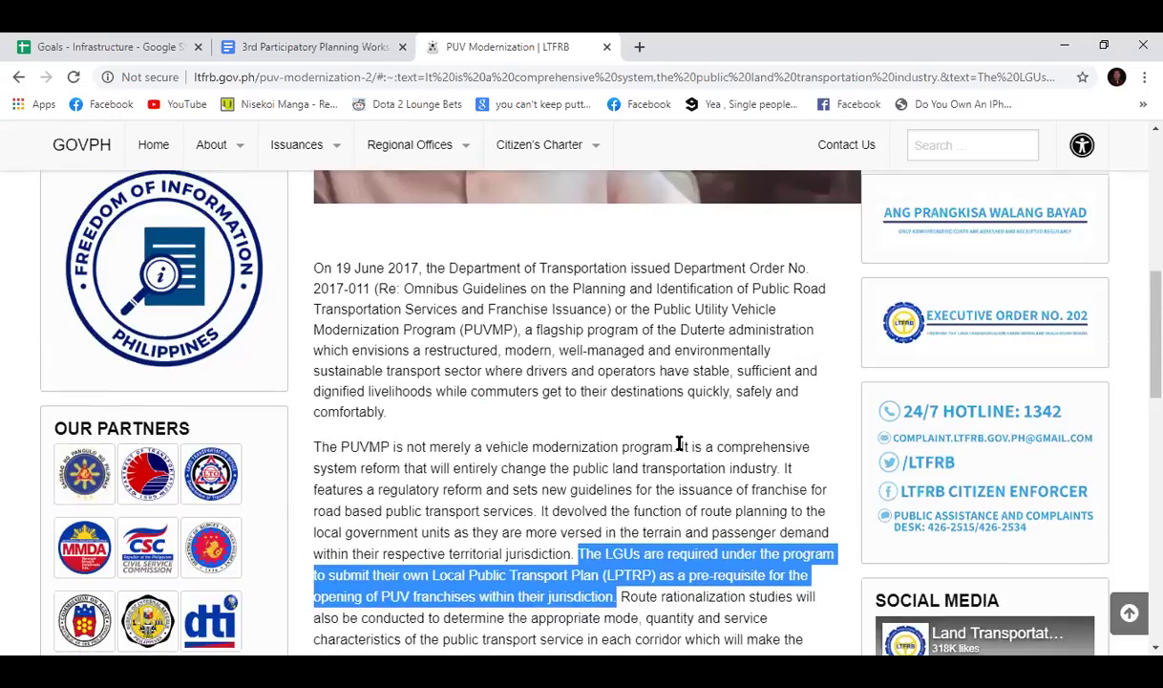
pyautogui.scroll(3, 679, 442)
pyautogui.scroll(-4, 679, 445)
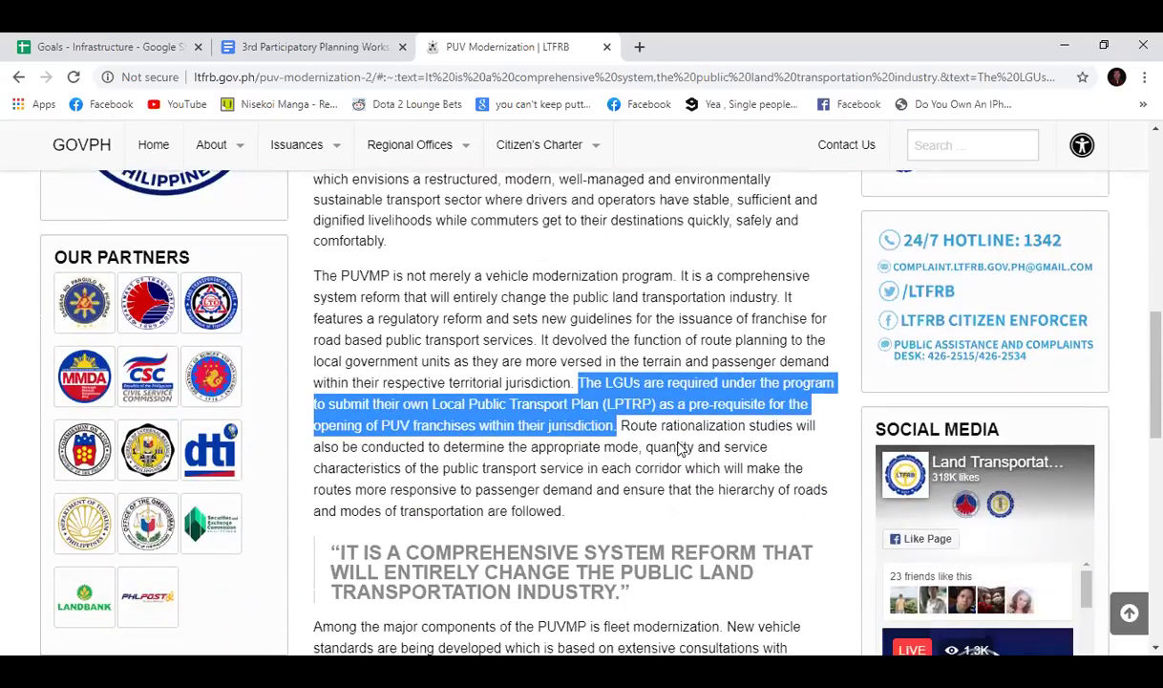
pyautogui.scroll(-1, 682, 448)
pyautogui.scroll(-1, 681, 448)
pyautogui.scroll(-4, 681, 445)
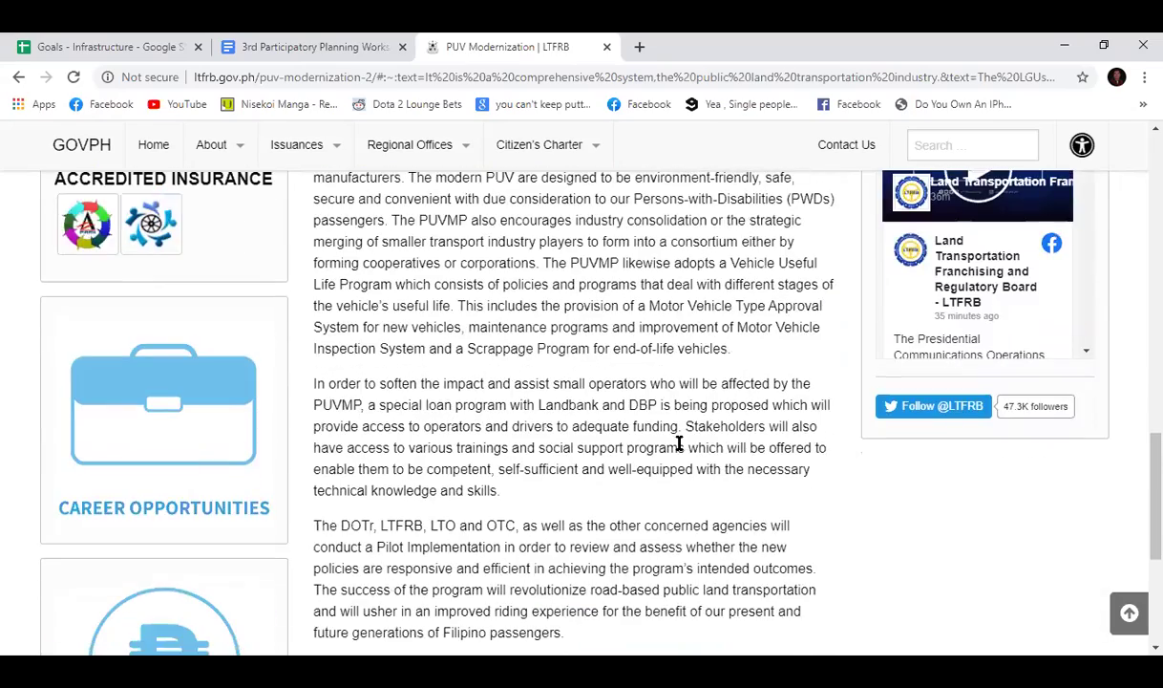
pyautogui.scroll(2, 679, 442)
pyautogui.click(124, 45)
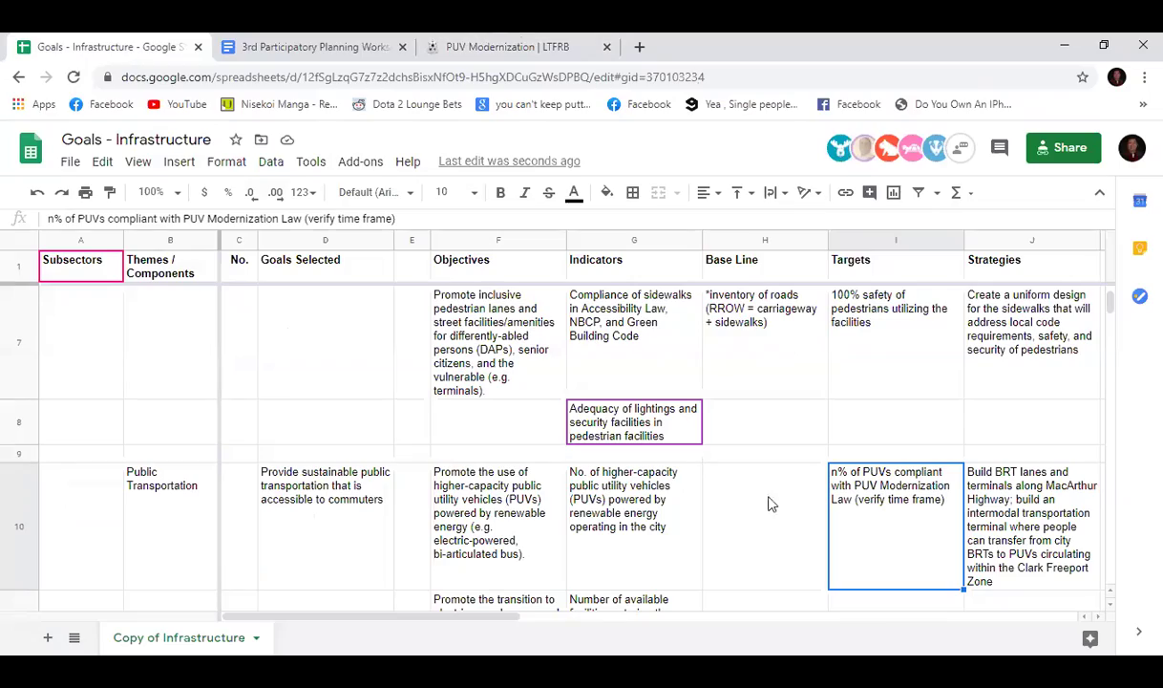
pyautogui.click(55, 218)
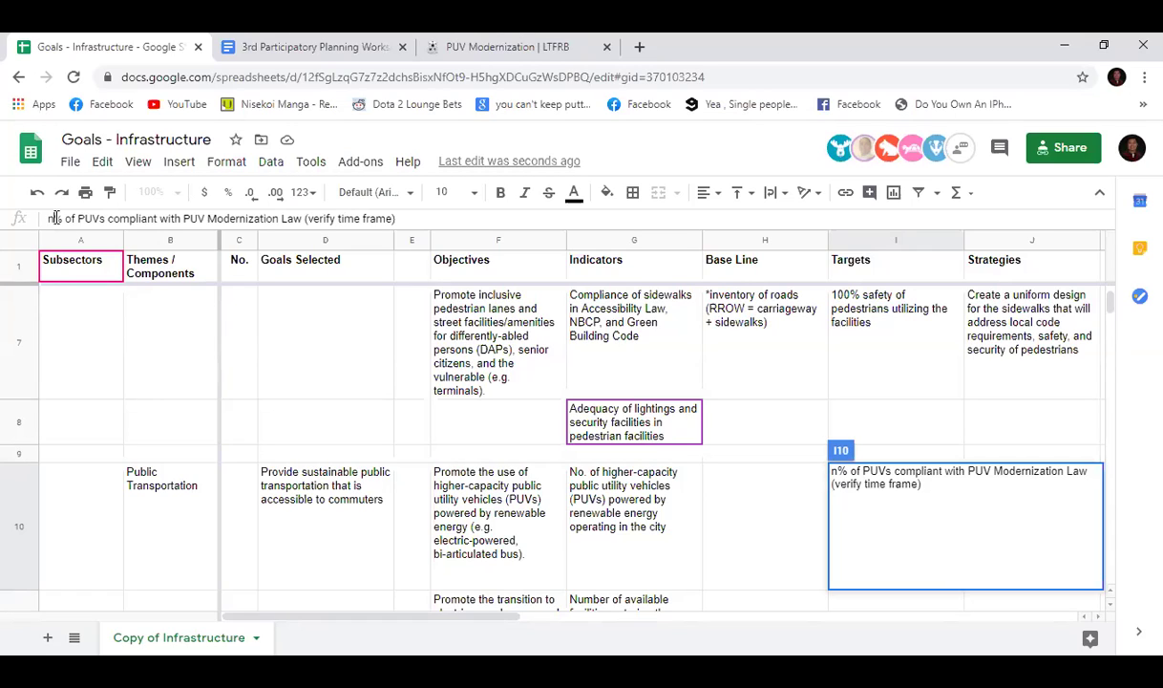
pyautogui.press('BackSpace')
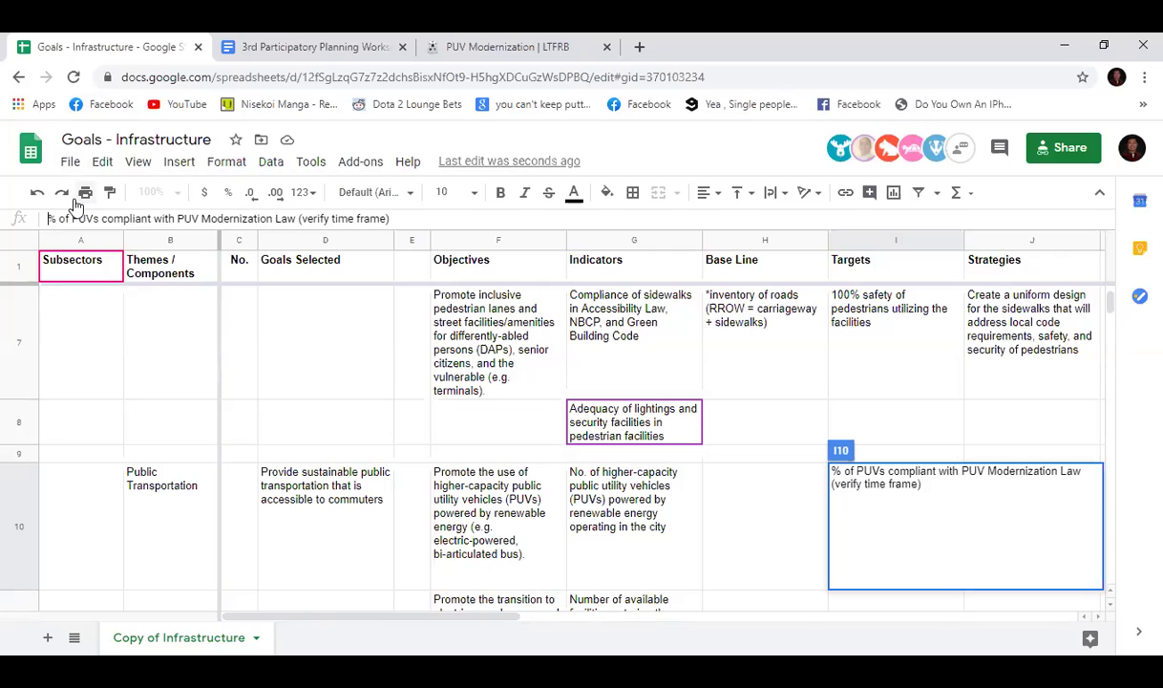
pyautogui.write('n')
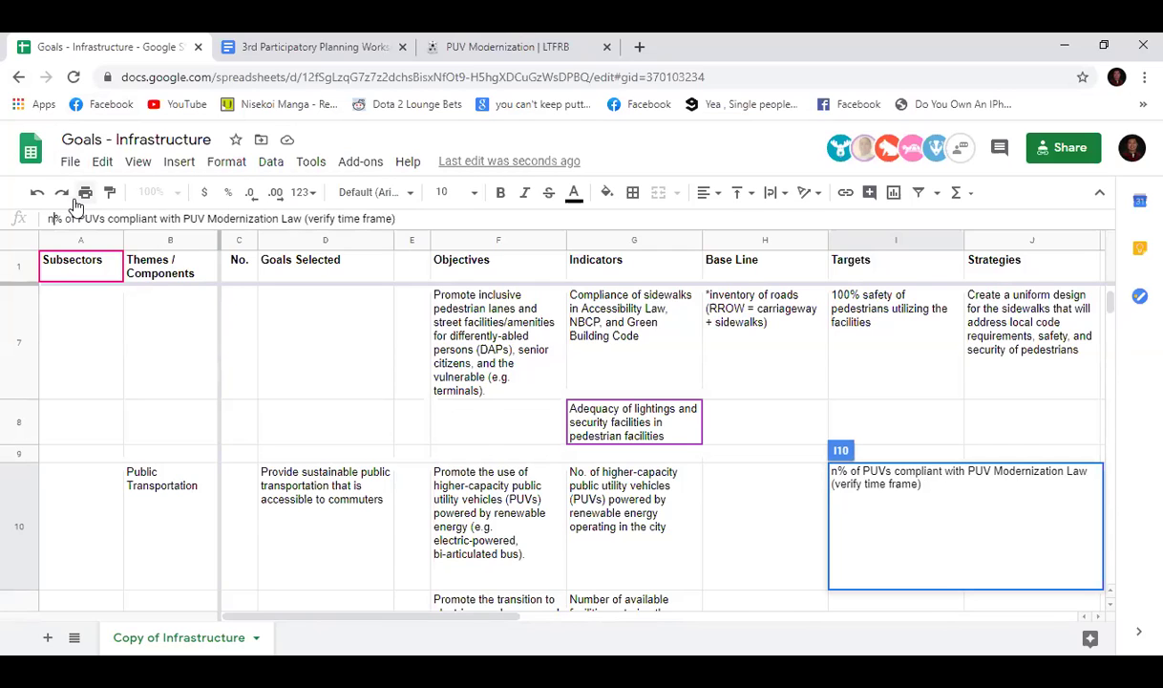
pyautogui.press('Return')
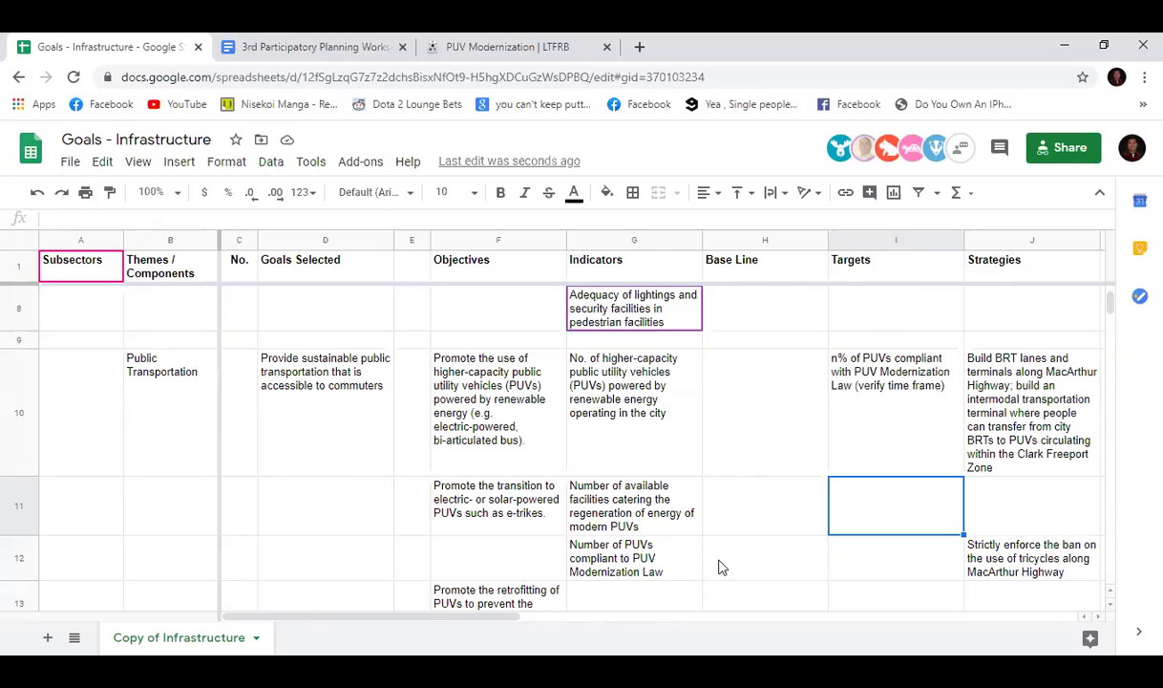
# Step: Examine the public transportation strategies in rows 10 to 14 of column J against the PUV Modernization Law target in I10
pyautogui.moveTo(506, 624); pyautogui.dragTo(550, 627)
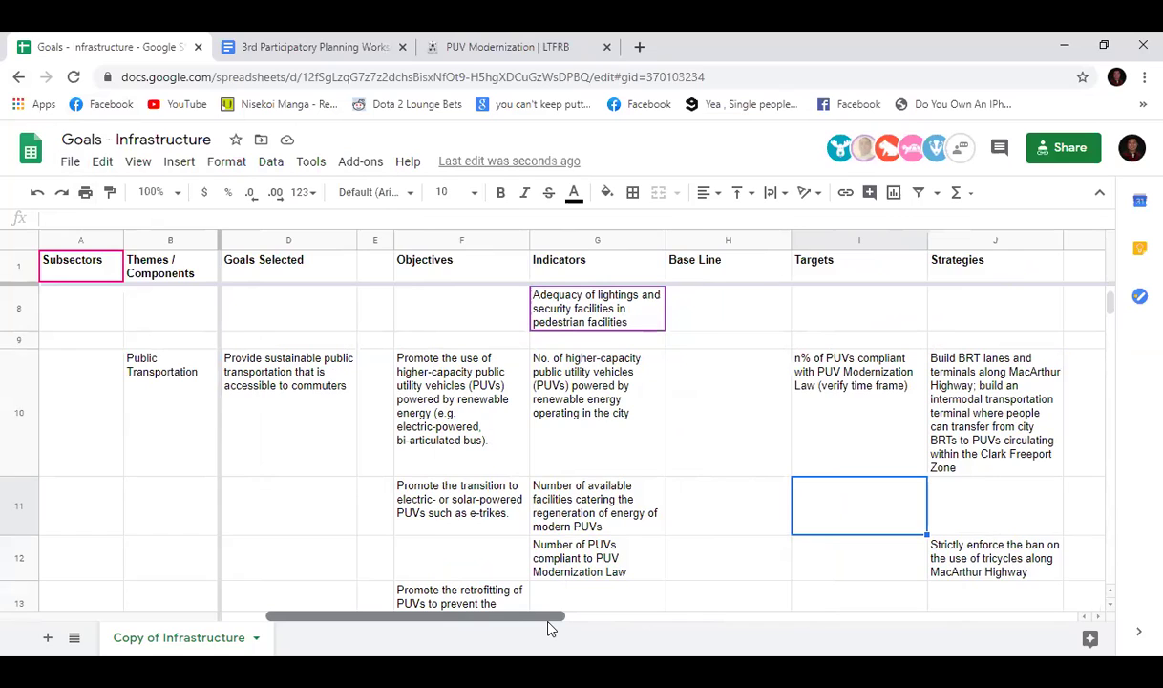
pyautogui.click(1029, 520)
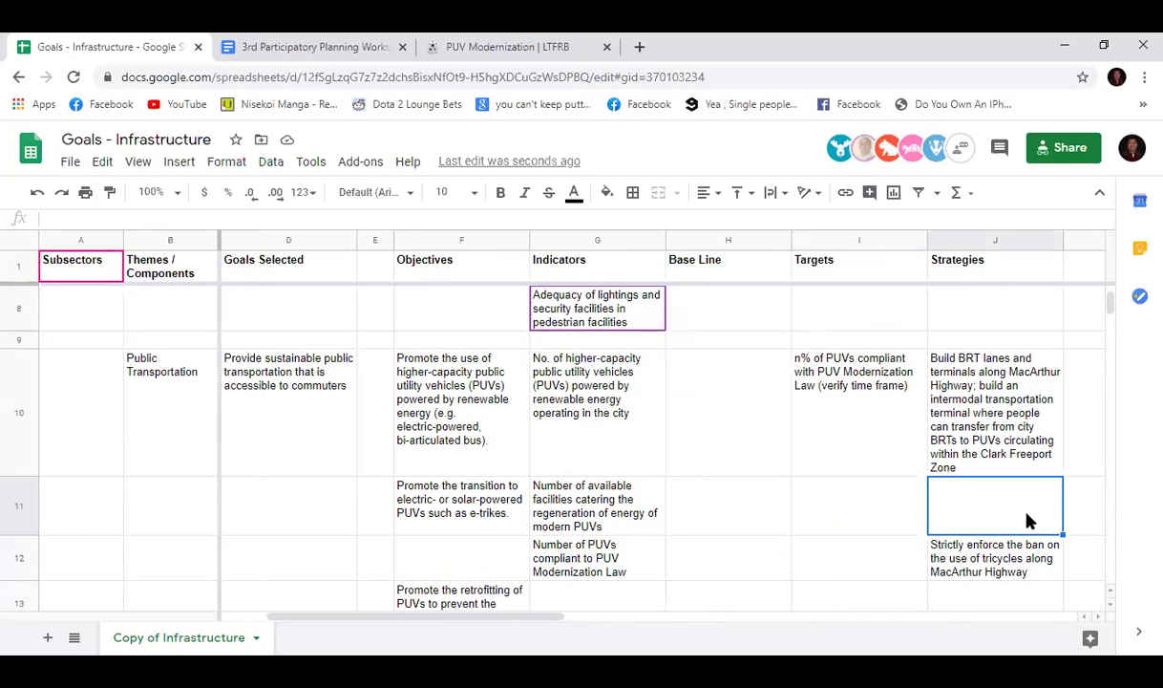
pyautogui.scroll(-1, 974, 506)
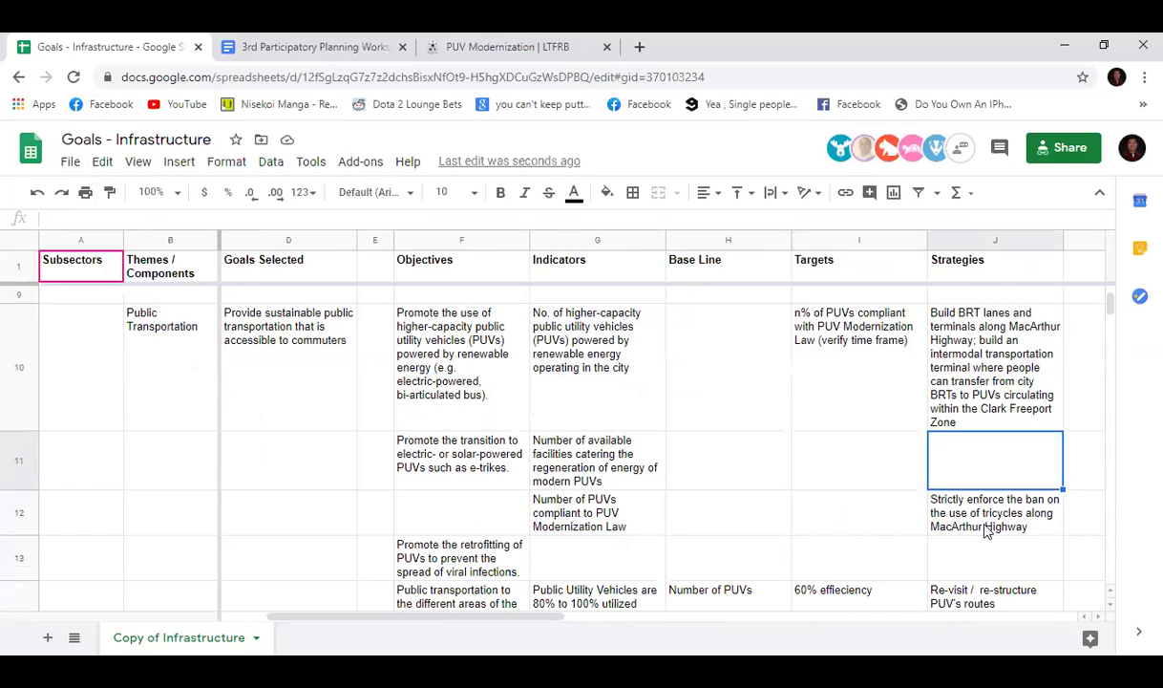
pyautogui.scroll(-3, 989, 541)
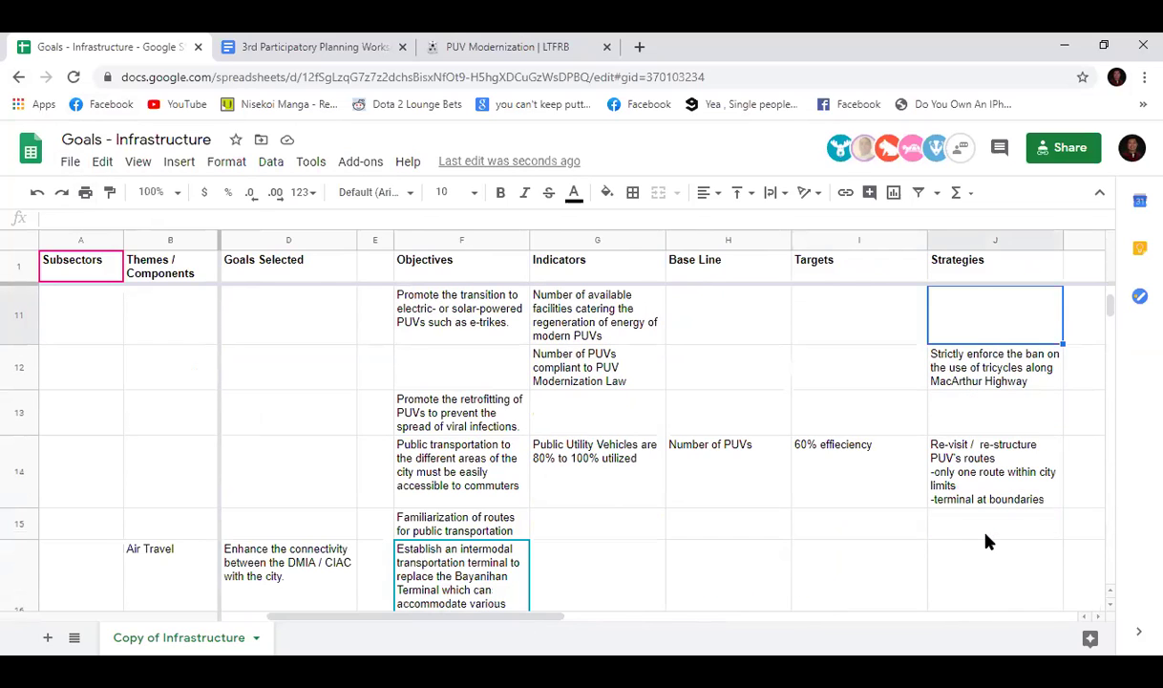
pyautogui.scroll(3, 989, 542)
pyautogui.click(998, 494)
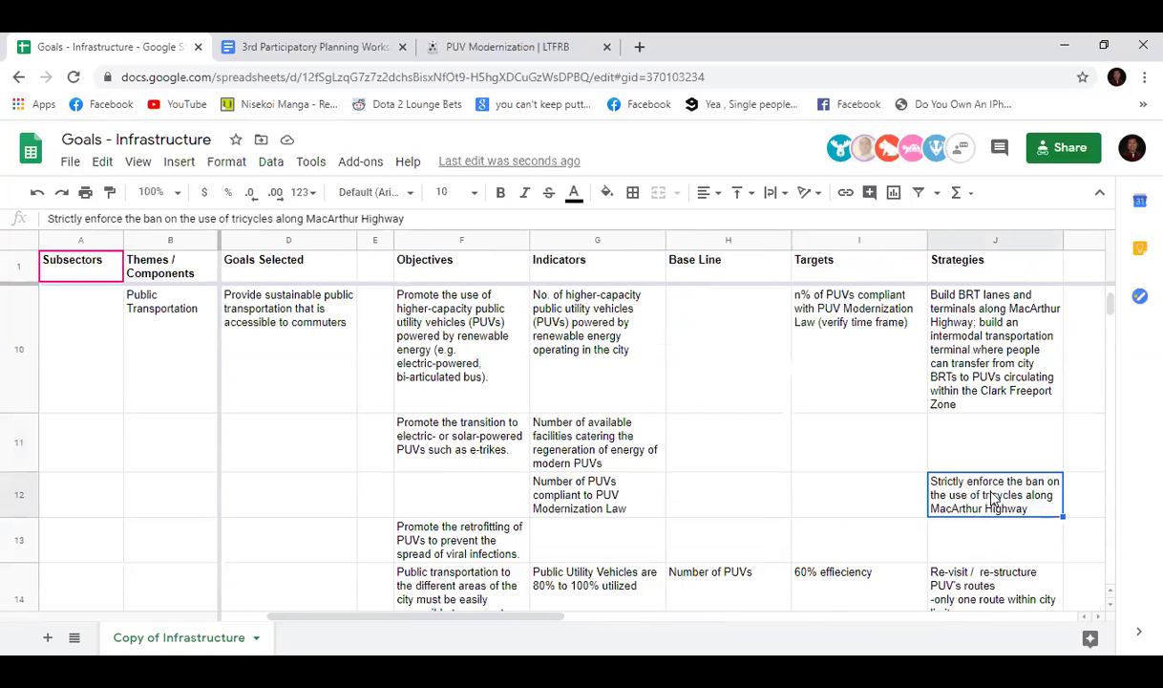
pyautogui.scroll(-3, 993, 497)
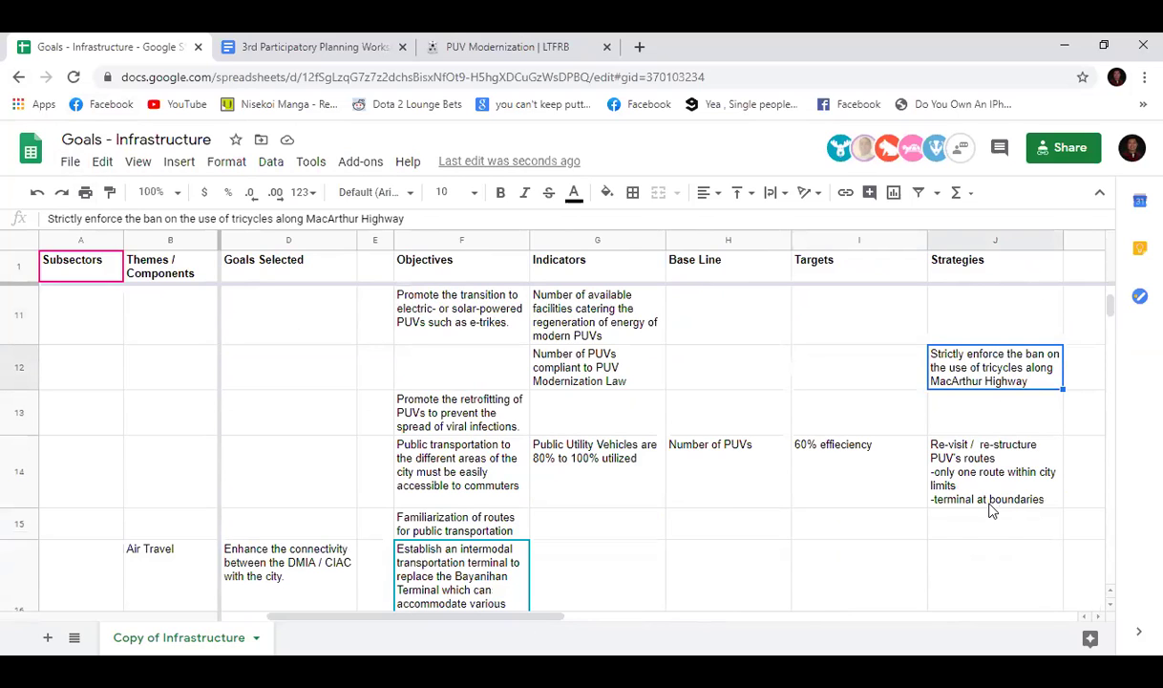
pyautogui.scroll(3, 991, 510)
pyautogui.scroll(-3, 991, 511)
pyautogui.scroll(4, 983, 506)
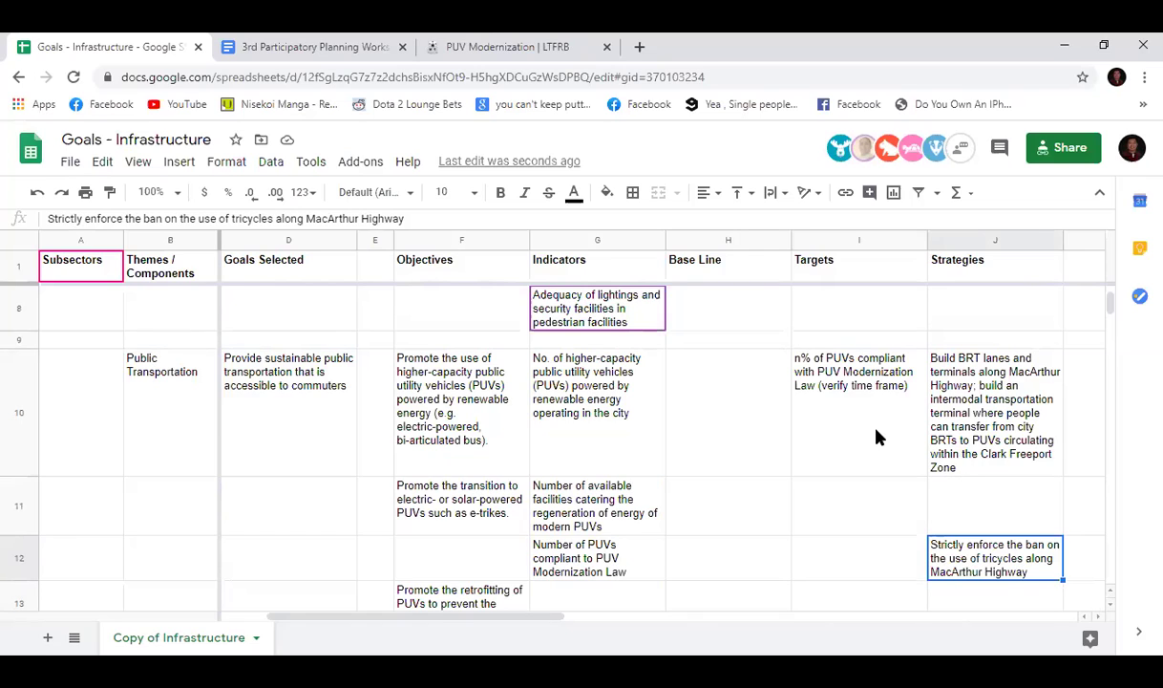
pyautogui.click(831, 403)
pyautogui.click(976, 520)
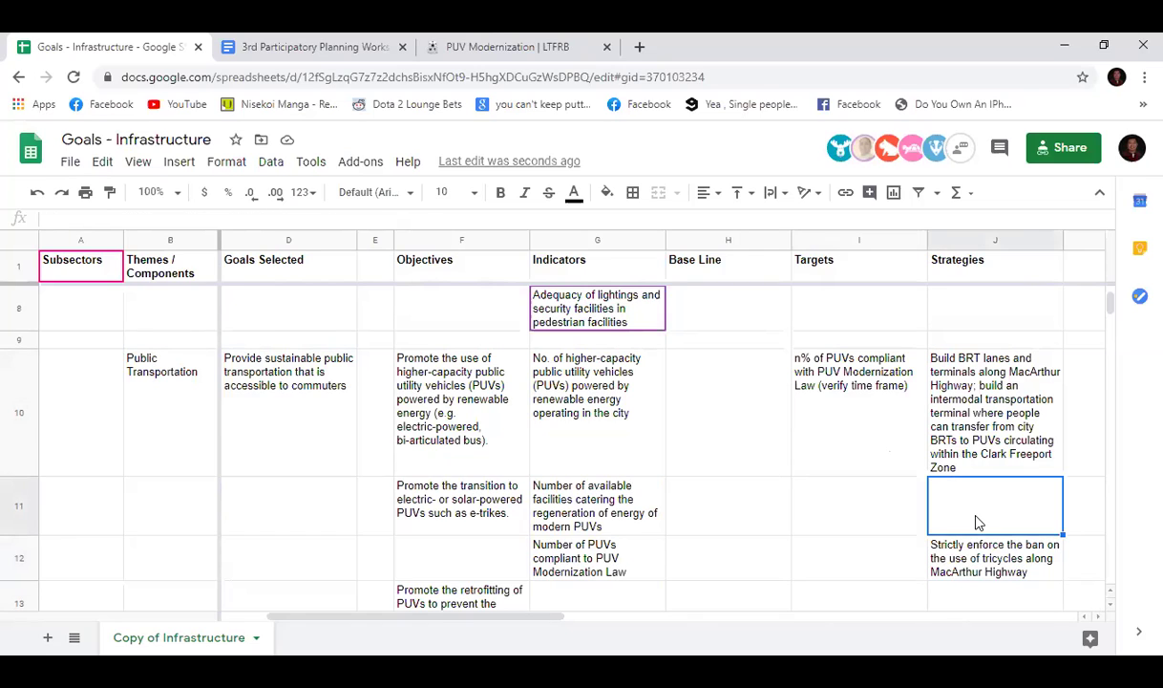
pyautogui.click(823, 420)
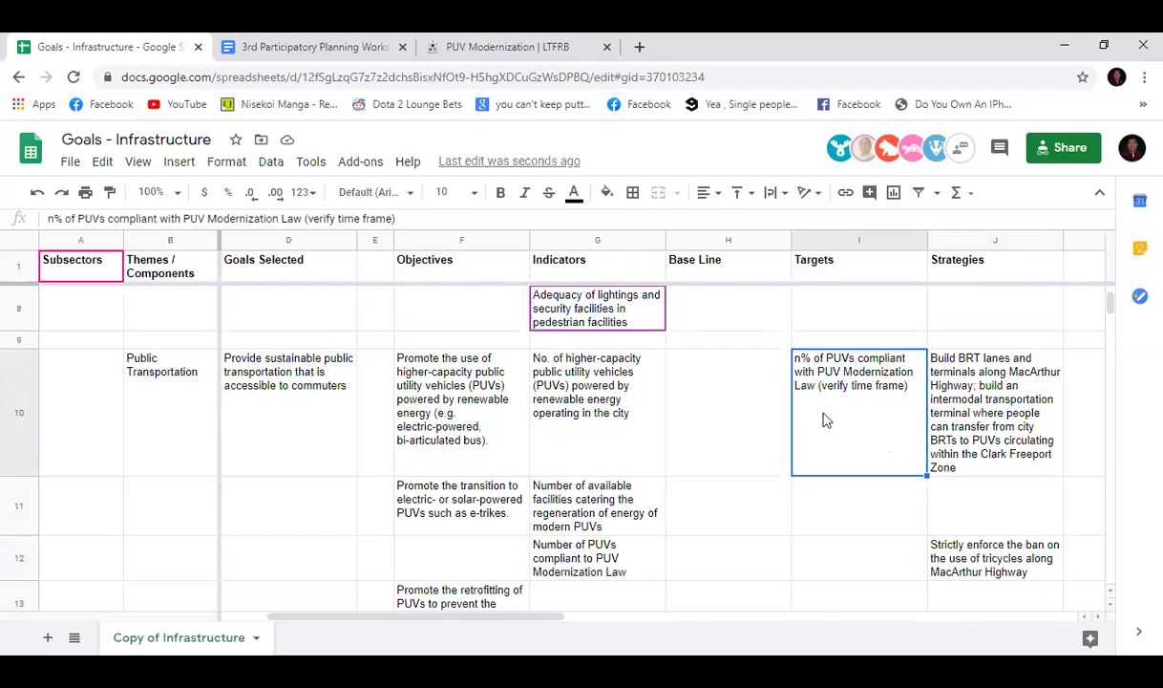
# Step: Examine the Targets column of the public transportation rows 10 to 14 against their objectives and indicators
pyautogui.click(852, 520)
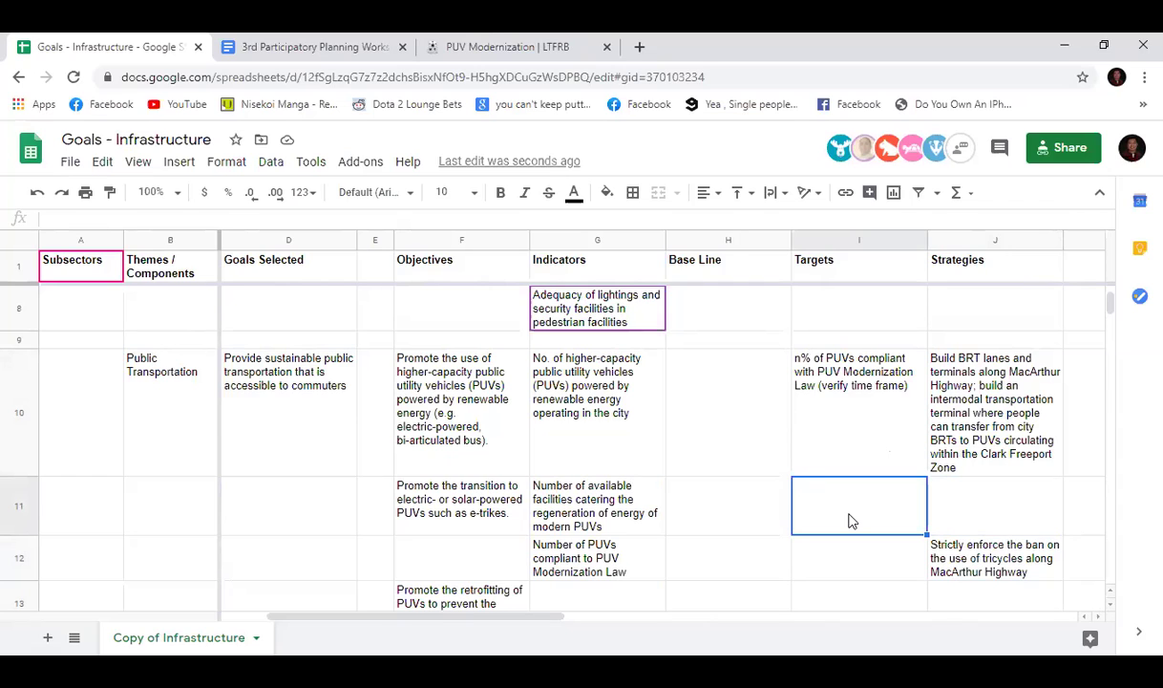
pyautogui.scroll(-1, 847, 520)
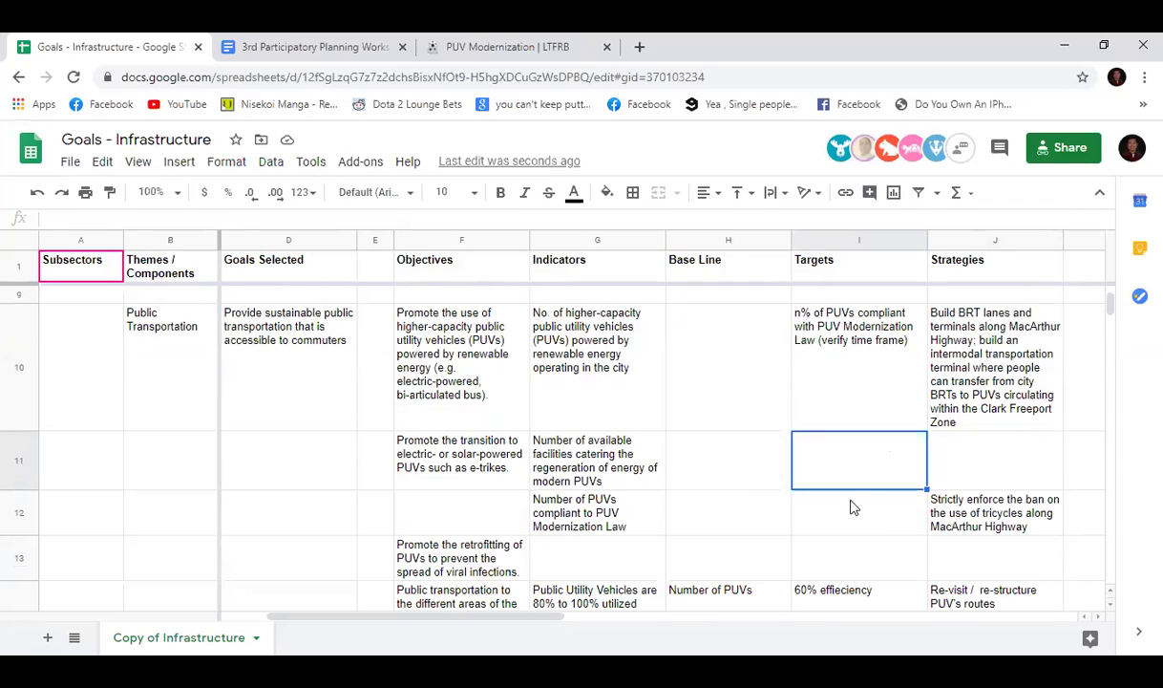
pyautogui.scroll(-1, 849, 501)
pyautogui.scroll(2, 854, 504)
pyautogui.scroll(-1, 853, 501)
pyautogui.click(841, 331)
pyautogui.scroll(-2, 862, 402)
pyautogui.scroll(1, 859, 397)
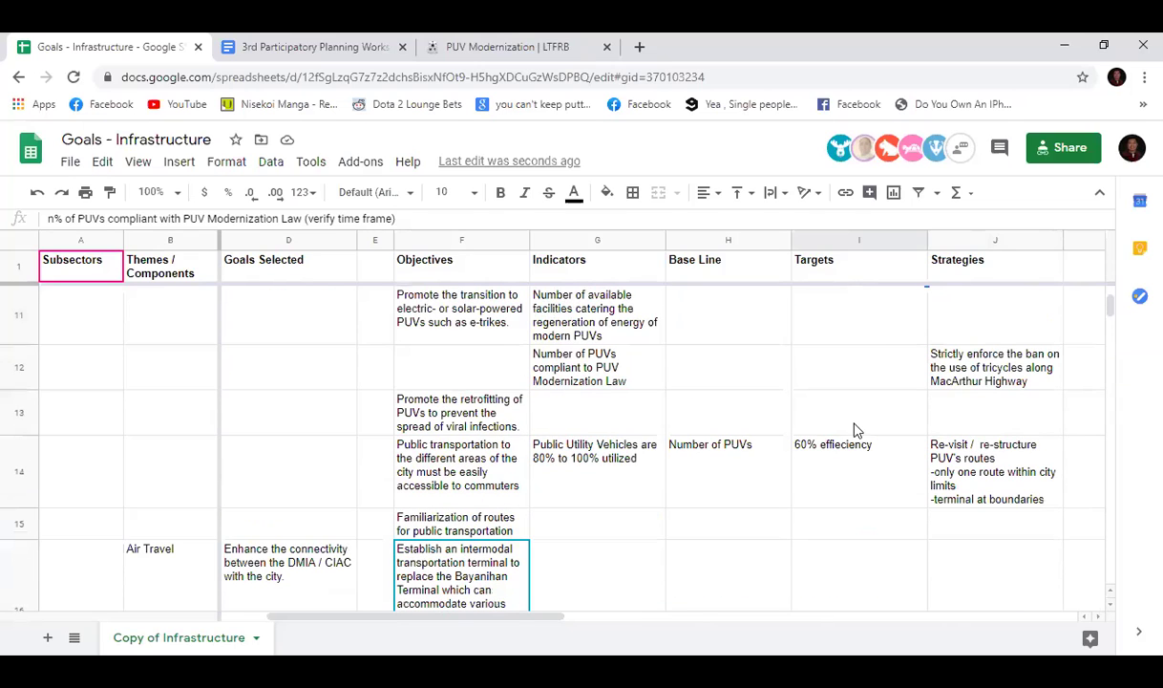
pyautogui.click(841, 324)
pyautogui.scroll(1, 852, 434)
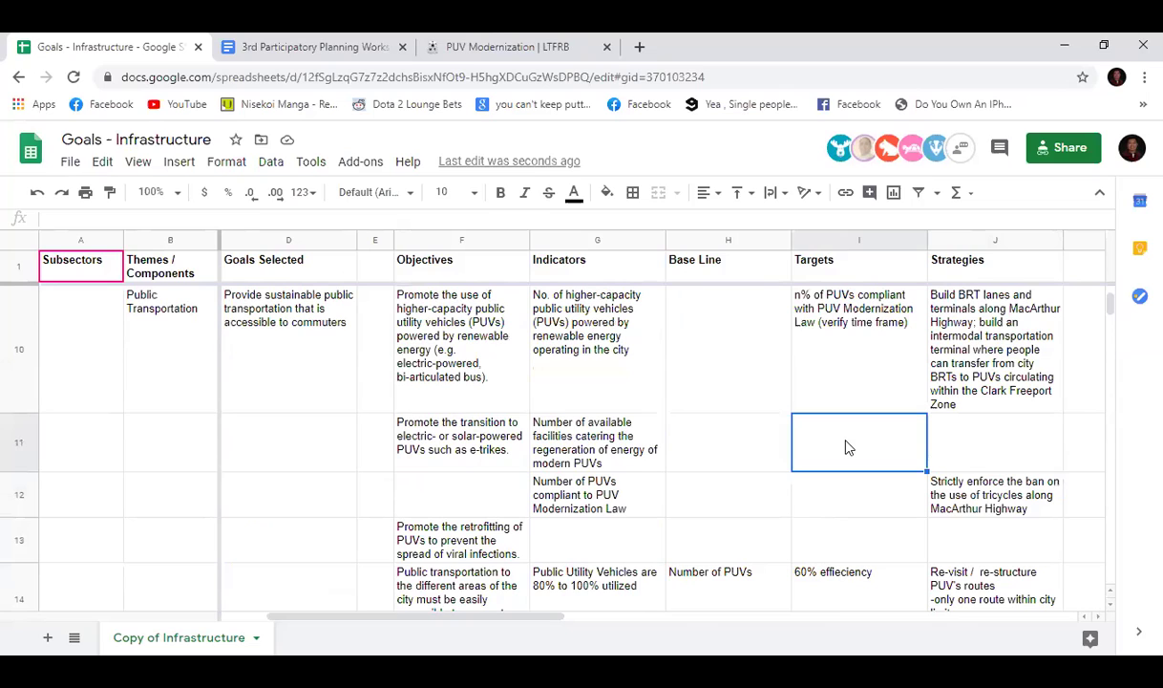
pyautogui.scroll(-1, 851, 449)
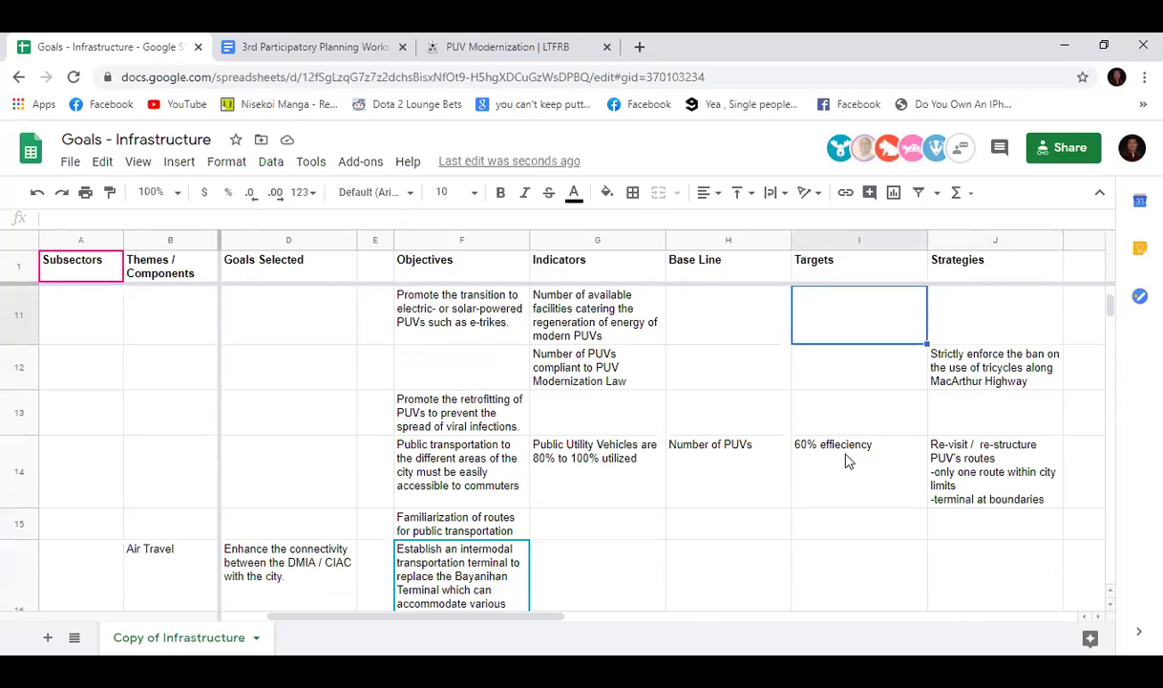
# Step: Review row 14's accessible public transportation objective together with its indicator, baseline, target and route restructuring strategy
pyautogui.click(492, 466)
pyautogui.click(806, 487)
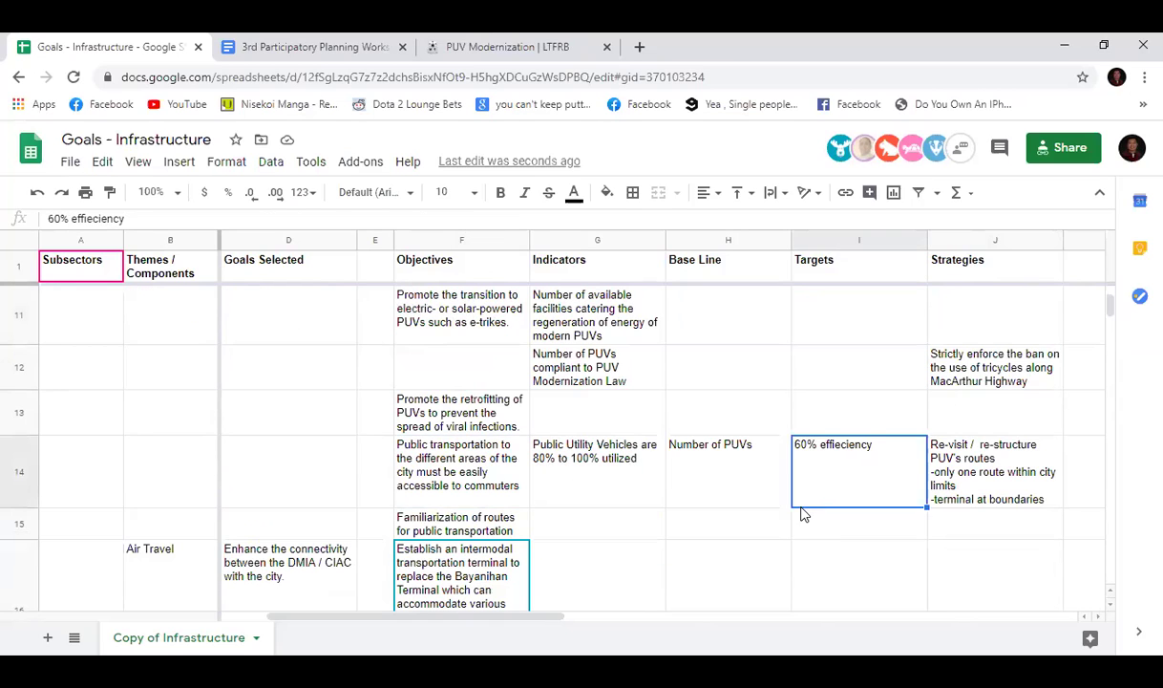
pyautogui.scroll(2, 800, 532)
pyautogui.scroll(-2, 789, 534)
pyautogui.moveTo(340, 475); pyautogui.dragTo(906, 497)
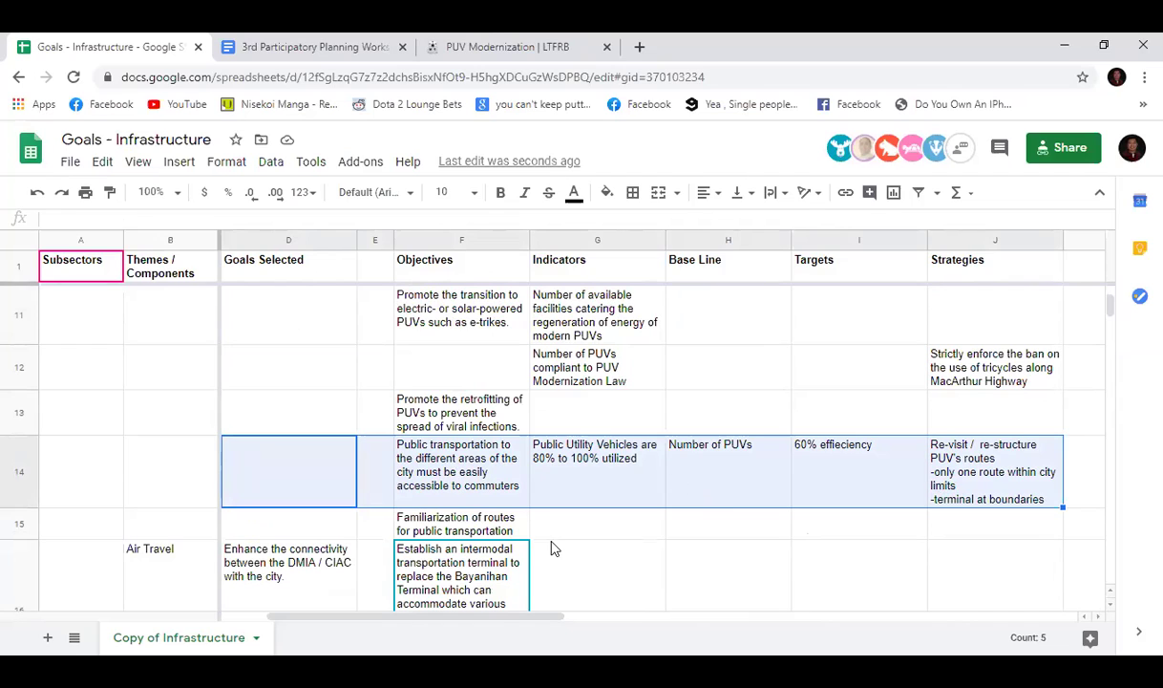
pyautogui.click(462, 487)
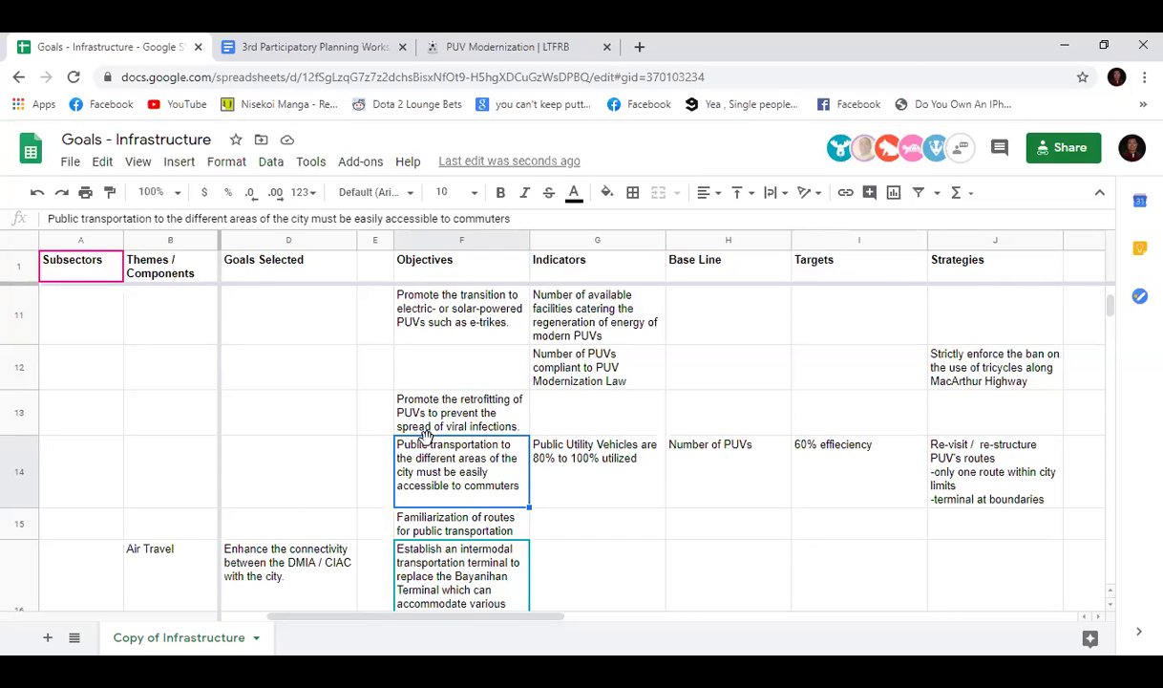
# Step: Enter the goal "Promotion of transit-oriented development (TOD)" in cell D14, beside the accessible public transportation objective
pyautogui.scroll(5, 408, 425)
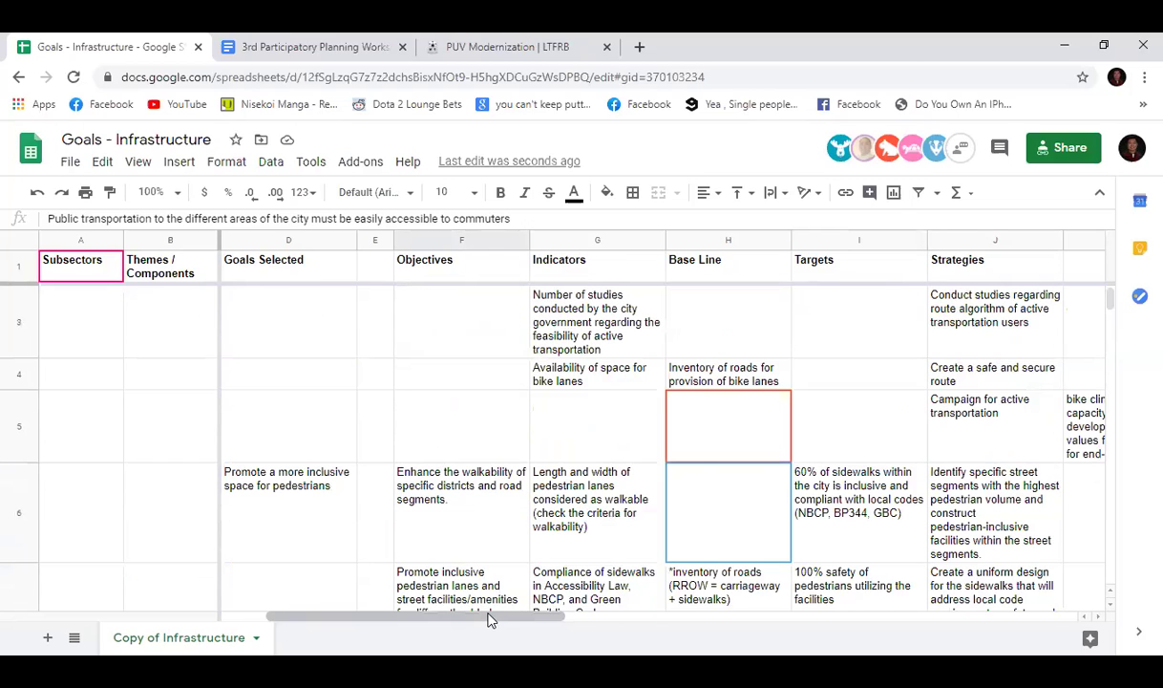
pyautogui.moveTo(488, 615); pyautogui.dragTo(394, 615)
pyautogui.scroll(-3, 350, 482)
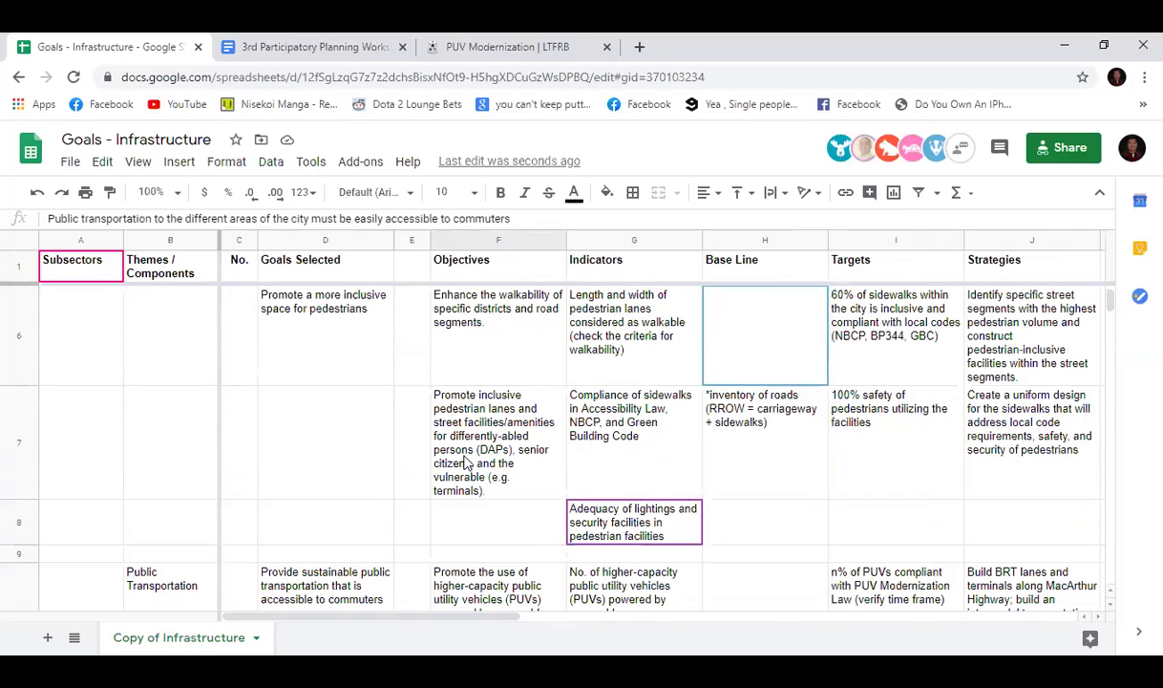
pyautogui.scroll(2, 480, 473)
pyautogui.scroll(-5, 480, 476)
pyautogui.scroll(2, 480, 476)
pyautogui.scroll(-4, 481, 476)
pyautogui.click(339, 387)
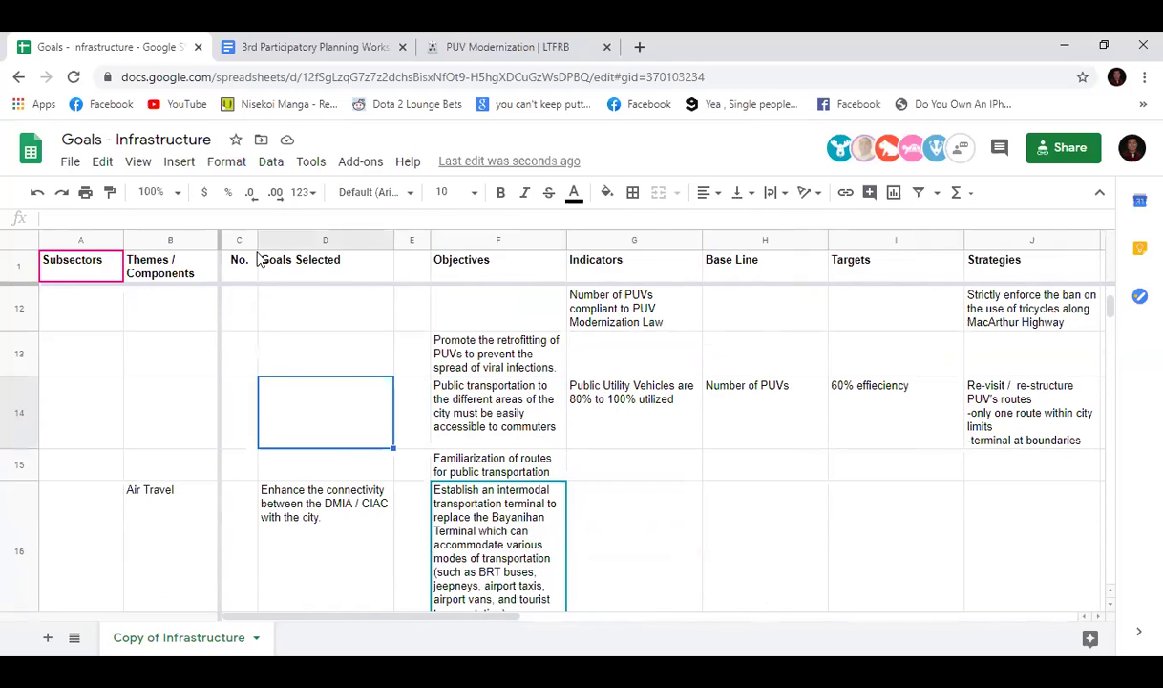
pyautogui.write('Pr')
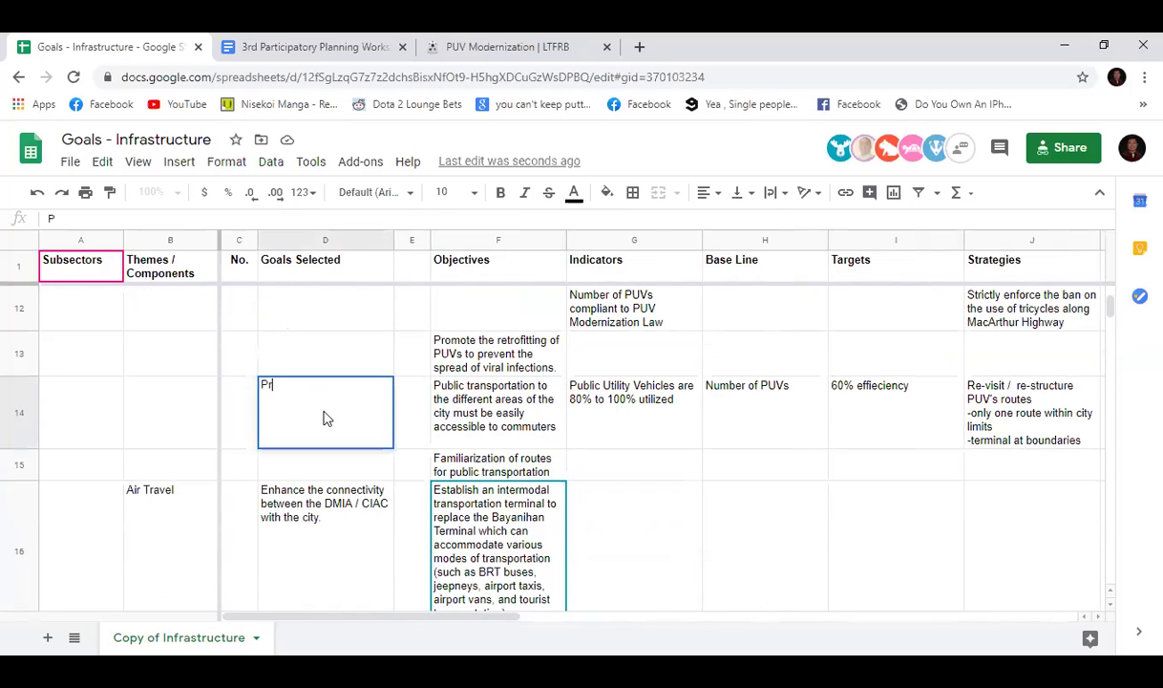
pyautogui.write('omotion of tra')
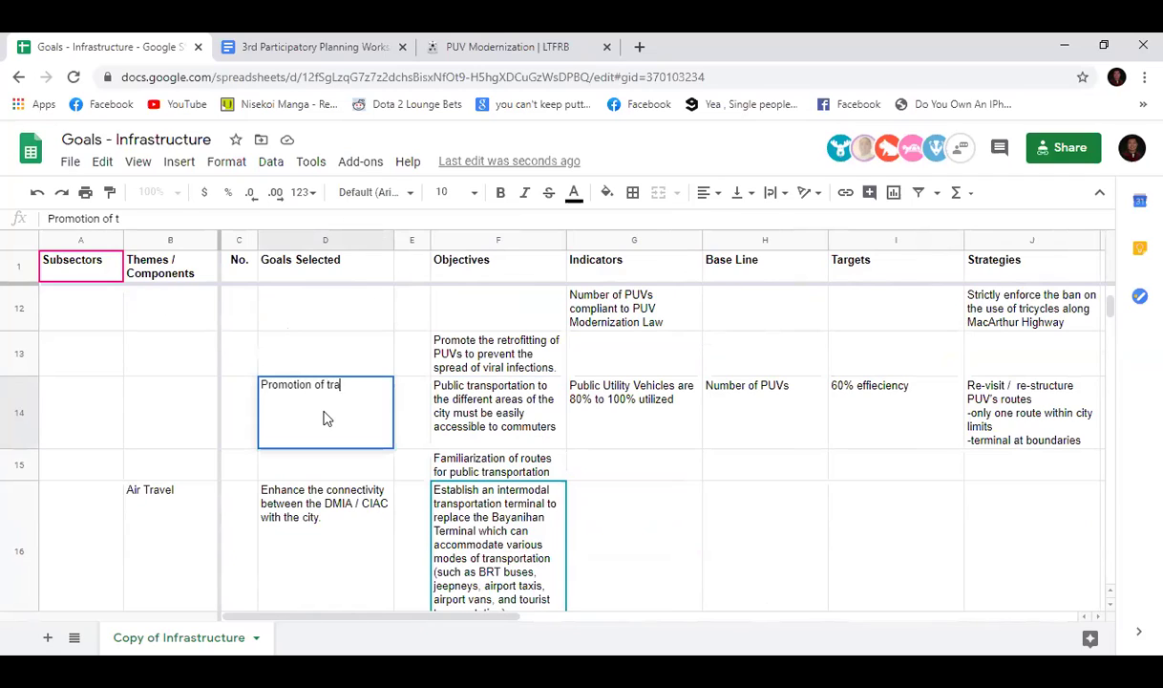
pyautogui.write('nsit-oriented ')
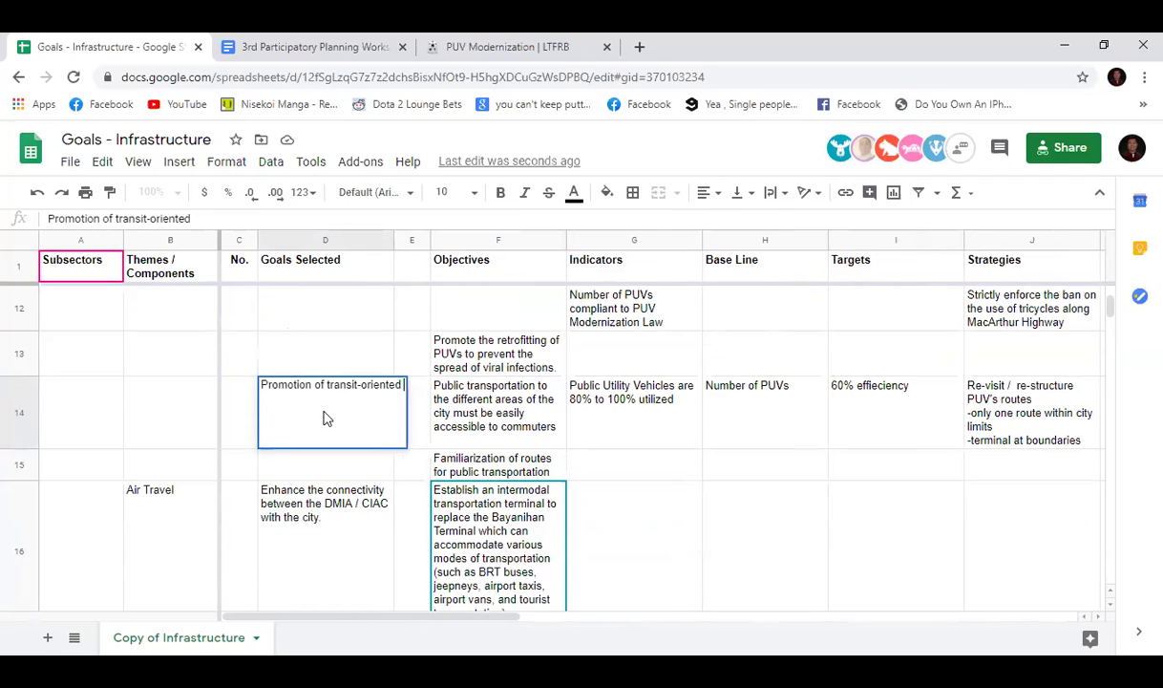
pyautogui.write('development')
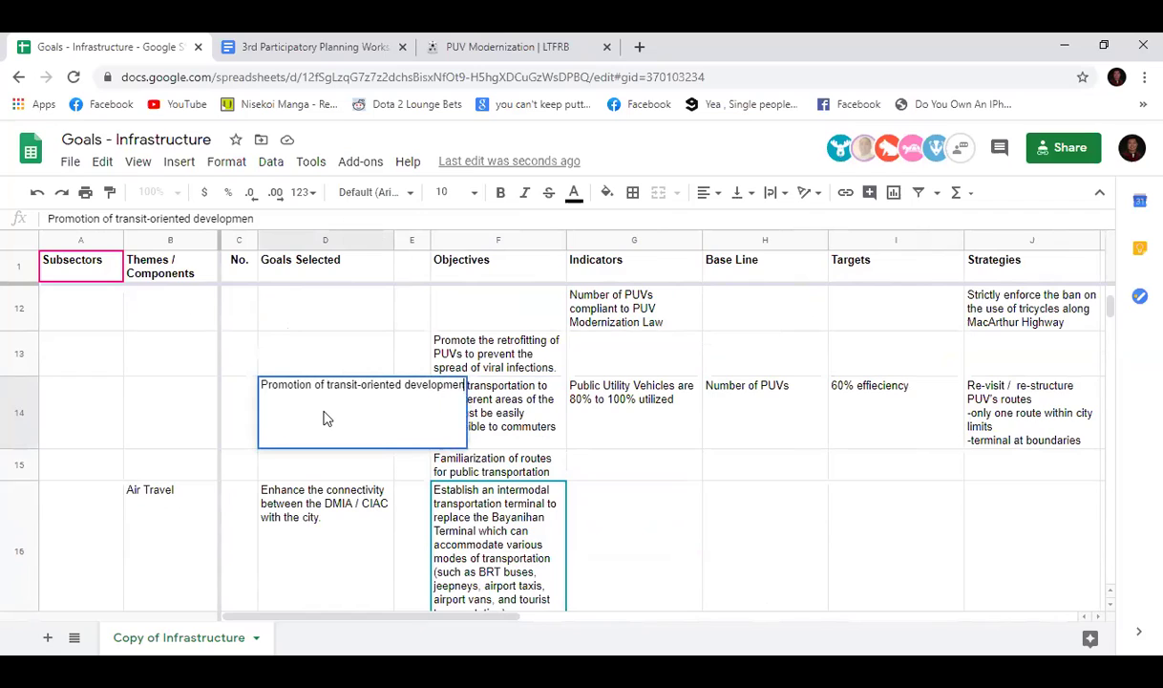
pyautogui.write(' (TOD)')
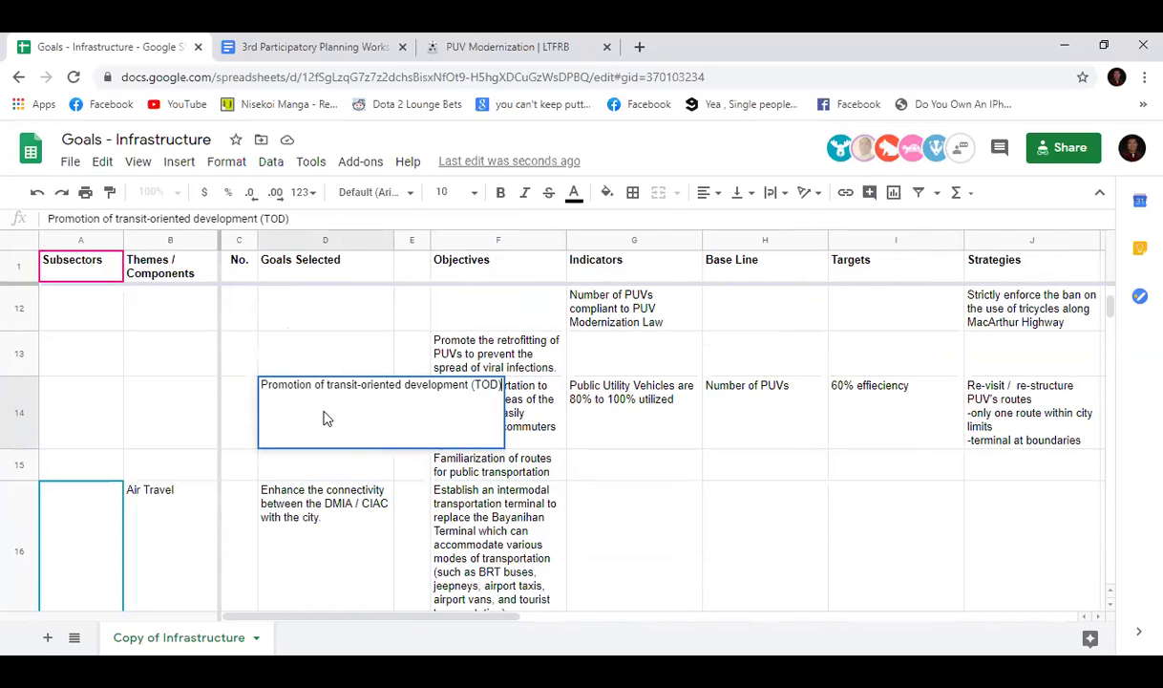
pyautogui.press('Return')
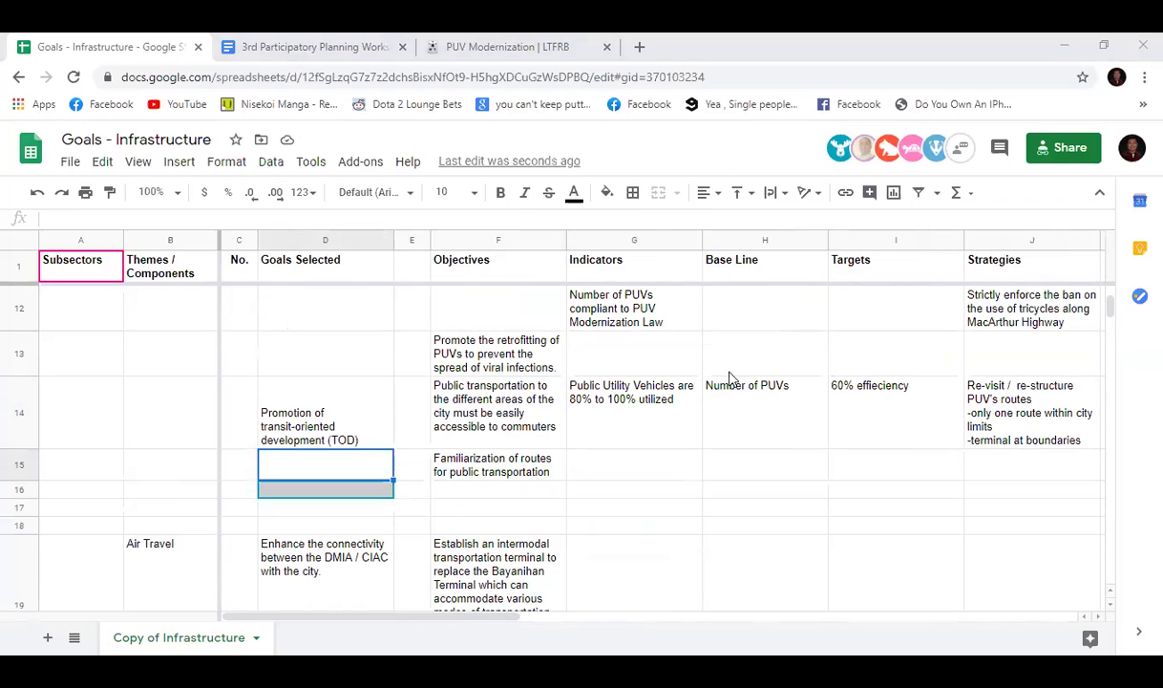
# Step: Check the public transportation goals in rows 14 to 16 and the modern PUV facilities indicator in G11
pyautogui.scroll(4, 182, 391)
pyautogui.scroll(-3, 181, 399)
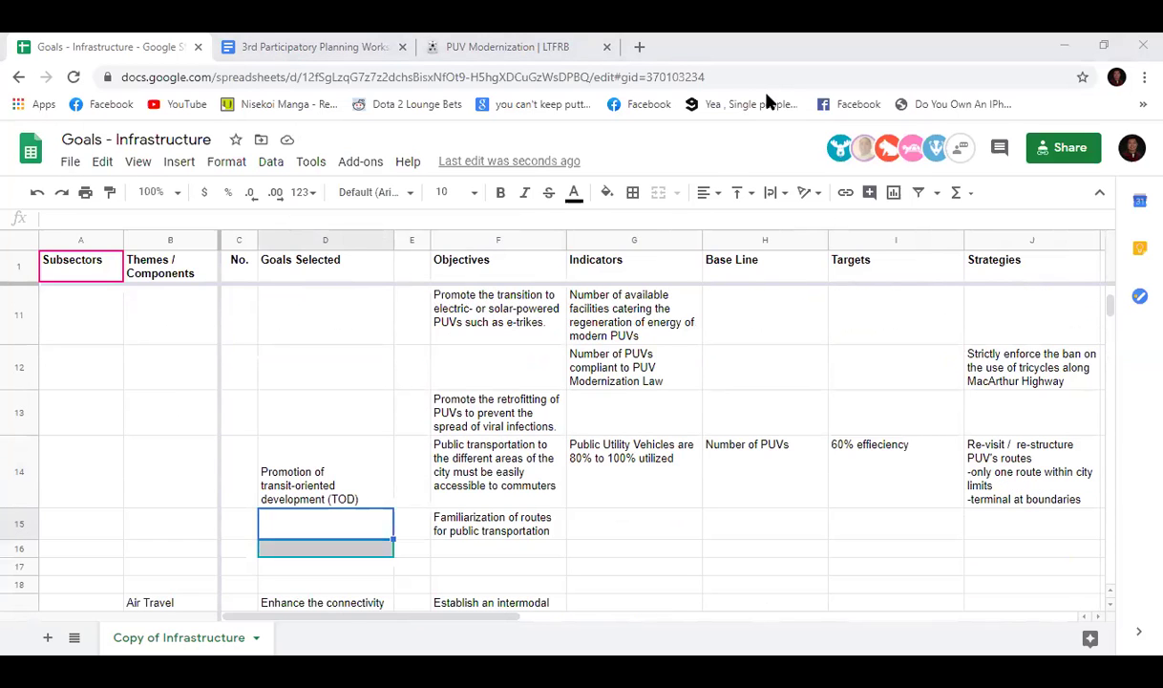
pyautogui.click(552, 460)
pyautogui.click(292, 550)
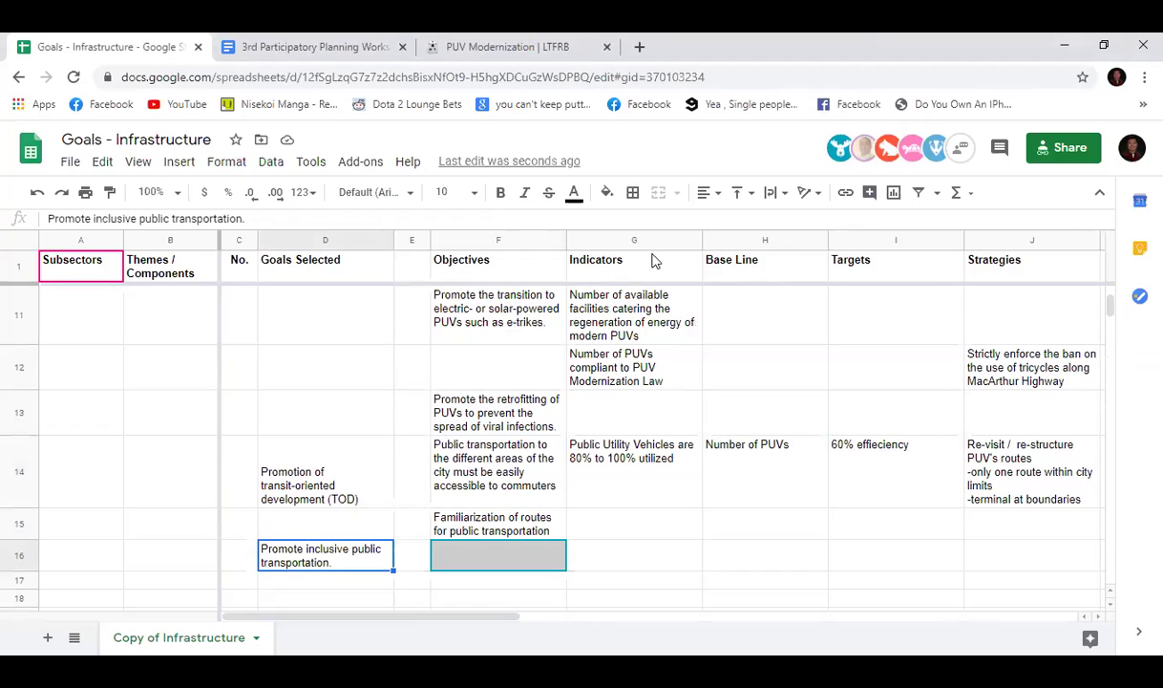
pyautogui.click(676, 297)
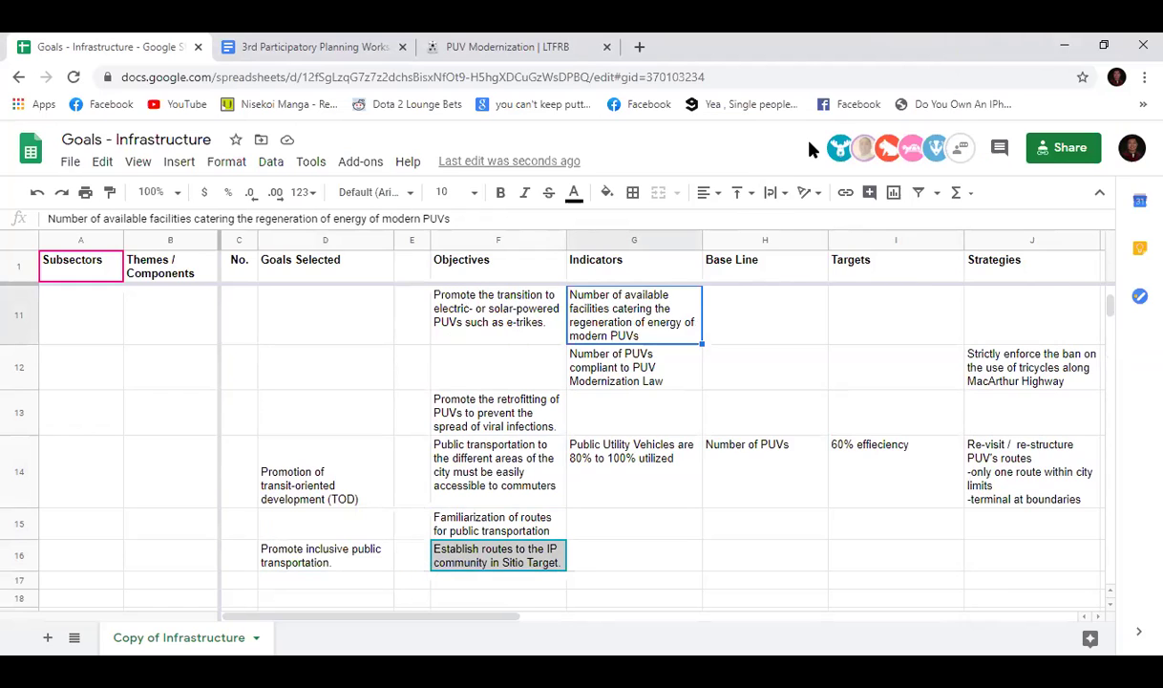
pyautogui.click(630, 520)
# Step: Review the public transportation entries from row 10 to row 16, including the Base Line column and the Sitio Target route objective
pyautogui.scroll(5, 631, 518)
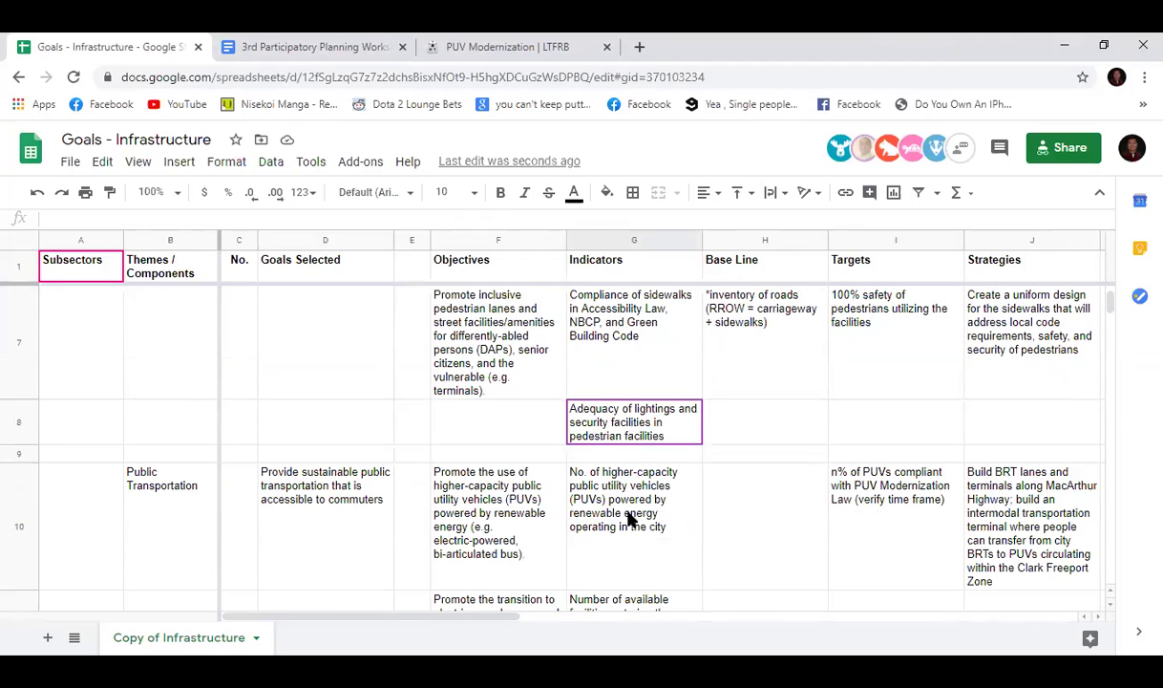
pyautogui.click(760, 507)
pyautogui.scroll(-1, 754, 509)
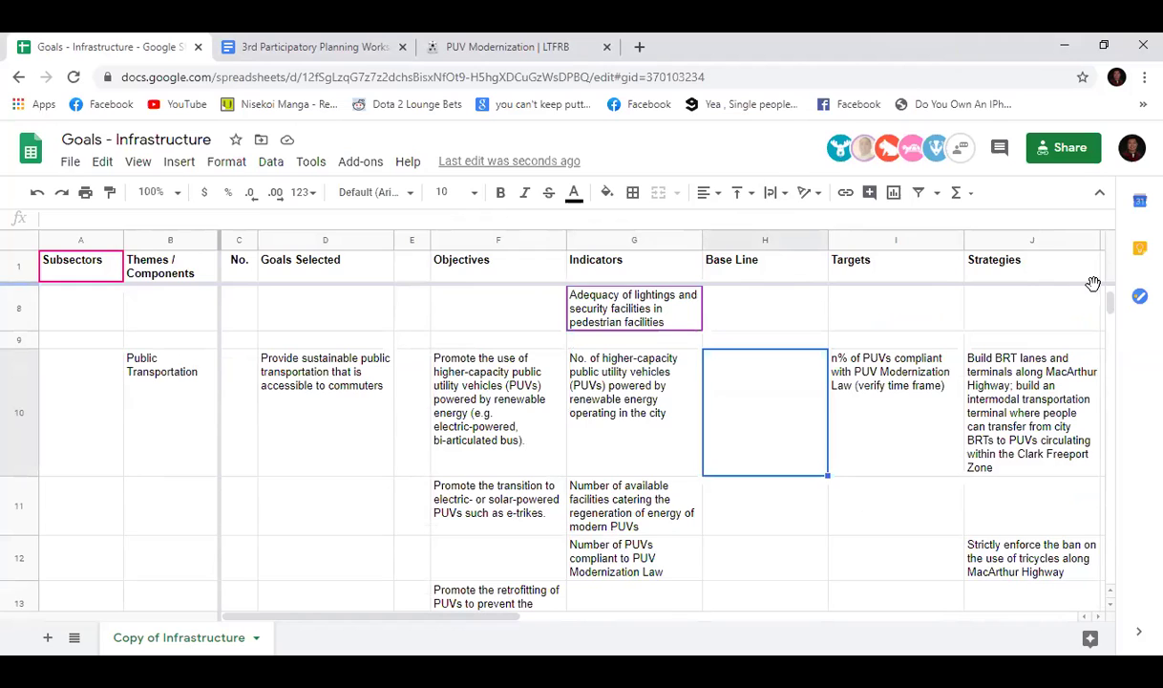
pyautogui.scroll(-3, 1109, 301)
pyautogui.scroll(1, 1111, 304)
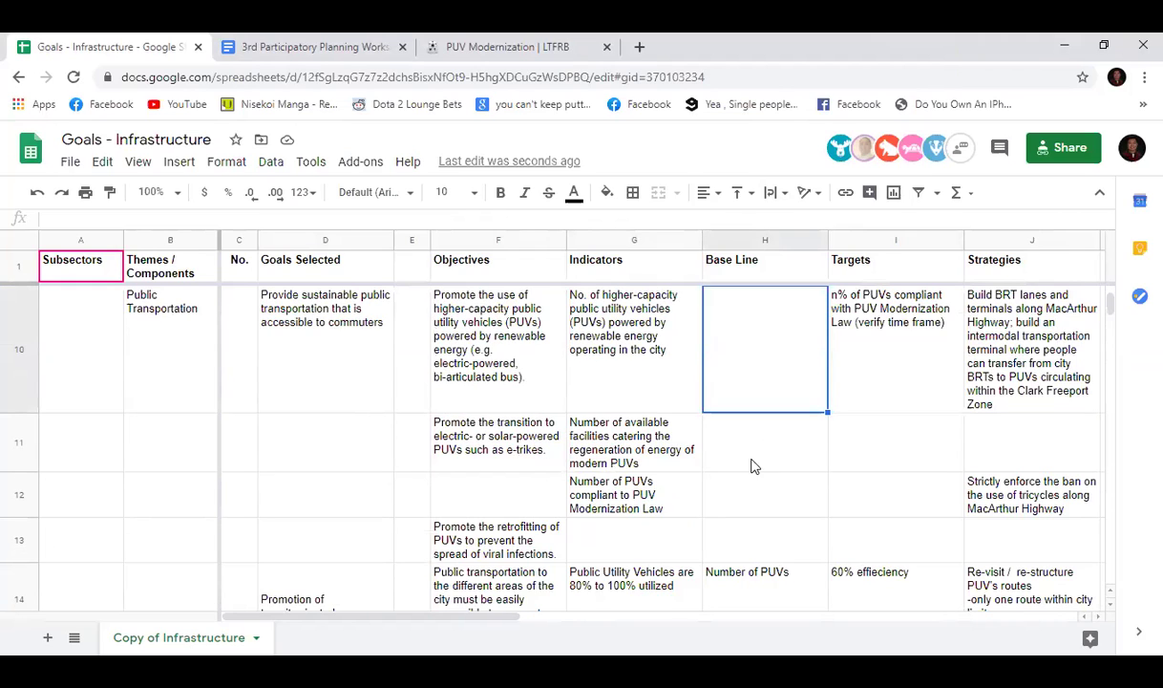
pyautogui.scroll(-2, 752, 477)
pyautogui.scroll(1, 750, 490)
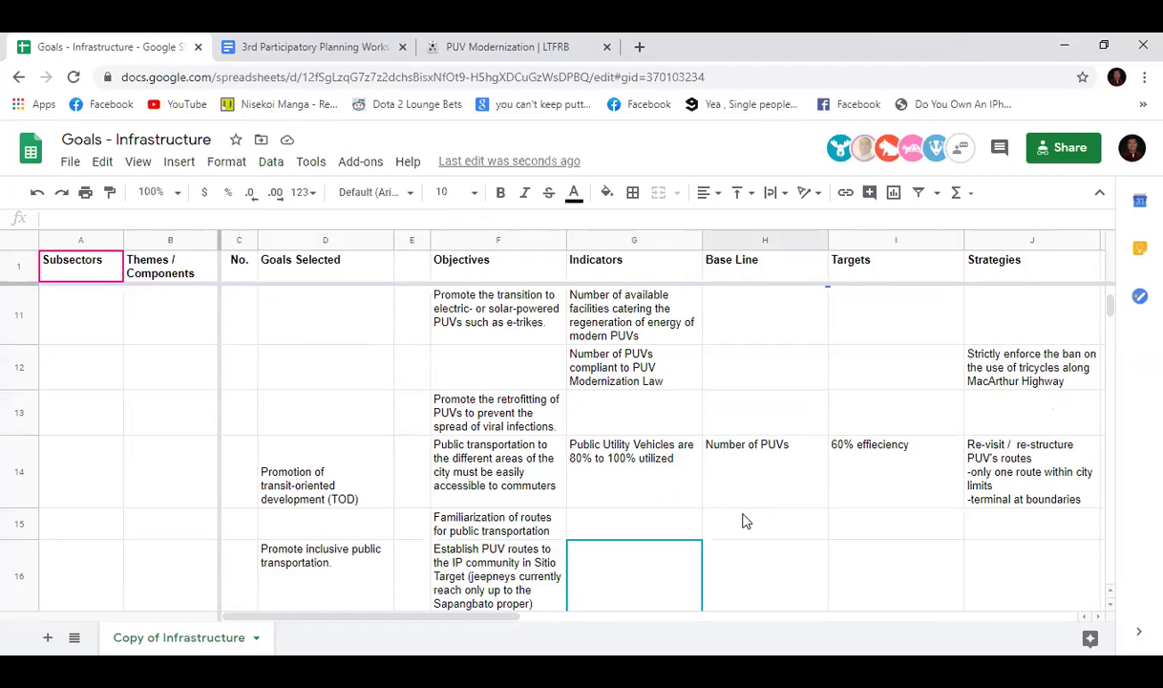
pyautogui.scroll(-1, 746, 521)
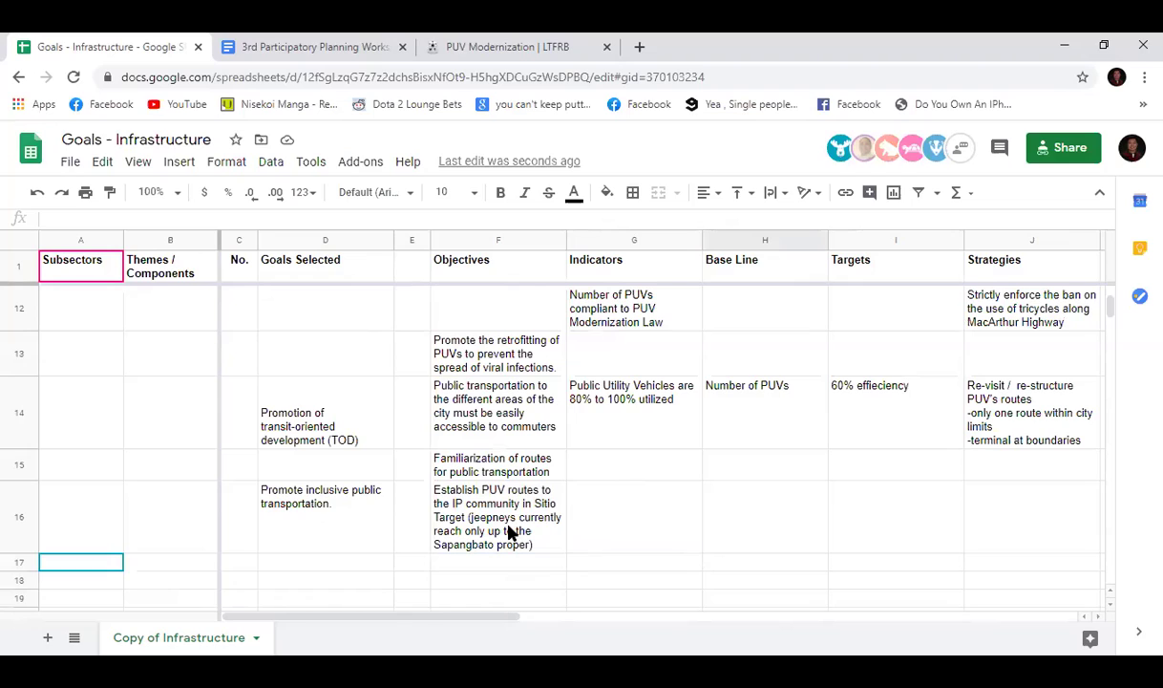
pyautogui.scroll(-1, 509, 532)
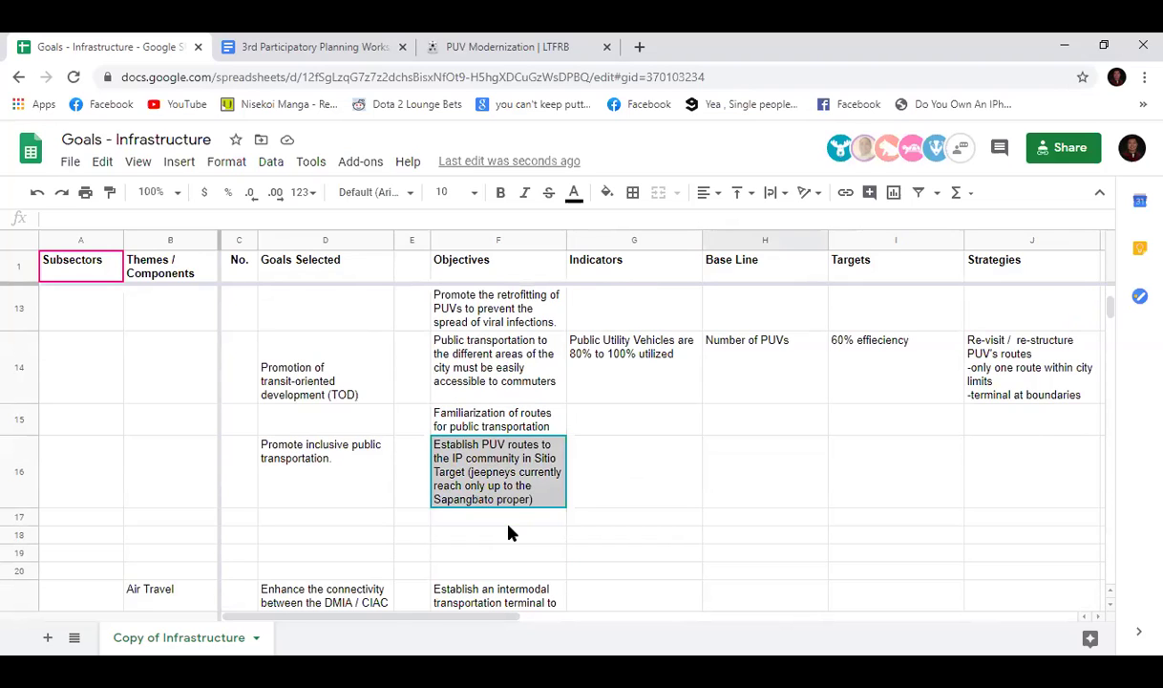
# Step: Examine the traffic management rows 28 to 32, comparing the PUV drop-off and pick-up strategy with the travel time target and Indicators column
pyautogui.scroll(-5, 509, 532)
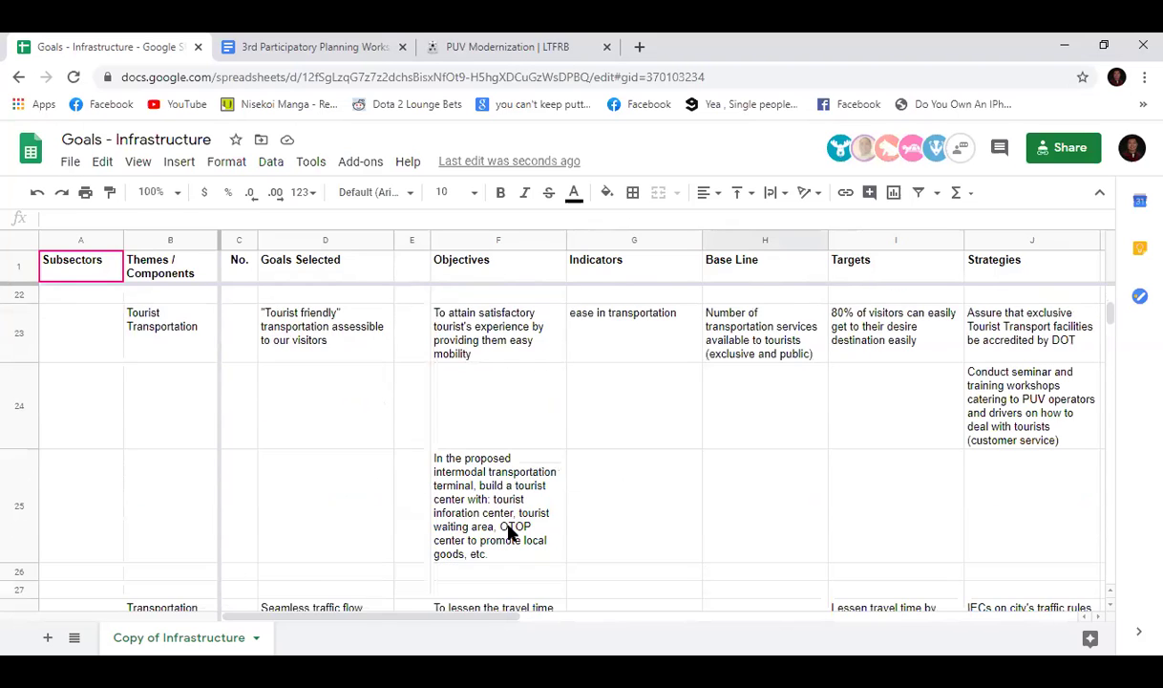
pyautogui.scroll(-3, 509, 532)
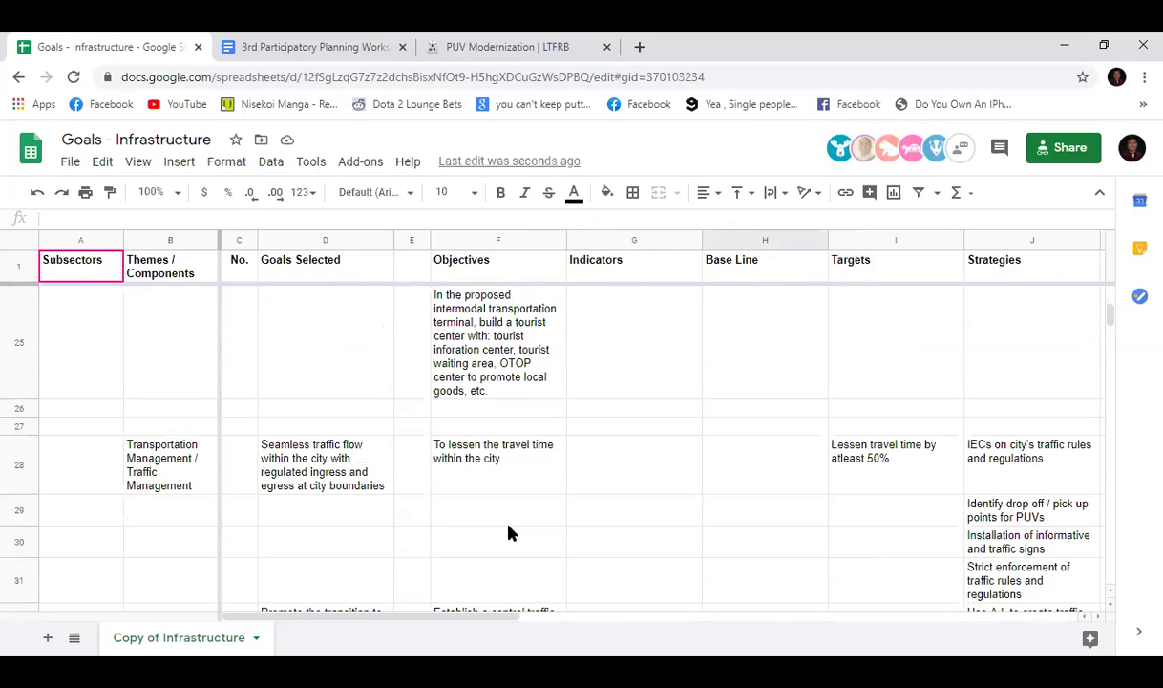
pyautogui.scroll(-2, 509, 532)
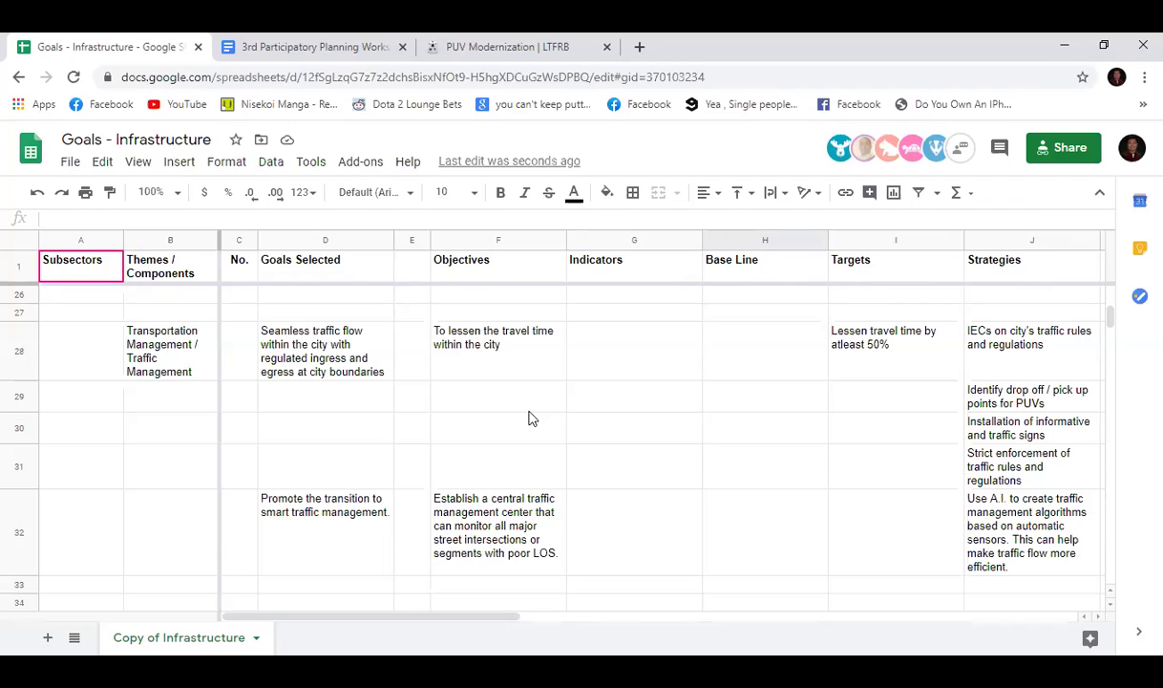
pyautogui.moveTo(273, 393); pyautogui.dragTo(993, 395)
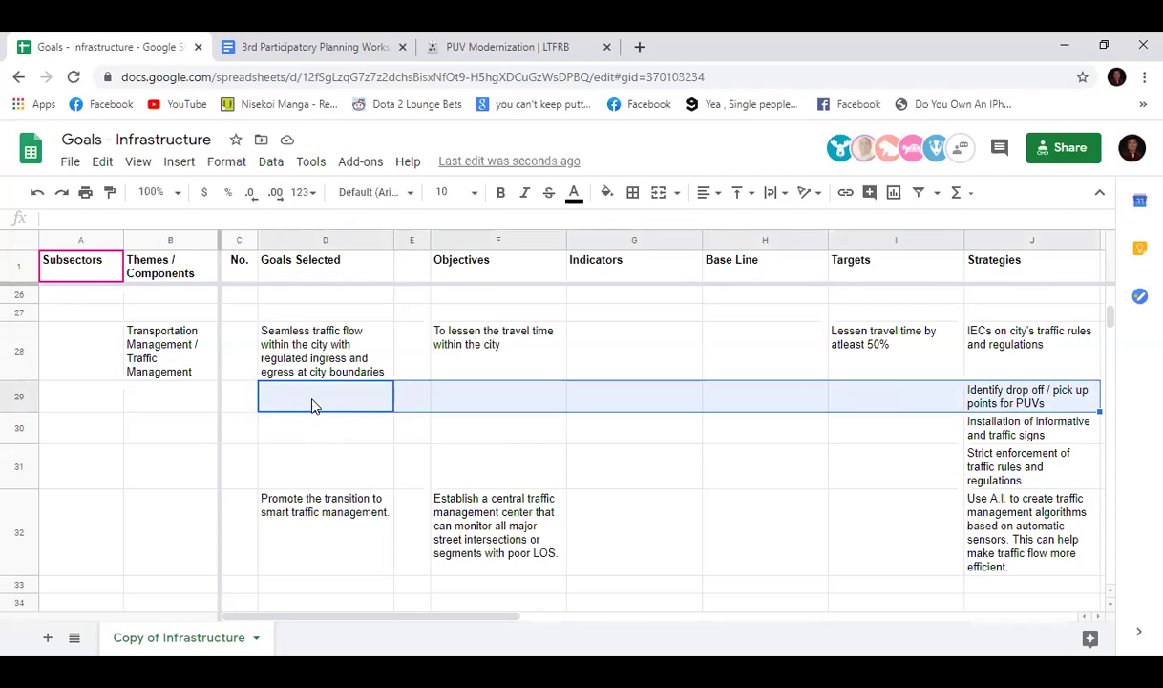
pyautogui.click(1018, 405)
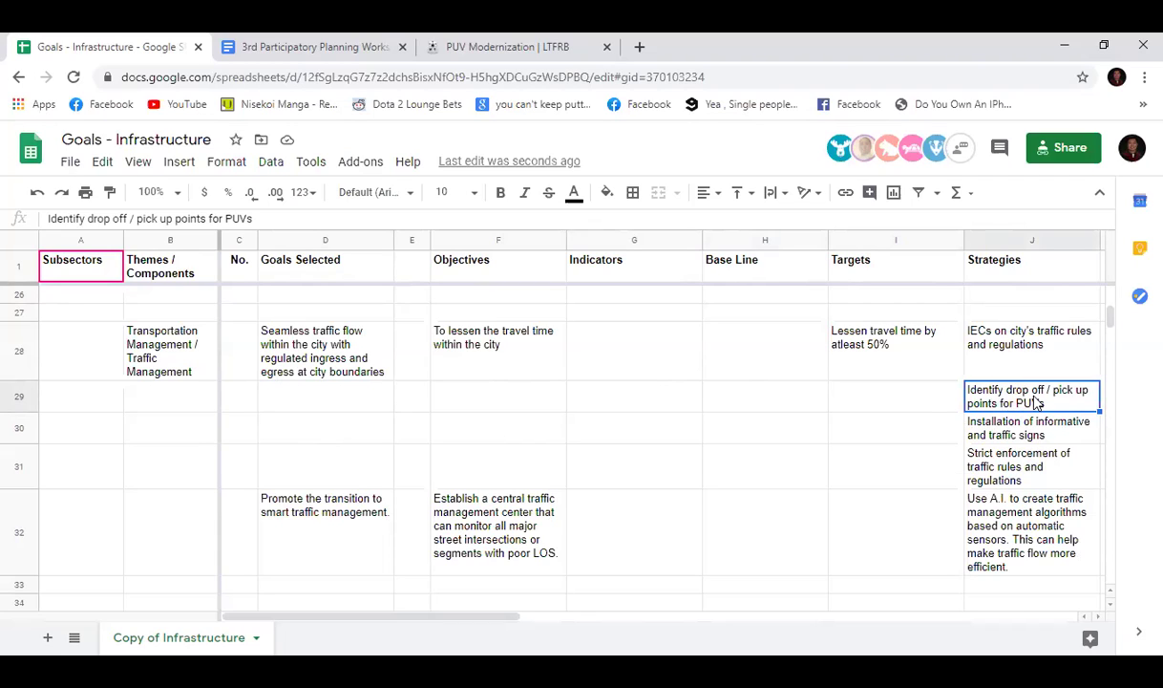
pyautogui.moveTo(1034, 411); pyautogui.dragTo(984, 456)
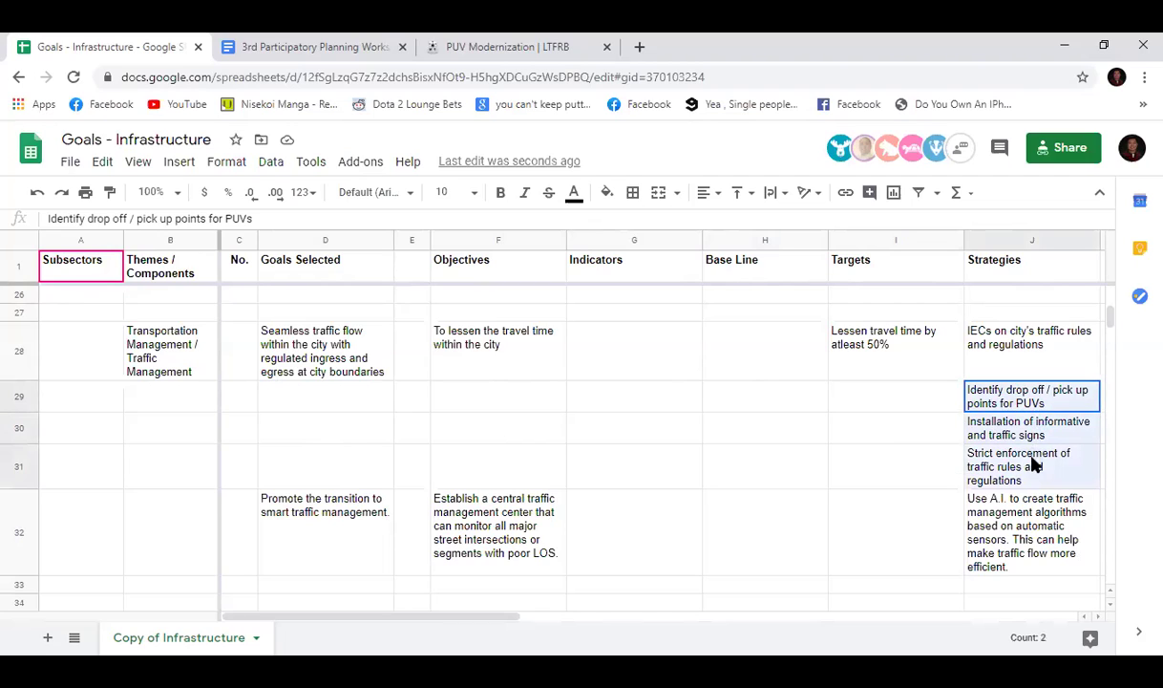
pyautogui.click(849, 485)
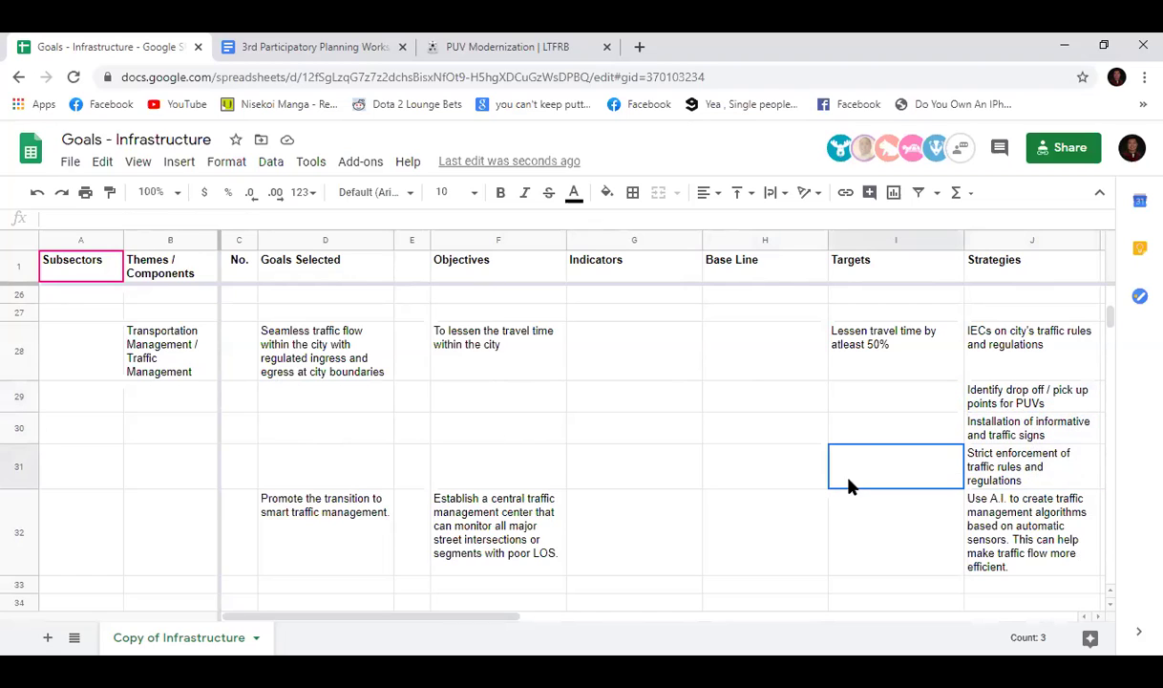
pyautogui.click(831, 392)
pyautogui.click(831, 337)
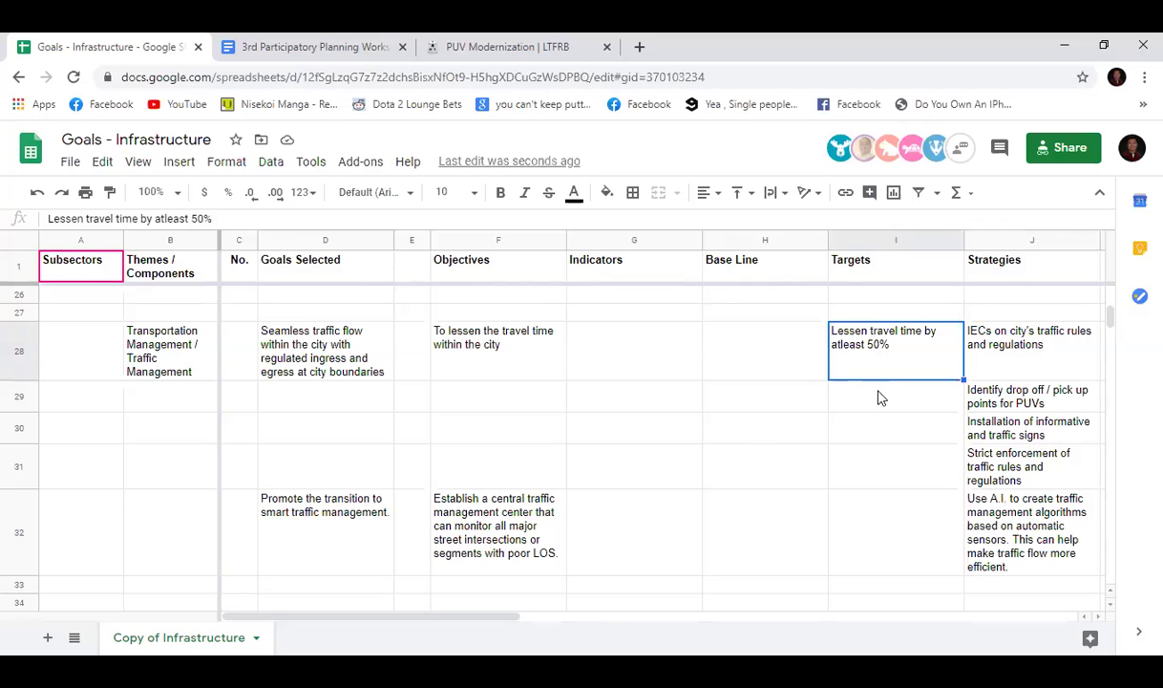
pyautogui.click(642, 363)
pyautogui.scroll(-1, 650, 391)
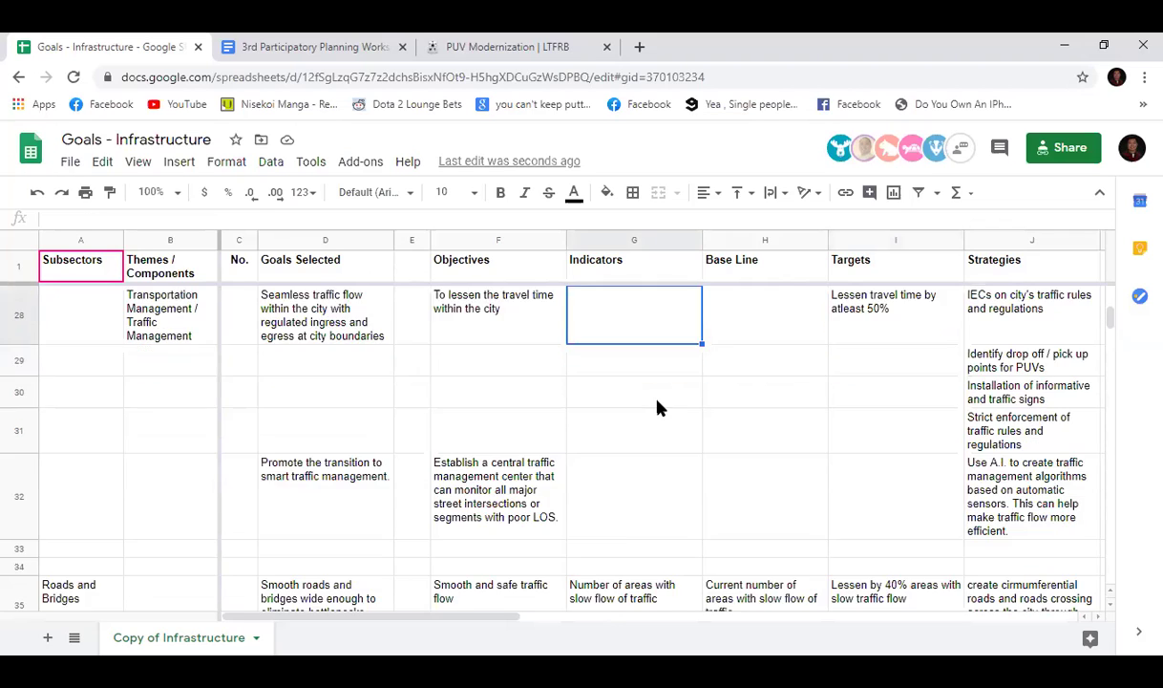
# Step: Examine the traffic management rows 28 to 32 and the roads and bridges rows, checking the Objectives column around the travel time objective
pyautogui.scroll(-3, 619, 477)
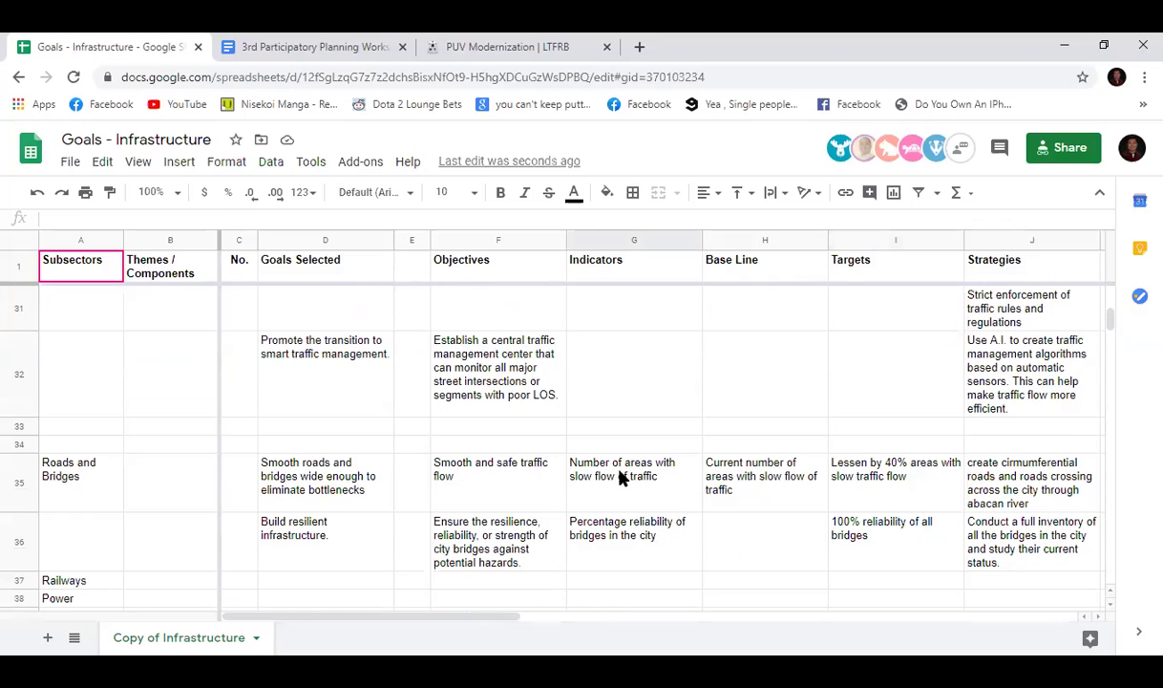
pyautogui.scroll(3, 619, 477)
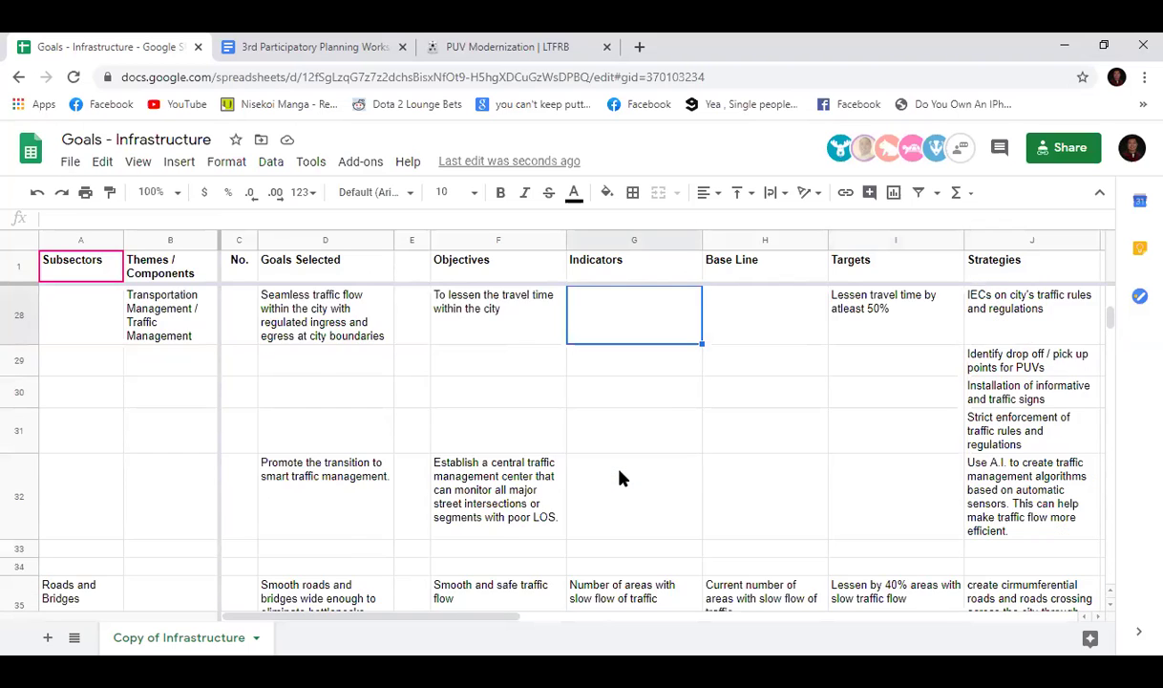
pyautogui.scroll(5, 619, 478)
pyautogui.scroll(-5, 619, 478)
pyautogui.click(368, 508)
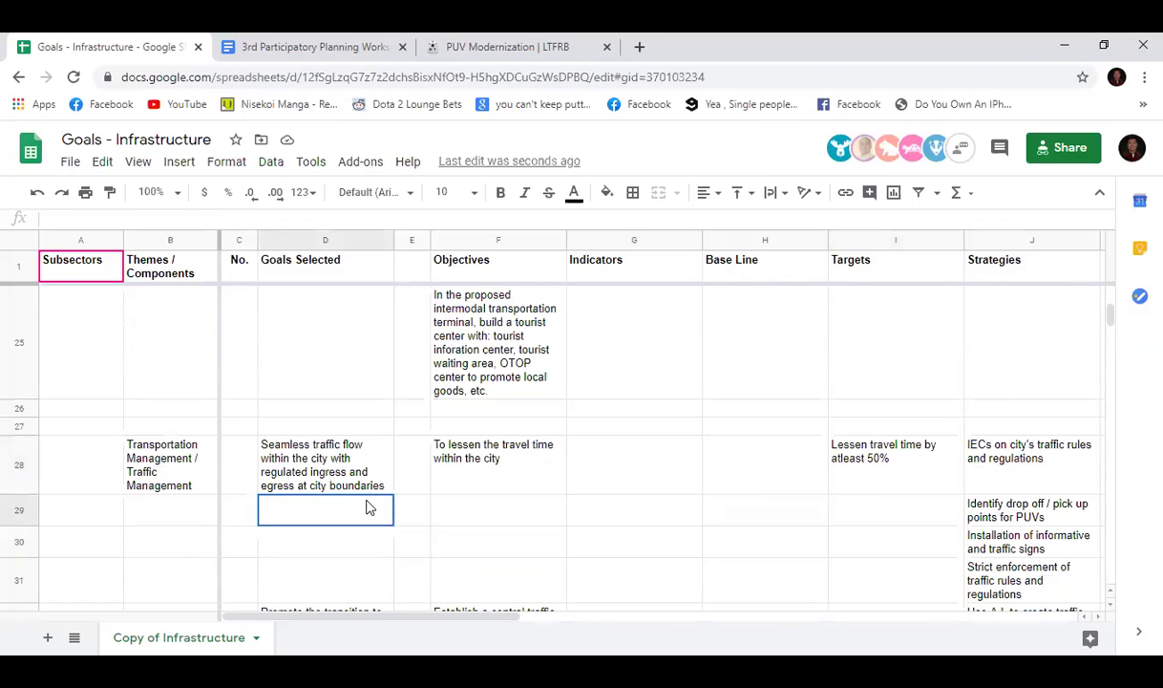
pyautogui.scroll(-1, 492, 531)
pyautogui.click(488, 408)
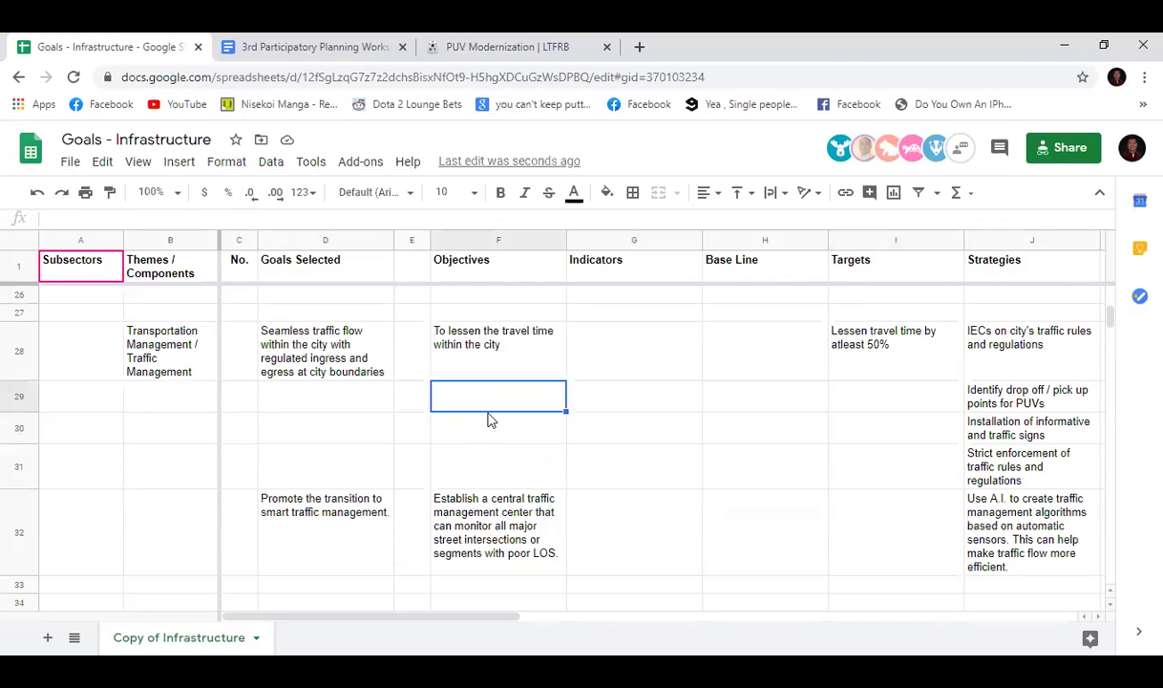
pyautogui.click(476, 336)
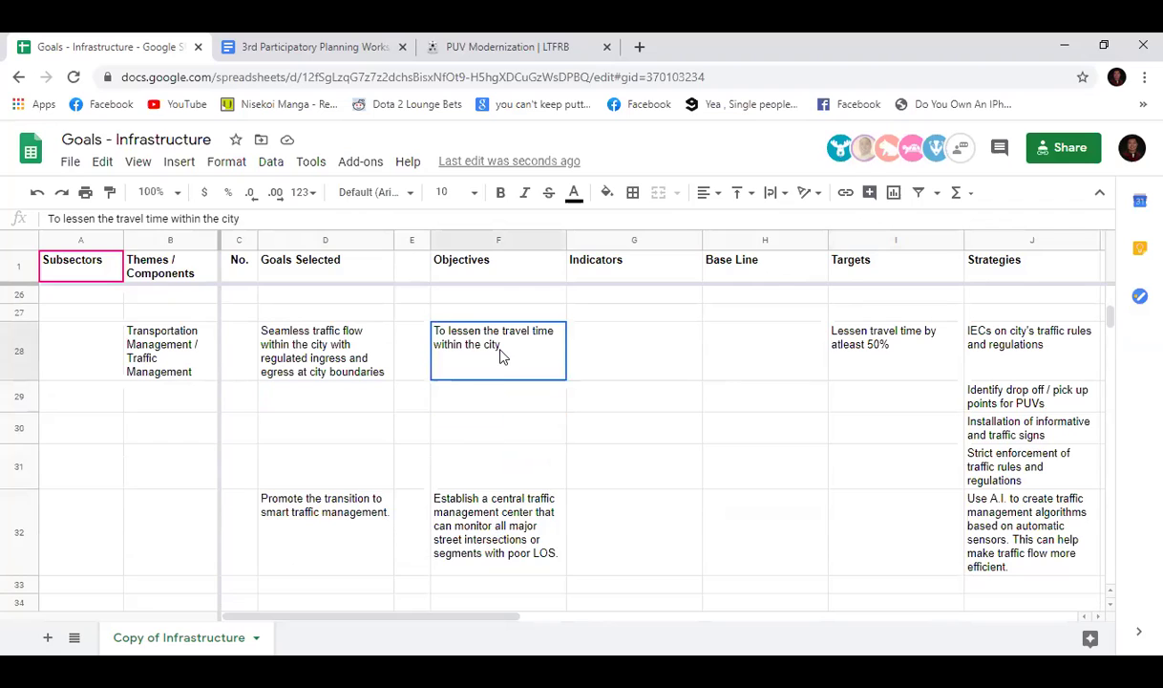
pyautogui.click(470, 538)
pyautogui.click(506, 399)
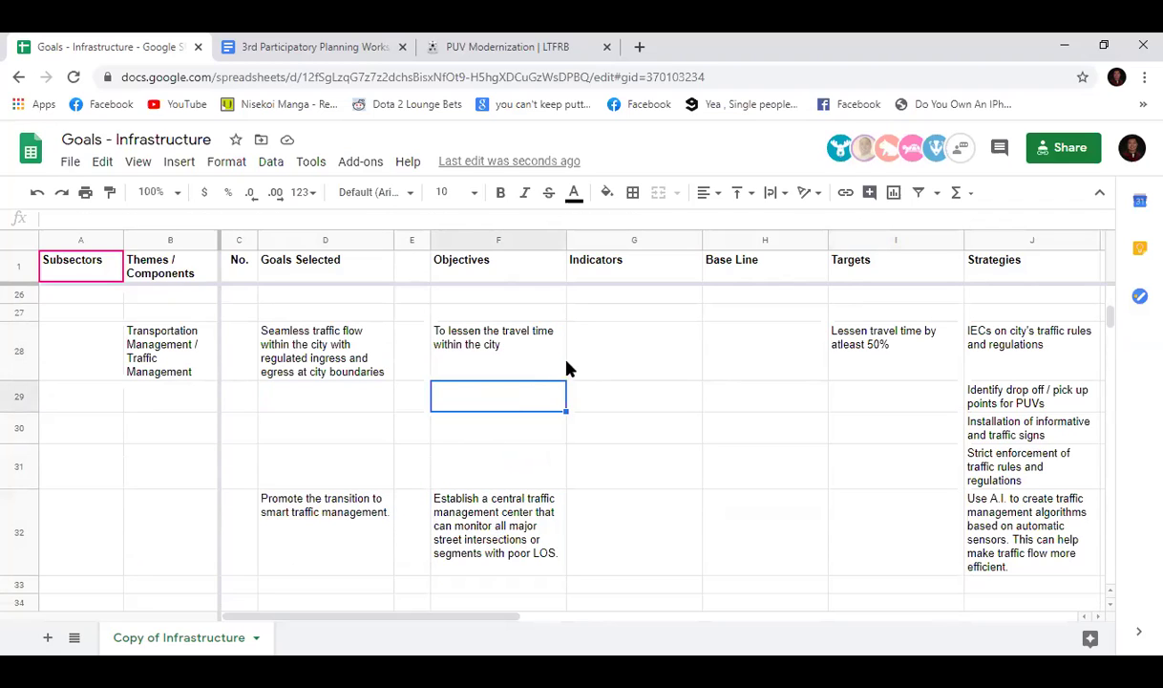
# Step: Enter the objective "Clear of obstructions" in cell F29, below the travel time objective
pyautogui.click(579, 369)
pyautogui.click(548, 400)
pyautogui.click(524, 216)
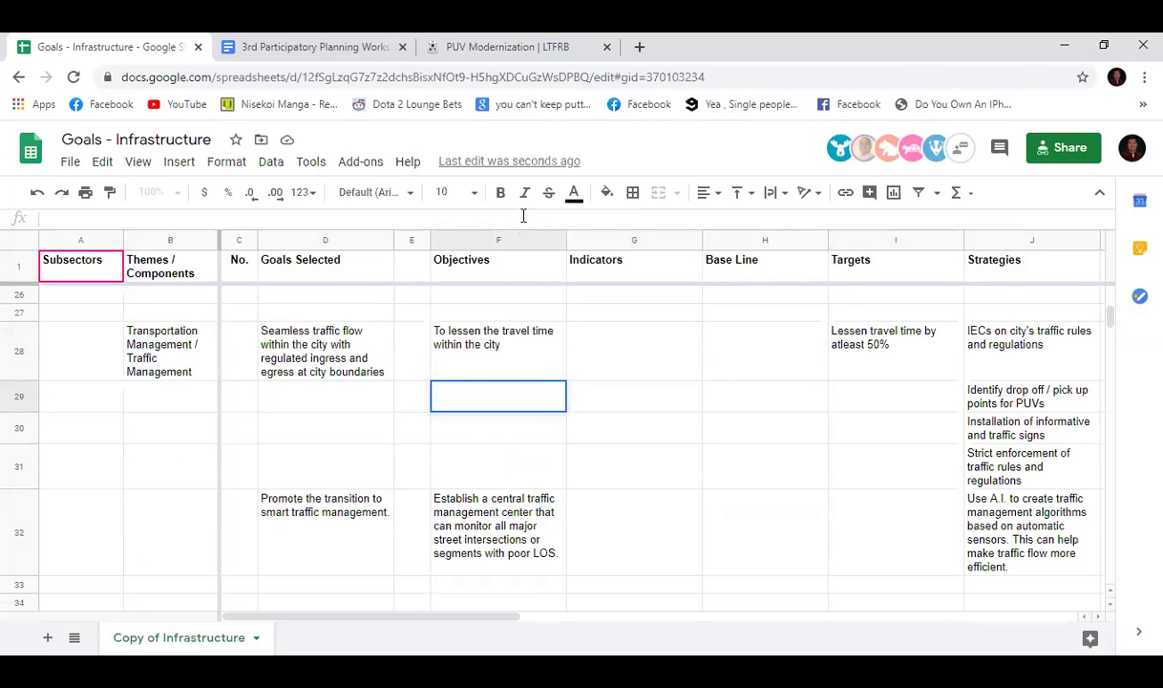
pyautogui.write('Clear of obstructions')
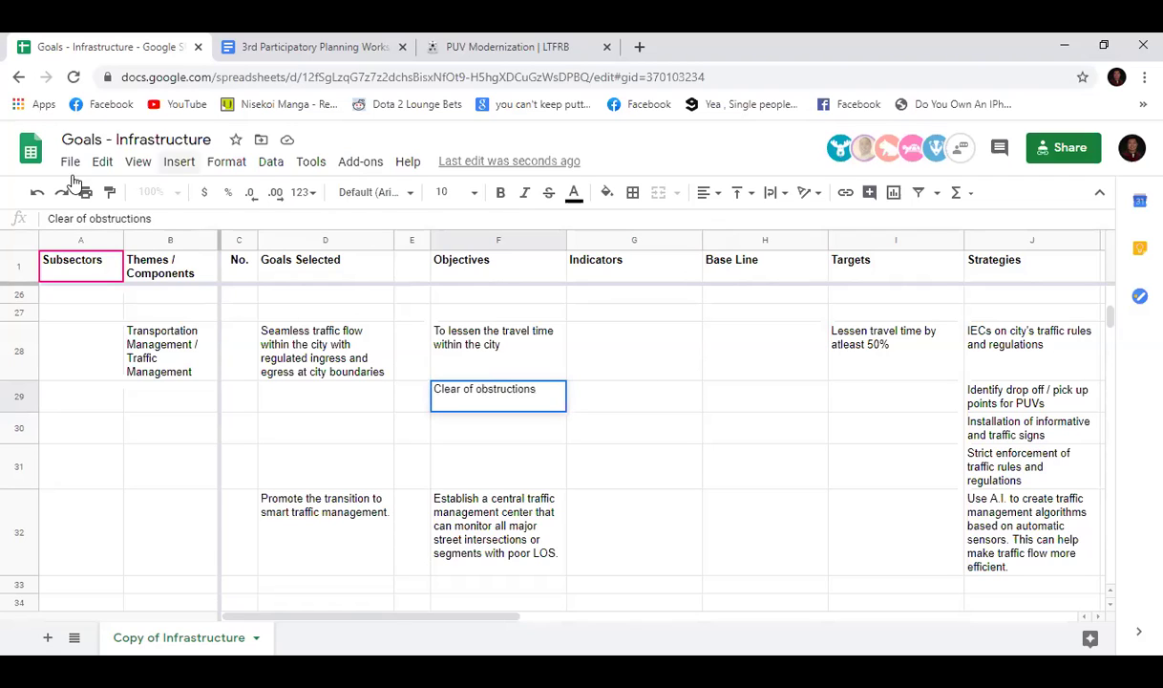
# Step: Reword the objective in F29 to "Roads are clear of obstructions"
pyautogui.moveTo(54, 218); pyautogui.dragTo(37, 217)
pyautogui.press('BackSpace')
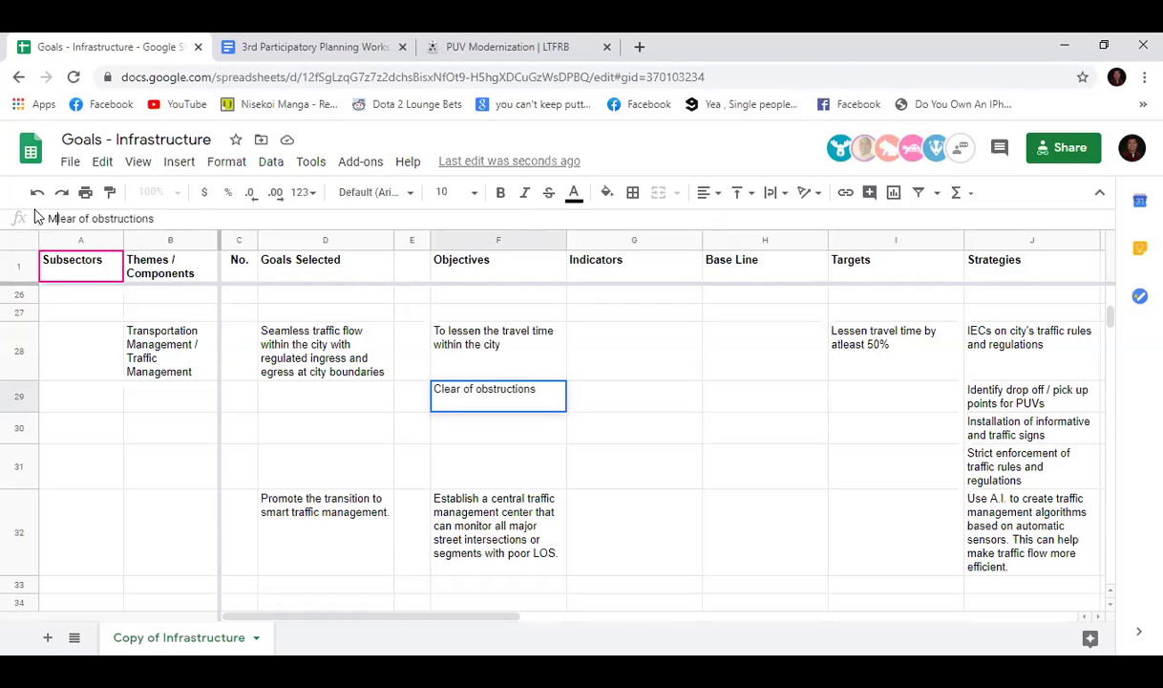
pyautogui.write('Roads are ')
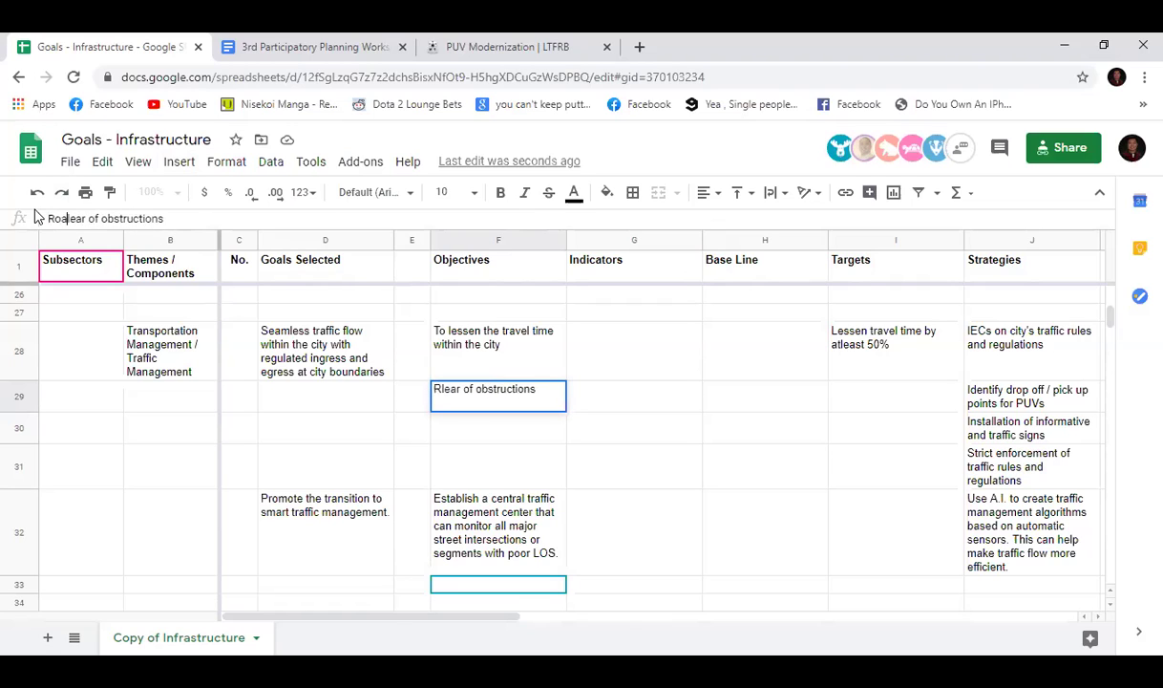
pyautogui.write('c')
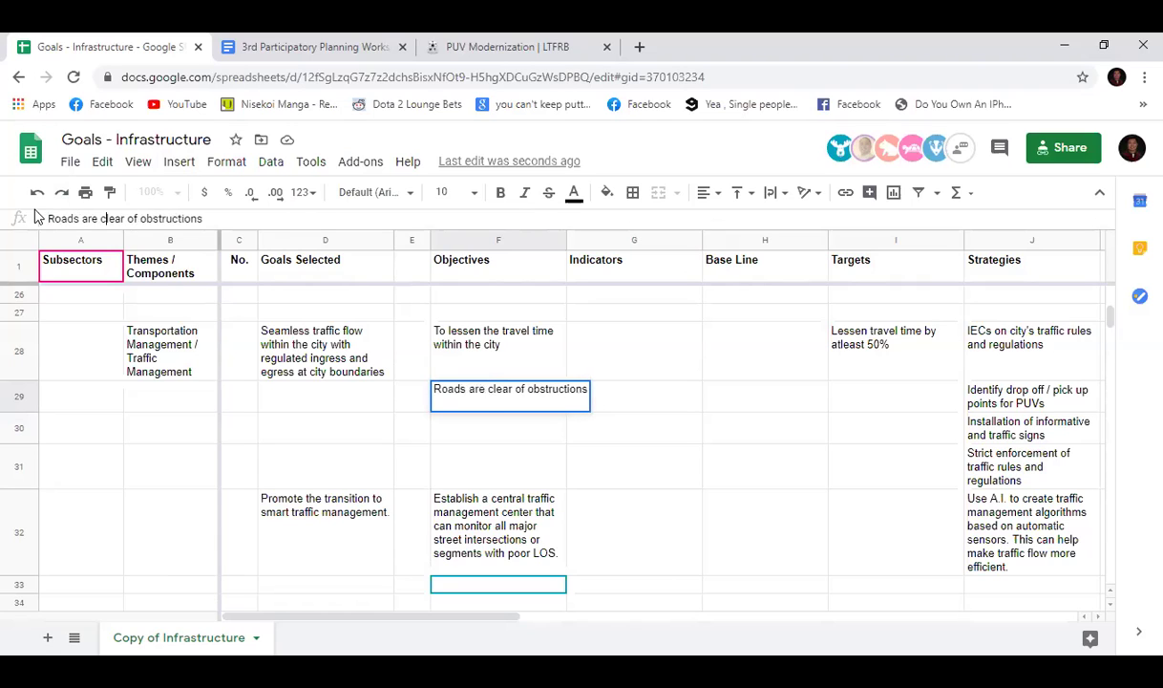
pyautogui.press('Return')
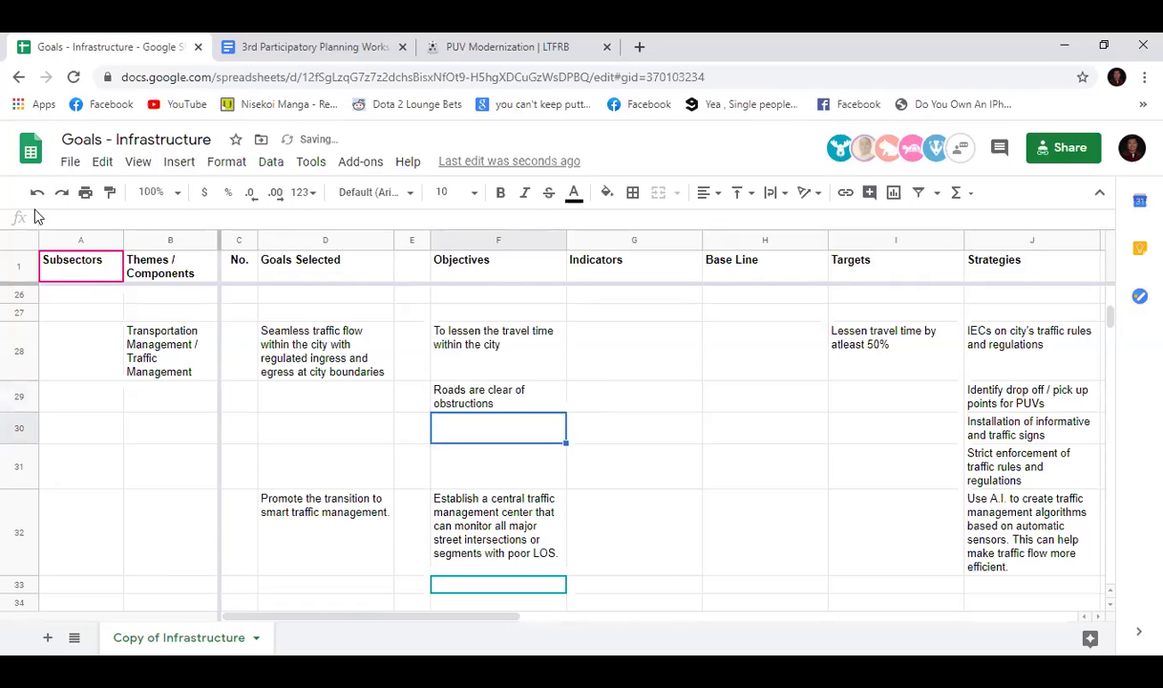
# Step: Review the public transportation entries in rows 10 to 16, the air travel and tourist transportation rows, and the traffic management rows 28 to 34
pyautogui.scroll(1, 439, 467)
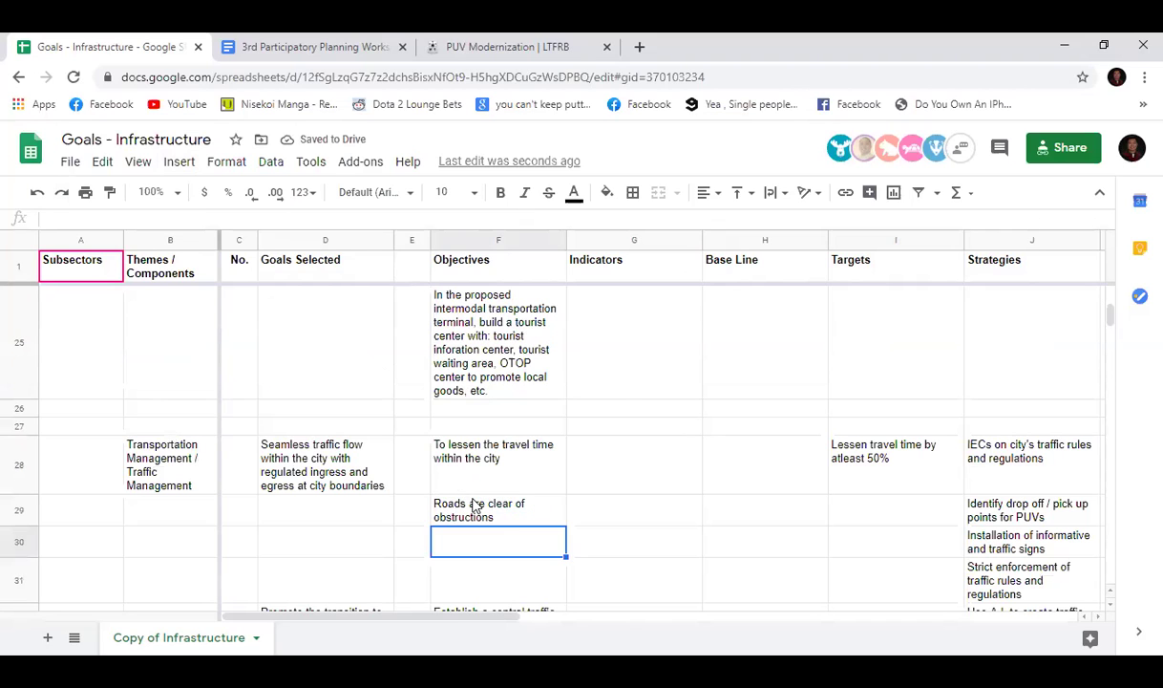
pyautogui.click(475, 507)
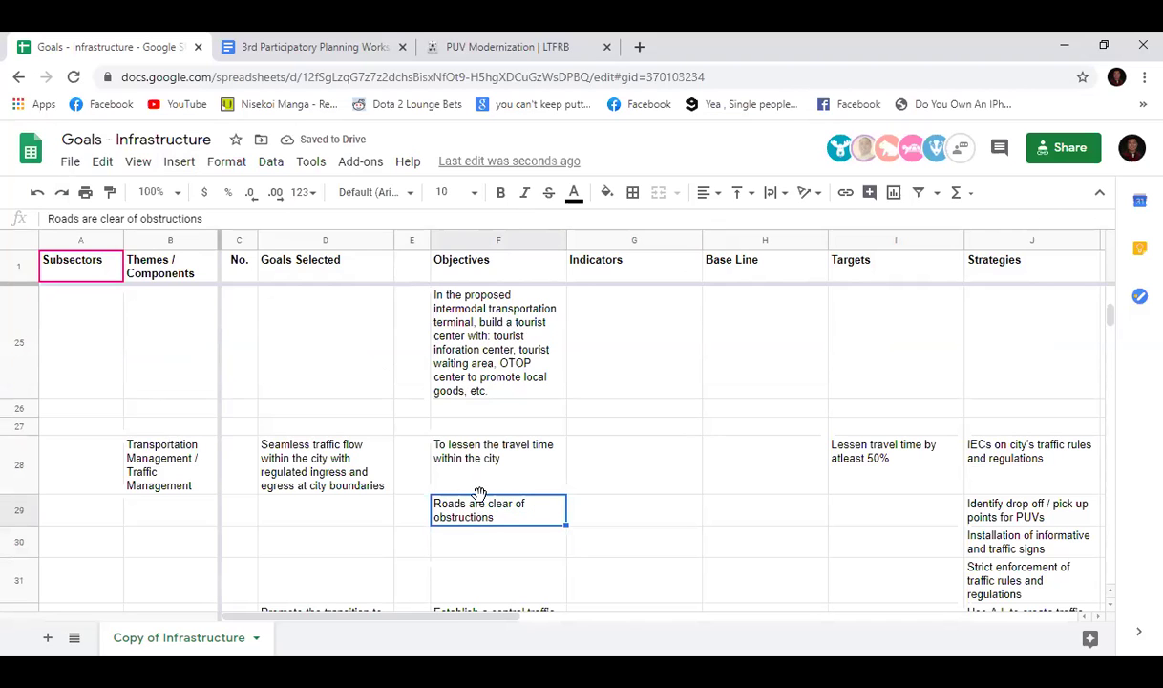
pyautogui.scroll(5, 481, 491)
pyautogui.scroll(-6, 483, 496)
pyautogui.scroll(2, 485, 496)
pyautogui.scroll(-1, 449, 470)
pyautogui.scroll(3, 449, 470)
pyautogui.scroll(3, 449, 470)
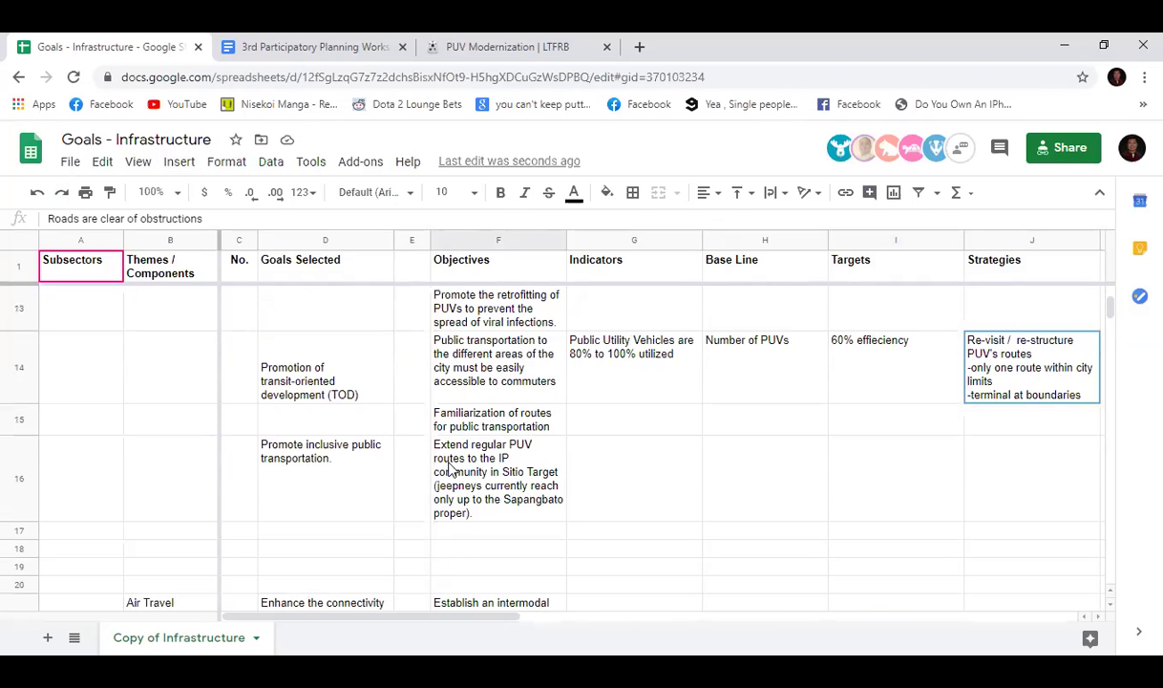
pyautogui.scroll(1, 449, 470)
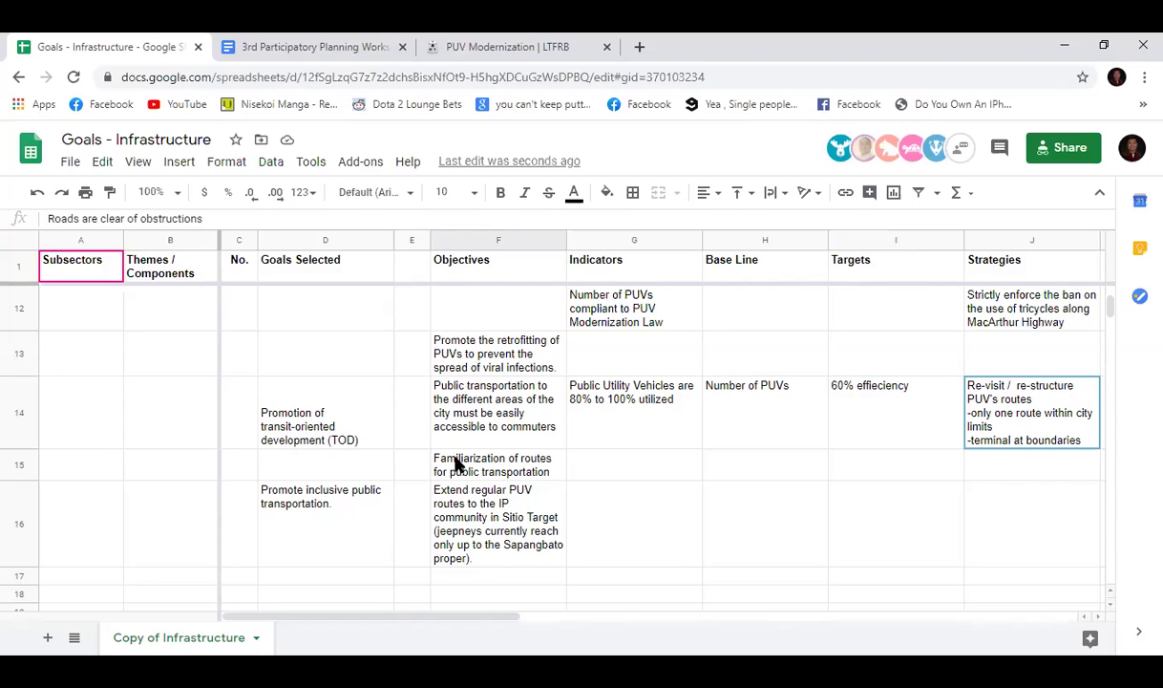
pyautogui.scroll(4, 455, 464)
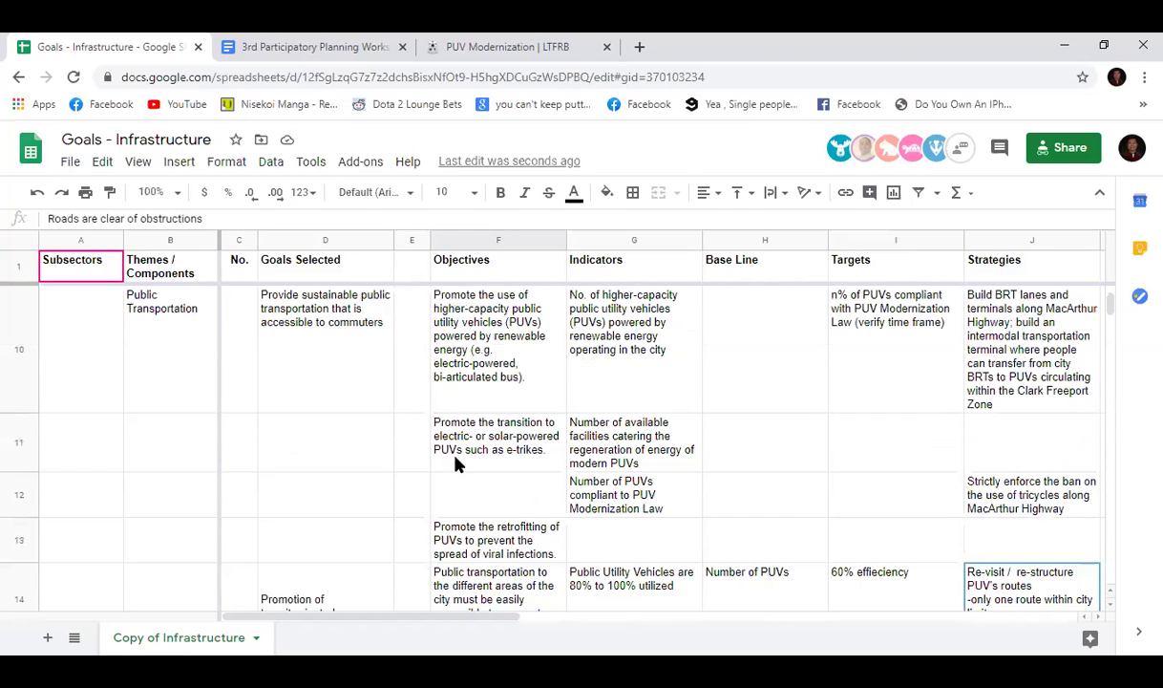
pyautogui.scroll(1, 456, 464)
pyautogui.scroll(-1, 455, 463)
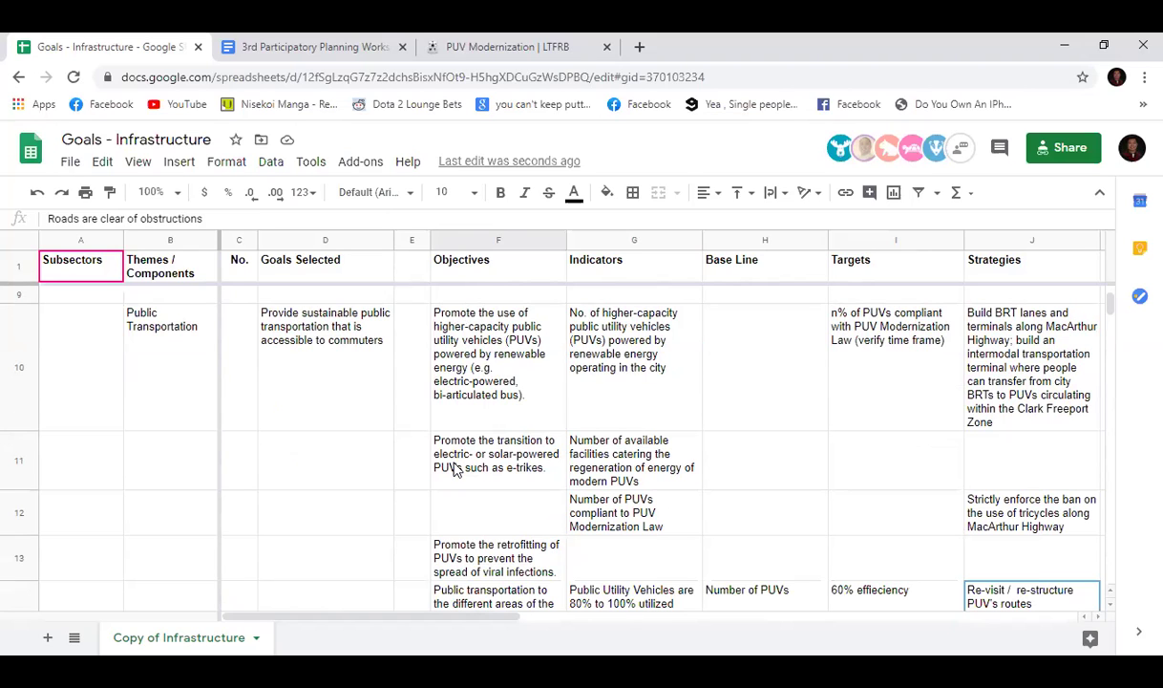
pyautogui.scroll(-10, 942, 553)
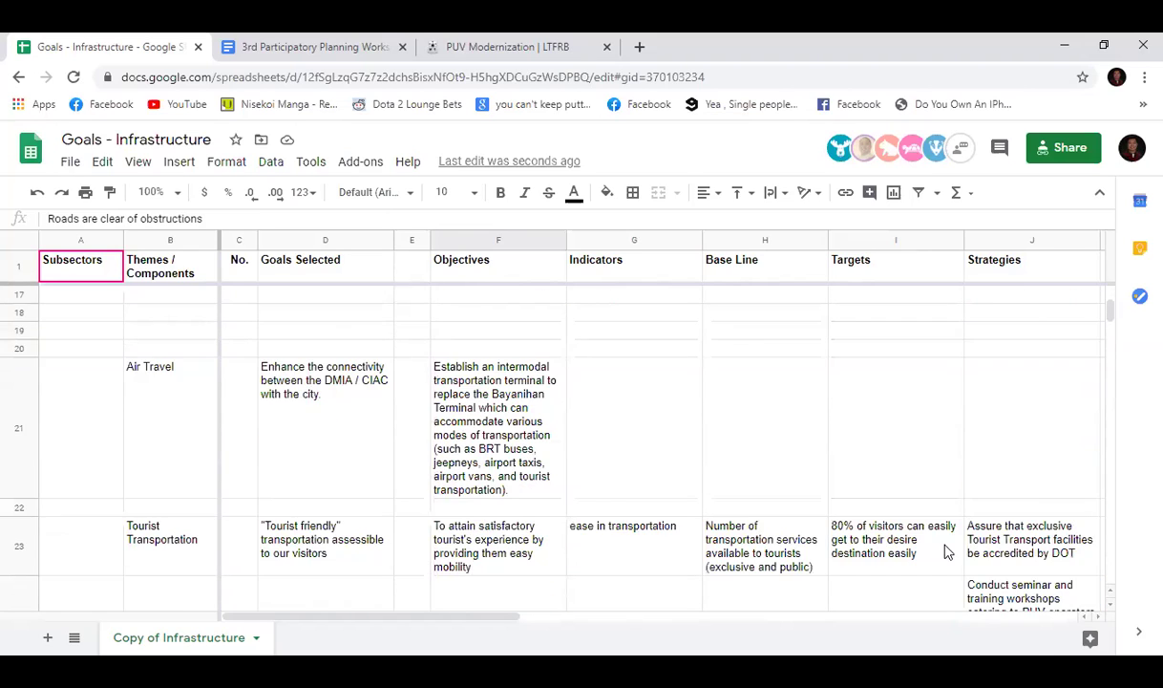
pyautogui.scroll(-3, 944, 552)
pyautogui.scroll(-1, 945, 552)
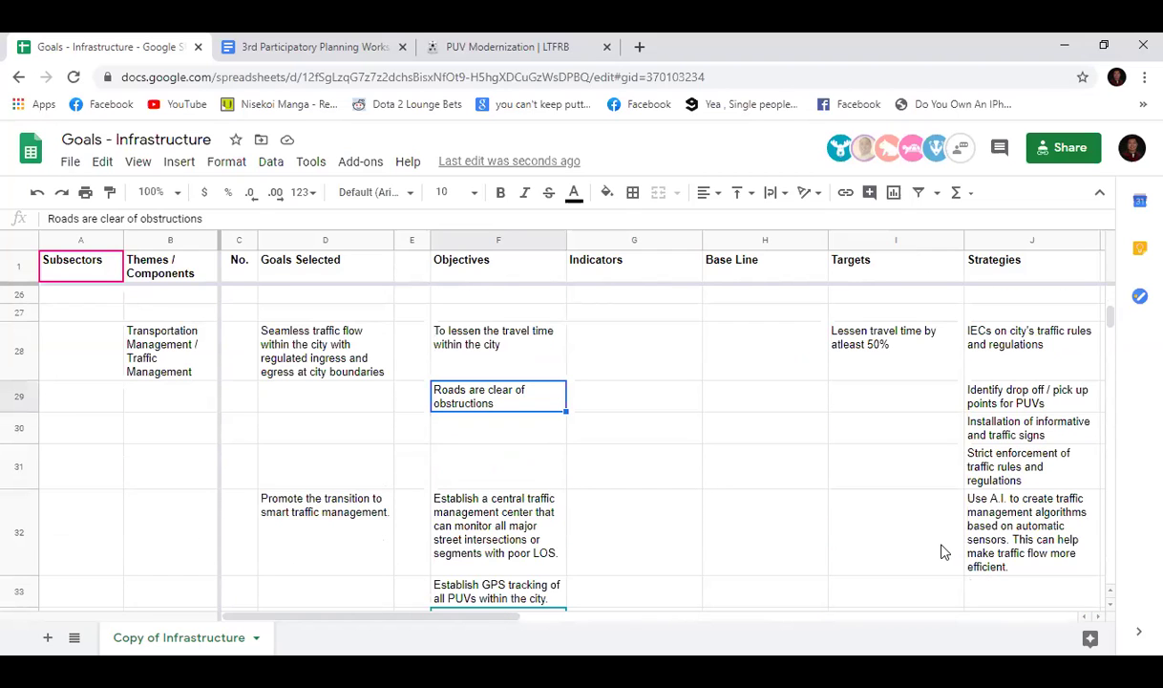
pyautogui.scroll(-1, 941, 552)
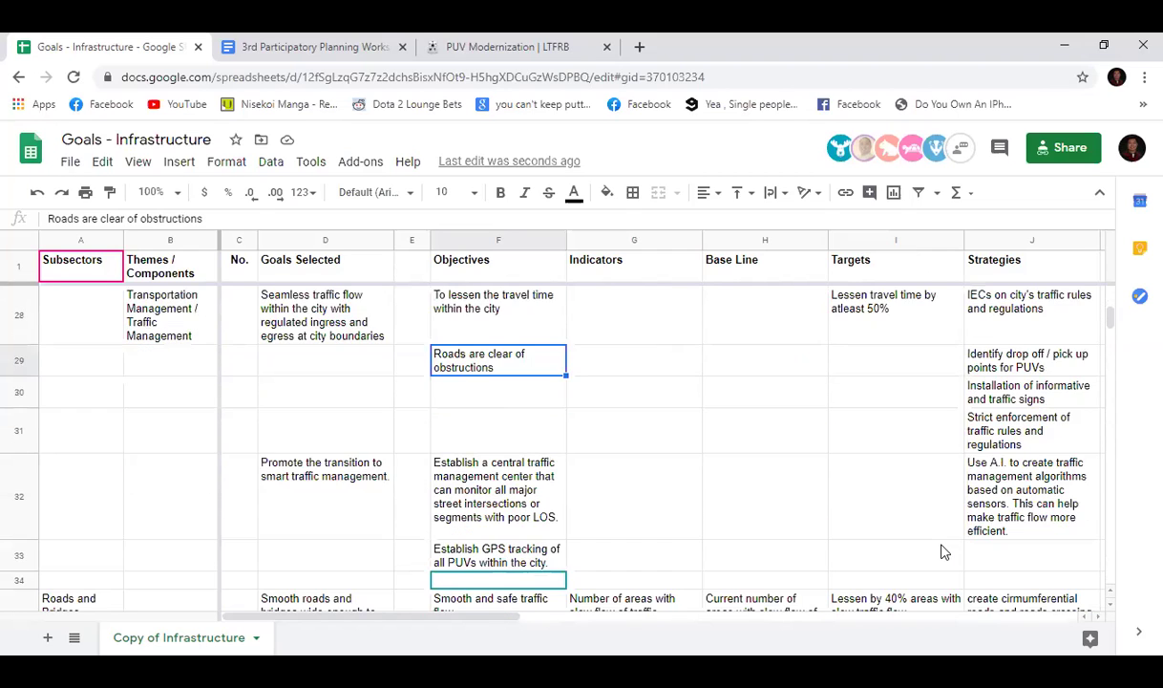
# Step: Copy the strategy text "Conduct studies regarding route algorithm of active transportation users" from cell J3
pyautogui.click(1058, 507)
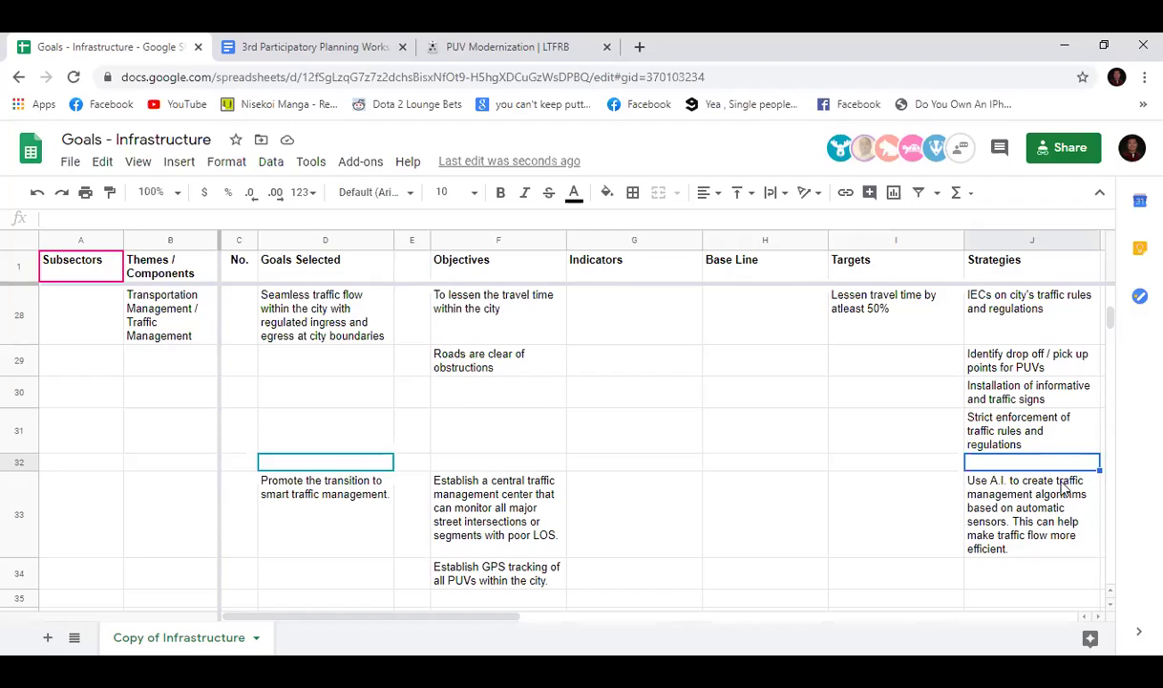
pyautogui.click(1046, 504)
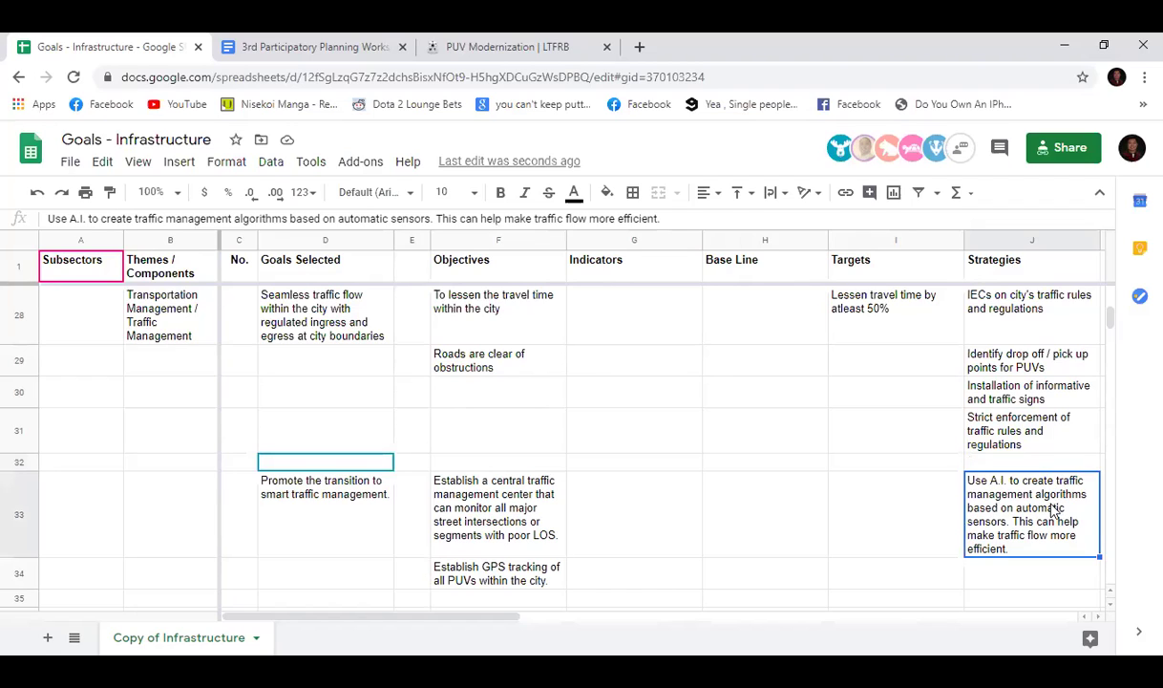
pyautogui.click(1029, 463)
pyautogui.click(400, 216)
pyautogui.scroll(10, 905, 478)
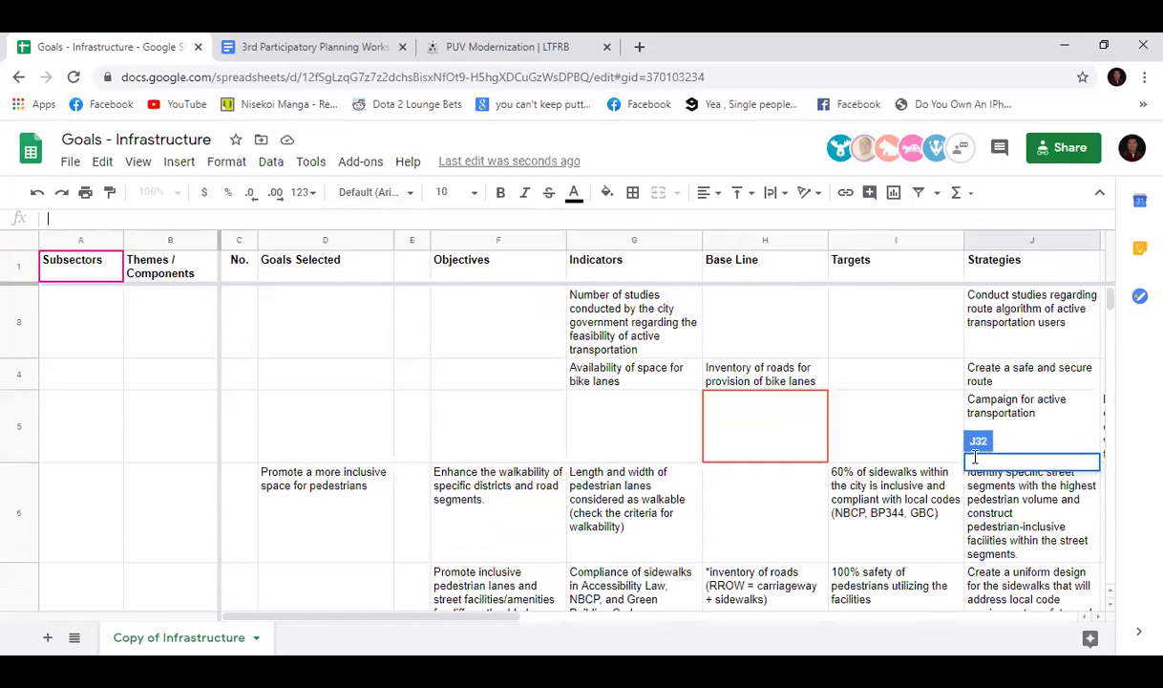
pyautogui.click(969, 301)
pyautogui.moveTo(408, 218); pyautogui.dragTo(13, 212)
pyautogui.hotkey('ctrl', 'c')
pyautogui.press('Escape')
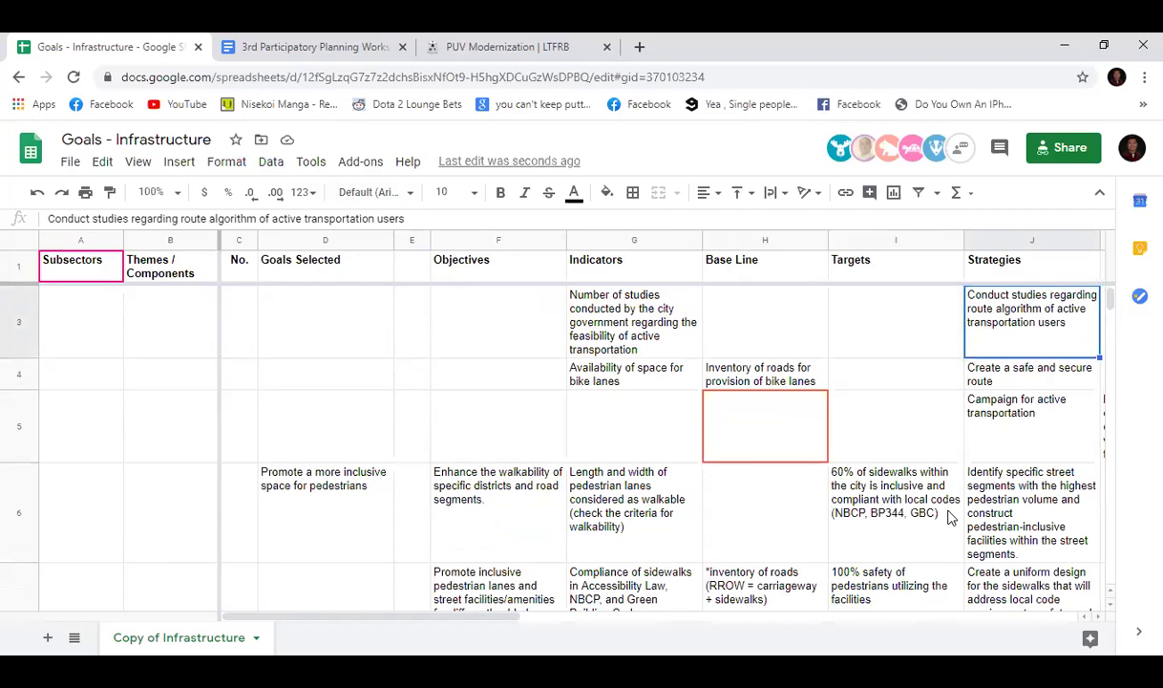
# Step: Paste the copied route algorithm strategy into the empty cell J32, above the A.I. traffic management strategy
pyautogui.scroll(-5, 956, 495)
pyautogui.scroll(-5, 956, 495)
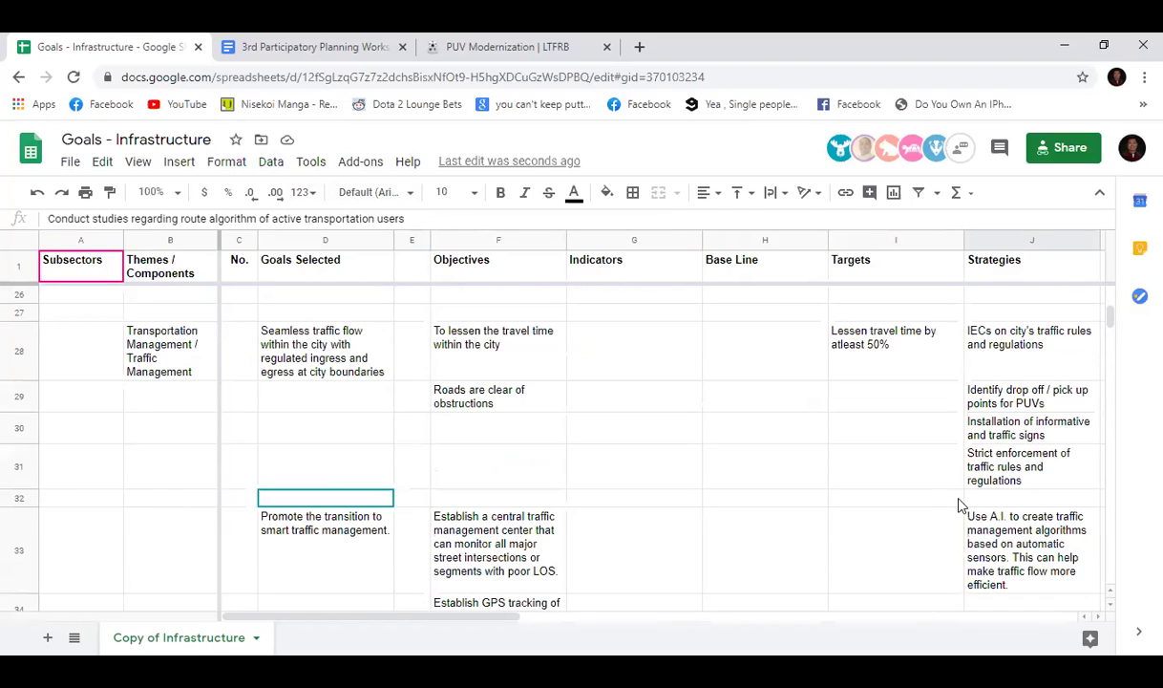
pyautogui.click(1003, 500)
pyautogui.click(997, 521)
pyautogui.scroll(-1, 1017, 482)
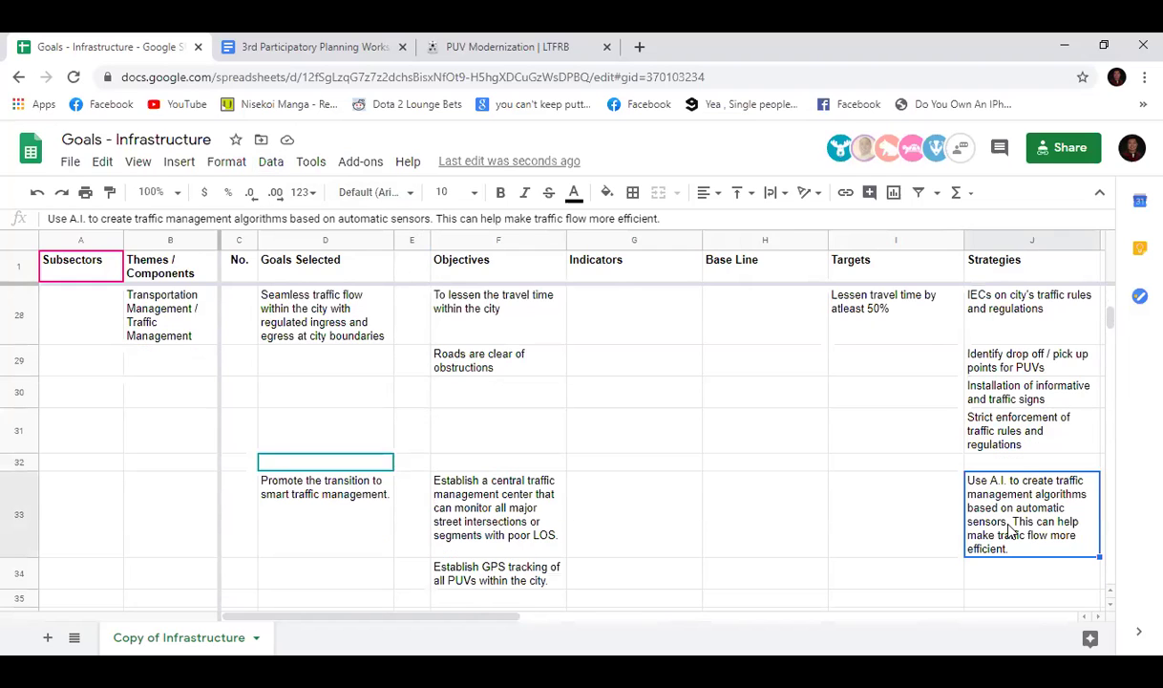
pyautogui.click(1024, 468)
pyautogui.click(102, 220)
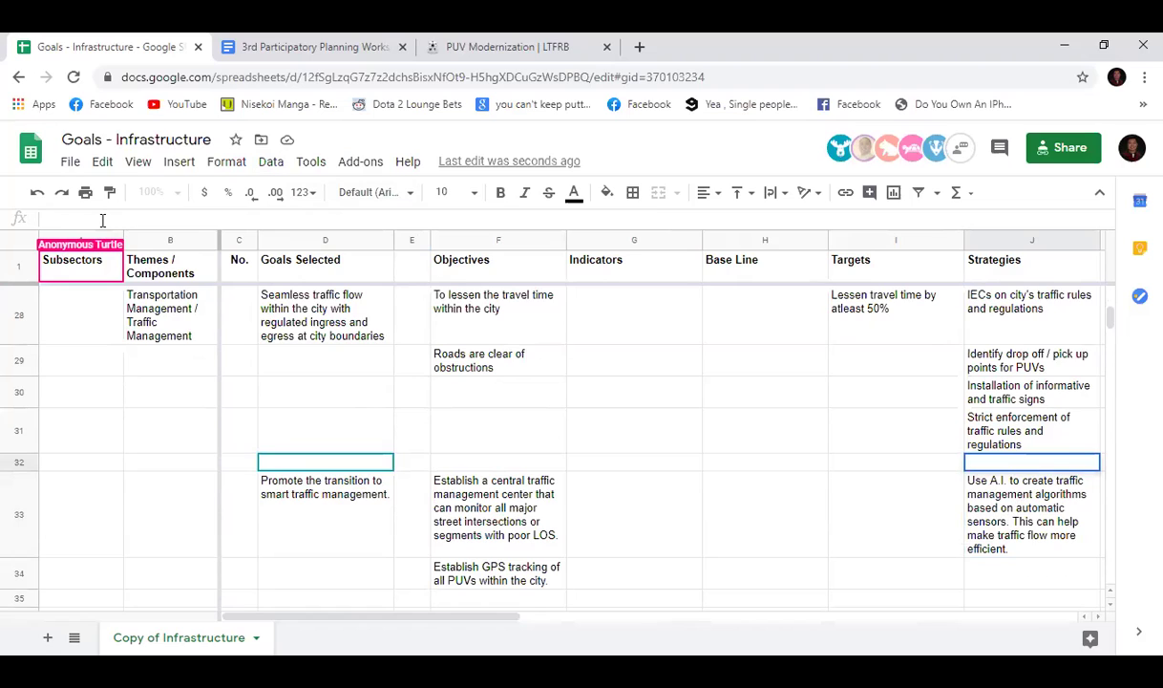
pyautogui.hotkey('ctrl', 'v')
# Step: Reword the strategy in J32 to "Conduct studies regarding route algorithm for an ideal loop for public transportation"
pyautogui.moveTo(405, 219); pyautogui.dragTo(263, 219)
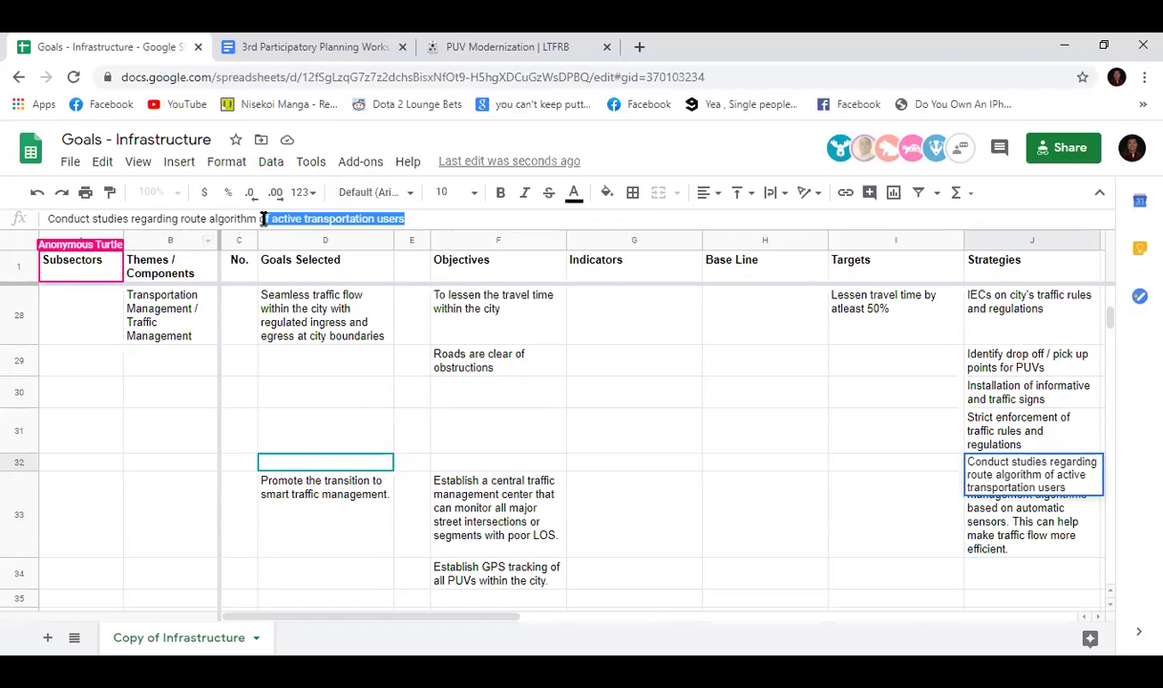
pyautogui.press('BackSpace')
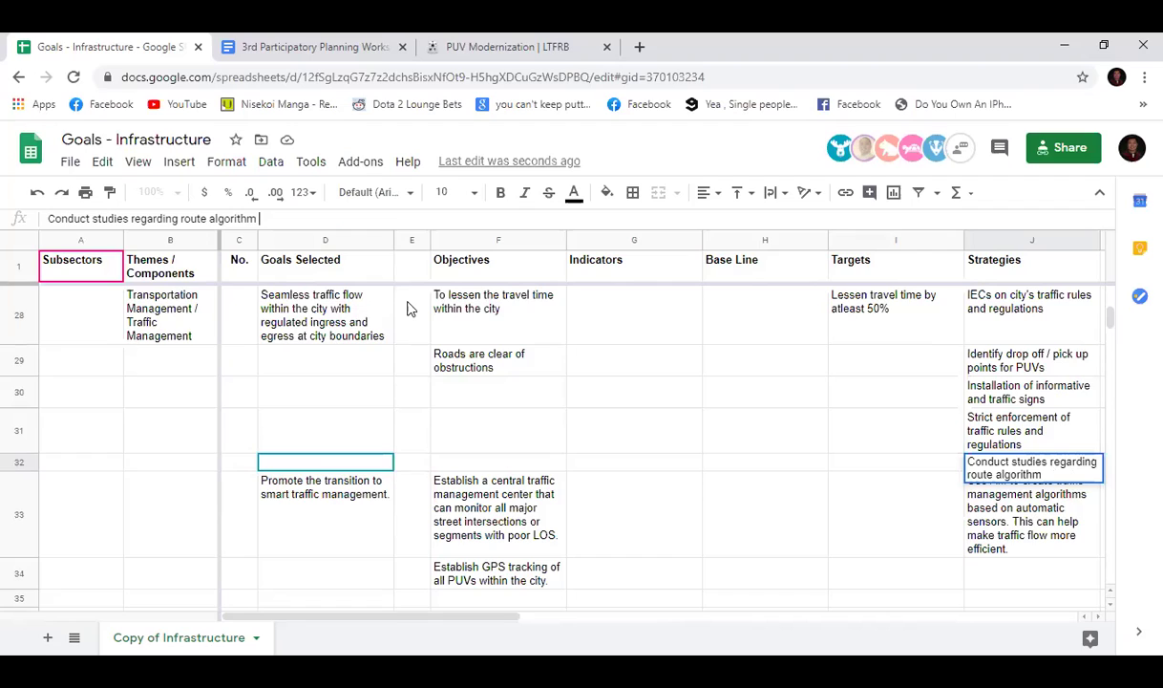
pyautogui.write('for an ideal')
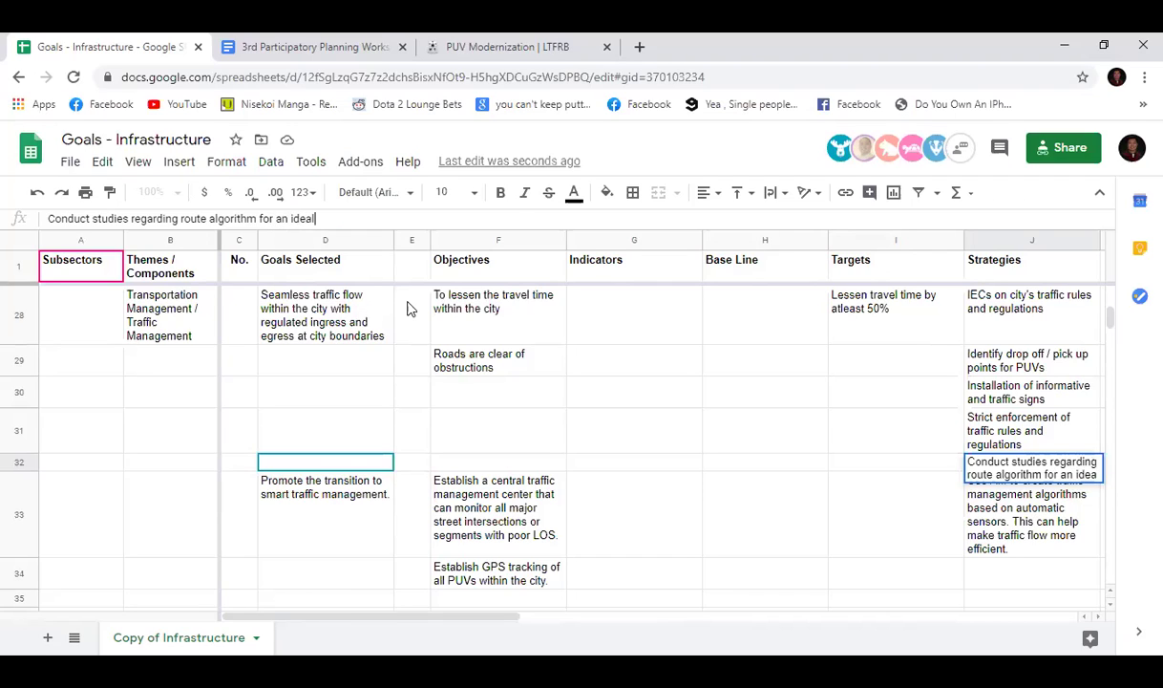
pyautogui.write(' loop for public transportation')
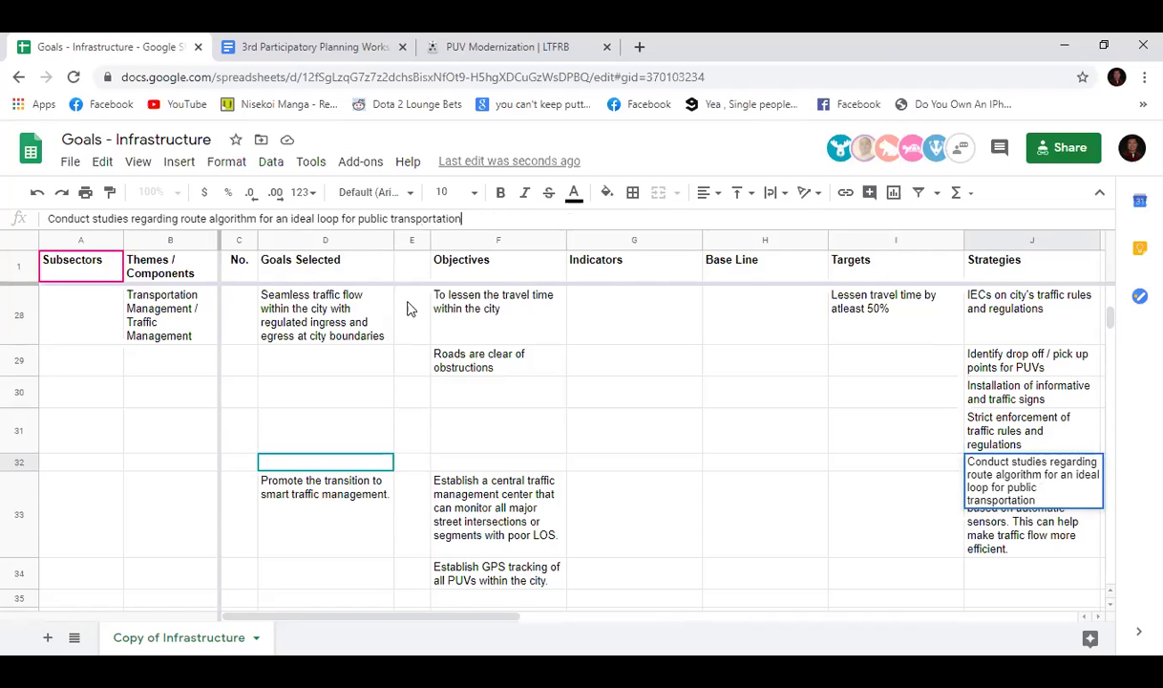
pyautogui.press('Return')
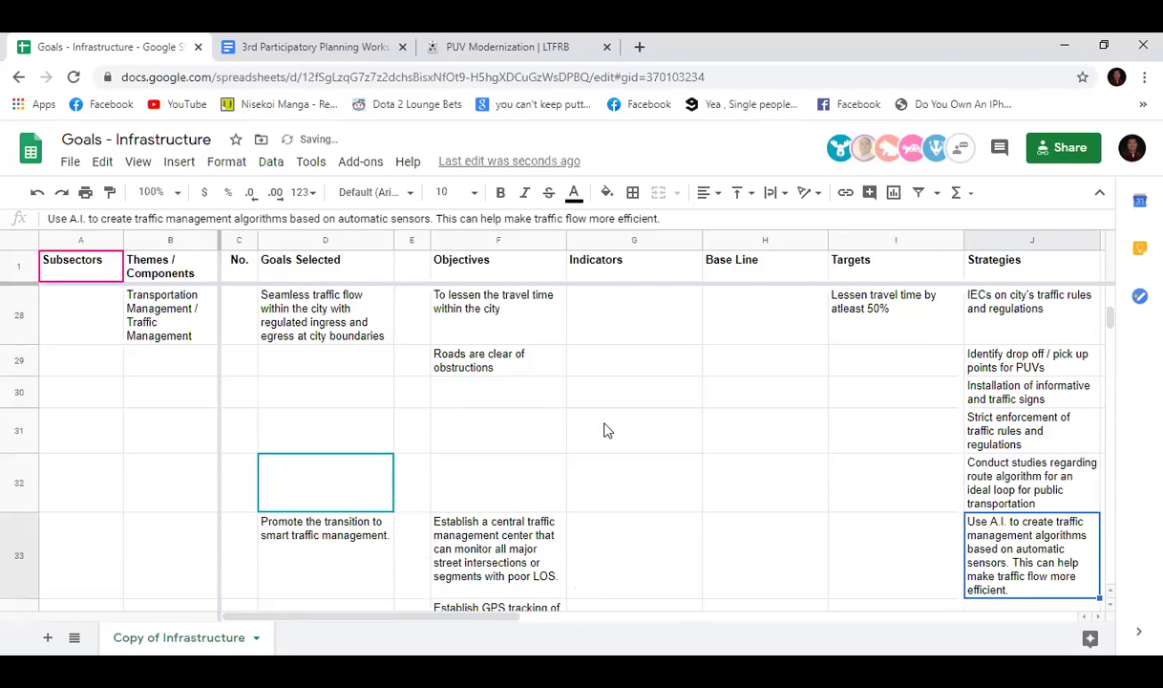
pyautogui.click(968, 498)
pyautogui.click(315, 495)
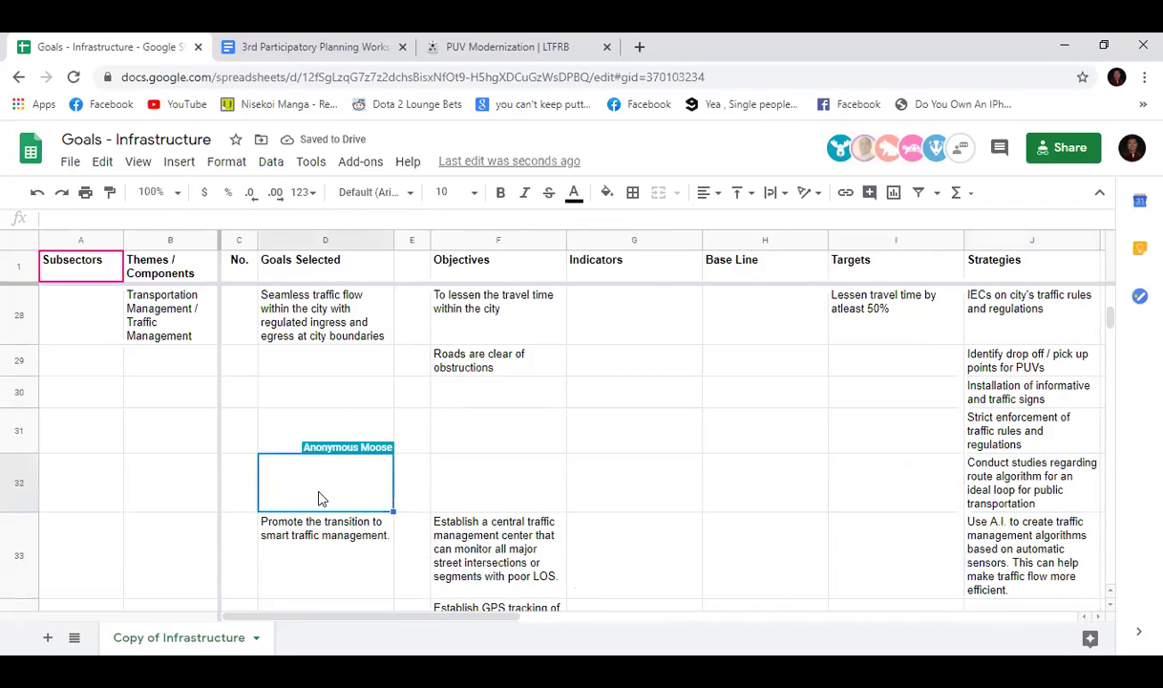
pyautogui.click(464, 467)
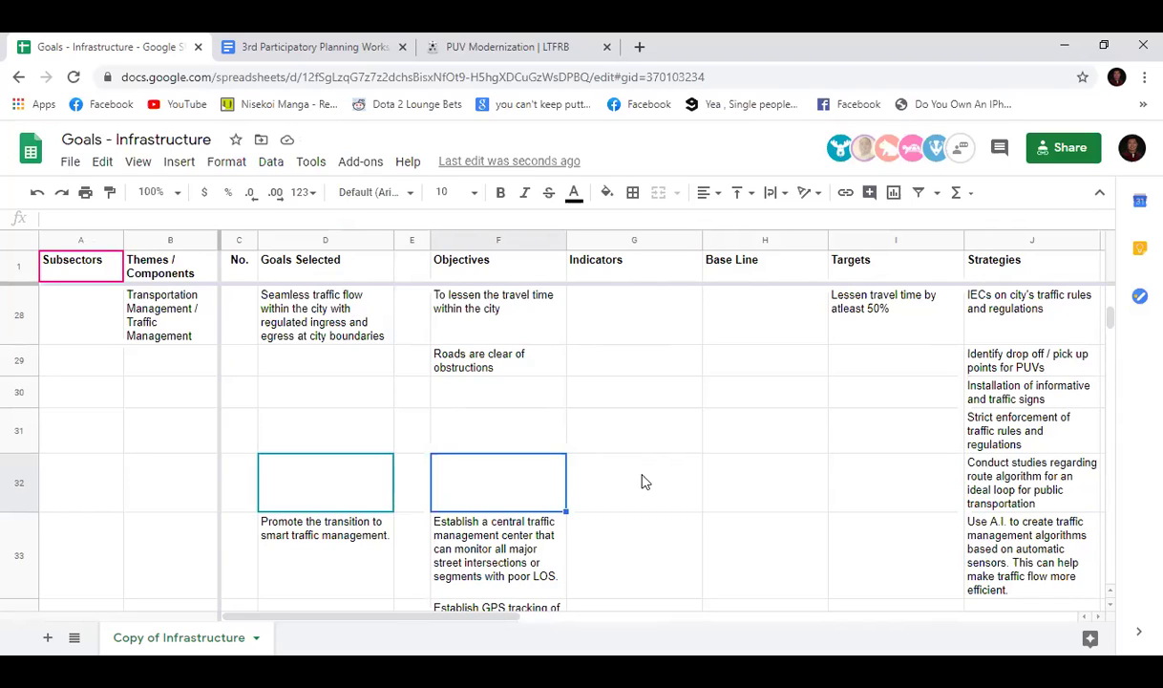
# Step: Review the objectives, indicators, targets and strategies for tourist transportation, air travel and public transportation in rows 24 up to 10
pyautogui.scroll(3, 635, 477)
pyautogui.scroll(5, 625, 501)
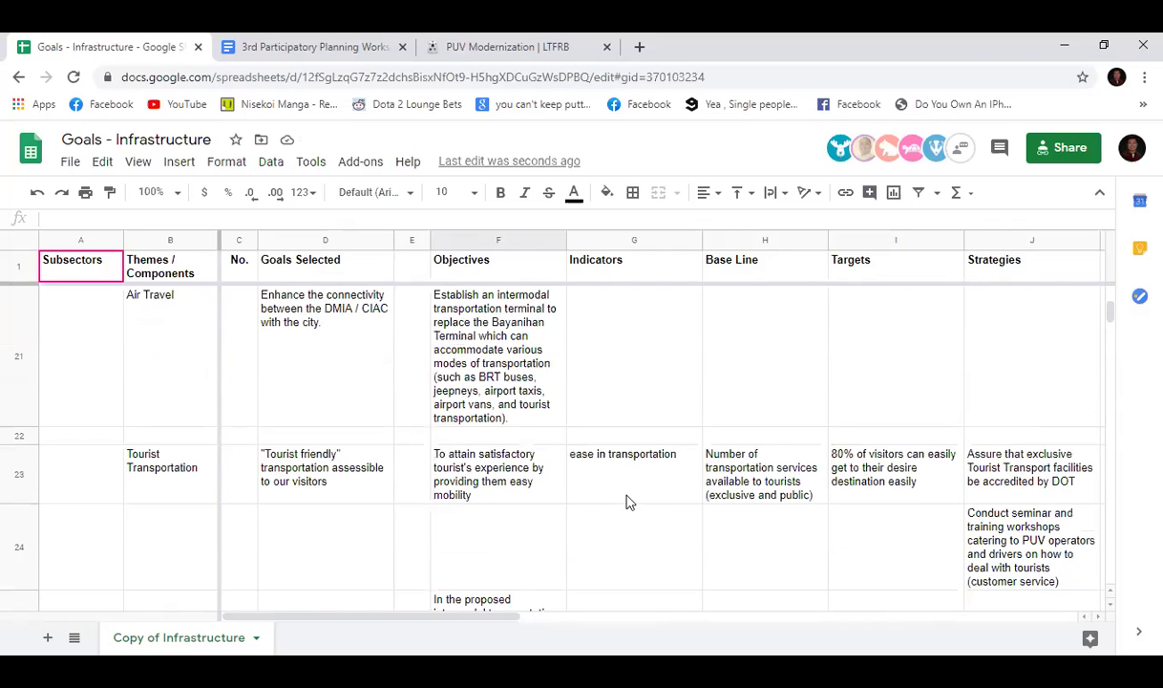
pyautogui.scroll(2, 627, 501)
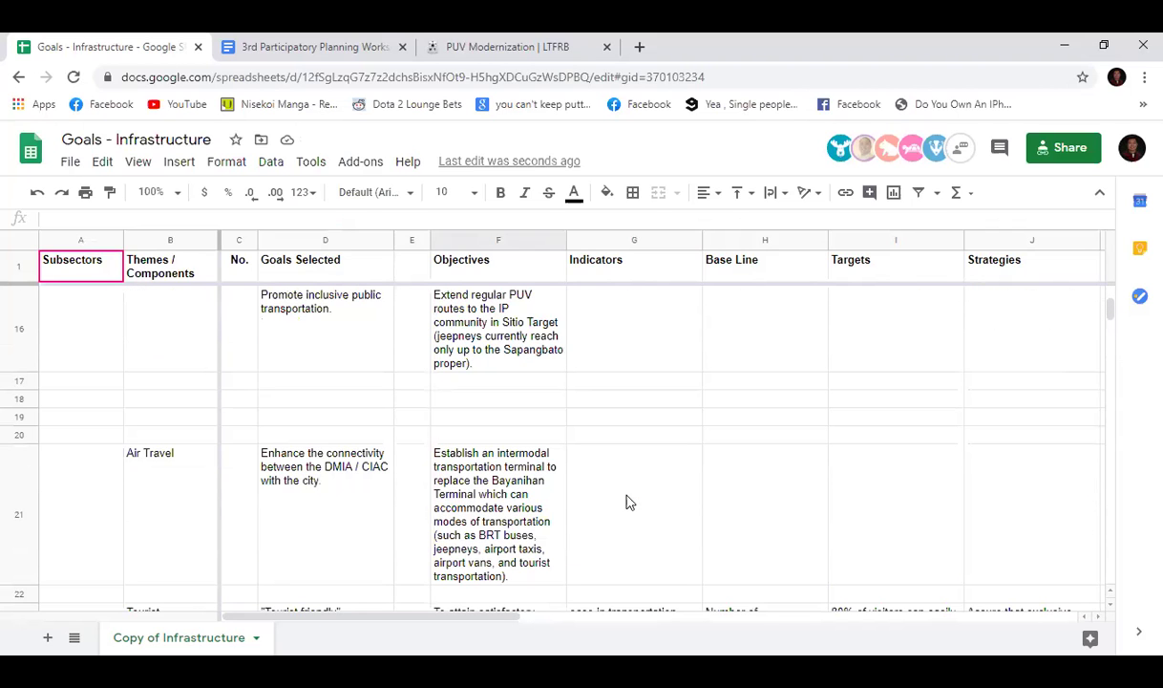
pyautogui.scroll(2, 628, 502)
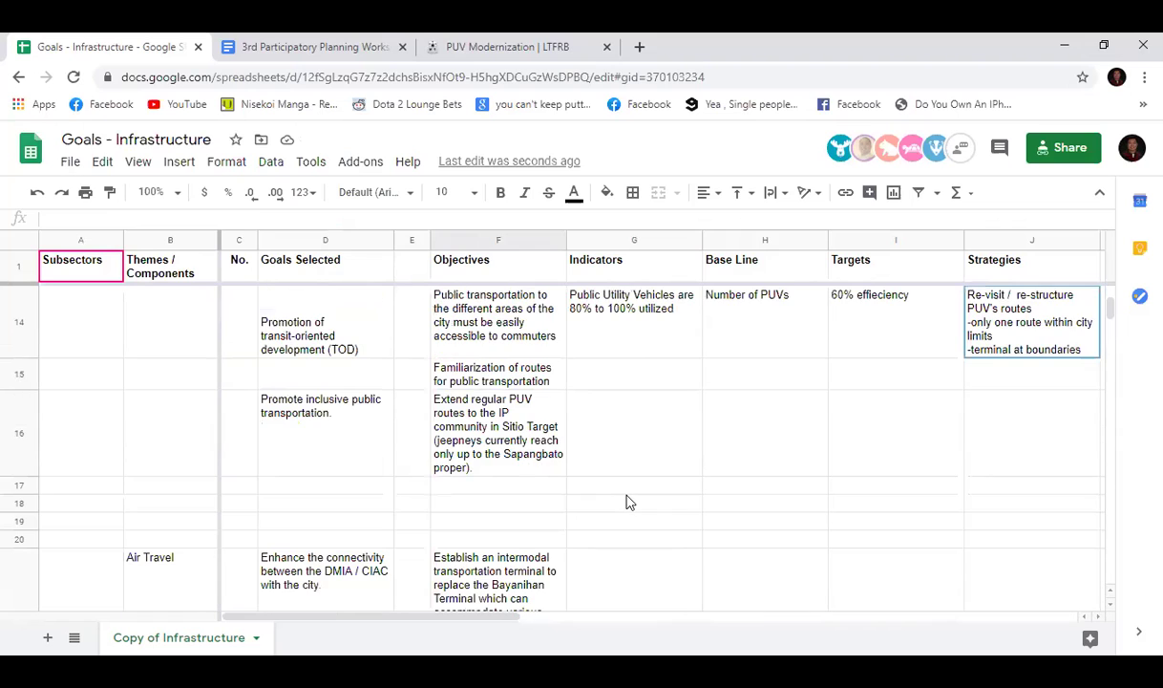
pyautogui.scroll(1, 627, 501)
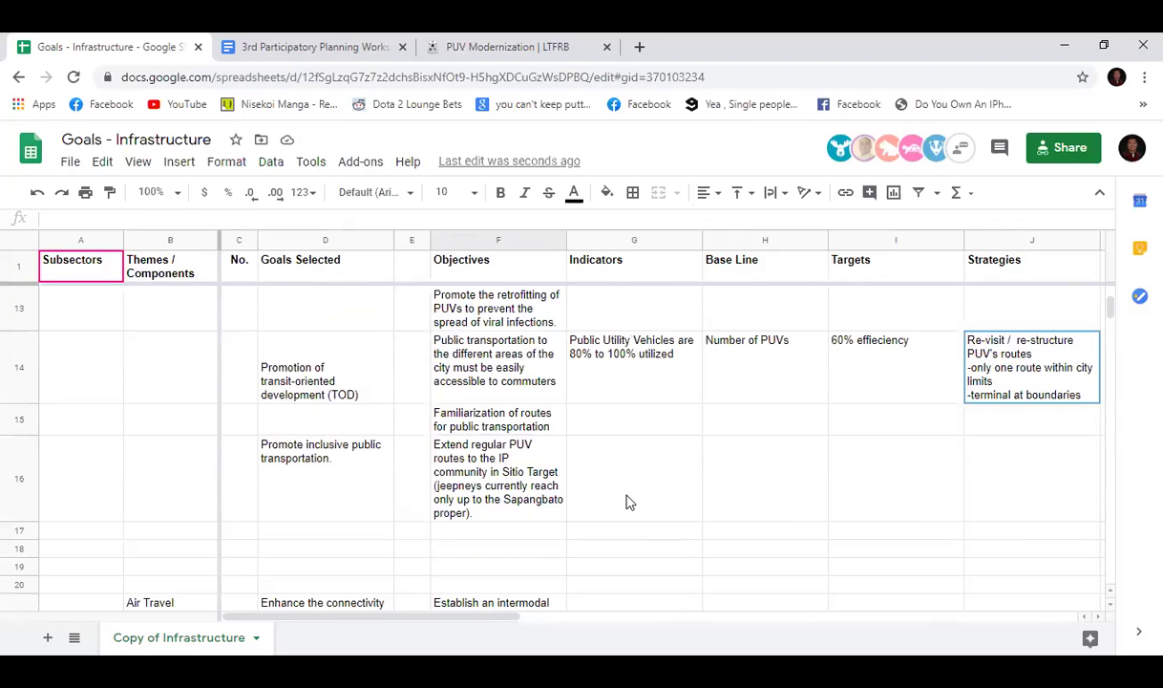
pyautogui.scroll(1, 649, 523)
pyautogui.scroll(1, 668, 543)
pyautogui.click(973, 401)
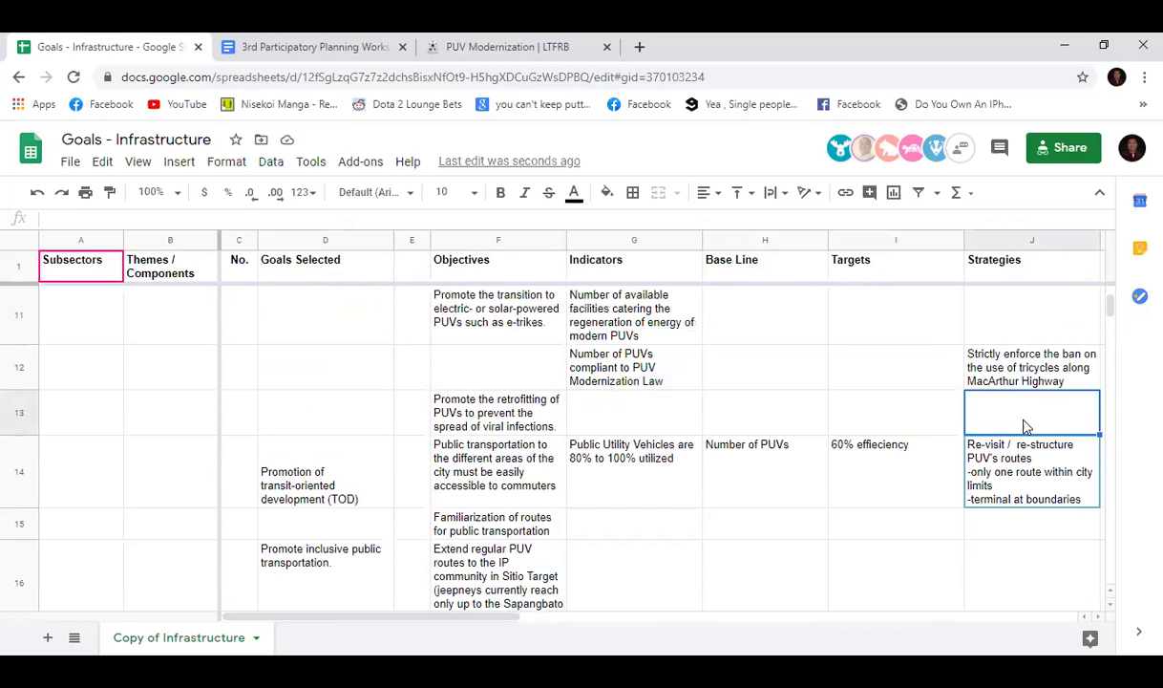
pyautogui.click(864, 555)
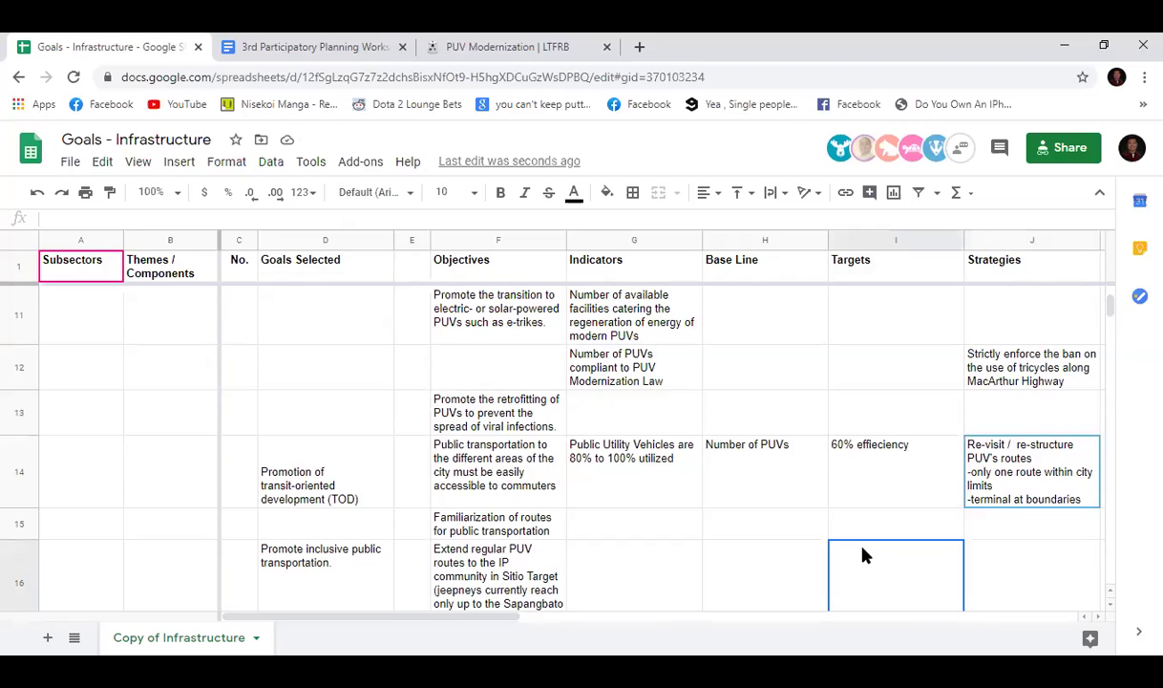
pyautogui.scroll(1, 869, 545)
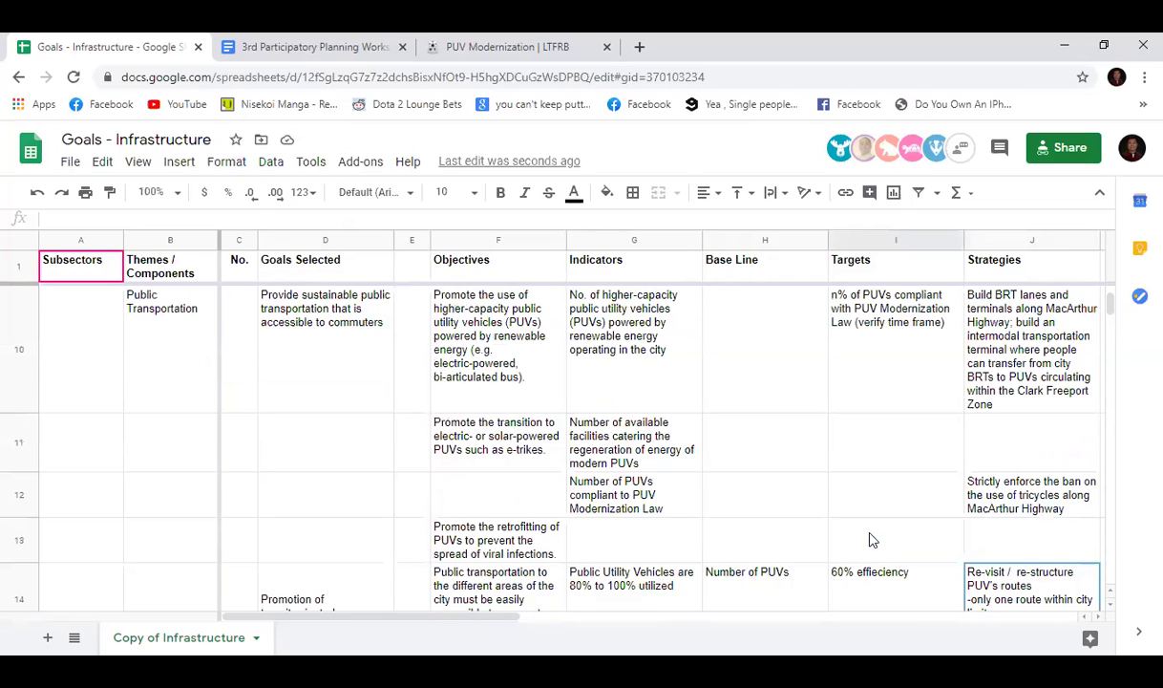
pyautogui.click(975, 533)
pyautogui.click(982, 419)
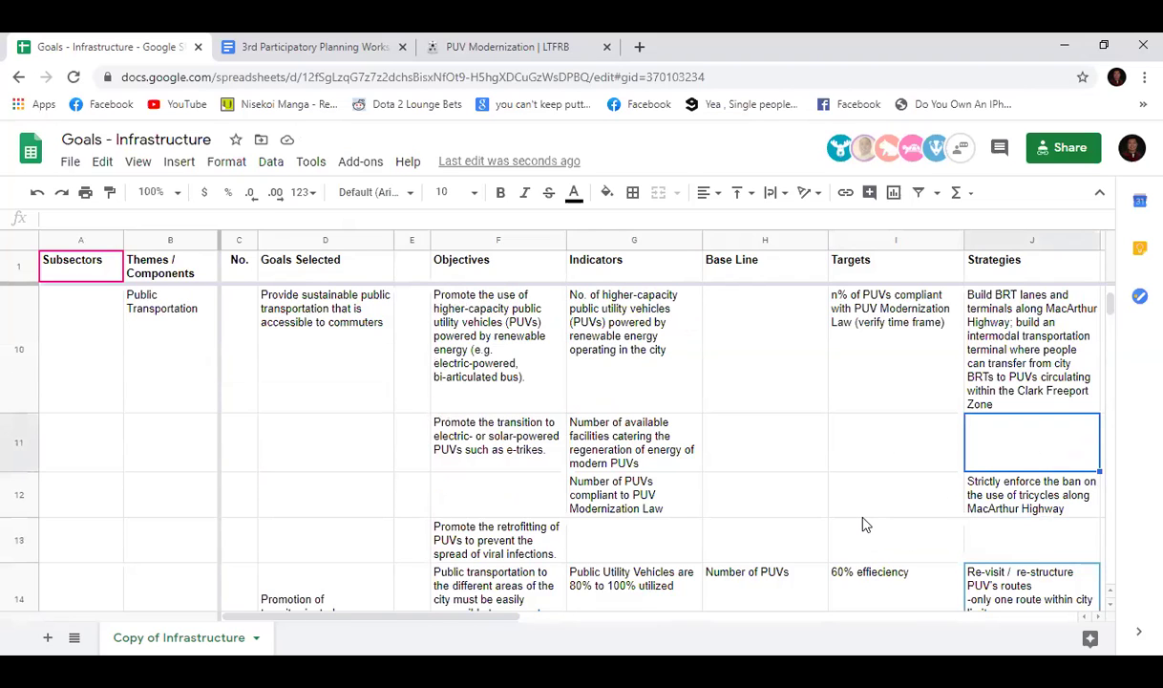
pyautogui.scroll(-1, 864, 524)
pyautogui.scroll(-1, 864, 524)
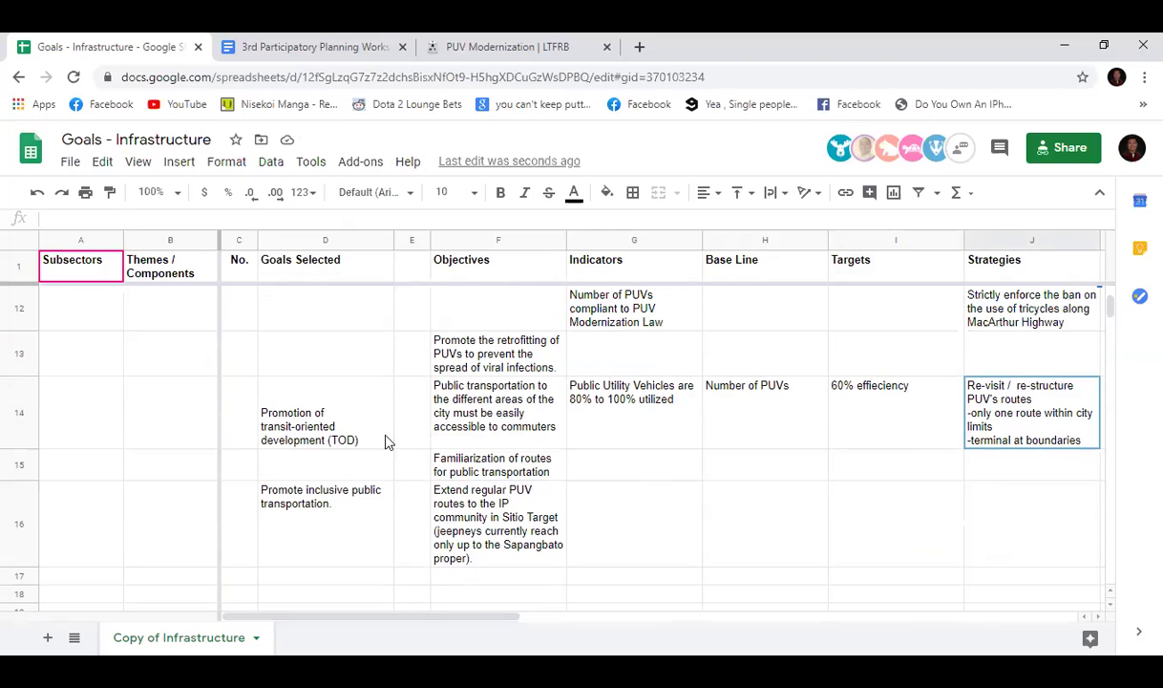
pyautogui.press('Up')
pyautogui.press('Up')
pyautogui.press('Up')
pyautogui.scroll(2, 394, 459)
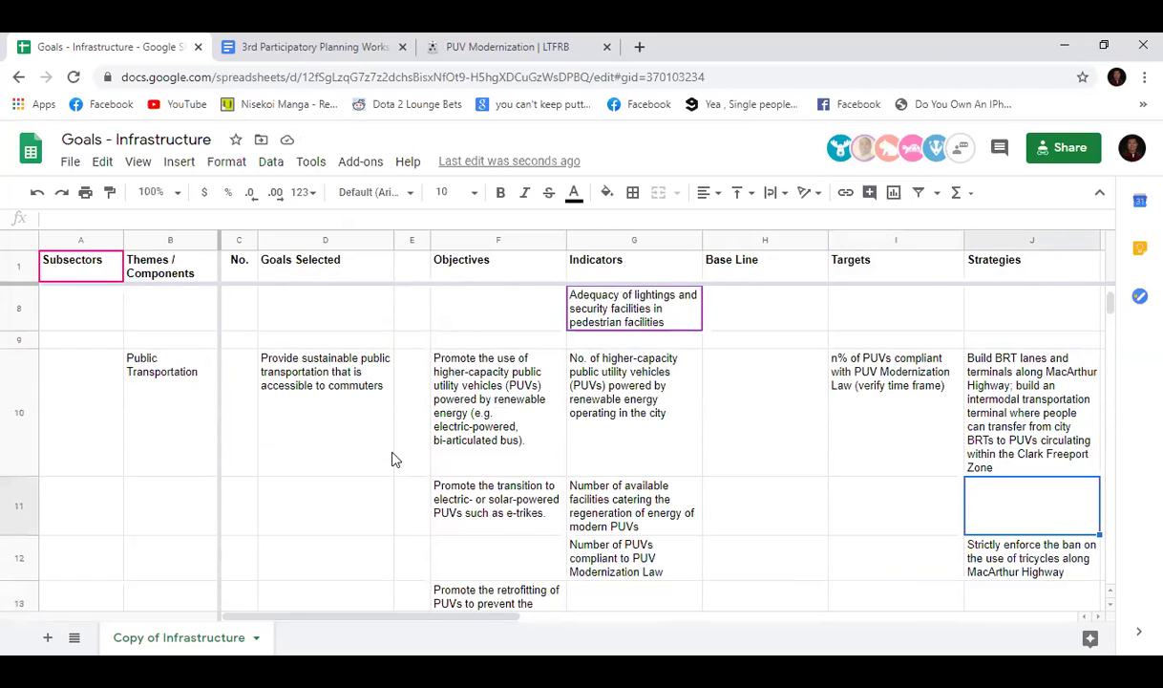
pyautogui.press('Down')
pyautogui.press('Down')
pyautogui.press('Down')
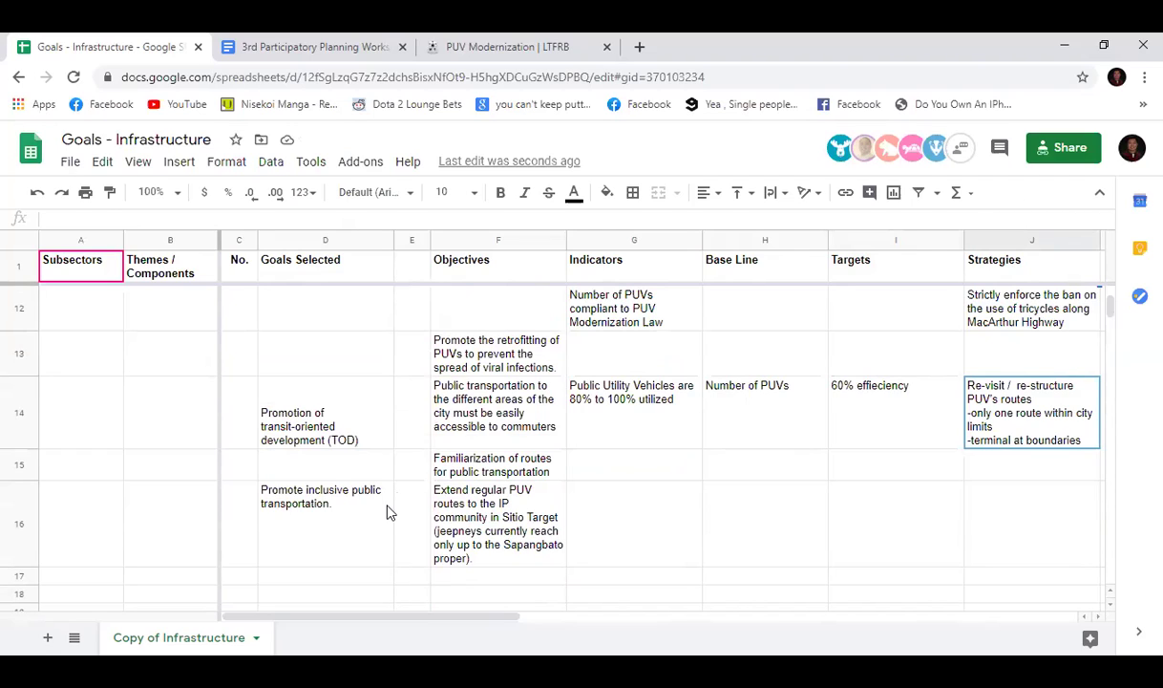
# Step: Enter the indicator "Presence of routes in far-flung areas" in G16 for the objective of extending regular PUV routes to the IP community
pyautogui.click(646, 536)
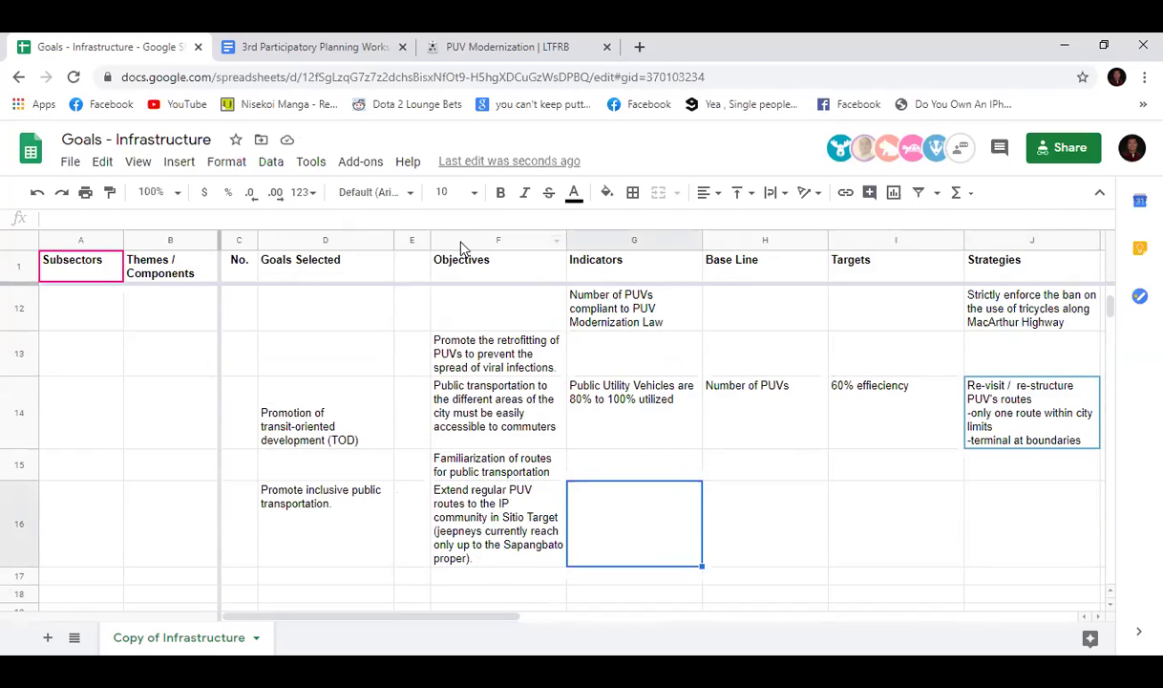
pyautogui.click(477, 215)
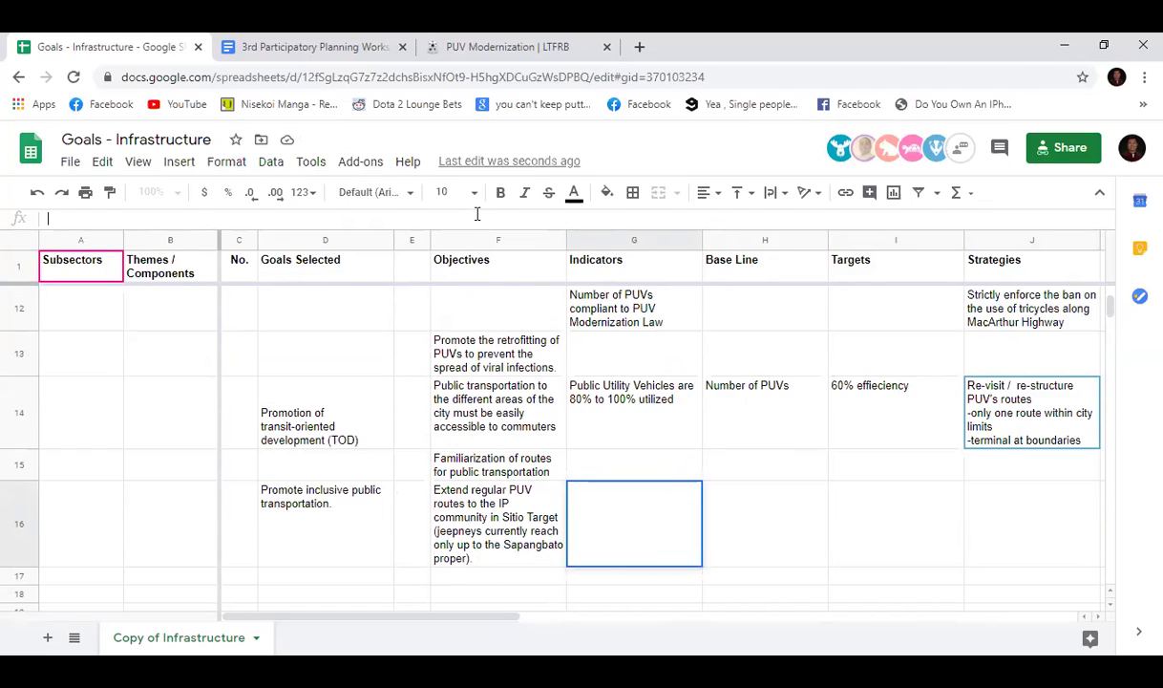
pyautogui.write('NUmber of ')
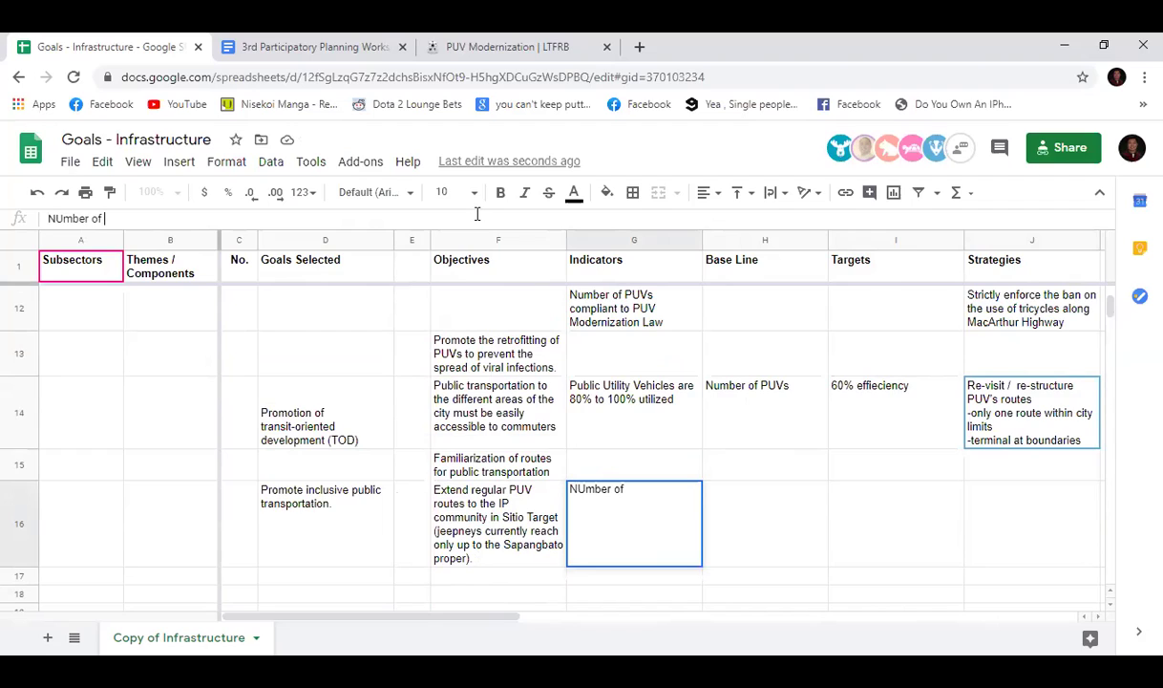
pyautogui.write('va')
pyautogui.press('BackSpace')
pyautogui.press('BackSpace')
pyautogui.press('BackSpace')
pyautogui.press('BackSpace')
pyautogui.press('BackSpace')
pyautogui.press('BackSpace')
pyautogui.press('BackSpace')
pyautogui.press('BackSpace')
pyautogui.press('BackSpace')
pyautogui.press('BackSpace')
pyautogui.press('BackSpace')
pyautogui.press('BackSpace')
pyautogui.write('Presence of routes in far-flung areas')
pyautogui.press('Return')
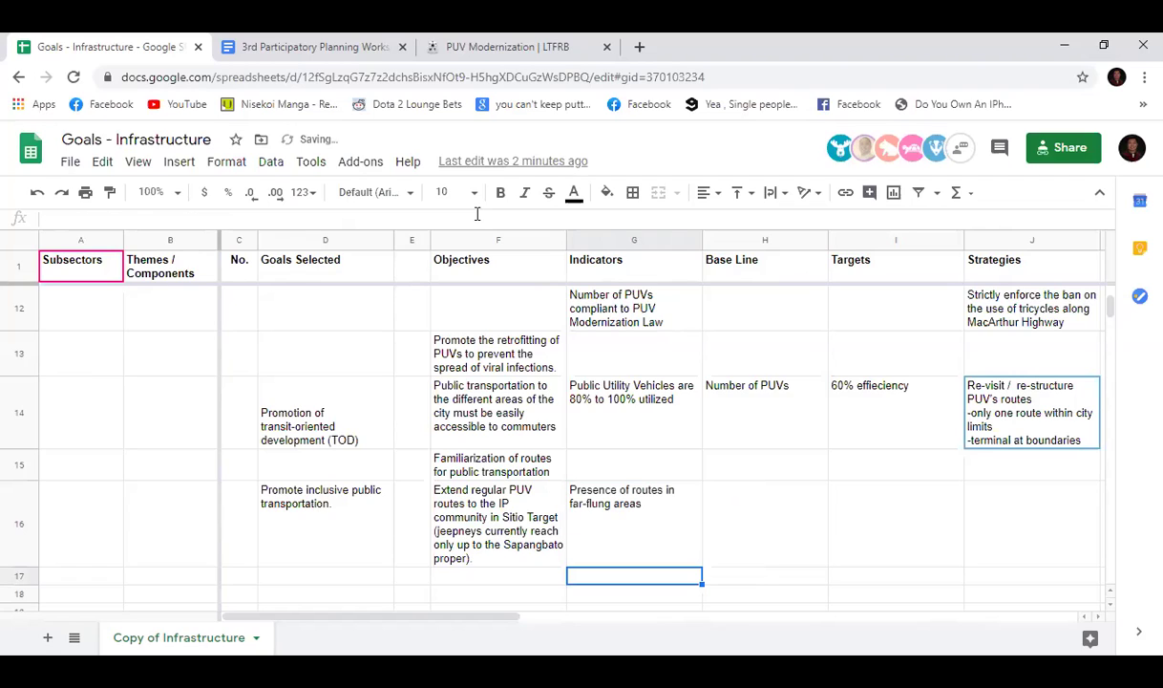
# Step: Add a second indicator, "Number of PUVs operating in far-flung areas", in cell G17
pyautogui.write('Number of ve')
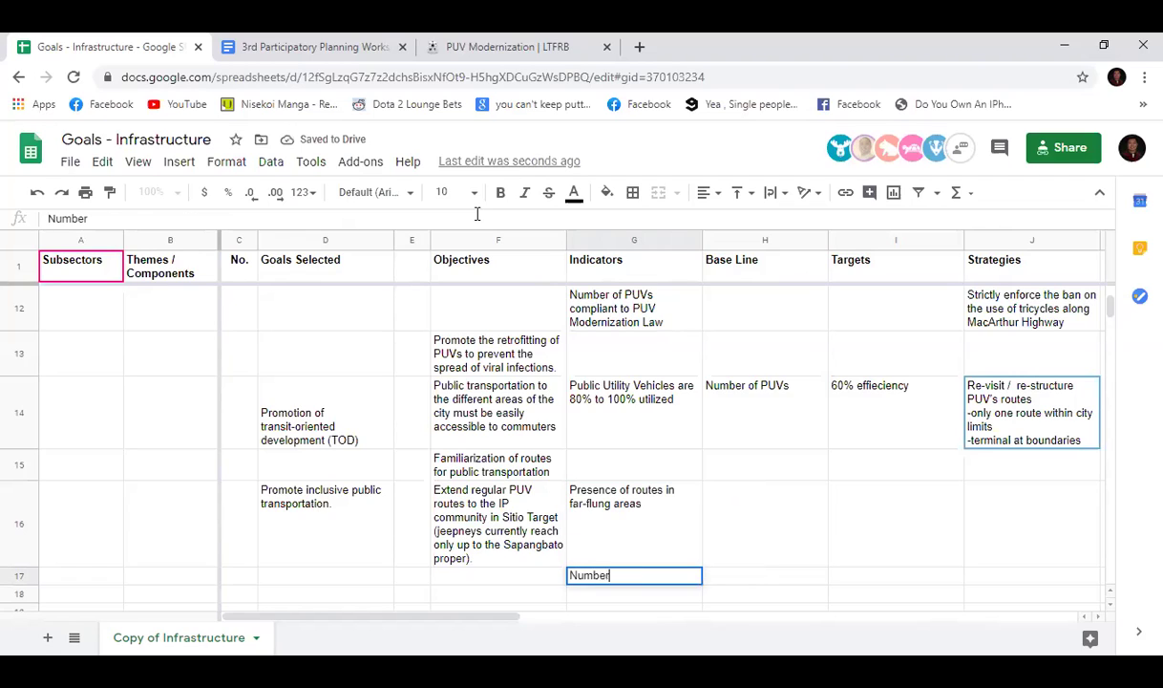
pyautogui.press('BackSpace')
pyautogui.press('BackSpace')
pyautogui.write('PUVs ')
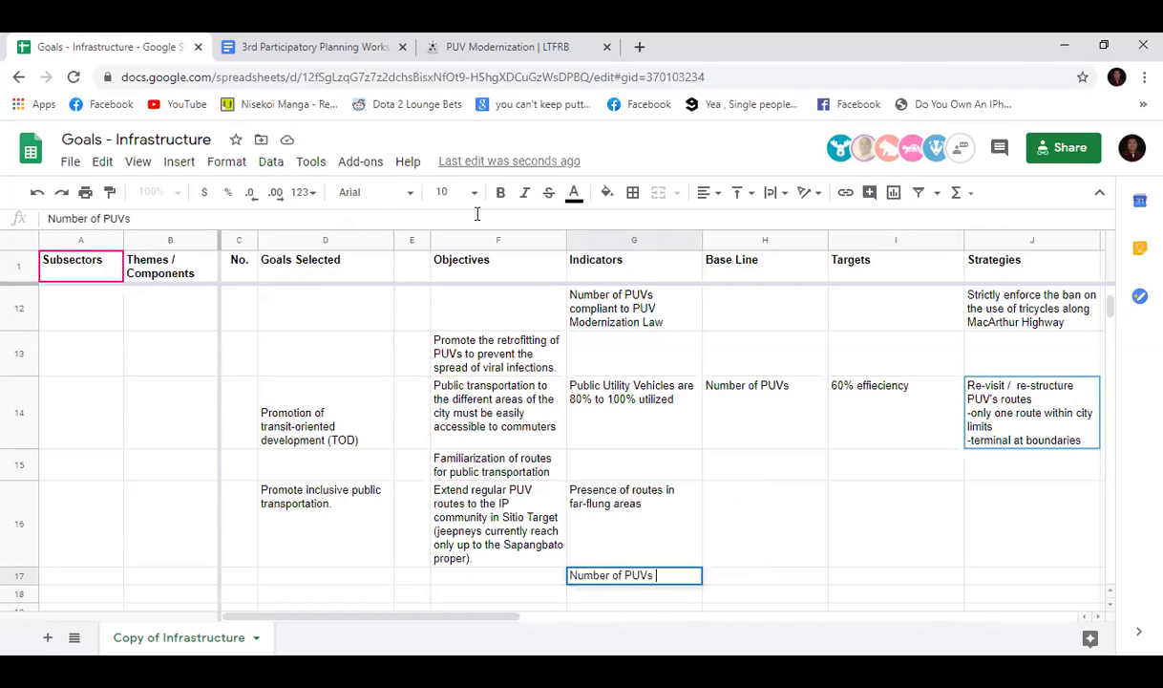
pyautogui.write('operating in far-flung a')
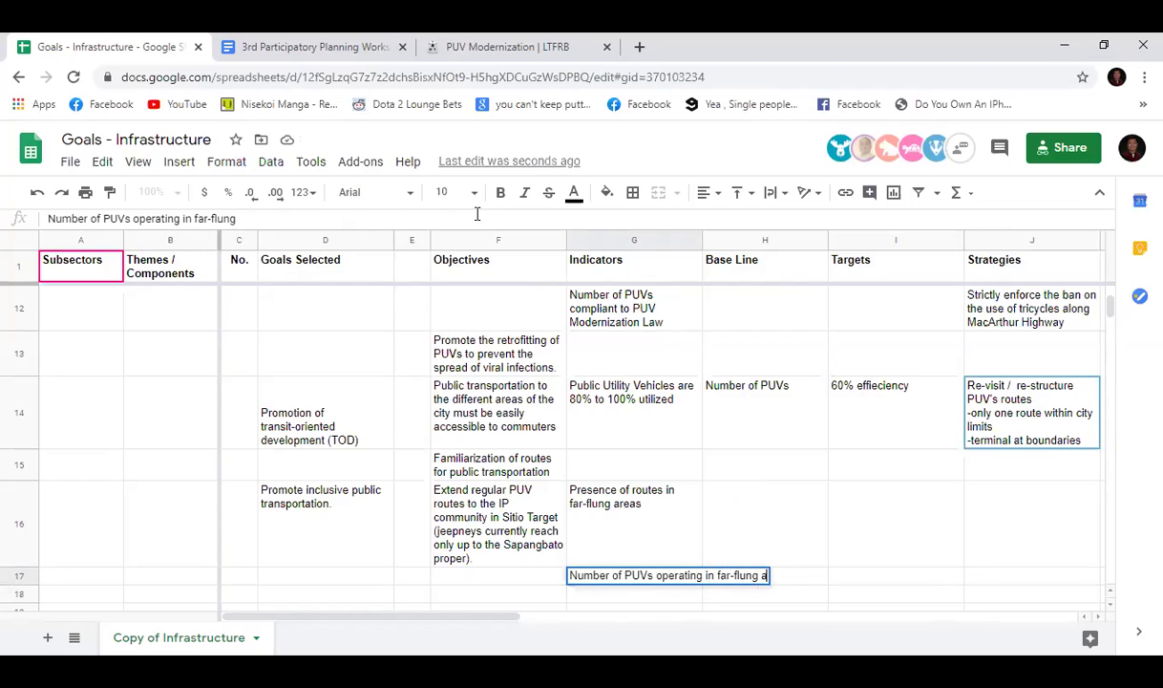
pyautogui.write('reas')
pyautogui.press('Return')
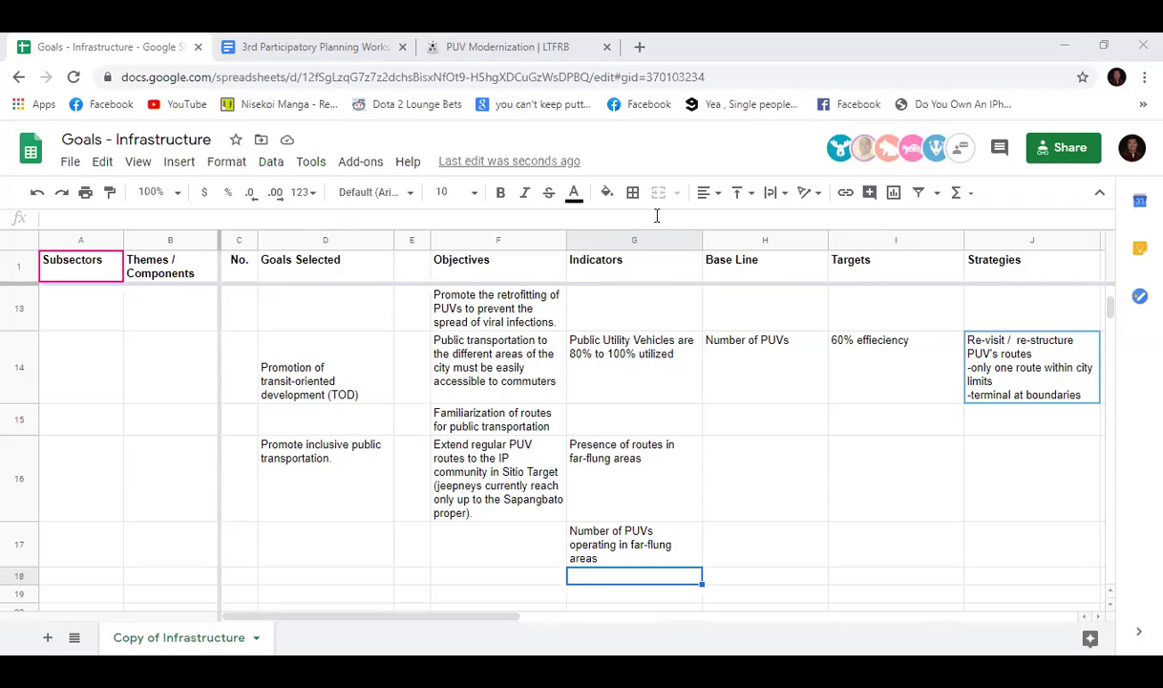
# Step: Reword the objective in F15 to "Creation of ideal routes for public transportation"
pyautogui.click(734, 485)
pyautogui.click(734, 430)
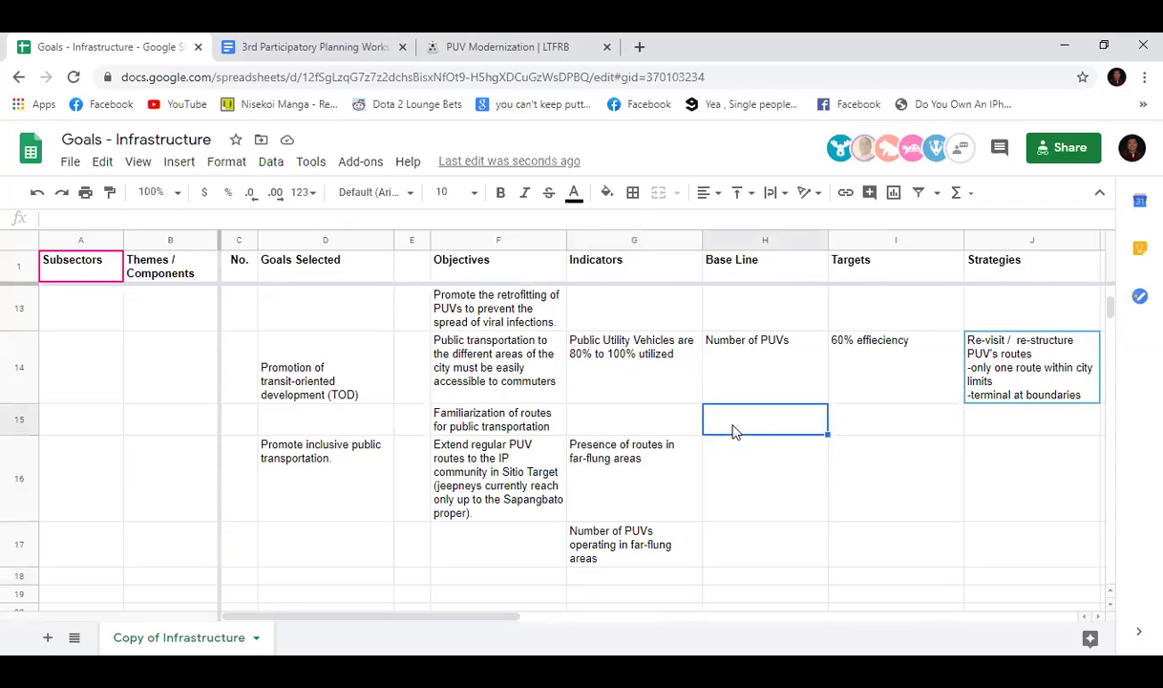
pyautogui.click(444, 392)
pyautogui.click(466, 418)
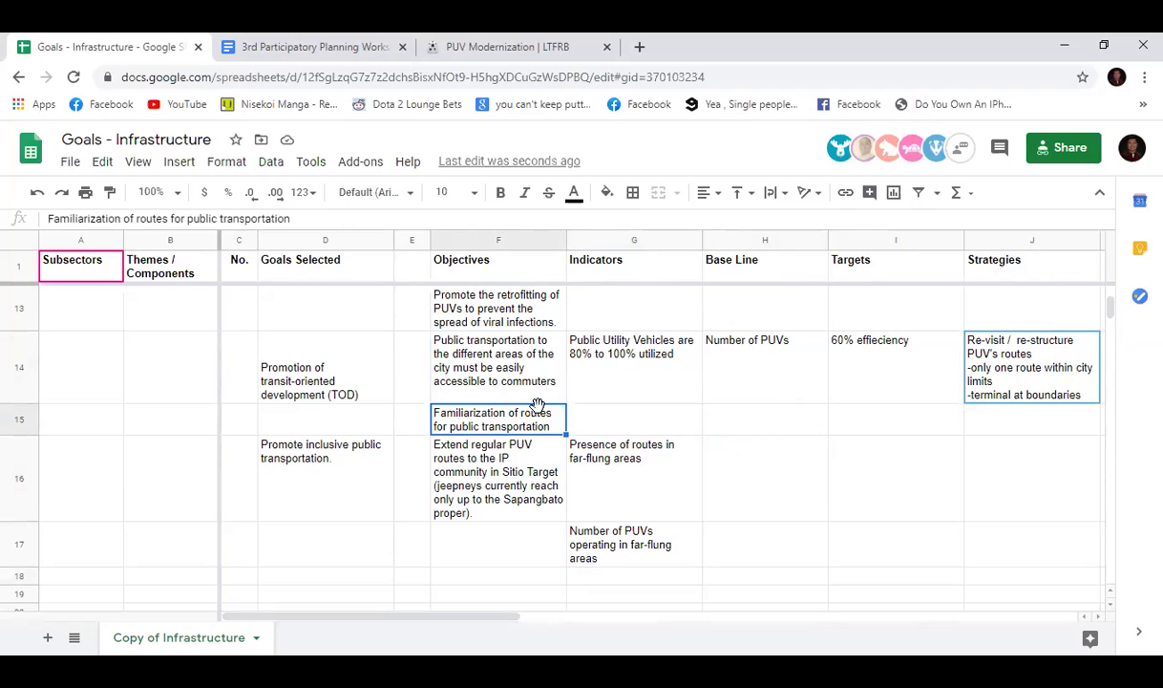
pyautogui.scroll(1, 521, 420)
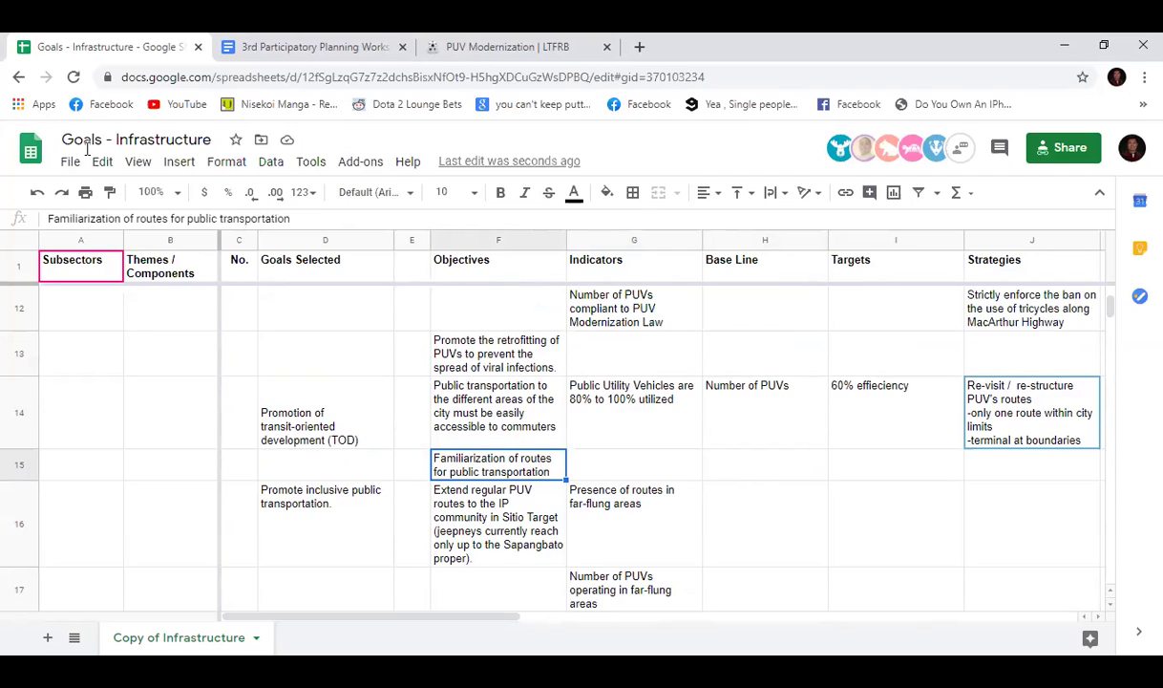
pyautogui.click(123, 217)
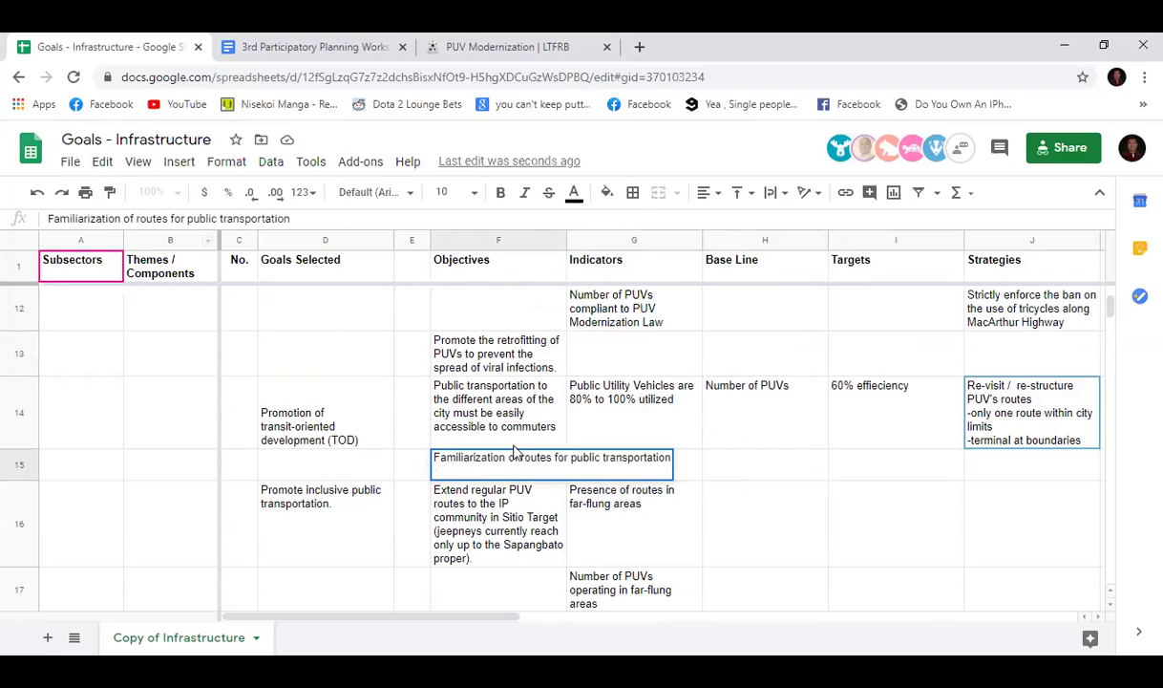
pyautogui.press('Escape')
pyautogui.moveTo(290, 218); pyautogui.dragTo(38, 196)
pyautogui.click(114, 218)
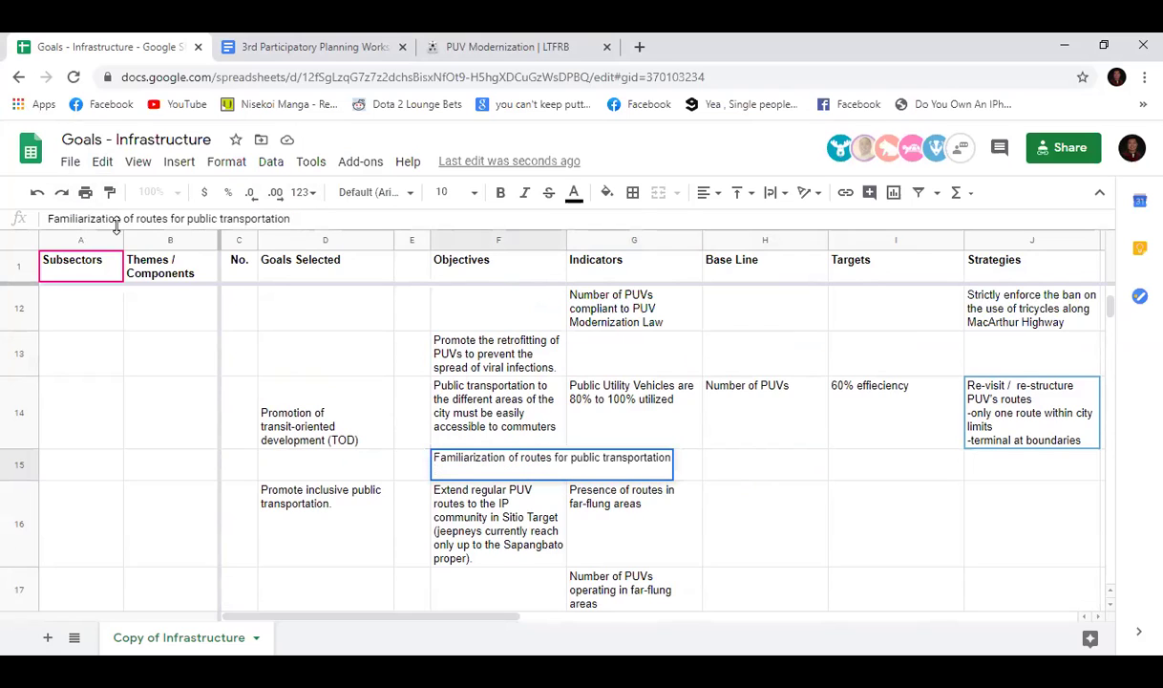
pyautogui.moveTo(127, 217); pyautogui.dragTo(46, 217)
pyautogui.moveTo(122, 217); pyautogui.dragTo(20, 219)
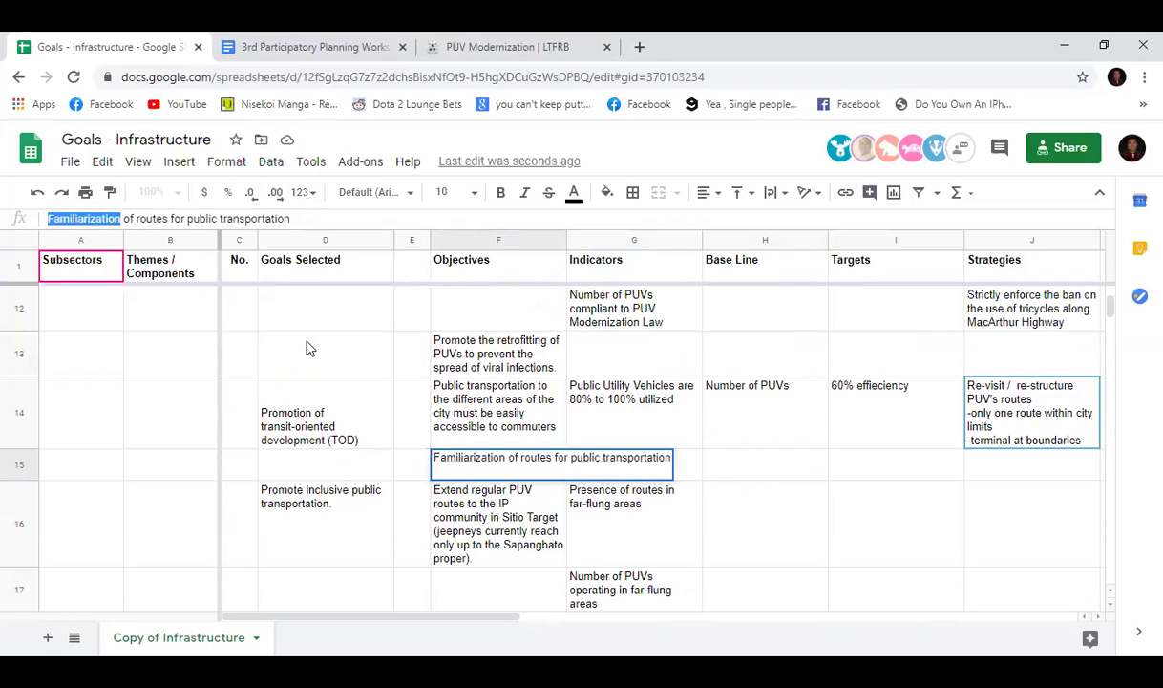
pyautogui.write('Creation of an ideal')
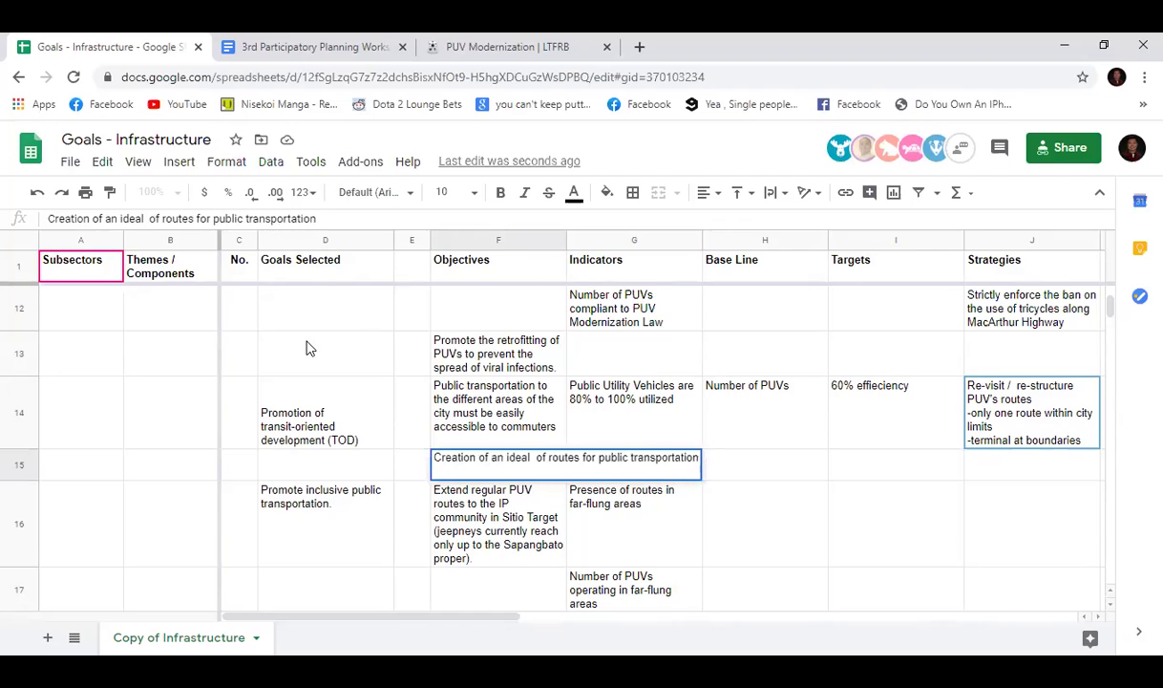
pyautogui.press('Delete')
pyautogui.press('Delete')
pyautogui.press('Delete')
pyautogui.press('Delete')
pyautogui.click(121, 219)
pyautogui.press('BackSpace')
pyautogui.press('BackSpace')
pyautogui.press('BackSpace')
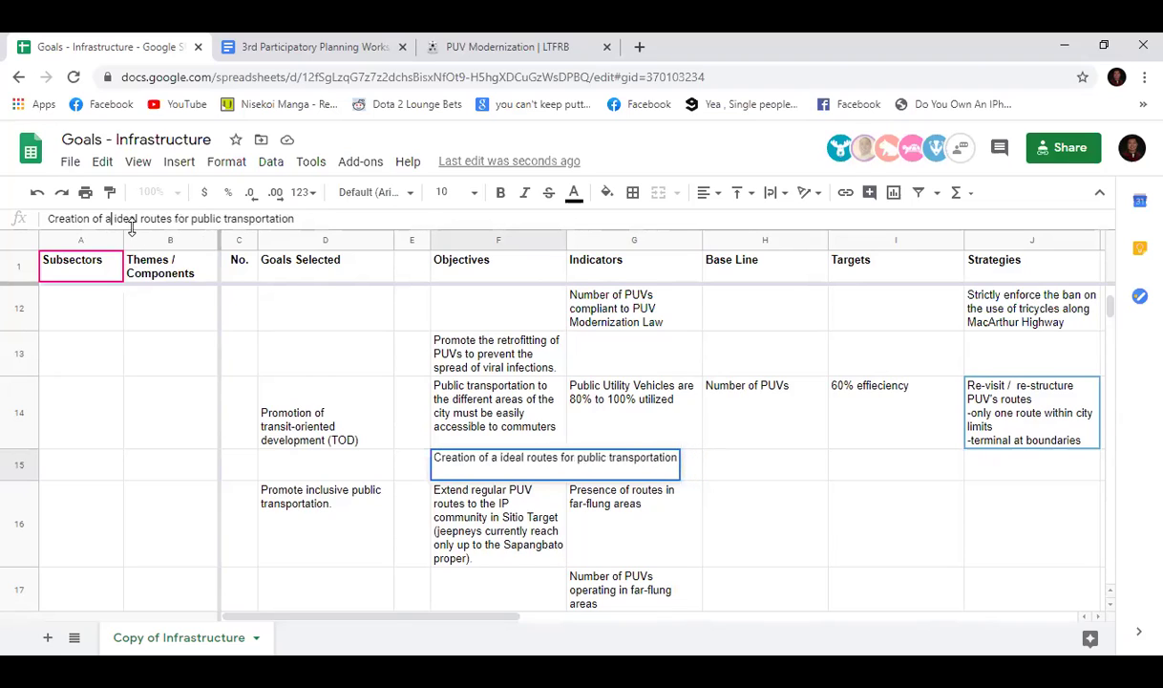
pyautogui.press('Return')
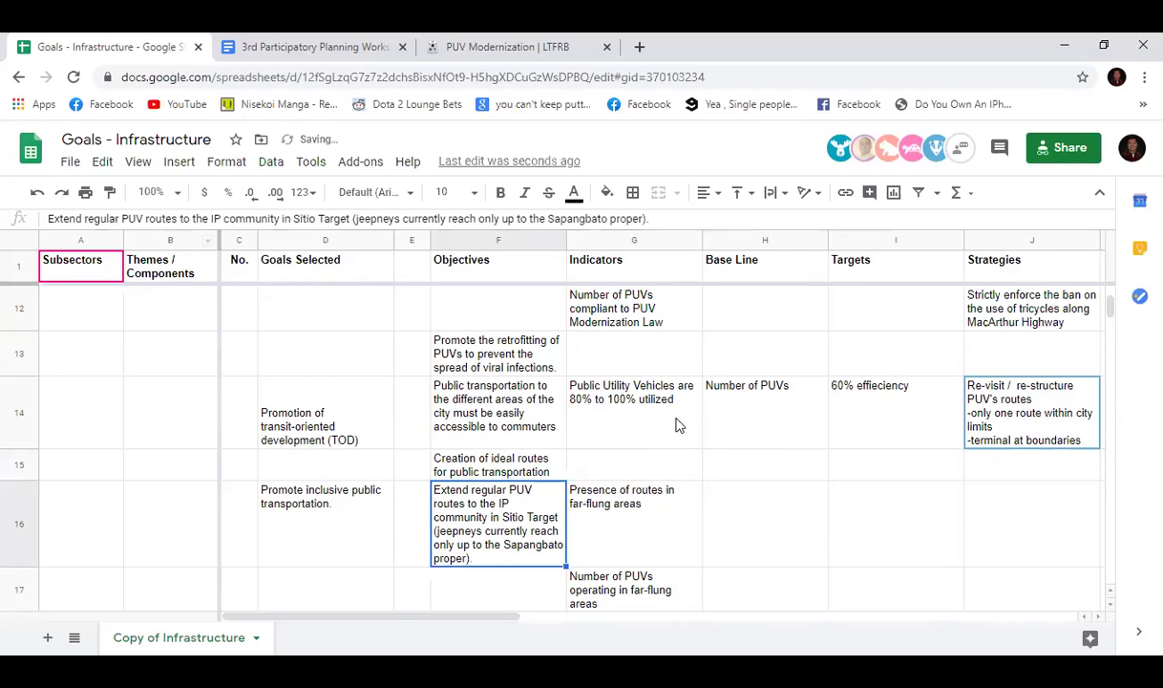
# Step: Examine the indicator, target and strategy cells of the public transportation rows 11 to 17 for missing entries
pyautogui.click(631, 420)
pyautogui.click(619, 458)
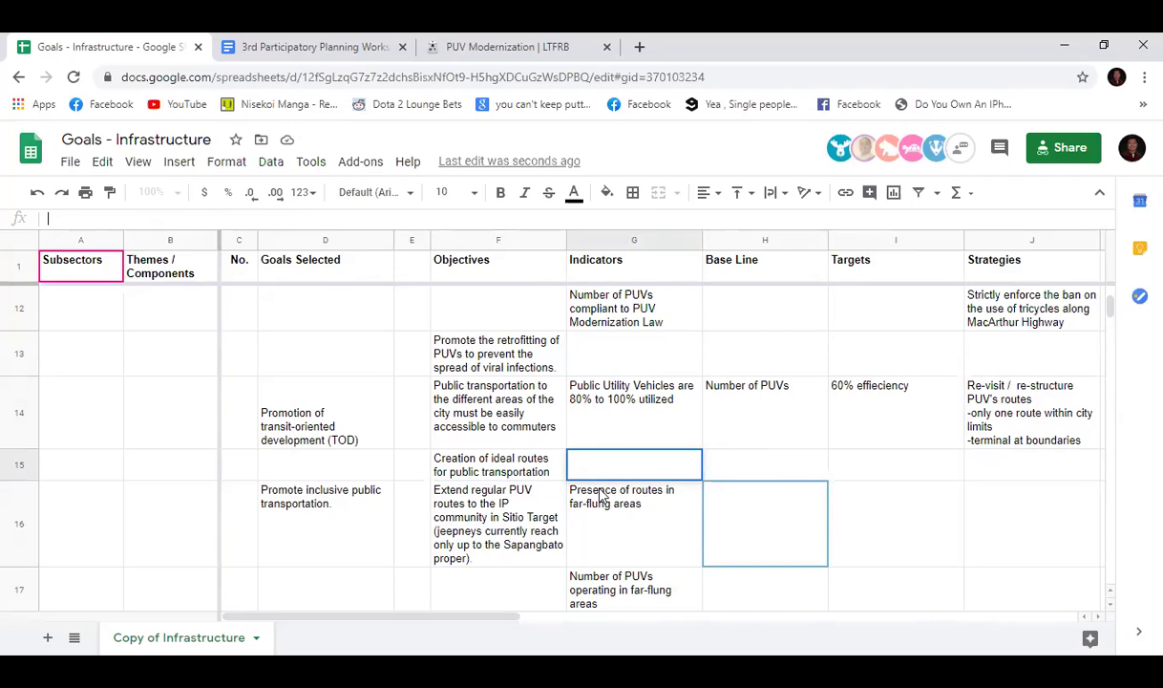
pyautogui.click(1019, 456)
pyautogui.press('Up')
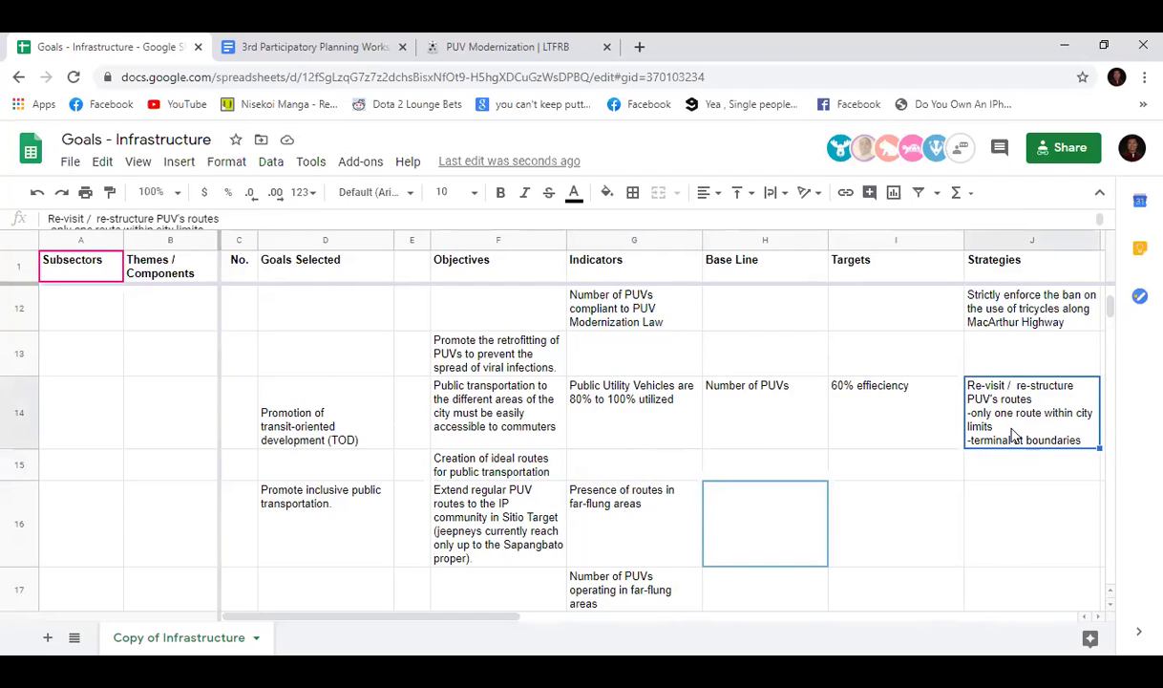
pyautogui.click(1024, 475)
pyautogui.click(993, 425)
pyautogui.scroll(1, 915, 502)
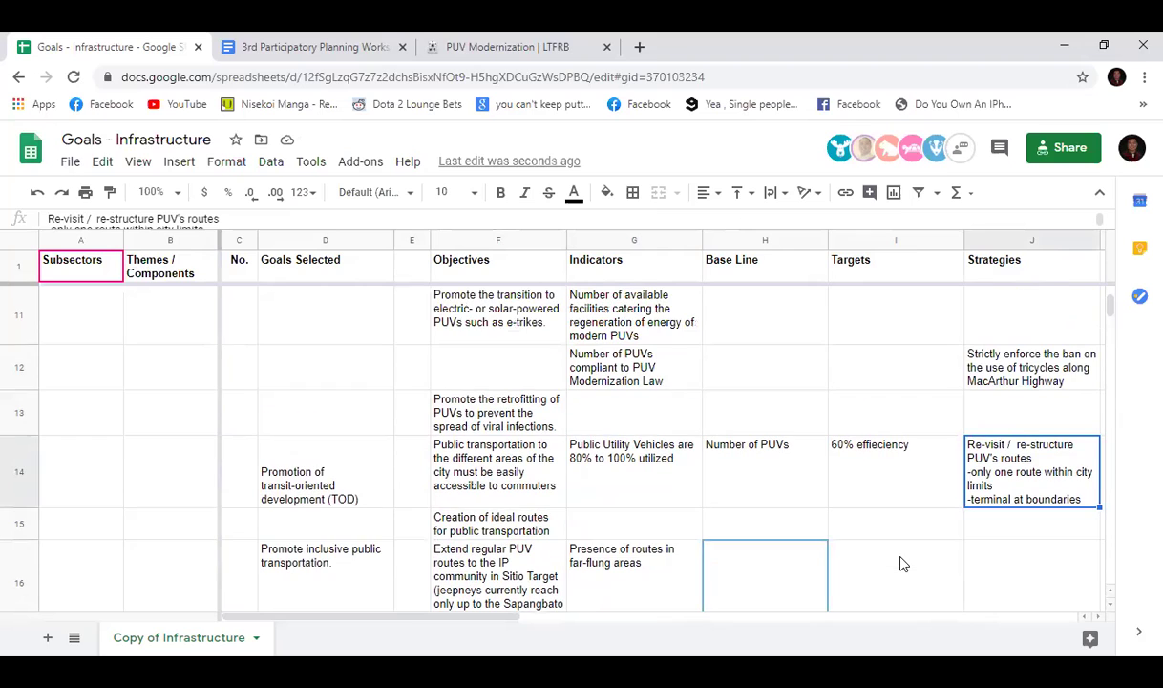
pyautogui.scroll(-3, 902, 563)
pyautogui.scroll(-1, 902, 563)
pyautogui.scroll(3, 903, 563)
pyautogui.scroll(-1, 902, 563)
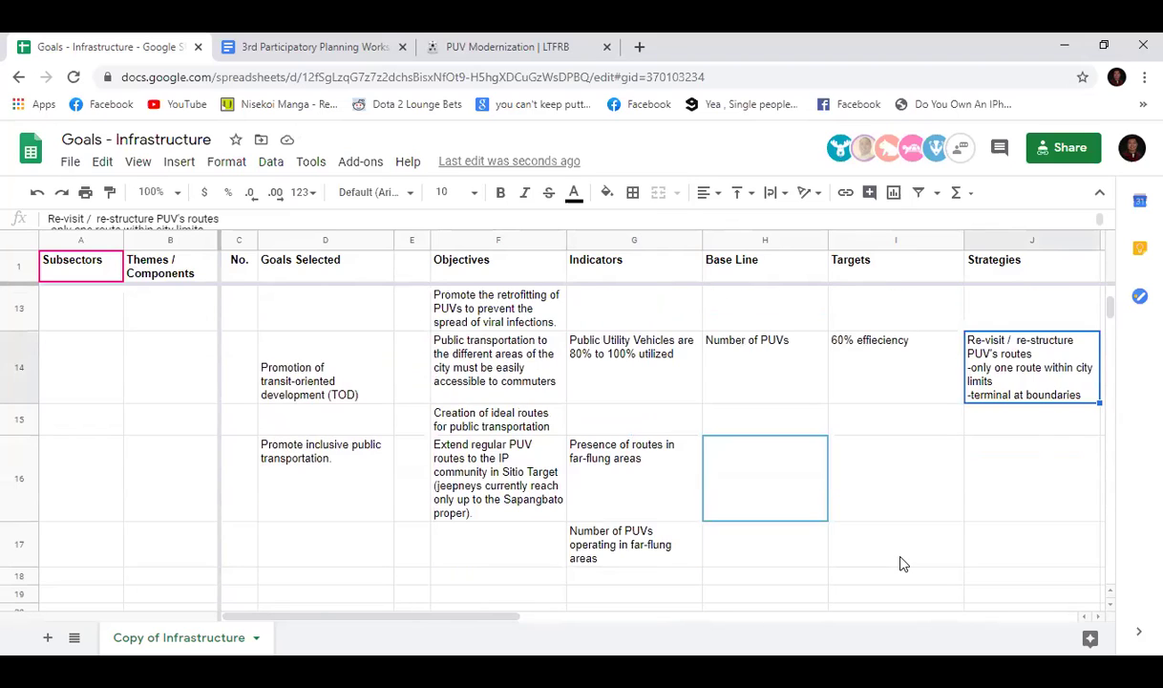
pyautogui.click(857, 473)
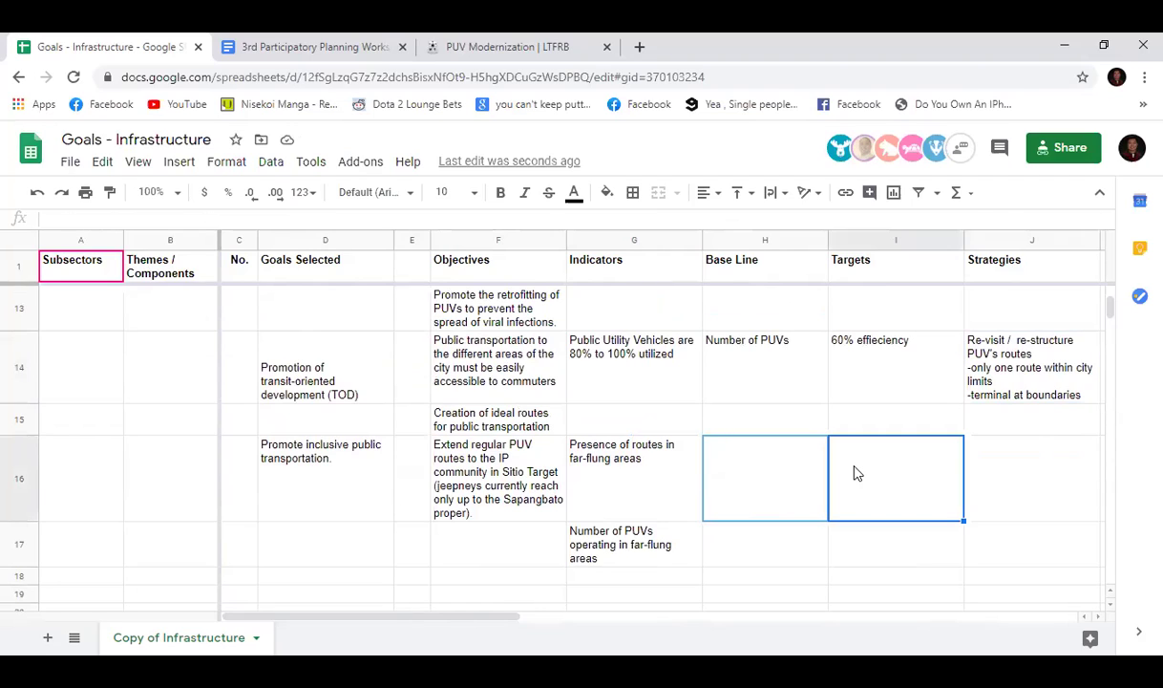
pyautogui.click(867, 426)
pyautogui.click(883, 469)
pyautogui.click(884, 421)
pyautogui.click(887, 377)
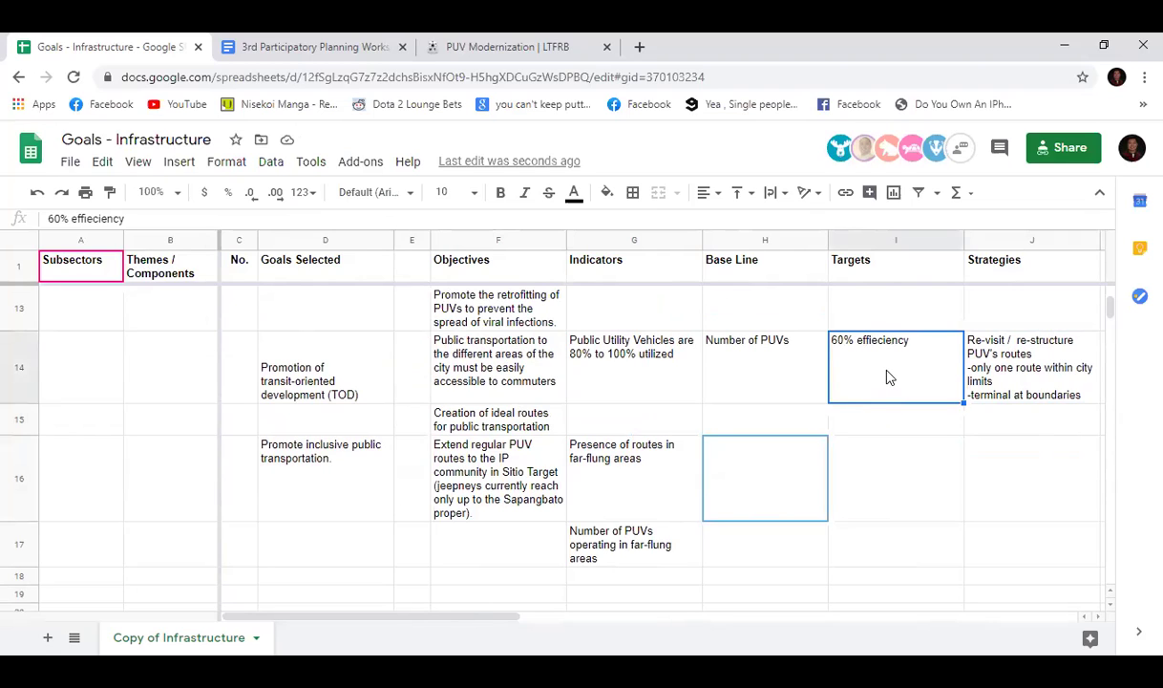
pyautogui.click(907, 472)
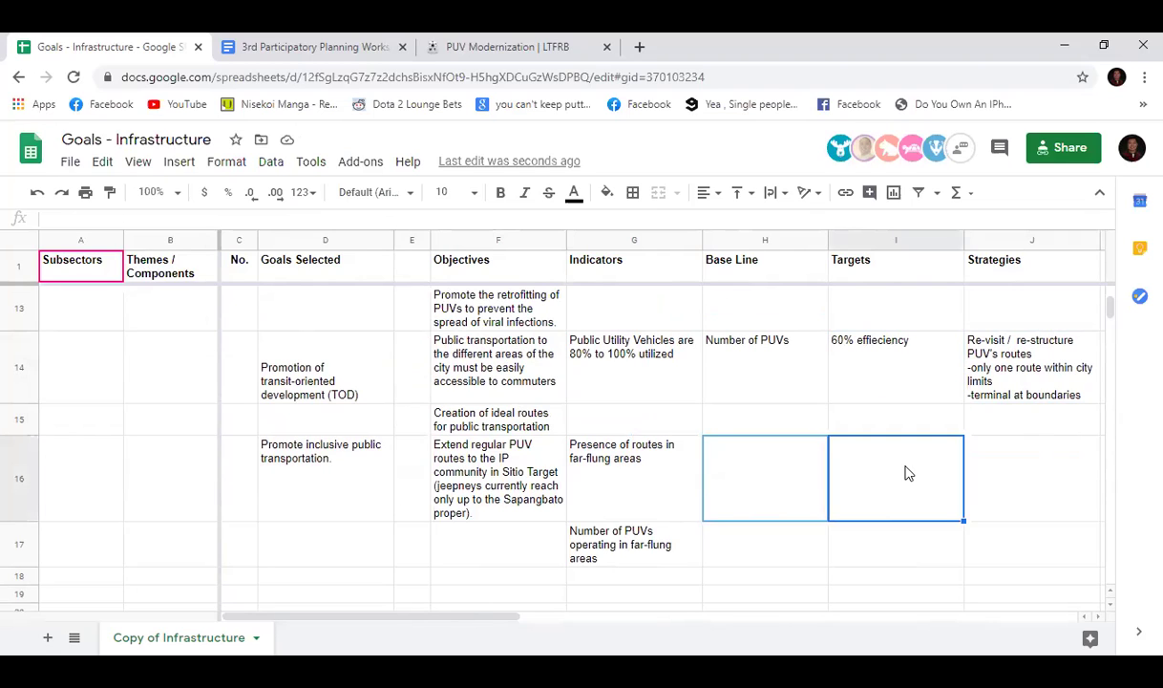
# Step: Review the target cells of rows 14 to 17 and the Air Travel and Tourist Transportation entries below them
pyautogui.moveTo(889, 391); pyautogui.dragTo(894, 543)
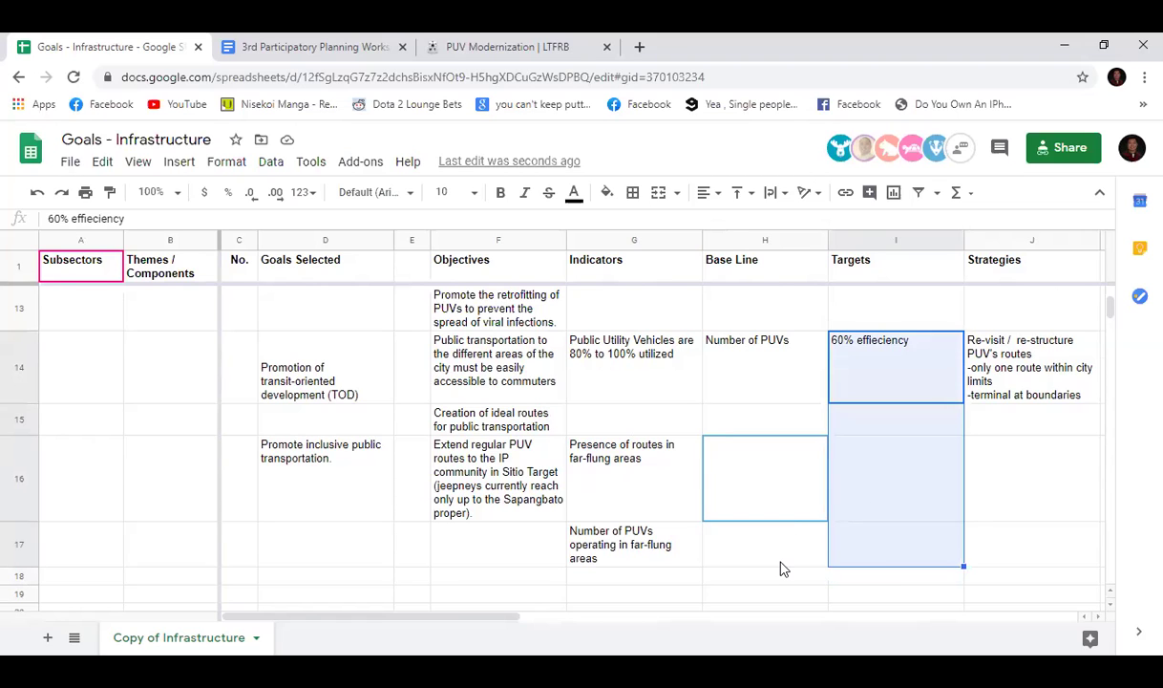
pyautogui.scroll(-2, 780, 569)
pyautogui.scroll(3, 780, 567)
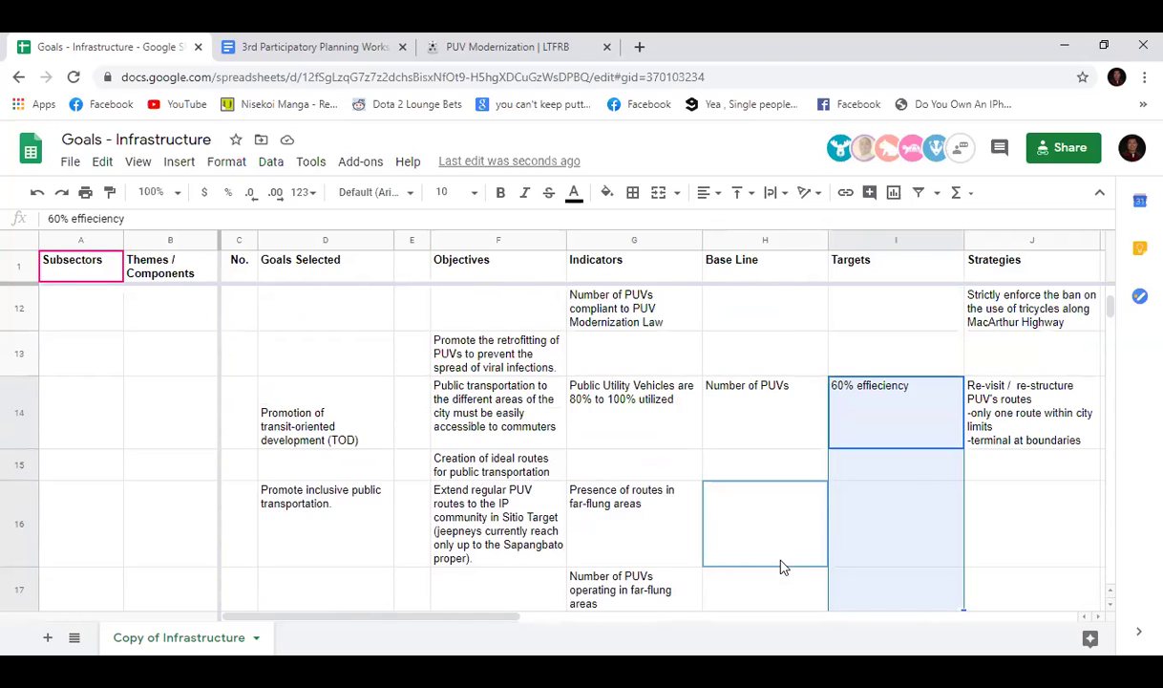
pyautogui.scroll(-1, 779, 568)
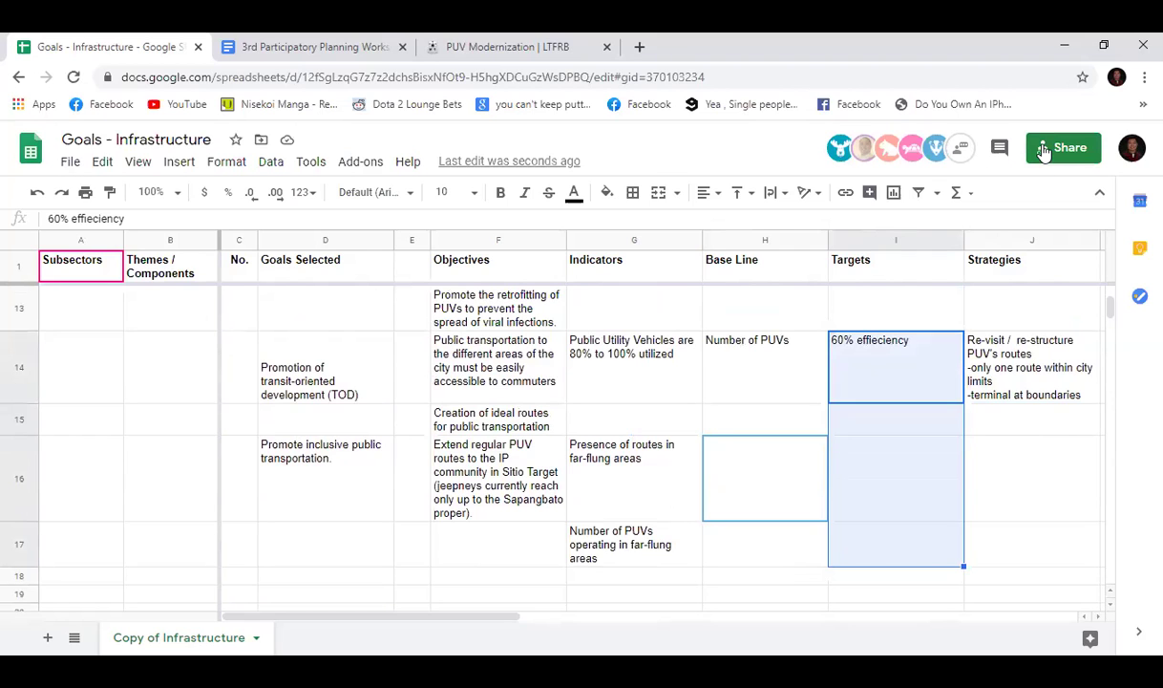
pyautogui.scroll(-4, 590, 506)
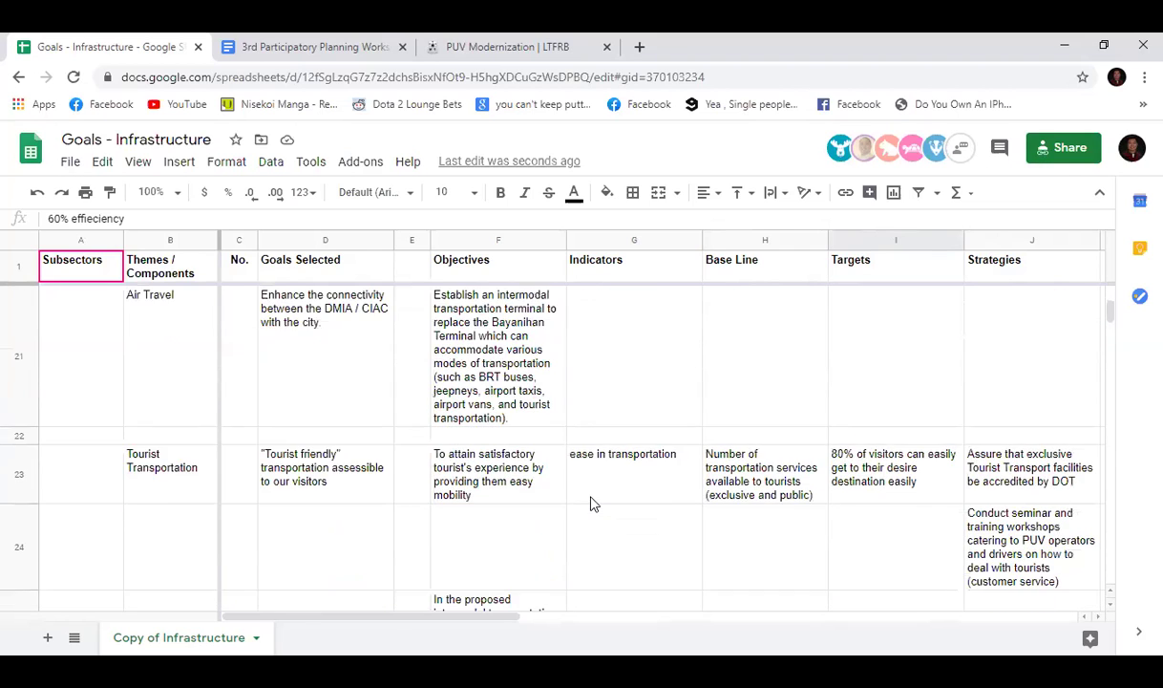
pyautogui.scroll(3, 592, 507)
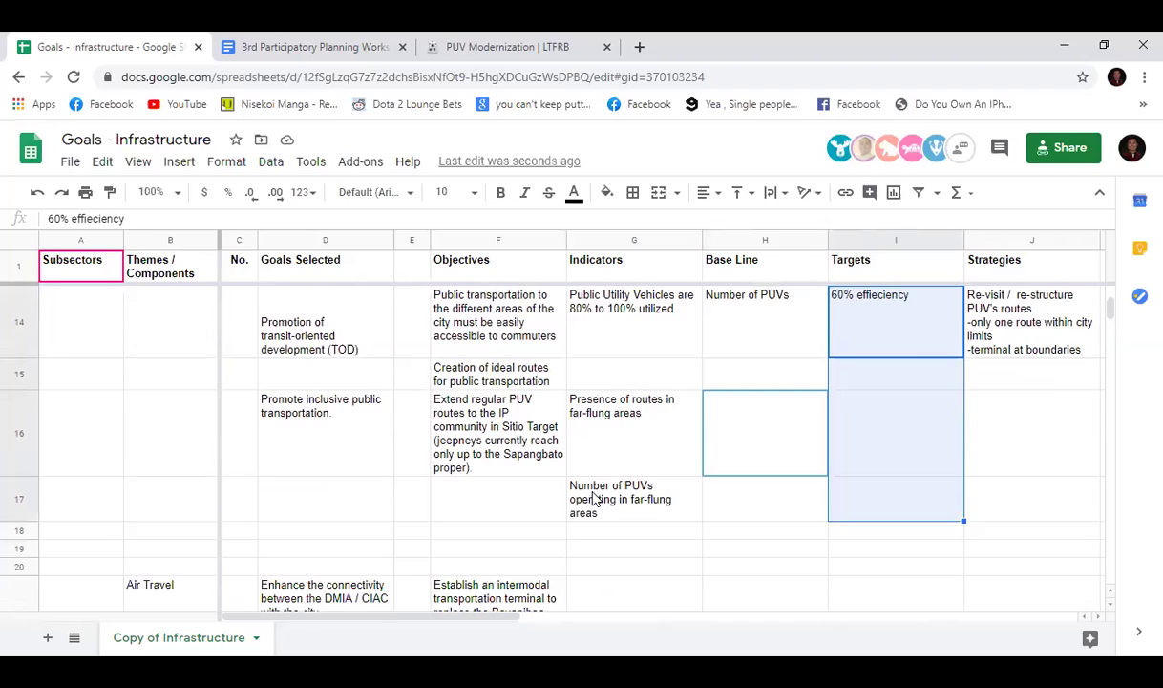
pyautogui.scroll(1, 593, 483)
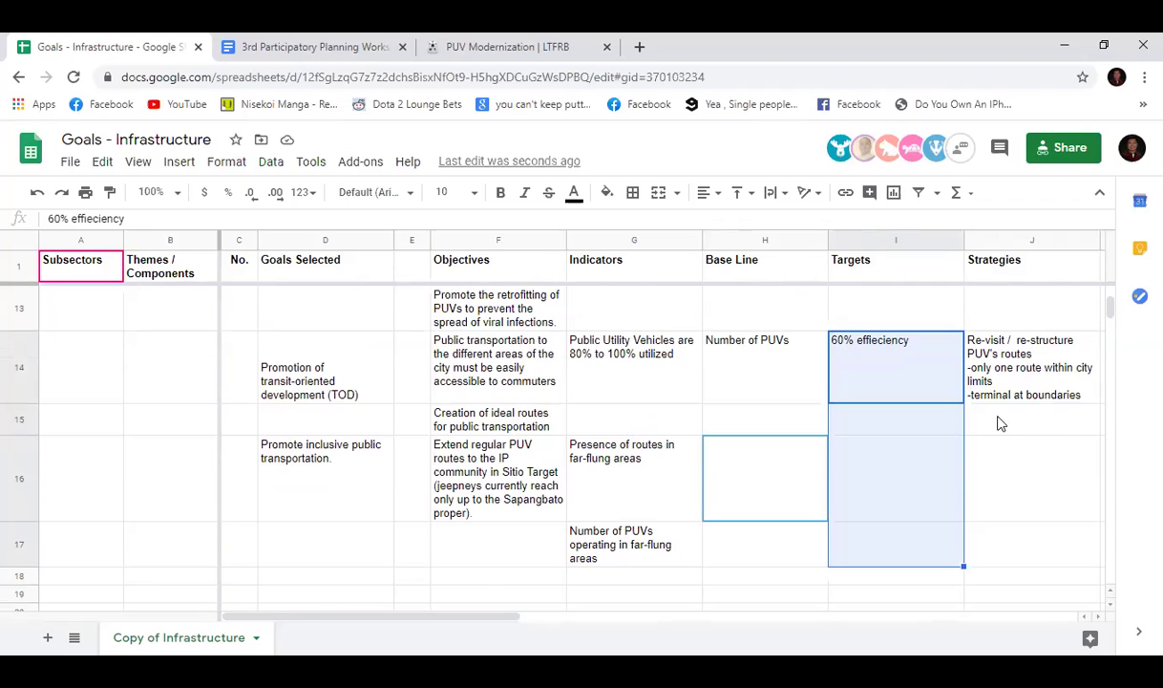
pyautogui.scroll(-1, 1001, 423)
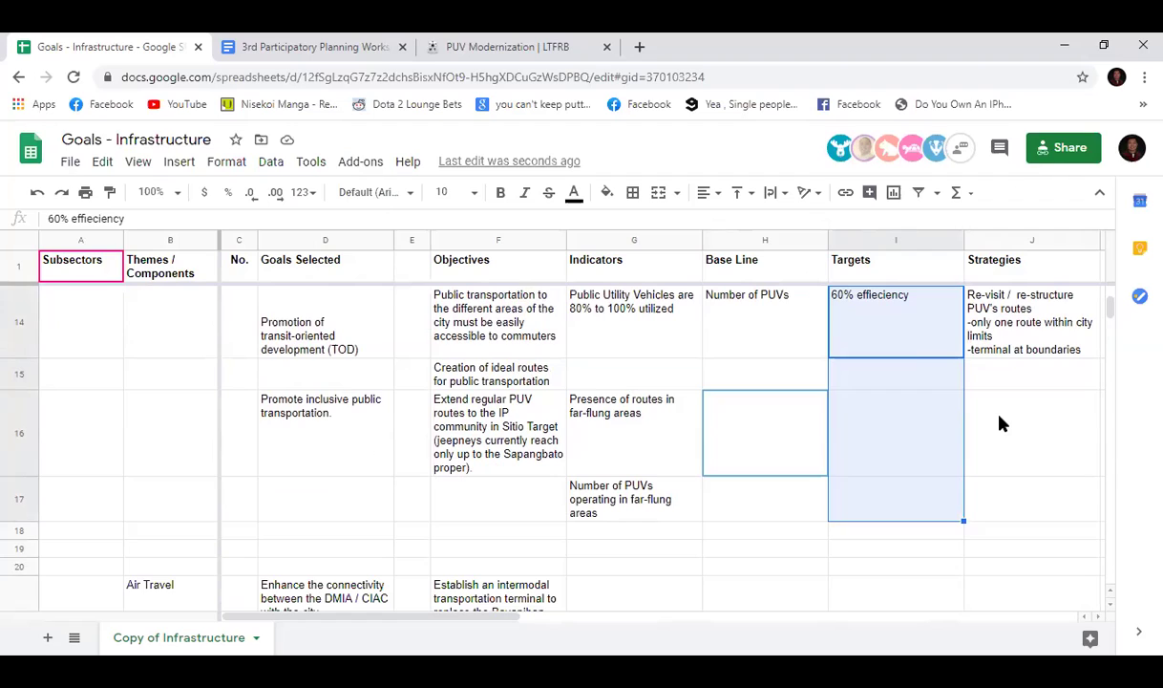
pyautogui.click(922, 378)
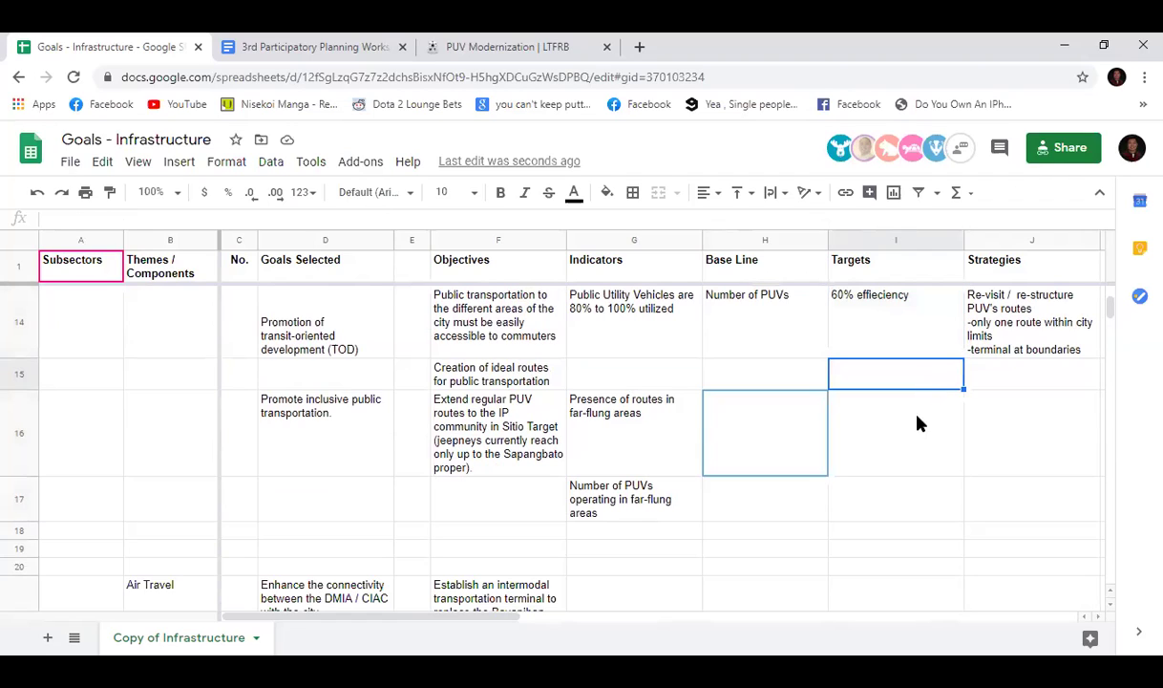
pyautogui.click(917, 428)
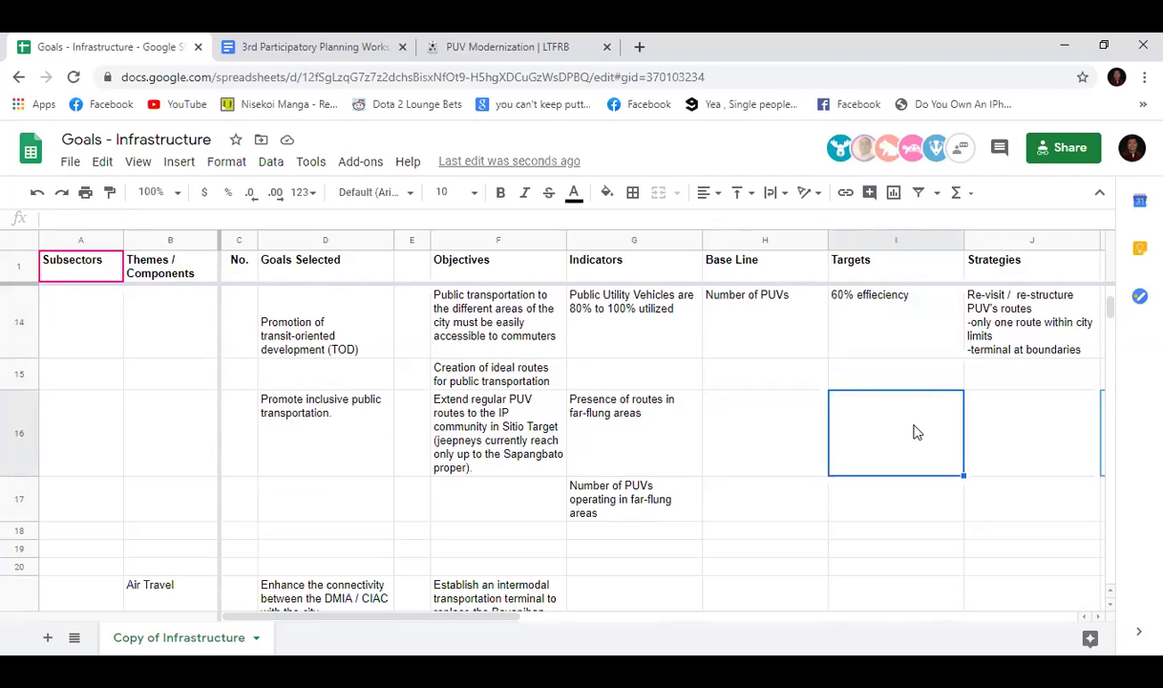
pyautogui.scroll(2, 902, 449)
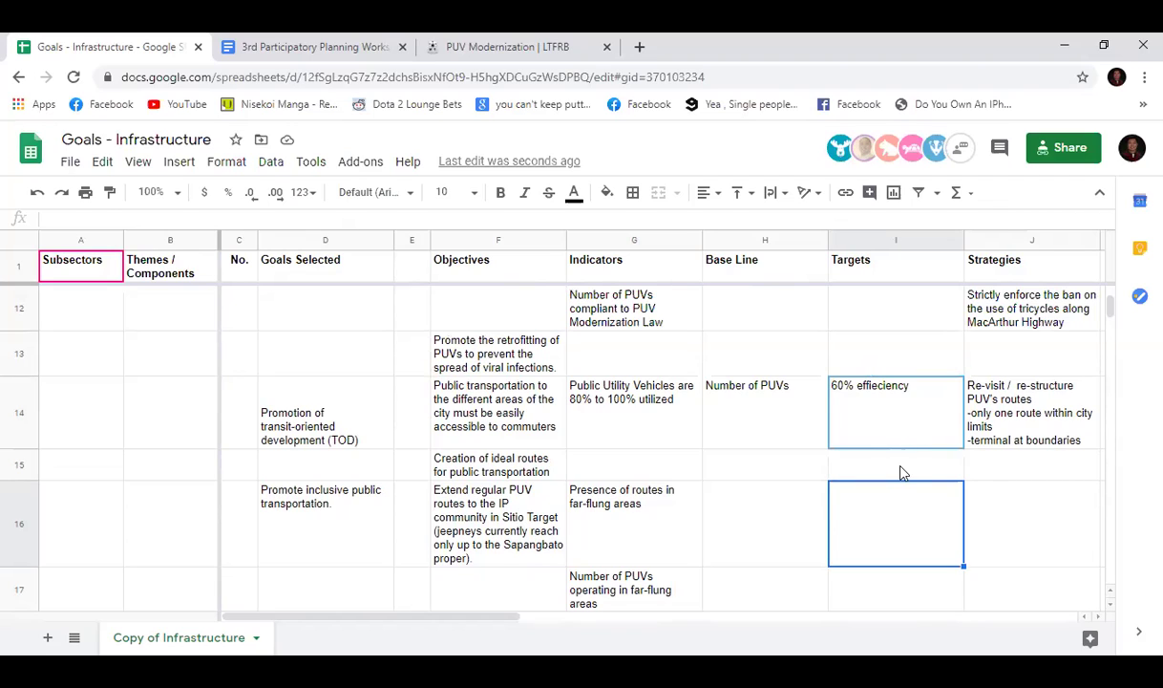
# Step: Append "(metrics?)" to the efficiency target in cell I14 for the accessible public transportation objective
pyautogui.click(901, 408)
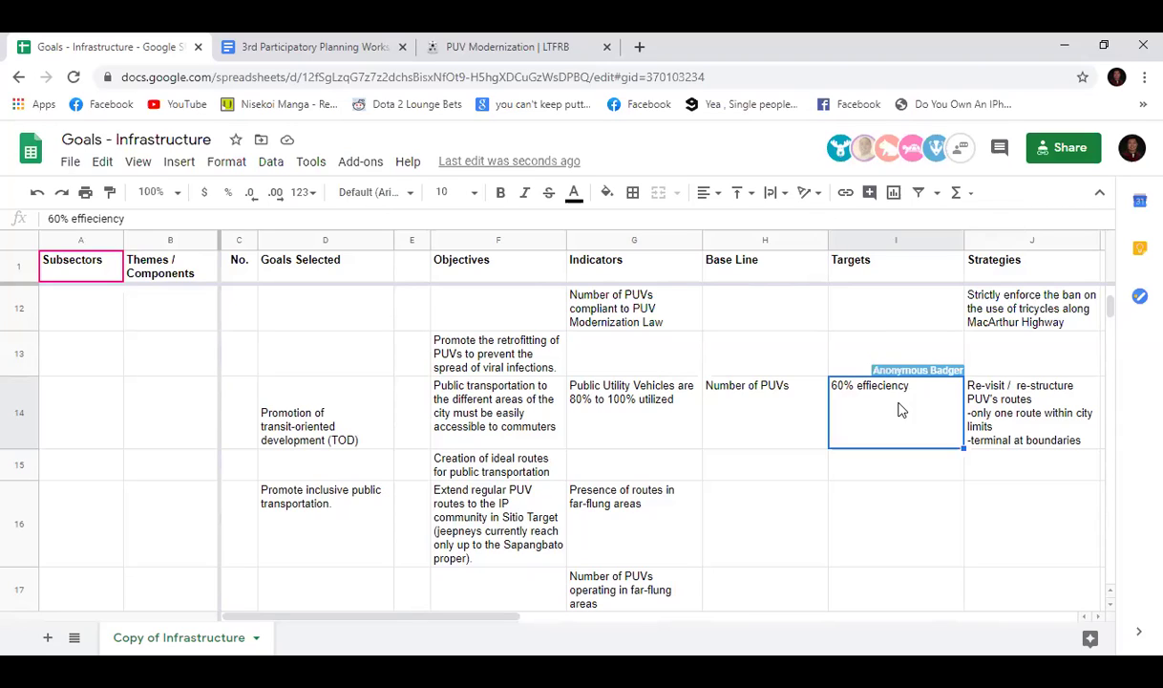
pyautogui.click(123, 219)
pyautogui.write('(')
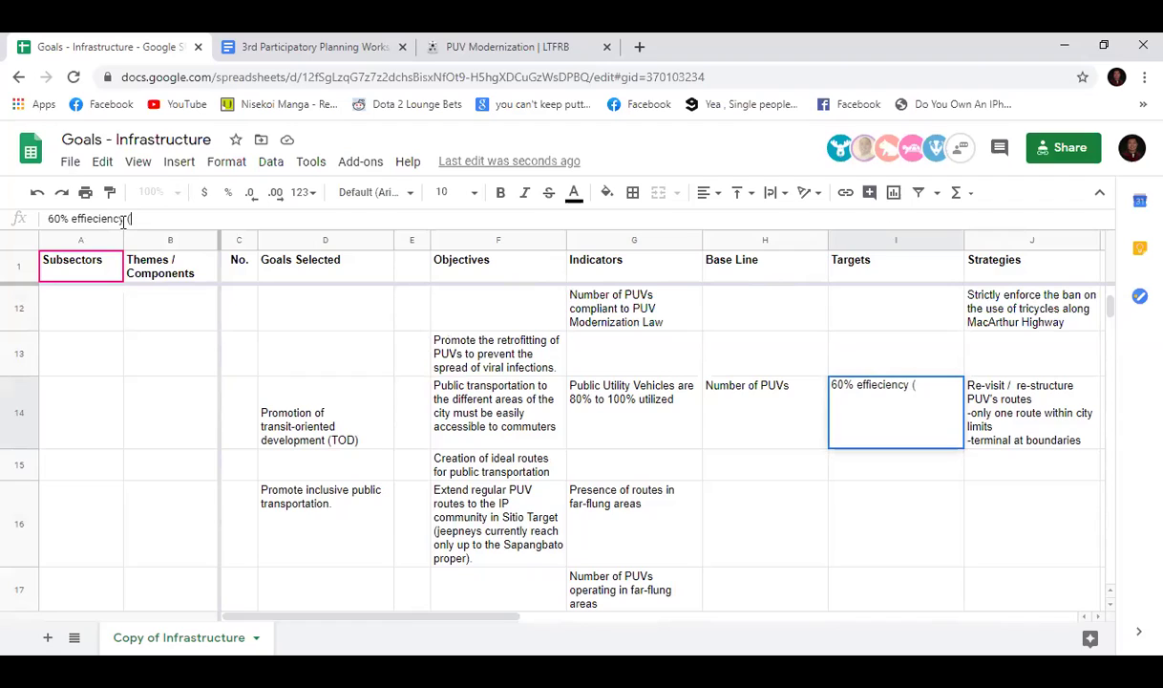
pyautogui.write('measurement')
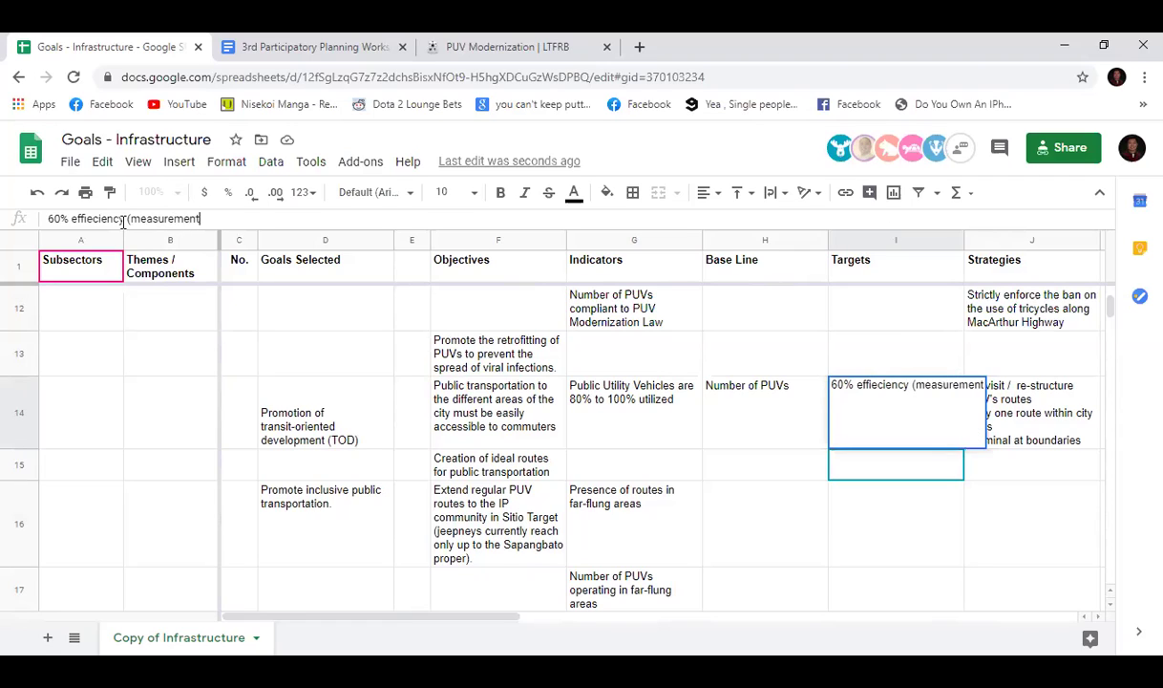
pyautogui.write('?')
pyautogui.press('BackSpace')
pyautogui.press('BackSpace')
pyautogui.press('BackSpace')
pyautogui.press('BackSpace')
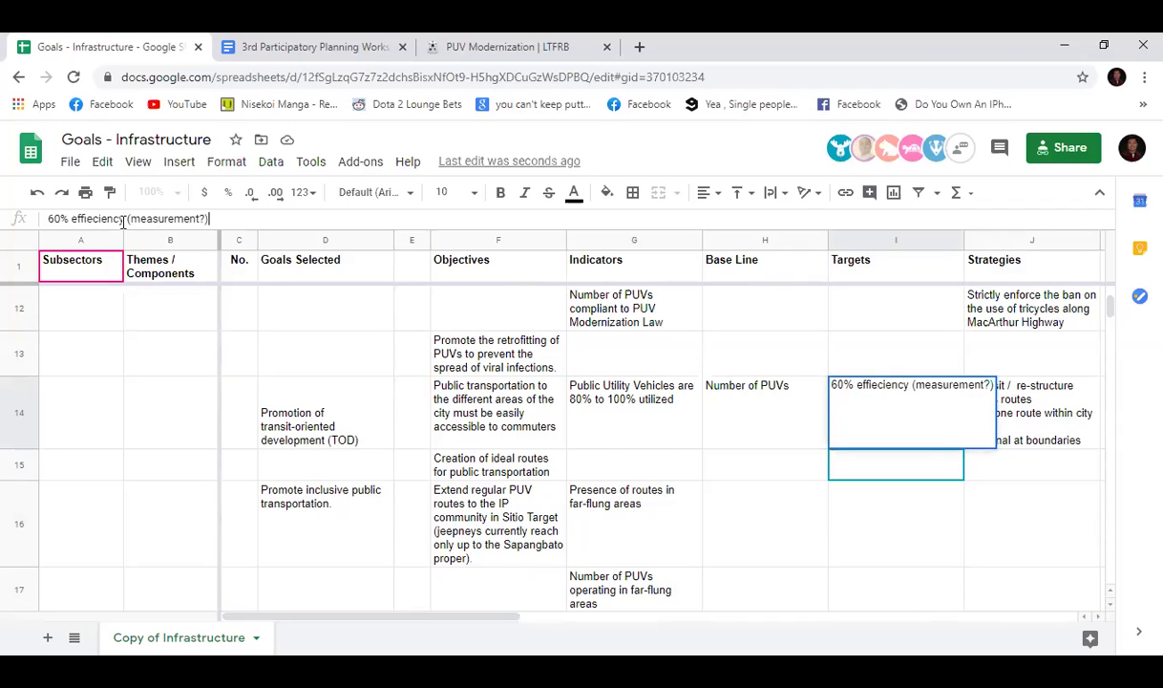
pyautogui.press('BackSpace')
pyautogui.press('BackSpace')
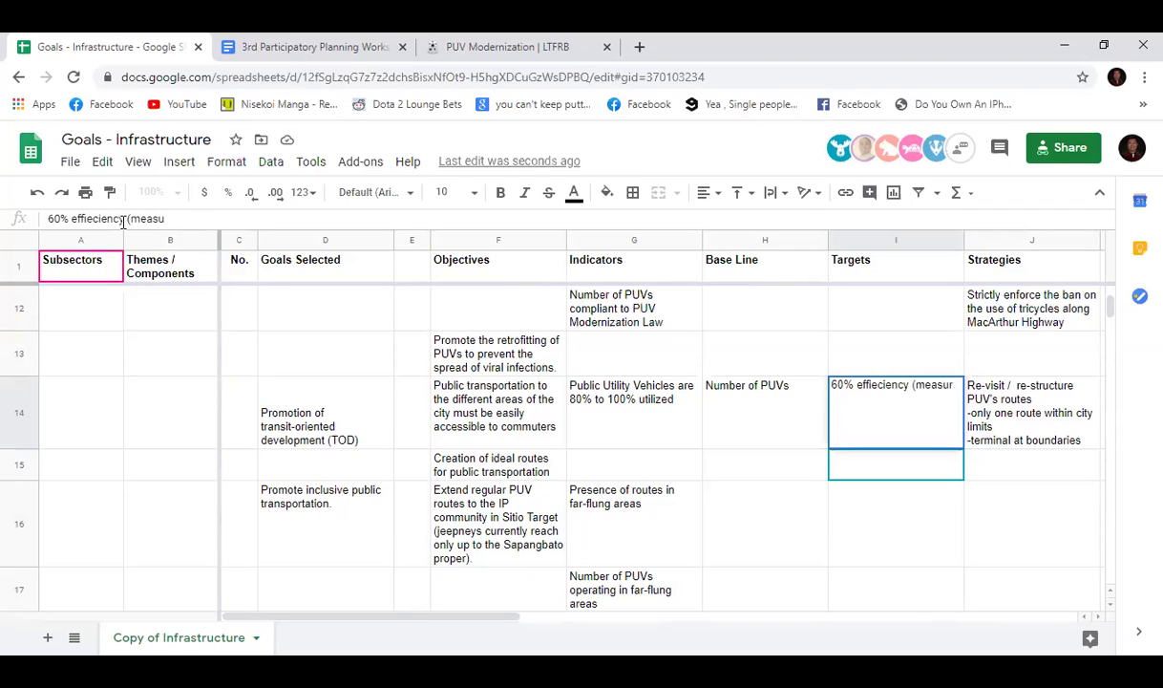
pyautogui.write('re')
pyautogui.press('BackSpace')
pyautogui.press('BackSpace')
pyautogui.press('BackSpace')
pyautogui.press('BackSpace')
pyautogui.press('BackSpace')
pyautogui.press('BackSpace')
pyautogui.write('e')
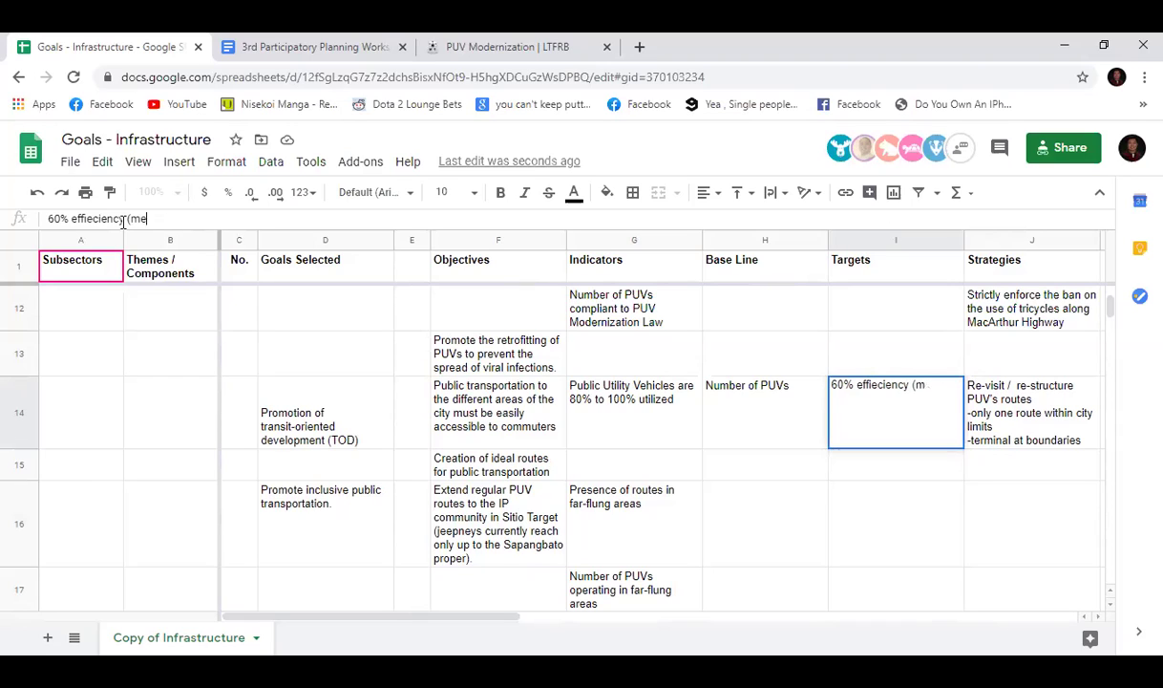
pyautogui.write('trics?)')
pyautogui.press('Return')
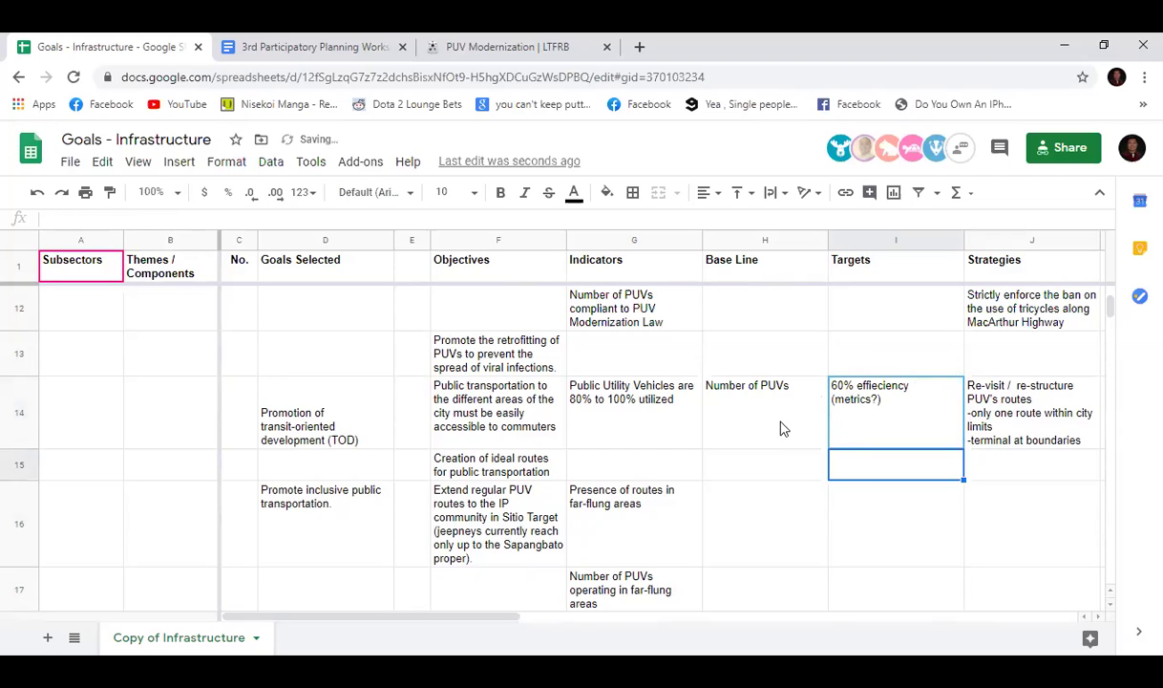
pyautogui.click(763, 474)
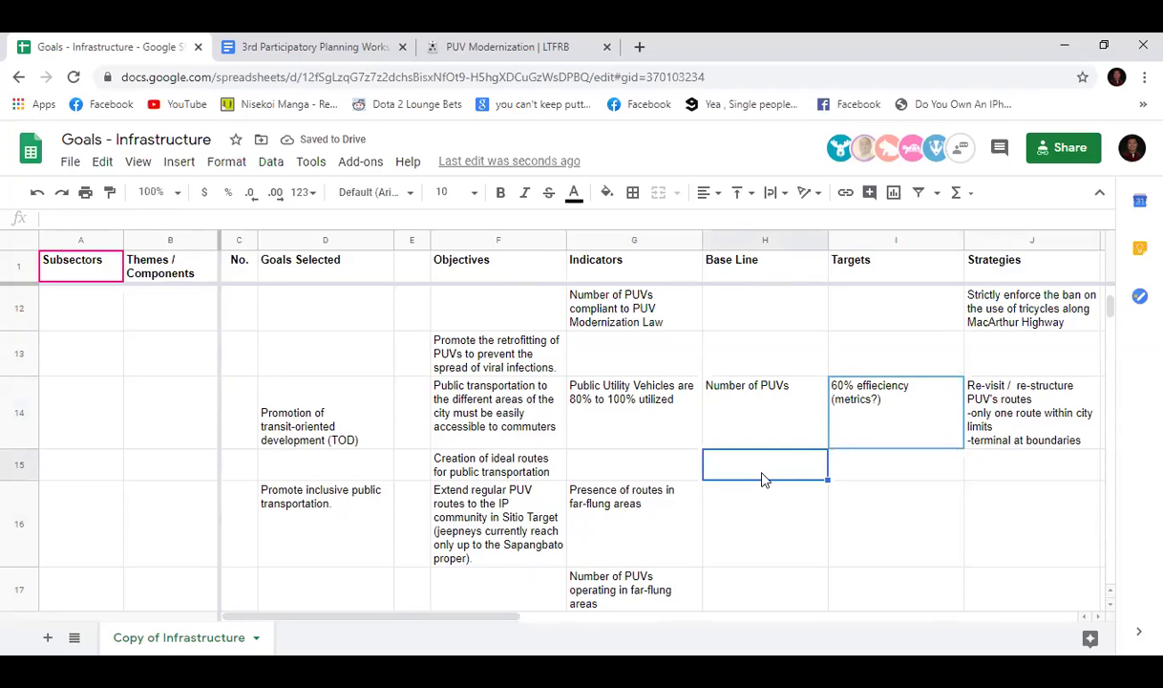
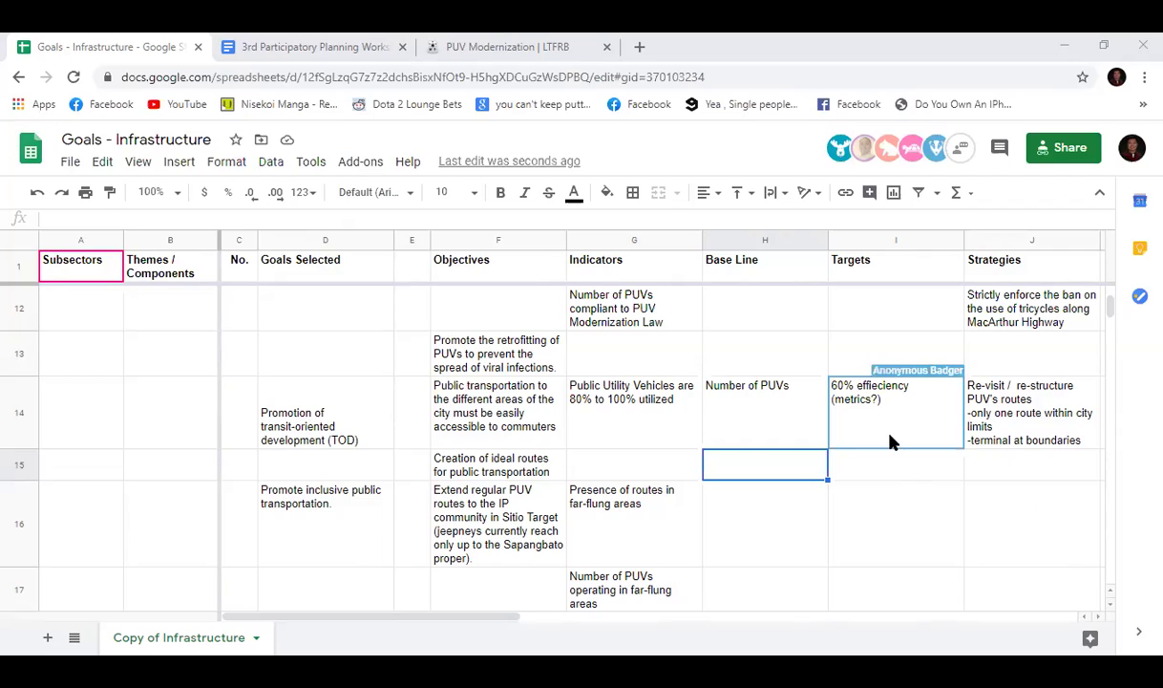
# Step: Add the note "*verify*" at the end of the efficiency target in cell I14
pyautogui.press('Up')
pyautogui.press('Right')
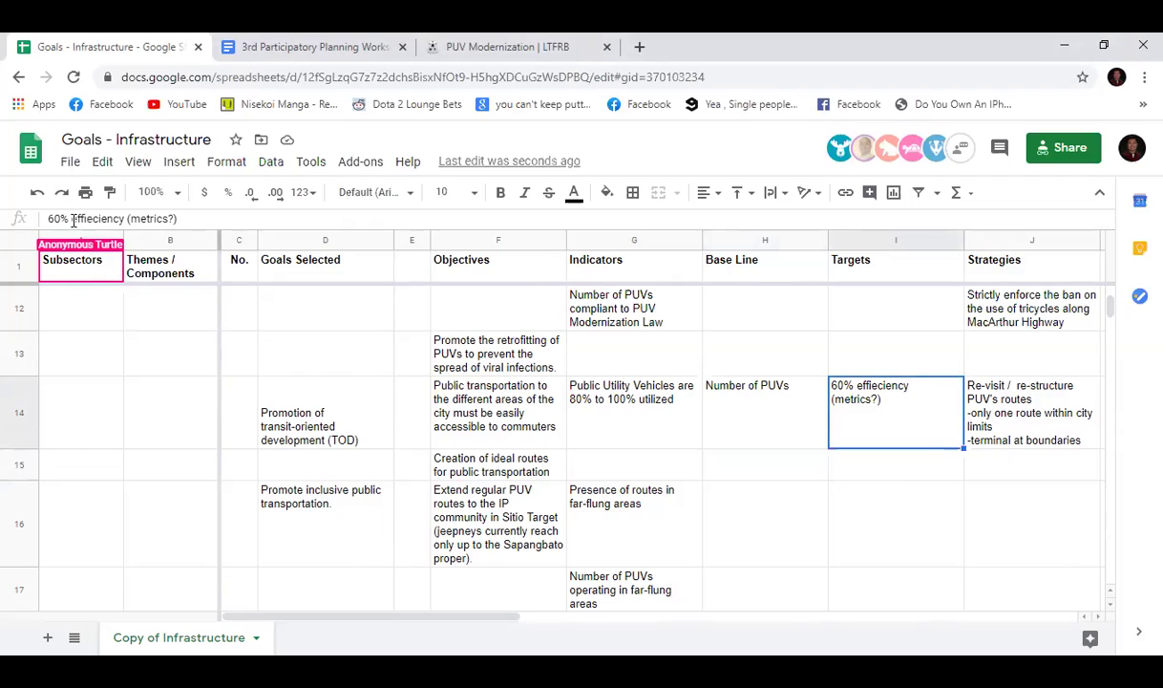
pyautogui.click(192, 219)
pyautogui.write('*verify*')
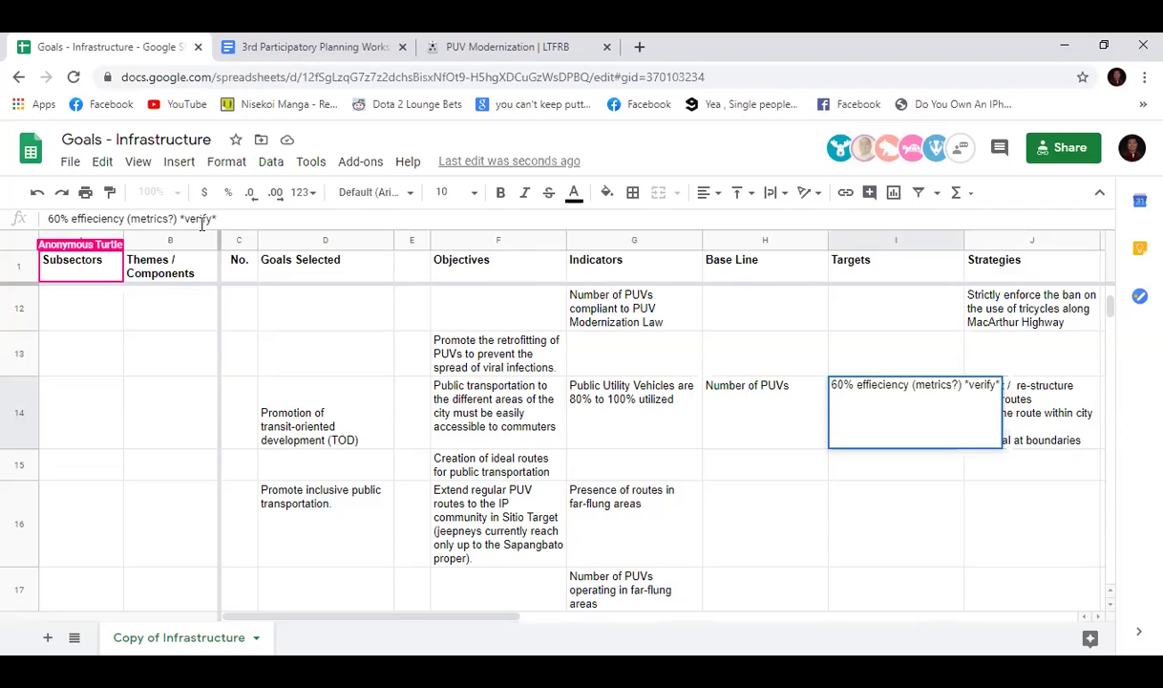
# Step: Commit "60% effieciency (metrics?) *verify*" as the target for easily accessible public transportation in row 14
pyautogui.press('Return')
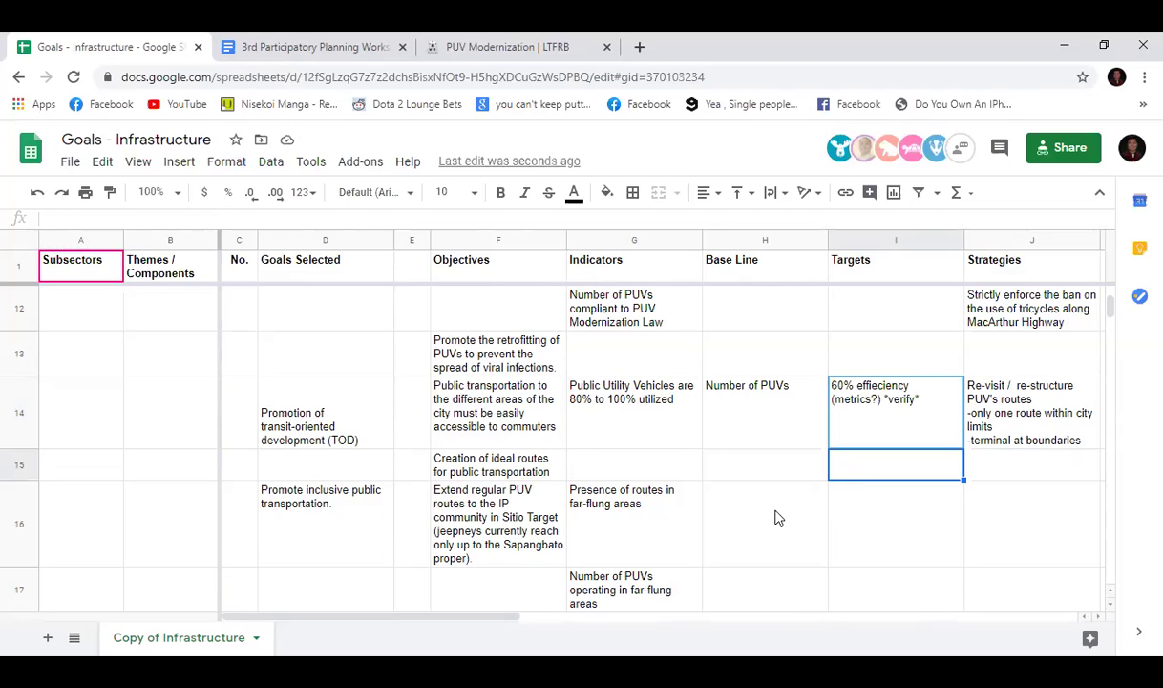
pyautogui.click(899, 515)
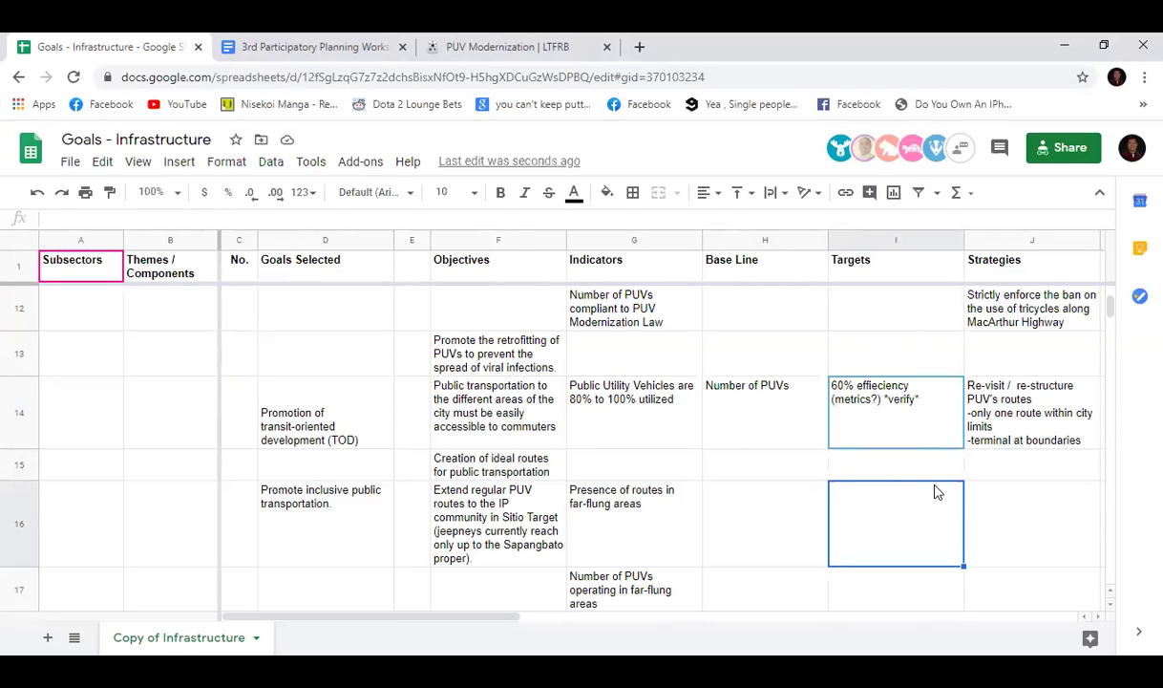
pyautogui.click(1054, 441)
pyautogui.click(902, 432)
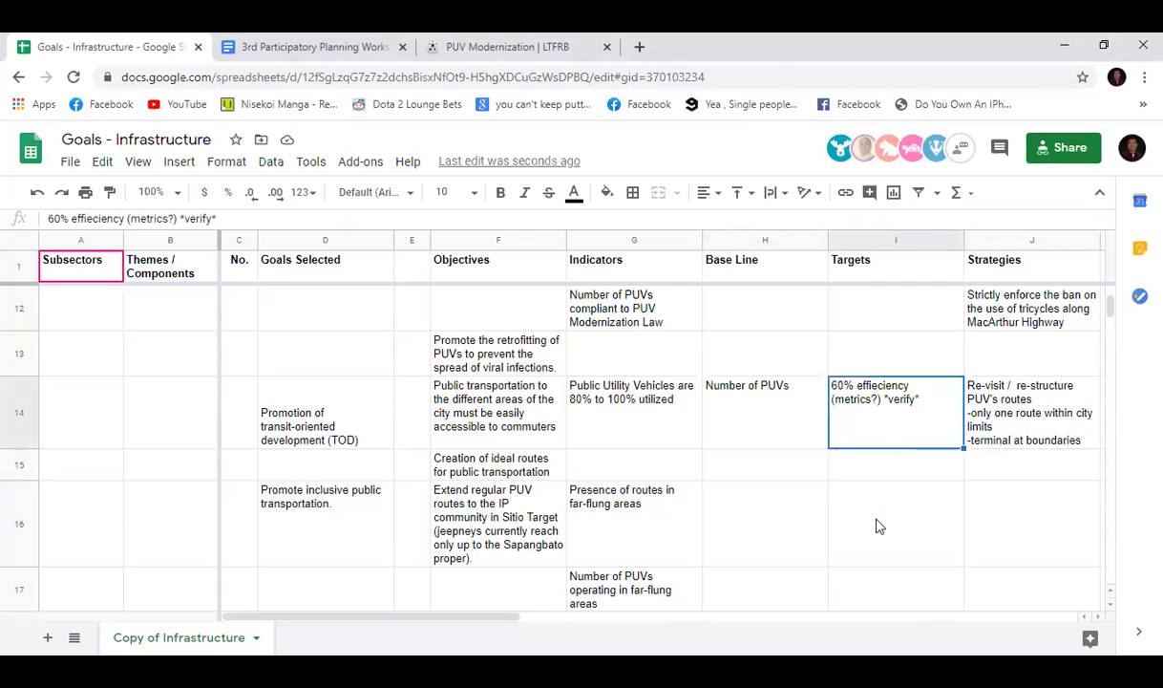
pyautogui.scroll(1, 884, 532)
pyautogui.click(891, 527)
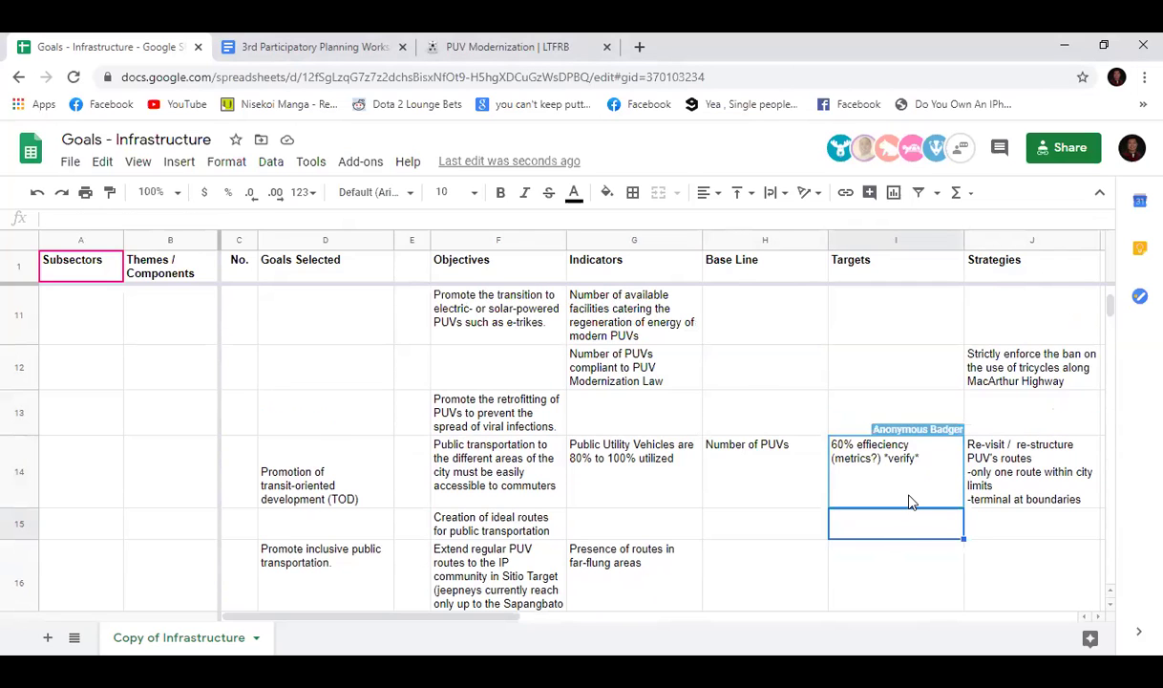
pyautogui.scroll(-1, 912, 491)
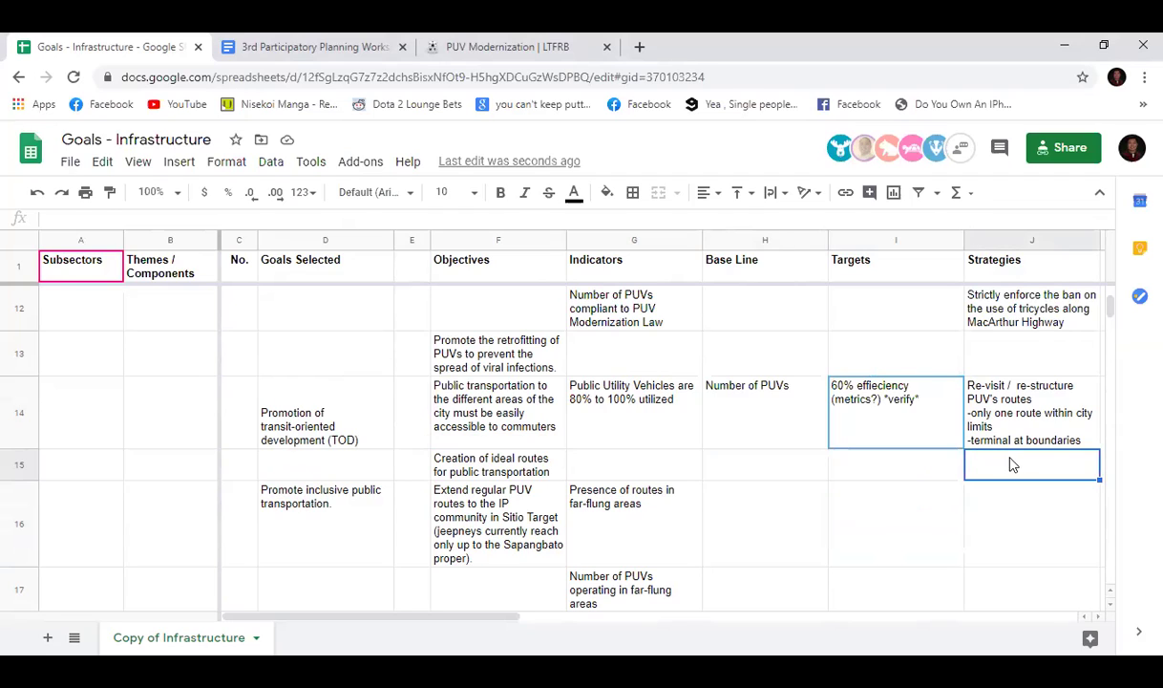
pyautogui.click(883, 526)
pyautogui.click(882, 463)
pyautogui.click(869, 493)
pyautogui.click(869, 468)
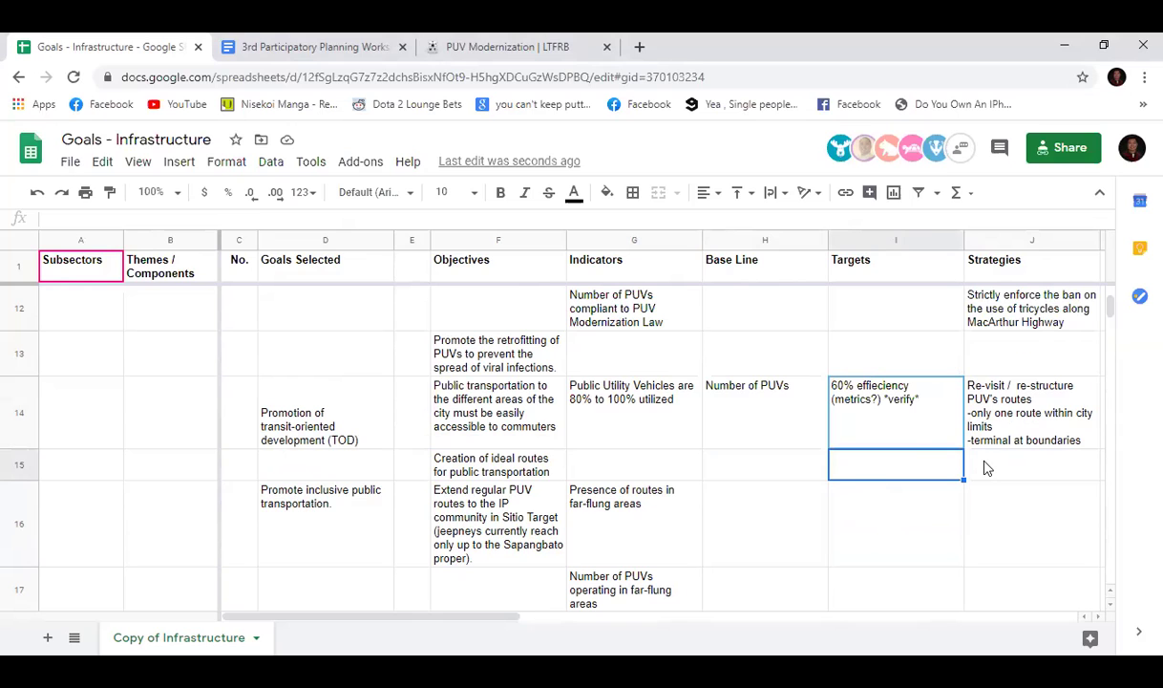
pyautogui.press('Tab')
pyautogui.scroll(-3, 657, 489)
pyautogui.scroll(3, 649, 481)
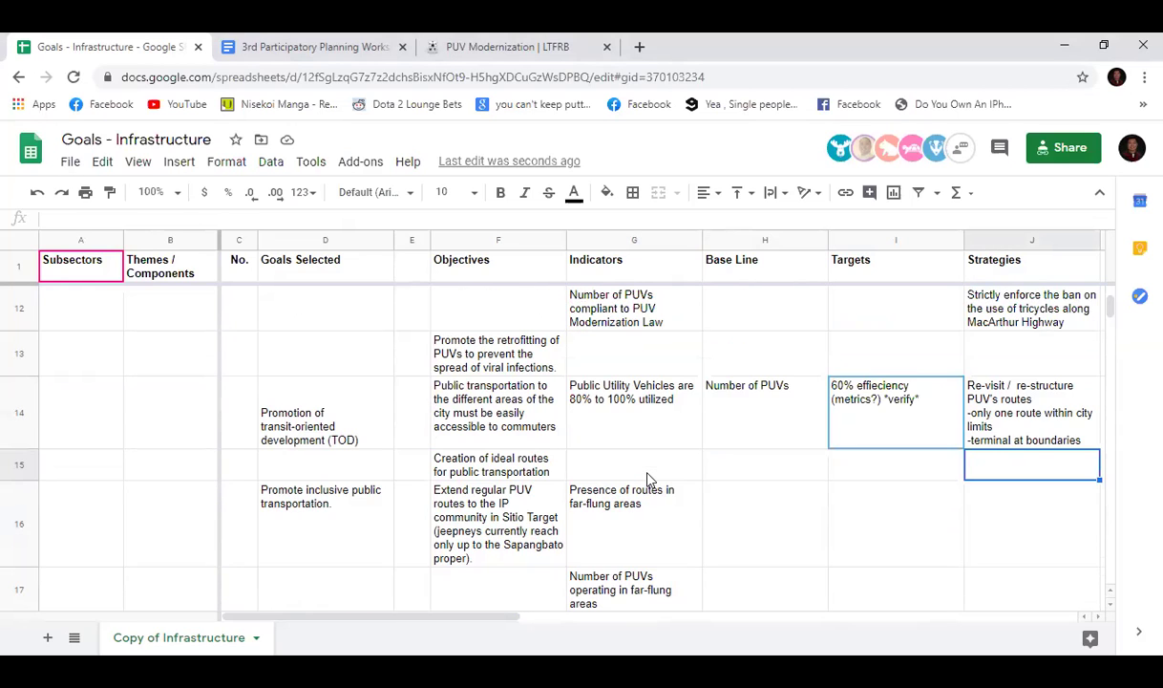
# Step: Review the goals, objectives, indicators, targets and strategies in the Public Transportation and Air Travel rows
pyautogui.scroll(1, 643, 484)
pyautogui.scroll(1, 646, 477)
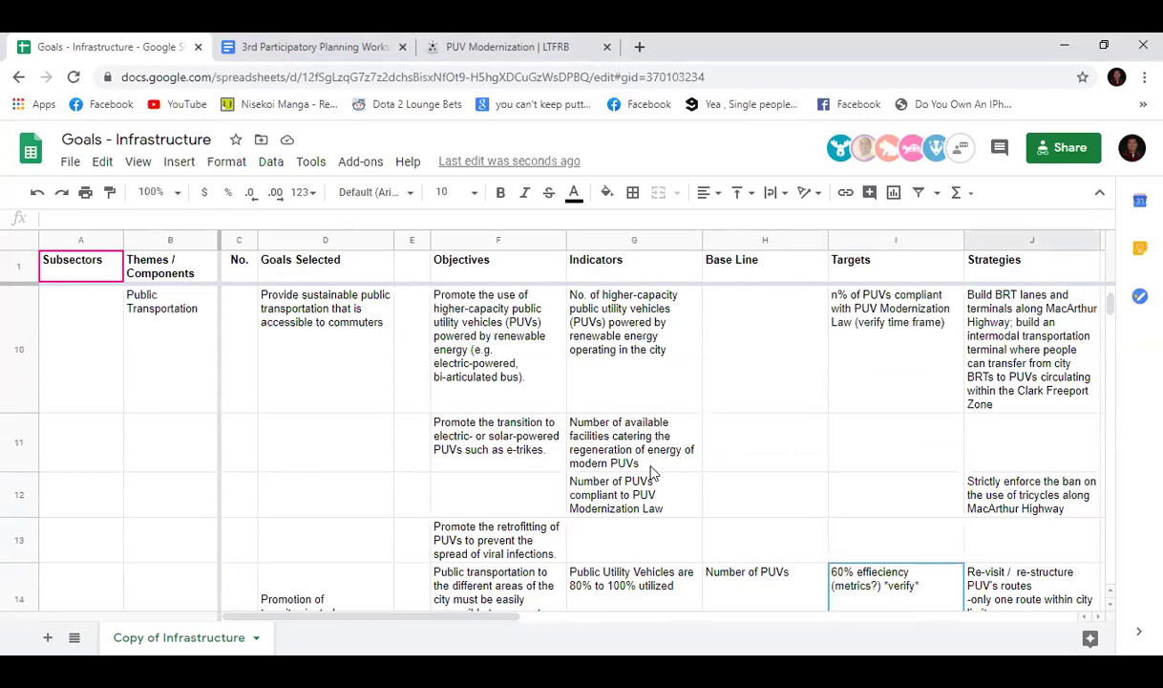
pyautogui.click(178, 352)
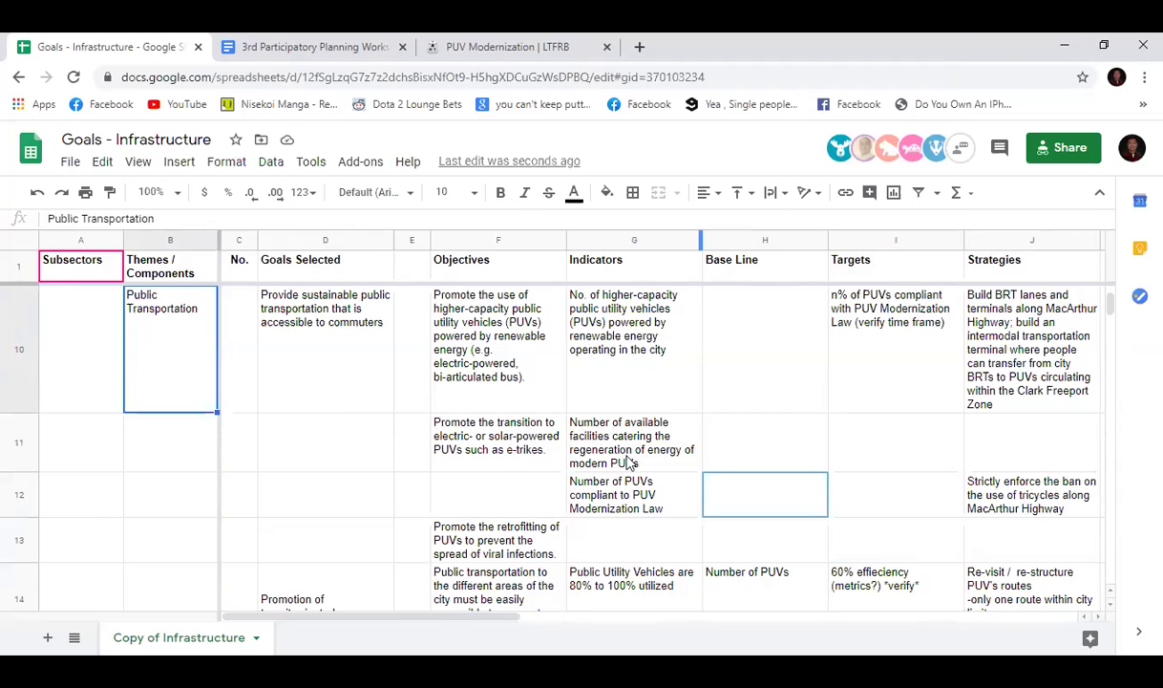
pyautogui.scroll(-5, 649, 469)
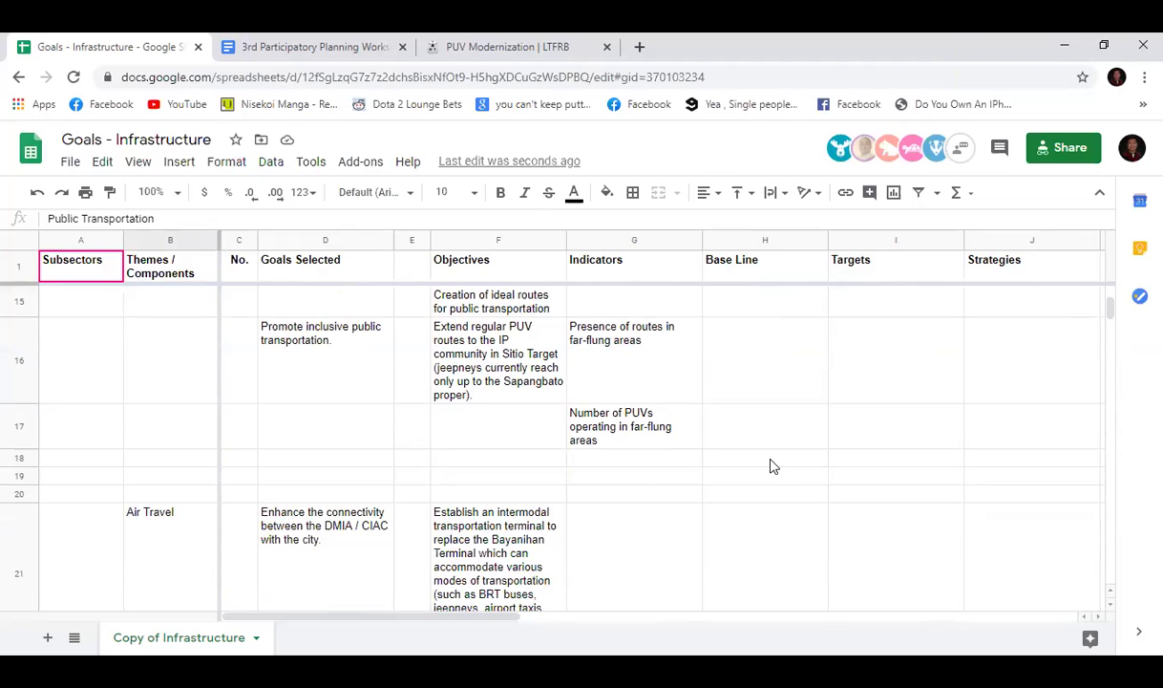
pyautogui.scroll(2, 774, 466)
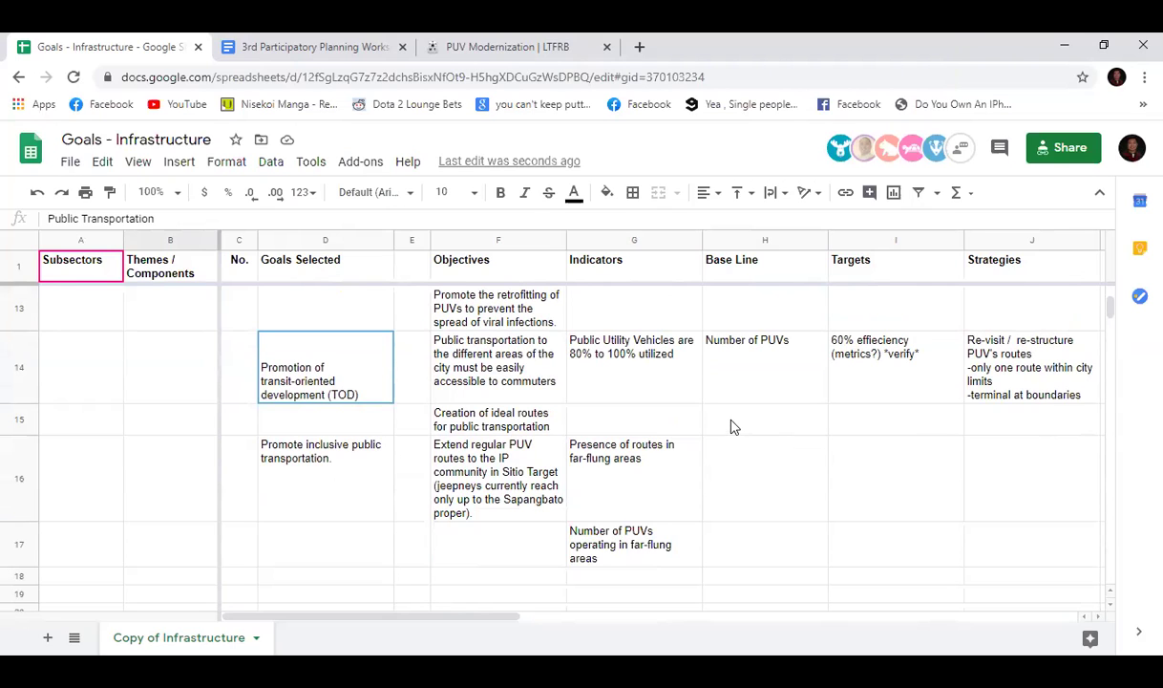
pyautogui.scroll(-4, 924, 466)
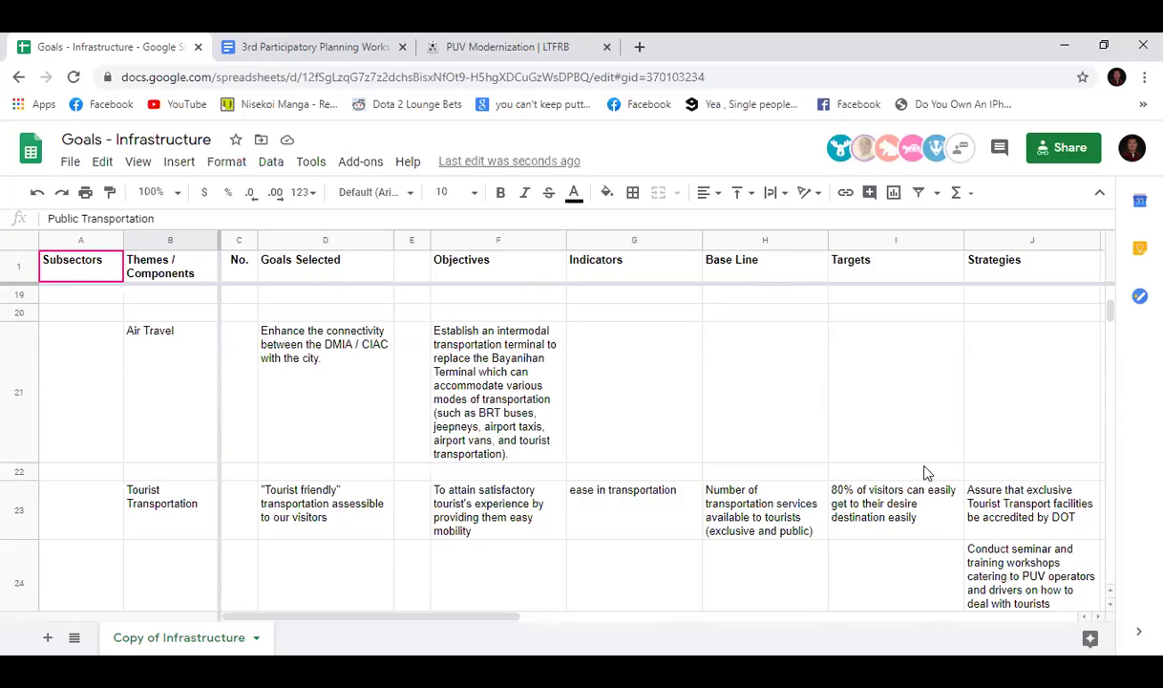
pyautogui.scroll(1, 914, 480)
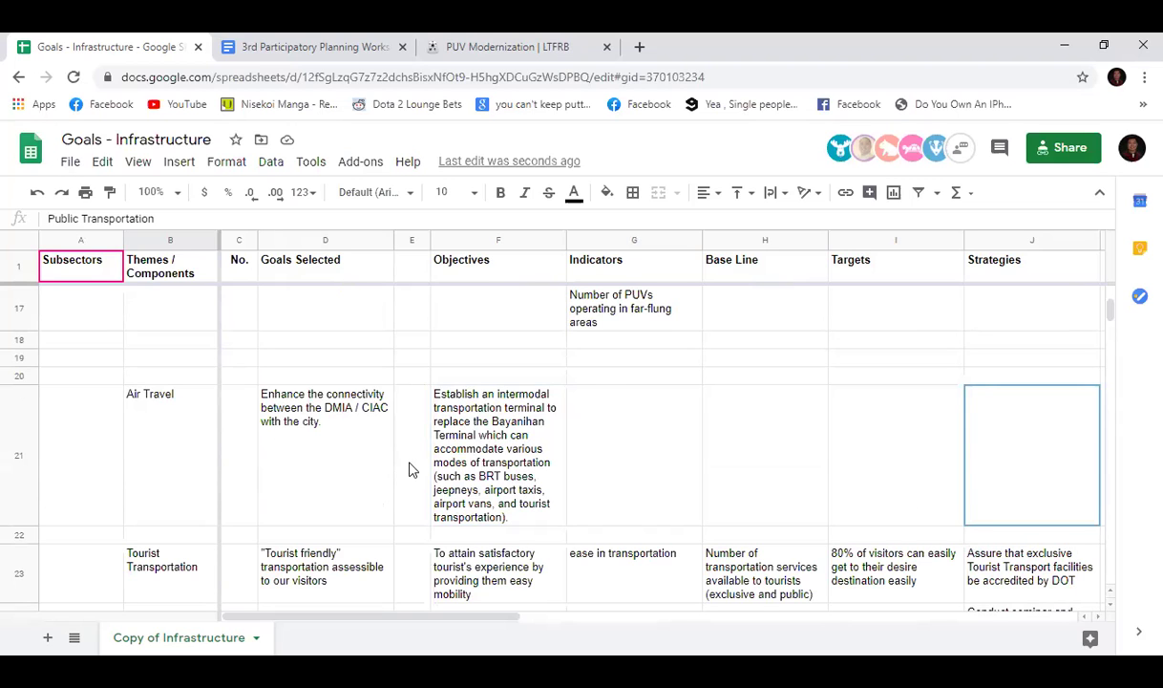
pyautogui.scroll(3, 408, 482)
pyautogui.scroll(2, 408, 501)
pyautogui.scroll(-5, 411, 506)
pyautogui.scroll(-1, 386, 485)
pyautogui.click(357, 438)
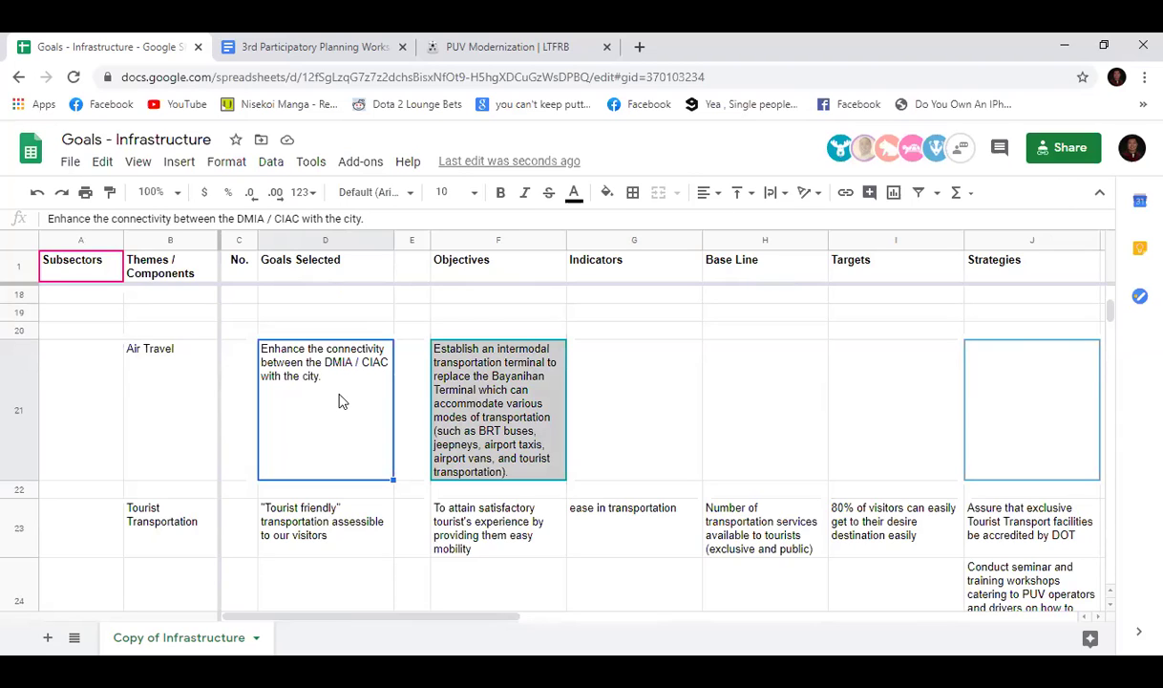
pyautogui.click(664, 431)
pyautogui.click(758, 437)
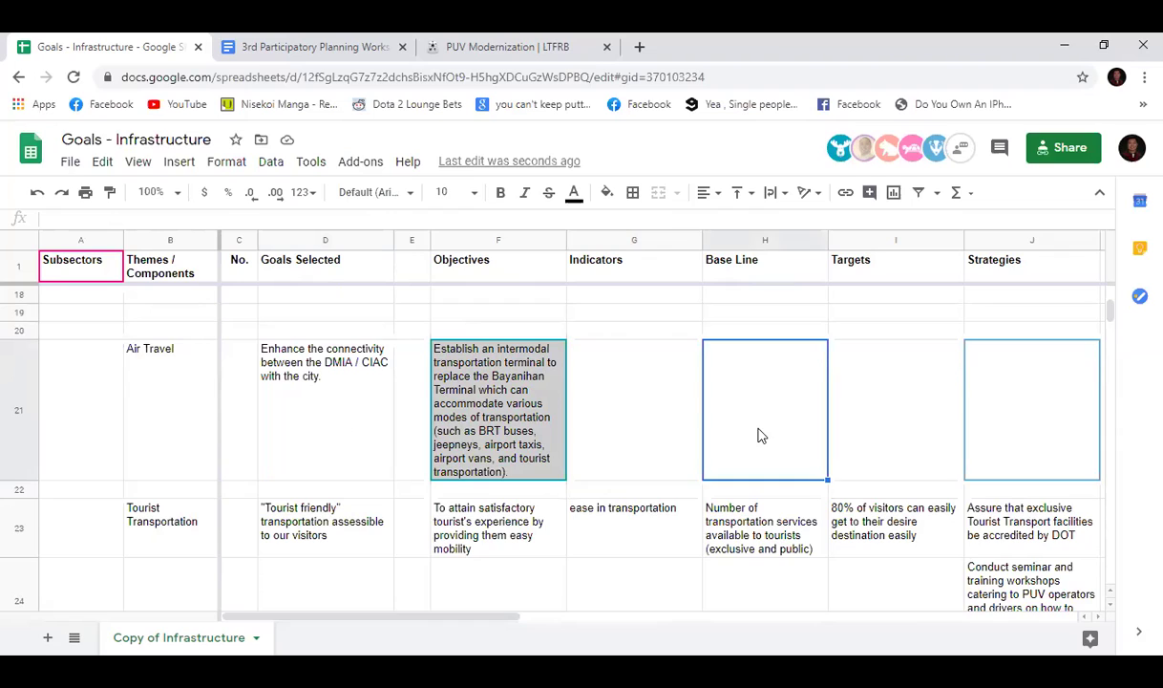
pyautogui.click(659, 412)
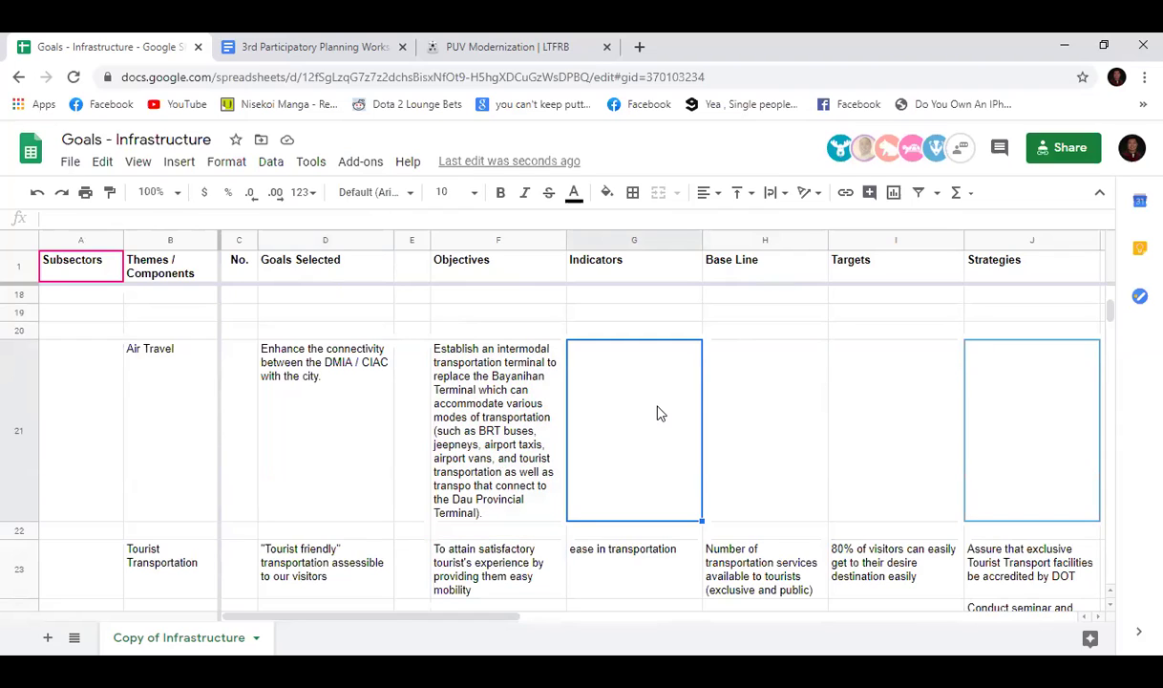
pyautogui.click(750, 421)
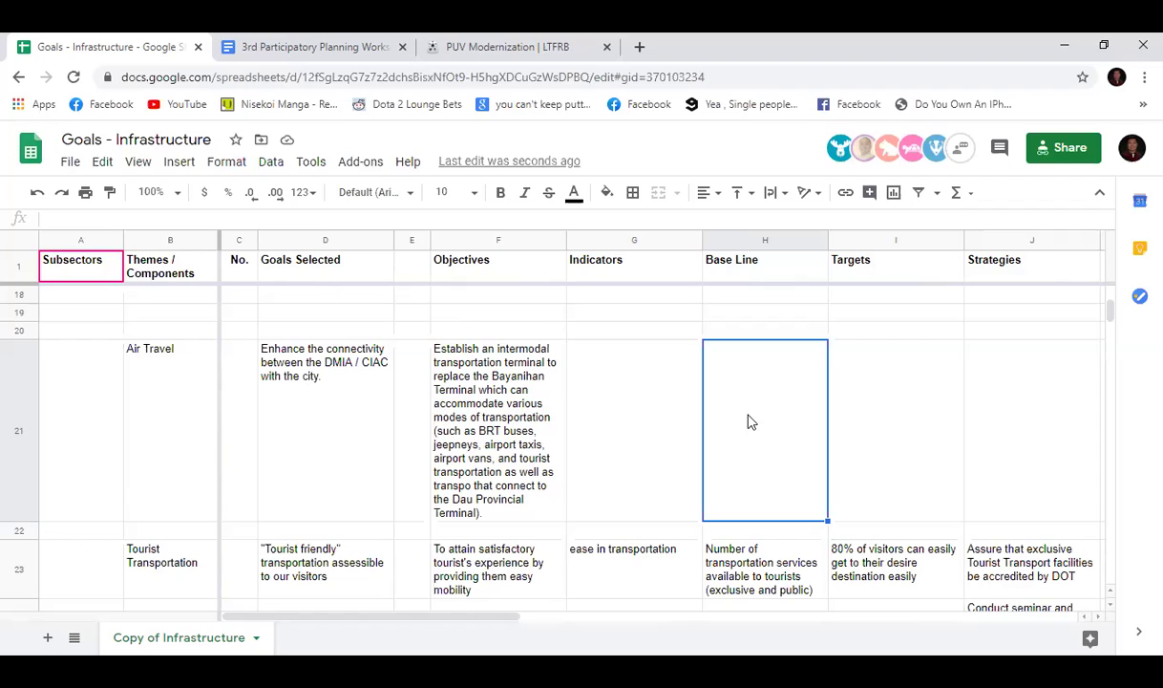
pyautogui.click(646, 438)
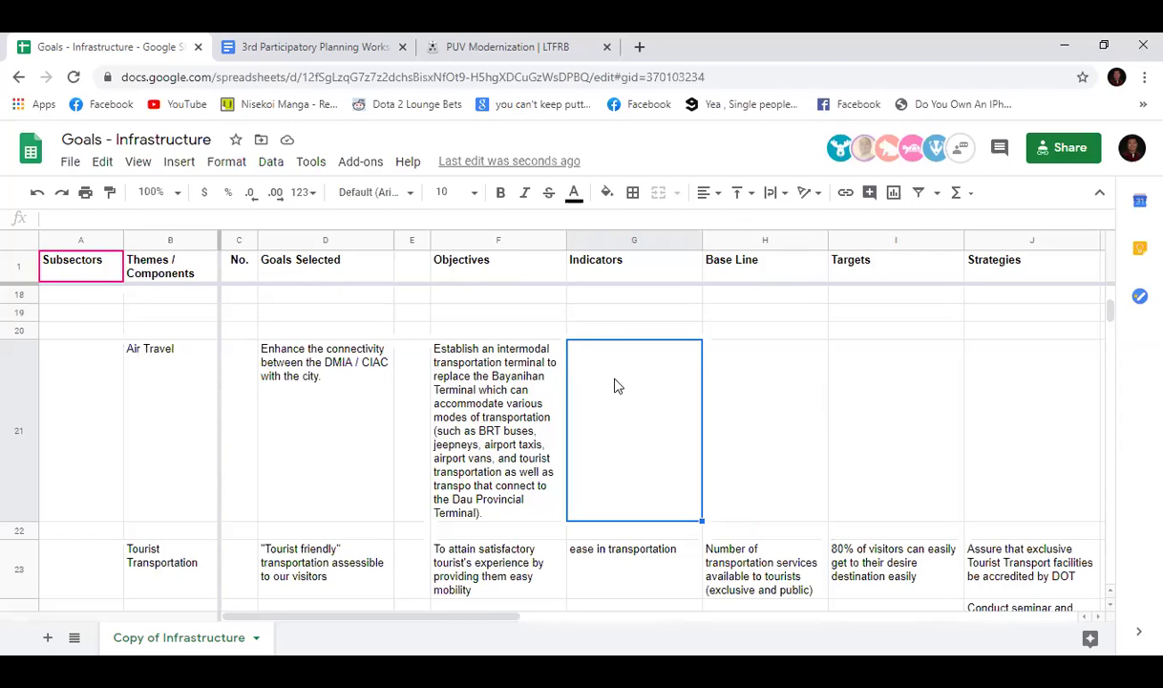
pyautogui.click(511, 534)
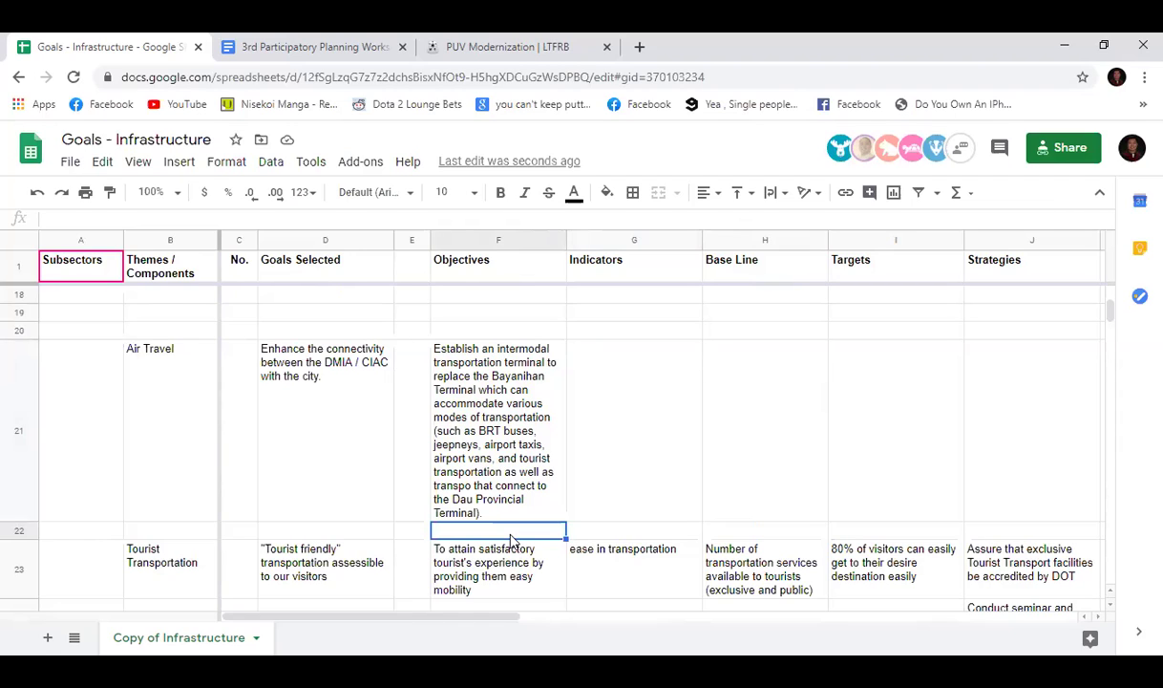
# Step: Write "Creation of an ideal route to Clark International Airport" as the strategy in the Air Travel row
pyautogui.click(975, 444)
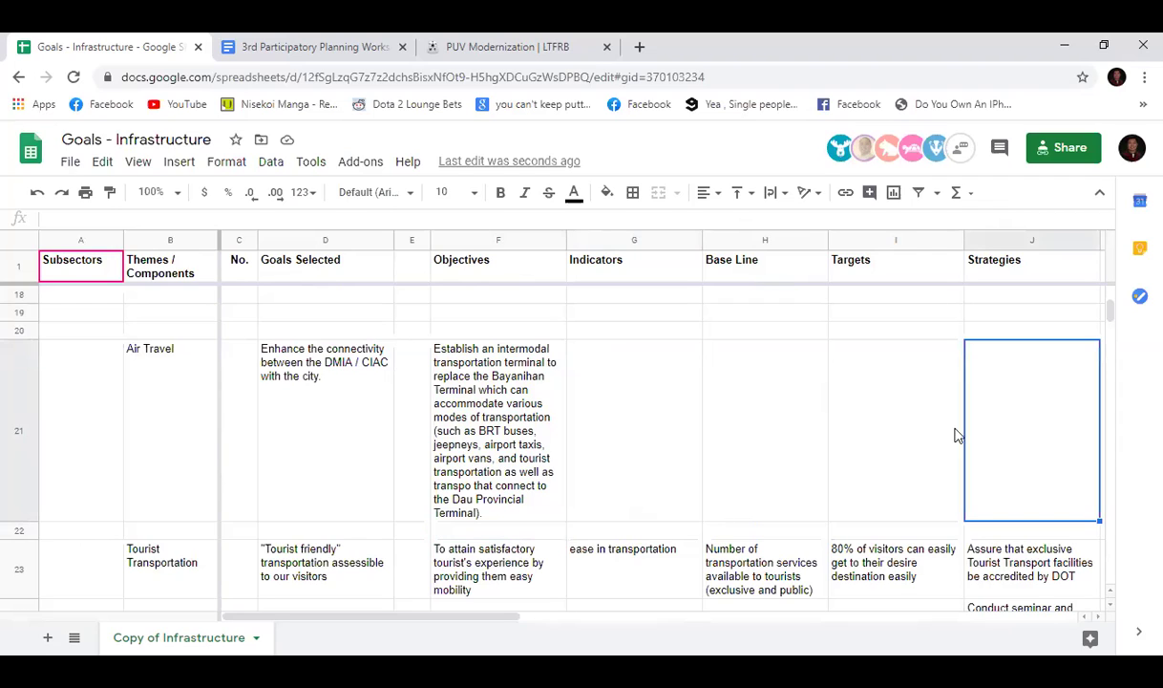
pyautogui.write('Creation')
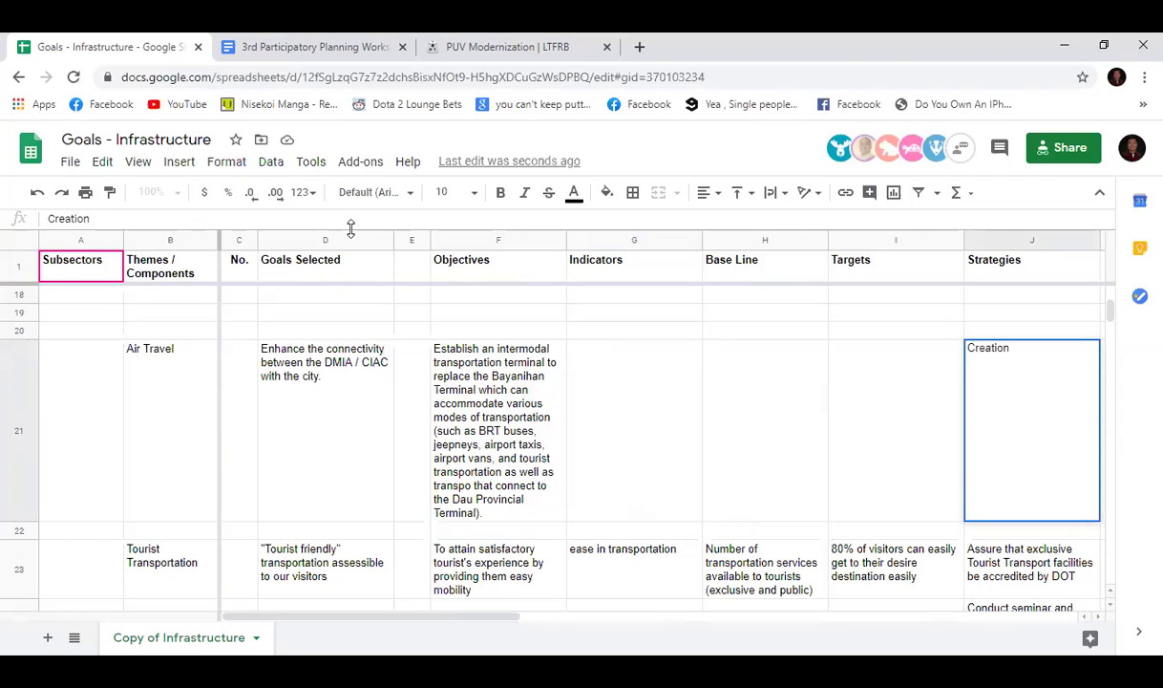
pyautogui.write('of an ideal')
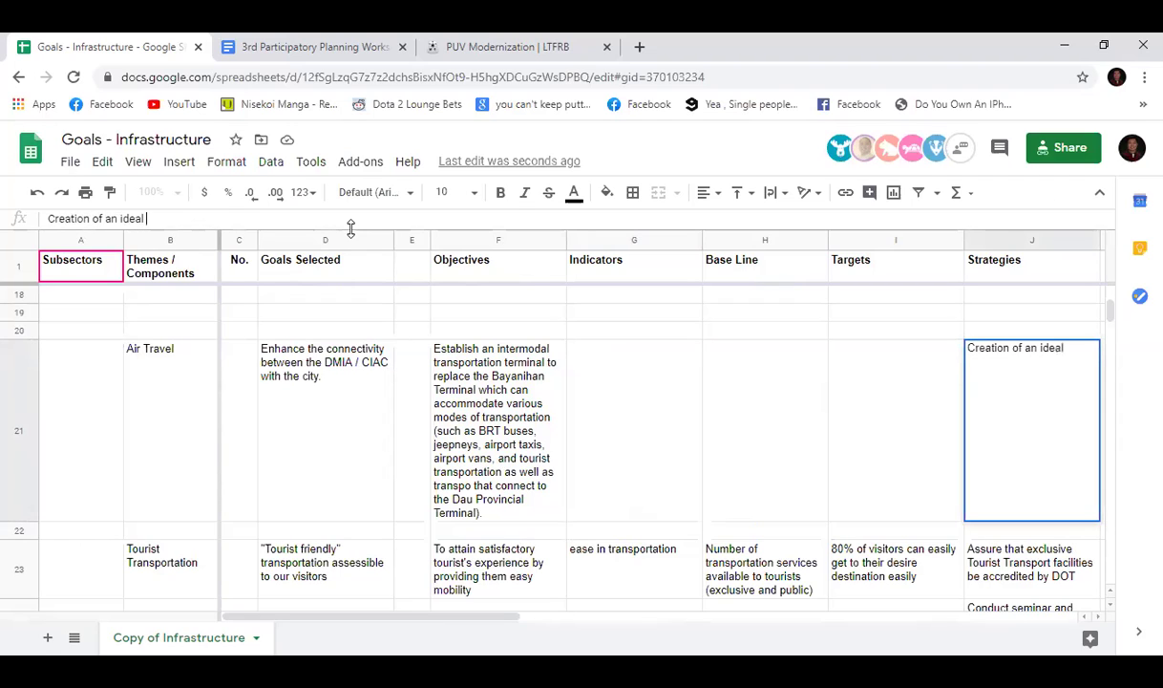
pyautogui.write(' rote')
pyautogui.press('BackSpace')
pyautogui.write('ute ')
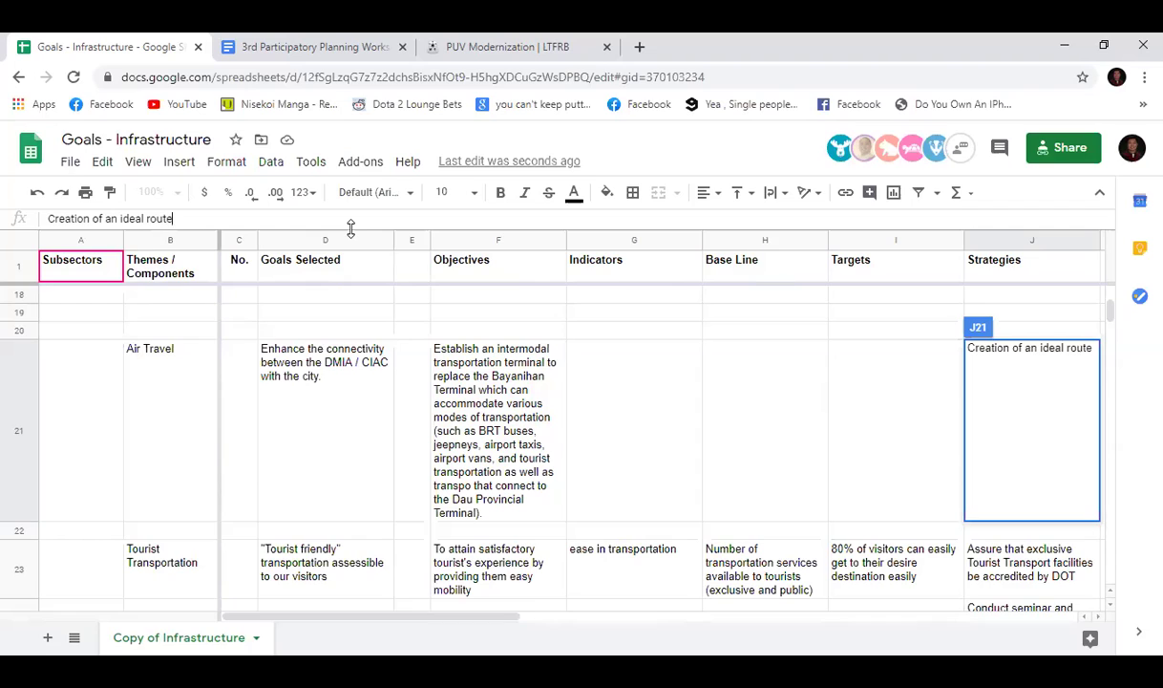
pyautogui.write('to the')
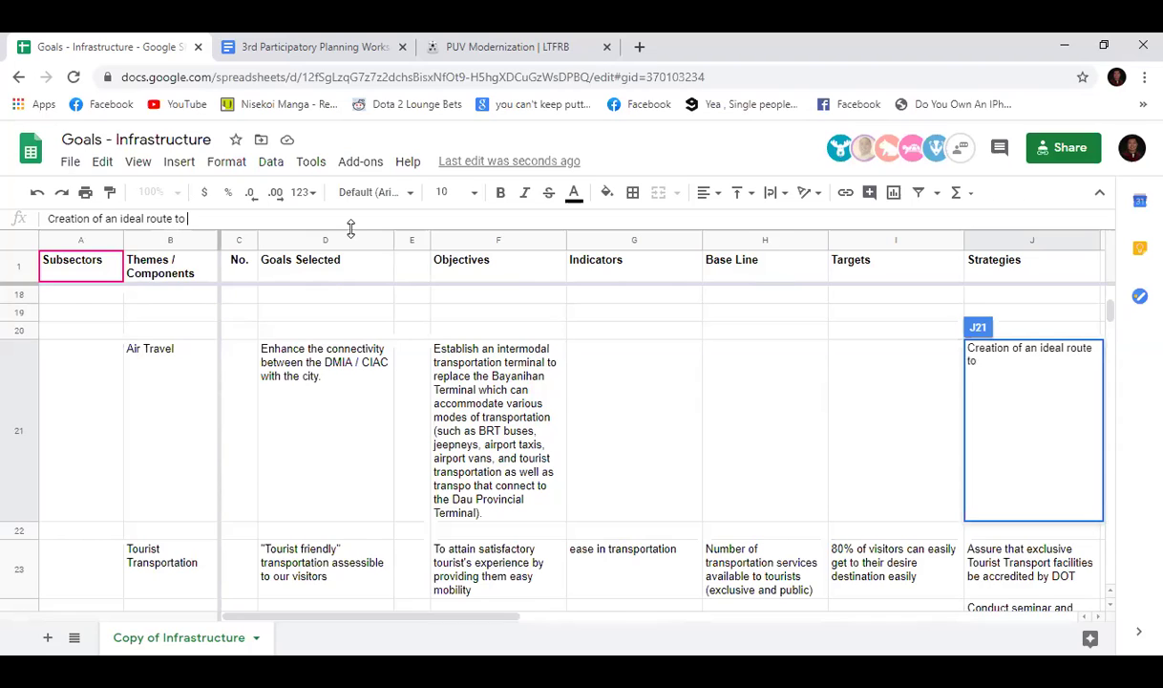
pyautogui.press('BackSpace')
pyautogui.press('BackSpace')
pyautogui.press('BackSpace')
pyautogui.write('Clark Inte')
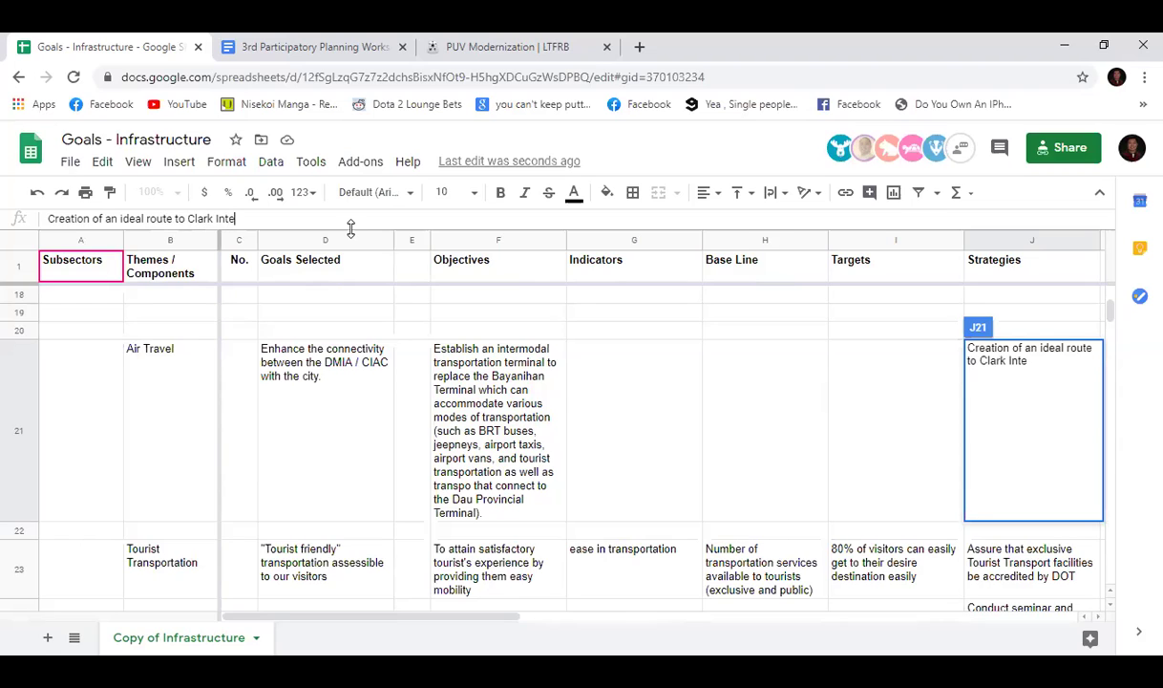
pyautogui.write('rnational Airport')
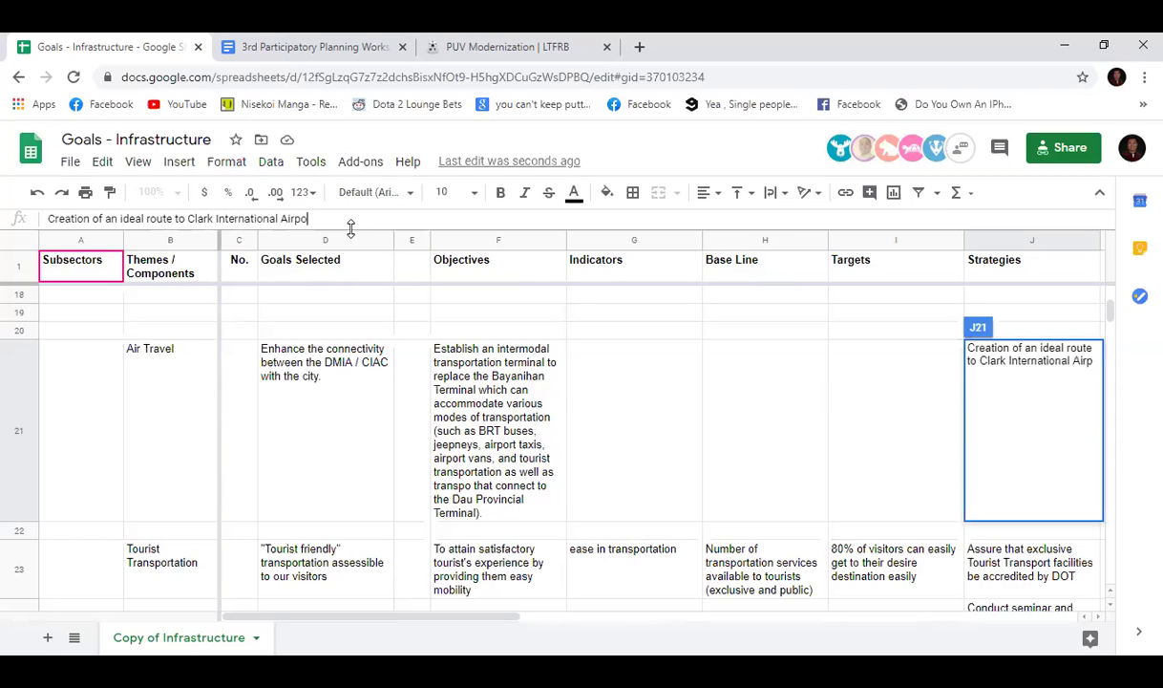
# Step: Insert "for motorists" after "route" in the Air Travel strategy and commit the entry
pyautogui.click(173, 218)
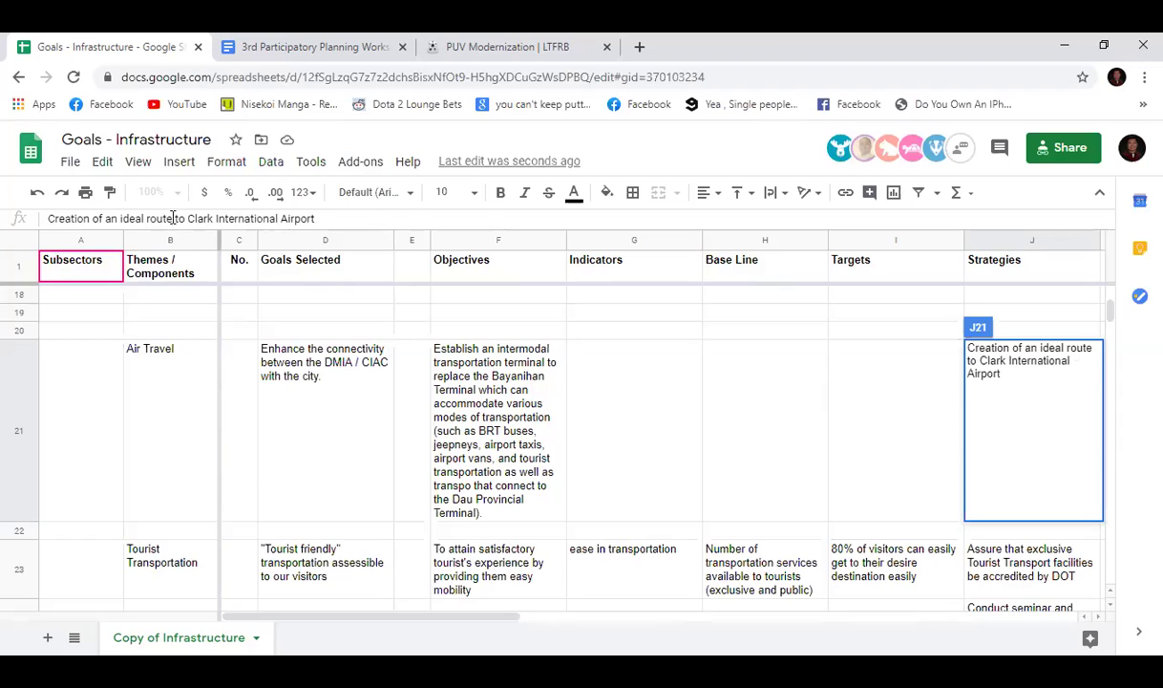
pyautogui.write('for motoris')
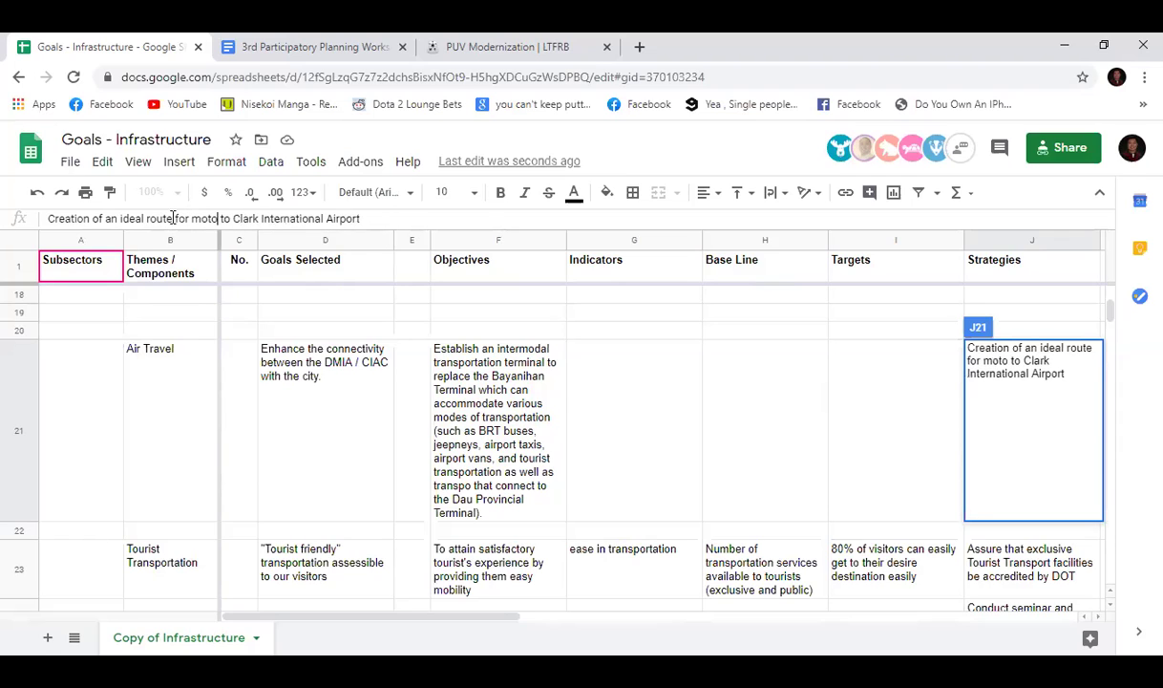
pyautogui.write('ts')
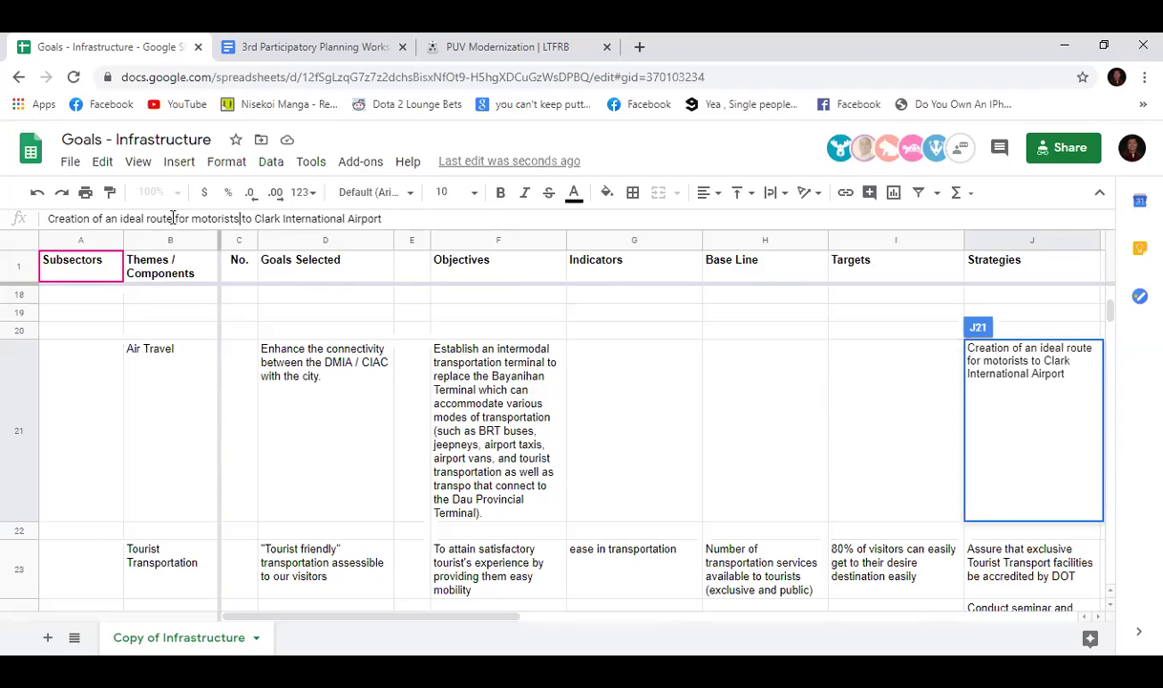
pyautogui.press('Return')
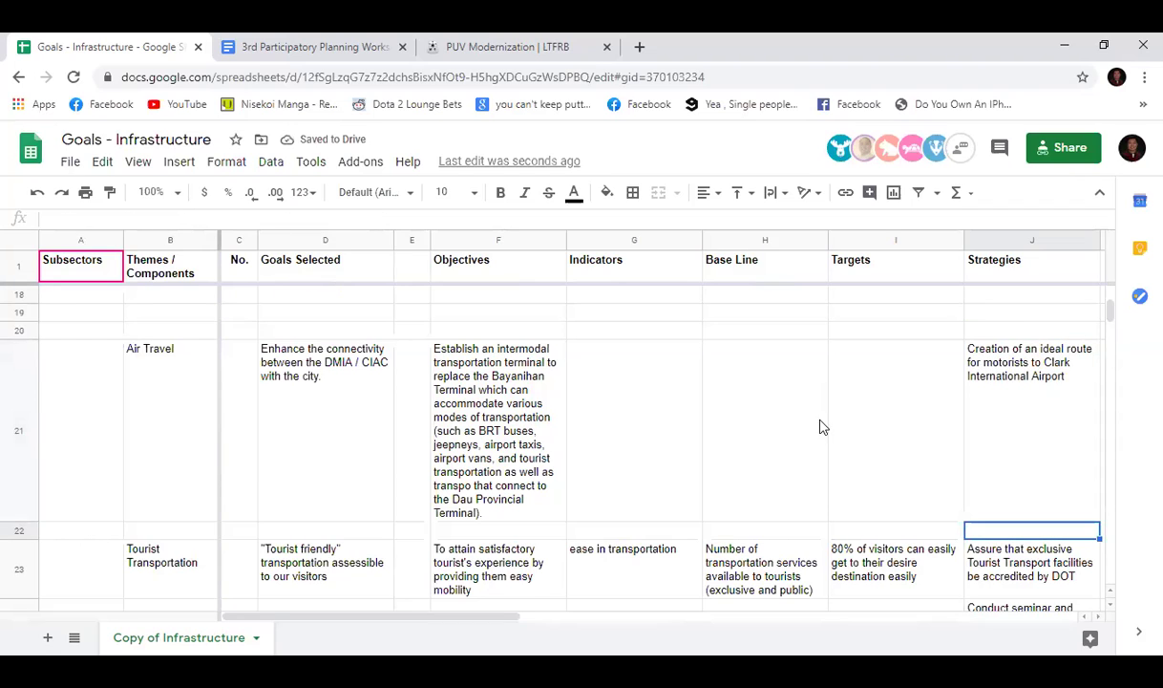
# Step: Insert one blank row above row 22, below the Air Travel entry, and select its Objectives cell
pyautogui.click(361, 533)
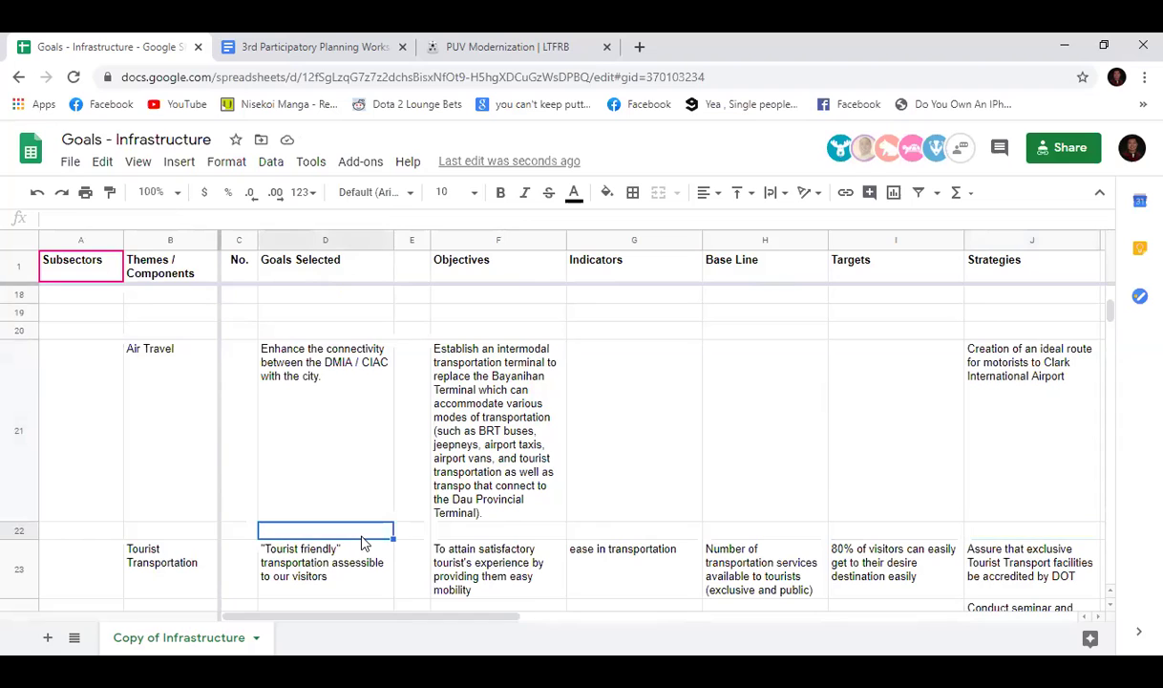
pyautogui.click(20, 531)
pyautogui.rightClick(20, 531)
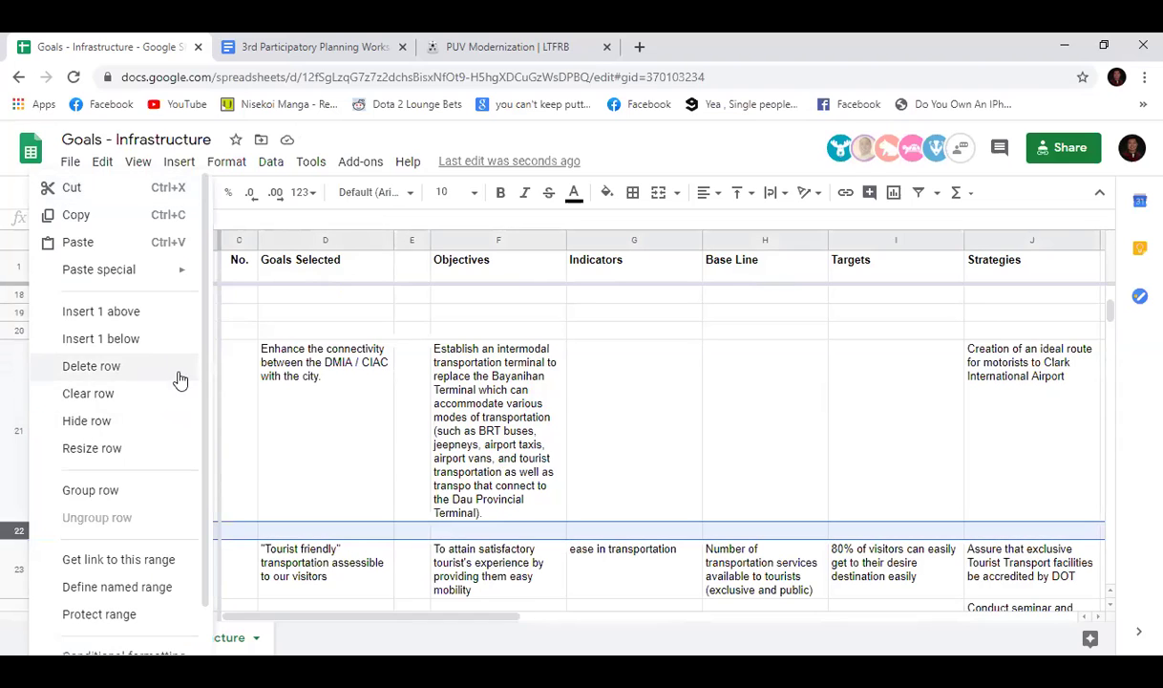
pyautogui.click(146, 316)
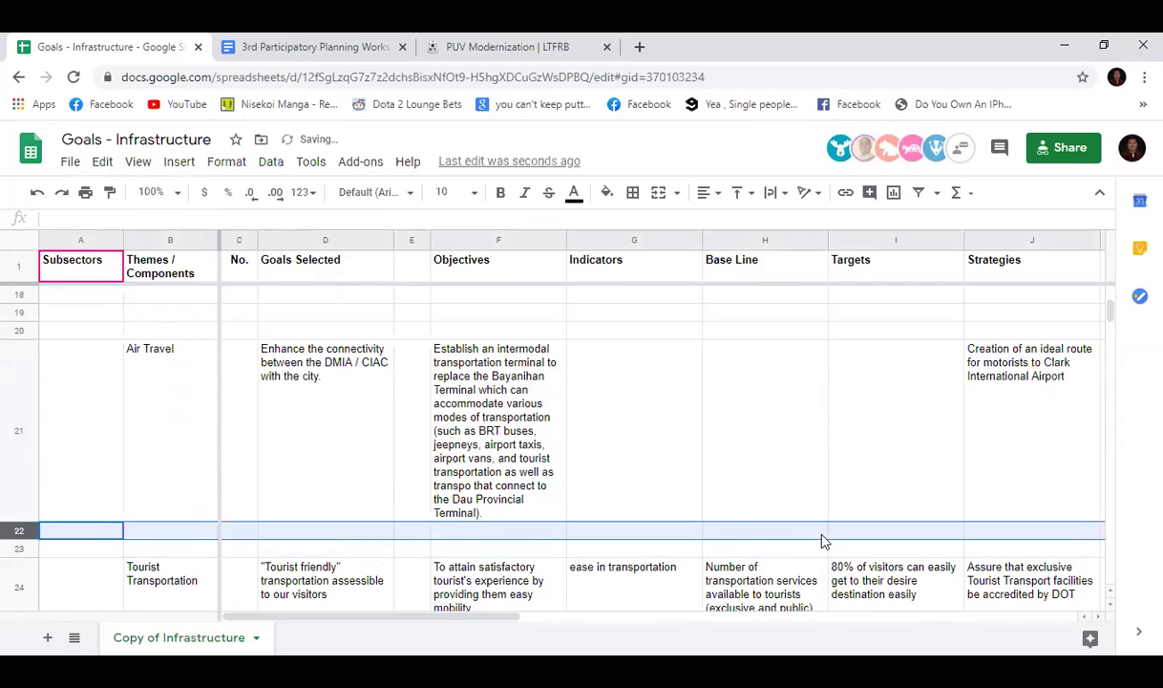
pyautogui.click(953, 534)
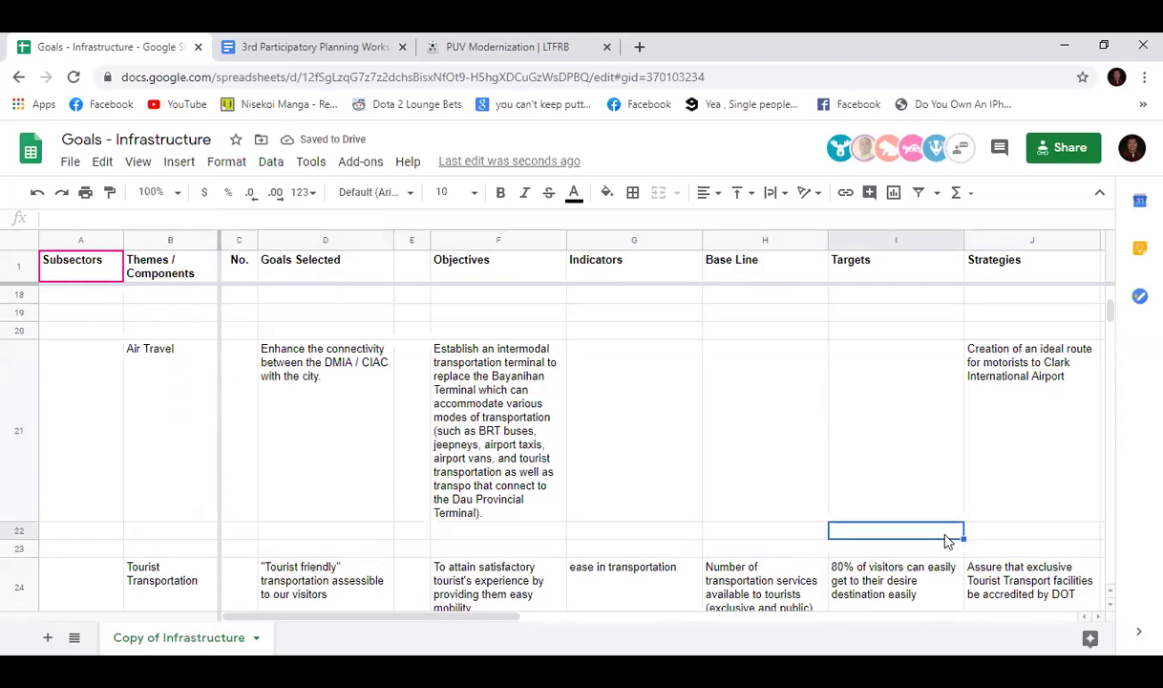
pyautogui.click(724, 532)
pyautogui.click(621, 533)
pyautogui.click(516, 533)
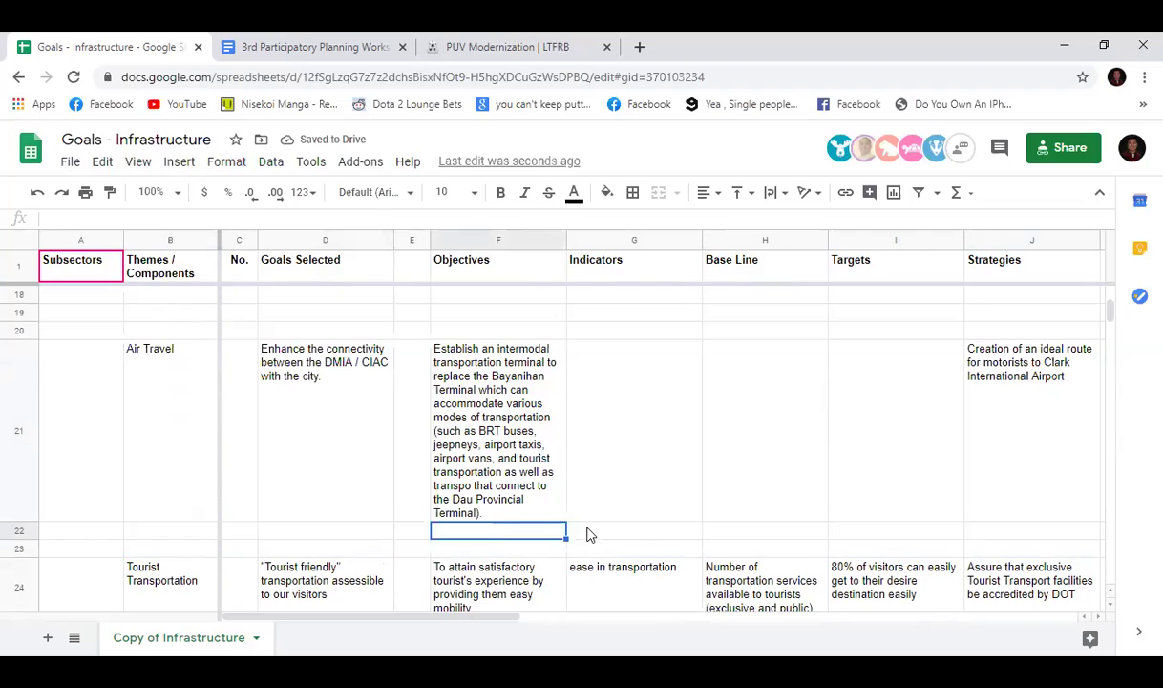
# Step: Examine the Air Travel row and the blank row below it across the goals, objectives, indicators, base line, targets and strategies columns
pyautogui.click(630, 533)
pyautogui.click(764, 533)
pyautogui.click(895, 533)
pyautogui.click(1021, 533)
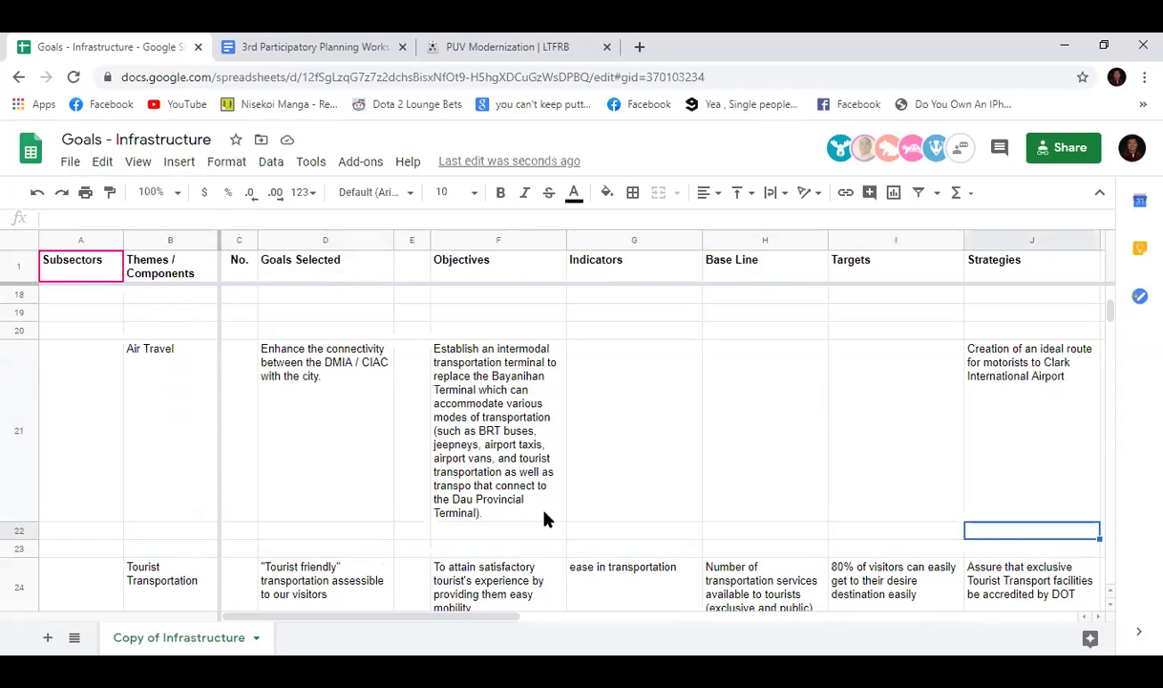
pyautogui.click(467, 532)
pyautogui.click(358, 531)
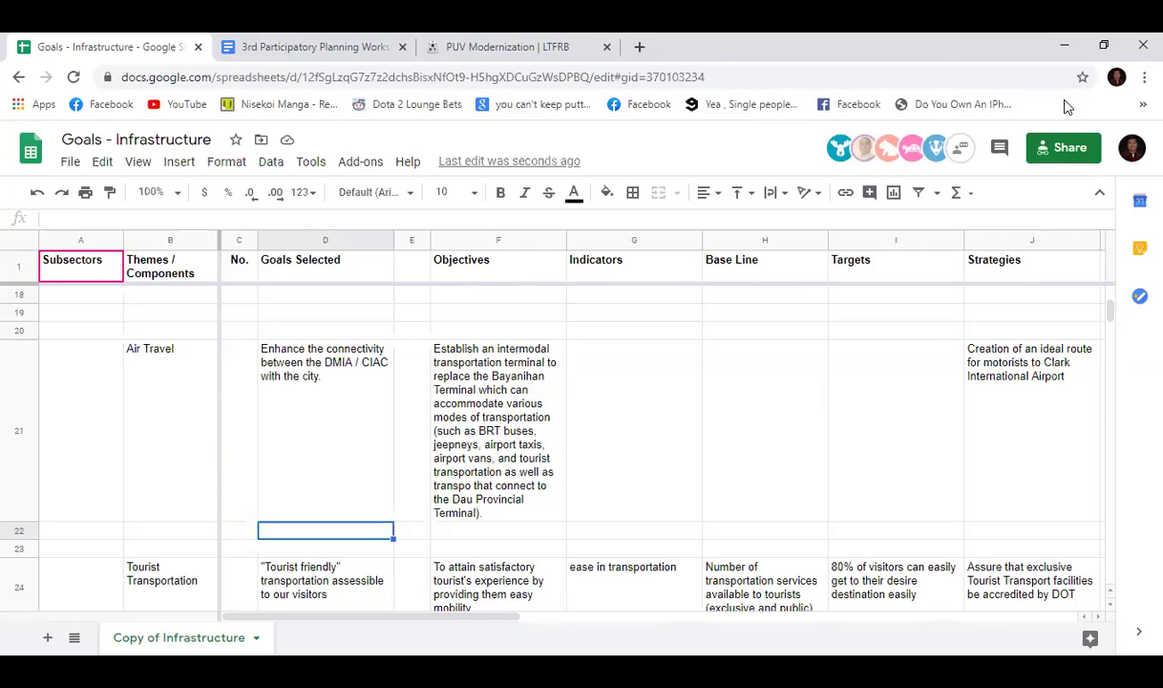
pyautogui.click(1000, 446)
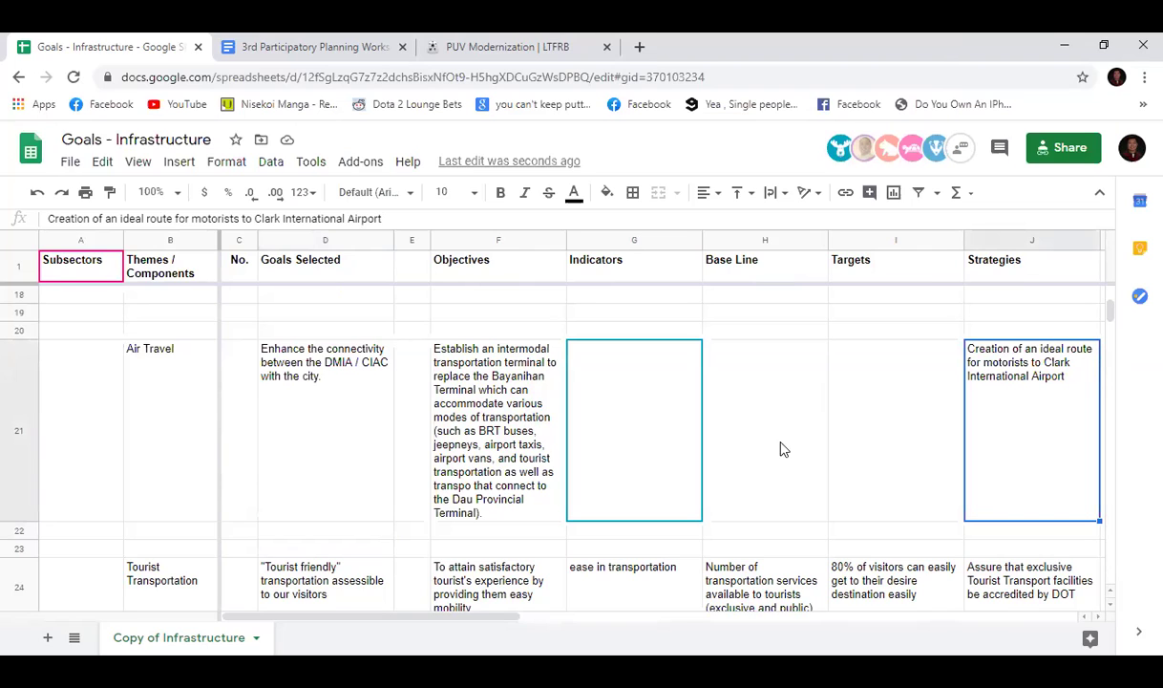
pyautogui.click(744, 449)
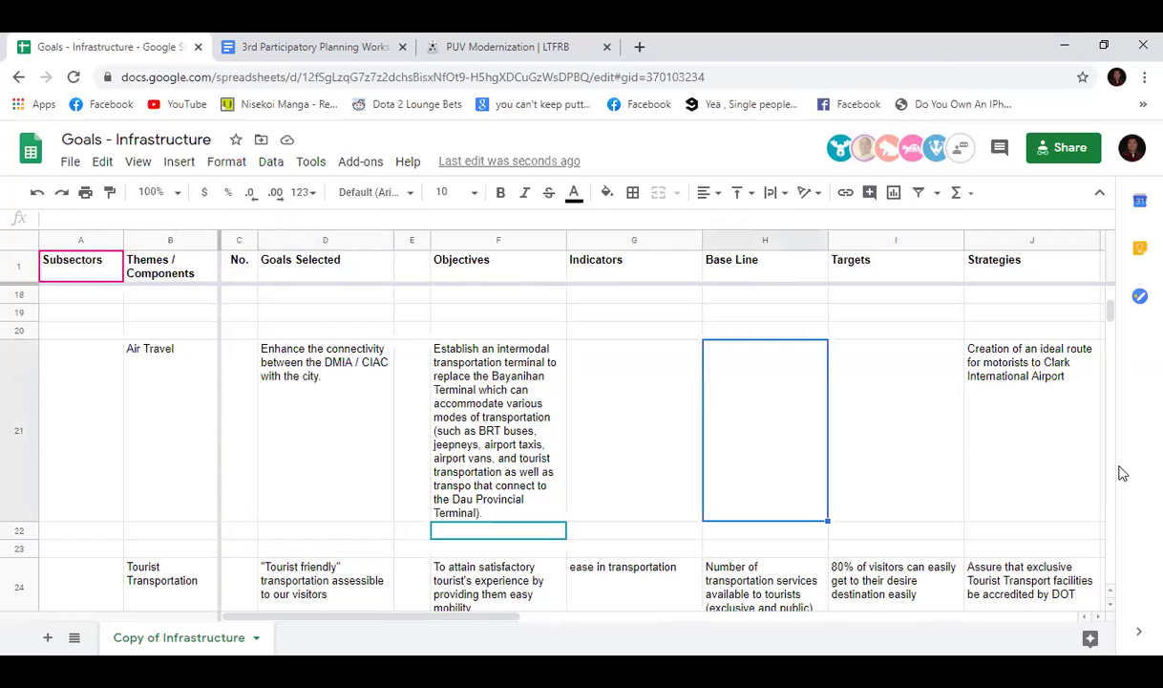
pyautogui.click(1030, 450)
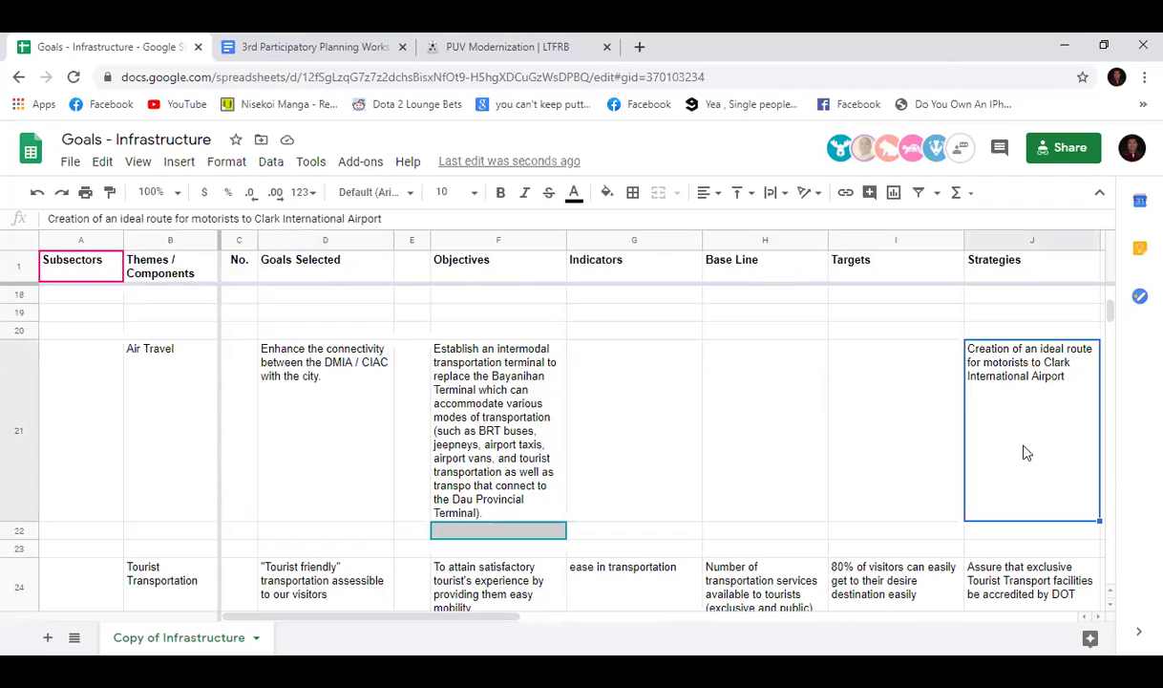
pyautogui.click(695, 440)
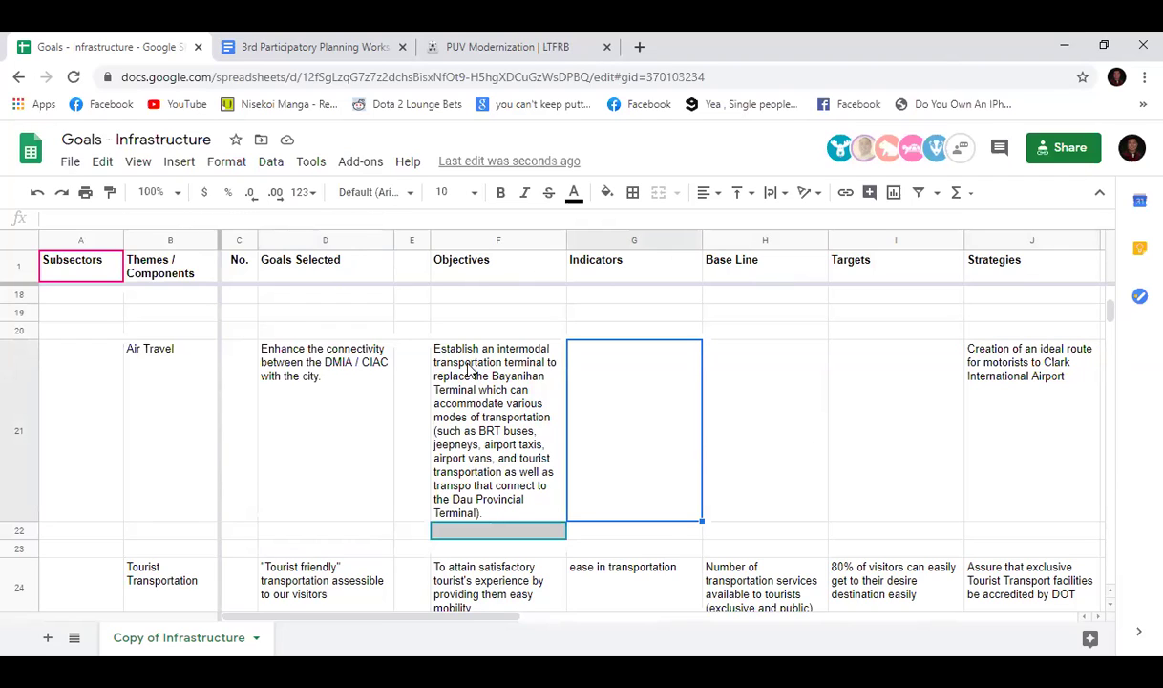
pyautogui.click(335, 220)
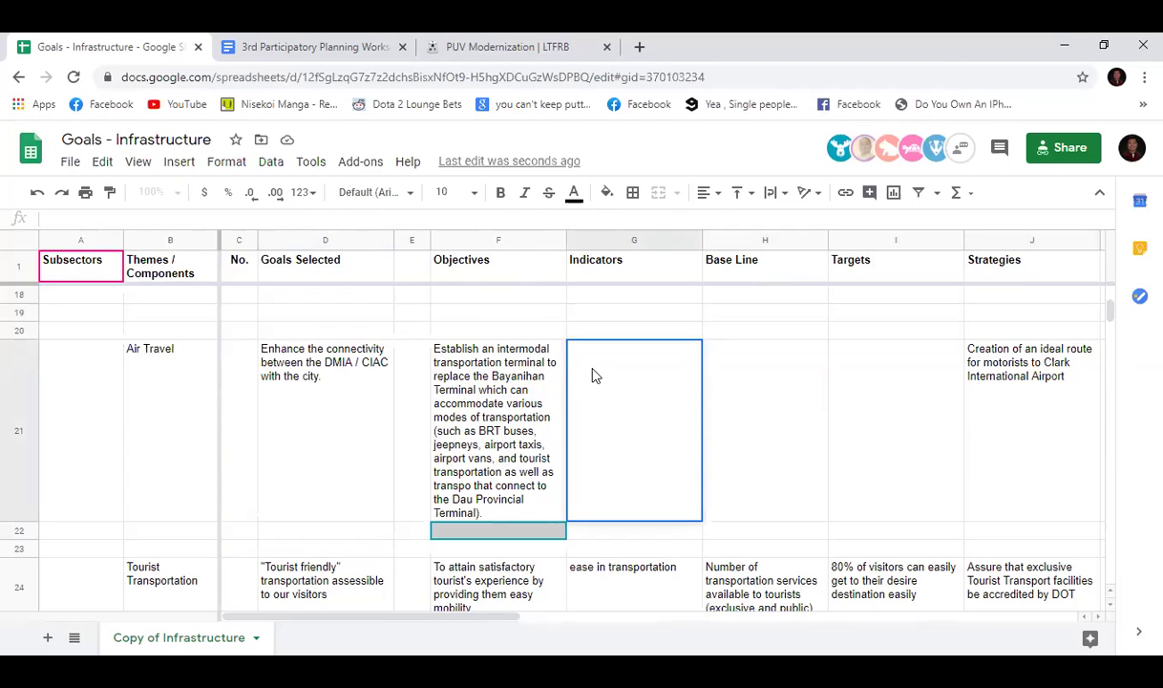
pyautogui.click(325, 370)
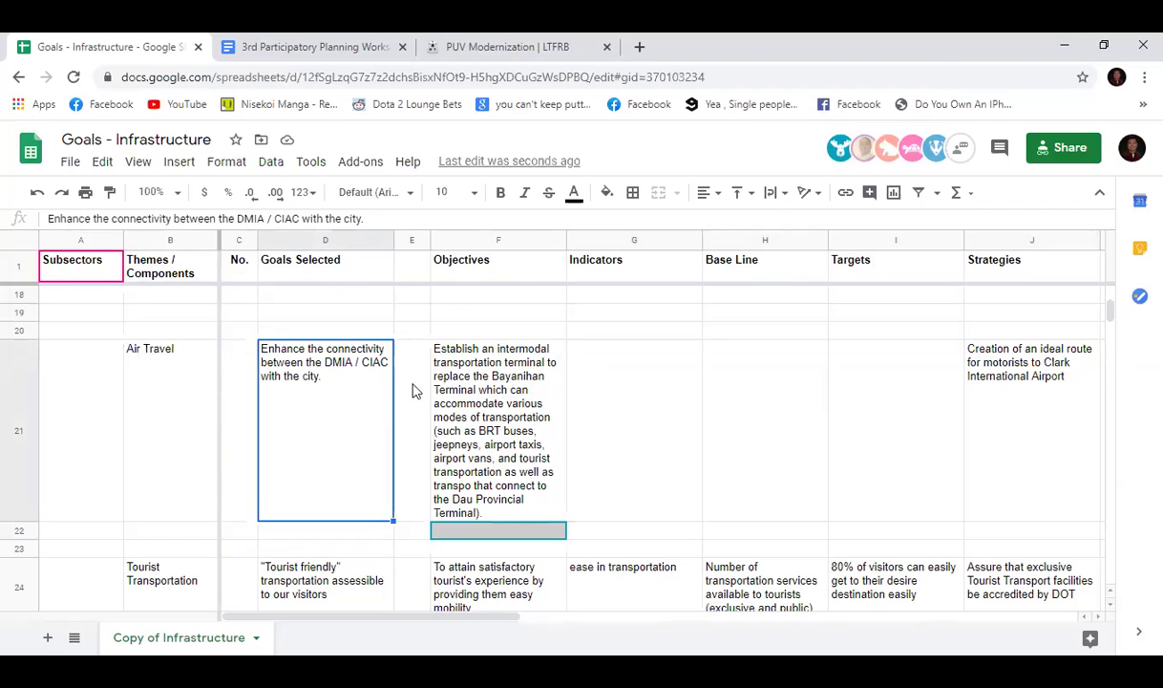
# Step: Write "Number of passengers availing services of the intermodal transportation terminal" as the indicator in the Air Travel row
pyautogui.click(491, 405)
pyautogui.click(579, 405)
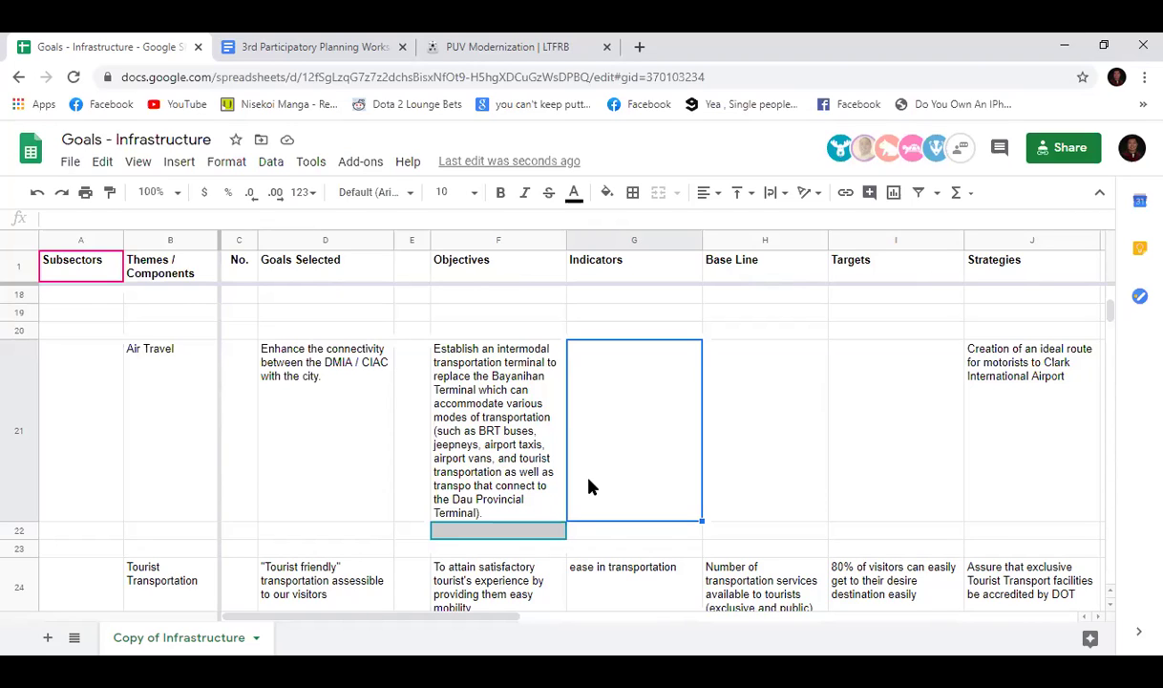
pyautogui.write('NUmbne')
pyautogui.press('BackSpace')
pyautogui.press('BackSpace')
pyautogui.press('BackSpace')
pyautogui.press('BackSpace')
pyautogui.press('BackSpace')
pyautogui.write('umber of passengers availing services')
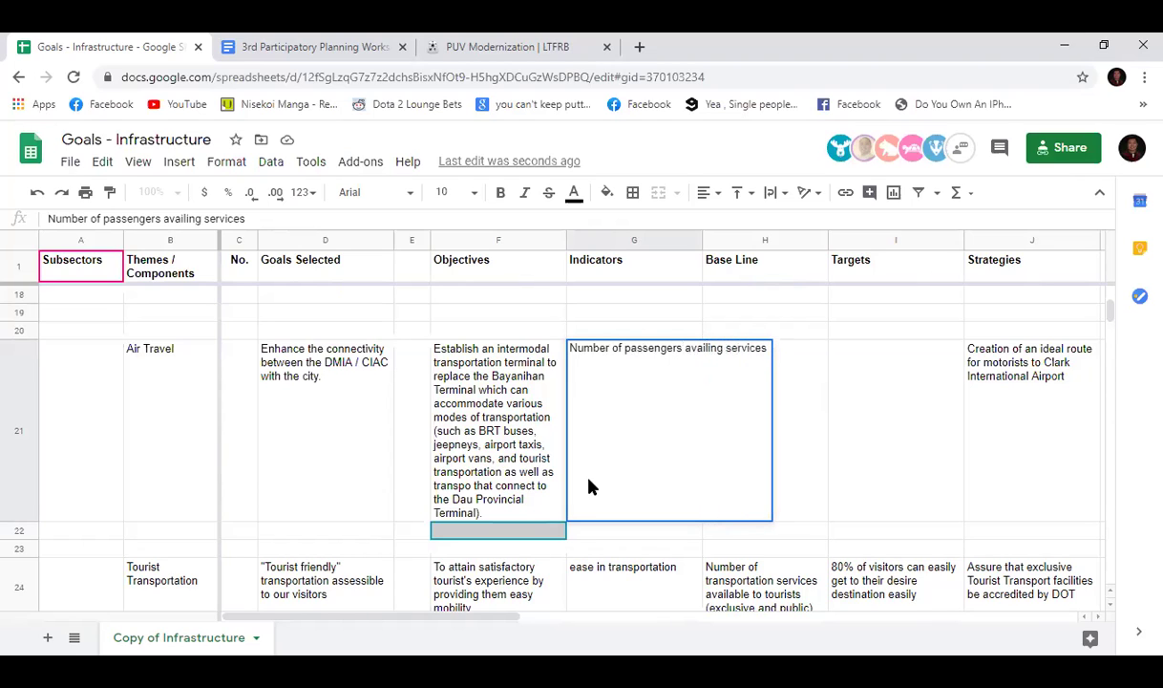
pyautogui.write(' of')
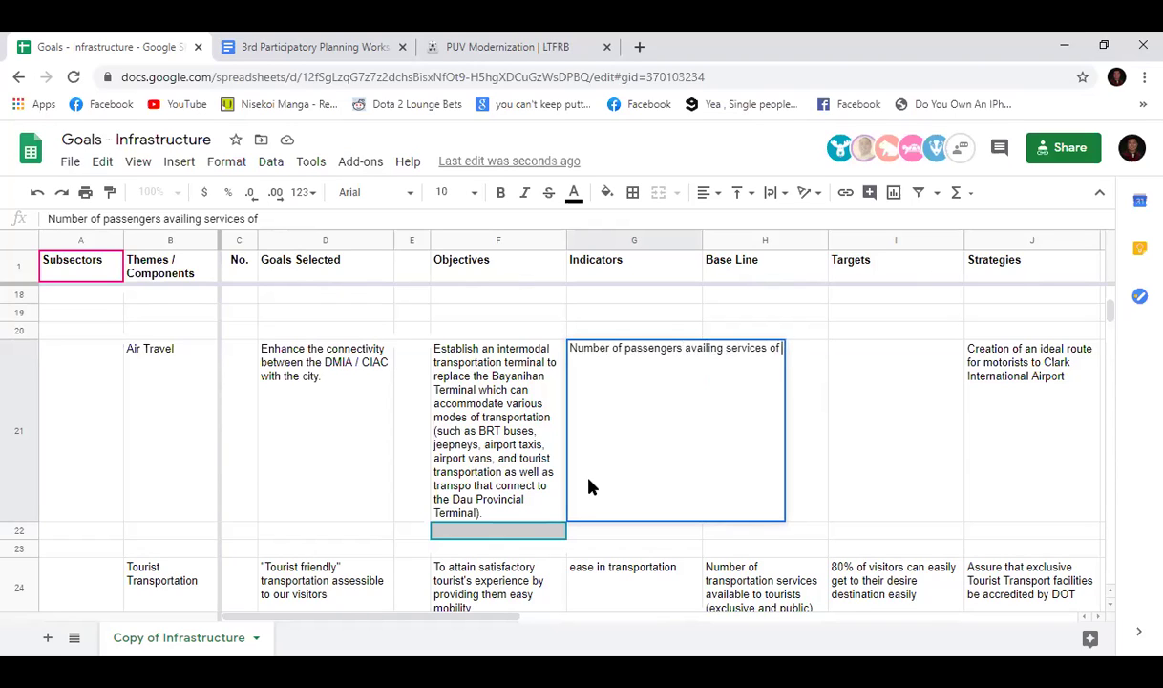
pyautogui.write('the intermodal')
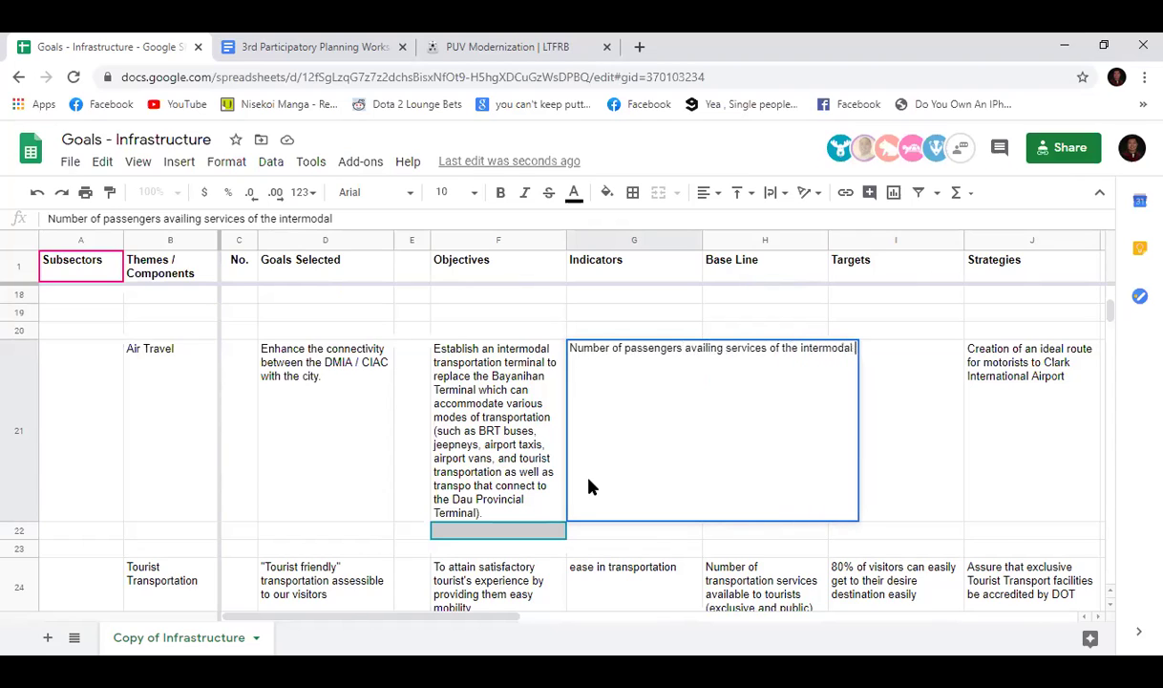
pyautogui.write(' t')
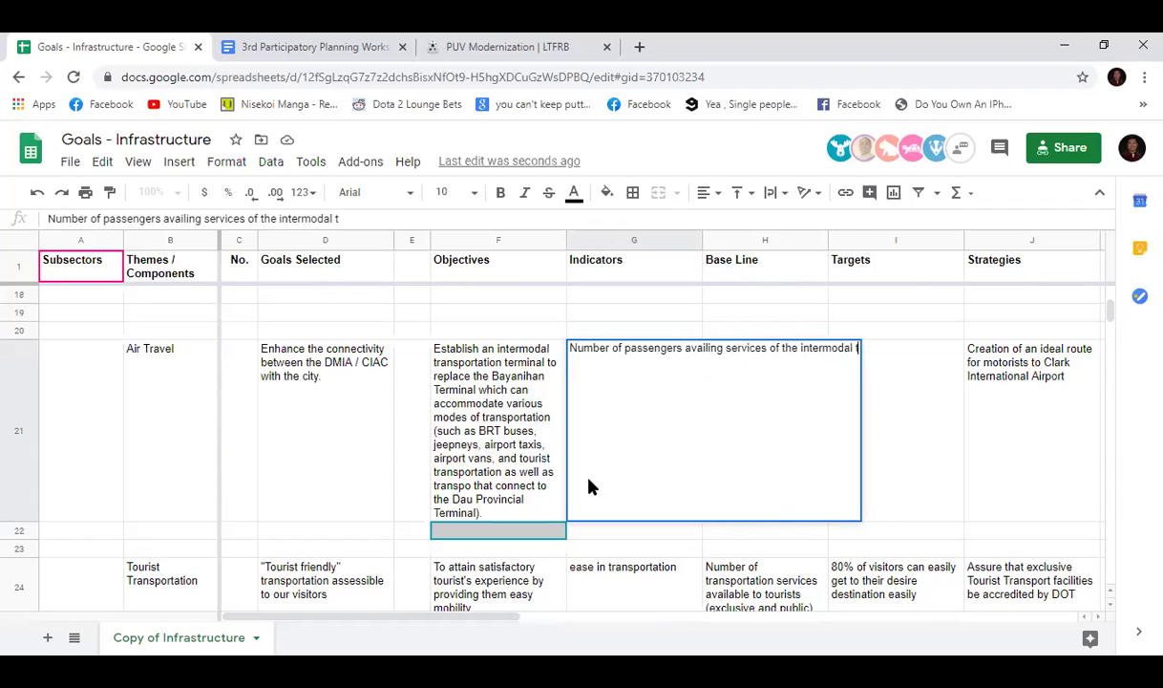
pyautogui.write('ransportation terminal')
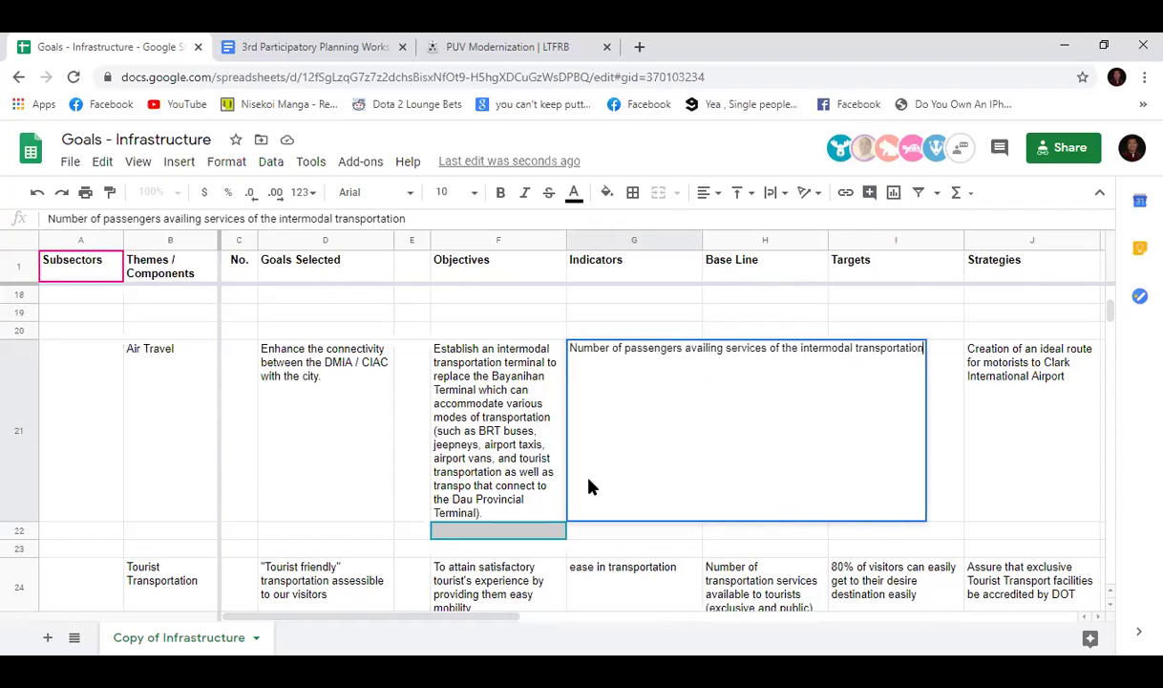
pyautogui.press('Return')
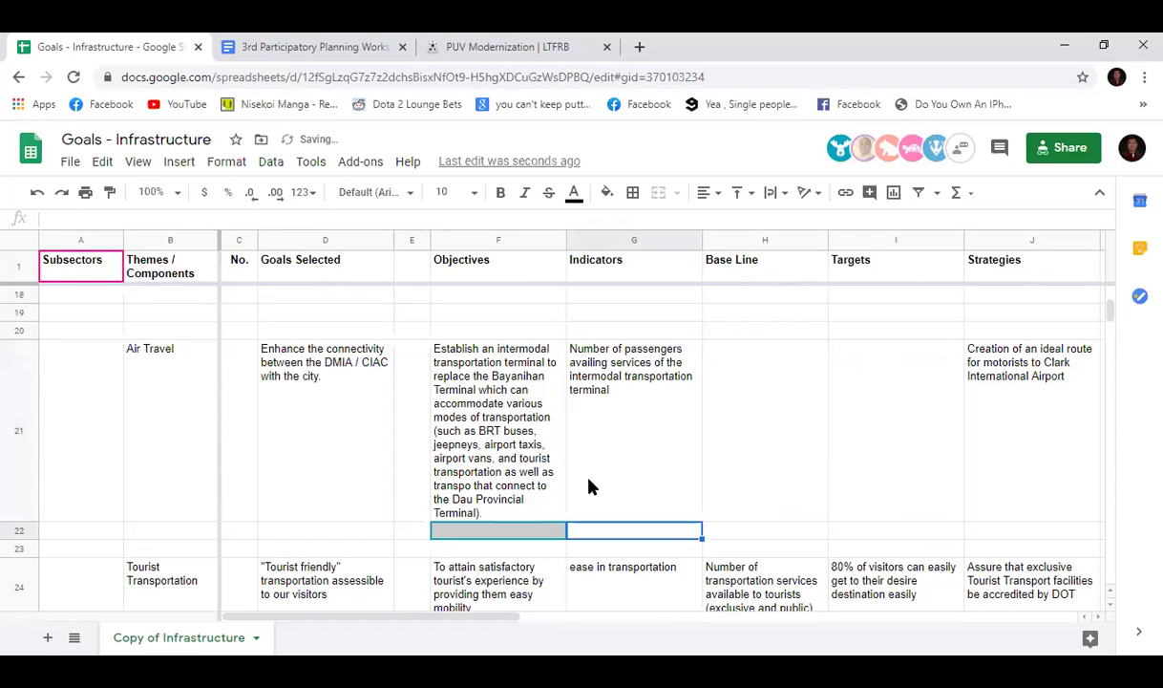
# Step: Begin the Air Travel strategy with "Construction and/or improvement of the intermodal transportation terminal;" and make the existing "Creation" lowercase
pyautogui.click(1052, 402)
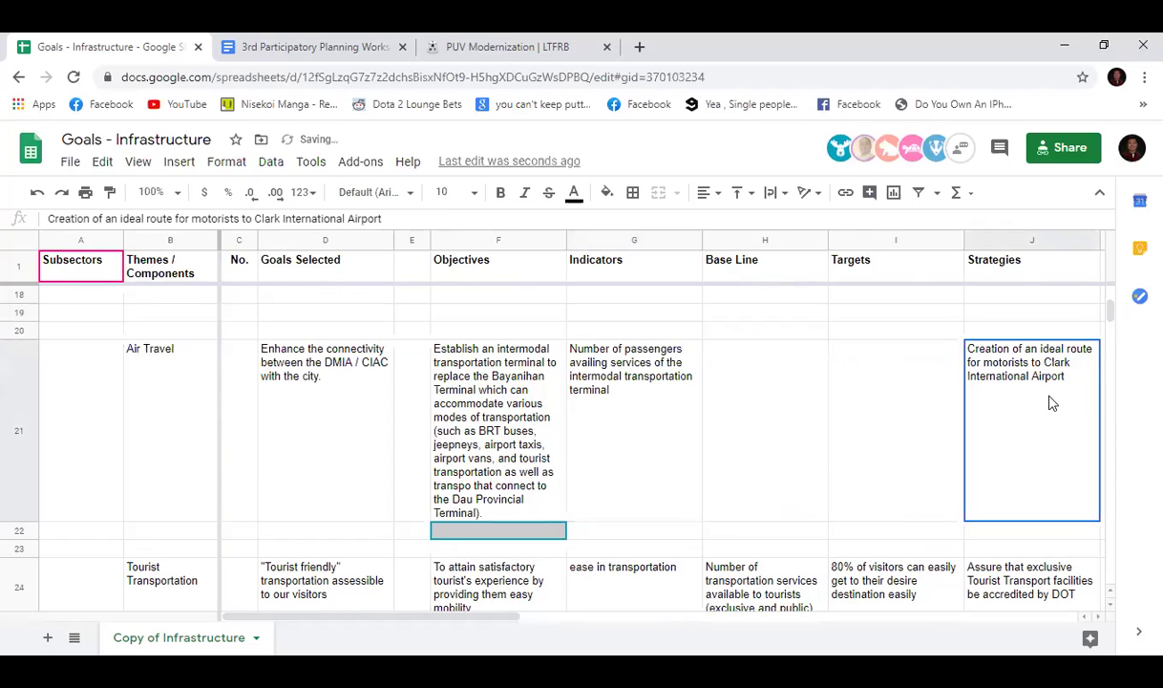
pyautogui.click(413, 221)
pyautogui.click(45, 219)
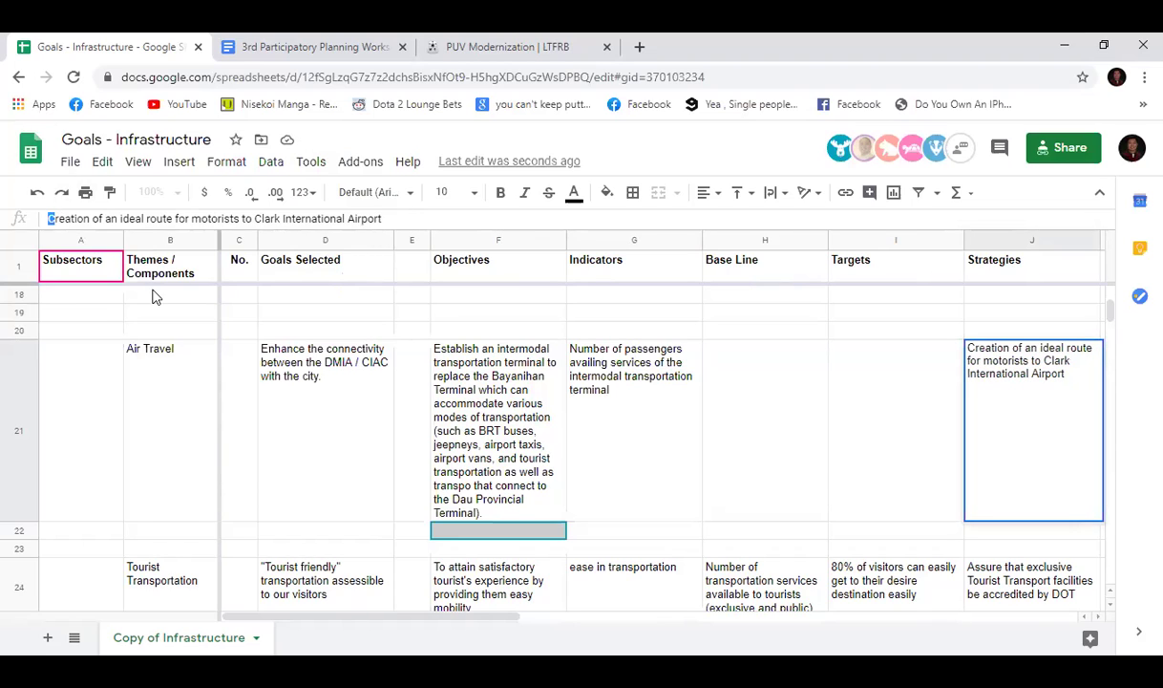
pyautogui.write('Constructio')
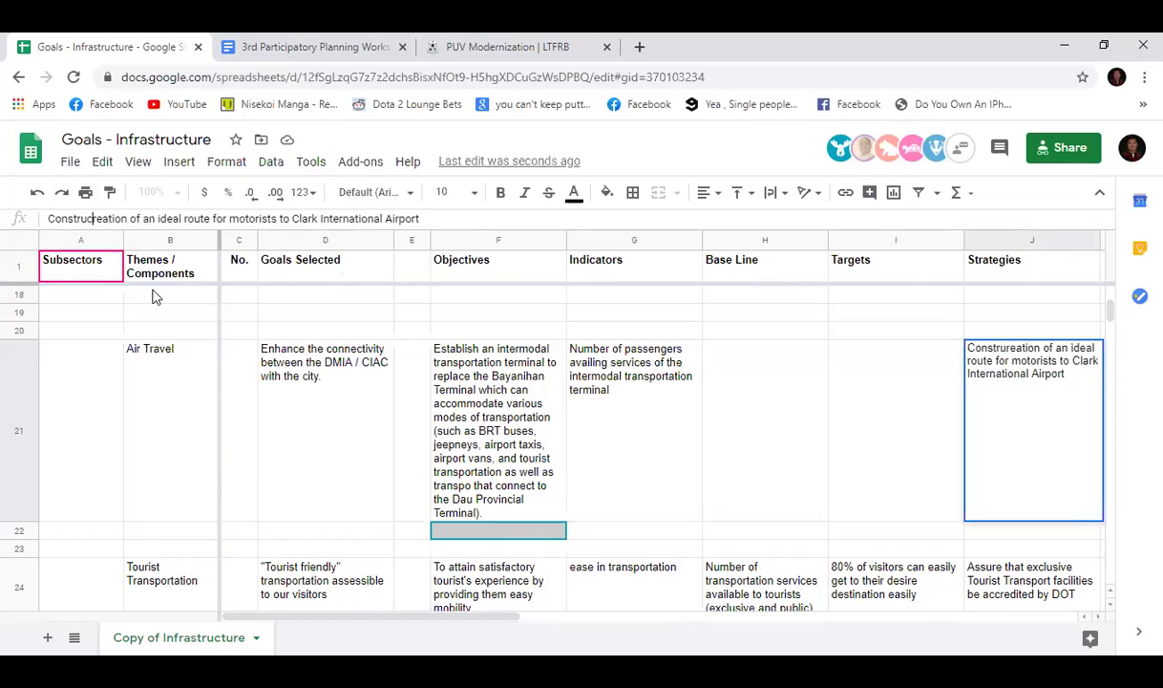
pyautogui.write('n and/or imn')
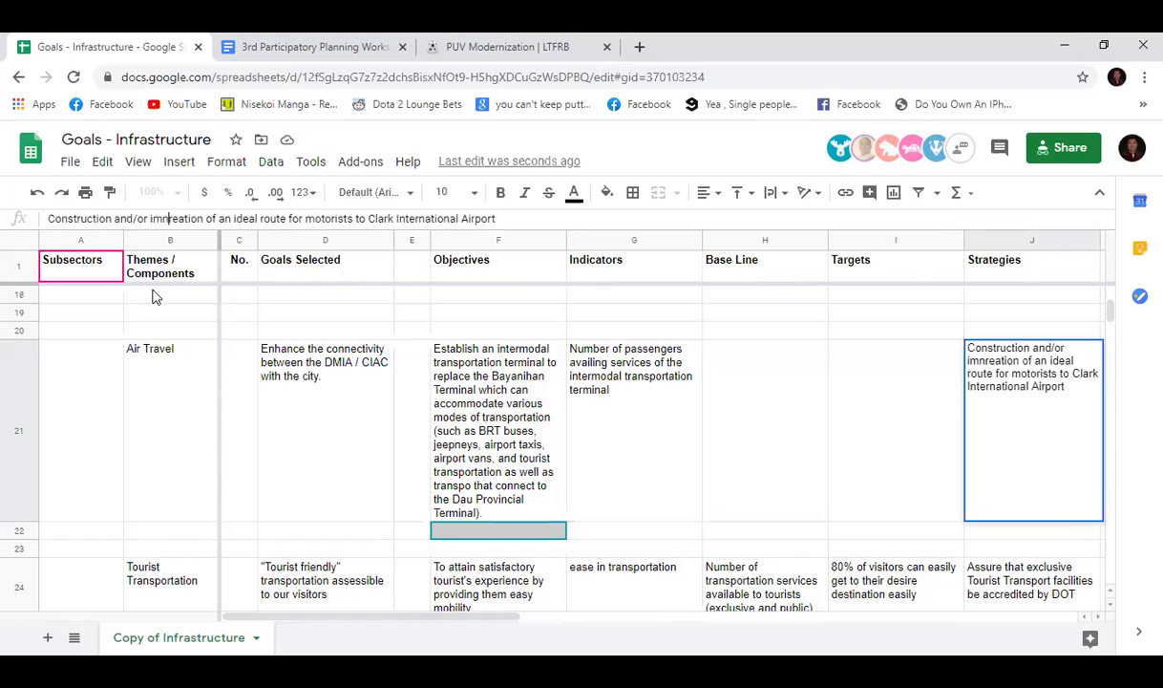
pyautogui.press('BackSpace')
pyautogui.write('provement ')
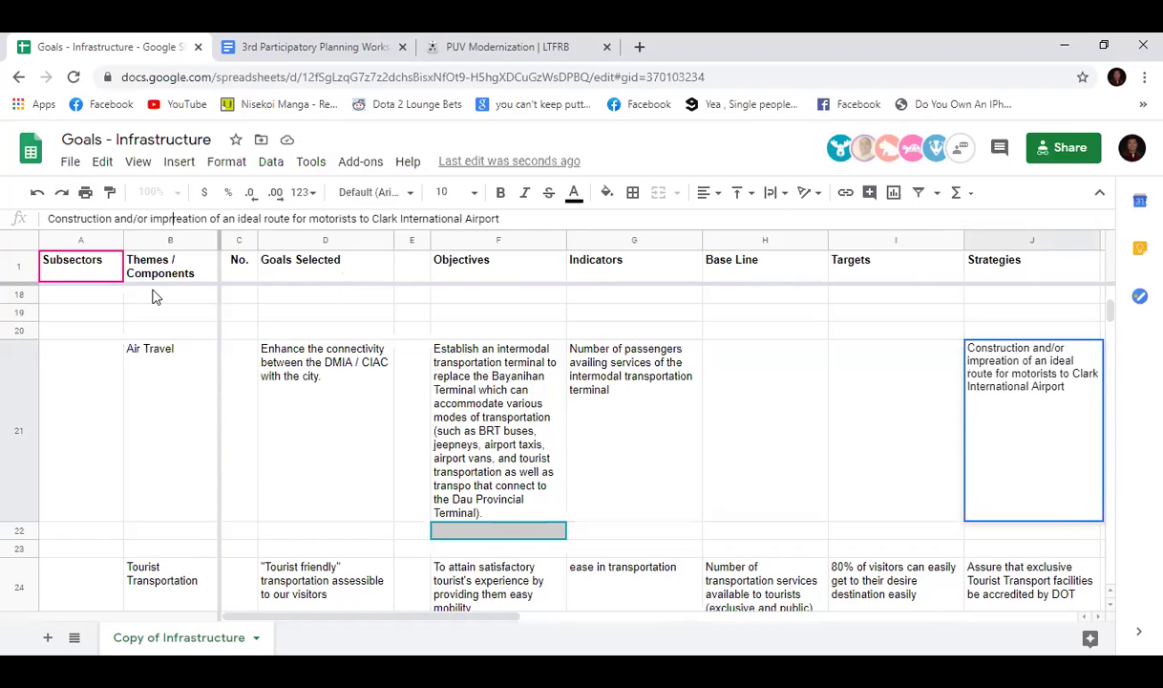
pyautogui.write('of ')
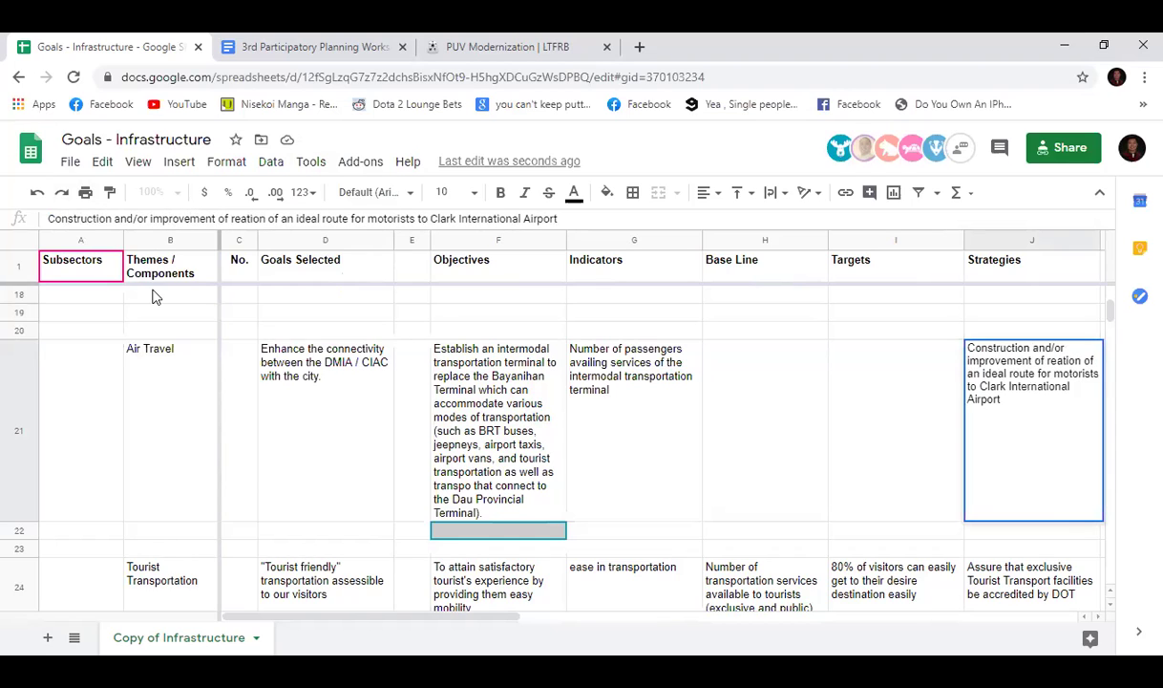
pyautogui.write('the ')
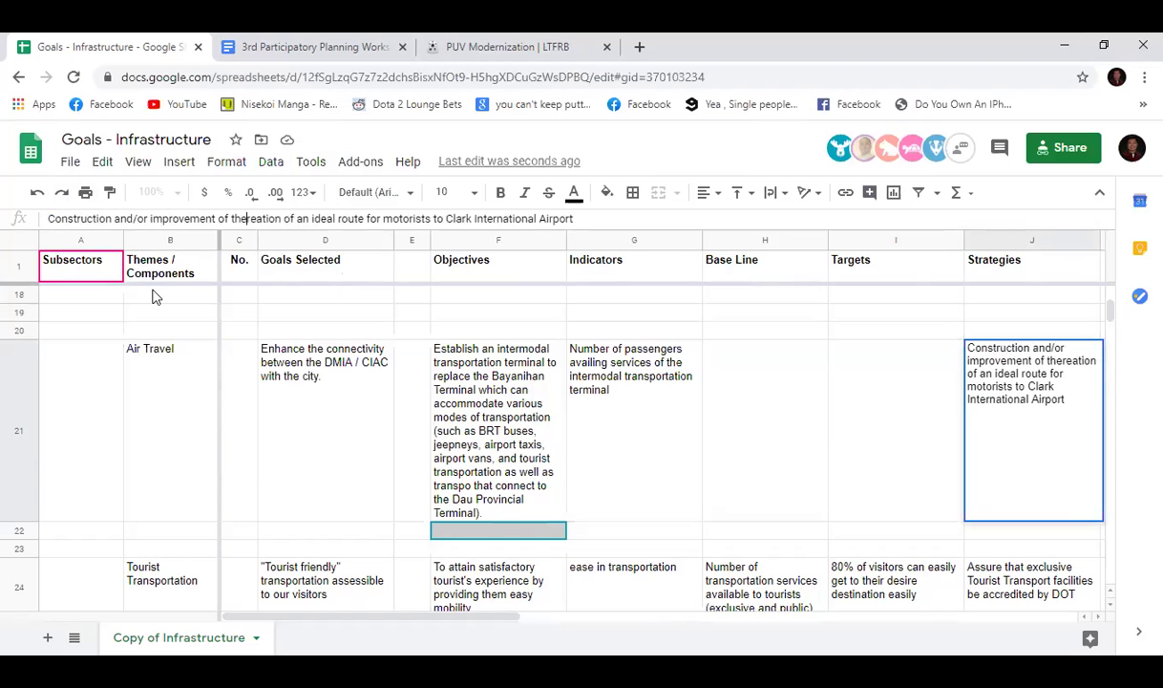
pyautogui.write('intermodal t')
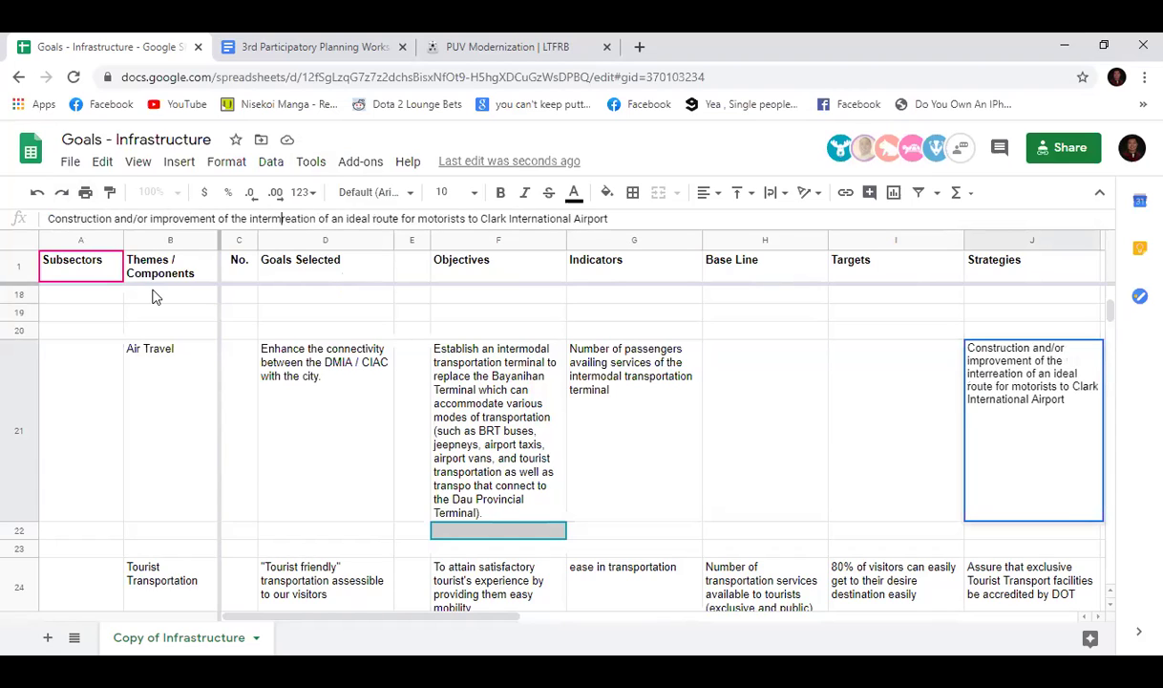
pyautogui.write('ransportatio')
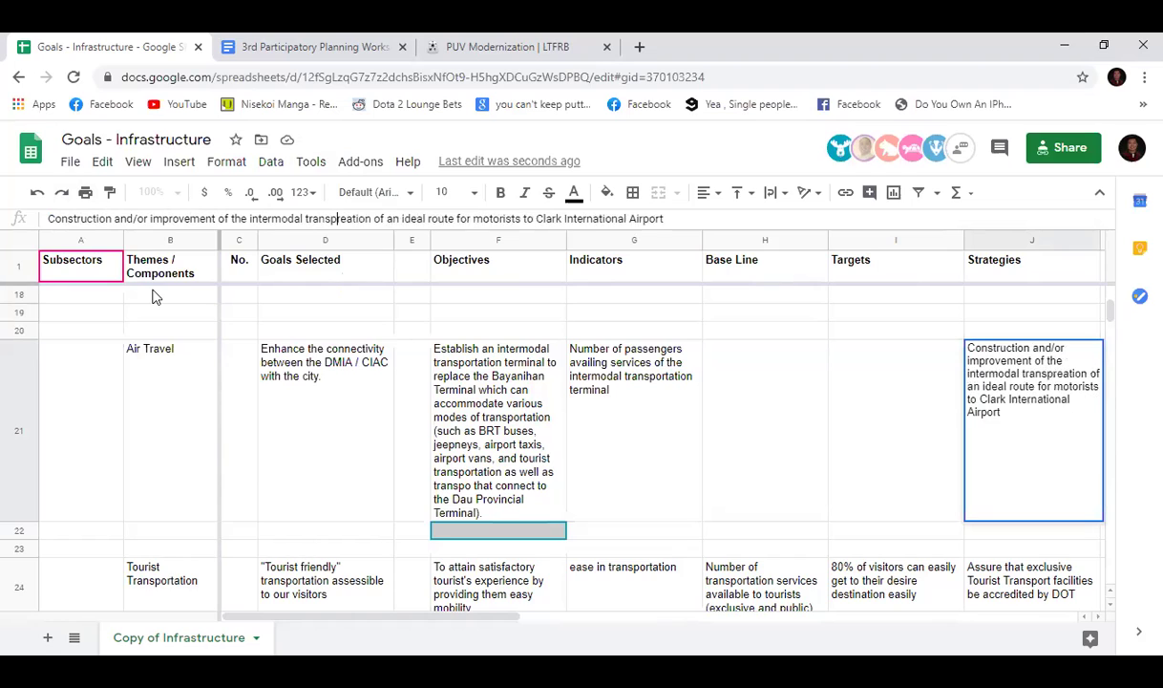
pyautogui.write('n')
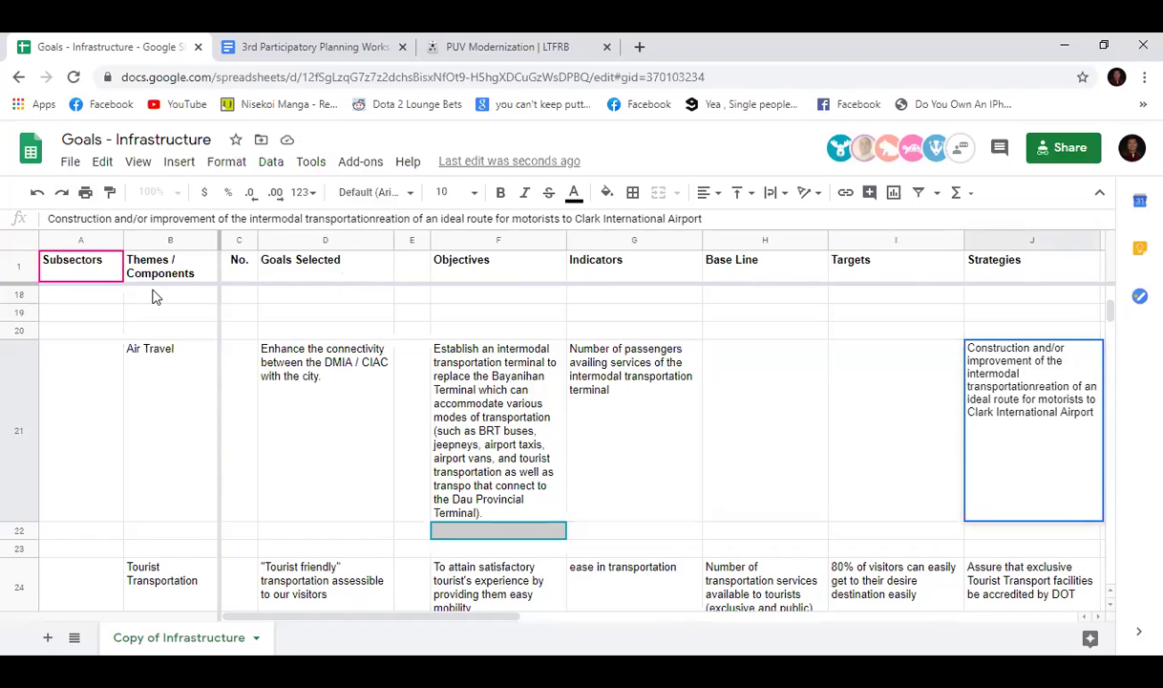
pyautogui.write(' term')
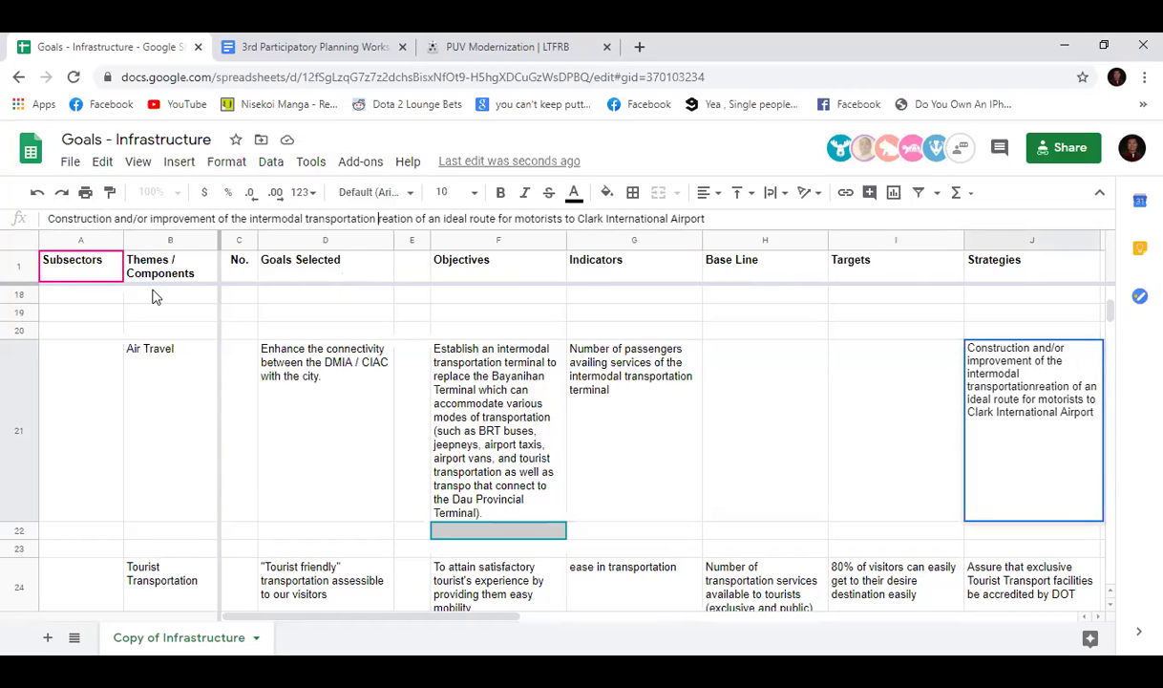
pyautogui.write('inal')
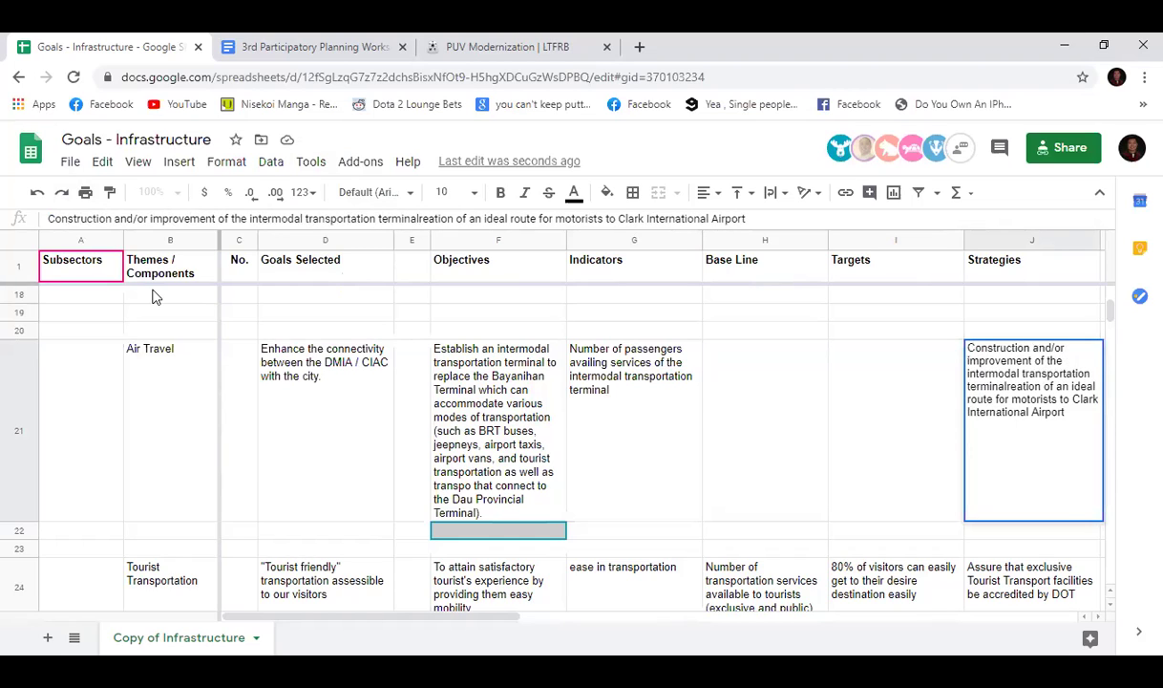
pyautogui.write('; c')
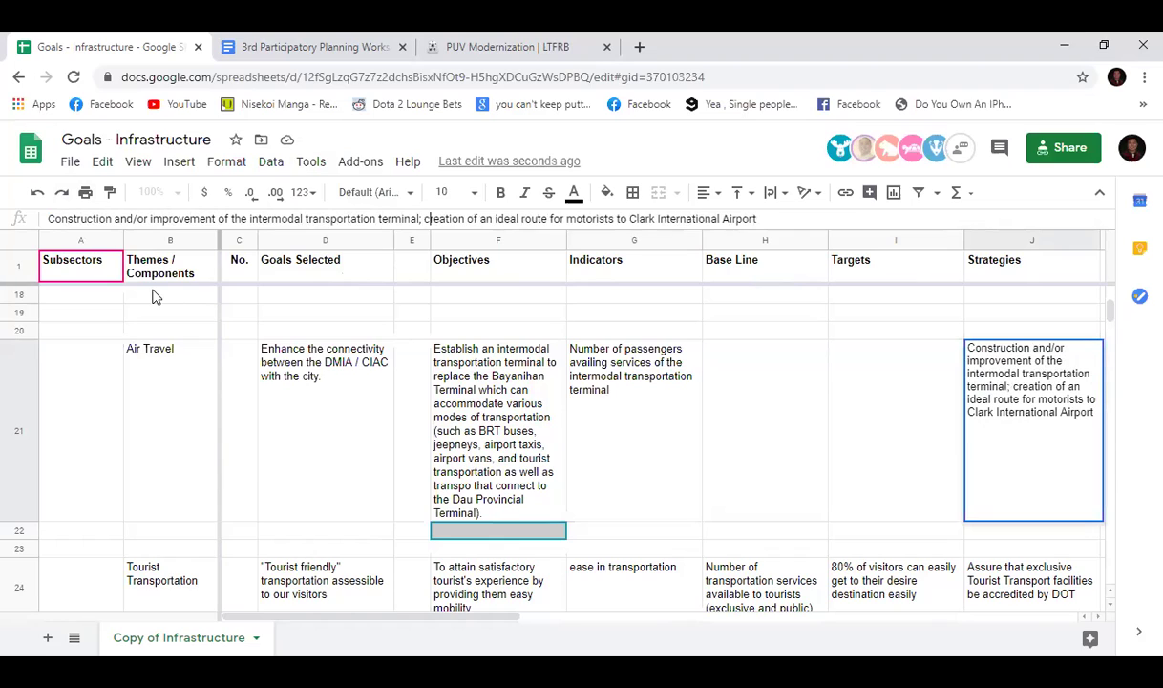
# Step: Append "; promote the intermodal transportation terminal" to the end of the Air Travel strategy and commit the entry
pyautogui.click(771, 218)
pyautogui.write(';')
pyautogui.write('promote yung in')
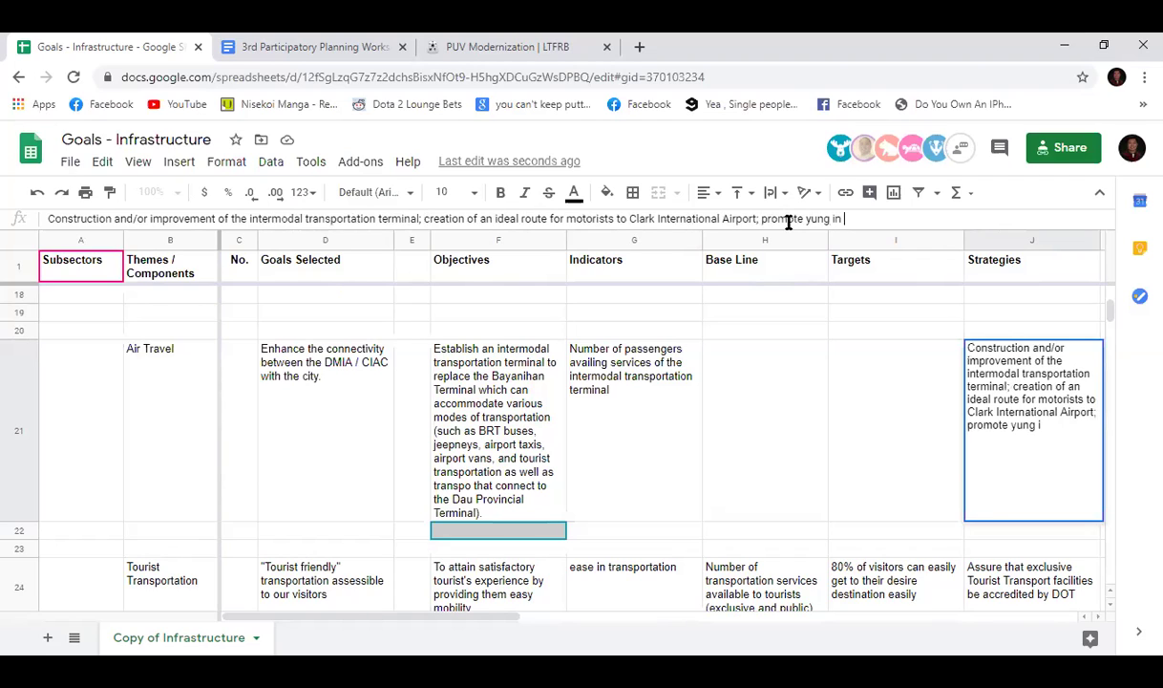
pyautogui.press('BackSpace')
pyautogui.press('BackSpace')
pyautogui.press('BackSpace')
pyautogui.press('BackSpace')
pyautogui.press('BackSpace')
pyautogui.press('BackSpace')
pyautogui.press('BackSpace')
pyautogui.press('BackSpace')
pyautogui.write('the intermodal term')
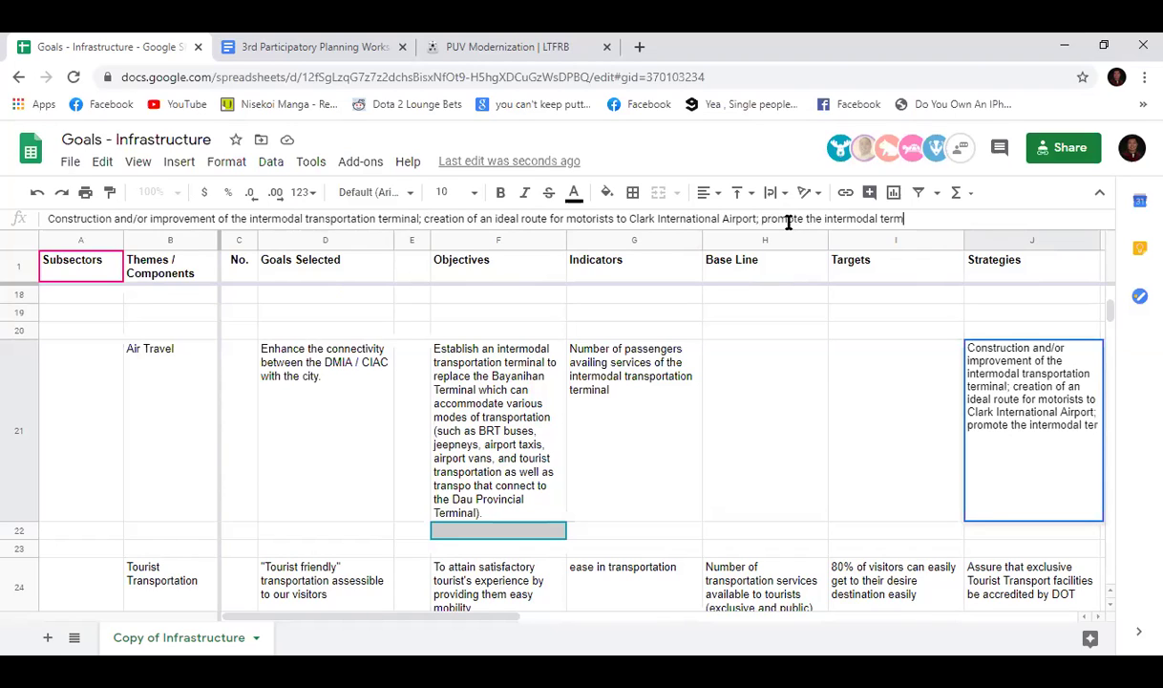
pyautogui.press('BackSpace')
pyautogui.press('BackSpace')
pyautogui.press('BackSpace')
pyautogui.write('ransportation terminal')
pyautogui.press('Return')
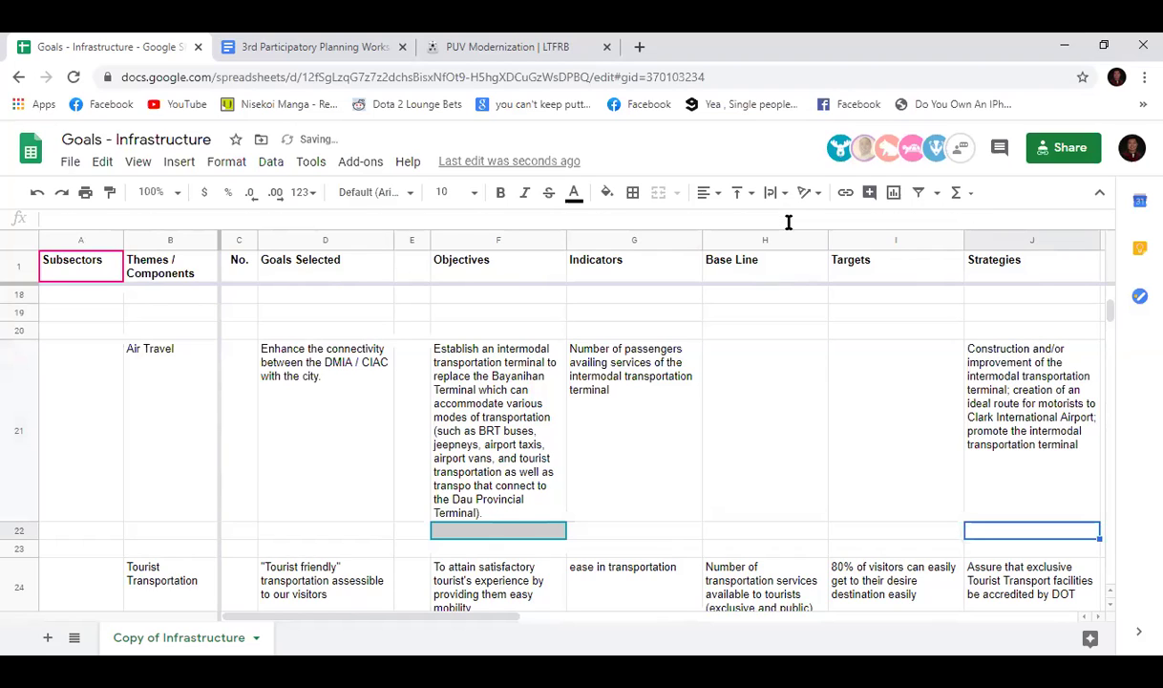
# Step: Examine the Air Travel row's empty Base Line and Targets cells and the note on the intermodal terminal in the Objectives cell below
pyautogui.click(746, 447)
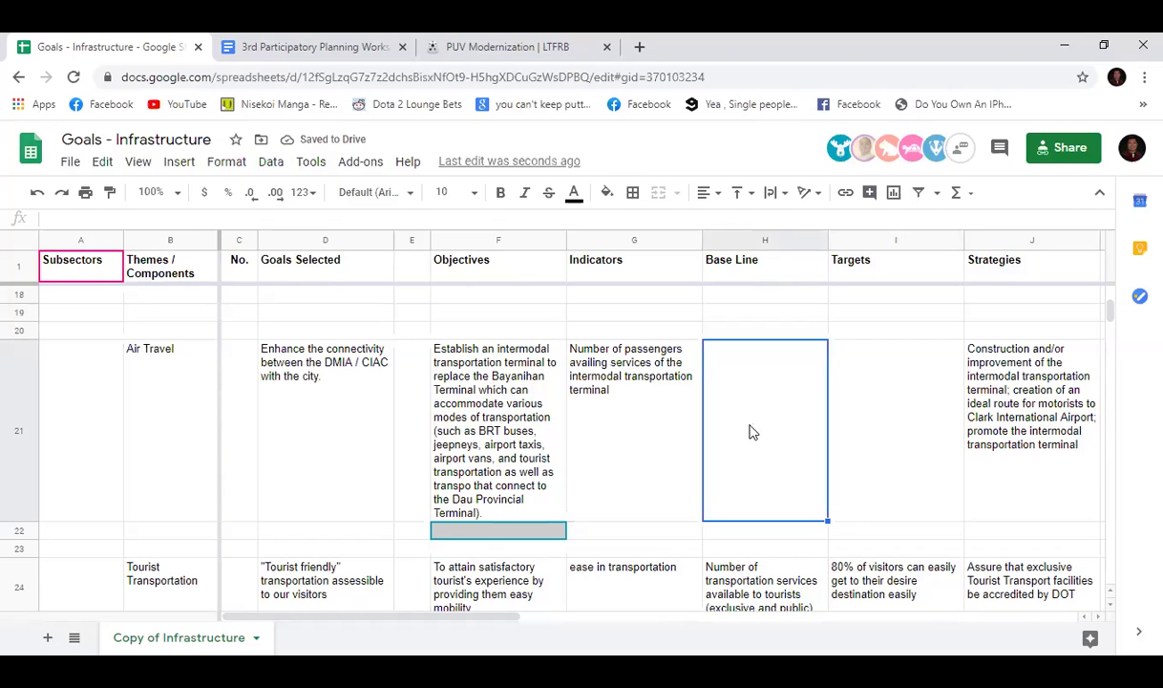
pyautogui.click(878, 418)
pyautogui.scroll(-1, 882, 410)
pyautogui.scroll(-2, 878, 409)
pyautogui.scroll(2, 849, 423)
pyautogui.scroll(2, 833, 471)
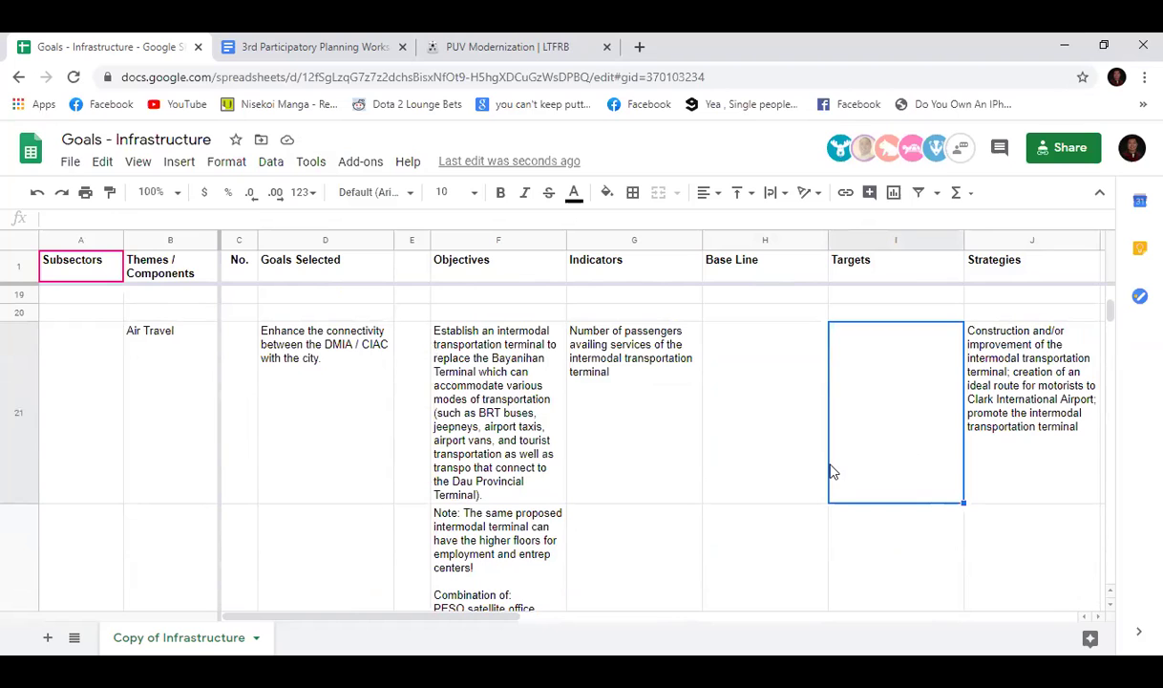
pyautogui.scroll(3, 831, 471)
pyautogui.scroll(-3, 831, 471)
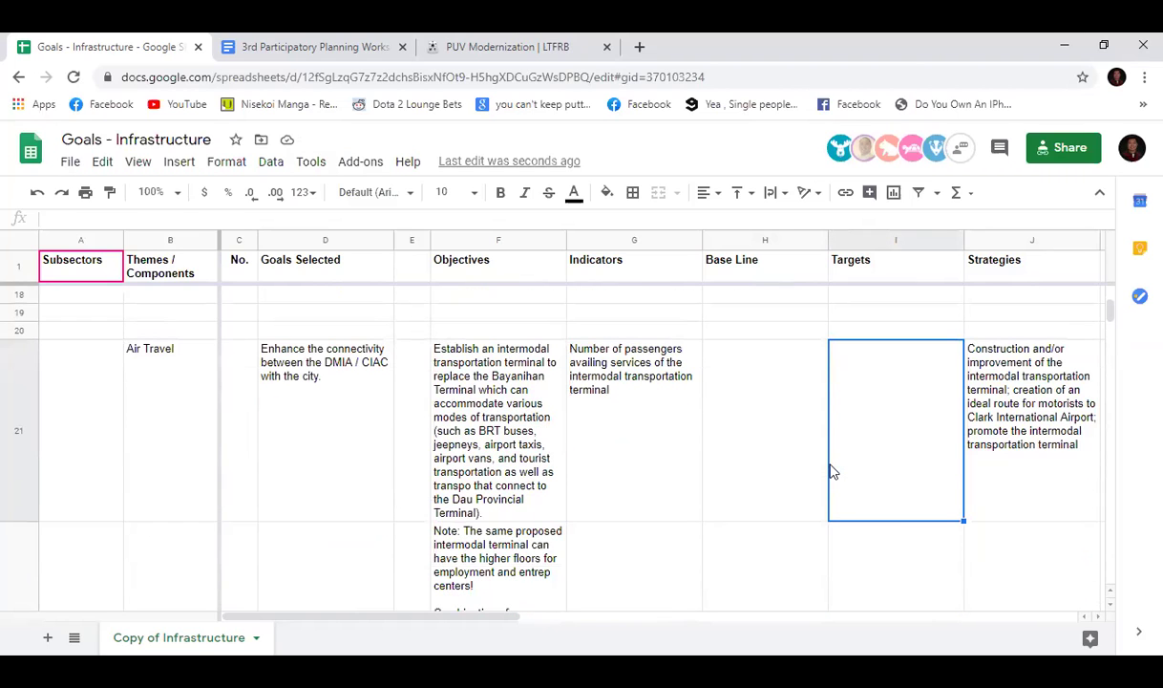
pyautogui.scroll(-1, 794, 447)
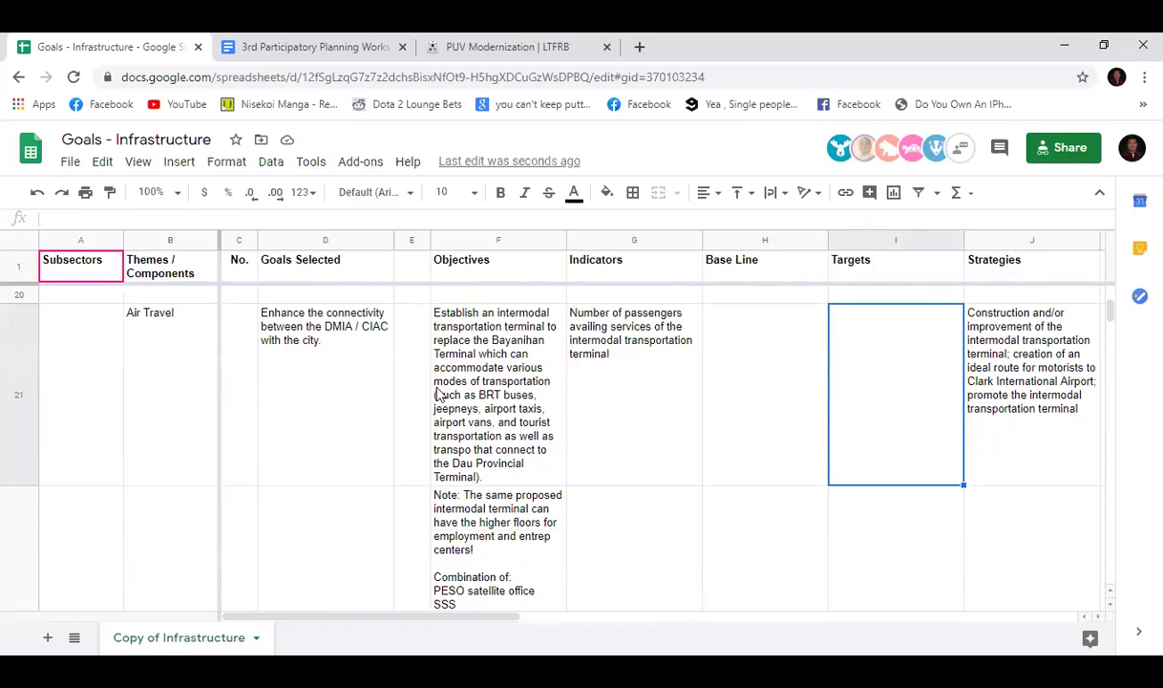
# Step: Examine the Air Travel objective and the full note in the Objectives cell below about using the intermodal terminal's higher floors
pyautogui.scroll(5, 439, 395)
pyautogui.scroll(-5, 439, 396)
pyautogui.scroll(1, 441, 396)
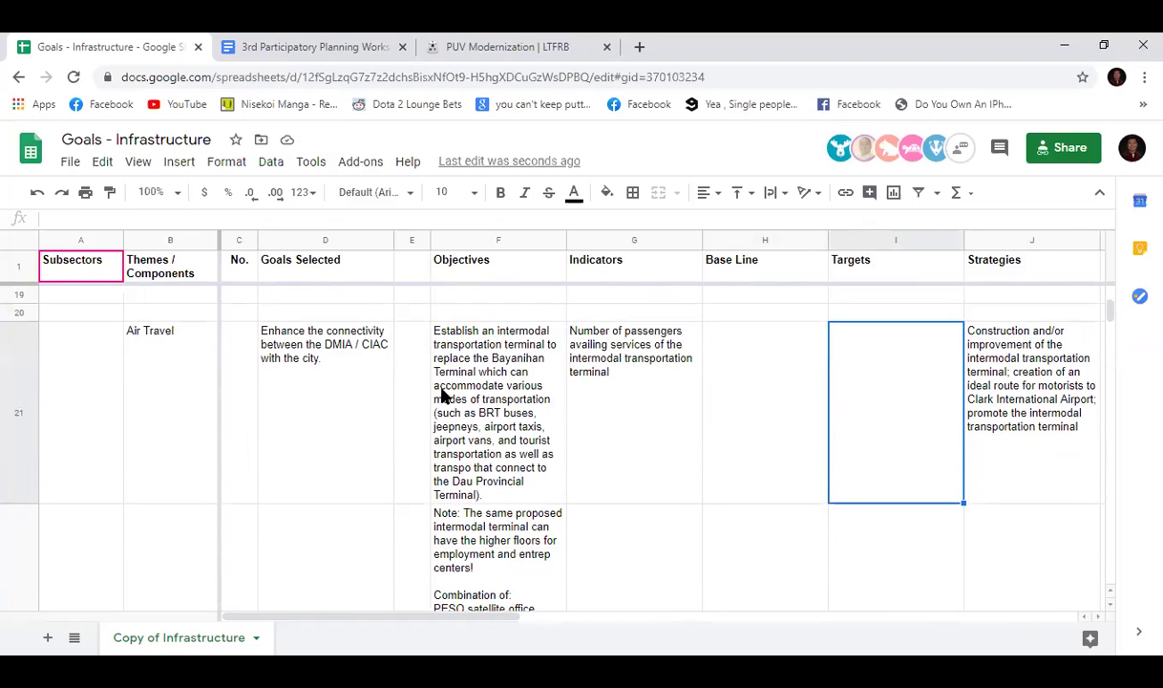
pyautogui.click(470, 397)
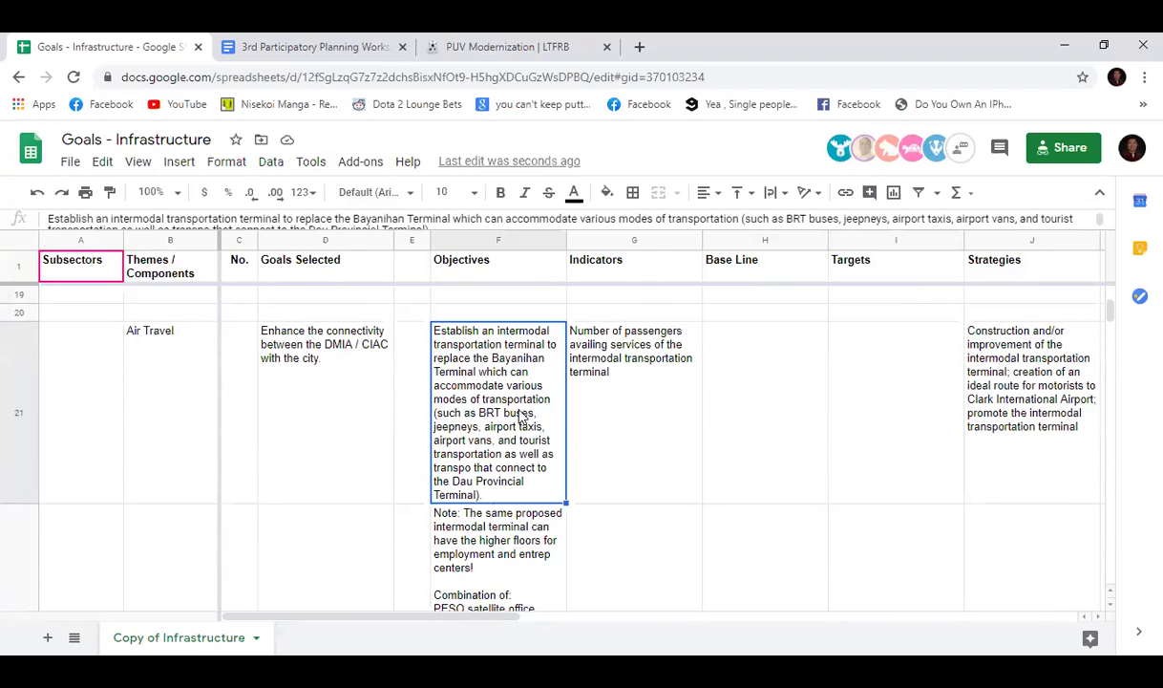
pyautogui.press('Down')
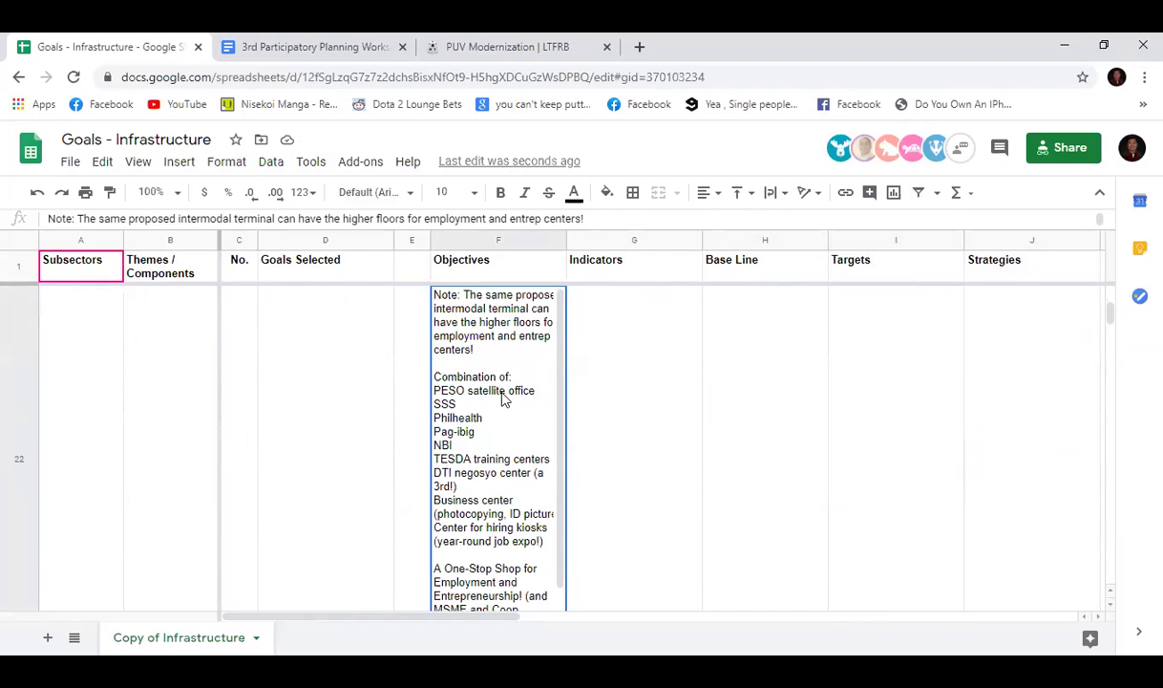
pyautogui.scroll(-1, 504, 401)
pyautogui.scroll(-1, 531, 468)
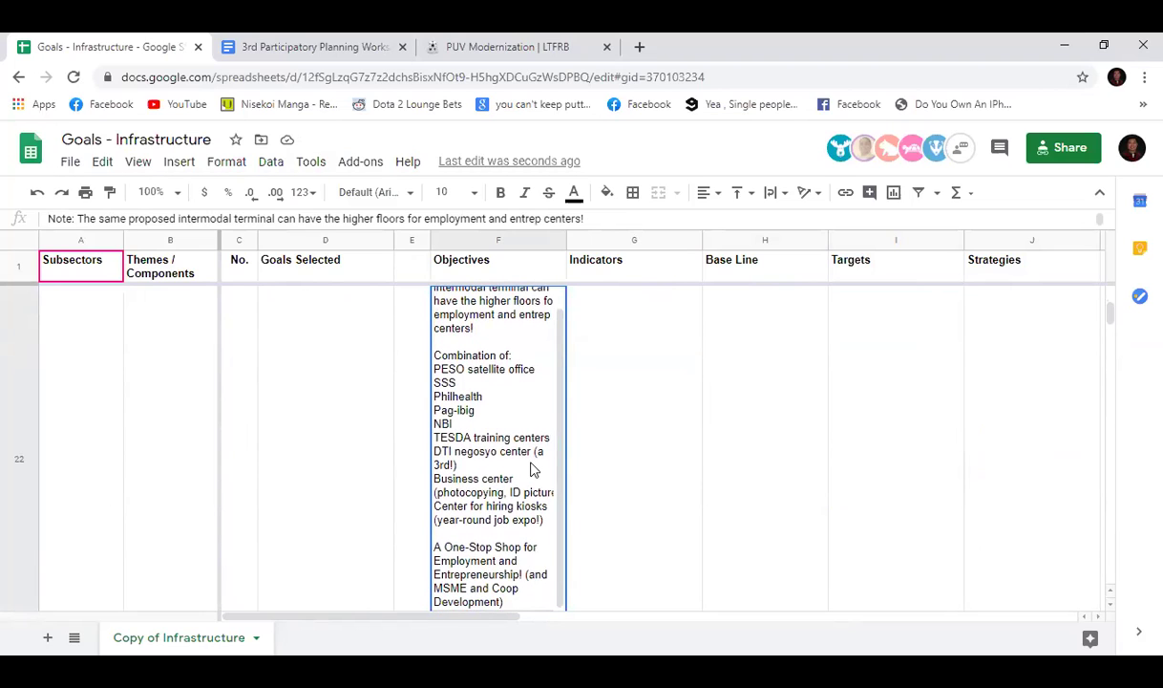
pyautogui.scroll(2, 542, 469)
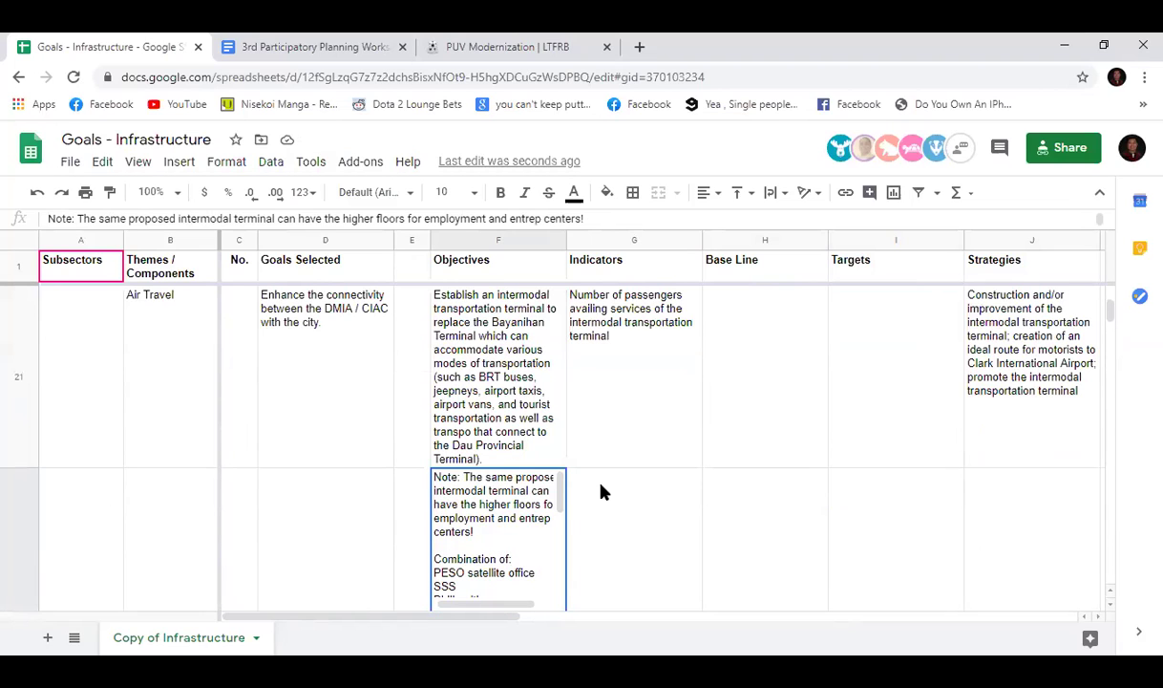
pyautogui.click(603, 489)
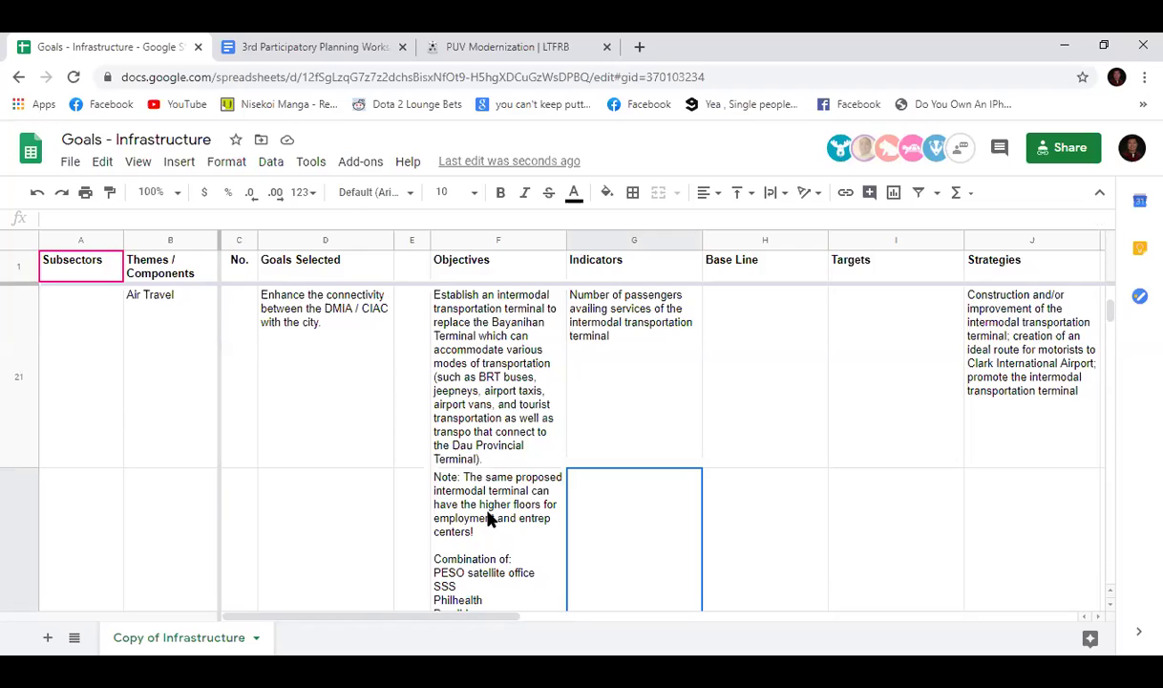
pyautogui.scroll(-2, 490, 518)
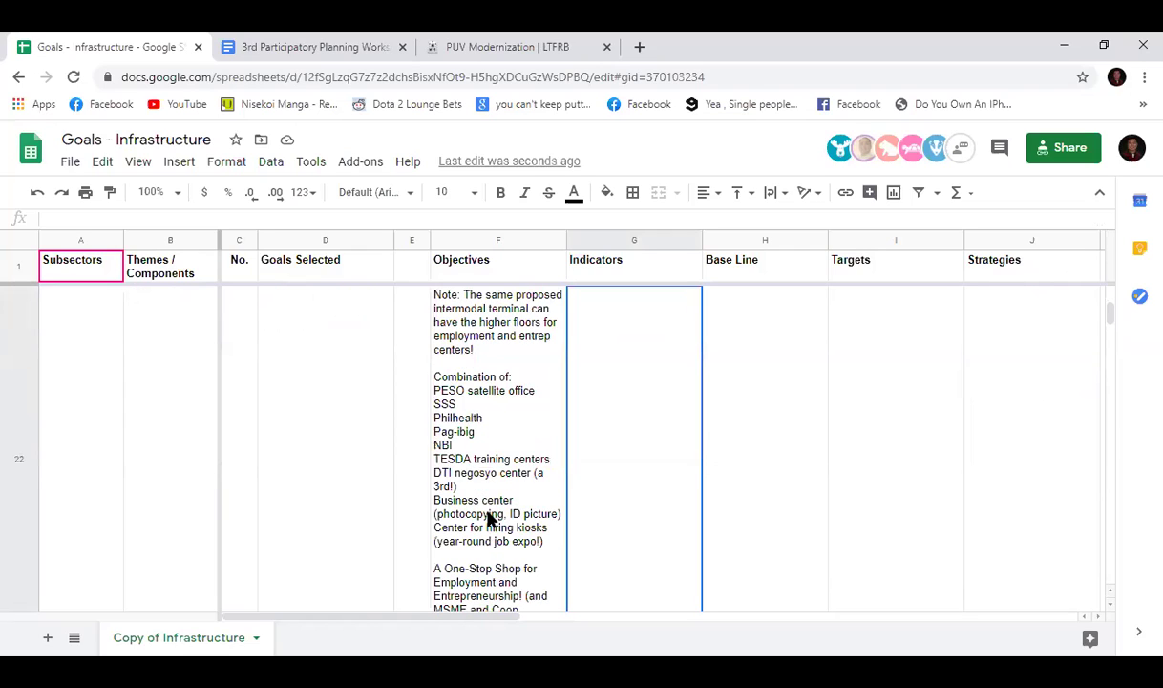
pyautogui.scroll(2, 490, 519)
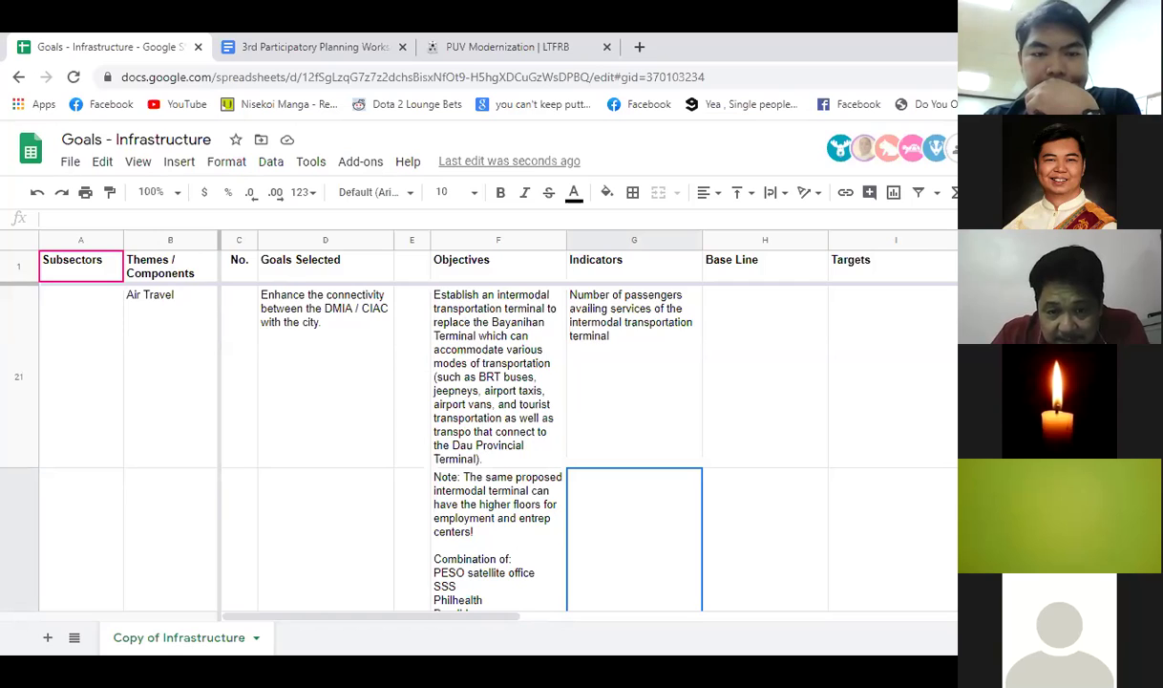
pyautogui.write('secret')
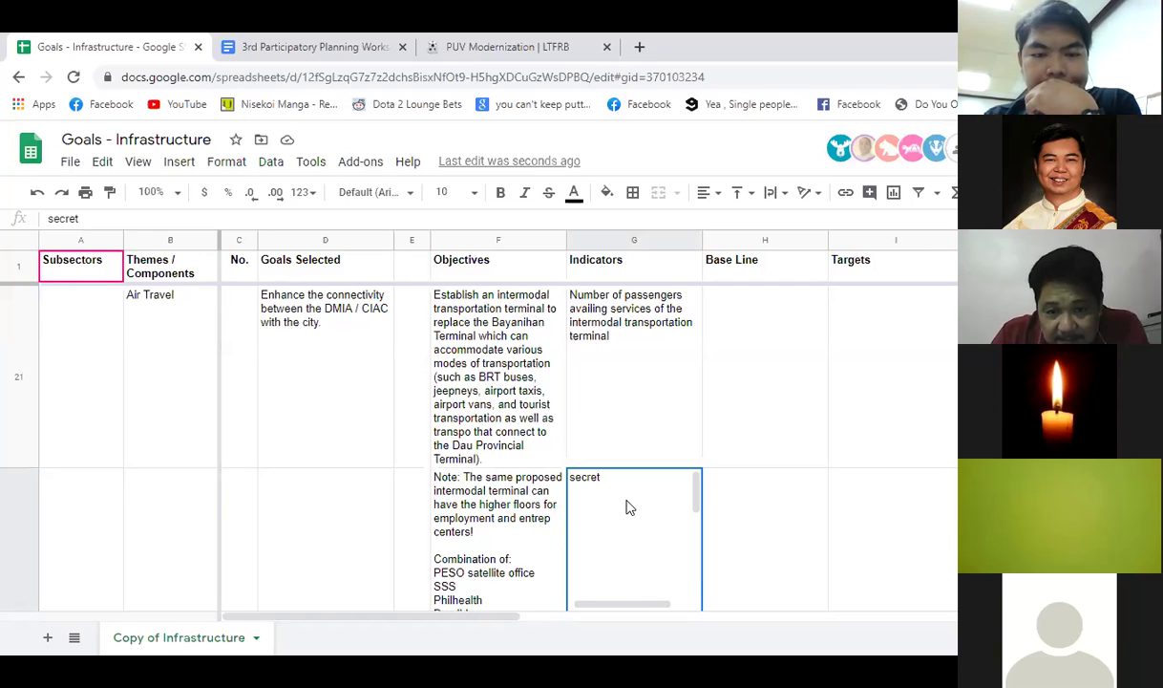
pyautogui.press('Escape')
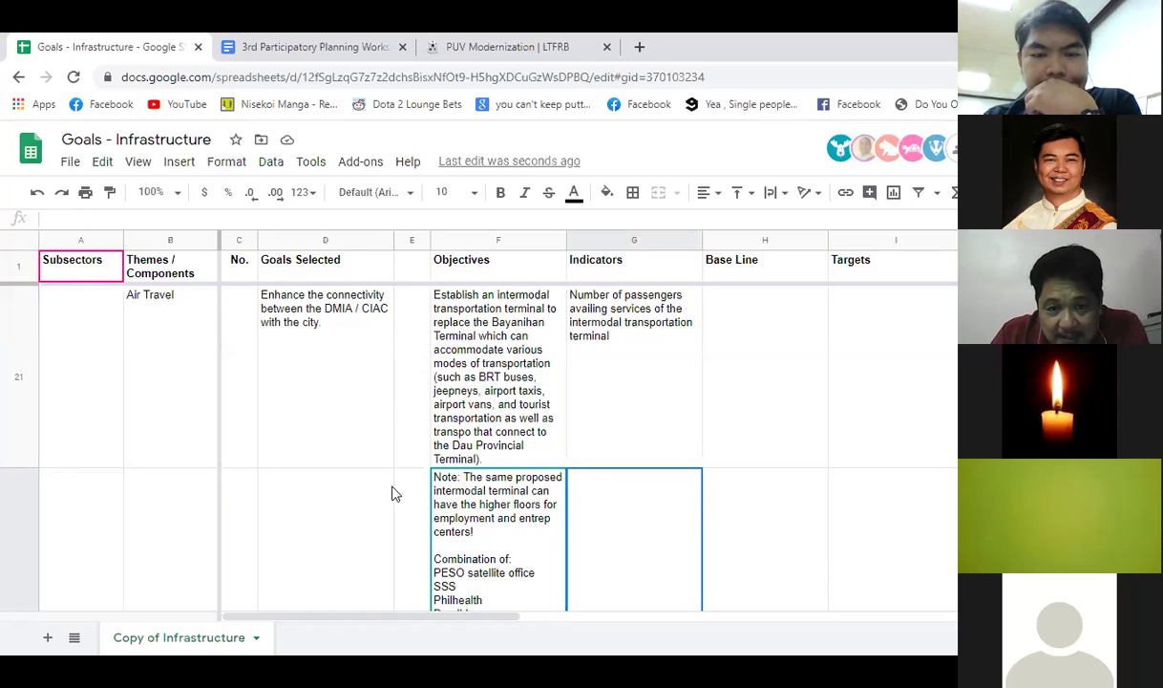
# Step: Compare the Air Travel row's indicator with the intermodal terminal note in the row below
pyautogui.scroll(-1, 517, 474)
pyautogui.scroll(-1, 516, 475)
pyautogui.scroll(1, 517, 474)
pyautogui.scroll(1, 518, 475)
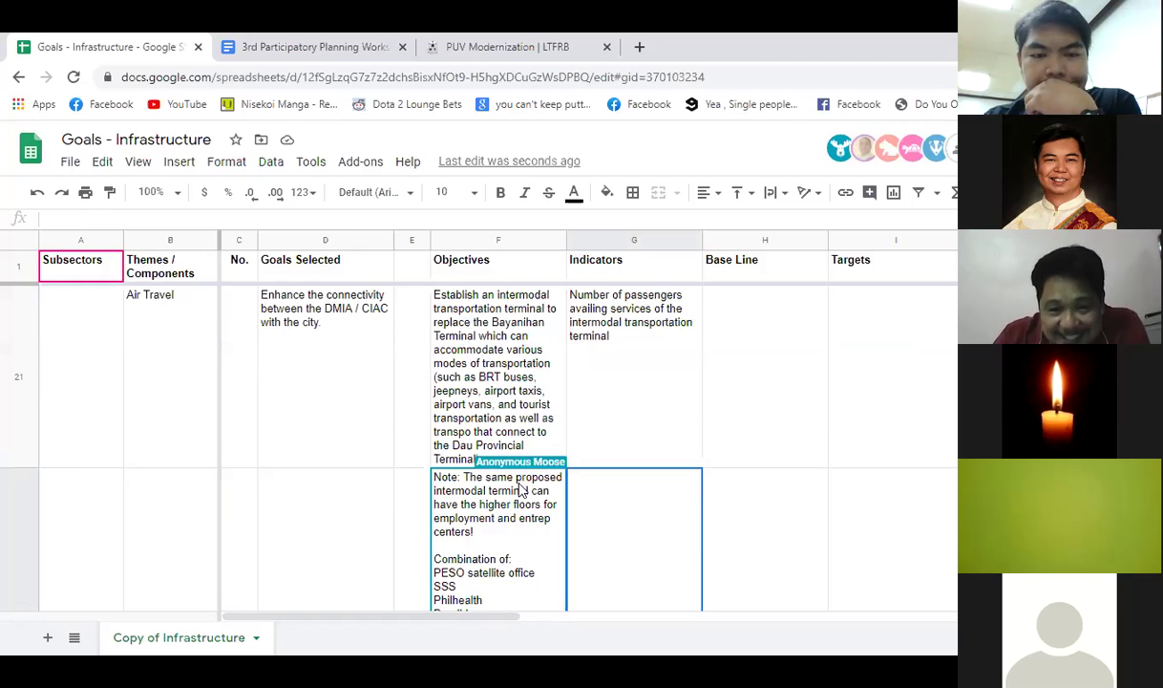
pyautogui.click(641, 409)
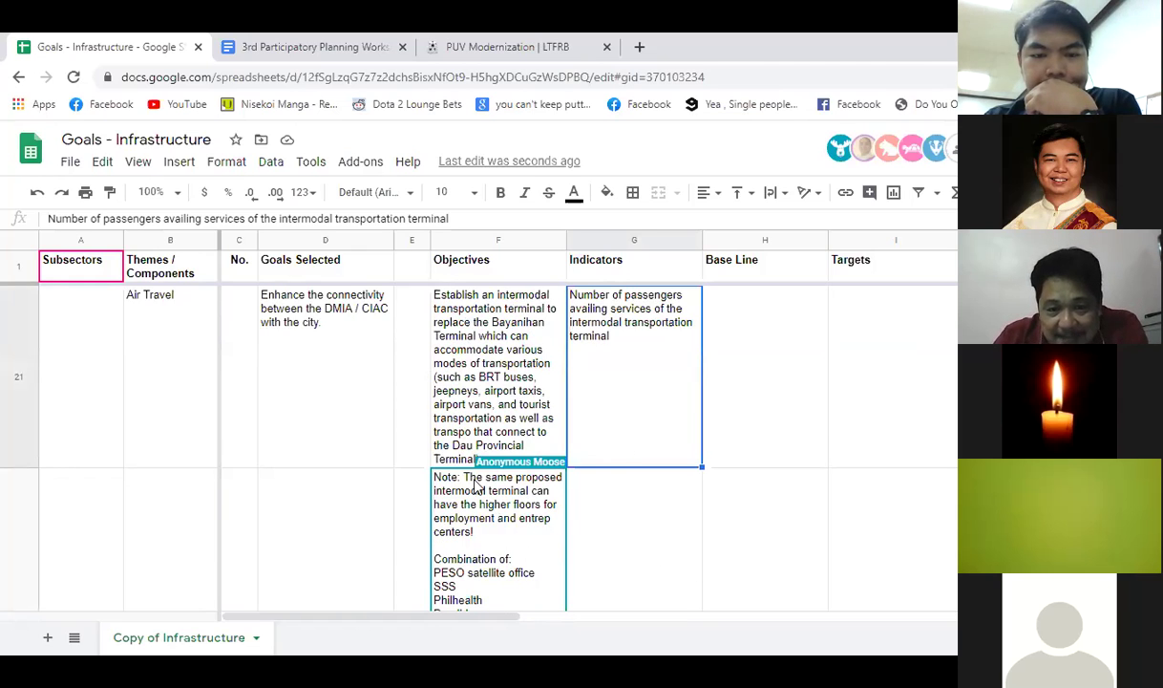
pyautogui.scroll(-1, 600, 481)
# Step: In the Indicators cell beside the terminal note, ask the colleague by name to "please note that previous proposal here. Or in another column to the right."
pyautogui.click(602, 472)
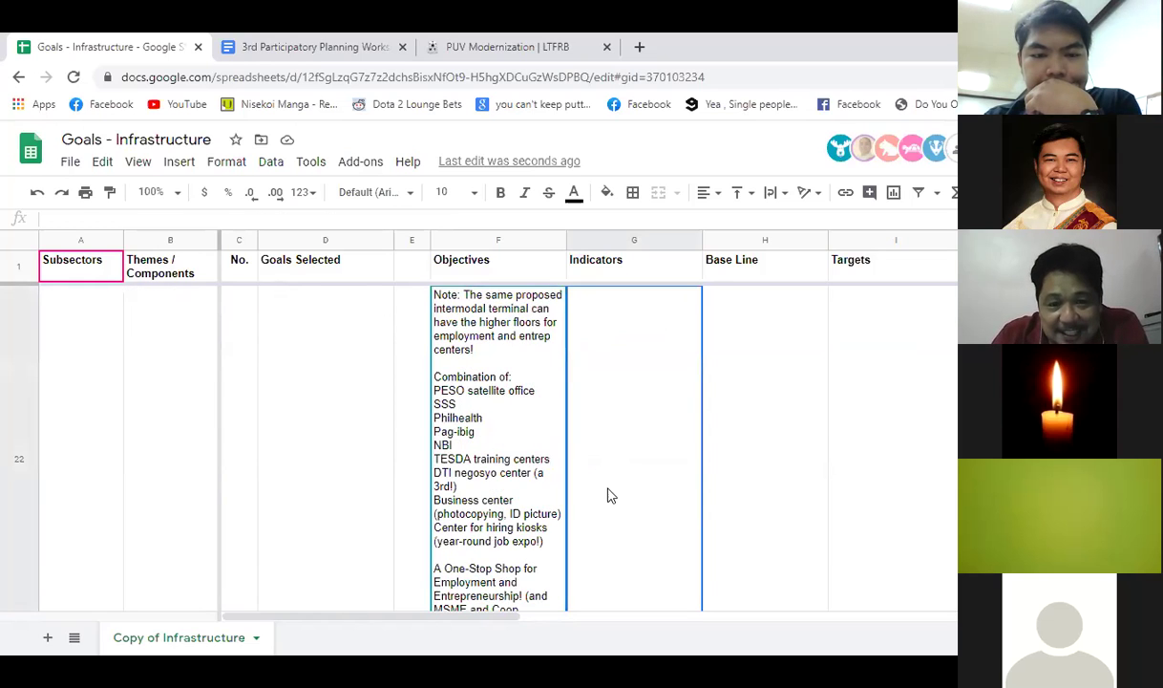
pyautogui.scroll(1, 608, 494)
pyautogui.scroll(-1, 609, 494)
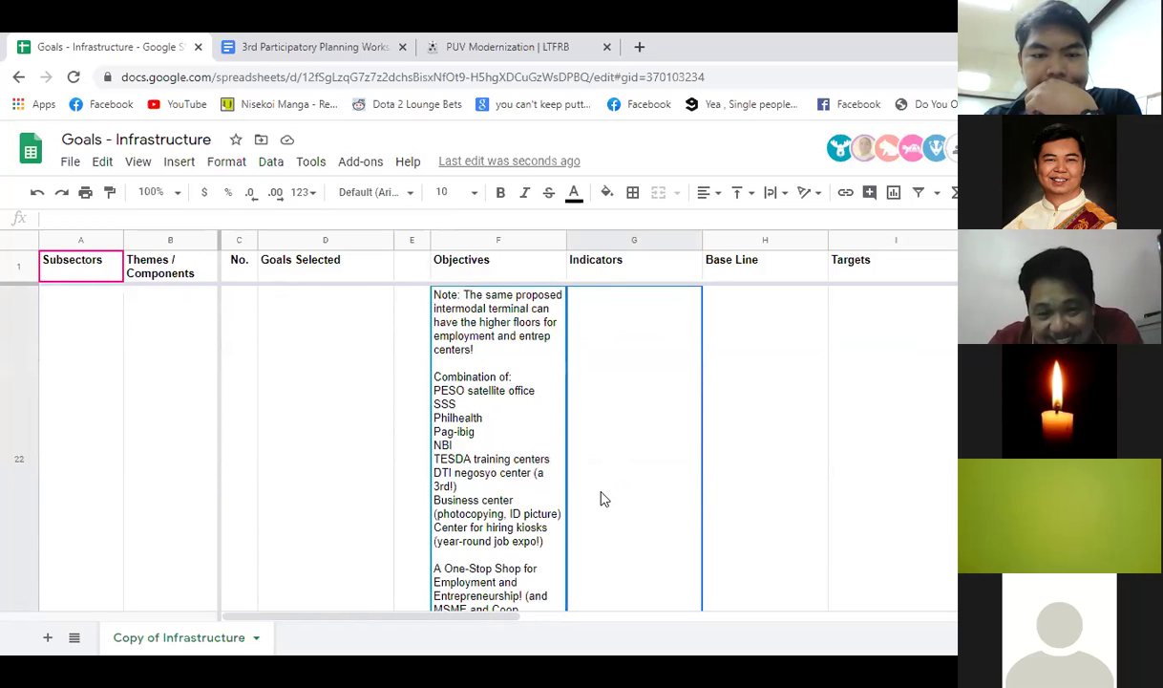
pyautogui.scroll(1, 603, 498)
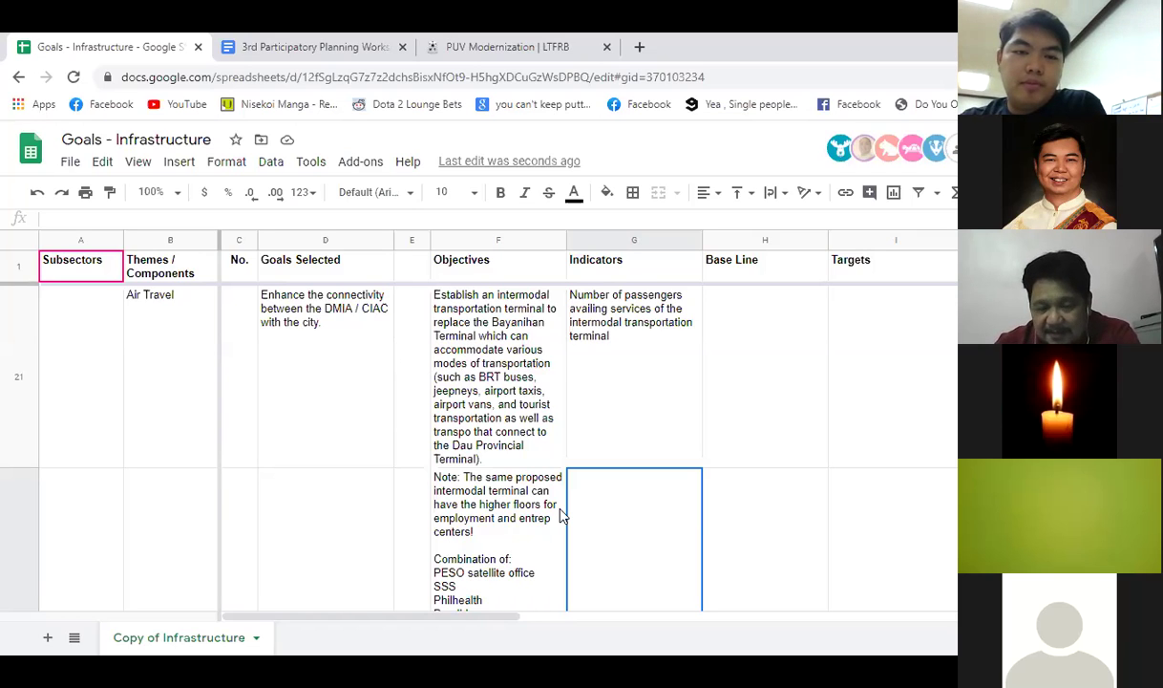
pyautogui.write('Sir John, please note that previous proposal here. Or in another column to the right.')
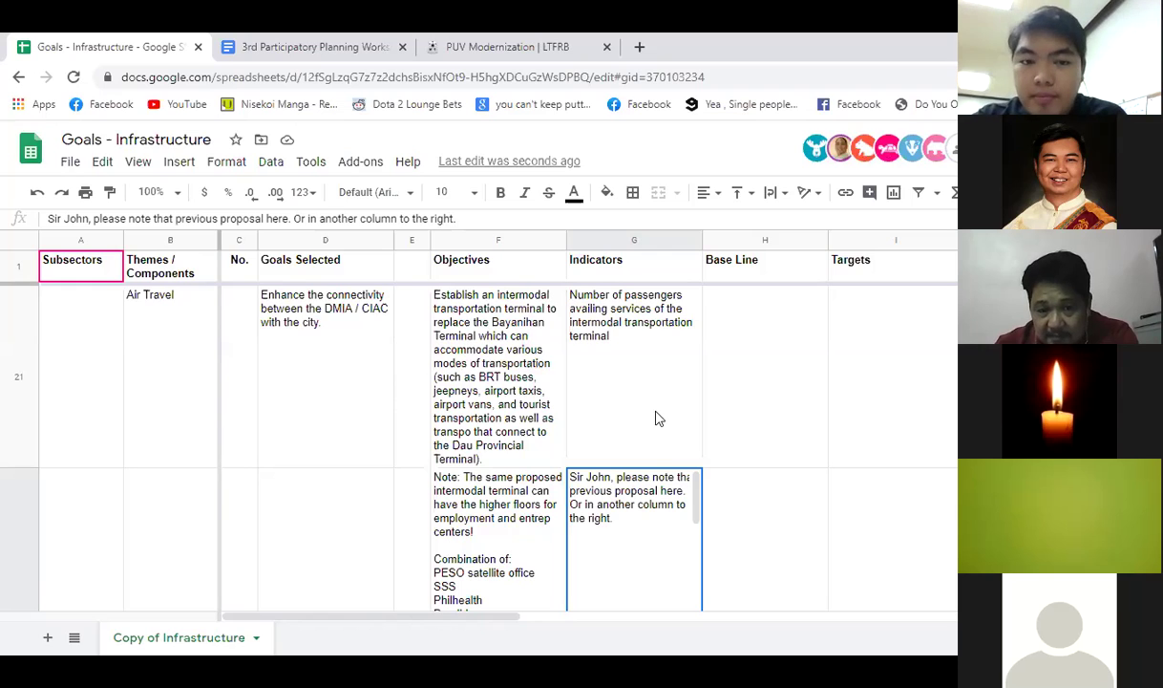
pyautogui.press('Right')
pyautogui.press('Left')
pyautogui.scroll(-2, 621, 456)
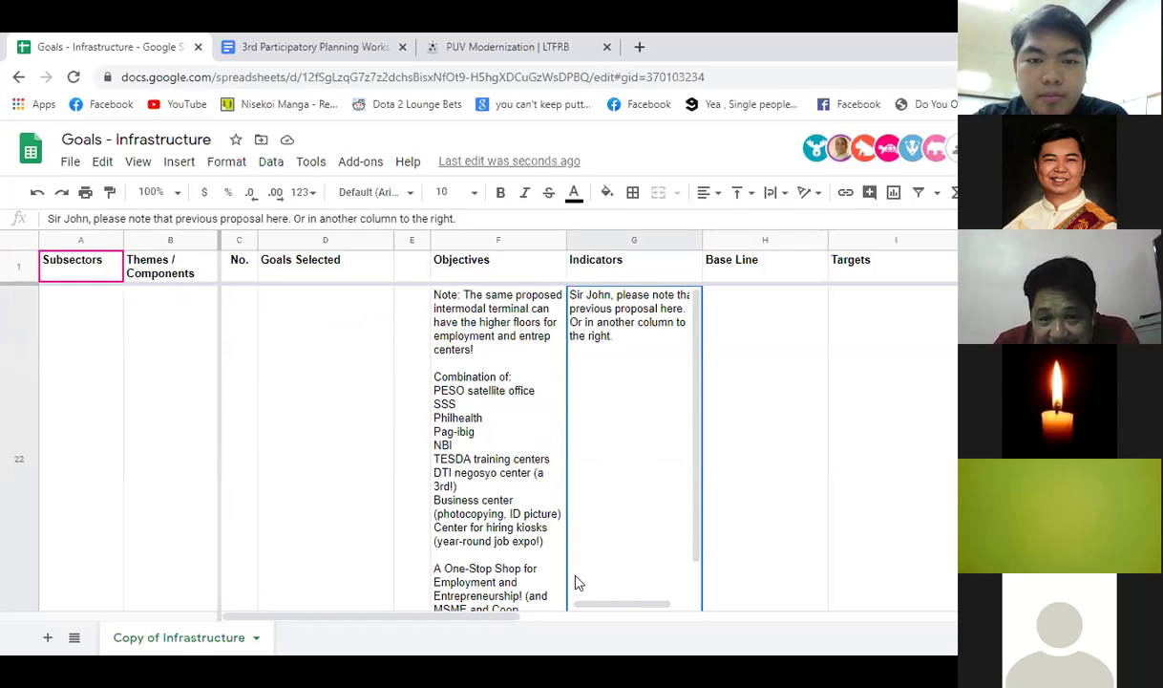
pyautogui.click(724, 377)
# Step: Review the Air Travel row's indicator, Base Line and Strategies cells and the Tourist Transportation entries below
pyautogui.scroll(3, 659, 429)
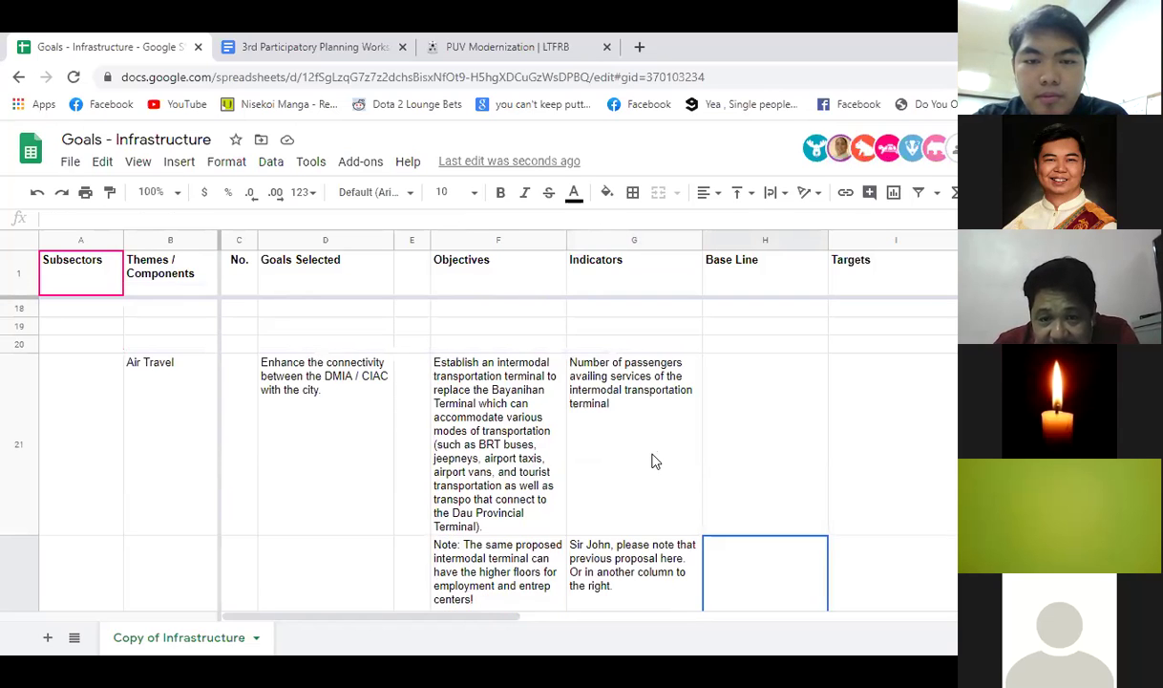
pyautogui.scroll(-1, 652, 459)
pyautogui.click(637, 520)
pyautogui.click(671, 412)
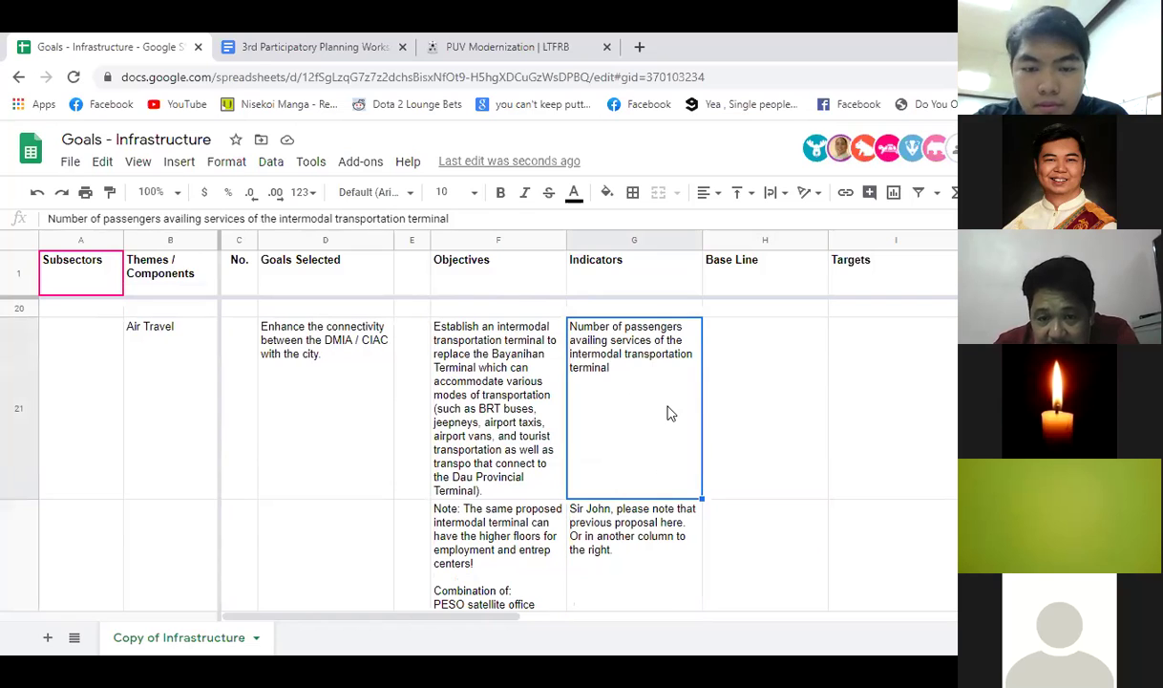
pyautogui.click(722, 406)
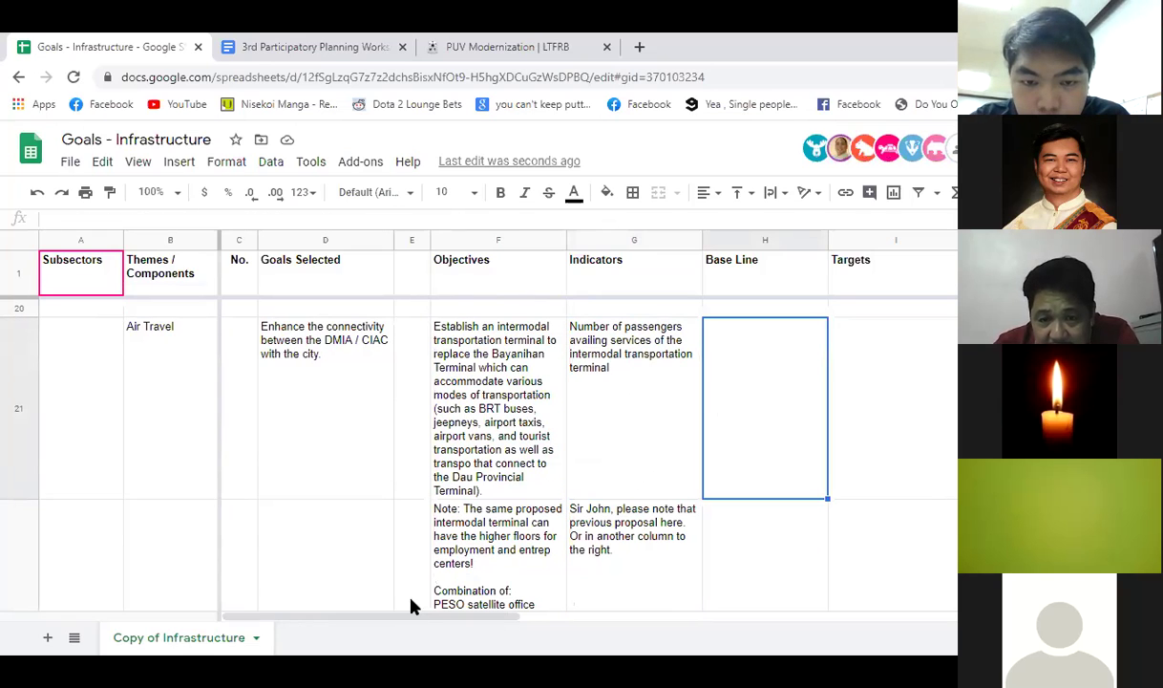
pyautogui.moveTo(415, 617); pyautogui.dragTo(432, 619)
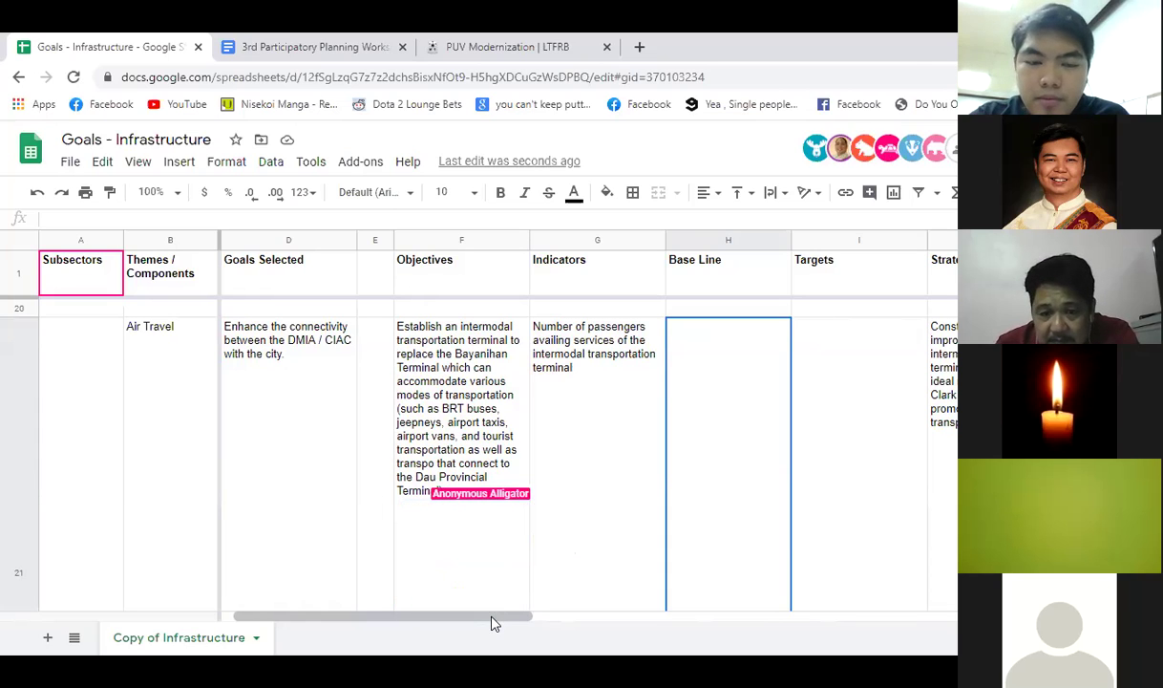
pyautogui.scroll(5, 527, 557)
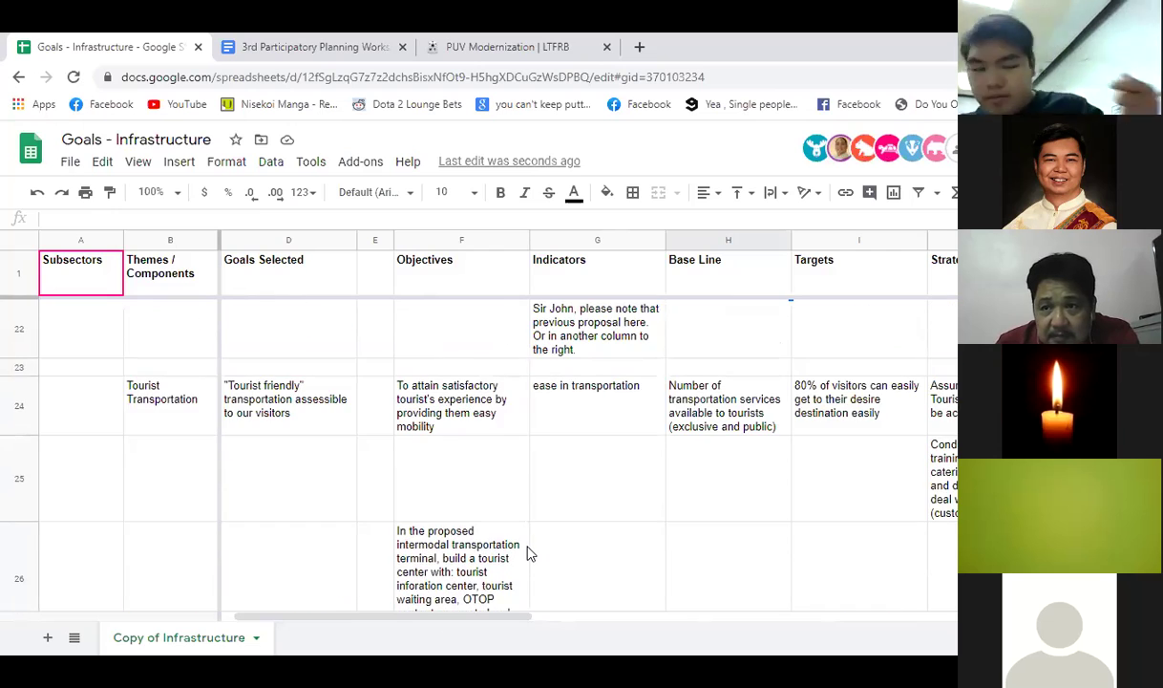
pyautogui.scroll(-6, 531, 554)
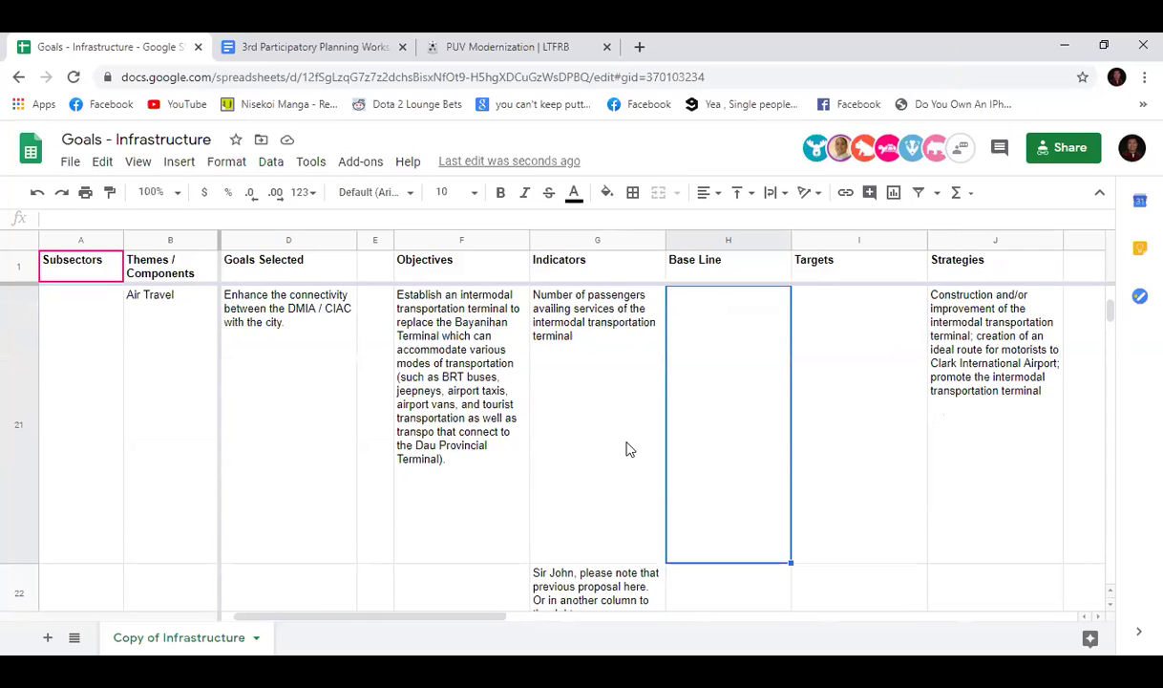
pyautogui.scroll(-1, 632, 573)
pyautogui.scroll(2, 636, 571)
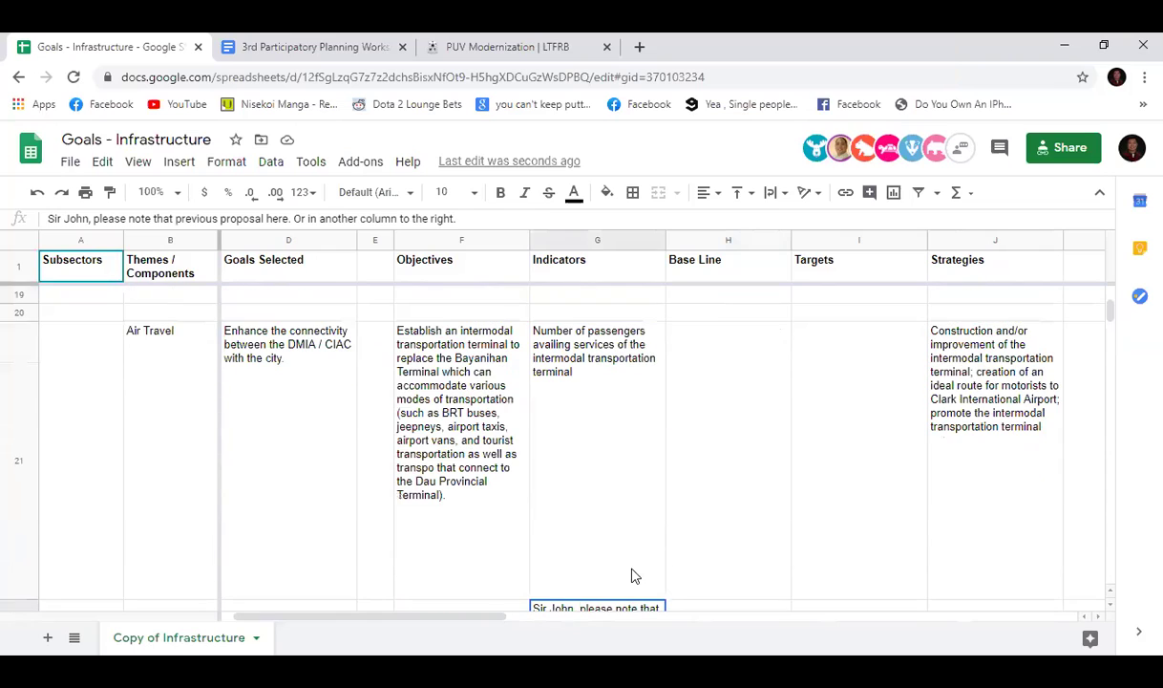
# Step: Check the Targets and Base Line cells of the Air Travel row and the Strategies cell in the row beneath it
pyautogui.click(844, 439)
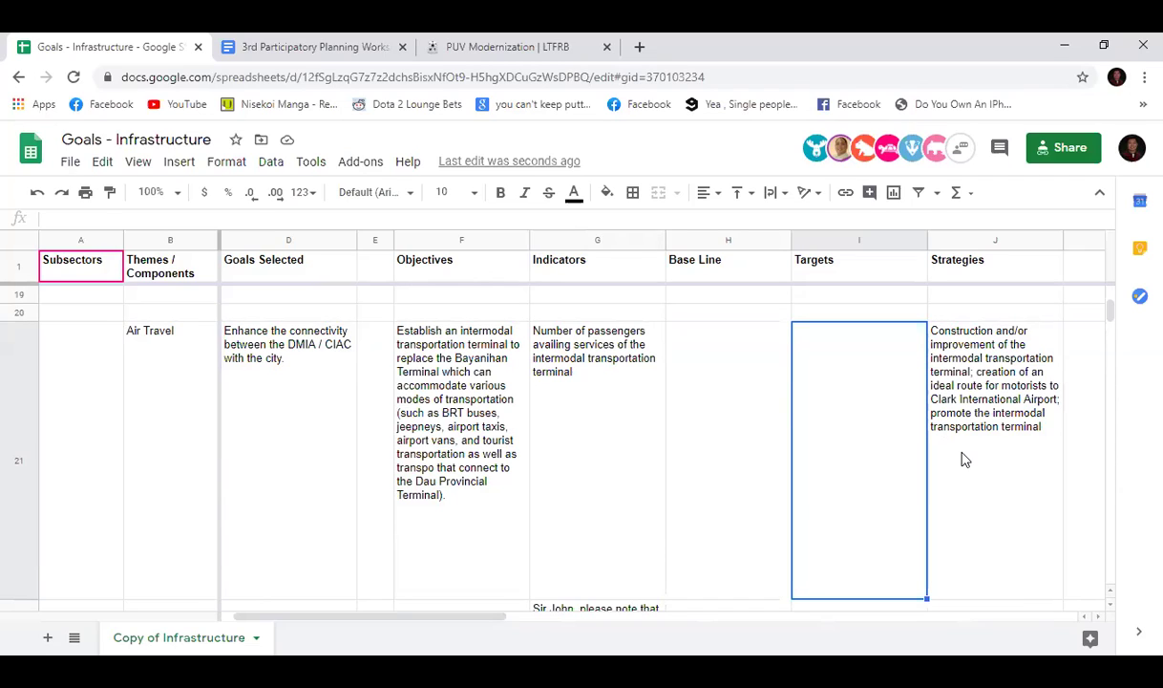
pyautogui.scroll(-1, 654, 509)
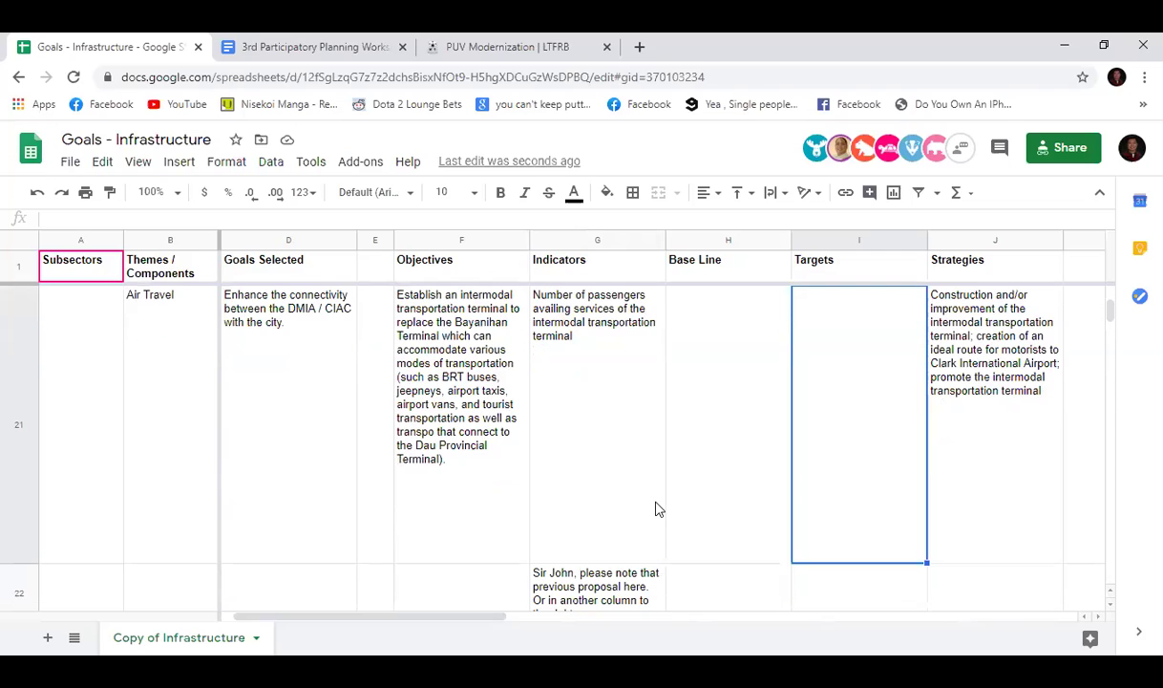
pyautogui.scroll(1, 649, 507)
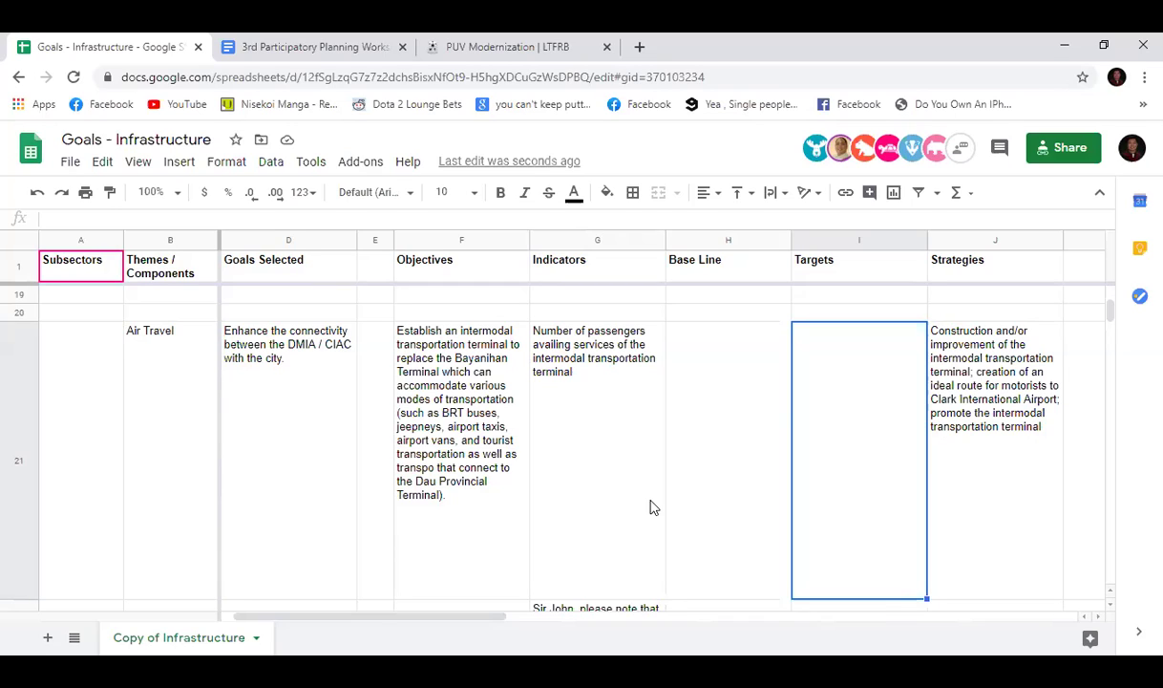
pyautogui.click(745, 431)
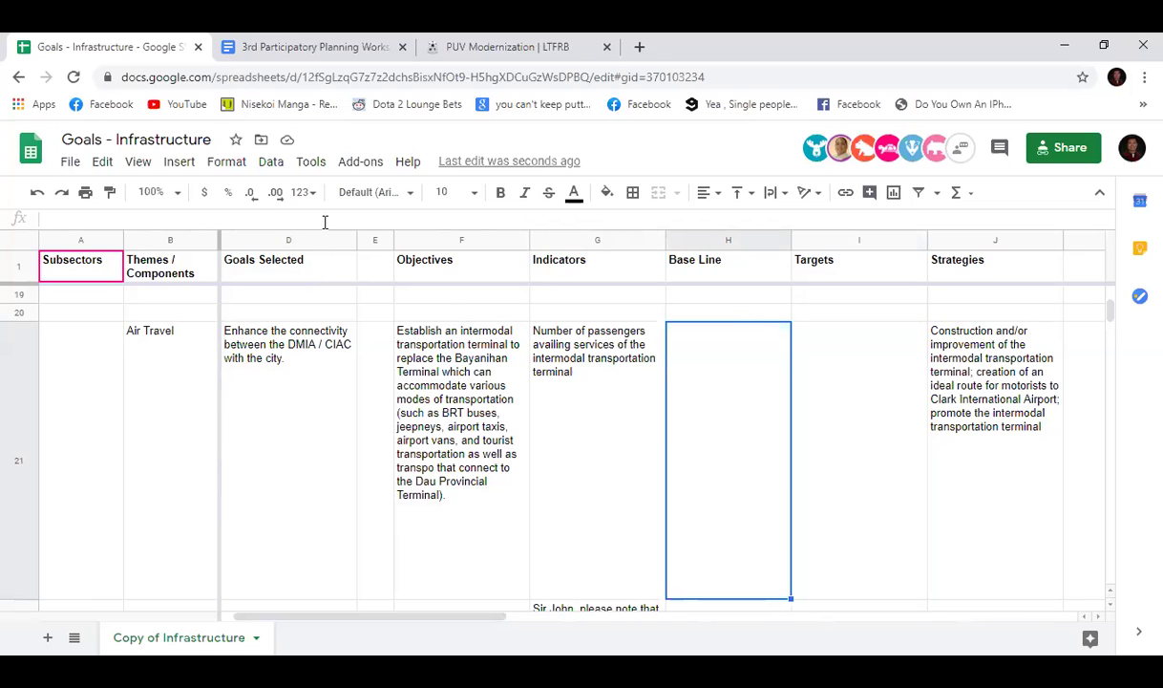
pyautogui.click(814, 430)
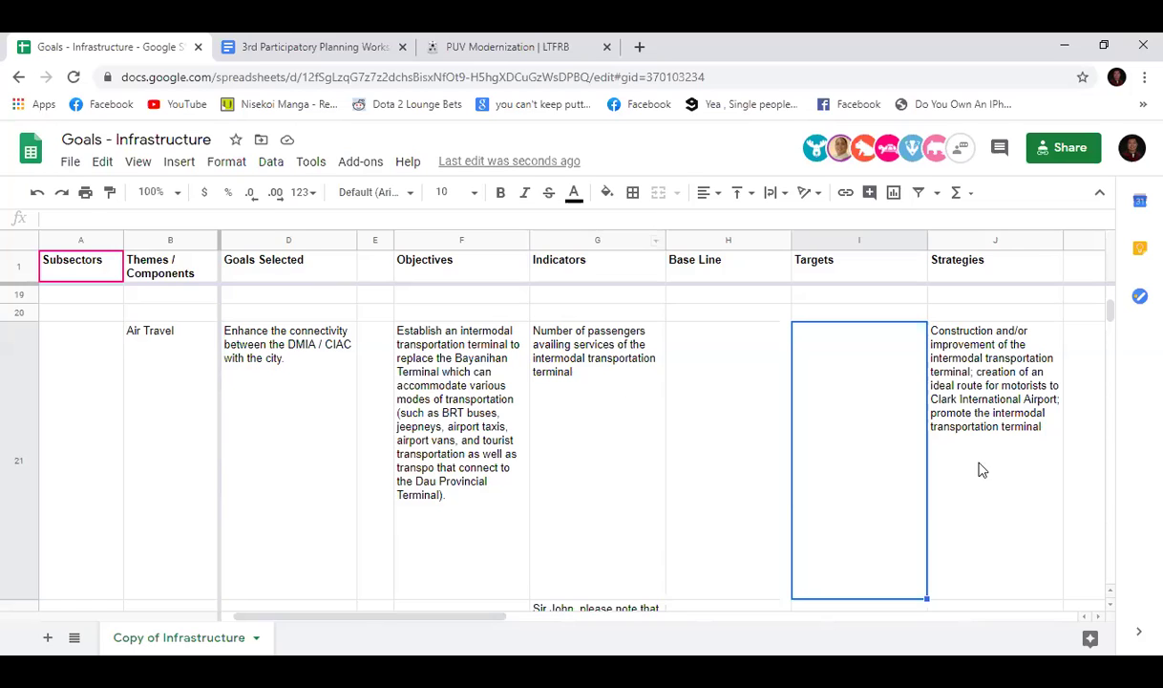
pyautogui.scroll(-2, 969, 473)
pyautogui.click(968, 588)
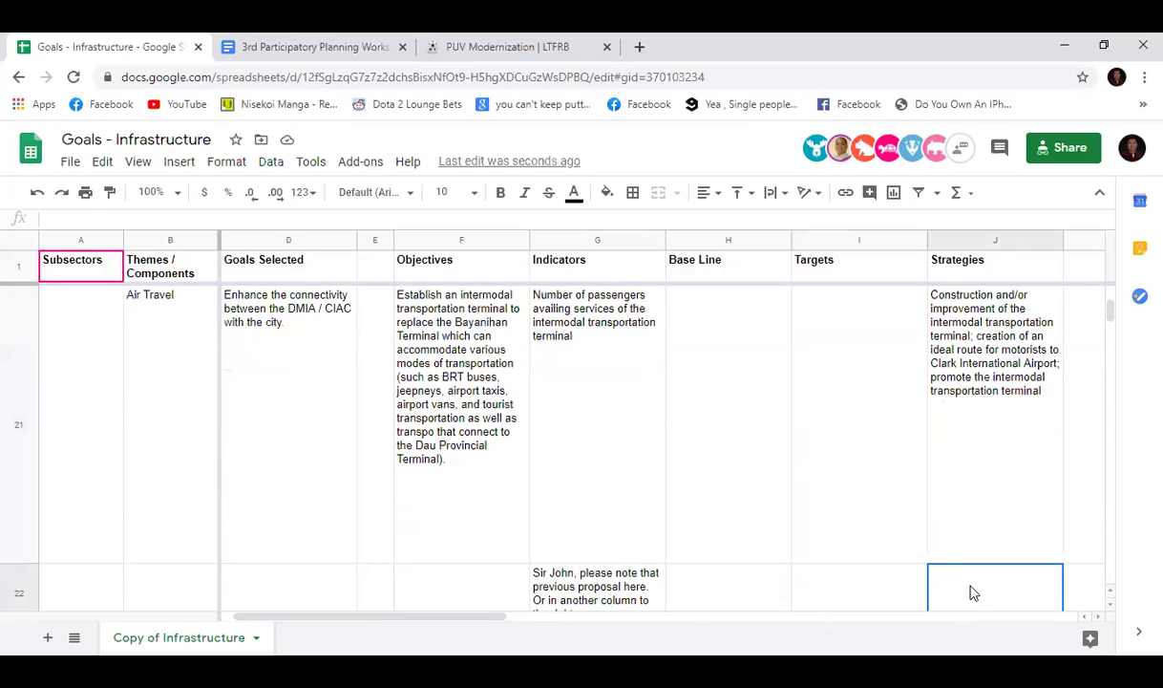
pyautogui.scroll(-1, 940, 541)
pyautogui.scroll(1, 939, 541)
pyautogui.click(629, 214)
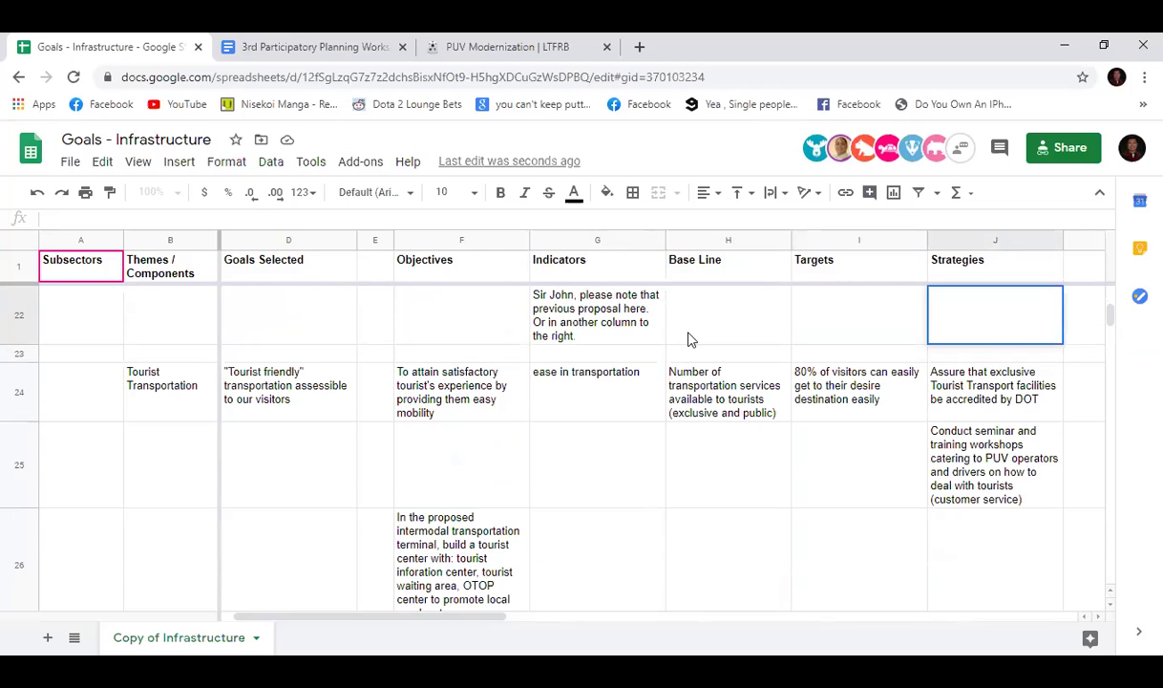
pyautogui.scroll(1, 693, 418)
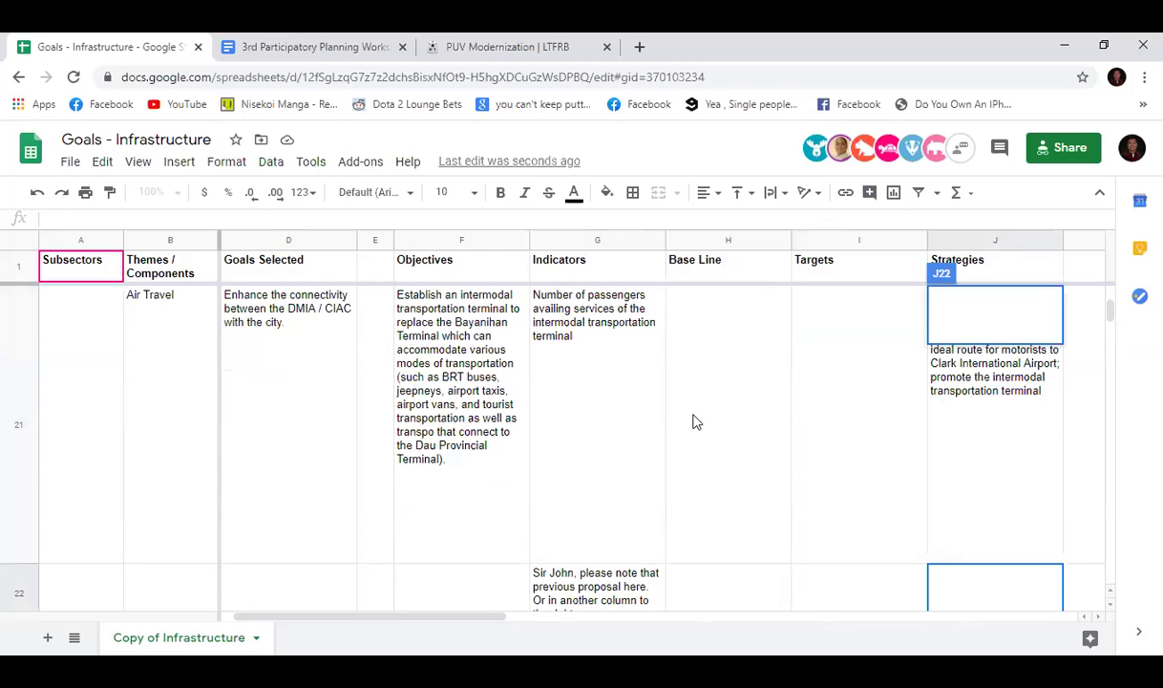
pyautogui.scroll(2, 695, 420)
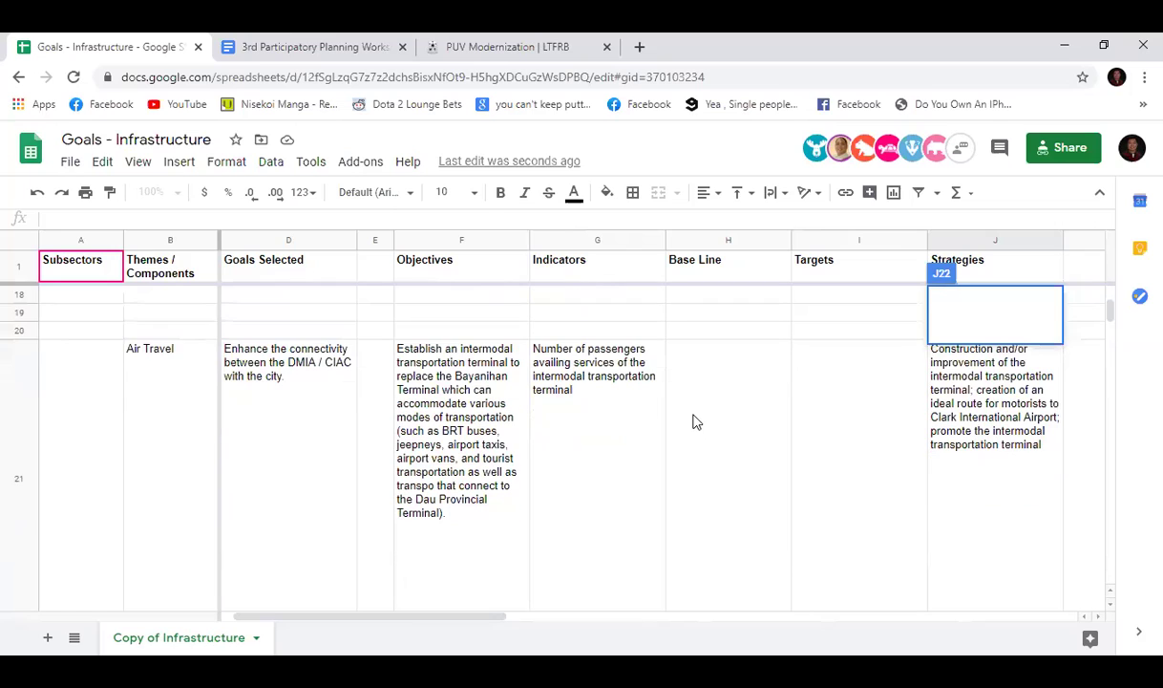
pyautogui.scroll(-4, 841, 396)
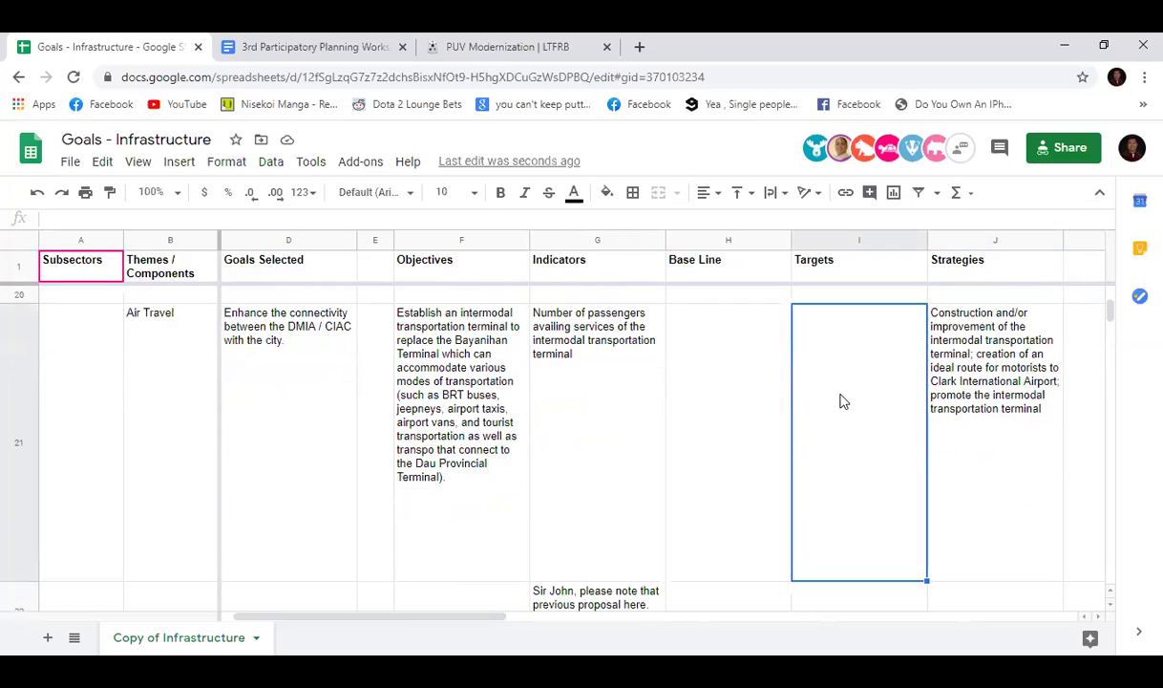
pyautogui.scroll(4, 841, 420)
pyautogui.click(977, 585)
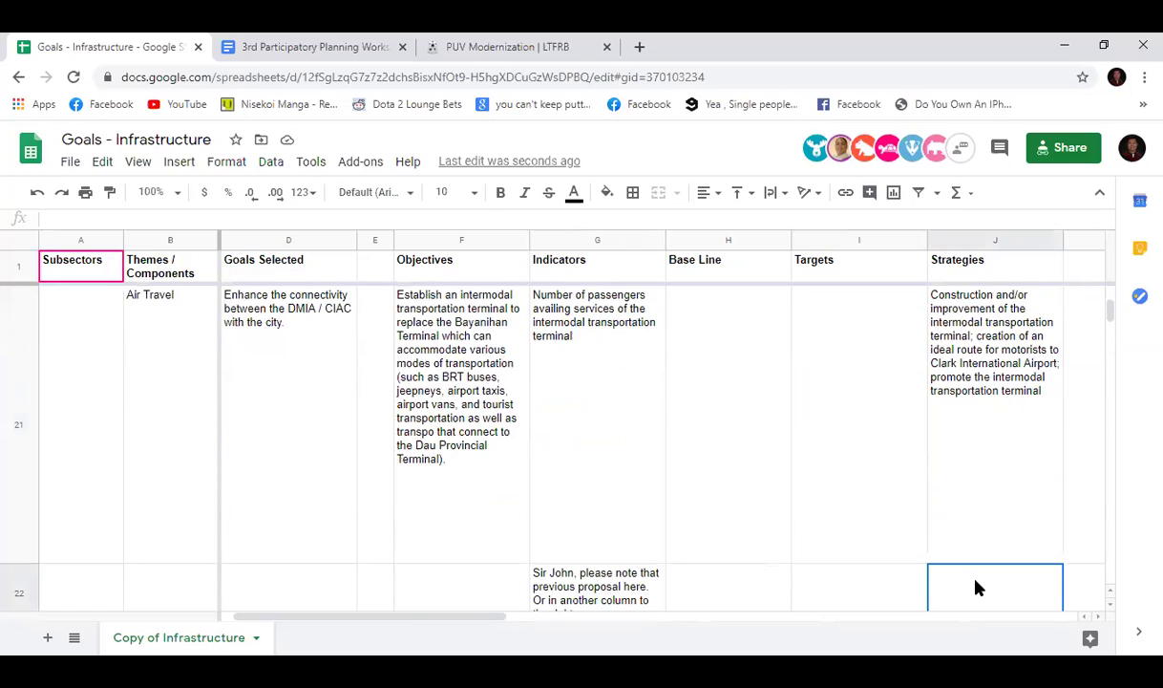
# Step: Open the empty Targets cell of the Air Travel row for editing
pyautogui.click(714, 217)
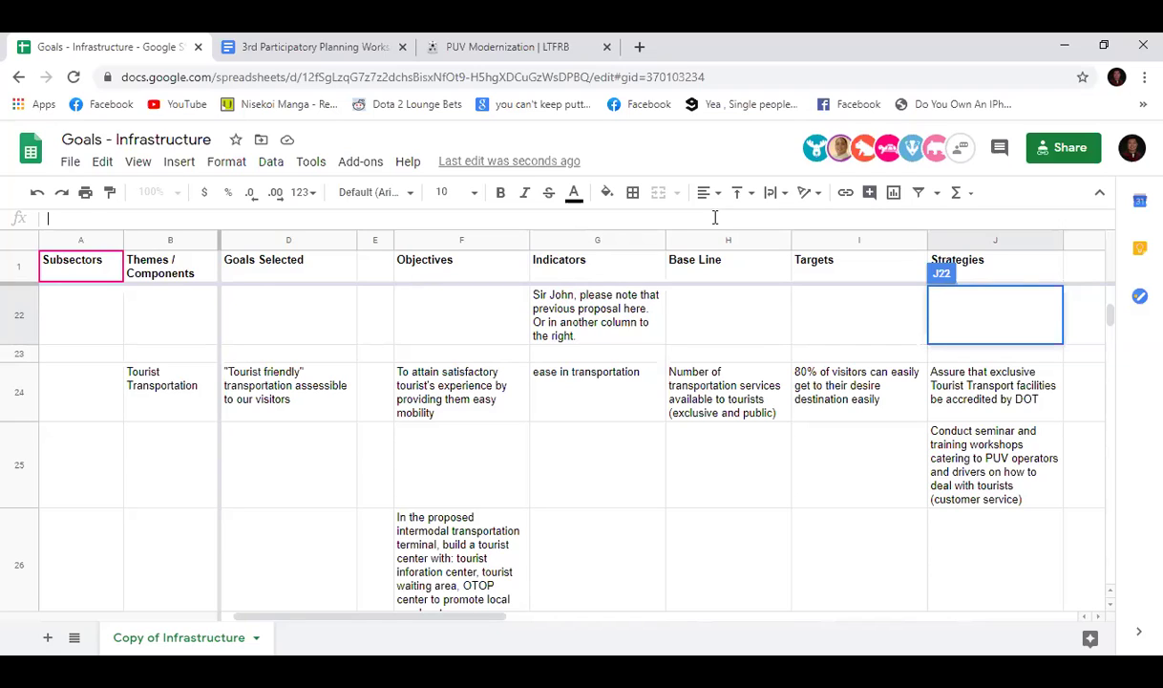
pyautogui.scroll(3, 864, 455)
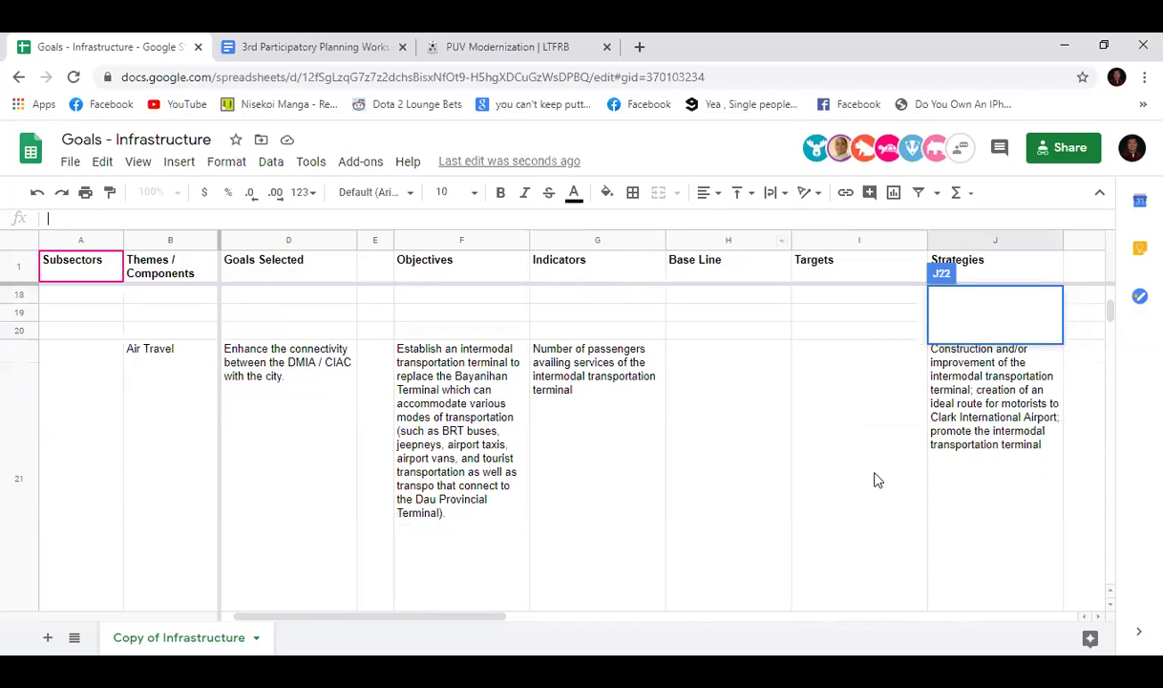
pyautogui.click(854, 404)
pyautogui.click(304, 216)
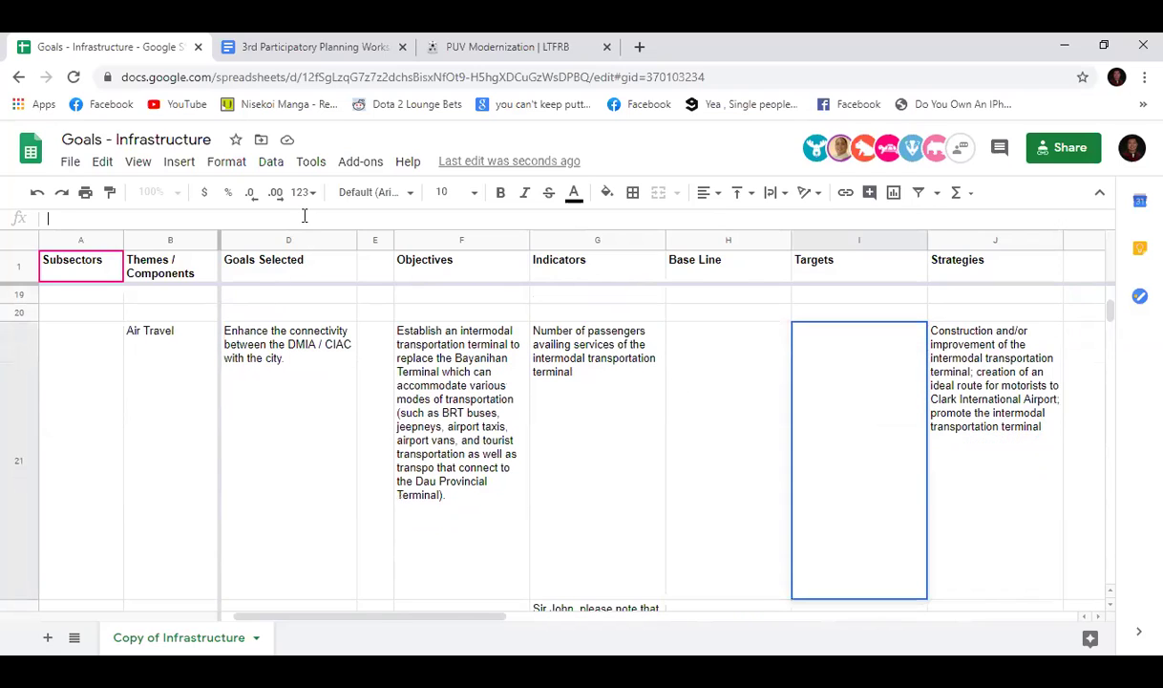
pyautogui.write('increas')
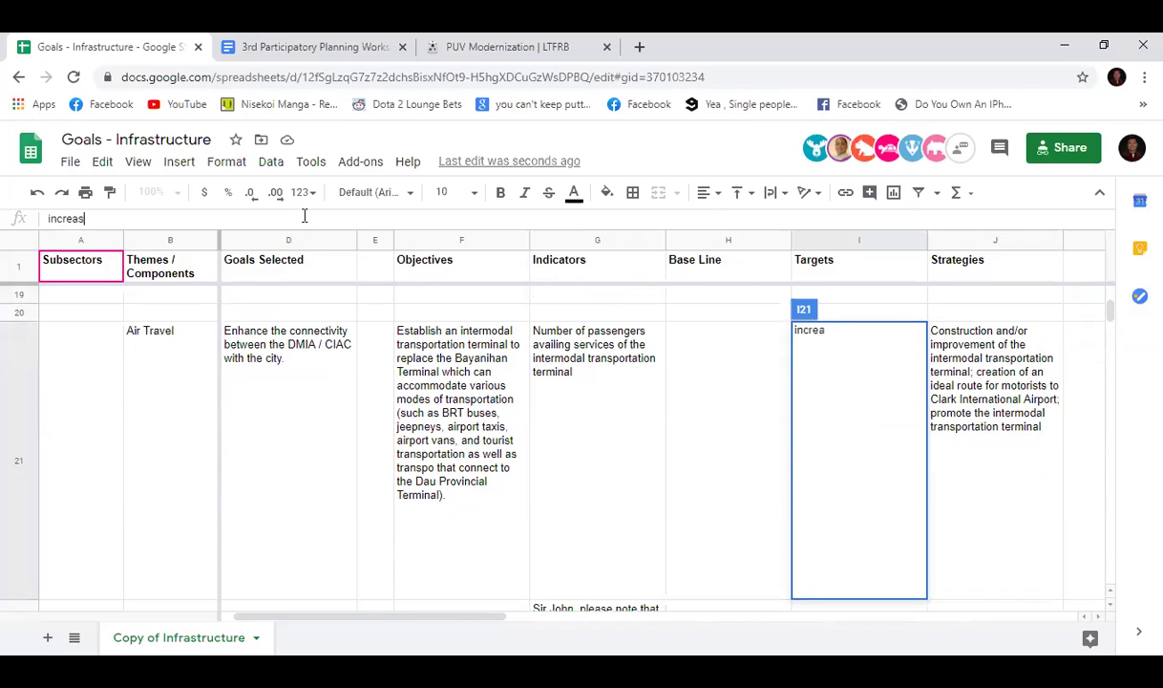
pyautogui.write('e by n% the avai')
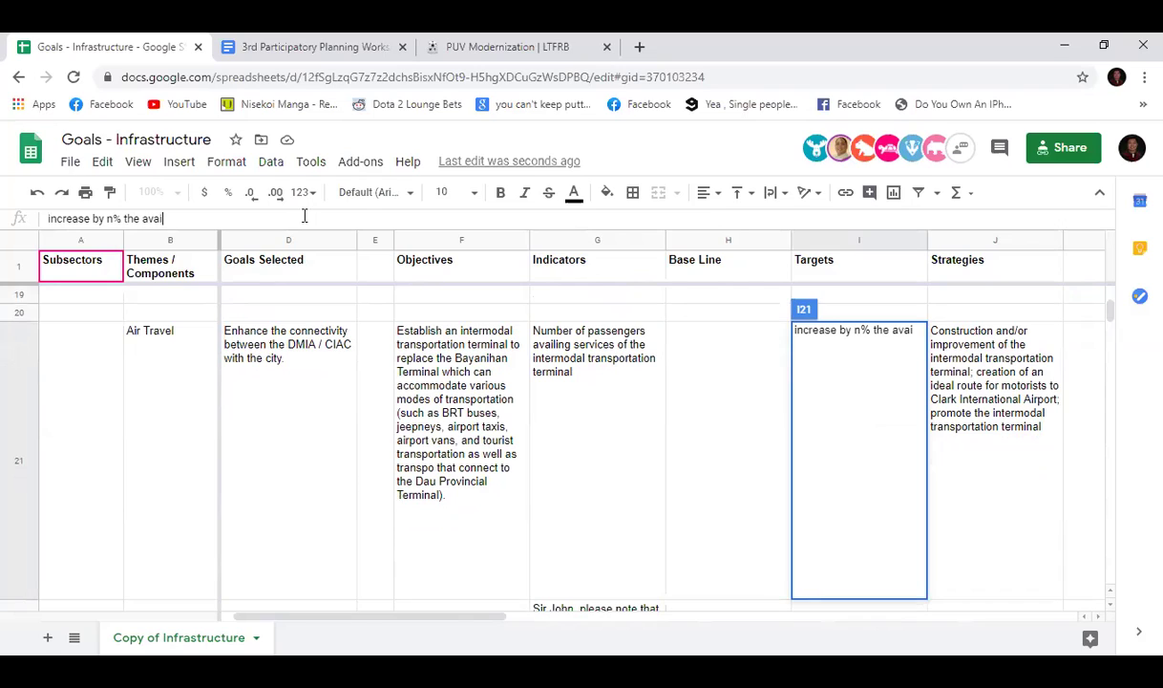
pyautogui.write('lable s')
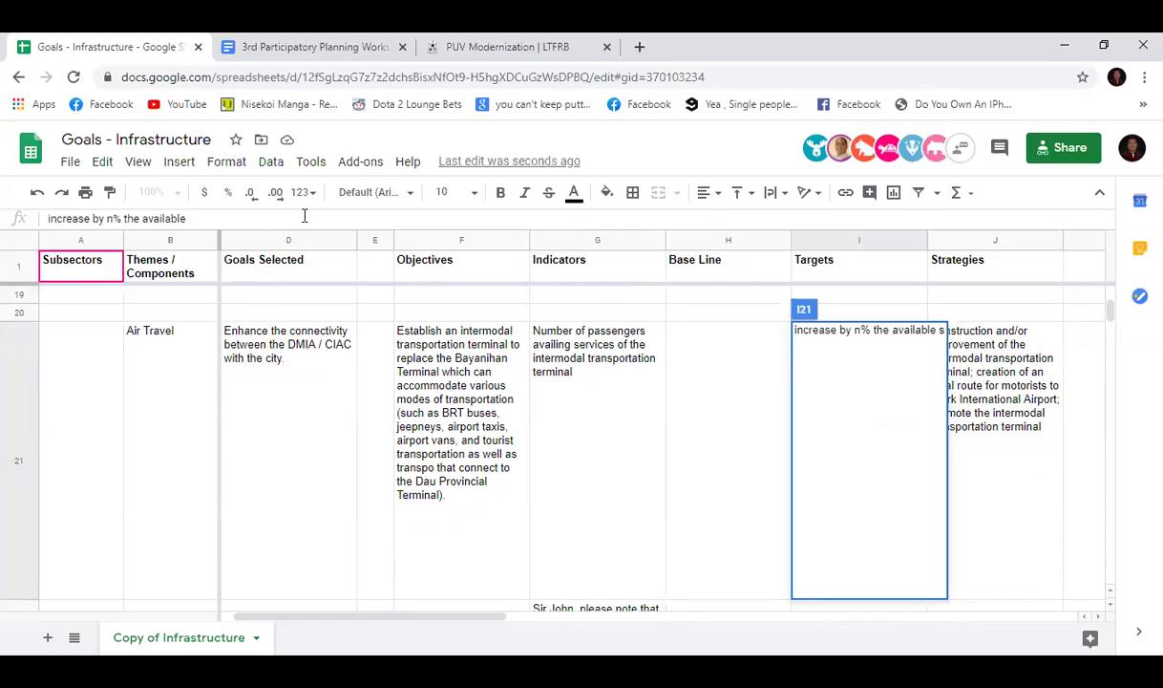
pyautogui.press('BackSpace')
pyautogui.press('BackSpace')
pyautogui.press('BackSpace')
pyautogui.press('BackSpace')
pyautogui.press('BackSpace')
pyautogui.press('BackSpace')
pyautogui.press('BackSpace')
pyautogui.press('BackSpace')
pyautogui.press('BackSpace')
pyautogui.press('BackSpace')
pyautogui.press('BackSpace')
pyautogui.press('BackSpace')
pyautogui.press('BackSpace')
pyautogui.press('BackSpace')
pyautogui.press('BackSpace')
pyautogui.press('BackSpace')
pyautogui.press('BackSpace')
pyautogui.press('BackSpace')
pyautogui.press('BackSpace')
pyautogui.press('BackSpace')
pyautogui.press('BackSpace')
pyautogui.press('BackSpace')
pyautogui.press('BackSpace')
pyautogui.press('BackSpace')
pyautogui.press('BackSpace')
pyautogui.press('BackSpace')
pyautogui.press('BackSpace')
pyautogui.press('BackSpace')
# Step: Enter "Available number of services offered in the area is increased by n%" as the Air Travel row's target
pyautogui.write('A')
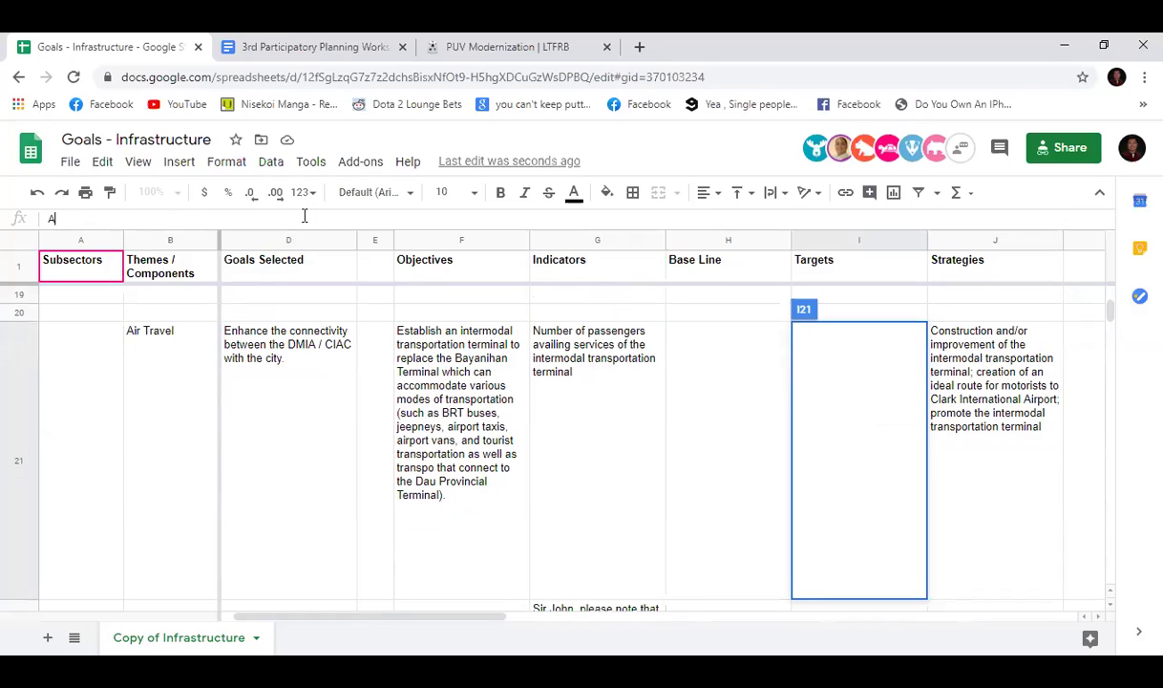
pyautogui.write('vailable n')
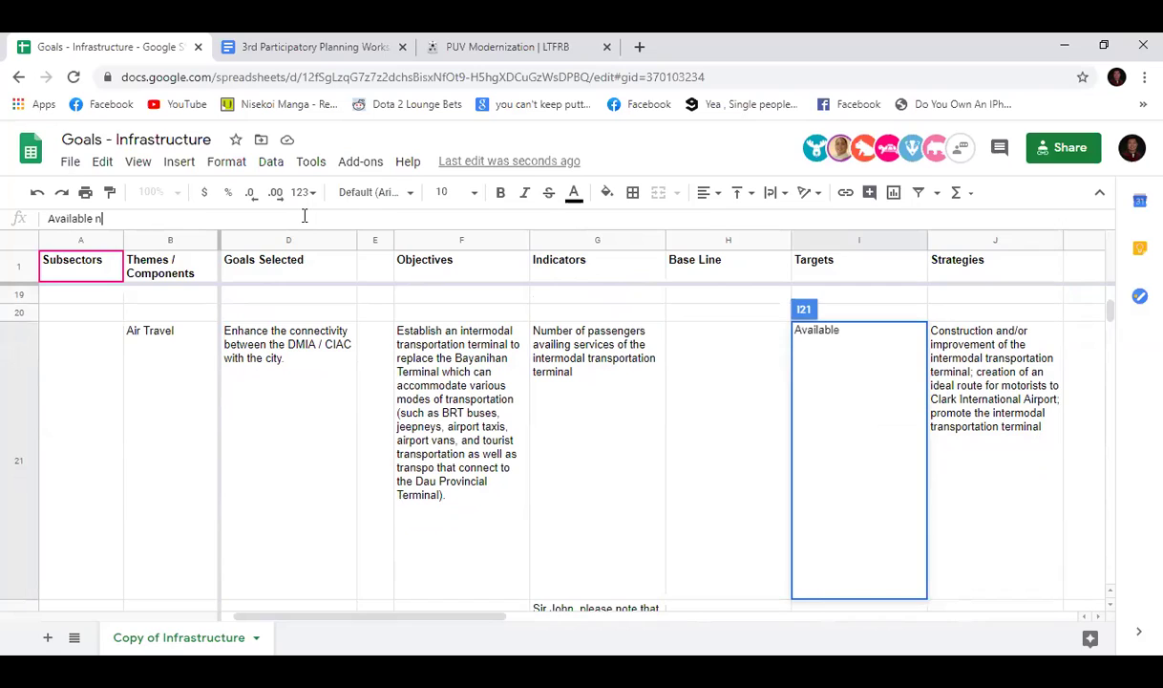
pyautogui.write('umber of serviced')
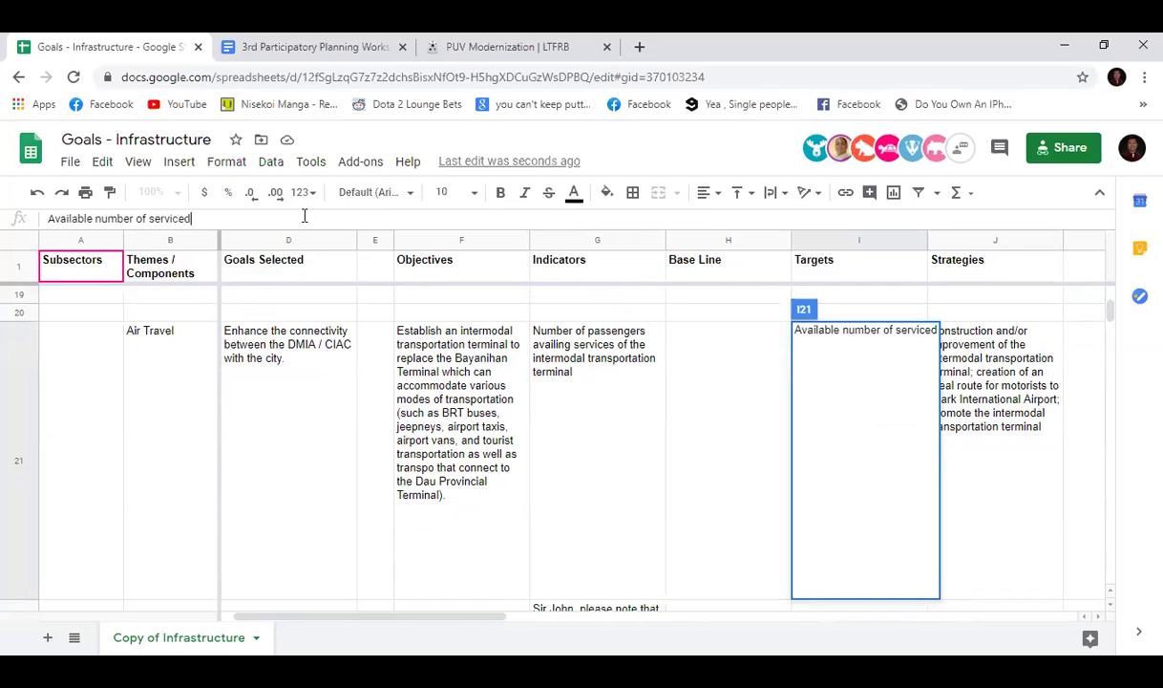
pyautogui.press('BackSpace')
pyautogui.write('s of')
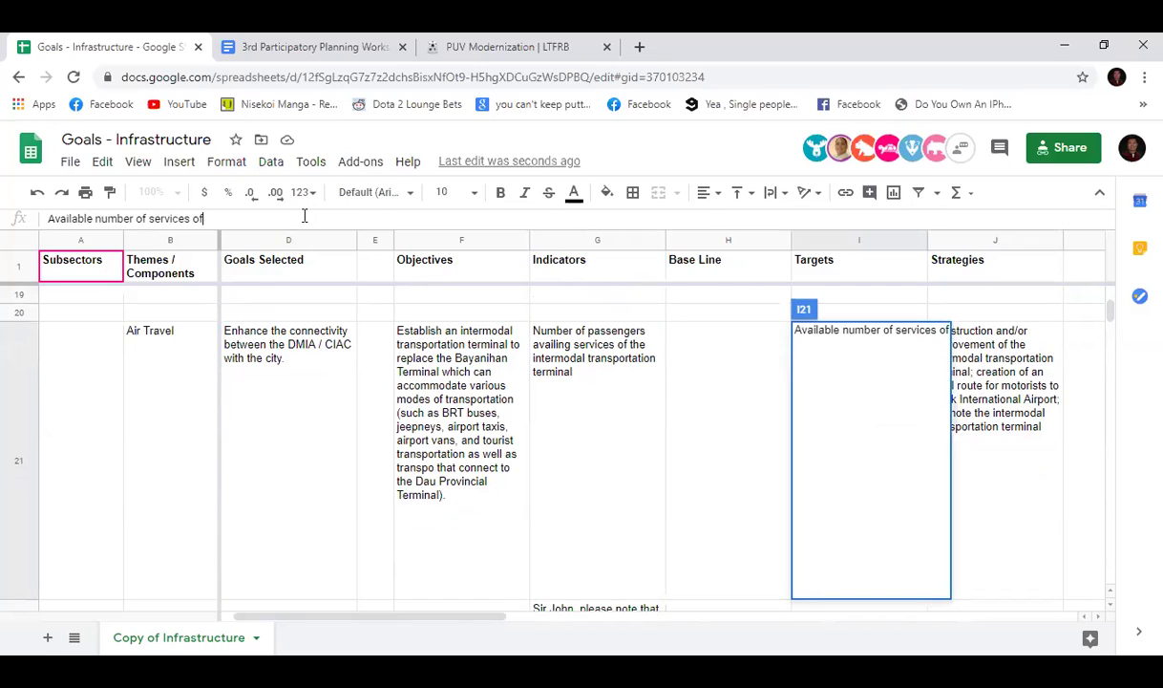
pyautogui.write('fered in the ')
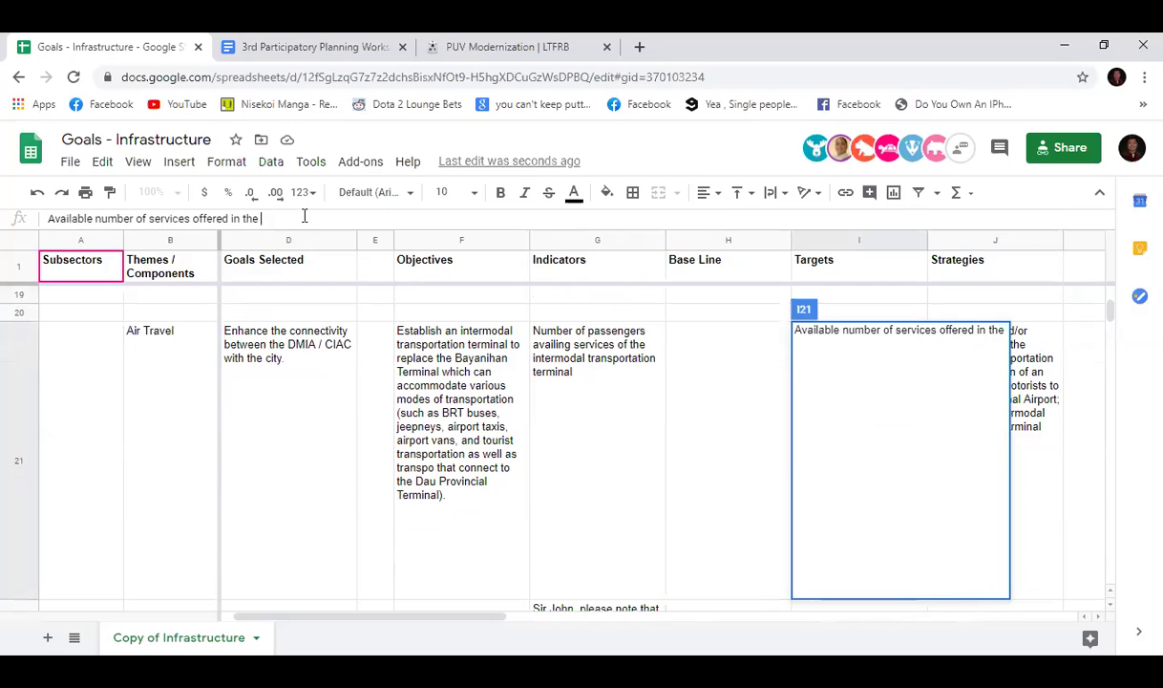
pyautogui.write('area is ')
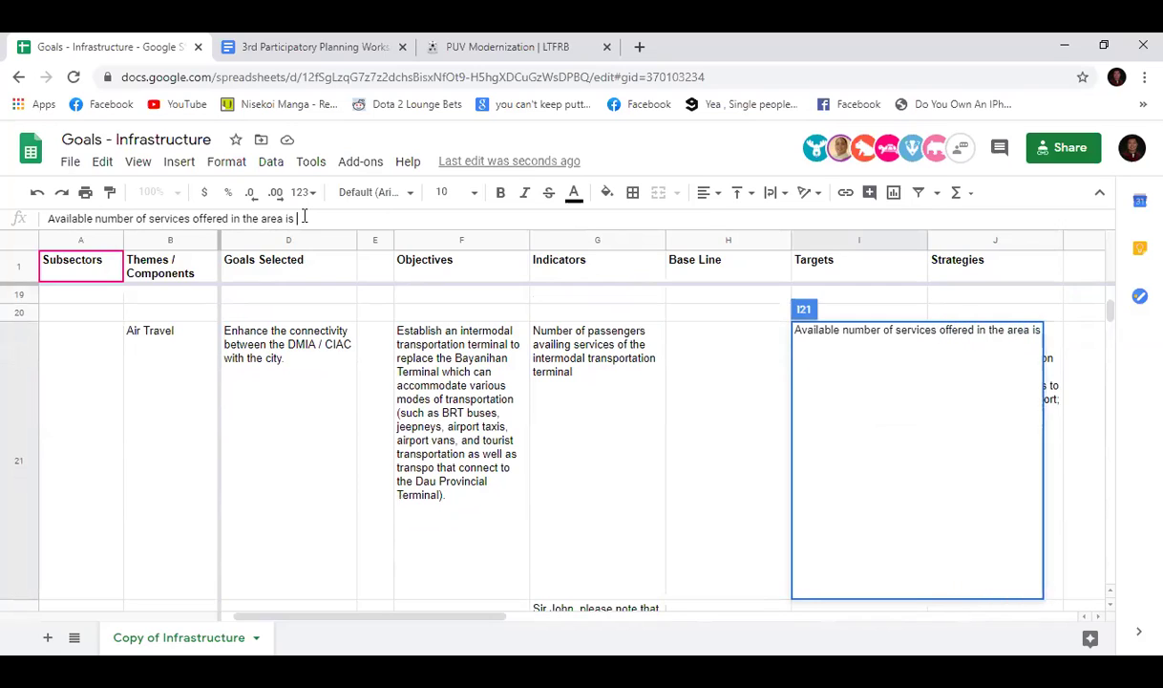
pyautogui.write('increased ')
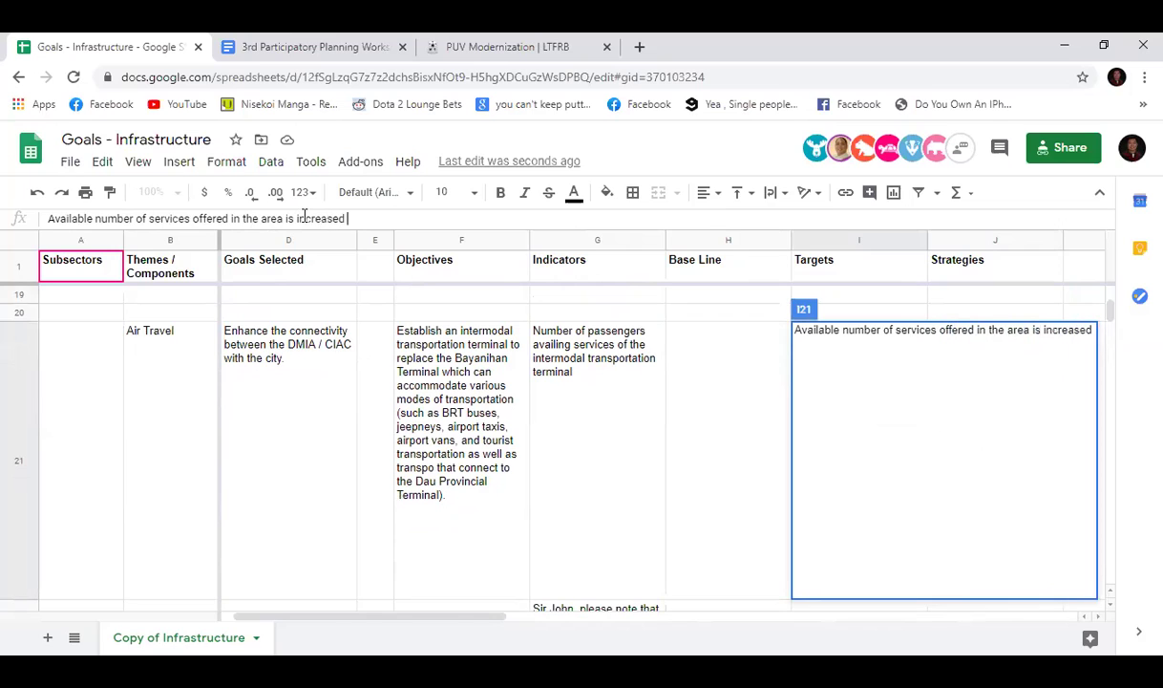
pyautogui.write('by n%')
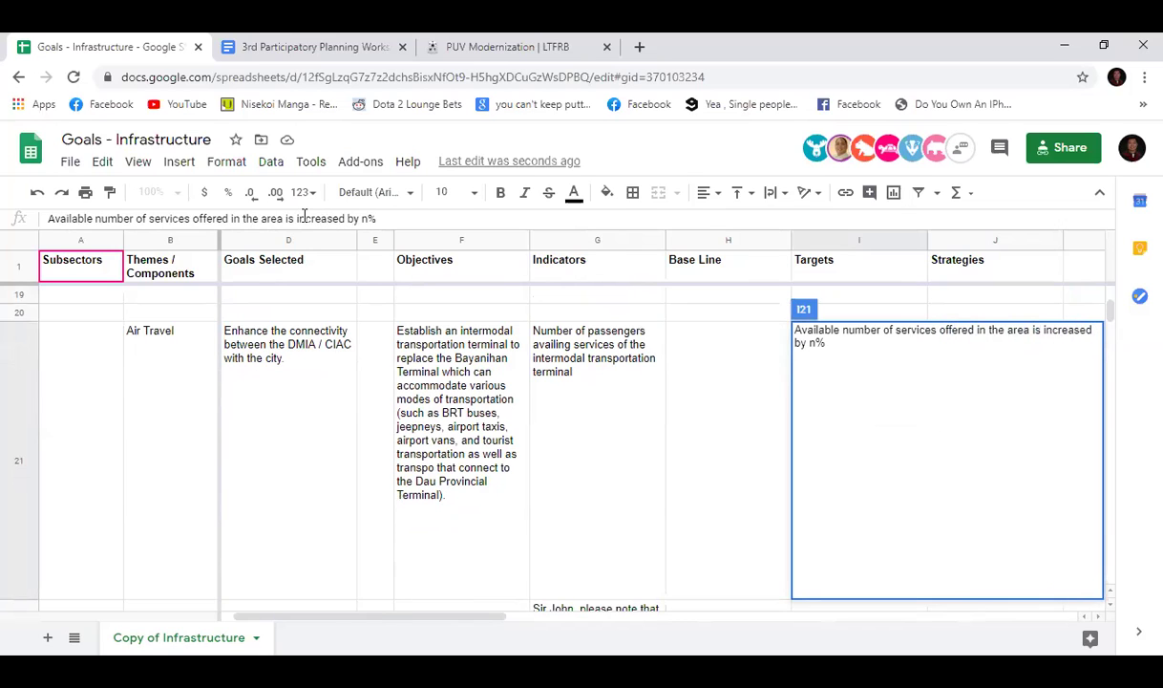
pyautogui.press('Return')
# Step: Review the Air Travel row's new target against its strategies and the empty Strategies cell in the row beneath
pyautogui.scroll(3, 786, 394)
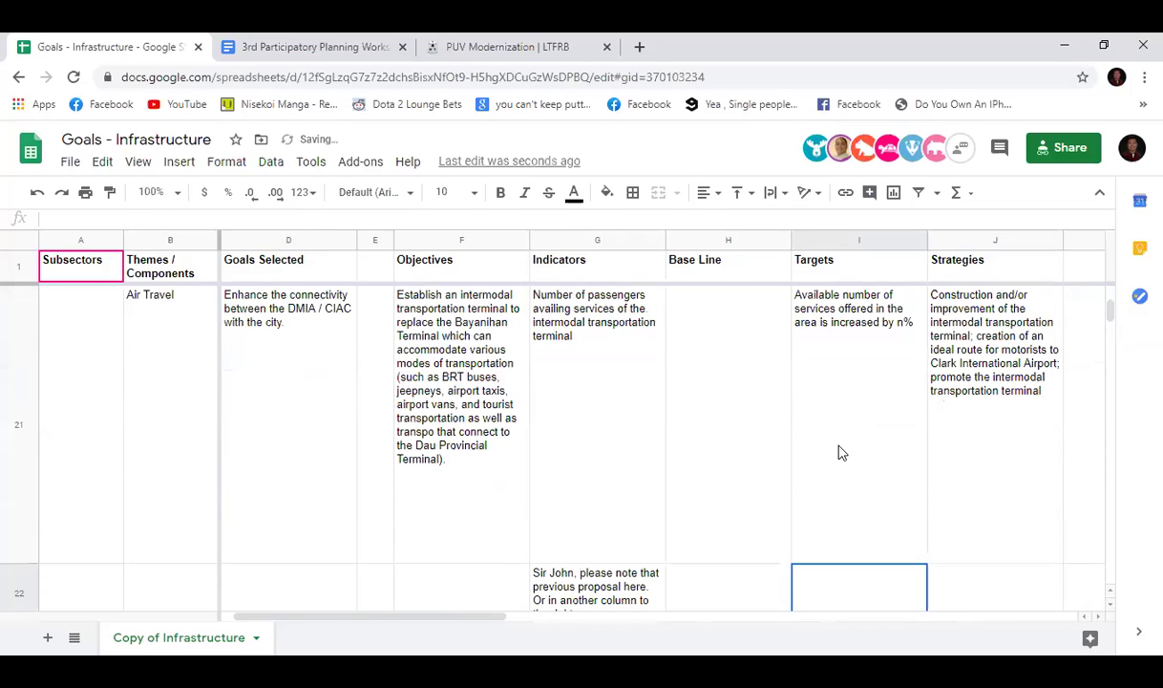
pyautogui.click(816, 339)
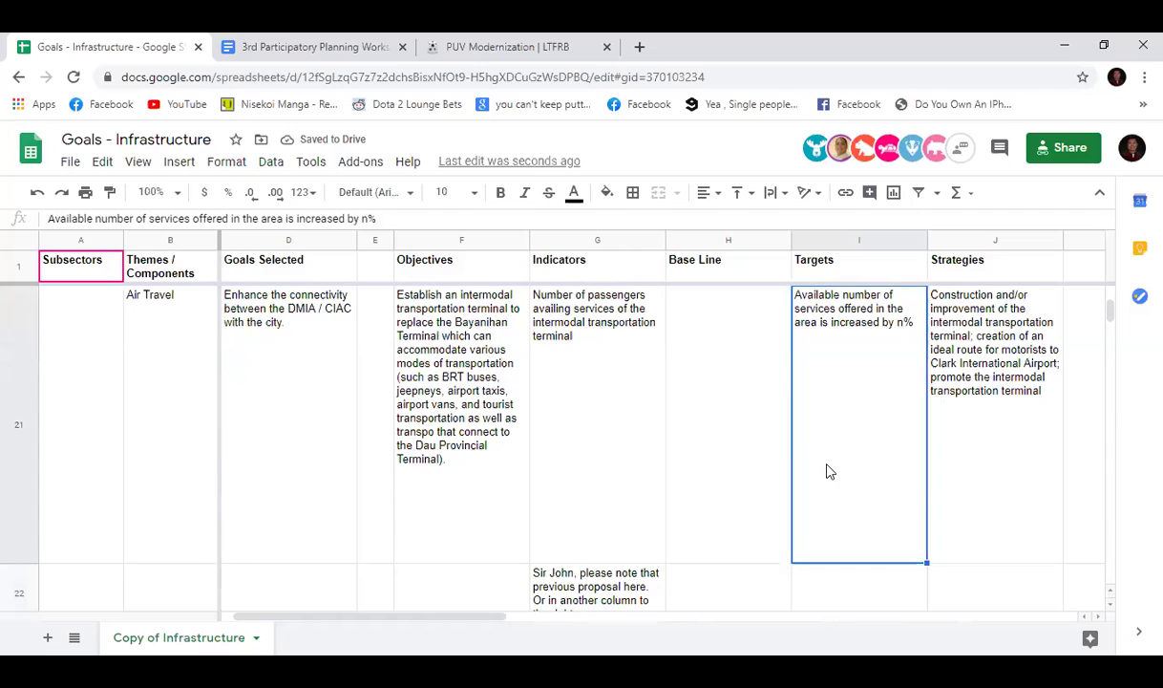
pyautogui.click(968, 600)
pyautogui.click(882, 478)
pyautogui.click(945, 571)
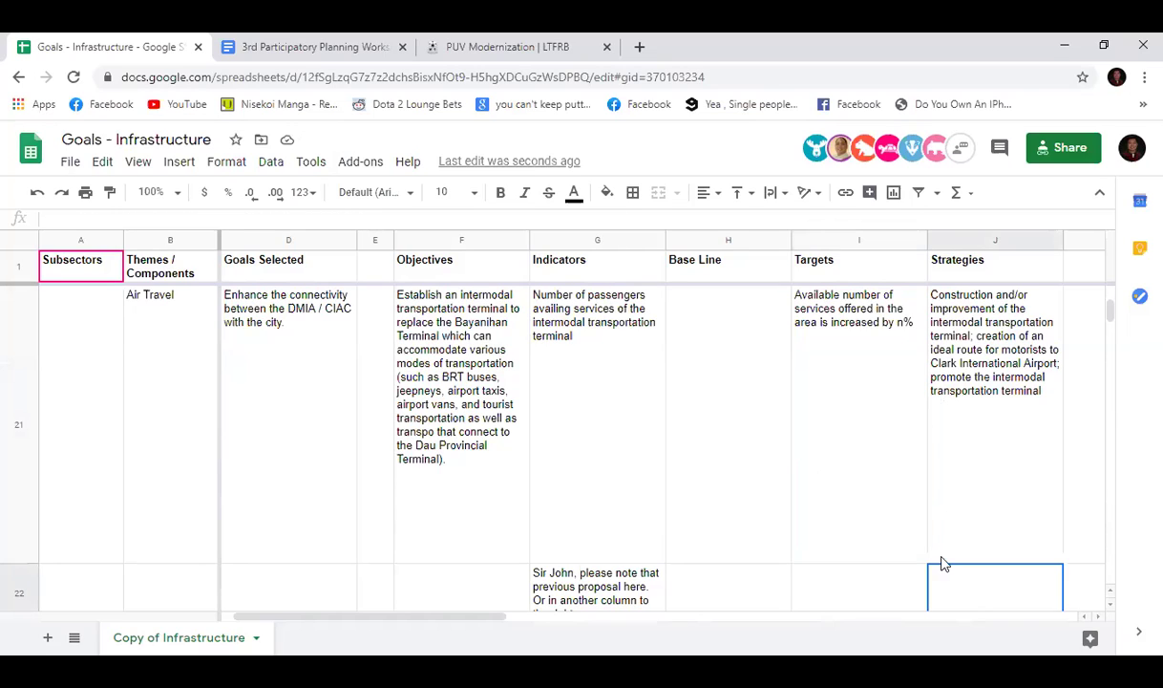
pyautogui.click(875, 397)
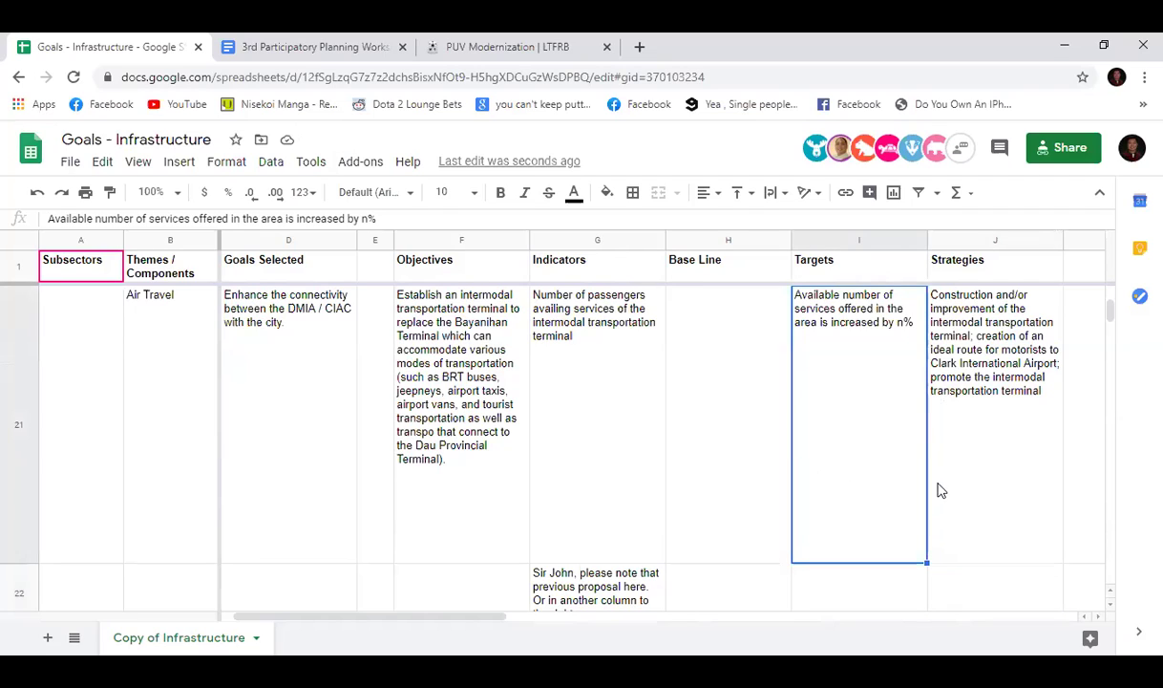
# Step: In the Strategies cell below the Air Travel row, write "Promotion of the facility to offices interested to operate in Angeles City"
pyautogui.click(975, 574)
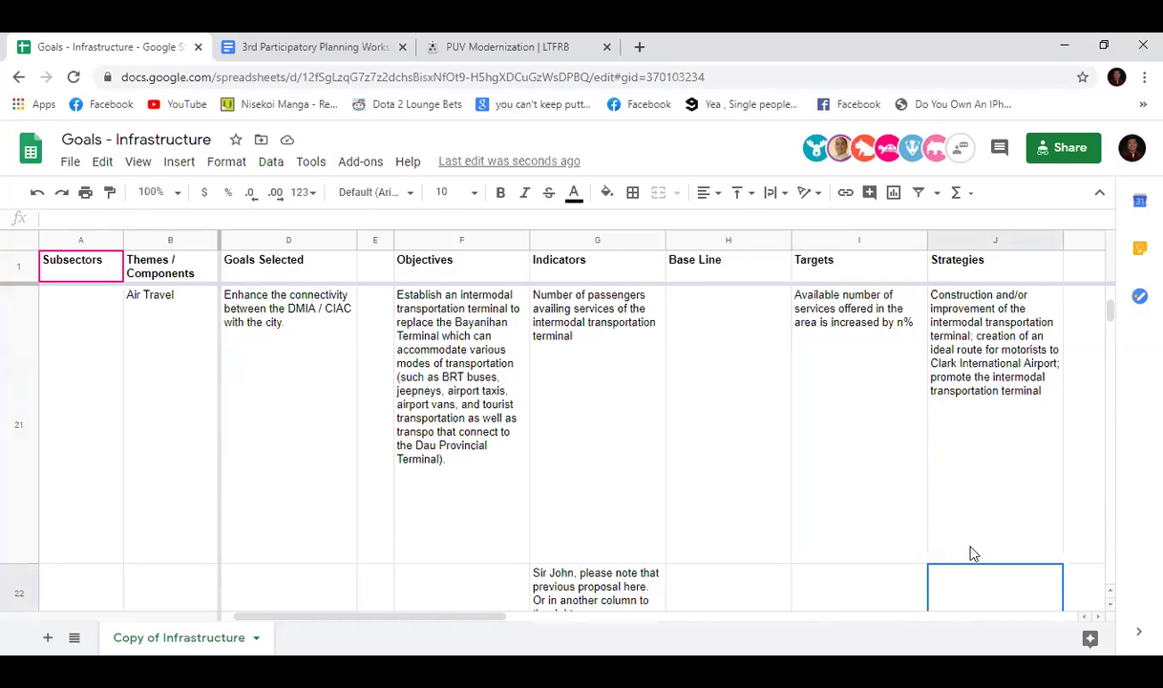
pyautogui.scroll(-3, 992, 446)
pyautogui.scroll(3, 994, 448)
pyautogui.scroll(-3, 992, 446)
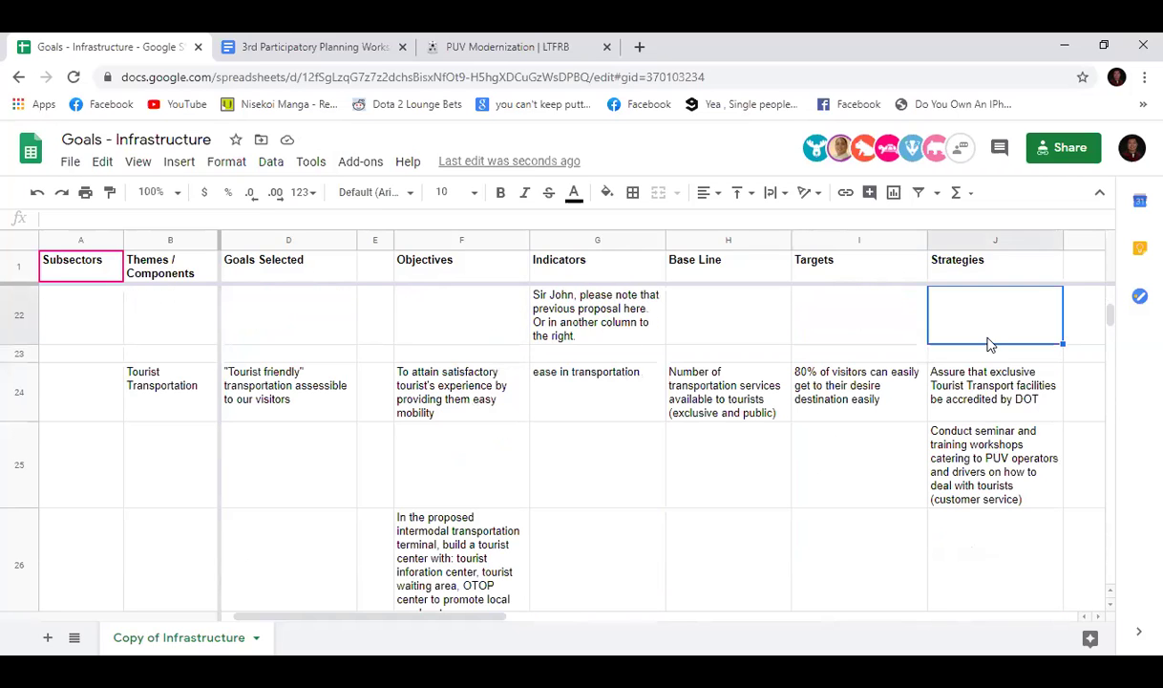
pyautogui.click(538, 221)
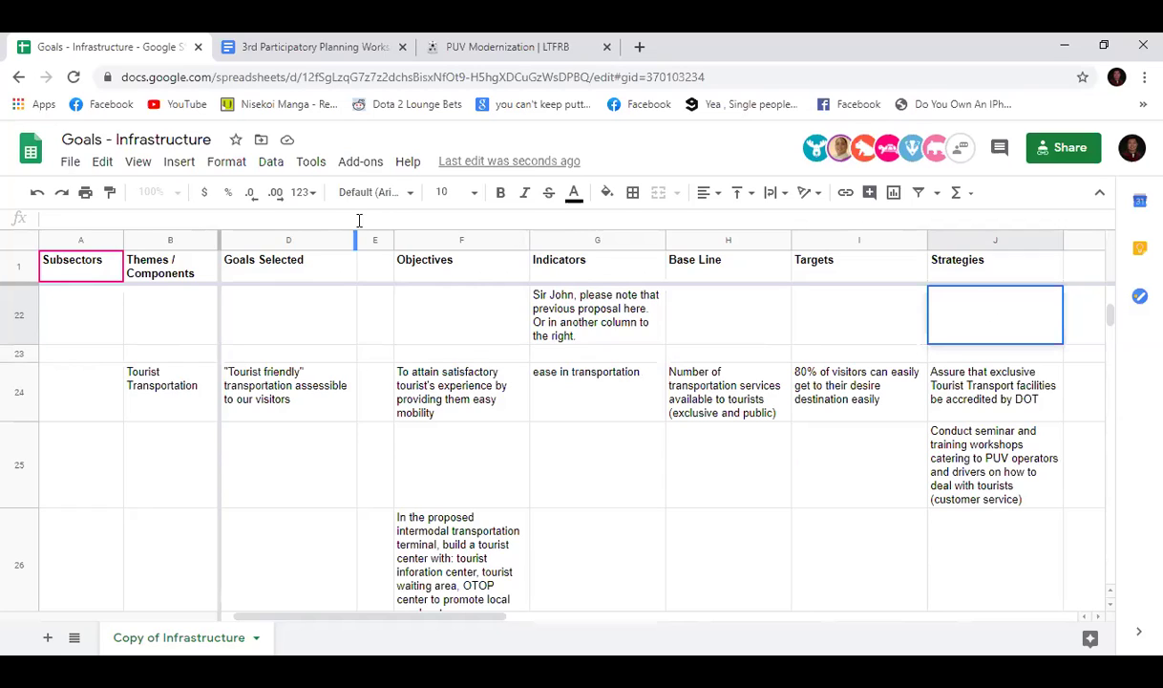
pyautogui.write('Promotion')
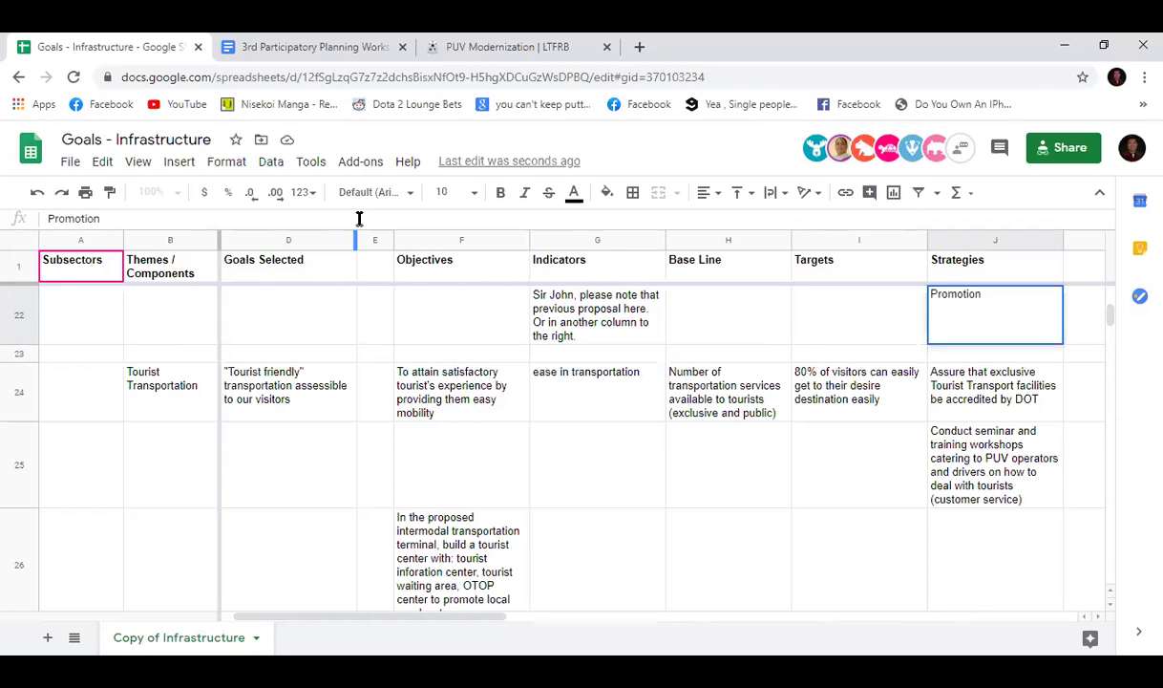
pyautogui.write('of the')
pyautogui.press('BackSpace')
pyautogui.press('BackSpace')
pyautogui.press('BackSpace')
pyautogui.write('he fac')
pyautogui.write('ility to')
pyautogui.write(' other')
pyautogui.press('BackSpace')
pyautogui.press('BackSpace')
pyautogui.press('BackSpace')
pyautogui.press('BackSpace')
pyautogui.write('ffices interested')
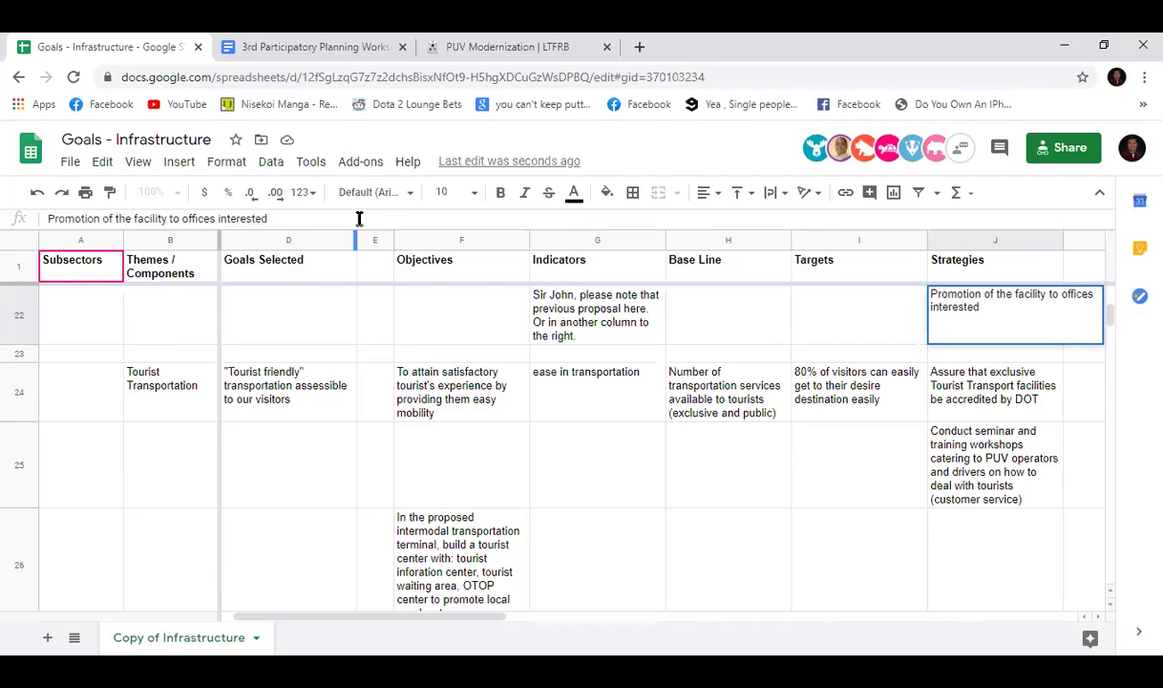
pyautogui.write(' to operate in Angeles City')
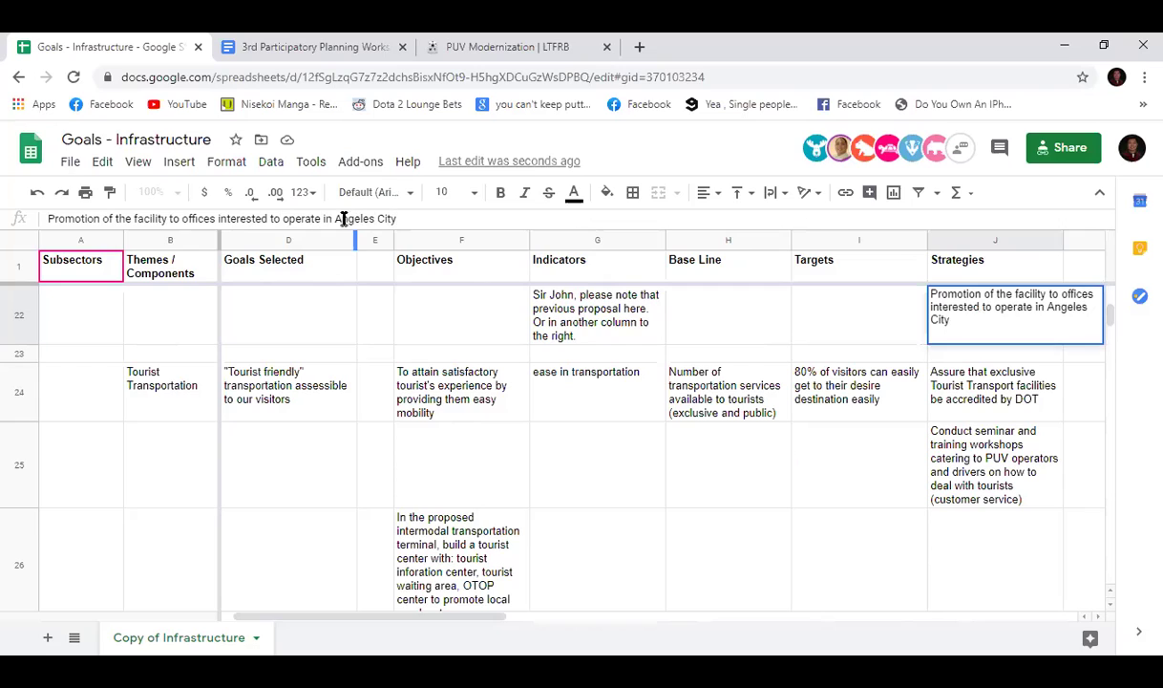
# Step: Insert "/entities" after "offices" in the facility promotion strategy and save the cell
pyautogui.click(160, 218)
pyautogui.write('/')
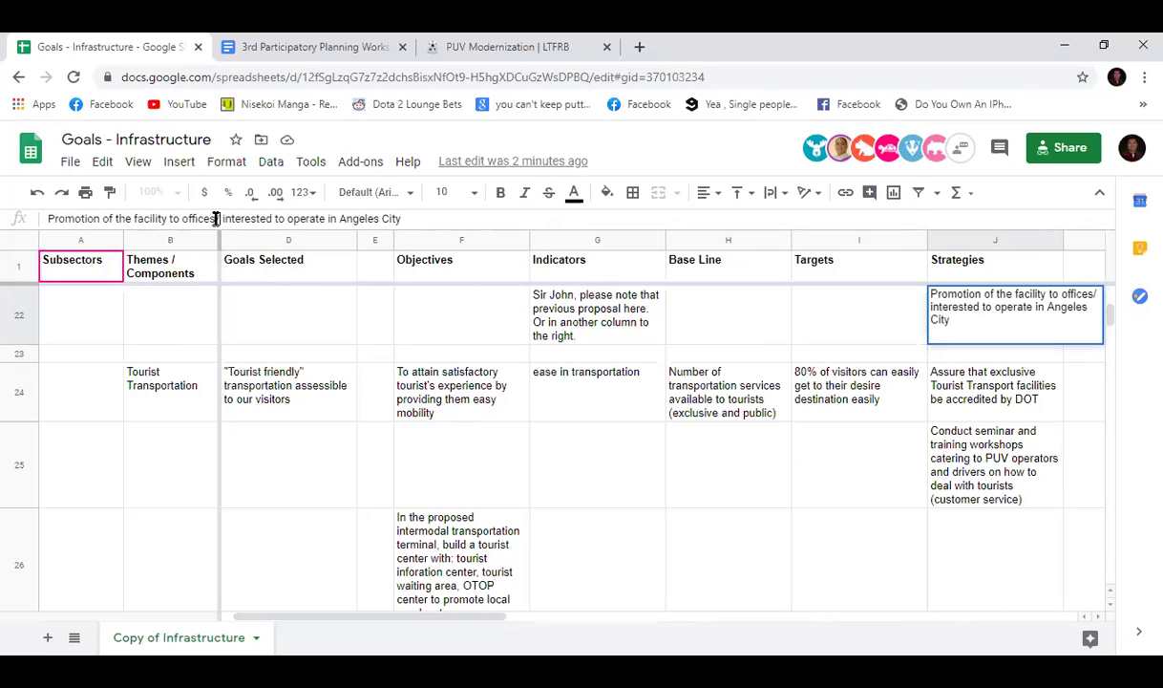
pyautogui.write('esta')
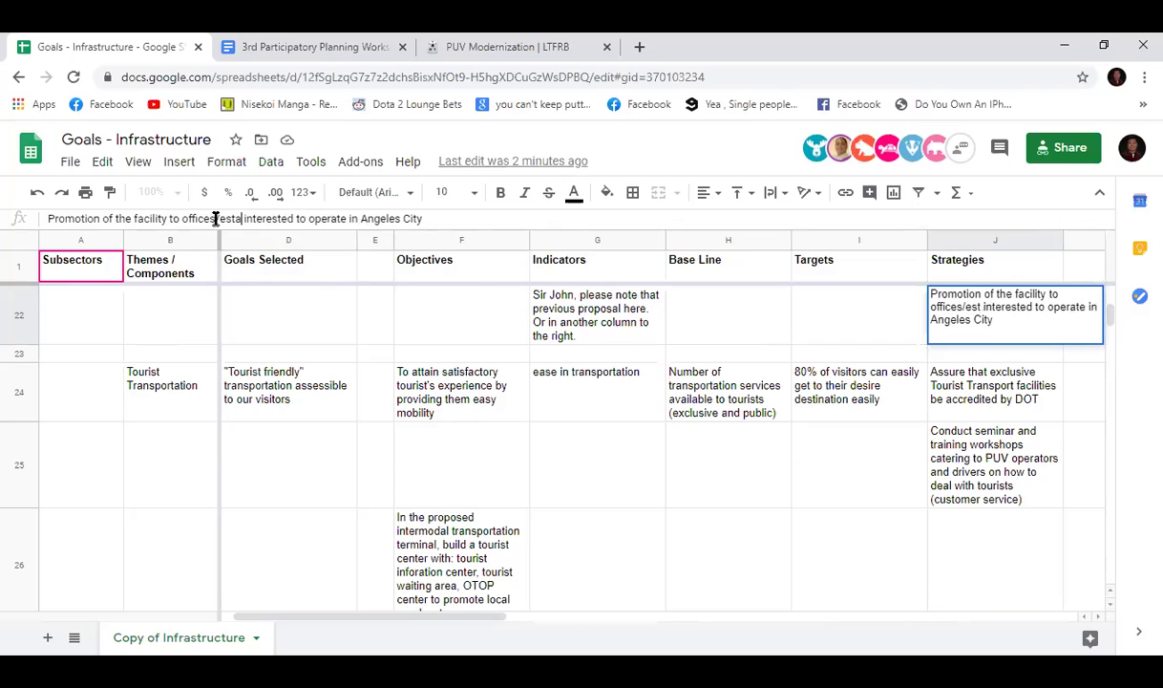
pyautogui.press('BackSpace')
pyautogui.press('BackSpace')
pyautogui.press('BackSpace')
pyautogui.press('BackSpace')
pyautogui.write('entit')
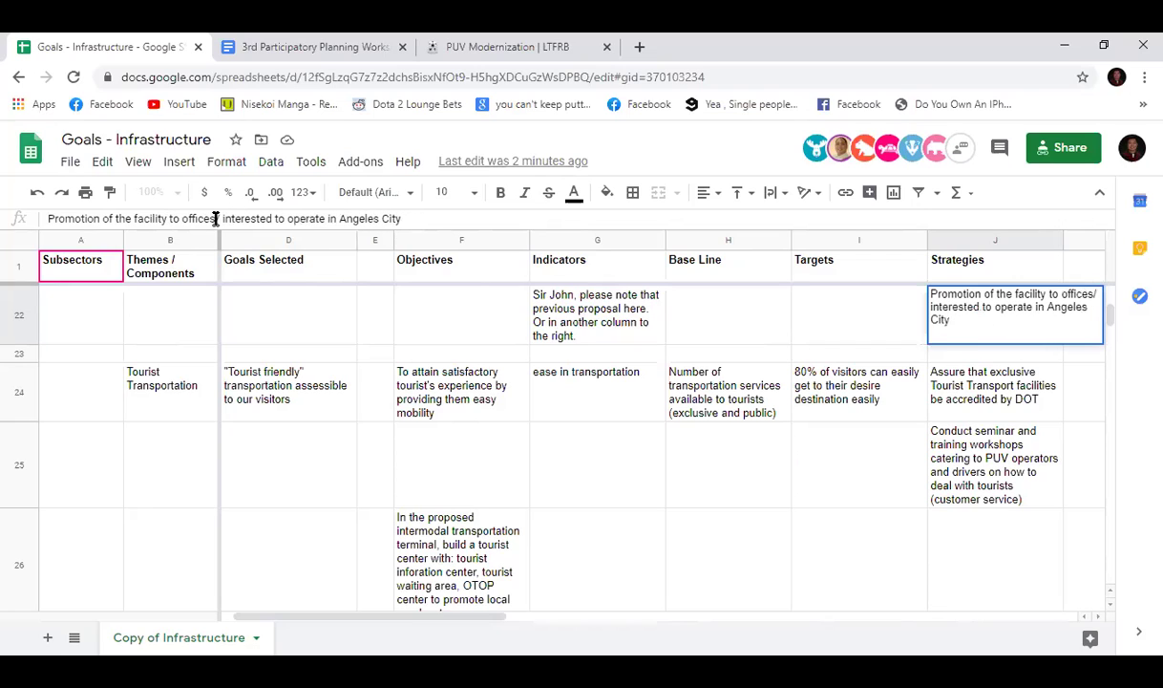
pyautogui.write('ies')
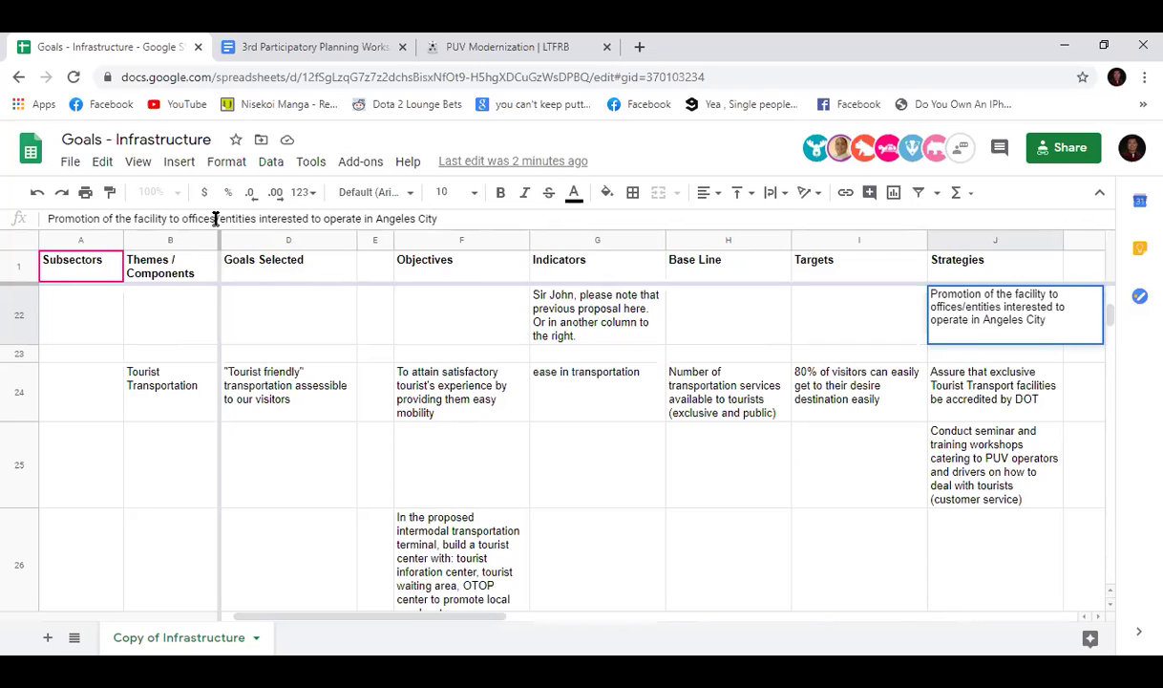
pyautogui.press('Return')
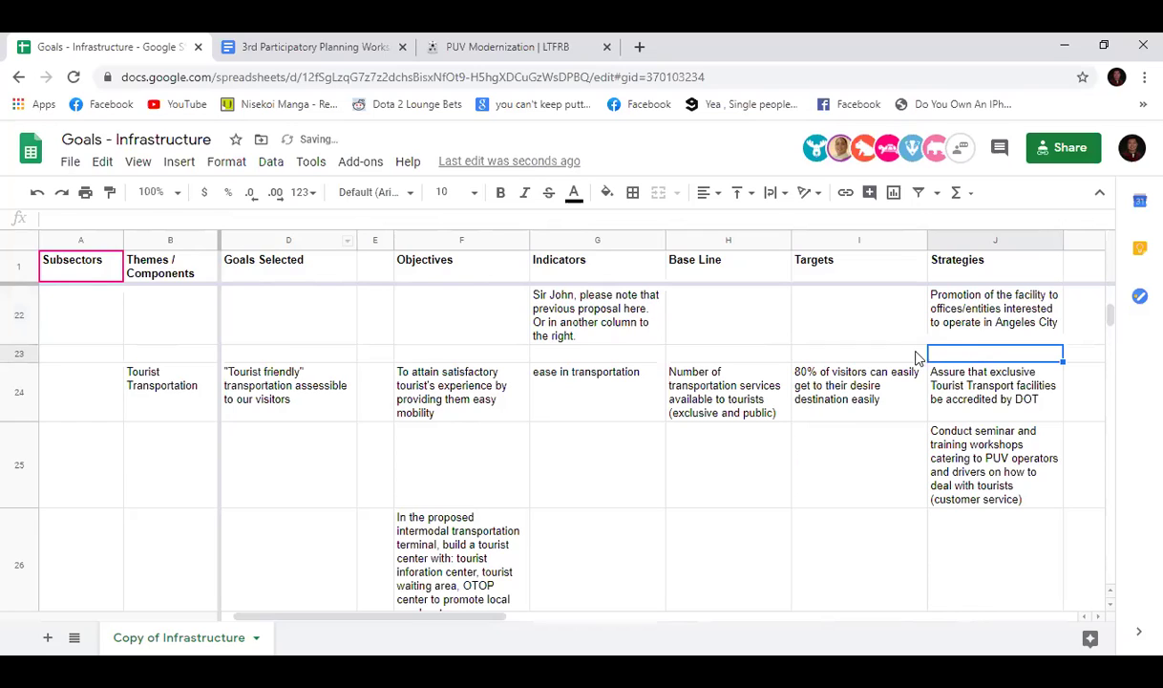
# Step: Append ", particularly air transportation-related" to the end of the facility promotion strategy
pyautogui.click(953, 336)
pyautogui.click(453, 219)
pyautogui.write(', particularly airport')
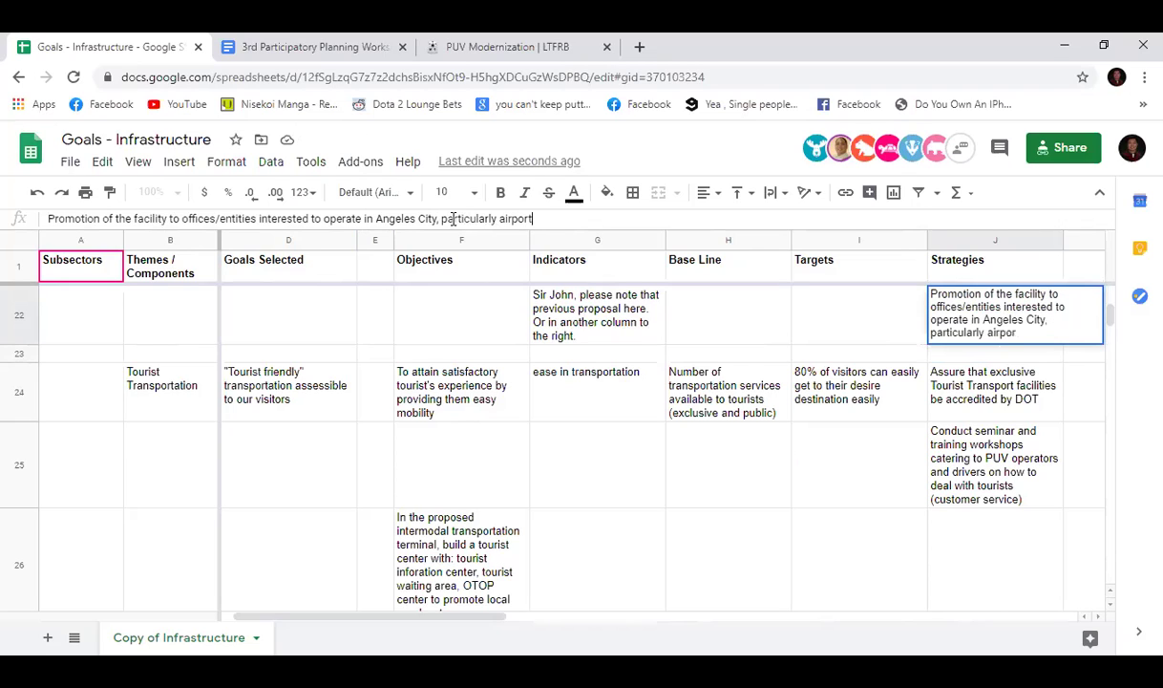
pyautogui.press('BackSpace')
pyautogui.press('BackSpace')
pyautogui.press('BackSpace')
pyautogui.press('BackSpace')
pyautogui.press('BackSpace')
pyautogui.press('BackSpace')
pyautogui.press('BackSpace')
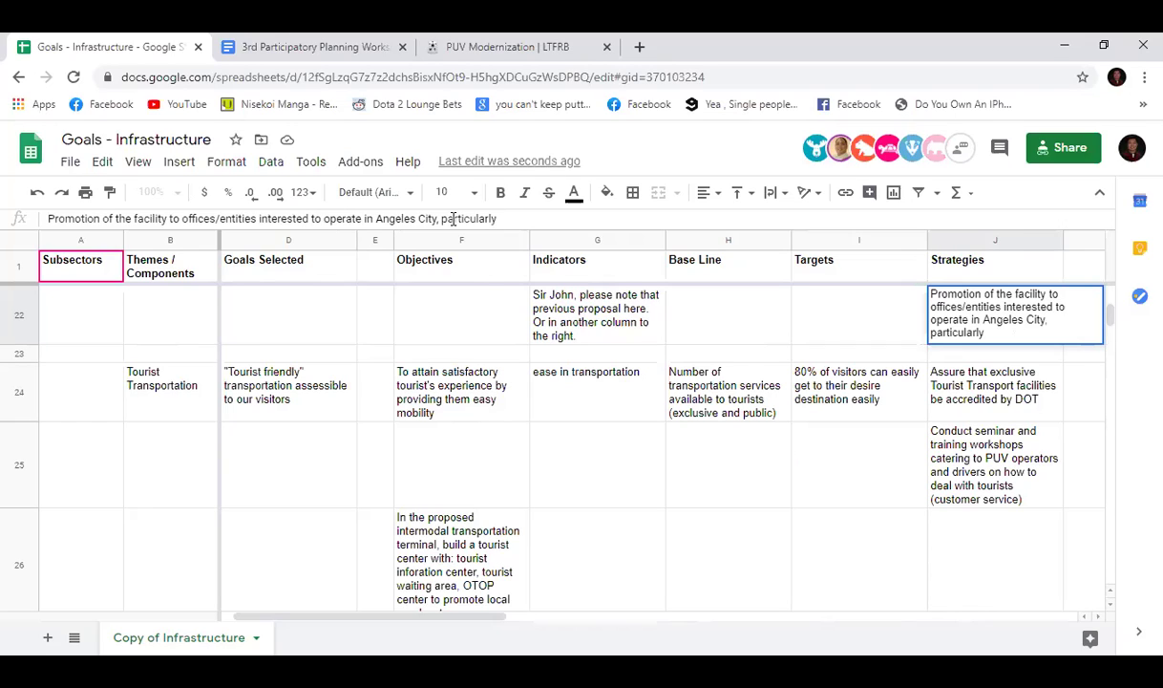
pyautogui.press('BackSpace')
pyautogui.write('air busines')
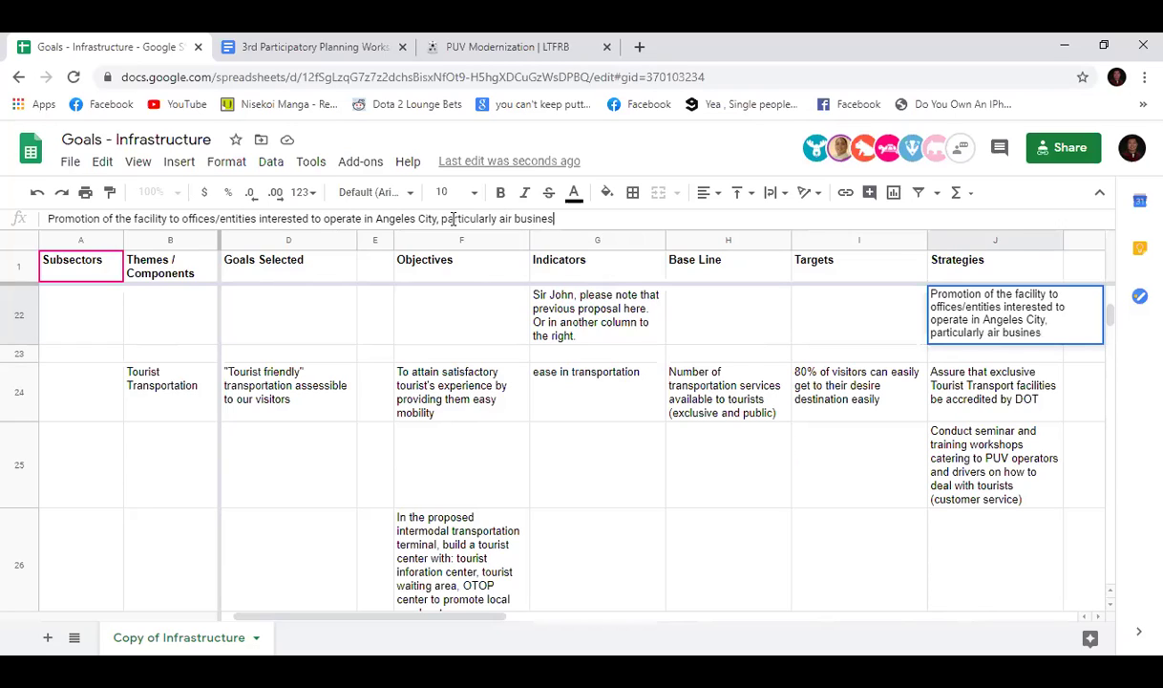
pyautogui.press('BackSpace')
pyautogui.press('BackSpace')
pyautogui.press('BackSpace')
pyautogui.press('BackSpace')
pyautogui.press('BackSpace')
pyautogui.press('BackSpace')
pyautogui.press('BackSpace')
pyautogui.press('BackSpace')
pyautogui.write('transportation-related')
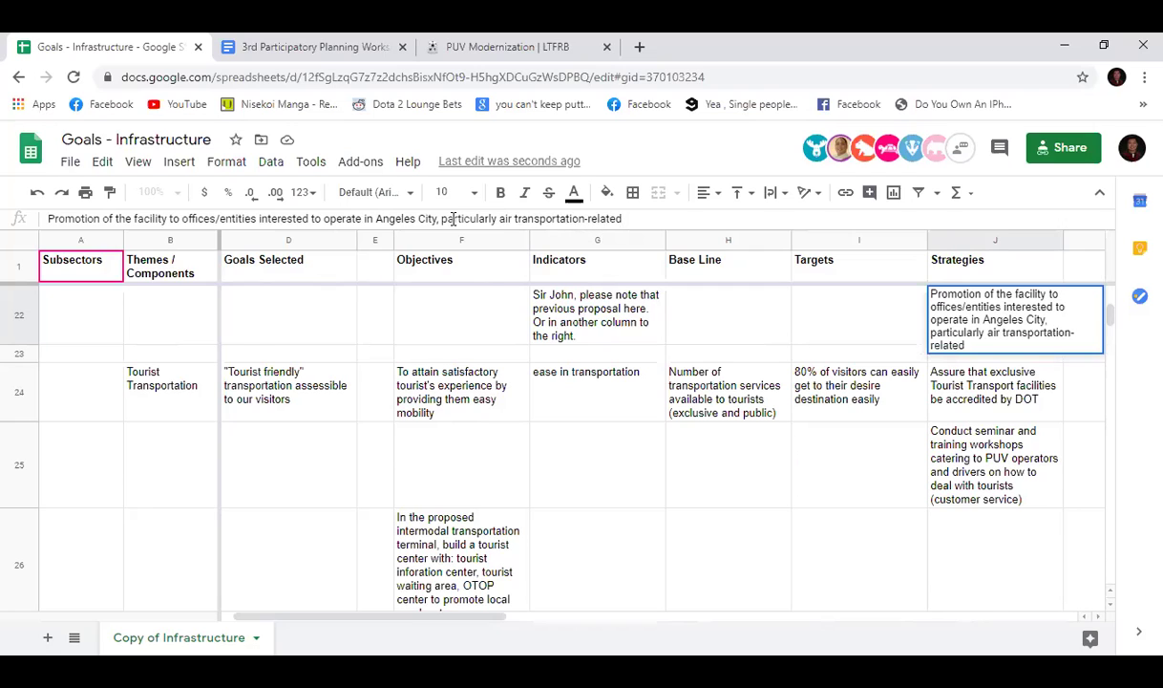
pyautogui.press('Return')
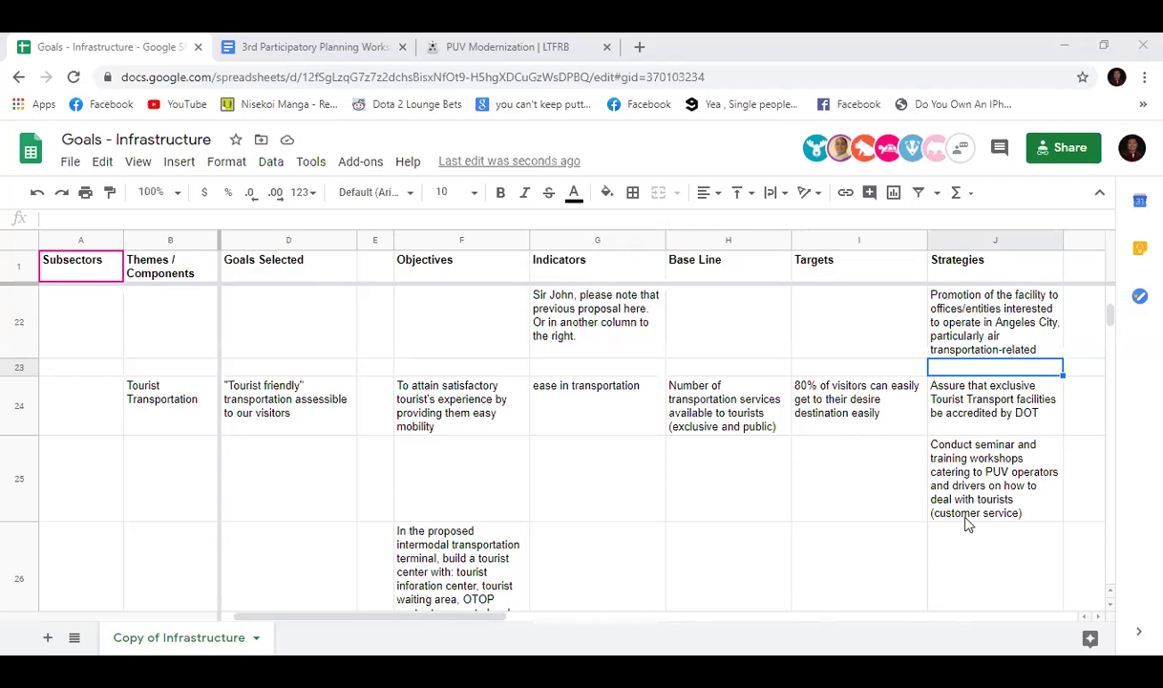
pyautogui.scroll(3, 935, 485)
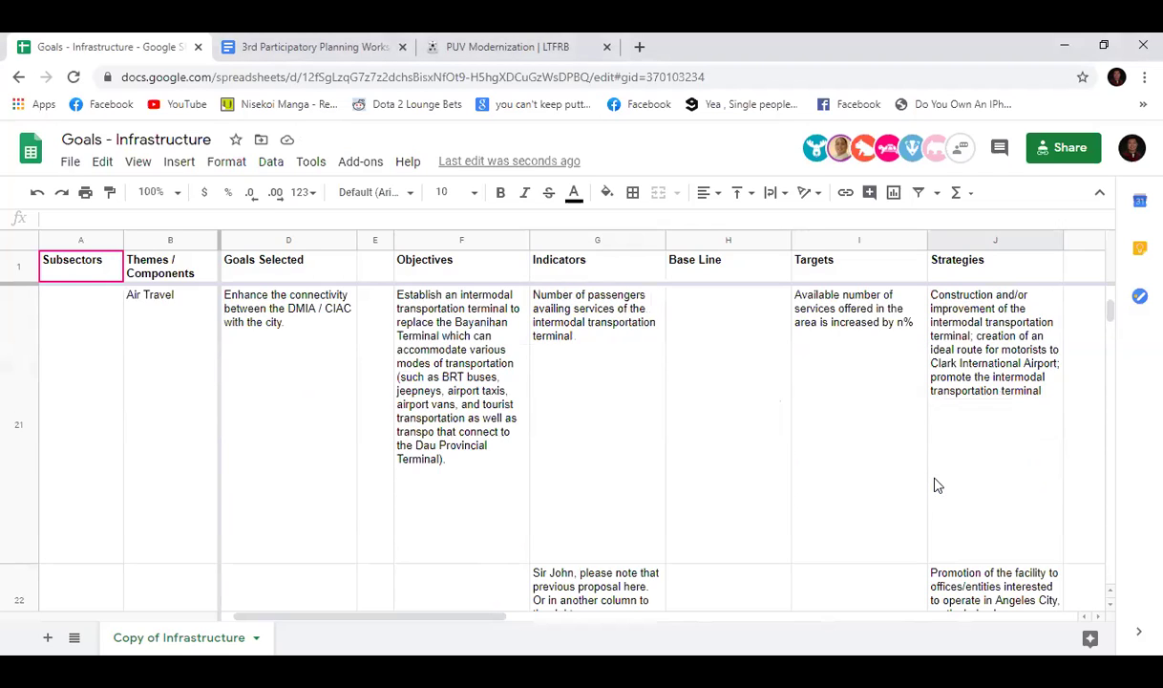
# Step: Review the row beneath Air Travel, from the facility promotion strategy across the target and base line cells to the note under Indicators
pyautogui.scroll(-3, 926, 480)
pyautogui.click(955, 313)
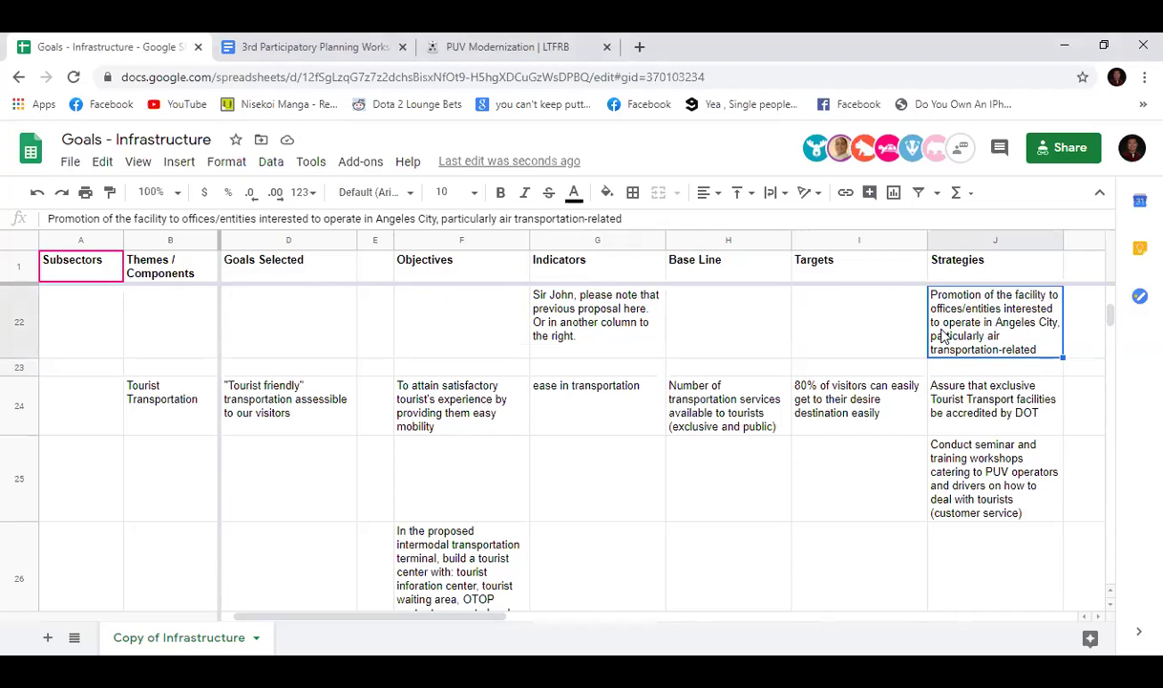
pyautogui.click(831, 319)
pyautogui.click(723, 320)
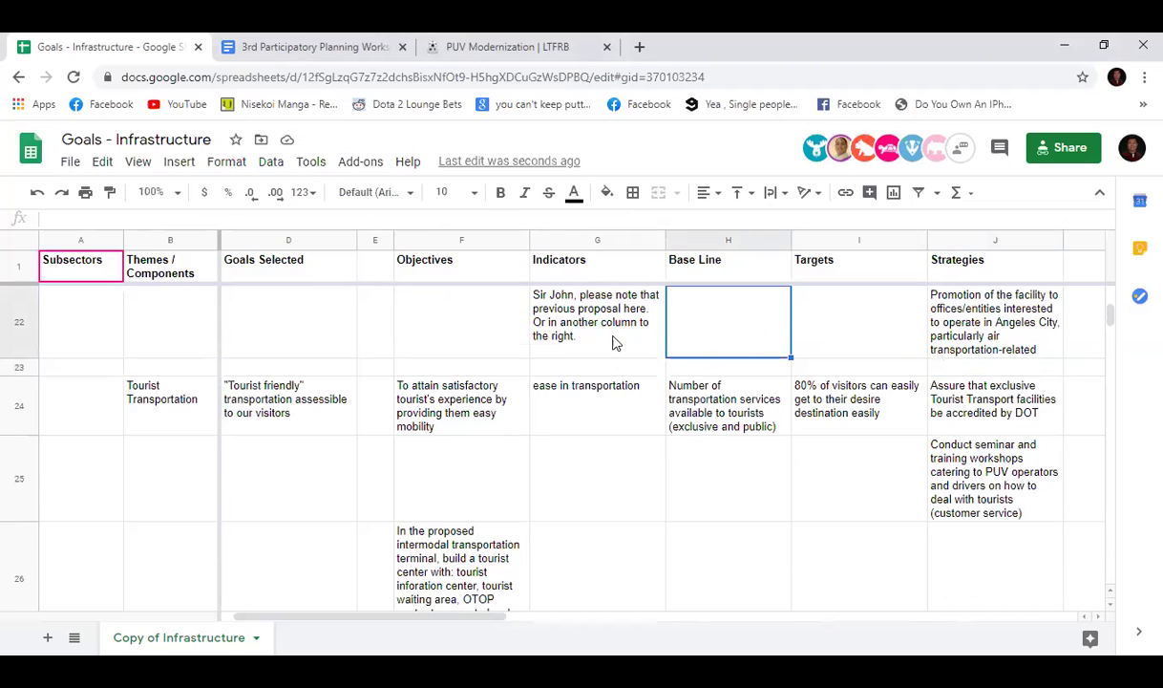
pyautogui.click(587, 324)
pyautogui.scroll(3, 621, 410)
pyautogui.scroll(-3, 643, 476)
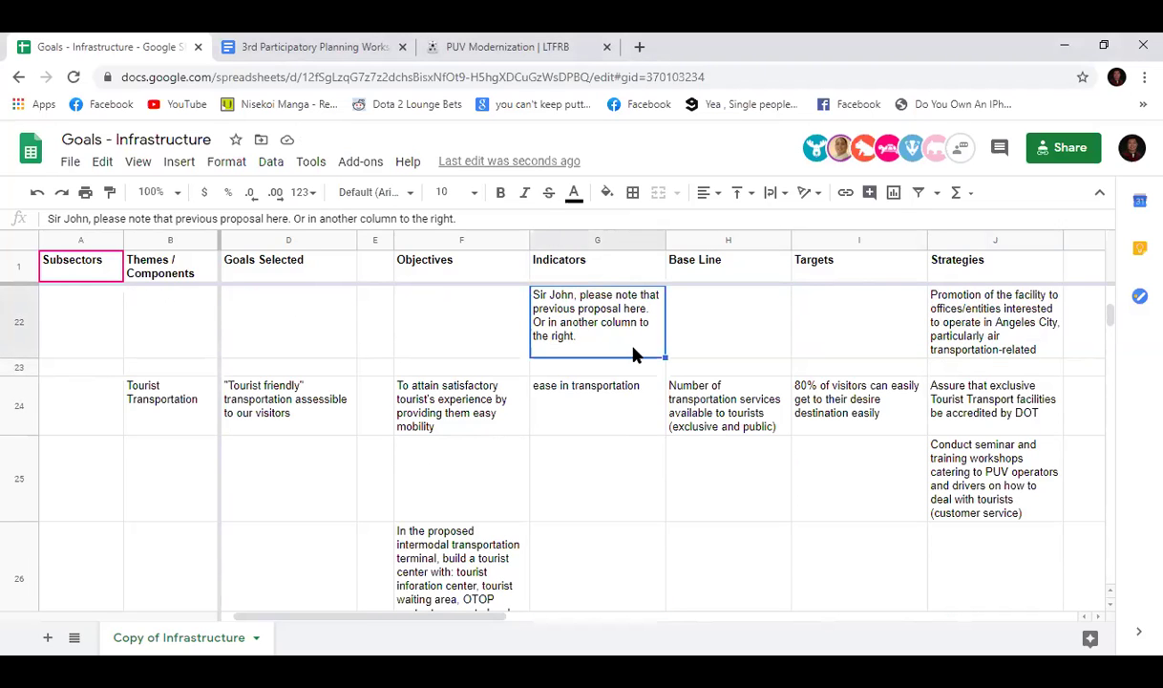
pyautogui.click(691, 330)
pyautogui.click(545, 304)
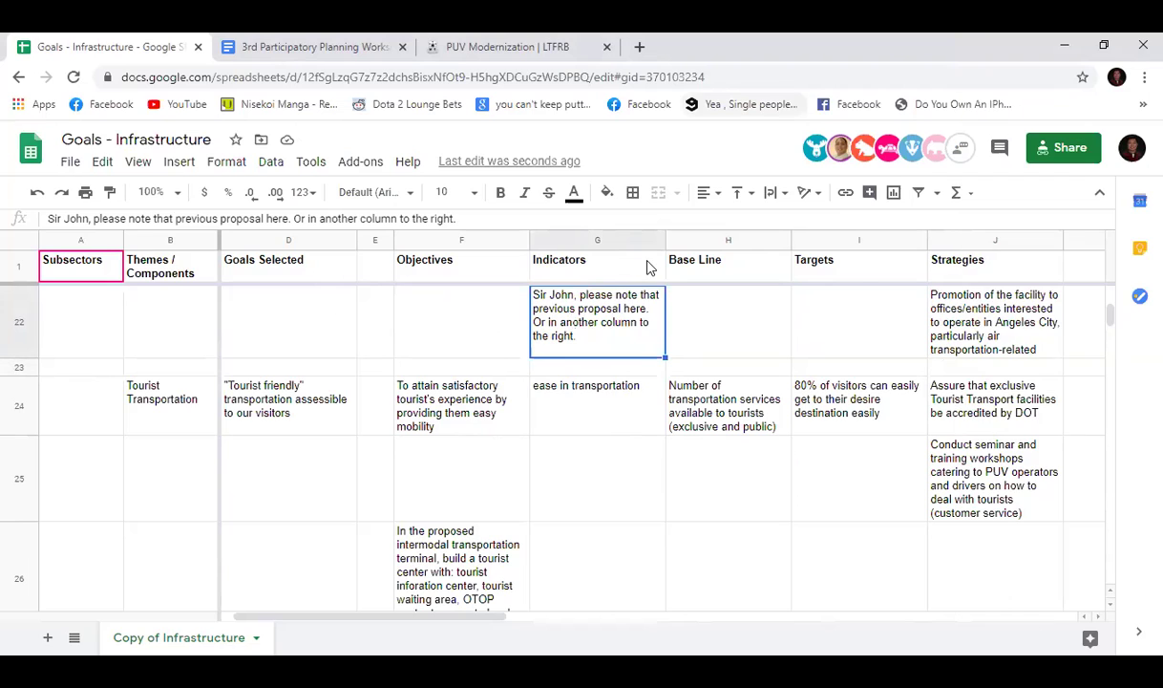
# Step: Move the tourist center objective up one row, directly beneath the Tourist Transportation row's mobility objective
pyautogui.scroll(-1, 168, 398)
pyautogui.click(178, 402)
pyautogui.click(859, 409)
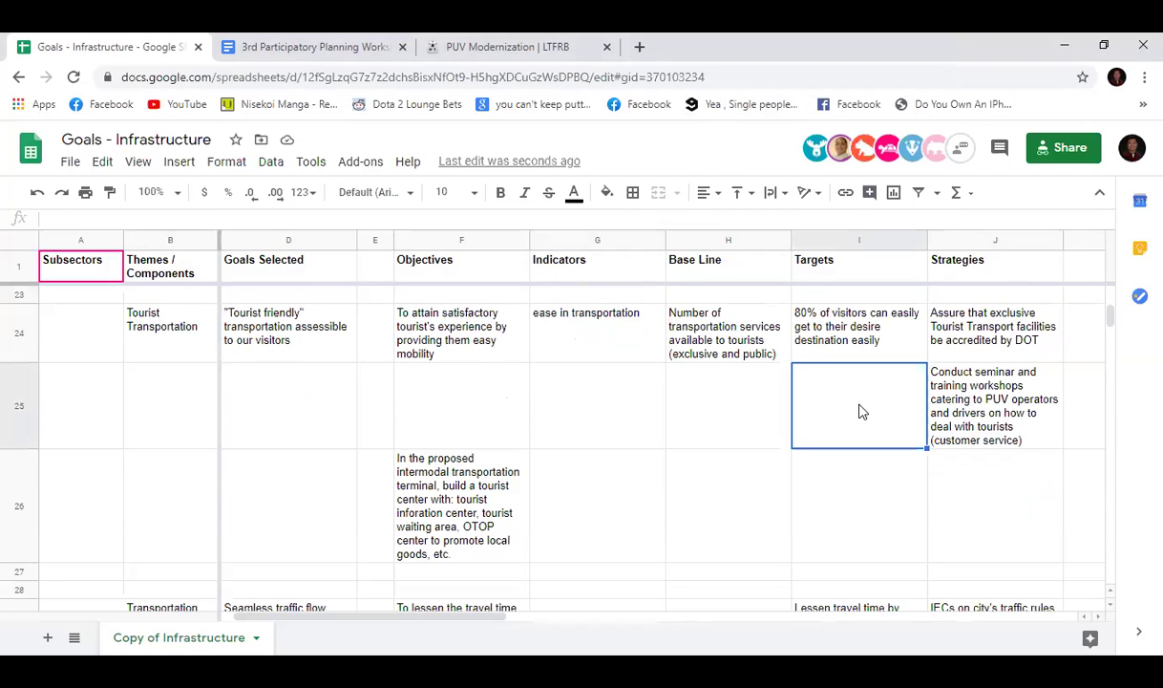
pyautogui.click(497, 501)
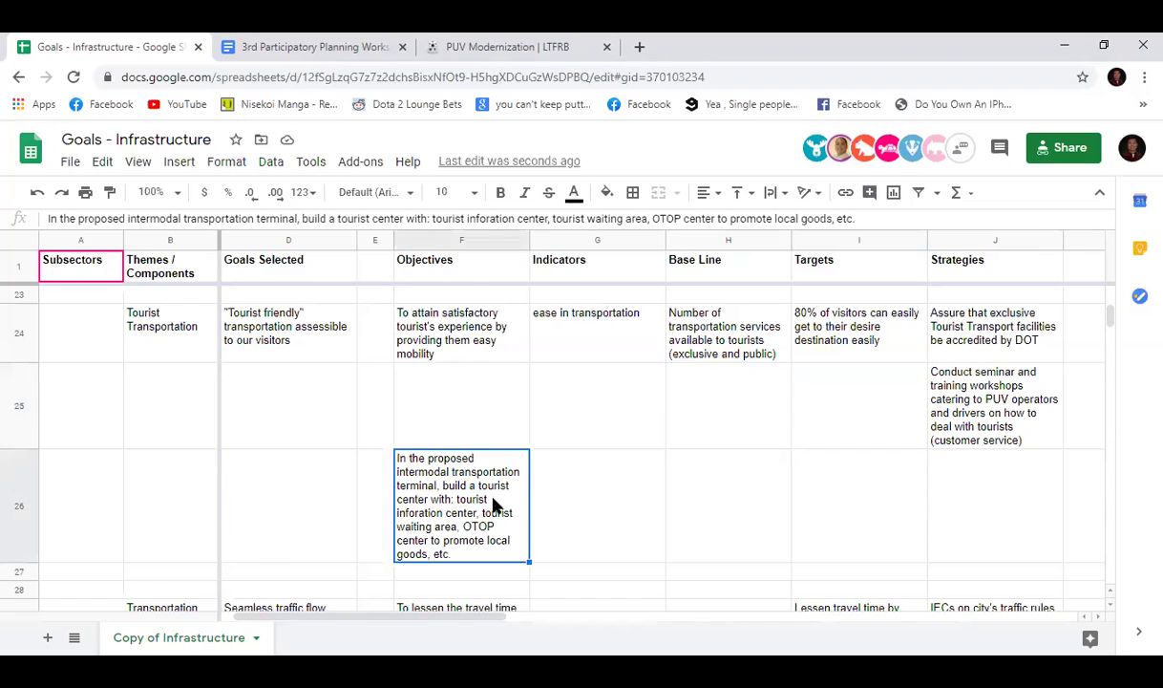
pyautogui.moveTo(505, 451); pyautogui.dragTo(507, 396)
pyautogui.click(563, 408)
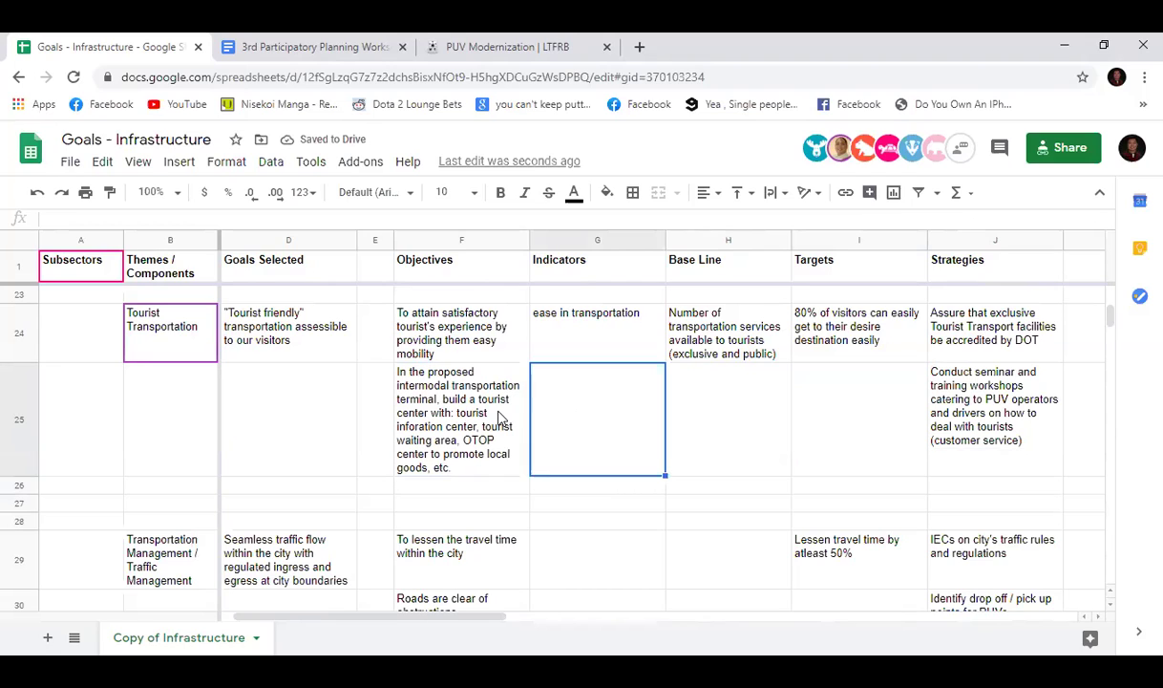
# Step: Change "inforation" to "infomration" in the tourist center objective
pyautogui.click(475, 390)
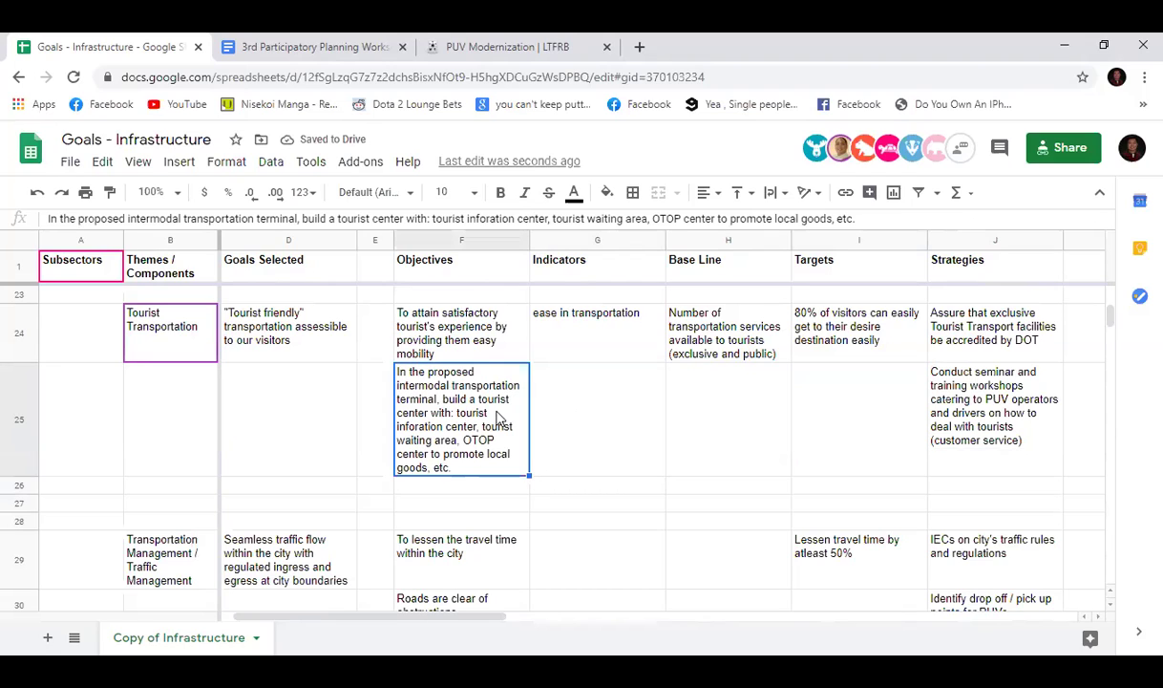
pyautogui.click(487, 219)
pyautogui.write('m')
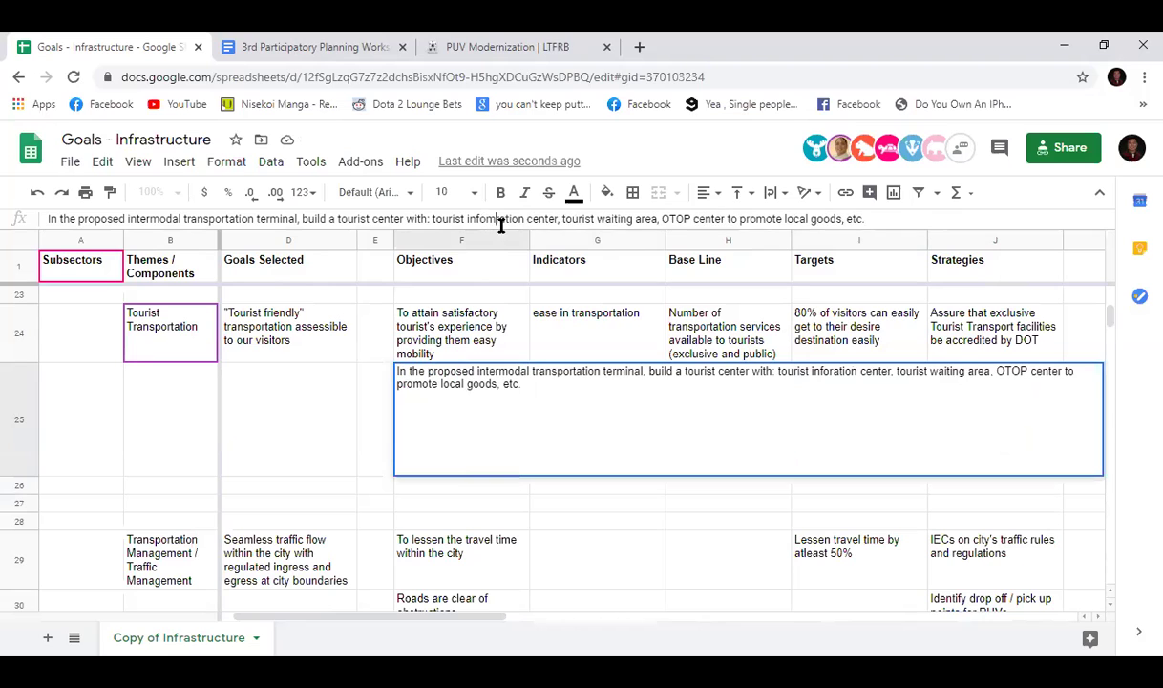
pyautogui.press('Return')
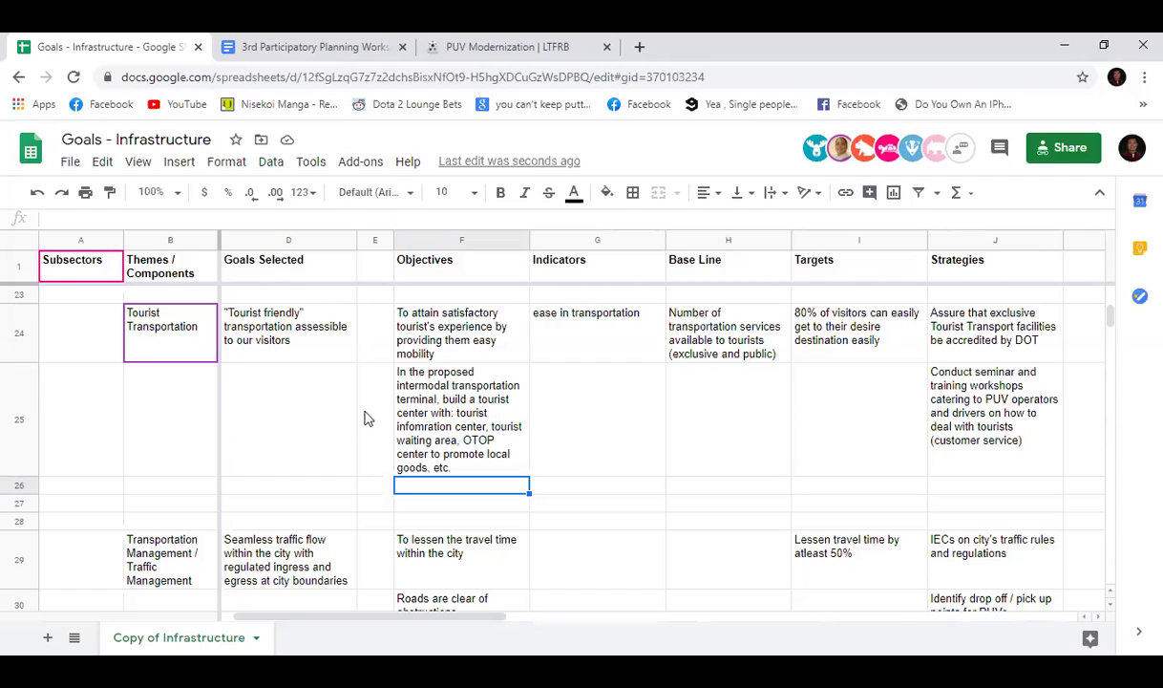
# Step: Correct "assessible" to "accessible" in the Tourist Transportation row's selected goal
pyautogui.click(289, 315)
pyautogui.click(212, 218)
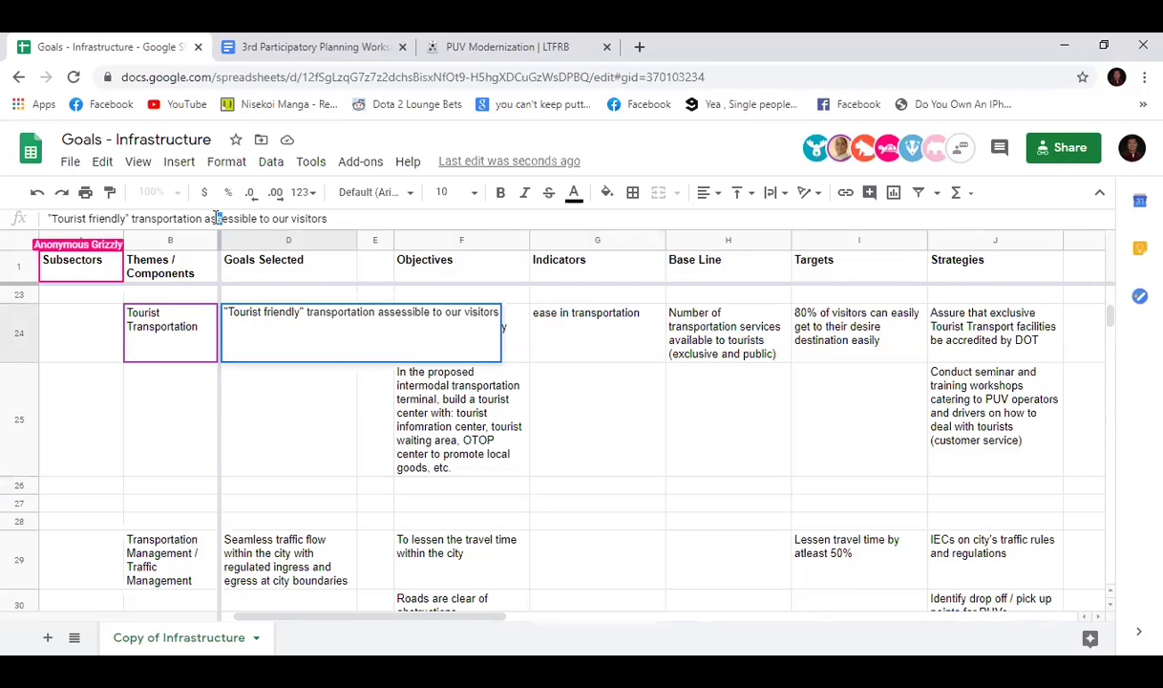
pyautogui.write('cc')
pyautogui.press('Return')
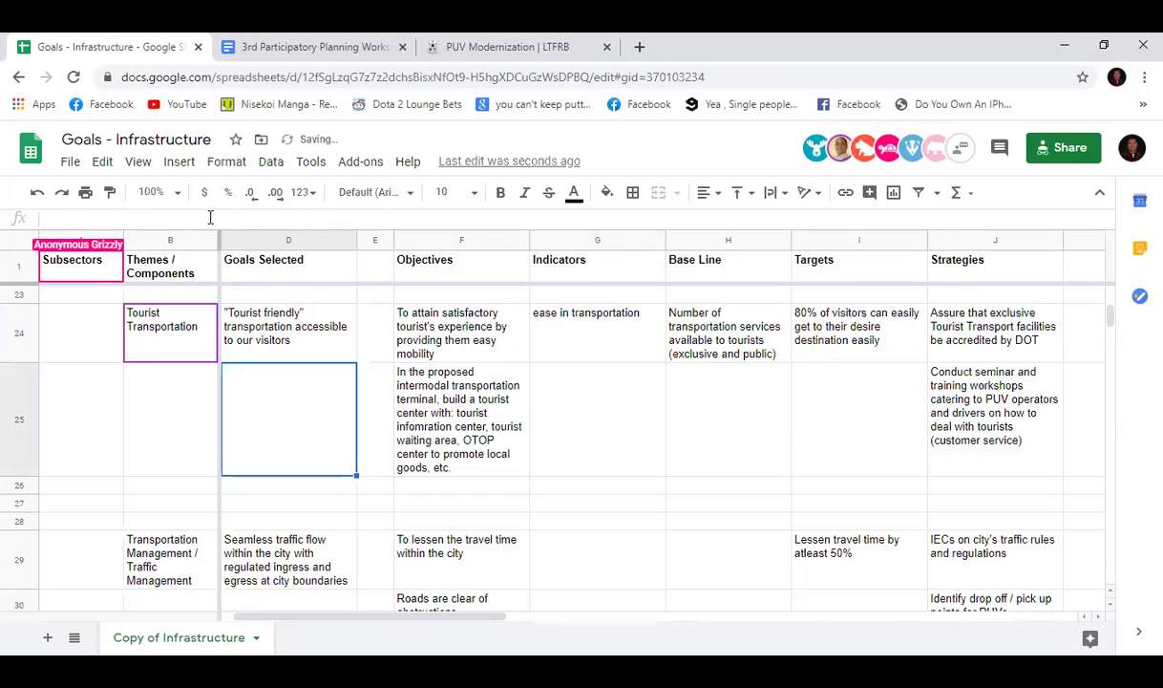
pyautogui.click(465, 330)
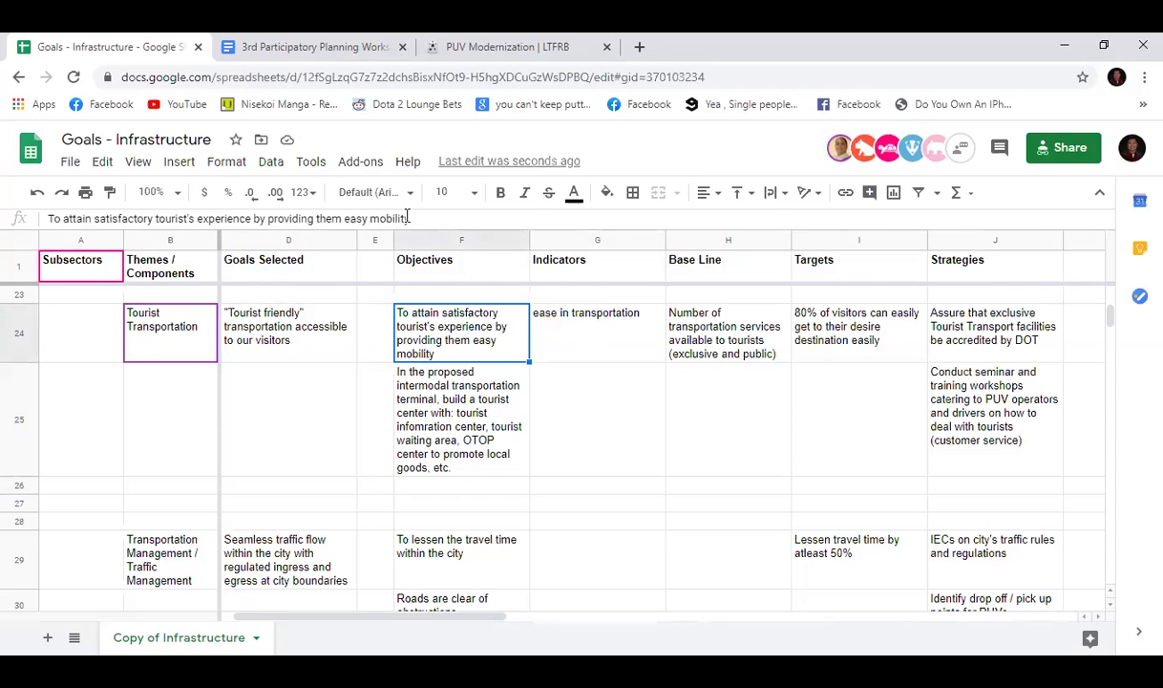
pyautogui.click(593, 339)
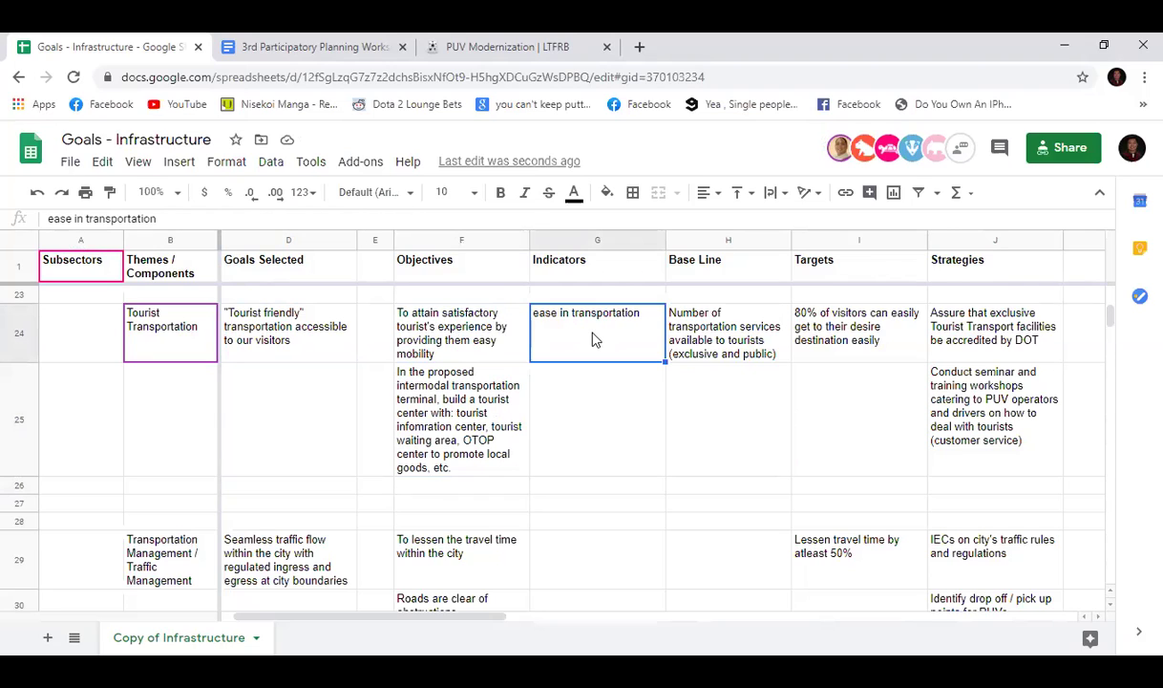
pyautogui.click(164, 218)
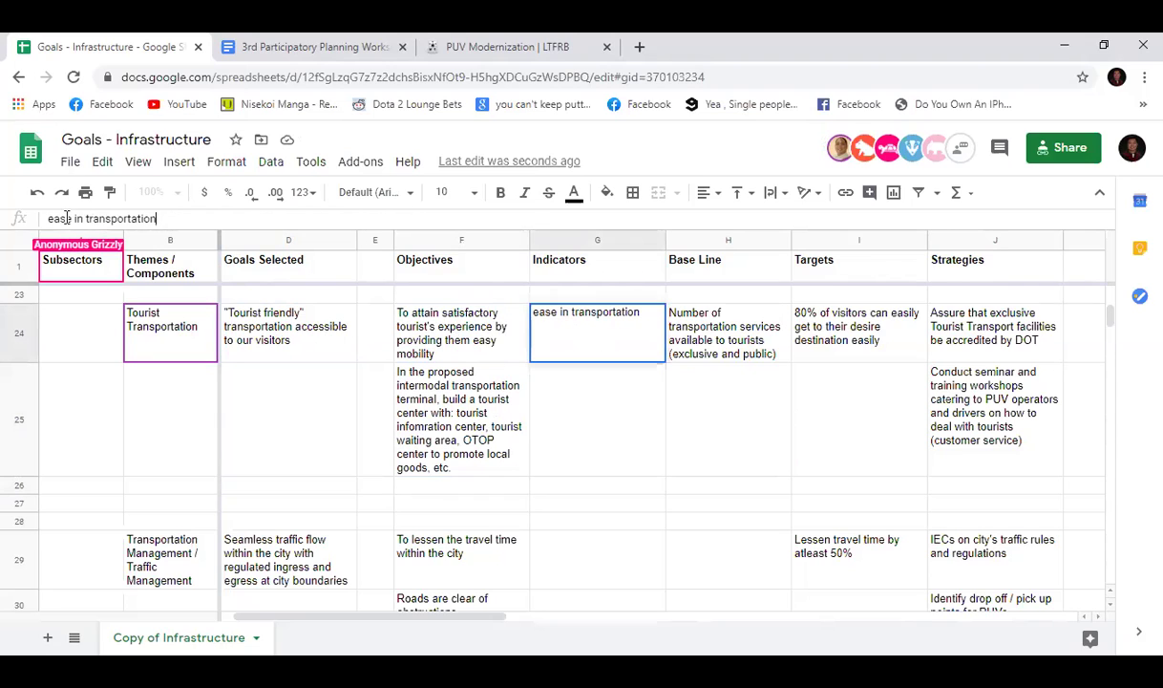
pyautogui.moveTo(164, 219); pyautogui.dragTo(43, 217)
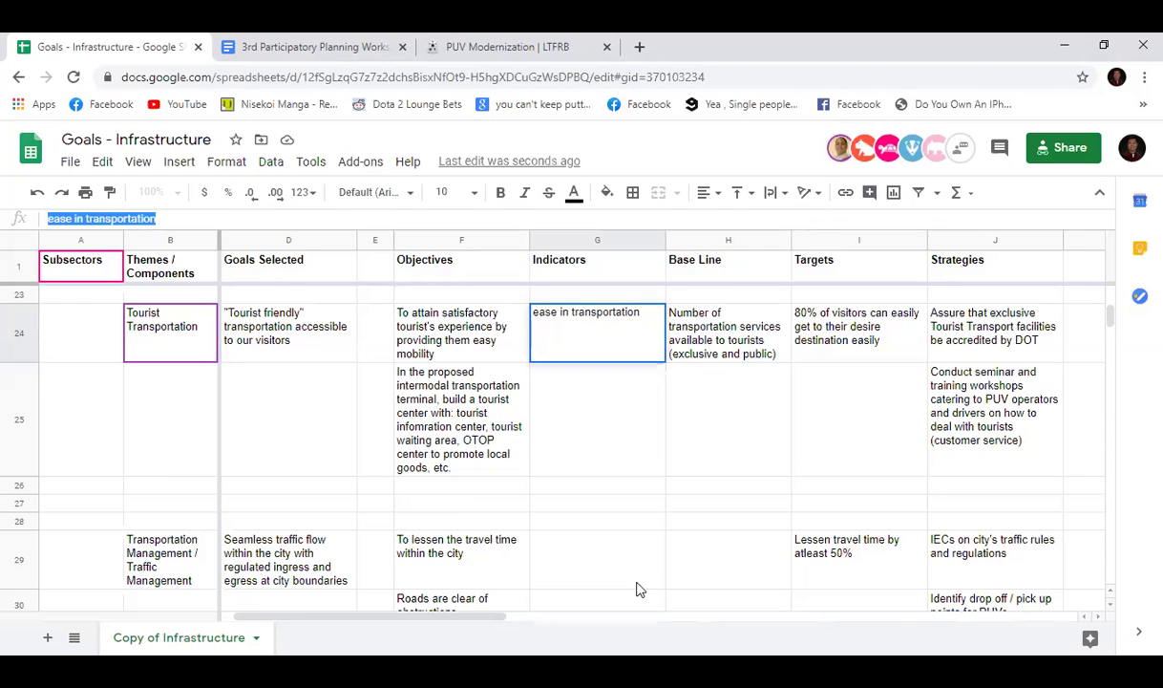
# Step: Replace the Tourist Transportation indicator with the base line text "Number of transportation services available to tourists (exclusive and public)" and clear the base line cell
pyautogui.click(697, 334)
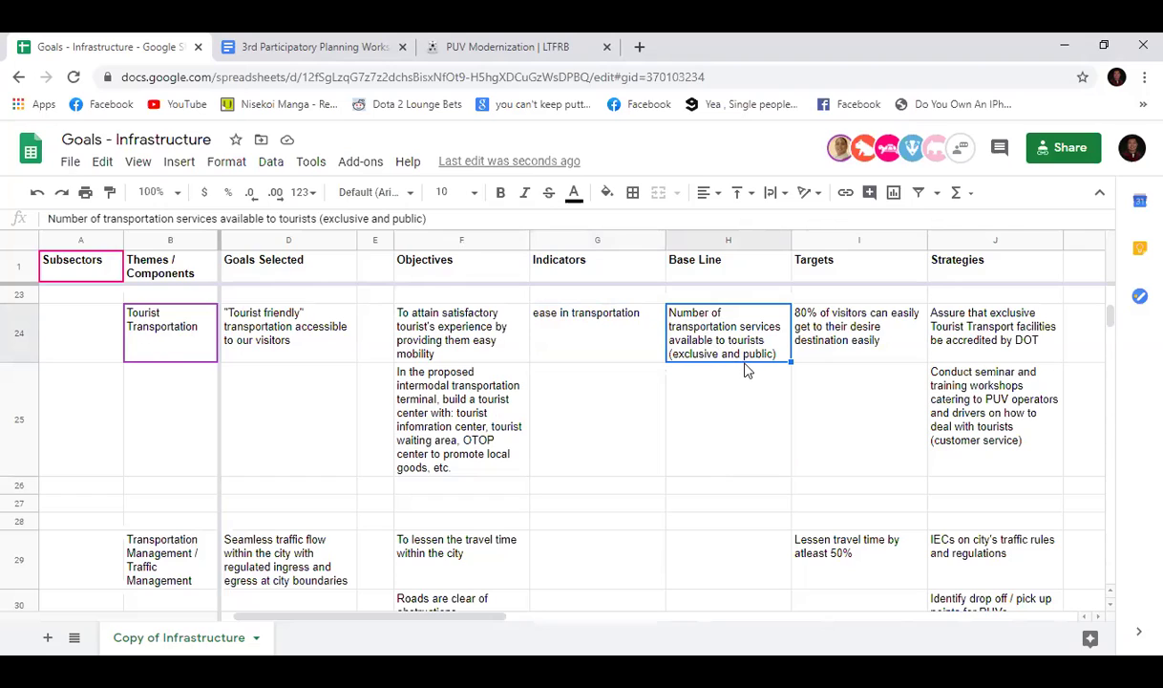
pyautogui.moveTo(742, 359); pyautogui.dragTo(596, 359)
pyautogui.click(705, 342)
pyautogui.hotkey('ctrl', 'c')
pyautogui.click(599, 344)
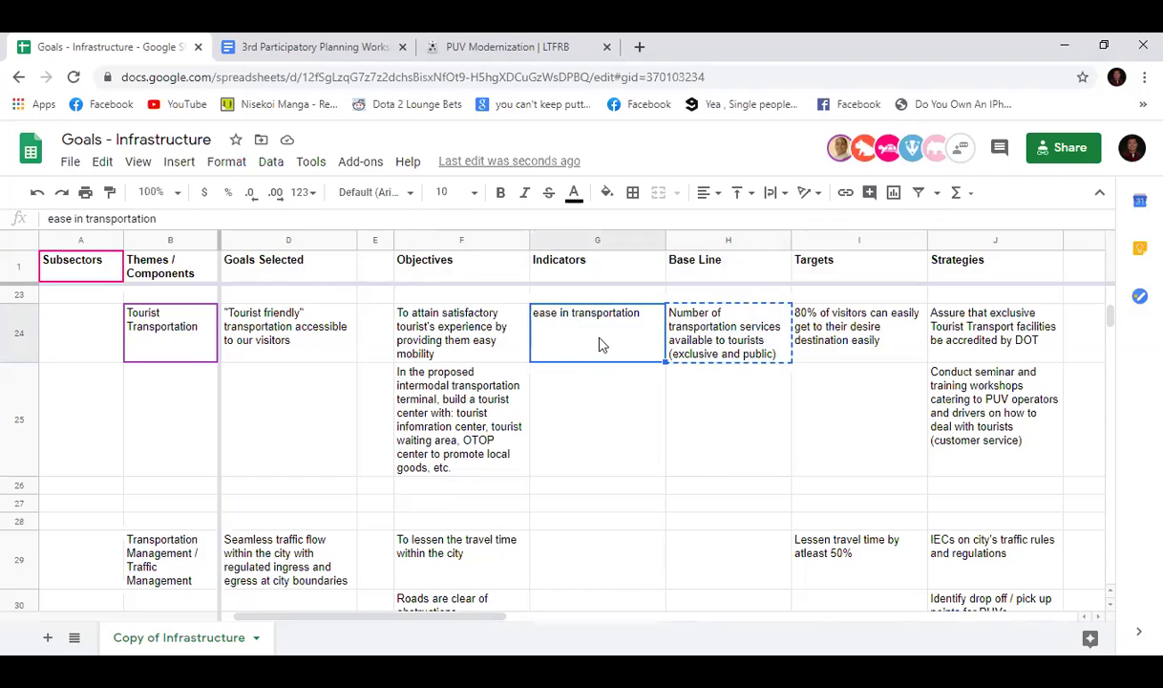
pyautogui.hotkey('ctrl', 'v')
pyautogui.click(676, 317)
pyautogui.press('Delete')
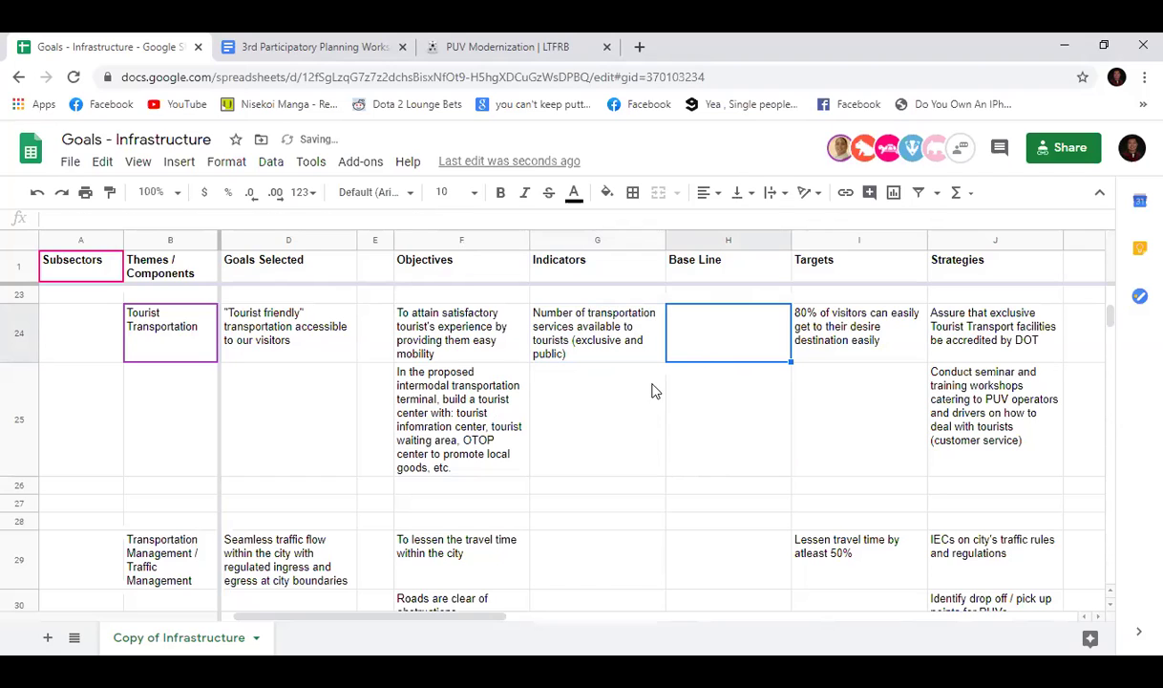
# Step: Review the Tourist Transportation indicator, the empty indicator cell beneath it and the Base Line column
pyautogui.click(613, 353)
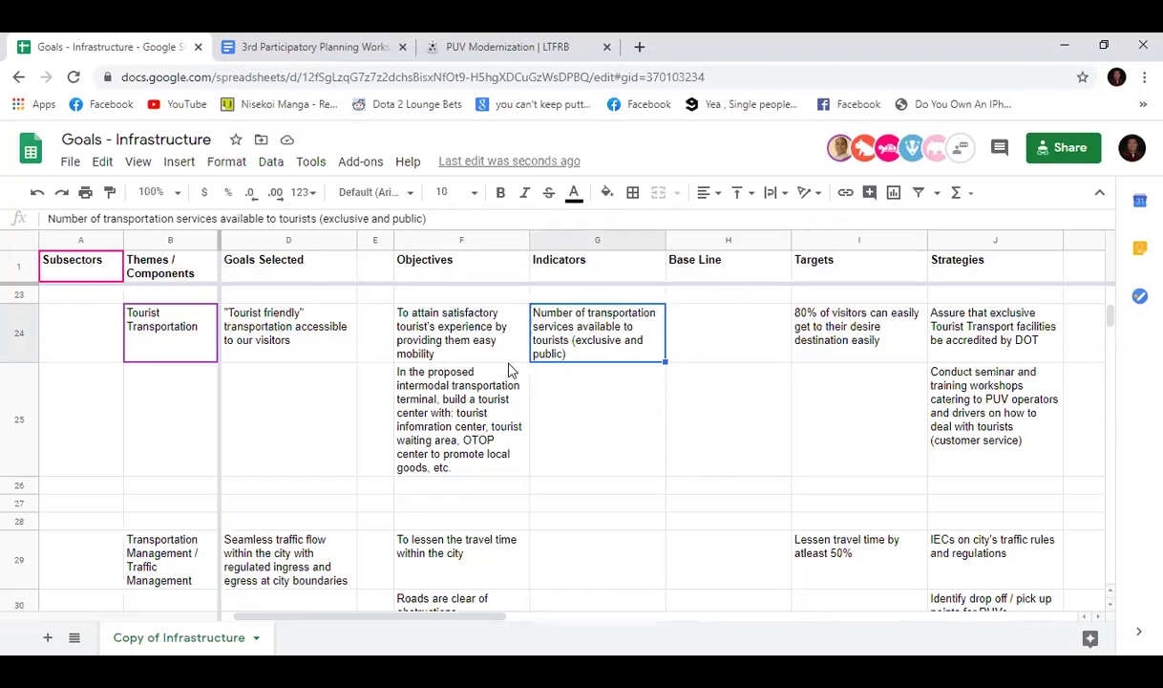
pyautogui.click(597, 402)
pyautogui.click(606, 339)
pyautogui.click(684, 332)
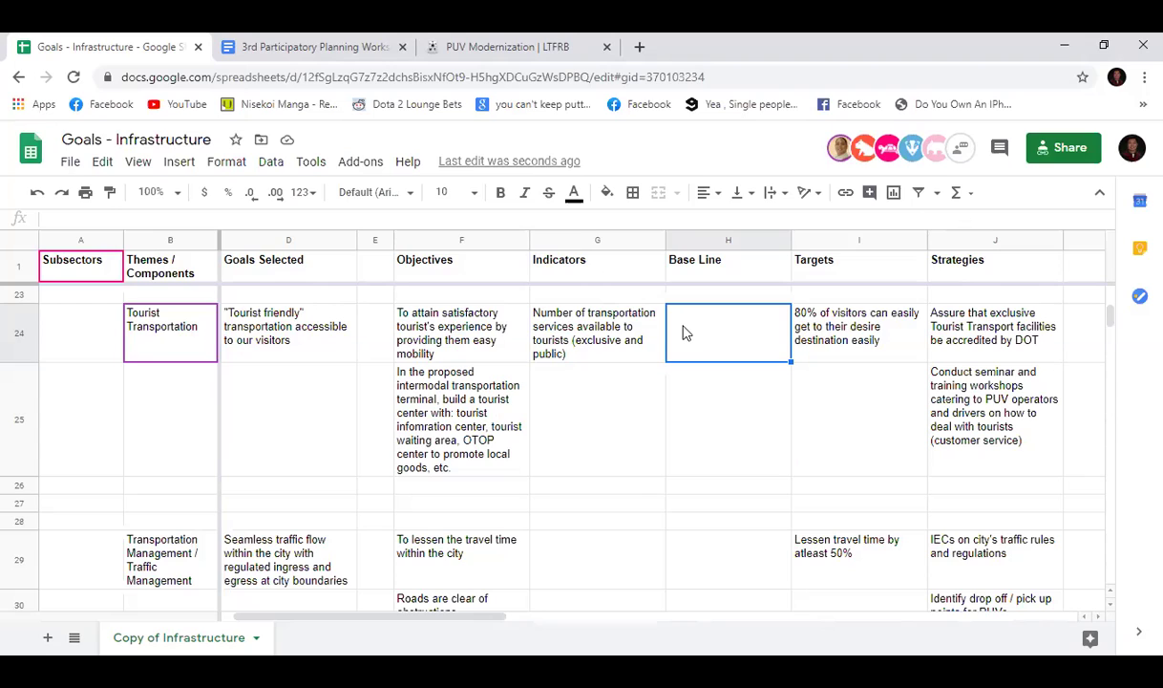
pyautogui.click(702, 432)
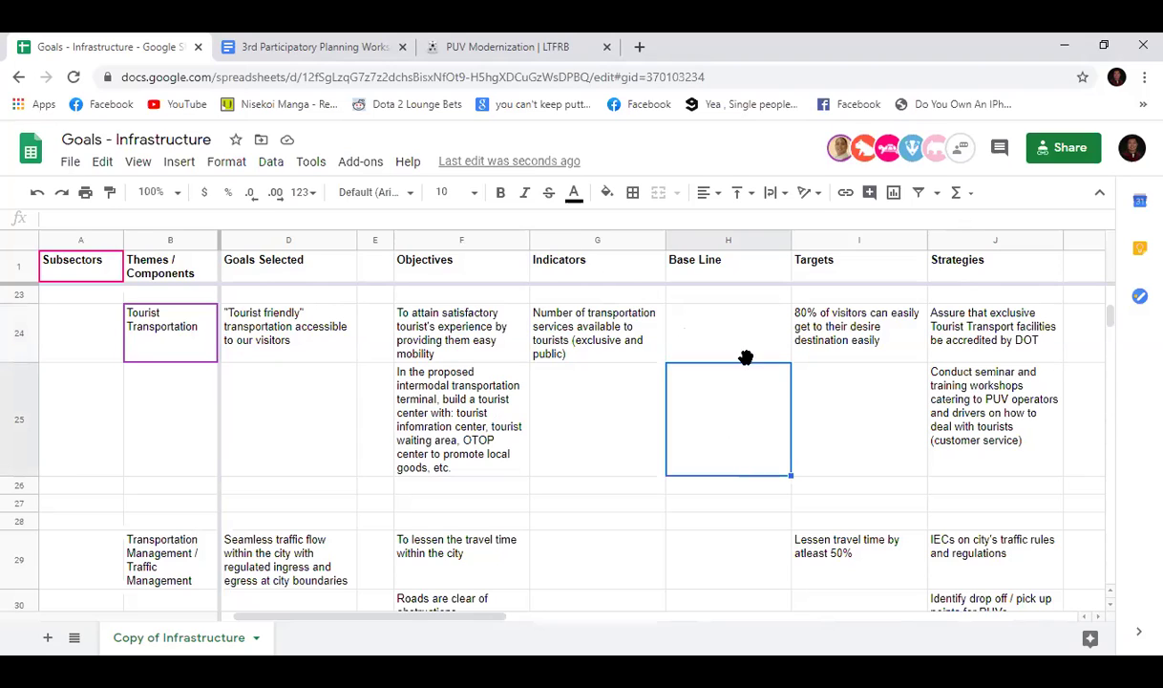
pyautogui.click(743, 240)
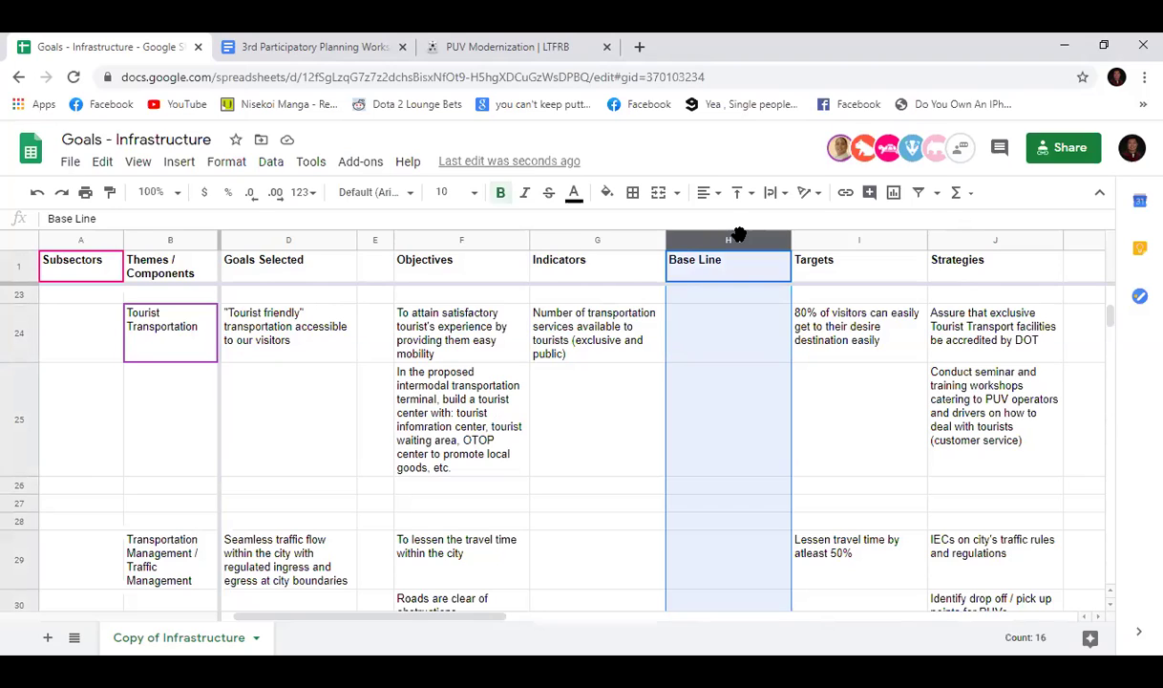
pyautogui.click(747, 435)
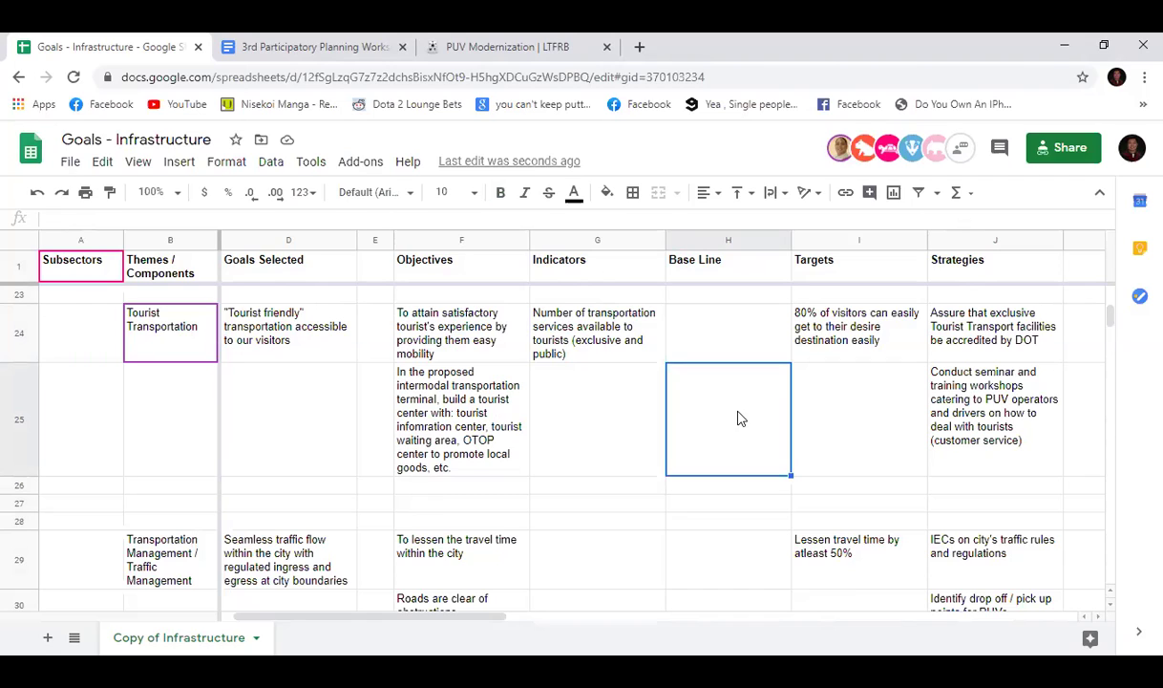
# Step: Correct "desire" to "desired" in the Tourist Transportation target
pyautogui.click(868, 336)
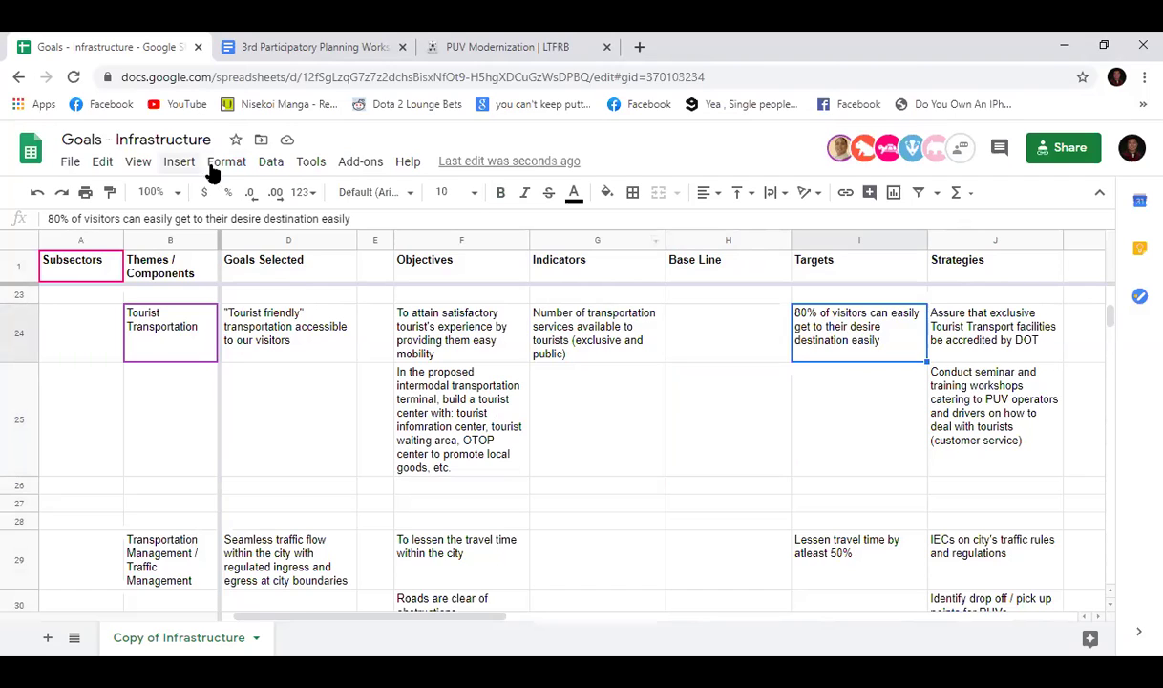
pyautogui.click(262, 217)
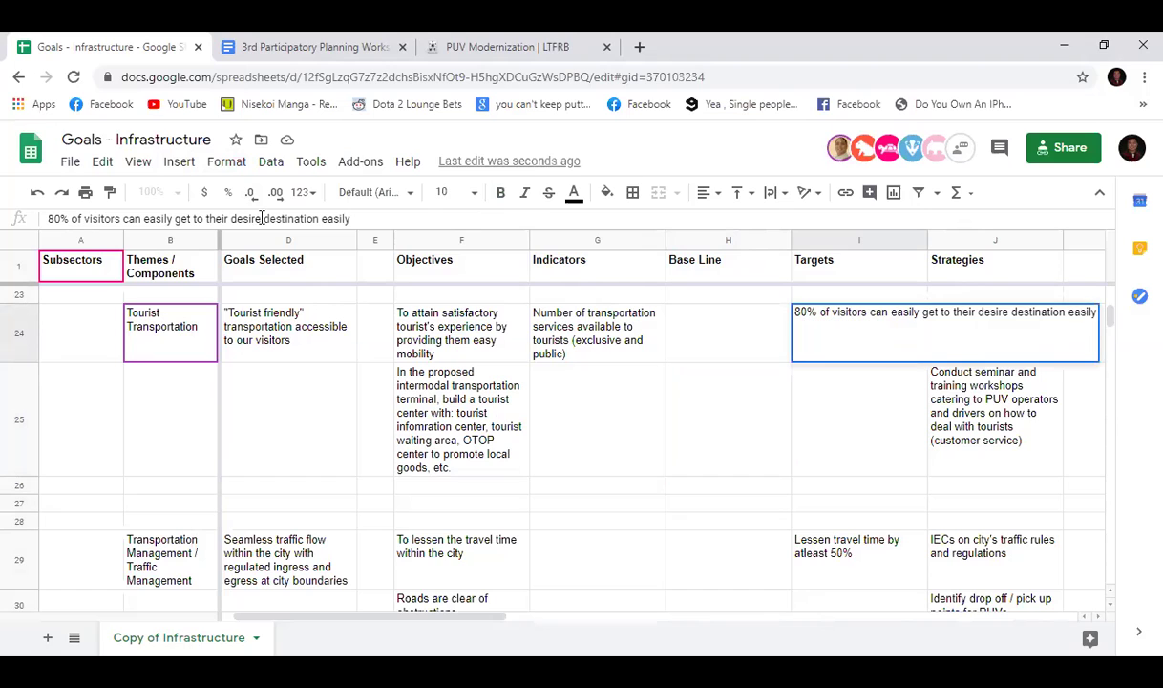
pyautogui.write('d')
pyautogui.press('Return')
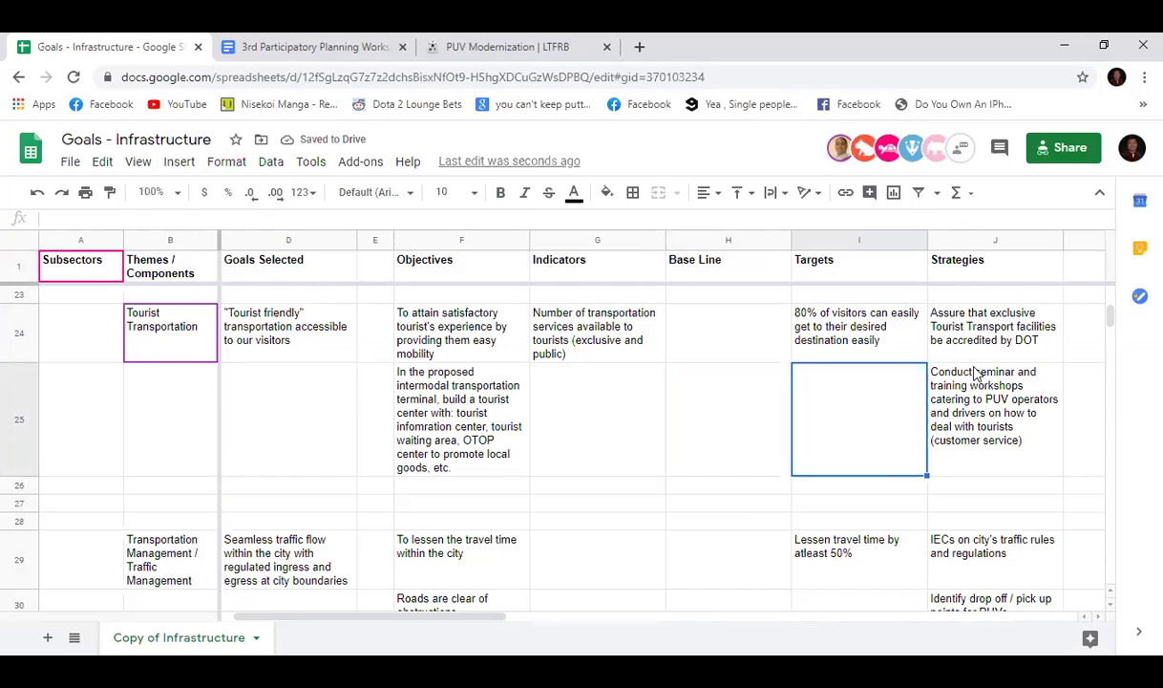
# Step: Examine the Tourist Transportation strategies against the indicator, base line and target cells of the tourist center objective's row
pyautogui.click(957, 332)
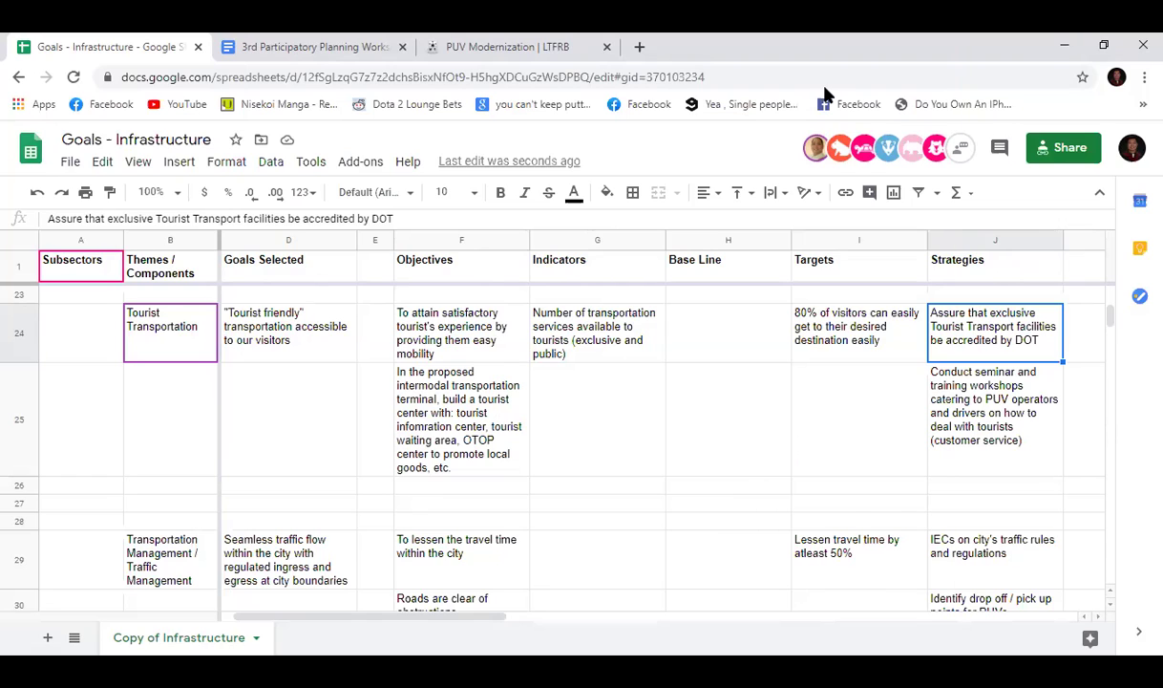
pyautogui.click(852, 431)
pyautogui.click(1006, 430)
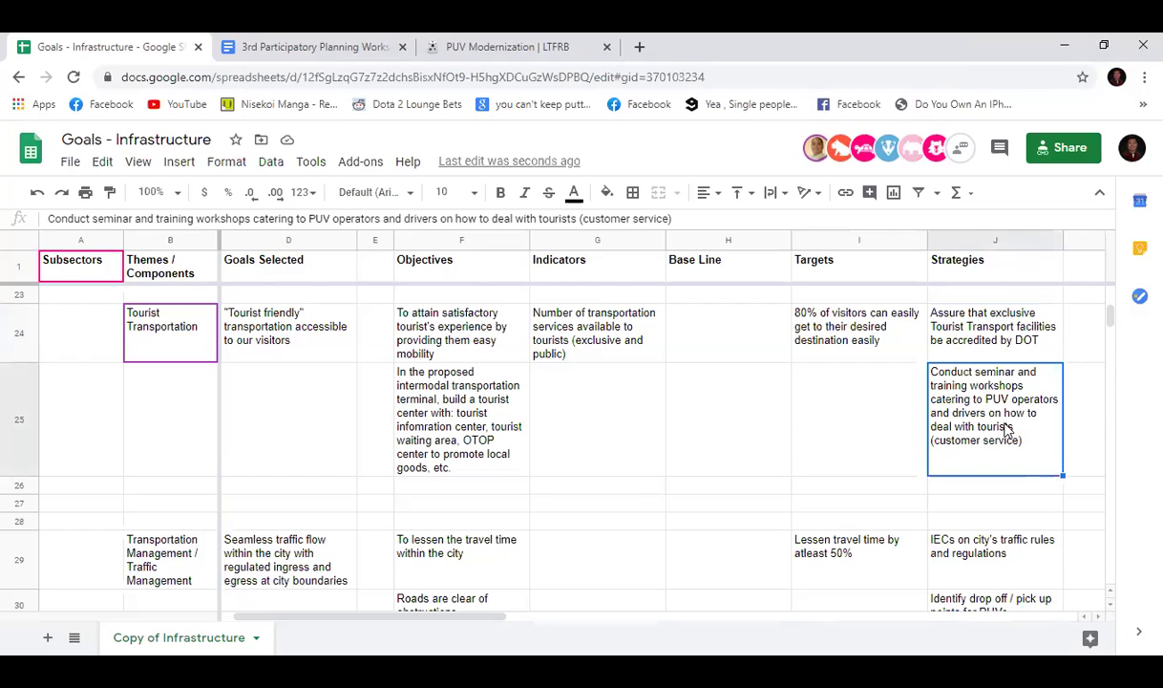
pyautogui.press('Left')
pyautogui.press('Left')
pyautogui.press('Left')
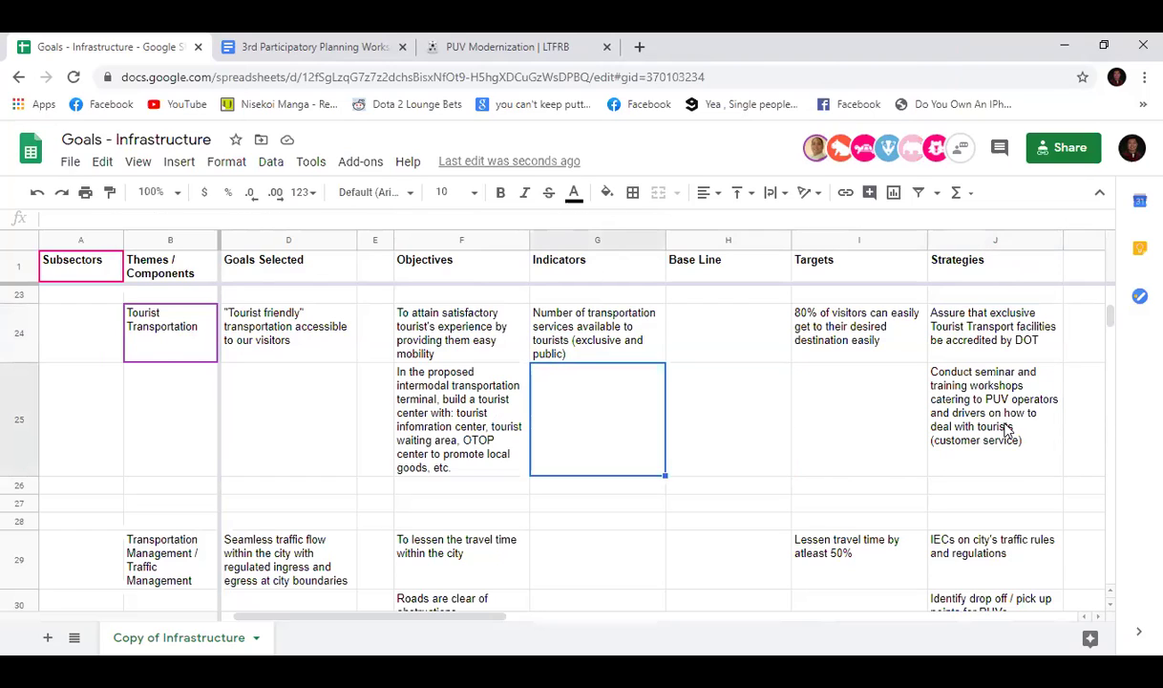
pyautogui.press('Right')
pyautogui.press('Right')
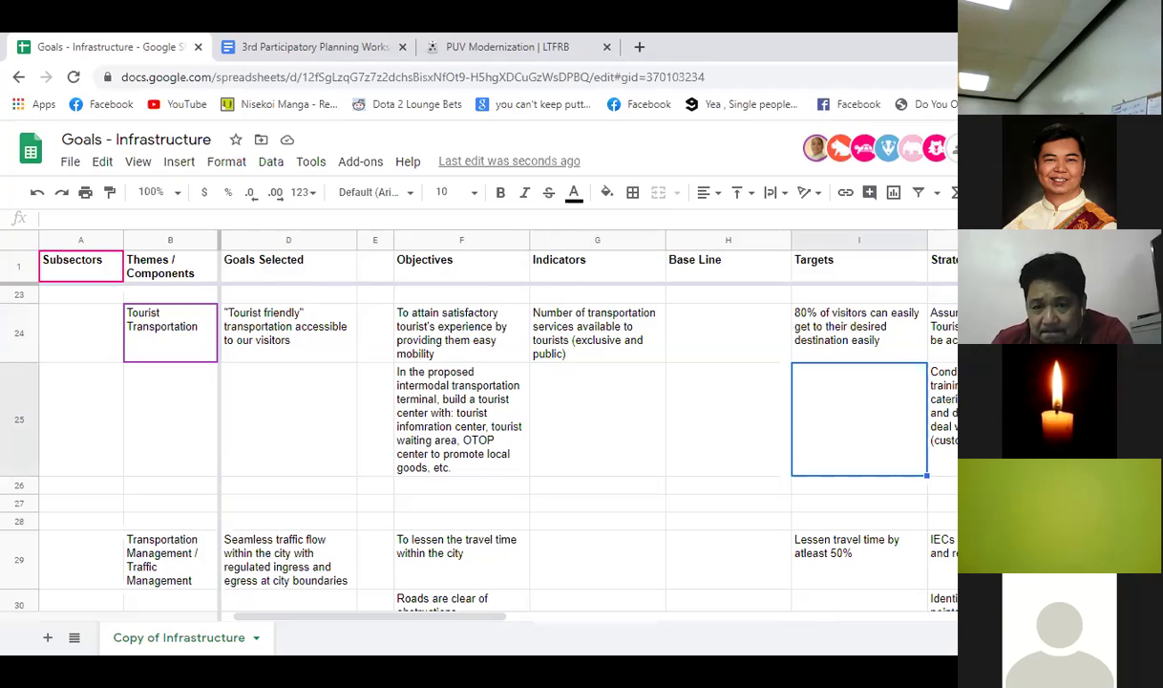
pyautogui.click(461, 487)
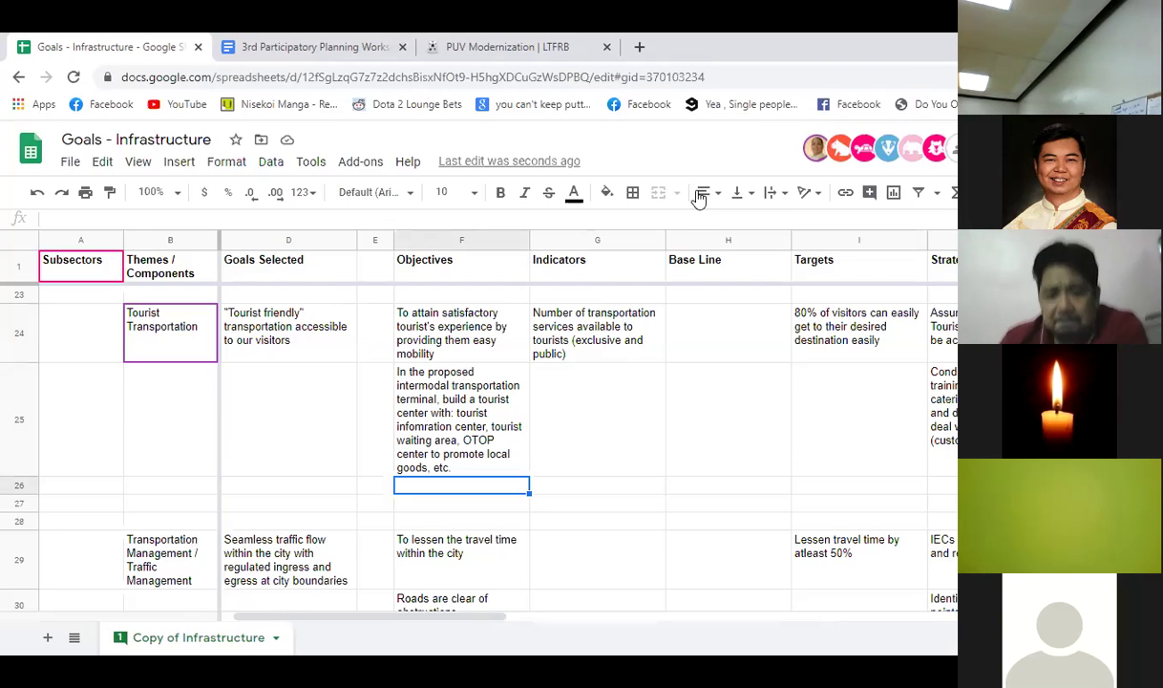
pyautogui.click(283, 483)
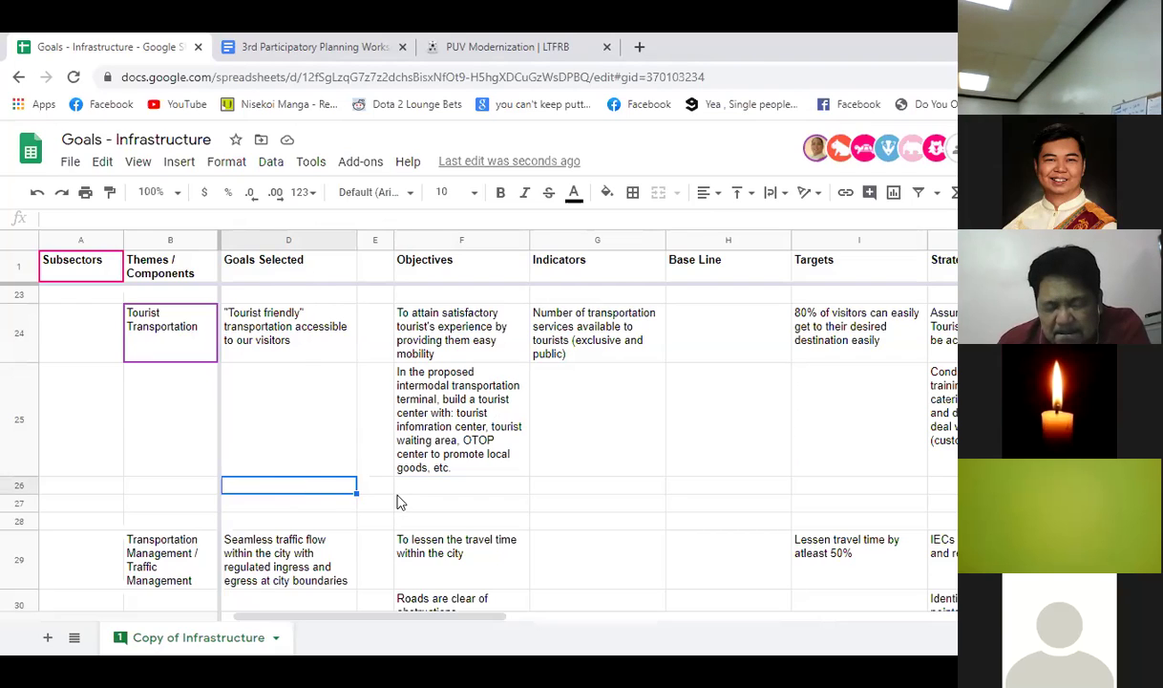
pyautogui.click(401, 482)
pyautogui.click(316, 488)
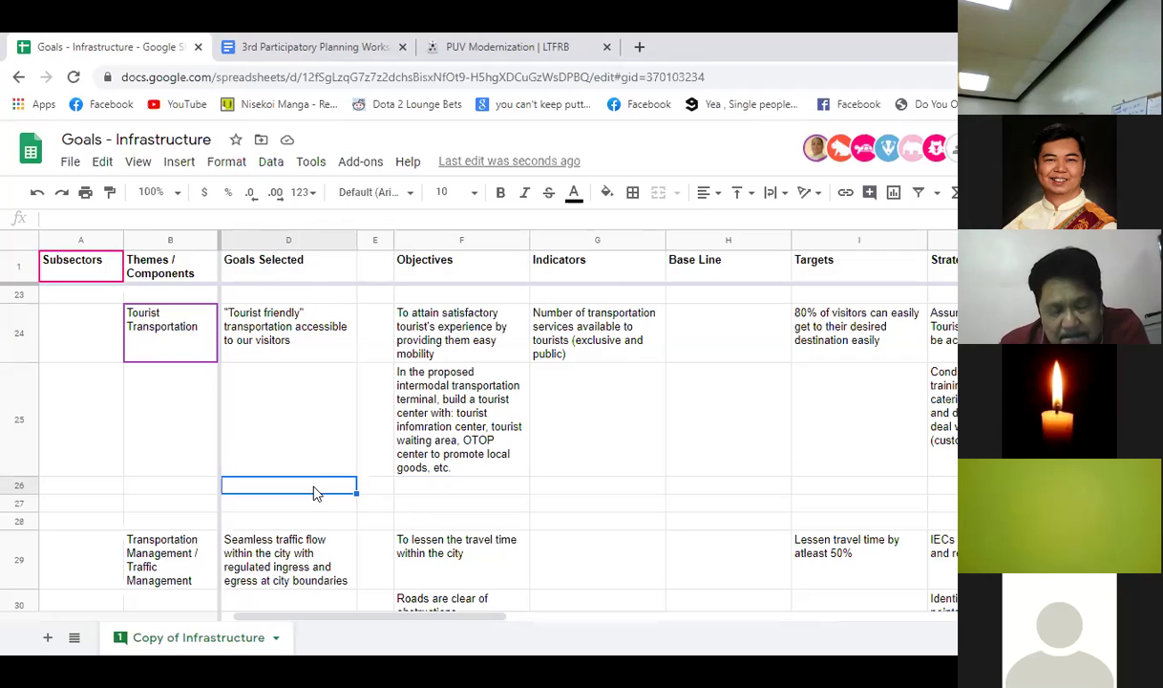
pyautogui.moveTo(285, 617); pyautogui.dragTo(279, 621)
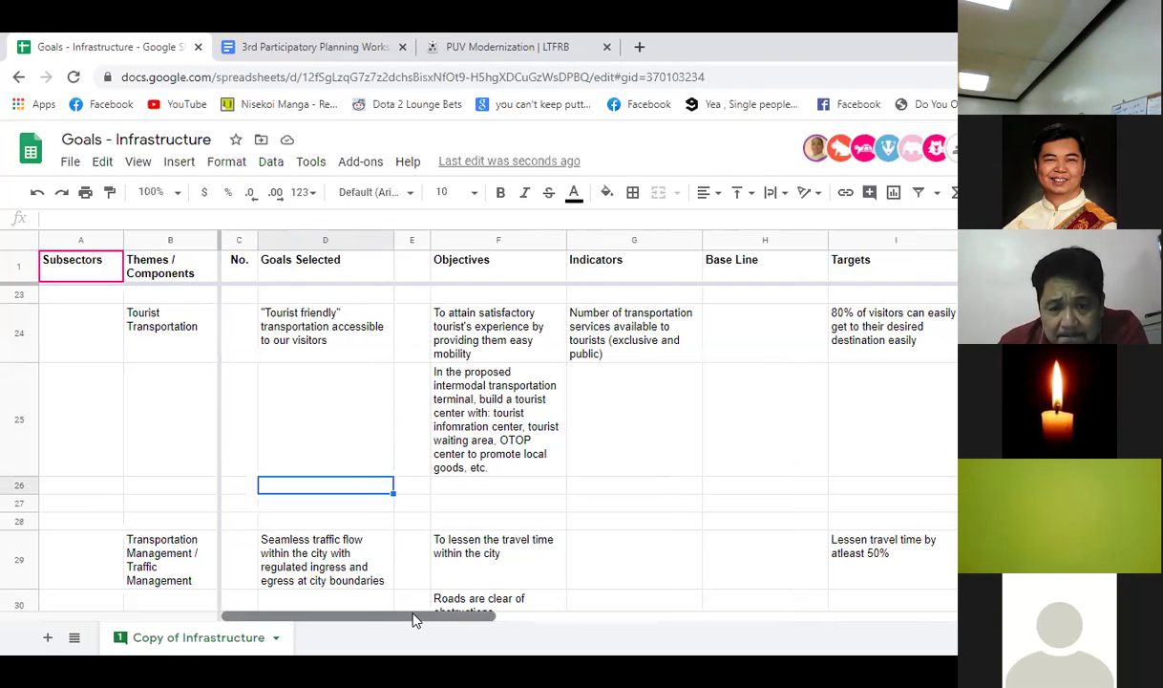
pyautogui.scroll(-2, 485, 492)
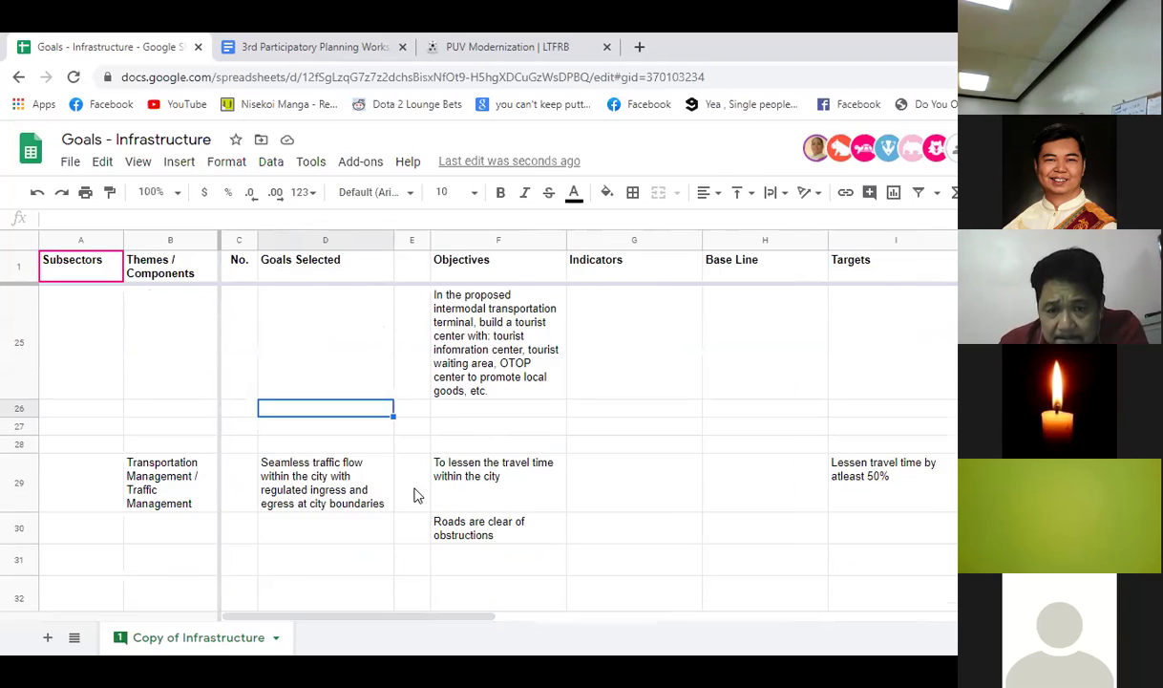
pyautogui.scroll(1, 611, 493)
pyautogui.click(492, 468)
pyautogui.click(342, 474)
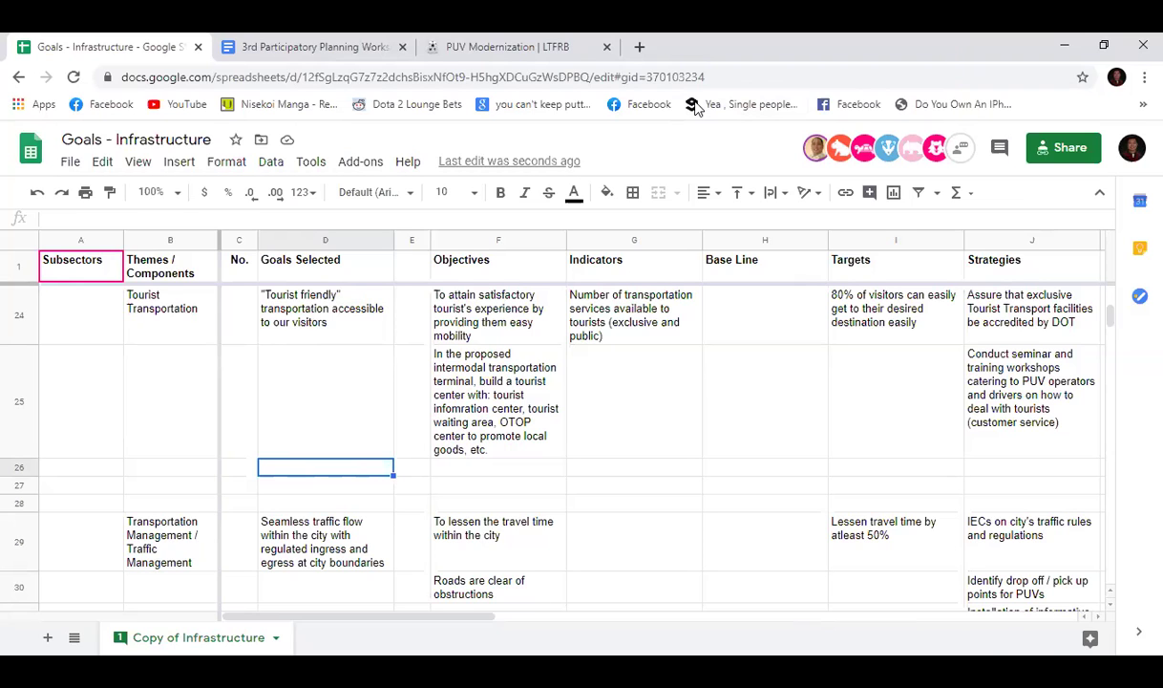
pyautogui.click(727, 466)
pyautogui.scroll(3, 423, 411)
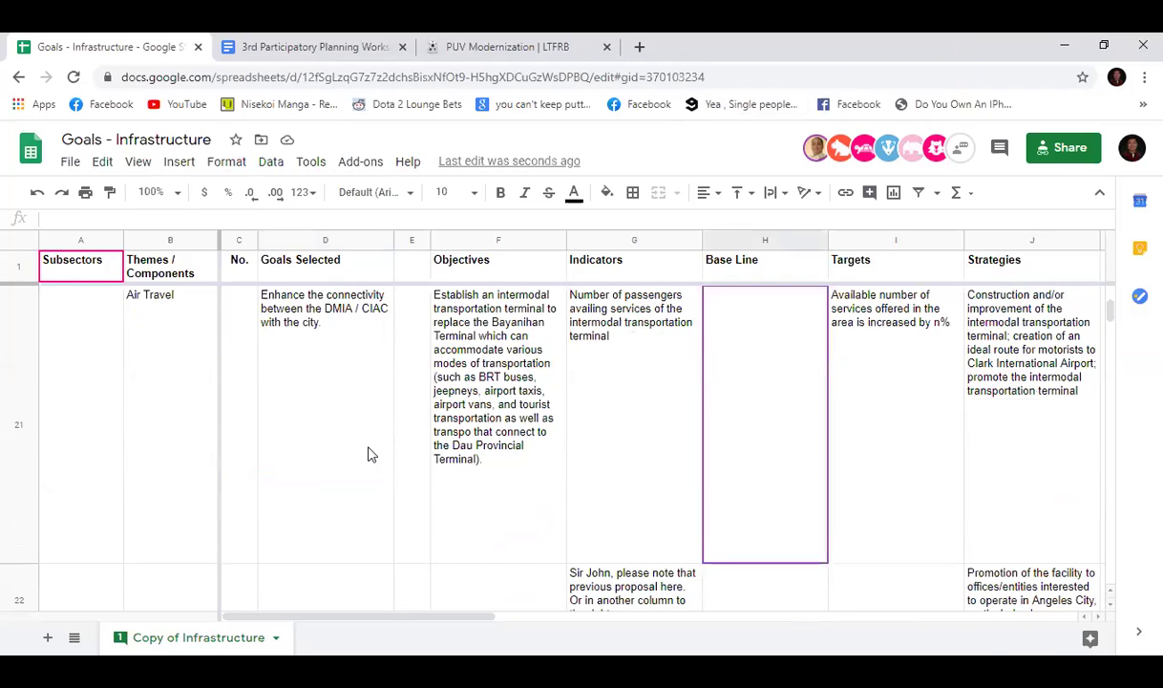
pyautogui.scroll(-3, 371, 454)
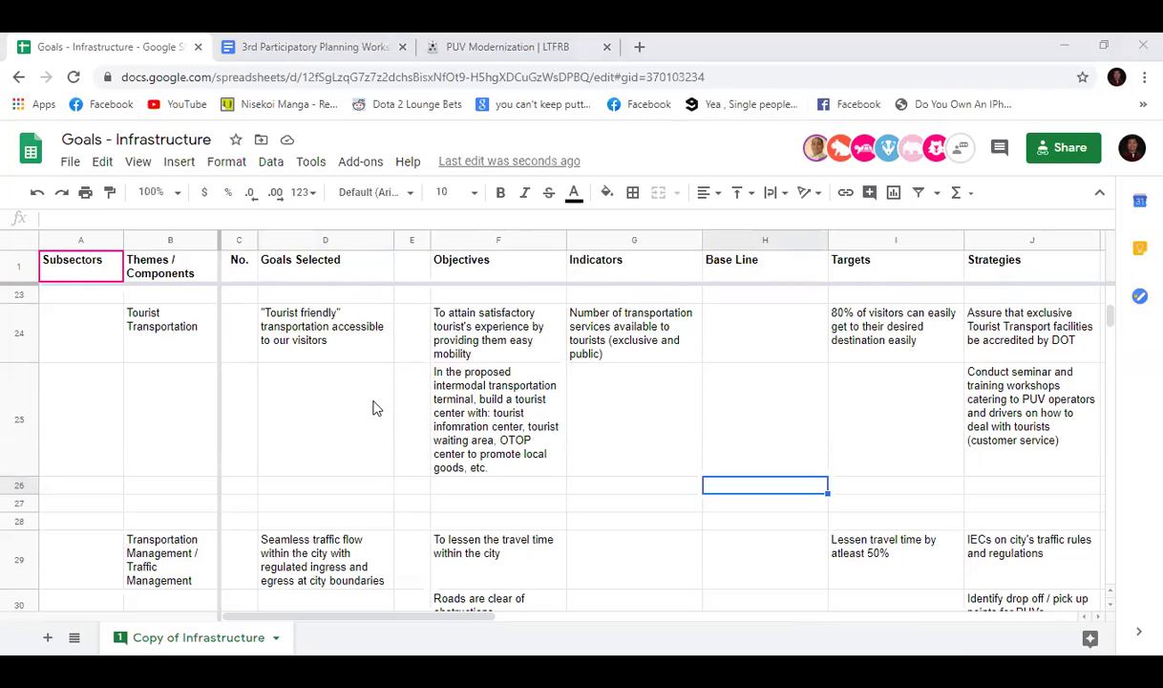
# Step: Look through the subsectors beyond the transportation themes, from Roads and Bridges through Power to Waste Management
pyautogui.scroll(-10, 353, 477)
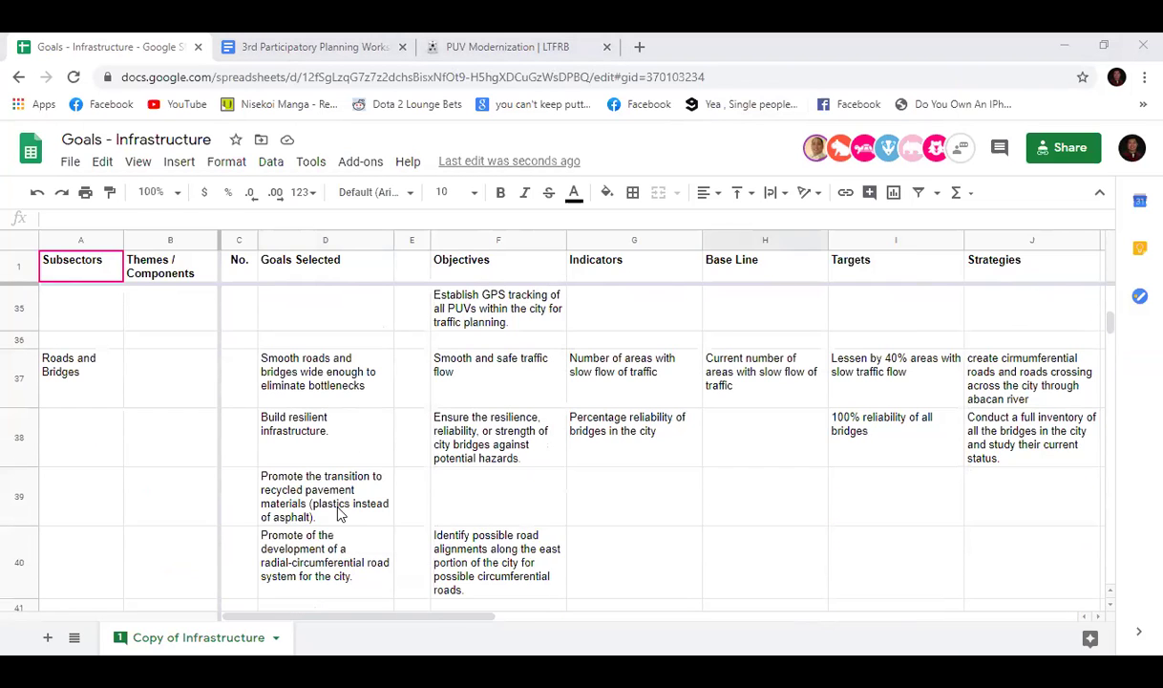
pyautogui.scroll(5, 334, 547)
pyautogui.scroll(-10, 332, 547)
pyautogui.scroll(3, 332, 549)
pyautogui.scroll(-3, 334, 554)
pyautogui.scroll(-8, 334, 554)
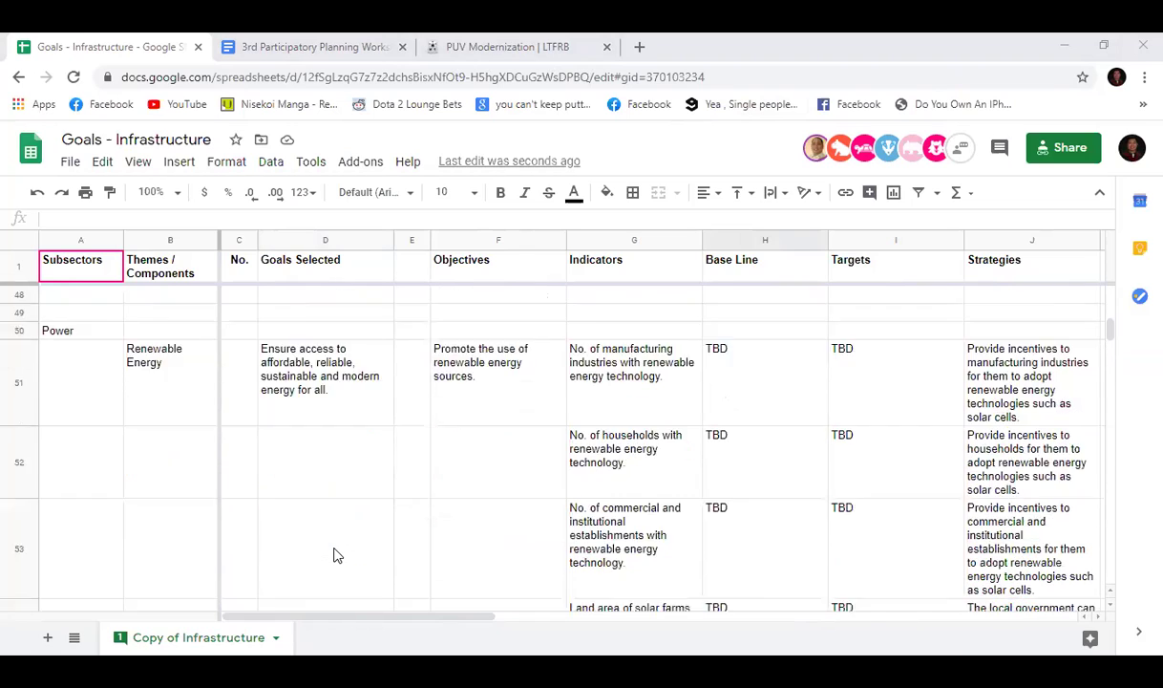
pyautogui.scroll(-5, 334, 552)
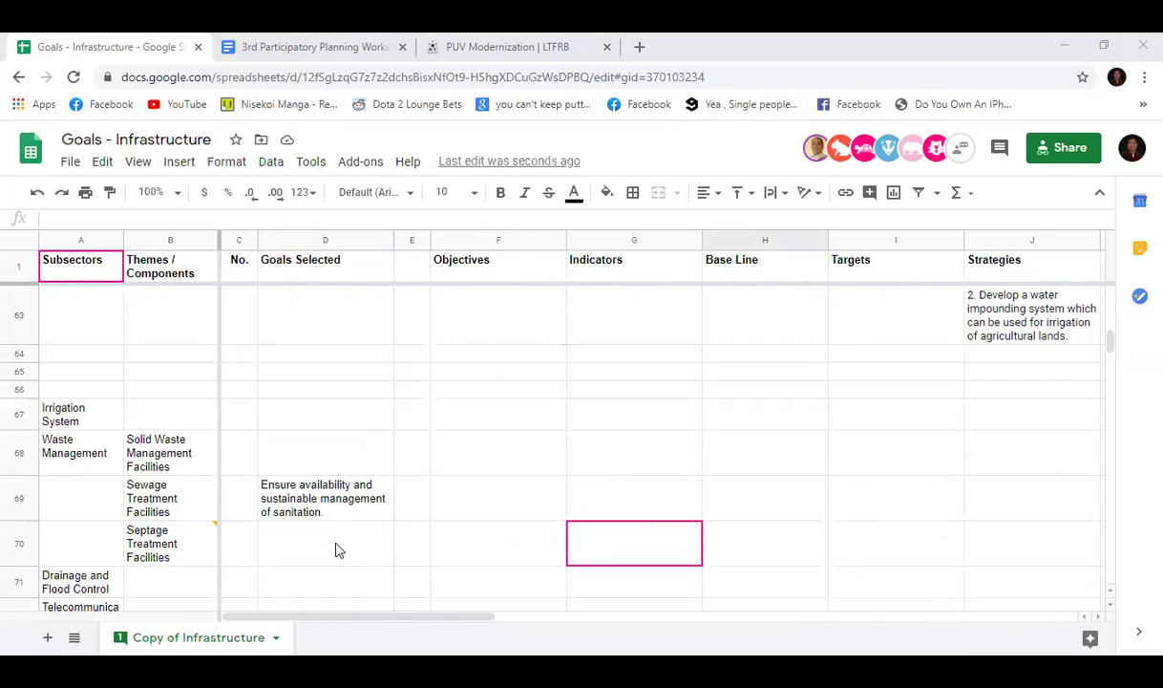
pyautogui.scroll(10, 339, 550)
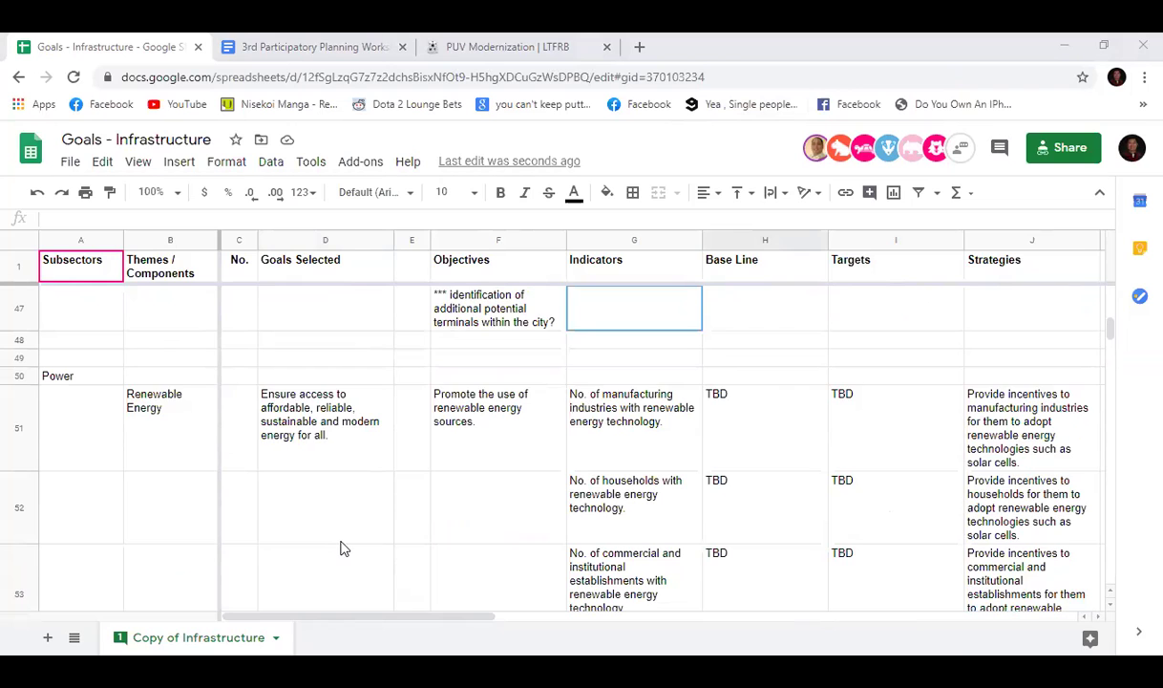
pyautogui.scroll(10, 341, 544)
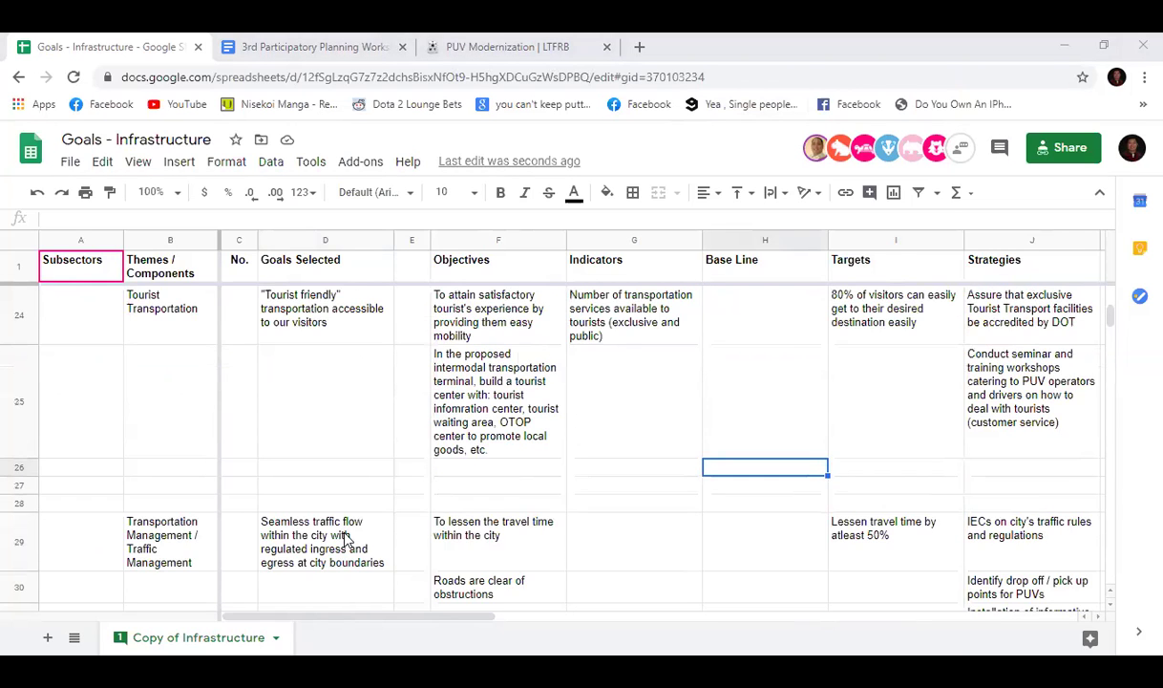
# Step: Examine the Air Travel indicators, the note beneath them and the participants' comments on the proposed intermodal terminal
pyautogui.scroll(1, 346, 539)
pyautogui.click(616, 501)
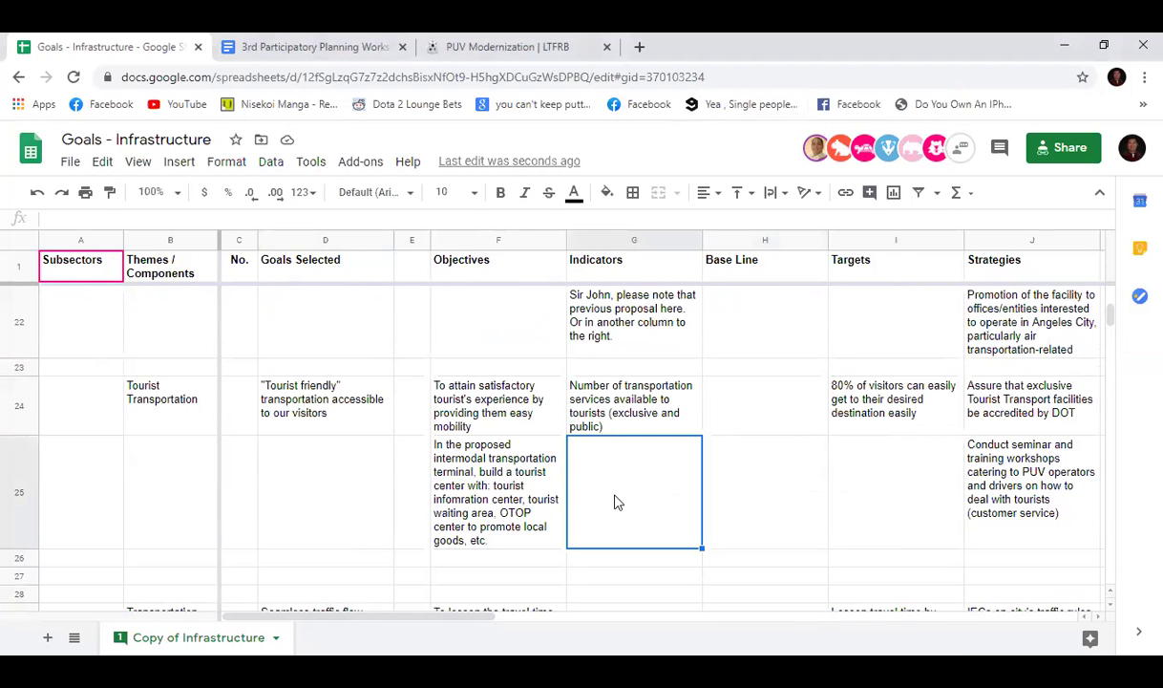
pyautogui.click(635, 335)
pyautogui.scroll(1, 716, 494)
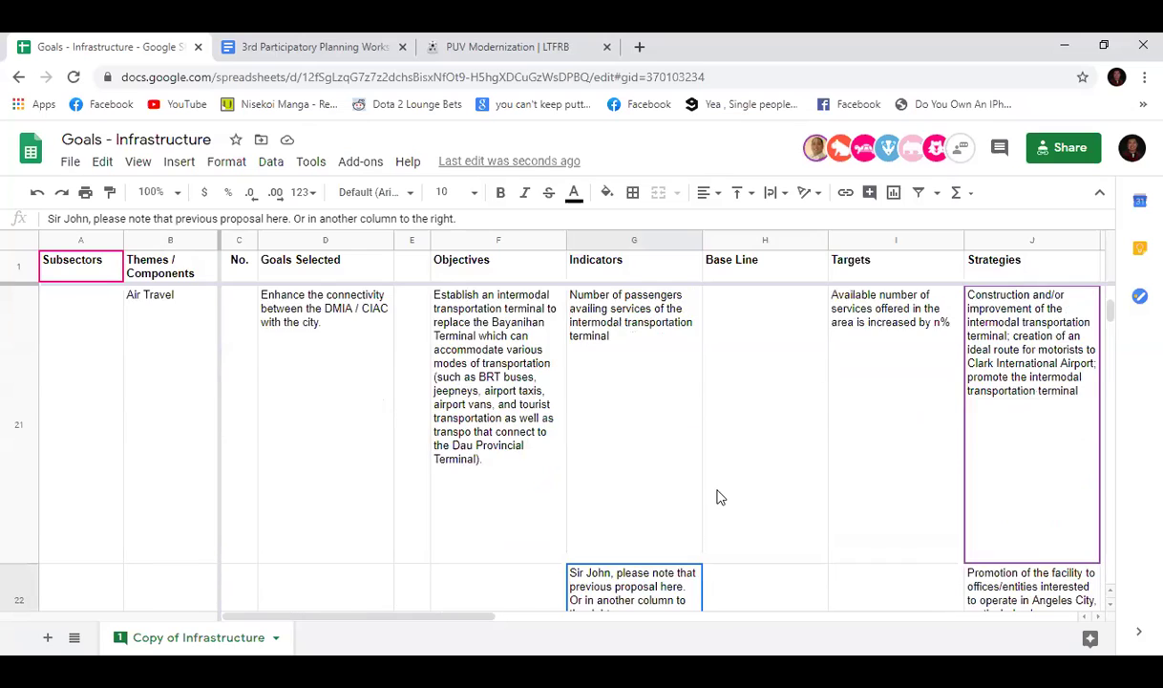
pyautogui.scroll(-1, 631, 372)
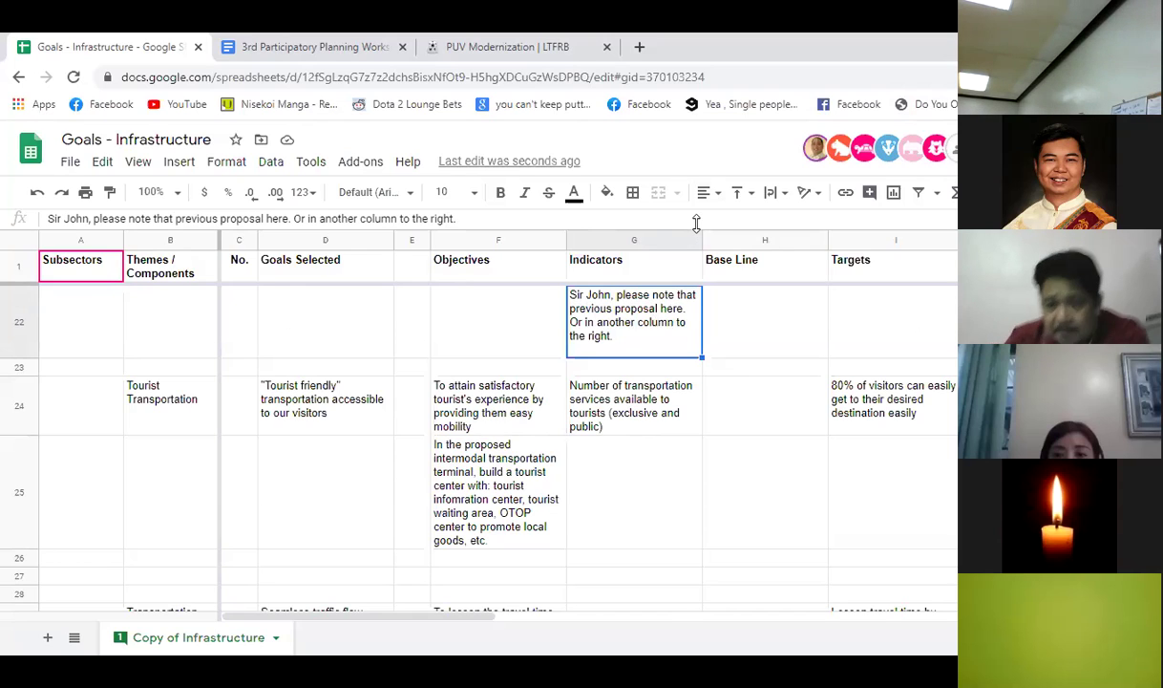
pyautogui.moveTo(439, 616); pyautogui.dragTo(621, 616)
pyautogui.click(992, 340)
pyautogui.scroll(3, 921, 449)
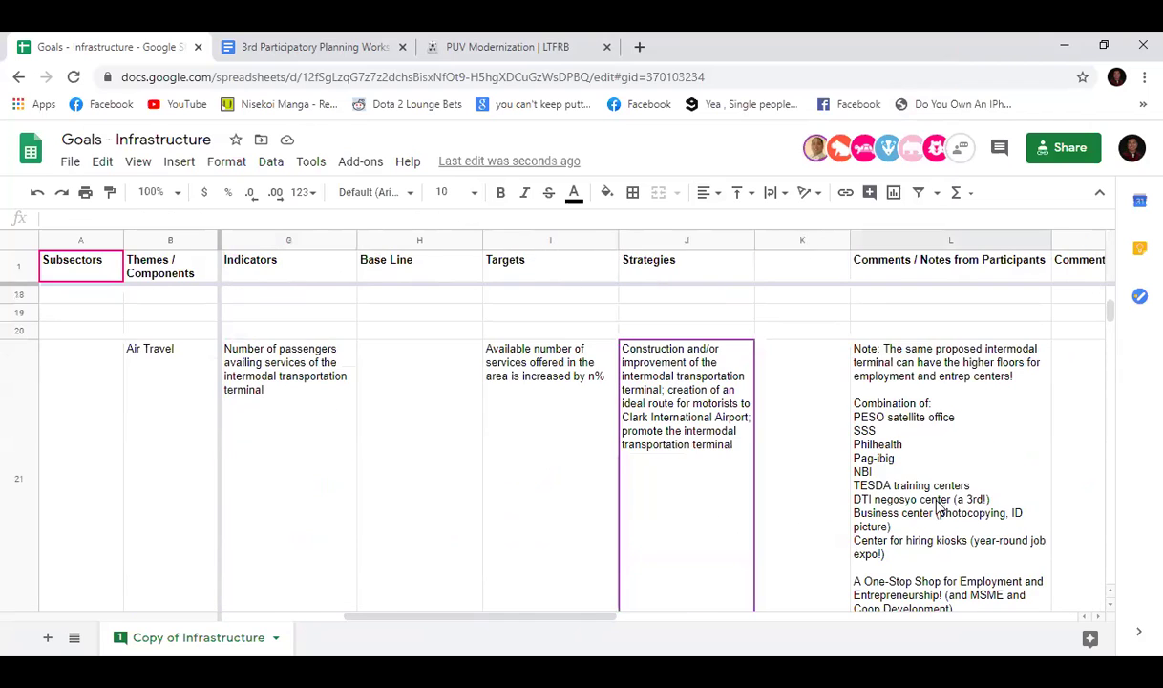
pyautogui.scroll(-5, 941, 508)
pyautogui.scroll(4, 938, 506)
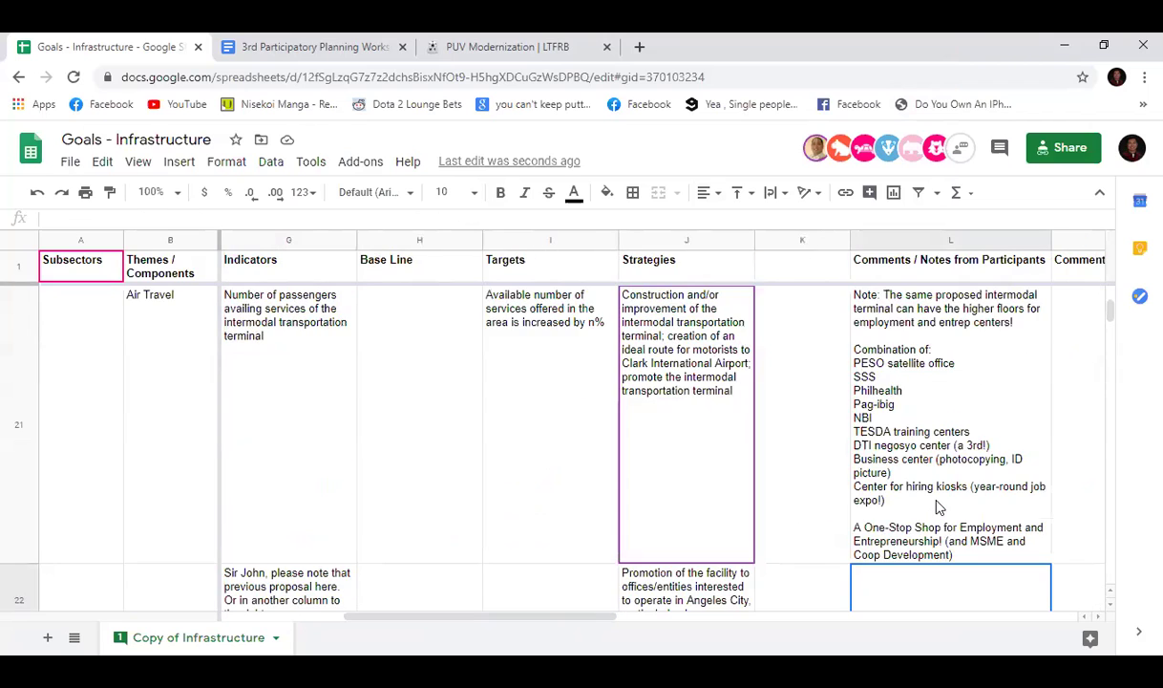
pyautogui.scroll(-3, 934, 506)
pyautogui.scroll(3, 934, 506)
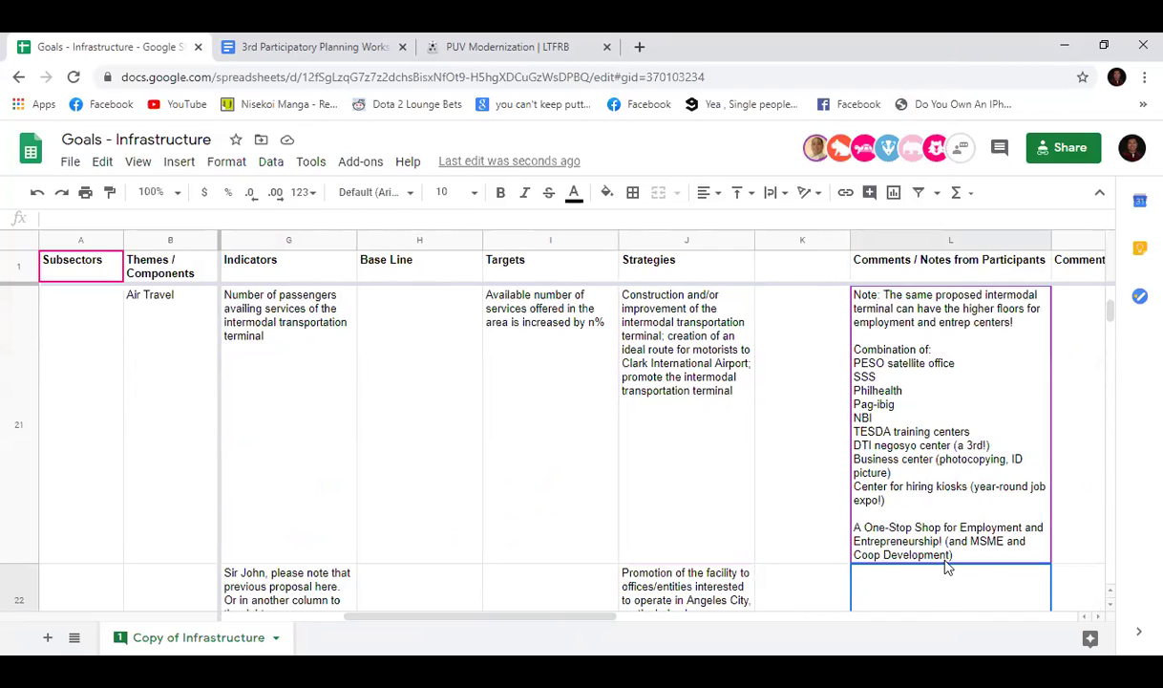
pyautogui.scroll(-2, 940, 454)
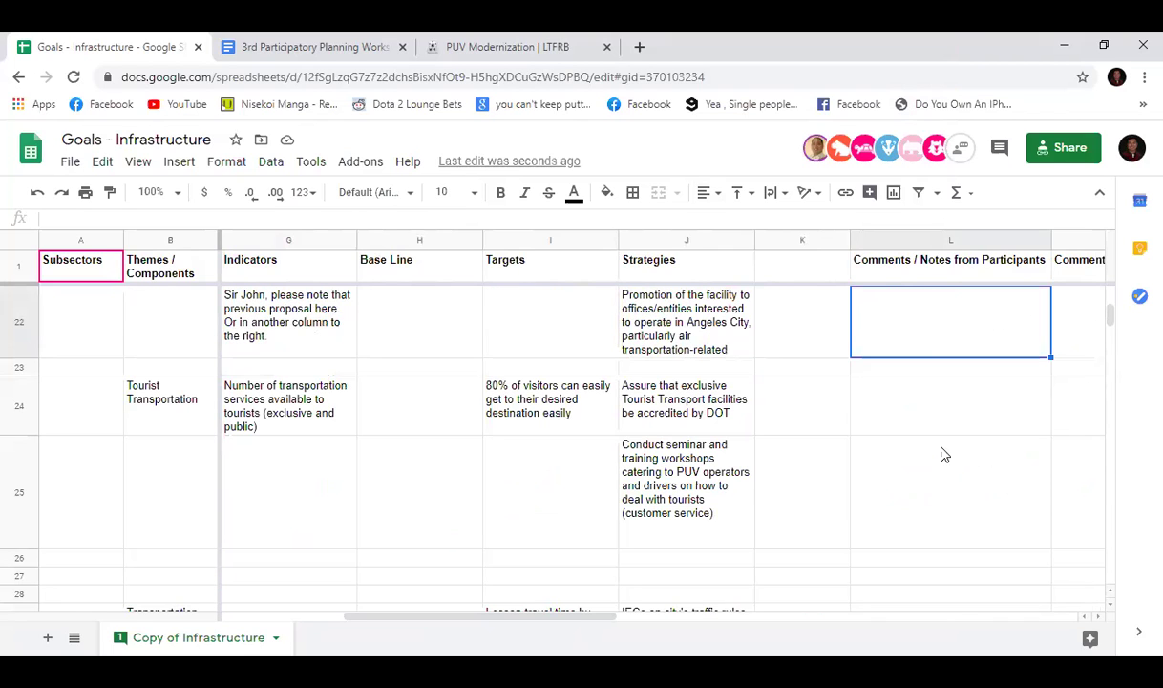
pyautogui.scroll(2, 940, 455)
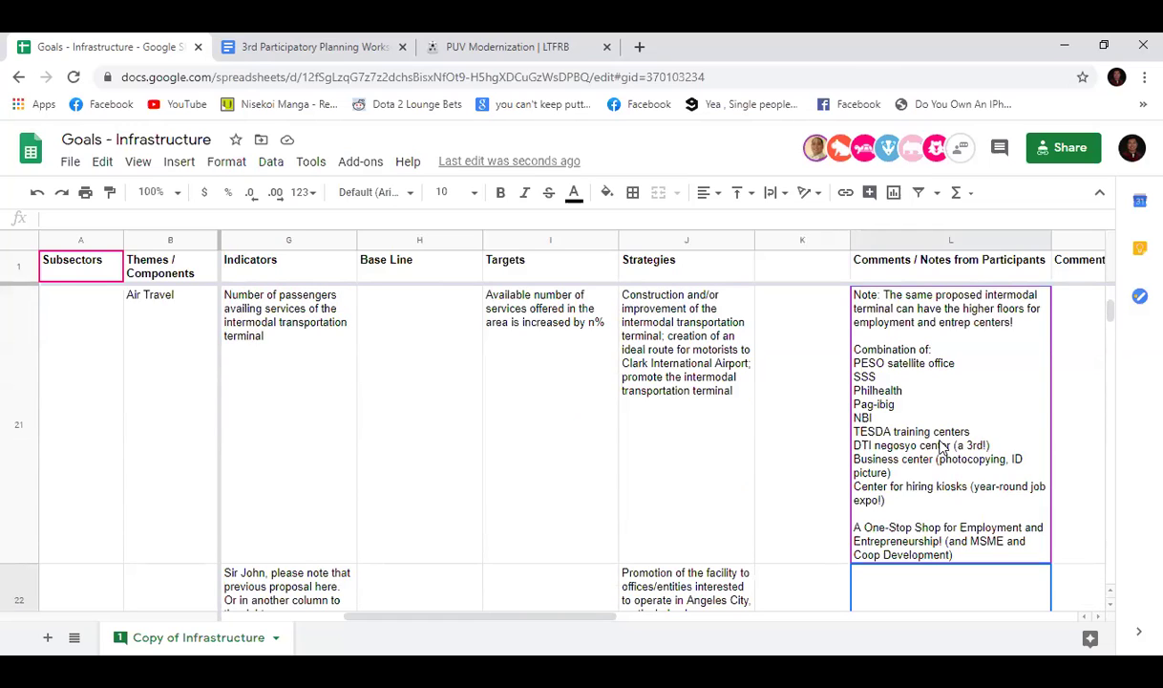
pyautogui.scroll(-2, 936, 445)
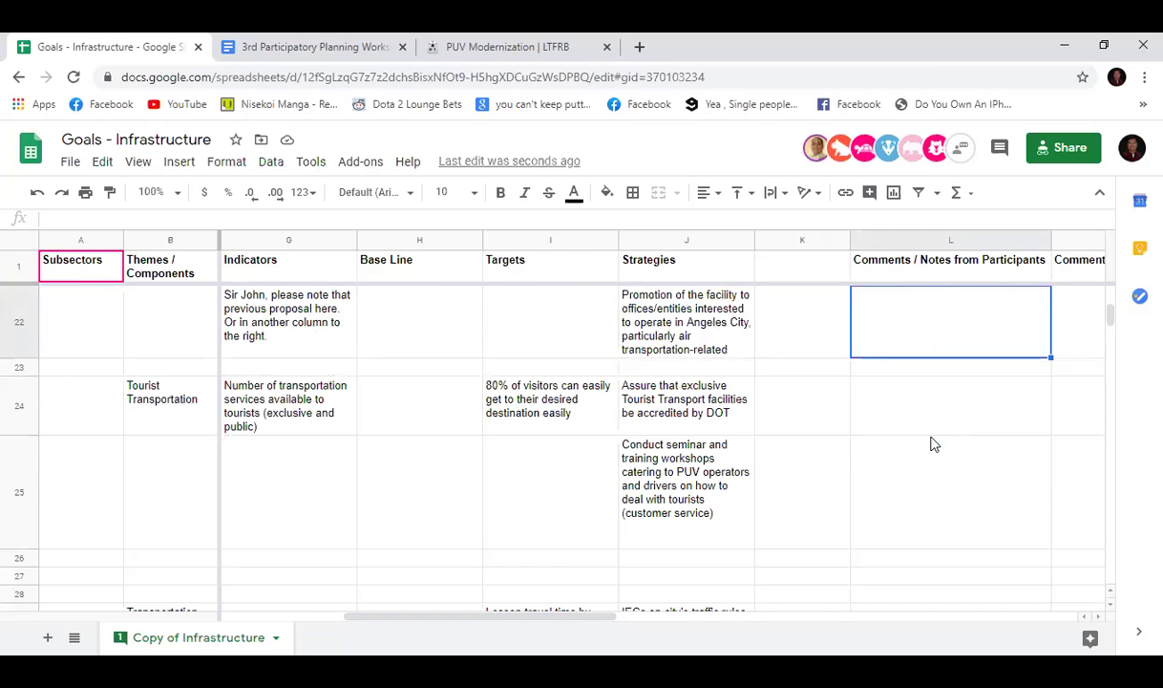
# Step: Select the two Tourist Transportation rows from theme to strategies and review their contents, including the base line cell
pyautogui.moveTo(495, 618); pyautogui.dragTo(391, 616)
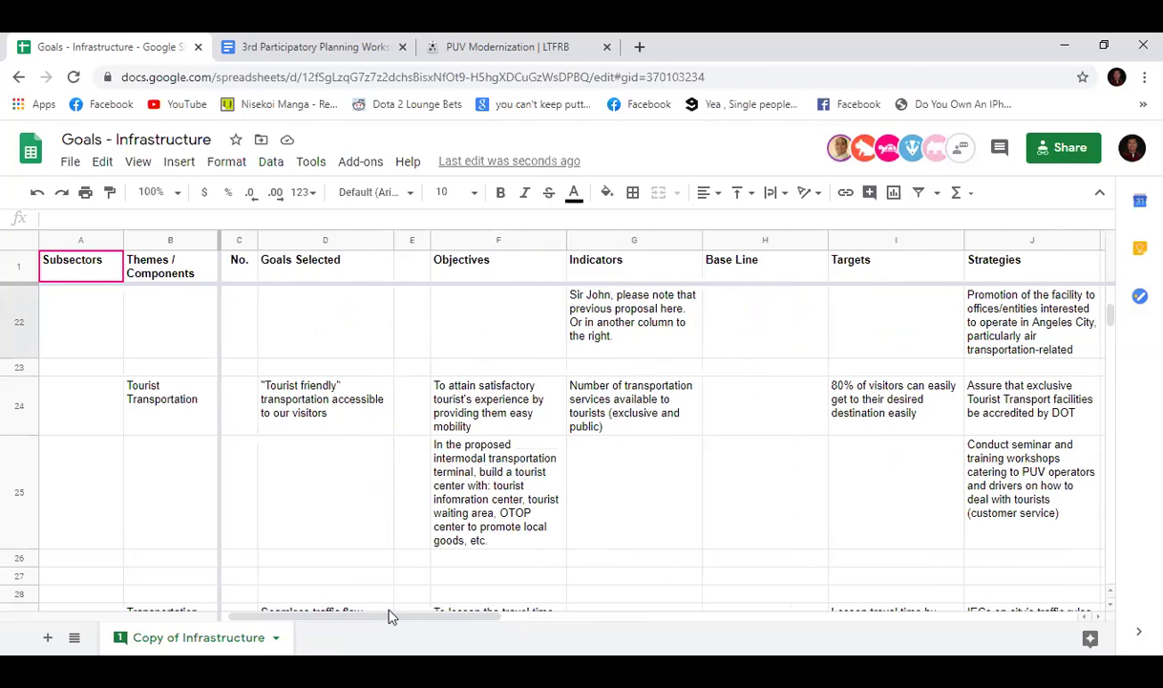
pyautogui.click(732, 426)
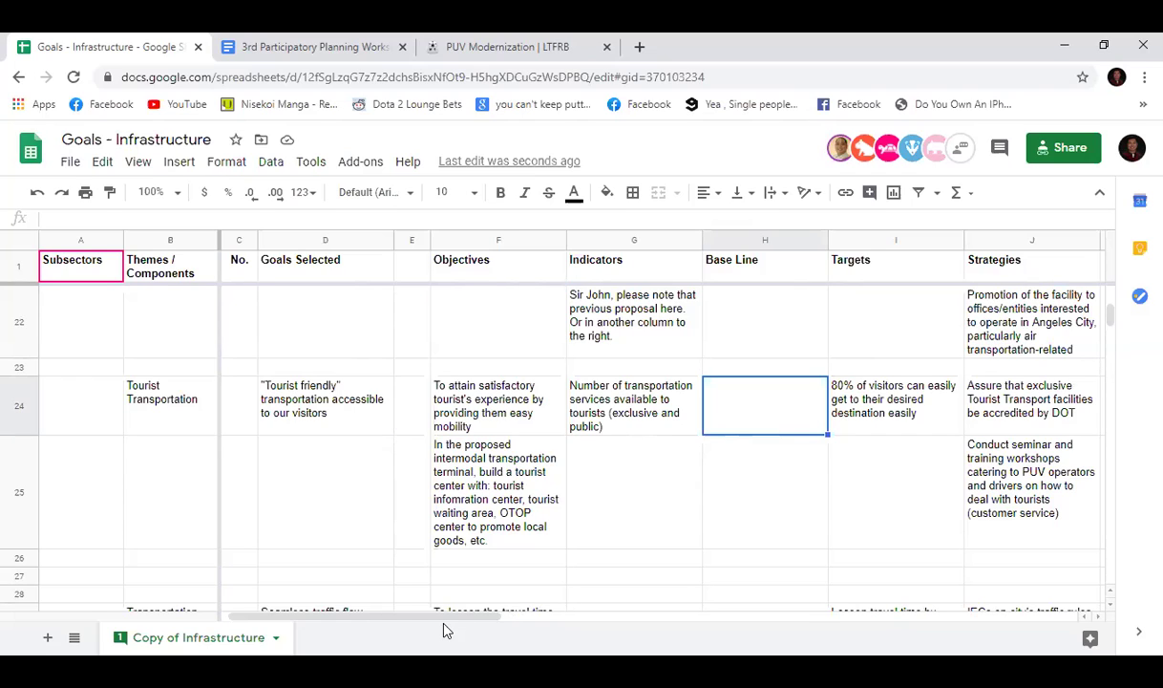
pyautogui.moveTo(447, 624); pyautogui.dragTo(394, 540)
pyautogui.scroll(-1, 344, 487)
pyautogui.moveTo(150, 315); pyautogui.dragTo(1059, 467)
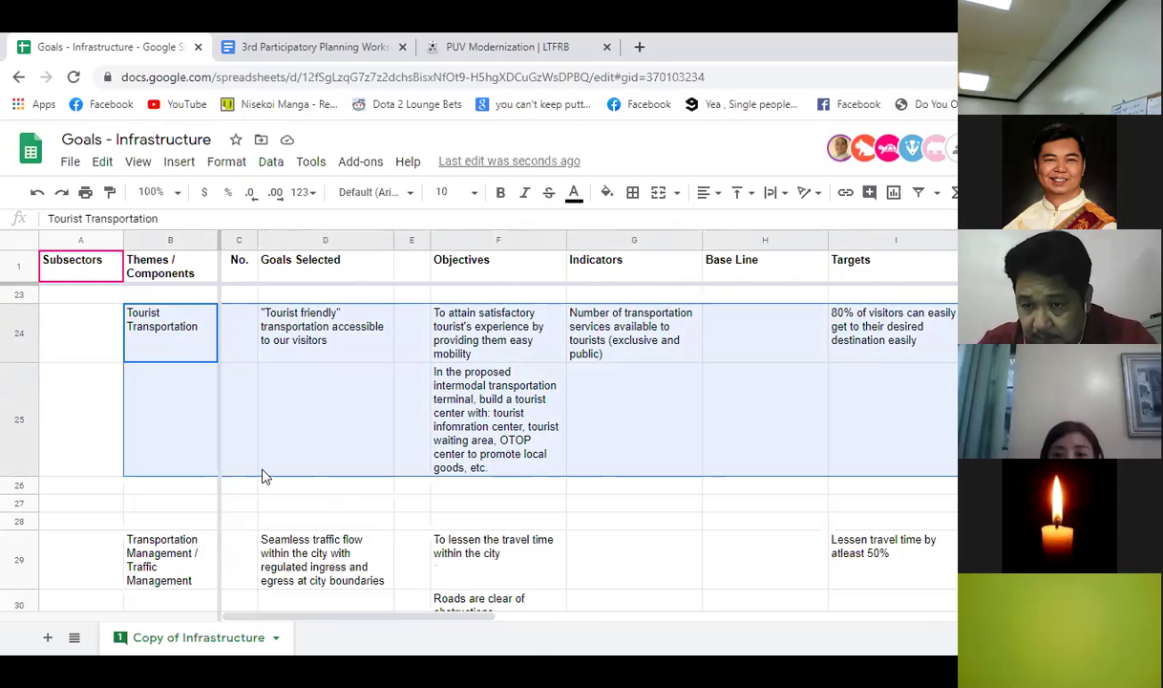
# Step: Read through the Transportation Management / Traffic Management objectives, indicators, targets and strategies
pyautogui.click(153, 518)
pyautogui.scroll(-3, 187, 488)
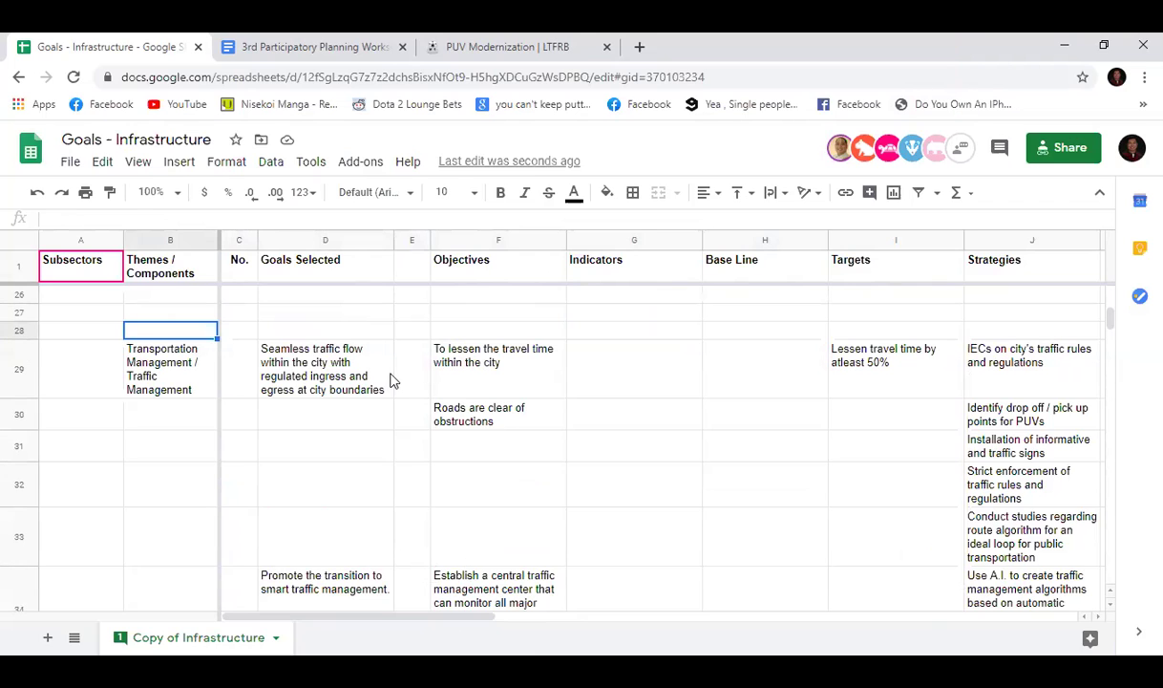
pyautogui.click(170, 355)
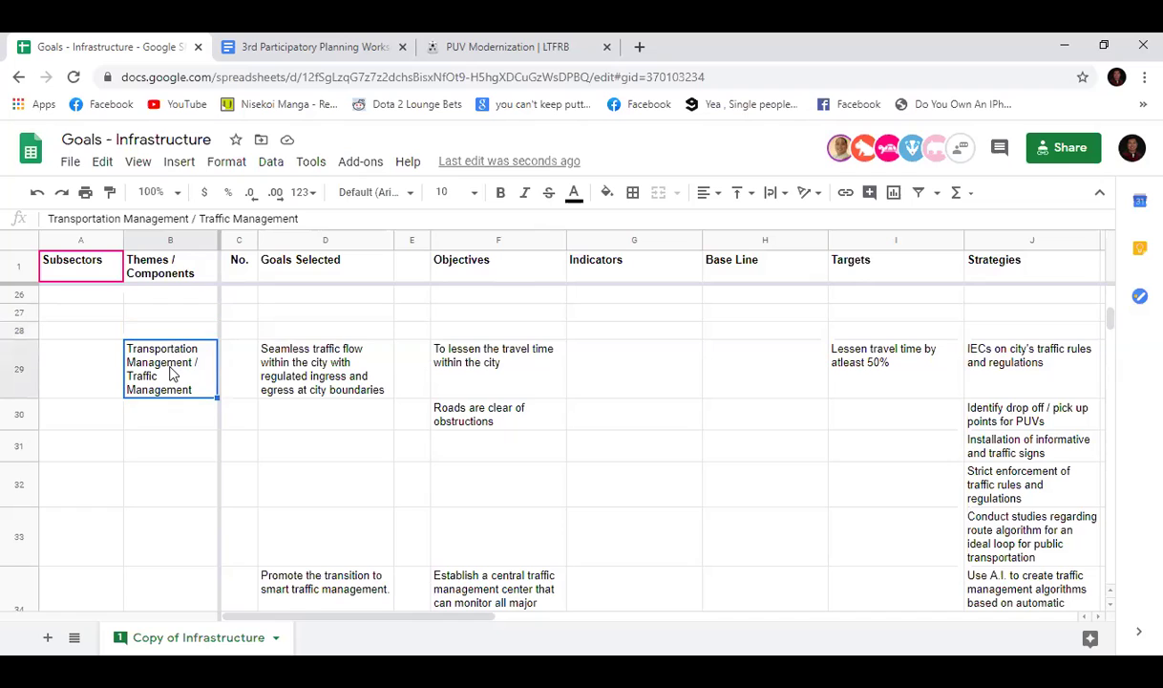
pyautogui.scroll(-1, 214, 434)
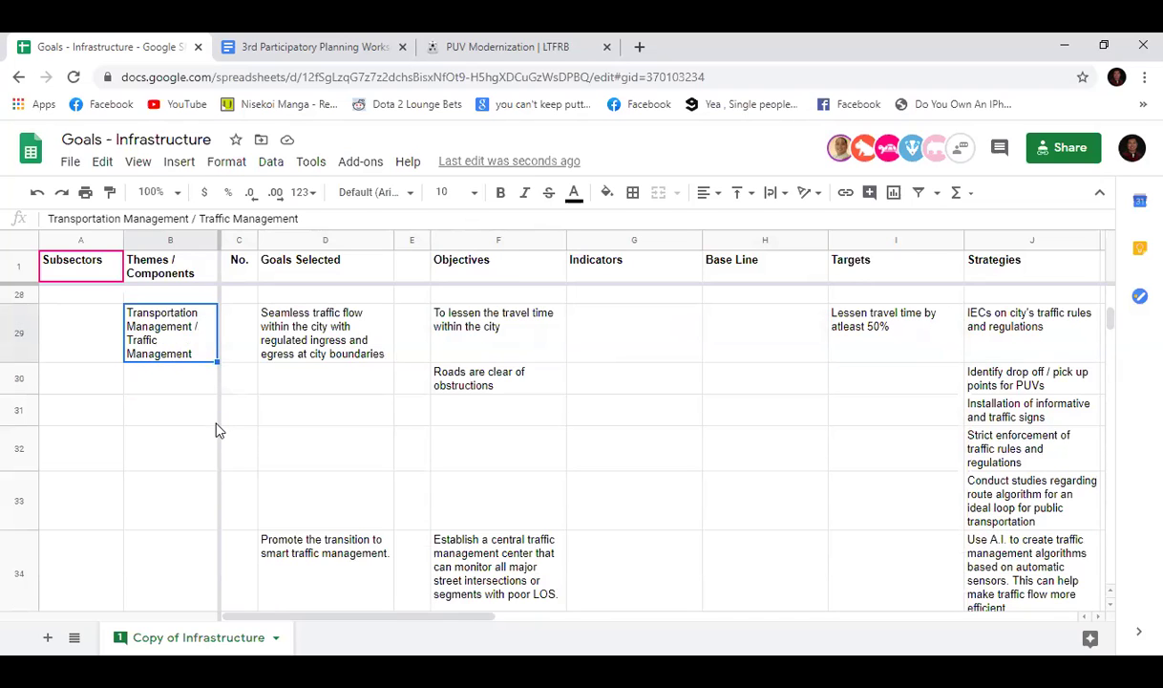
pyautogui.click(603, 346)
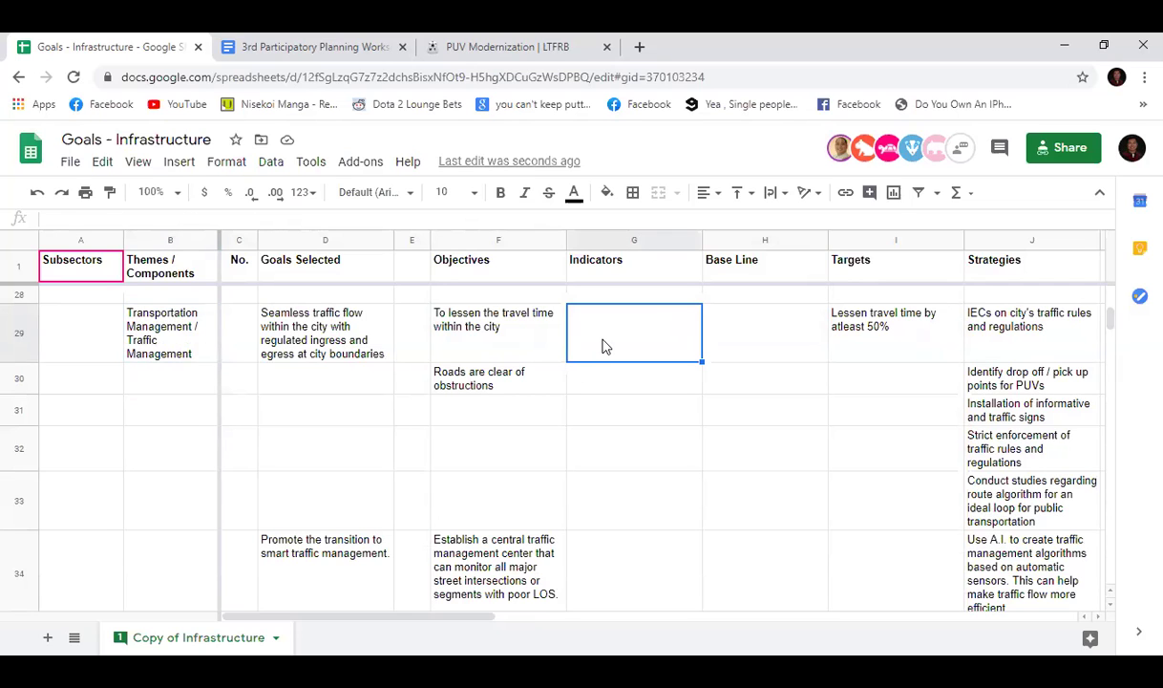
pyautogui.scroll(-4, 601, 435)
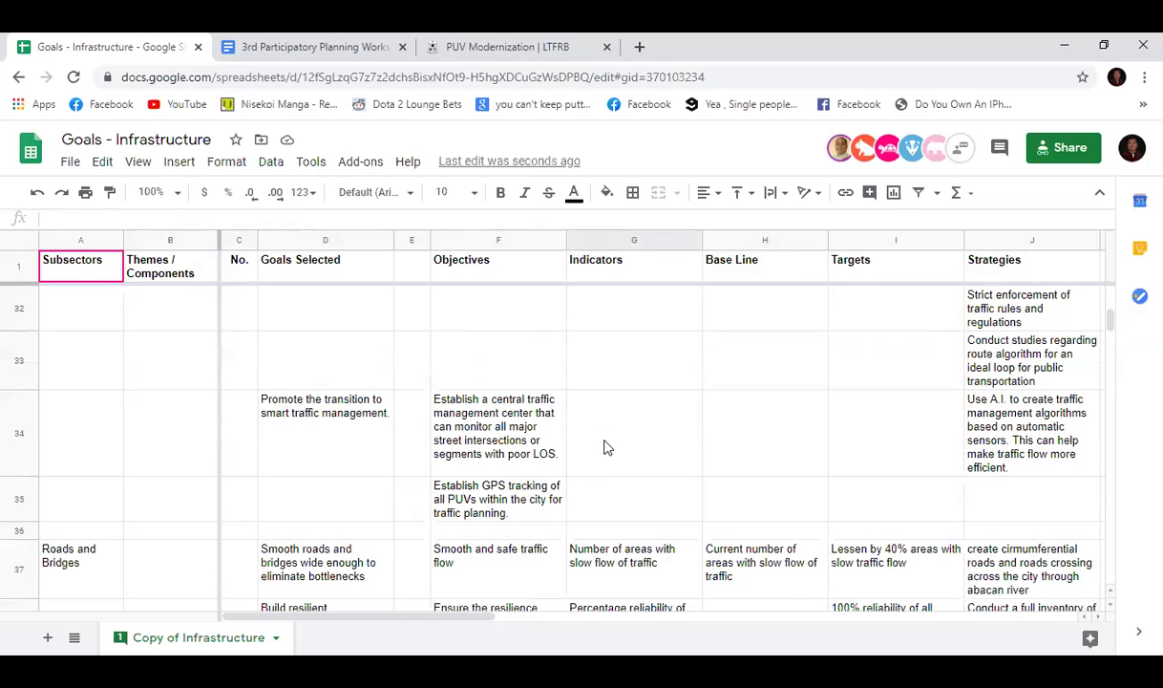
pyautogui.scroll(4, 606, 441)
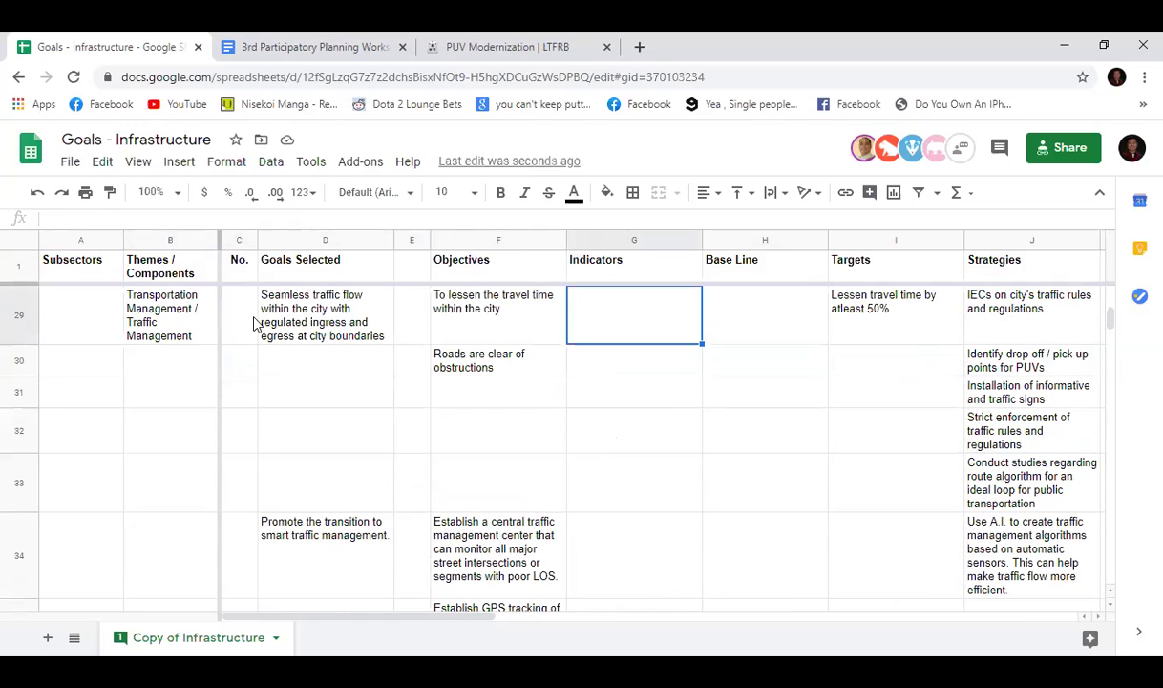
# Step: Compare the seamless traffic flow and smart traffic management goals with the indicator cells in their rows
pyautogui.click(308, 328)
pyautogui.click(319, 517)
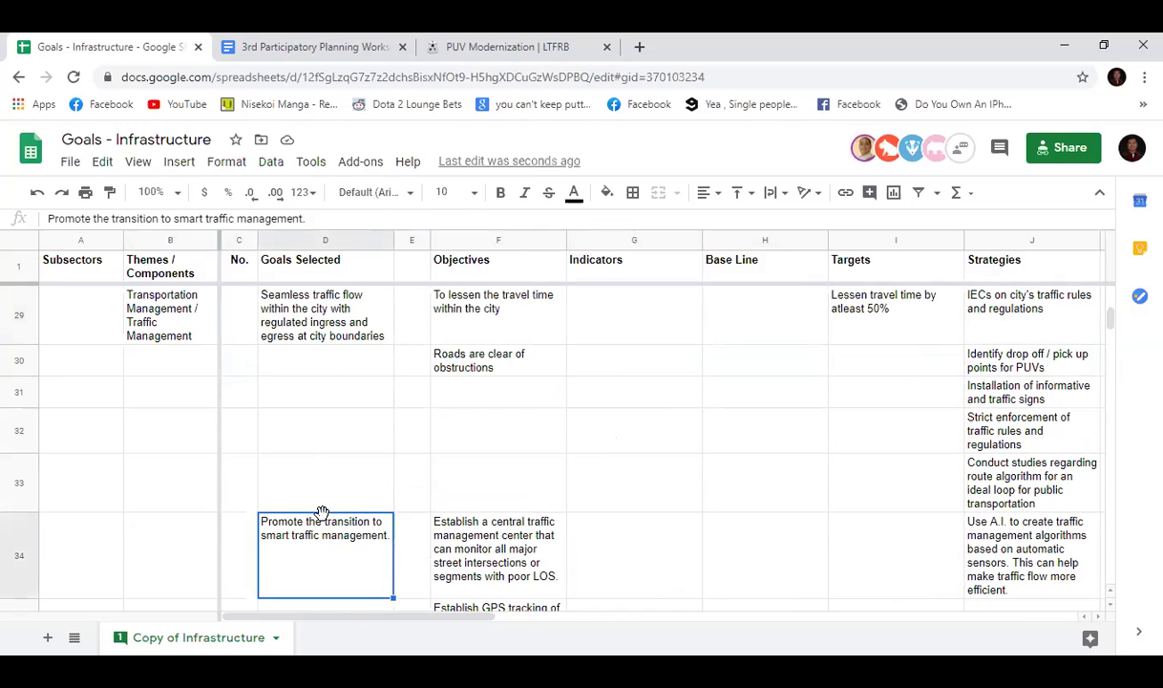
pyautogui.click(363, 328)
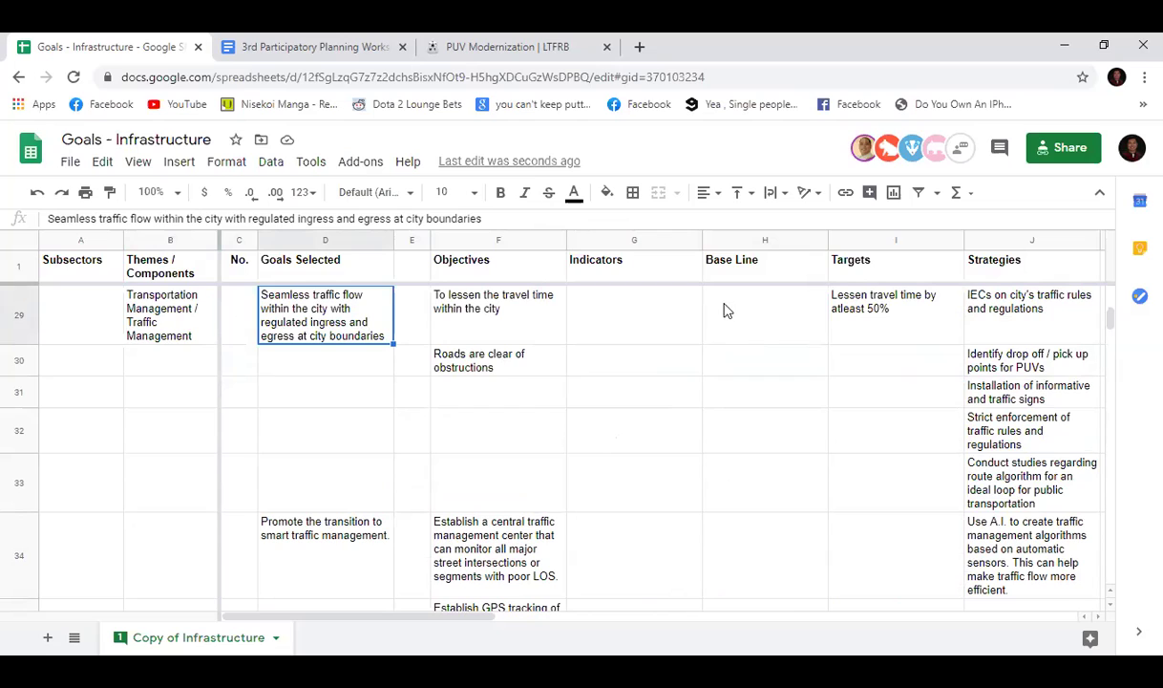
pyautogui.click(577, 329)
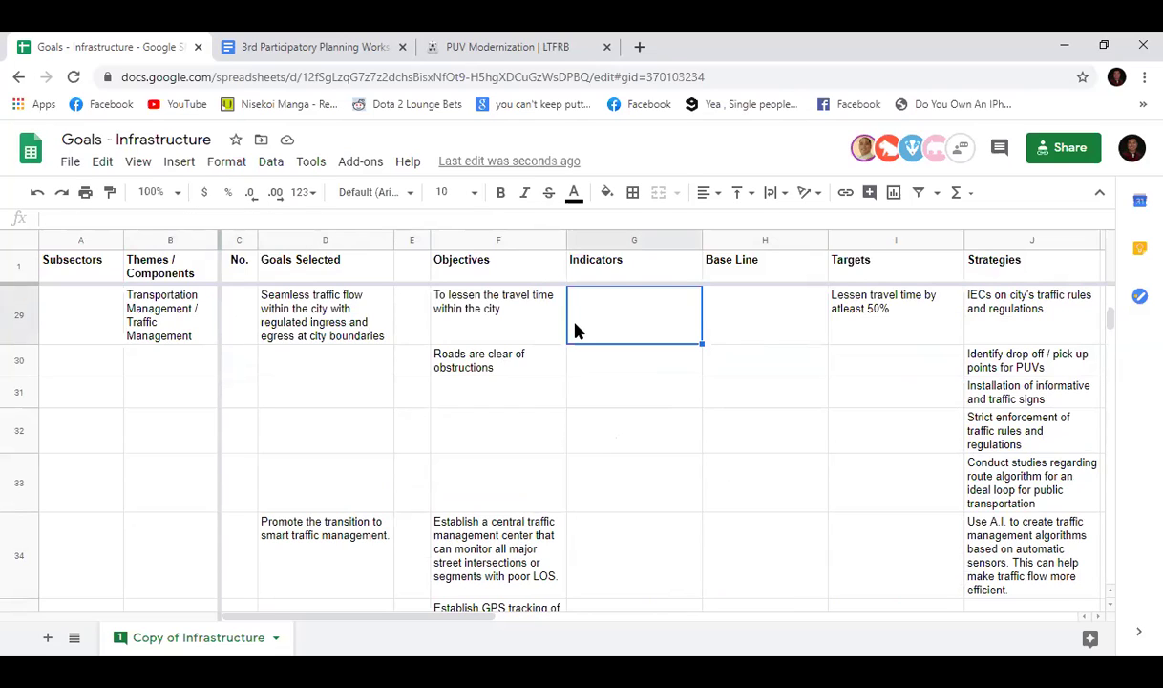
pyautogui.moveTo(623, 316); pyautogui.dragTo(643, 541)
pyautogui.scroll(-3, 642, 540)
pyautogui.moveTo(608, 496); pyautogui.dragTo(599, 369)
pyautogui.click(608, 488)
# Step: Review the pedestrian and Public Transportation indicators for reference, and select the indicator cell of the travel time objective
pyautogui.scroll(-4, 611, 493)
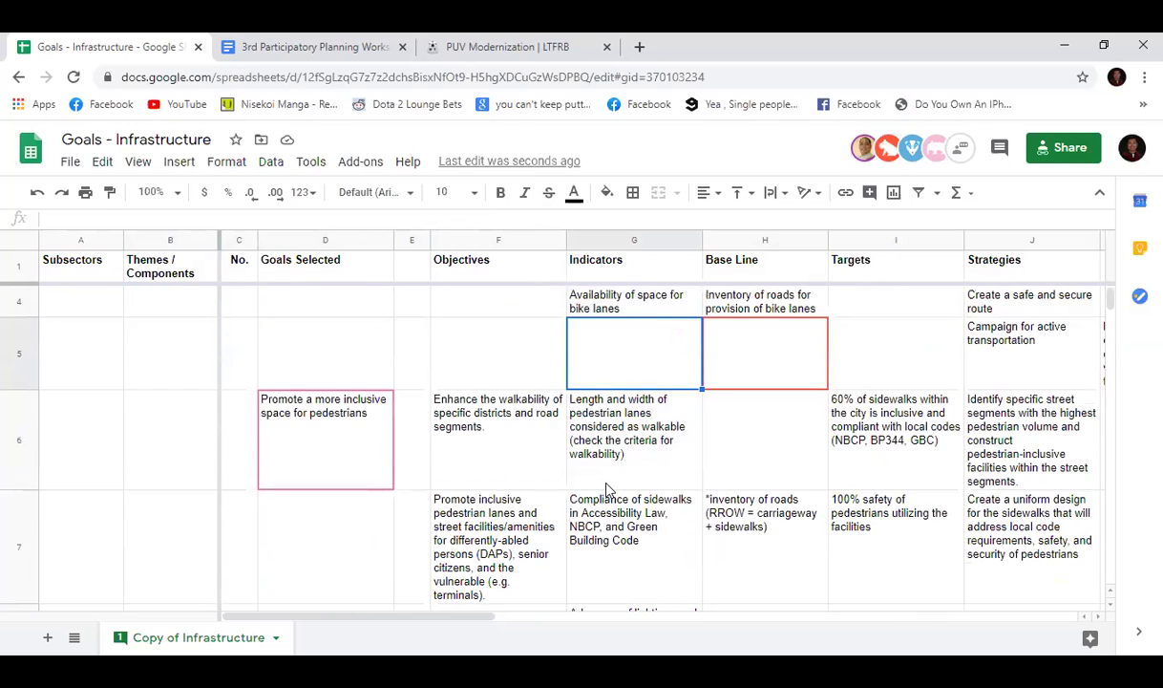
pyautogui.scroll(5, 607, 488)
pyautogui.scroll(-10, 602, 491)
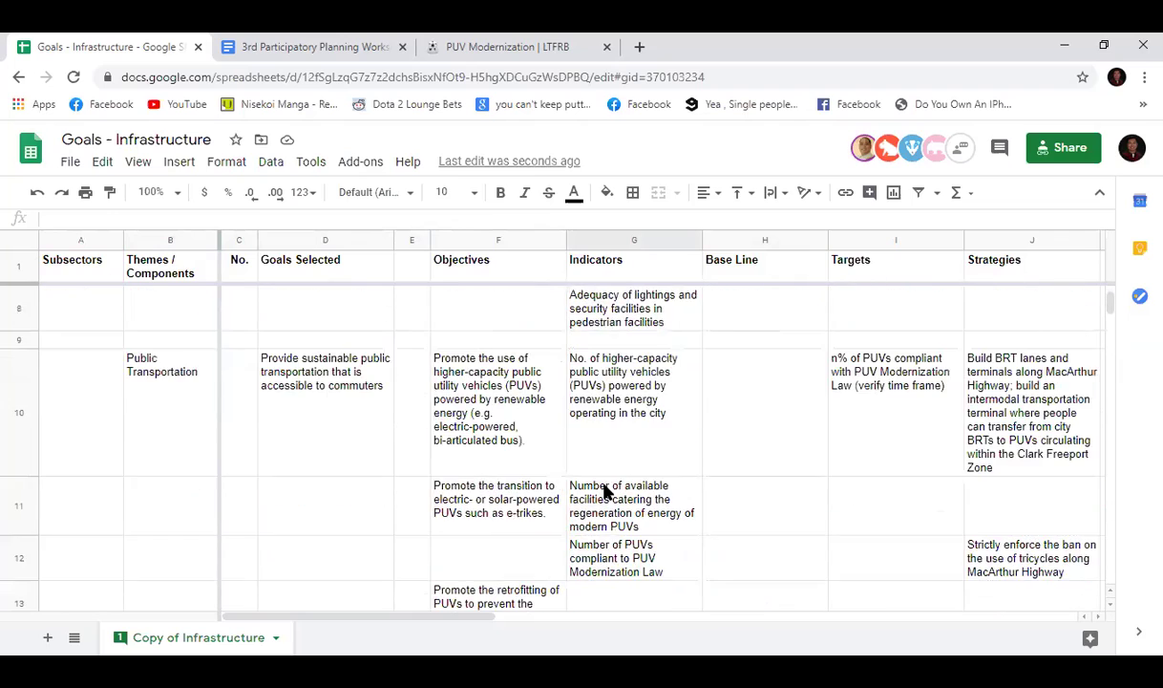
pyautogui.scroll(5, 606, 482)
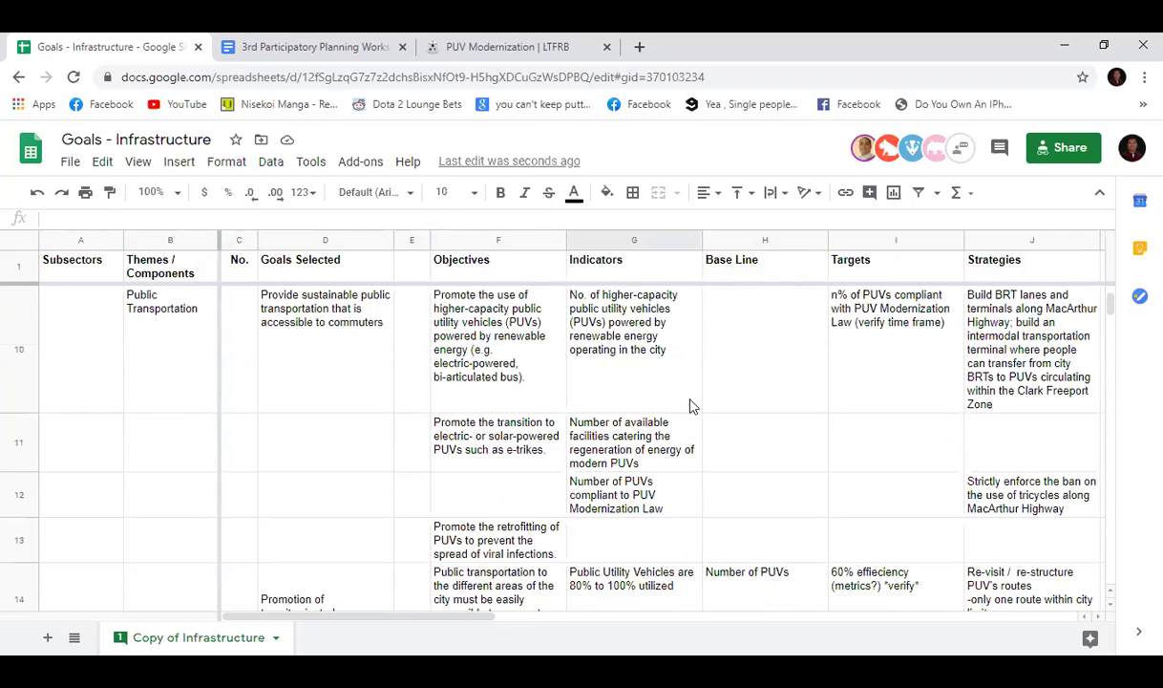
pyautogui.scroll(-6, 690, 411)
pyautogui.scroll(-6, 689, 410)
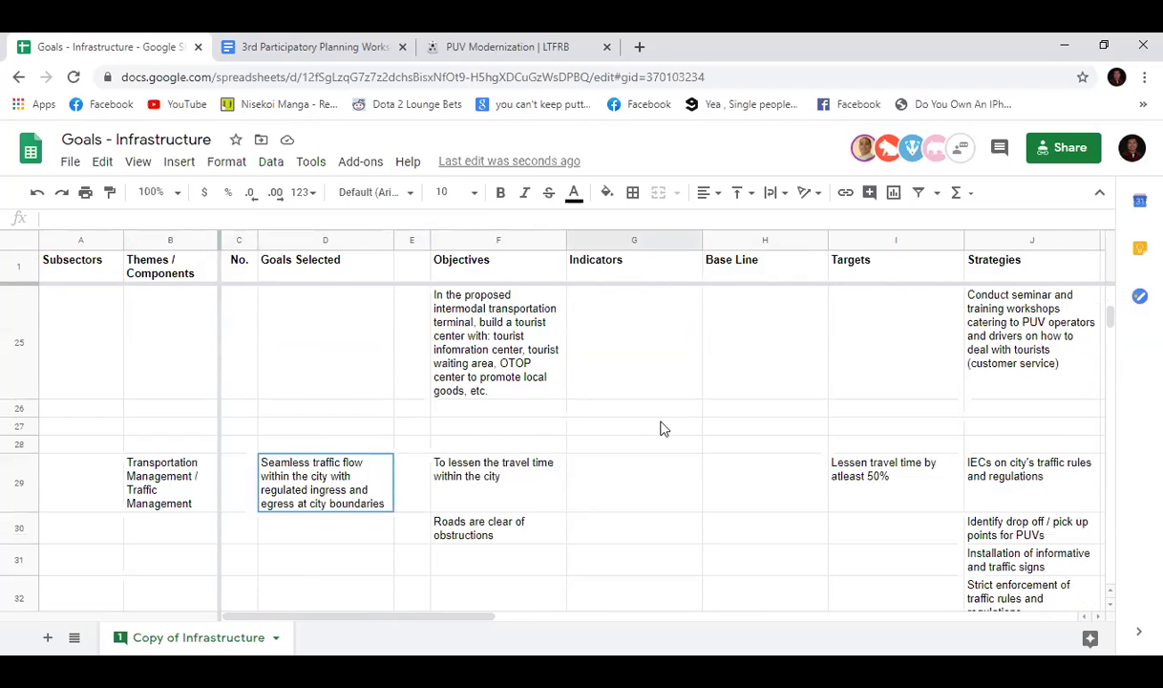
pyautogui.scroll(-2, 664, 429)
pyautogui.click(649, 379)
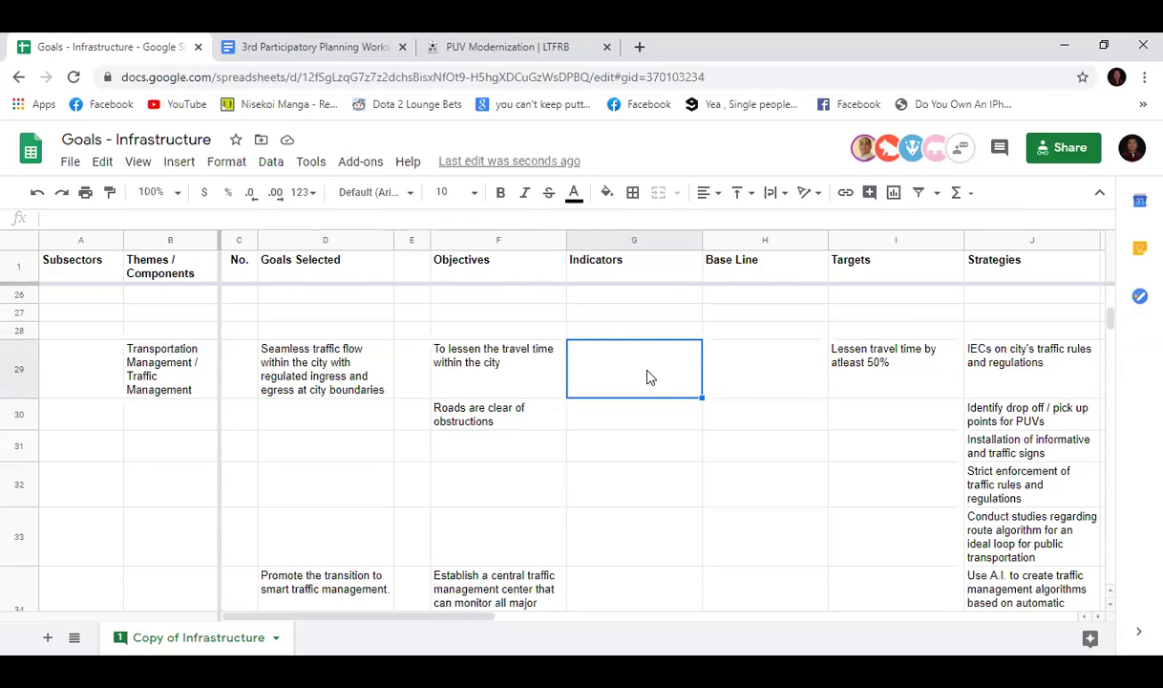
# Step: Enter the service levels A and F in the two indicator cells below "Level of service (LOS) of roads"
pyautogui.click(846, 345)
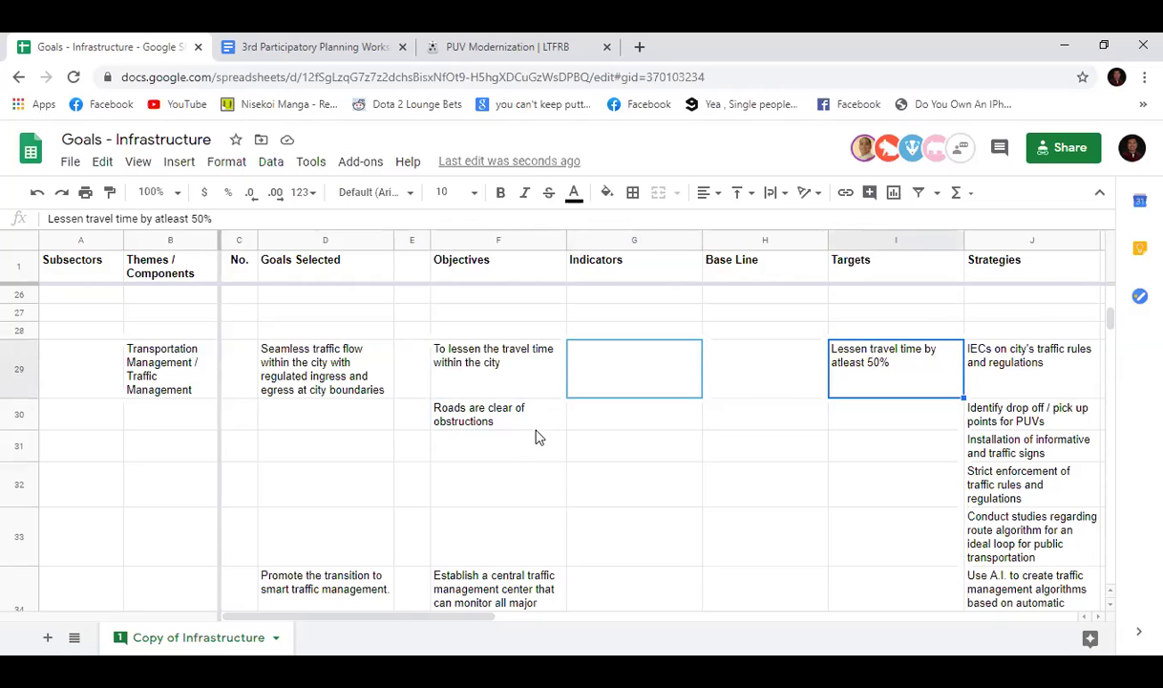
pyautogui.scroll(-1, 576, 432)
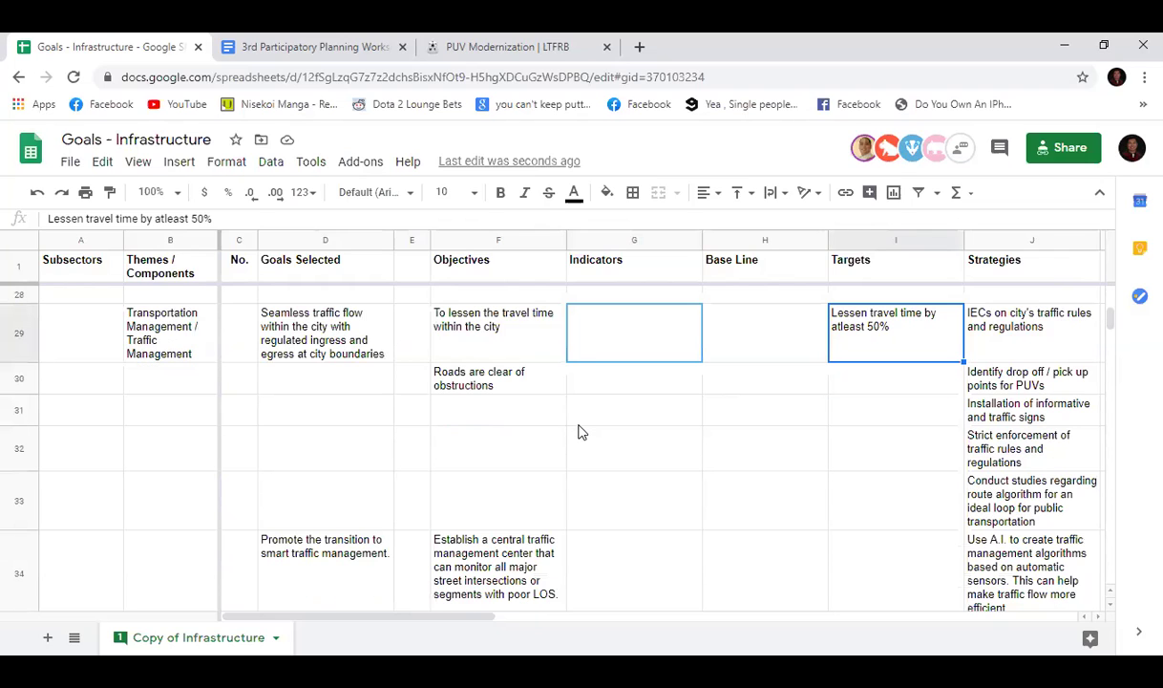
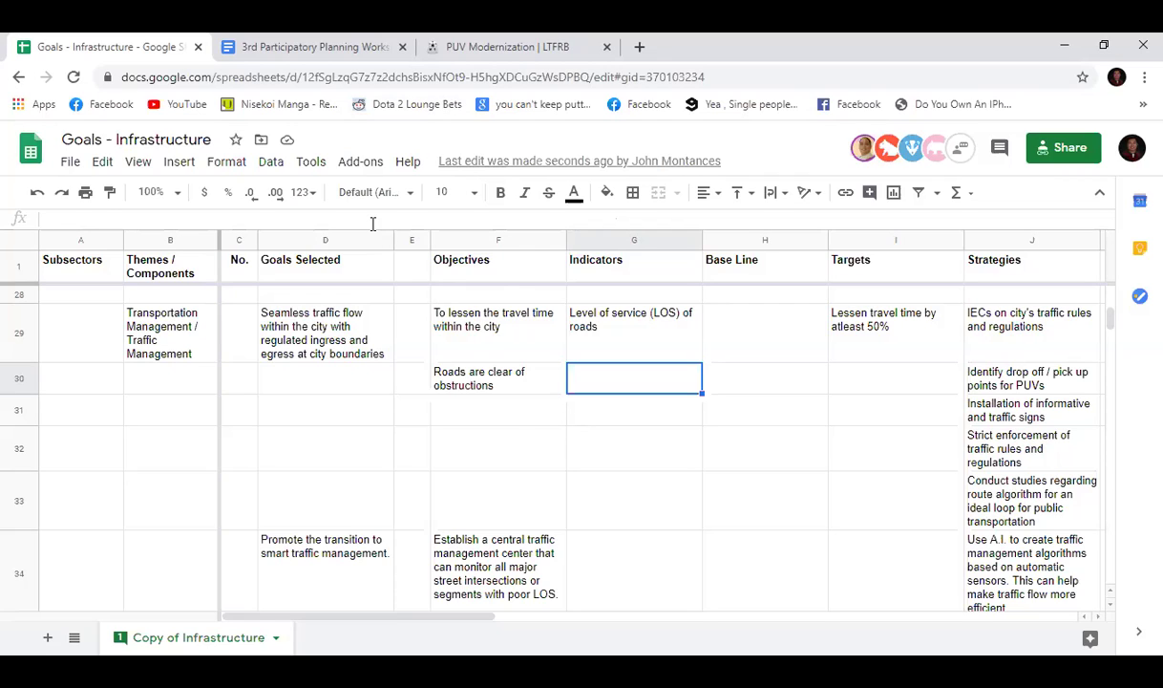
pyautogui.write('A')
pyautogui.press('Return')
pyautogui.write('F')
pyautogui.press('Return')
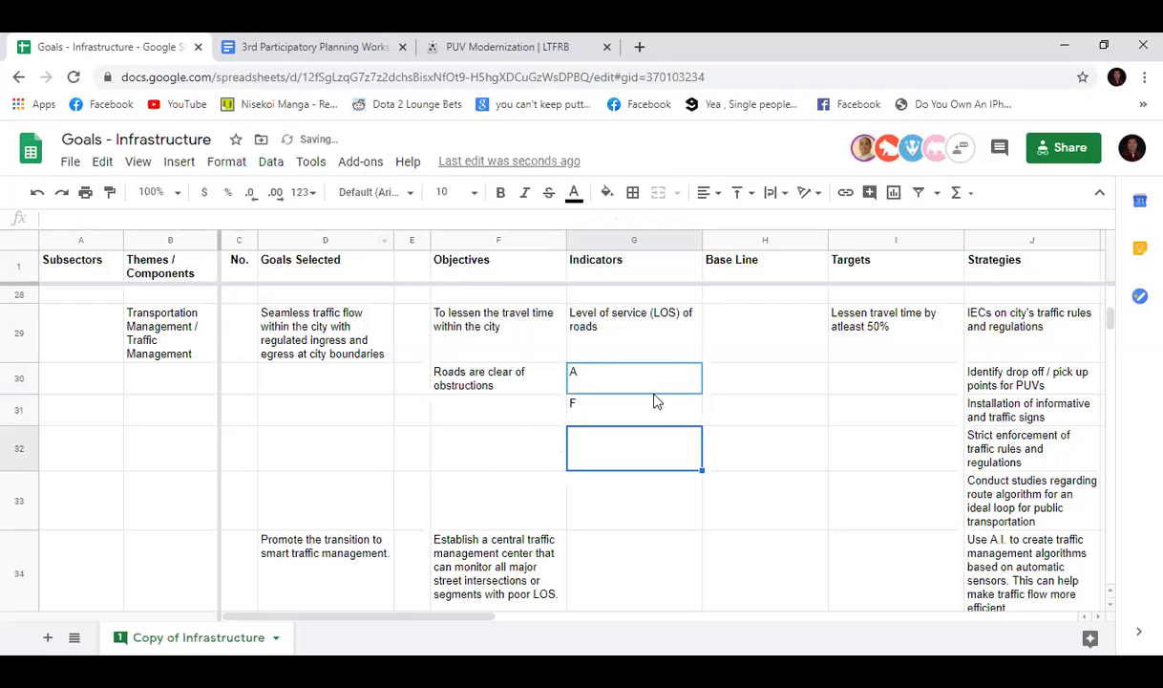
# Step: Describe level A as "Seamless flow" and level F as "Congested" in the adjacent Base Line cells
pyautogui.click(657, 383)
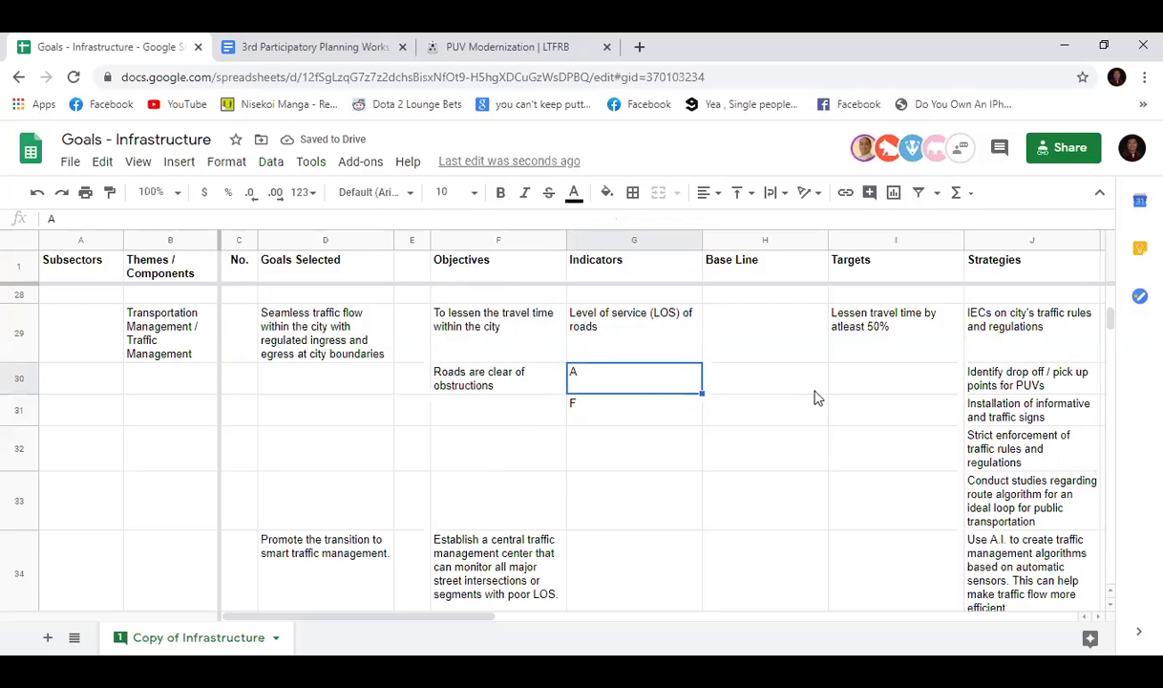
pyautogui.click(771, 385)
pyautogui.write('Seam')
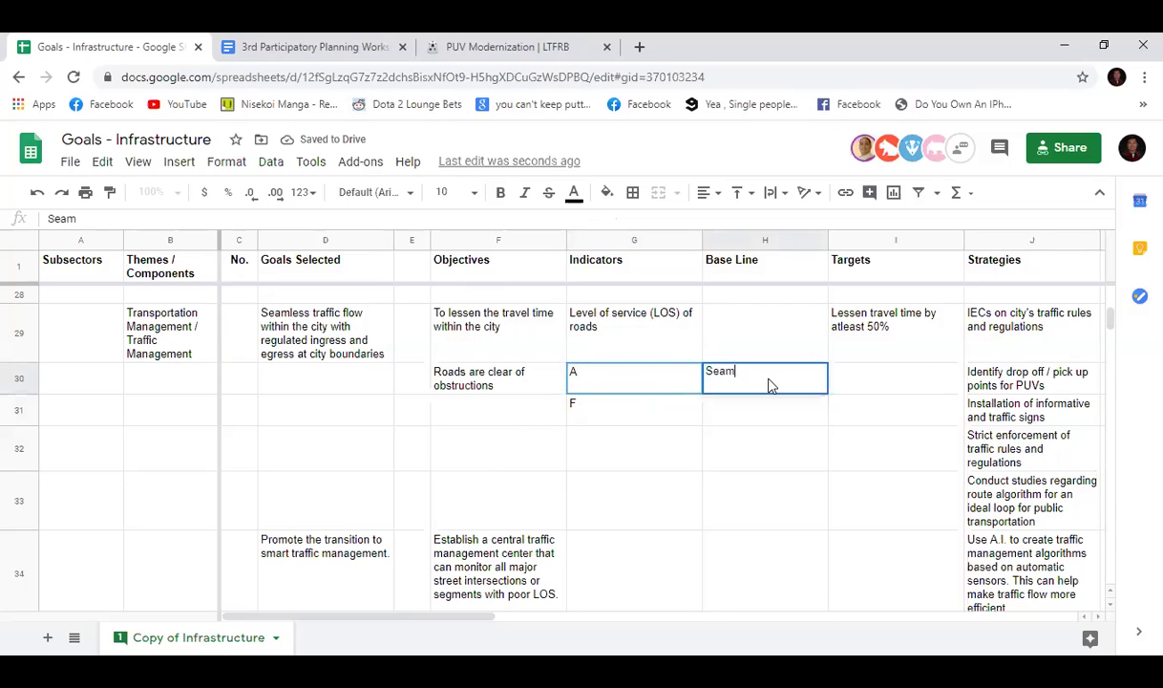
pyautogui.write('less flow')
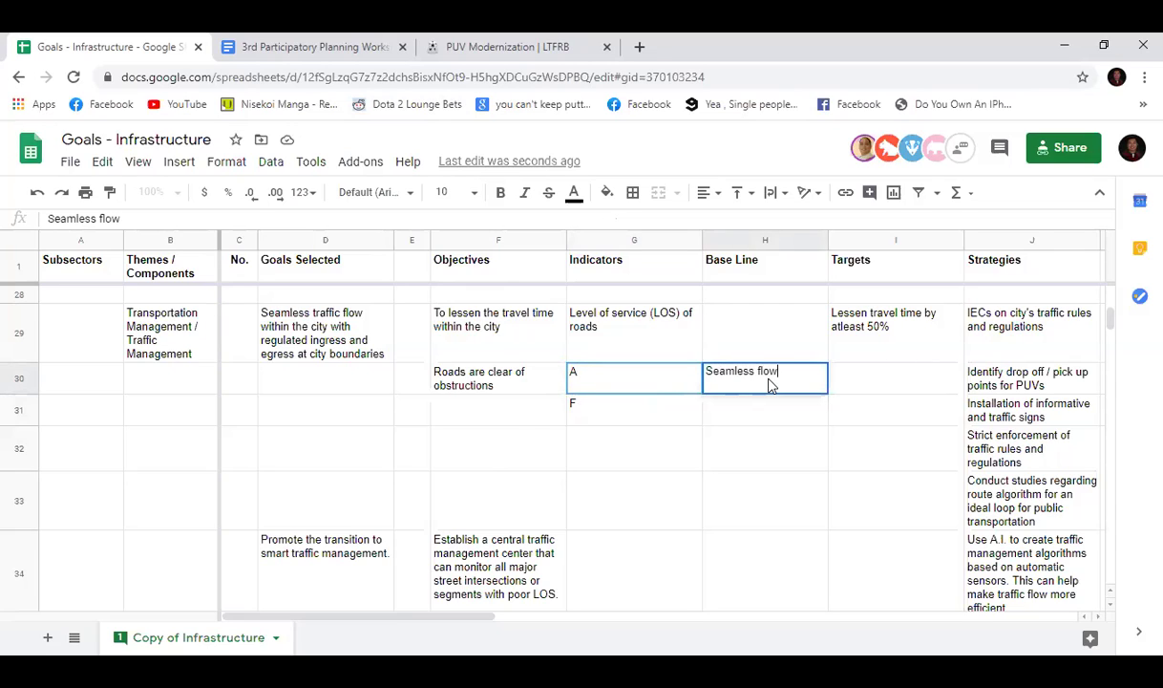
pyautogui.press('Return')
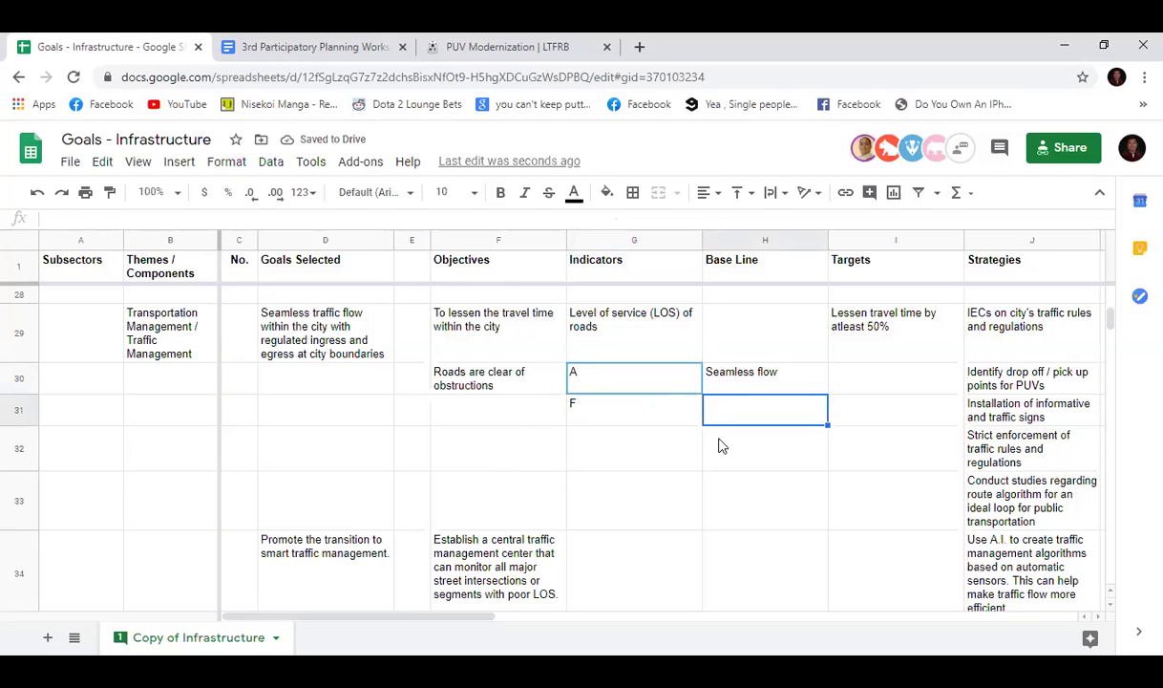
pyautogui.click(527, 217)
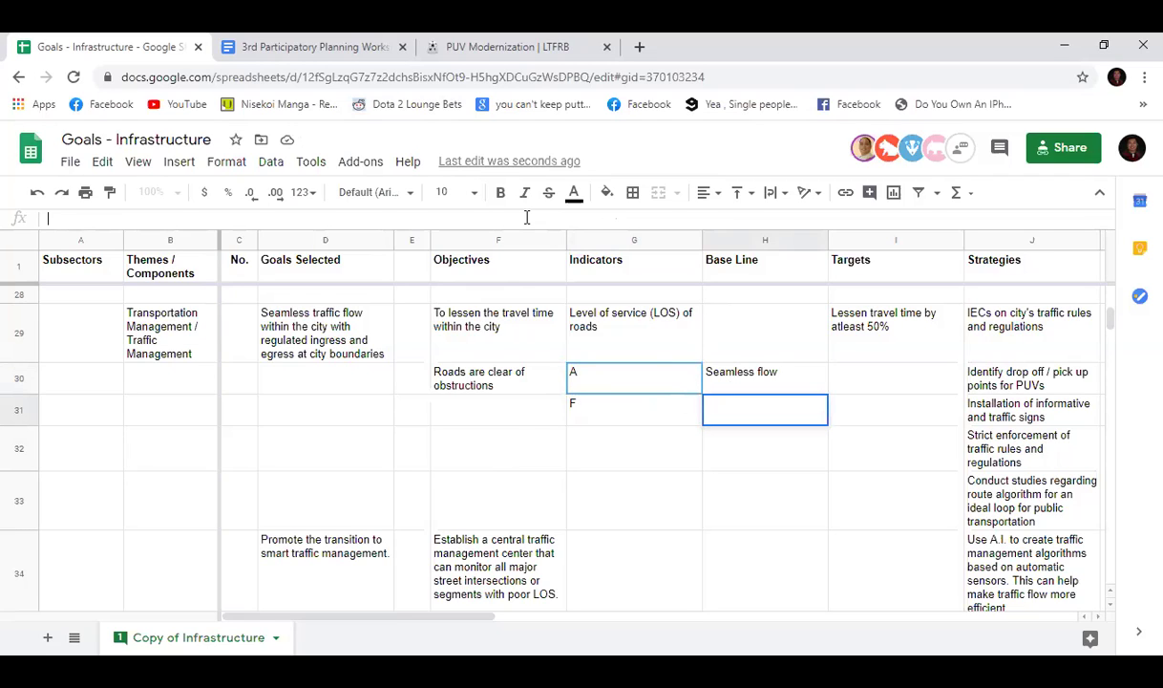
pyautogui.write('Congested')
pyautogui.press('Return')
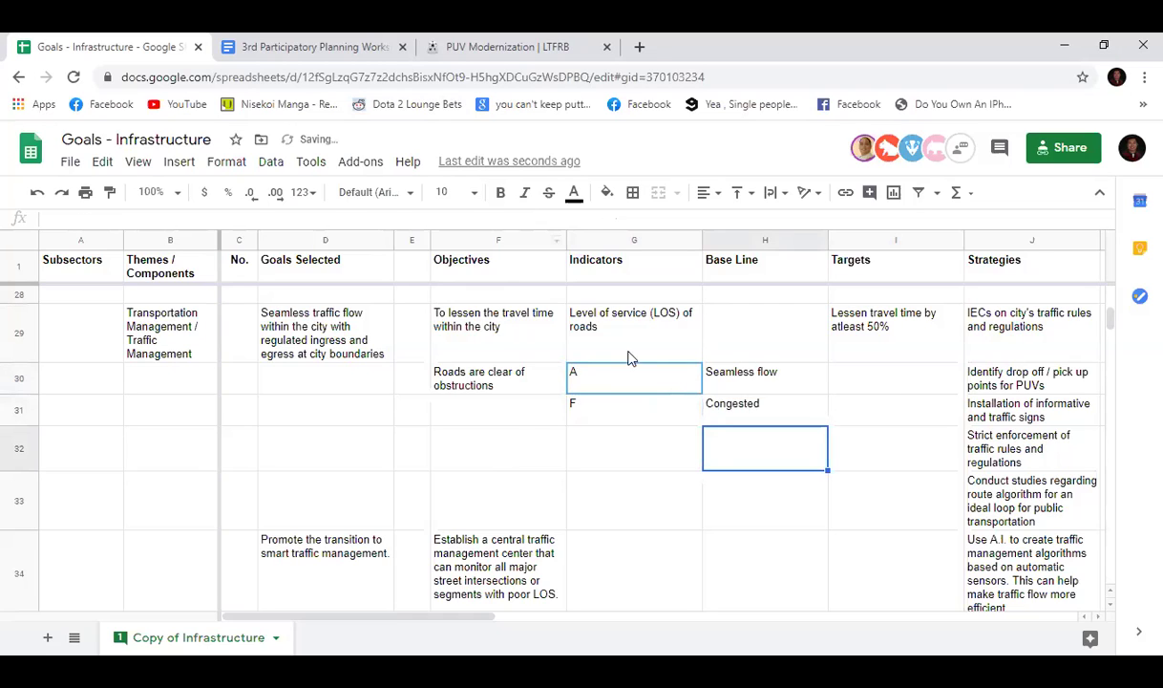
# Step: Add service level C below level F in the Indicators column, with the Base Line description "Steady flow"
pyautogui.click(623, 457)
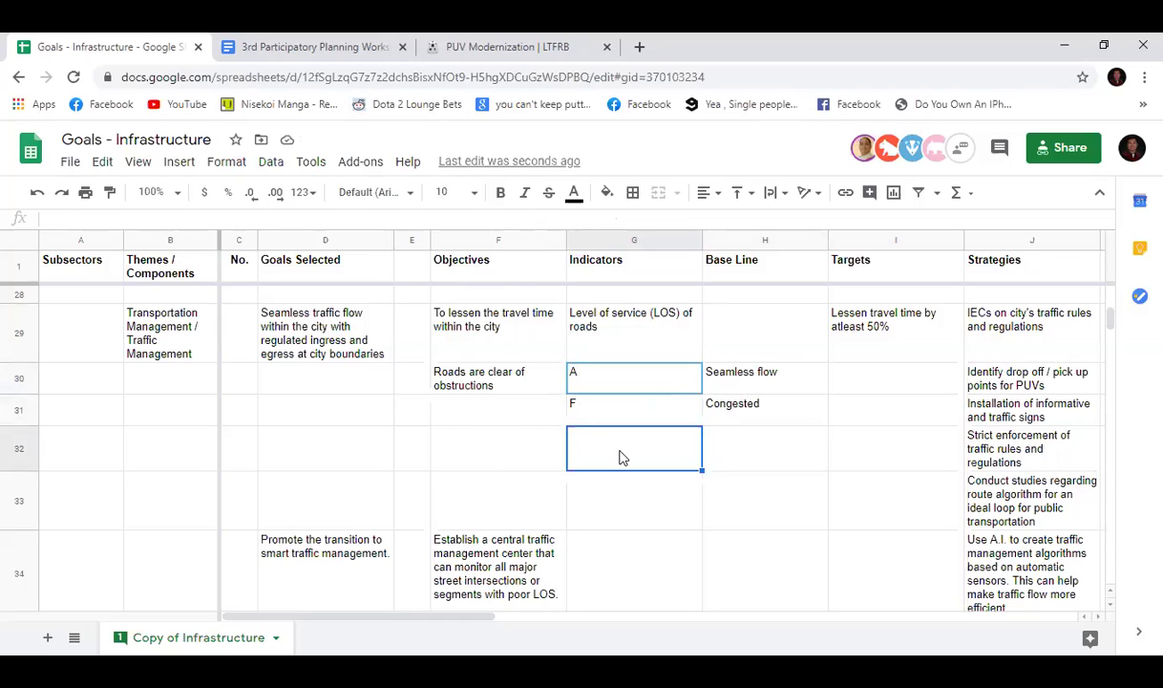
pyautogui.click(594, 383)
pyautogui.click(732, 379)
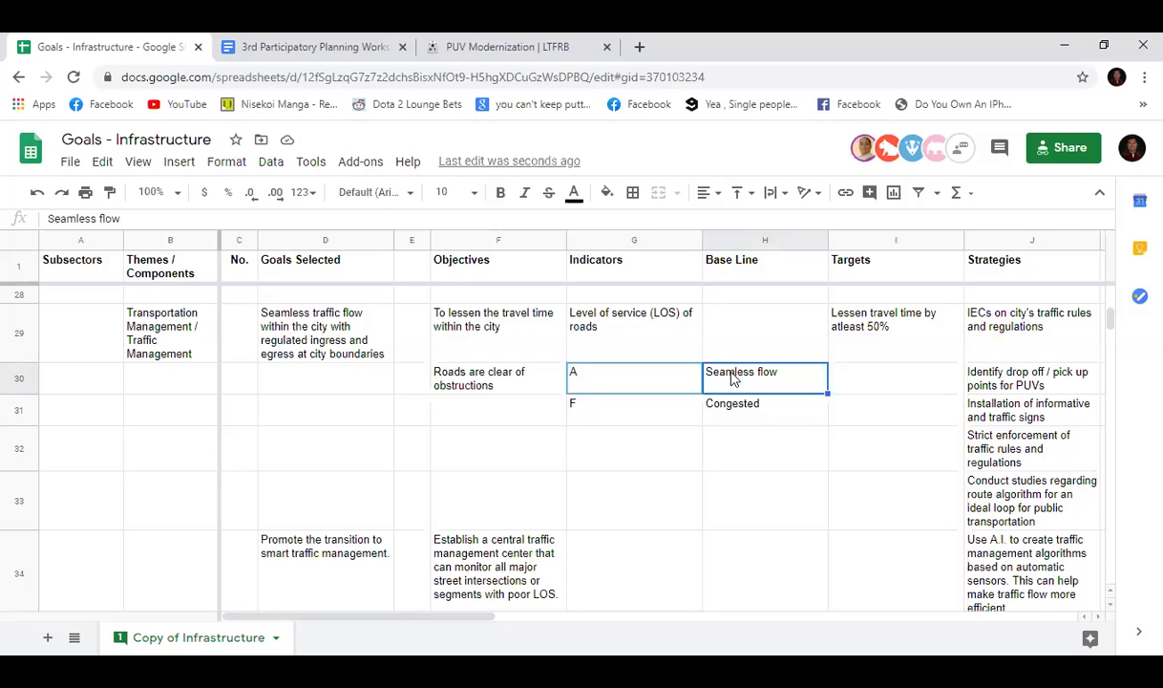
pyautogui.click(631, 447)
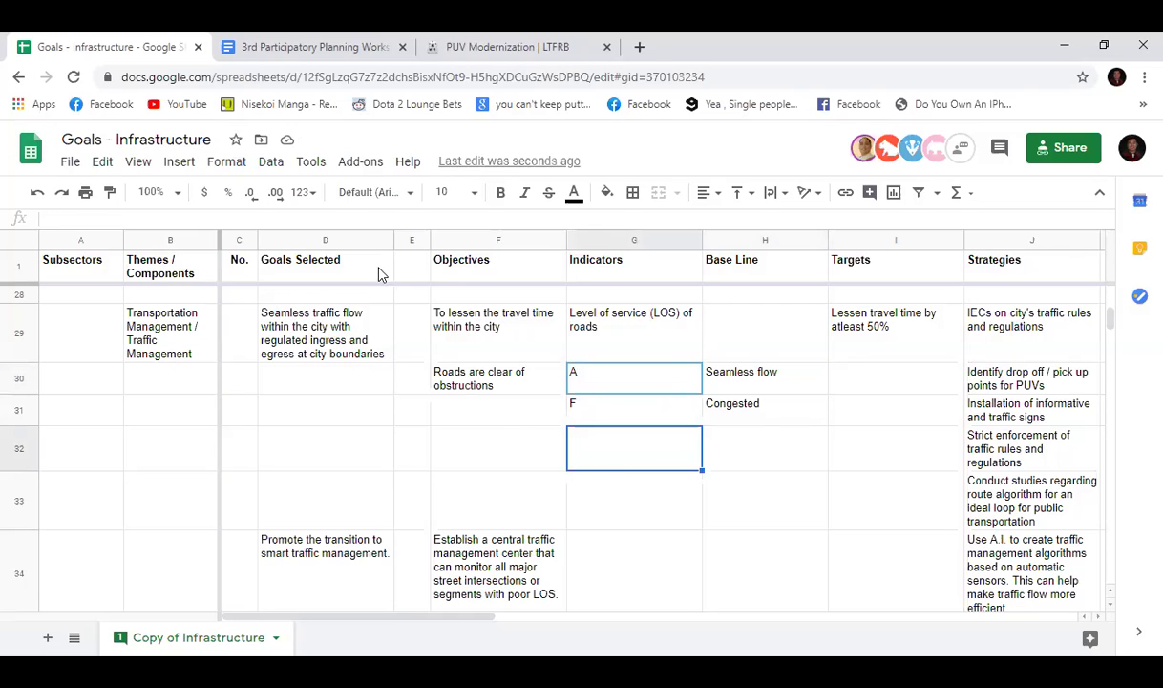
pyautogui.click(396, 218)
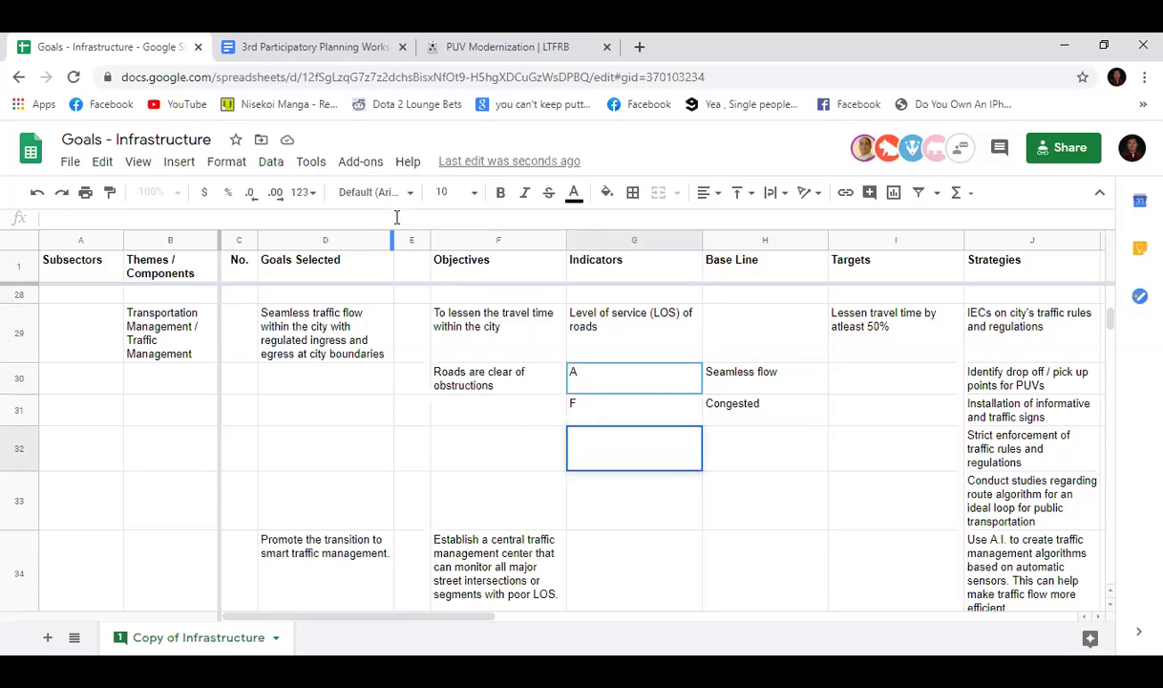
pyautogui.write('C')
pyautogui.press('Return')
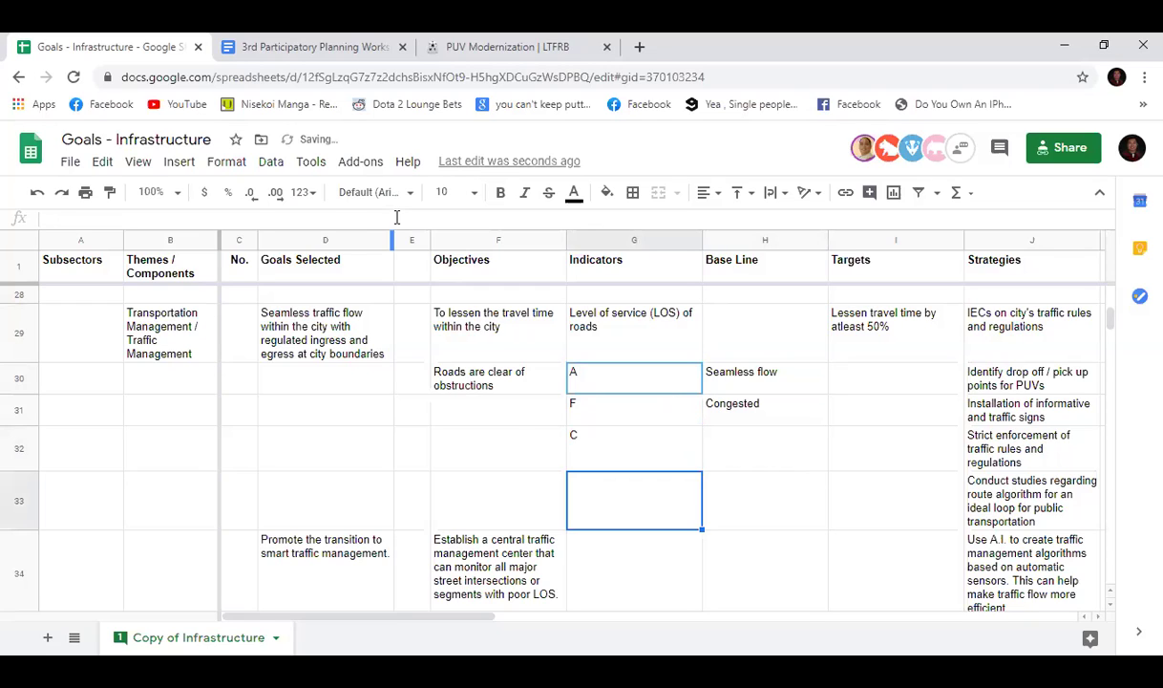
pyautogui.press('Up')
pyautogui.press('Right')
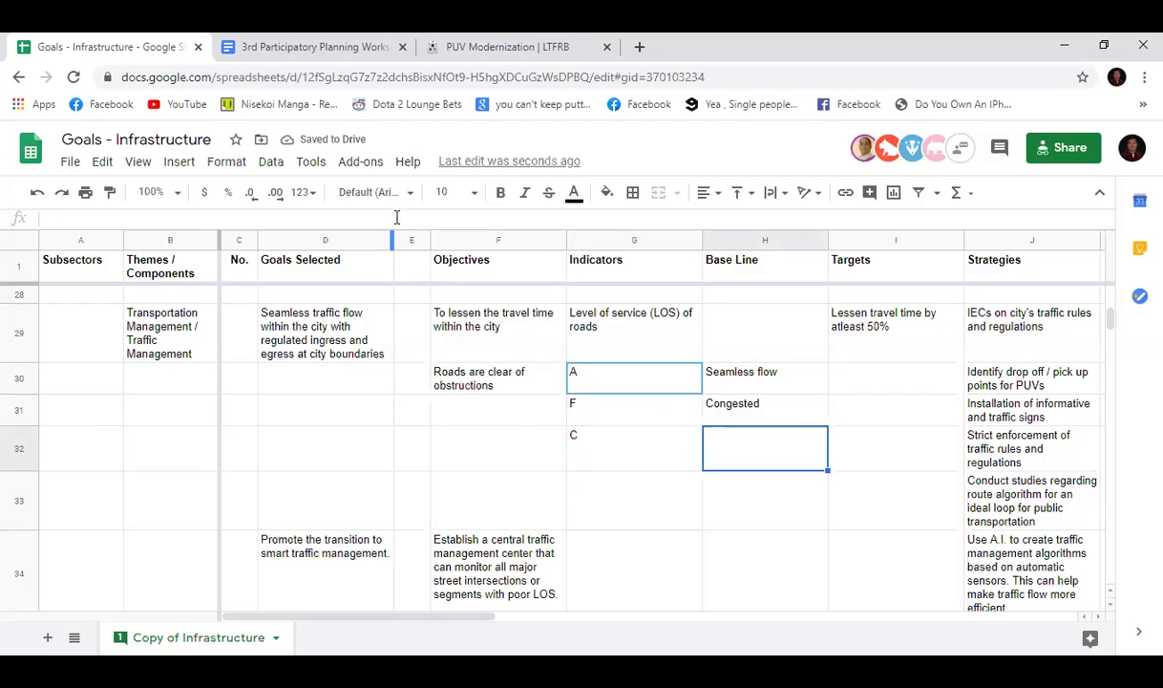
pyautogui.click(397, 219)
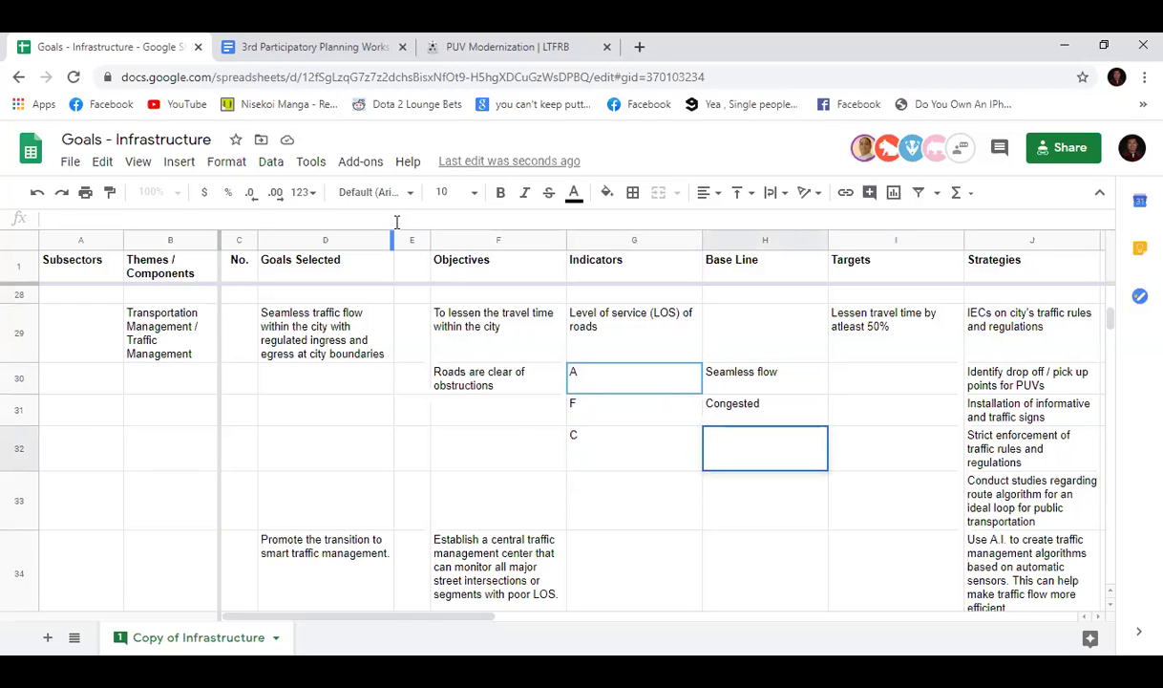
pyautogui.write('Steady flow')
pyautogui.press('Return')
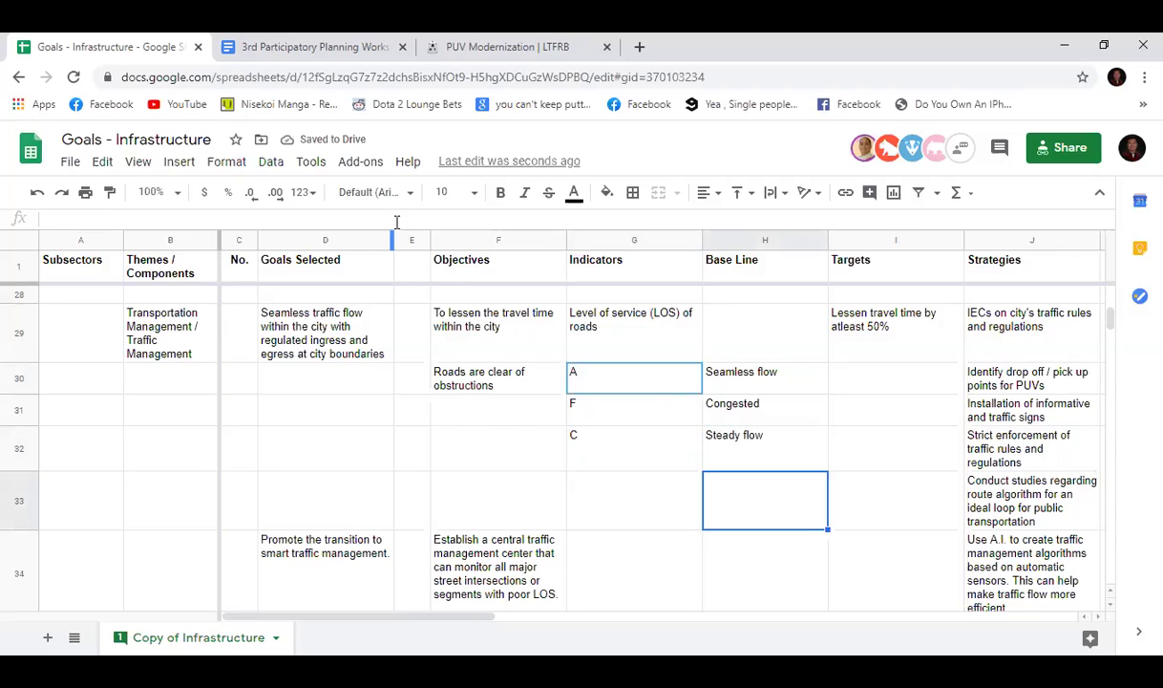
# Step: Clear the A, F and C service levels together with their flow descriptions from the Indicators and Base Line columns
pyautogui.click(609, 443)
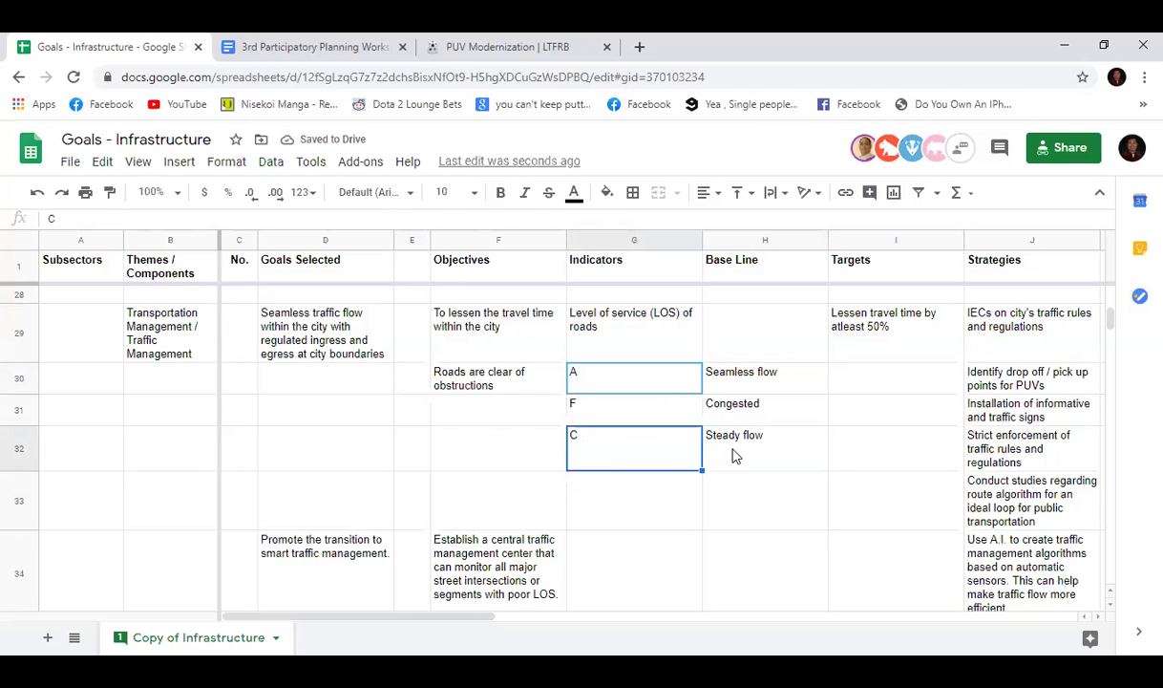
pyautogui.moveTo(736, 454); pyautogui.dragTo(680, 452)
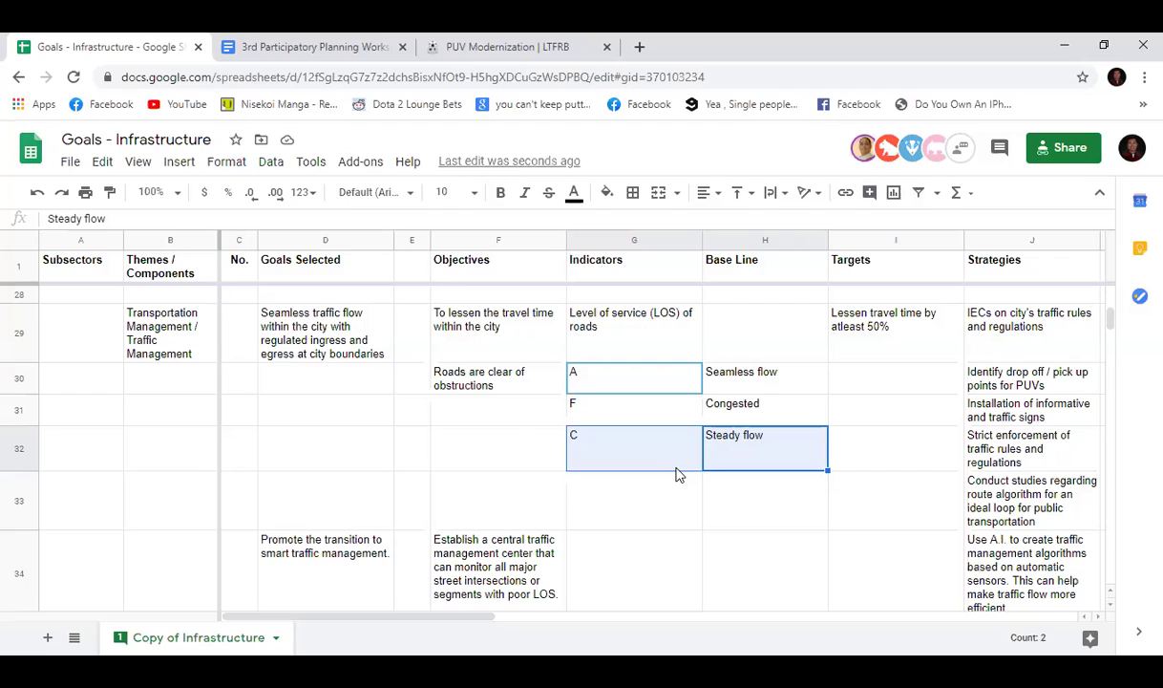
pyautogui.moveTo(676, 475); pyautogui.dragTo(625, 382)
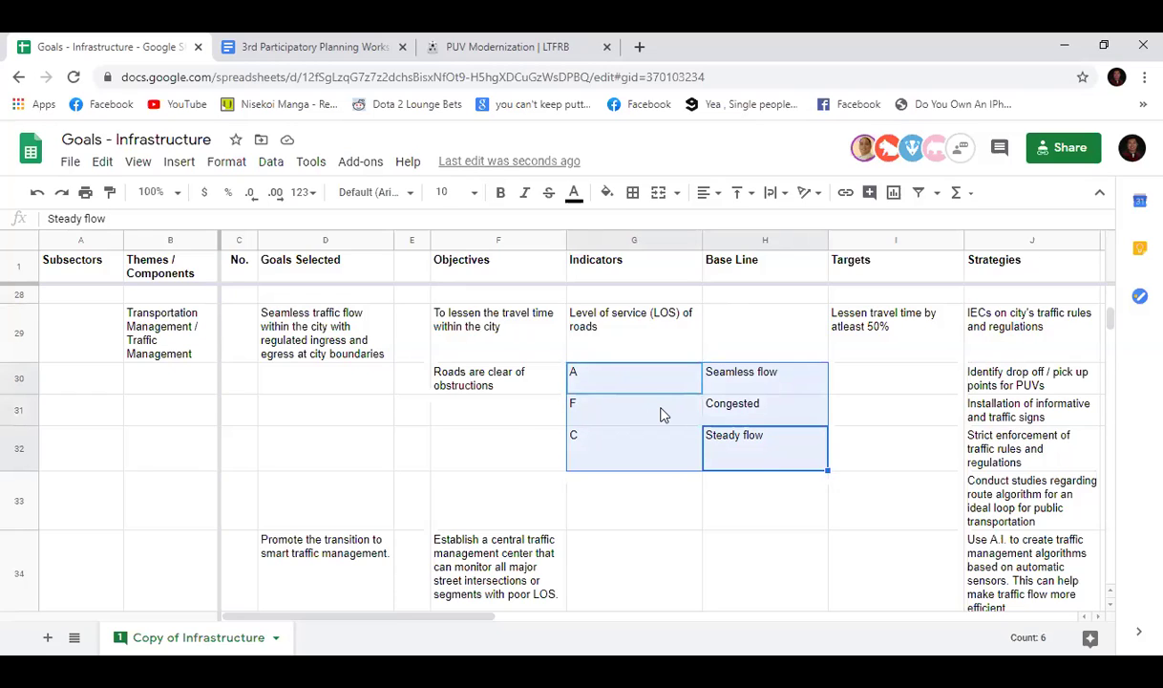
pyautogui.press('Delete')
pyautogui.click(630, 378)
# Step: Review the level of service indicator of the travel time objective and the indicator cell below it
pyautogui.click(638, 336)
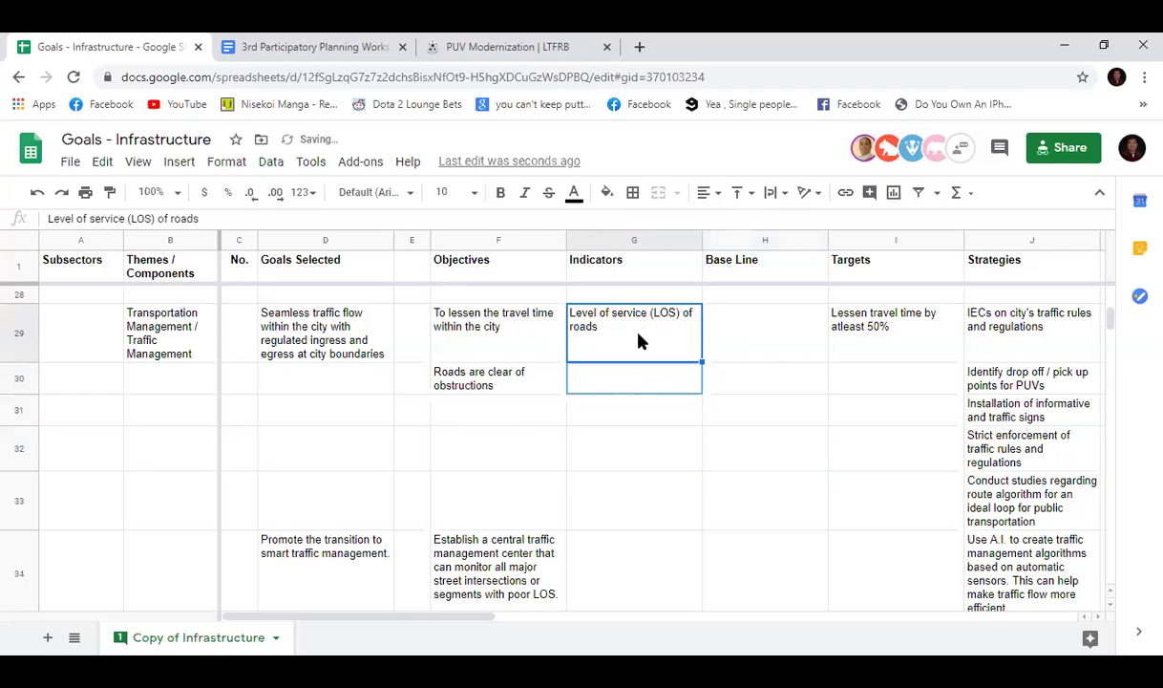
pyautogui.click(219, 216)
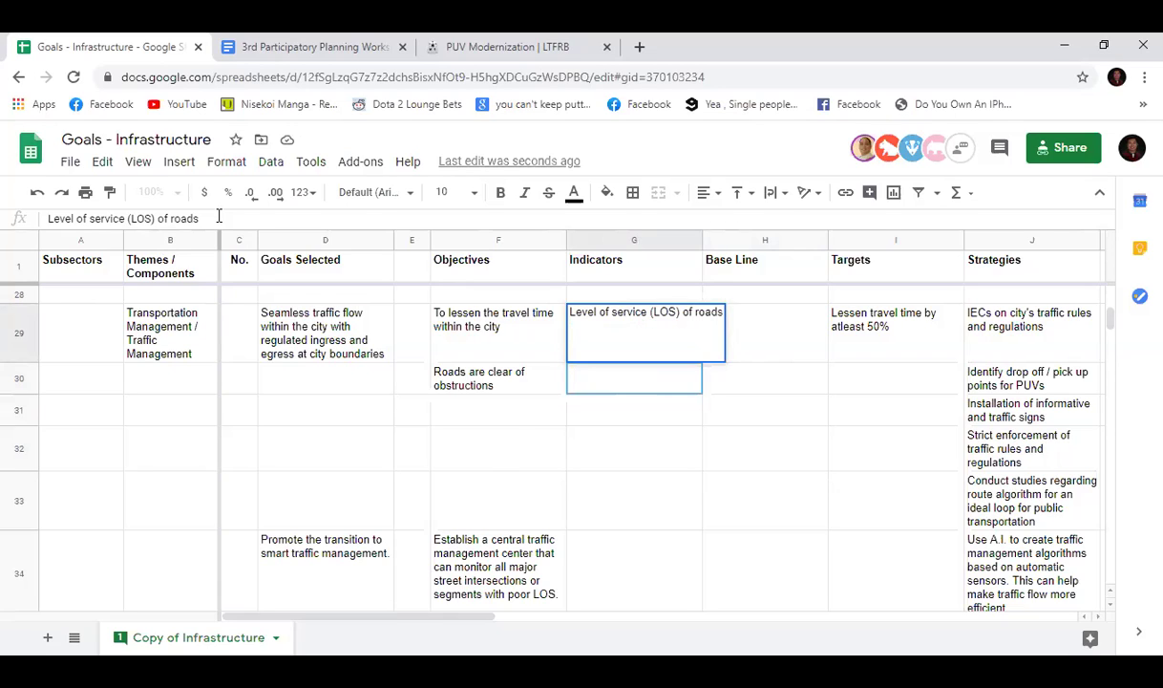
pyautogui.press('Return')
pyautogui.click(616, 334)
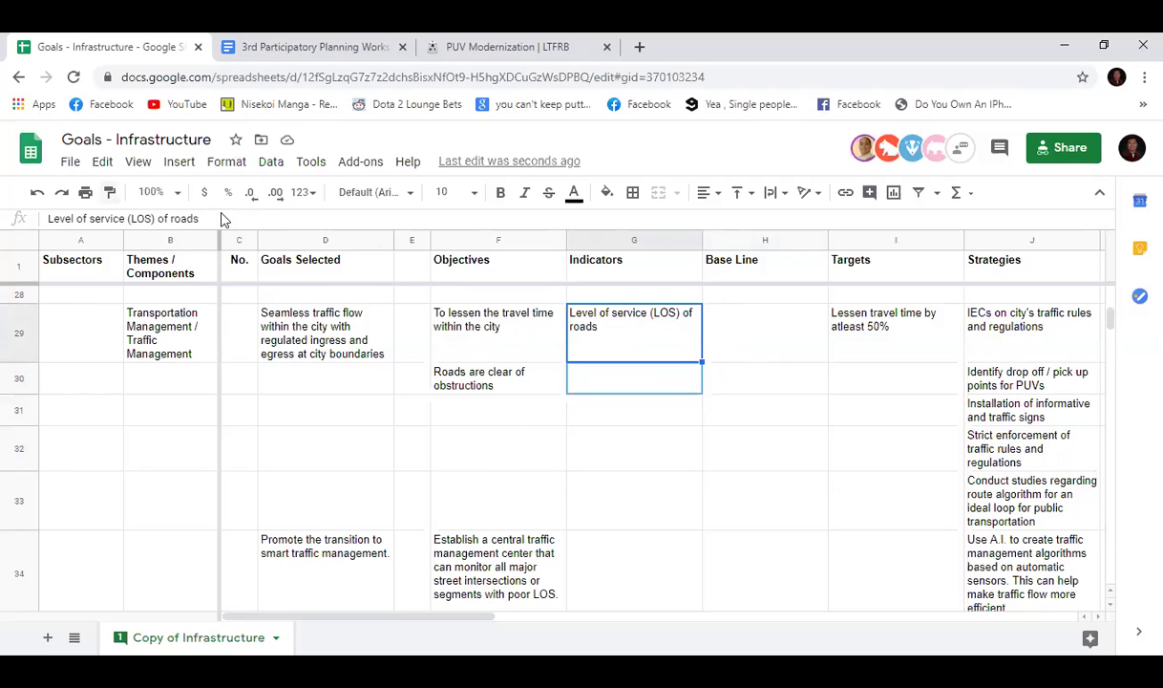
pyautogui.click(626, 382)
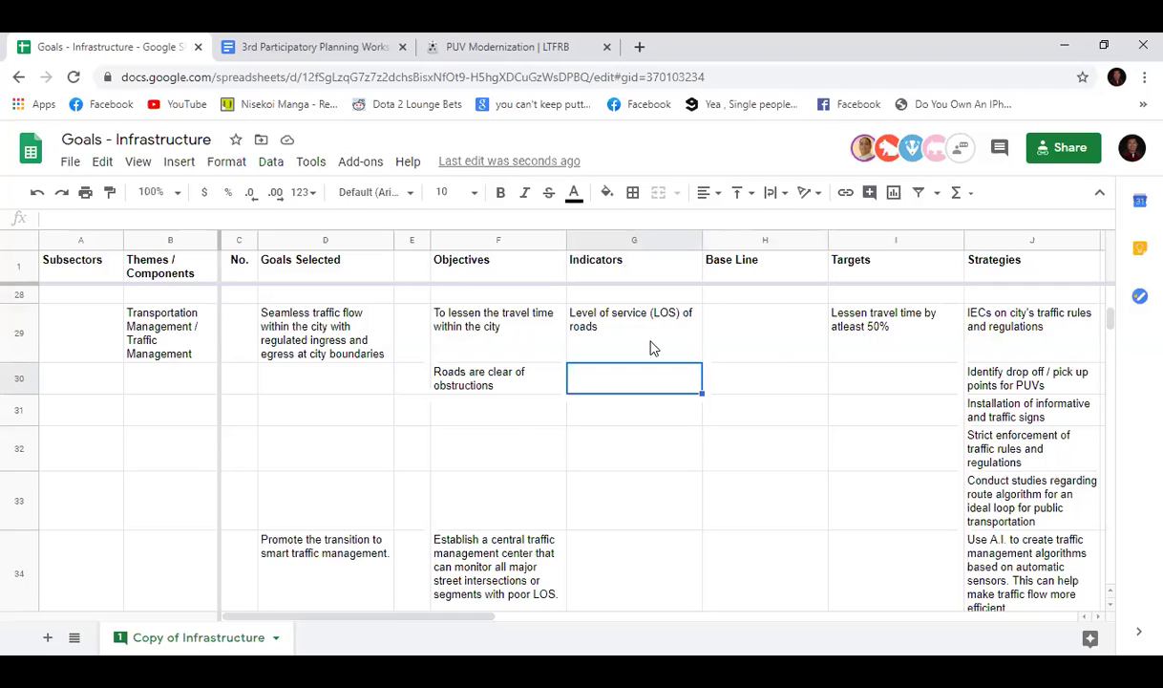
pyautogui.click(650, 346)
# Step: Enter "Number of vehicles passing through and forth a specified road network" as the indicator for the objective "Roads are clear of obstructions"
pyautogui.click(654, 382)
pyautogui.click(457, 220)
pyautogui.write('NUmber of')
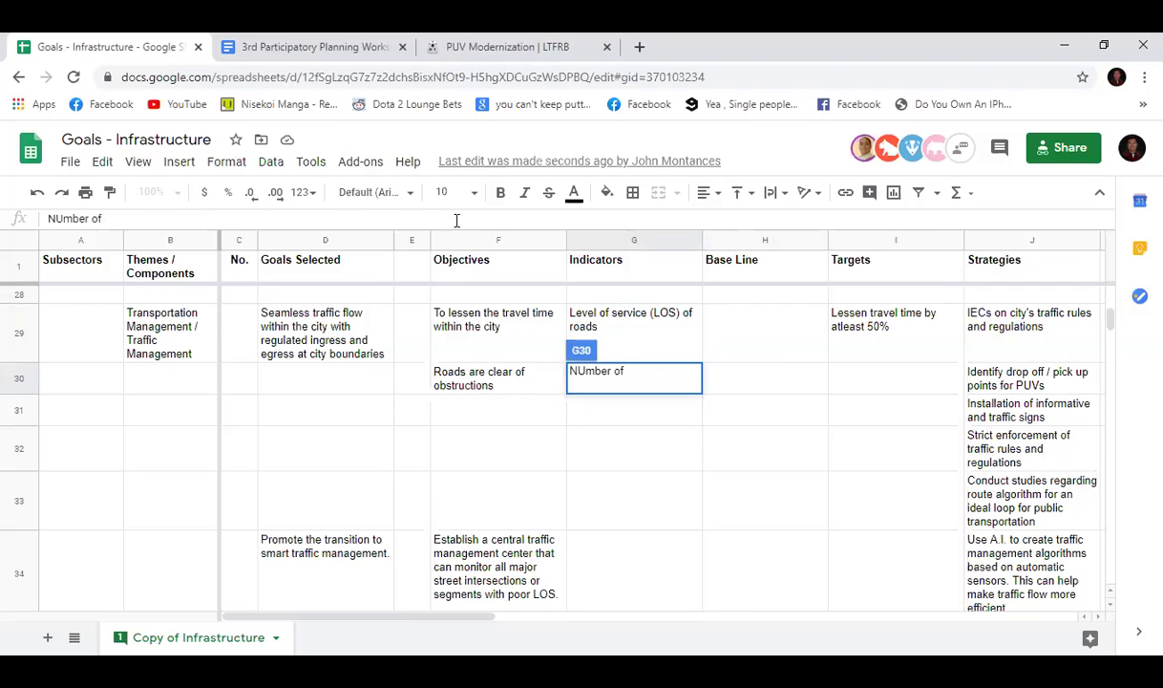
pyautogui.press('BackSpace')
pyautogui.press('BackSpace')
pyautogui.press('BackSpace')
pyautogui.press('BackSpace')
pyautogui.press('BackSpace')
pyautogui.press('BackSpace')
pyautogui.press('BackSpace')
pyautogui.write('umber of')
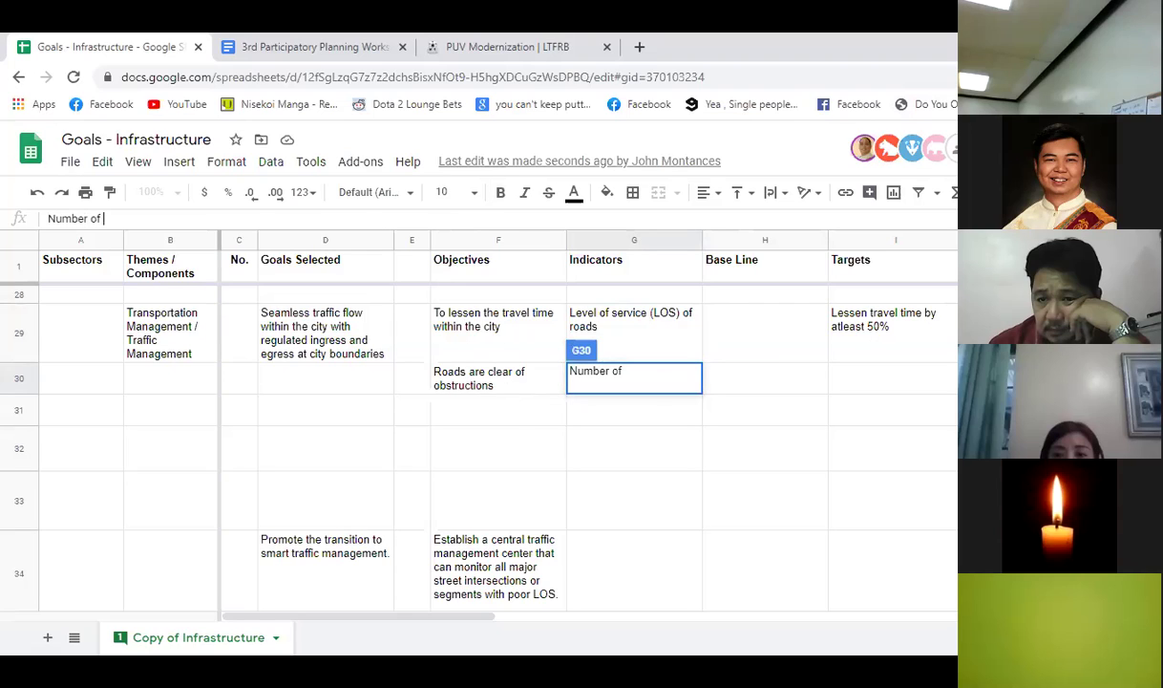
pyautogui.click(653, 369)
pyautogui.write('vehicles pas')
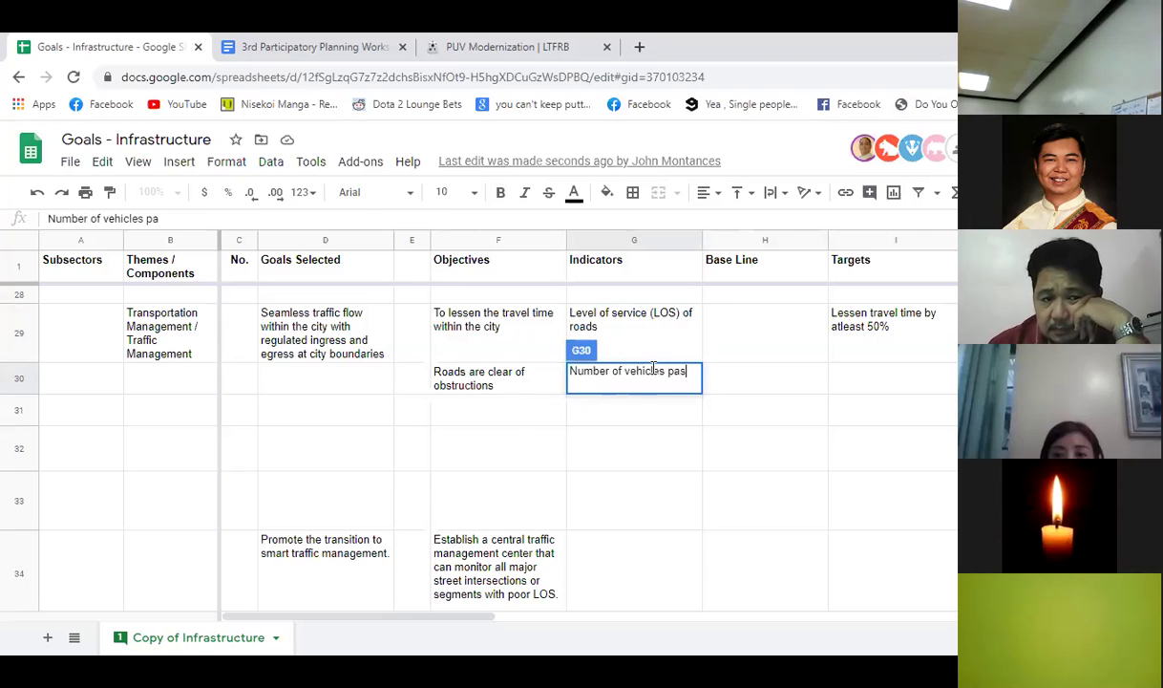
pyautogui.write('sing through and')
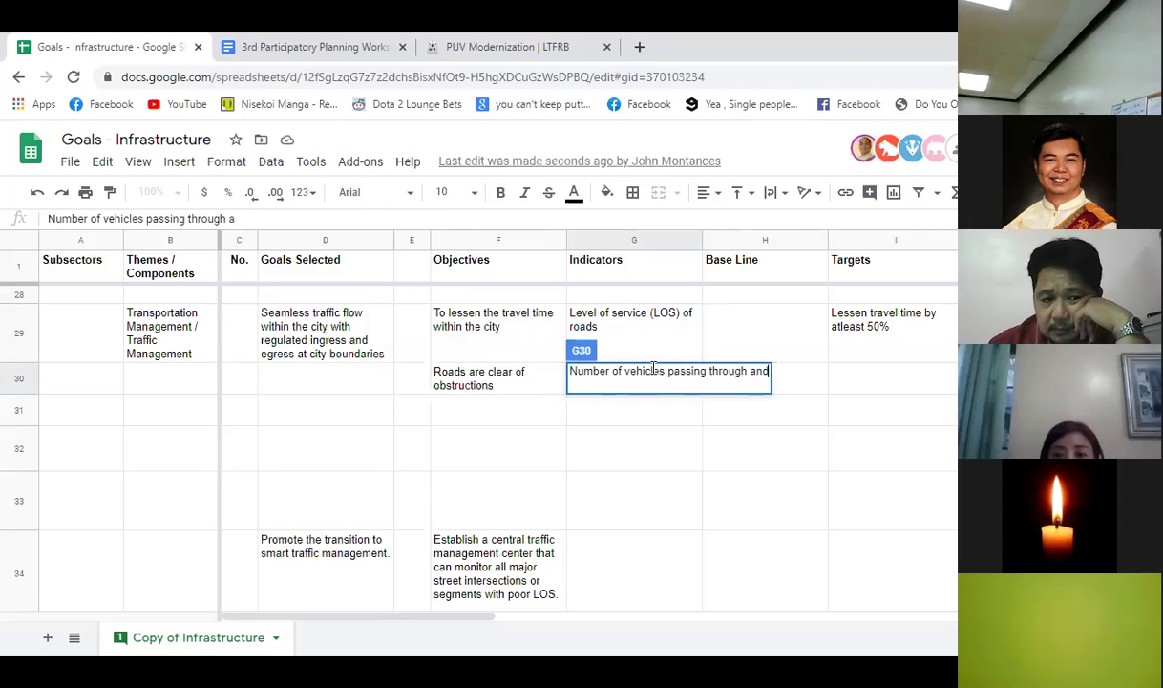
pyautogui.write(' forth')
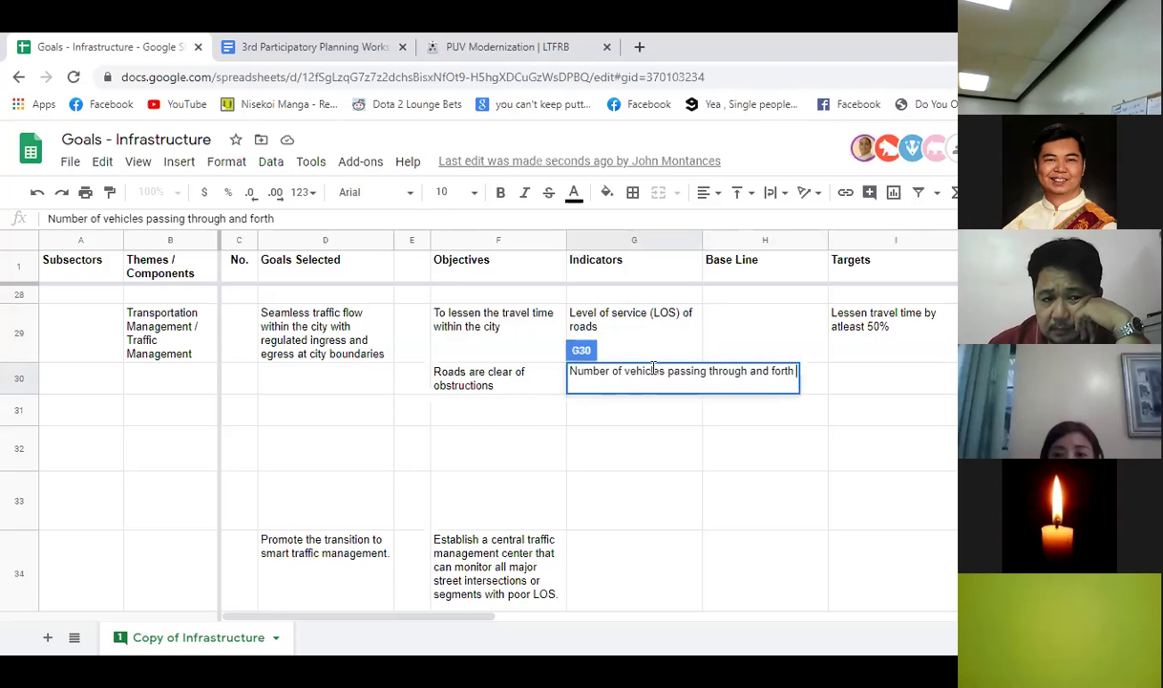
pyautogui.write(' a spec')
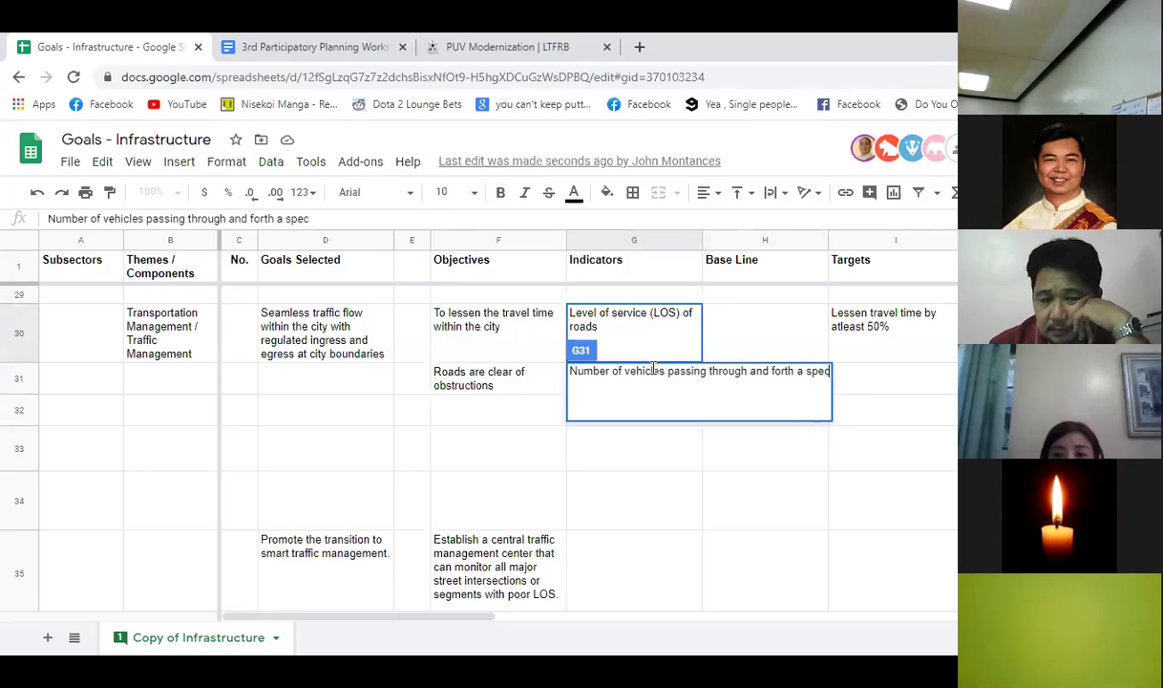
pyautogui.write('ified road ne')
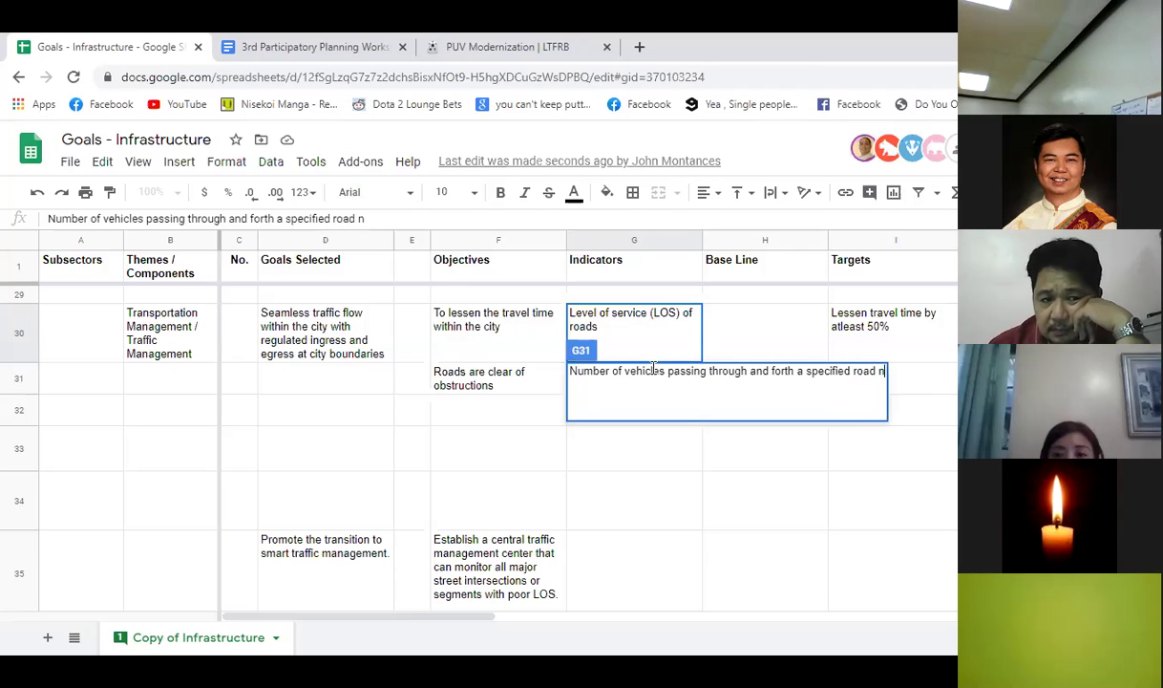
pyautogui.press('BackSpace')
pyautogui.press('BackSpace')
pyautogui.press('BackSpace')
pyautogui.press('BackSpace')
pyautogui.press('BackSpace')
pyautogui.press('BackSpace')
pyautogui.press('BackSpace')
pyautogui.press('BackSpace')
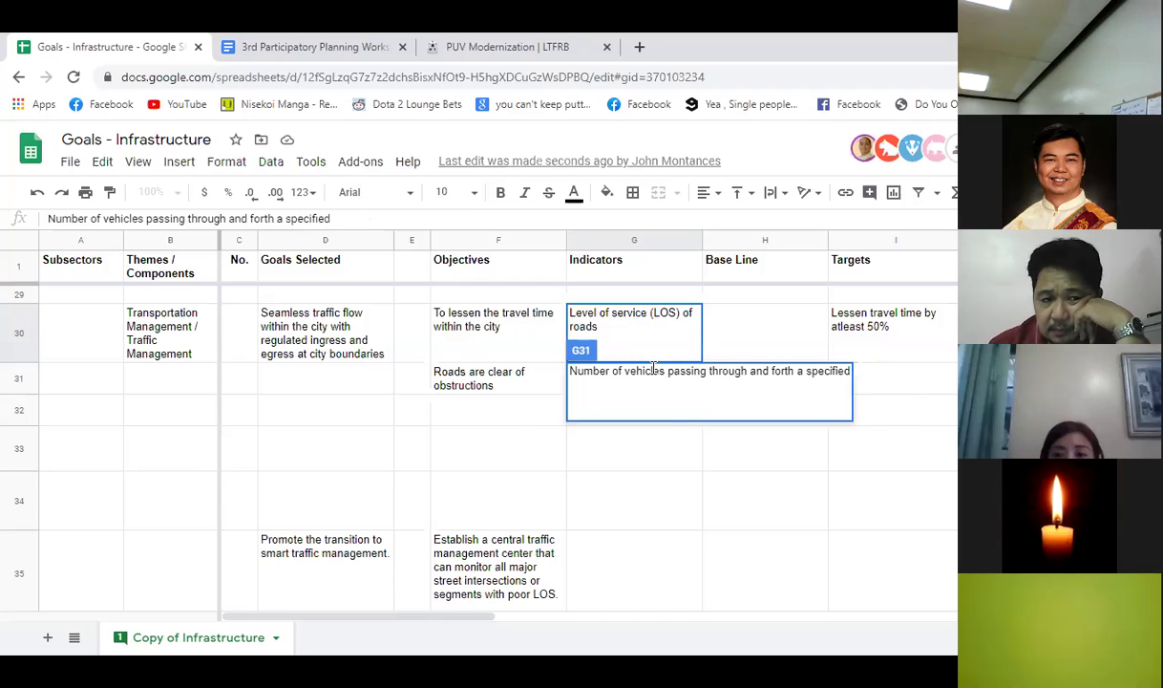
pyautogui.write('road ne')
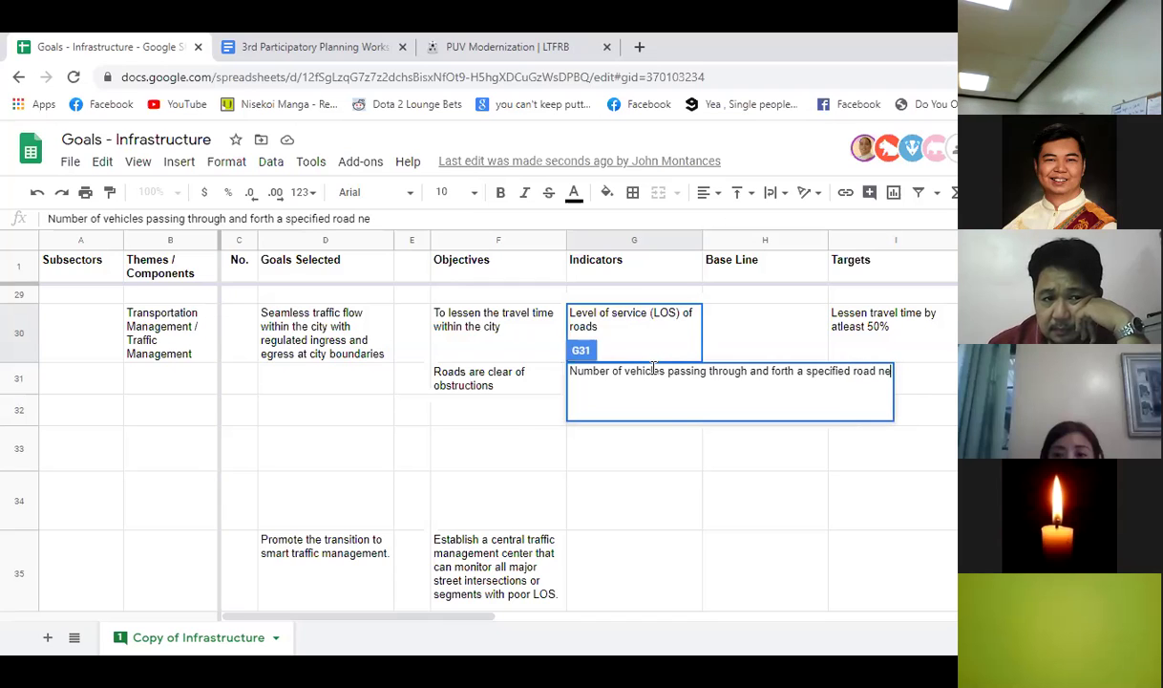
pyautogui.write('twork')
pyautogui.press('Return')
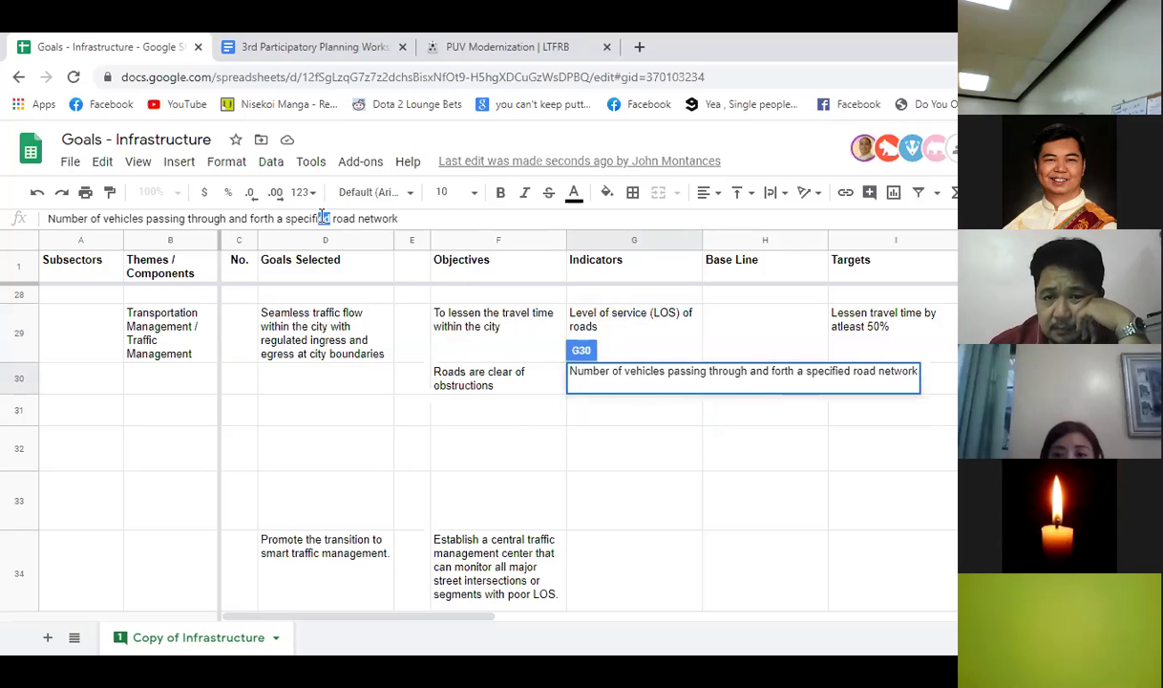
# Step: Commit the vehicle-count indicator and move the objective "Roads are clear of obstructions" two rows down to F32
pyautogui.press('Return')
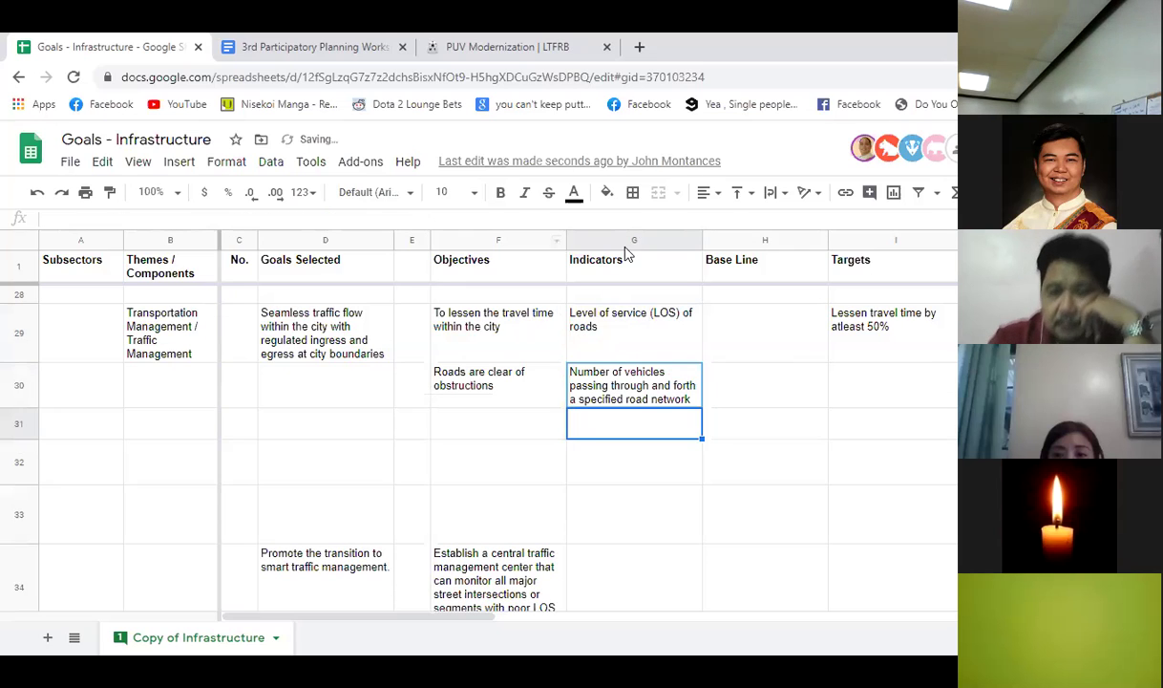
pyautogui.click(669, 516)
pyautogui.click(491, 432)
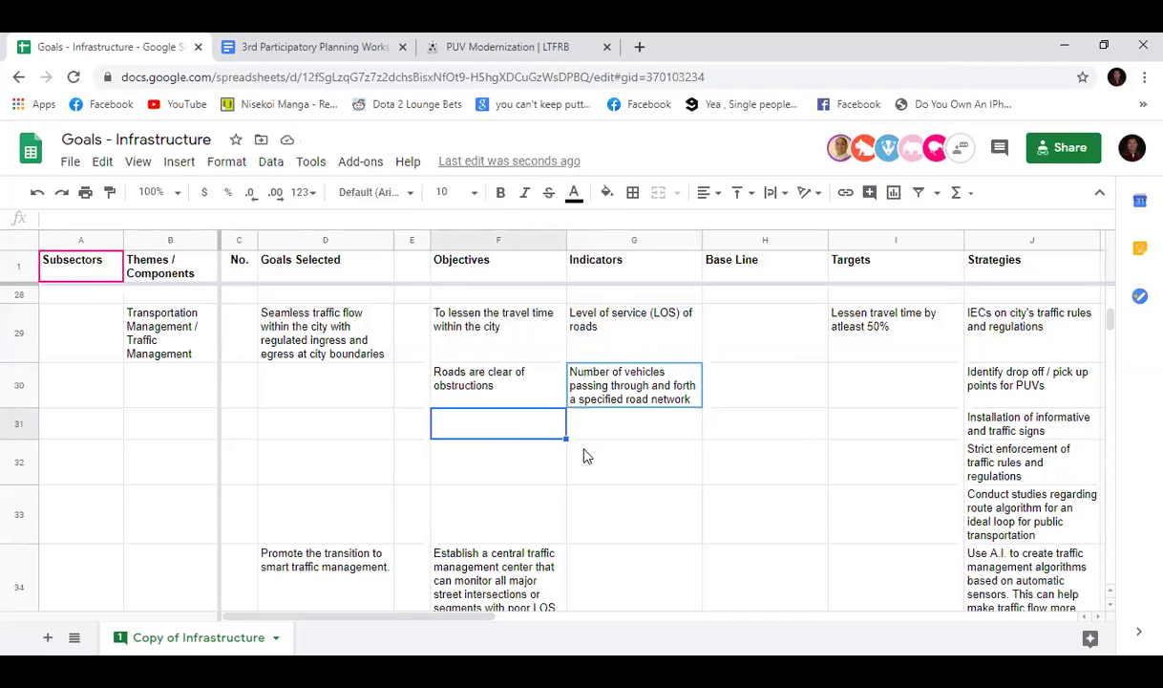
pyautogui.click(580, 418)
pyautogui.click(573, 382)
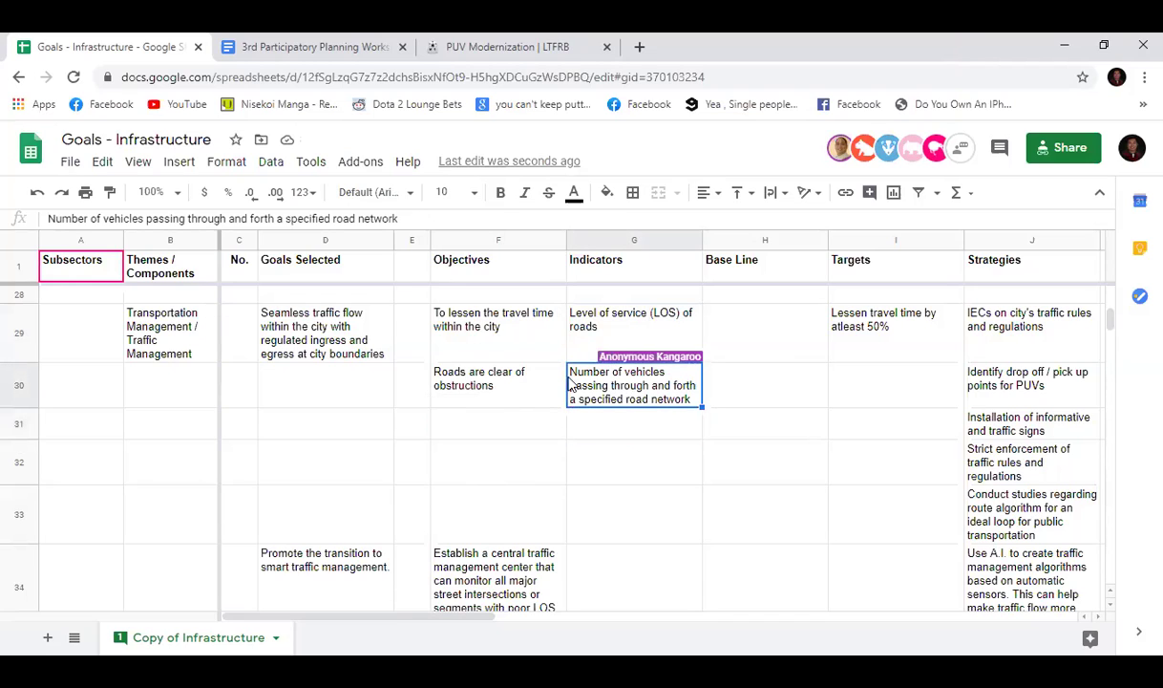
pyautogui.click(489, 374)
pyautogui.moveTo(515, 361); pyautogui.dragTo(516, 458)
pyautogui.click(612, 461)
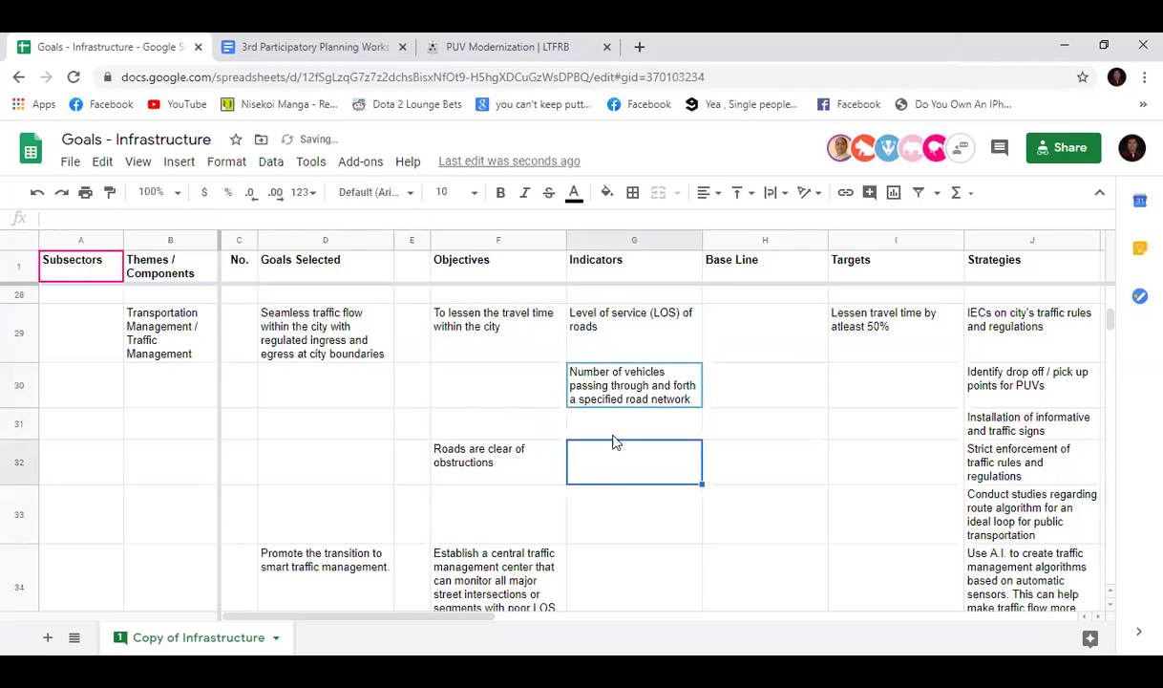
# Step: Enter "Presence of trafic signaling system" as an indicator in G31, below the number of vehicles indicator
pyautogui.click(615, 431)
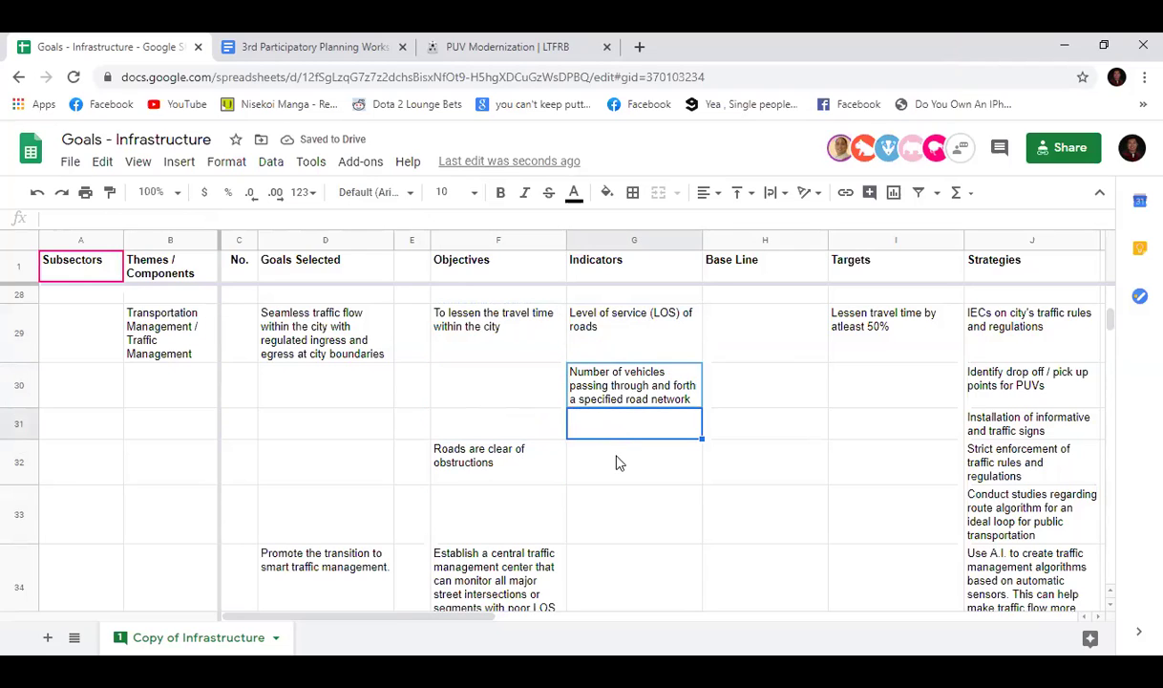
pyautogui.click(616, 462)
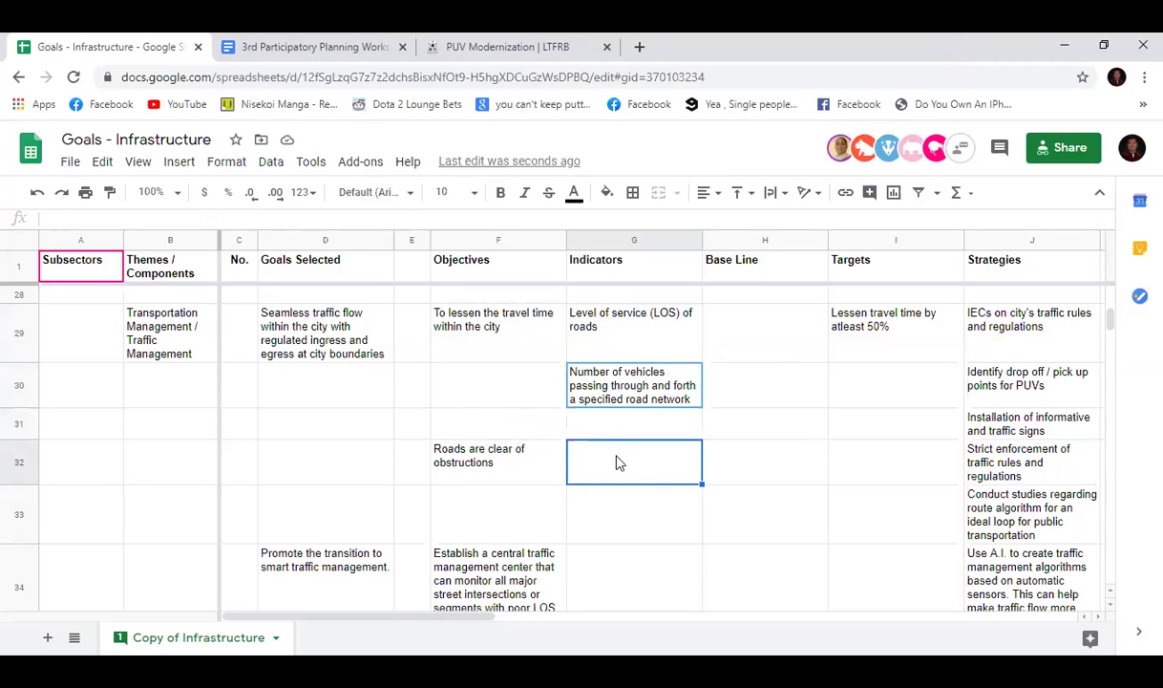
pyautogui.click(621, 430)
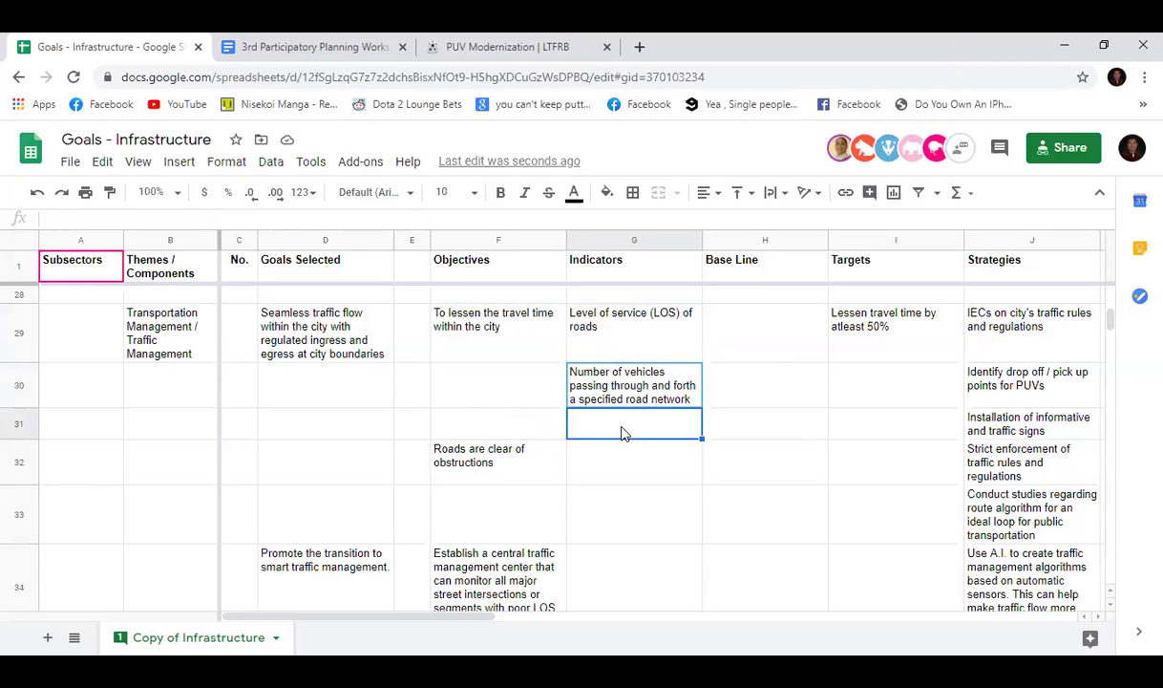
pyautogui.click(497, 220)
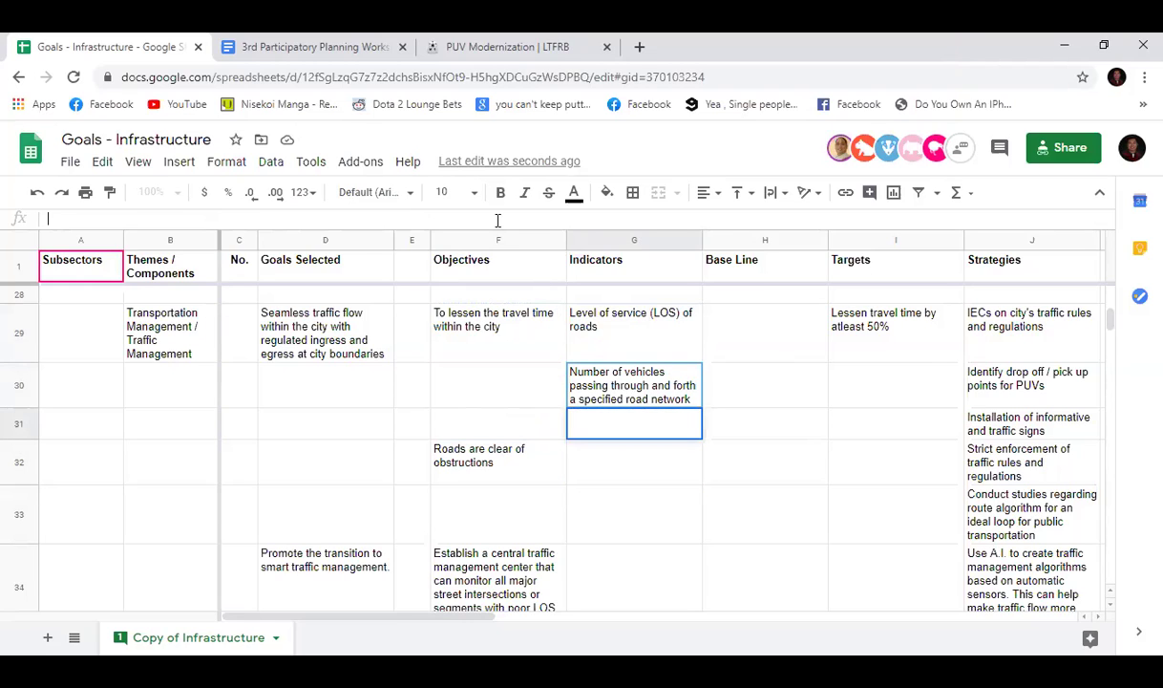
pyautogui.write('Presence of trafic signaling system')
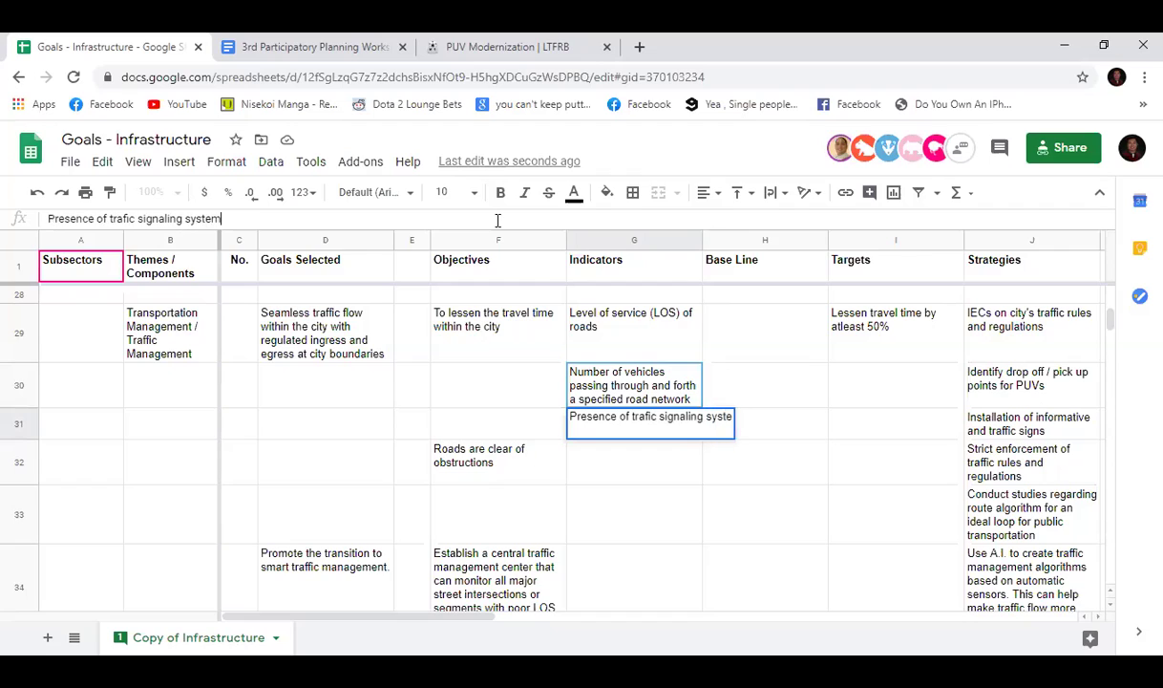
pyautogui.press('Return')
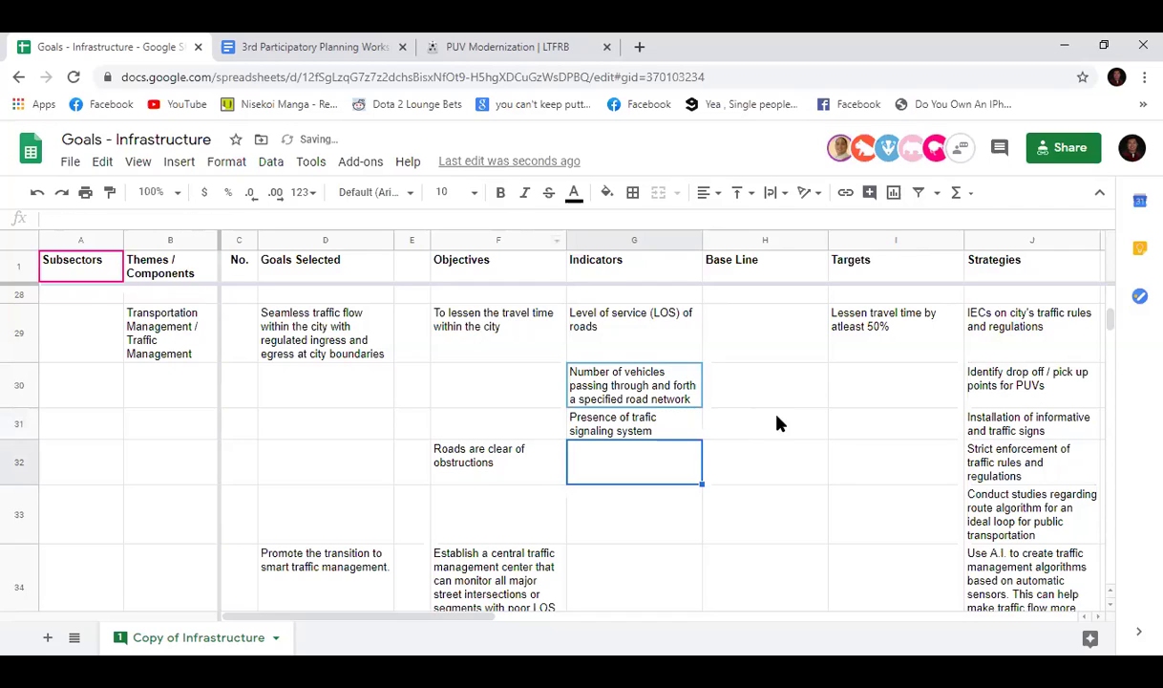
pyautogui.click(824, 433)
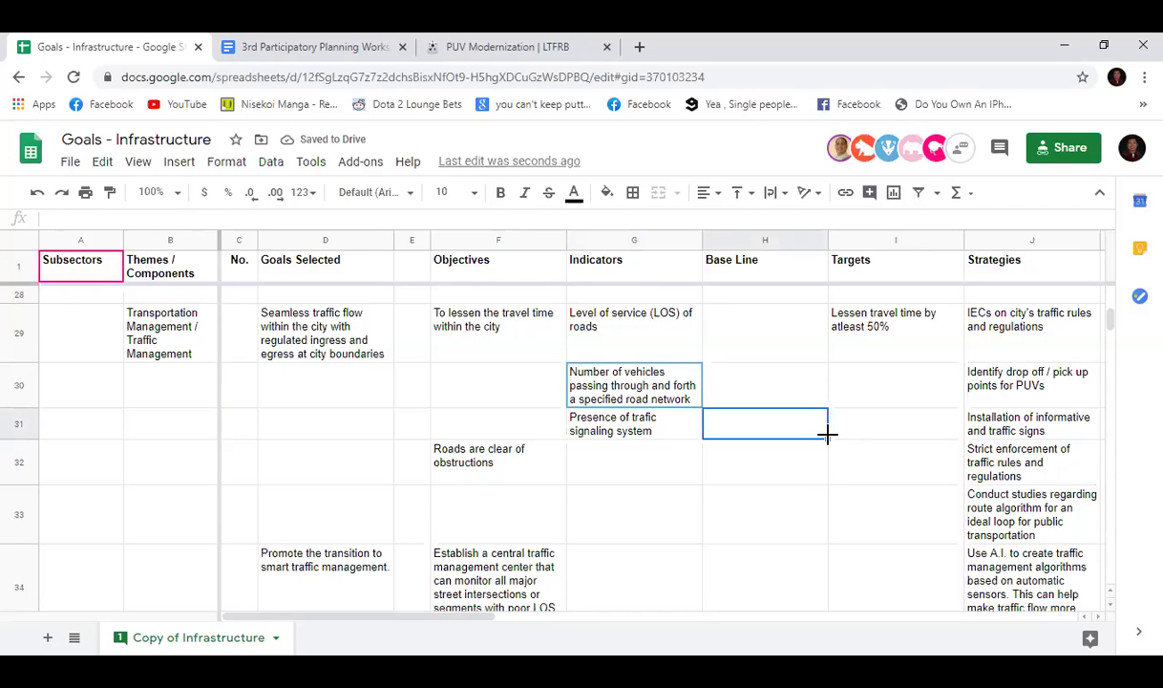
pyautogui.click(639, 462)
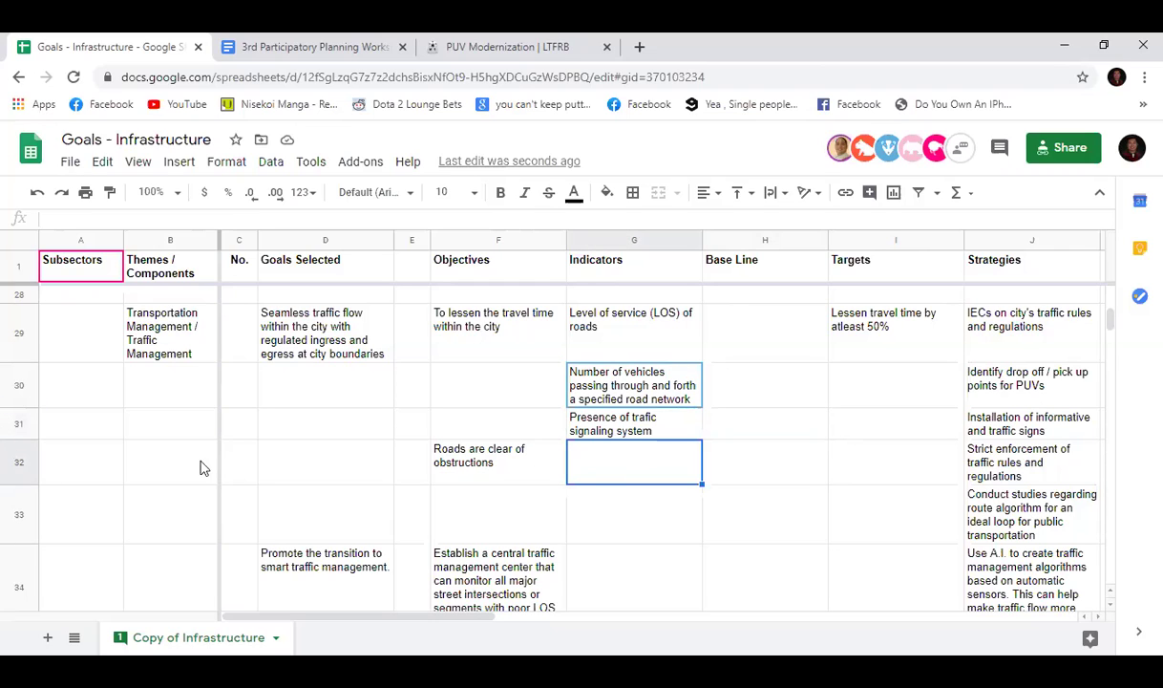
# Step: Look through the subsectors below Traffic Management, down to Urban Planning and Urban Design and back to Rainwater Harvesting
pyautogui.scroll(-1, 210, 473)
pyautogui.scroll(1, 311, 472)
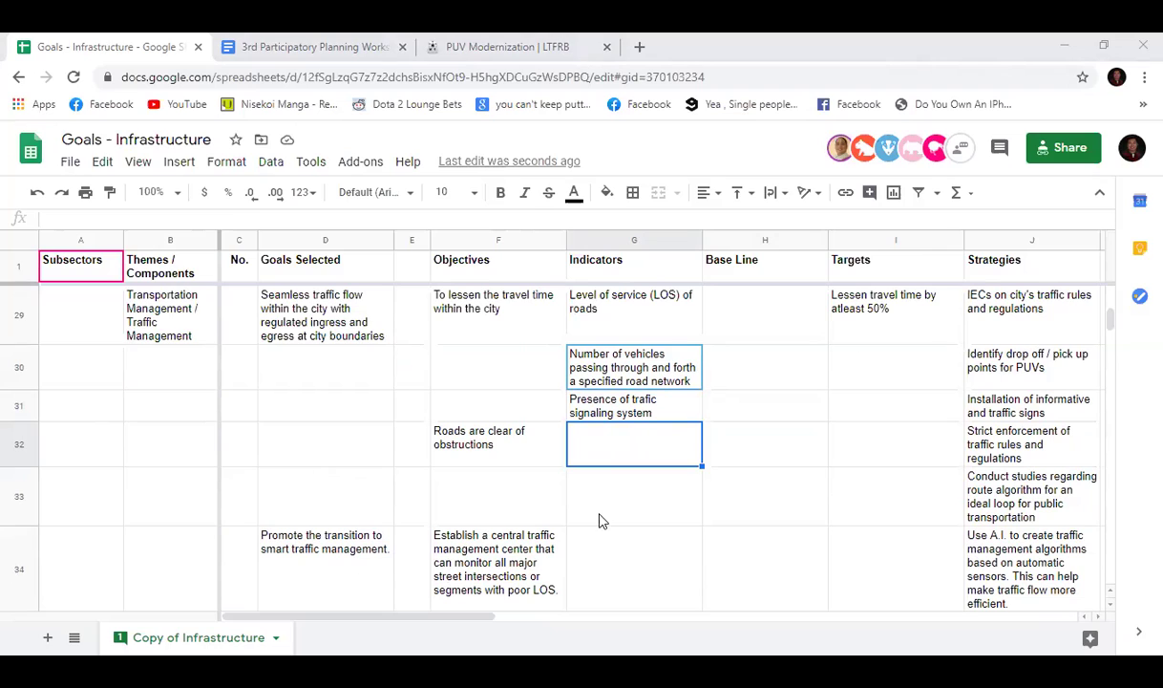
pyautogui.scroll(-15, 600, 520)
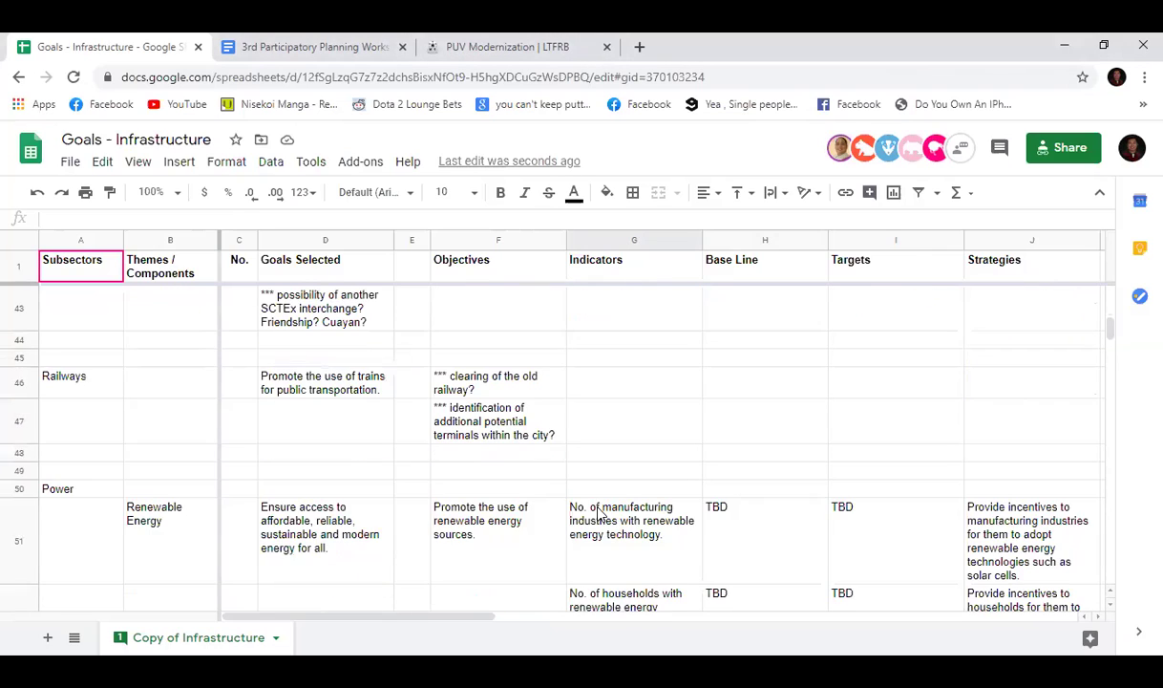
pyautogui.scroll(-10, 600, 513)
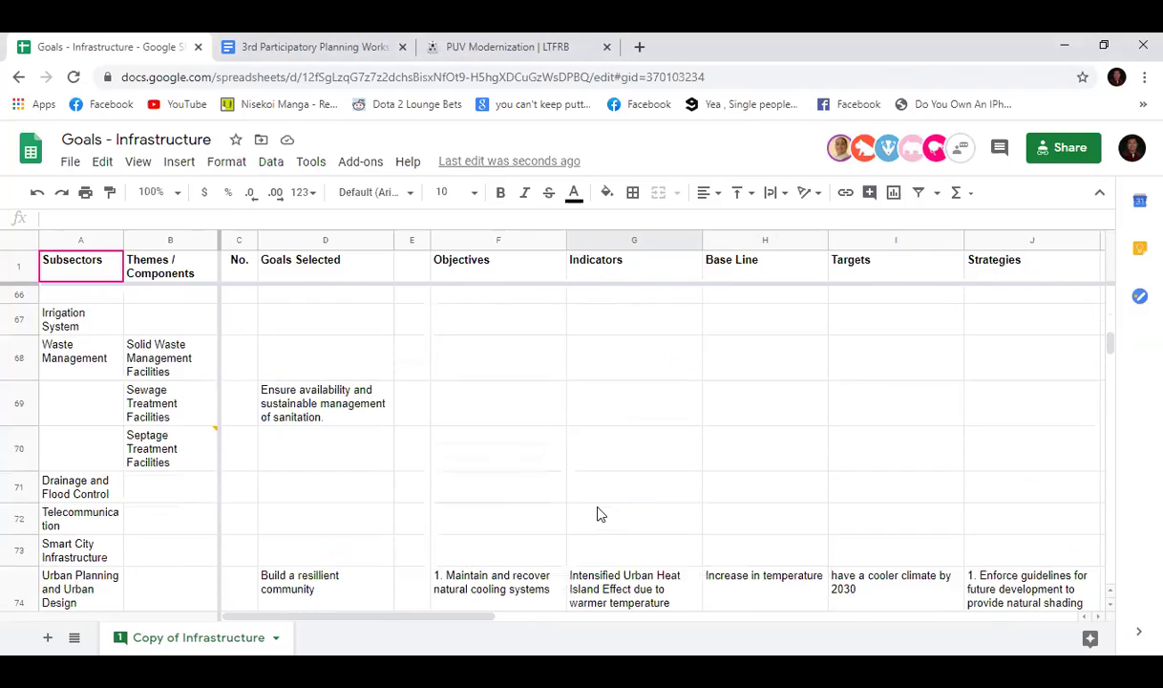
pyautogui.scroll(3, 600, 514)
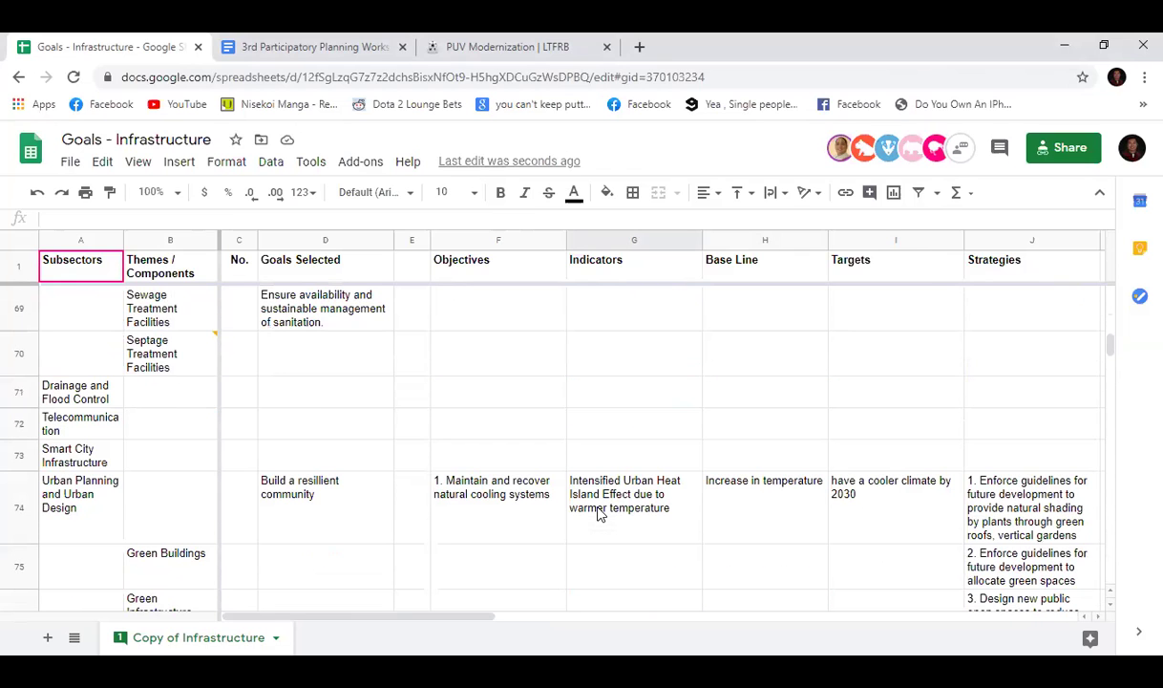
pyautogui.scroll(12, 600, 514)
pyautogui.scroll(-12, 603, 506)
pyautogui.scroll(-1, 584, 509)
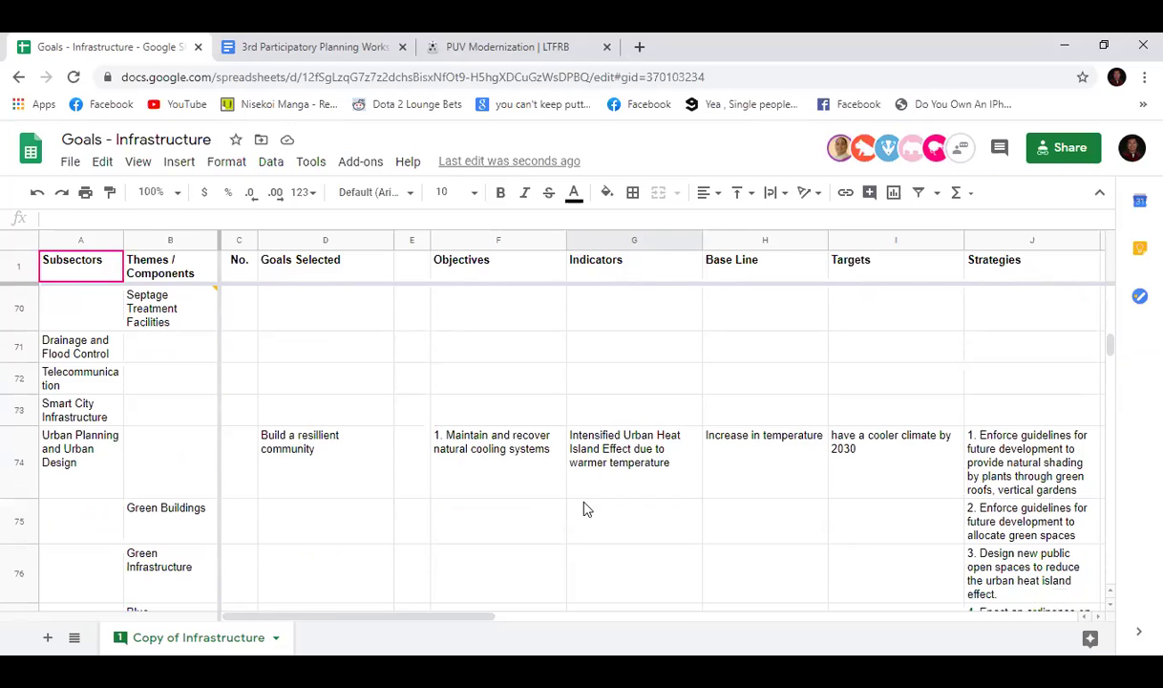
pyautogui.scroll(5, 579, 509)
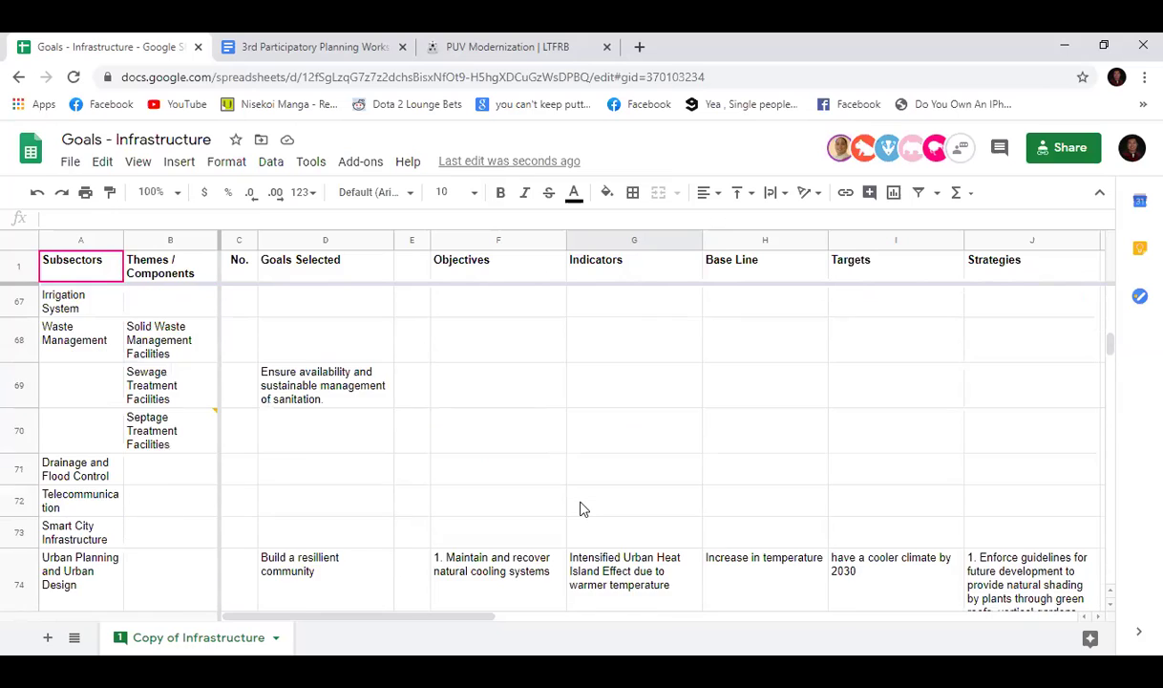
pyautogui.scroll(3, 592, 468)
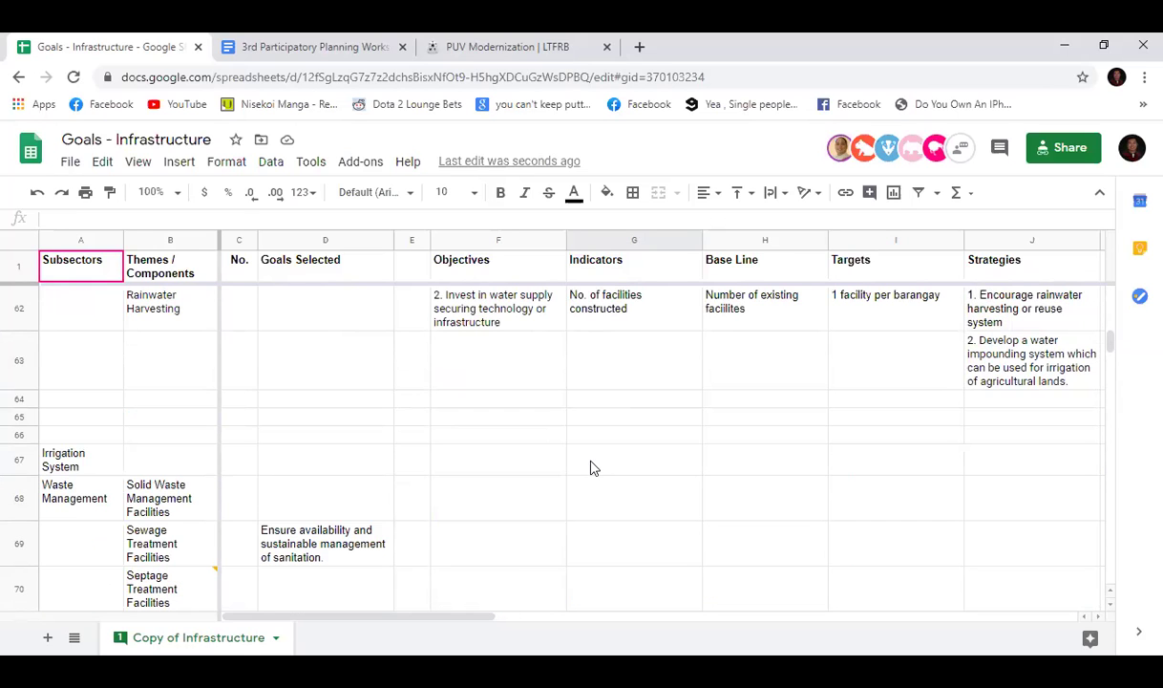
# Step: Review the indicators, base lines, targets and strategies of the Renewable Energy theme under Power
pyautogui.scroll(-1, 590, 468)
pyautogui.scroll(5, 590, 468)
pyautogui.scroll(1, 591, 467)
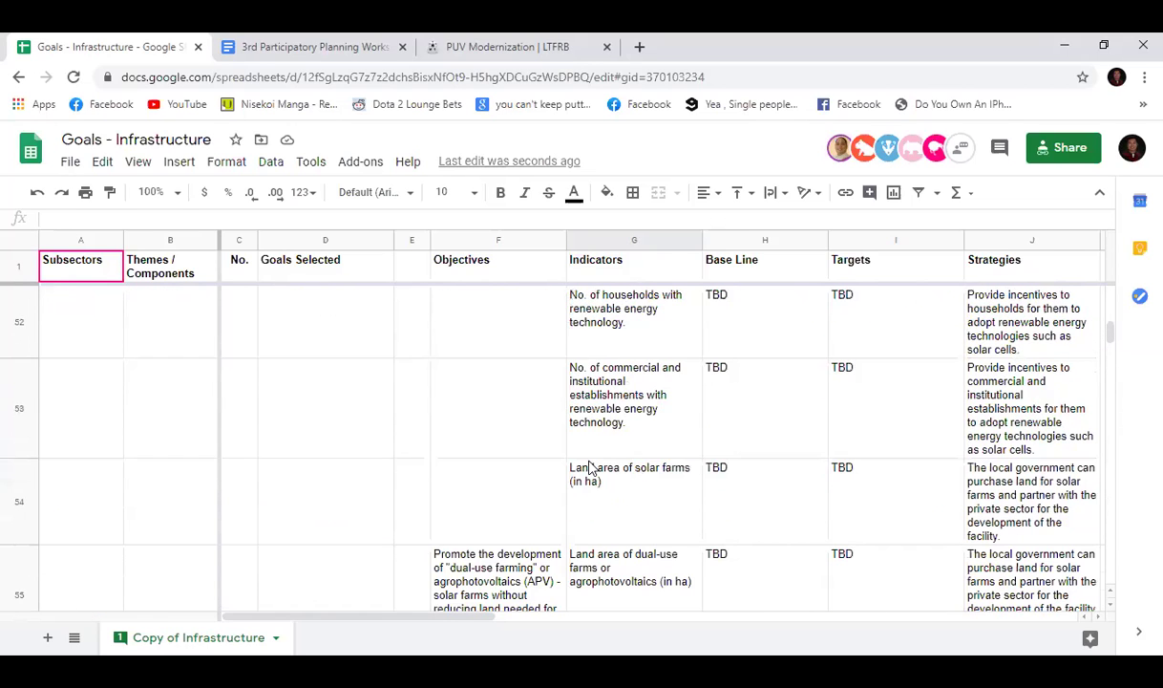
pyautogui.scroll(2, 590, 468)
pyautogui.scroll(2, 590, 468)
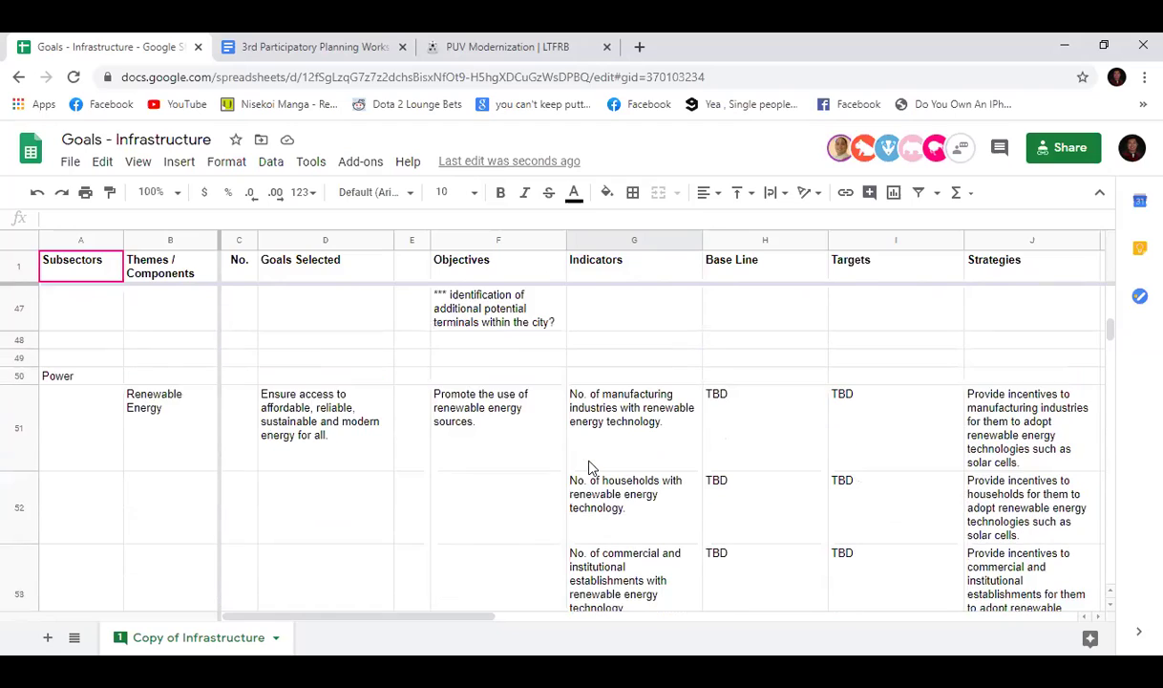
pyautogui.scroll(-6, 590, 467)
pyautogui.scroll(-3, 590, 468)
pyautogui.scroll(8, 590, 468)
pyautogui.scroll(2, 590, 468)
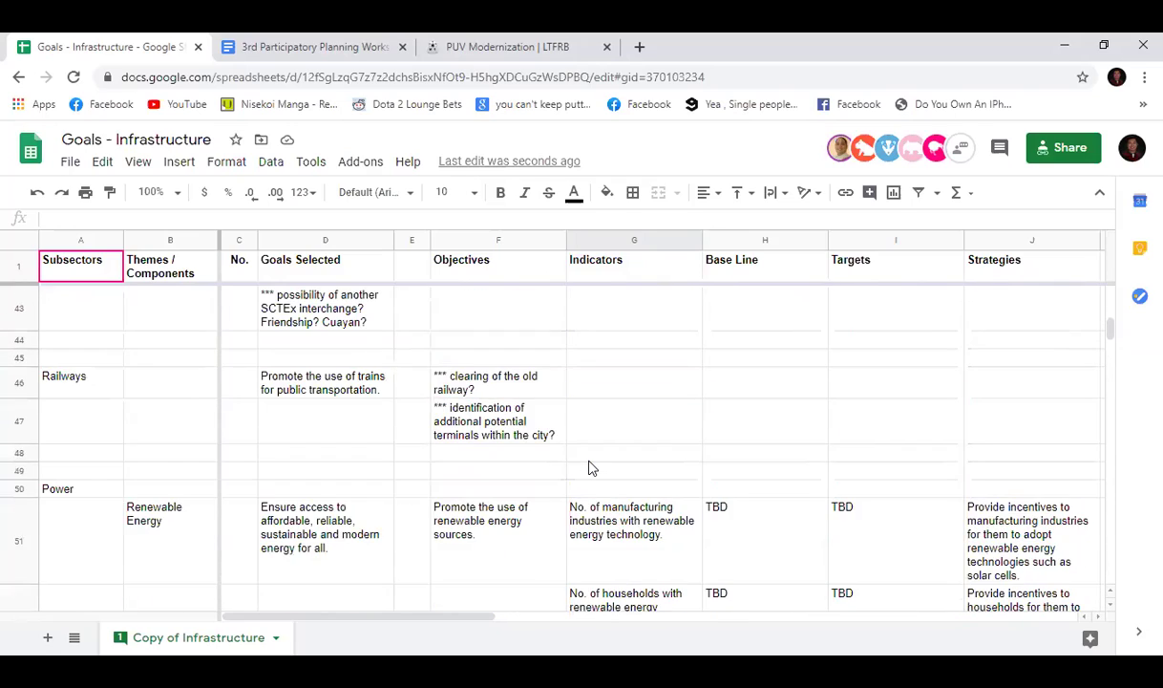
# Step: Review the Expressways, Roads and Bridges and smart traffic management rows, ending at the blank indicator for "Roads are clear of obstructions"
pyautogui.scroll(2, 590, 468)
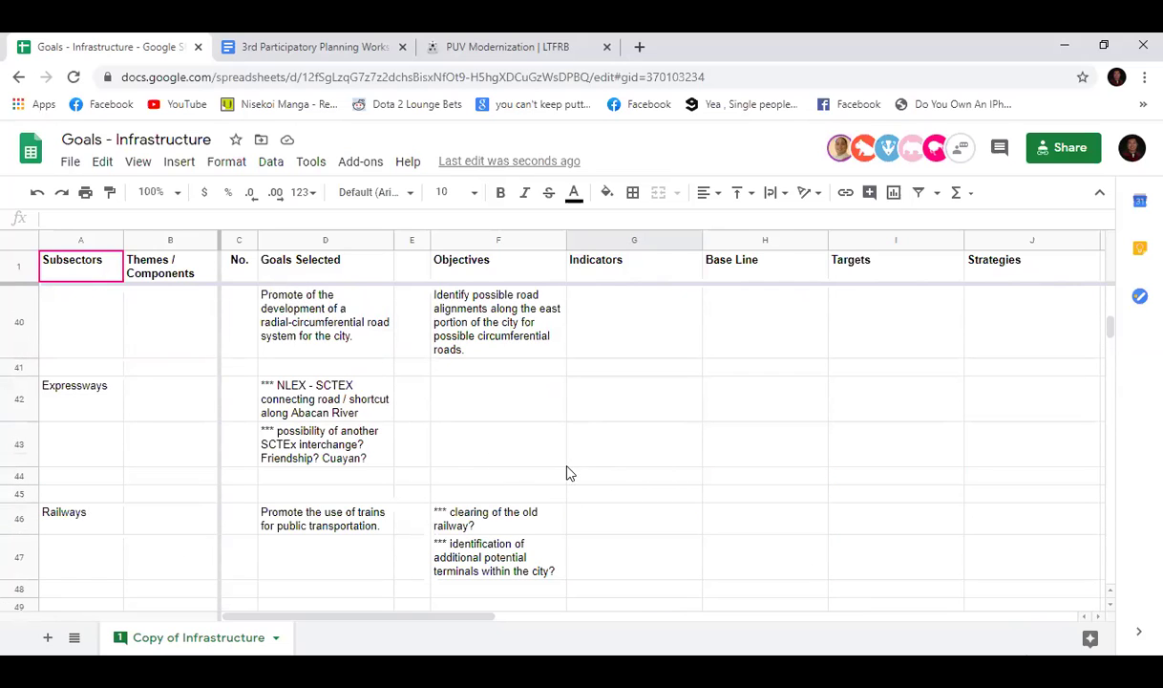
pyautogui.scroll(1, 592, 473)
pyautogui.scroll(1, 599, 476)
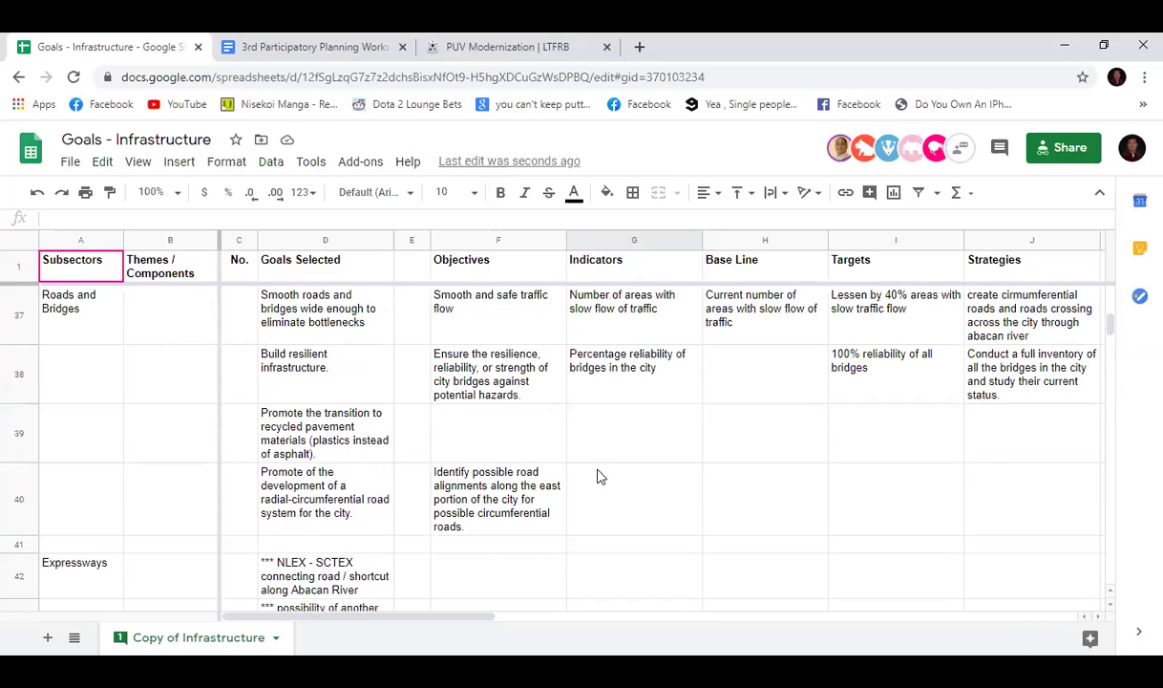
pyautogui.scroll(1, 600, 475)
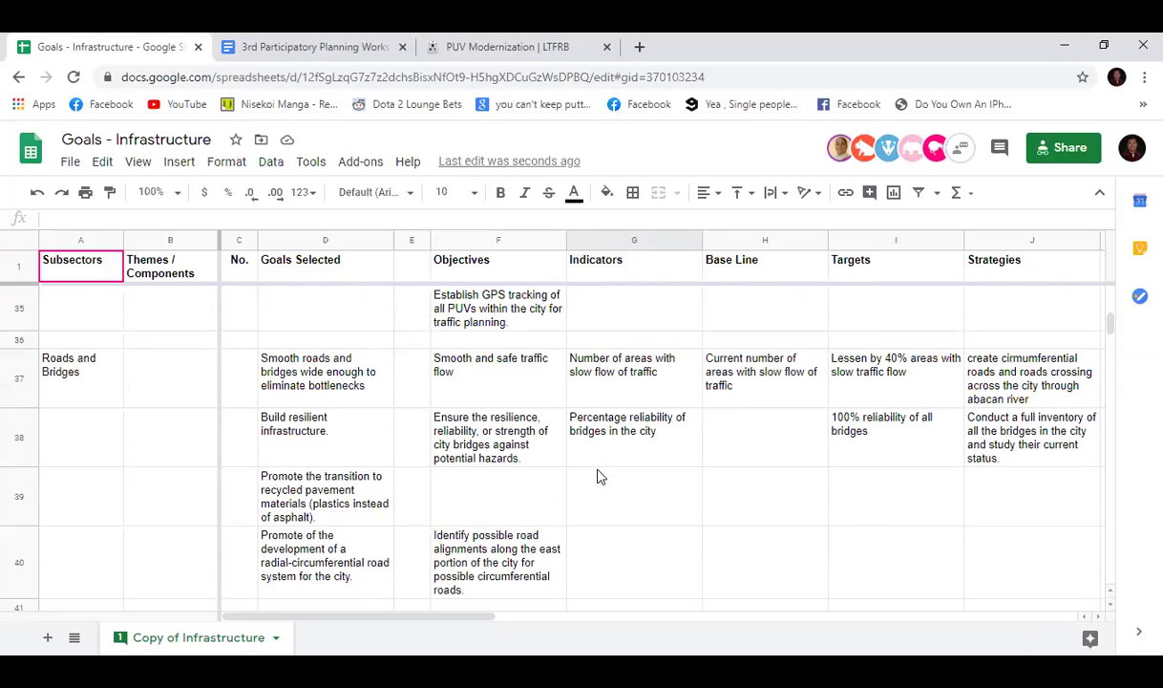
pyautogui.scroll(1, 599, 475)
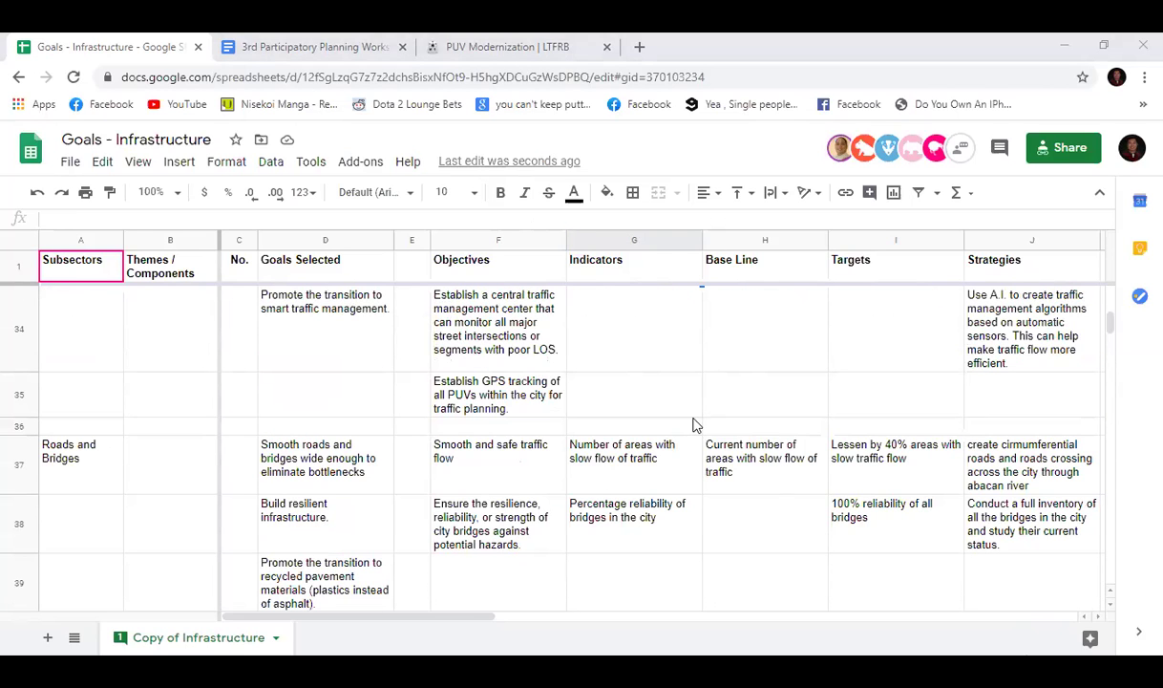
pyautogui.scroll(2, 696, 449)
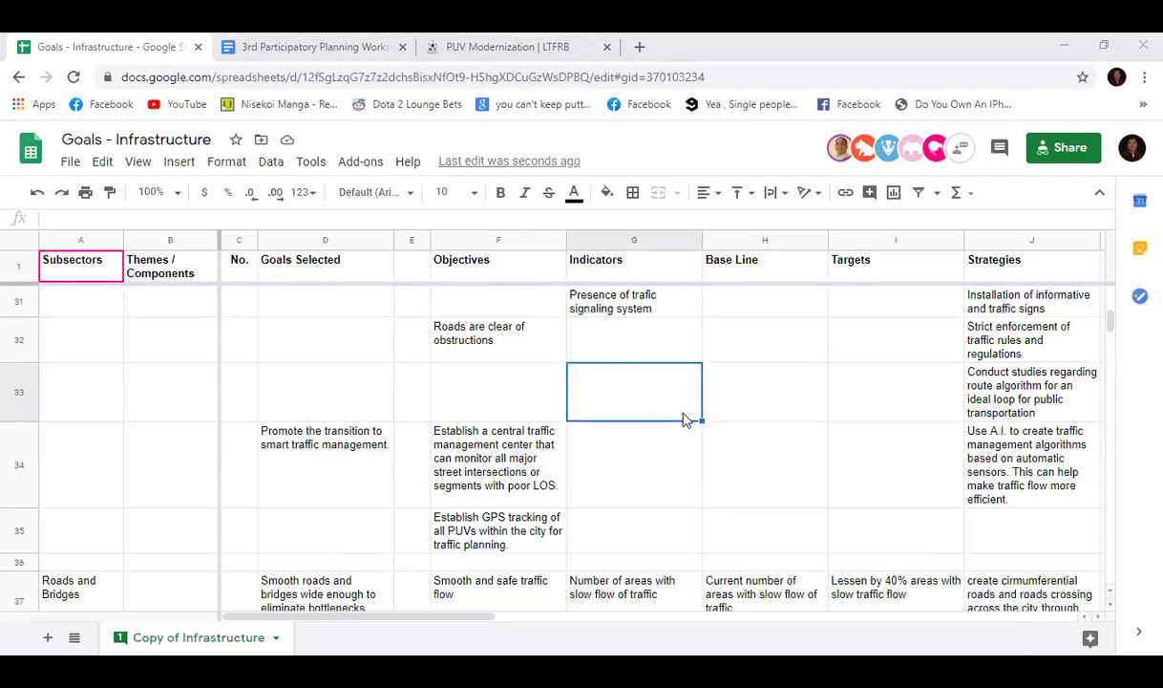
pyautogui.scroll(1, 684, 420)
pyautogui.click(685, 431)
pyautogui.click(678, 394)
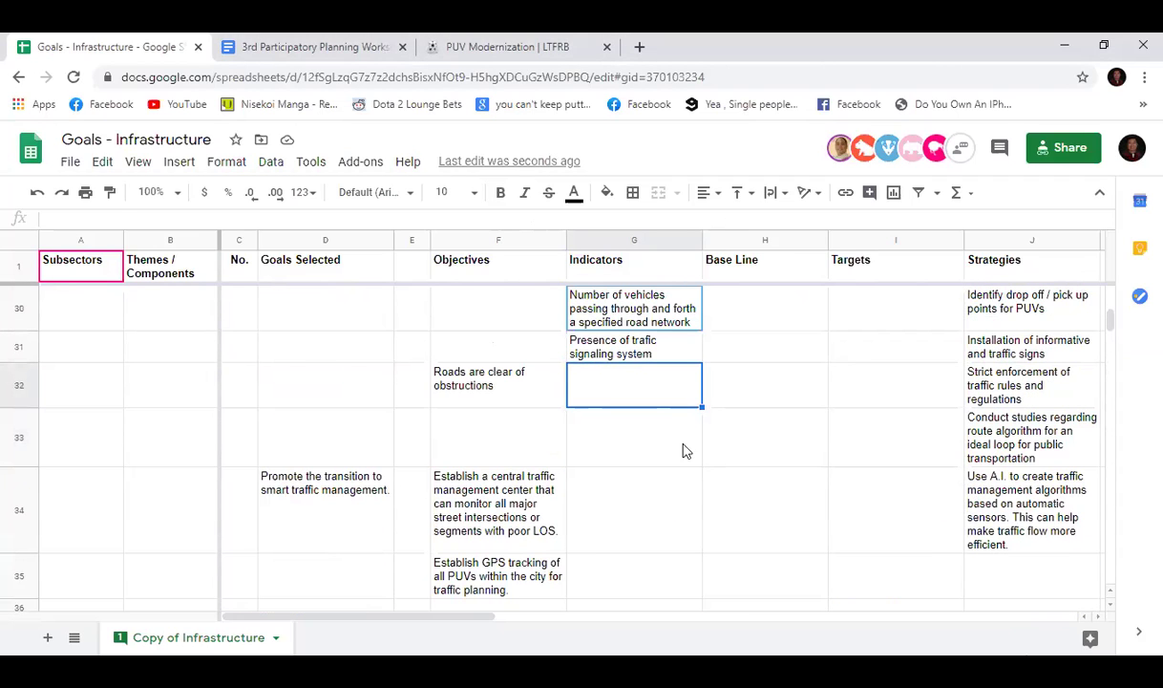
pyautogui.scroll(1, 684, 449)
pyautogui.click(652, 501)
pyautogui.click(513, 502)
pyautogui.click(650, 461)
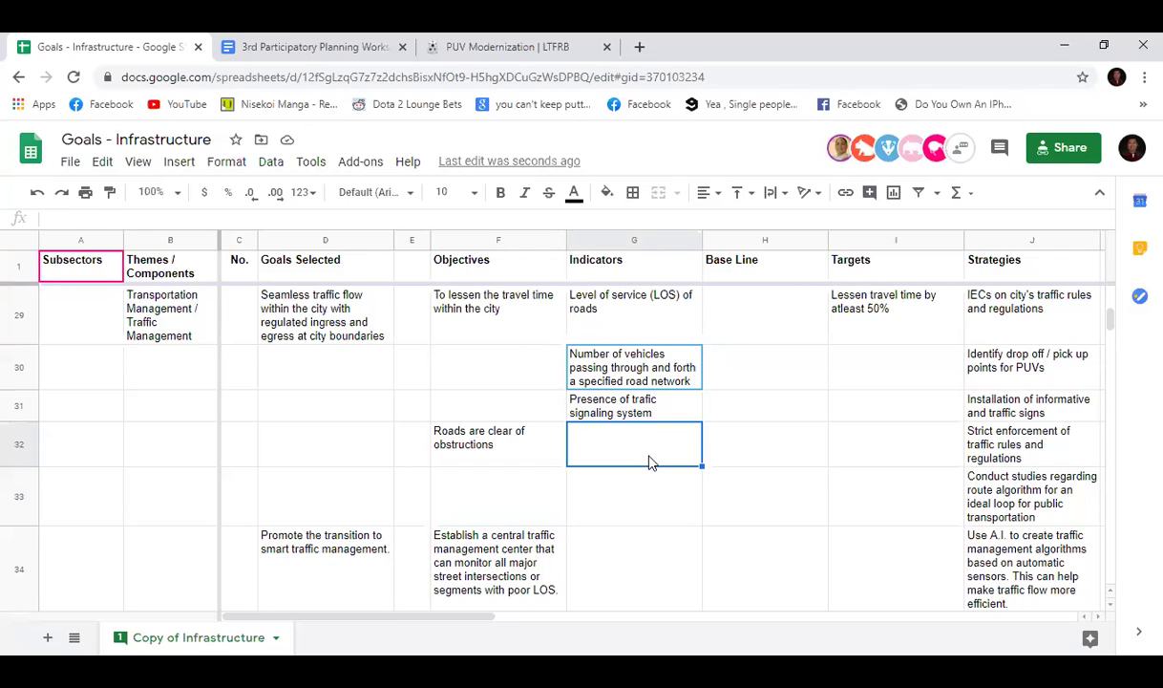
# Step: Review the Power and Water rows down to Waste Management, and return to the Roads and Bridges goals and objectives
pyautogui.scroll(-10, 651, 468)
pyautogui.scroll(-3, 655, 478)
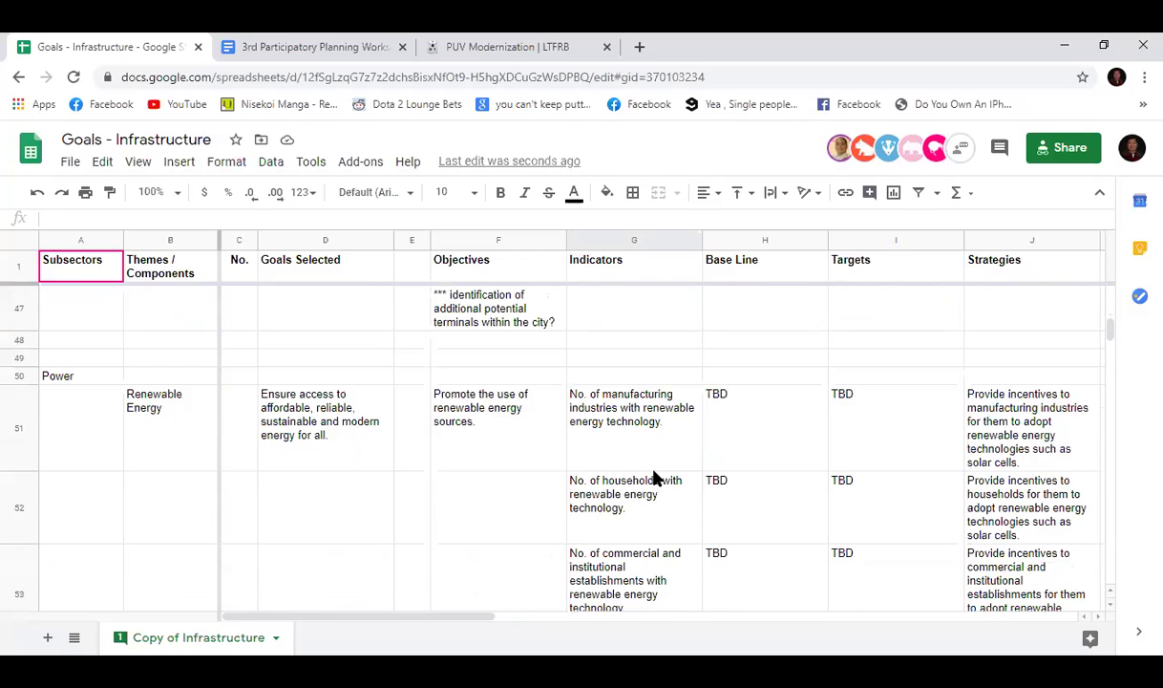
pyautogui.scroll(-1, 655, 477)
pyautogui.scroll(1, 655, 477)
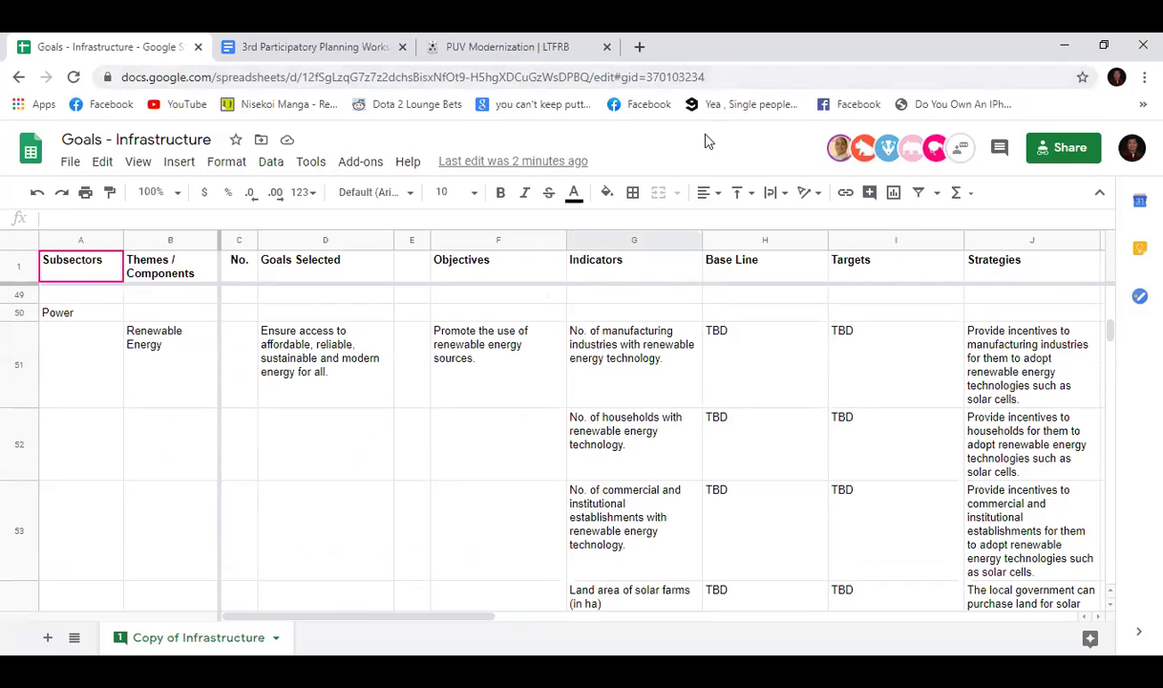
pyautogui.scroll(-1, 880, 476)
pyautogui.scroll(-1, 755, 463)
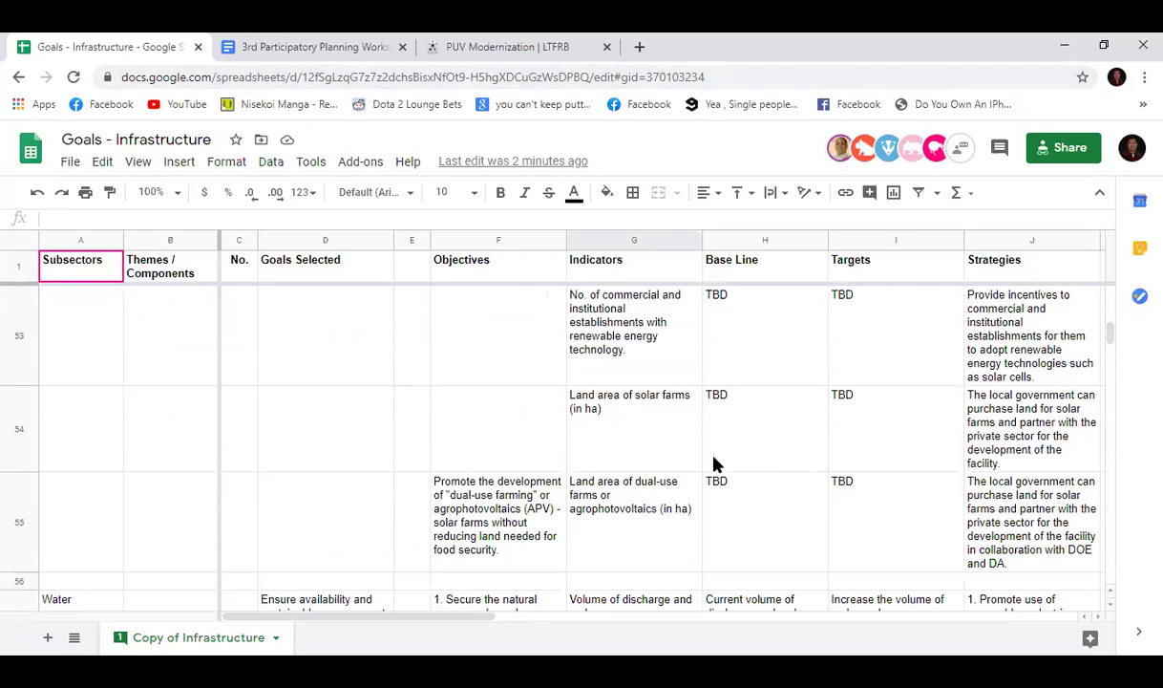
pyautogui.scroll(-3, 674, 473)
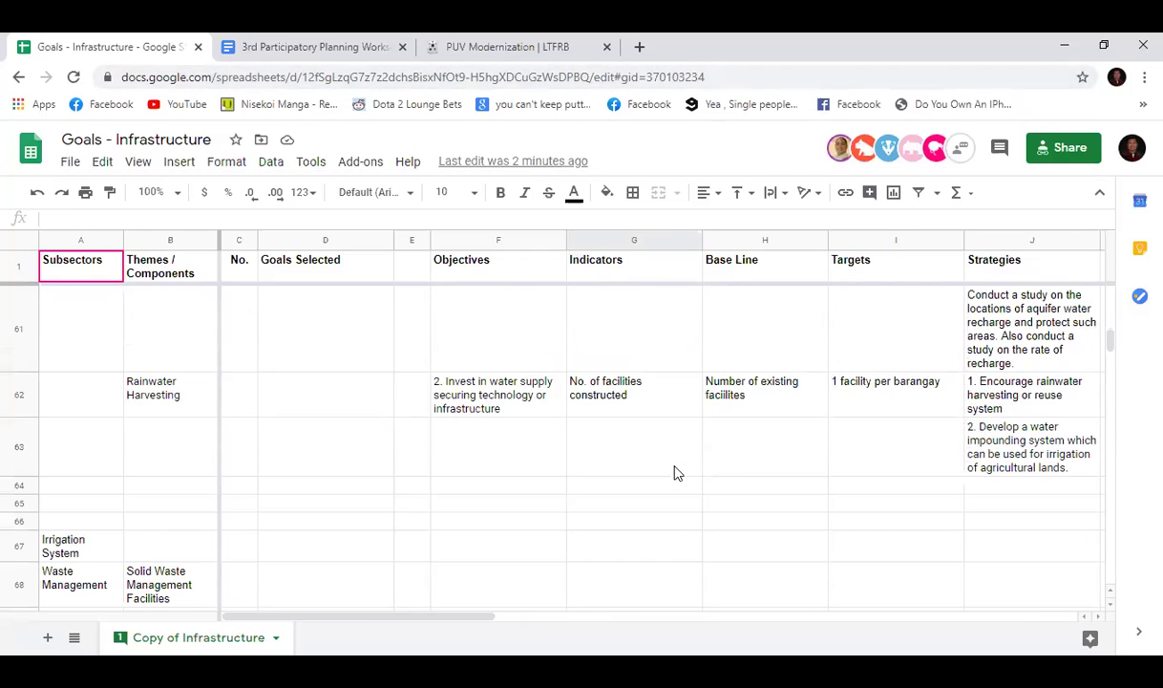
pyautogui.scroll(1, 683, 474)
pyautogui.scroll(10, 684, 474)
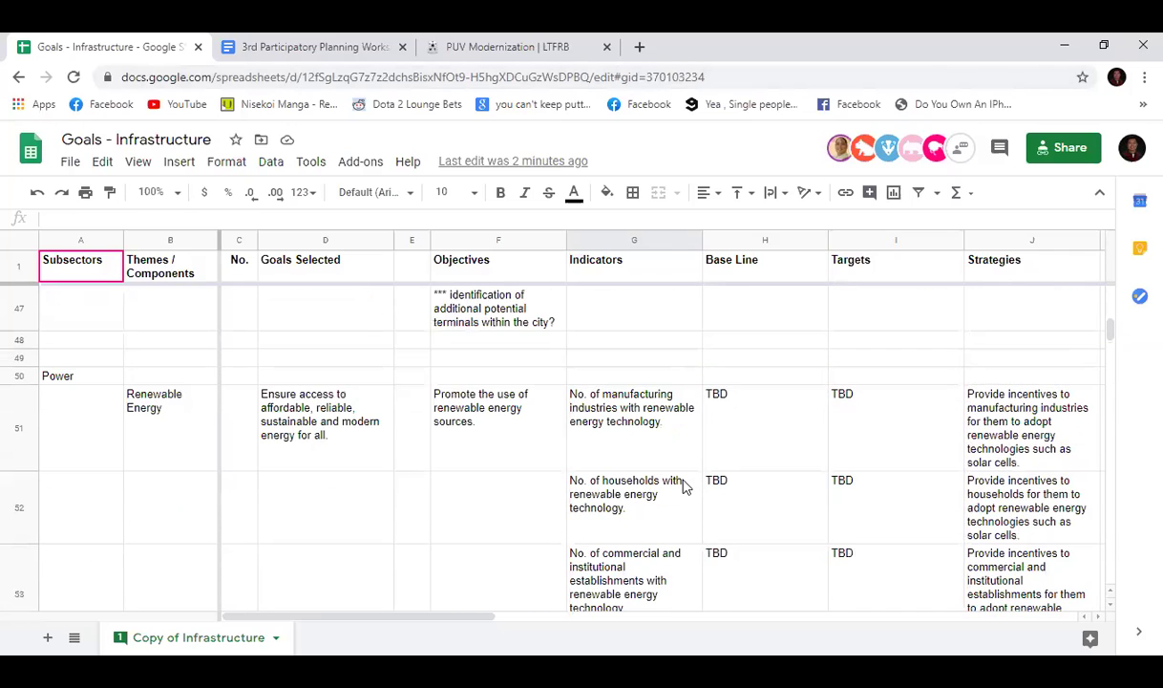
pyautogui.scroll(1, 684, 487)
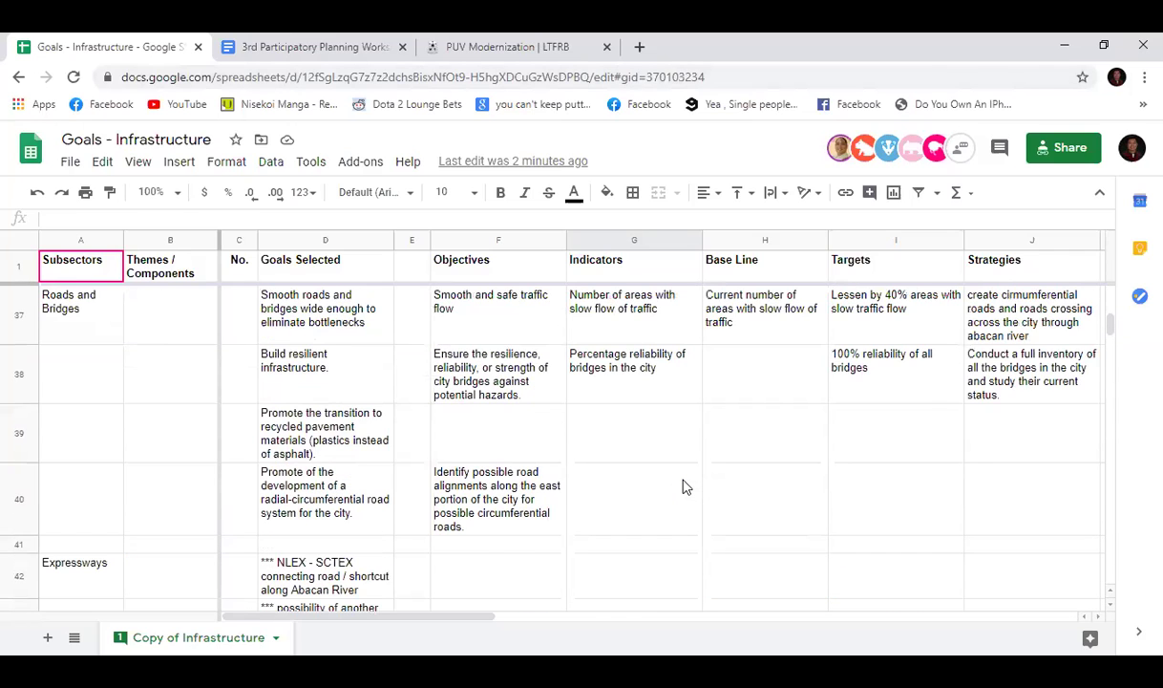
# Step: Review the Traffic Management objectives, indicators and strategies, including the blank indicator and base line cells for "Roads are clear of obstructions"
pyautogui.scroll(1, 683, 487)
pyautogui.scroll(4, 683, 487)
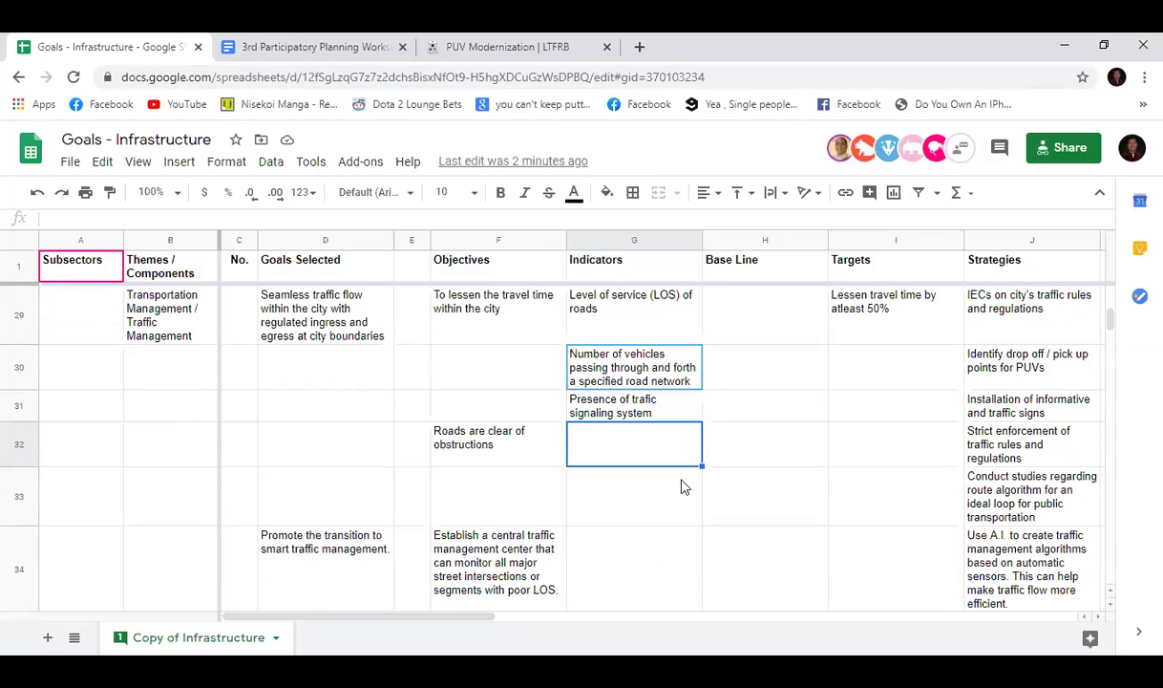
pyautogui.scroll(1, 684, 487)
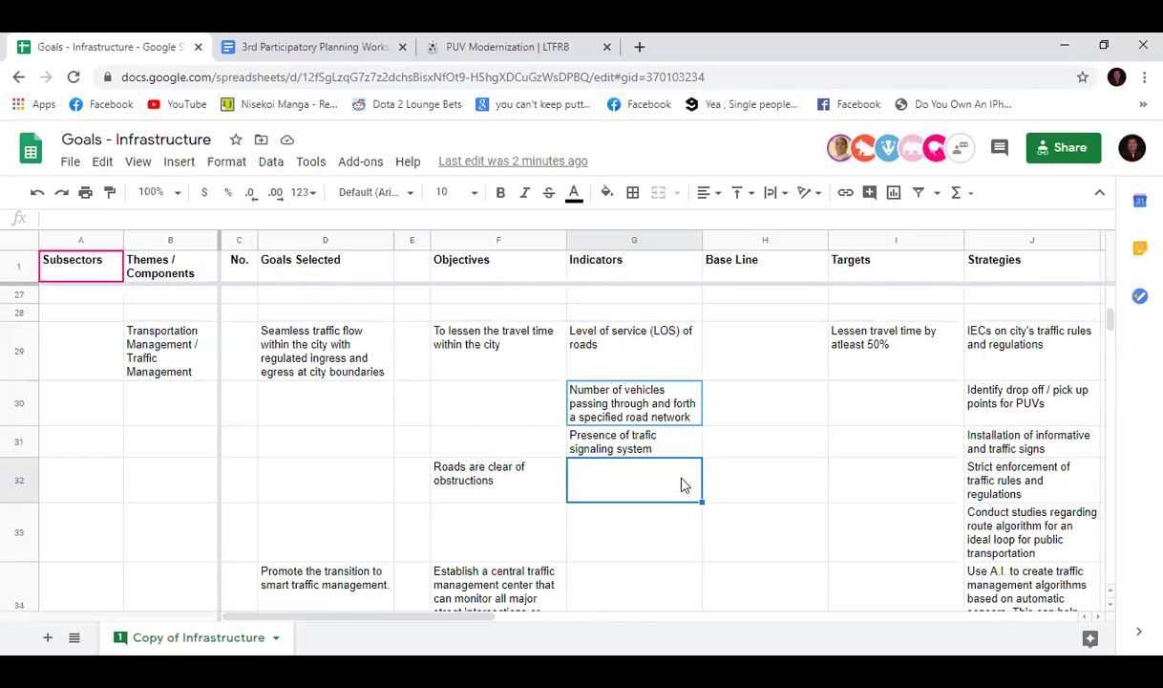
pyautogui.scroll(-1, 676, 482)
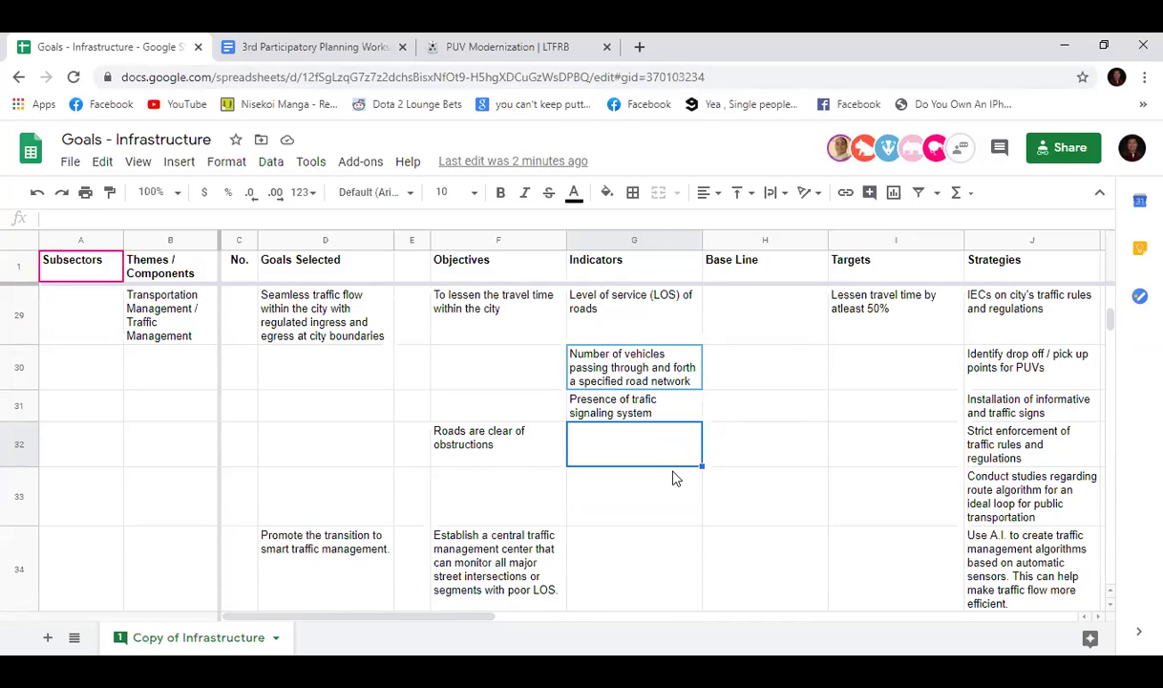
pyautogui.scroll(-1, 673, 478)
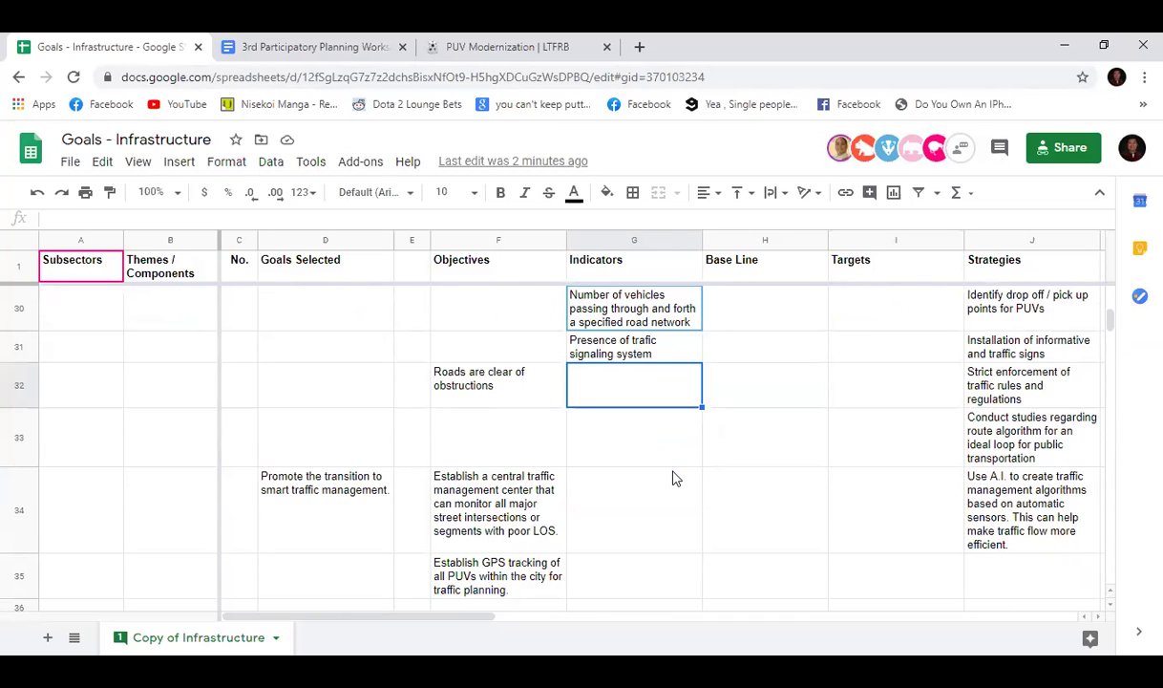
pyautogui.click(650, 487)
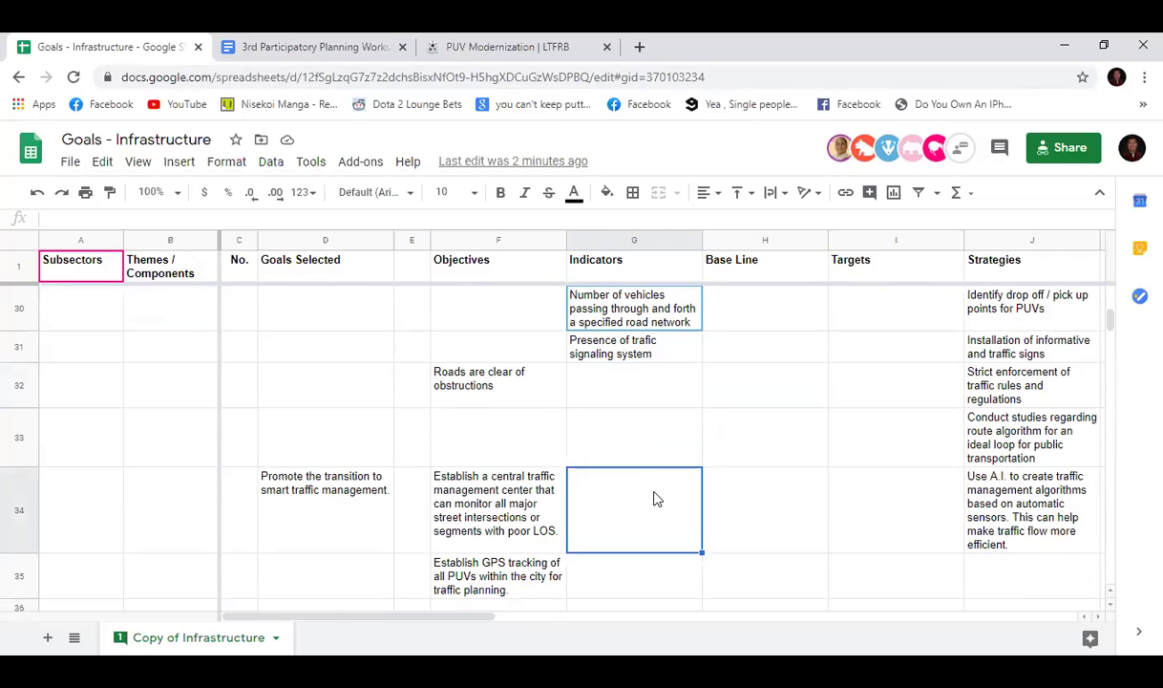
pyautogui.click(636, 379)
pyautogui.click(763, 387)
pyautogui.scroll(2, 812, 448)
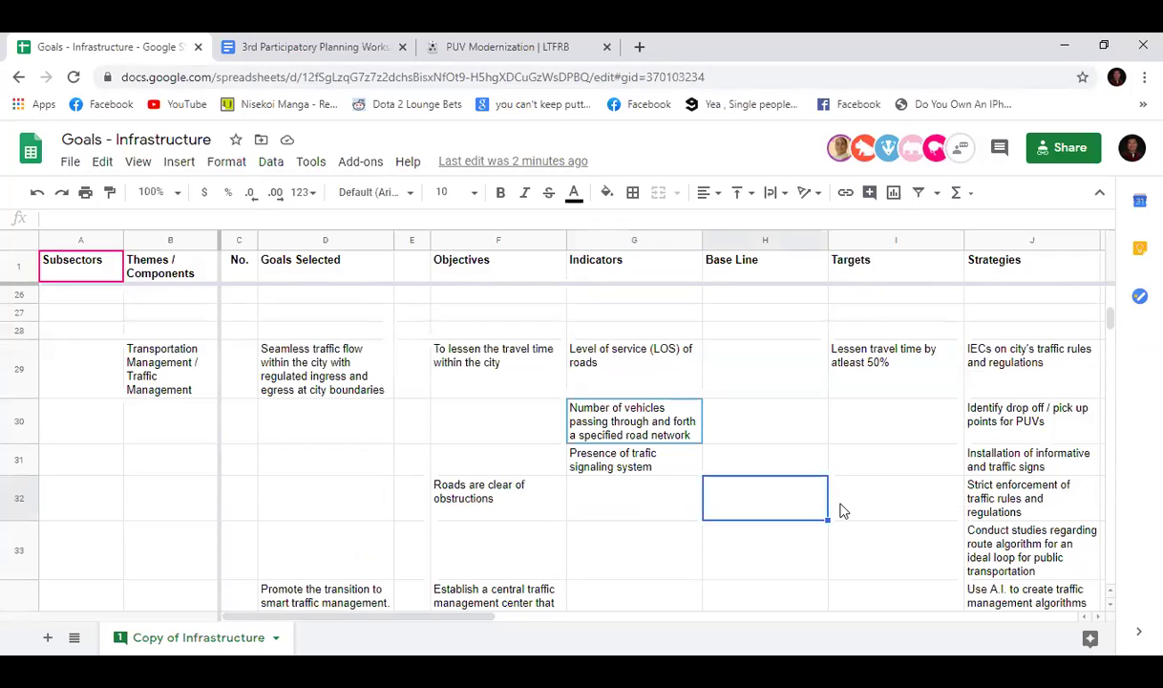
# Step: Correct the first Traffic Management target to read "Lessen travel time by at least 50%"
pyautogui.click(898, 394)
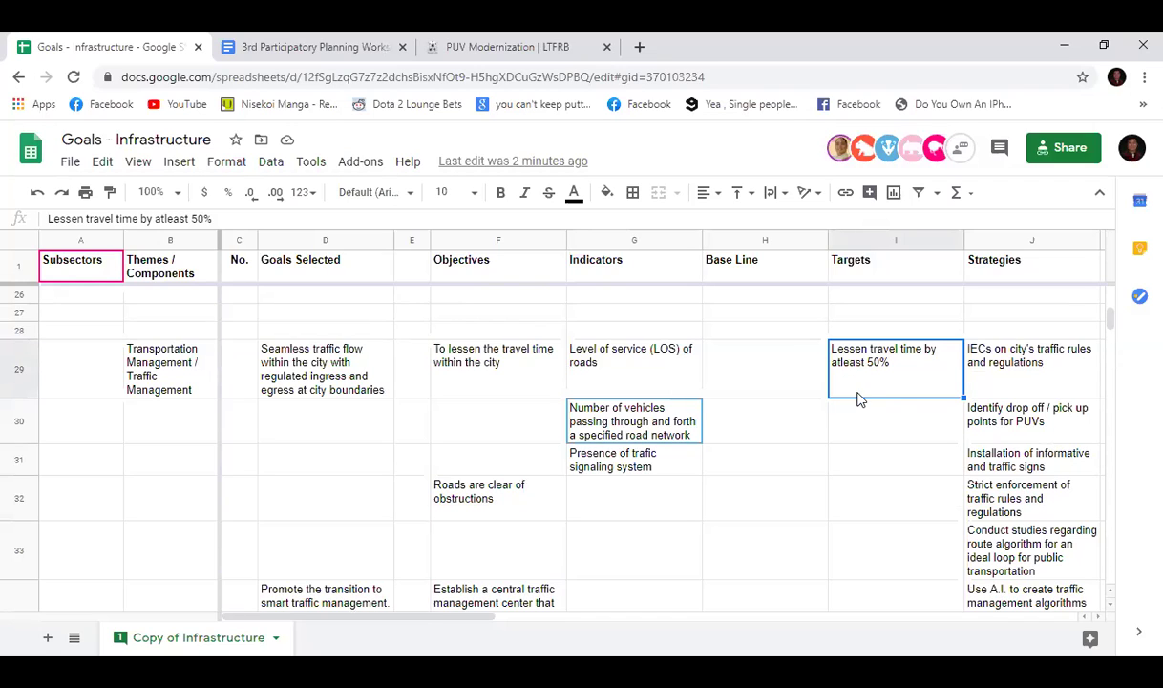
pyautogui.click(162, 218)
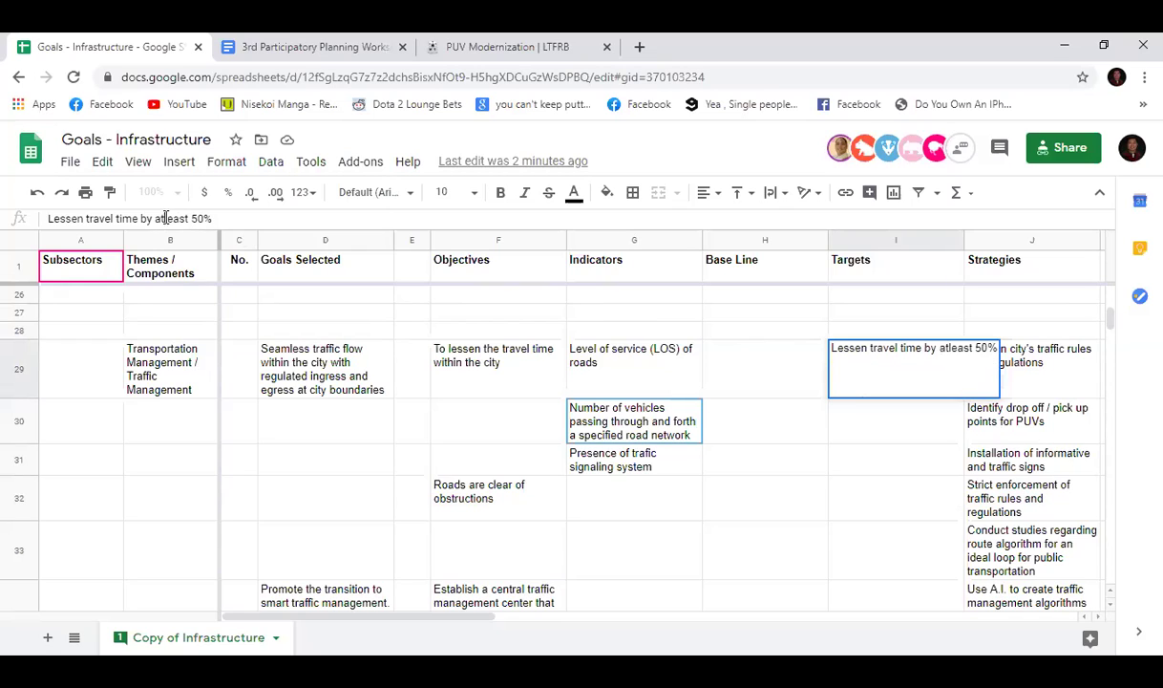
pyautogui.press('Return')
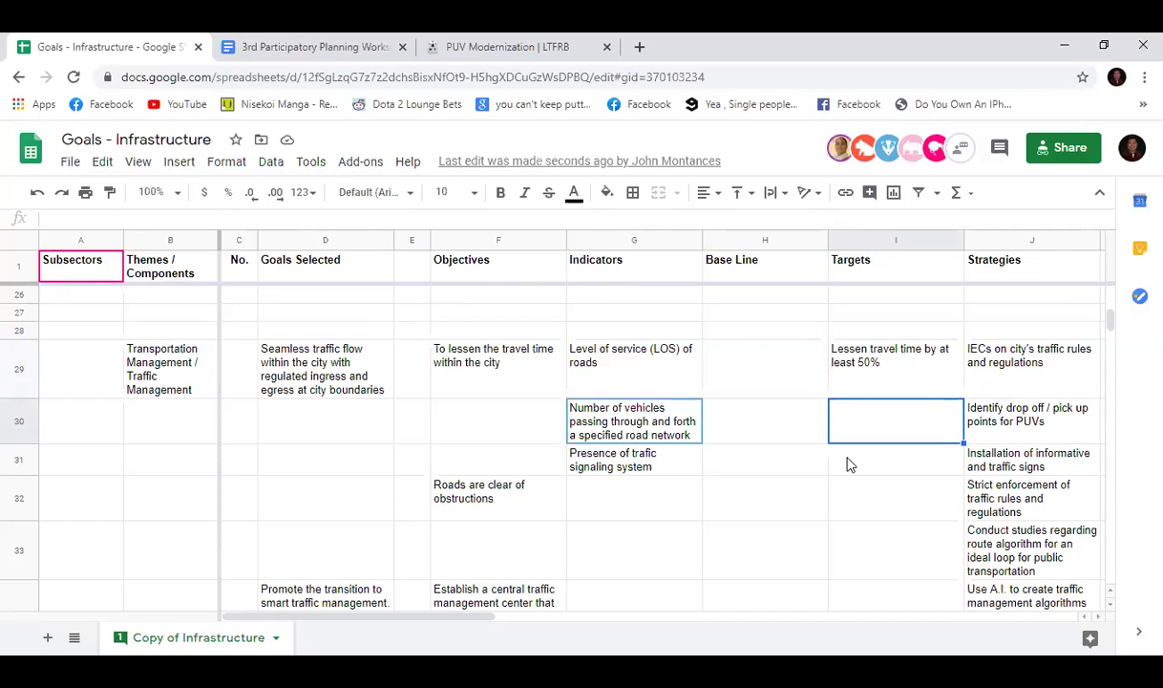
# Step: Add the target "Attain Level of Service C for city roads" in the row of the vehicle count indicator
pyautogui.click(549, 217)
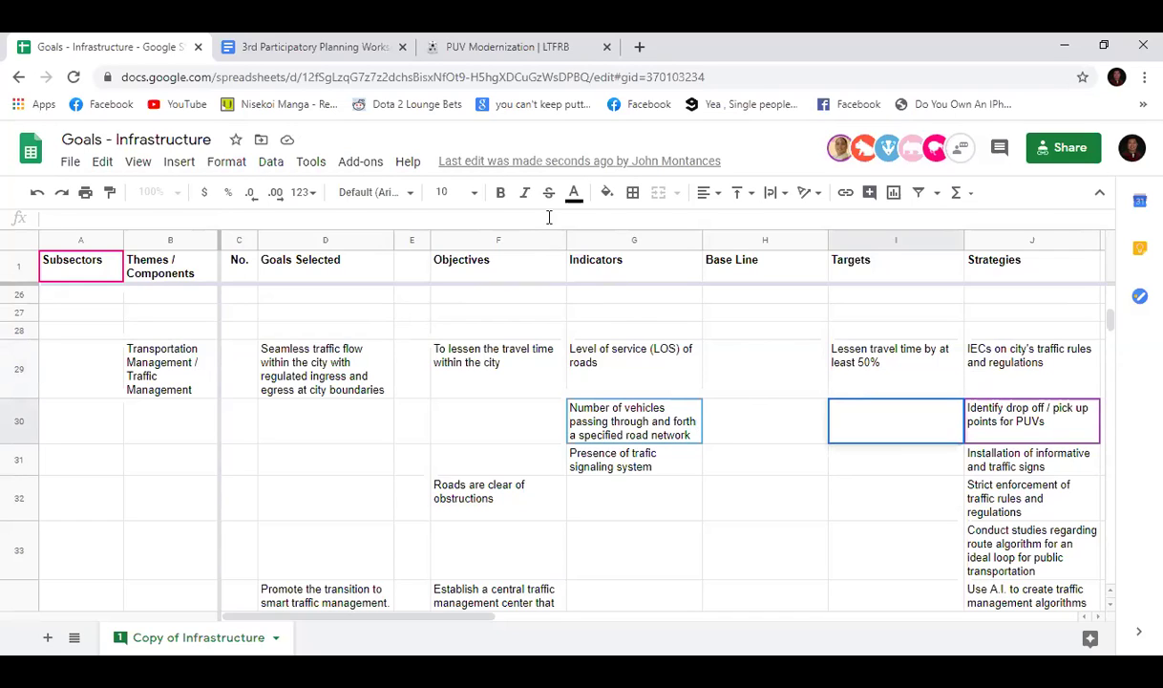
pyautogui.write('Attain')
pyautogui.write(' La')
pyautogui.press('BackSpace')
pyautogui.write('evel of Ser')
pyautogui.write('C for ')
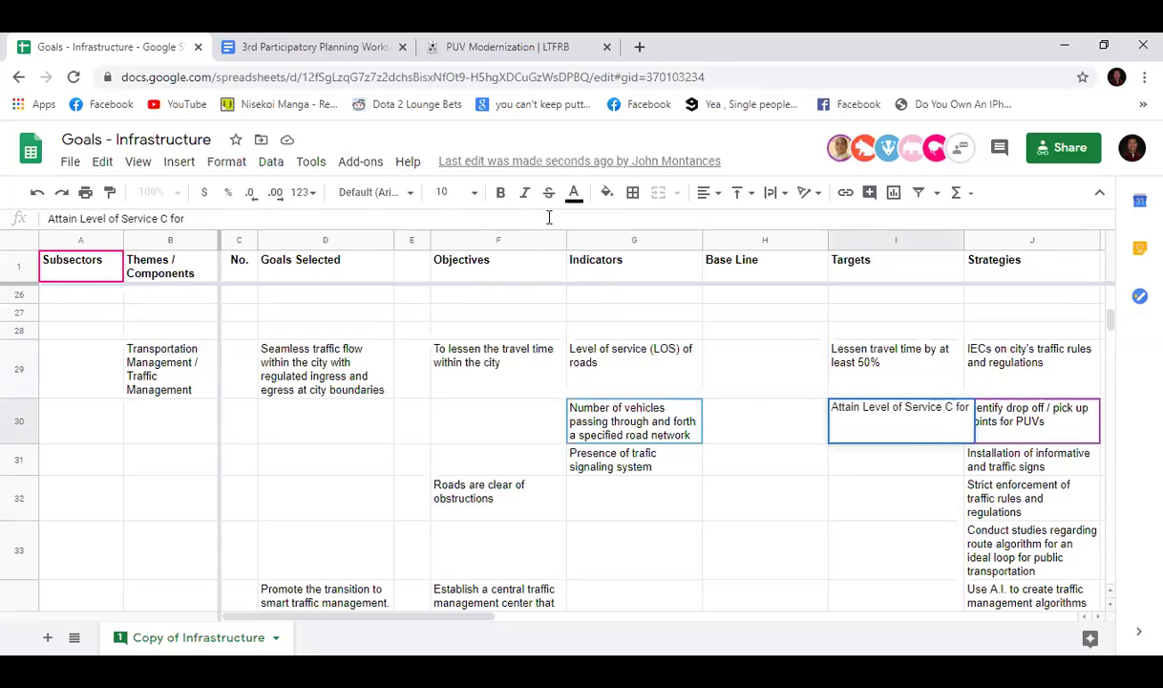
pyautogui.write('city roads')
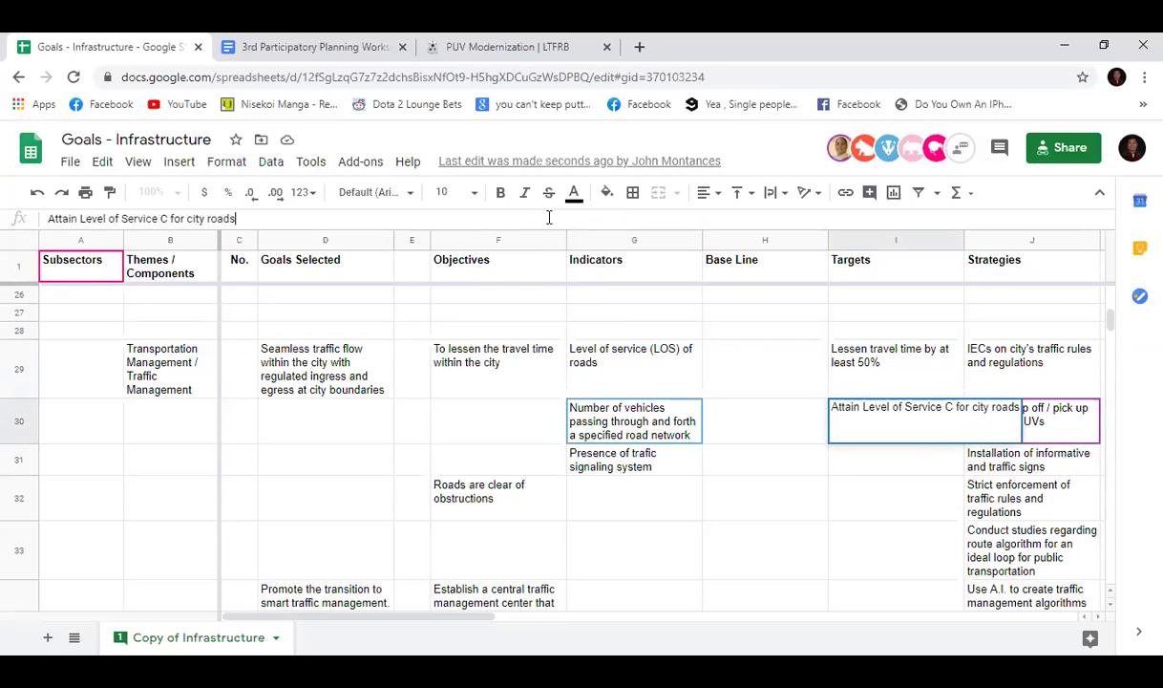
pyautogui.press('Return')
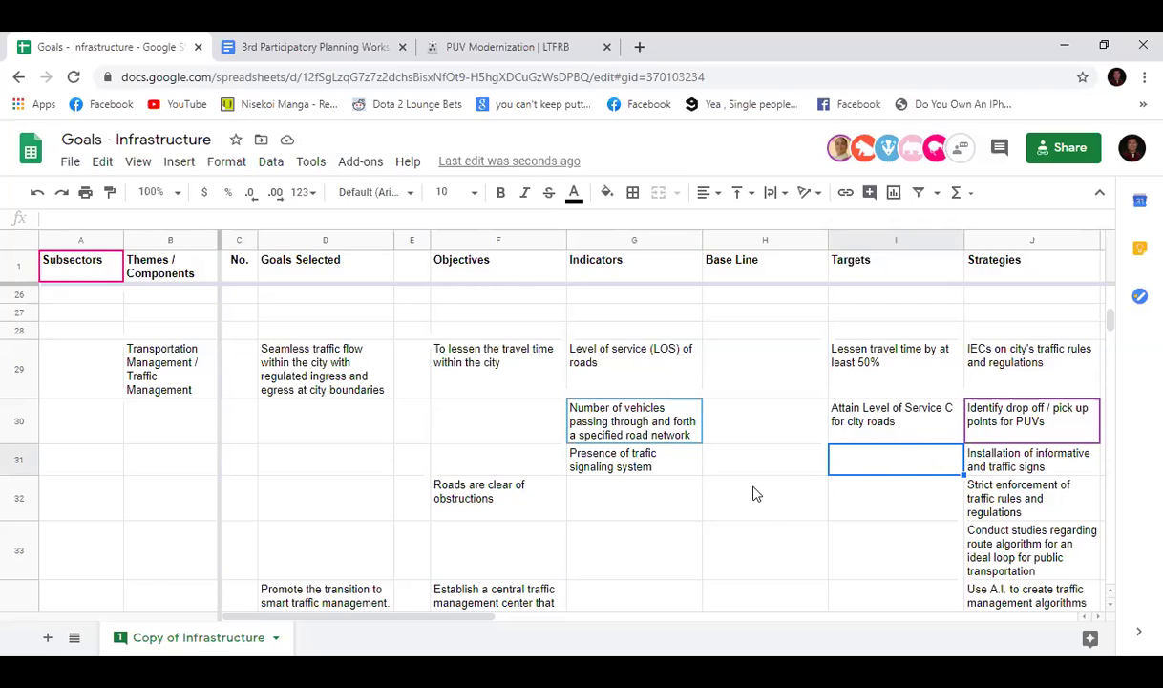
# Step: Check the document chat briefly, and look through the Traffic Management rows down to Roads and Bridges
pyautogui.click(958, 154)
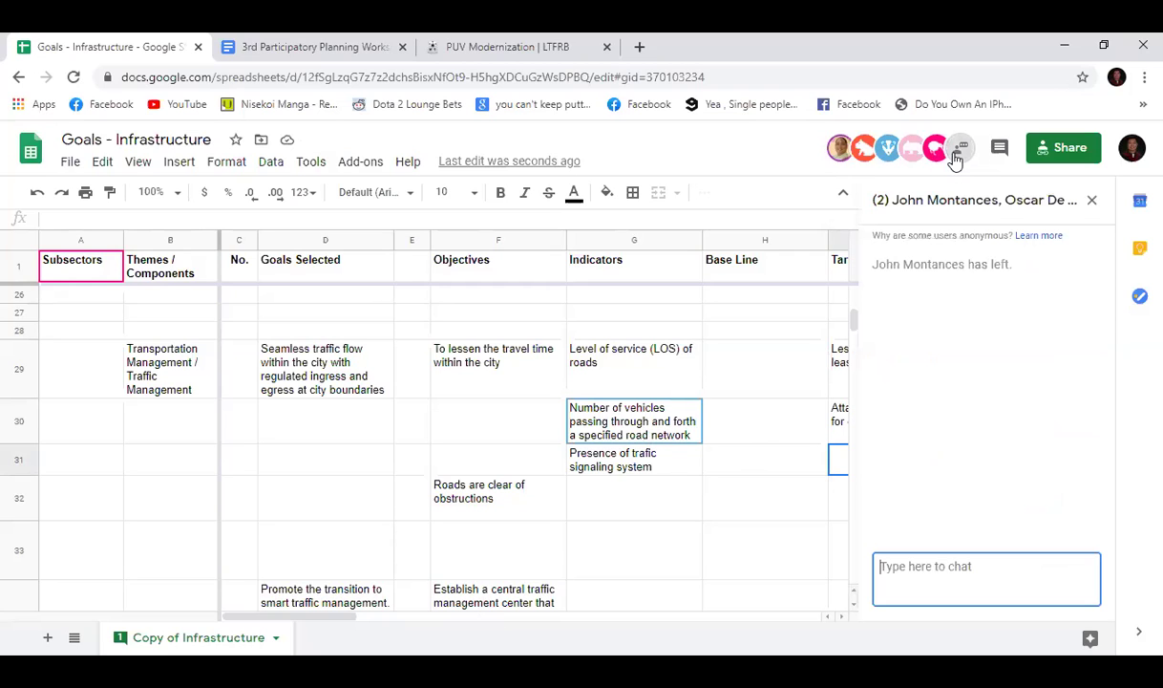
pyautogui.click(1092, 201)
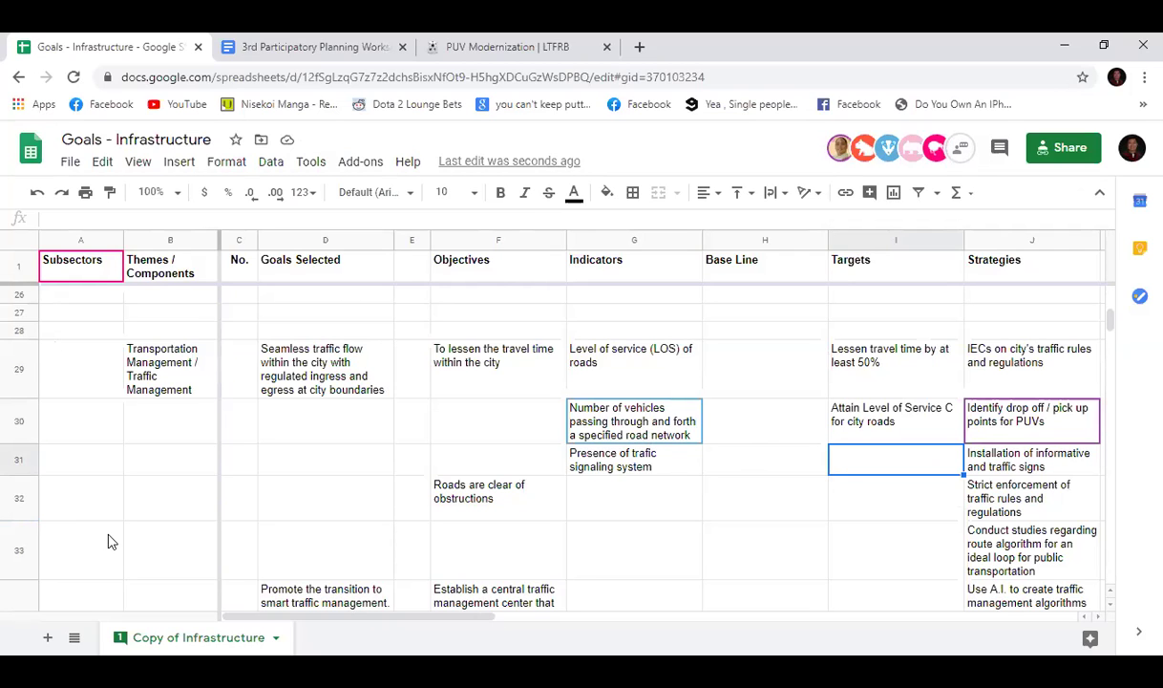
pyautogui.scroll(-1, 109, 535)
pyautogui.scroll(-3, 646, 520)
pyautogui.scroll(3, 647, 519)
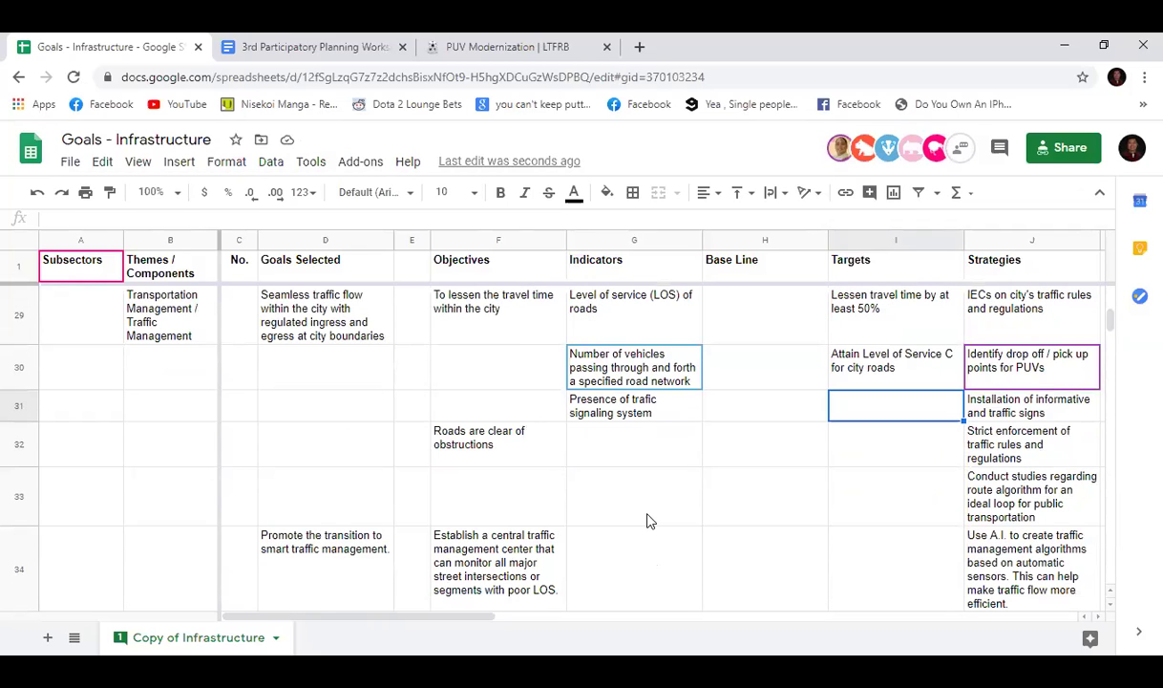
pyautogui.scroll(-1, 650, 521)
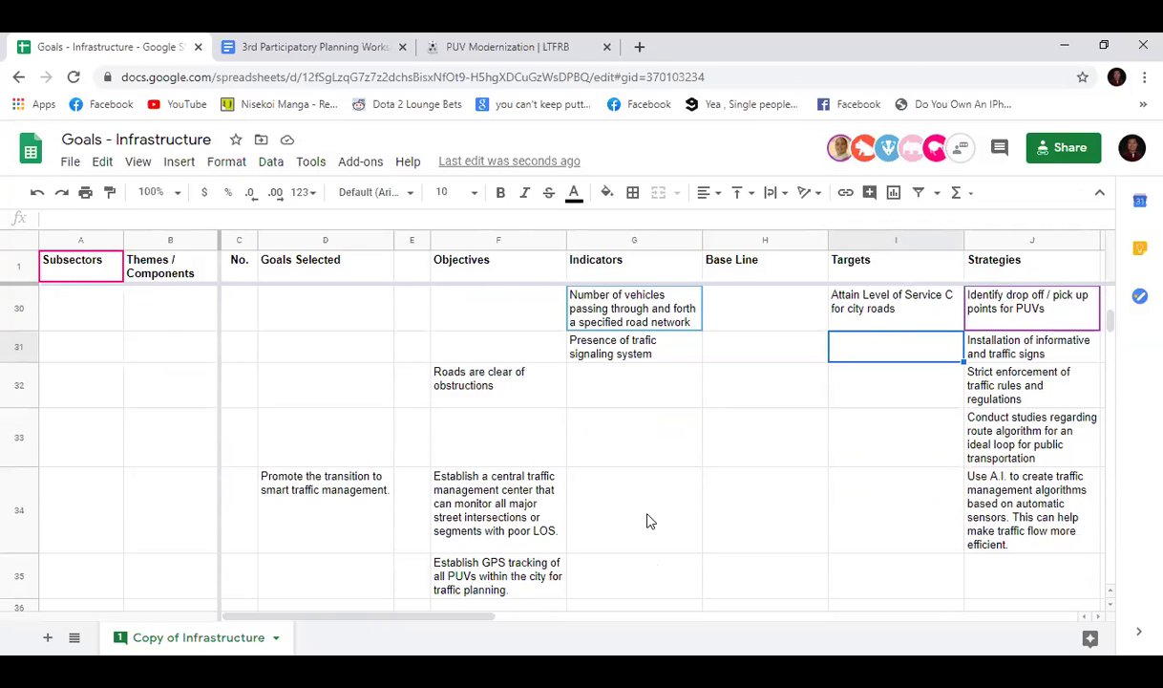
pyautogui.scroll(1, 815, 478)
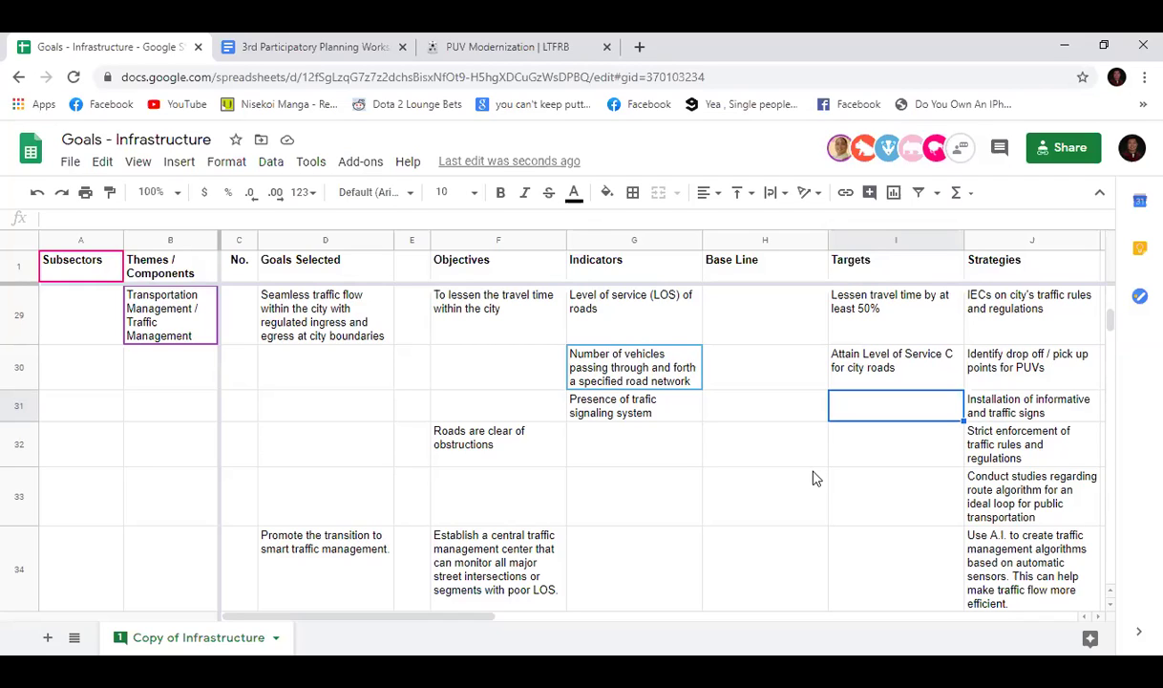
pyautogui.scroll(-2, 814, 477)
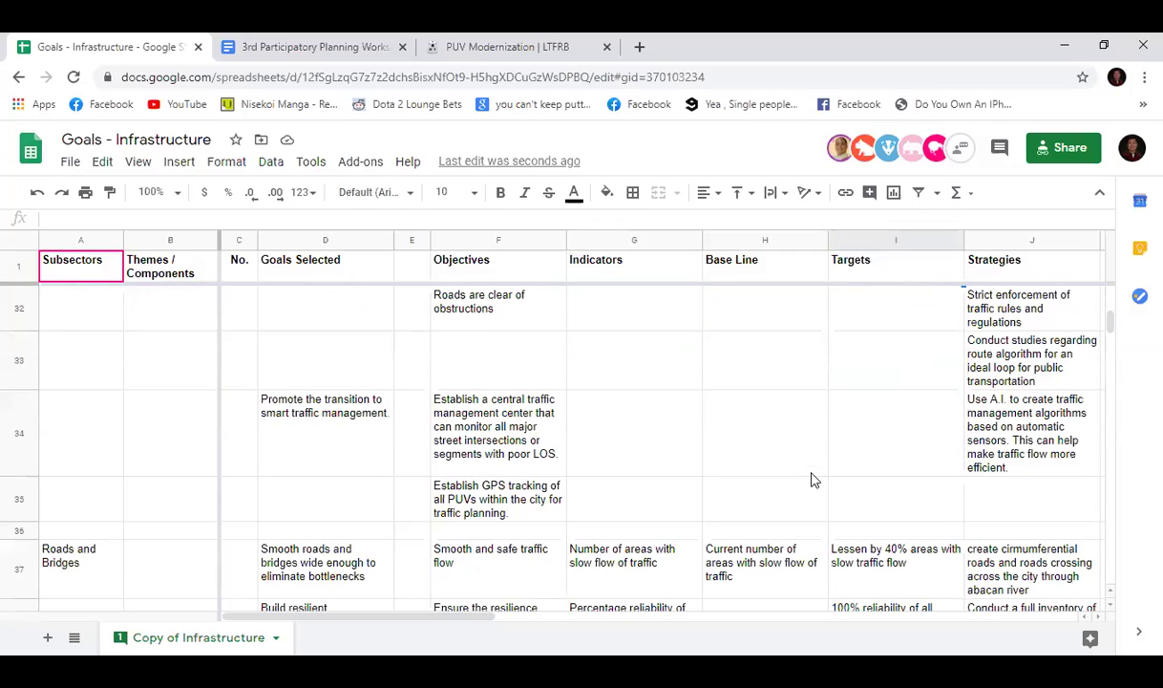
pyautogui.scroll(-1, 814, 479)
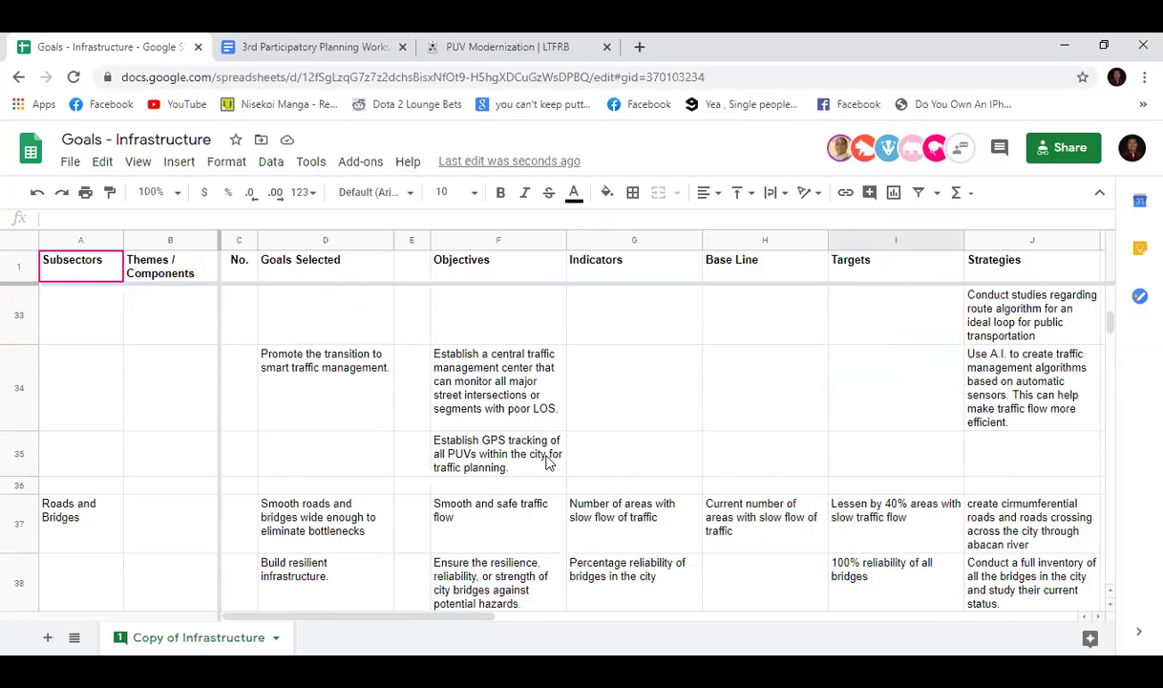
pyautogui.scroll(3, 586, 493)
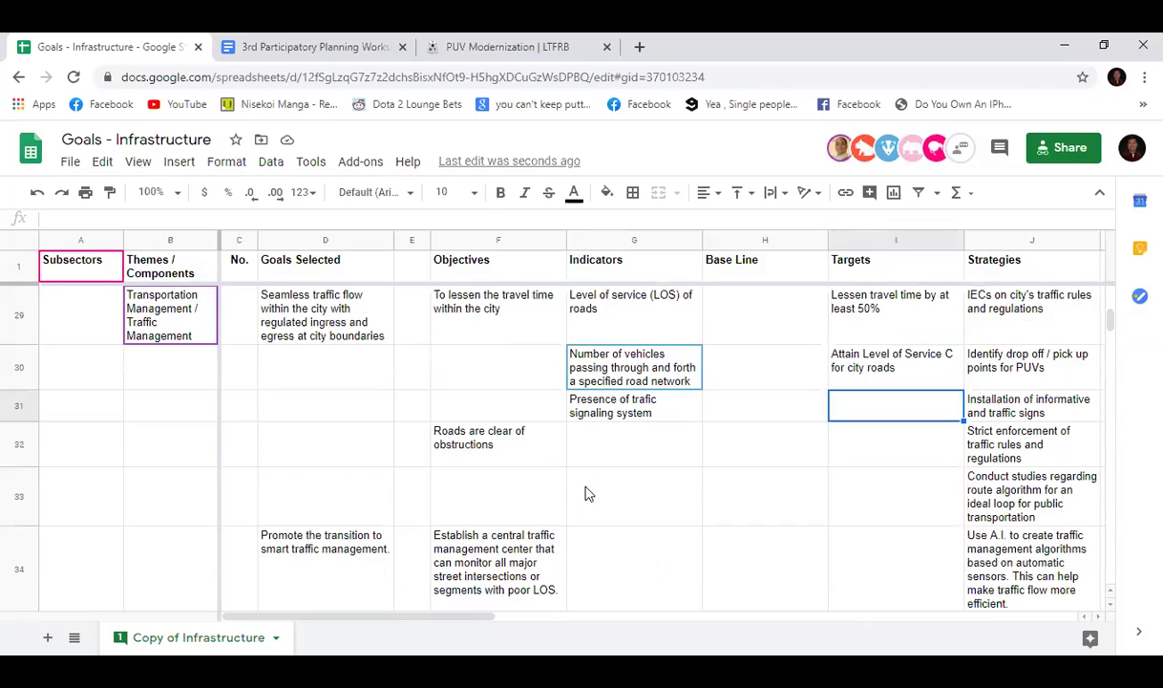
# Step: Look over the rows above and below Traffic Management, including the blank target for the traffic signaling system indicator
pyautogui.scroll(10, 628, 511)
pyautogui.scroll(2, 628, 514)
pyautogui.scroll(-10, 629, 516)
pyautogui.scroll(-2, 628, 513)
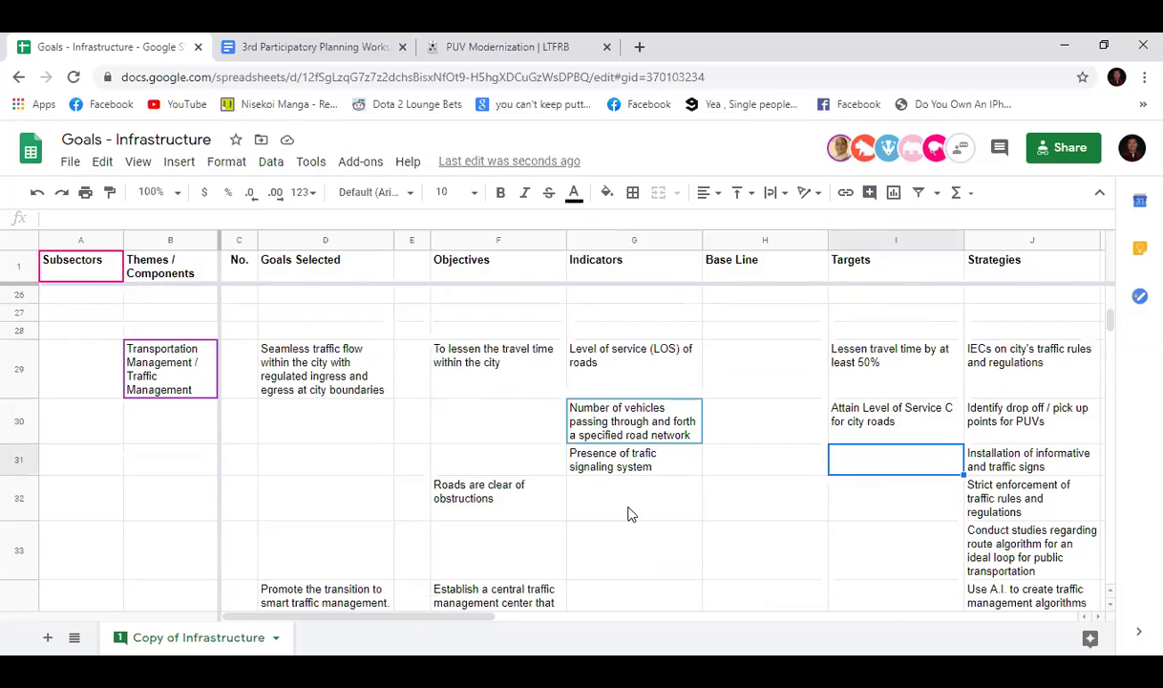
pyautogui.scroll(-1, 628, 513)
pyautogui.click(888, 463)
pyautogui.click(891, 430)
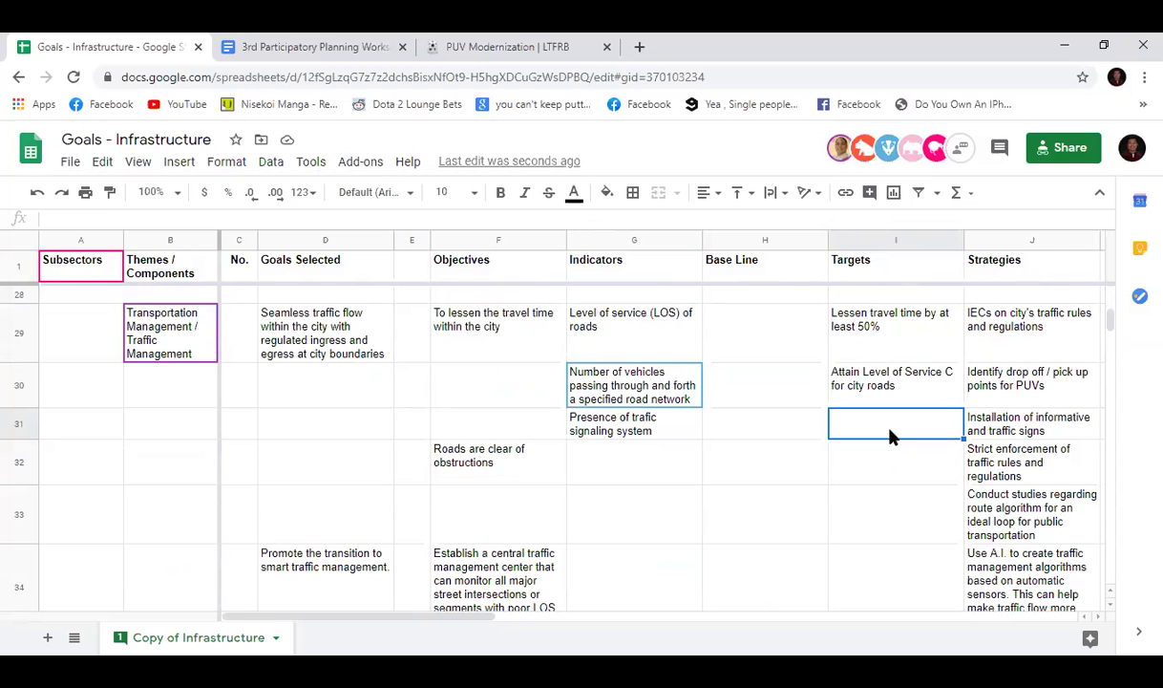
pyautogui.scroll(-5, 888, 441)
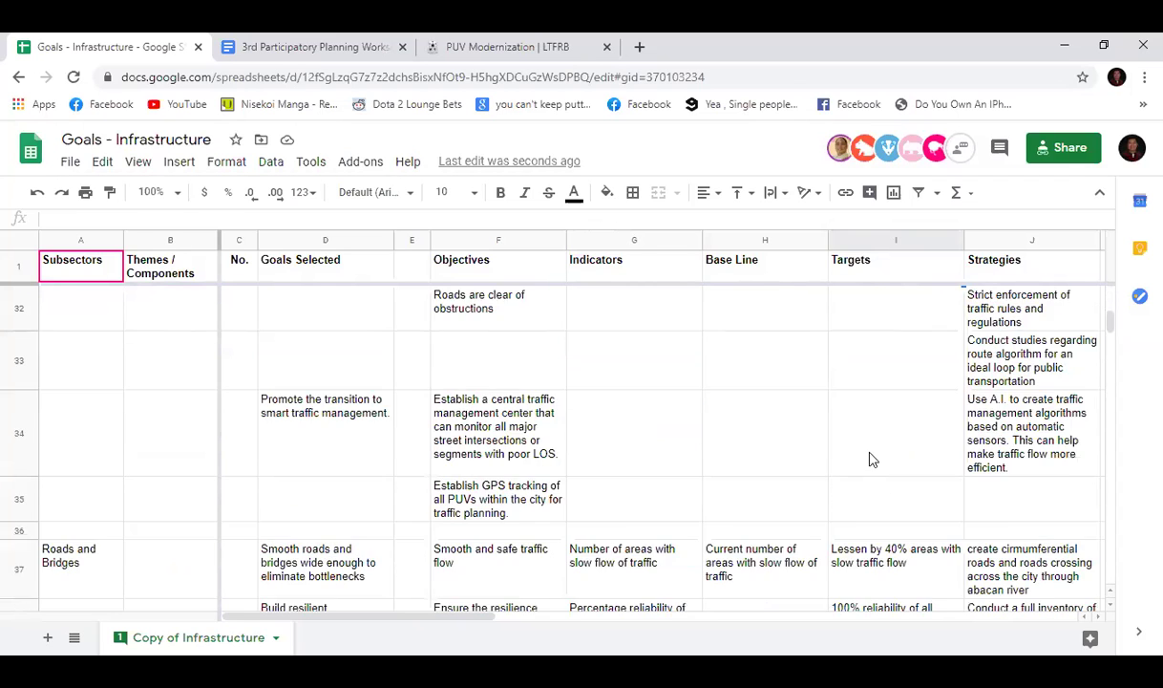
pyautogui.scroll(3, 817, 476)
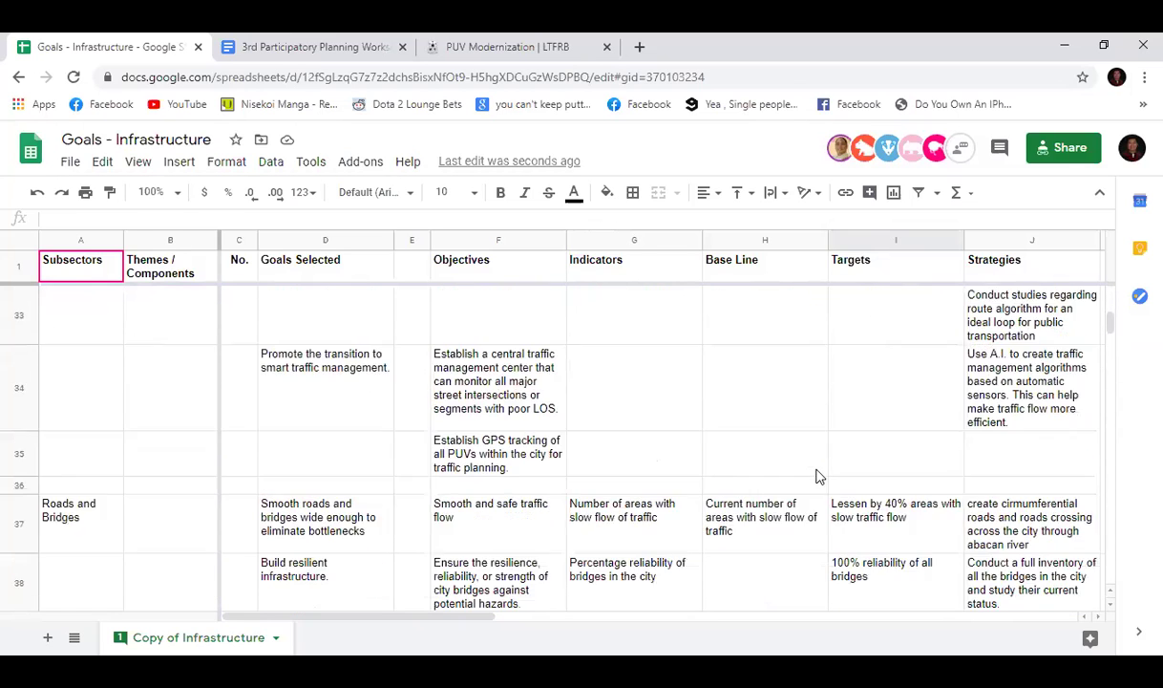
pyautogui.scroll(3, 818, 476)
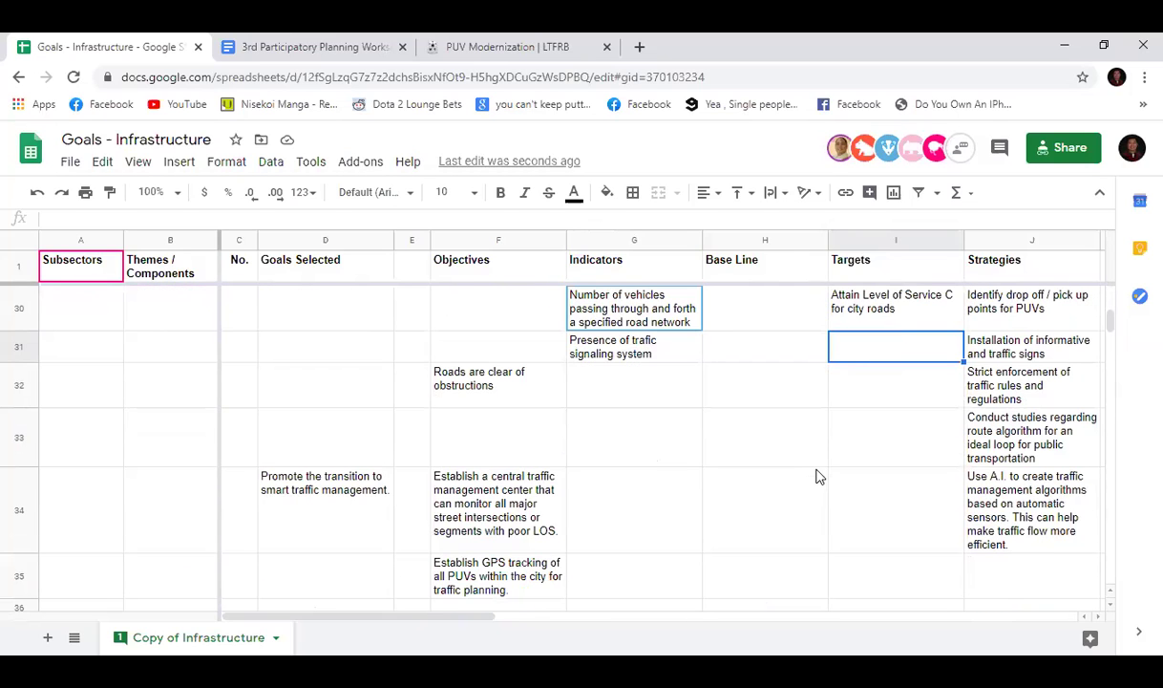
pyautogui.scroll(1, 818, 475)
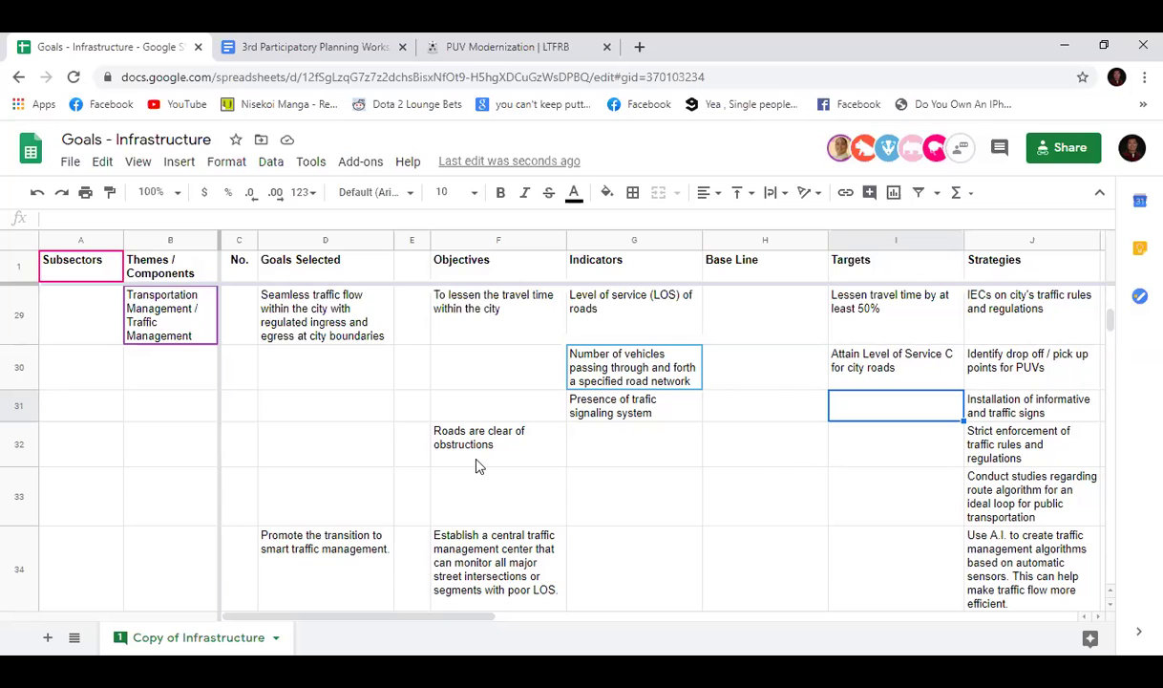
# Step: Review the Roads and Bridges goals, base lines and strategies, ending at the blank objective for the recycled pavement materials goal
pyautogui.scroll(-5, 477, 466)
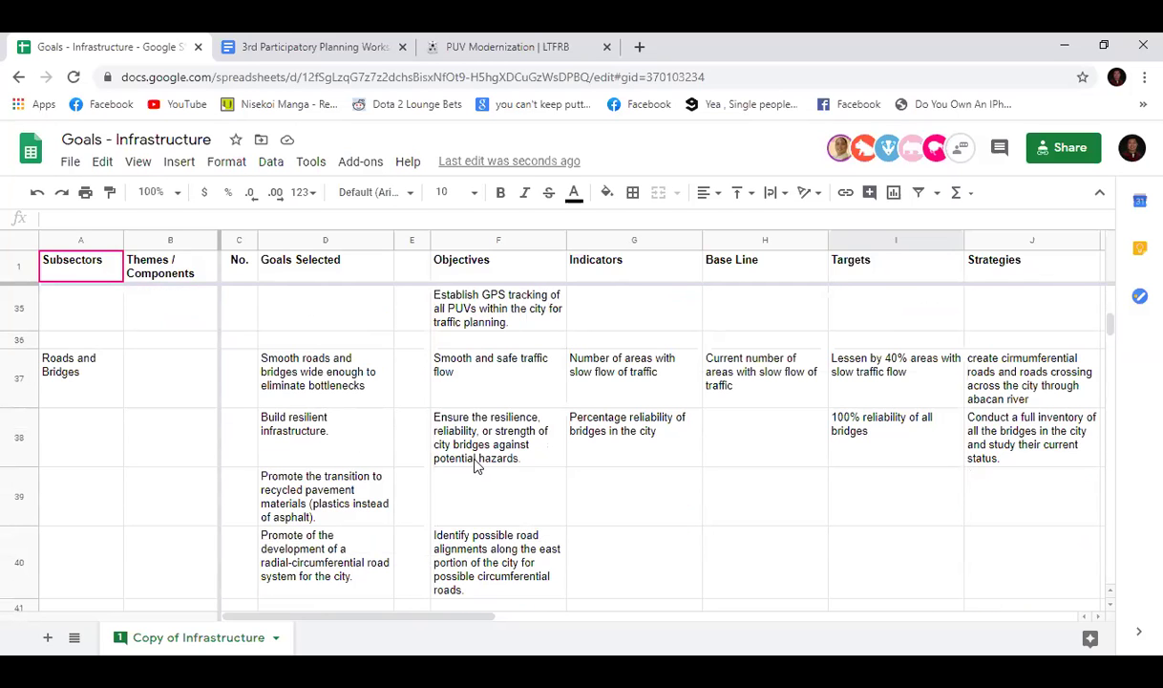
pyautogui.click(476, 465)
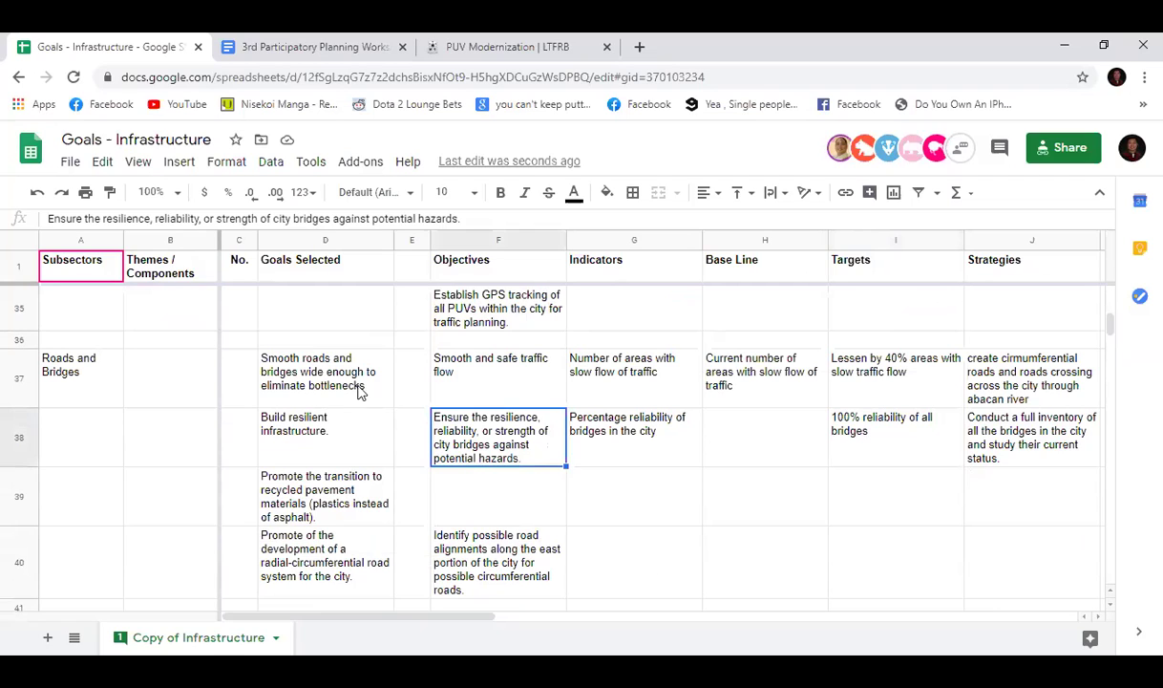
pyautogui.click(332, 361)
pyautogui.scroll(-1, 412, 416)
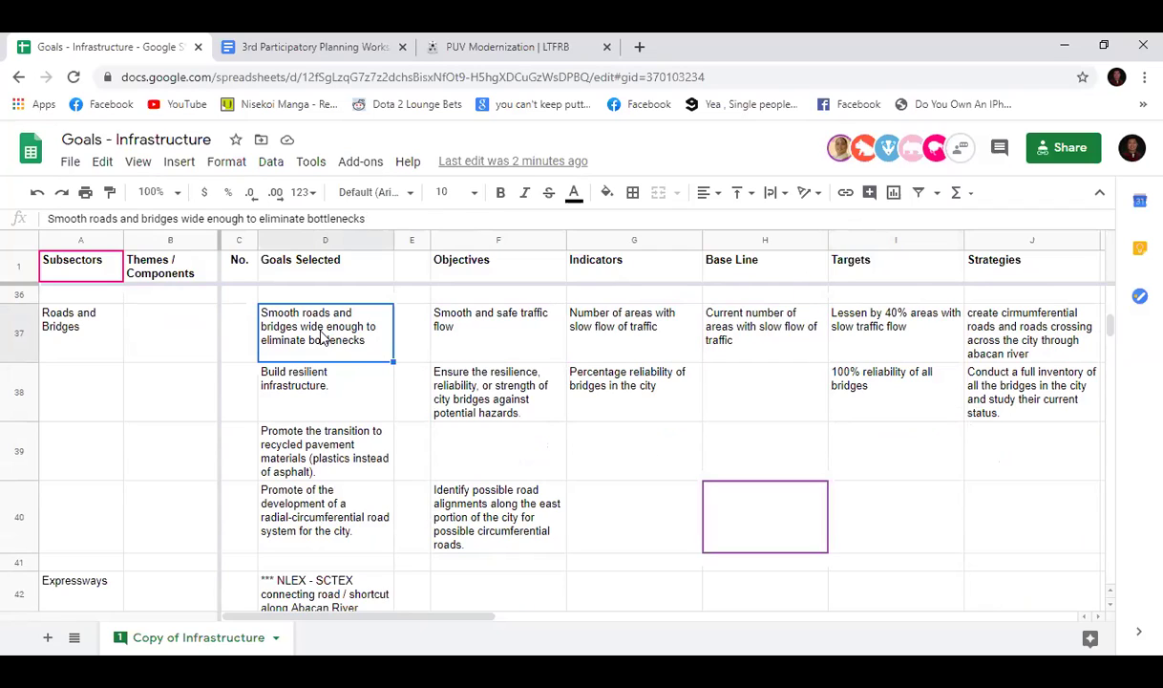
pyautogui.click(1007, 353)
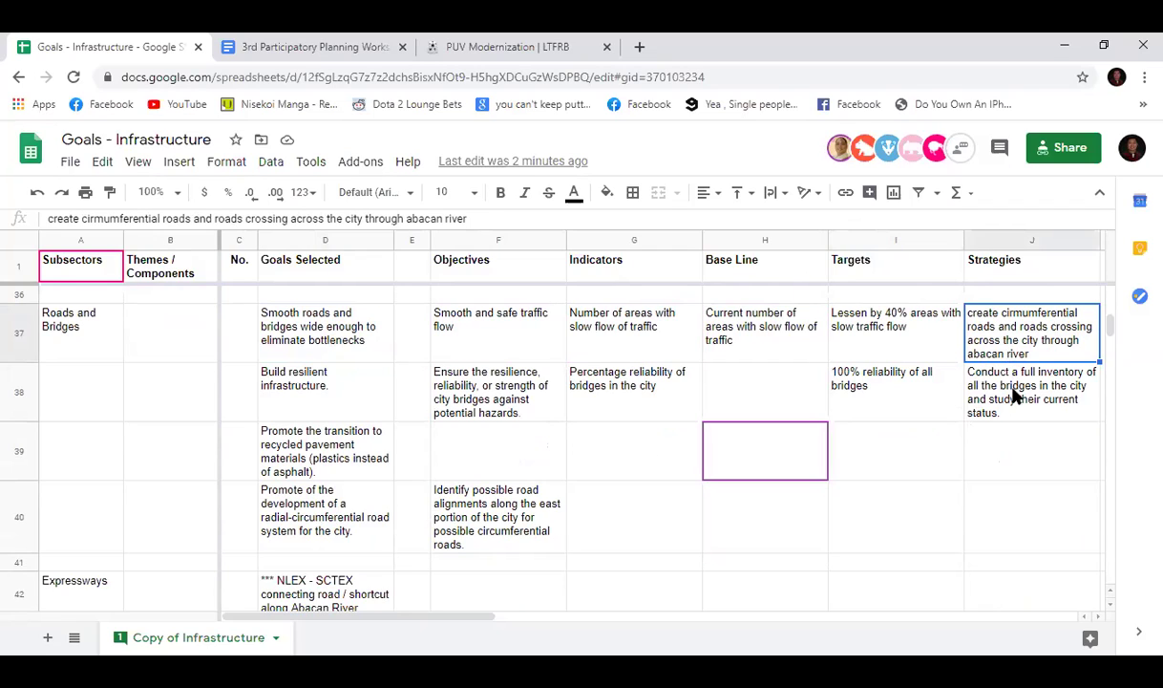
pyautogui.click(1008, 394)
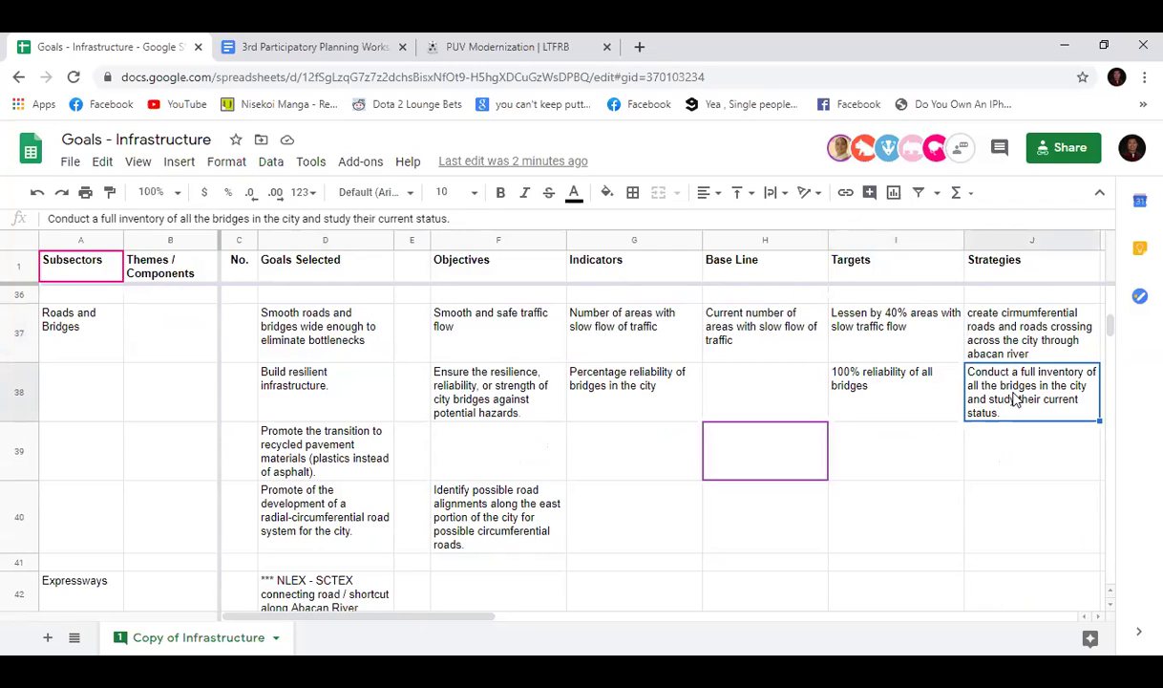
pyautogui.click(1024, 447)
pyautogui.click(1018, 408)
pyautogui.click(765, 387)
pyautogui.click(773, 324)
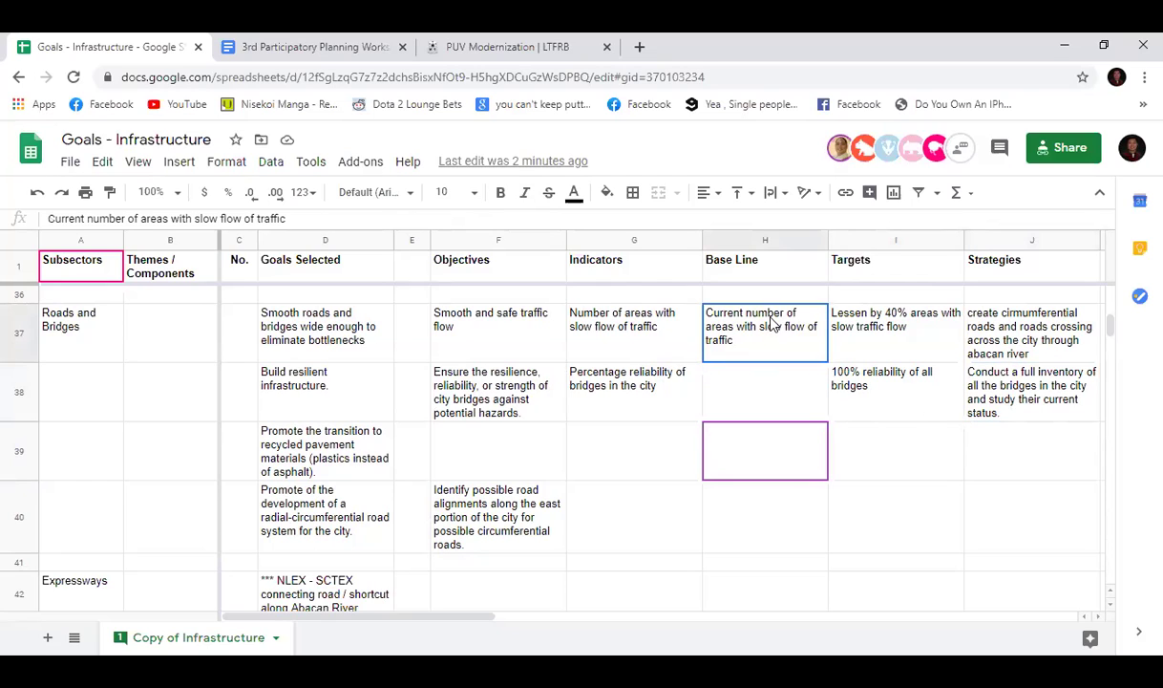
pyautogui.keyDown('shift'); pyautogui.click(750, 372); pyautogui.keyUp('shift')
pyautogui.click(750, 349)
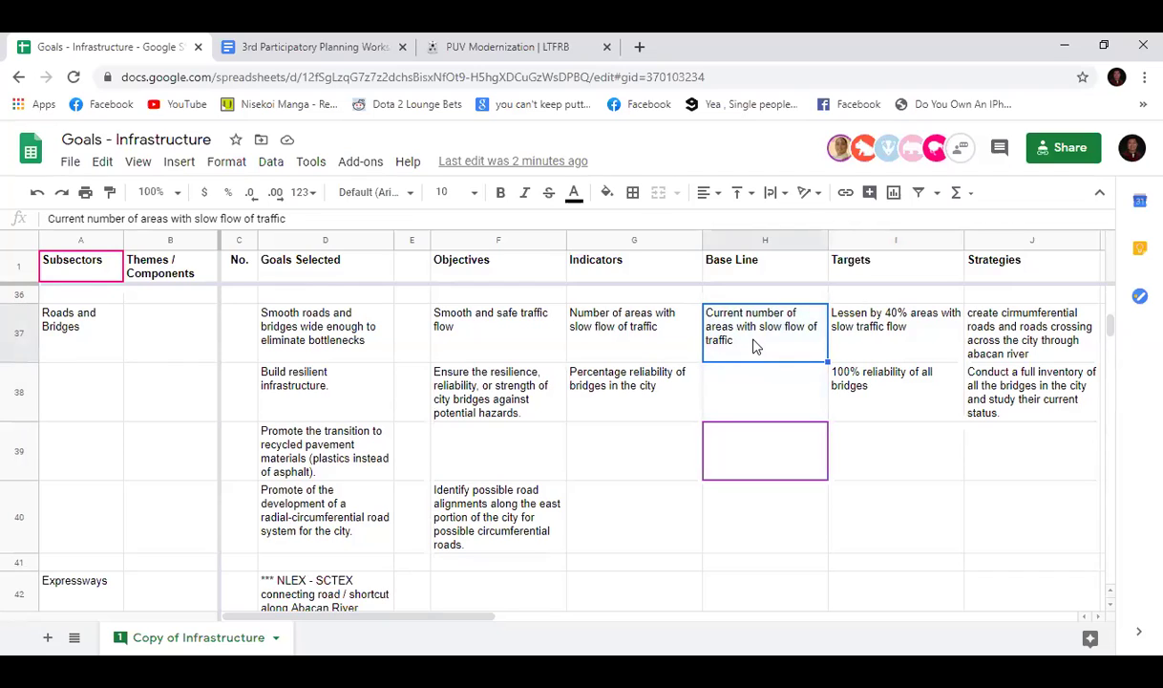
pyautogui.click(460, 448)
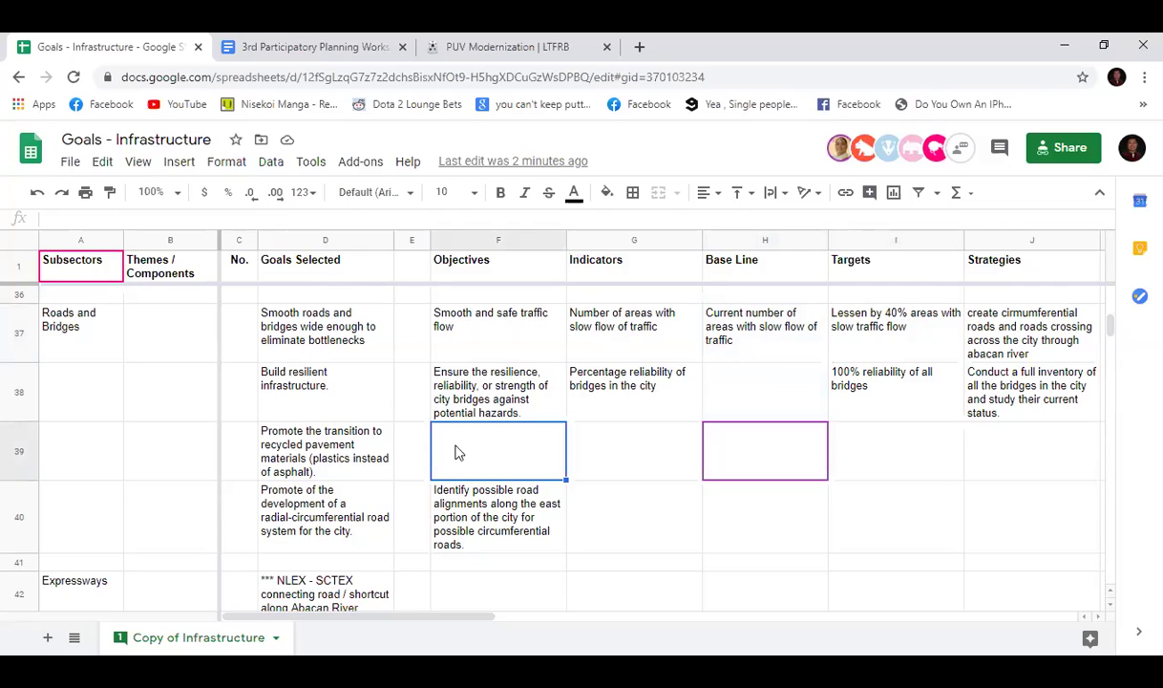
# Step: Review the Roads and Bridges rows from goals to strategies, including the blank objective for recycled pavement materials and the bridge reliability target
pyautogui.click(372, 447)
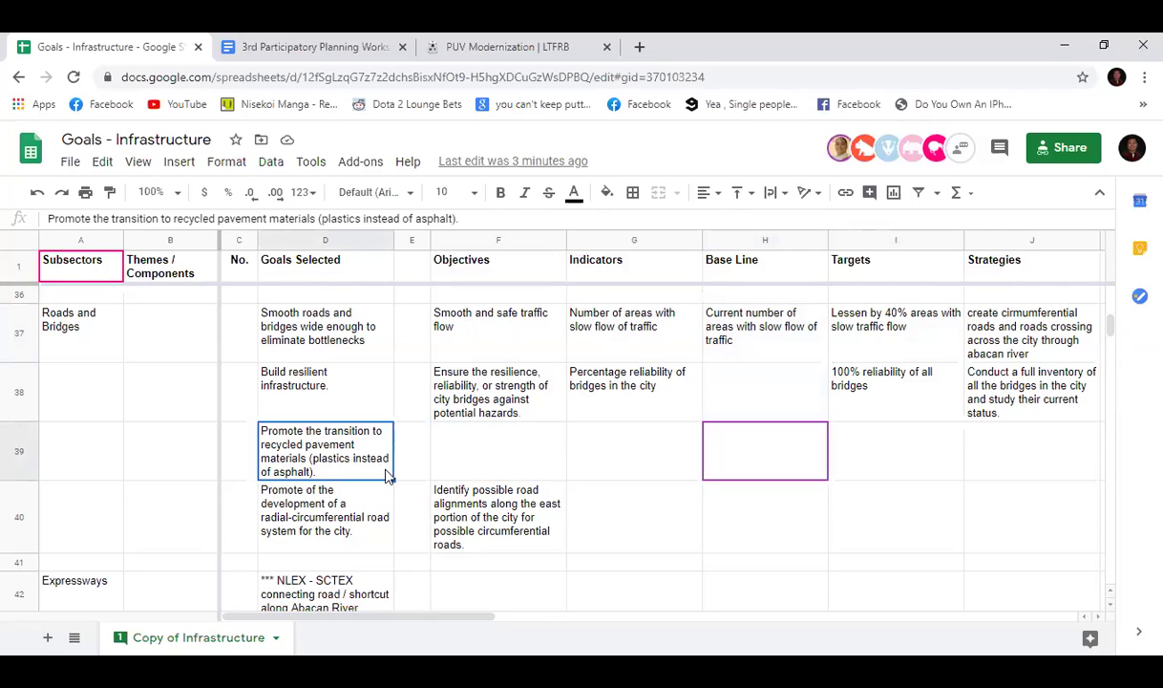
pyautogui.click(374, 511)
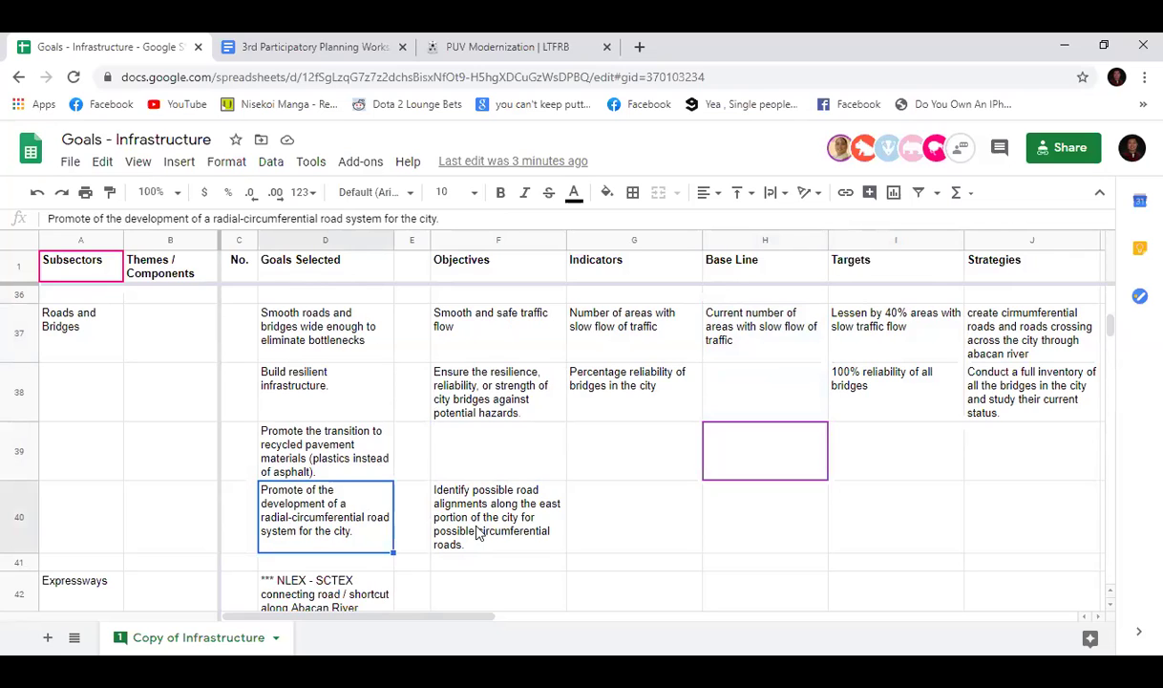
pyautogui.click(90, 334)
pyautogui.moveTo(91, 334)
pyautogui.mouseDown()
pyautogui.moveTo(722, 444)
pyautogui.moveTo(1016, 524)
pyautogui.mouseUp()
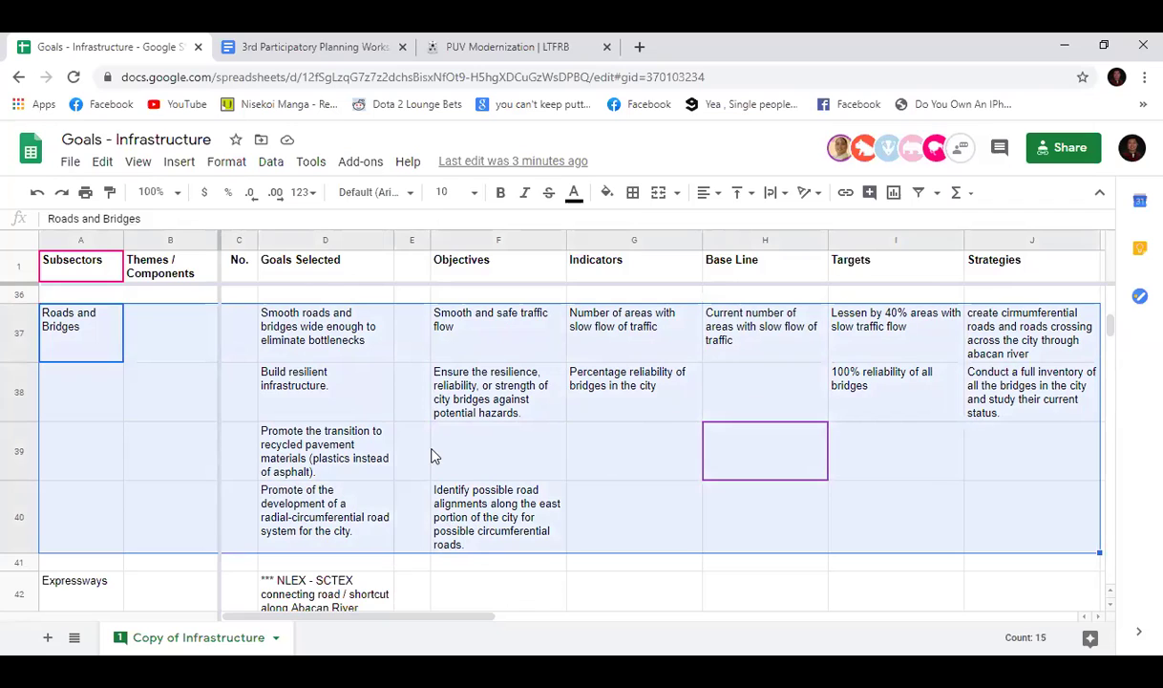
pyautogui.click(514, 469)
pyautogui.click(609, 502)
pyautogui.click(520, 452)
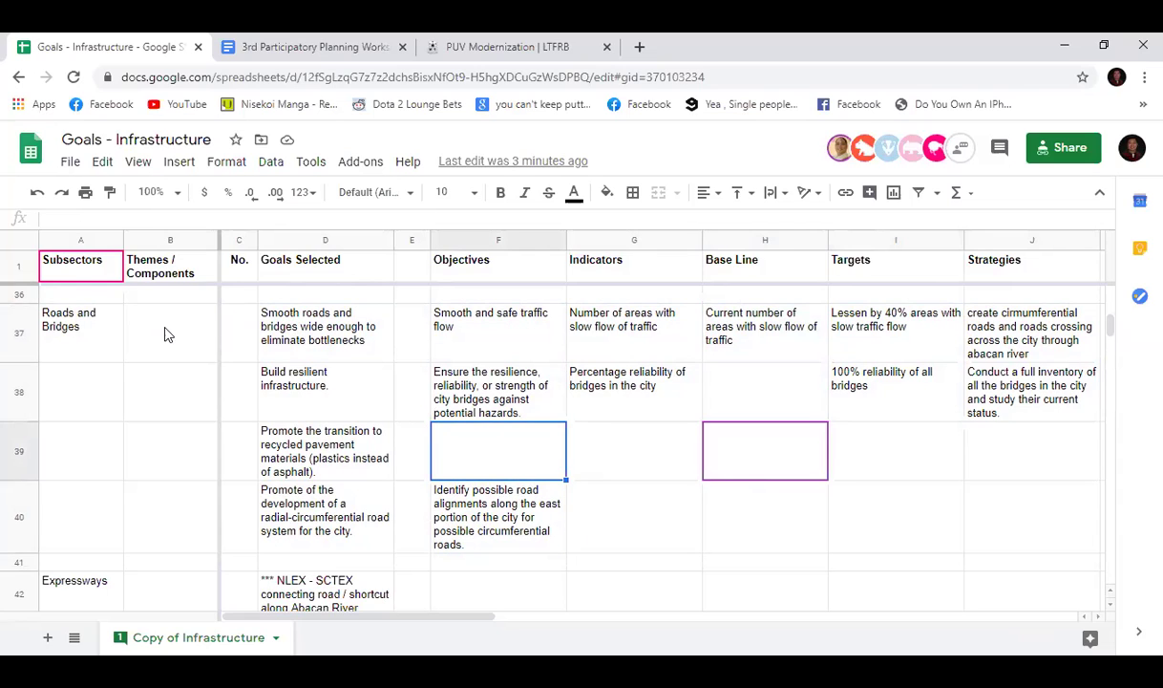
pyautogui.moveTo(96, 336)
pyautogui.mouseDown()
pyautogui.moveTo(488, 441)
pyautogui.moveTo(1020, 535)
pyautogui.mouseUp()
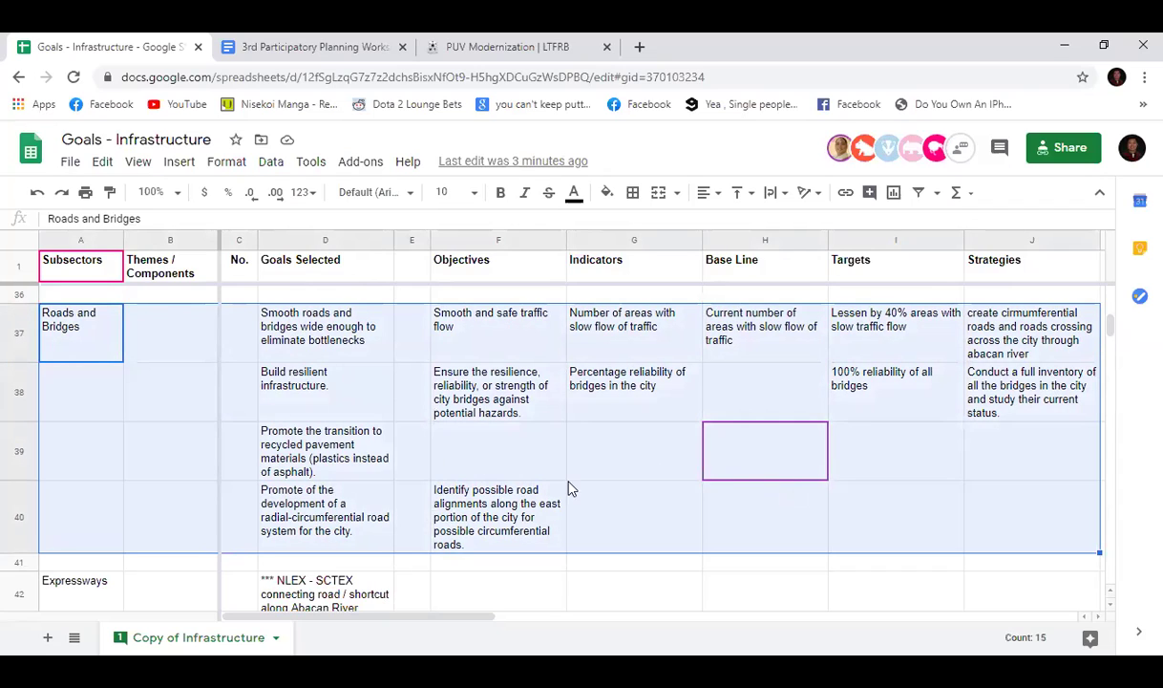
pyautogui.click(580, 451)
pyautogui.click(498, 445)
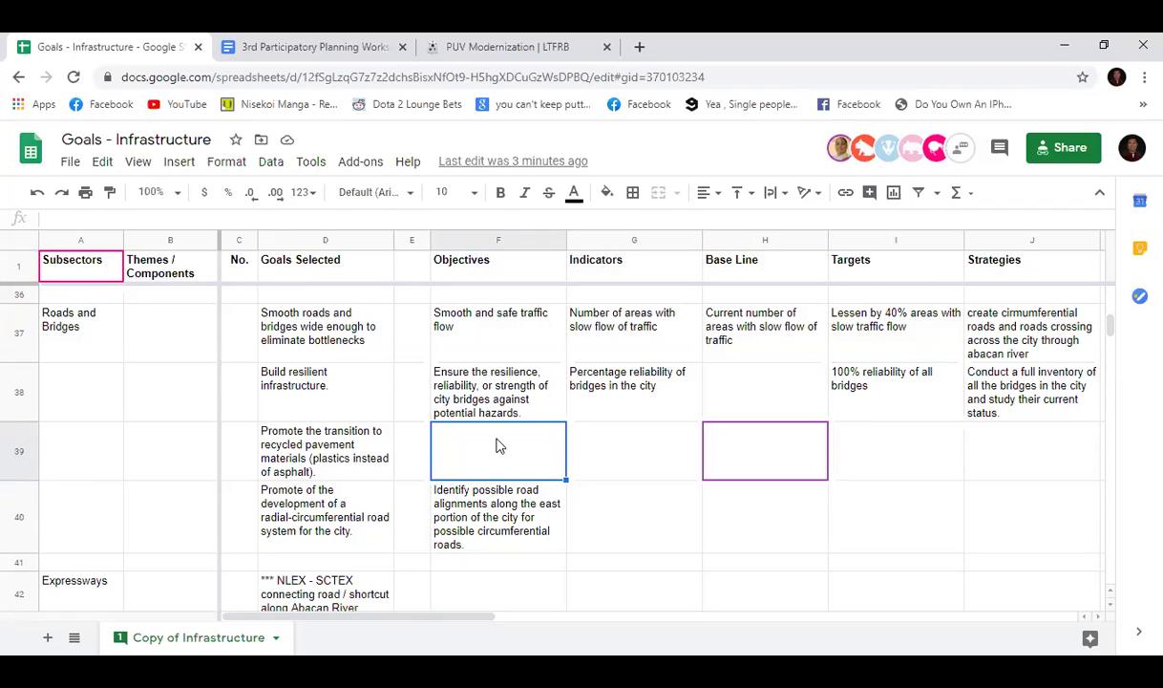
pyautogui.click(869, 377)
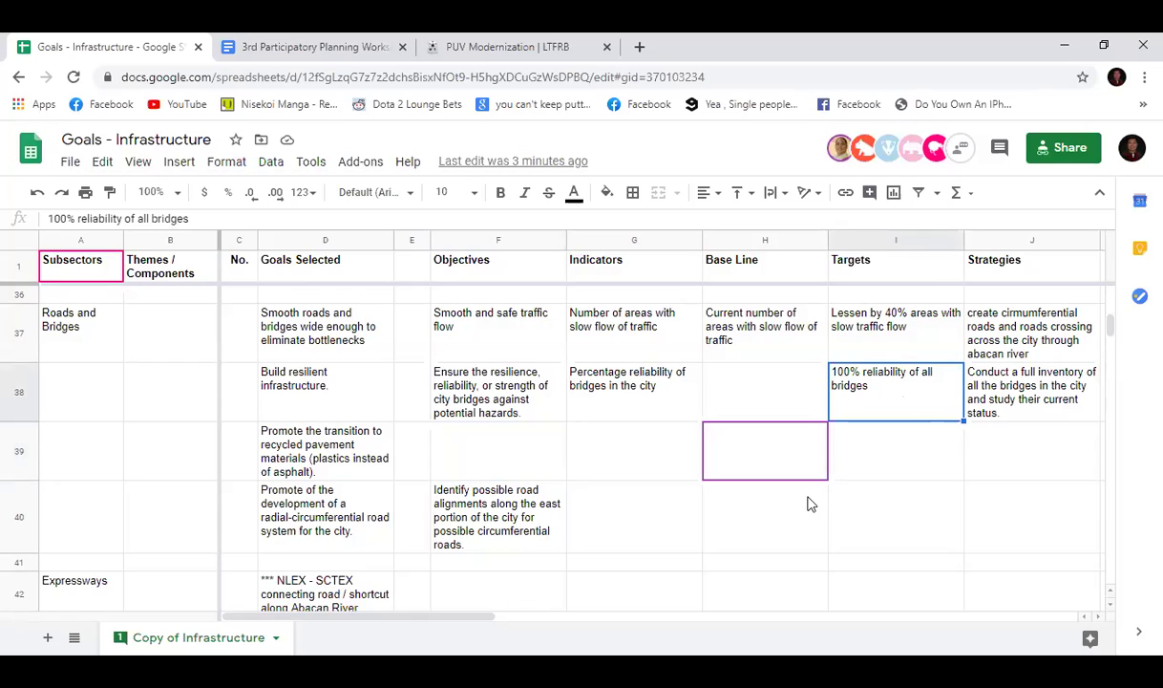
# Step: Move the "Smooth roads and bridges" goal to the blank objective in row 39, and move "Build resilient infrastructure." up to the first Roads and Bridges row
pyautogui.click(354, 328)
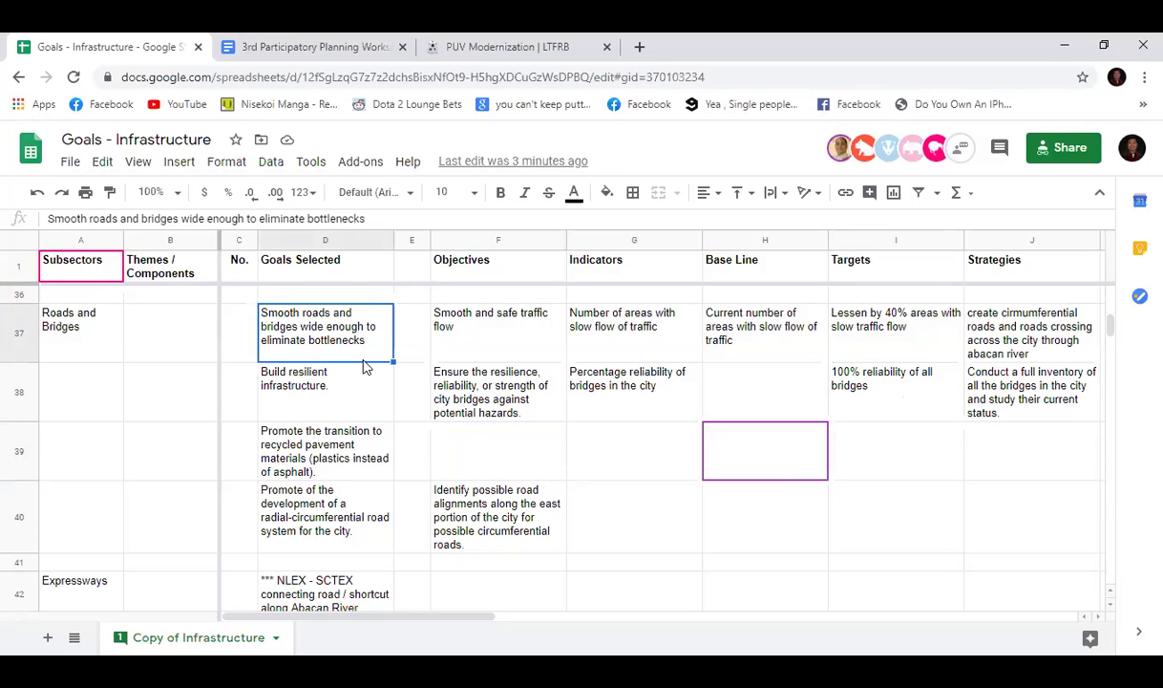
pyautogui.moveTo(361, 366); pyautogui.dragTo(475, 439)
pyautogui.click(305, 375)
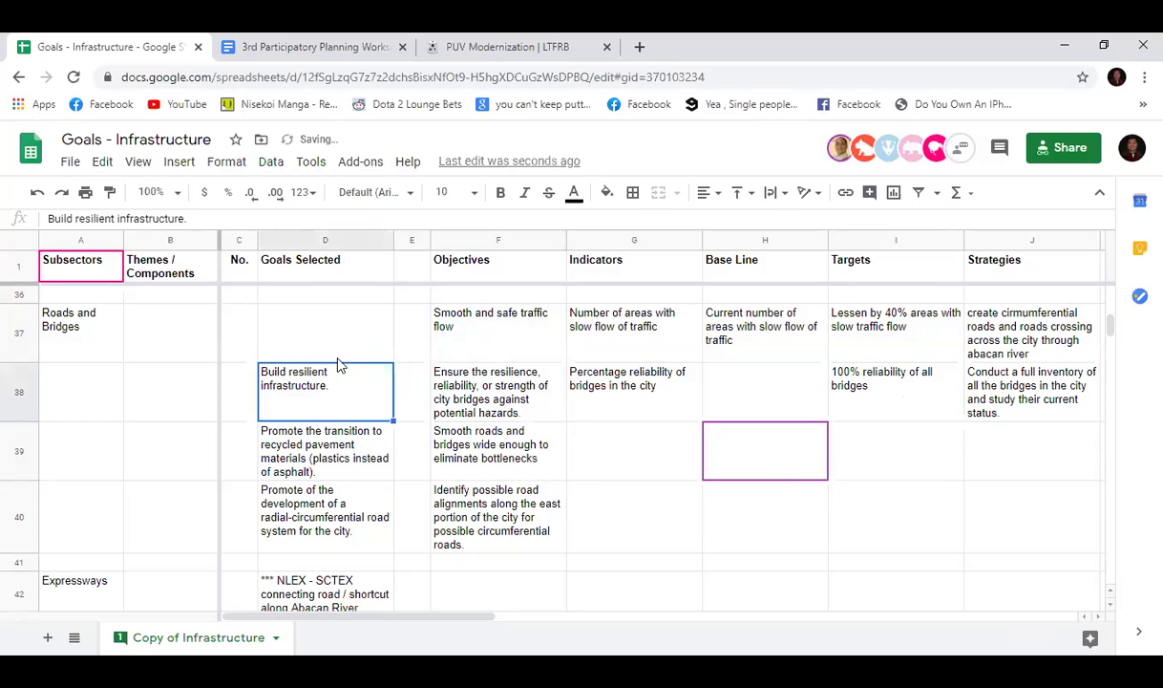
pyautogui.moveTo(333, 361); pyautogui.dragTo(315, 325)
pyautogui.click(320, 392)
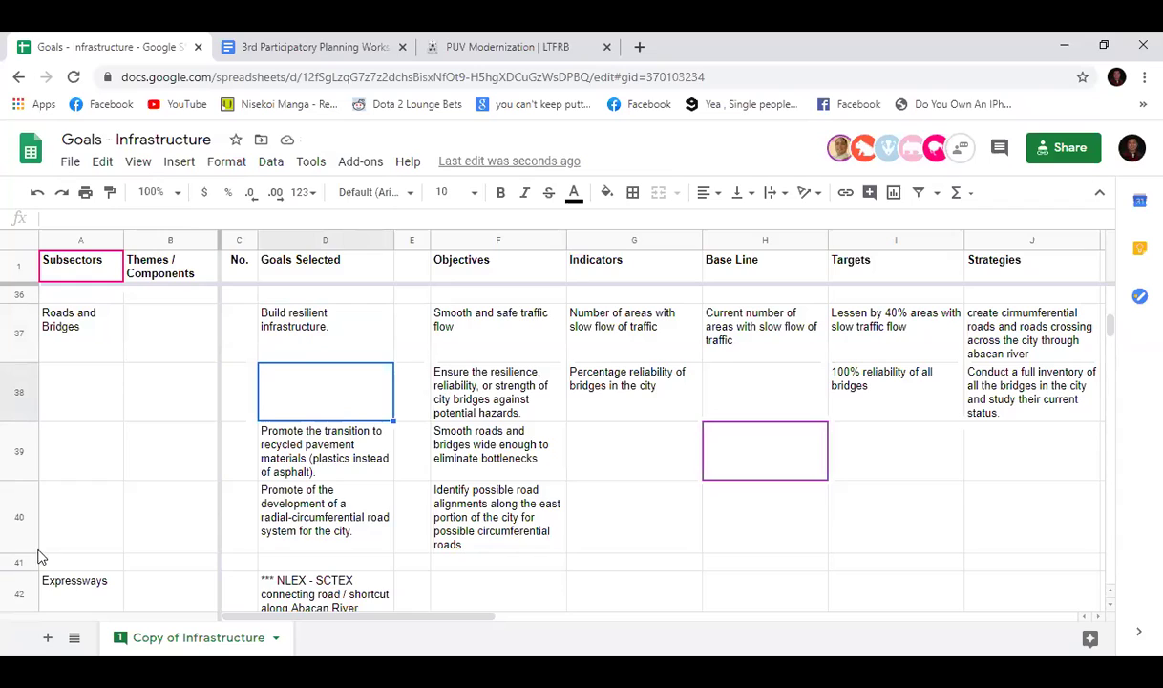
# Step: Move the recycled pavement materials and radial-circumferential road system goals into the Strategies column of the same rows
pyautogui.click(273, 441)
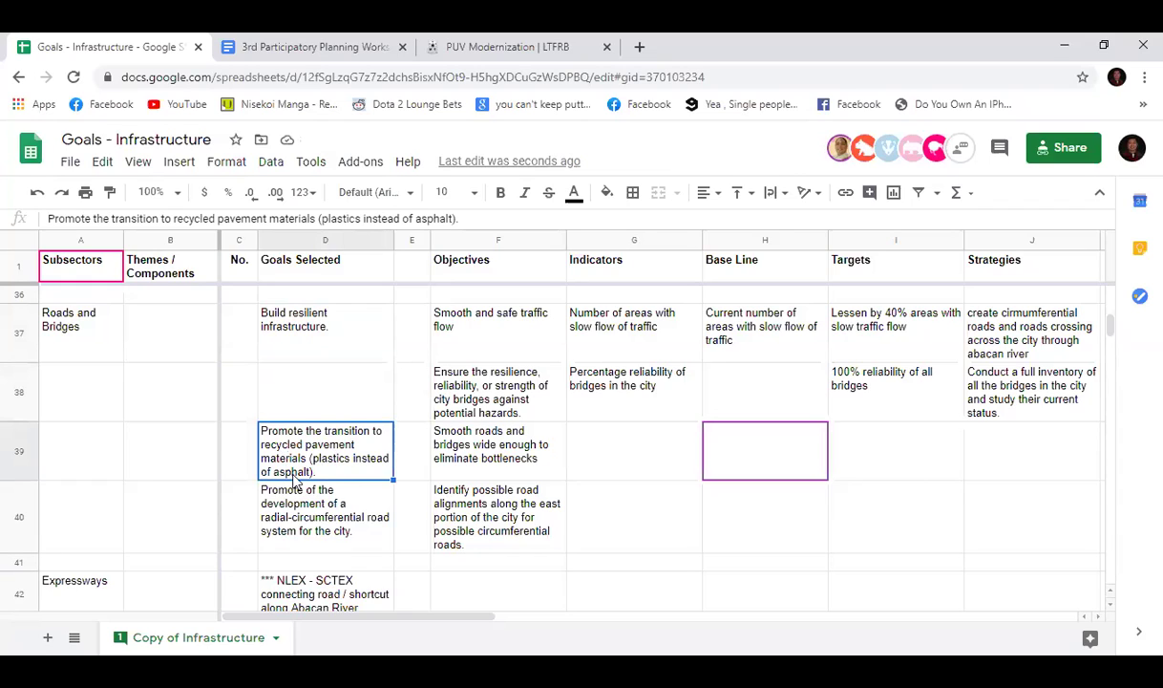
pyautogui.keyDown('ctrl'); pyautogui.click(355, 523); pyautogui.keyUp('ctrl')
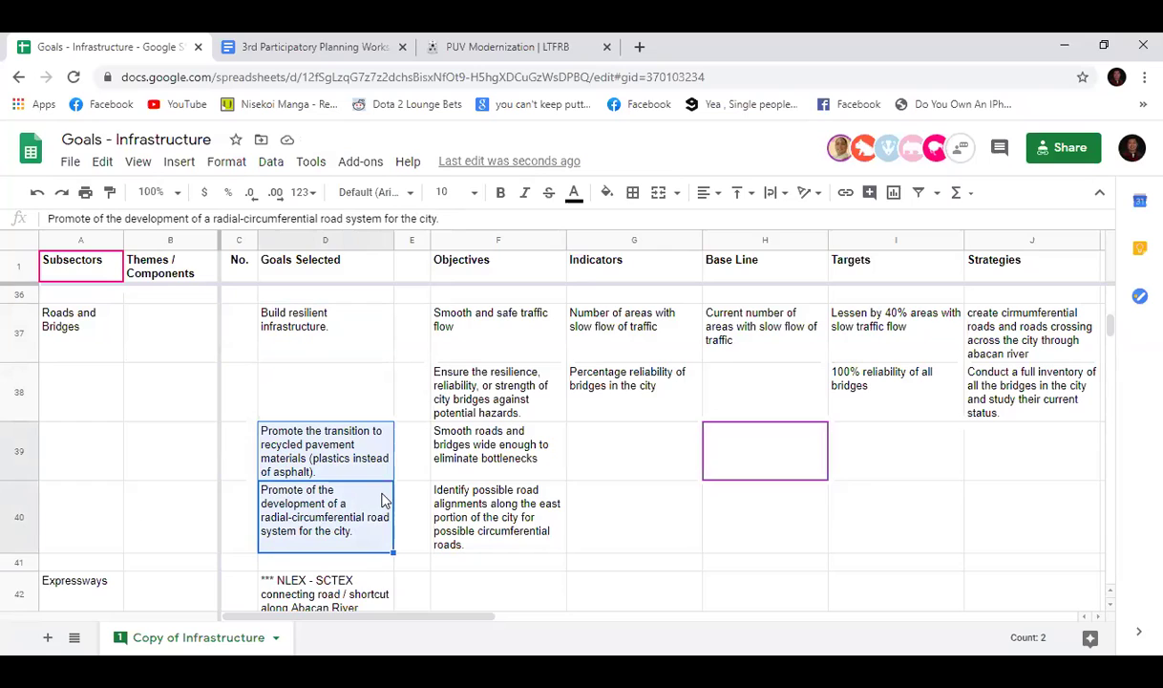
pyautogui.hotkey('ctrl', 'c')
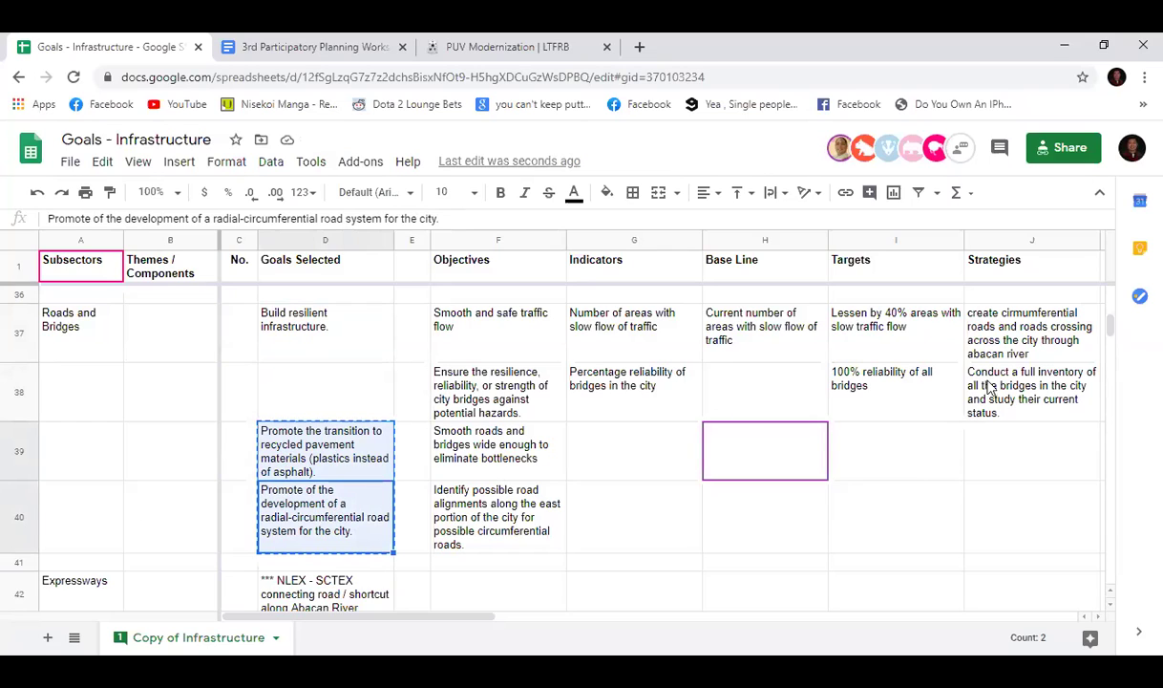
pyautogui.click(1003, 461)
pyautogui.hotkey('ctrl', 'v')
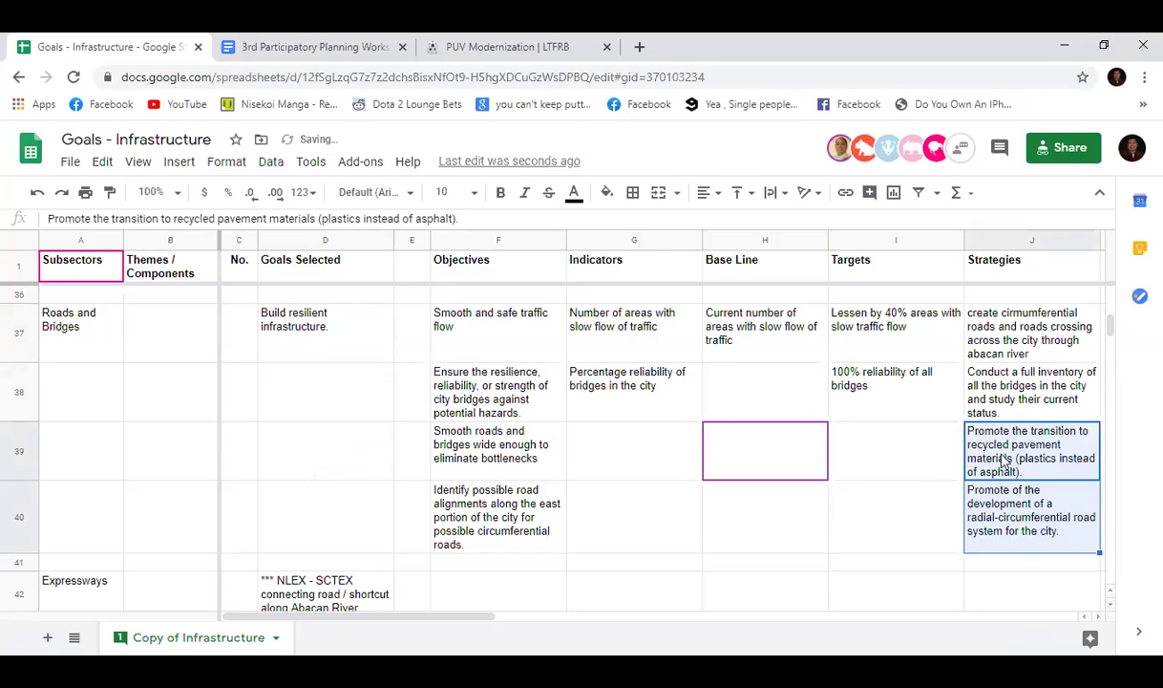
pyautogui.click(889, 496)
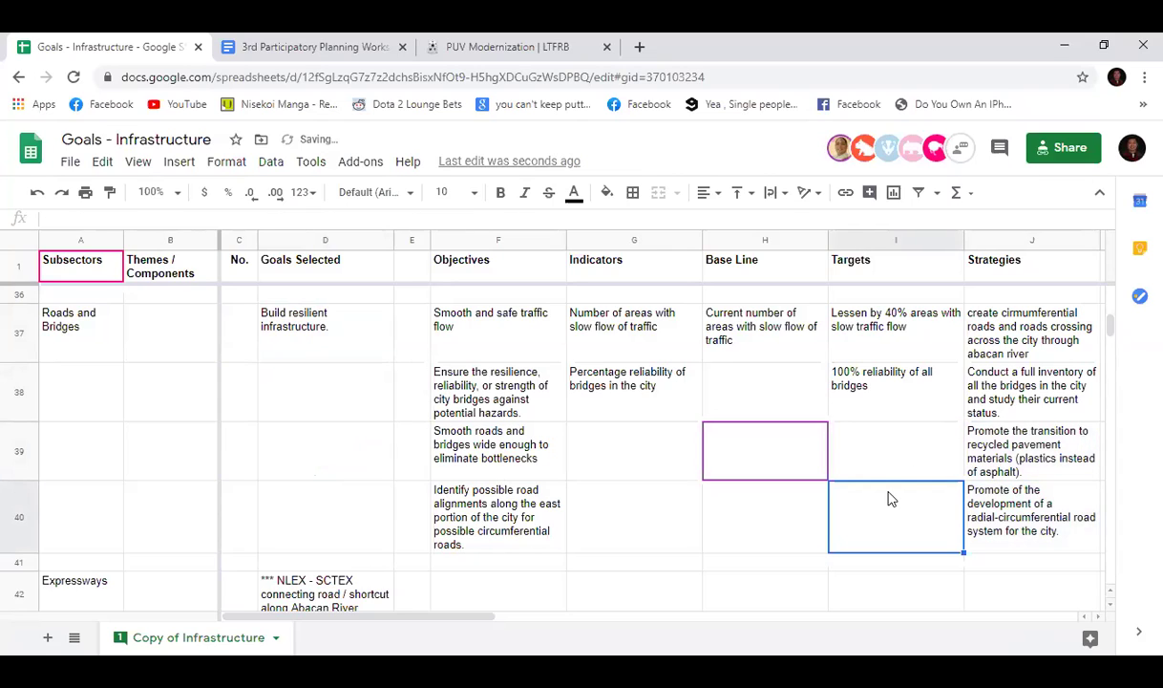
# Step: Review the rearranged Roads and Bridges rows, and look over the Expressways goals and their blank objectives
pyautogui.click(328, 341)
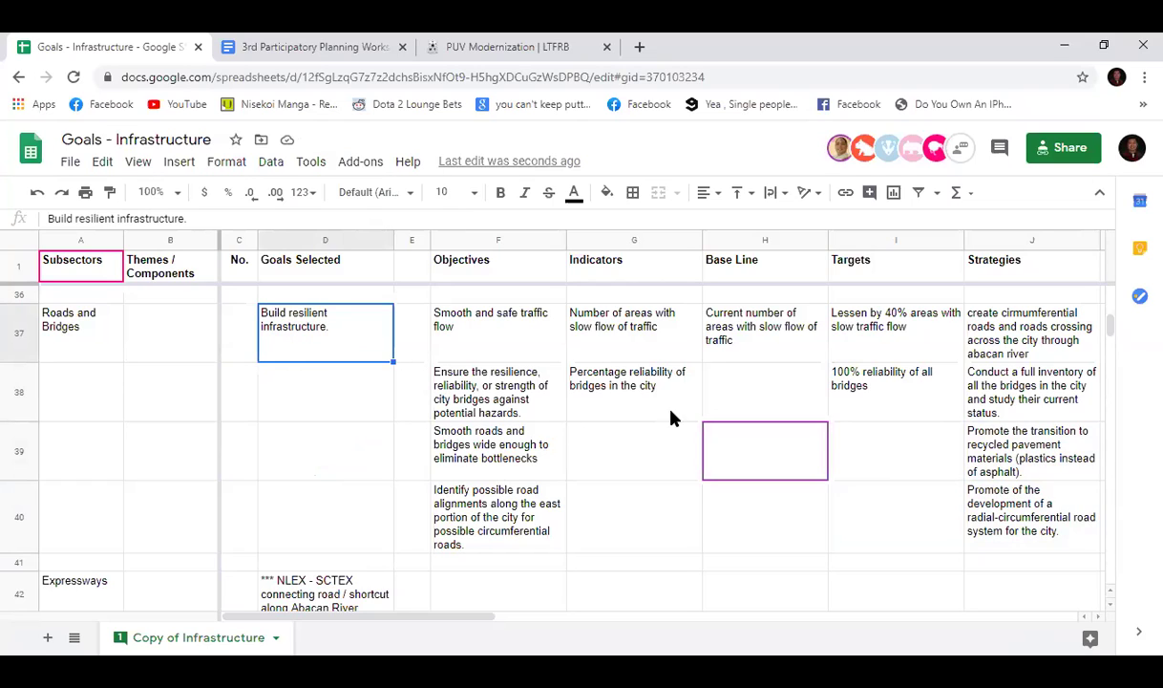
pyautogui.click(652, 447)
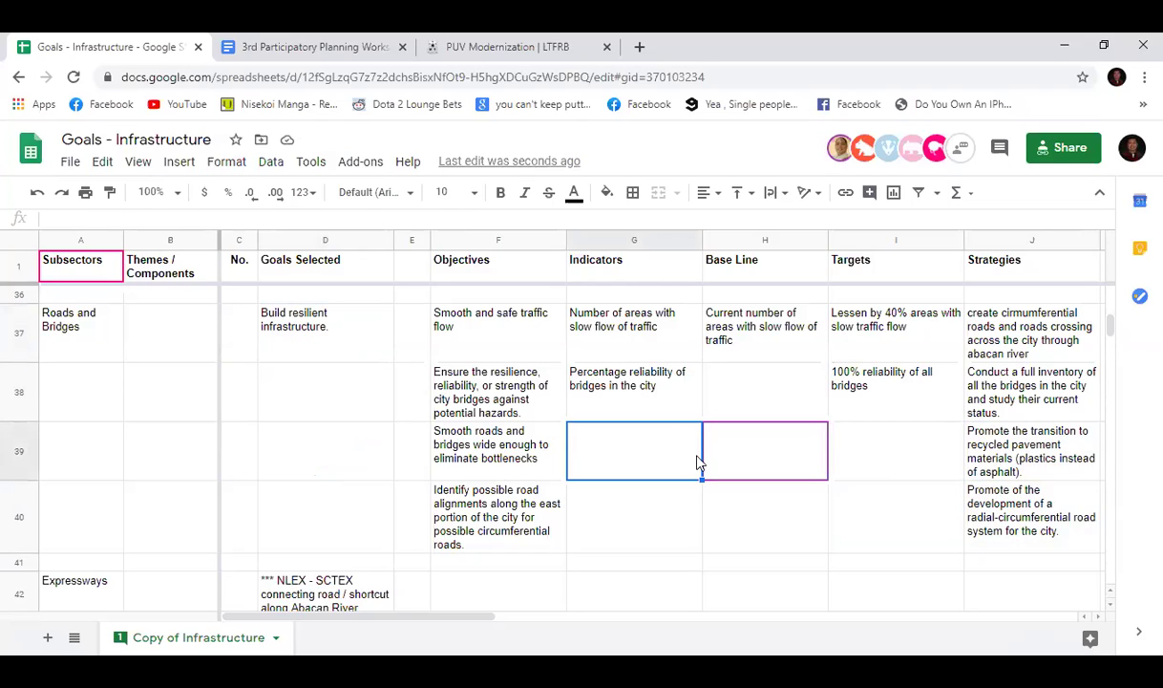
pyautogui.moveTo(88, 329); pyautogui.dragTo(993, 540)
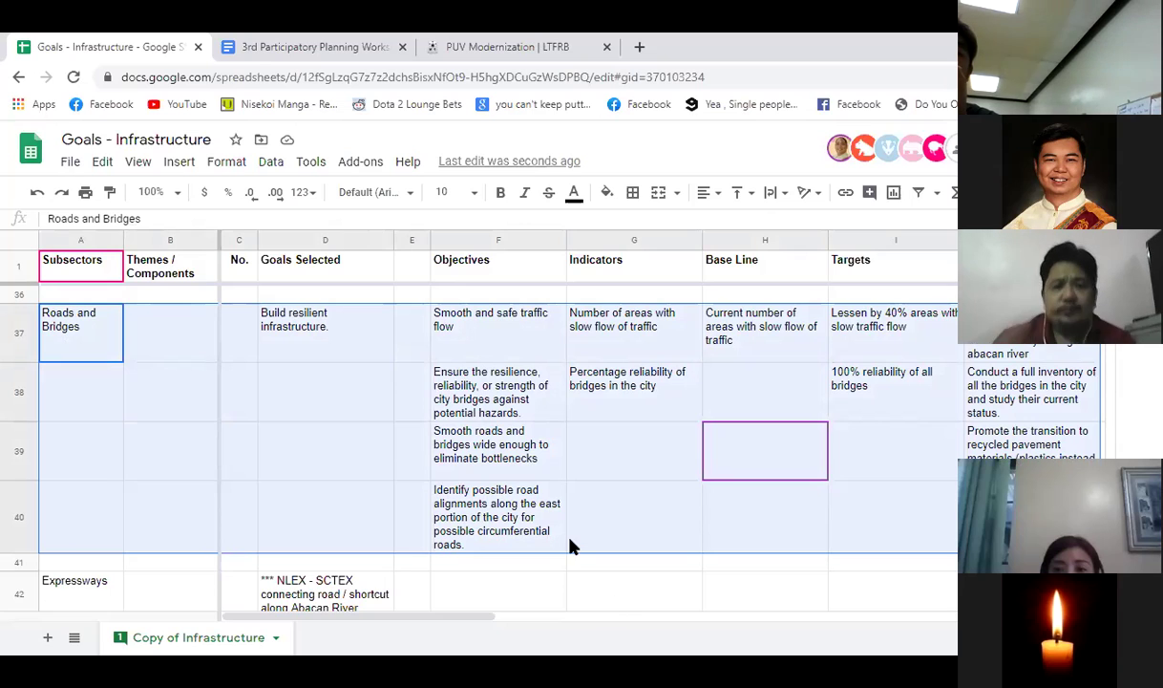
pyautogui.click(539, 508)
pyautogui.scroll(-2, 461, 437)
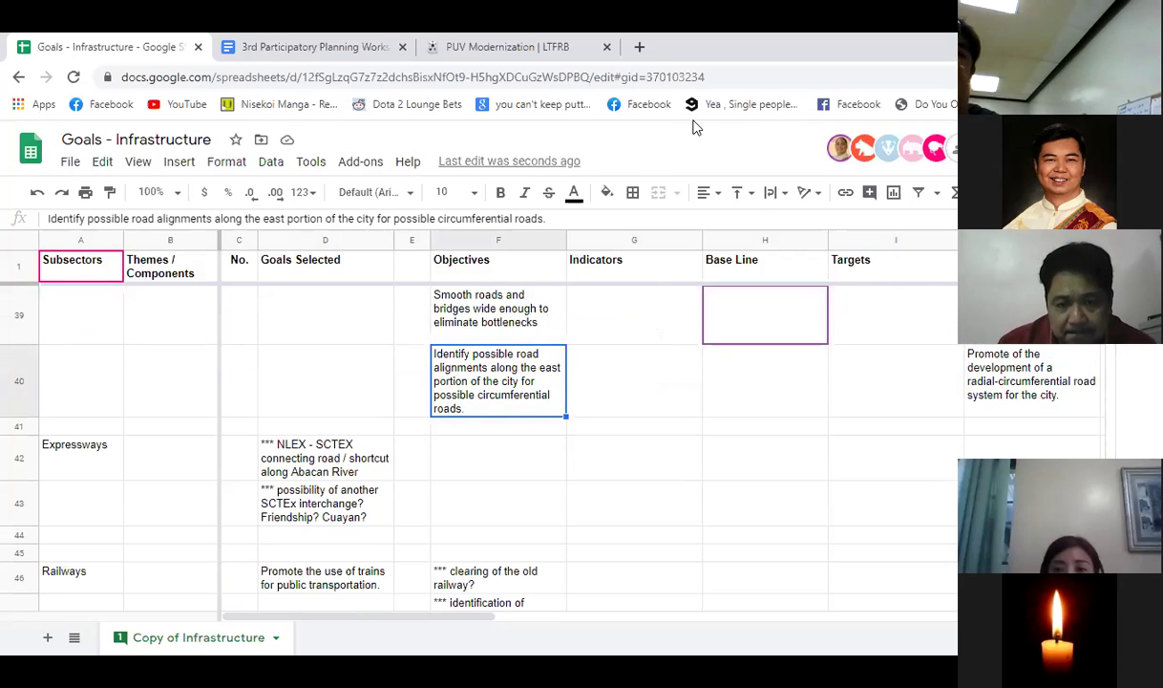
pyautogui.click(476, 460)
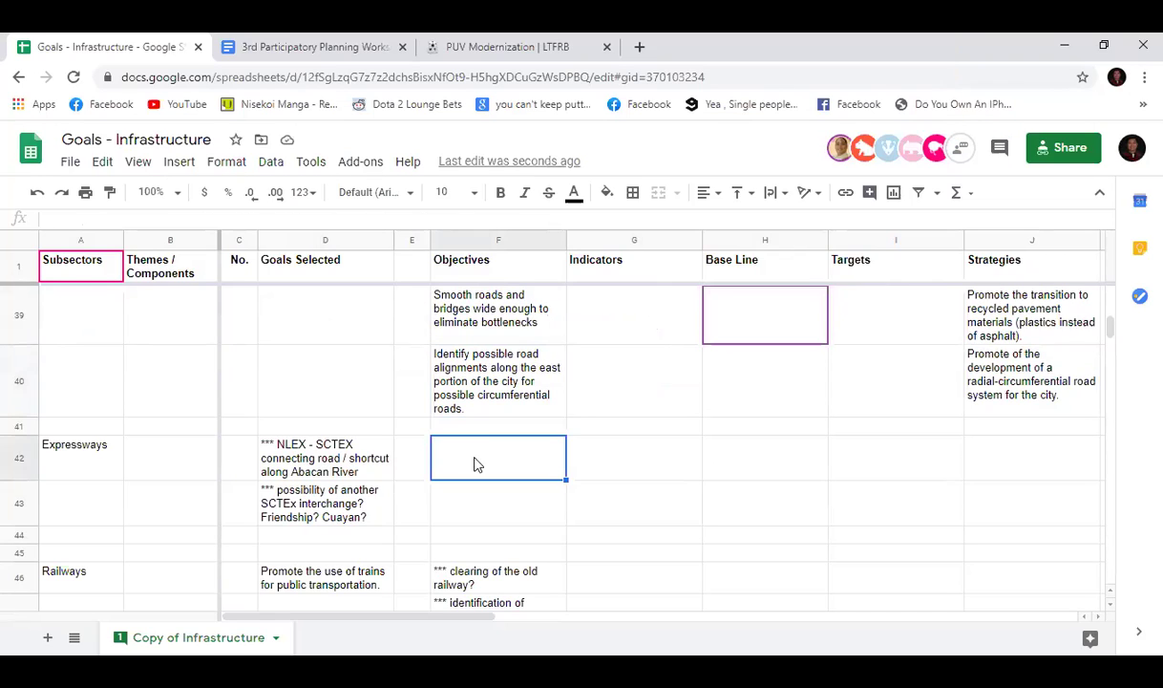
pyautogui.click(344, 490)
pyautogui.click(352, 461)
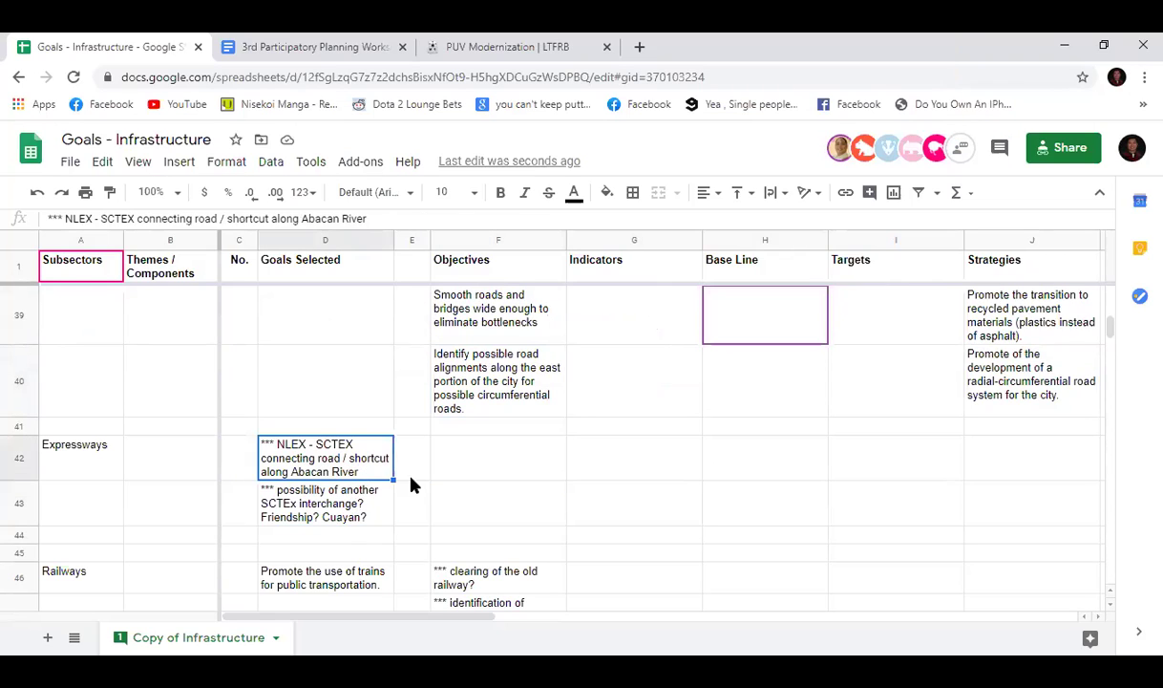
pyautogui.click(434, 510)
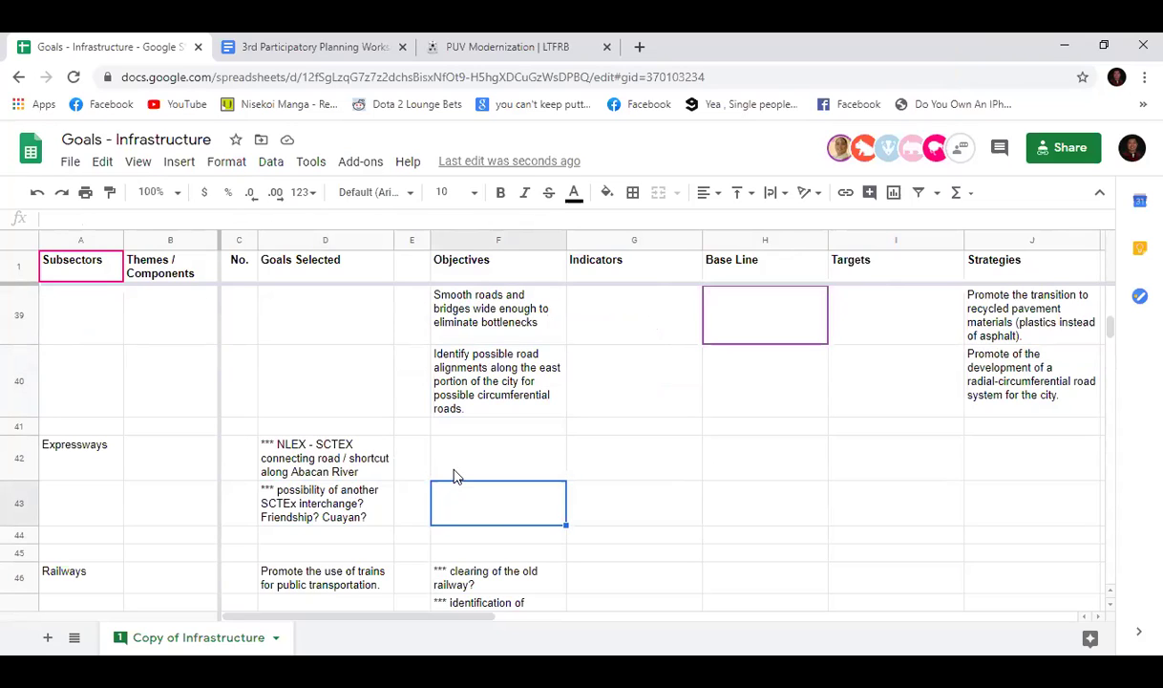
pyautogui.click(455, 469)
# Step: Copy the two Expressways notes on the NLEX - SCTEX connecting road and another interchange into Strategies, and clear them from Goals Selected
pyautogui.moveTo(325, 463); pyautogui.dragTo(337, 513)
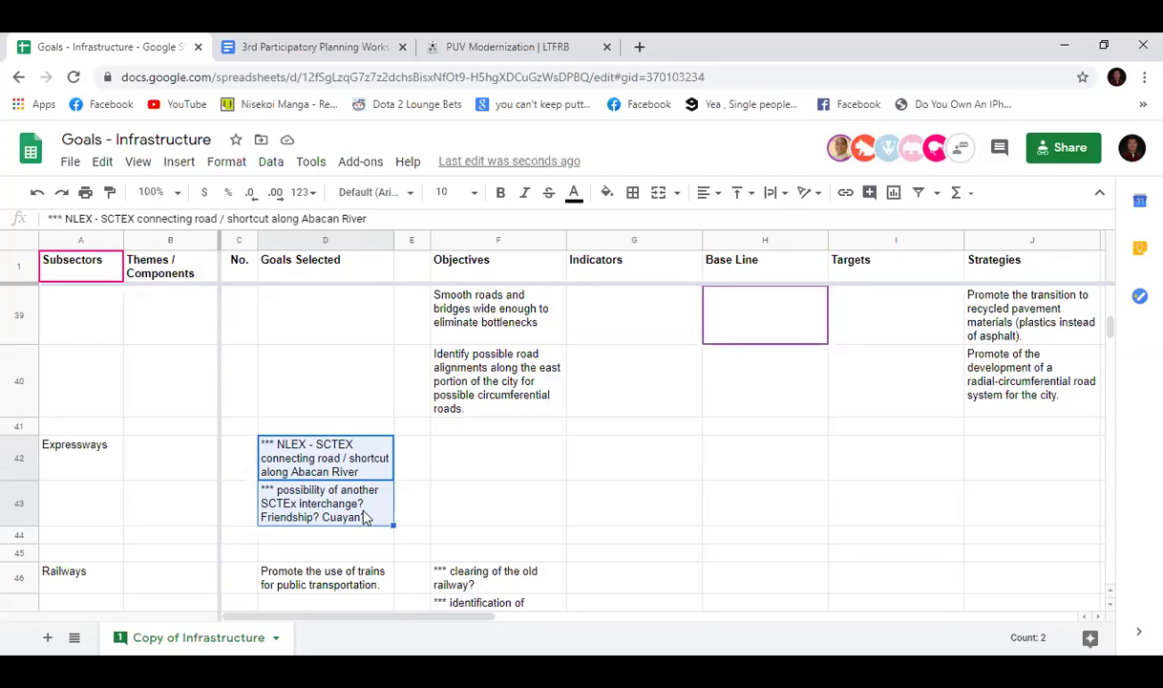
pyautogui.hotkey('ctrl', 'c')
pyautogui.click(981, 468)
pyautogui.hotkey('ctrl', 'v')
pyautogui.moveTo(335, 446); pyautogui.dragTo(343, 506)
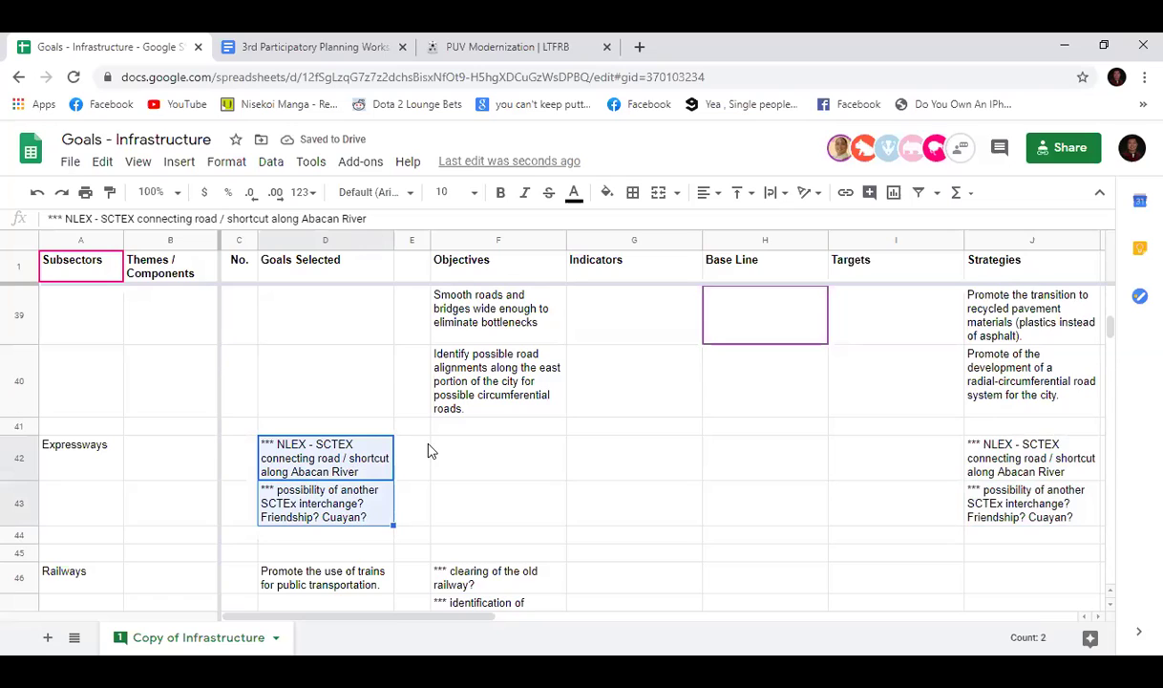
pyautogui.press('Delete')
pyautogui.click(329, 459)
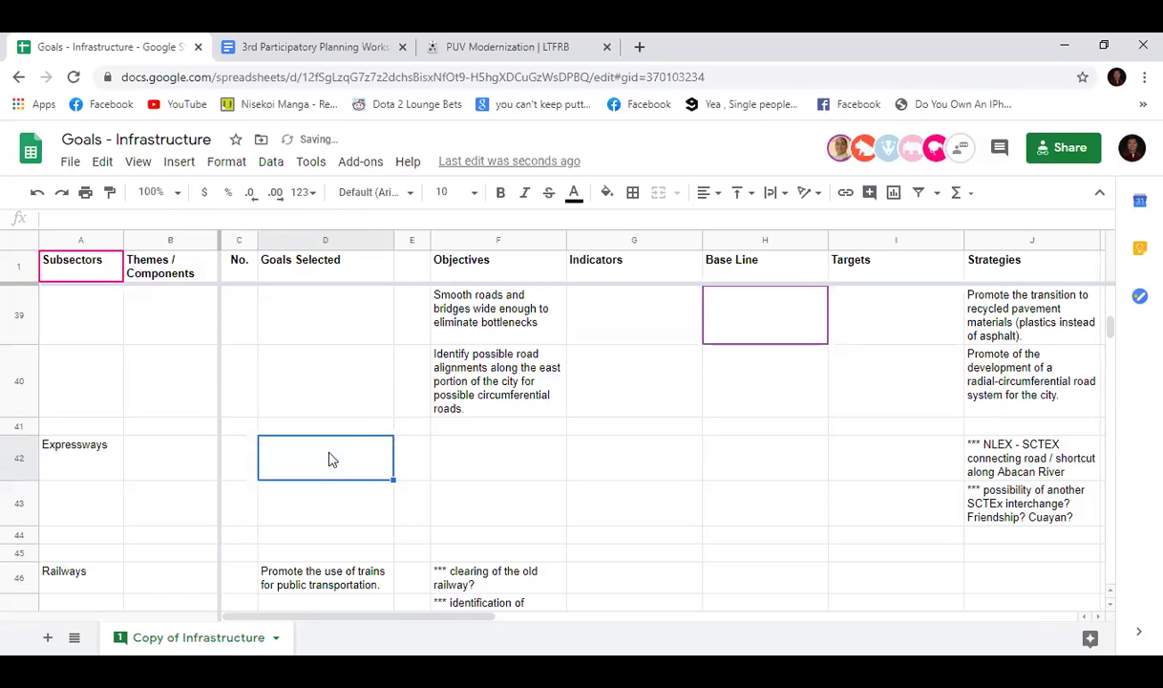
# Step: Add the goal "Provision of seamless transition through and forth major expressways" in the first Expressways row
pyautogui.click(969, 463)
pyautogui.click(993, 507)
pyautogui.click(968, 462)
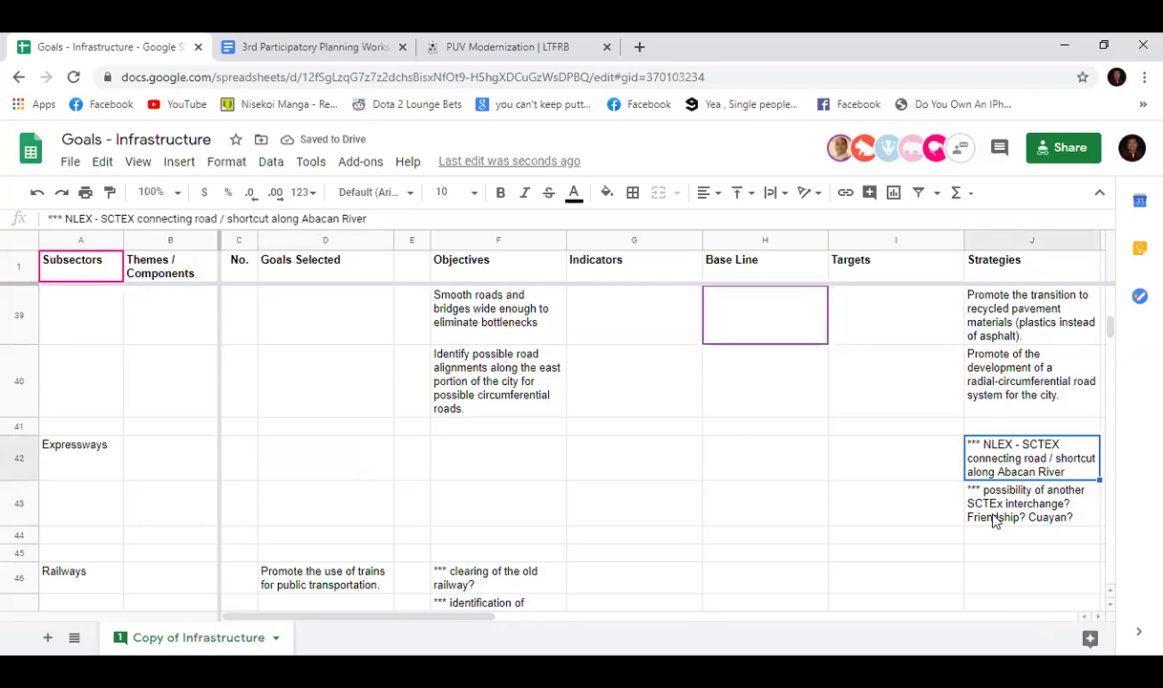
pyautogui.click(993, 520)
pyautogui.click(348, 461)
pyautogui.write('Provision of seamless transition from')
pyautogui.press('BackSpace')
pyautogui.press('BackSpace')
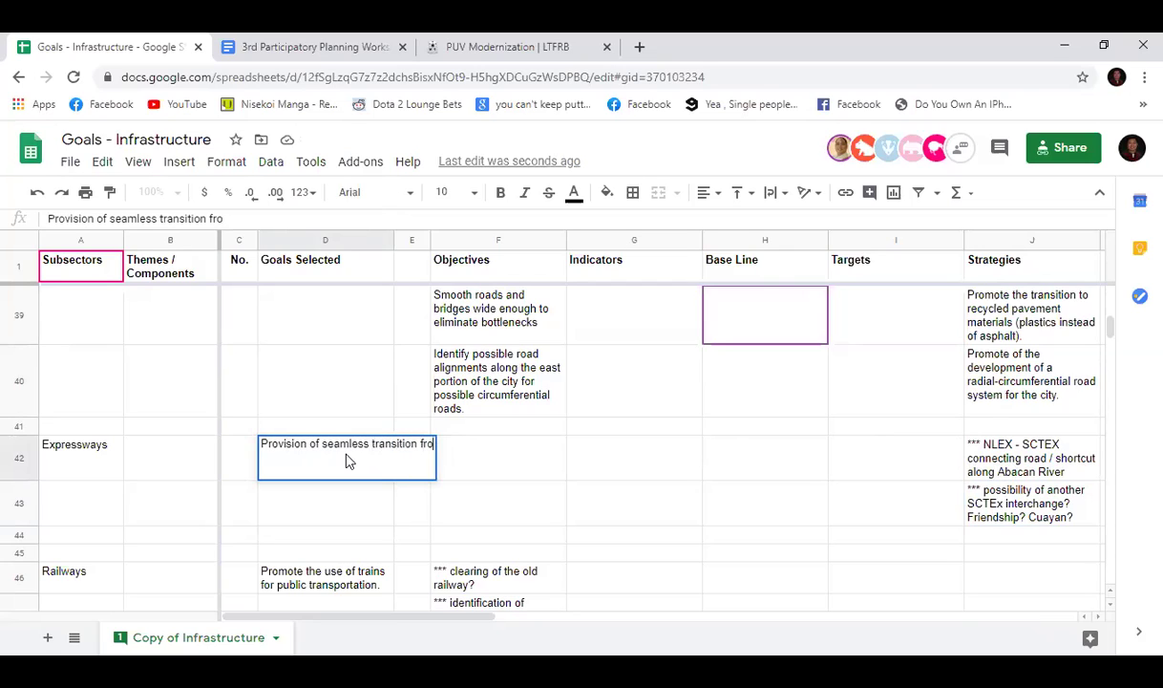
pyautogui.write('m the ex')
pyautogui.press('BackSpace')
pyautogui.press('BackSpace')
pyautogui.press('BackSpace')
pyautogui.press('BackSpace')
pyautogui.press('BackSpace')
pyautogui.press('BackSpace')
pyautogui.press('BackSpace')
pyautogui.press('BackSpace')
pyautogui.press('BackSpace')
pyautogui.press('BackSpace')
pyautogui.press('BackSpace')
pyautogui.press('BackSpace')
pyautogui.write('through and fo')
pyautogui.write('rth the')
pyautogui.press('BackSpace')
pyautogui.press('BackSpace')
pyautogui.press('BackSpace')
pyautogui.write('major expressways')
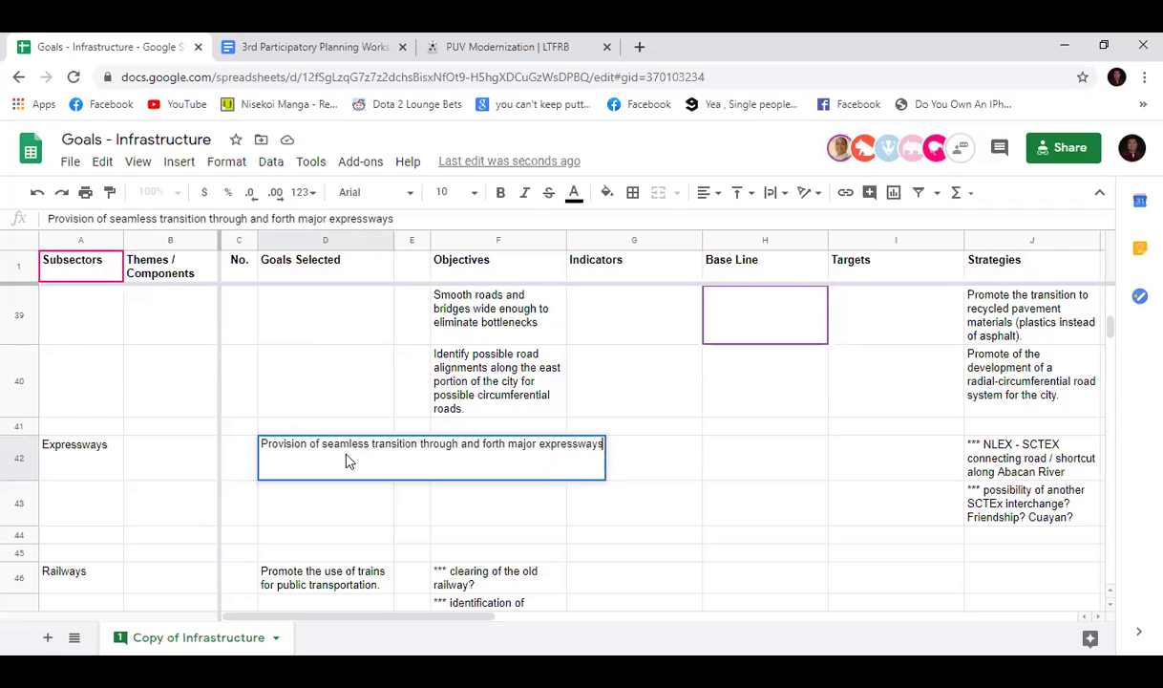
pyautogui.press('Return')
pyautogui.click(339, 459)
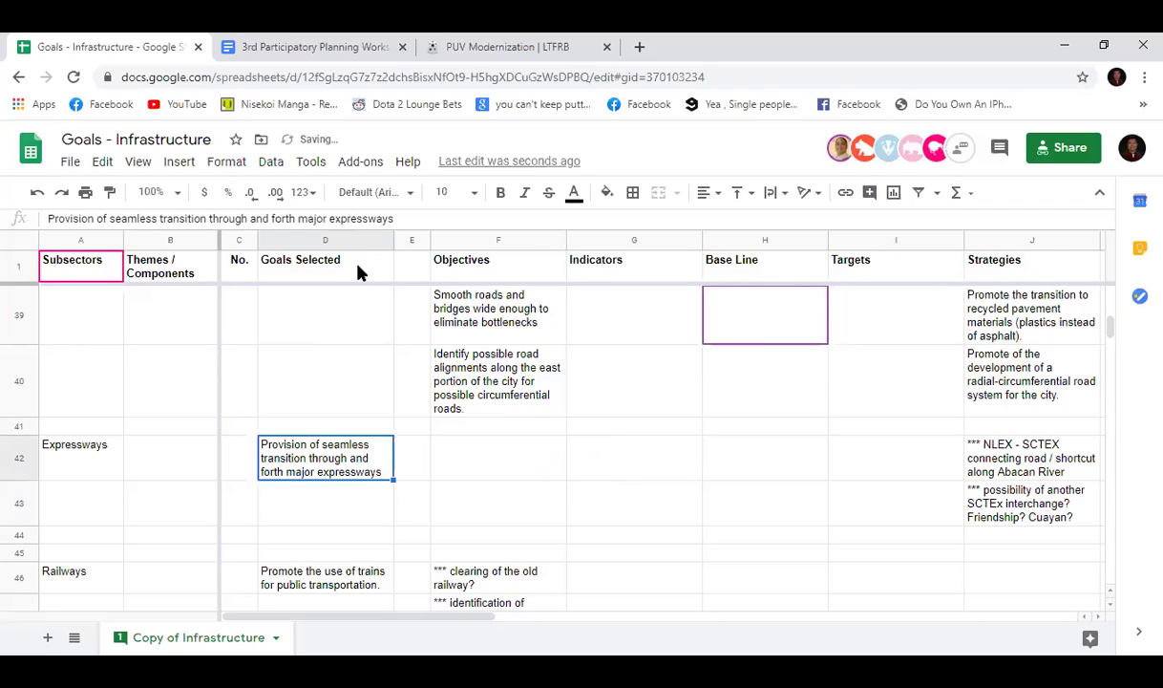
# Step: Copy the seamless transition goal into the Expressways Objectives cell of the same row, and clear it from Goals Selected
pyautogui.click(448, 467)
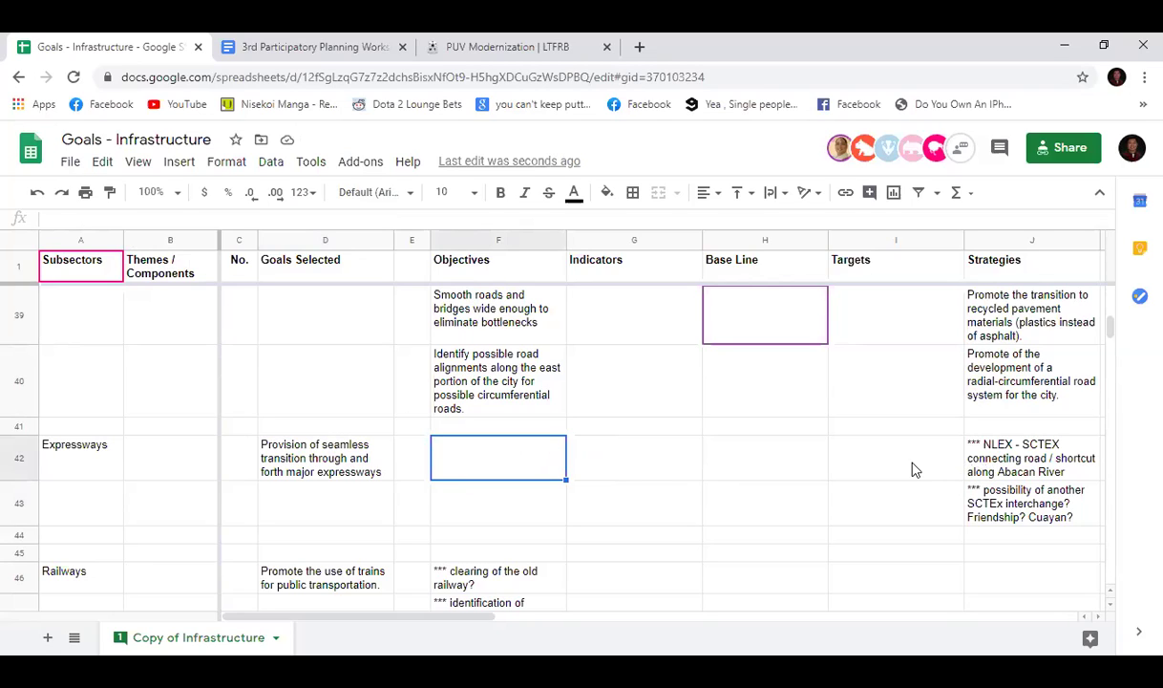
pyautogui.click(319, 445)
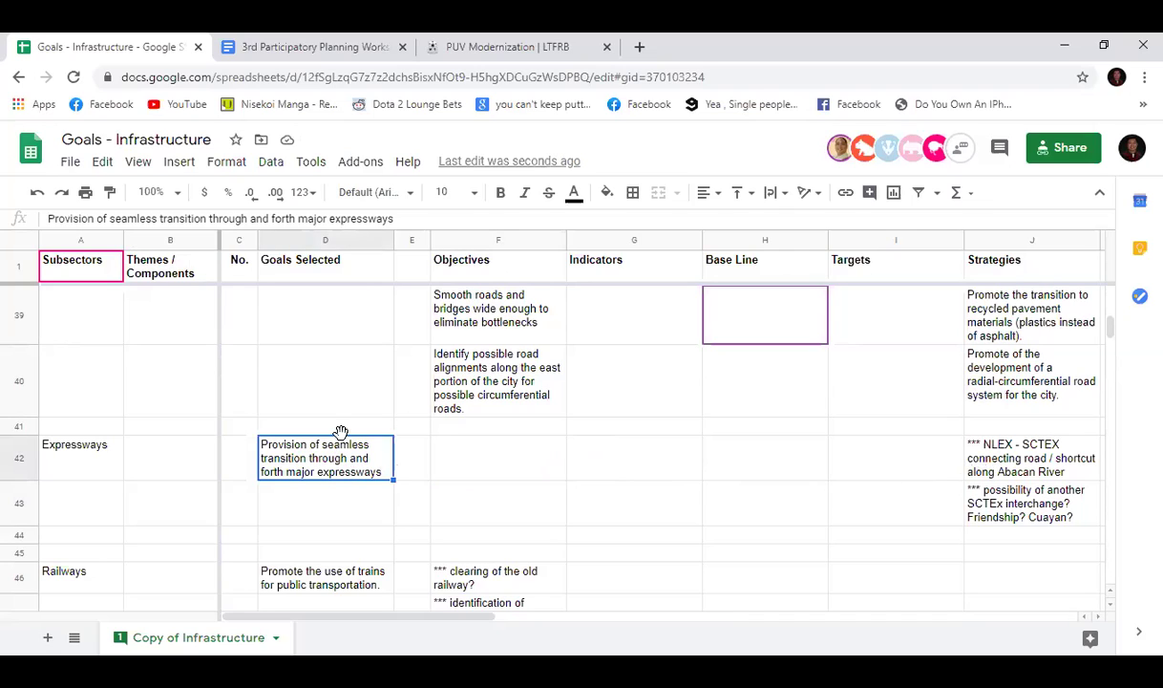
pyautogui.moveTo(349, 460); pyautogui.dragTo(475, 487)
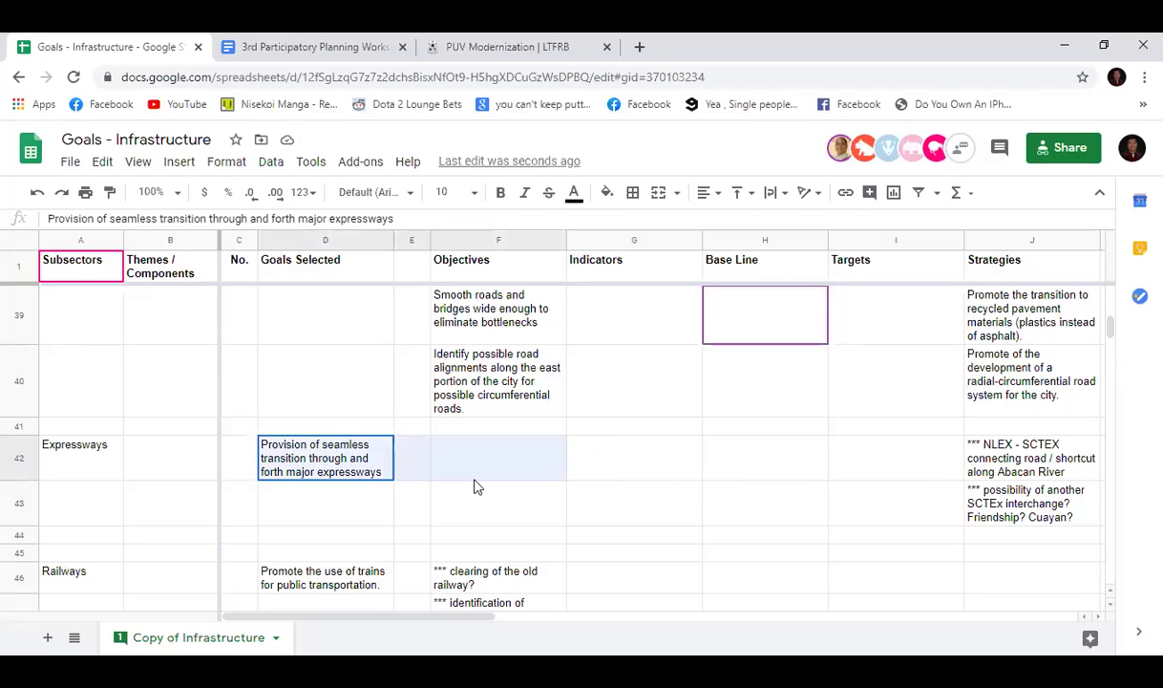
pyautogui.click(323, 457)
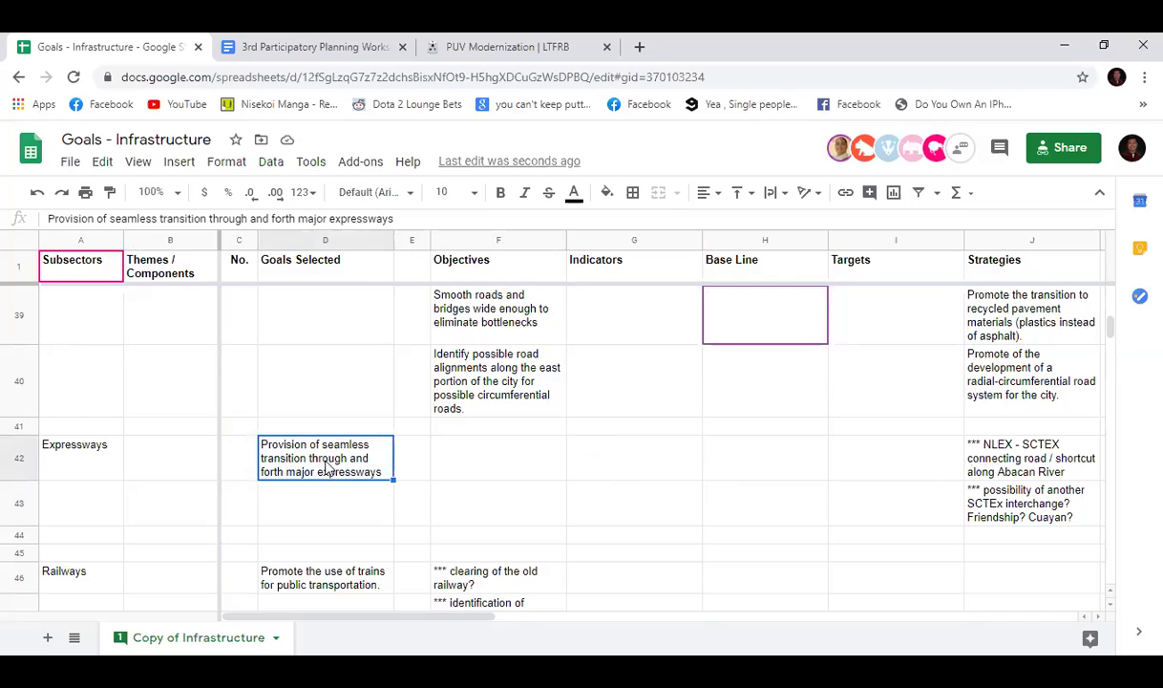
pyautogui.click(477, 465)
pyautogui.hotkey('ctrl', 'v')
pyautogui.click(339, 461)
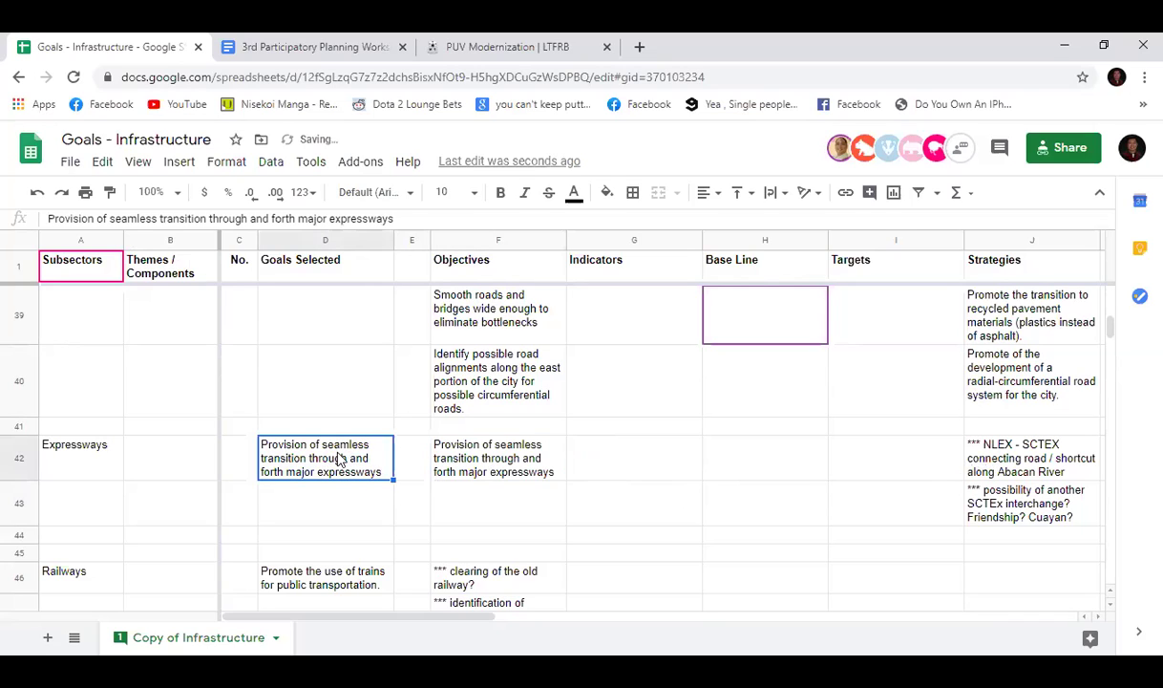
pyautogui.press('Delete')
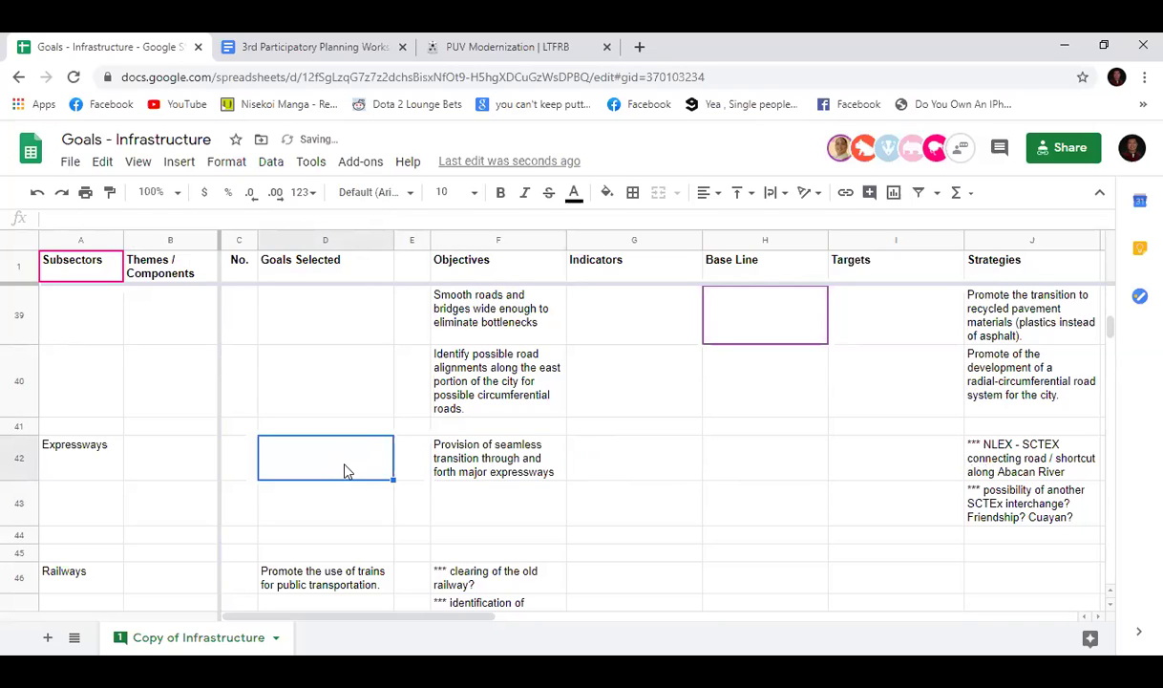
# Step: Review the traffic management, Roads and Bridges and neighbouring subsector rows, and examine the two Expressways strategies on the connecting road and the SCTEx interchange
pyautogui.scroll(2, 342, 487)
pyautogui.scroll(2, 343, 507)
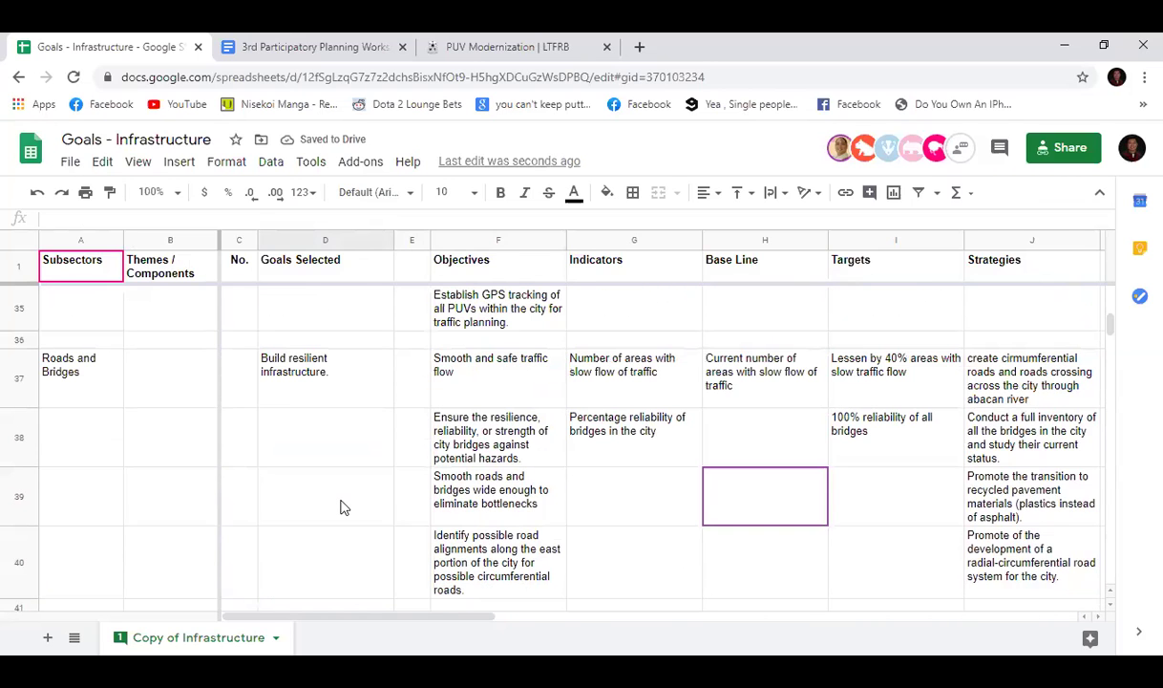
pyautogui.scroll(-2, 344, 507)
pyautogui.scroll(4, 342, 506)
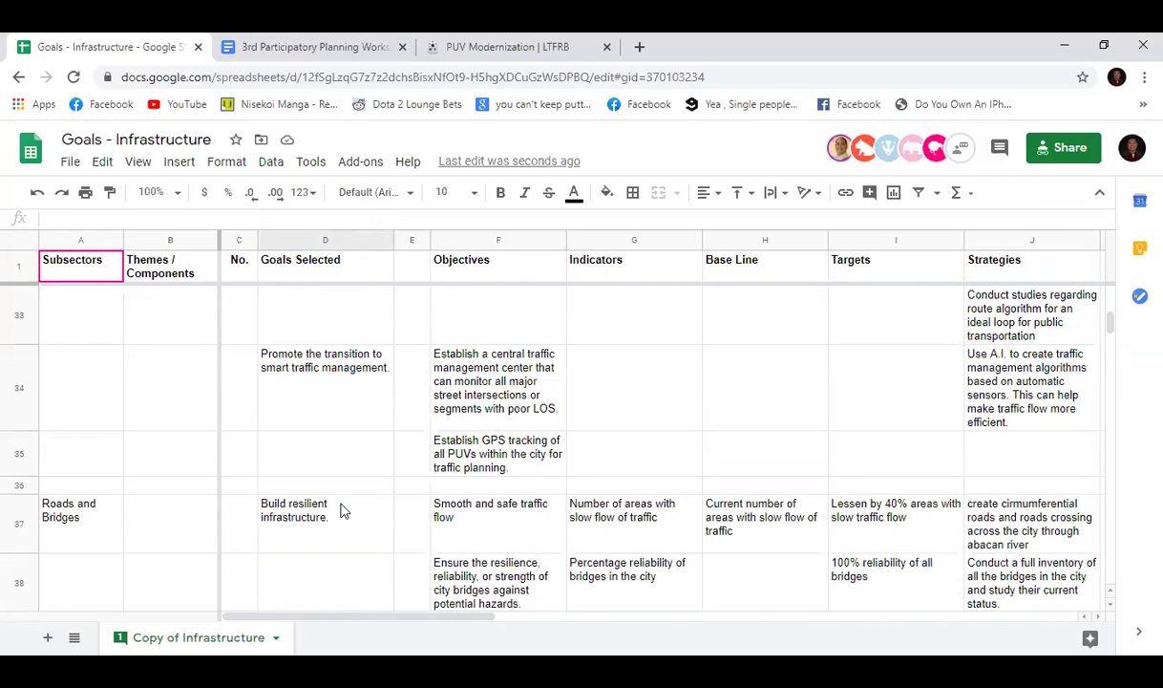
pyautogui.scroll(5, 344, 511)
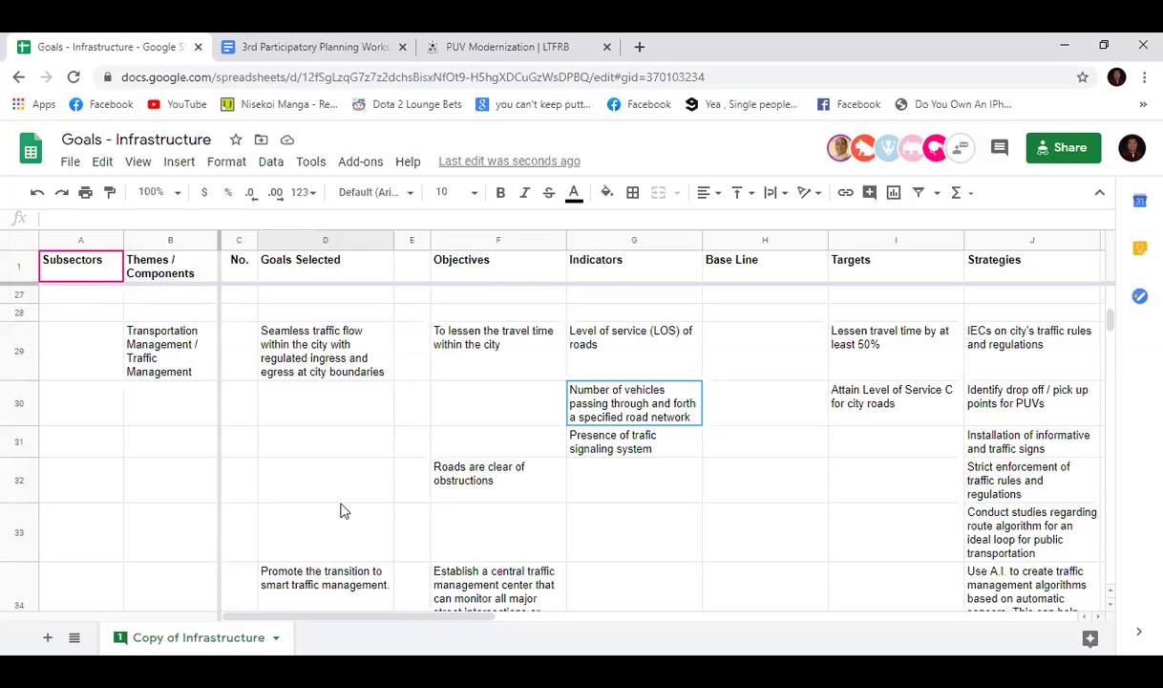
pyautogui.scroll(1, 344, 511)
pyautogui.click(330, 477)
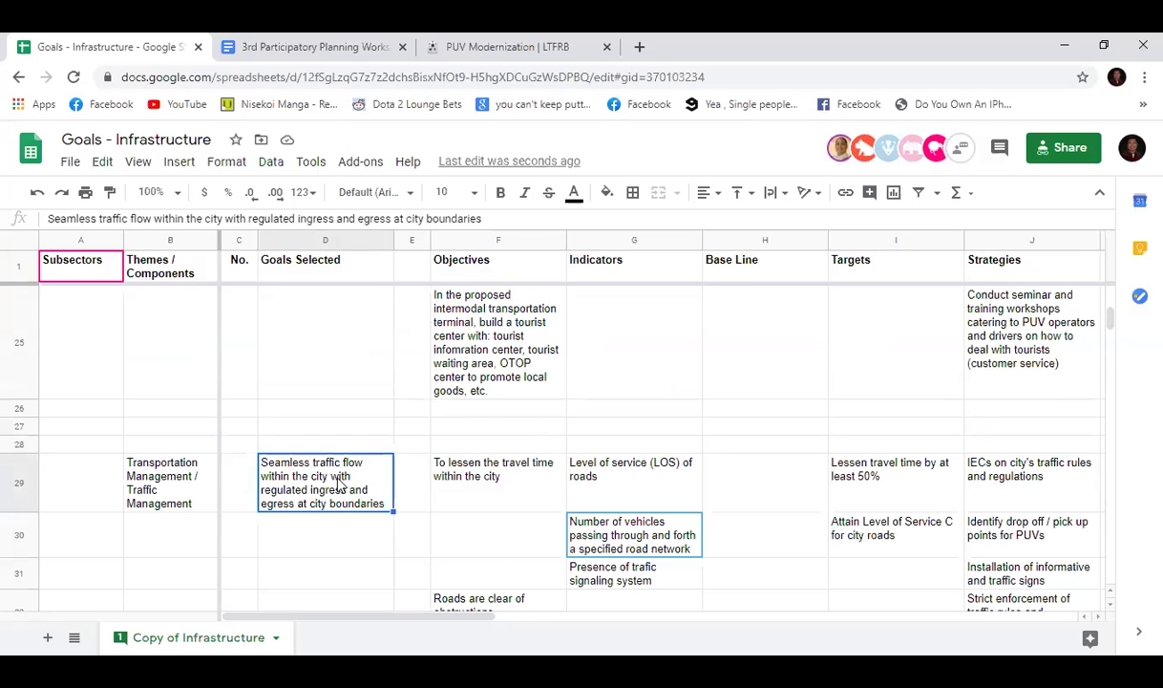
pyautogui.scroll(-5, 339, 489)
pyautogui.scroll(-10, 337, 488)
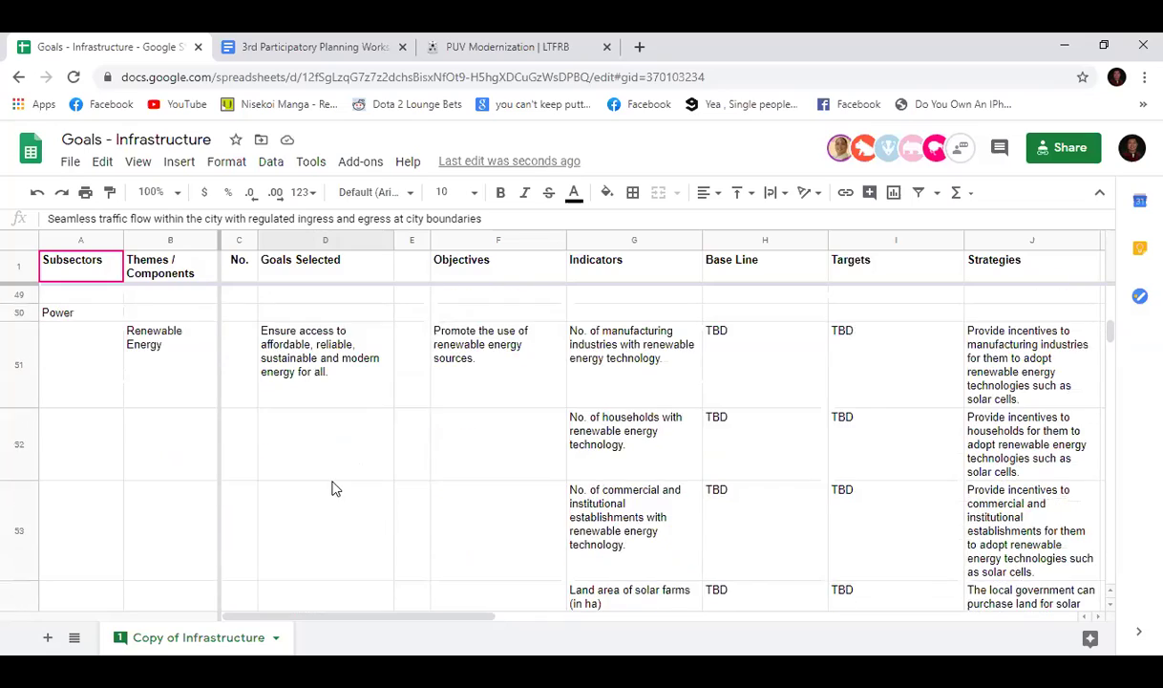
pyautogui.scroll(-5, 336, 473)
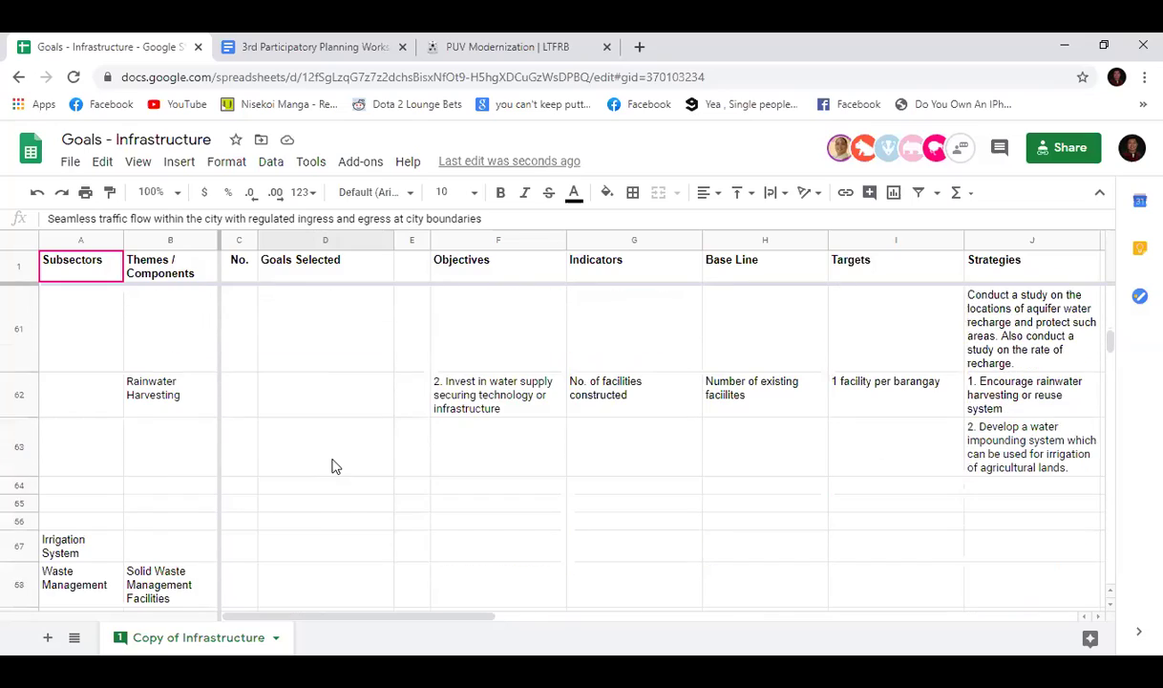
pyautogui.scroll(5, 334, 466)
pyautogui.scroll(8, 339, 477)
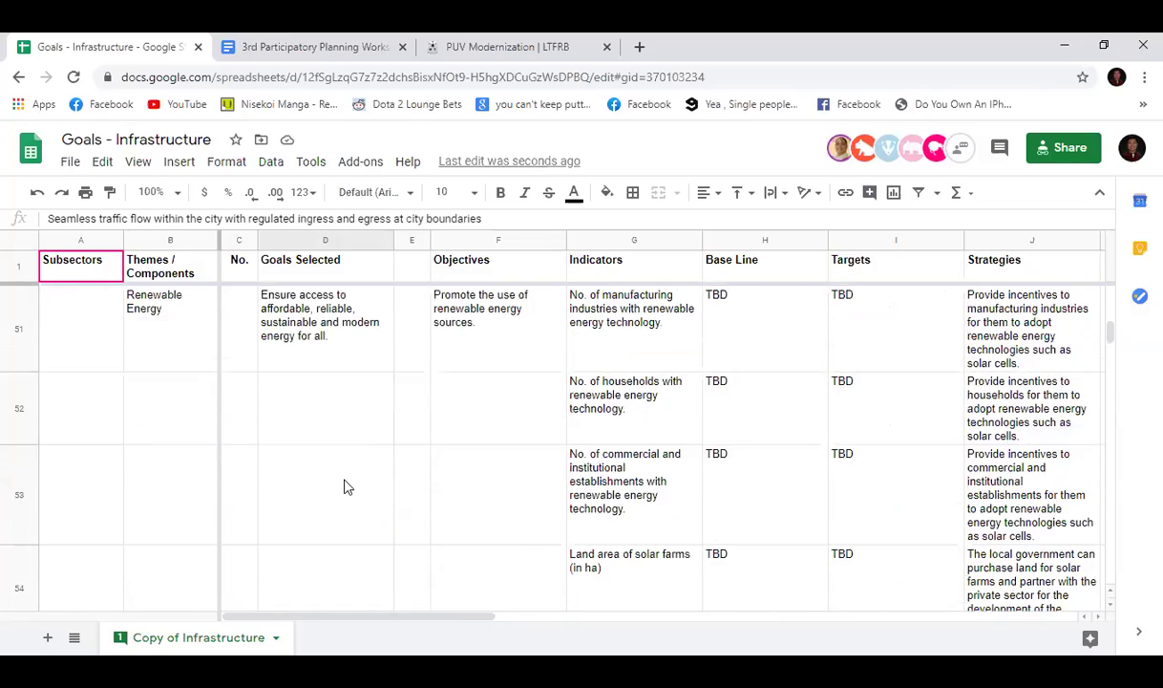
pyautogui.scroll(3, 363, 476)
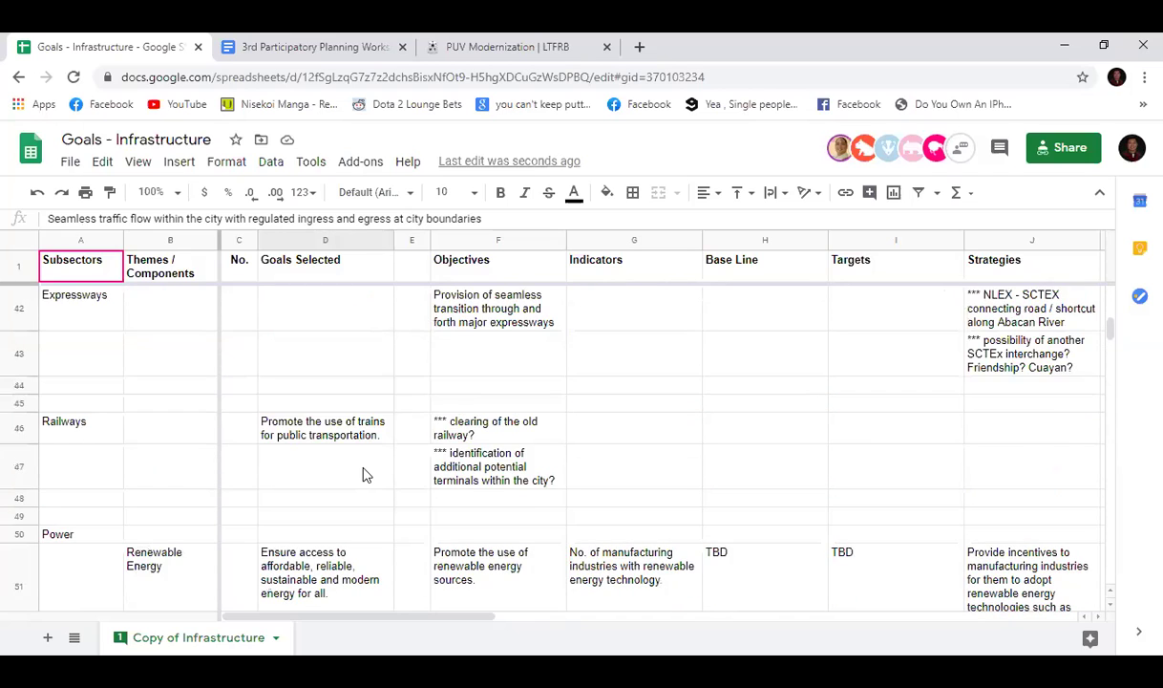
pyautogui.click(1061, 432)
pyautogui.press('Up')
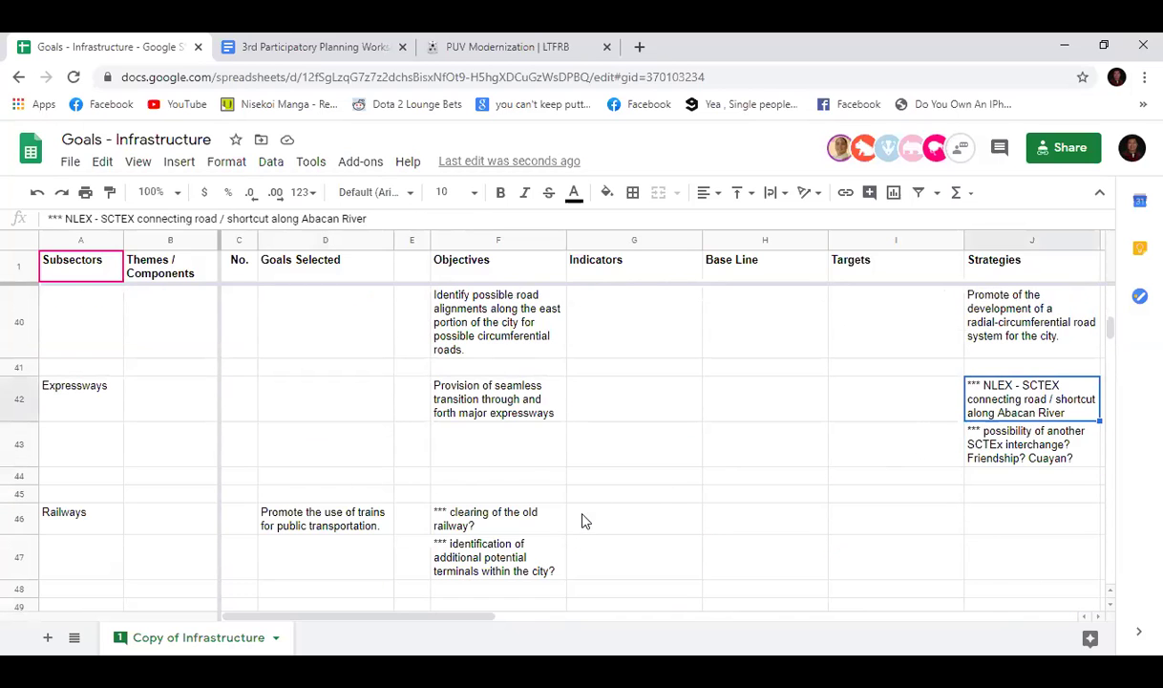
pyautogui.scroll(1, 579, 520)
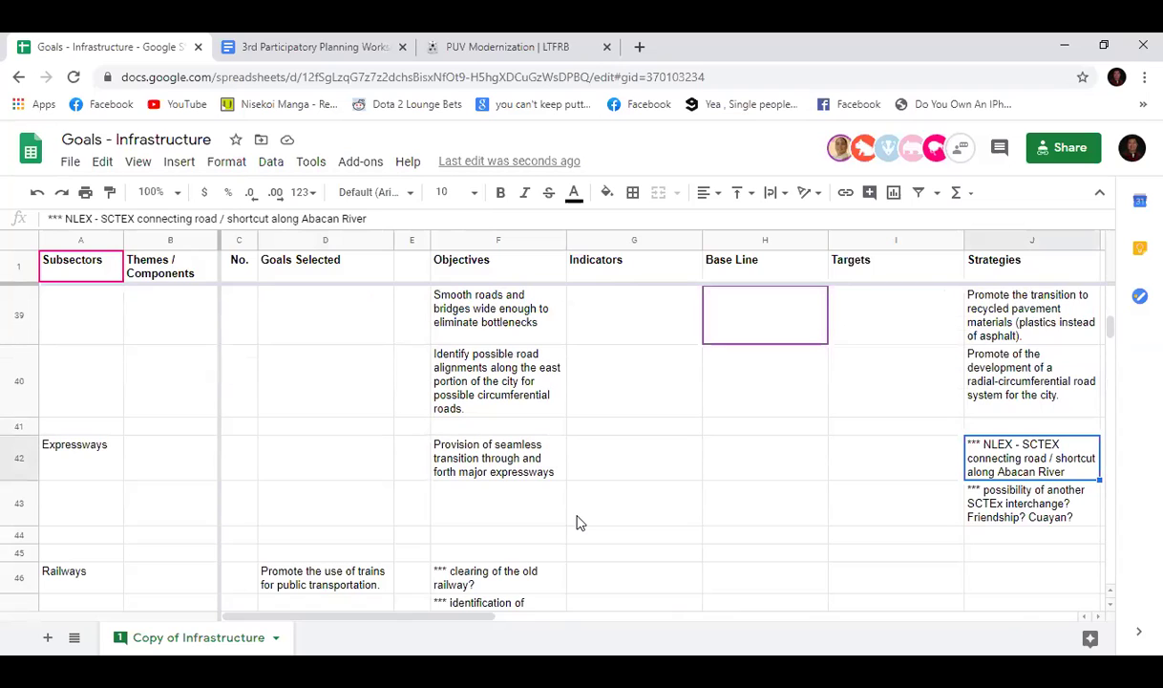
pyautogui.press('Down')
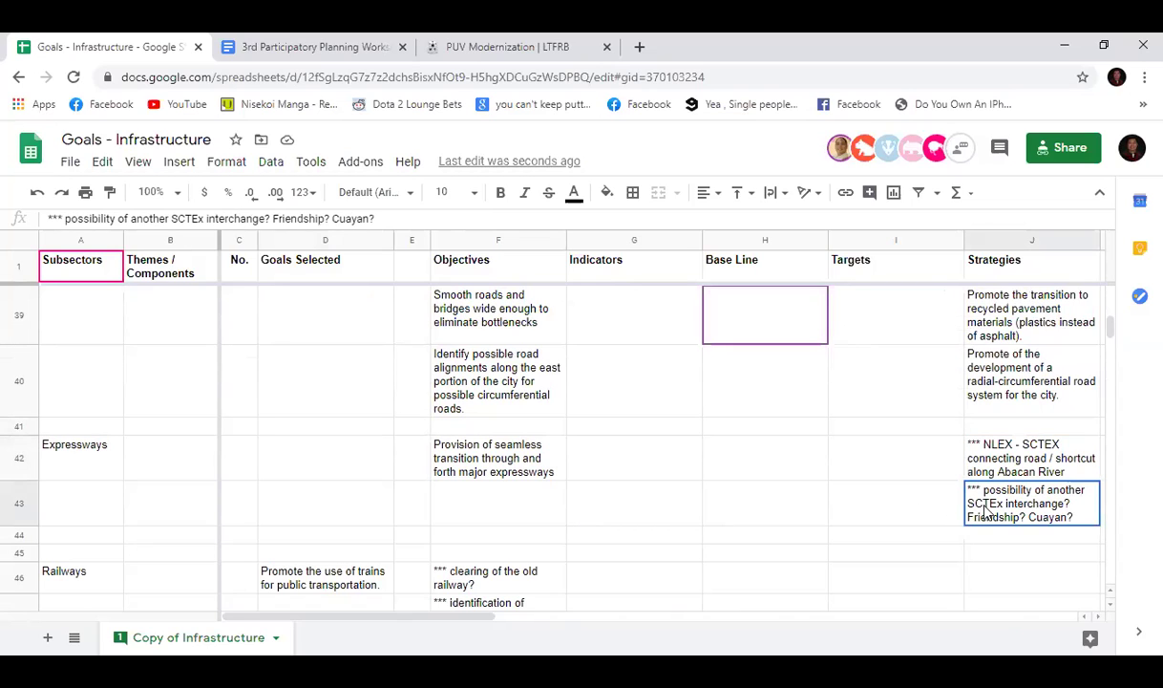
pyautogui.scroll(1, 815, 516)
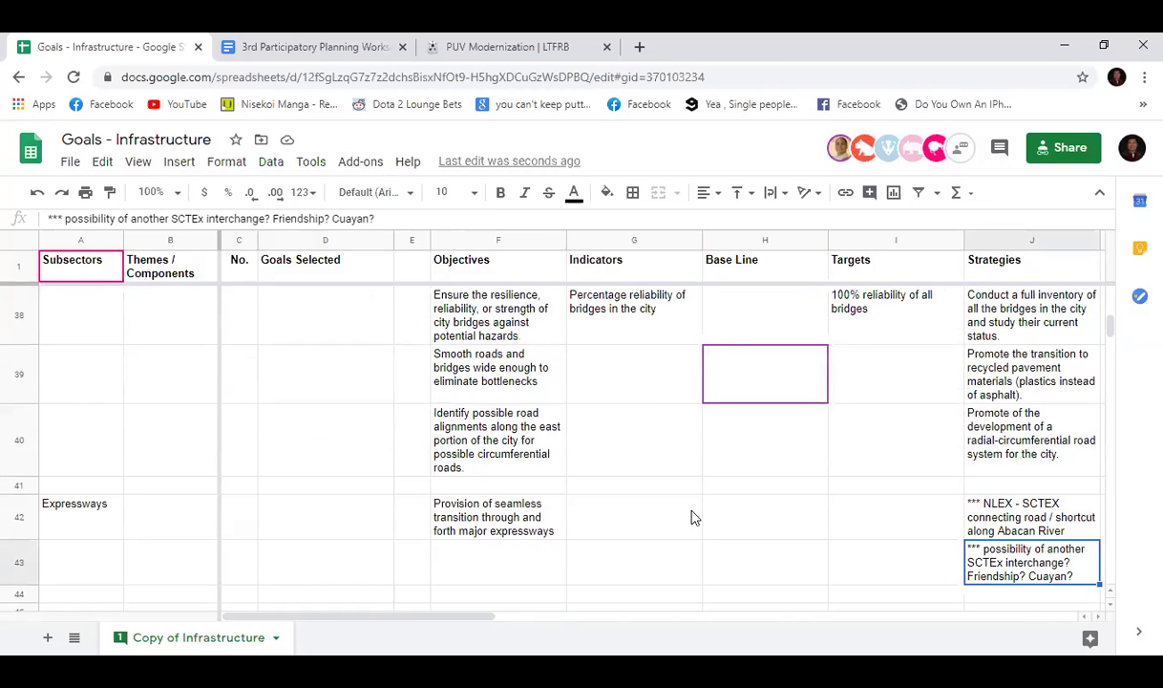
# Step: Add the indicator "Number of vehicles utilizing the transition routes" for the Expressways objective on seamless transition
pyautogui.click(657, 513)
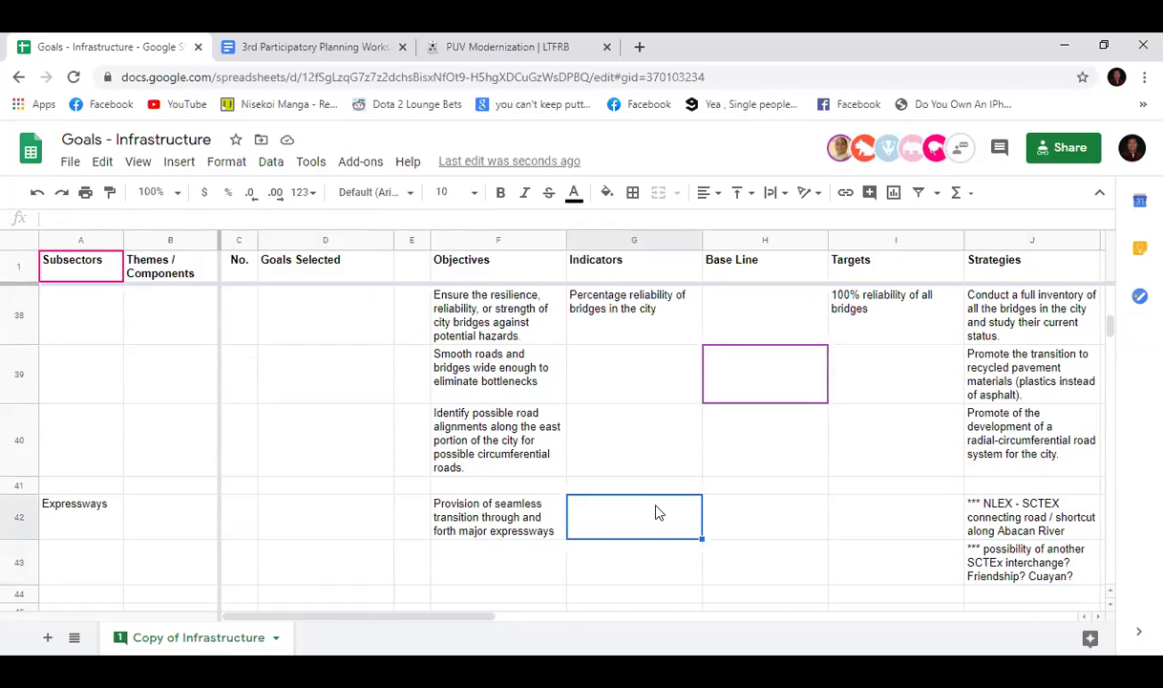
pyautogui.click(703, 217)
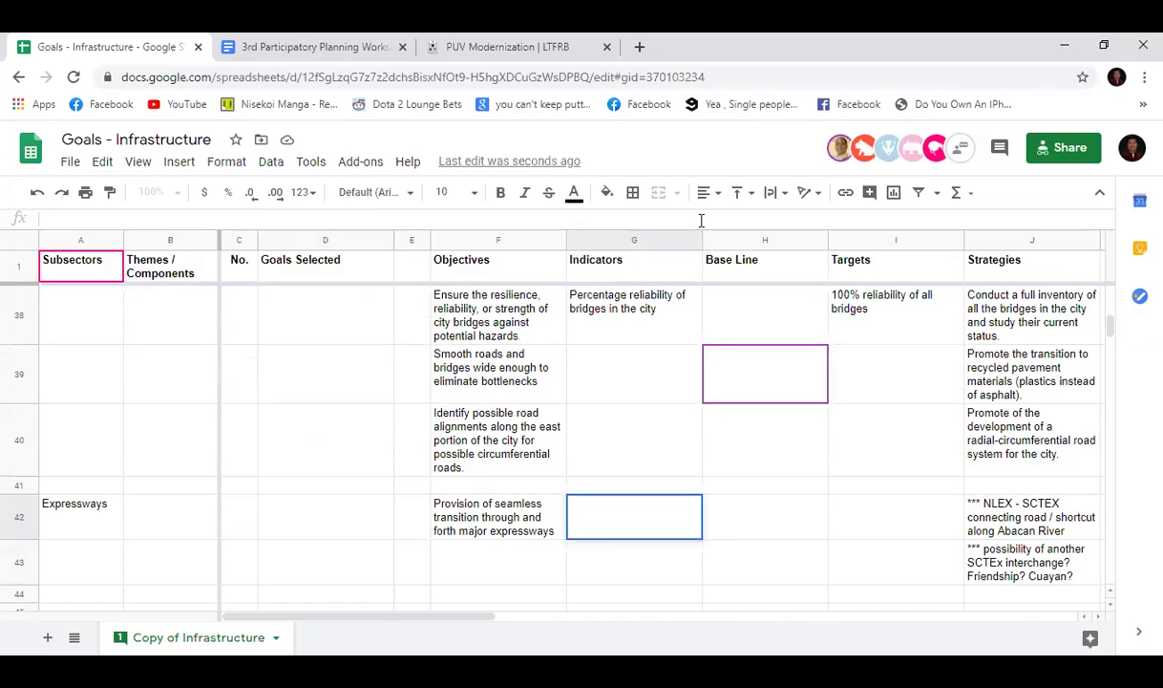
pyautogui.write('NU,mber')
pyautogui.press('BackSpace')
pyautogui.press('BackSpace')
pyautogui.press('BackSpace')
pyautogui.press('BackSpace')
pyautogui.press('BackSpace')
pyautogui.write('mbe')
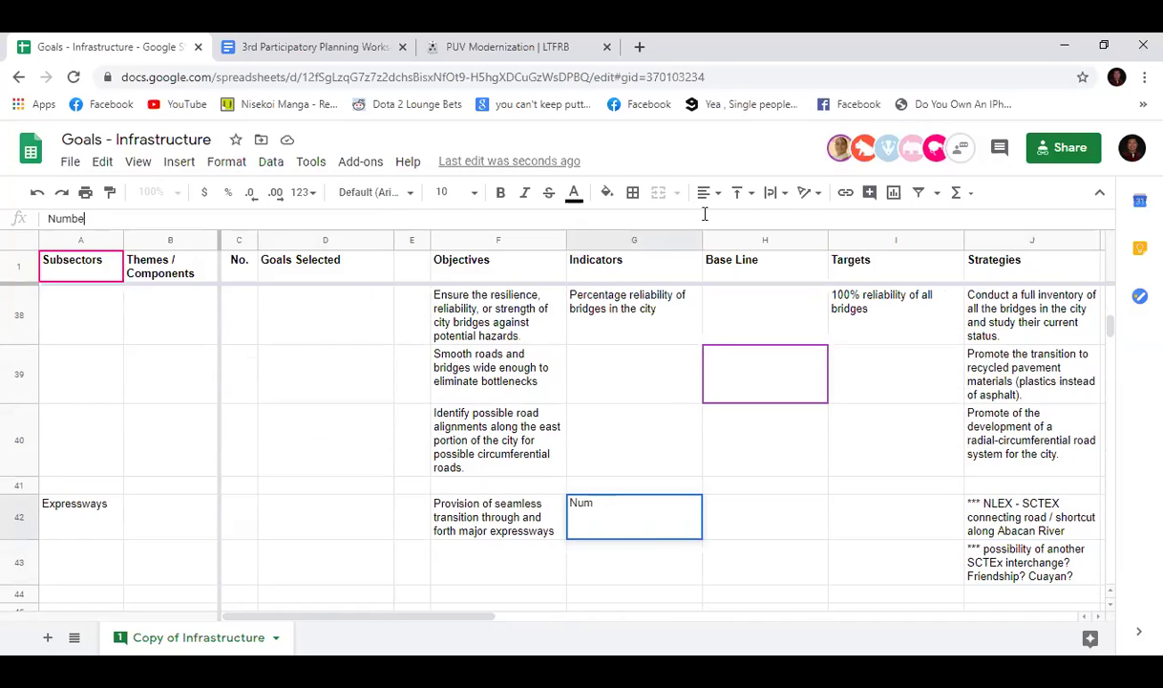
pyautogui.write('r of vehicles')
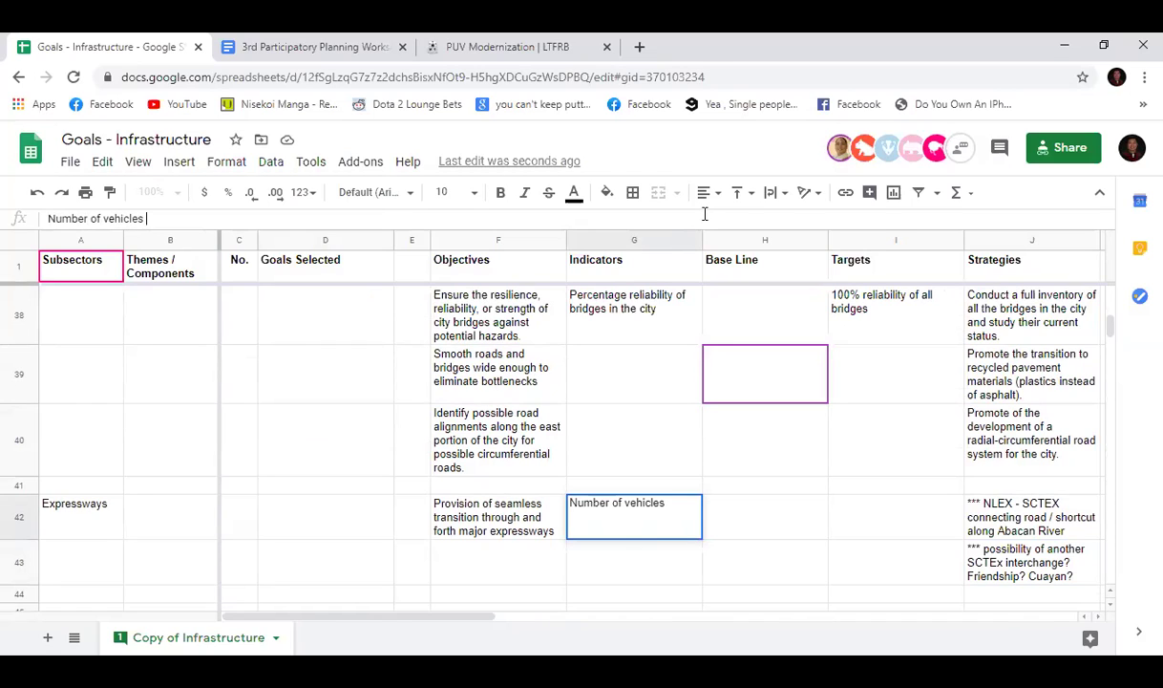
pyautogui.write('utilizing the ')
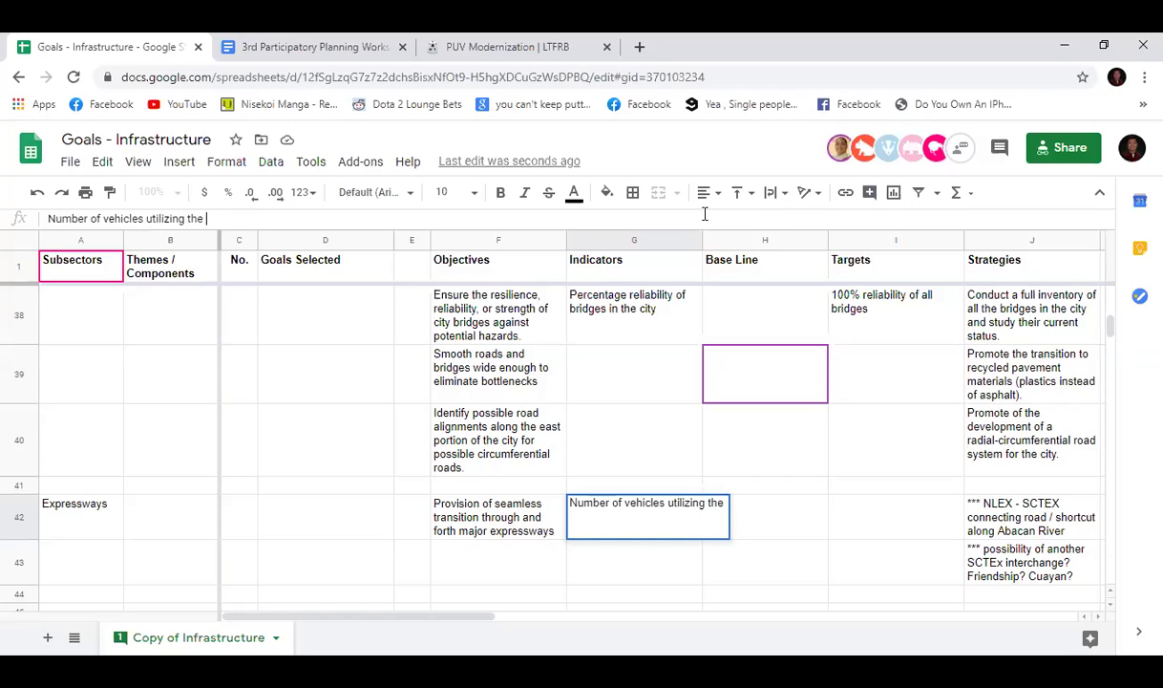
pyautogui.write('transition route')
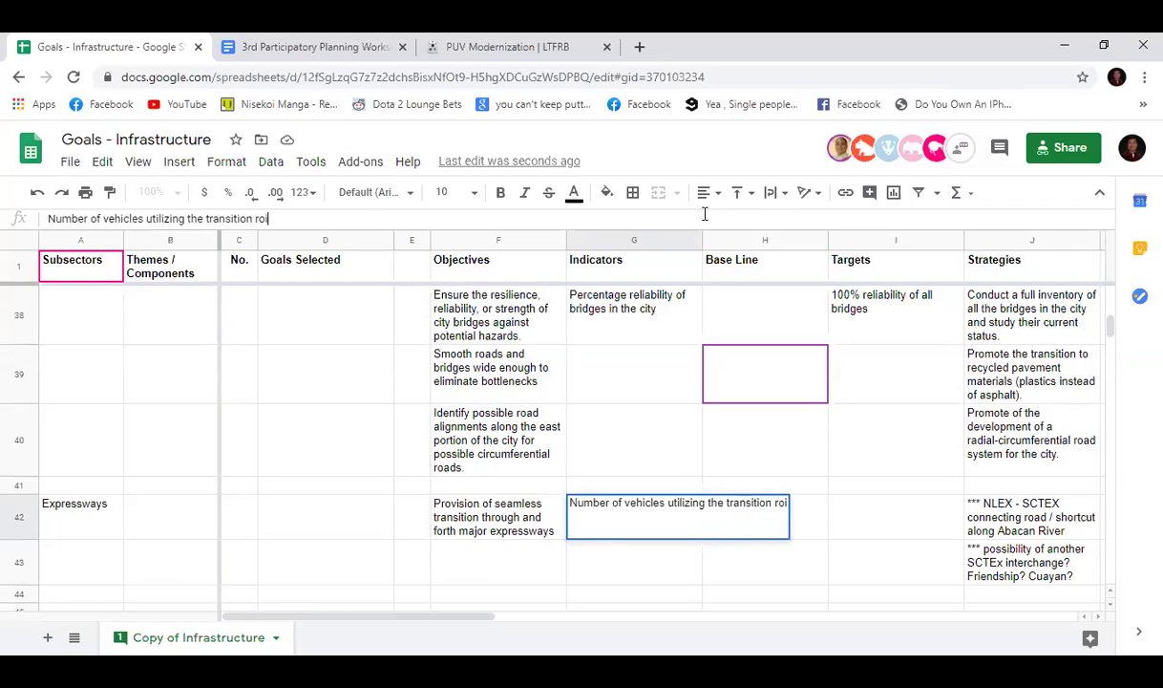
pyautogui.press('BackSpace')
pyautogui.press('BackSpace')
pyautogui.press('BackSpace')
pyautogui.write('iu')
pyautogui.press('BackSpace')
pyautogui.press('BackSpace')
pyautogui.write('utes')
pyautogui.press('Return')
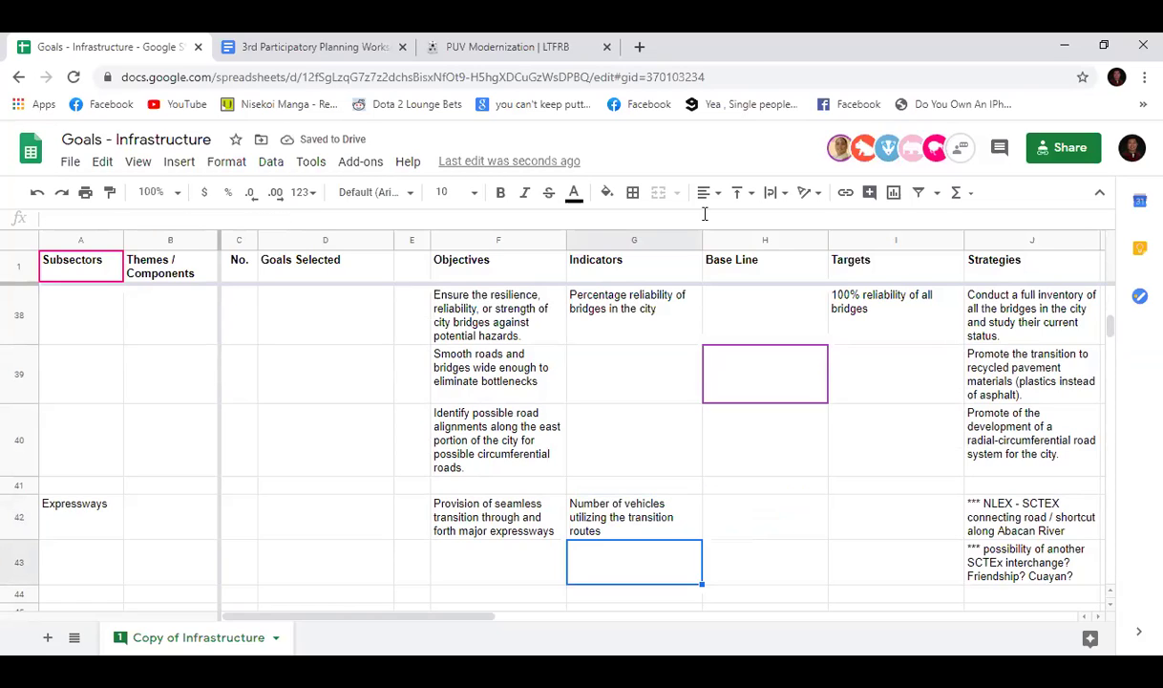
pyautogui.click(976, 517)
pyautogui.press('Down')
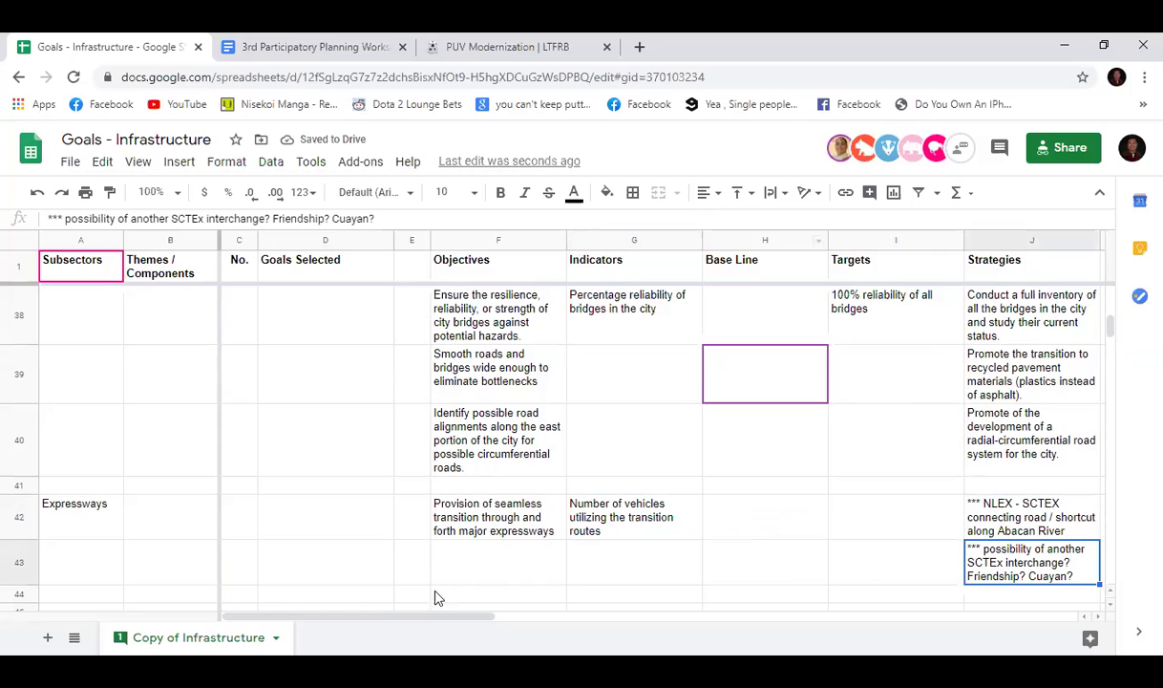
pyautogui.moveTo(446, 617); pyautogui.dragTo(666, 618)
pyautogui.click(649, 525)
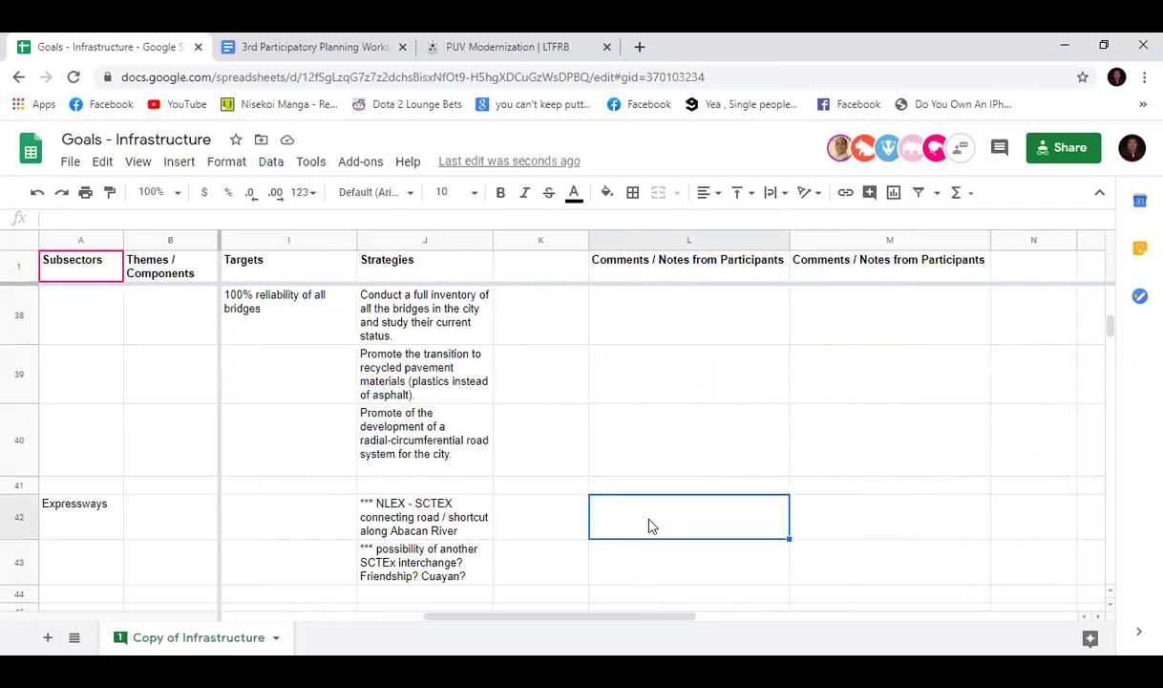
pyautogui.click(636, 552)
pyautogui.click(638, 521)
pyautogui.click(636, 558)
pyautogui.click(631, 523)
pyautogui.click(636, 563)
pyautogui.click(636, 530)
pyautogui.click(631, 563)
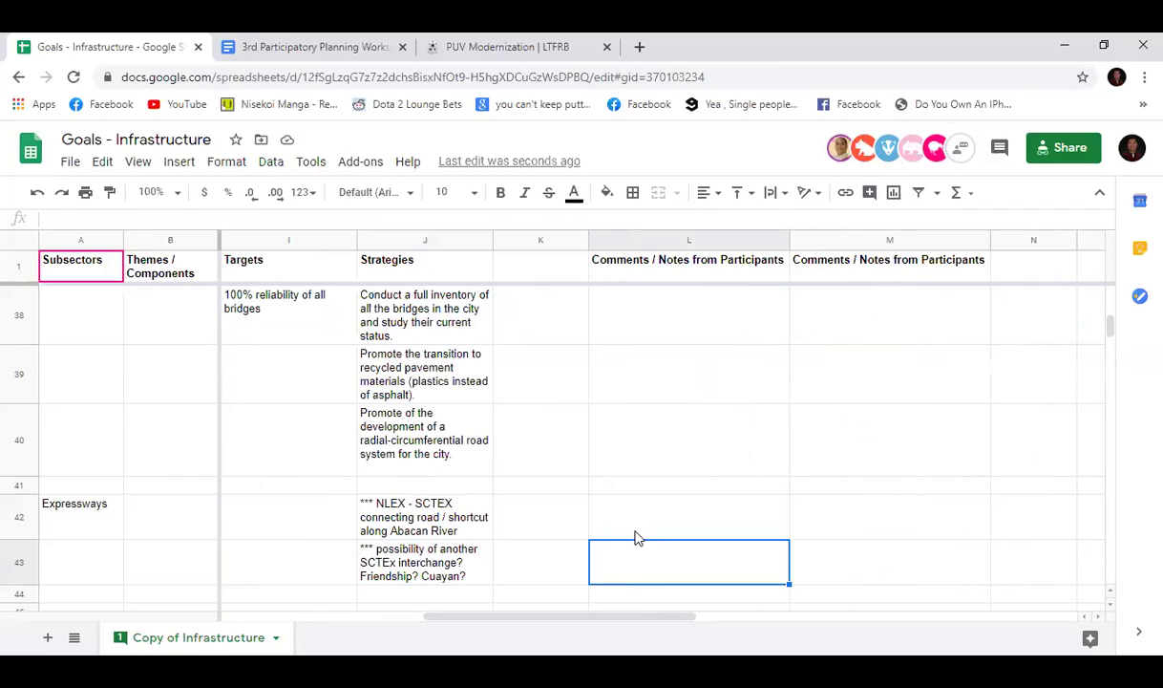
pyautogui.click(638, 525)
pyautogui.click(631, 561)
pyautogui.click(630, 522)
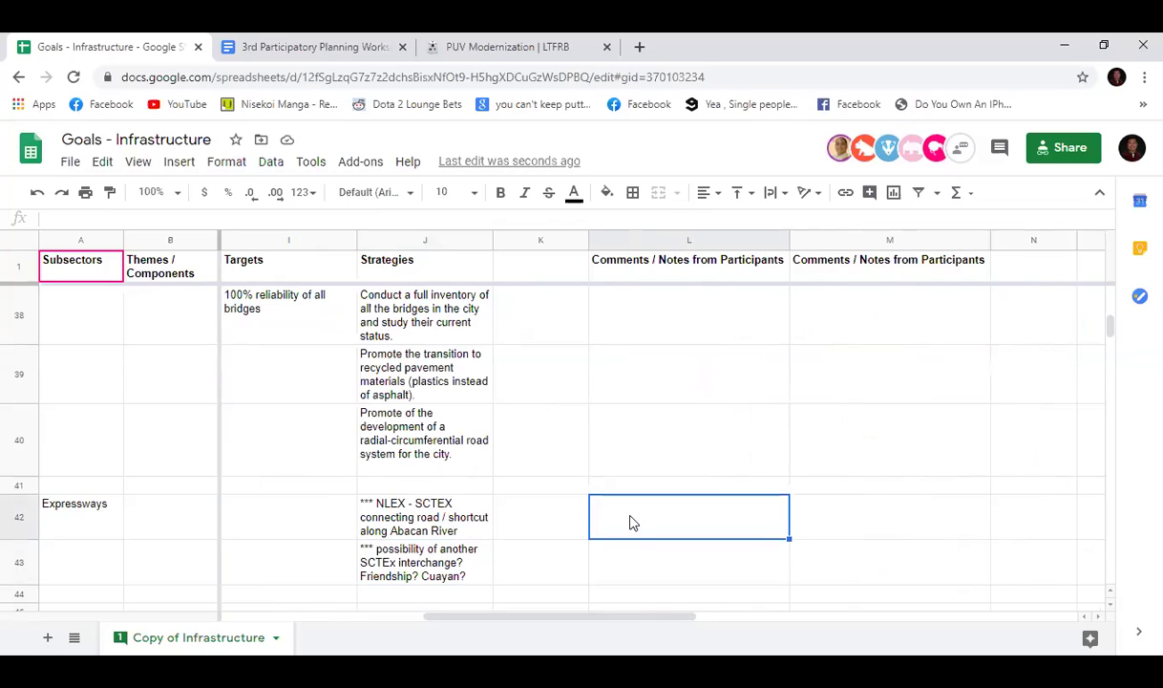
pyautogui.click(636, 563)
pyautogui.click(630, 521)
pyautogui.click(634, 563)
pyautogui.click(633, 523)
pyautogui.click(634, 562)
pyautogui.click(638, 526)
pyautogui.click(641, 562)
pyautogui.press('Up')
pyautogui.click(633, 563)
pyautogui.click(636, 522)
pyautogui.click(623, 564)
pyautogui.click(618, 531)
# Step: Add the target "100% completion of proposed connector" in the first Expressways row
pyautogui.moveTo(567, 615); pyautogui.dragTo(353, 630)
pyautogui.moveTo(104, 517); pyautogui.dragTo(991, 585)
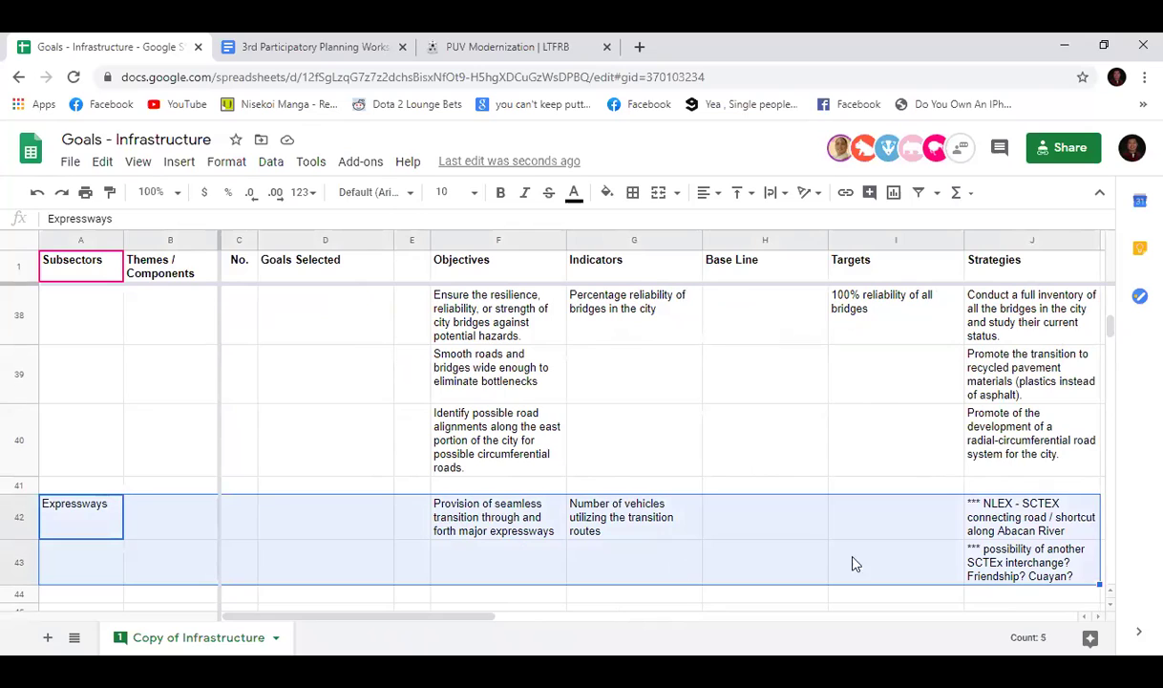
pyautogui.click(764, 551)
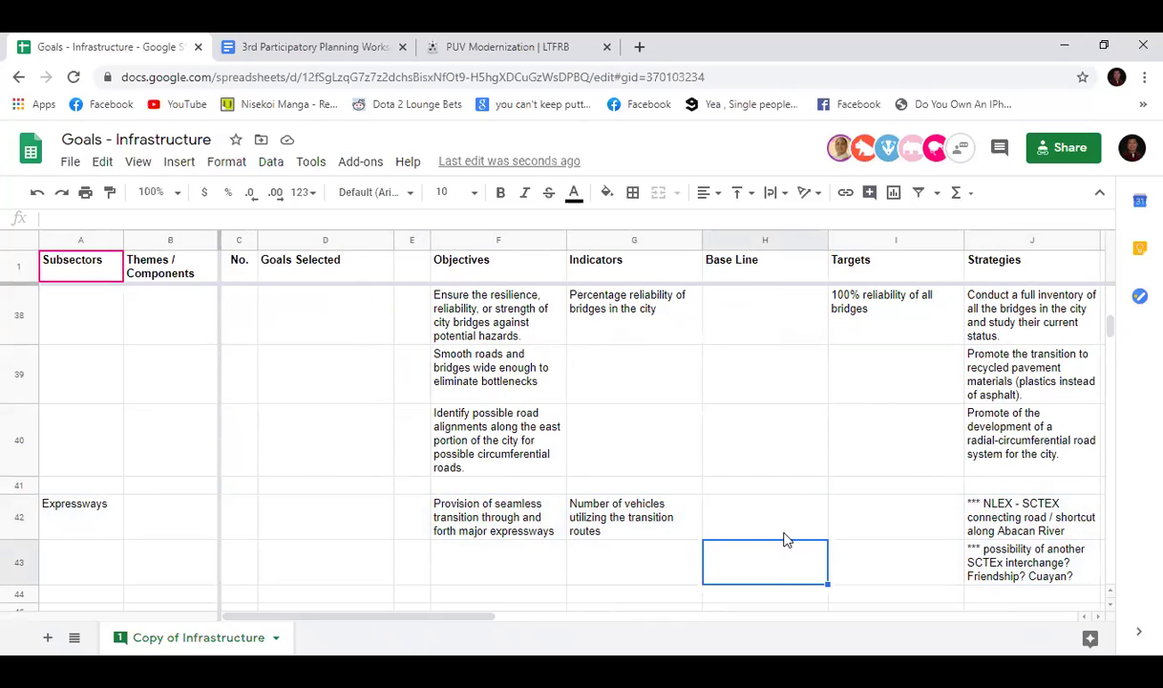
pyautogui.click(858, 519)
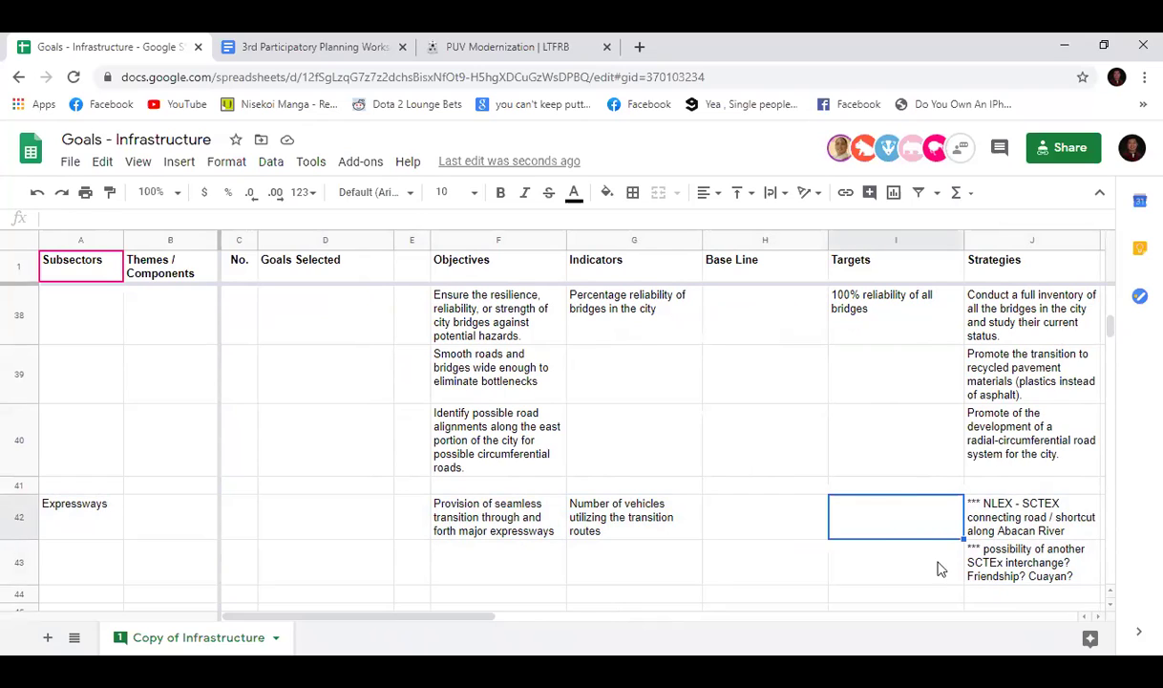
pyautogui.press('Return')
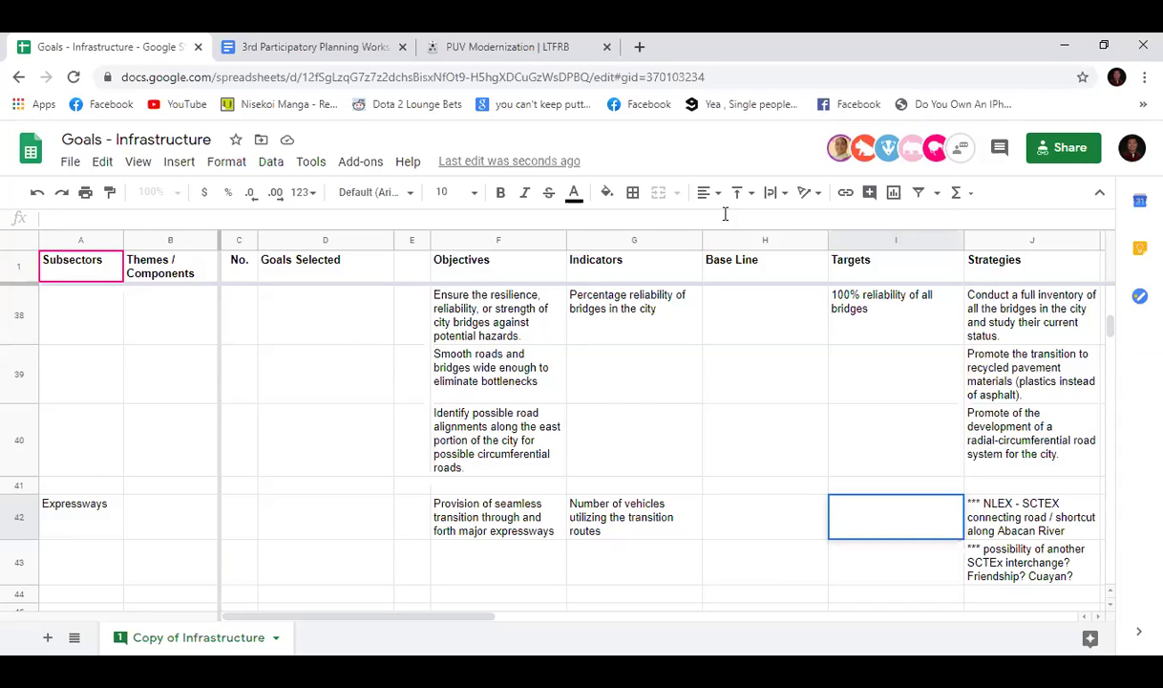
pyautogui.write('100% comp')
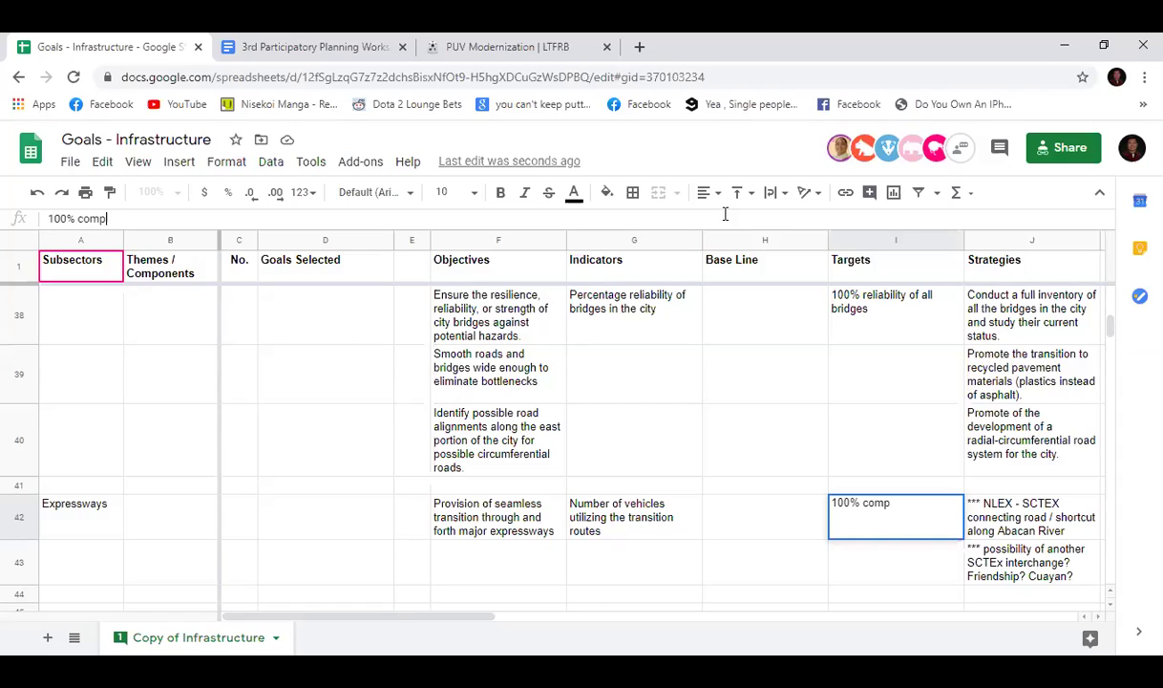
pyautogui.write('letion of proposed')
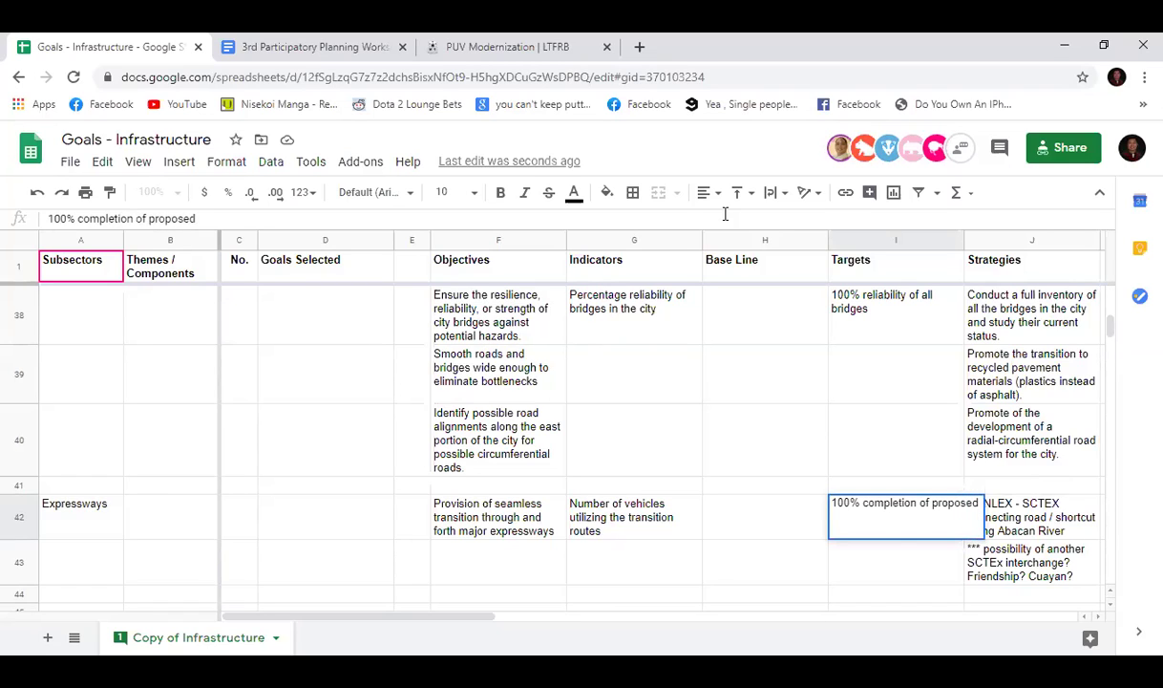
pyautogui.write(' connector')
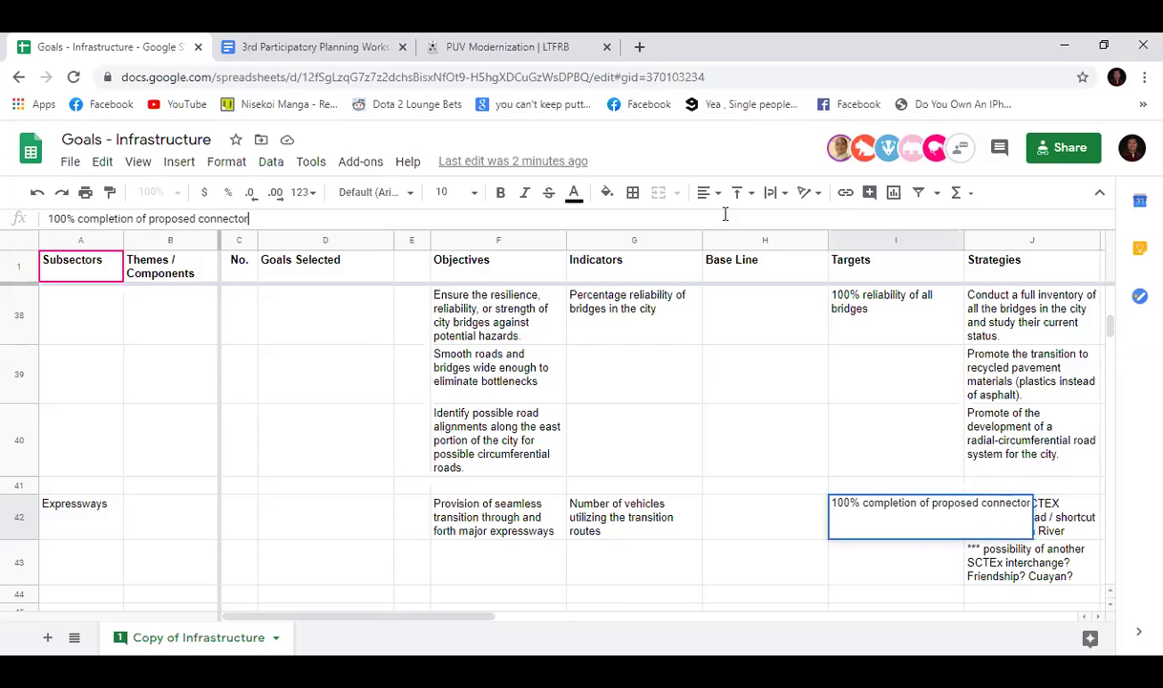
pyautogui.press('Return')
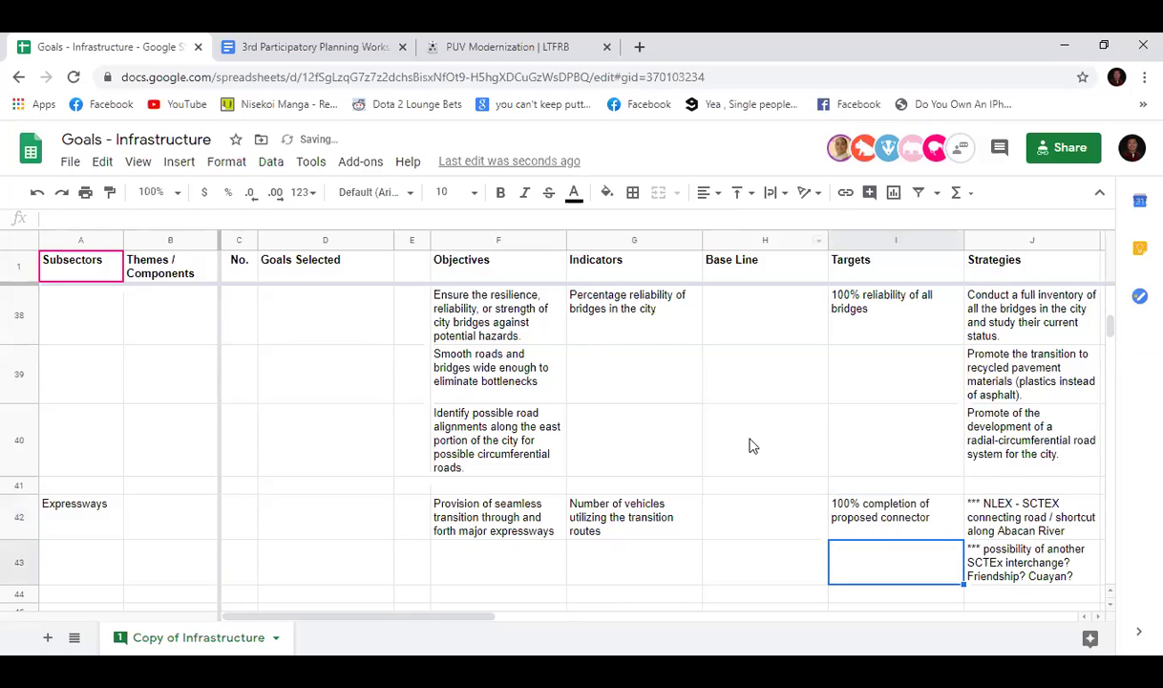
pyautogui.hscroll(4, 487, 618)
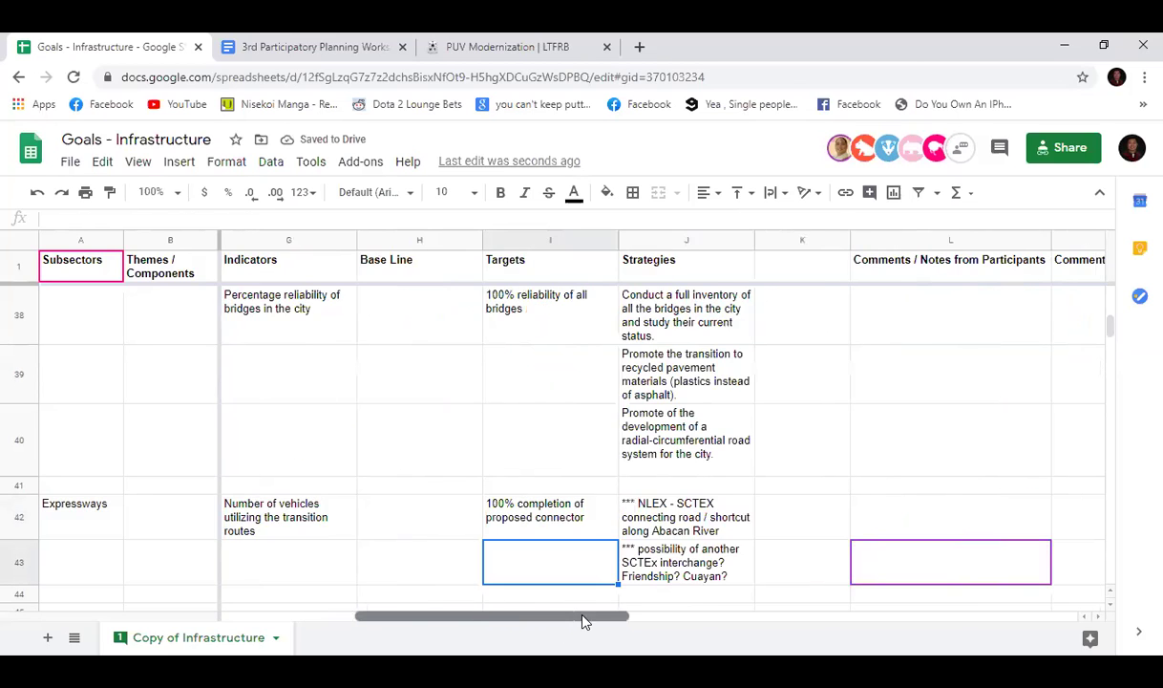
pyautogui.hscroll(-4, 585, 623)
pyautogui.scroll(-1, 405, 523)
pyautogui.scroll(-1, 405, 523)
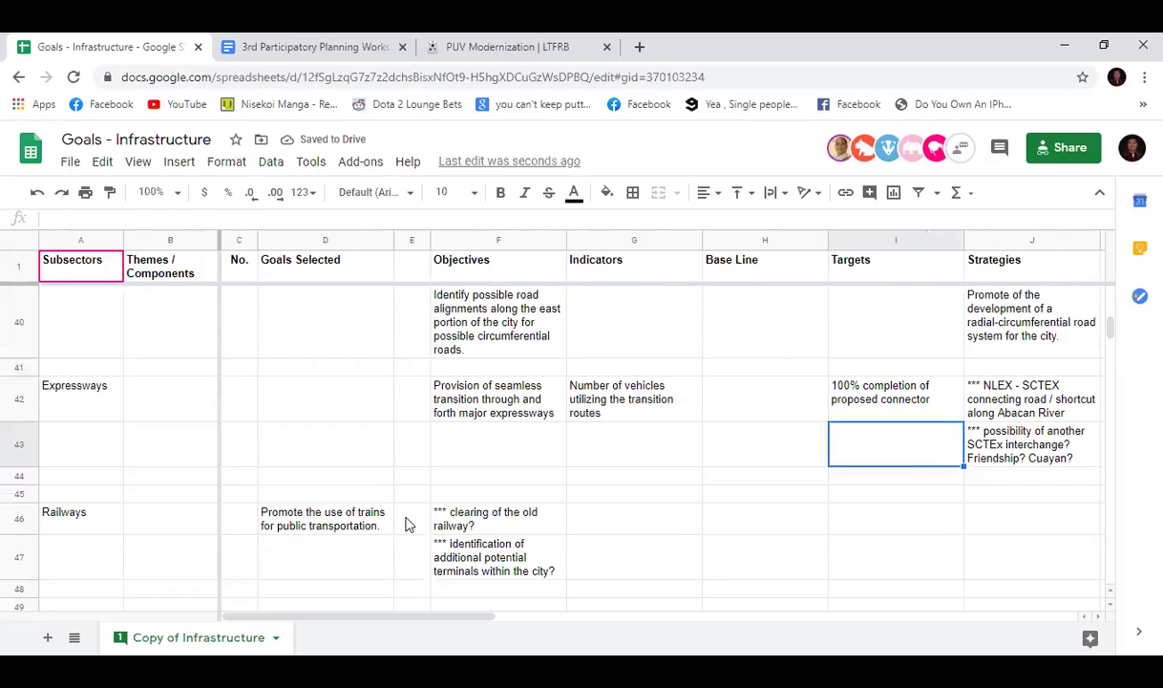
pyautogui.scroll(1, 405, 524)
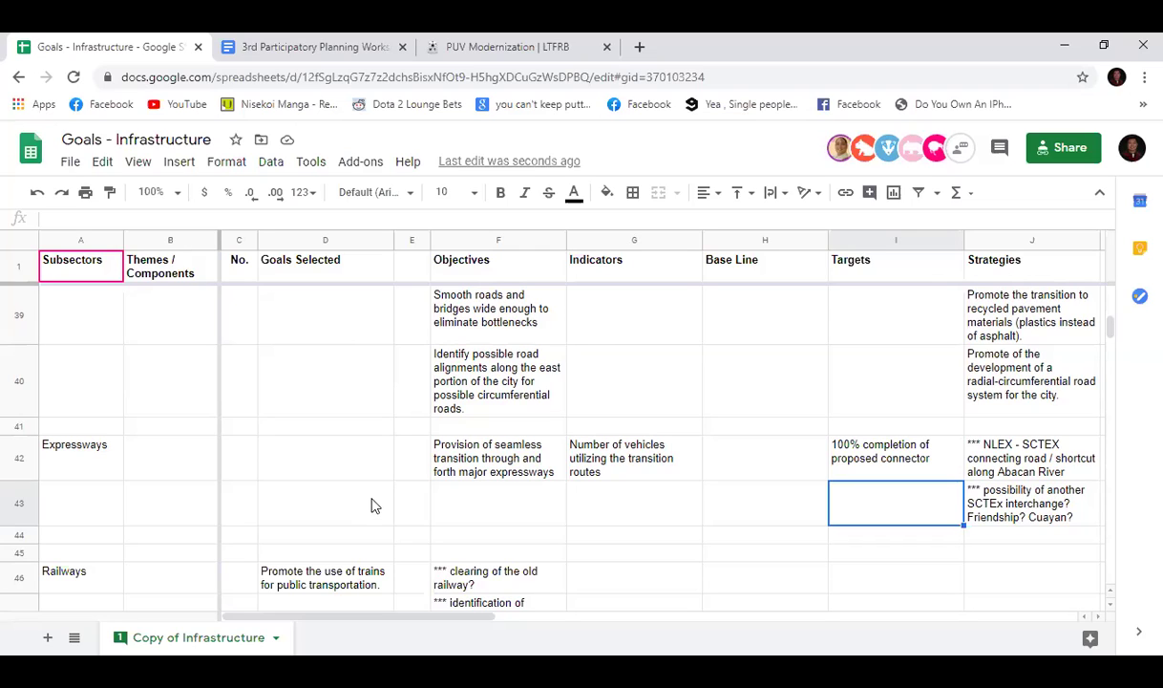
pyautogui.moveTo(457, 615); pyautogui.dragTo(587, 625)
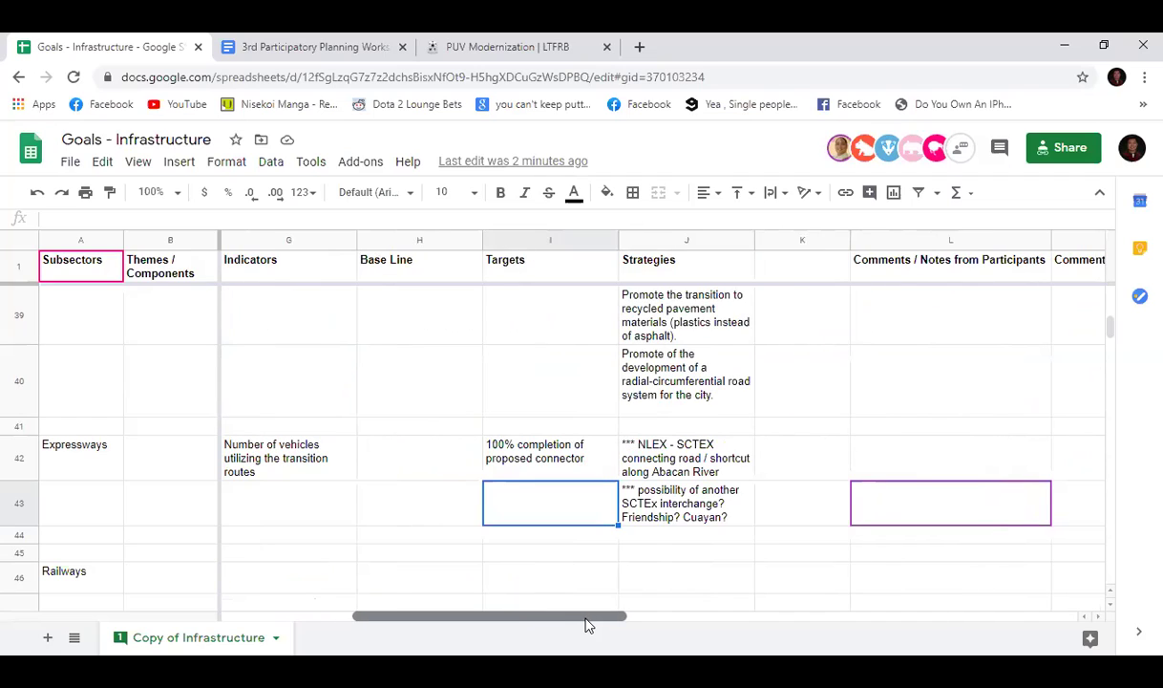
# Step: Review the two Expressways rows across objectives, indicators, targets, strategies and participants' comments for missing entries
pyautogui.moveTo(586, 618); pyautogui.dragTo(459, 610)
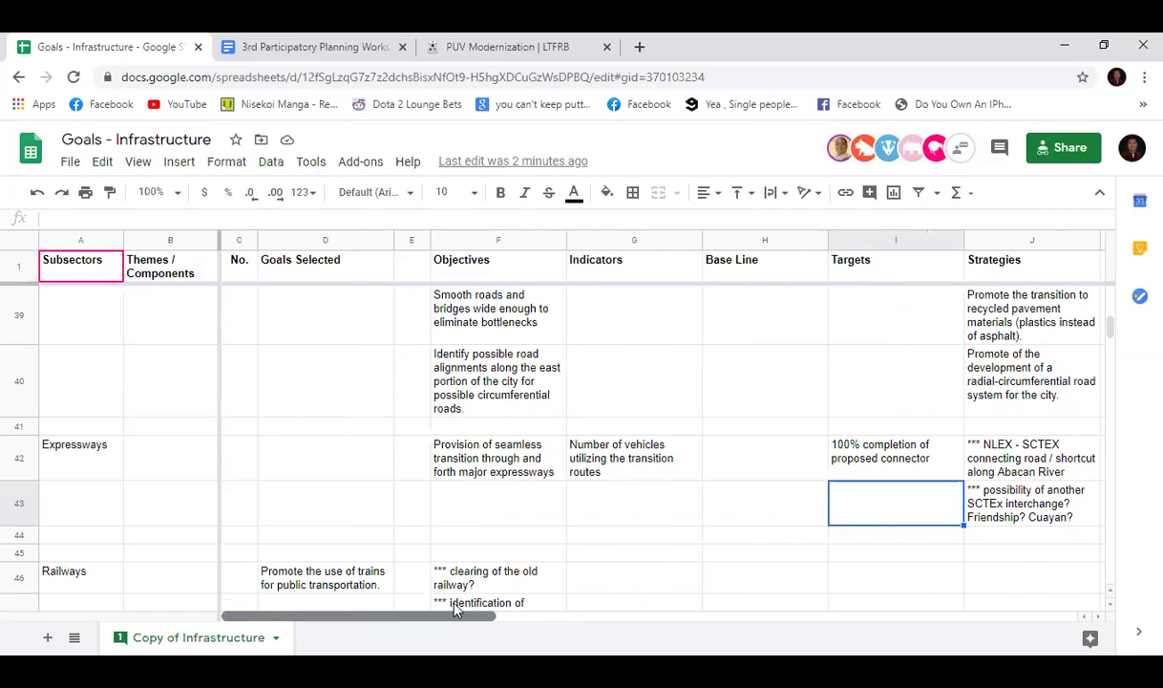
pyautogui.click(613, 516)
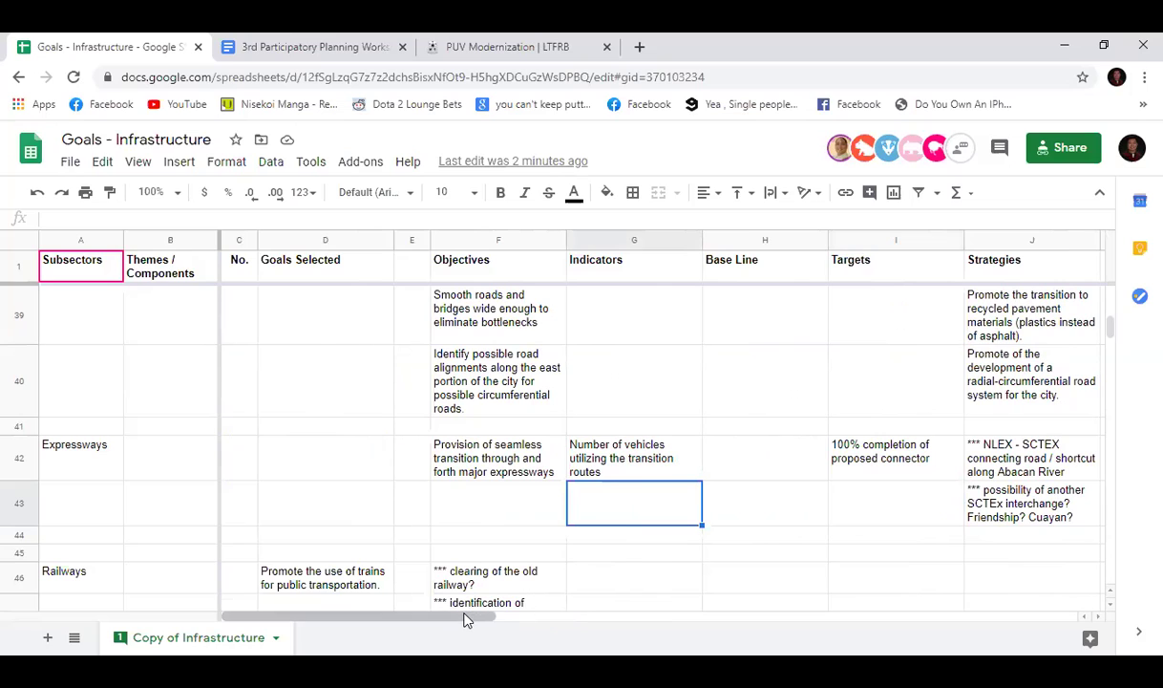
pyautogui.moveTo(468, 617); pyautogui.dragTo(589, 626)
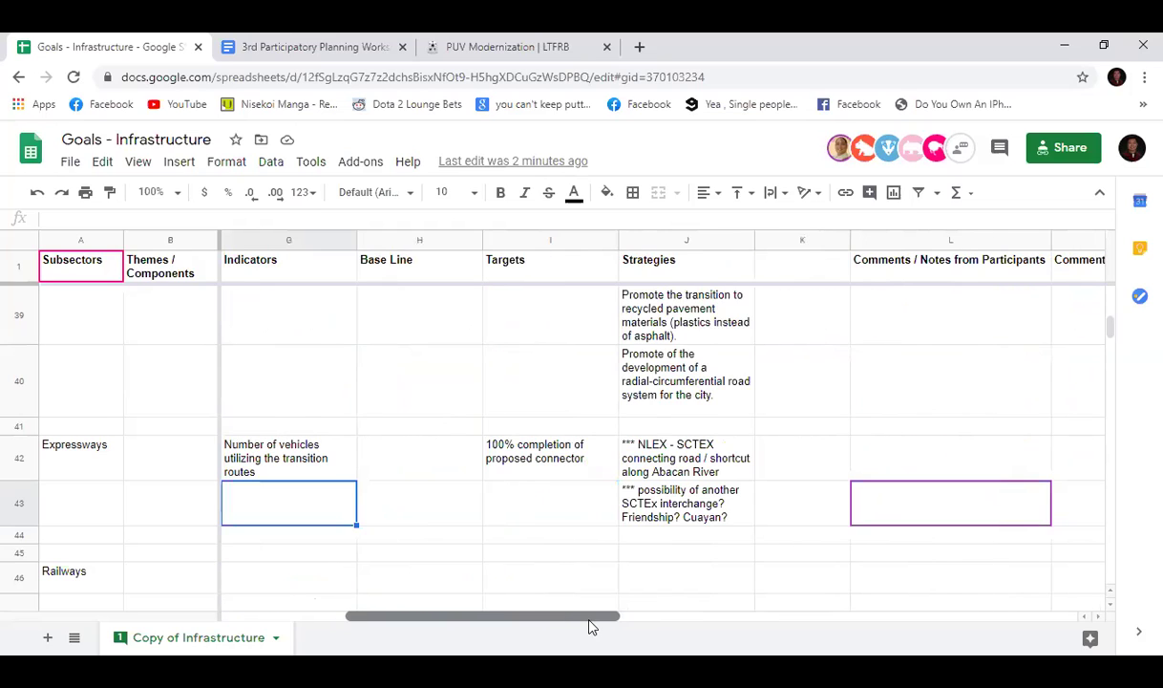
pyautogui.click(903, 458)
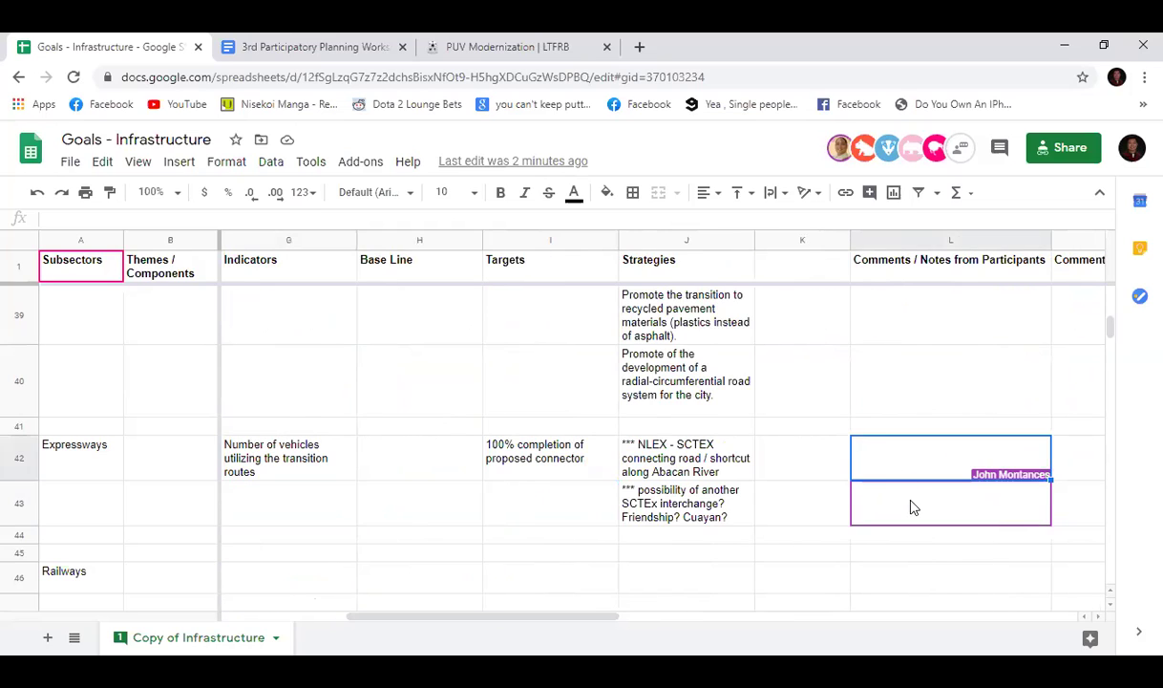
pyautogui.click(870, 499)
pyautogui.click(867, 462)
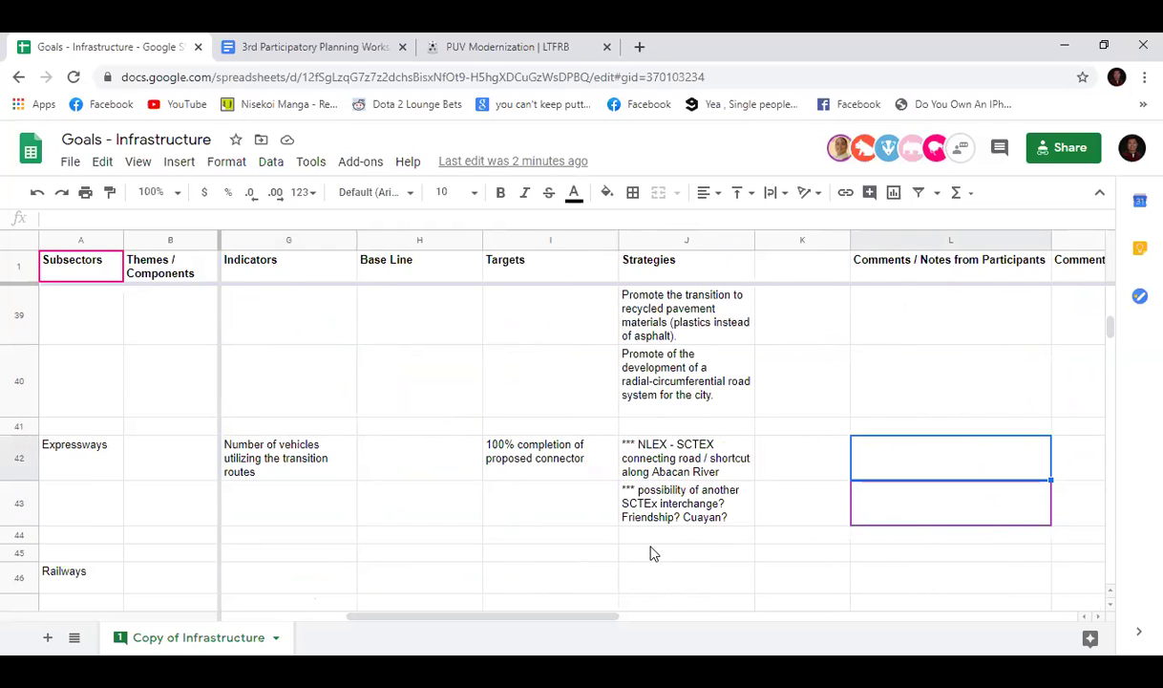
pyautogui.moveTo(589, 620); pyautogui.dragTo(469, 618)
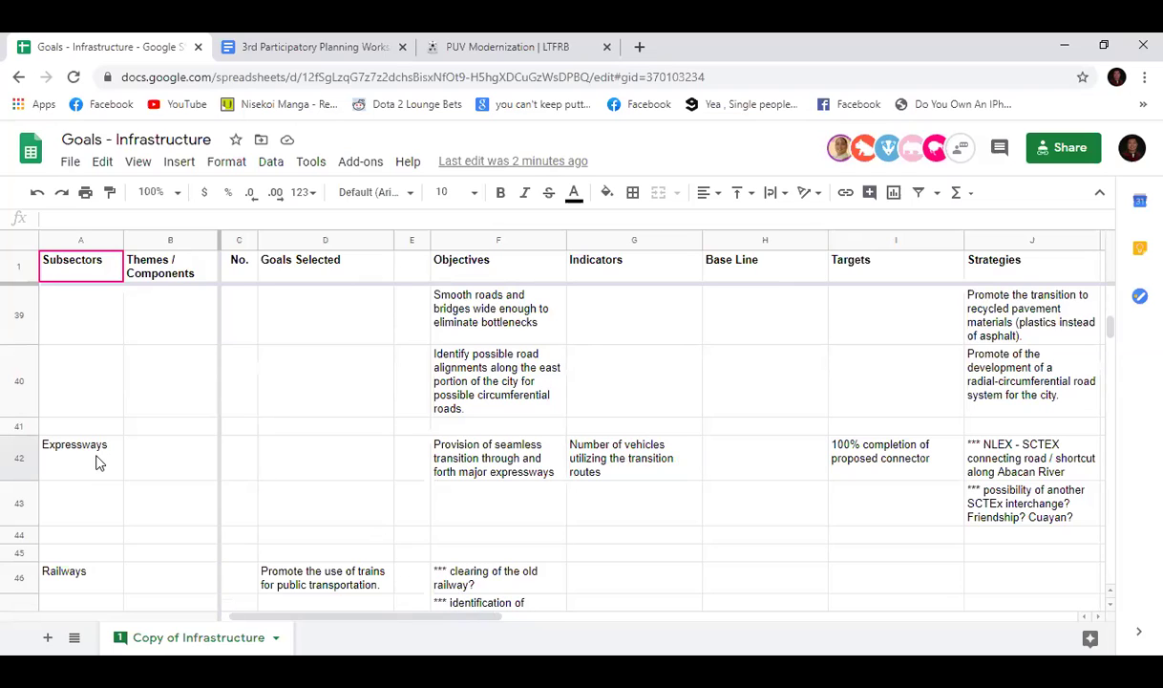
pyautogui.scroll(-1, 478, 530)
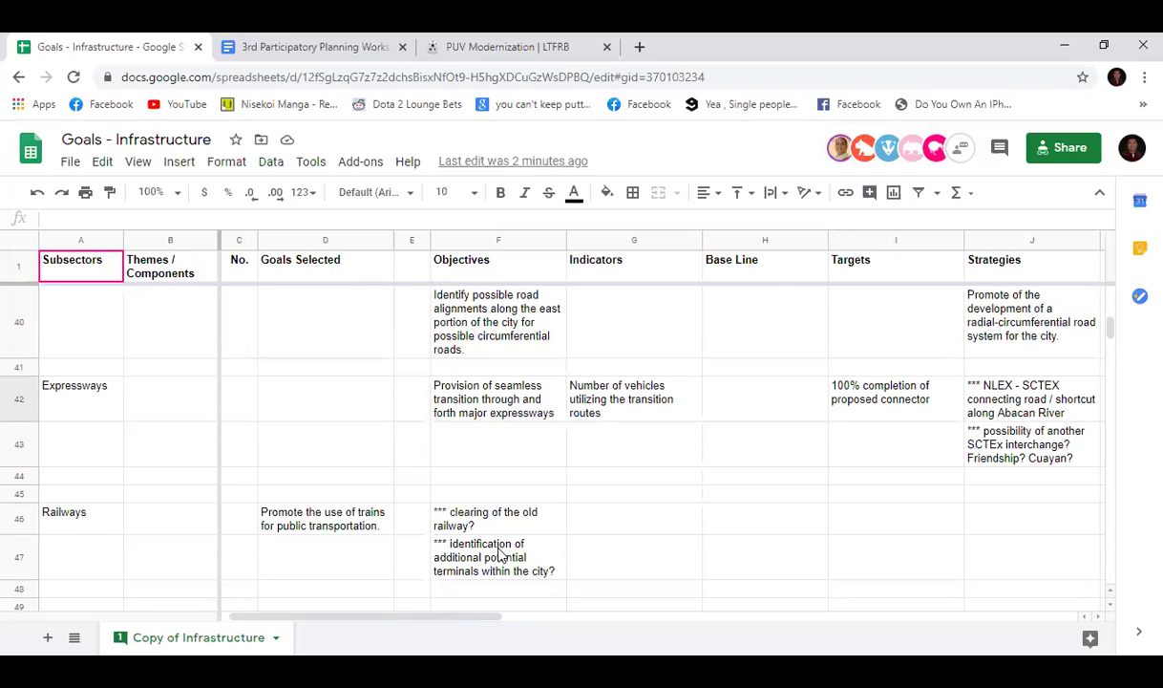
pyautogui.moveTo(75, 405); pyautogui.dragTo(1007, 436)
# Step: Copy the Roads and Bridges goal "Build resilient infrastructure." into the Goals Selected cell of the first Expressways row
pyautogui.scroll(3, 329, 405)
pyautogui.click(334, 401)
pyautogui.scroll(2, 345, 392)
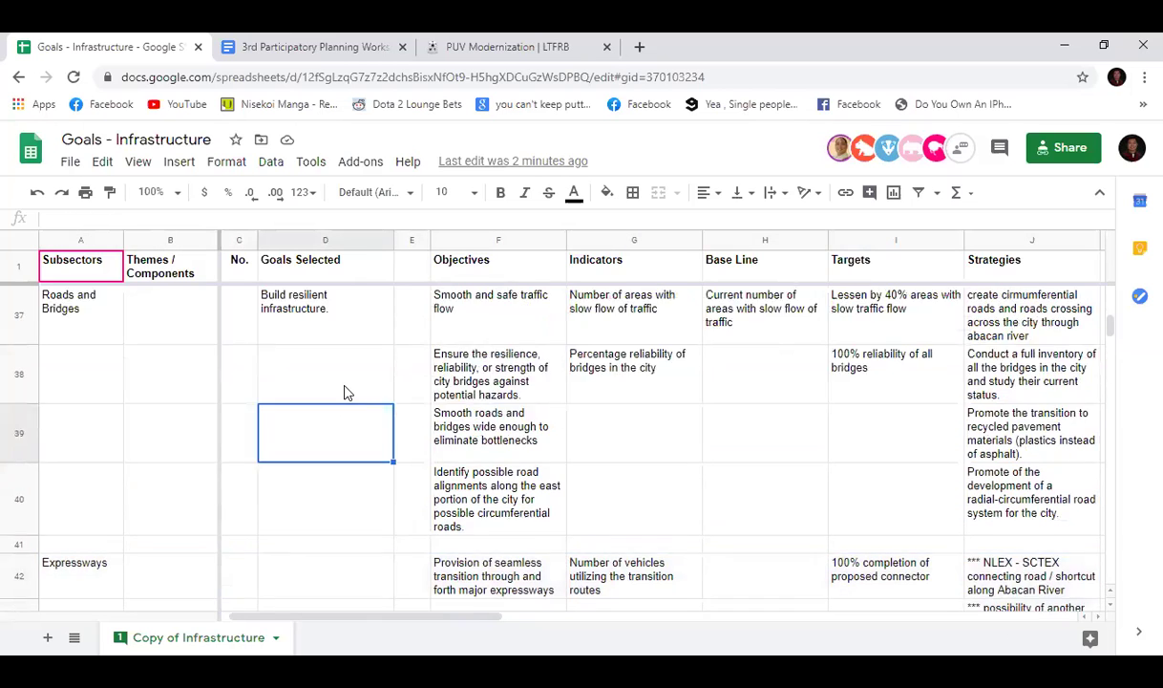
pyautogui.click(321, 426)
pyautogui.click(326, 462)
pyautogui.hotkey('ctrl', 'c')
pyautogui.scroll(-3, 326, 461)
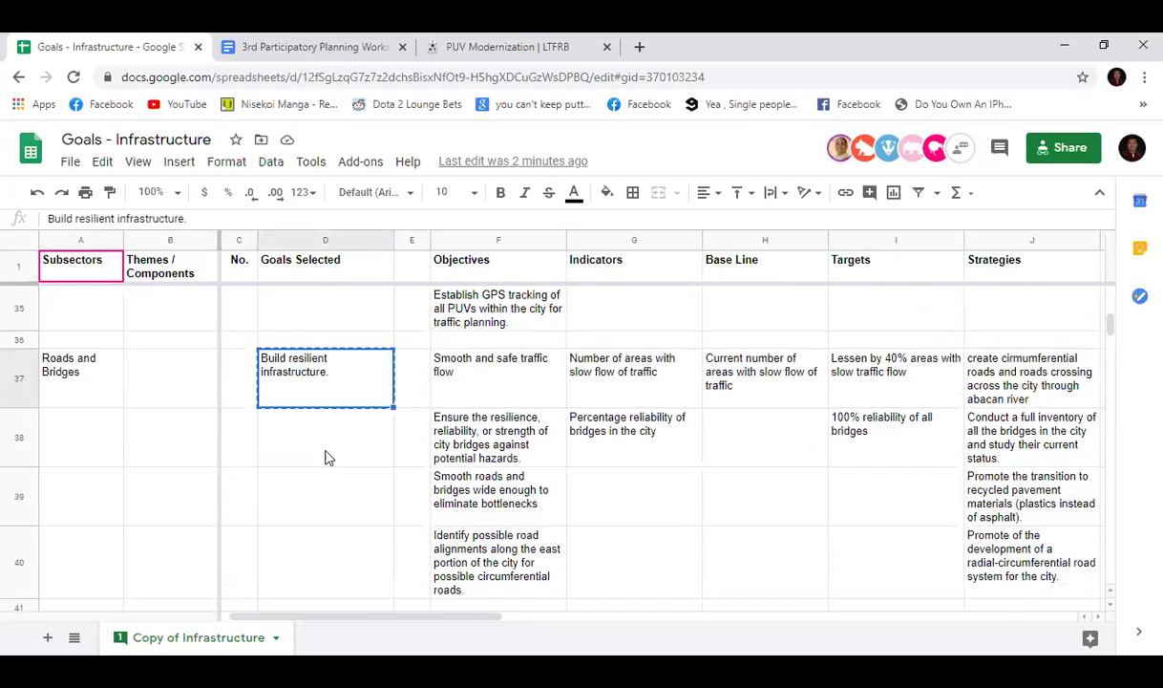
pyautogui.click(323, 449)
pyautogui.hotkey('ctrl', 'v')
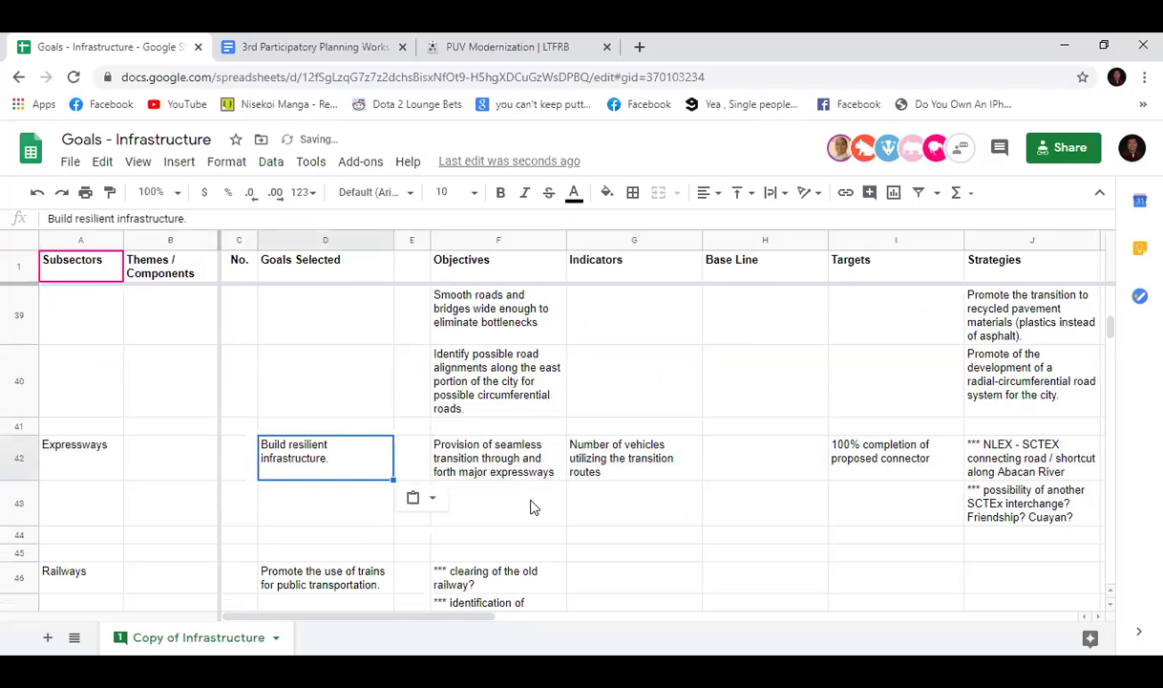
pyautogui.click(528, 492)
pyautogui.scroll(-1, 606, 513)
pyautogui.click(308, 401)
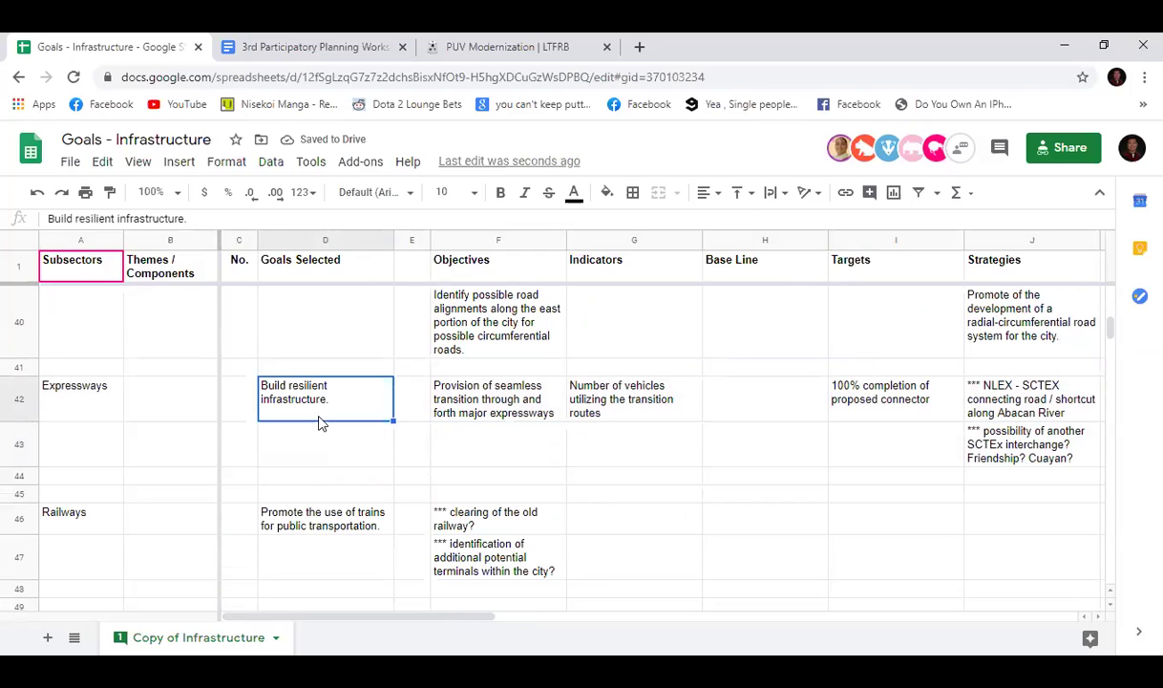
pyautogui.click(89, 219)
pyautogui.tripleClick(88, 219)
pyautogui.scroll(10, 478, 429)
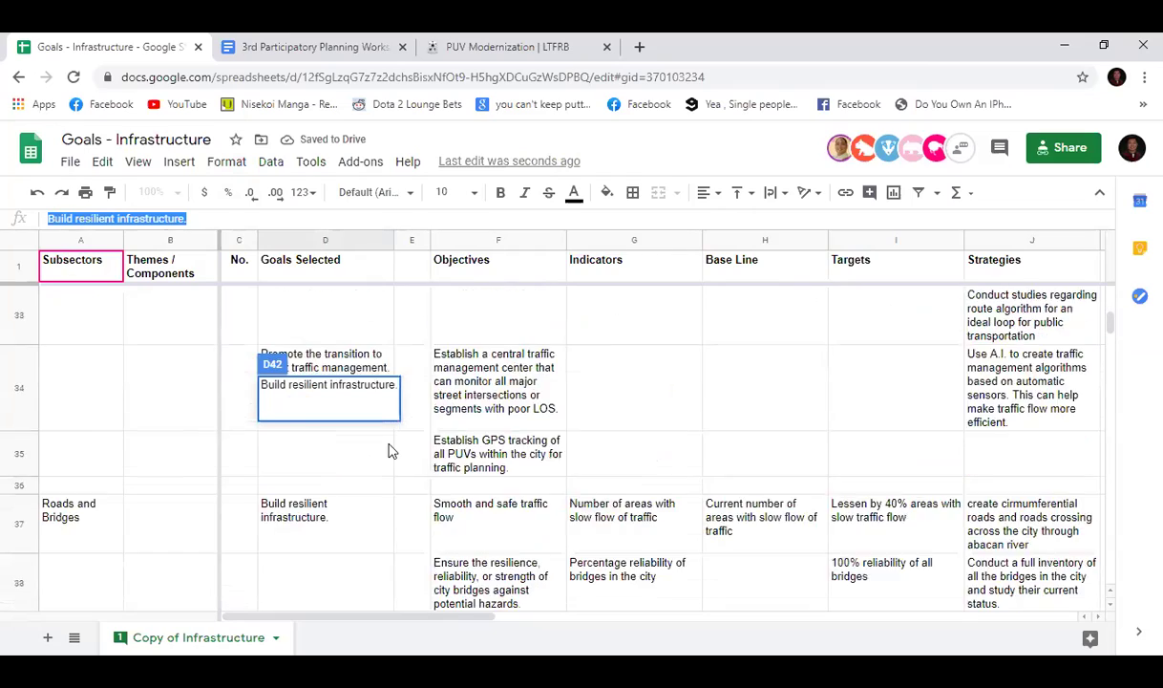
pyautogui.scroll(-10, 390, 453)
pyautogui.press('Escape')
pyautogui.scroll(-5, 387, 458)
pyautogui.scroll(5, 387, 458)
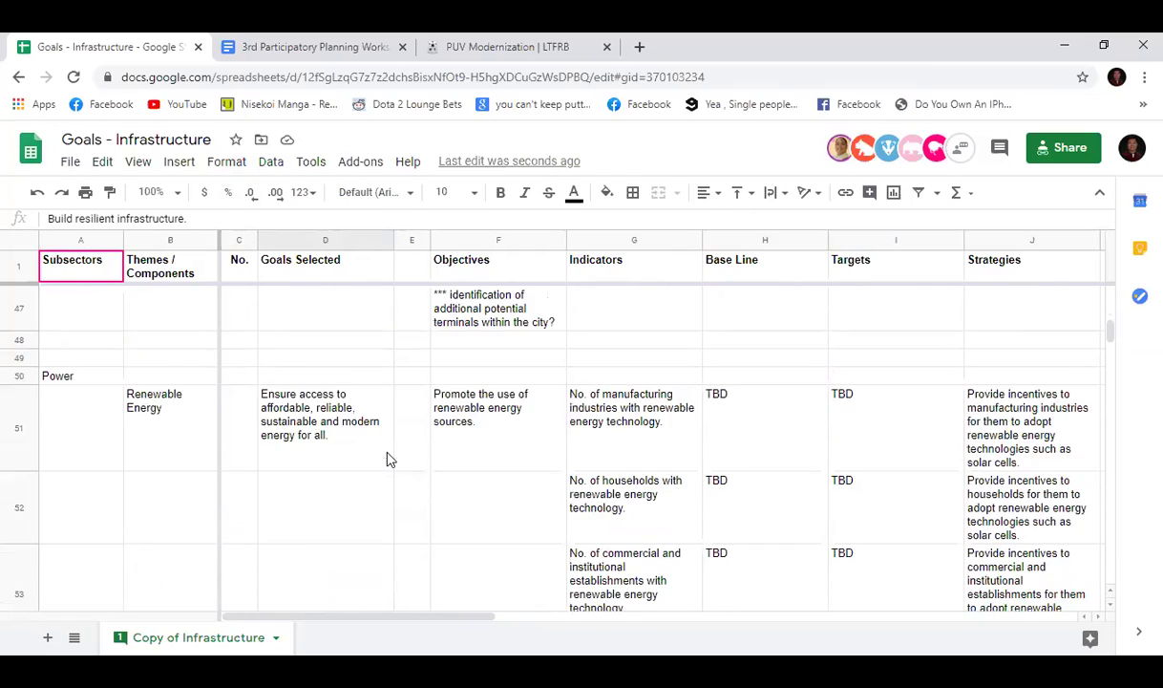
# Step: Move the two Railways entries on clearing the old railway and identifying additional terminals from Objectives to Strategies in rows 46 and 47
pyautogui.moveTo(105, 447); pyautogui.dragTo(553, 494)
pyautogui.click(600, 495)
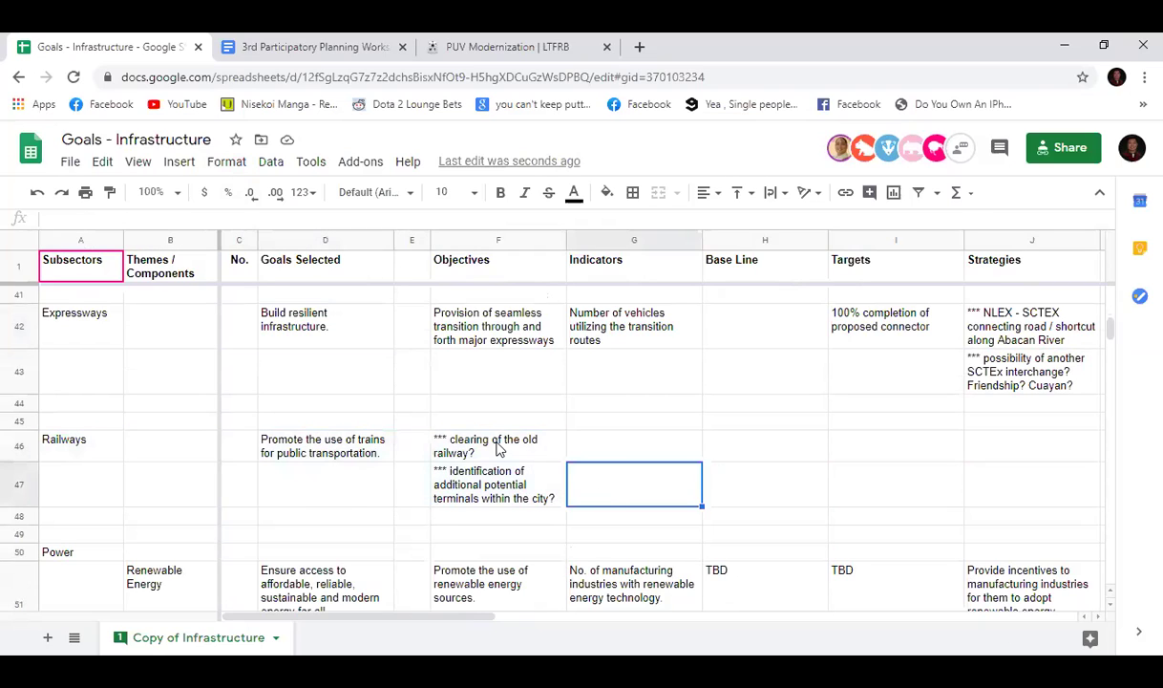
pyautogui.moveTo(487, 444); pyautogui.dragTo(494, 481)
pyautogui.moveTo(504, 430); pyautogui.dragTo(971, 458)
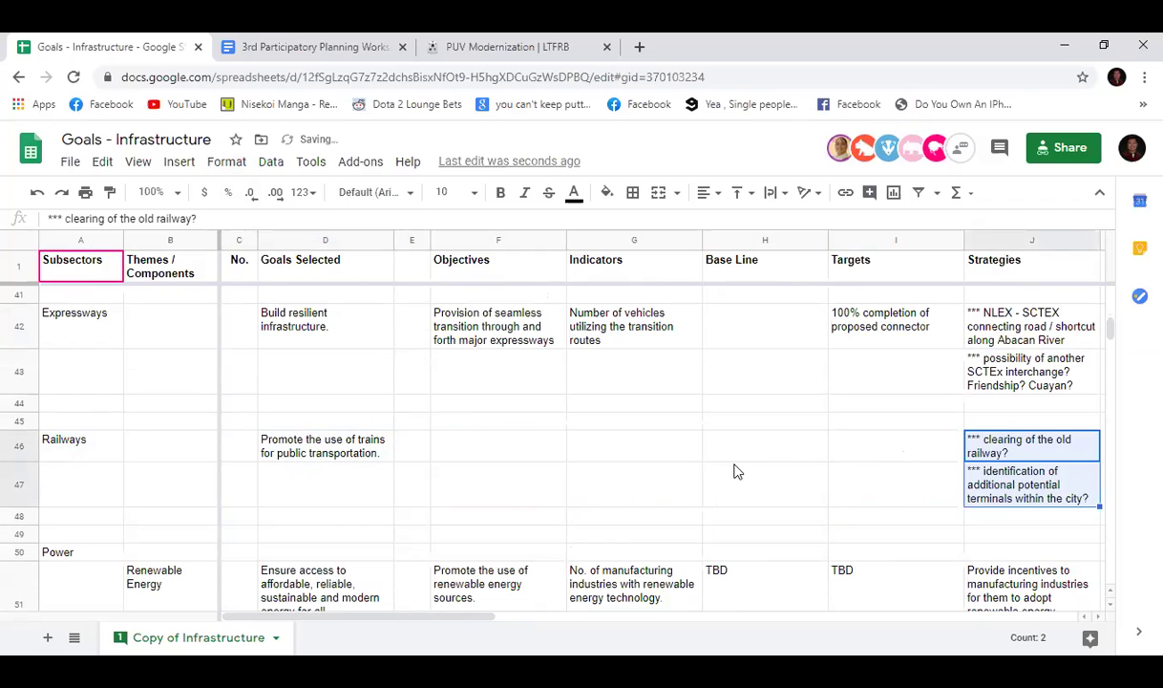
pyautogui.click(484, 458)
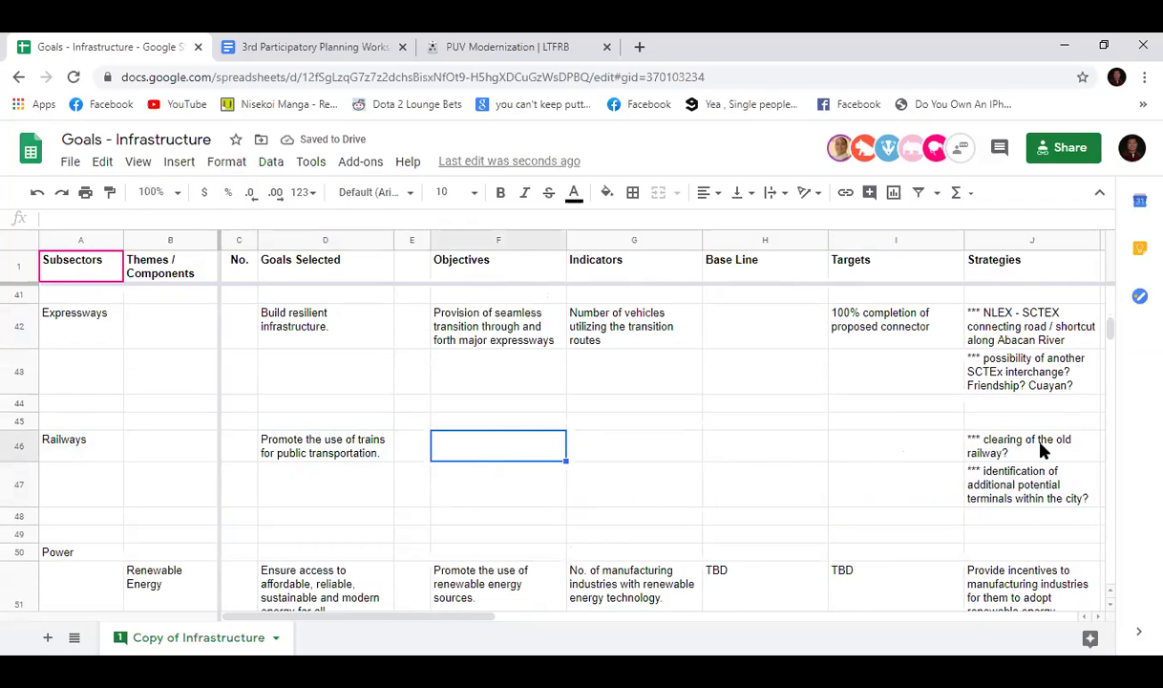
pyautogui.moveTo(1004, 446); pyautogui.dragTo(1002, 482)
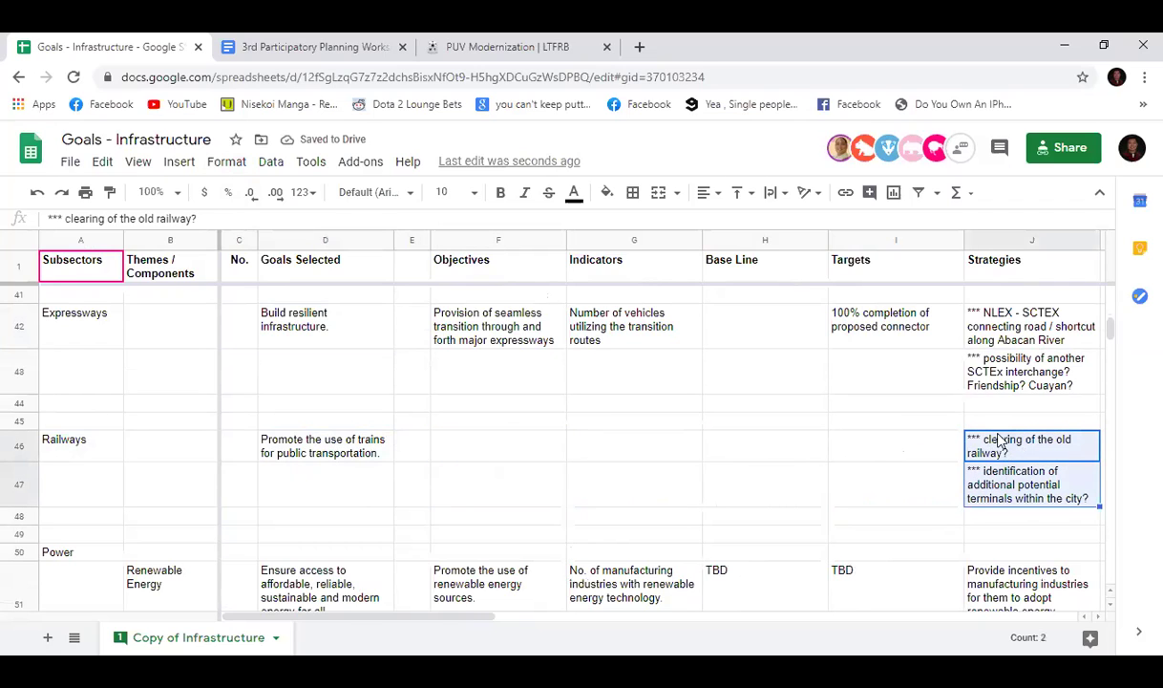
pyautogui.click(827, 459)
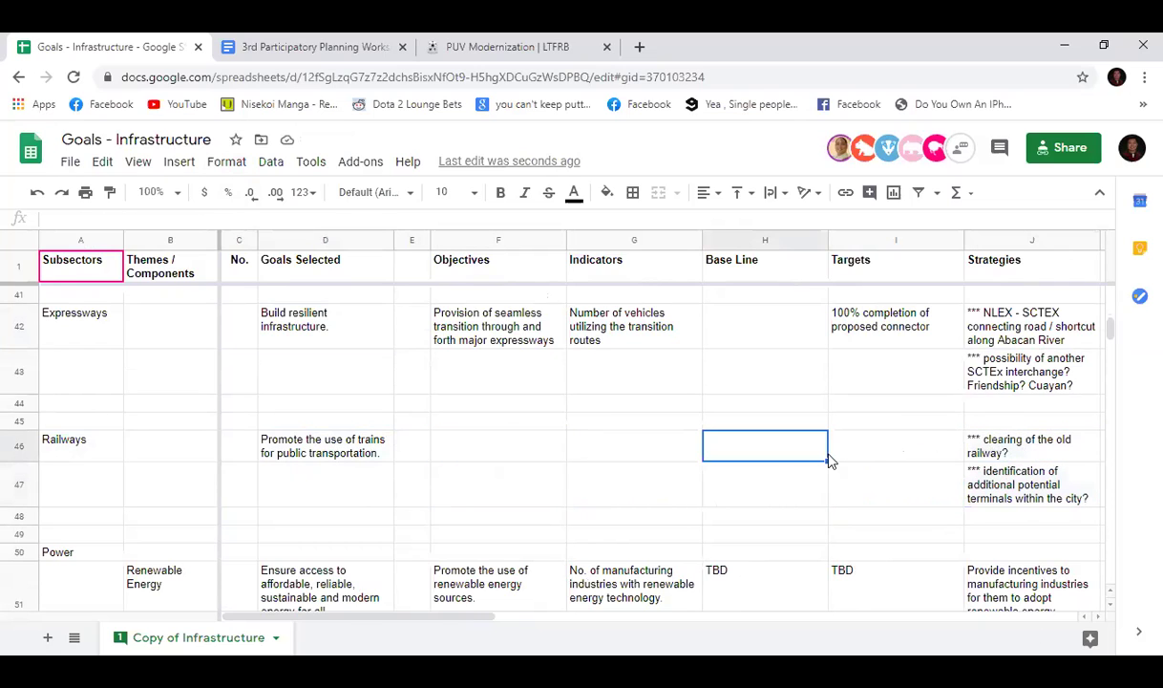
pyautogui.click(645, 487)
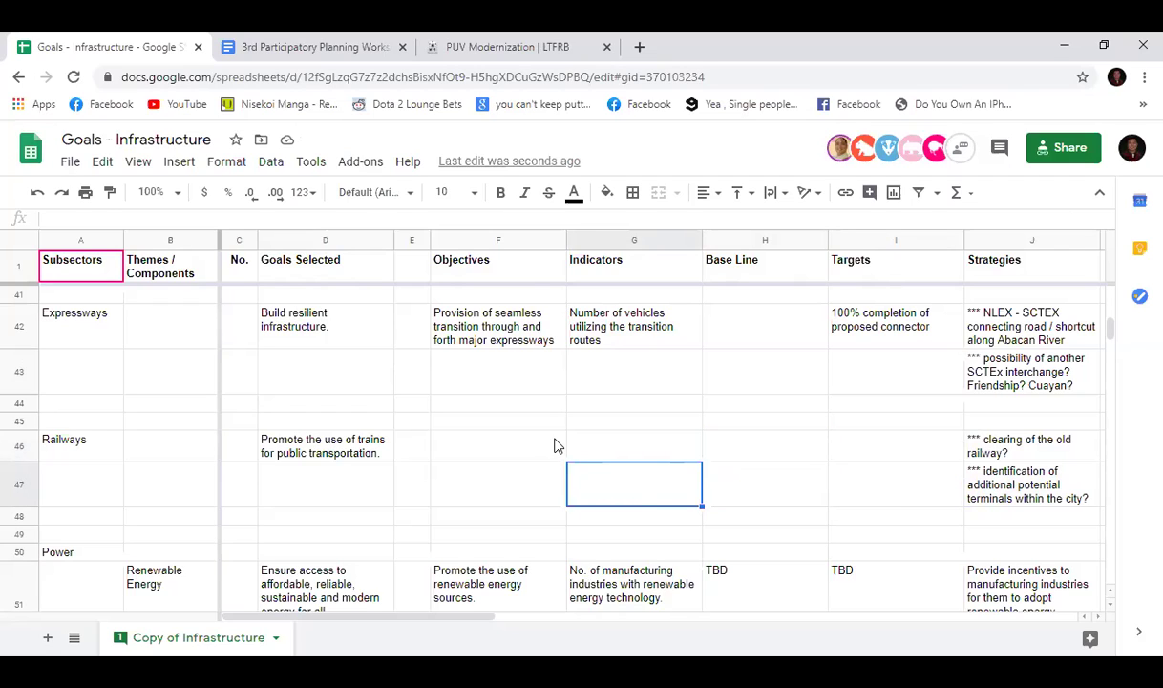
# Step: Add the Railways strategy "*freight and commuter train (freight-Subic, commuter-PNR)" in cell J48
pyautogui.click(985, 519)
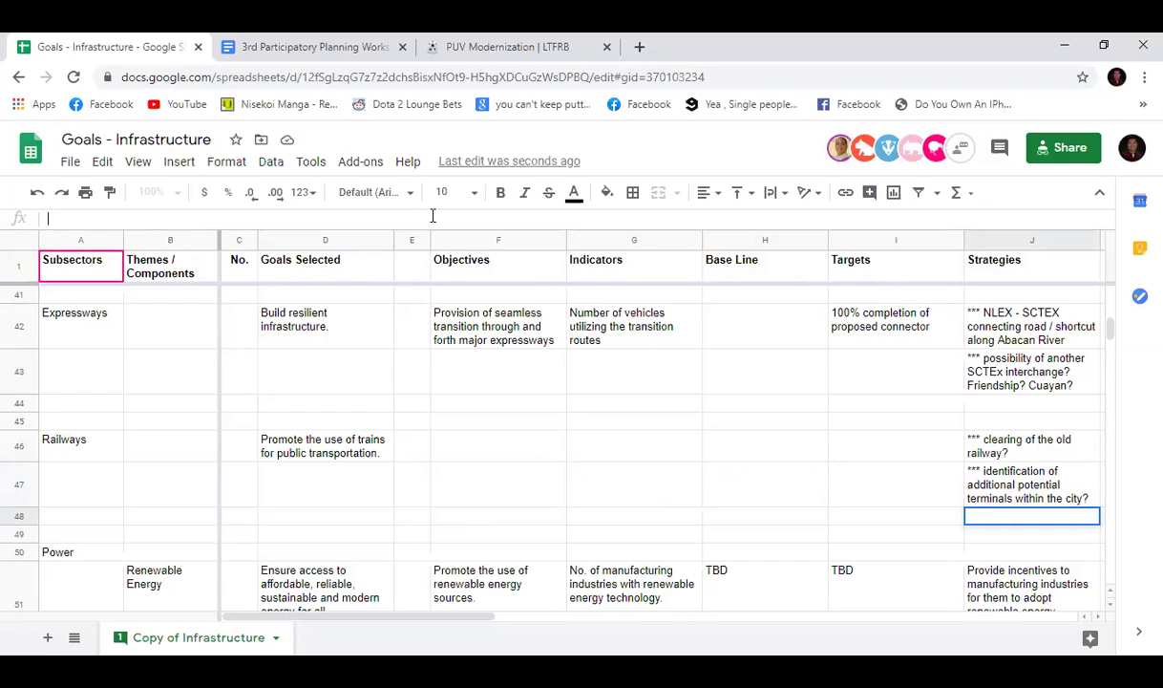
pyautogui.write('*freight and commuter ')
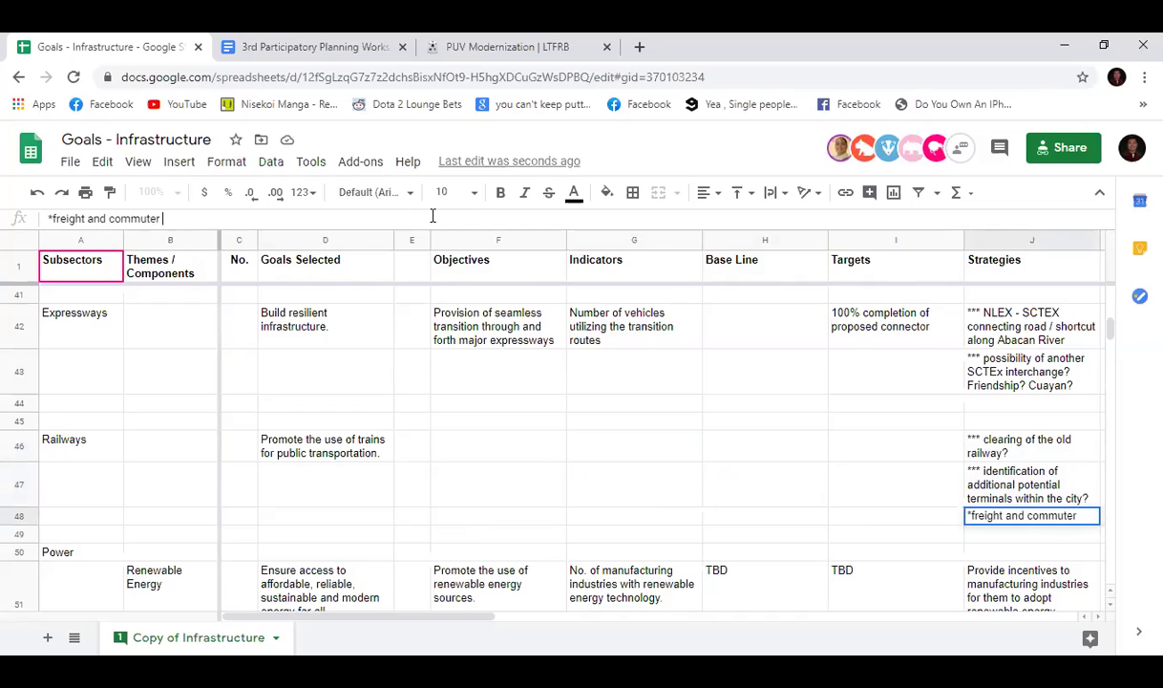
pyautogui.write('train (freig')
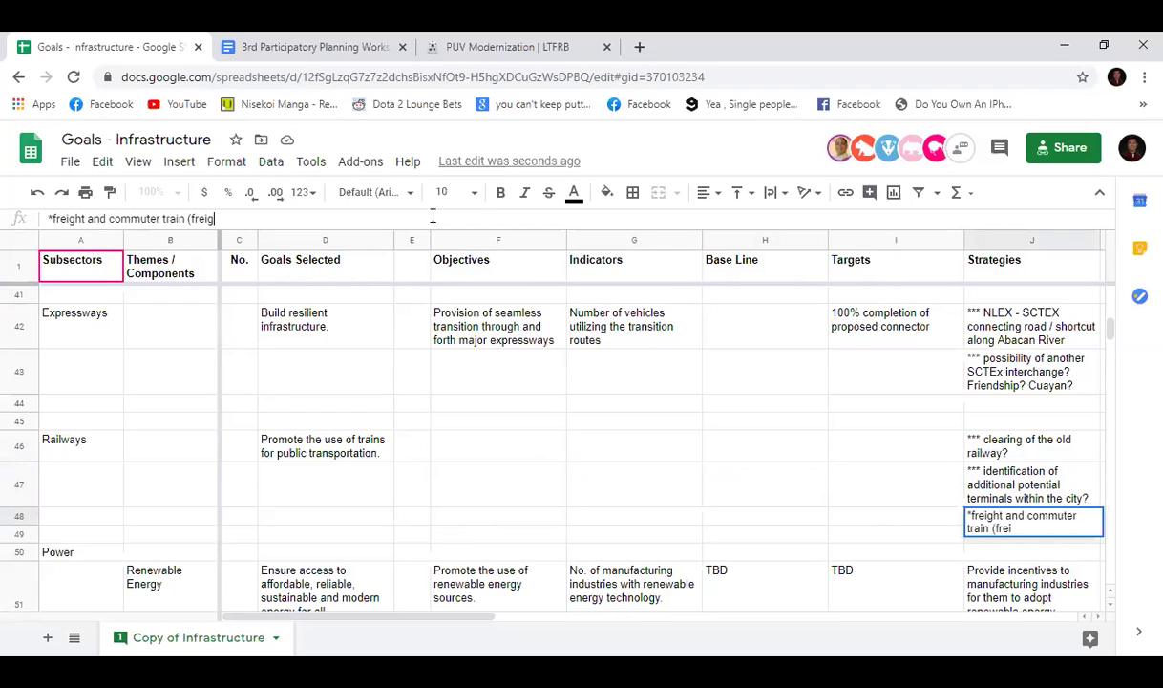
pyautogui.write('ht-Subic, ')
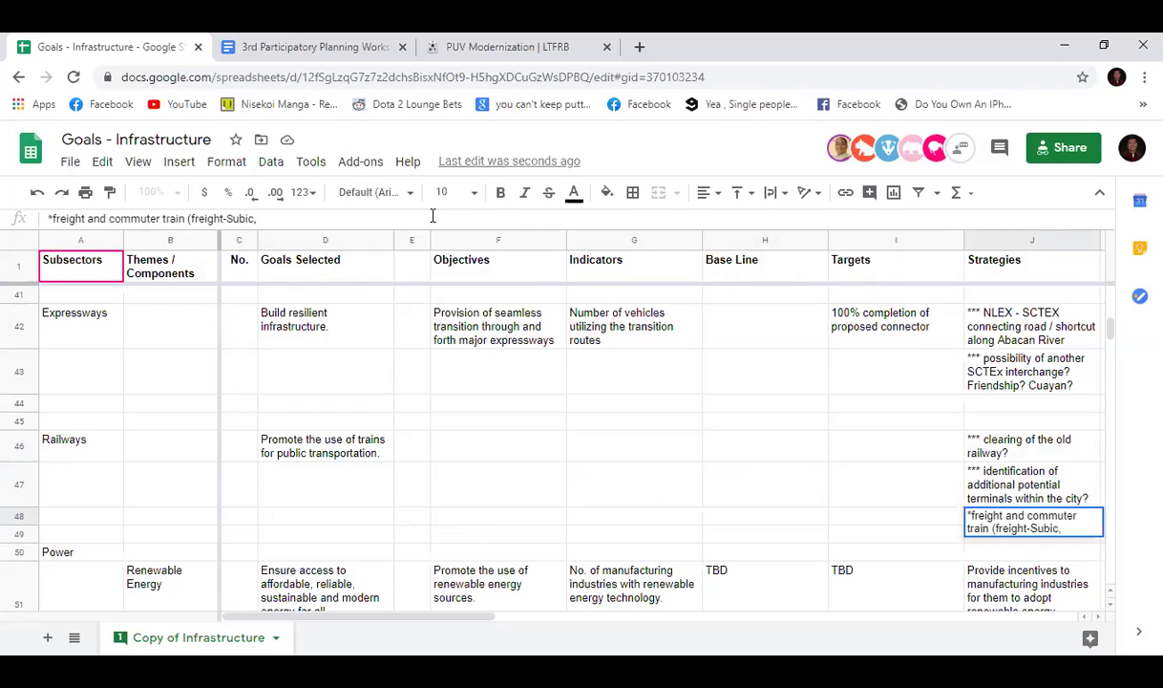
pyautogui.write('commuter')
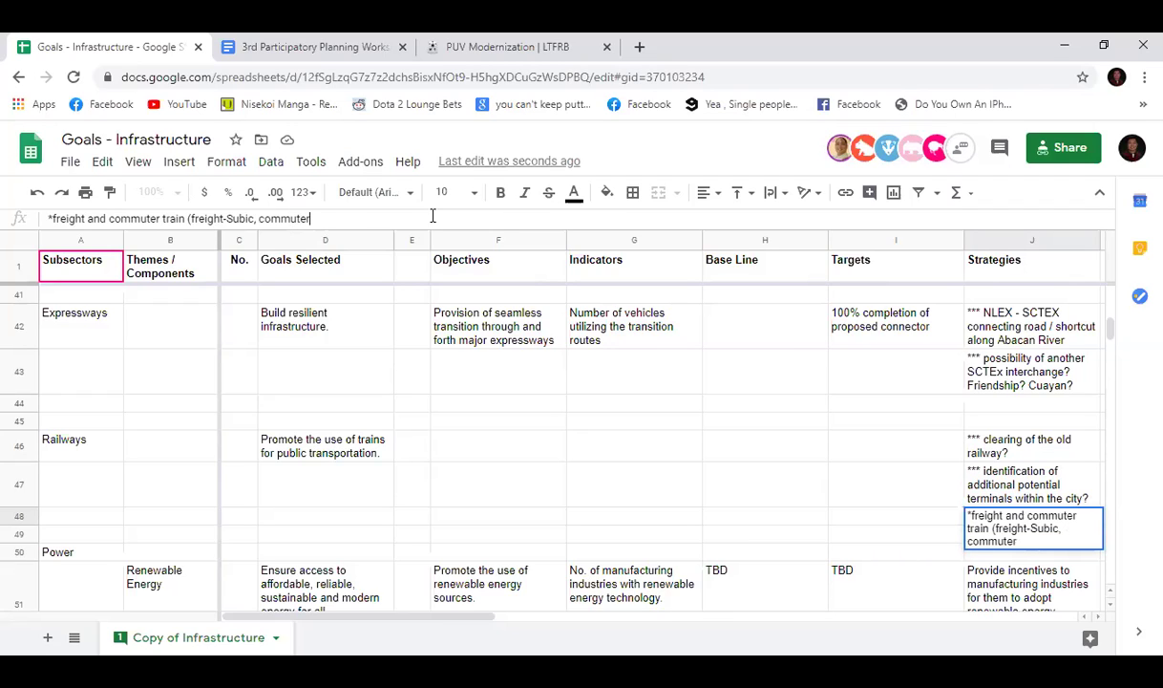
pyautogui.write('-PNR)')
pyautogui.press('Return')
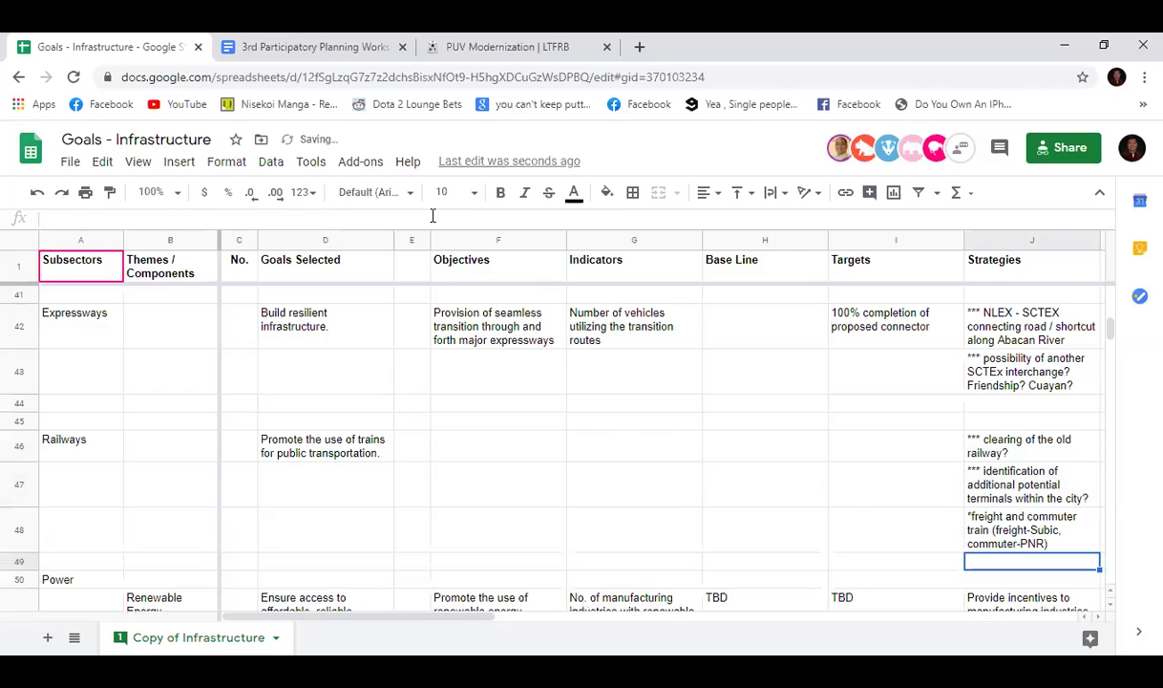
# Step: Move the Railways goal "Promote the use of trains for public transportation." from D46 to the Objectives cell F46
pyautogui.click(520, 448)
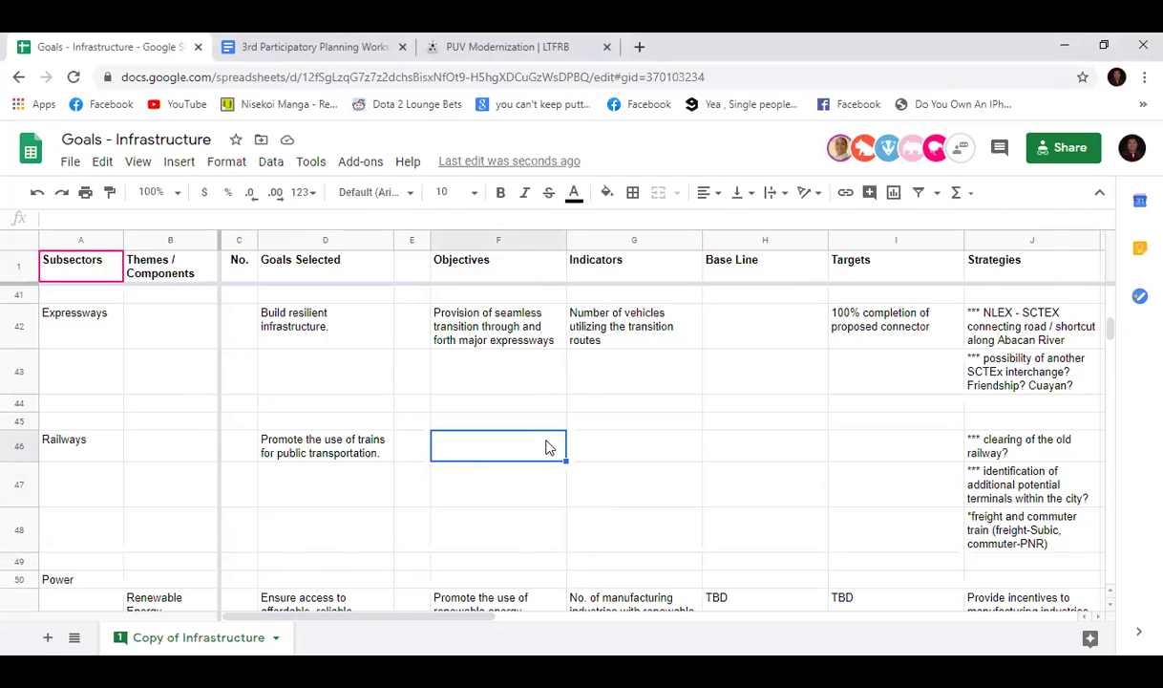
pyautogui.click(344, 449)
pyautogui.hotkey('ctrl', 'c')
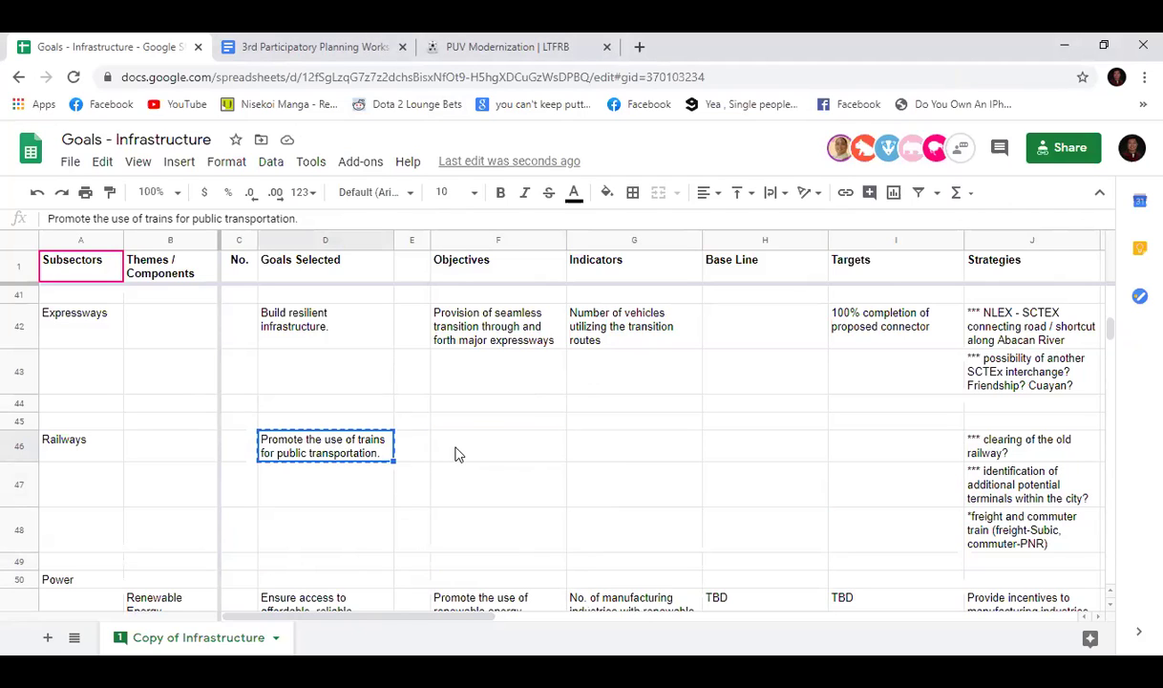
pyautogui.click(487, 450)
pyautogui.hotkey('ctrl', 'v')
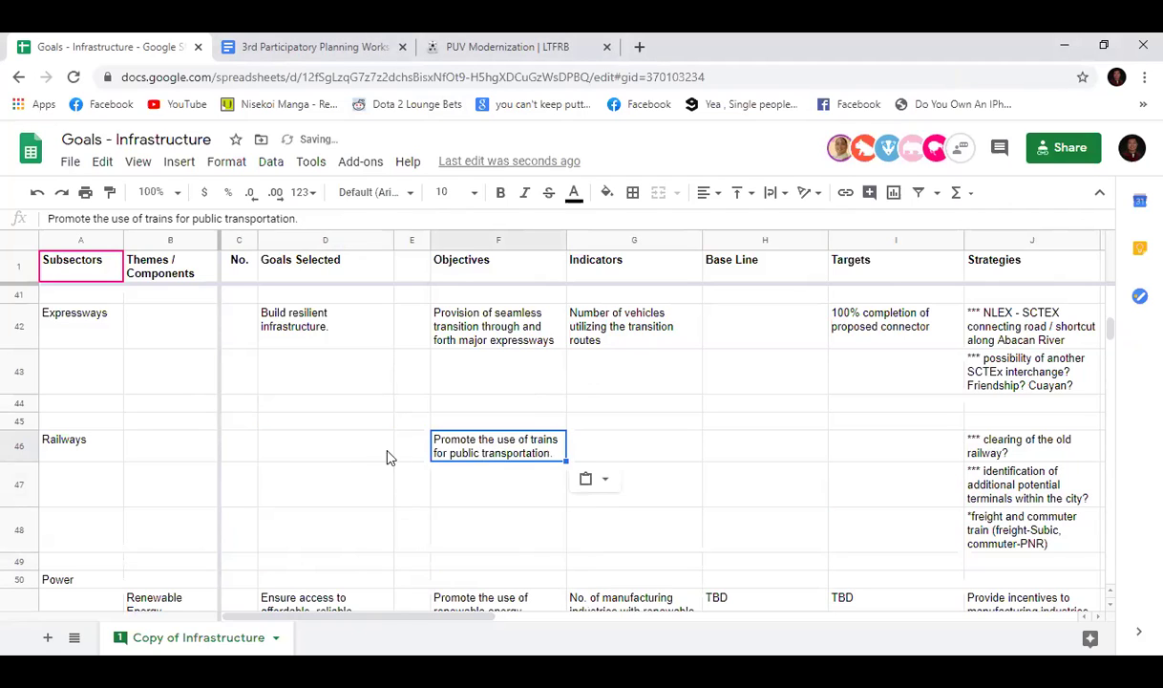
pyautogui.click(360, 456)
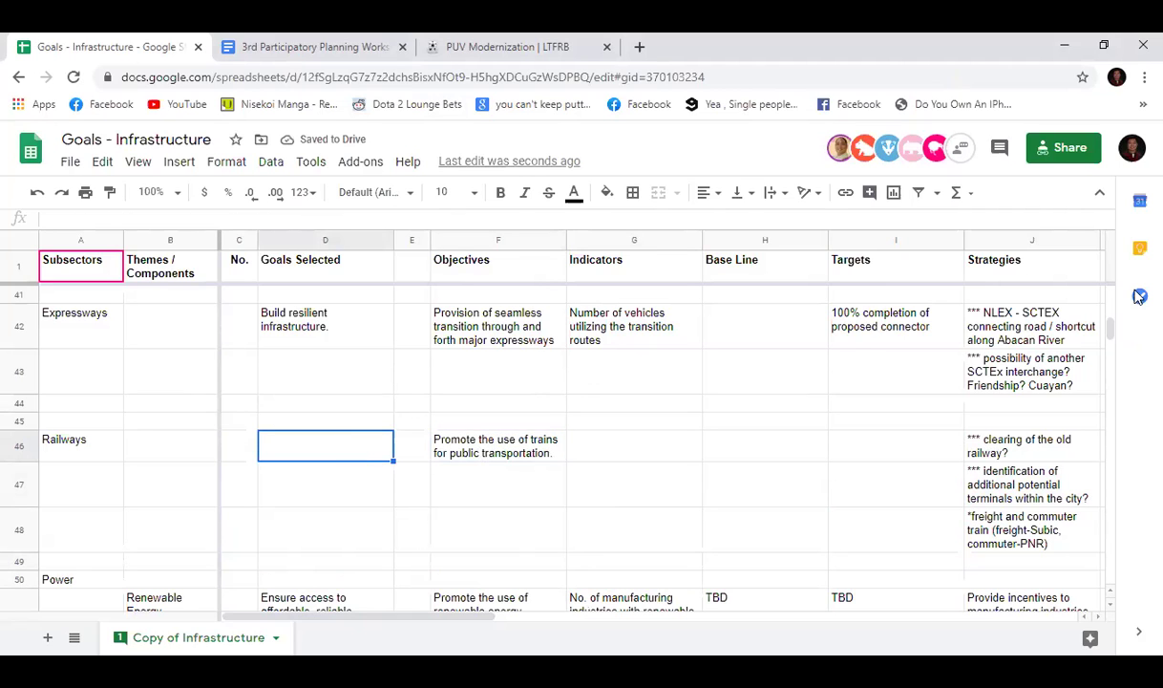
# Step: Copy the goal "Promote sustainable transportation." from D2 into the Railways goal cell D46
pyautogui.moveTo(1110, 325); pyautogui.dragTo(1115, 262)
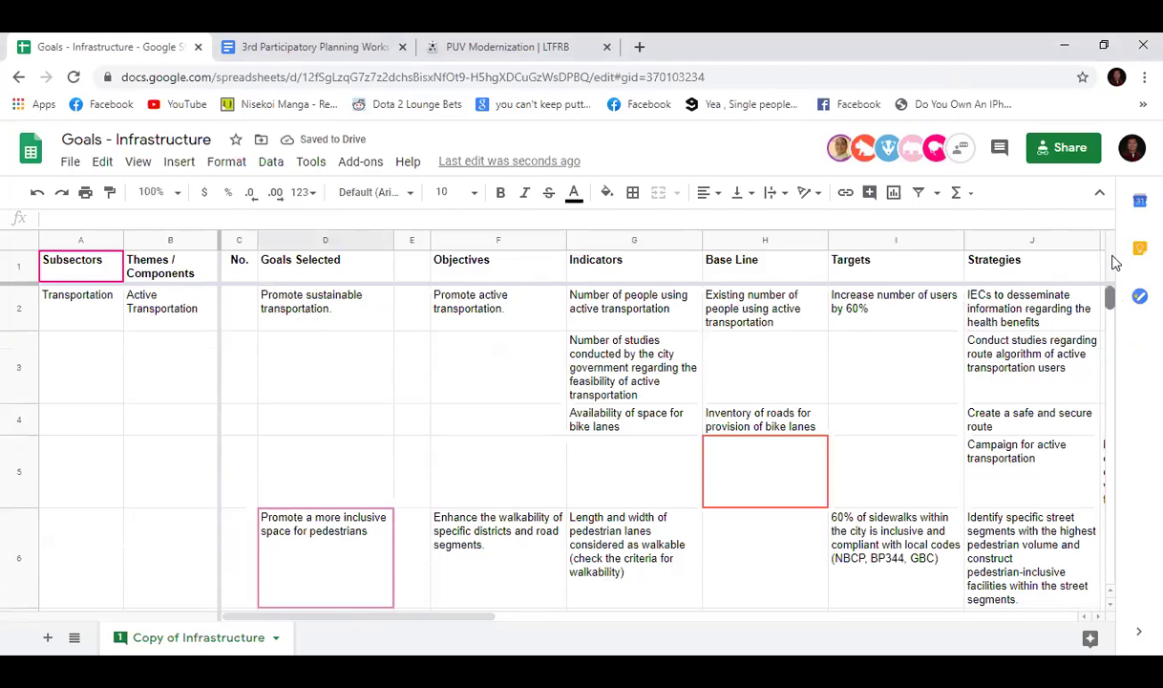
pyautogui.click(361, 325)
pyautogui.scroll(-15, 366, 447)
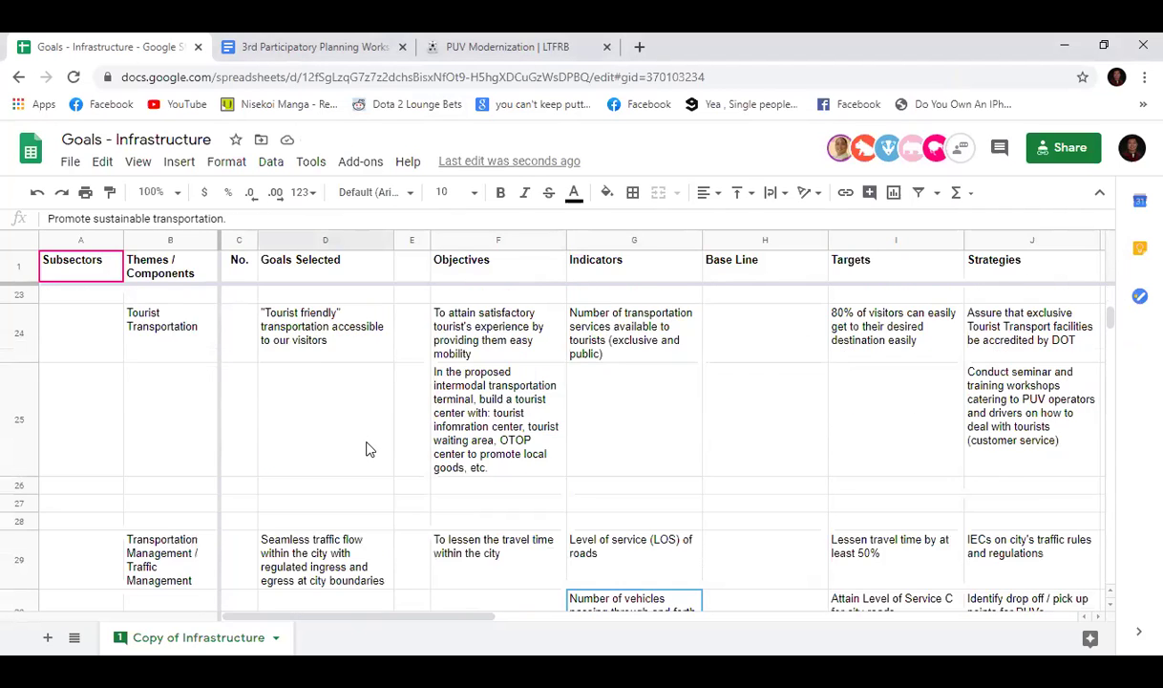
pyautogui.scroll(-5, 368, 447)
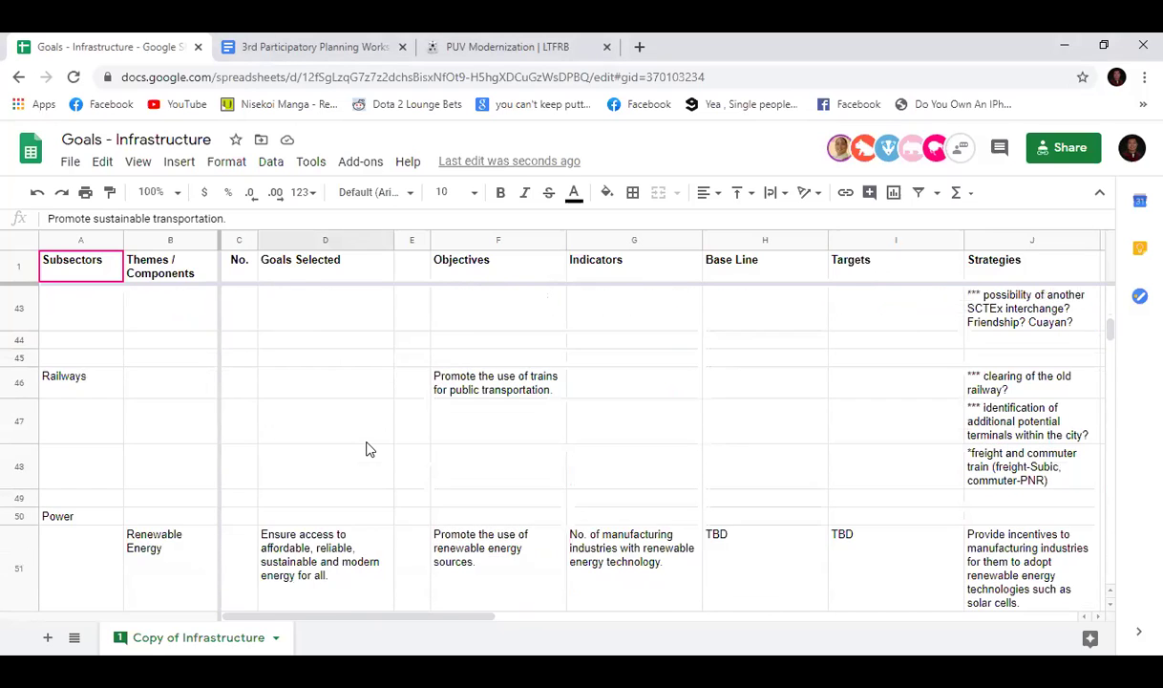
pyautogui.scroll(1, 366, 446)
pyautogui.click(306, 430)
pyautogui.hotkey('ctrl', 'v')
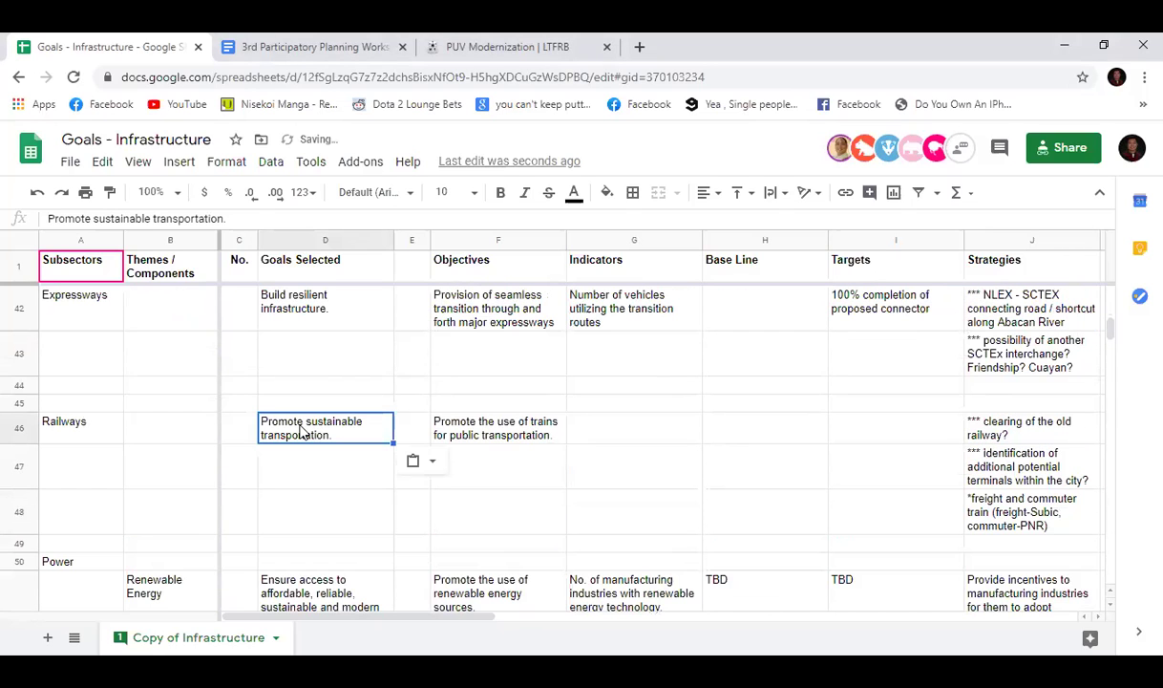
pyautogui.click(502, 469)
pyautogui.scroll(1, 427, 524)
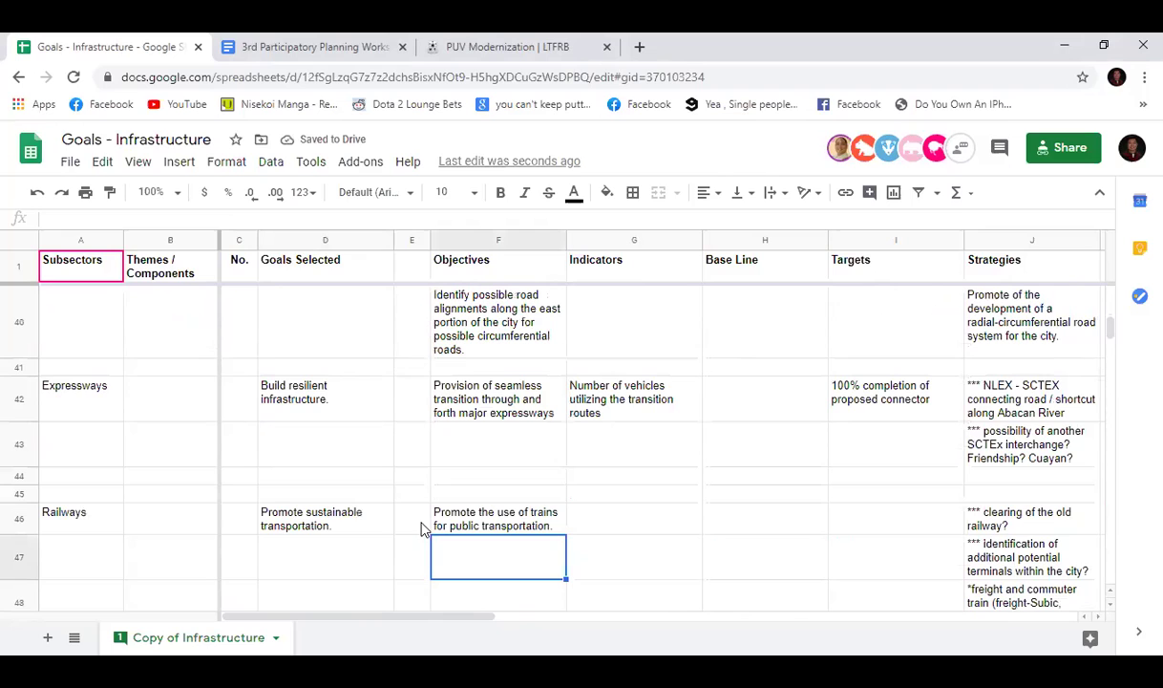
pyautogui.click(588, 524)
pyautogui.scroll(-1, 588, 524)
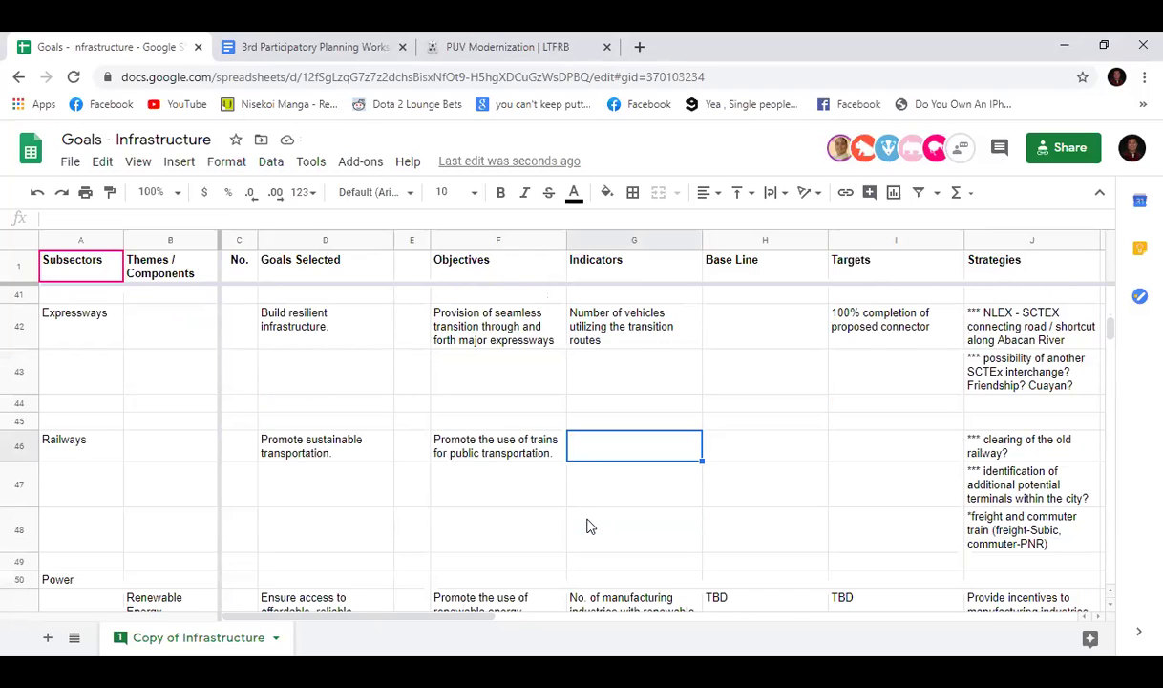
pyautogui.click(602, 219)
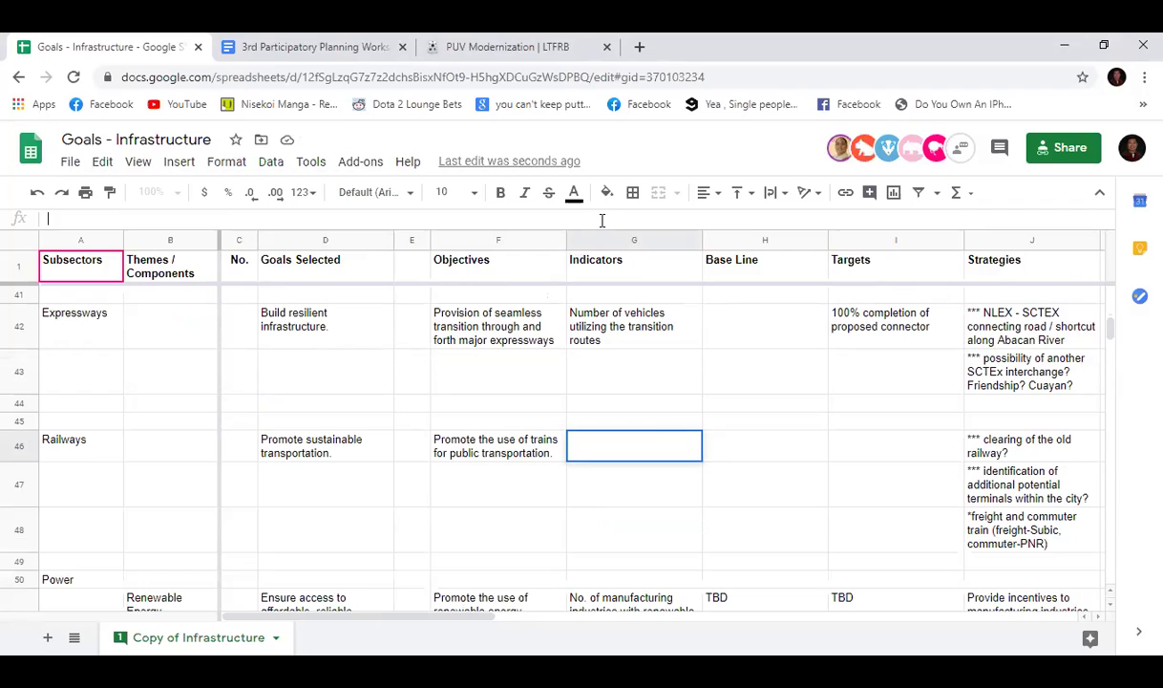
pyautogui.click(840, 445)
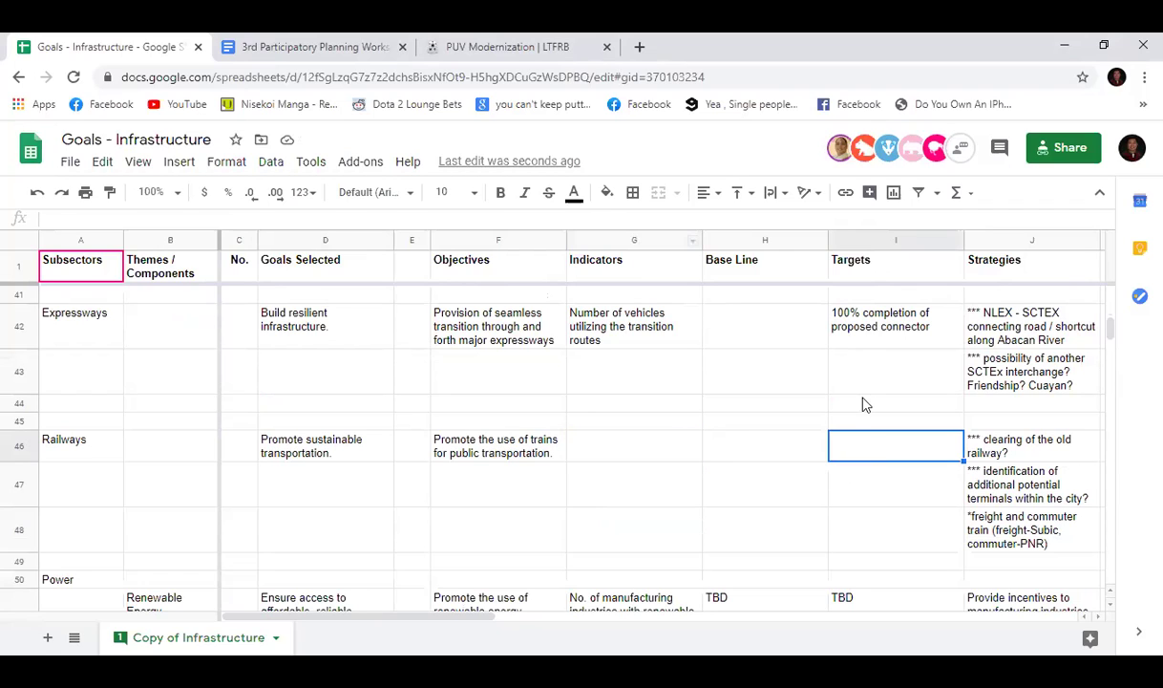
pyautogui.click(477, 220)
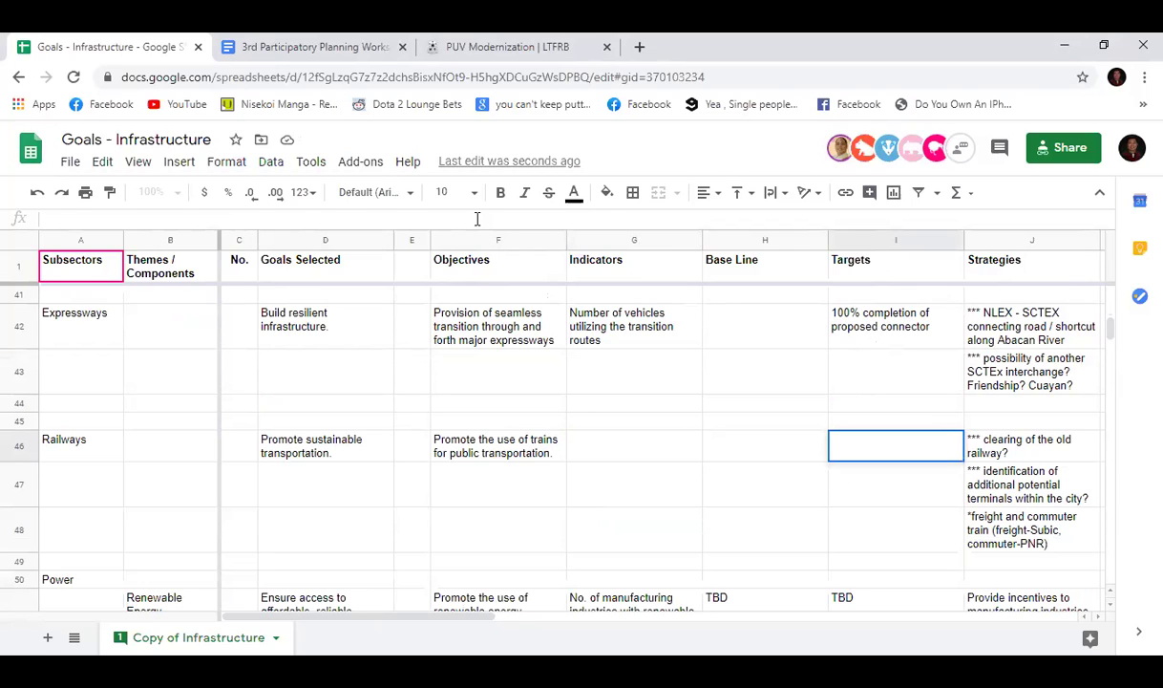
pyautogui.write('100')
pyautogui.press('BackSpace')
pyautogui.press('BackSpace')
pyautogui.press('BackSpace')
pyautogui.press('Return')
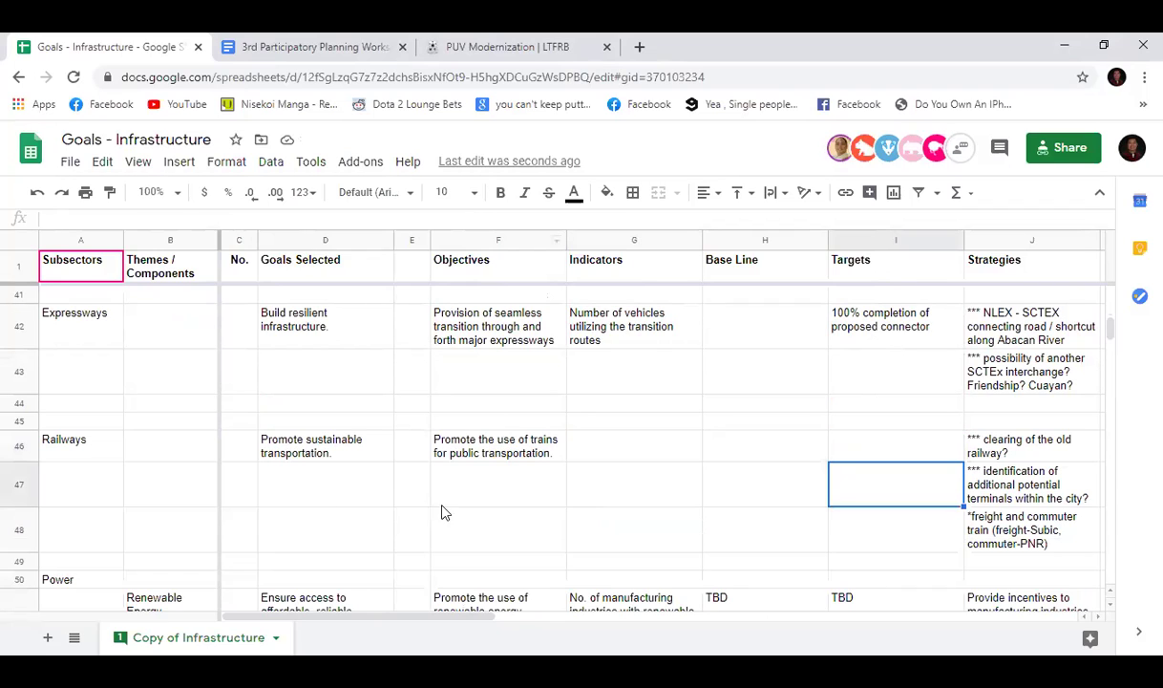
# Step: Enter the Railways indicator "Number of commuters willing to utilize rail transportation" in cell G46
pyautogui.click(590, 463)
pyautogui.write('NUmber of')
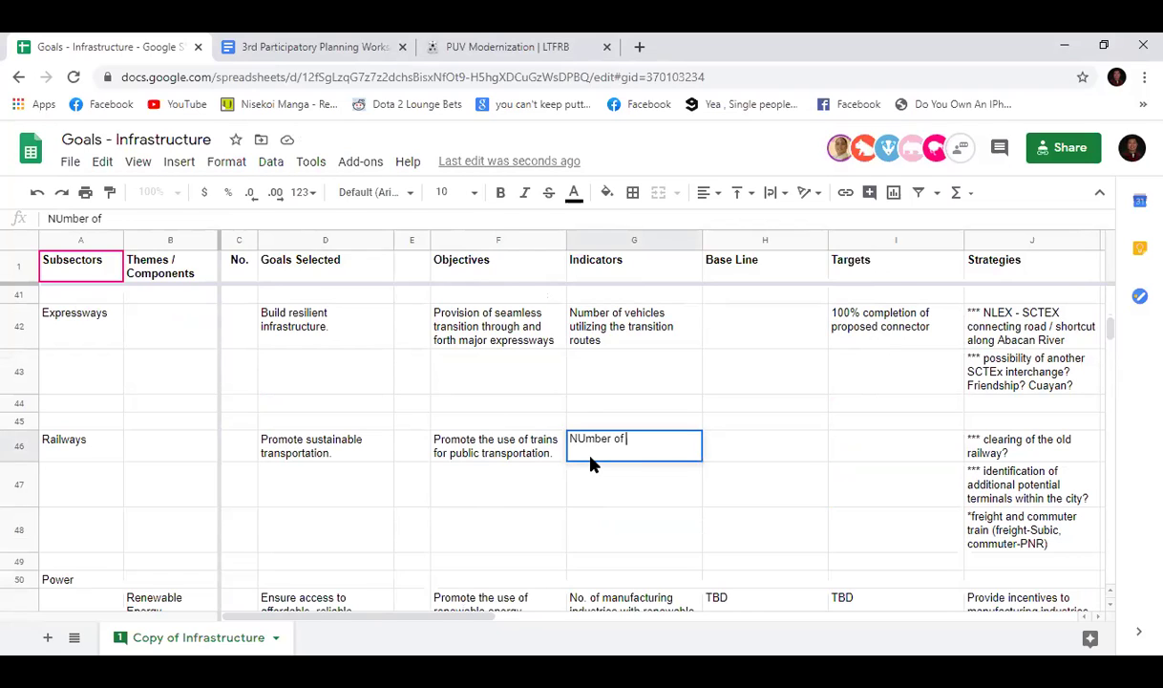
pyautogui.press('BackSpace')
pyautogui.press('BackSpace')
pyautogui.write('umber of commuters willing to ')
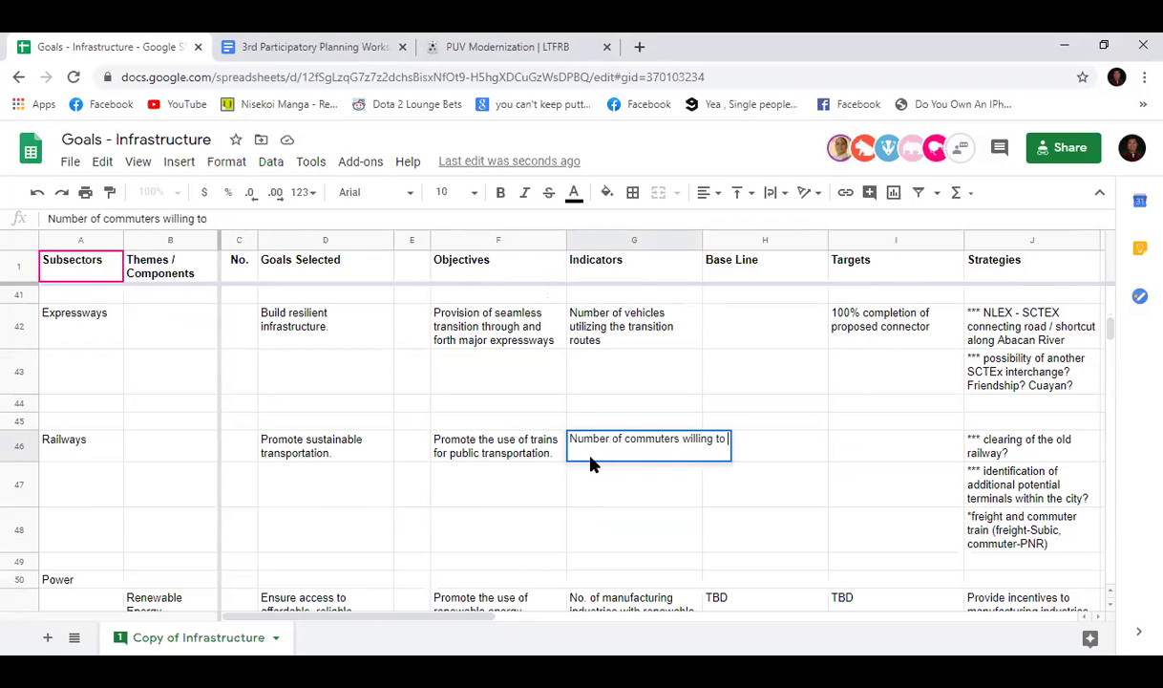
pyautogui.write('utilize rail tra')
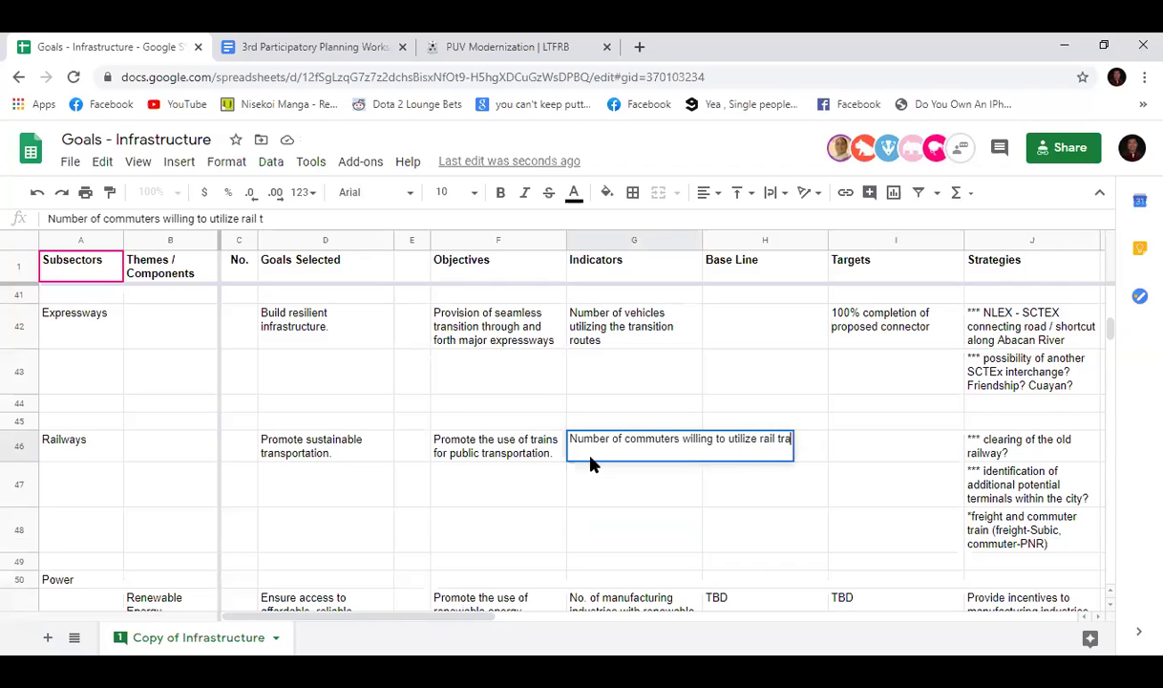
pyautogui.write('nsportation')
pyautogui.press('Return')
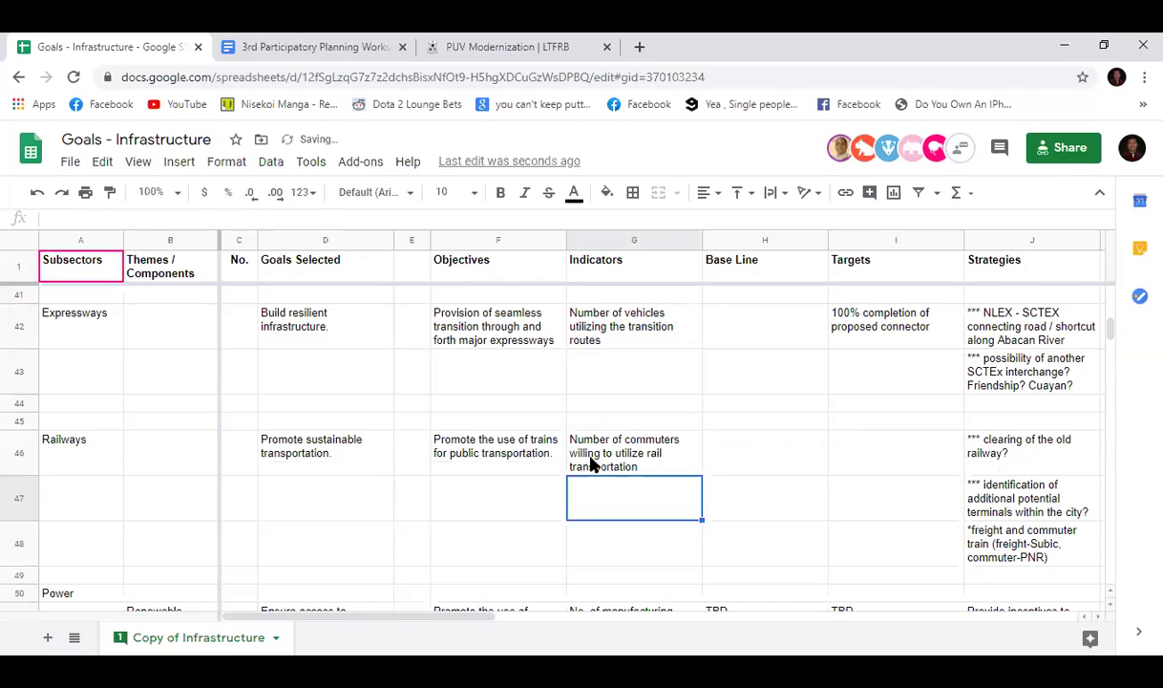
pyautogui.write('Number')
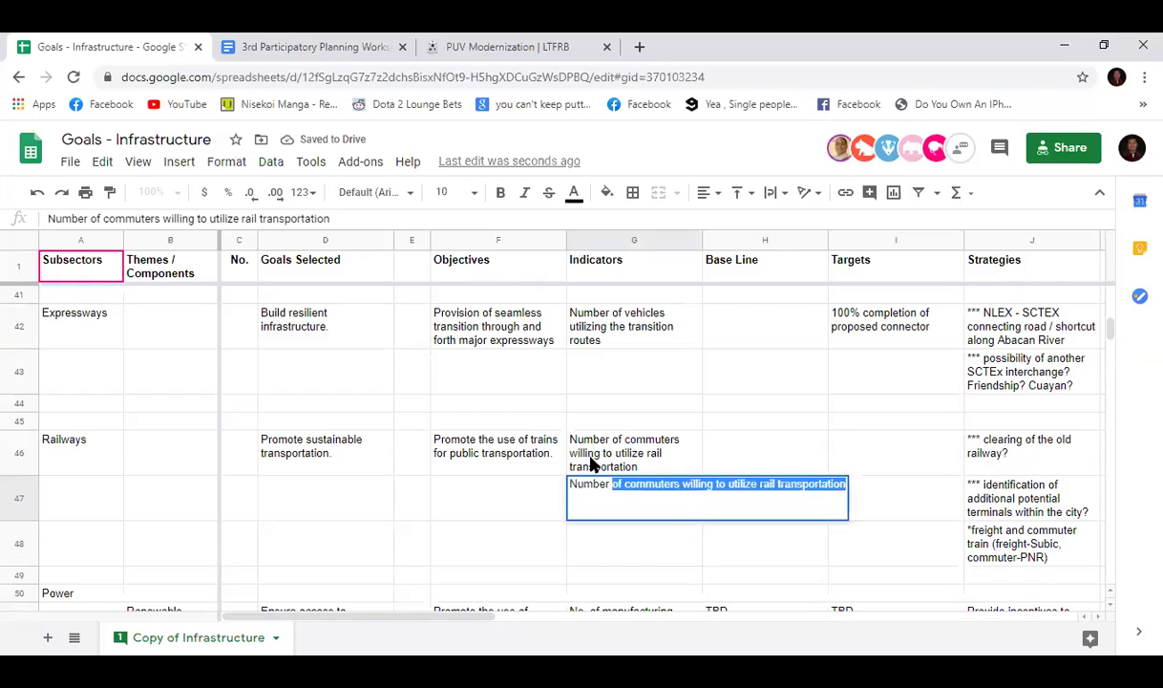
pyautogui.press('Delete')
pyautogui.press('BackSpace')
pyautogui.press('BackSpace')
pyautogui.press('BackSpace')
pyautogui.press('BackSpace')
pyautogui.press('BackSpace')
pyautogui.press('BackSpace')
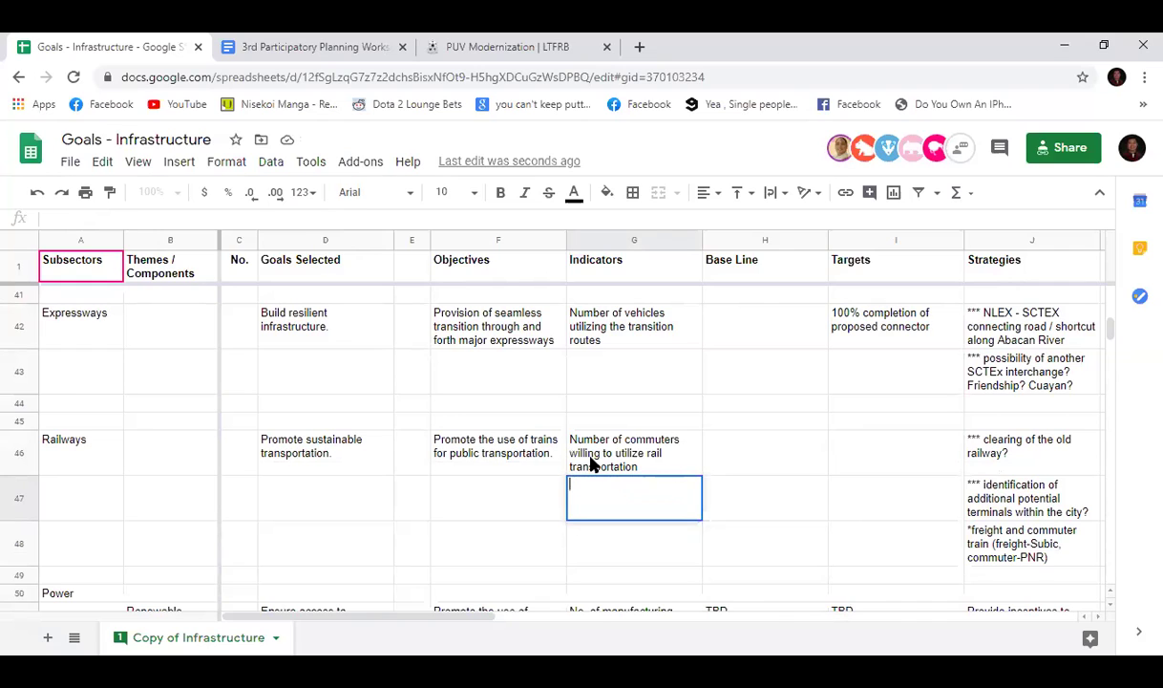
# Step: Begin a second Railways indicator in cell G47 with the text "Number of"
pyautogui.write('NUmber of')
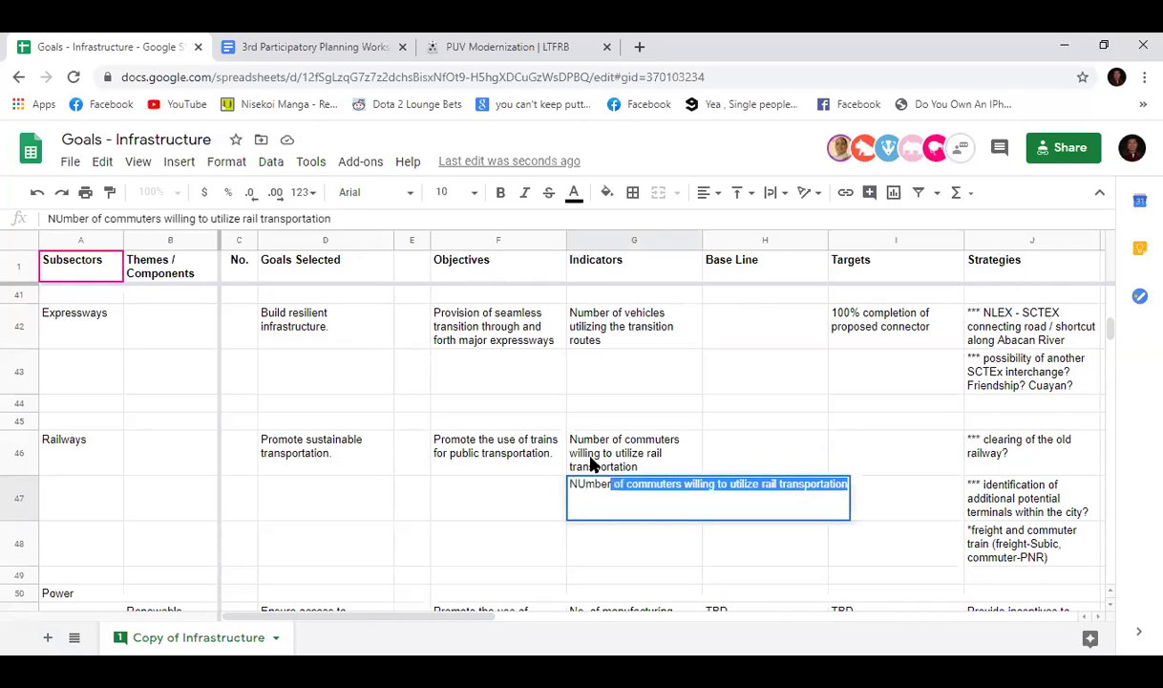
pyautogui.press('BackSpace')
pyautogui.press('BackSpace')
pyautogui.press('BackSpace')
pyautogui.press('BackSpace')
pyautogui.press('BackSpace')
pyautogui.press('BackSpace')
pyautogui.press('BackSpace')
pyautogui.press('BackSpace')
pyautogui.press('BackSpace')
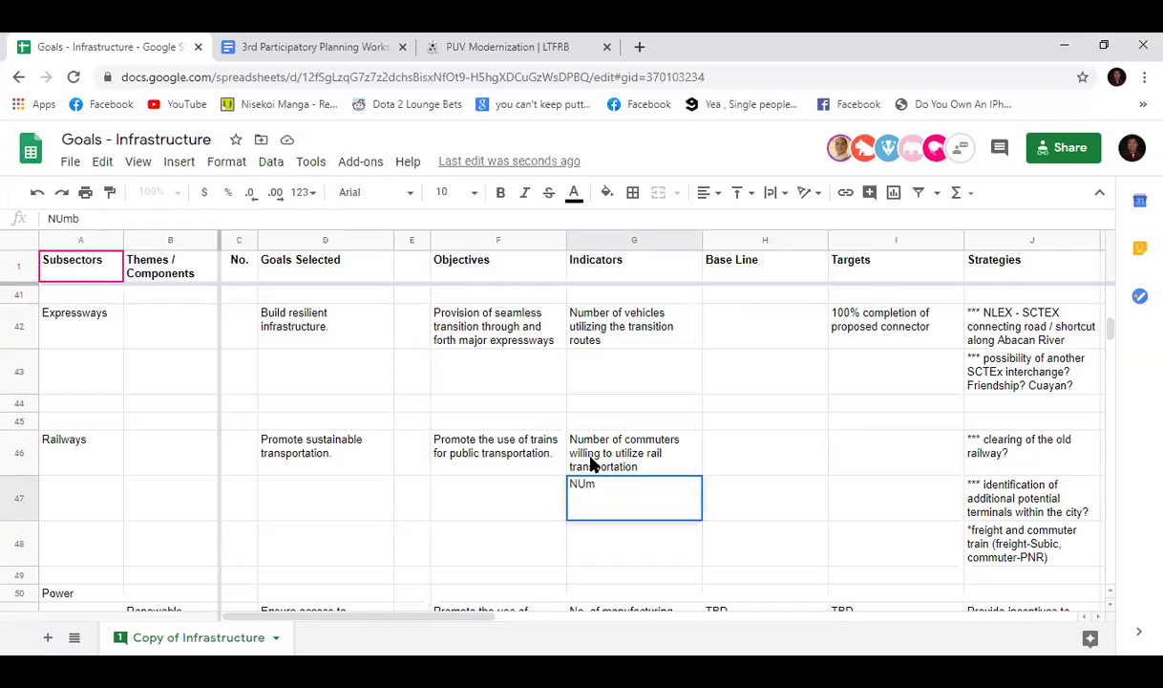
pyautogui.write('umber ')
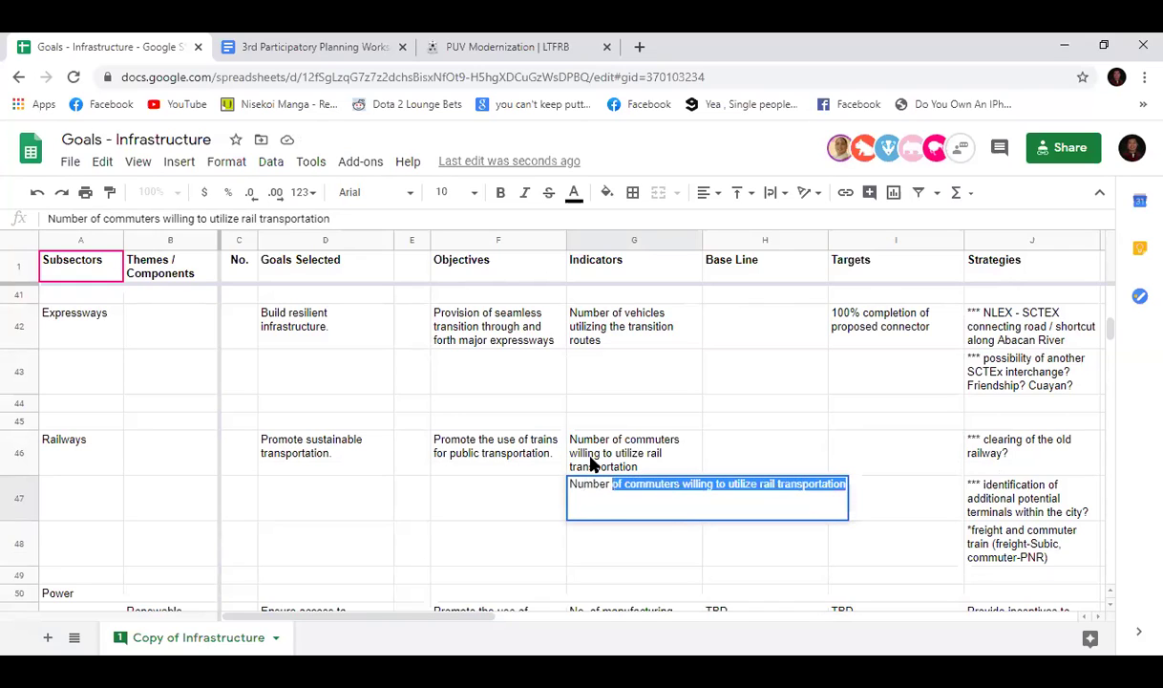
pyautogui.write('of')
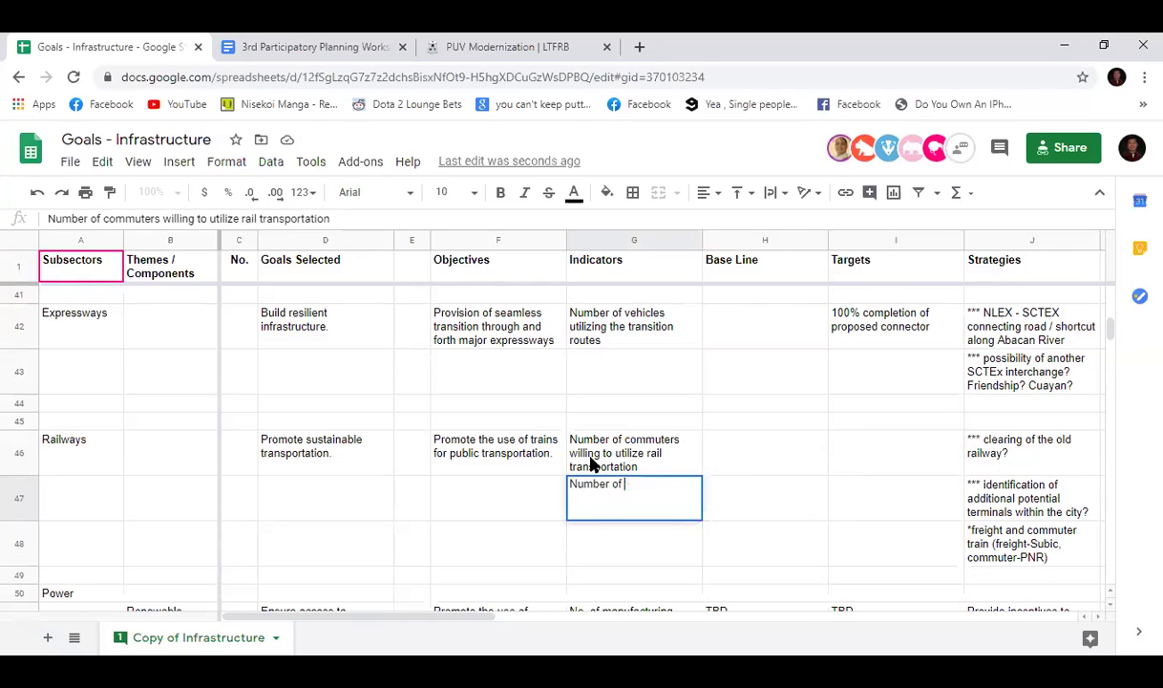
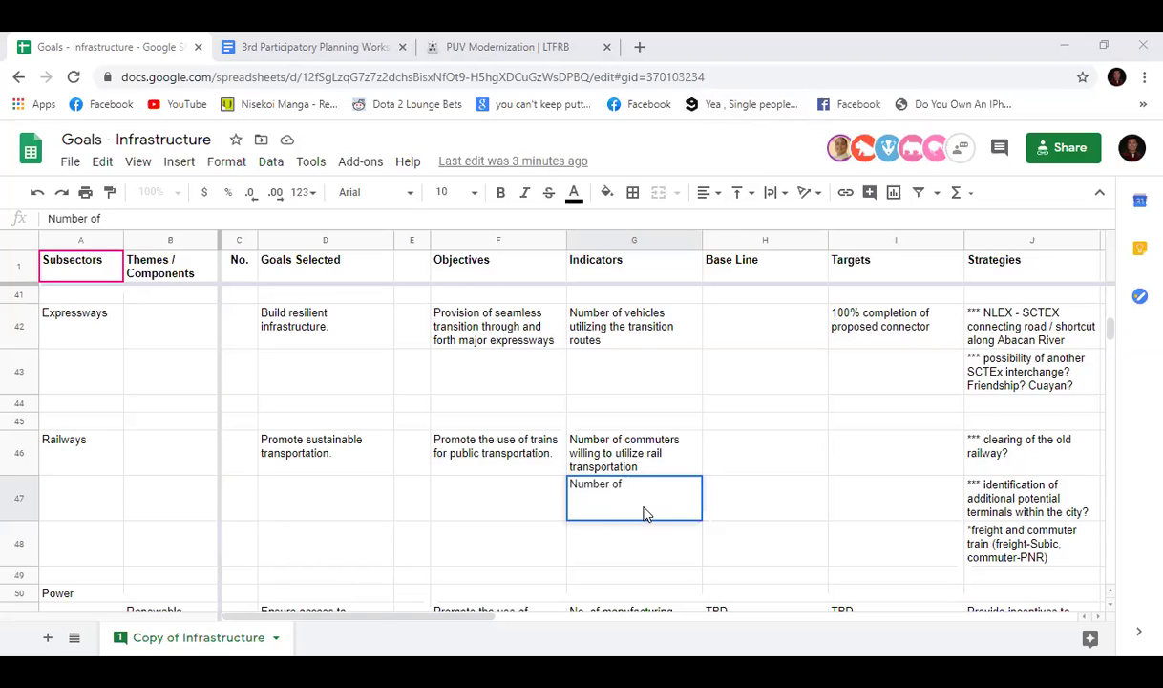
pyautogui.click(979, 537)
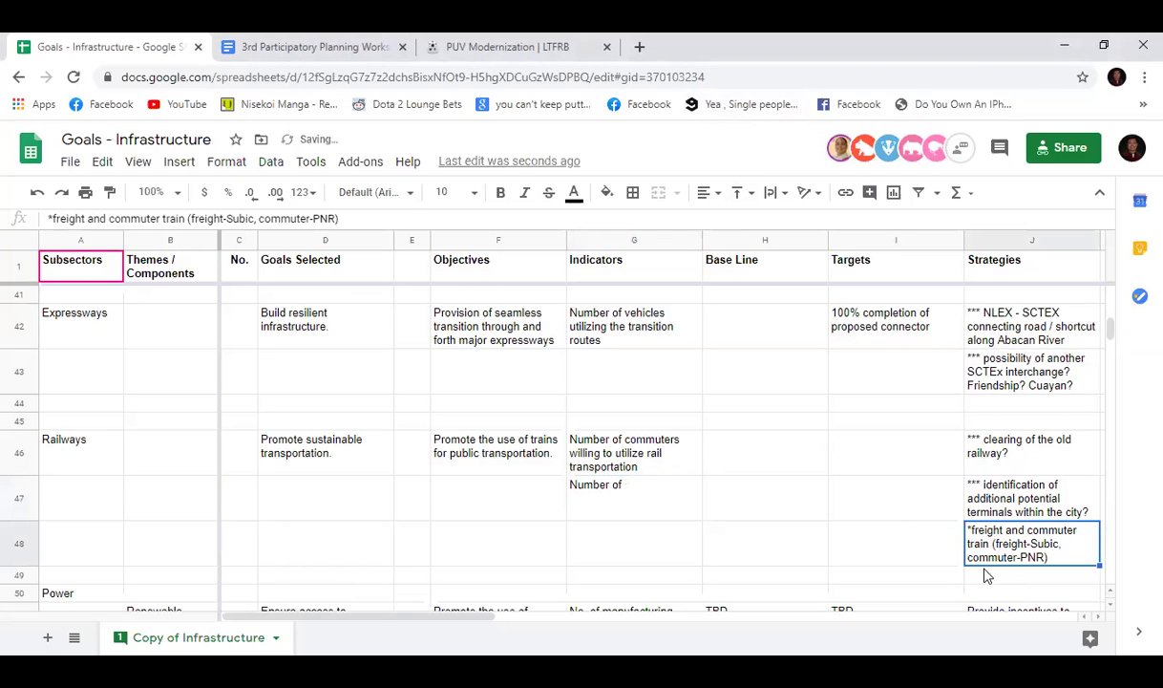
# Step: Add the Railways strategy "*address ROW issues" in cell J49
pyautogui.click(1015, 512)
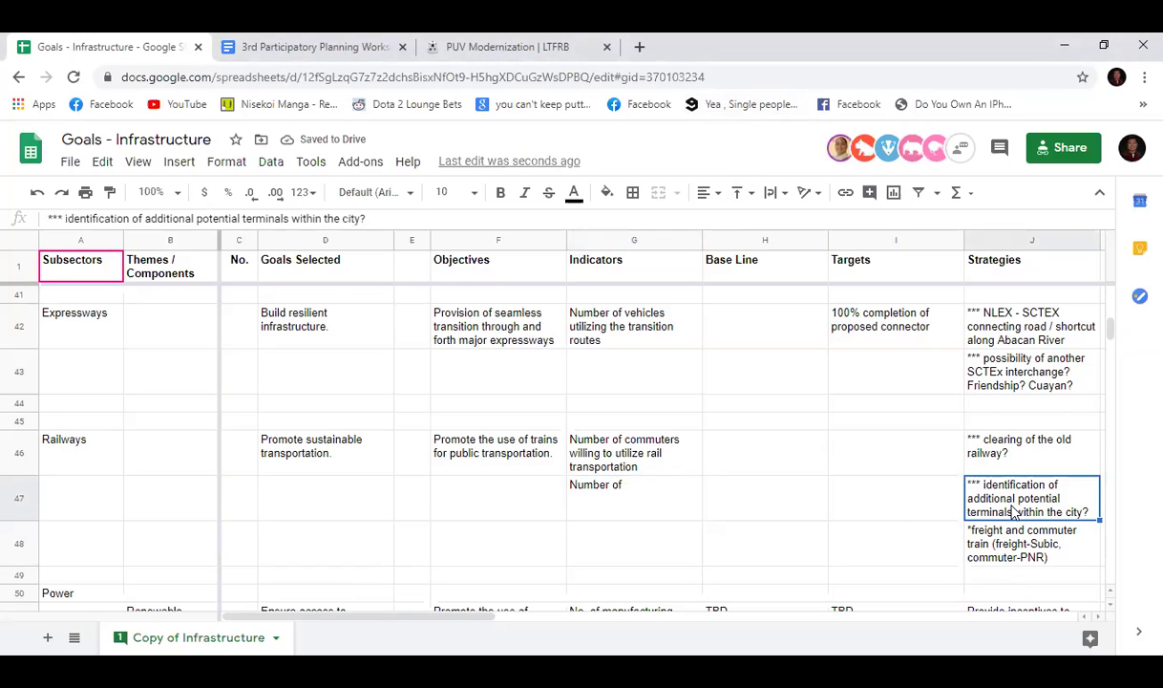
pyautogui.click(969, 525)
pyautogui.click(668, 487)
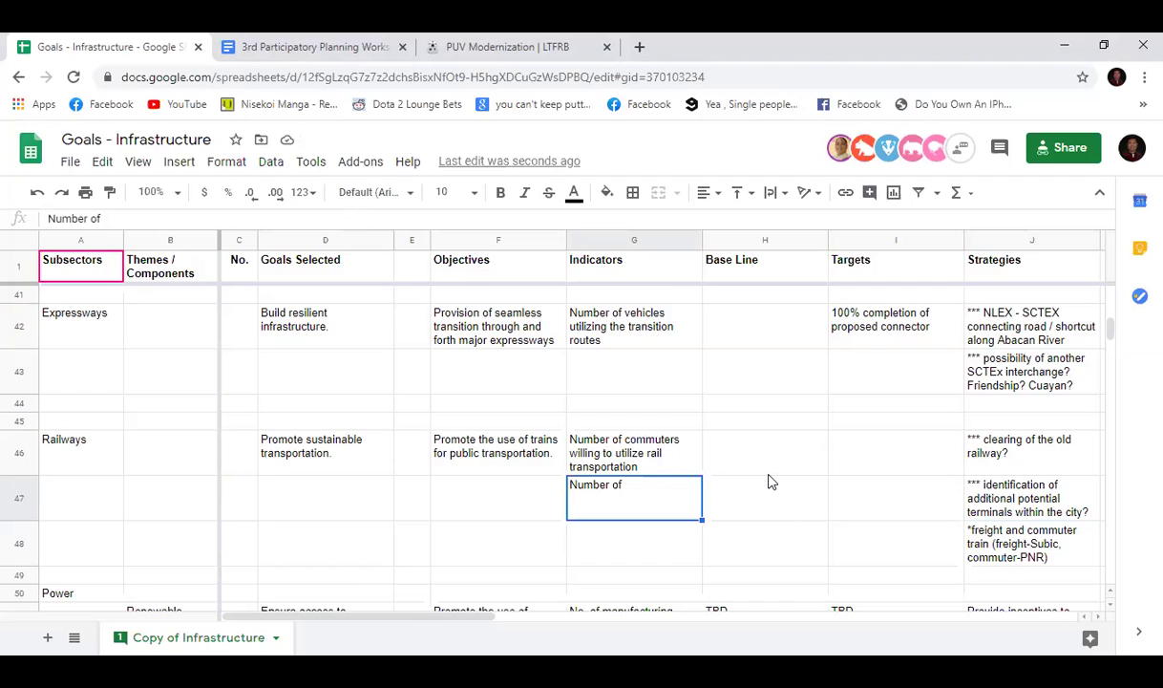
pyautogui.click(980, 575)
pyautogui.click(325, 222)
pyautogui.write('*ROW')
pyautogui.press('BackSpace')
pyautogui.press('BackSpace')
pyautogui.press('BackSpace')
pyautogui.write('a')
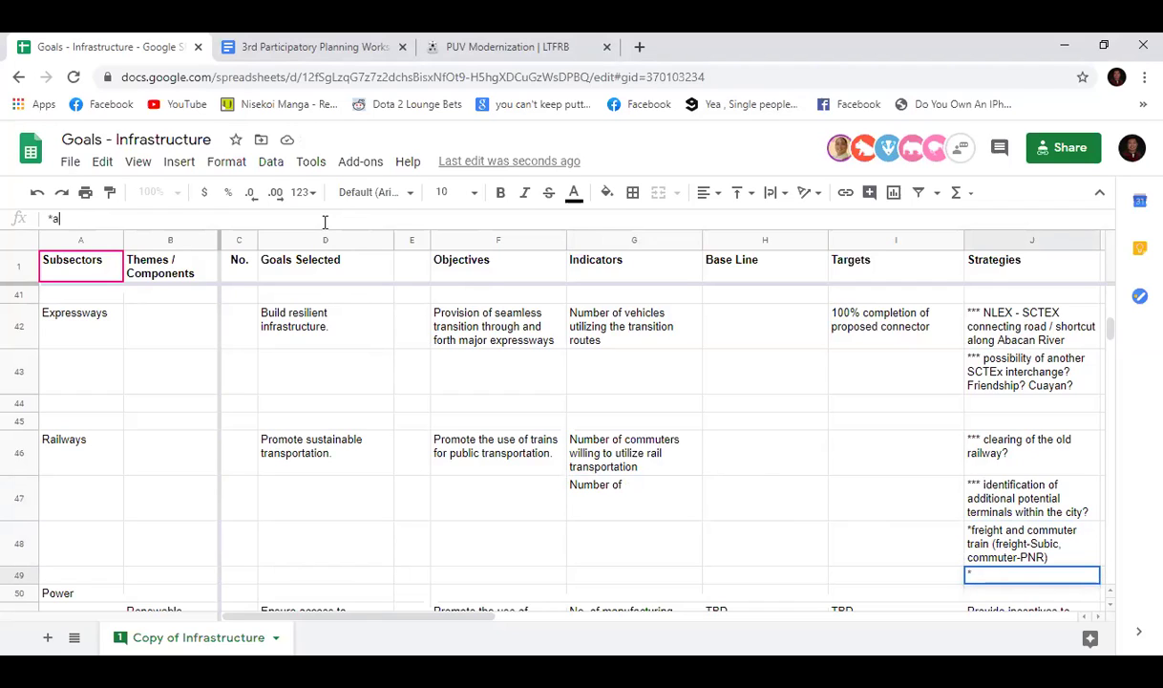
pyautogui.write('ddress ROW issues')
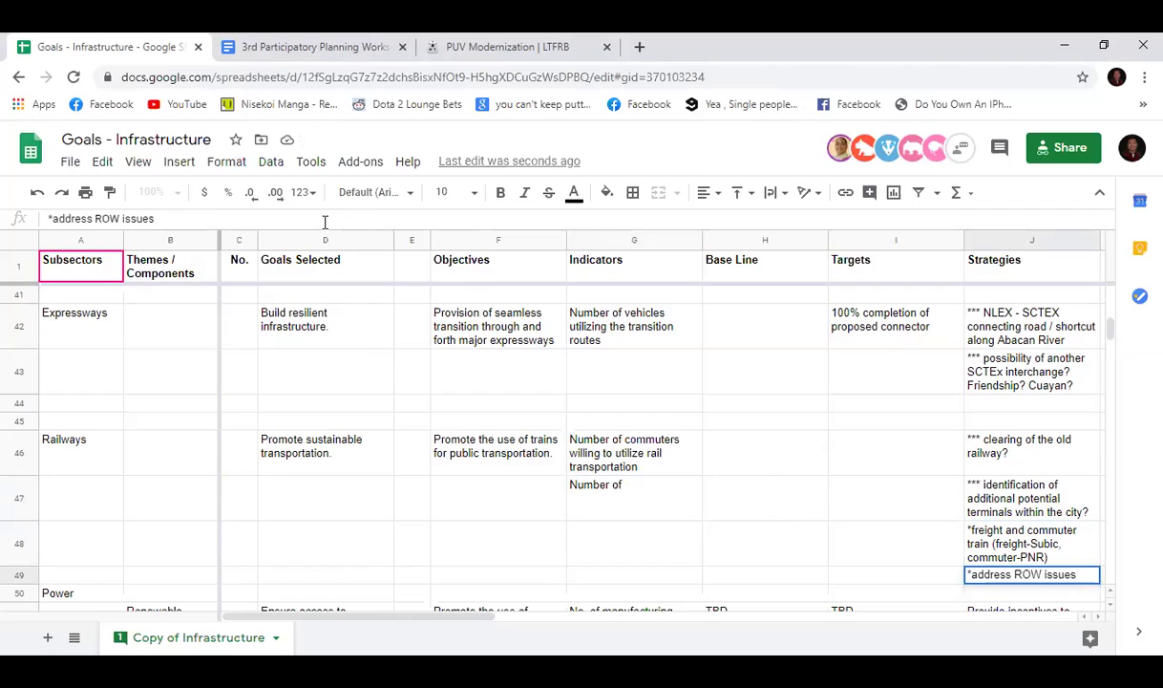
pyautogui.press('Return')
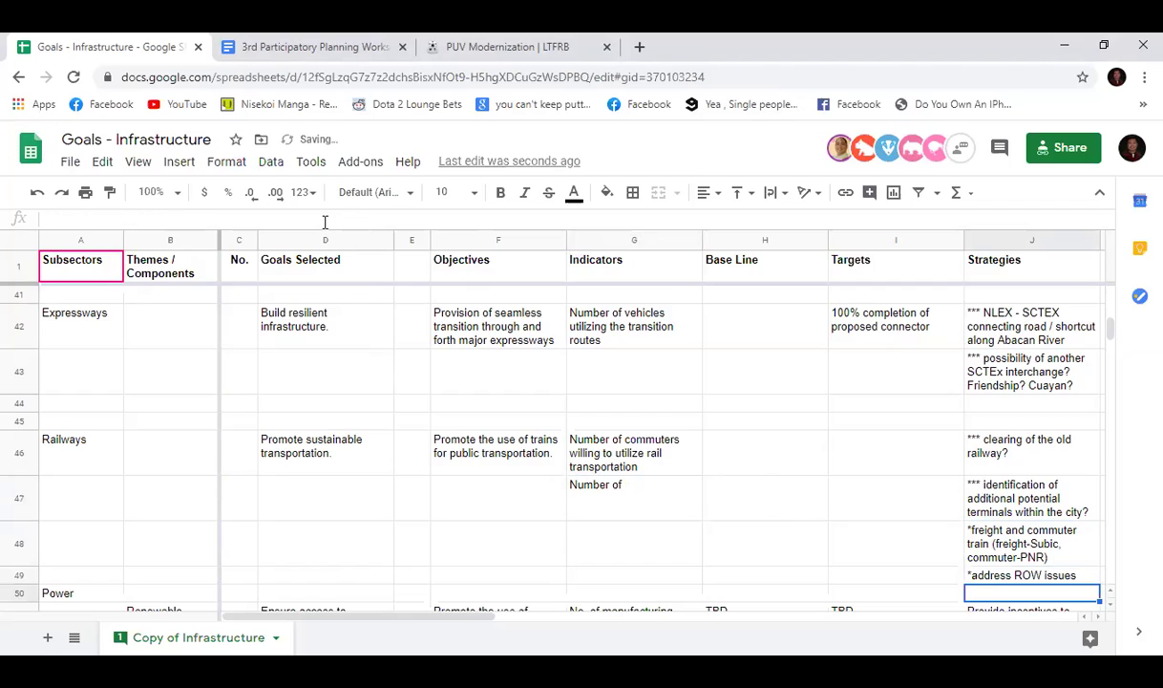
pyautogui.click(642, 490)
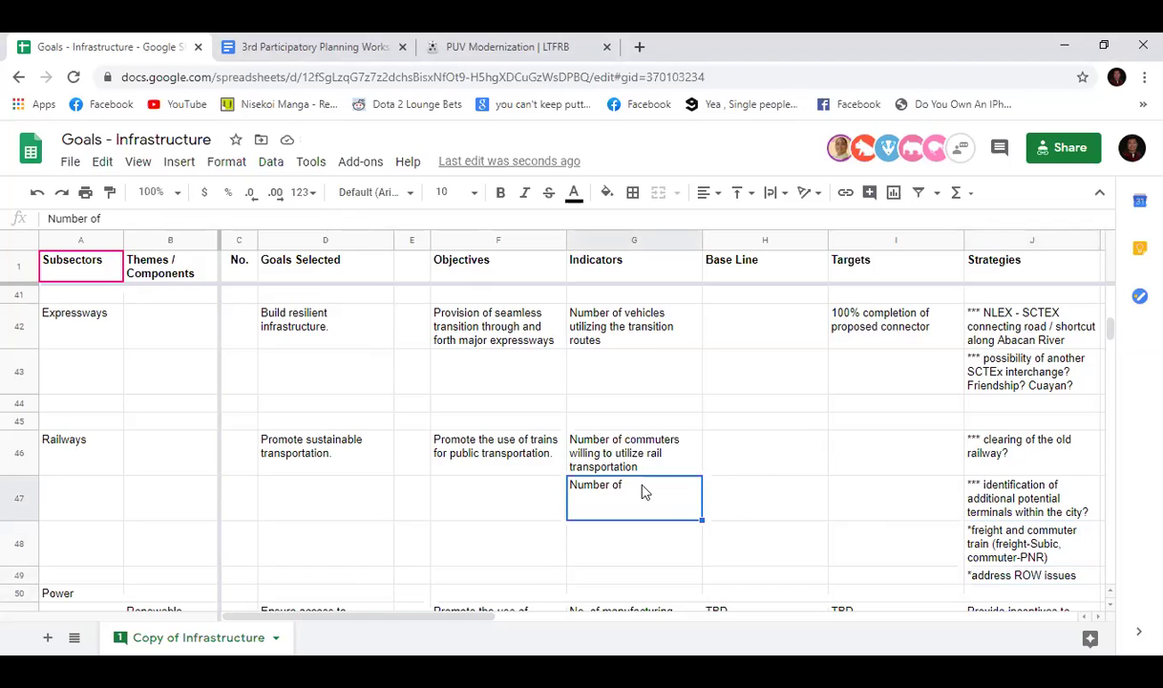
pyautogui.moveTo(459, 616); pyautogui.dragTo(592, 613)
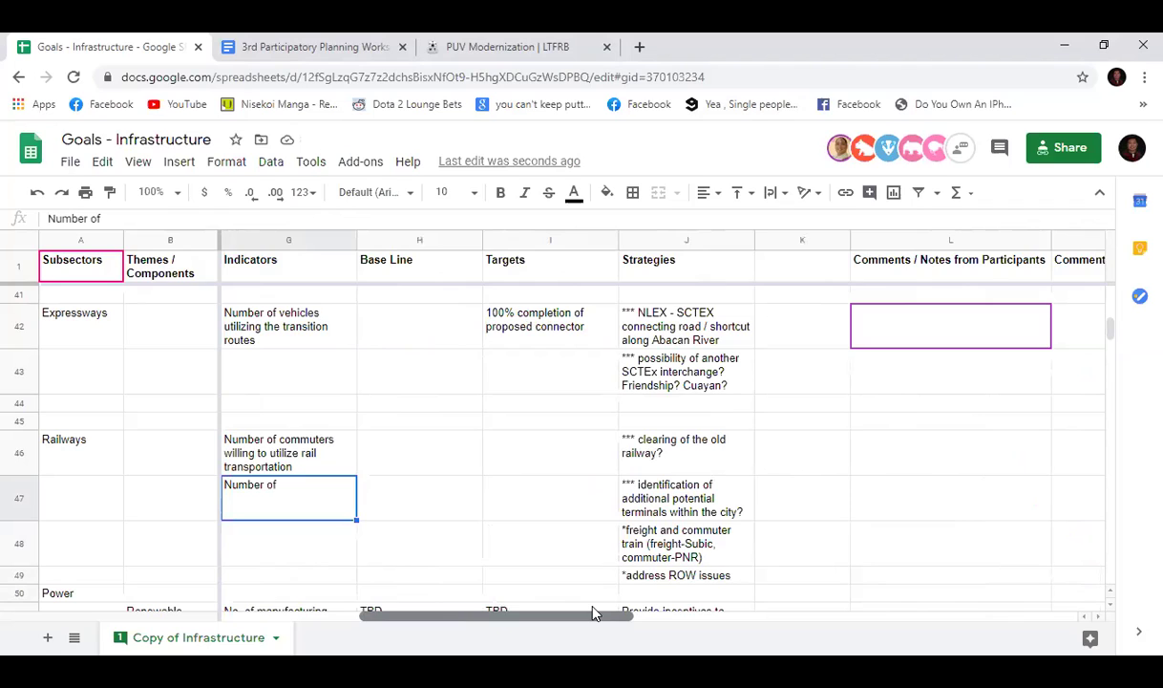
pyautogui.click(960, 456)
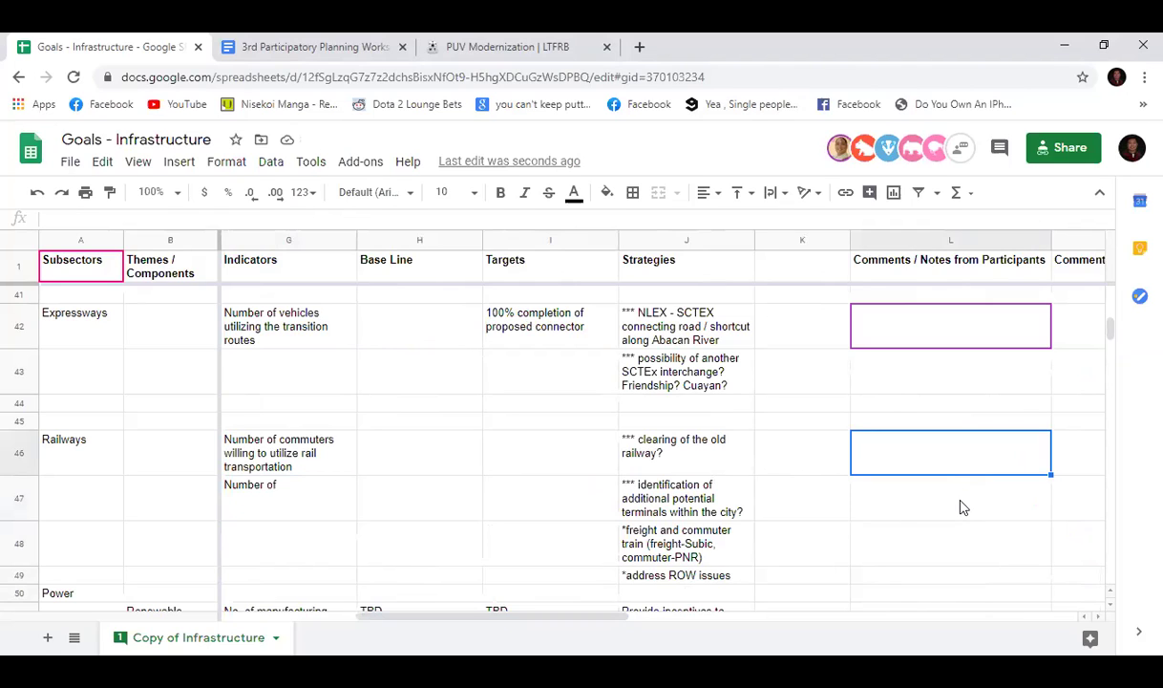
pyautogui.click(960, 513)
pyautogui.click(957, 537)
pyautogui.click(893, 445)
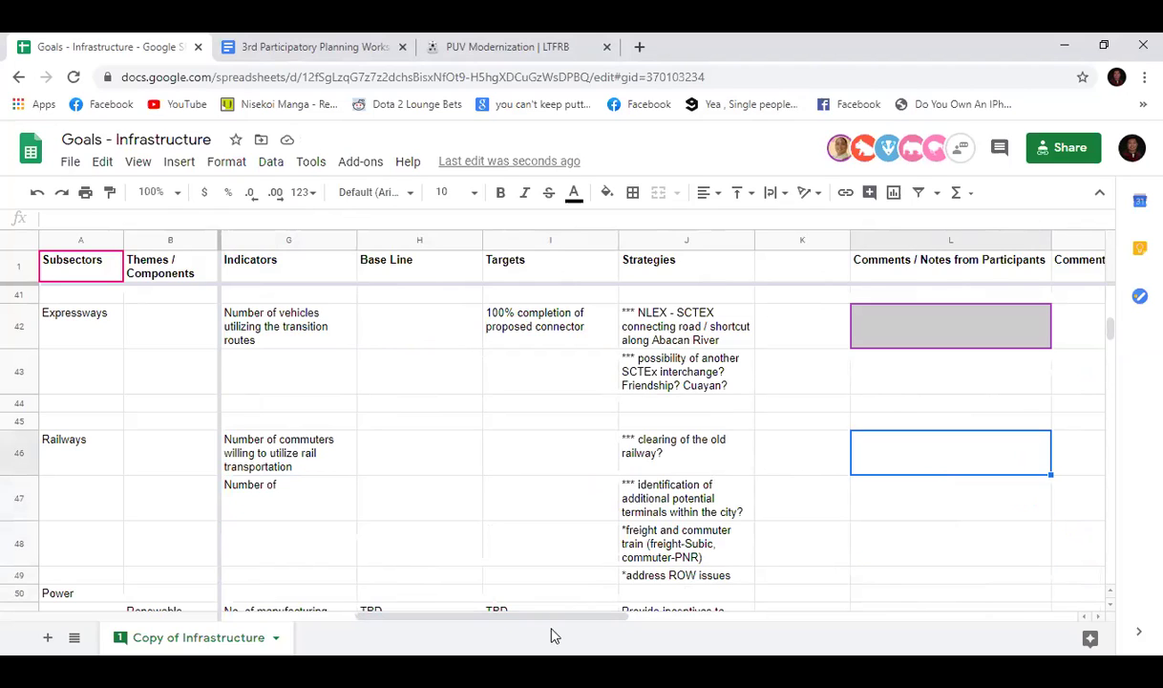
pyautogui.moveTo(558, 618); pyautogui.dragTo(424, 623)
pyautogui.click(641, 491)
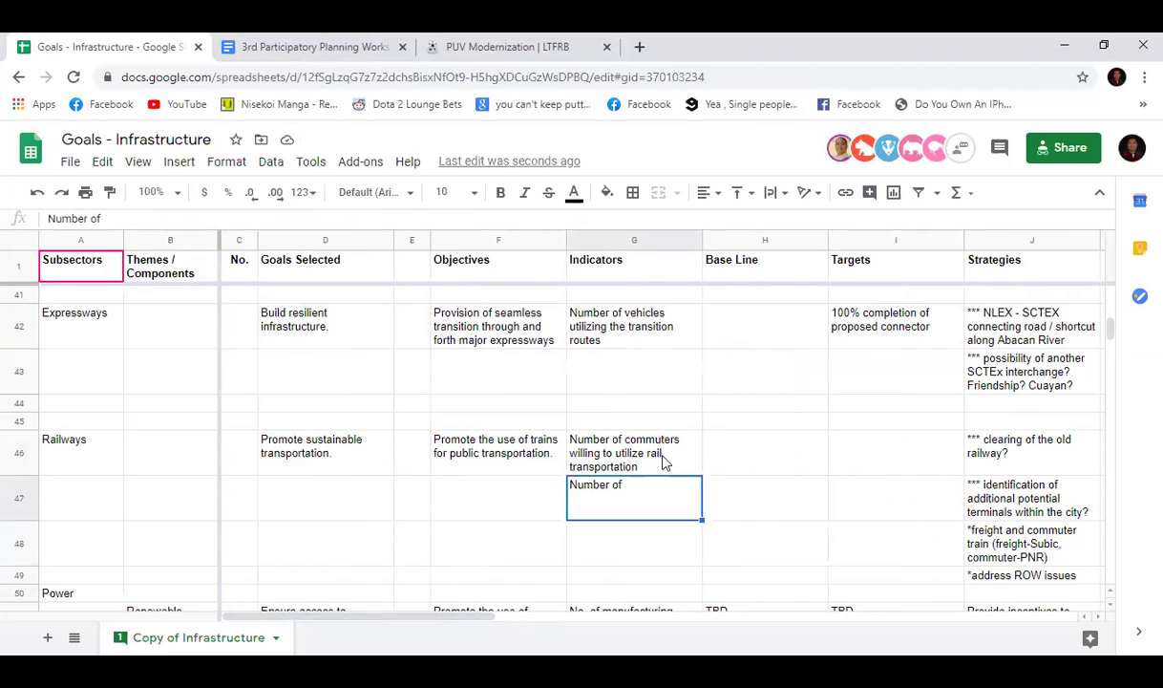
pyautogui.click(666, 462)
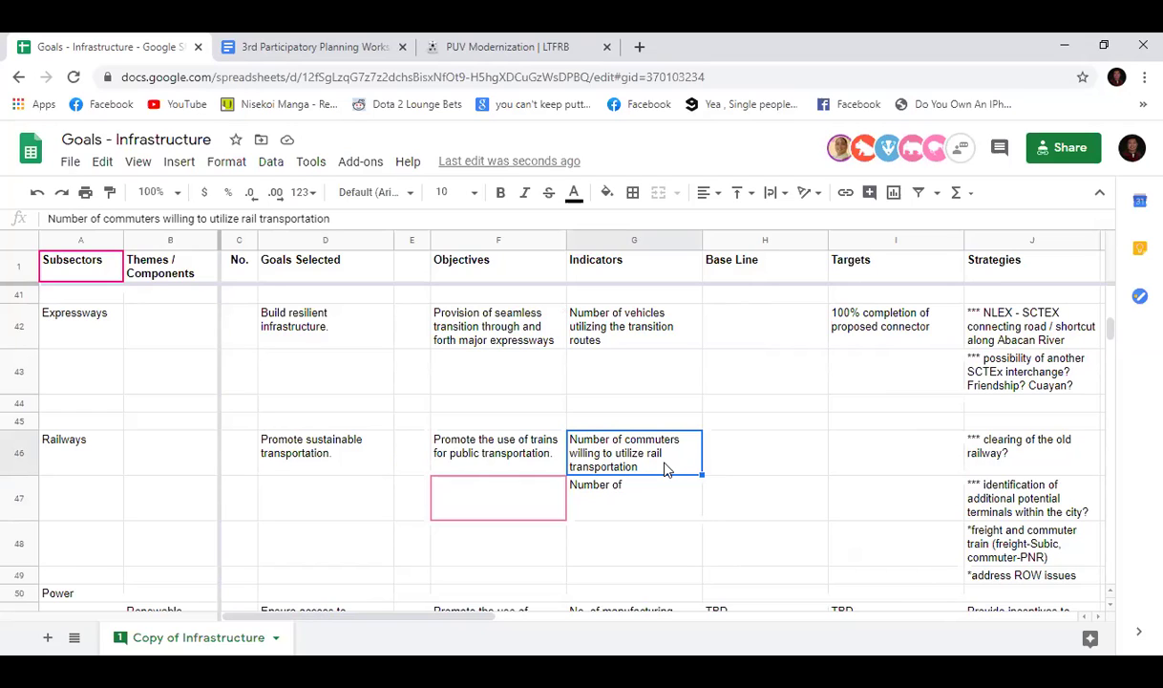
# Step: Complete the Railways indicator in cell G47 as "Number of logistics facilities willing to avail freight services through rail"
pyautogui.click(665, 502)
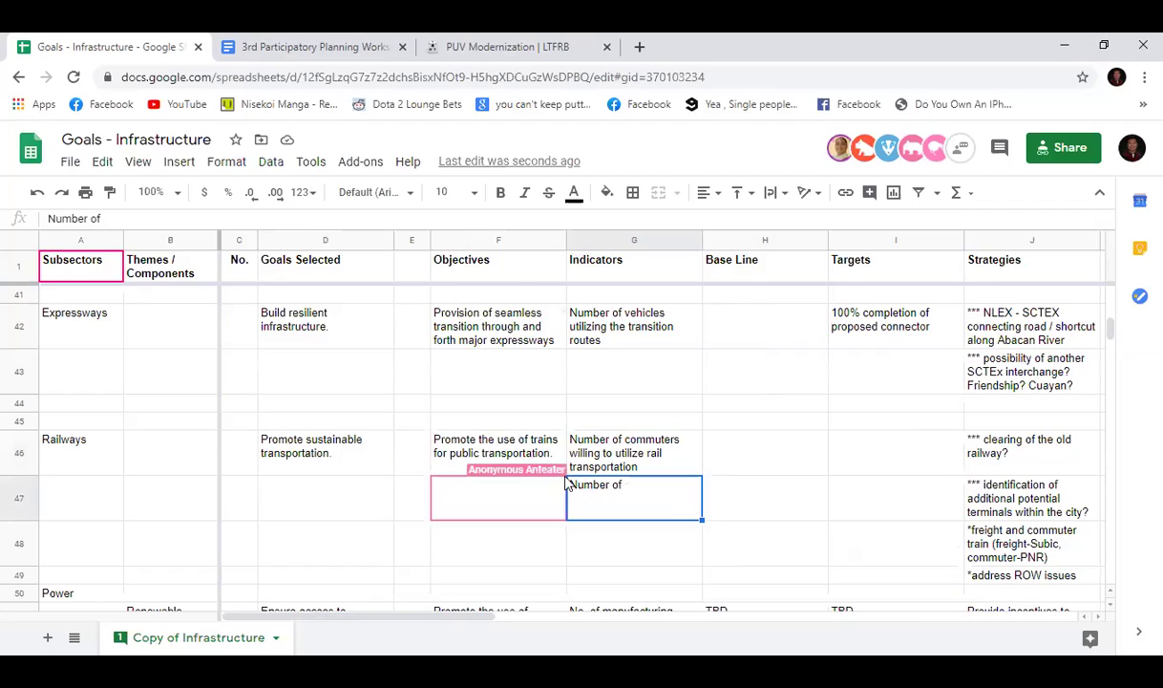
pyautogui.click(570, 214)
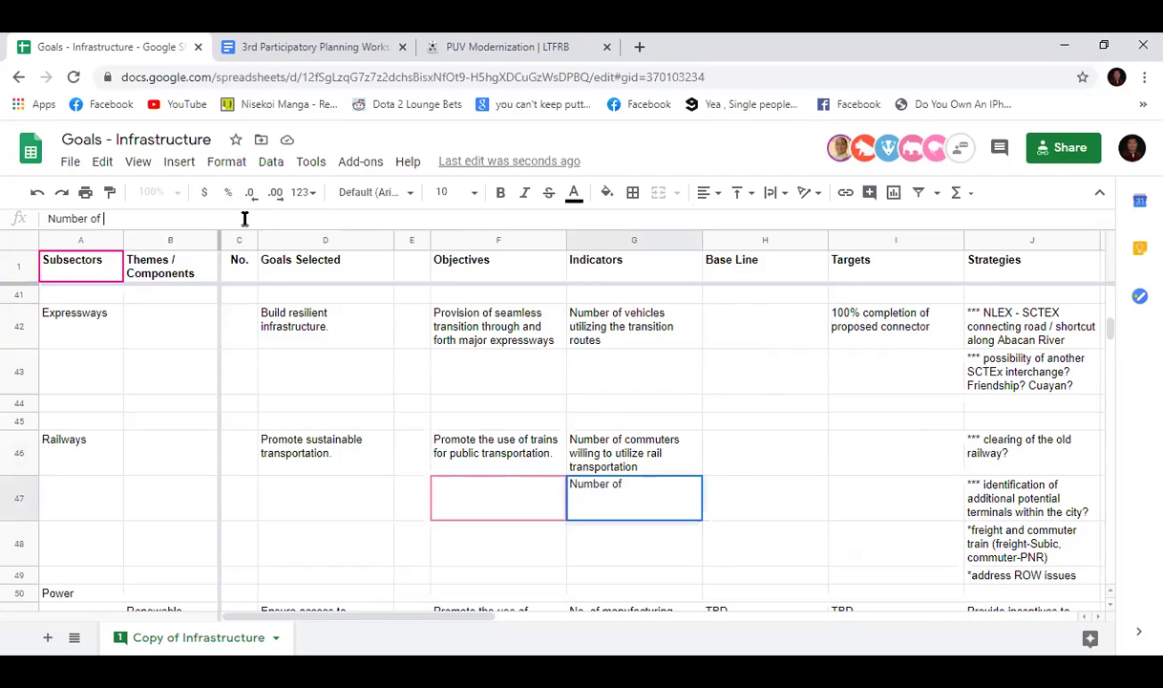
pyautogui.write('logistics f')
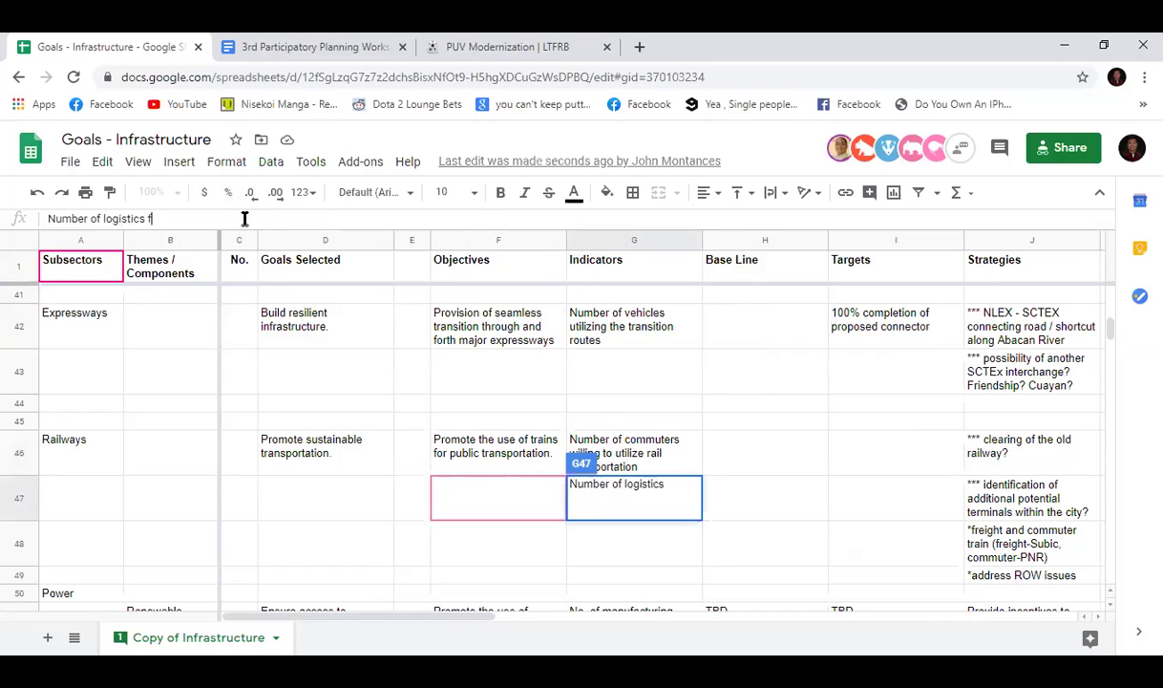
pyautogui.write('acilities')
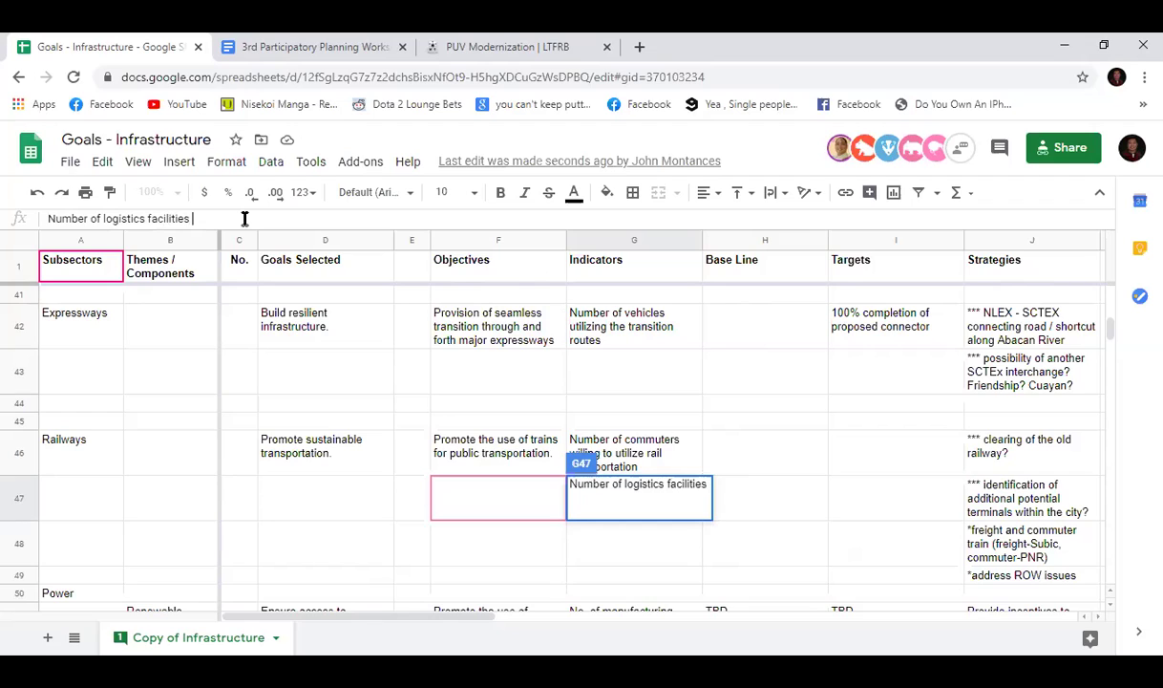
pyautogui.write('will')
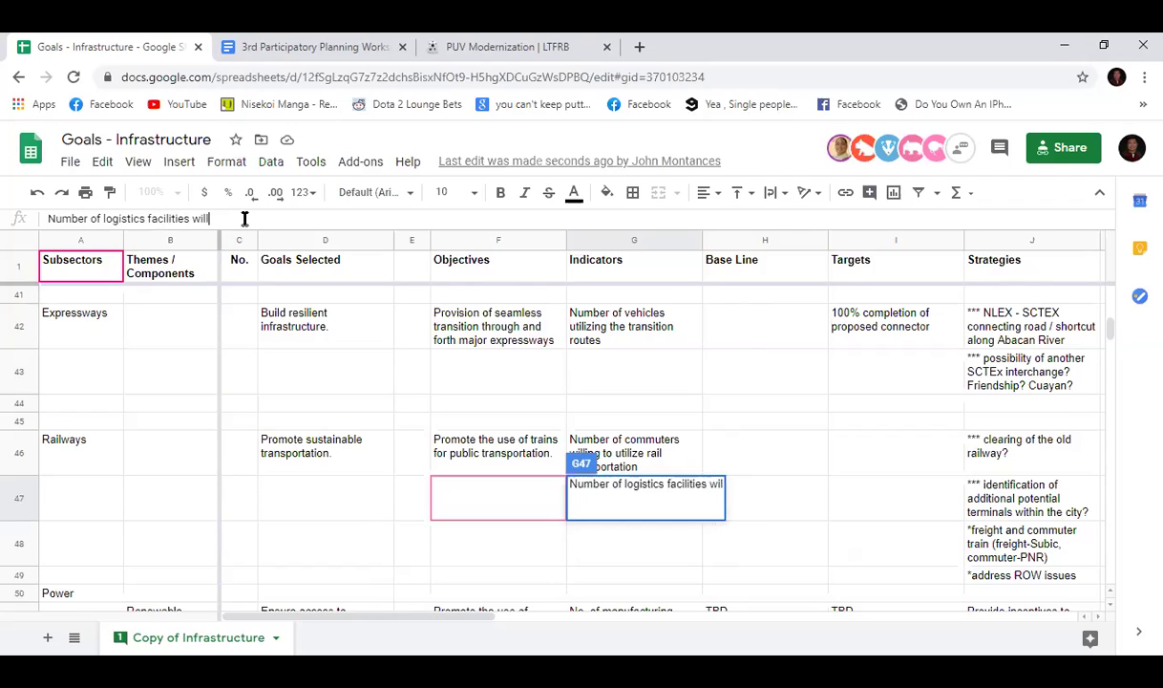
pyautogui.write('ing to avail')
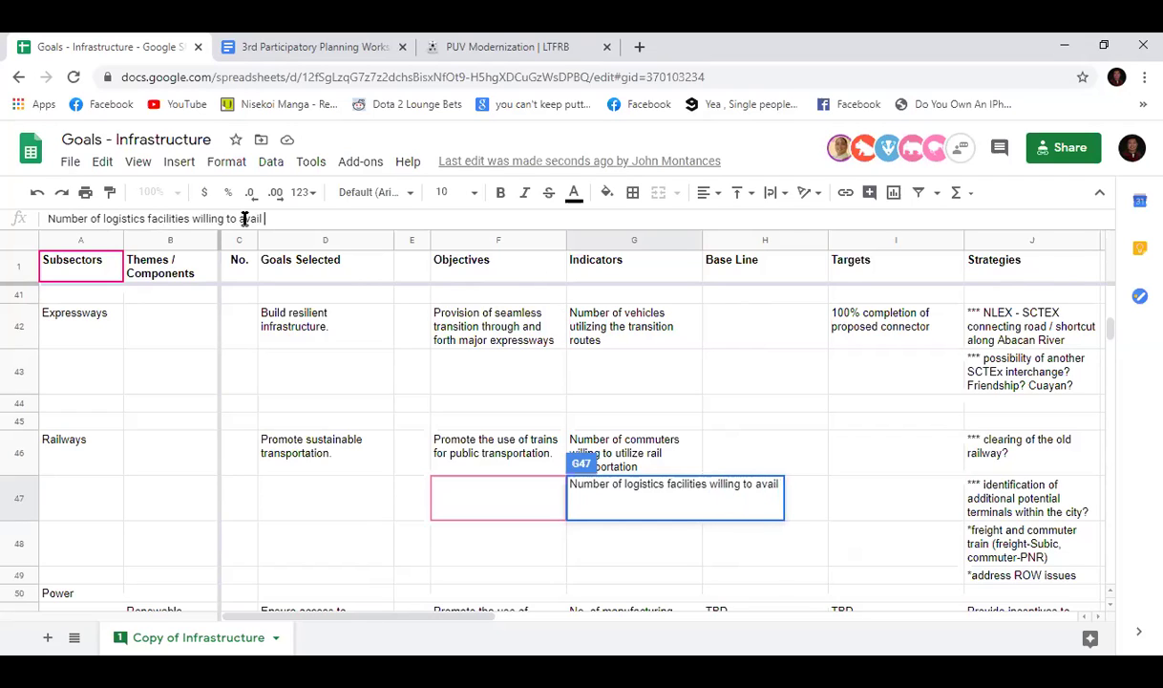
pyautogui.write(' freight ')
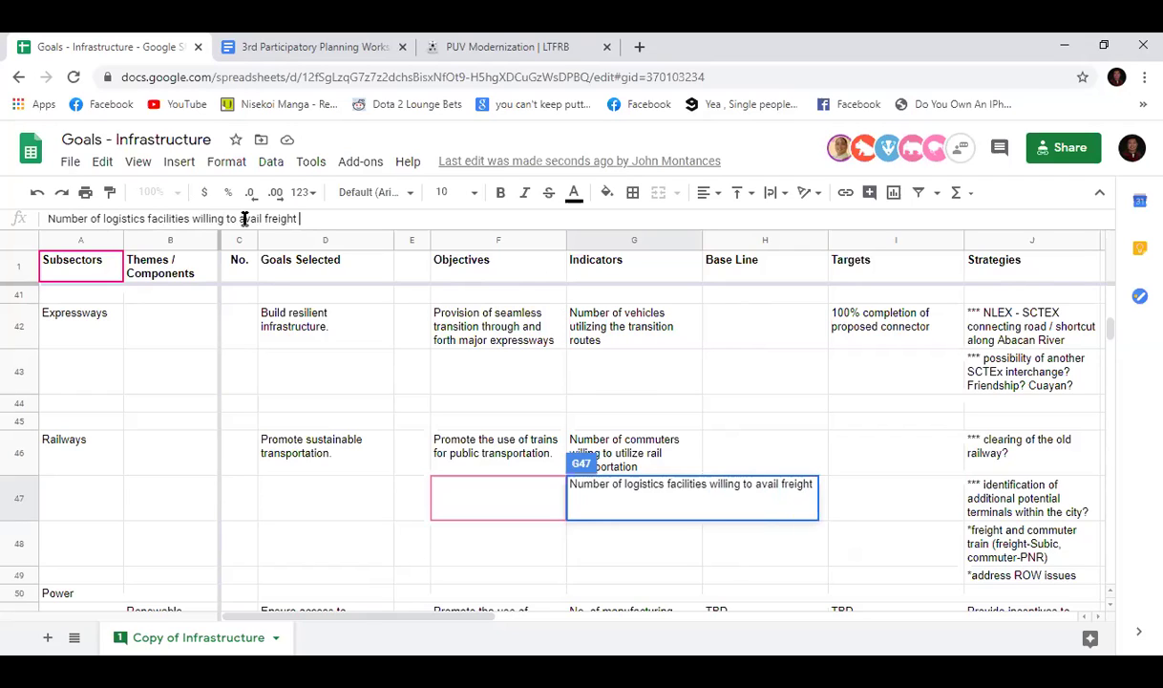
pyautogui.write('service')
pyautogui.press('BackSpace')
pyautogui.press('BackSpace')
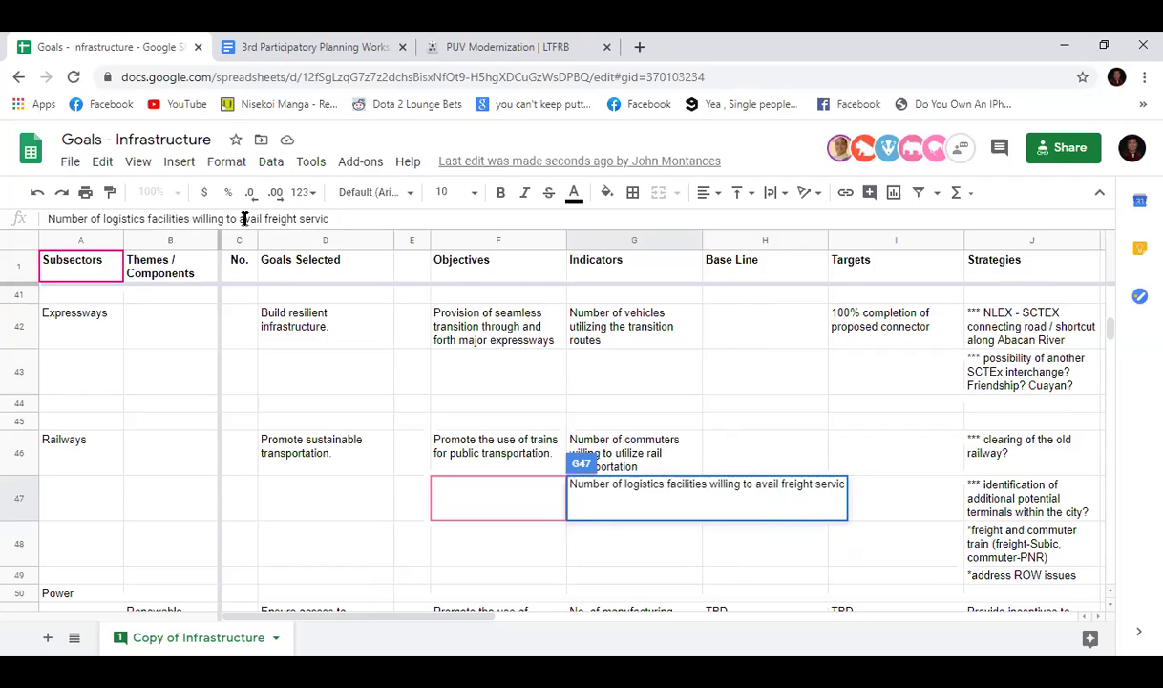
pyautogui.write('ces through')
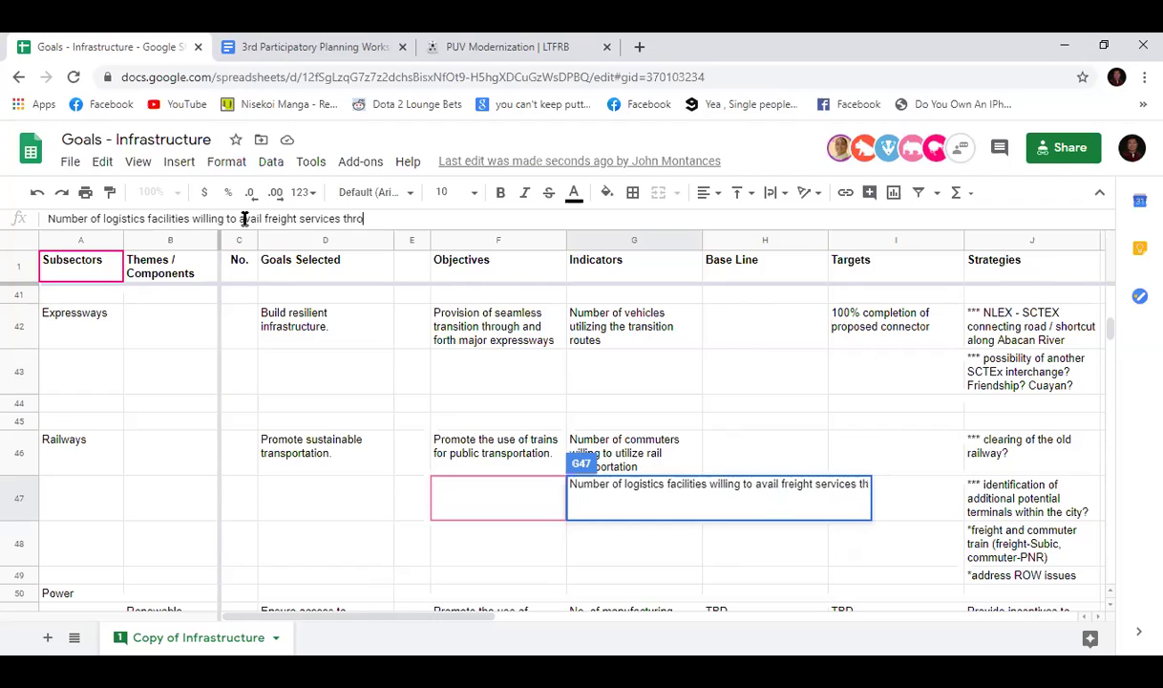
pyautogui.write(' train')
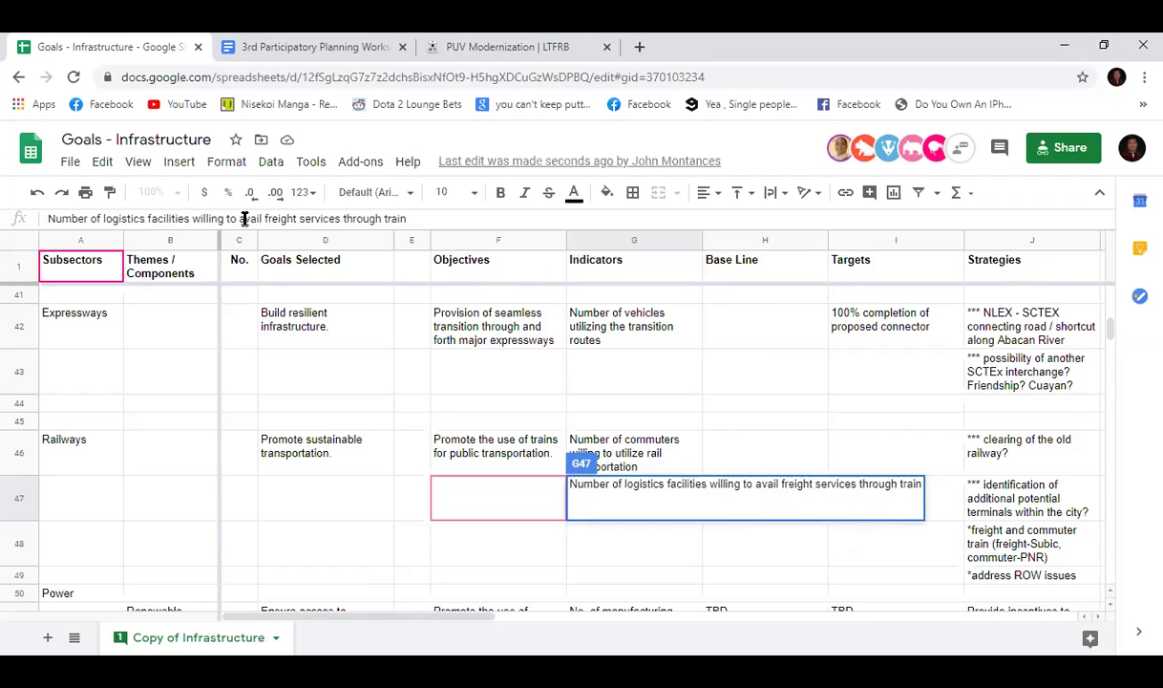
pyautogui.press('BackSpace')
pyautogui.press('BackSpace')
pyautogui.press('BackSpace')
pyautogui.press('BackSpace')
pyautogui.press('BackSpace')
pyautogui.write('rail')
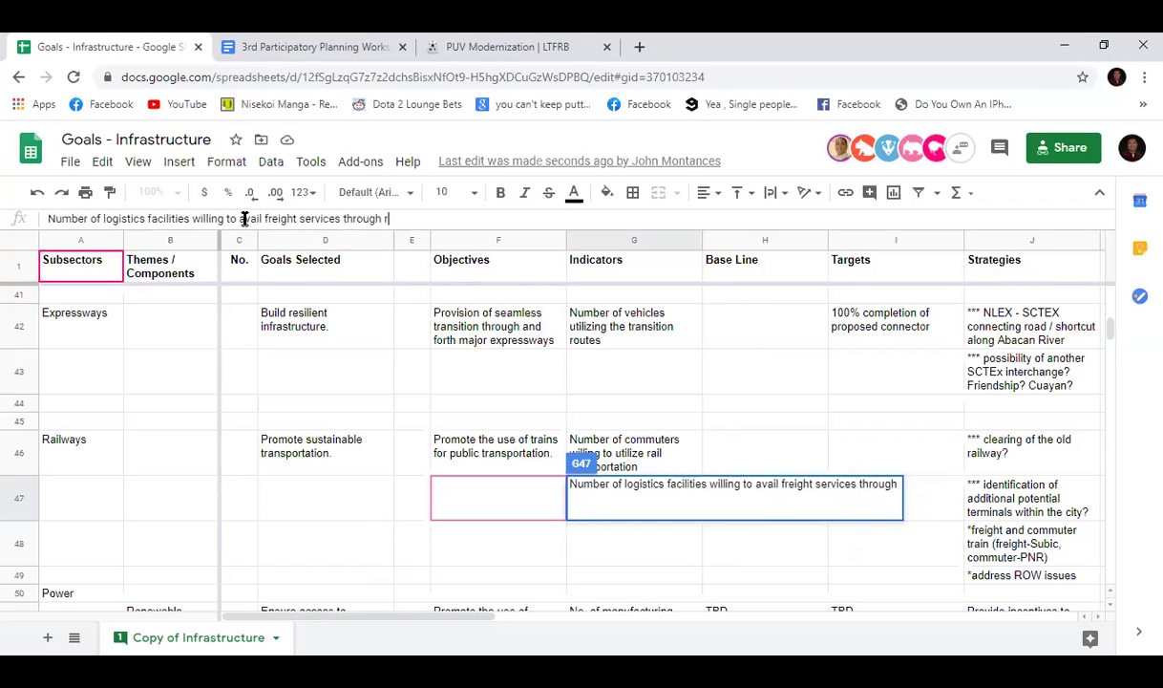
pyautogui.press('Return')
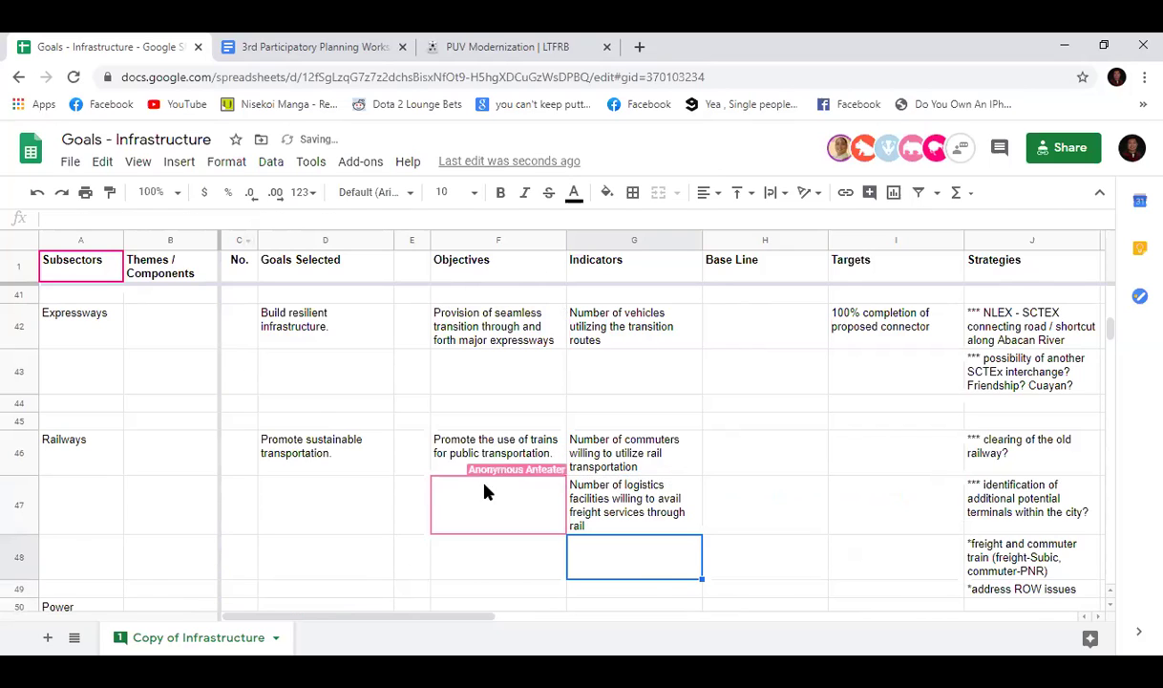
# Step: Enter the Railways baseline "16400 projected daily ridership by 2022" in cell H46
pyautogui.scroll(-2, 487, 487)
pyautogui.scroll(1, 459, 487)
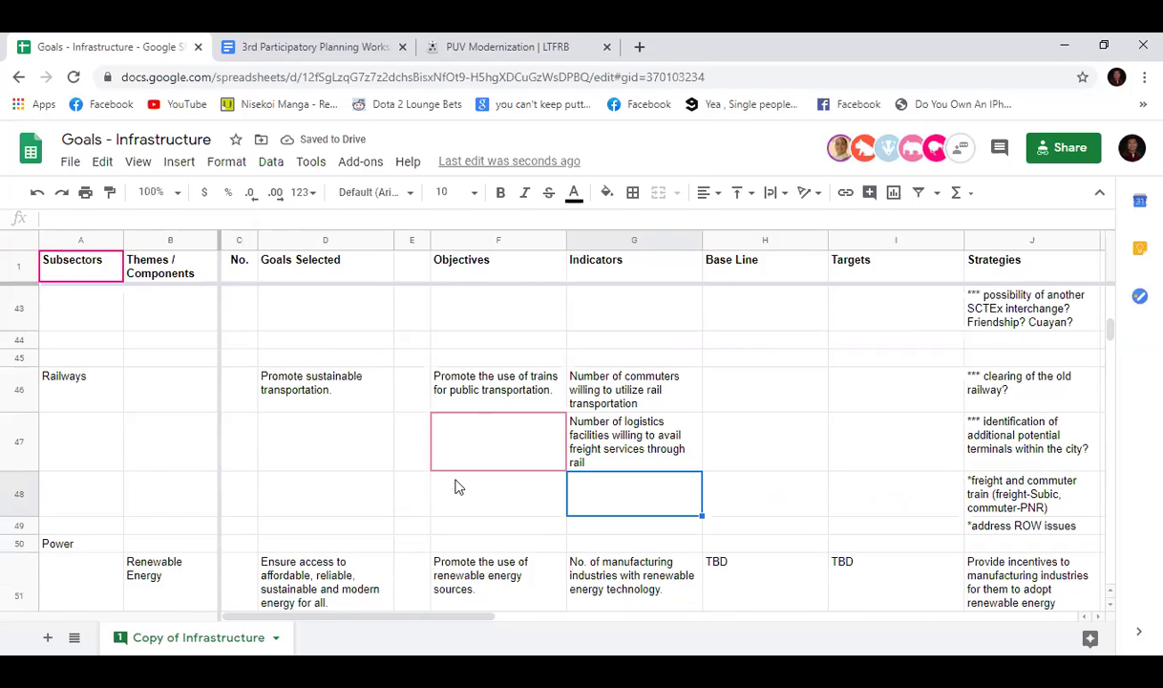
pyautogui.click(778, 404)
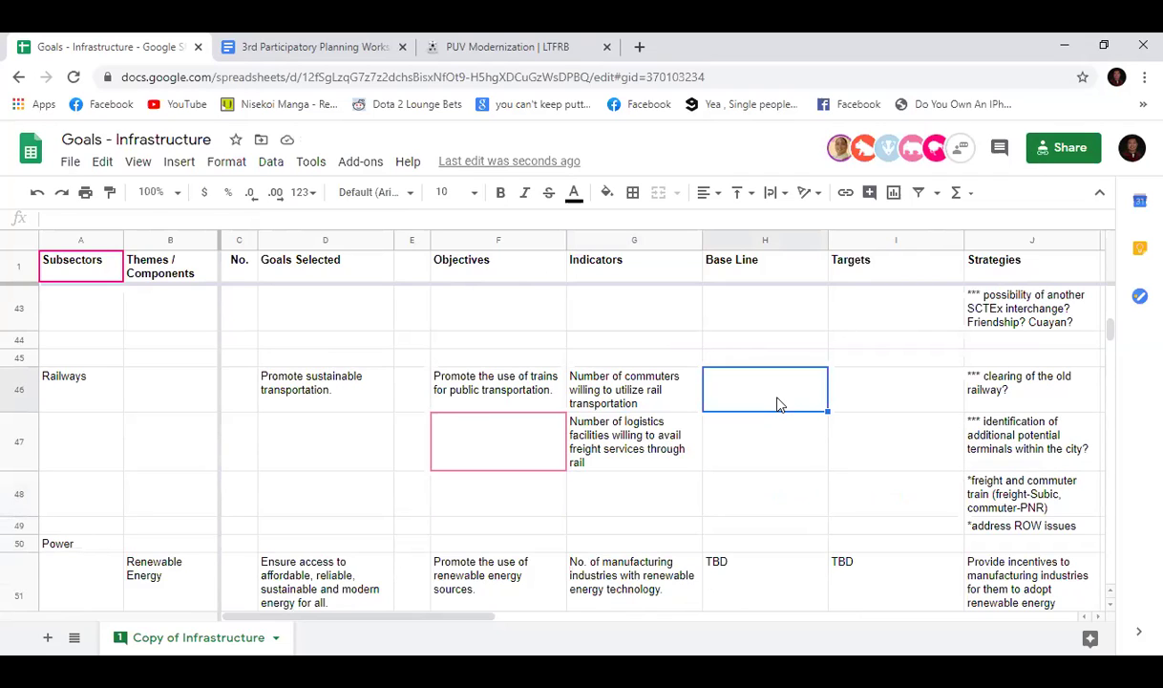
pyautogui.write('16400 ')
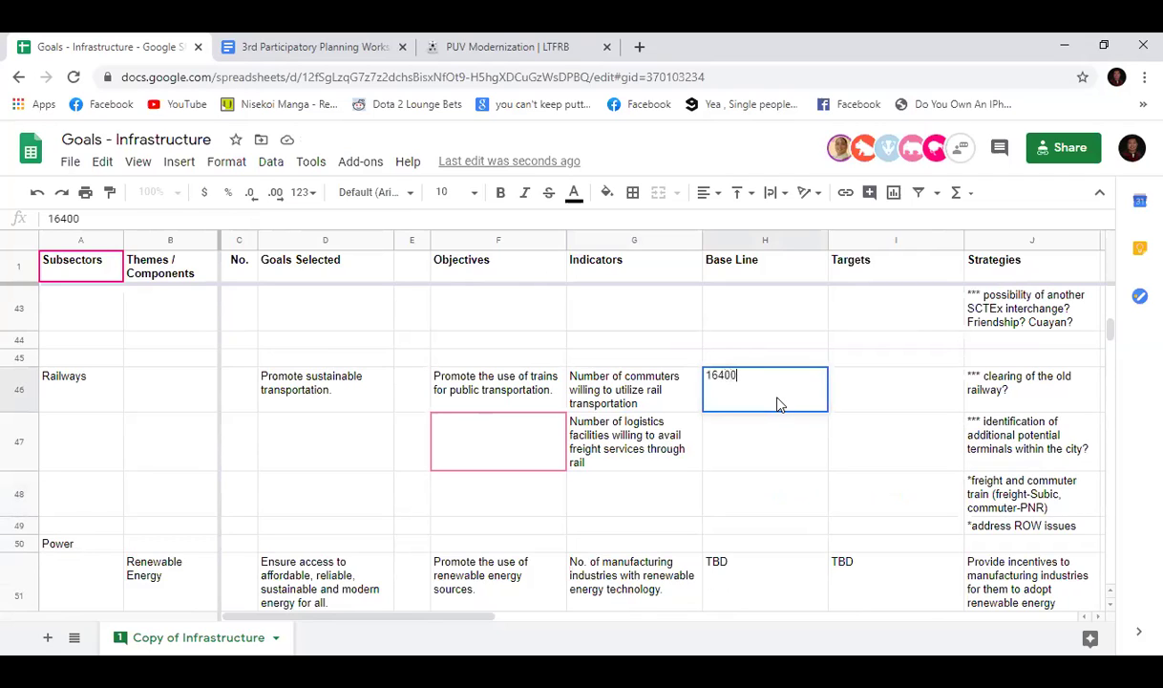
pyautogui.write('peojected')
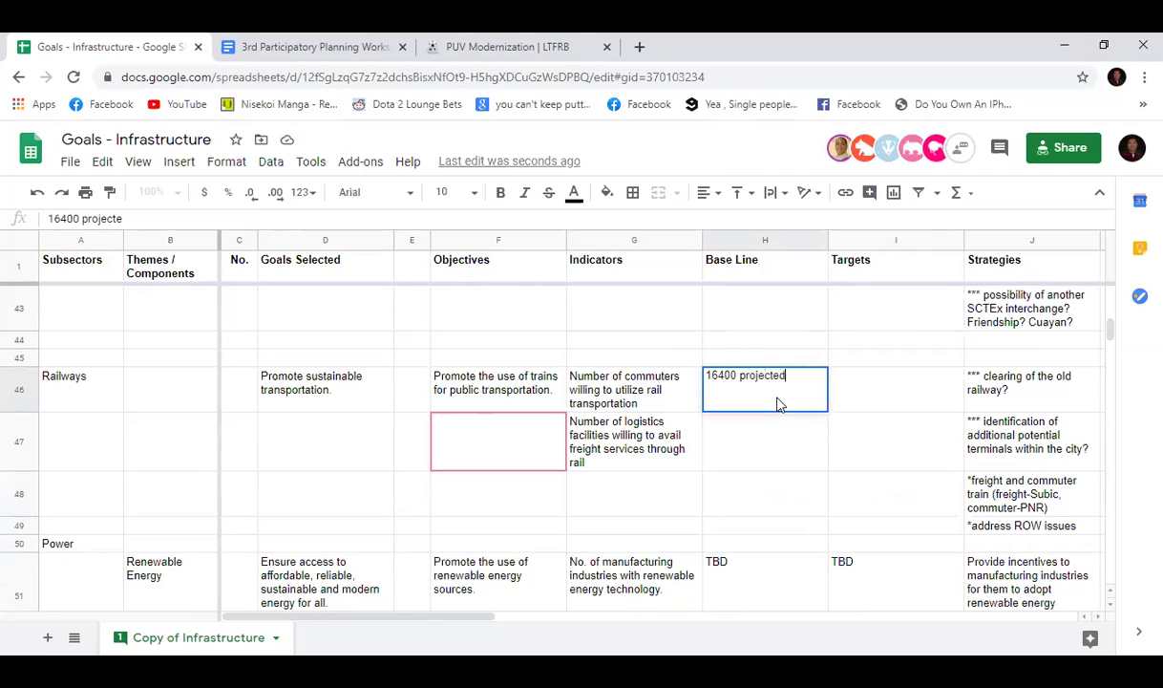
pyautogui.write(' daily ride')
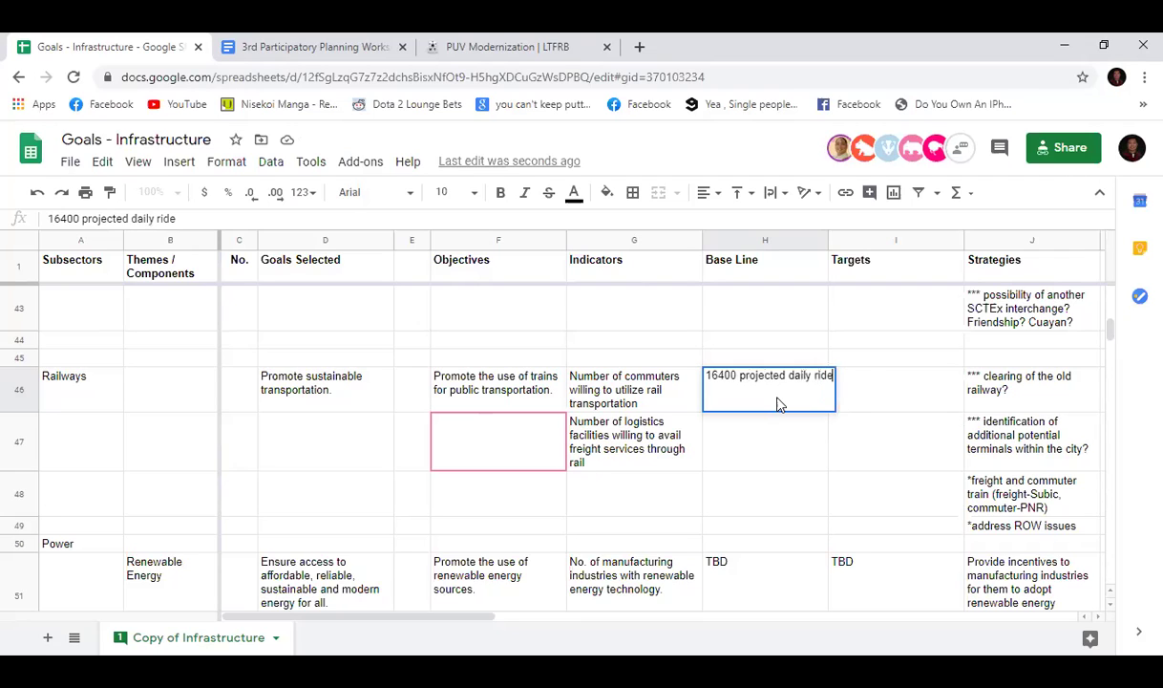
pyautogui.write('rship by 2022')
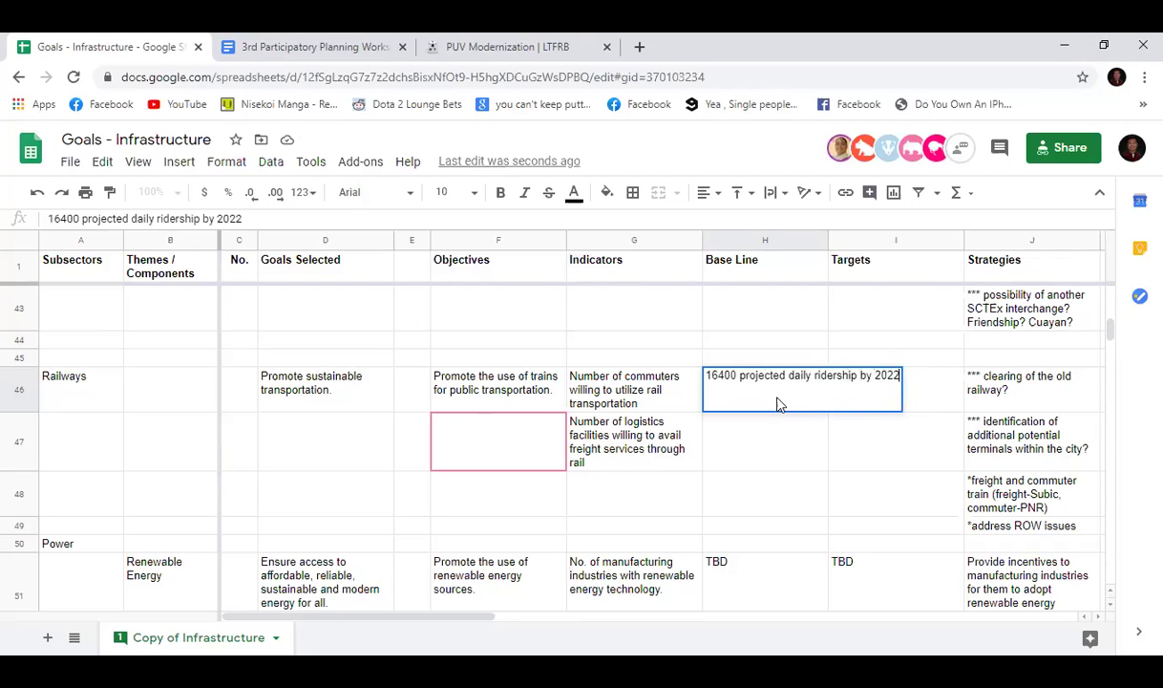
pyautogui.press('Return')
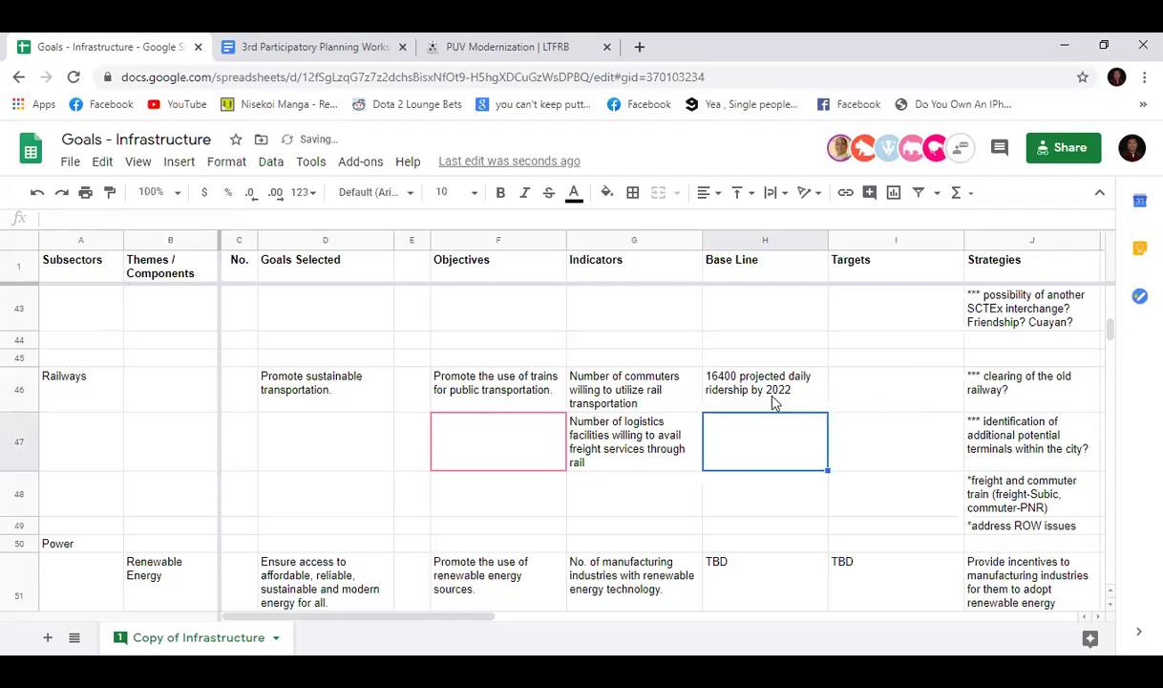
# Step: Append "; 23100 by 2045" to the Railways baseline in cell H46
pyautogui.click(906, 400)
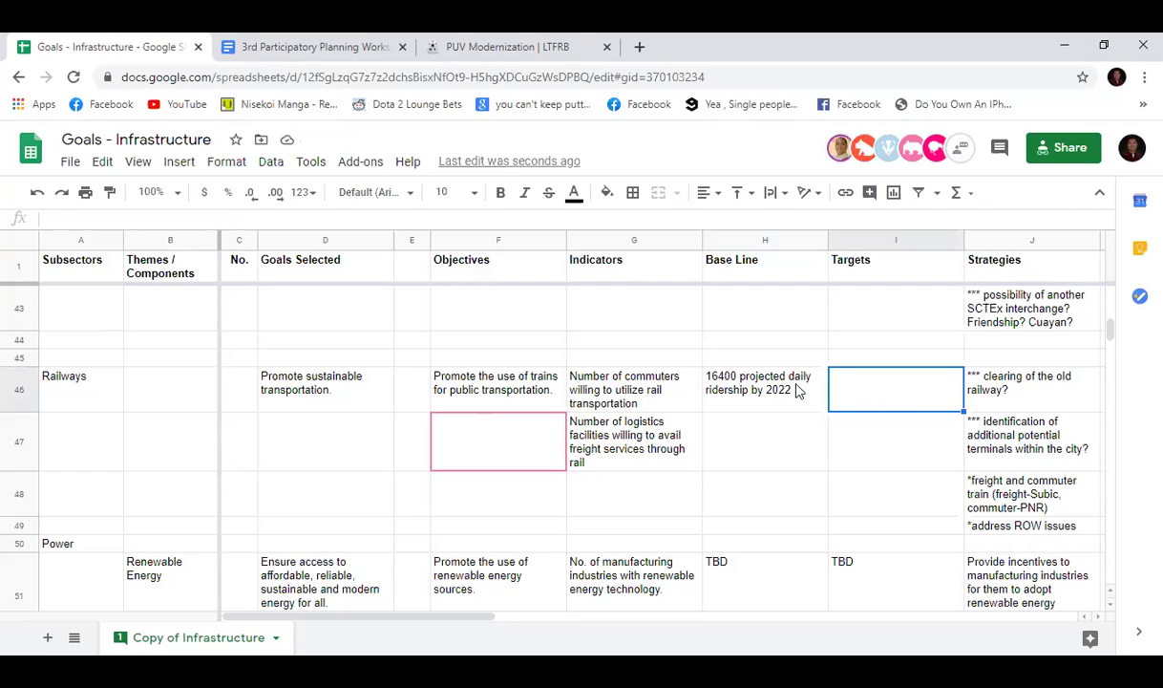
pyautogui.press('Left')
pyautogui.click(418, 215)
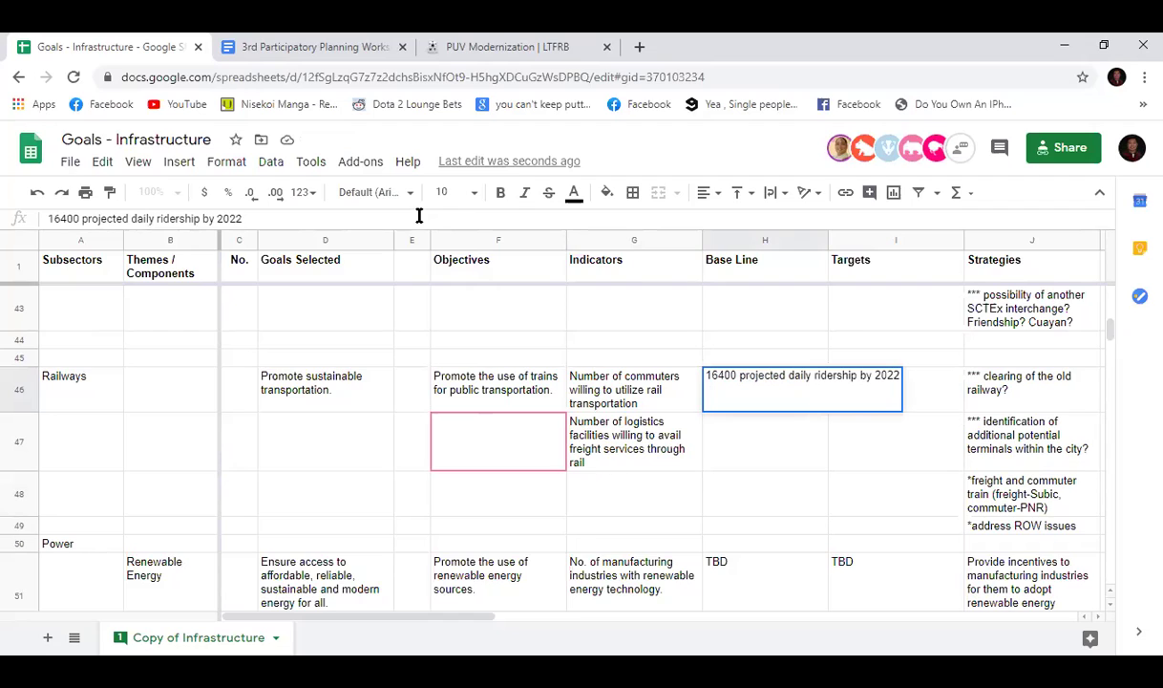
pyautogui.write('; 231')
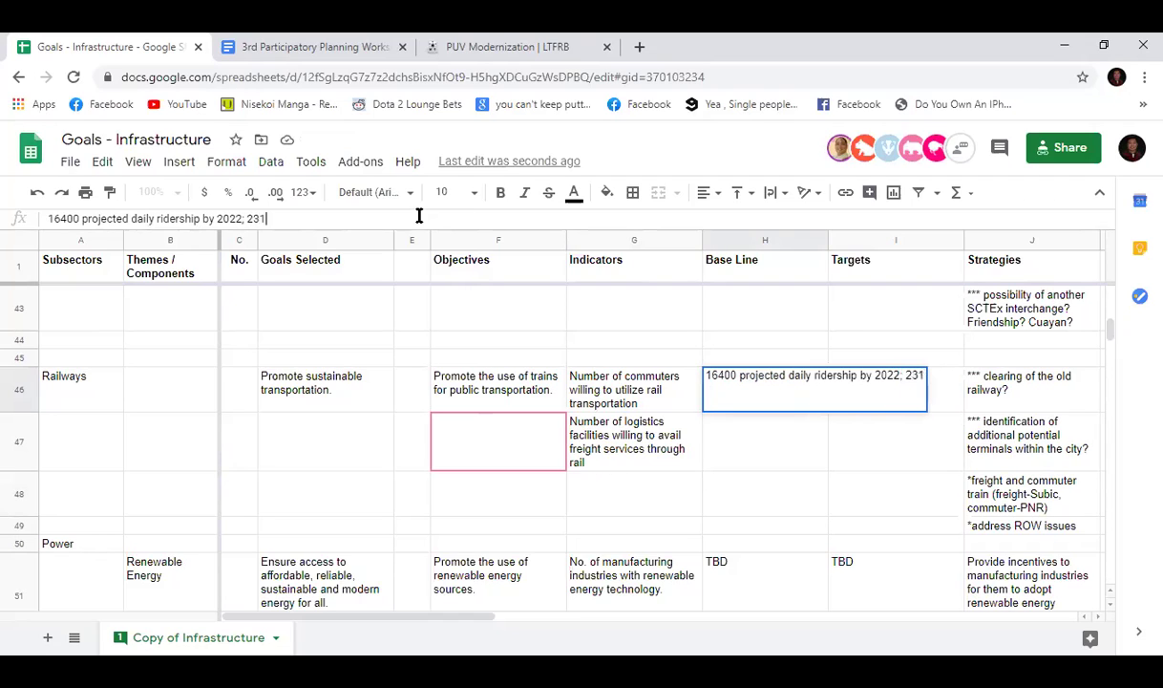
pyautogui.write('00 by 2045')
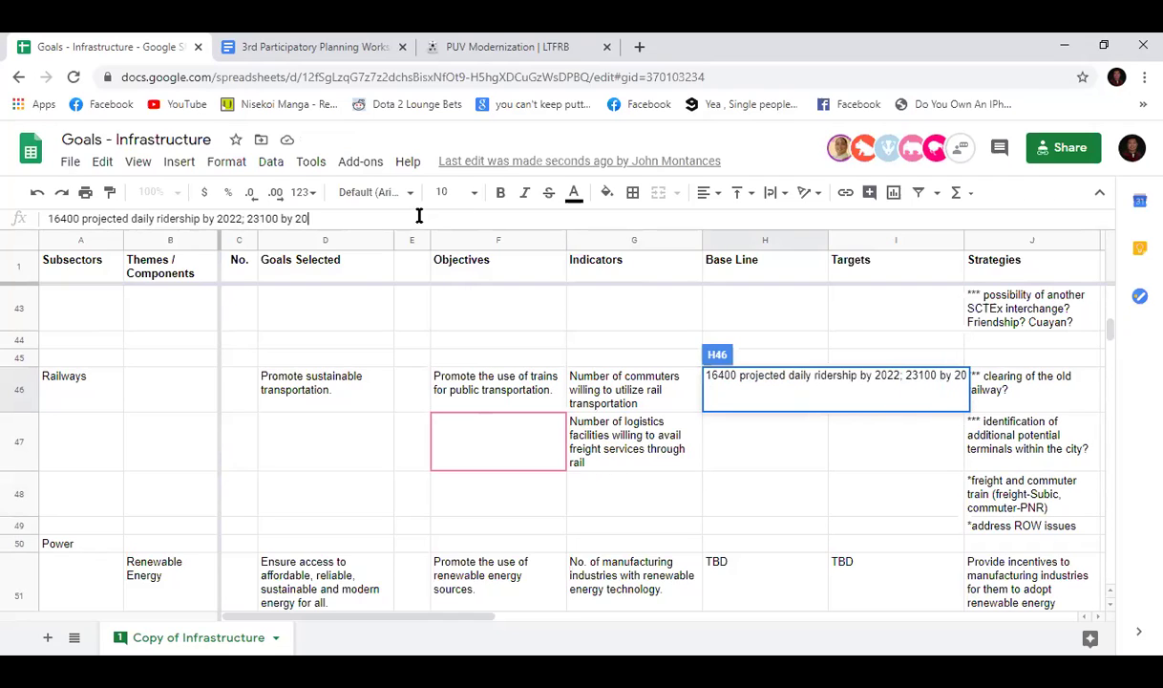
pyautogui.press('Return')
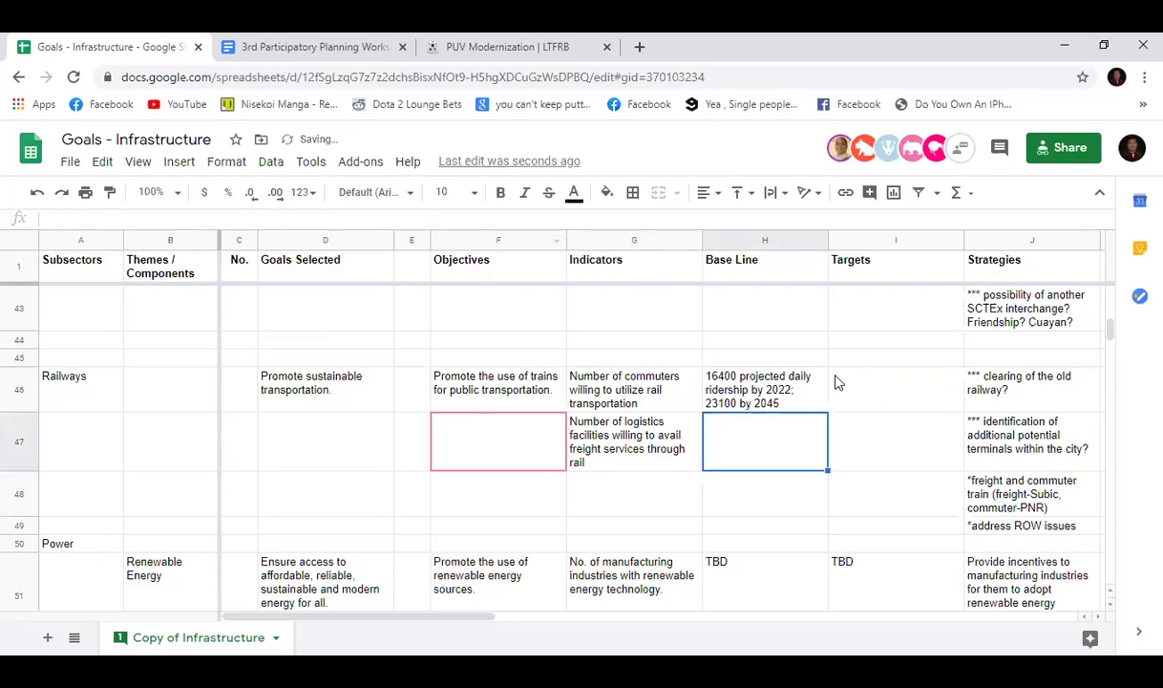
# Step: Copy the Railways baseline text from cell H46 into the Targets cell I46
pyautogui.click(802, 391)
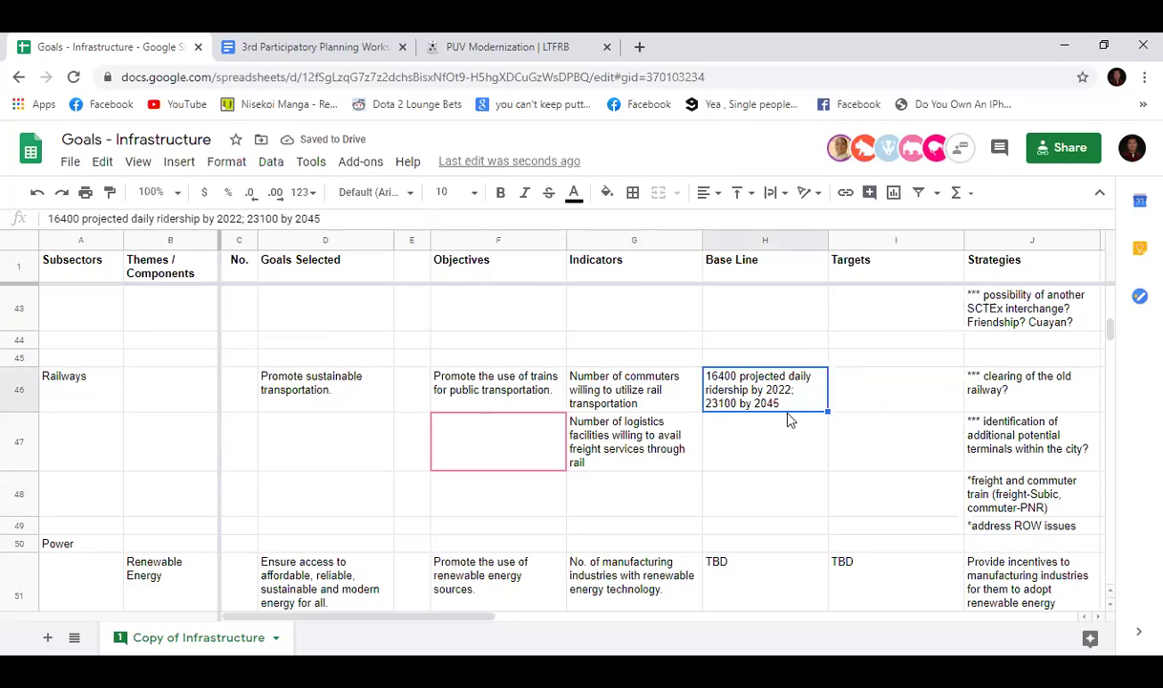
pyautogui.hotkey('ctrl', 'c')
pyautogui.click(852, 402)
pyautogui.hotkey('ctrl', 'v')
# Step: Clear the Railways baseline in cell H46 and restore it by copying the target text from I46
pyautogui.click(776, 406)
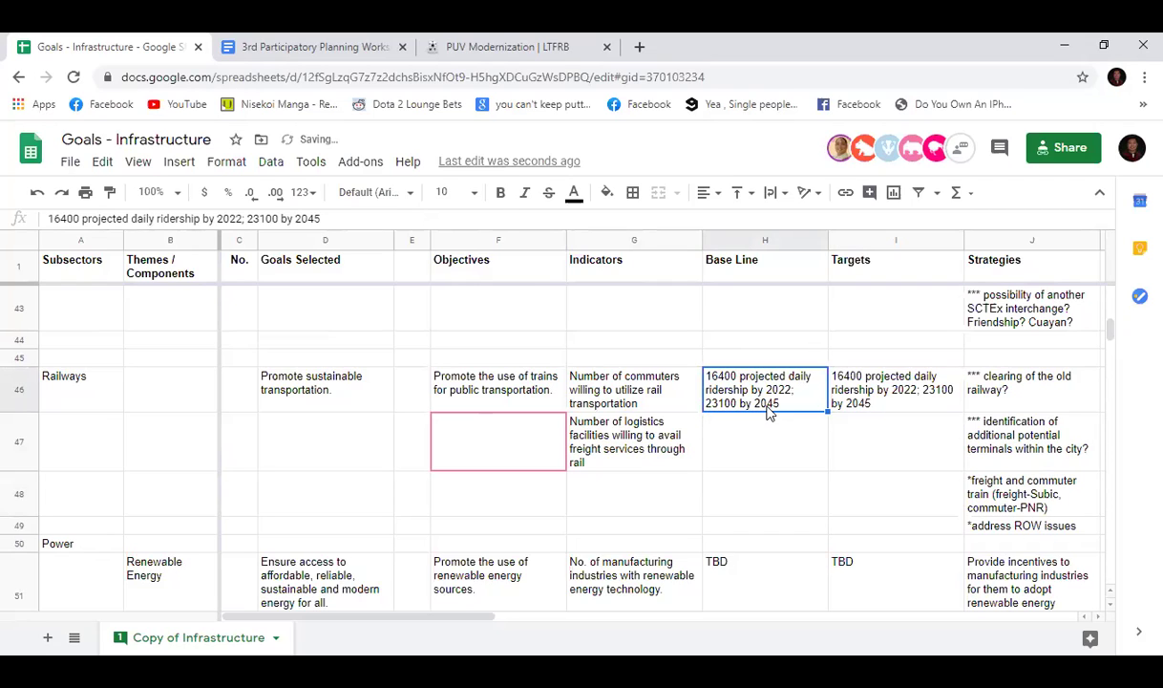
pyautogui.press('Delete')
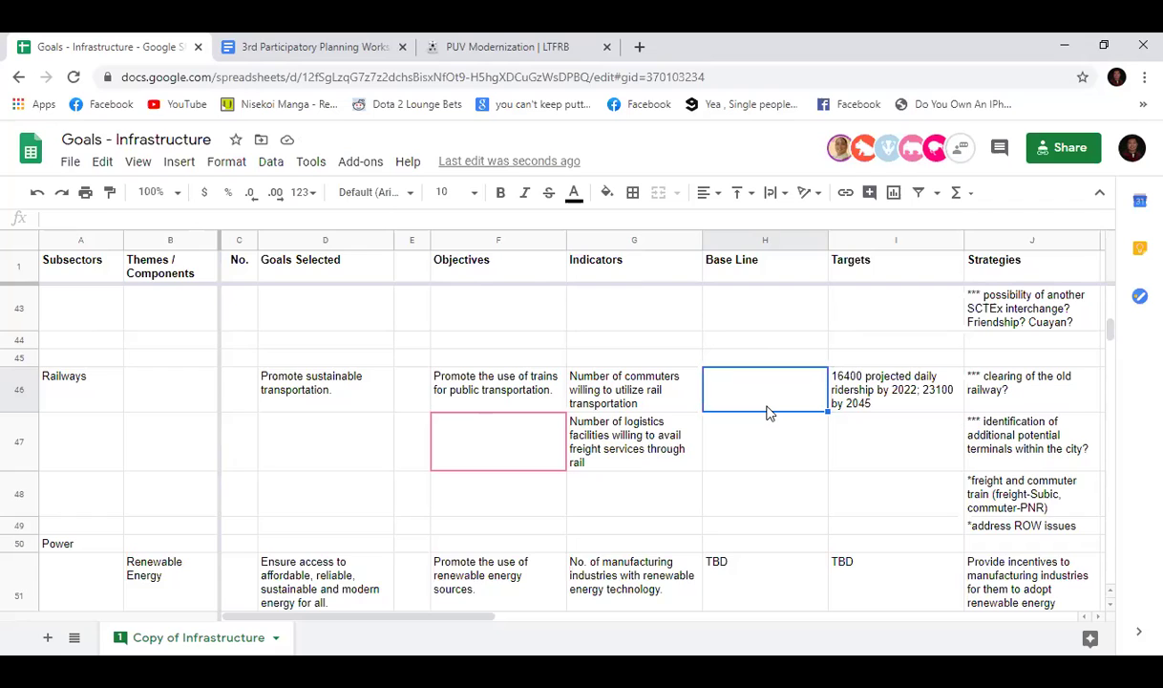
pyautogui.click(833, 377)
pyautogui.hotkey('ctrl', 'c')
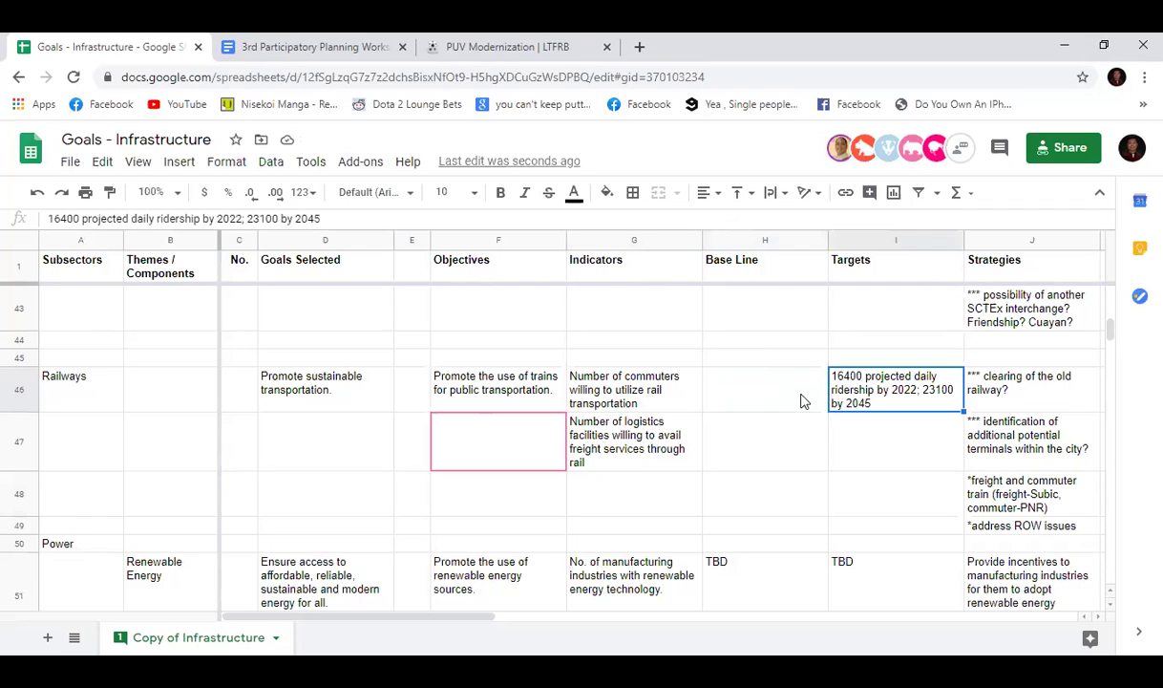
pyautogui.click(765, 402)
pyautogui.hotkey('ctrl', 'v')
pyautogui.click(805, 437)
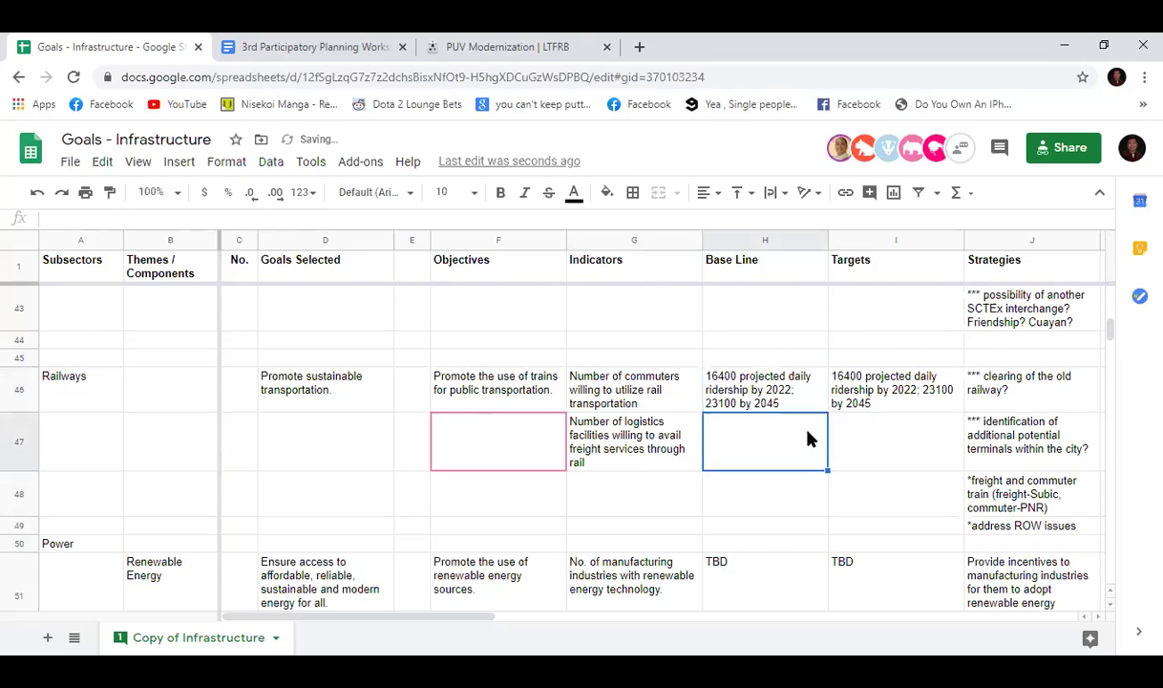
# Step: Append the note "*since no baseline" to the Railways baseline in cell H46
pyautogui.click(774, 403)
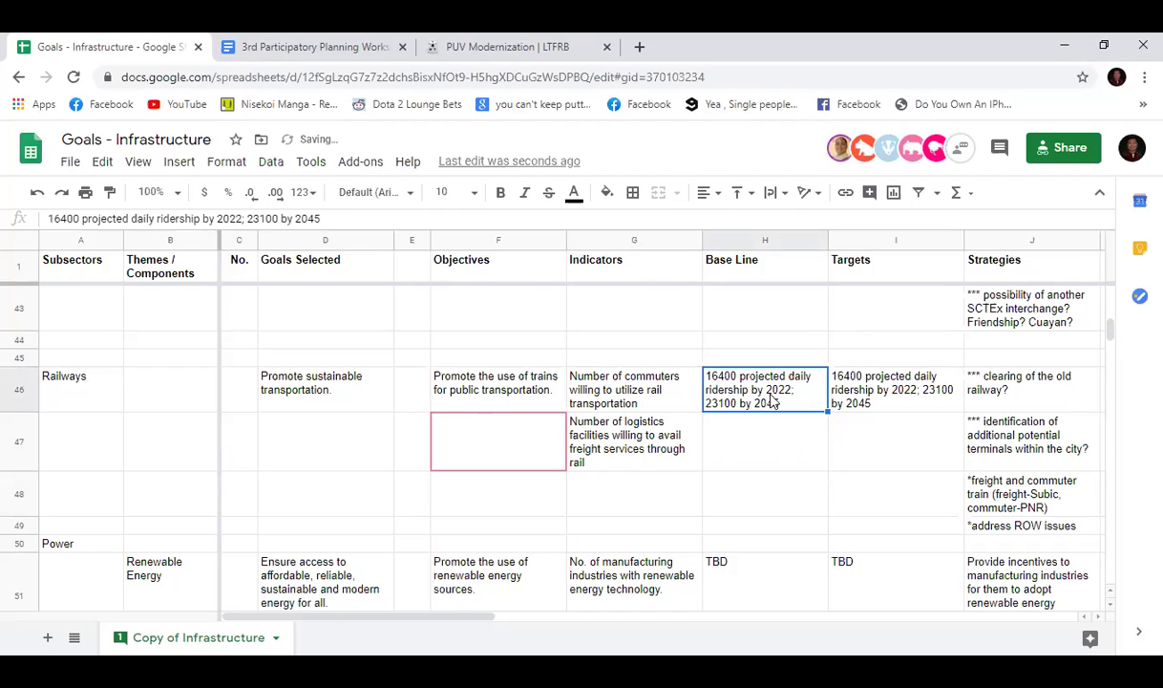
pyautogui.click(494, 219)
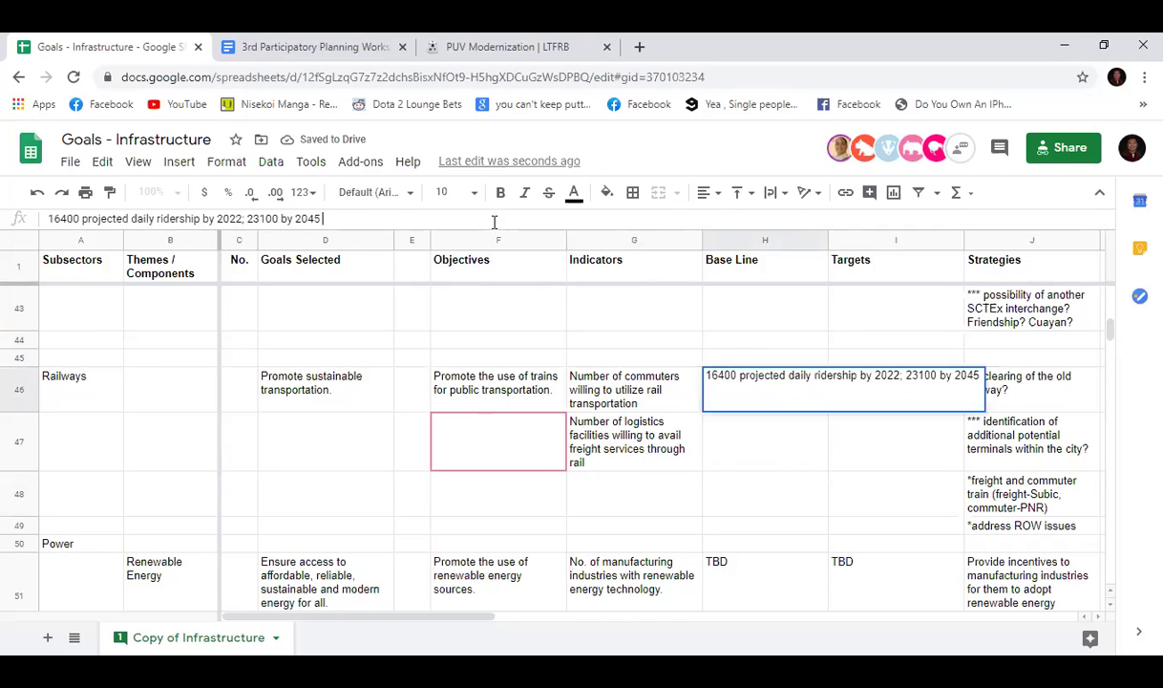
pyautogui.write('*since no baseline')
pyautogui.press('Return')
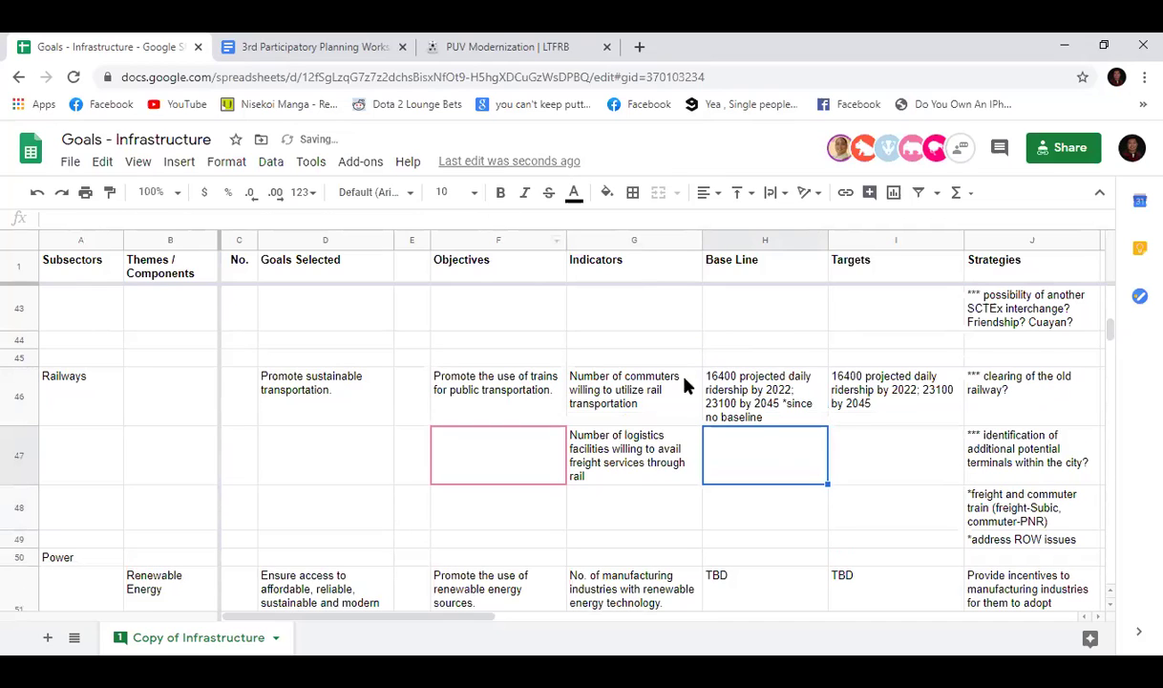
# Step: Add "(proposal)" to the end of the Railways baseline note in cell H46
pyautogui.click(709, 391)
pyautogui.click(429, 218)
pyautogui.write('()')
pyautogui.press('BackSpace')
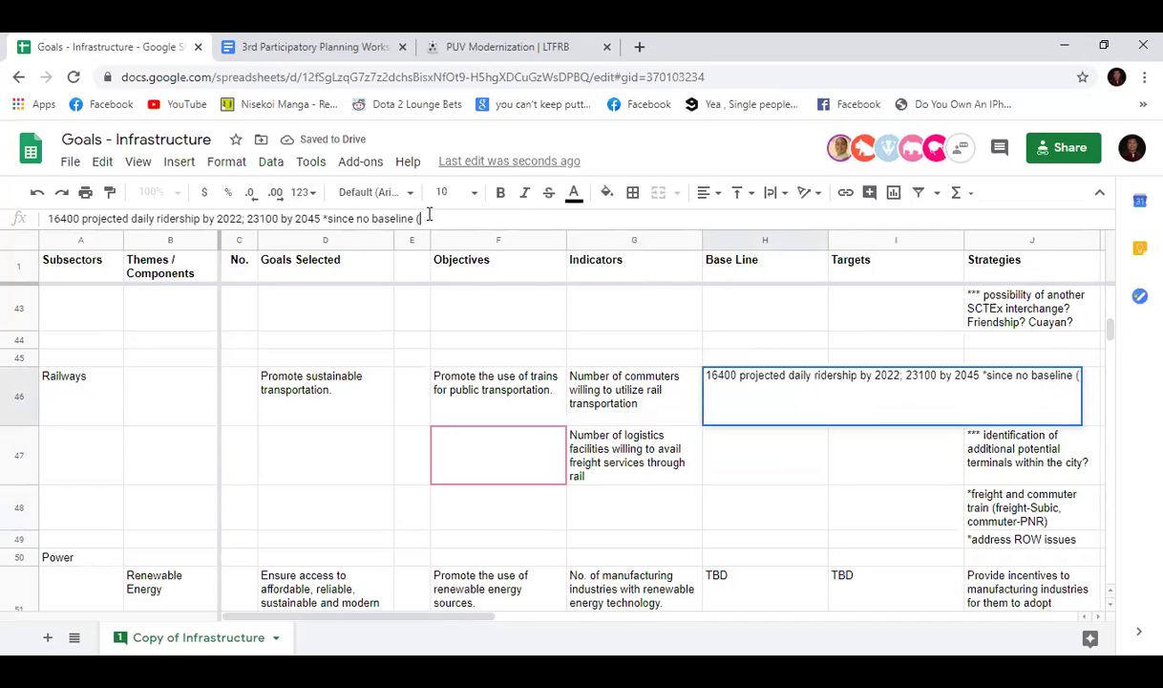
pyautogui.write('proposal')
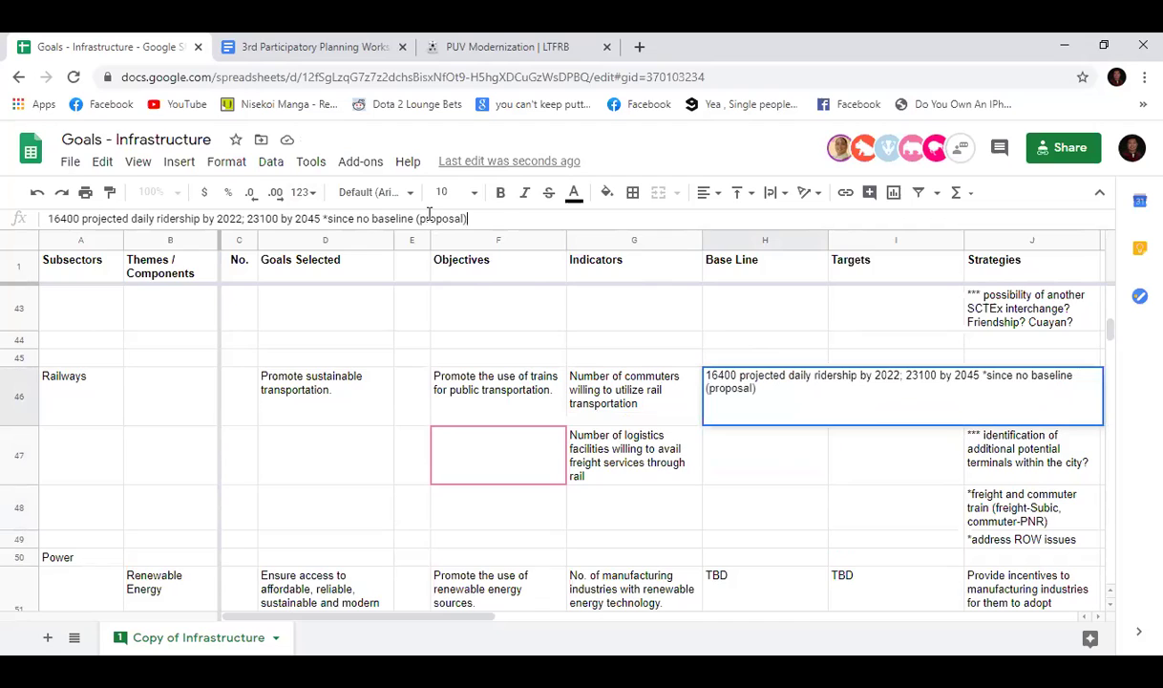
pyautogui.press('Return')
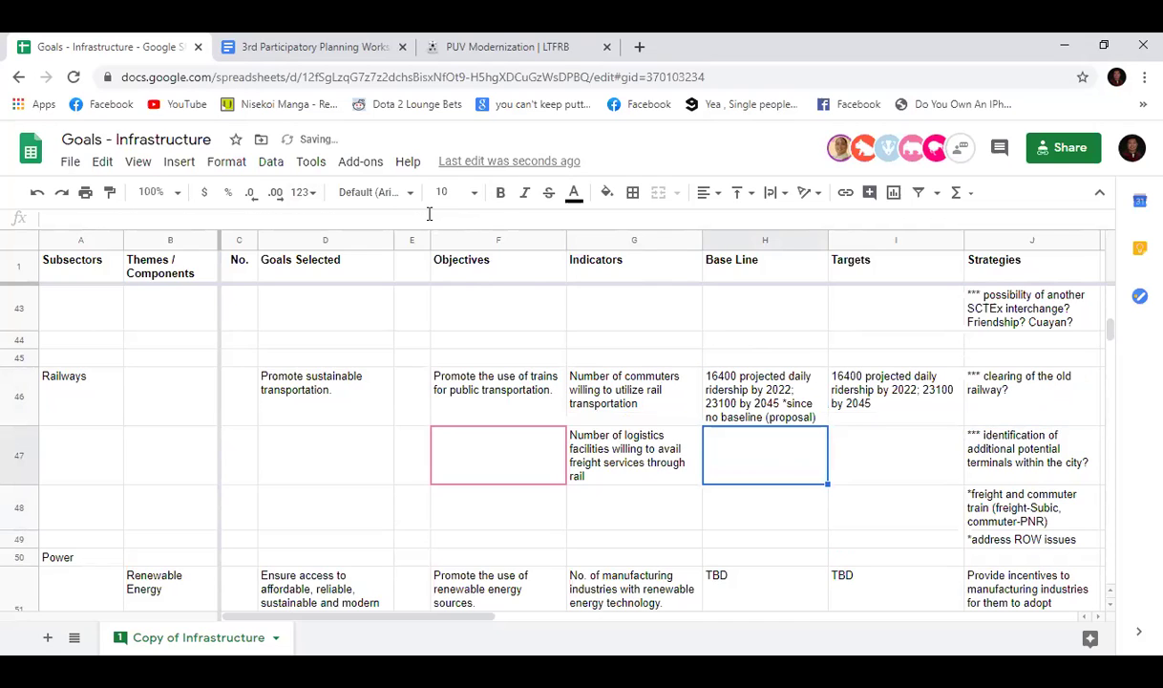
# Step: Review the Railways entries in rows 46 to 49 and the Power and Water subsector rows below them
pyautogui.click(851, 472)
pyautogui.click(652, 489)
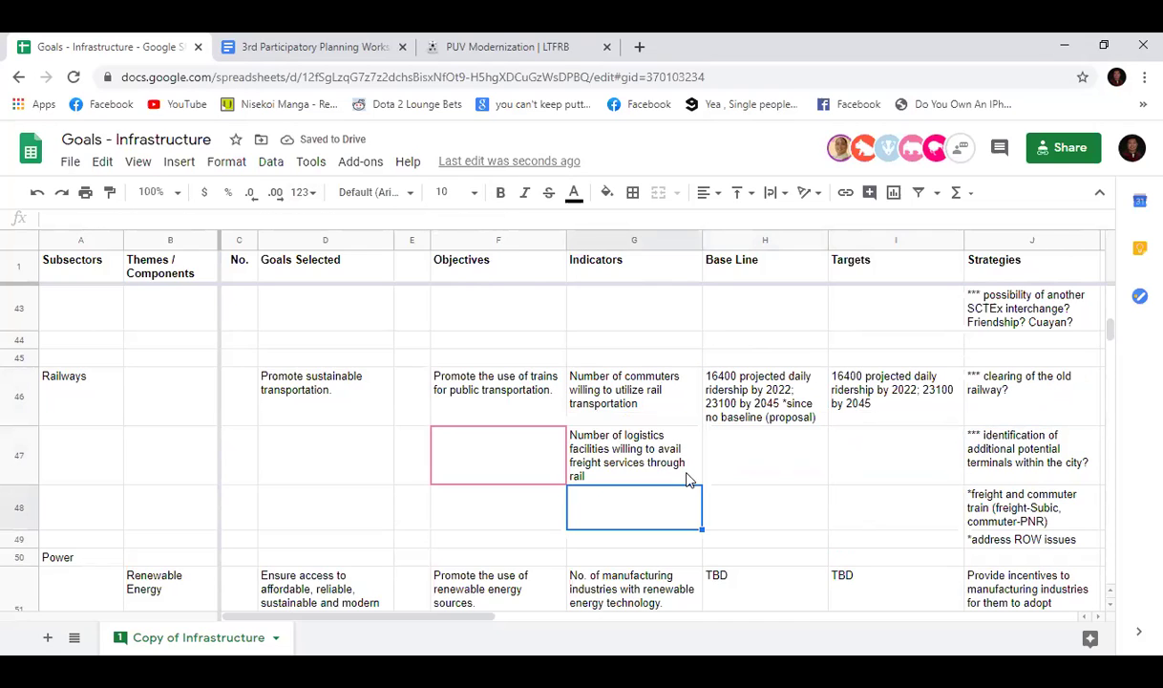
pyautogui.click(49, 375)
pyautogui.moveTo(119, 401)
pyautogui.mouseDown()
pyautogui.moveTo(976, 482)
pyautogui.moveTo(972, 506)
pyautogui.mouseUp()
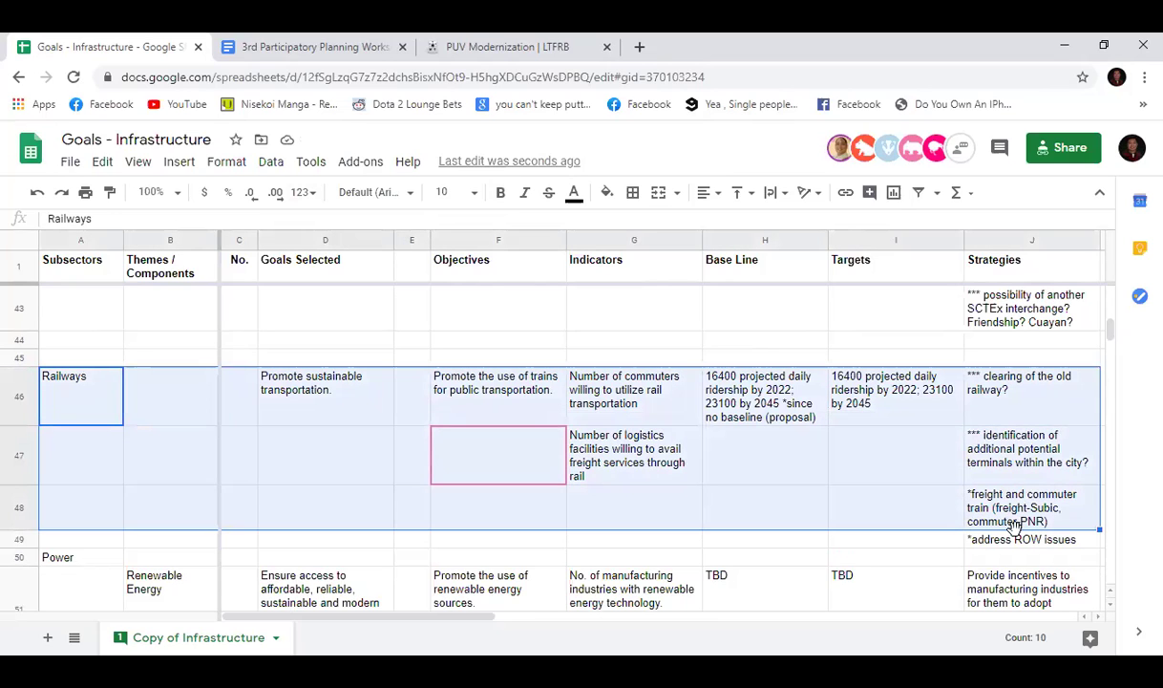
pyautogui.scroll(-1, 495, 488)
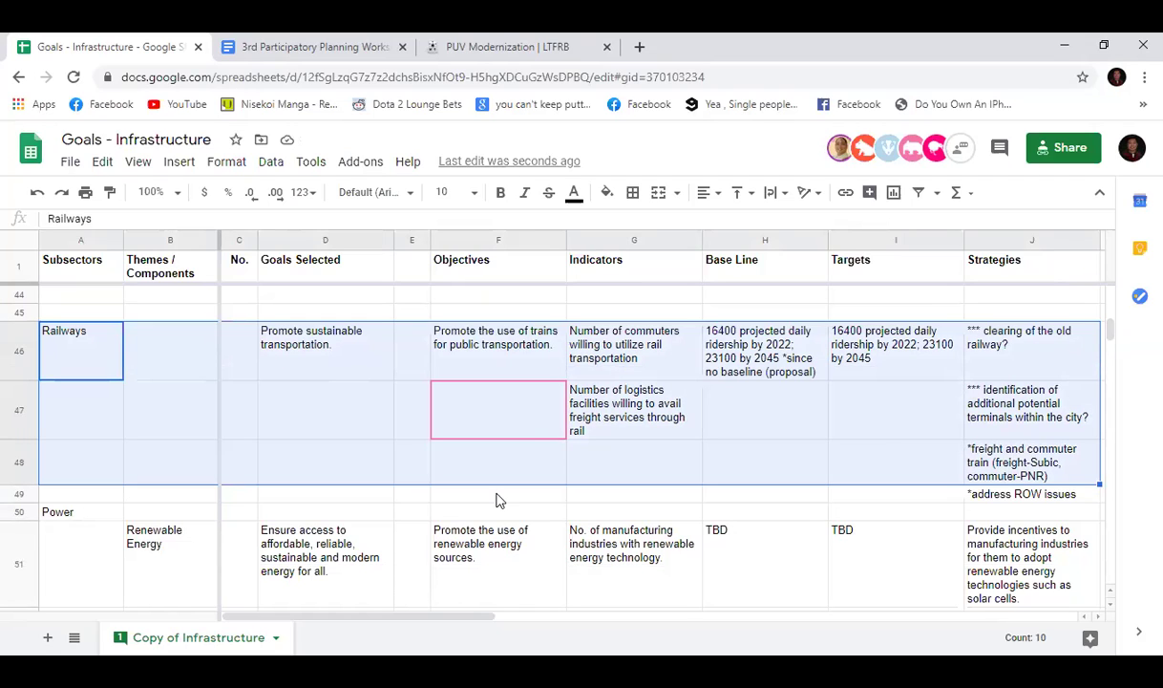
pyautogui.click(482, 473)
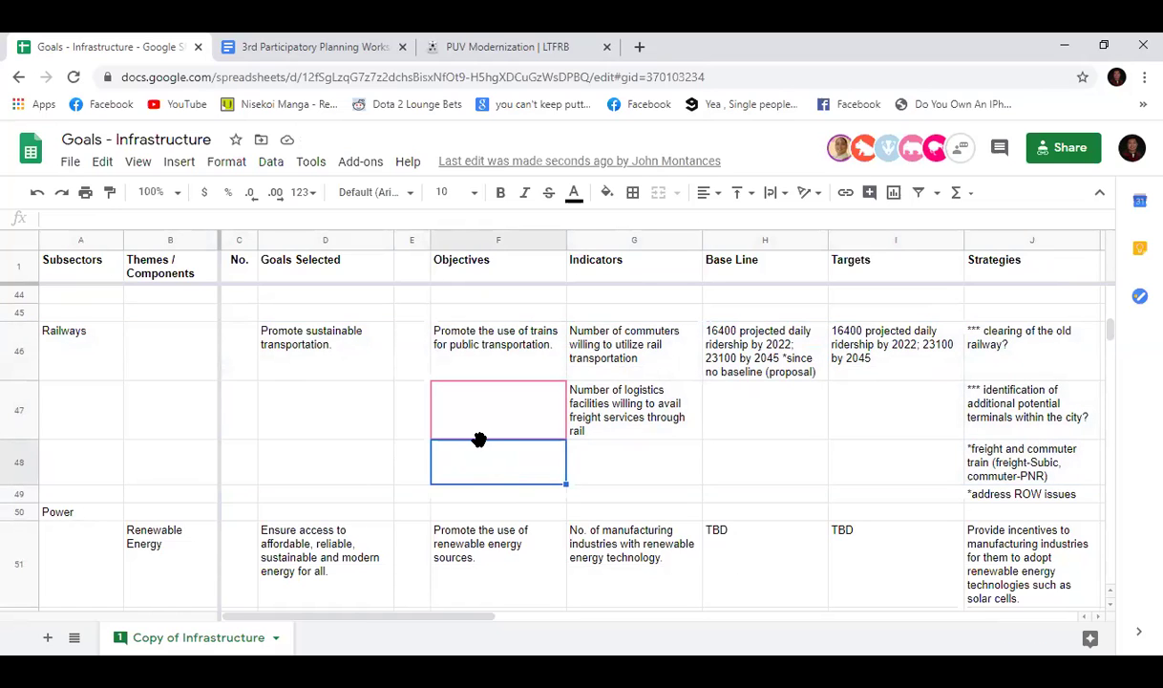
pyautogui.scroll(-8, 153, 476)
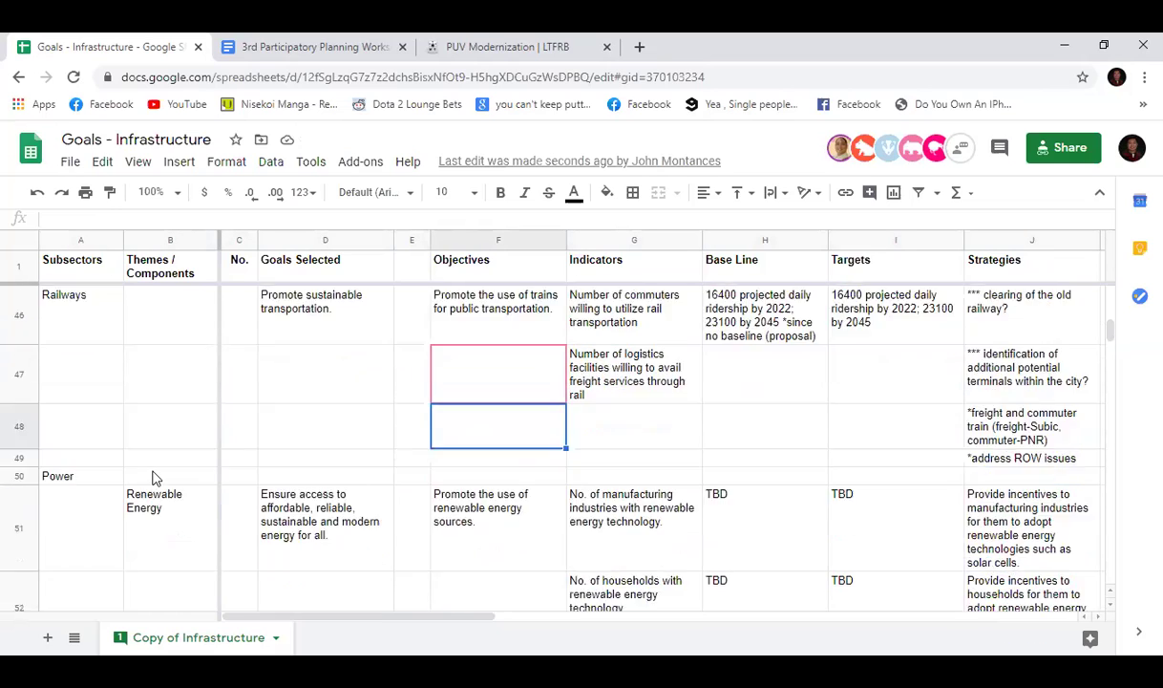
pyautogui.scroll(8, 156, 478)
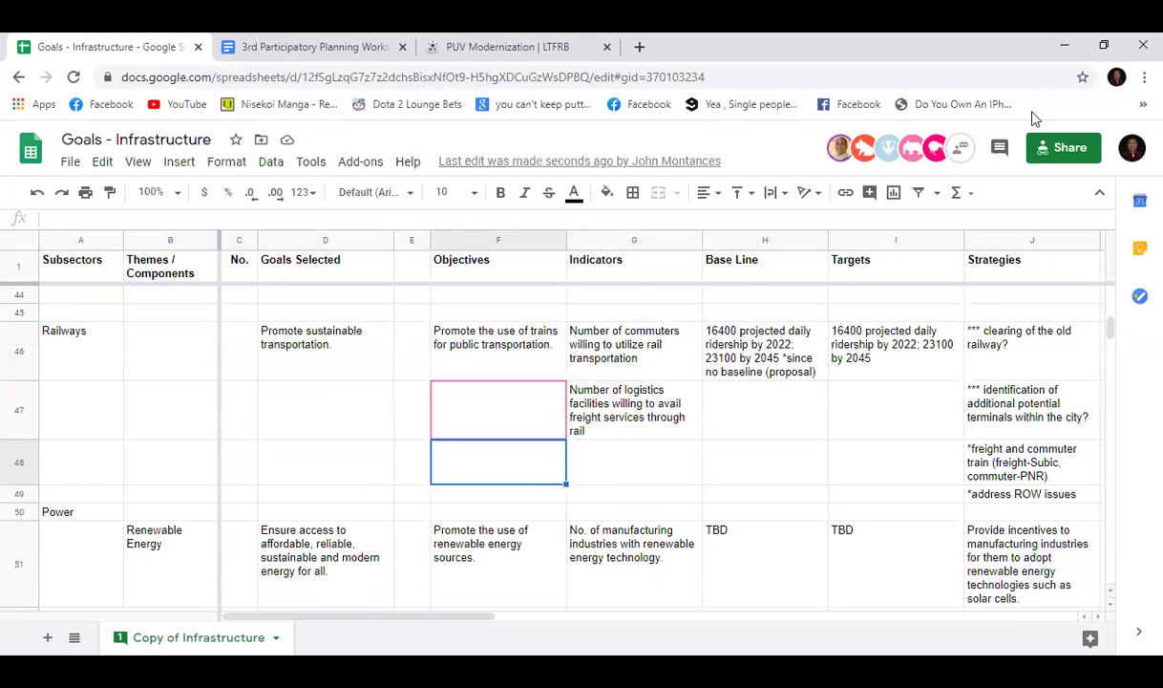
pyautogui.scroll(1, 665, 529)
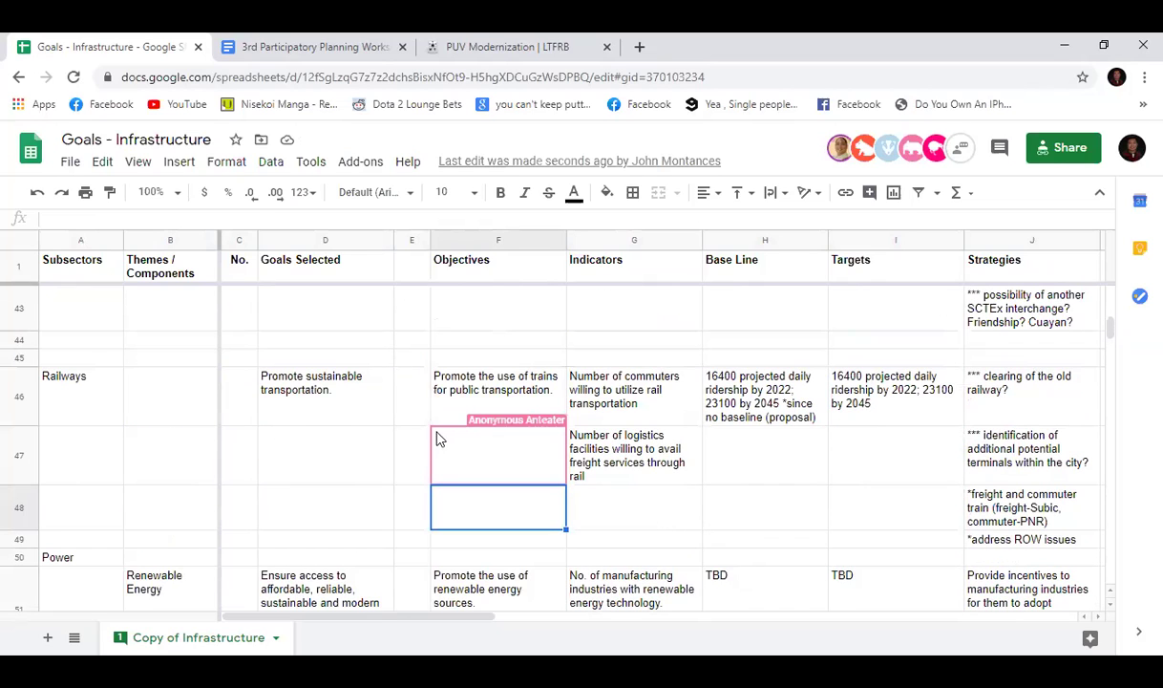
pyautogui.scroll(-5, 627, 415)
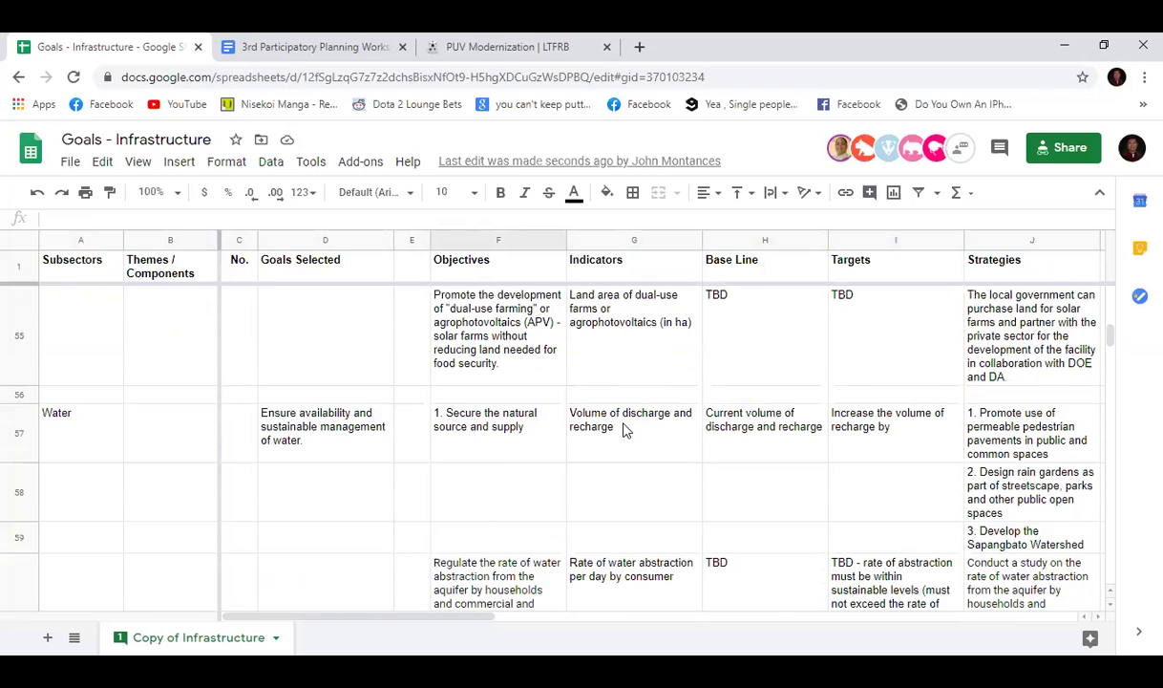
pyautogui.scroll(2, 611, 492)
pyautogui.scroll(-1, 611, 492)
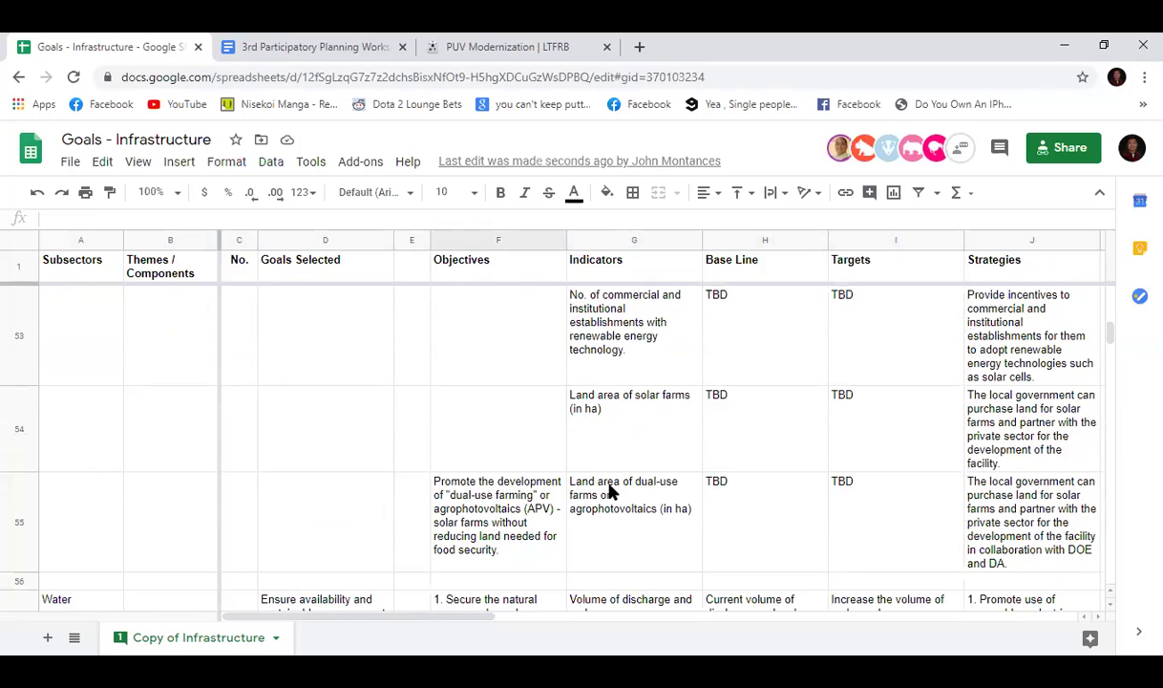
pyautogui.scroll(2, 611, 491)
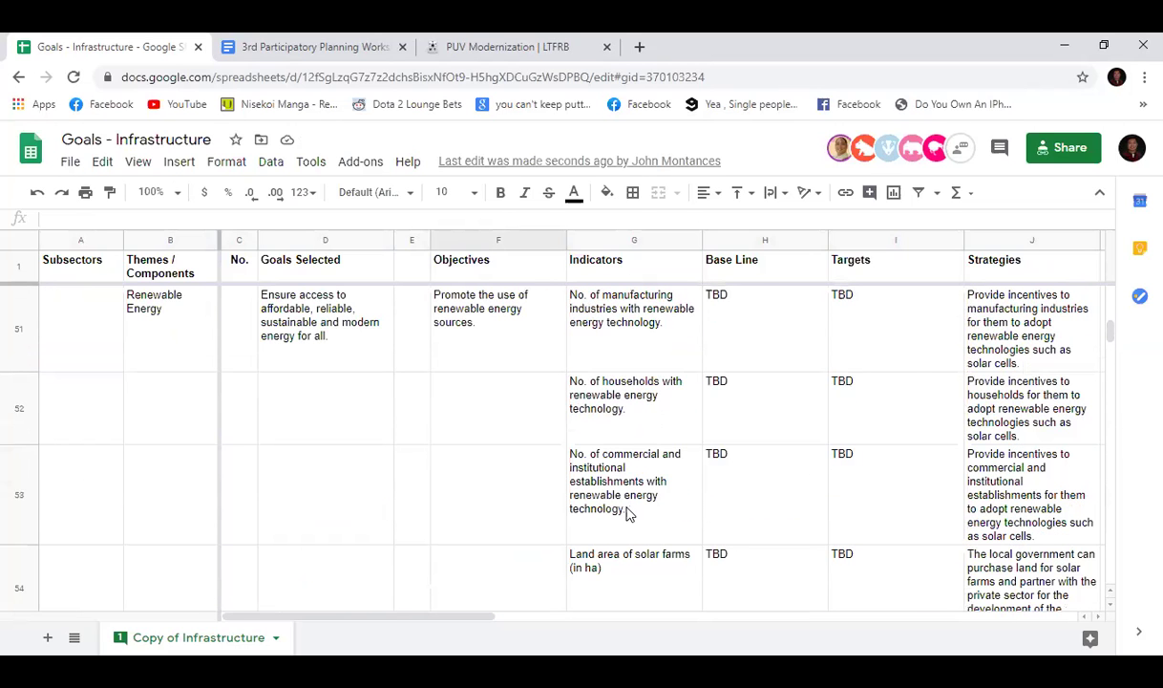
pyautogui.scroll(-5, 628, 513)
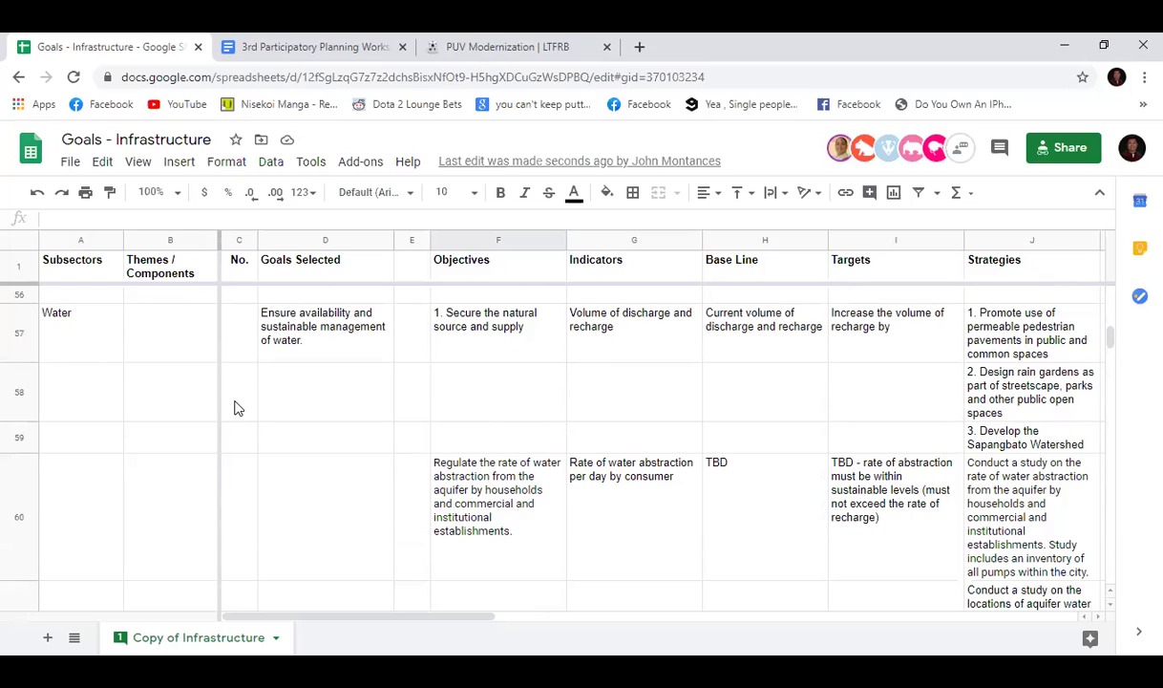
pyautogui.scroll(-3, 235, 407)
pyautogui.scroll(5, 267, 420)
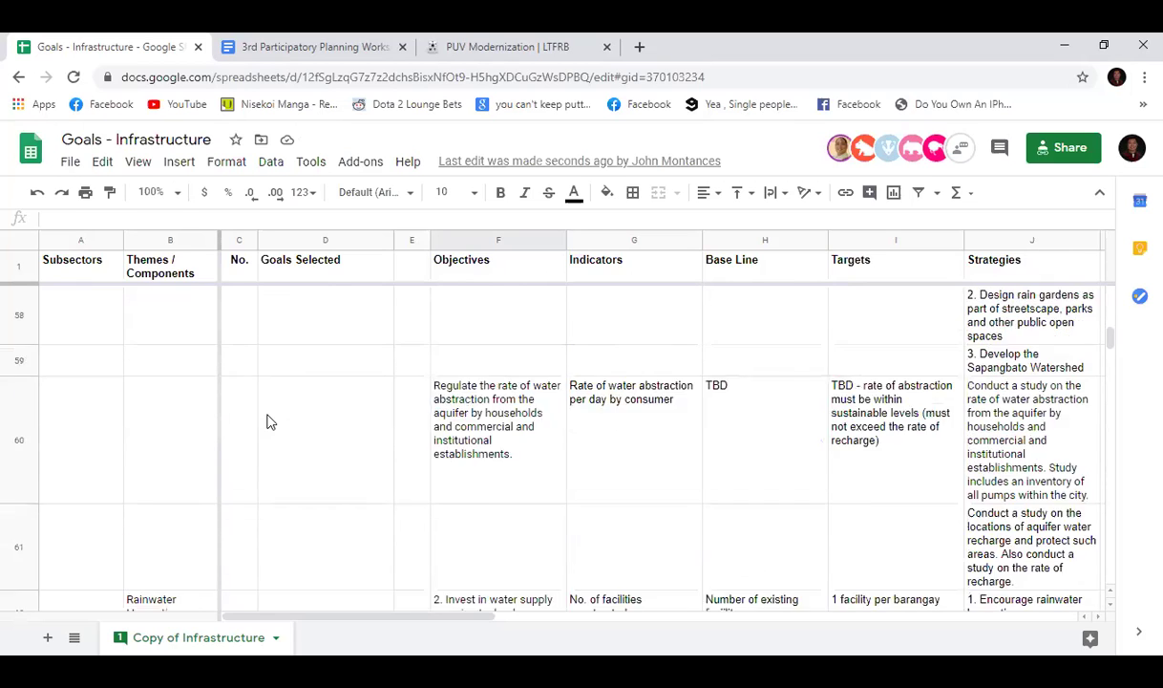
# Step: Look through the Water, Irrigation System and Waste Management rows, including the rainwater harvesting and power entries around them
pyautogui.scroll(-5, 487, 449)
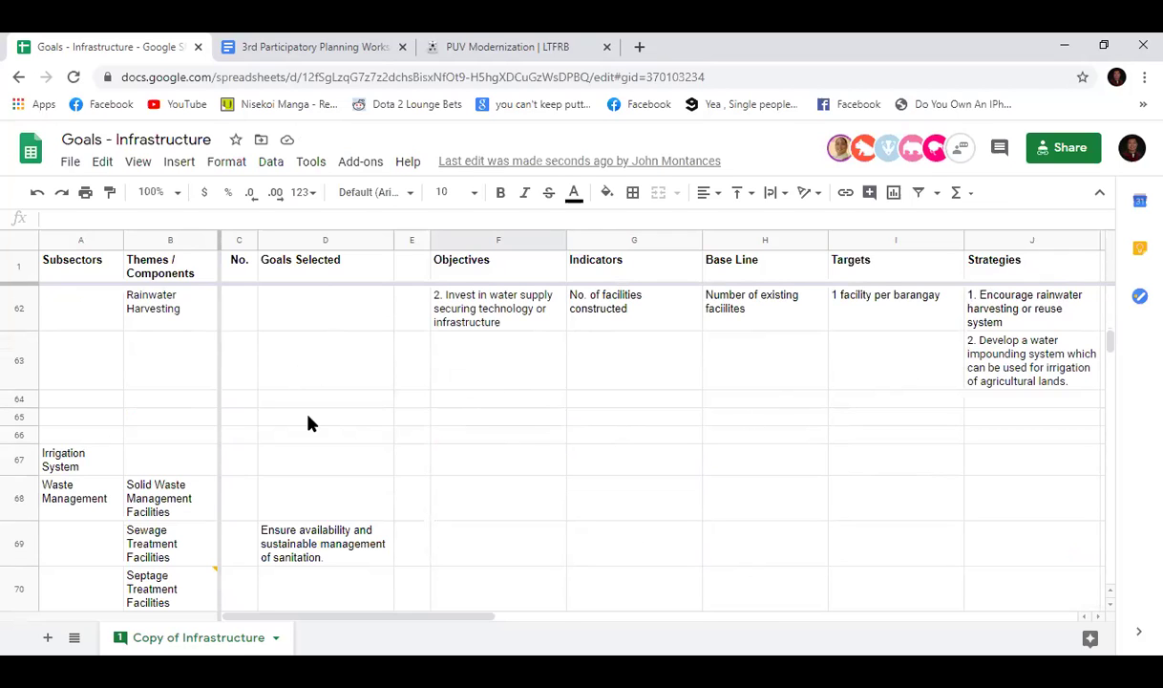
pyautogui.scroll(2, 307, 423)
pyautogui.scroll(3, 307, 423)
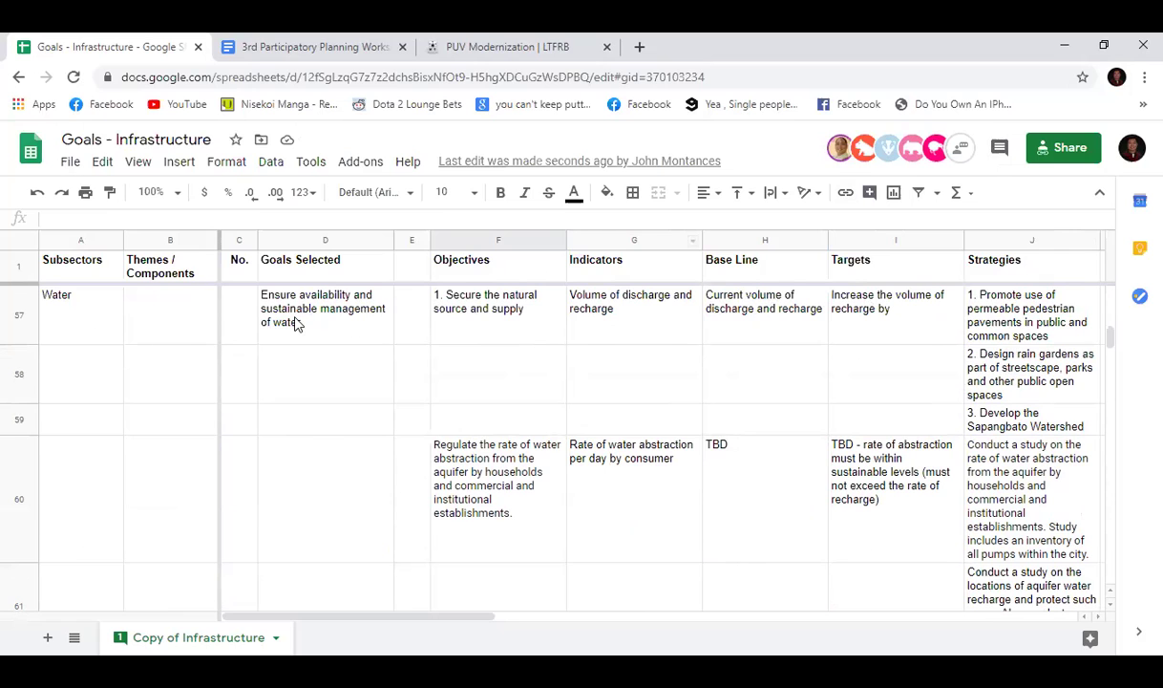
pyautogui.scroll(-5, 622, 480)
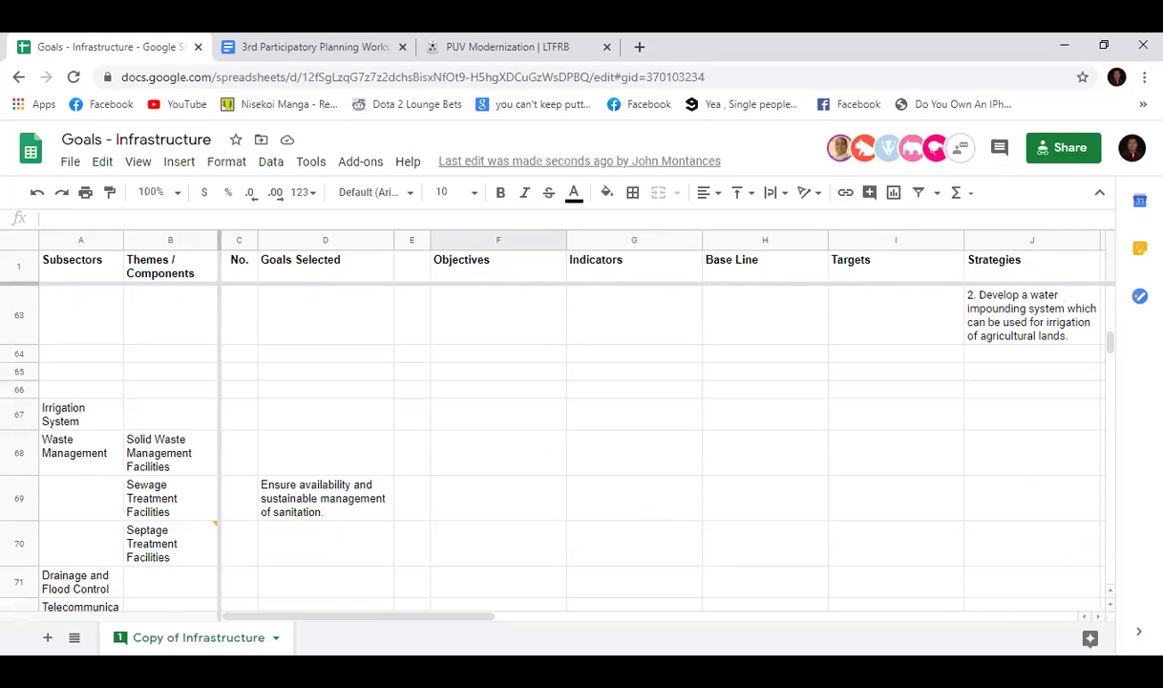
pyautogui.scroll(-6, 376, 506)
pyautogui.scroll(10, 382, 508)
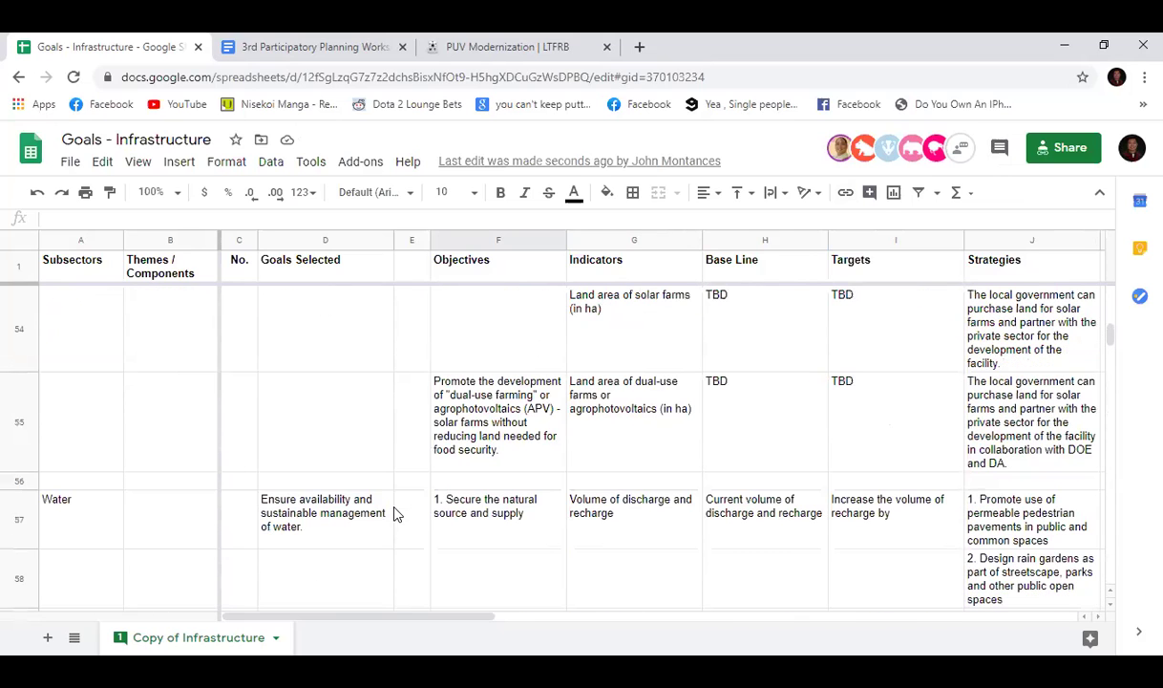
pyautogui.scroll(-1, 402, 506)
pyautogui.scroll(-1, 401, 506)
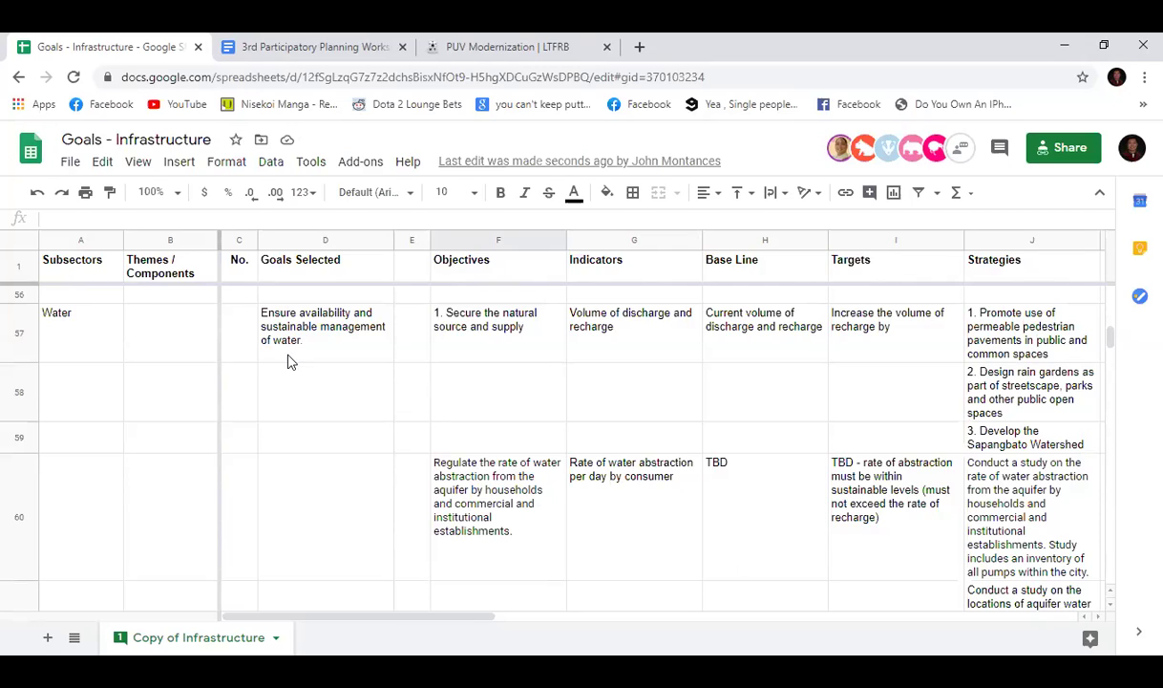
# Step: Review the Water subsector's goal, objective, indicator, baseline, target and strategies in rows 57 to 59
pyautogui.click(254, 347)
pyautogui.click(280, 334)
pyautogui.click(146, 342)
pyautogui.click(60, 336)
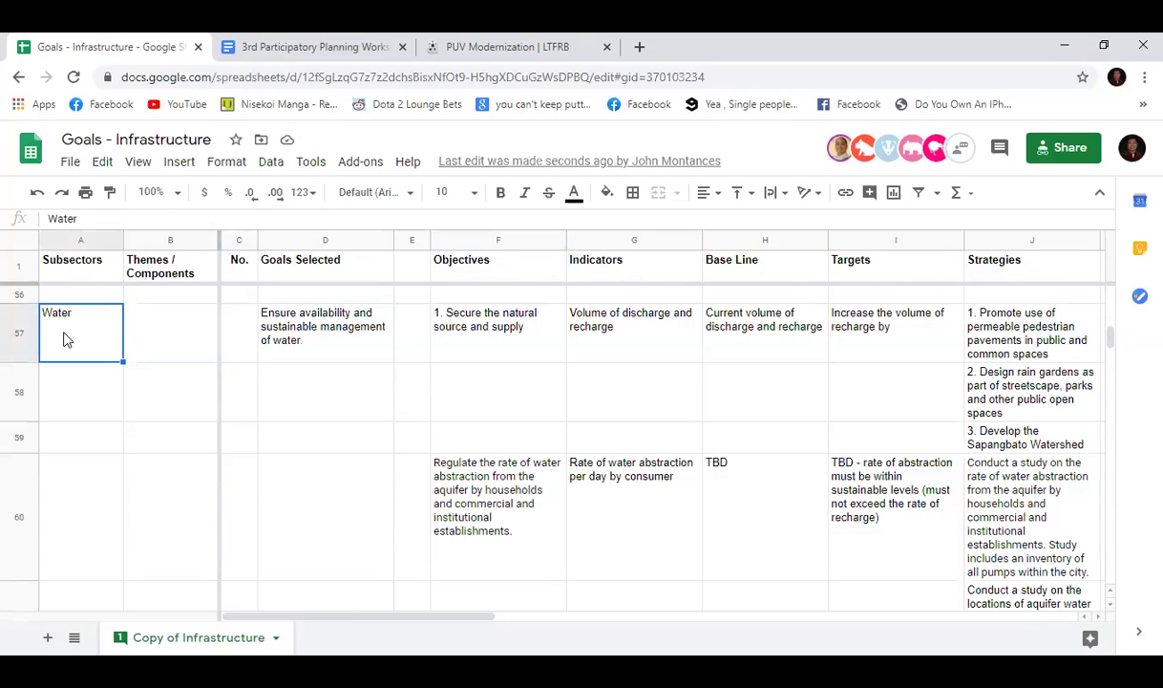
pyautogui.click(324, 339)
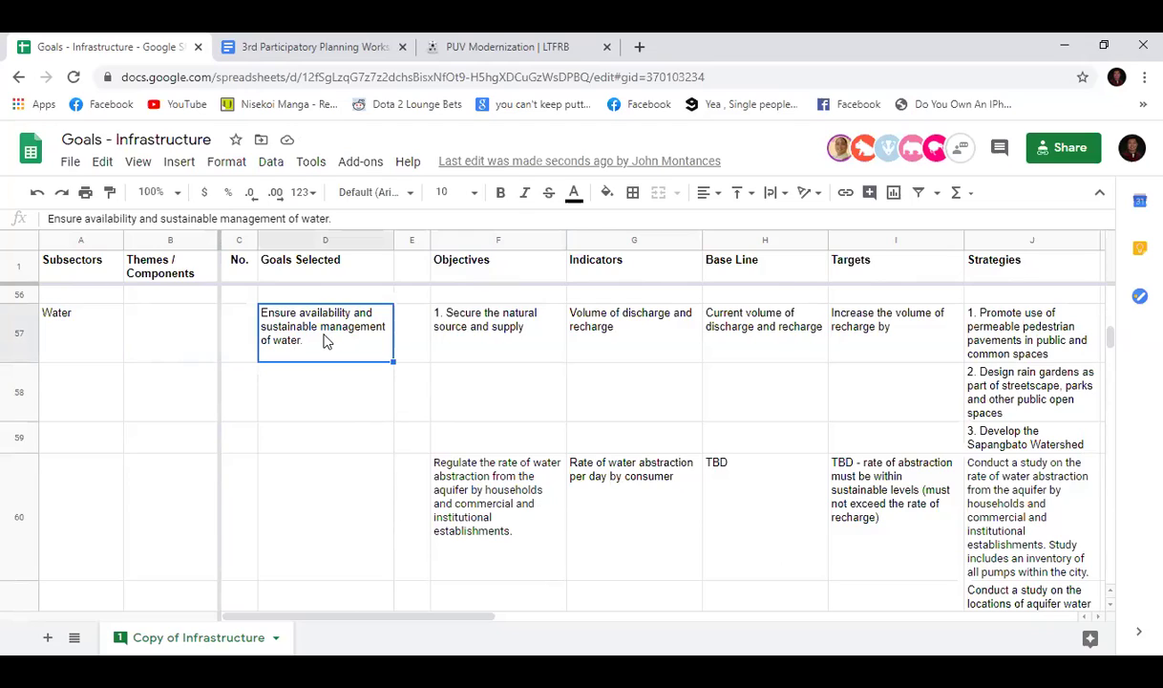
pyautogui.click(494, 342)
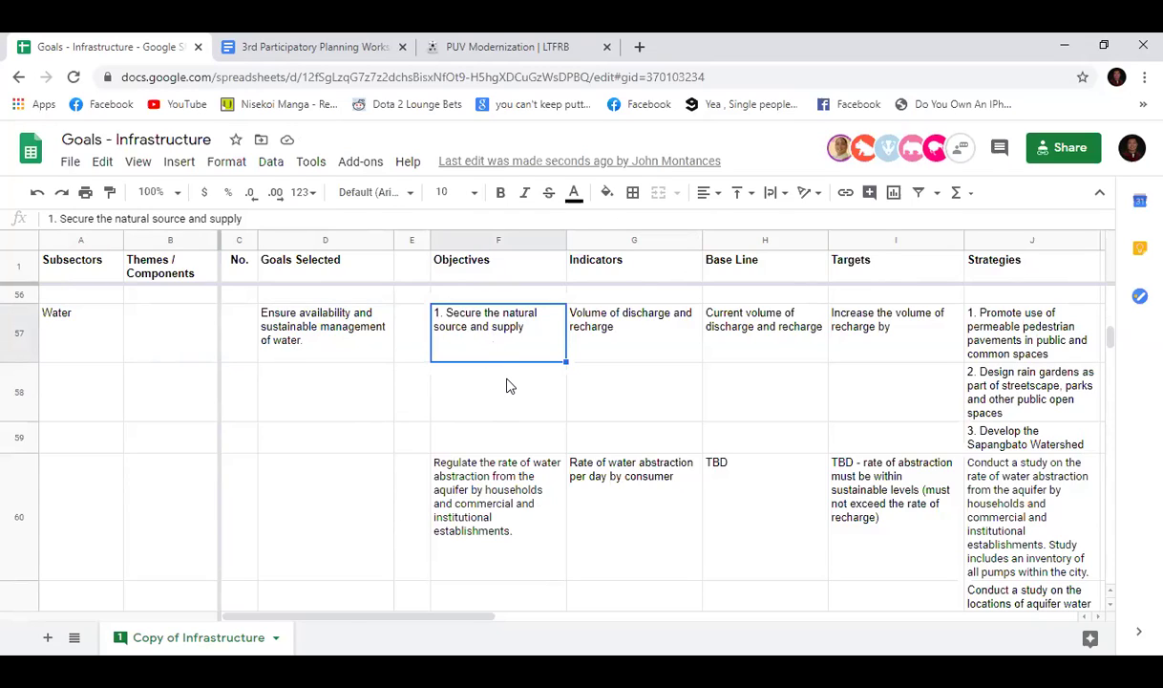
pyautogui.press('Right')
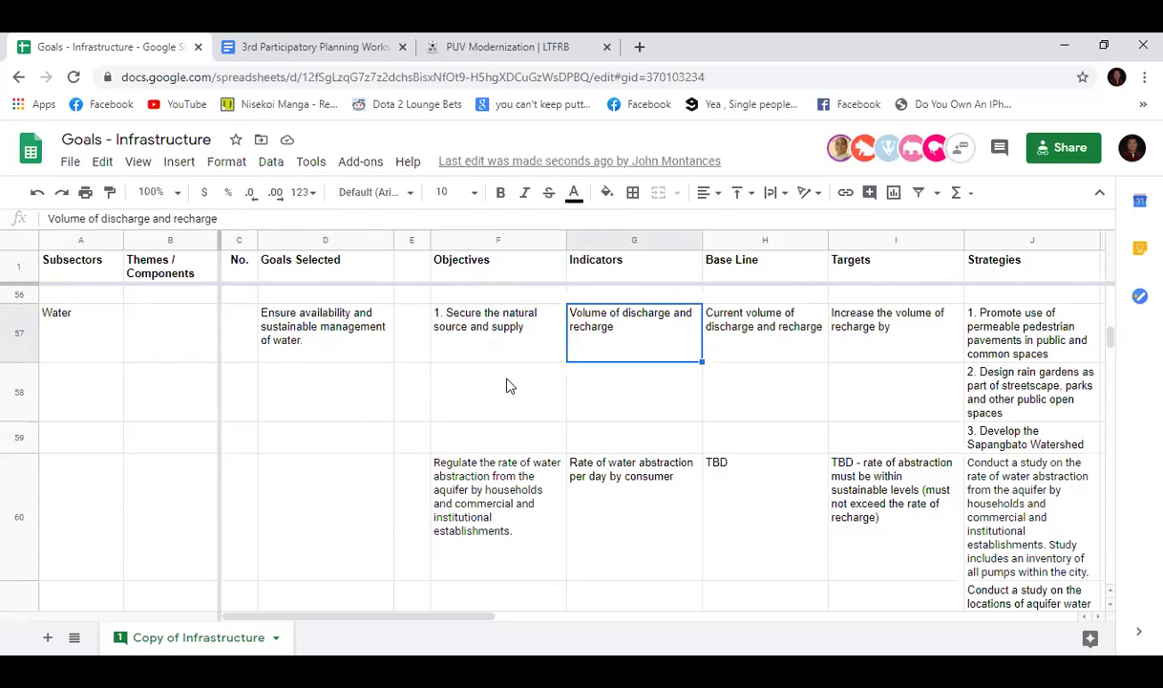
pyautogui.press('Right')
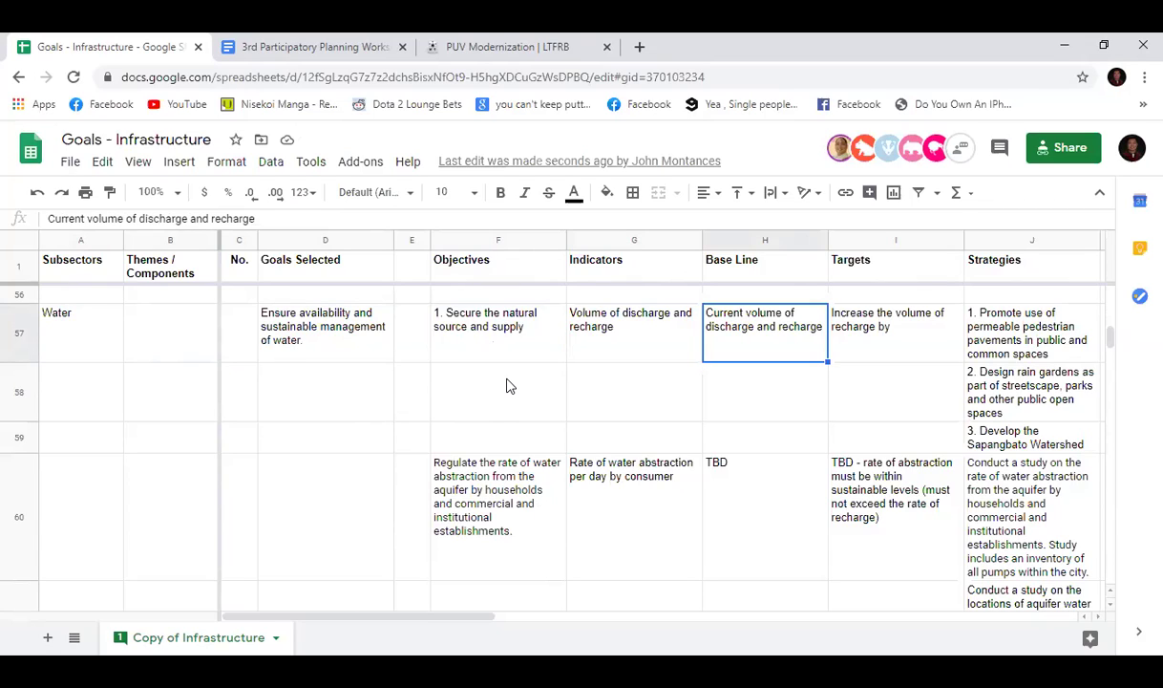
pyautogui.press('Right')
pyautogui.press('Right')
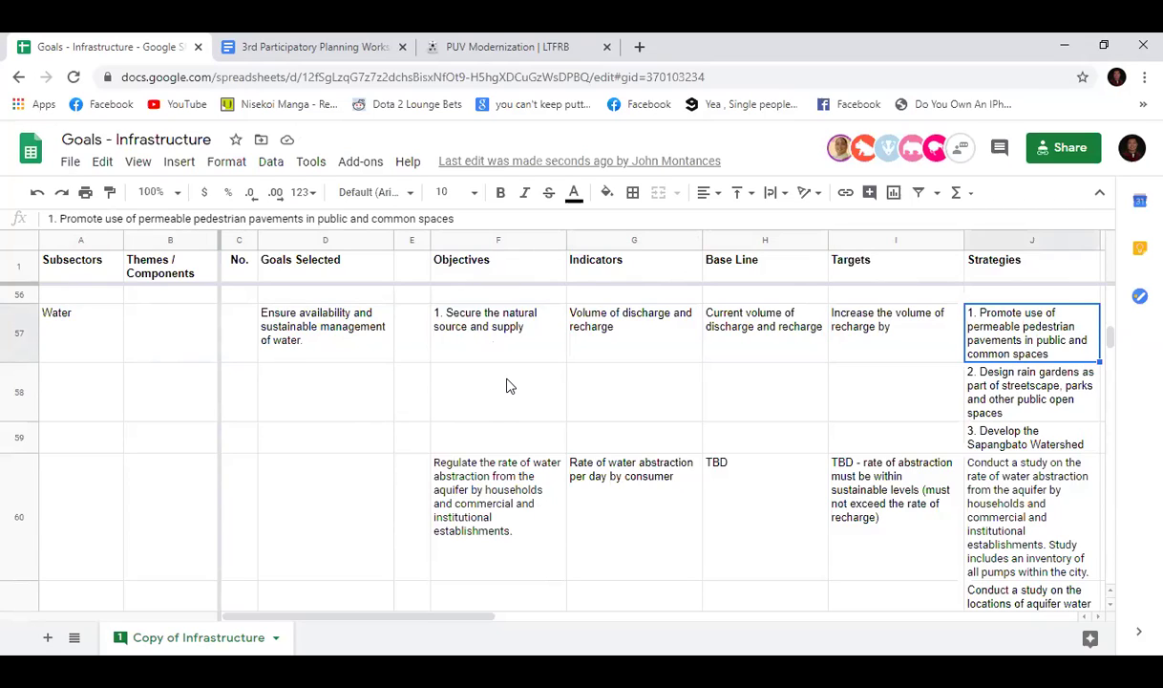
pyautogui.press('Down')
pyautogui.press('Down')
pyautogui.press('Up')
pyautogui.press('Up')
# Step: Enter the note "watershed is not a natural water source*" under Comments / Notes from Participants in cell L57
pyautogui.moveTo(416, 615); pyautogui.dragTo(480, 625)
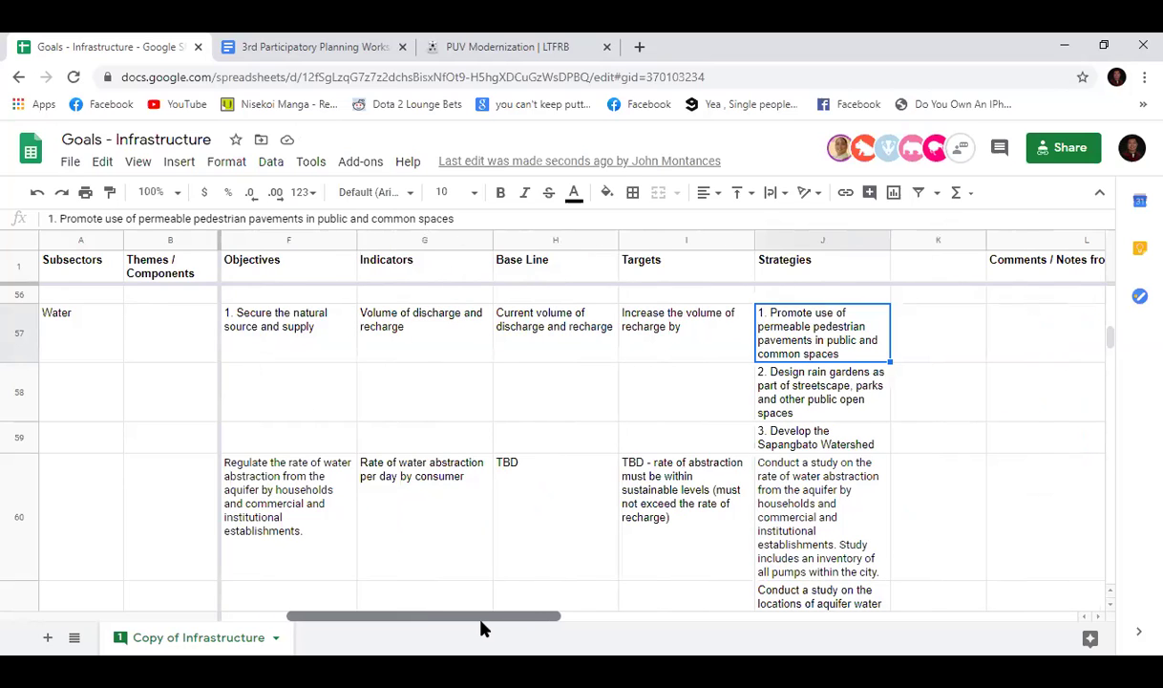
pyautogui.click(1053, 352)
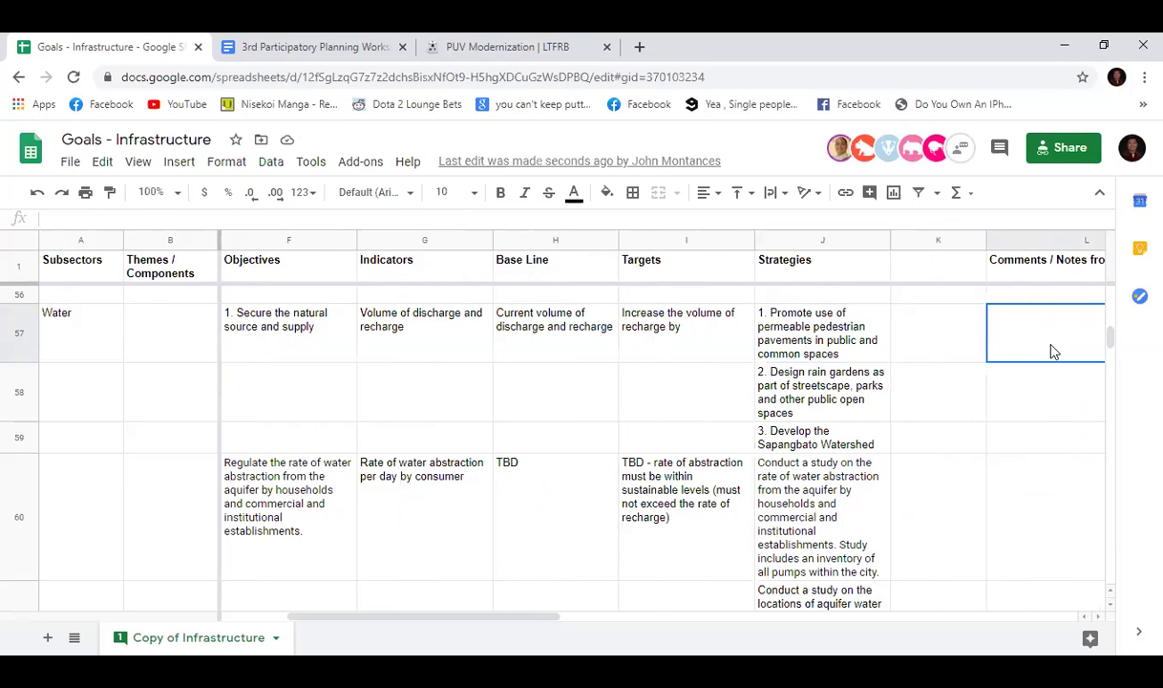
pyautogui.write('watershe')
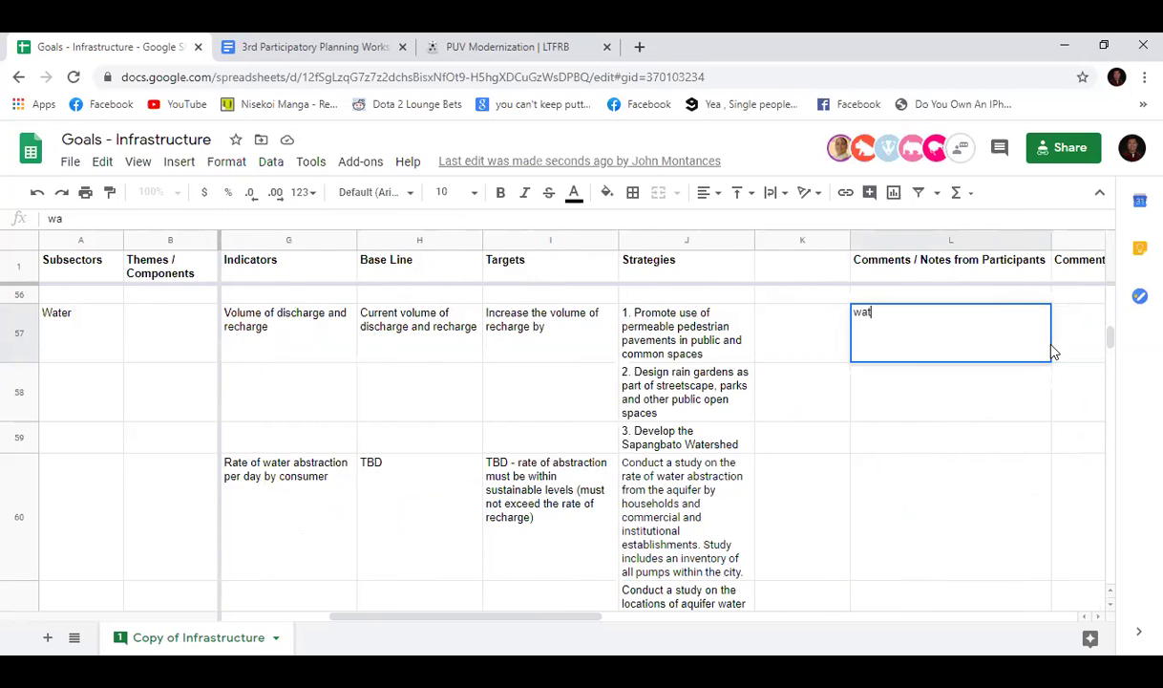
pyautogui.press('BackSpace')
pyautogui.press('BackSpace')
pyautogui.press('BackSpace')
pyautogui.press('BackSpace')
pyautogui.press('BackSpace')
pyautogui.write('er')
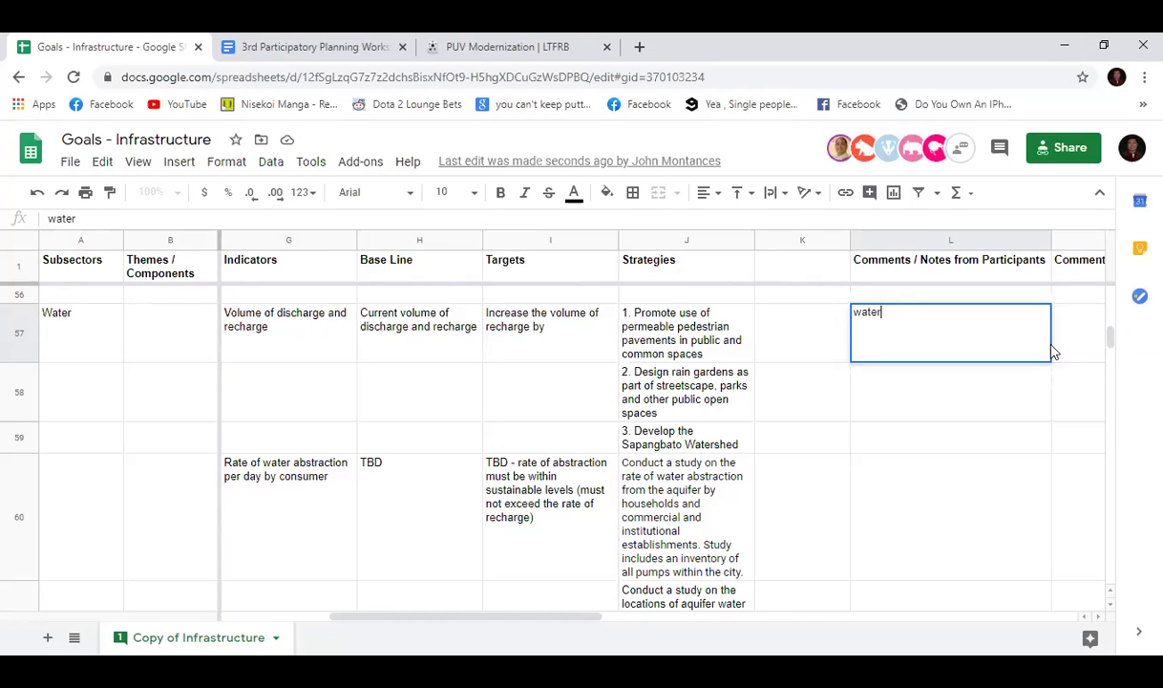
pyautogui.write('shed is not an')
pyautogui.press('BackSpace')
pyautogui.press('BackSpace')
pyautogui.write('natural water source')
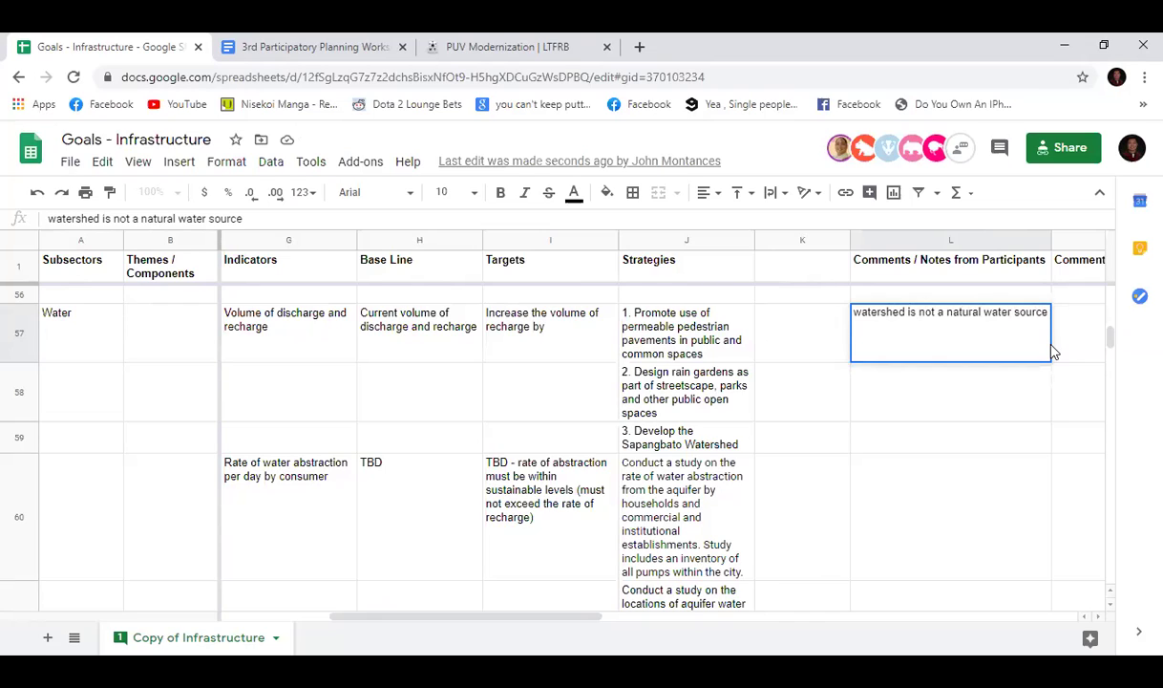
pyautogui.write('*')
pyautogui.press('Return')
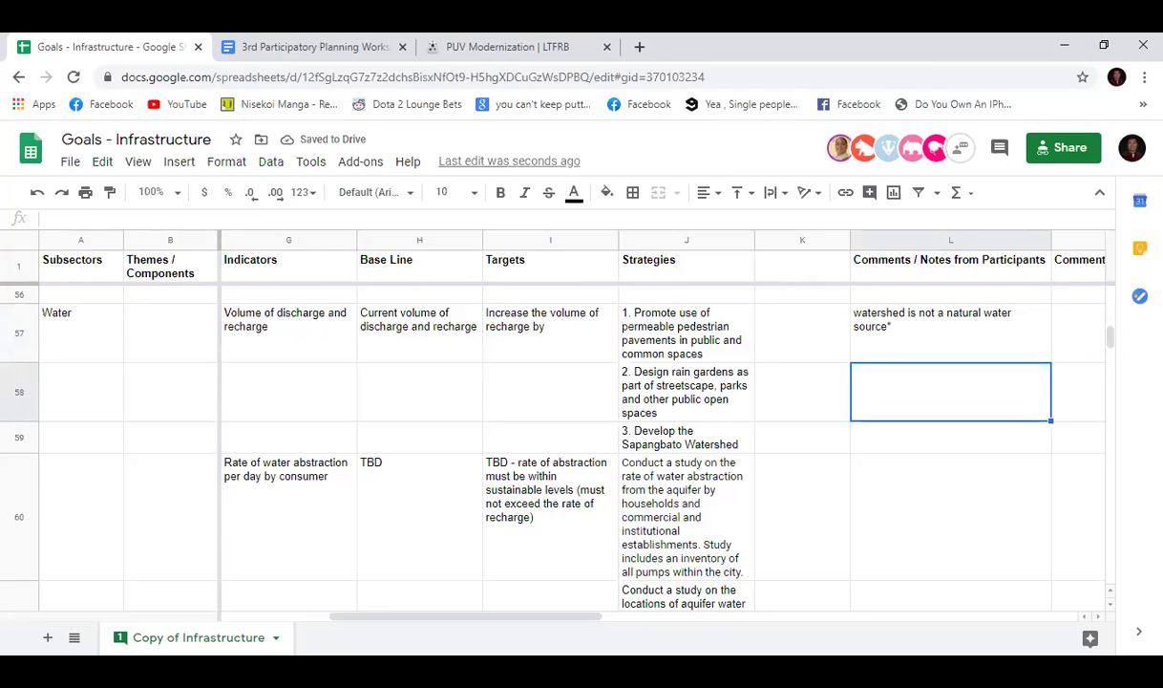
# Step: Compare the Water objective in F57 with the strategies in J57 to J59 and the participants' comments column
pyautogui.moveTo(589, 618); pyautogui.dragTo(582, 618)
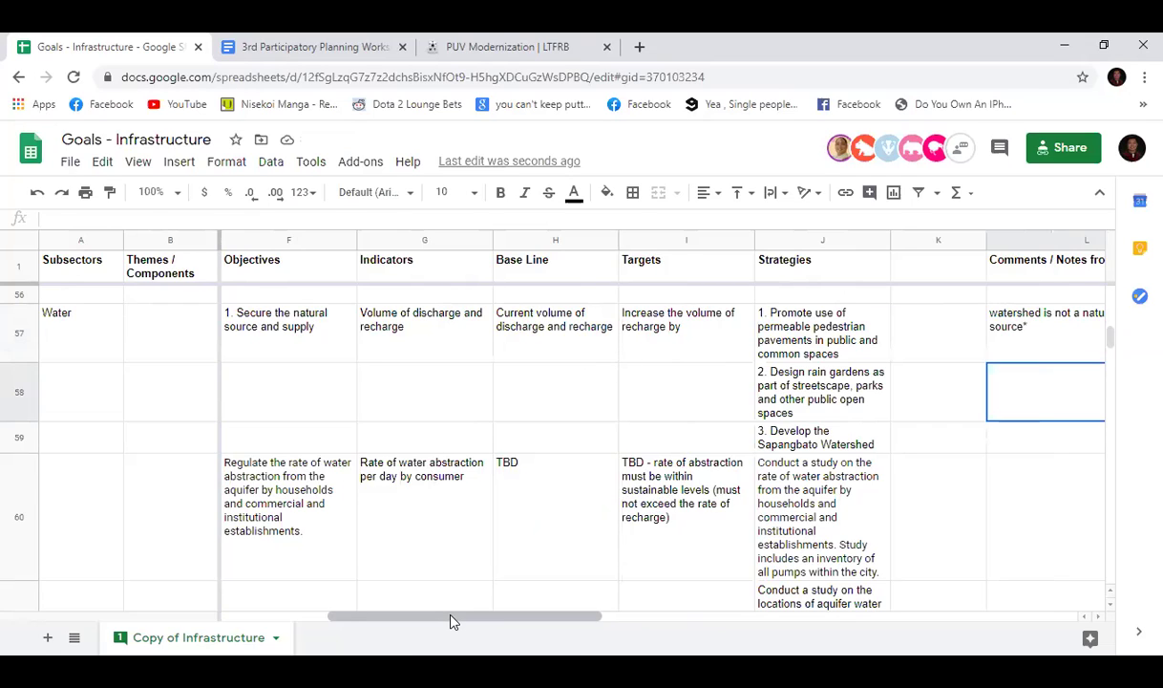
pyautogui.moveTo(453, 620); pyautogui.dragTo(406, 609)
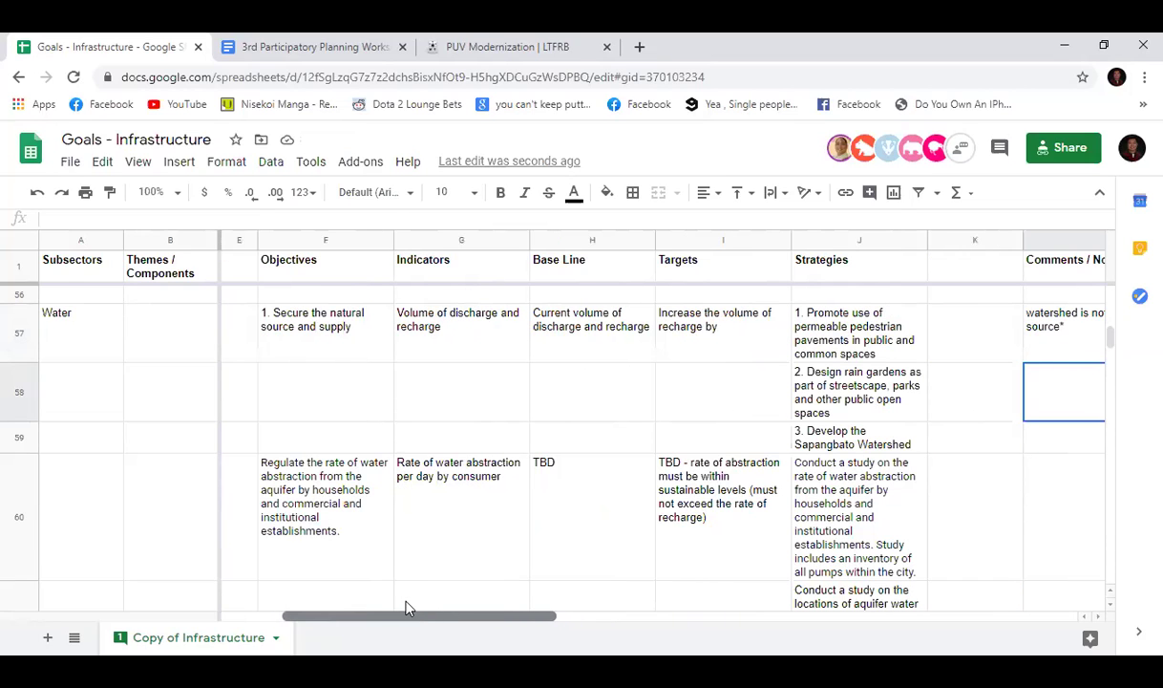
pyautogui.click(418, 386)
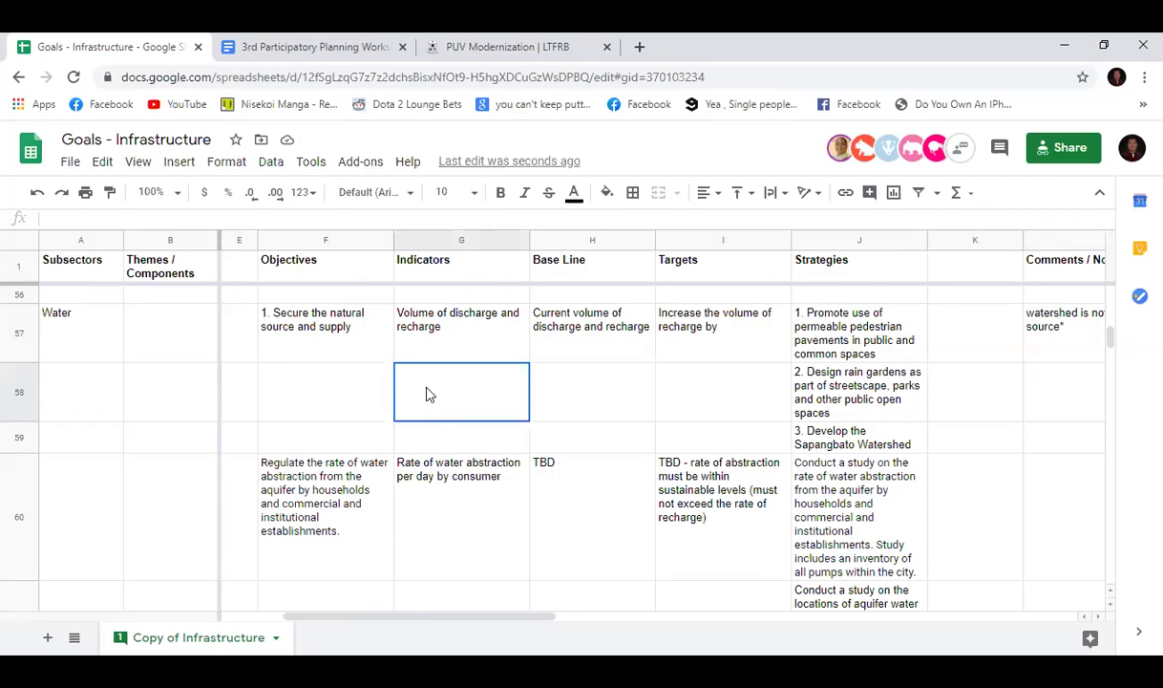
pyautogui.click(363, 333)
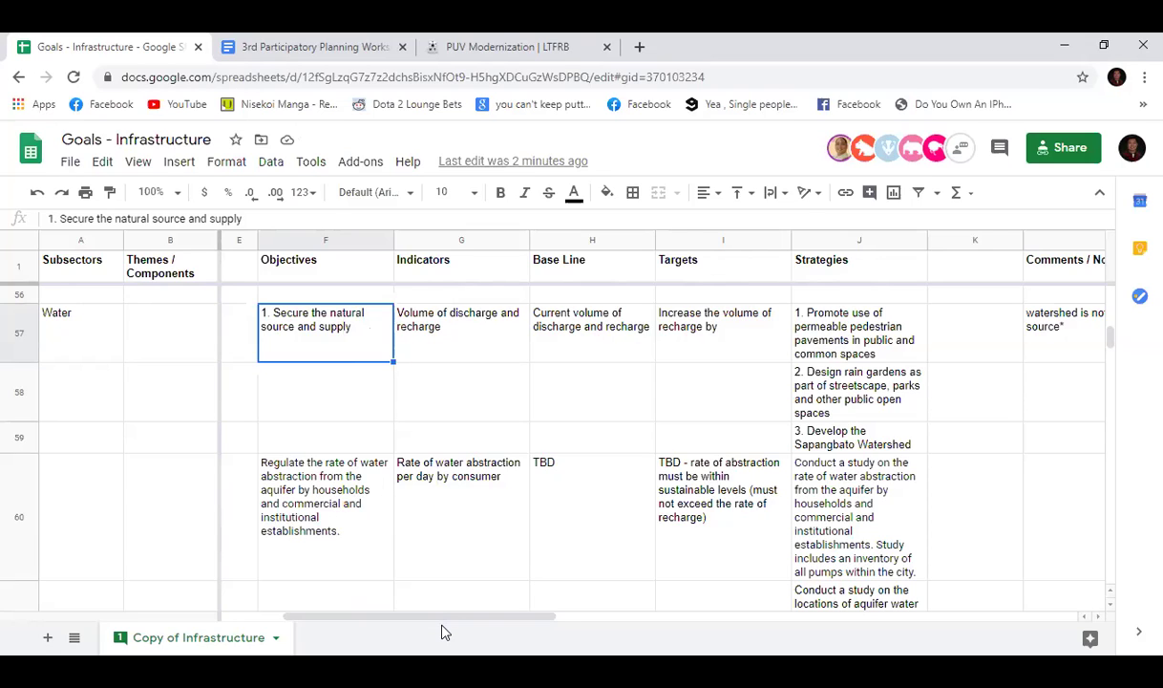
pyautogui.moveTo(441, 626); pyautogui.dragTo(465, 626)
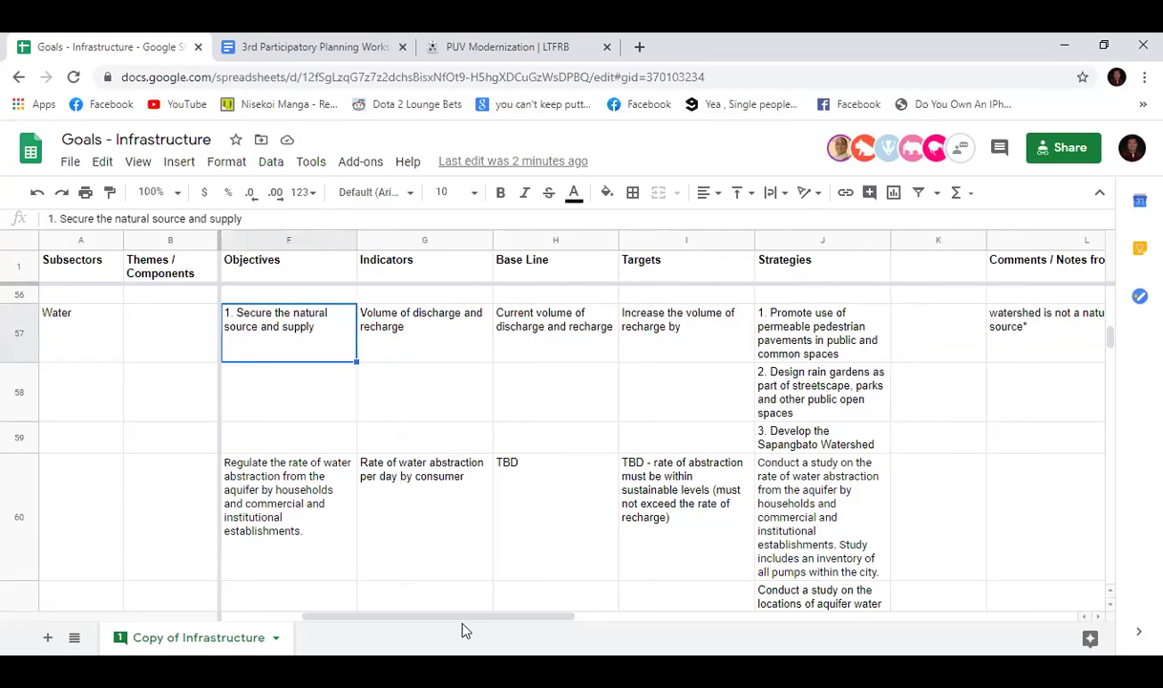
pyautogui.click(1034, 396)
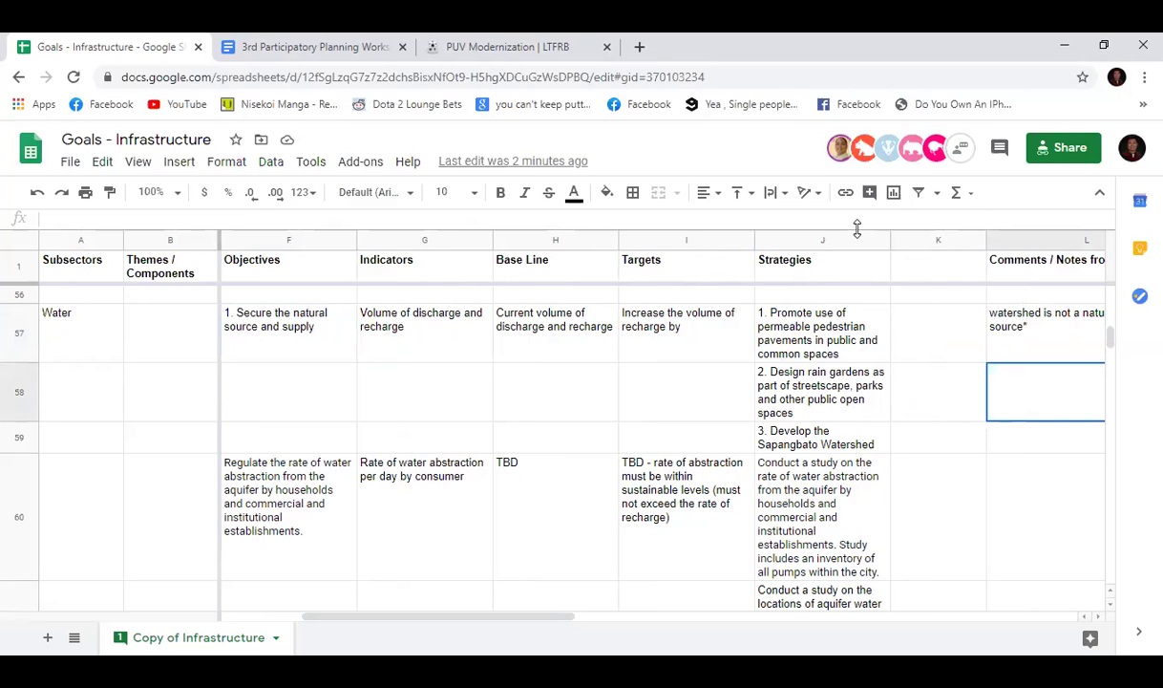
pyautogui.moveTo(517, 616); pyautogui.dragTo(438, 617)
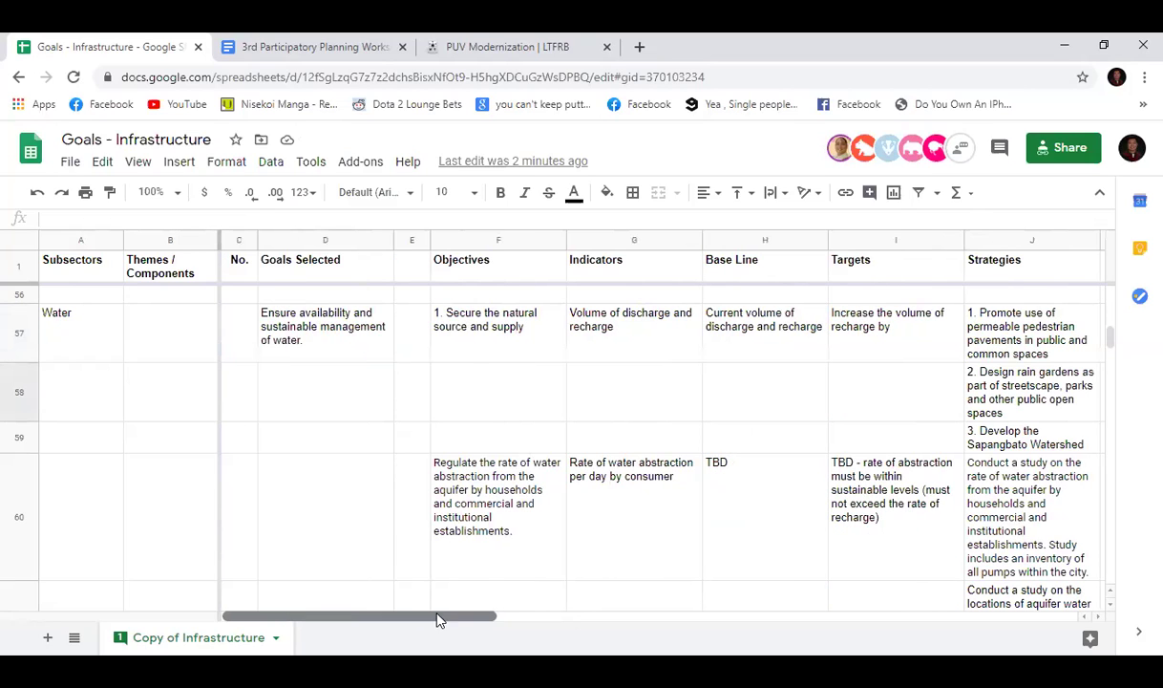
pyautogui.click(510, 325)
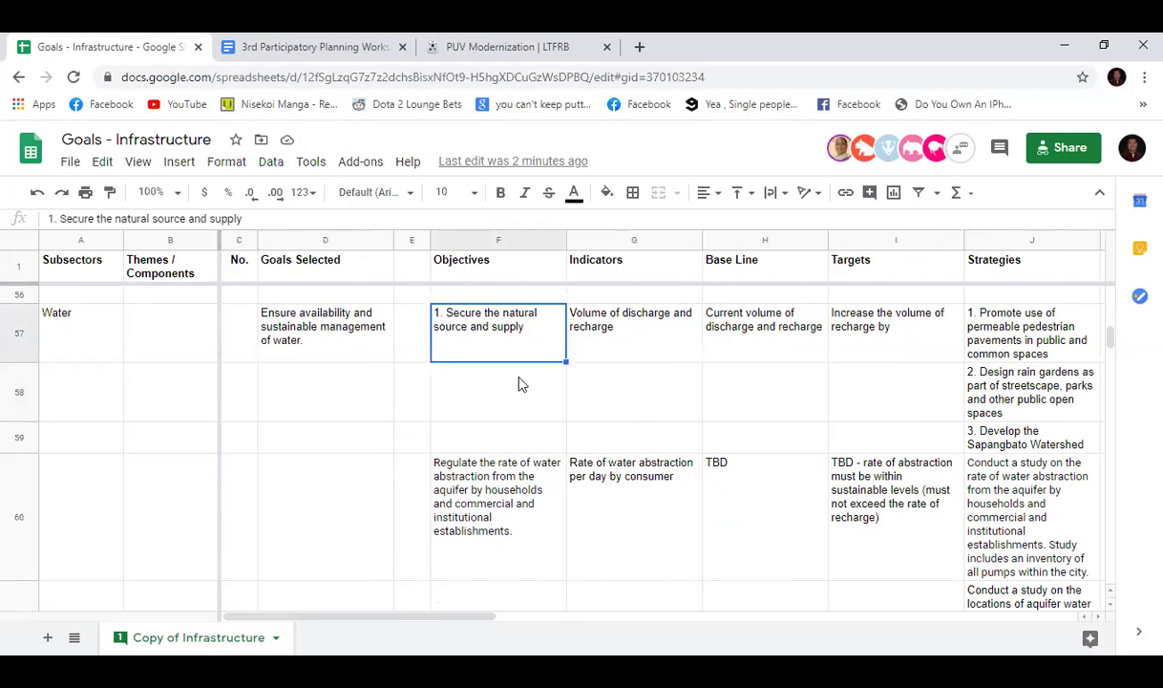
pyautogui.click(496, 373)
pyautogui.click(496, 315)
pyautogui.click(1002, 408)
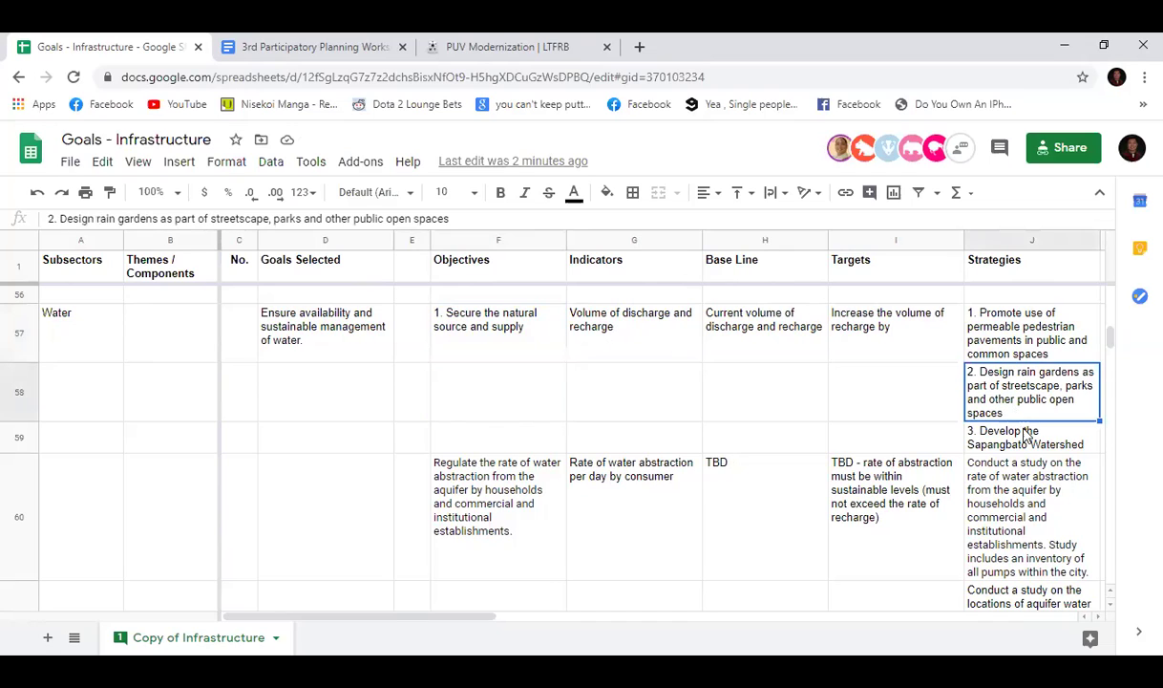
pyautogui.click(1027, 442)
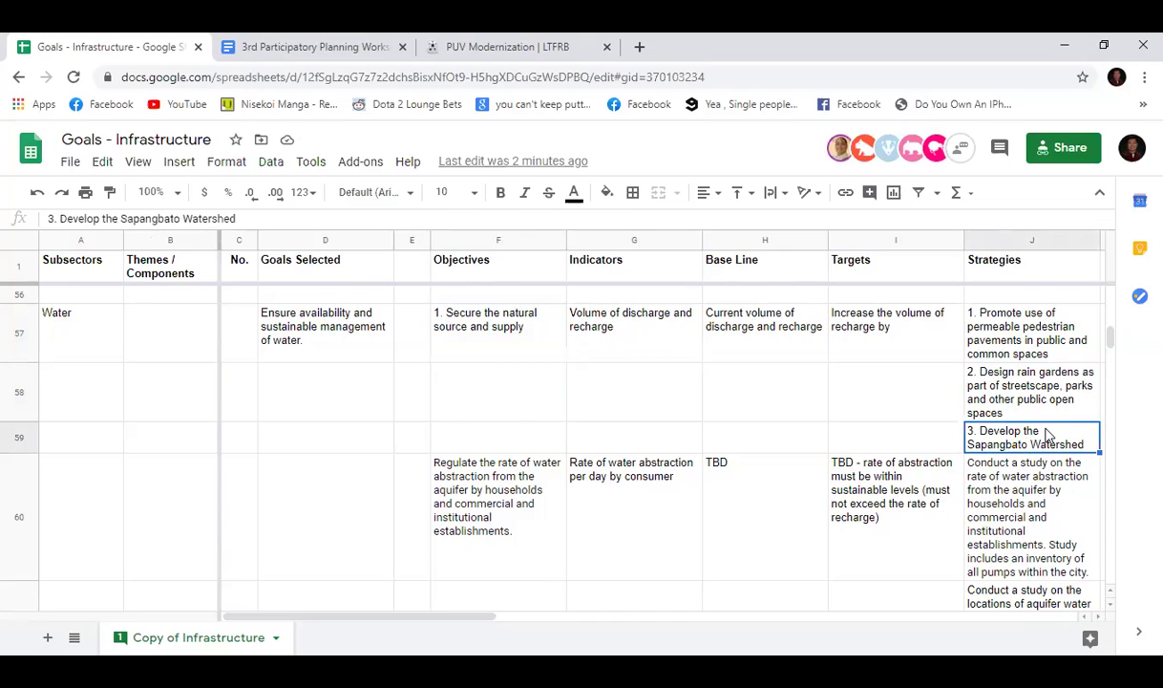
pyautogui.click(996, 386)
pyautogui.click(1038, 353)
pyautogui.click(1037, 412)
pyautogui.click(921, 330)
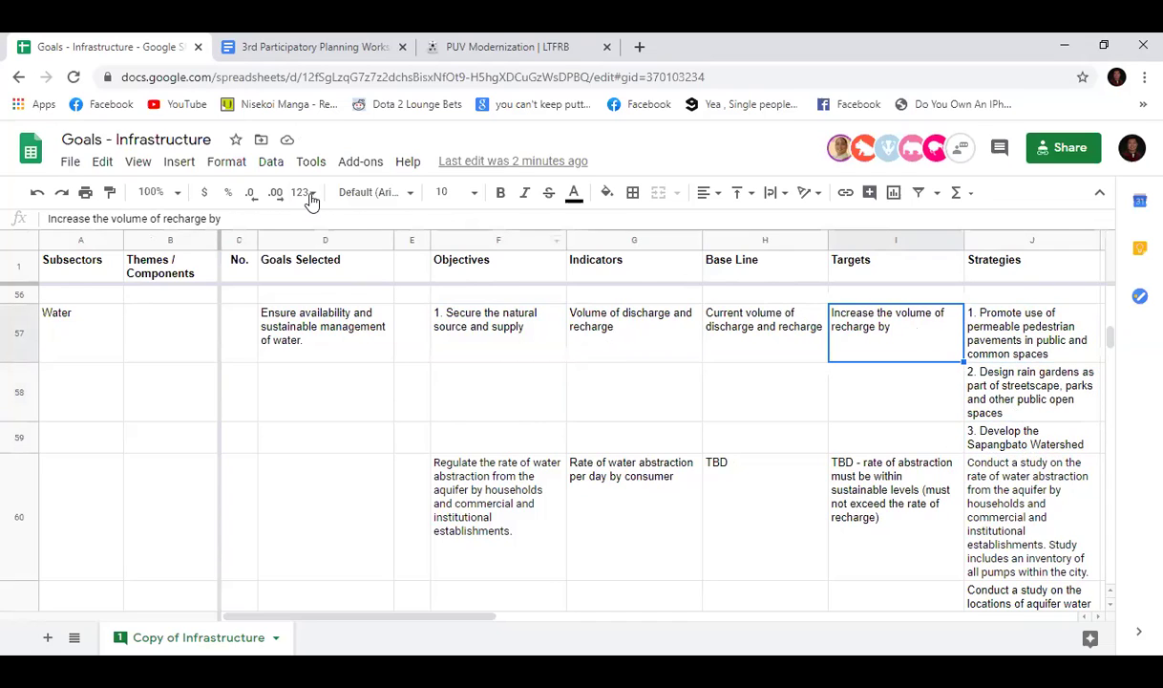
pyautogui.click(353, 219)
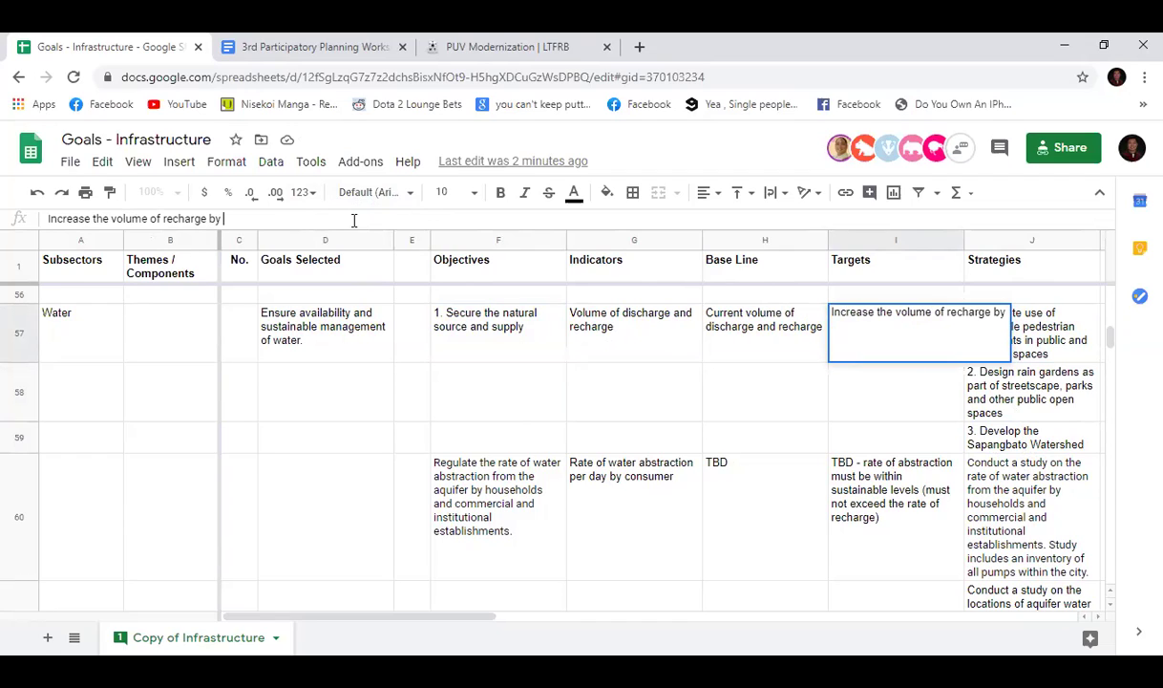
pyautogui.press('Escape')
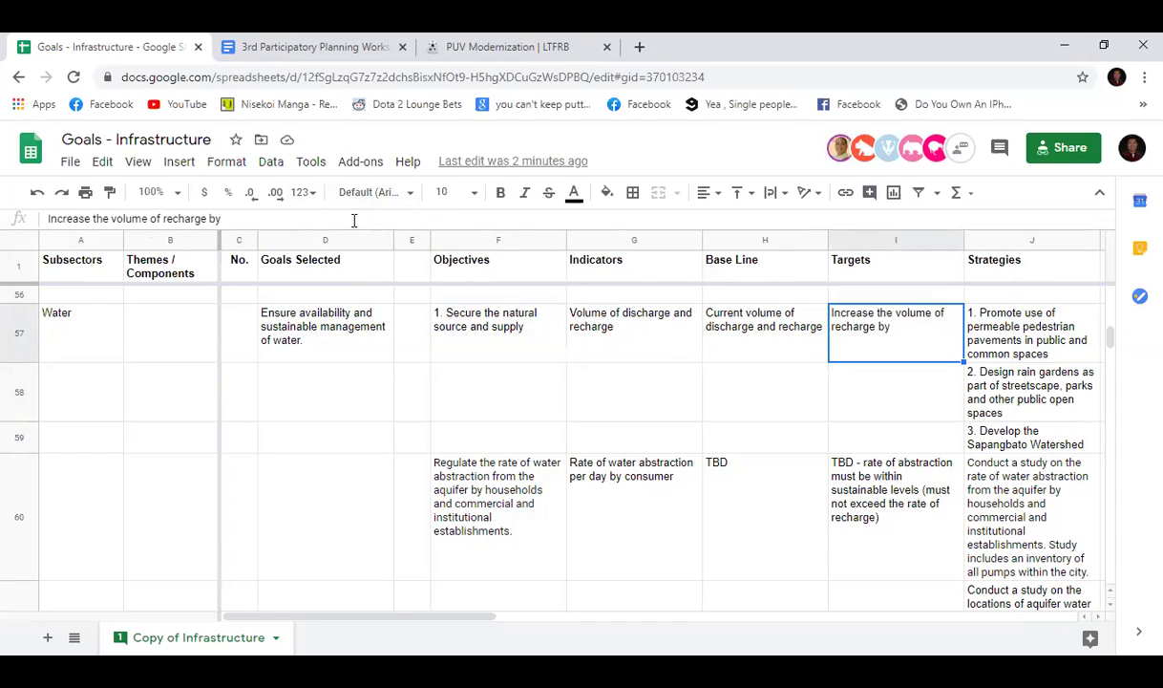
pyautogui.click(354, 219)
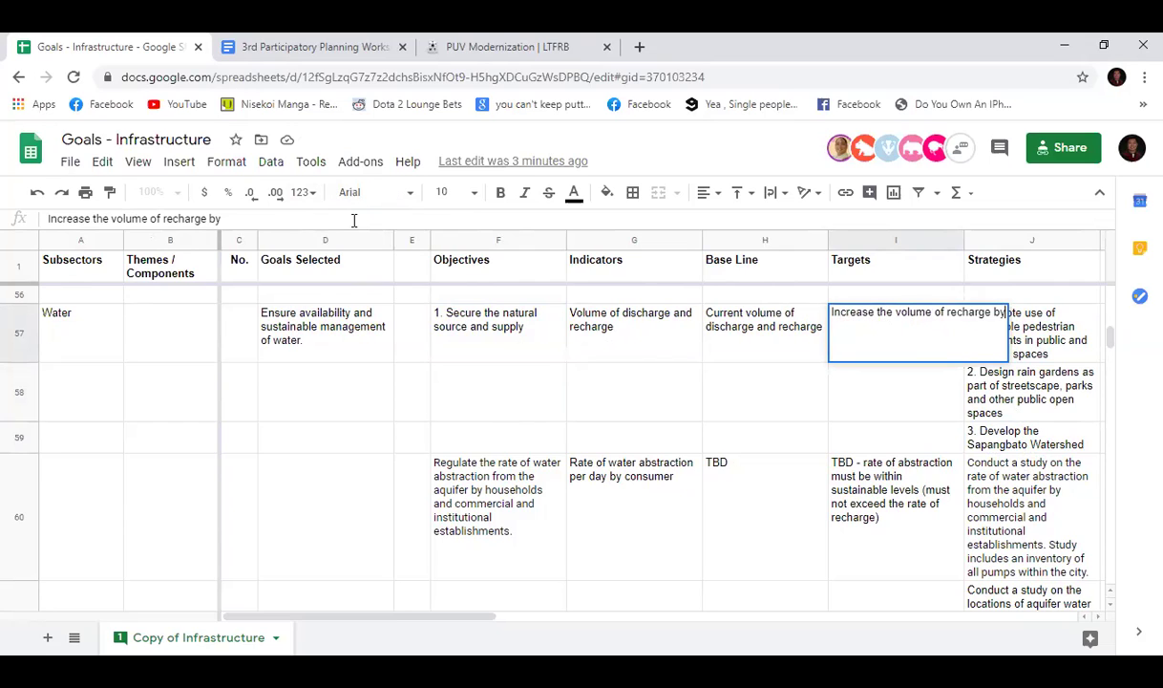
pyautogui.press('Return')
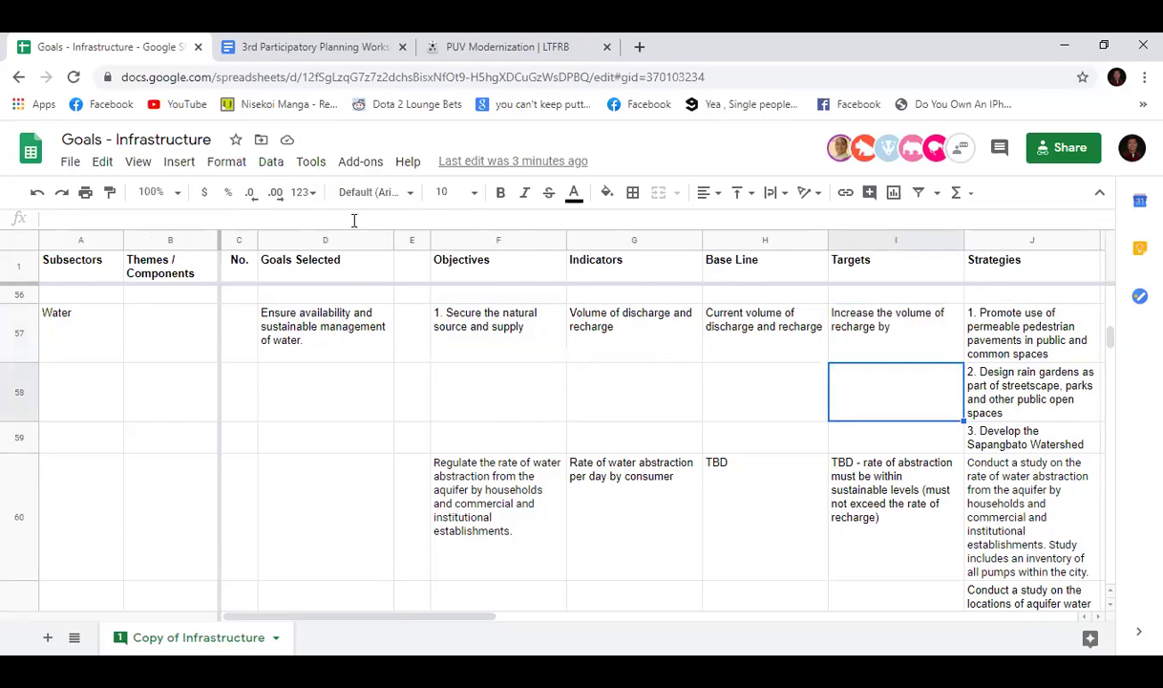
# Step: Check the Water recharge target in I57 and the objective on regulating aquifer water abstraction in F60
pyautogui.press('Up')
pyautogui.press('Down')
pyautogui.press('Up')
pyautogui.press('Down')
pyautogui.press('Up')
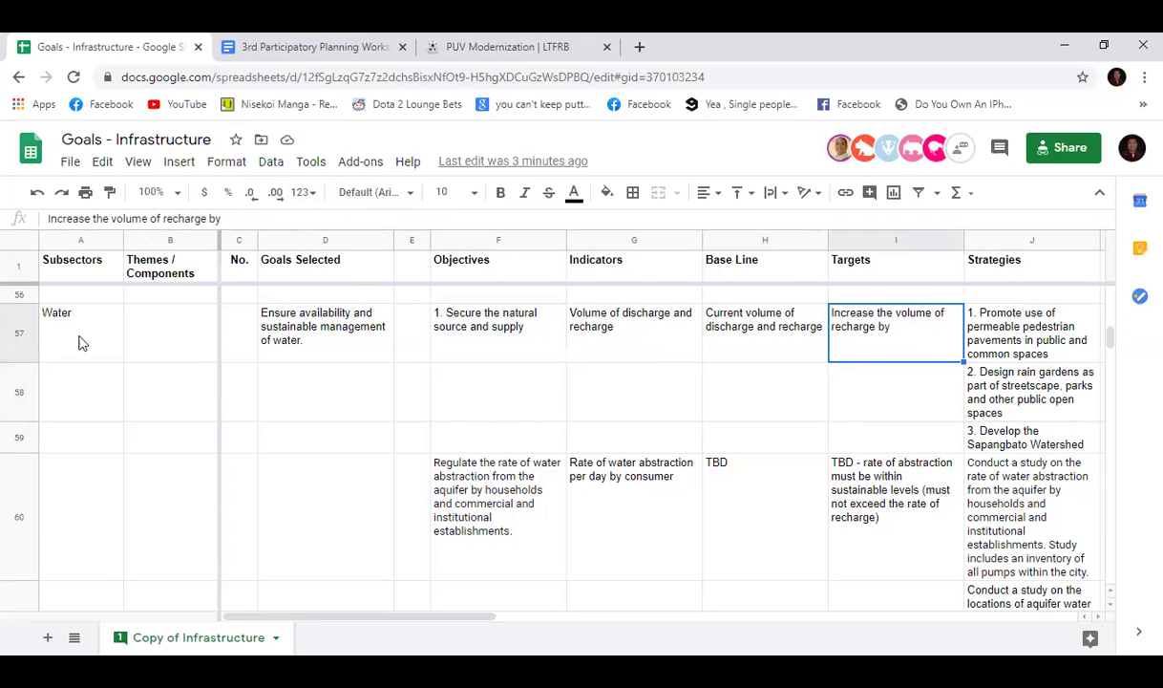
pyautogui.click(839, 438)
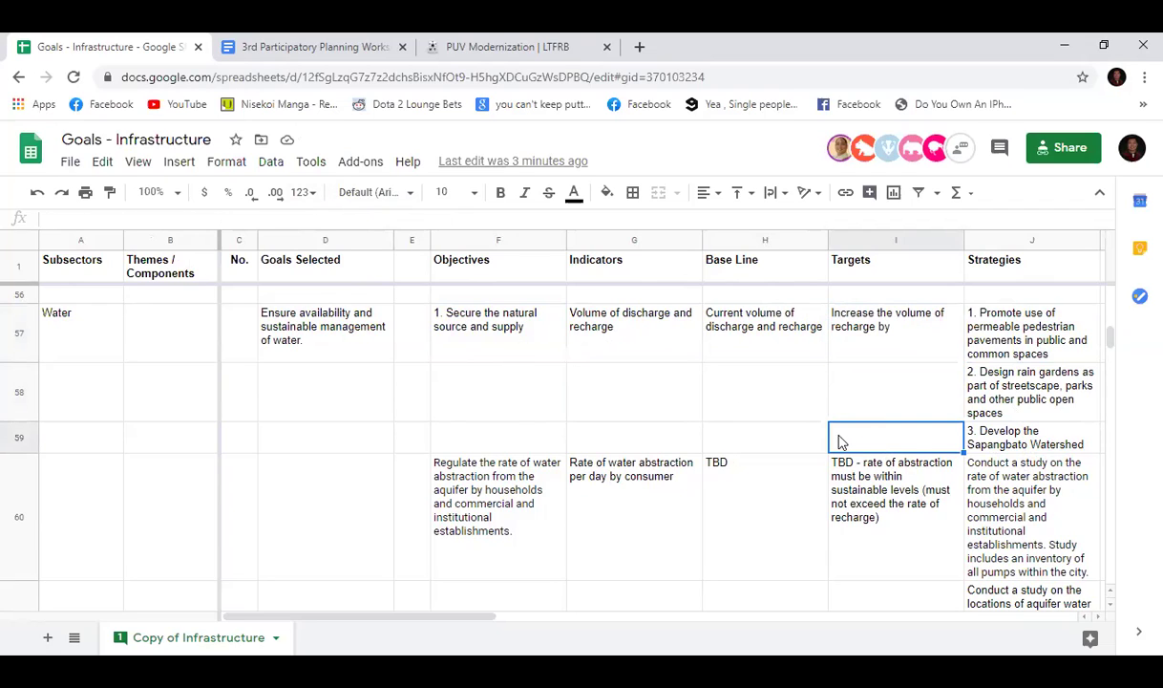
pyautogui.click(515, 470)
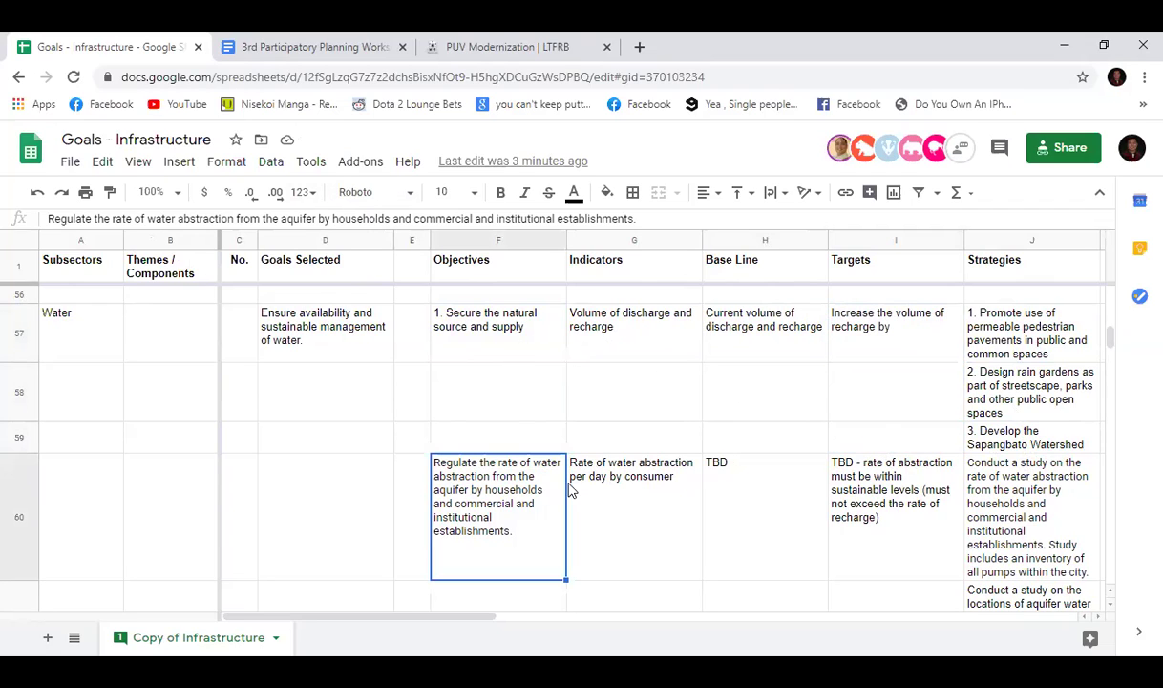
# Step: Review the aquifer water abstraction objective in F60 with its indicator, baseline, target and the study strategies in J60 and J61
pyautogui.click(51, 218)
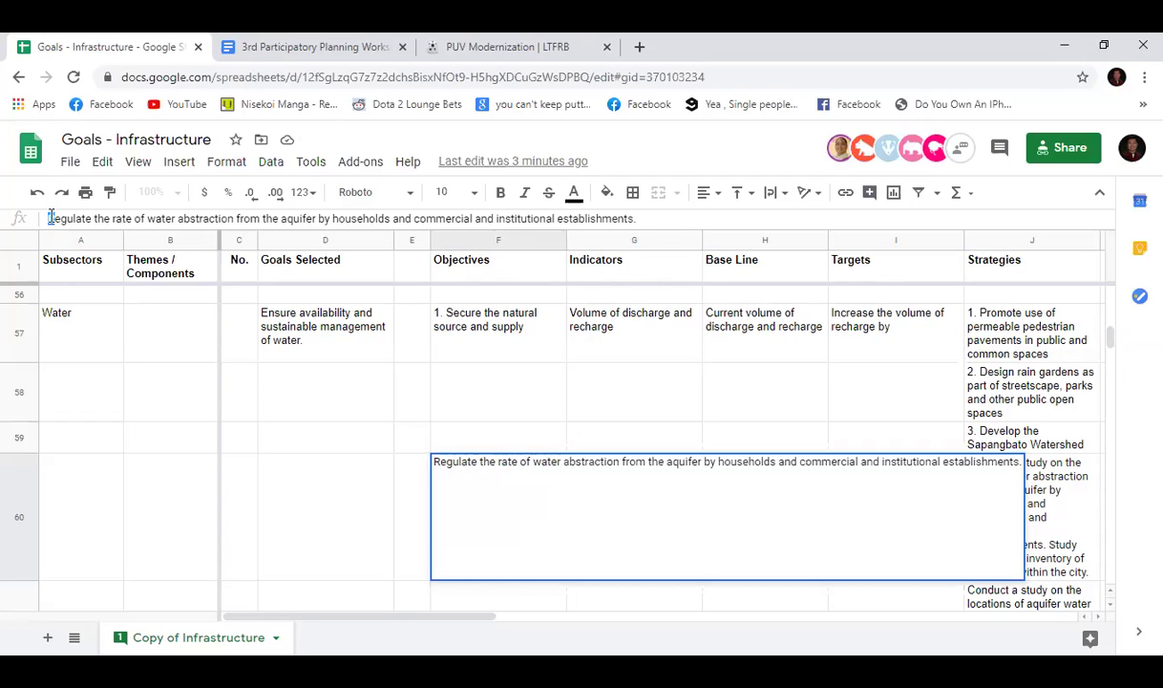
pyautogui.press('Escape')
pyautogui.click(618, 530)
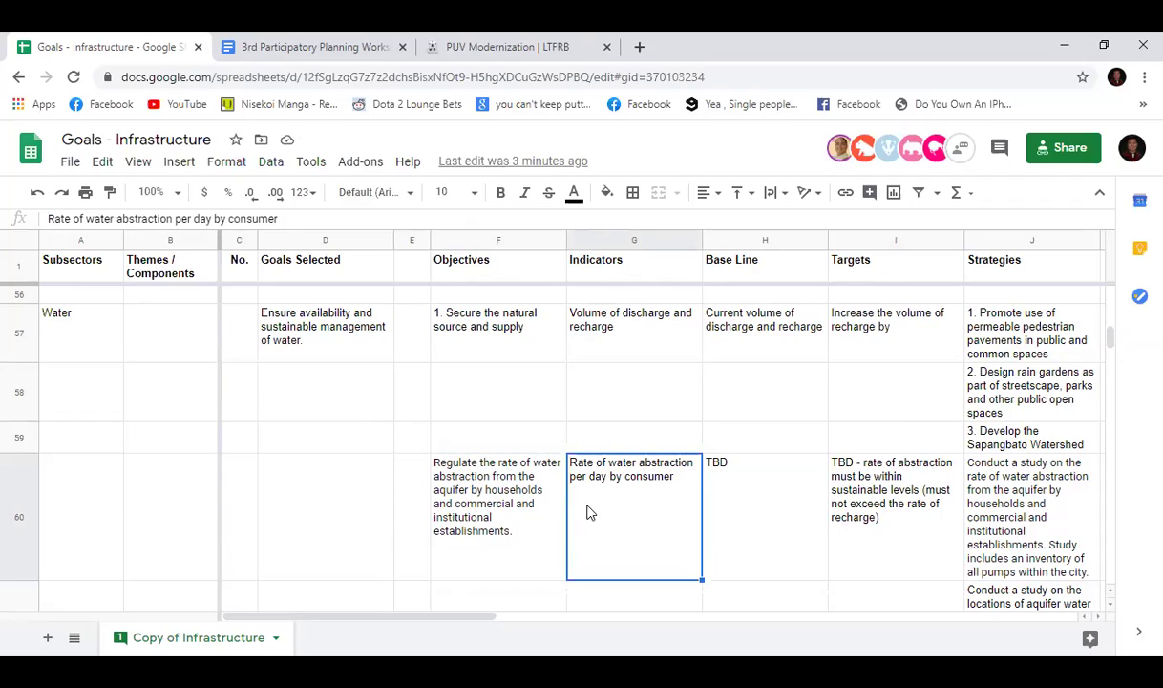
pyautogui.scroll(-2, 584, 510)
pyautogui.click(518, 456)
pyautogui.scroll(1, 521, 459)
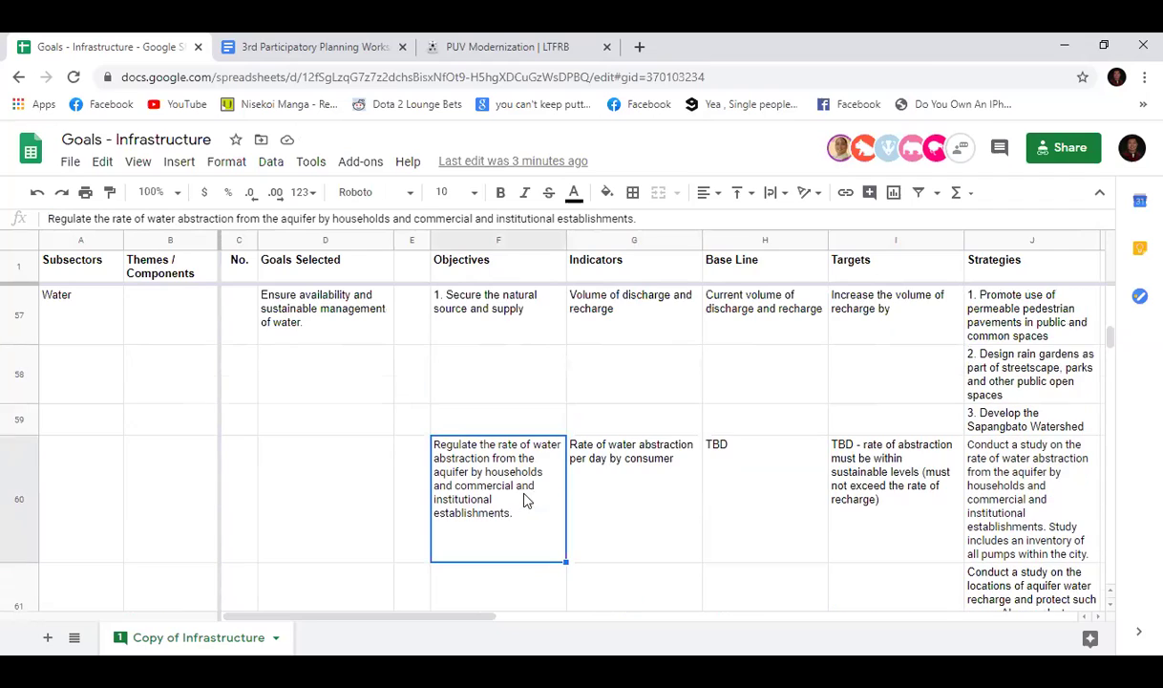
pyautogui.click(656, 503)
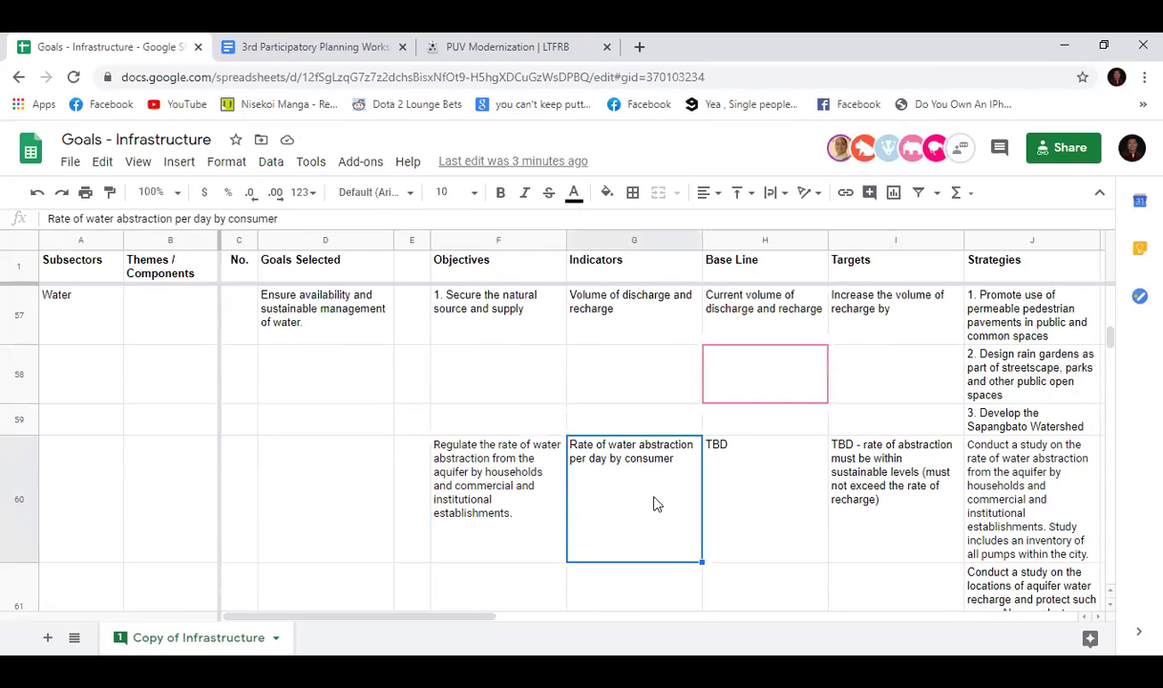
pyautogui.click(871, 496)
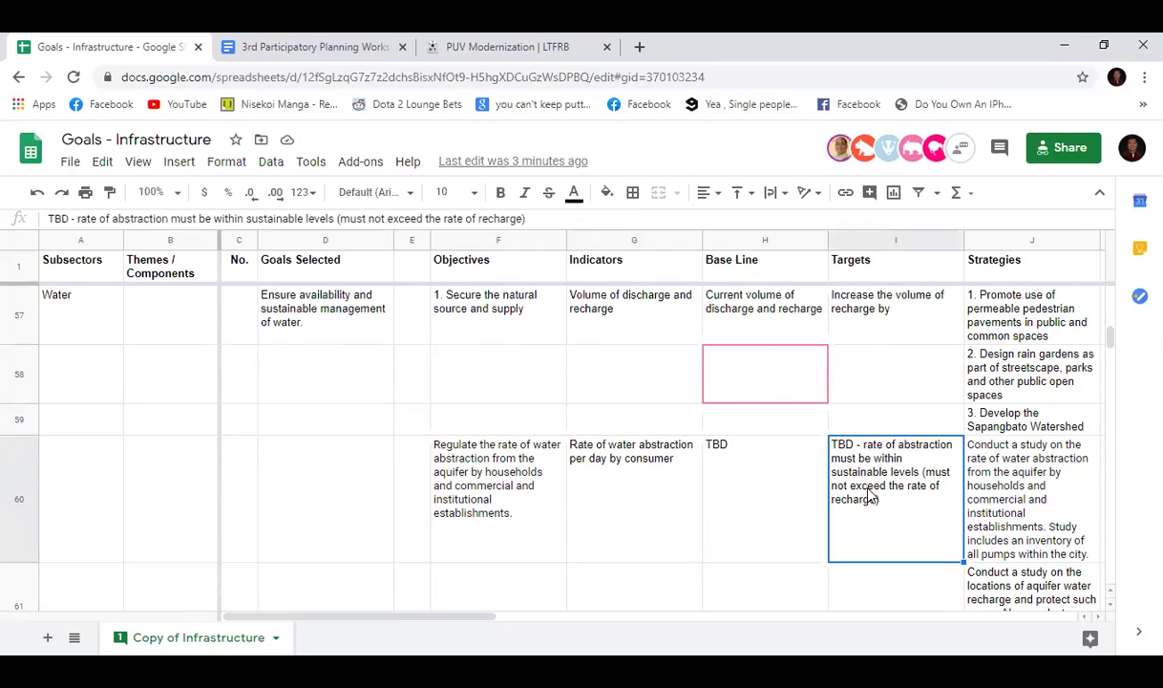
pyautogui.moveTo(747, 498); pyautogui.dragTo(882, 507)
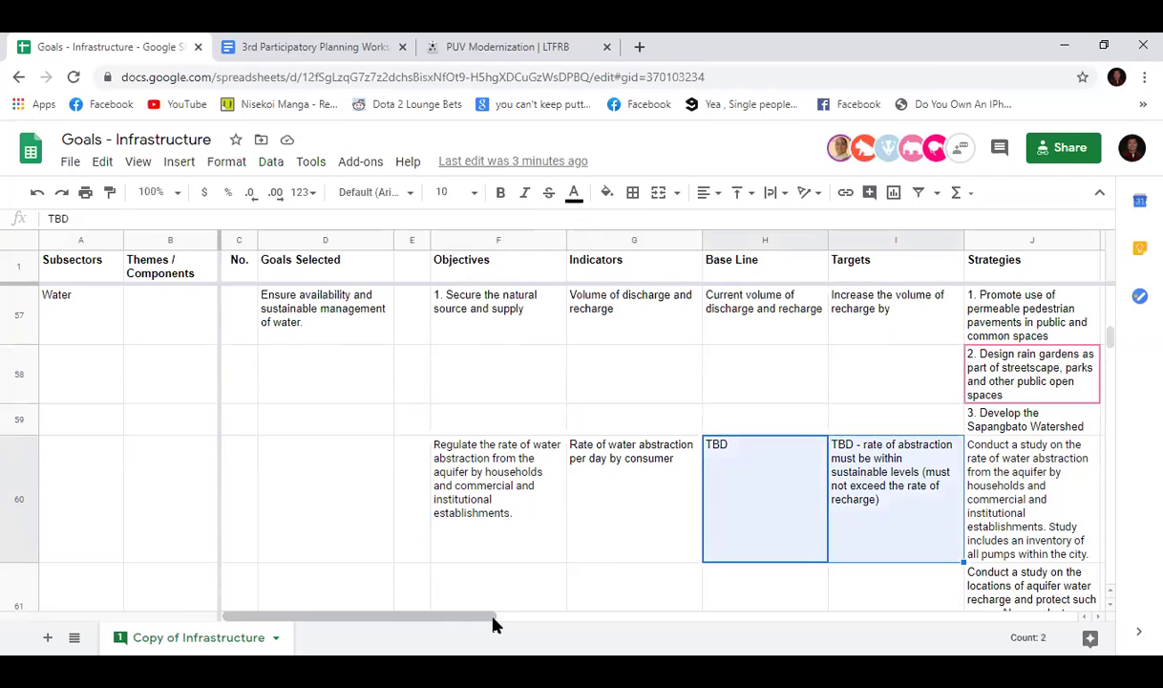
pyautogui.scroll(-1, 708, 499)
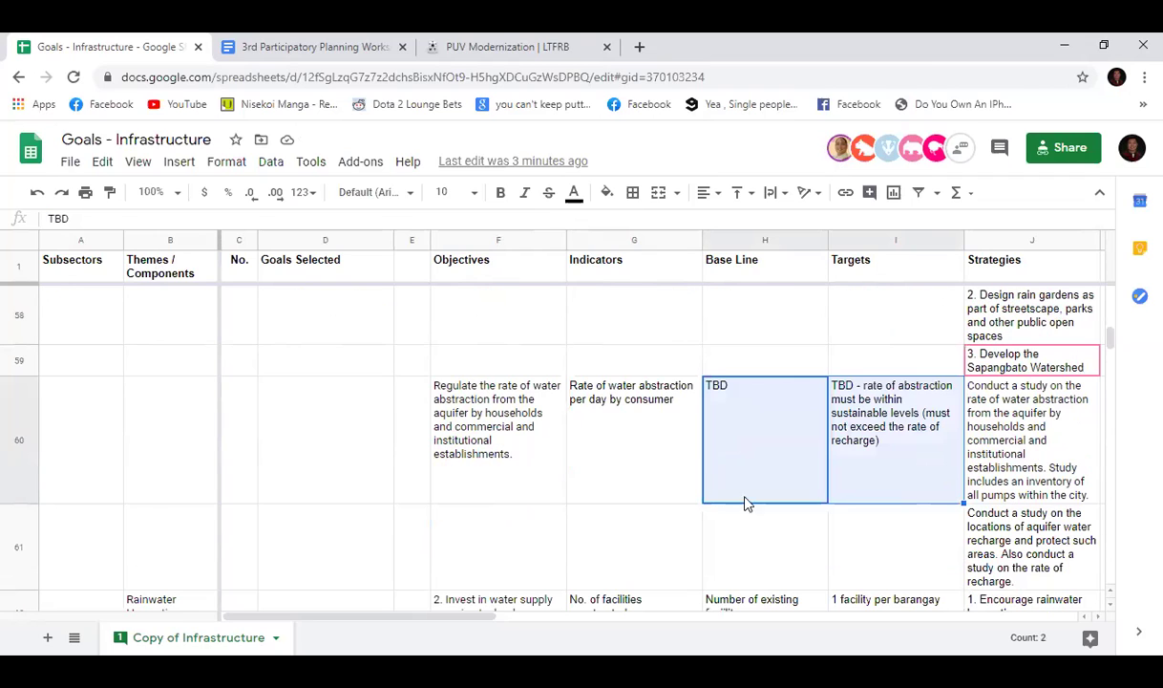
pyautogui.click(983, 483)
pyautogui.click(994, 547)
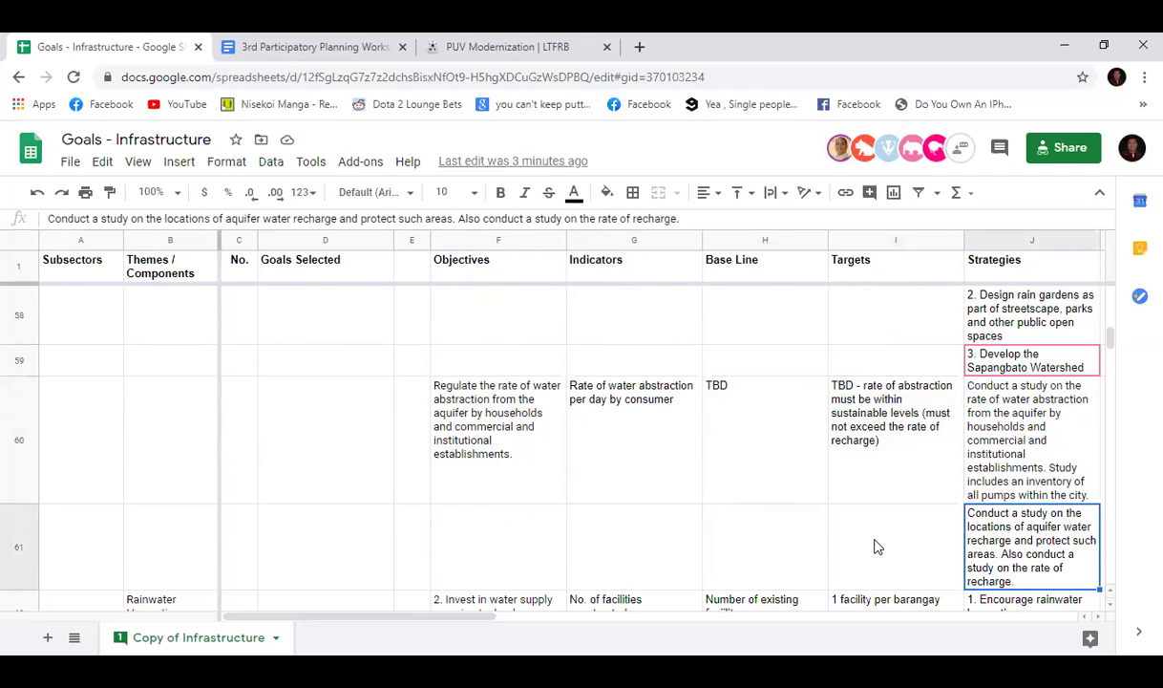
# Step: Look over the Water and Rainwater Harvesting entries in rows 57 to 63, from objectives to strategies
pyautogui.scroll(1, 876, 546)
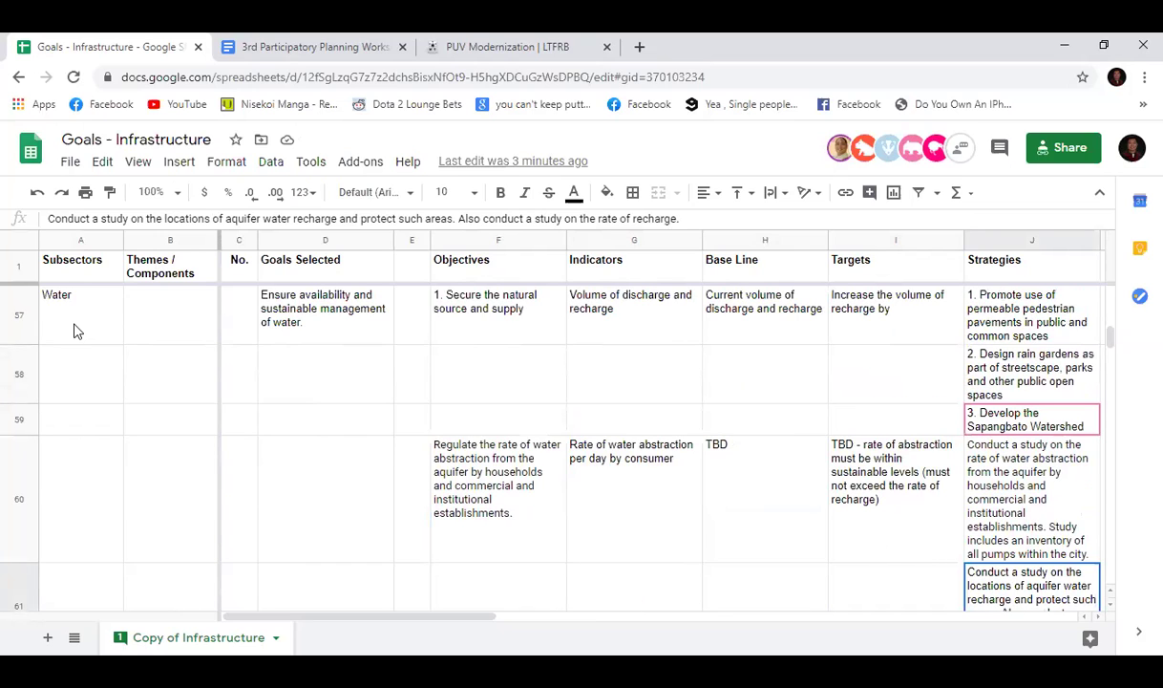
pyautogui.scroll(-1, 79, 329)
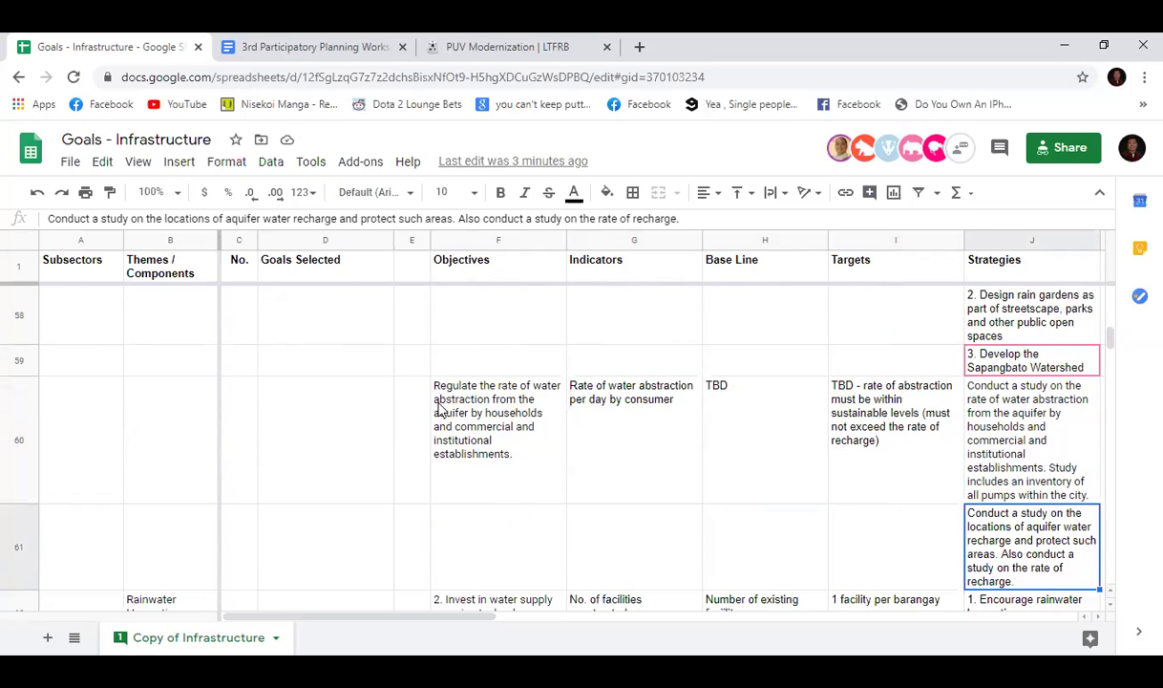
pyautogui.scroll(4, 441, 459)
pyautogui.scroll(-5, 445, 473)
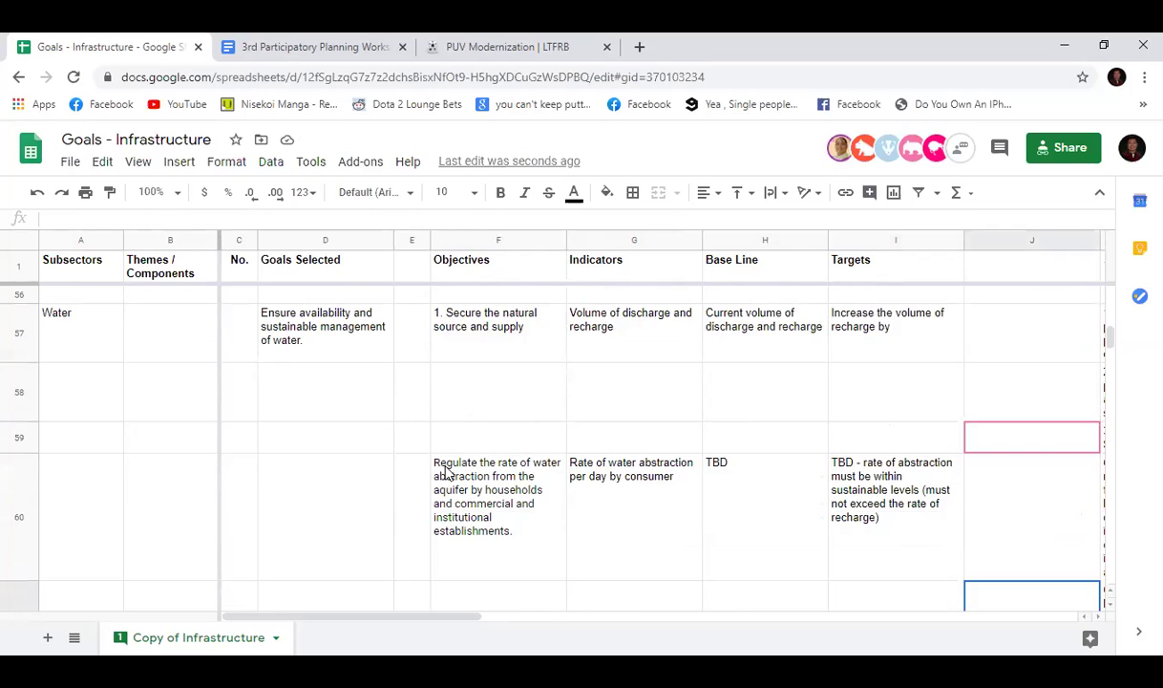
pyautogui.scroll(-2, 445, 473)
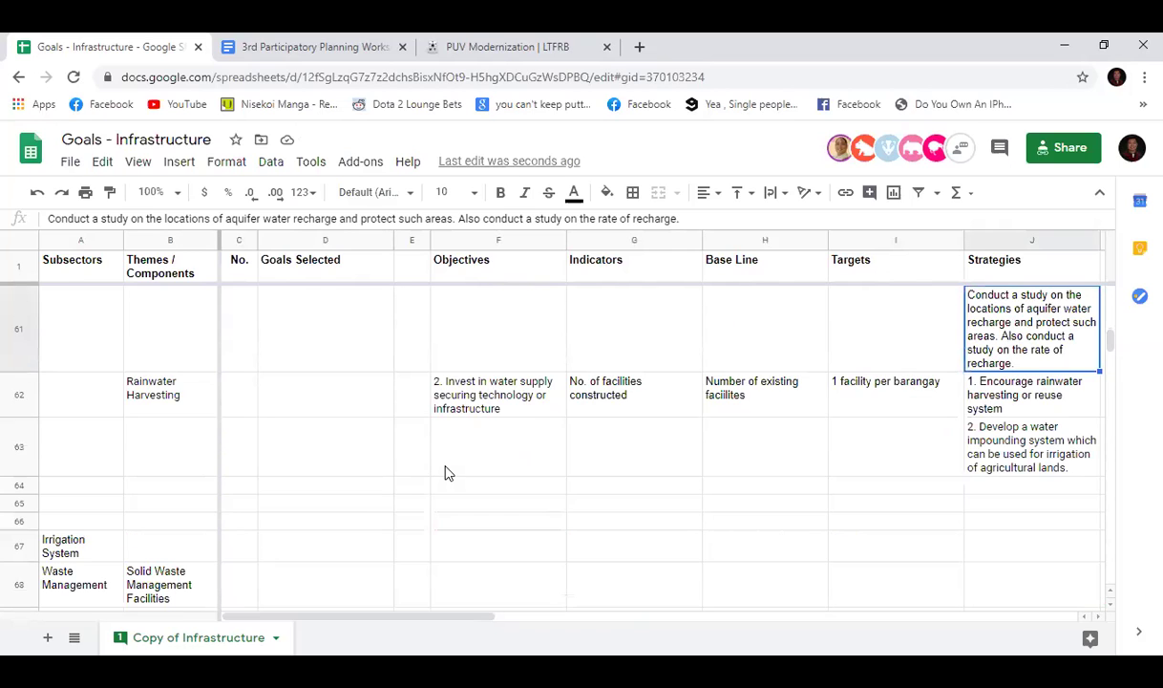
pyautogui.scroll(-2, 445, 473)
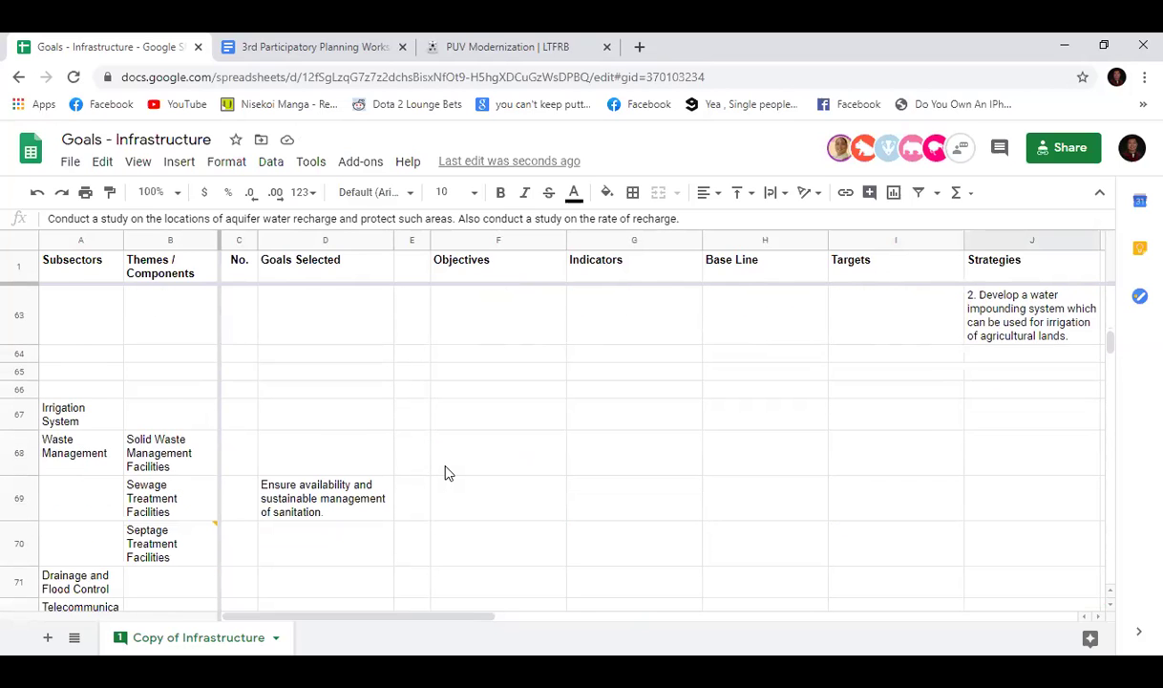
# Step: Examine the Waste Management rows 68 to 70, covering solid waste, sewage and septage treatment facilities and their selected goals
pyautogui.scroll(-1, 445, 473)
pyautogui.moveTo(84, 387); pyautogui.dragTo(356, 447)
pyautogui.moveTo(82, 497); pyautogui.dragTo(984, 528)
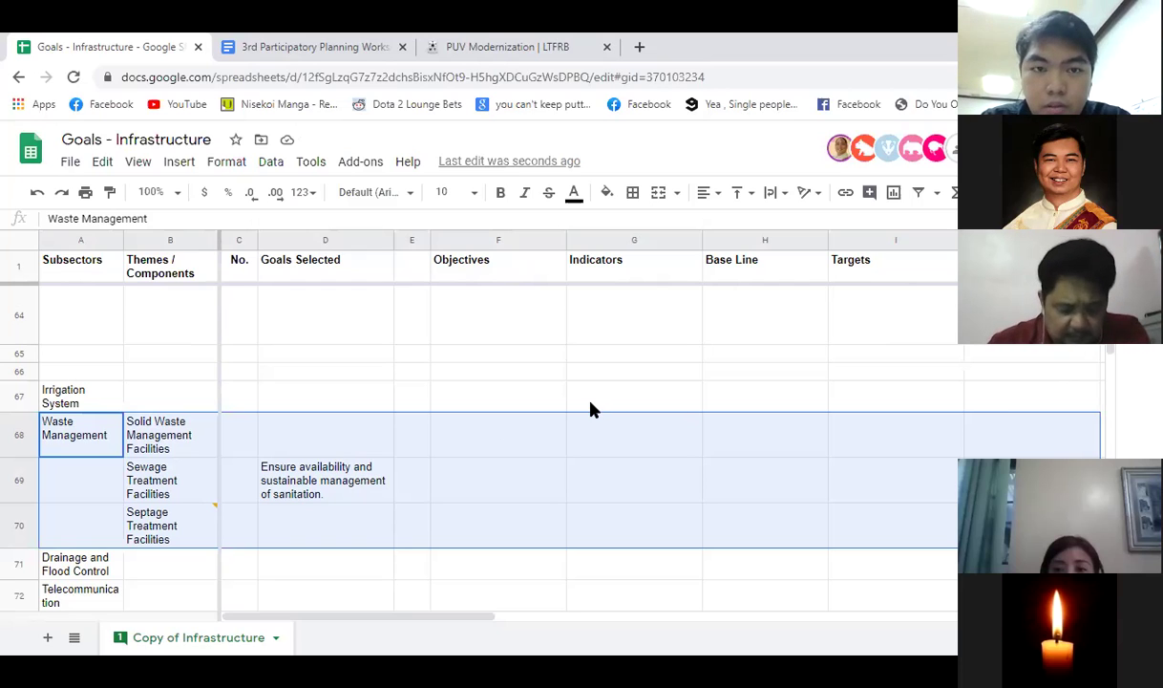
pyautogui.scroll(2, 396, 516)
pyautogui.scroll(-1, 391, 522)
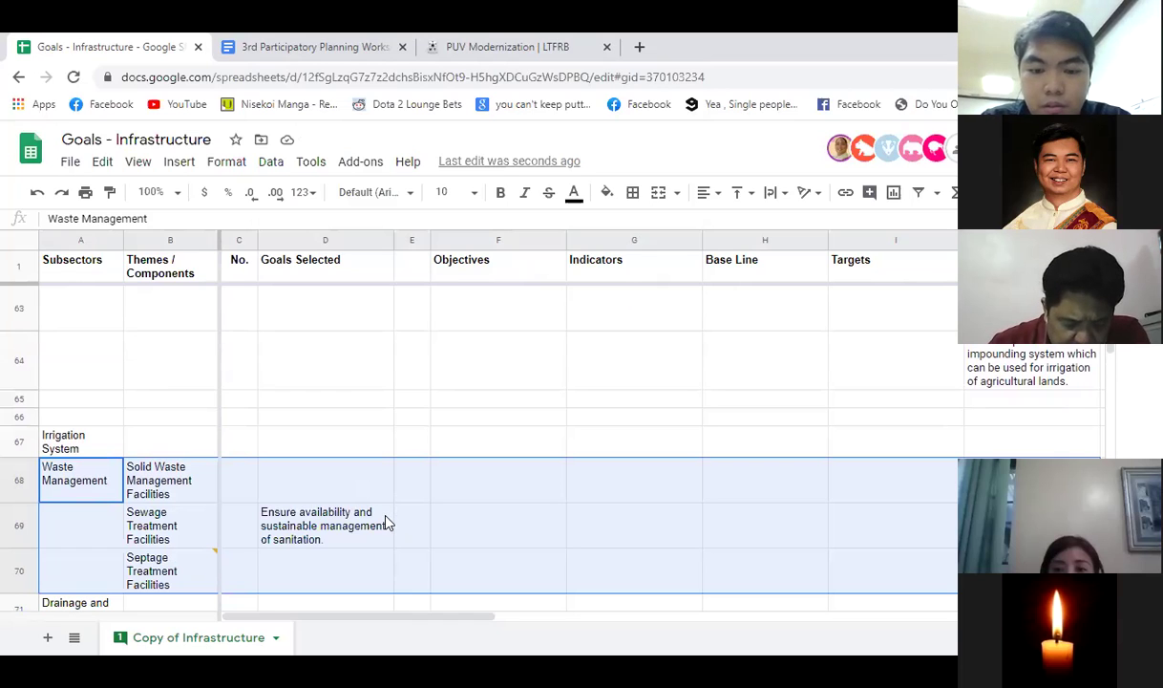
pyautogui.click(355, 490)
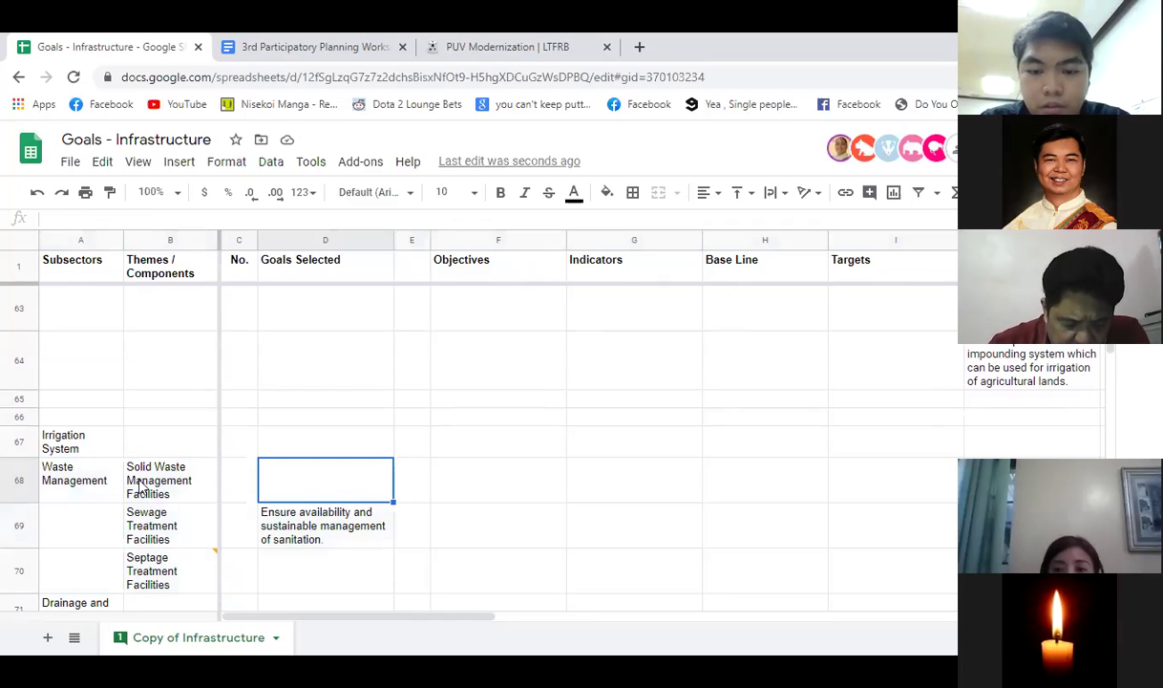
pyautogui.moveTo(69, 479); pyautogui.dragTo(282, 578)
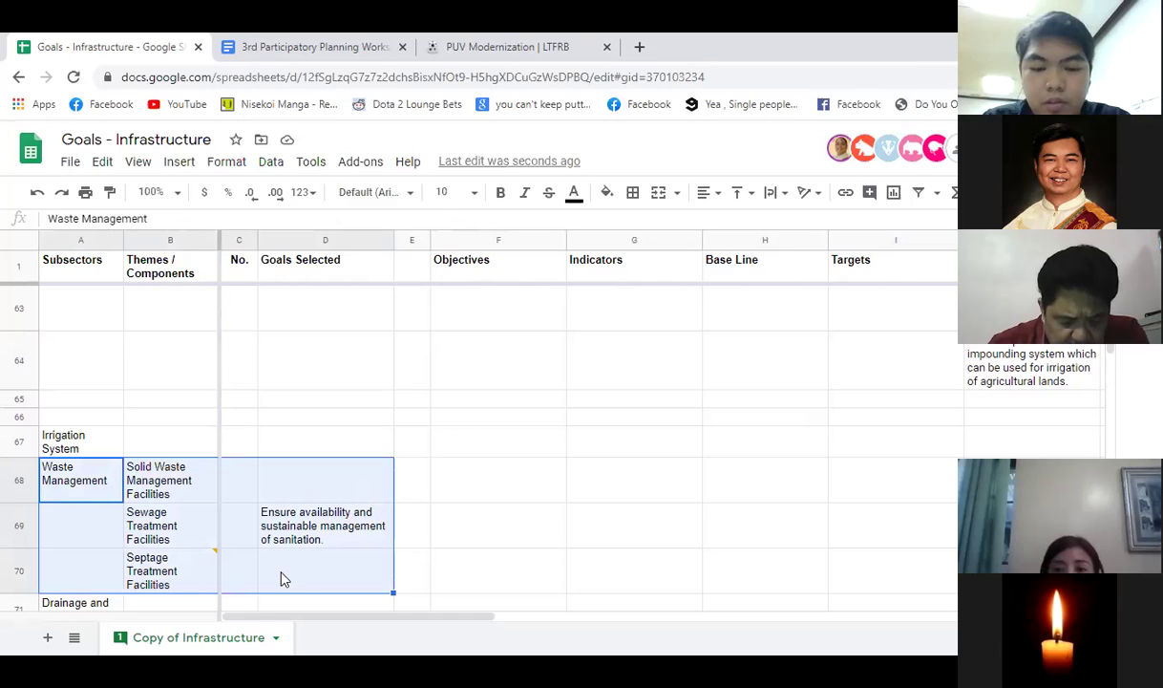
pyautogui.click(302, 485)
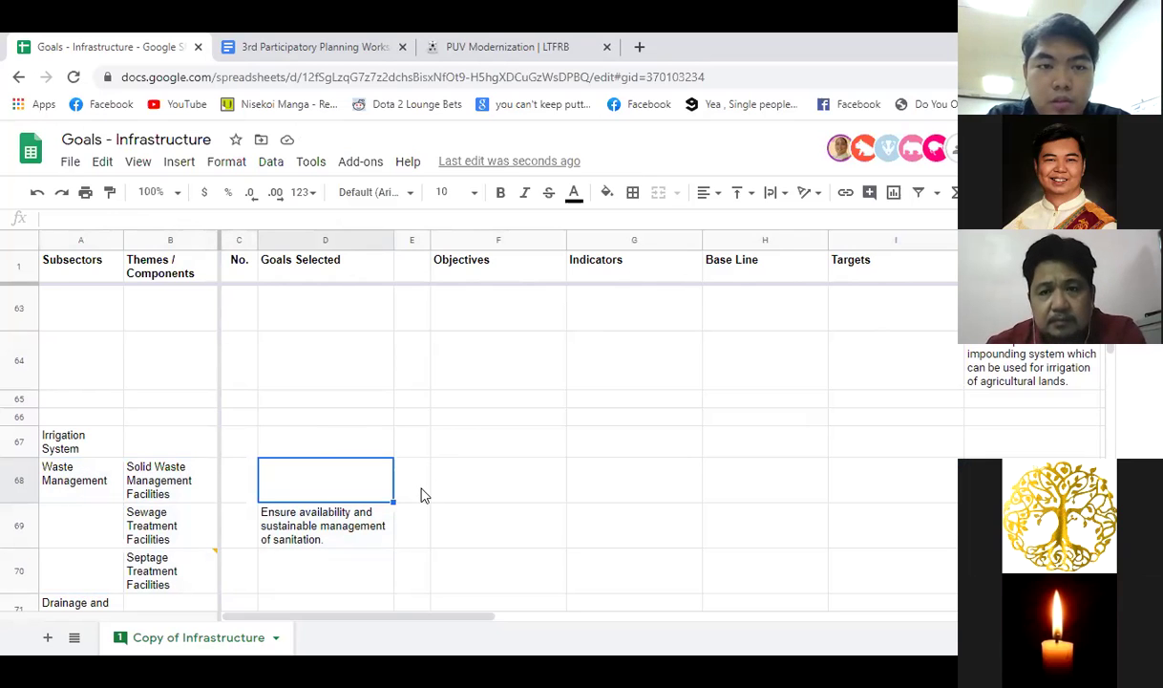
pyautogui.scroll(1, 425, 497)
pyautogui.scroll(-2, 425, 497)
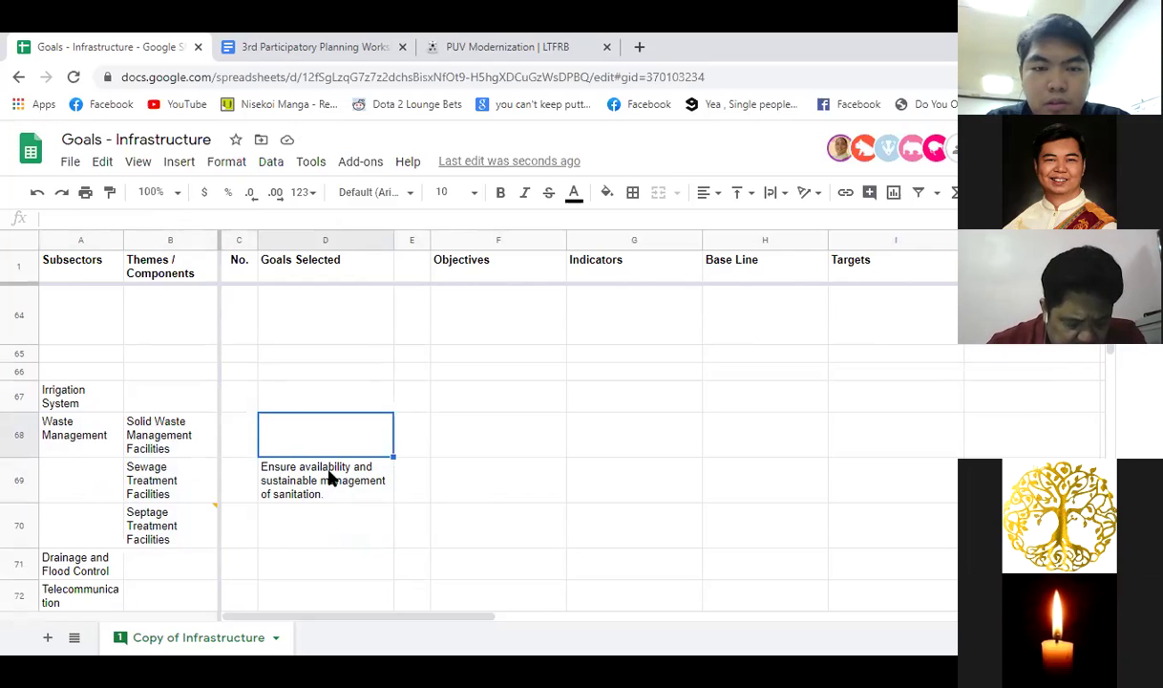
# Step: Compare the Irrigation System goal cell D67 with the Water objectives, indicators and targets in the rows above
pyautogui.click(284, 392)
pyautogui.scroll(3, 307, 474)
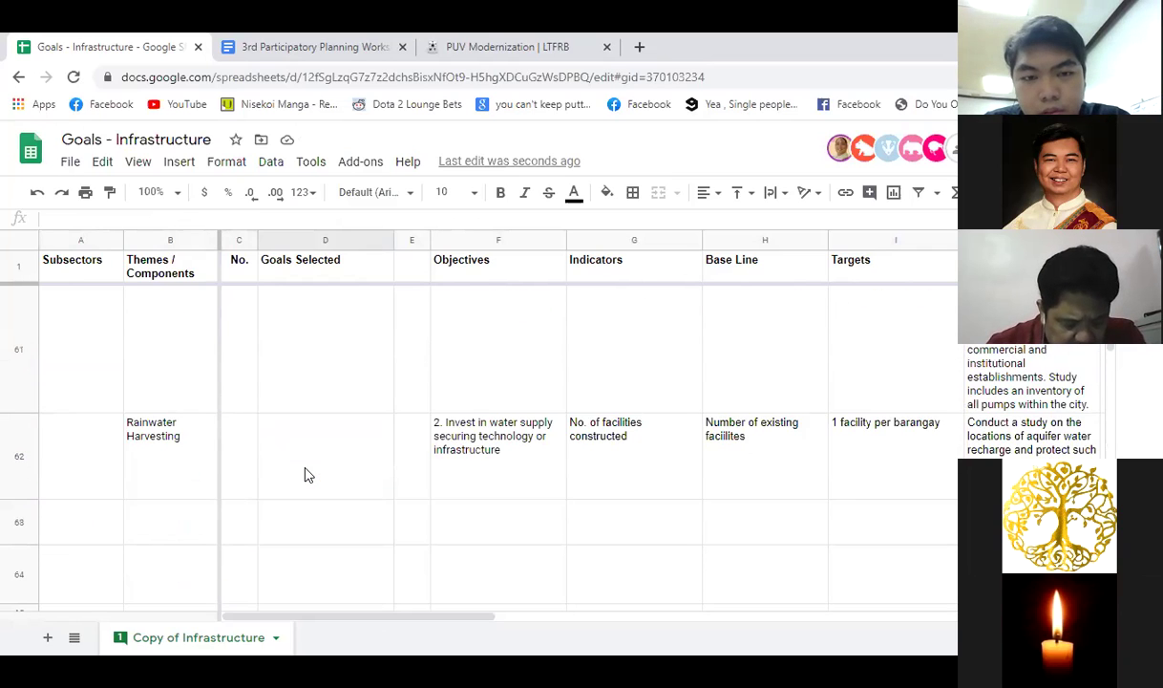
pyautogui.scroll(3, 307, 475)
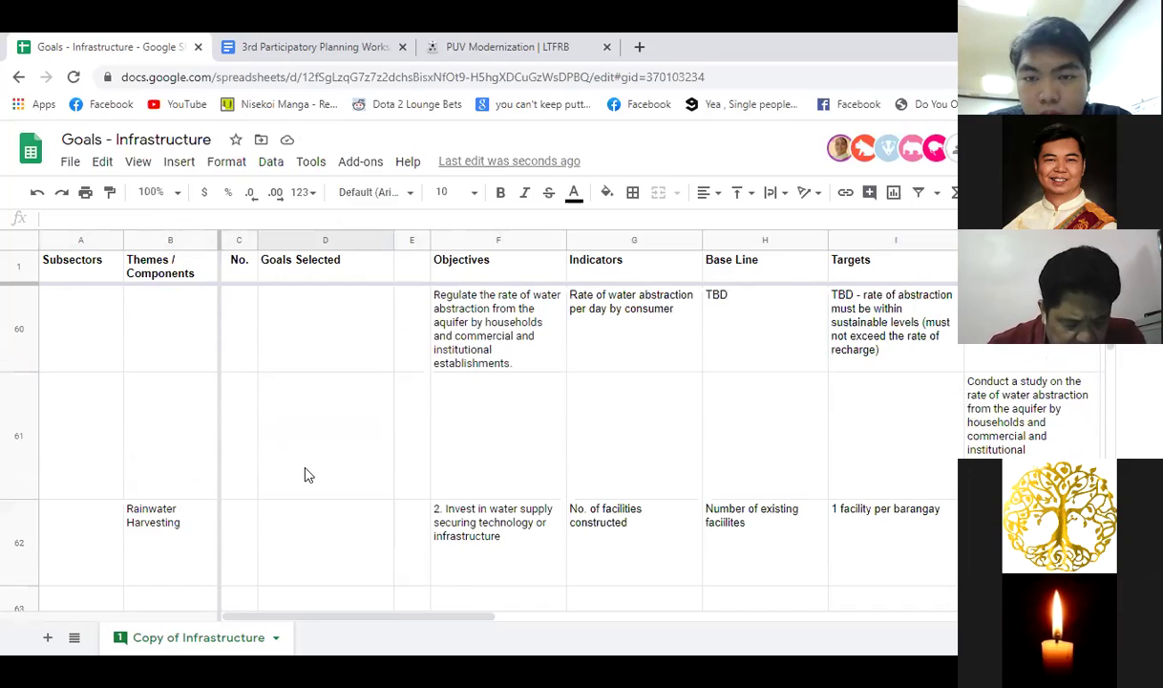
pyautogui.scroll(5, 307, 475)
pyautogui.scroll(-7, 307, 475)
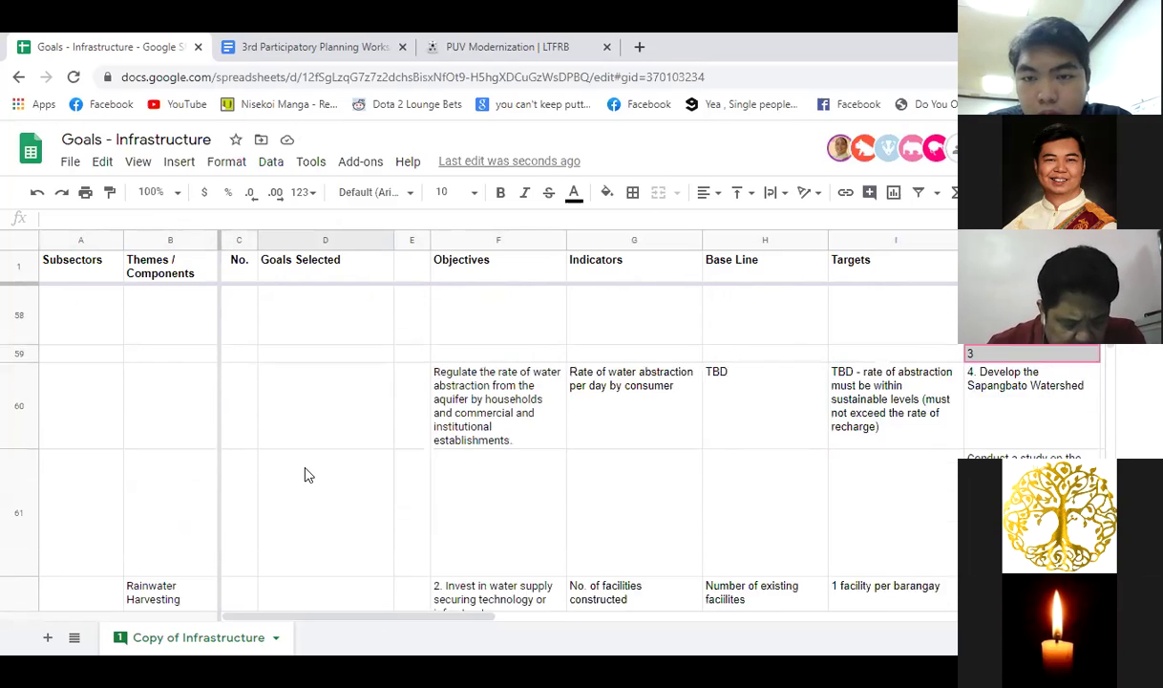
pyautogui.scroll(-1, 307, 474)
pyautogui.scroll(1, 307, 475)
pyautogui.scroll(-1, 307, 475)
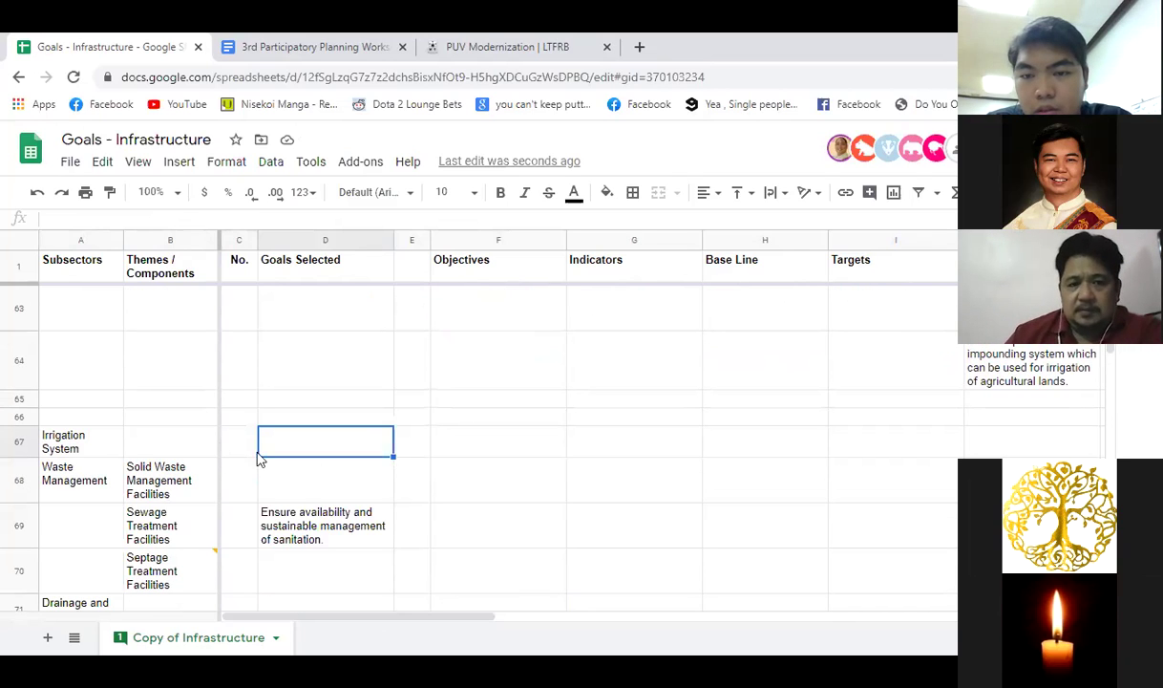
# Step: Check the Irrigation System entry in row 67 against the Rainwater Harvesting objective, indicator, baseline and target in row 62
pyautogui.click(99, 447)
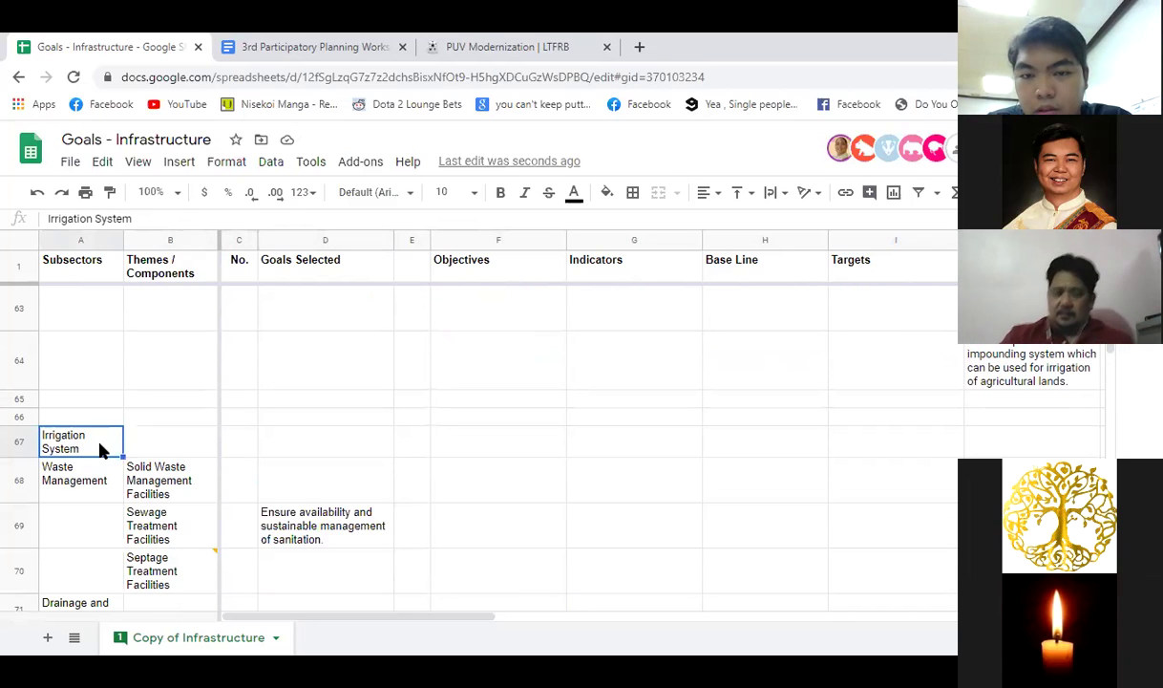
pyautogui.click(311, 442)
pyautogui.moveTo(340, 616); pyautogui.dragTo(279, 609)
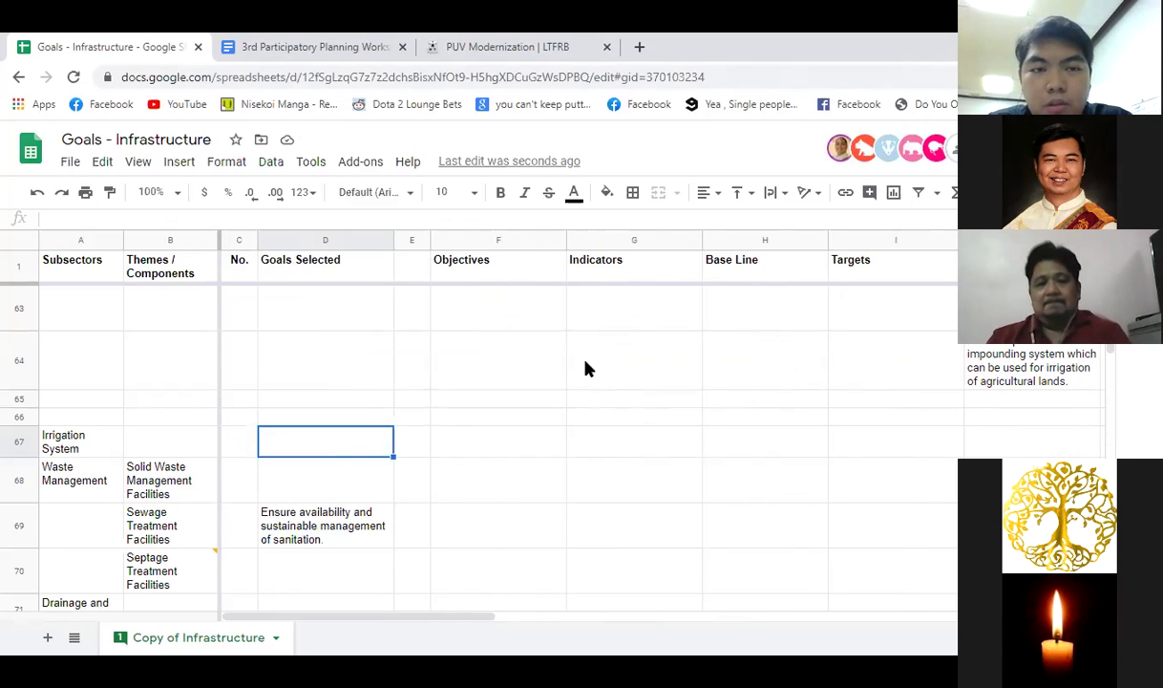
pyautogui.scroll(-1, 586, 369)
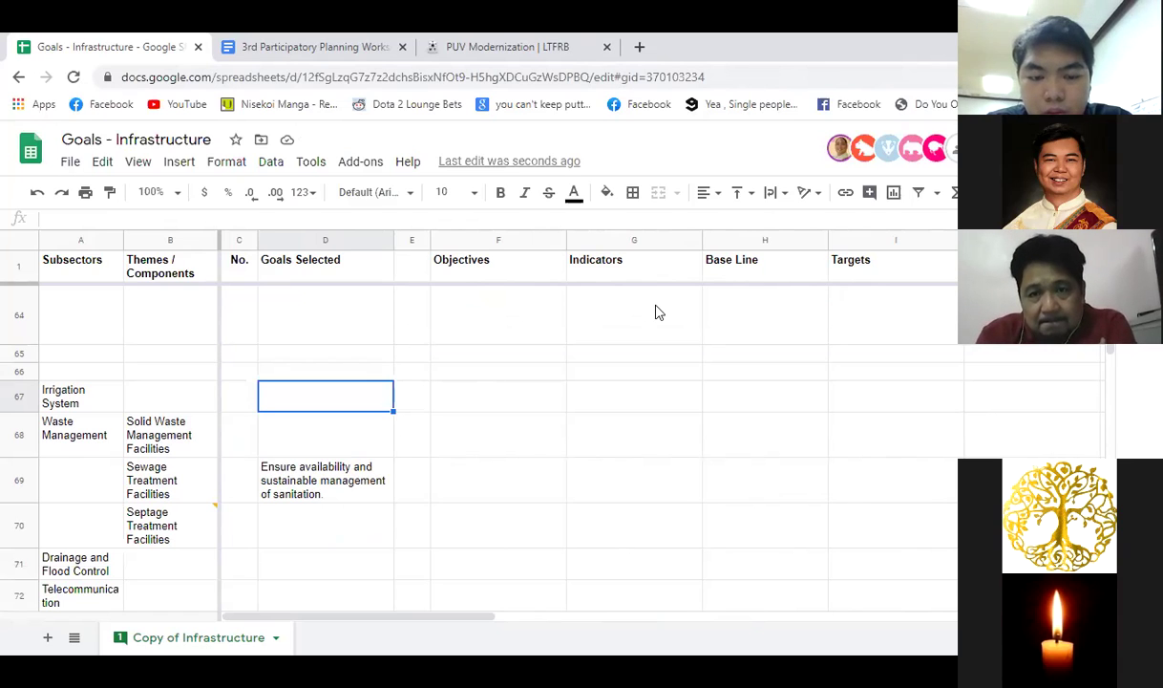
pyautogui.scroll(3, 444, 527)
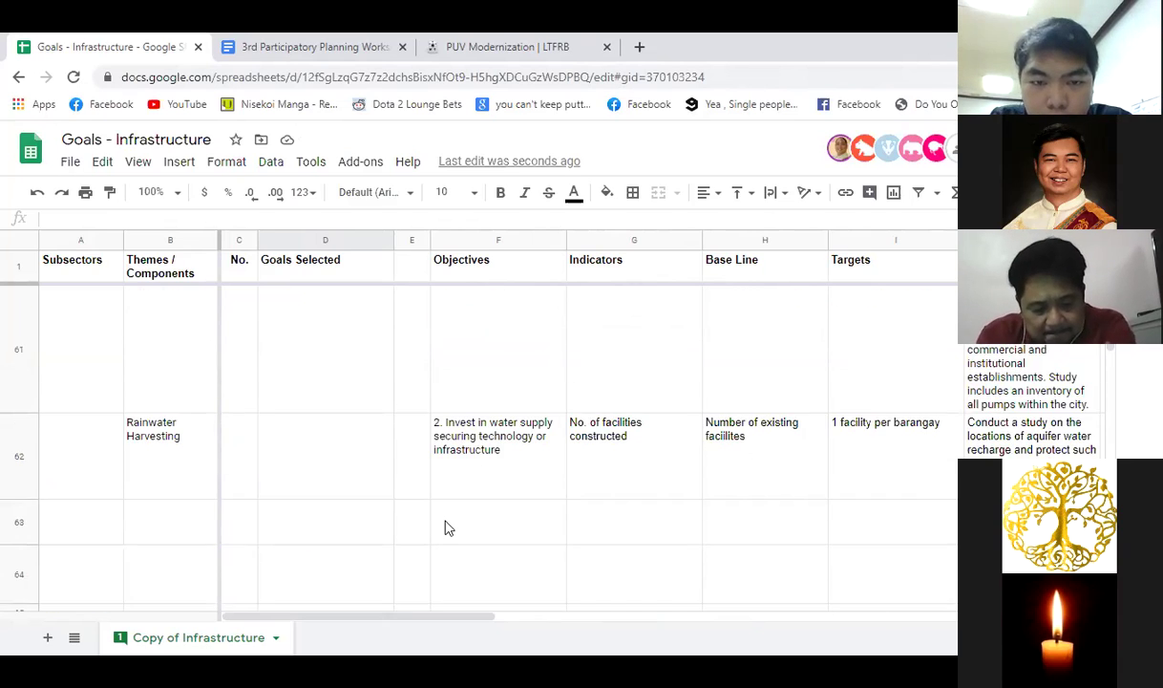
pyautogui.scroll(-1, 444, 527)
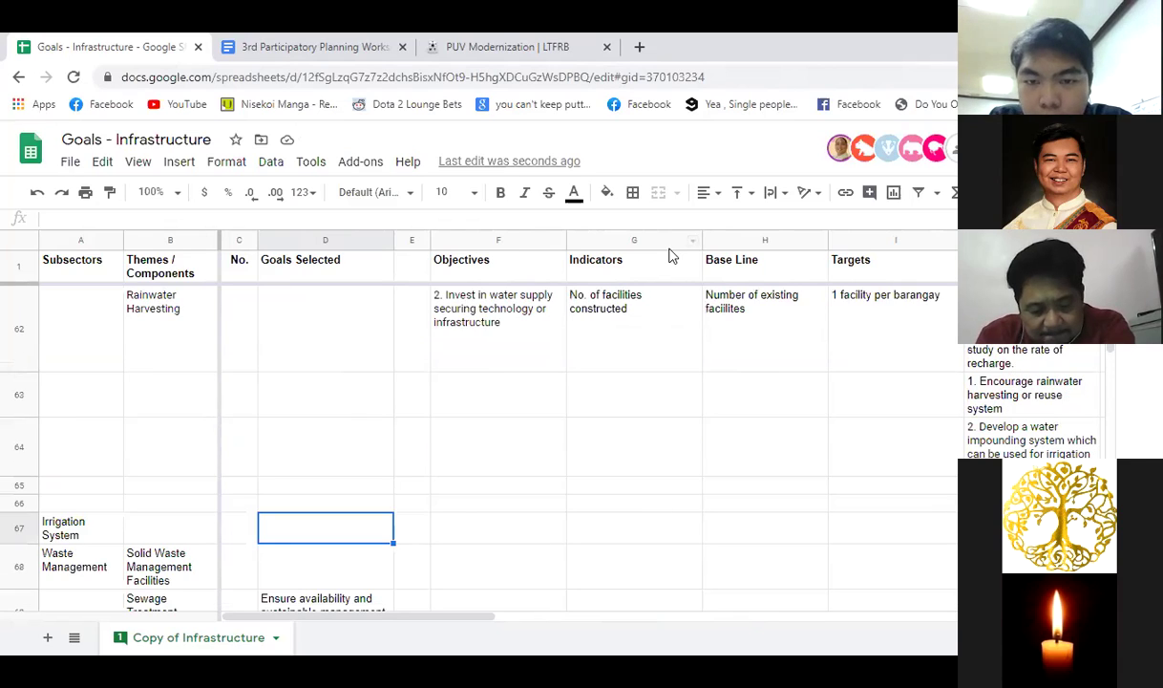
# Step: Enter the note "Shallow well as irrigation facility" in cell K67 of the Irrigation System row
pyautogui.click(519, 526)
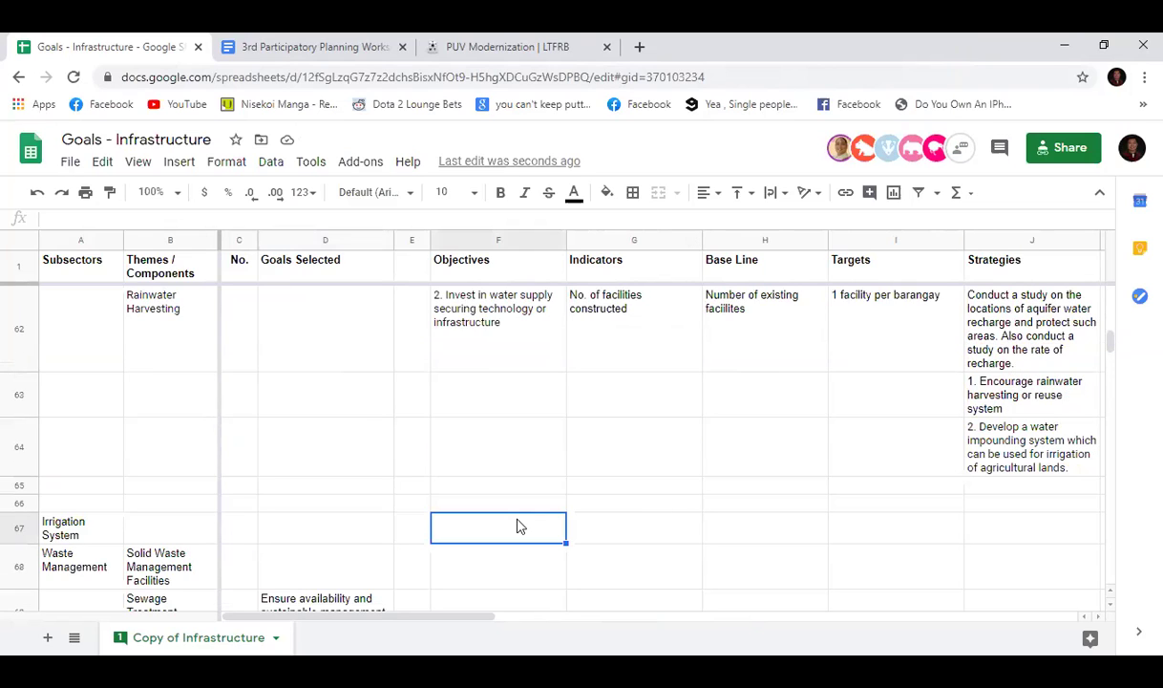
pyautogui.click(999, 533)
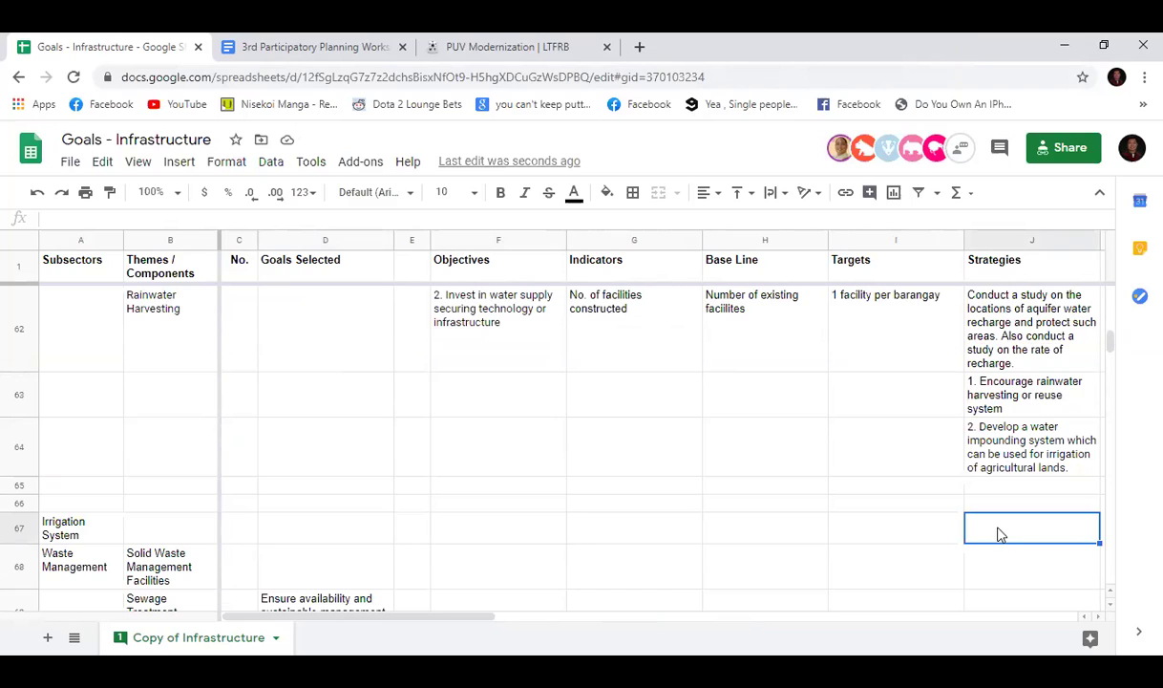
pyautogui.moveTo(480, 615); pyautogui.dragTo(543, 616)
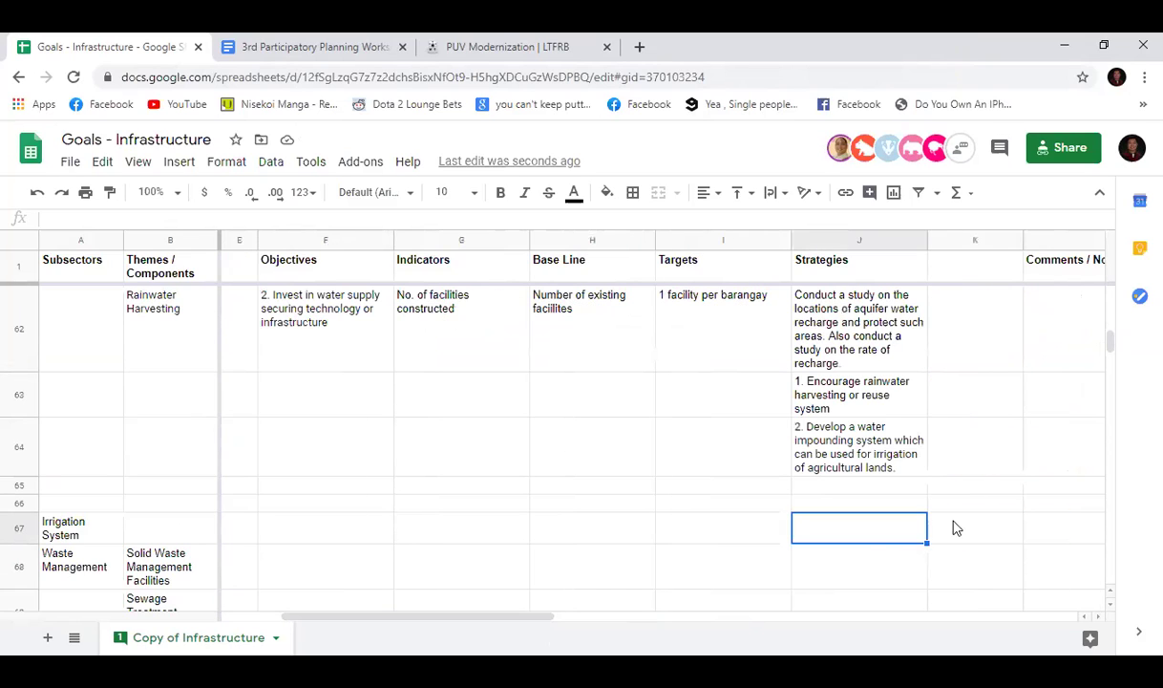
pyautogui.click(993, 526)
pyautogui.write('Shallow ell')
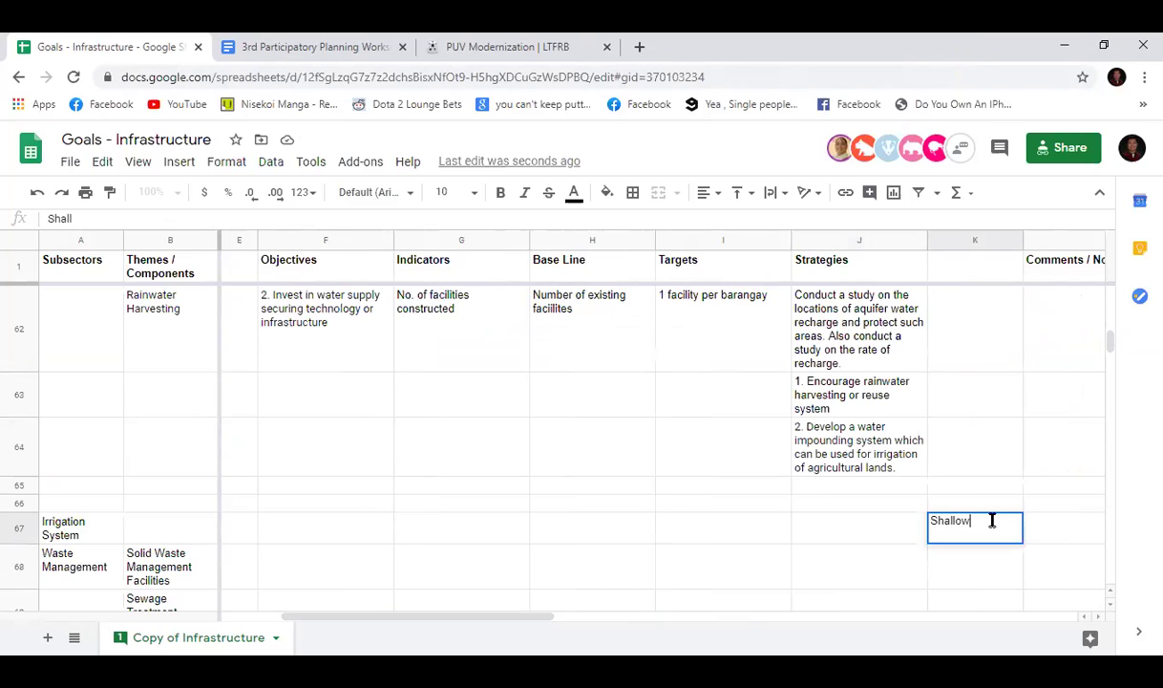
pyautogui.press('BackSpace')
pyautogui.press('BackSpace')
pyautogui.press('BackSpace')
pyautogui.write('well as irrigat')
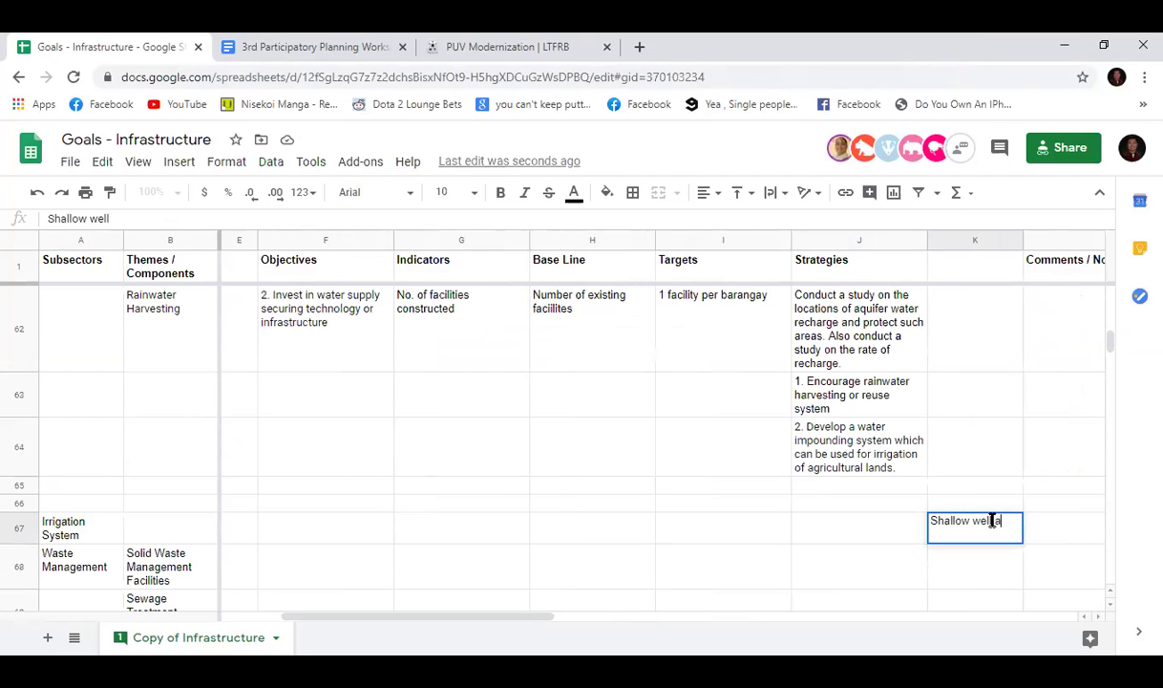
pyautogui.write('ion facility')
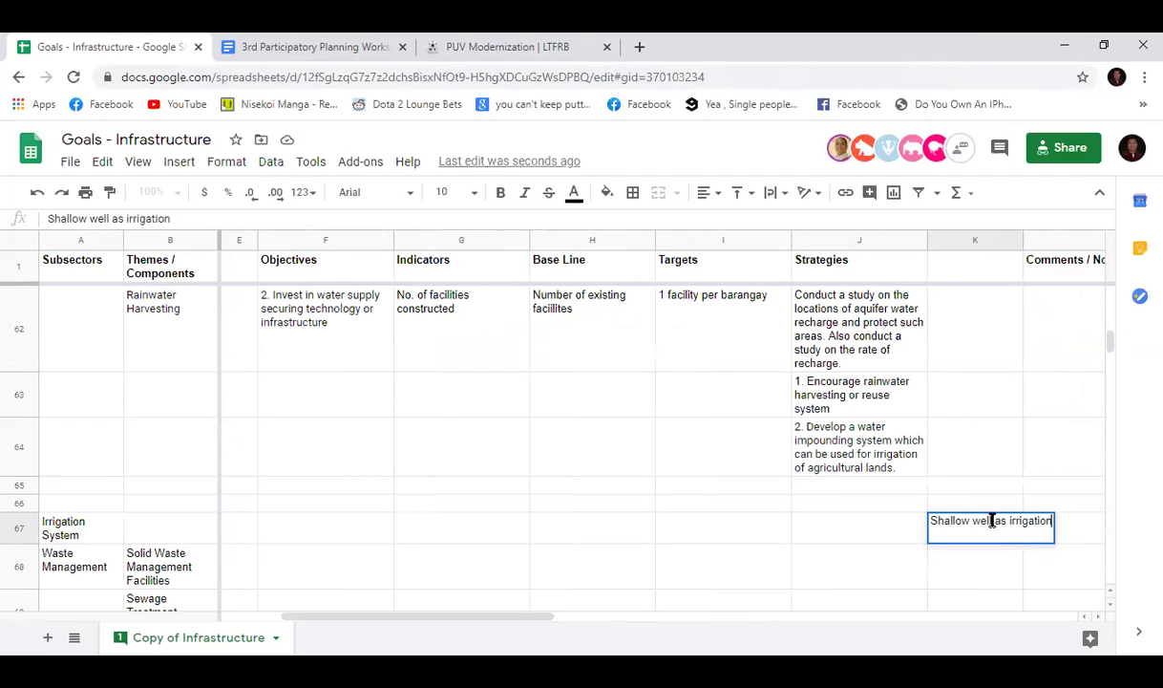
pyautogui.press('Return')
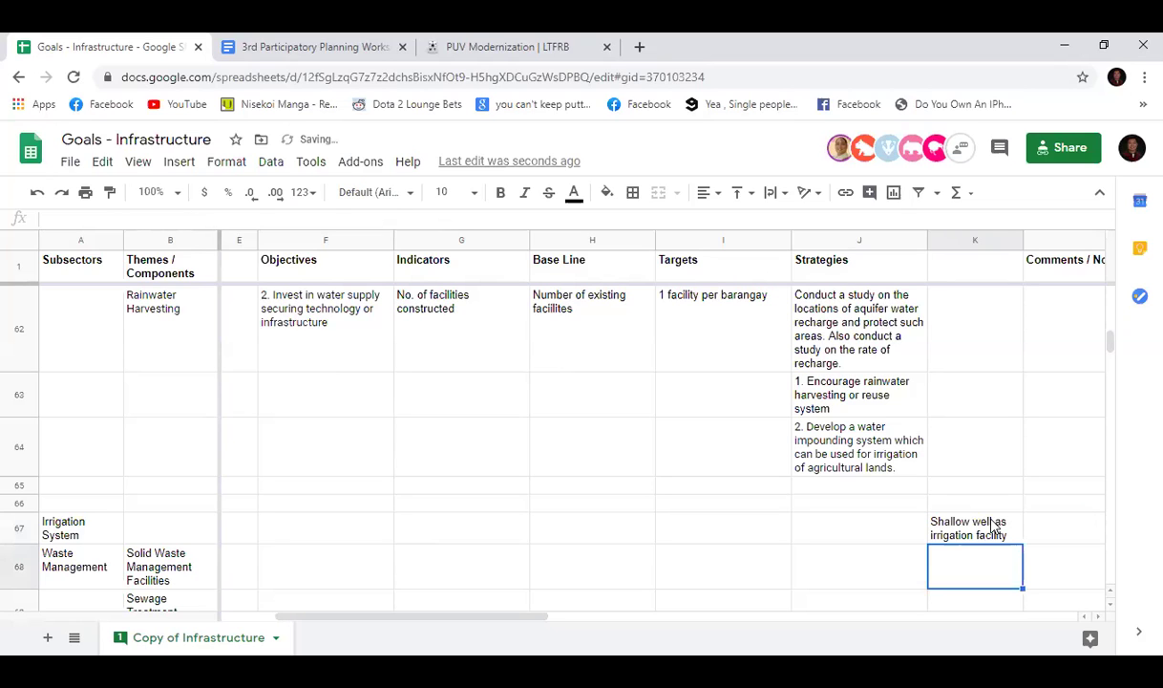
# Step: Copy the note "Shallow well as irrigation facility" from K67 into the Comments / Notes cell of the Irrigation System row
pyautogui.click(993, 525)
pyautogui.scroll(1, 937, 553)
pyautogui.scroll(-2, 933, 562)
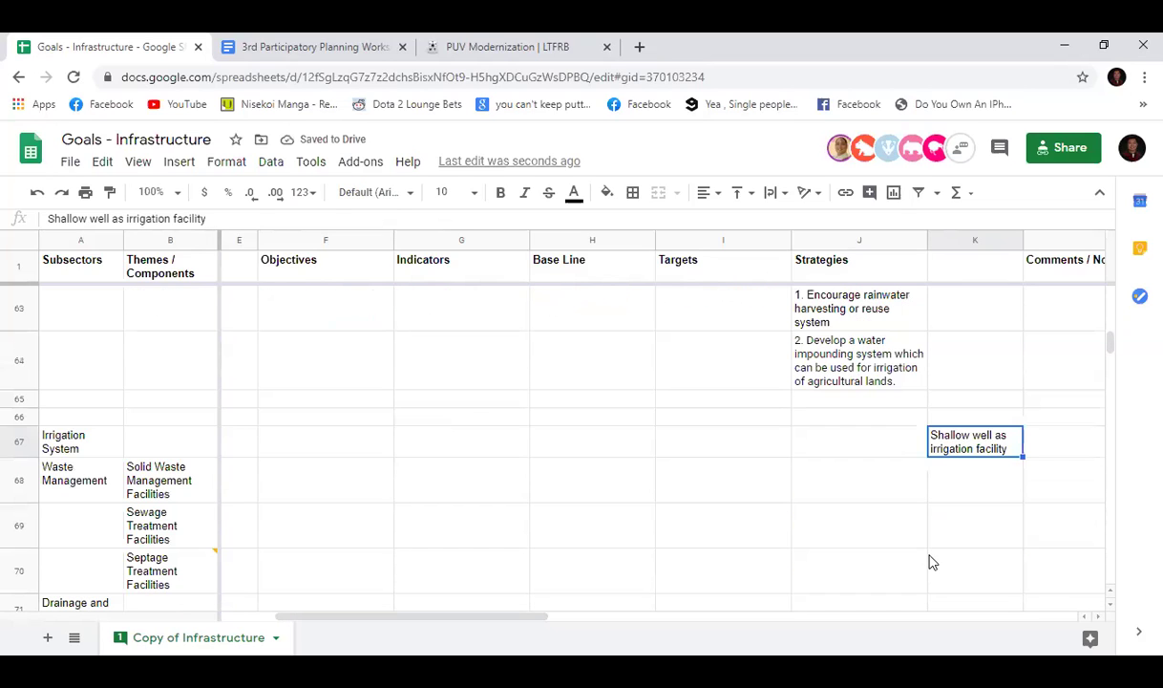
pyautogui.hotkey('ctrl', 'c')
pyautogui.click(1065, 441)
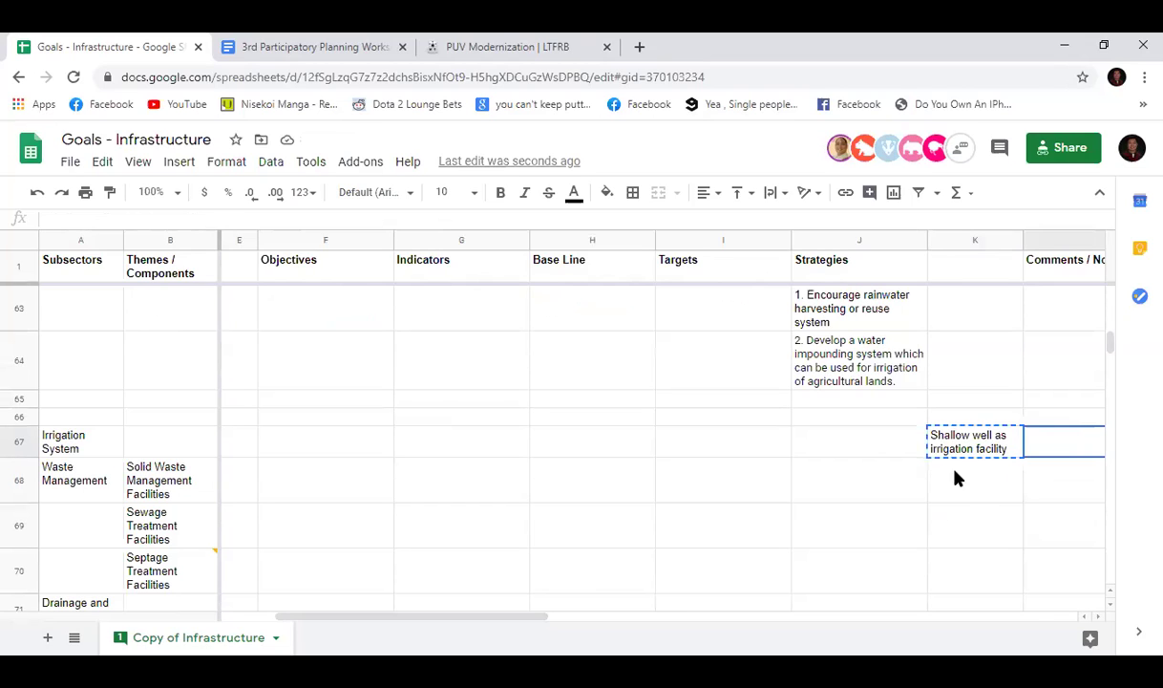
pyautogui.hotkey('ctrl', 'v')
# Step: Examine the goals, objectives and targets in rows 67 to 74, from Irrigation System to Urban Planning and Urban Design
pyautogui.click(725, 445)
pyautogui.hscroll(-1, 458, 631)
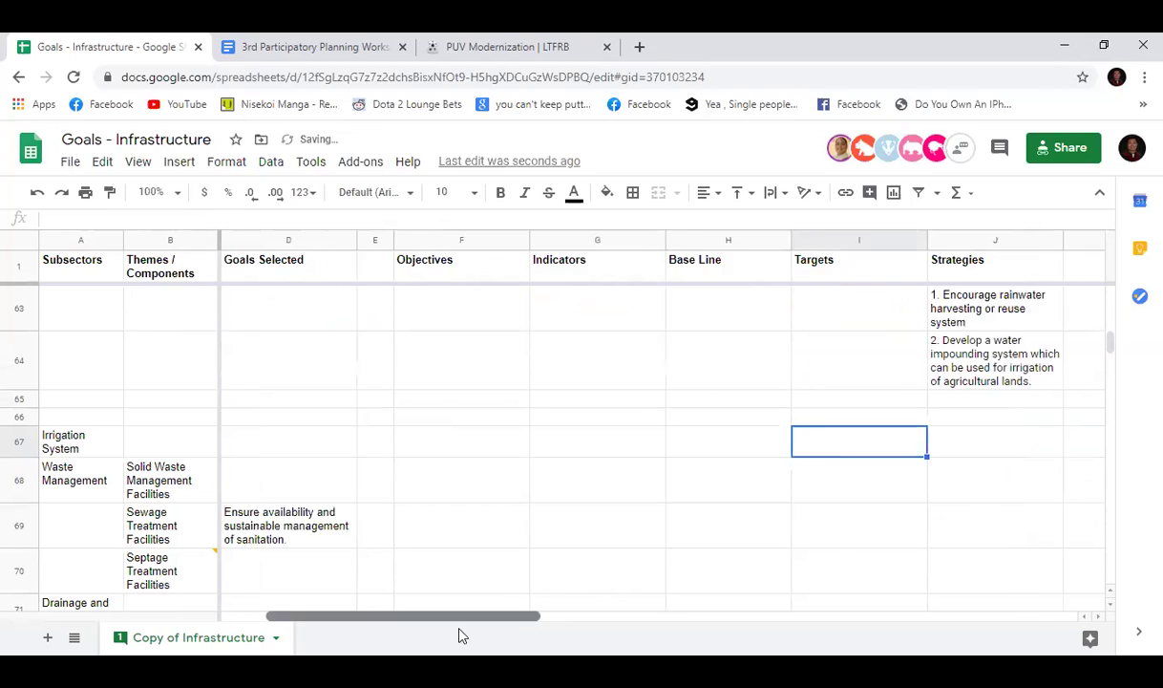
pyautogui.hscroll(-1, 459, 635)
pyautogui.click(229, 434)
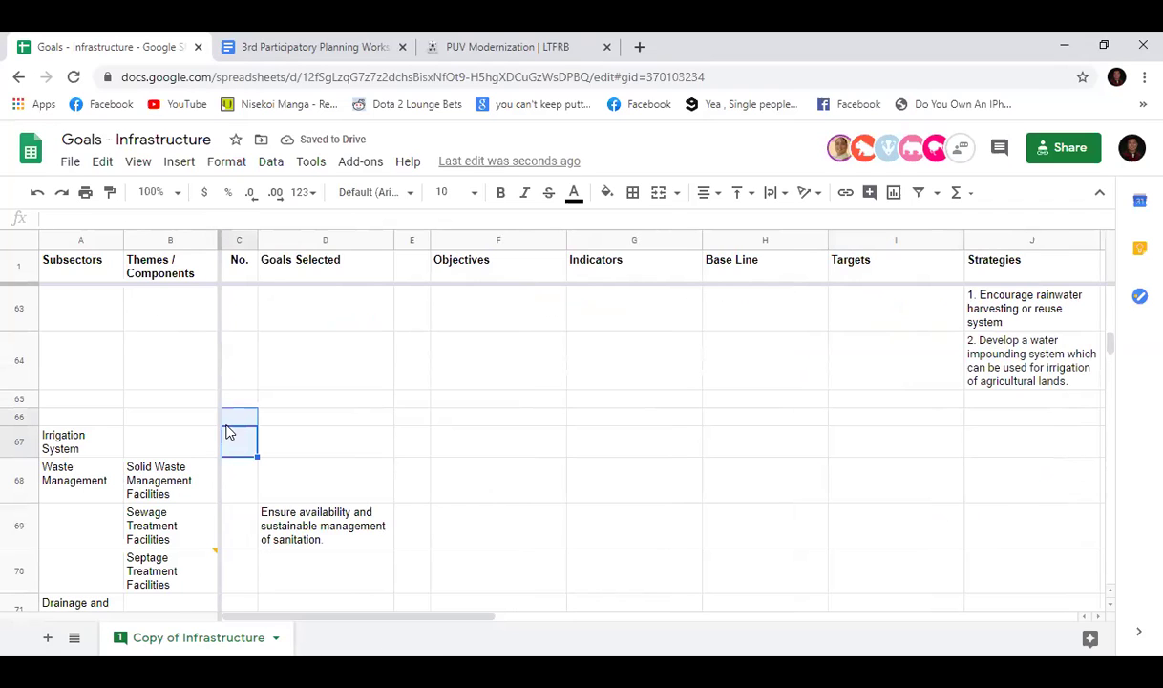
pyautogui.click(242, 440)
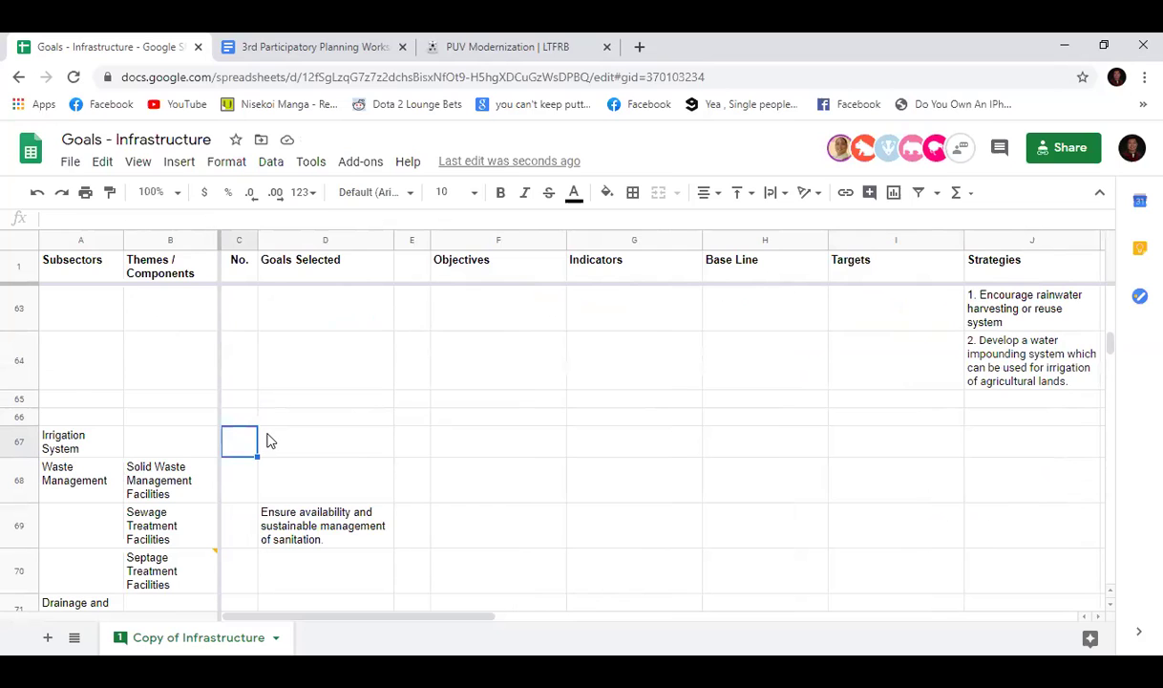
pyautogui.scroll(-1, 270, 441)
pyautogui.scroll(-3, 270, 442)
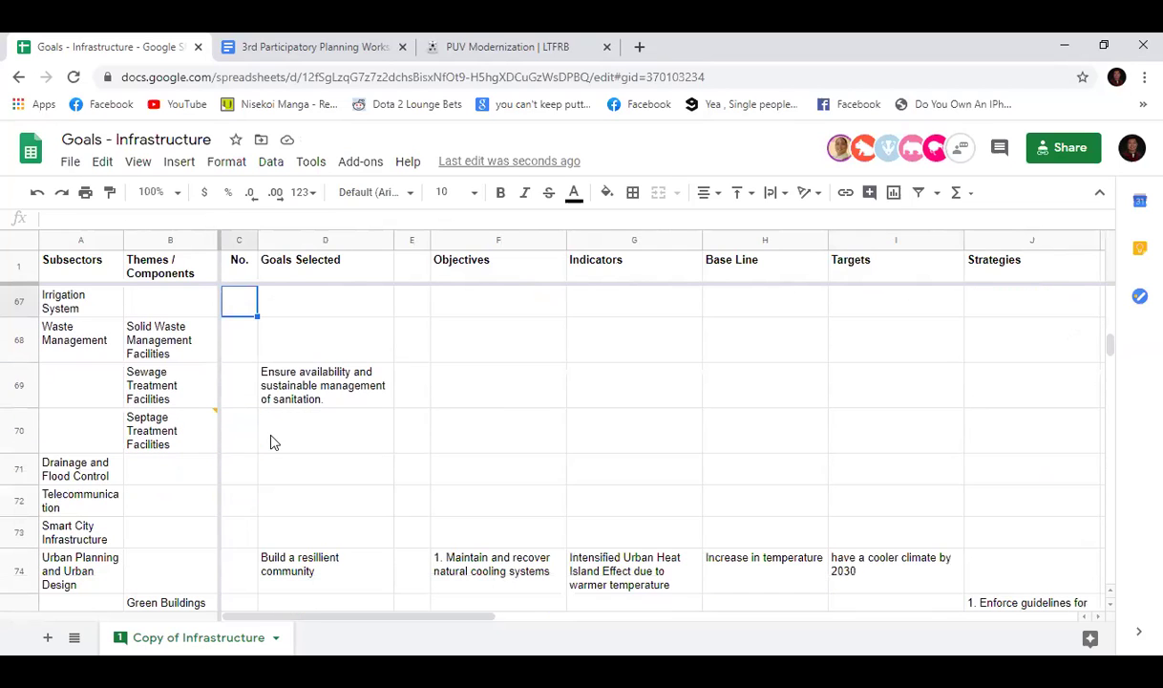
pyautogui.scroll(-2, 271, 441)
pyautogui.scroll(1, 271, 441)
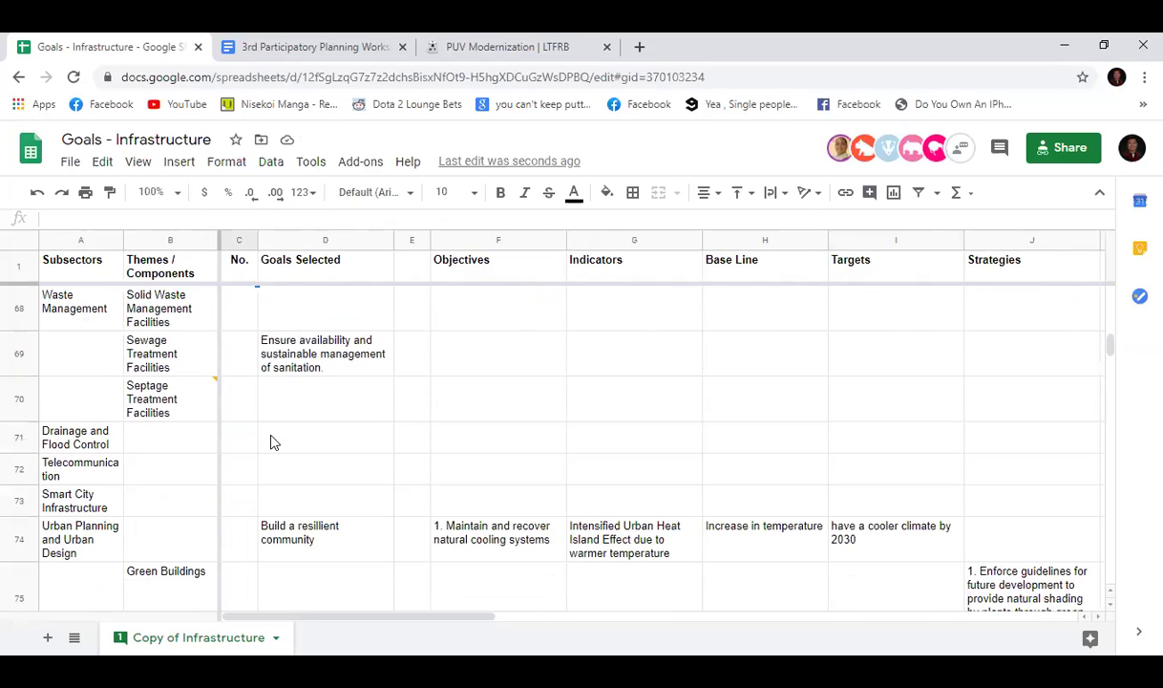
pyautogui.scroll(1, 271, 441)
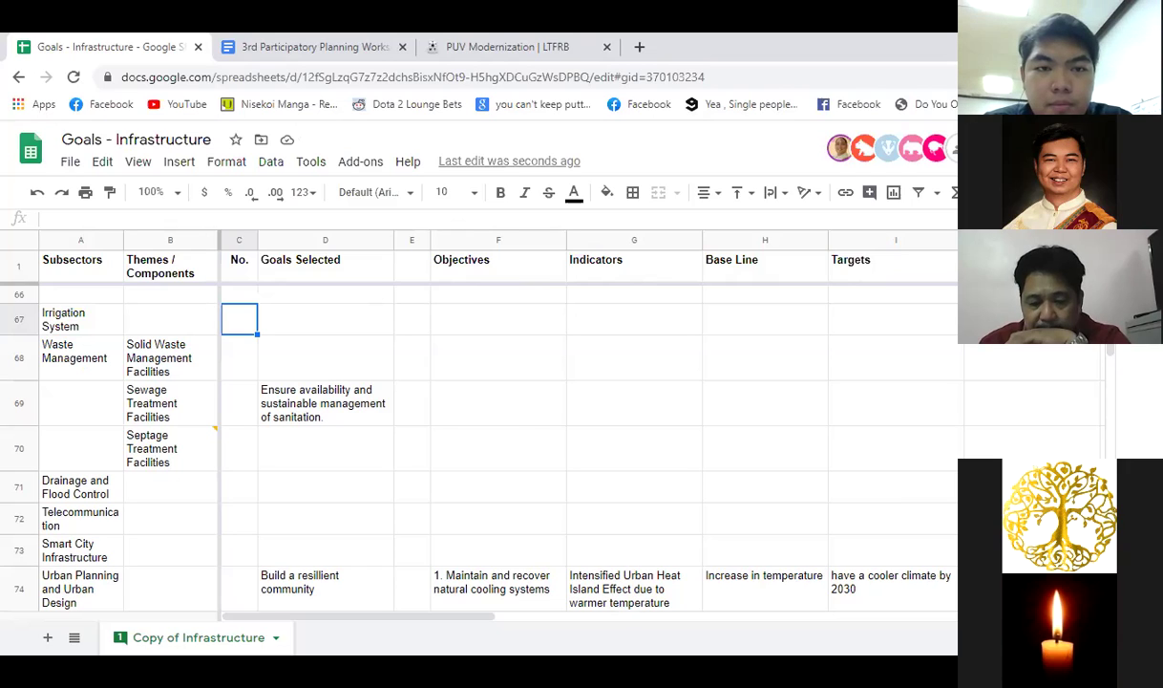
pyautogui.click(325, 318)
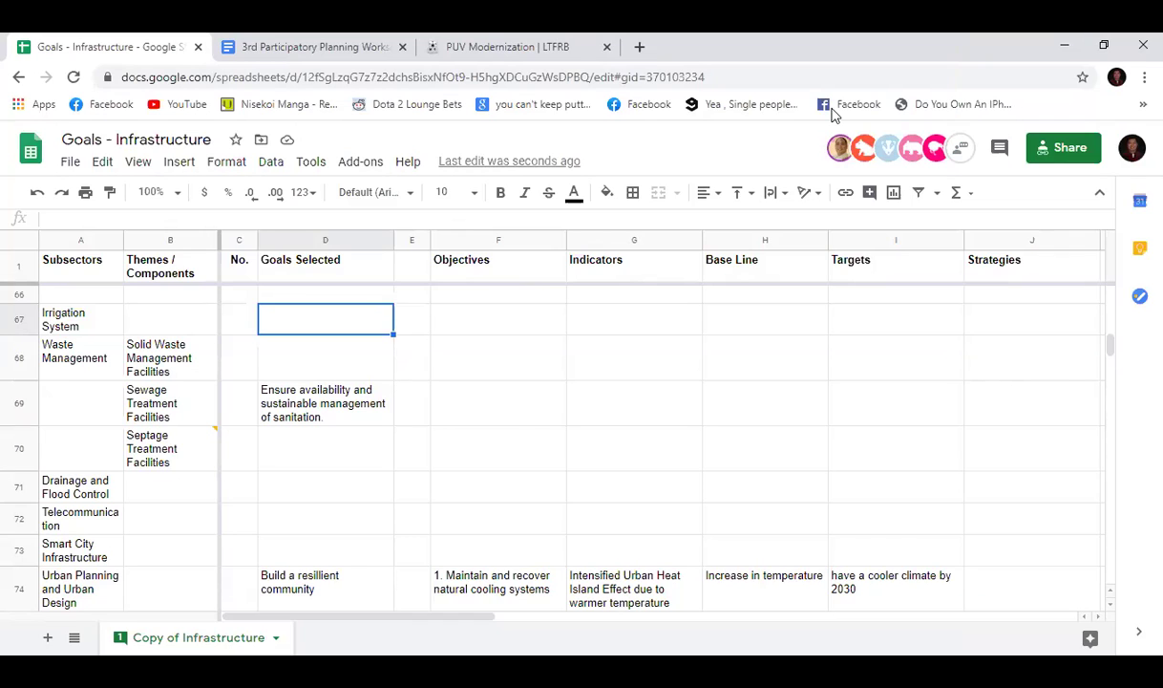
# Step: Review the remaining subsector rows from Waste Management to Pandemic Prevention, Response, Mitigation, Recovery, and Rehabilitation
pyautogui.scroll(1, 480, 420)
pyautogui.scroll(-1, 460, 459)
pyautogui.scroll(1, 452, 457)
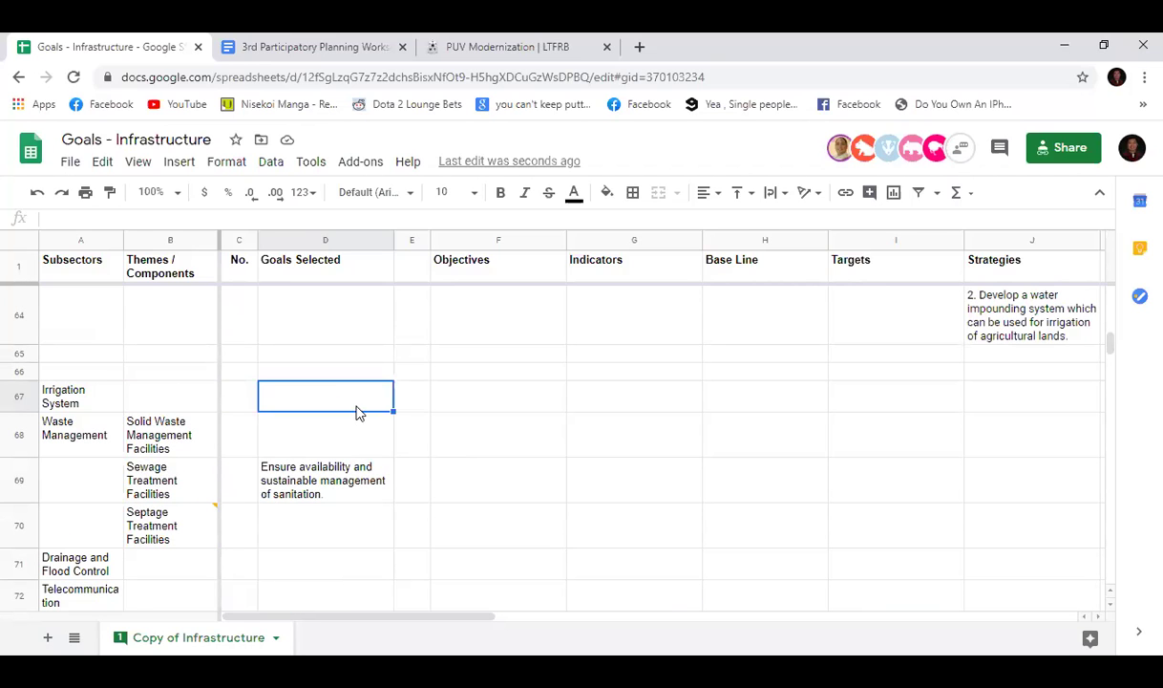
pyautogui.scroll(-2, 351, 441)
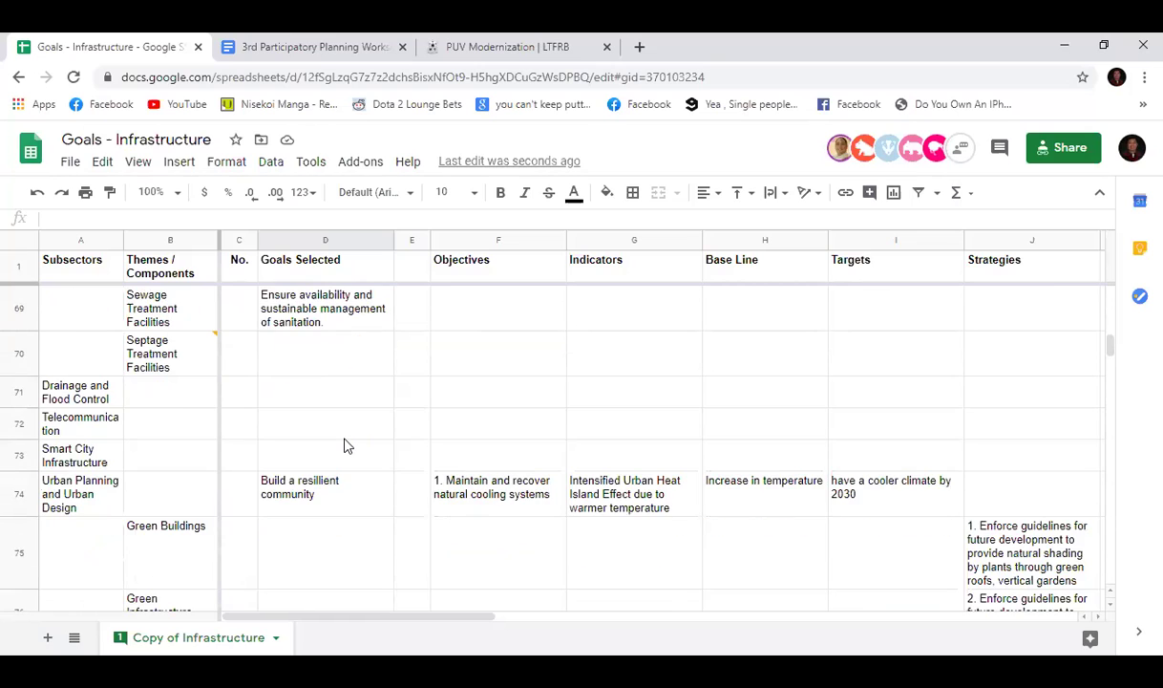
pyautogui.scroll(-1, 347, 446)
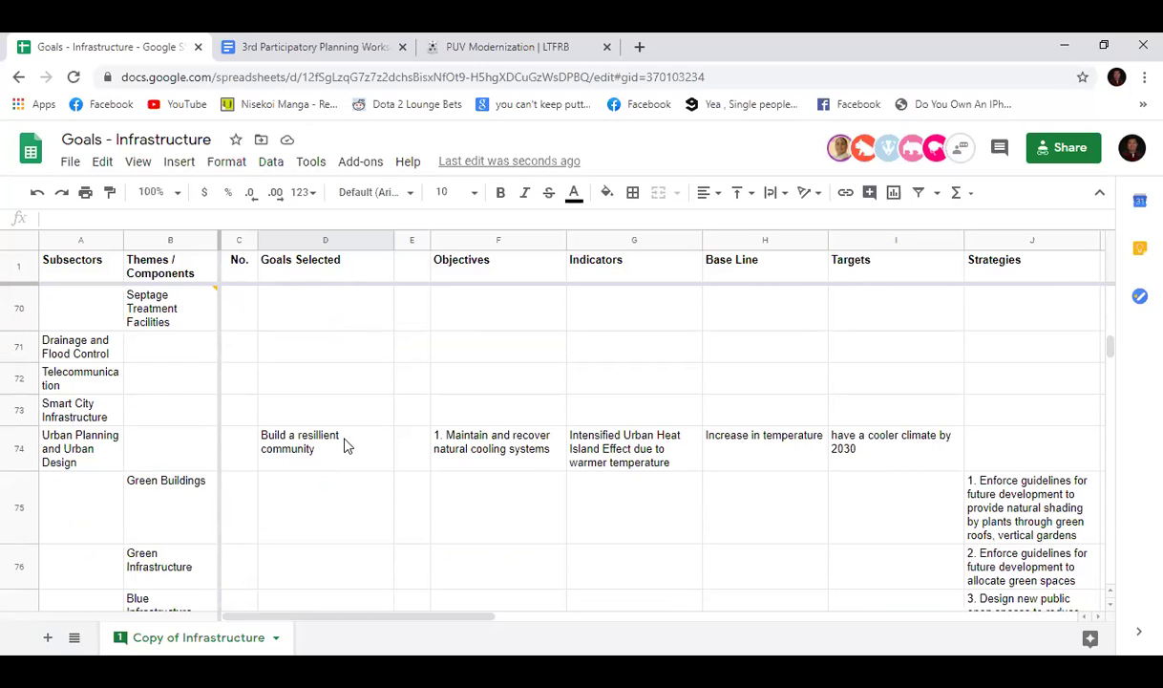
pyautogui.scroll(1, 346, 446)
pyautogui.scroll(-3, 347, 446)
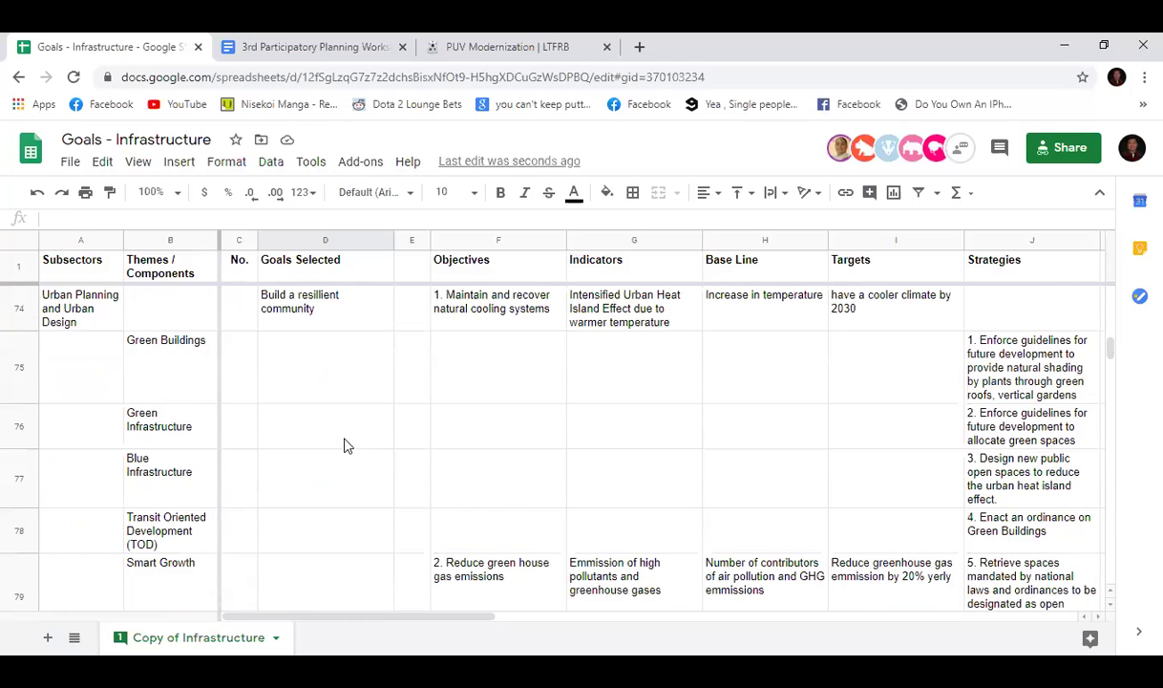
pyautogui.scroll(-4, 347, 446)
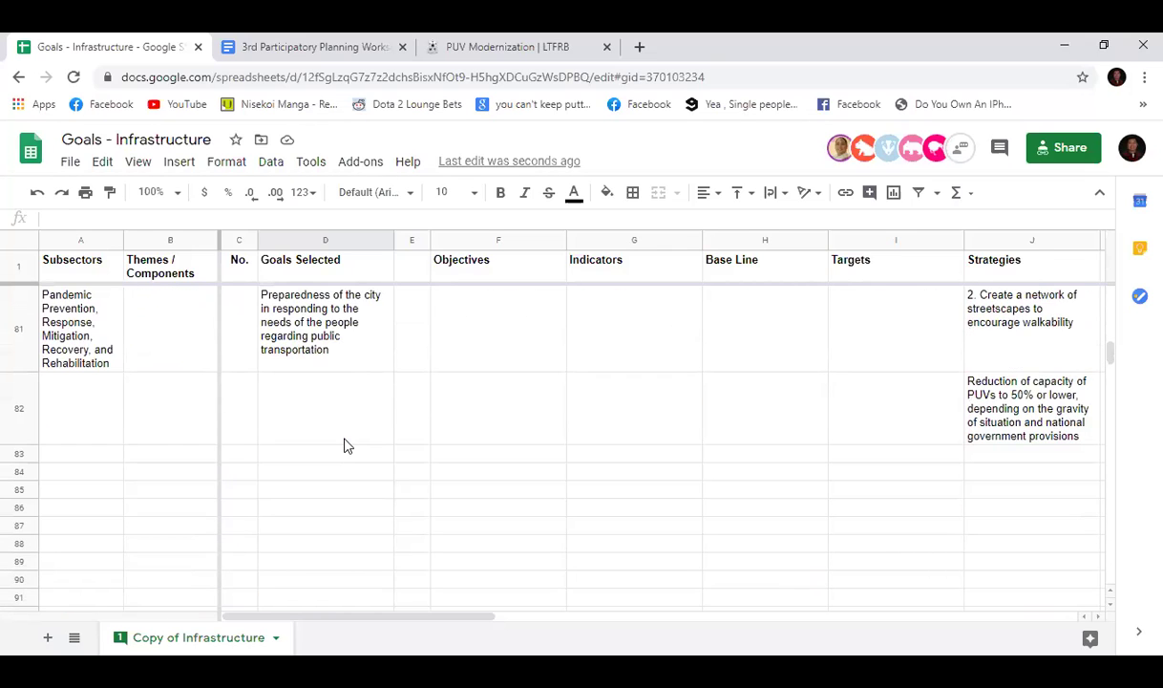
pyautogui.scroll(8, 346, 446)
pyautogui.click(273, 444)
pyautogui.scroll(3, 275, 459)
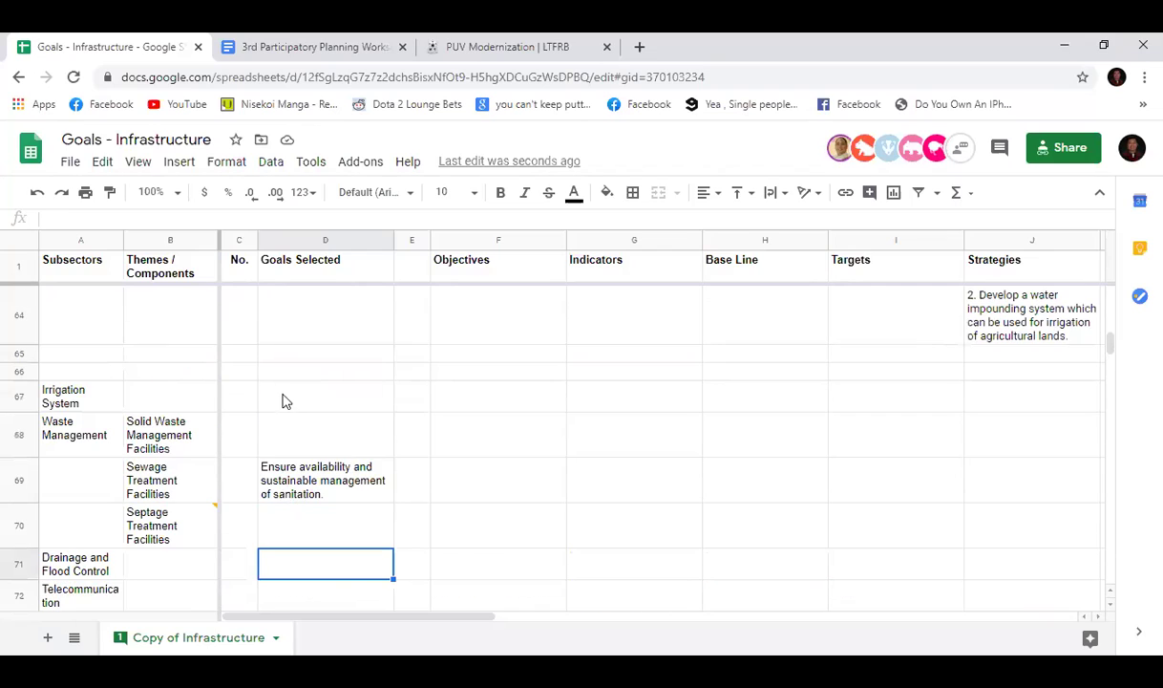
# Step: Enter "*Coordinate with Econ" as the objective in cell F67 of the Irrigation System row
pyautogui.click(283, 399)
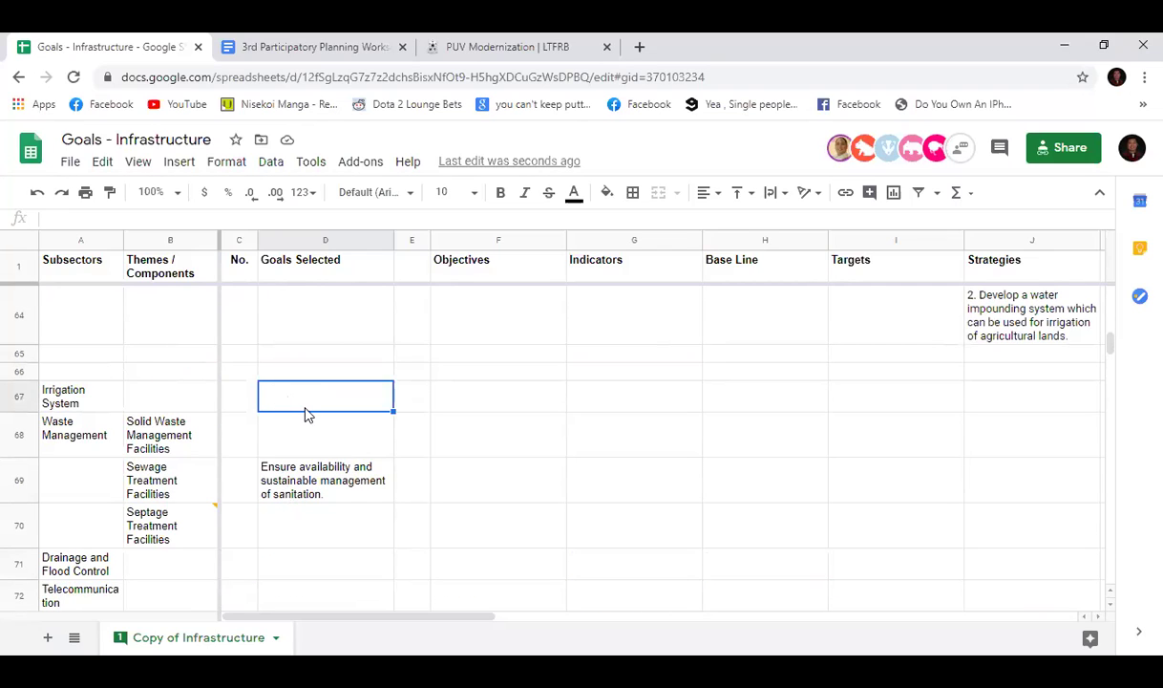
pyautogui.moveTo(73, 396); pyautogui.dragTo(1029, 389)
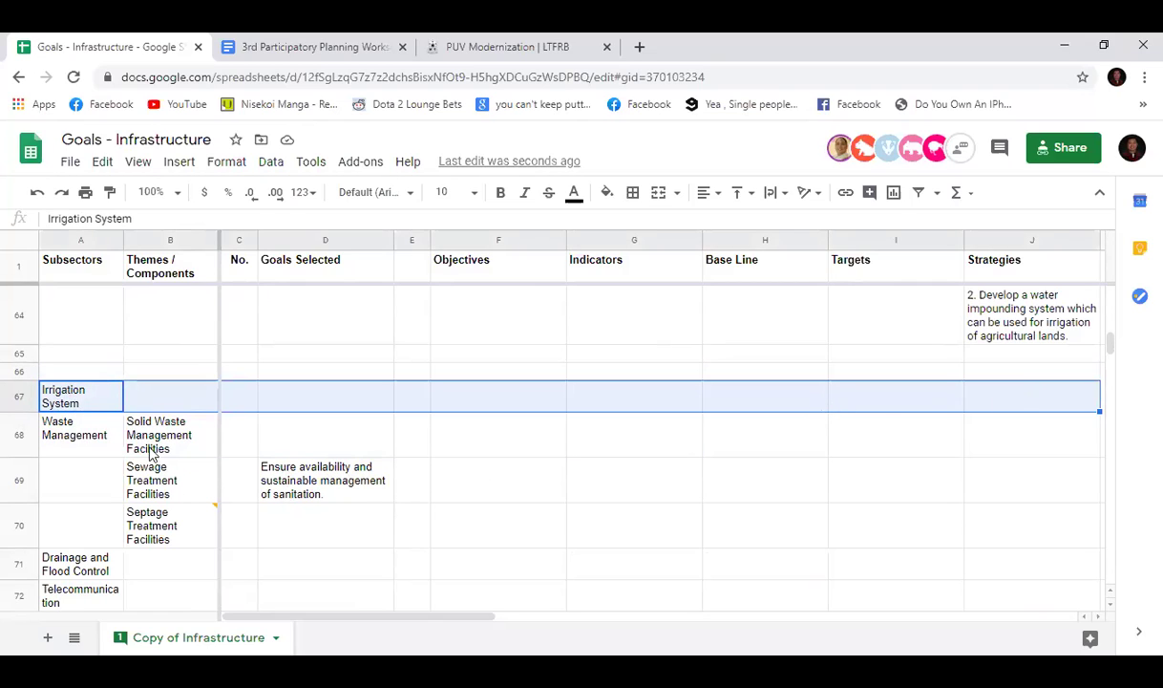
pyautogui.click(67, 420)
pyautogui.moveTo(183, 448); pyautogui.dragTo(512, 415)
pyautogui.click(525, 409)
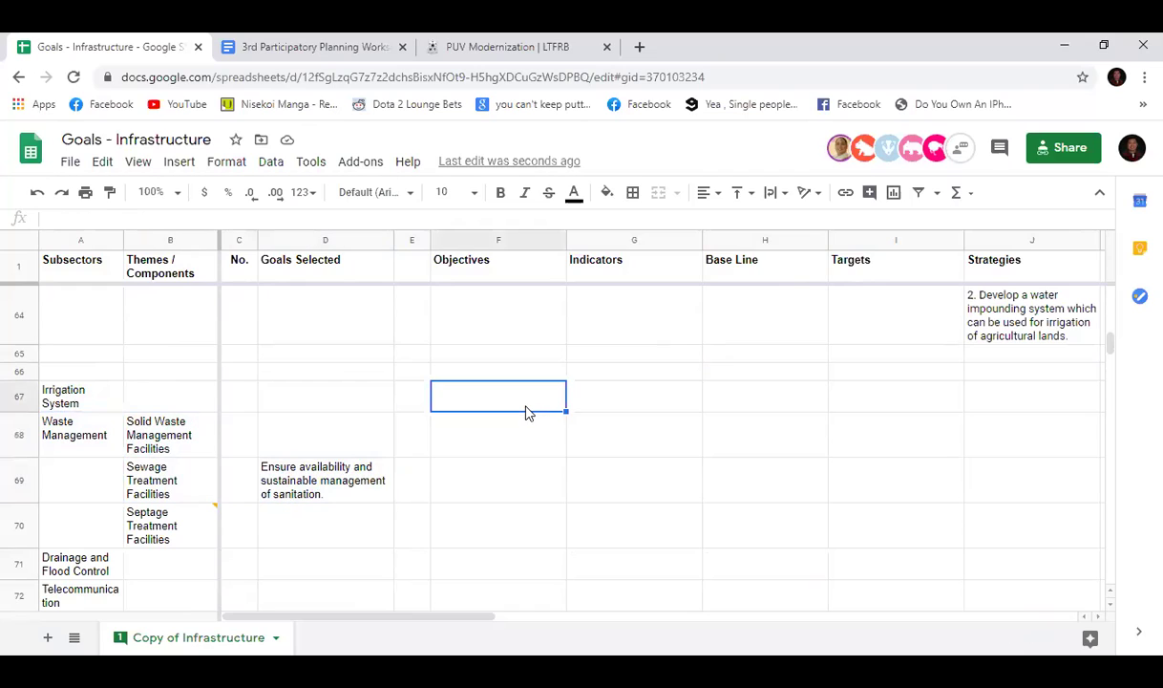
pyautogui.write('*Coo')
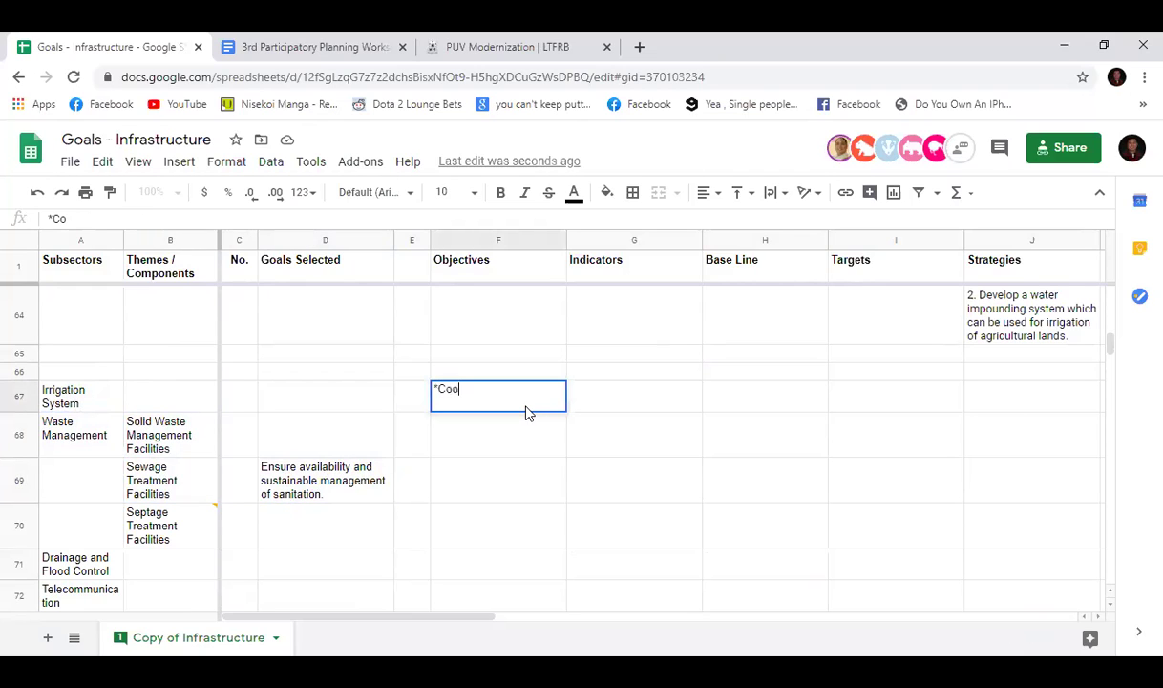
pyautogui.write('rdinate with Econ')
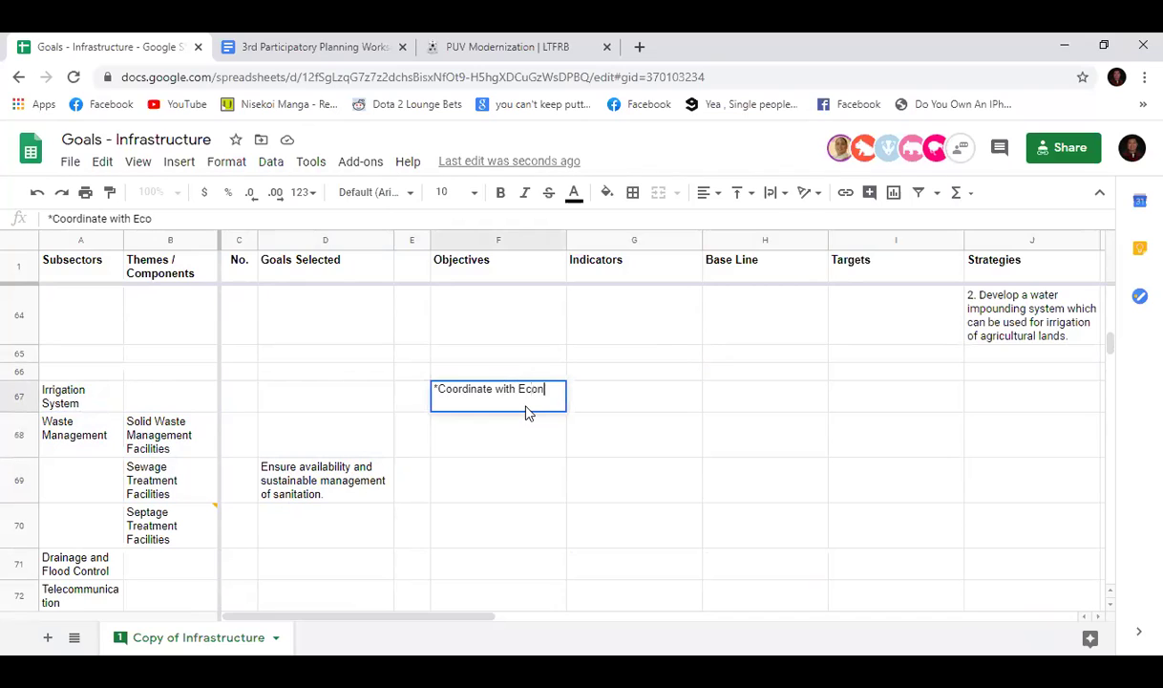
pyautogui.press('Return')
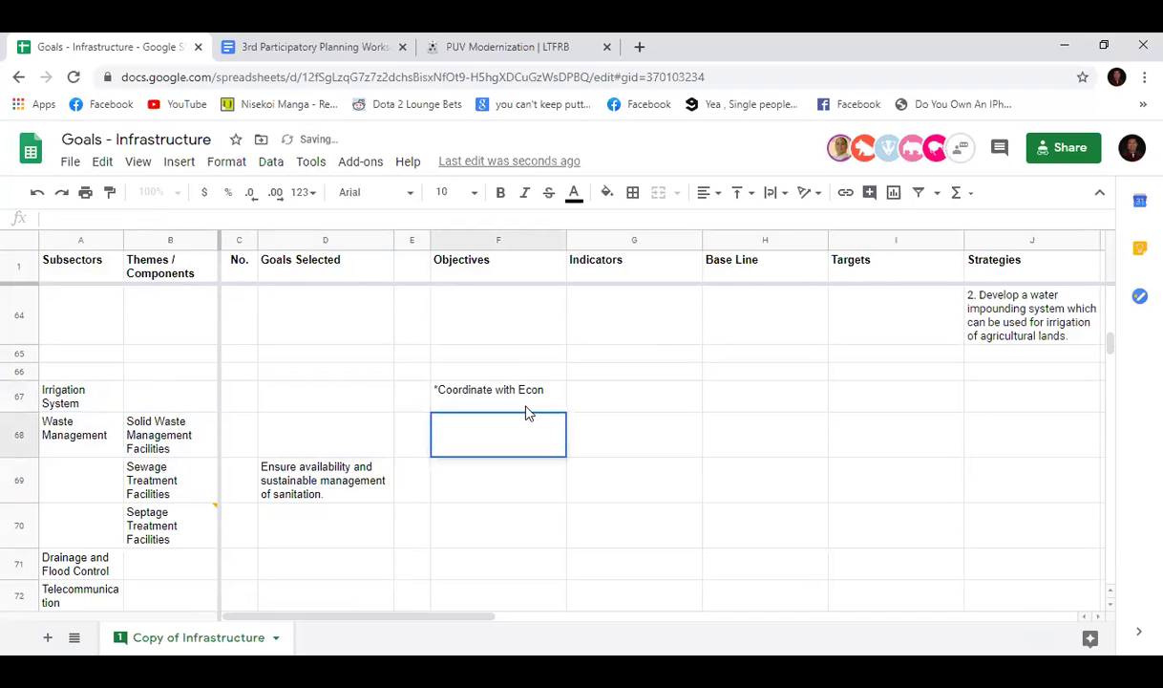
# Step: Enter "*Coordinate with Envi" as the objective in cell F68 of the Solid Waste Management Facilities row
pyautogui.write('*Coordi')
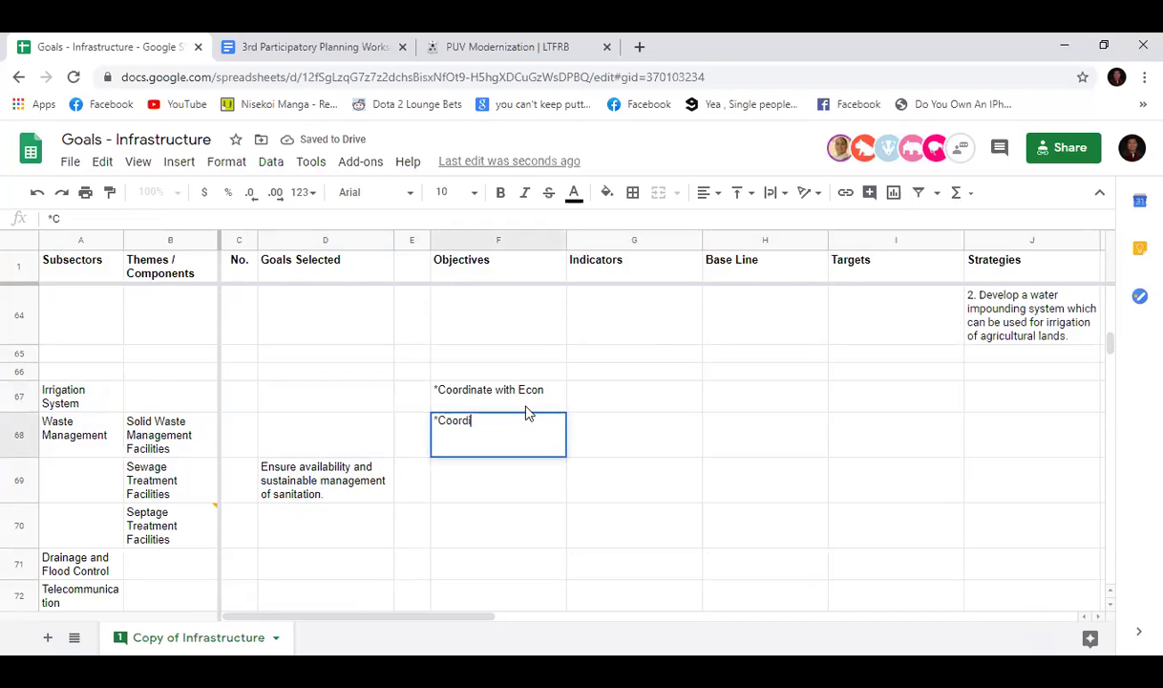
pyautogui.write('nate with Envi')
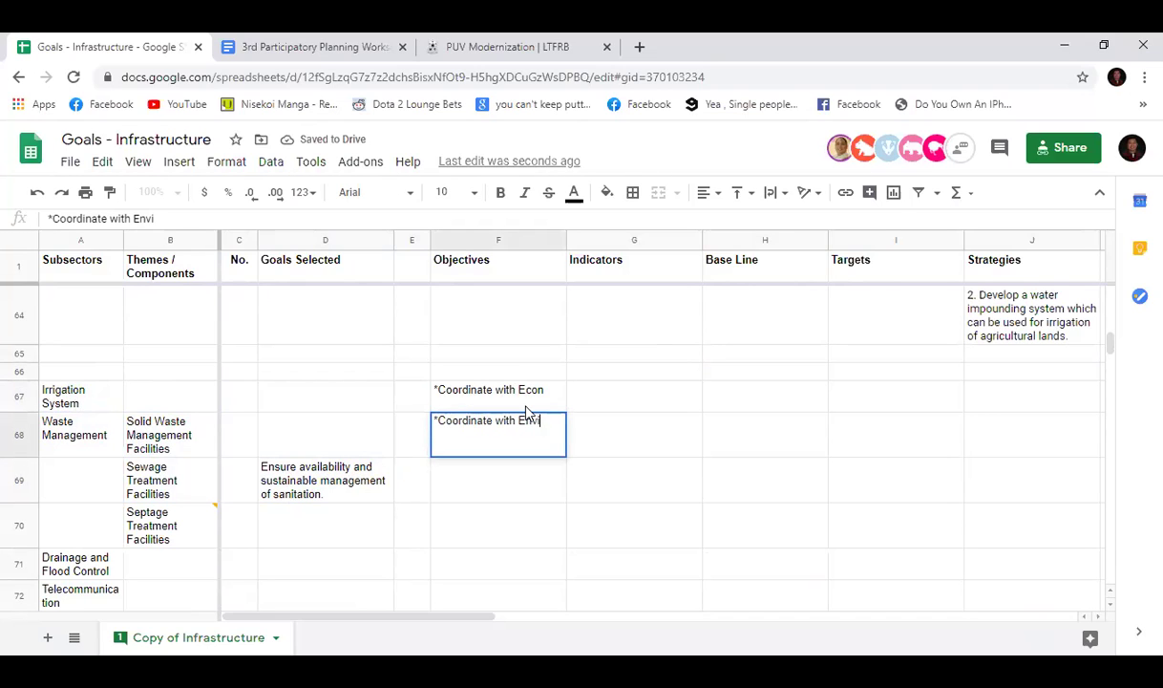
pyautogui.press('Return')
# Step: Copy the goal "Build a resillient community" from the Urban Planning row into cell D71 of the Drainage and Flood Control row
pyautogui.scroll(-1, 506, 440)
pyautogui.click(477, 516)
pyautogui.click(160, 505)
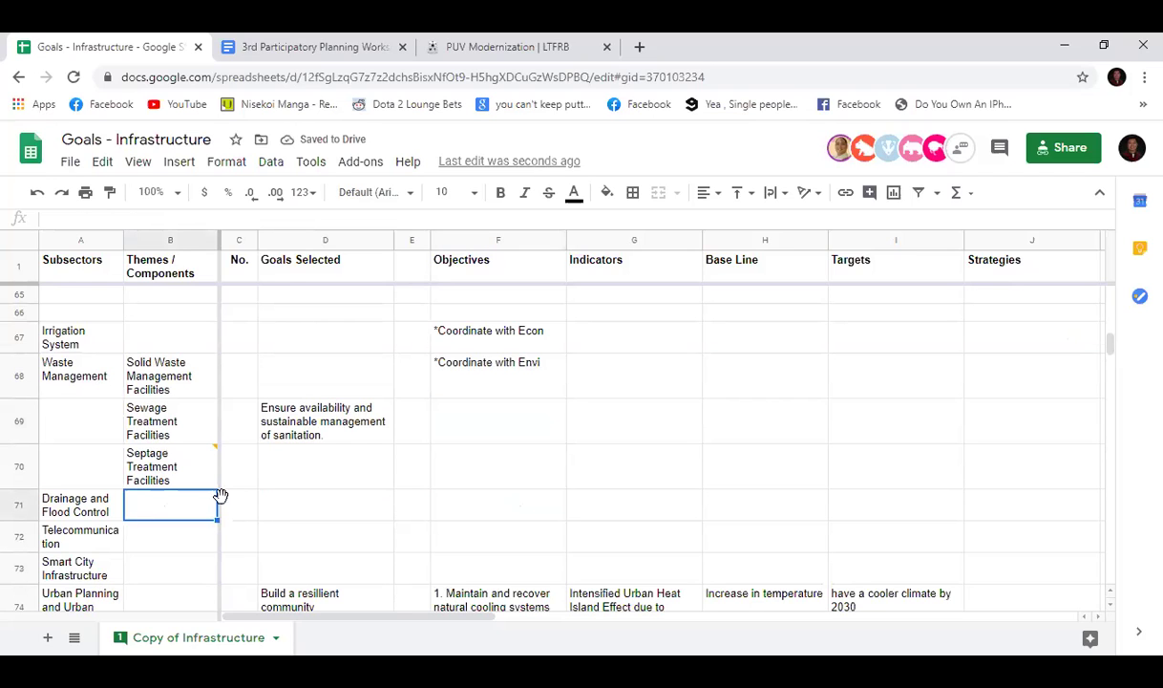
pyautogui.click(293, 510)
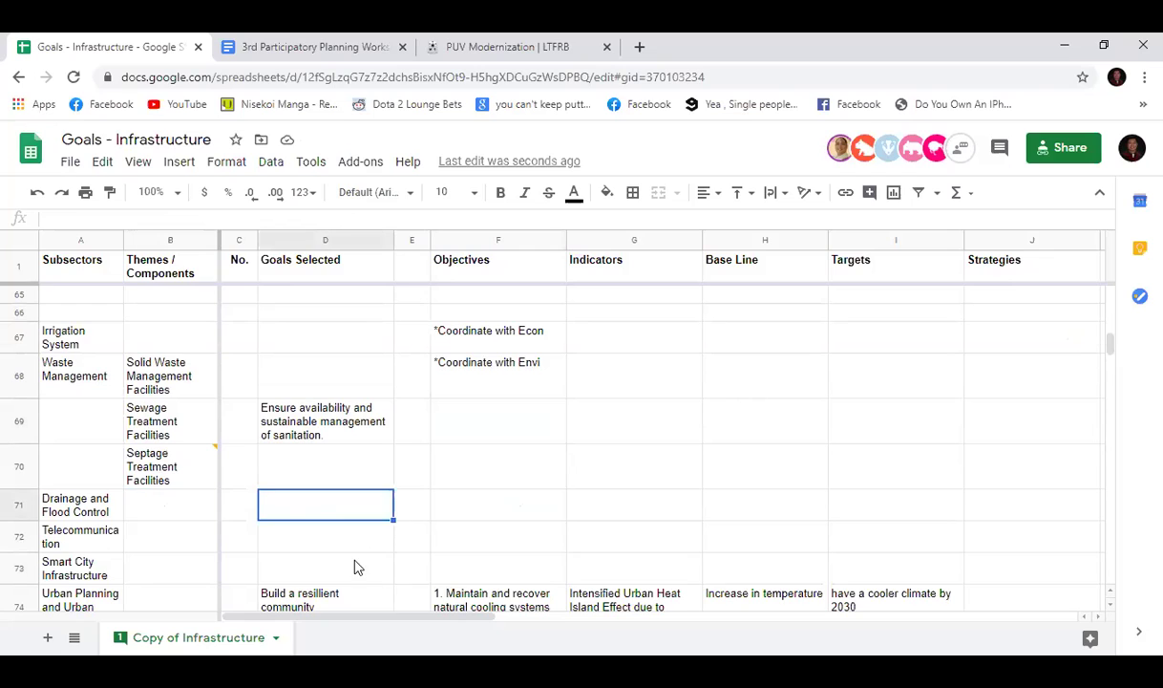
pyautogui.click(348, 600)
pyautogui.hotkey('ctrl', 'c')
pyautogui.click(329, 511)
pyautogui.hotkey('ctrl', 'v')
pyautogui.click(466, 509)
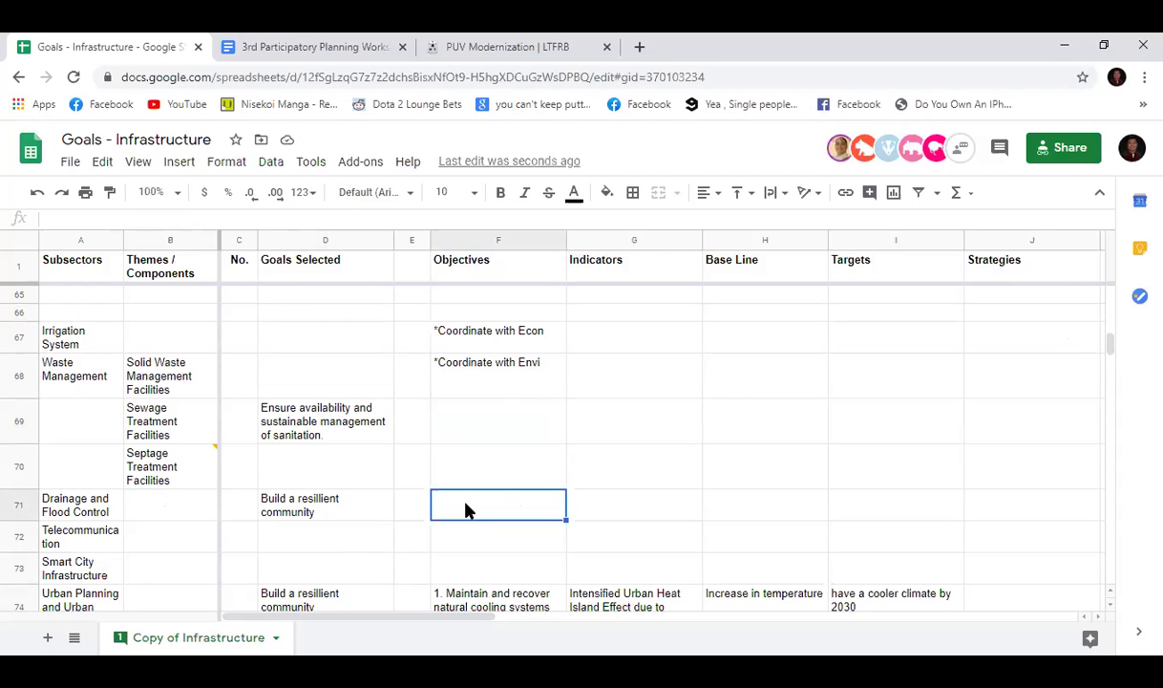
# Step: Enter the strategy "Create a Master Drainage Development Plan" in cell J71 of the Drainage and Flood Control row
pyautogui.click(1002, 514)
pyautogui.write('Create a Master Drainage Develo')
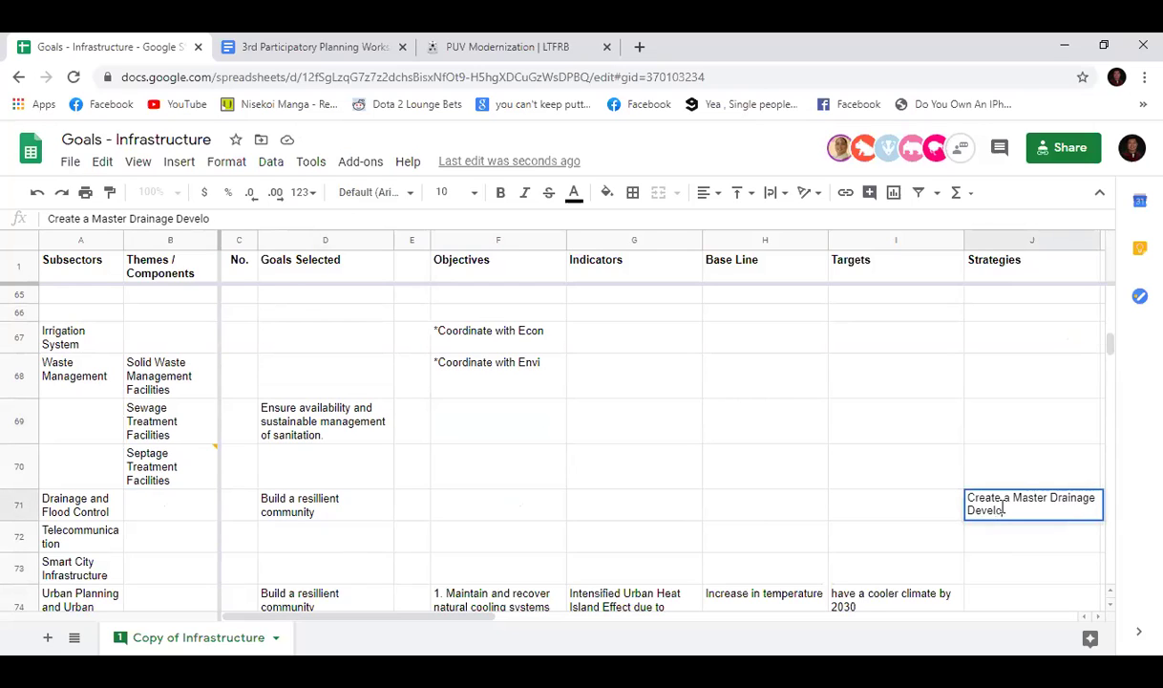
pyautogui.write('pment Plan')
pyautogui.press('Return')
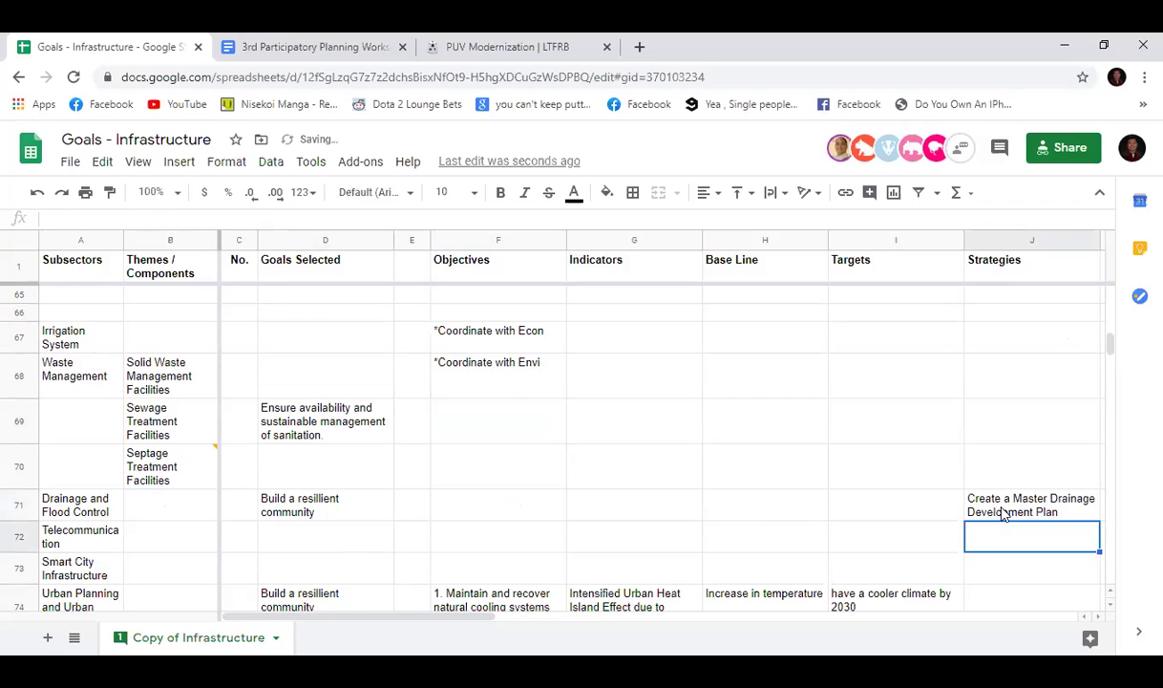
# Step: Extend the drainage strategy in J71 with "for Angeles City" at its end
pyautogui.click(896, 512)
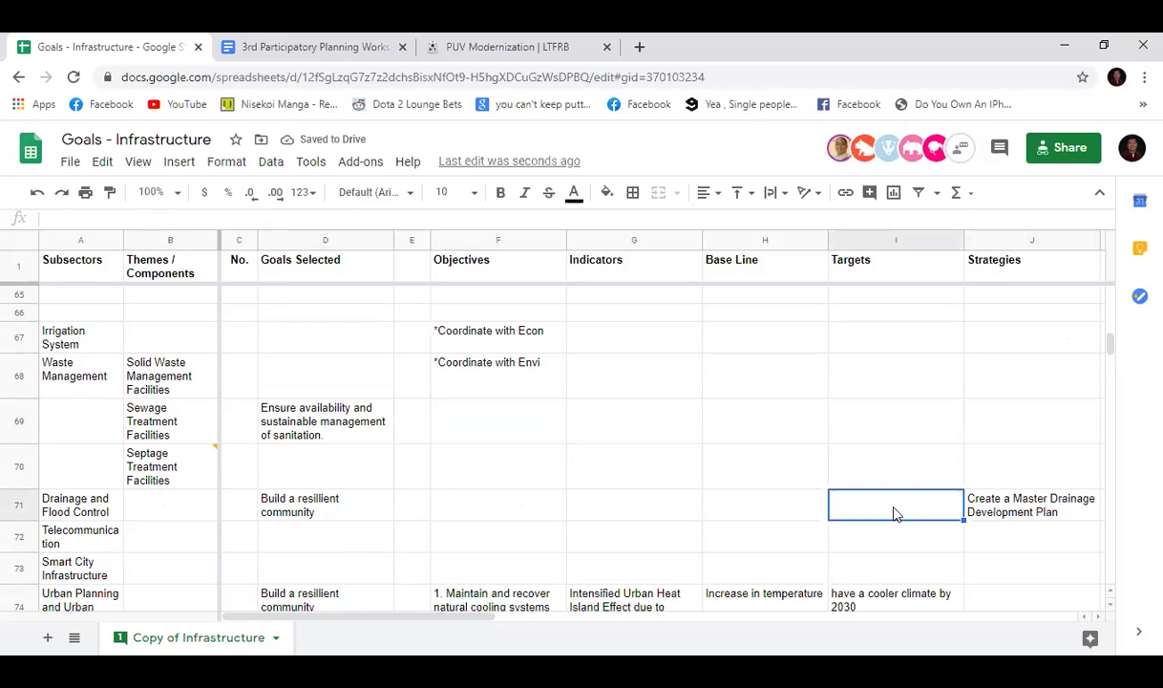
pyautogui.click(994, 506)
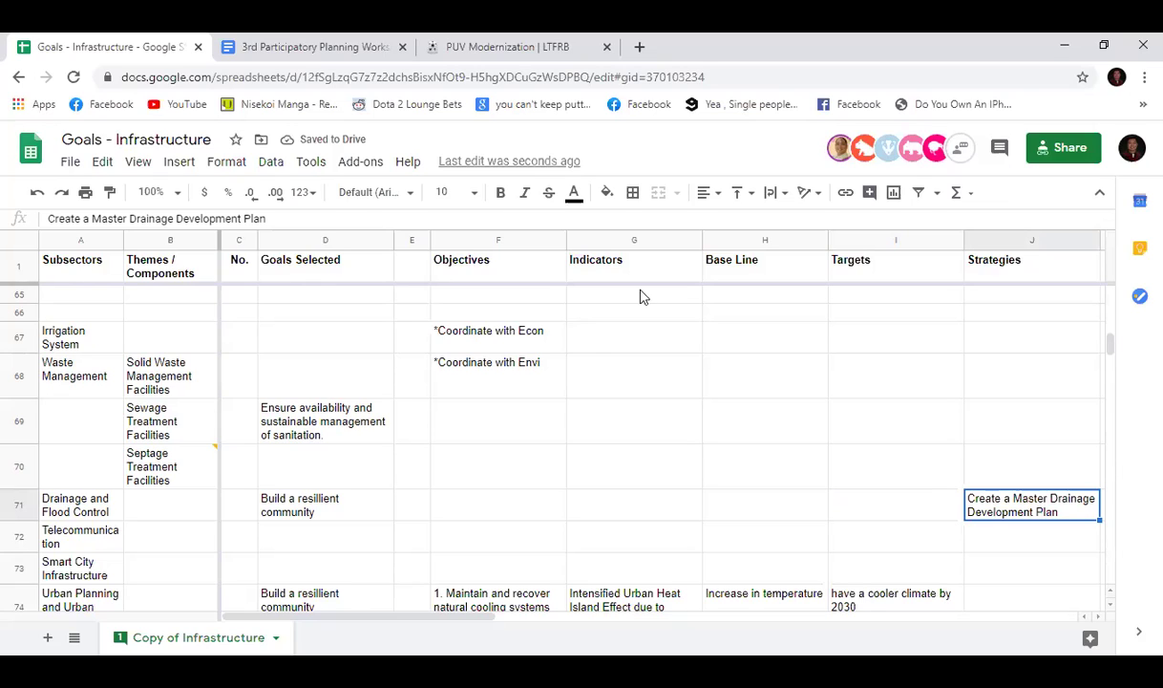
pyautogui.click(542, 218)
pyautogui.write('for An')
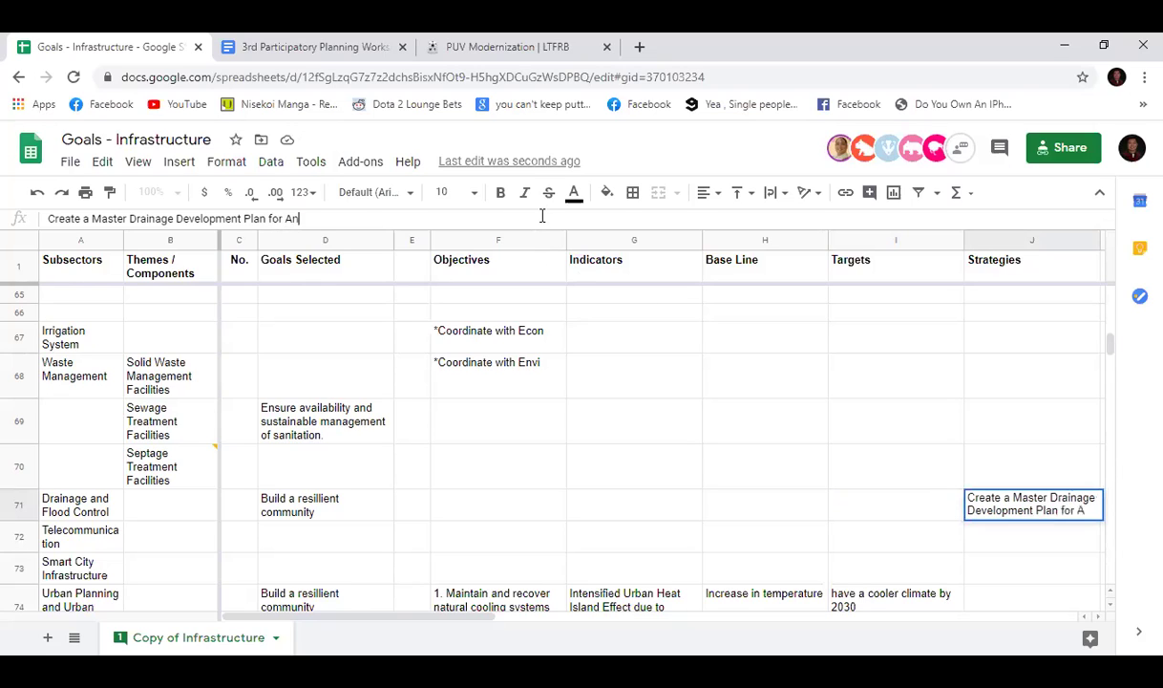
pyautogui.write('geles City')
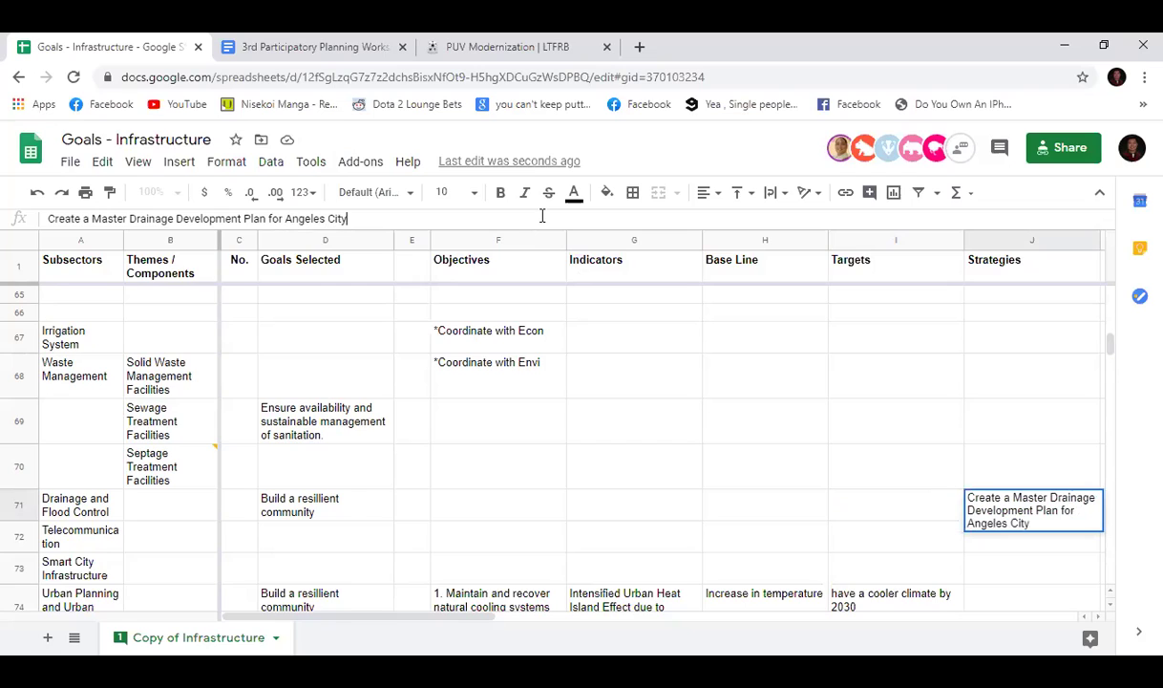
pyautogui.press('Return')
# Step: Enter the objective "To provide adequate draining system for Angeles City" in cell F71 of the Drainage and Flood Control row
pyautogui.click(768, 523)
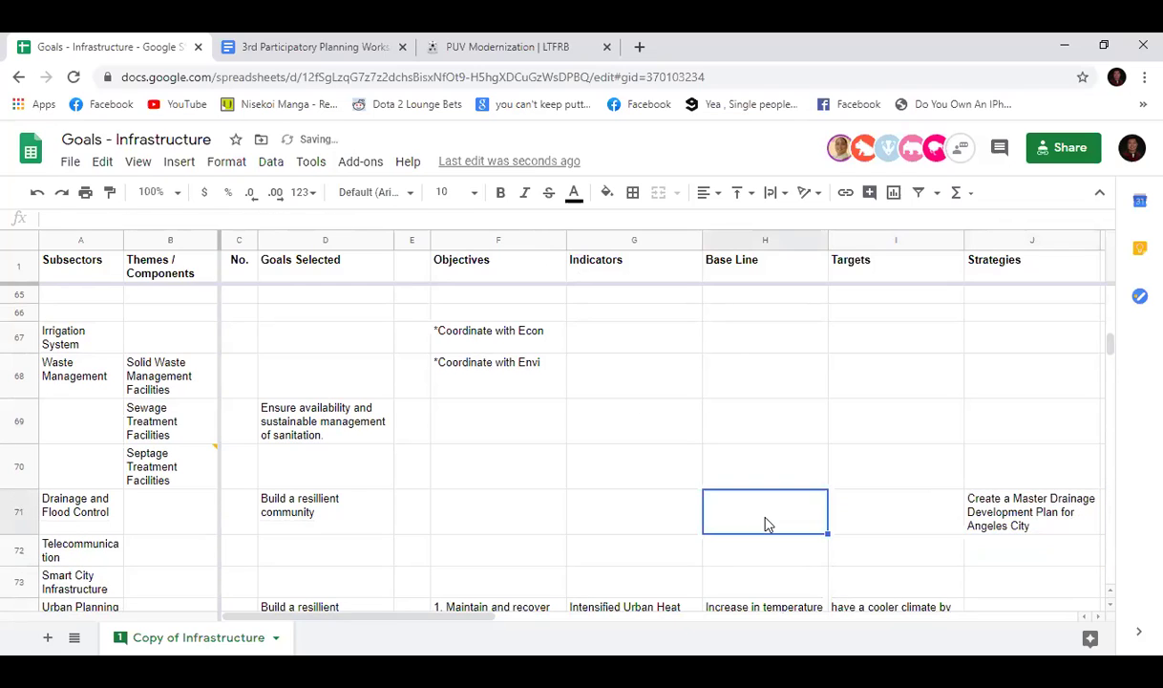
pyautogui.click(607, 522)
pyautogui.click(476, 219)
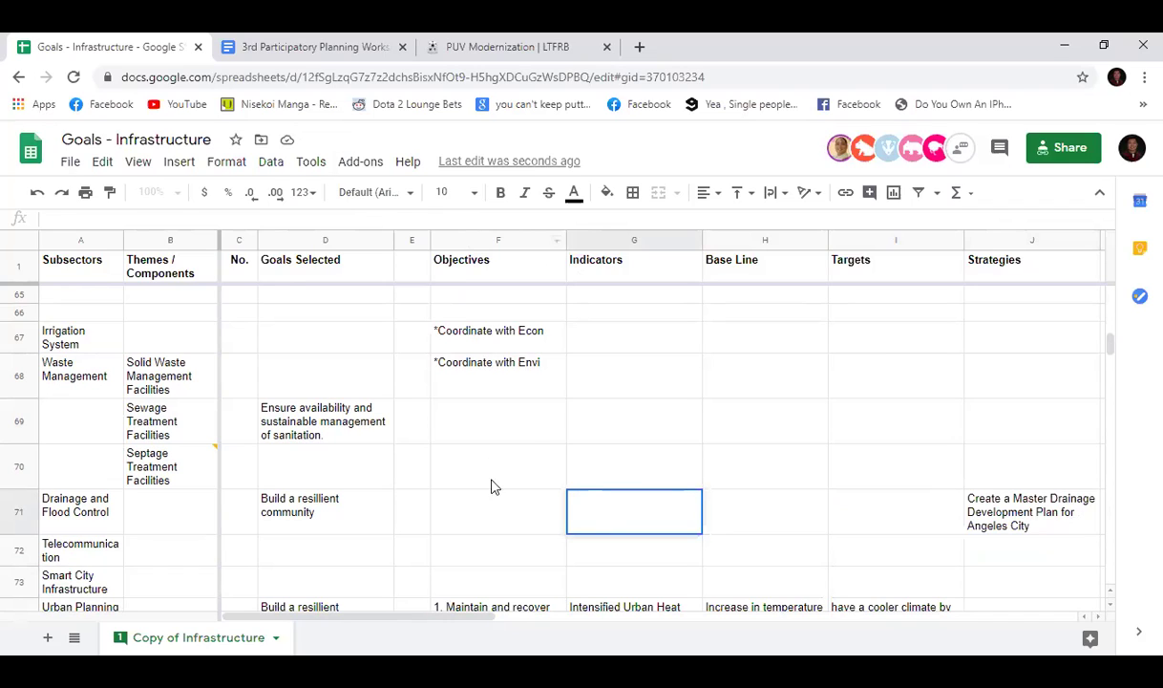
pyautogui.click(498, 513)
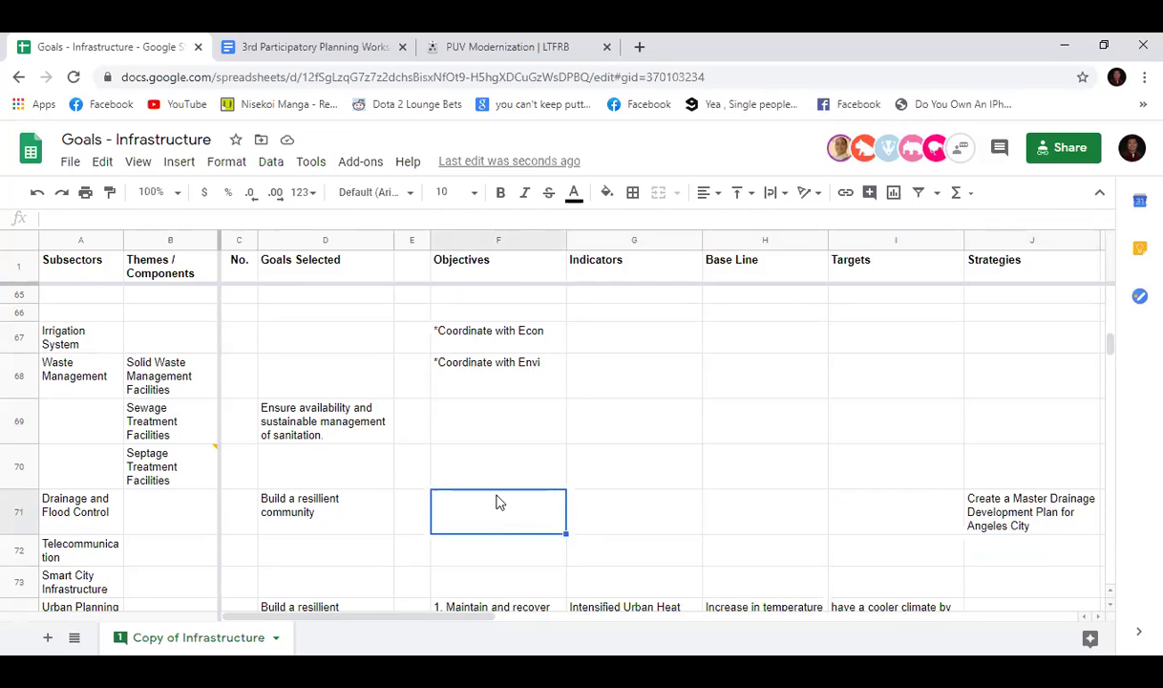
pyautogui.click(437, 216)
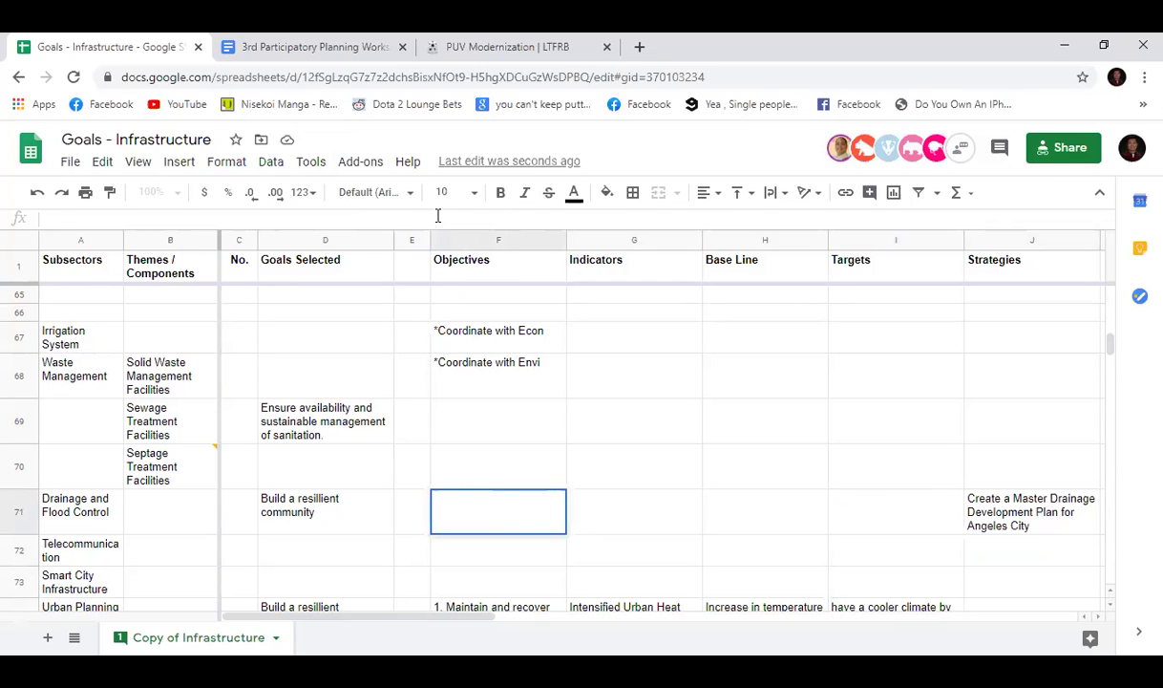
pyautogui.write('To provide adequate dra')
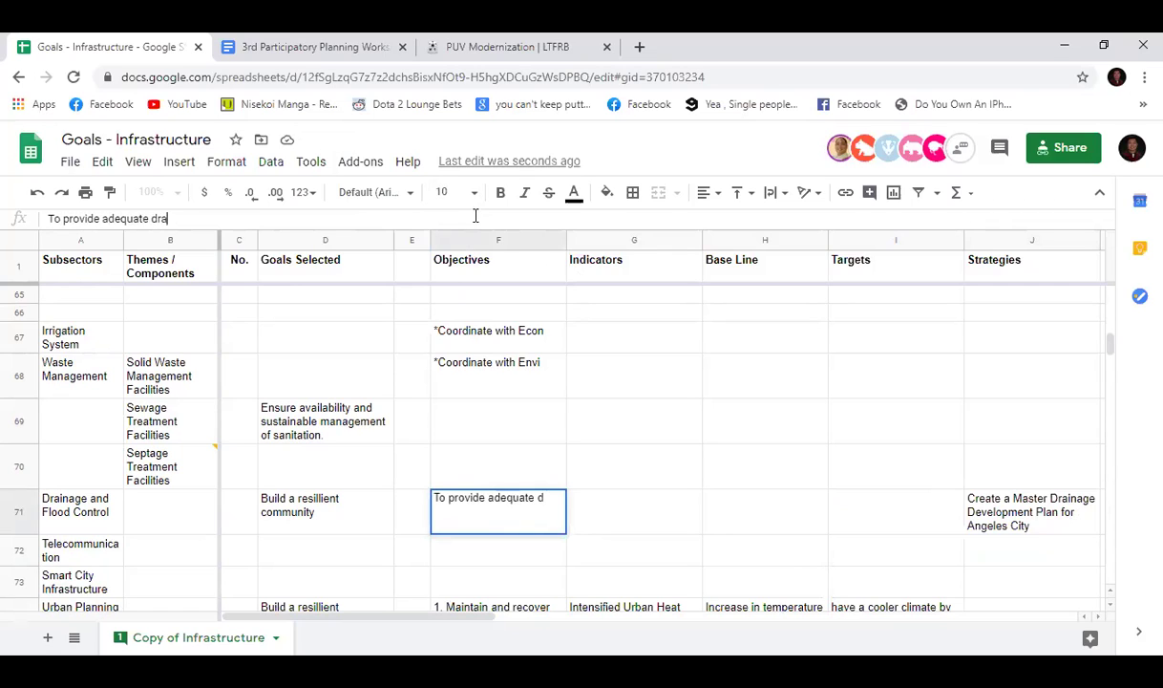
pyautogui.write('ning system for Angeles City')
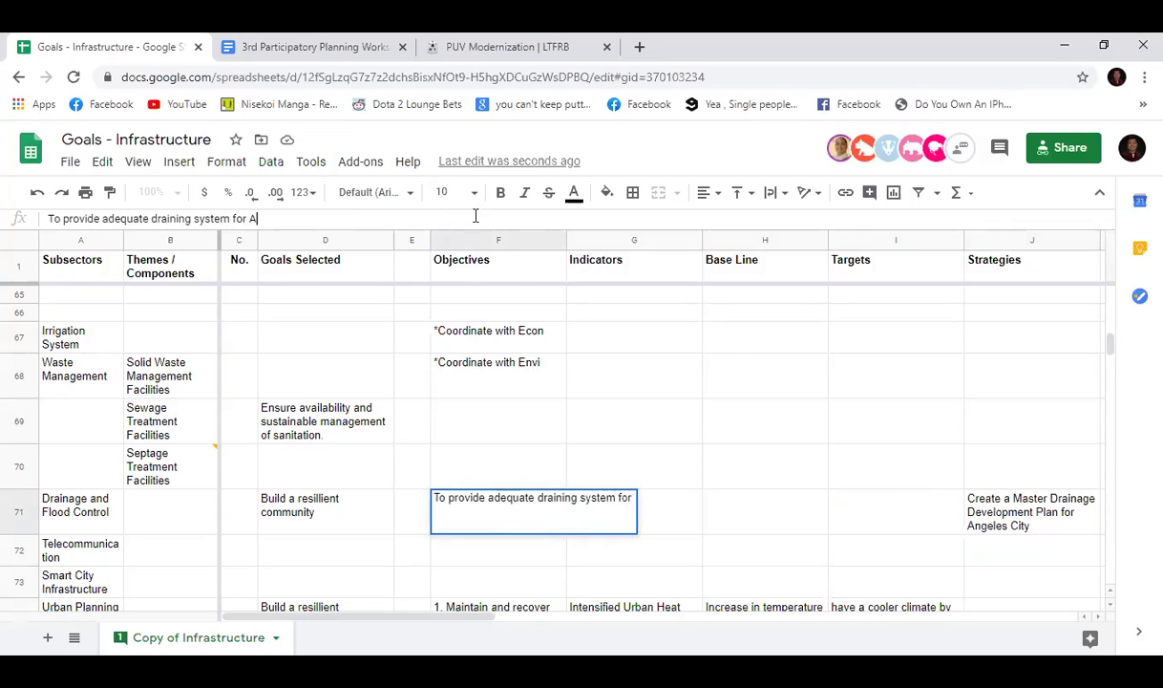
pyautogui.press('Return')
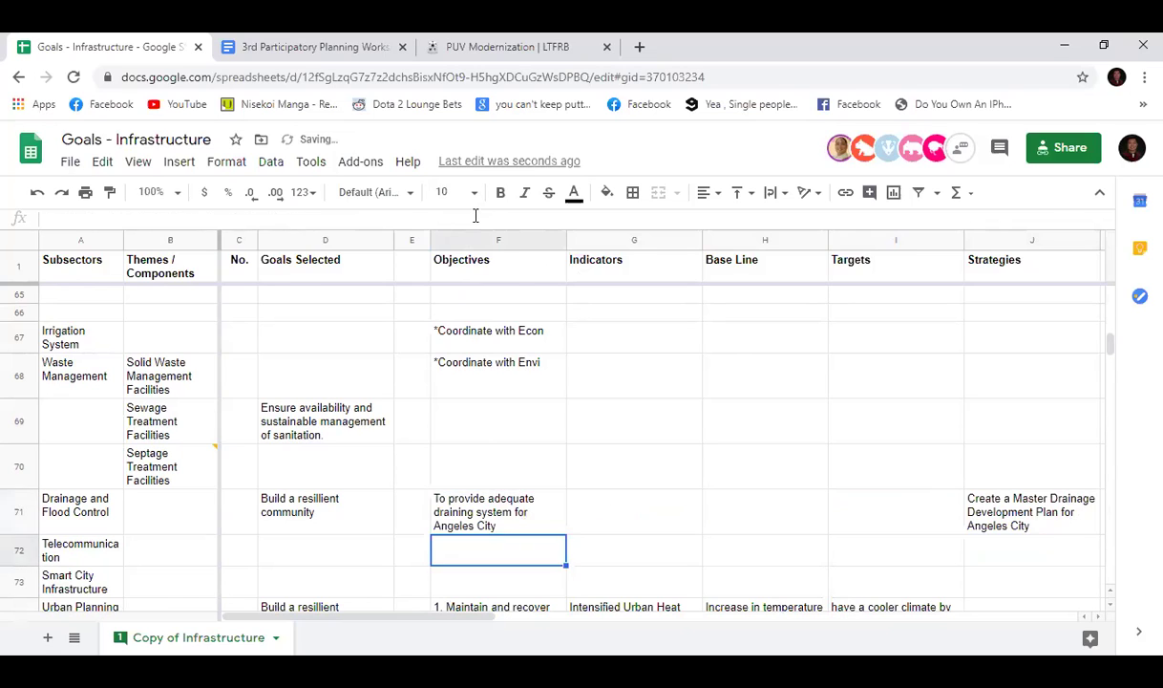
pyautogui.click(514, 511)
pyautogui.click(151, 219)
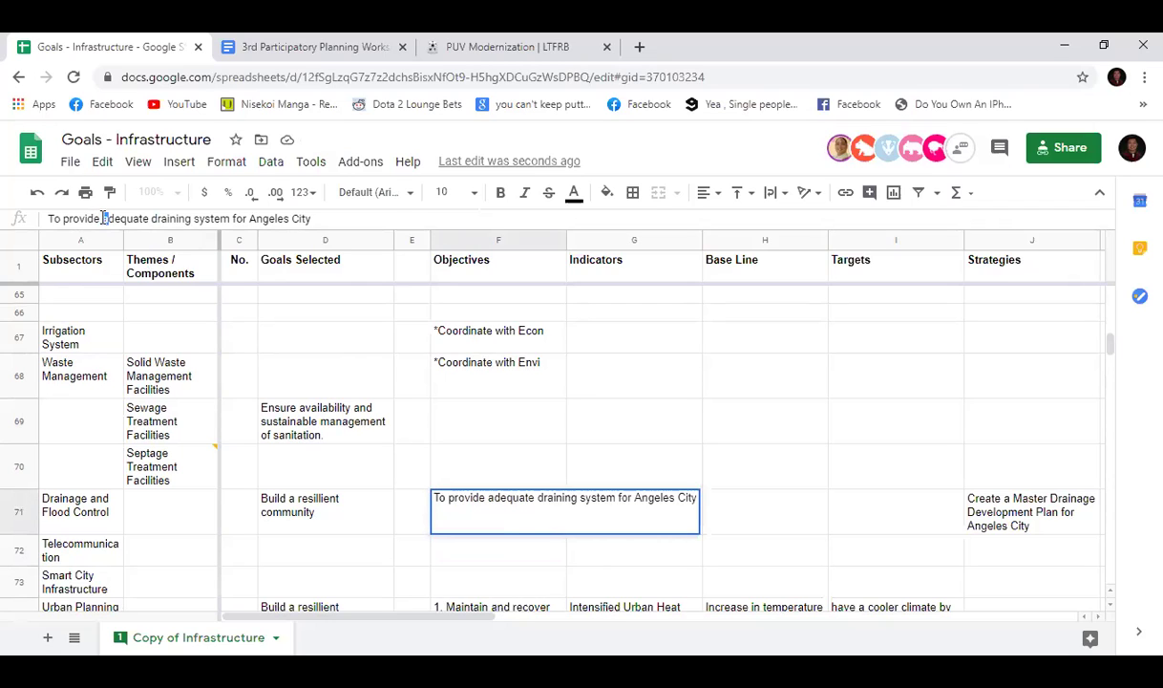
pyautogui.moveTo(114, 217); pyautogui.dragTo(103, 218)
pyautogui.press('BackSpace')
pyautogui.moveTo(103, 217); pyautogui.dragTo(118, 215)
pyautogui.write('ade')
pyautogui.press('Return')
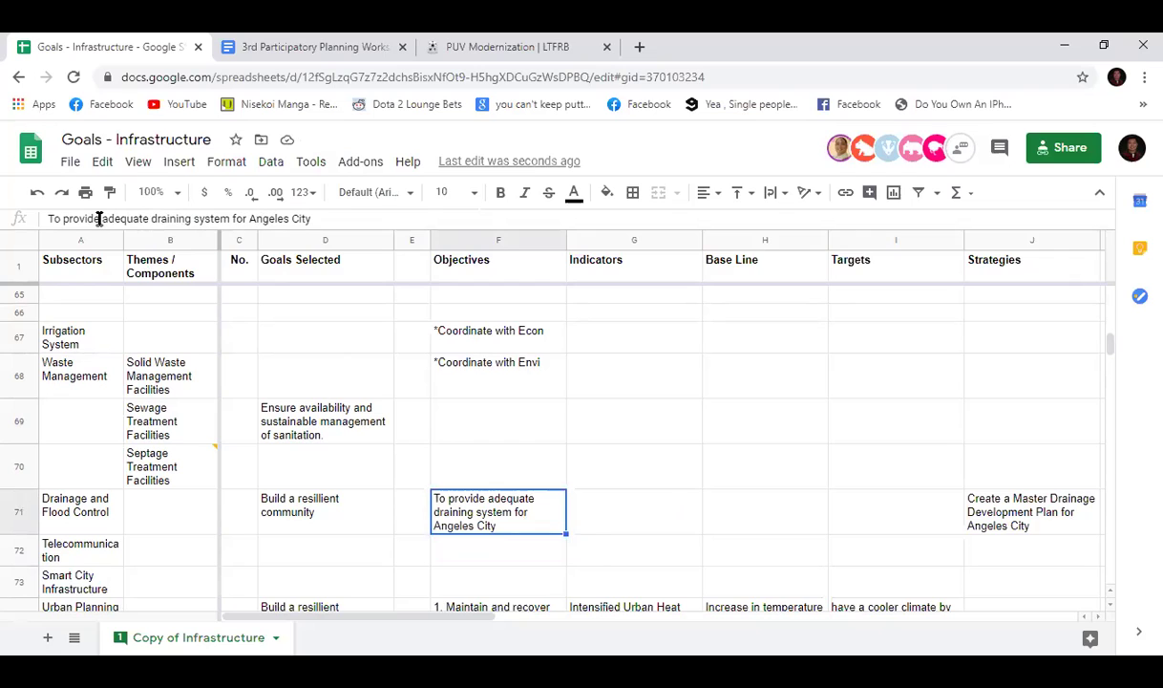
pyautogui.click(99, 218)
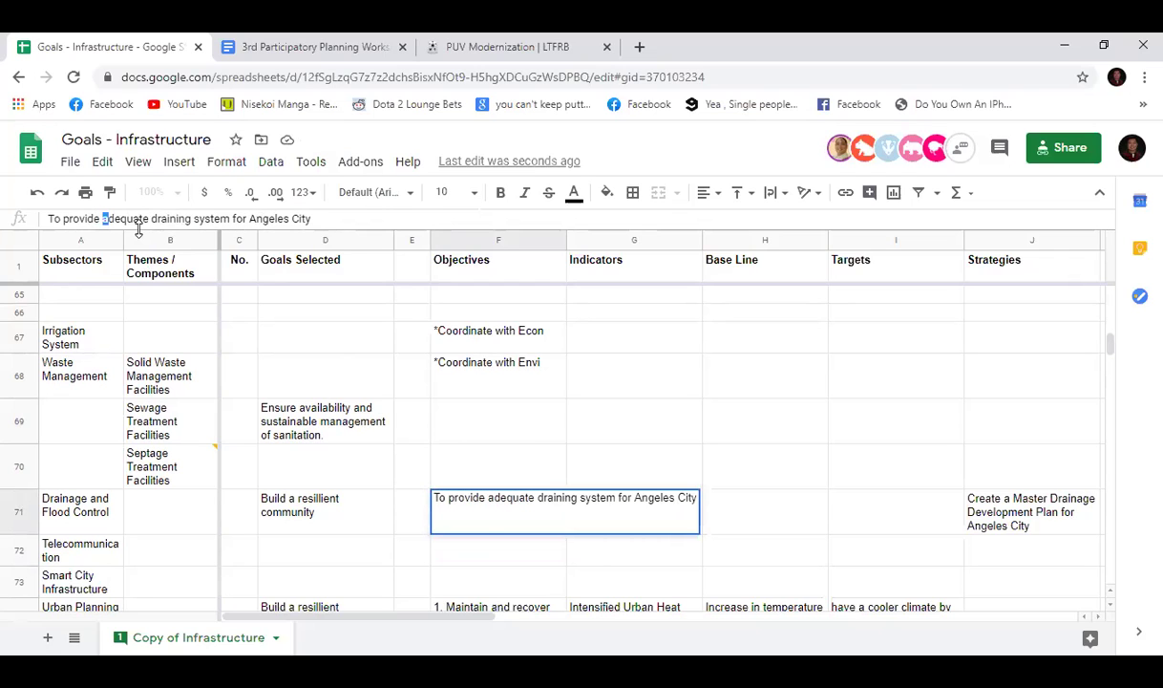
pyautogui.press('Escape')
pyautogui.click(612, 531)
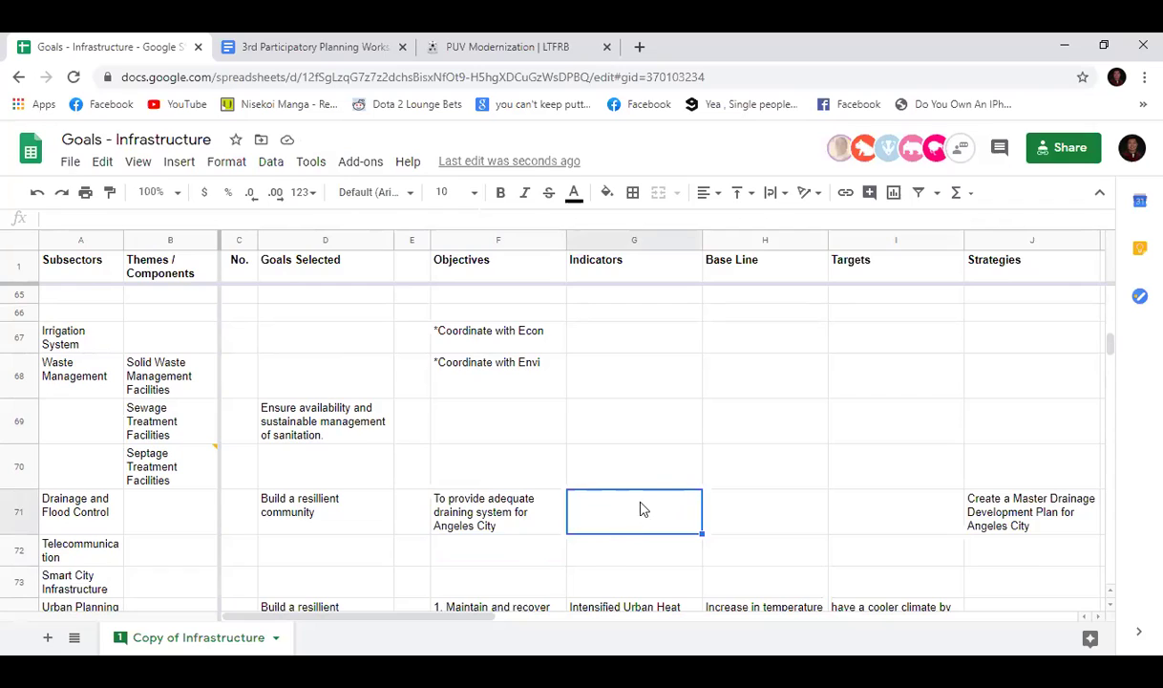
pyautogui.click(878, 216)
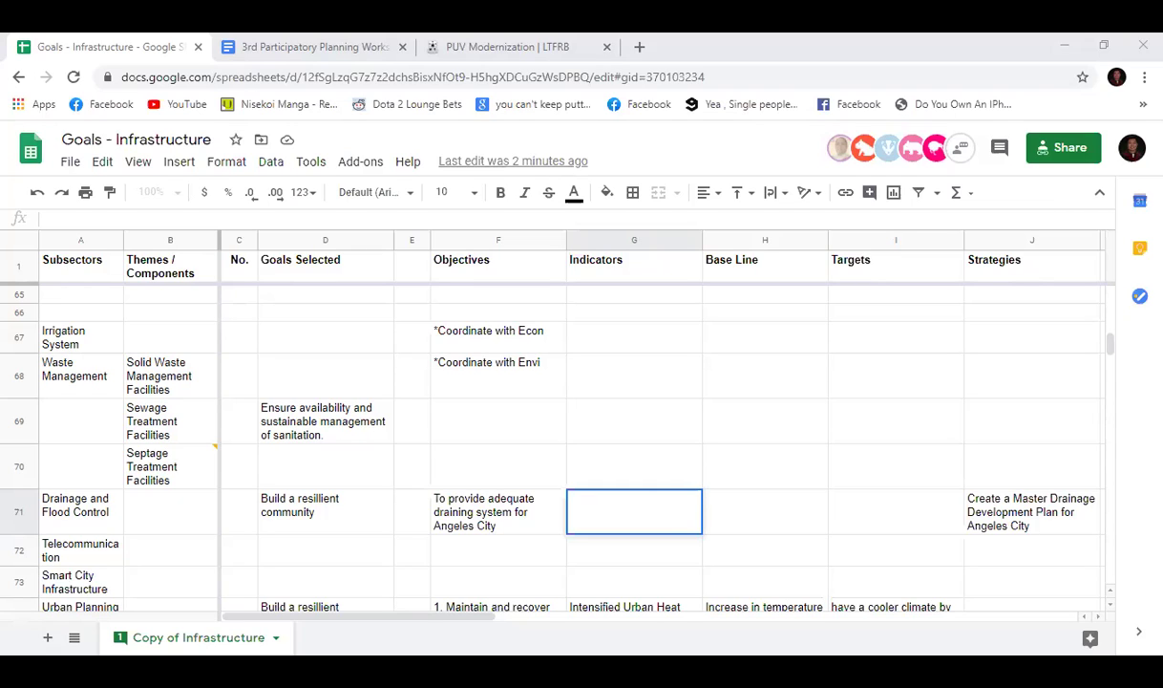
pyautogui.click(716, 511)
pyautogui.click(636, 511)
pyautogui.scroll(-1, 636, 511)
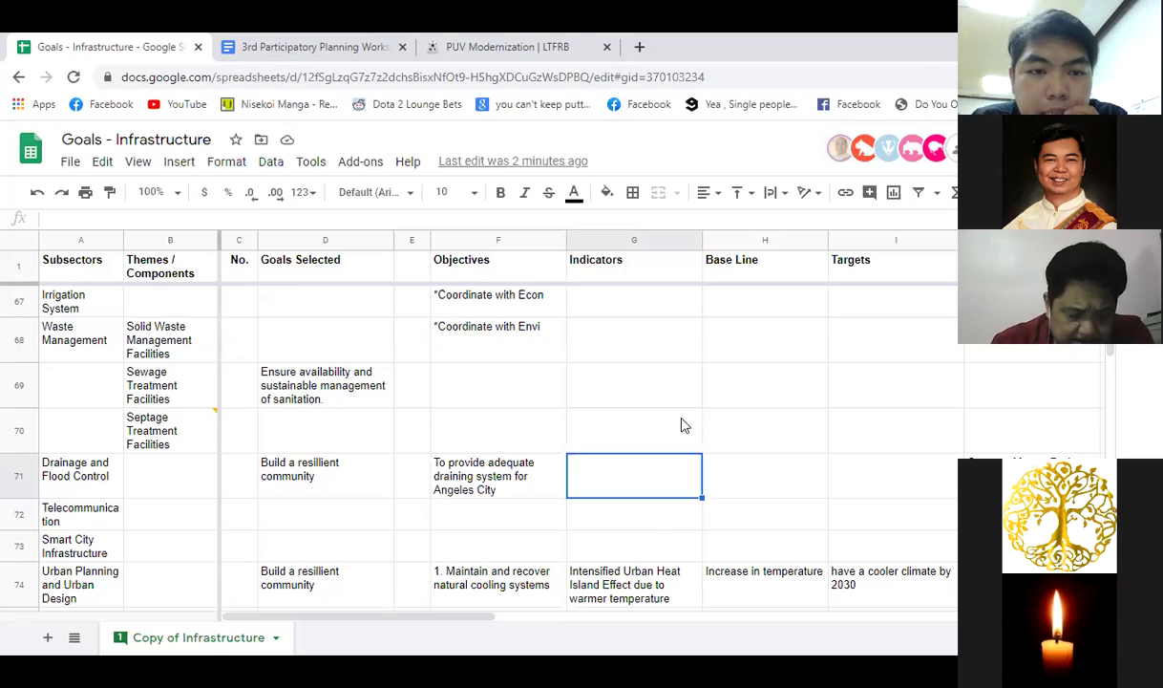
# Step: Enter the objective "Promote safe access through rail transportation" in cell F48 of the Railways section
pyautogui.scroll(15, 554, 538)
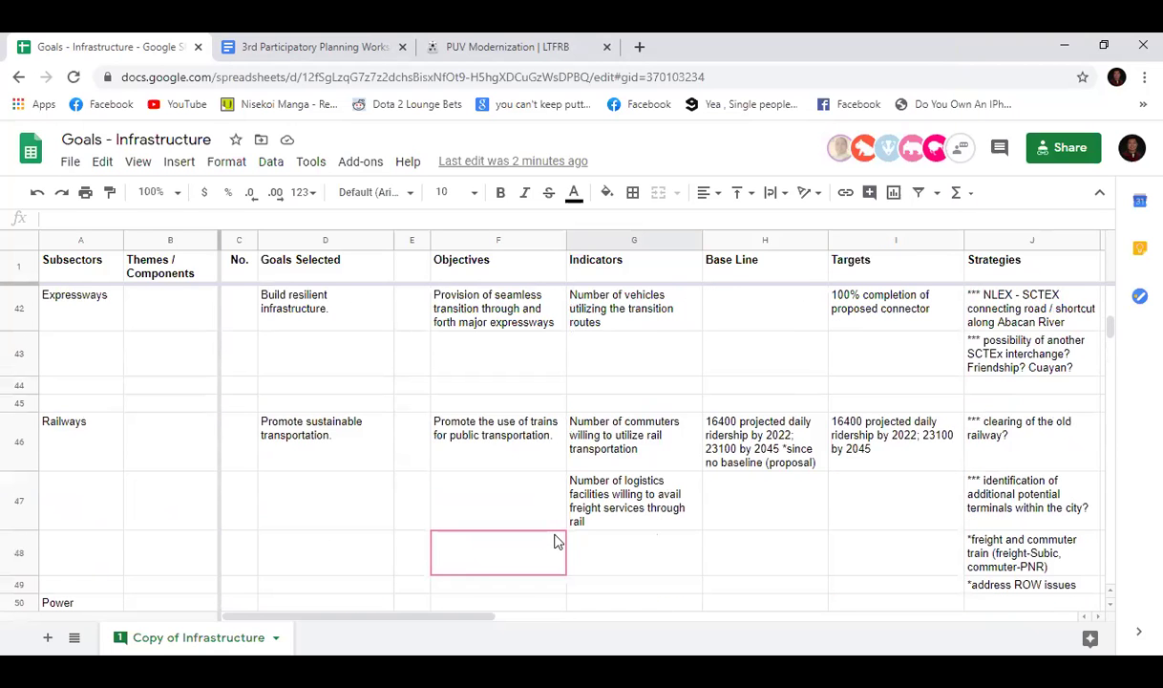
pyautogui.click(657, 548)
pyautogui.click(473, 482)
pyautogui.press('Up')
pyautogui.press('Down')
pyautogui.click(483, 551)
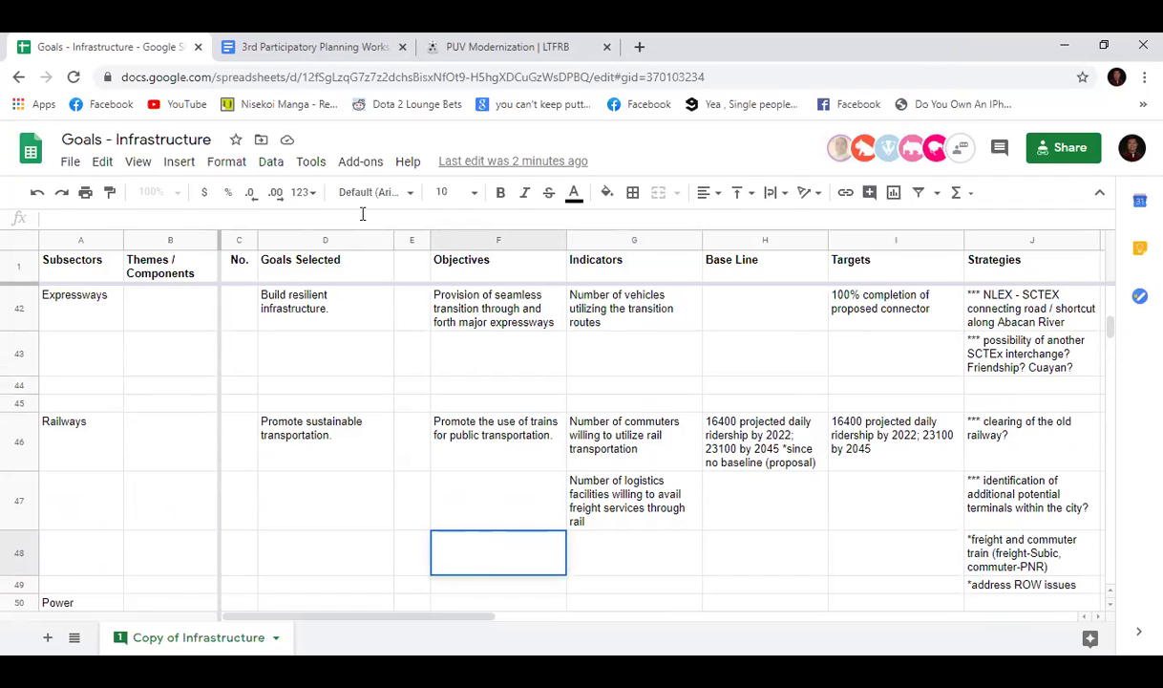
pyautogui.write('Promote safe c')
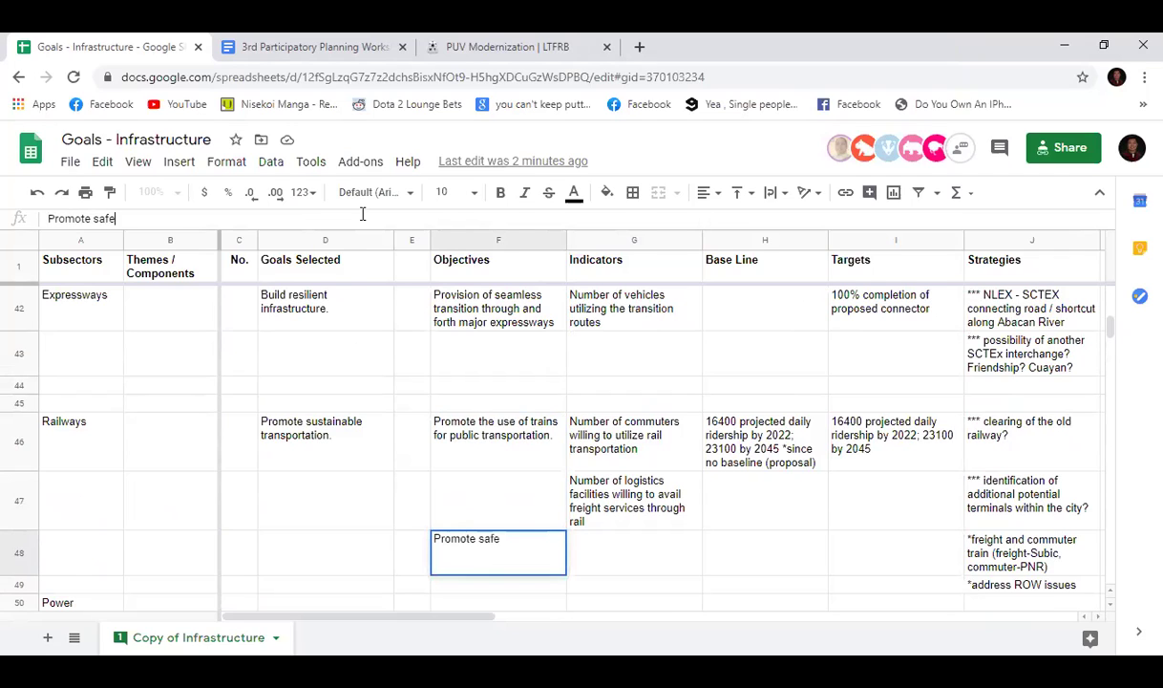
pyautogui.press('BackSpace')
pyautogui.press('BackSpace')
pyautogui.write('access thro')
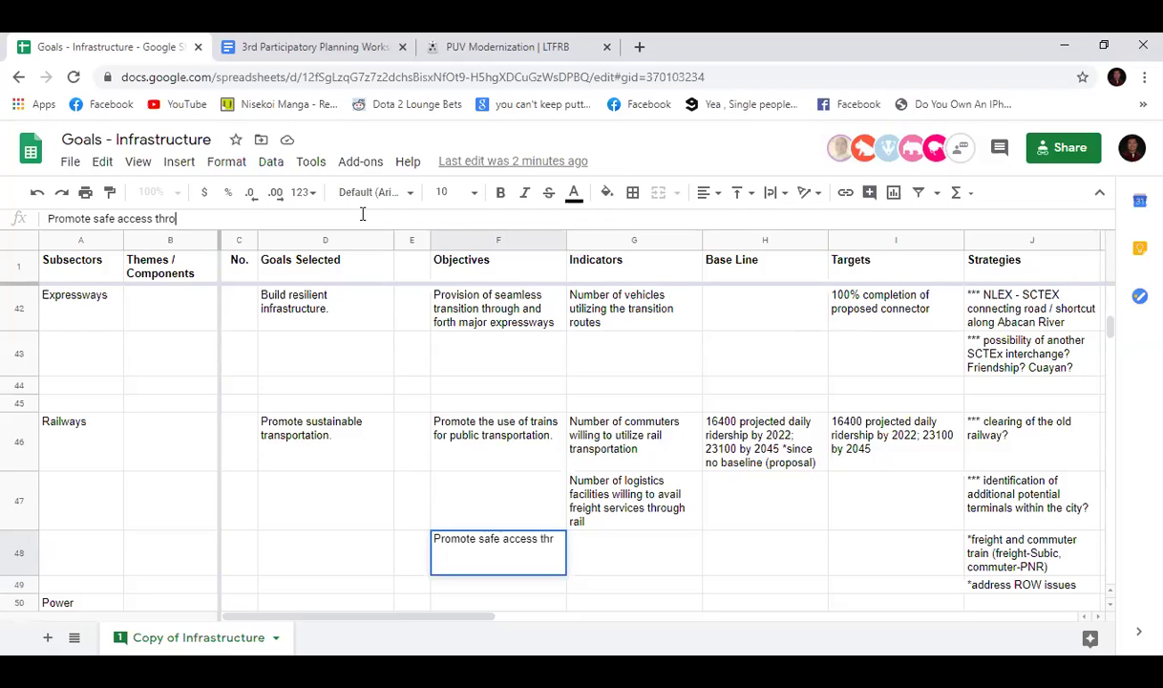
pyautogui.write('ugh ra')
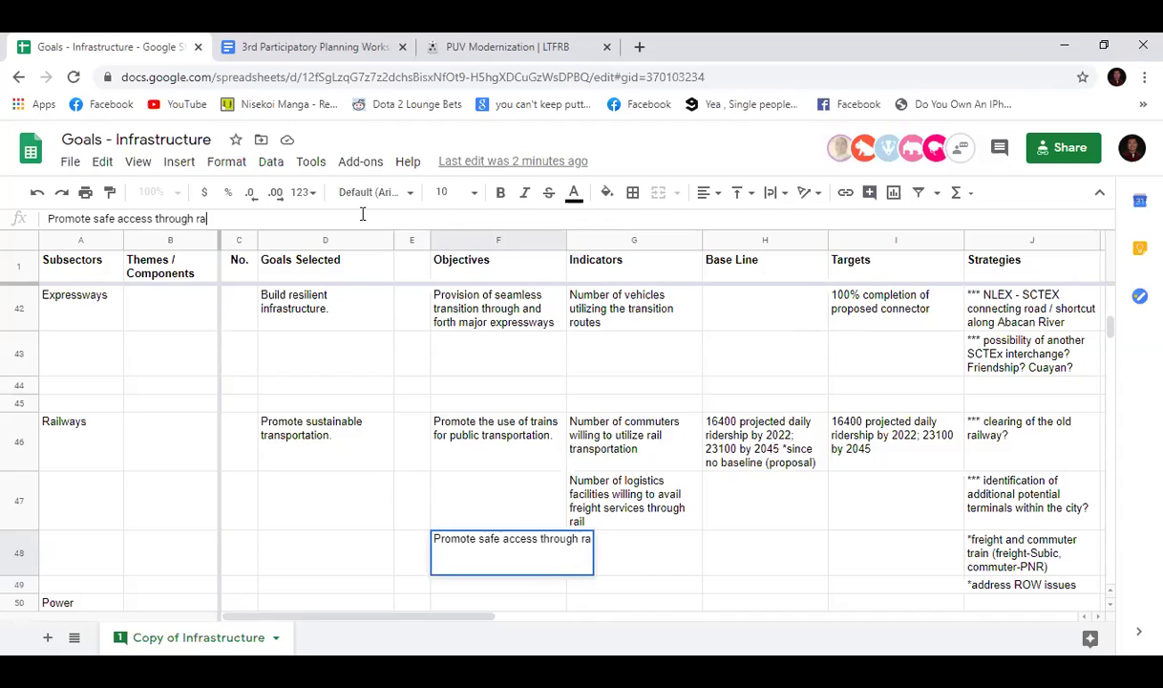
pyautogui.write('il transportation')
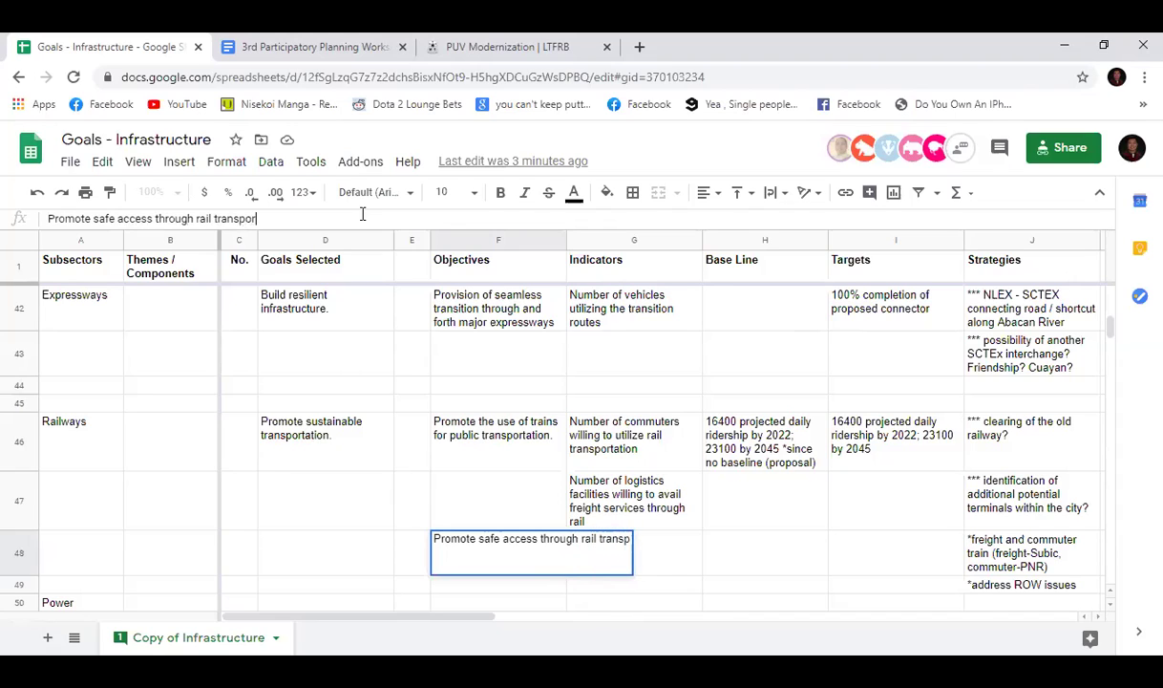
pyautogui.press('Return')
# Step: Insert one empty row above the Power subsector row, below the Railways strategies
pyautogui.scroll(-4, 619, 472)
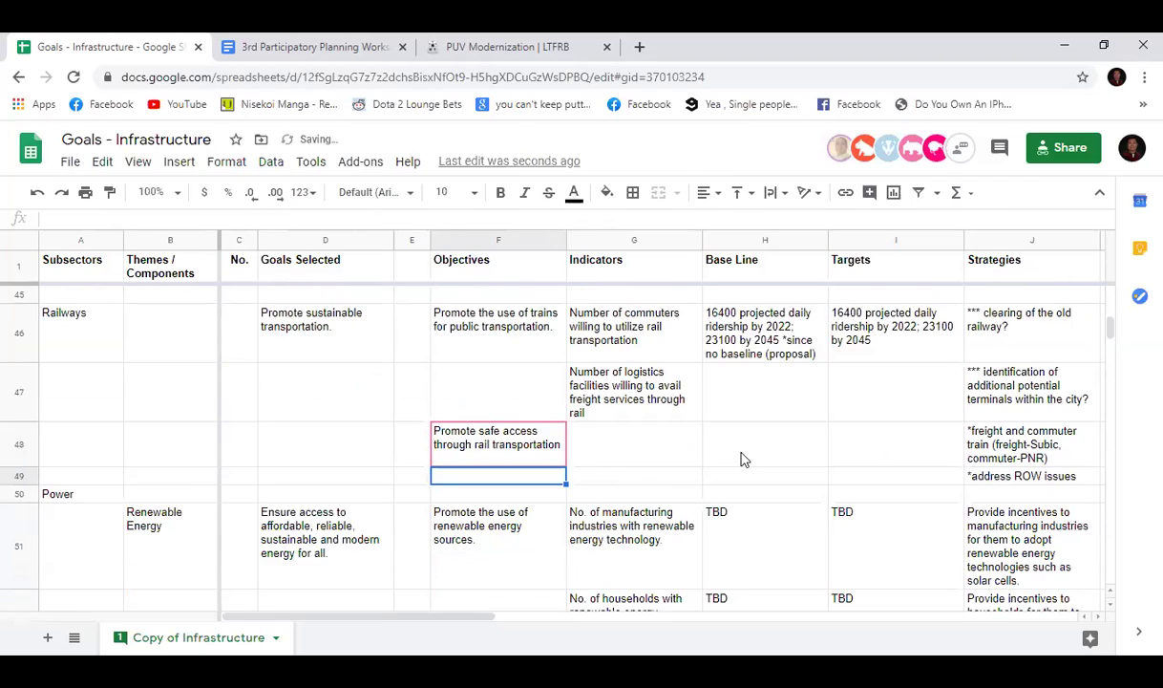
pyautogui.click(970, 399)
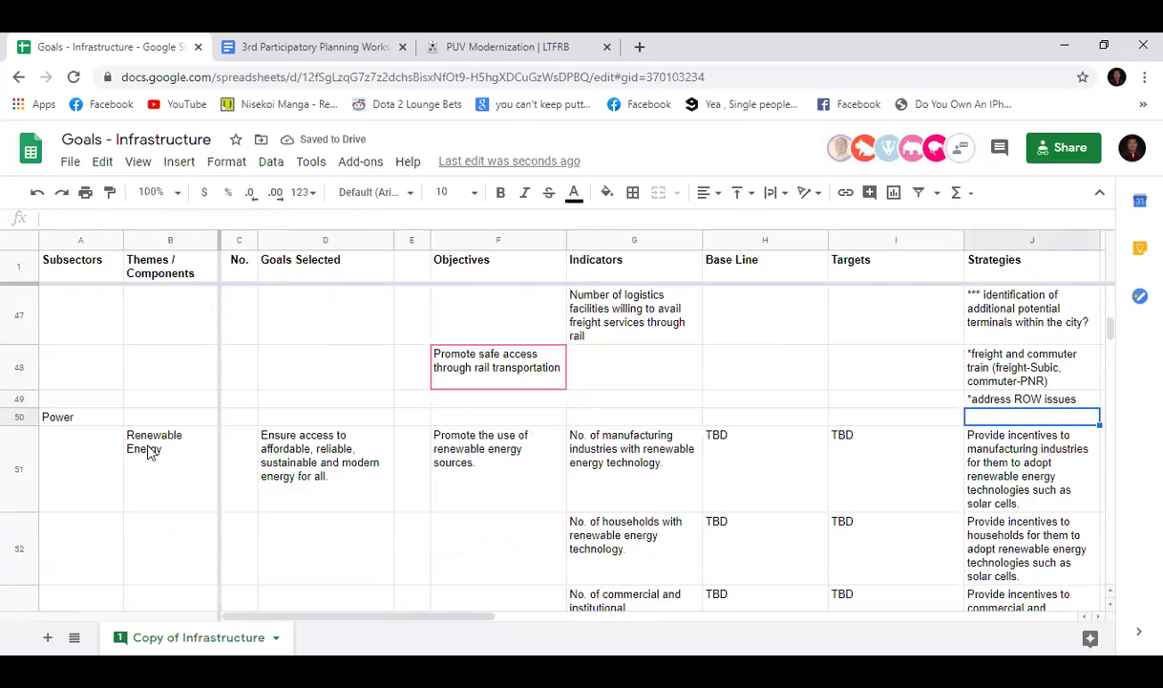
pyautogui.click(16, 416)
pyautogui.rightClick(16, 416)
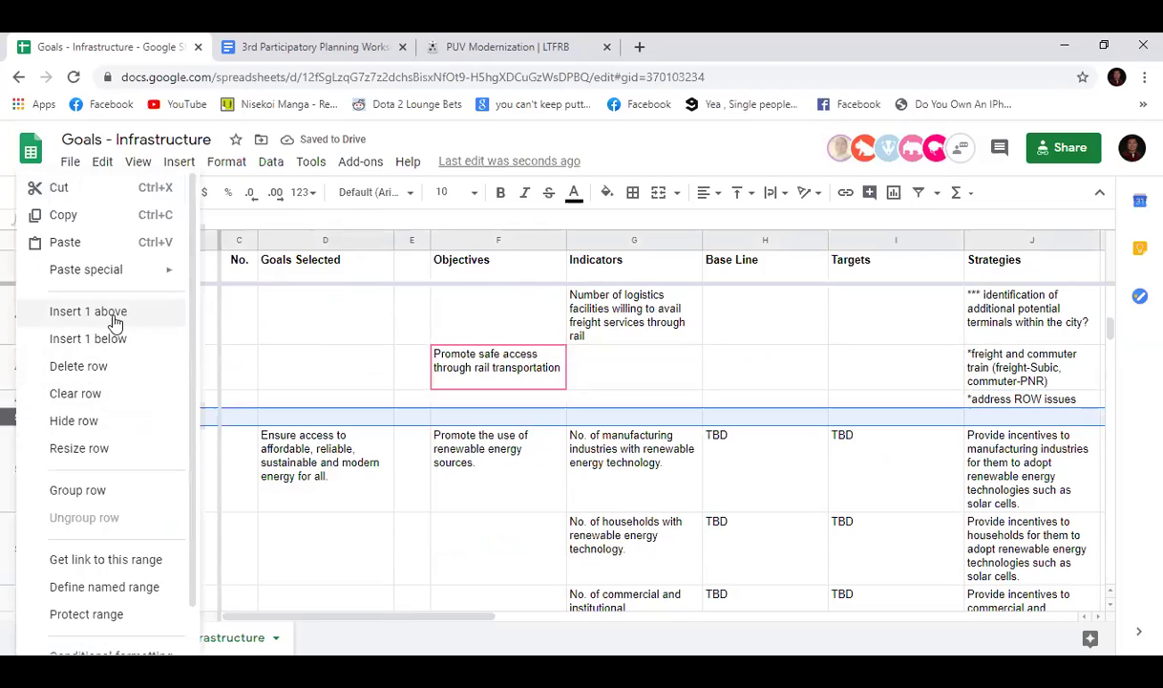
pyautogui.click(114, 316)
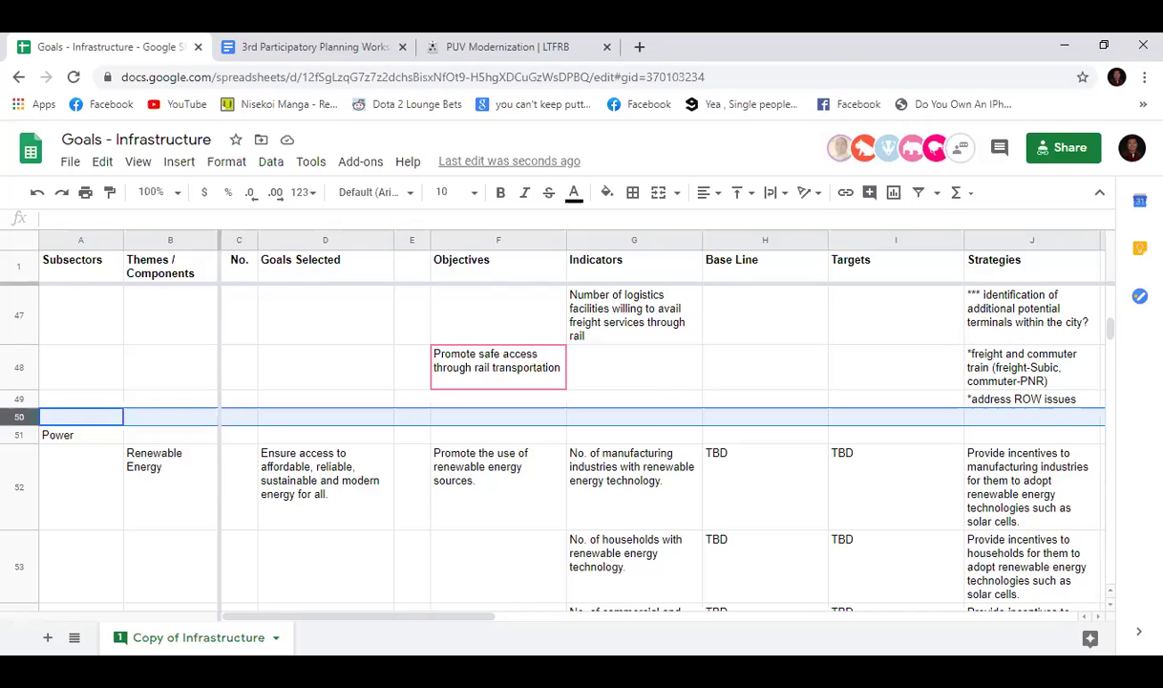
# Step: Enter the indicator "Length of adequate drainage system" in cell G72 of the Drainage and Flood Control row
pyautogui.scroll(-15, 525, 513)
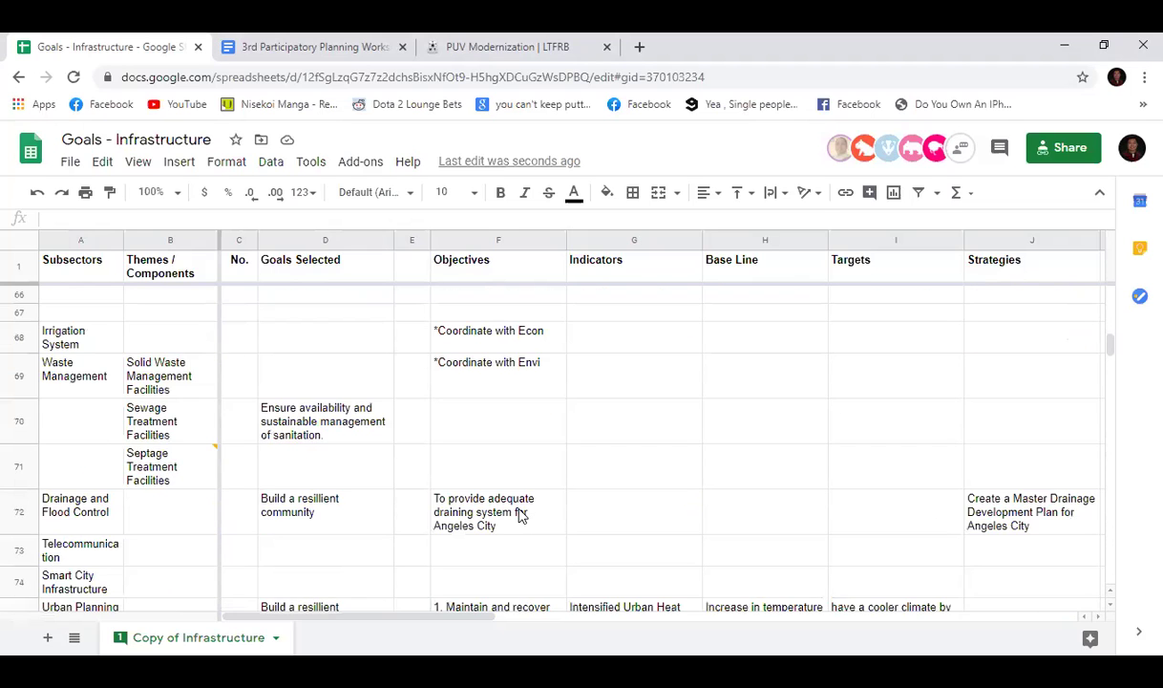
pyautogui.scroll(-4, 523, 514)
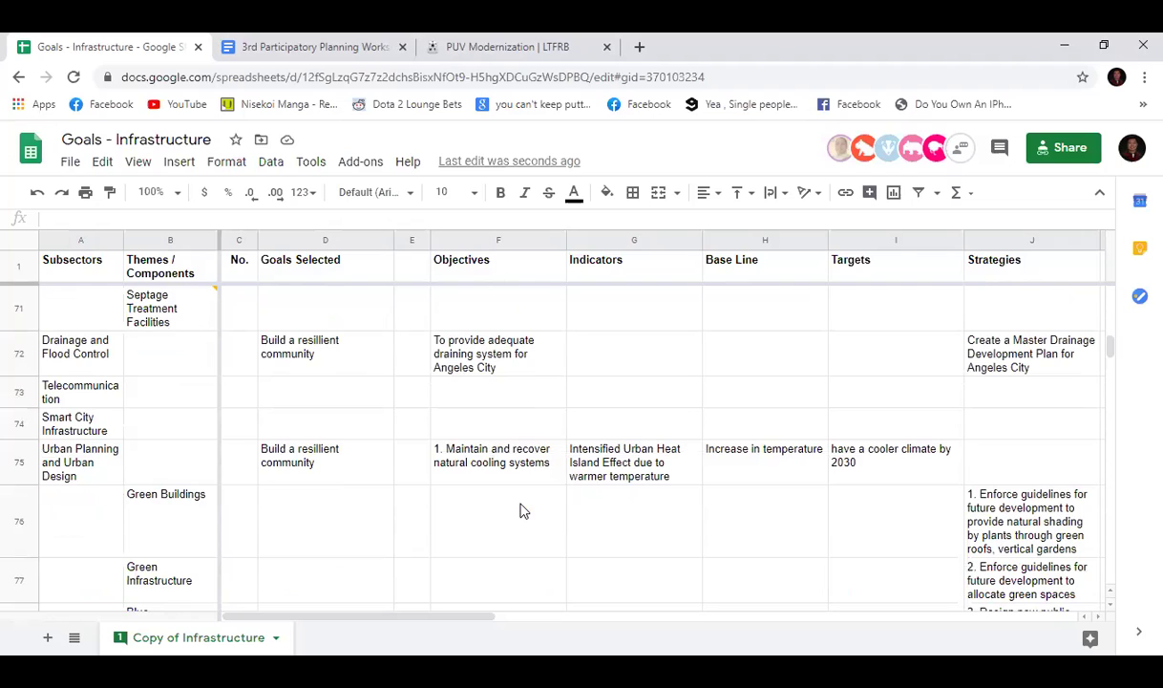
pyautogui.click(586, 363)
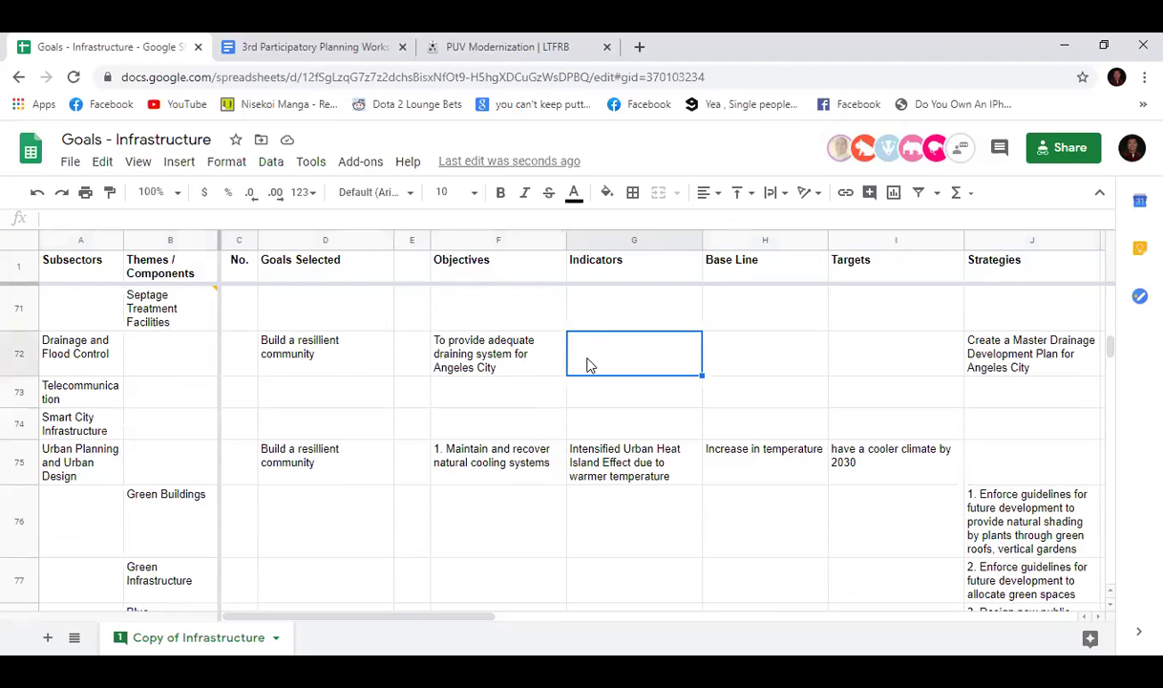
pyautogui.scroll(-1, 567, 390)
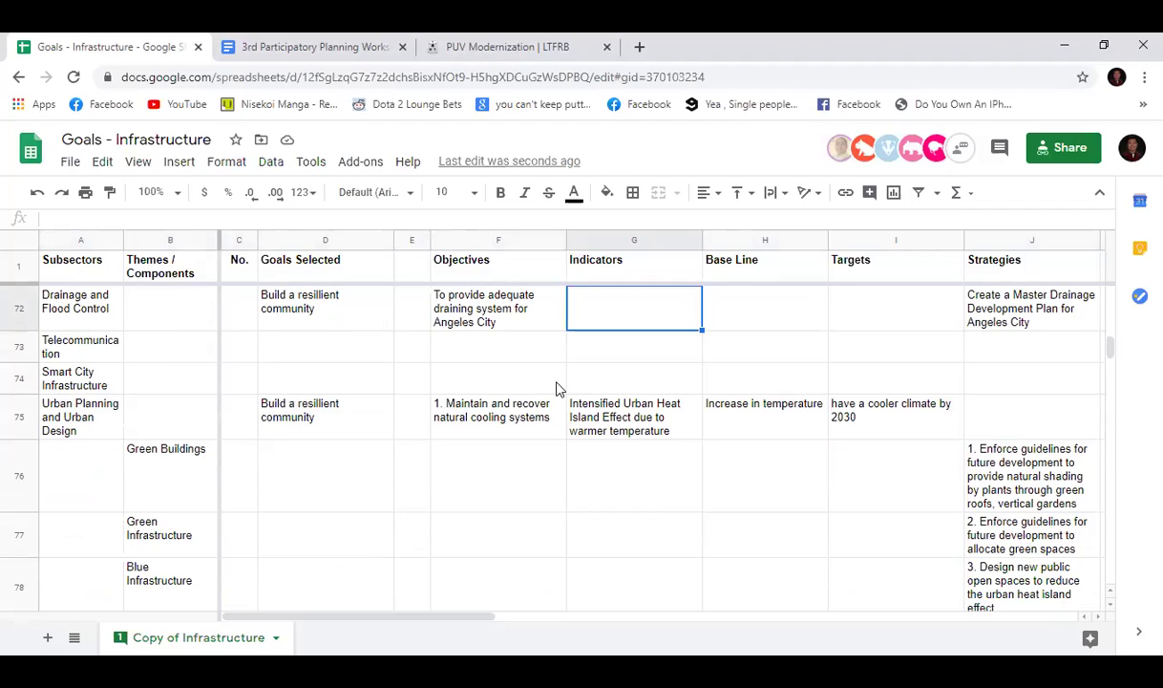
pyautogui.click(655, 217)
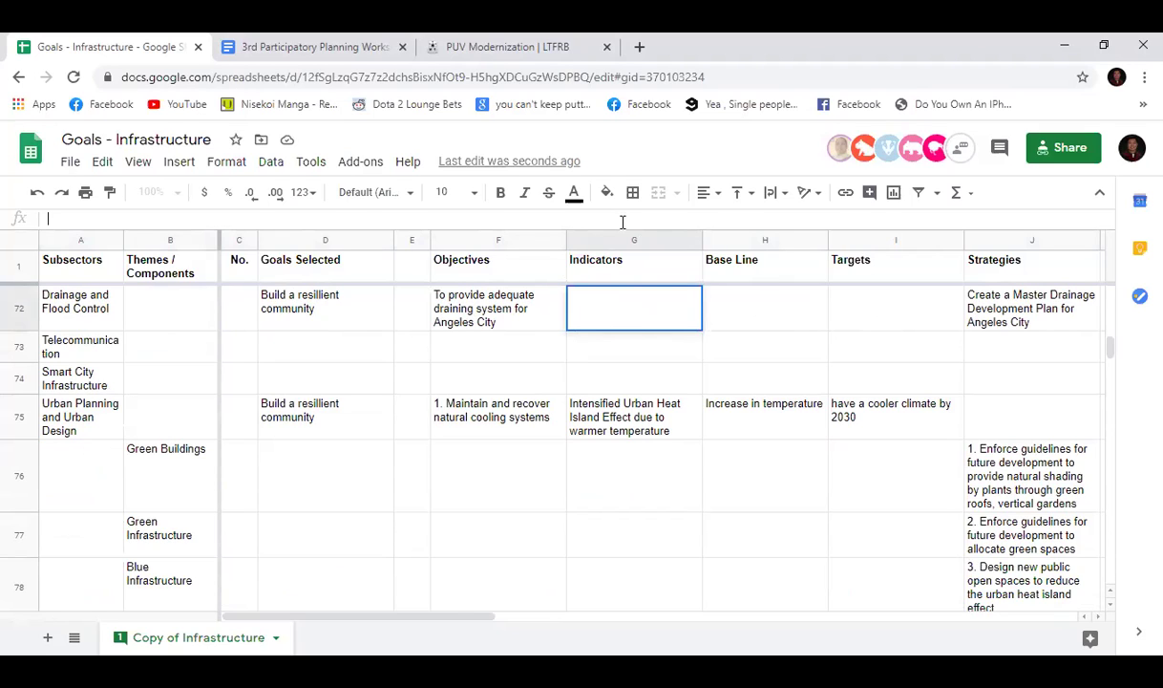
pyautogui.write('Length of a')
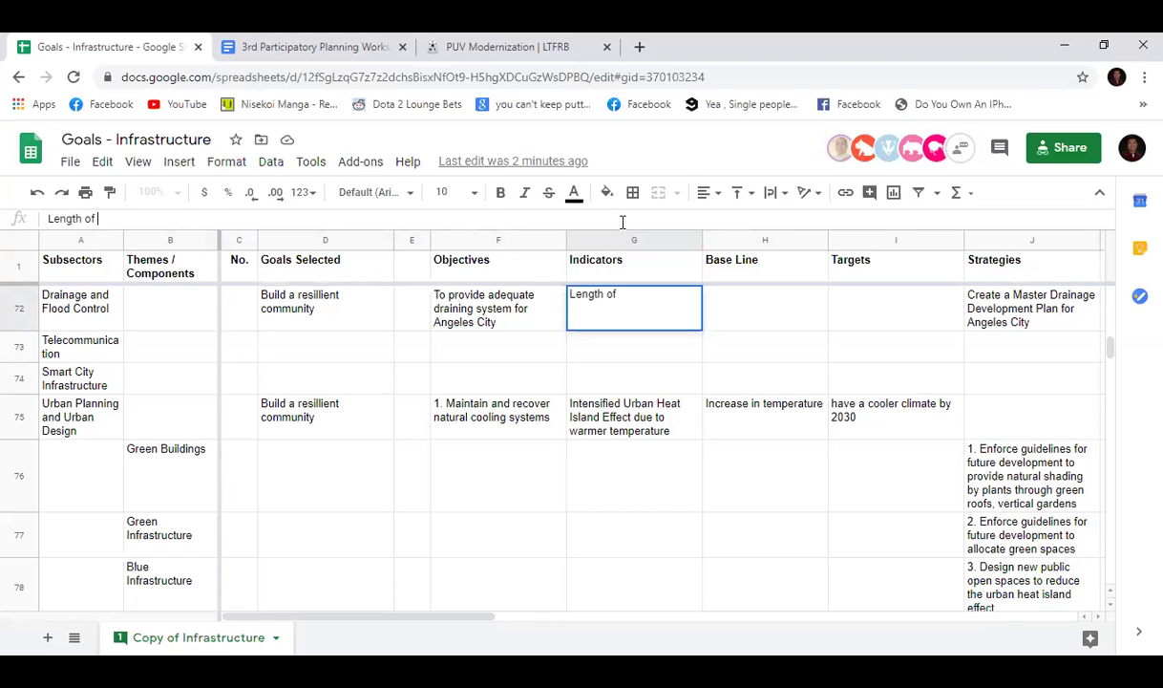
pyautogui.write('dequate drainage sy')
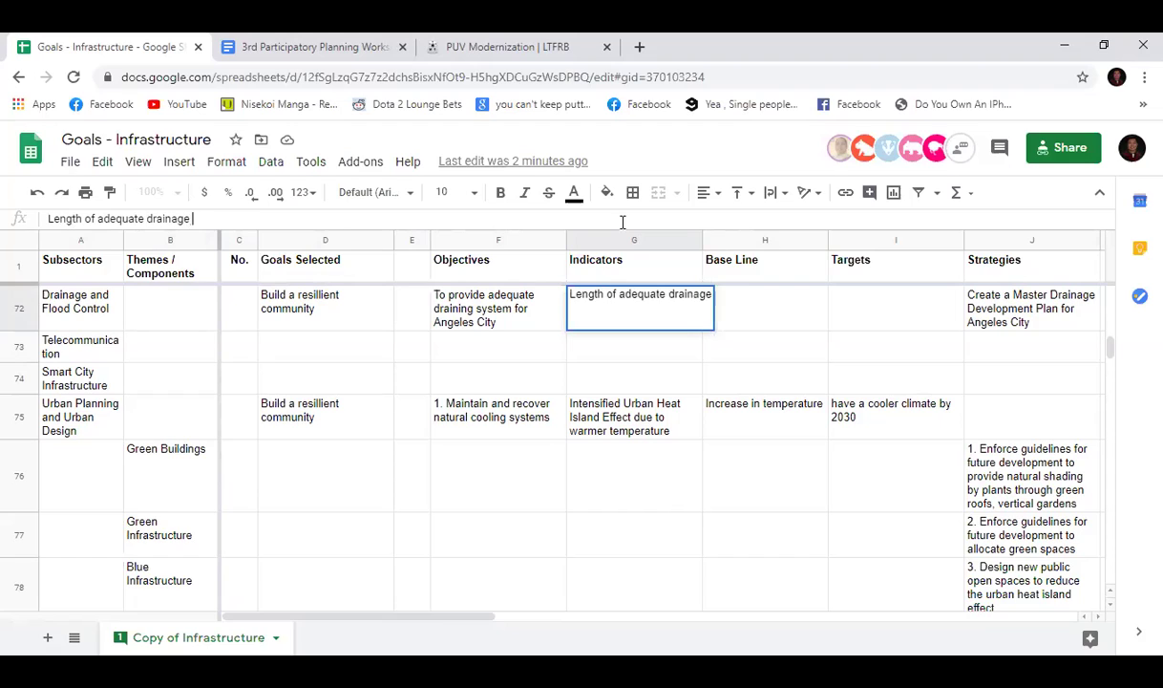
pyautogui.press('BackSpace')
pyautogui.write('ystem')
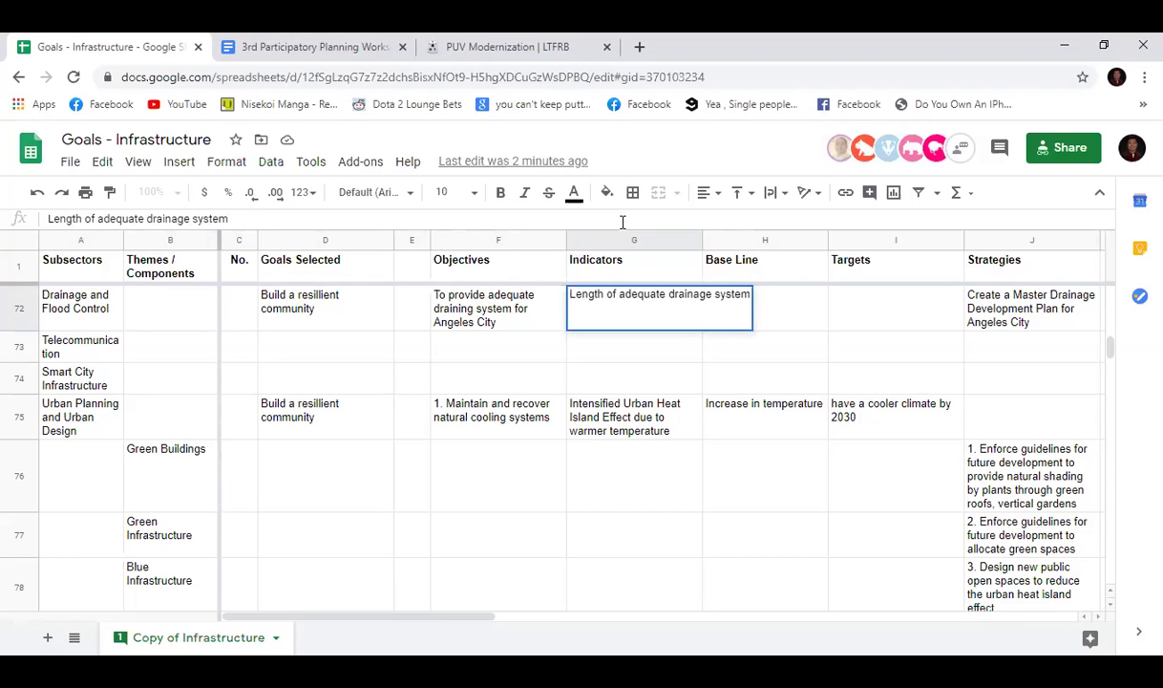
pyautogui.press('Return')
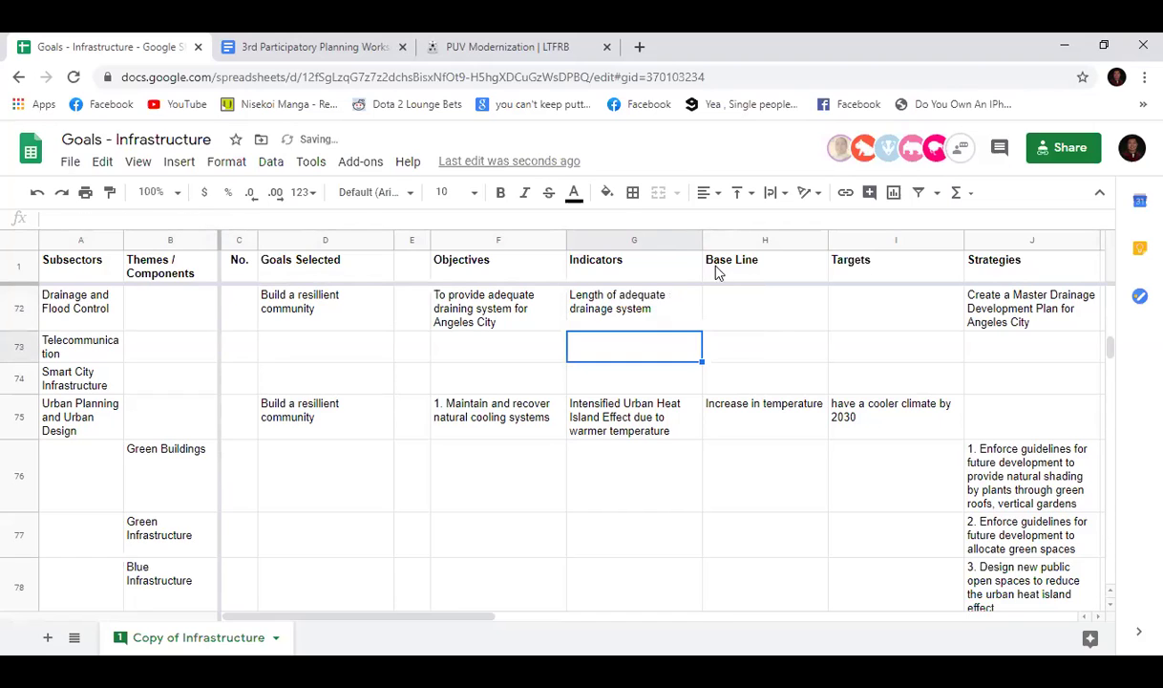
# Step: Enter the target "100% completion of master drainage plan" in cell I72 of the Drainage and Flood Control row
pyautogui.click(759, 312)
pyautogui.click(852, 313)
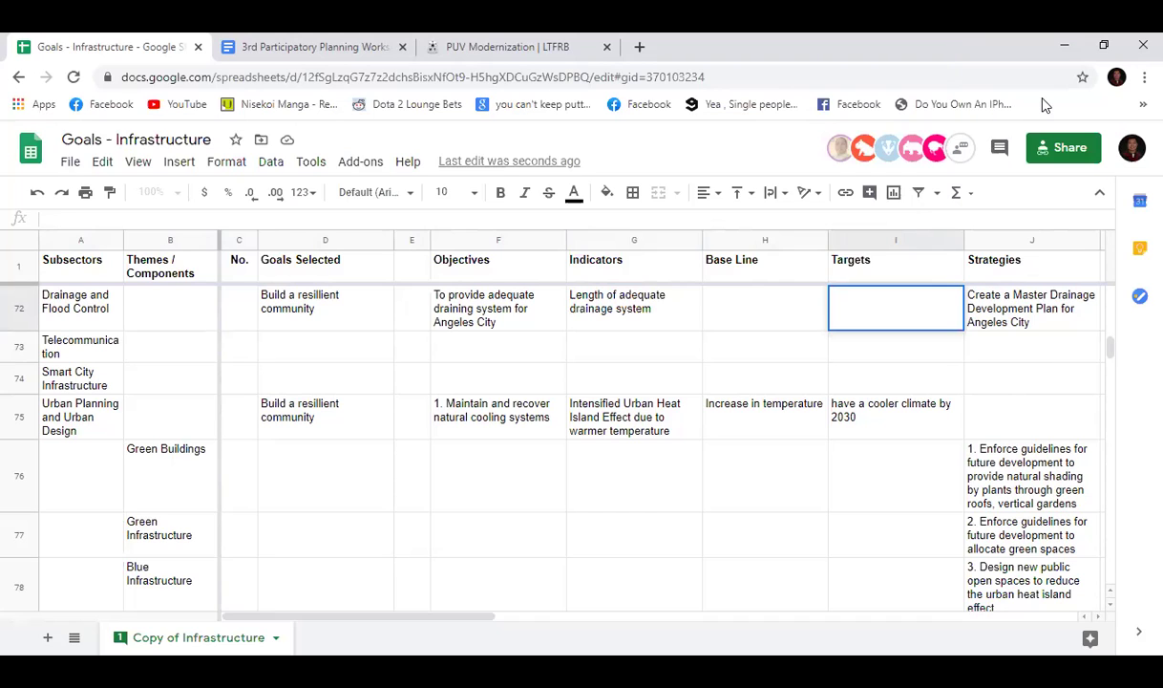
pyautogui.click(1026, 322)
pyautogui.click(931, 318)
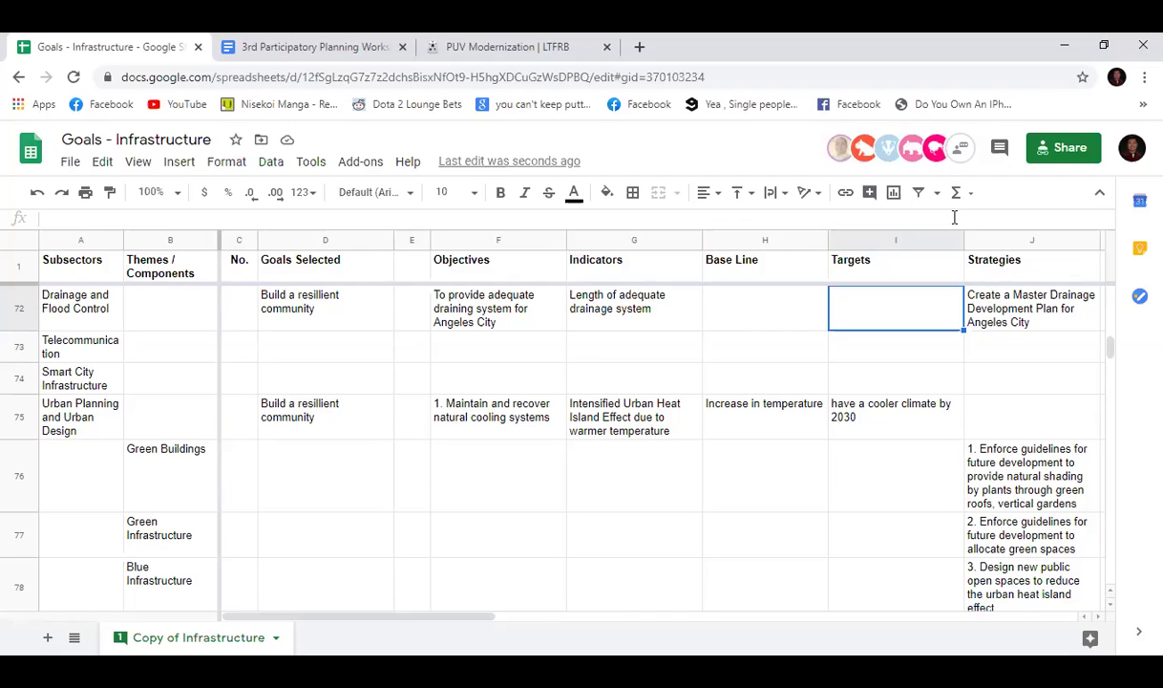
pyautogui.press('Return')
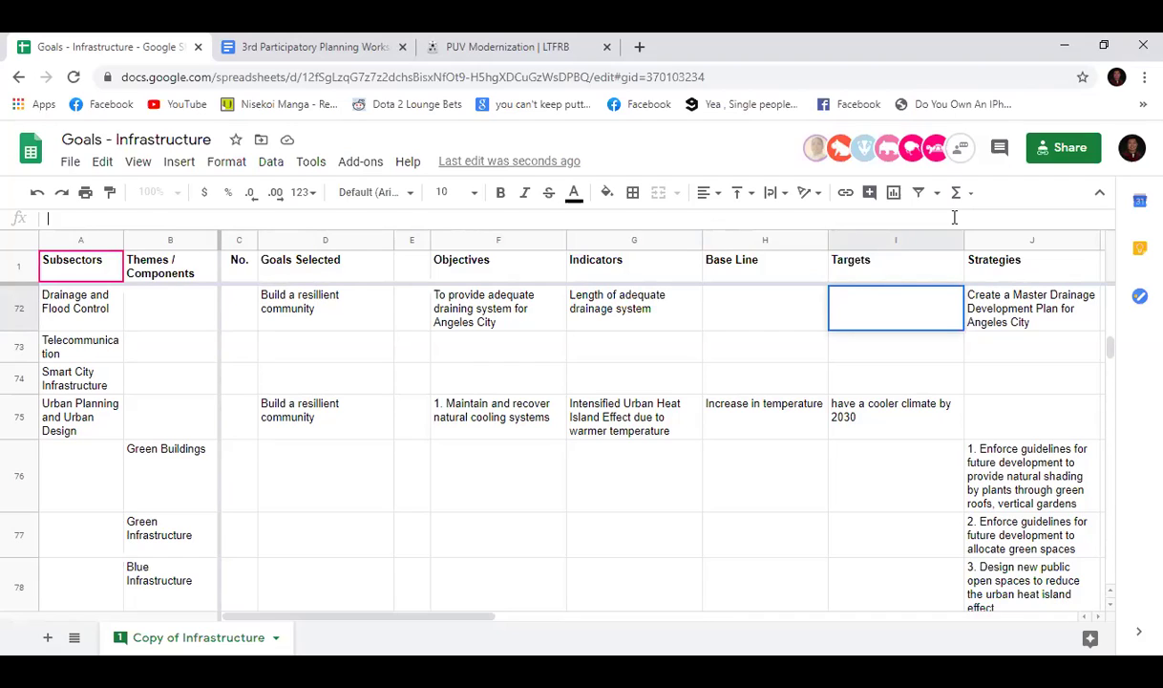
pyautogui.write('100% completion')
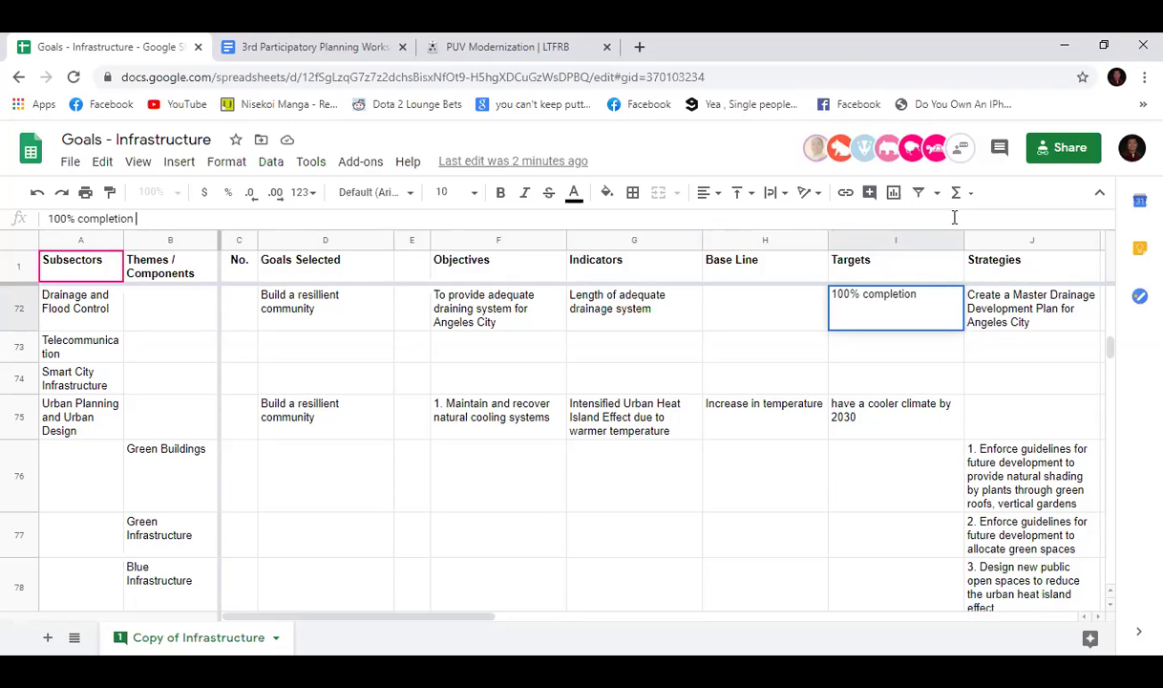
pyautogui.write(' of master d')
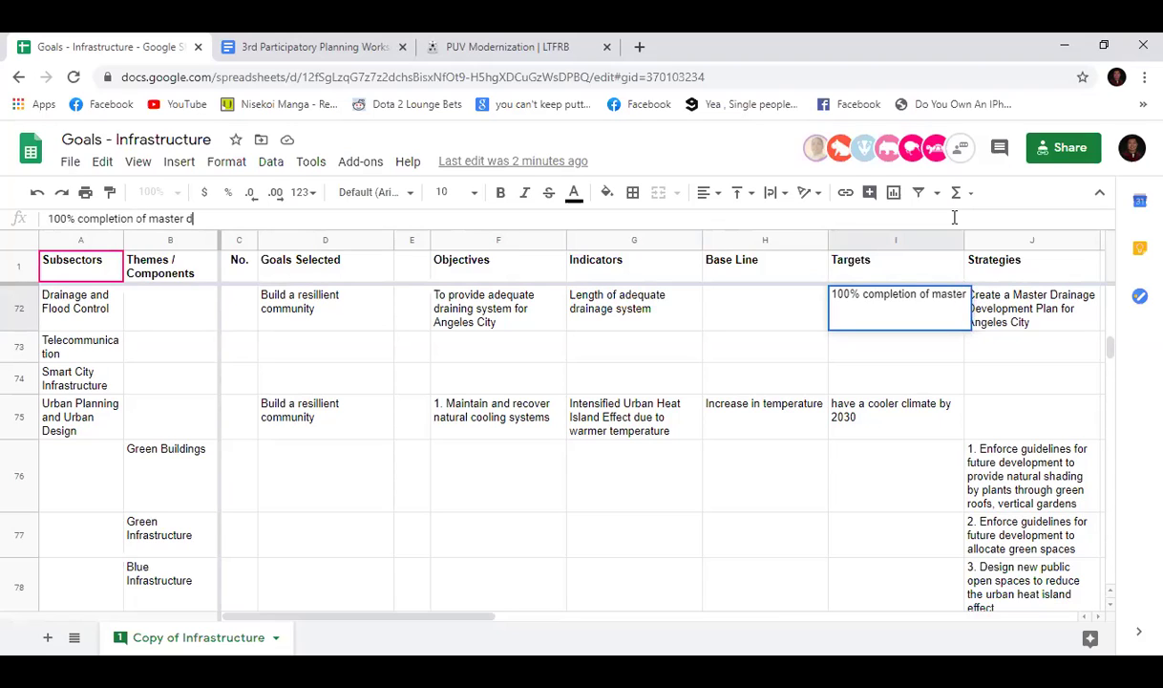
pyautogui.write('rainage plan')
pyautogui.press('Return')
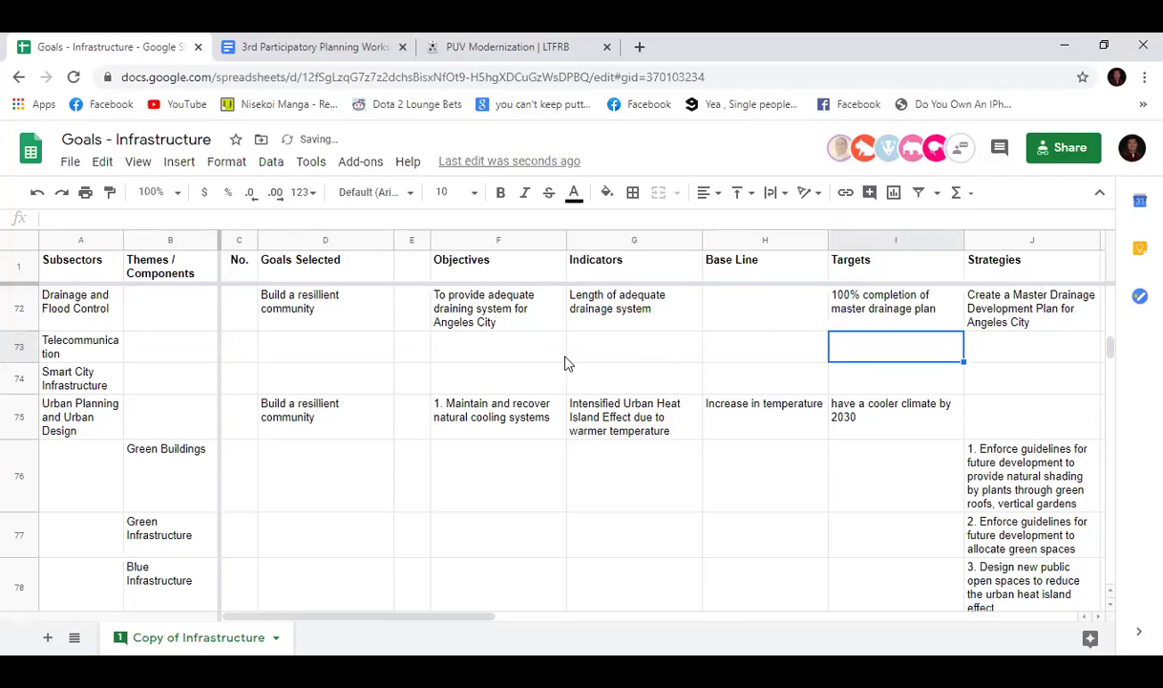
# Step: Look over the Telecommunication and Smart City Infrastructure rows and the Urban Planning and Urban Design entries below them
pyautogui.click(496, 361)
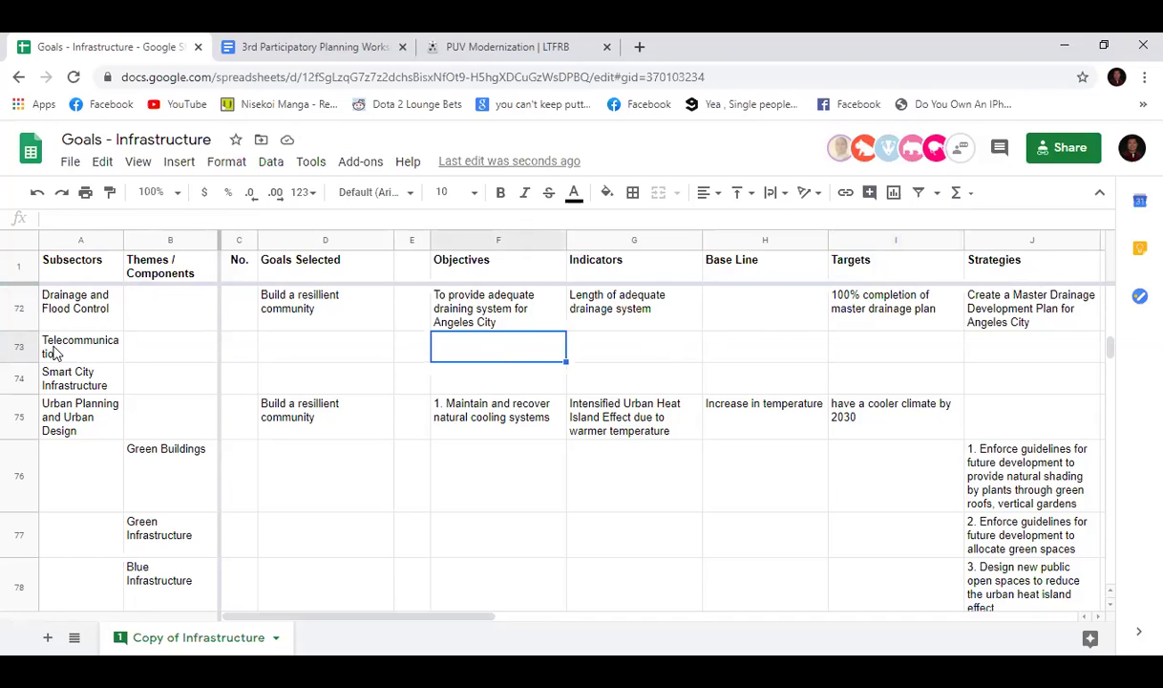
pyautogui.moveTo(56, 354); pyautogui.dragTo(926, 356)
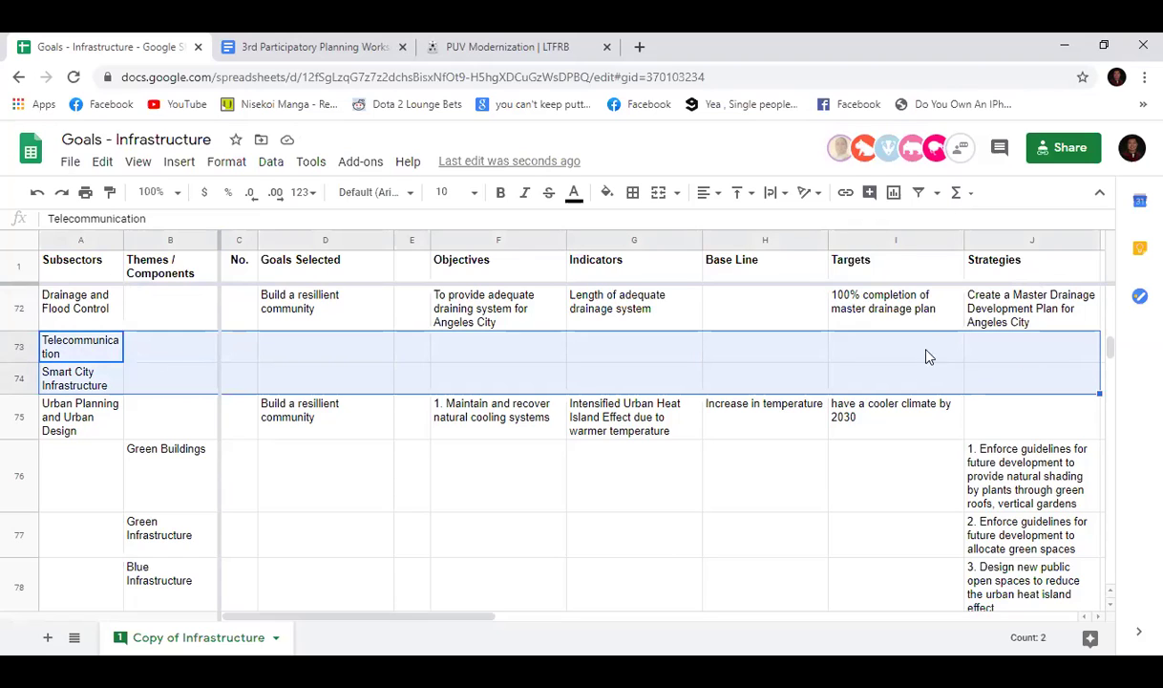
pyautogui.click(199, 351)
pyautogui.click(117, 351)
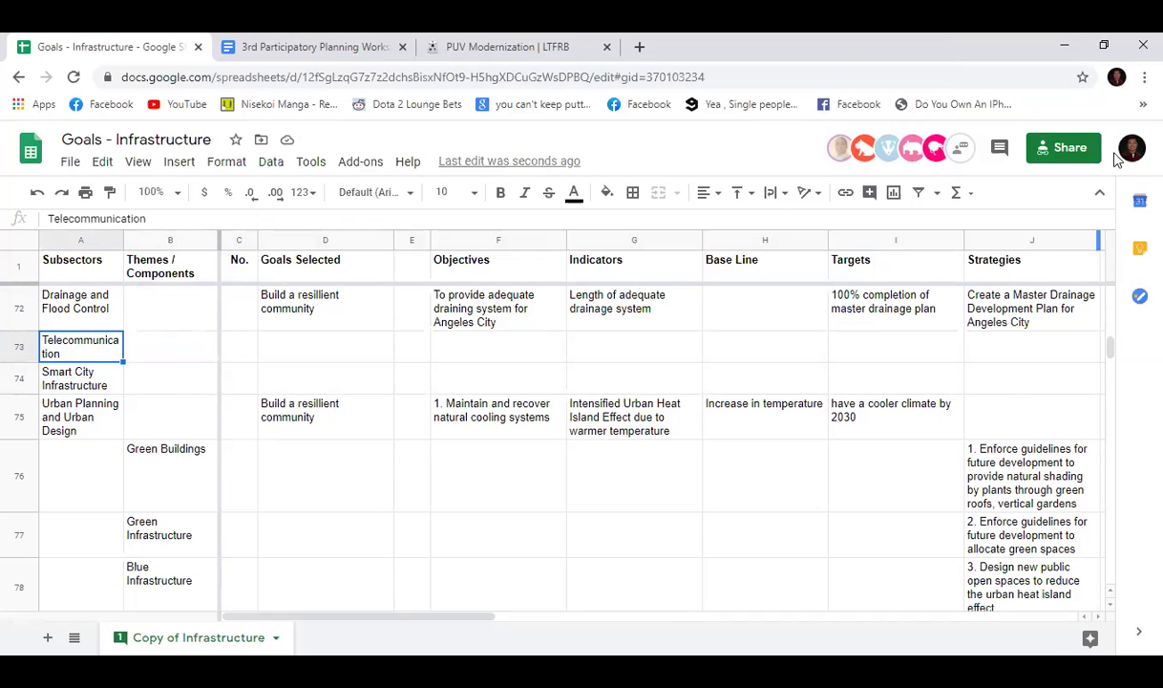
pyautogui.click(305, 347)
pyautogui.click(308, 375)
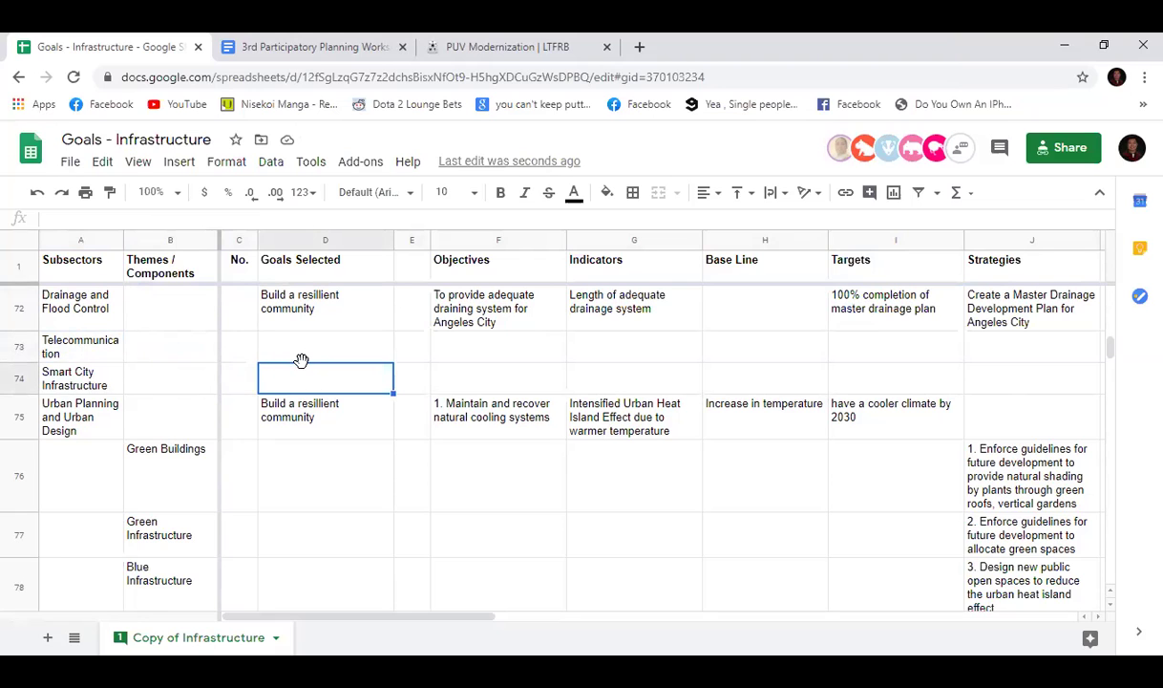
pyautogui.scroll(-3, 301, 363)
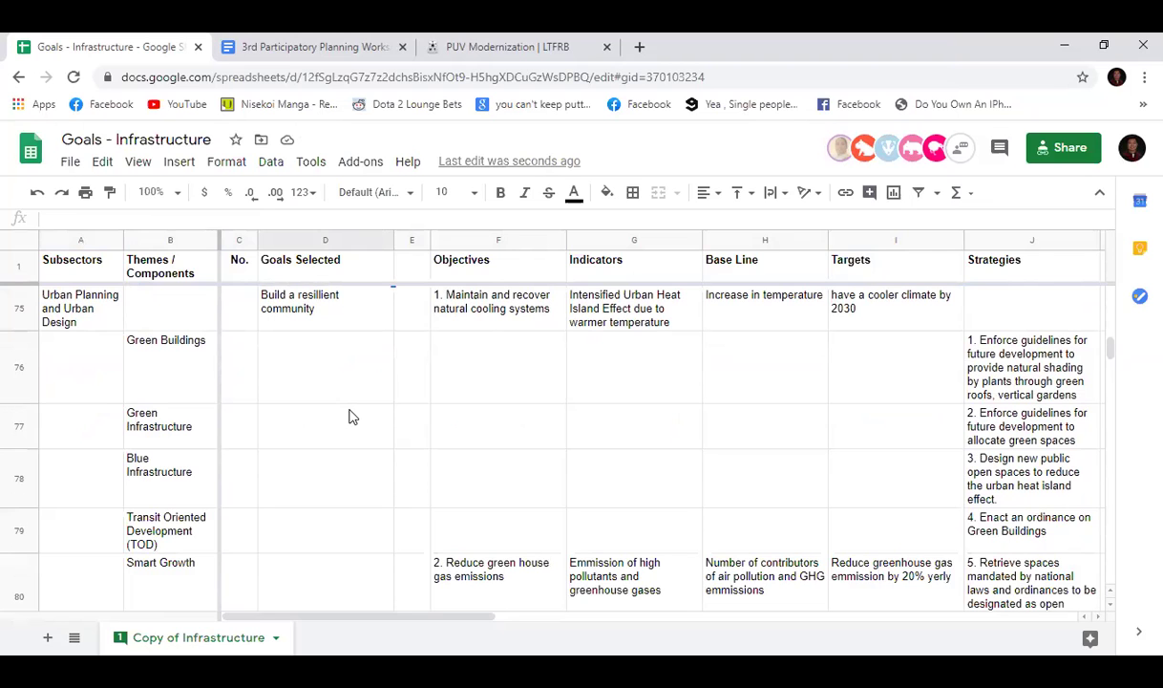
pyautogui.scroll(-2, 342, 410)
pyautogui.scroll(-1, 343, 413)
pyautogui.scroll(3, 389, 460)
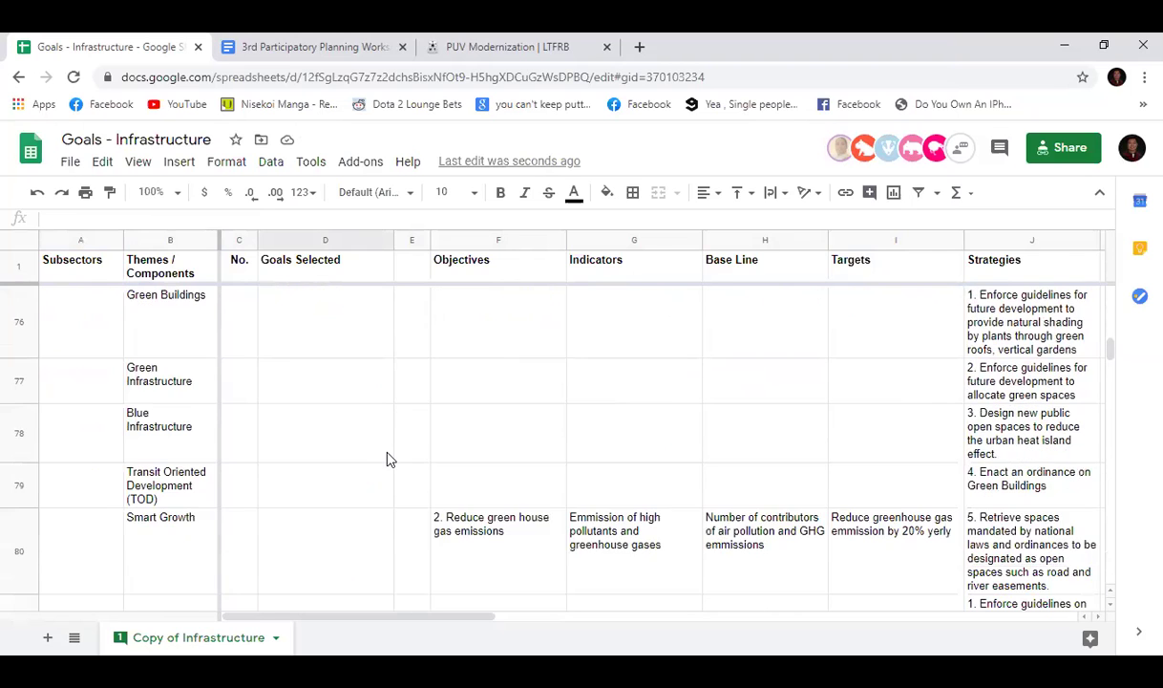
pyautogui.scroll(-3, 392, 462)
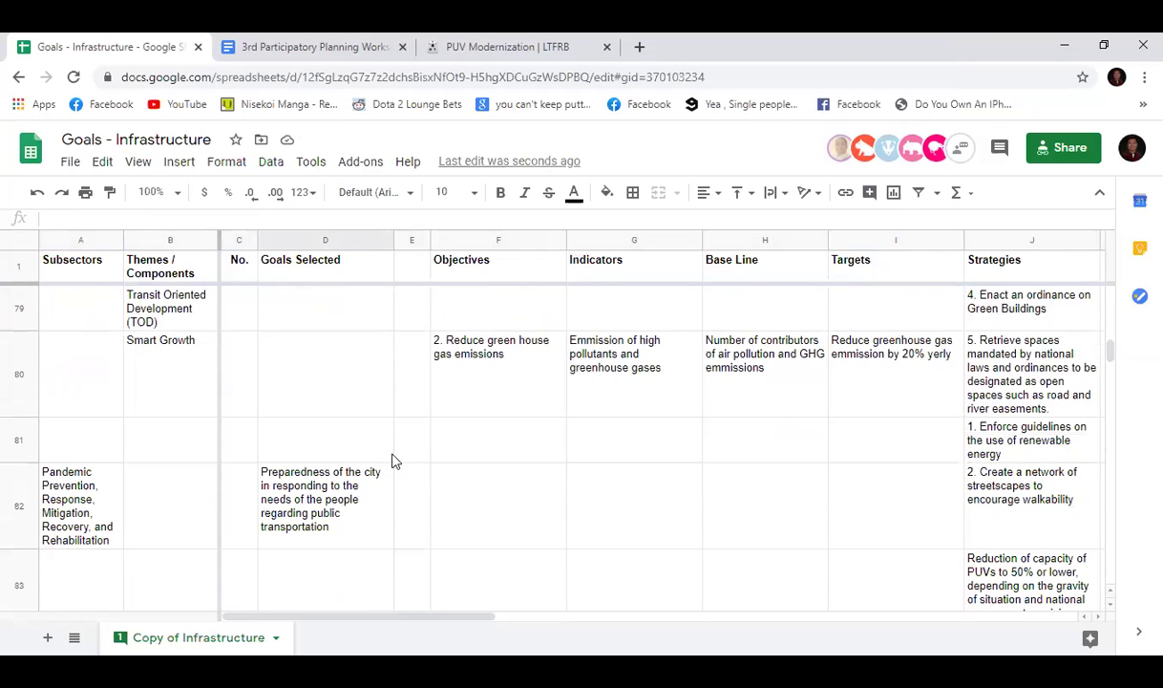
pyautogui.scroll(4, 391, 461)
pyautogui.scroll(1, 392, 461)
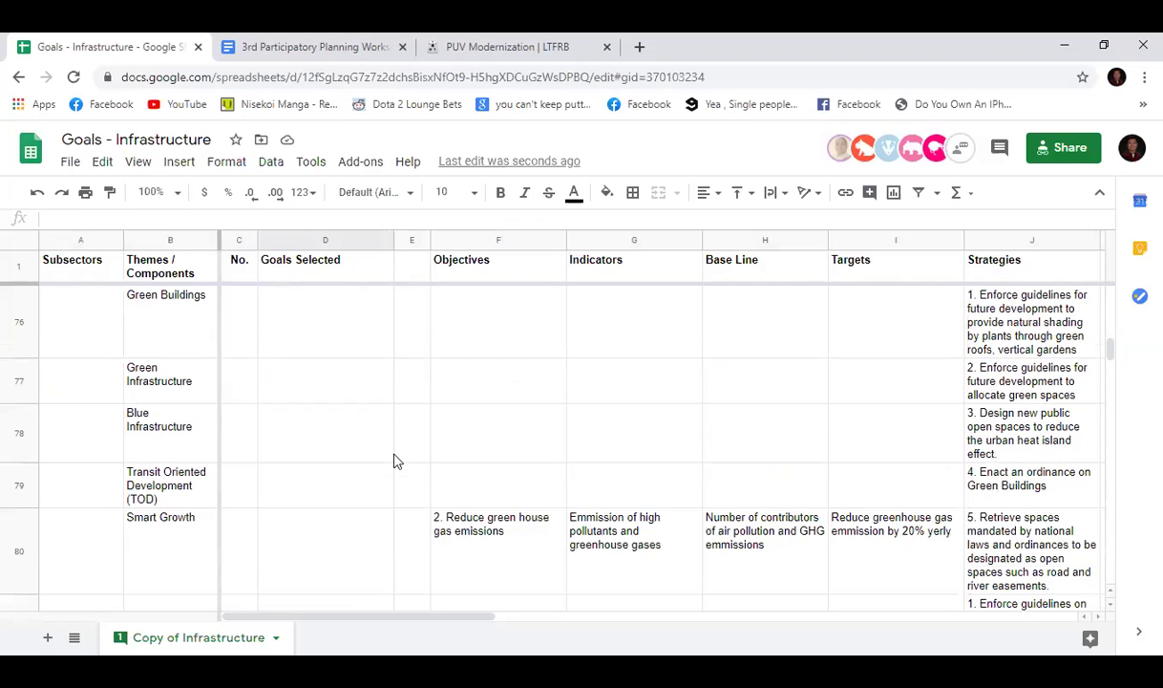
pyautogui.scroll(1, 395, 461)
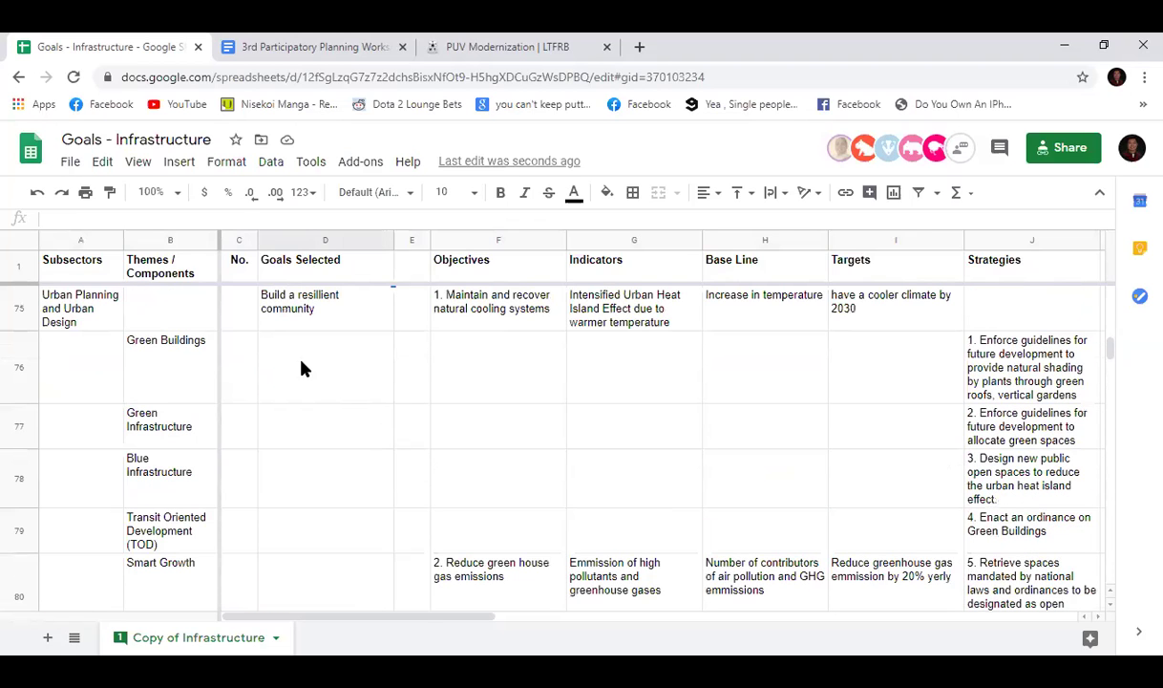
# Step: Review the goal, objective and indicator recorded for the Urban Planning and Urban Design subsector in row 75
pyautogui.click(158, 311)
pyautogui.click(105, 298)
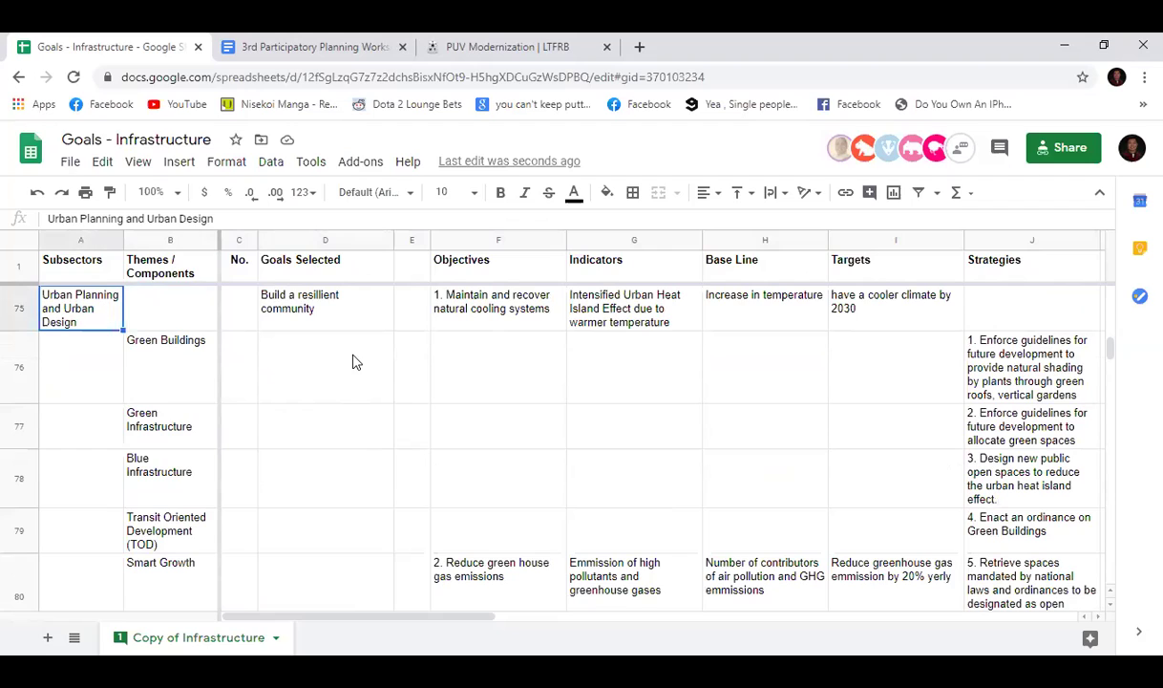
pyautogui.click(351, 303)
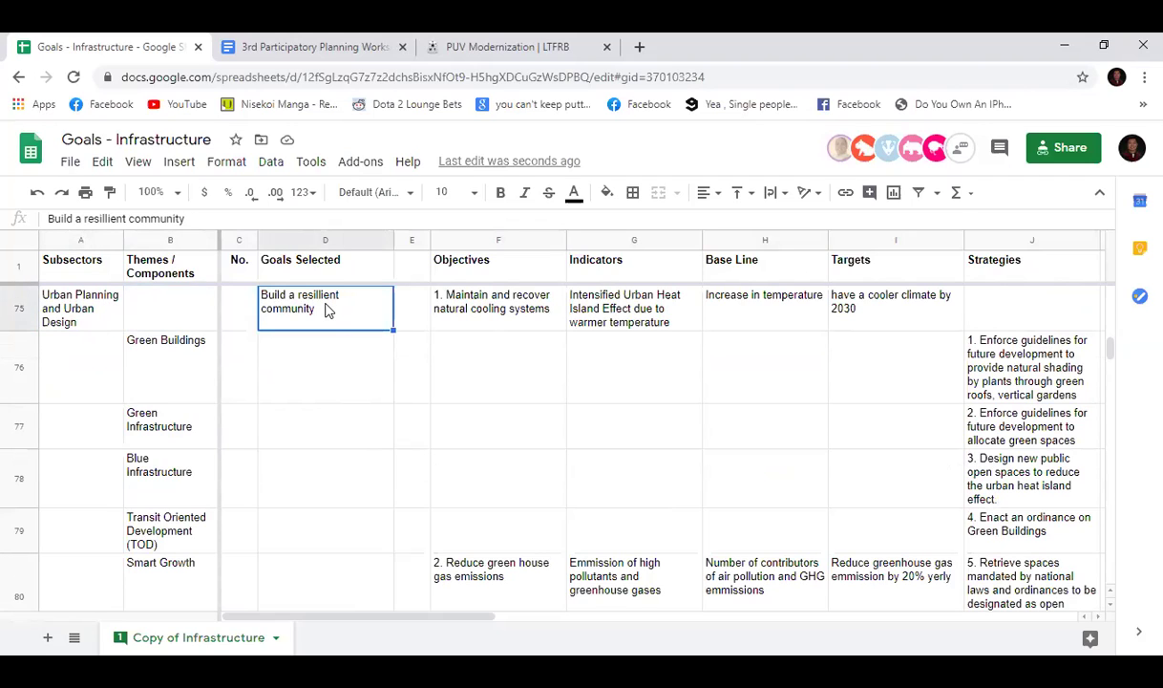
pyautogui.click(325, 395)
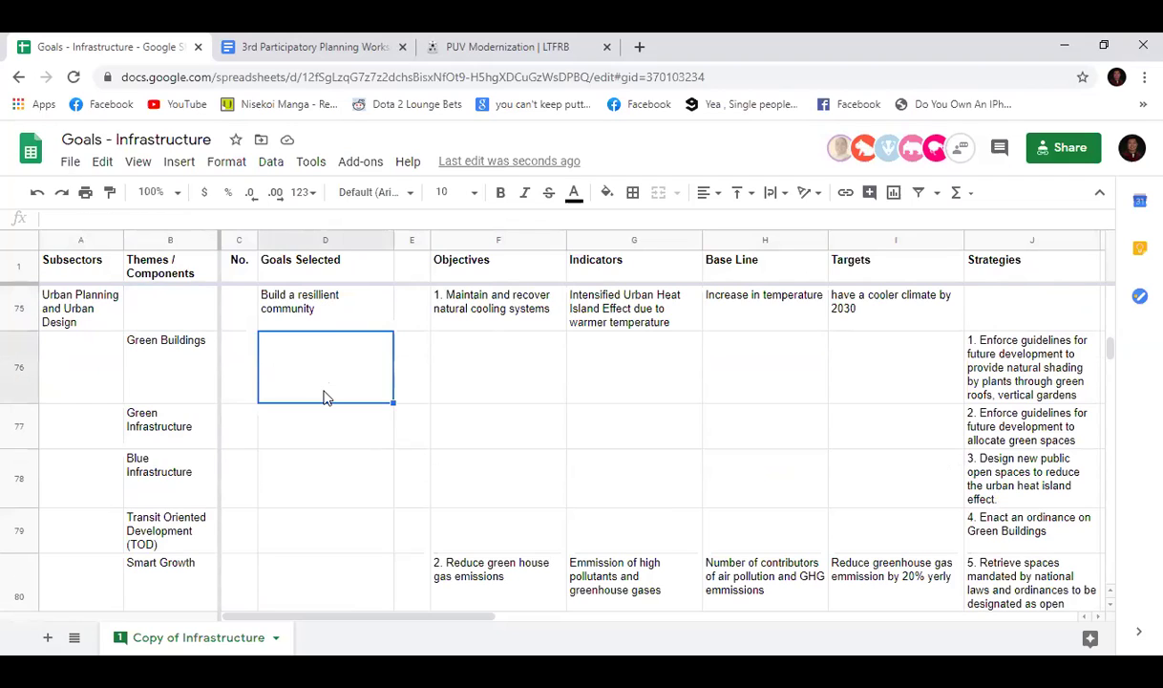
pyautogui.click(334, 314)
pyautogui.scroll(1, 355, 406)
pyautogui.scroll(-1, 352, 423)
pyautogui.moveTo(447, 618); pyautogui.dragTo(418, 613)
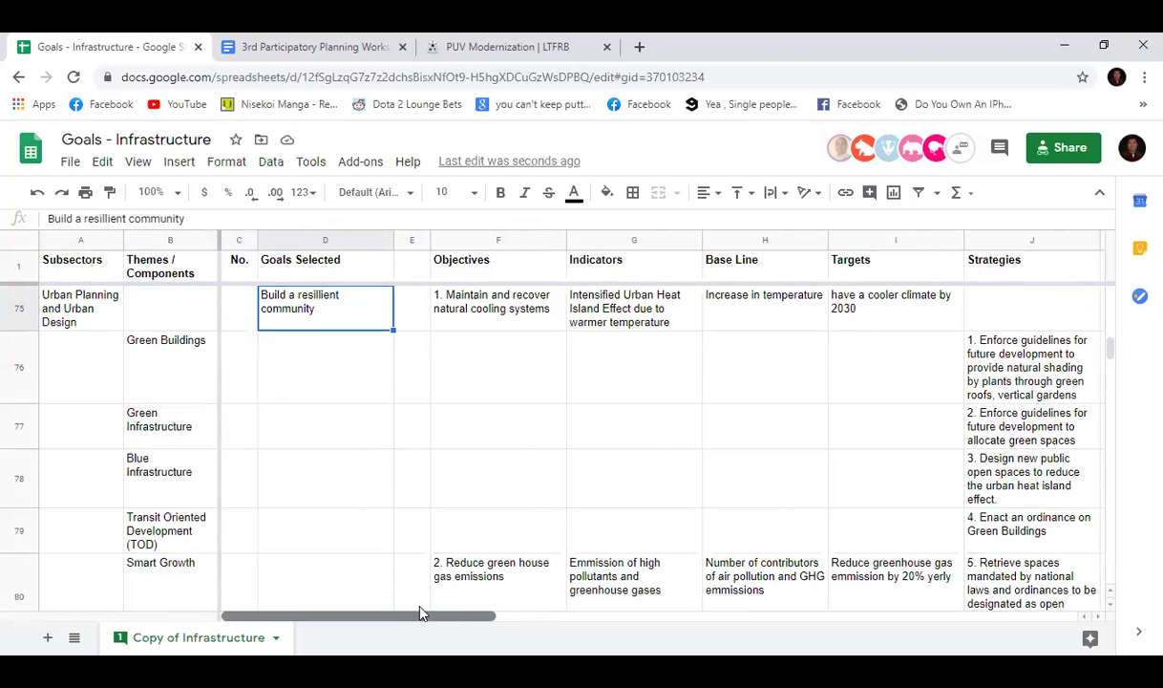
pyautogui.click(487, 315)
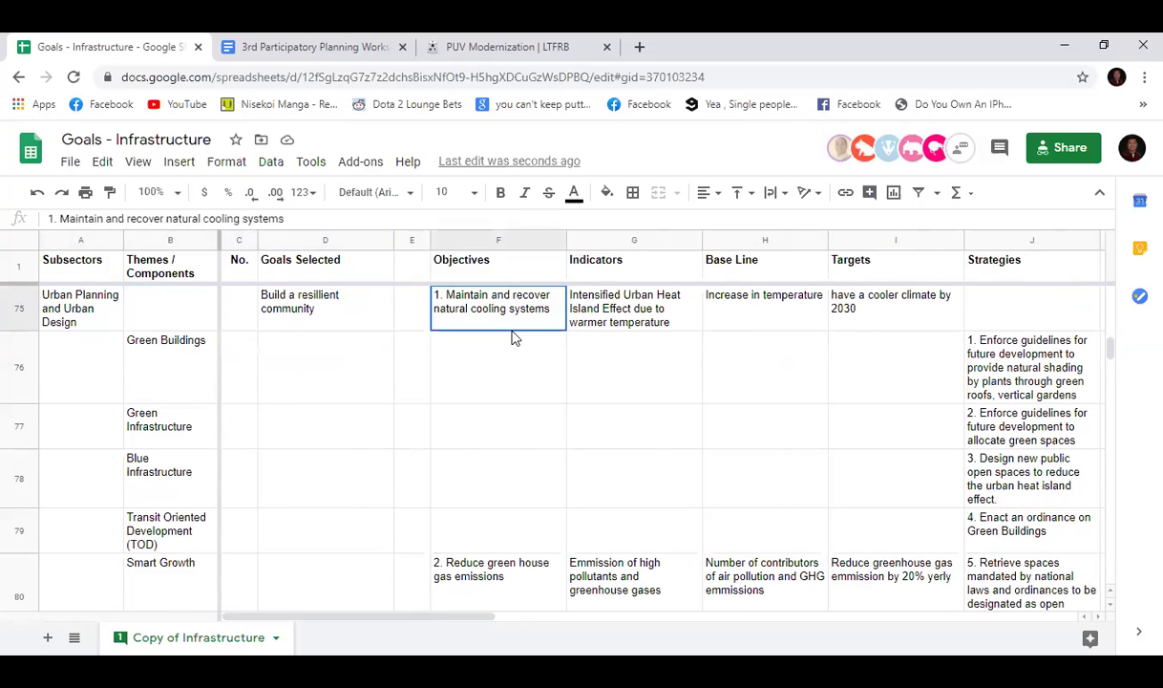
pyautogui.click(630, 323)
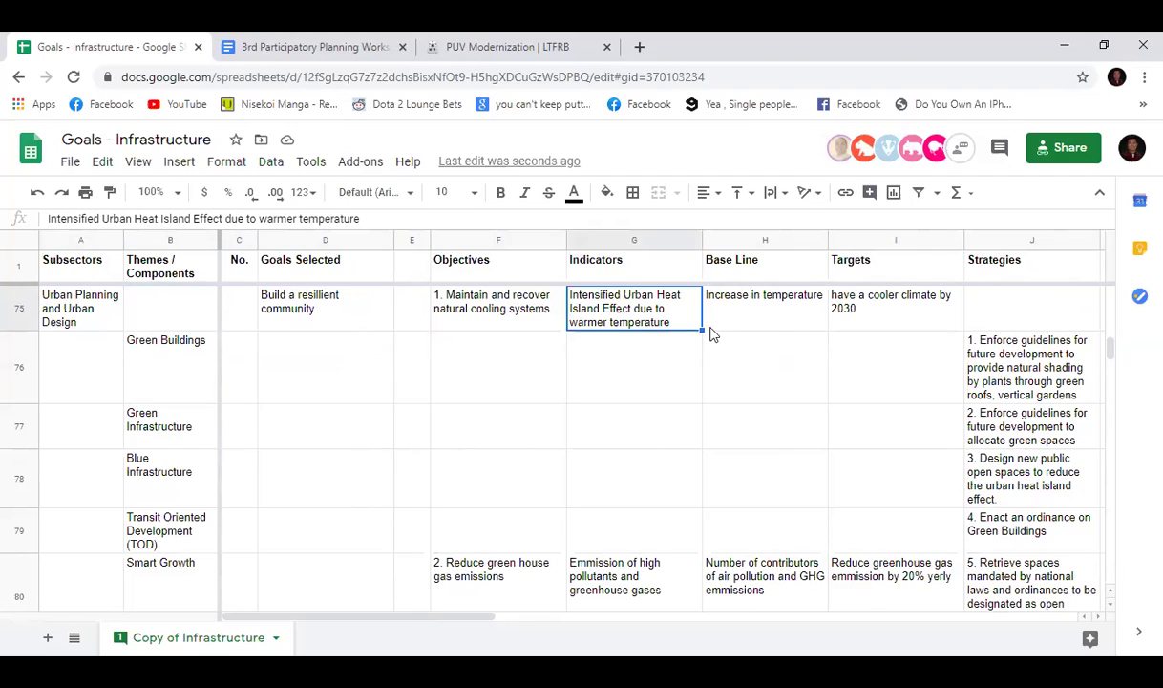
# Step: Review the existing numbered strategies for Urban Planning and Urban Design in rows 76 to 79
pyautogui.click(1041, 306)
pyautogui.click(800, 220)
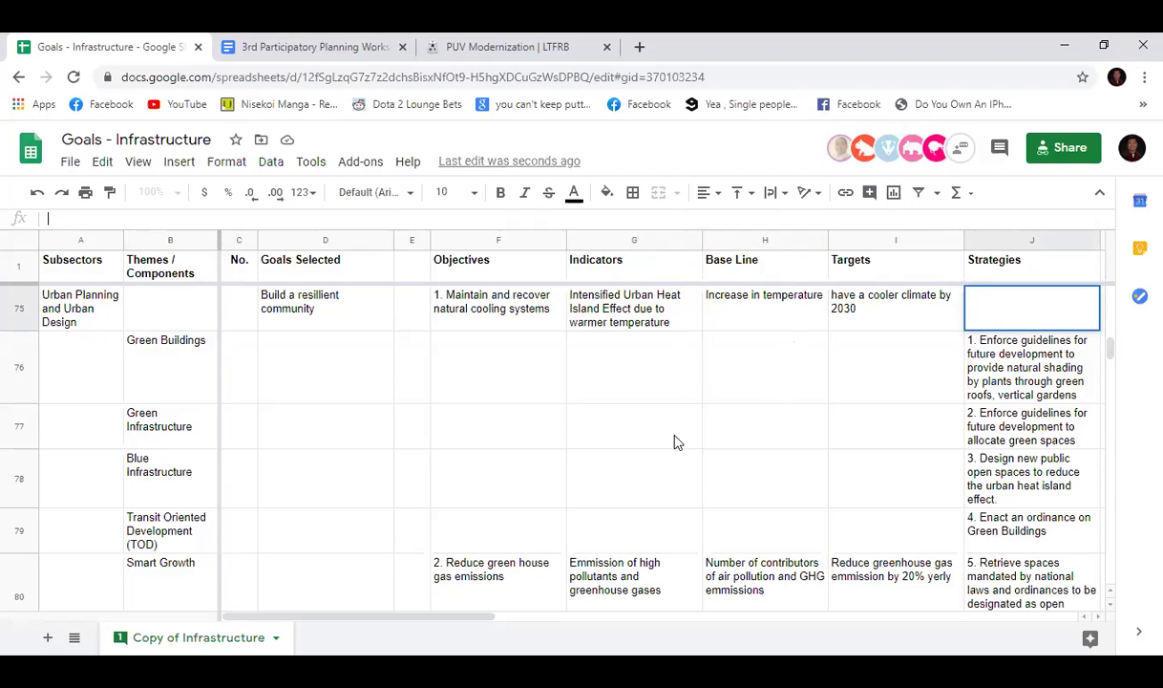
pyautogui.scroll(1, 674, 442)
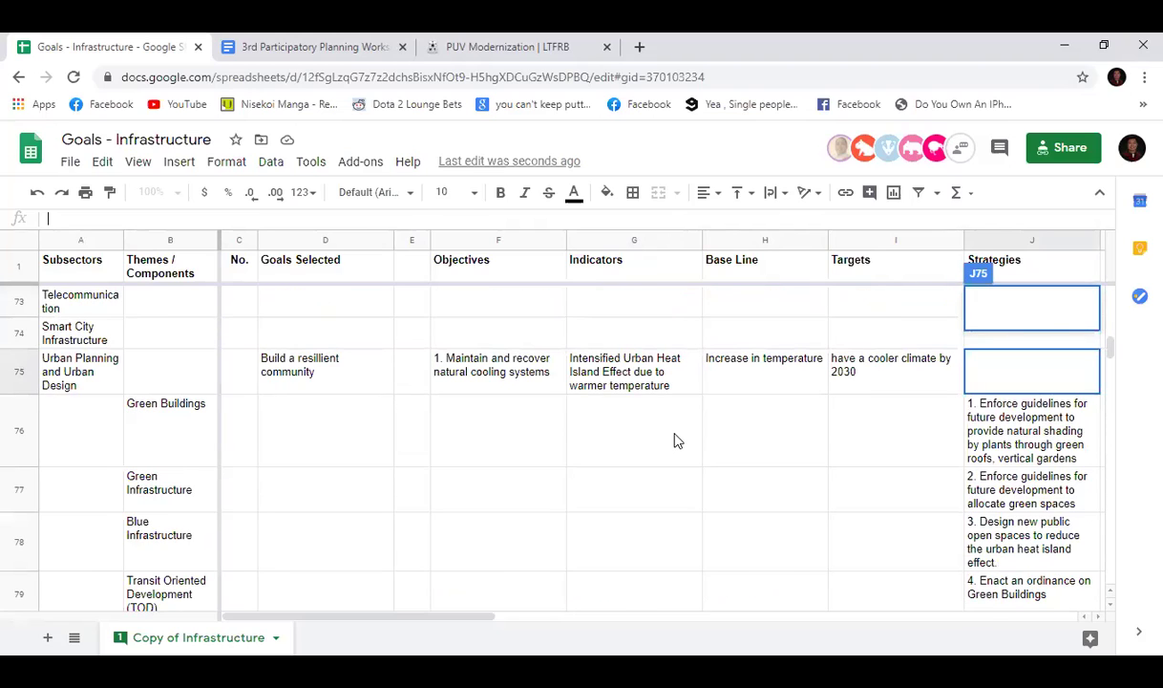
pyautogui.scroll(-1, 675, 441)
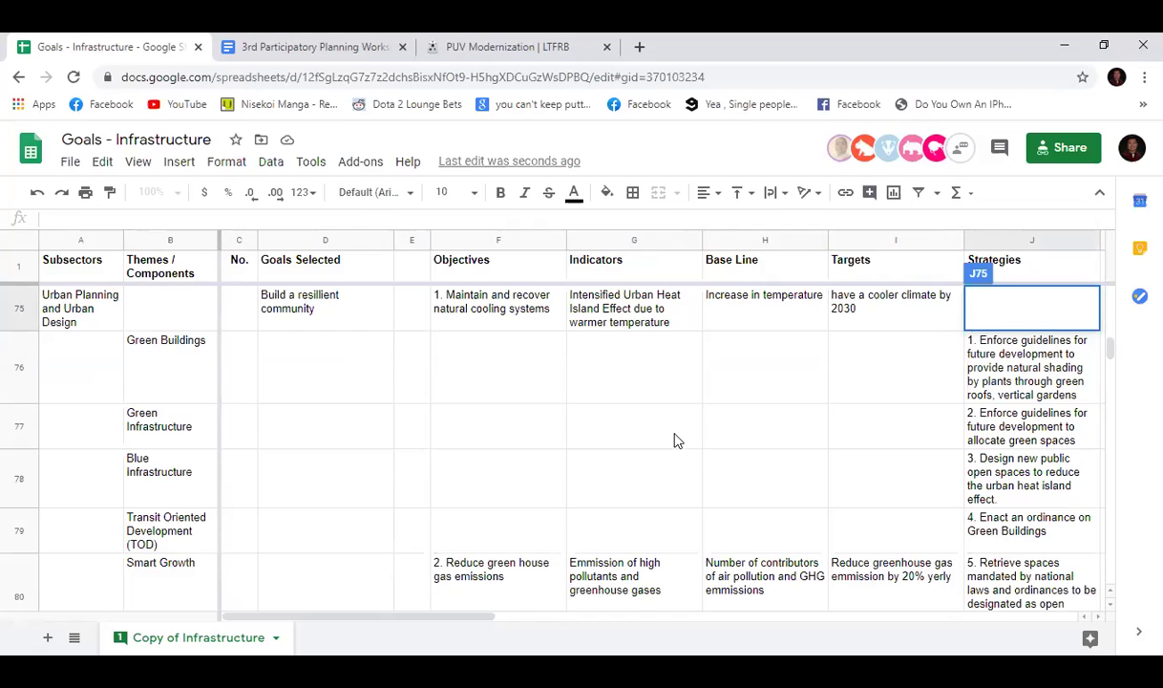
pyautogui.click(966, 377)
pyautogui.click(969, 420)
pyautogui.click(1019, 489)
pyautogui.click(965, 514)
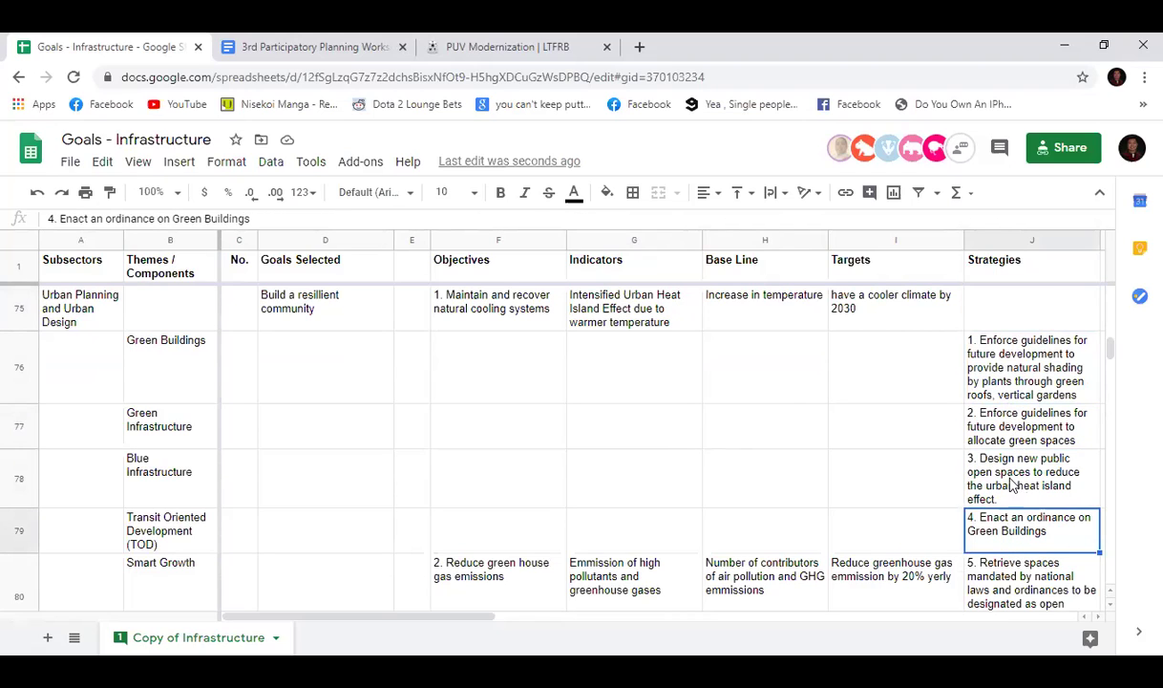
pyautogui.click(1008, 393)
pyautogui.click(1005, 431)
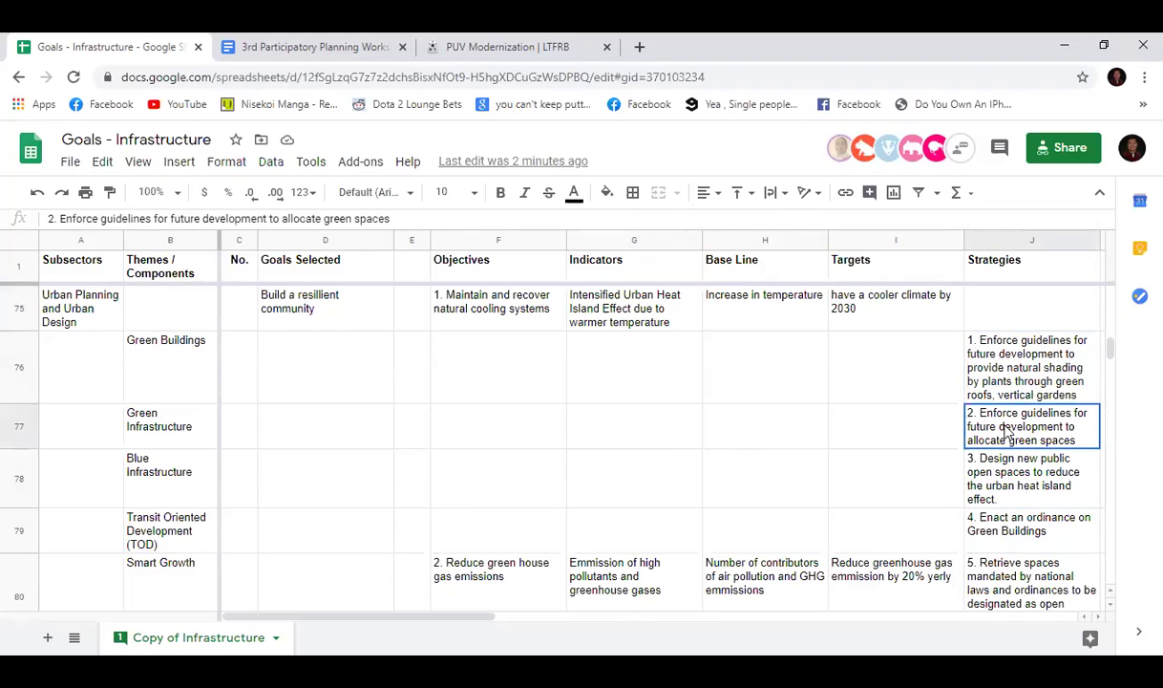
pyautogui.click(1013, 499)
pyautogui.click(1010, 528)
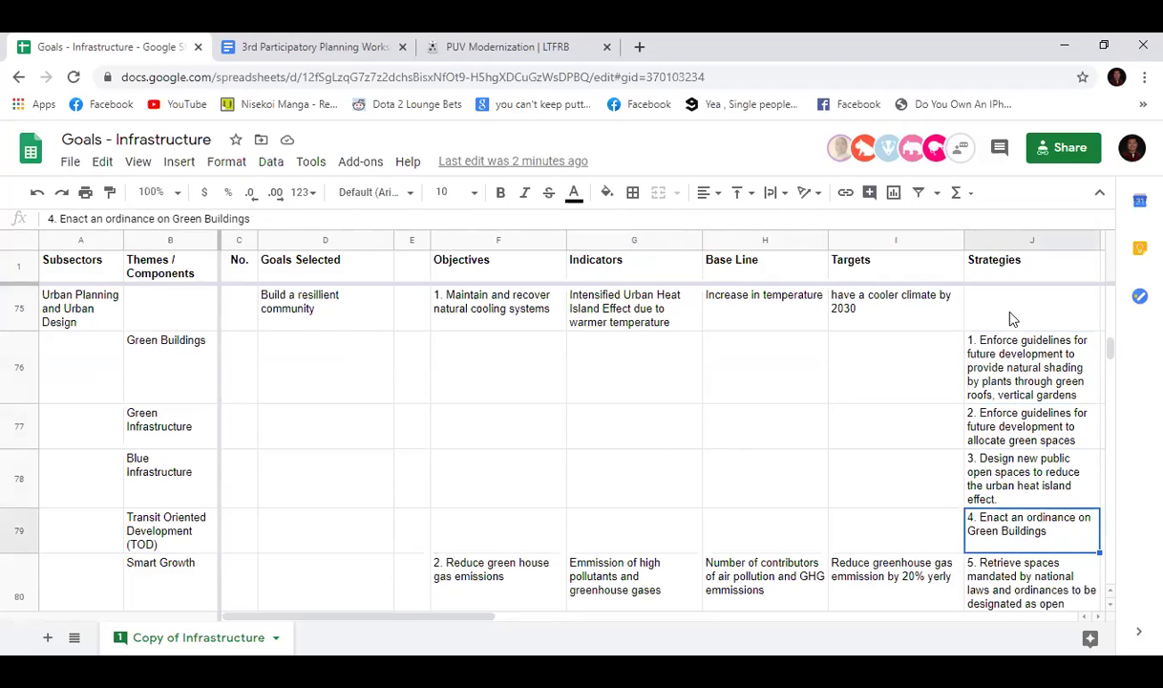
# Step: Enter the strategy "Create study regarding UHIE within the city" in cell J75 of the Urban Planning and Urban Design row
pyautogui.click(967, 303)
pyautogui.click(346, 220)
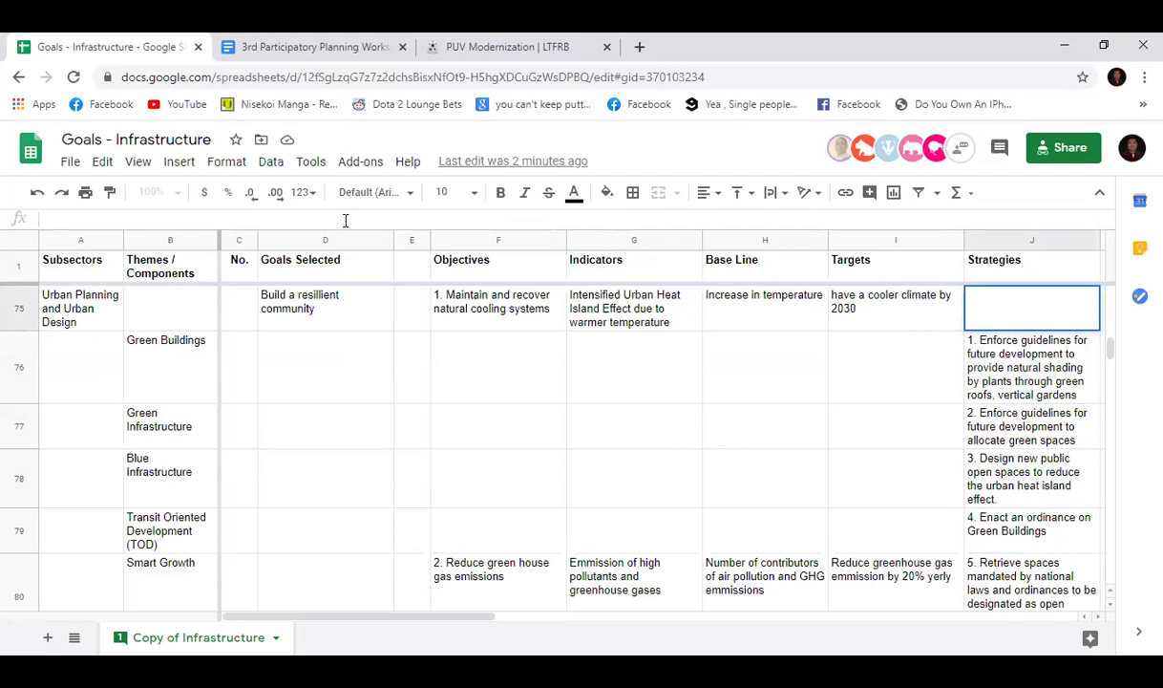
pyautogui.write('Create study ')
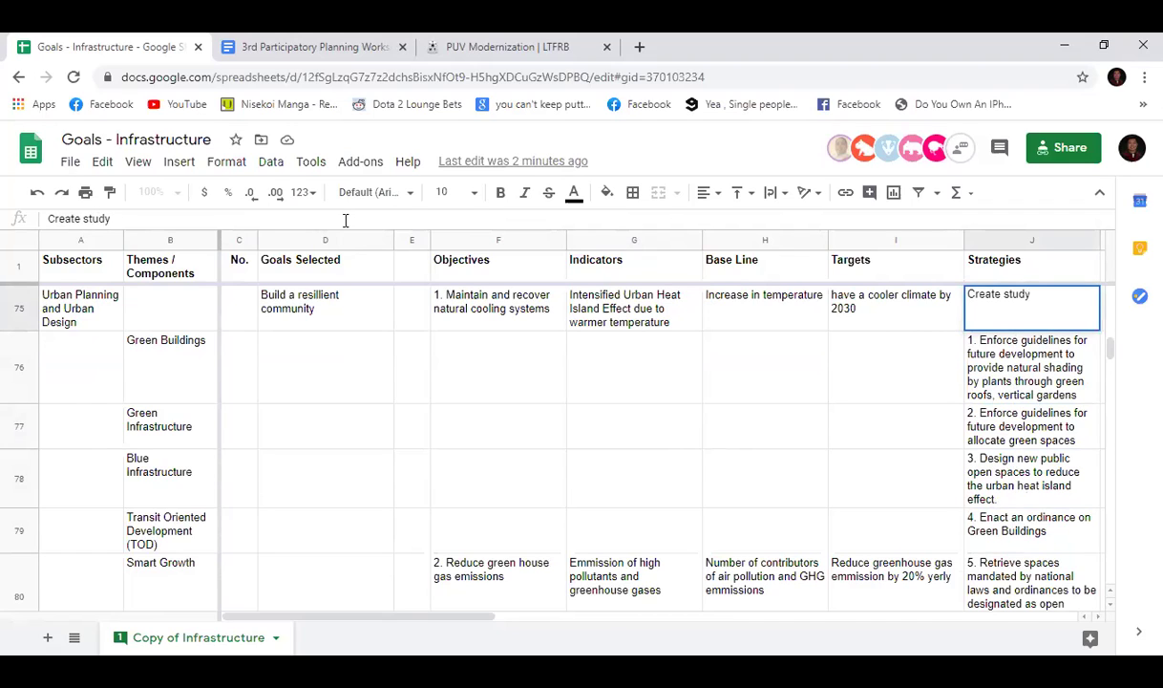
pyautogui.write('regarding')
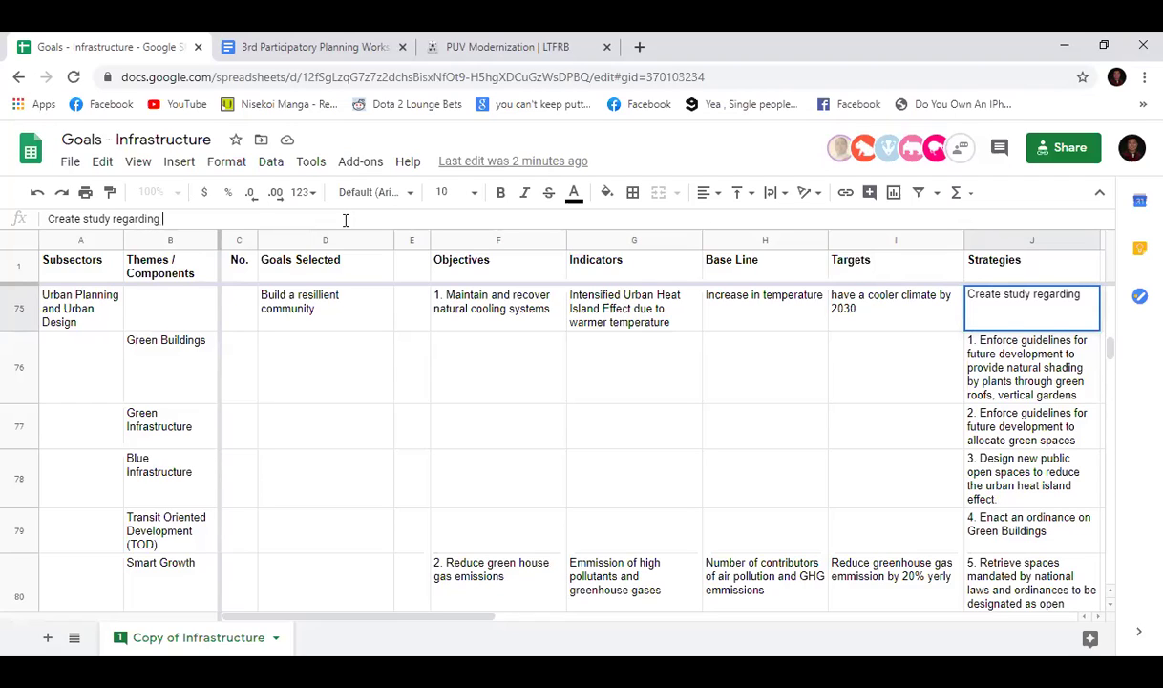
pyautogui.write(' UHIE in')
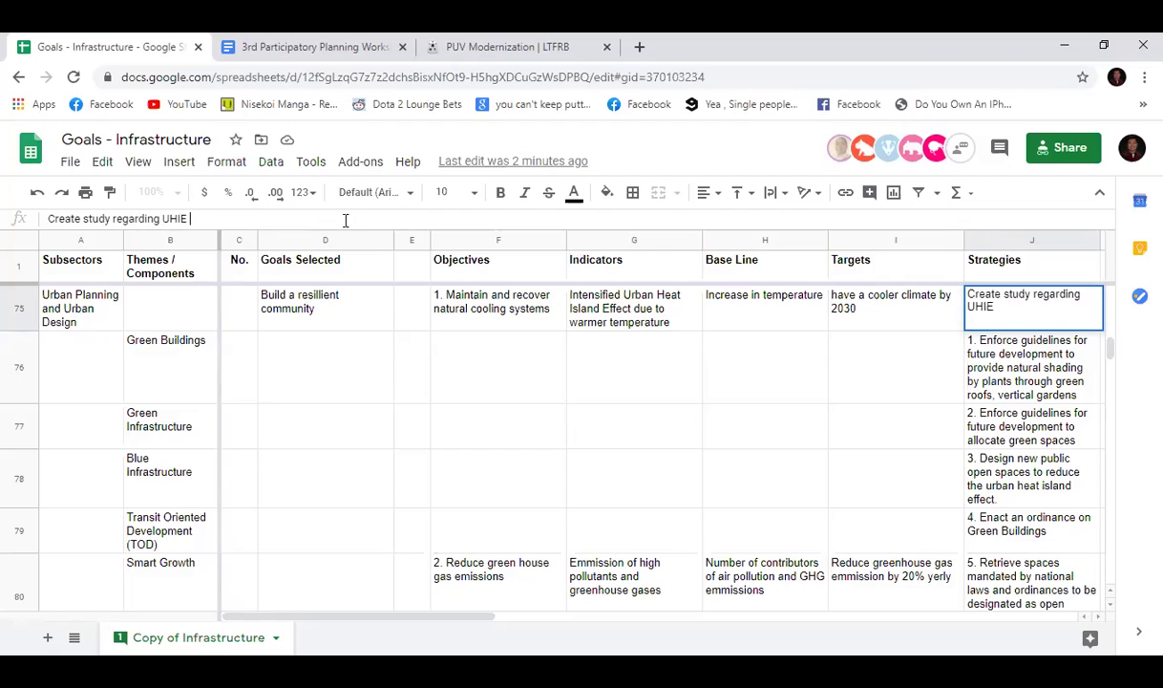
pyautogui.press('BackSpace')
pyautogui.press('BackSpace')
pyautogui.press('BackSpace')
pyautogui.write('within the city')
pyautogui.press('Return')
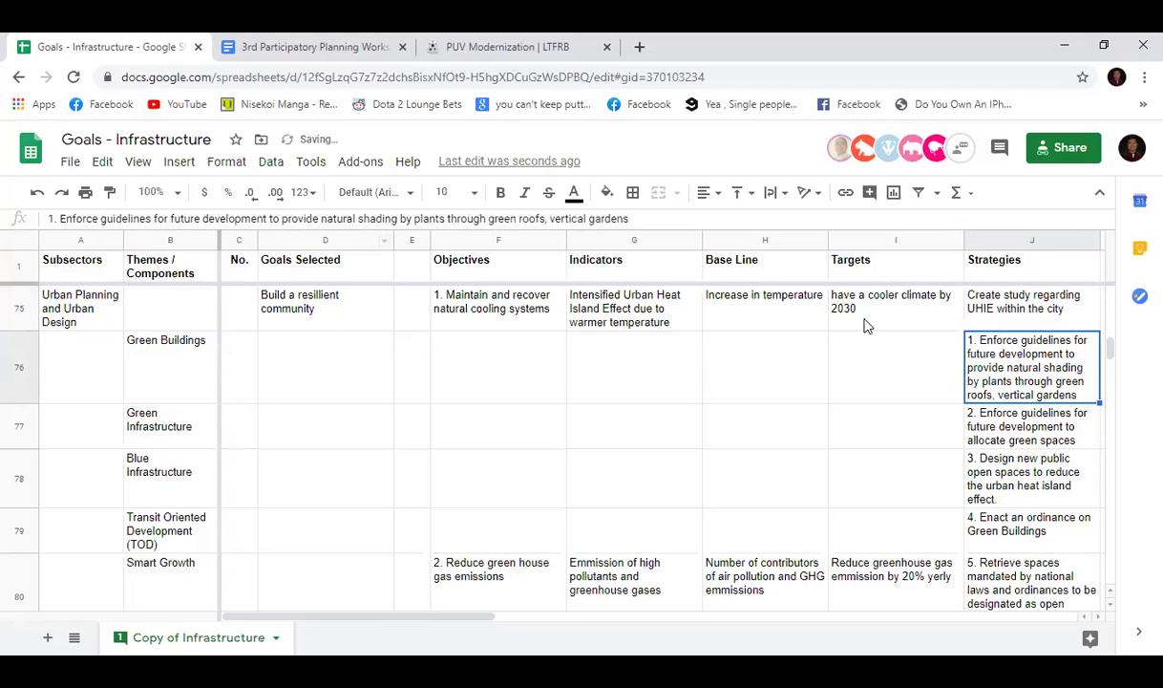
pyautogui.click(781, 312)
pyautogui.click(283, 220)
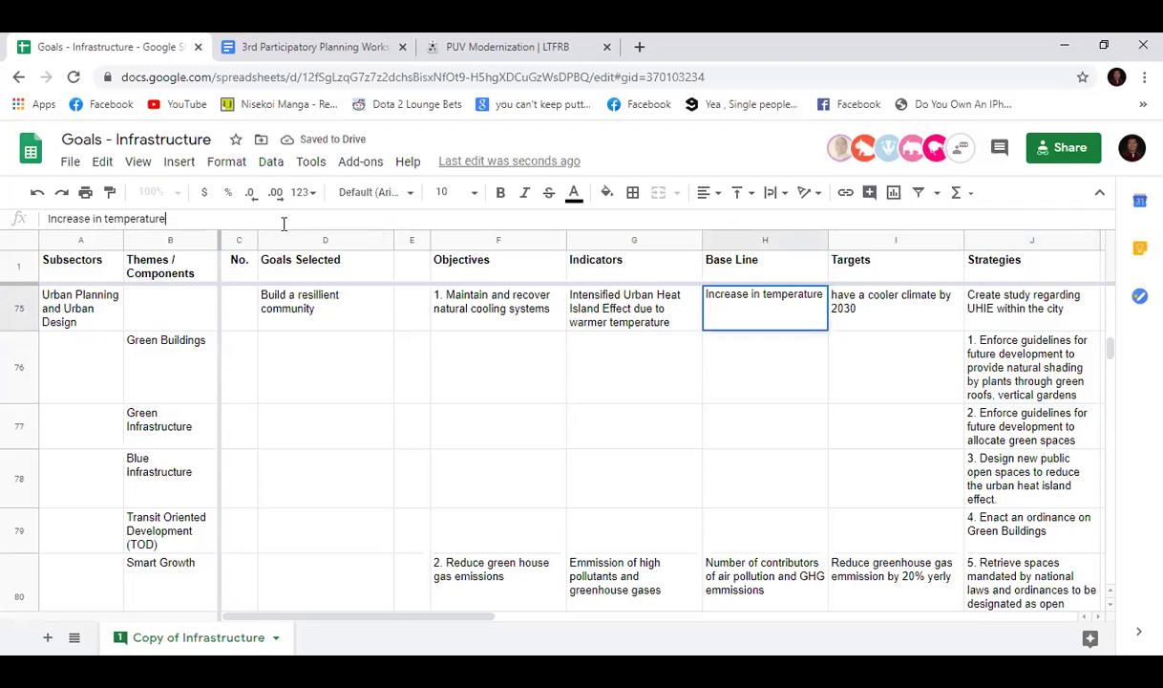
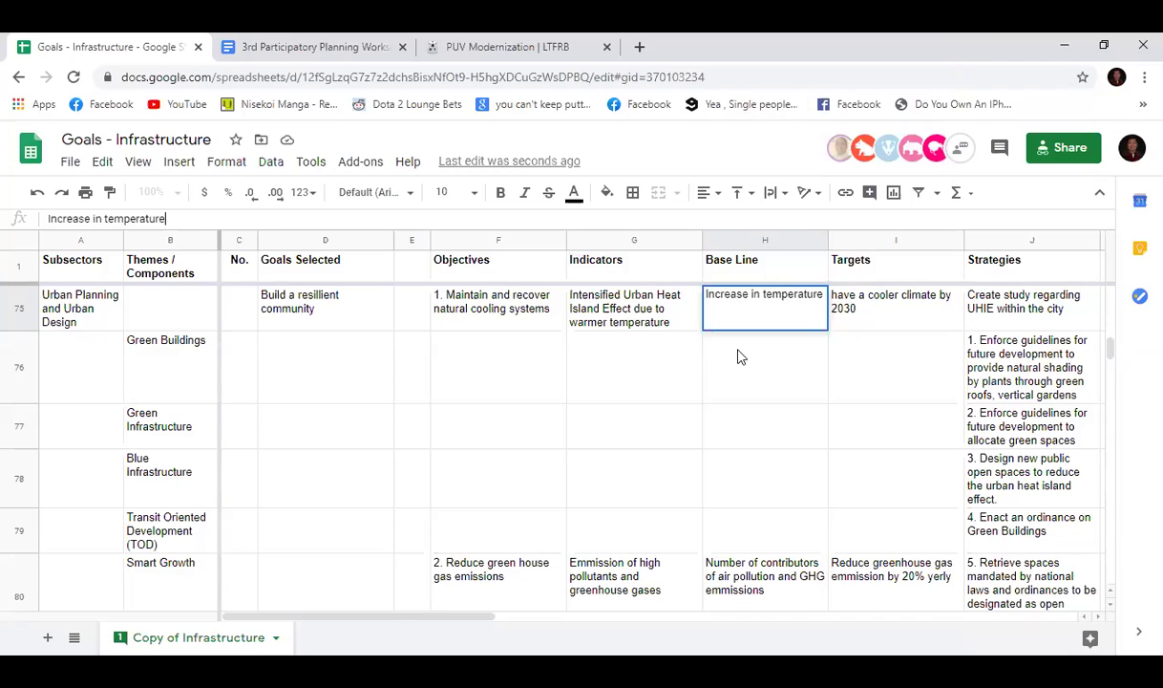
pyautogui.click(621, 344)
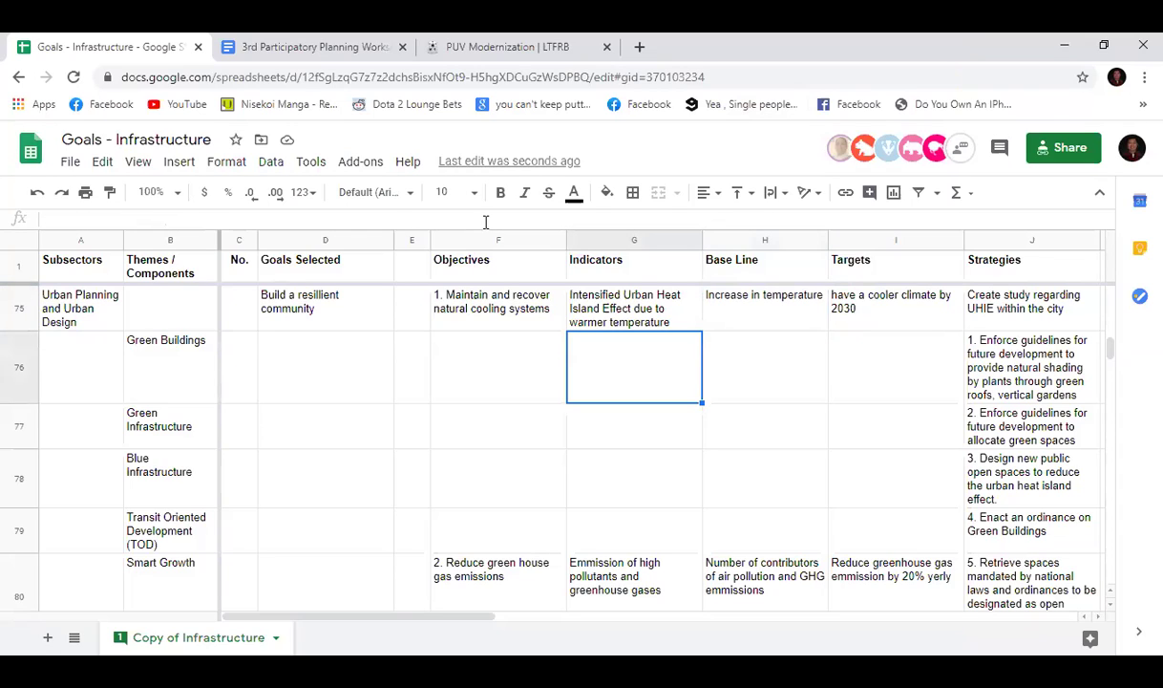
# Step: Enter the indicator "Surface and Atmospheric temperature" in cell G76 of the Green Buildings row
pyautogui.write('Sur')
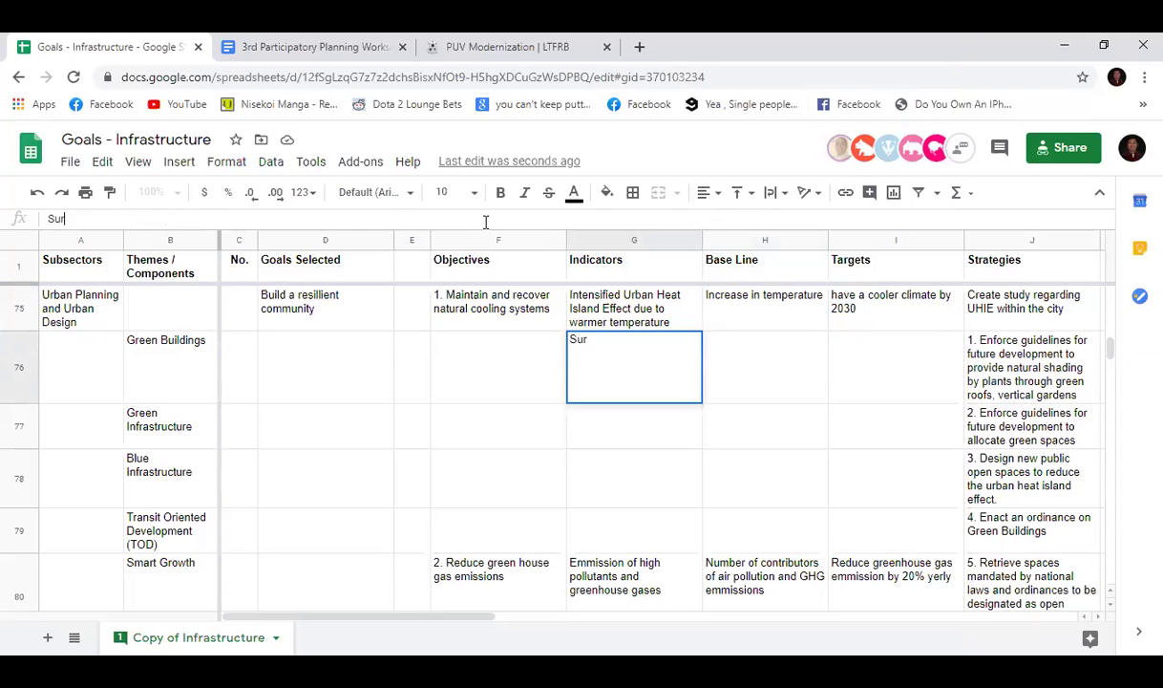
pyautogui.write('face and At')
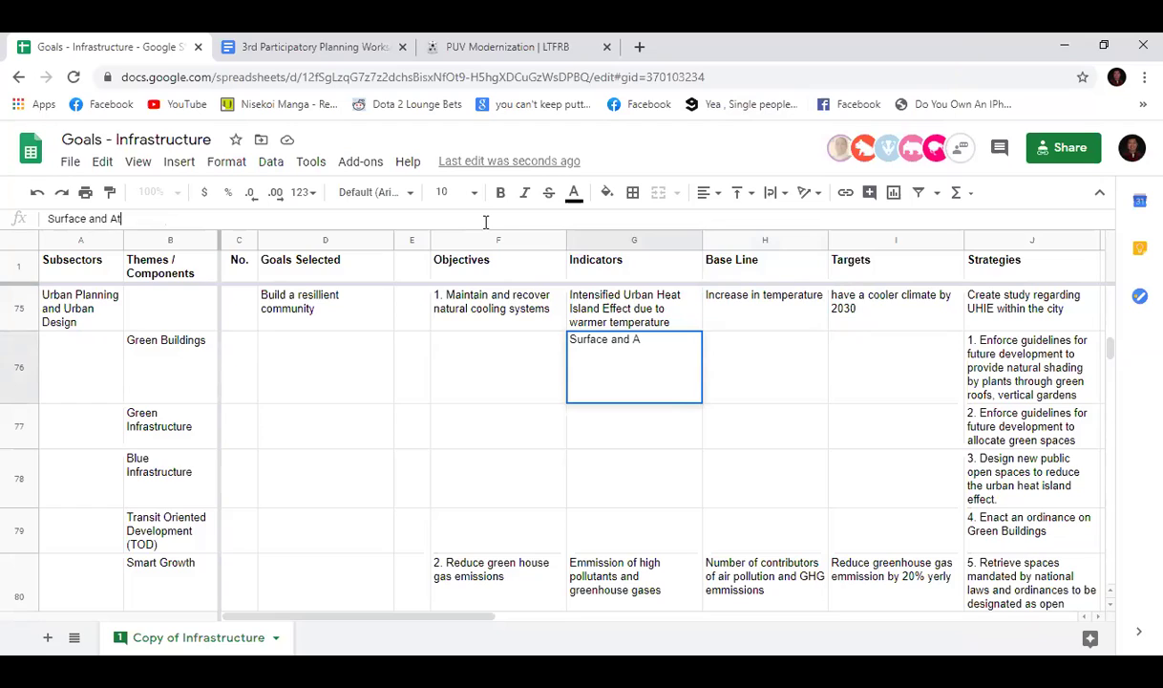
pyautogui.write('mospher')
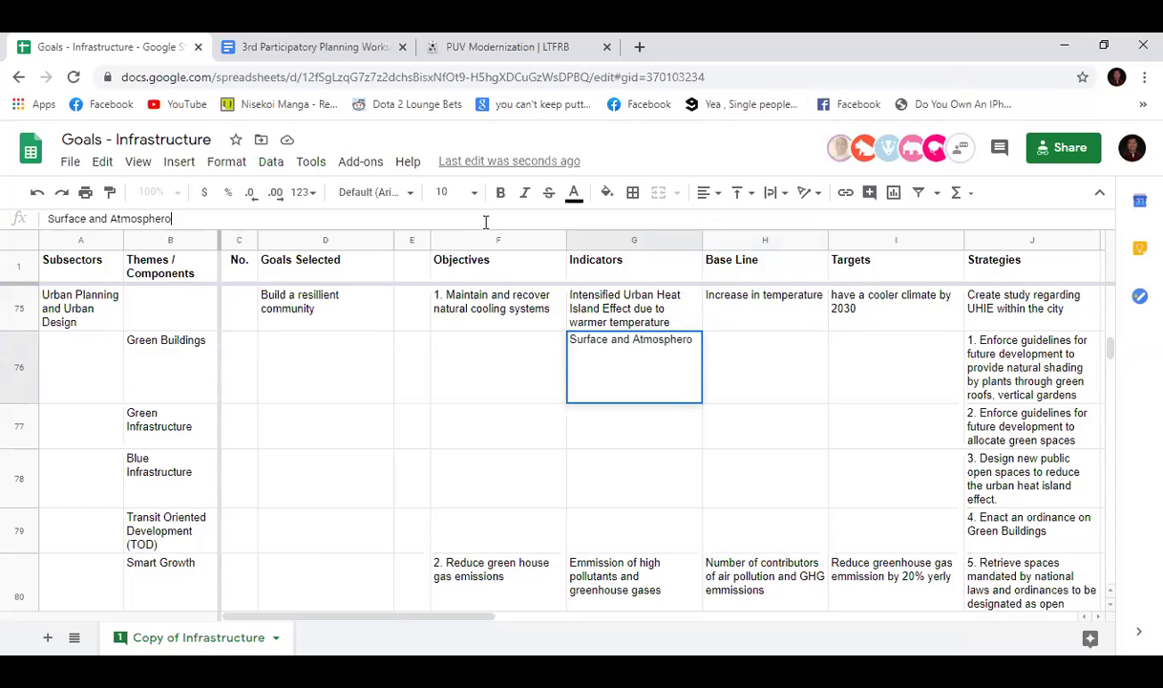
pyautogui.write('ic temperature')
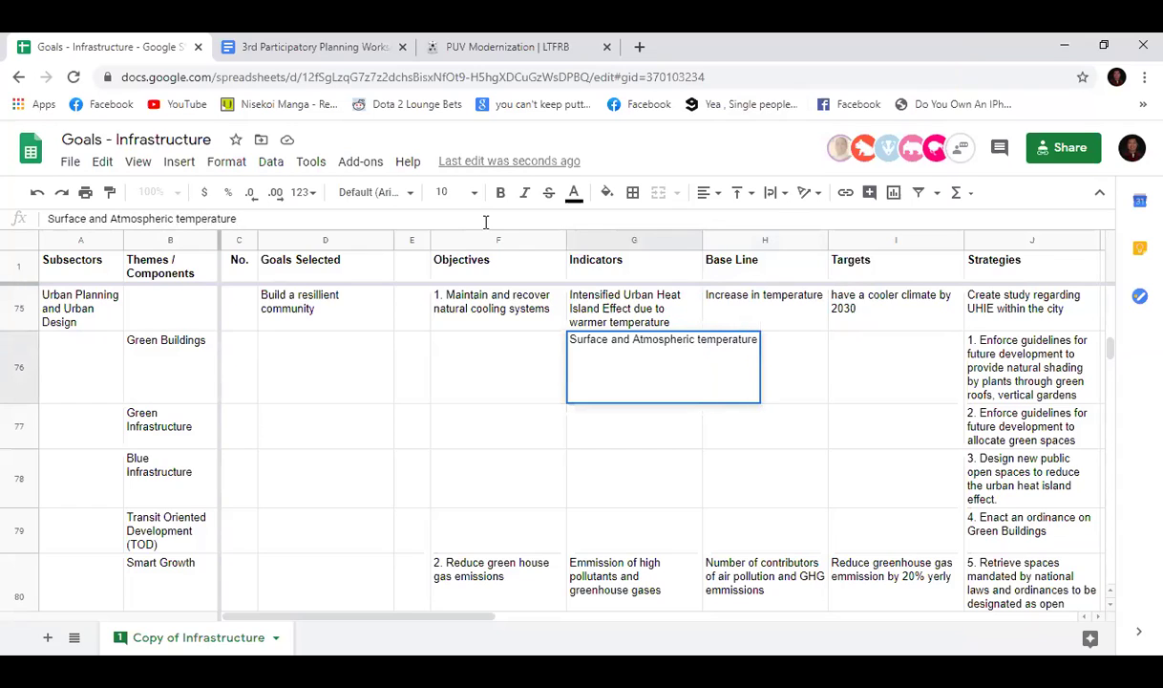
pyautogui.press('Return')
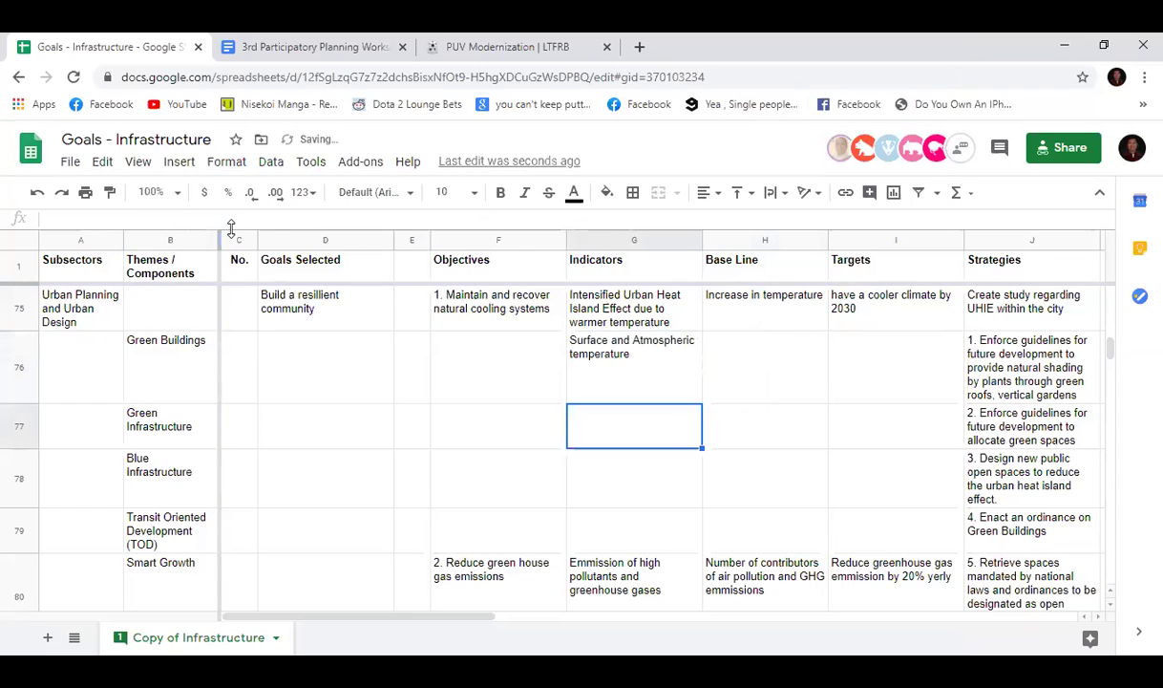
# Step: Extend the Green Buildings indicator in G76 with the words "within the city"
pyautogui.click(615, 371)
pyautogui.click(387, 218)
pyautogui.write('within the city')
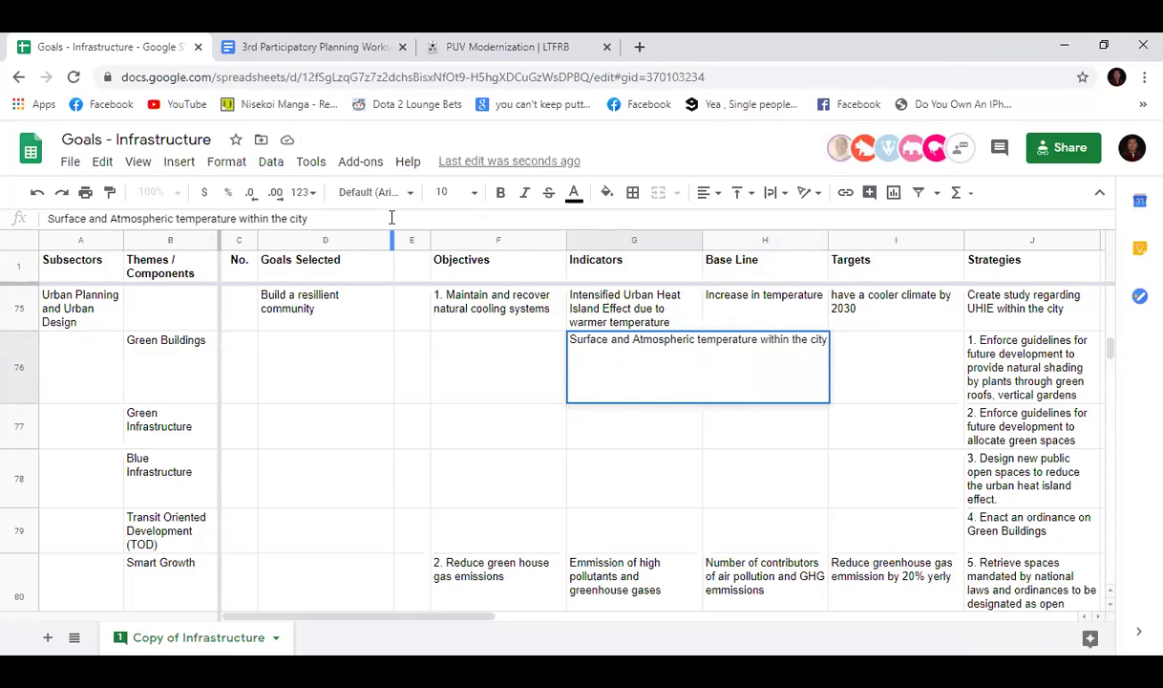
pyautogui.press('Return')
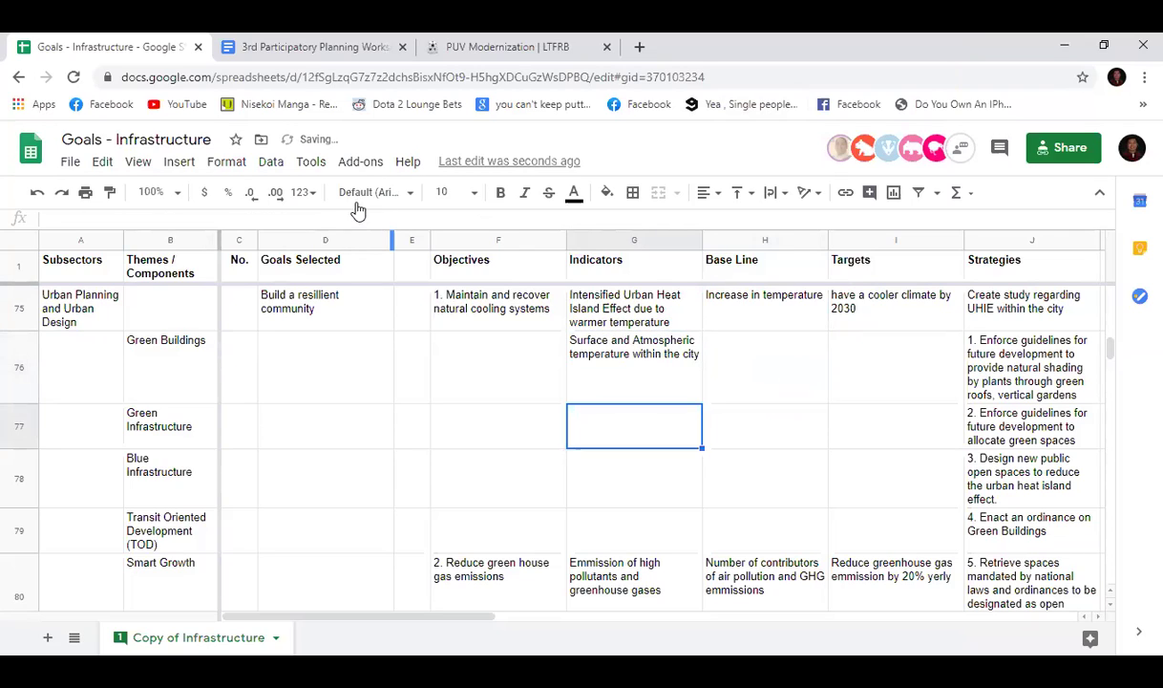
# Step: Look over the Urban Planning and Urban Design entries in rows 75 to 79, from the subsector through to the strategies
pyautogui.click(883, 389)
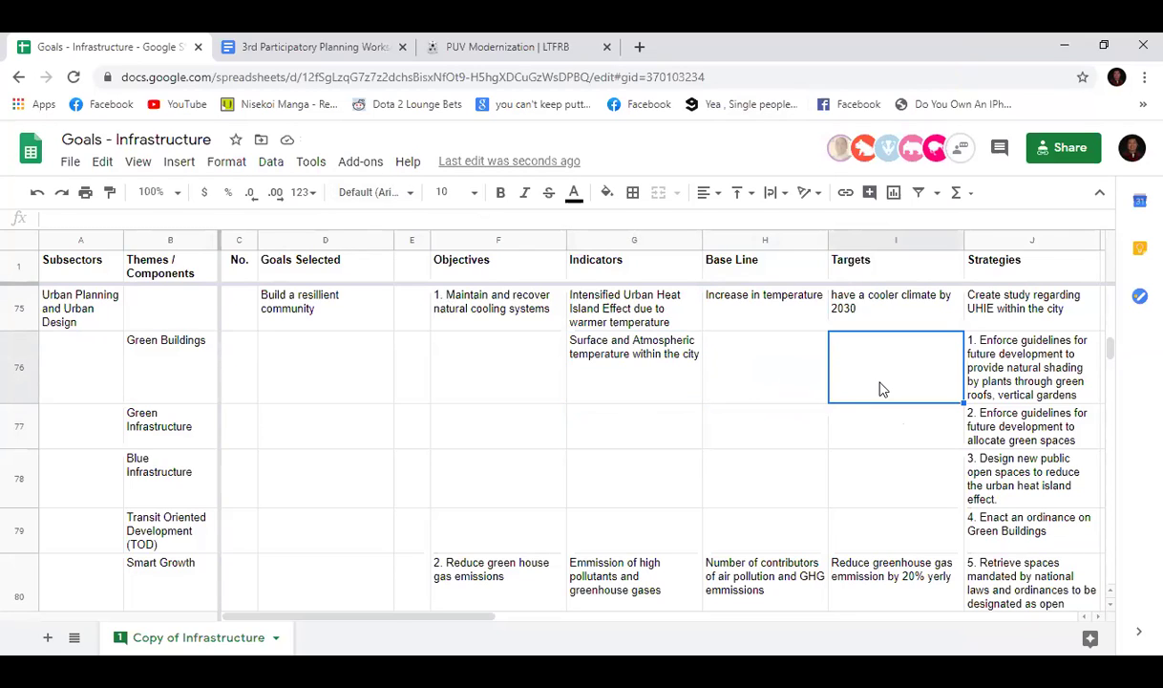
pyautogui.press('Return')
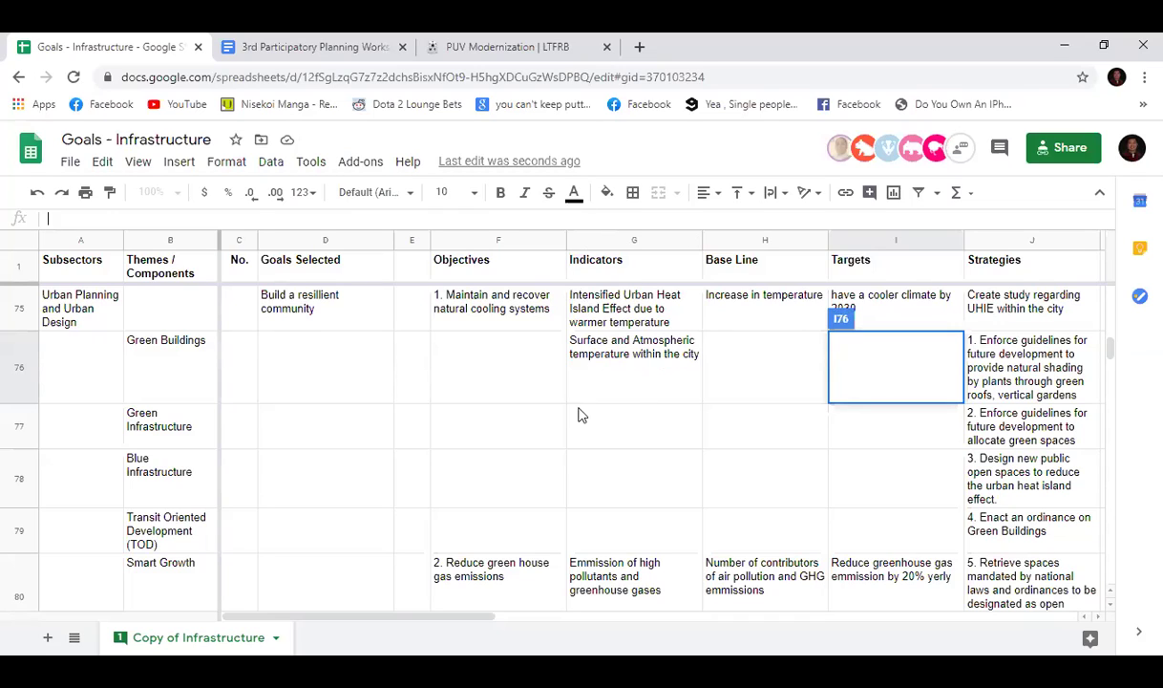
pyautogui.click(629, 412)
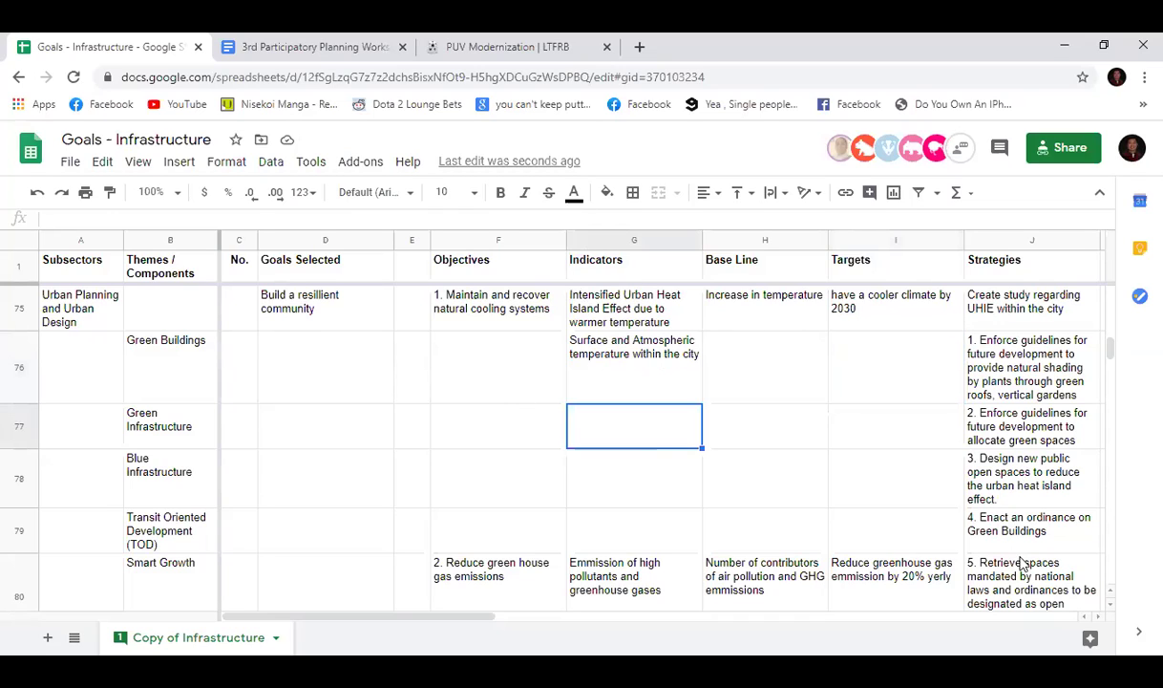
pyautogui.moveTo(1005, 516); pyautogui.dragTo(42, 315)
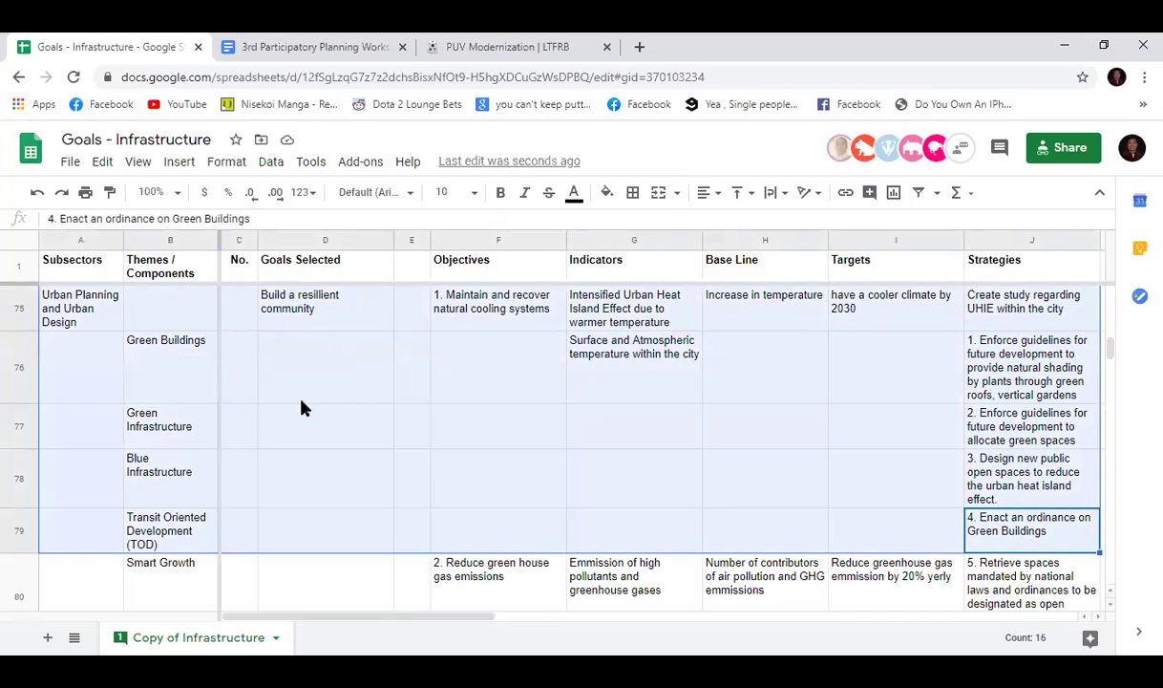
pyautogui.click(369, 446)
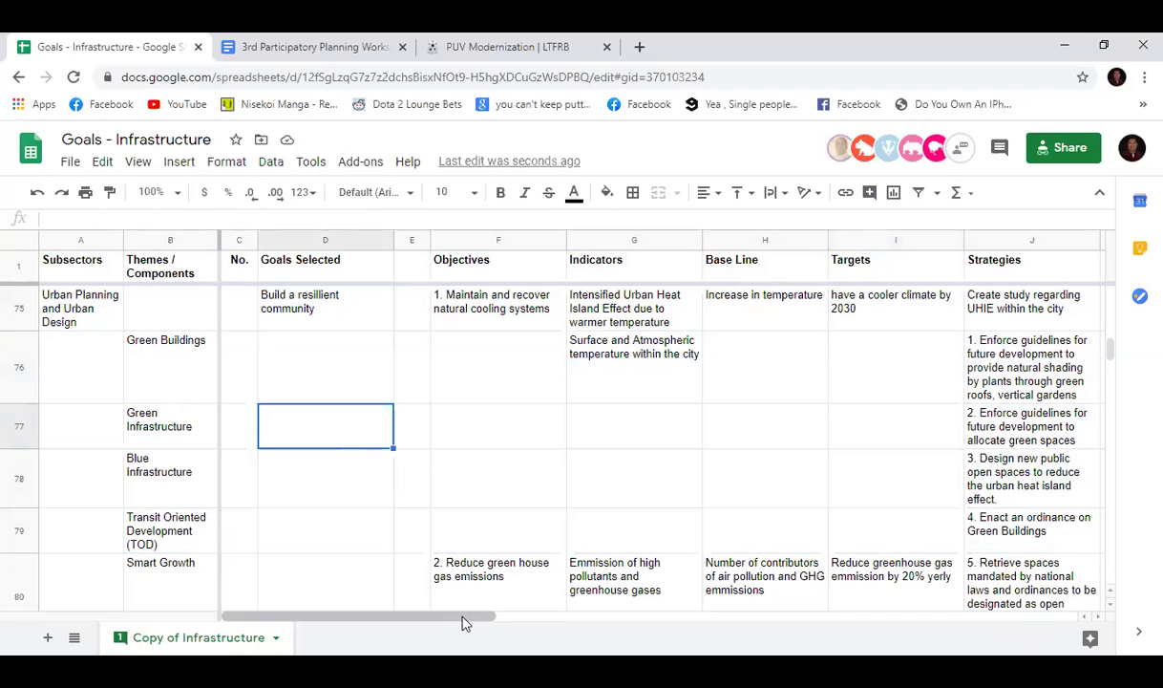
pyautogui.moveTo(465, 616); pyautogui.dragTo(532, 629)
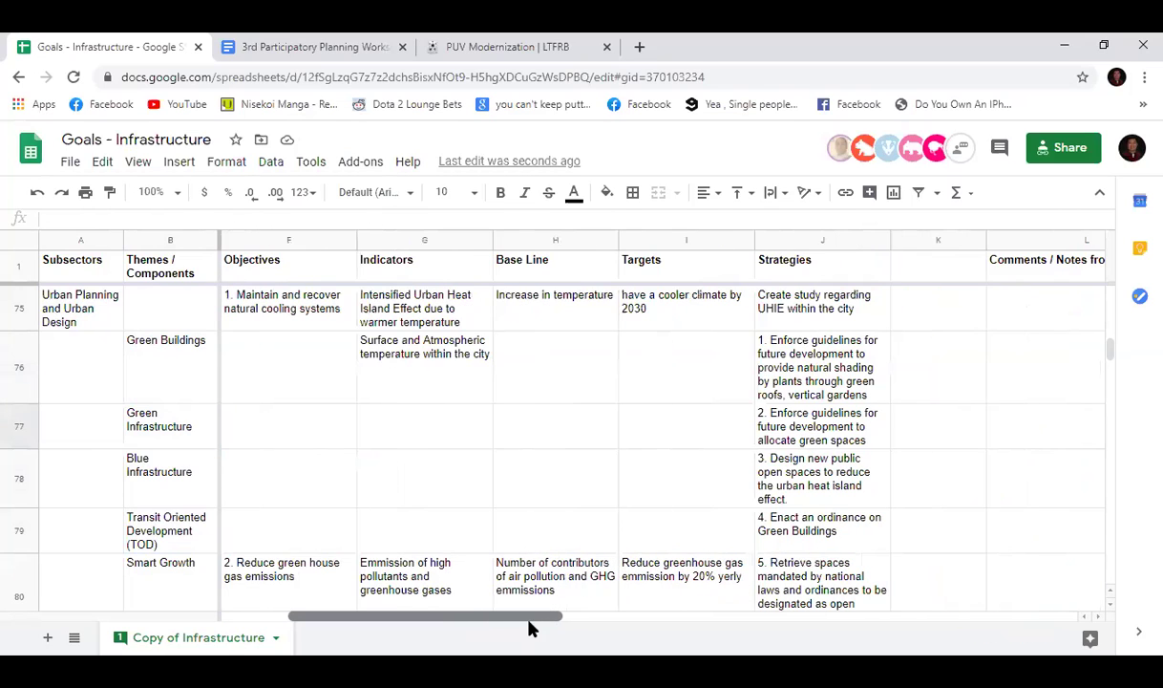
pyautogui.moveTo(532, 628); pyautogui.dragTo(451, 632)
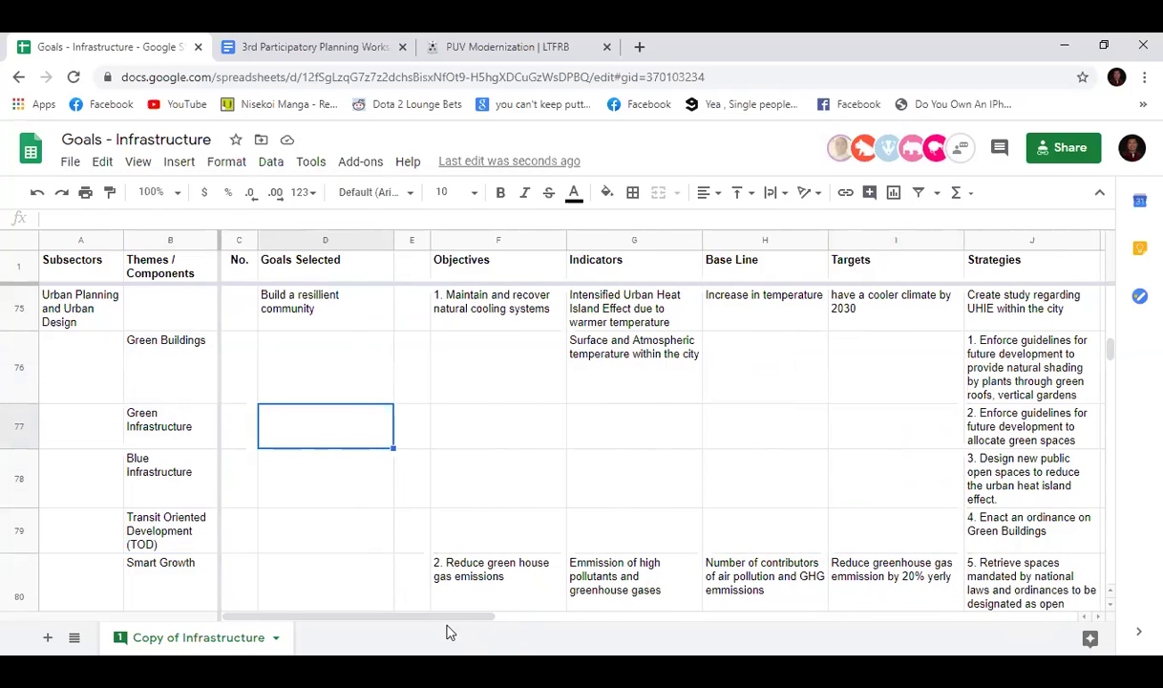
# Step: Review the Smart Growth objective, indicator, baseline and target in row 80 against the themes in the rows above
pyautogui.click(511, 593)
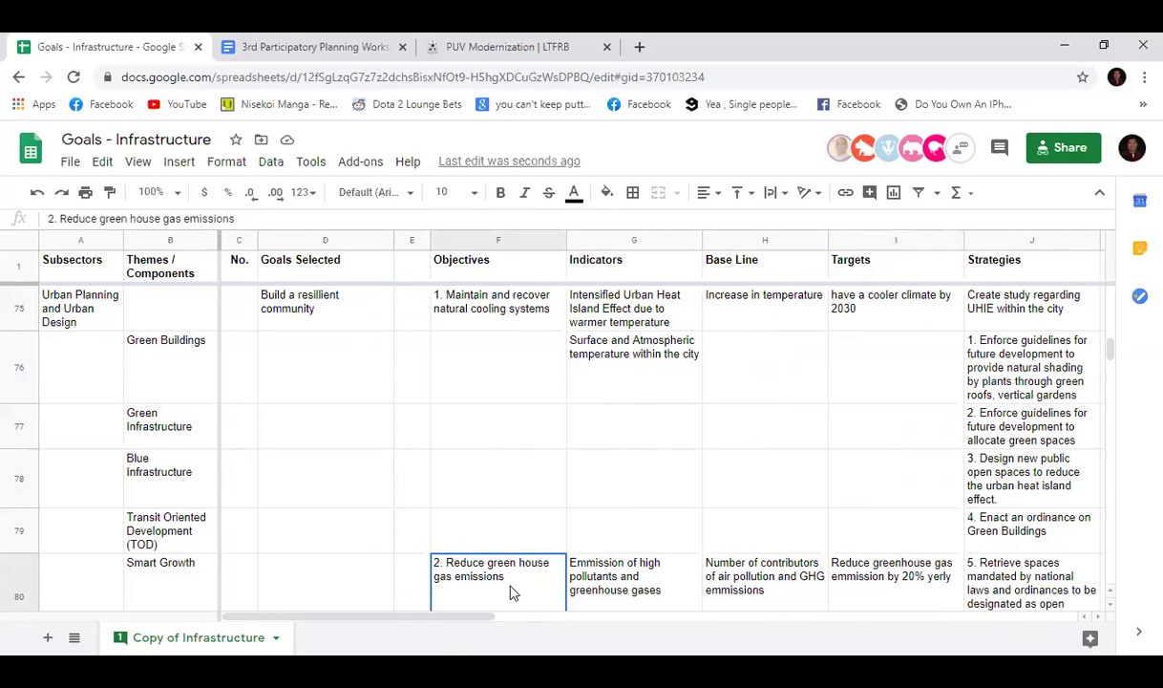
pyautogui.scroll(1, 382, 490)
pyautogui.scroll(-3, 382, 490)
pyautogui.scroll(1, 380, 492)
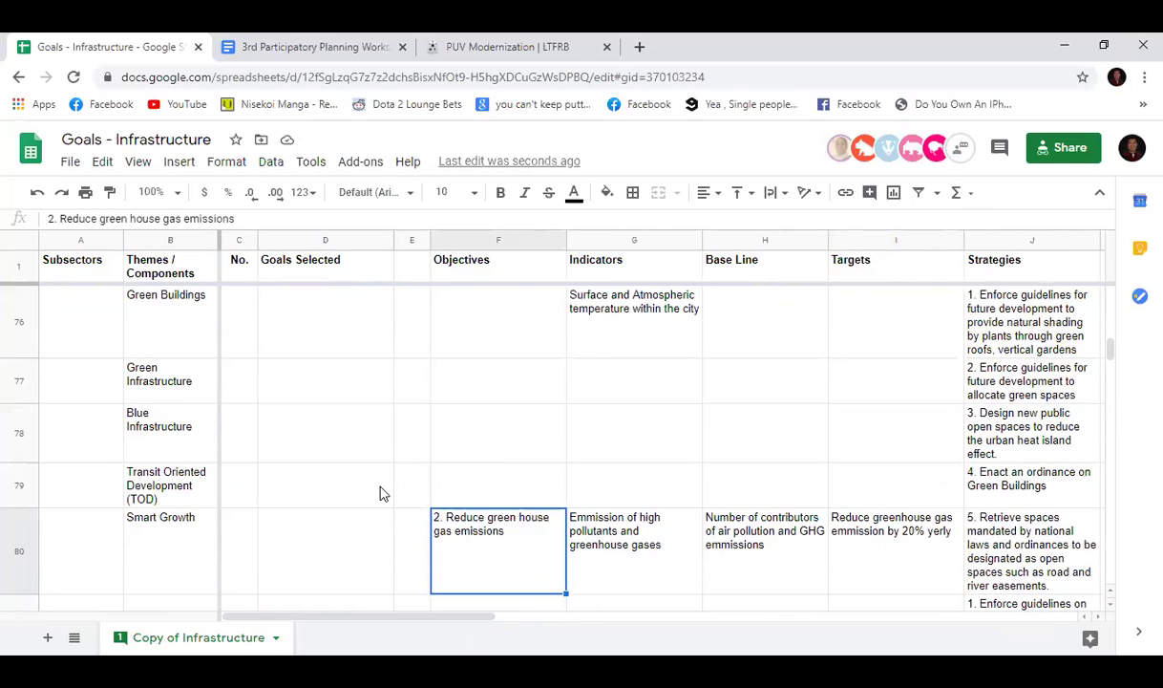
pyautogui.click(580, 559)
pyautogui.click(468, 558)
pyautogui.scroll(1, 301, 472)
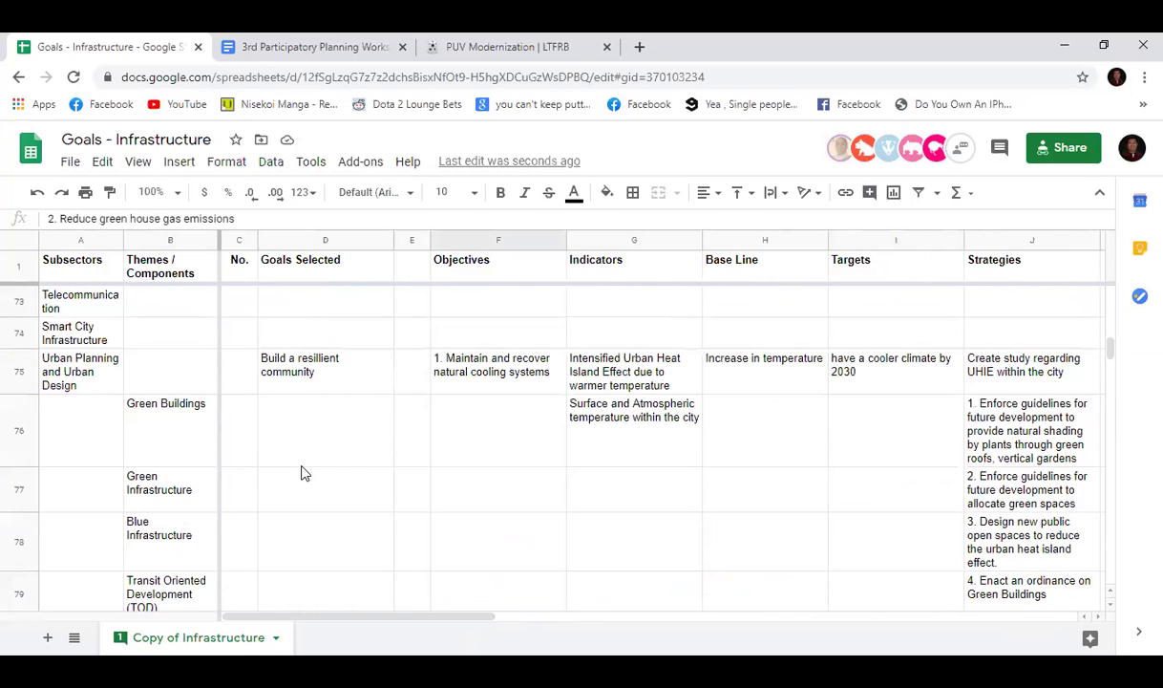
pyautogui.scroll(-1, 301, 472)
pyautogui.scroll(-1, 301, 473)
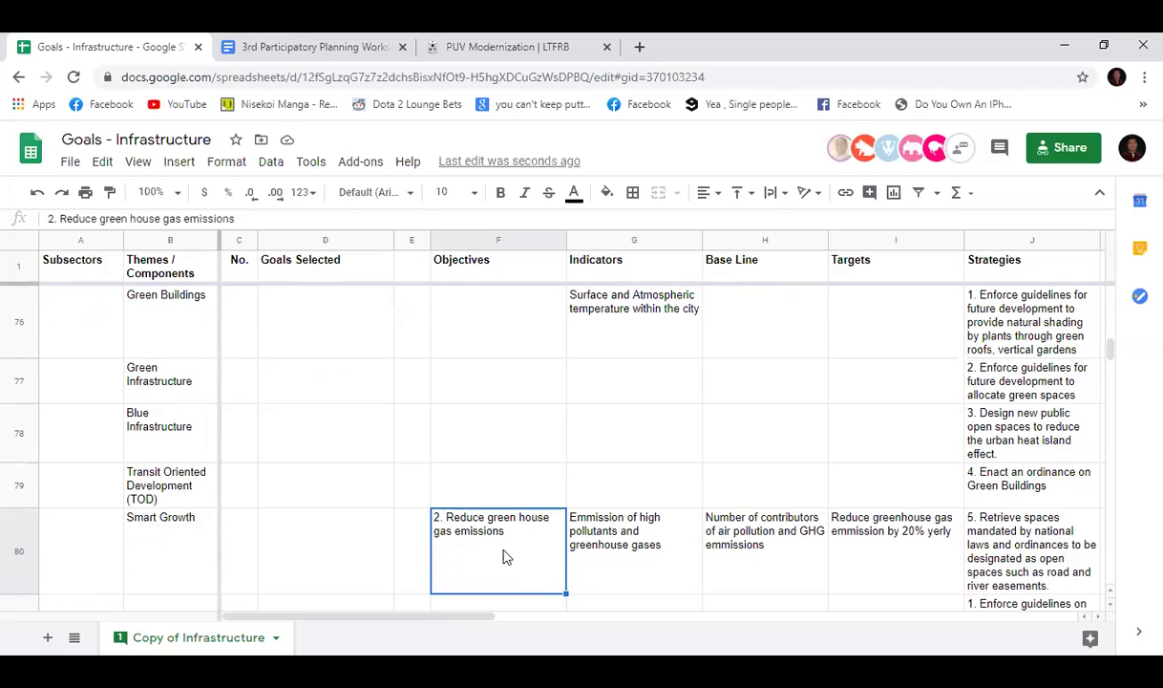
pyautogui.click(193, 517)
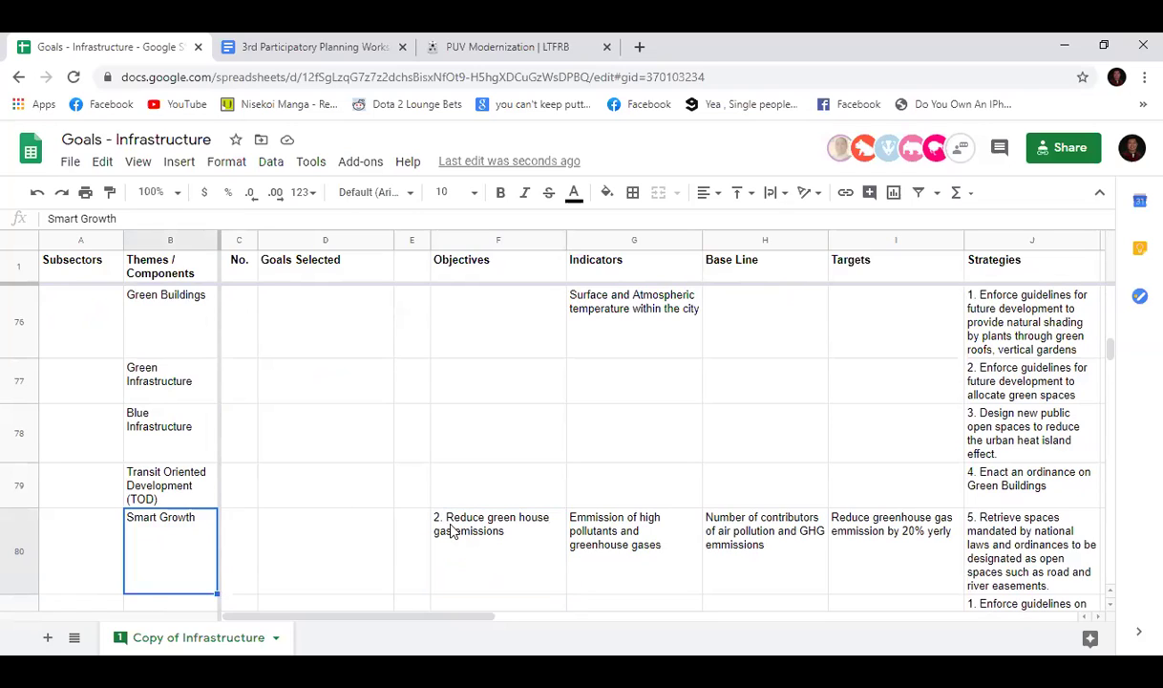
pyautogui.moveTo(453, 531); pyautogui.dragTo(883, 550)
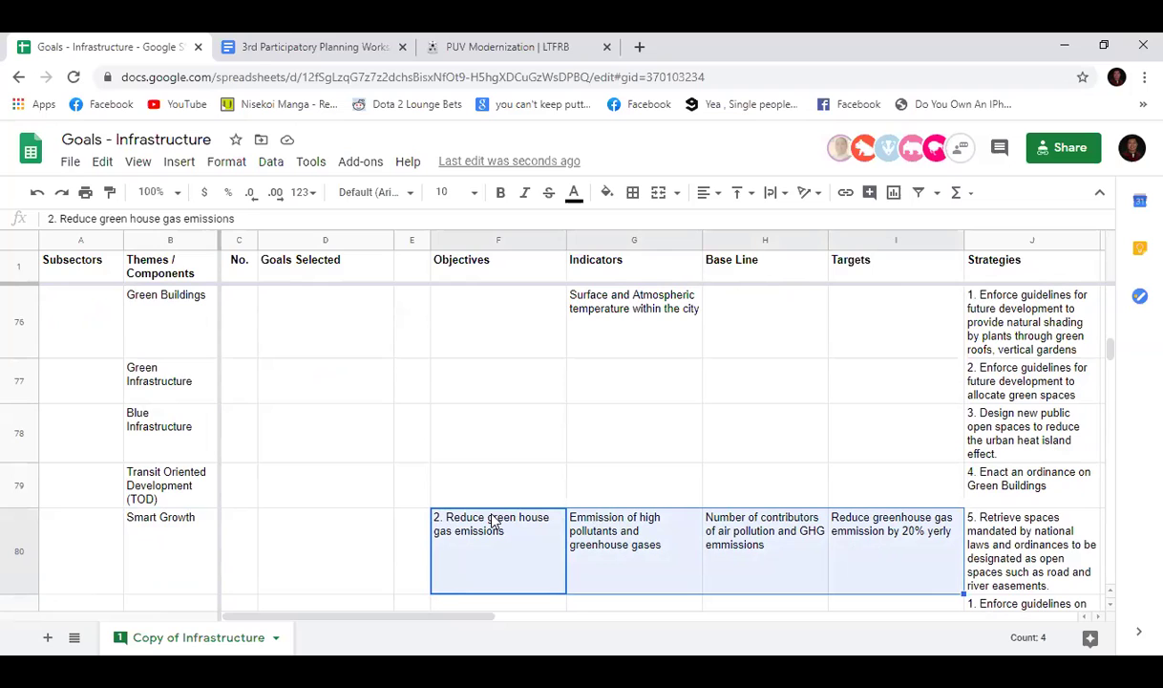
pyautogui.click(361, 523)
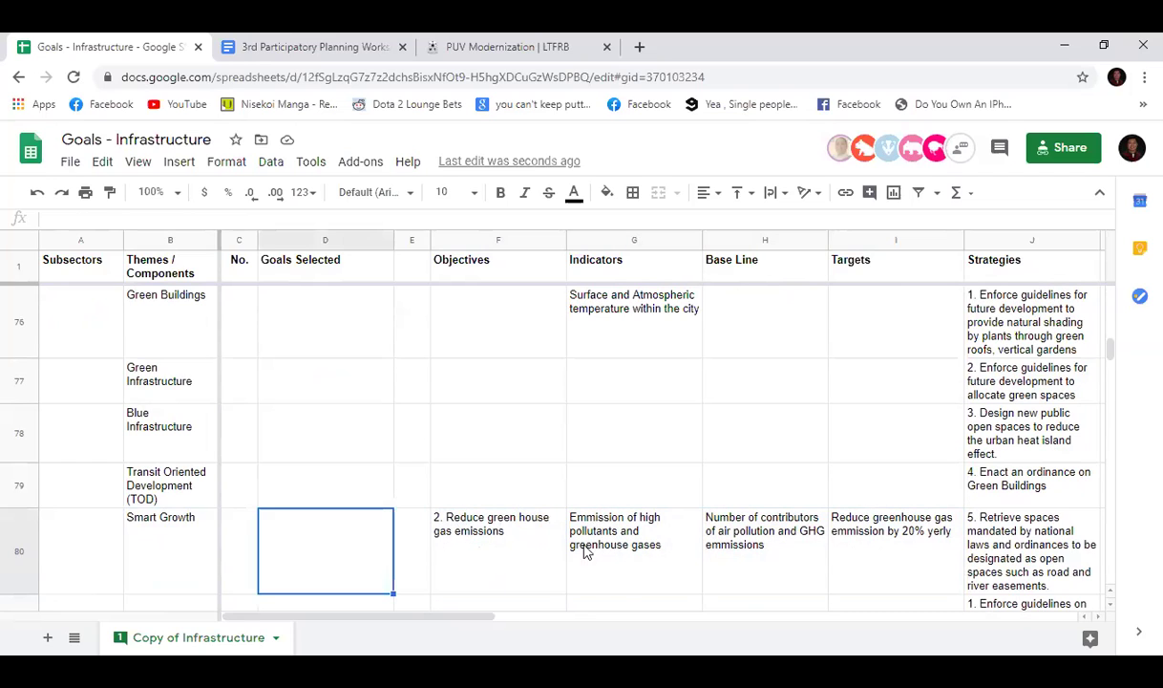
# Step: Enter the participant comment "Reduction of GHG encompasses Green Infrastructure and TOD" in cell L80 of the Smart Growth row
pyautogui.moveTo(487, 615); pyautogui.dragTo(567, 622)
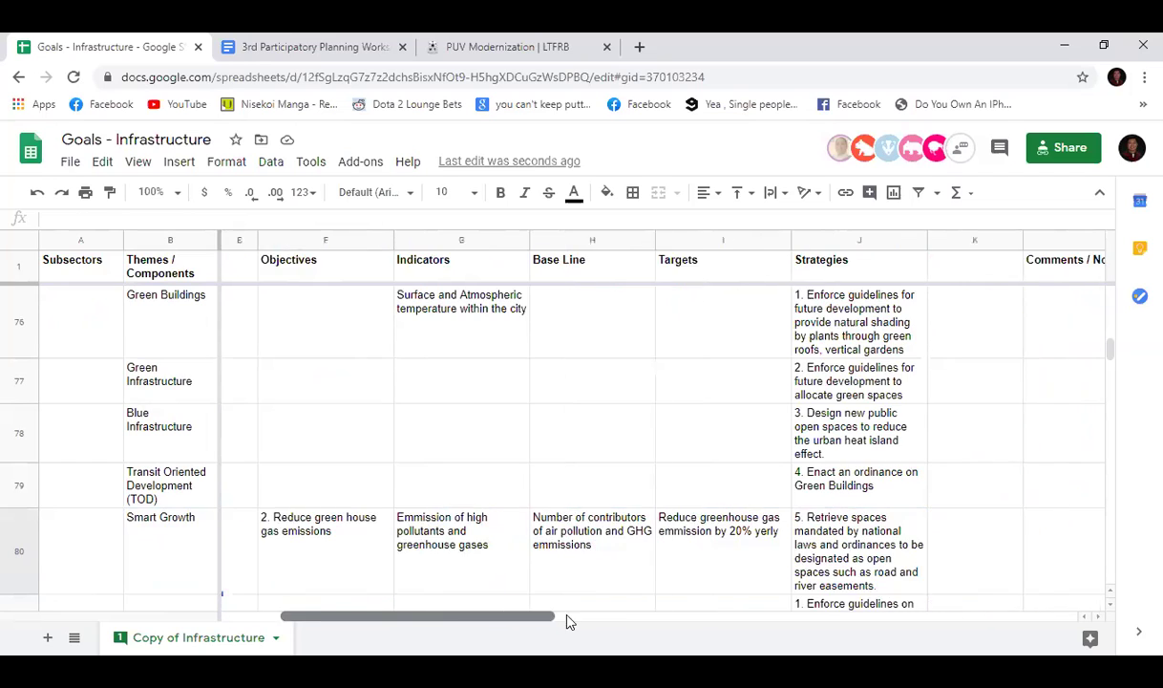
pyautogui.click(950, 556)
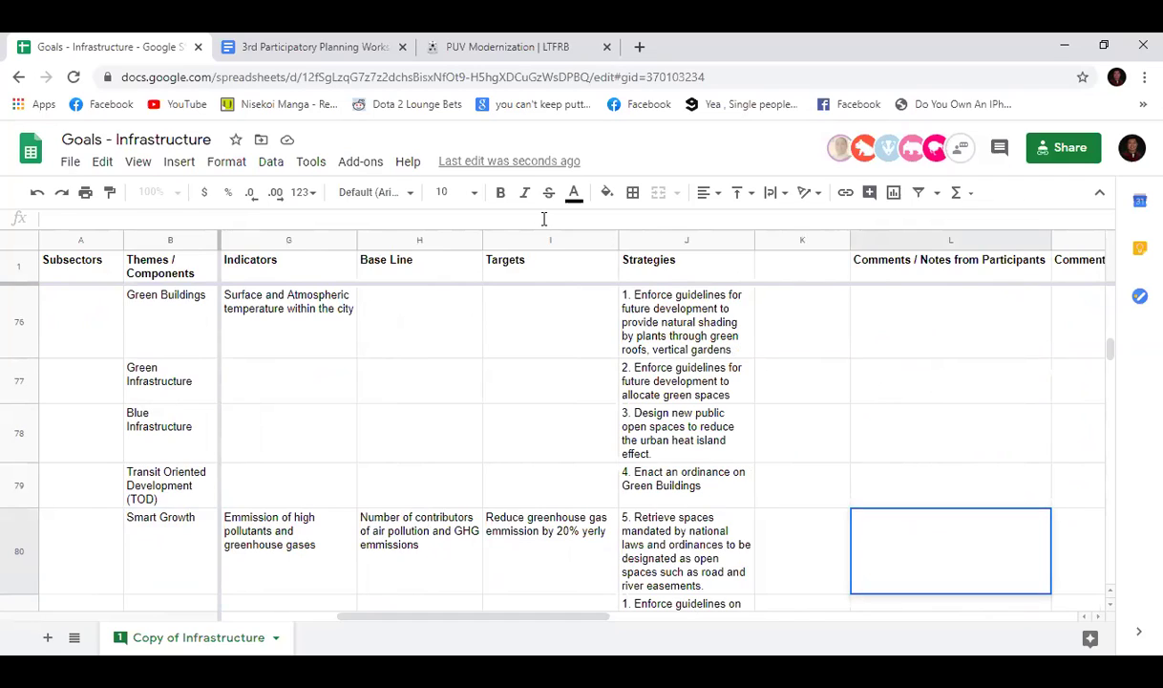
pyautogui.write('Reduction of GHG is')
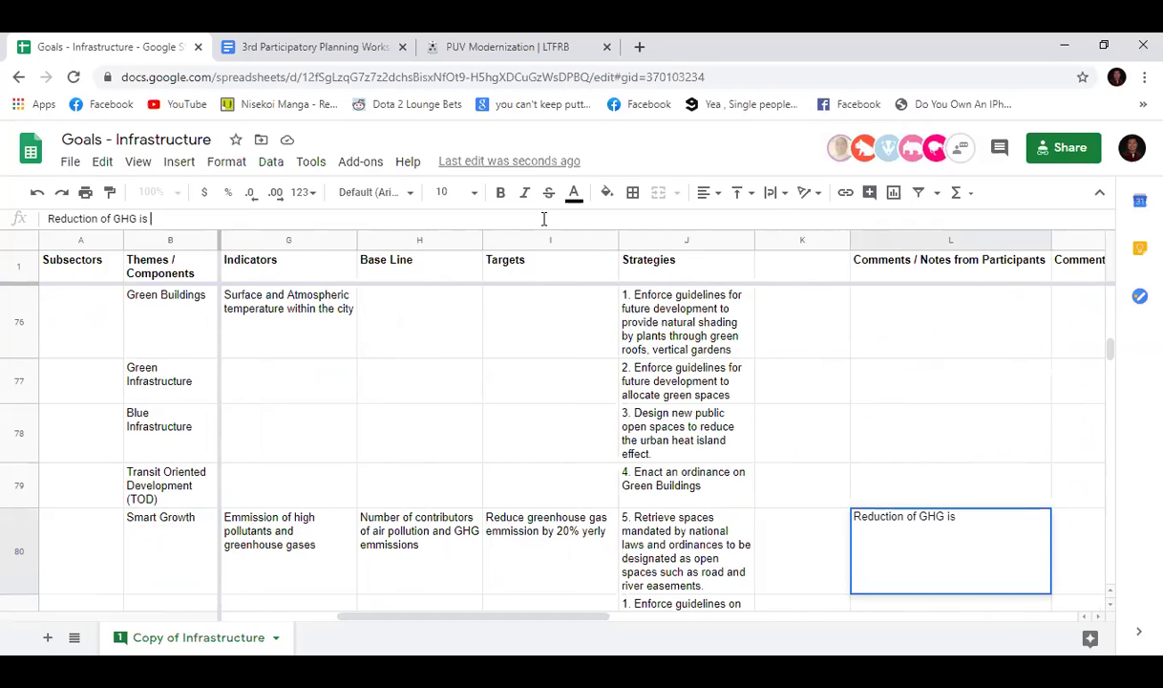
pyautogui.press('BackSpace')
pyautogui.press('BackSpace')
pyautogui.press('BackSpace')
pyautogui.write('encompasses ')
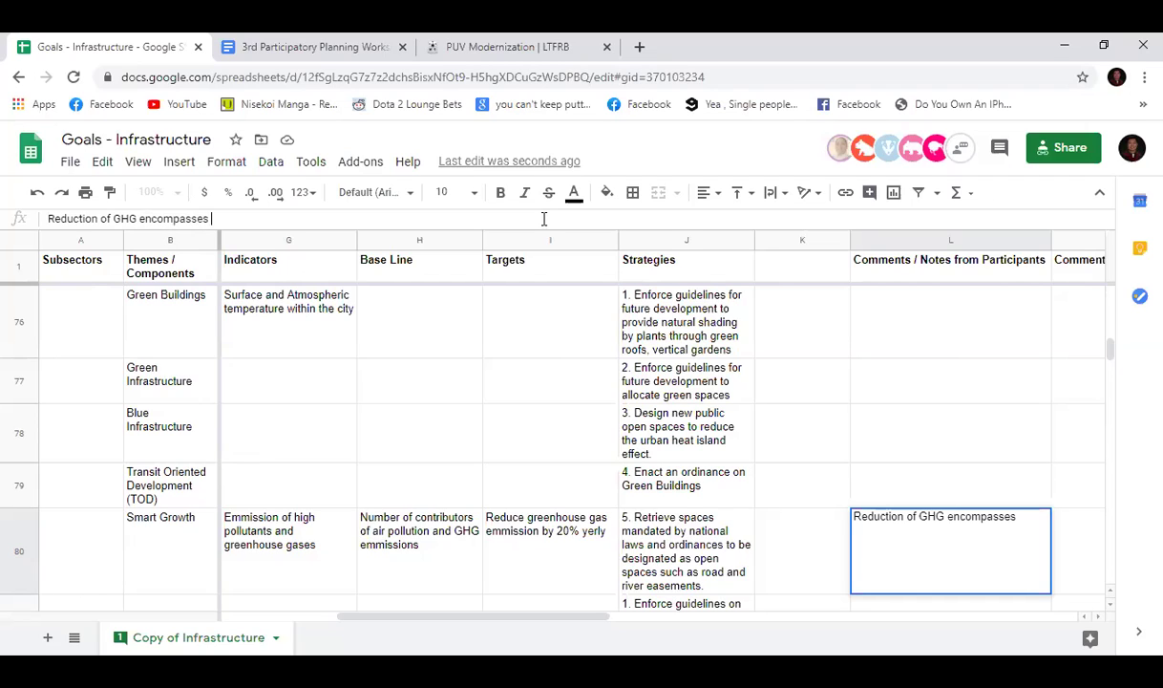
pyautogui.write('Green Infrast')
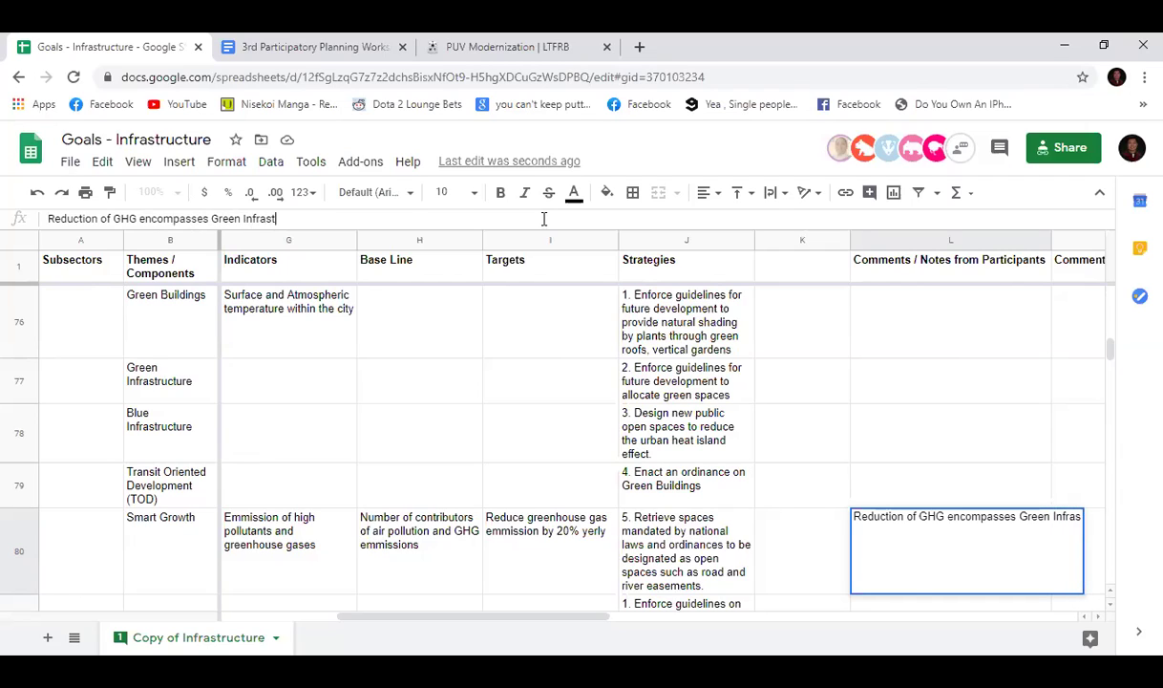
pyautogui.write('ructure and TOD')
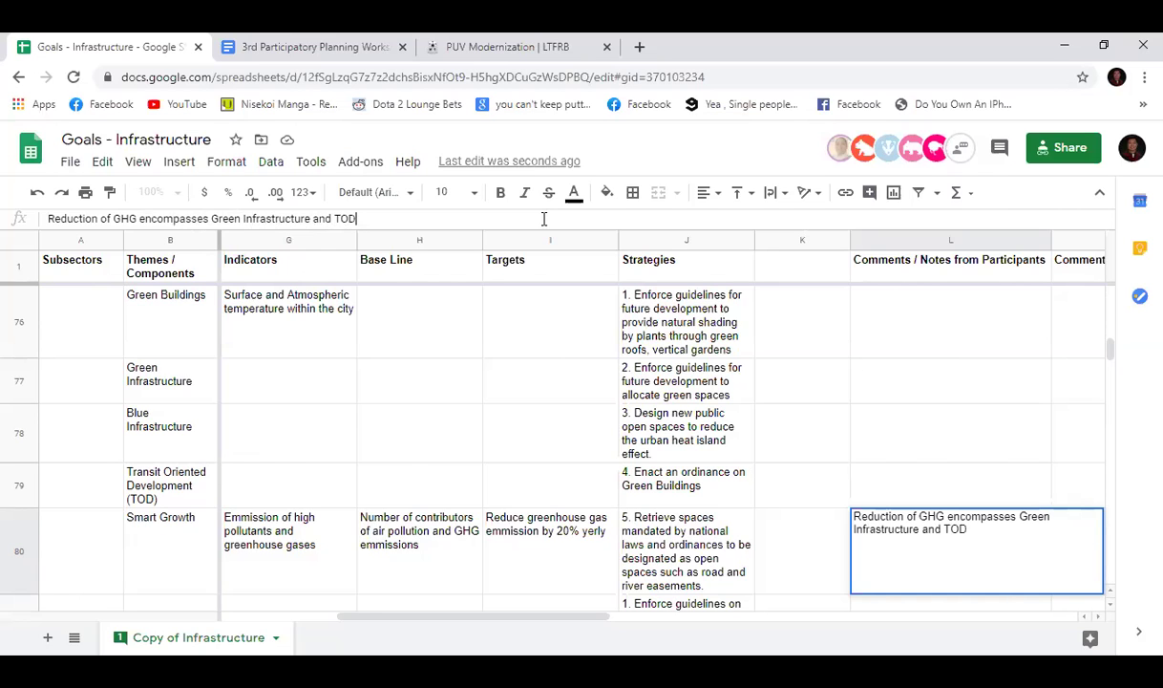
pyautogui.press('Return')
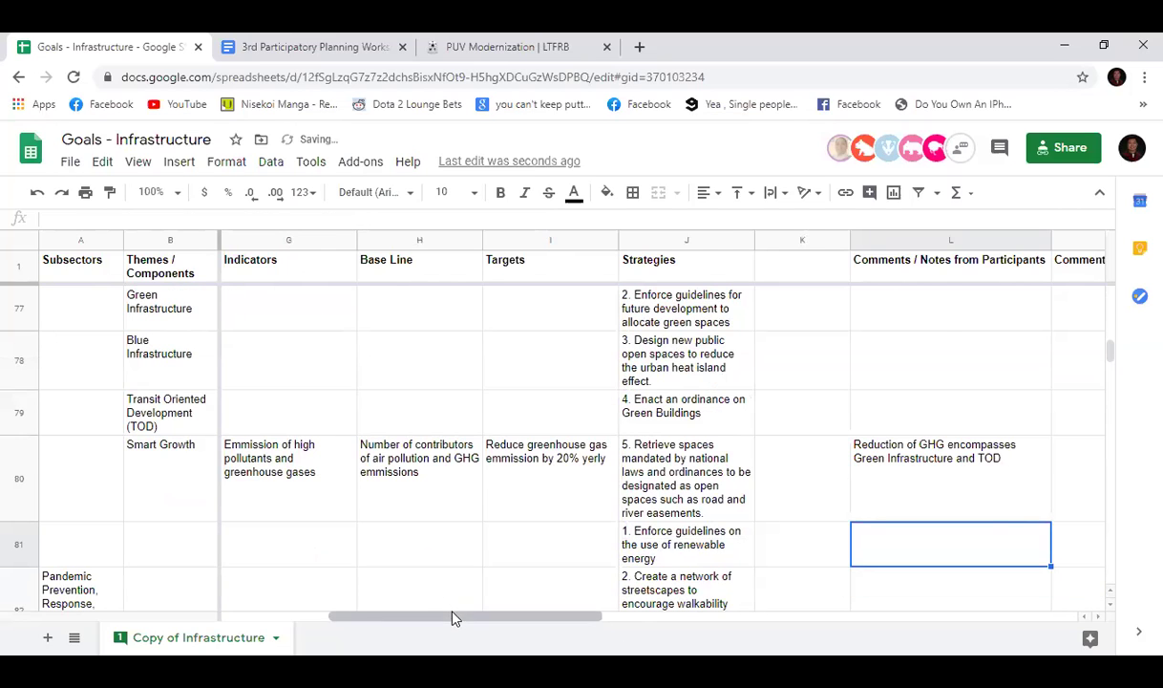
# Step: Check the Smart Growth entries in row 80, from the theme and objective through the indicator to the baseline
pyautogui.moveTo(454, 616); pyautogui.dragTo(340, 618)
pyautogui.click(148, 485)
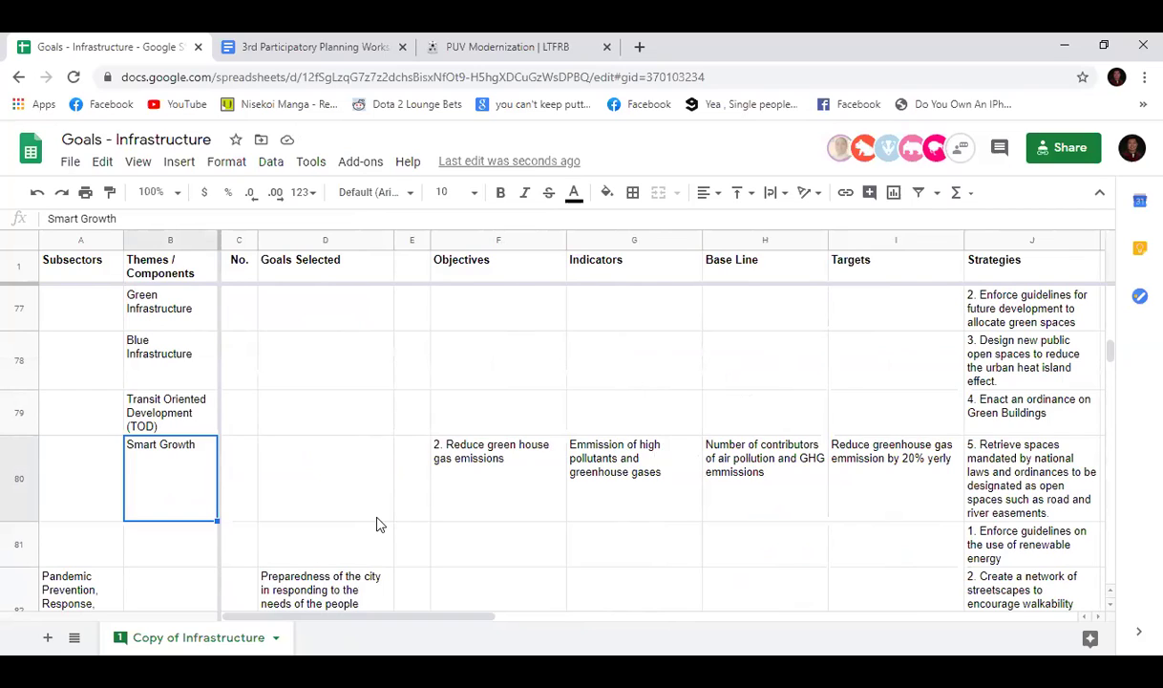
pyautogui.scroll(-1, 377, 524)
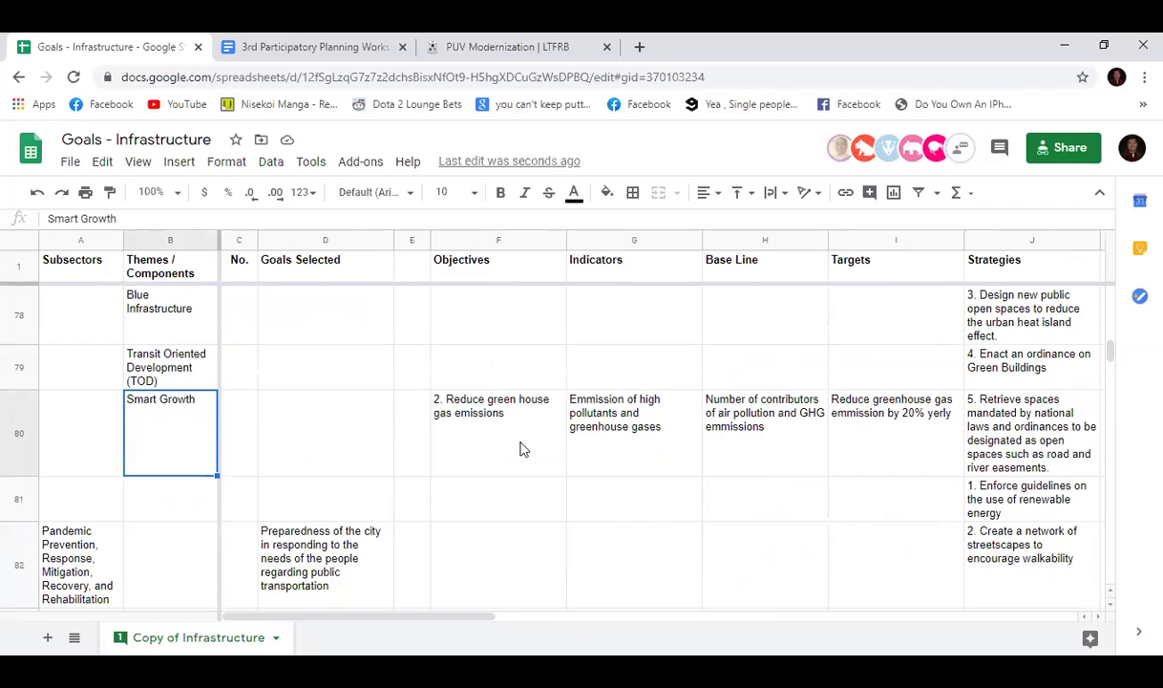
pyautogui.click(506, 411)
pyautogui.click(626, 429)
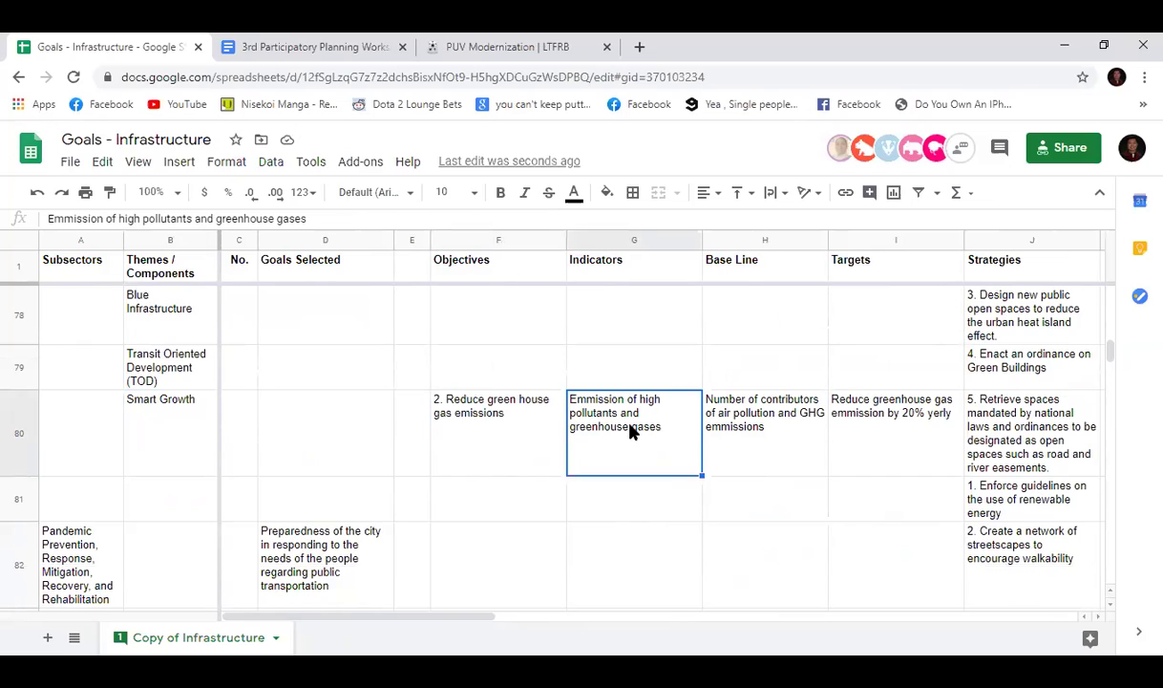
pyautogui.click(741, 436)
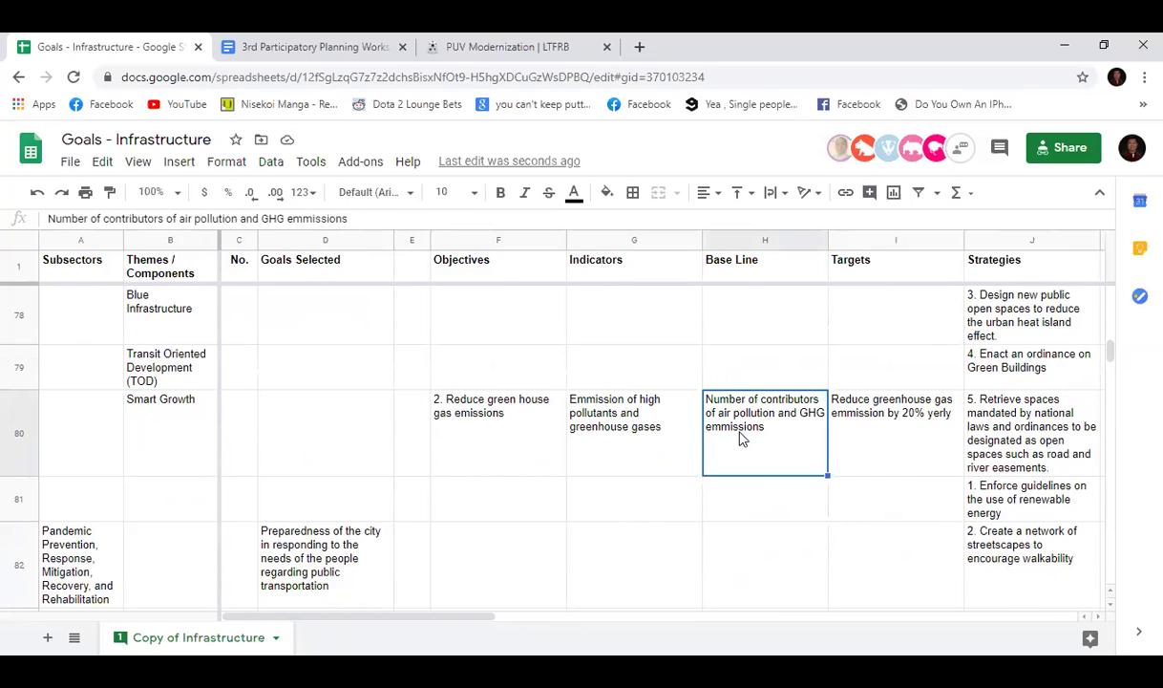
# Step: Try to correct the spelling of "yerly" to "yearly" in the Smart Growth target in cell I80
pyautogui.click(894, 422)
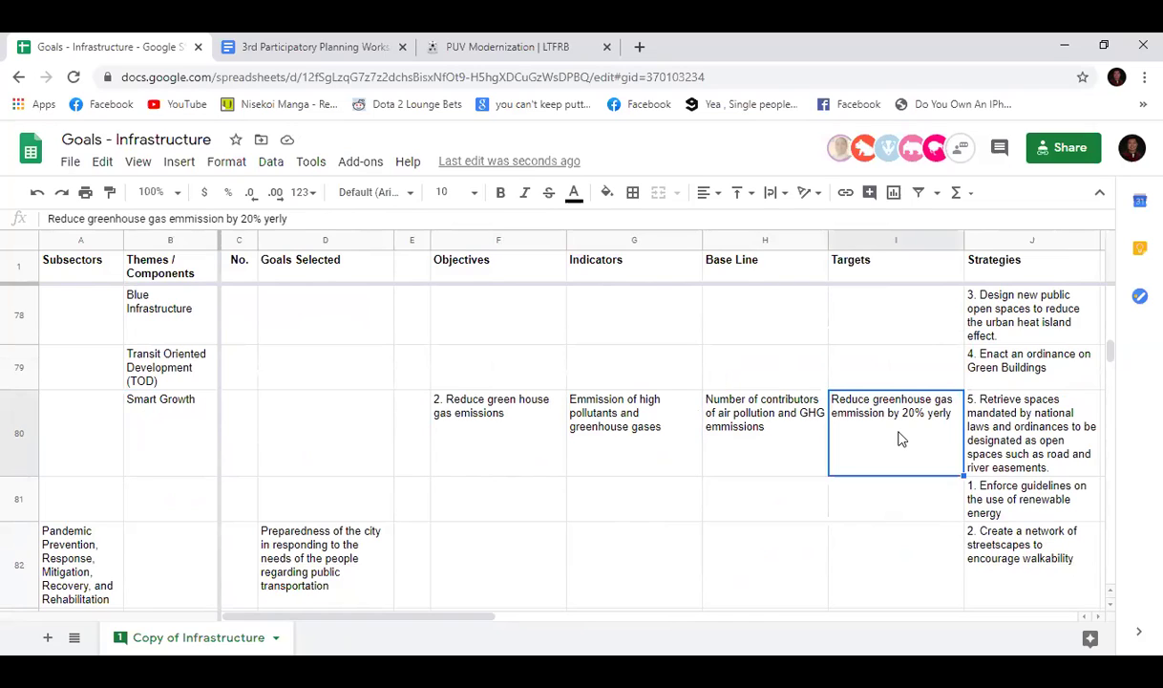
pyautogui.click(279, 219)
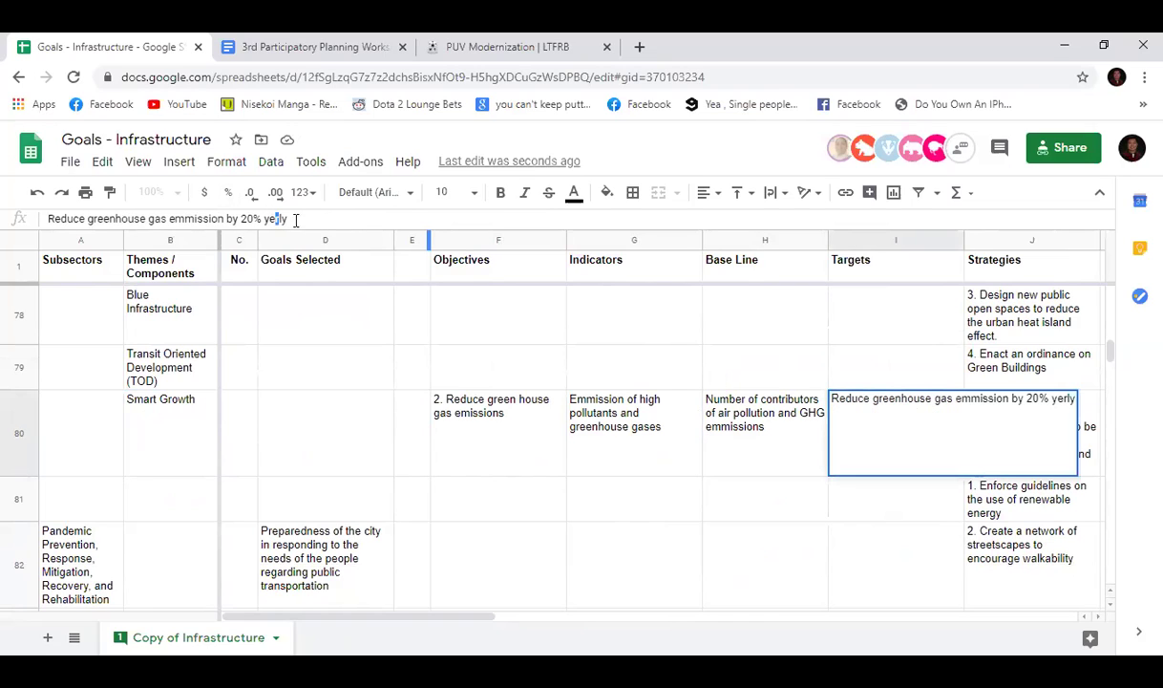
pyautogui.write('a')
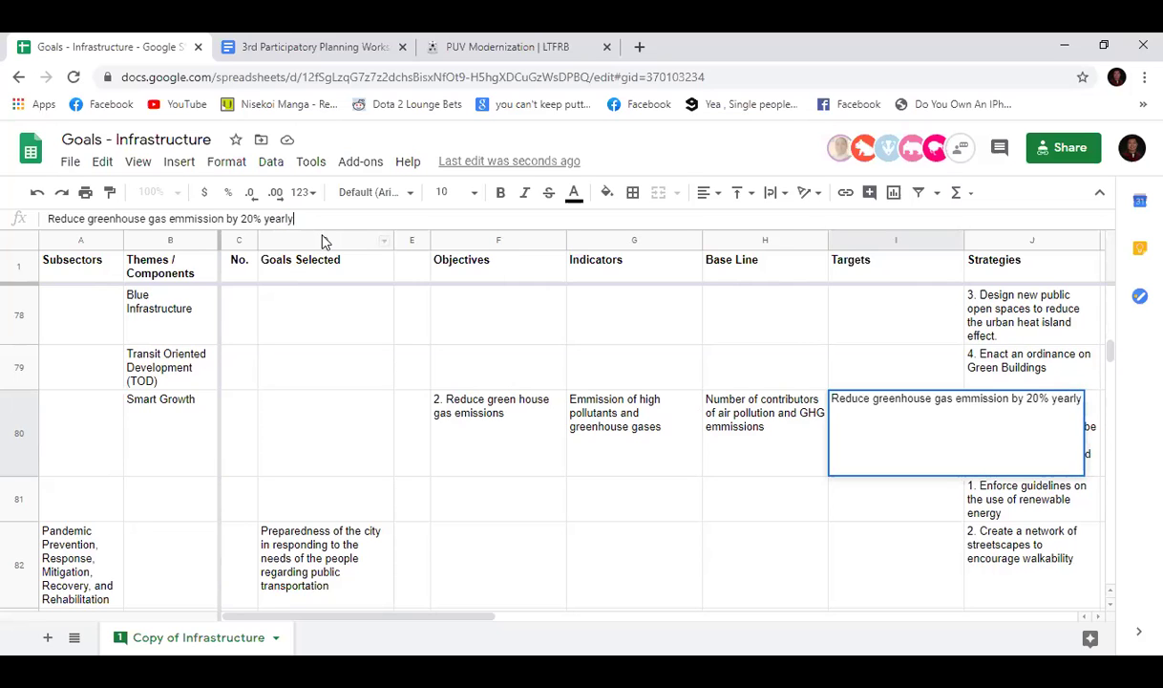
pyautogui.scroll(3, 358, 440)
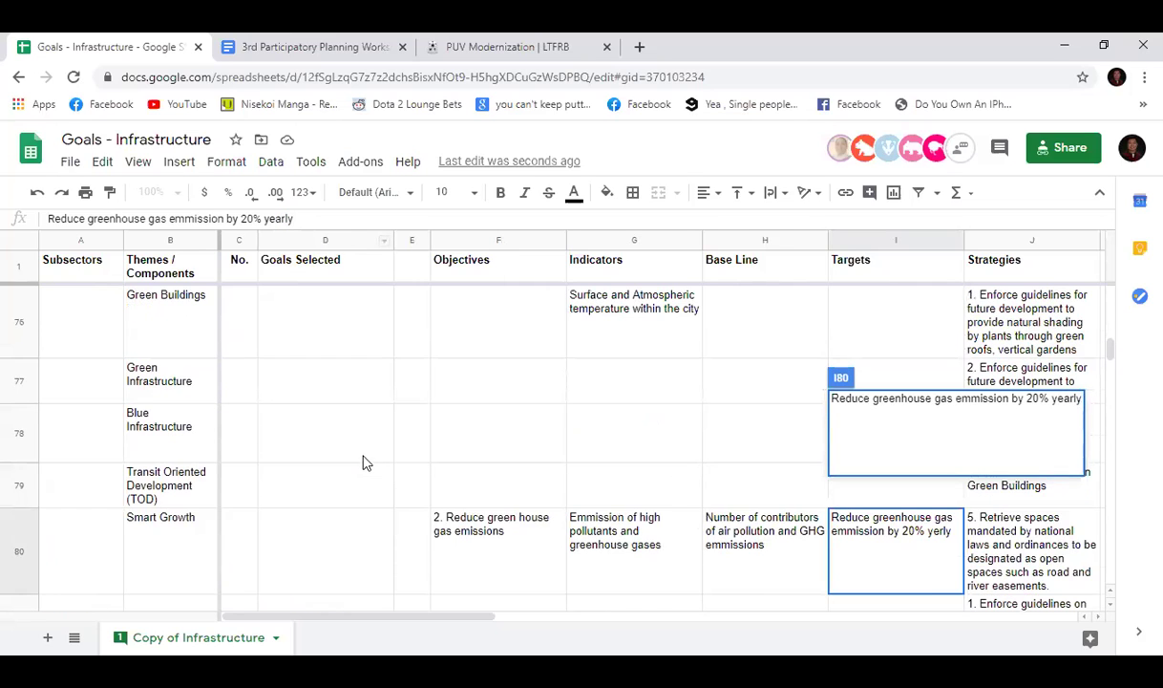
pyautogui.scroll(-1, 367, 466)
pyautogui.press('Escape')
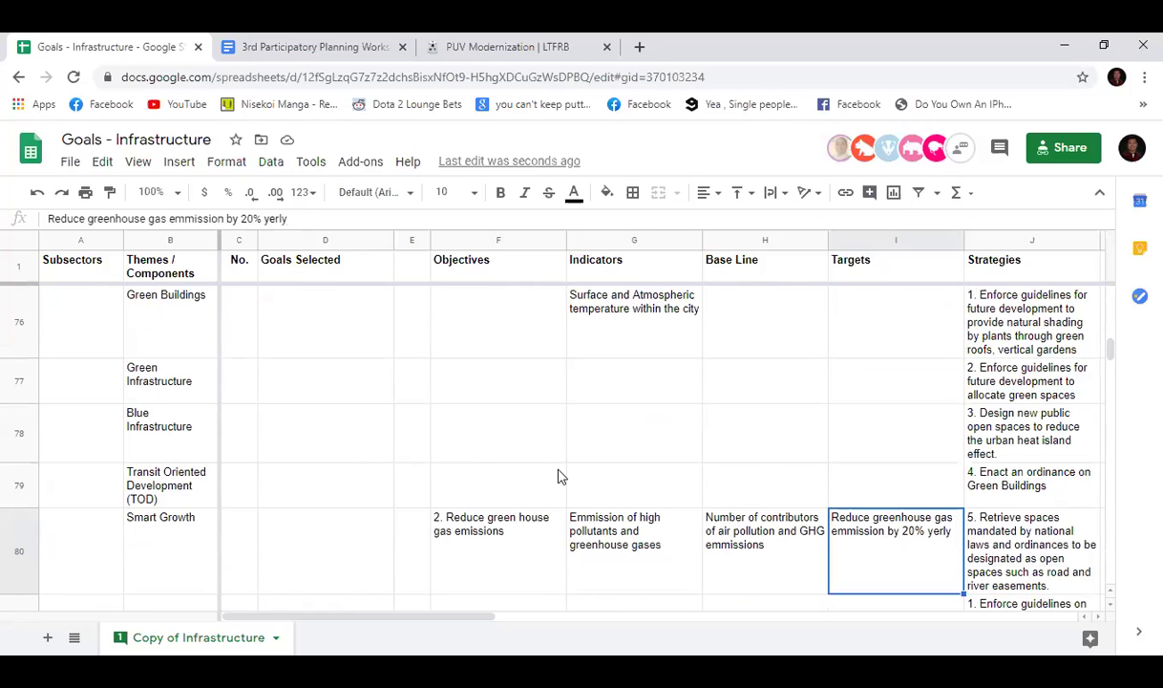
# Step: Enter the Green Infrastructure objective "Ensure compliance of existing structures in Green Building Code" in cell F77
pyautogui.scroll(-1, 561, 476)
pyautogui.scroll(3, 562, 476)
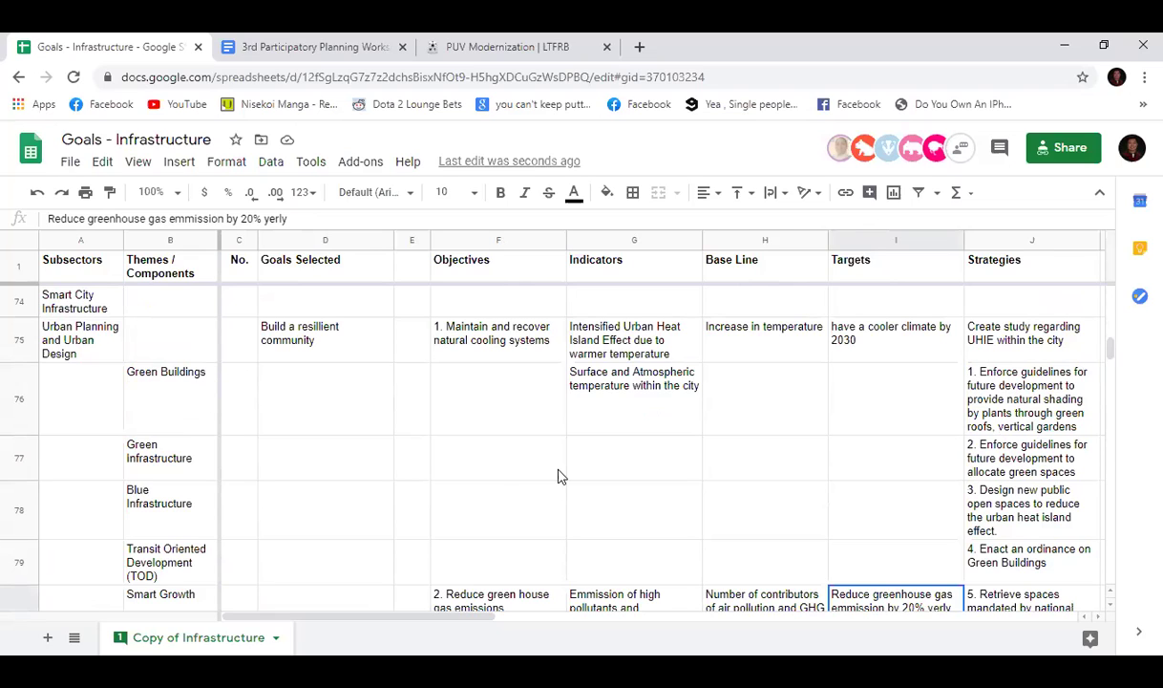
pyautogui.click(473, 444)
pyautogui.click(482, 392)
pyautogui.click(482, 439)
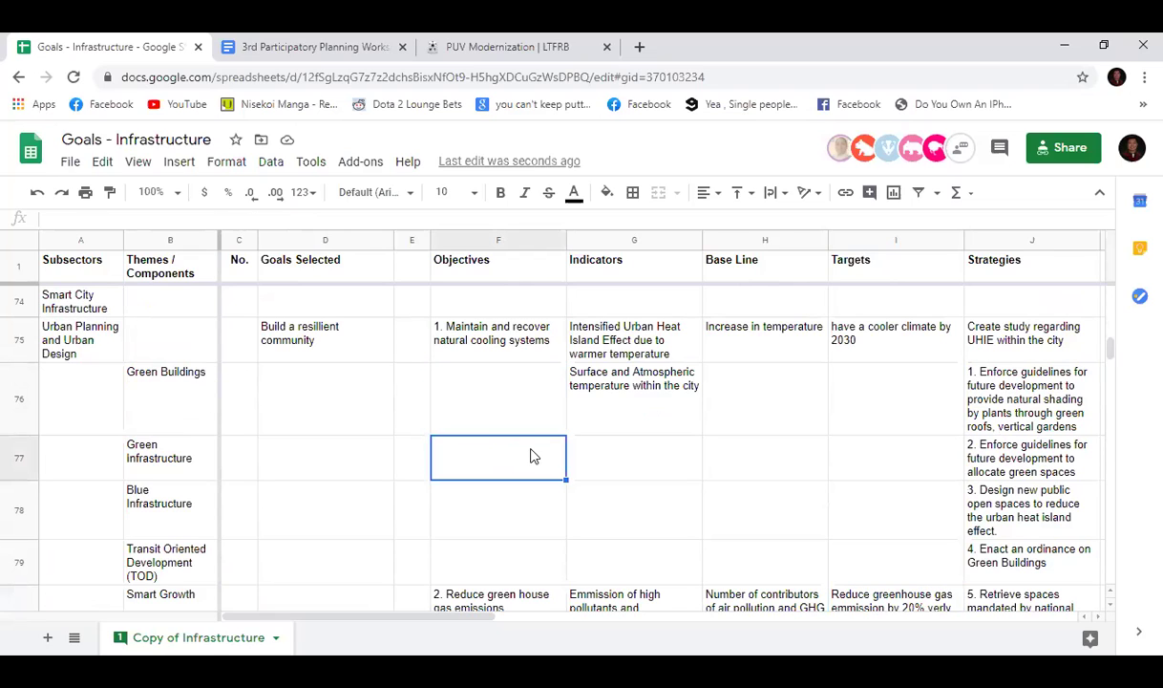
pyautogui.scroll(-3, 546, 455)
pyautogui.scroll(3, 546, 455)
pyautogui.scroll(-2, 546, 454)
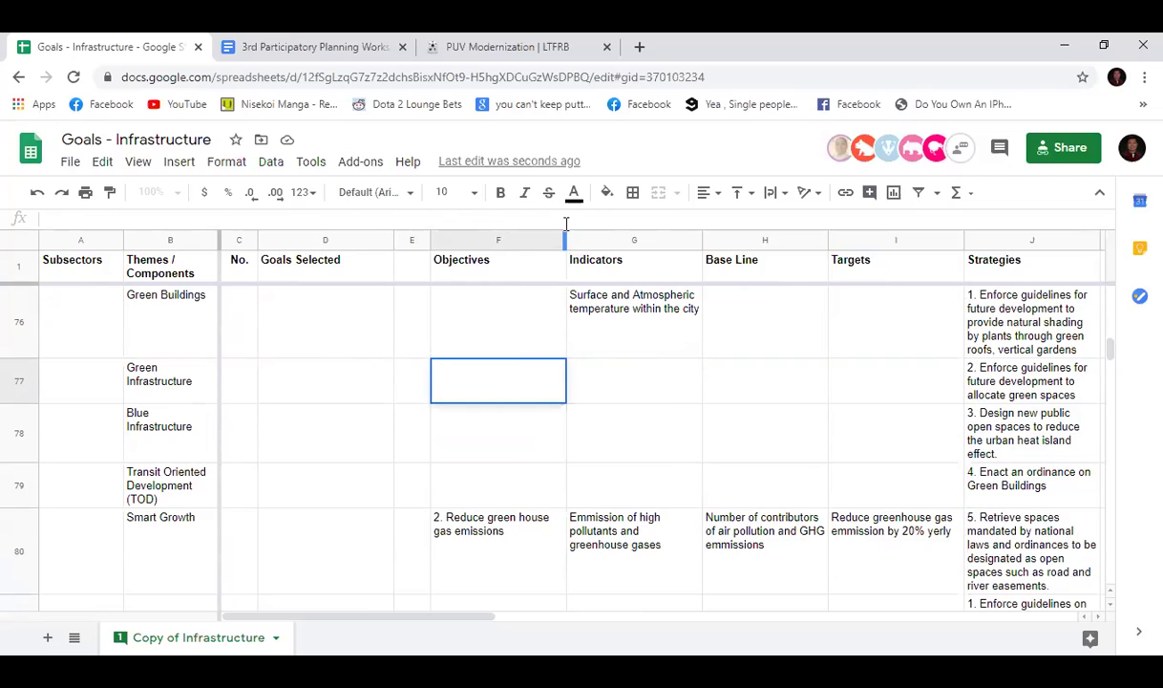
pyautogui.write('Ensure compliance of')
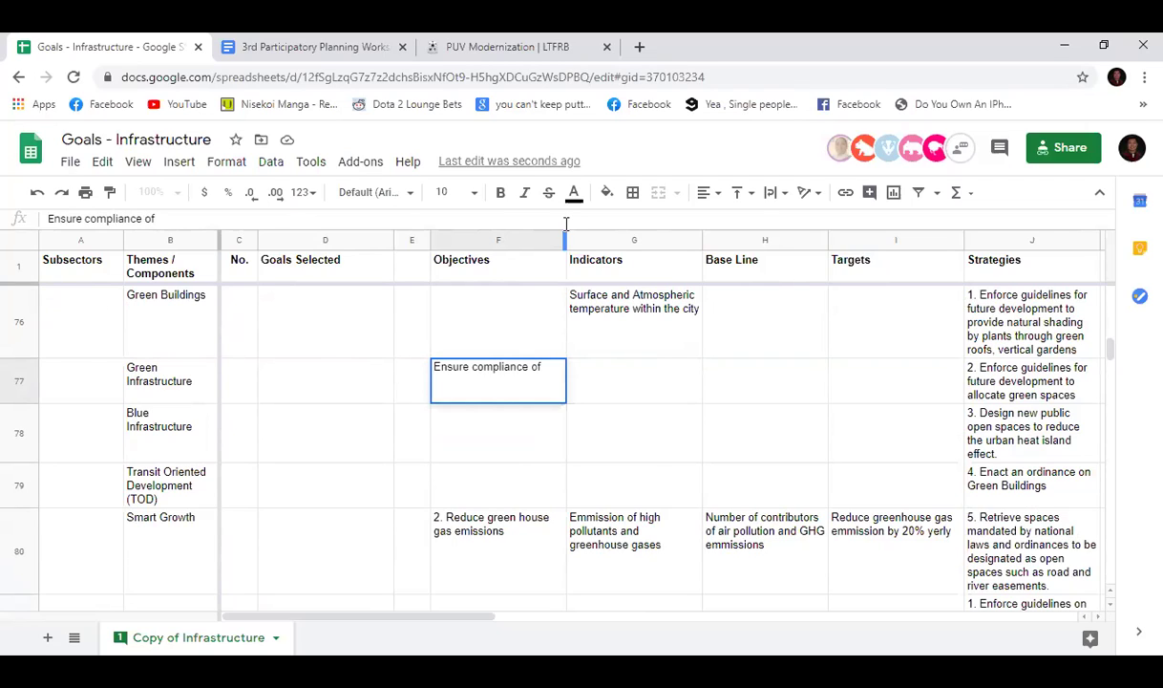
pyautogui.write(' existing')
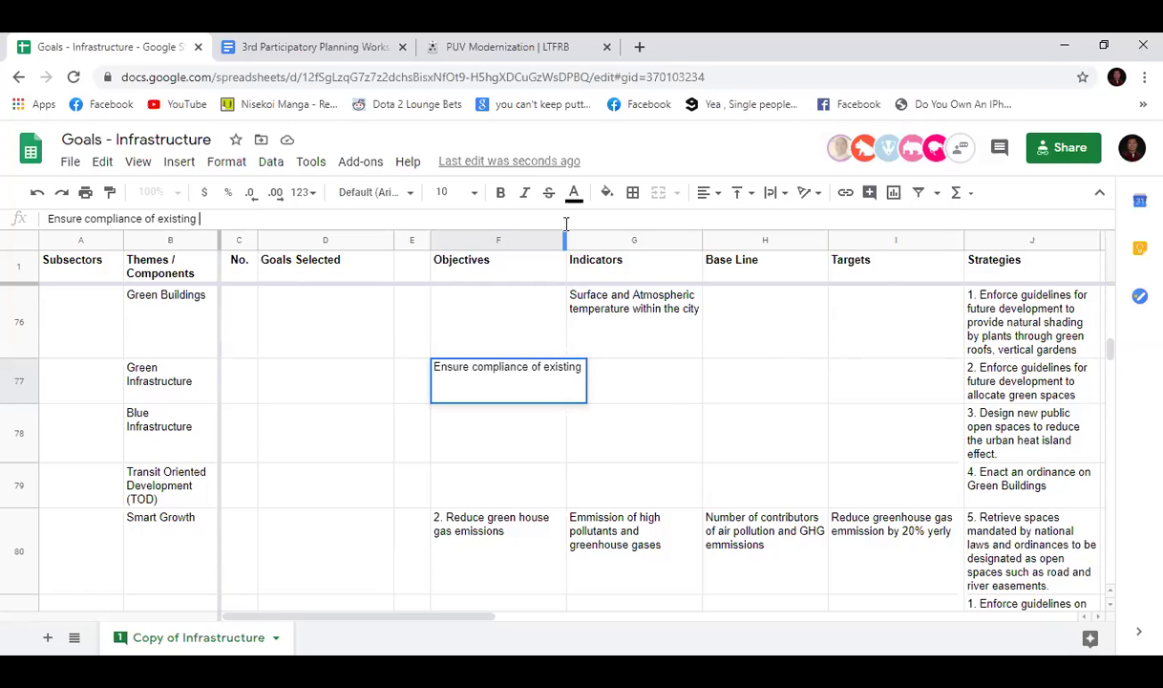
pyautogui.write('structures')
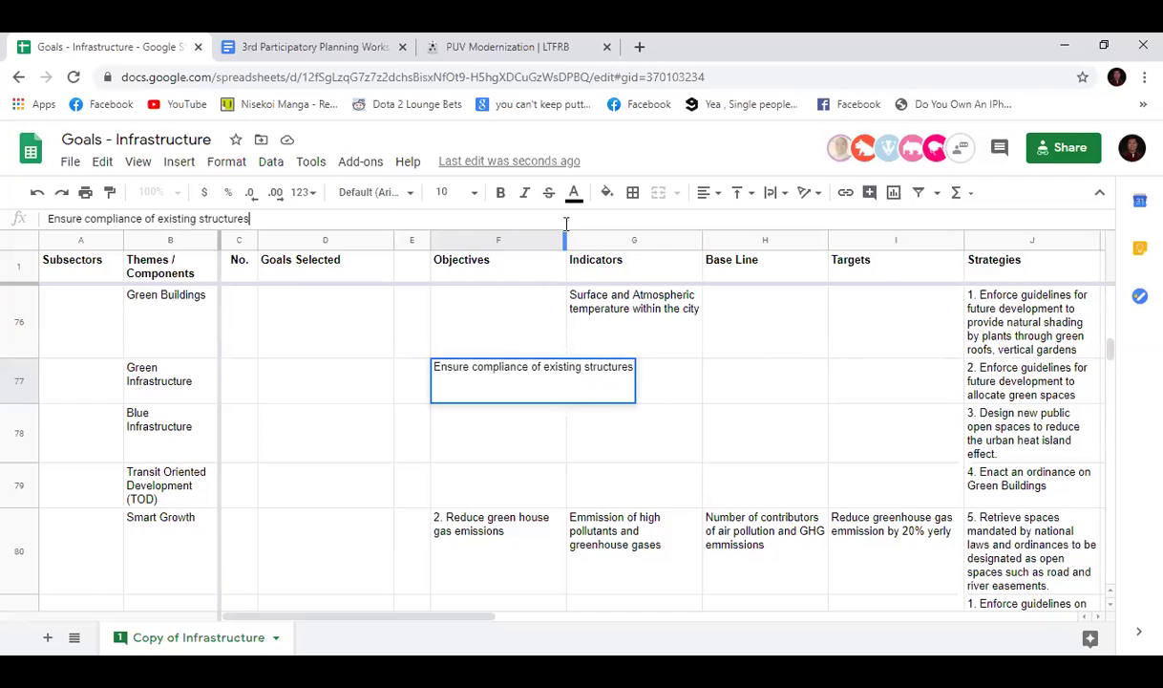
pyautogui.write(' in Gree')
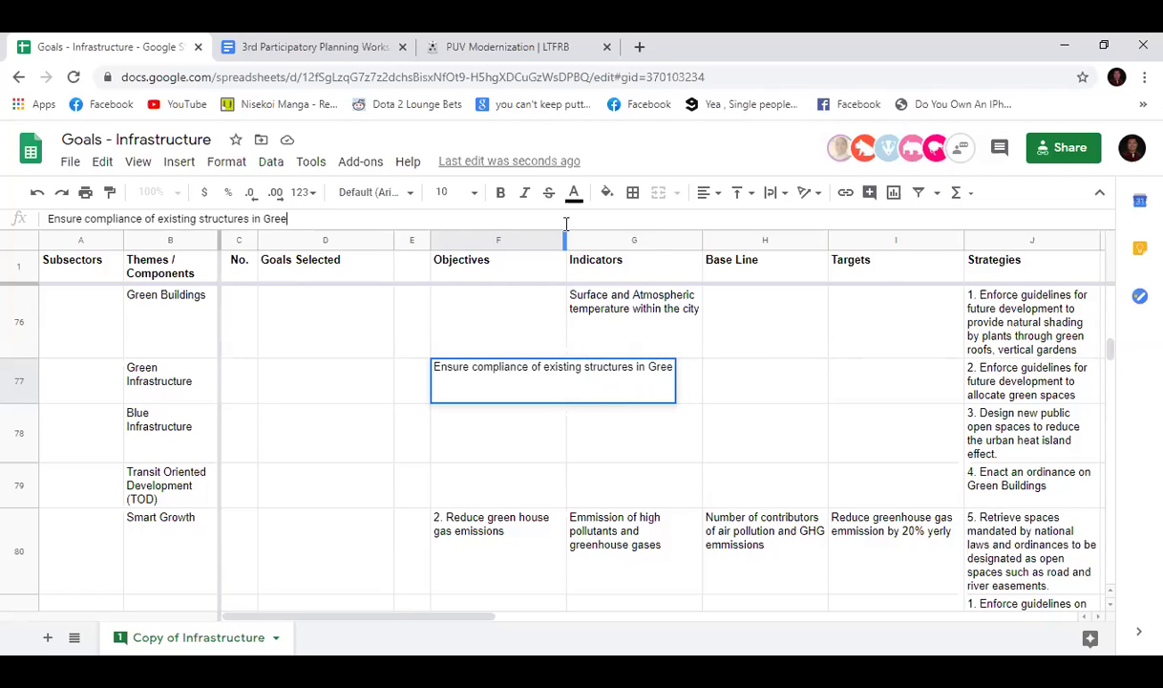
pyautogui.write('n Building Code')
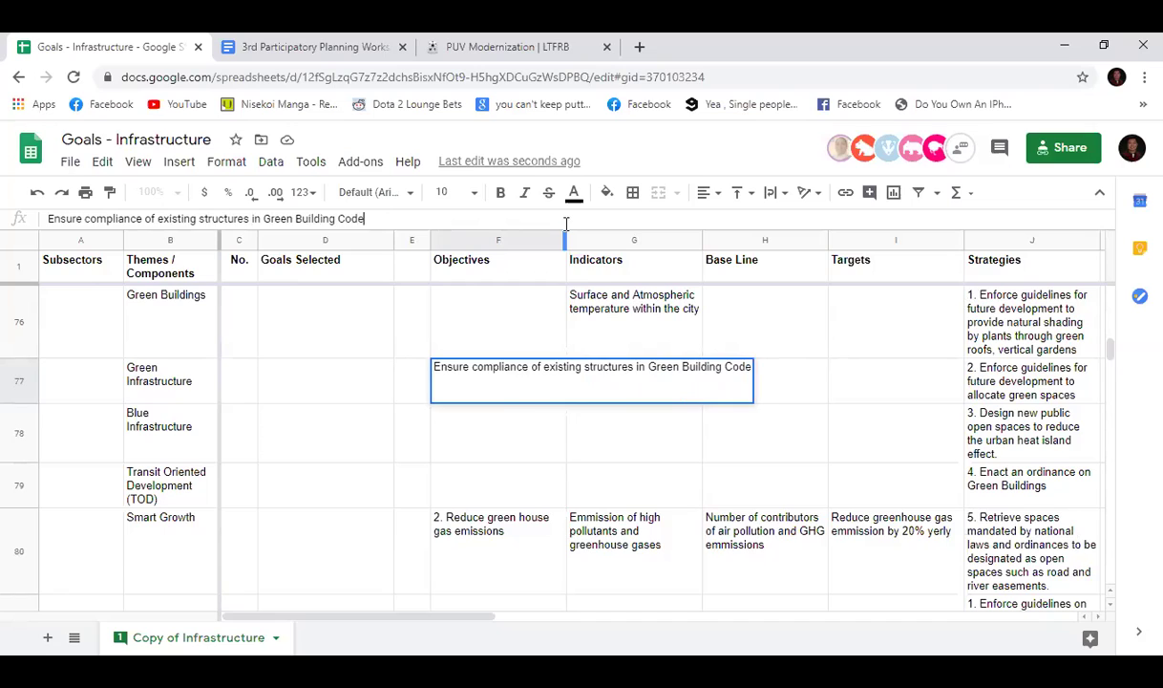
pyautogui.press('Return')
pyautogui.press('Up')
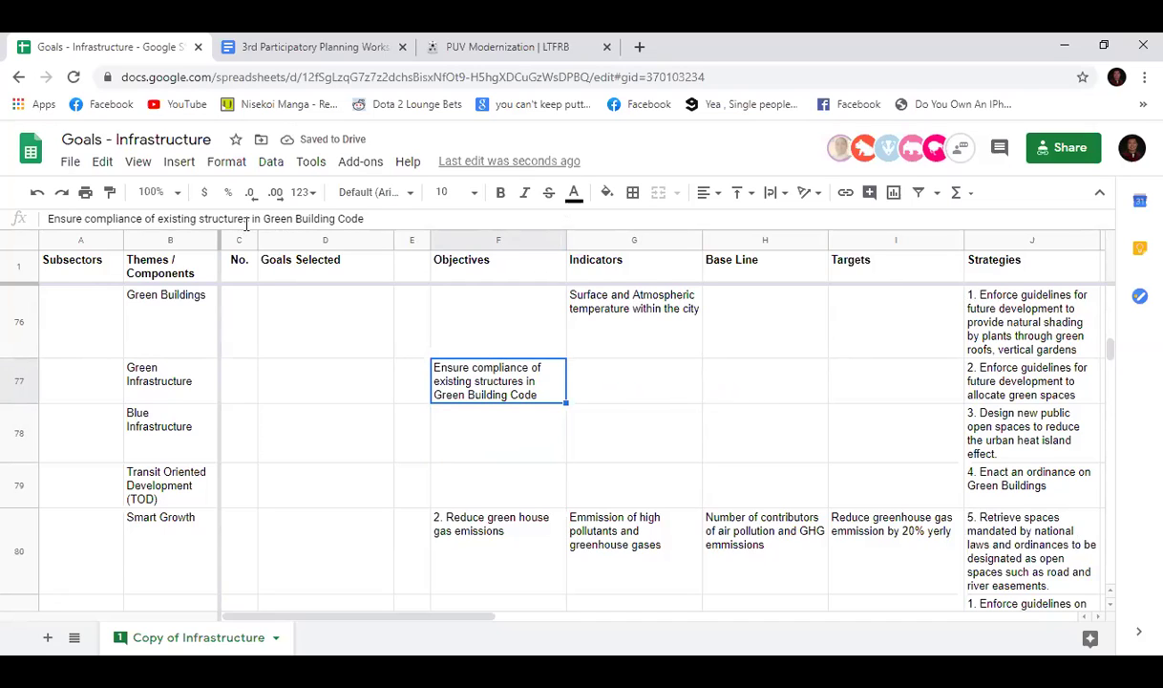
# Step: Reword the objective in F77 as "Ensure compliance of existing and future structures in Green Building Code"
pyautogui.click(380, 219)
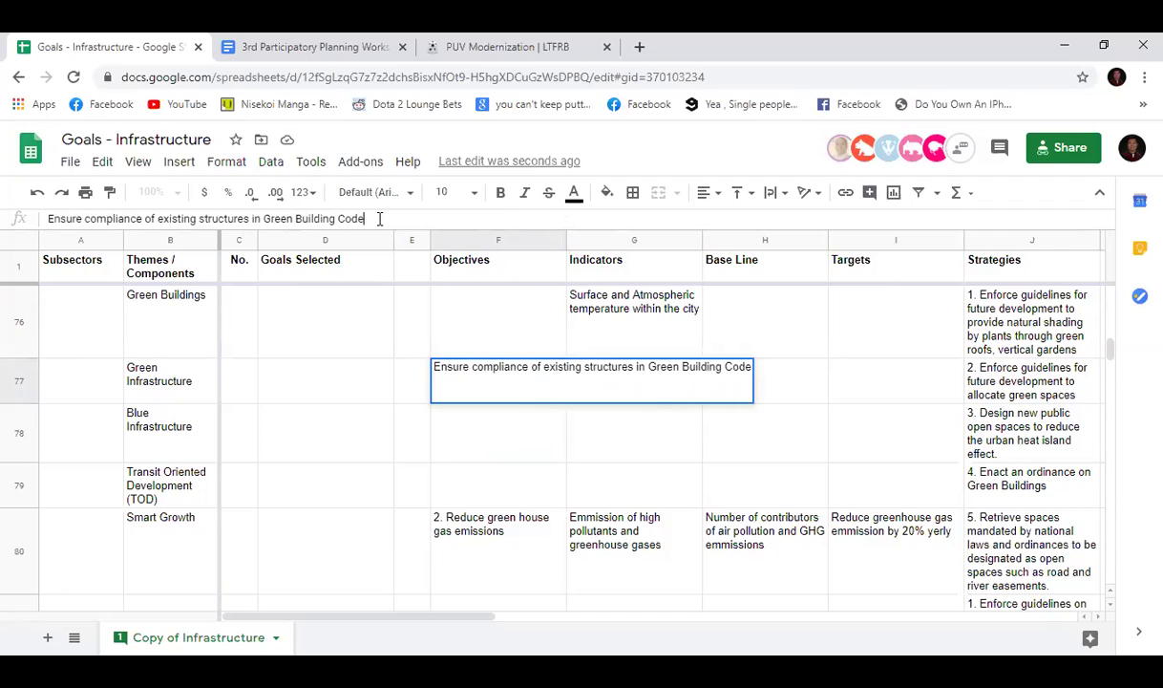
pyautogui.press('Return')
pyautogui.click(379, 219)
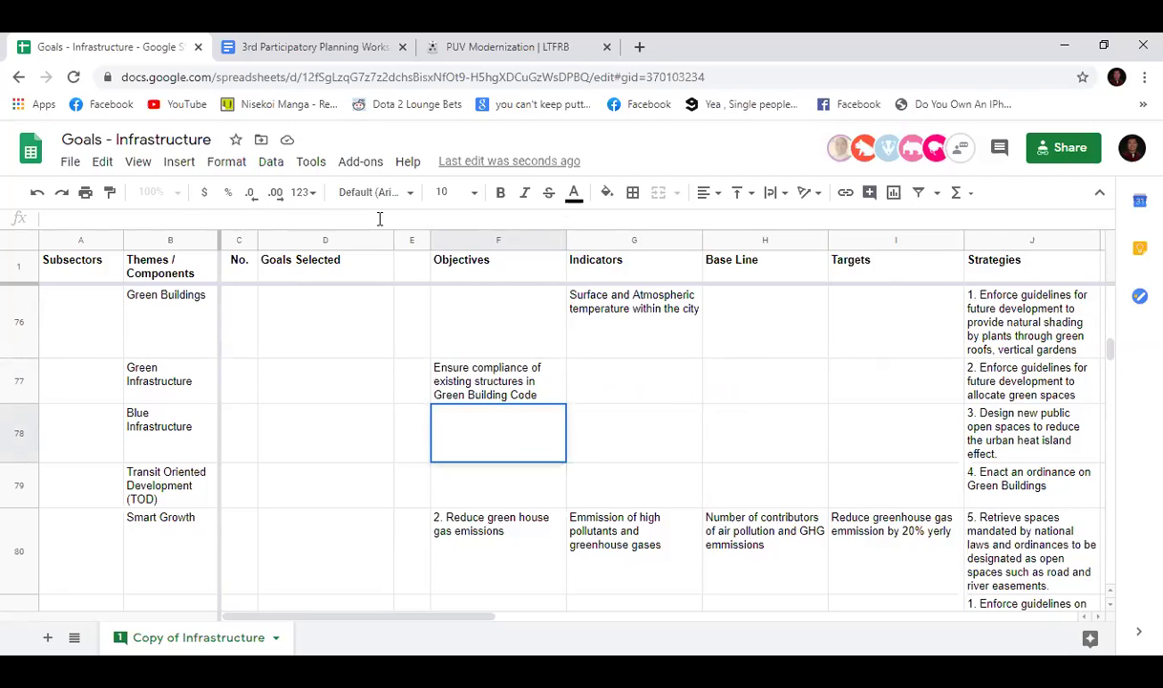
pyautogui.click(480, 378)
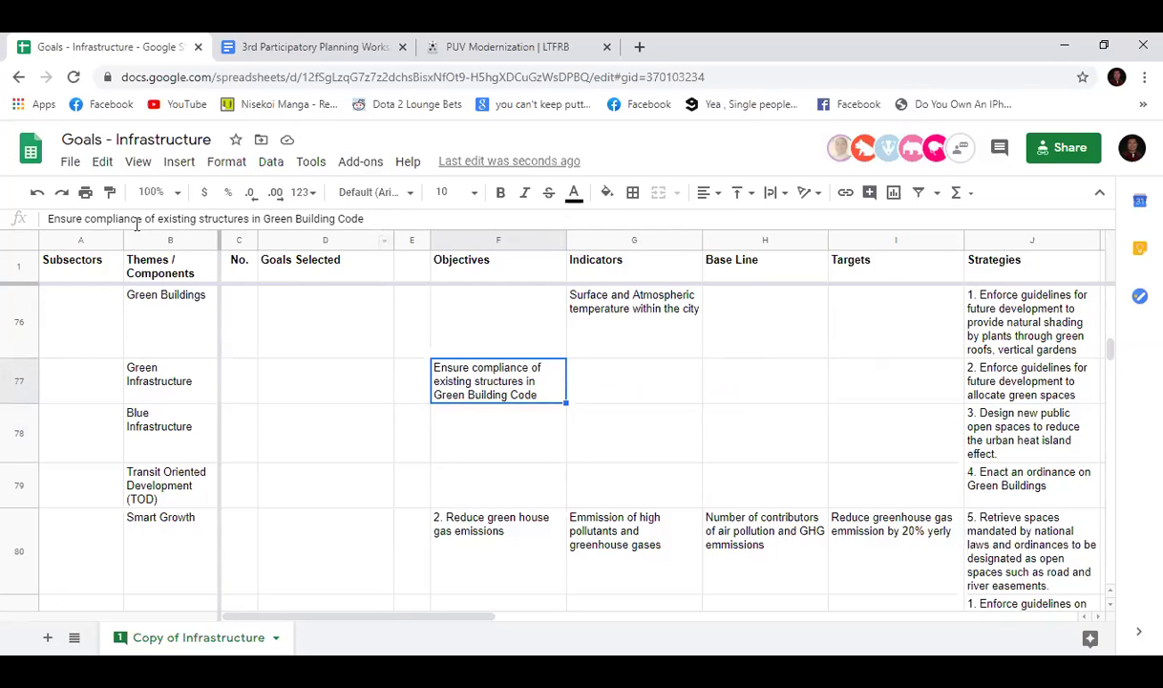
pyautogui.click(196, 218)
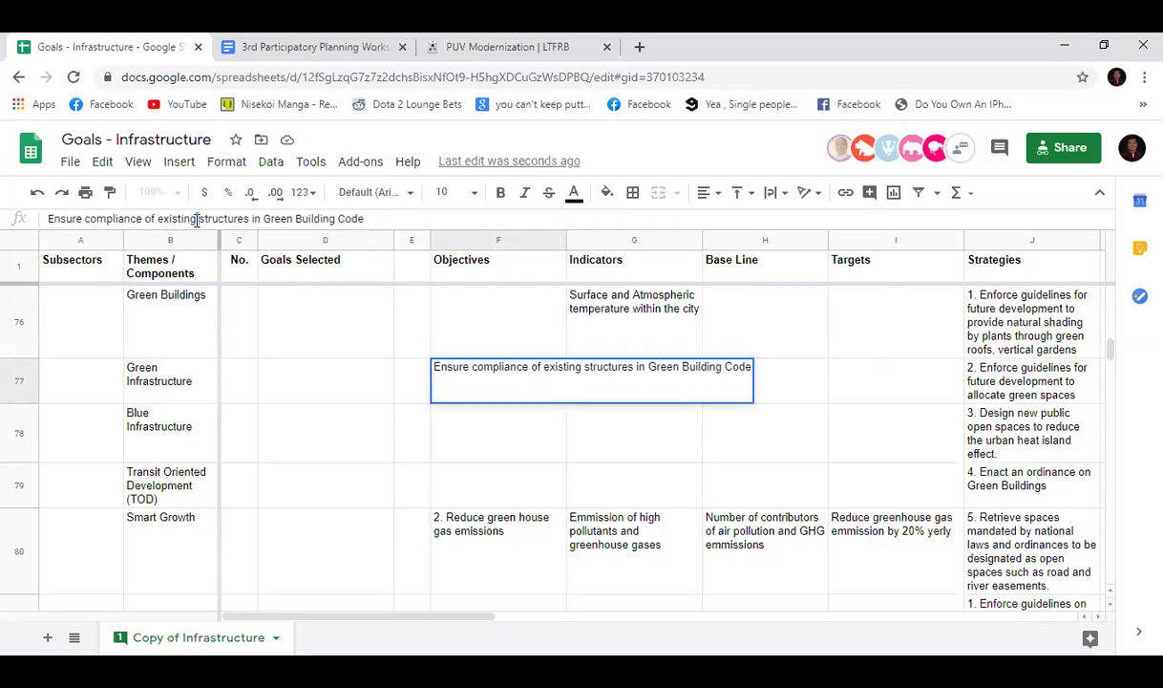
pyautogui.press('BackSpace')
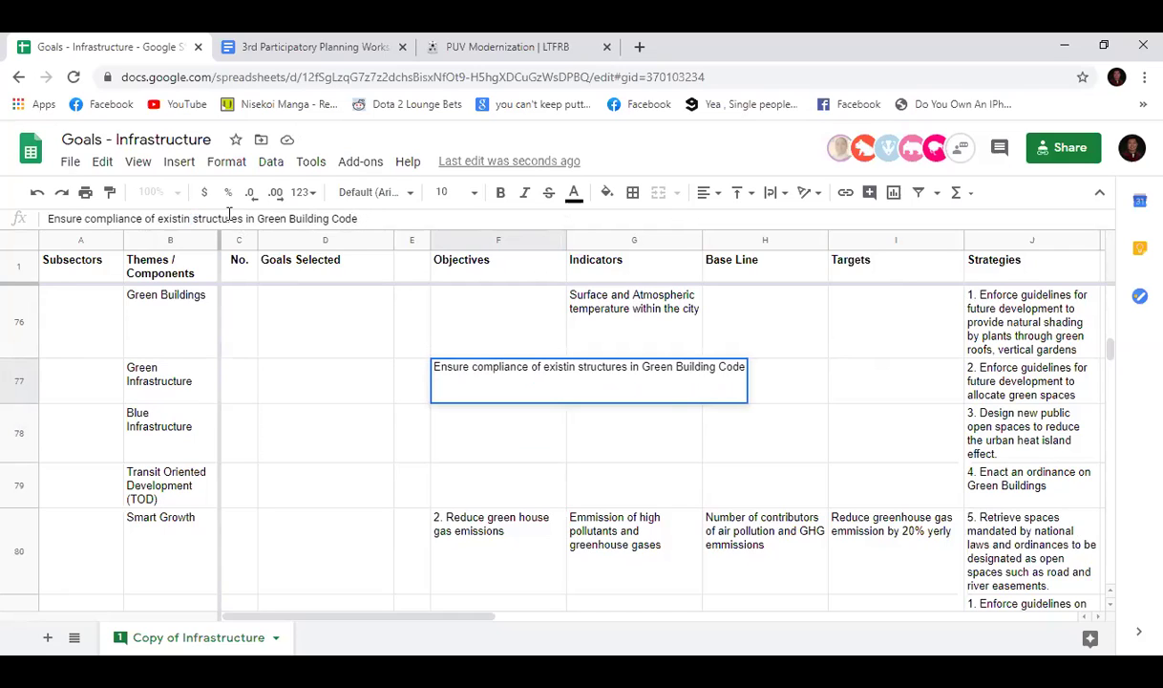
pyautogui.moveTo(359, 219); pyautogui.dragTo(194, 218)
pyautogui.press('BackSpace')
pyautogui.write('g and future')
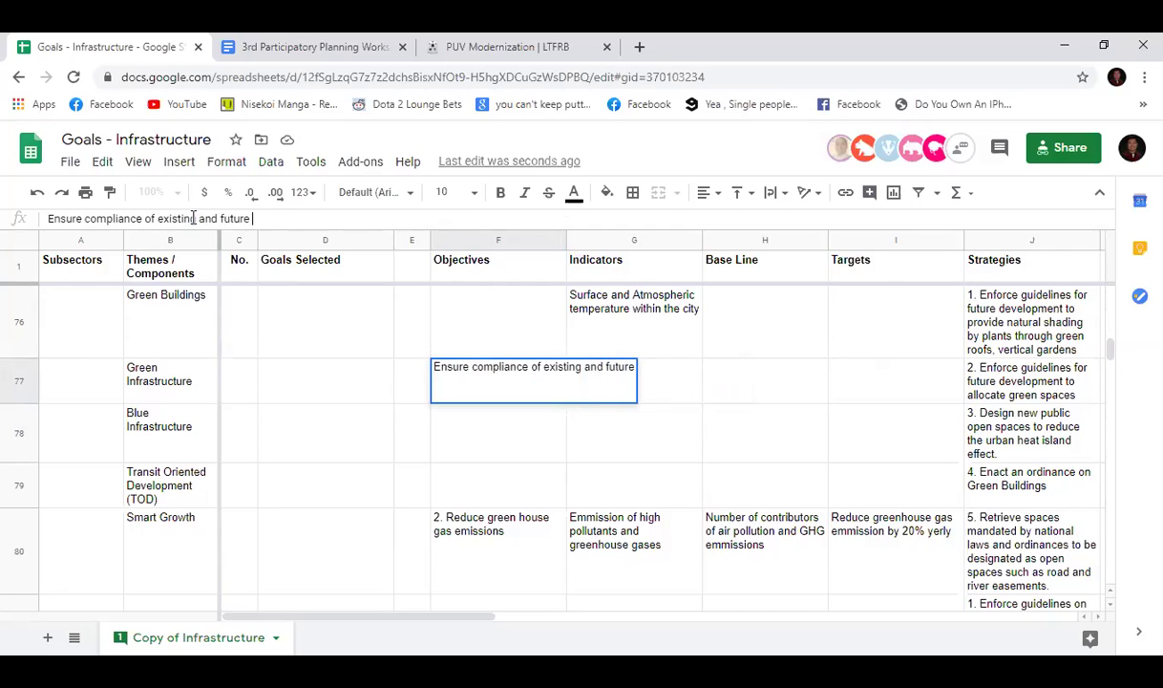
pyautogui.write(' structures')
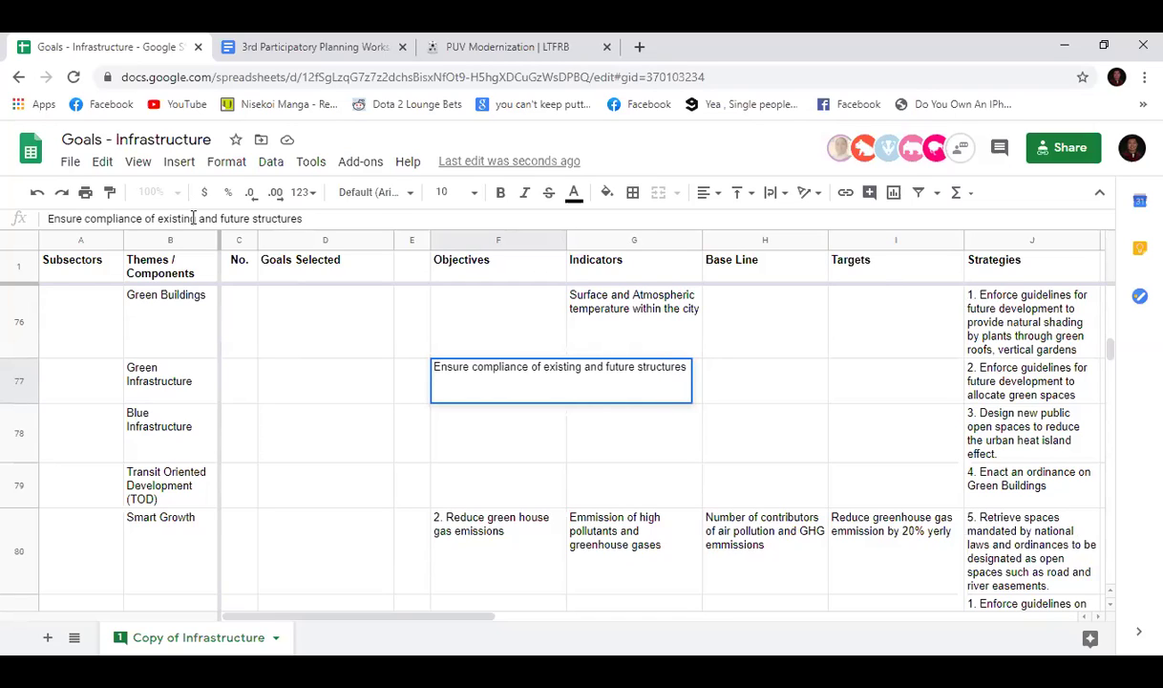
pyautogui.write(' in Green Buil')
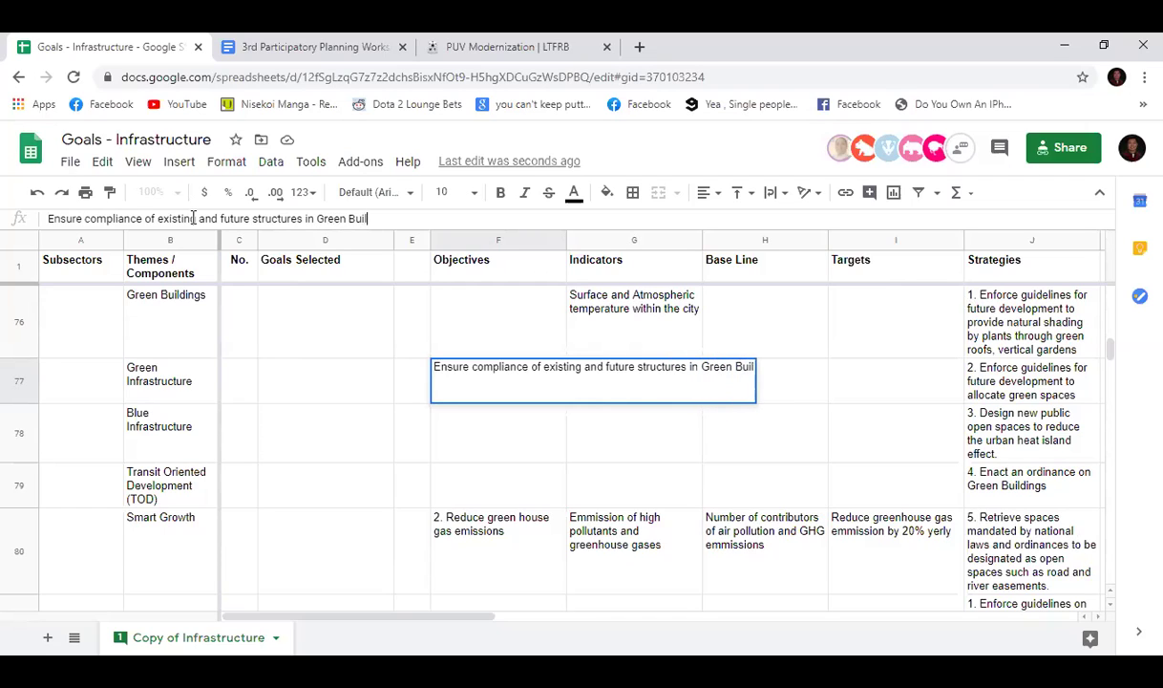
pyautogui.write('ding Code')
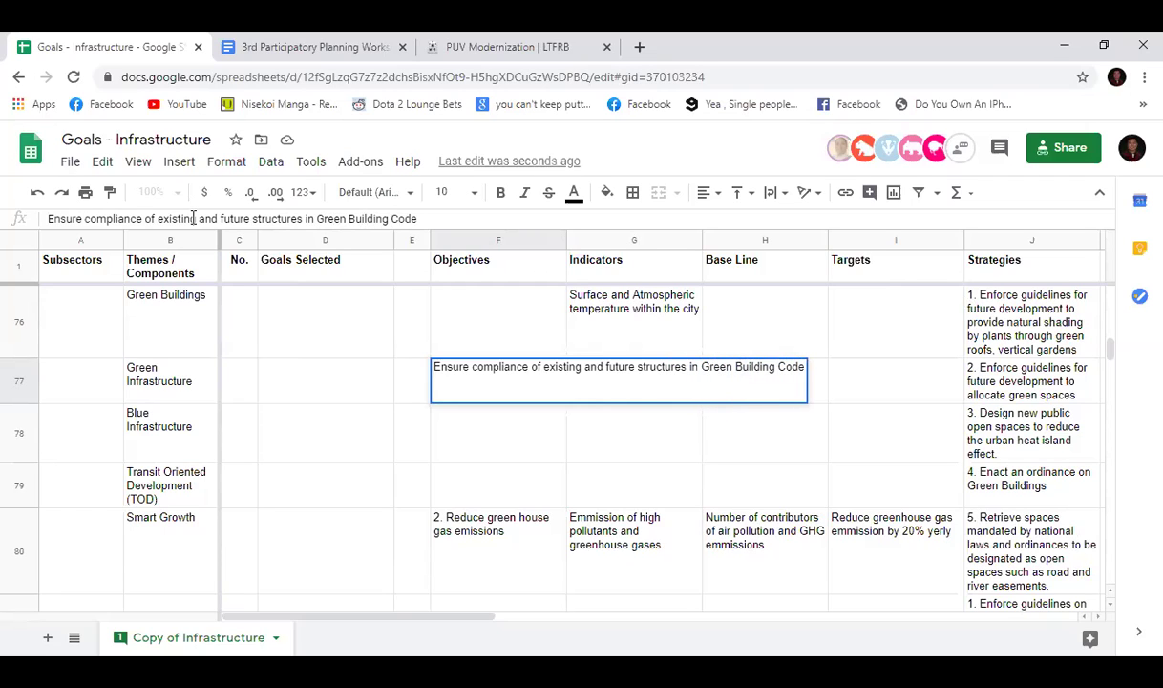
pyautogui.press('Return')
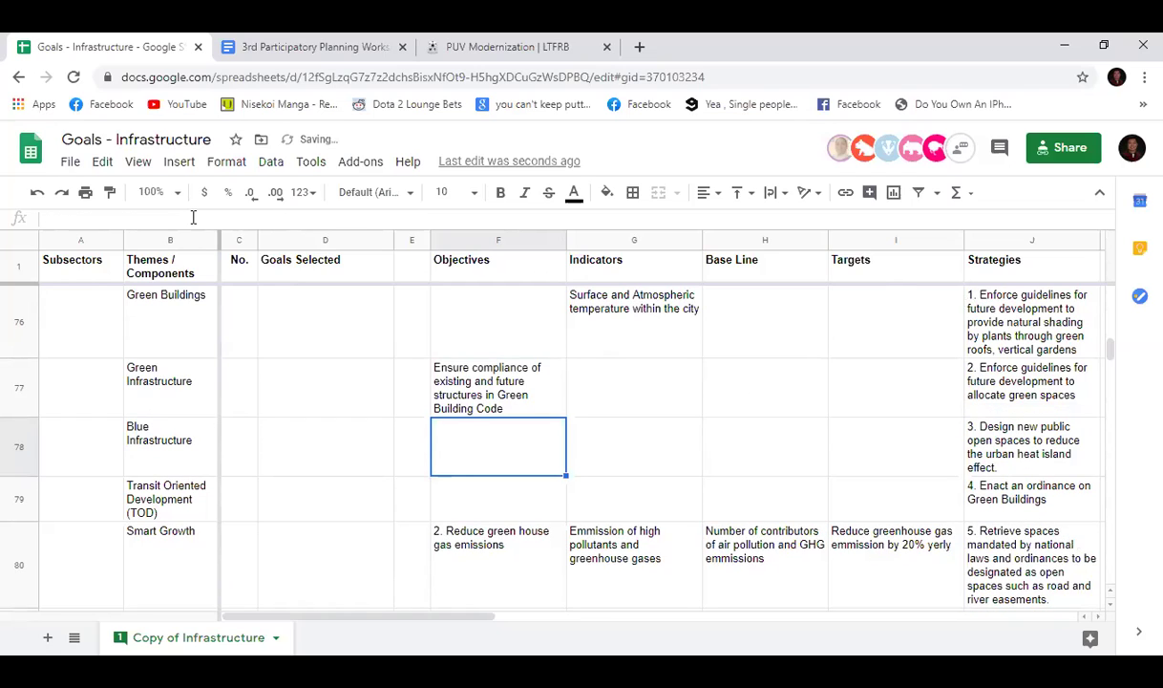
# Step: Try "LEED" as the Green Infrastructure indicator in cell G77 and clear the cell again
pyautogui.click(635, 397)
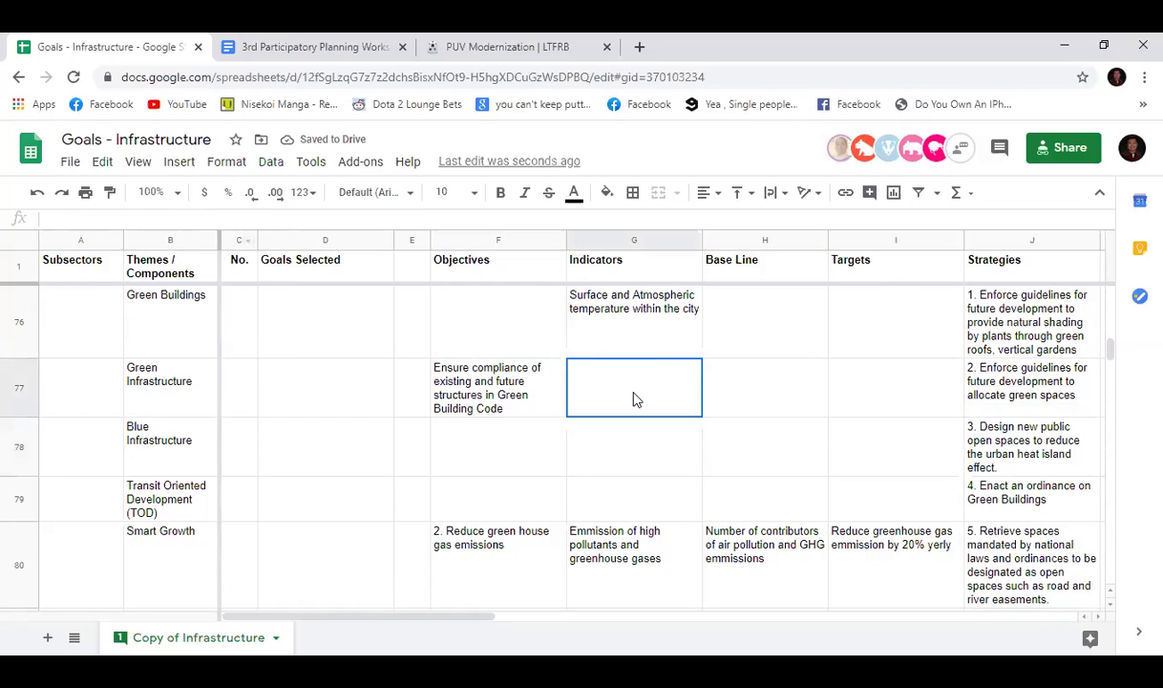
pyautogui.write('LEED')
pyautogui.press('Return')
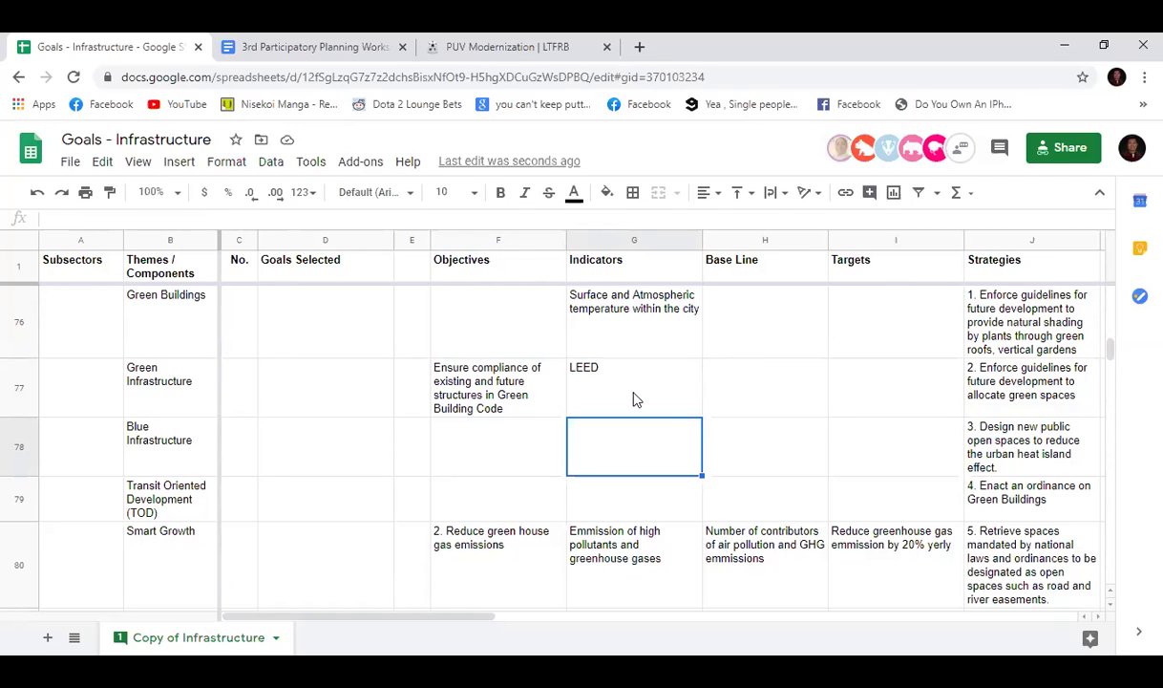
pyautogui.click(637, 399)
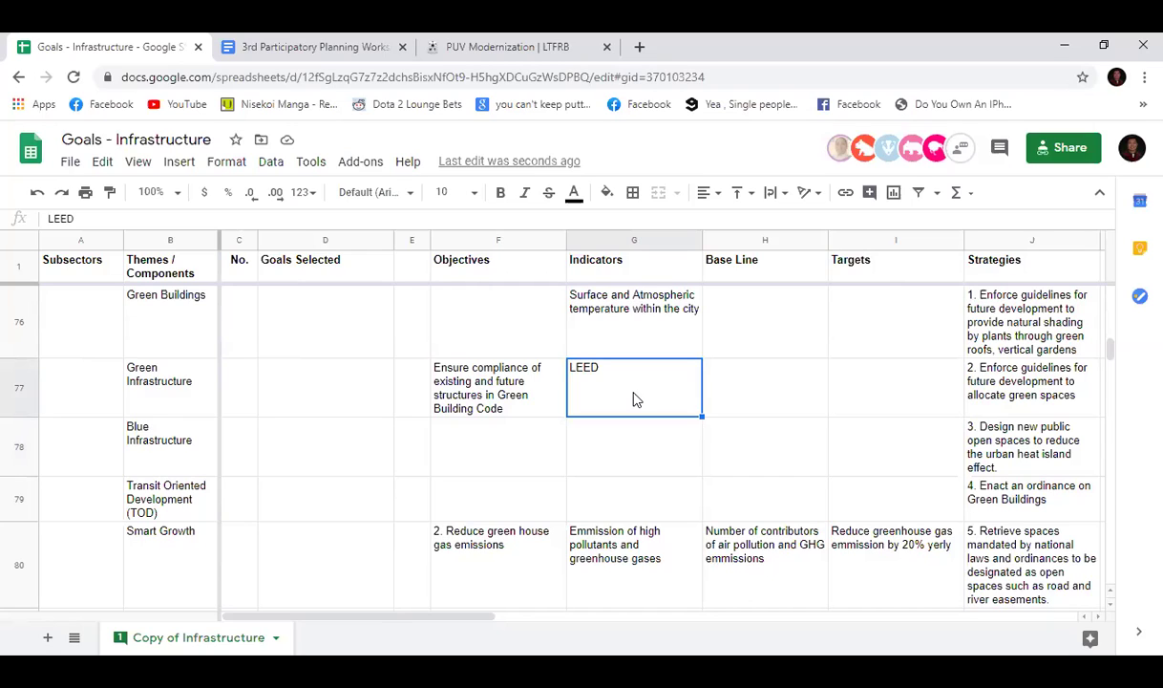
pyautogui.press('Delete')
pyautogui.click(379, 217)
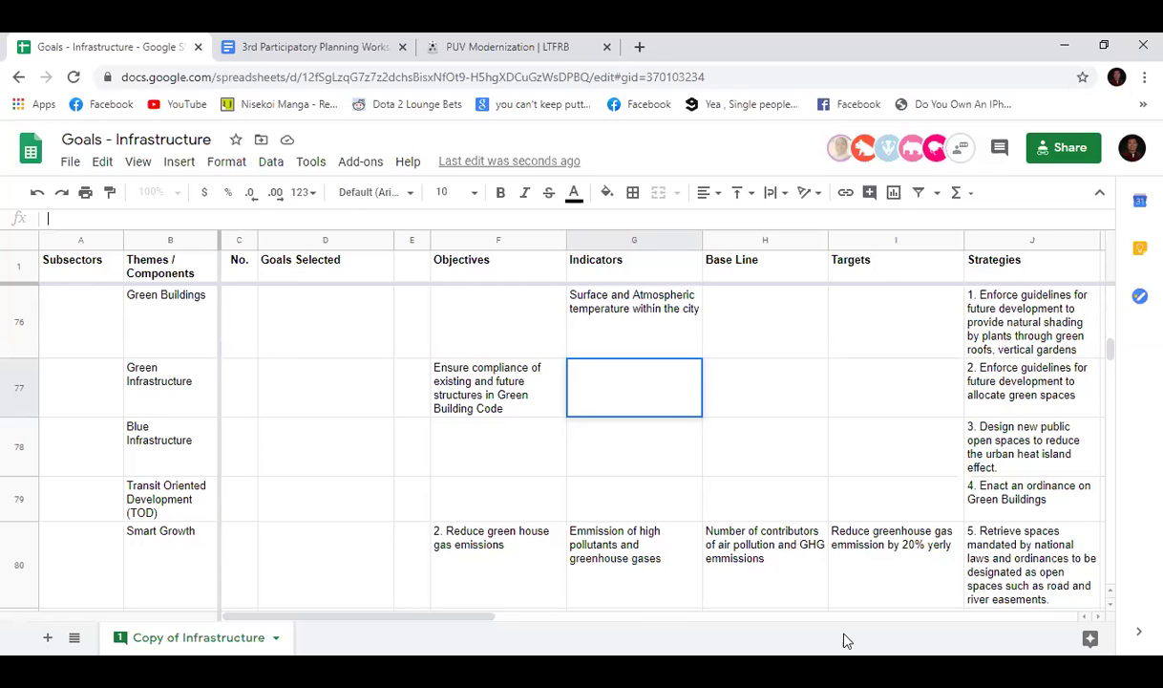
# Step: Enter "berdeonline.org" as the participants' note for Green Infrastructure in cell L77
pyautogui.moveTo(457, 618); pyautogui.dragTo(542, 621)
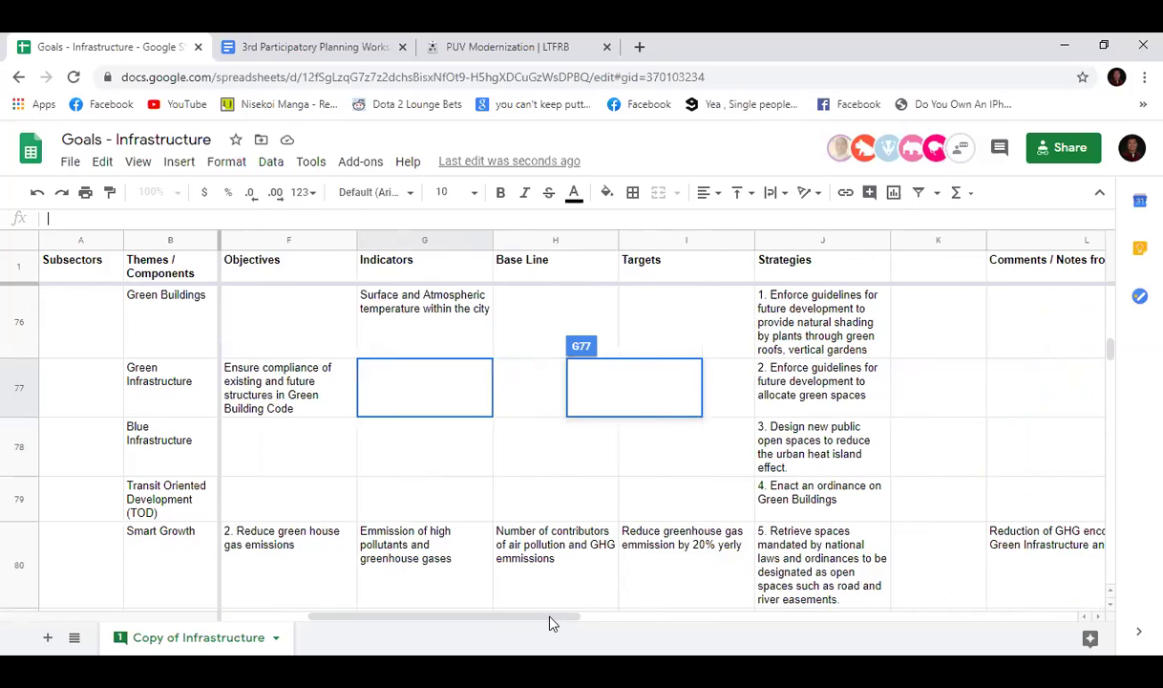
pyautogui.click(1041, 392)
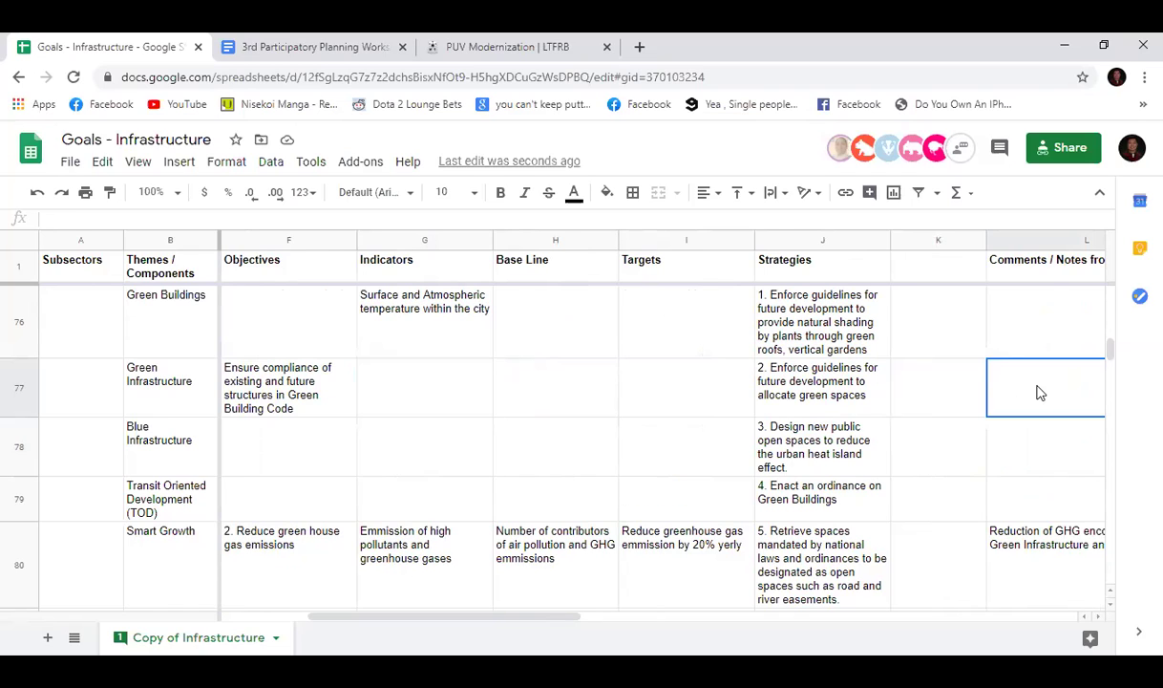
pyautogui.write('berdeonline.org')
pyautogui.press('Return')
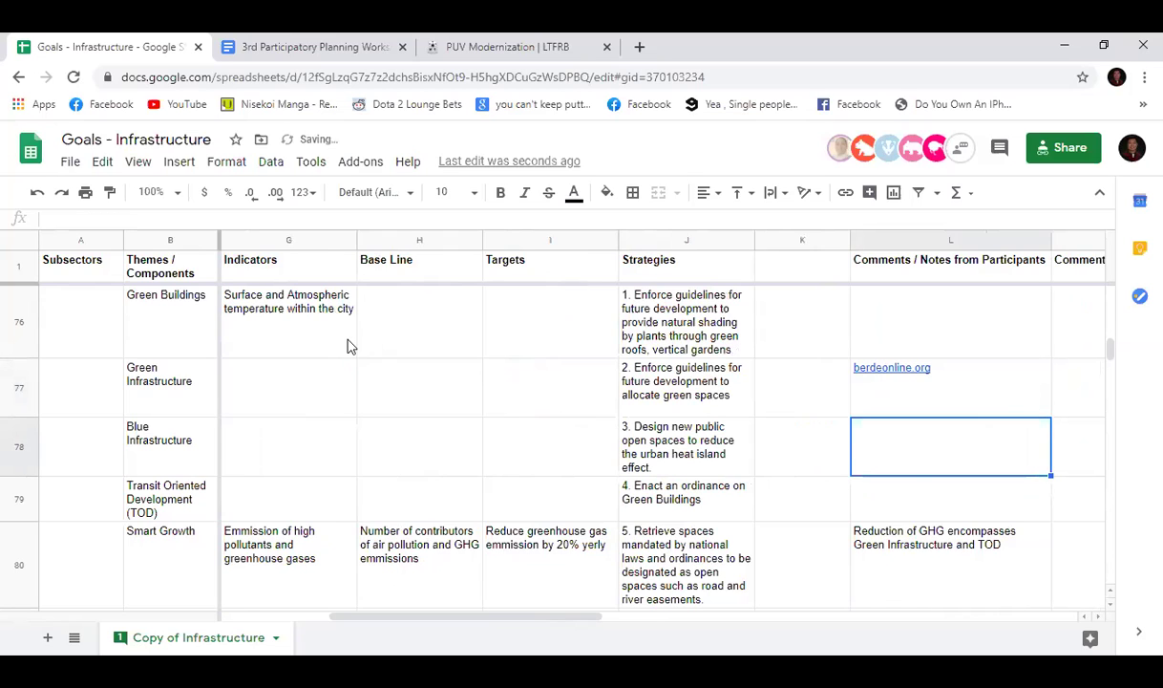
# Step: Enter "Rating of compliance of structures in GBC" as the Green Infrastructure indicator in cell G77
pyautogui.click(318, 370)
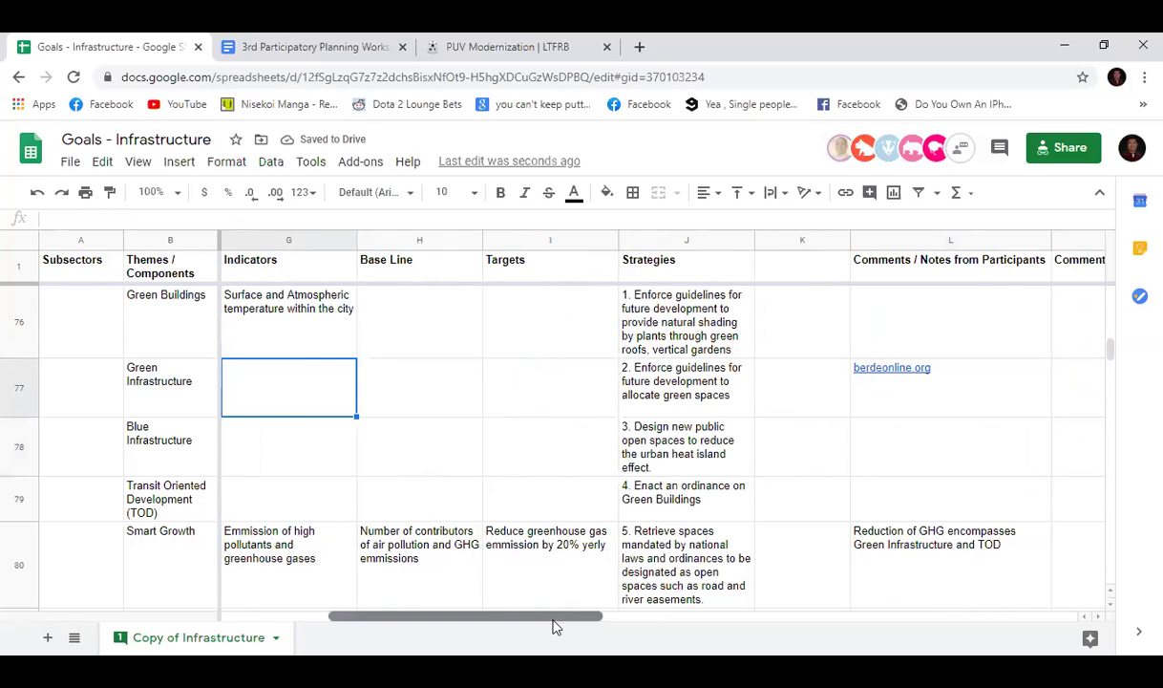
pyautogui.moveTo(553, 617); pyautogui.dragTo(493, 617)
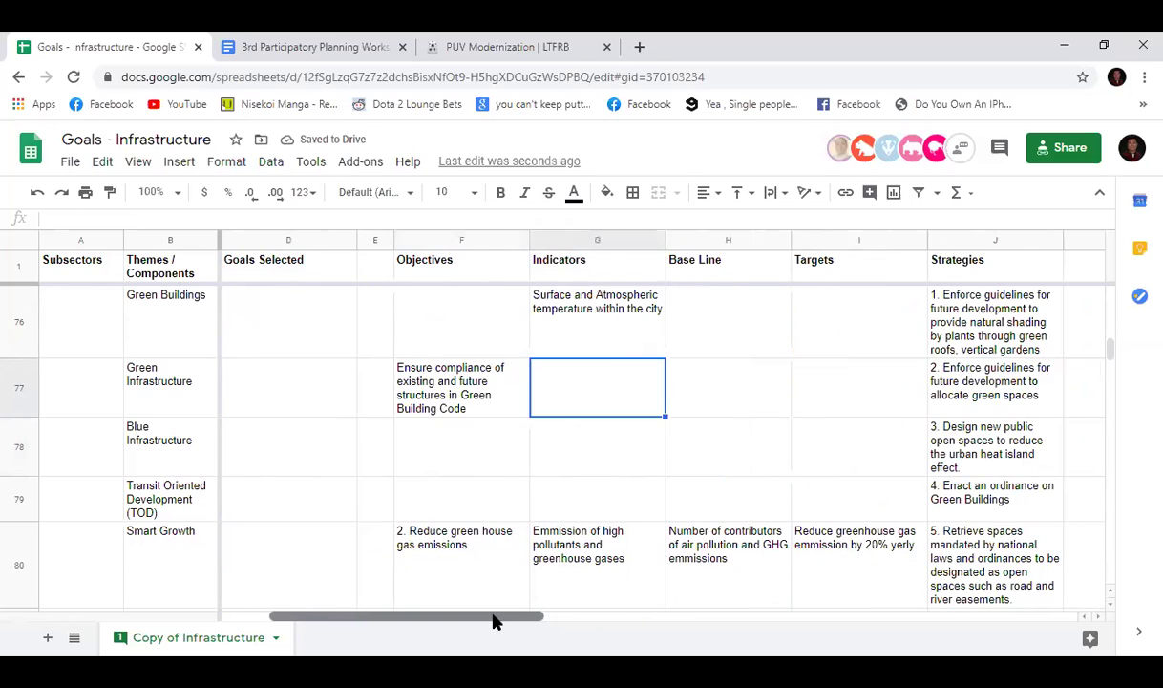
pyautogui.click(597, 219)
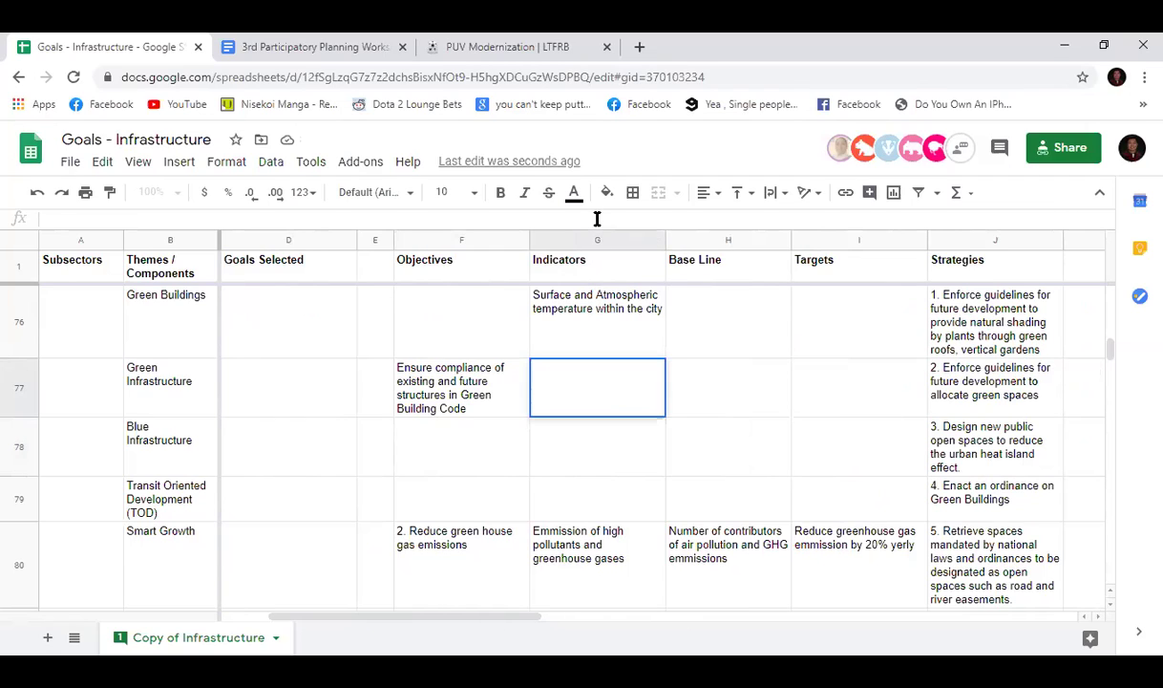
pyautogui.write('C')
pyautogui.press('BackSpace')
pyautogui.write('Rating of compl')
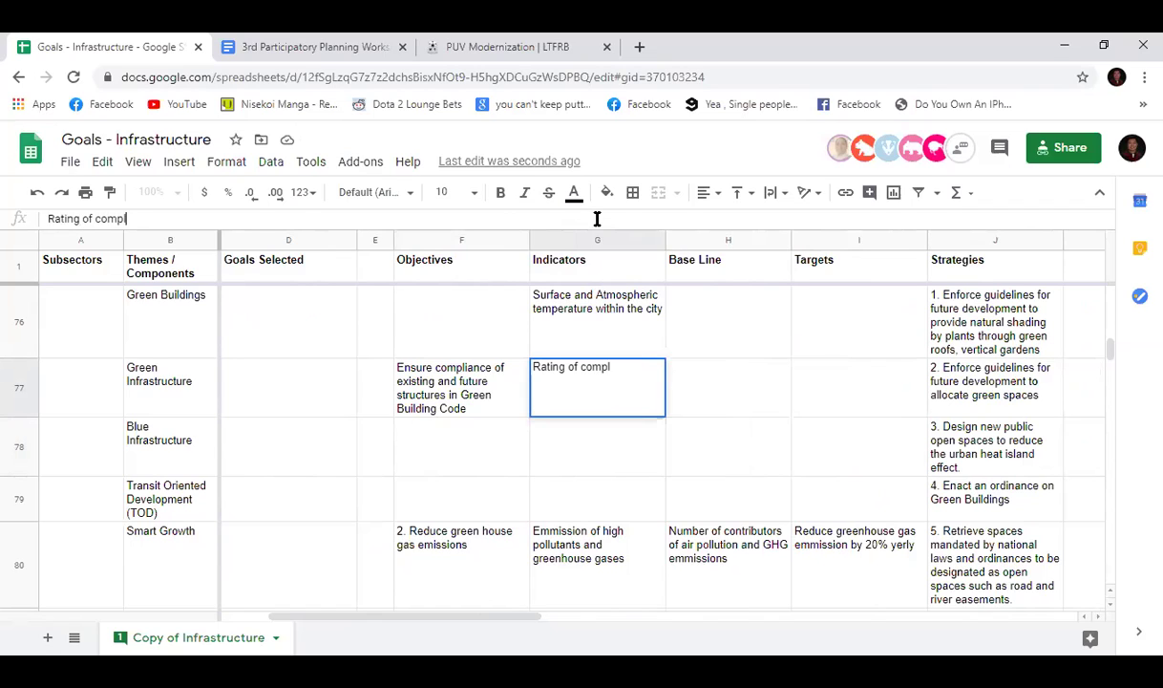
pyautogui.write('iance of structures')
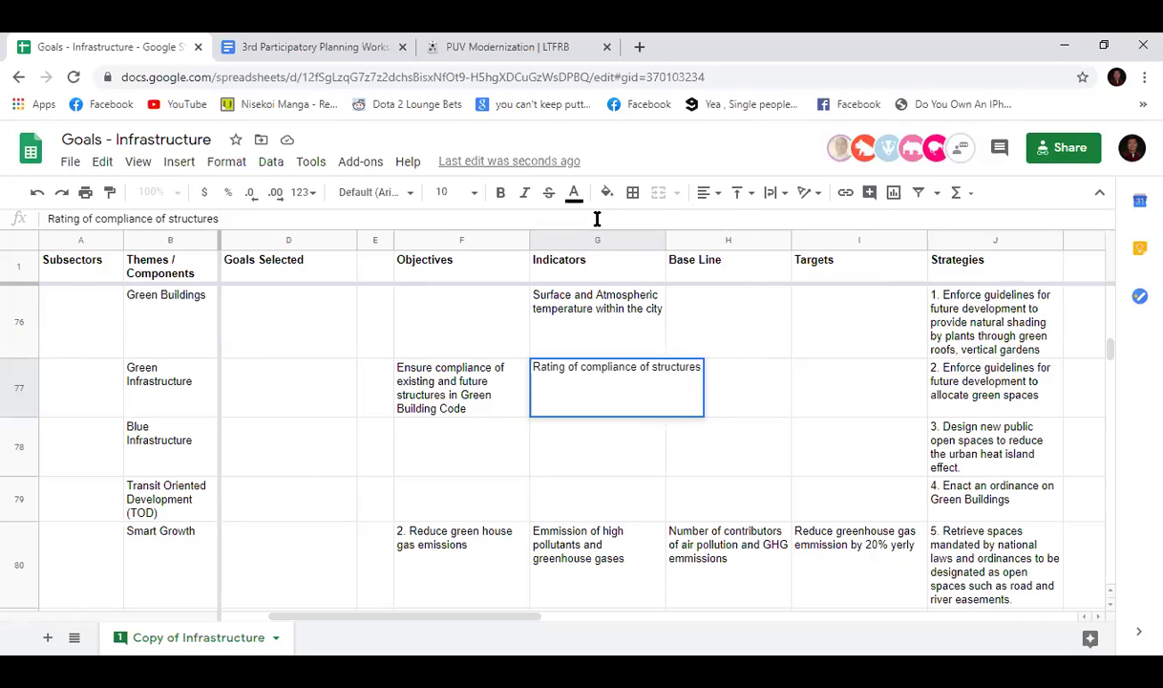
pyautogui.write(' in')
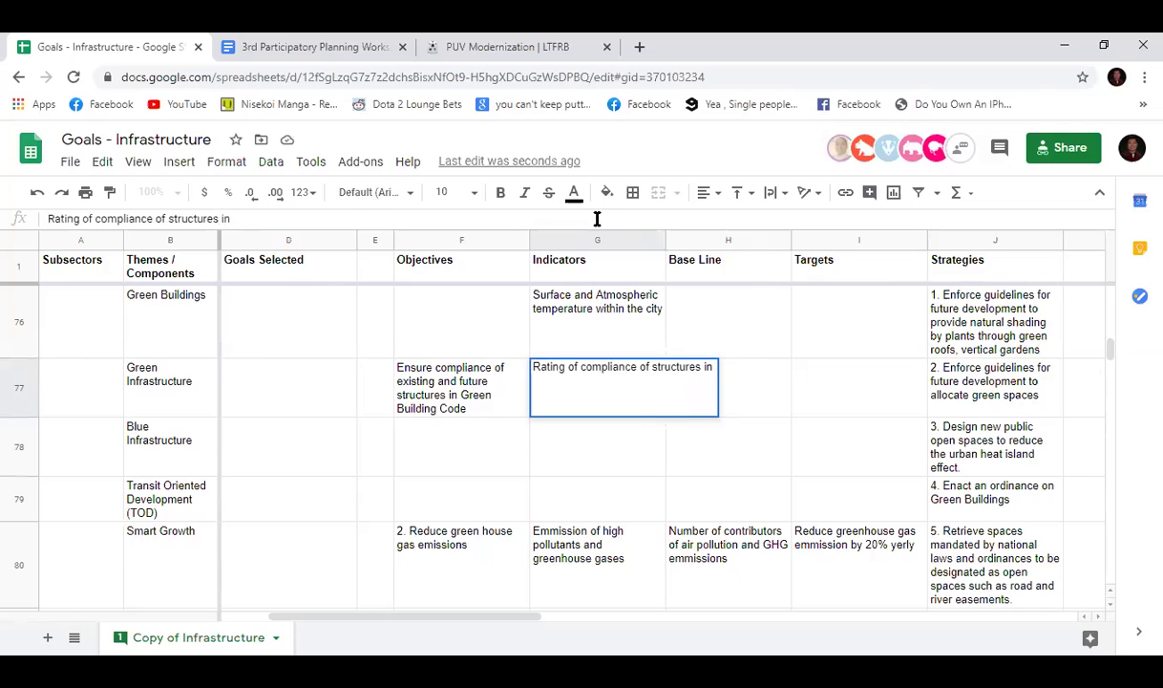
pyautogui.write(' GBC')
pyautogui.press('Return')
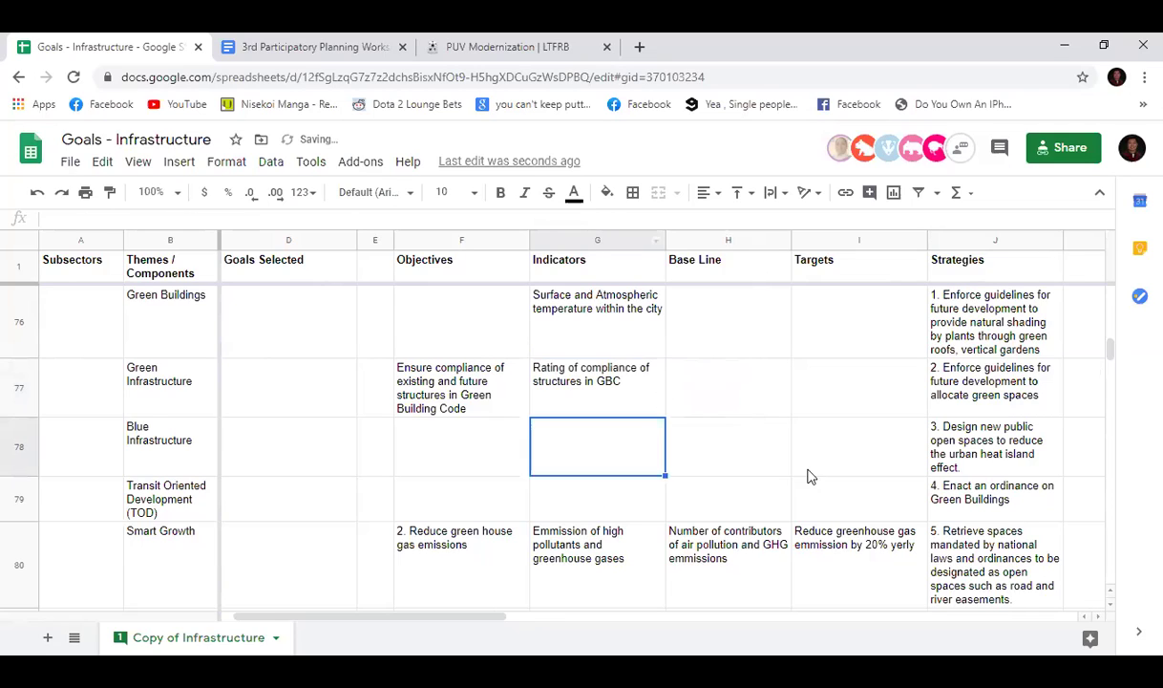
pyautogui.moveTo(493, 617); pyautogui.dragTo(454, 619)
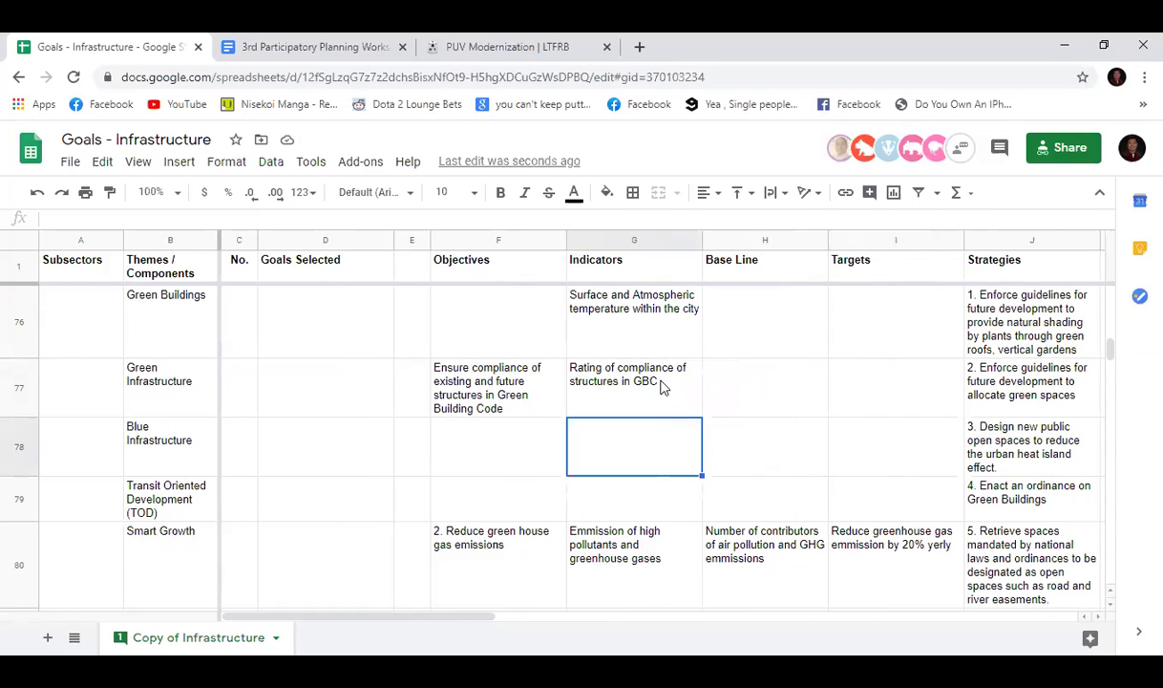
pyautogui.click(761, 373)
pyautogui.scroll(3, 755, 487)
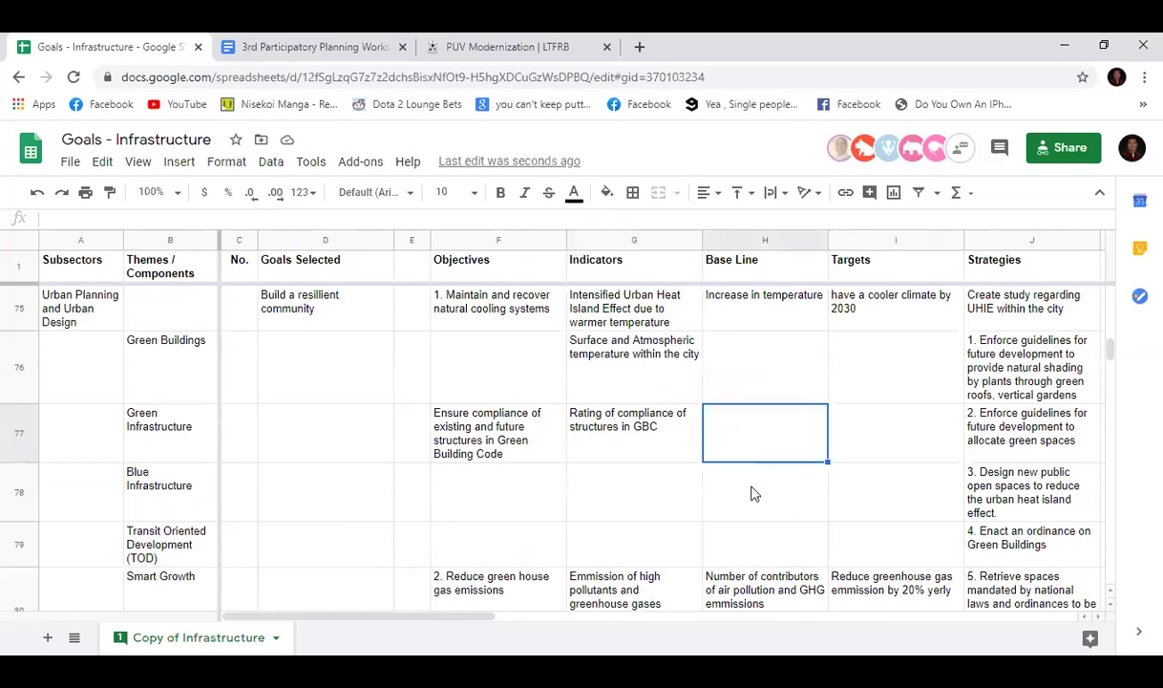
pyautogui.scroll(-2, 753, 496)
pyautogui.click(889, 420)
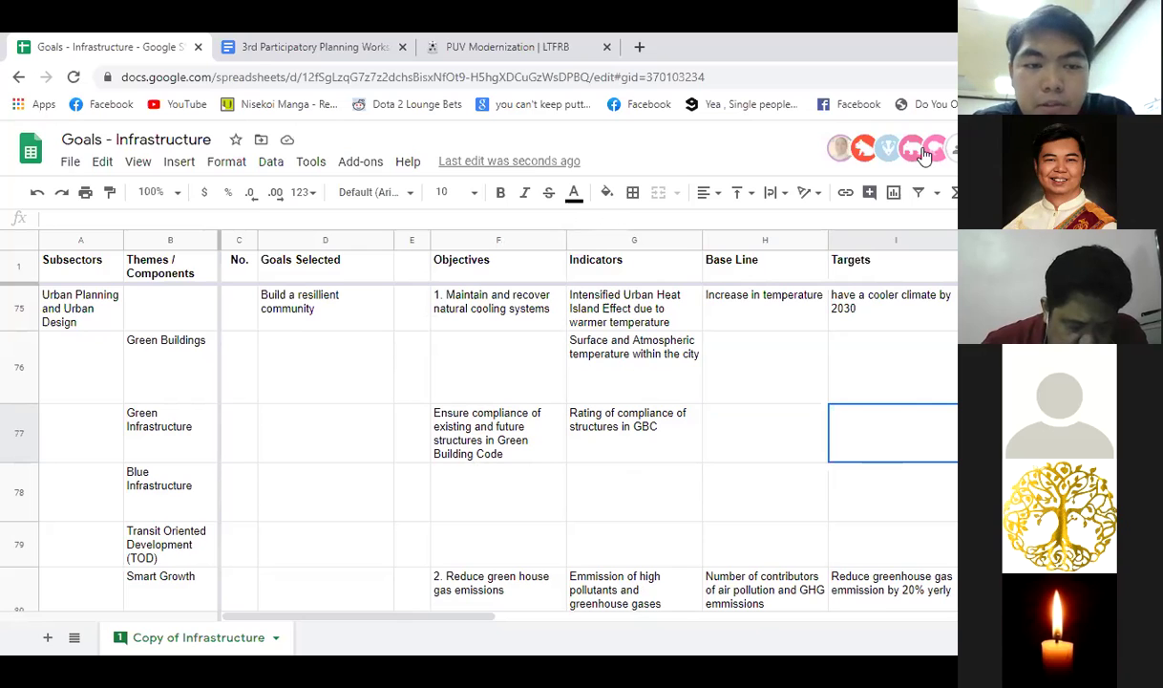
# Step: Start the Solid Waste Management Facilities target in cell I69 with the text "CWA of 2004"
pyautogui.scroll(5, 339, 489)
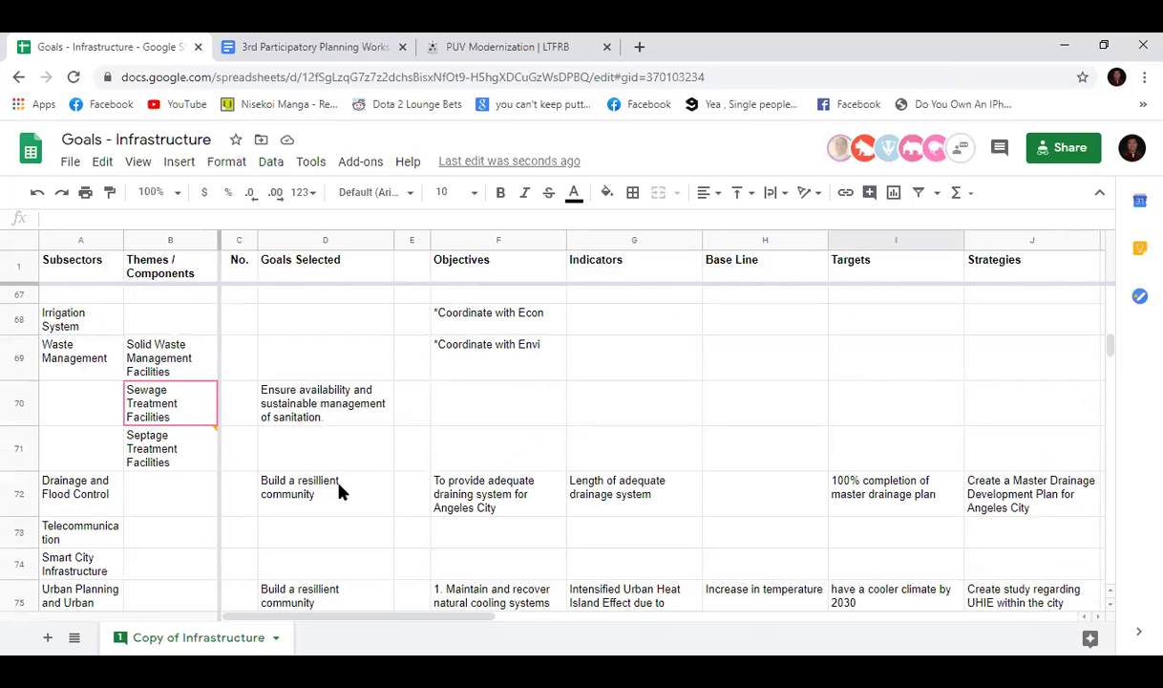
pyautogui.click(883, 408)
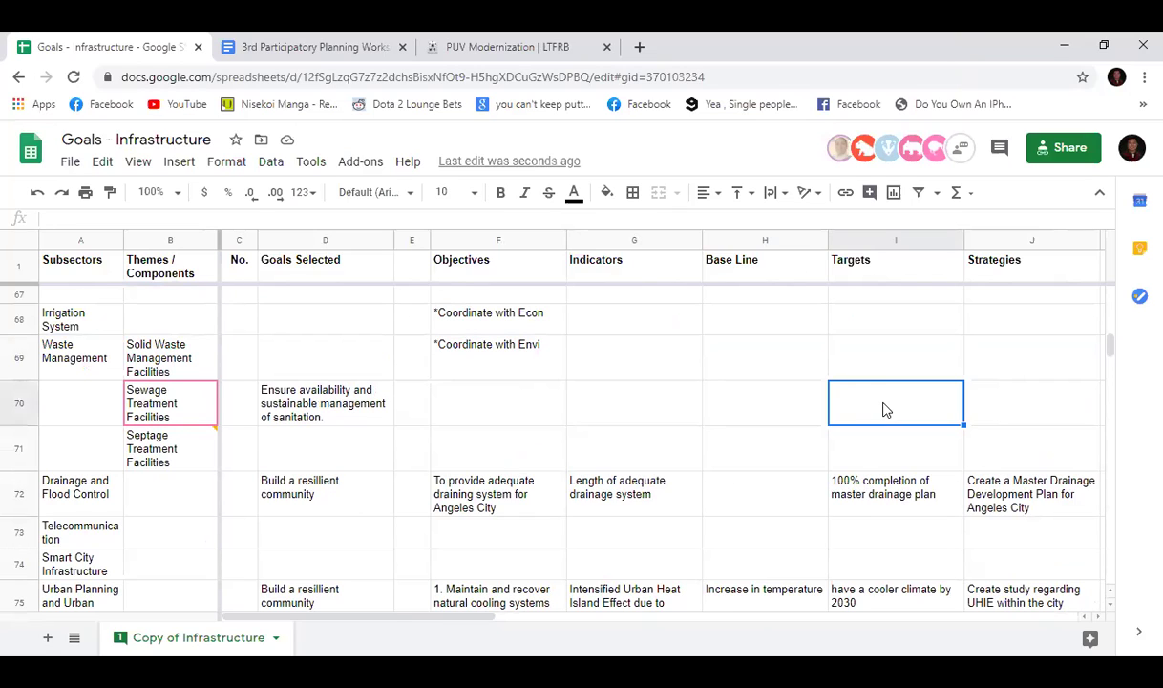
pyautogui.click(877, 361)
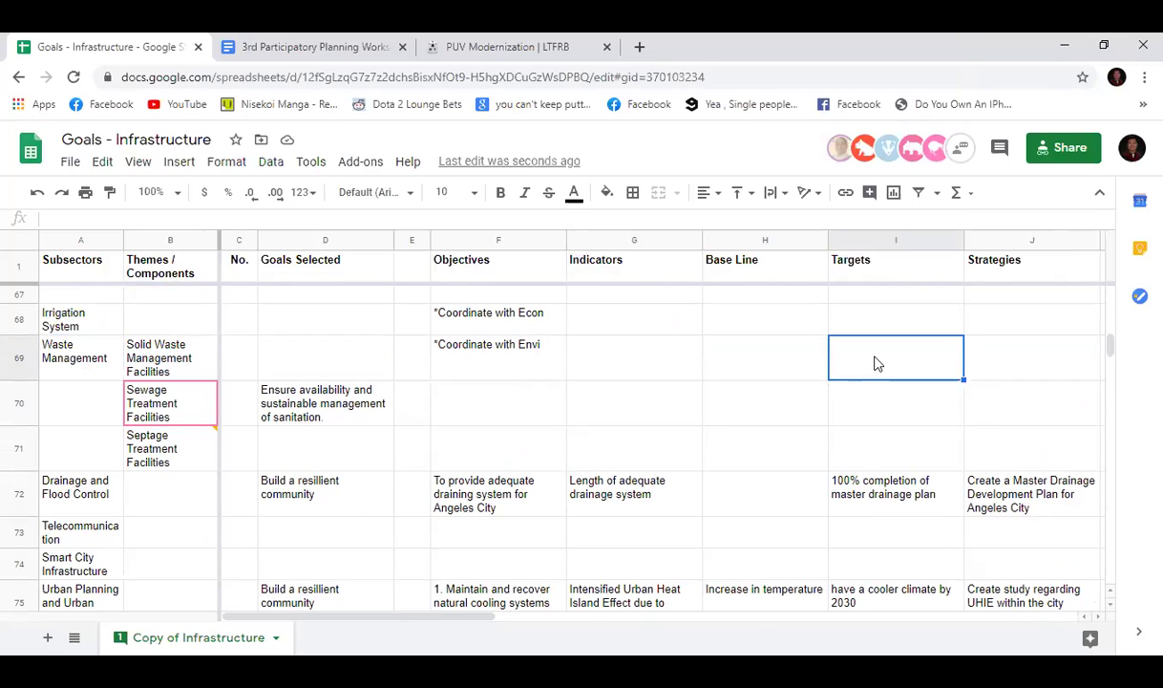
pyautogui.write('CWA of 2004')
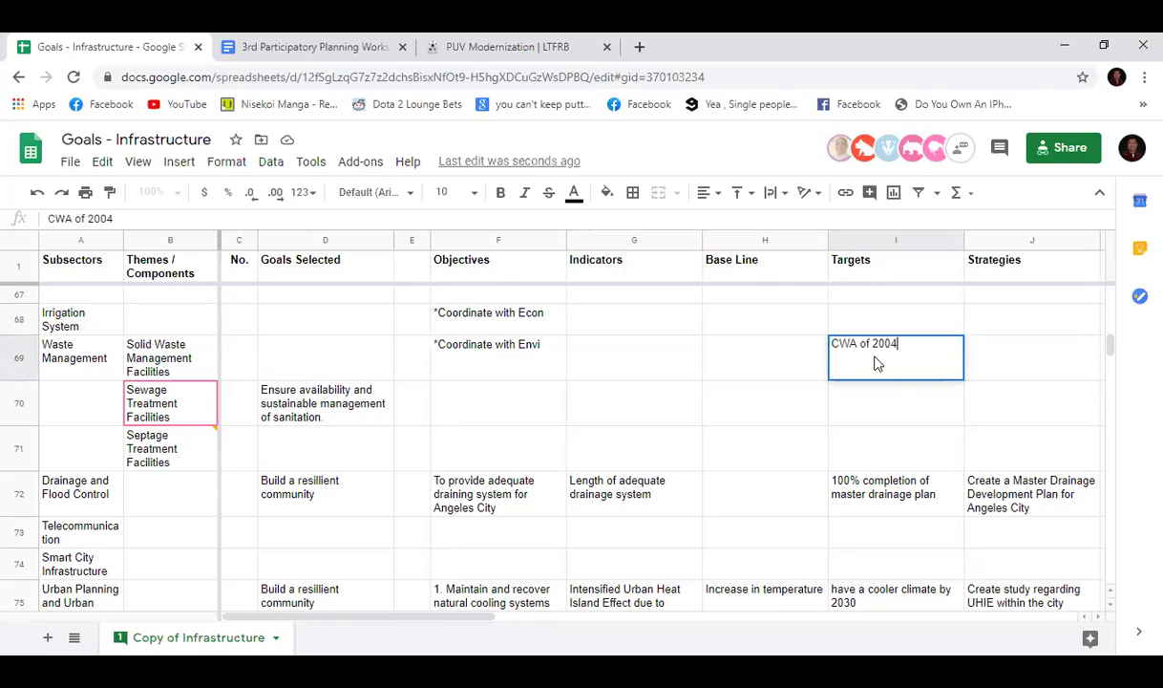
# Step: Try "100%" in front of the target text in cell I69 and remove it again
pyautogui.click(833, 340)
pyautogui.write('100%')
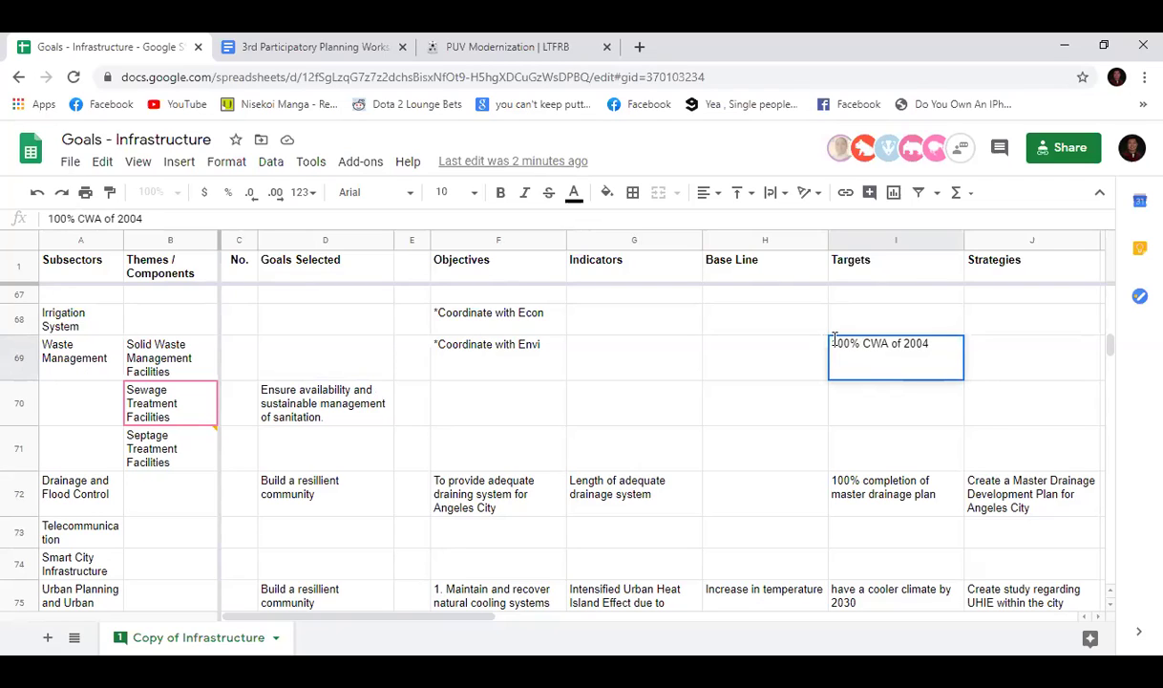
pyautogui.press('BackSpace')
pyautogui.press('BackSpace')
pyautogui.press('BackSpace')
pyautogui.press('BackSpace')
pyautogui.press('BackSpace')
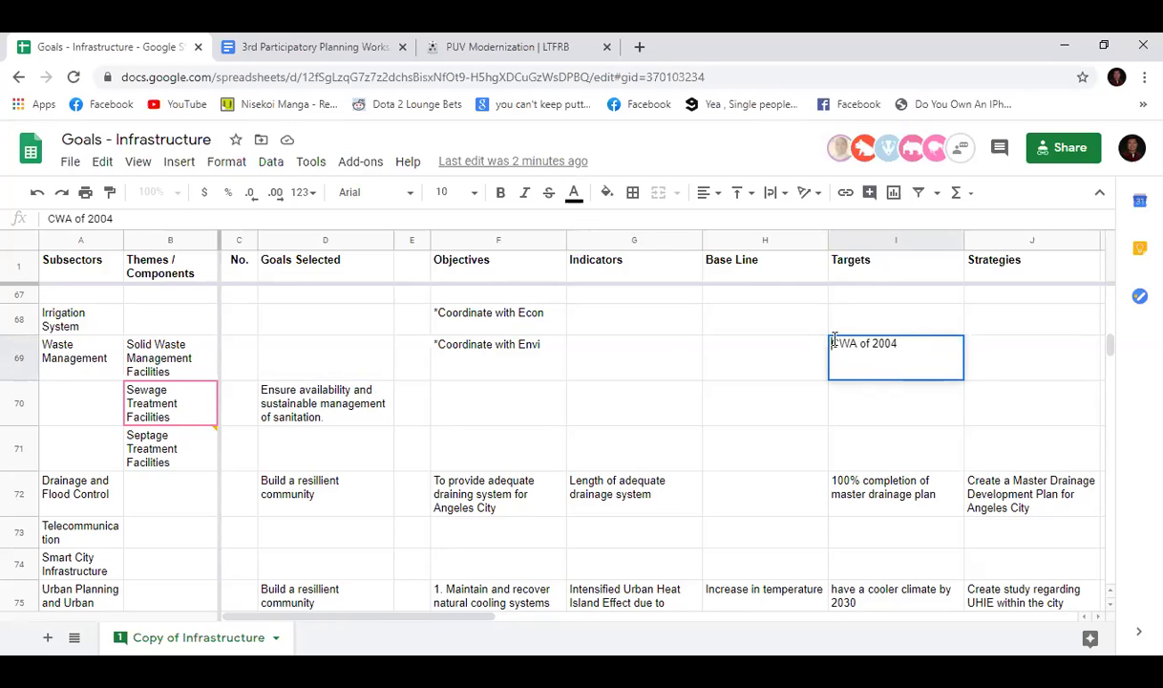
# Step: Complete the target in cell I69 as "Compliance of LGU to CWA of 2004 by 2020"
pyautogui.write('Comp')
pyautogui.write('liance of LG')
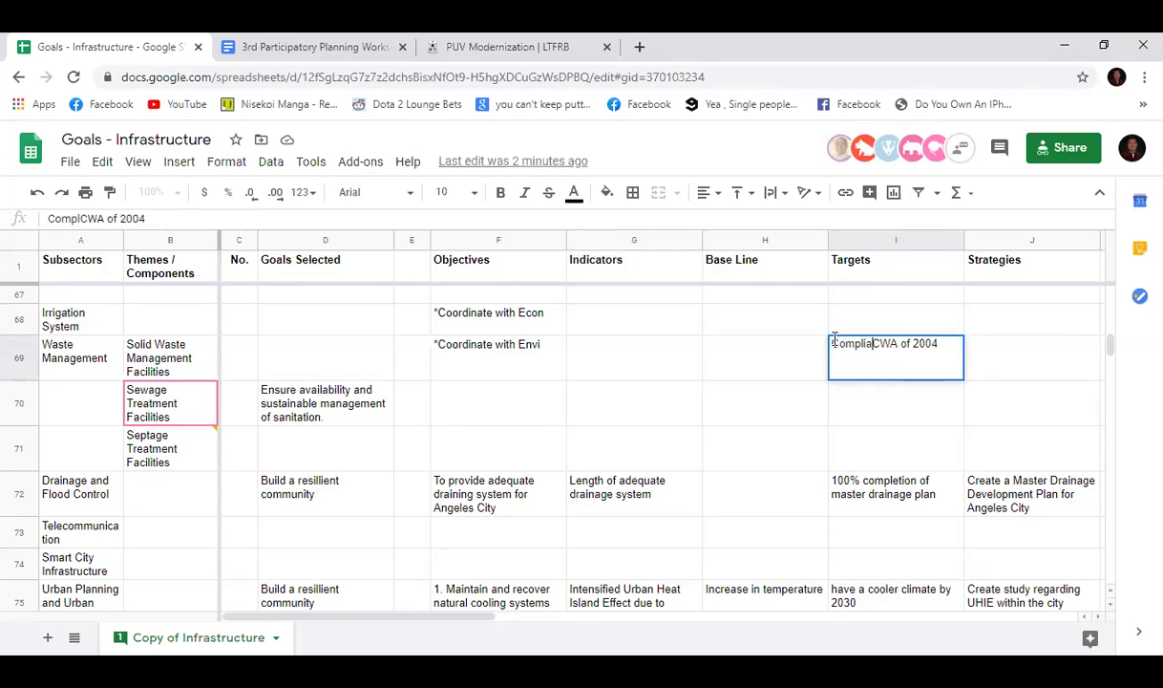
pyautogui.write('U ')
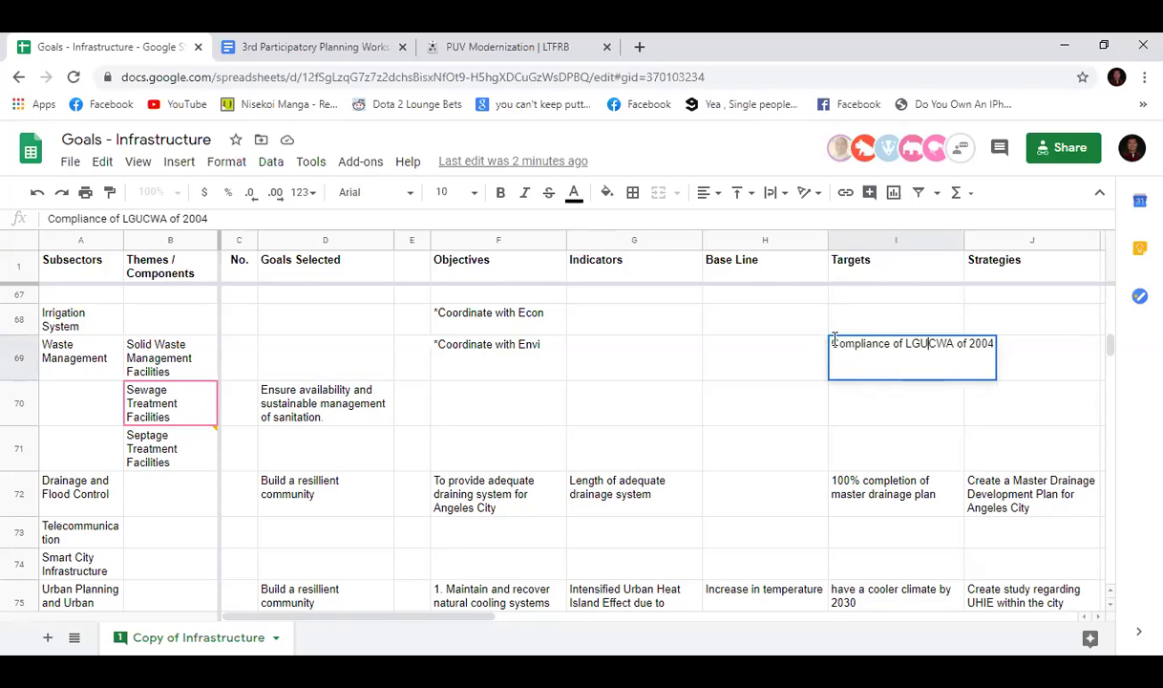
pyautogui.write('to CWA')
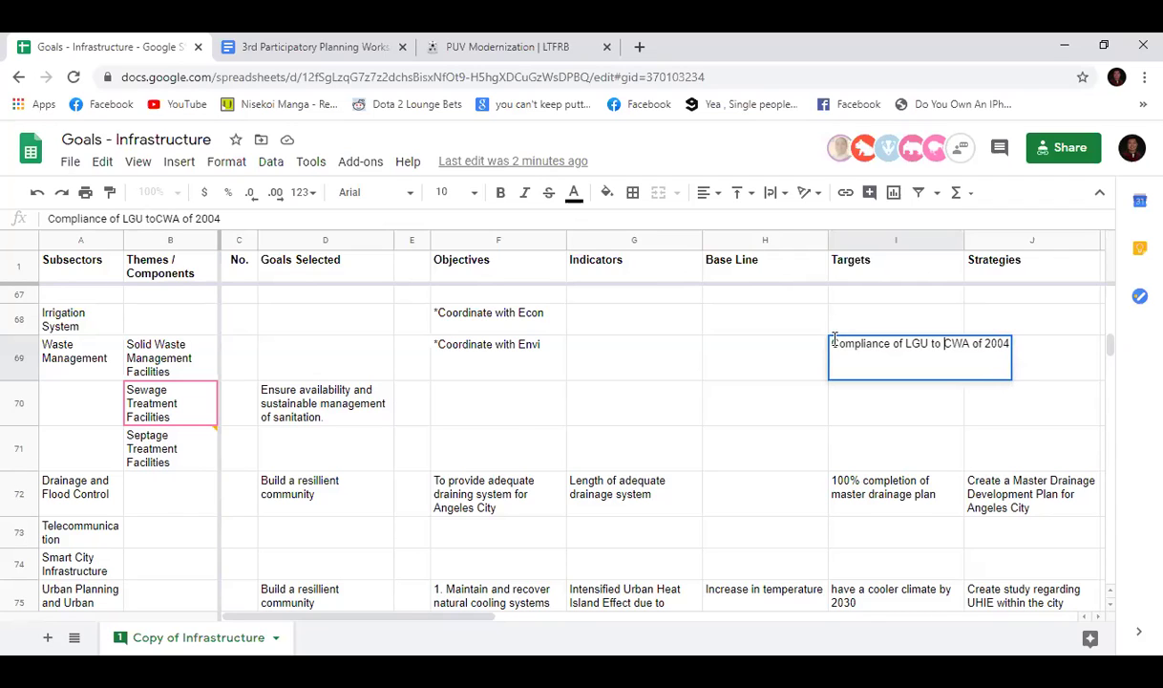
pyautogui.write(' of 2004 by 2020')
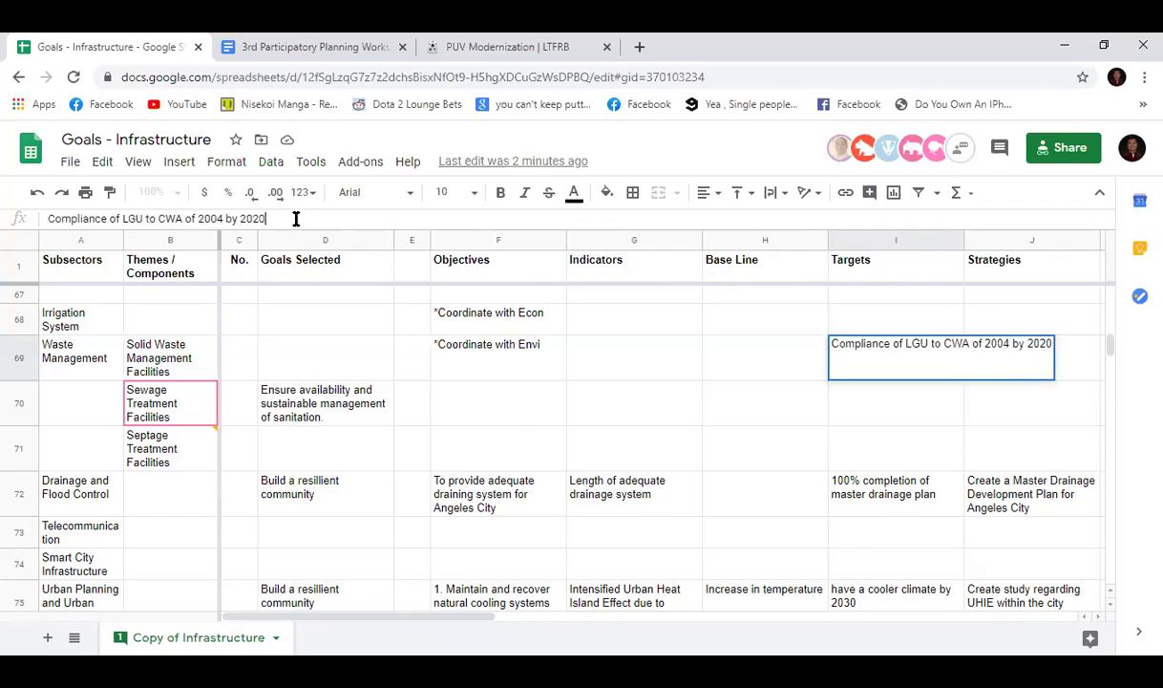
pyautogui.press('Return')
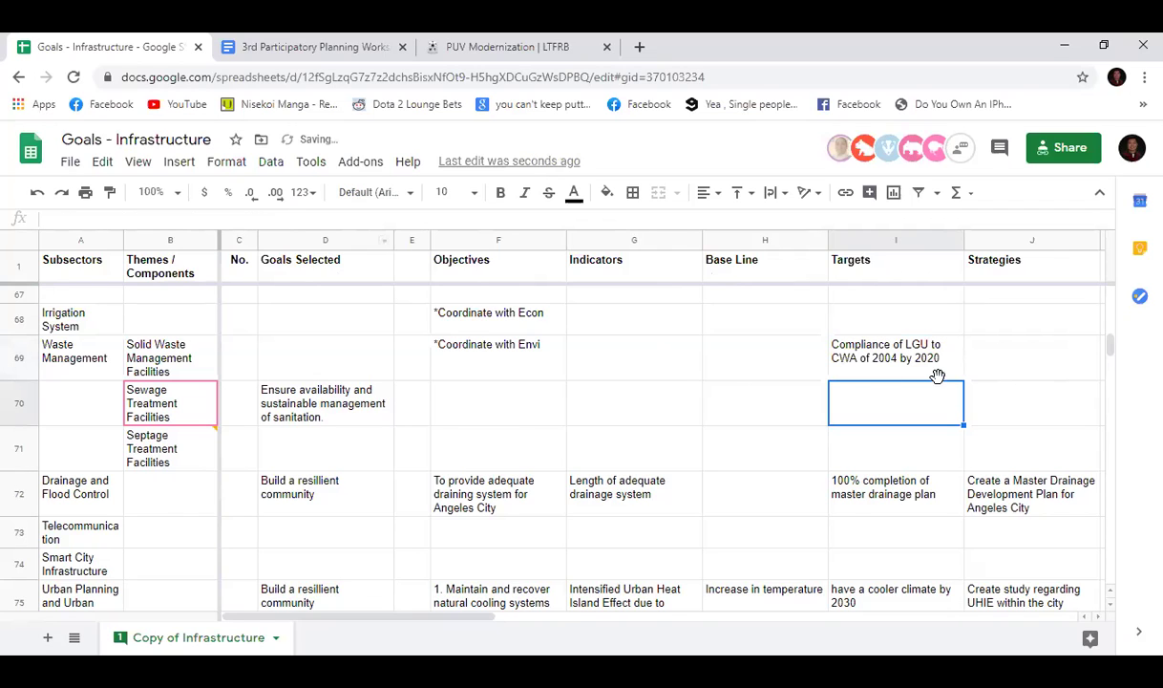
pyautogui.click(864, 343)
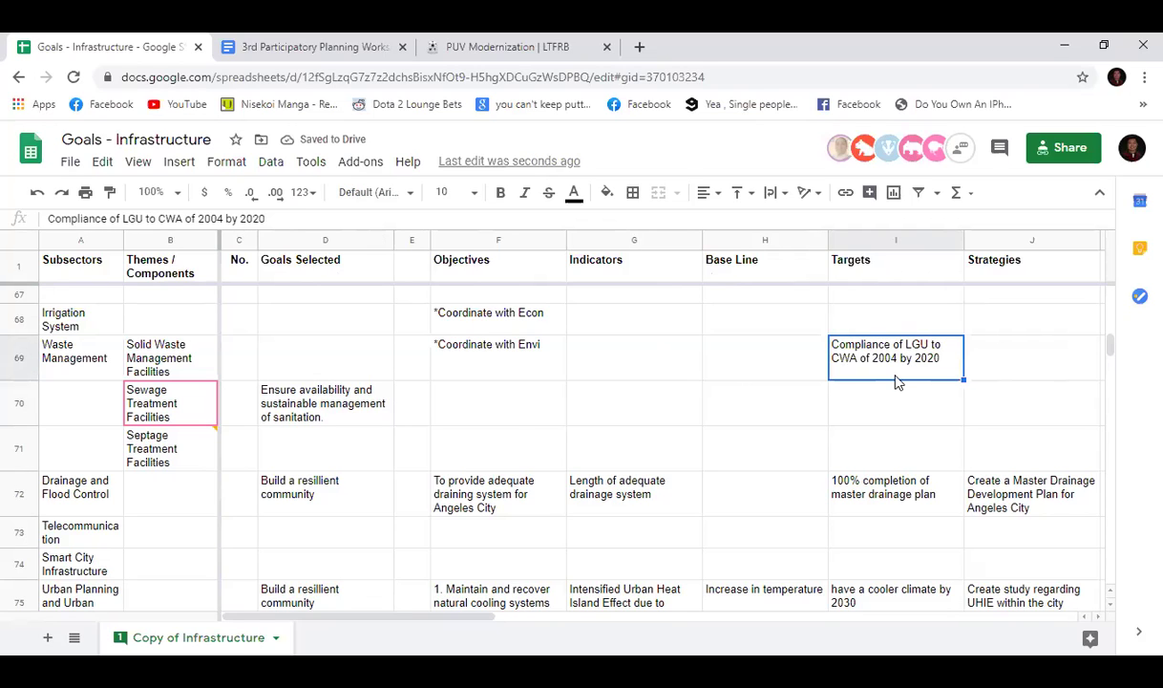
pyautogui.click(895, 401)
pyautogui.click(896, 371)
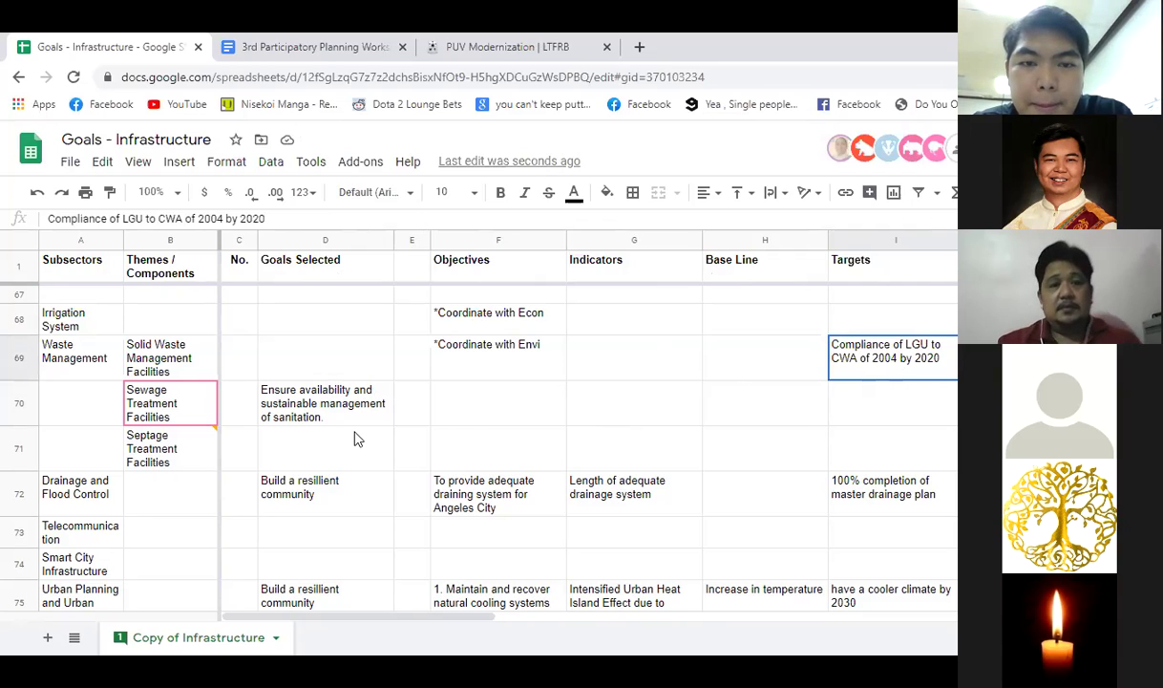
pyautogui.click(474, 418)
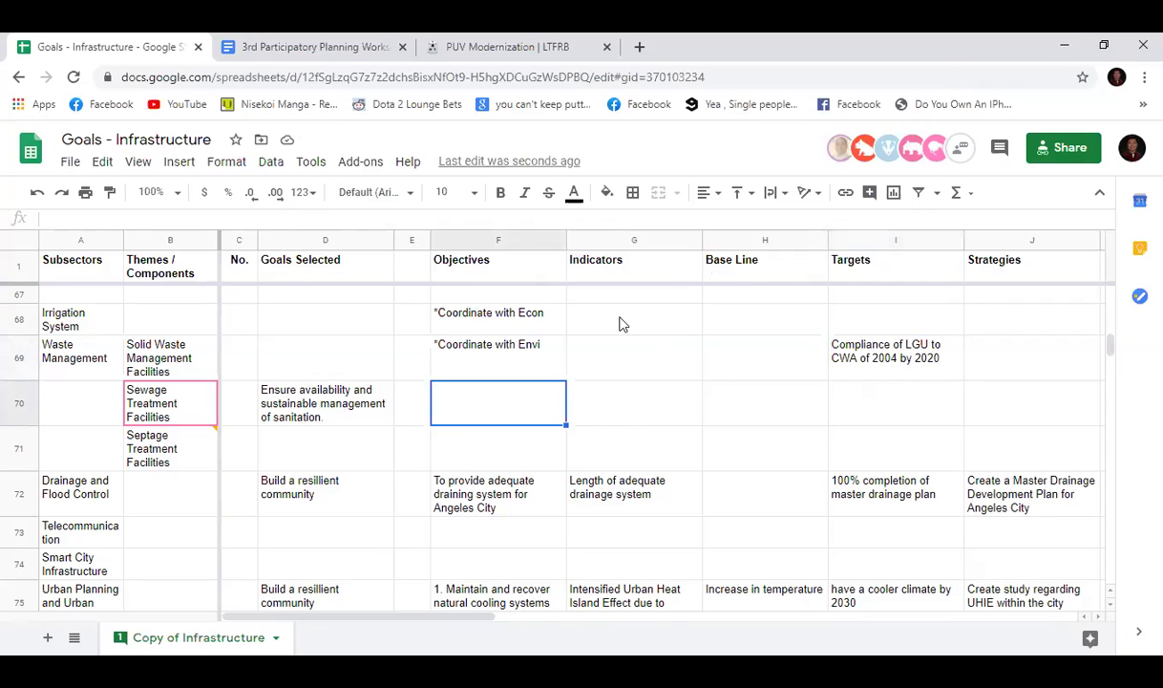
pyautogui.moveTo(364, 619); pyautogui.dragTo(501, 619)
pyautogui.click(932, 395)
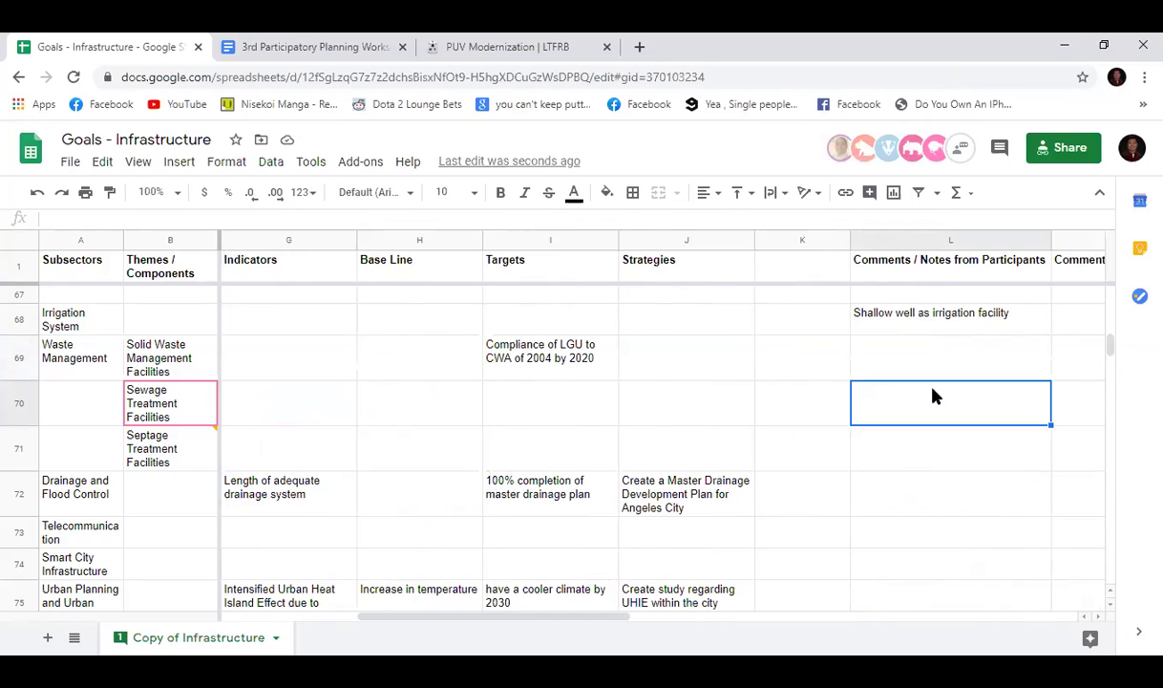
pyautogui.click(954, 219)
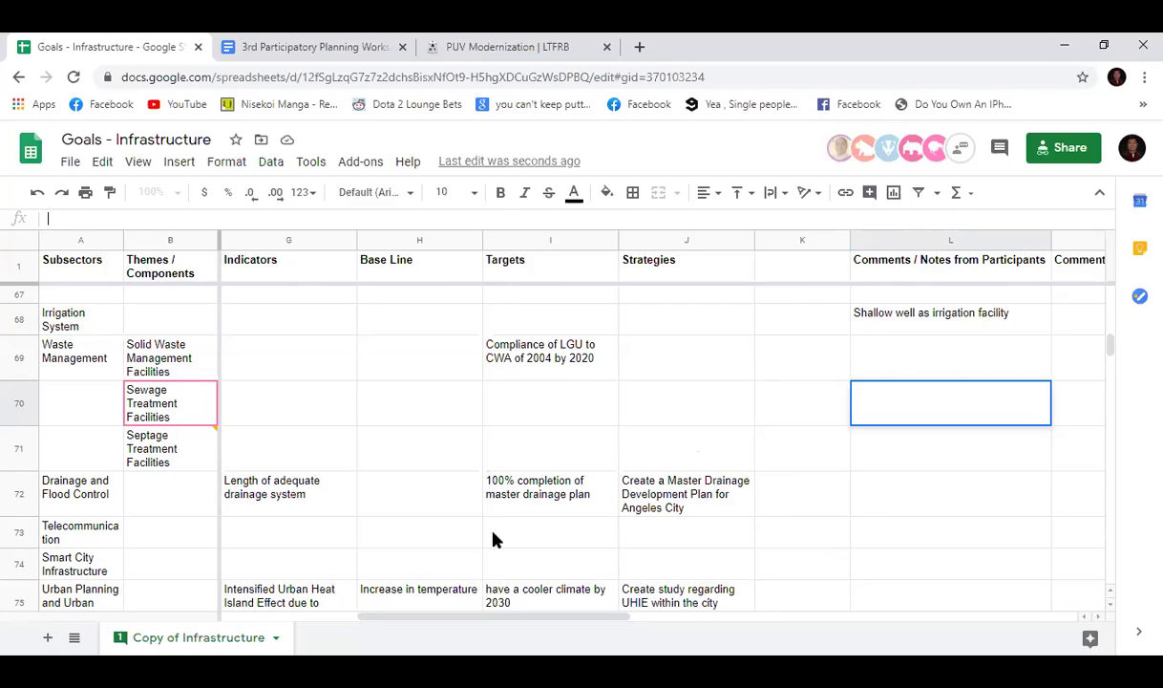
pyautogui.moveTo(436, 618)
pyautogui.mouseDown()
pyautogui.moveTo(304, 613)
pyautogui.moveTo(447, 616)
pyautogui.mouseUp()
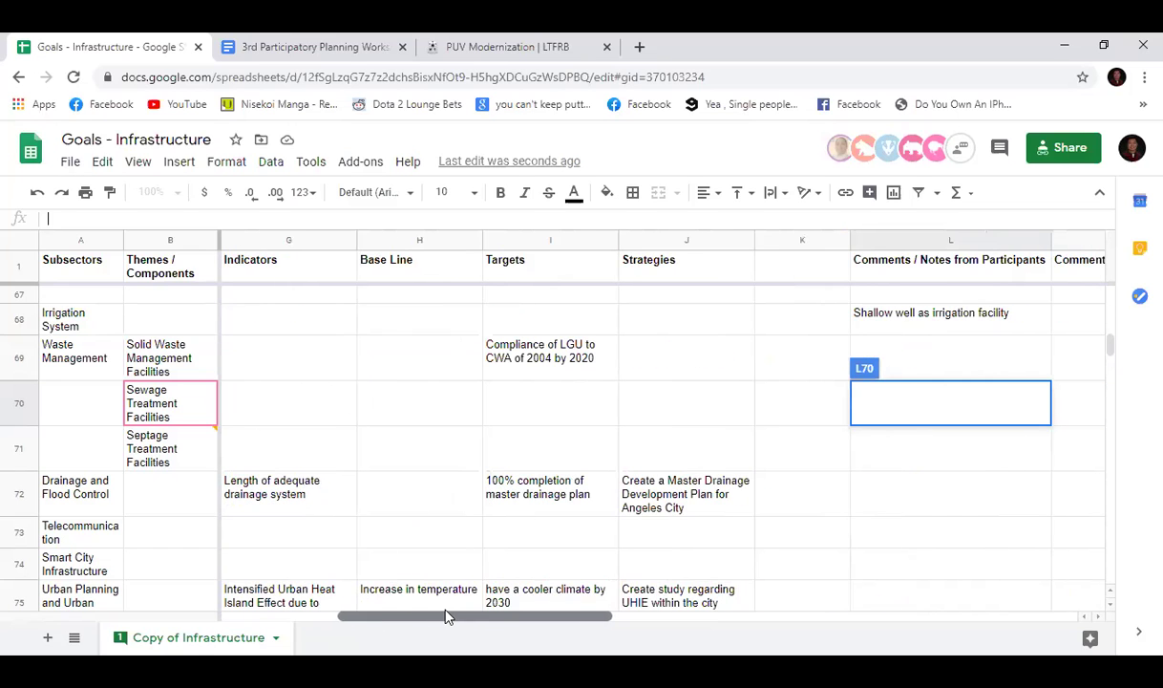
pyautogui.click(913, 462)
pyautogui.click(903, 394)
pyautogui.moveTo(537, 615); pyautogui.dragTo(413, 615)
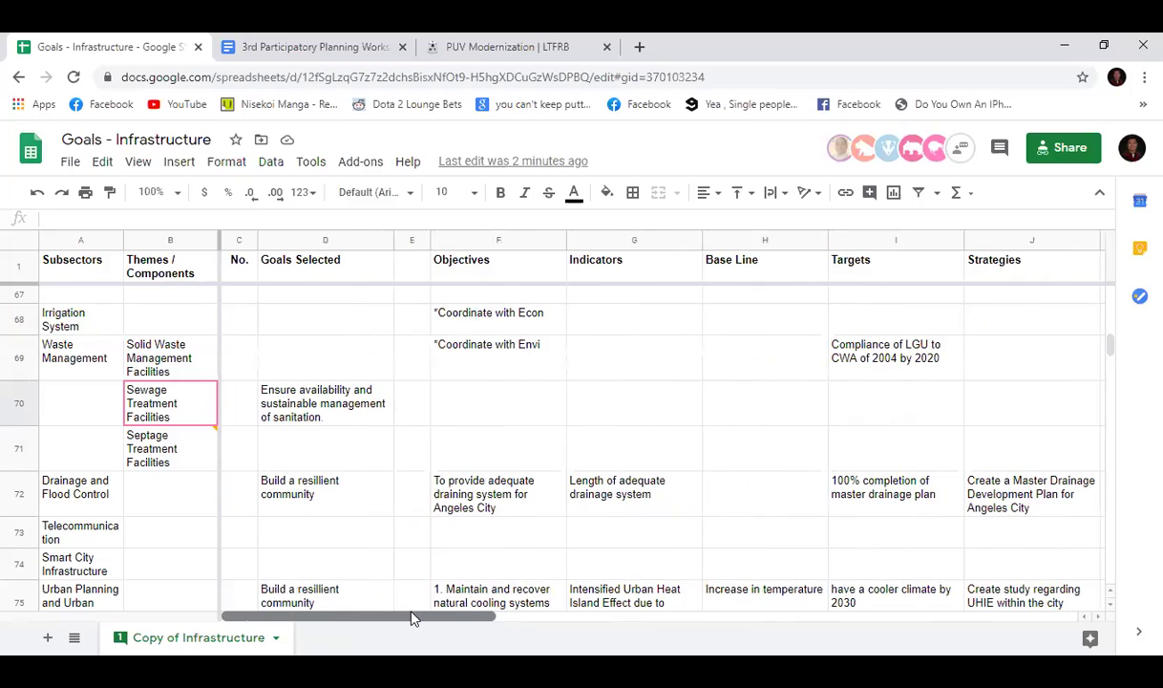
# Step: Enter "*depending on season*" as the Green Buildings target in cell I76
pyautogui.scroll(-1, 687, 401)
pyautogui.scroll(-6, 634, 470)
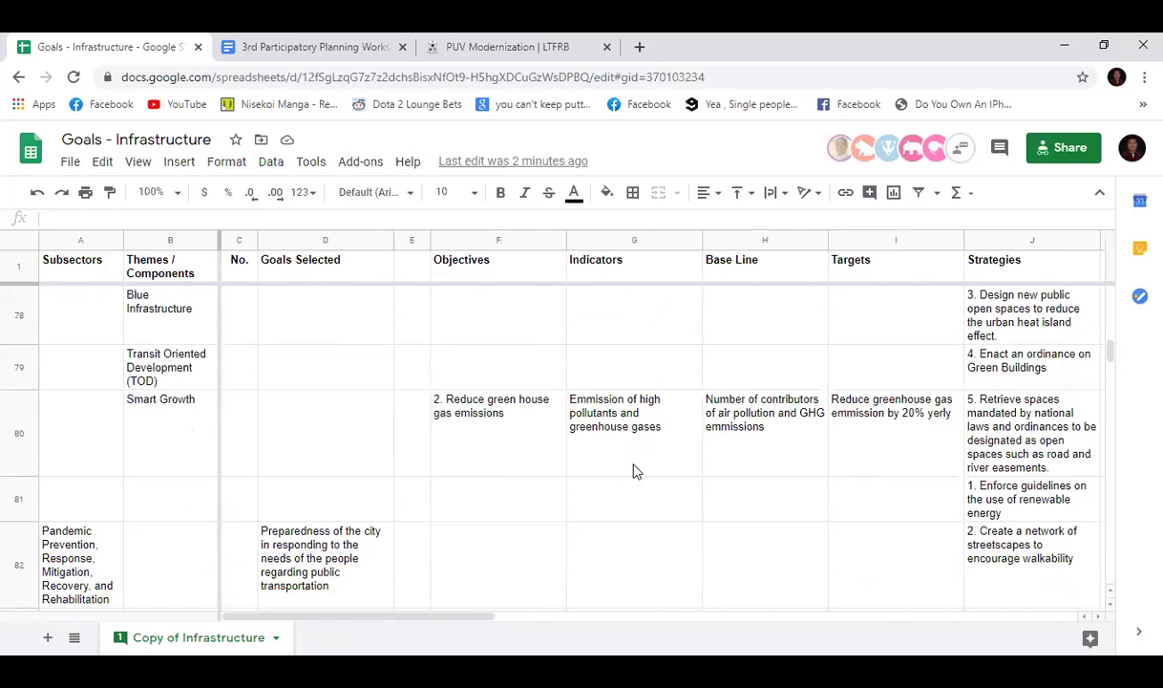
pyautogui.scroll(3, 634, 468)
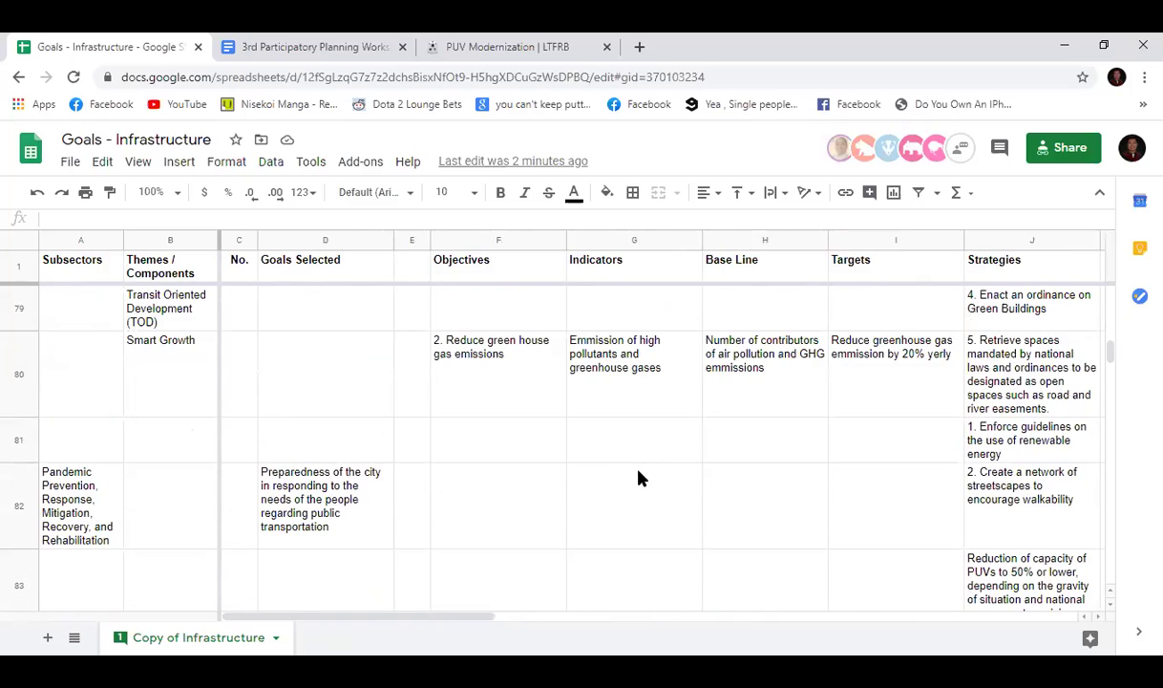
pyautogui.scroll(2, 644, 463)
pyautogui.scroll(1, 659, 373)
pyautogui.click(807, 403)
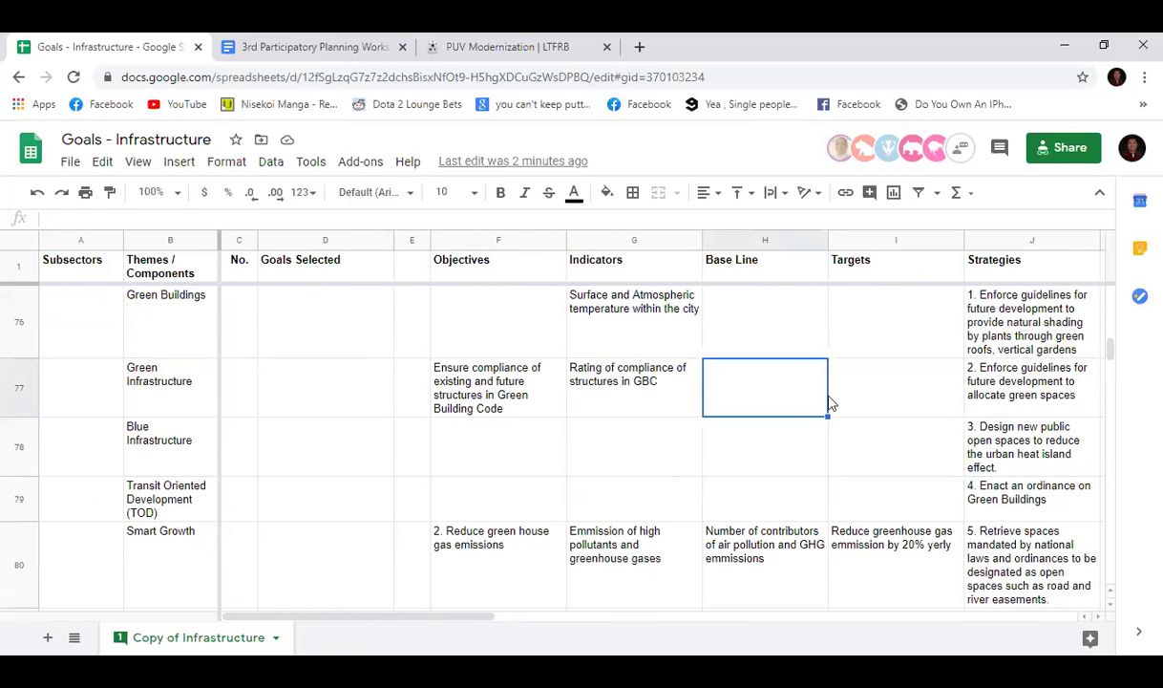
pyautogui.click(874, 386)
pyautogui.scroll(1, 781, 523)
pyautogui.scroll(1, 781, 524)
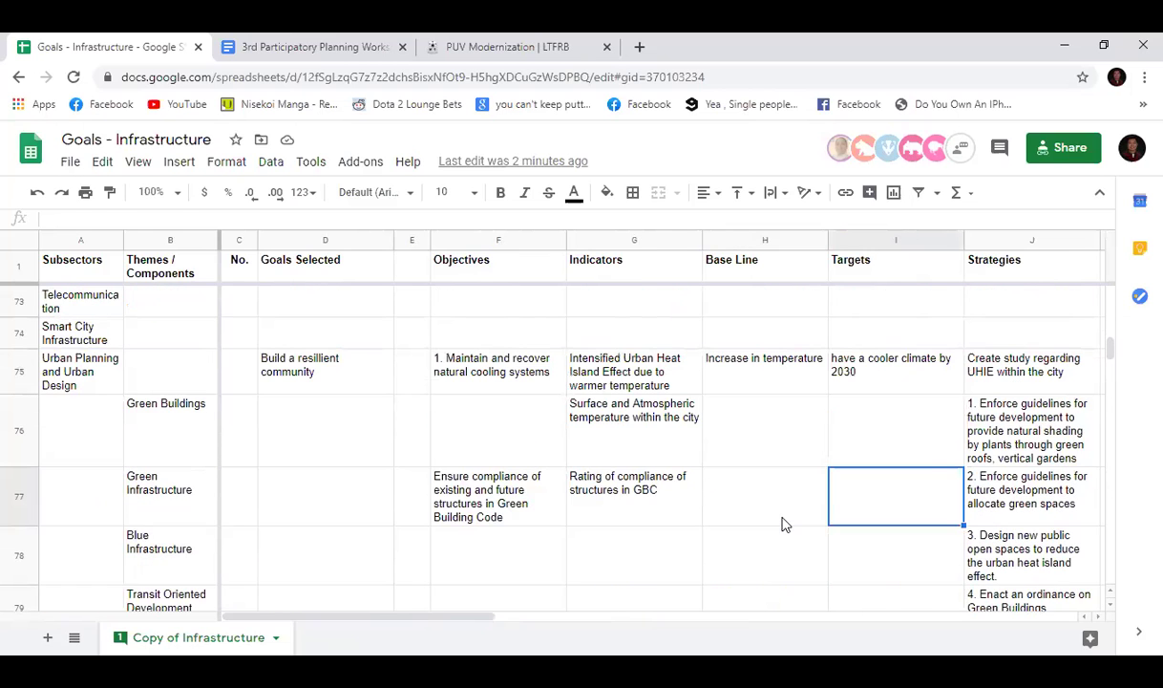
pyautogui.scroll(-1, 781, 523)
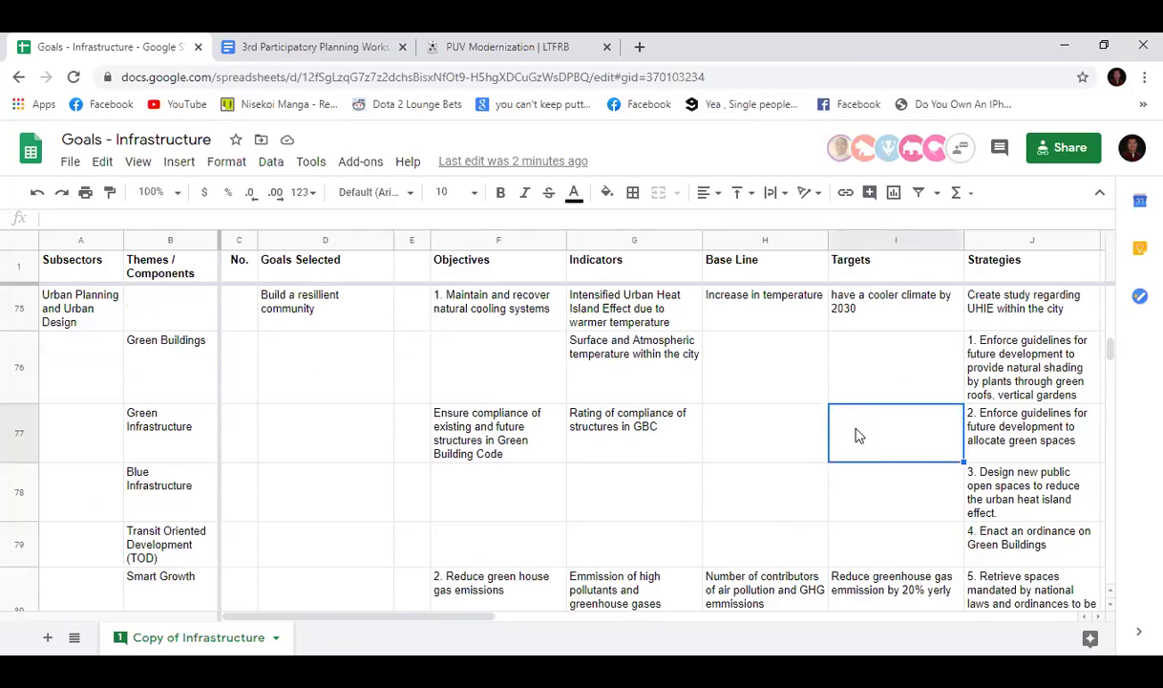
pyautogui.click(836, 368)
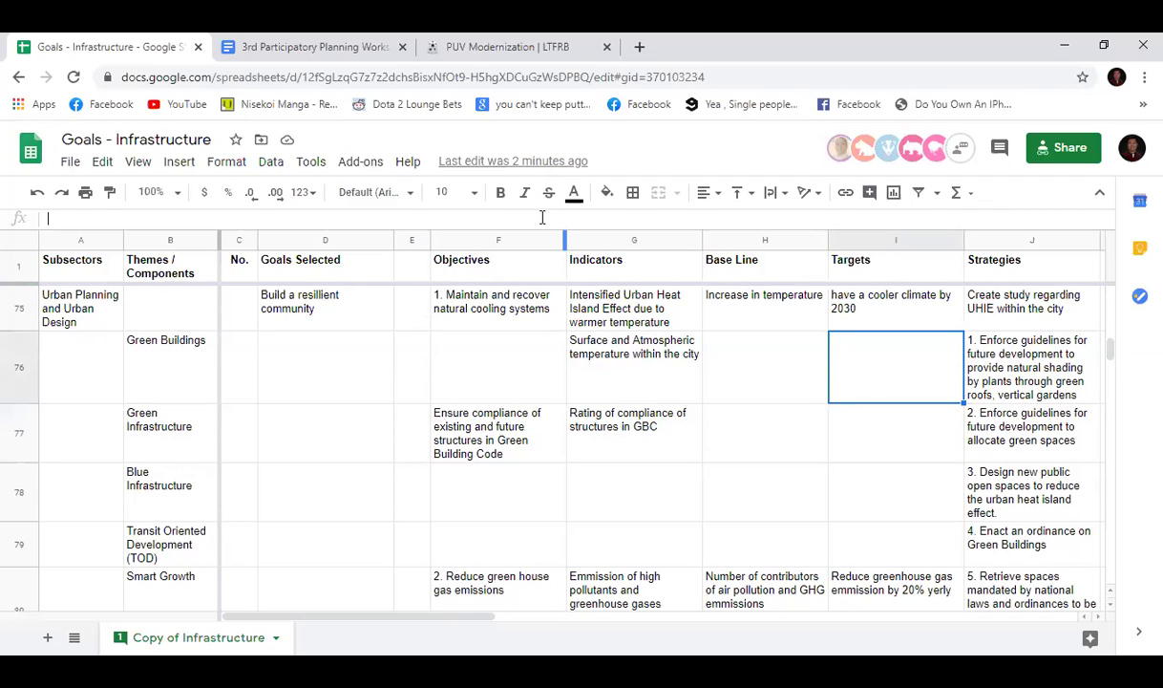
pyautogui.write('*depending on season*')
pyautogui.press('Return')
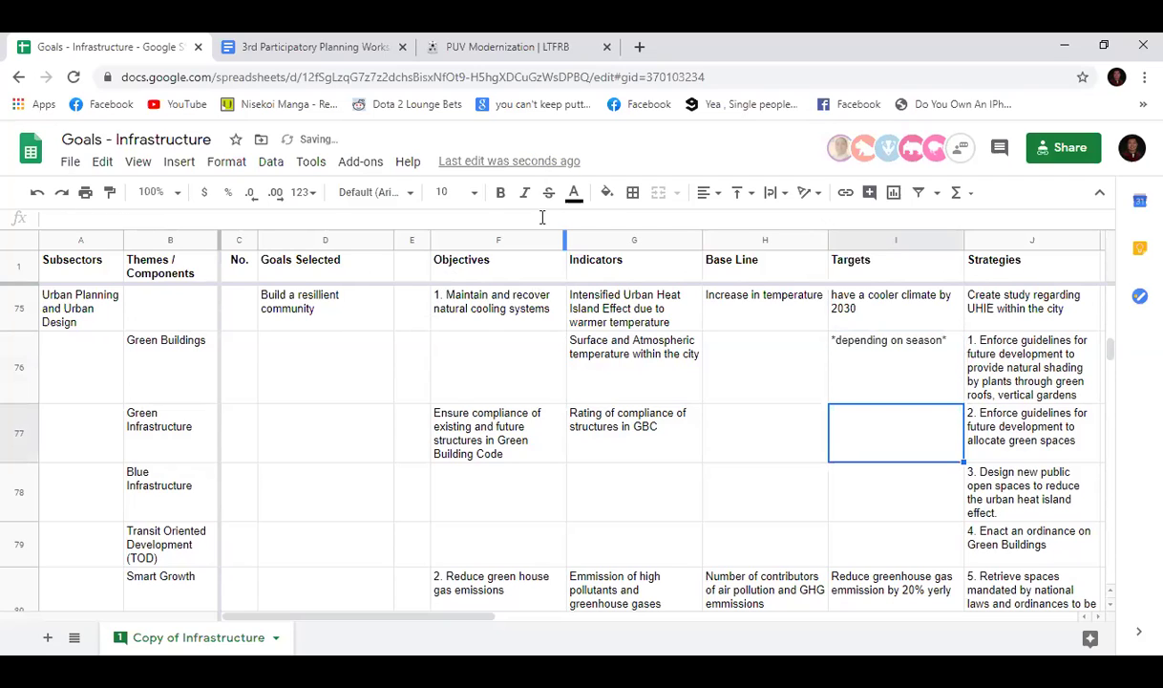
# Step: Start the Green Infrastructure target in cell I77 with the text "Ordinance on green buildings must be enacted"
pyautogui.click(630, 363)
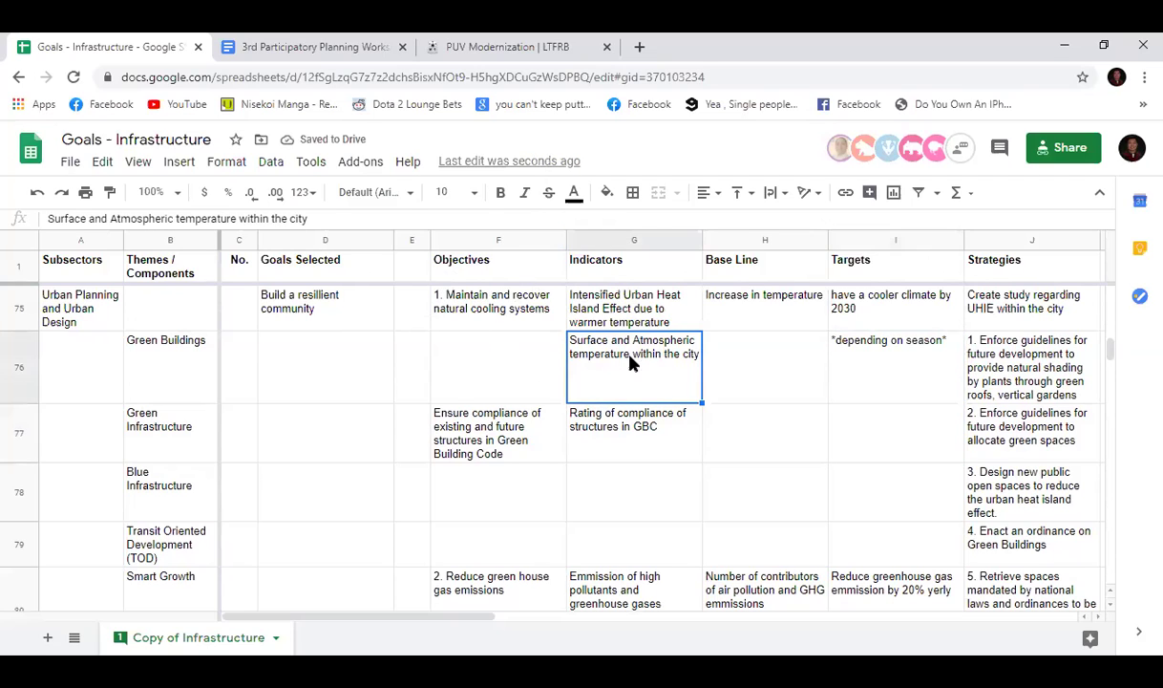
pyautogui.click(841, 437)
pyautogui.click(347, 218)
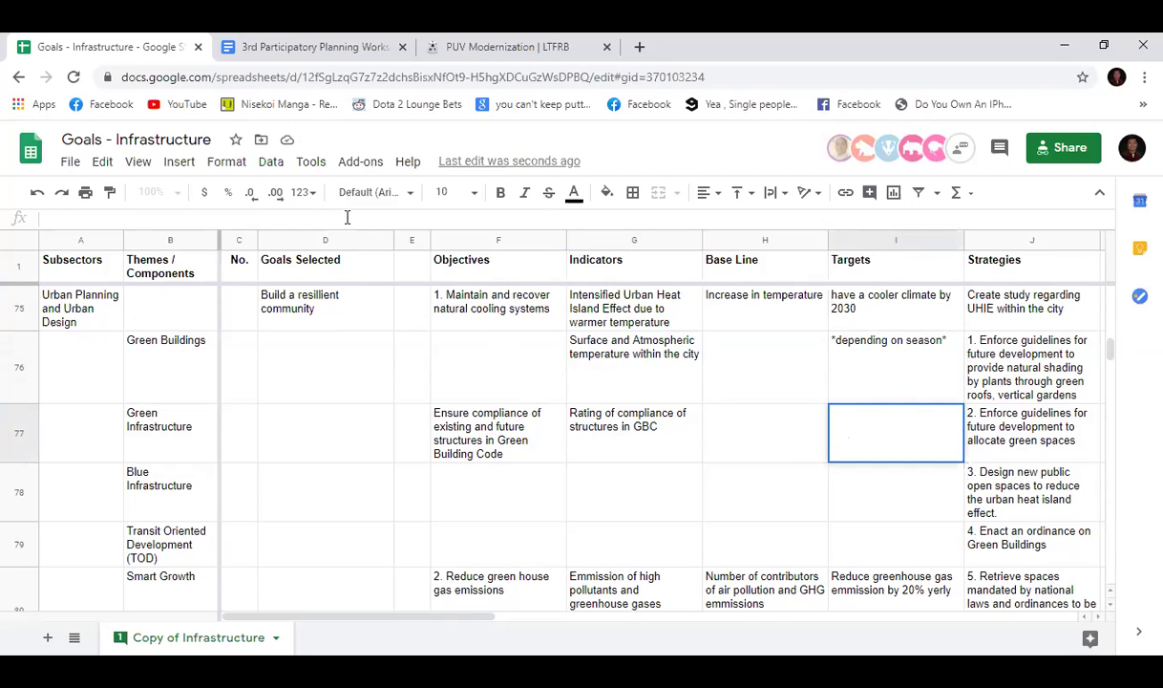
pyautogui.write('Ordinance on')
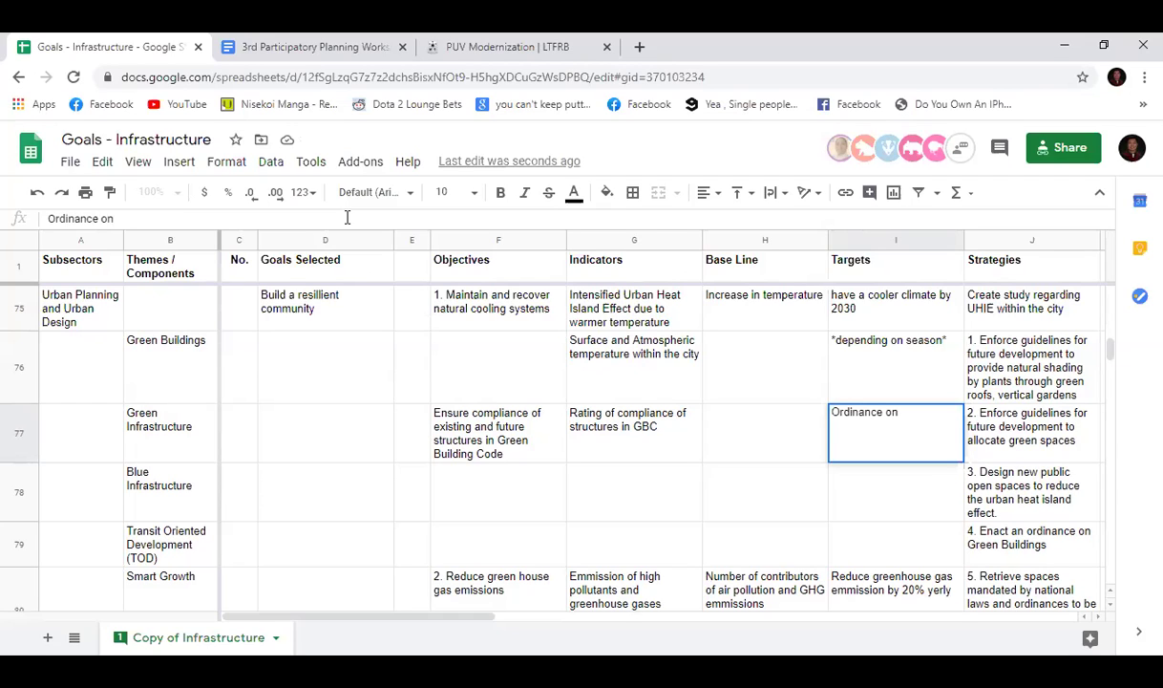
pyautogui.write('green buildings must ')
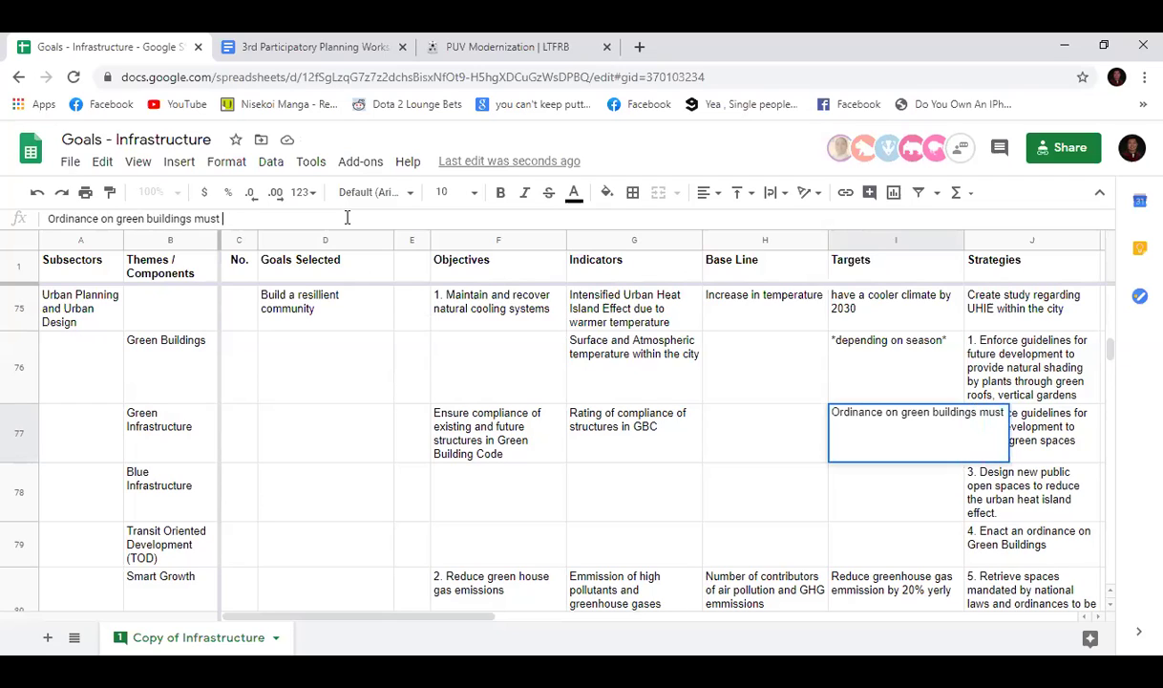
pyautogui.write('be enacted')
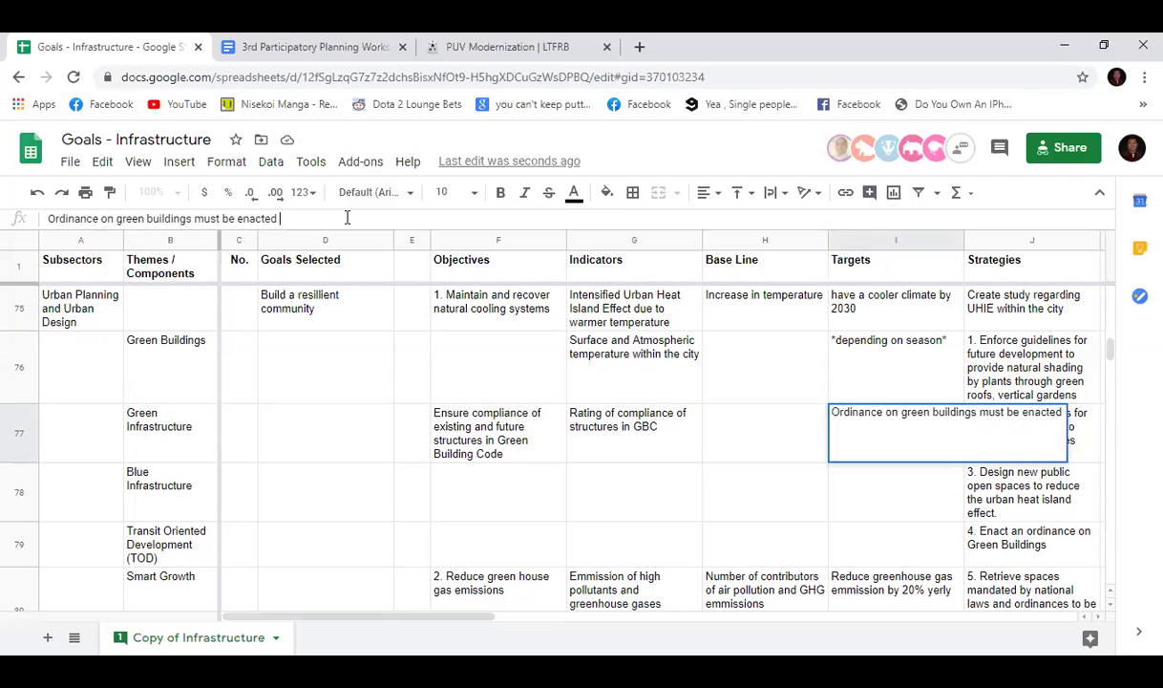
# Step: Complete the target in cell I77 as "Ordinance on green buildings must be enacted within 2 years maximum"
pyautogui.write(' within')
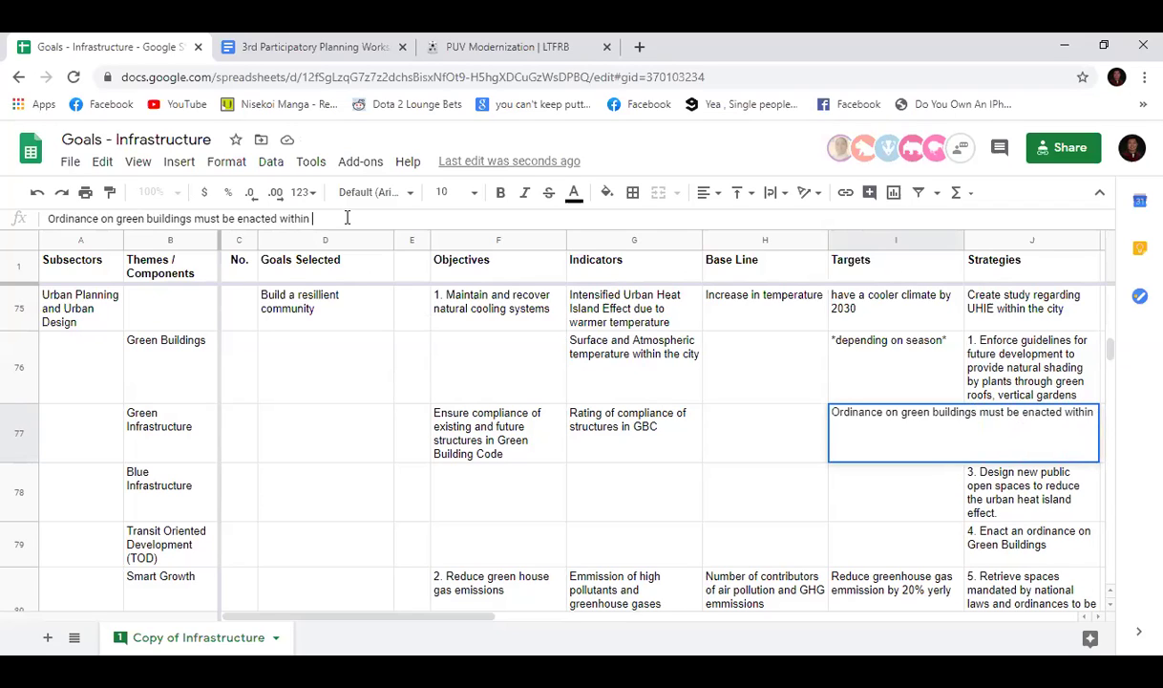
pyautogui.press('BackSpace')
pyautogui.press('BackSpace')
pyautogui.press('BackSpace')
pyautogui.press('BackSpace')
pyautogui.press('BackSpace')
pyautogui.press('BackSpace')
pyautogui.press('BackSpace')
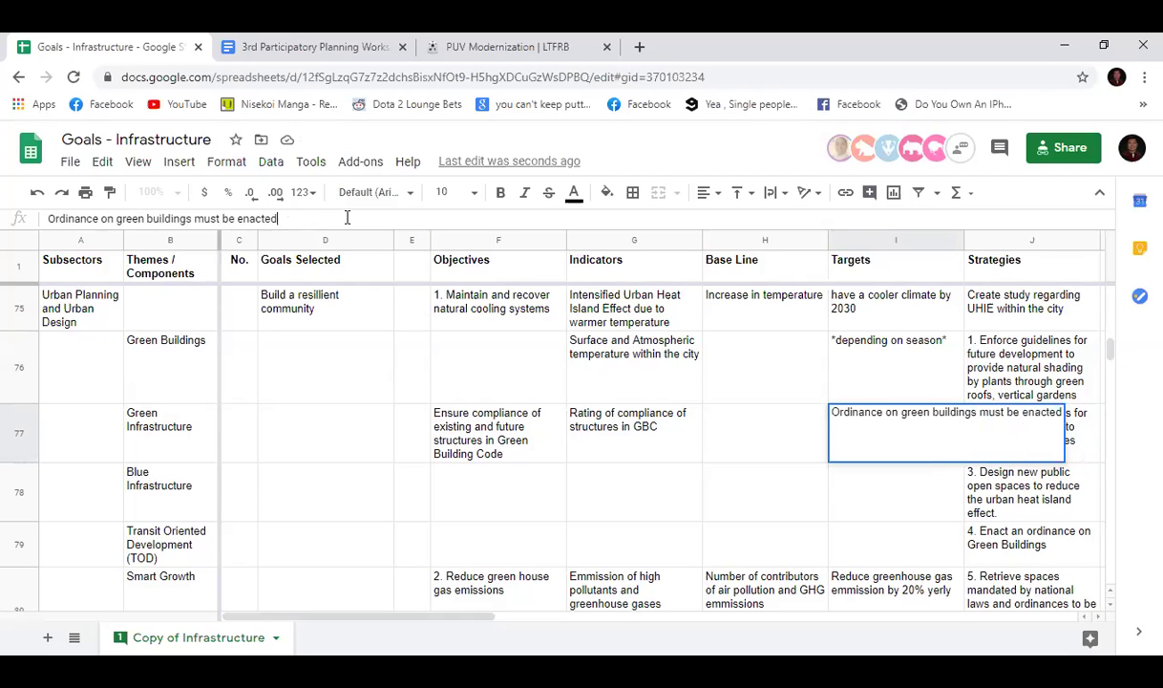
pyautogui.write('within')
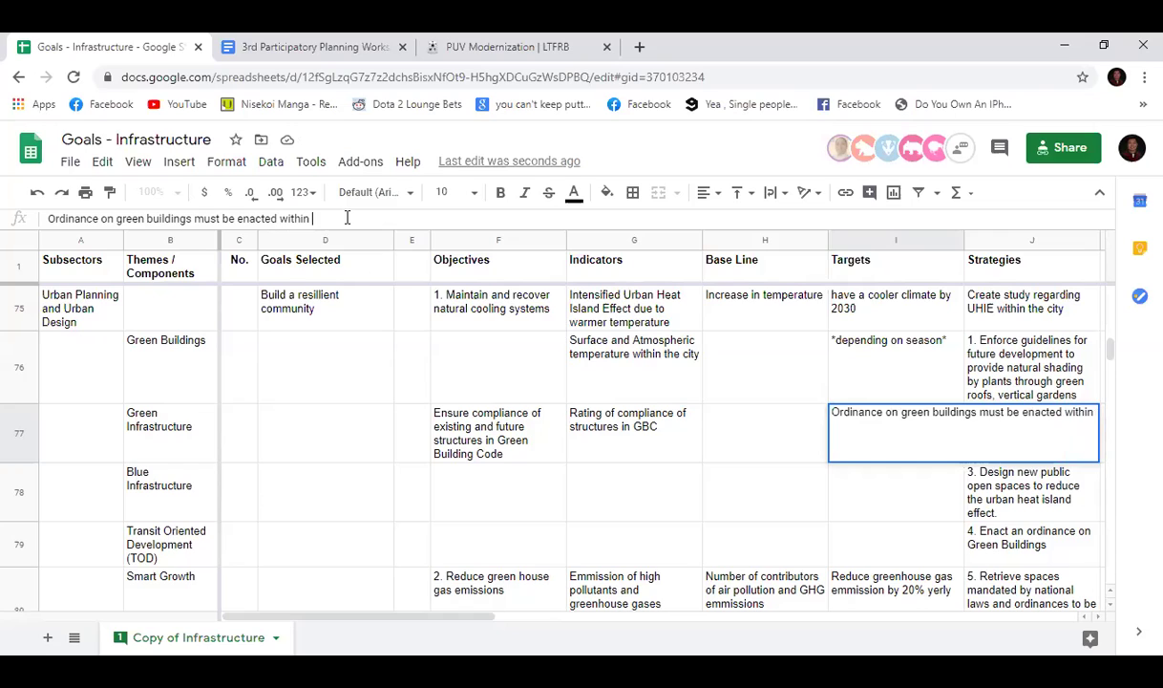
pyautogui.write('2 years maximum')
pyautogui.press('Return')
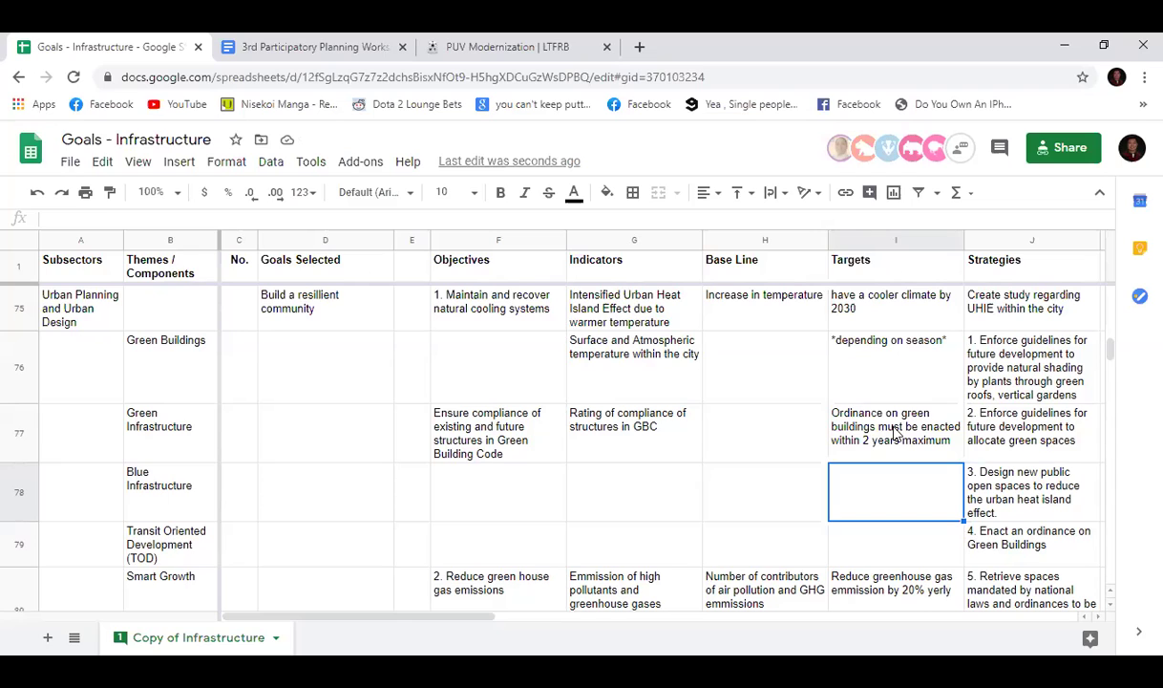
pyautogui.press('Up')
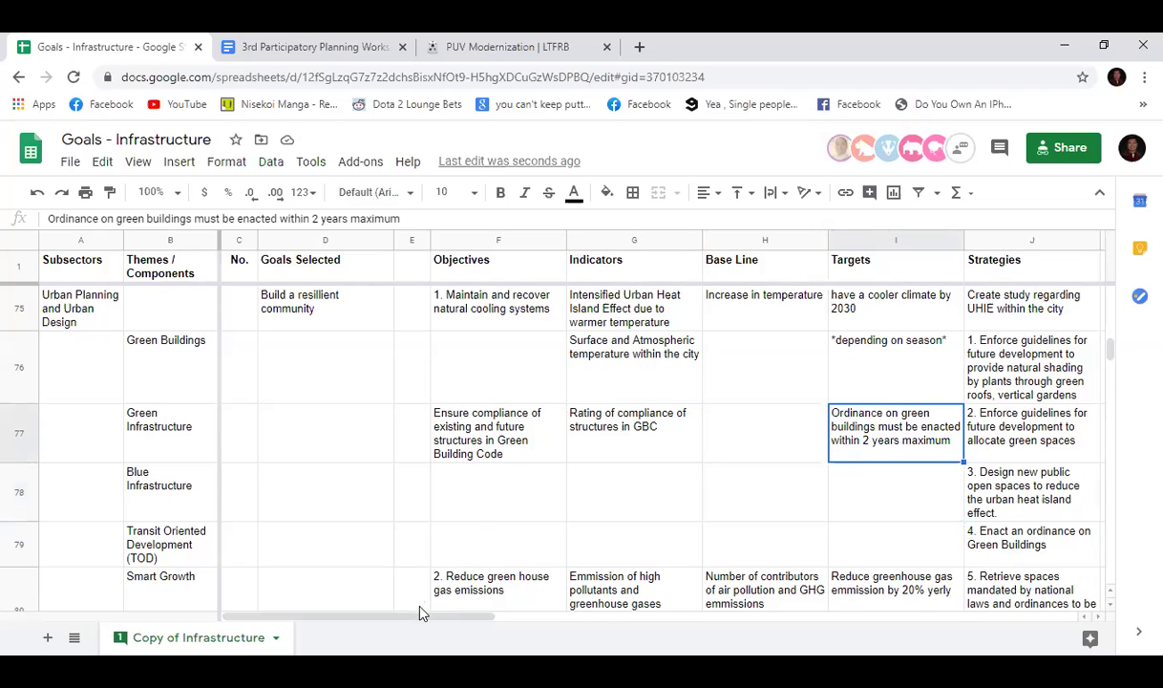
# Step: Review the Urban Planning and Urban Design objectives in rows 75 to 80 against their listed themes
pyautogui.moveTo(420, 618)
pyautogui.mouseDown()
pyautogui.moveTo(474, 624)
pyautogui.moveTo(418, 618)
pyautogui.mouseUp()
pyautogui.click(873, 494)
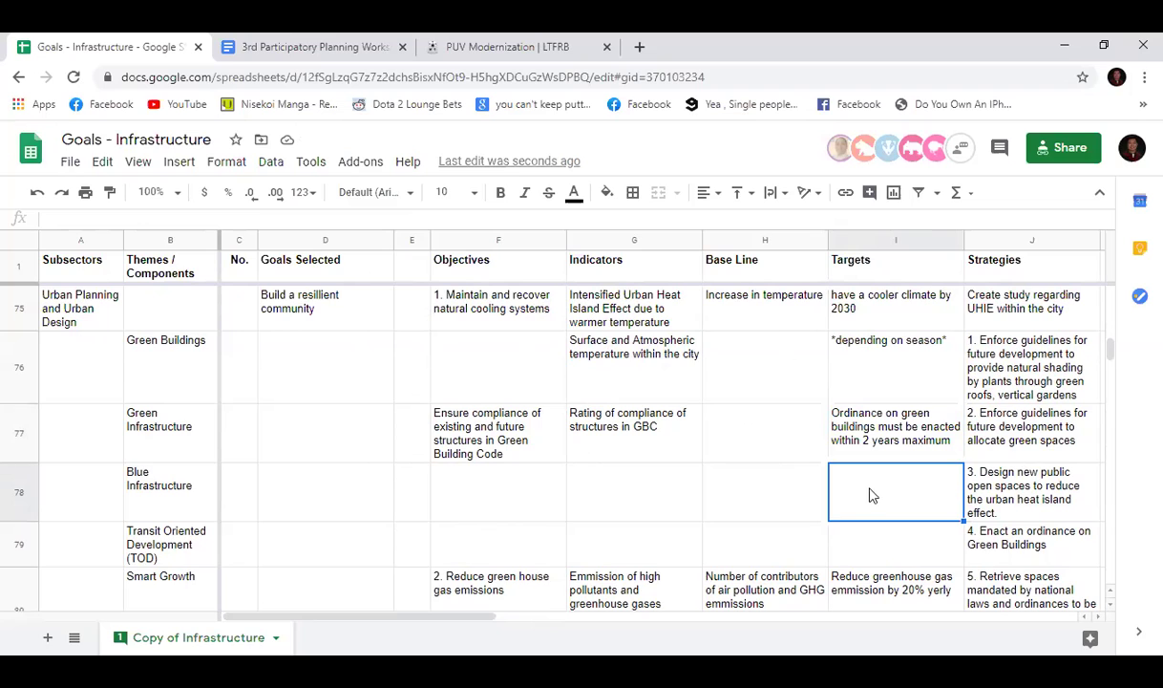
pyautogui.scroll(1, 741, 494)
pyautogui.scroll(-1, 752, 527)
pyautogui.scroll(-1, 444, 473)
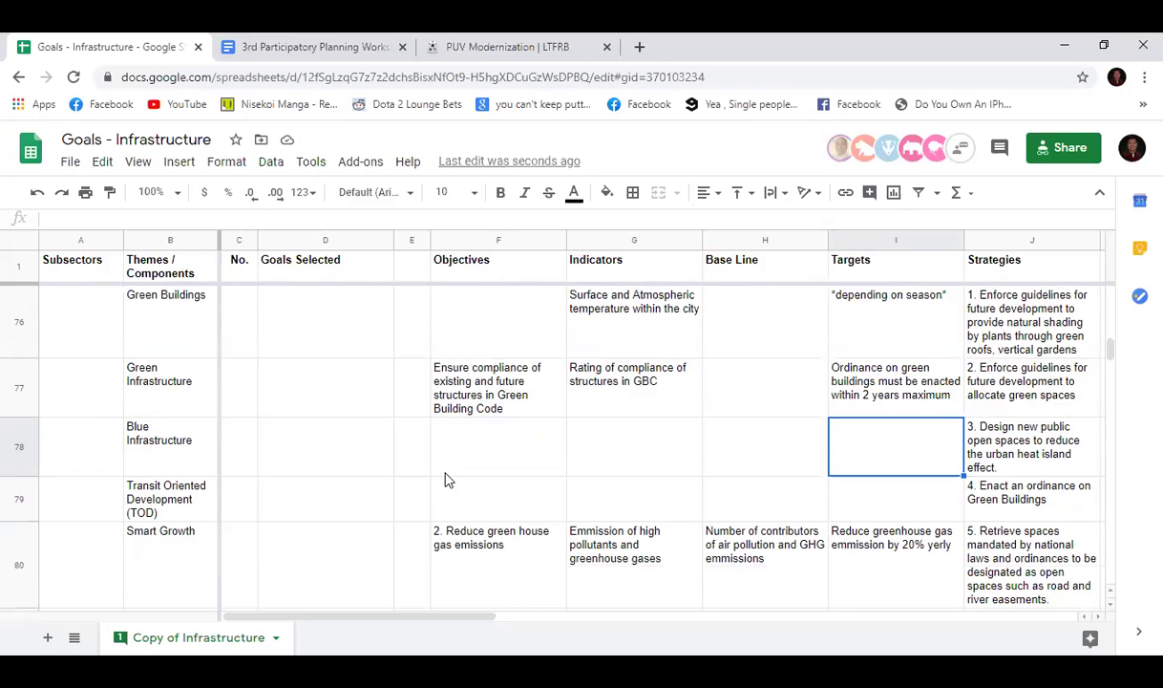
pyautogui.click(472, 462)
pyautogui.scroll(1, 469, 468)
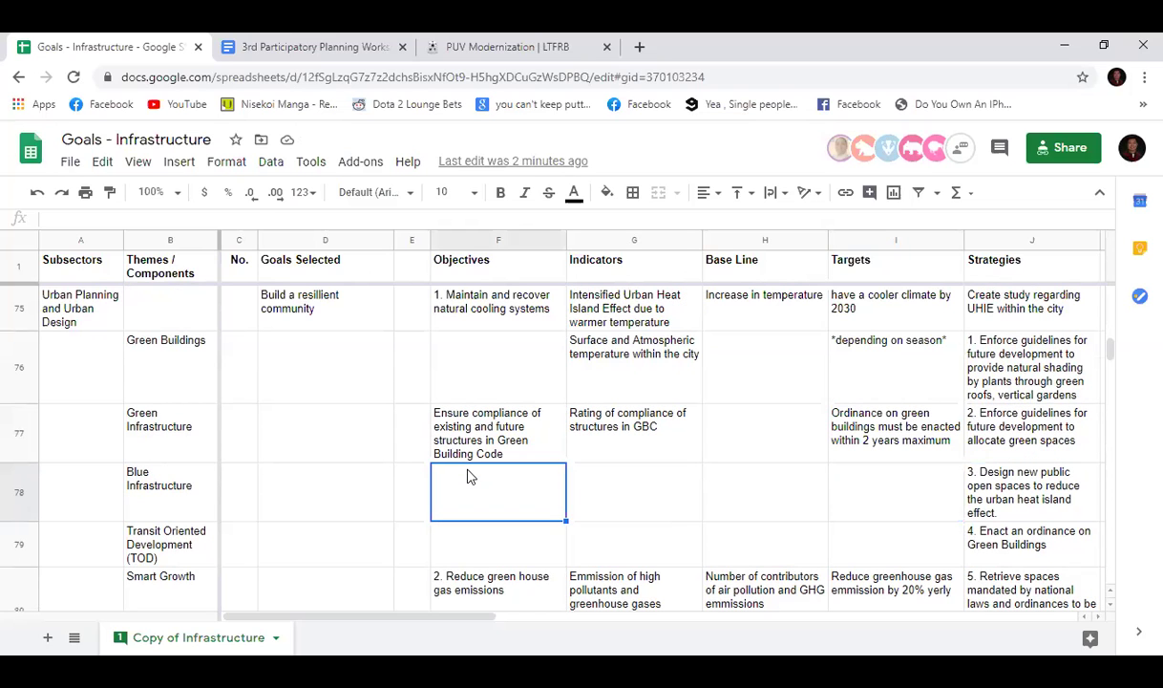
pyautogui.click(479, 304)
pyautogui.click(497, 425)
pyautogui.click(483, 576)
pyautogui.scroll(-3, 478, 440)
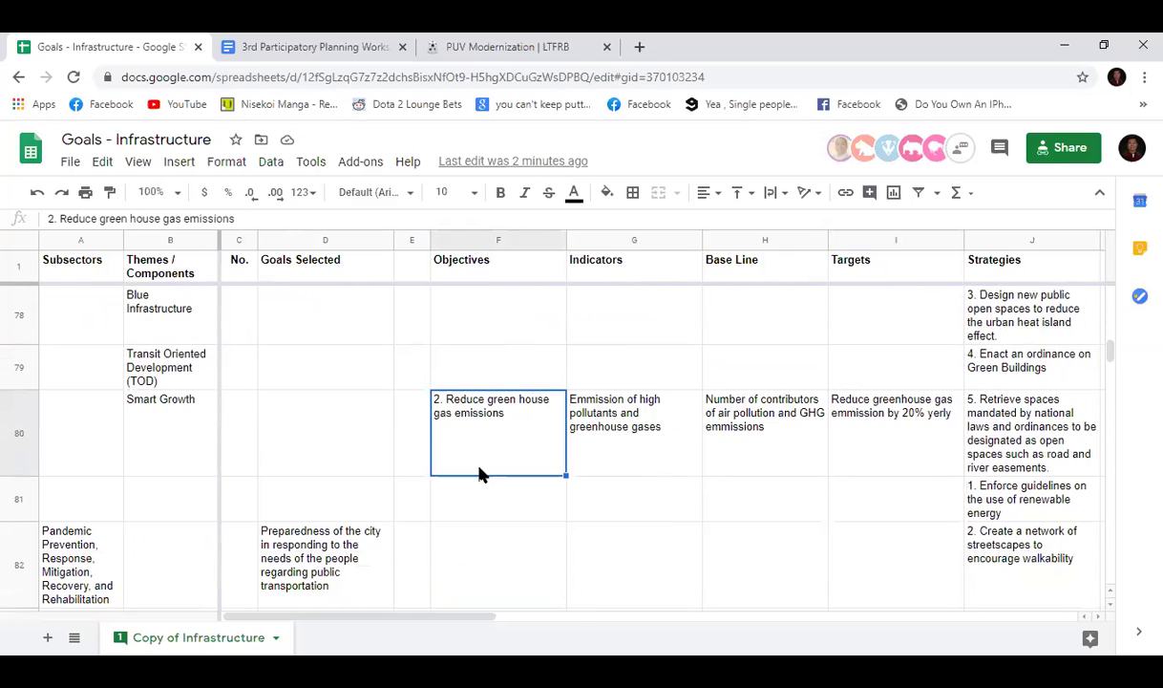
pyautogui.scroll(3, 480, 474)
pyautogui.click(517, 321)
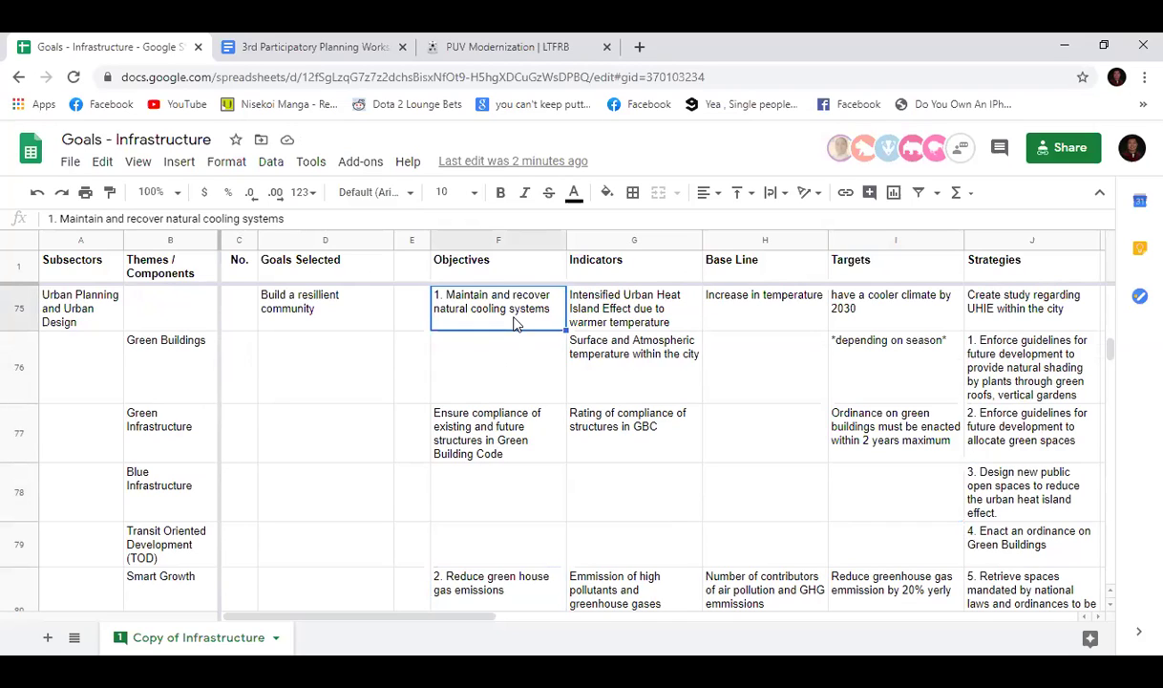
pyautogui.click(471, 455)
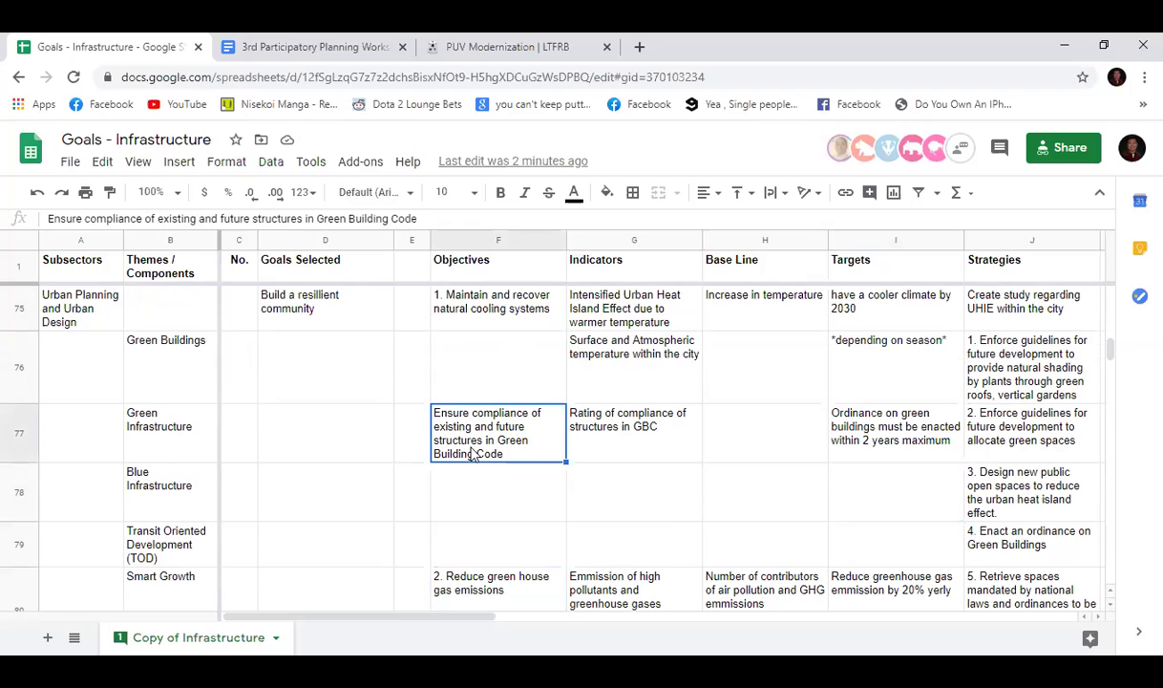
pyautogui.scroll(-1, 464, 456)
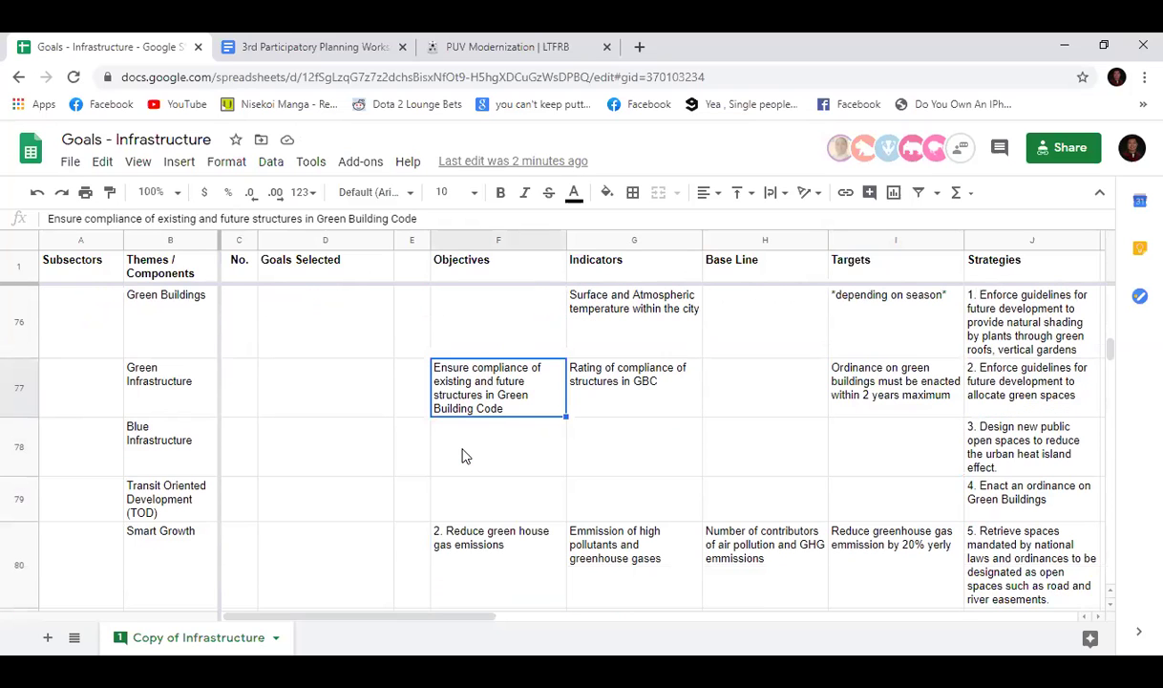
pyautogui.scroll(-2, 464, 457)
pyautogui.click(455, 412)
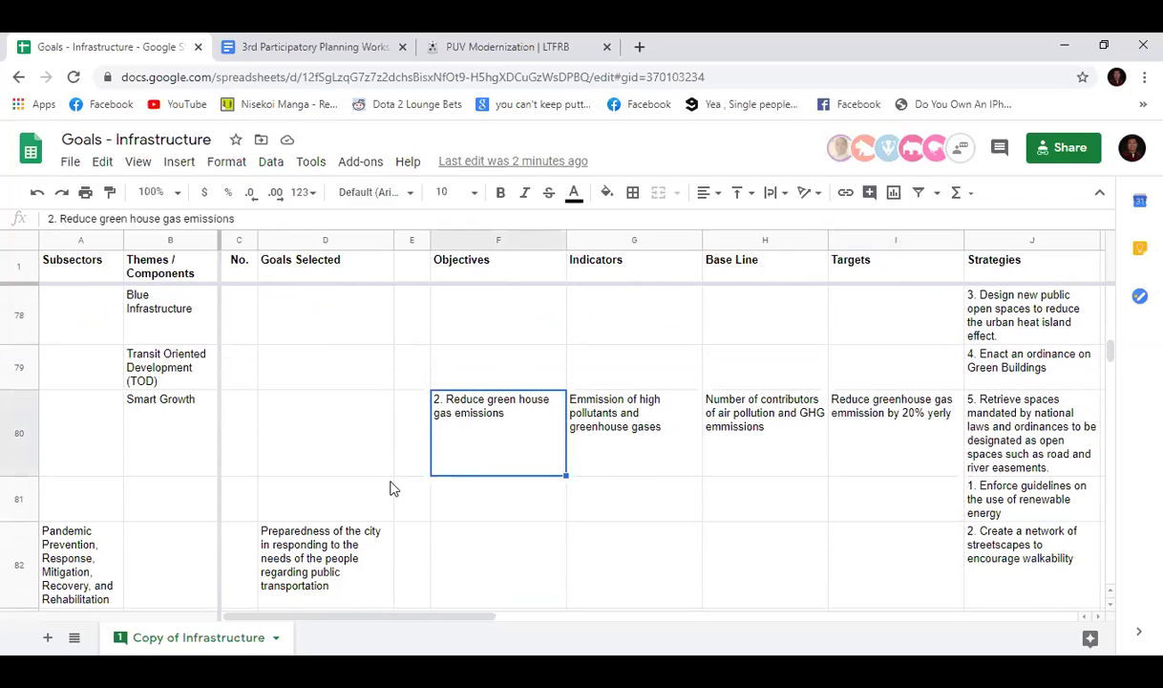
pyautogui.scroll(1, 392, 489)
pyautogui.scroll(1, 390, 488)
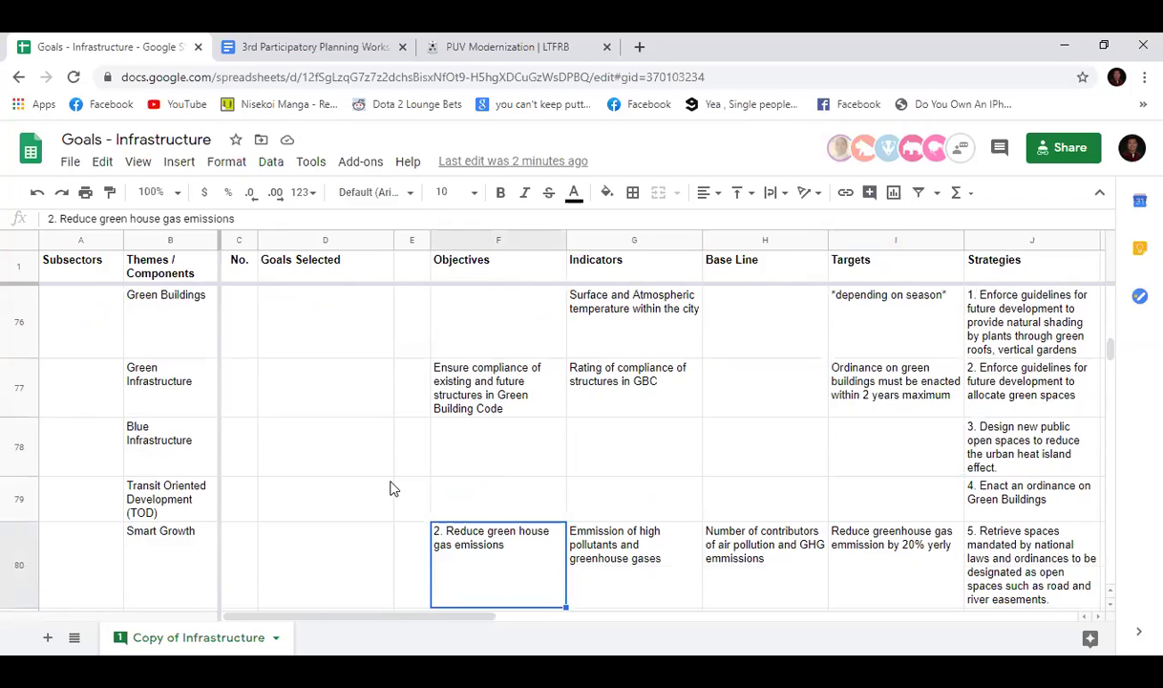
pyautogui.scroll(1, 391, 488)
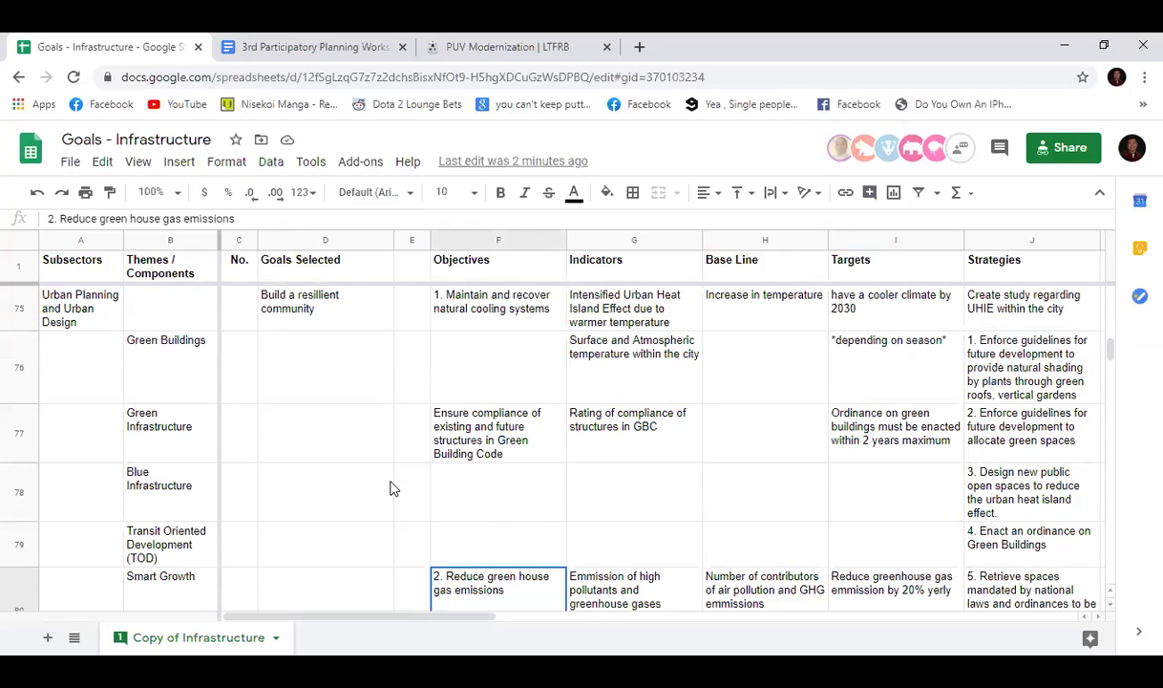
pyautogui.scroll(-1, 391, 488)
pyautogui.click(267, 497)
pyautogui.rightClick(275, 488)
pyautogui.click(264, 451)
pyautogui.scroll(1, 391, 475)
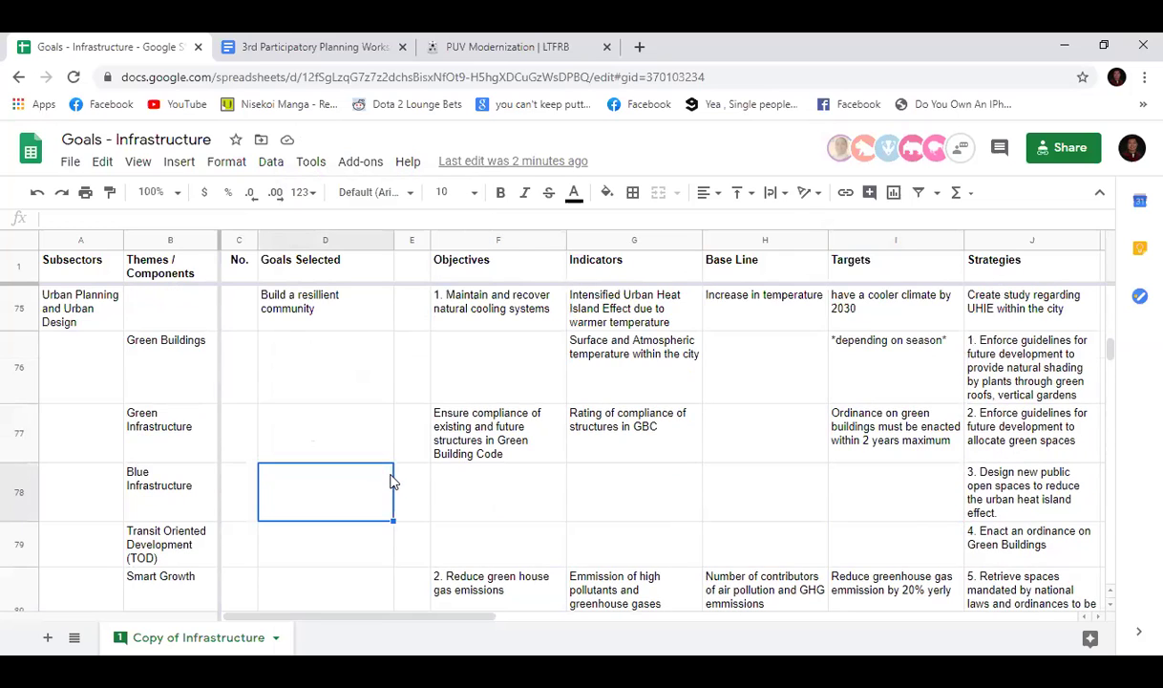
# Step: Insert one empty row directly below the Smart Growth row, above row 81
pyautogui.scroll(-2, 382, 475)
pyautogui.click(10, 556)
pyautogui.rightClick(11, 559)
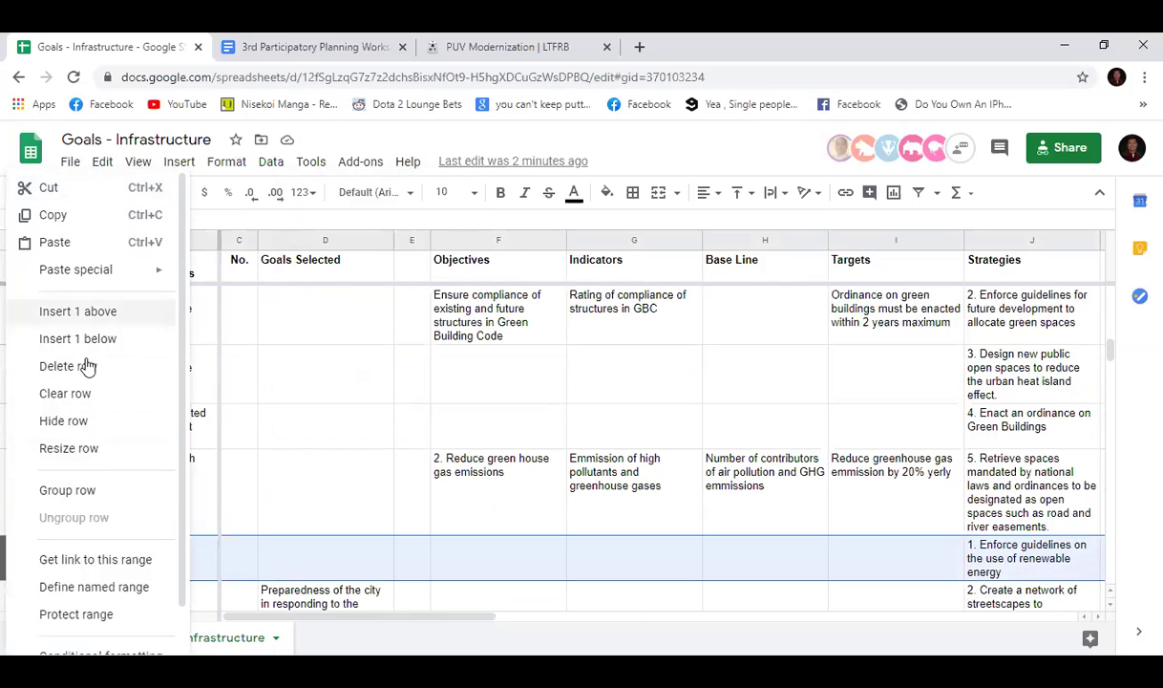
pyautogui.click(84, 313)
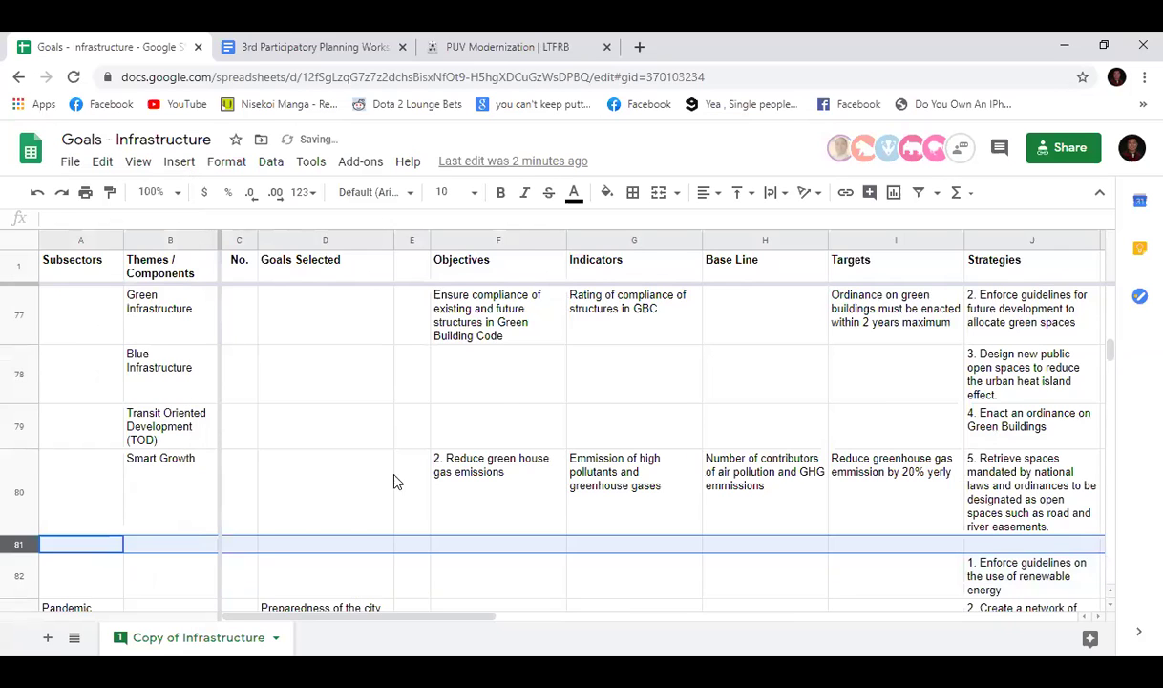
# Step: Enter "Heritage Conservation" as the theme in cell B81 of the new row
pyautogui.scroll(-1, 379, 458)
pyautogui.click(145, 489)
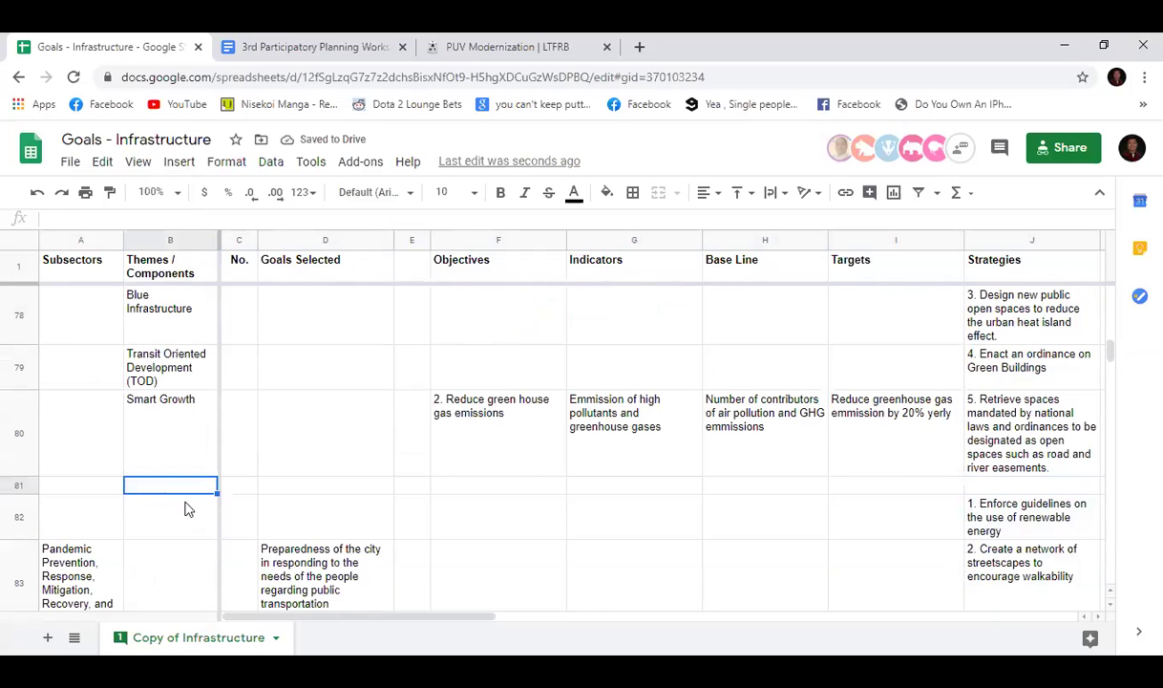
pyautogui.scroll(1, 191, 515)
pyautogui.write('He')
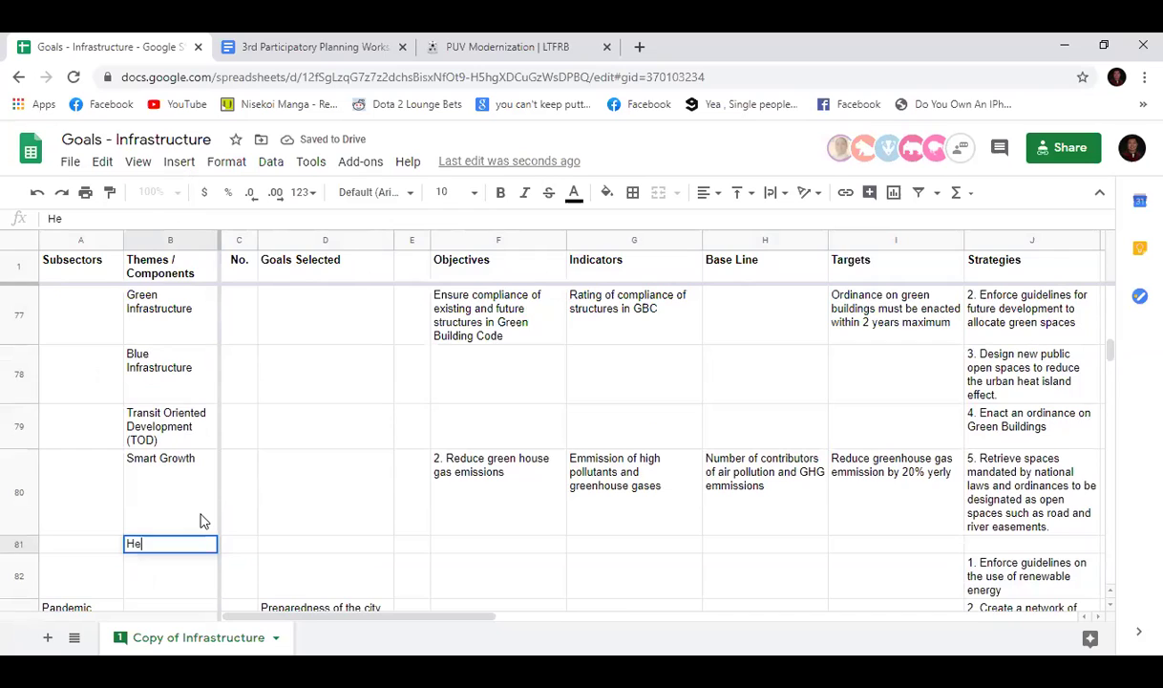
pyautogui.write('ritage')
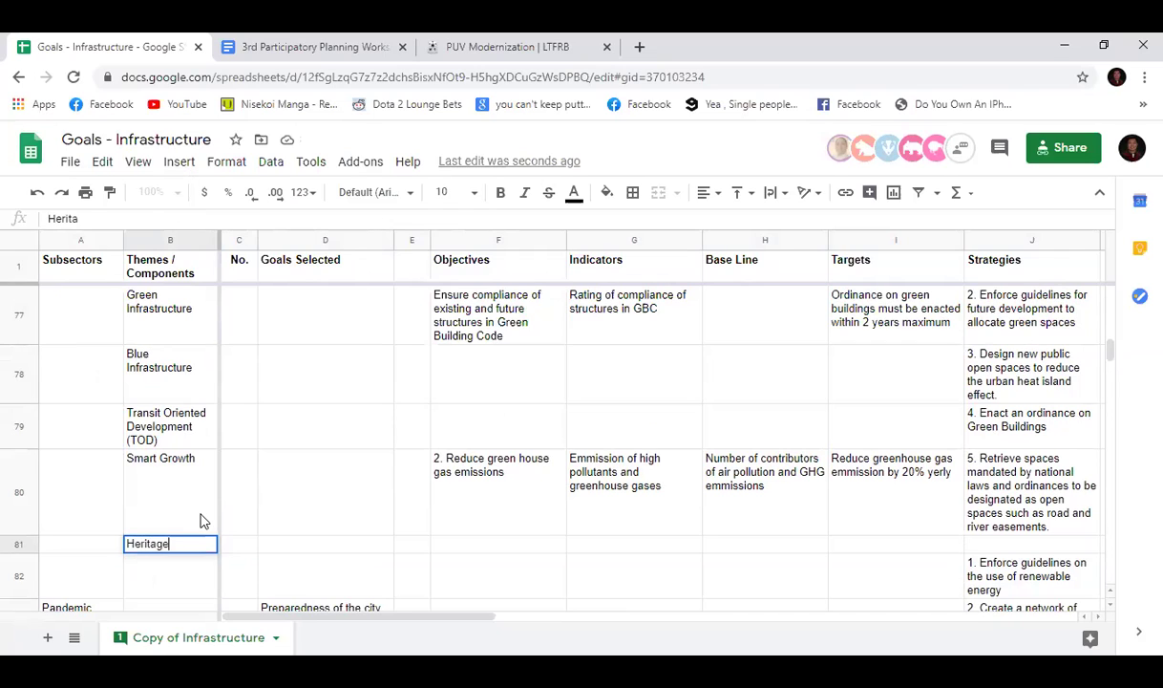
pyautogui.write(' COnservatio')
pyautogui.press('BackSpace')
pyautogui.press('BackSpace')
pyautogui.press('BackSpace')
pyautogui.press('BackSpace')
pyautogui.press('BackSpace')
pyautogui.press('BackSpace')
pyautogui.press('BackSpace')
pyautogui.press('BackSpace')
pyautogui.press('BackSpace')
pyautogui.press('BackSpace')
pyautogui.write('onservation')
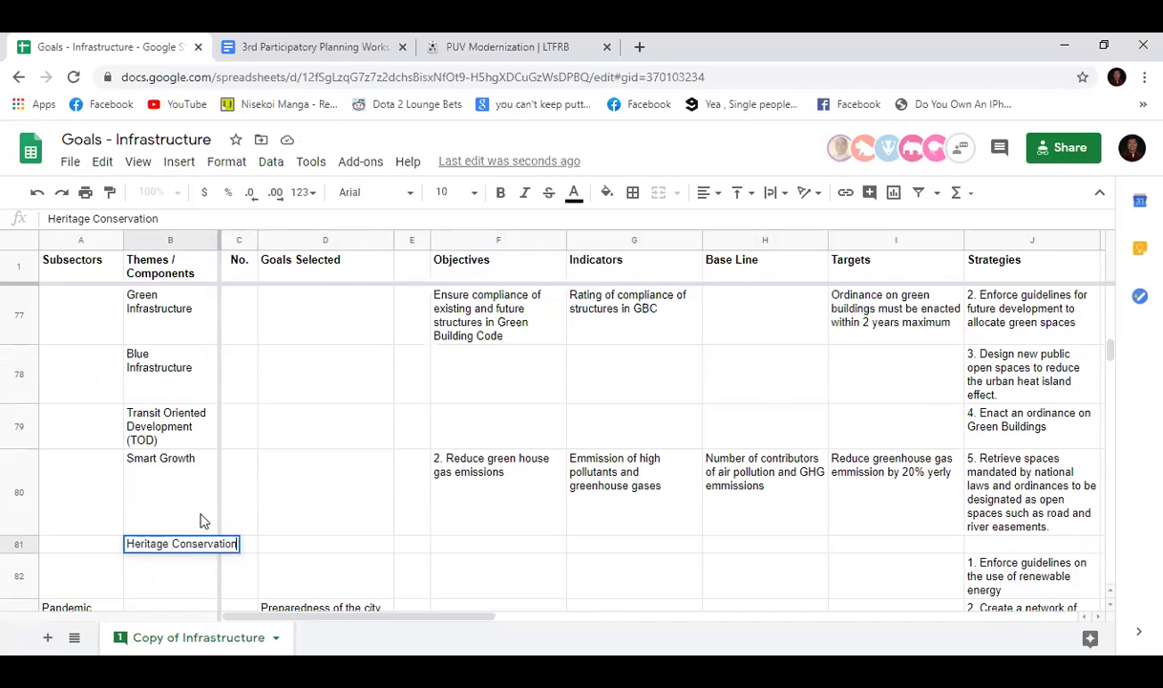
pyautogui.press('Return')
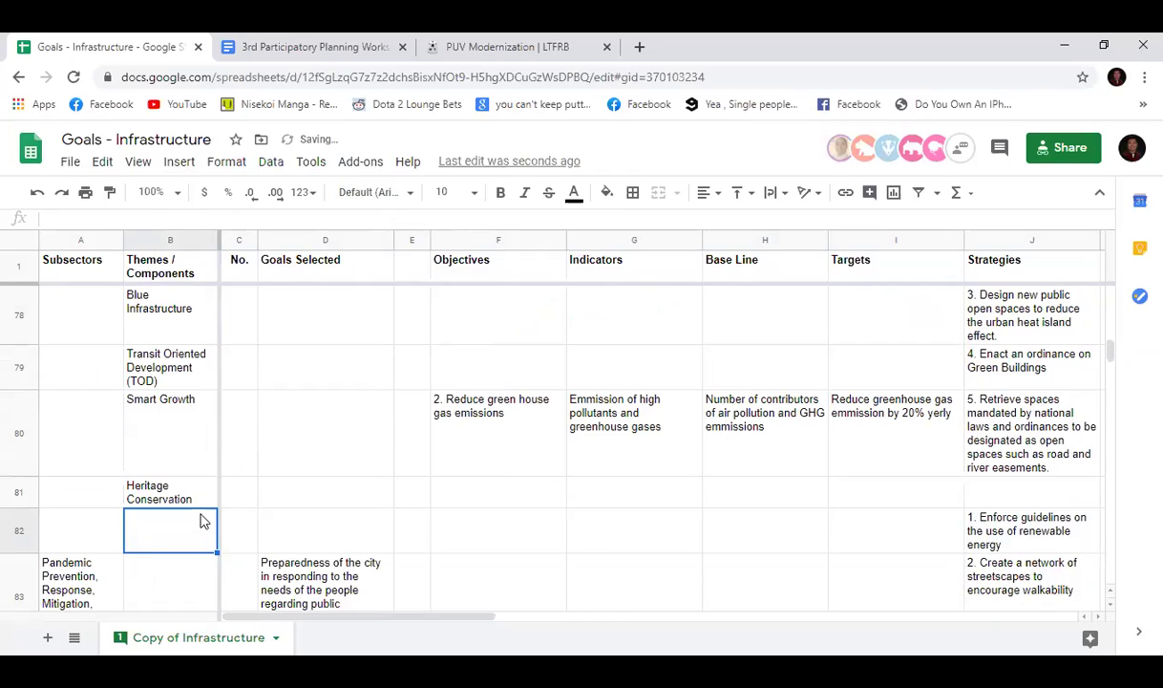